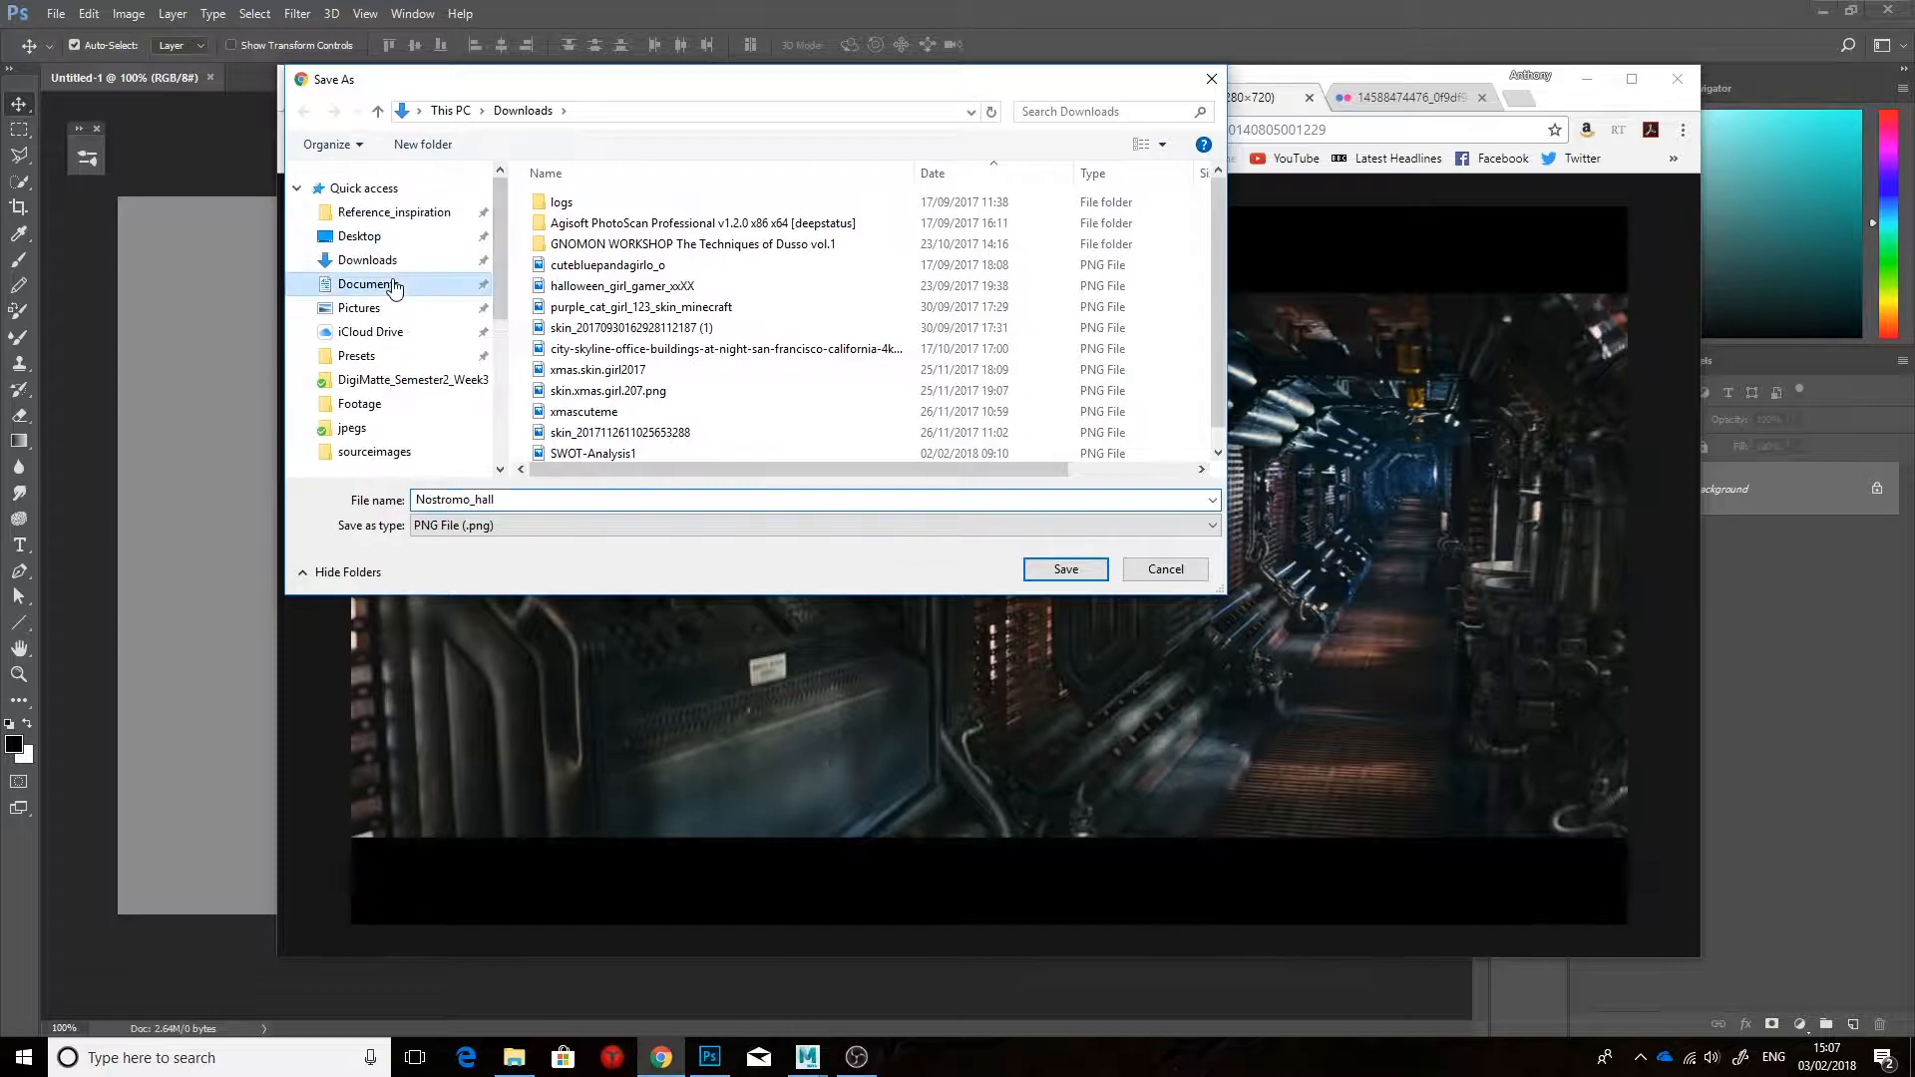
# Step: Save the Nostromo_hall image into the sourceimages folder of the MarsBase_Hallway Maya project
pyautogui.doubleClick(576, 449)
pyautogui.doubleClick(582, 267)
pyautogui.doubleClick(598, 287)
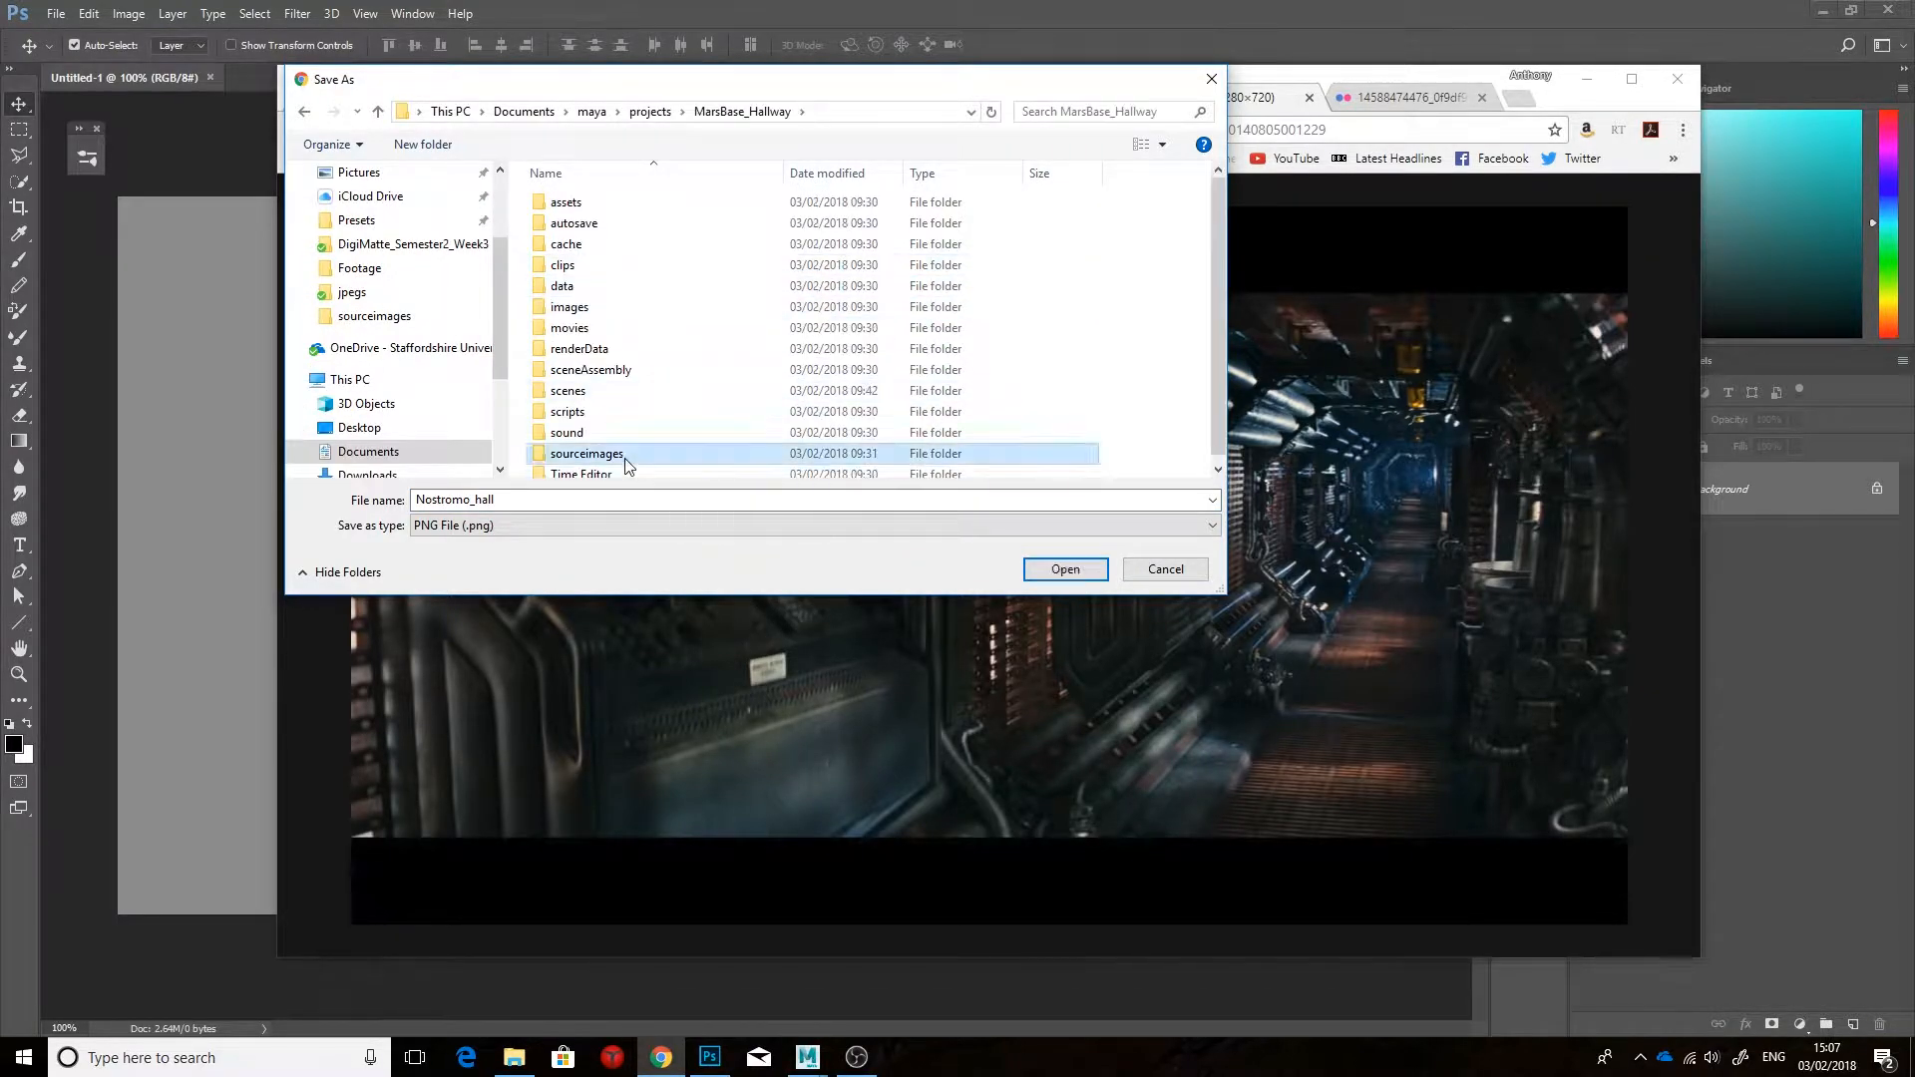
pyautogui.doubleClick(668, 464)
pyautogui.click(664, 526)
pyautogui.click(662, 539)
pyautogui.click(1095, 569)
# Step: Switch to Photoshop, close the Untitled-1 document and open Nostromo_hall.png
pyautogui.click(649, 9)
pyautogui.click(209, 77)
pyautogui.click(56, 13)
pyautogui.click(69, 53)
pyautogui.click(736, 172)
pyautogui.click(1122, 702)
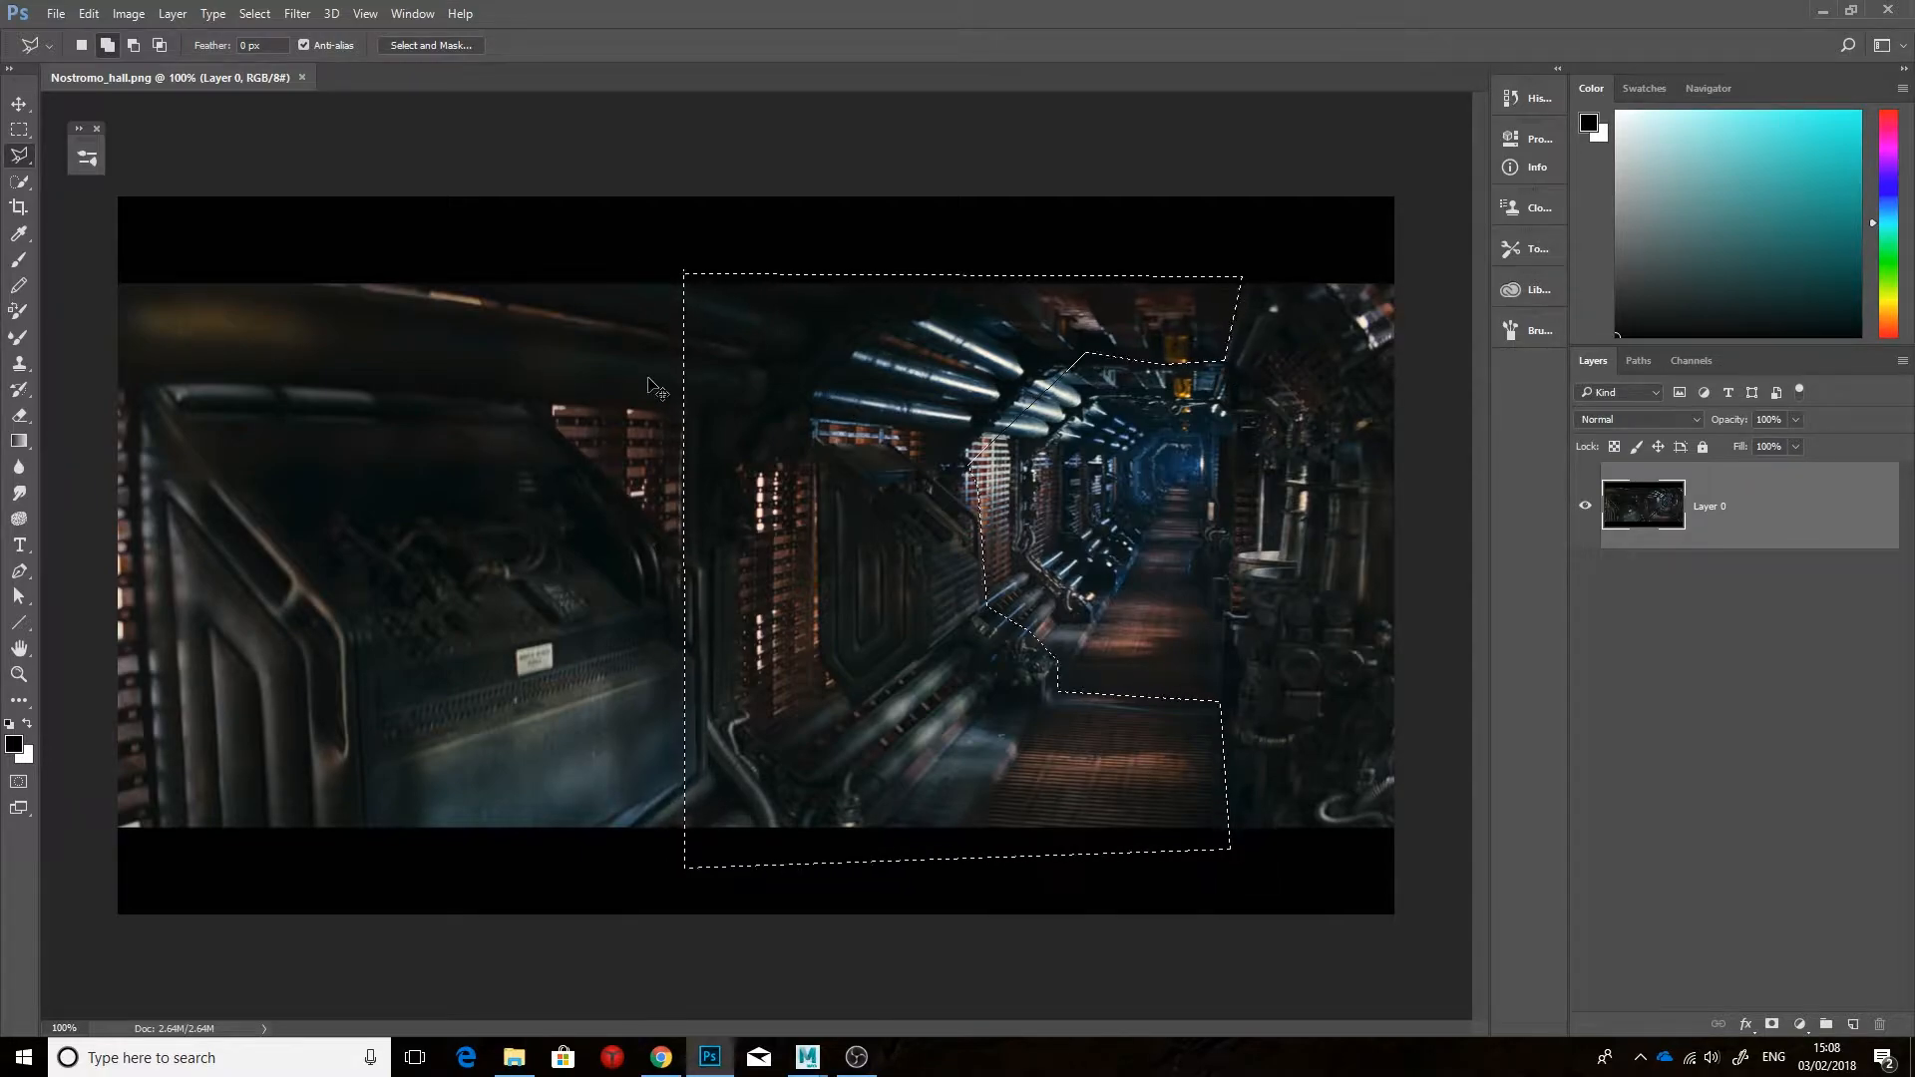
# Step: Delete everything outside the lassoed corridor section and fill a new layer beneath it with the dark foreground colour
pyautogui.hotkey('ctrl', 'shift', 'i')
pyautogui.press('Delete')
pyautogui.keyDown('ctrl'); pyautogui.click(1850, 1024); pyautogui.keyUp('ctrl')
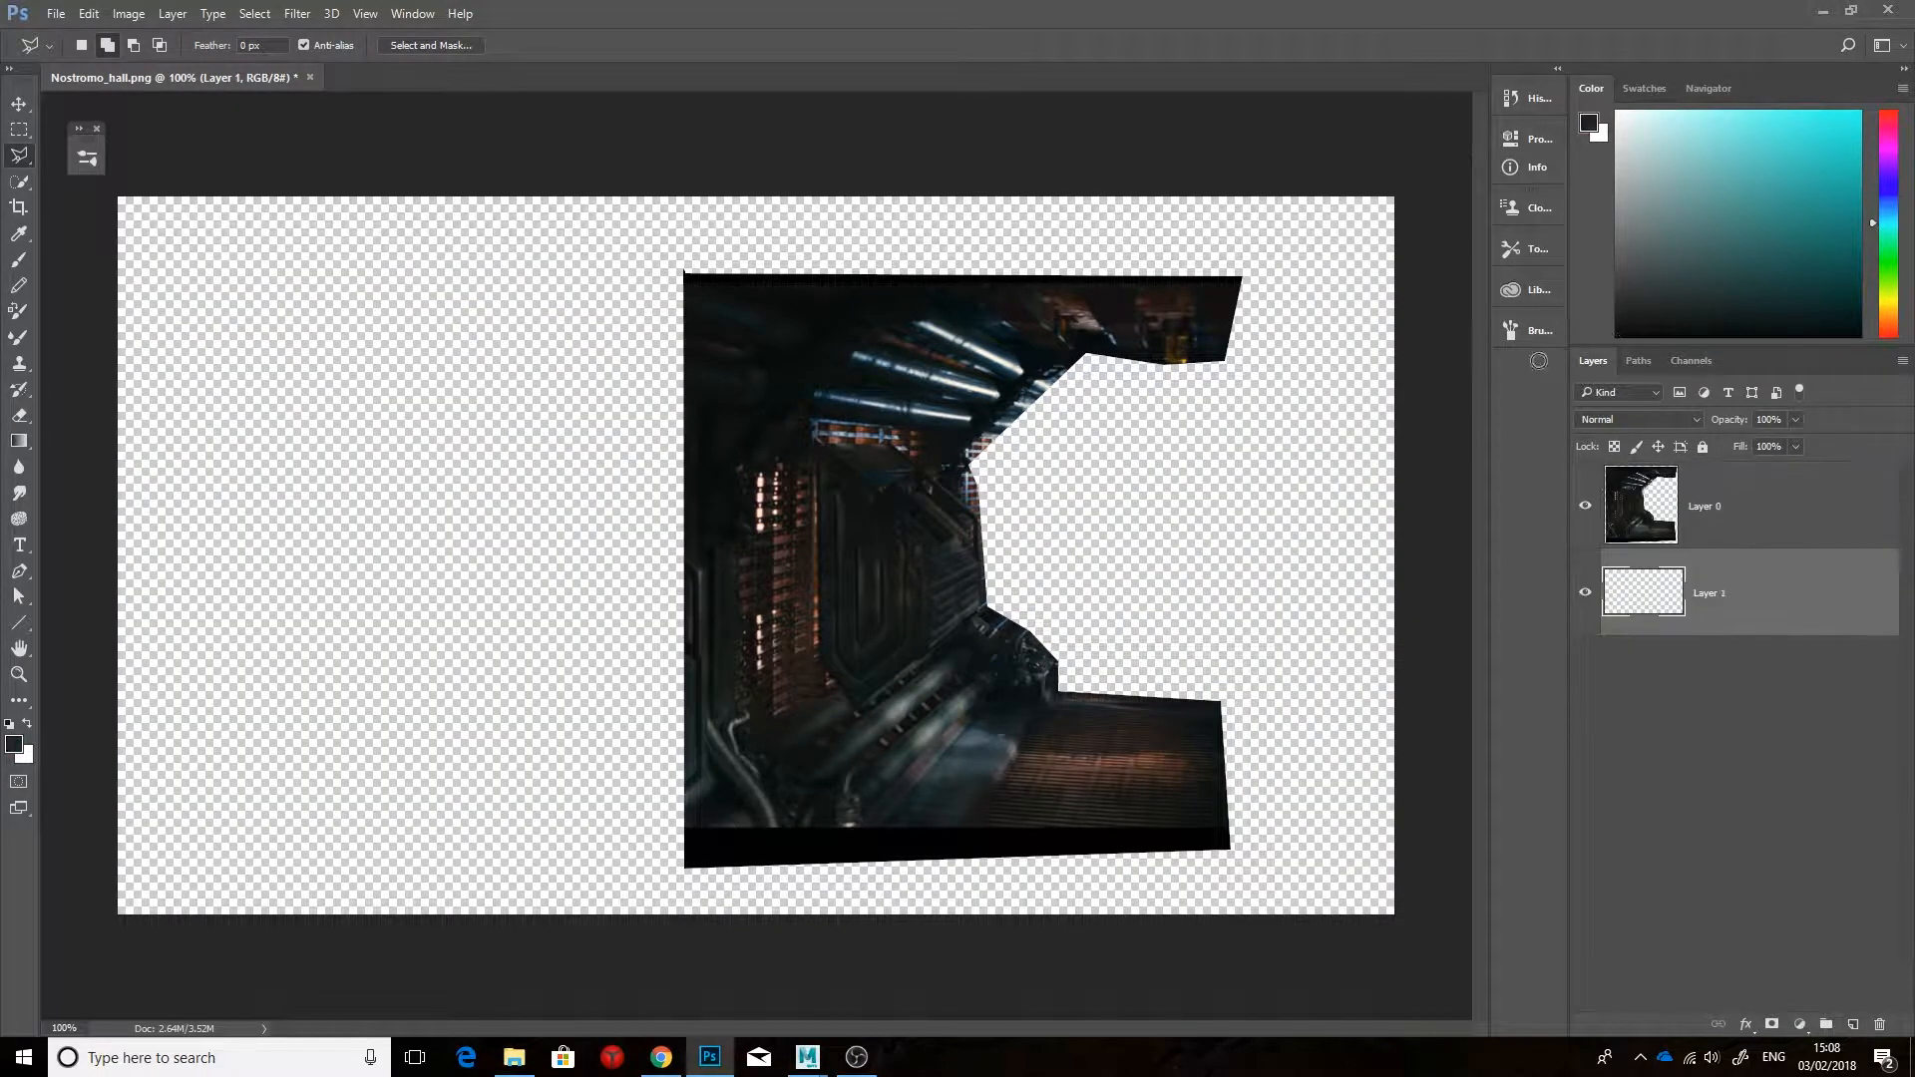
pyautogui.hotkey('alt', 'BackSpace')
# Step: Crop the canvas's left side and upper margin to frame the isolated corridor section
pyautogui.moveTo(116, 554); pyautogui.dragTo(465, 553)
pyautogui.moveTo(756, 196); pyautogui.dragTo(756, 267)
pyautogui.press('Return')
# Step: Save the cropped reference image as a new file with a different file type
pyautogui.click(55, 12)
pyautogui.click(112, 239)
pyautogui.click(599, 662)
pyautogui.click(639, 817)
pyautogui.click(1146, 820)
pyautogui.click(1071, 299)
# Step: Switch to Maya and import the HumanRefence_USE_THIS_ONE model into the scene
pyautogui.click(808, 1057)
pyautogui.click(20, 33)
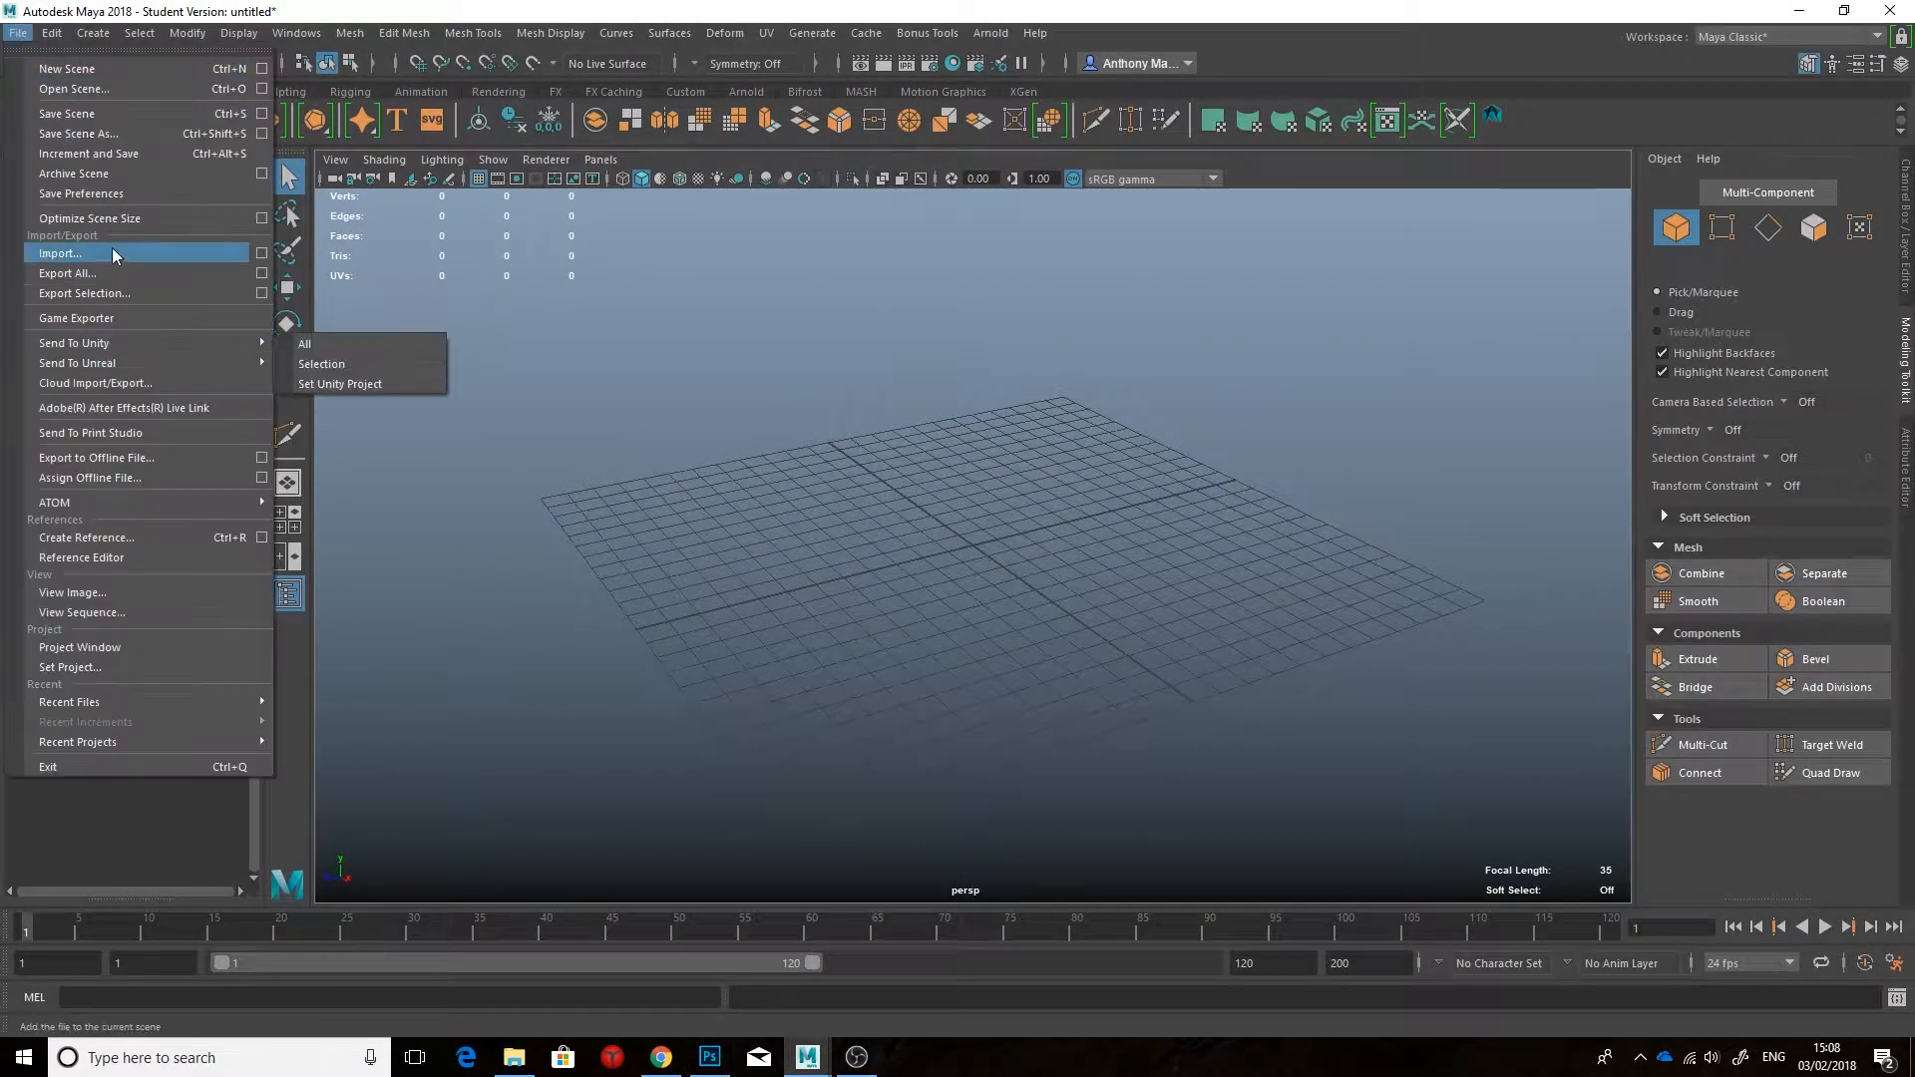
pyautogui.click(116, 253)
pyautogui.click(1103, 253)
pyautogui.click(1103, 253)
pyautogui.doubleClick(407, 452)
pyautogui.doubleClick(397, 525)
pyautogui.click(446, 404)
pyautogui.click(1157, 758)
# Step: Load the cropped corridor image as an image plane in the front view
pyautogui.keyDown('alt'); pyautogui.moveTo(1077, 544); pyautogui.dragTo(953, 505); pyautogui.keyUp('alt')
pyautogui.press('space')
pyautogui.press('space')
pyautogui.keyDown('alt'); pyautogui.moveTo(816, 607); pyautogui.dragTo(778, 768, button='middle'); pyautogui.keyUp('alt')
pyautogui.click(411, 182)
pyautogui.click(1157, 787)
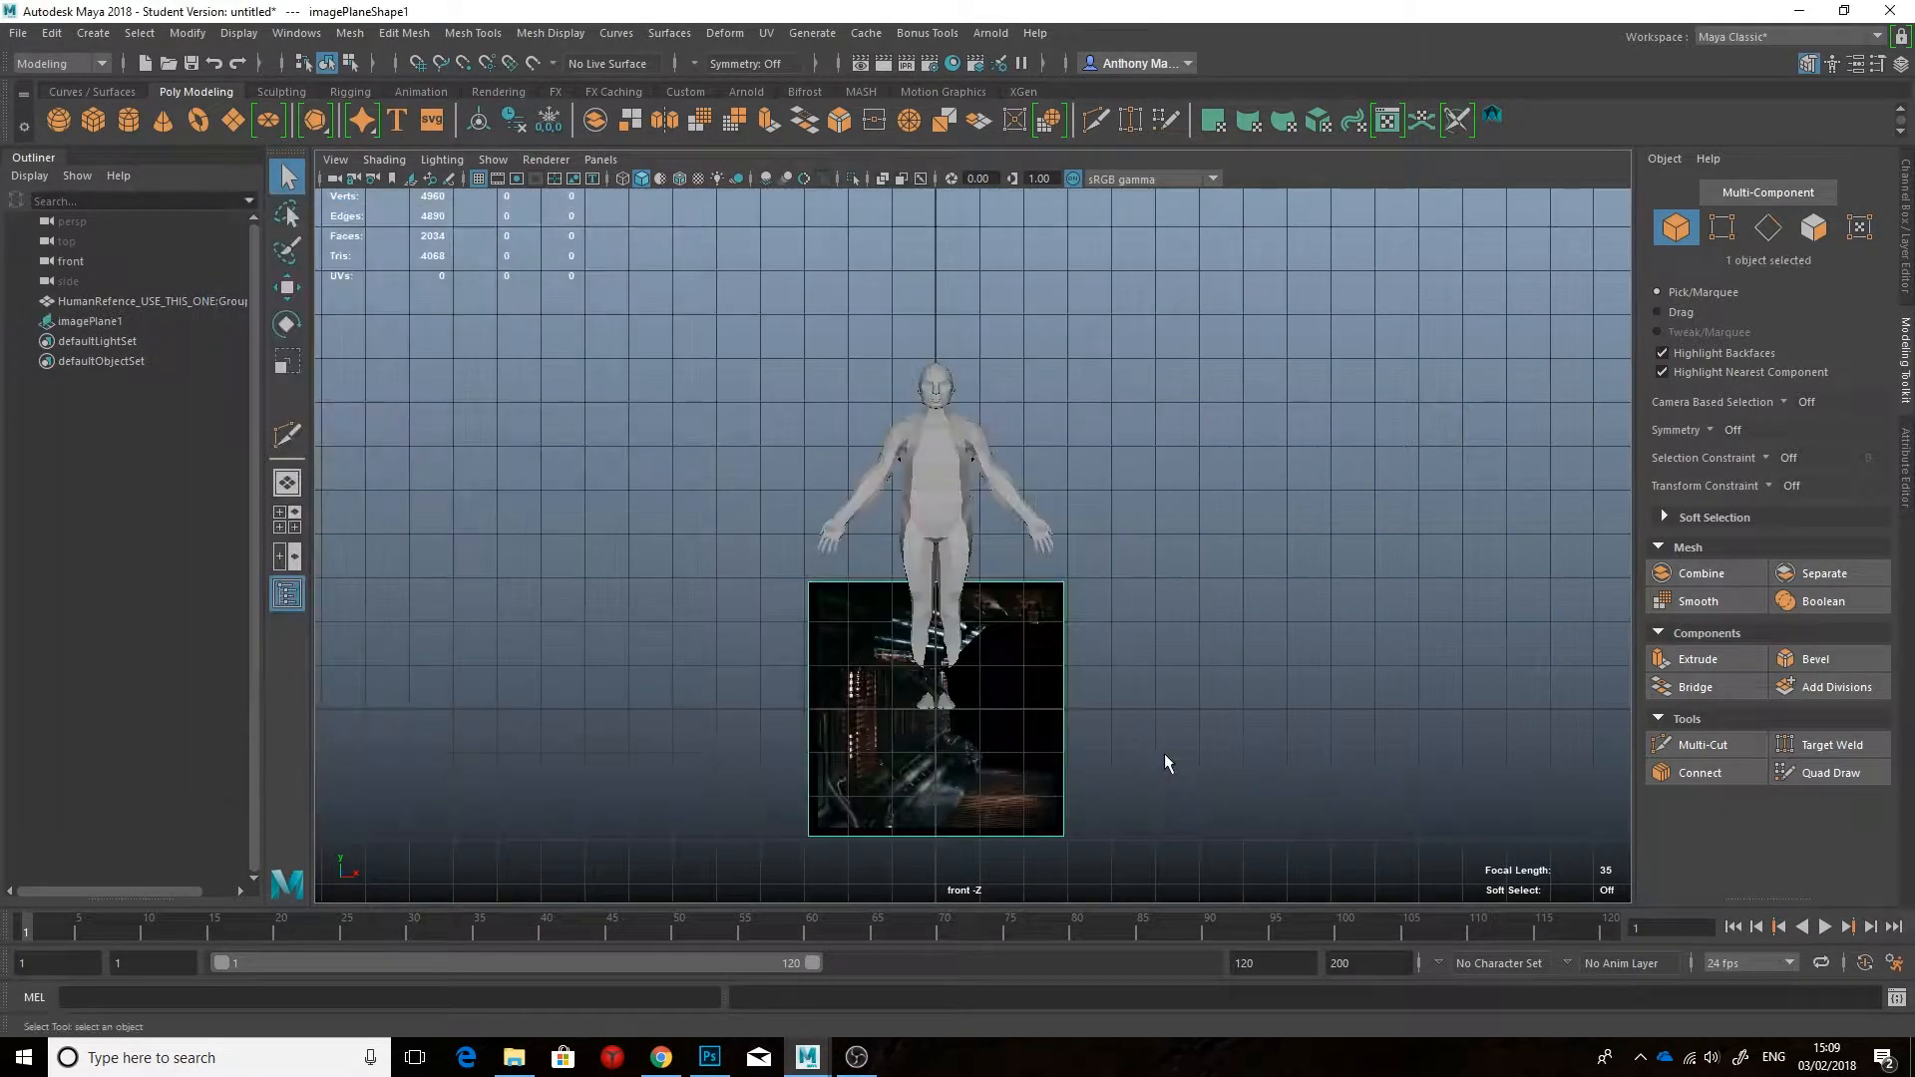
# Step: Enlarge the corridor image plane and position it above the grid behind the human figure
pyautogui.press('w')
pyautogui.moveTo(937, 621); pyautogui.dragTo(1197, 524)
pyautogui.press('space')
pyautogui.press('space')
pyautogui.press('r')
pyautogui.moveTo(1154, 521); pyautogui.dragTo(1406, 458)
pyautogui.press('w')
pyautogui.moveTo(1163, 334); pyautogui.dragTo(1166, 215)
pyautogui.click(1177, 577)
# Step: Create a four-sided polygon on the ground with its corners snapped to grid points
pyautogui.keyDown('alt'); pyautogui.moveTo(1176, 576); pyautogui.dragTo(1021, 606); pyautogui.keyUp('alt')
pyautogui.keyDown('shift'); pyautogui.moveTo(967, 636); pyautogui.dragTo(966, 590, button='right'); pyautogui.keyUp('shift')
pyautogui.press('x')
pyautogui.click(866, 632)
pyautogui.click(821, 705)
pyautogui.click(946, 723)
pyautogui.click(989, 644)
pyautogui.press('Return')
# Step: Snap the floor polygon into place at the grid centre beside the figure and freeze its transformations
pyautogui.keyDown('alt'); pyautogui.moveTo(985, 658); pyautogui.dragTo(976, 641); pyautogui.keyUp('alt')
pyautogui.moveTo(973, 642); pyautogui.dragTo(959, 399, button='right')
pyautogui.click(975, 649)
pyautogui.moveTo(941, 646); pyautogui.dragTo(1037, 449, button='right')
pyautogui.press('x')
pyautogui.moveTo(1038, 656); pyautogui.dragTo(875, 668)
pyautogui.click(1903, 224)
pyautogui.click(547, 121)
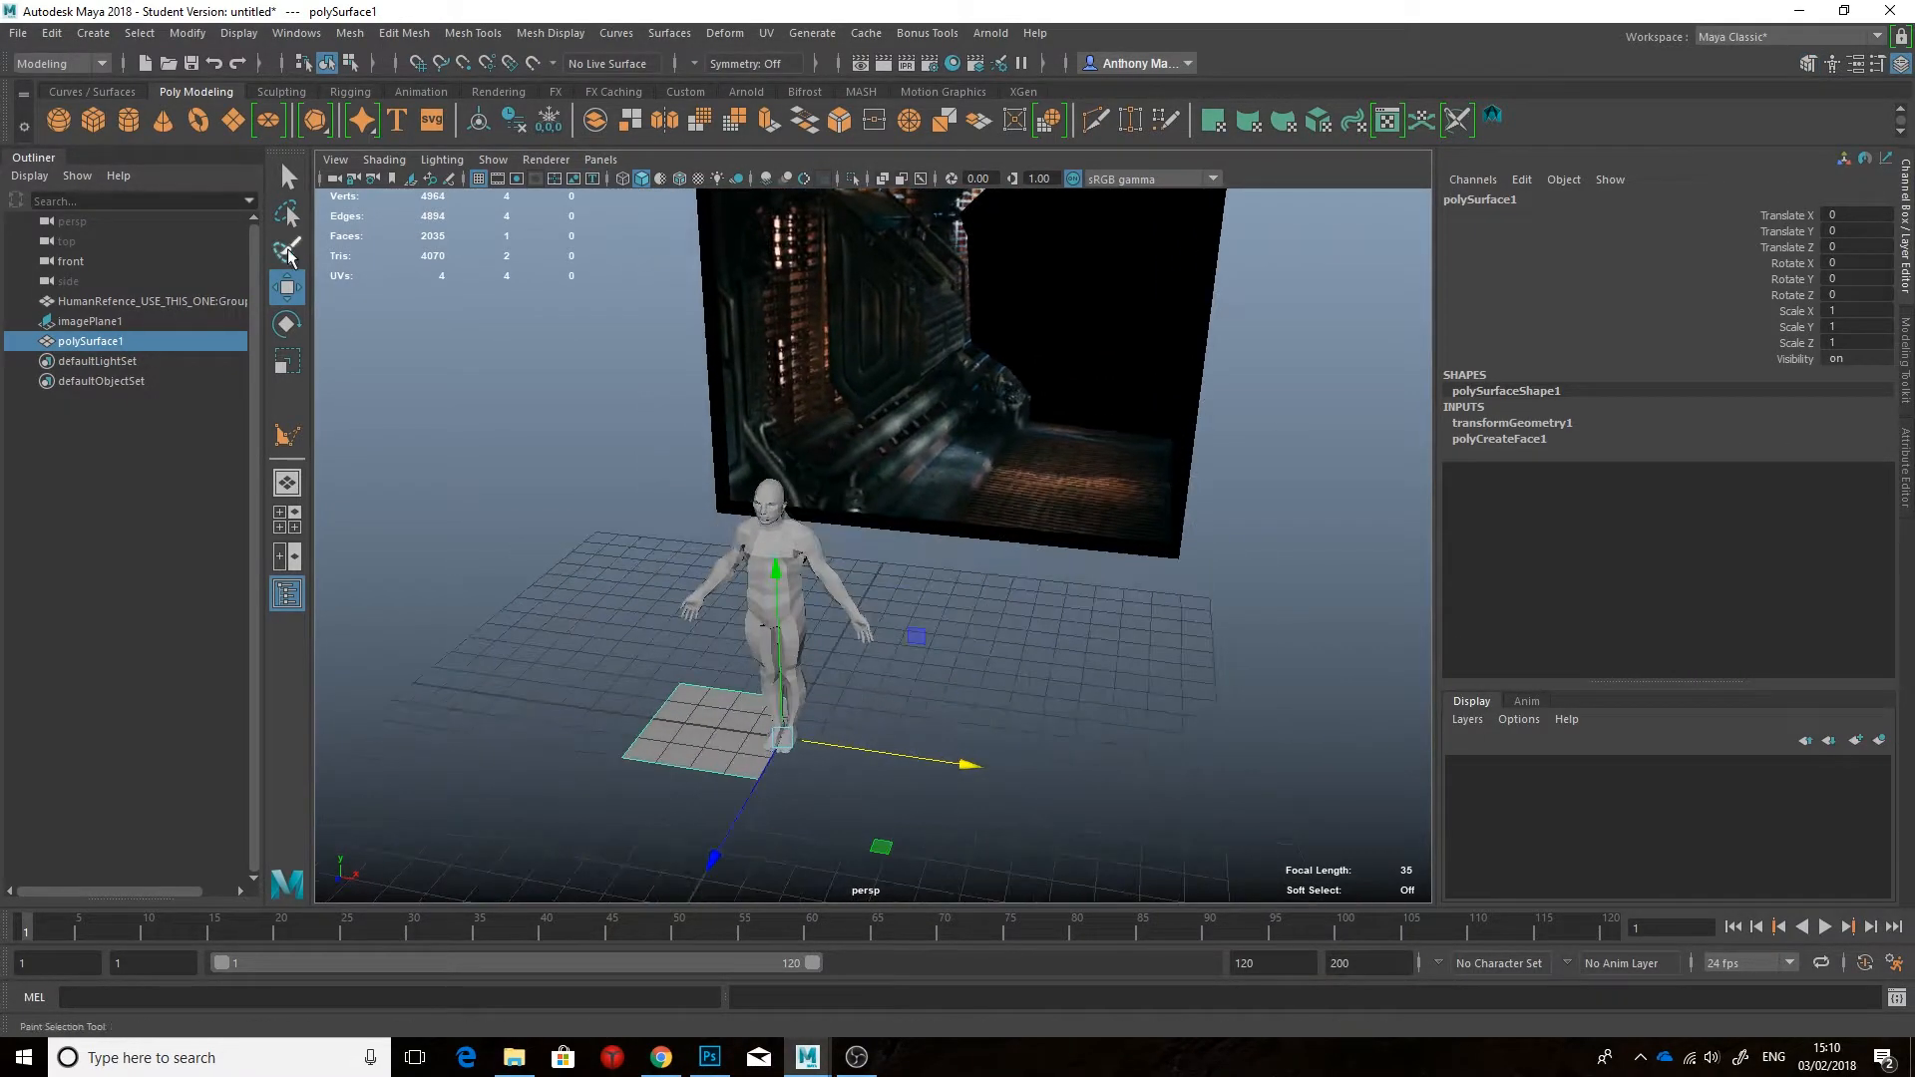
# Step: Duplicate the floor polygon as one mirrored instance with an X scale of -1
pyautogui.click(52, 35)
pyautogui.click(313, 343)
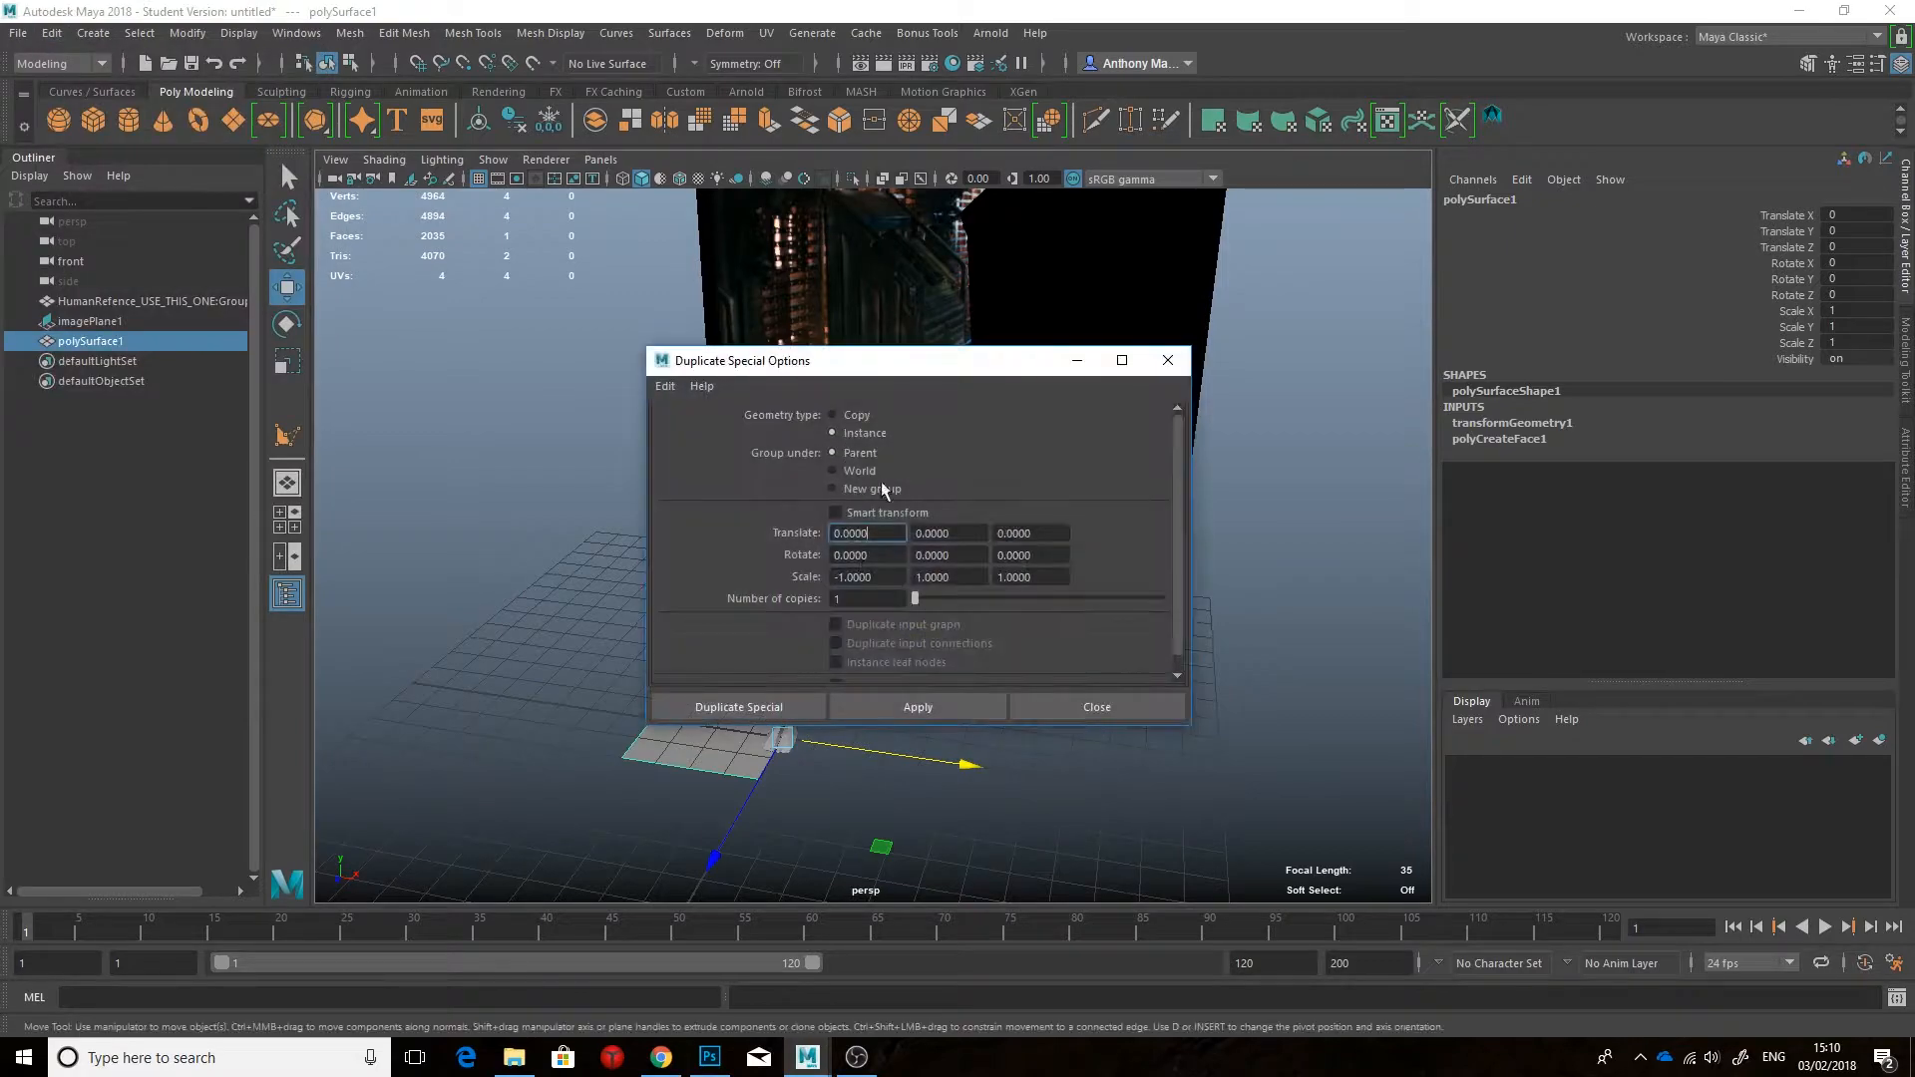
pyautogui.click(727, 706)
# Step: Select the original floor polygon's outer edge and move it outward to widen the floor
pyautogui.click(705, 735)
pyautogui.keyDown('alt'); pyautogui.moveTo(768, 713); pyautogui.dragTo(898, 670); pyautogui.keyUp('alt')
pyautogui.moveTo(752, 670); pyautogui.dragTo(752, 434, button='right')
pyautogui.click(740, 674)
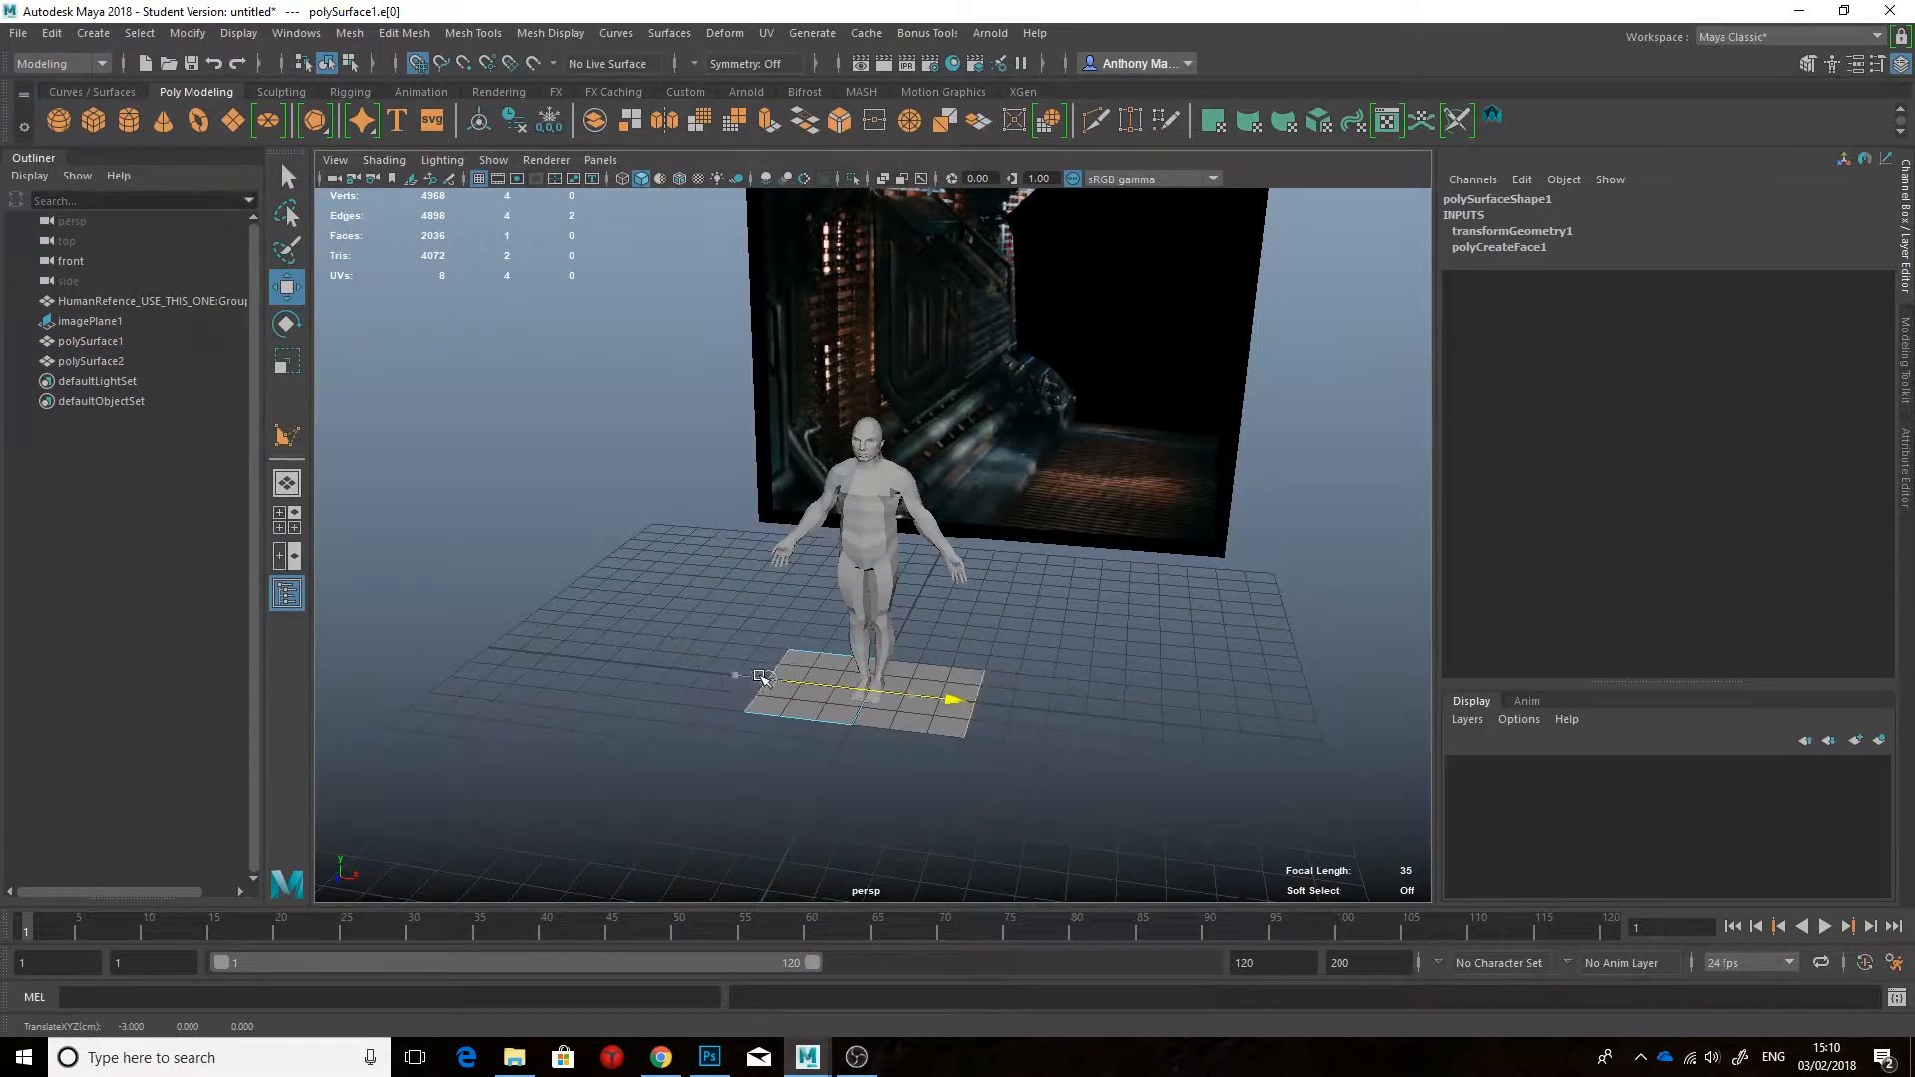
# Step: Extrude the floor's outer edge repeatedly to form a raised curb, a slanted lower panel and a vertical wall
pyautogui.keyDown('alt'); pyautogui.moveTo(748, 677); pyautogui.dragTo(728, 610); pyautogui.keyUp('alt')
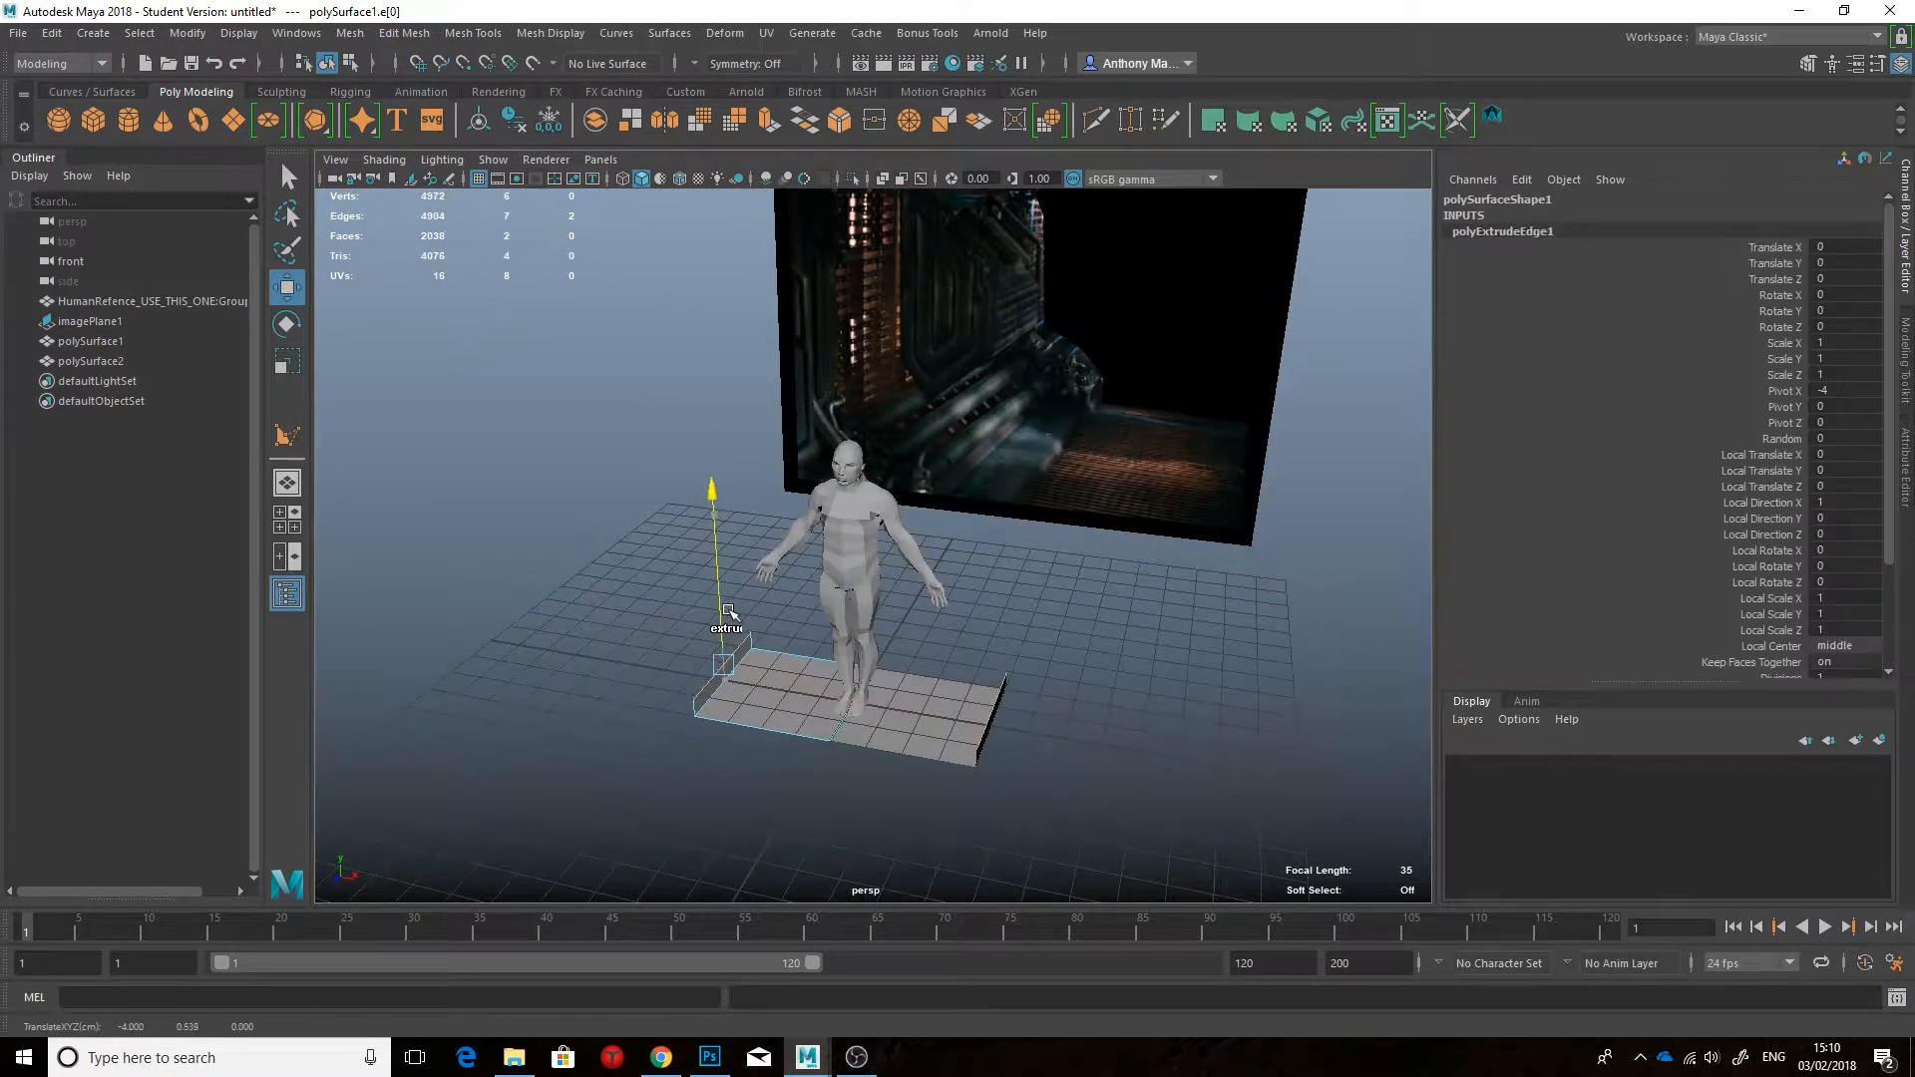
pyautogui.keyDown('shift'); pyautogui.moveTo(765, 673); pyautogui.dragTo(762, 672); pyautogui.keyUp('shift')
pyautogui.keyDown('alt'); pyautogui.moveTo(762, 672); pyautogui.dragTo(813, 655); pyautogui.keyUp('alt')
pyautogui.keyDown('shift'); pyautogui.moveTo(848, 538); pyautogui.dragTo(760, 461); pyautogui.keyUp('shift')
pyautogui.keyDown('alt'); pyautogui.moveTo(866, 526); pyautogui.dragTo(838, 564); pyautogui.keyUp('alt')
pyautogui.keyDown('shift'); pyautogui.moveTo(603, 541); pyautogui.dragTo(758, 392); pyautogui.keyUp('shift')
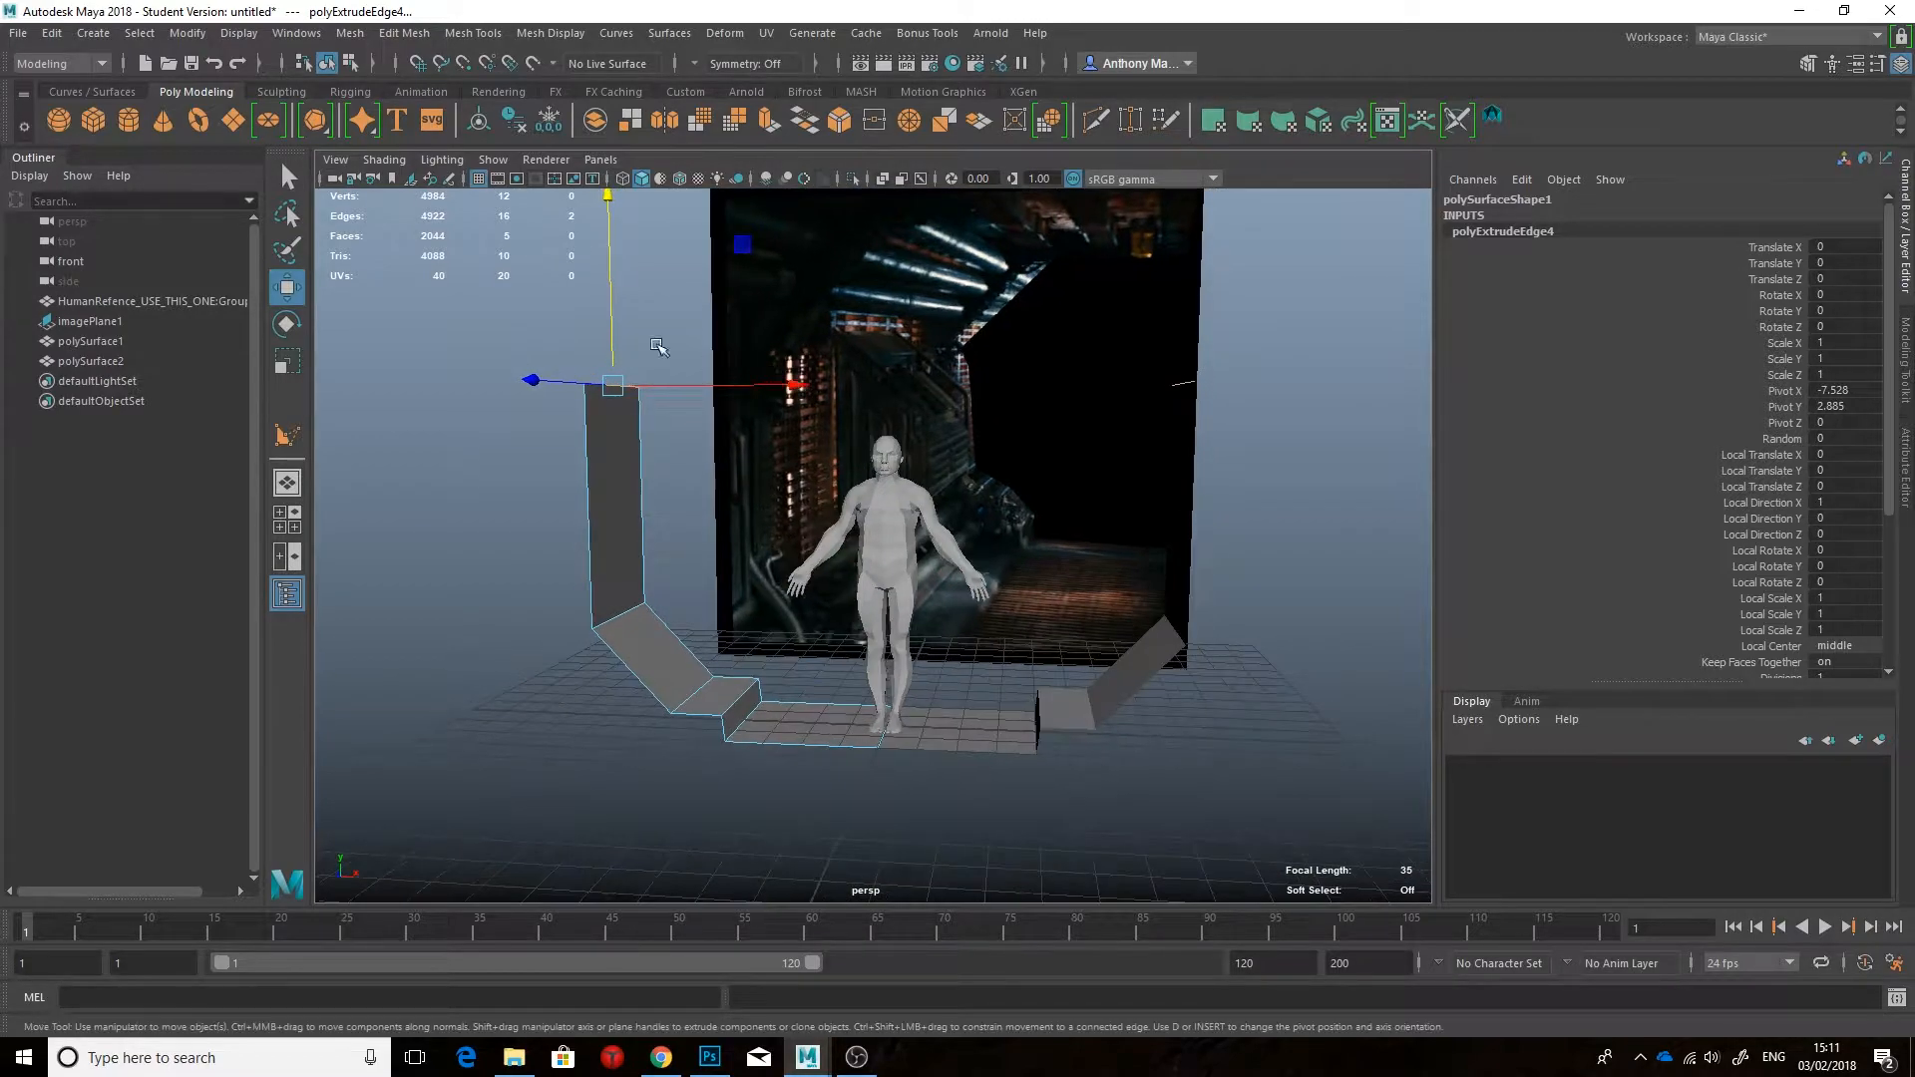
pyautogui.keyDown('alt'); pyautogui.moveTo(758, 392); pyautogui.dragTo(750, 487, button='middle'); pyautogui.keyUp('alt')
# Step: Compare with the Nostromo hall reference in the browser and extrude the wall's upper edge in Maya into an inward-sloping panel
pyautogui.hotkey('alt', 'Tab')
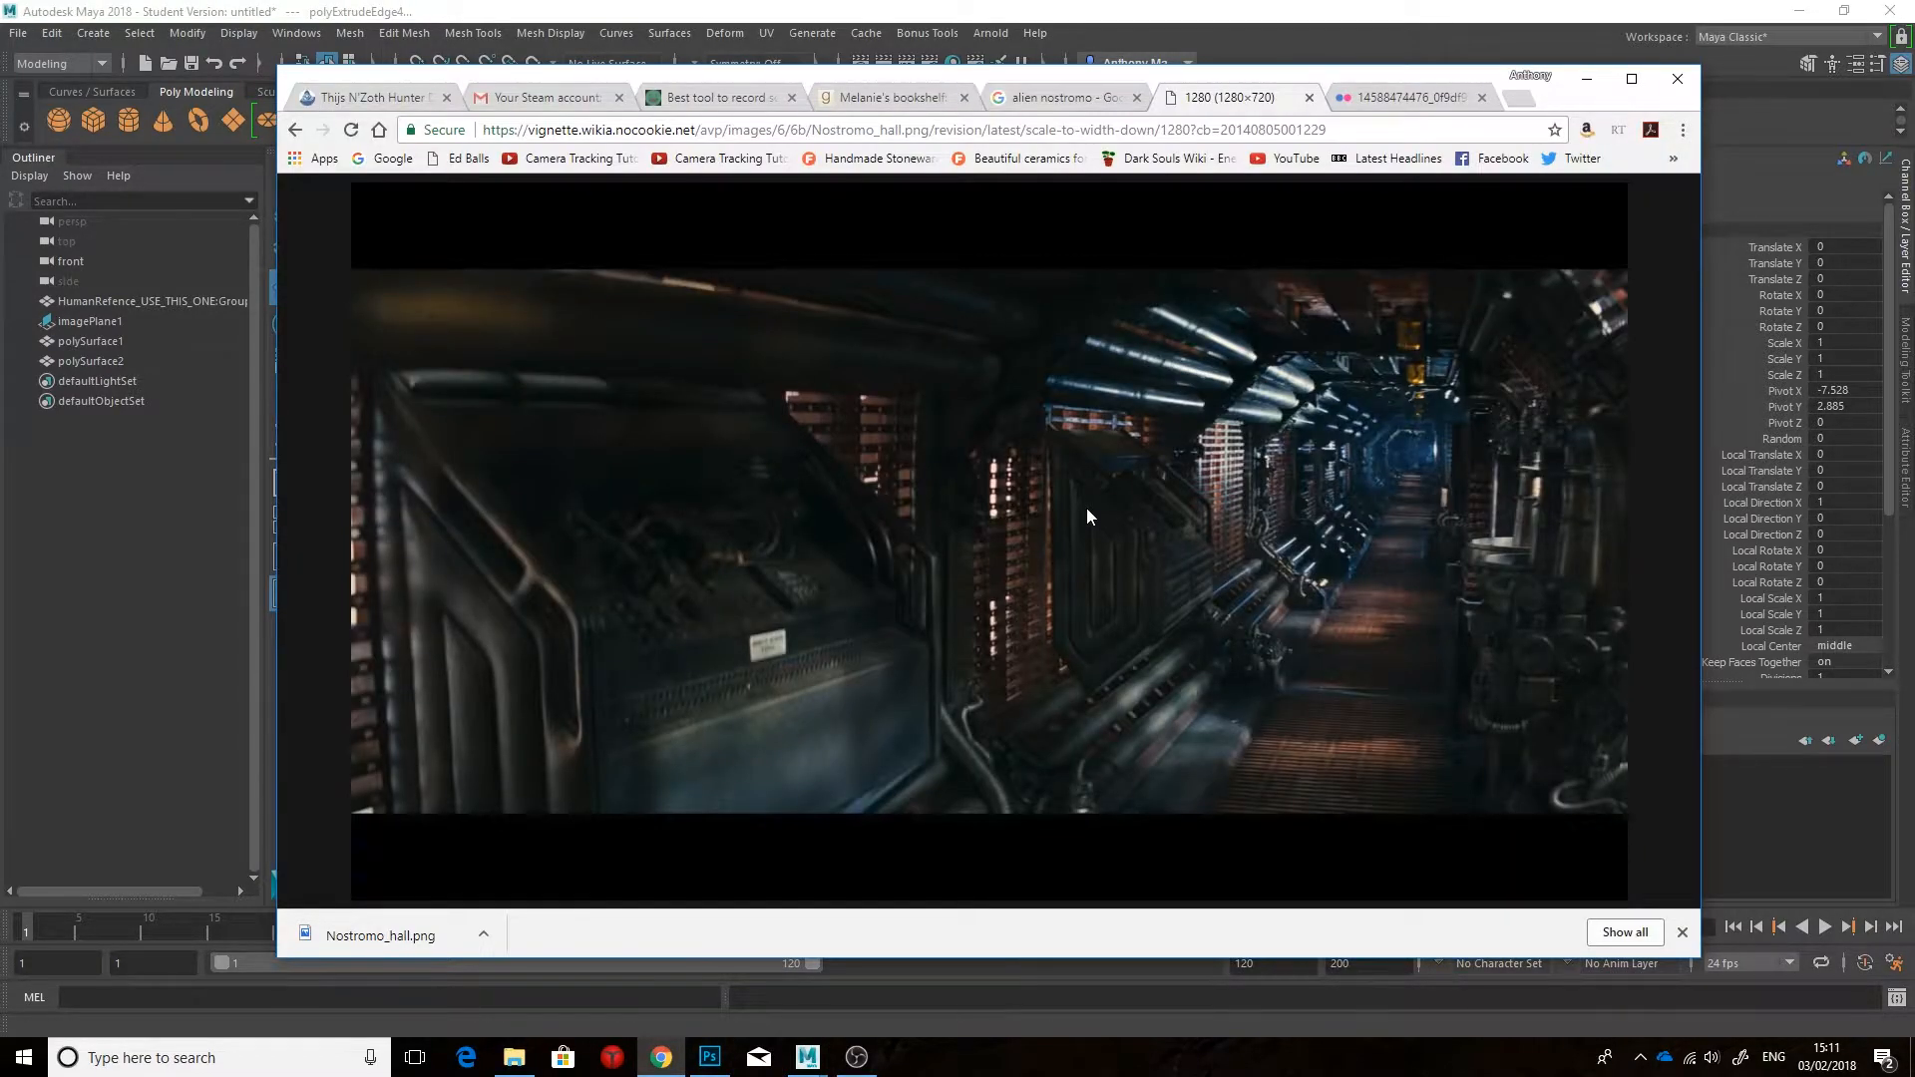
pyautogui.click(808, 1058)
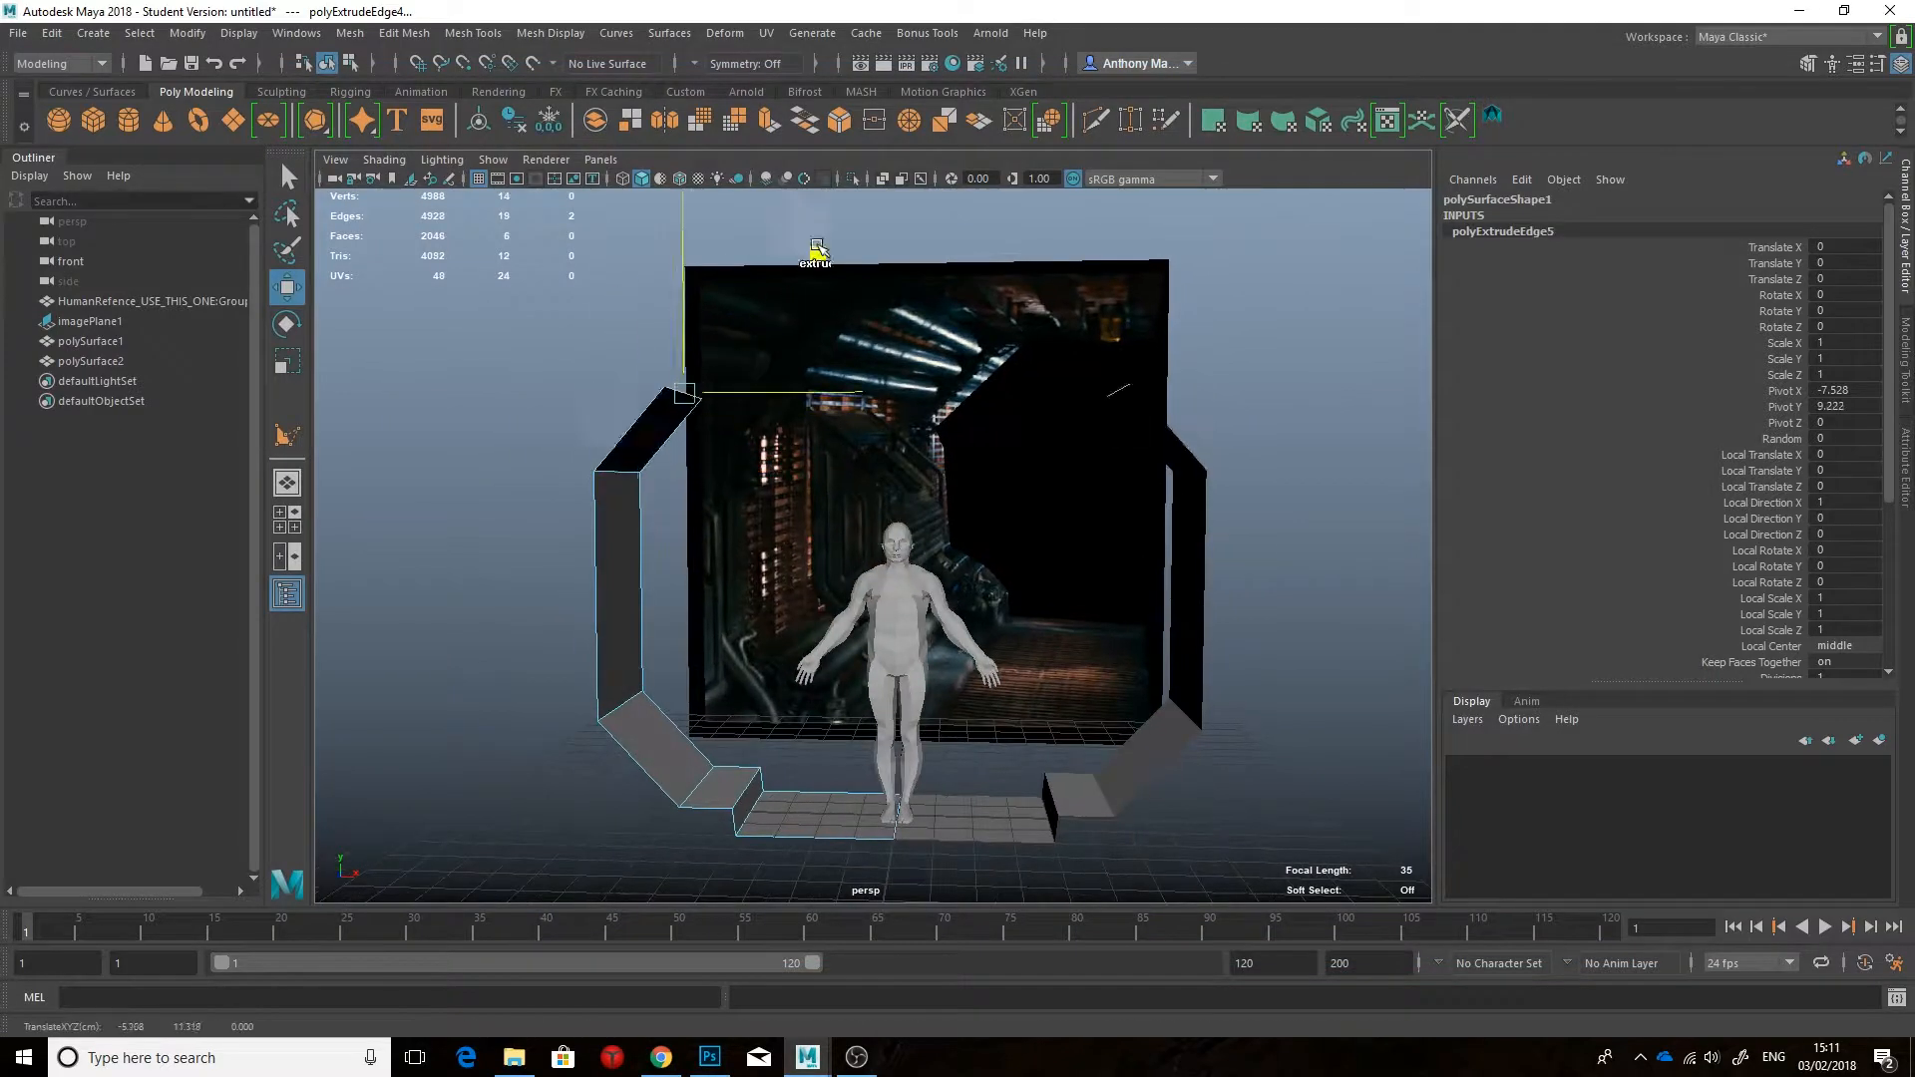
pyautogui.keyDown('alt'); pyautogui.moveTo(877, 222); pyautogui.dragTo(932, 200); pyautogui.keyUp('alt')
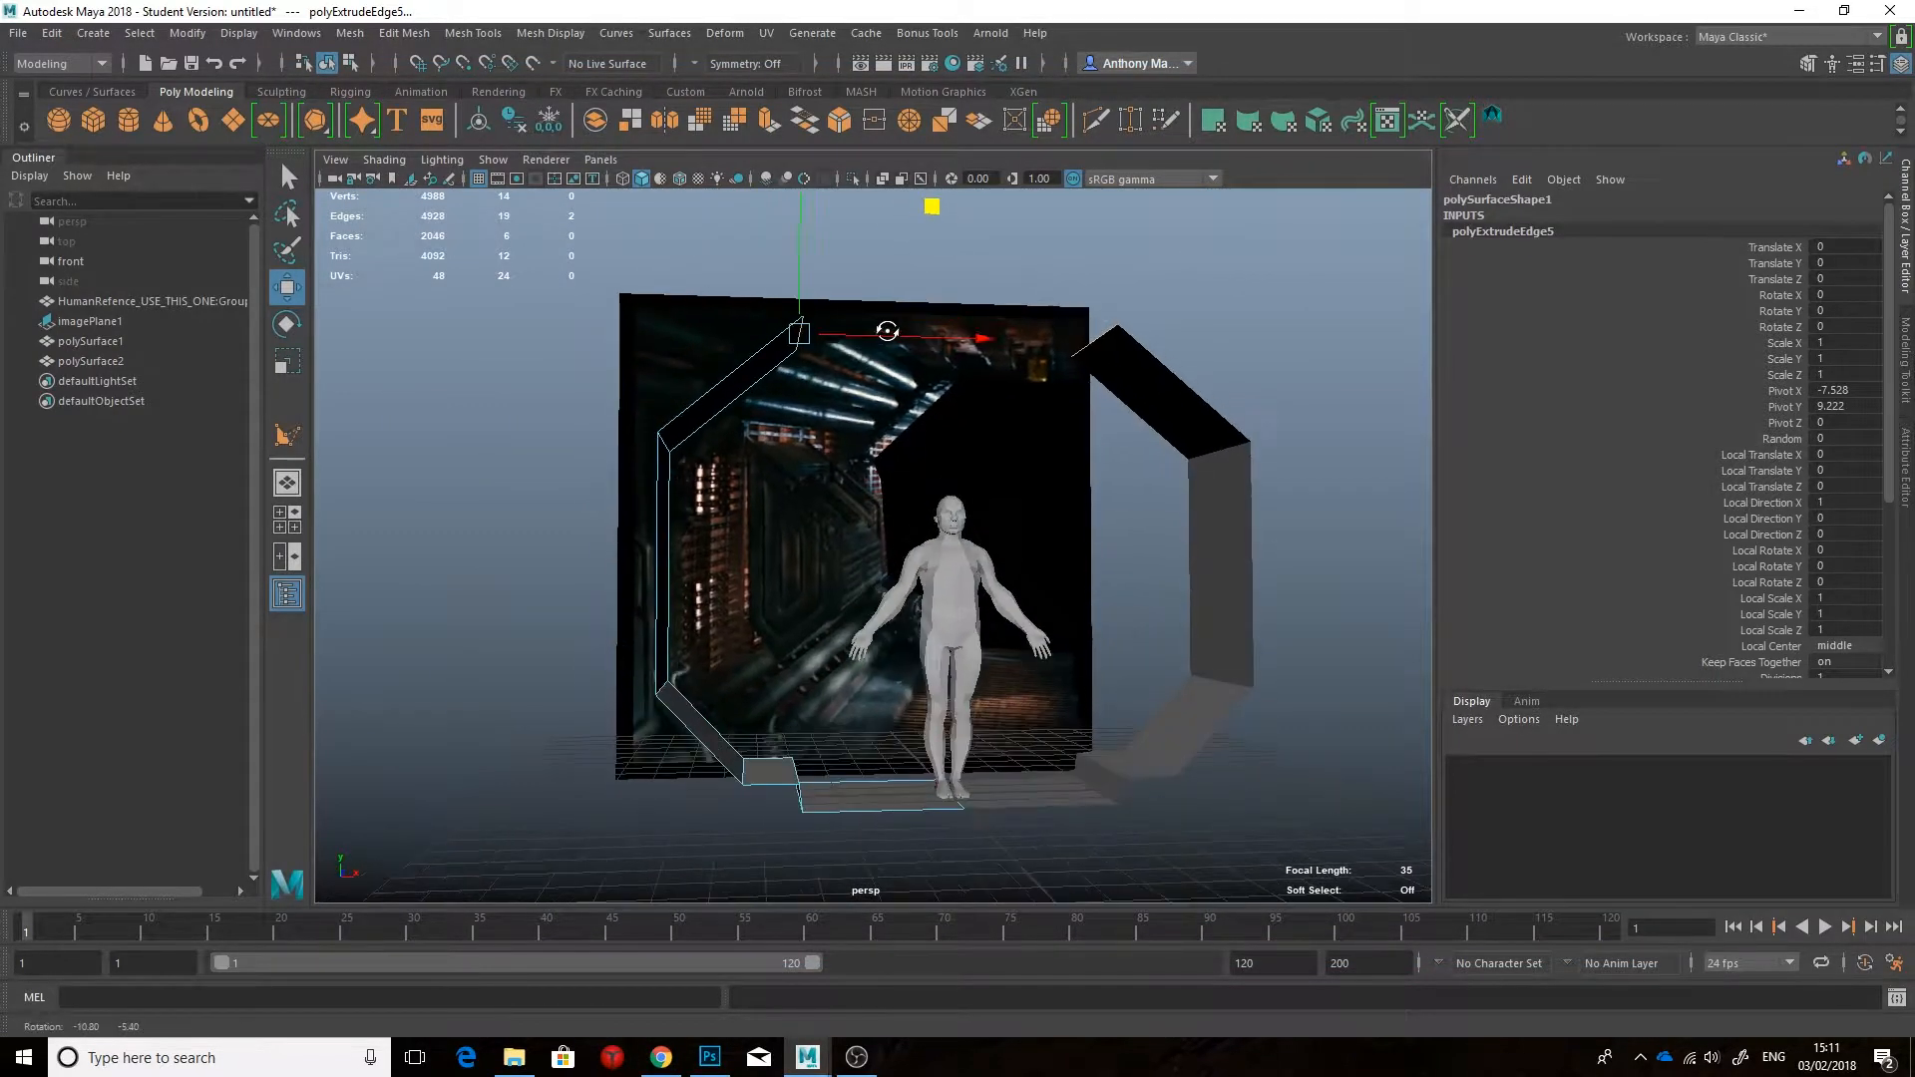
pyautogui.click(661, 1057)
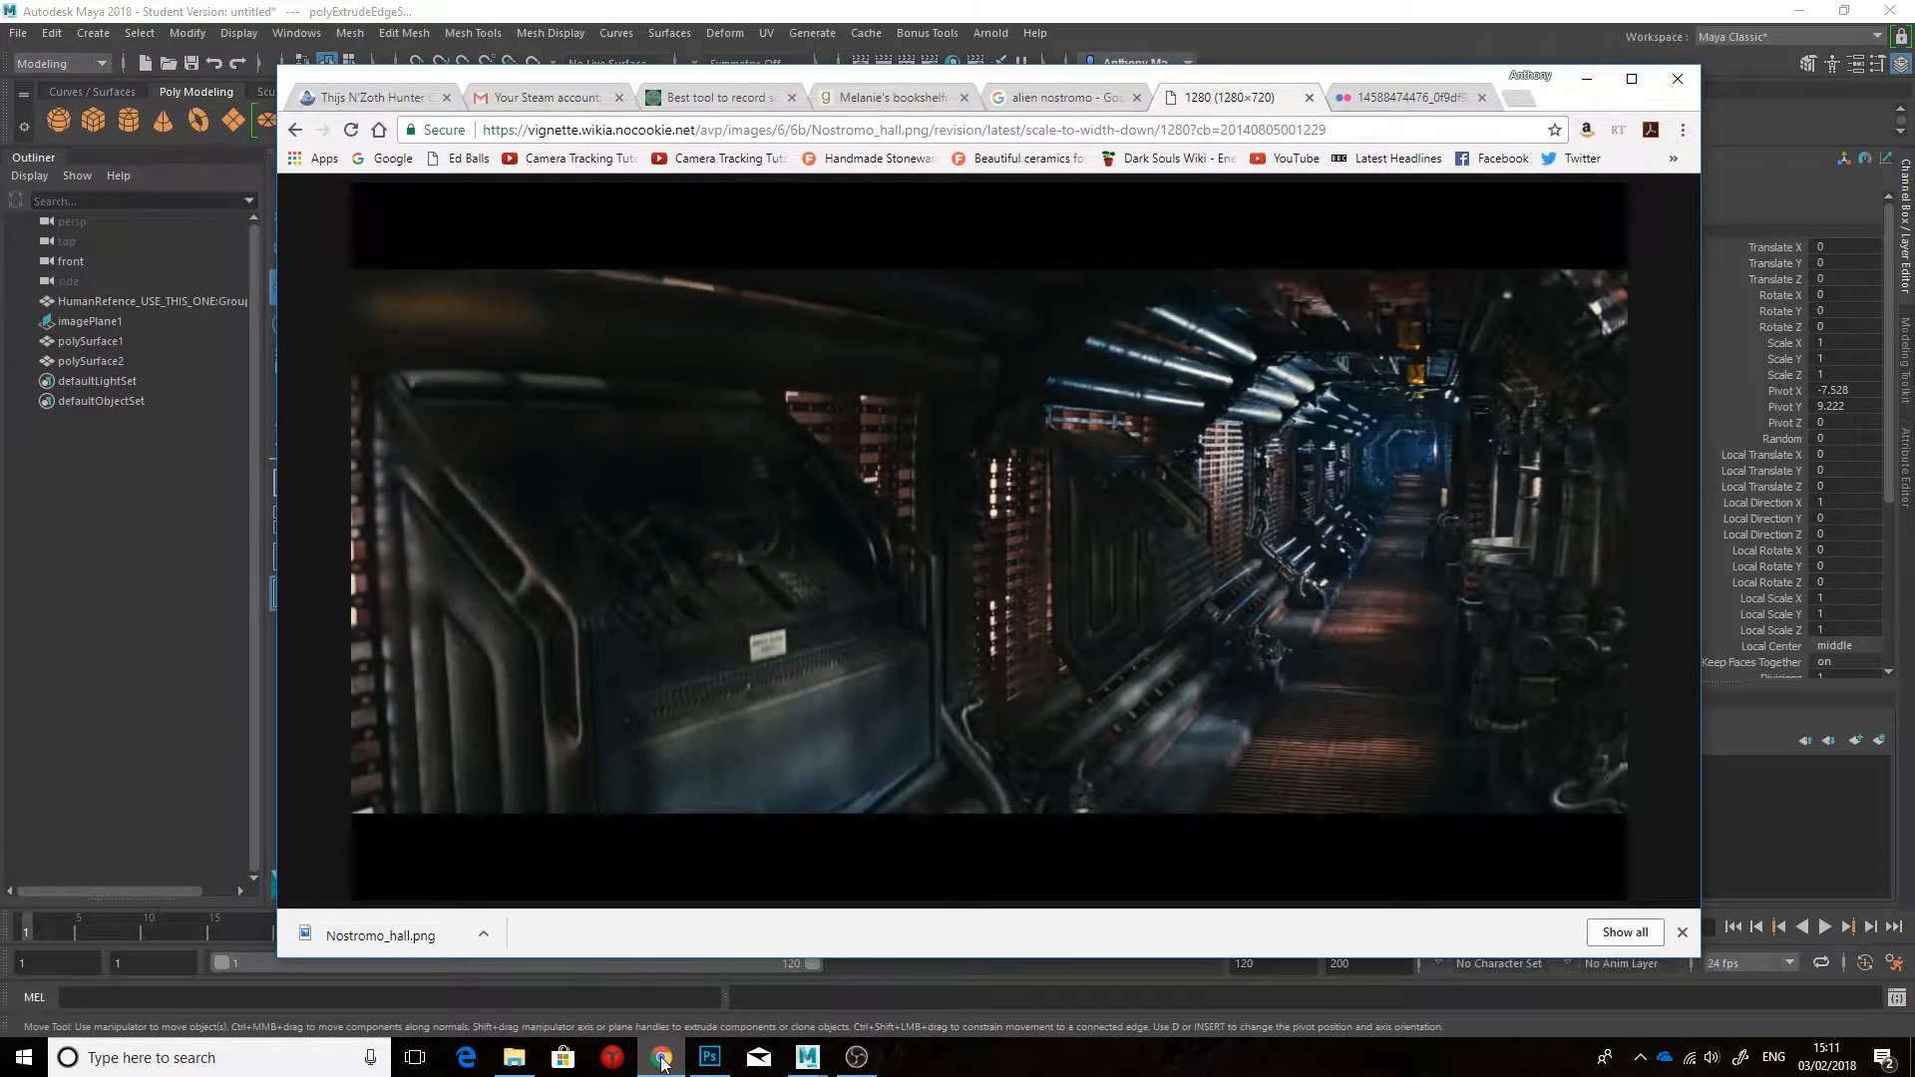
pyautogui.moveTo(808, 1058)
pyautogui.click(918, 962)
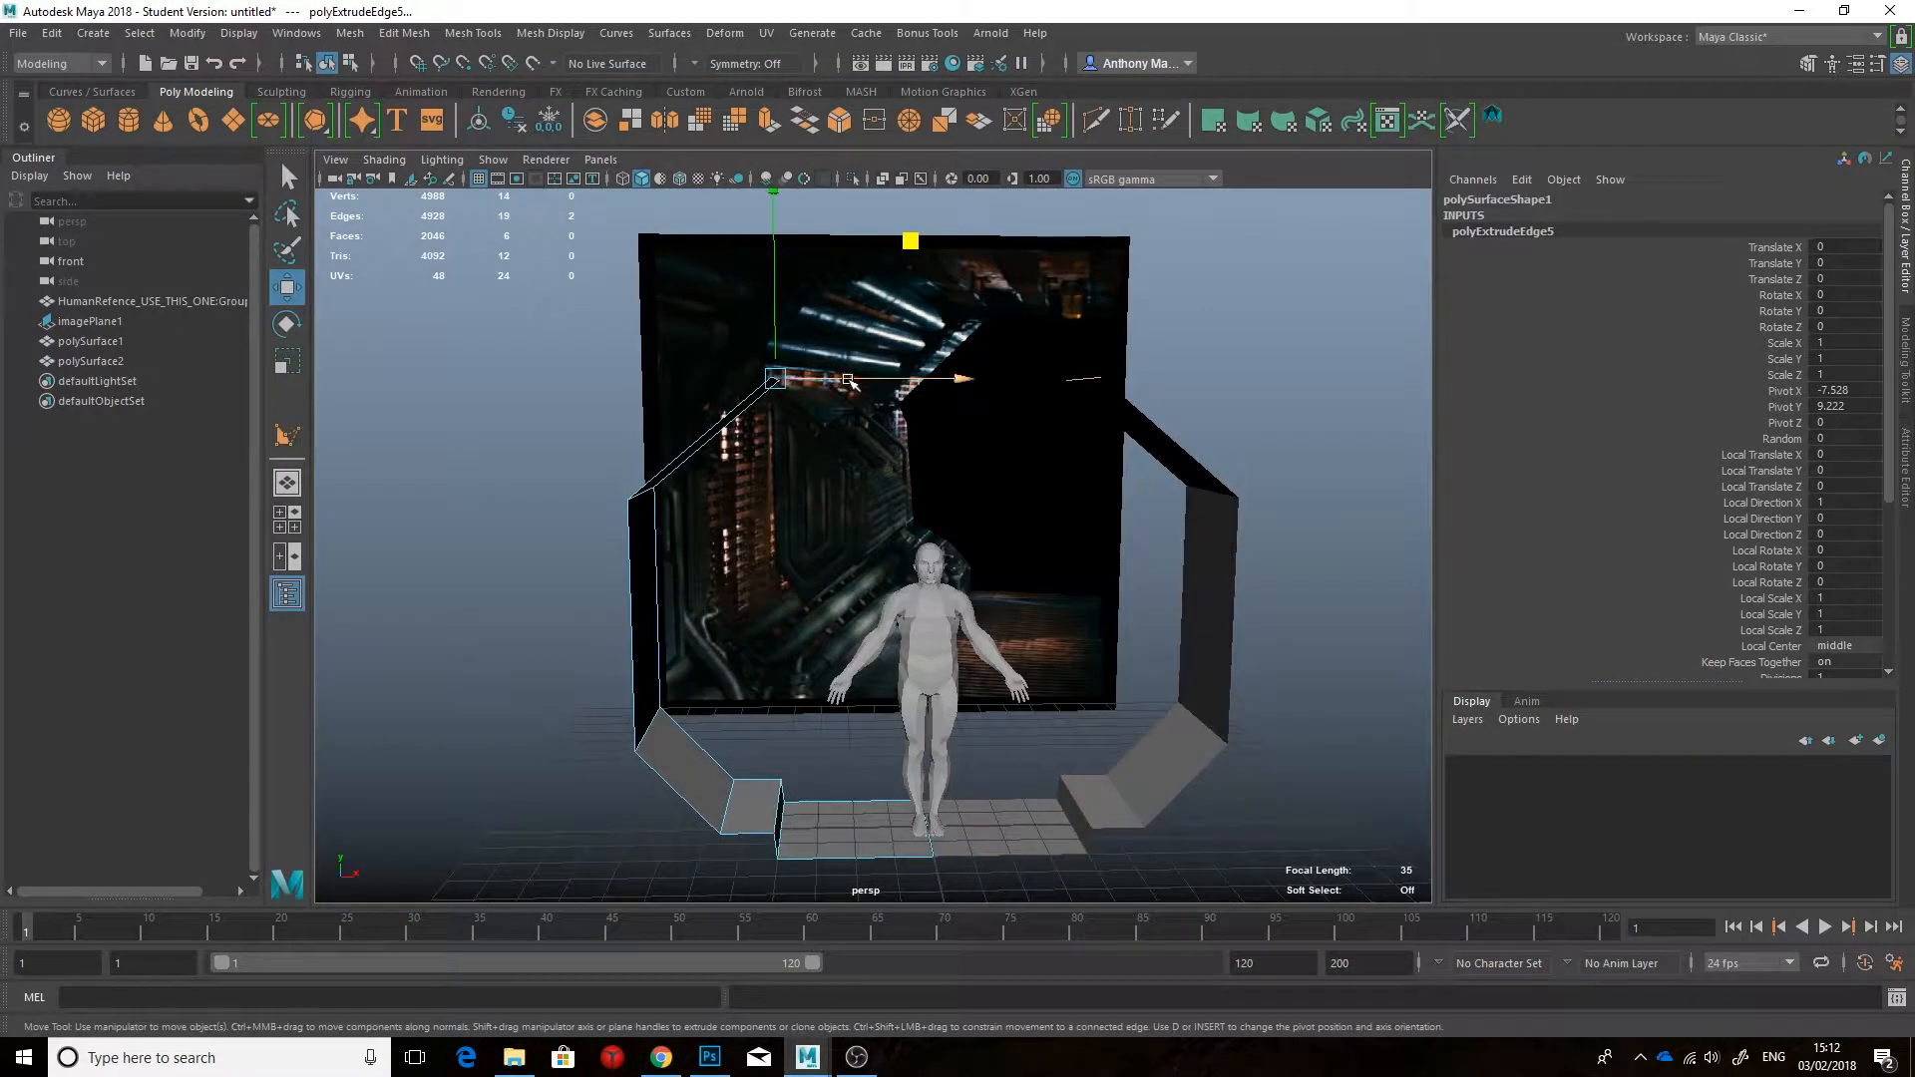
# Step: Extrude the sloping panel's upper edge horizontally toward the centre line to form the ceiling
pyautogui.keyDown('alt'); pyautogui.moveTo(780, 801); pyautogui.dragTo(786, 714); pyautogui.keyUp('alt')
pyautogui.press('space')
pyautogui.press('space')
pyautogui.hotkey('ctrl', 'e')
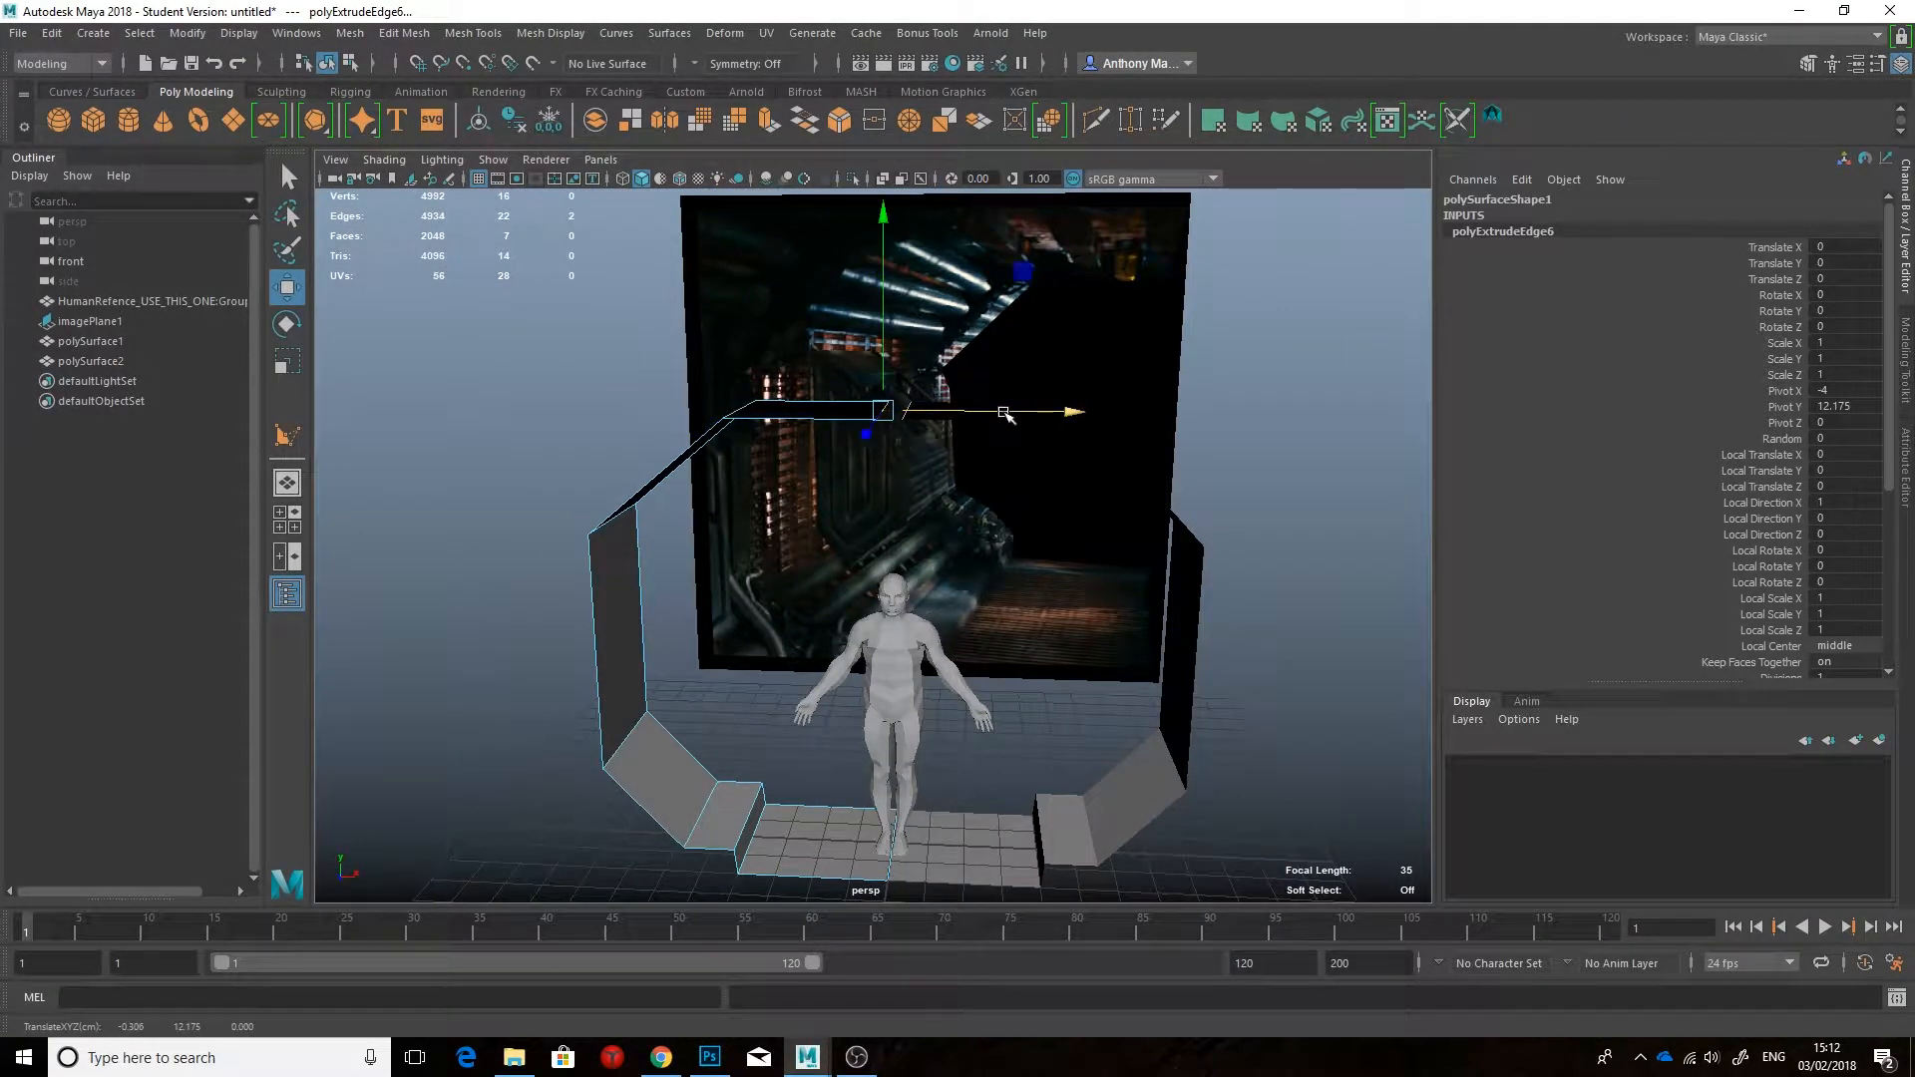
pyautogui.keyDown('alt'); pyautogui.moveTo(902, 419); pyautogui.dragTo(1057, 438); pyautogui.keyUp('alt')
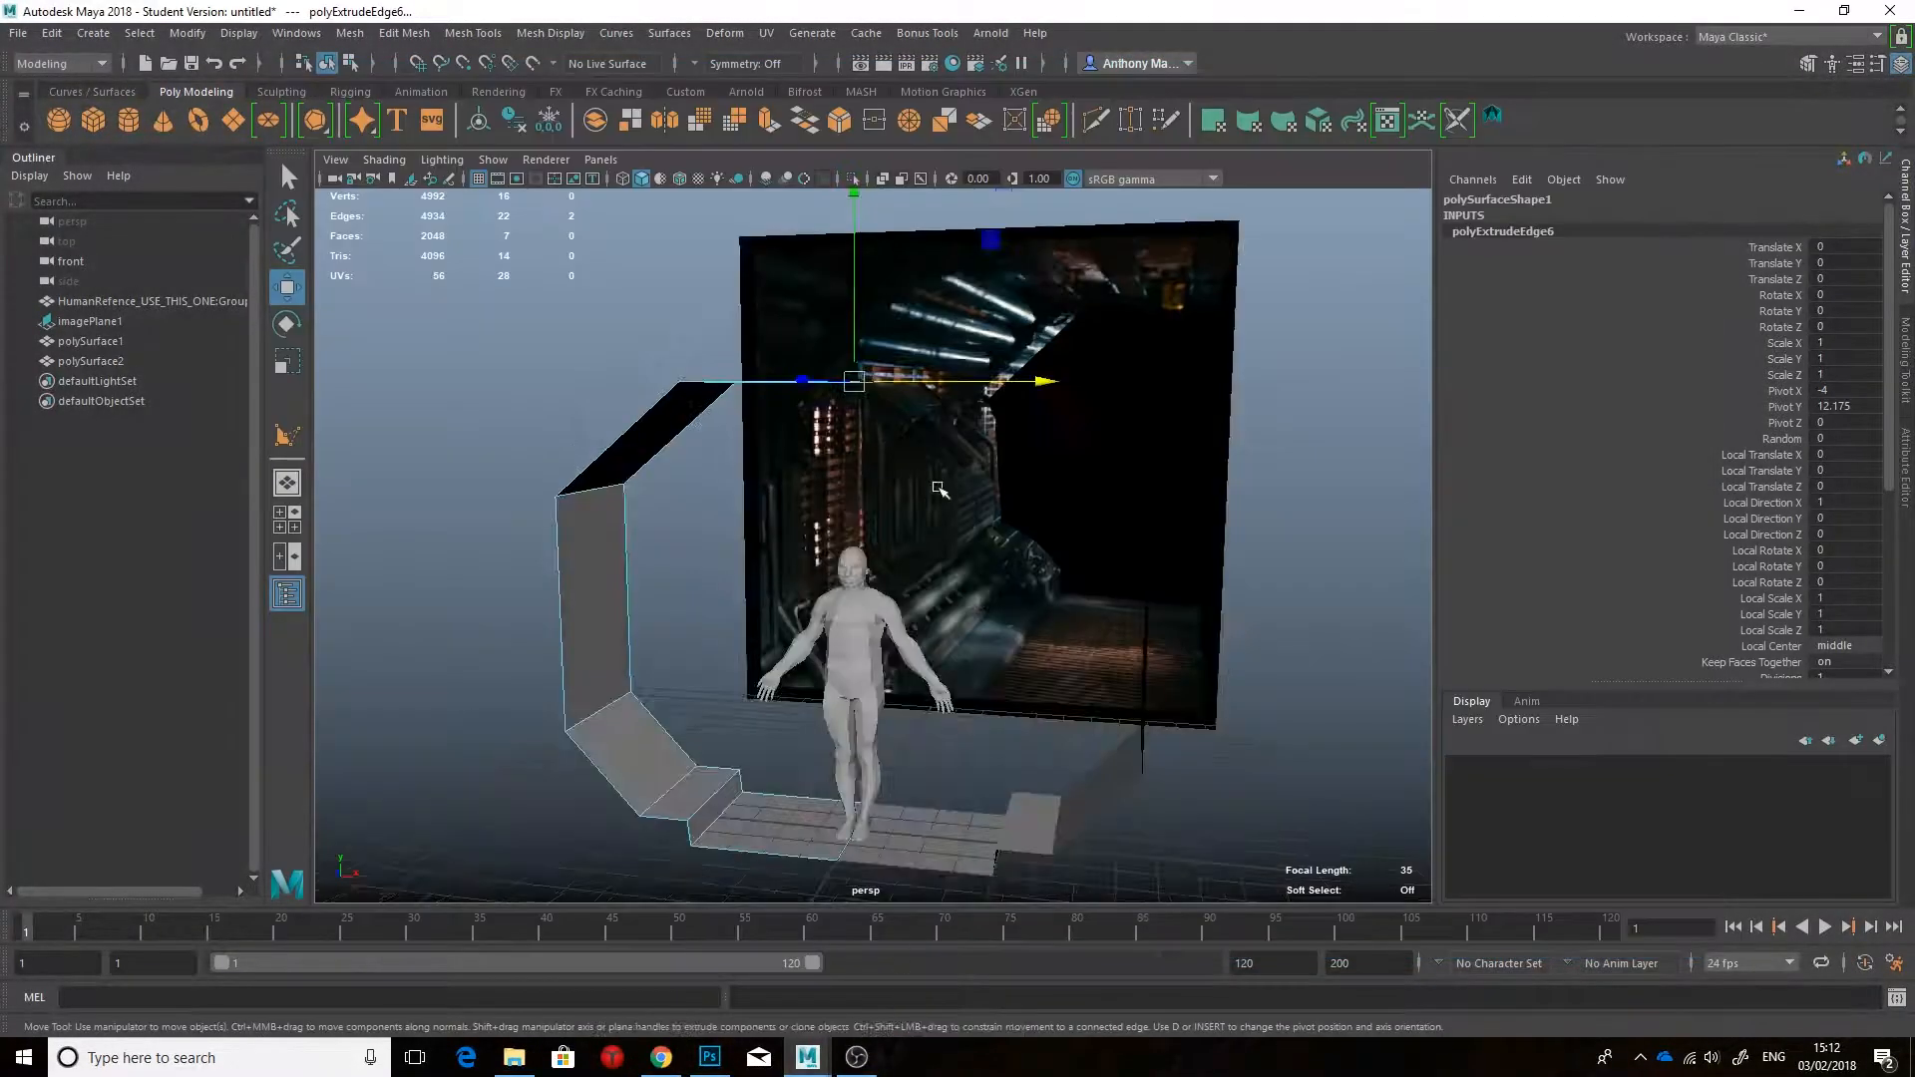
pyautogui.keyDown('alt'); pyautogui.moveTo(937, 489); pyautogui.dragTo(833, 541); pyautogui.keyUp('alt')
# Step: Select all vertices of the original hallway half and shift the section along the Z axis
pyautogui.click(621, 666)
pyautogui.click(640, 846)
pyautogui.keyDown('alt'); pyautogui.moveTo(543, 585); pyautogui.dragTo(589, 613); pyautogui.keyUp('alt')
pyautogui.keyDown('shift'); pyautogui.doubleClick(684, 469); pyautogui.keyUp('shift')
pyautogui.click(674, 772)
pyautogui.keyDown('alt'); pyautogui.moveTo(674, 772); pyautogui.dragTo(667, 710); pyautogui.keyUp('alt')
pyautogui.moveTo(666, 710); pyautogui.dragTo(559, 483, button='right')
pyautogui.moveTo(504, 411); pyautogui.dragTo(996, 833)
pyautogui.keyDown('alt'); pyautogui.moveTo(996, 833); pyautogui.dragTo(1227, 843); pyautogui.keyUp('alt')
# Step: Select the border edges at one open end of the hallway and move them along Z to deepen the section
pyautogui.moveTo(884, 482); pyautogui.dragTo(871, 438, button='right')
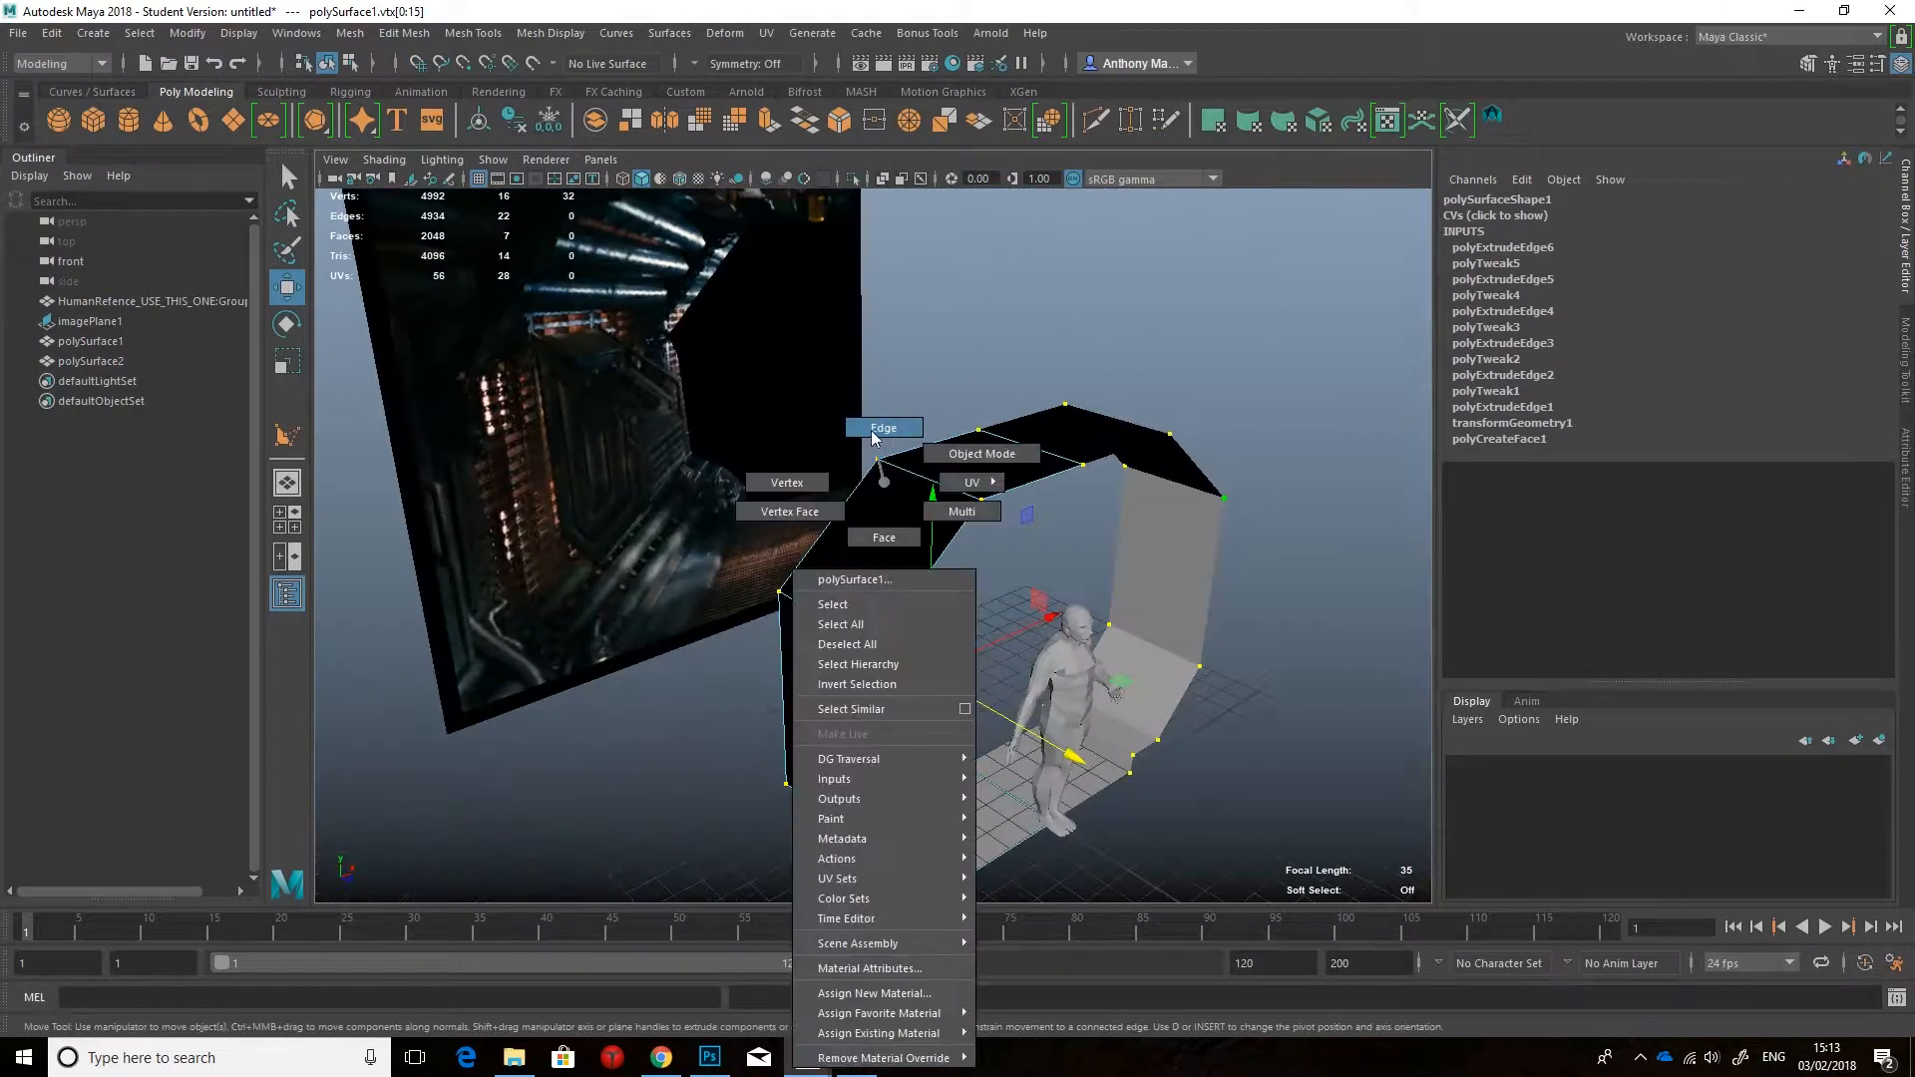
pyautogui.keyDown('alt'); pyautogui.moveTo(871, 438); pyautogui.dragTo(798, 718); pyautogui.keyUp('alt')
pyautogui.keyDown('alt'); pyautogui.moveTo(781, 395); pyautogui.dragTo(867, 419); pyautogui.keyUp('alt')
pyautogui.moveTo(620, 522); pyautogui.dragTo(768, 549)
pyautogui.keyDown('alt'); pyautogui.moveTo(638, 568); pyautogui.dragTo(770, 528); pyautogui.keyUp('alt')
# Step: Save the scene as NostromoHallway.0001 in the project's scenes folder
pyautogui.click(18, 33)
pyautogui.click(96, 138)
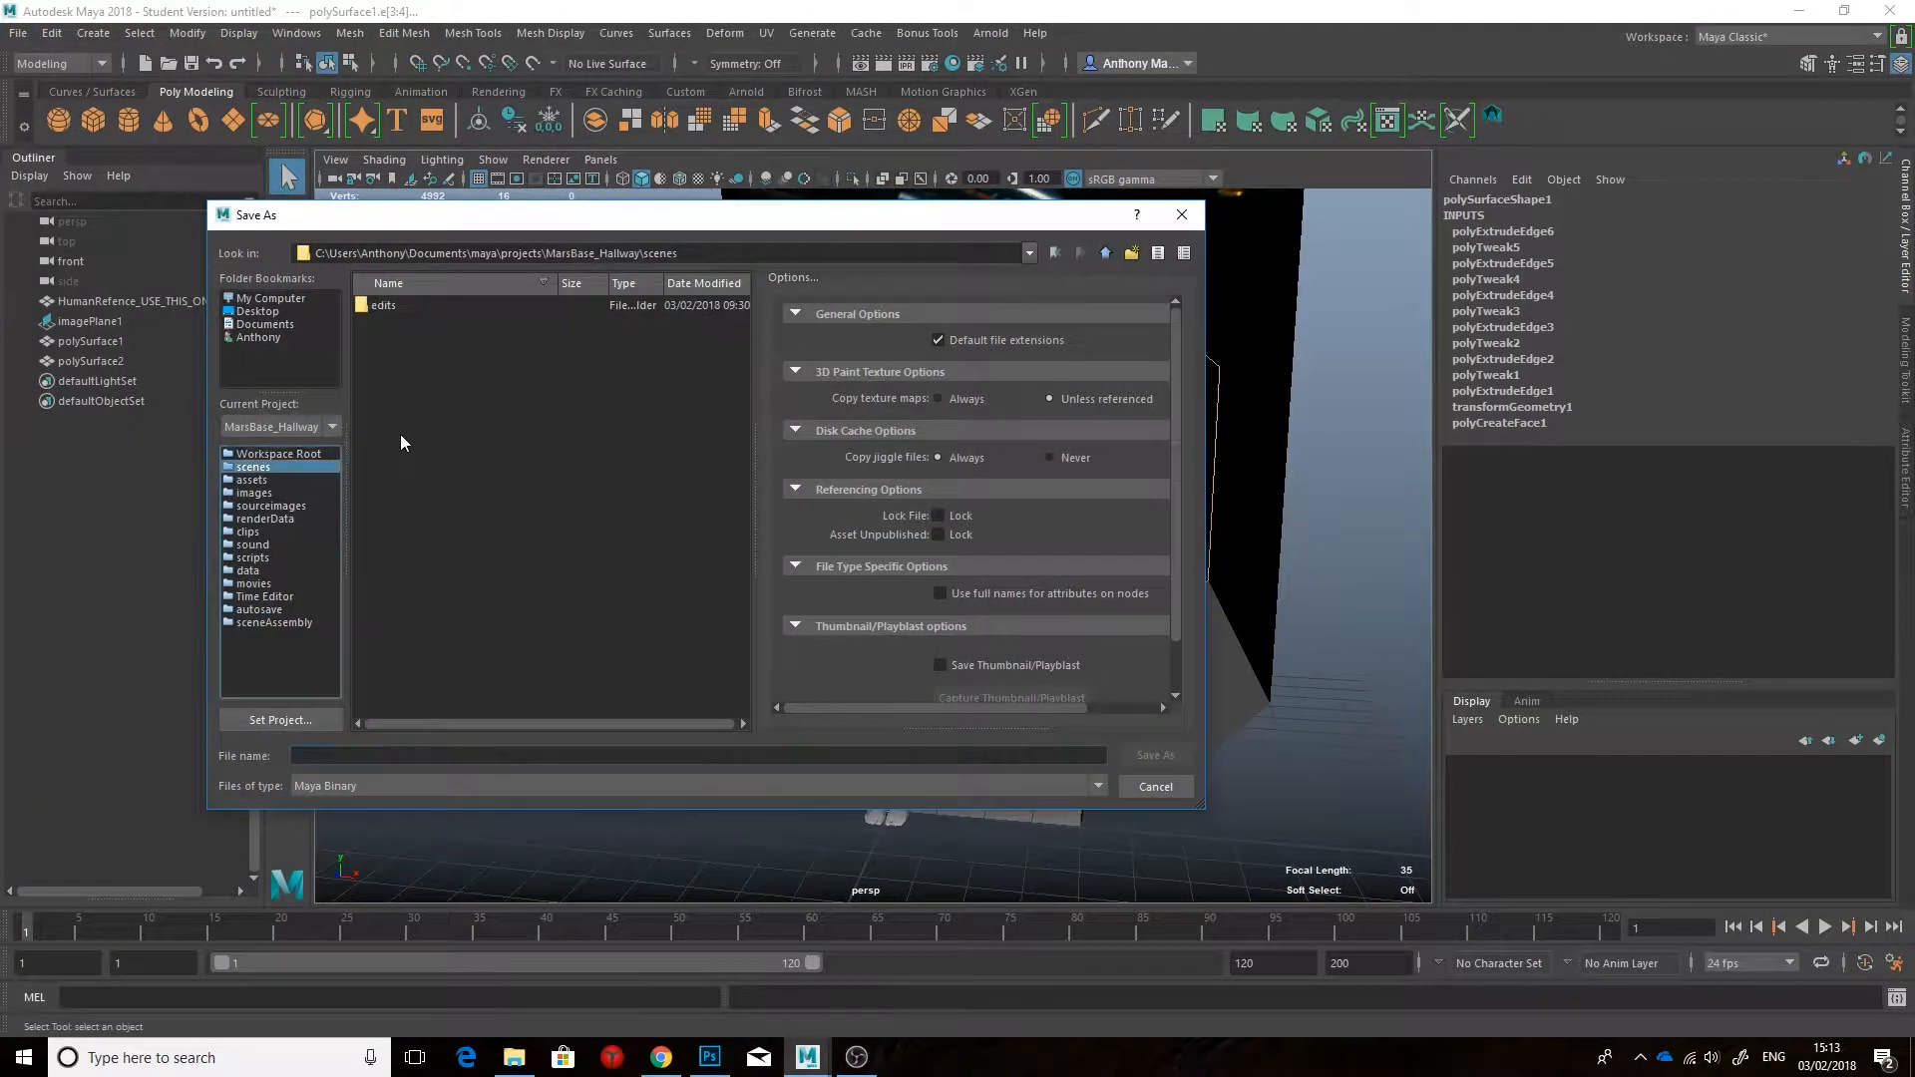
pyautogui.click(378, 754)
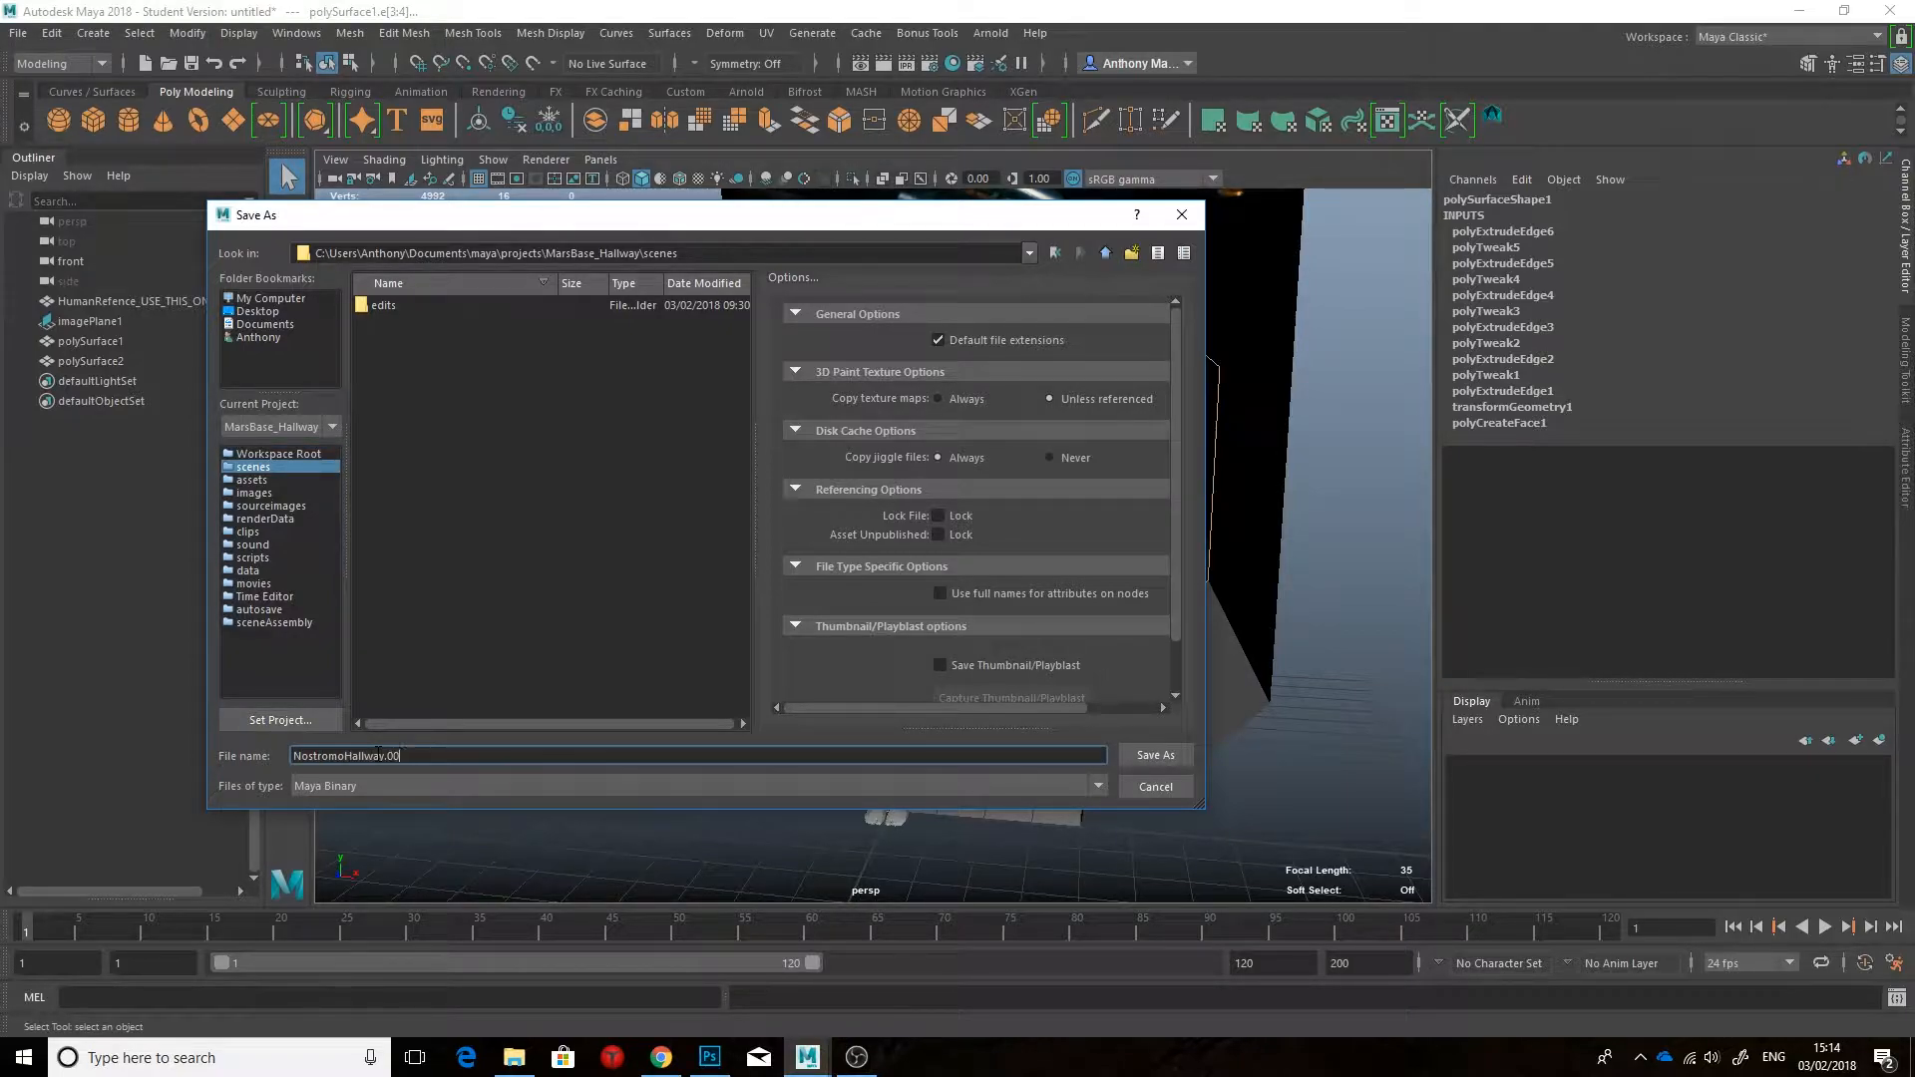
pyautogui.click(1140, 754)
# Step: Extract the floor face of the hallway section as a separate surface
pyautogui.keyDown('alt'); pyautogui.moveTo(958, 569); pyautogui.dragTo(867, 594); pyautogui.keyUp('alt')
pyautogui.moveTo(754, 482); pyautogui.dragTo(767, 535, button='right')
pyautogui.click(756, 716)
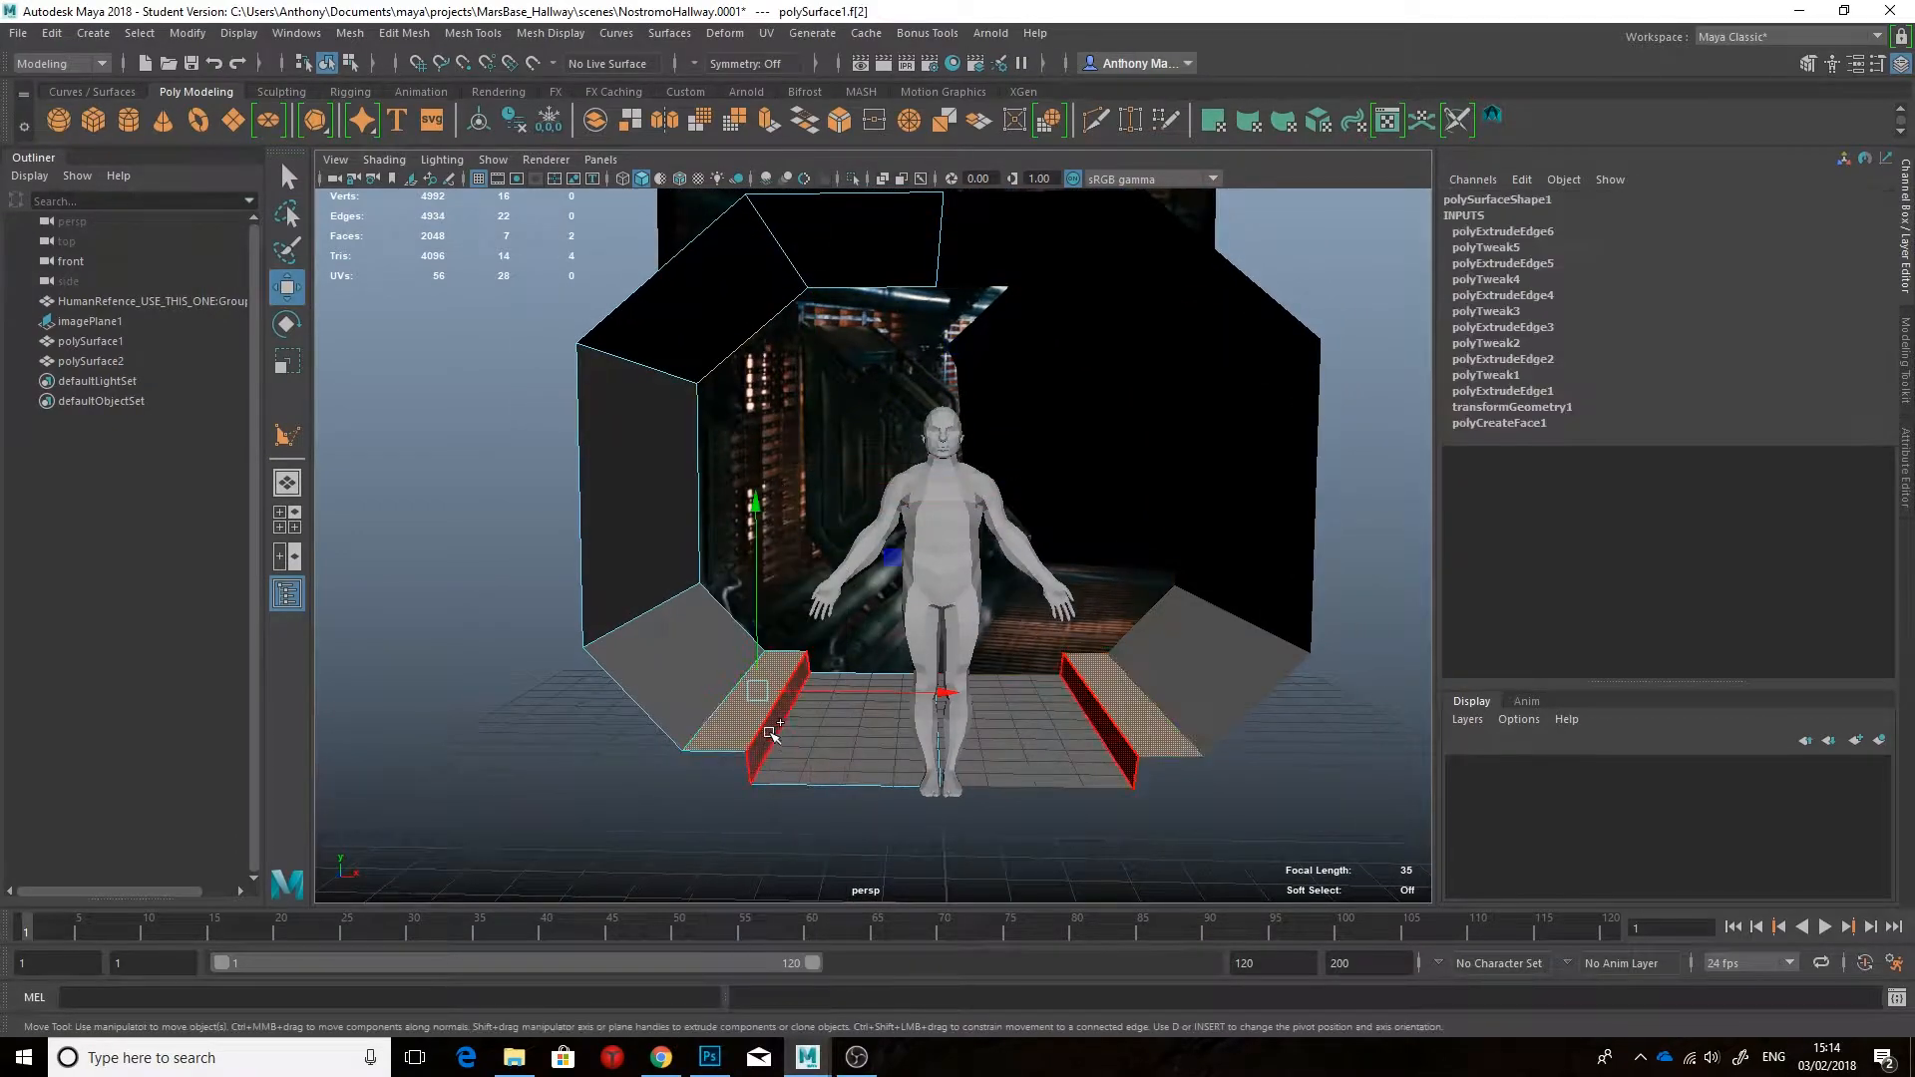
pyautogui.click(855, 727)
pyautogui.keyDown('alt'); pyautogui.moveTo(854, 727); pyautogui.dragTo(761, 703); pyautogui.keyUp('alt')
pyautogui.click(632, 124)
# Step: Extract the curb's top and riser faces together as a separate surface
pyautogui.moveTo(603, 483); pyautogui.dragTo(662, 561, button='right')
pyautogui.click(726, 720)
pyautogui.keyDown('shift'); pyautogui.click(757, 735); pyautogui.keyUp('shift')
pyautogui.click(632, 123)
# Step: Extract the hallway's wall faces and its ceiling face into separate surfaces
pyautogui.click(666, 648)
pyautogui.keyDown('shift'); pyautogui.click(658, 488); pyautogui.keyUp('shift')
pyautogui.click(629, 127)
pyautogui.moveTo(688, 349); pyautogui.dragTo(698, 329, button='right')
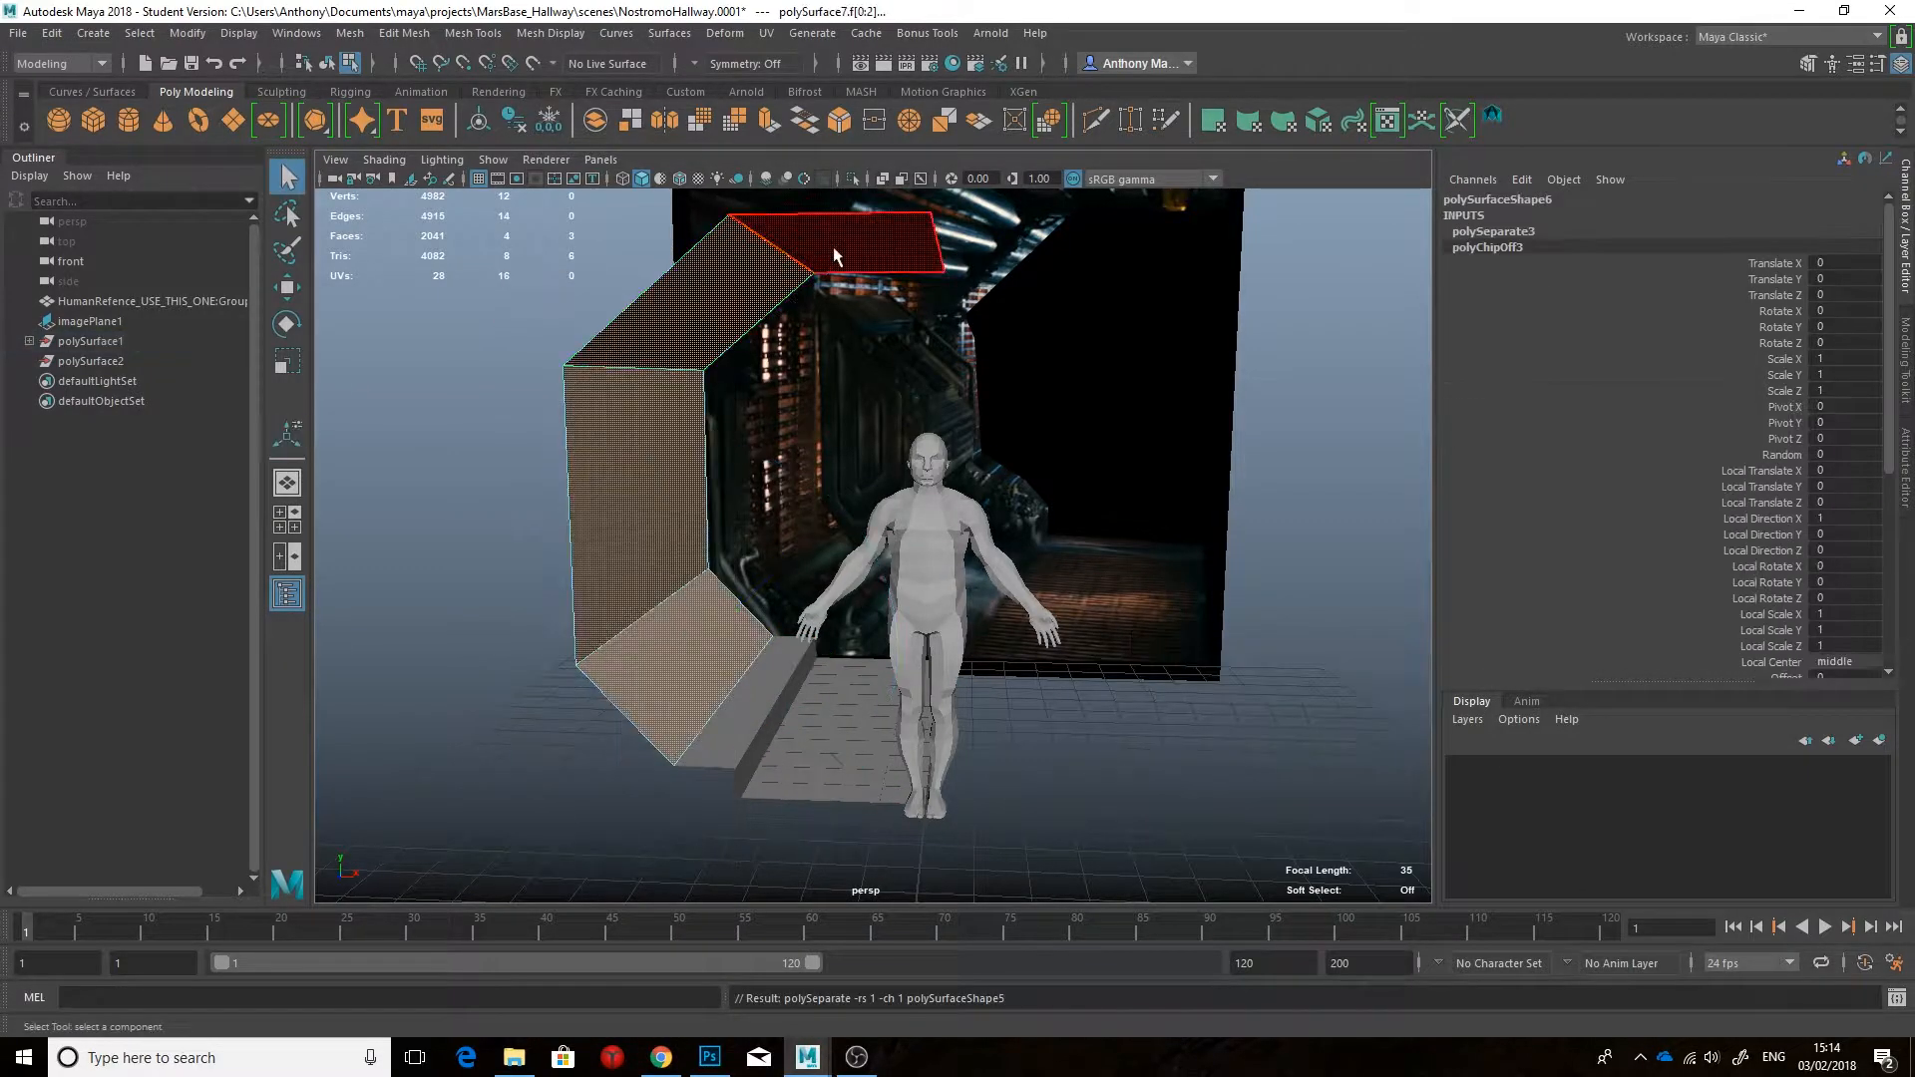
pyautogui.click(828, 250)
pyautogui.keyDown('alt'); pyautogui.moveTo(828, 249); pyautogui.dragTo(610, 147); pyautogui.keyUp('alt')
pyautogui.click(629, 123)
pyautogui.keyDown('alt'); pyautogui.moveTo(718, 337); pyautogui.dragTo(733, 399); pyautogui.keyUp('alt')
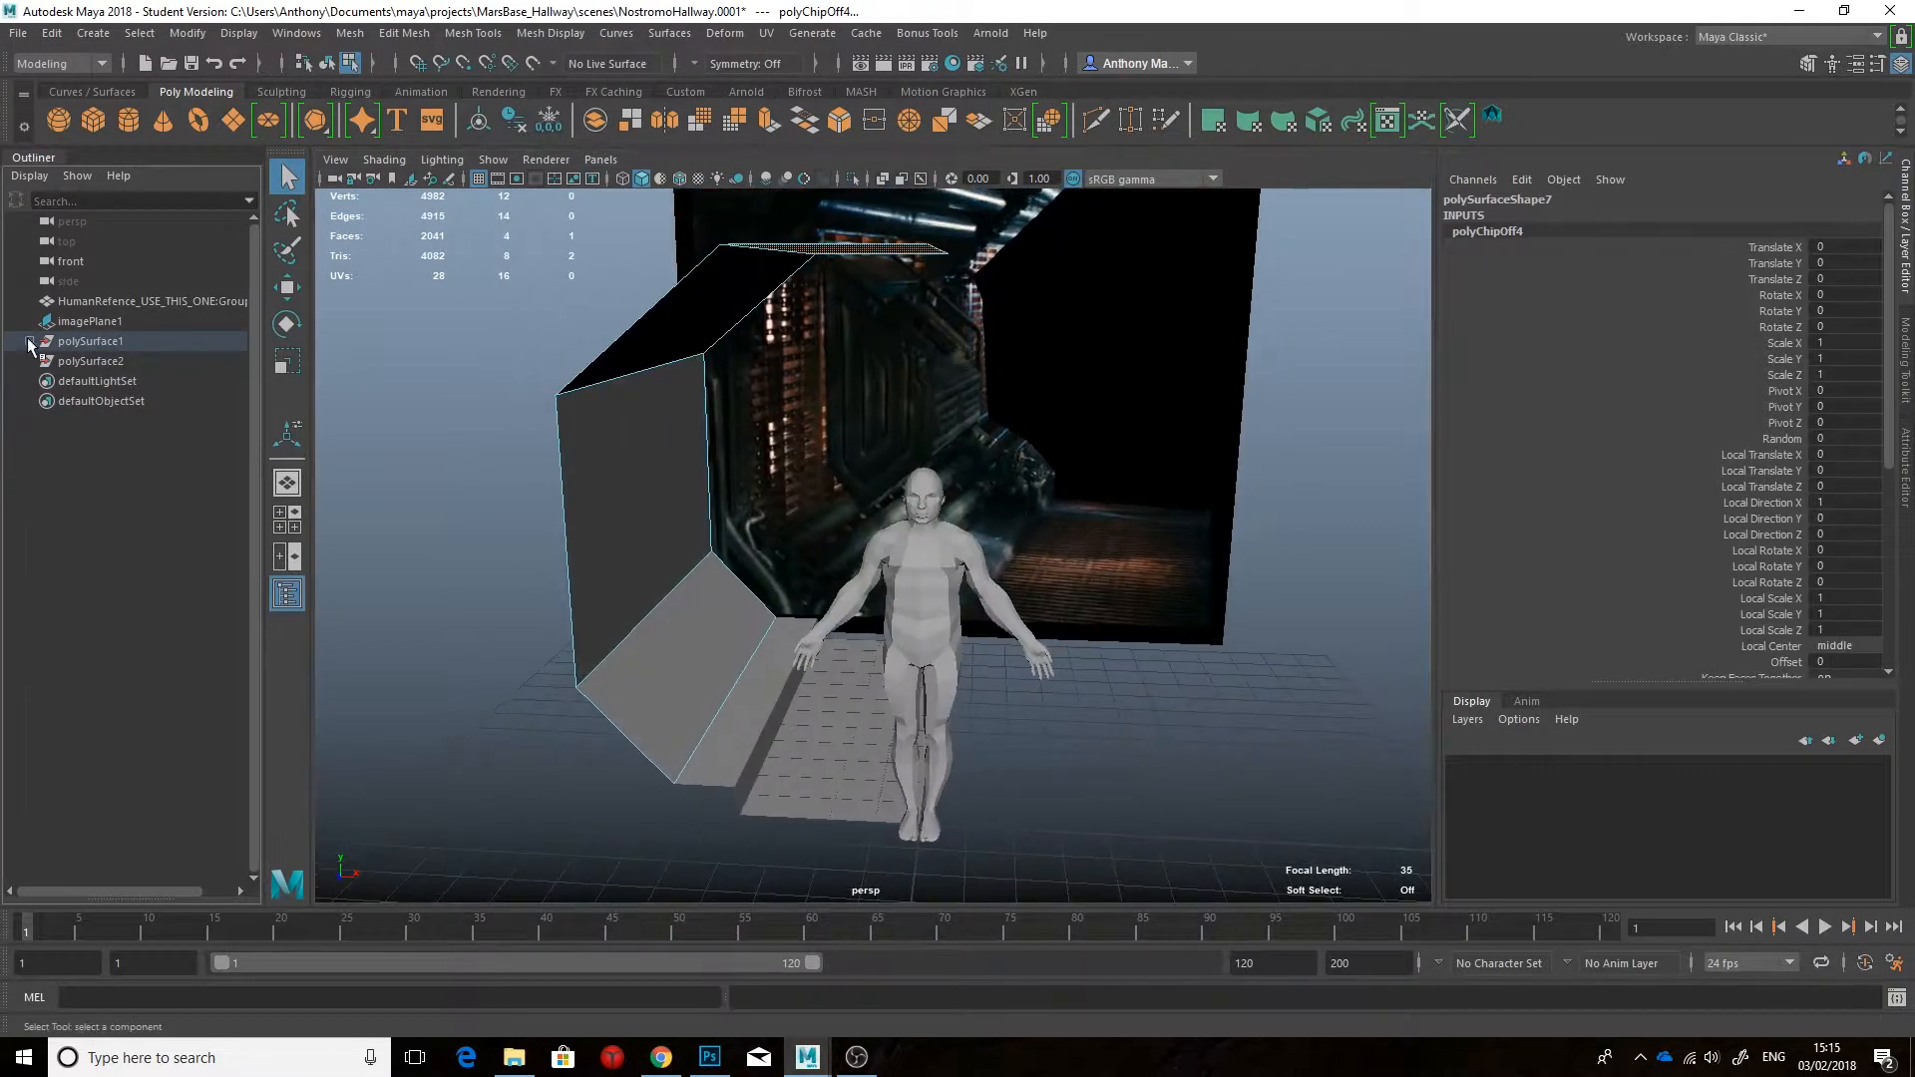
# Step: Select the four extracted surfaces, polySurface3, 5, 7 and 8, inside their nested groups and delete their history
pyautogui.click(53, 421)
pyautogui.click(123, 459)
pyautogui.keyDown('ctrl'); pyautogui.click(120, 441); pyautogui.keyUp('ctrl')
pyautogui.keyDown('ctrl'); pyautogui.click(114, 401); pyautogui.keyUp('ctrl')
pyautogui.keyDown('ctrl'); pyautogui.click(107, 363); pyautogui.keyUp('ctrl')
pyautogui.keyDown('alt'); pyautogui.moveTo(549, 531); pyautogui.dragTo(555, 481); pyautogui.keyUp('alt')
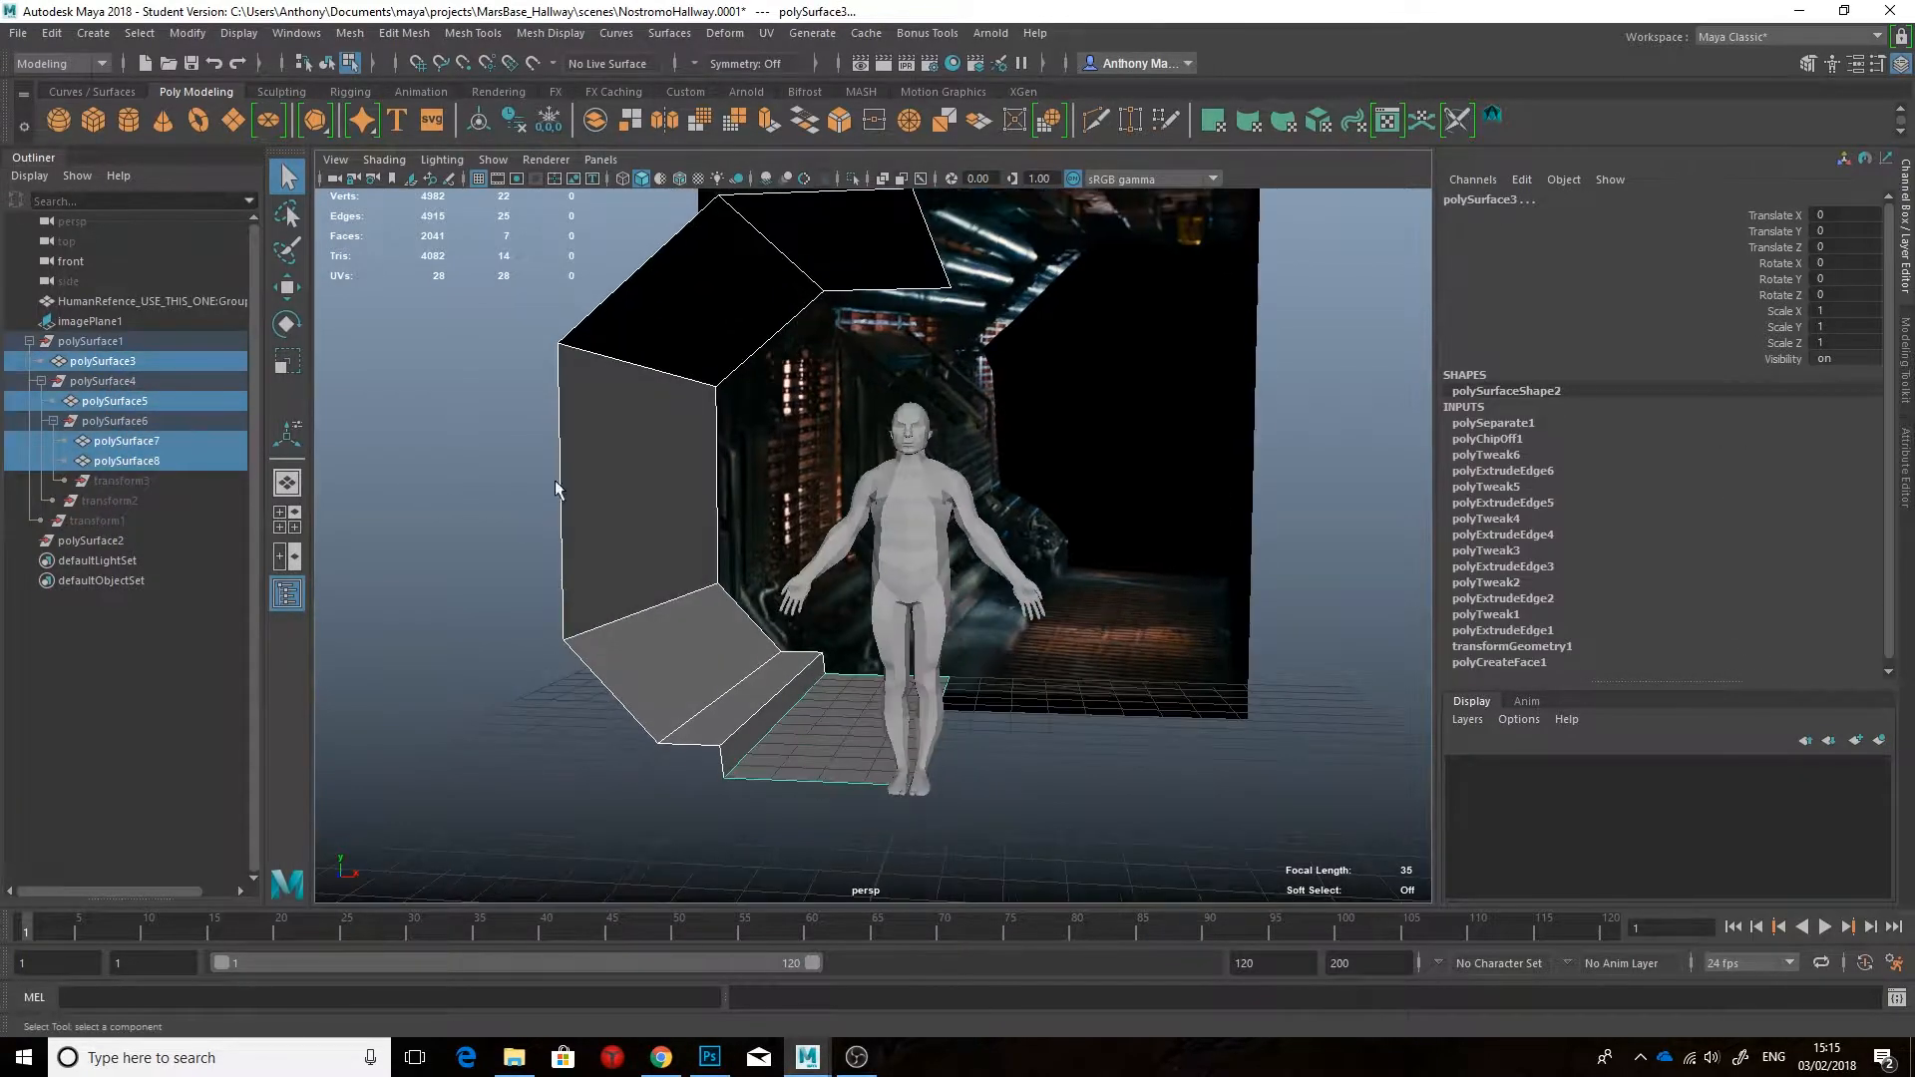
pyautogui.click(516, 121)
# Step: Move the four surfaces out of their groups and delete the leftover group nodes
pyautogui.moveTo(129, 401); pyautogui.dragTo(106, 312, button='middle')
pyautogui.click(106, 425)
pyautogui.press('Delete')
# Step: Rename the four hallway surfaces CeilingBASE, WallBASE, CurbBASE and FloorBASE
pyautogui.click(94, 321)
pyautogui.doubleClick(93, 322)
pyautogui.write('Cei')
pyautogui.doubleClick(97, 341)
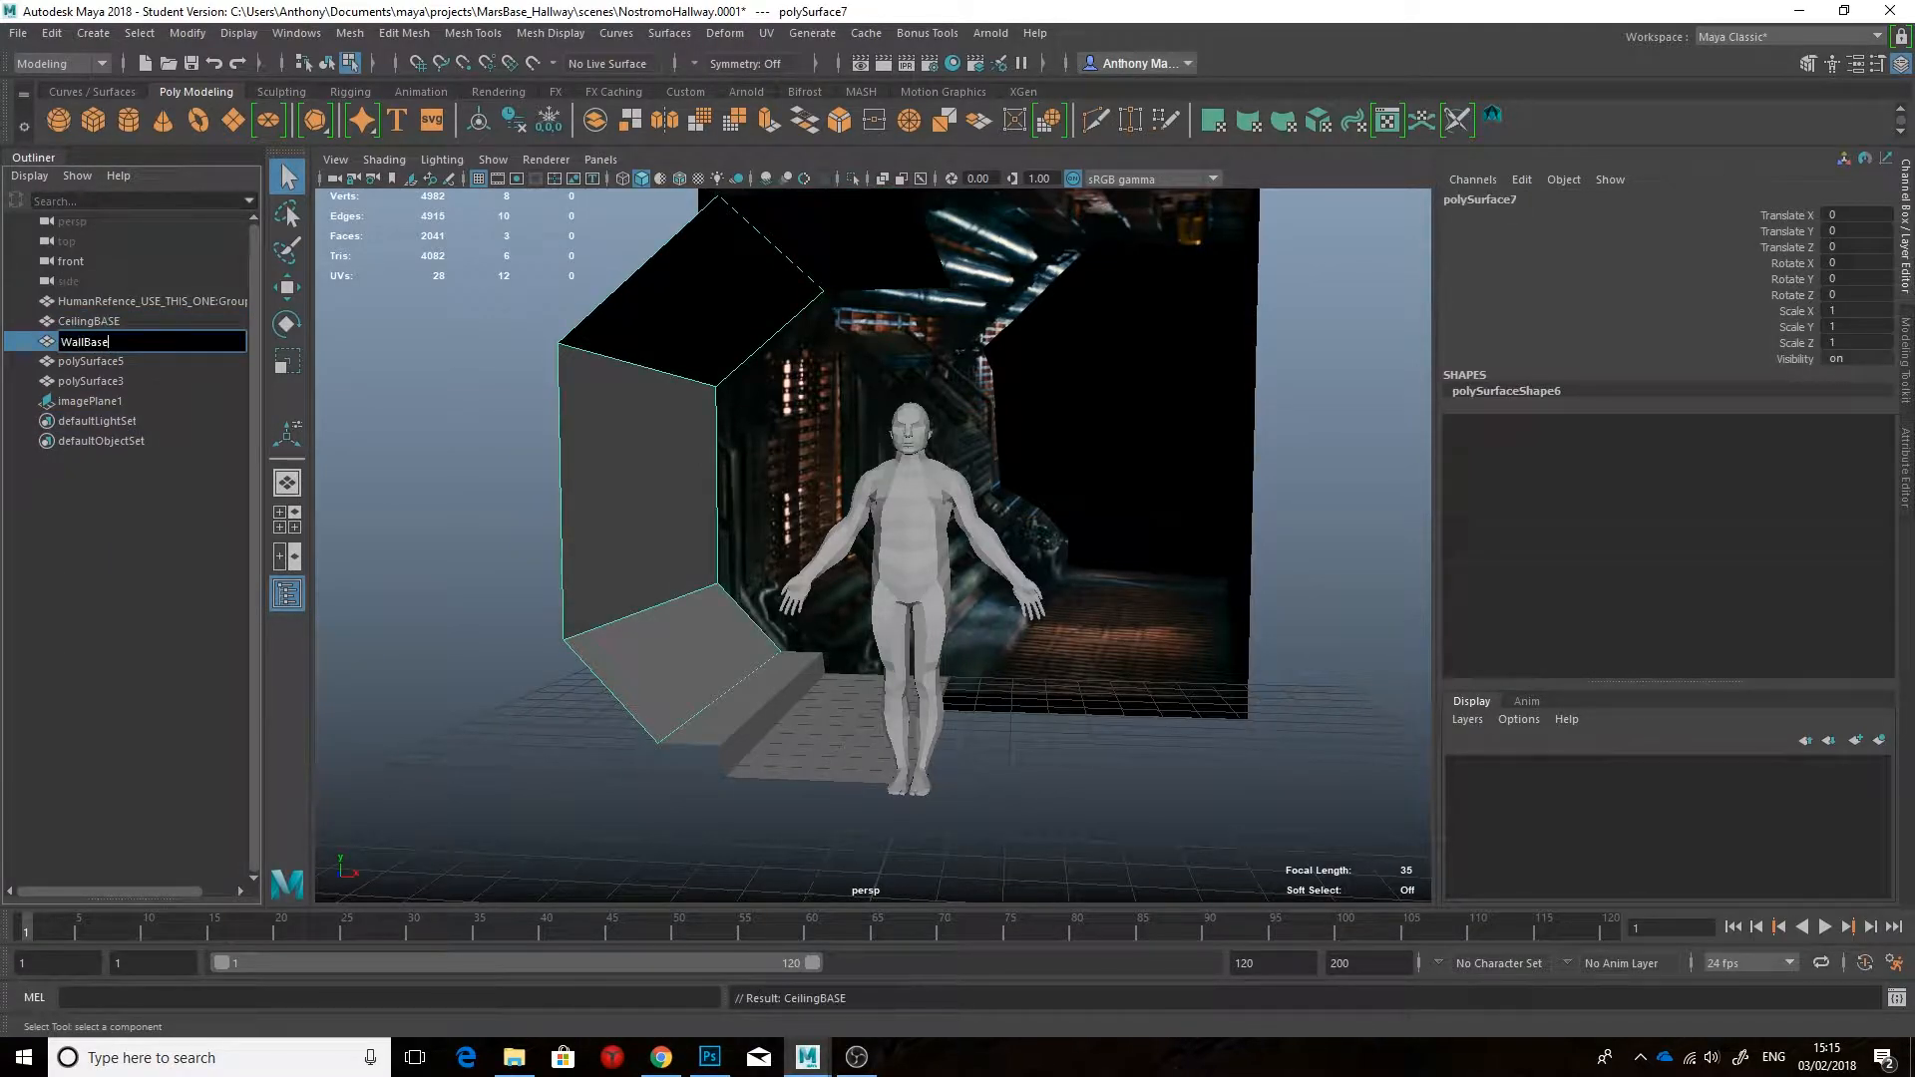
pyautogui.doubleClick(110, 361)
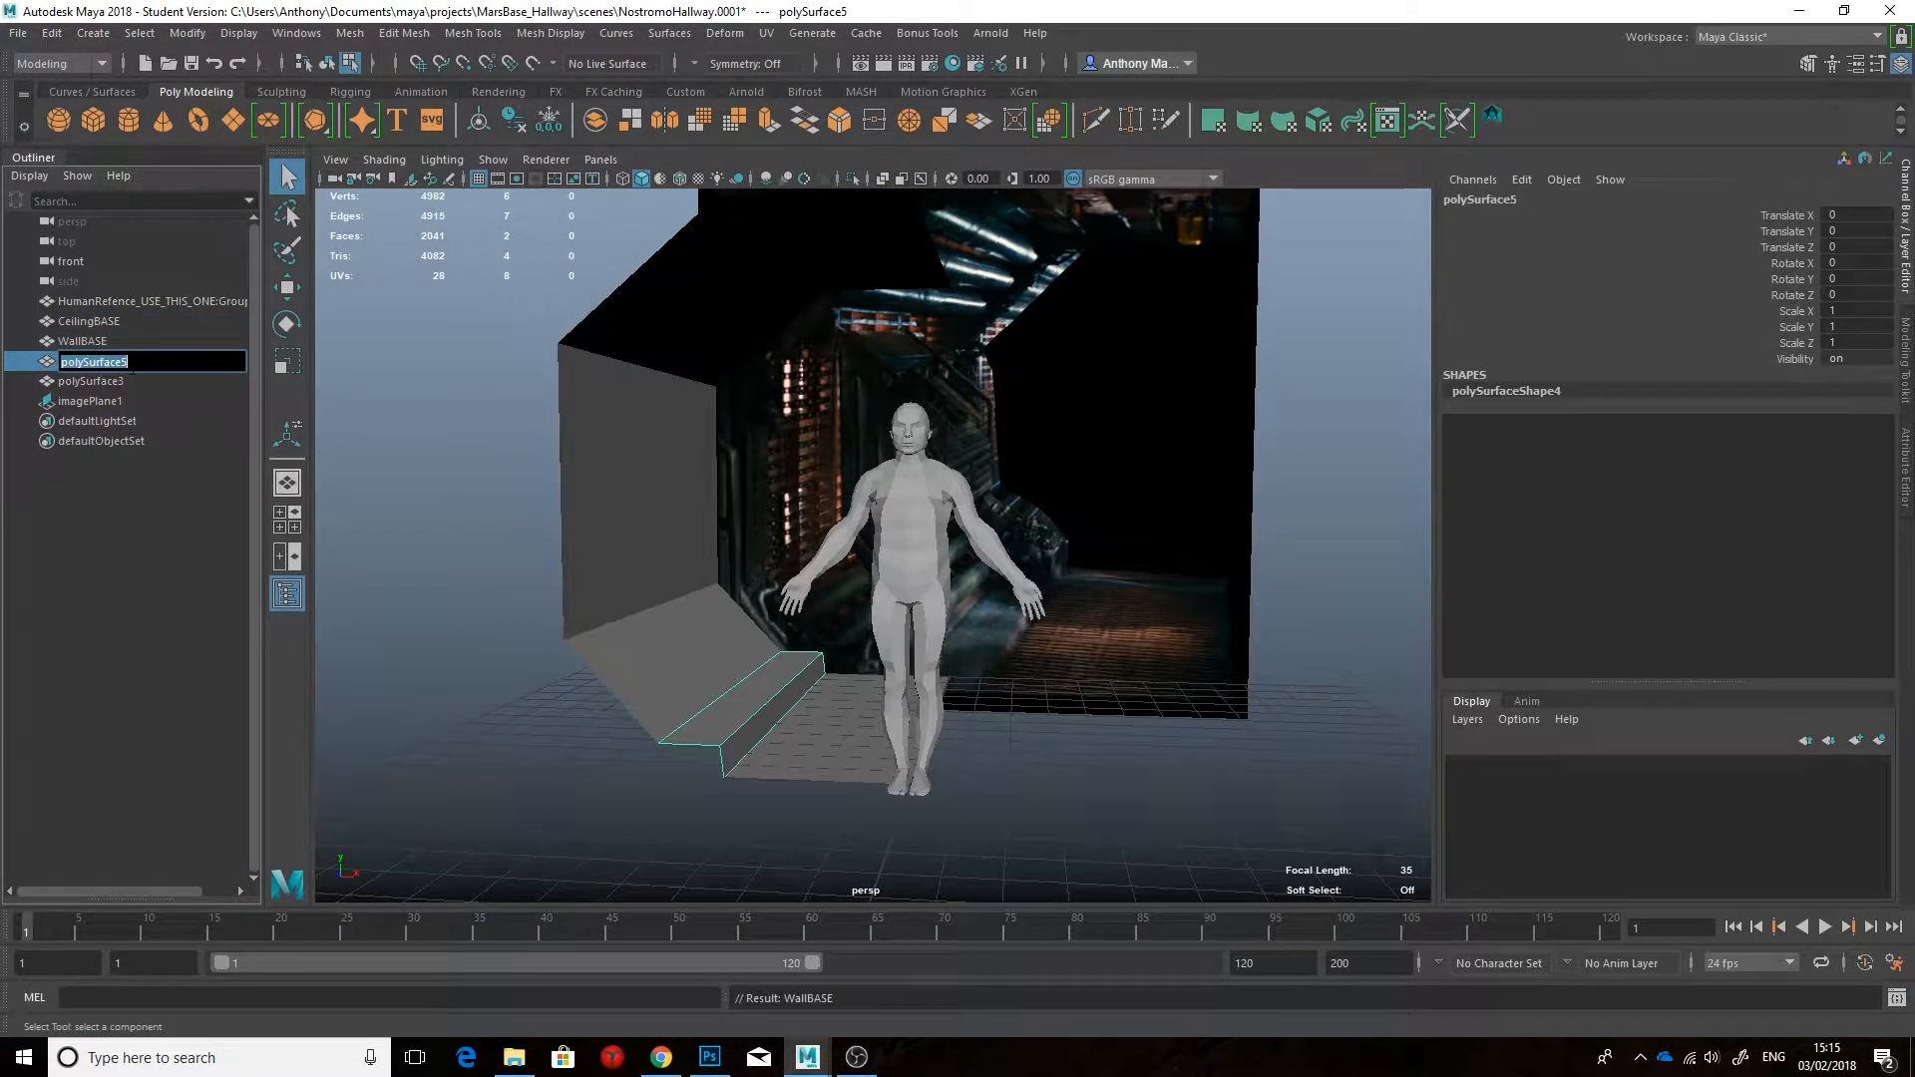
pyautogui.doubleClick(90, 381)
pyautogui.write('Fl')
# Step: Switch to the browser and examine the Nostromo hall reference image
pyautogui.keyDown('alt'); pyautogui.moveTo(858, 539); pyautogui.dragTo(928, 553); pyautogui.keyUp('alt')
pyautogui.hotkey('alt', 'Tab')
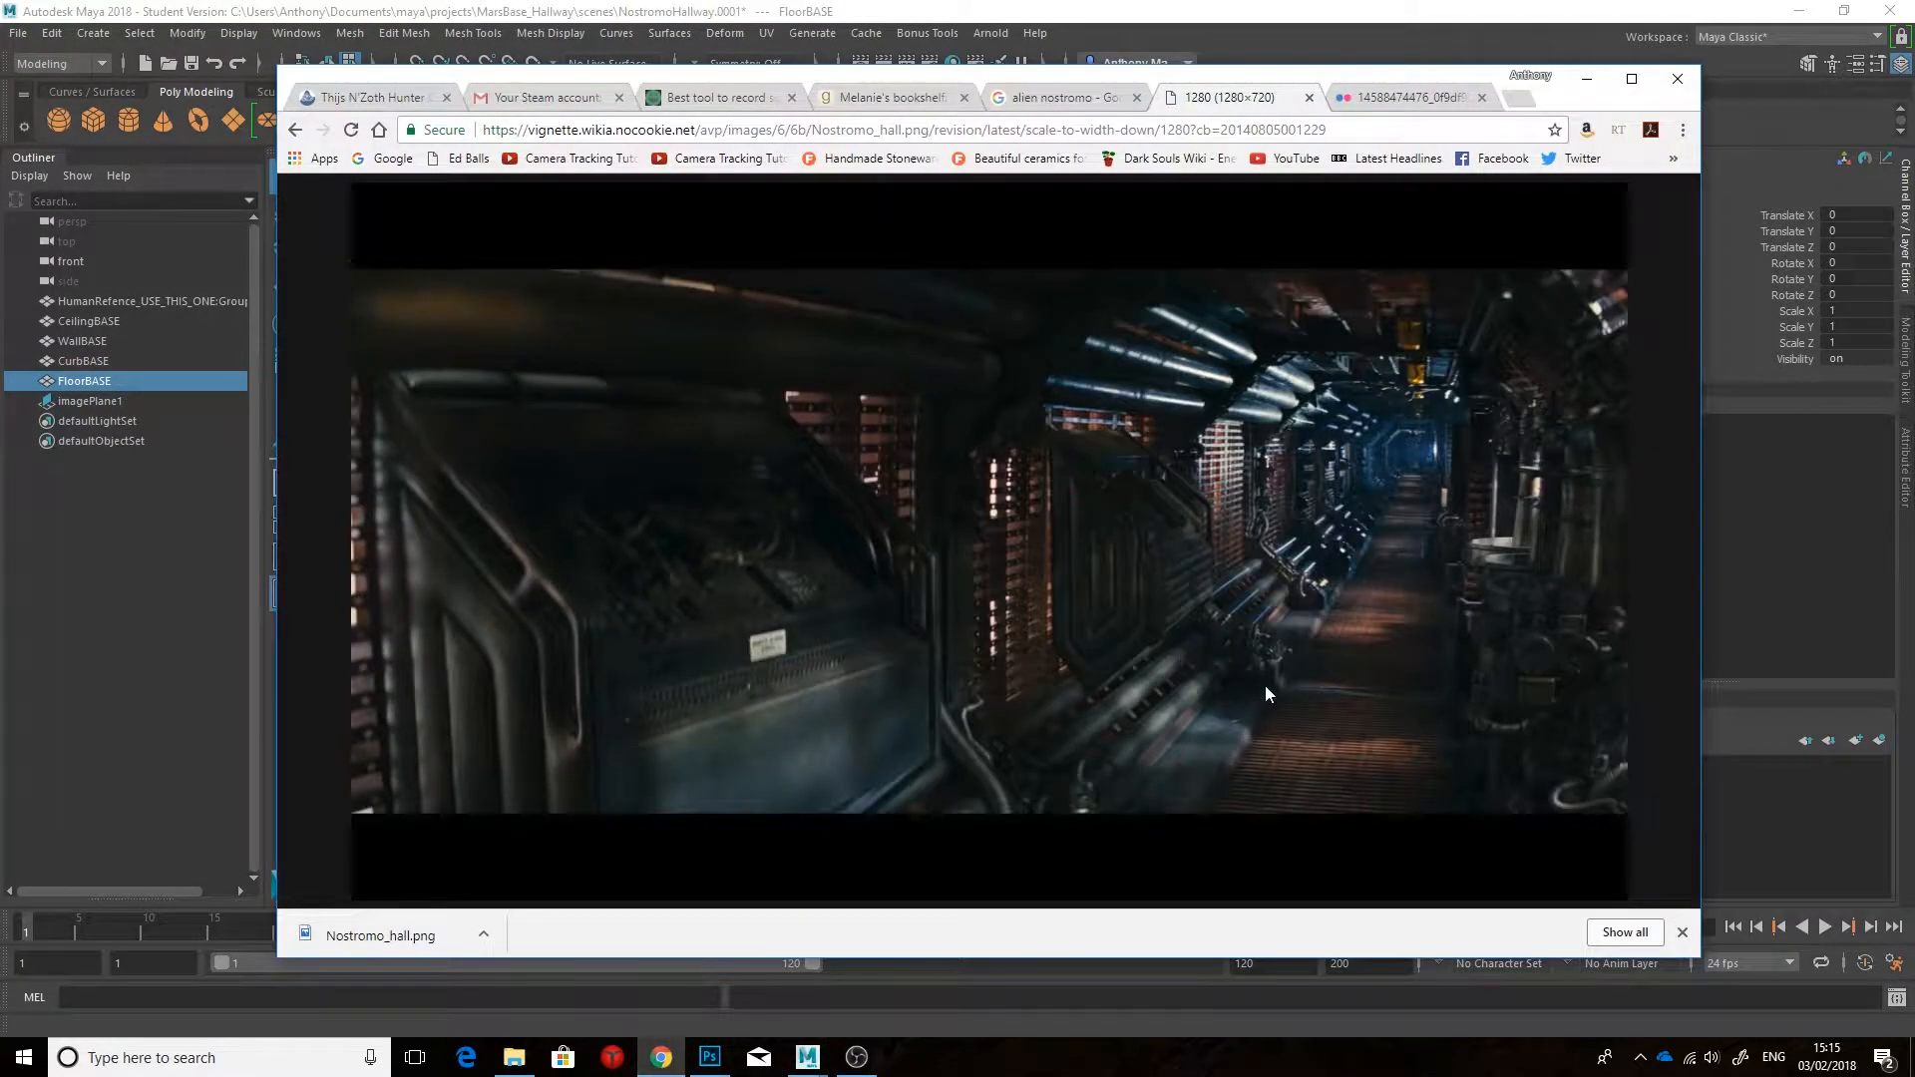
# Step: Return to Maya from the browser and hide the human reference figure
pyautogui.click(696, 1073)
pyautogui.click(856, 1057)
pyautogui.click(807, 1057)
pyautogui.click(904, 966)
pyautogui.click(834, 626)
pyautogui.keyDown('alt'); pyautogui.moveTo(834, 626); pyautogui.dragTo(876, 632); pyautogui.keyUp('alt')
pyautogui.scroll(5, 852, 663)
pyautogui.click(1900, 339)
pyautogui.click(1702, 745)
pyautogui.keyDown('alt'); pyautogui.moveTo(1127, 720); pyautogui.dragTo(979, 608); pyautogui.keyUp('alt')
pyautogui.press('q')
pyautogui.scroll(-5, 979, 607)
pyautogui.click(1158, 607)
pyautogui.hotkey('ctrl', 'h')
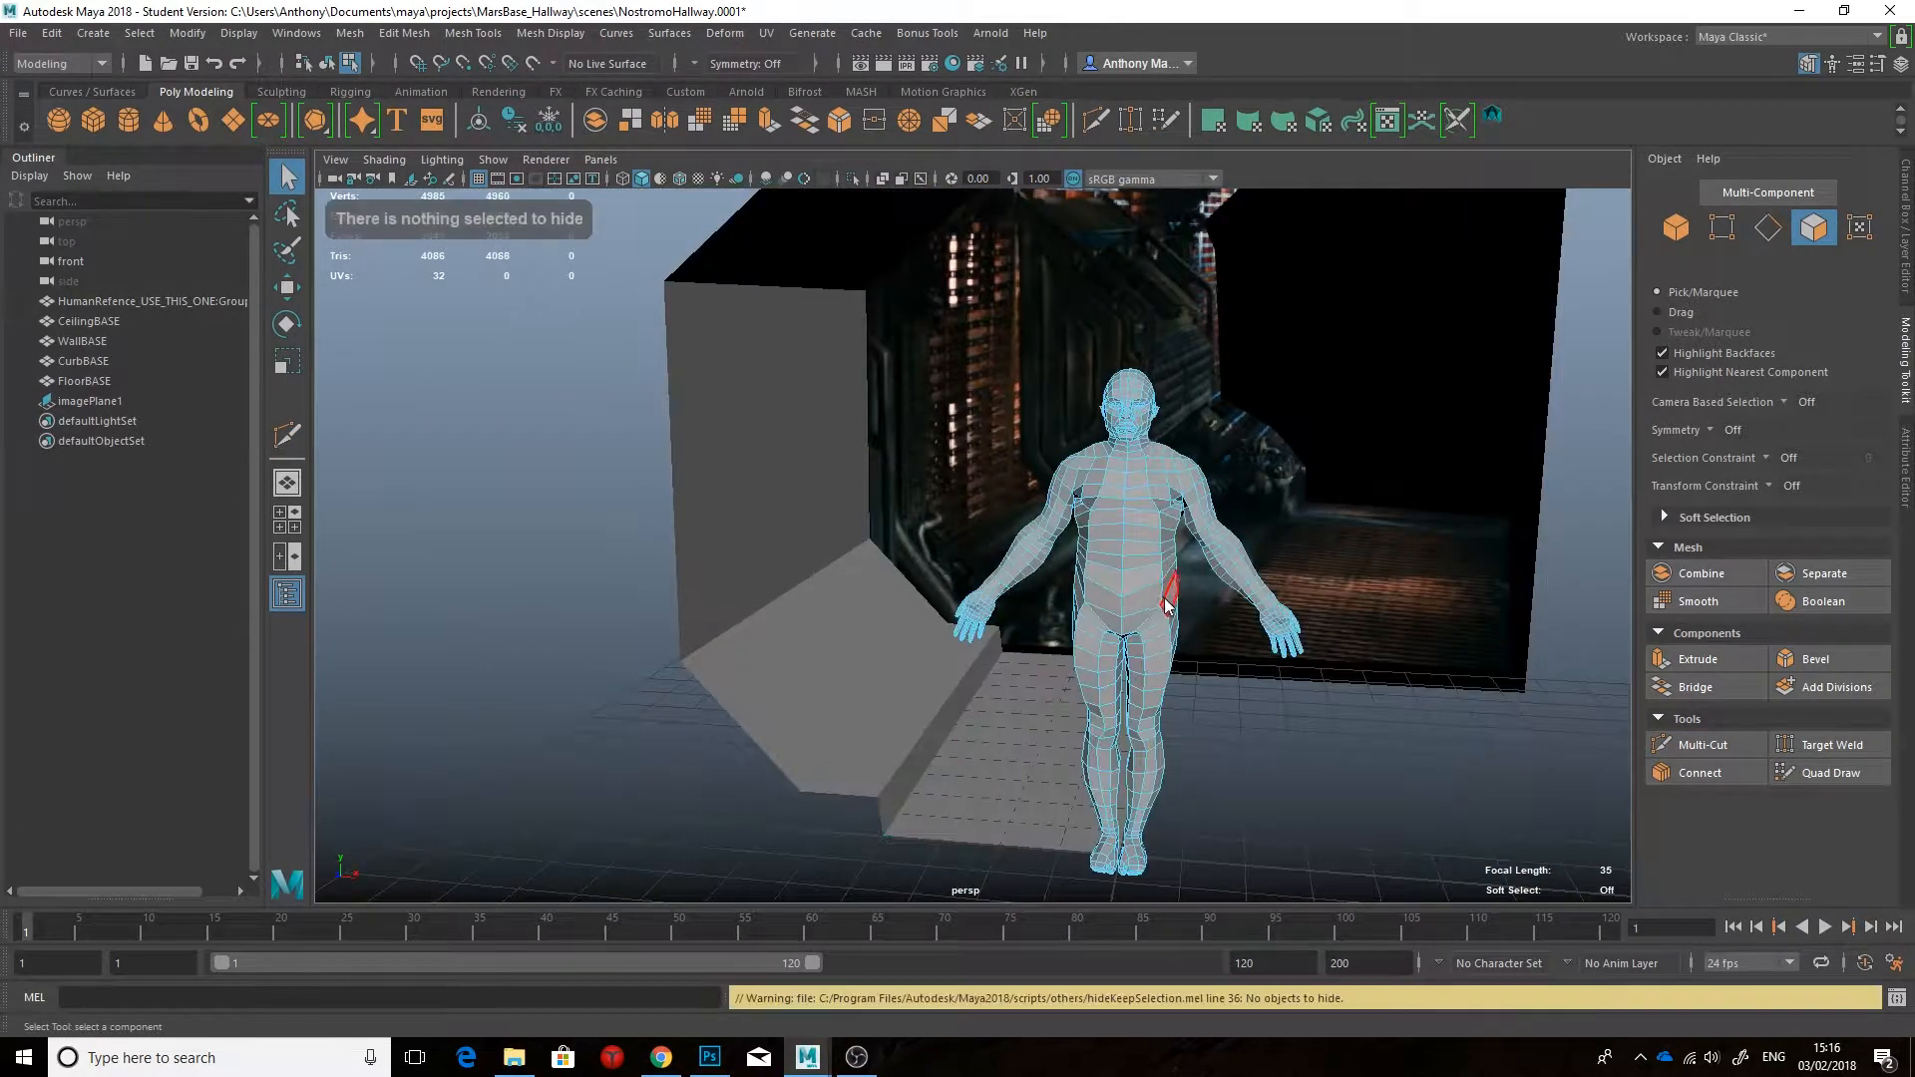
pyautogui.moveTo(1152, 478); pyautogui.dragTo(1224, 427, button='right')
pyautogui.hotkey('ctrl', 'h')
# Step: Extrude the short top edge at the far end of CurbBASE straight upward, to about Y 1.60
pyautogui.click(897, 770)
pyautogui.keyDown('alt'); pyautogui.moveTo(898, 769); pyautogui.dragTo(995, 690); pyautogui.keyUp('alt')
pyautogui.moveTo(962, 567); pyautogui.dragTo(958, 649, button='right')
pyautogui.keyDown('alt'); pyautogui.moveTo(960, 656); pyautogui.dragTo(912, 635); pyautogui.keyUp('alt')
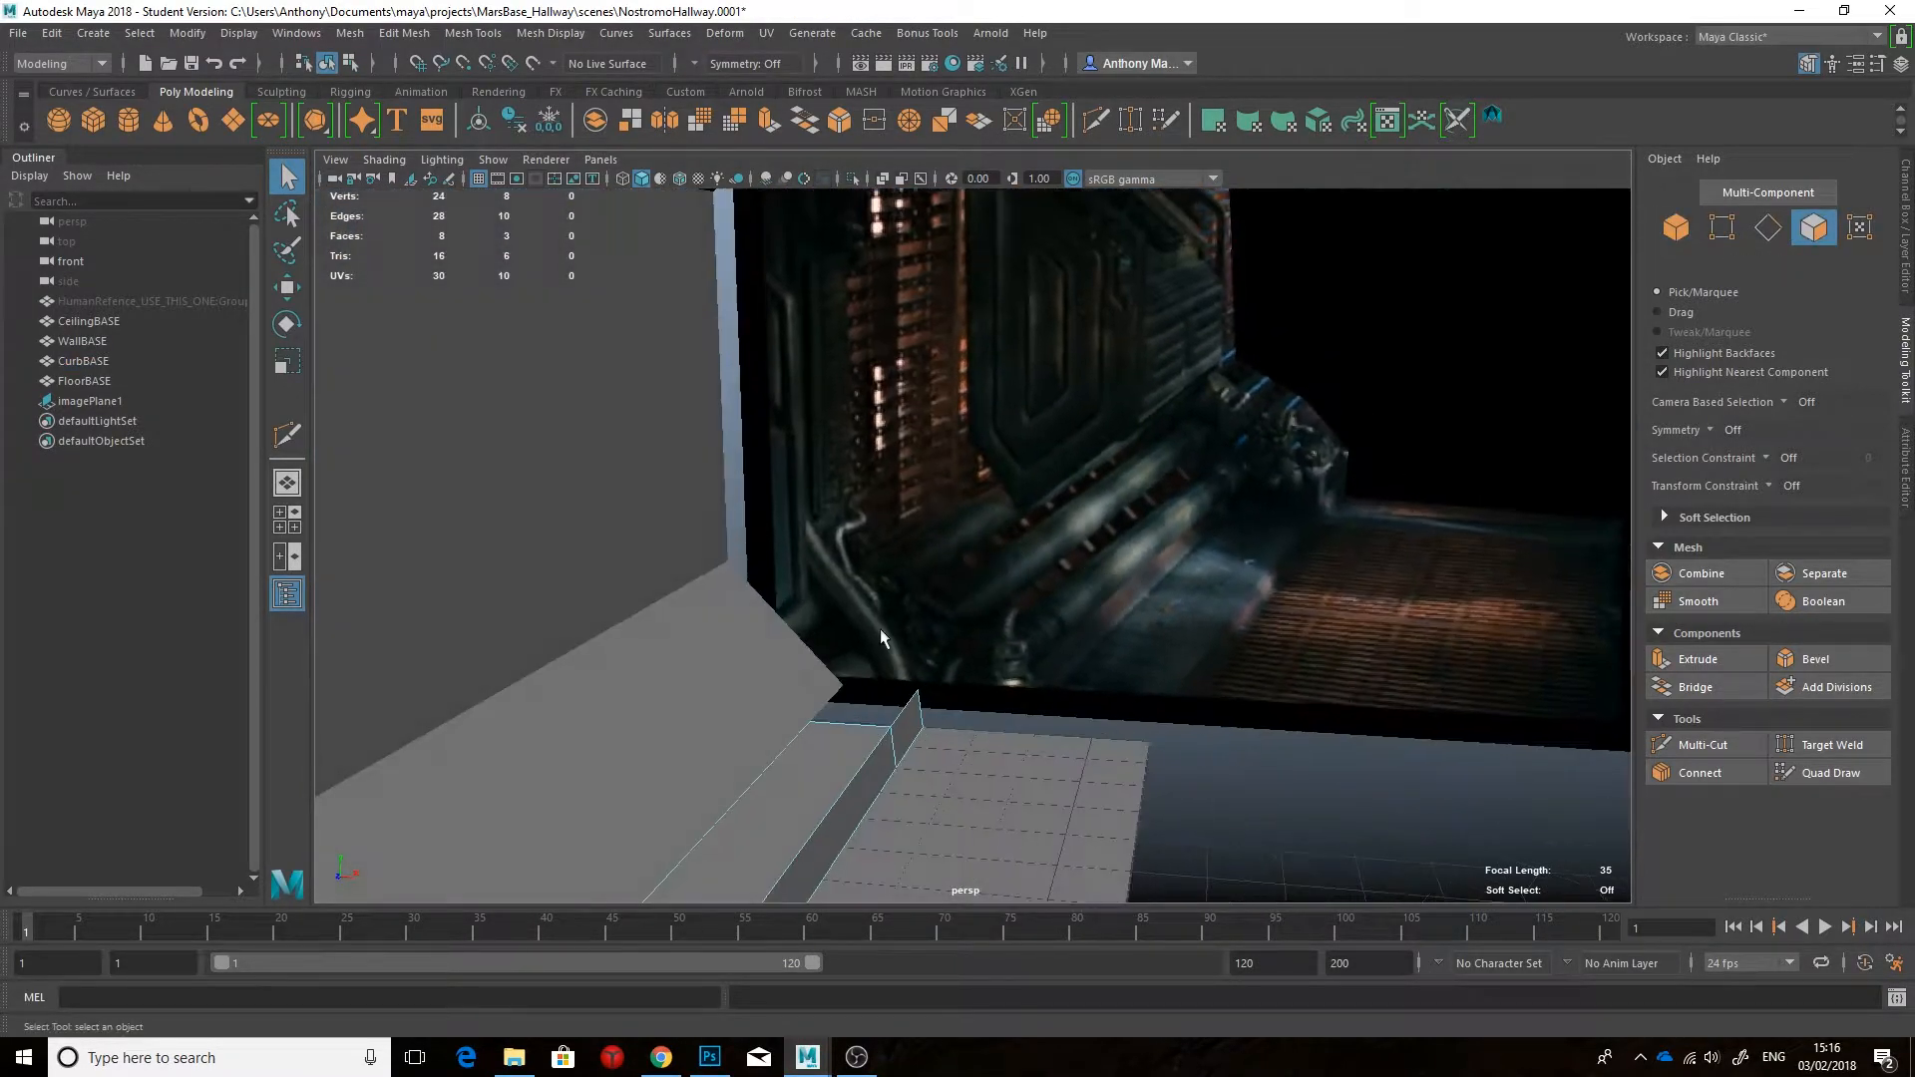
pyautogui.moveTo(856, 758); pyautogui.dragTo(859, 426, button='right')
pyautogui.click(896, 718)
pyautogui.click(661, 1056)
pyautogui.click(798, 1057)
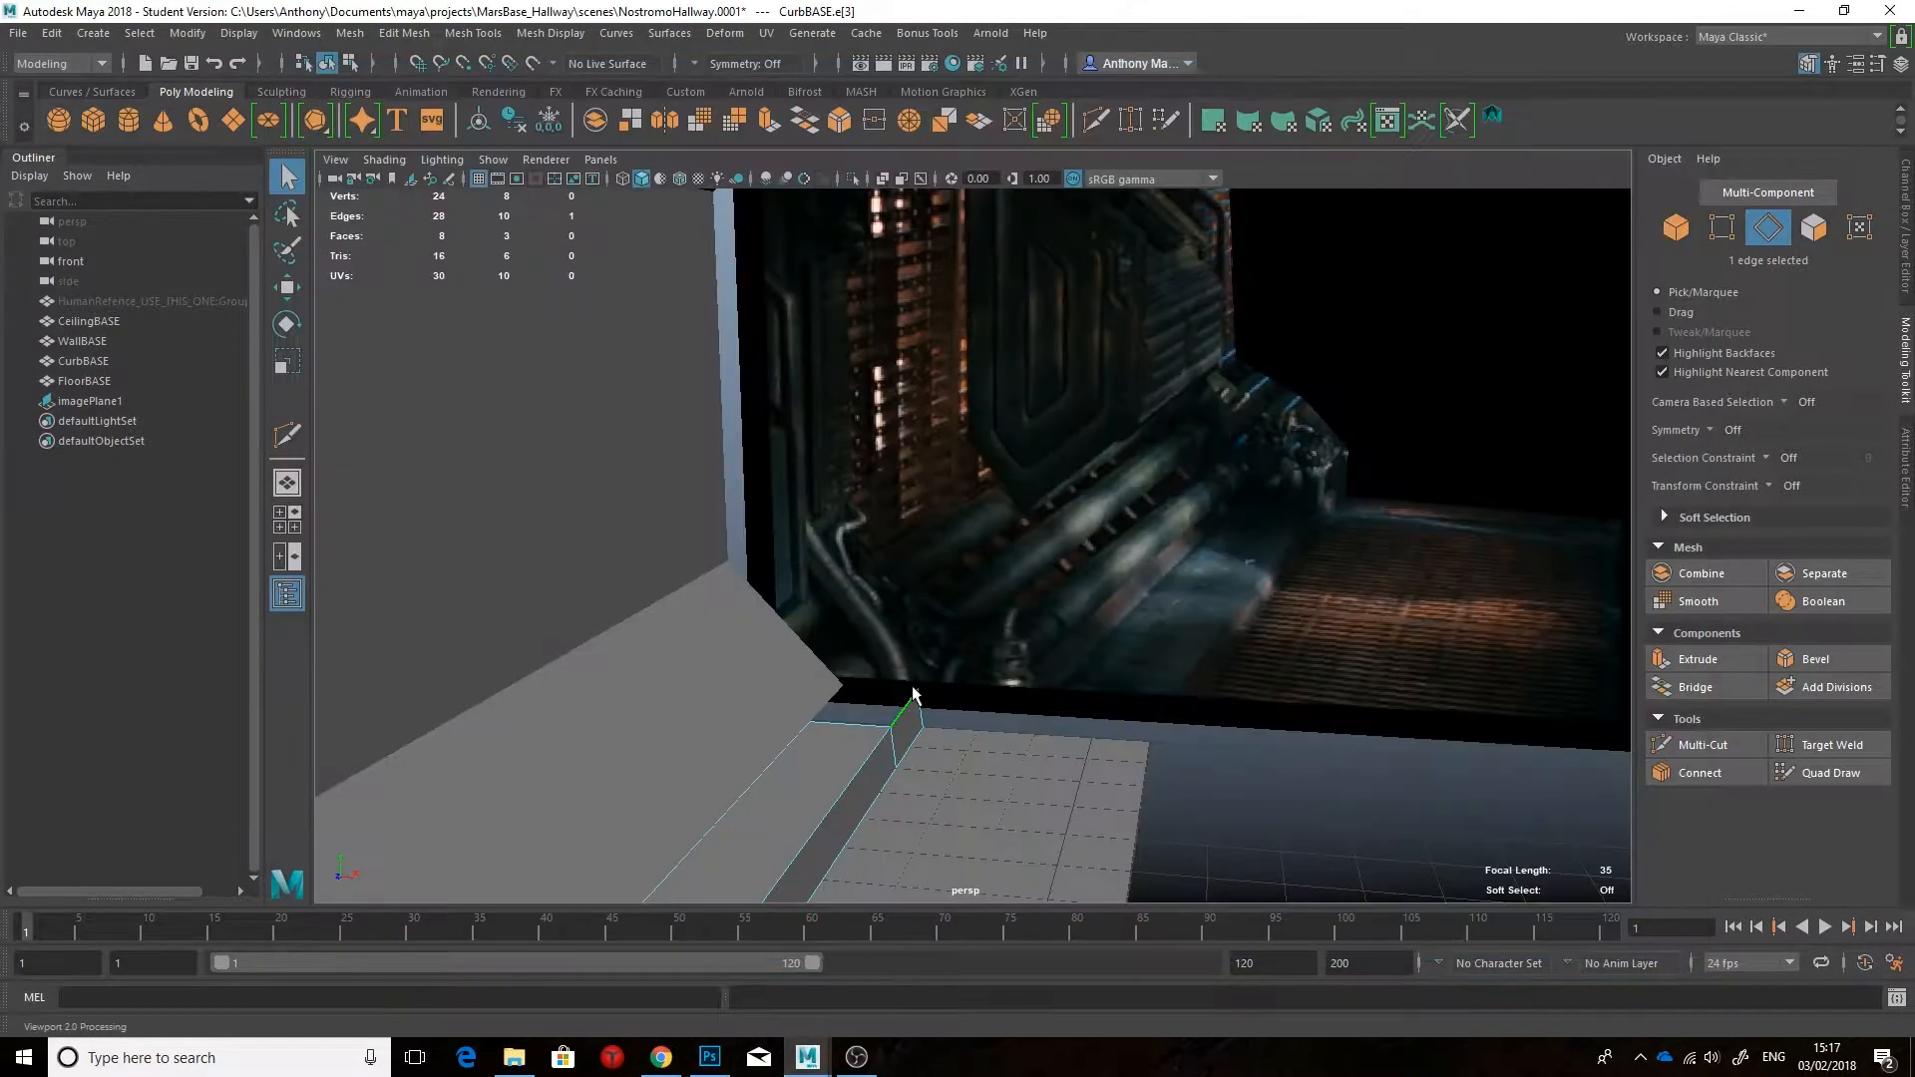
pyautogui.press('w')
pyautogui.keyDown('shift'); pyautogui.moveTo(1037, 581); pyautogui.dragTo(1015, 534); pyautogui.keyUp('shift')
pyautogui.keyDown('alt'); pyautogui.moveTo(1016, 533); pyautogui.dragTo(962, 513); pyautogui.keyUp('alt')
# Step: Check the hall reference and extrude the raised curb edge diagonally up toward the wall, to about X -6.67, Y 3.84
pyautogui.click(661, 1056)
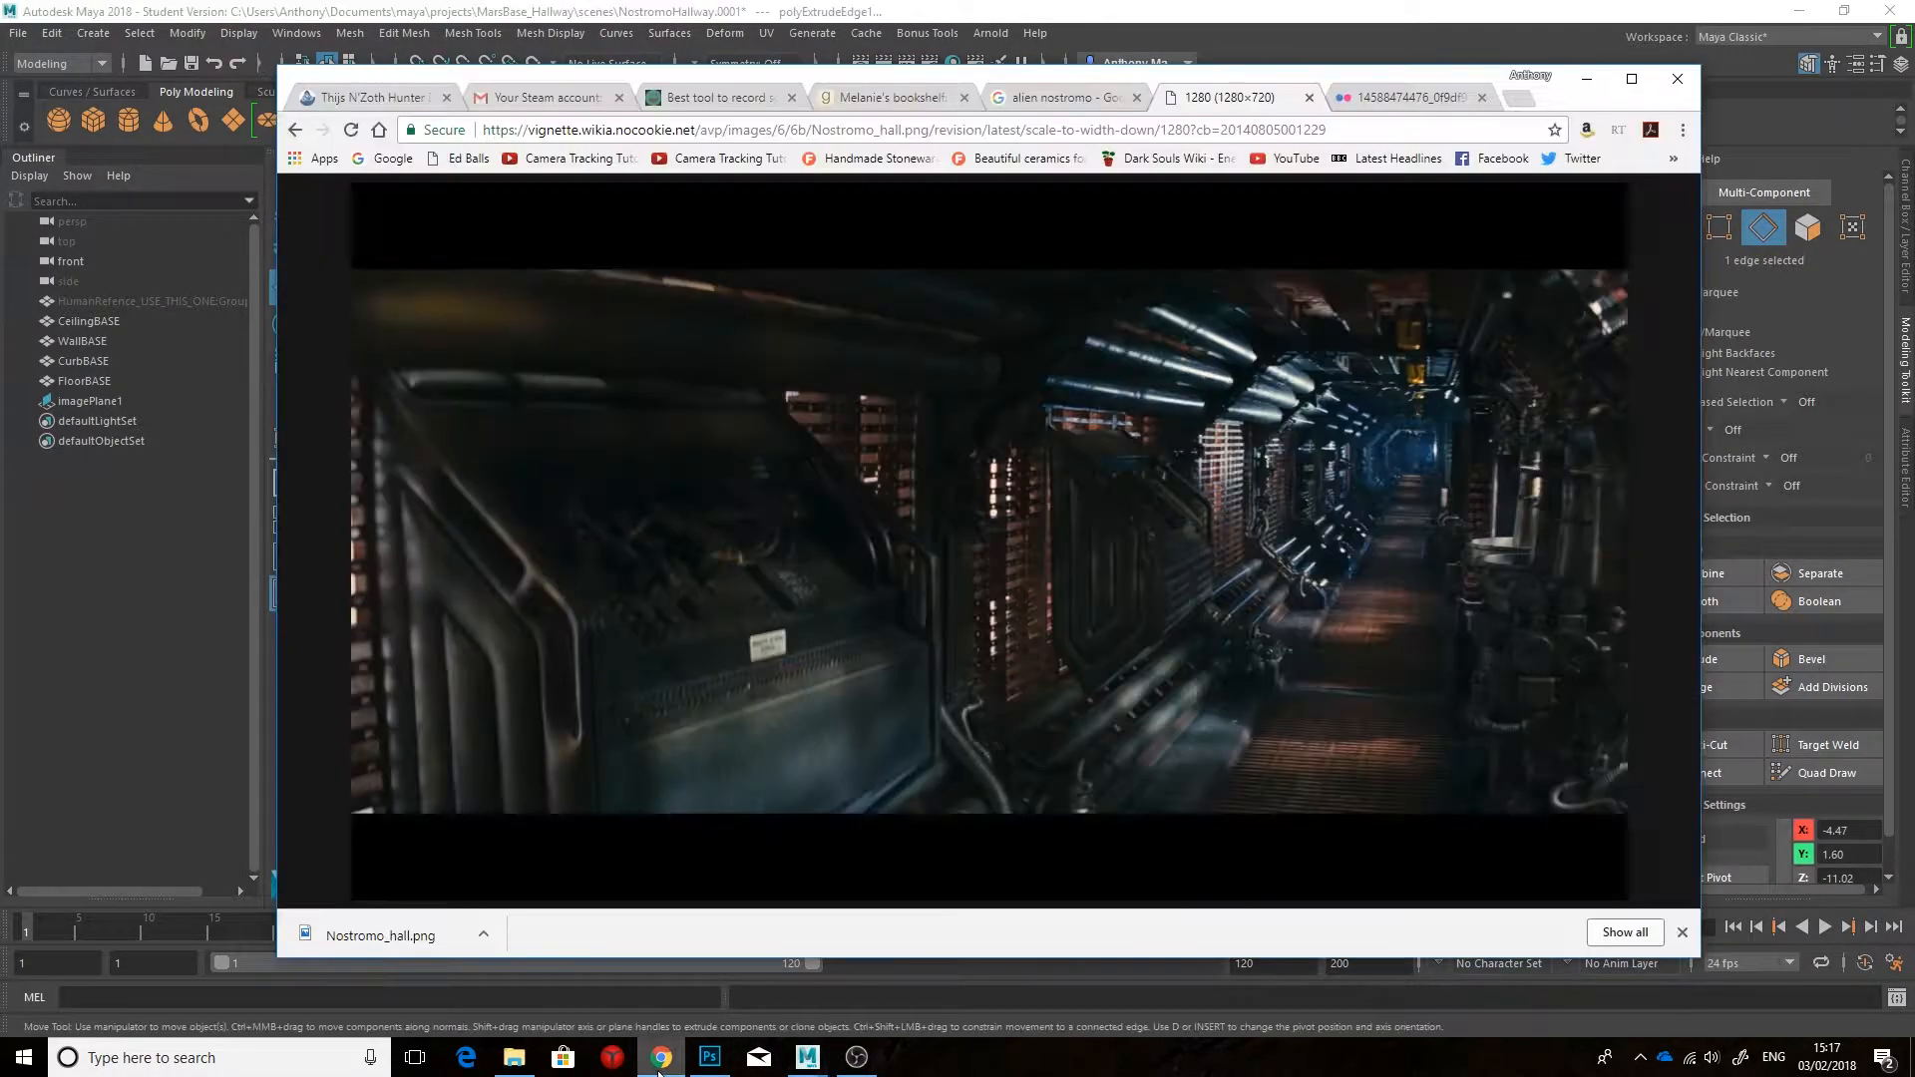
pyautogui.click(807, 1057)
pyautogui.keyDown('alt'); pyautogui.moveTo(982, 679); pyautogui.dragTo(960, 750); pyautogui.keyUp('alt')
pyautogui.press('v')
pyautogui.keyDown('shift'); pyautogui.moveTo(1008, 613); pyautogui.dragTo(855, 476); pyautogui.keyUp('shift')
# Step: Switch to the front view and hide the grid and the reference image plane
pyautogui.keyDown('alt'); pyautogui.moveTo(855, 476); pyautogui.dragTo(820, 629); pyautogui.keyUp('alt')
pyautogui.press('space')
pyautogui.keyDown('alt'); pyautogui.moveTo(795, 611); pyautogui.dragTo(839, 671, button='middle'); pyautogui.keyUp('alt')
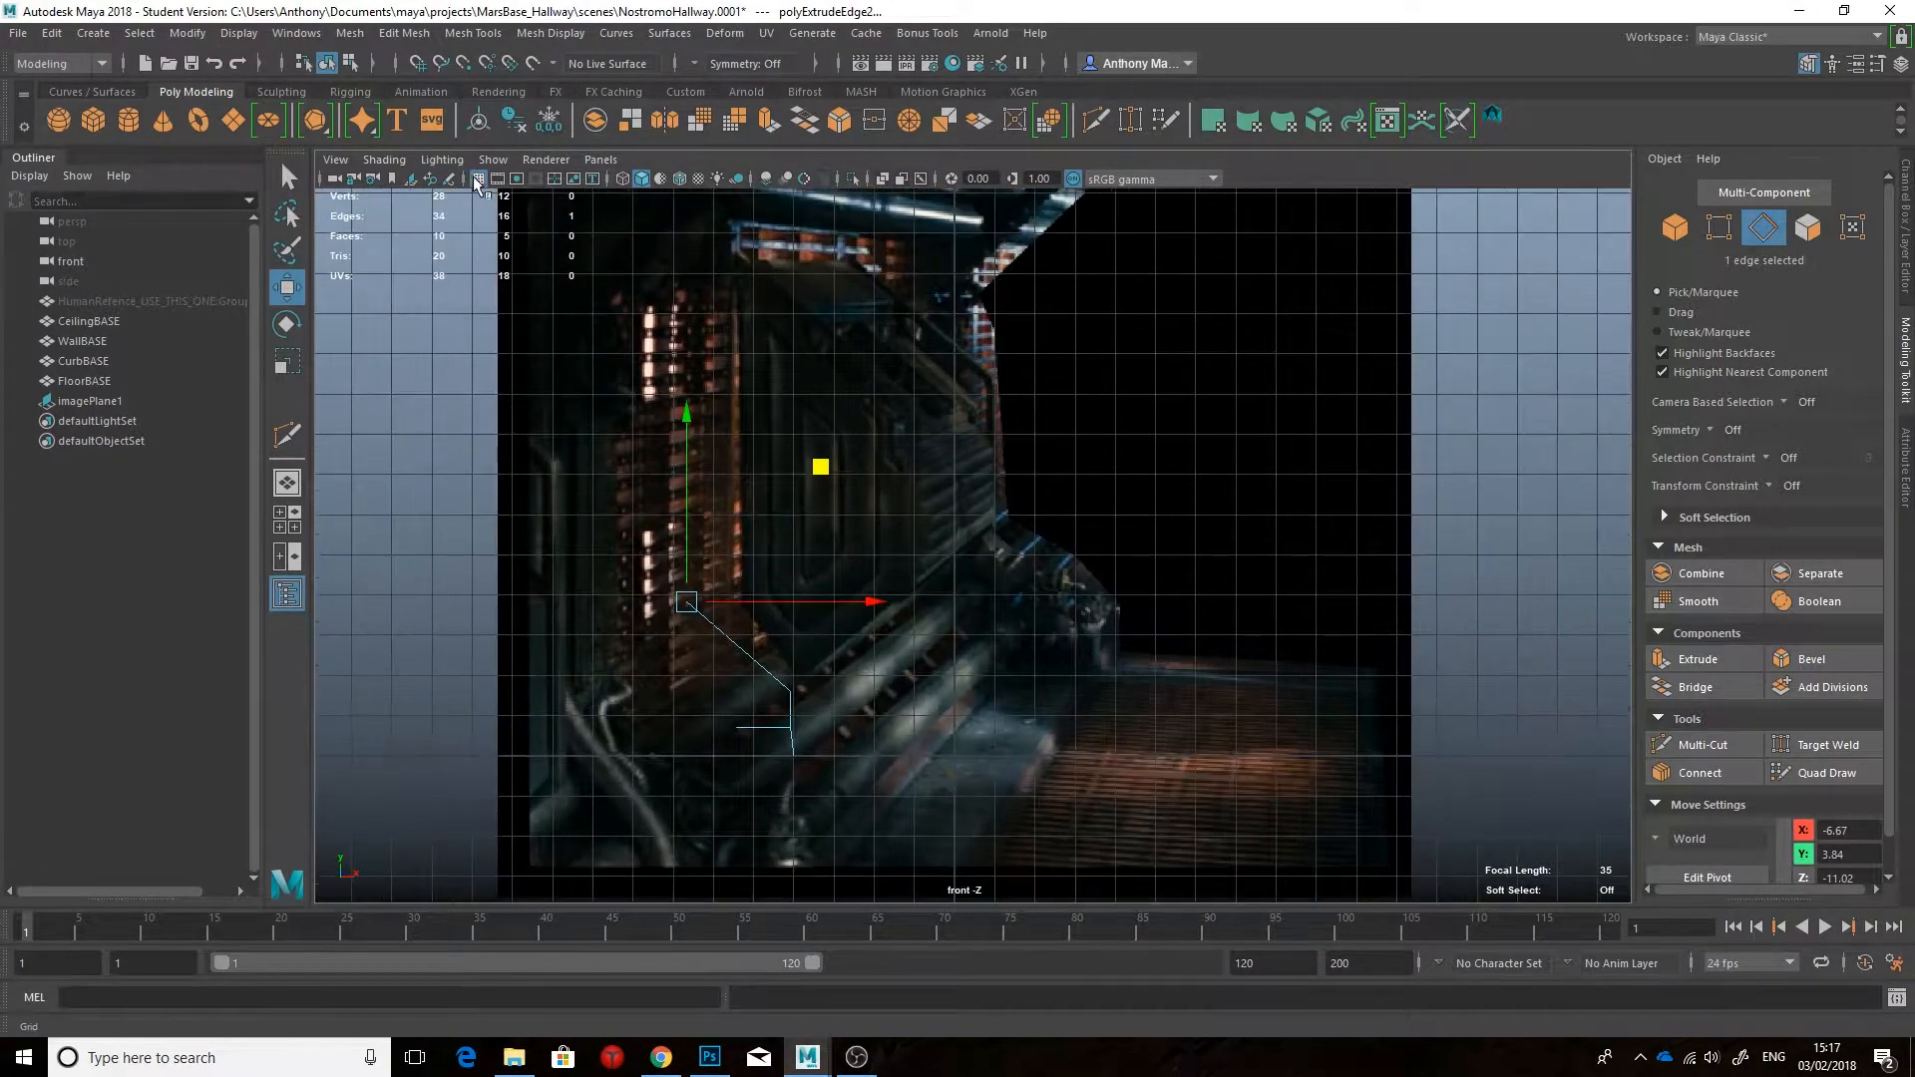
pyautogui.click(89, 399)
pyautogui.hotkey('ctrl', 'h')
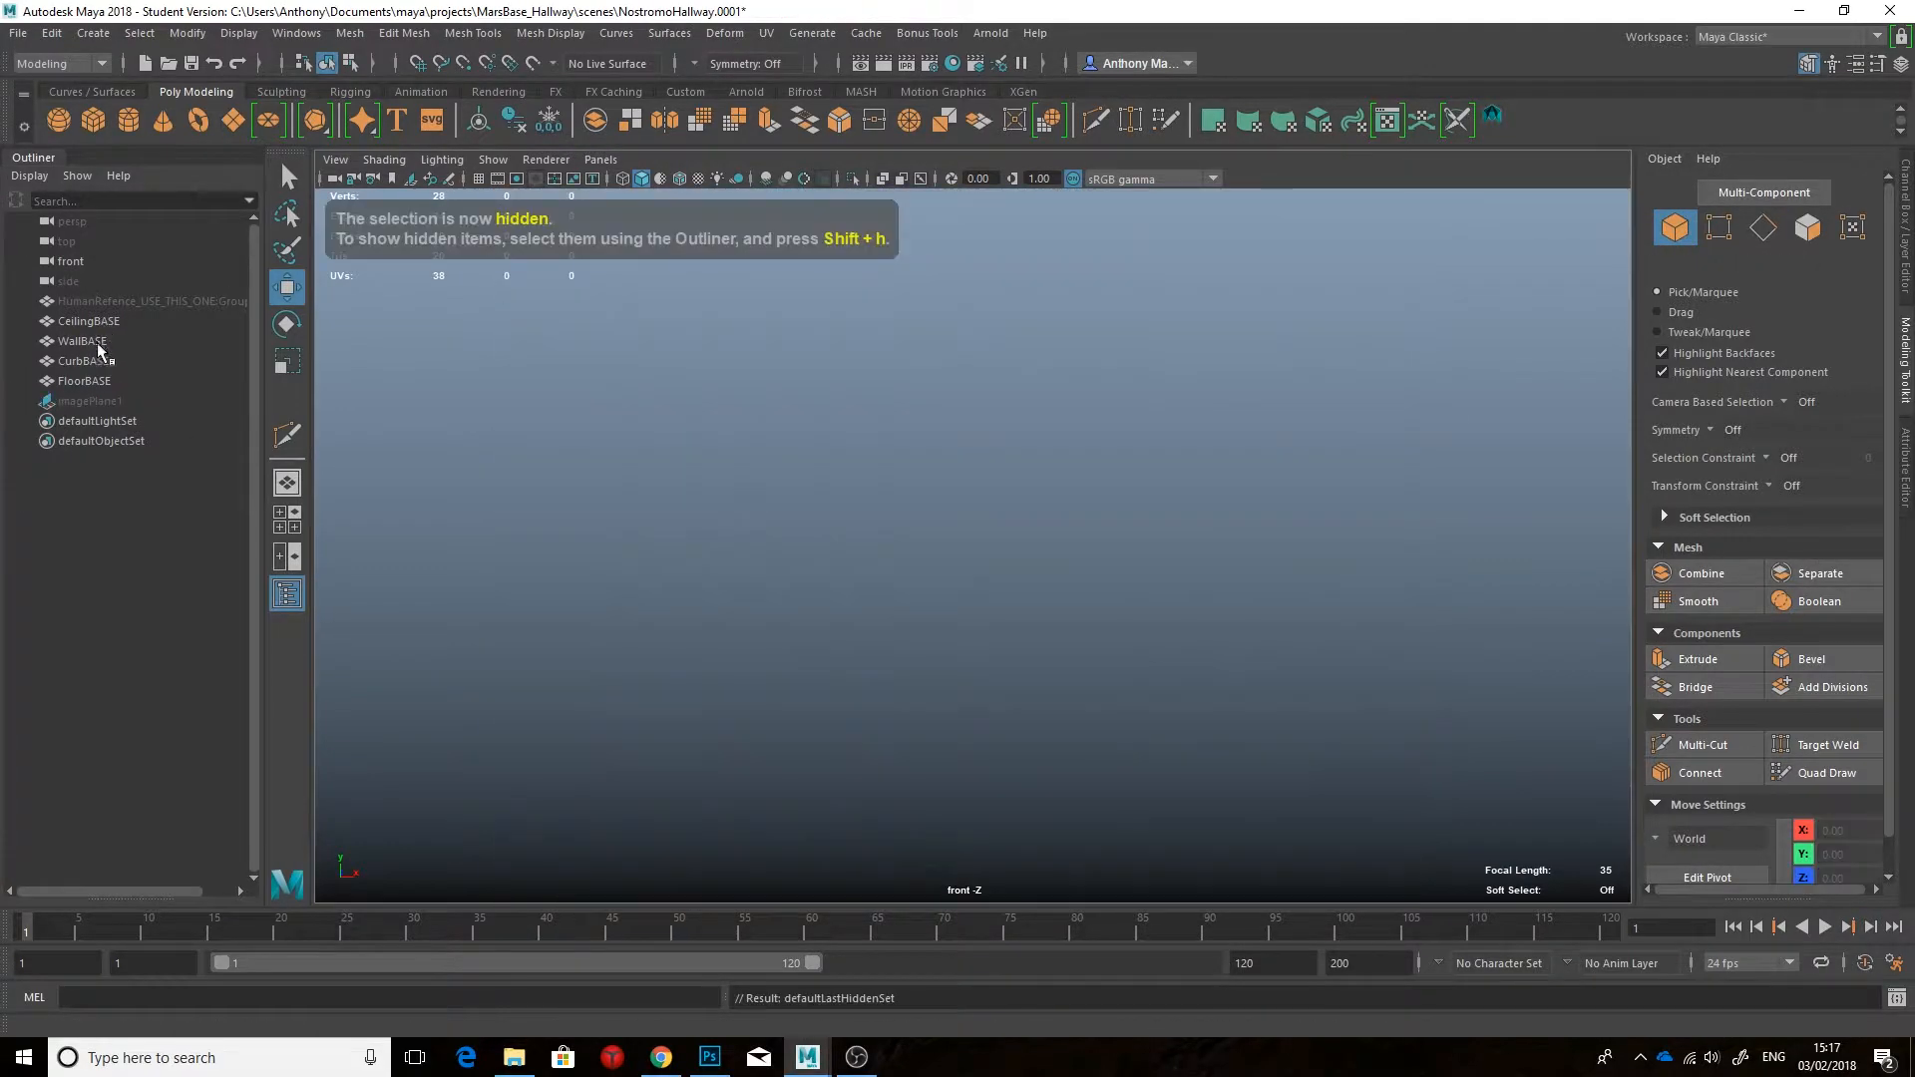
# Step: Move the two vertices at the upper end of the curb's slanted section to about X -6.73, Y 4.33, comparing with the reference
pyautogui.click(85, 360)
pyautogui.scroll(1, 811, 643)
pyautogui.moveTo(701, 483); pyautogui.dragTo(604, 484, button='right')
pyautogui.moveTo(651, 582); pyautogui.dragTo(710, 638)
pyautogui.moveTo(744, 608); pyautogui.dragTo(757, 608)
pyautogui.click(661, 1060)
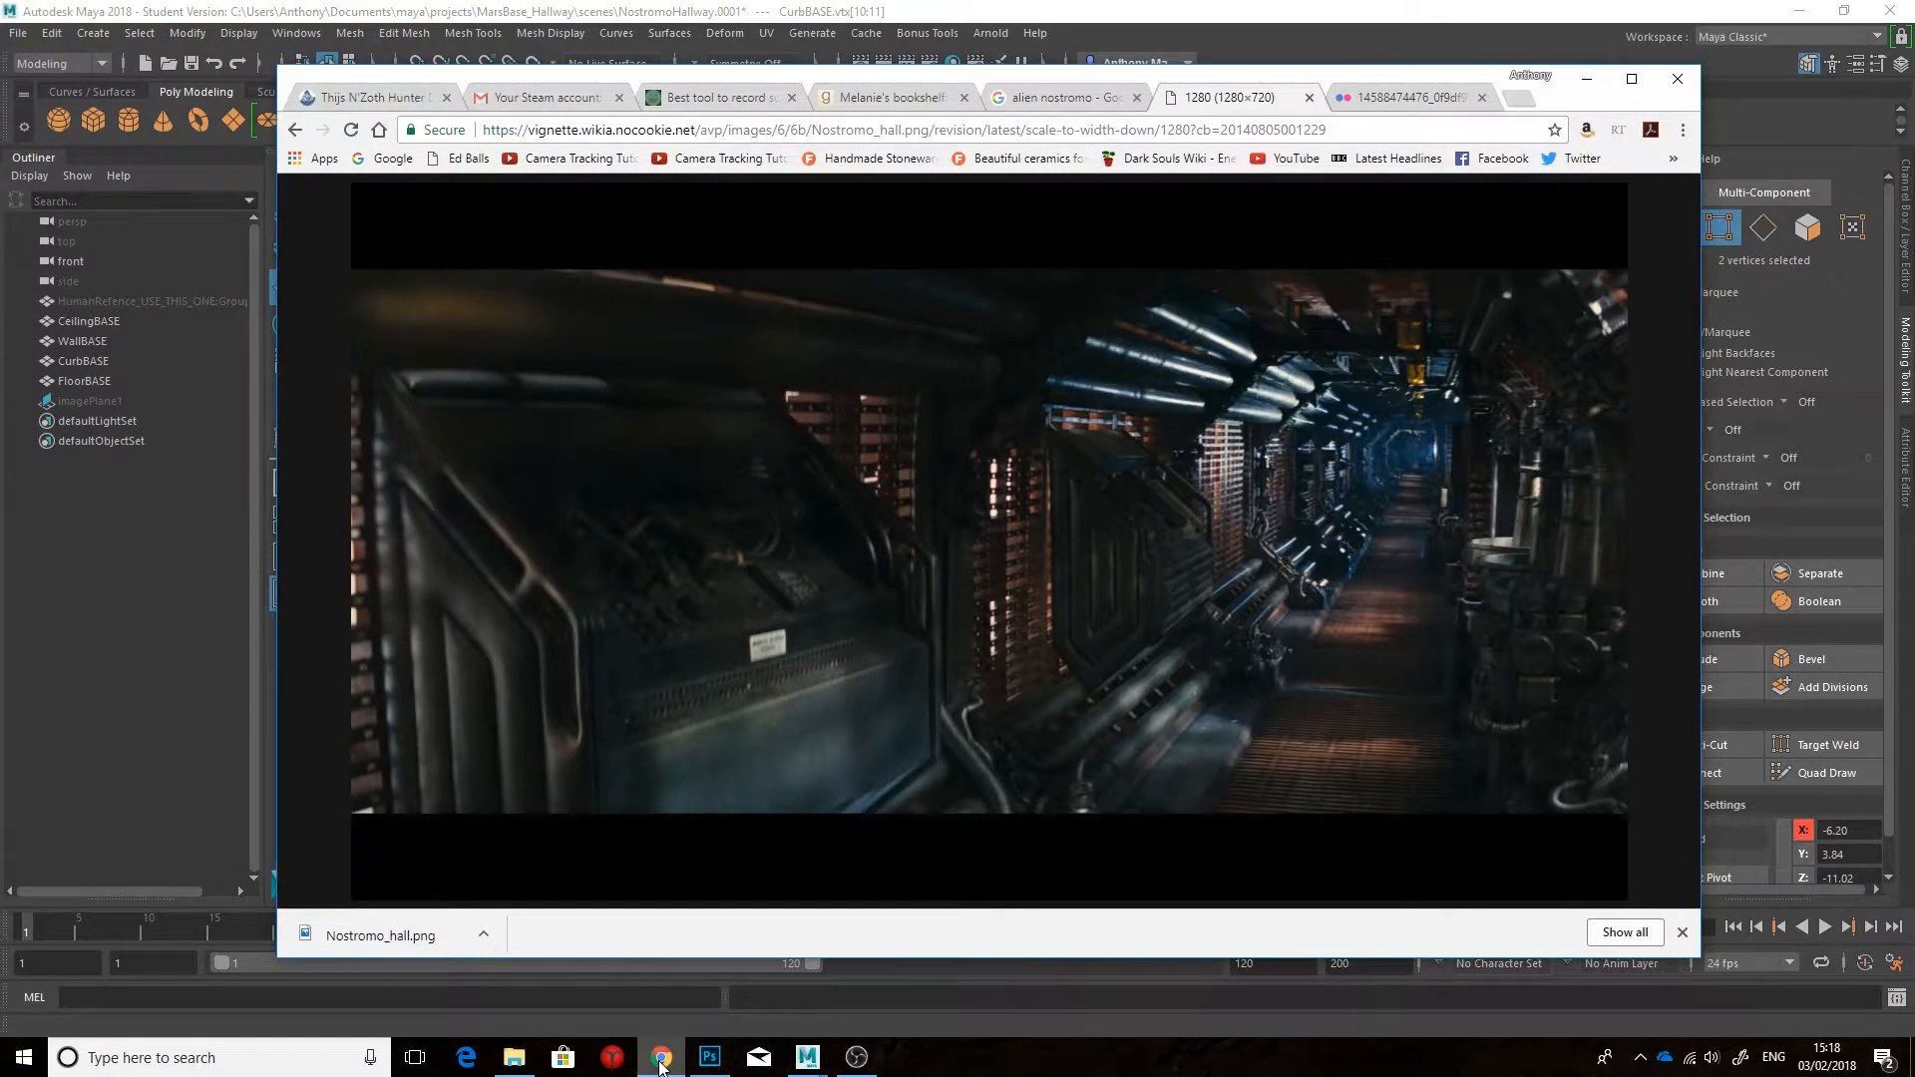
pyautogui.click(810, 1062)
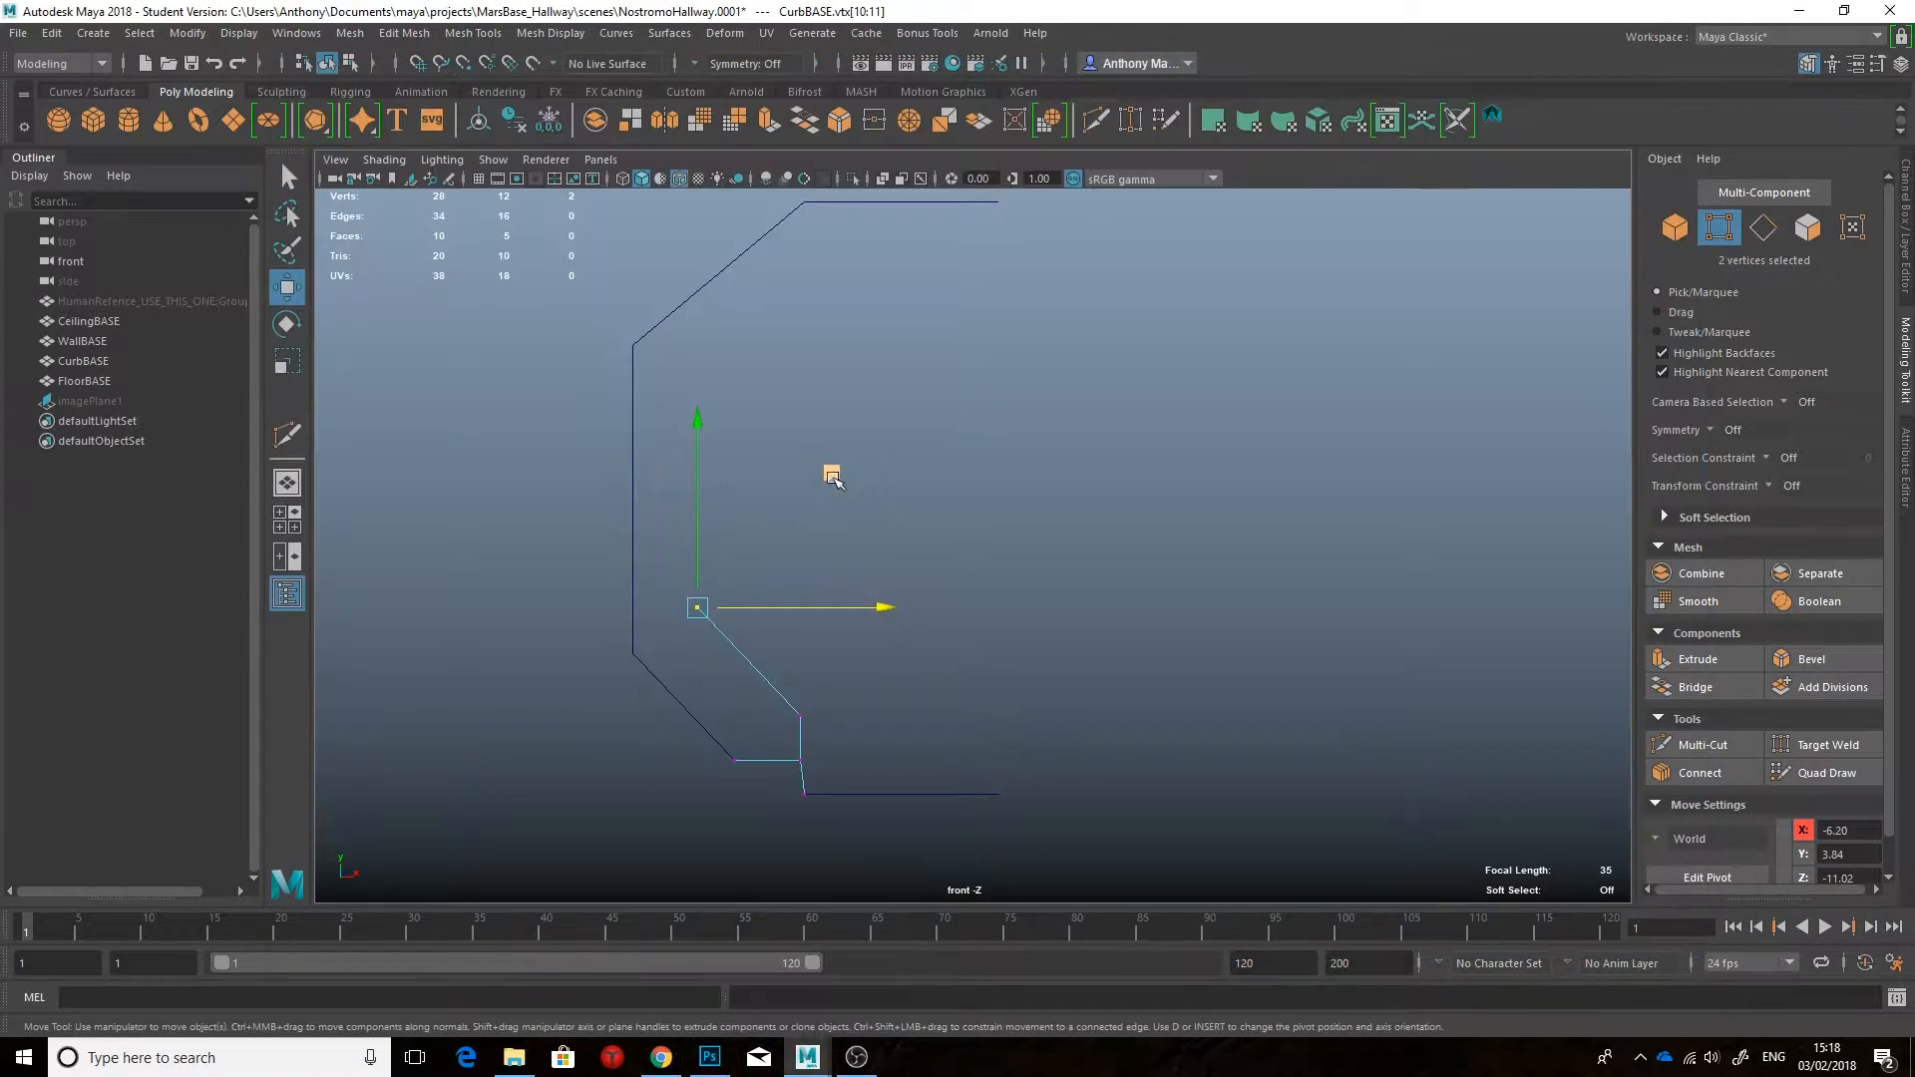
pyautogui.click(666, 1062)
pyautogui.click(806, 1059)
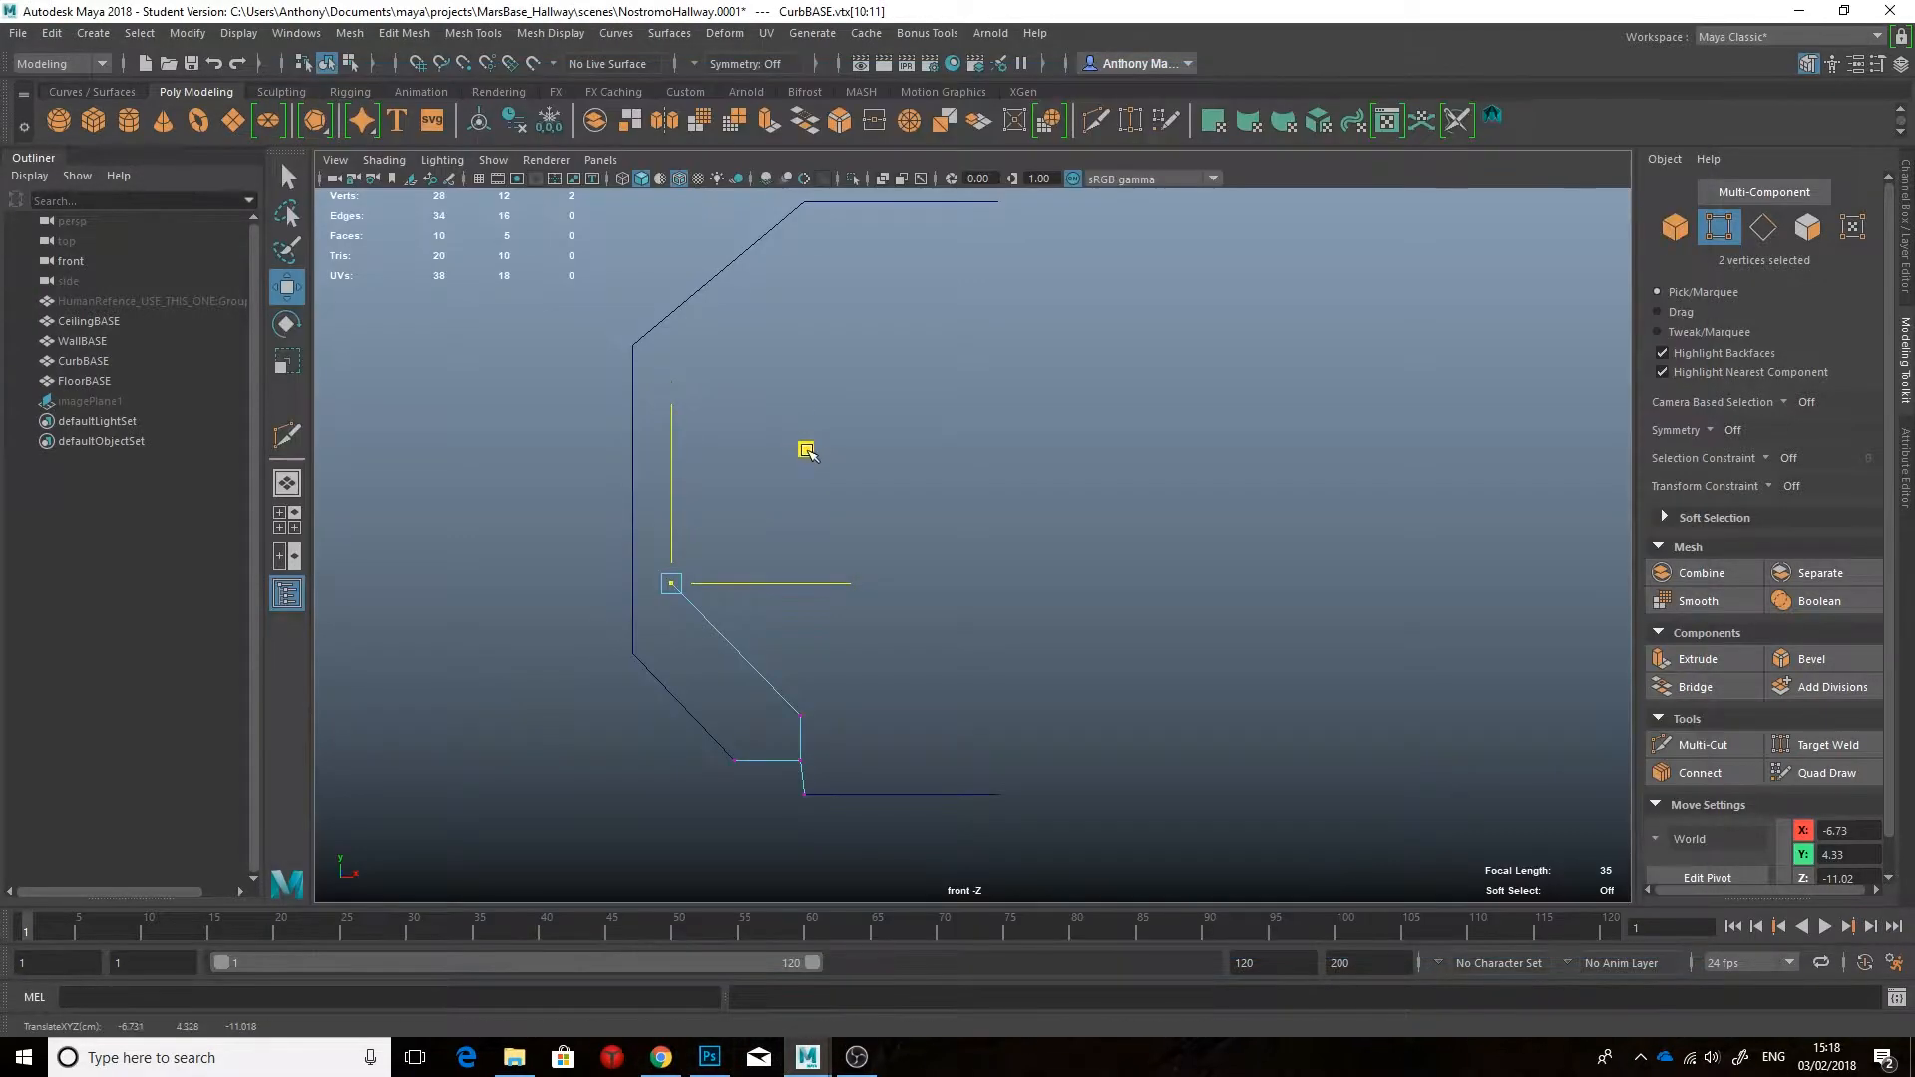
# Step: Extrude the top edge of the slanted section upward and then back toward the wall to form an upper step
pyautogui.press('space')
pyautogui.moveTo(782, 604); pyautogui.dragTo(795, 484)
pyautogui.moveTo(794, 485); pyautogui.dragTo(795, 427, button='right')
pyautogui.keyDown('alt'); pyautogui.moveTo(807, 468); pyautogui.dragTo(837, 498); pyautogui.keyUp('alt')
pyautogui.press('space')
pyautogui.keyDown('shift'); pyautogui.moveTo(714, 505); pyautogui.dragTo(714, 437); pyautogui.keyUp('shift')
pyautogui.keyDown('alt'); pyautogui.moveTo(714, 437); pyautogui.dragTo(760, 449); pyautogui.keyUp('alt')
pyautogui.keyDown('shift'); pyautogui.moveTo(794, 503); pyautogui.dragTo(679, 529); pyautogui.keyUp('shift')
pyautogui.keyDown('shift'); pyautogui.click(643, 502); pyautogui.keyUp('shift')
# Step: Extrude the upper step's open edges to form its side faces
pyautogui.keyDown('alt'); pyautogui.moveTo(818, 533); pyautogui.dragTo(573, 548); pyautogui.keyUp('alt')
pyautogui.keyDown('alt'); pyautogui.moveTo(1117, 548); pyautogui.dragTo(1556, 528); pyautogui.keyUp('alt')
pyautogui.keyDown('alt'); pyautogui.moveTo(955, 508); pyautogui.dragTo(972, 493); pyautogui.keyUp('alt')
pyautogui.keyDown('shift'); pyautogui.moveTo(789, 401); pyautogui.dragTo(792, 397); pyautogui.keyUp('shift')
pyautogui.keyDown('shift'); pyautogui.moveTo(791, 465); pyautogui.dragTo(791, 467); pyautogui.keyUp('shift')
# Step: Isolate CurbBASE in the perspective view and check the open sides of its raised end
pyautogui.keyDown('alt'); pyautogui.moveTo(918, 468); pyautogui.dragTo(972, 476); pyautogui.keyUp('alt')
pyautogui.moveTo(791, 483); pyautogui.dragTo(856, 458, button='right')
pyautogui.hotkey('ctrl', '1')
pyautogui.keyDown('alt'); pyautogui.moveTo(897, 773); pyautogui.dragTo(839, 758); pyautogui.keyUp('alt')
pyautogui.moveTo(918, 797); pyautogui.dragTo(920, 748, button='right')
pyautogui.click(931, 788)
pyautogui.keyDown('alt'); pyautogui.moveTo(932, 786); pyautogui.dragTo(559, 758); pyautogui.keyUp('alt')
pyautogui.keyDown('alt'); pyautogui.moveTo(801, 736); pyautogui.dragTo(1211, 728); pyautogui.keyUp('alt')
# Step: Bridge the bottom edge of the upper step's side face to the top edge of the lower side face
pyautogui.moveTo(786, 483); pyautogui.dragTo(693, 483, button='right')
pyautogui.click(880, 119)
pyautogui.click(1049, 528)
pyautogui.keyDown('alt'); pyautogui.moveTo(1050, 528); pyautogui.dragTo(928, 531); pyautogui.keyUp('alt')
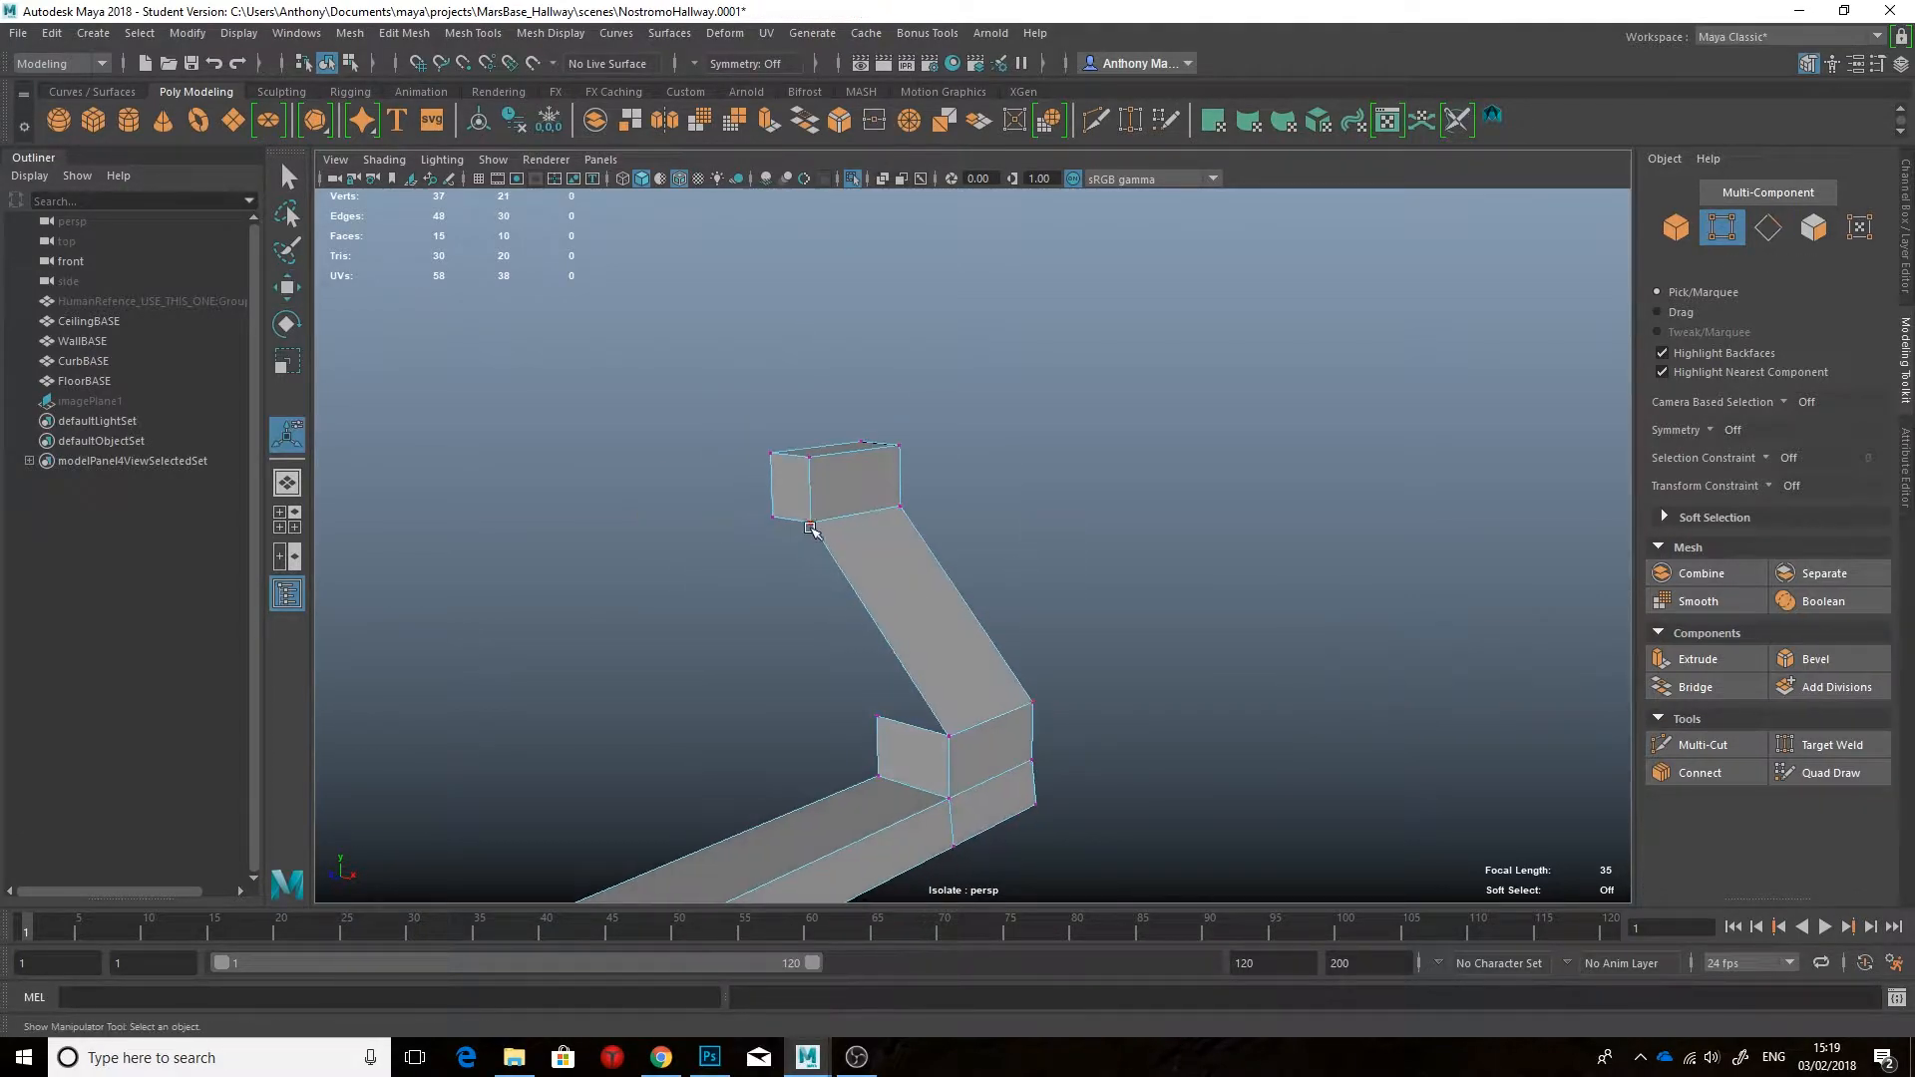
pyautogui.click(812, 523)
pyautogui.press('w')
pyautogui.click(774, 532)
pyautogui.keyDown('alt'); pyautogui.moveTo(797, 535); pyautogui.dragTo(1112, 537); pyautogui.keyUp('alt')
pyautogui.moveTo(866, 508); pyautogui.dragTo(866, 439, button='right')
pyautogui.click(778, 527)
pyautogui.keyDown('shift'); pyautogui.click(943, 727); pyautogui.keyUp('shift')
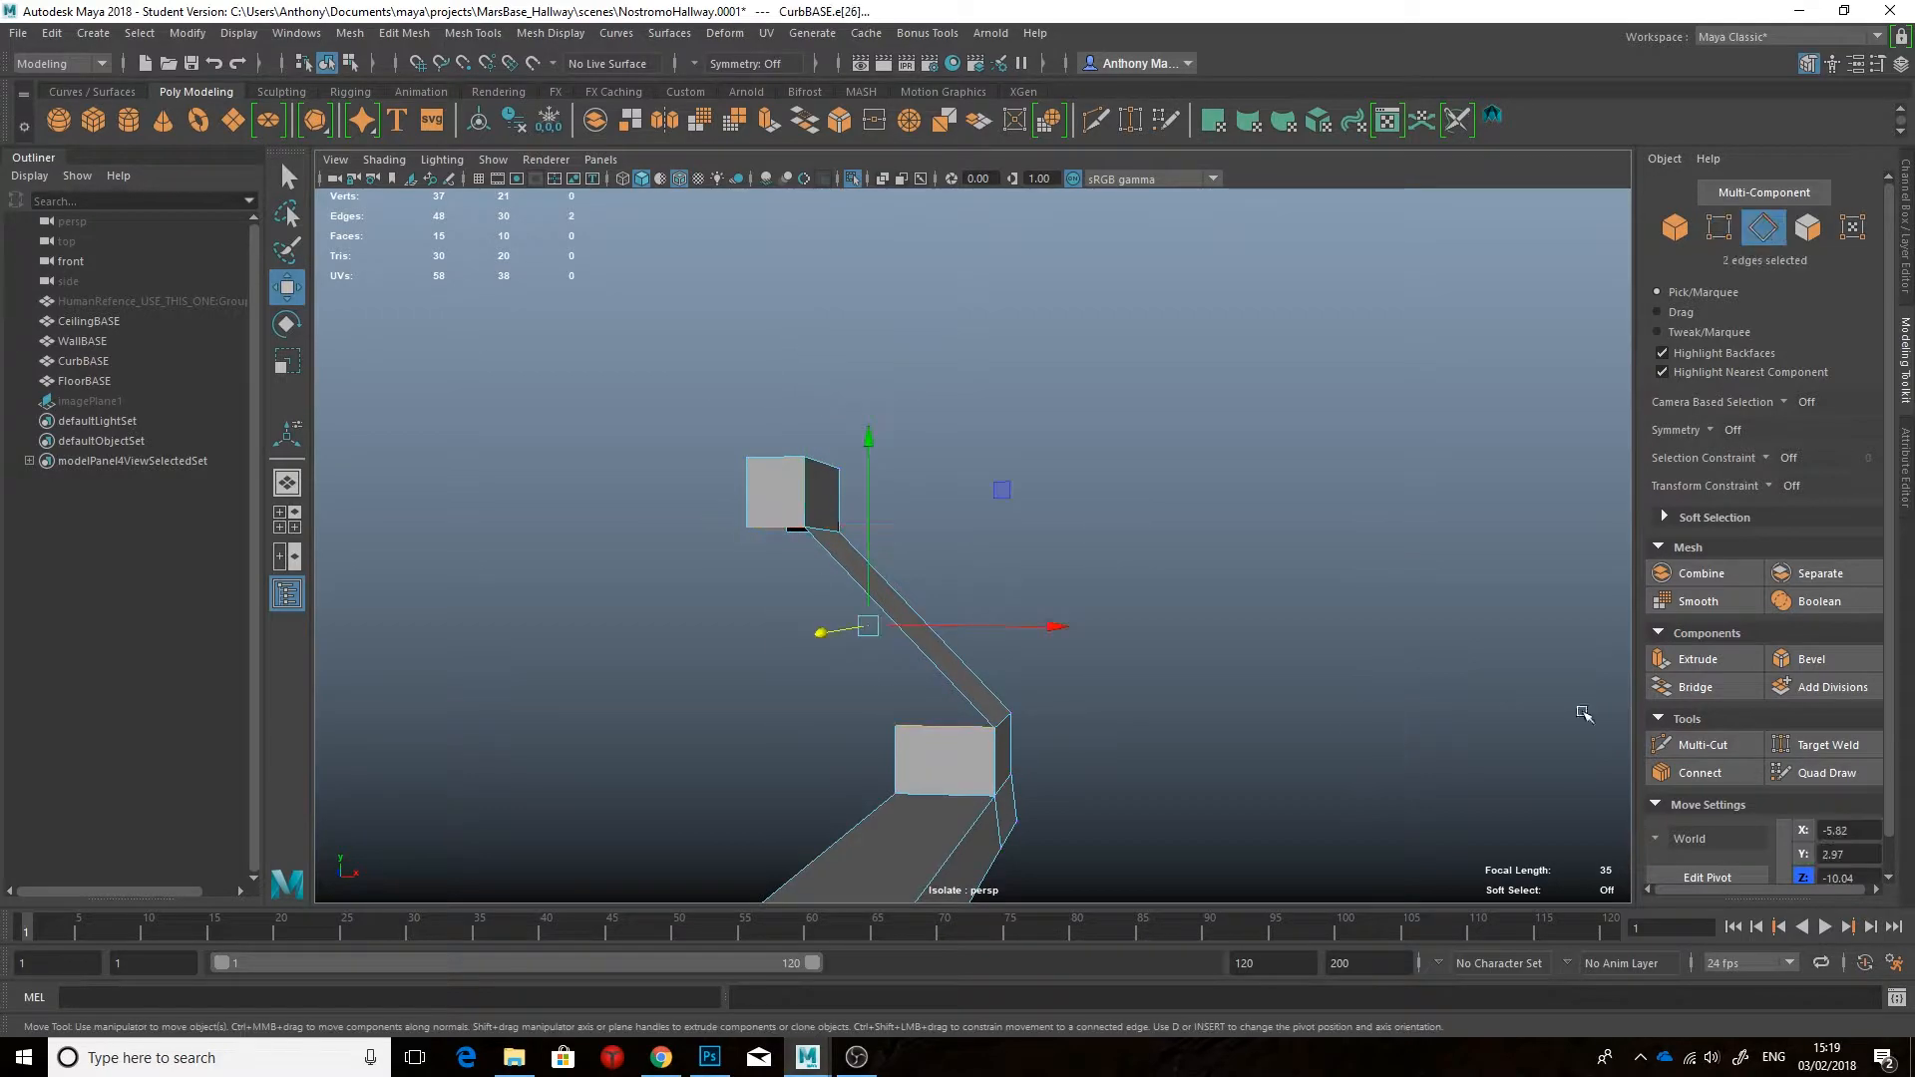
pyautogui.click(1696, 686)
pyautogui.keyDown('alt'); pyautogui.moveTo(1210, 581); pyautogui.dragTo(996, 598); pyautogui.keyUp('alt')
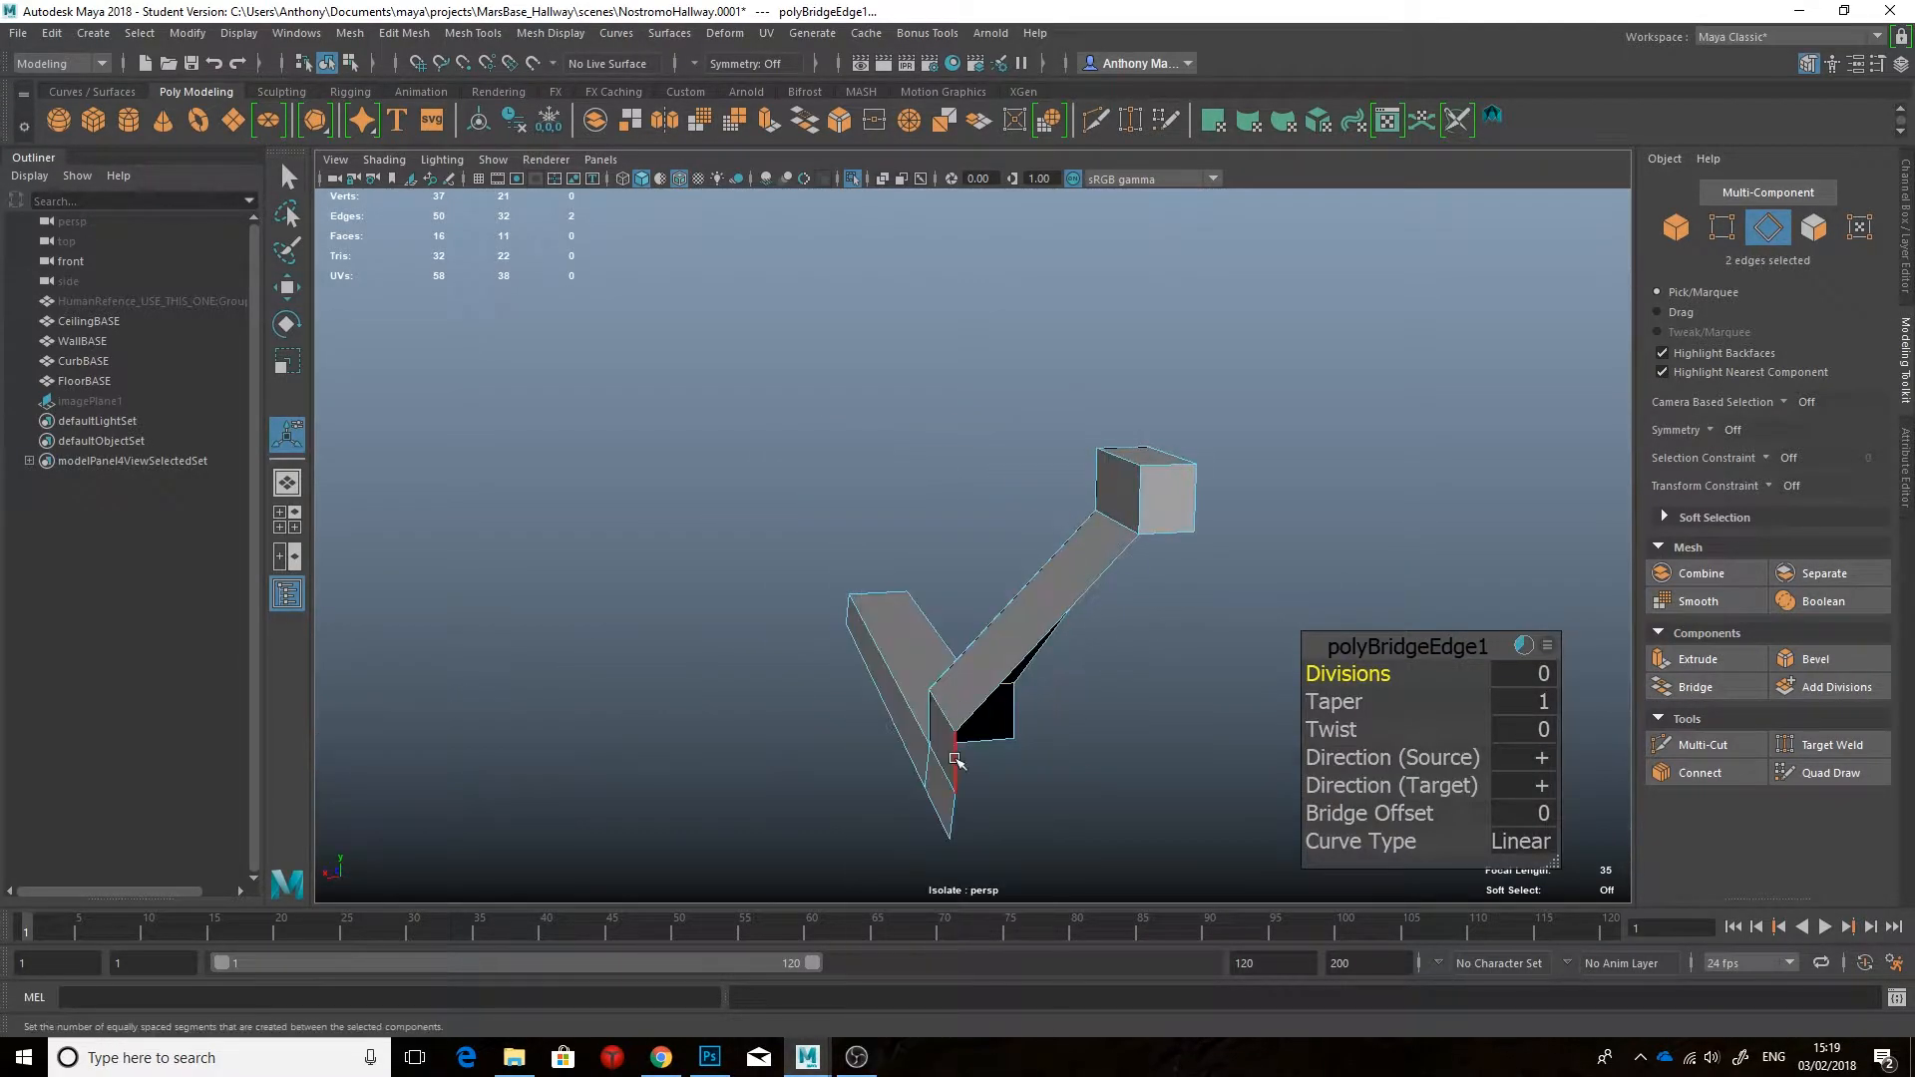
# Step: Extrude the open vertical edge on the far side of the lower step inward and bridge the new edge to close the gap
pyautogui.click(948, 758)
pyautogui.keyDown('alt'); pyautogui.moveTo(1117, 758); pyautogui.dragTo(1077, 744); pyautogui.keyUp('alt')
pyautogui.press('w')
pyautogui.keyDown('shift'); pyautogui.moveTo(872, 762); pyautogui.dragTo(963, 762); pyautogui.keyUp('shift')
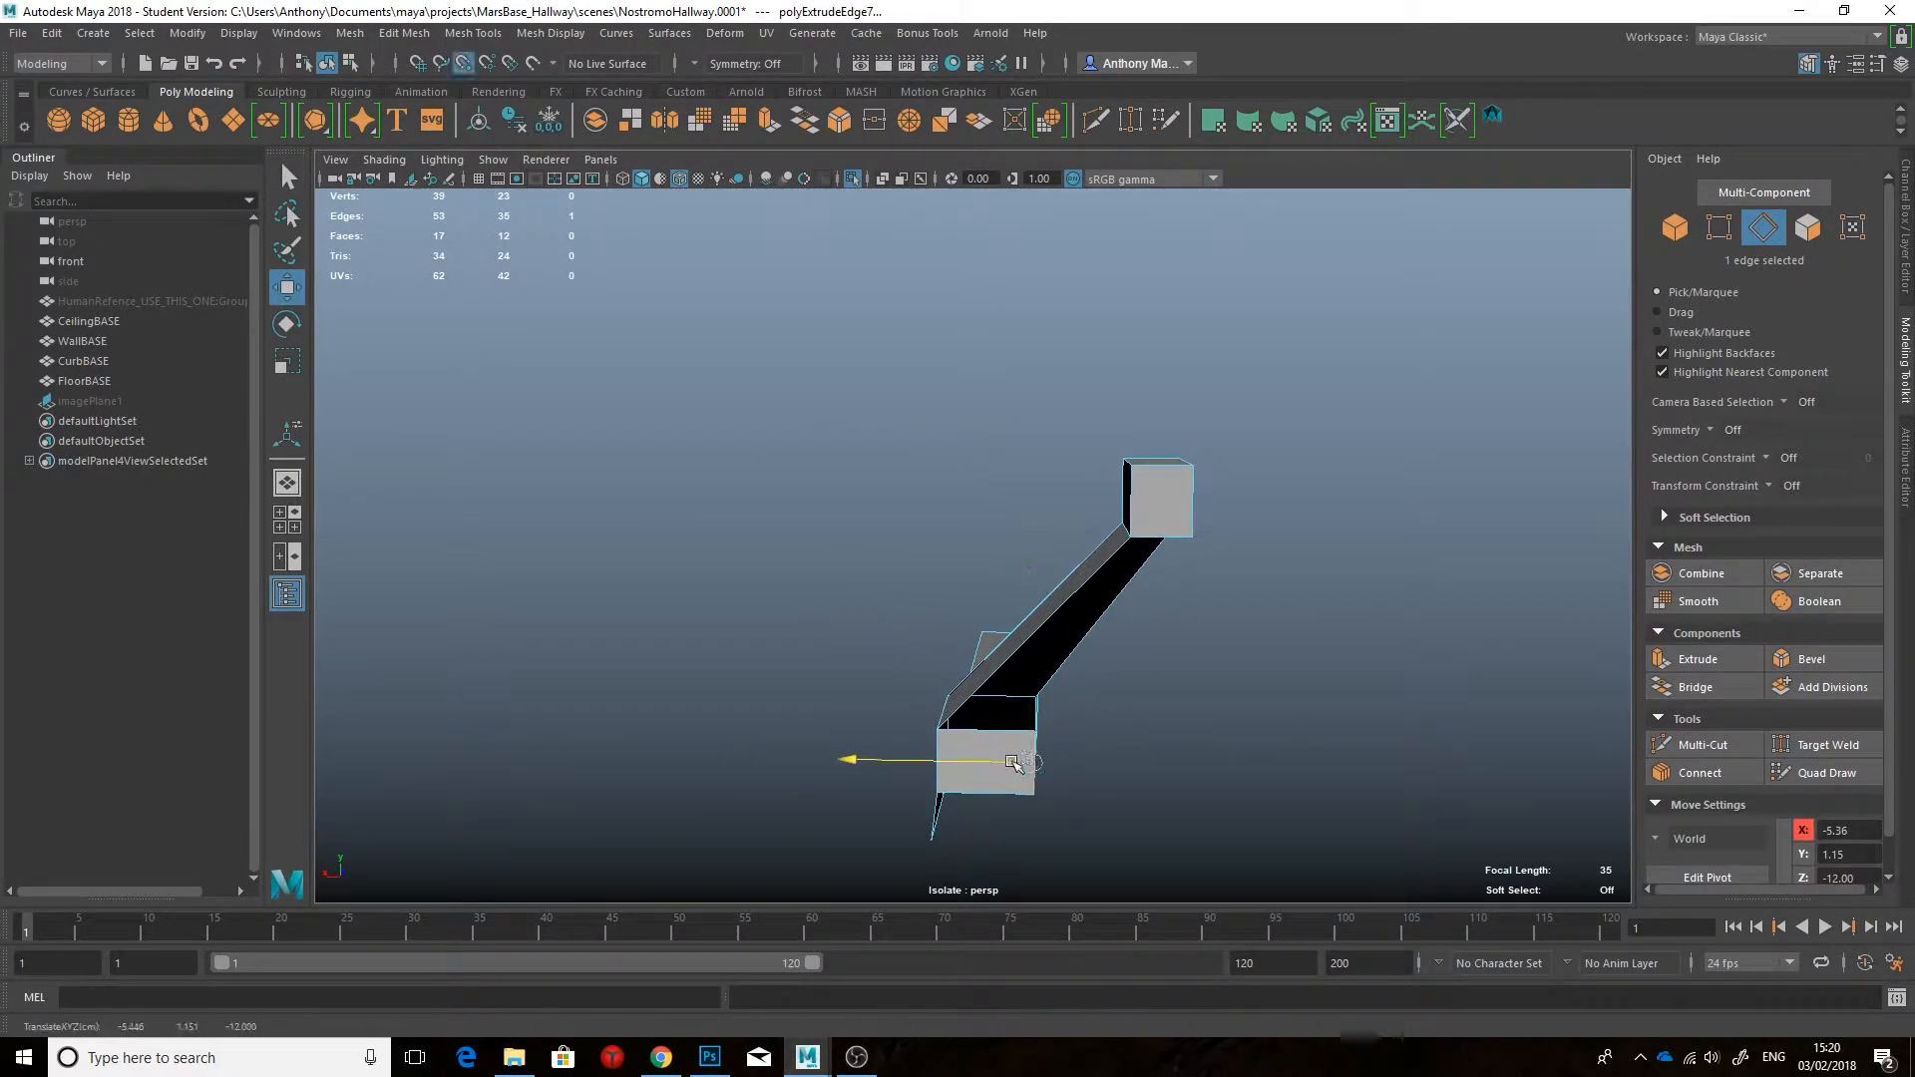
pyautogui.keyDown('shift'); pyautogui.click(1010, 722); pyautogui.keyUp('shift')
pyautogui.click(1696, 686)
# Step: Return CurbBASE to object mode and end its isolation to show the other hallway surfaces
pyautogui.keyDown('alt'); pyautogui.moveTo(1586, 688); pyautogui.dragTo(1037, 559); pyautogui.keyUp('alt')
pyautogui.moveTo(898, 483); pyautogui.dragTo(949, 453, button='right')
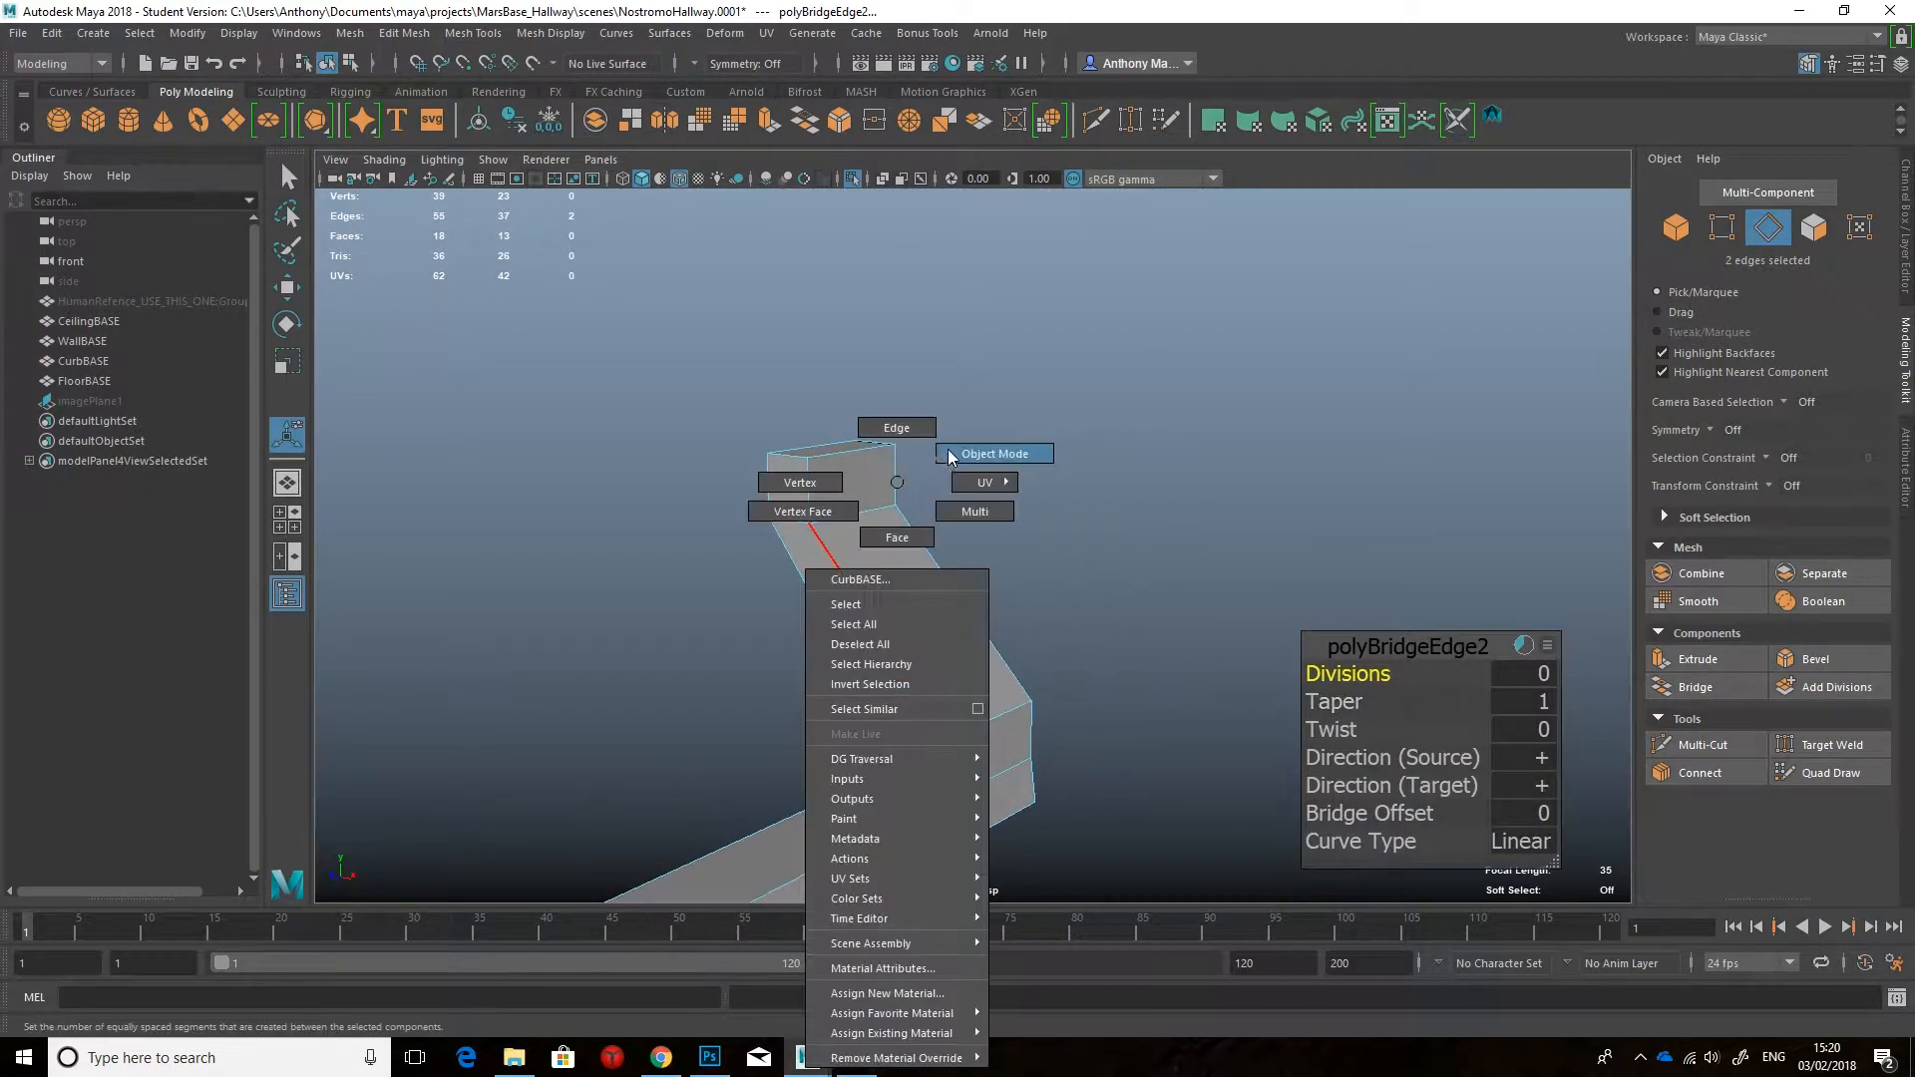
pyautogui.press('q')
pyautogui.hotkey('ctrl', '1')
pyautogui.keyDown('alt'); pyautogui.moveTo(916, 600); pyautogui.dragTo(989, 577); pyautogui.keyUp('alt')
pyautogui.scroll(3, 988, 588)
pyautogui.keyDown('alt'); pyautogui.moveTo(898, 698); pyautogui.dragTo(936, 701); pyautogui.keyUp('alt')
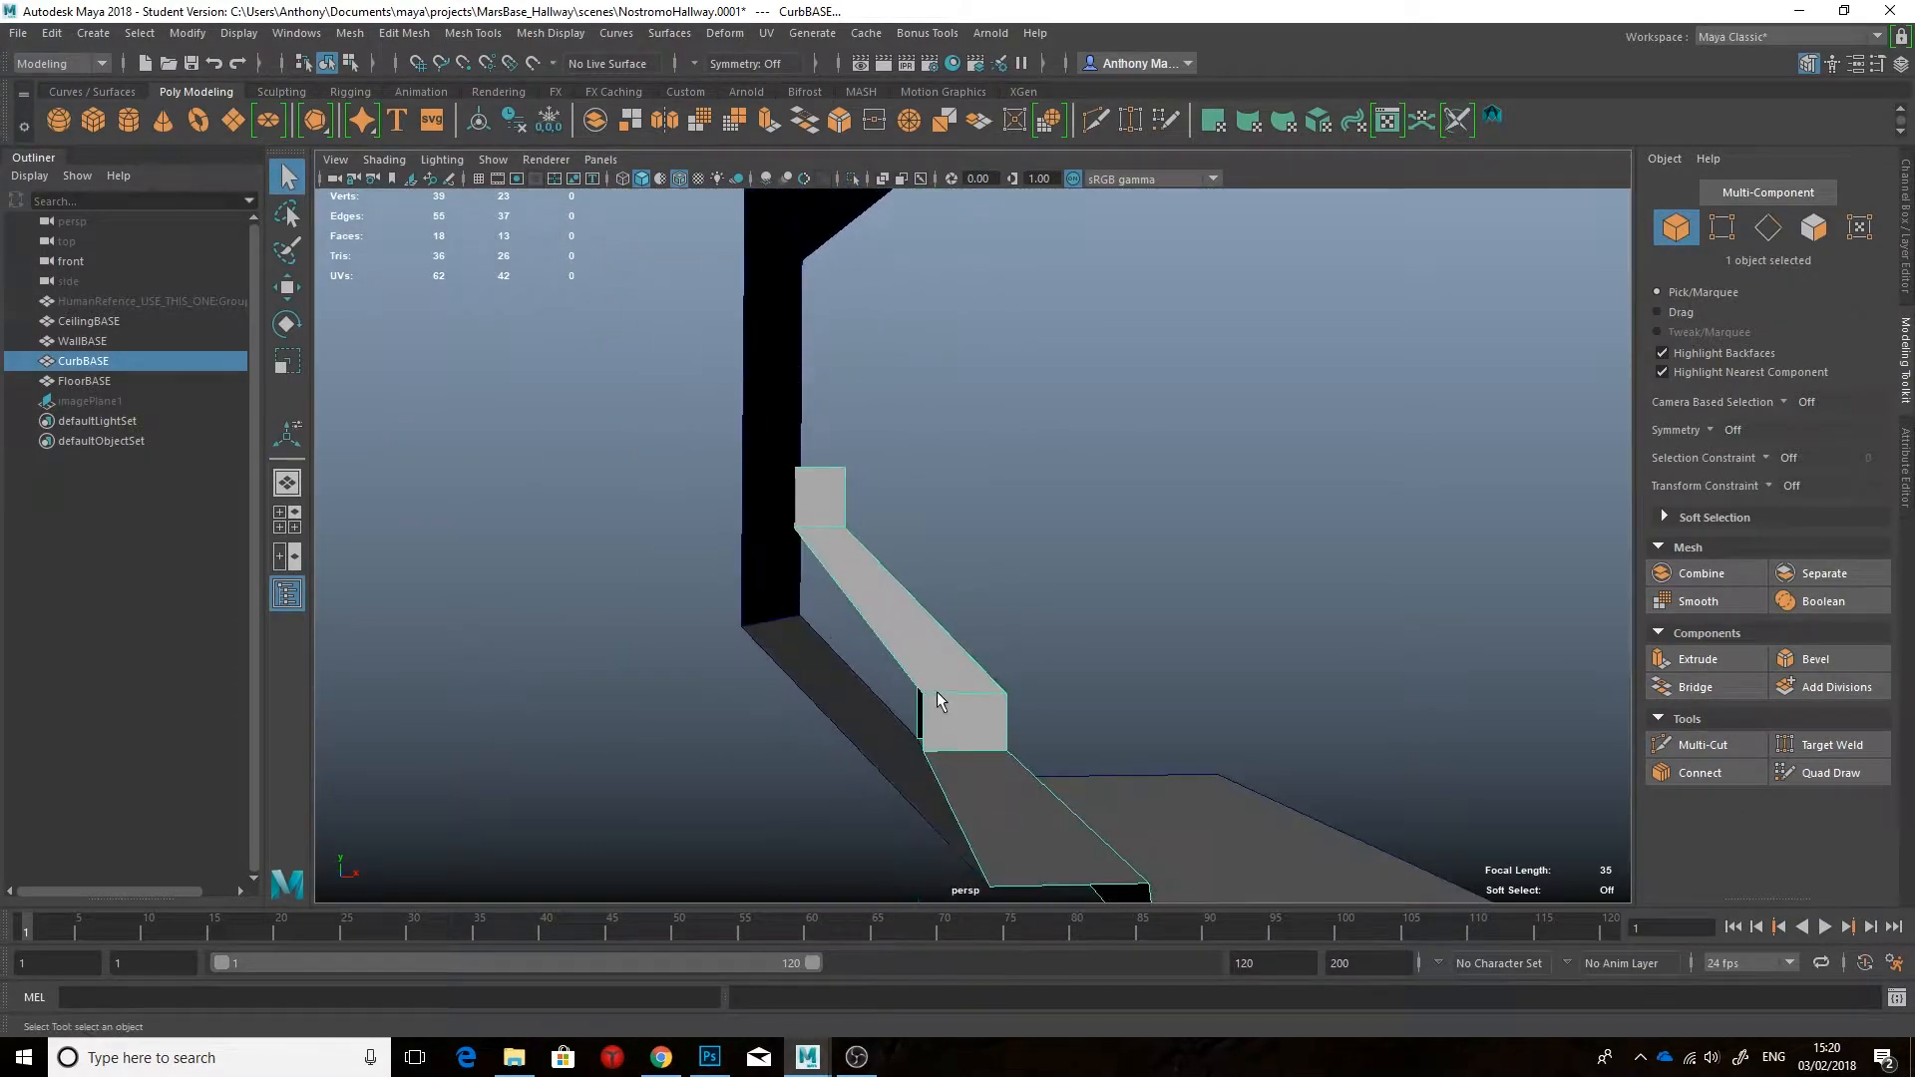
# Step: Move the curb support's rear vertices to meet the wall, with the upper pair at about X -7.56
pyautogui.moveTo(937, 701); pyautogui.dragTo(878, 697, button='right')
pyautogui.press('w')
pyautogui.moveTo(889, 671); pyautogui.dragTo(928, 620)
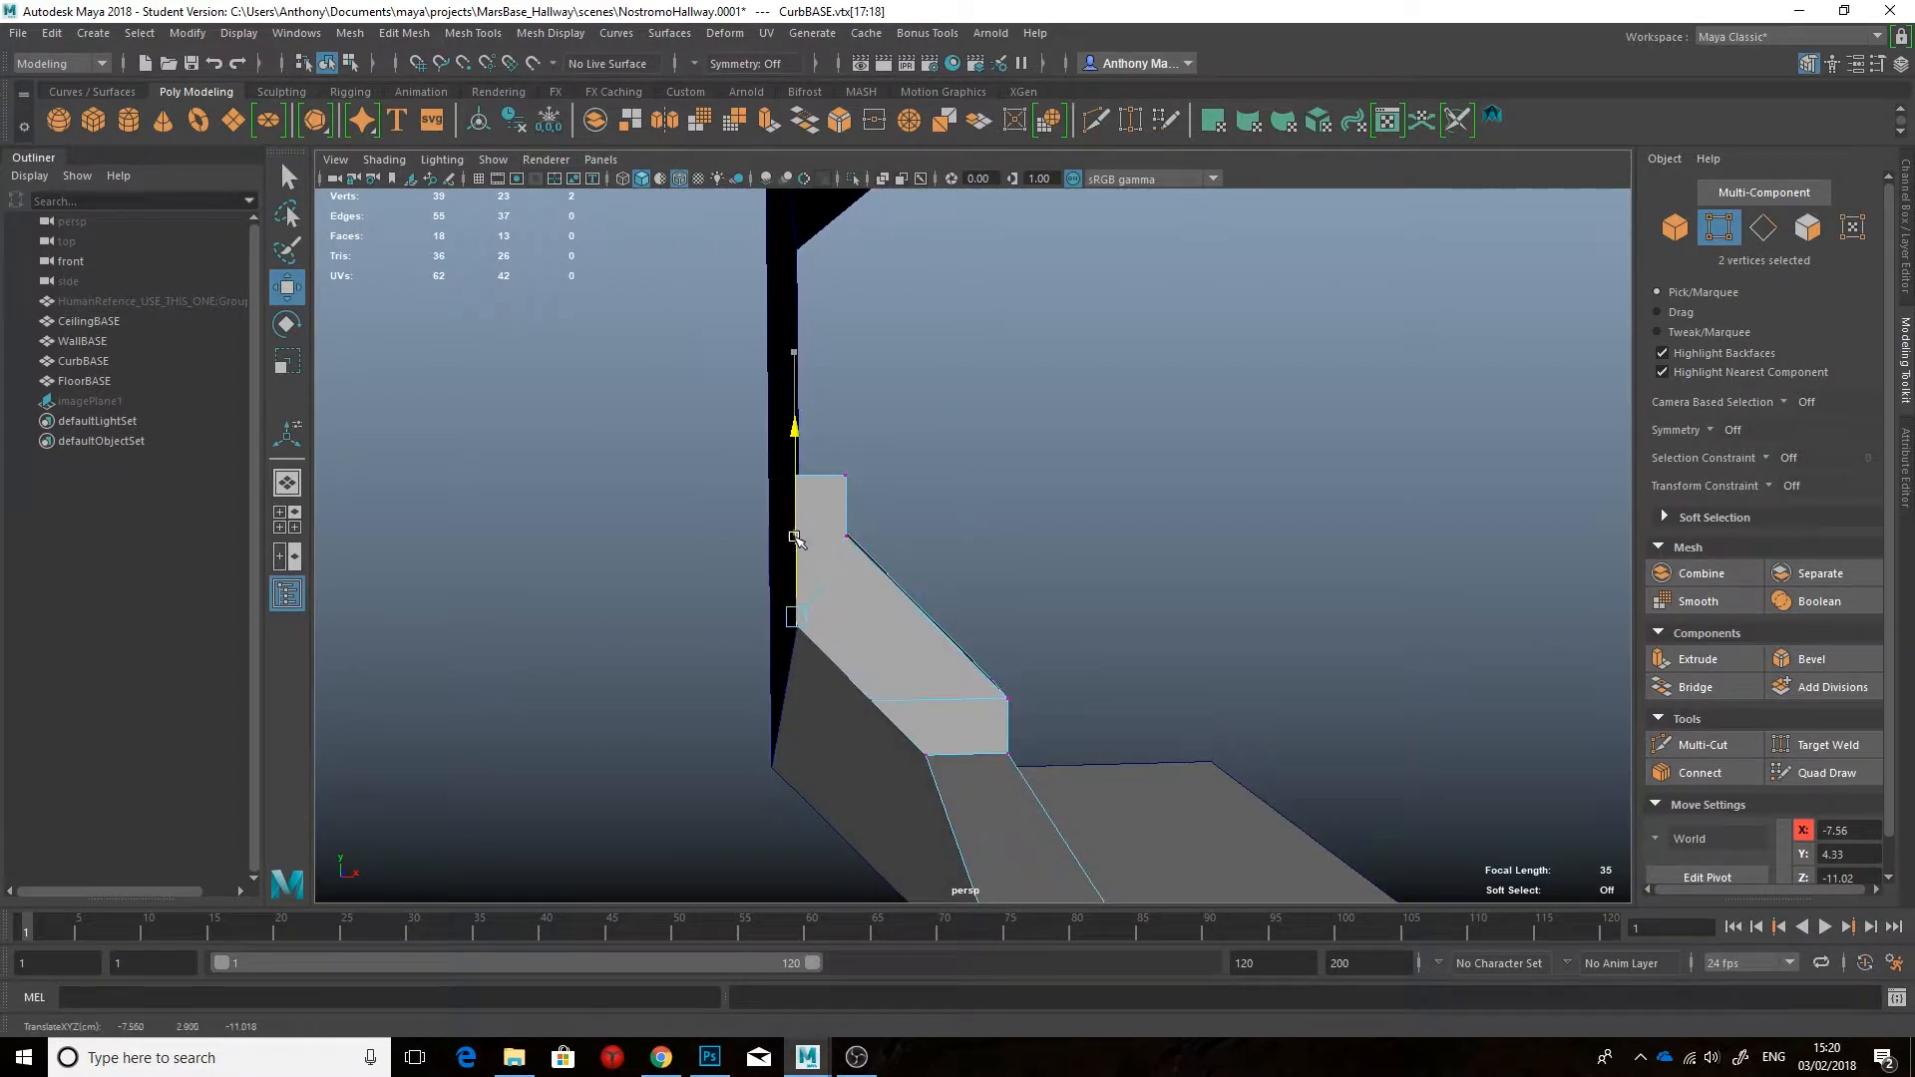
pyautogui.keyDown('alt'); pyautogui.moveTo(897, 539); pyautogui.dragTo(829, 481); pyautogui.keyUp('alt')
pyautogui.click(679, 547)
pyautogui.moveTo(829, 480); pyautogui.dragTo(926, 454, button='right')
pyautogui.keyDown('alt'); pyautogui.moveTo(940, 482); pyautogui.dragTo(983, 529); pyautogui.keyUp('alt')
# Step: Compare with the cropped and full reference images, then adjust the vertices of the support's top step beside the wall
pyautogui.click(709, 1060)
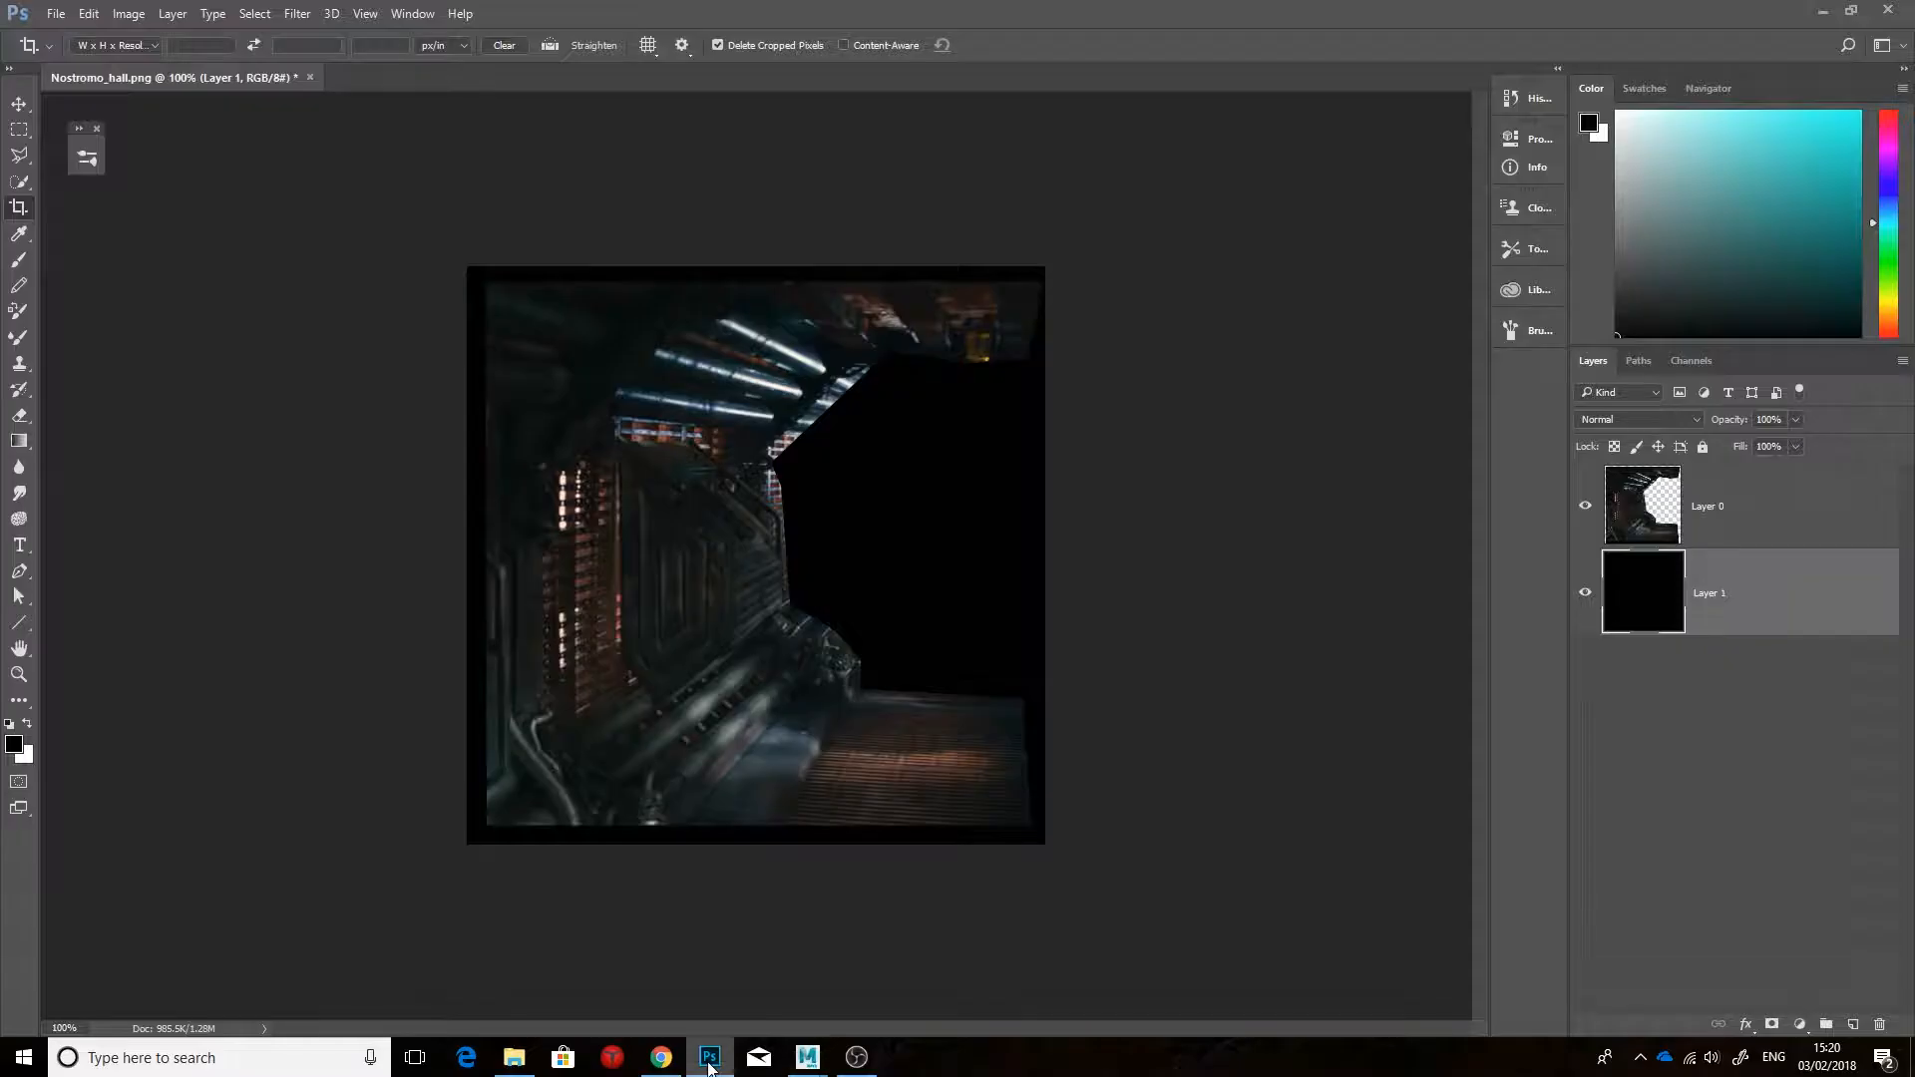
pyautogui.click(661, 1059)
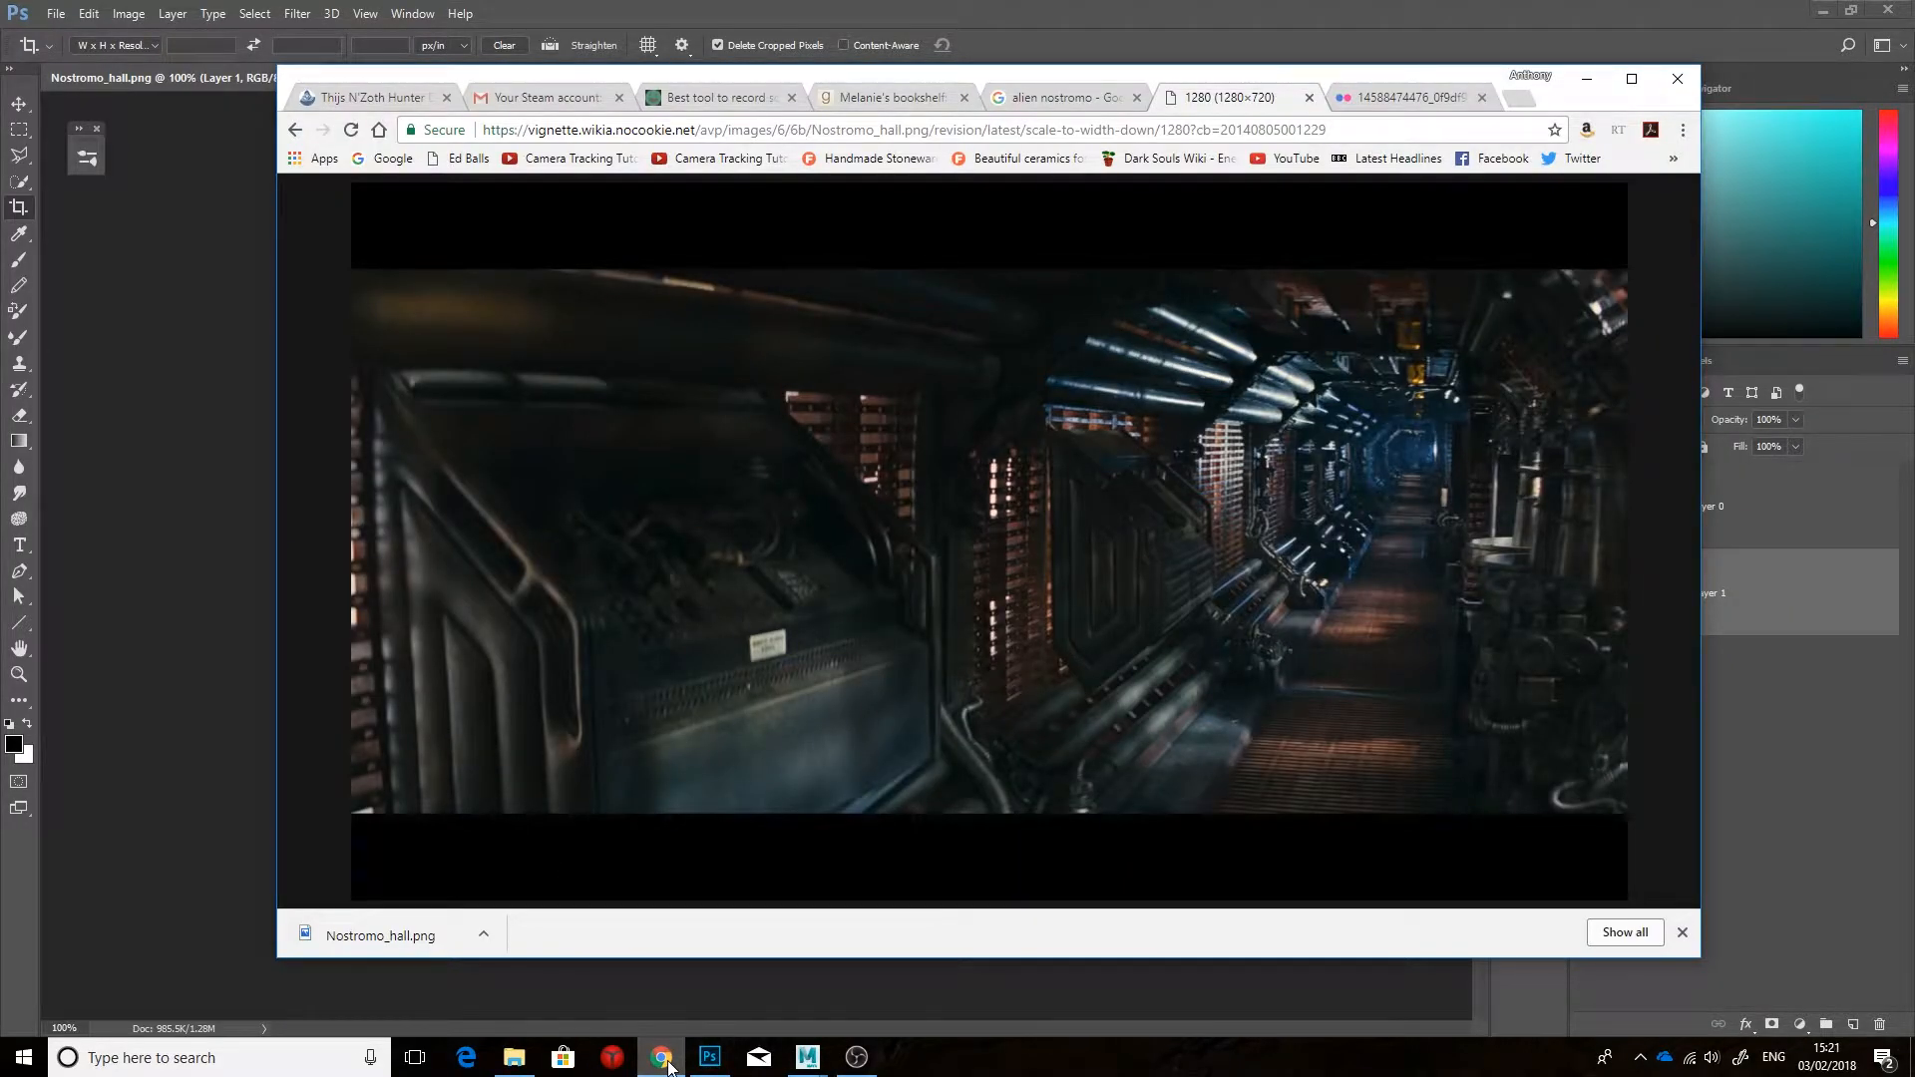
pyautogui.moveTo(818, 1064)
pyautogui.click(869, 997)
pyautogui.keyDown('alt'); pyautogui.moveTo(869, 429); pyautogui.dragTo(995, 416); pyautogui.keyUp('alt')
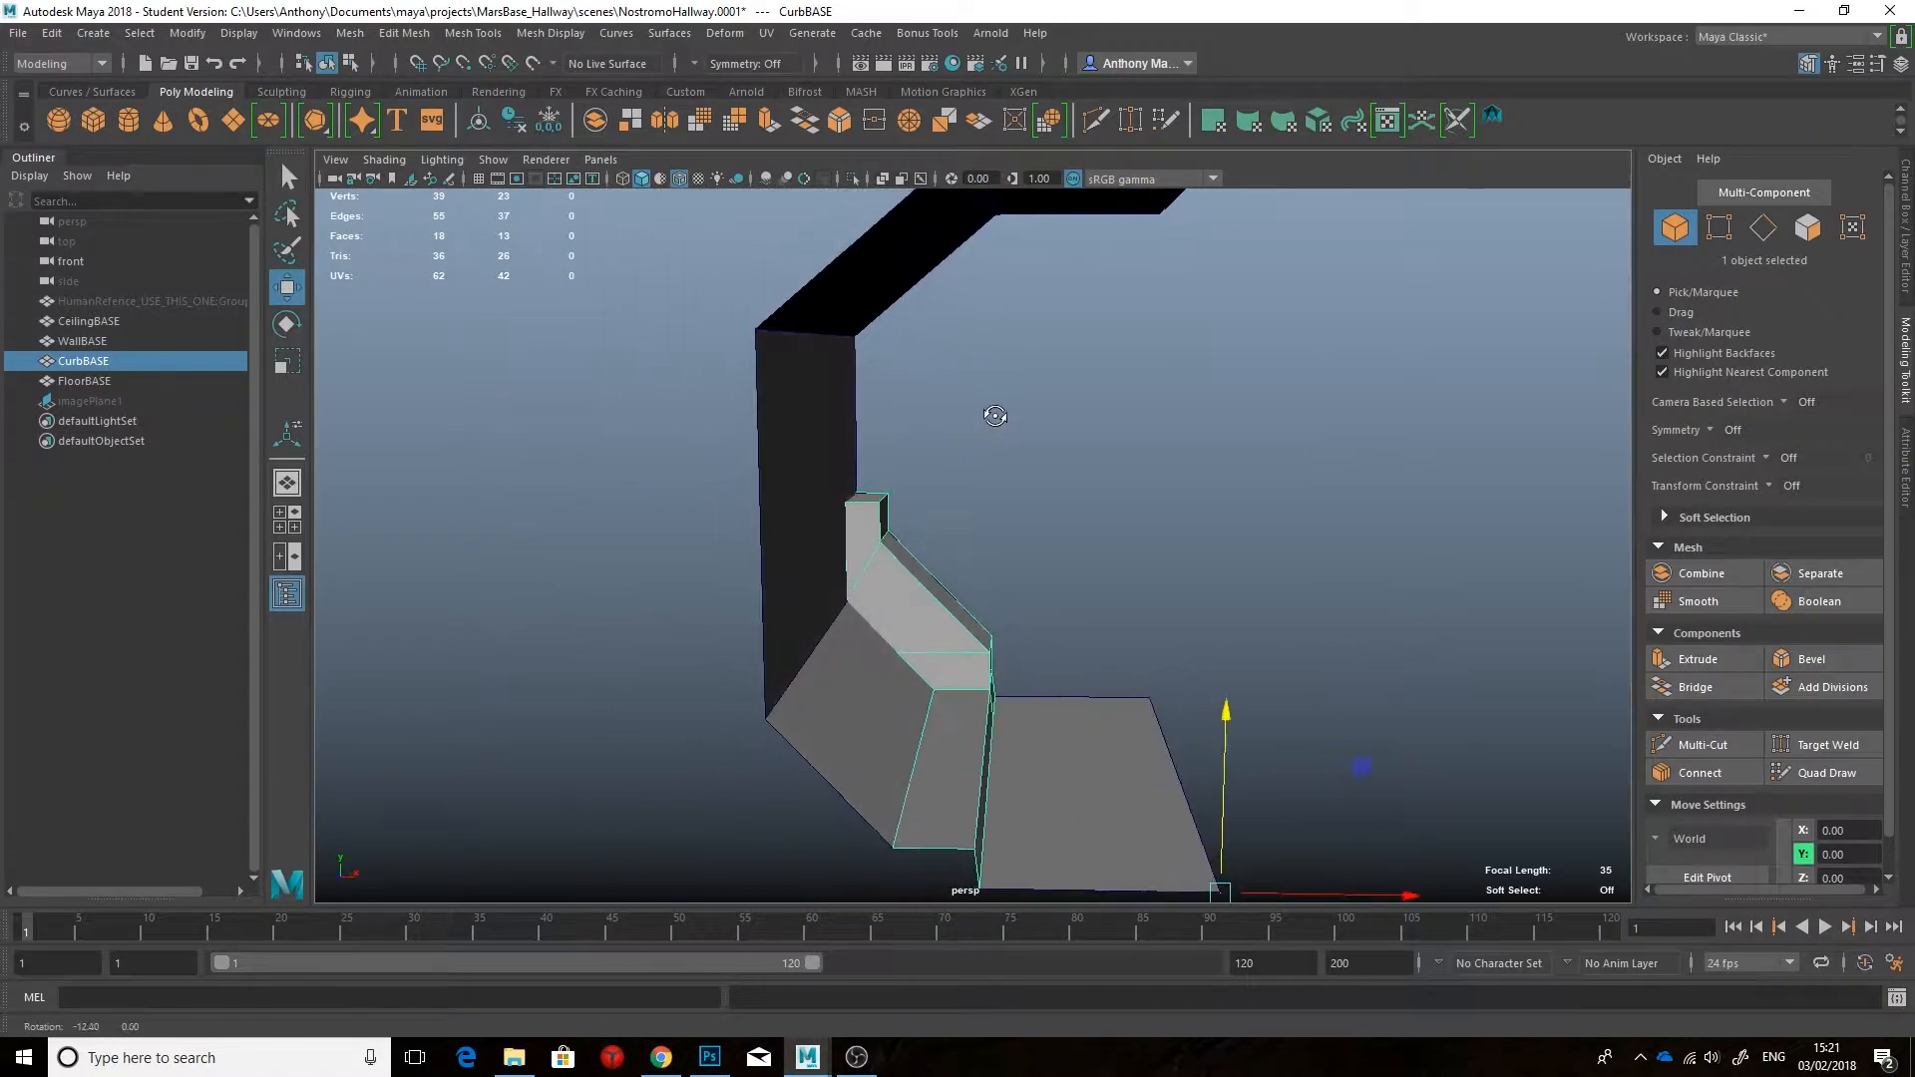
pyautogui.press('F9')
pyautogui.moveTo(861, 483); pyautogui.dragTo(862, 487)
pyautogui.keyDown('alt'); pyautogui.moveTo(867, 558); pyautogui.dragTo(945, 534); pyautogui.keyUp('alt')
pyautogui.moveTo(935, 493); pyautogui.dragTo(966, 550)
pyautogui.click(1186, 535)
pyautogui.keyDown('alt'); pyautogui.moveTo(1187, 534); pyautogui.dragTo(1059, 569); pyautogui.keyUp('alt')
# Step: Check the reference and add lengthwise edge loops through the curb and its raised support with Multi-Cut
pyautogui.click(658, 1060)
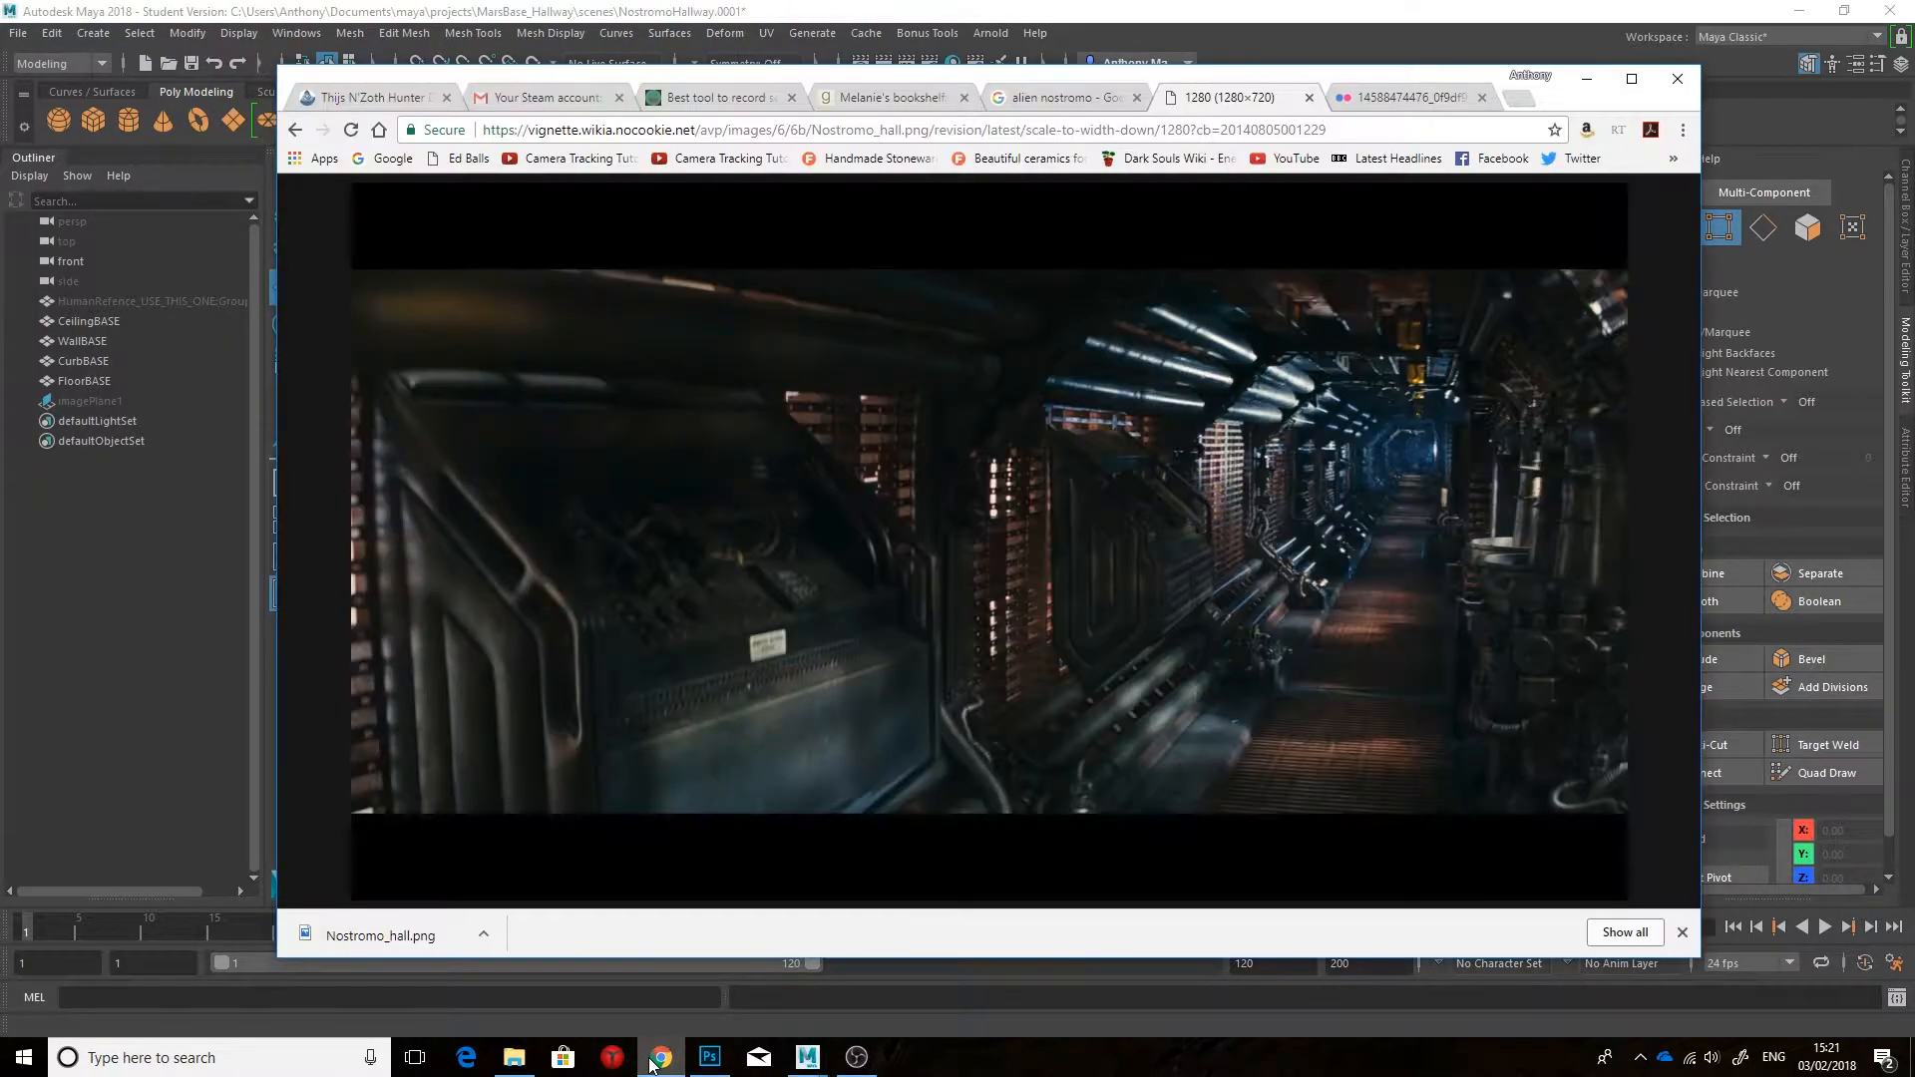
pyautogui.moveTo(705, 1060)
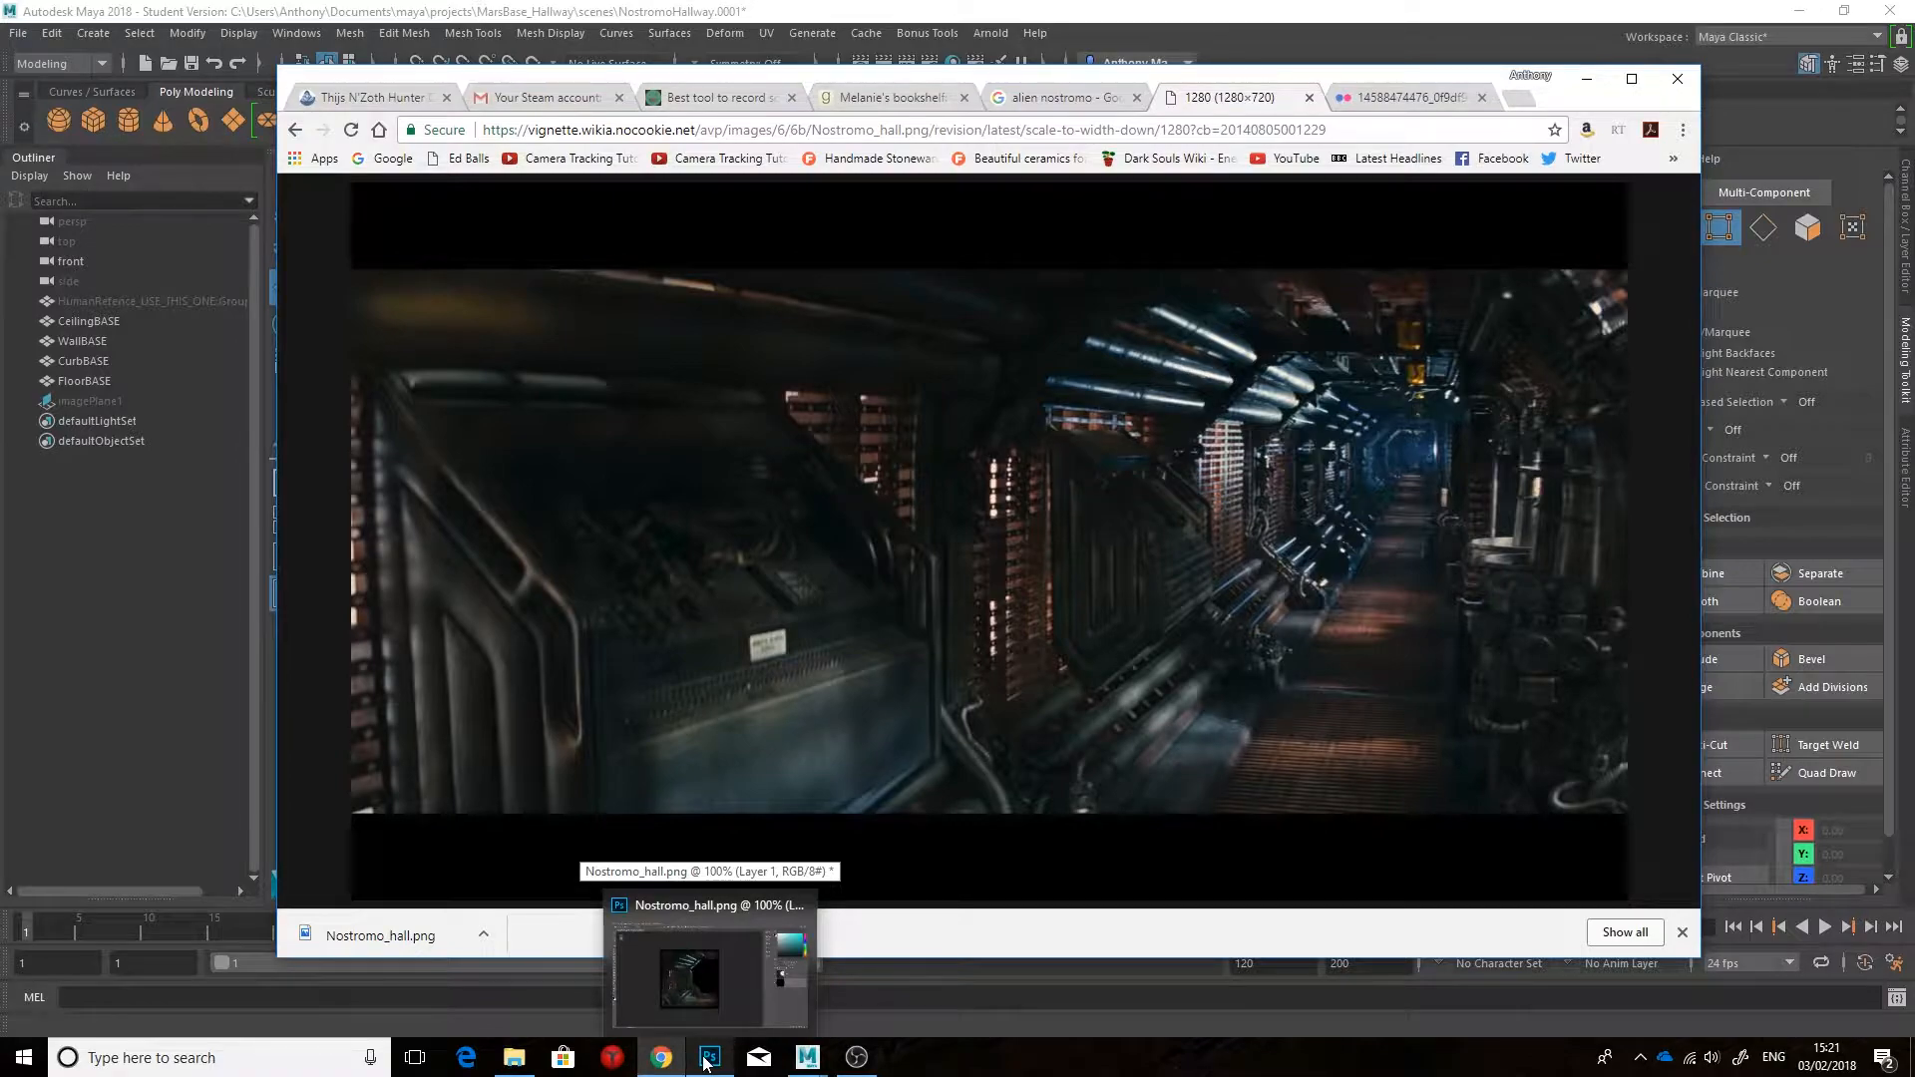
pyautogui.click(808, 1057)
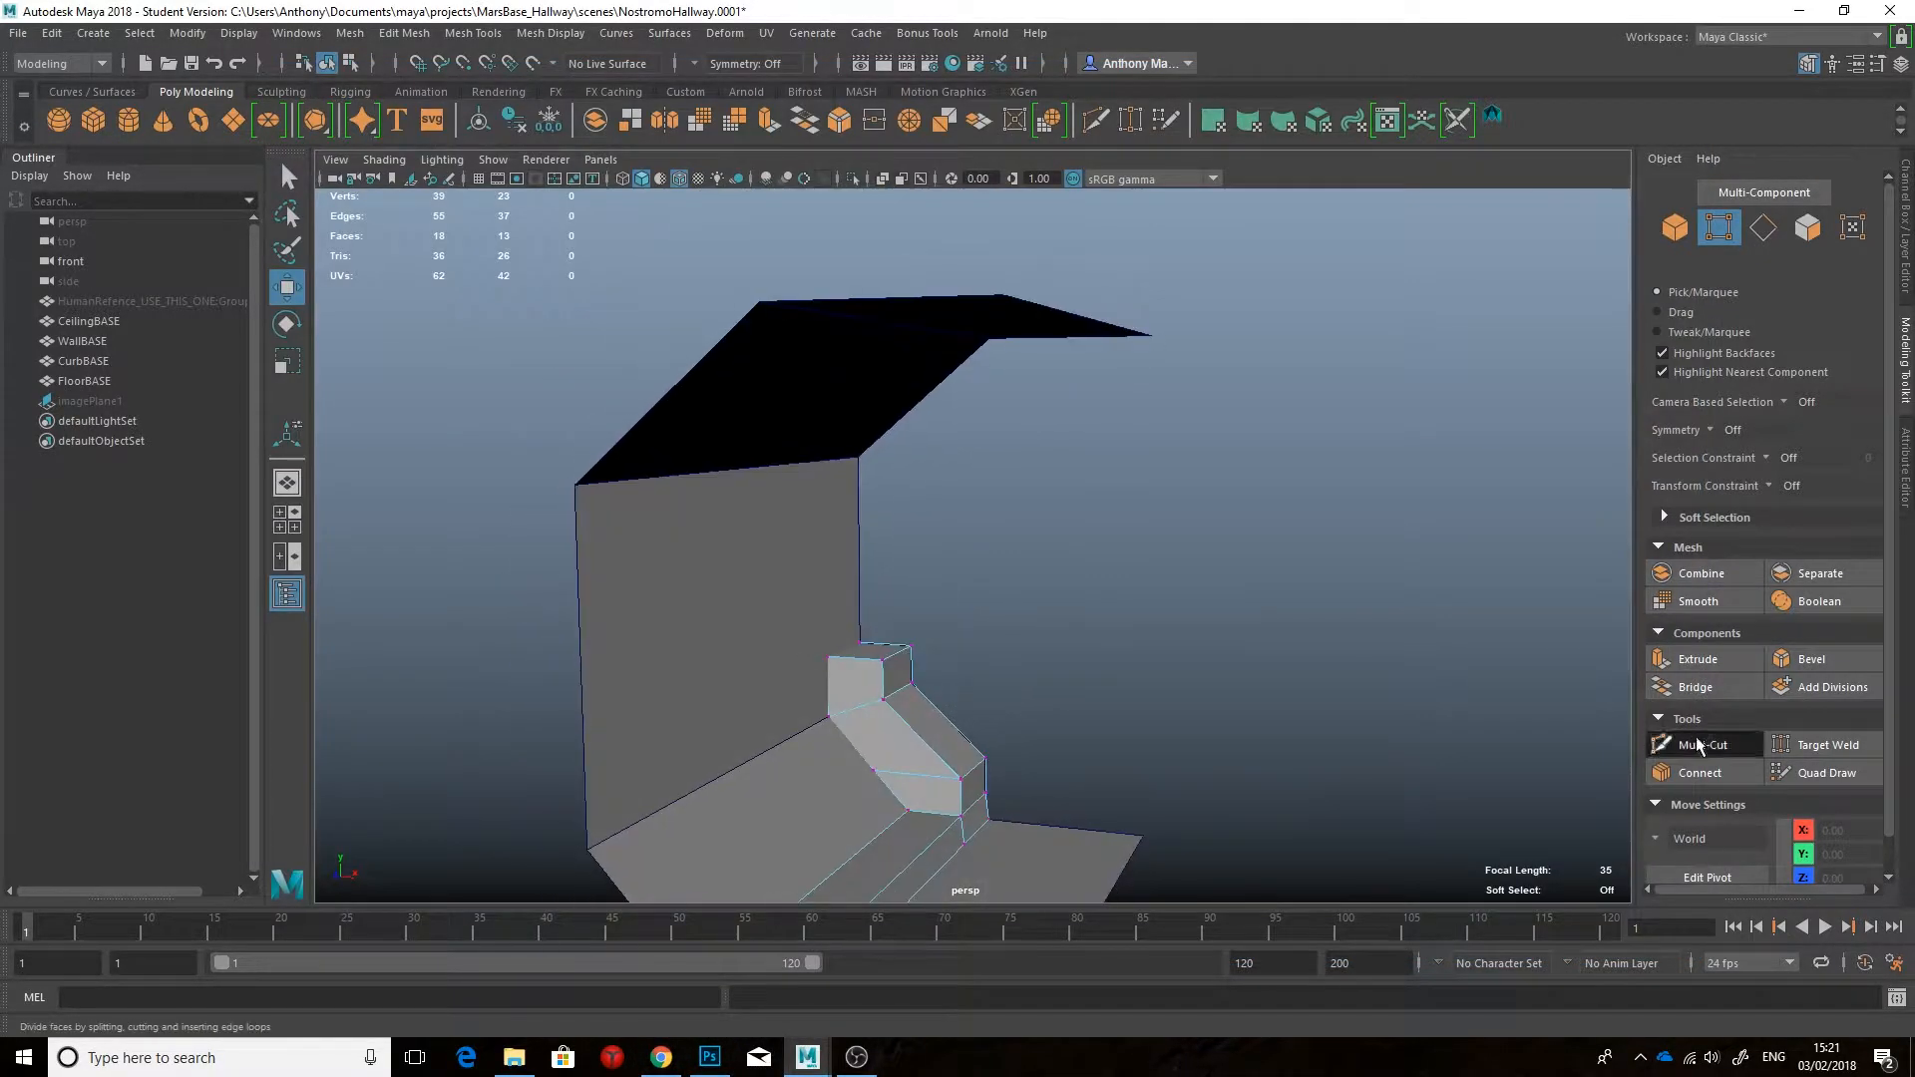
pyautogui.click(1703, 744)
pyautogui.press('q')
pyautogui.keyDown('alt'); pyautogui.moveTo(1327, 649); pyautogui.dragTo(1191, 658); pyautogui.keyUp('alt')
# Step: Extrude the narrow top face of the support beside the wall up to the ceiling, at about Y 9.19
pyautogui.moveTo(850, 482); pyautogui.dragTo(853, 564, button='right')
pyautogui.click(854, 642)
pyautogui.press('w')
pyautogui.keyDown('shift'); pyautogui.moveTo(864, 581); pyautogui.dragTo(997, 509); pyautogui.keyUp('shift')
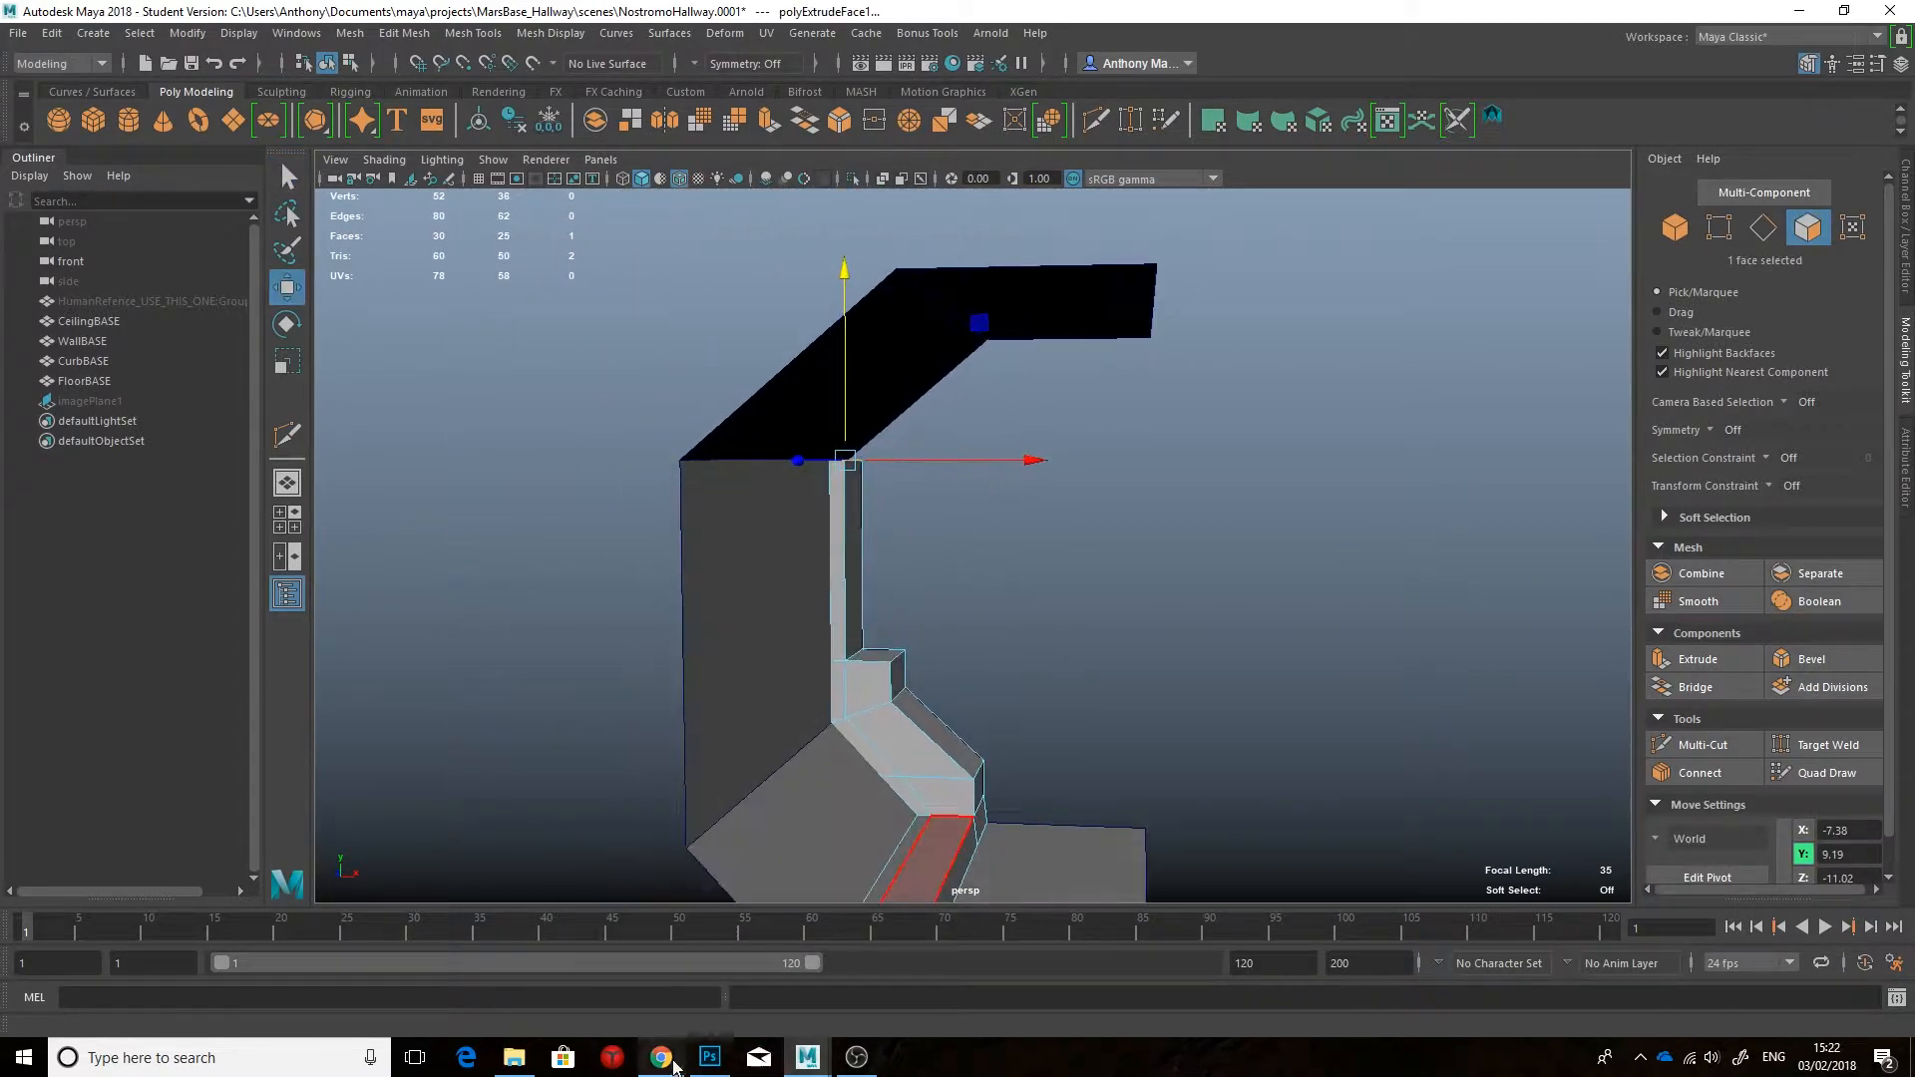
# Step: Check the reference and cut a horizontal edge loop around the pillar just below the ceiling
pyautogui.click(666, 1059)
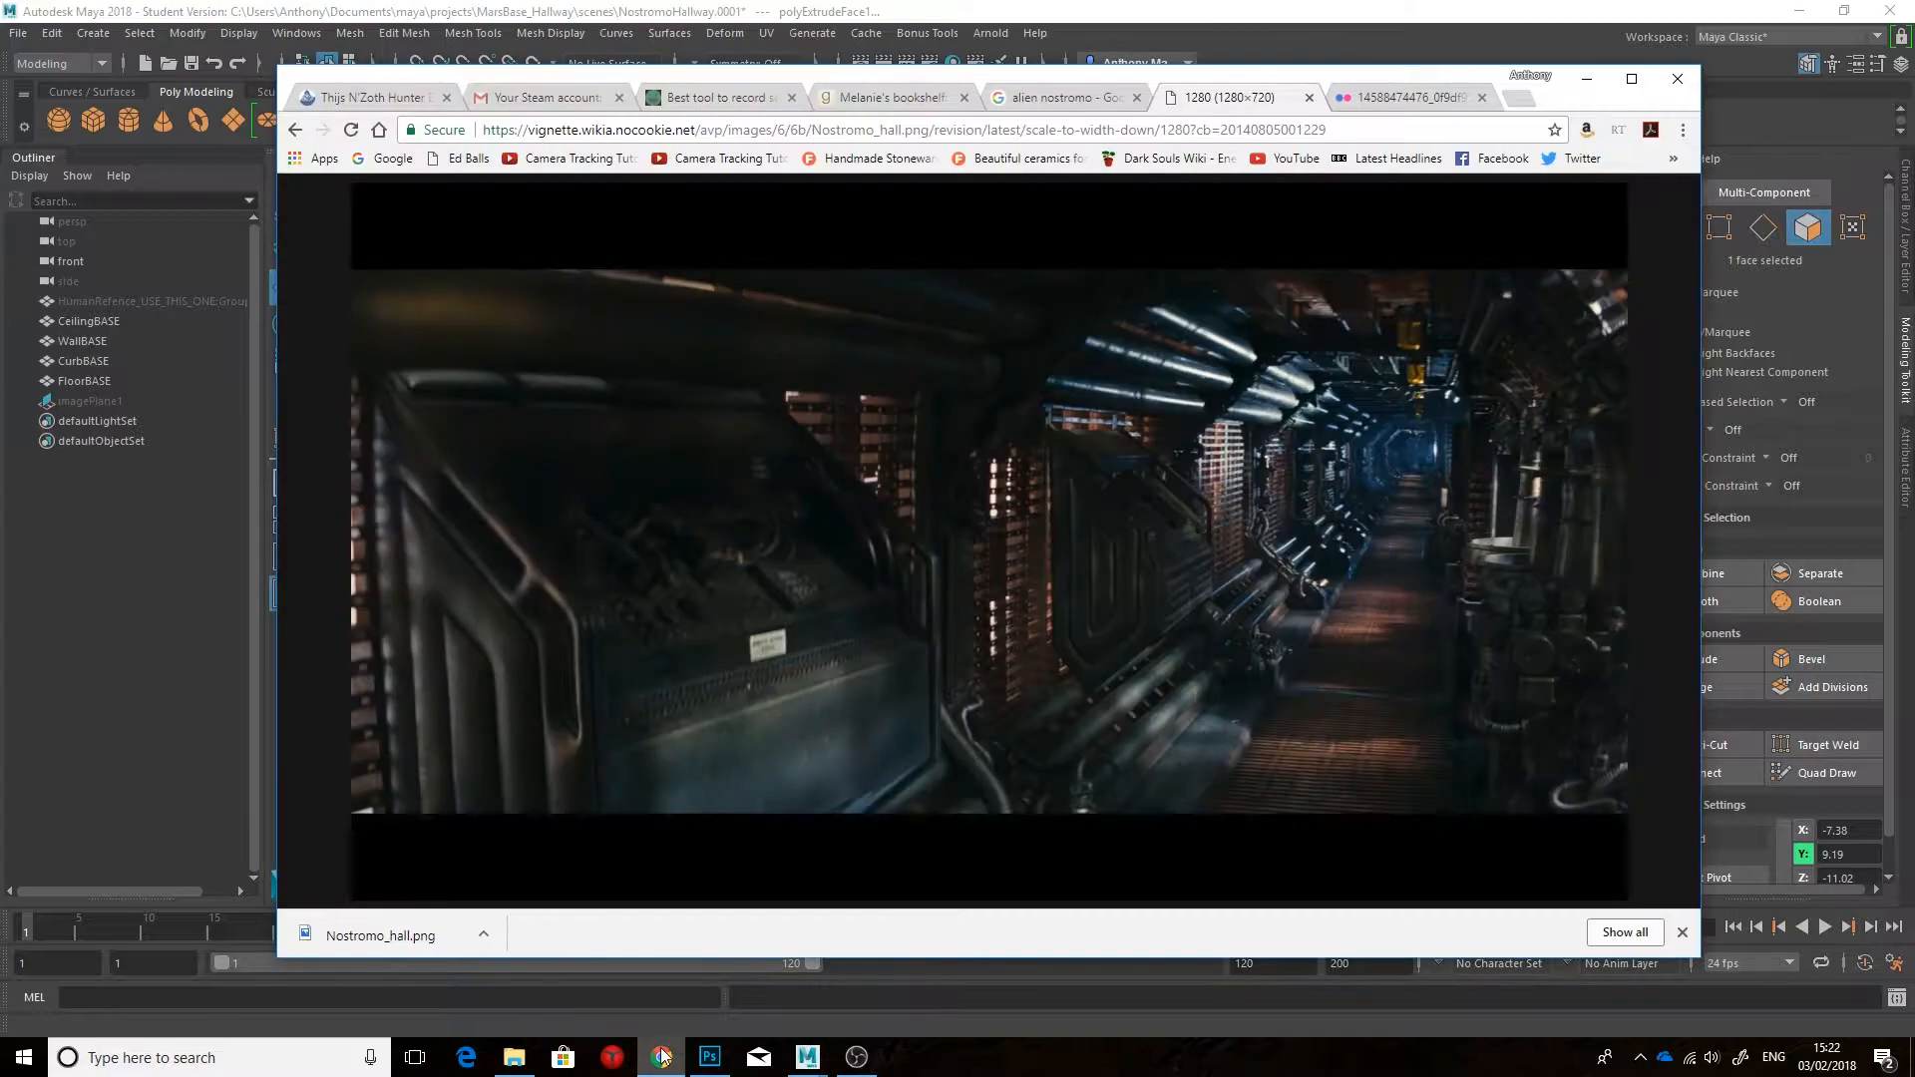
pyautogui.click(806, 1059)
pyautogui.click(907, 957)
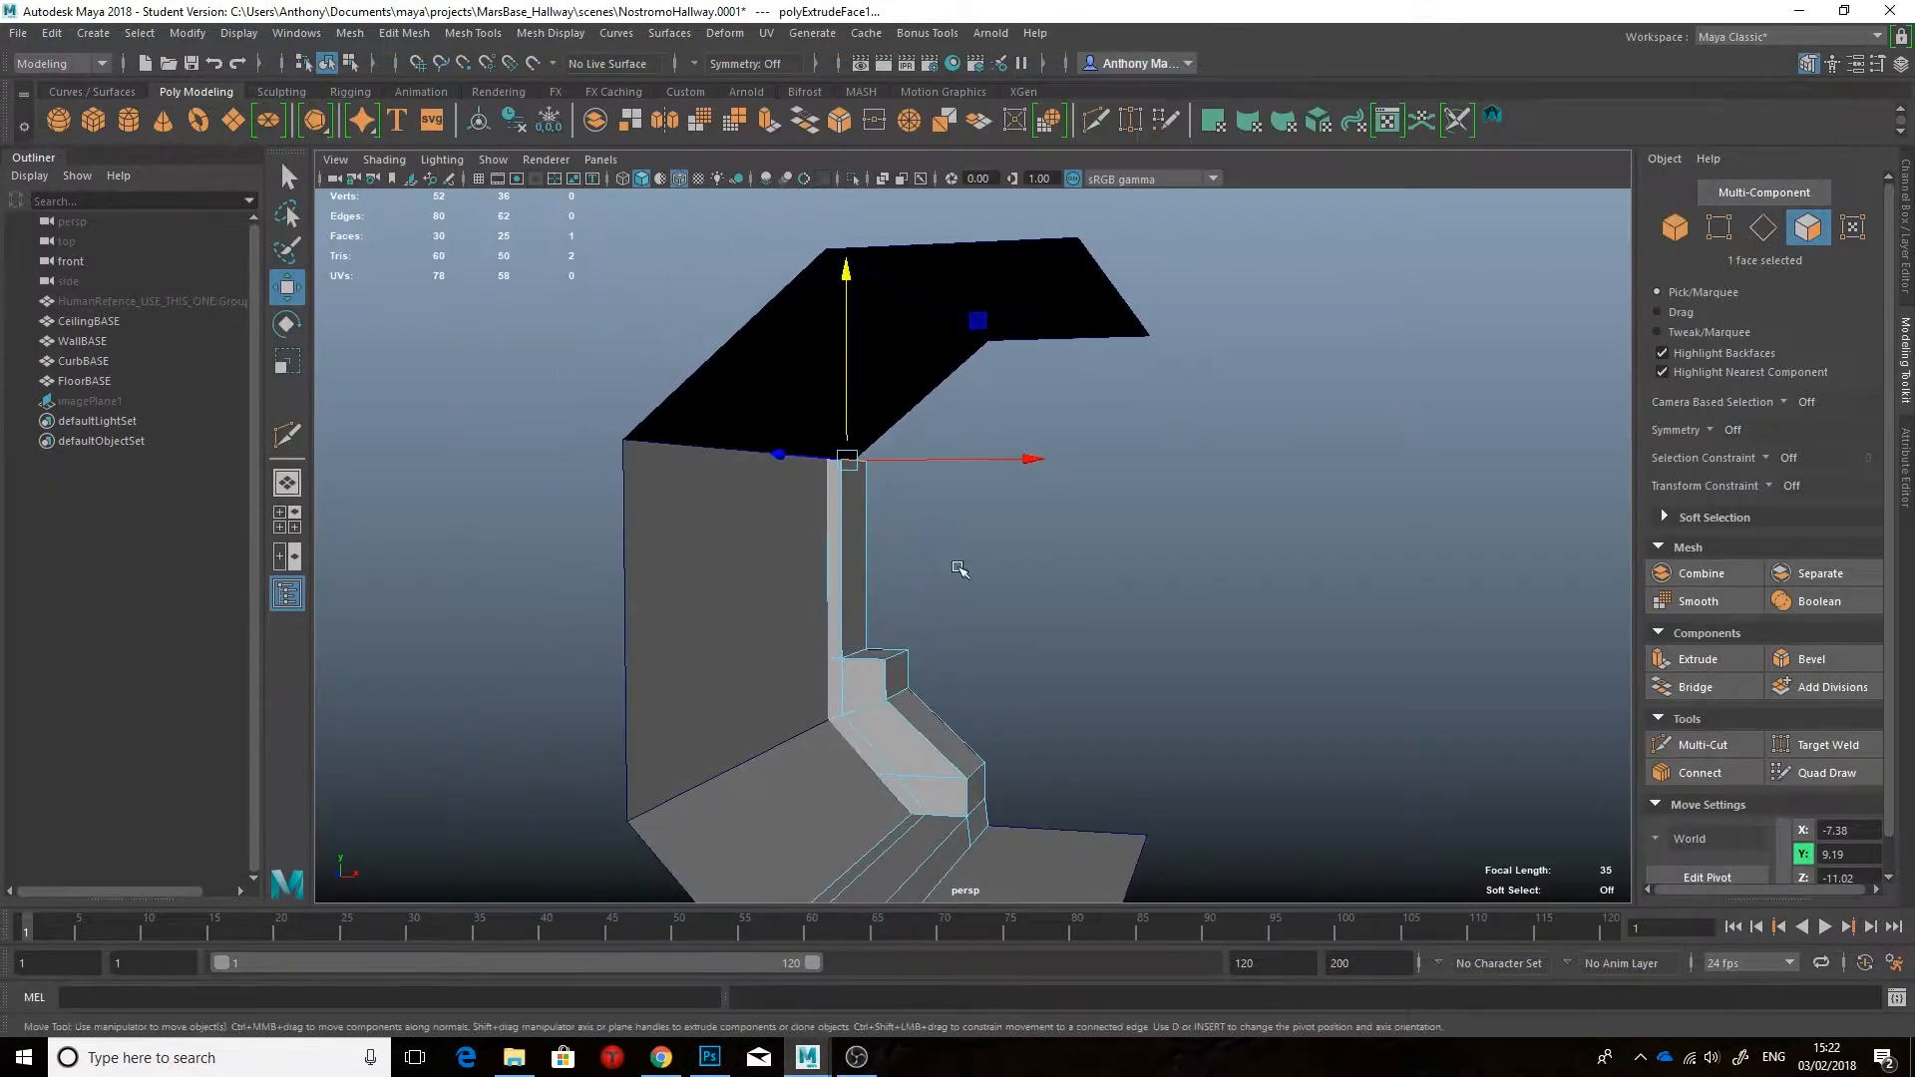
pyautogui.click(1695, 744)
pyautogui.keyDown('alt'); pyautogui.moveTo(1034, 513); pyautogui.dragTo(1094, 568); pyautogui.keyUp('alt')
pyautogui.keyDown('ctrl'); pyautogui.click(860, 468); pyautogui.keyUp('ctrl')
pyautogui.press('q')
# Step: Recheck the reference, show the grid again and select the base surfaces from CeilingBASE to FloorBASE
pyautogui.click(662, 1057)
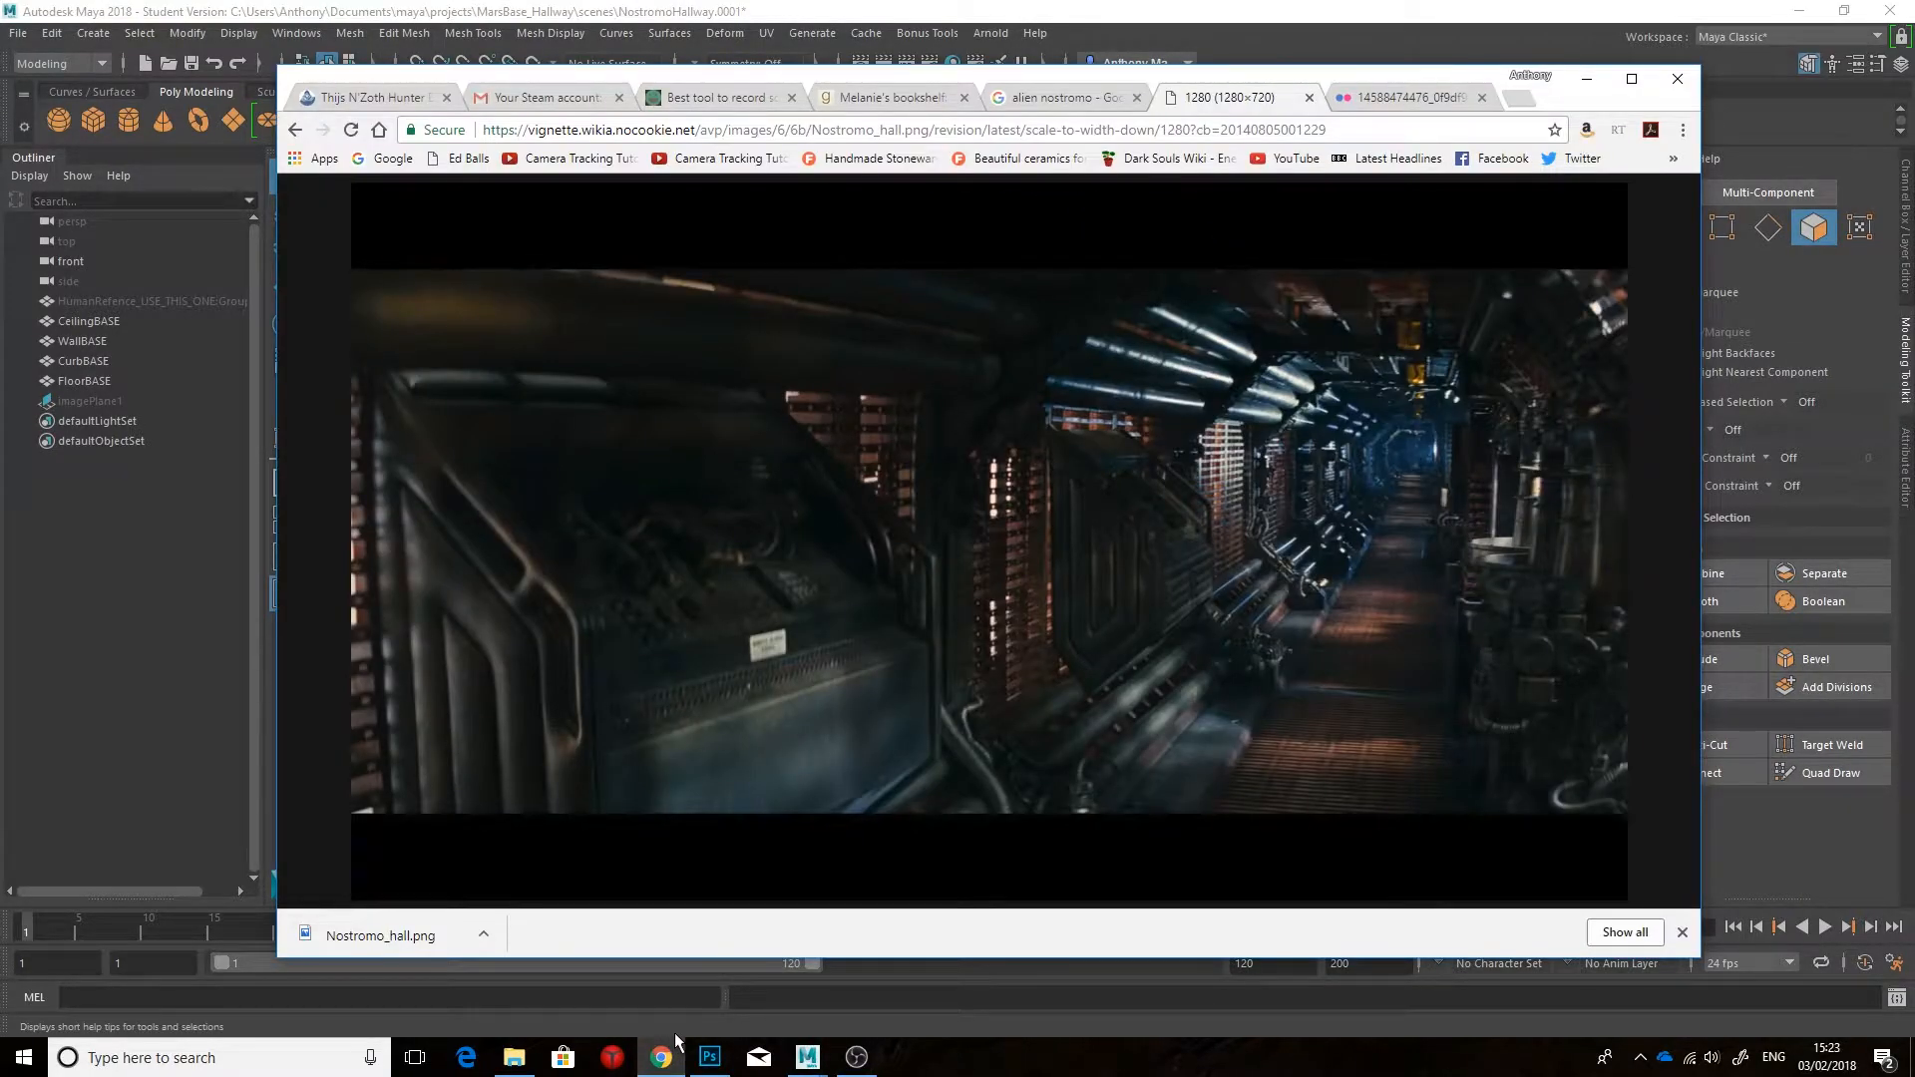
pyautogui.moveTo(808, 1057)
pyautogui.click(907, 972)
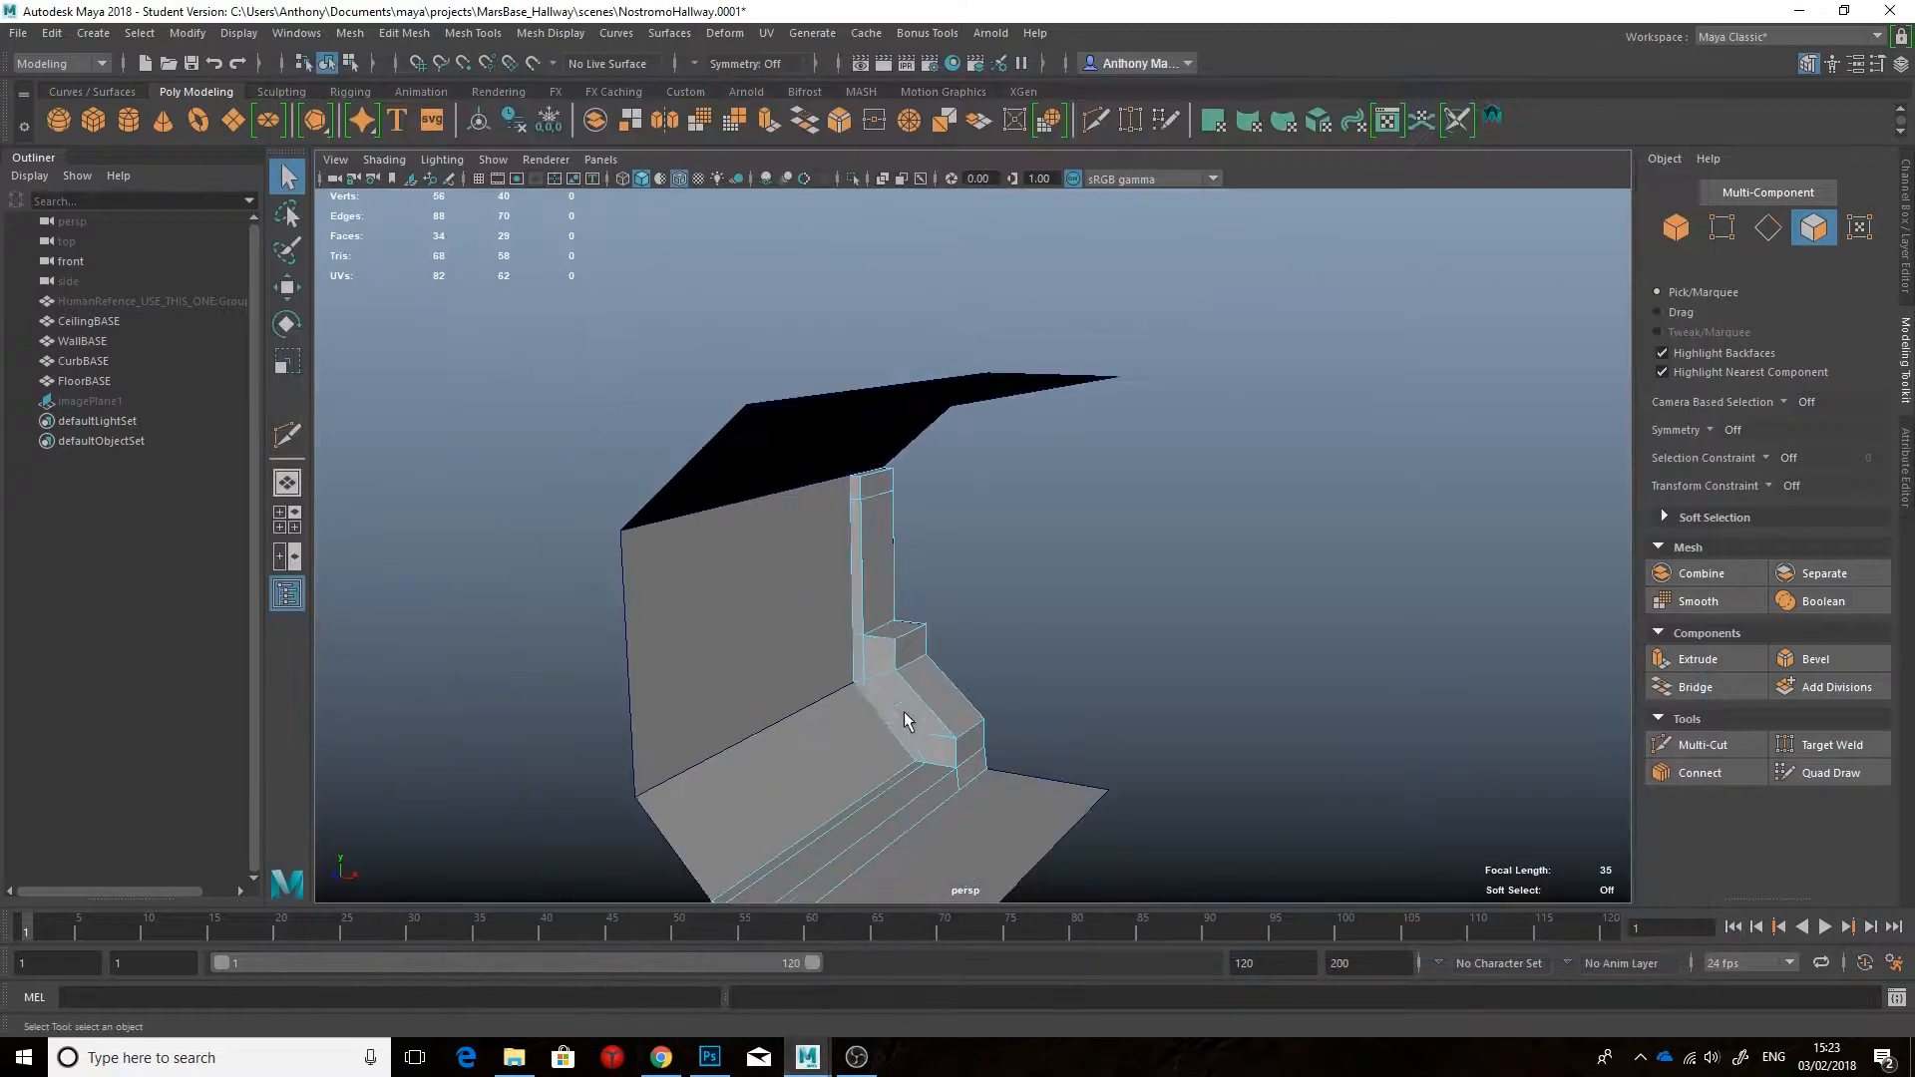
pyautogui.click(479, 178)
pyautogui.keyDown('alt'); pyautogui.moveTo(698, 529); pyautogui.dragTo(752, 486); pyautogui.keyUp('alt')
pyautogui.moveTo(786, 485); pyautogui.dragTo(881, 452, button='right')
pyautogui.keyDown('alt'); pyautogui.moveTo(678, 499); pyautogui.dragTo(622, 499); pyautogui.keyUp('alt')
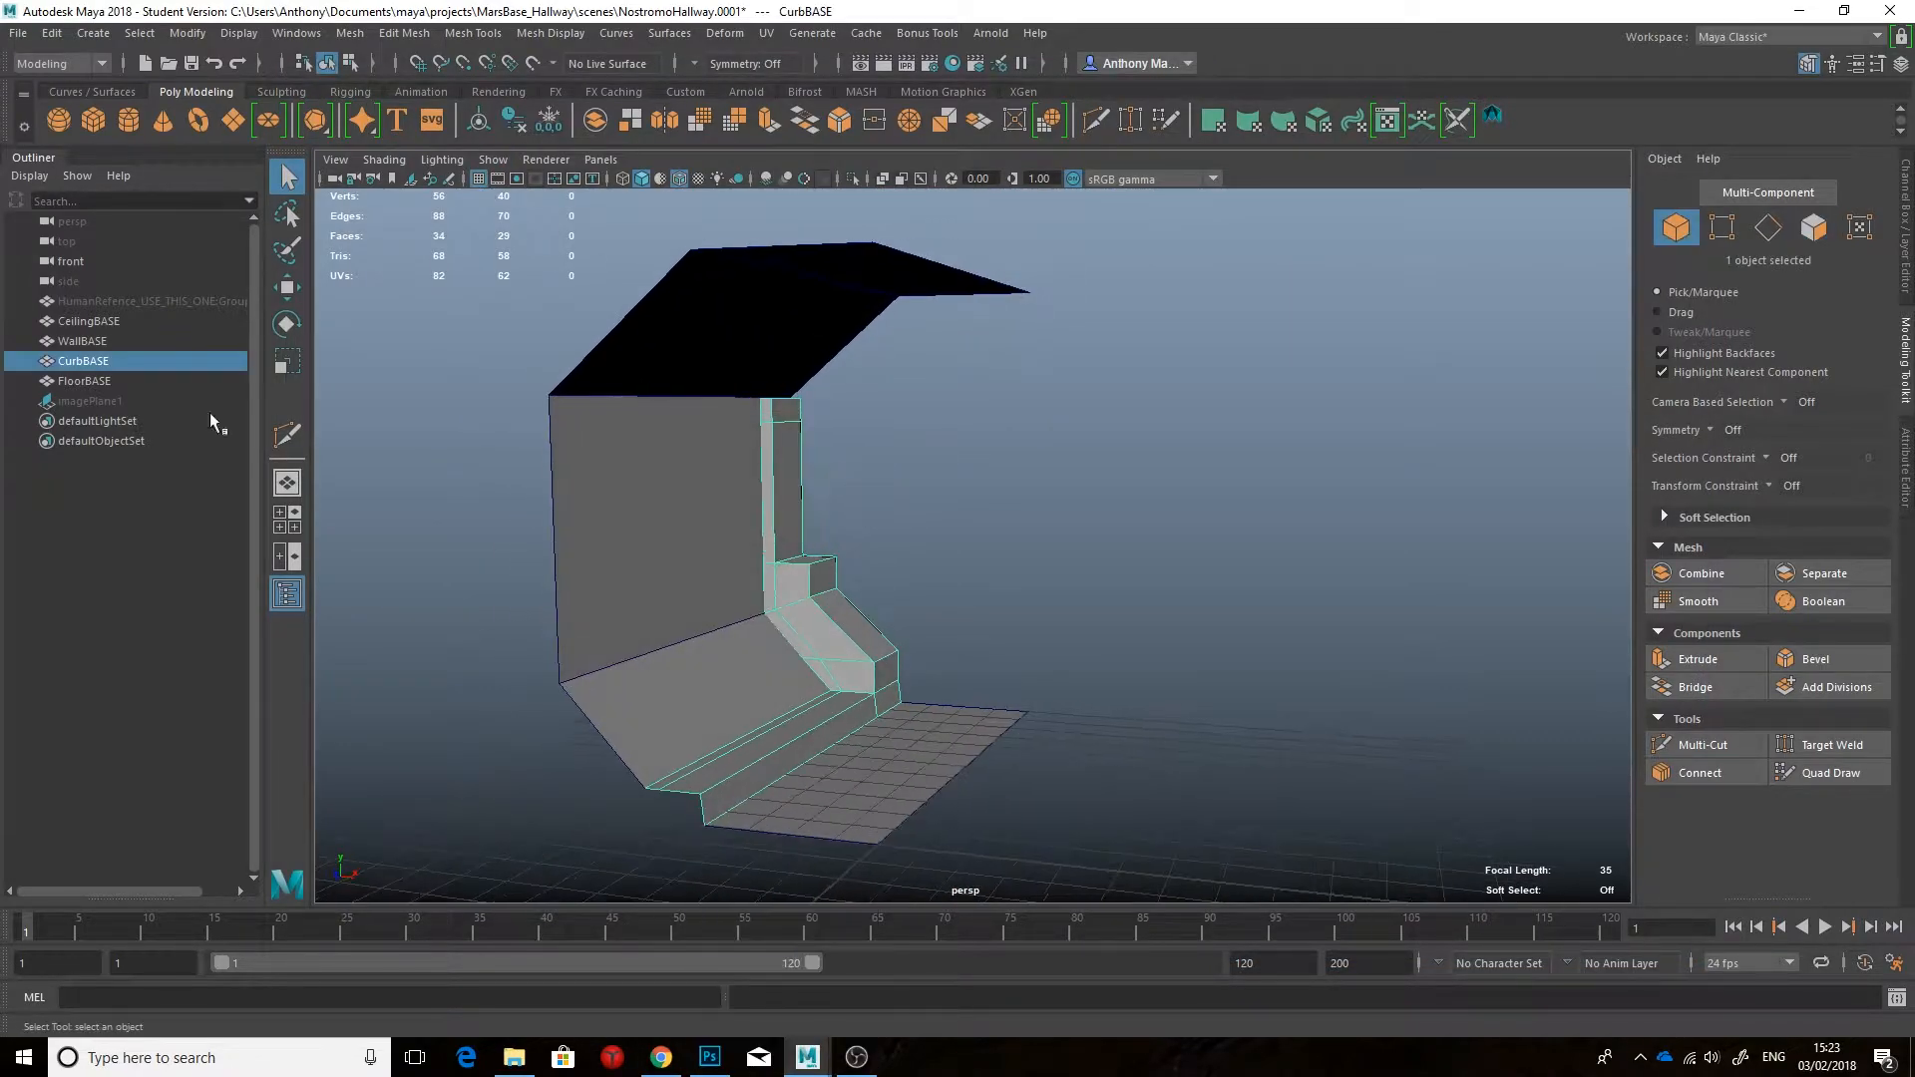
pyautogui.click(92, 321)
pyautogui.keyDown('shift'); pyautogui.click(98, 381); pyautogui.keyUp('shift')
pyautogui.keyDown('alt'); pyautogui.moveTo(1386, 498); pyautogui.dragTo(1147, 599); pyautogui.keyUp('alt')
pyautogui.click(1072, 548)
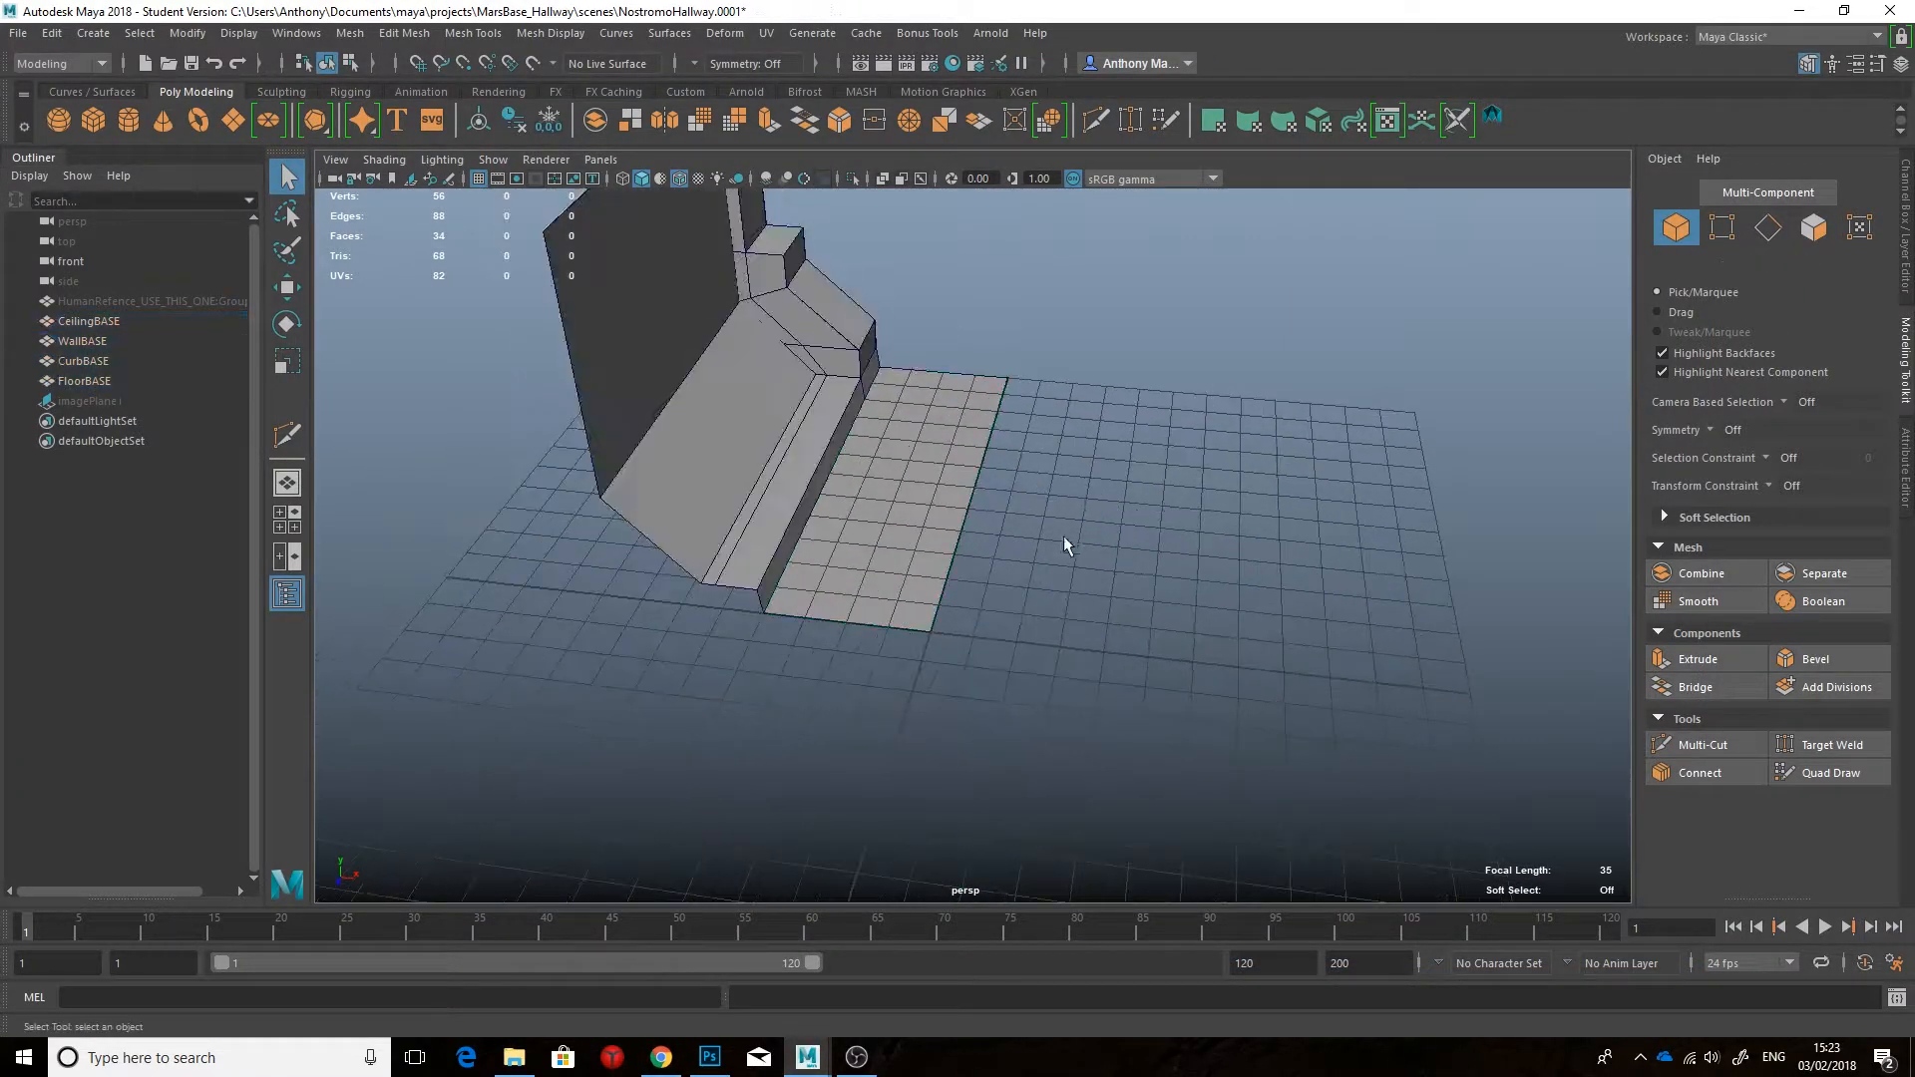
# Step: Draw a flat four-sided polygon covering two by two grid squares at the floor's front corner
pyautogui.keyDown('shift'); pyautogui.moveTo(1050, 544); pyautogui.dragTo(1004, 574, button='right'); pyautogui.keyUp('shift')
pyautogui.click(896, 599)
pyautogui.click(878, 655)
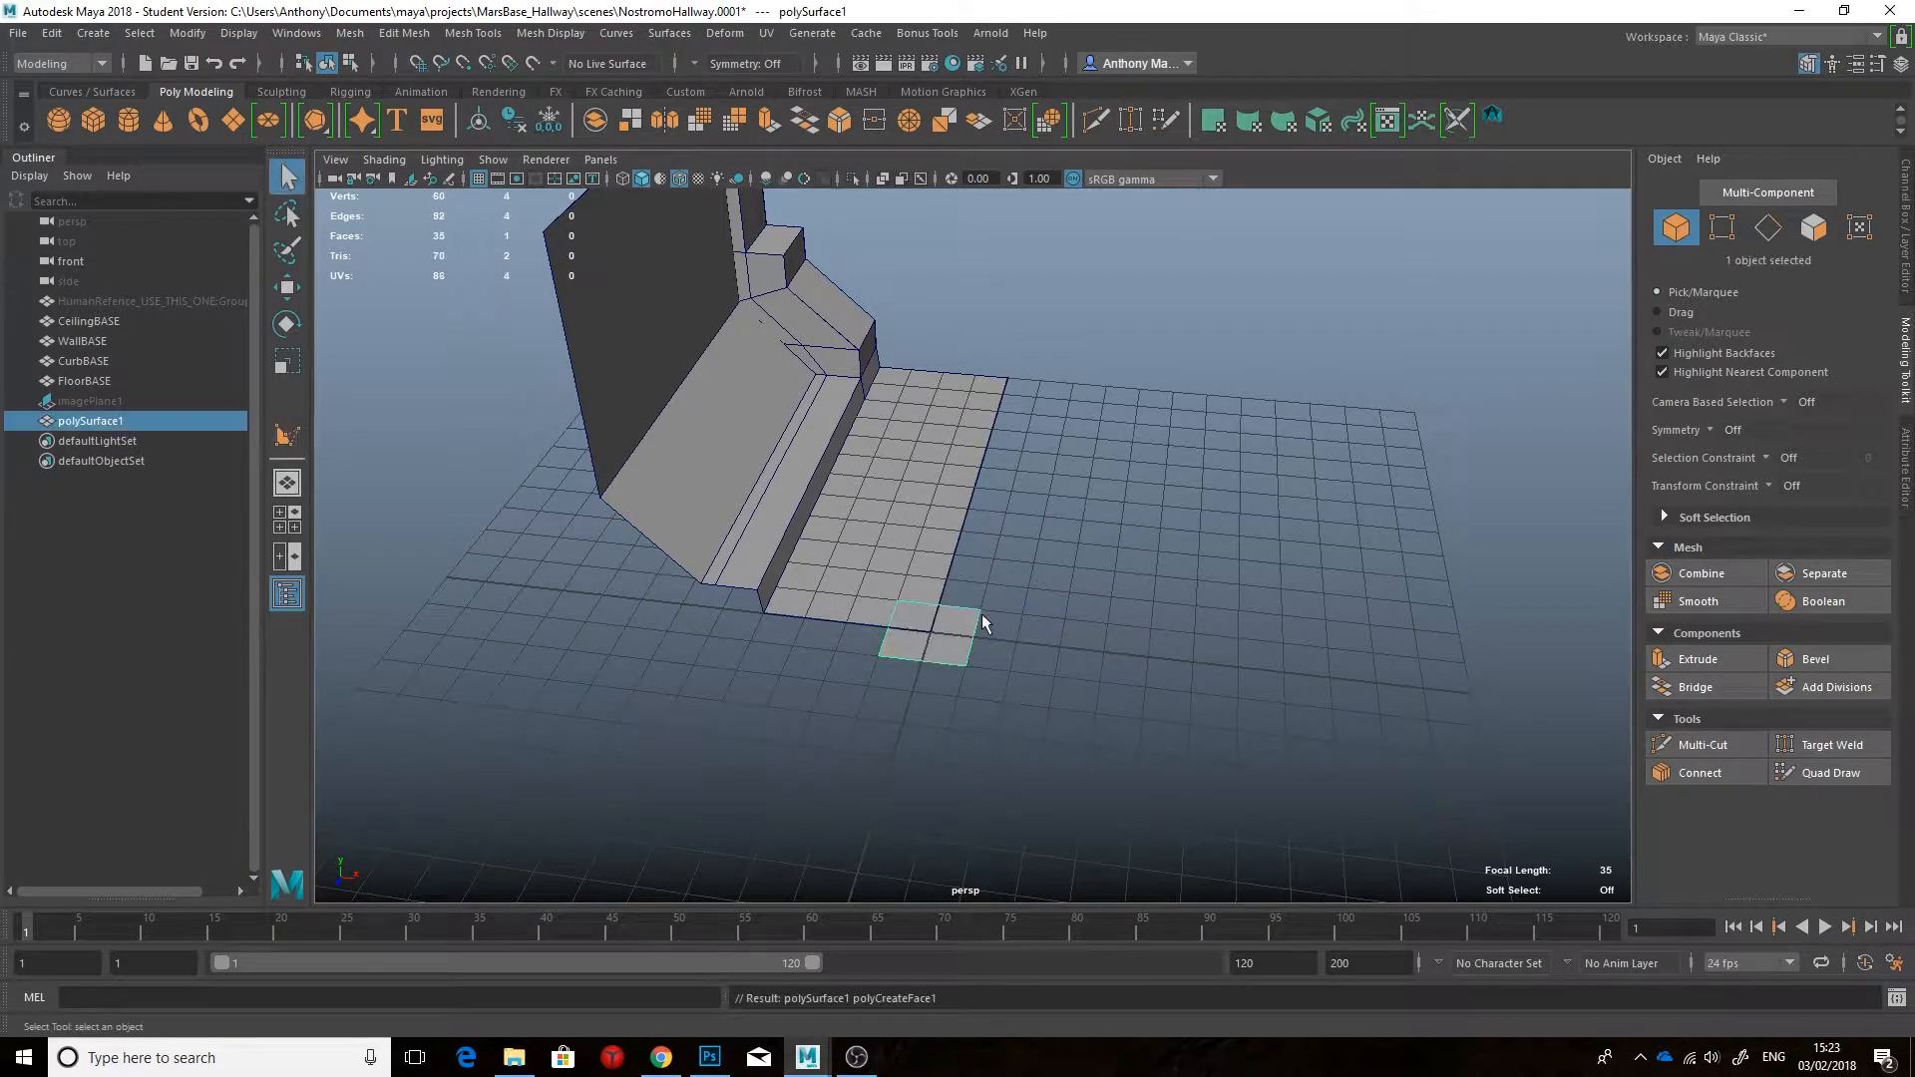
# Step: Raise the new polygon off the floor and shift it toward the wall pillar
pyautogui.keyDown('alt'); pyautogui.moveTo(981, 613); pyautogui.dragTo(968, 583); pyautogui.keyUp('alt')
pyautogui.press('w')
pyautogui.moveTo(944, 482); pyautogui.dragTo(975, 454, button='right')
pyautogui.click(948, 603)
pyautogui.keyDown('alt'); pyautogui.moveTo(972, 458); pyautogui.dragTo(952, 659, button='middle'); pyautogui.keyUp('alt')
pyautogui.moveTo(919, 538); pyautogui.dragTo(922, 409)
pyautogui.moveTo(883, 673); pyautogui.dragTo(798, 529)
pyautogui.moveTo(887, 488); pyautogui.dragTo(1127, 509)
pyautogui.moveTo(1138, 506); pyautogui.dragTo(947, 475)
pyautogui.keyDown('alt'); pyautogui.moveTo(947, 476); pyautogui.dragTo(942, 429); pyautogui.keyUp('alt')
pyautogui.keyDown('alt'); pyautogui.moveTo(942, 438); pyautogui.dragTo(931, 632, button='middle'); pyautogui.keyUp('alt')
pyautogui.scroll(4, 932, 632)
pyautogui.moveTo(818, 613); pyautogui.dragTo(929, 366)
pyautogui.press('e')
pyautogui.keyDown('alt'); pyautogui.moveTo(939, 514); pyautogui.dragTo(632, 334); pyautogui.keyUp('alt')
pyautogui.press('w')
pyautogui.moveTo(855, 425); pyautogui.dragTo(1029, 420)
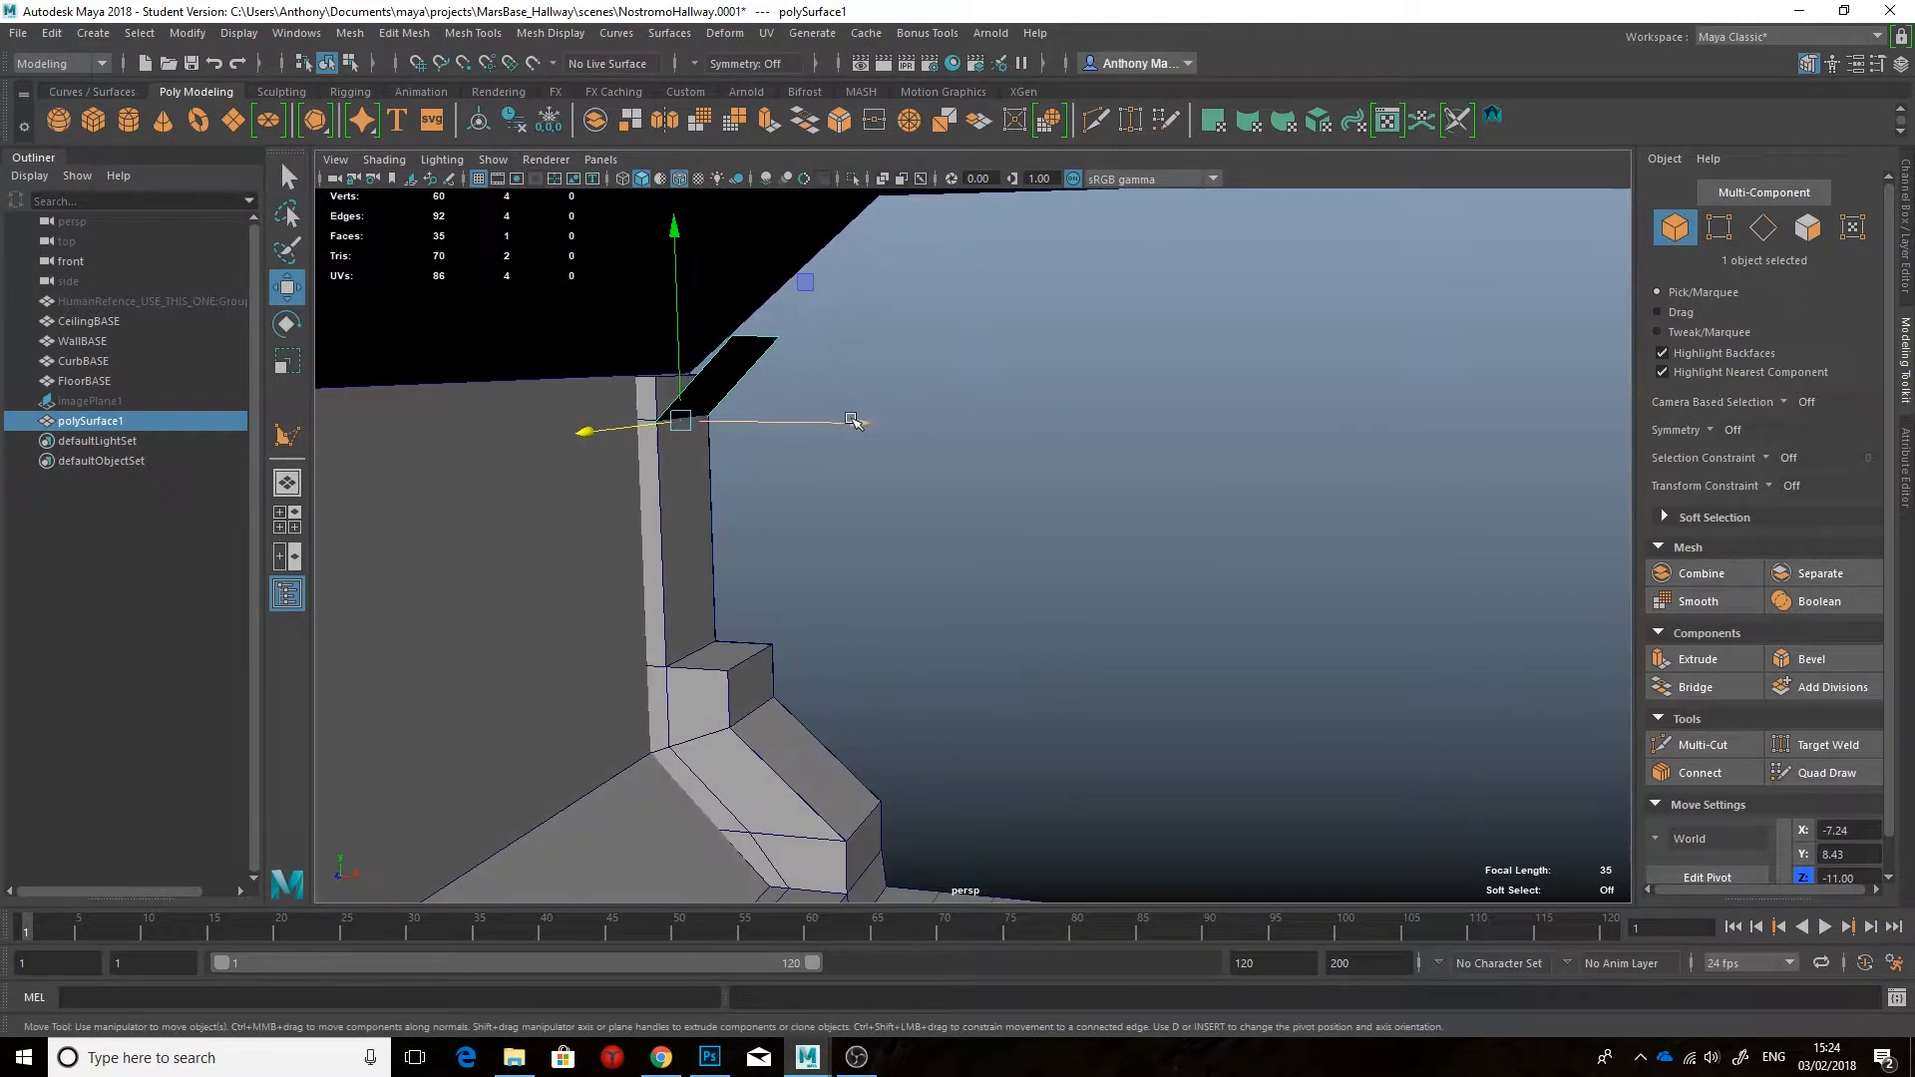
pyautogui.press('Delete')
# Step: Extrude the upper front edge of the wall pillar diagonally up along the ceiling slope
pyautogui.click(680, 419)
pyautogui.moveTo(679, 419); pyautogui.dragTo(679, 349, button='right')
pyautogui.click(680, 421)
pyautogui.keyDown('alt'); pyautogui.moveTo(662, 465); pyautogui.dragTo(754, 465); pyautogui.keyUp('alt')
pyautogui.keyDown('shift'); pyautogui.moveTo(956, 191); pyautogui.dragTo(984, 163); pyautogui.keyUp('shift')
# Step: Separate the new sloping face from the curb and pillar mesh so it becomes its own piece
pyautogui.keyDown('alt'); pyautogui.moveTo(938, 339); pyautogui.dragTo(791, 372); pyautogui.keyUp('alt')
pyautogui.moveTo(791, 372); pyautogui.dragTo(788, 427, button='right')
pyautogui.click(771, 400)
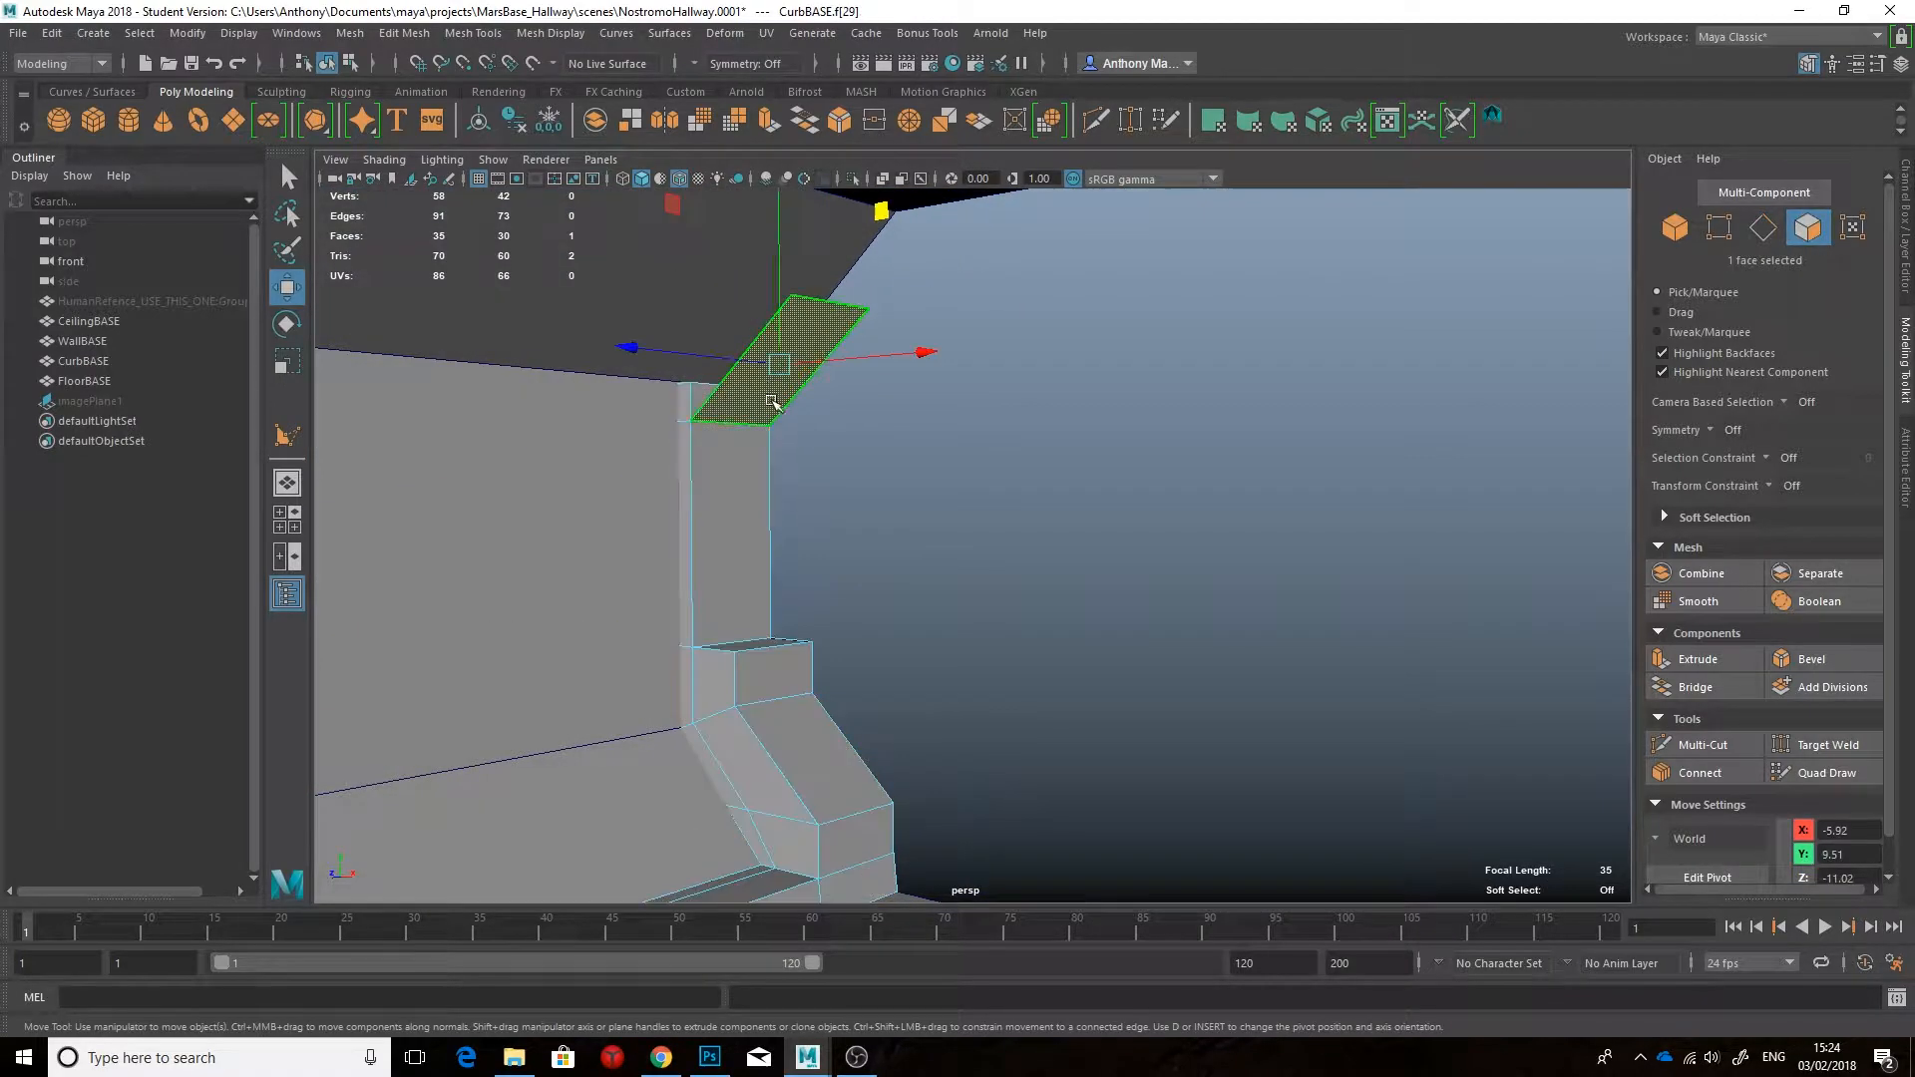
pyautogui.click(635, 126)
pyautogui.keyDown('alt'); pyautogui.moveTo(987, 468); pyautogui.dragTo(1051, 478); pyautogui.keyUp('alt')
pyautogui.keyDown('alt'); pyautogui.moveTo(714, 394); pyautogui.dragTo(918, 398); pyautogui.keyUp('alt')
pyautogui.press('r')
# Step: Check the film reference and reposition the two vertices at the sloping strip's upper end to run alongside the ceiling slope
pyautogui.click(661, 1056)
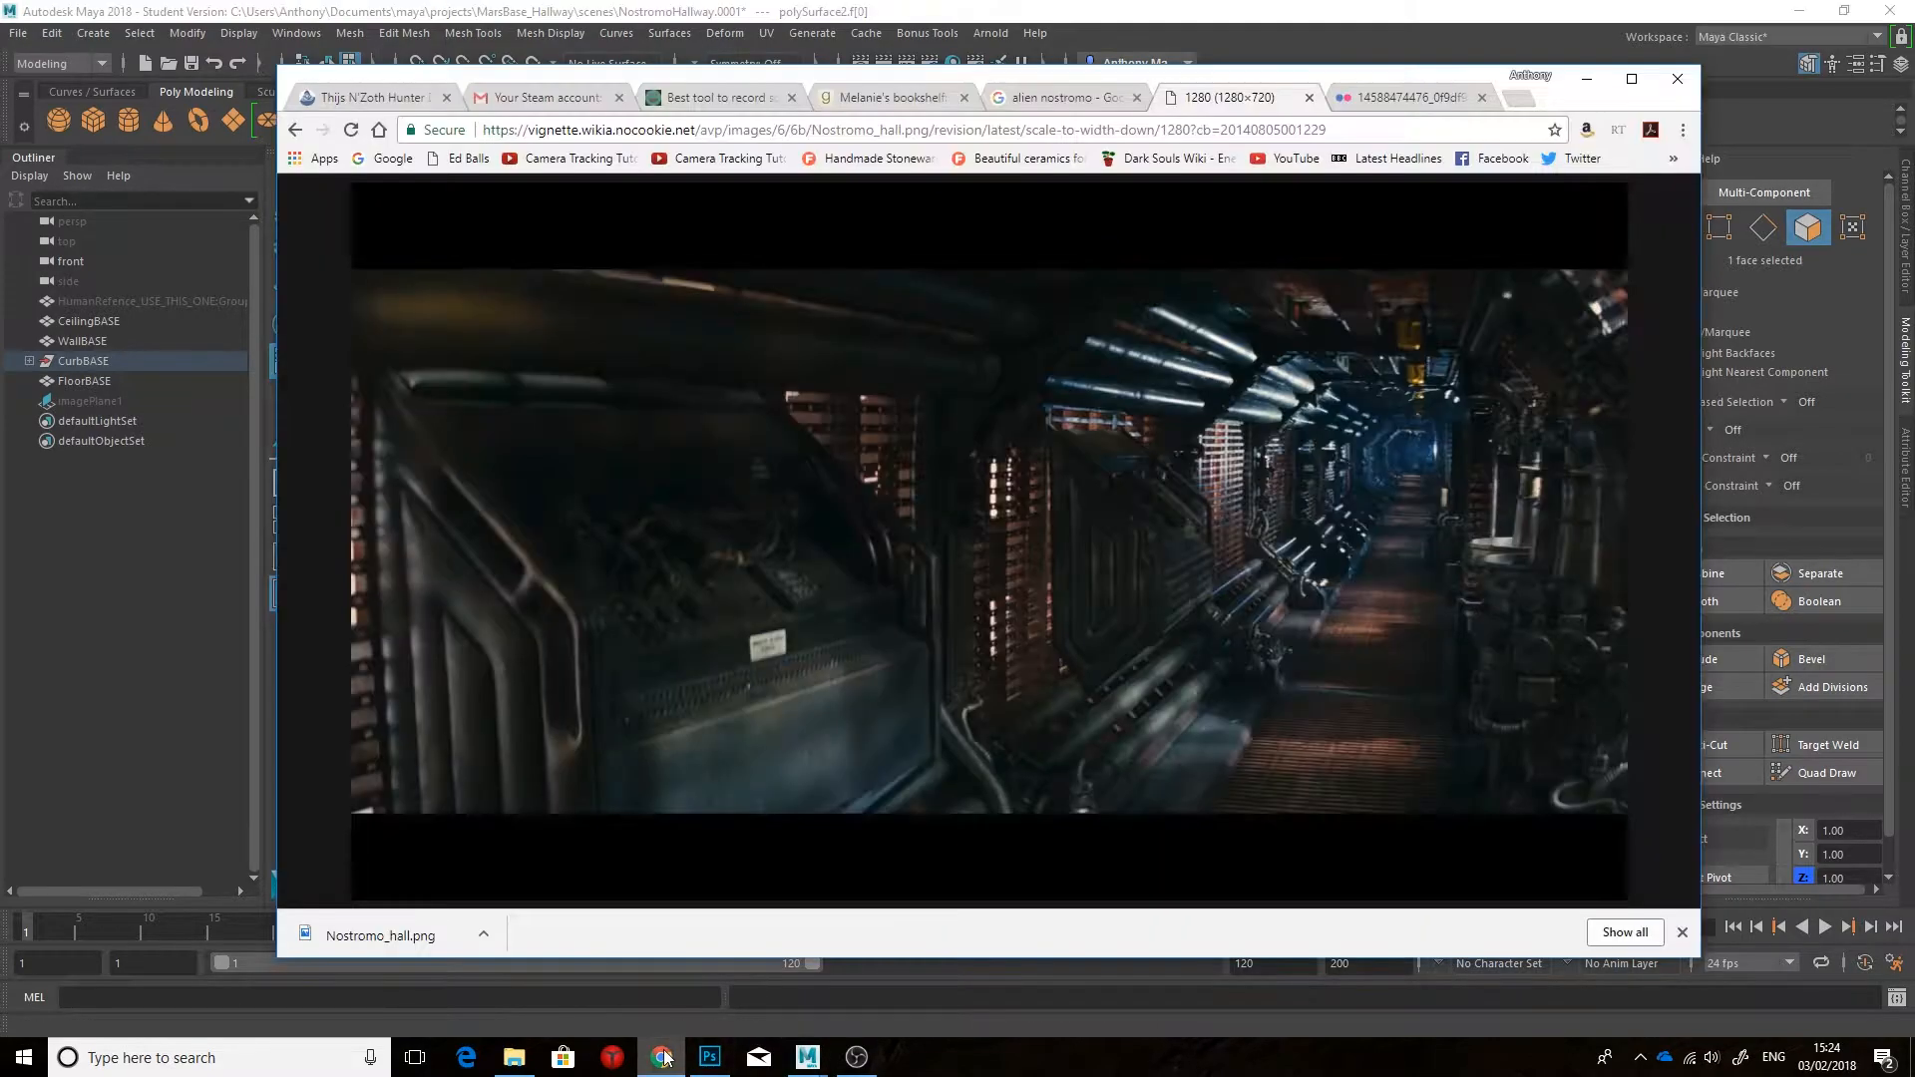
pyautogui.moveTo(807, 1056)
pyautogui.click(903, 973)
pyautogui.keyDown('alt'); pyautogui.moveTo(897, 419); pyautogui.dragTo(824, 363); pyautogui.keyUp('alt')
pyautogui.moveTo(824, 363); pyautogui.dragTo(720, 361, button='right')
pyautogui.moveTo(798, 300); pyautogui.dragTo(878, 370)
pyautogui.keyDown('alt'); pyautogui.moveTo(818, 367); pyautogui.dragTo(855, 462); pyautogui.keyUp('alt')
pyautogui.press('space')
pyautogui.press('w')
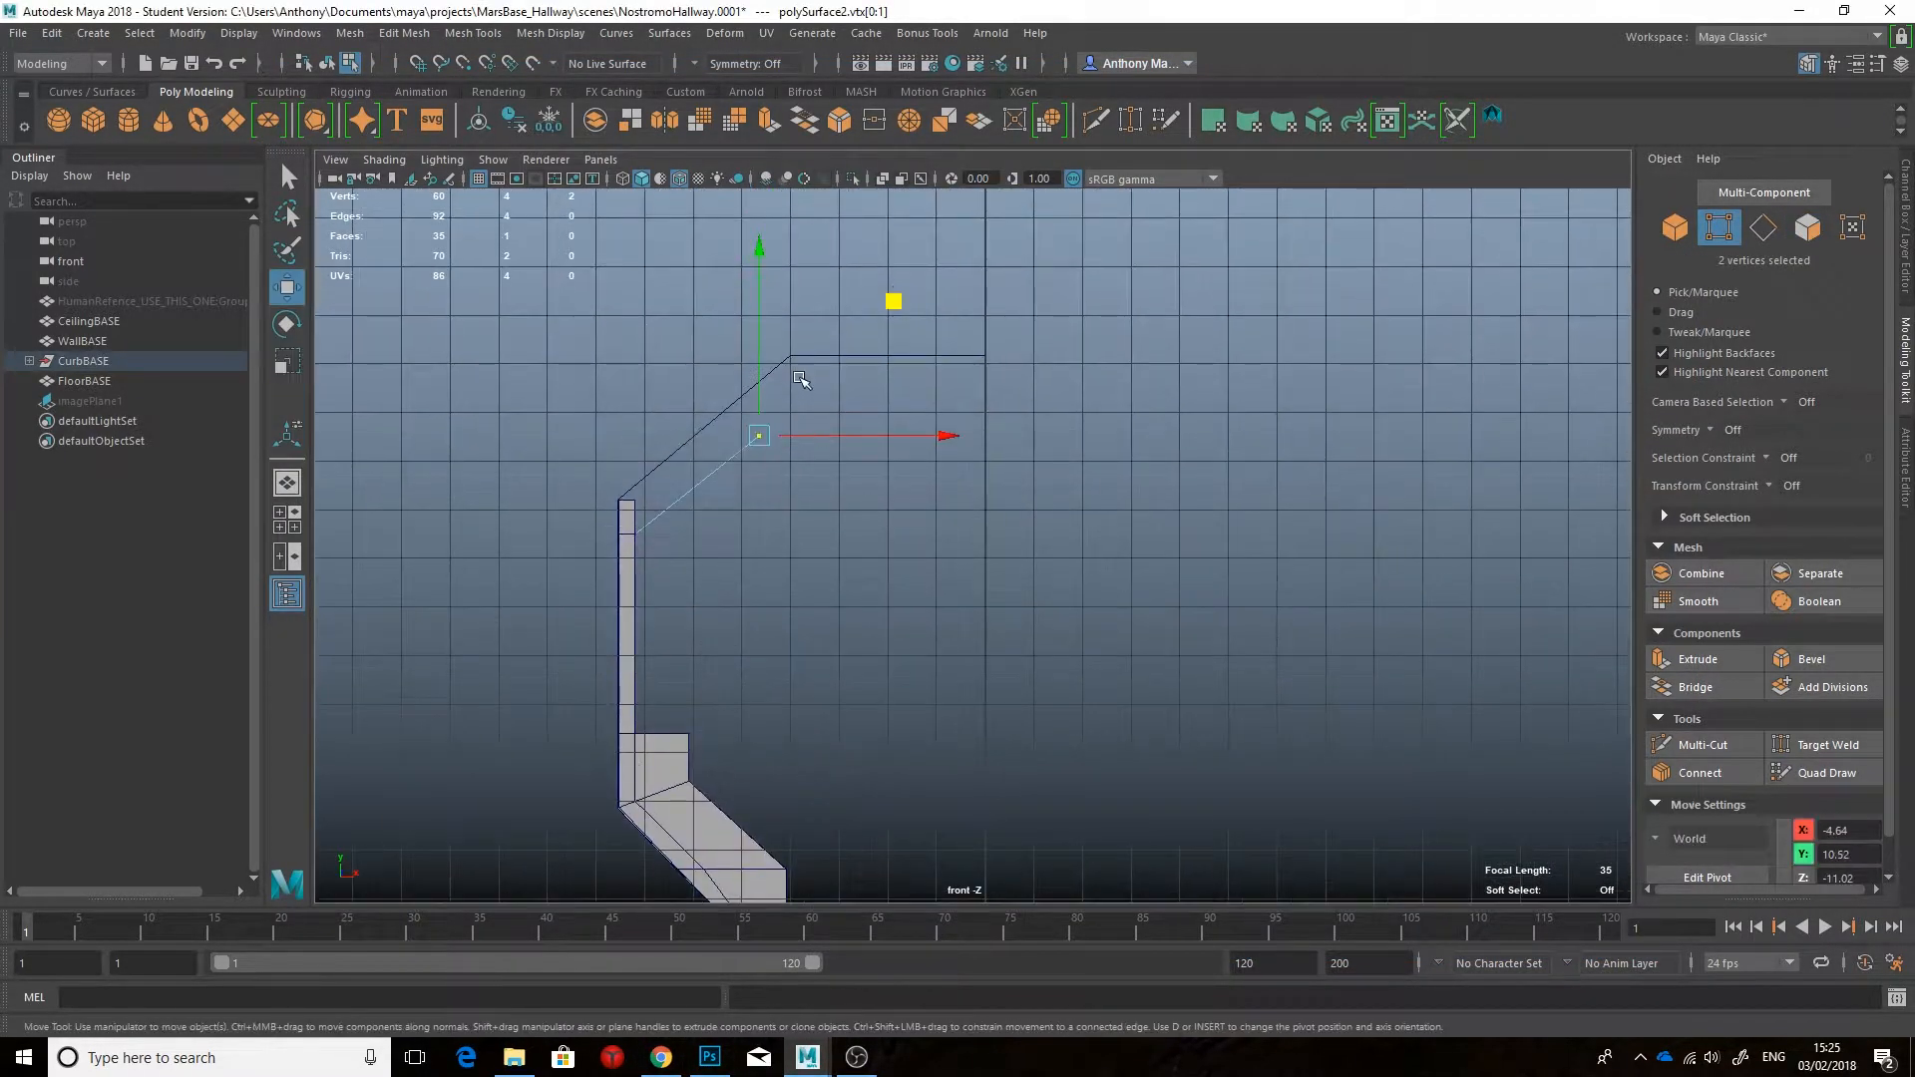
pyautogui.press('space')
pyautogui.moveTo(918, 722); pyautogui.dragTo(918, 669)
# Step: Select the whole sloping strip and compare it with the film hallway reference
pyautogui.keyDown('alt'); pyautogui.moveTo(902, 539); pyautogui.dragTo(1019, 529); pyautogui.keyUp('alt')
pyautogui.moveTo(798, 481); pyautogui.dragTo(710, 483, button='right')
pyautogui.keyDown('alt'); pyautogui.moveTo(902, 768); pyautogui.dragTo(784, 765); pyautogui.keyUp('alt')
pyautogui.moveTo(858, 779); pyautogui.dragTo(748, 699)
pyautogui.click(844, 779)
pyautogui.click(812, 391)
pyautogui.keyDown('alt'); pyautogui.moveTo(815, 399); pyautogui.dragTo(868, 401); pyautogui.keyUp('alt')
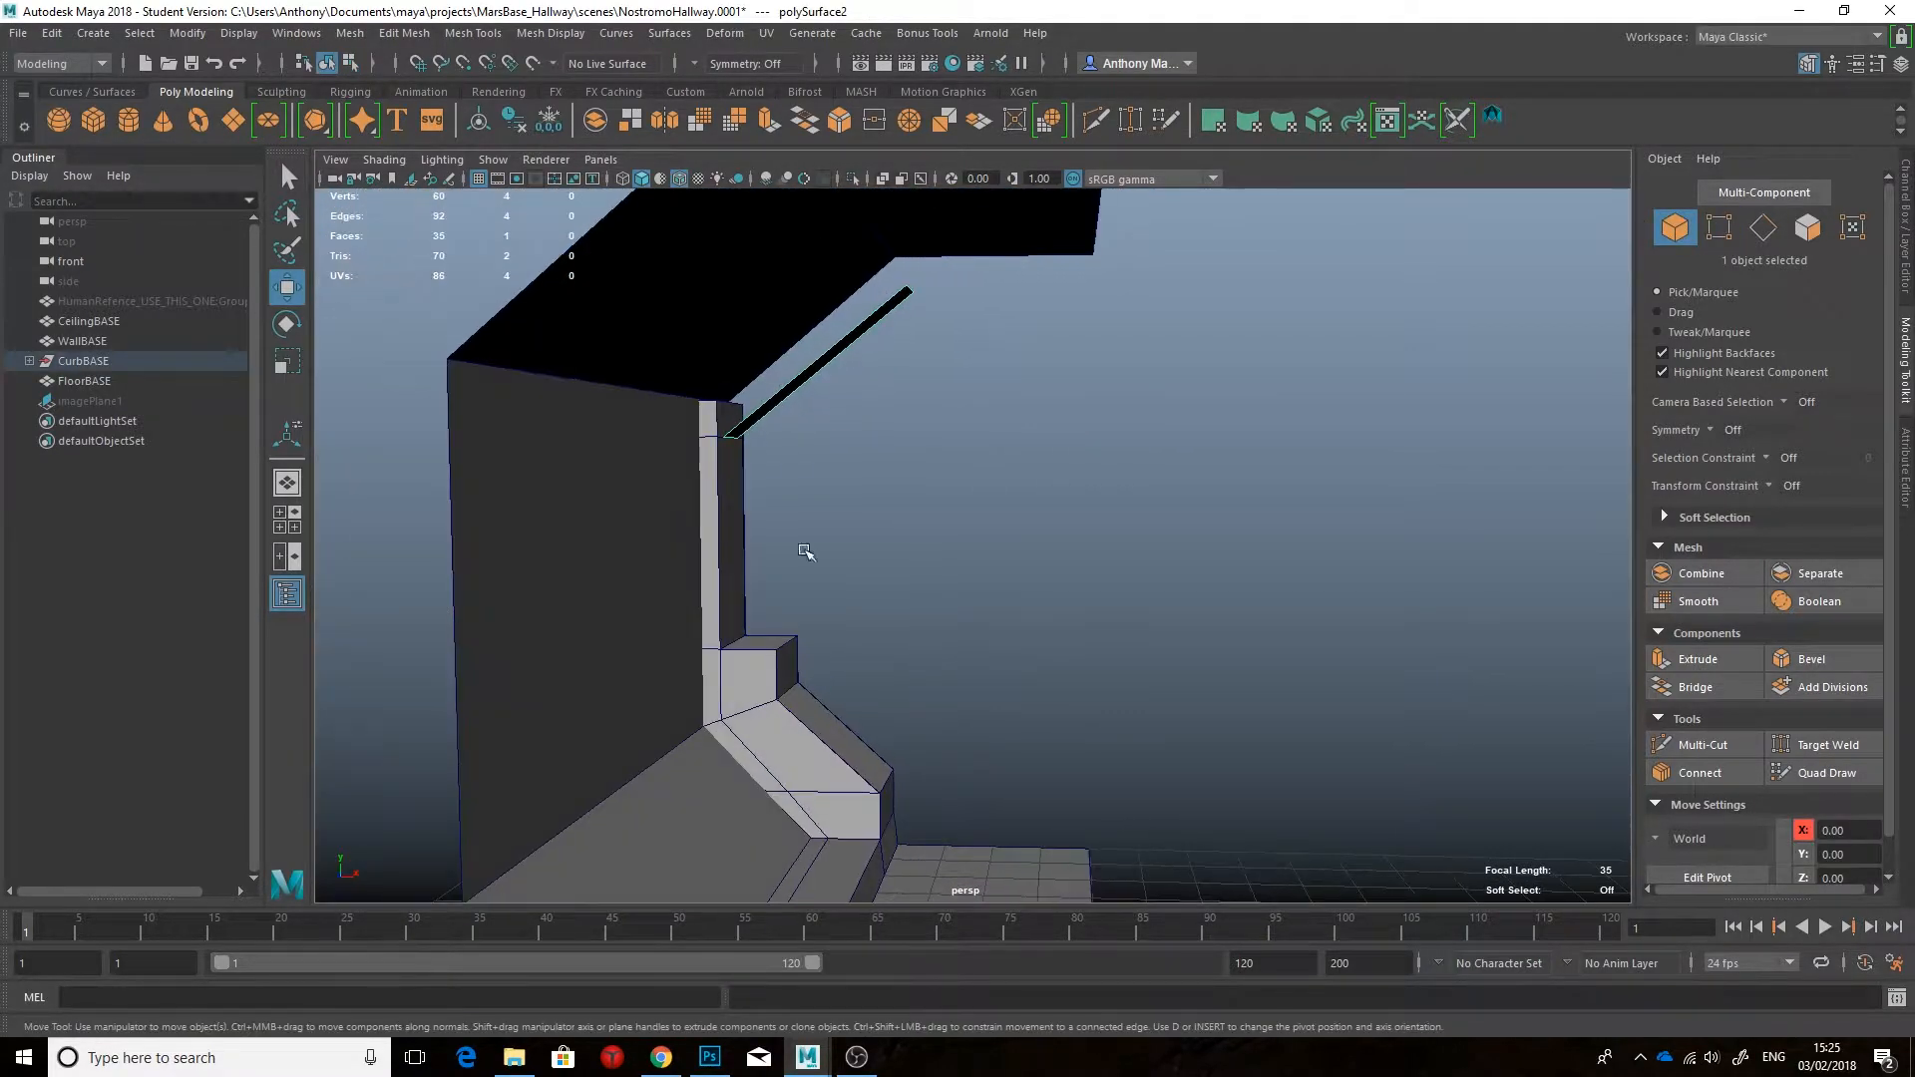
pyautogui.click(677, 1057)
pyautogui.click(807, 1056)
# Step: Extrude the strip's two long edges away from the ceiling slope to give the strip thickness
pyautogui.keyDown('alt'); pyautogui.moveTo(864, 662); pyautogui.dragTo(833, 578); pyautogui.keyUp('alt')
pyautogui.moveTo(816, 367); pyautogui.dragTo(814, 317, button='right')
pyautogui.click(798, 382)
pyautogui.keyDown('alt'); pyautogui.moveTo(797, 382); pyautogui.dragTo(867, 394); pyautogui.keyUp('alt')
pyautogui.keyDown('shift'); pyautogui.click(1070, 391); pyautogui.keyUp('shift')
pyautogui.keyDown('shift'); pyautogui.moveTo(955, 229); pyautogui.dragTo(963, 238); pyautogui.keyUp('shift')
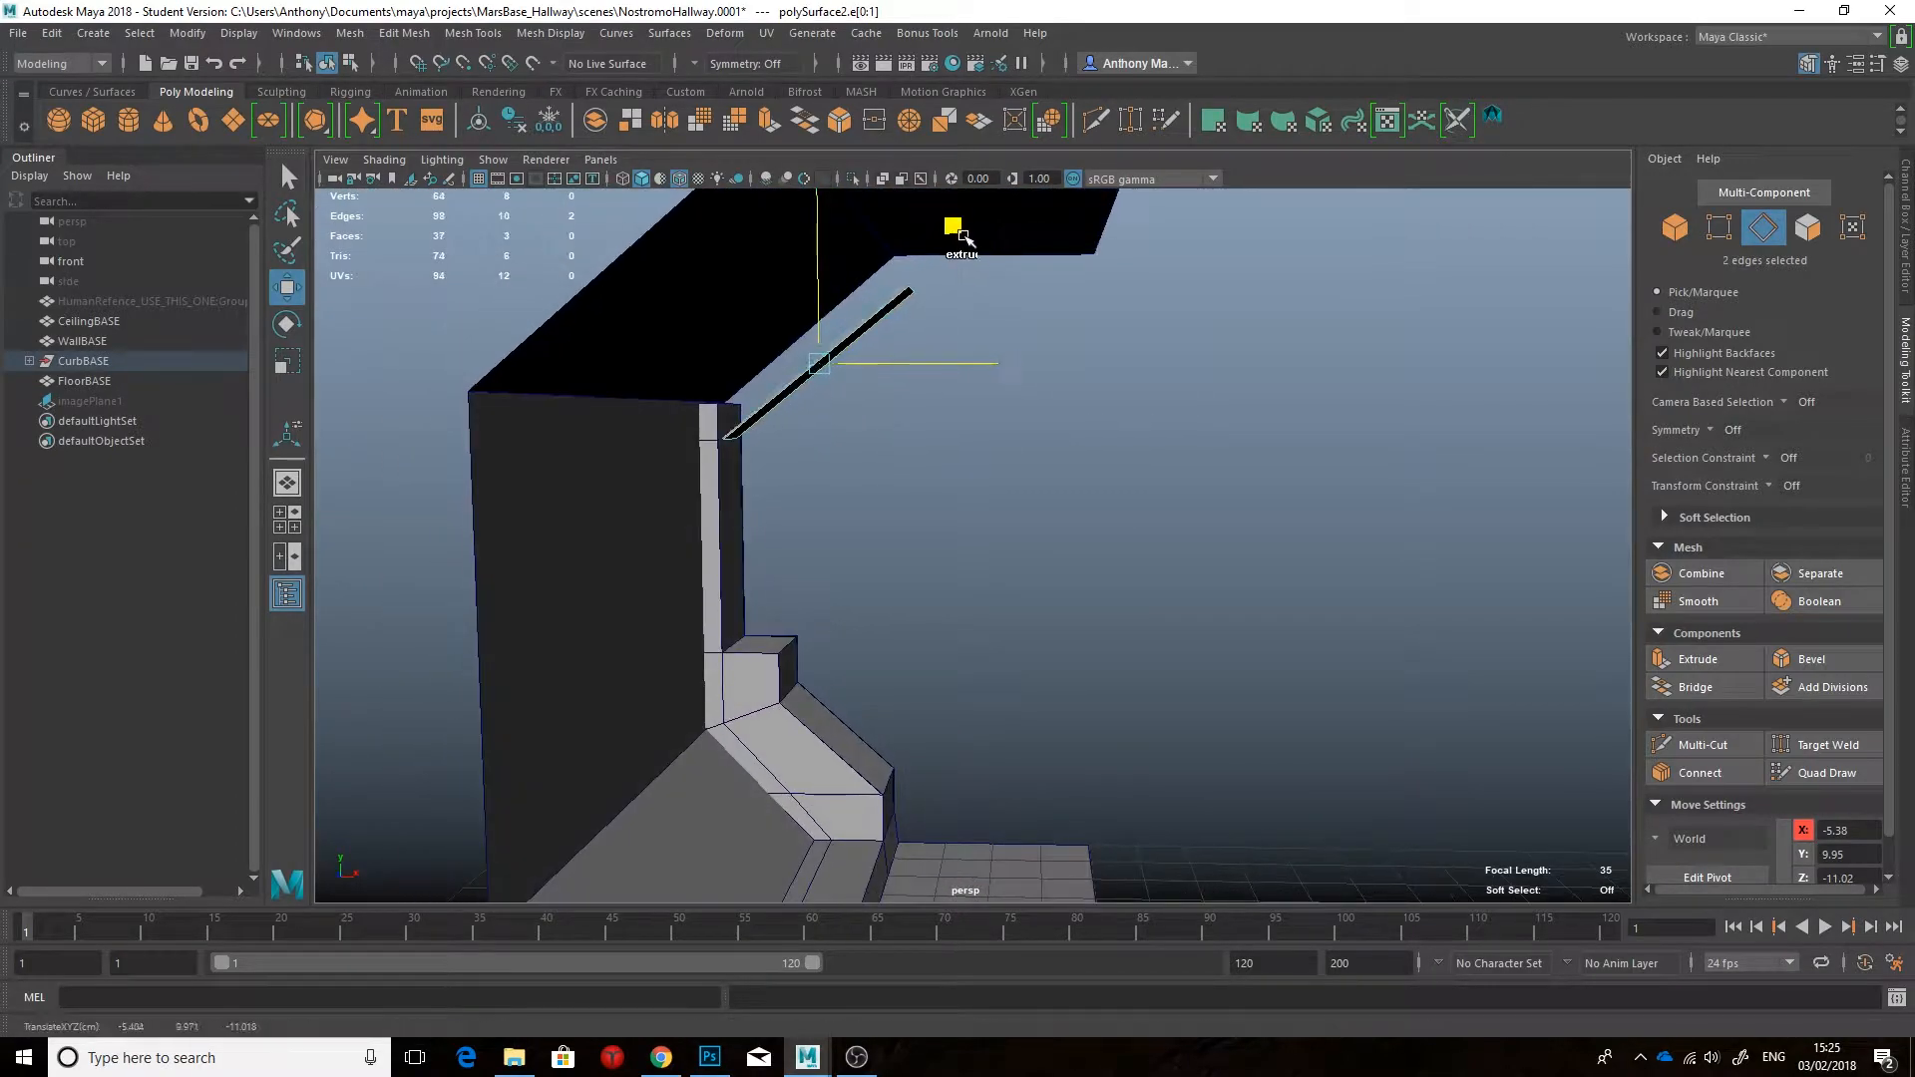
# Step: Recheck the reference, isolate the strip and cut an edge loop across it near its lower end with Multi-Cut
pyautogui.click(667, 1057)
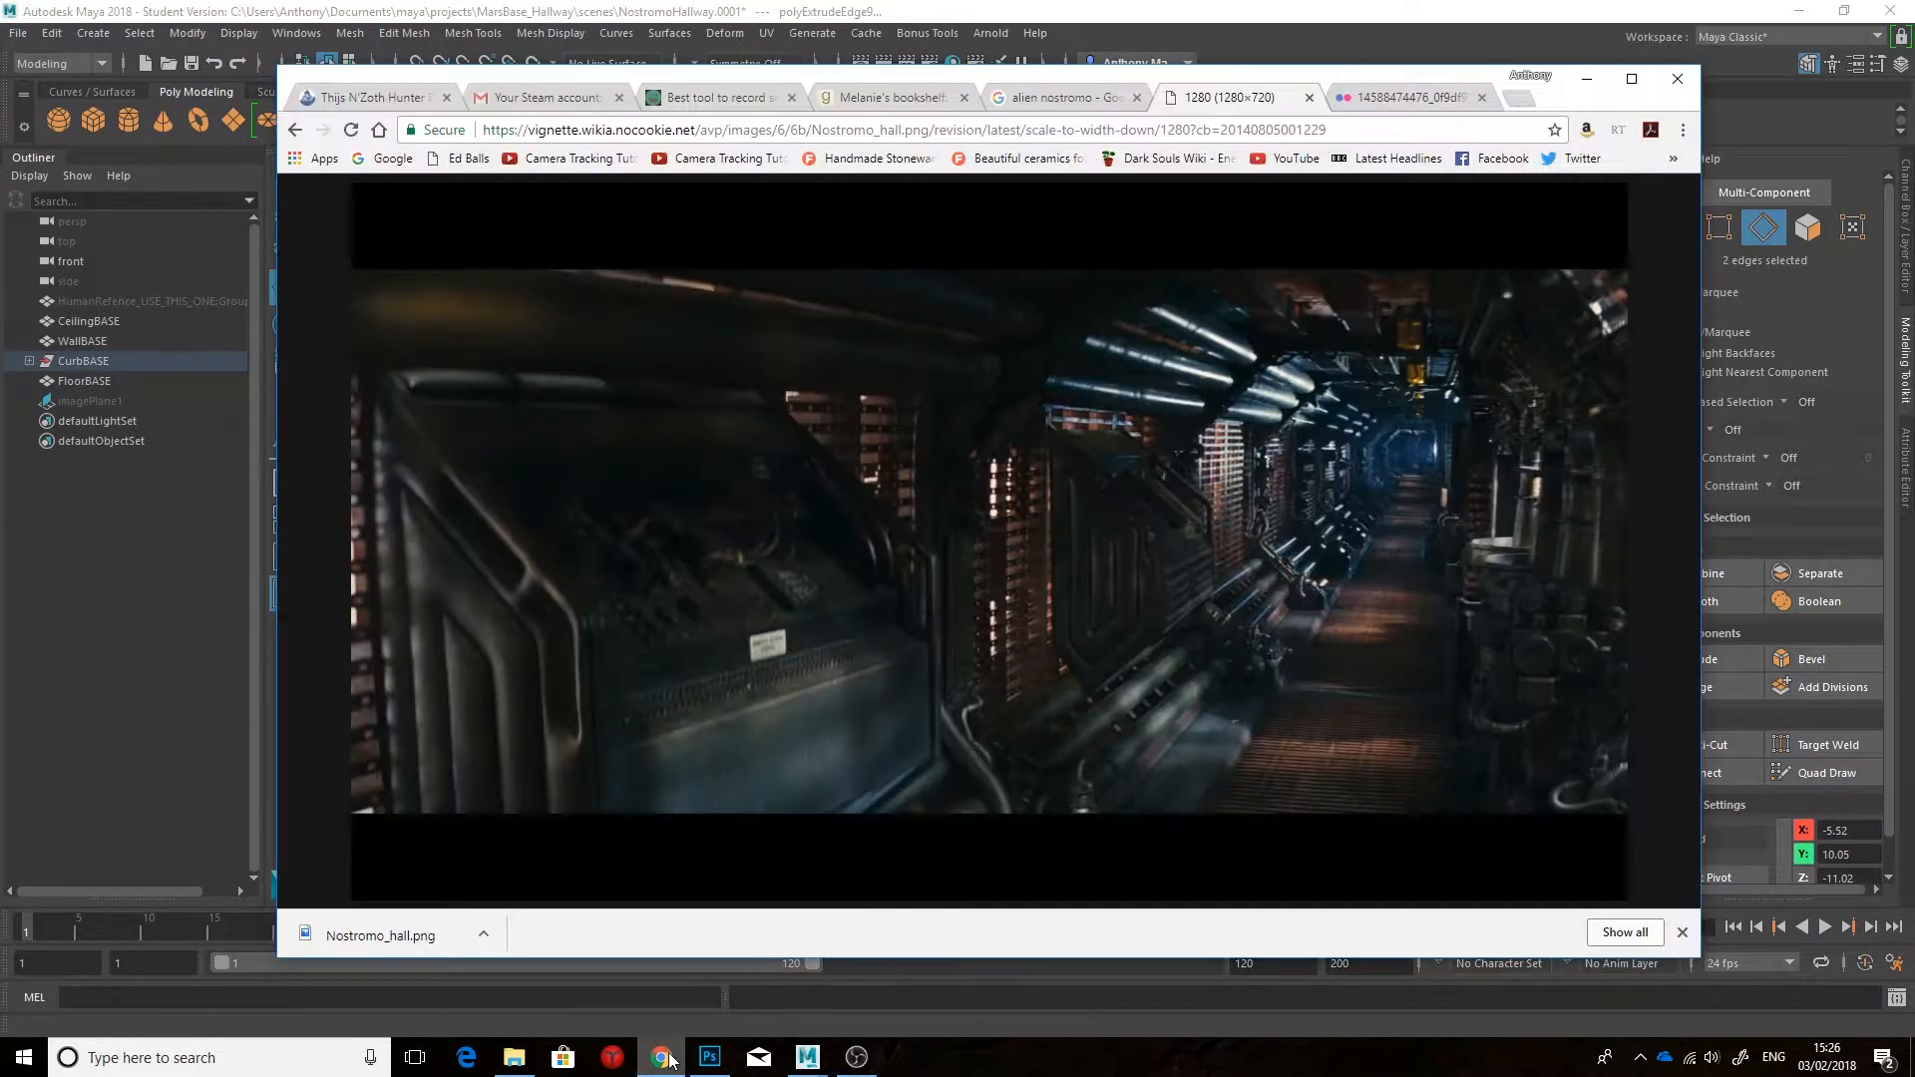
pyautogui.click(813, 1059)
pyautogui.click(880, 987)
pyautogui.keyDown('alt'); pyautogui.moveTo(783, 414); pyautogui.dragTo(866, 407); pyautogui.keyUp('alt')
pyautogui.moveTo(796, 381); pyautogui.dragTo(848, 354, button='right')
pyautogui.hotkey('ctrl', '1')
pyautogui.click(1700, 745)
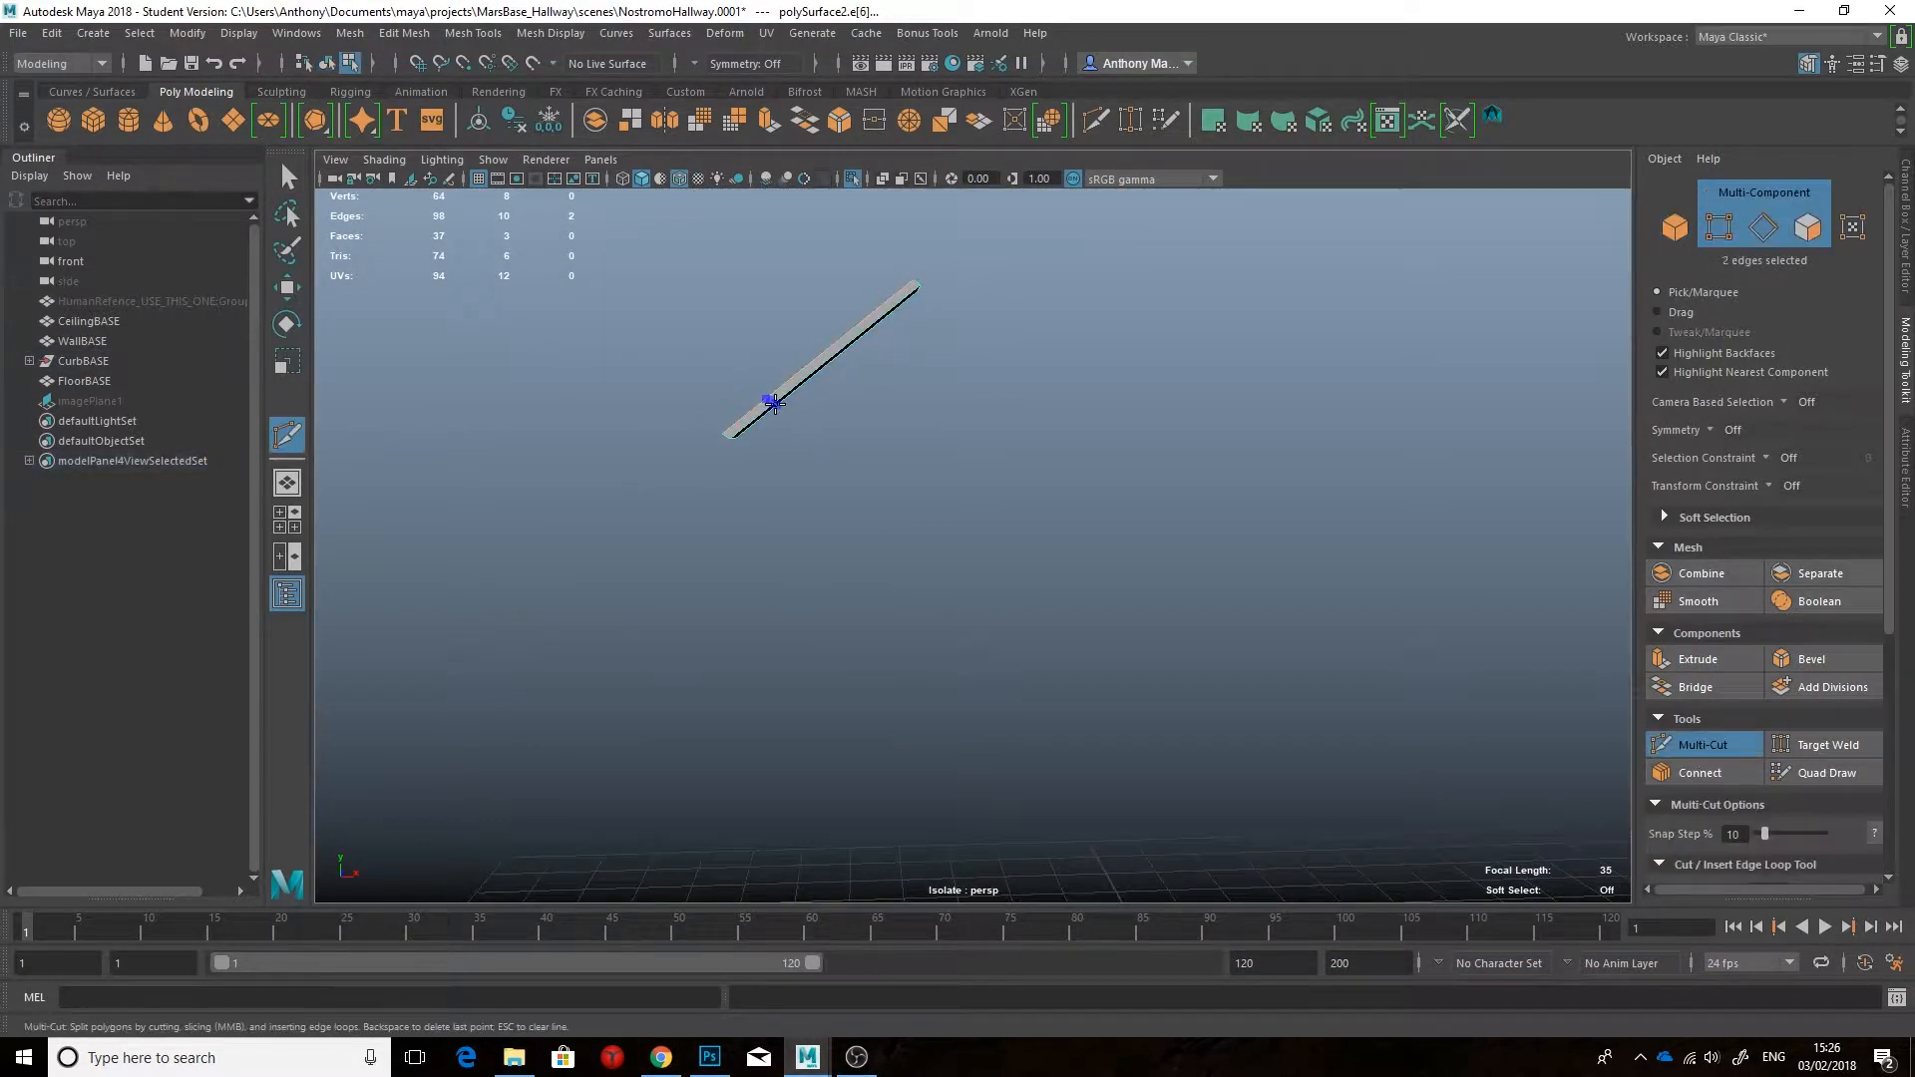
pyautogui.press('q')
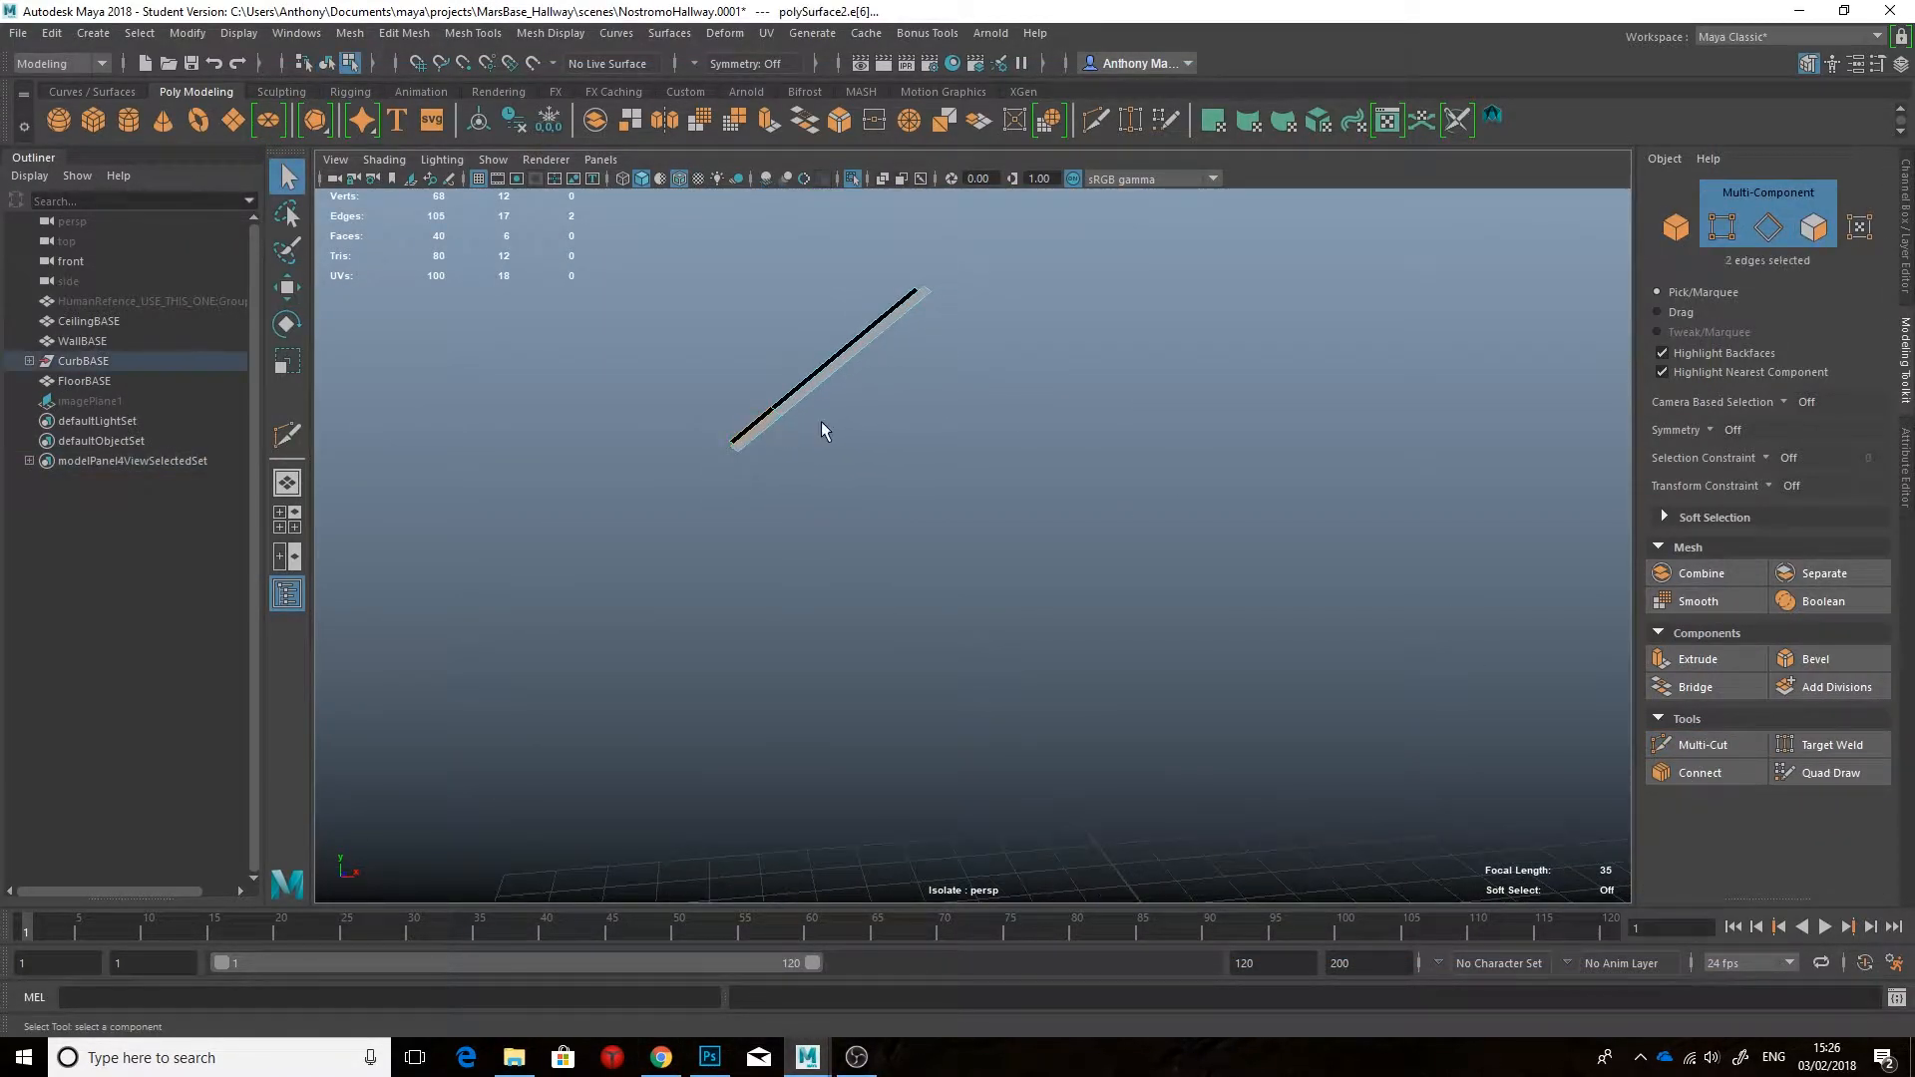
# Step: Reshape the strip's lower end into a foot by repositioning its vertices
pyautogui.press('w')
pyautogui.keyDown('alt'); pyautogui.moveTo(825, 427); pyautogui.dragTo(936, 445); pyautogui.keyUp('alt')
pyautogui.moveTo(936, 445); pyautogui.dragTo(840, 445, button='right')
pyautogui.moveTo(891, 388); pyautogui.dragTo(942, 428)
pyautogui.moveTo(986, 410); pyautogui.dragTo(882, 352)
# Step: Bridge the two open edges at the strip's lower end to close the gap
pyautogui.keyDown('alt'); pyautogui.moveTo(957, 373); pyautogui.dragTo(1027, 494); pyautogui.keyUp('alt')
pyautogui.moveTo(921, 462); pyautogui.dragTo(921, 414, button='right')
pyautogui.click(909, 421)
pyautogui.keyDown('shift'); pyautogui.click(908, 436); pyautogui.keyUp('shift')
pyautogui.click(1695, 686)
pyautogui.moveTo(982, 589)
pyautogui.keyDown('alt'); pyautogui.mouseDown()
pyautogui.moveTo(969, 664)
pyautogui.moveTo(940, 603)
pyautogui.moveTo(962, 613)
pyautogui.mouseUp(); pyautogui.keyUp('alt')
# Step: Check the reference and cut an edge loop across the flat top of the strip's foot
pyautogui.click(671, 1058)
pyautogui.click(806, 1057)
pyautogui.click(1703, 744)
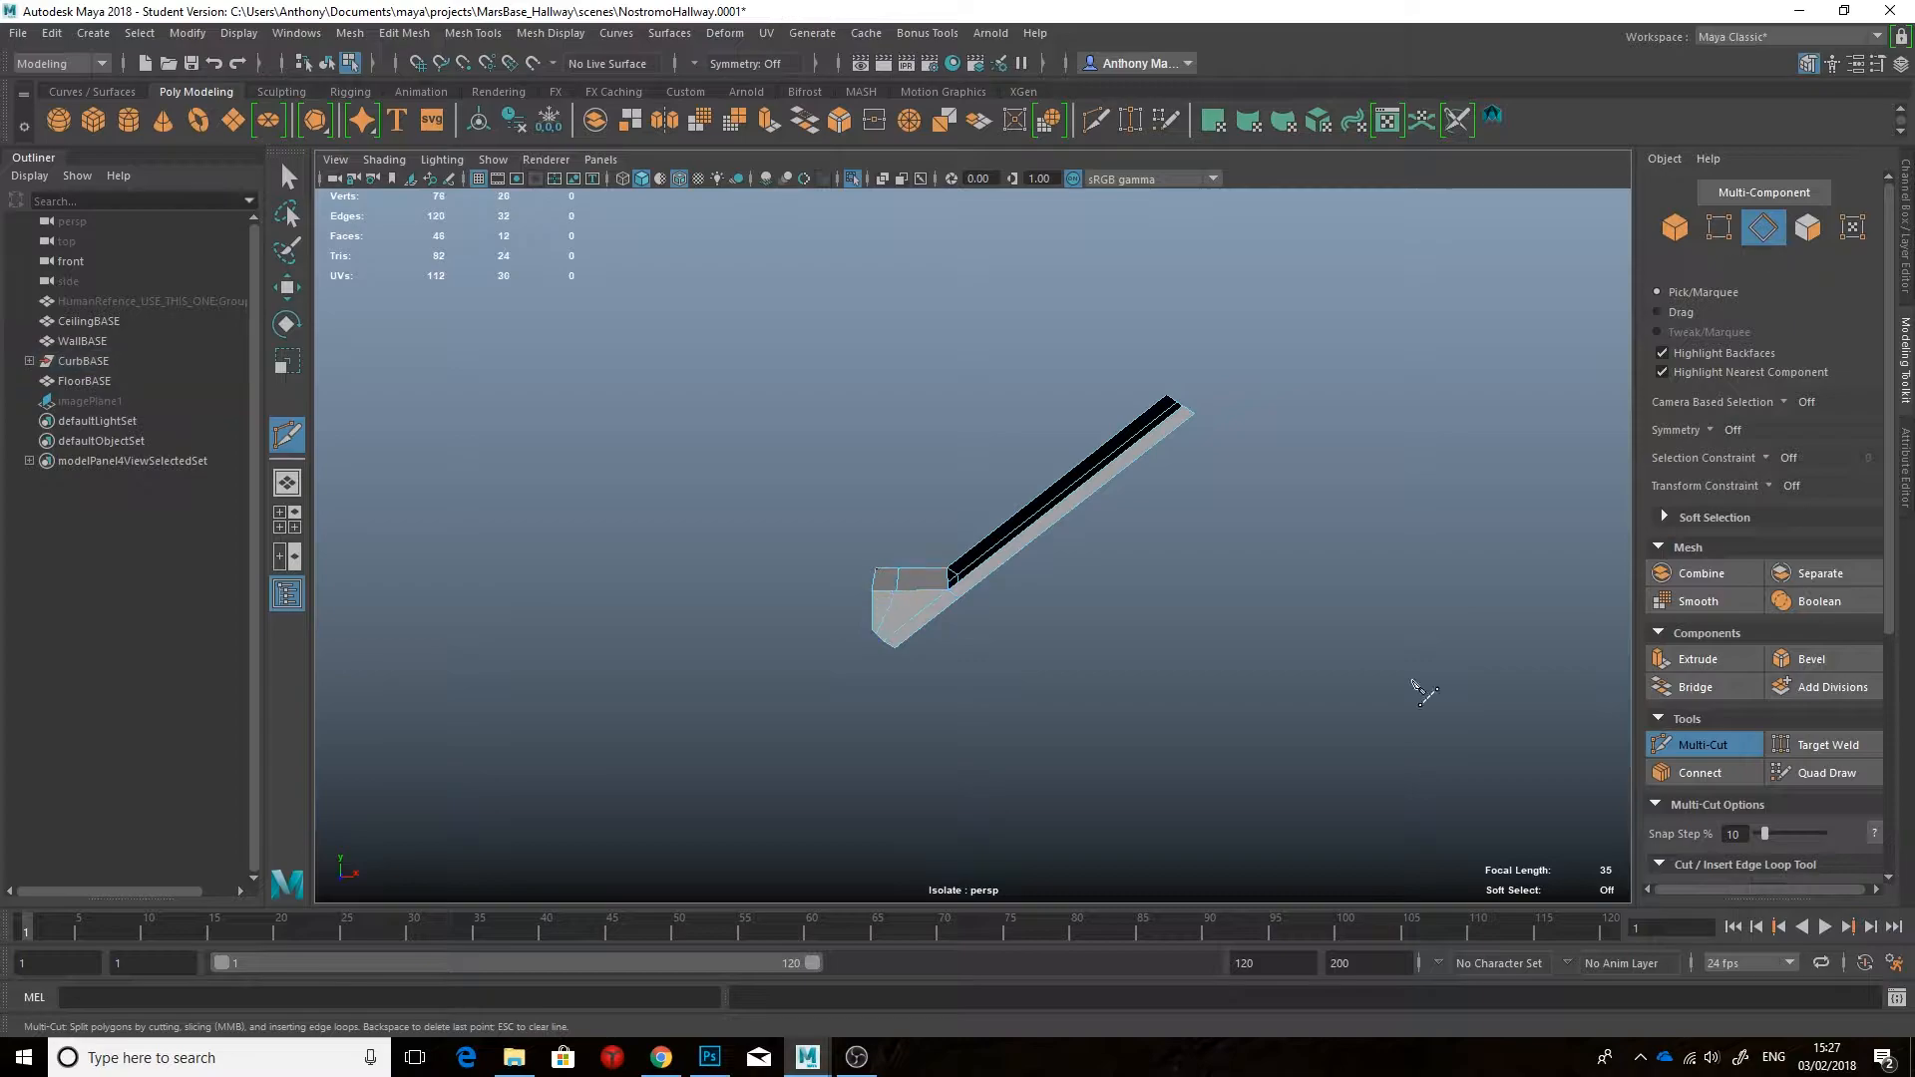
pyautogui.click(1703, 744)
# Step: Extrude the outer top face of the foot upward into a small raised block
pyautogui.moveTo(901, 586); pyautogui.dragTo(902, 643, button='right')
pyautogui.click(889, 581)
pyautogui.press('w')
pyautogui.keyDown('shift'); pyautogui.moveTo(884, 544); pyautogui.dragTo(885, 504); pyautogui.keyUp('shift')
pyautogui.keyDown('alt'); pyautogui.moveTo(868, 521); pyautogui.dragTo(957, 508); pyautogui.keyUp('alt')
# Step: Check the reference and widen the raised block by moving its four inner vertices toward the diagonal strip
pyautogui.click(673, 1059)
pyautogui.click(807, 1057)
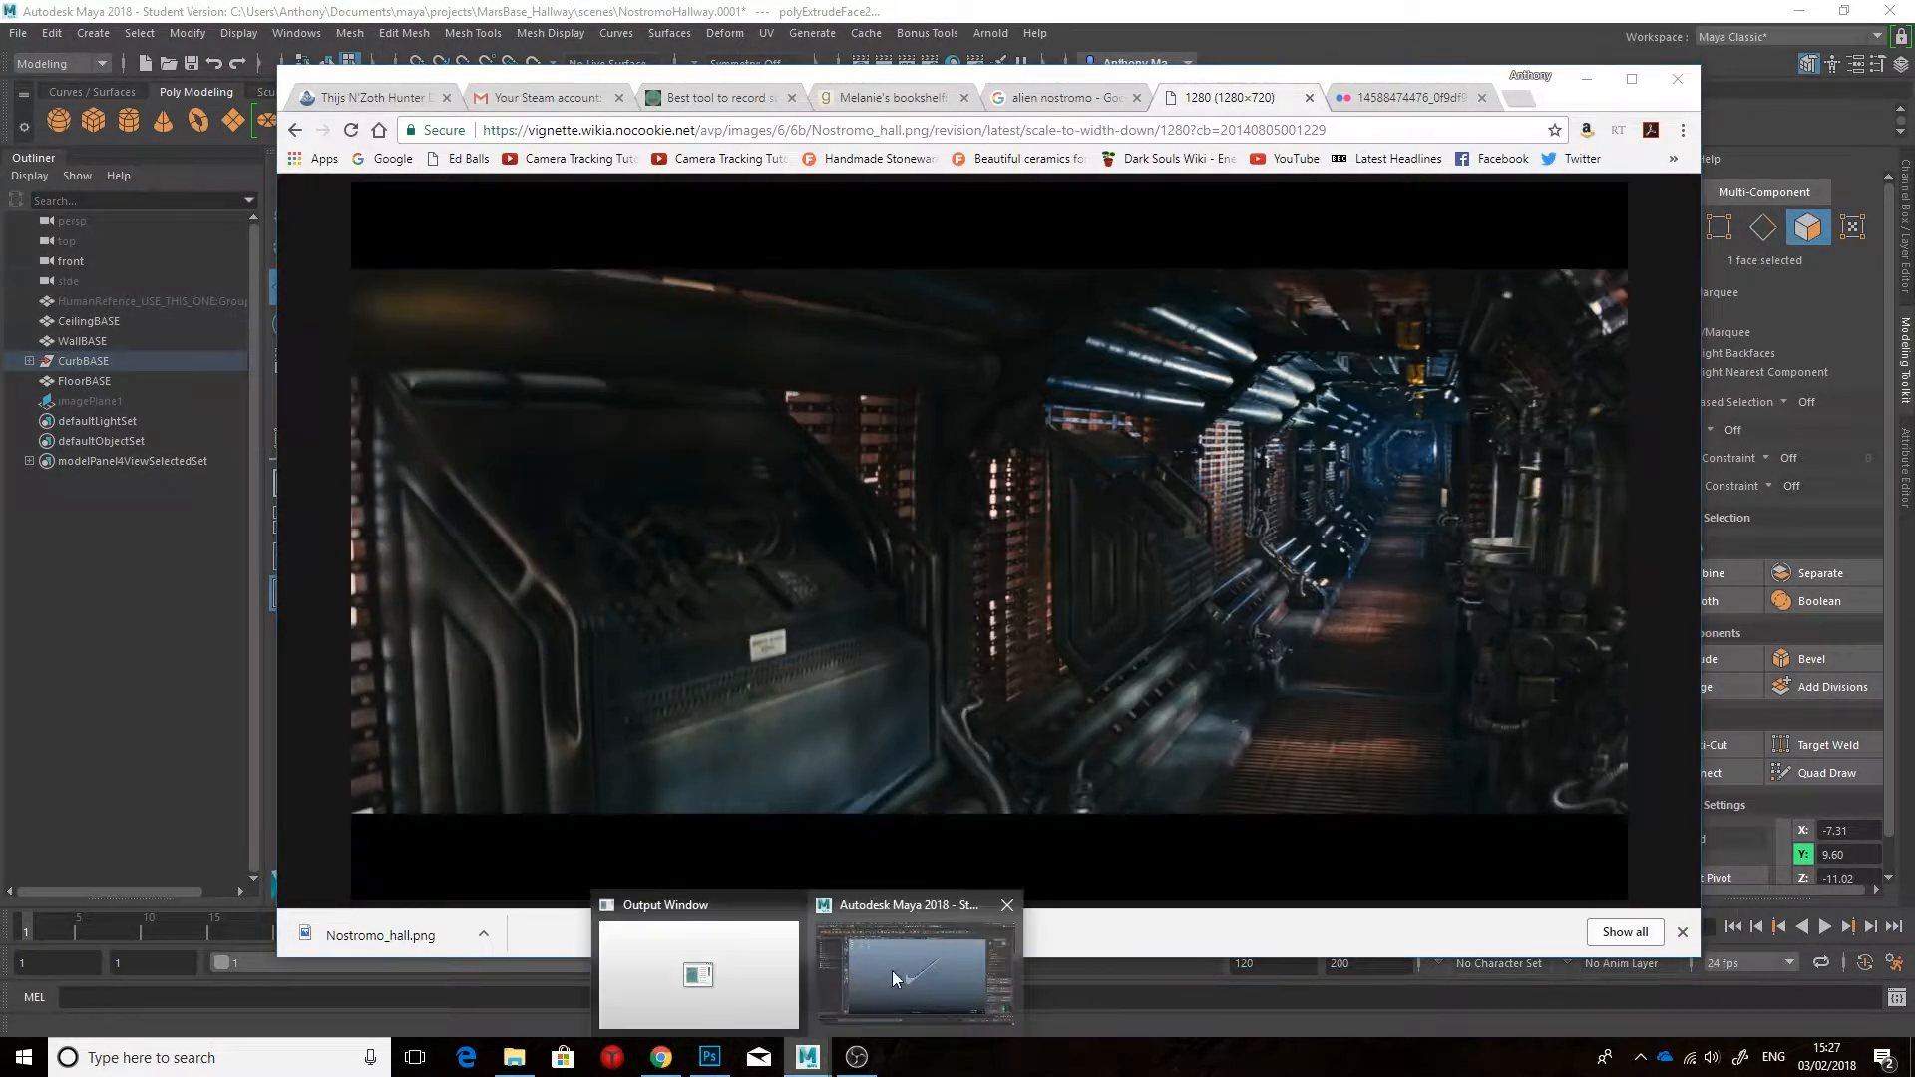
pyautogui.click(897, 980)
pyautogui.moveTo(891, 511); pyautogui.dragTo(798, 512, button='right')
pyautogui.moveTo(890, 498); pyautogui.dragTo(904, 545)
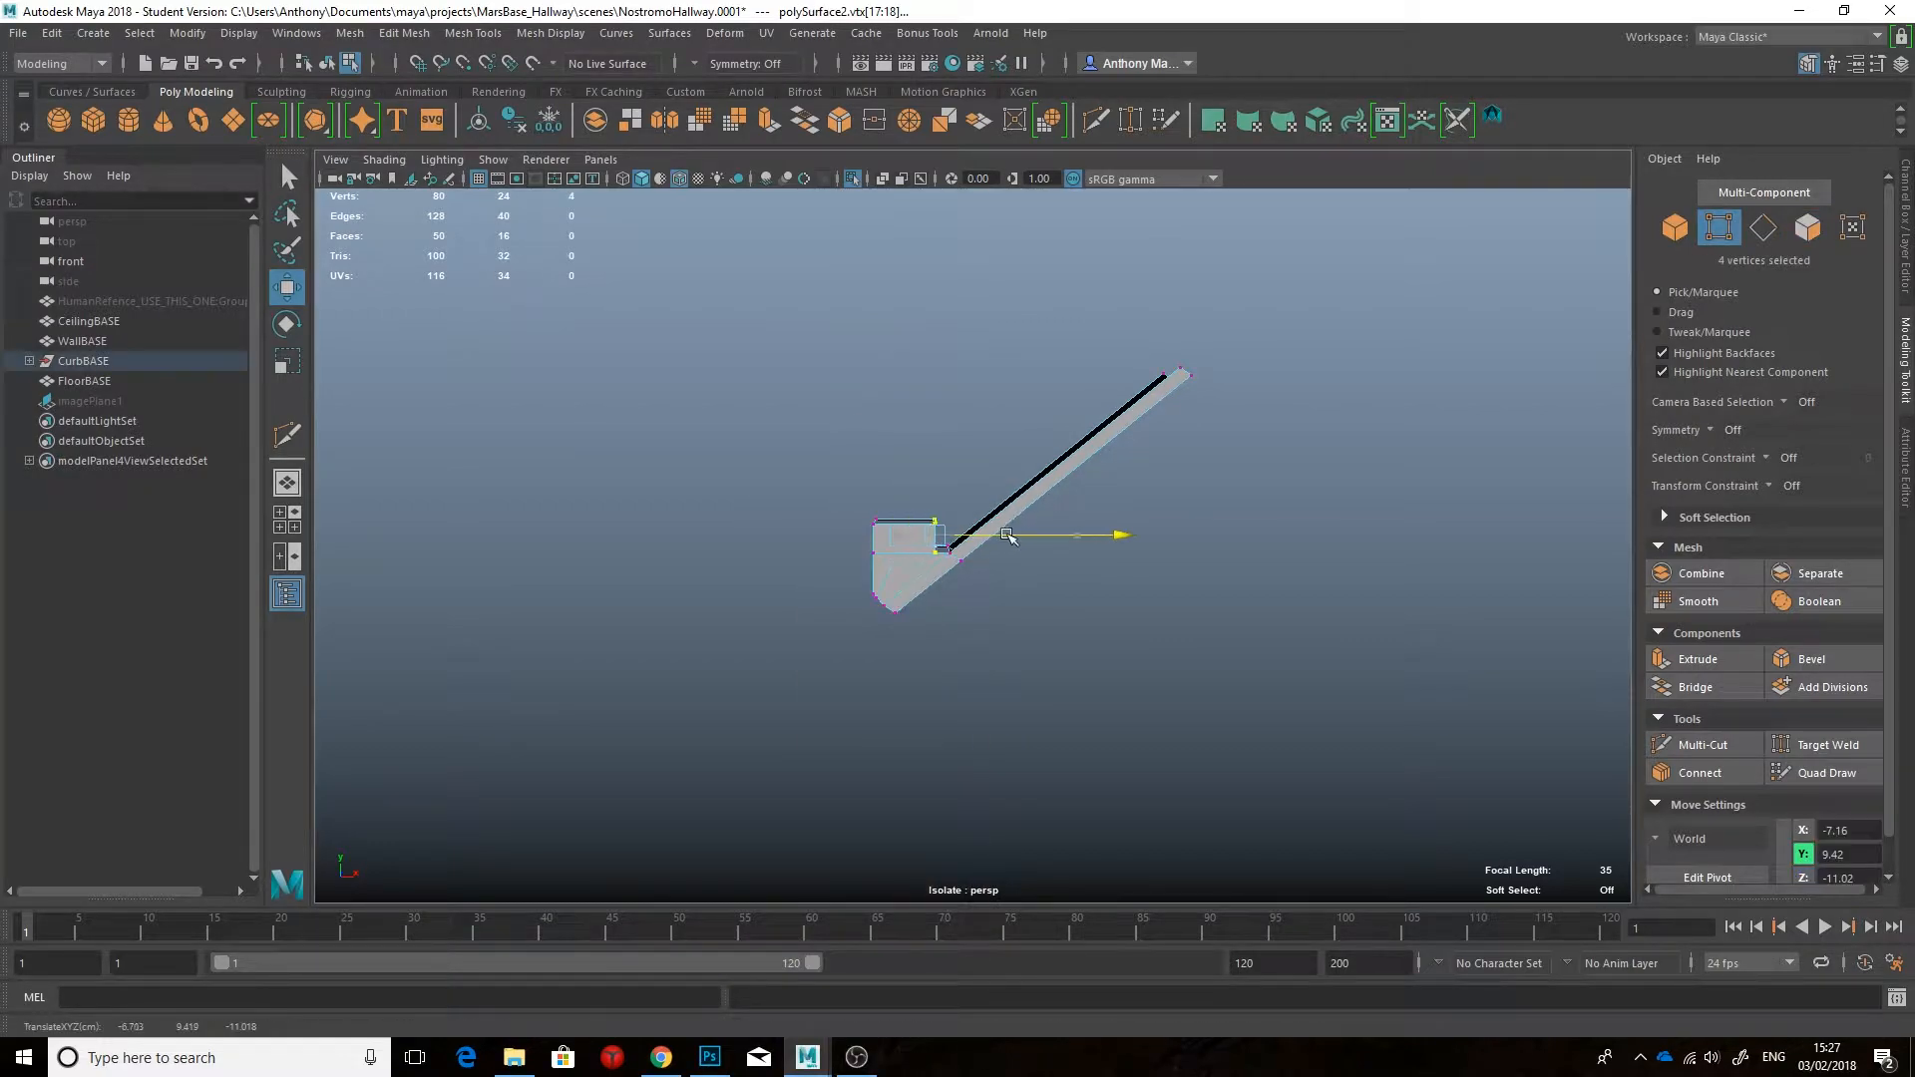
pyautogui.click(666, 1056)
pyautogui.click(807, 1057)
pyautogui.click(898, 980)
pyautogui.keyDown('alt'); pyautogui.moveTo(904, 670); pyautogui.dragTo(912, 672); pyautogui.keyUp('alt')
pyautogui.moveTo(928, 578); pyautogui.dragTo(868, 569)
# Step: Leave isolation, examine the bracket in place against the ceiling and wall, and compare it with the film reference
pyautogui.click(983, 529)
pyautogui.moveTo(867, 568); pyautogui.dragTo(906, 534, button='right')
pyautogui.hotkey('ctrl', '1')
pyautogui.keyDown('alt'); pyautogui.moveTo(907, 535); pyautogui.dragTo(1034, 559); pyautogui.keyUp('alt')
pyautogui.click(981, 548)
pyautogui.click(664, 1057)
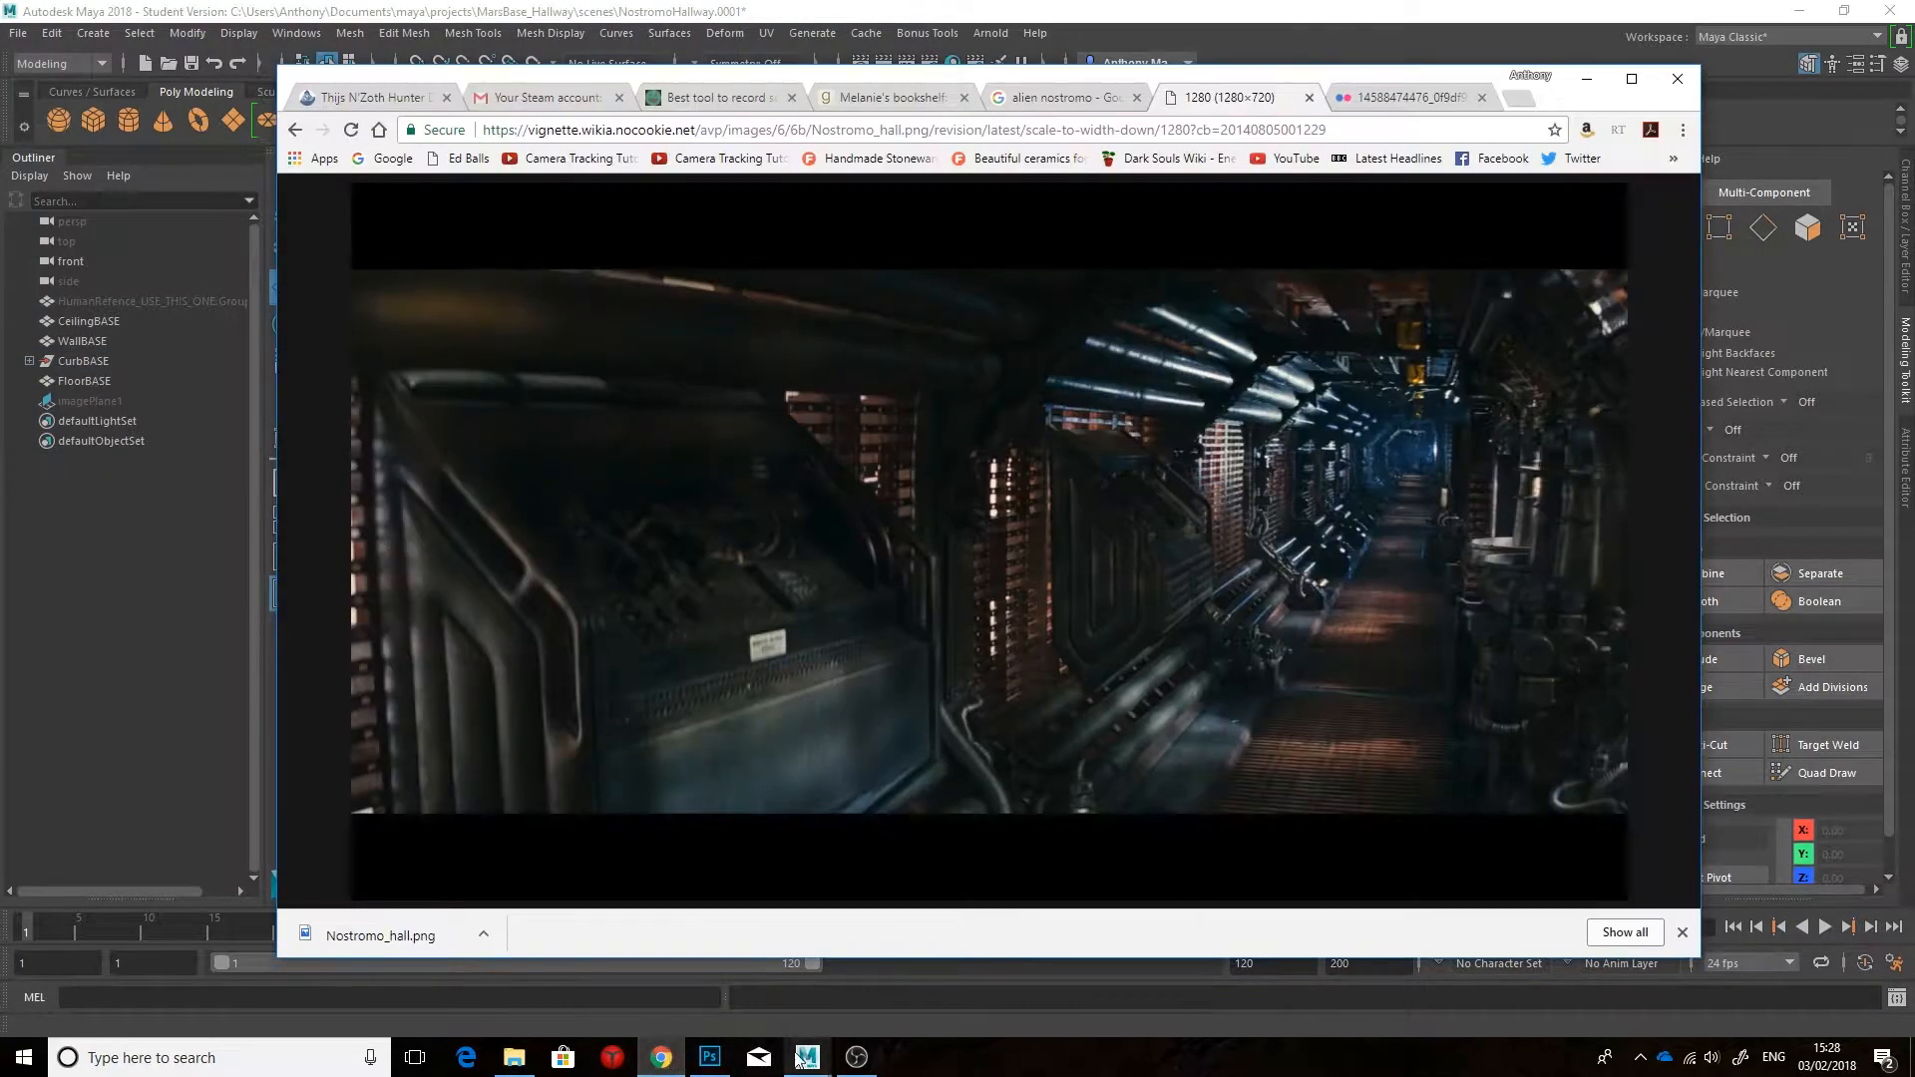
pyautogui.moveTo(810, 1059)
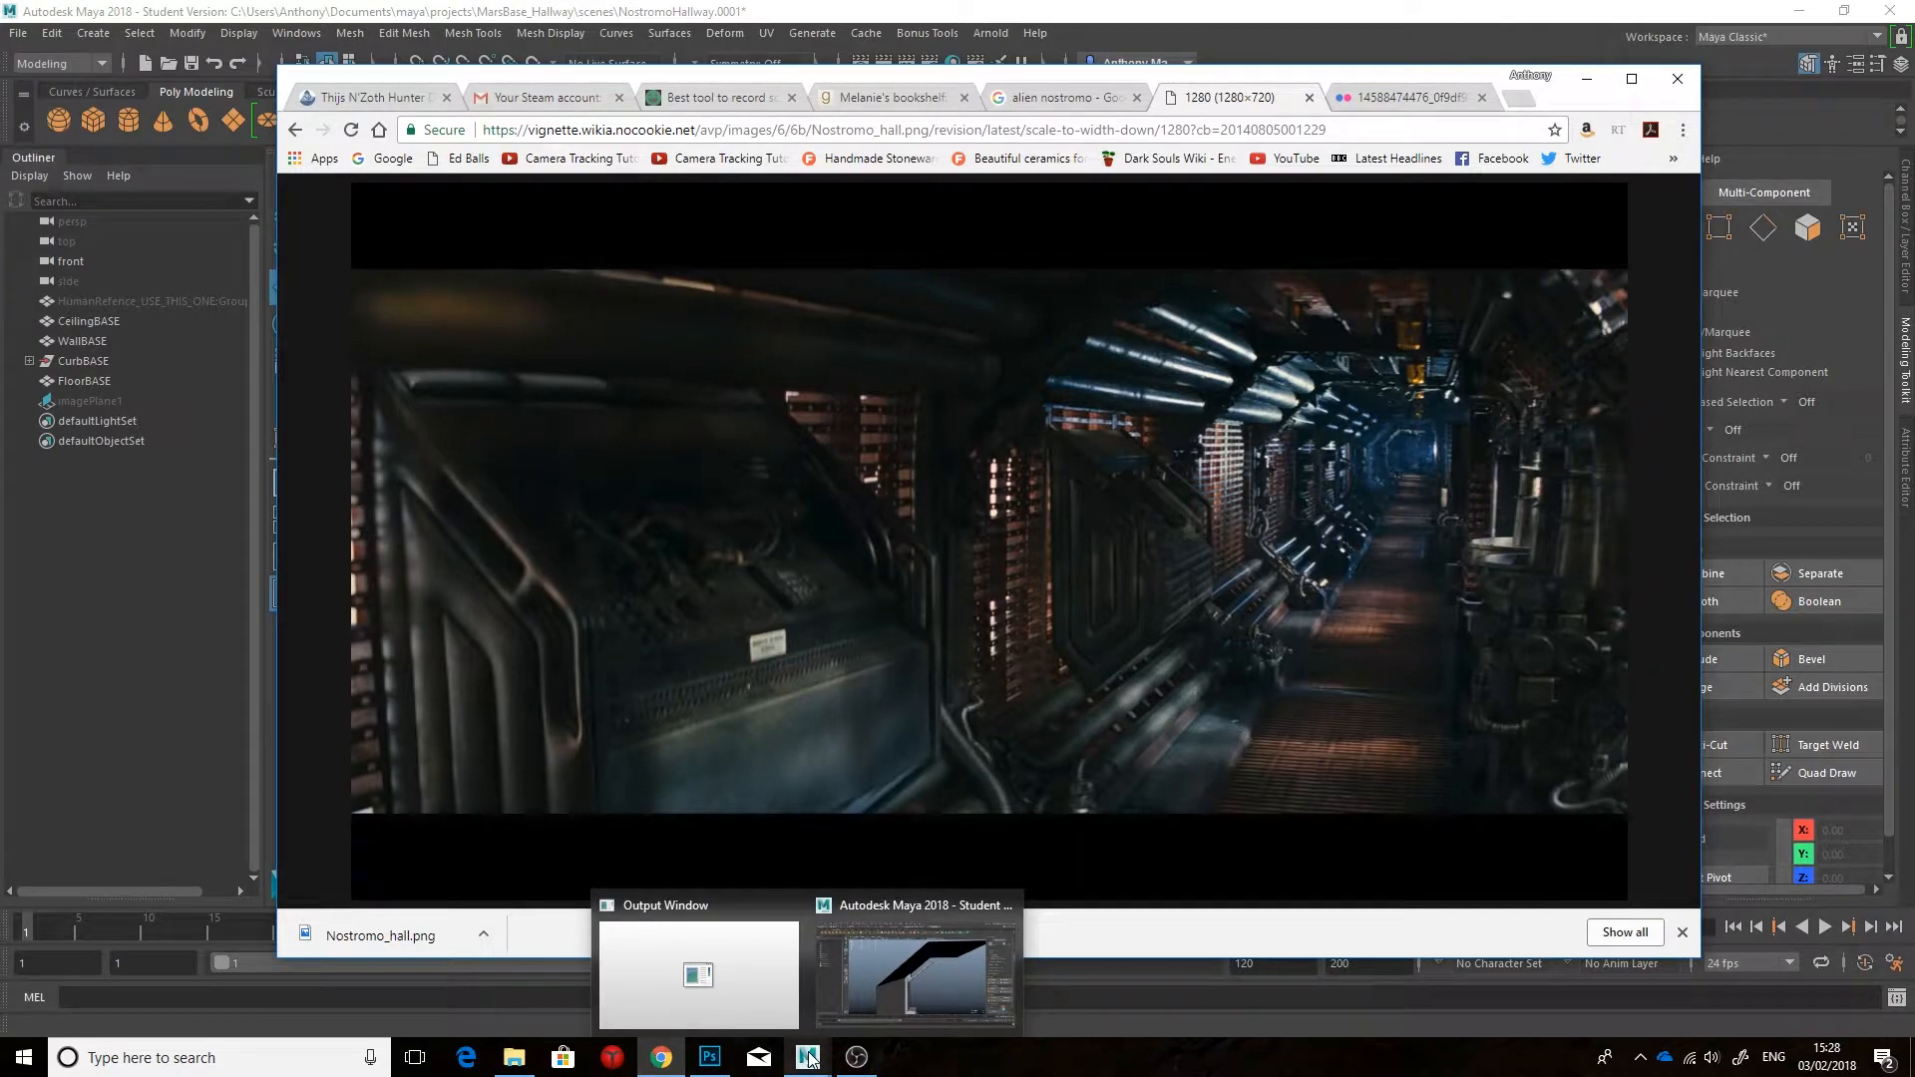
pyautogui.click(916, 973)
# Step: Isolate the bracket again, cut an edge loop across the diagonal strip beyond the block, and bridge the open upper side below it
pyautogui.click(953, 558)
pyautogui.hotkey('ctrl', '1')
pyautogui.keyDown('alt'); pyautogui.moveTo(955, 564); pyautogui.dragTo(1002, 549); pyautogui.keyUp('alt')
pyautogui.hotkey('ctrl', 'shift', 'x')
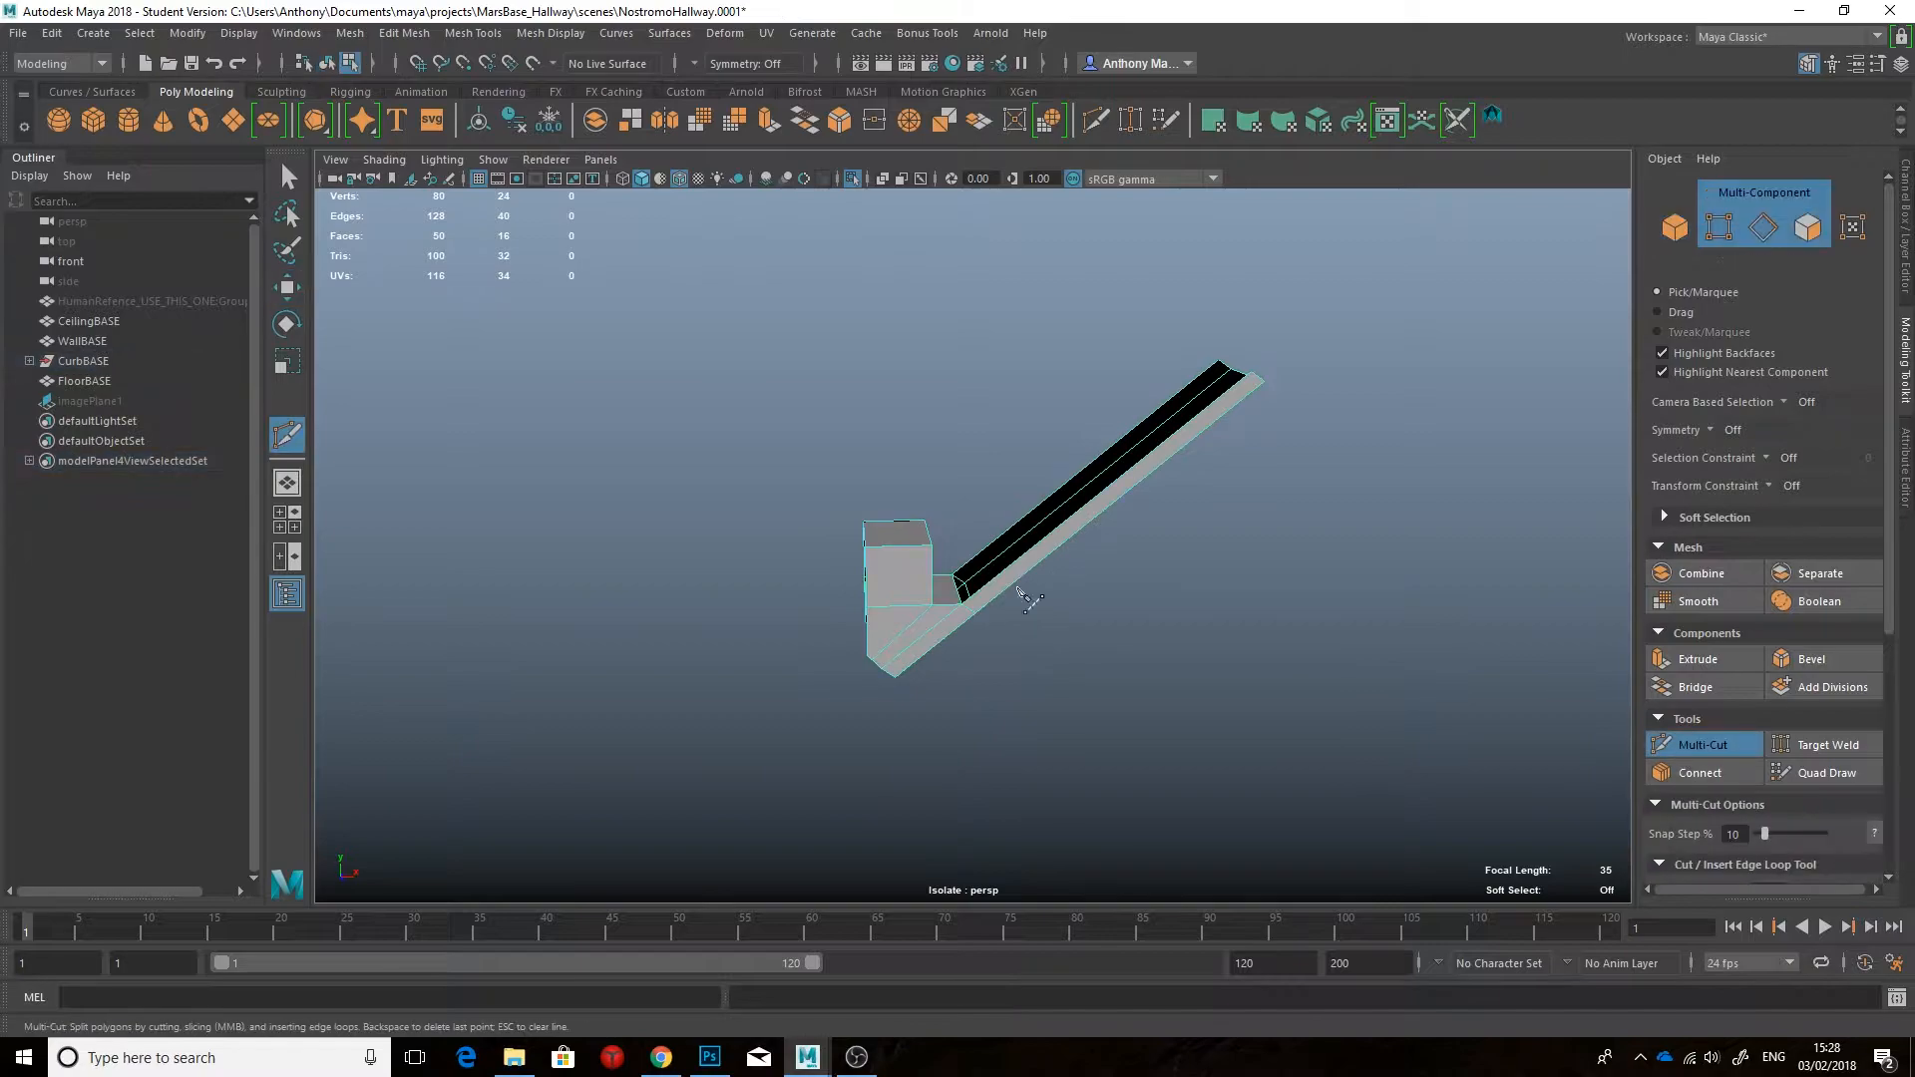
pyautogui.click(1695, 687)
pyautogui.keyDown('alt'); pyautogui.moveTo(1266, 514); pyautogui.dragTo(1307, 496); pyautogui.keyUp('alt')
pyautogui.keyDown('alt'); pyautogui.moveTo(1047, 516); pyautogui.dragTo(1089, 504); pyautogui.keyUp('alt')
# Step: Select the new edge loop on the diagonal strip and slide it along the strip with the Edge transform constraint
pyautogui.doubleClick(1061, 538)
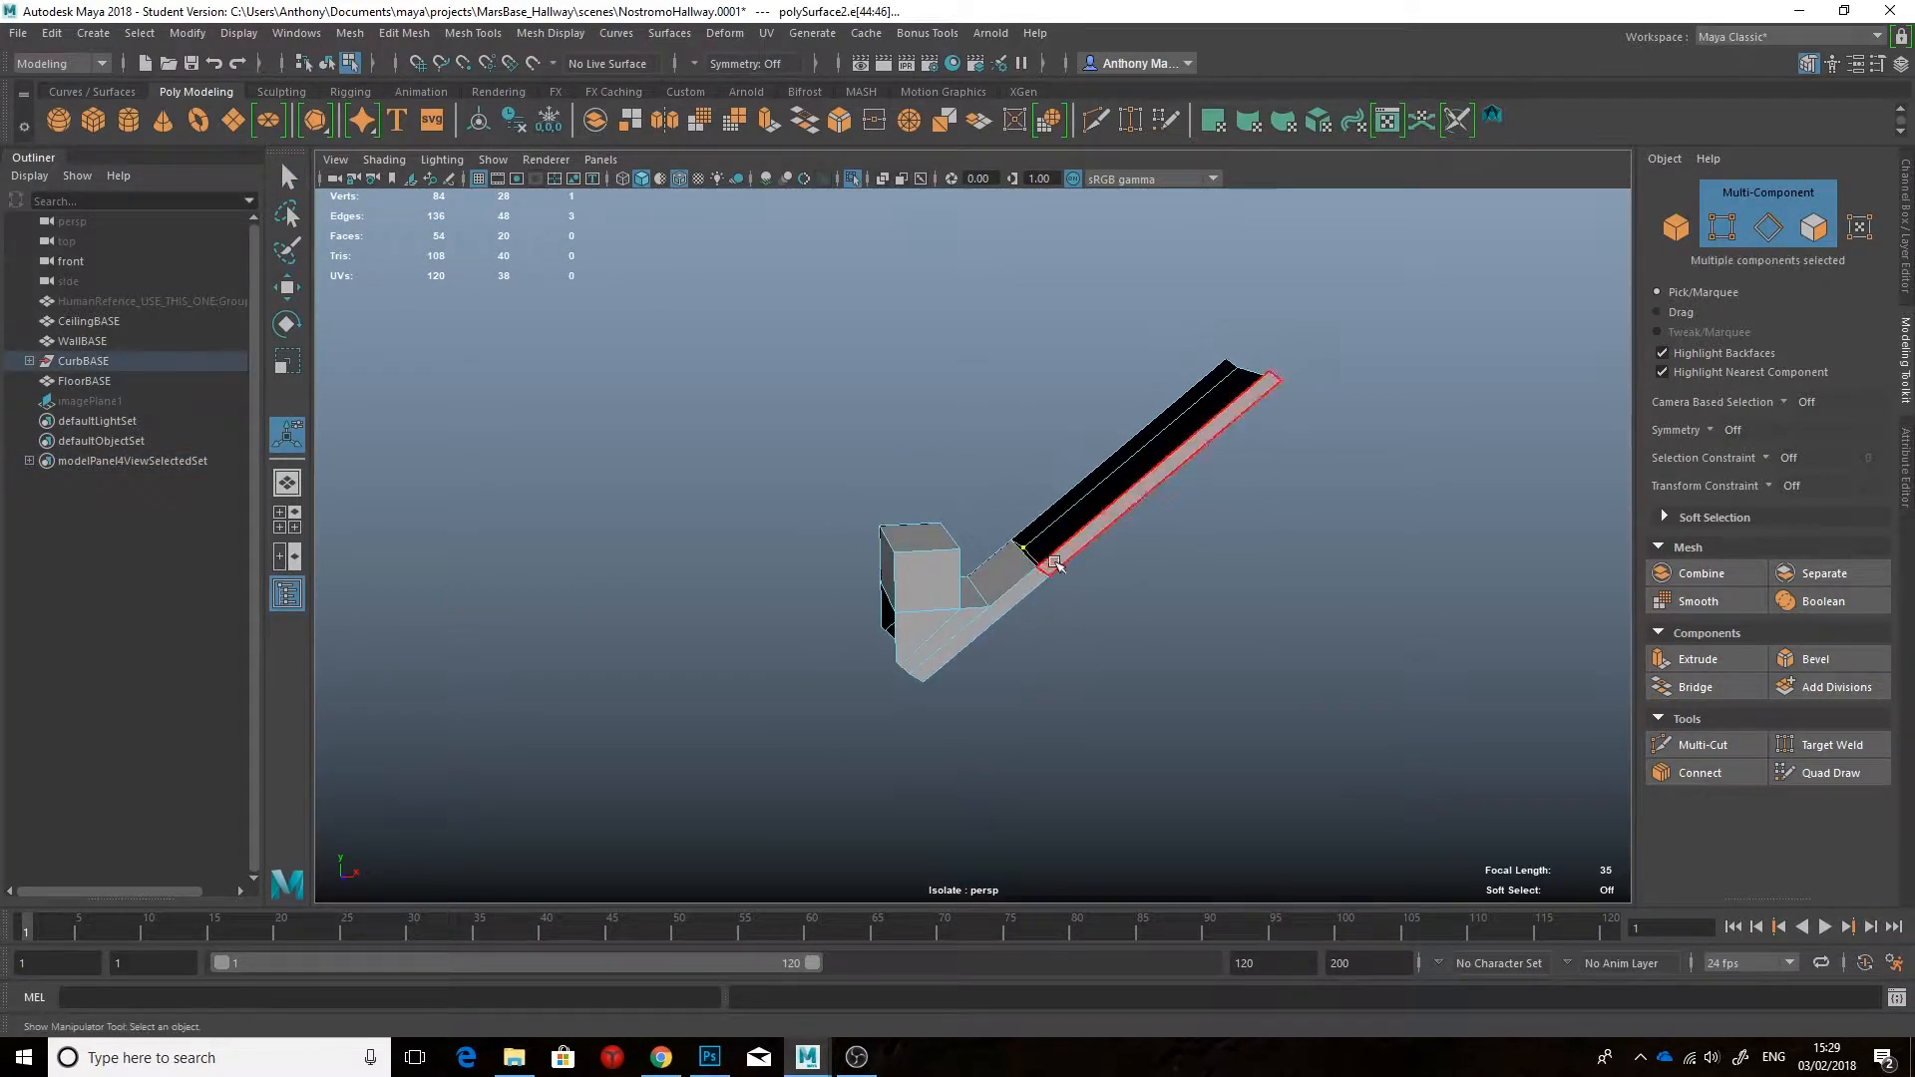
pyautogui.keyDown('shift'); pyautogui.click(1033, 559); pyautogui.keyUp('shift')
pyautogui.press('q')
pyautogui.scroll(4, 1038, 559)
pyautogui.moveTo(1091, 583)
pyautogui.keyDown('alt'); pyautogui.mouseDown()
pyautogui.moveTo(1051, 565)
pyautogui.moveTo(1087, 580)
pyautogui.mouseUp(); pyautogui.keyUp('alt')
pyautogui.click(1800, 520)
pyautogui.press('w')
pyautogui.keyDown('alt'); pyautogui.moveTo(1087, 498); pyautogui.dragTo(1097, 419); pyautogui.keyUp('alt')
pyautogui.moveTo(1122, 367); pyautogui.dragTo(1176, 333)
pyautogui.keyDown('alt'); pyautogui.moveTo(1176, 333); pyautogui.dragTo(1125, 357); pyautogui.keyUp('alt')
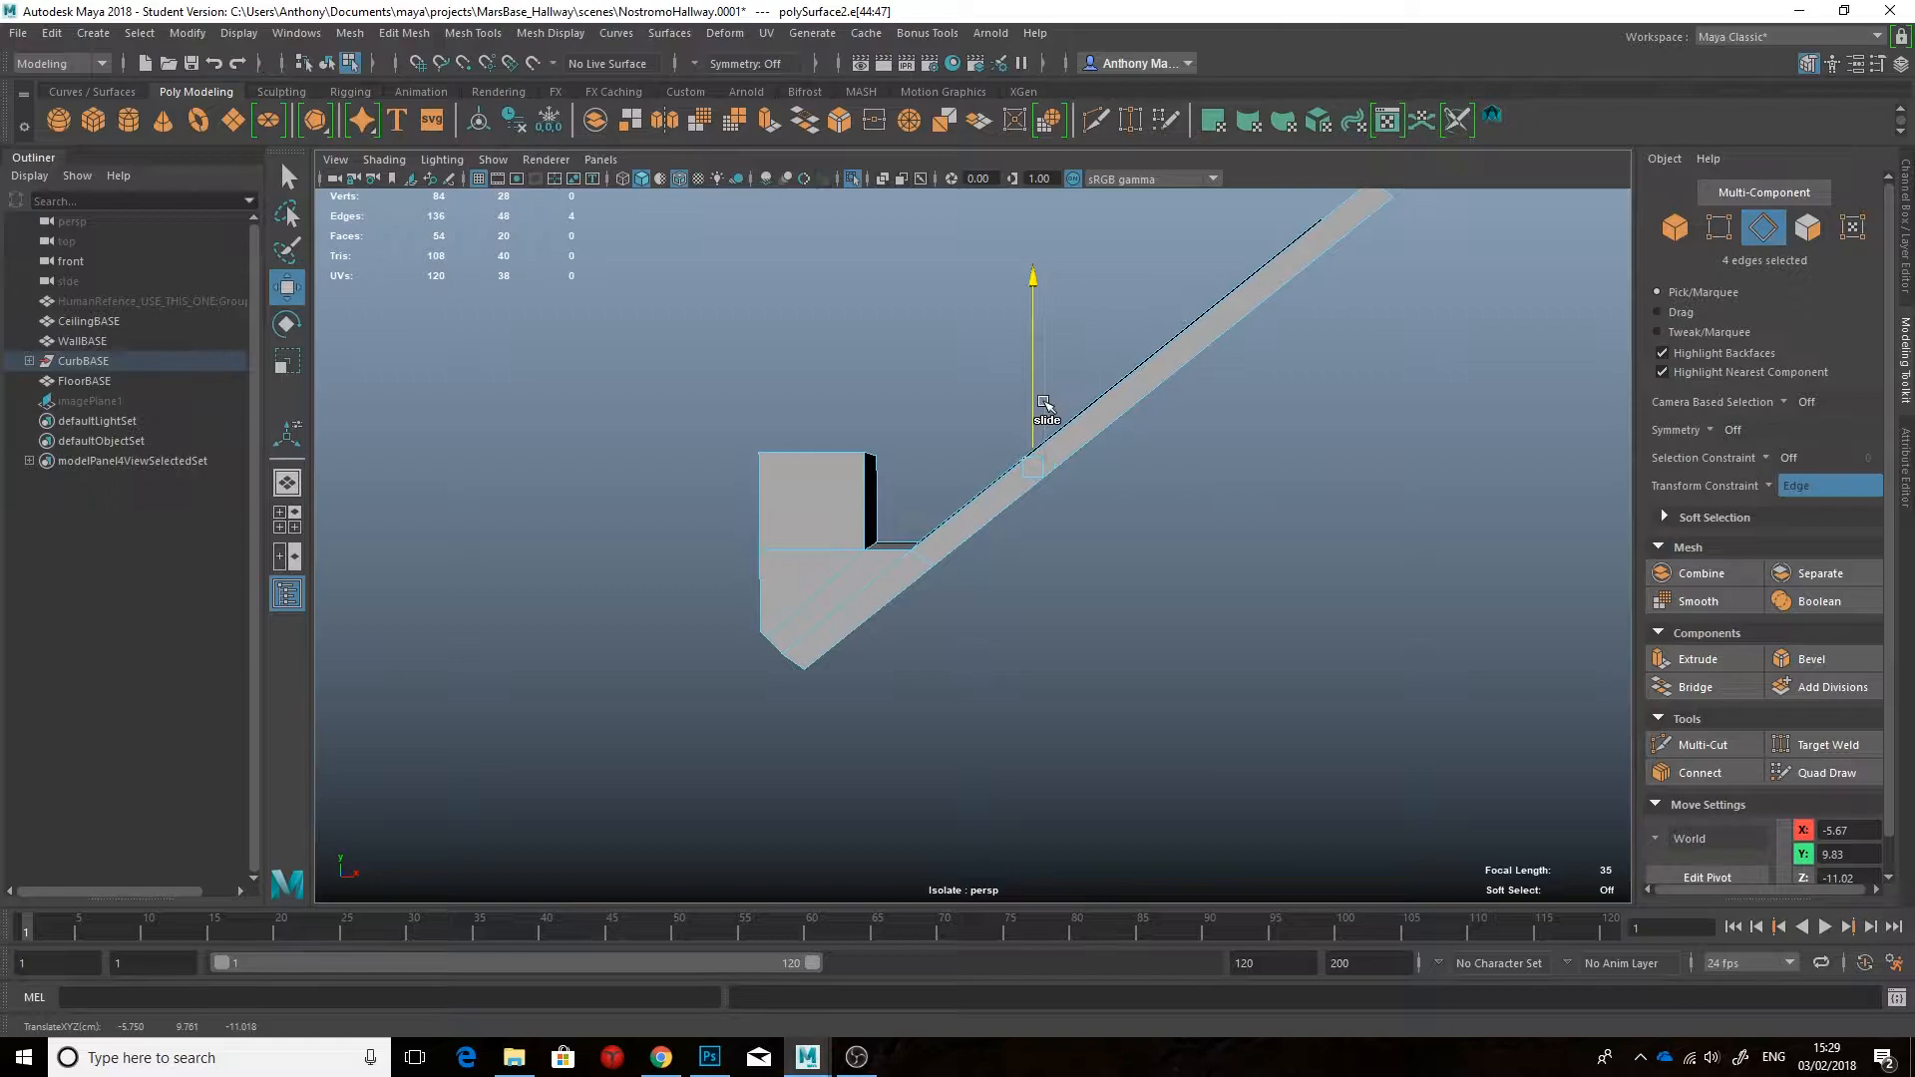
pyautogui.moveTo(870, 450); pyautogui.dragTo(871, 454)
pyautogui.keyDown('alt'); pyautogui.moveTo(1127, 471); pyautogui.dragTo(1095, 519); pyautogui.keyUp('alt')
# Step: Turn the transform constraint off and extrude the block's top face upward
pyautogui.click(1828, 485)
pyautogui.click(1800, 498)
pyautogui.moveTo(735, 484); pyautogui.dragTo(737, 524, button='right')
pyautogui.click(748, 498)
pyautogui.keyDown('alt'); pyautogui.moveTo(810, 495); pyautogui.dragTo(831, 399); pyautogui.keyUp('alt')
# Step: Check the reference and delete the upper block face that looks toward the diagonal strip
pyautogui.click(662, 1057)
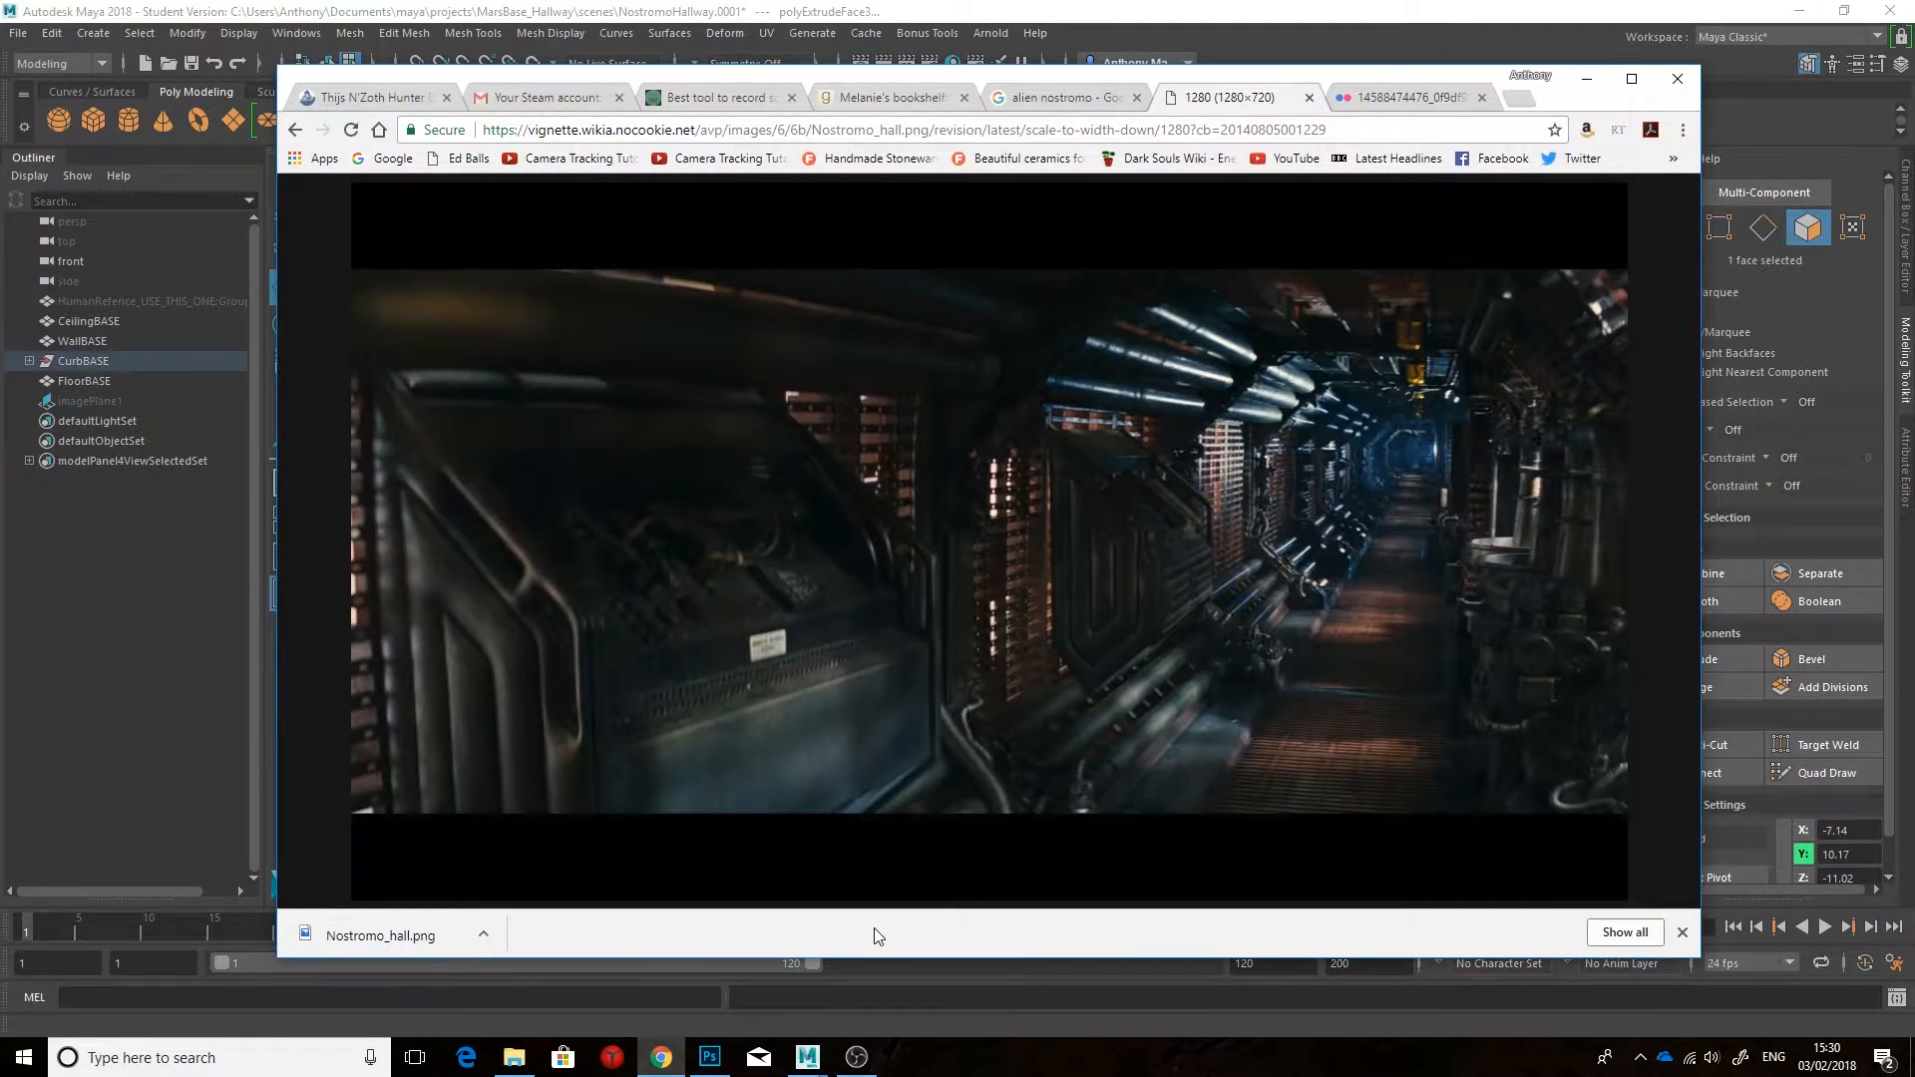
pyautogui.click(806, 1058)
pyautogui.keyDown('alt'); pyautogui.moveTo(965, 422); pyautogui.dragTo(936, 479); pyautogui.keyUp('alt')
pyautogui.click(821, 482)
pyautogui.press('Delete')
# Step: Bridge the upper block's vertical edges to the diagonal strip's long edges on both sides
pyautogui.keyDown('alt'); pyautogui.moveTo(821, 483); pyautogui.dragTo(1068, 481); pyautogui.keyUp('alt')
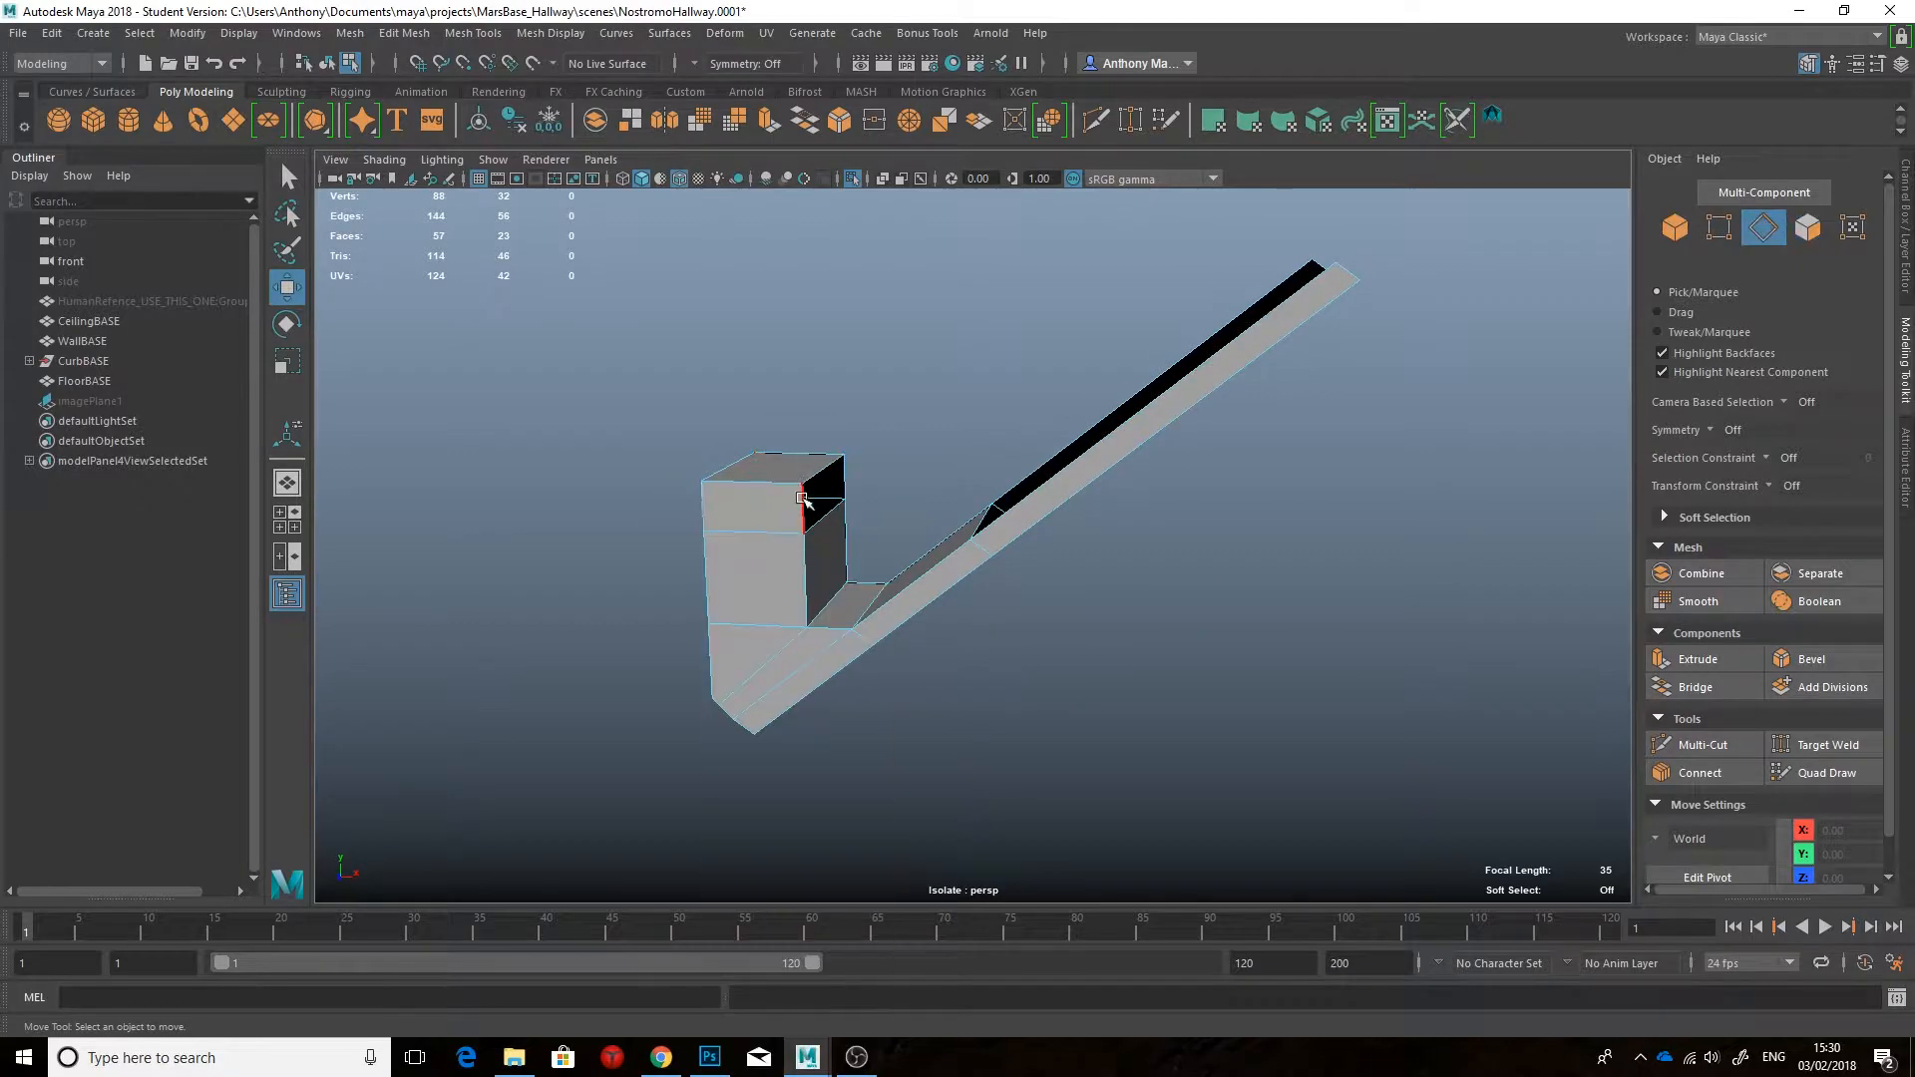
pyautogui.click(804, 491)
pyautogui.keyDown('shift'); pyautogui.click(1082, 457); pyautogui.keyUp('shift')
pyautogui.click(1695, 686)
pyautogui.keyDown('alt'); pyautogui.moveTo(945, 492); pyautogui.dragTo(1087, 418); pyautogui.keyUp('alt')
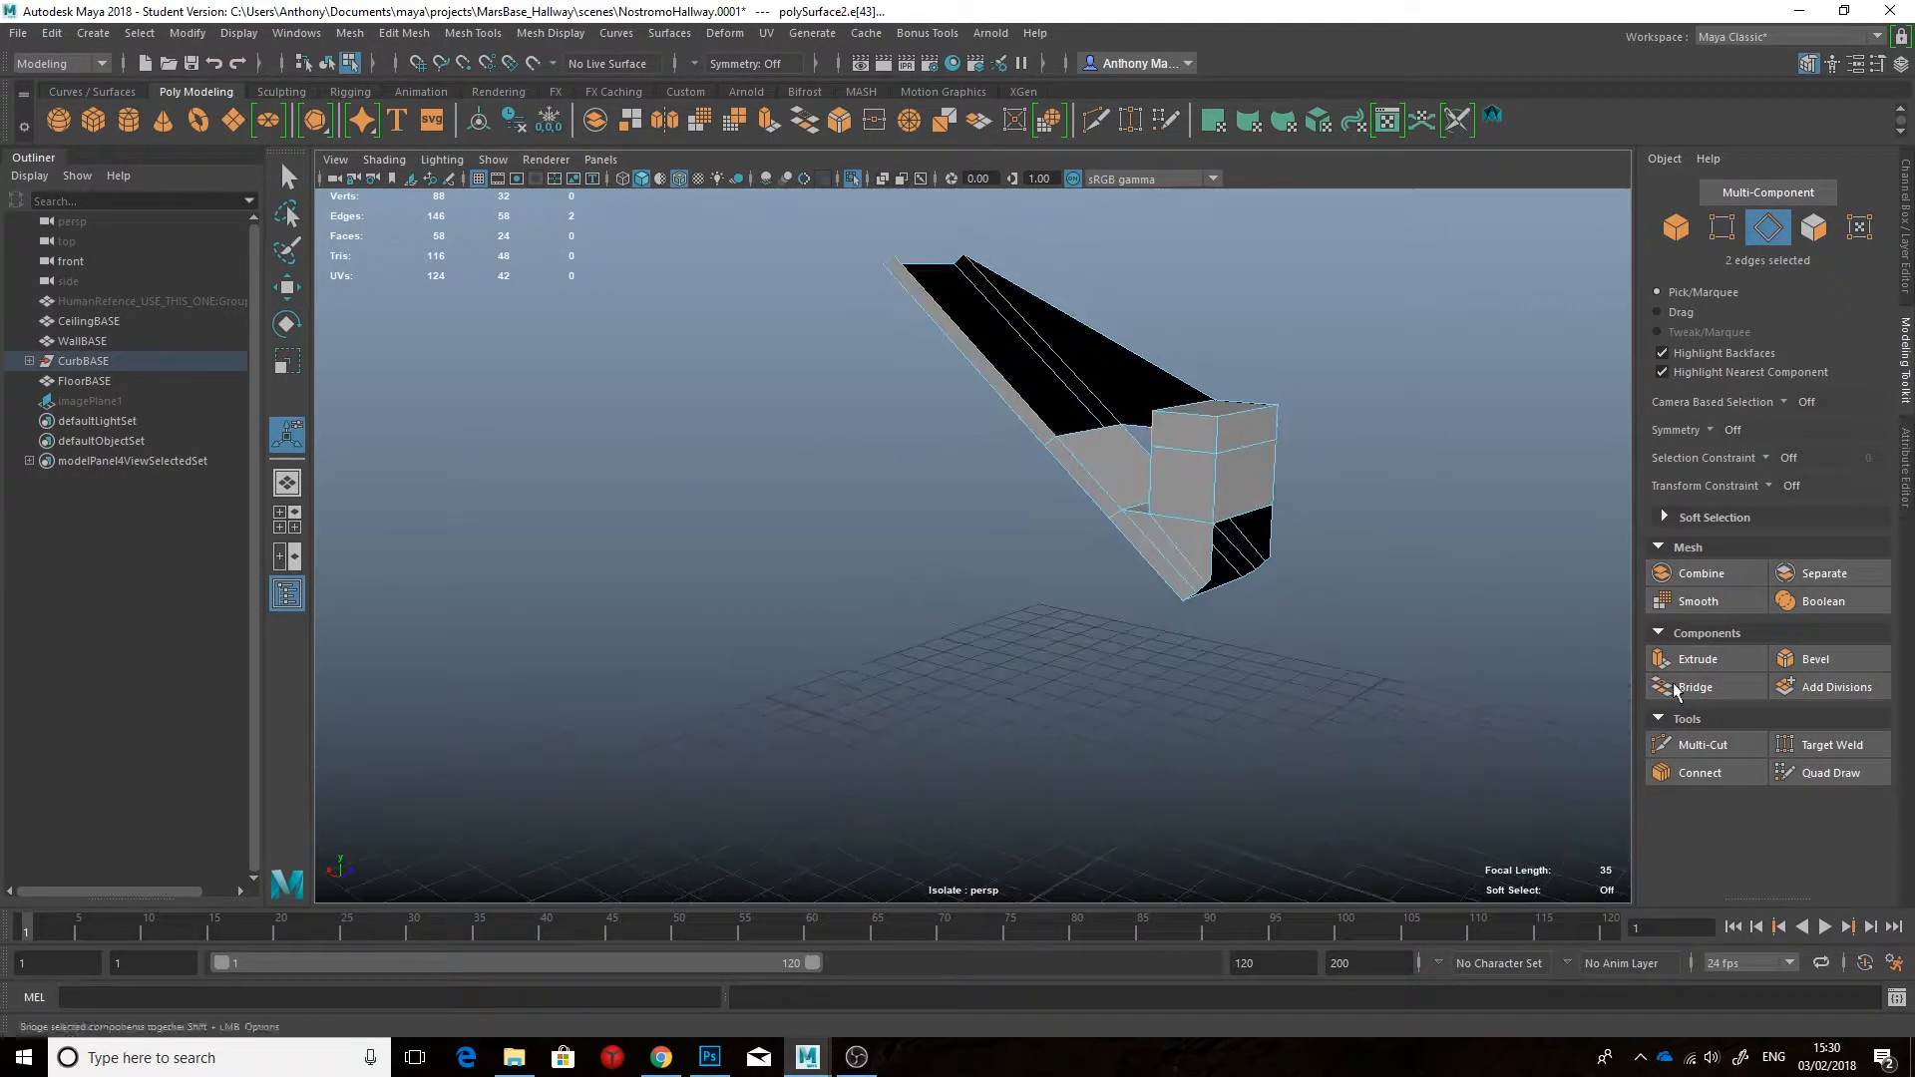
pyautogui.click(1695, 686)
# Step: Cut the bridged side faces horizontally from the block's top corner across to the diagonal strip
pyautogui.keyDown('alt'); pyautogui.moveTo(1257, 499); pyautogui.dragTo(845, 483); pyautogui.keyUp('alt')
pyautogui.keyDown('alt'); pyautogui.moveTo(993, 498); pyautogui.dragTo(854, 457); pyautogui.keyUp('alt')
pyautogui.click(1701, 744)
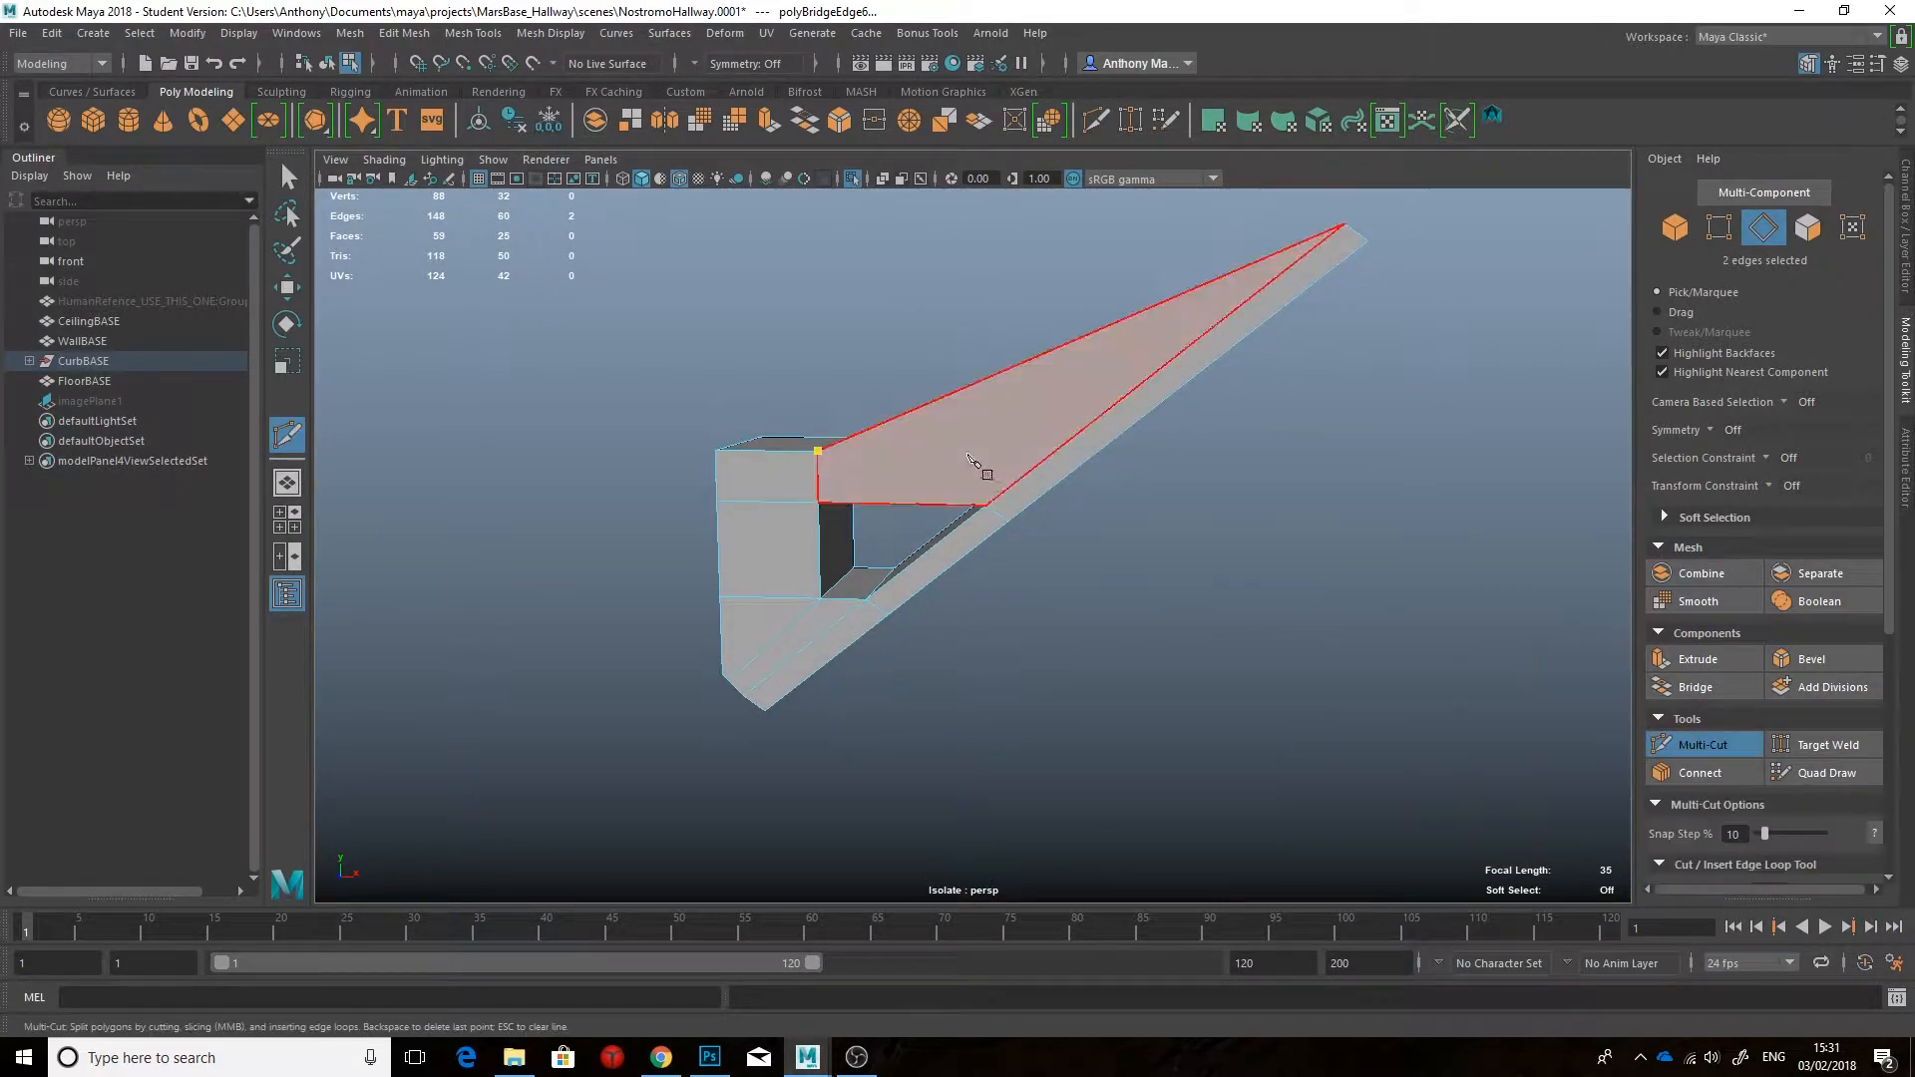
pyautogui.keyDown('alt'); pyautogui.moveTo(1071, 477); pyautogui.dragTo(953, 469); pyautogui.keyUp('alt')
pyautogui.click(886, 420)
pyautogui.press('q')
# Step: Delete the two excess faces above the horizontal cut
pyautogui.press('F11')
pyautogui.click(1116, 507)
pyautogui.keyDown('shift'); pyautogui.click(1127, 432); pyautogui.keyUp('shift')
pyautogui.press('Delete')
# Step: Bridge the open edges between the two sides of the horizontal arm
pyautogui.moveTo(957, 489); pyautogui.dragTo(957, 419, button='right')
pyautogui.click(992, 535)
pyautogui.keyDown('shift'); pyautogui.click(972, 583); pyautogui.keyUp('shift')
pyautogui.click(1702, 686)
pyautogui.keyDown('alt'); pyautogui.moveTo(1125, 608); pyautogui.dragTo(1120, 560); pyautogui.keyUp('alt')
# Step: Select the six vertices along the lower edge of the bracket's horizontal arm and scale them vertically into a level line
pyautogui.moveTo(848, 482); pyautogui.dragTo(751, 482, button='right')
pyautogui.moveTo(752, 440); pyautogui.dragTo(1109, 490)
pyautogui.keyDown('alt'); pyautogui.moveTo(1109, 491); pyautogui.dragTo(800, 458); pyautogui.keyUp('alt')
pyautogui.press('r')
pyautogui.keyDown('alt'); pyautogui.moveTo(956, 484); pyautogui.dragTo(768, 314); pyautogui.keyUp('alt')
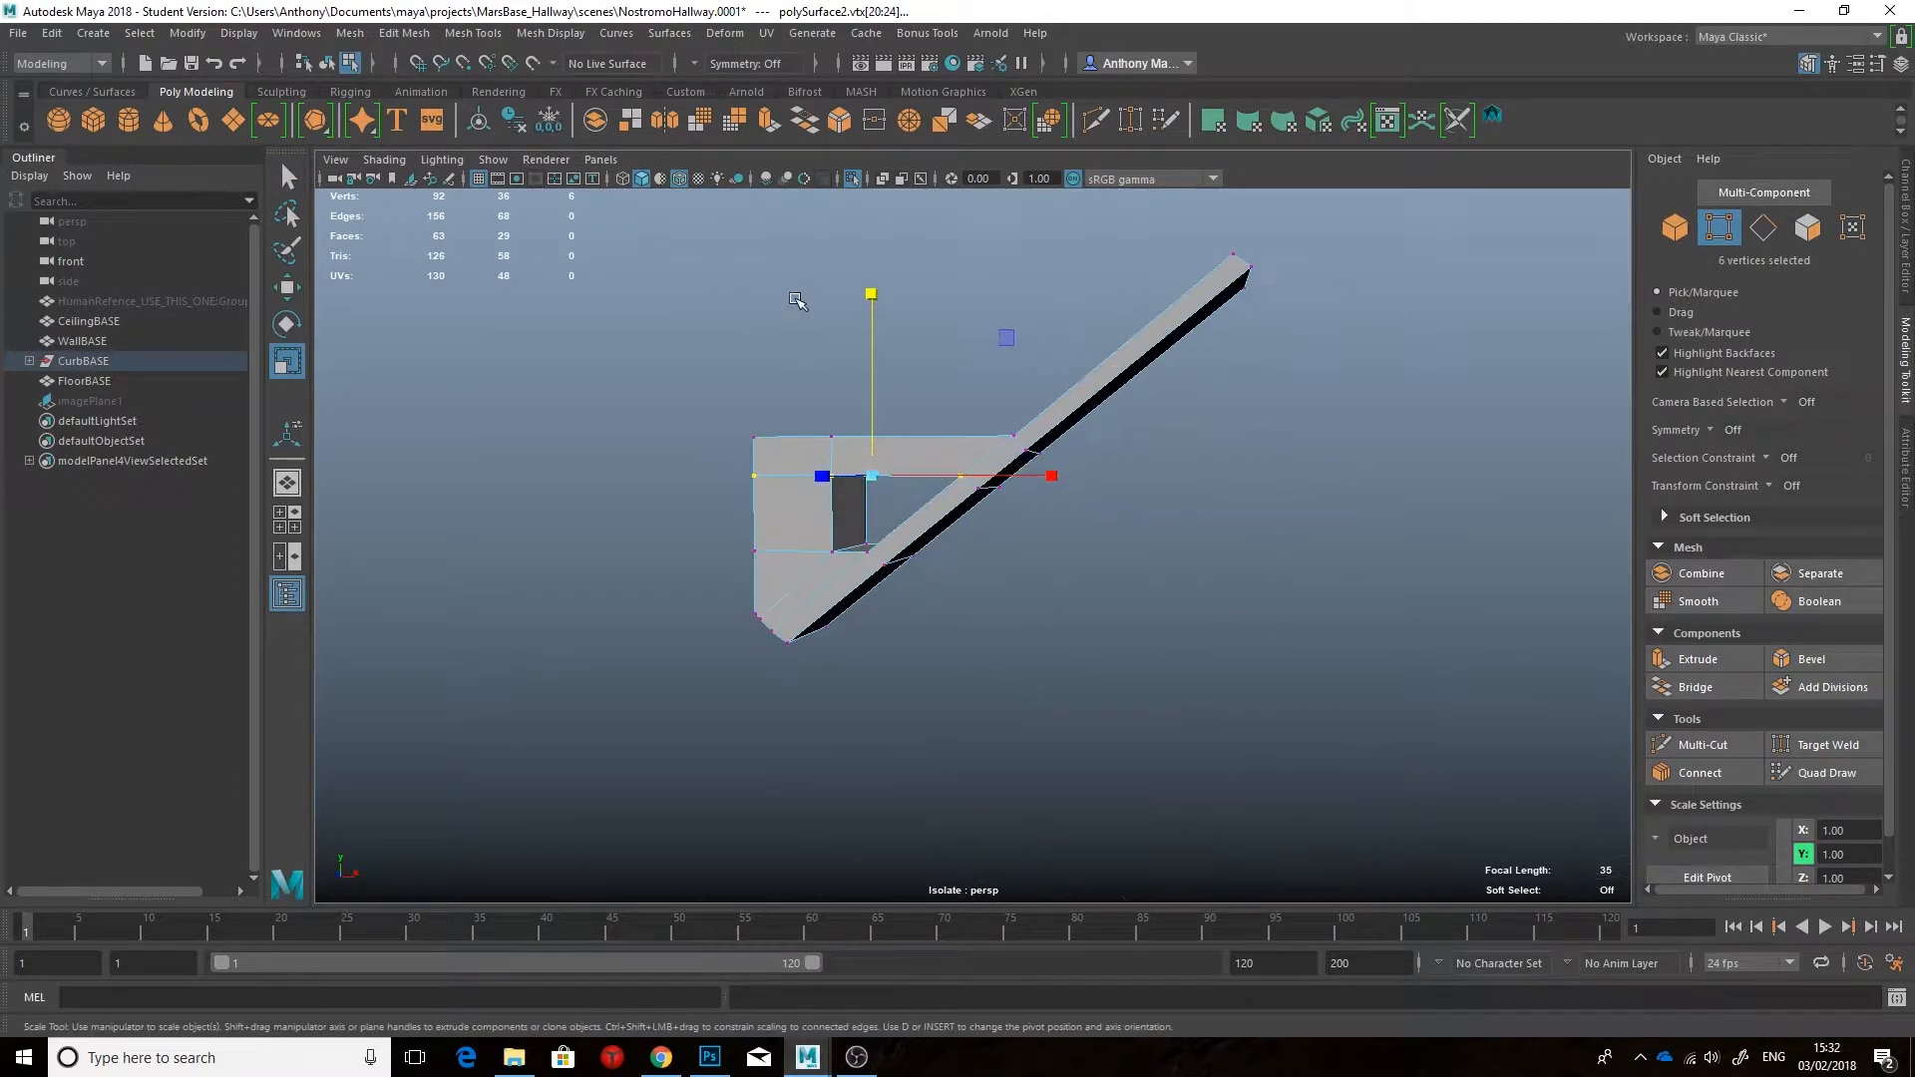
# Step: Bridge the two open edges along the upper part of the diagonal strip and leave the isolated view
pyautogui.keyDown('alt'); pyautogui.moveTo(903, 436); pyautogui.dragTo(1218, 542); pyautogui.keyUp('alt')
pyautogui.click(1205, 406)
pyautogui.moveTo(1224, 476); pyautogui.dragTo(1474, 679, button='right')
pyautogui.keyDown('shift'); pyautogui.click(1269, 446); pyautogui.keyUp('shift')
pyautogui.keyDown('alt'); pyautogui.moveTo(1217, 608); pyautogui.dragTo(945, 572); pyautogui.keyUp('alt')
pyautogui.moveTo(947, 565); pyautogui.dragTo(991, 484, button='right')
pyautogui.press('q')
pyautogui.keyDown('alt'); pyautogui.moveTo(994, 487); pyautogui.dragTo(997, 748); pyautogui.keyUp('alt')
# Step: Check the film still in Chrome, return to Maya and move the bracket against the pillar's top at X -6.96, Y 7.53
pyautogui.click(661, 1057)
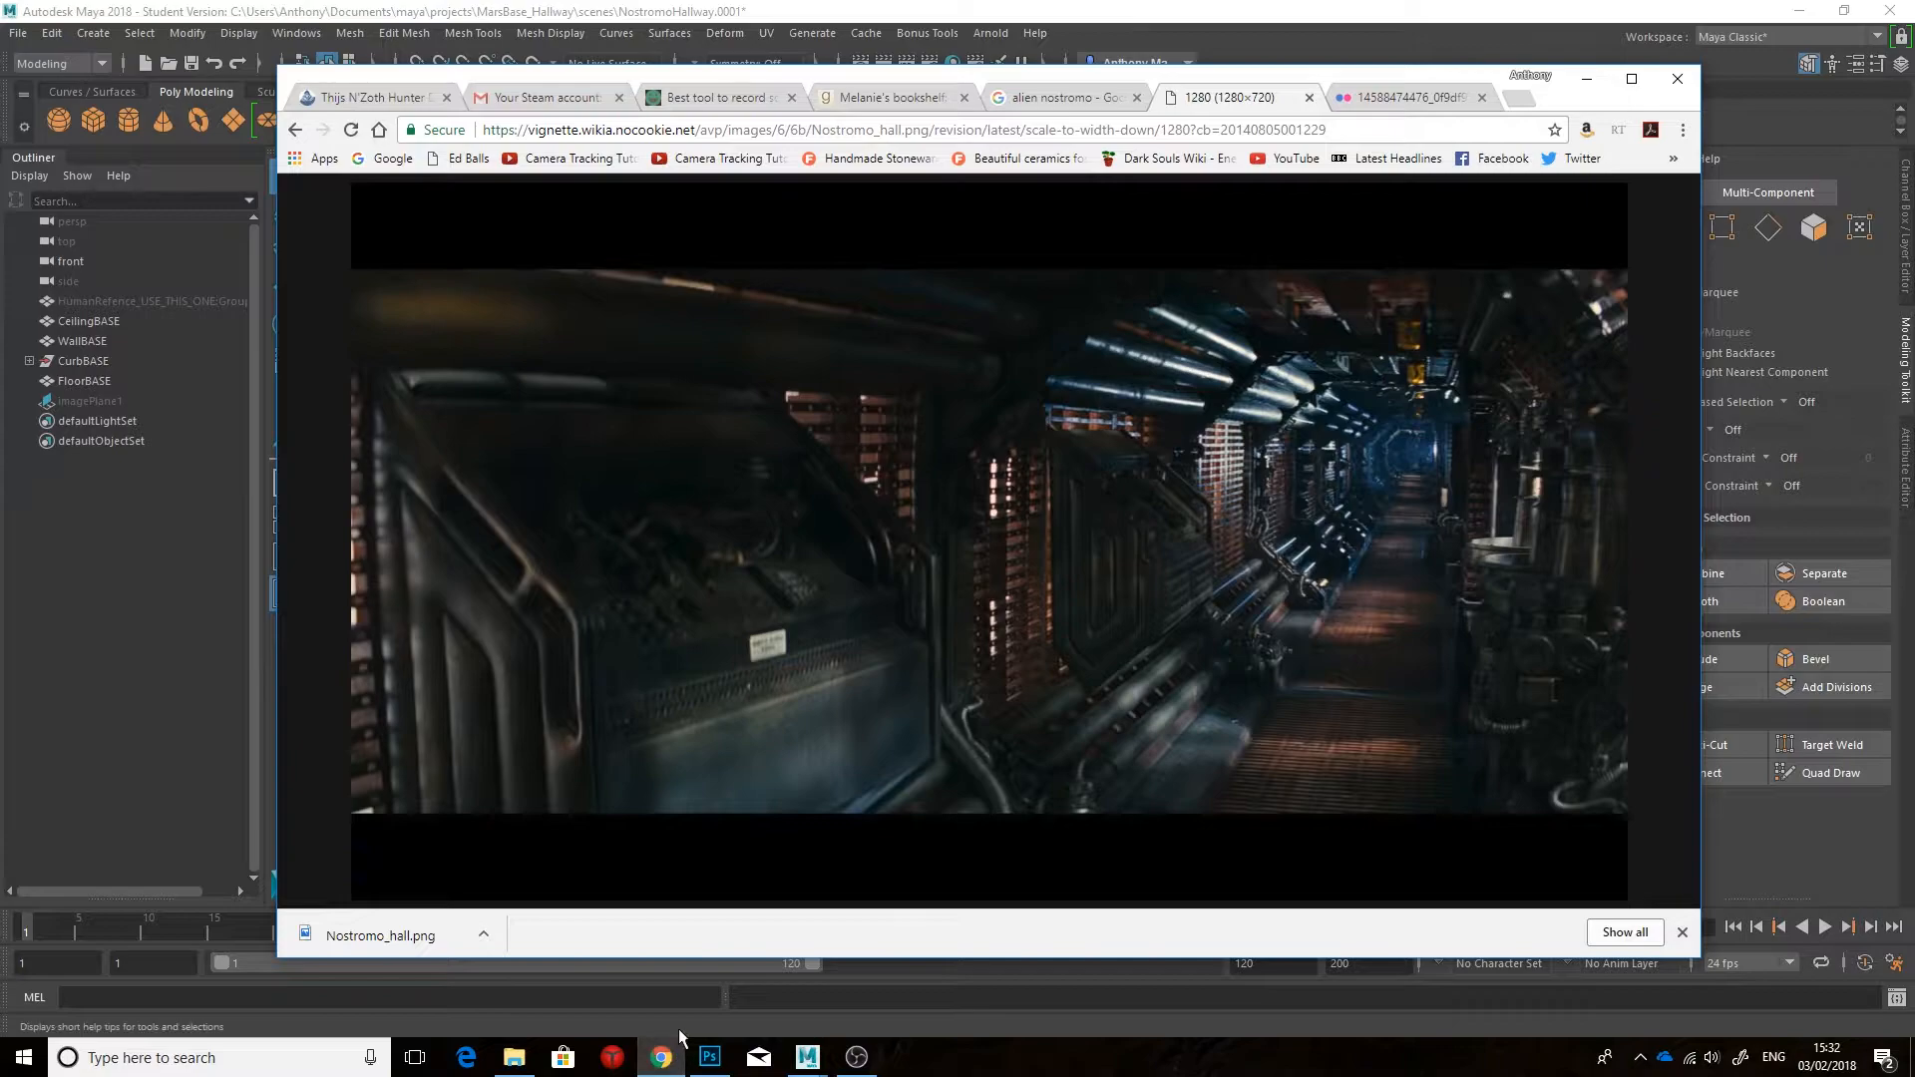
pyautogui.click(807, 1057)
pyautogui.keyDown('alt'); pyautogui.moveTo(888, 698); pyautogui.dragTo(894, 612); pyautogui.keyUp('alt')
pyautogui.click(882, 565)
pyautogui.press('w')
pyautogui.moveTo(844, 483); pyautogui.dragTo(934, 465, button='right')
pyautogui.click(854, 560)
pyautogui.moveTo(886, 398); pyautogui.dragTo(885, 485)
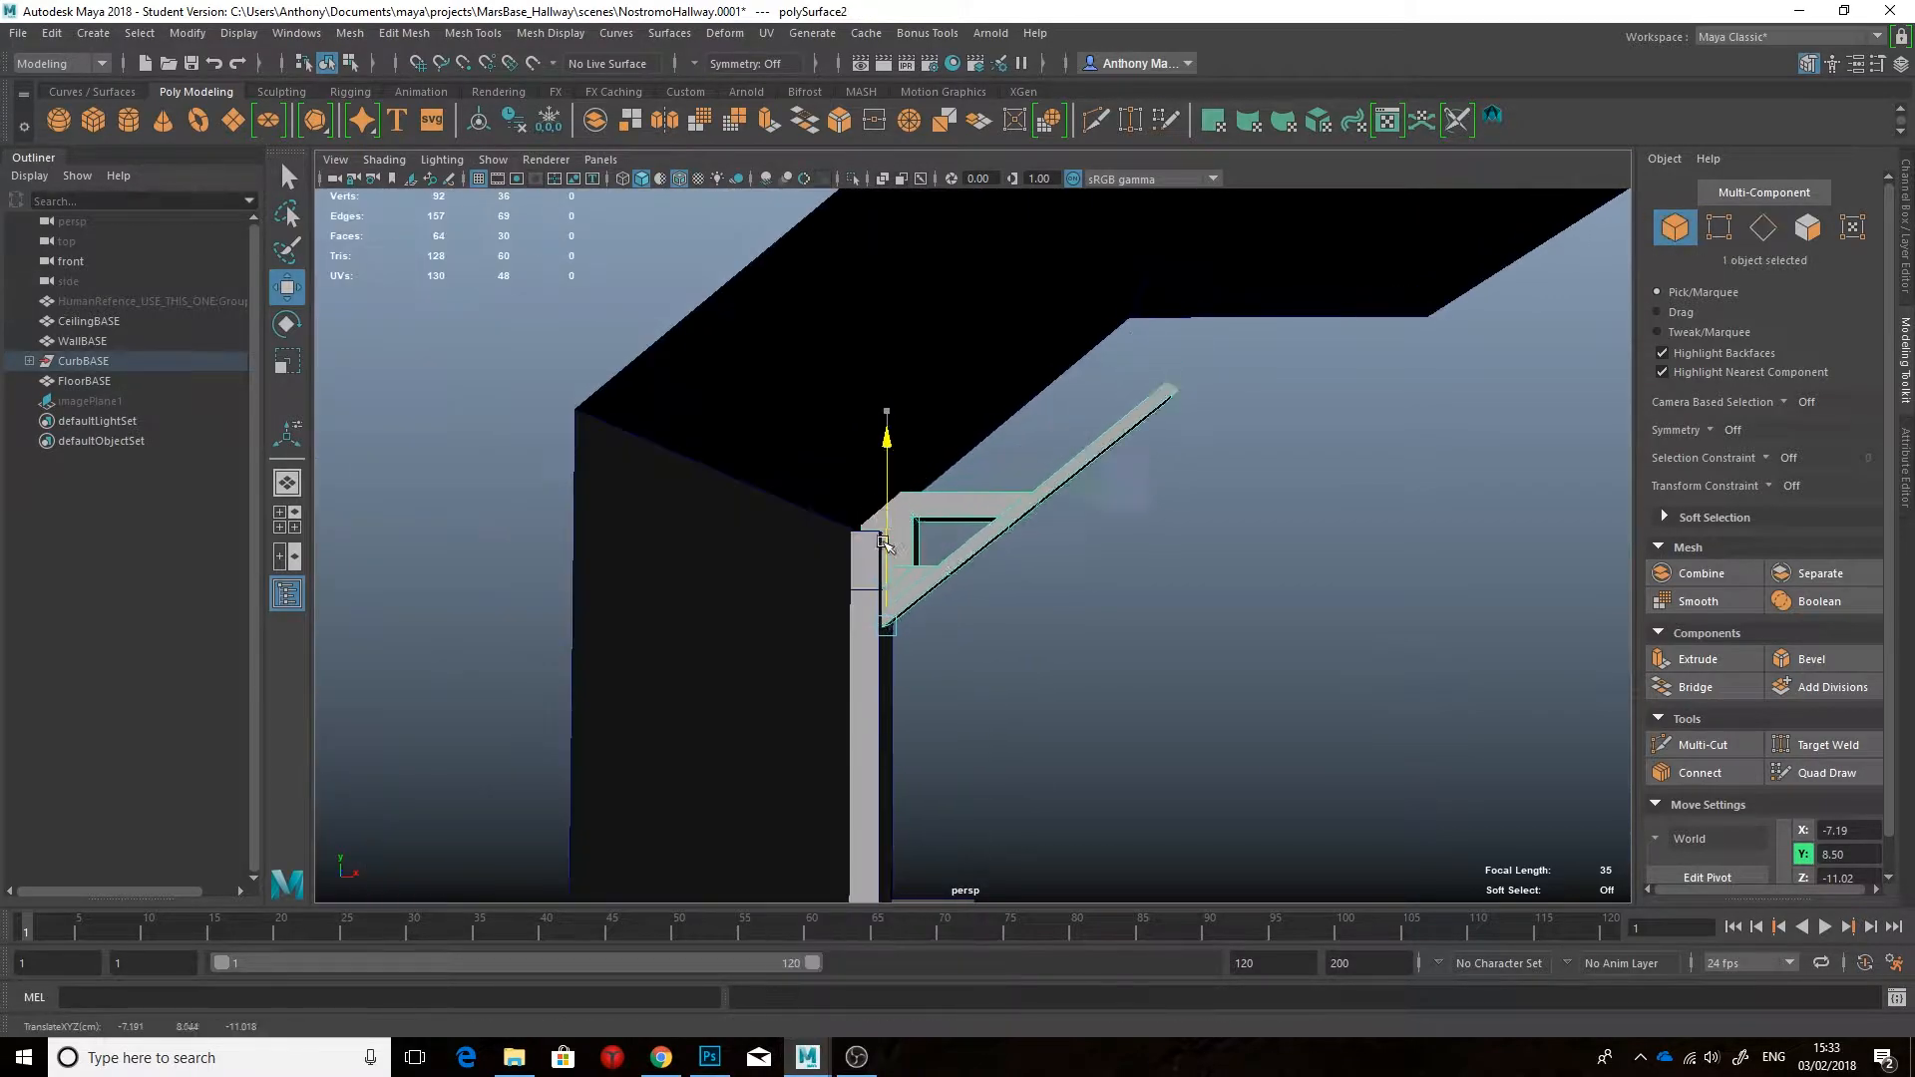
pyautogui.keyDown('alt'); pyautogui.moveTo(985, 678); pyautogui.dragTo(810, 513); pyautogui.keyUp('alt')
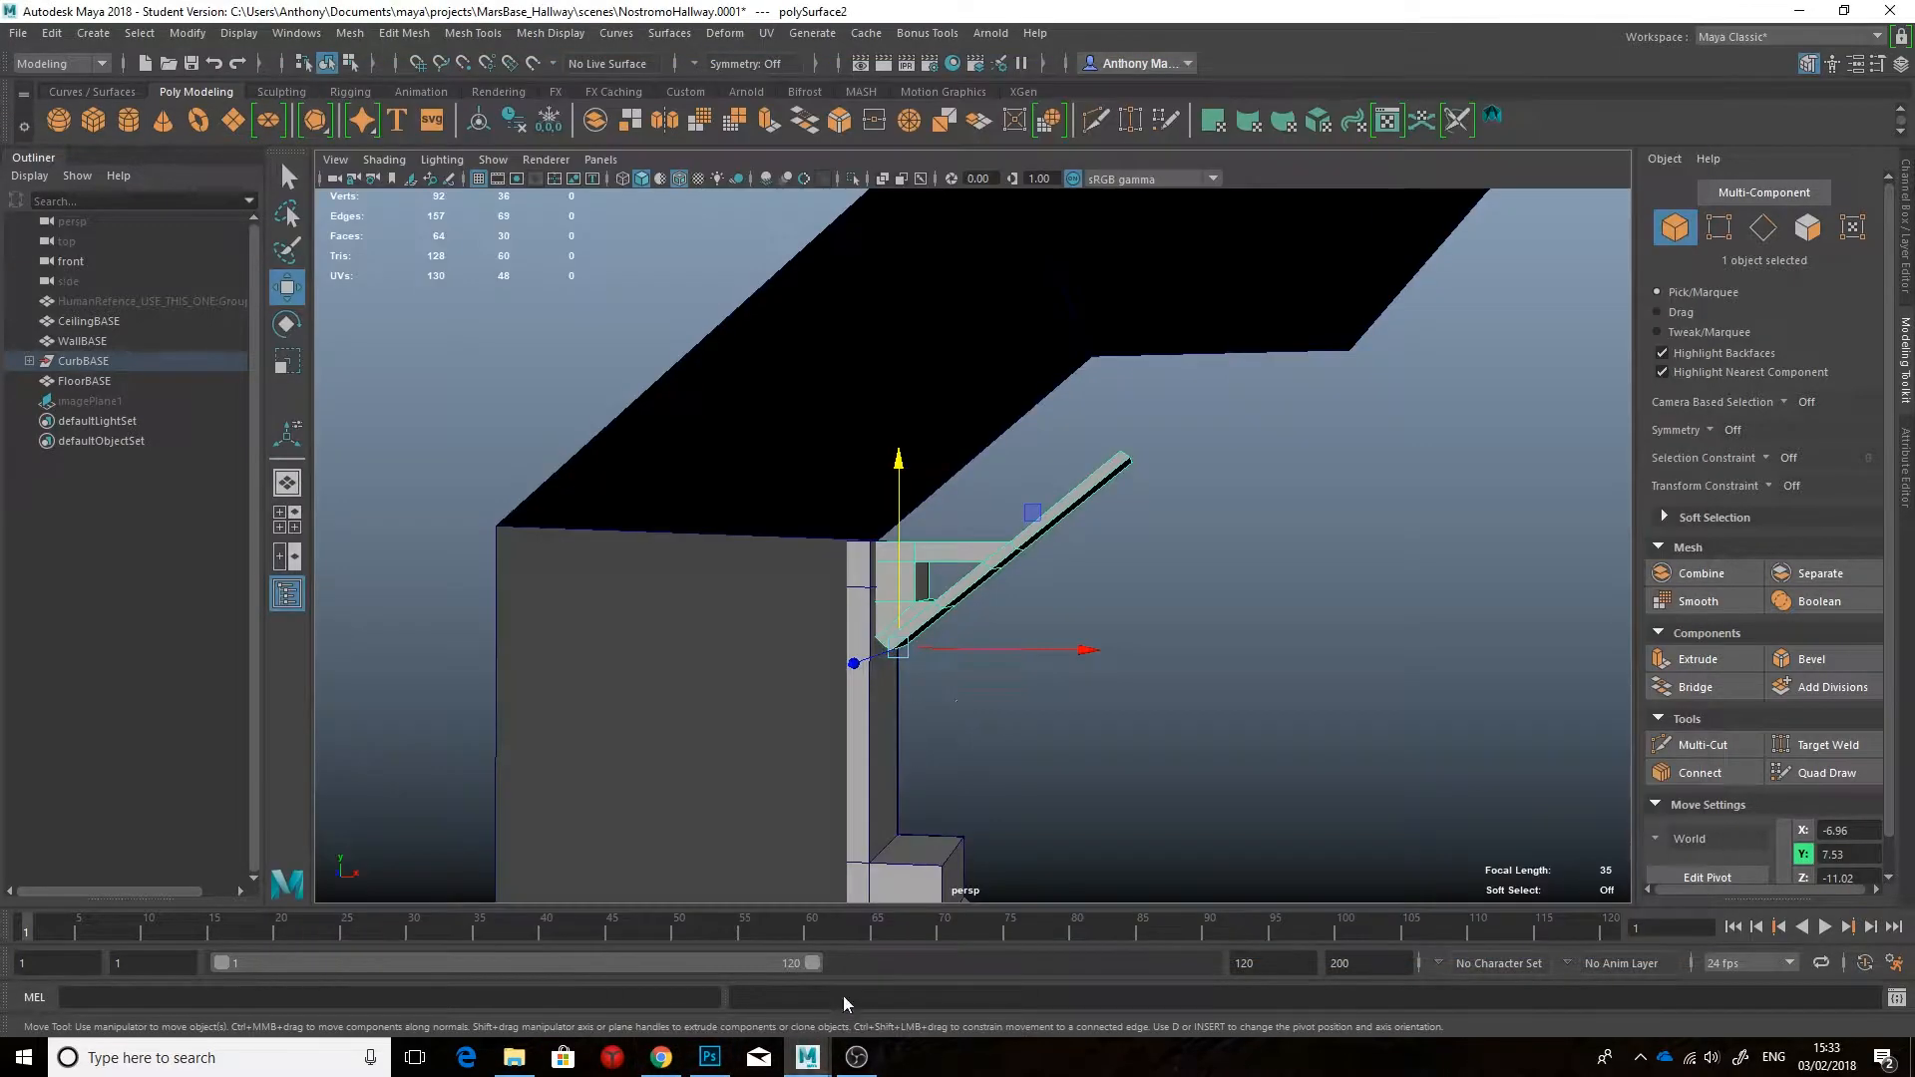
# Step: Turn off the wireframe overlay on the shaded model and compare the hallway module with the film still in Chrome
pyautogui.moveTo(918, 718)
pyautogui.keyDown('alt'); pyautogui.mouseDown()
pyautogui.moveTo(970, 697)
pyautogui.moveTo(967, 547)
pyautogui.mouseUp(); pyautogui.keyUp('alt')
pyautogui.click(970, 697)
pyautogui.click(679, 179)
pyautogui.scroll(-4, 967, 551)
pyautogui.scroll(5, 1068, 608)
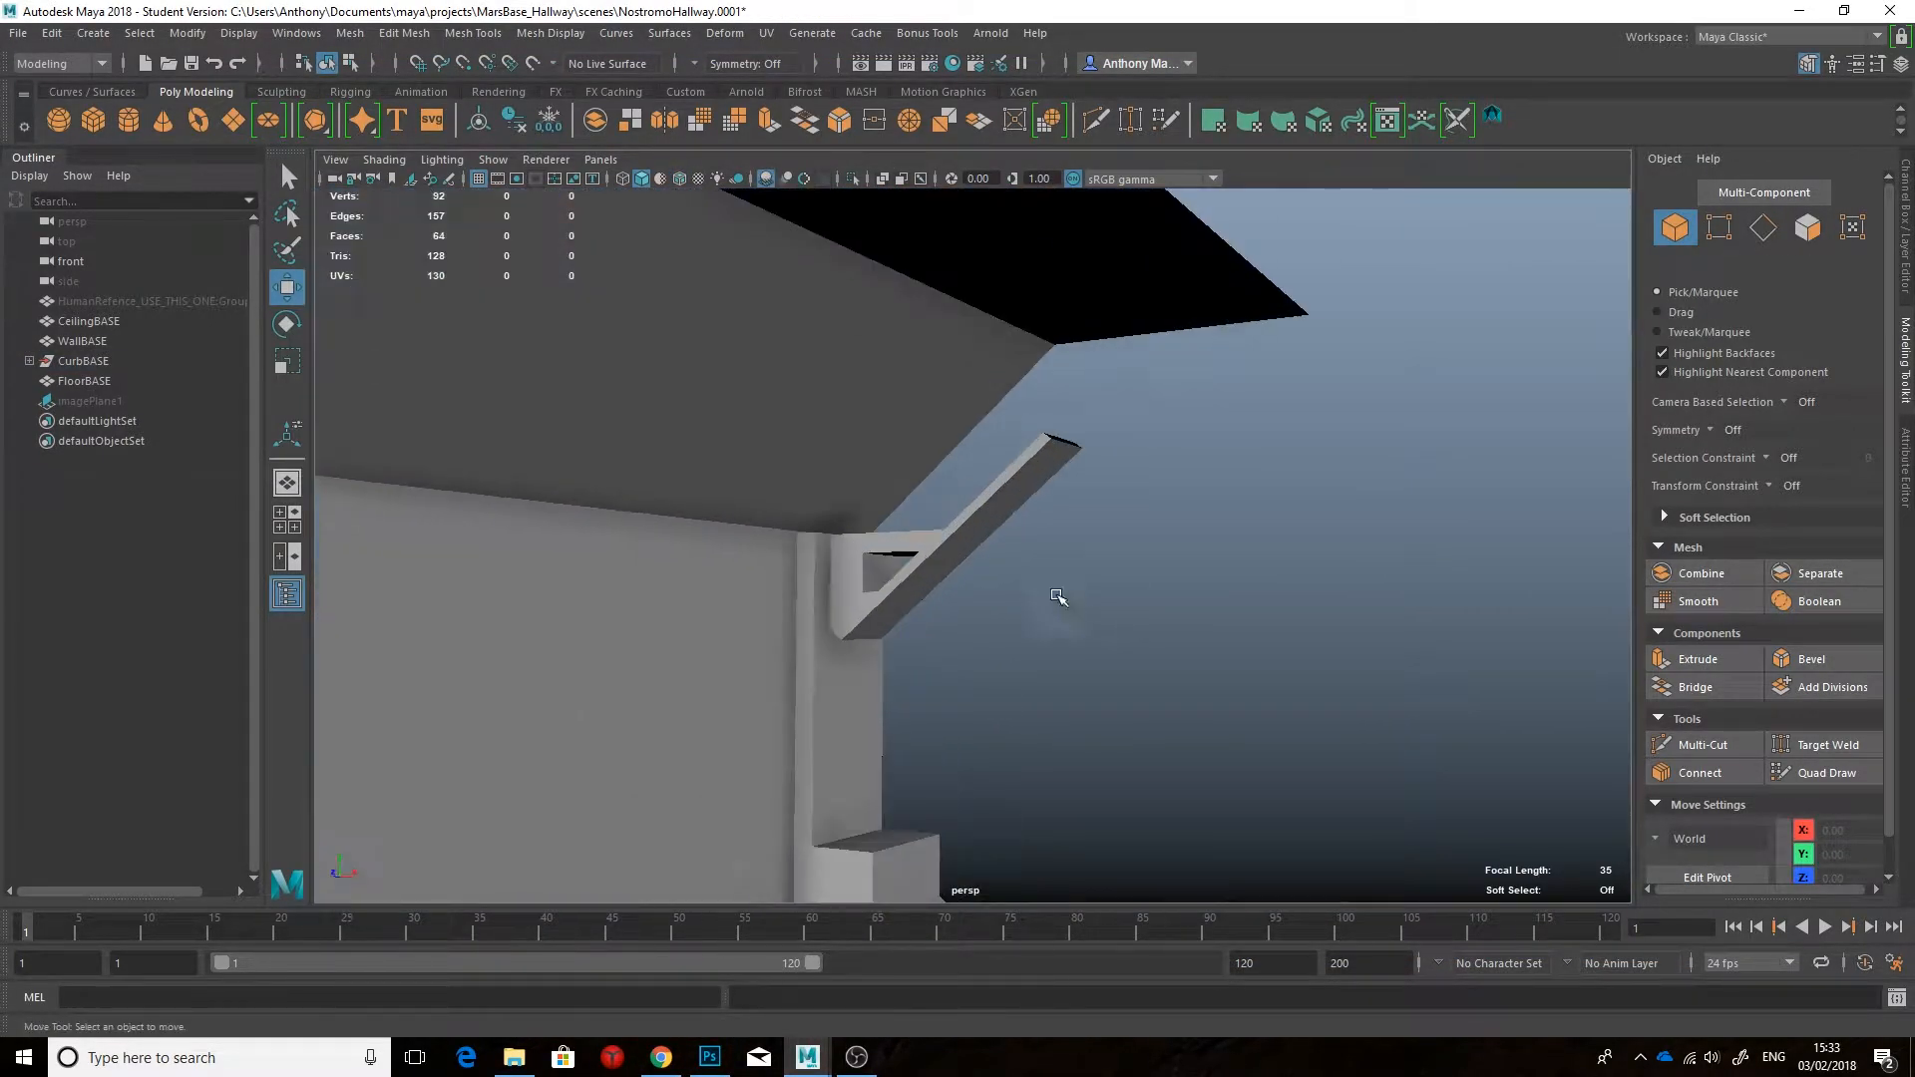
pyautogui.click(661, 1057)
pyautogui.click(808, 1057)
pyautogui.click(883, 972)
pyautogui.keyDown('alt'); pyautogui.moveTo(997, 569); pyautogui.dragTo(970, 469); pyautogui.keyUp('alt')
pyautogui.click(977, 557)
pyautogui.scroll(-4, 970, 469)
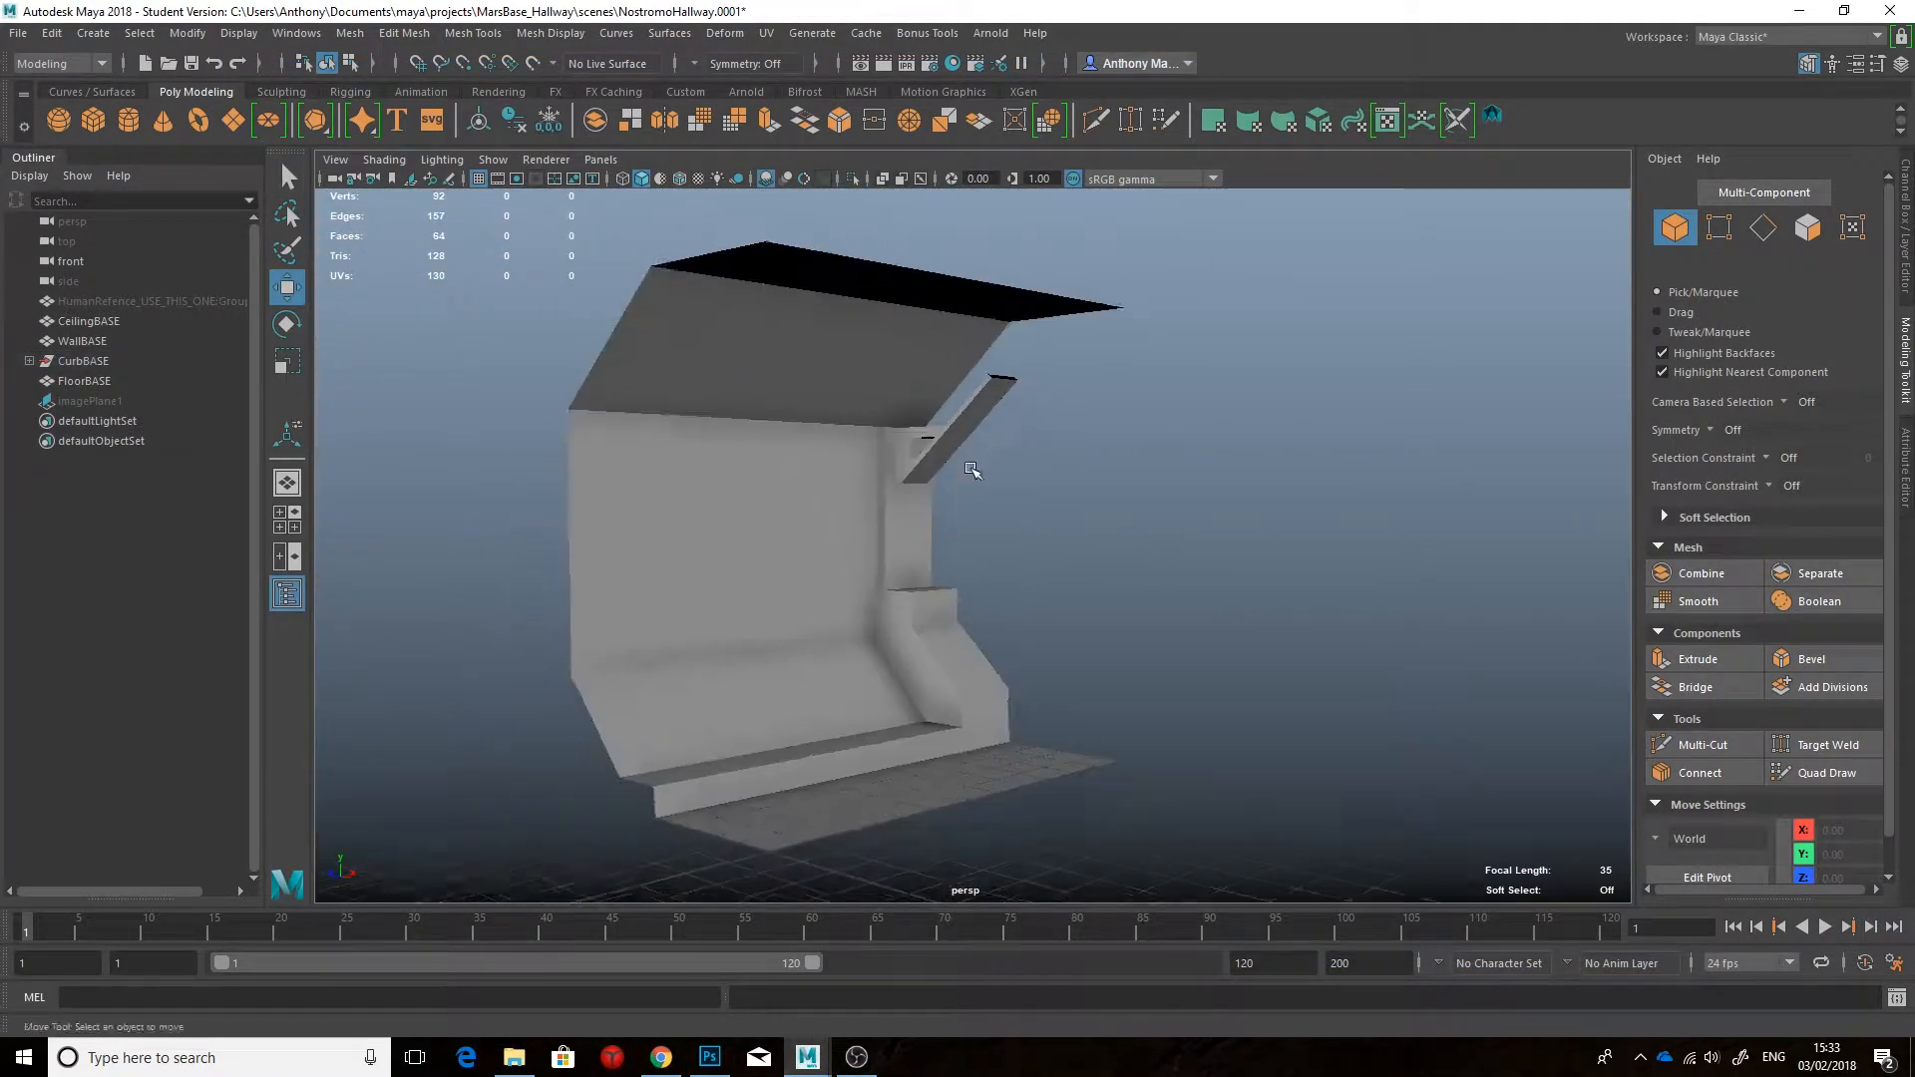
# Step: Create a polygon cylinder with 8 axis subdivisions and 0 cap subdivisions
pyautogui.click(128, 119)
pyautogui.click(1905, 229)
pyautogui.click(1857, 470)
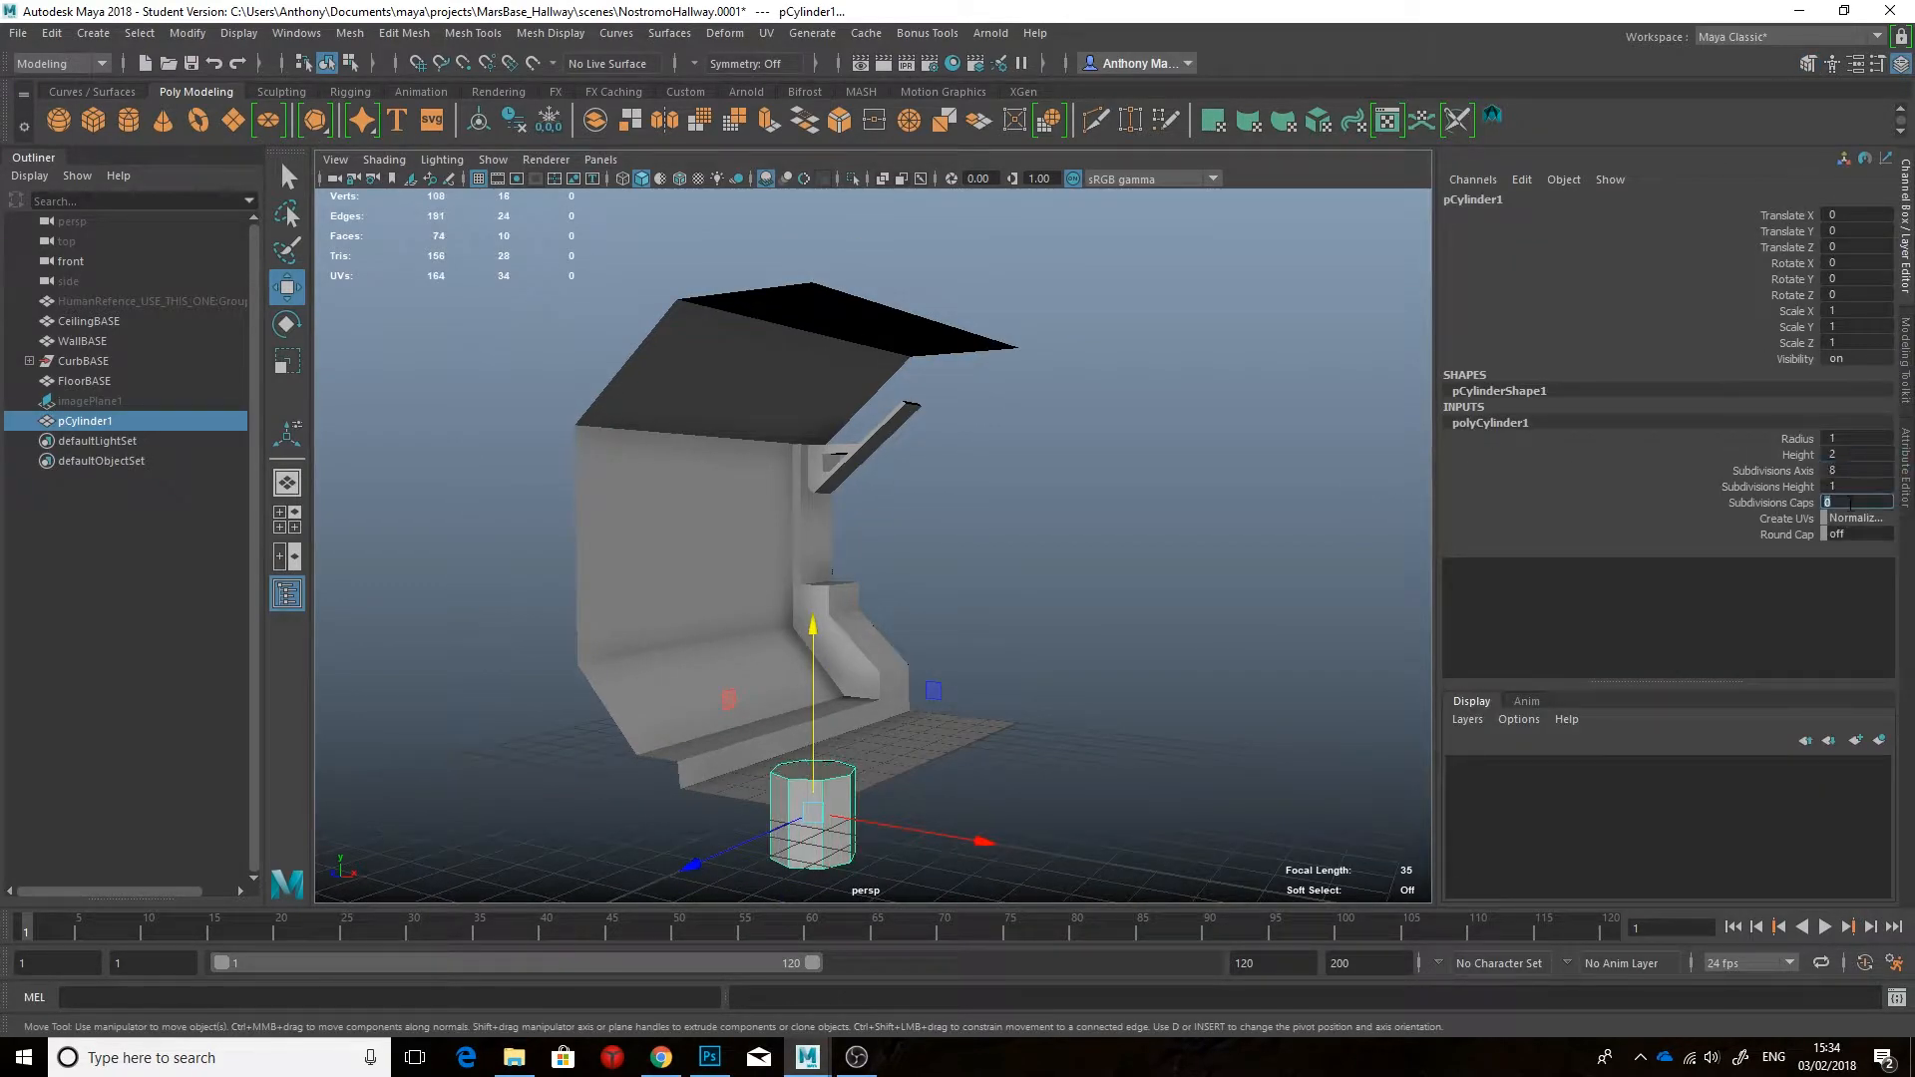
# Step: Delete the cylinder's top and bottom cap faces to leave an open tube
pyautogui.keyDown('alt'); pyautogui.moveTo(987, 549); pyautogui.dragTo(1008, 599); pyautogui.keyUp('alt')
pyautogui.scroll(3, 1008, 599)
pyautogui.moveTo(873, 748); pyautogui.dragTo(870, 804, button='right')
pyautogui.click(868, 800)
pyautogui.keyDown('shift'); pyautogui.click(955, 411); pyautogui.keyUp('shift')
pyautogui.keyDown('alt'); pyautogui.moveTo(867, 800); pyautogui.dragTo(928, 804); pyautogui.keyUp('alt')
pyautogui.press('Delete')
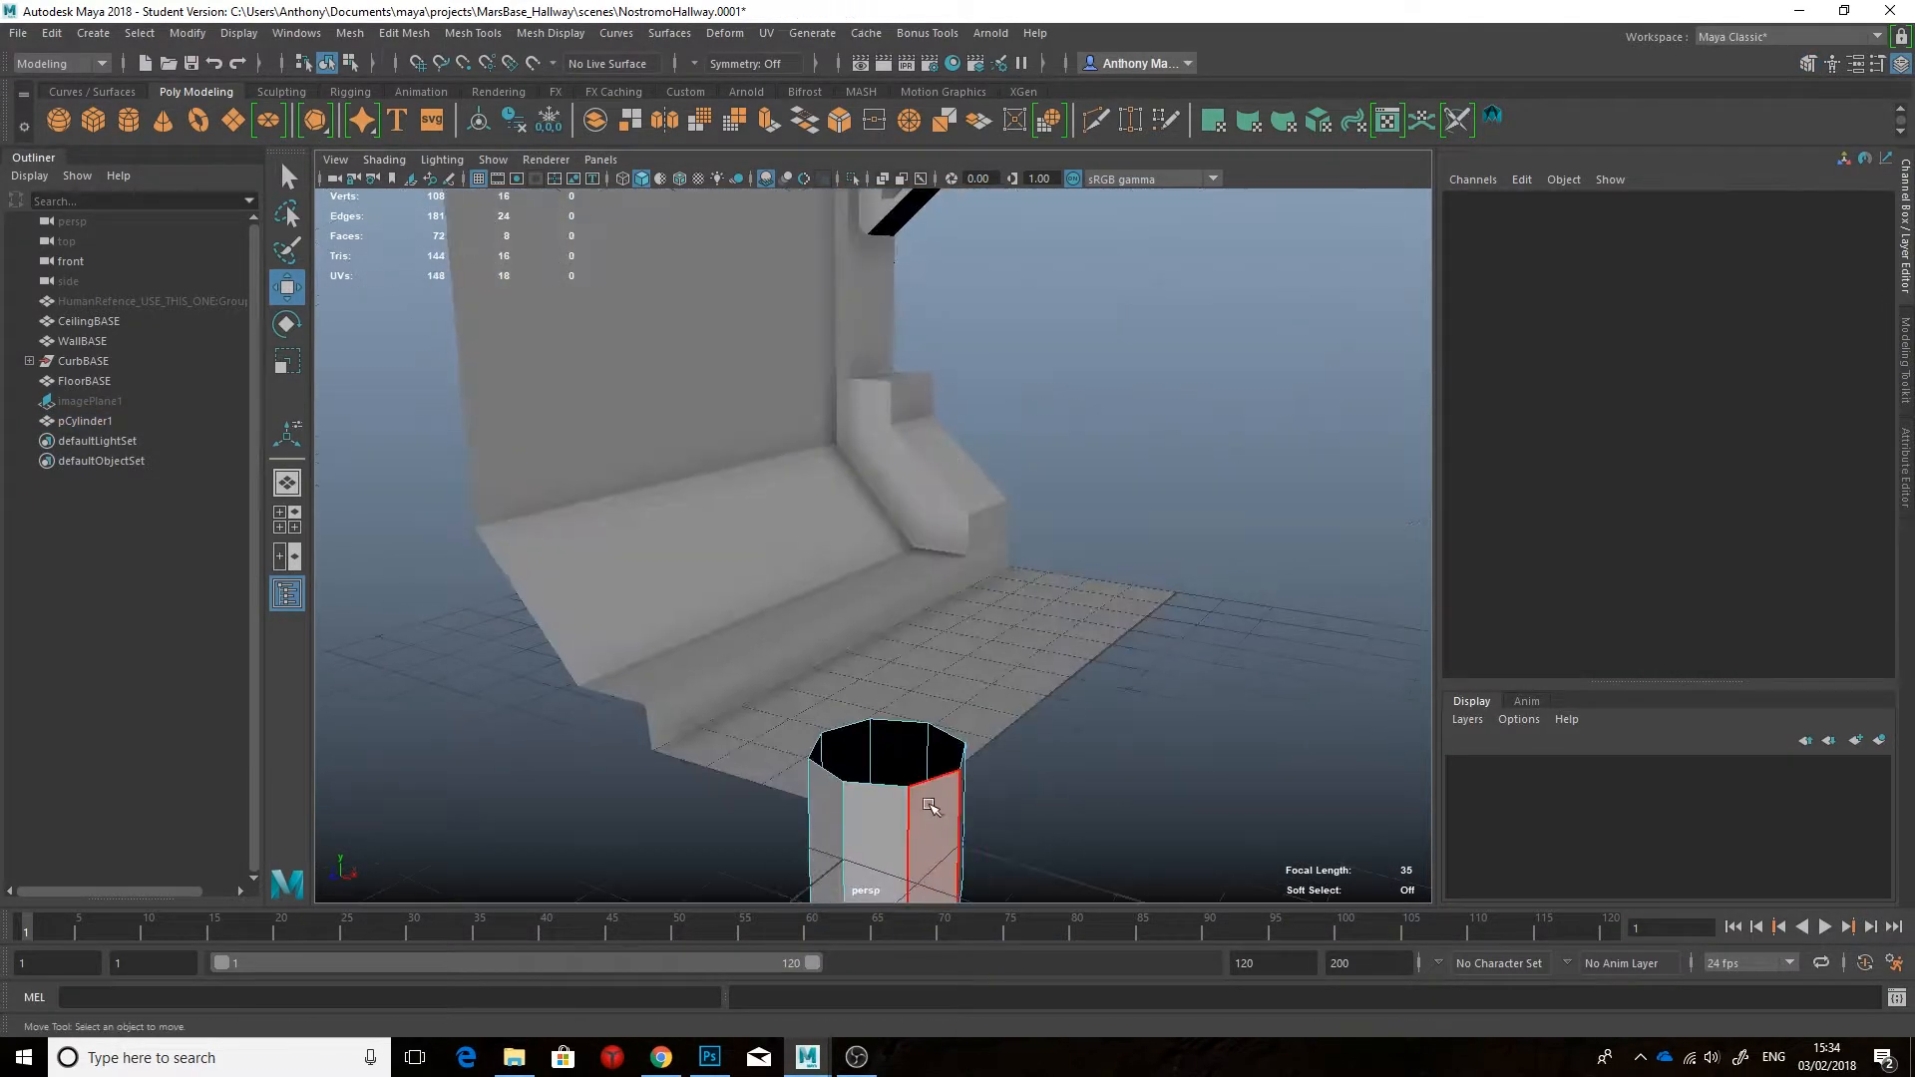
# Step: Raise the cylinder above the floor and check the cropped hallway reference in Photoshop before returning to Maya
pyautogui.moveTo(929, 804); pyautogui.dragTo(987, 748, button='right')
pyautogui.moveTo(888, 678); pyautogui.dragTo(889, 443)
pyautogui.keyDown('alt'); pyautogui.moveTo(1117, 578); pyautogui.dragTo(1200, 523); pyautogui.keyUp('alt')
pyautogui.moveTo(1200, 524); pyautogui.dragTo(1134, 481, button='right')
pyautogui.moveTo(1093, 484); pyautogui.dragTo(1306, 558)
pyautogui.keyDown('alt'); pyautogui.moveTo(1297, 554); pyautogui.dragTo(1117, 578); pyautogui.keyUp('alt')
pyautogui.moveTo(1102, 524); pyautogui.dragTo(1158, 469, button='right')
pyautogui.keyDown('alt'); pyautogui.moveTo(1158, 470); pyautogui.dragTo(898, 760); pyautogui.keyUp('alt')
pyautogui.click(716, 1057)
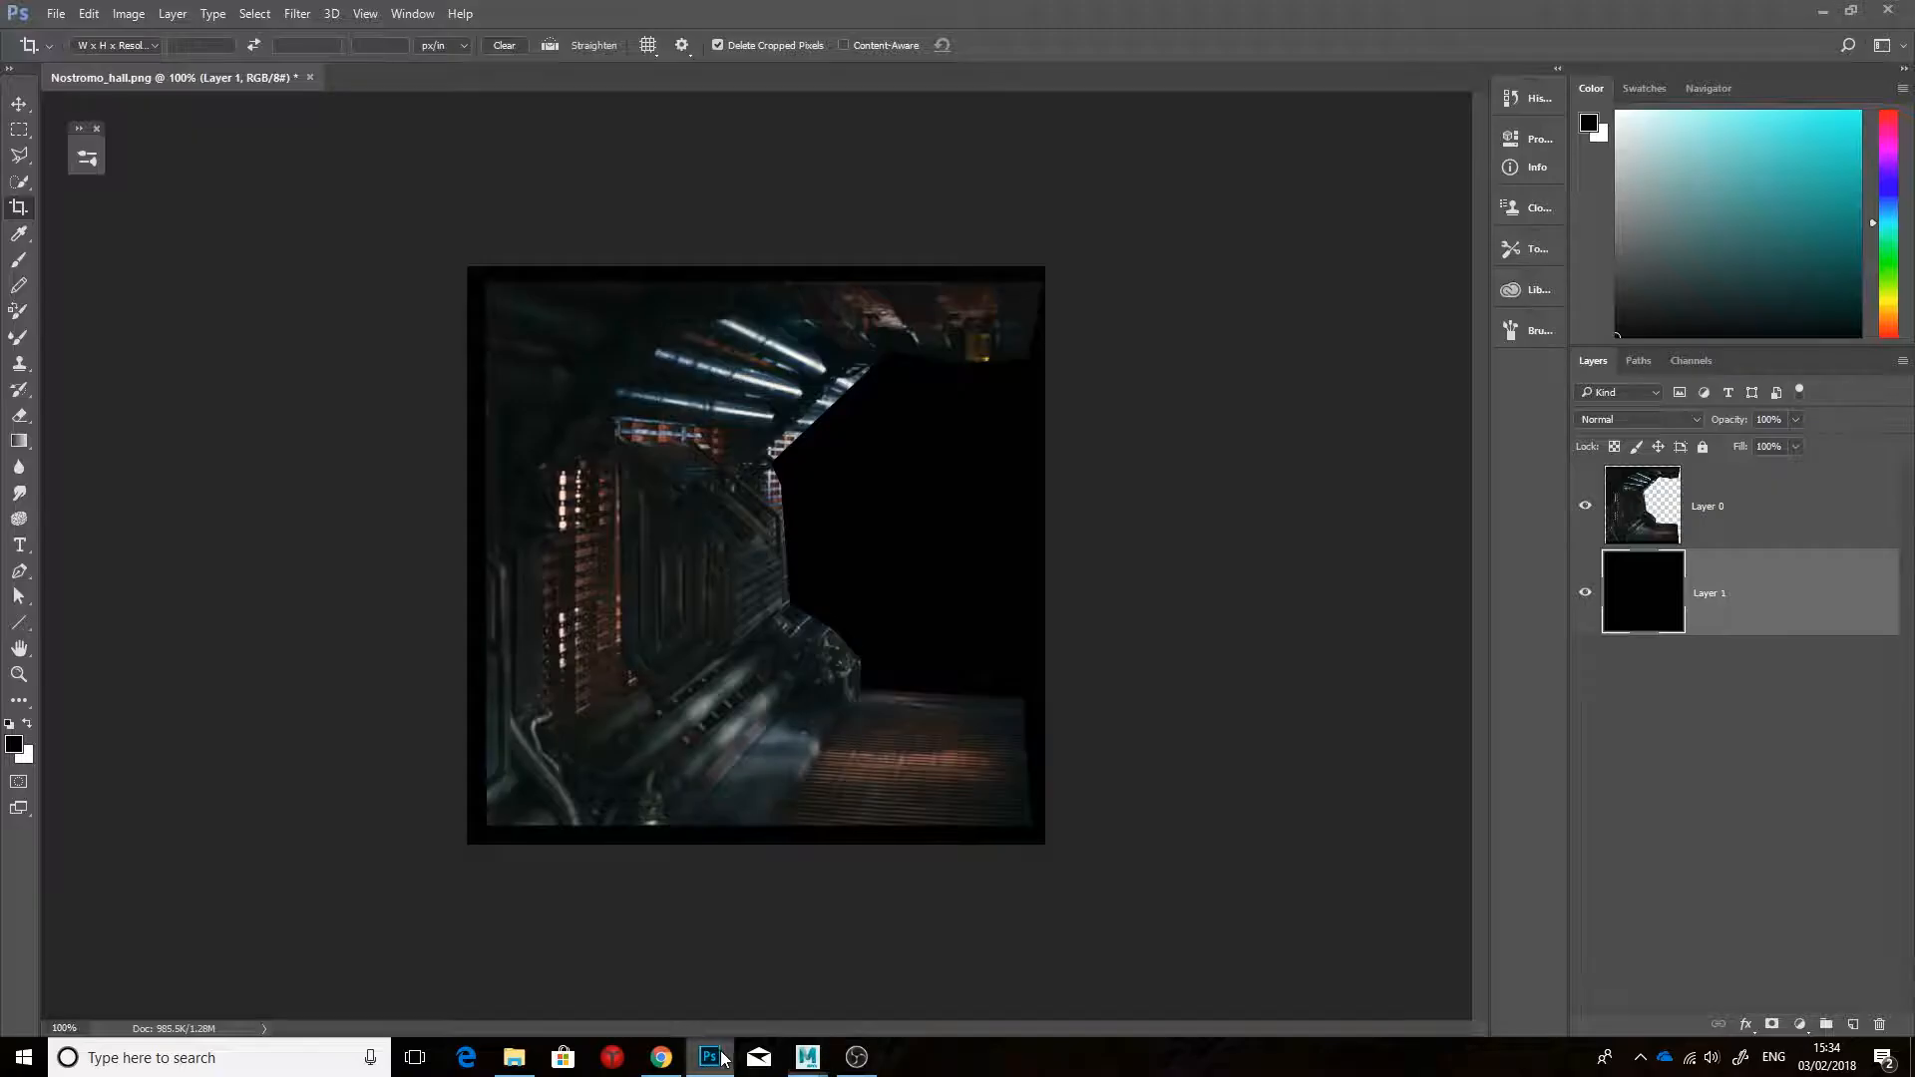
pyautogui.click(711, 1060)
# Step: Move the cylinder over to the lower wall beside the pillar's base and rotate it 90 degrees about X
pyautogui.moveTo(1032, 798); pyautogui.dragTo(662, 673)
pyautogui.moveTo(589, 744); pyautogui.dragTo(965, 564)
pyautogui.moveTo(1062, 529); pyautogui.dragTo(977, 507)
pyautogui.press('e')
pyautogui.moveTo(812, 435); pyautogui.dragTo(803, 608)
pyautogui.press('w')
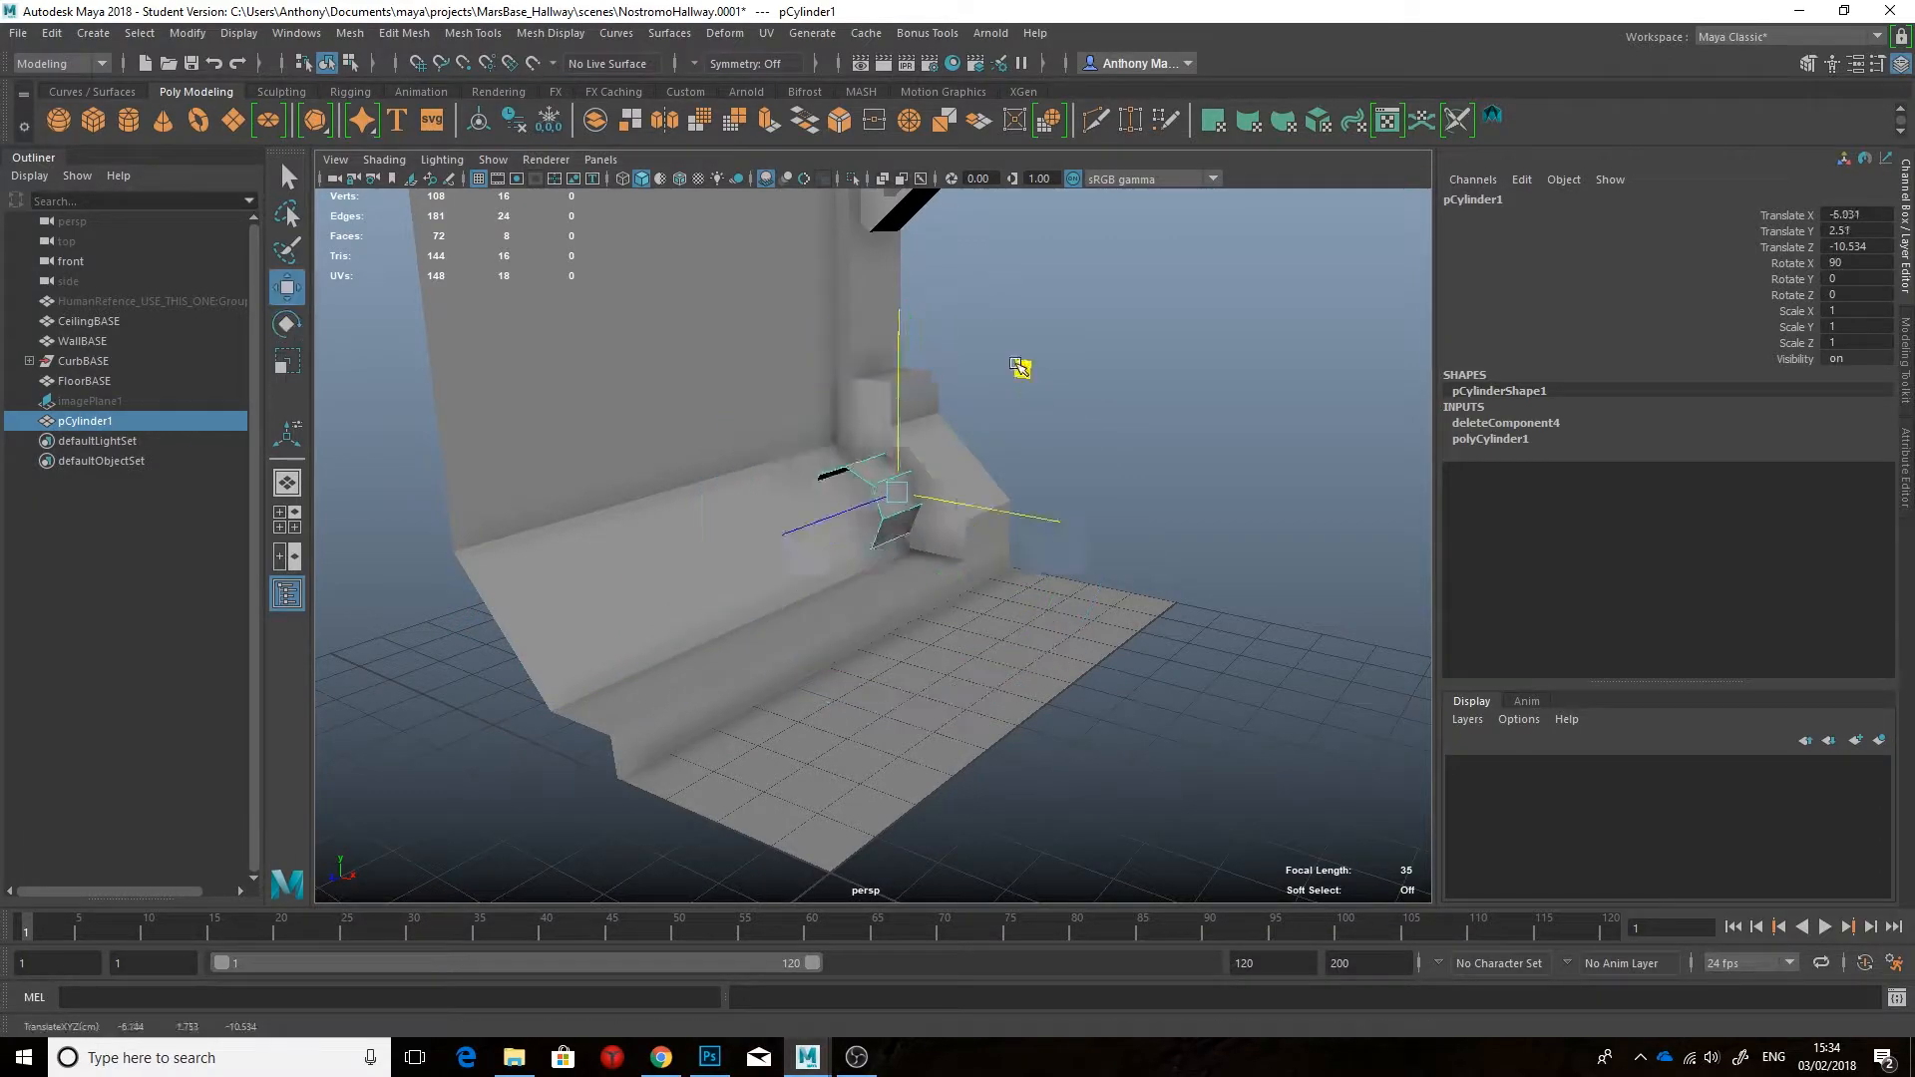
# Step: Position the cylinder against the pillar's stepped base and shrink its thickness to a scale of 0.272 in X and Z
pyautogui.moveTo(1034, 389); pyautogui.dragTo(991, 299)
pyautogui.keyDown('alt'); pyautogui.moveTo(990, 299); pyautogui.dragTo(928, 346); pyautogui.keyUp('alt')
pyautogui.scroll(5, 938, 337)
pyautogui.keyDown('alt'); pyautogui.moveTo(948, 329); pyautogui.dragTo(936, 540, button='middle'); pyautogui.keyUp('alt')
pyautogui.press('v')
pyautogui.moveTo(850, 504); pyautogui.dragTo(1027, 498)
pyautogui.press('r')
pyautogui.moveTo(1024, 632); pyautogui.dragTo(877, 513)
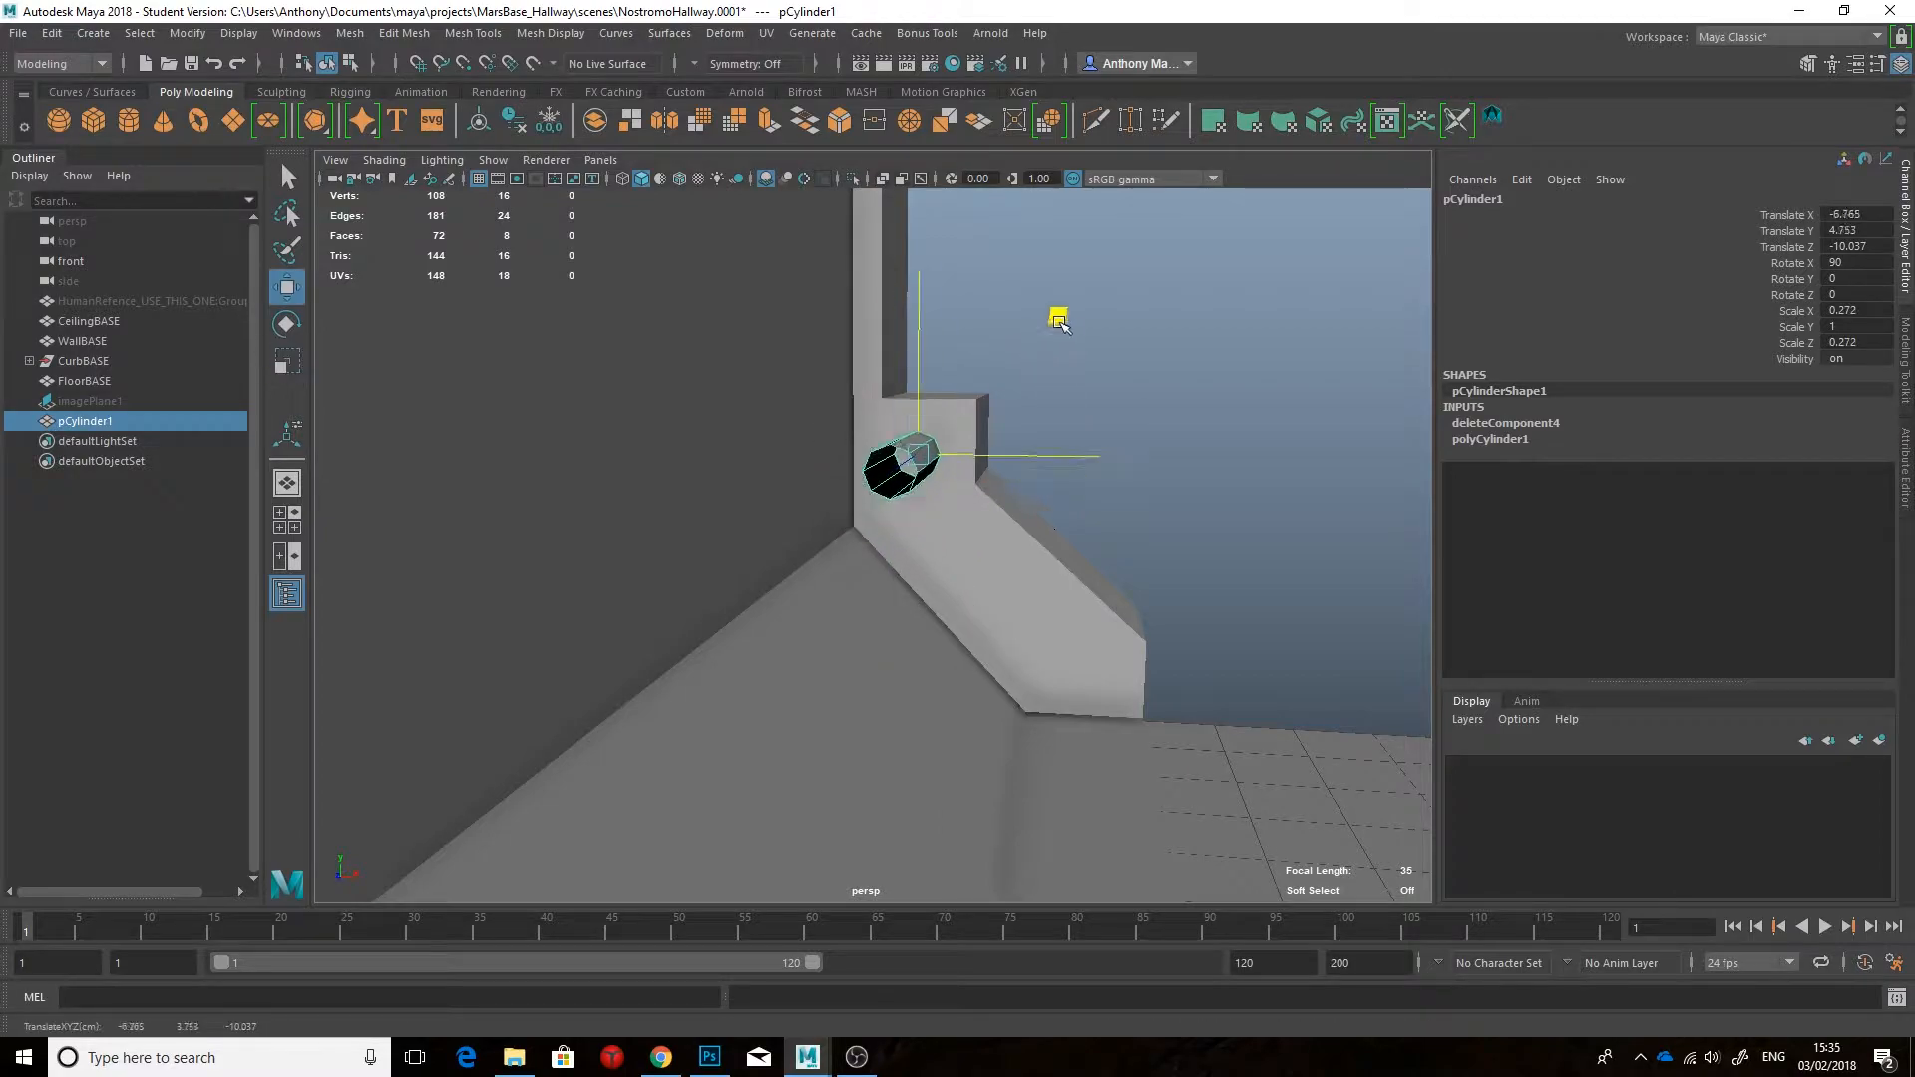
# Step: Check the film still in Chrome and lower the pipe into the corner between the wall and the sloped panel
pyautogui.click(662, 1057)
pyautogui.click(661, 1057)
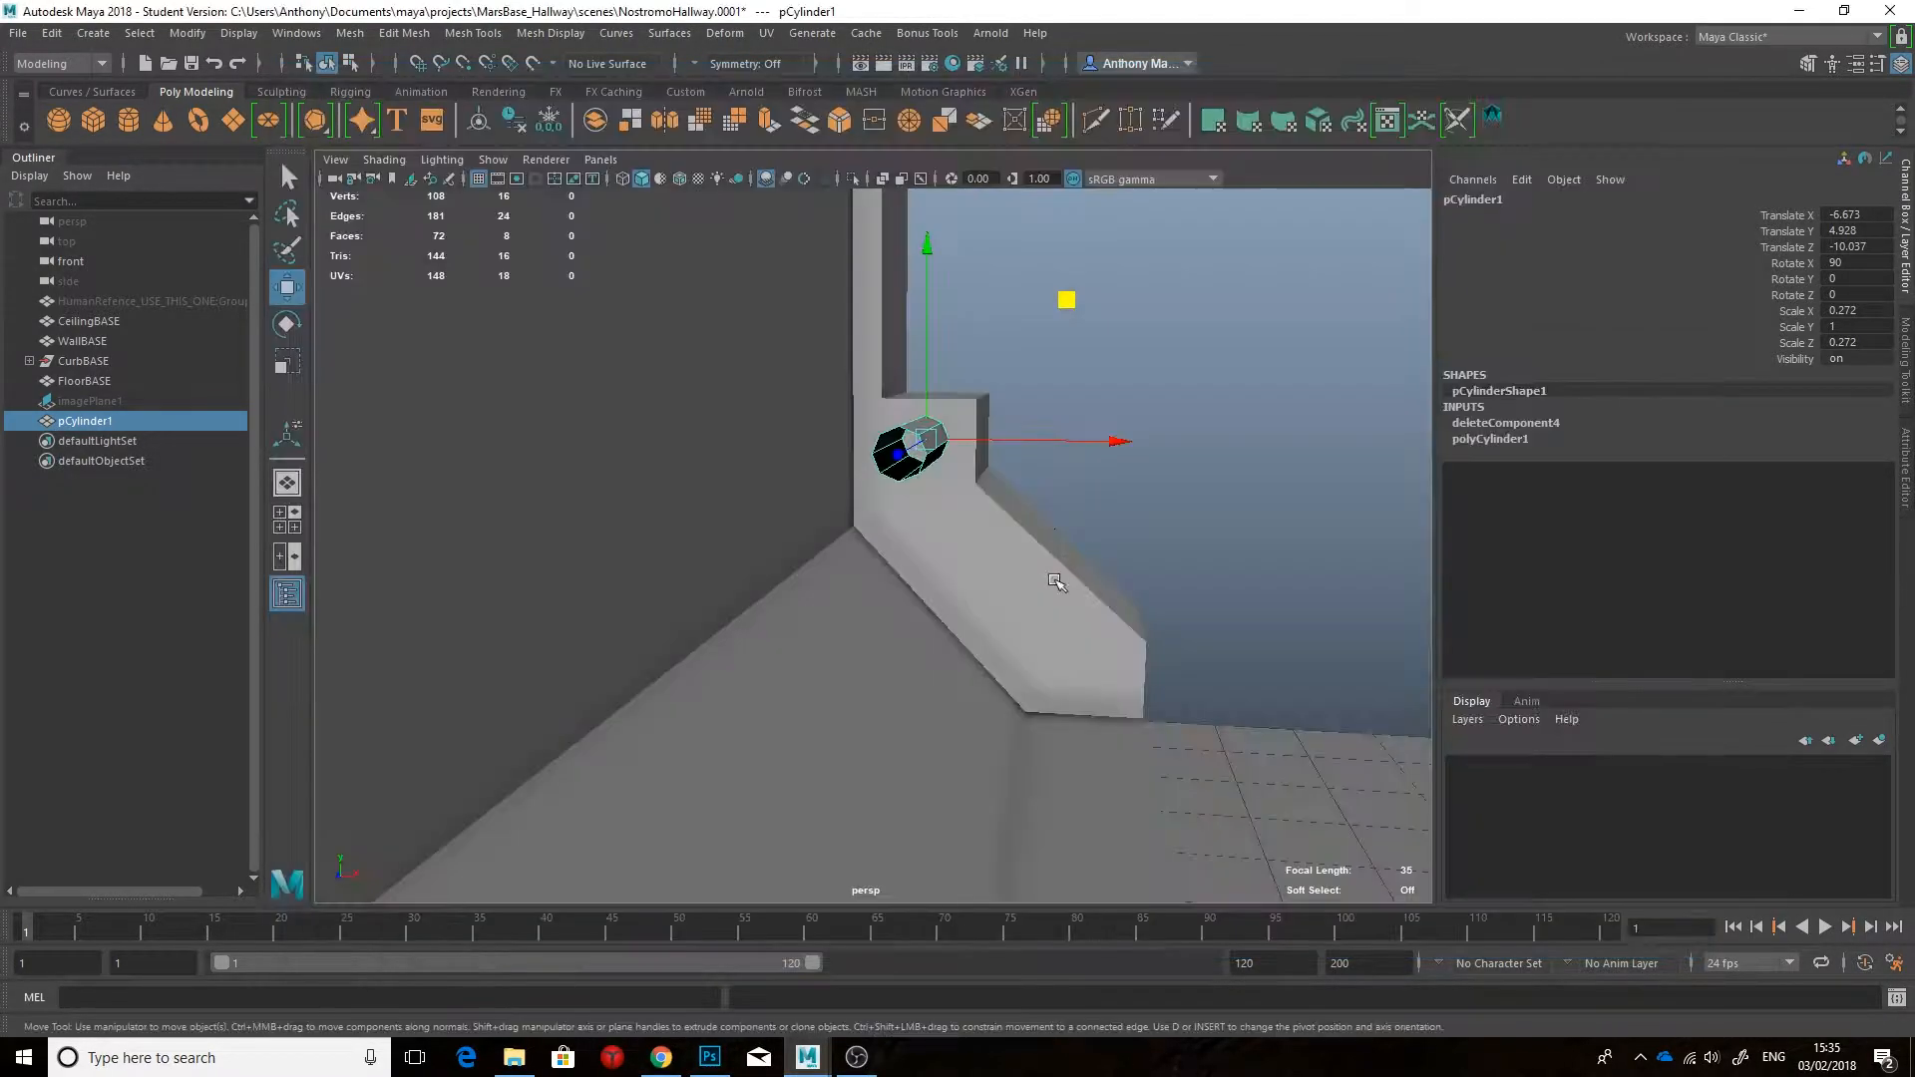
pyautogui.click(662, 1057)
pyautogui.moveTo(808, 1057)
pyautogui.click(908, 922)
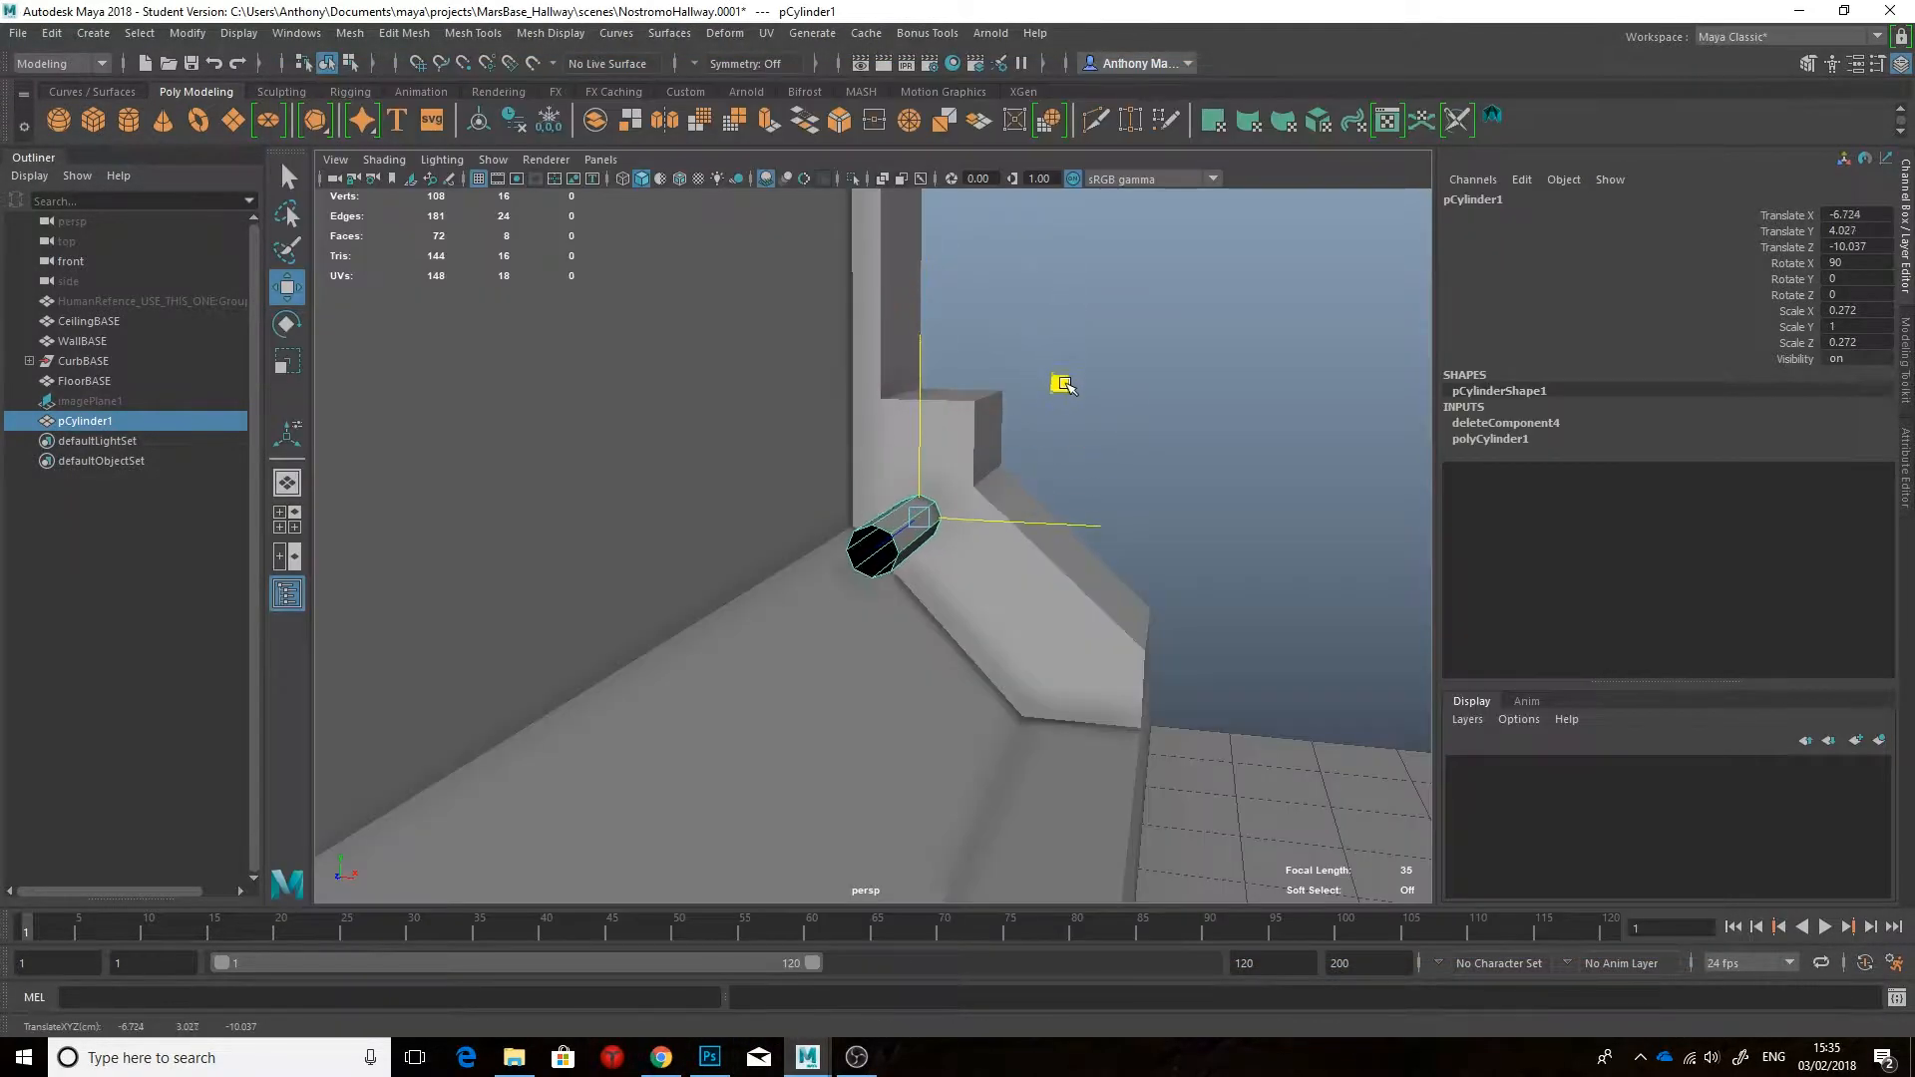
pyautogui.keyDown('alt'); pyautogui.moveTo(1075, 388); pyautogui.dragTo(1062, 387); pyautogui.keyUp('alt')
# Step: Try to duplicate the pipe and offset the copies down the sloped panel
pyautogui.moveTo(1062, 387); pyautogui.dragTo(1200, 518, button='middle')
pyautogui.hotkey('ctrl', 'd')
pyautogui.hotkey('ctrl', 'd')
pyautogui.press('Delete')
pyautogui.hotkey('ctrl', 'z')
pyautogui.hotkey('ctrl', 'z')
pyautogui.hotkey('ctrl', 'z')
pyautogui.hotkey('ctrl', 'z')
pyautogui.hotkey('ctrl', 'z')
# Step: Duplicate the pipe down the sloped panel and repeat the offset copy to make three evenly spaced parallel pipes
pyautogui.hotkey('ctrl', 'd')
pyautogui.moveTo(1055, 381); pyautogui.dragTo(1128, 458, button='middle')
pyautogui.hotkey('shift', 'd')
pyautogui.keyDown('alt'); pyautogui.moveTo(1128, 458); pyautogui.dragTo(1109, 527); pyautogui.keyUp('alt')
pyautogui.scroll(-3, 957, 499)
# Step: Move the end vertices of the three pipes to stretch them along the full length of the sloped panel
pyautogui.keyDown('shift'); pyautogui.click(996, 568); pyautogui.keyUp('shift')
pyautogui.keyDown('shift'); pyautogui.click(972, 517); pyautogui.keyUp('shift')
pyautogui.moveTo(973, 516); pyautogui.dragTo(892, 508, button='right')
pyautogui.keyDown('alt'); pyautogui.moveTo(987, 511); pyautogui.dragTo(454, 553); pyautogui.keyUp('alt')
pyautogui.click(1007, 583)
pyautogui.moveTo(998, 584); pyautogui.dragTo(913, 583, button='right')
pyautogui.moveTo(930, 554); pyautogui.dragTo(1019, 643)
pyautogui.moveTo(923, 589); pyautogui.dragTo(555, 594)
pyautogui.click(1007, 648)
pyautogui.moveTo(995, 649); pyautogui.dragTo(908, 485, button='right')
pyautogui.moveTo(925, 613); pyautogui.dragTo(928, 658)
pyautogui.press('v')
pyautogui.moveTo(964, 670); pyautogui.dragTo(1059, 454, button='right')
# Step: Try to thicken all three pipes together by scaling them in X and Z
pyautogui.keyDown('shift'); pyautogui.click(947, 581); pyautogui.keyUp('shift')
pyautogui.keyDown('shift'); pyautogui.click(887, 531); pyautogui.keyUp('shift')
pyautogui.click(1600, 436)
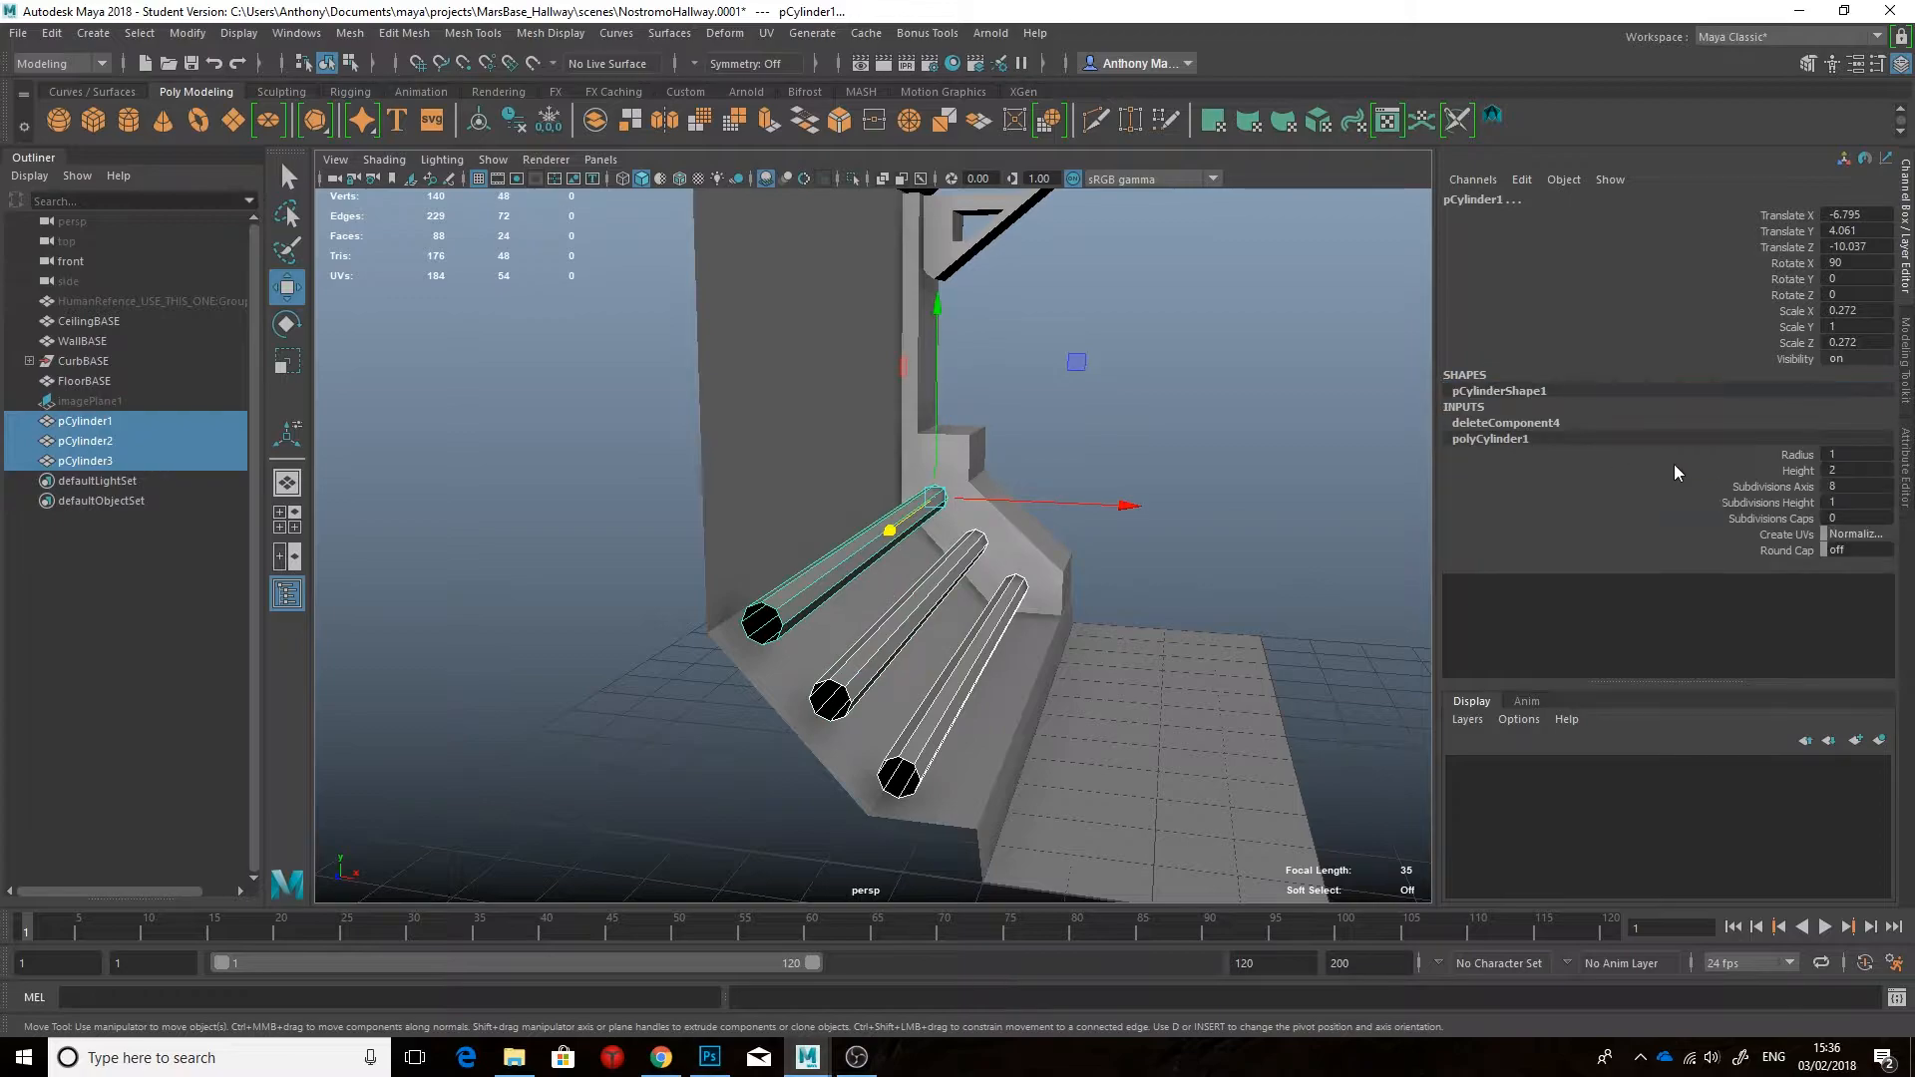
pyautogui.keyDown('alt'); pyautogui.moveTo(1132, 569); pyautogui.dragTo(1103, 512); pyautogui.keyUp('alt')
pyautogui.press('r')
pyautogui.click(1903, 361)
pyautogui.moveTo(1187, 649); pyautogui.dragTo(1197, 654)
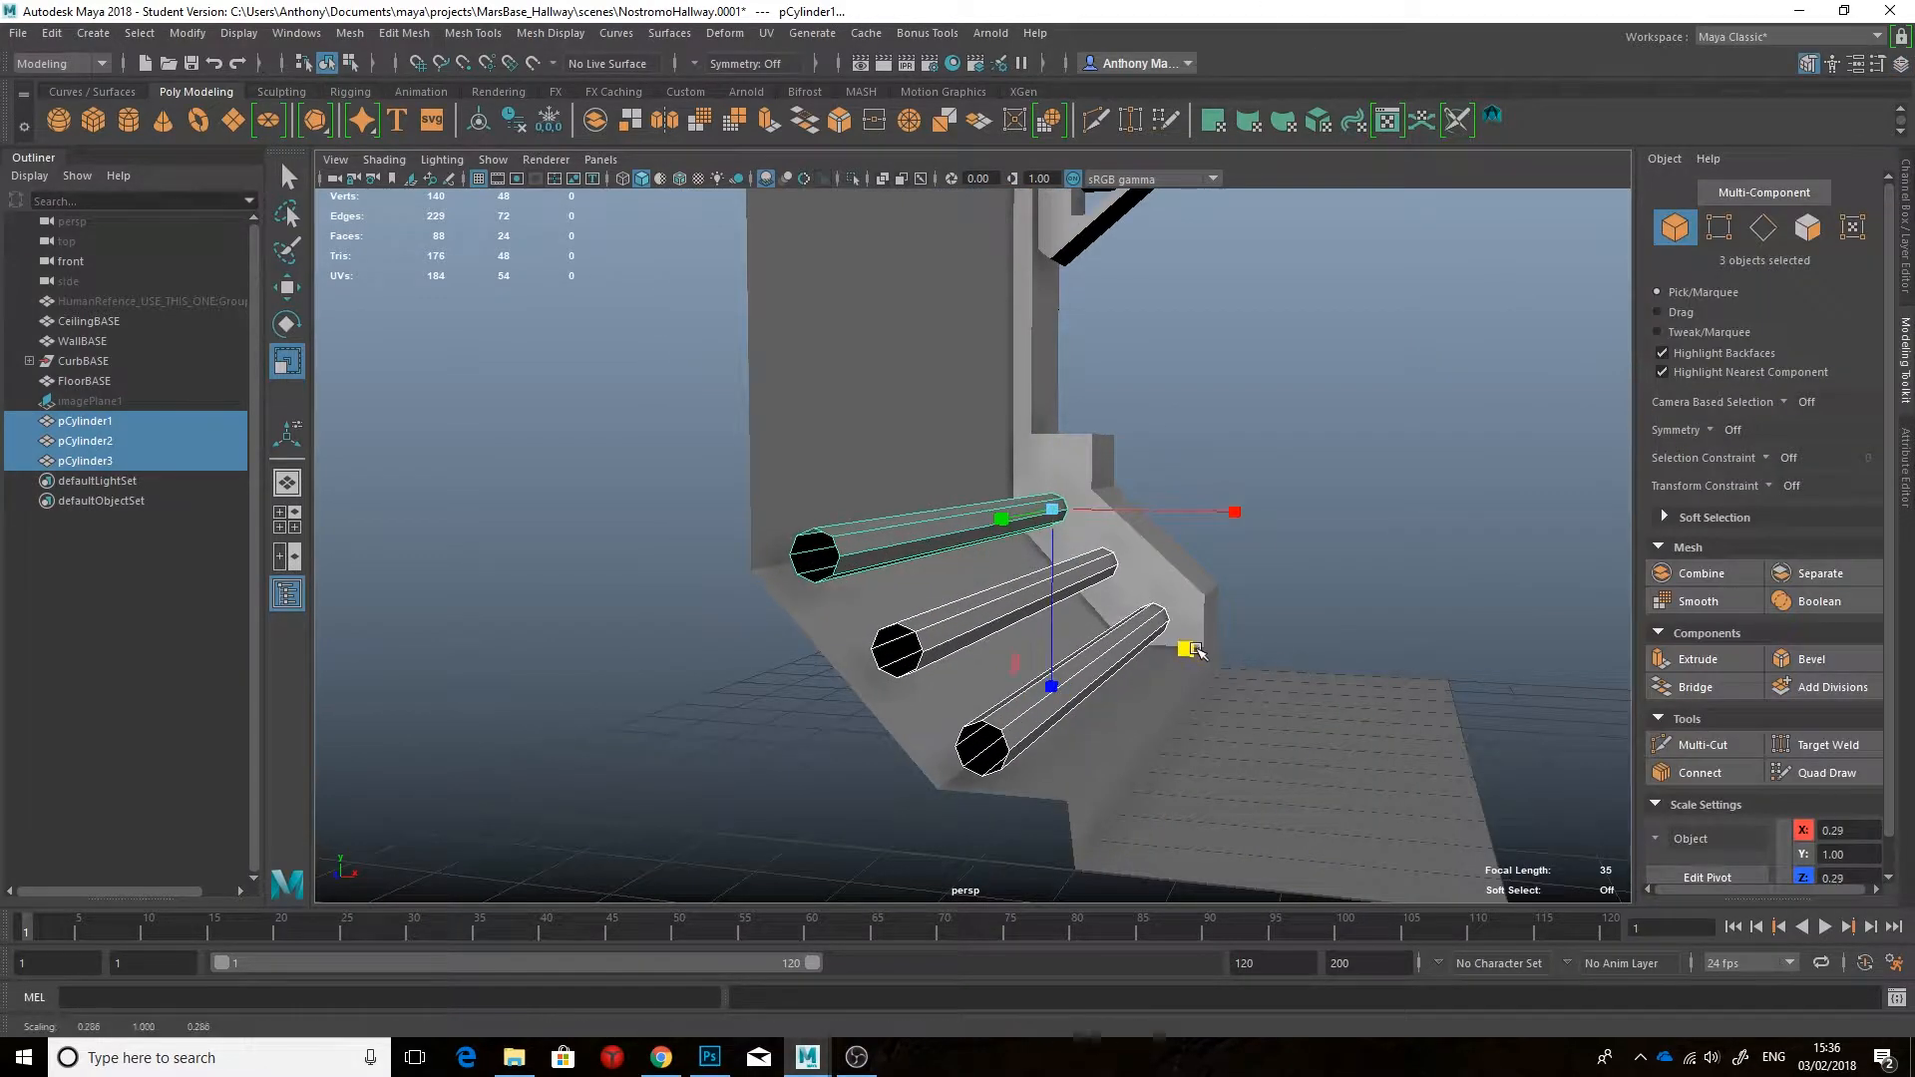
pyautogui.hotkey('ctrl', 'z')
pyautogui.click(1658, 837)
pyautogui.click(1654, 832)
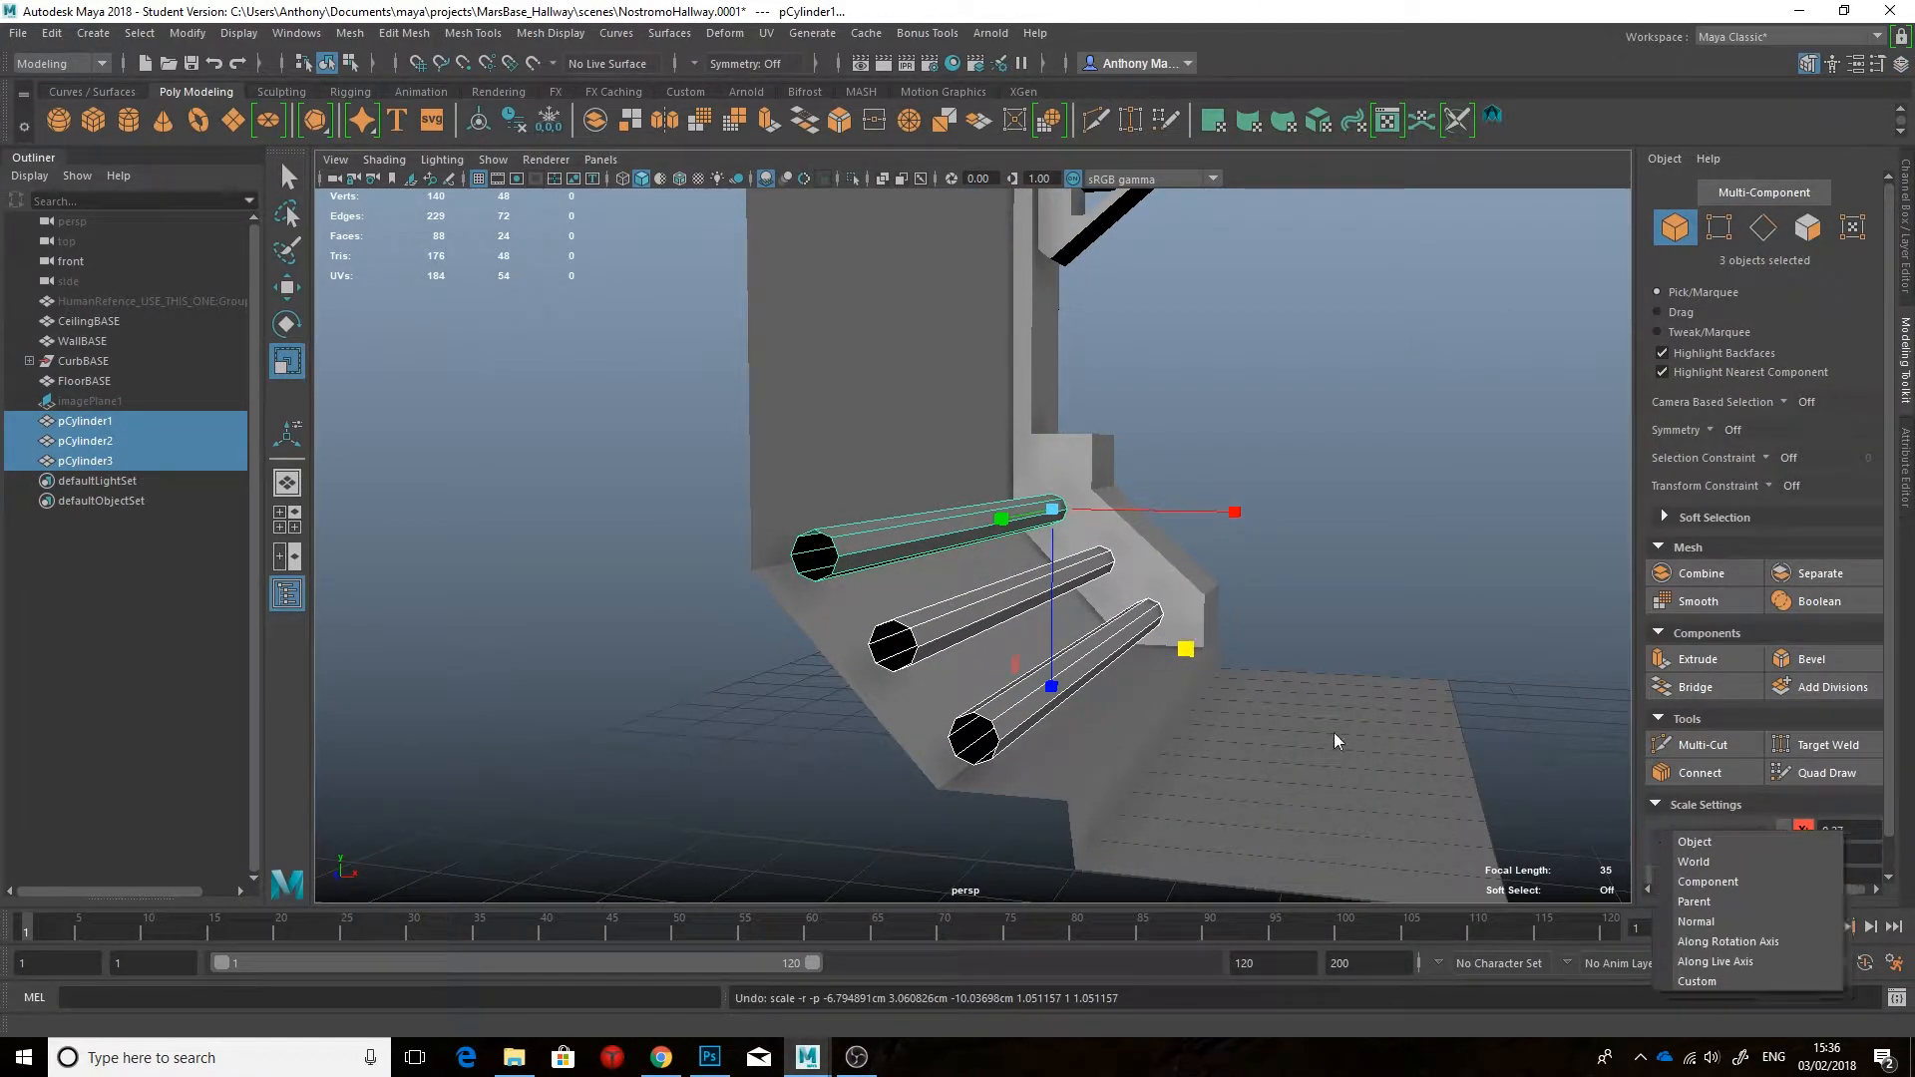
# Step: Try to thicken the pipes by changing the cylinder's radius
pyautogui.click(1903, 225)
pyautogui.click(1795, 454)
pyautogui.moveTo(1182, 452); pyautogui.dragTo(1214, 452, button='middle')
pyautogui.hotkey('ctrl', 'z')
pyautogui.click(1197, 457)
# Step: Thicken the topmost pipe to a scale of 0.464 in X and Z and set the middle pipe's X scale to 0.464
pyautogui.click(909, 529)
pyautogui.moveTo(1082, 657); pyautogui.dragTo(1165, 647)
pyautogui.click(966, 567)
pyautogui.click(1860, 315)
pyautogui.write('0.646')
pyautogui.press('Return')
# Step: Match the scaling of the middle and lowest pipes to the topmost pipe with Match Scaling
pyautogui.click(847, 524)
pyautogui.click(863, 603)
pyautogui.click(187, 33)
pyautogui.moveTo(288, 143)
pyautogui.click(492, 225)
pyautogui.keyDown('shift'); pyautogui.click(849, 537); pyautogui.keyUp('shift')
pyautogui.click(205, 33)
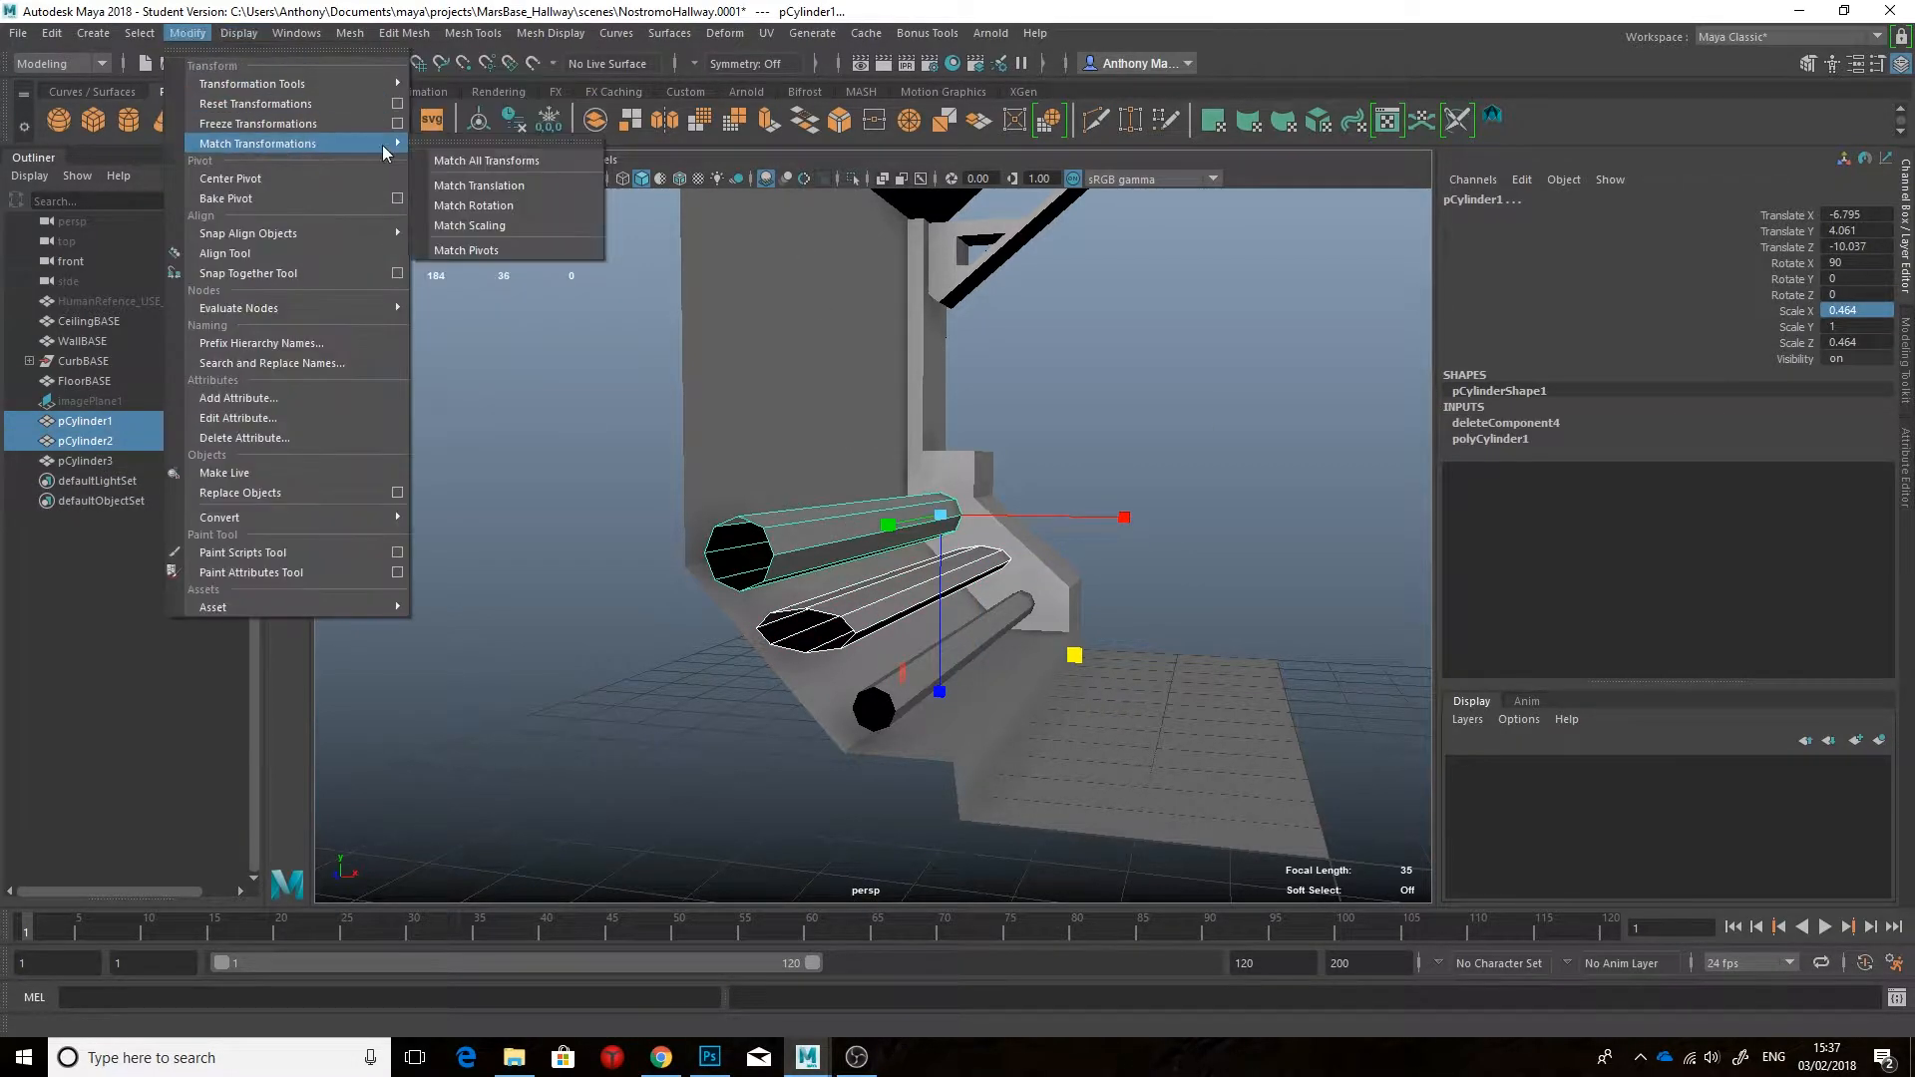
pyautogui.click(470, 225)
pyautogui.press('Right')
pyautogui.press('g')
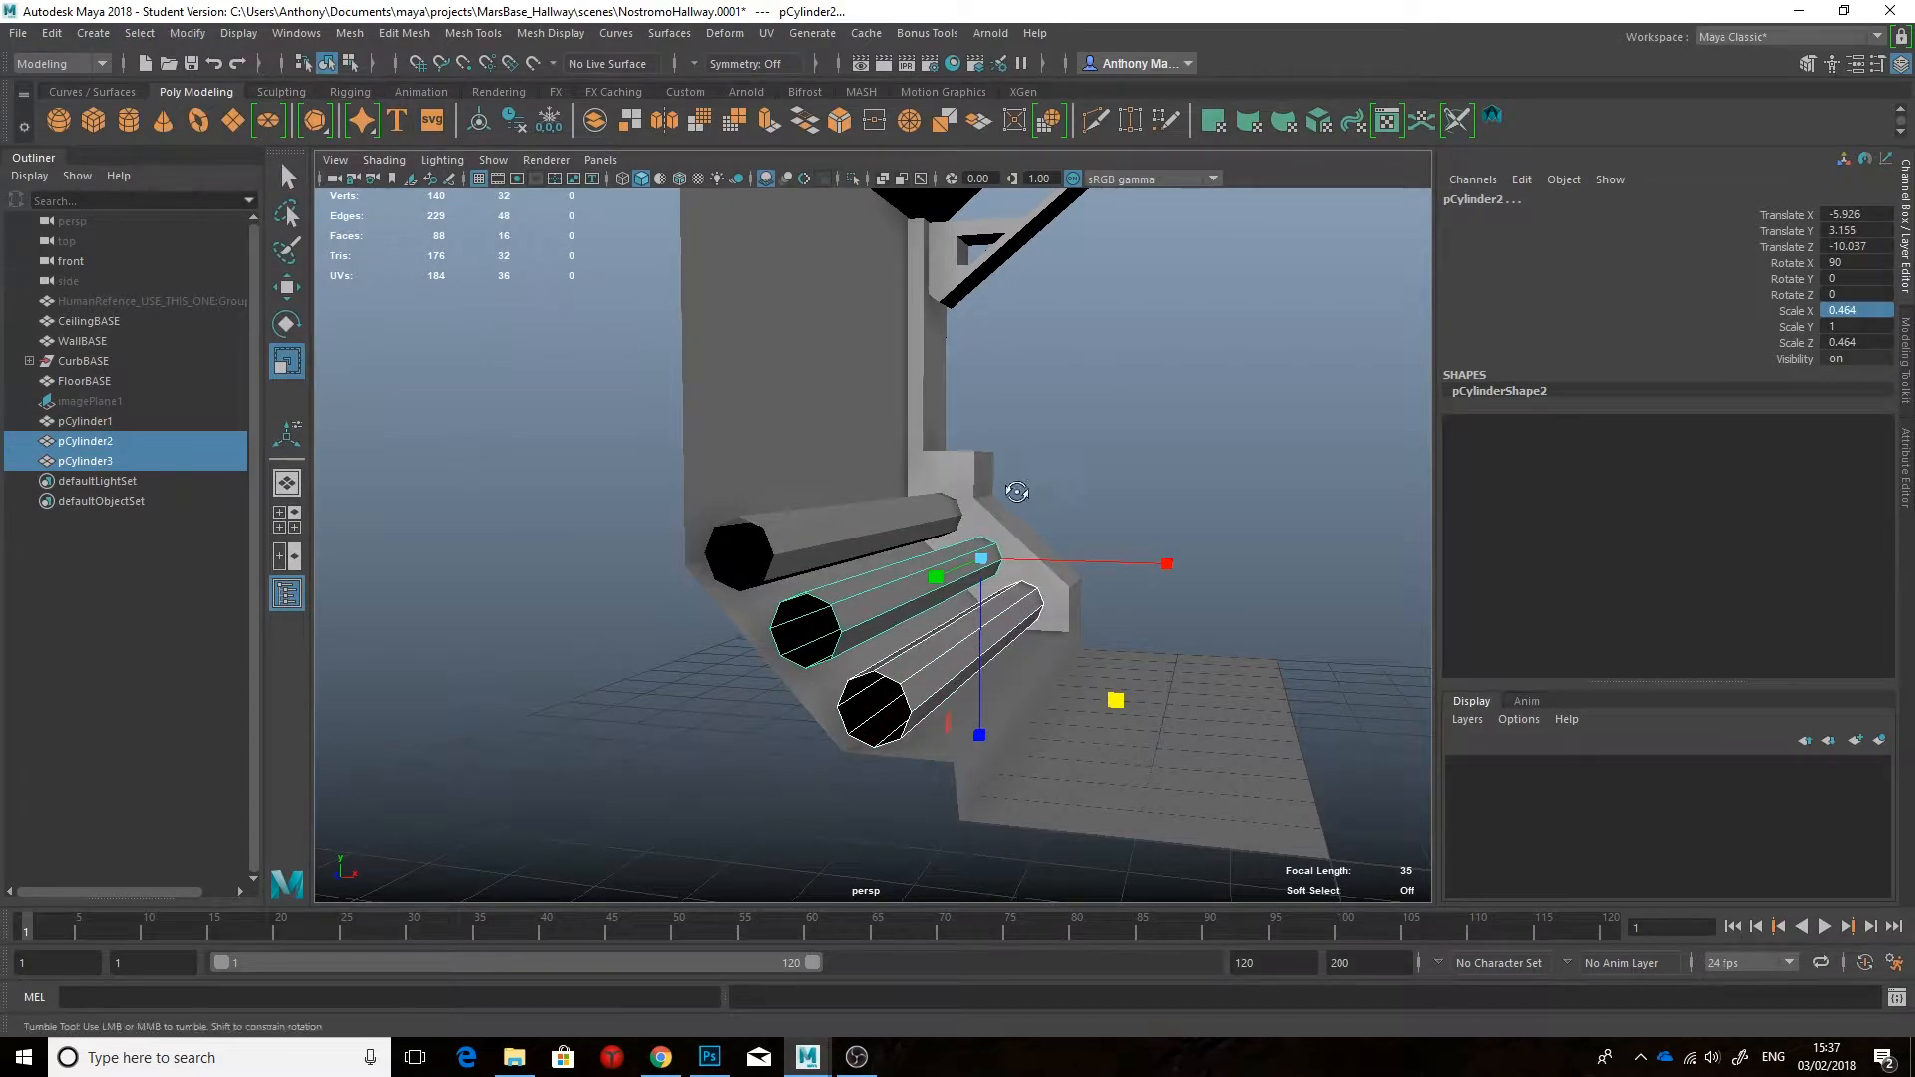
# Step: Duplicate the topmost lower-wall pipe and raise the copy to the sloped ceiling panel
pyautogui.keyDown('alt'); pyautogui.moveTo(1247, 453); pyautogui.dragTo(1150, 492); pyautogui.keyUp('alt')
pyautogui.click(1150, 492)
pyautogui.keyDown('alt'); pyautogui.moveTo(1150, 491); pyautogui.dragTo(1047, 469, button='right'); pyautogui.keyUp('alt')
pyautogui.click(895, 531)
pyautogui.keyDown('shift'); pyautogui.click(884, 579); pyautogui.keyUp('shift')
pyautogui.keyDown('shift'); pyautogui.click(881, 627); pyautogui.keyUp('shift')
pyautogui.click(857, 539)
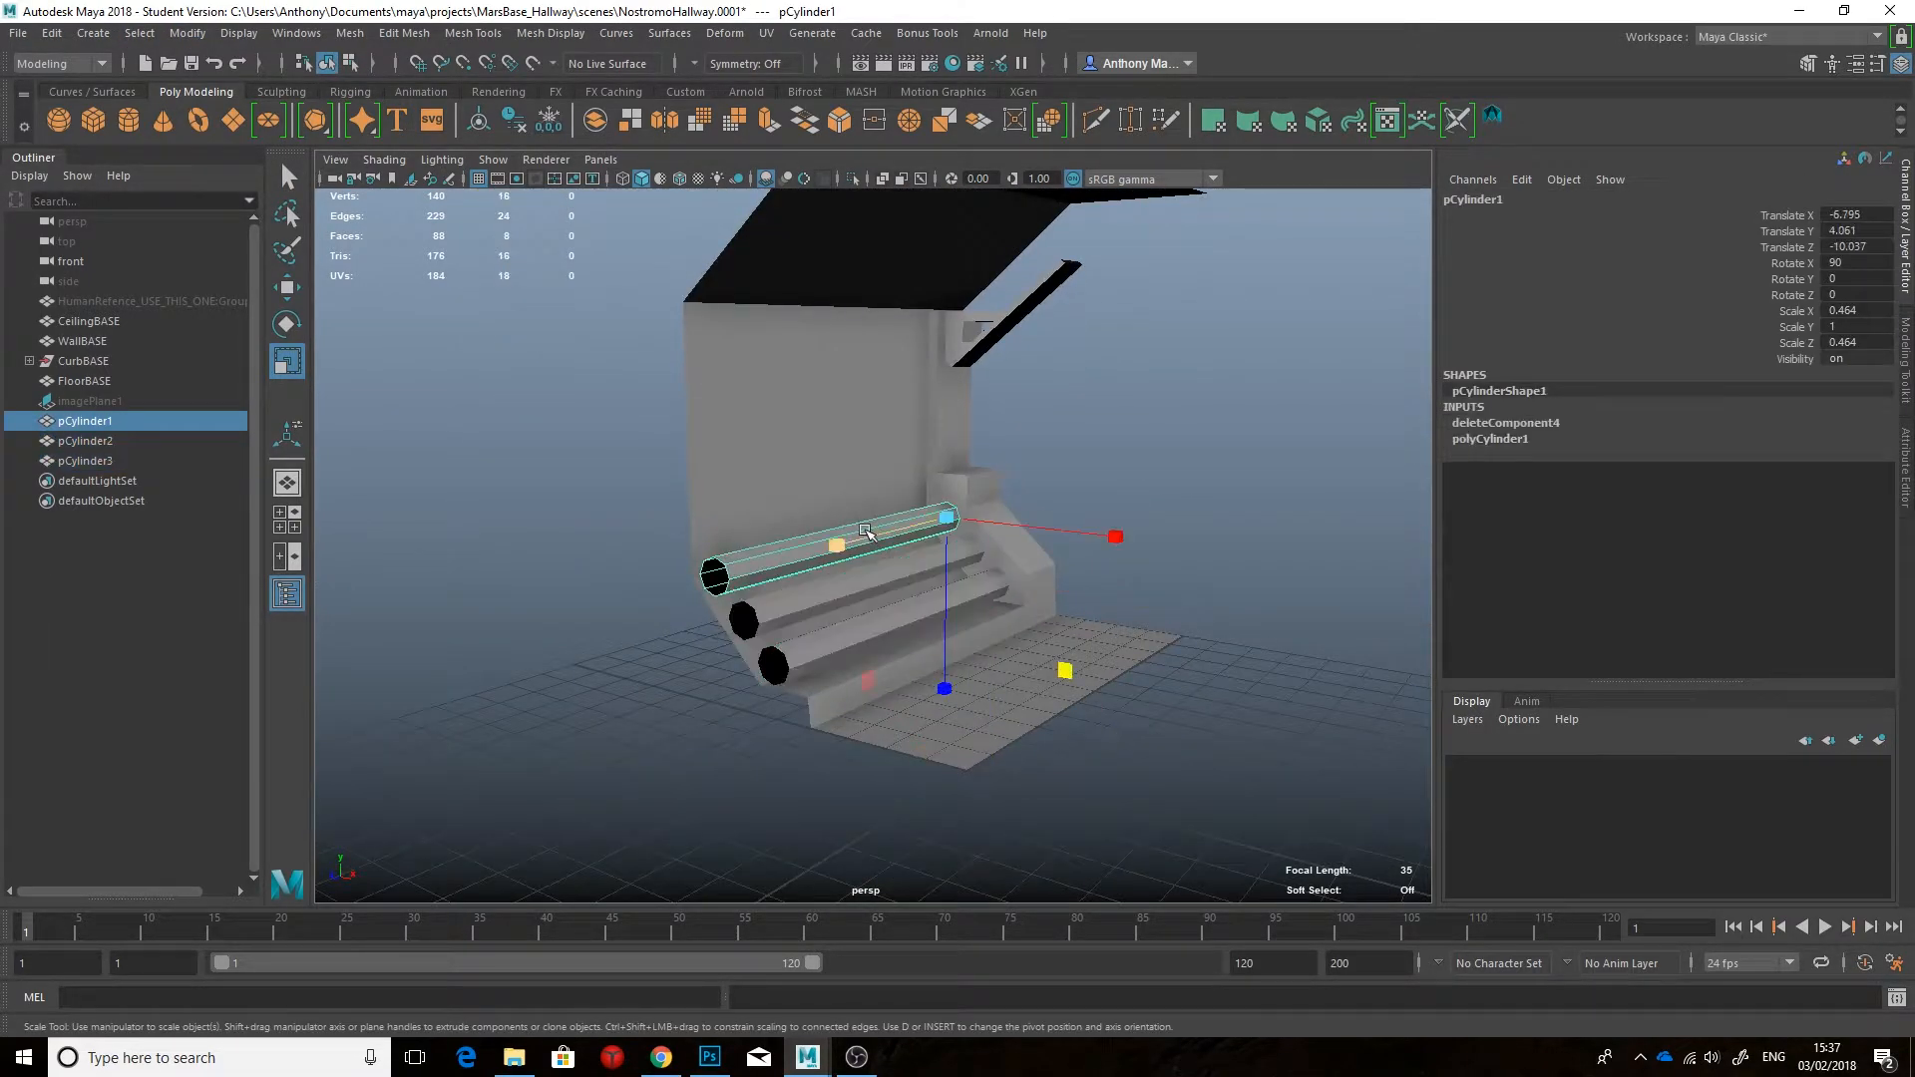
pyautogui.hotkey('ctrl', 'd')
pyautogui.press('w')
pyautogui.moveTo(947, 379); pyautogui.dragTo(948, 185)
pyautogui.keyDown('alt'); pyautogui.moveTo(1047, 300); pyautogui.dragTo(907, 308); pyautogui.keyUp('alt')
pyautogui.keyDown('alt'); pyautogui.moveTo(906, 308); pyautogui.dragTo(991, 440, button='right'); pyautogui.keyUp('alt')
pyautogui.moveTo(936, 373); pyautogui.dragTo(978, 376)
pyautogui.keyDown('alt'); pyautogui.moveTo(978, 376); pyautogui.dragTo(1127, 368); pyautogui.keyUp('alt')
# Step: Duplicate the ceiling pipe and repeat the offset to make a row of three along the sloped ceiling panel
pyautogui.keyDown('alt'); pyautogui.moveTo(1127, 368); pyautogui.dragTo(1062, 369); pyautogui.keyUp('alt')
pyautogui.click(660, 1056)
pyautogui.click(803, 1052)
pyautogui.keyDown('alt'); pyautogui.moveTo(948, 533); pyautogui.dragTo(862, 606, button='middle'); pyautogui.keyUp('alt')
pyautogui.hotkey('ctrl', 'd')
pyautogui.moveTo(967, 362); pyautogui.dragTo(1030, 293)
pyautogui.hotkey('ctrl', 'z')
pyautogui.hotkey('ctrl', 'z')
pyautogui.hotkey('ctrl', 'd')
pyautogui.hotkey('shift', 'd')
# Step: Thicken the ceiling pipes to a scale of 0.624 in X and Z and adjust their placement along the slope
pyautogui.moveTo(1042, 367)
pyautogui.keyDown('alt'); pyautogui.mouseDown()
pyautogui.moveTo(898, 361)
pyautogui.moveTo(1029, 361)
pyautogui.mouseUp(); pyautogui.keyUp('alt')
pyautogui.click(862, 484)
pyautogui.press('r')
pyautogui.moveTo(982, 628); pyautogui.dragTo(1029, 648)
pyautogui.press('w')
pyautogui.moveTo(847, 315); pyautogui.dragTo(847, 308)
pyautogui.keyDown('alt'); pyautogui.moveTo(917, 443); pyautogui.dragTo(1042, 389); pyautogui.keyUp('alt')
pyautogui.click(874, 382)
pyautogui.keyDown('shift'); pyautogui.click(962, 297); pyautogui.keyUp('shift')
pyautogui.keyDown('shift'); pyautogui.click(804, 460); pyautogui.keyUp('shift')
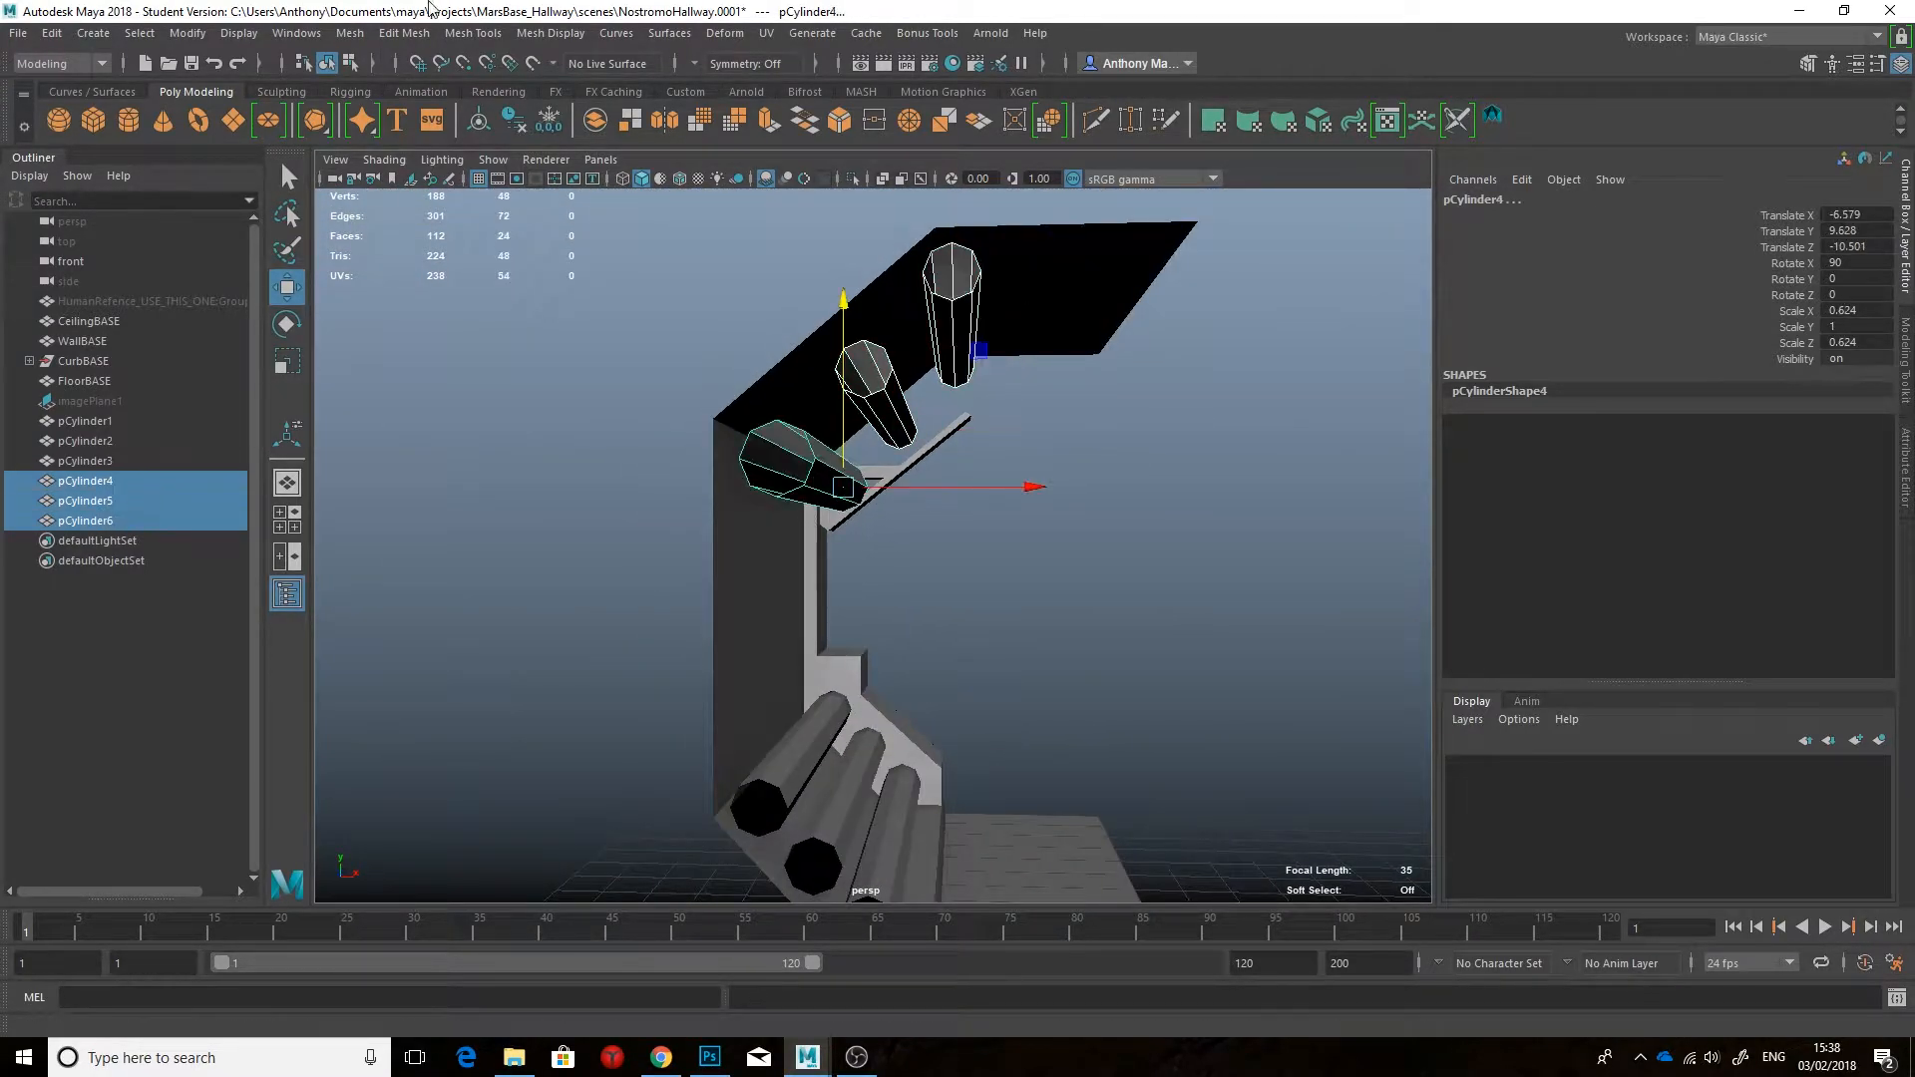
# Step: Examine the three ceiling pipes and compare them with the film corridor reference image in Chrome
pyautogui.keyDown('alt'); pyautogui.moveTo(752, 308); pyautogui.dragTo(698, 345); pyautogui.keyUp('alt')
pyautogui.click(940, 344)
pyautogui.keyDown('alt'); pyautogui.moveTo(940, 344); pyautogui.dragTo(878, 419); pyautogui.keyUp('alt')
pyautogui.click(1117, 499)
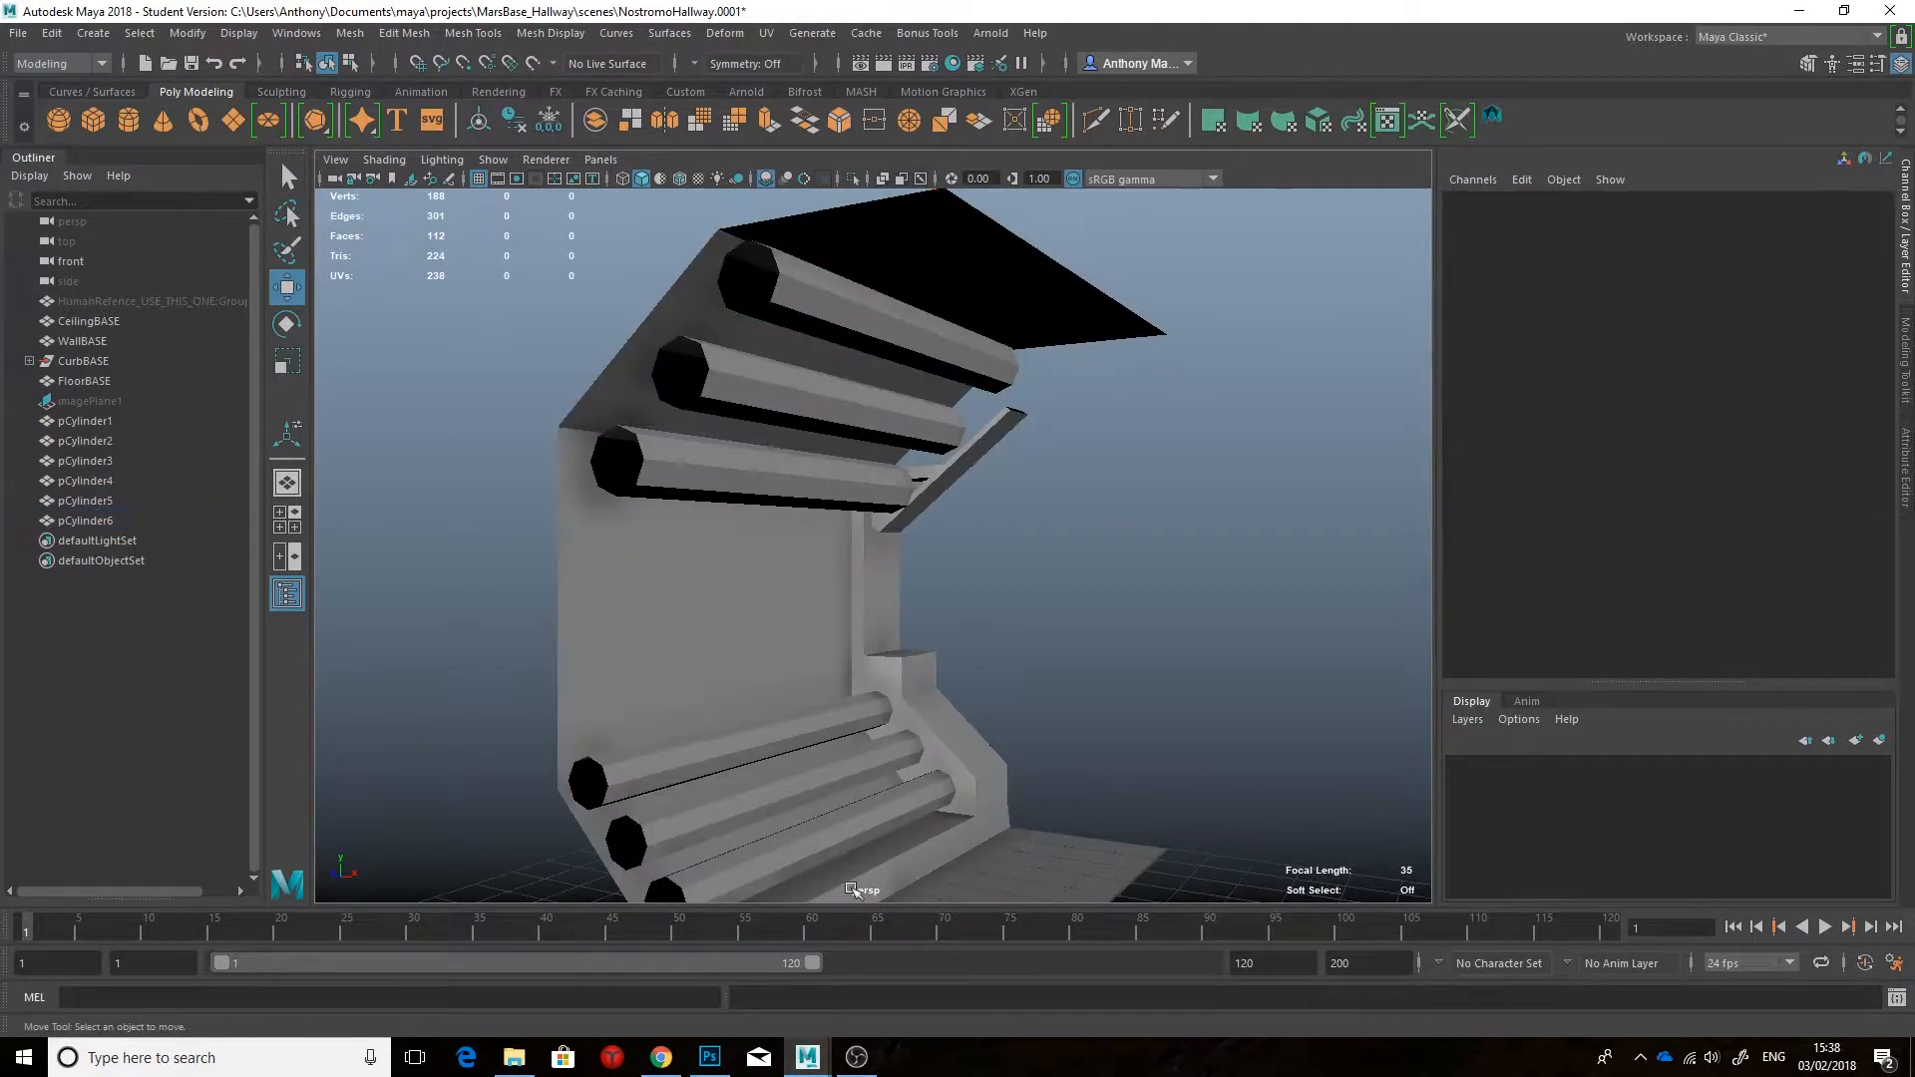
pyautogui.click(669, 1054)
pyautogui.click(812, 1052)
pyautogui.click(913, 964)
# Step: Hide the three ceiling pipes
pyautogui.keyDown('alt'); pyautogui.moveTo(1027, 558); pyautogui.dragTo(983, 556); pyautogui.keyUp('alt')
pyautogui.click(804, 465)
pyautogui.keyDown('shift'); pyautogui.click(864, 399); pyautogui.keyUp('shift')
pyautogui.keyDown('shift'); pyautogui.click(948, 359); pyautogui.keyUp('shift')
pyautogui.hotkey('ctrl', 'h')
# Step: Raise the angled ceiling bracket slightly toward the sloped ceiling panel
pyautogui.keyDown('alt'); pyautogui.moveTo(948, 359); pyautogui.dragTo(998, 339); pyautogui.keyUp('alt')
pyautogui.scroll(3, 947, 379)
pyautogui.click(847, 439)
pyautogui.moveTo(824, 426); pyautogui.dragTo(824, 408)
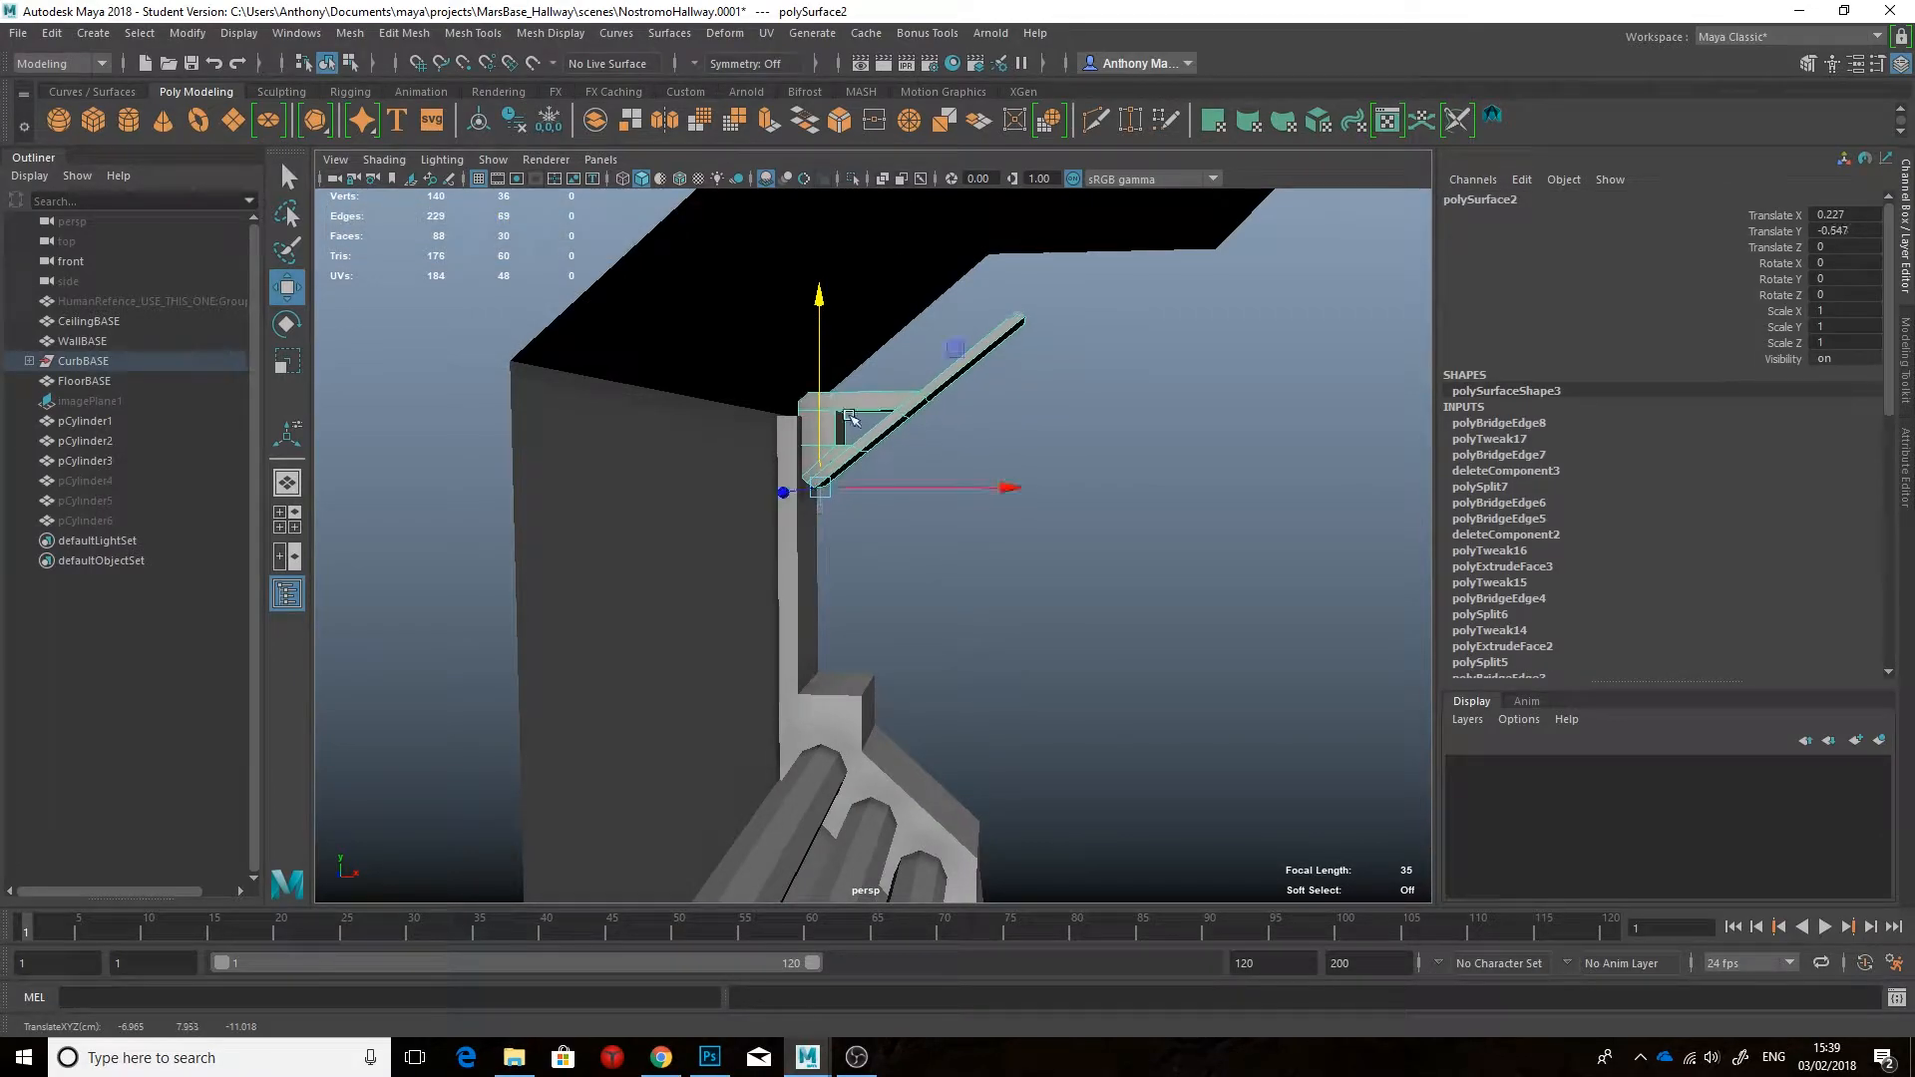
pyautogui.moveTo(824, 411); pyautogui.dragTo(824, 403)
pyautogui.click(799, 470)
# Step: Delete two faces of the ceiling bracket mesh
pyautogui.moveTo(799, 470); pyautogui.dragTo(699, 470, button='right')
pyautogui.moveTo(739, 404); pyautogui.dragTo(900, 445)
pyautogui.moveTo(799, 357); pyautogui.dragTo(1007, 406)
pyautogui.moveTo(629, 548); pyautogui.dragTo(631, 623, button='right')
pyautogui.click(633, 598)
pyautogui.keyDown('shift'); pyautogui.click(653, 422); pyautogui.keyUp('shift')
pyautogui.press('Delete')
# Step: Adjust the scale of the ceiling bracket slightly along one axis
pyautogui.keyDown('alt'); pyautogui.moveTo(653, 423); pyautogui.dragTo(953, 470); pyautogui.keyUp('alt')
pyautogui.click(878, 444)
pyautogui.press('r')
pyautogui.hotkey('ctrl', 'z')
pyautogui.keyDown('alt'); pyautogui.moveTo(919, 386); pyautogui.dragTo(953, 393); pyautogui.keyUp('alt')
pyautogui.moveTo(820, 472); pyautogui.dragTo(795, 476)
pyautogui.keyDown('alt'); pyautogui.moveTo(973, 453); pyautogui.dragTo(1125, 464); pyautogui.keyUp('alt')
pyautogui.press('w')
pyautogui.click(1125, 464)
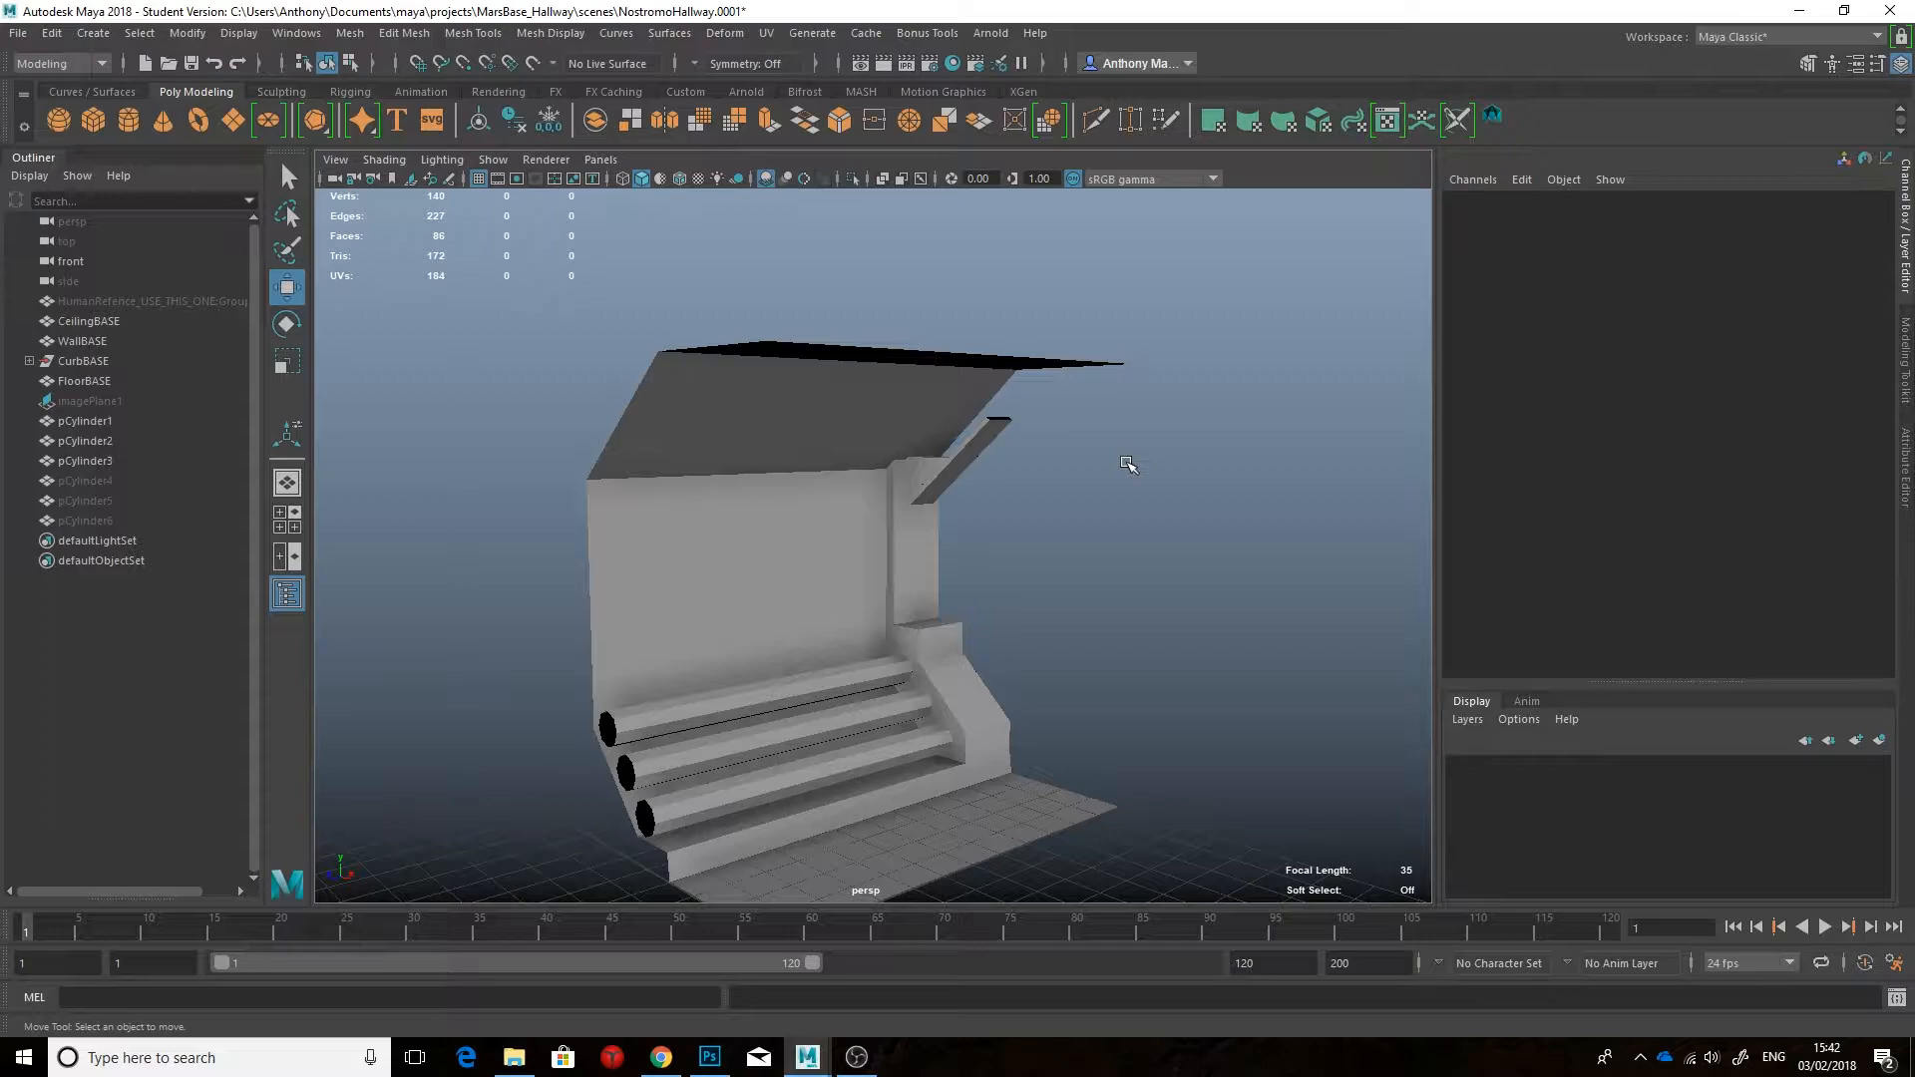
# Step: Check the corridor reference in Chrome and bring back only the lowest ceiling pipe, keeping the upper two hidden
pyautogui.keyDown('alt'); pyautogui.moveTo(1128, 465); pyautogui.dragTo(1038, 692); pyautogui.keyUp('alt')
pyautogui.click(649, 1063)
pyautogui.click(651, 1063)
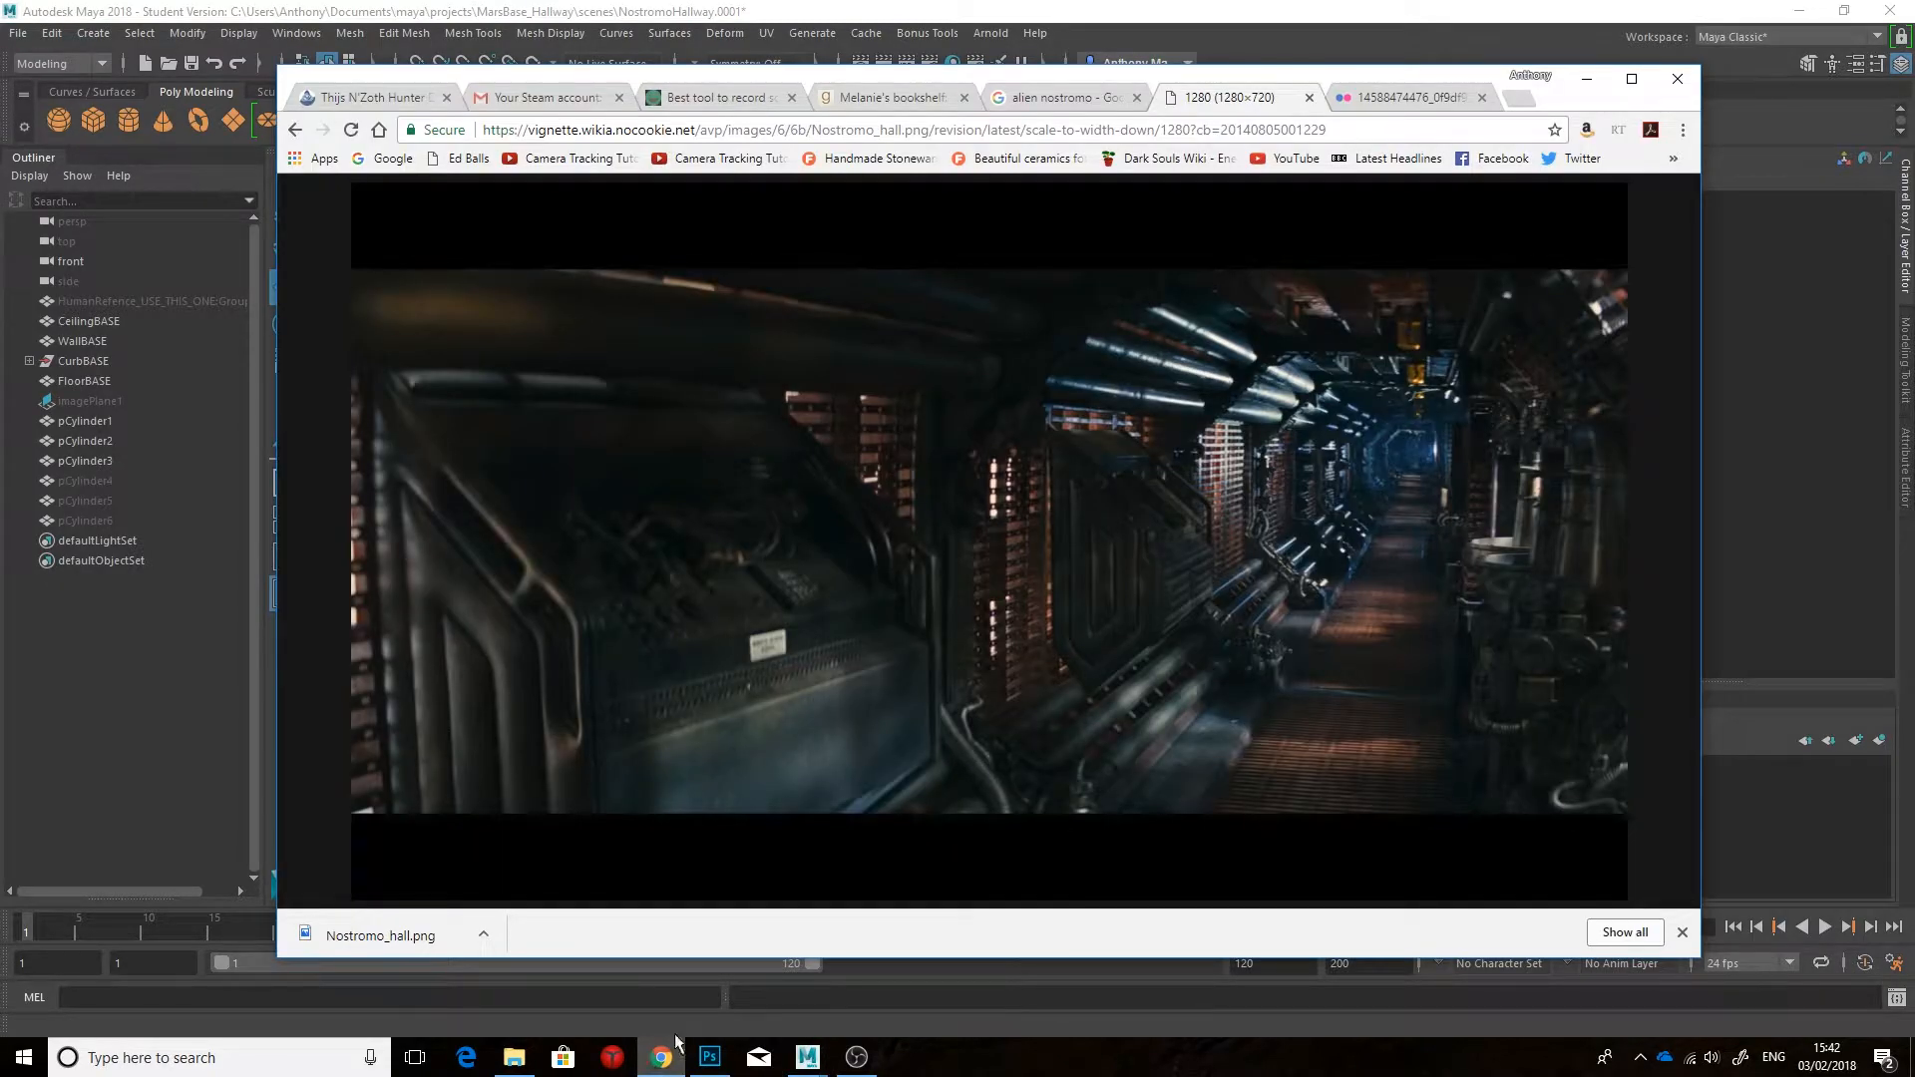
pyautogui.keyDown('alt'); pyautogui.moveTo(1077, 582); pyautogui.dragTo(928, 509); pyautogui.keyUp('alt')
pyautogui.click(980, 507)
pyautogui.click(100, 481)
pyautogui.keyDown('shift'); pyautogui.click(103, 521); pyautogui.keyUp('shift')
pyautogui.hotkey('shift', 'h')
pyautogui.click(848, 418)
pyautogui.keyDown('shift'); pyautogui.click(943, 349); pyautogui.keyUp('shift')
pyautogui.hotkey('ctrl', 'h')
# Step: Move the lowest ceiling pipe to about X -6.51, Y 10.37, beside the bracket at the top of the wall
pyautogui.click(865, 551)
pyautogui.moveTo(975, 407); pyautogui.dragTo(997, 470)
pyautogui.keyDown('alt'); pyautogui.moveTo(988, 473); pyautogui.dragTo(1133, 448, button='middle'); pyautogui.keyUp('alt')
pyautogui.keyDown('alt'); pyautogui.moveTo(1133, 449); pyautogui.dragTo(963, 501); pyautogui.keyUp('alt')
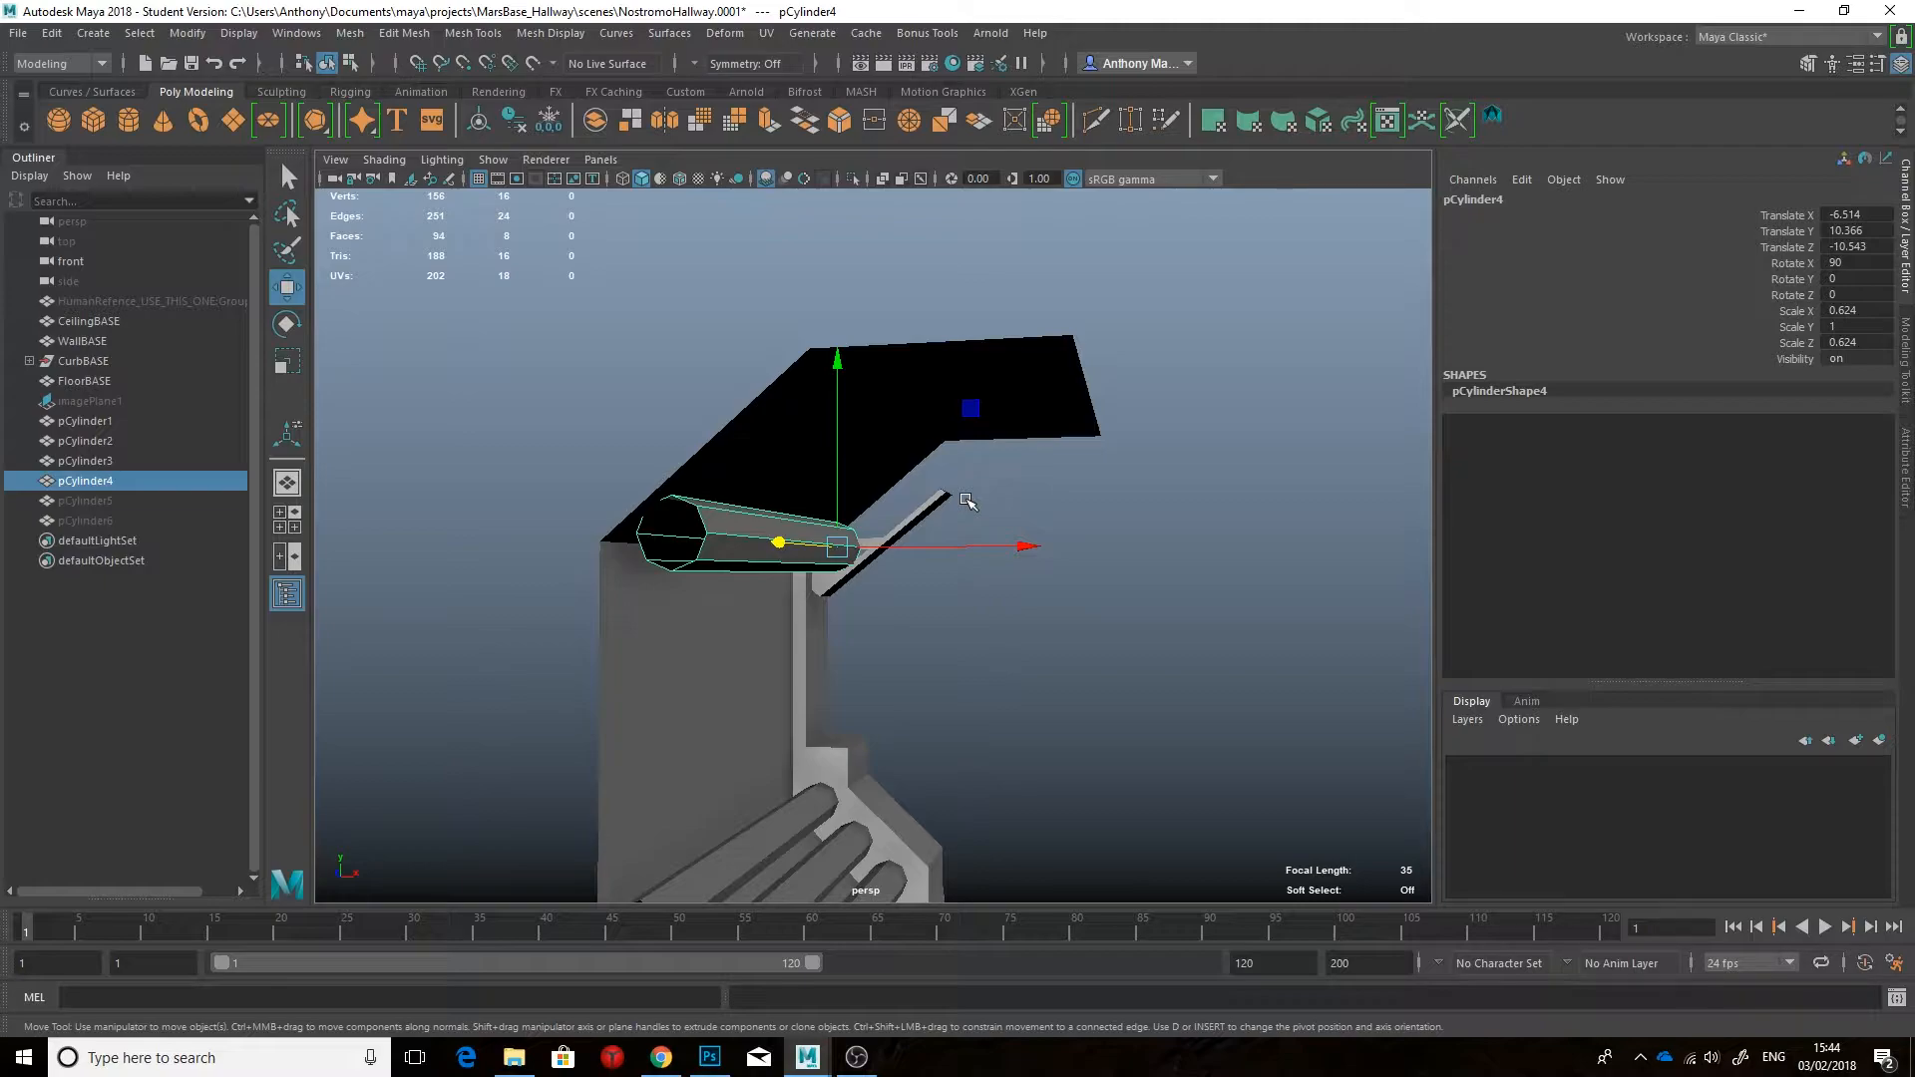
pyautogui.moveTo(965, 499)
pyautogui.keyDown('alt'); pyautogui.mouseDown()
pyautogui.moveTo(983, 544)
pyautogui.moveTo(971, 525)
pyautogui.mouseUp(); pyautogui.keyUp('alt')
# Step: Unhide the middle ceiling pipe and reposition it on the sloped panel
pyautogui.click(107, 503)
pyautogui.hotkey('shift', 'h')
pyautogui.keyDown('alt'); pyautogui.moveTo(794, 449); pyautogui.dragTo(897, 414); pyautogui.keyUp('alt')
pyautogui.moveTo(991, 384); pyautogui.dragTo(994, 387)
# Step: Unhide the uppermost ceiling pipe and reposition it near the upper end of the slope
pyautogui.keyDown('alt'); pyautogui.moveTo(1037, 376); pyautogui.dragTo(1000, 397); pyautogui.keyUp('alt')
pyautogui.click(86, 521)
pyautogui.hotkey('shift', 'h')
pyautogui.keyDown('alt'); pyautogui.moveTo(876, 419); pyautogui.dragTo(933, 403); pyautogui.keyUp('alt')
pyautogui.moveTo(1064, 332); pyautogui.dragTo(1037, 371)
# Step: Fine-tune the positions of the three ceiling pipes in the front view so they sit evenly along the slope
pyautogui.press('space')
pyautogui.moveTo(904, 529); pyautogui.dragTo(885, 583)
pyautogui.keyDown('alt'); pyautogui.moveTo(759, 543); pyautogui.dragTo(908, 547, button='middle'); pyautogui.keyUp('alt')
pyautogui.hotkey('alt', '5')
pyautogui.scroll(4, 940, 505)
pyautogui.click(671, 496)
pyautogui.moveTo(797, 408); pyautogui.dragTo(805, 410)
pyautogui.click(779, 424)
pyautogui.moveTo(891, 331); pyautogui.dragTo(890, 338)
pyautogui.click(881, 362)
pyautogui.moveTo(981, 266); pyautogui.dragTo(983, 256)
pyautogui.click(796, 440)
pyautogui.moveTo(889, 337); pyautogui.dragTo(891, 332)
pyautogui.click(703, 506)
pyautogui.moveTo(806, 414); pyautogui.dragTo(805, 412)
pyautogui.click(850, 454)
# Step: Try to adjust the two vertices where the bracket's horizontal bar meets its sloped arm
pyautogui.scroll(4, 812, 496)
pyautogui.moveTo(678, 483); pyautogui.dragTo(630, 487, button='right')
pyautogui.moveTo(633, 488); pyautogui.dragTo(683, 518)
pyautogui.press('r')
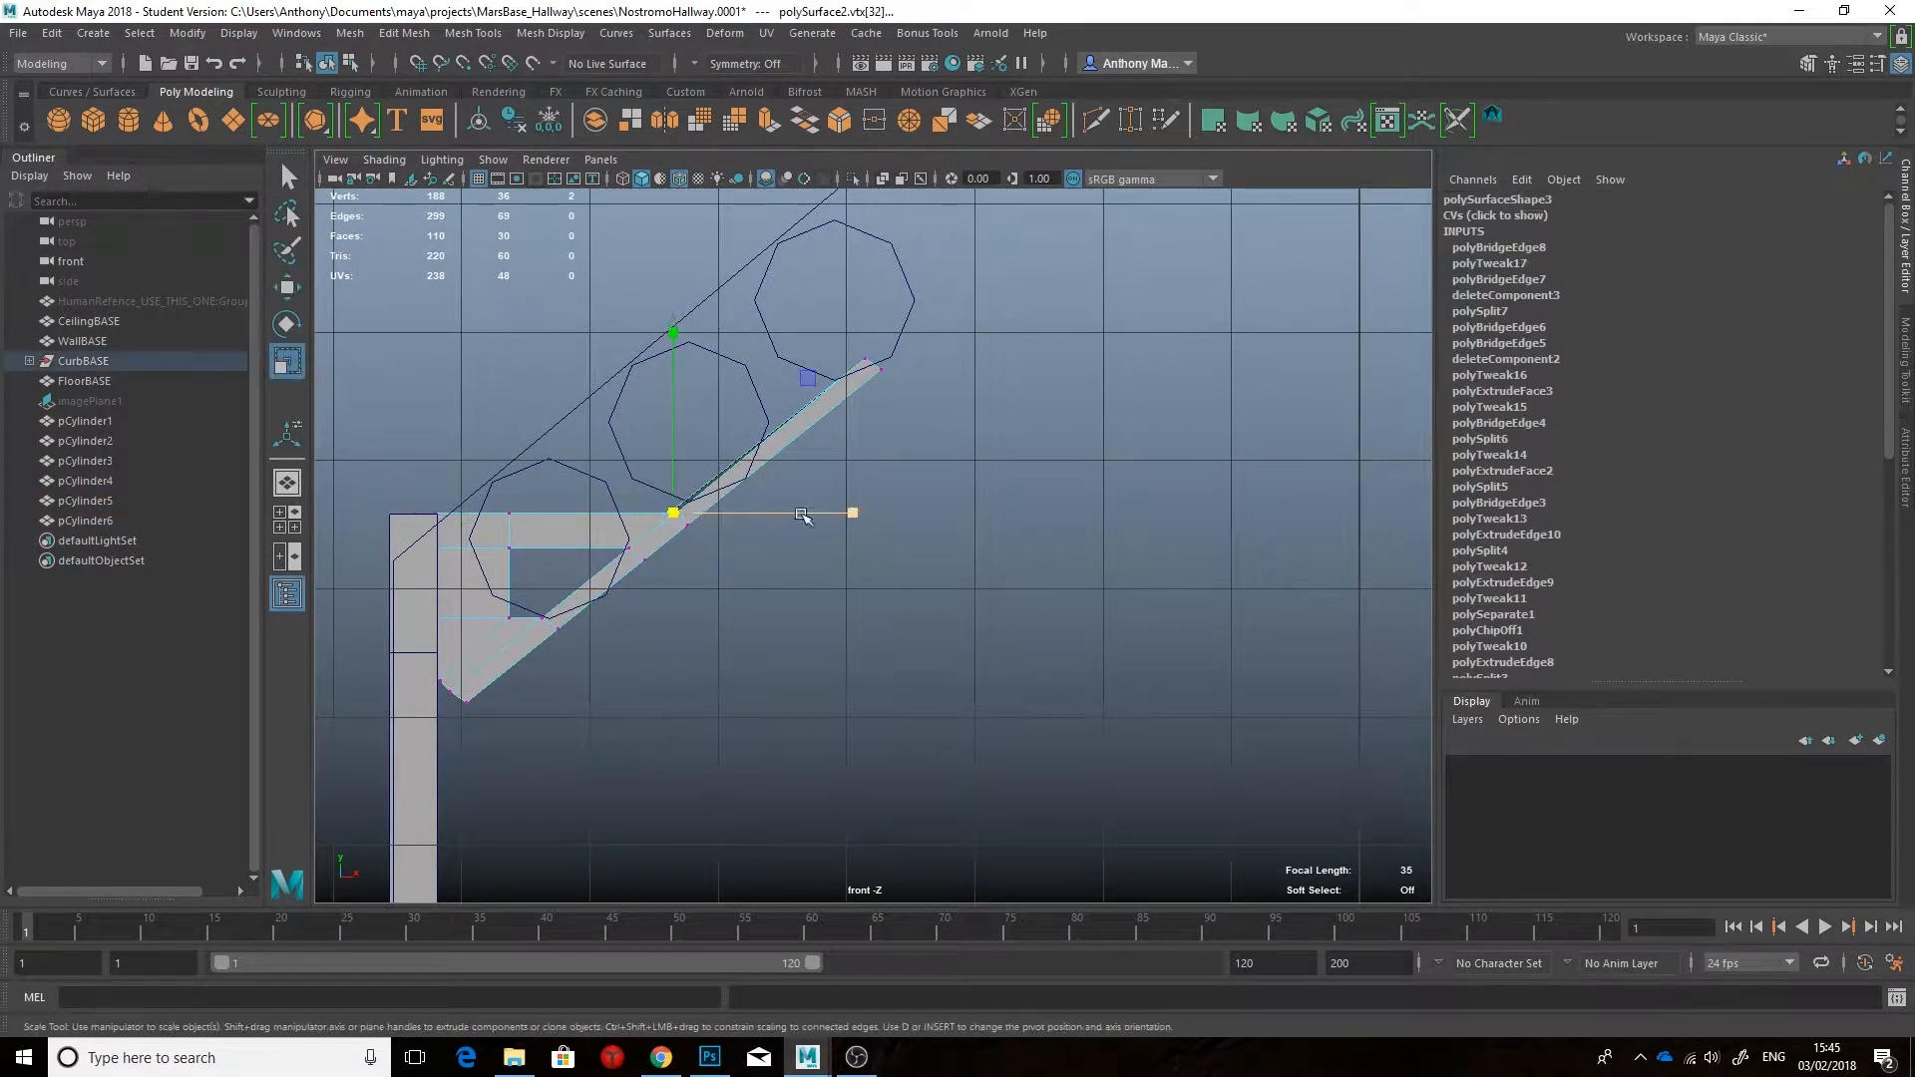
pyautogui.click(520, 508)
pyautogui.press('4')
pyautogui.click(799, 481)
pyautogui.moveTo(676, 514); pyautogui.dragTo(598, 530)
pyautogui.click(825, 589)
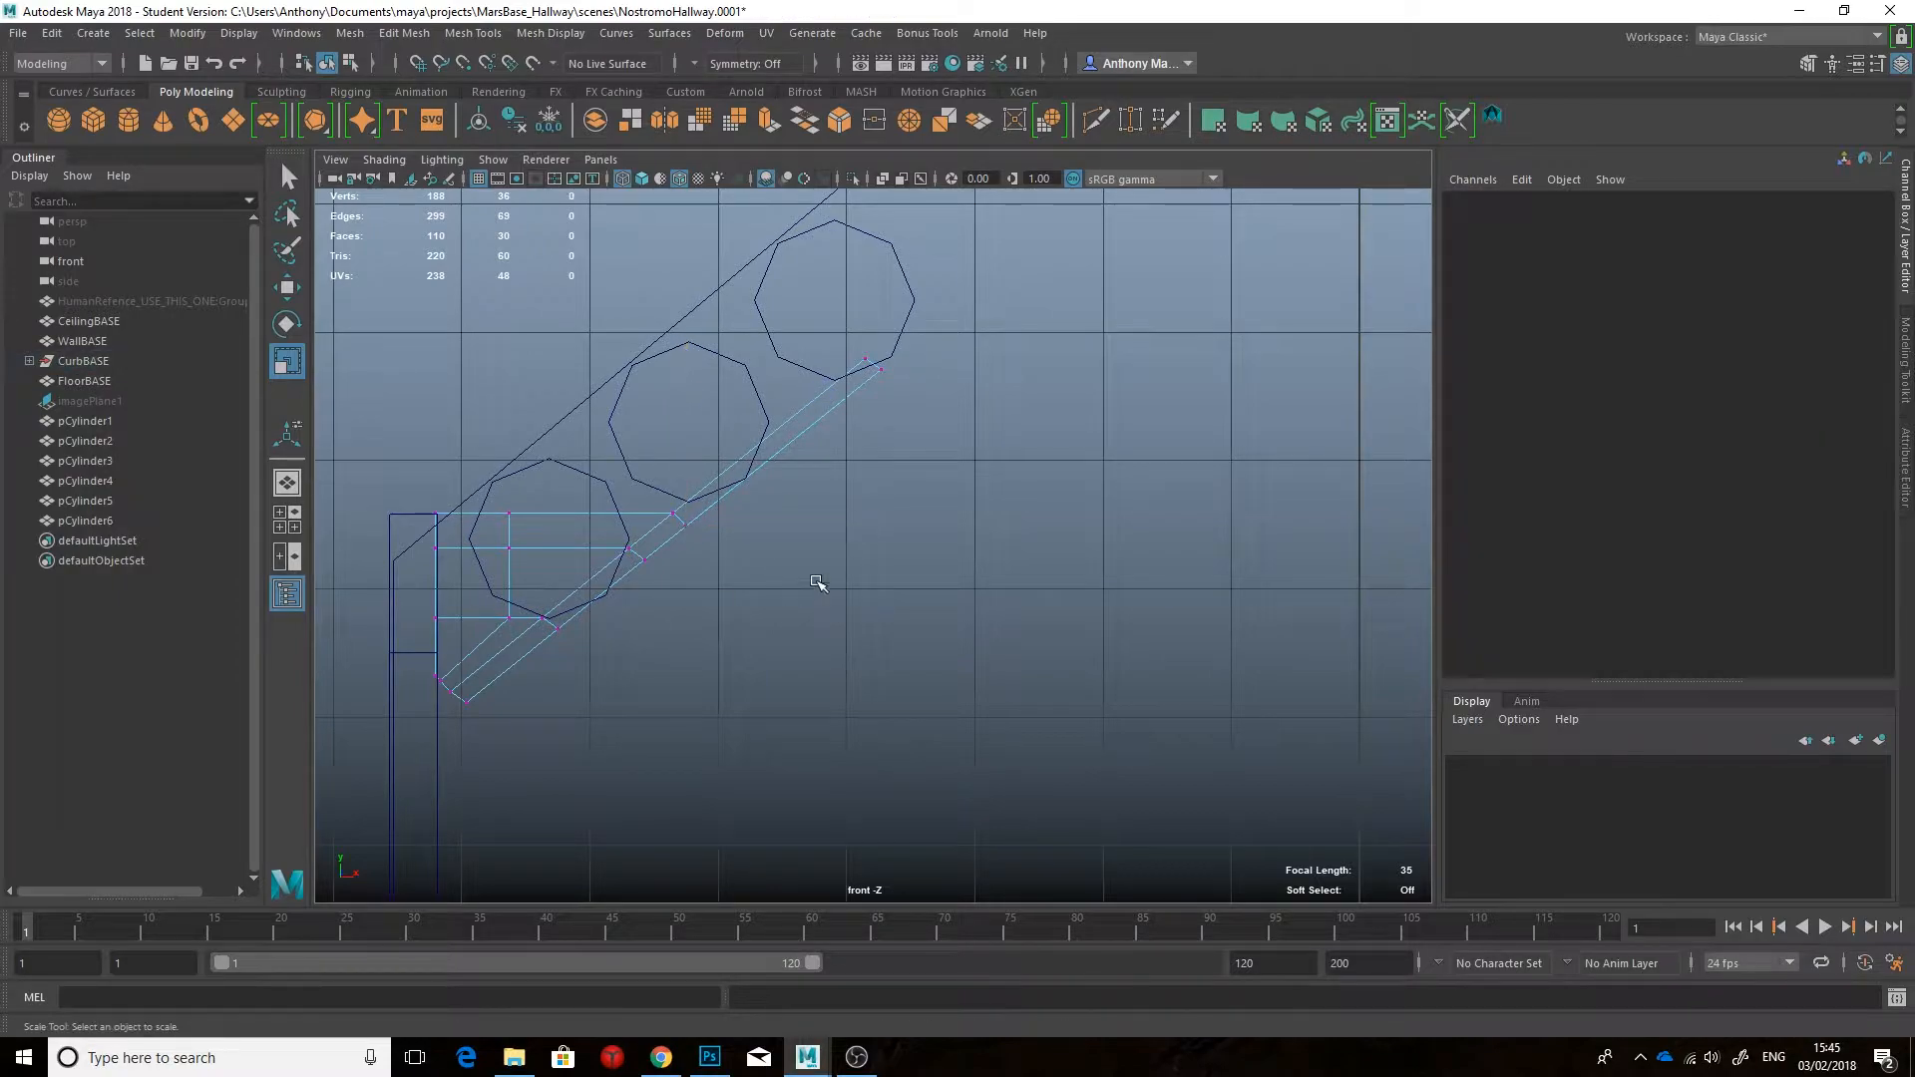
# Step: Inspect the shaded ceiling pipes and bracket in perspective and compare them with the film corridor reference in Chrome
pyautogui.press('space')
pyautogui.press('space')
pyautogui.press('space')
pyautogui.moveTo(983, 464); pyautogui.dragTo(955, 456)
pyautogui.press('5')
pyautogui.moveTo(995, 564)
pyautogui.keyDown('alt'); pyautogui.mouseDown()
pyautogui.moveTo(1022, 521)
pyautogui.moveTo(982, 549)
pyautogui.mouseUp(); pyautogui.keyUp('alt')
pyautogui.scroll(-4, 996, 534)
pyautogui.scroll(4, 998, 530)
pyautogui.click(671, 1059)
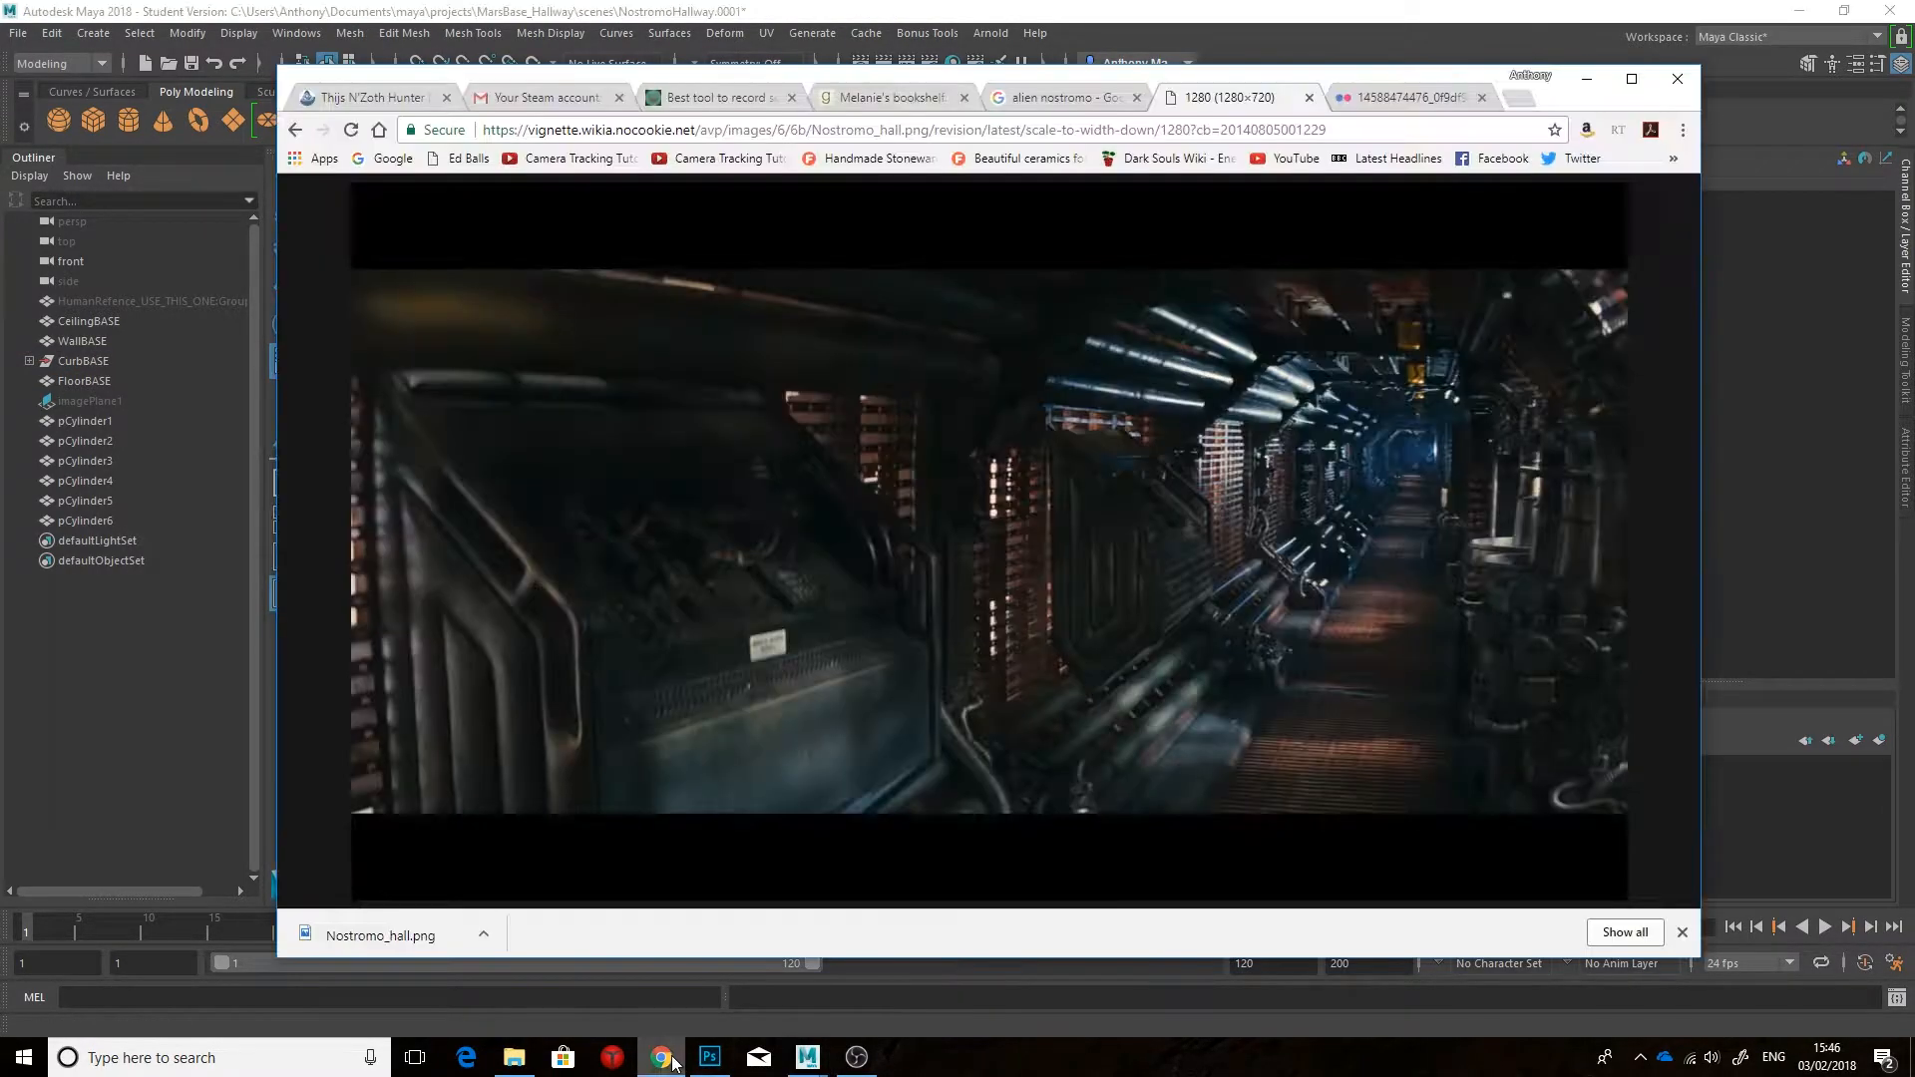
pyautogui.click(807, 1057)
pyautogui.click(914, 976)
pyautogui.keyDown('alt'); pyautogui.moveTo(937, 670); pyautogui.dragTo(855, 671); pyautogui.keyUp('alt')
# Step: Extend the bracket's sloped arm past the uppermost ceiling pipe by moving its end vertices up along the slope
pyautogui.moveTo(1003, 497); pyautogui.dragTo(964, 482)
pyautogui.keyDown('alt'); pyautogui.moveTo(965, 491); pyautogui.dragTo(1038, 513); pyautogui.keyUp('alt')
pyautogui.press('space')
pyautogui.moveTo(991, 581); pyautogui.dragTo(982, 637)
pyautogui.press('w')
pyautogui.moveTo(960, 439); pyautogui.dragTo(1009, 404)
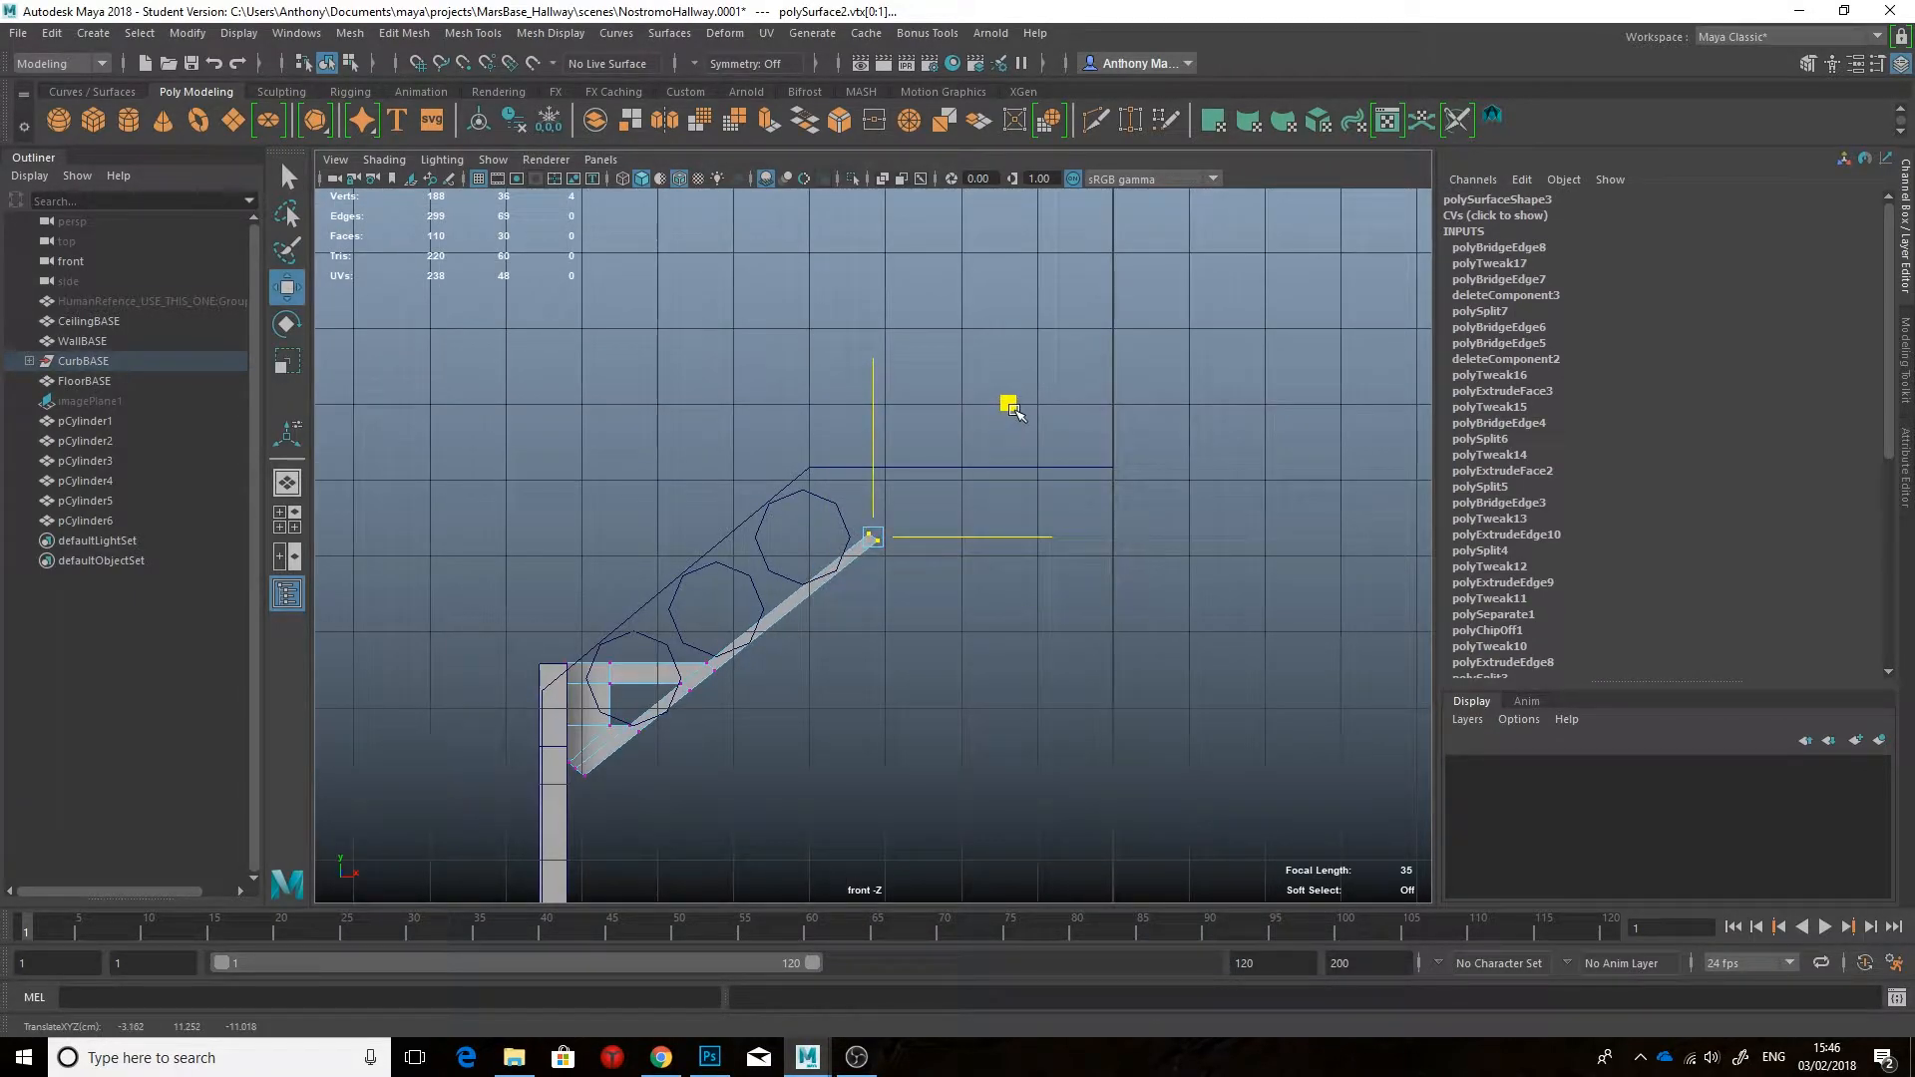
pyautogui.click(664, 1055)
pyautogui.click(808, 1057)
pyautogui.moveTo(1013, 399); pyautogui.dragTo(1049, 294)
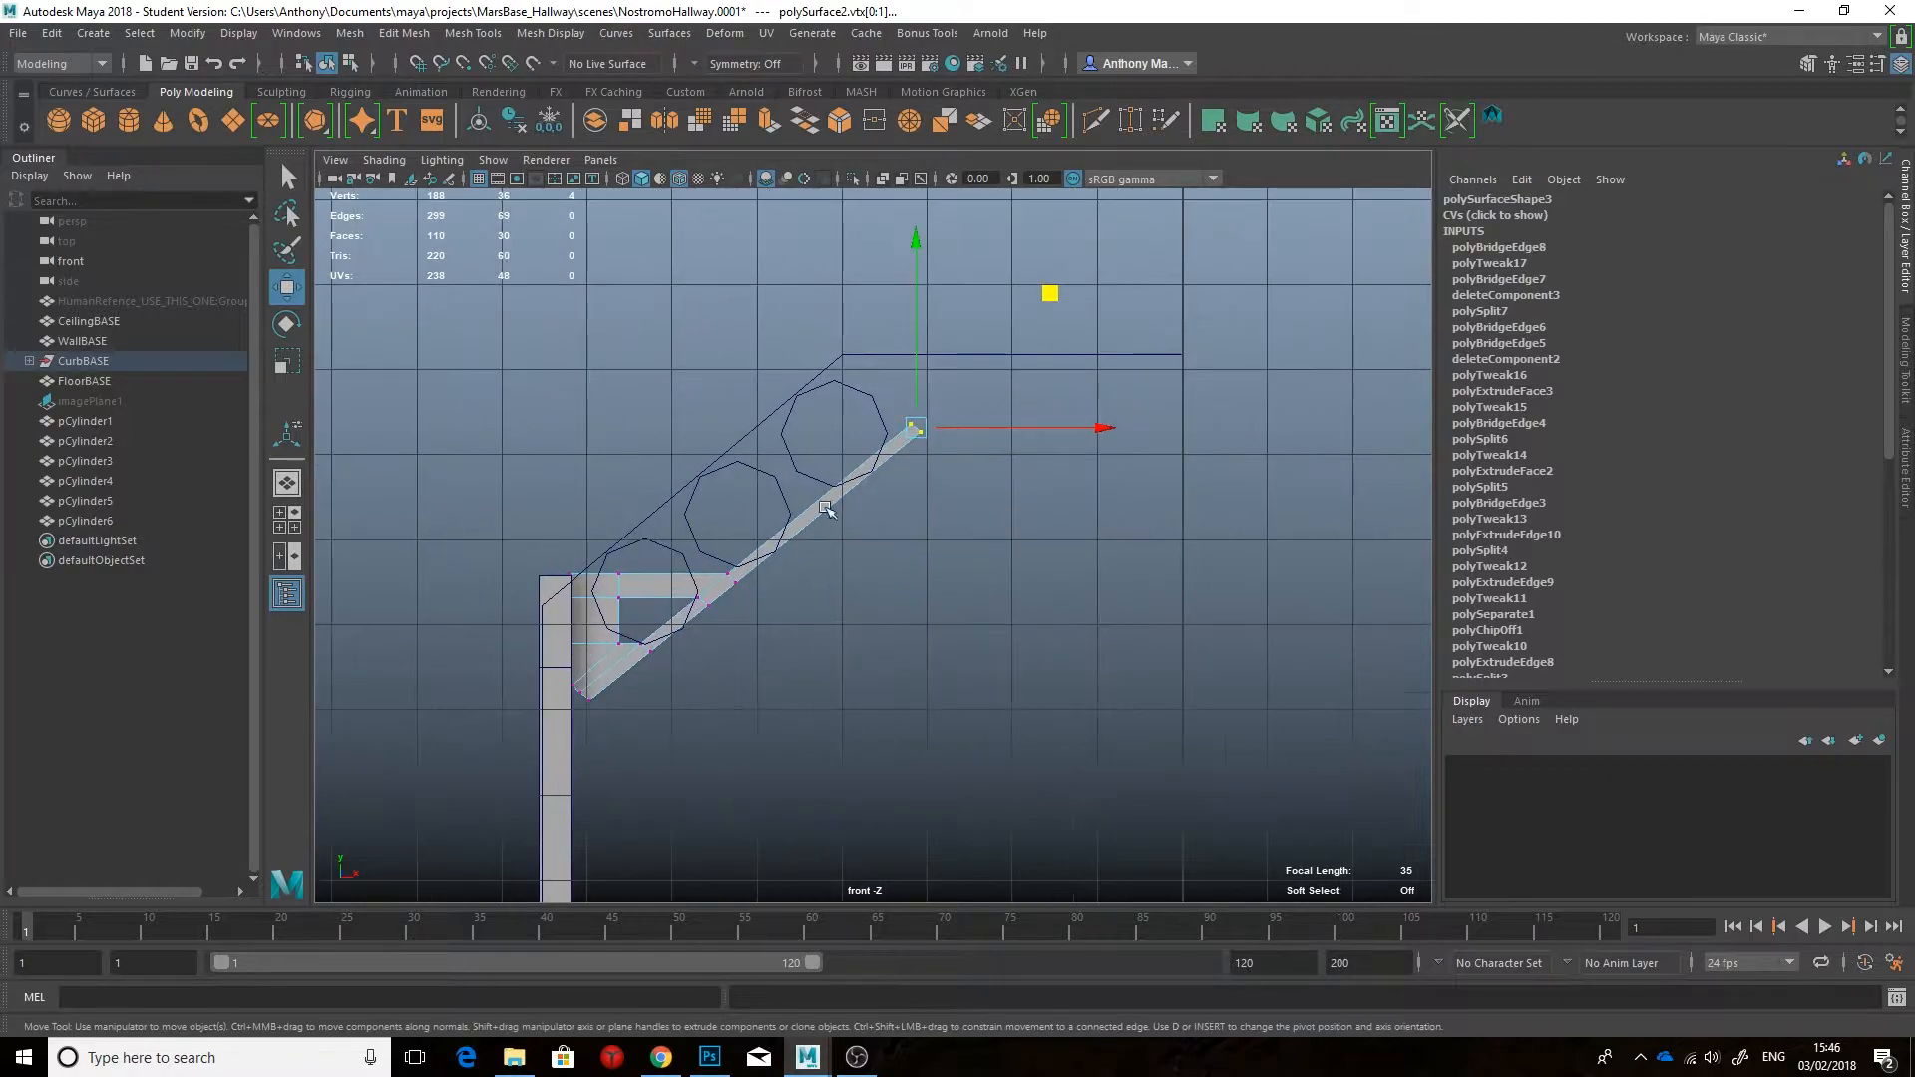
pyautogui.click(92, 91)
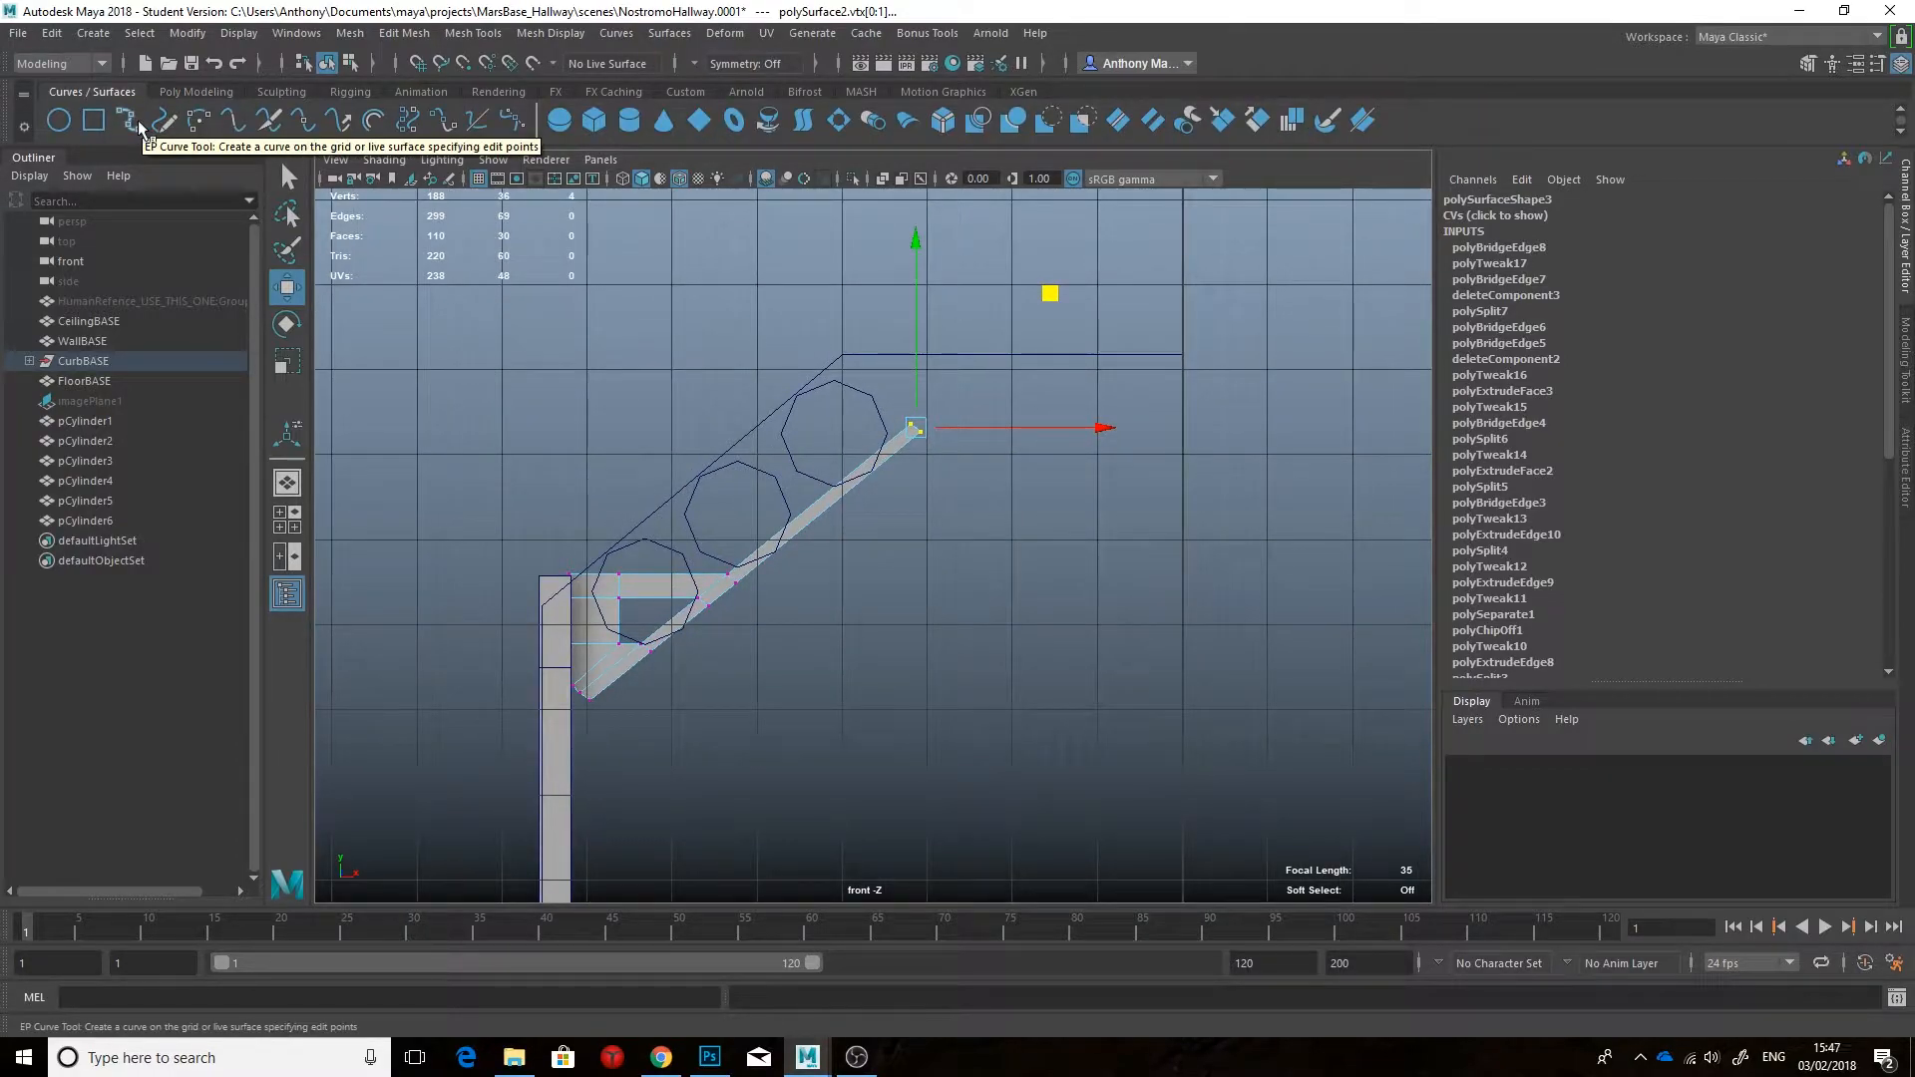
pyautogui.click(195, 90)
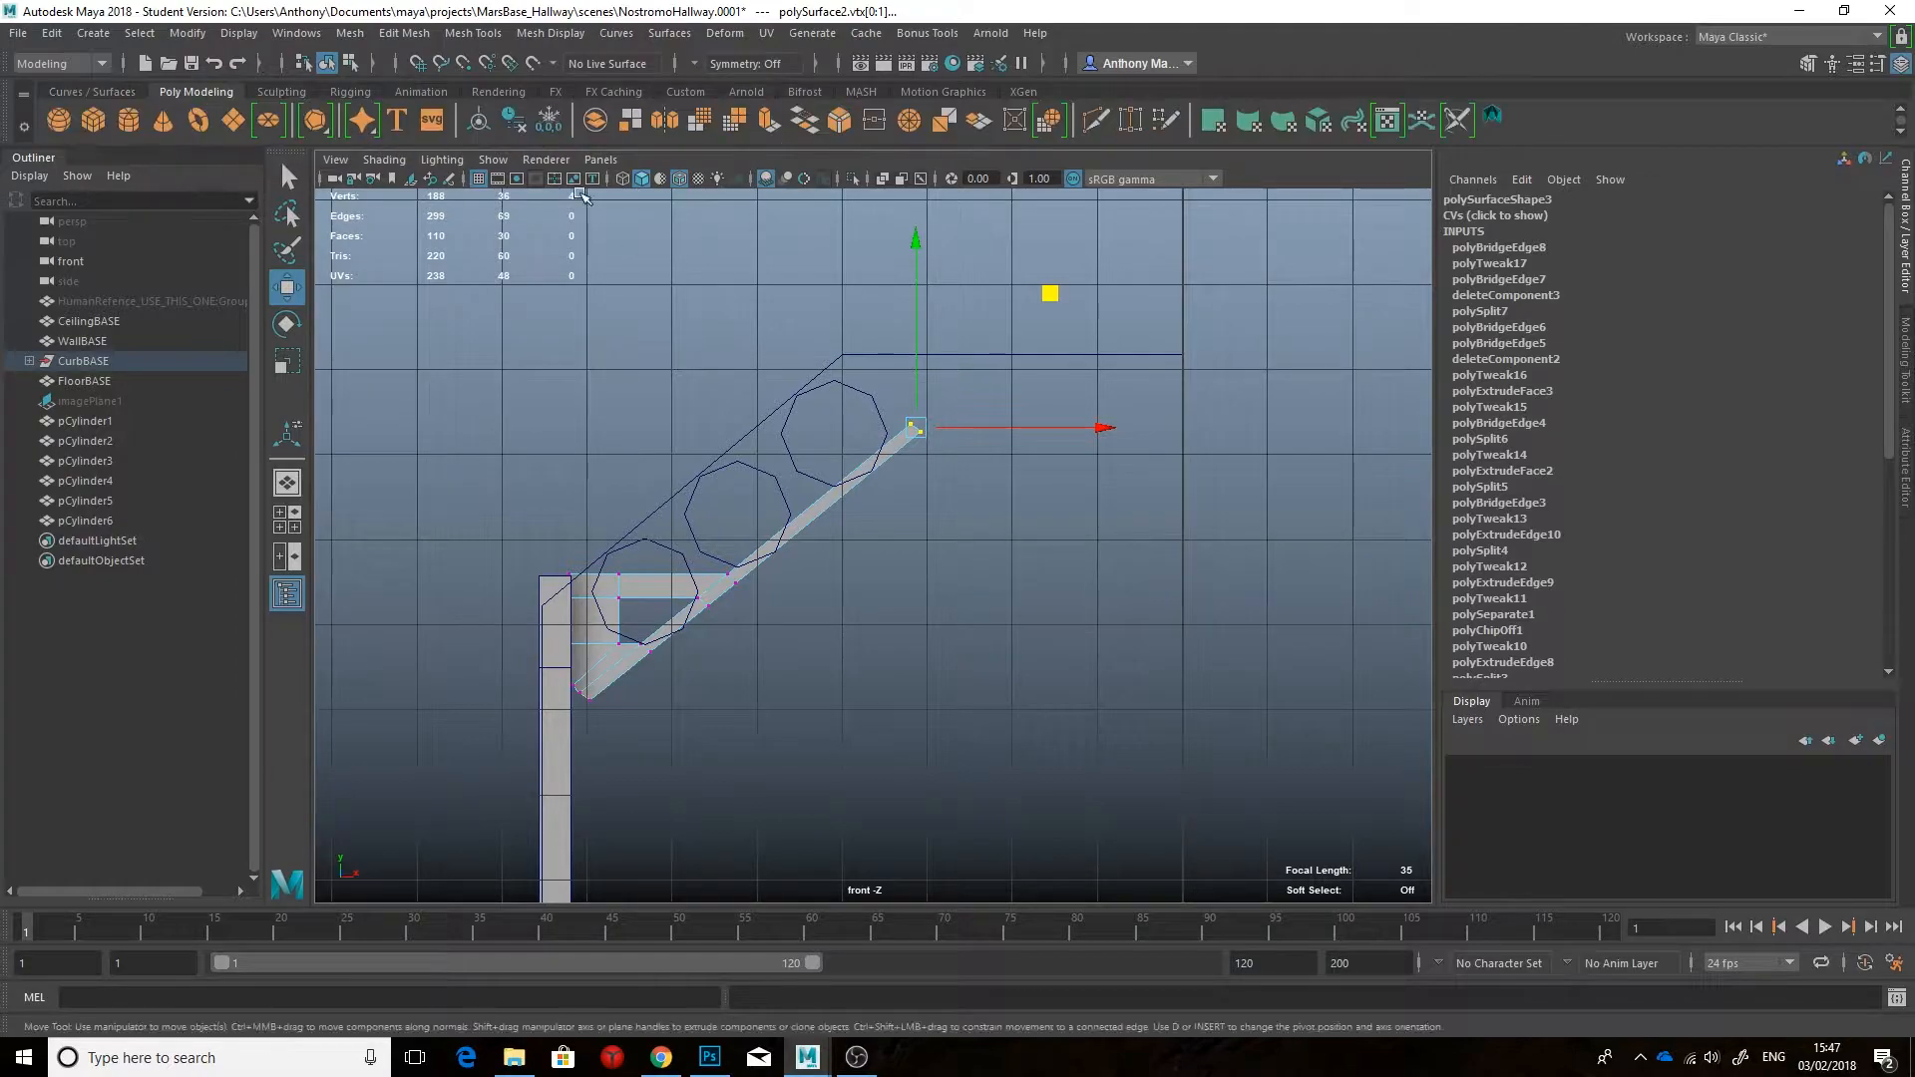
pyautogui.click(493, 160)
pyautogui.click(385, 160)
pyautogui.click(930, 164)
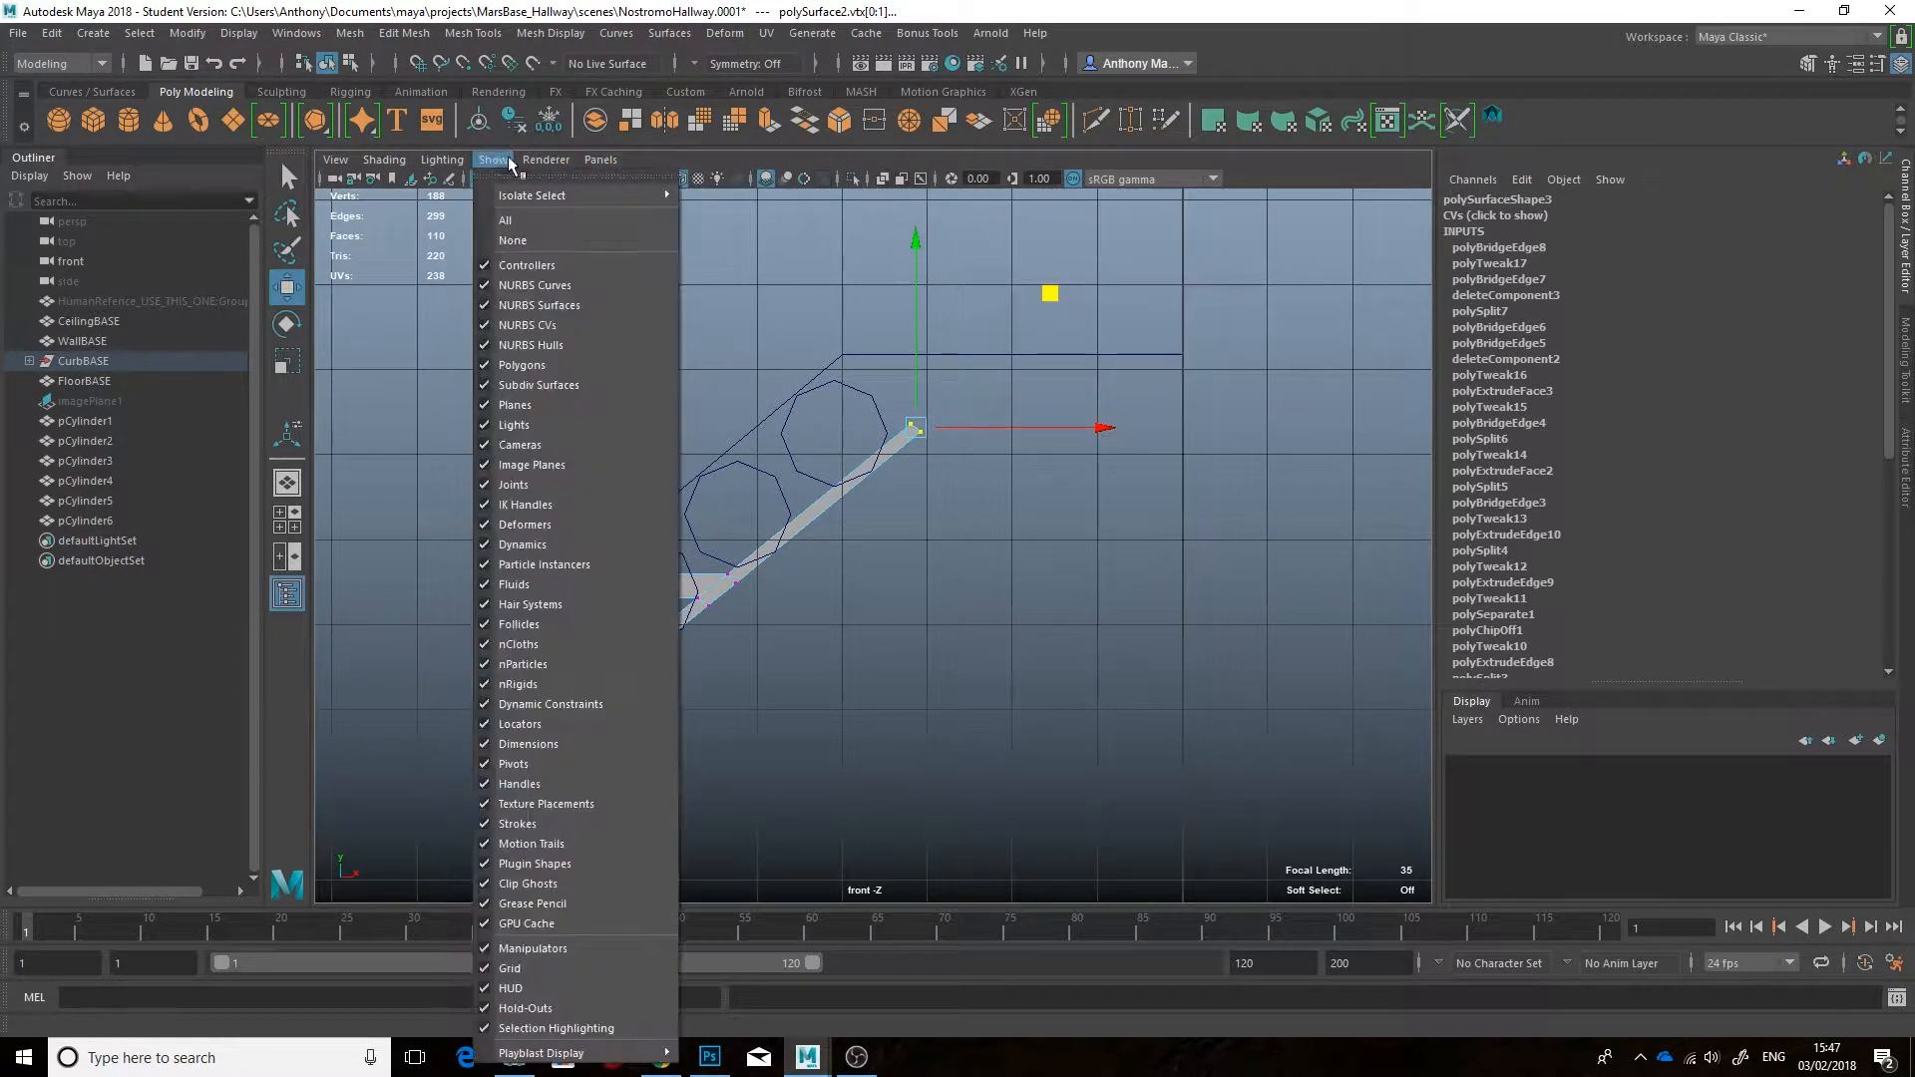
pyautogui.click(239, 34)
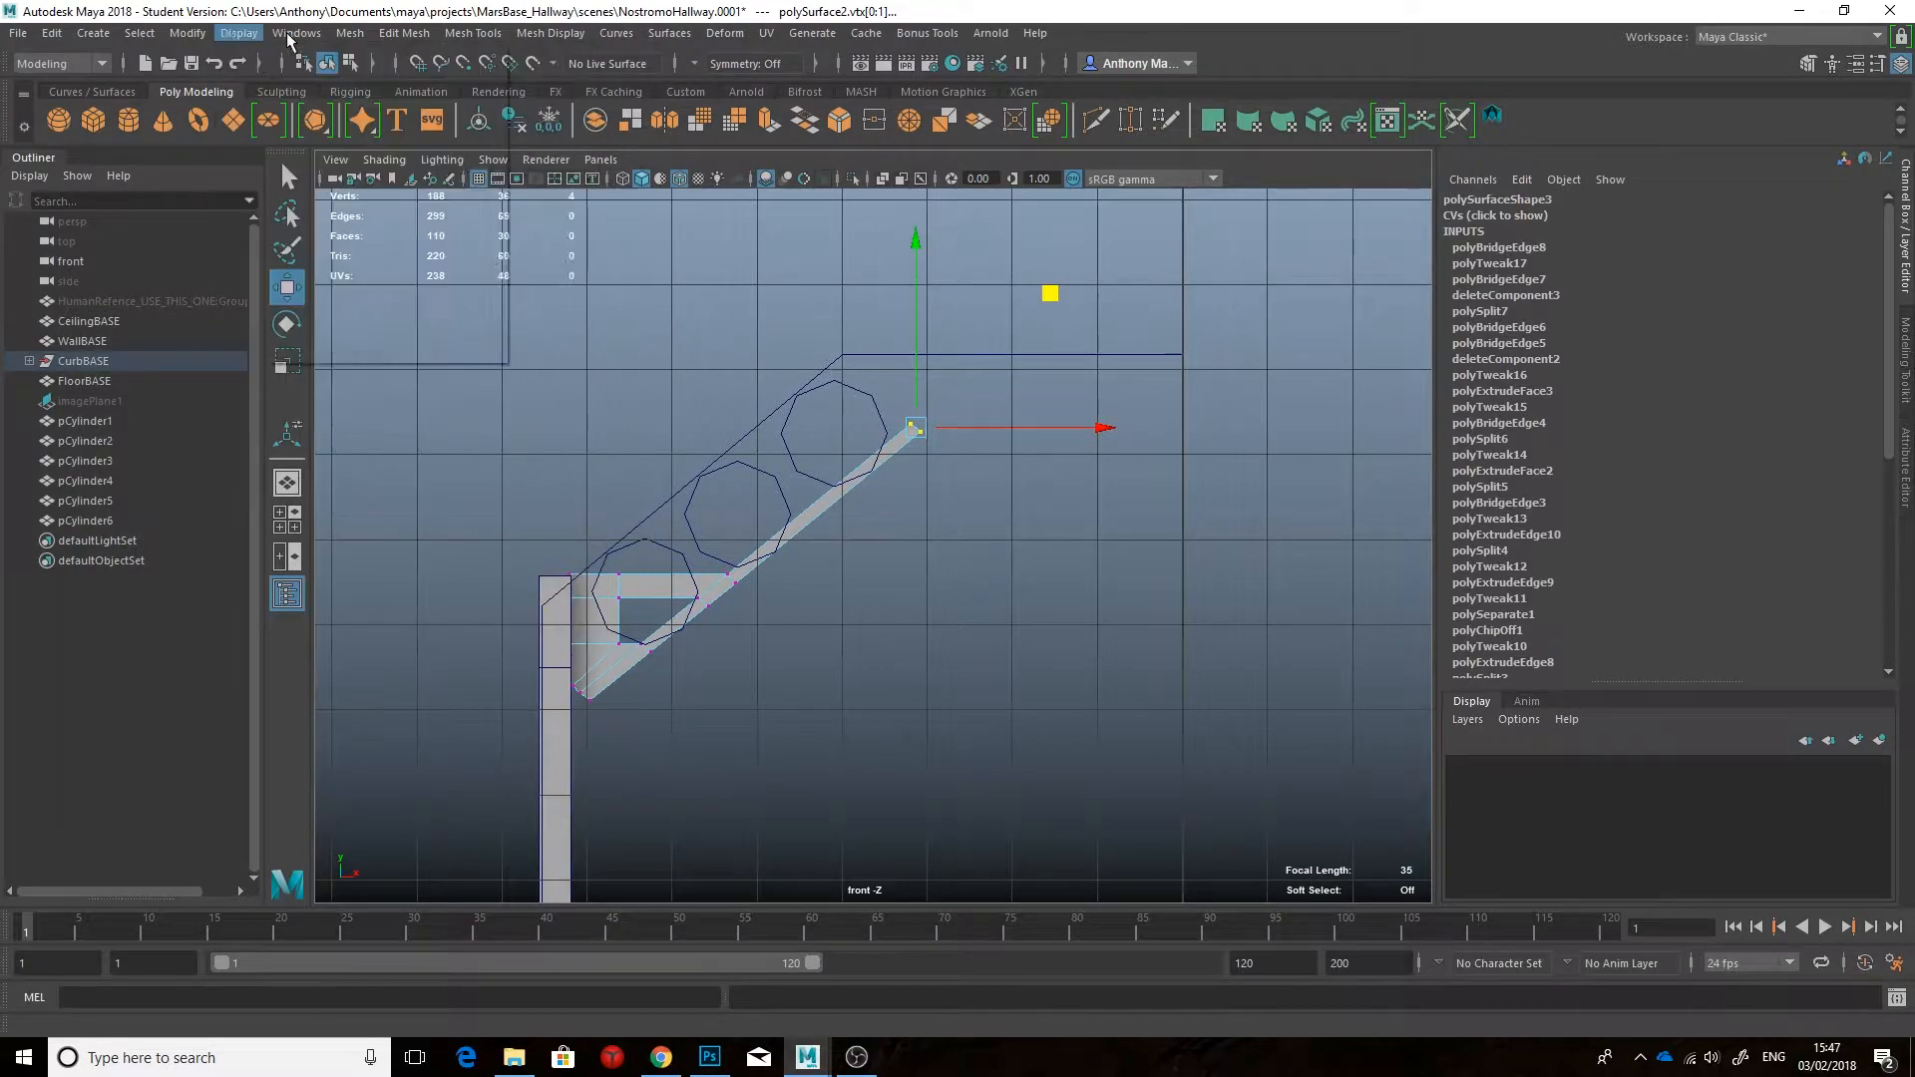
pyautogui.click(551, 34)
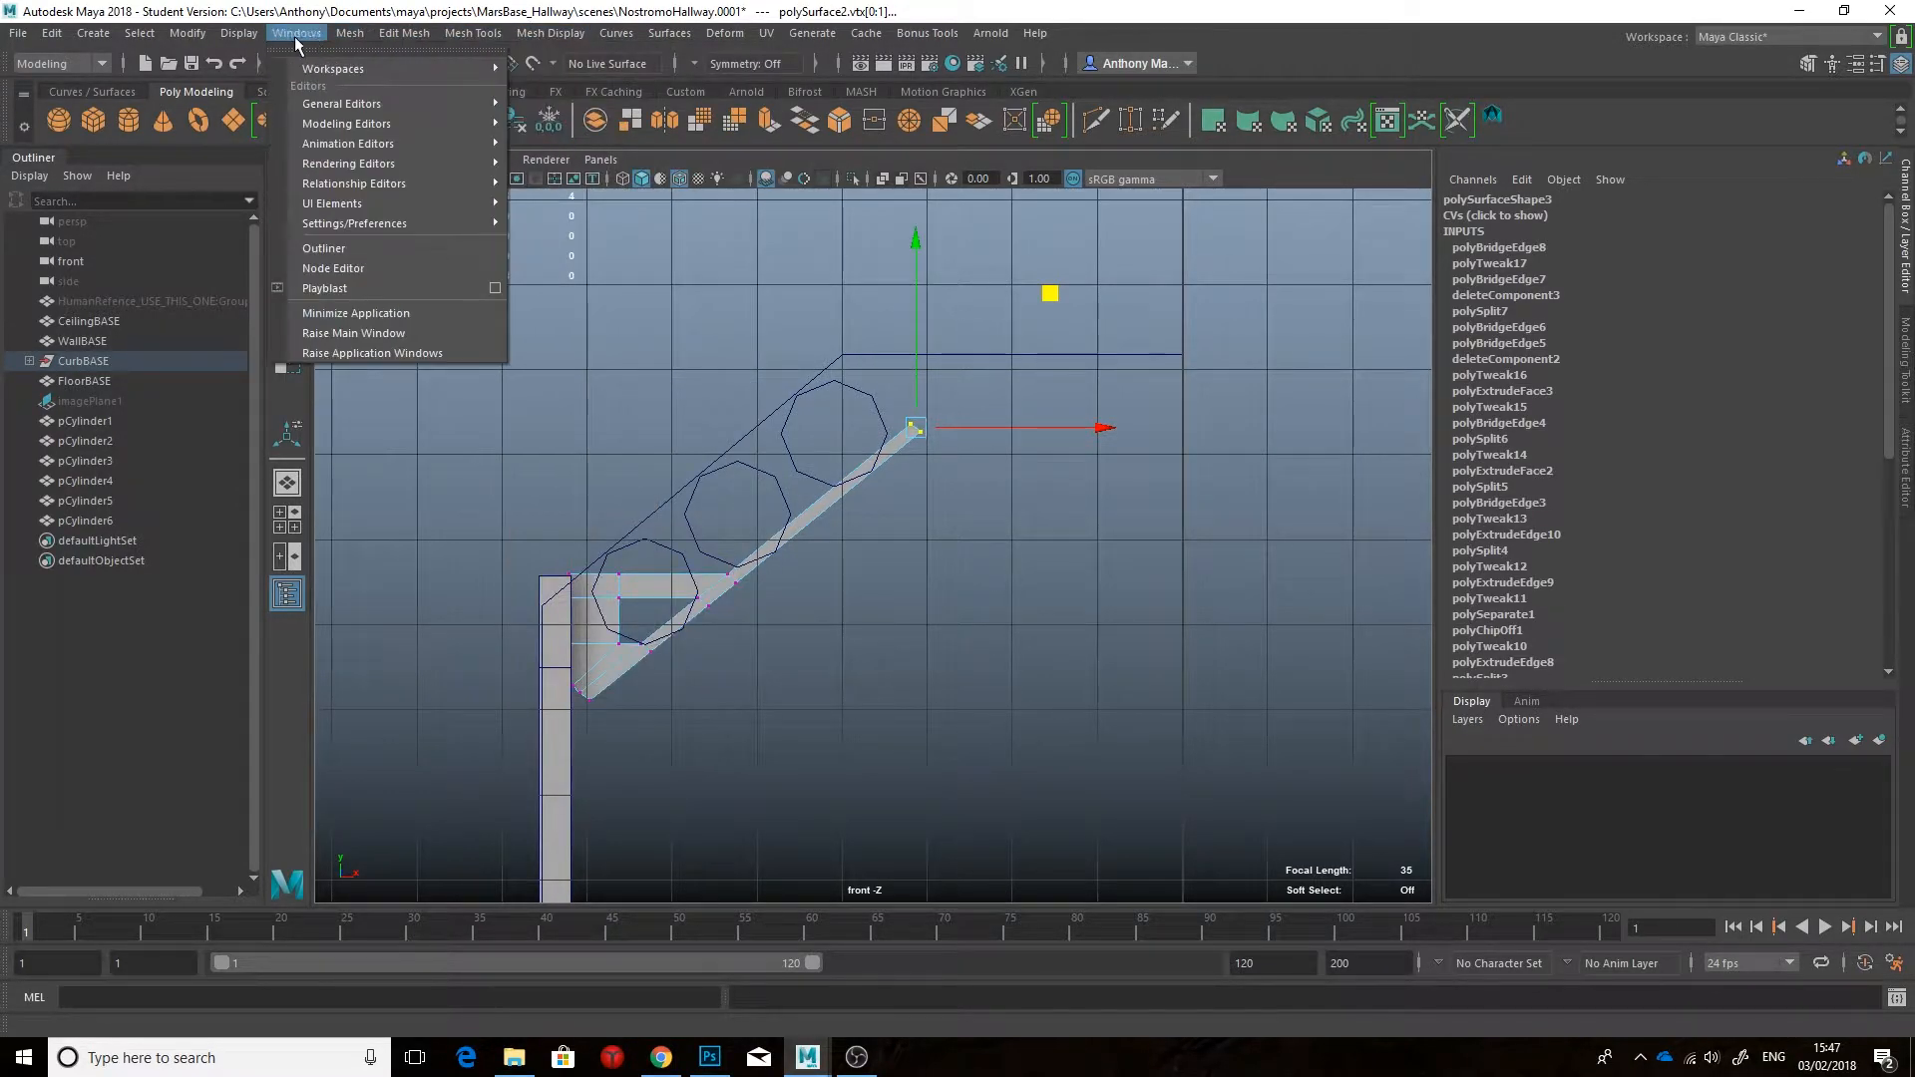
pyautogui.click(316, 12)
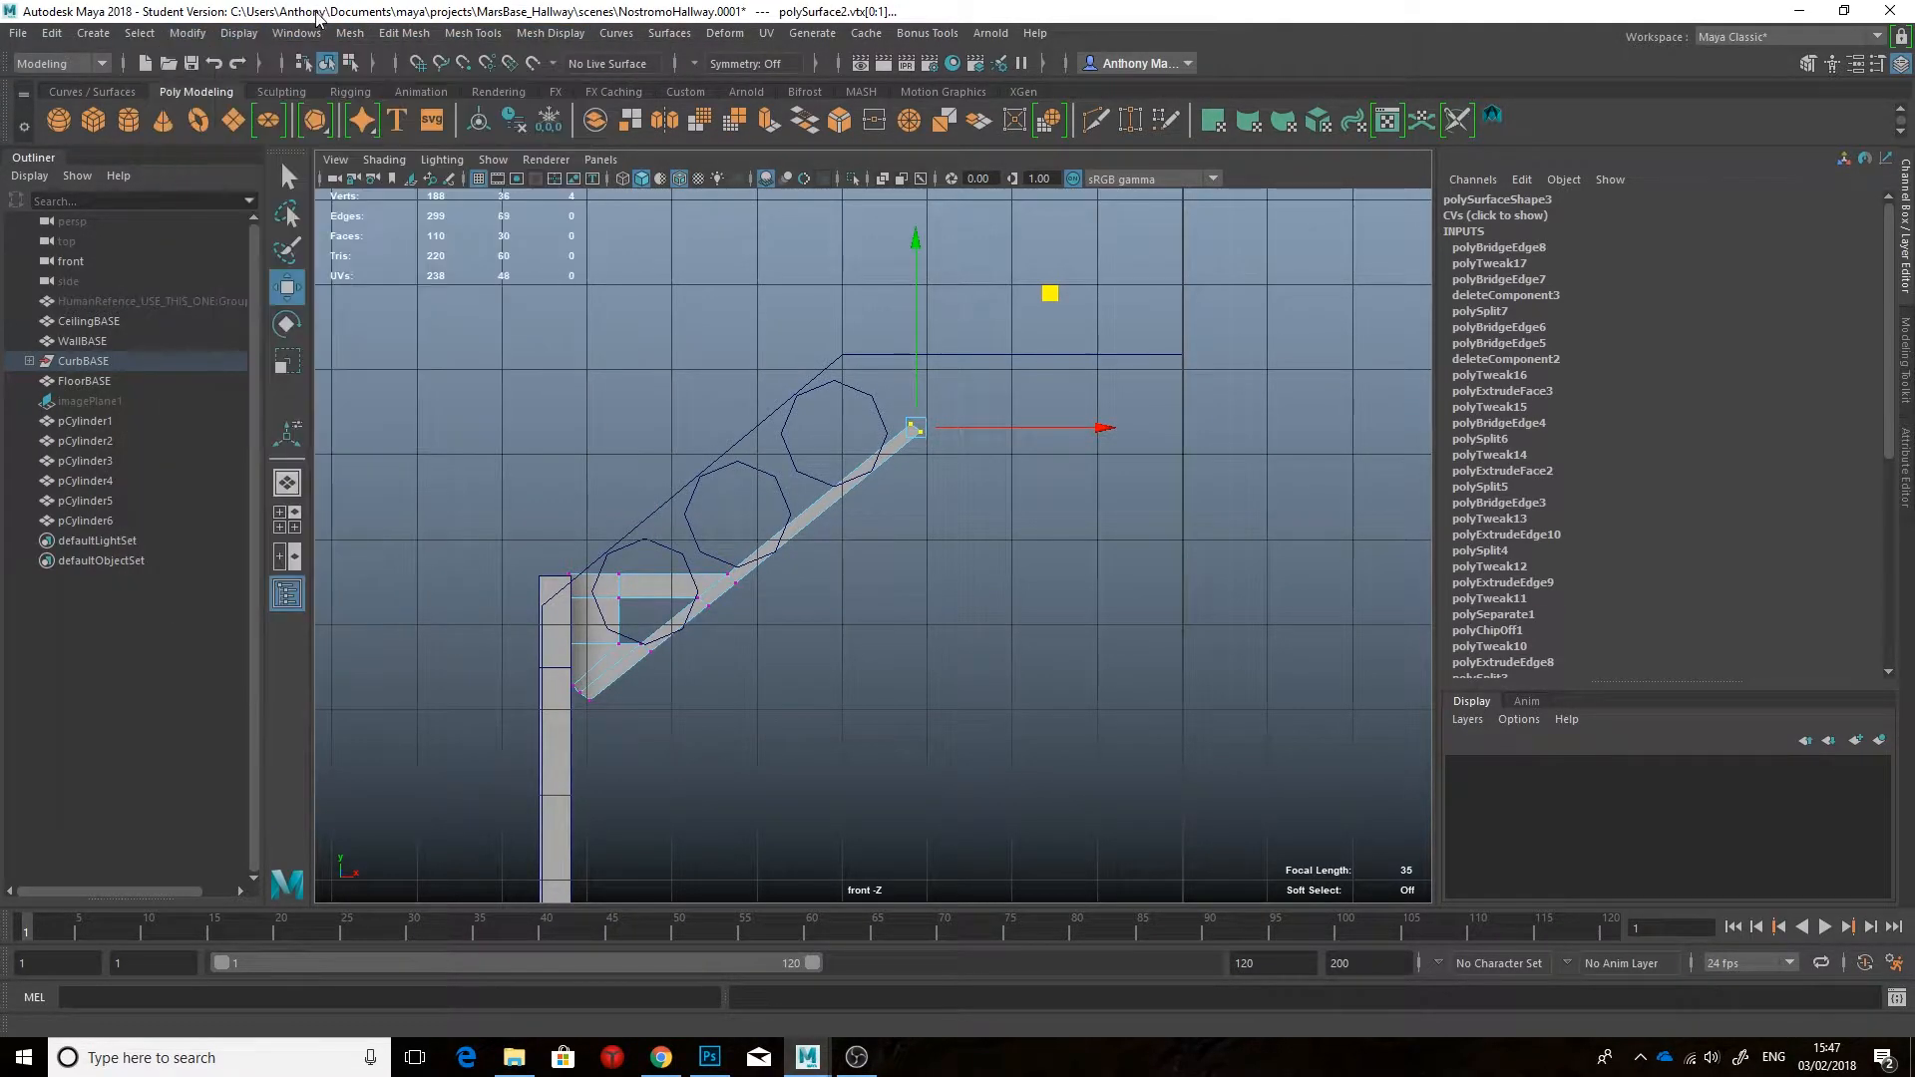
# Step: Add a Grease Pencil frame to the front view, leave the tool and return to the perspective view
pyautogui.click(451, 179)
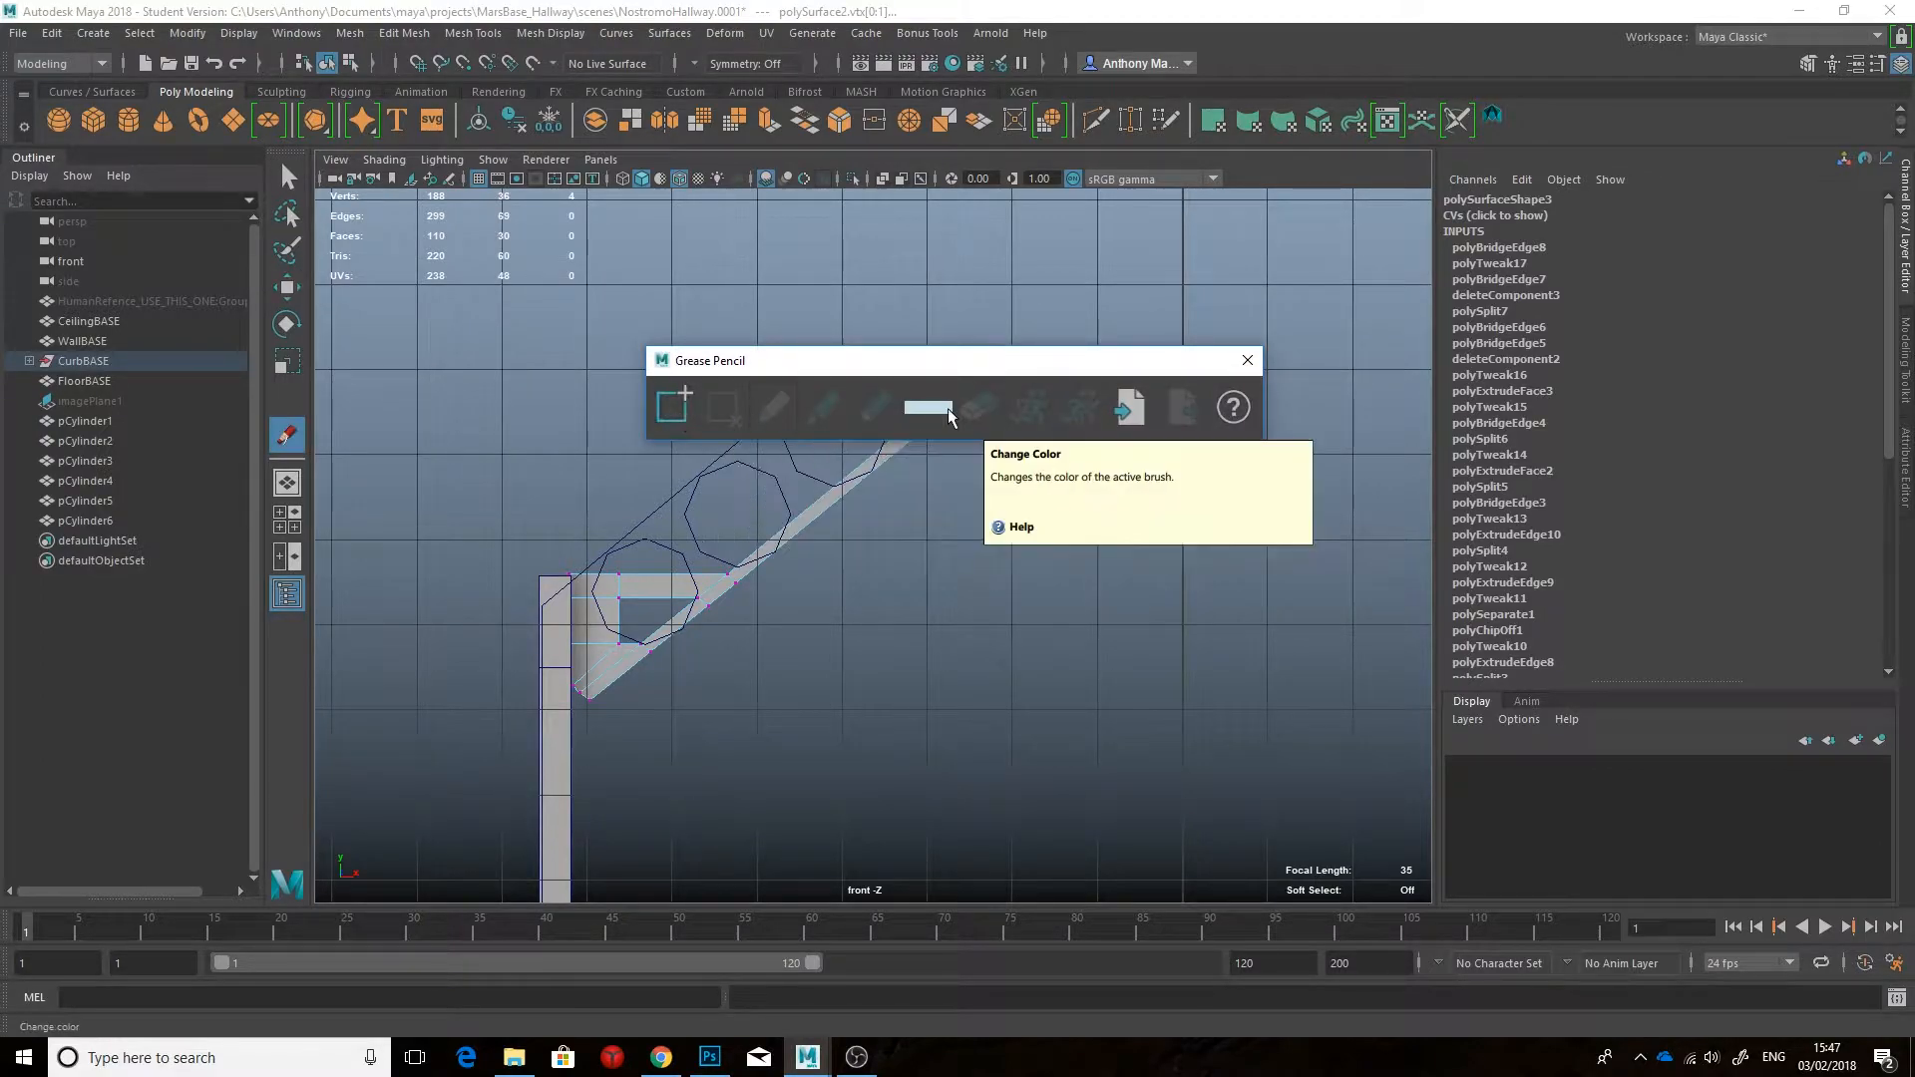
pyautogui.click(1245, 360)
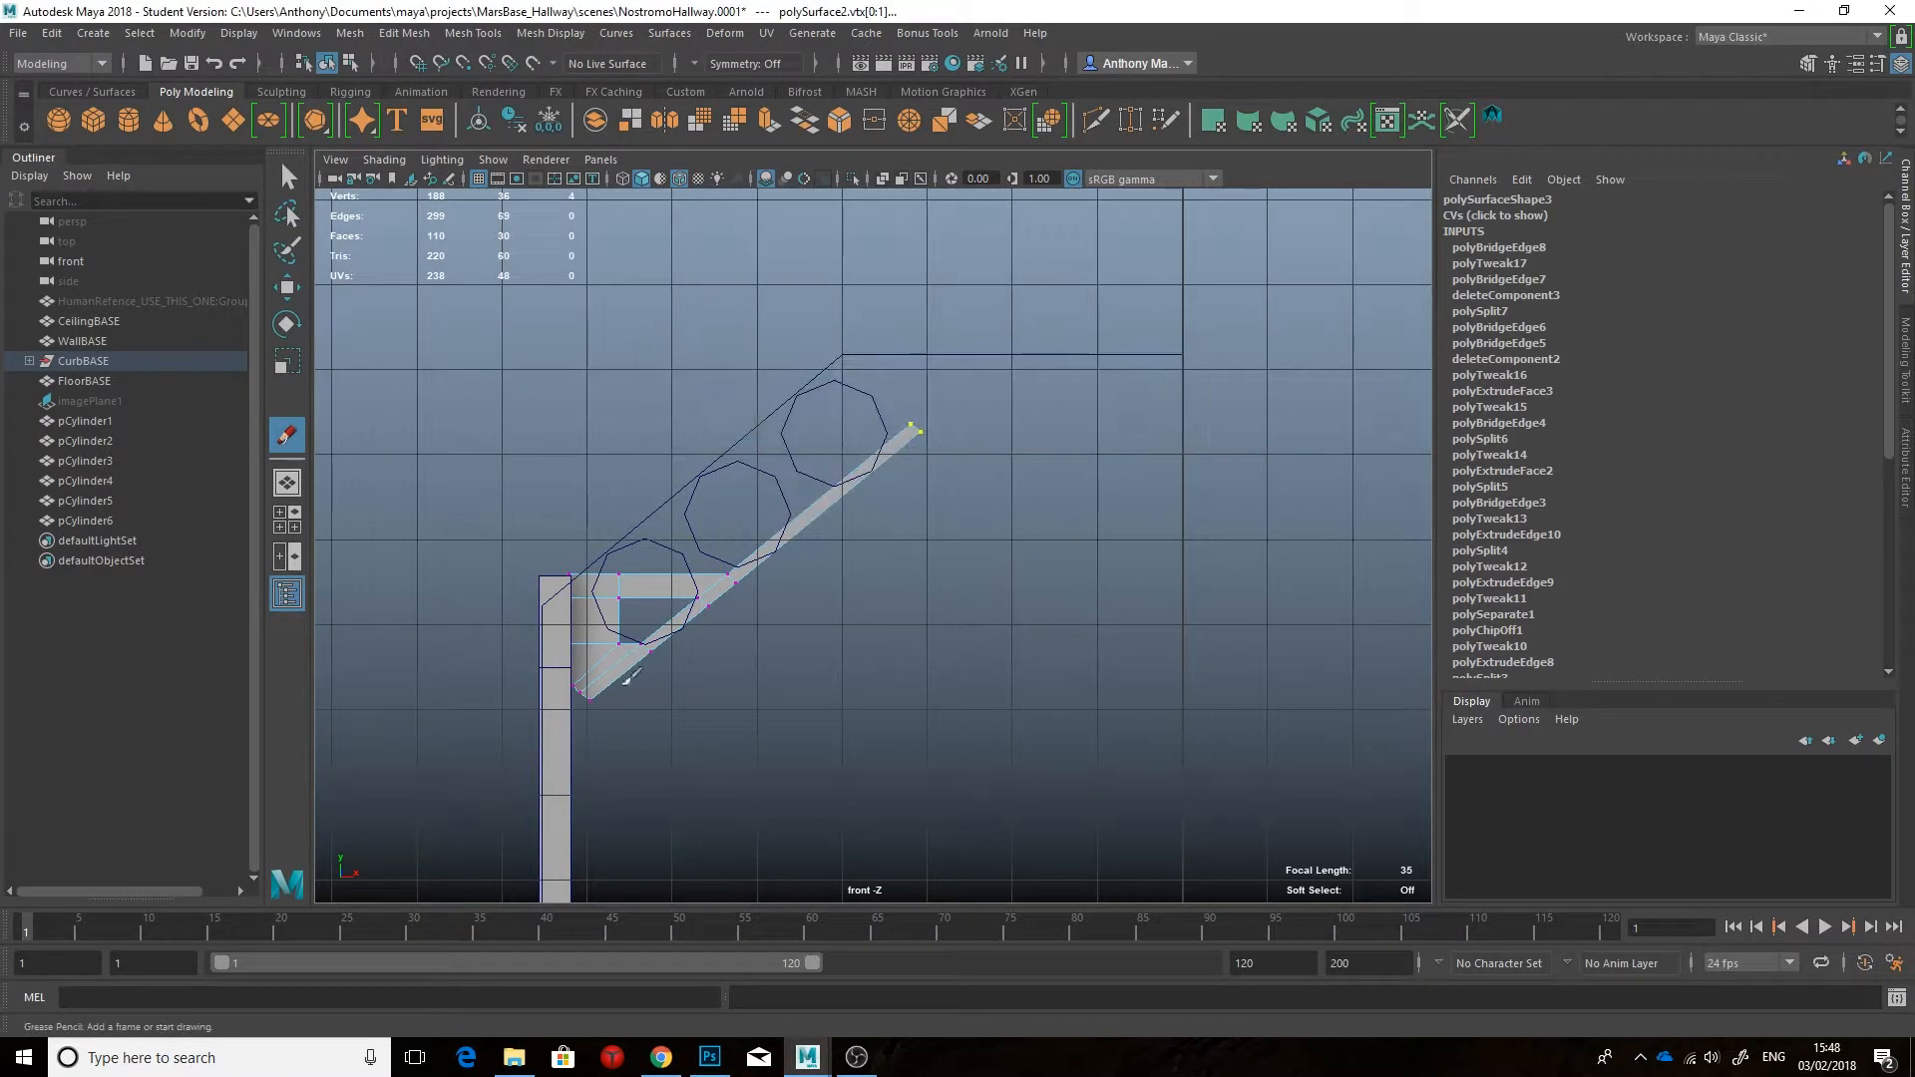
pyautogui.click(799, 578)
pyautogui.press('q')
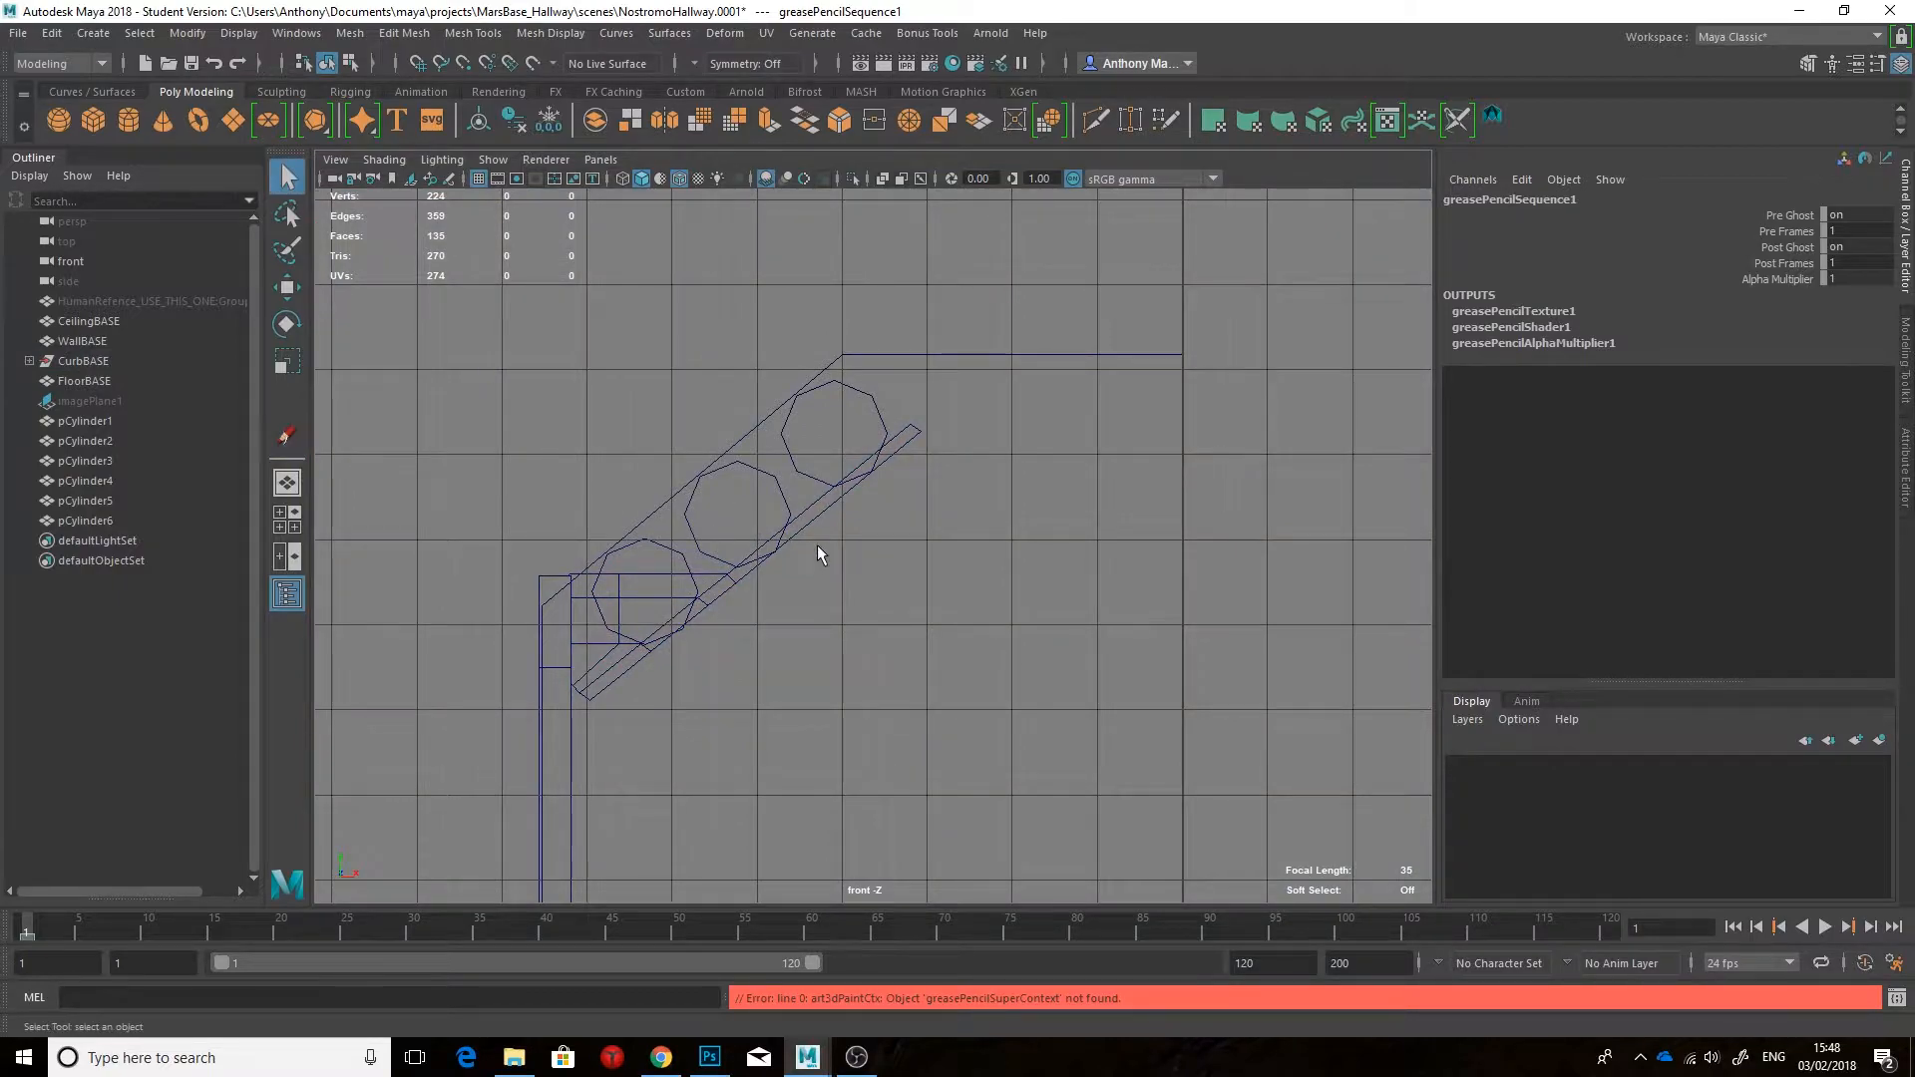
pyautogui.scroll(-4, 821, 547)
pyautogui.click(925, 524)
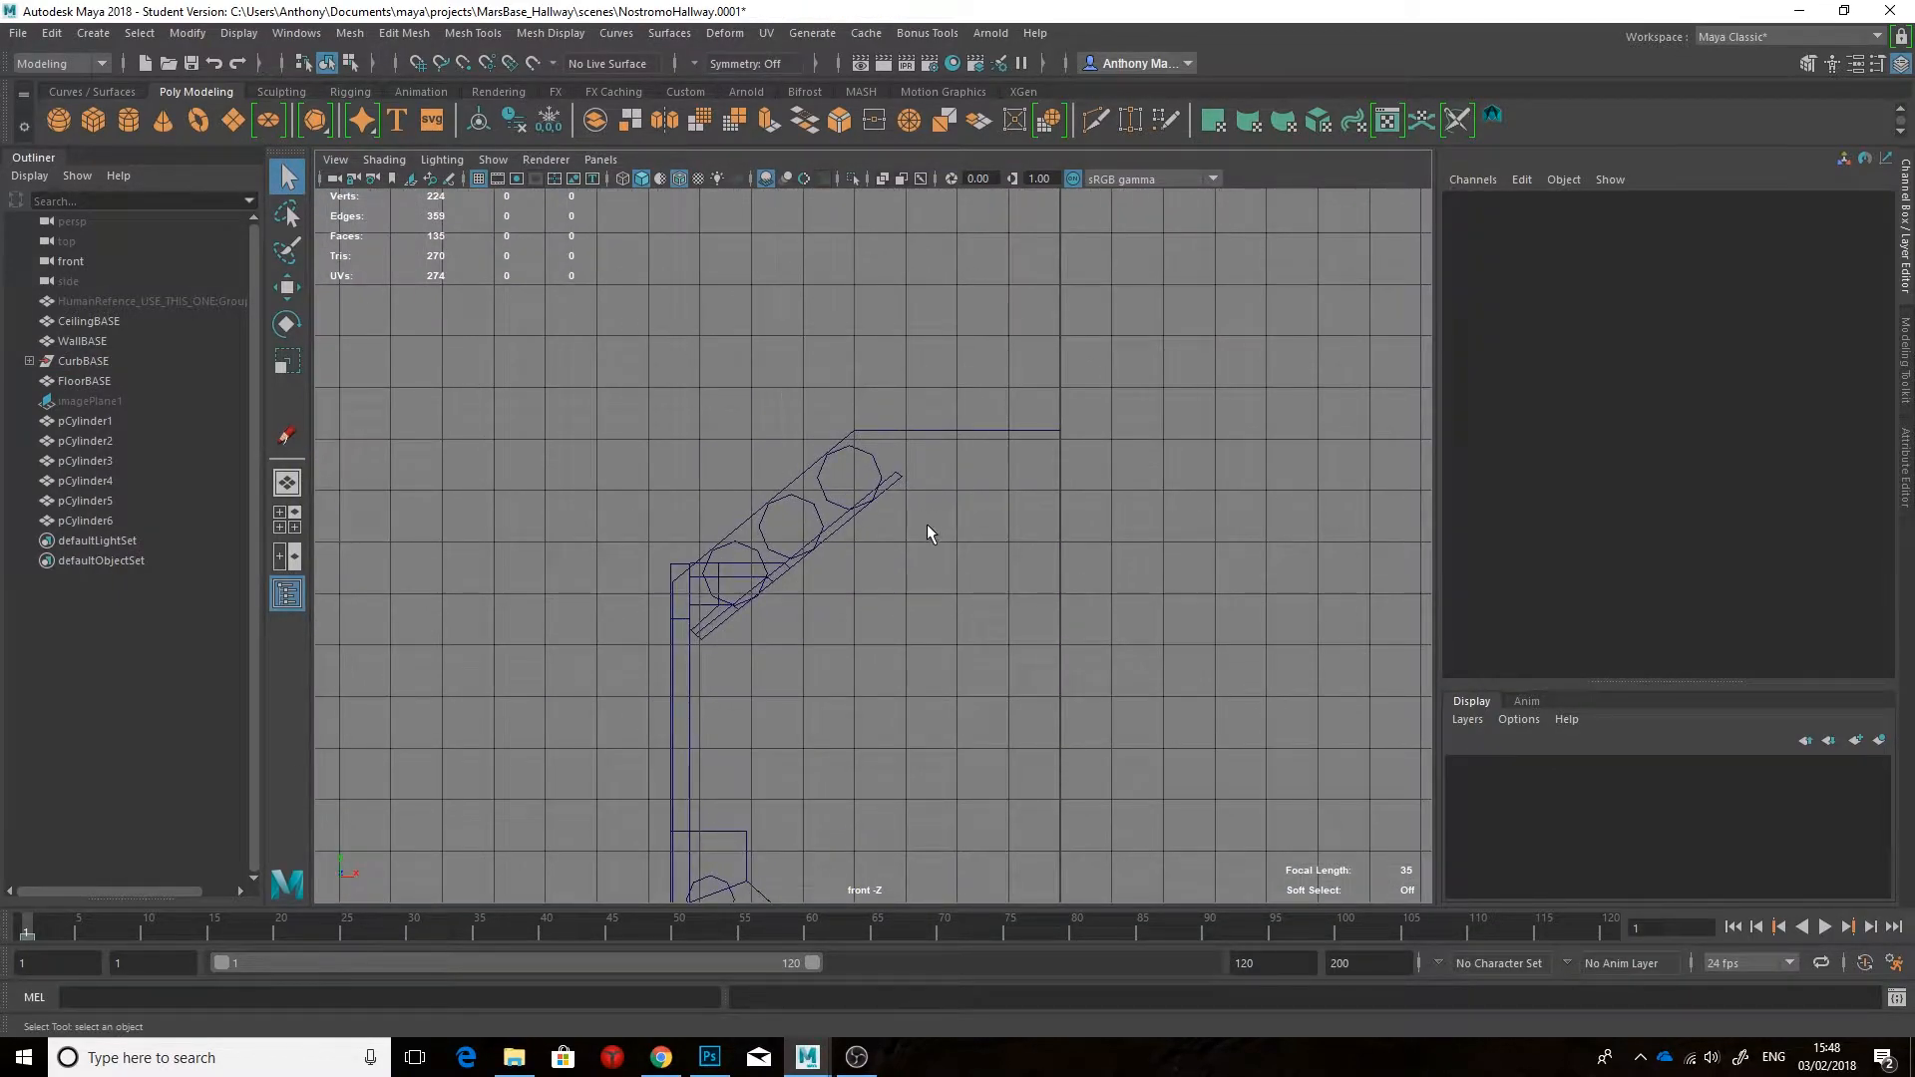
pyautogui.press('space')
pyautogui.press('space')
pyautogui.moveTo(1025, 461)
pyautogui.keyDown('alt'); pyautogui.mouseDown()
pyautogui.moveTo(931, 466)
pyautogui.moveTo(804, 432)
pyautogui.mouseUp(); pyautogui.keyUp('alt')
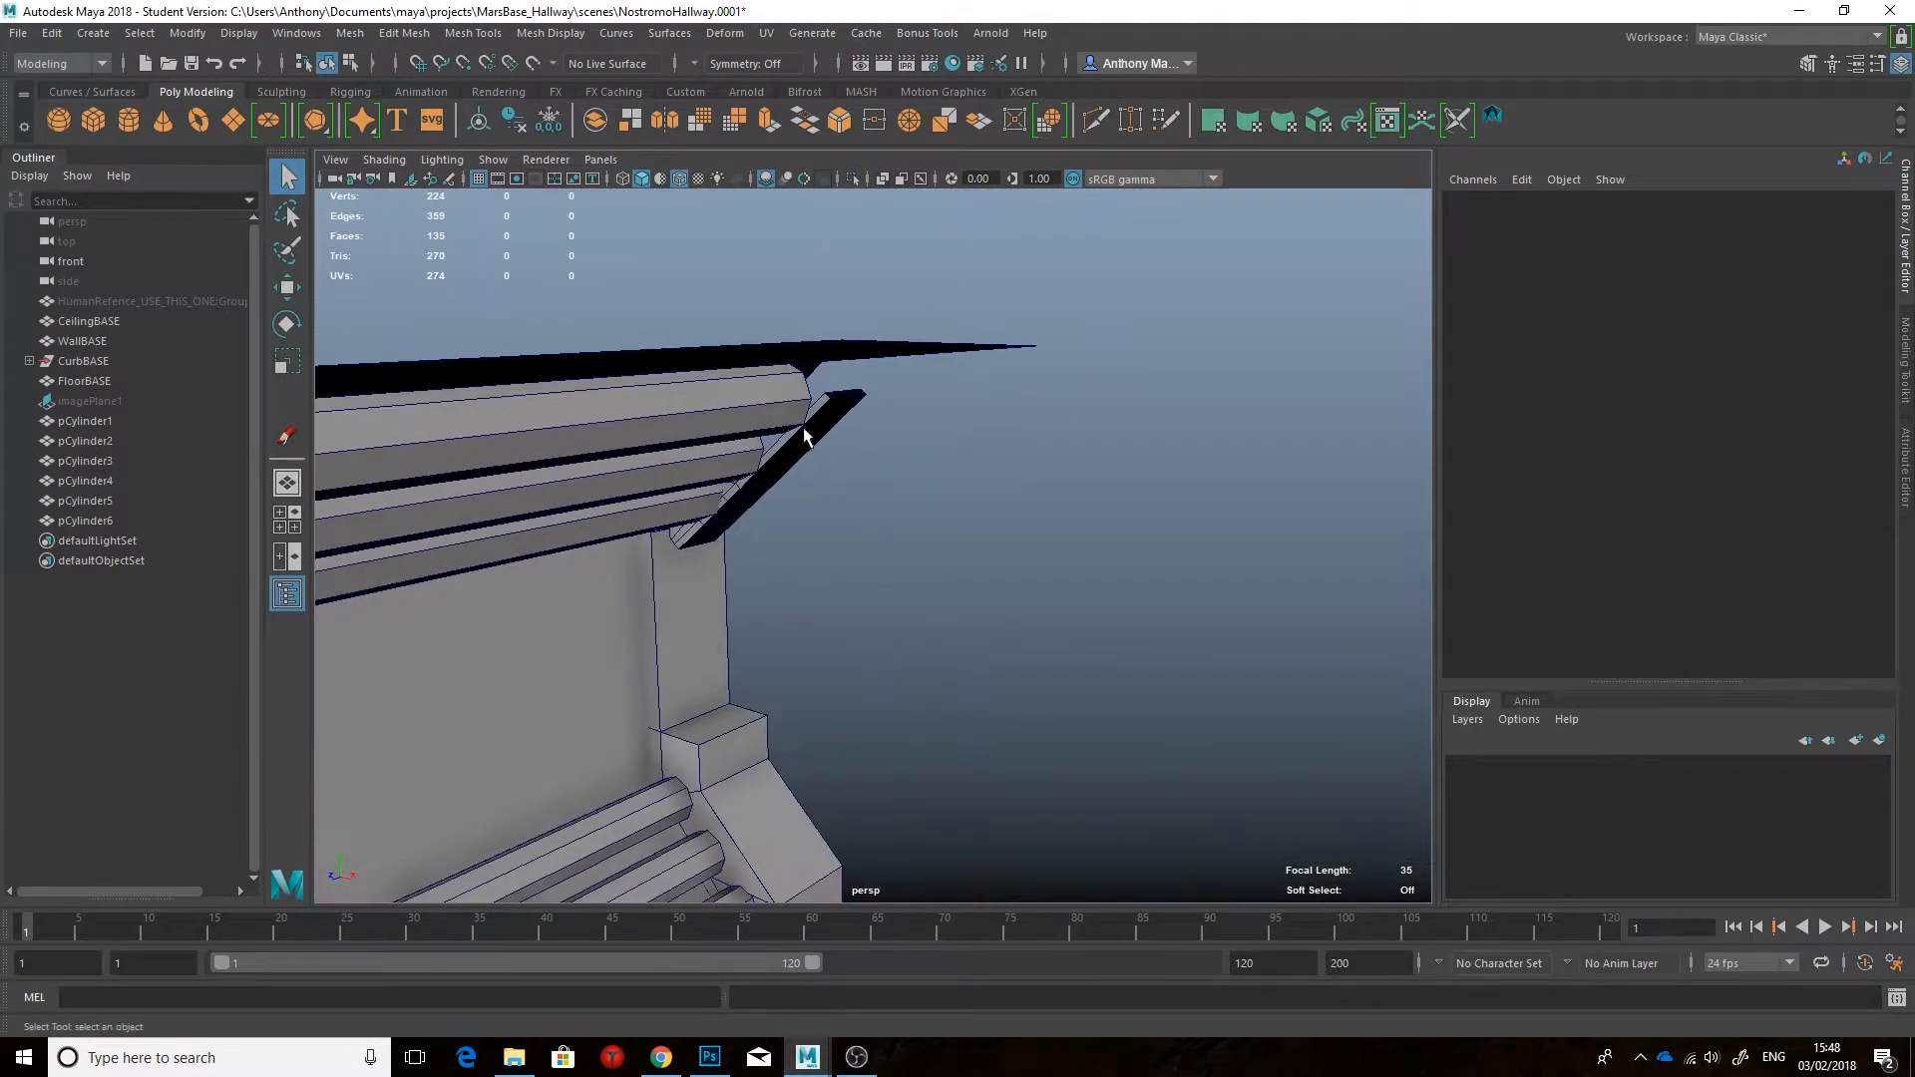
# Step: Extrude the four edges around the upper end of the bracket's sloped arm outward into a short horizontal arm
pyautogui.click(810, 430)
pyautogui.moveTo(845, 414); pyautogui.dragTo(849, 385, button='right')
pyautogui.click(850, 387)
pyautogui.scroll(4, 854, 385)
pyautogui.keyDown('alt'); pyautogui.moveTo(857, 383); pyautogui.dragTo(854, 492, button='middle'); pyautogui.keyUp('alt')
pyautogui.keyDown('shift'); pyautogui.click(797, 413); pyautogui.keyUp('shift')
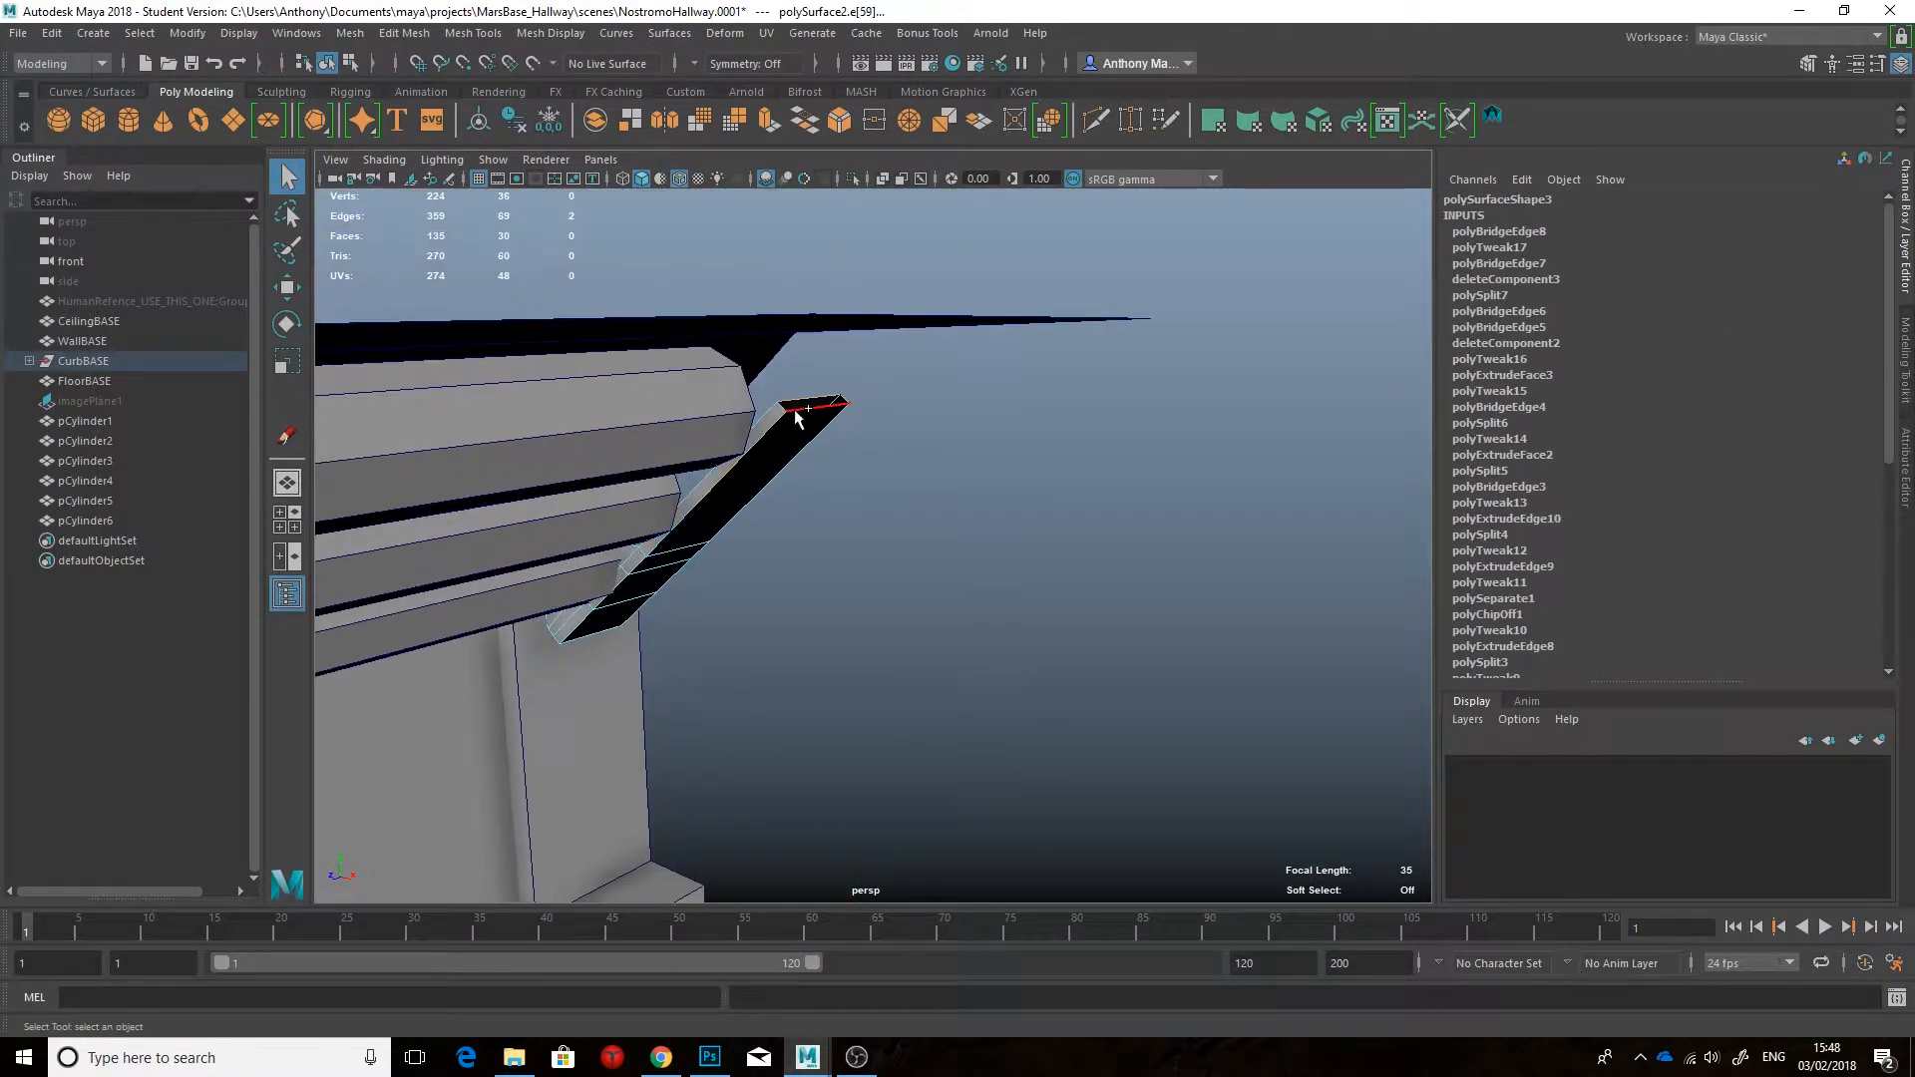
pyautogui.keyDown('shift'); pyautogui.click(801, 408); pyautogui.keyUp('shift')
pyautogui.keyDown('shift'); pyautogui.click(839, 397); pyautogui.keyUp('shift')
pyautogui.keyDown('alt'); pyautogui.moveTo(840, 404); pyautogui.dragTo(1009, 429); pyautogui.keyUp('alt')
pyautogui.keyDown('alt'); pyautogui.moveTo(718, 439); pyautogui.dragTo(758, 519); pyautogui.keyUp('alt')
pyautogui.press('space')
pyautogui.click(783, 463)
# Step: Adjust the corner and end vertices of the short horizontal arm in the front view so it runs level with even thickness
pyautogui.scroll(3, 834, 492)
pyautogui.moveTo(923, 385); pyautogui.dragTo(850, 385, button='right')
pyautogui.moveTo(938, 372); pyautogui.dragTo(907, 389)
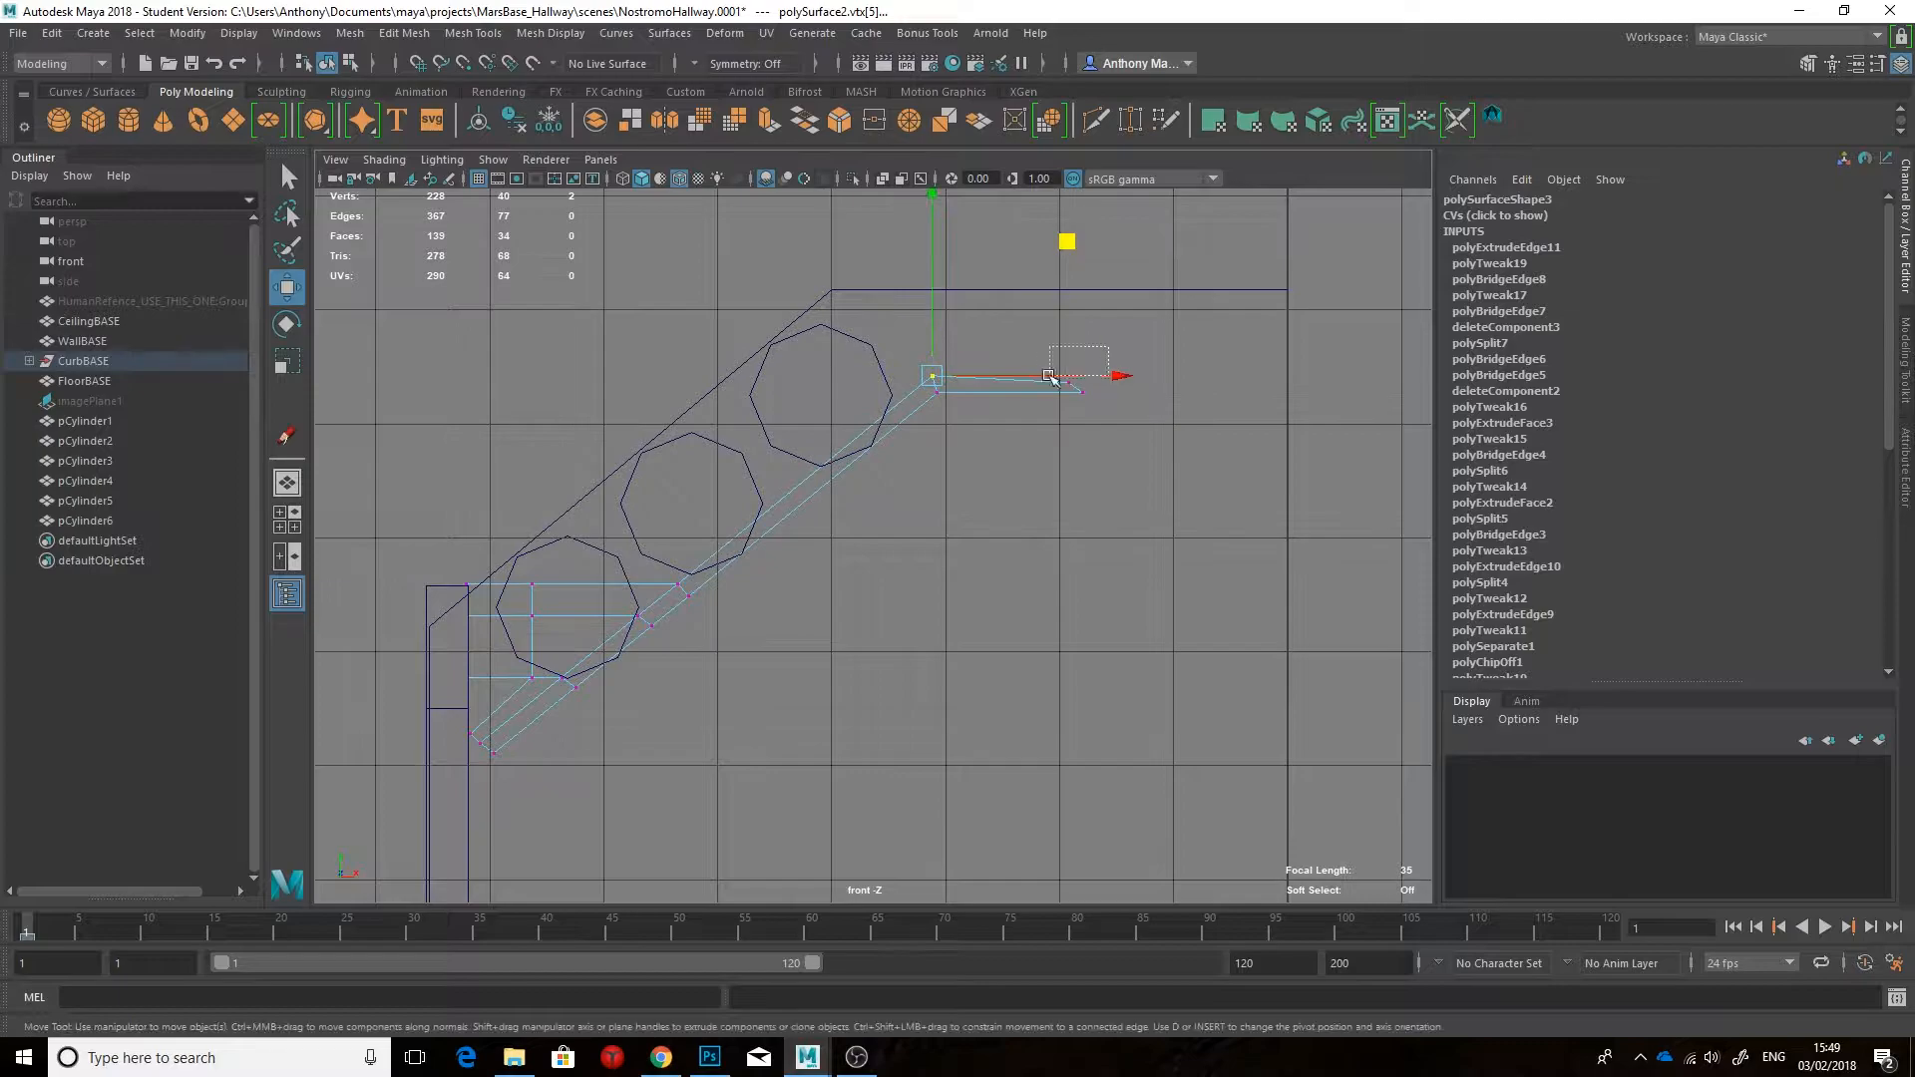
pyautogui.scroll(-6, 1131, 381)
pyautogui.scroll(2, 915, 465)
# Step: Inspect the extended bracket in perspective as a whole object and compare it with the film corridor reference in Chrome
pyautogui.moveTo(915, 466); pyautogui.dragTo(1013, 436, button='right')
pyautogui.press('space')
pyautogui.press('space')
pyautogui.press('space')
pyautogui.moveTo(994, 429); pyautogui.dragTo(927, 449)
pyautogui.scroll(-2, 928, 449)
pyautogui.click(664, 1057)
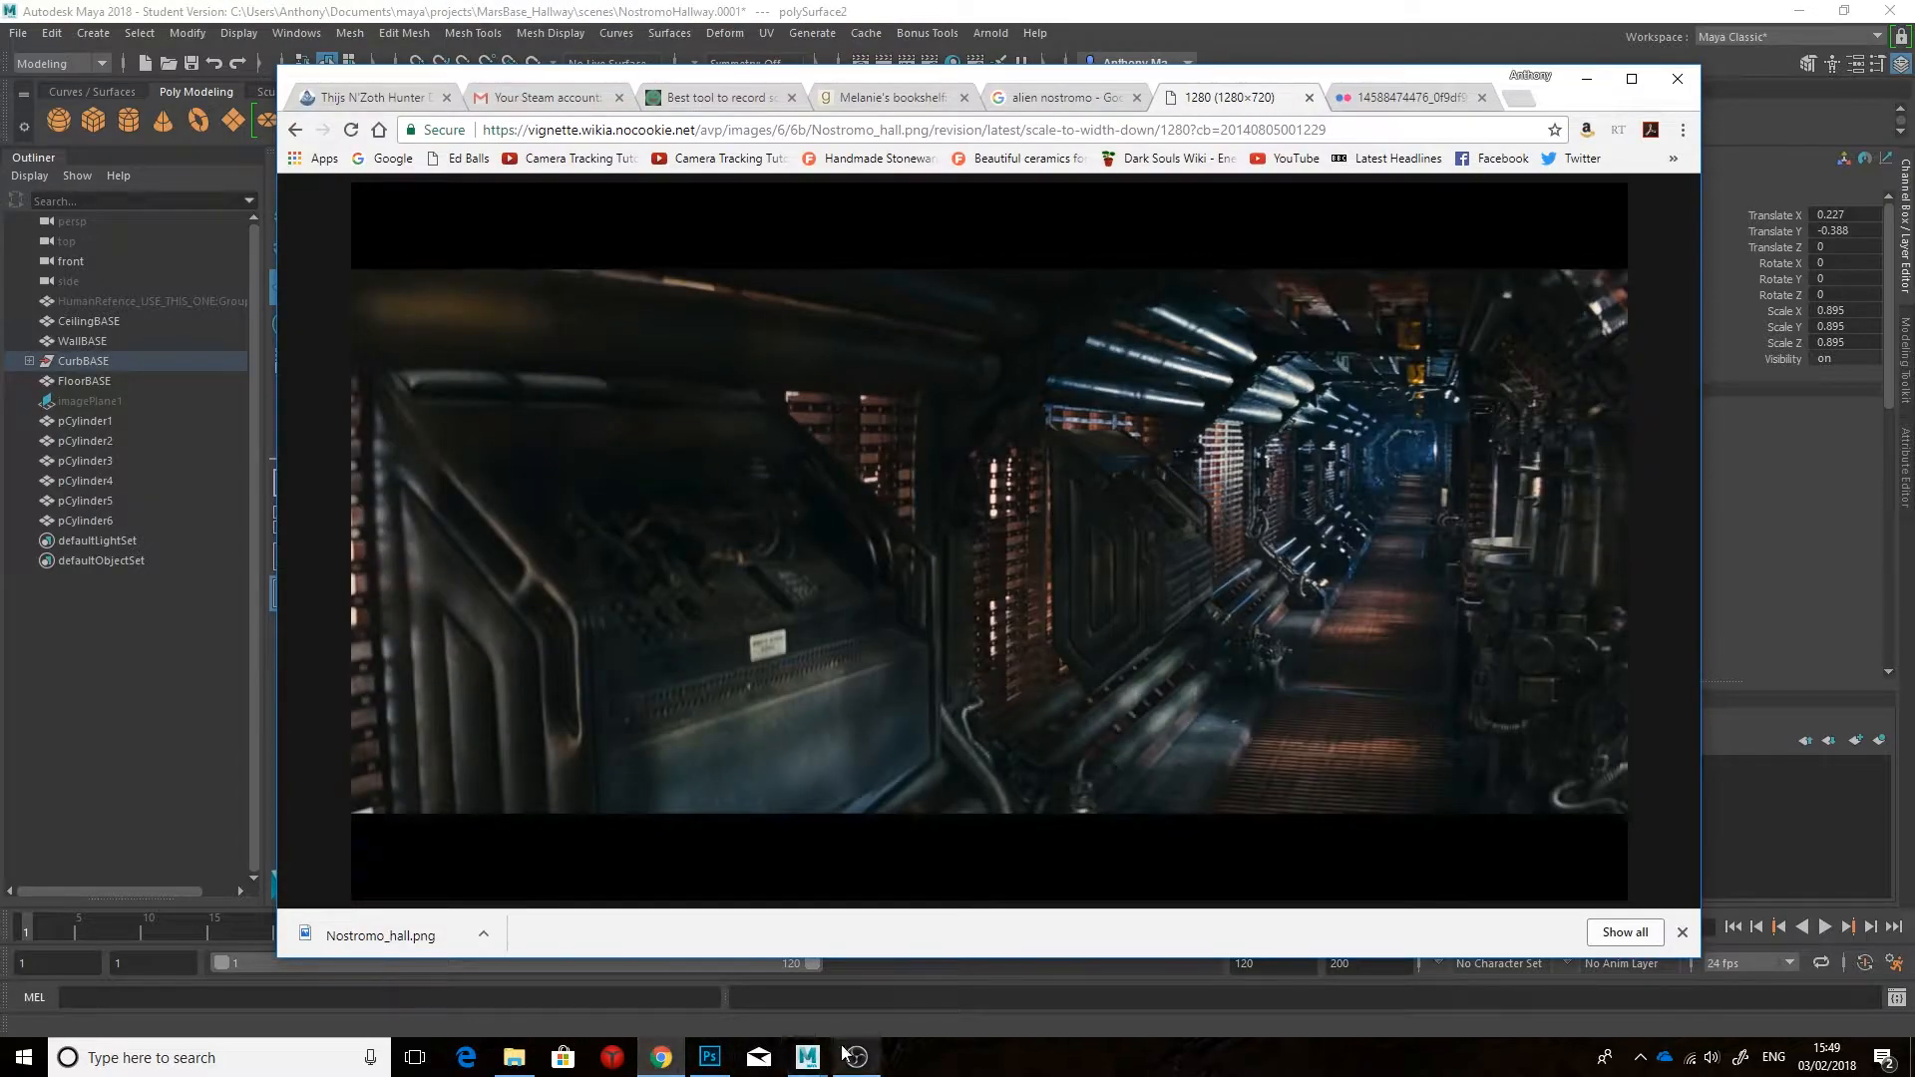
pyautogui.click(809, 1057)
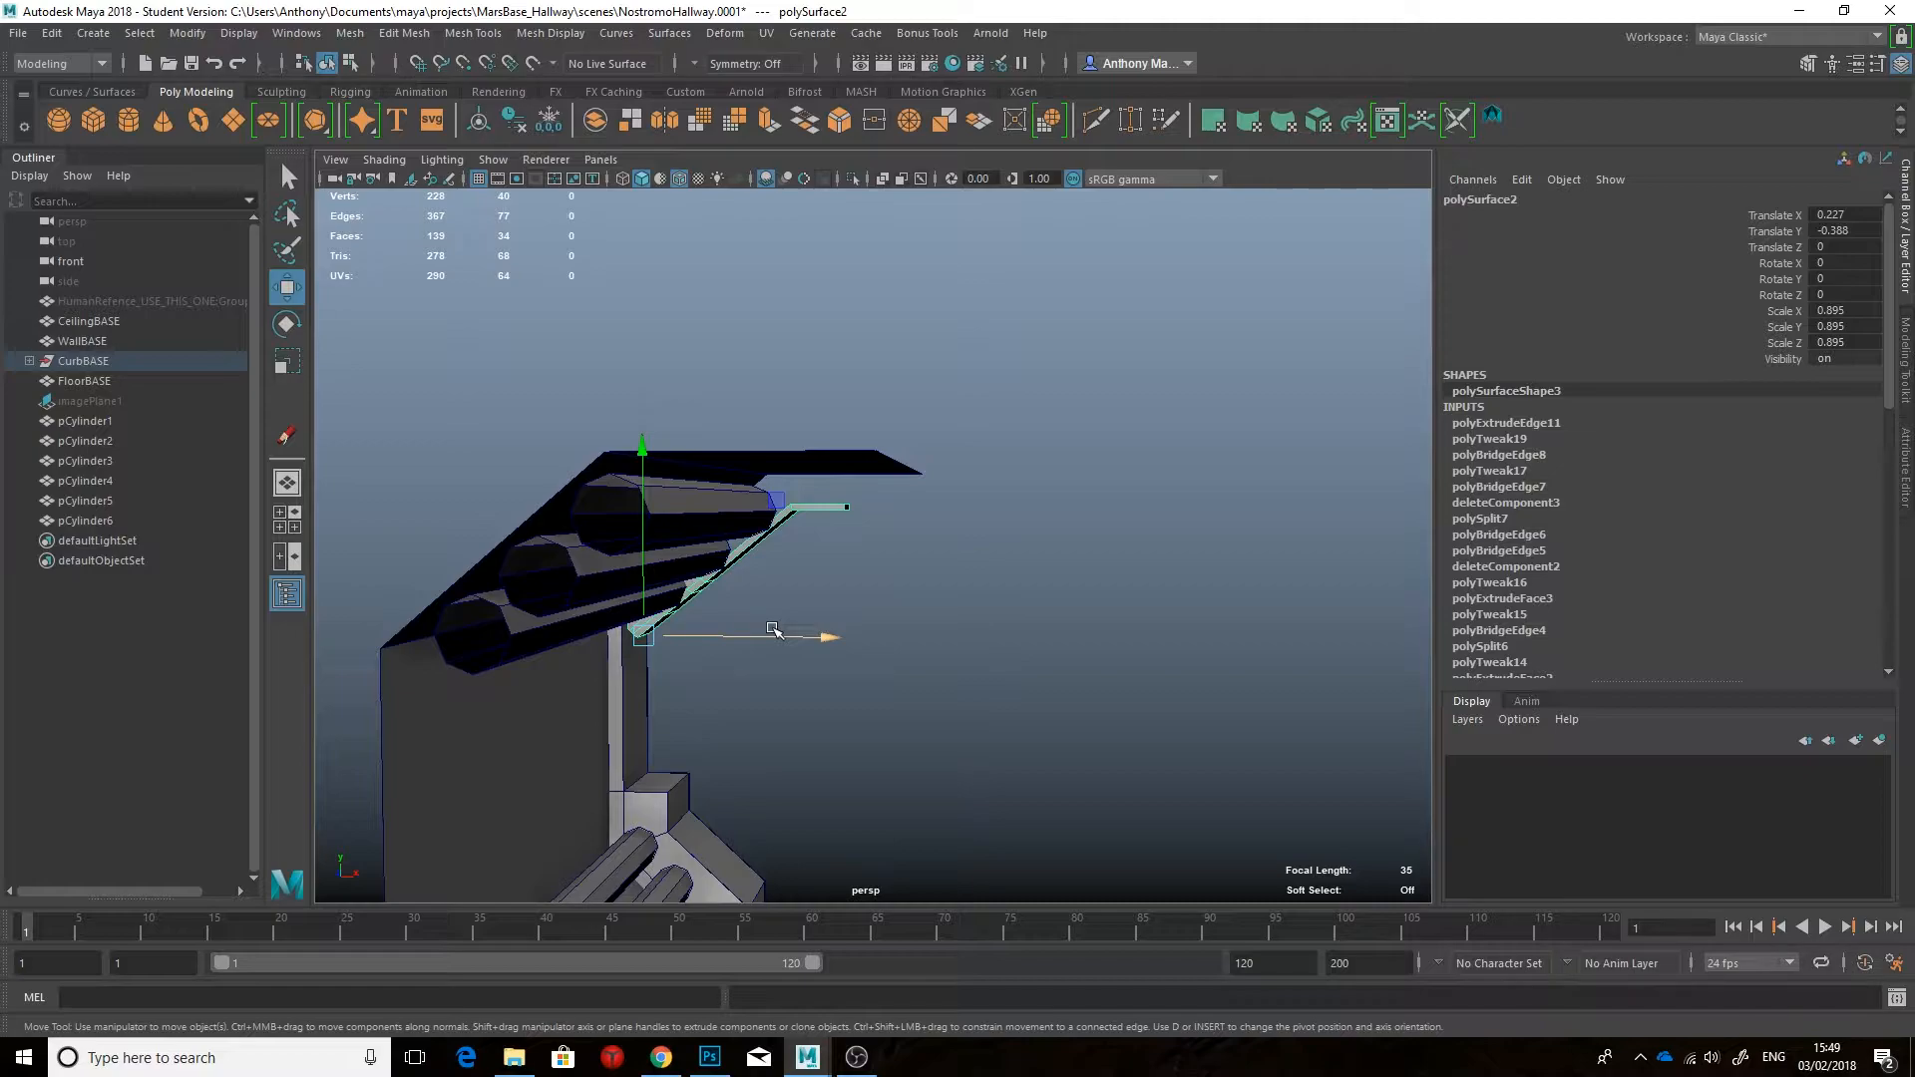
# Step: Remove the Grease Pencil frame from the scene
pyautogui.rightClick(295, 920)
pyautogui.moveTo(427, 748)
pyautogui.moveTo(629, 832)
pyautogui.click(711, 827)
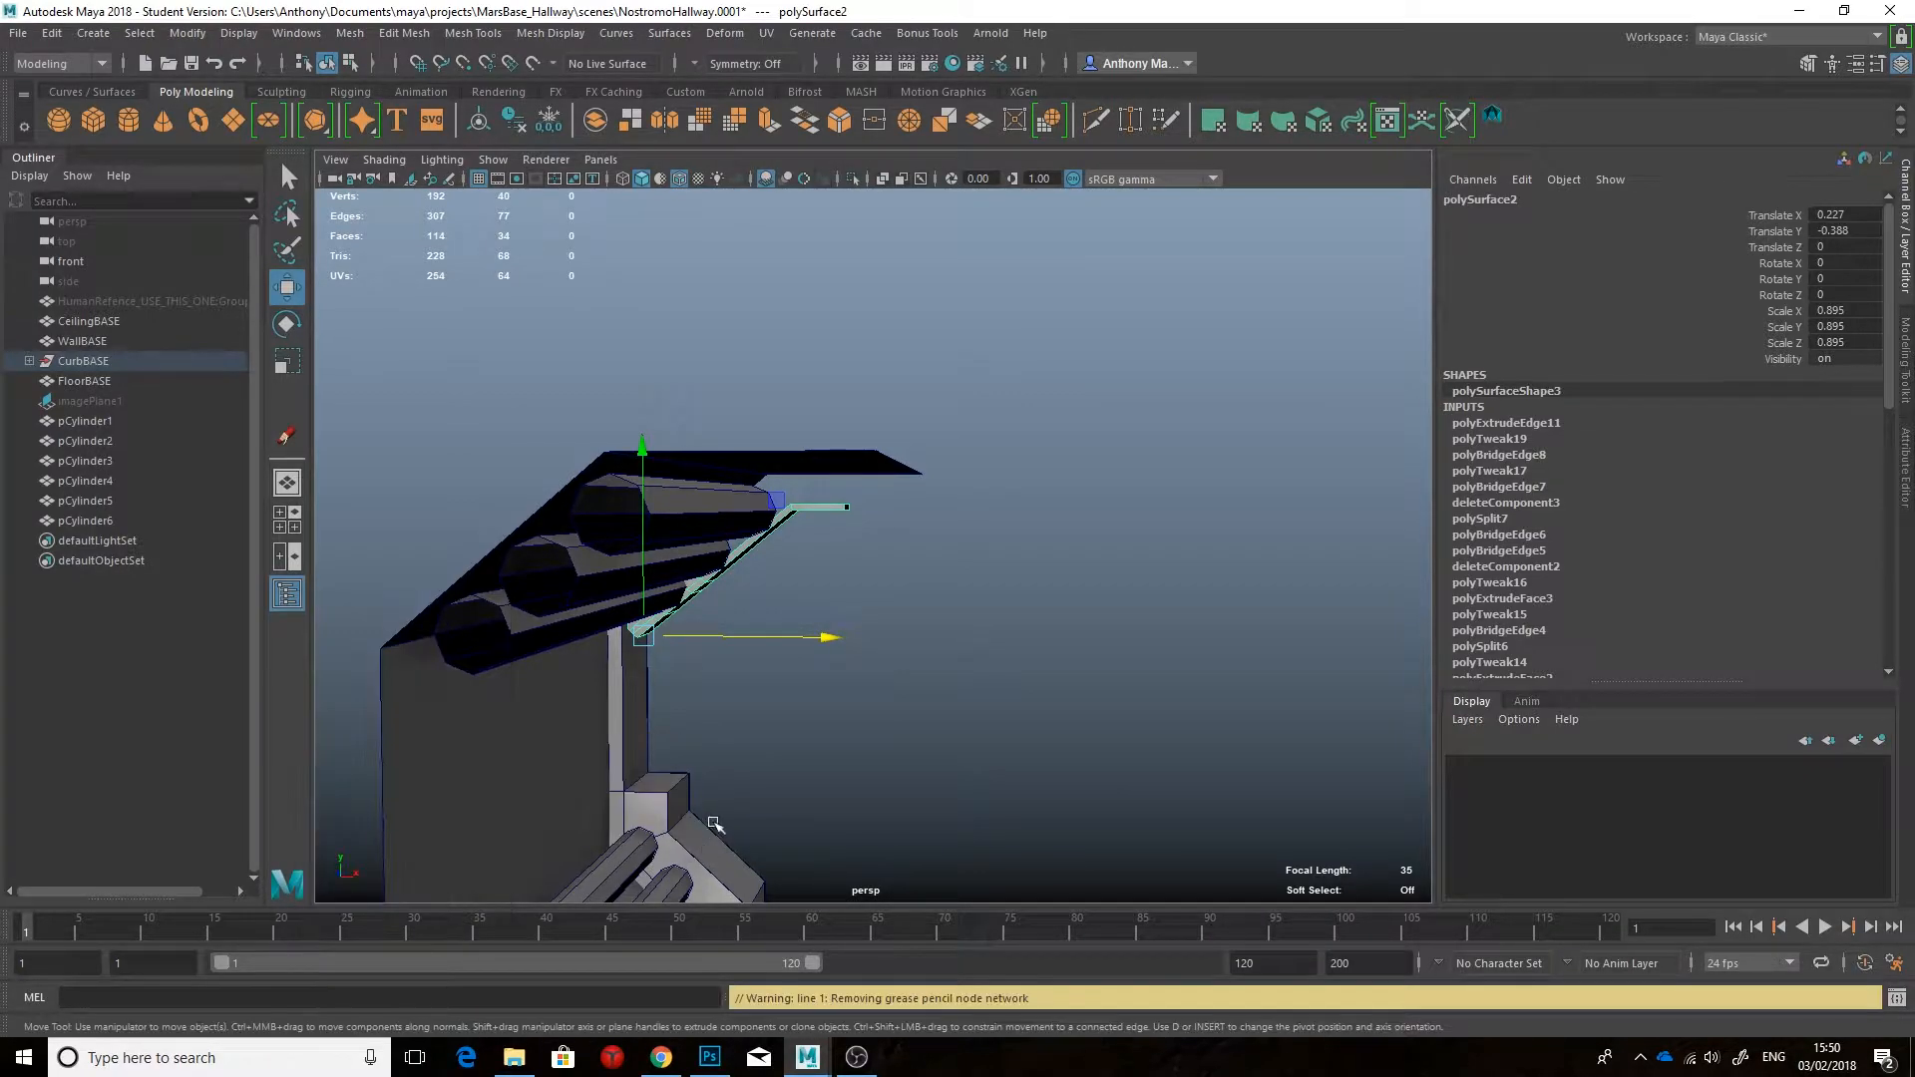
# Step: Examine the bracket's profile around the ceiling pipes in the front view and check it against the Chrome reference
pyautogui.press('space')
pyautogui.moveTo(787, 703); pyautogui.dragTo(783, 756)
pyautogui.scroll(4, 877, 632)
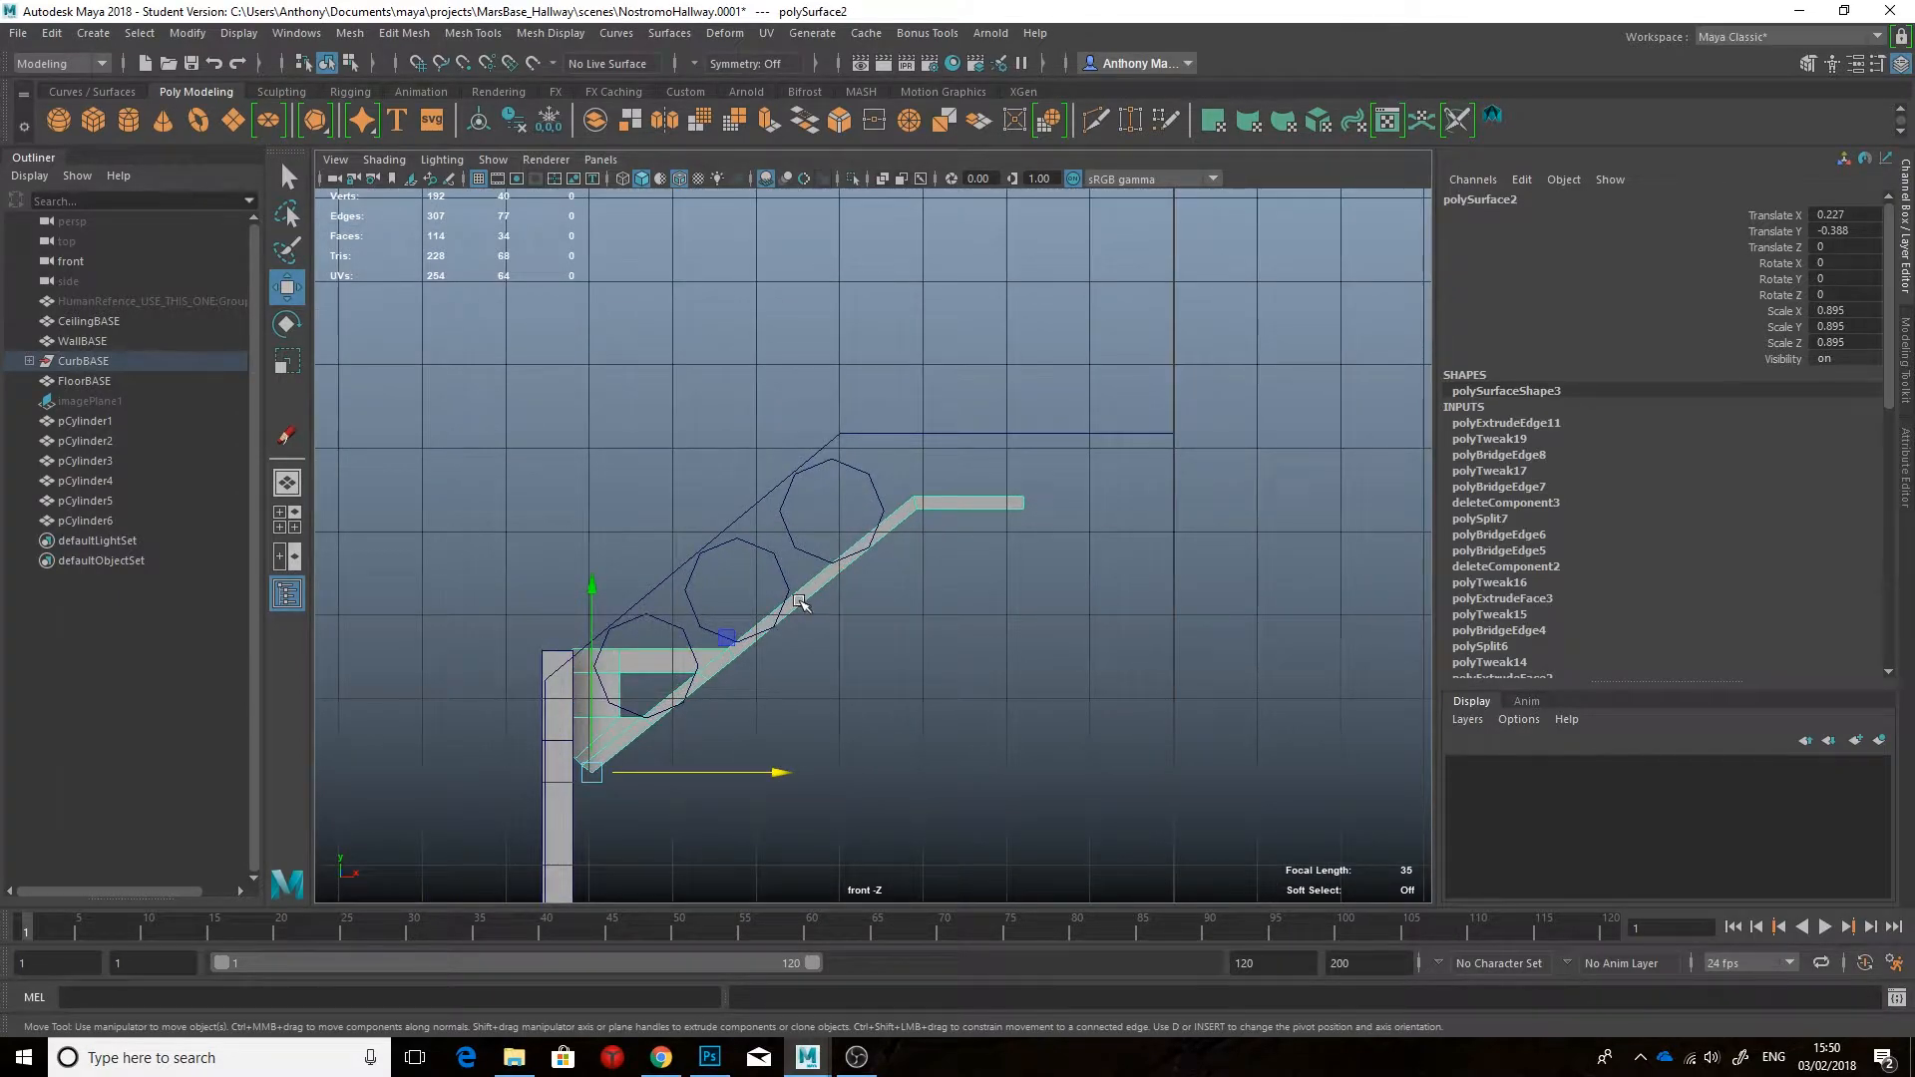
pyautogui.click(662, 1057)
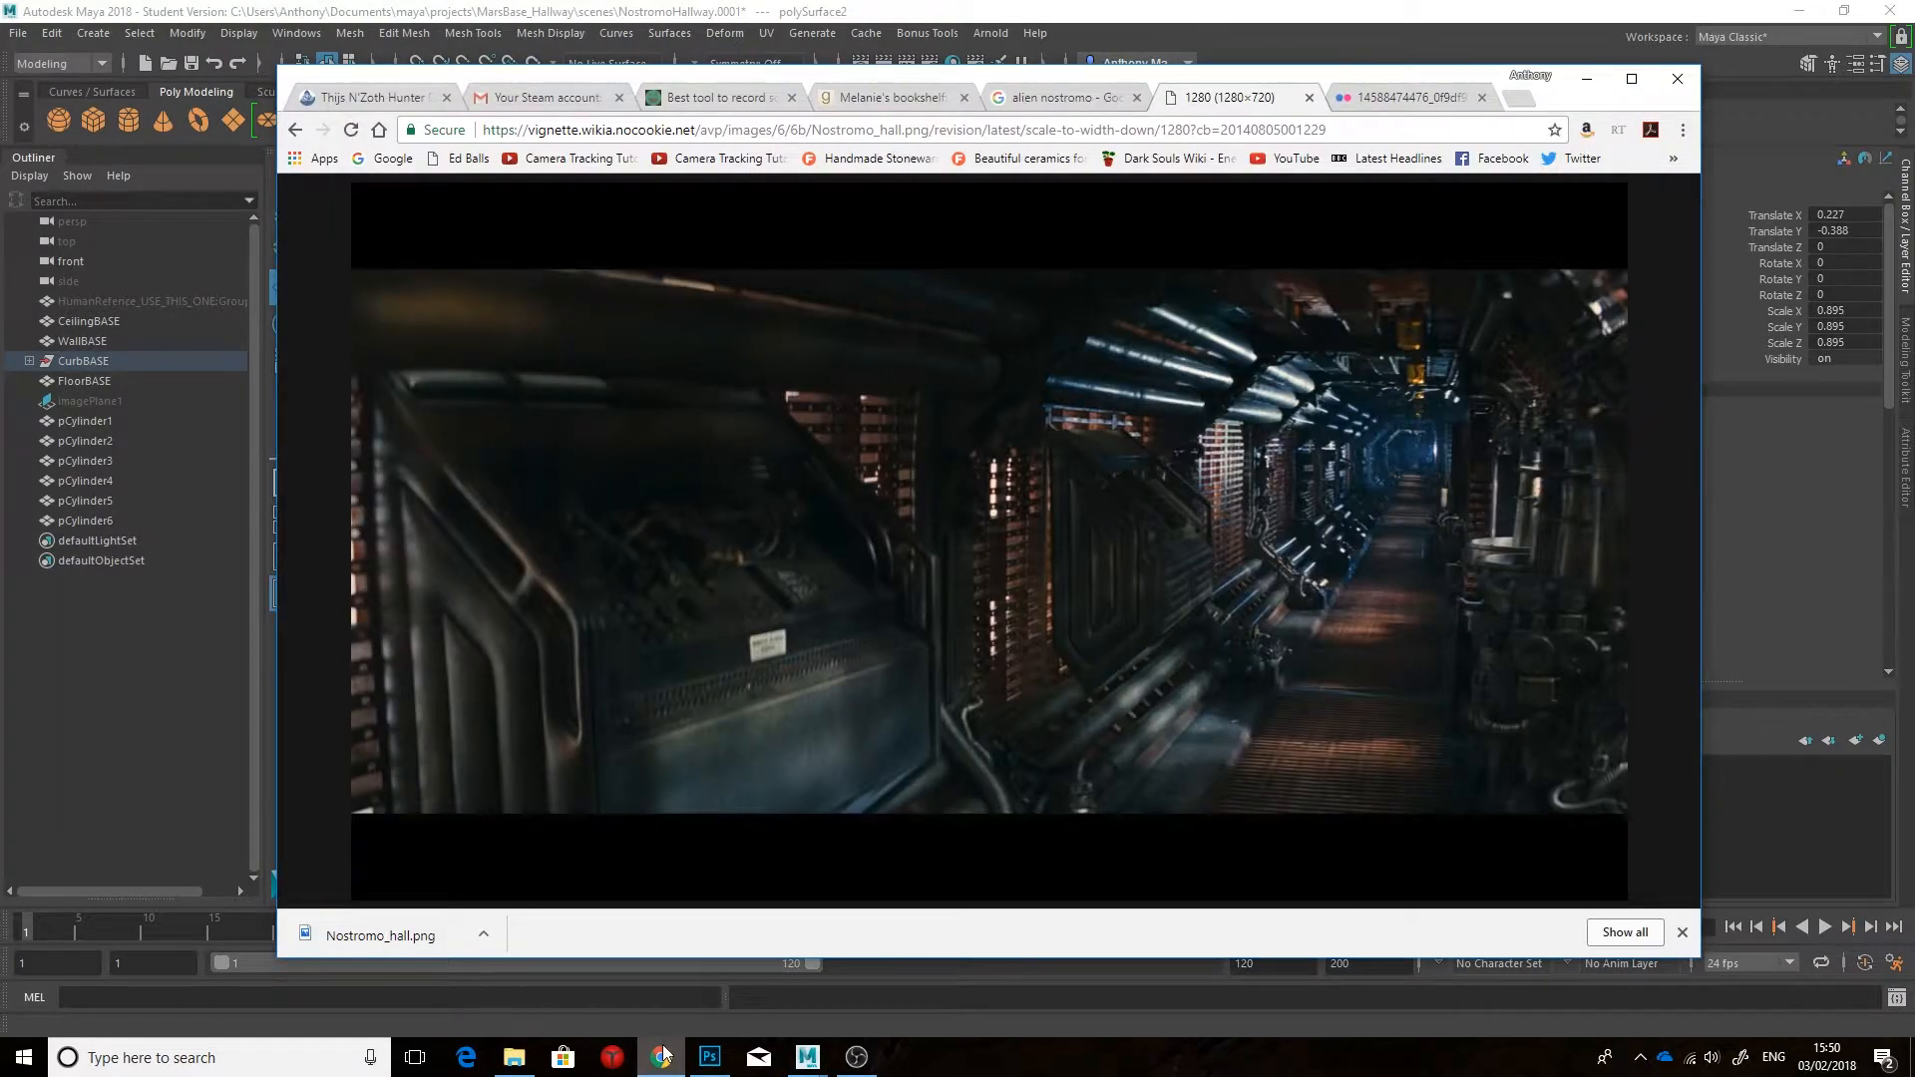
pyautogui.click(661, 1058)
# Step: Isolate the bracket in perspective and delete the faces on the upper side of its sloped arm
pyautogui.press('space')
pyautogui.moveTo(849, 626); pyautogui.dragTo(897, 536)
pyautogui.keyDown('alt'); pyautogui.moveTo(896, 535); pyautogui.dragTo(845, 566, button='middle'); pyautogui.keyUp('alt')
pyautogui.hotkey('ctrl', '1')
pyautogui.press('f')
pyautogui.keyDown('alt'); pyautogui.moveTo(868, 573); pyautogui.dragTo(846, 559); pyautogui.keyUp('alt')
pyautogui.keyDown('ctrl'); pyautogui.moveTo(823, 514); pyautogui.dragTo(823, 561, button='right'); pyautogui.keyUp('ctrl')
pyautogui.click(820, 515)
pyautogui.press('Delete')
# Step: Extrude the two long open upper edges of the sloped arm up toward the ceiling to form side plates
pyautogui.keyDown('alt'); pyautogui.moveTo(907, 586); pyautogui.dragTo(621, 573); pyautogui.keyUp('alt')
pyautogui.moveTo(784, 573); pyautogui.dragTo(786, 499, button='right')
pyautogui.click(804, 500)
pyautogui.keyDown('shift'); pyautogui.click(820, 514); pyautogui.keyUp('shift')
pyautogui.keyDown('alt'); pyautogui.moveTo(910, 626); pyautogui.dragTo(889, 589); pyautogui.keyUp('alt')
pyautogui.keyDown('alt'); pyautogui.moveTo(888, 589); pyautogui.dragTo(888, 684, button='middle'); pyautogui.keyUp('alt')
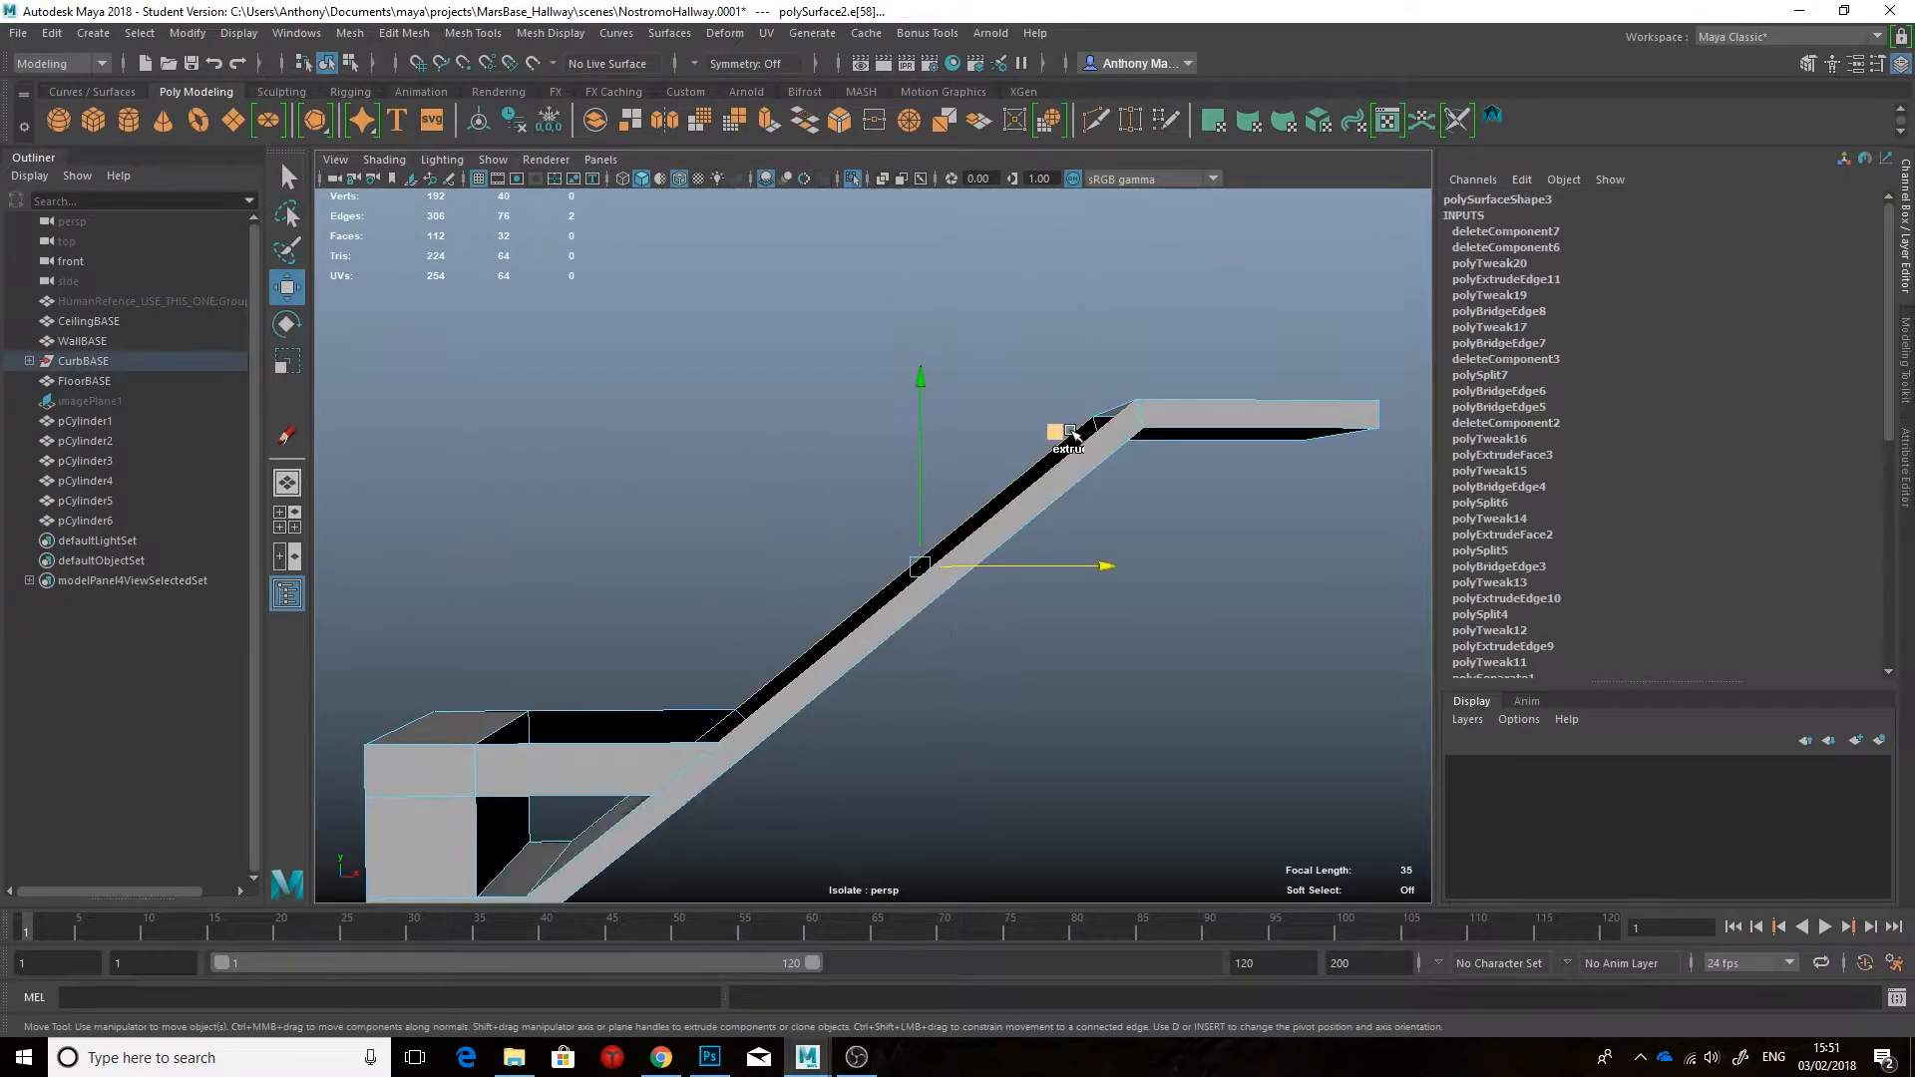
pyautogui.keyDown('shift'); pyautogui.moveTo(1074, 432); pyautogui.dragTo(994, 376); pyautogui.keyUp('shift')
# Step: Show the full scene again and move the extruded edges up to the ceiling's slope in the front view
pyautogui.moveTo(978, 482); pyautogui.dragTo(1072, 453, button='right')
pyautogui.hotkey('ctrl', '1')
pyautogui.keyDown('alt'); pyautogui.moveTo(1060, 529); pyautogui.dragTo(1027, 618); pyautogui.keyUp('alt')
pyautogui.press('space')
pyautogui.moveTo(829, 482); pyautogui.dragTo(829, 428, button='right')
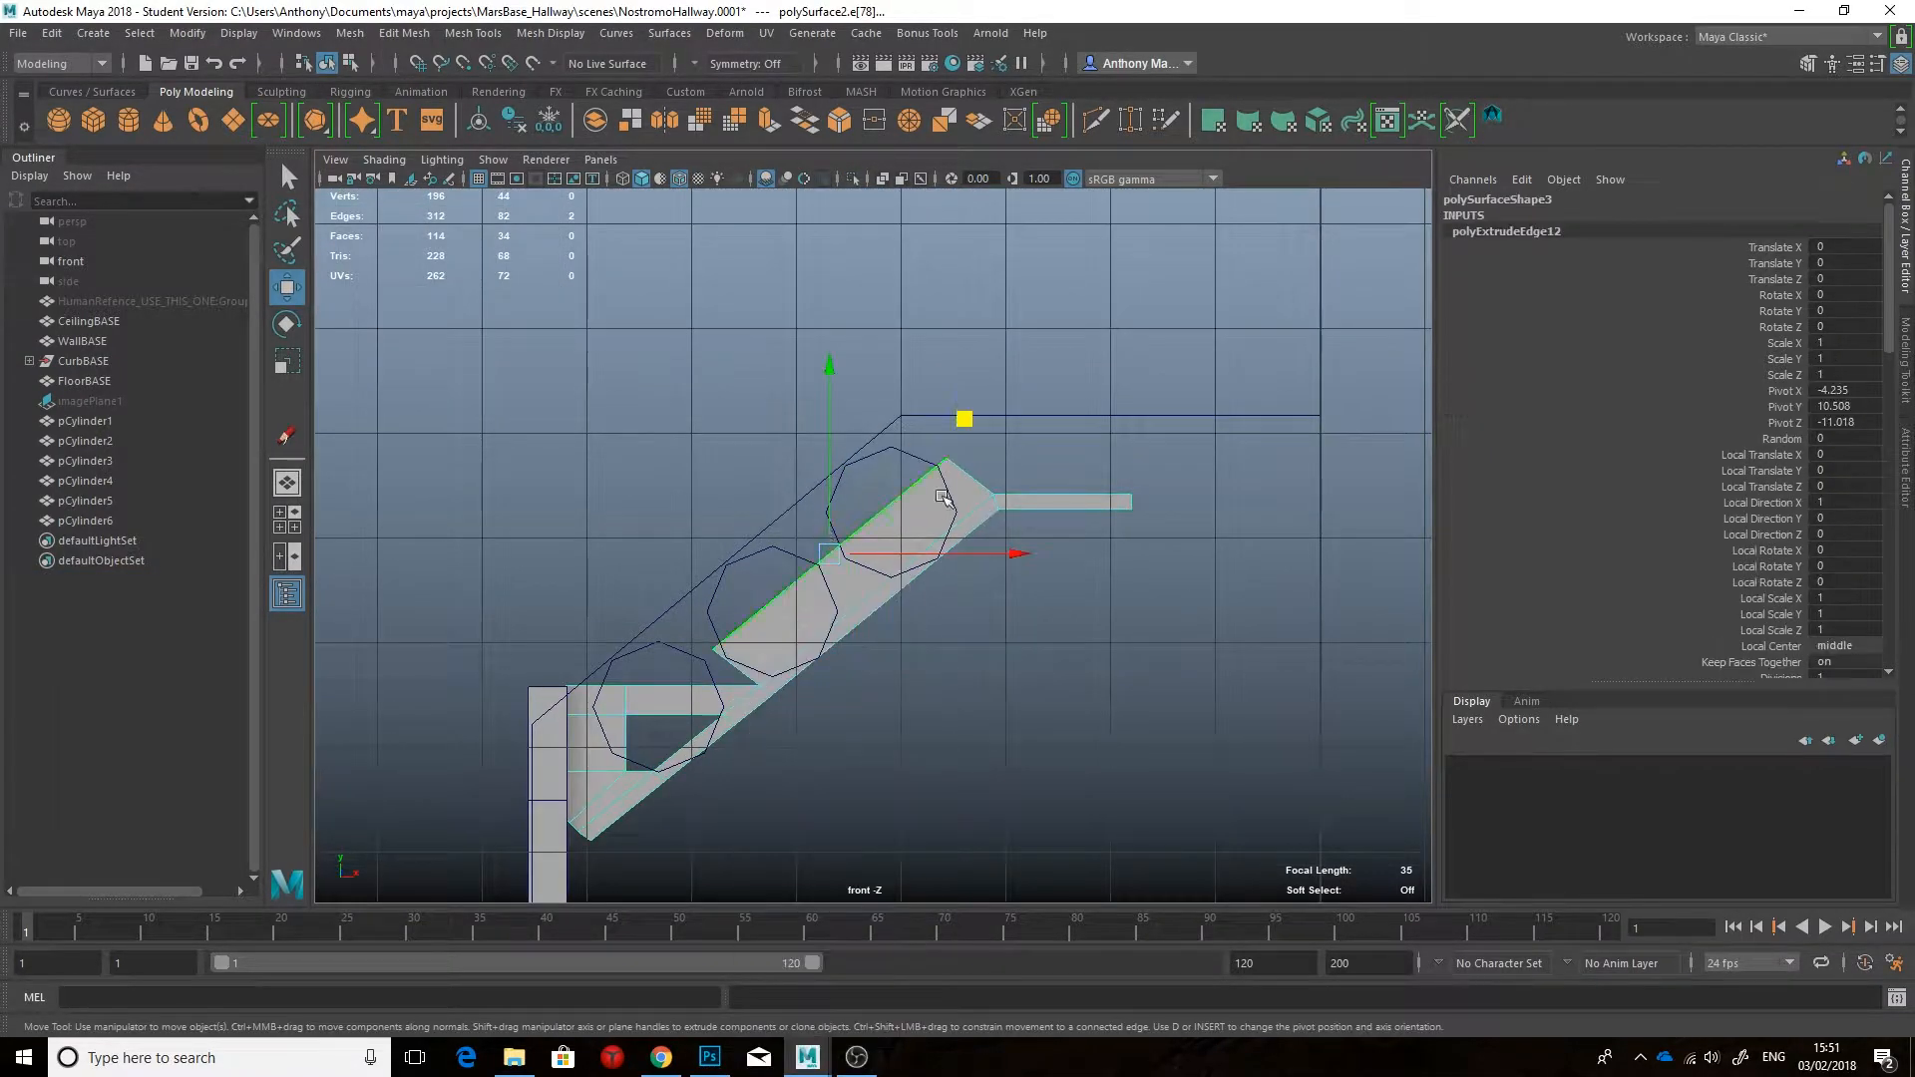
pyautogui.moveTo(964, 423); pyautogui.dragTo(920, 382)
pyautogui.keyDown('alt'); pyautogui.moveTo(1054, 498); pyautogui.dragTo(997, 537); pyautogui.keyUp('alt')
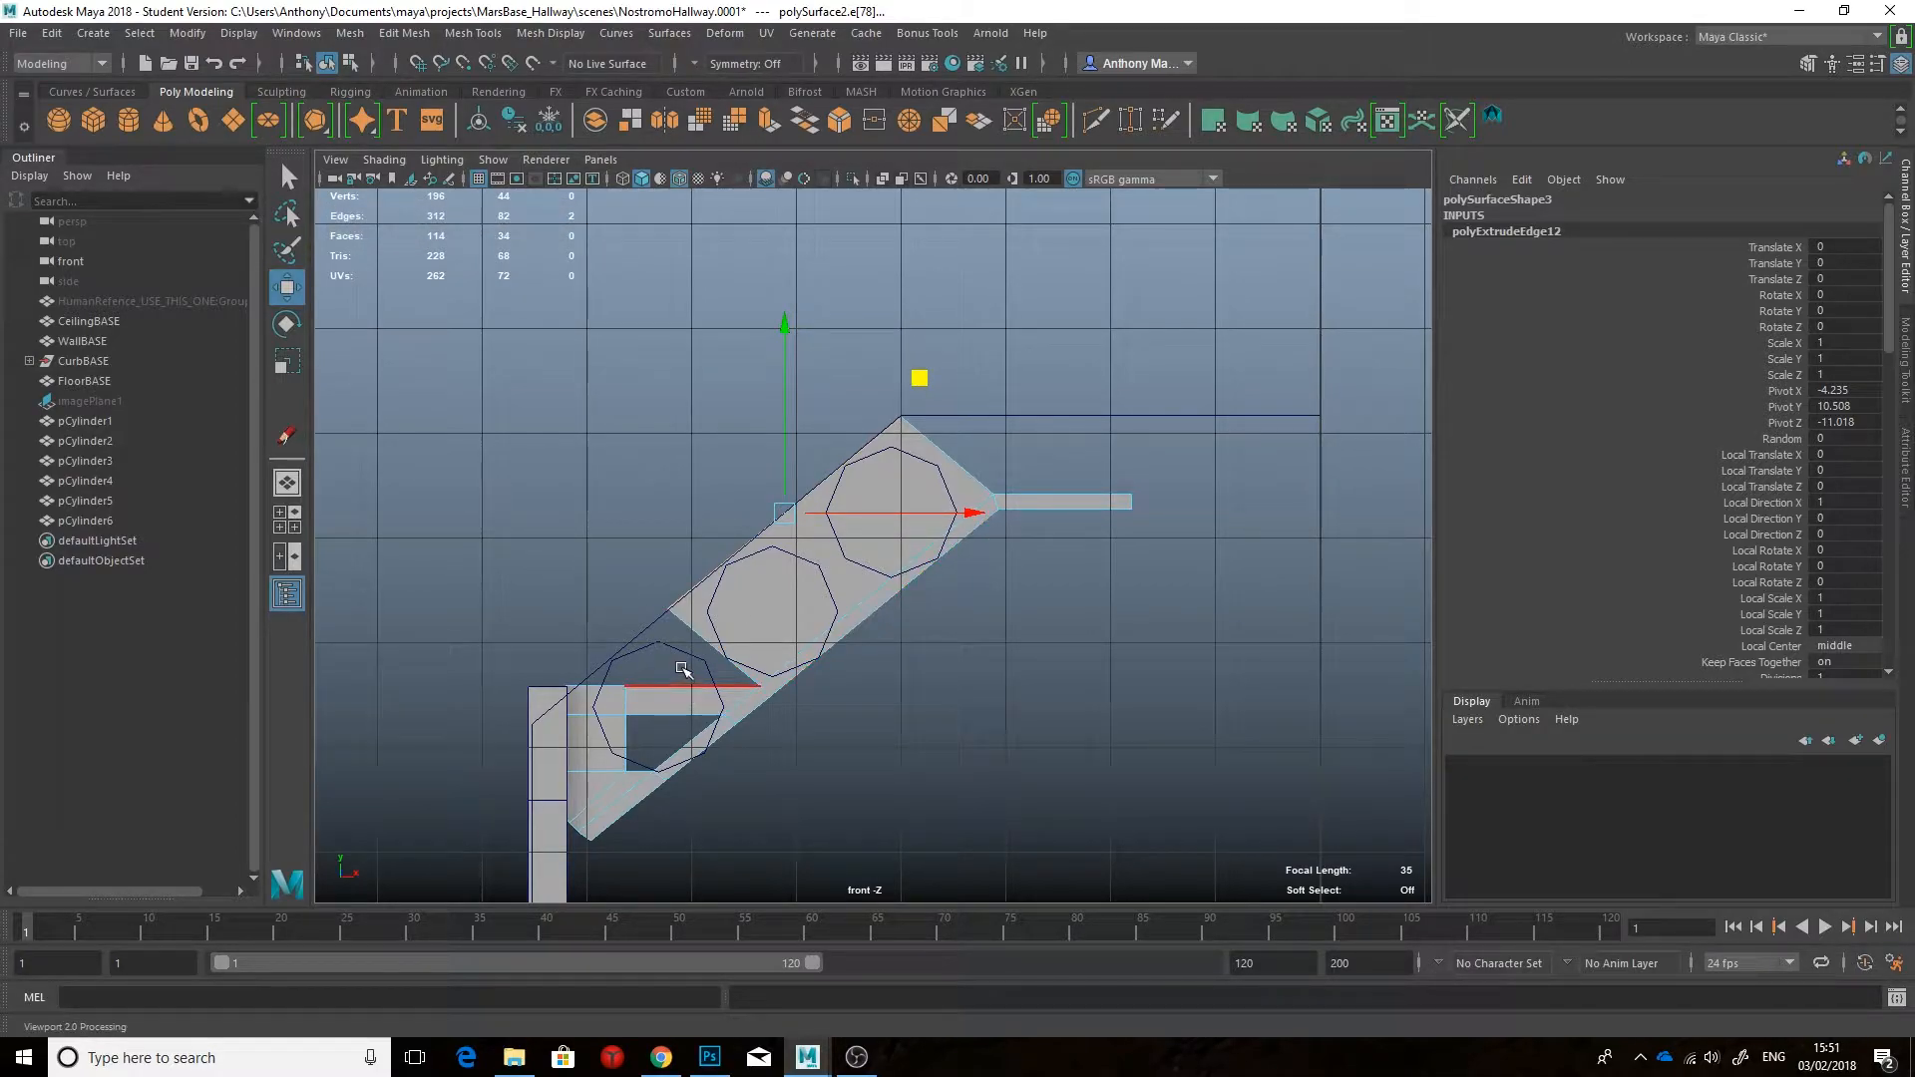
# Step: Insert a vertical edge loop across the bracket's horizontal bar with Multi-Cut and straighten its vertices
pyautogui.click(1906, 369)
pyautogui.click(1701, 744)
pyautogui.keyDown('ctrl'); pyautogui.click(714, 744); pyautogui.keyUp('ctrl')
pyautogui.press('q')
pyautogui.press('4')
pyautogui.moveTo(735, 712); pyautogui.dragTo(649, 706, button='right')
pyautogui.moveTo(703, 692); pyautogui.dragTo(737, 755)
pyautogui.press('r')
# Step: Cut the extruded sloped plate lengthwise with Multi-Cut, parallel to its outer edge
pyautogui.click(1701, 744)
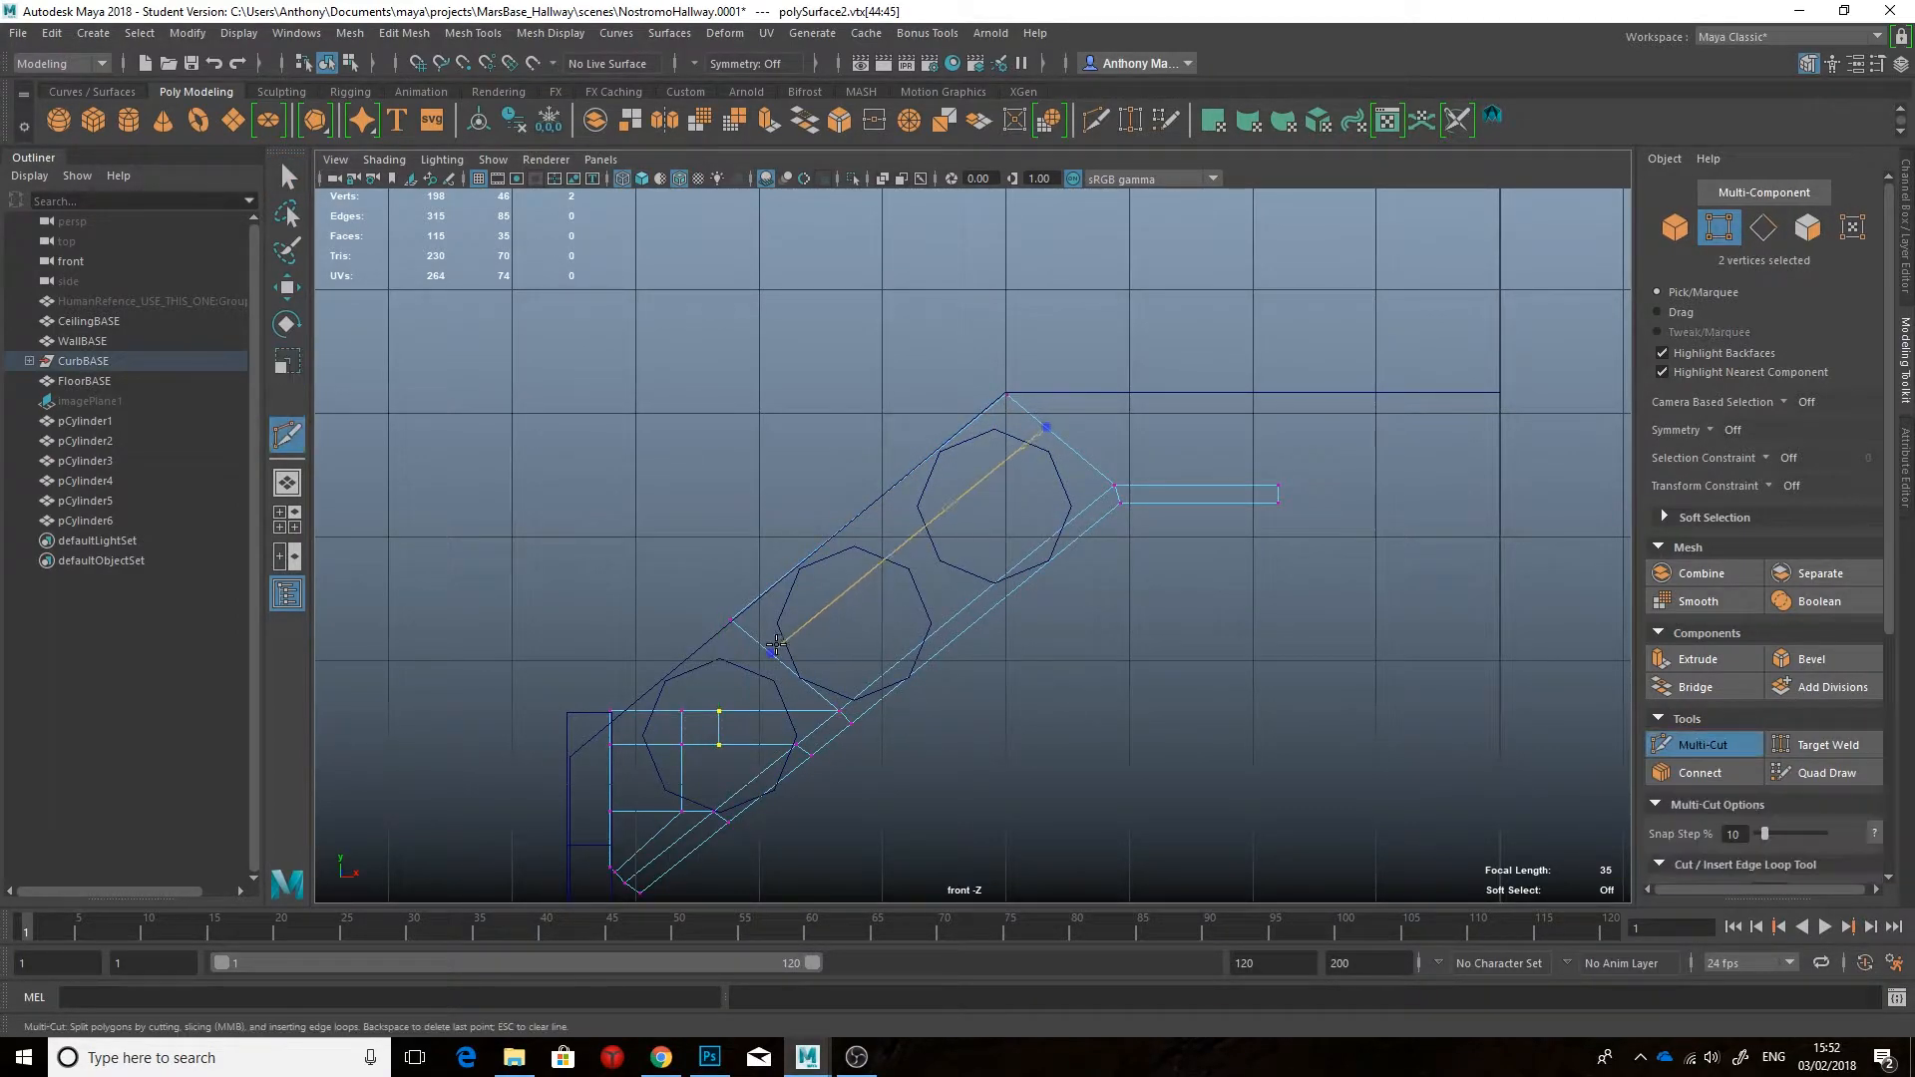
pyautogui.press('q')
pyautogui.press('space')
pyautogui.moveTo(856, 646); pyautogui.dragTo(863, 590)
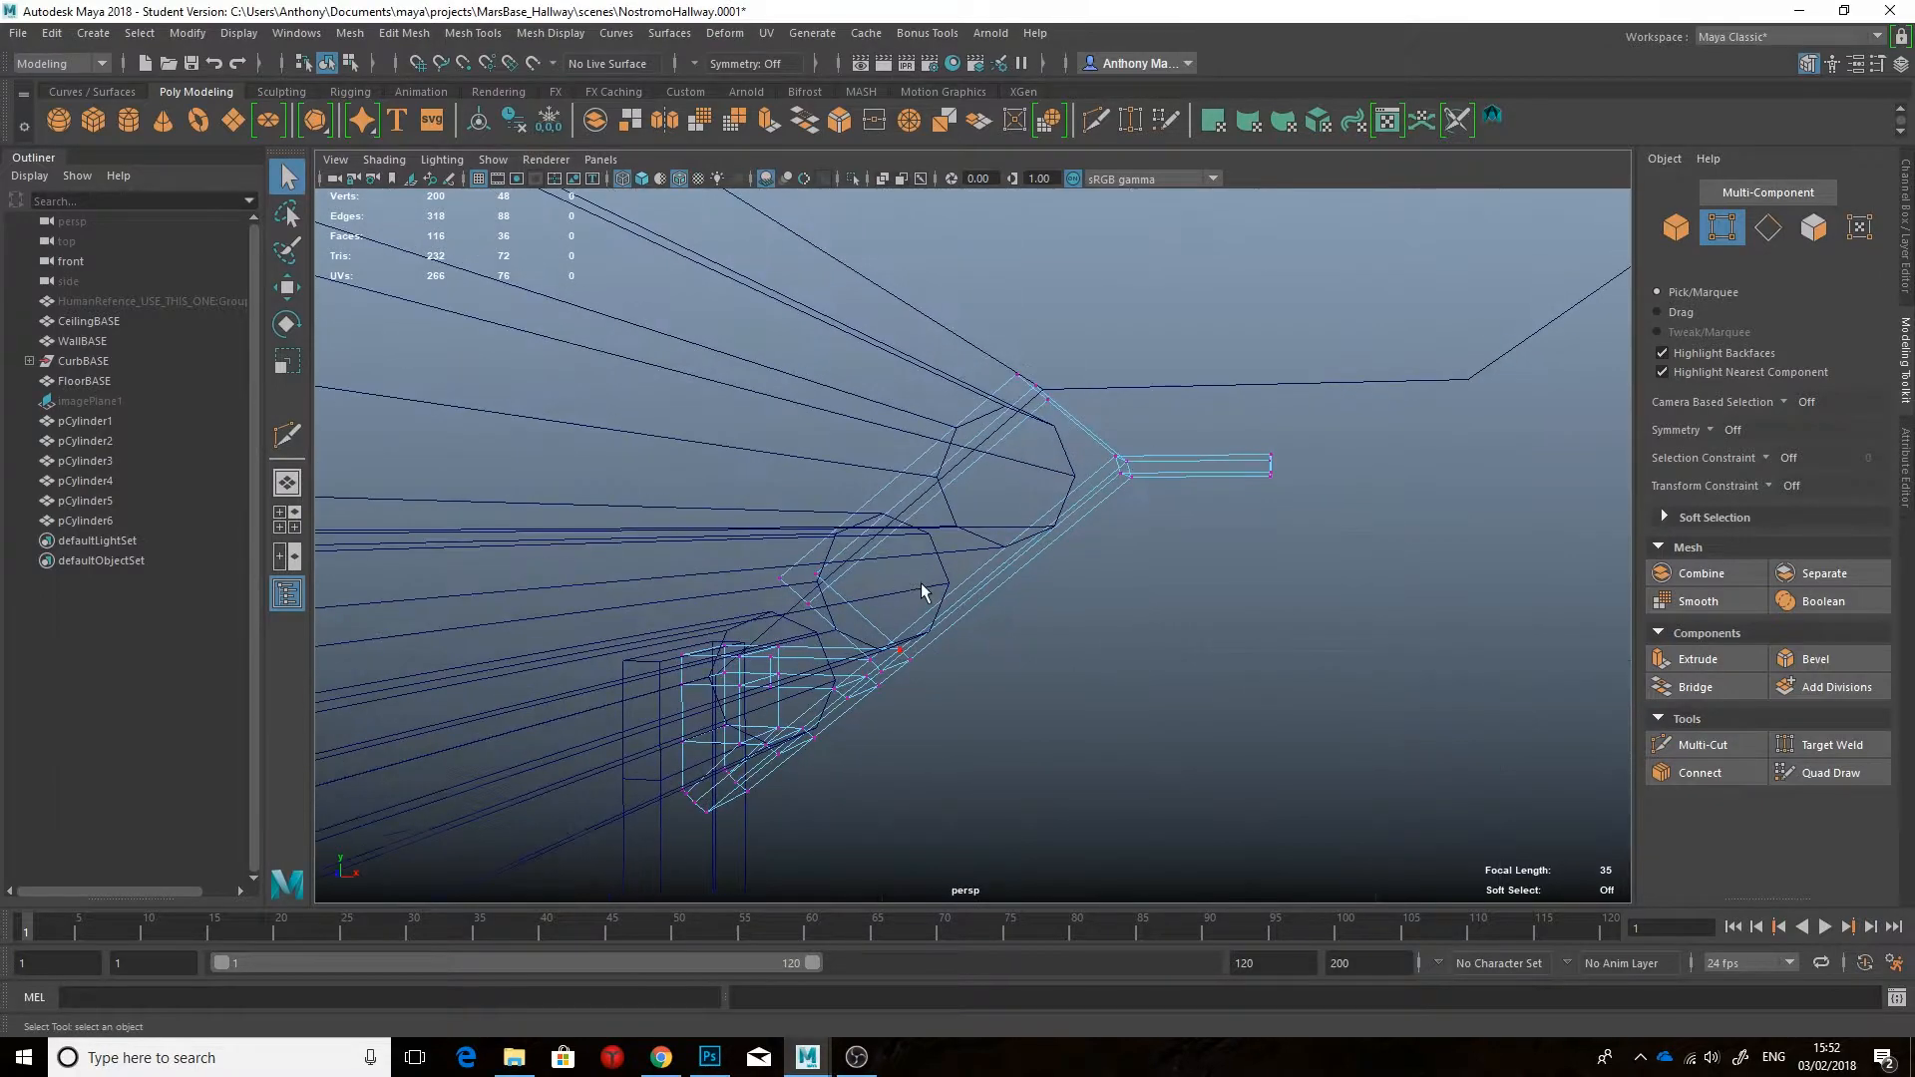
# Step: Isolate the bracket and bridge the plate's lower end edge to the top edge of the horizontal bar
pyautogui.moveTo(924, 589); pyautogui.dragTo(988, 504, button='right')
pyautogui.hotkey('ctrl', '1')
pyautogui.keyDown('alt'); pyautogui.moveTo(987, 481); pyautogui.dragTo(973, 533); pyautogui.keyUp('alt')
pyautogui.moveTo(906, 599); pyautogui.dragTo(904, 435, button='right')
pyautogui.click(860, 659)
pyautogui.keyDown('alt'); pyautogui.moveTo(860, 653); pyautogui.dragTo(947, 678); pyautogui.keyUp('alt')
pyautogui.keyDown('shift'); pyautogui.click(803, 701); pyautogui.keyUp('shift')
pyautogui.keyDown('alt'); pyautogui.moveTo(803, 702); pyautogui.dragTo(847, 678); pyautogui.keyUp('alt')
pyautogui.click(1695, 686)
pyautogui.moveTo(1128, 649)
pyautogui.keyDown('alt'); pyautogui.mouseDown()
pyautogui.moveTo(1177, 654)
pyautogui.moveTo(1086, 703)
pyautogui.moveTo(1072, 688)
pyautogui.mouseUp(); pyautogui.keyUp('alt')
# Step: Cut the bridged face across its middle with Multi-Cut
pyautogui.click(1702, 744)
pyautogui.click(786, 625)
pyautogui.click(759, 613)
pyautogui.rightClick(758, 614)
pyautogui.press('q')
# Step: Fill the remaining gap between plate, bridge and horizontal bar with Create Polygon, snapping its points to the surrounding vertices
pyautogui.press('5')
pyautogui.click(473, 33)
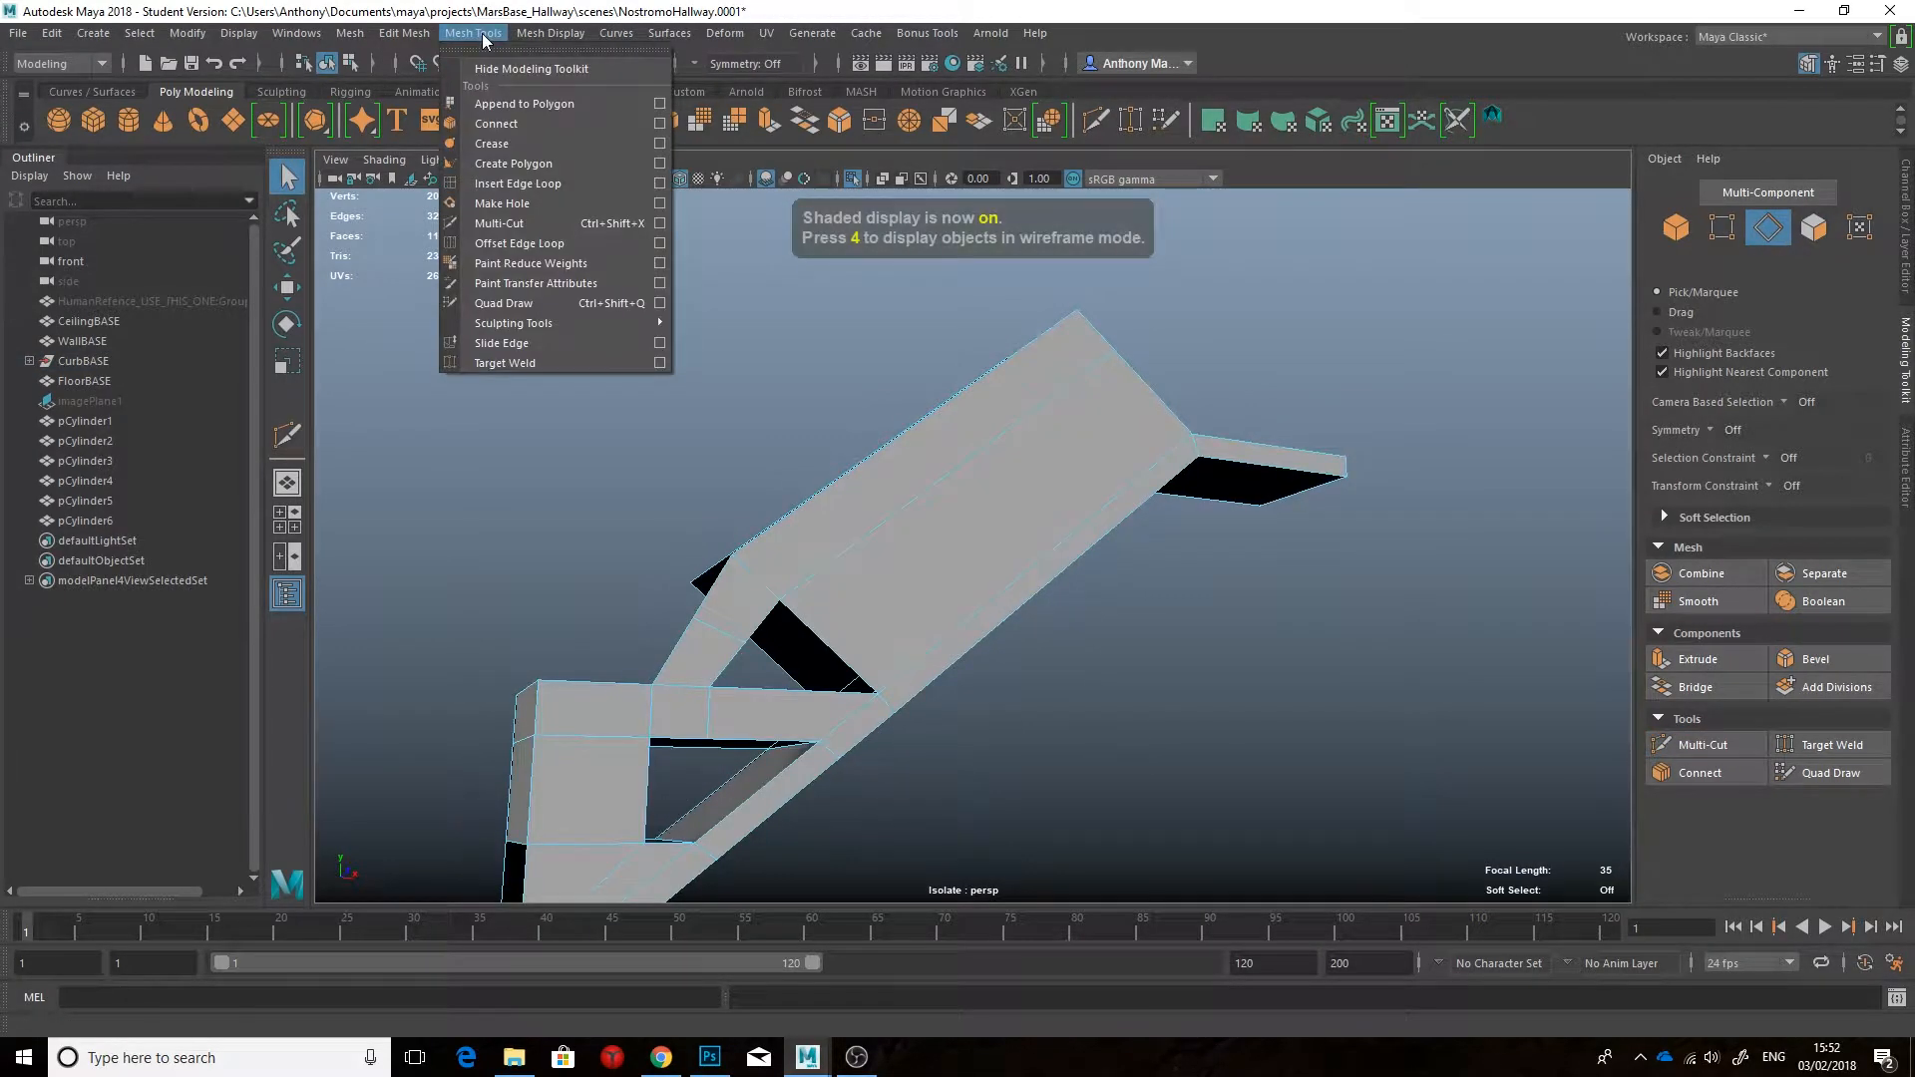
pyautogui.click(531, 165)
pyautogui.keyDown('alt'); pyautogui.moveTo(763, 578); pyautogui.dragTo(774, 655); pyautogui.keyUp('alt')
pyautogui.press('v')
pyautogui.click(745, 647)
pyautogui.click(706, 705)
pyautogui.click(866, 754)
pyautogui.press('Return')
pyautogui.press('q')
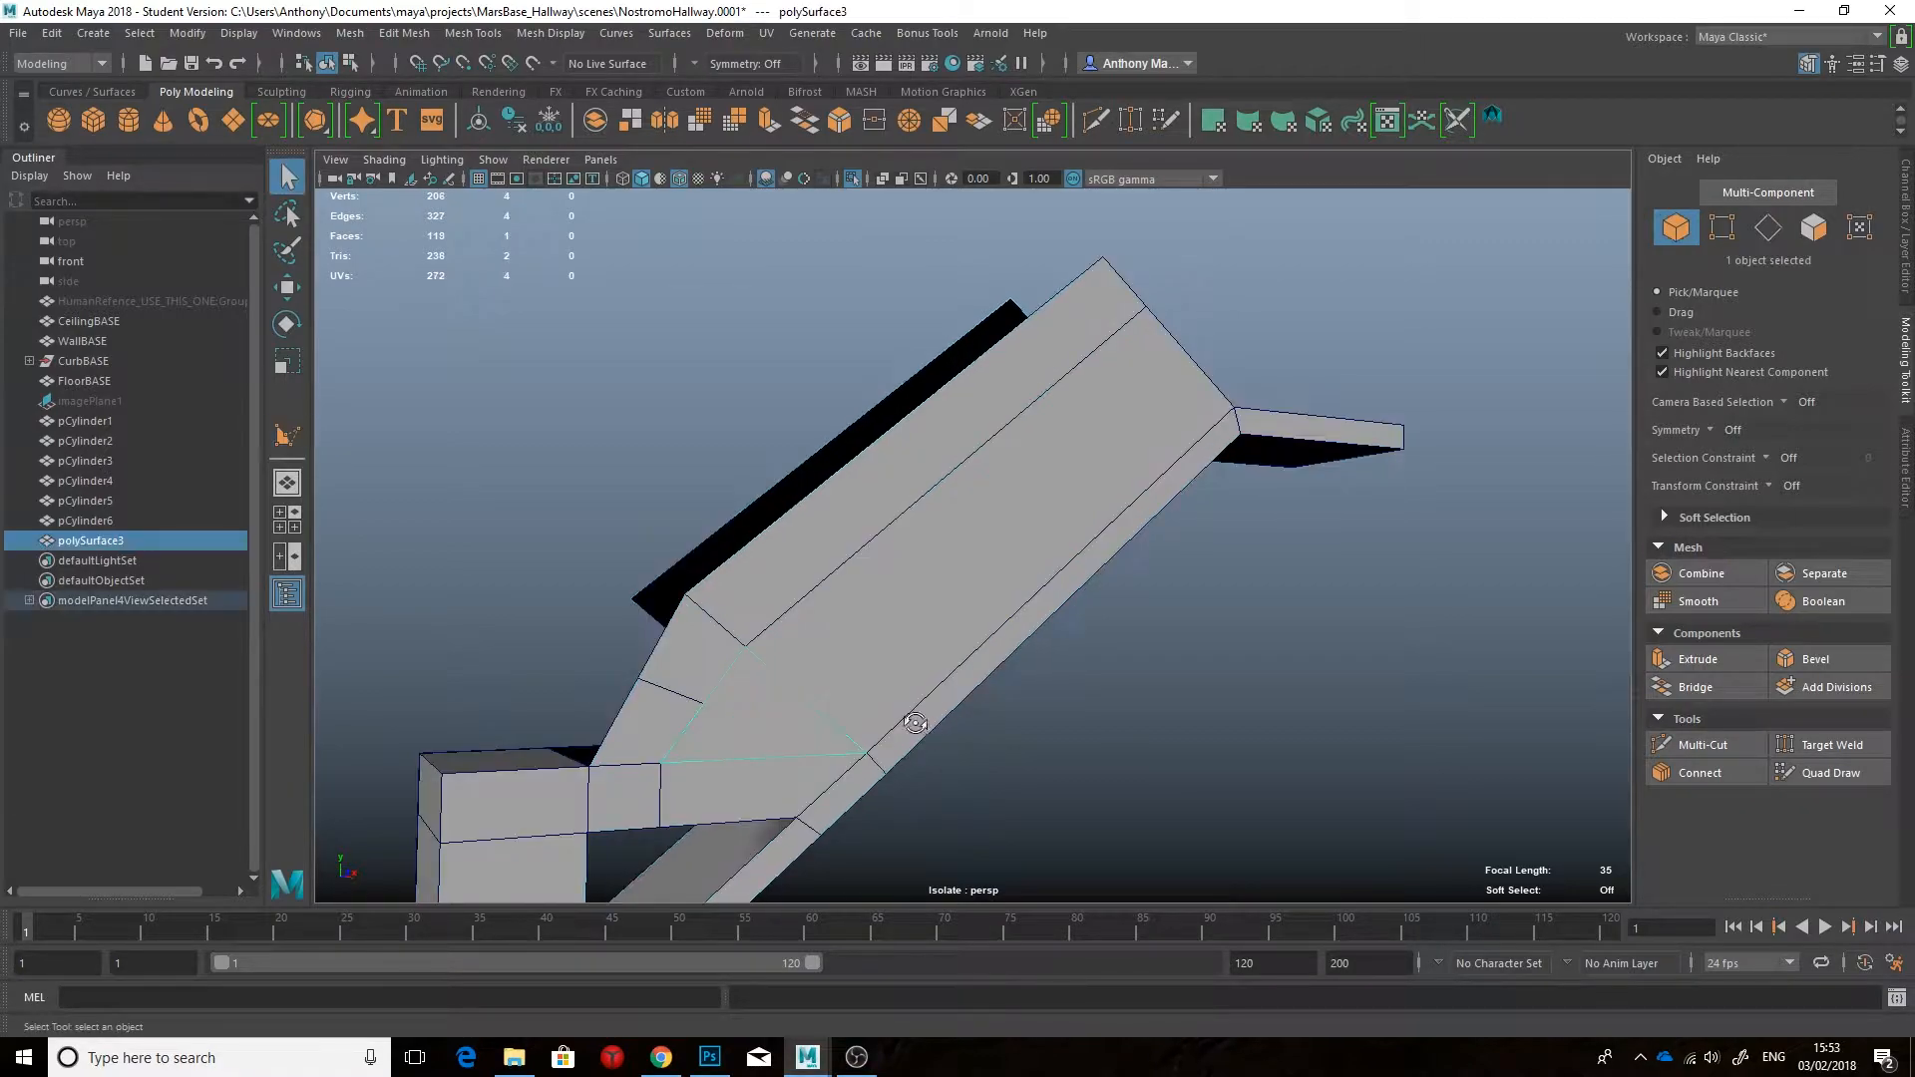
# Step: Combine the new polygon with the bracket and merge the vertices with a distance threshold of 0.01
pyautogui.keyDown('alt'); pyautogui.moveTo(778, 723); pyautogui.dragTo(704, 698); pyautogui.keyUp('alt')
pyautogui.click(811, 678)
pyautogui.click(596, 120)
pyautogui.moveTo(850, 638); pyautogui.dragTo(937, 457, button='right')
pyautogui.click(696, 656)
pyautogui.moveTo(738, 649); pyautogui.dragTo(835, 455, button='right')
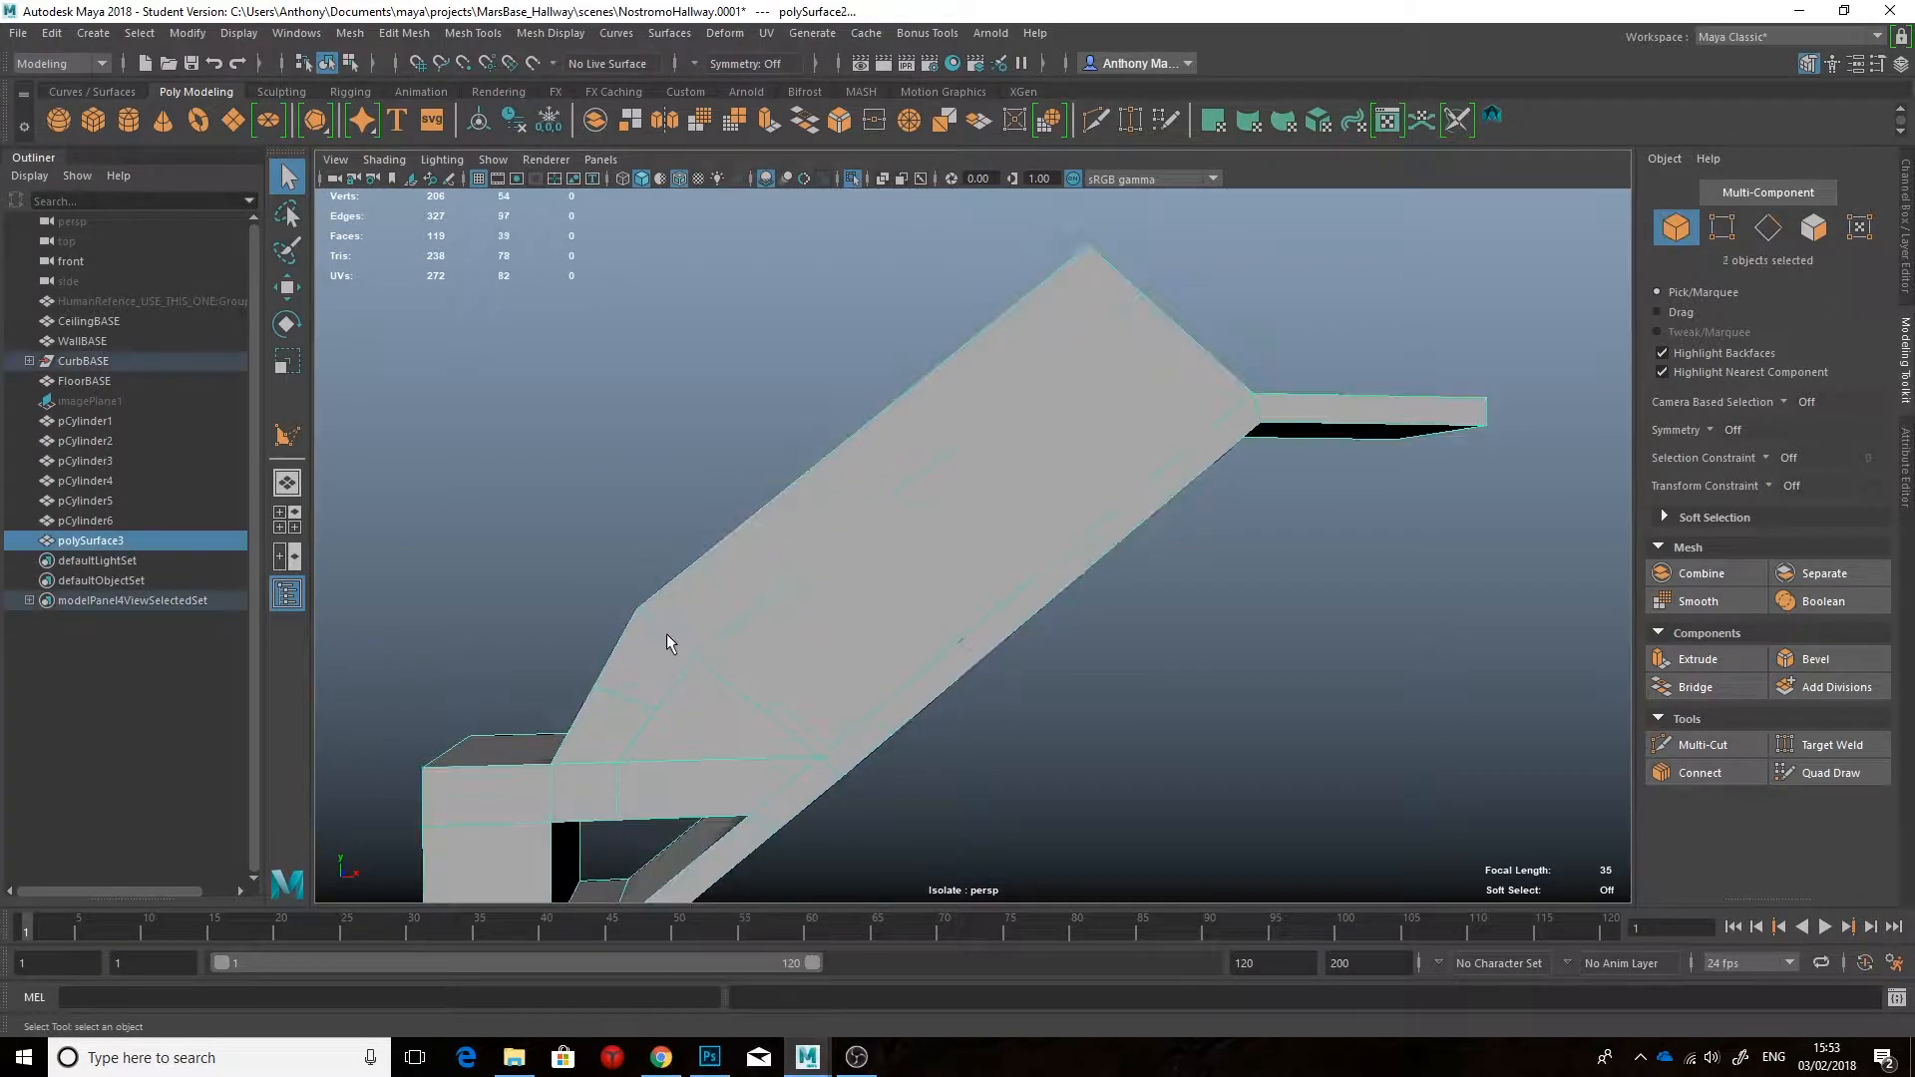
pyautogui.click(595, 119)
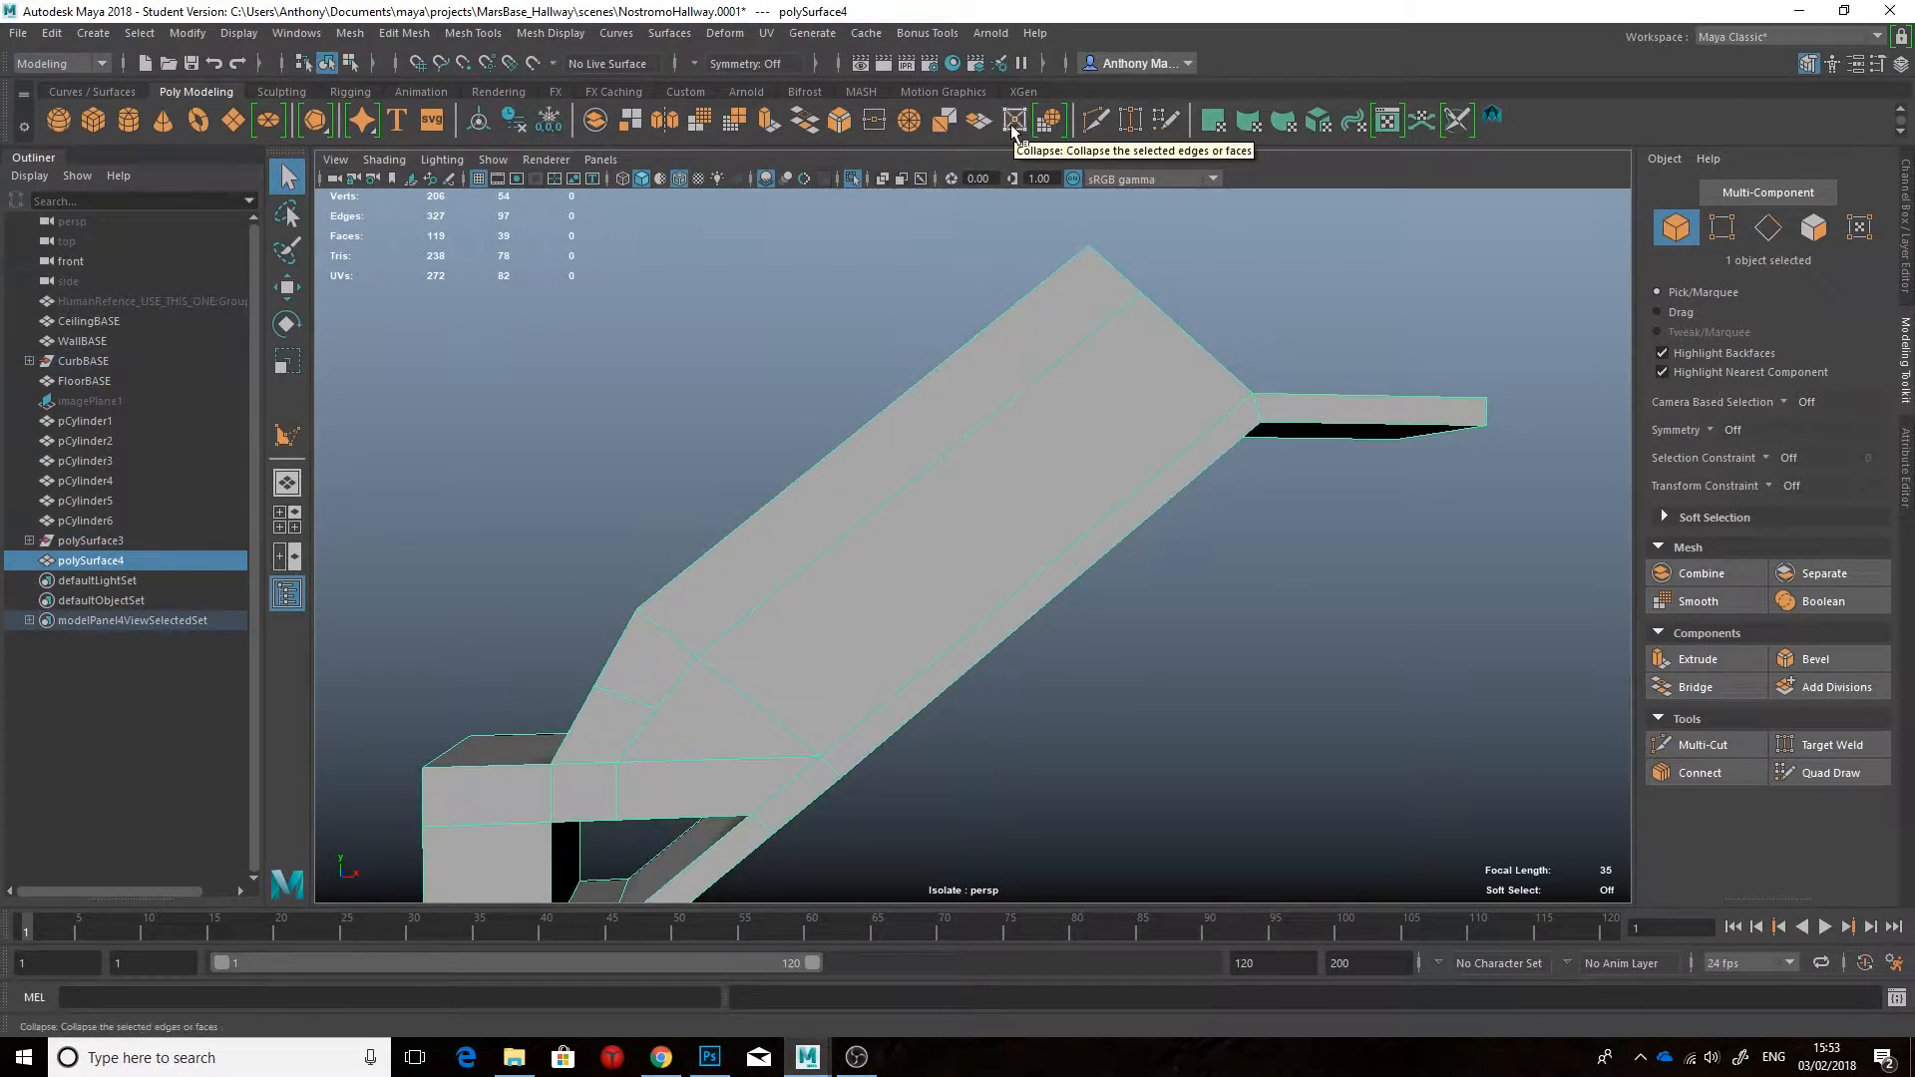
pyautogui.click(874, 122)
pyautogui.scroll(-3, 928, 590)
pyautogui.keyDown('alt'); pyautogui.moveTo(868, 589); pyautogui.dragTo(760, 695); pyautogui.keyUp('alt')
pyautogui.scroll(3, 928, 594)
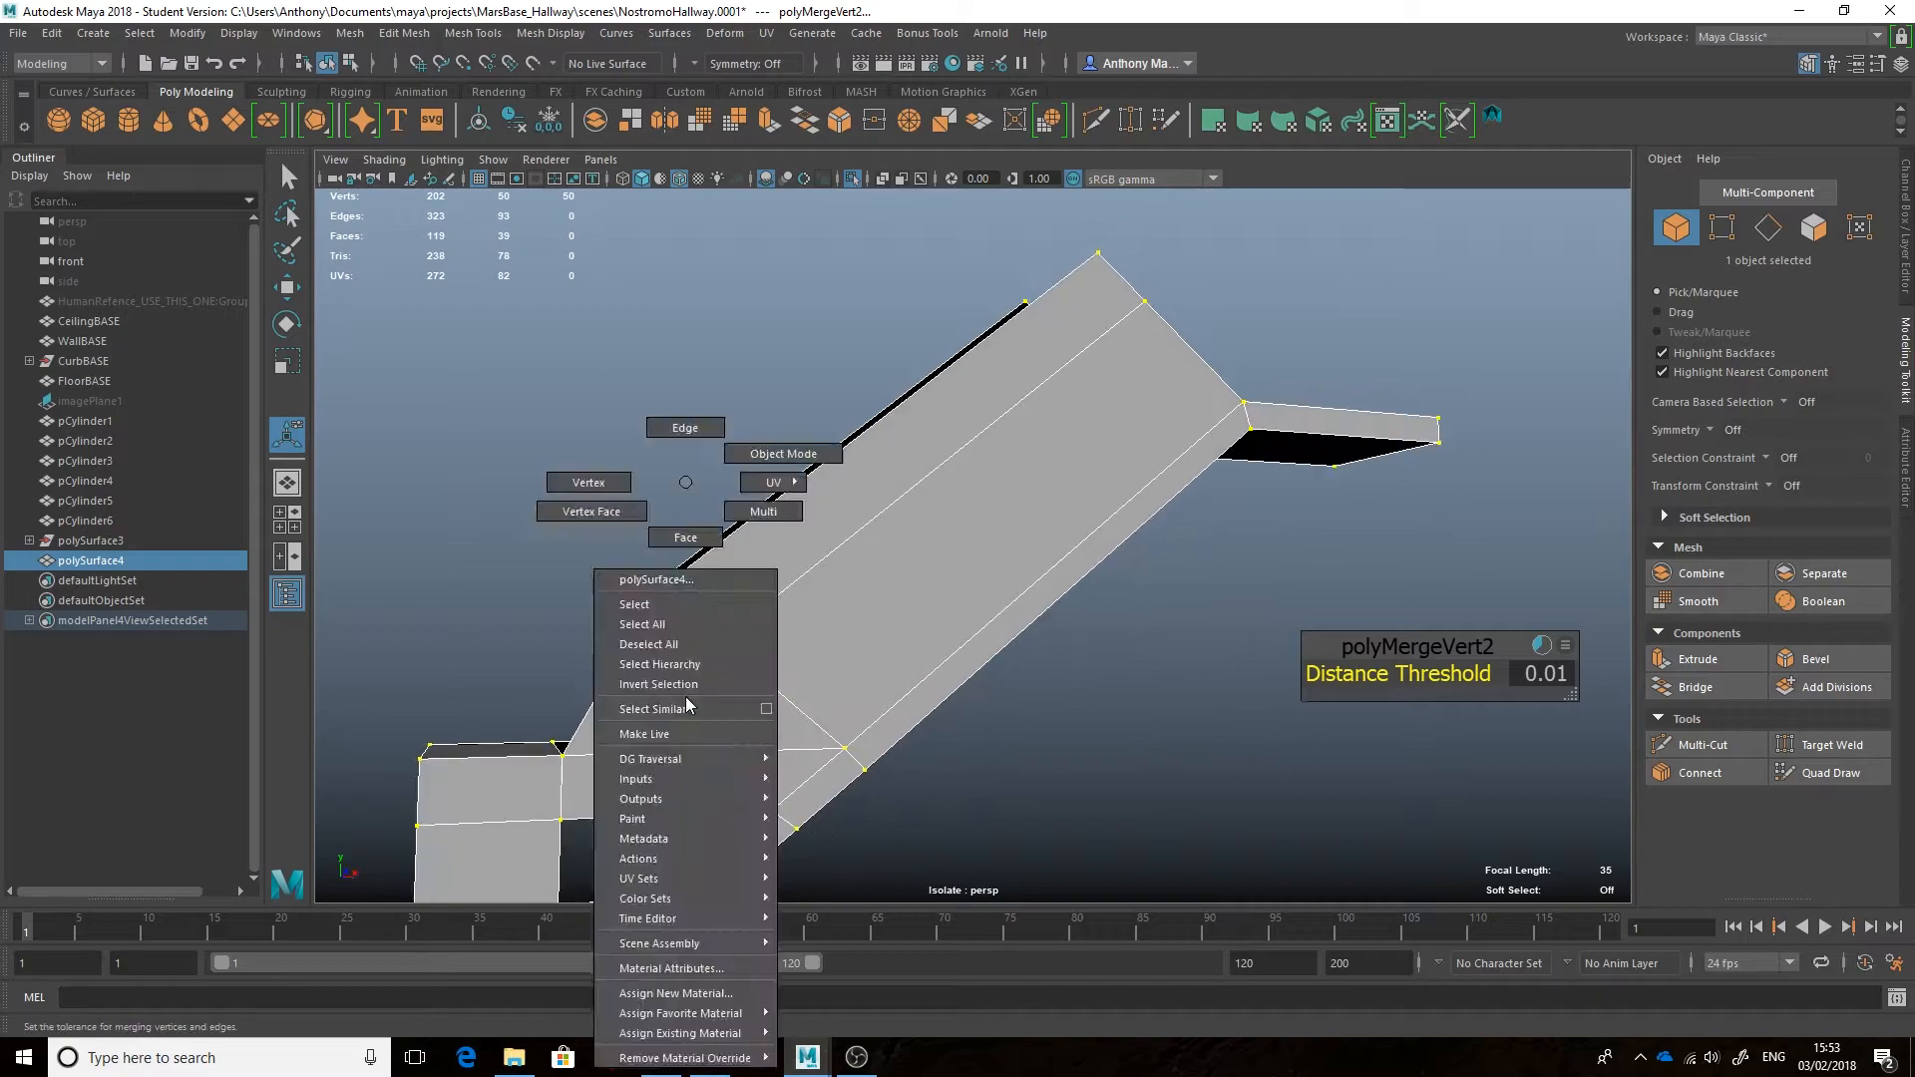
# Step: Move the middle vertices of the bridged section outward to round the transition from the sloped plate to the horizontal bar
pyautogui.moveTo(687, 697); pyautogui.dragTo(599, 697, button='right')
pyautogui.click(679, 697)
pyautogui.press('w')
pyautogui.click(1807, 539)
pyautogui.keyDown('alt'); pyautogui.moveTo(818, 529); pyautogui.dragTo(569, 650); pyautogui.keyUp('alt')
pyautogui.click(1792, 495)
pyautogui.click(595, 681)
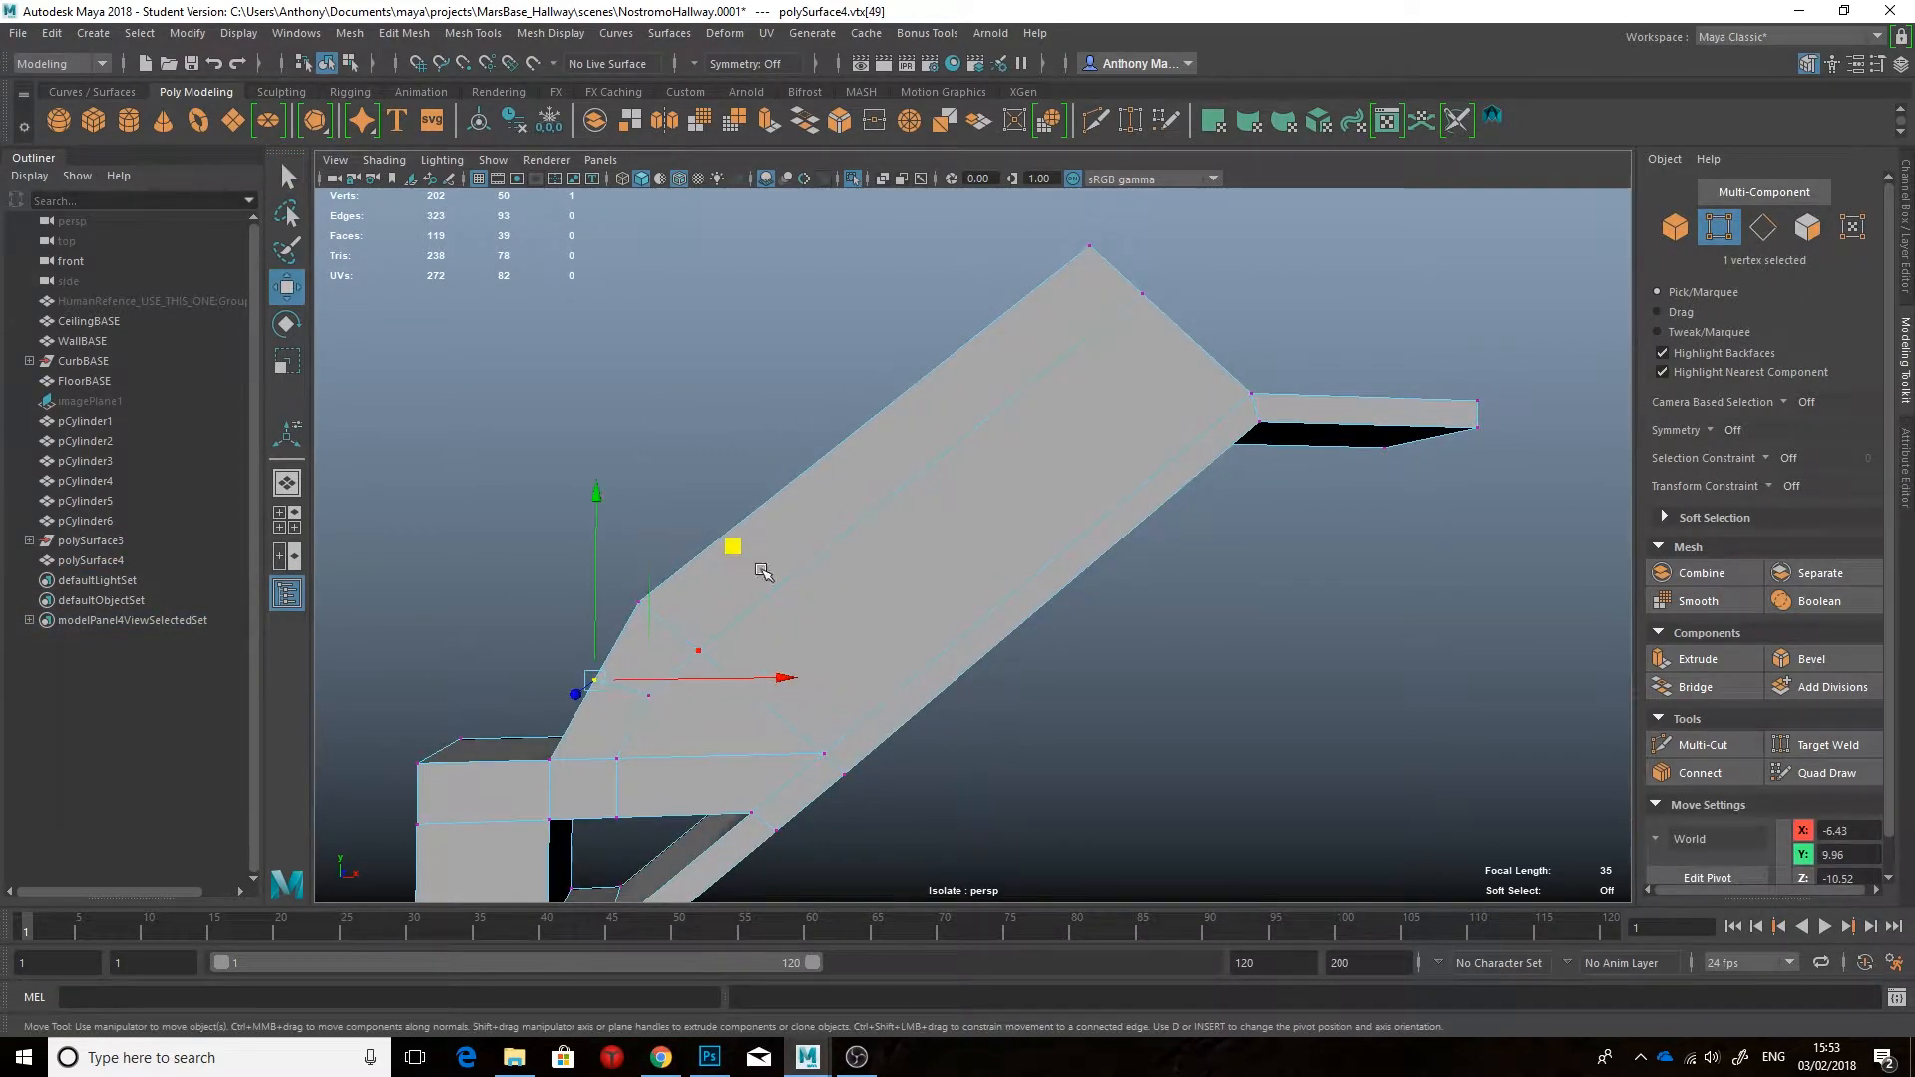
pyautogui.moveTo(722, 541); pyautogui.dragTo(733, 536)
pyautogui.keyDown('alt'); pyautogui.moveTo(733, 536); pyautogui.dragTo(778, 579); pyautogui.keyUp('alt')
pyautogui.click(1047, 684)
pyautogui.keyDown('alt'); pyautogui.moveTo(1047, 684); pyautogui.dragTo(766, 624); pyautogui.keyUp('alt')
pyautogui.click(713, 622)
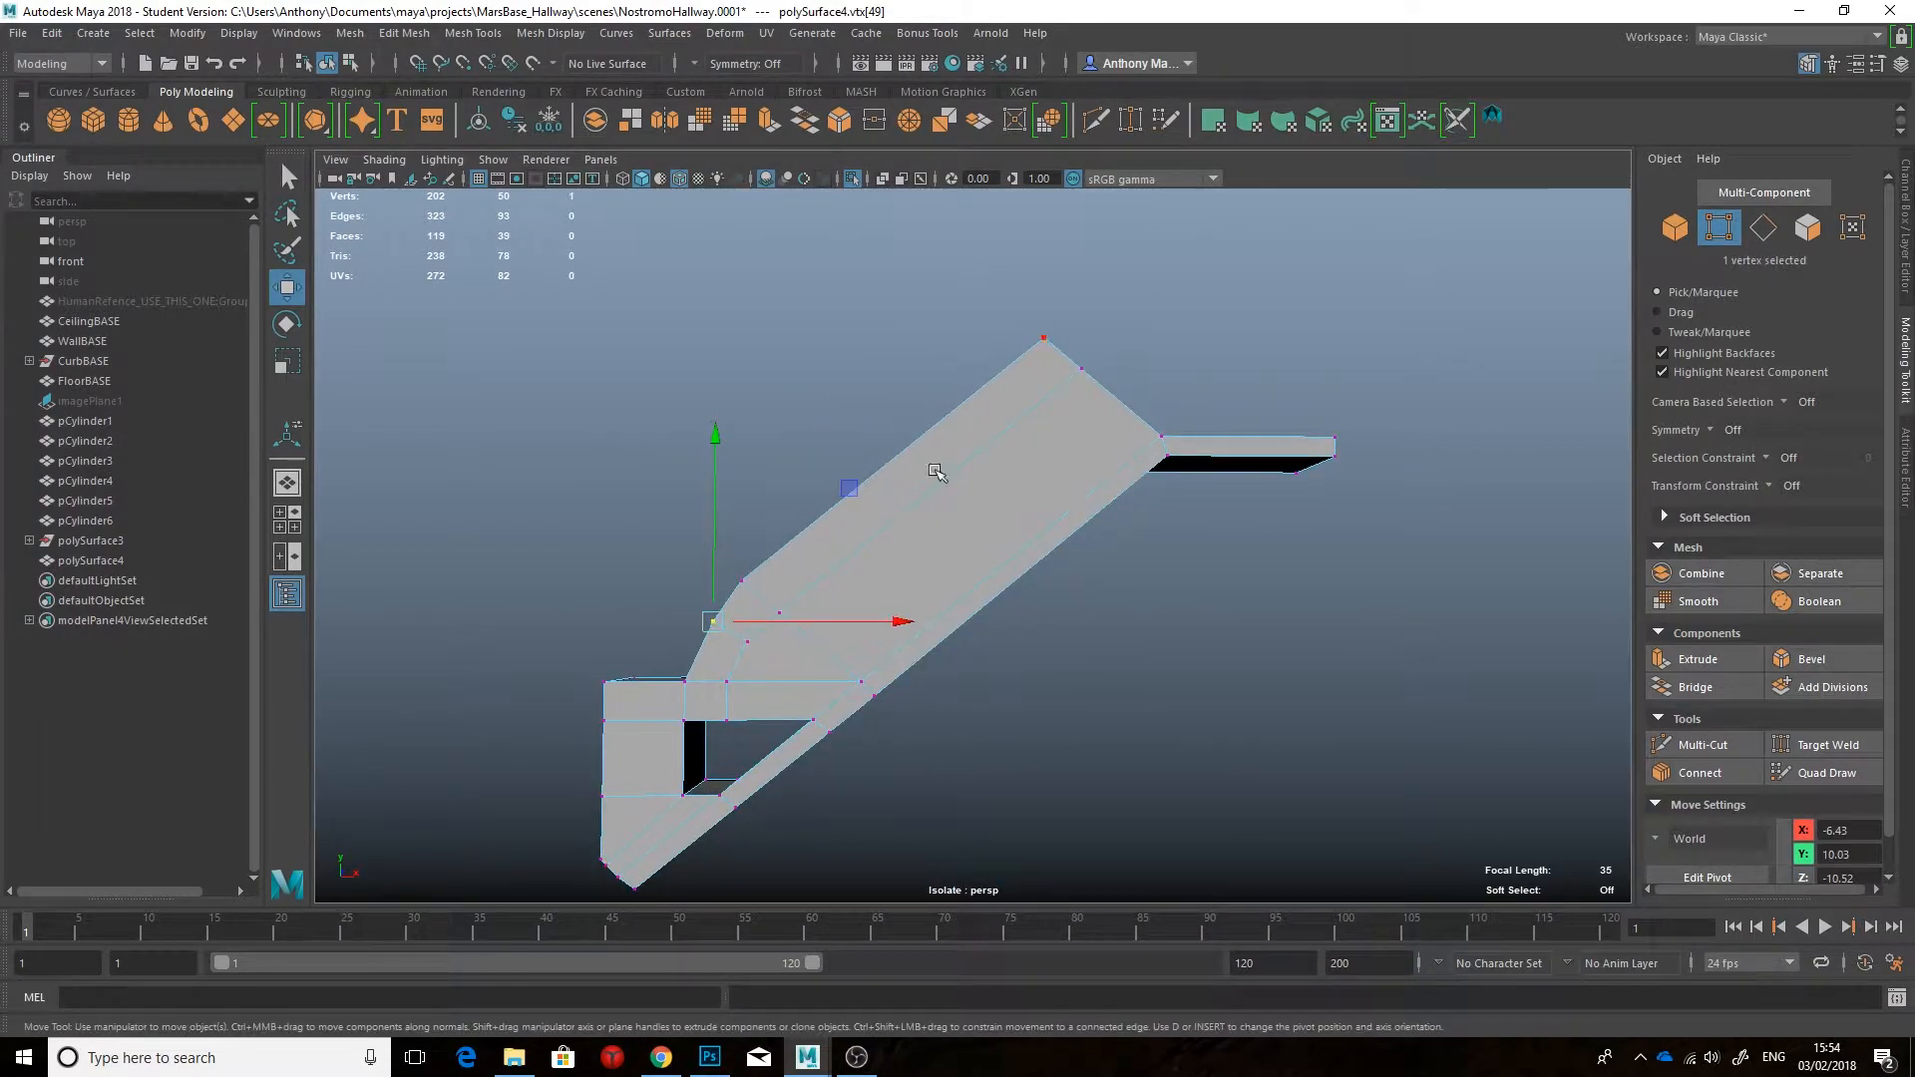
pyautogui.click(1162, 676)
pyautogui.keyDown('alt'); pyautogui.moveTo(1163, 676); pyautogui.dragTo(883, 638); pyautogui.keyUp('alt')
# Step: View the bracket together with the whole hallway section and compare it with the film reference in Chrome
pyautogui.moveTo(882, 638); pyautogui.dragTo(972, 456, button='right')
pyautogui.hotkey('ctrl', '1')
pyautogui.keyDown('alt'); pyautogui.moveTo(972, 457); pyautogui.dragTo(1039, 506); pyautogui.keyUp('alt')
pyautogui.click(663, 1056)
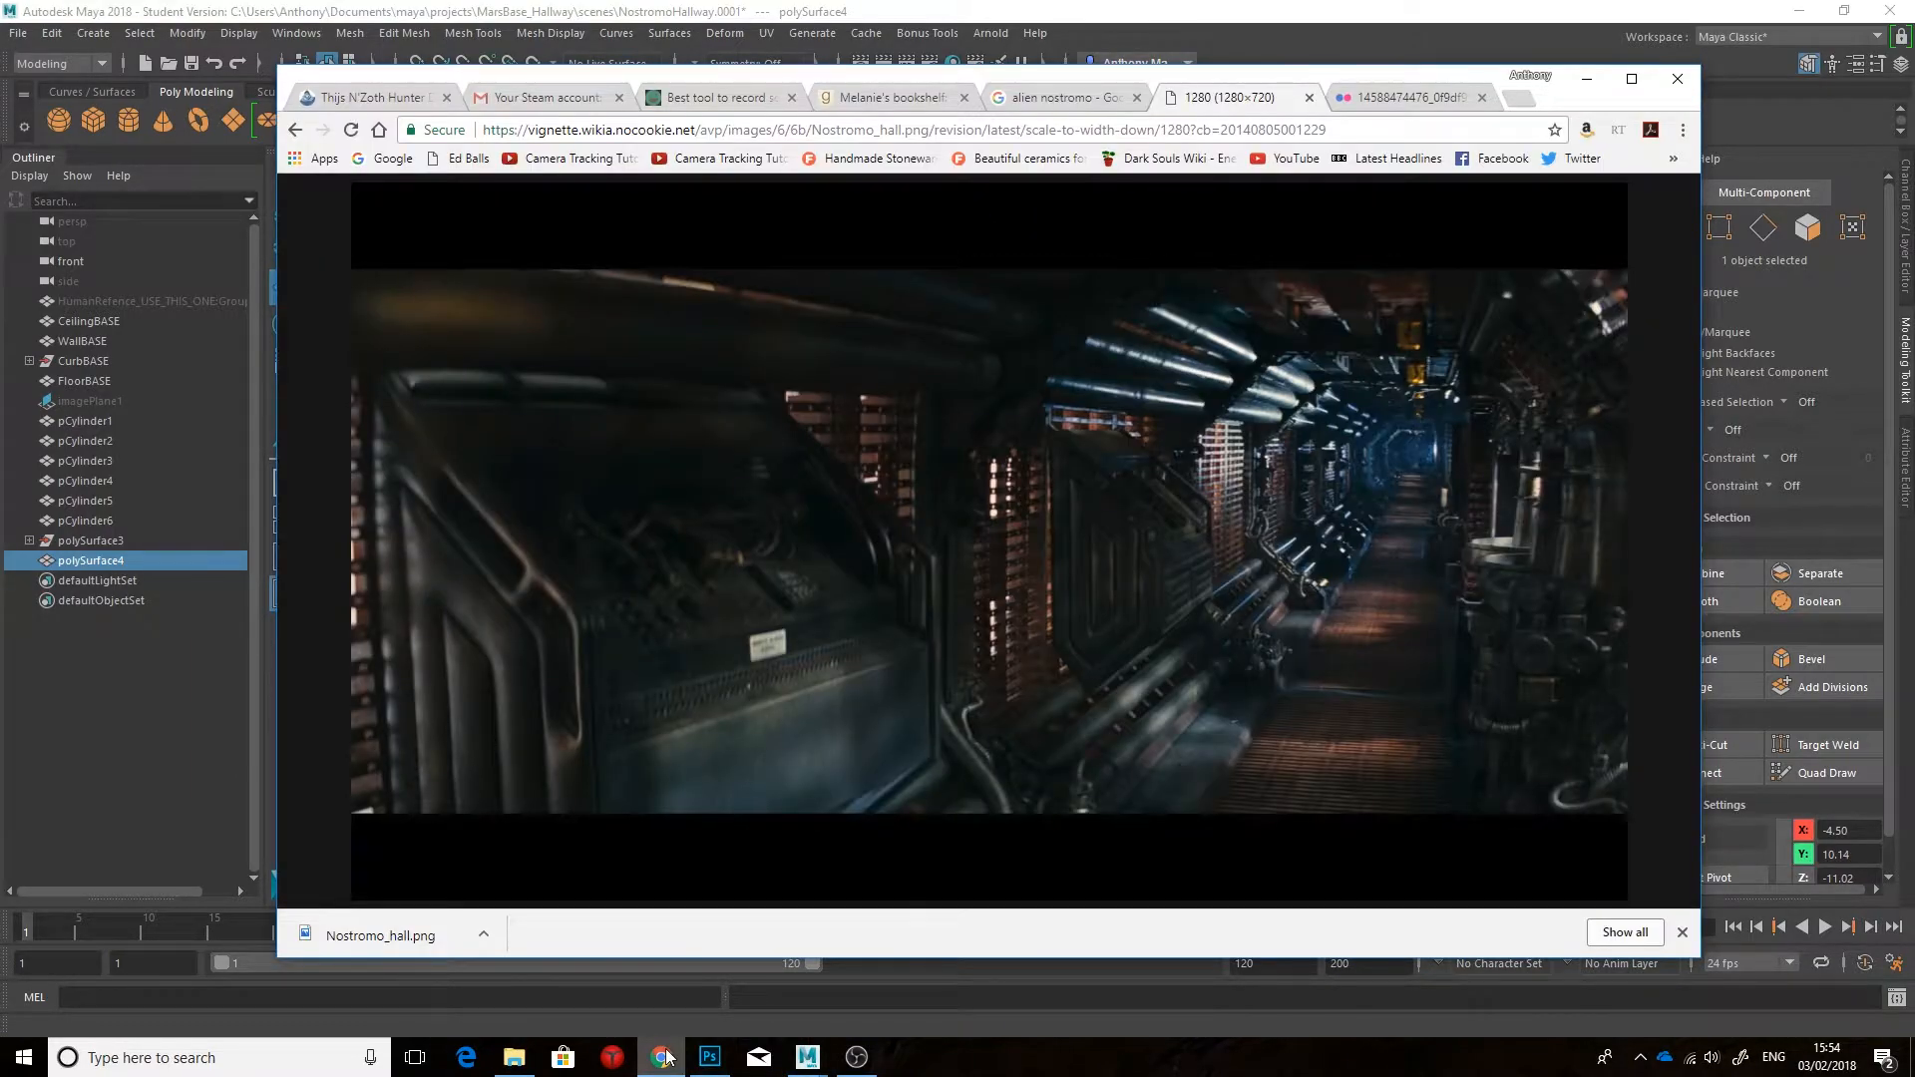
pyautogui.click(807, 1056)
# Step: Isolate the bracket again and delete the inner wall faces of its triangular opening
pyautogui.hotkey('ctrl', '1')
pyautogui.scroll(3, 950, 620)
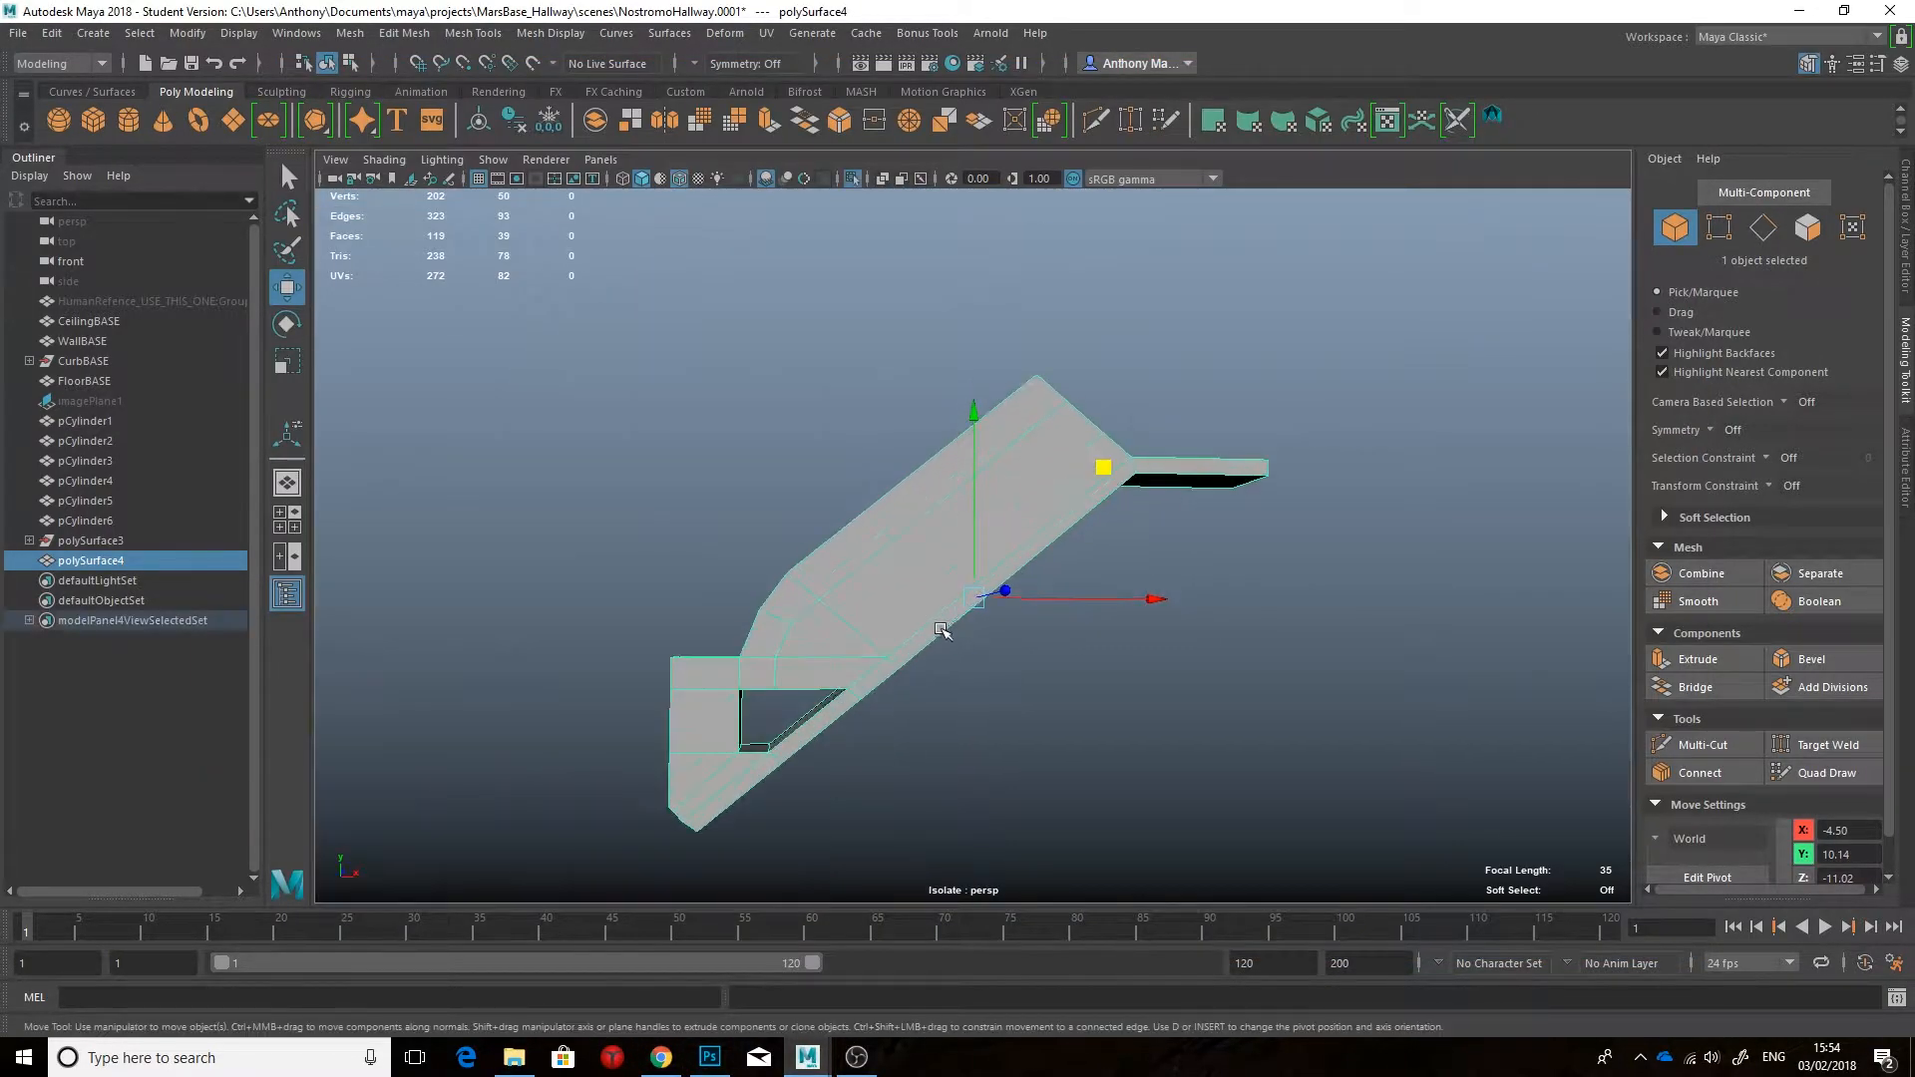
pyautogui.keyDown('alt'); pyautogui.moveTo(951, 624); pyautogui.dragTo(858, 632); pyautogui.keyUp('alt')
pyautogui.scroll(1, 859, 632)
pyautogui.keyDown('alt'); pyautogui.moveTo(858, 633); pyautogui.dragTo(1013, 585, button='middle'); pyautogui.keyUp('alt')
pyautogui.scroll(1, 1014, 599)
pyautogui.keyDown('alt'); pyautogui.moveTo(1014, 598); pyautogui.dragTo(943, 568); pyautogui.keyUp('alt')
pyautogui.moveTo(826, 483); pyautogui.dragTo(831, 555, button='right')
pyautogui.click(837, 709)
pyautogui.keyDown('shift'); pyautogui.click(937, 730); pyautogui.keyUp('shift')
pyautogui.keyDown('alt'); pyautogui.moveTo(838, 709); pyautogui.dragTo(840, 761); pyautogui.keyUp('alt')
pyautogui.press('Delete')
pyautogui.click(863, 754)
pyautogui.press('Delete')
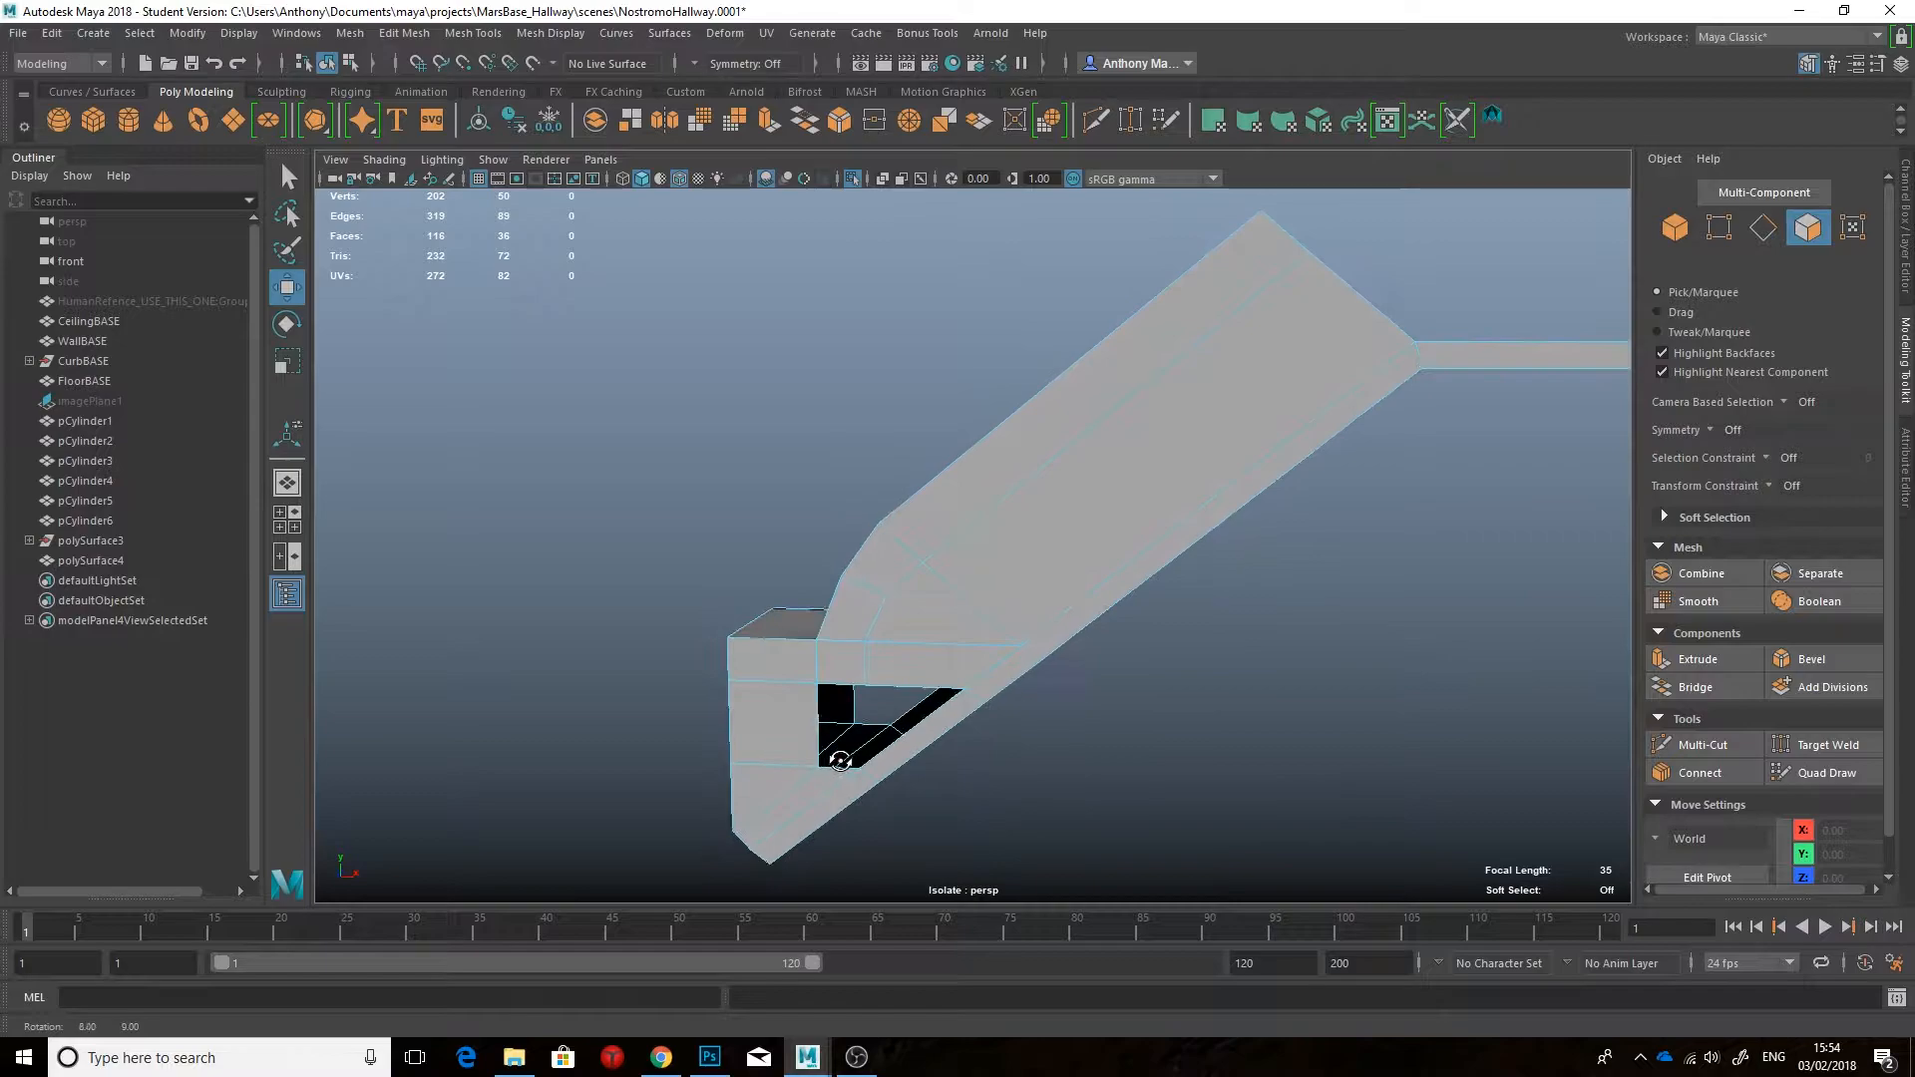
# Step: Bridge the short upper and lower edges beside the vertical post to narrow the triangular opening
pyautogui.moveTo(1035, 512); pyautogui.dragTo(1035, 445, button='right')
pyautogui.click(844, 687)
pyautogui.keyDown('shift'); pyautogui.click(841, 768); pyautogui.keyUp('shift')
pyautogui.click(1695, 686)
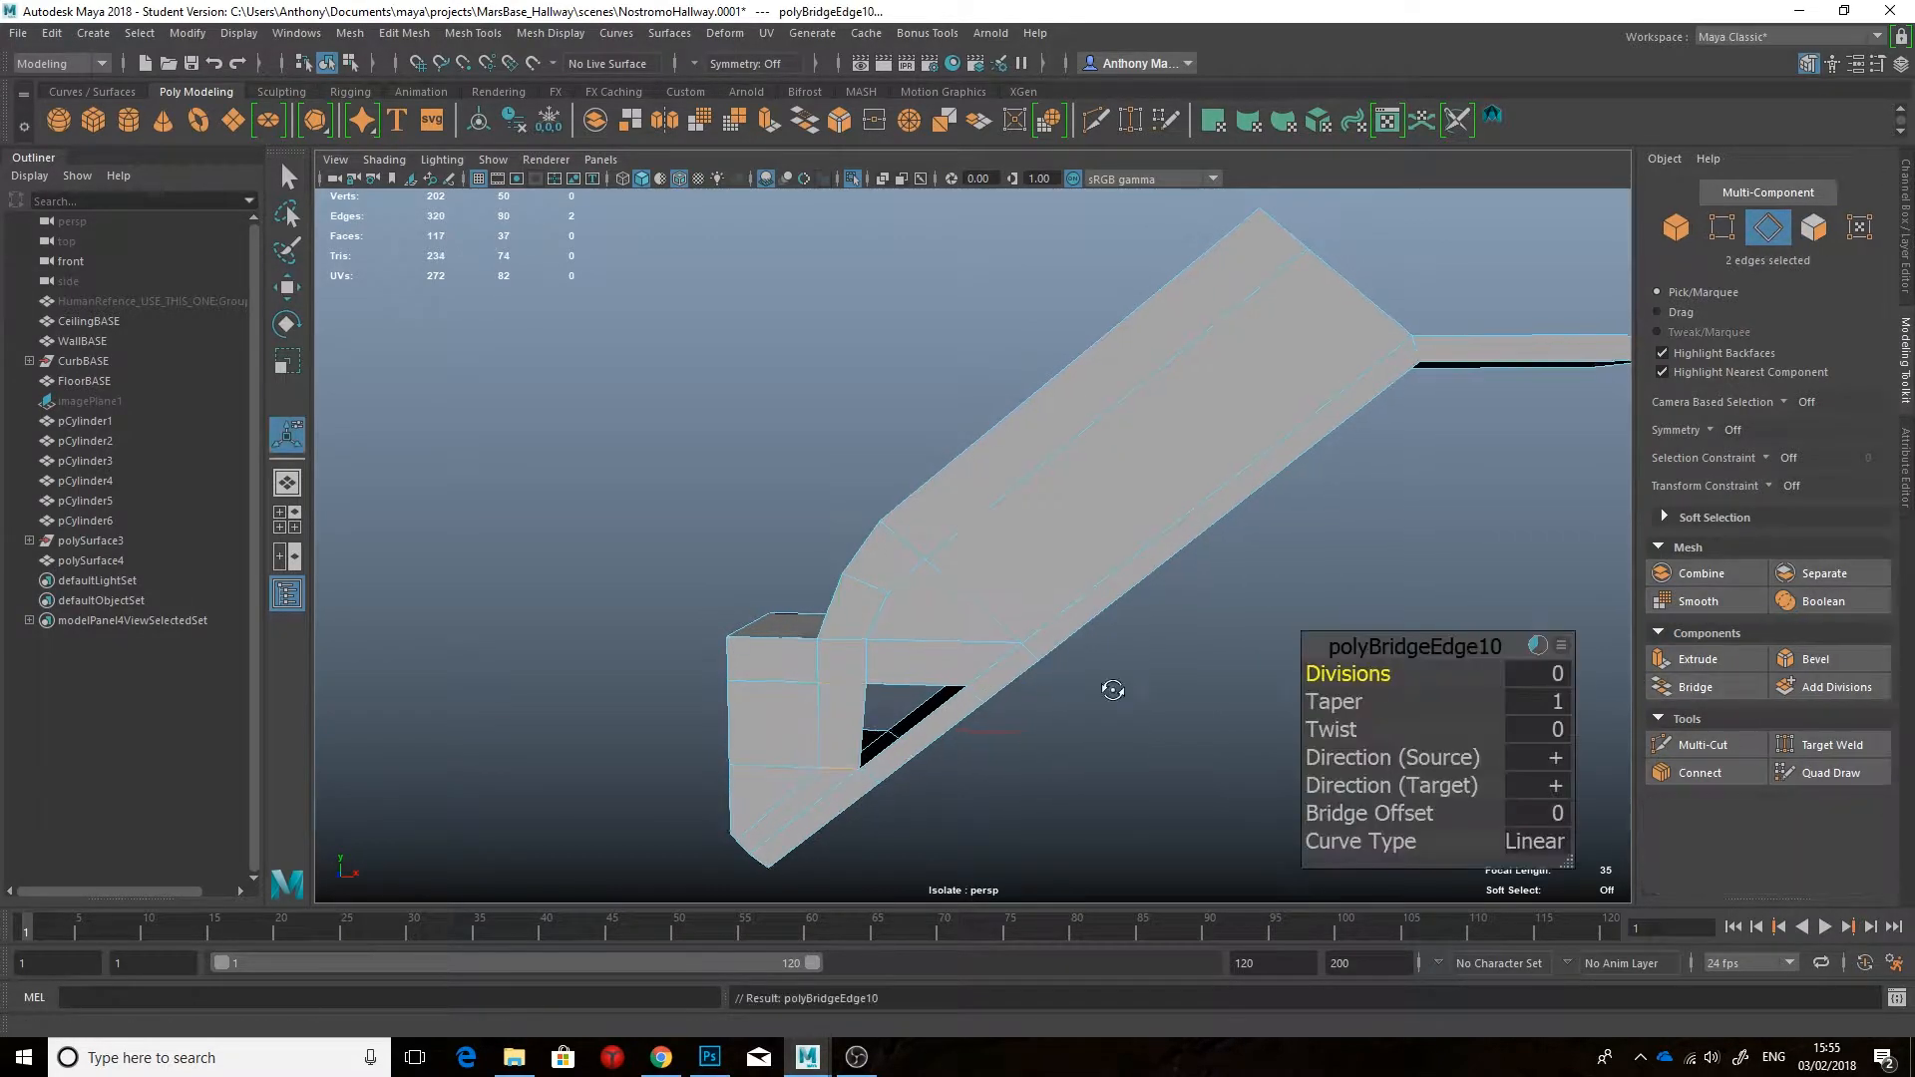
# Step: Insert a horizontal edge loop through the vertical post and the bridged face with Multi-Cut
pyautogui.scroll(2, 1273, 713)
pyautogui.keyDown('alt'); pyautogui.moveTo(1274, 712); pyautogui.dragTo(1246, 699); pyautogui.keyUp('alt')
pyautogui.hotkey('ctrl', 'shift', 'x')
pyautogui.keyDown('ctrl'); pyautogui.click(732, 794); pyautogui.keyUp('ctrl')
pyautogui.press('q')
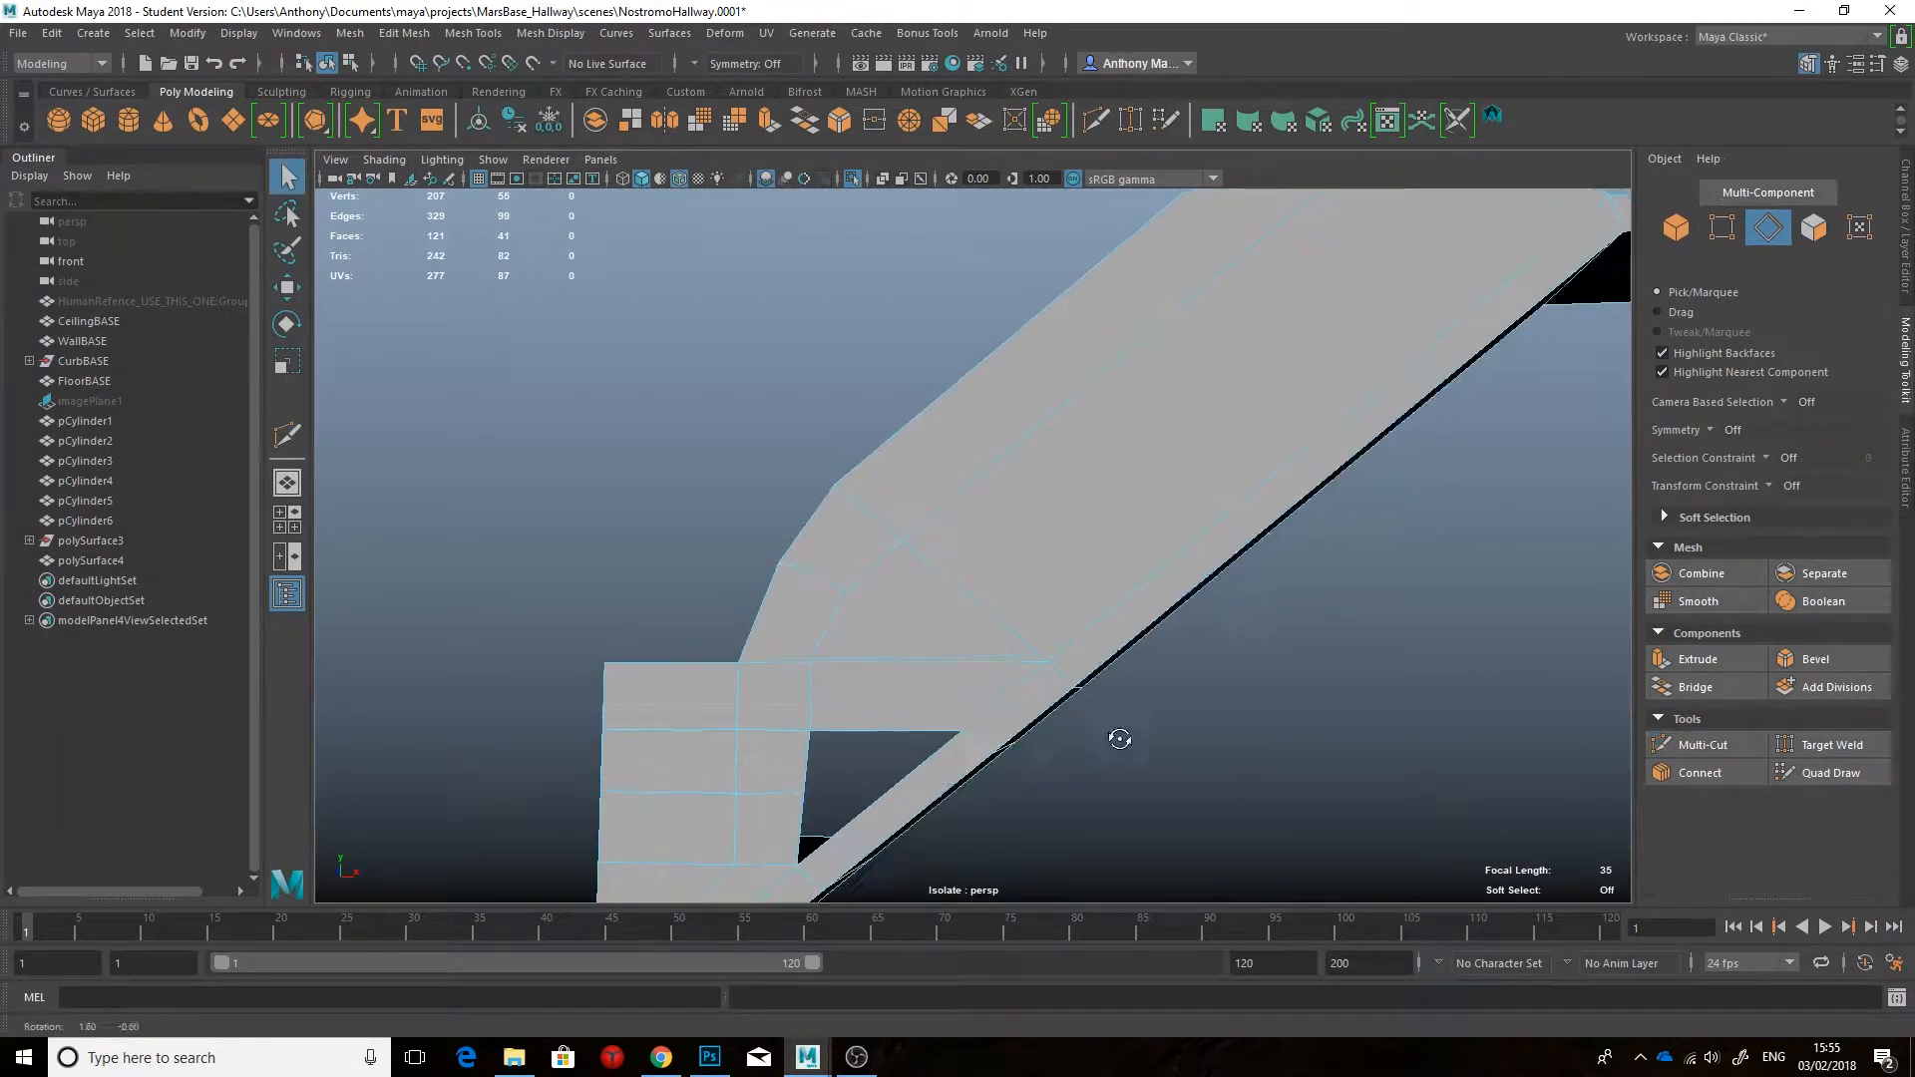
pyautogui.keyDown('alt'); pyautogui.moveTo(1125, 739); pyautogui.dragTo(1049, 748); pyautogui.keyUp('alt')
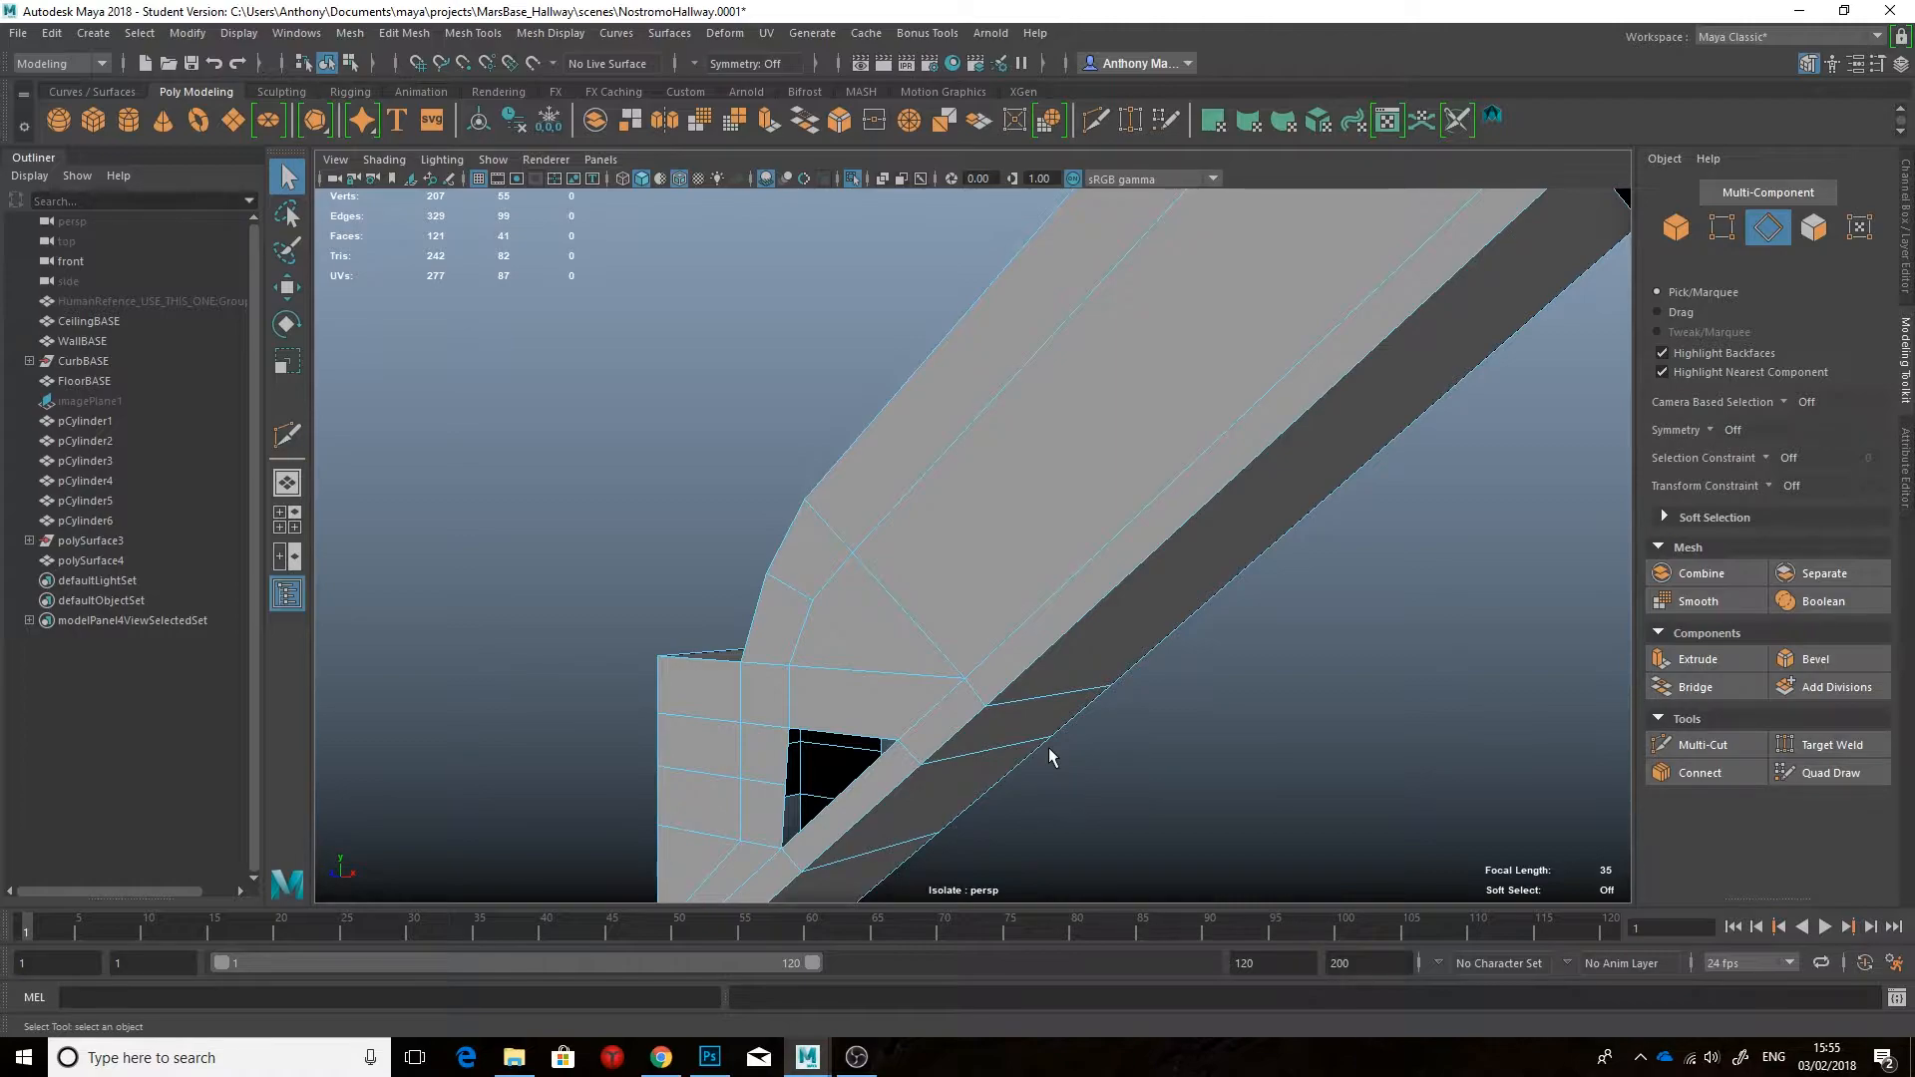
# Step: Close the gap on the vertical side of the bracket's triangular opening with Append to Polygon
pyautogui.click(483, 34)
pyautogui.click(520, 101)
pyautogui.keyDown('alt'); pyautogui.moveTo(948, 415); pyautogui.dragTo(1027, 448); pyautogui.keyUp('alt')
pyautogui.moveTo(1027, 449)
pyautogui.keyDown('alt'); pyautogui.mouseDown(button='middle')
pyautogui.moveTo(1027, 526)
pyautogui.moveTo(1020, 466)
pyautogui.mouseUp(button='middle'); pyautogui.keyUp('alt')
pyautogui.click(895, 648)
pyautogui.keyDown('alt'); pyautogui.moveTo(847, 682); pyautogui.dragTo(897, 670, button='middle'); pyautogui.keyUp('alt')
pyautogui.scroll(3, 887, 677)
pyautogui.keyDown('alt'); pyautogui.moveTo(823, 726); pyautogui.dragTo(780, 721, button='middle'); pyautogui.keyUp('alt')
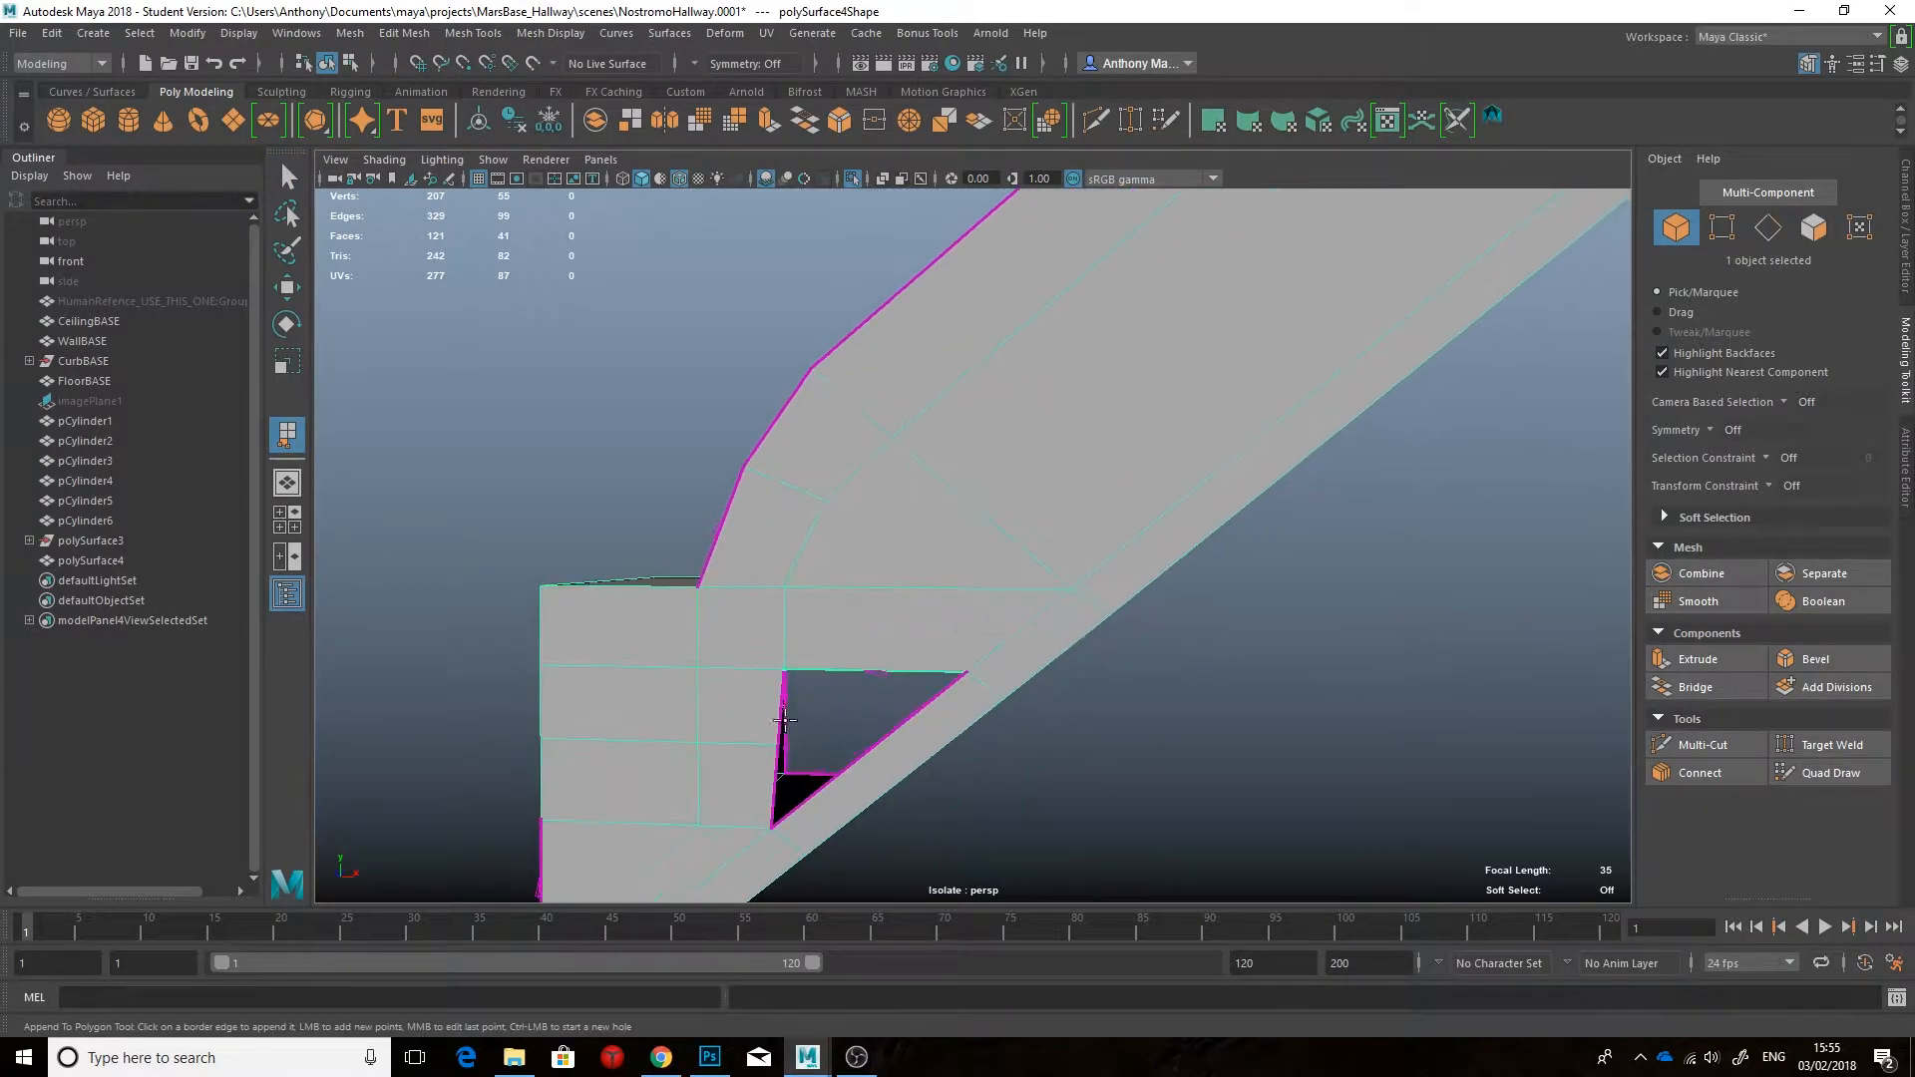
pyautogui.click(781, 720)
pyautogui.press('Return')
# Step: Nudge the vertex on the post side of the triangular opening horizontally to straighten that edge
pyautogui.keyDown('alt'); pyautogui.moveTo(834, 752); pyautogui.dragTo(858, 688); pyautogui.keyUp('alt')
pyautogui.moveTo(860, 653); pyautogui.dragTo(798, 663, button='right')
pyautogui.click(815, 745)
pyautogui.press('w')
pyautogui.moveTo(892, 744); pyautogui.dragTo(880, 744)
pyautogui.click(1047, 748)
pyautogui.scroll(-3, 1047, 718)
pyautogui.keyDown('alt'); pyautogui.moveTo(1067, 708); pyautogui.dragTo(949, 779); pyautogui.keyUp('alt')
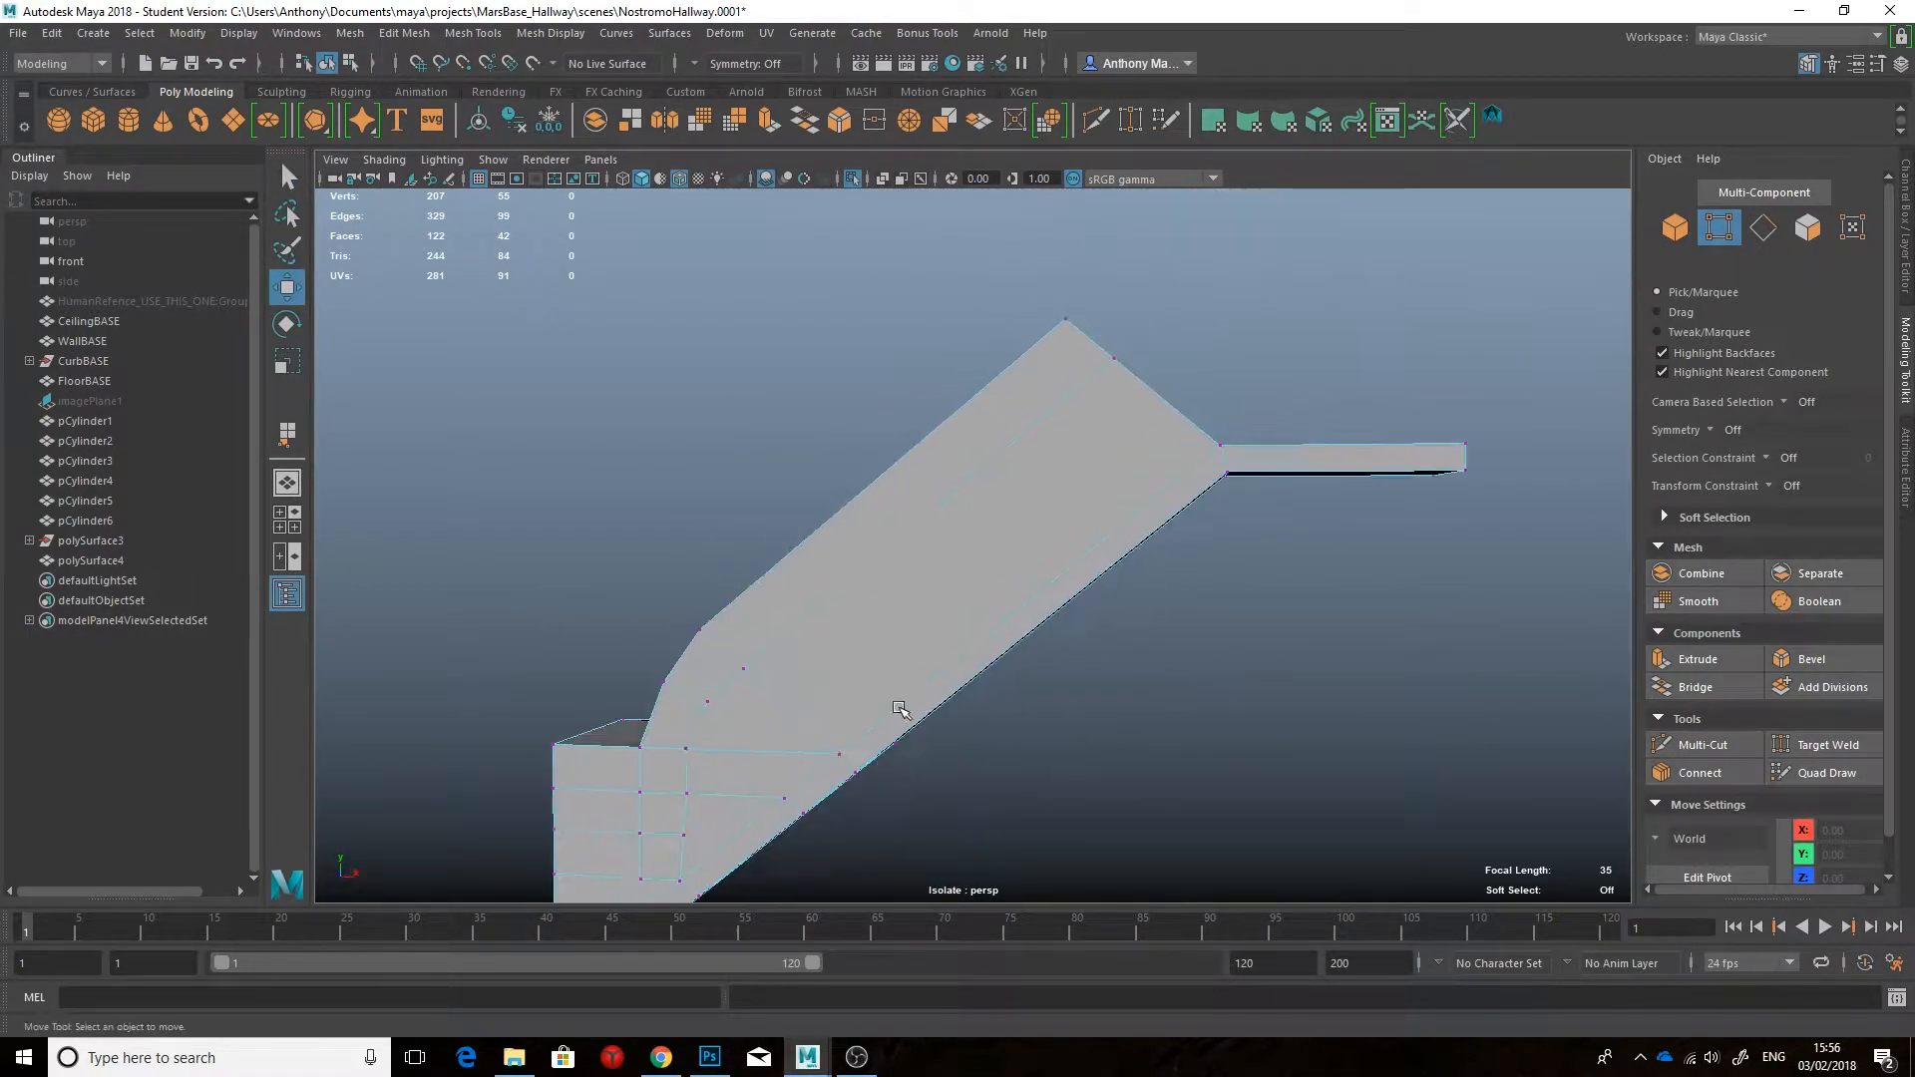
# Step: Leave isolation and compare the whole hallway section with the film reference in Chrome
pyautogui.moveTo(895, 511); pyautogui.dragTo(997, 459, button='right')
pyautogui.hotkey('ctrl', '1')
pyautogui.click(1213, 602)
pyautogui.scroll(-5, 1213, 602)
pyautogui.keyDown('alt'); pyautogui.moveTo(1214, 602); pyautogui.dragTo(1117, 478); pyautogui.keyUp('alt')
pyautogui.click(661, 1057)
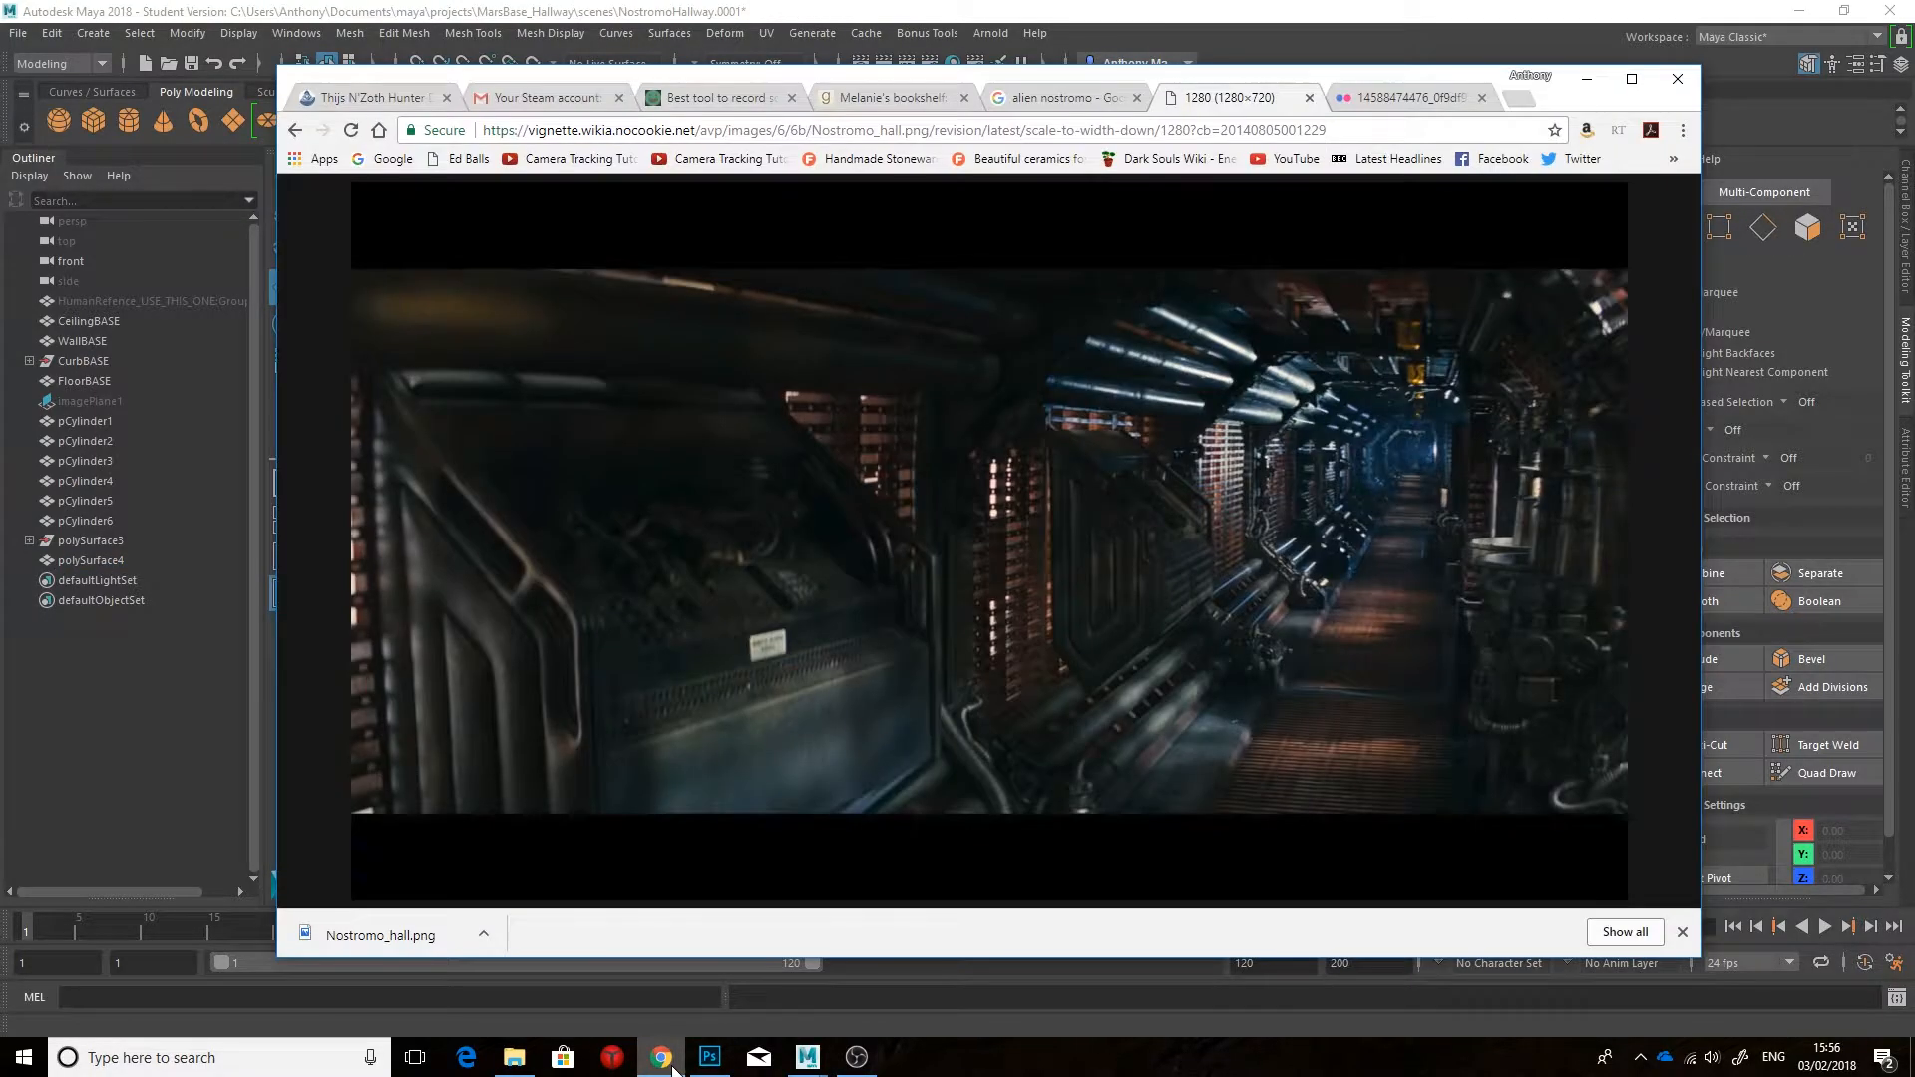
pyautogui.click(662, 1057)
# Step: Extrude the three front faces of the lower curb bracket and scale them narrower to form an inset
pyautogui.keyDown('alt'); pyautogui.moveTo(974, 641); pyautogui.dragTo(1100, 670); pyautogui.keyUp('alt')
pyautogui.scroll(1, 1028, 612)
pyautogui.hotkey('ctrl', 'F11')
pyautogui.click(941, 517)
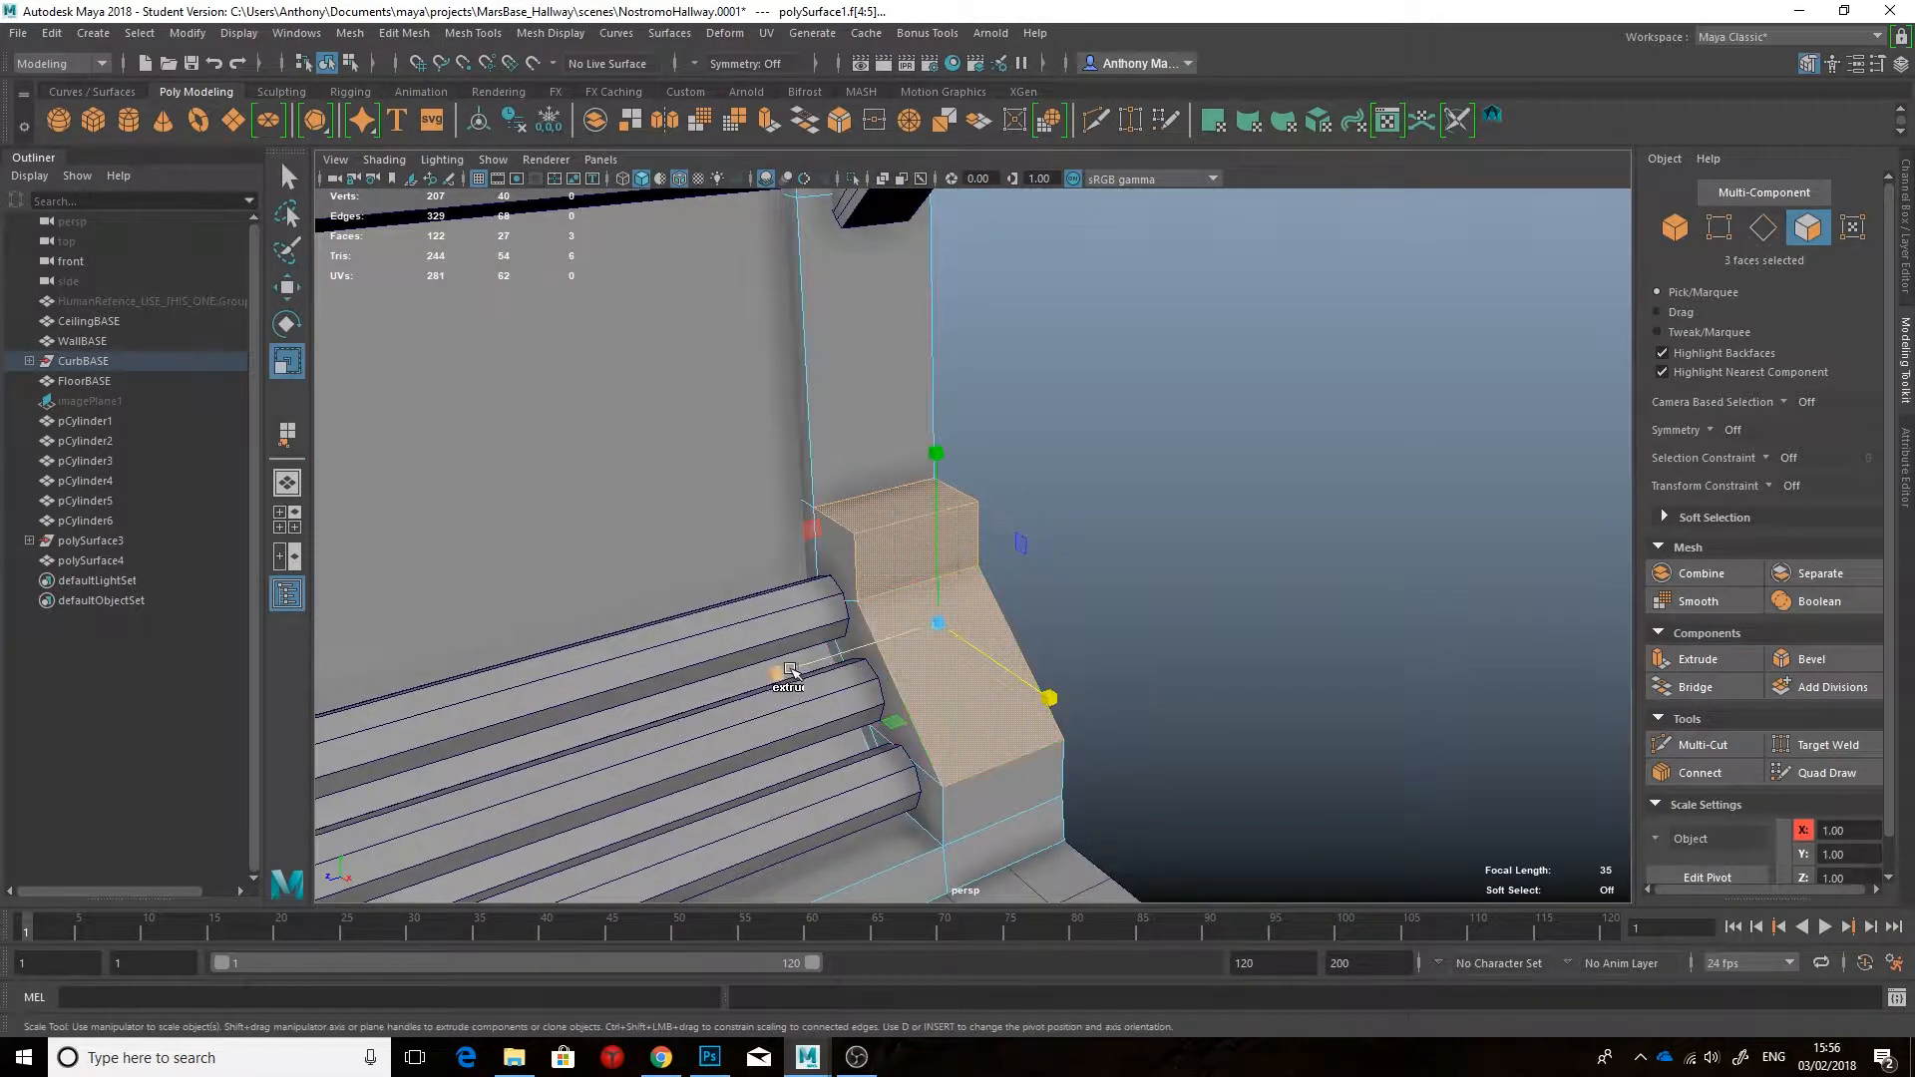
pyautogui.scroll(2, 879, 658)
pyautogui.keyDown('alt'); pyautogui.moveTo(879, 658); pyautogui.dragTo(1004, 667); pyautogui.keyUp('alt')
# Step: Move the inset's end vertices inward so a border surrounds the curb bracket's inset faces, checking the film reference
pyautogui.moveTo(868, 483); pyautogui.dragTo(770, 490, button='right')
pyautogui.click(767, 523)
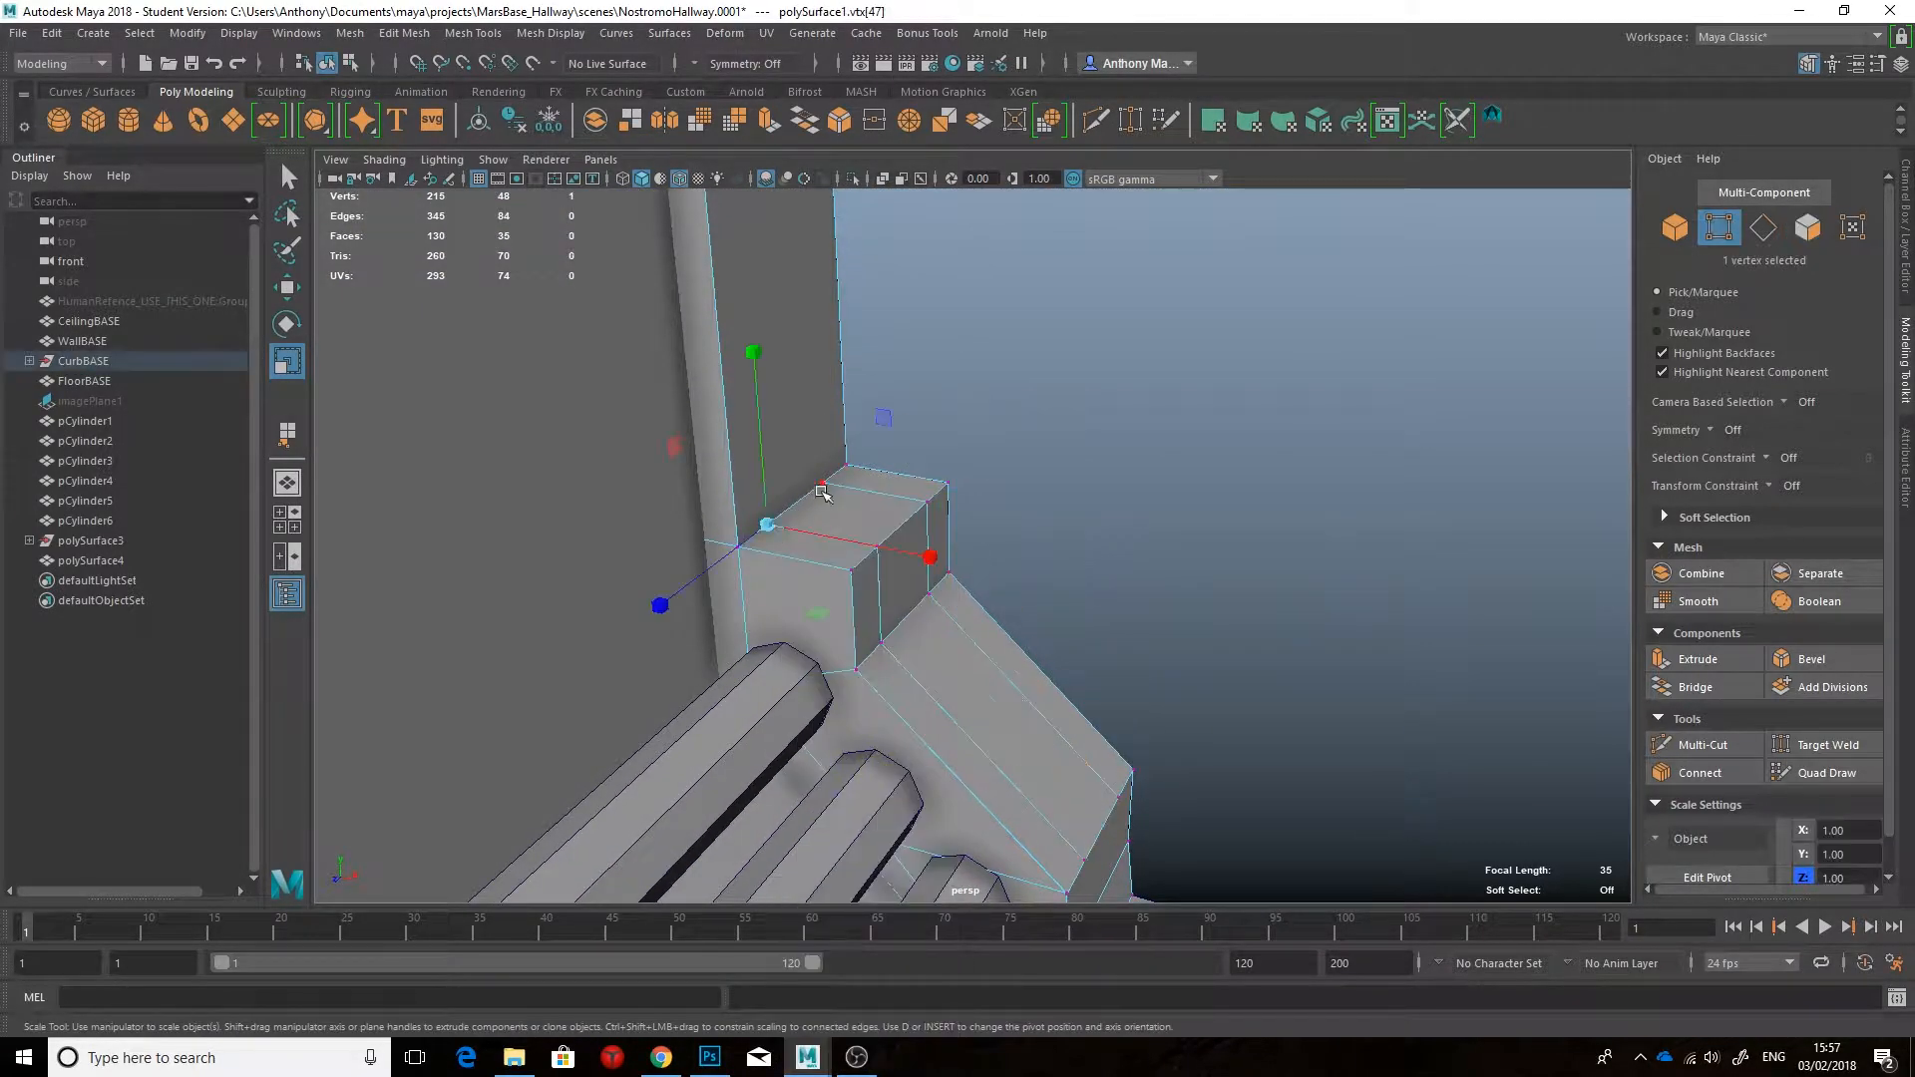
pyautogui.keyDown('alt'); pyautogui.moveTo(1029, 589); pyautogui.dragTo(1063, 509); pyautogui.keyUp('alt')
pyautogui.moveTo(1020, 764); pyautogui.dragTo(1086, 701)
pyautogui.click(660, 1056)
pyautogui.click(807, 1056)
pyautogui.click(1791, 460)
pyautogui.click(1792, 486)
pyautogui.keyDown('alt'); pyautogui.moveTo(1307, 626); pyautogui.dragTo(1128, 547); pyautogui.keyUp('alt')
pyautogui.click(1792, 496)
pyautogui.hotkey('alt', 'Tab')
pyautogui.hotkey('alt', 'Tab')
# Step: Extrude the curb bracket's three inset faces inward with a Local Translate Z of -0.16
pyautogui.moveTo(1120, 679)
pyautogui.keyDown('alt'); pyautogui.mouseDown()
pyautogui.moveTo(1108, 573)
pyautogui.moveTo(1133, 667)
pyautogui.mouseUp(); pyautogui.keyUp('alt')
pyautogui.scroll(3, 1133, 667)
pyautogui.moveTo(898, 483); pyautogui.dragTo(898, 546, button='right')
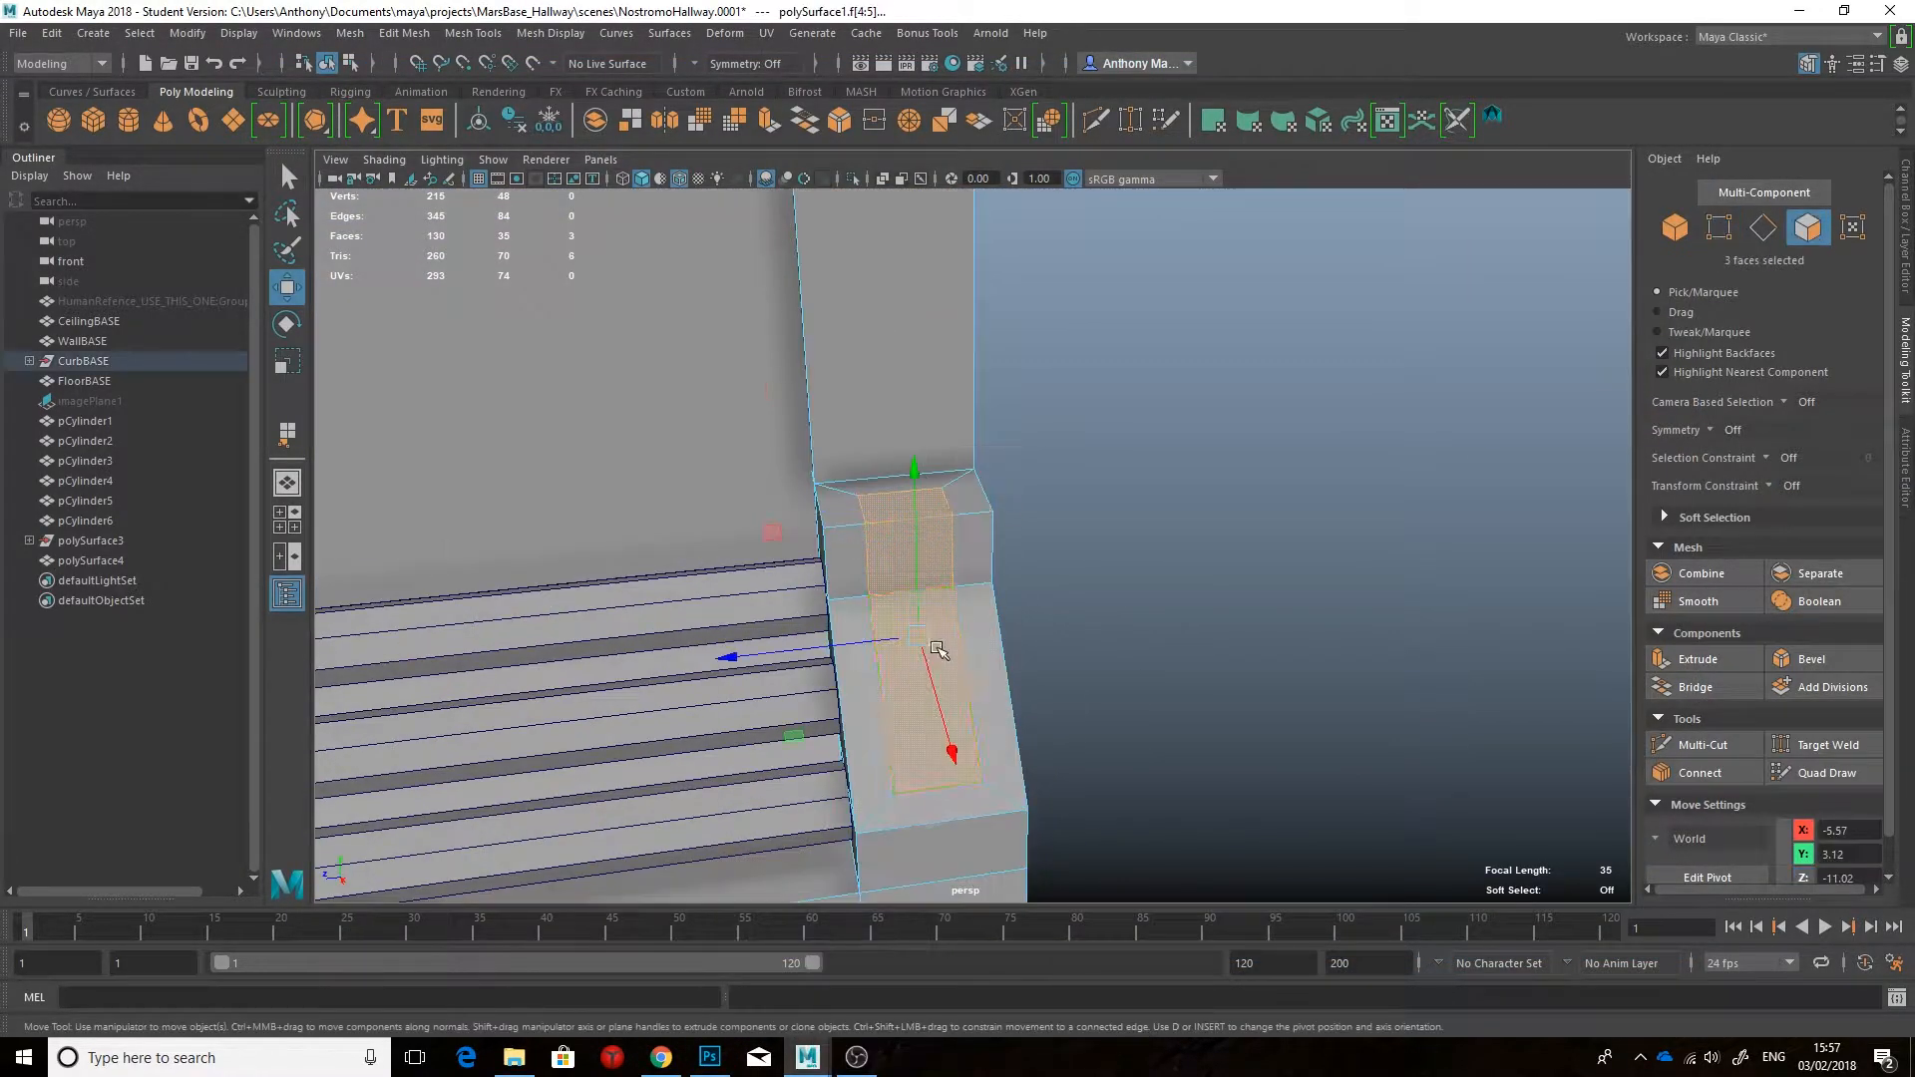
pyautogui.keyDown('alt'); pyautogui.moveTo(932, 663); pyautogui.dragTo(1044, 640); pyautogui.keyUp('alt')
pyautogui.hotkey('ctrl', 'e')
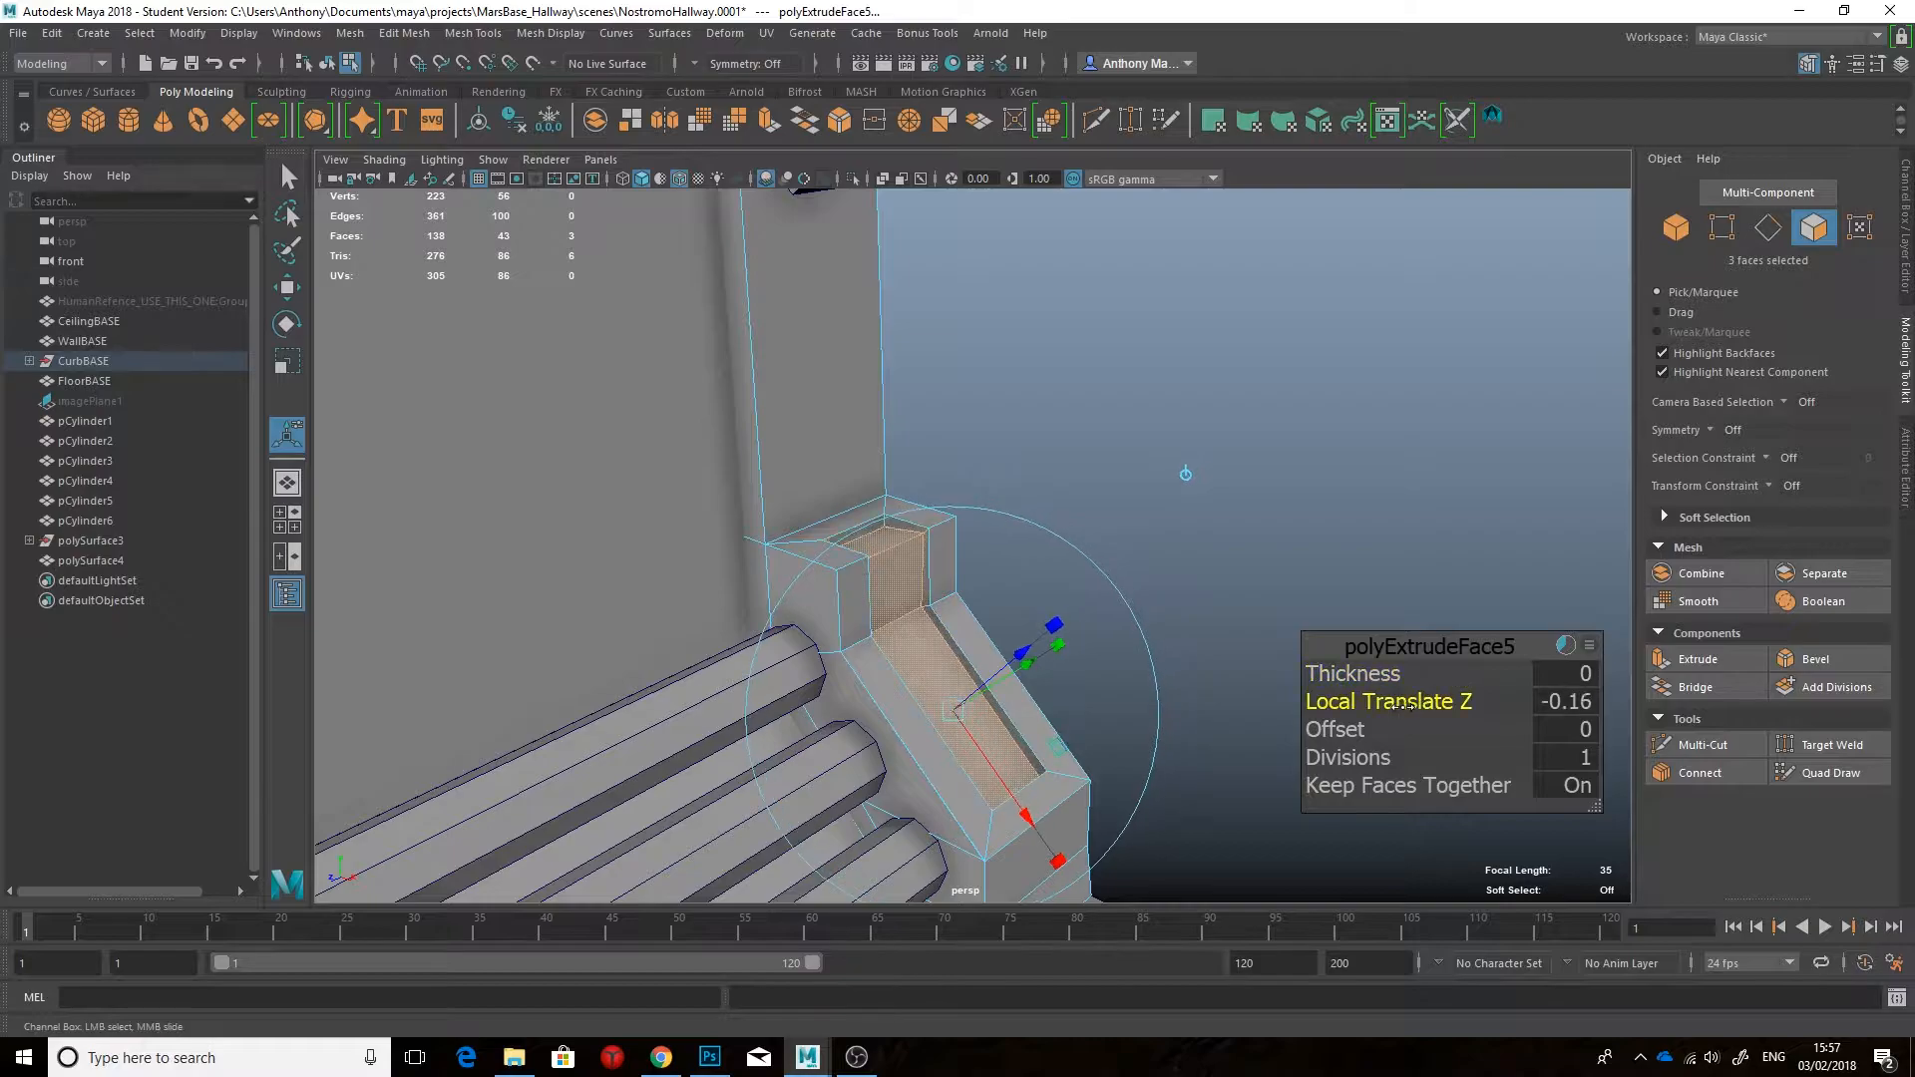
pyautogui.keyDown('alt'); pyautogui.moveTo(1247, 519); pyautogui.dragTo(1127, 469); pyautogui.keyUp('alt')
pyautogui.click(1206, 479)
# Step: Compare the recessed curb bracket and the whole hallway section with the film reference in Chrome
pyautogui.scroll(-3, 1206, 479)
pyautogui.moveTo(978, 482); pyautogui.dragTo(1062, 449, button='right')
pyautogui.click(1176, 511)
pyautogui.scroll(-5, 1176, 511)
pyautogui.keyDown('alt'); pyautogui.moveTo(1176, 511); pyautogui.dragTo(1094, 507); pyautogui.keyUp('alt')
pyautogui.click(670, 1056)
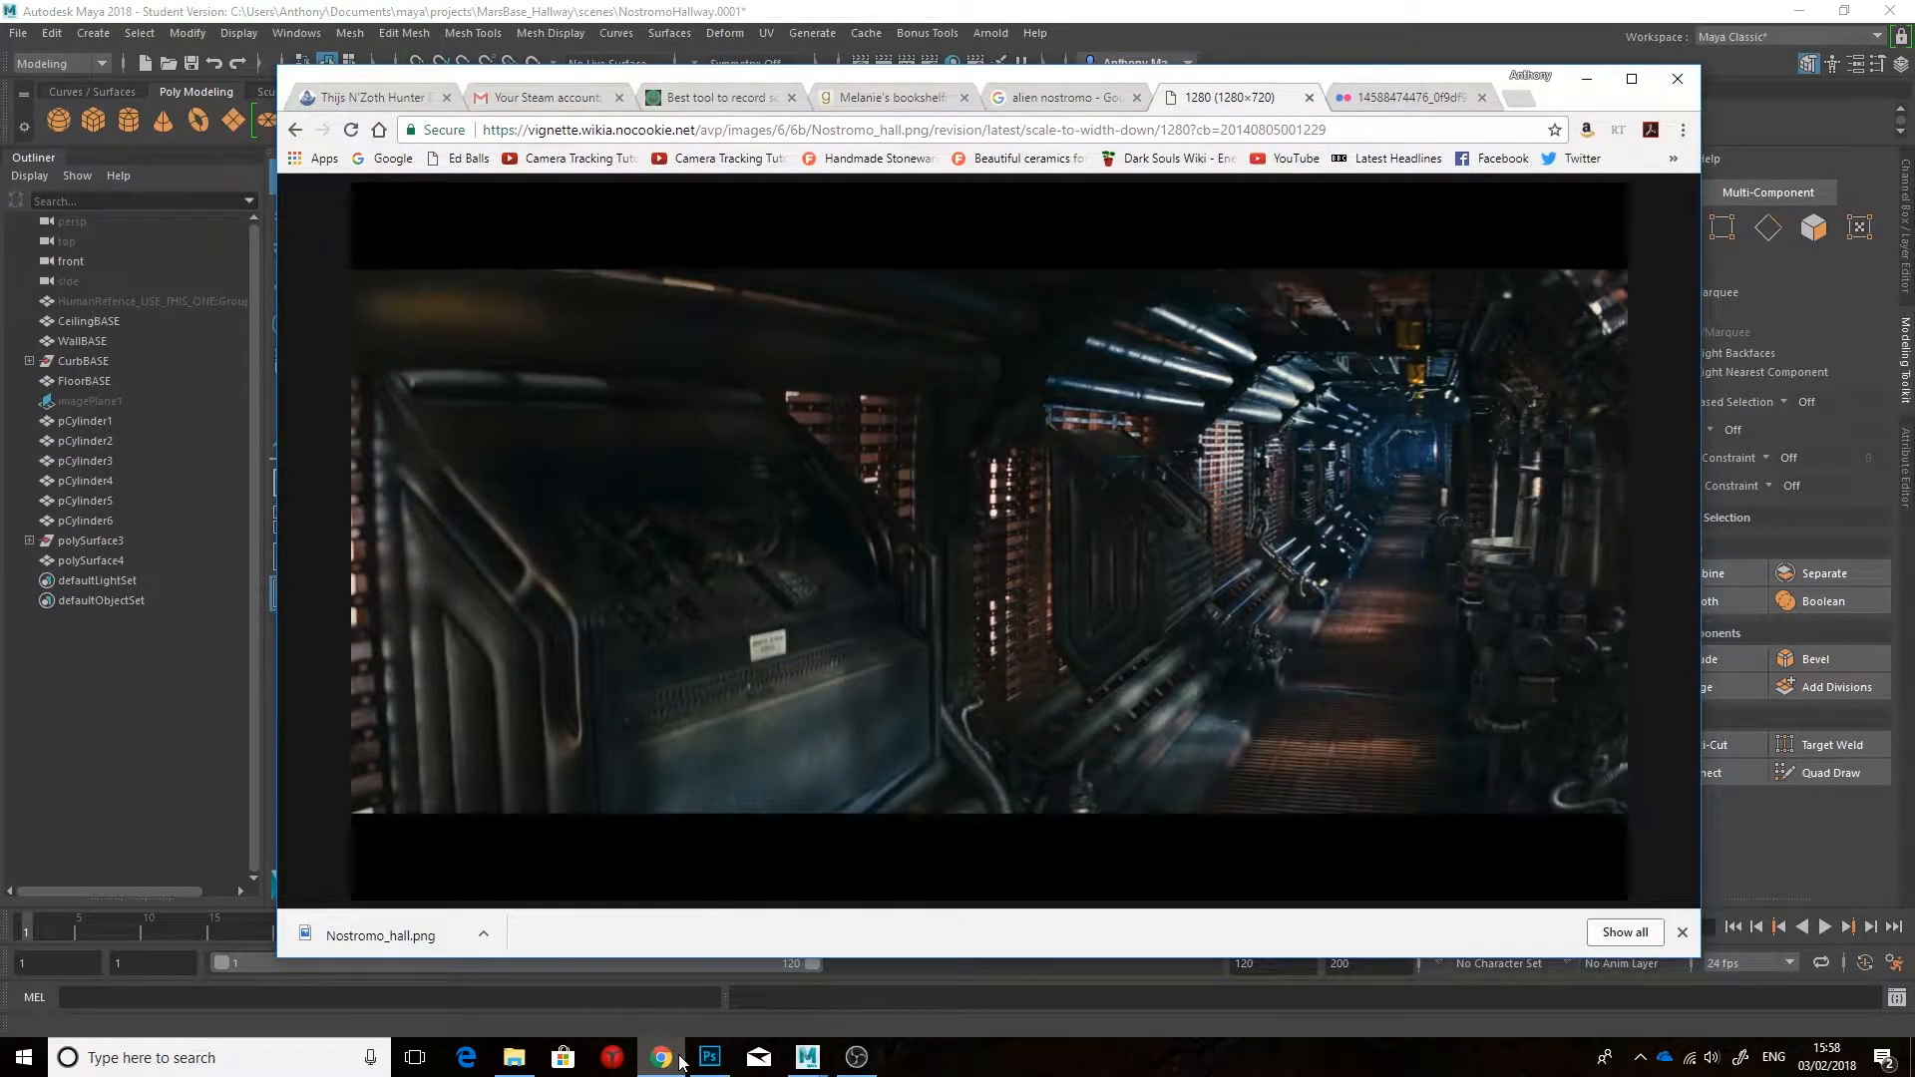
pyautogui.click(918, 973)
pyautogui.keyDown('alt'); pyautogui.moveTo(1133, 470); pyautogui.dragTo(1205, 529); pyautogui.keyUp('alt')
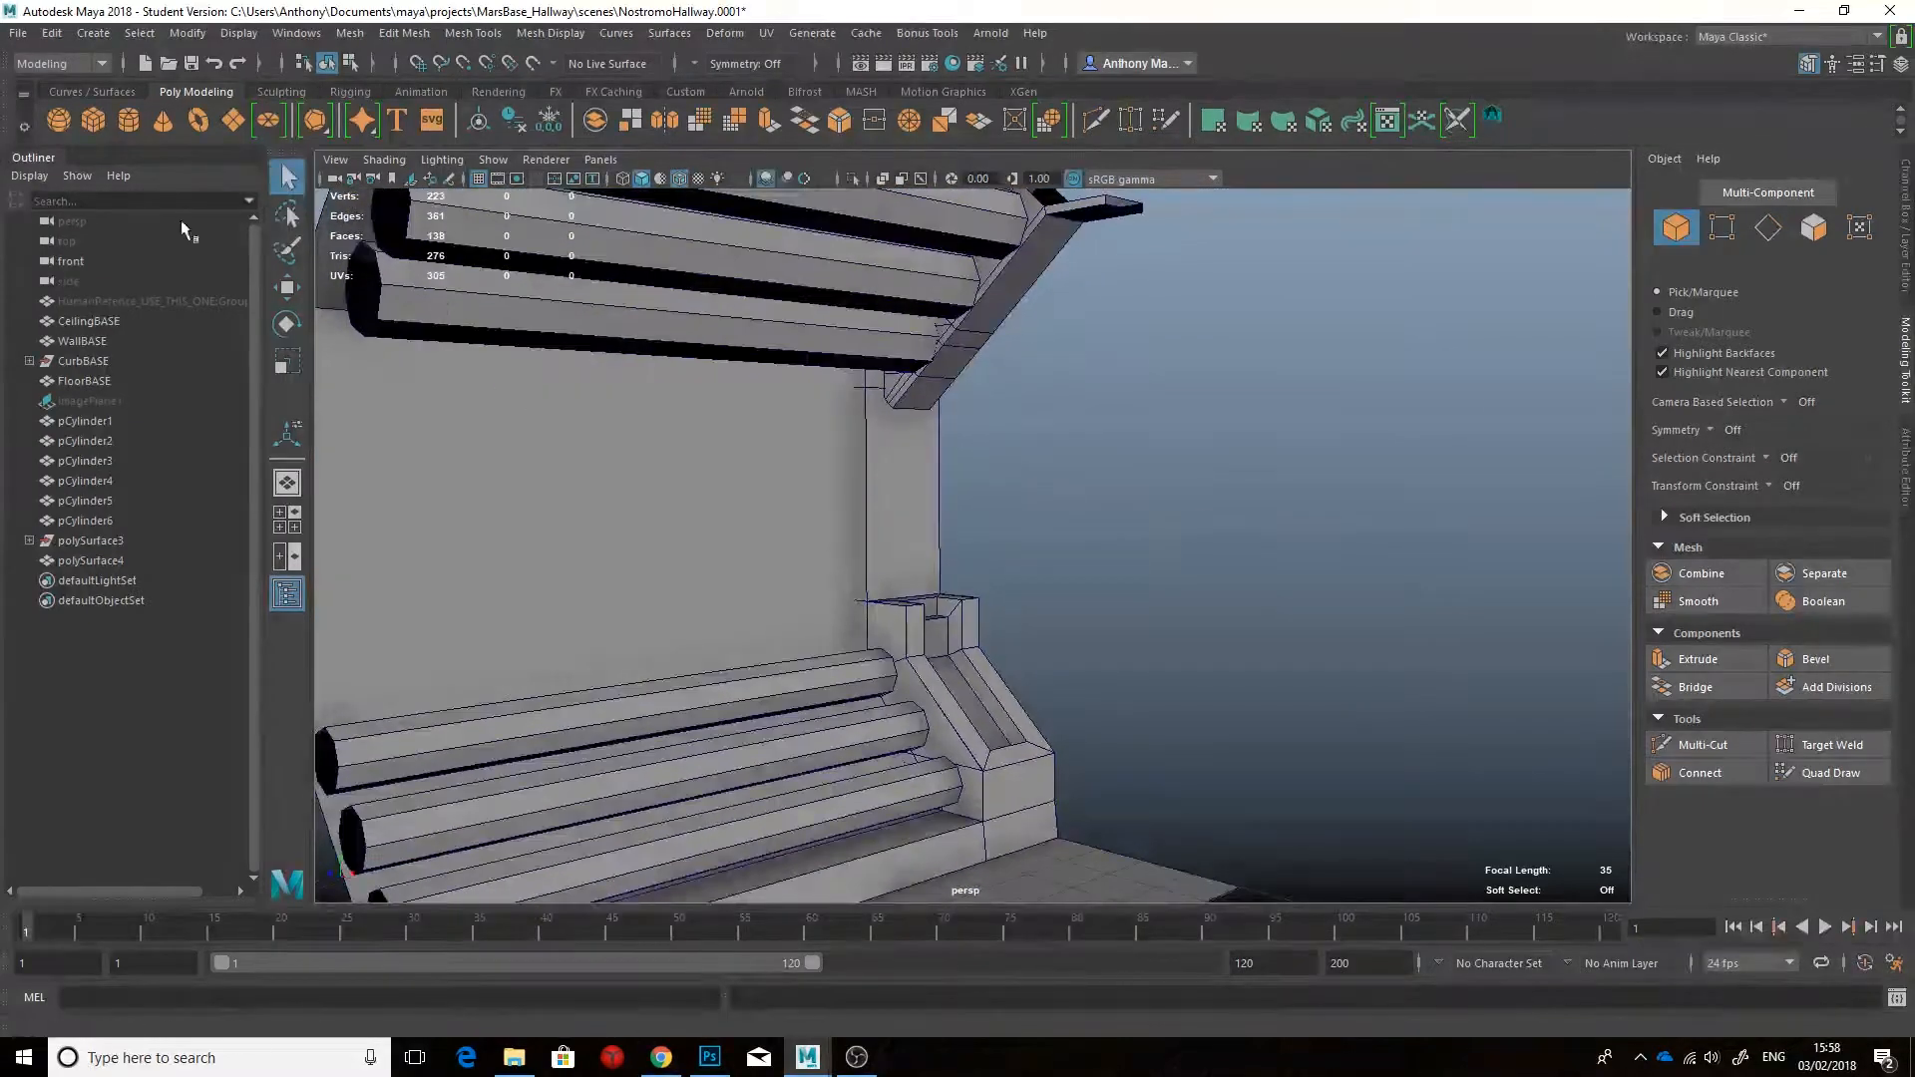
# Step: Create a polygon cube, isolate it and delete one of its faces
pyautogui.click(93, 120)
pyautogui.hotkey('ctrl', '1')
pyautogui.press('f')
pyautogui.moveTo(873, 536); pyautogui.dragTo(891, 557, button='right')
pyautogui.click(893, 552)
pyautogui.press('Delete')
pyautogui.keyDown('alt'); pyautogui.moveTo(1167, 528); pyautogui.dragTo(954, 511); pyautogui.keyUp('alt')
# Step: Move one side of the open cube inward to thin it, and show the whole scene again
pyautogui.moveTo(955, 510); pyautogui.dragTo(984, 539, button='right')
pyautogui.click(1115, 554)
pyautogui.press('w')
pyautogui.moveTo(1232, 564); pyautogui.dragTo(988, 547)
pyautogui.moveTo(829, 489); pyautogui.dragTo(911, 461, button='right')
pyautogui.hotkey('ctrl', '1')
# Step: Move the open cube to the vertical wall post between the curb bracket and the ceiling bracket
pyautogui.keyDown('alt'); pyautogui.moveTo(911, 483); pyautogui.dragTo(850, 671); pyautogui.keyUp('alt')
pyautogui.moveTo(841, 674); pyautogui.dragTo(839, 623, button='right')
pyautogui.moveTo(909, 448); pyautogui.dragTo(982, 411, button='right')
pyautogui.keyDown('alt'); pyautogui.moveTo(983, 428); pyautogui.dragTo(998, 499); pyautogui.keyUp('alt')
pyautogui.scroll(-5, 1017, 549)
pyautogui.keyDown('alt'); pyautogui.moveTo(1043, 608); pyautogui.dragTo(1065, 564); pyautogui.keyUp('alt')
pyautogui.moveTo(1064, 703); pyautogui.dragTo(931, 695)
pyautogui.moveTo(803, 607); pyautogui.dragTo(765, 440)
pyautogui.keyDown('alt'); pyautogui.moveTo(1047, 589); pyautogui.dragTo(811, 637); pyautogui.keyUp('alt')
pyautogui.scroll(1, 811, 638)
pyautogui.moveTo(414, 646); pyautogui.dragTo(934, 630)
pyautogui.moveTo(1053, 629); pyautogui.dragTo(1053, 628)
# Step: Align the cube panel against the wall post and lower it to the curb bracket, checking the film reference
pyautogui.press('f')
pyautogui.keyDown('alt'); pyautogui.moveTo(972, 629); pyautogui.dragTo(1138, 661); pyautogui.keyUp('alt')
pyautogui.scroll(-2, 1138, 660)
pyautogui.moveTo(1138, 661); pyautogui.dragTo(837, 623)
pyautogui.keyDown('alt'); pyautogui.moveTo(838, 622); pyautogui.dragTo(932, 610); pyautogui.keyUp('alt')
pyautogui.press('w')
pyautogui.moveTo(941, 449); pyautogui.dragTo(941, 618)
pyautogui.click(660, 1056)
pyautogui.click(807, 1056)
# Step: Raise the panel's top face to the ceiling bracket so the panel runs along the wall post
pyautogui.moveTo(878, 888); pyautogui.dragTo(982, 735)
pyautogui.click(944, 709)
pyautogui.moveTo(982, 735); pyautogui.dragTo(982, 813, button='right')
pyautogui.click(959, 683)
pyautogui.moveTo(959, 653); pyautogui.dragTo(960, 284)
pyautogui.keyDown('alt'); pyautogui.moveTo(961, 284); pyautogui.dragTo(1094, 398); pyautogui.keyUp('alt')
pyautogui.click(1094, 398)
pyautogui.keyDown('alt'); pyautogui.moveTo(1094, 398); pyautogui.dragTo(1117, 487, button='right'); pyautogui.keyUp('alt')
pyautogui.moveTo(965, 558); pyautogui.dragTo(1061, 464, button='right')
pyautogui.click(1061, 464)
# Step: Isolate the ceiling bracket and cut edge loops down the middle of its width with Multi-Cut
pyautogui.scroll(-3, 1061, 464)
pyautogui.keyDown('alt'); pyautogui.moveTo(1061, 464); pyautogui.dragTo(980, 492); pyautogui.keyUp('alt')
pyautogui.click(1001, 424)
pyautogui.hotkey('ctrl', '1')
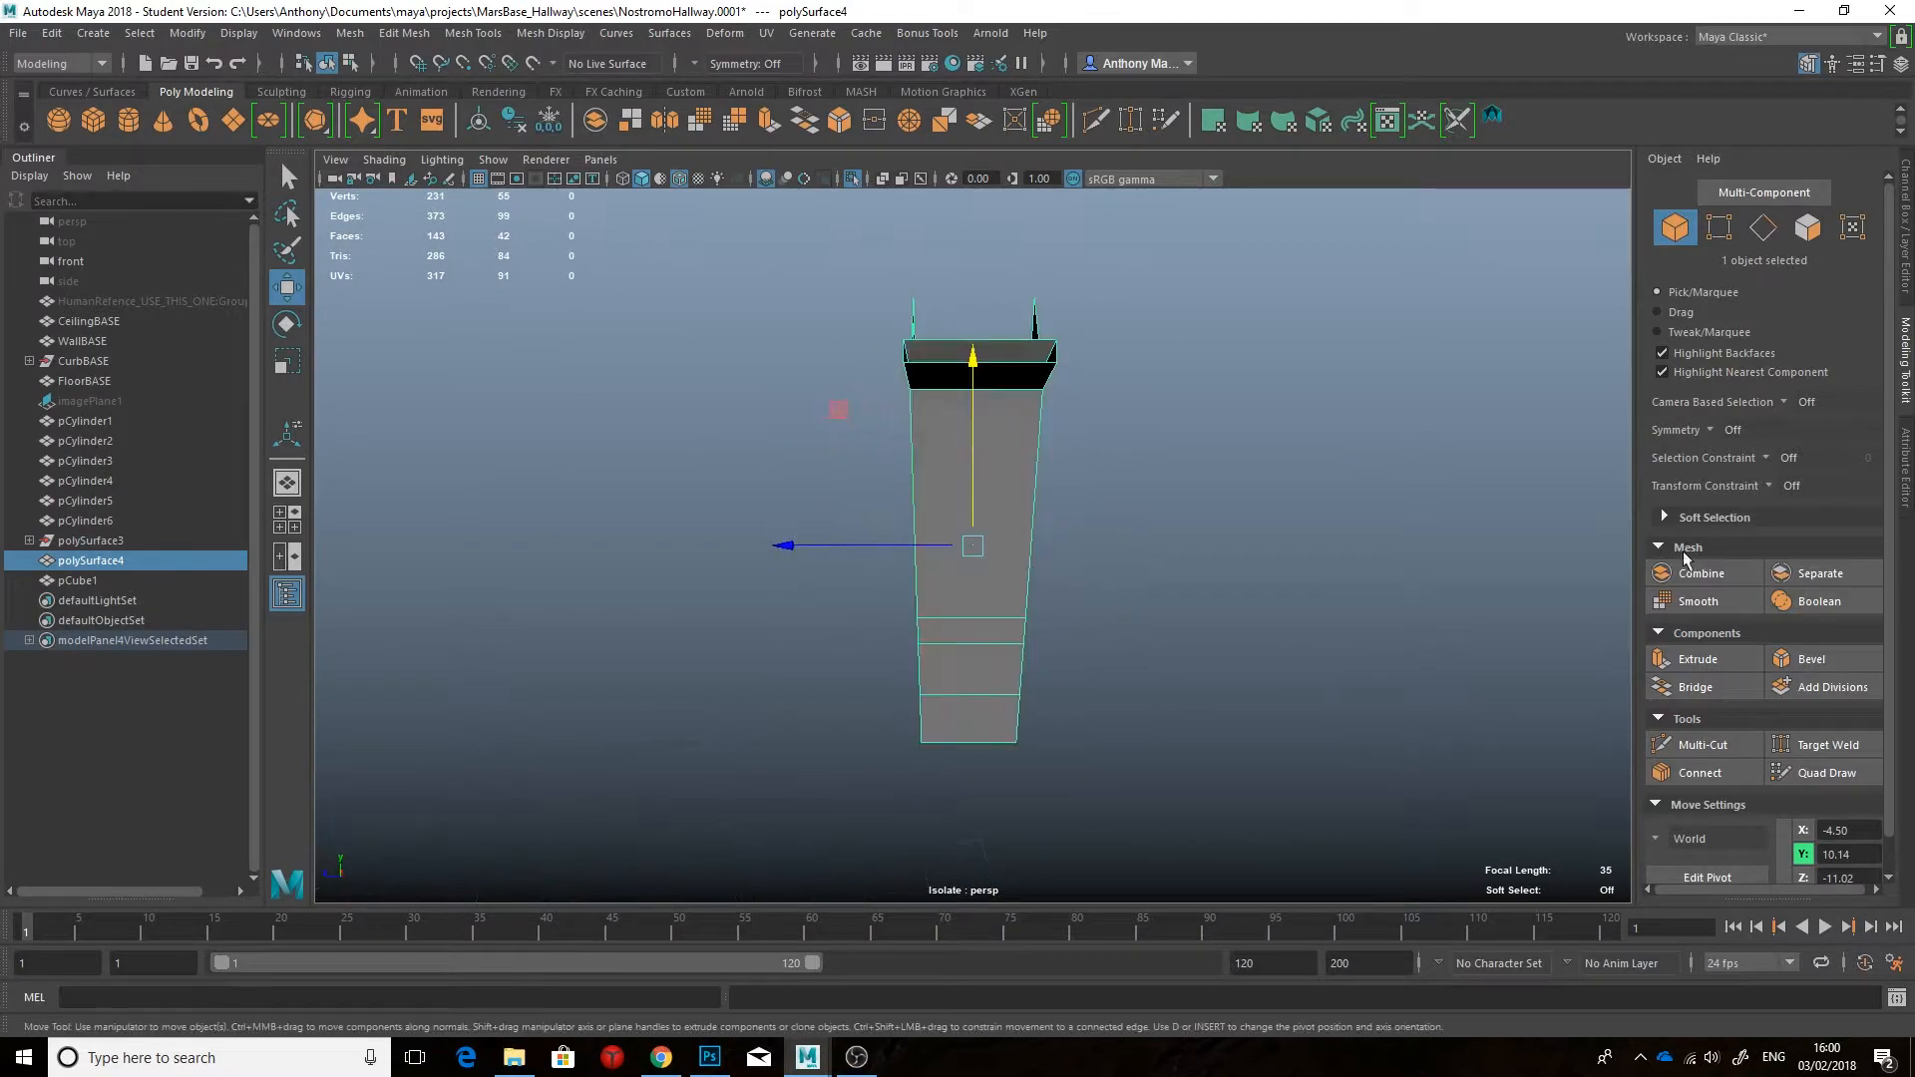
pyautogui.click(1701, 745)
pyautogui.press('Return')
pyautogui.press('q')
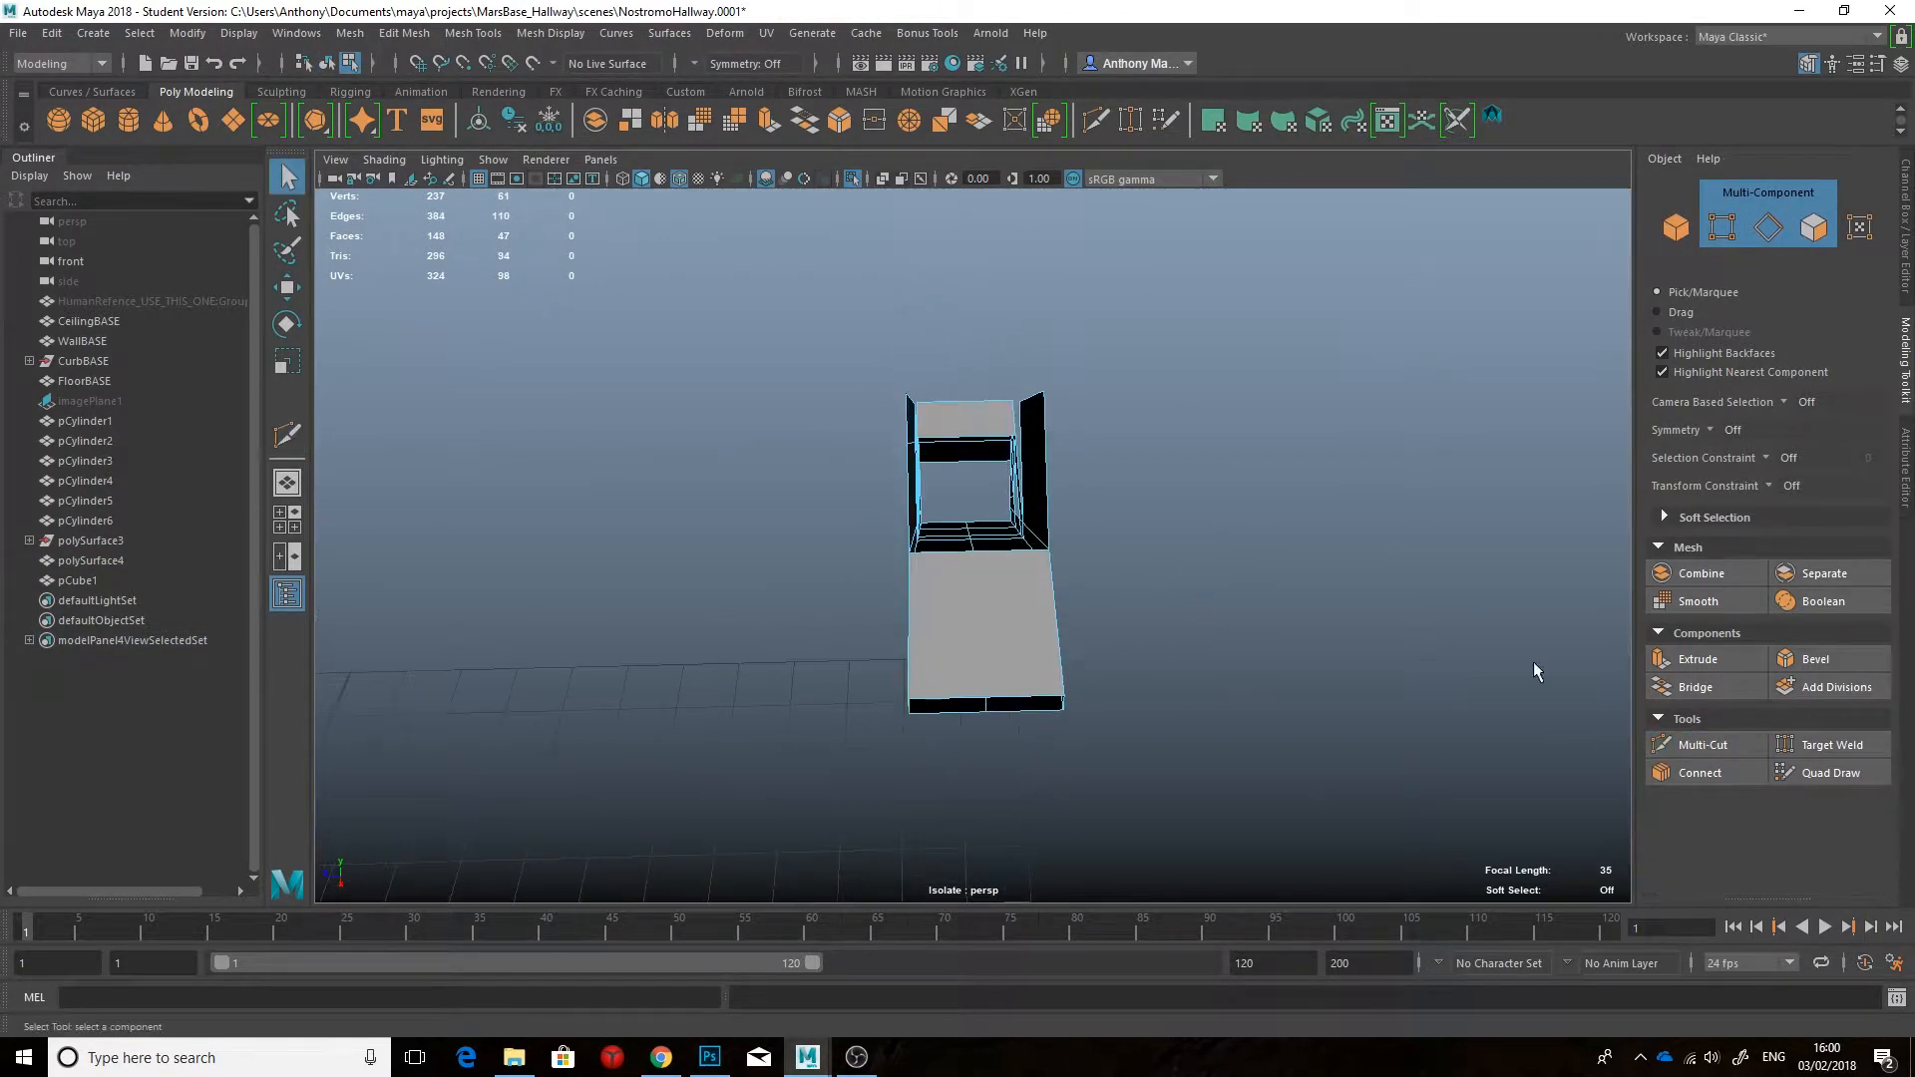
pyautogui.hotkey('ctrl', 'shift', 'x')
pyautogui.keyDown('alt'); pyautogui.moveTo(943, 720); pyautogui.dragTo(998, 738); pyautogui.keyUp('alt')
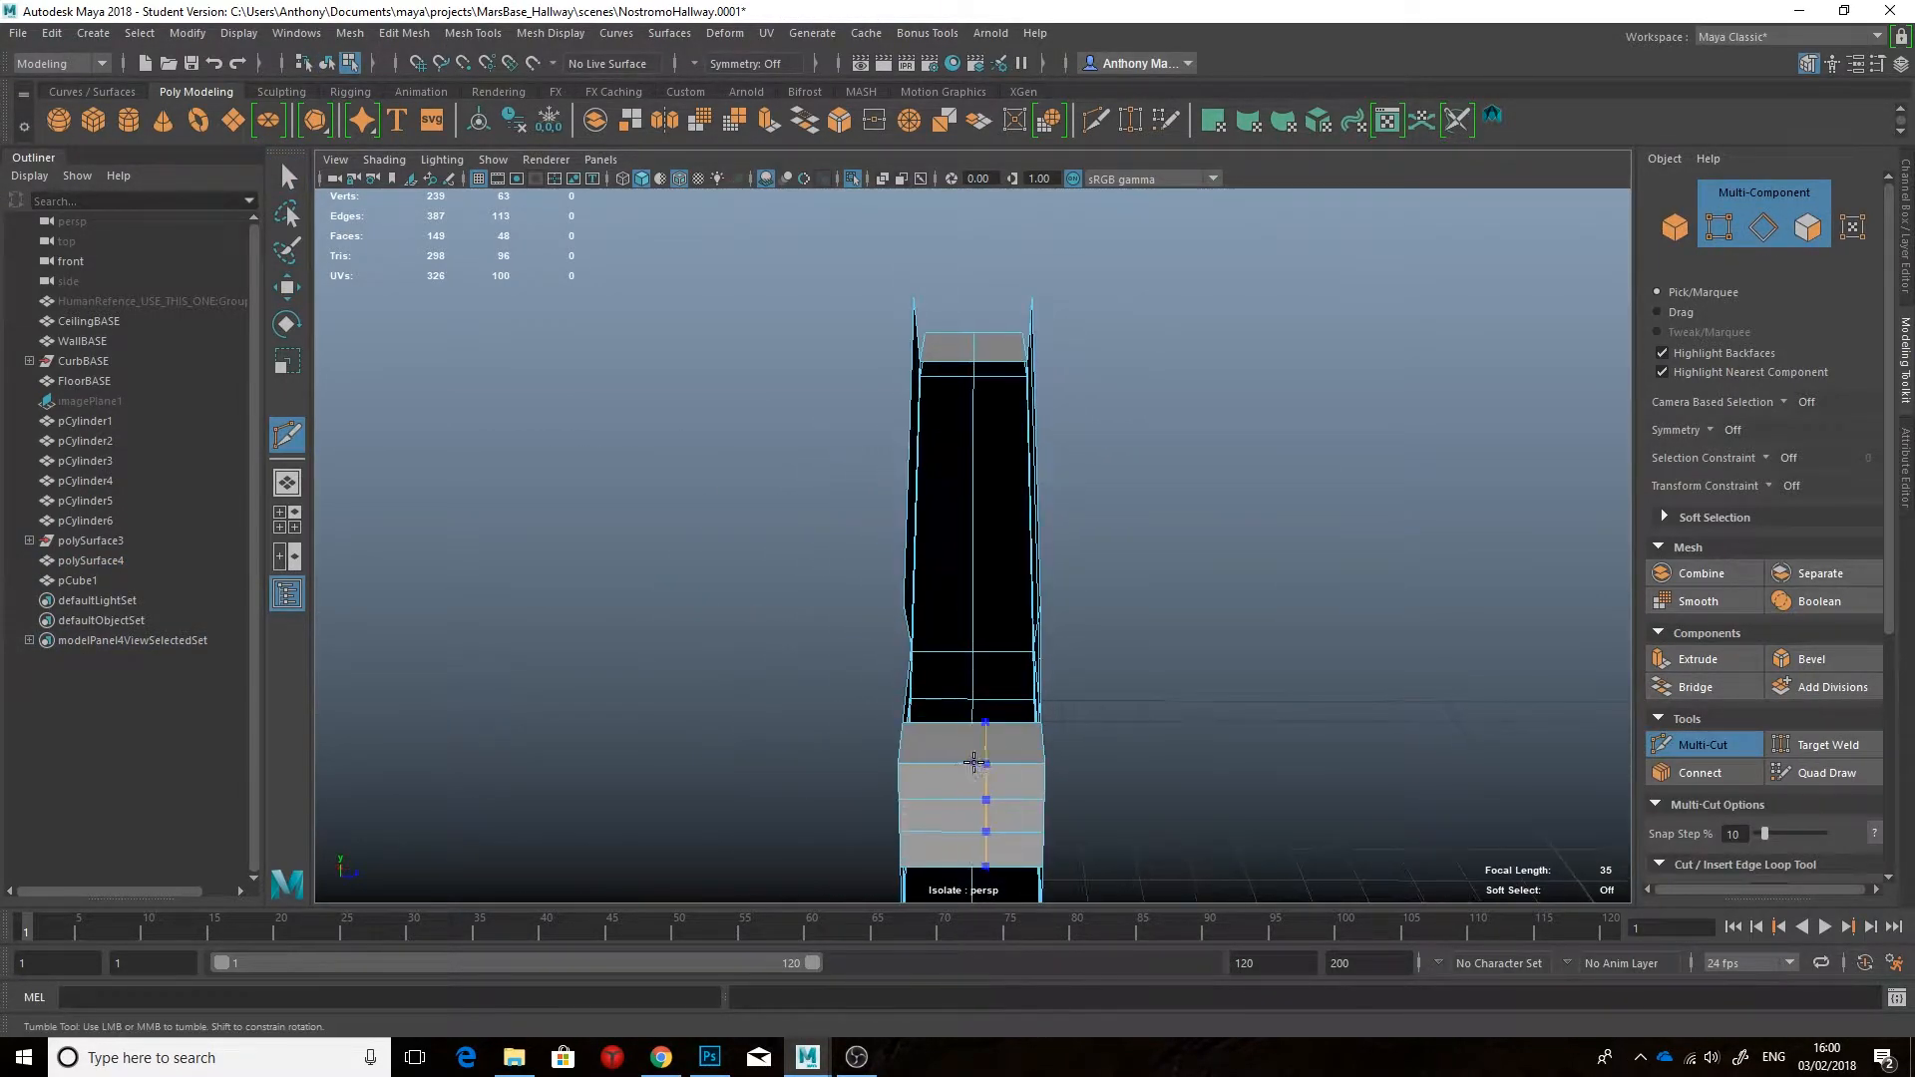
pyautogui.click(1704, 755)
# Step: Delete the ceiling bracket's faces on one side of the centre cut
pyautogui.keyDown('alt'); pyautogui.moveTo(758, 883); pyautogui.dragTo(825, 606); pyautogui.keyUp('alt')
pyautogui.moveTo(1002, 511); pyautogui.dragTo(1001, 584, button='right')
pyautogui.moveTo(999, 323); pyautogui.dragTo(1147, 758)
pyautogui.keyDown('alt'); pyautogui.moveTo(1147, 738); pyautogui.dragTo(932, 688); pyautogui.keyUp('alt')
pyautogui.press('Delete')
# Step: In the front view, raise the upper vertices of the bracket's horizontal arm to thicken it
pyautogui.press('F8')
pyautogui.press('space')
pyautogui.moveTo(877, 483); pyautogui.dragTo(780, 485, button='right')
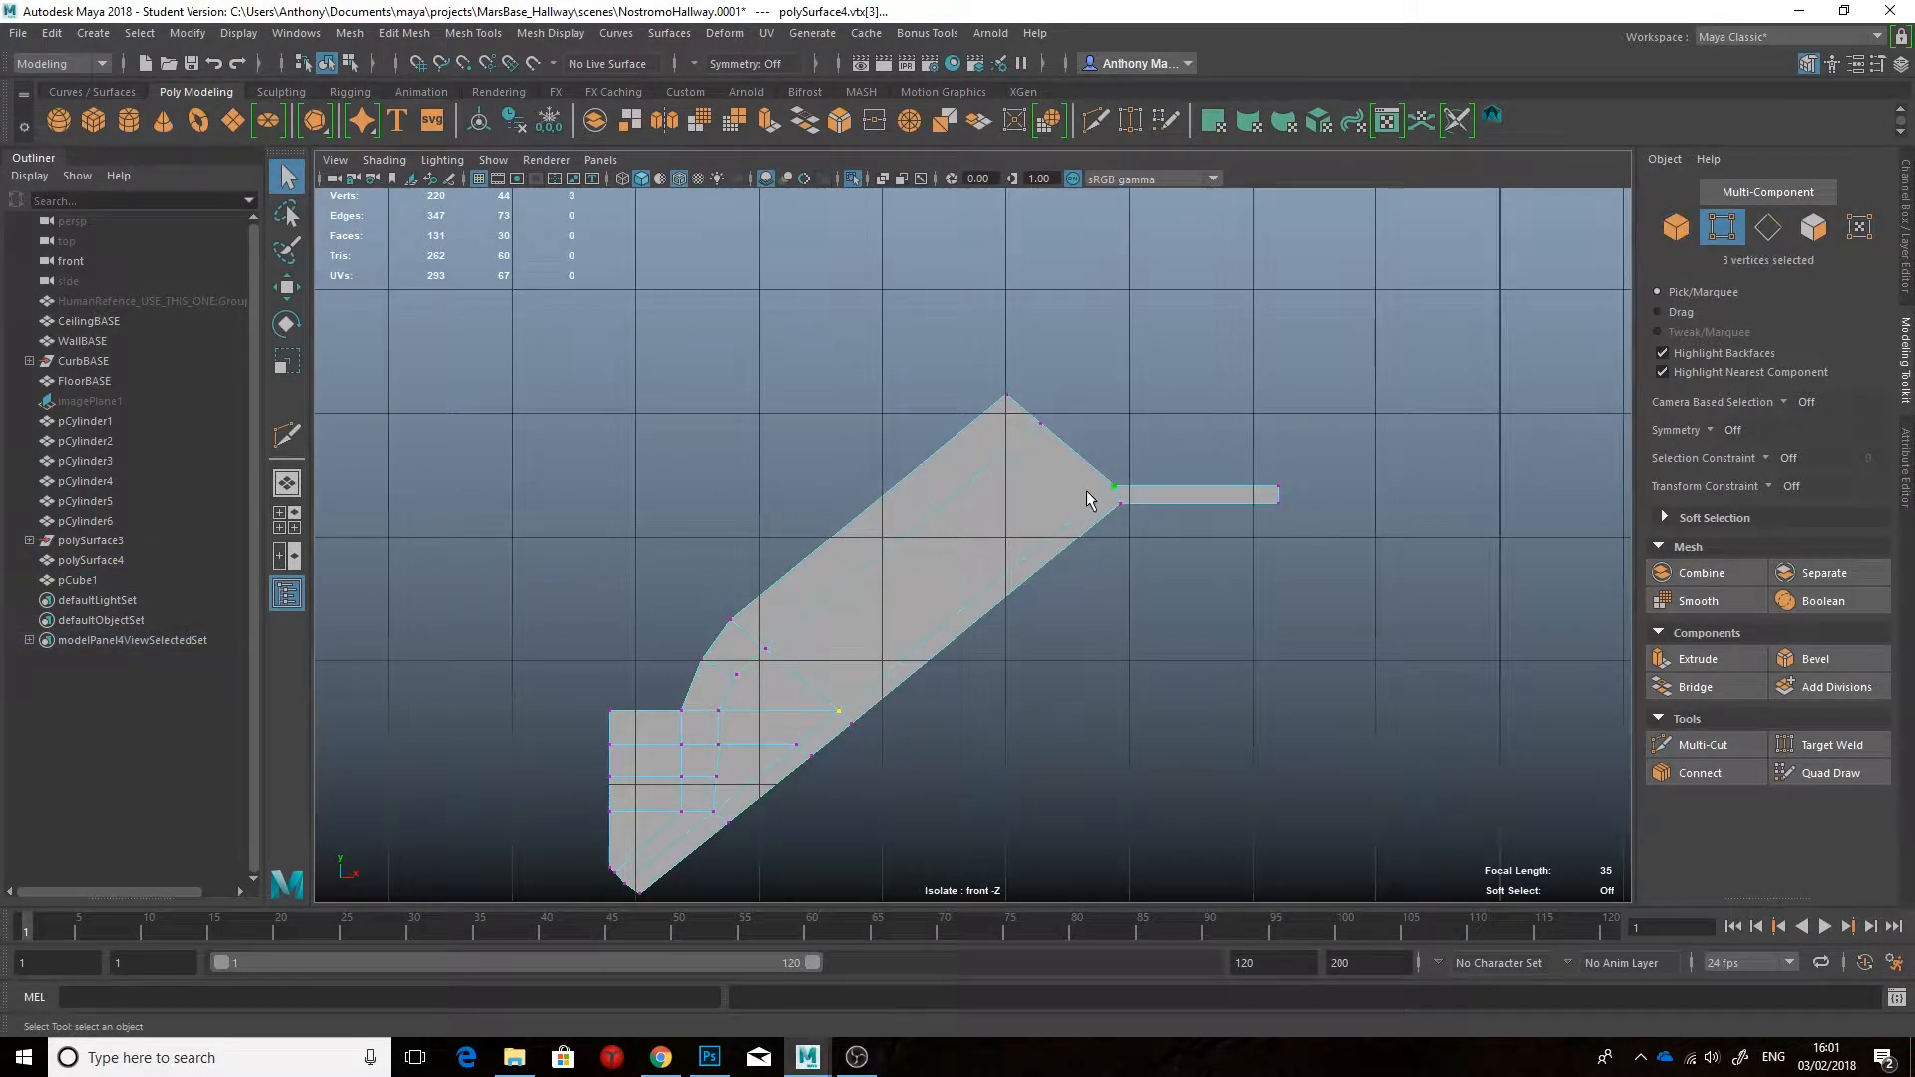
pyautogui.press('w')
pyautogui.press('4')
pyautogui.press('5')
pyautogui.moveTo(1117, 474); pyautogui.dragTo(1089, 452, button='middle')
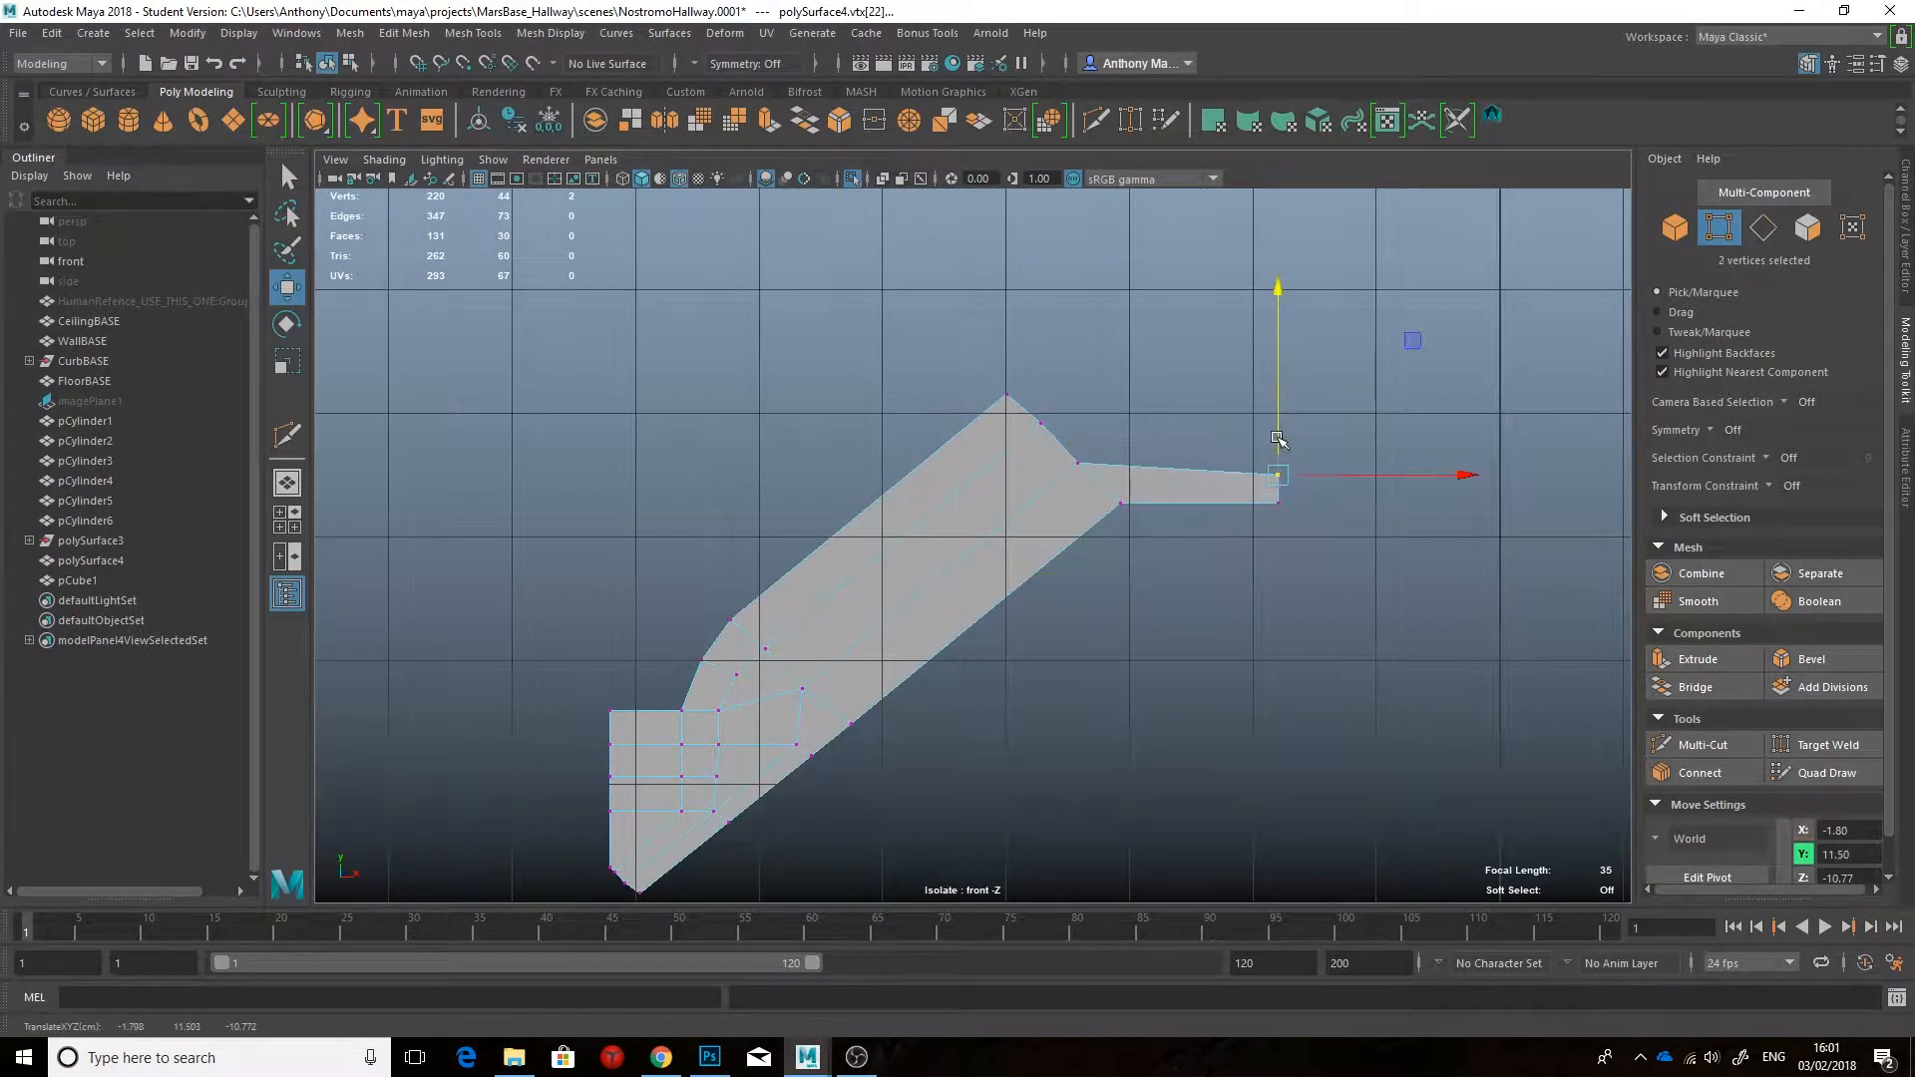
# Step: Try the Component and Normal move axis orientations on the bracket's vertices, and set the orientation to Object
pyautogui.click(1655, 838)
pyautogui.click(1692, 882)
pyautogui.click(1655, 837)
pyautogui.click(1694, 922)
pyautogui.click(1653, 837)
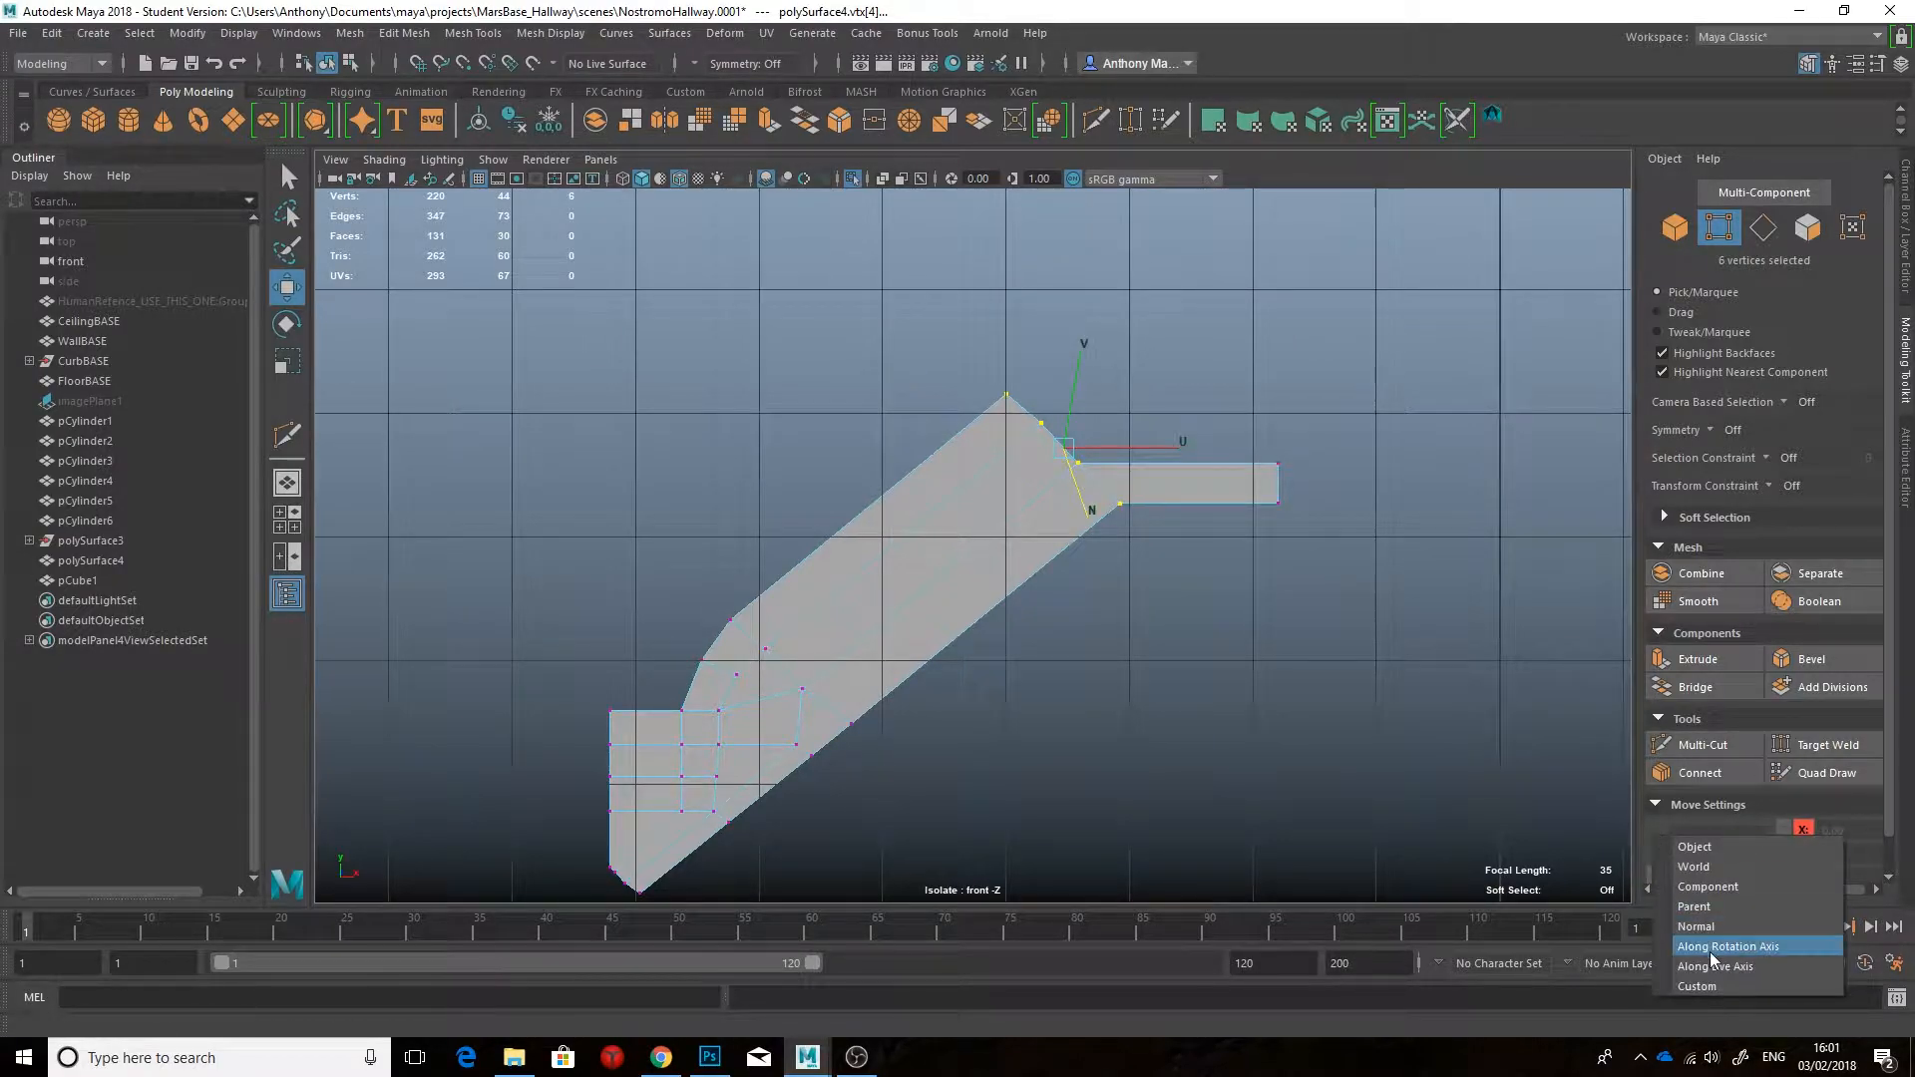
pyautogui.click(1695, 846)
pyautogui.moveTo(1205, 481); pyautogui.dragTo(1264, 458, button='right')
# Step: Return to the perspective view, leave isolation and compare the halved bracket with the film reference in Chrome
pyautogui.press('space')
pyautogui.moveTo(1177, 487); pyautogui.dragTo(1001, 490)
pyautogui.press('space')
pyautogui.keyDown('alt'); pyautogui.moveTo(1001, 491); pyautogui.dragTo(1007, 599); pyautogui.keyUp('alt')
pyautogui.click(1120, 517)
pyautogui.hotkey('ctrl', '1')
pyautogui.click(658, 1058)
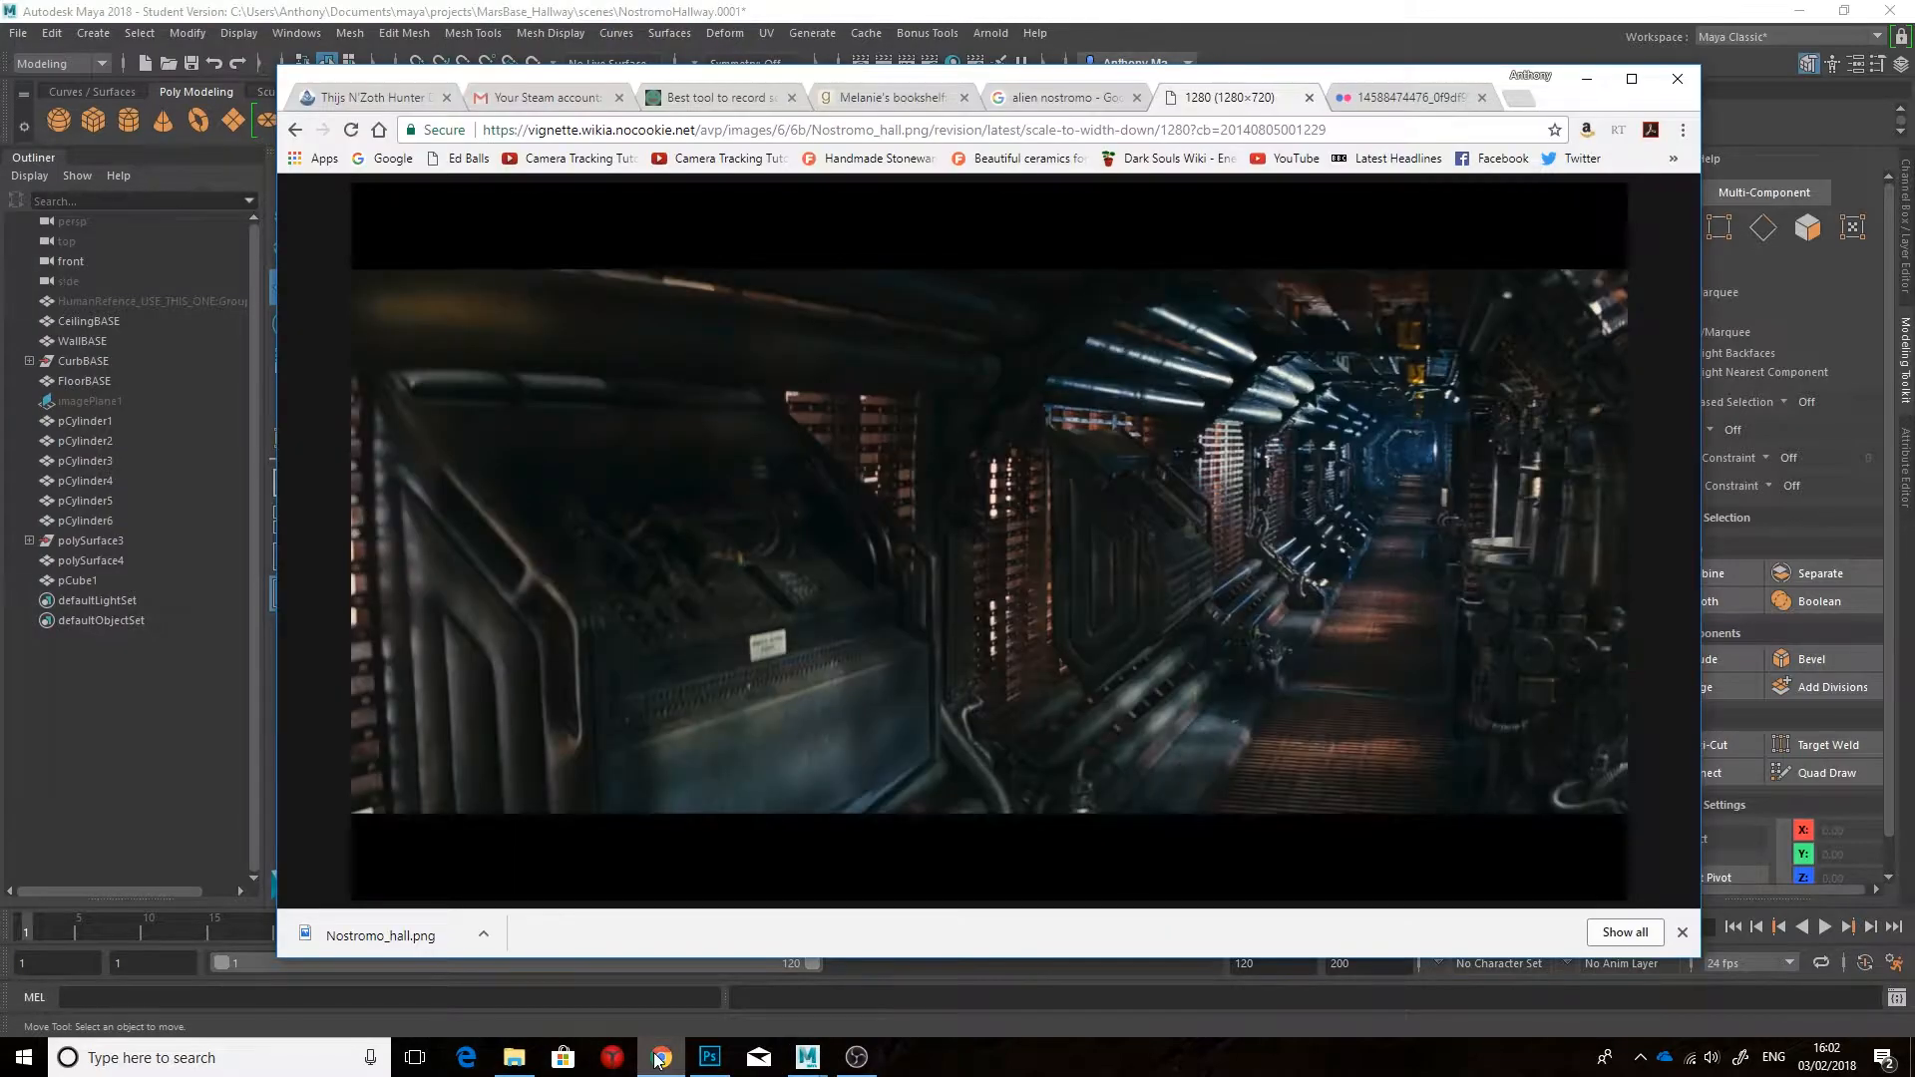
pyautogui.click(813, 1058)
# Step: Hide the ceiling base above the bracket
pyautogui.keyDown('alt'); pyautogui.moveTo(1008, 522); pyautogui.dragTo(952, 484); pyautogui.keyUp('alt')
pyautogui.click(961, 335)
pyautogui.hotkey('ctrl', 'h')
# Step: Bridge the bracket's upper corner edge to the horizontal arm's edge to fill the space above the arm
pyautogui.keyDown('alt'); pyautogui.moveTo(967, 342); pyautogui.dragTo(1047, 419); pyautogui.keyUp('alt')
pyautogui.moveTo(1059, 499); pyautogui.dragTo(1073, 531, button='right')
pyautogui.keyDown('alt'); pyautogui.moveTo(1073, 532); pyautogui.dragTo(1042, 488); pyautogui.keyUp('alt')
pyautogui.moveTo(955, 424); pyautogui.dragTo(952, 371, button='right')
pyautogui.click(956, 419)
pyautogui.keyDown('shift'); pyautogui.moveTo(1064, 435); pyautogui.dragTo(1182, 437); pyautogui.keyUp('shift')
pyautogui.click(1690, 698)
# Step: Select the vertices at the free end of the arm and scale them flat along X
pyautogui.keyDown('alt'); pyautogui.moveTo(1296, 569); pyautogui.dragTo(1232, 509); pyautogui.keyUp('alt')
pyautogui.moveTo(1229, 393); pyautogui.dragTo(1147, 397, button='right')
pyautogui.moveTo(1197, 329); pyautogui.dragTo(1374, 504)
pyautogui.press('r')
pyautogui.moveTo(1425, 416); pyautogui.dragTo(942, 420)
# Step: Lengthen the ceiling bracket's horizontal arm in the front view by moving its end vertices outward along X to -1.73
pyautogui.keyDown('alt'); pyautogui.moveTo(1196, 428); pyautogui.dragTo(1137, 499); pyautogui.keyUp('alt')
pyautogui.press('space')
pyautogui.moveTo(1120, 506); pyautogui.dragTo(1154, 554)
pyautogui.keyDown('alt'); pyautogui.moveTo(1154, 500); pyautogui.dragTo(1111, 507, button='right'); pyautogui.keyUp('alt')
pyautogui.keyDown('alt'); pyautogui.moveTo(1111, 506); pyautogui.dragTo(1029, 329, button='middle'); pyautogui.keyUp('alt')
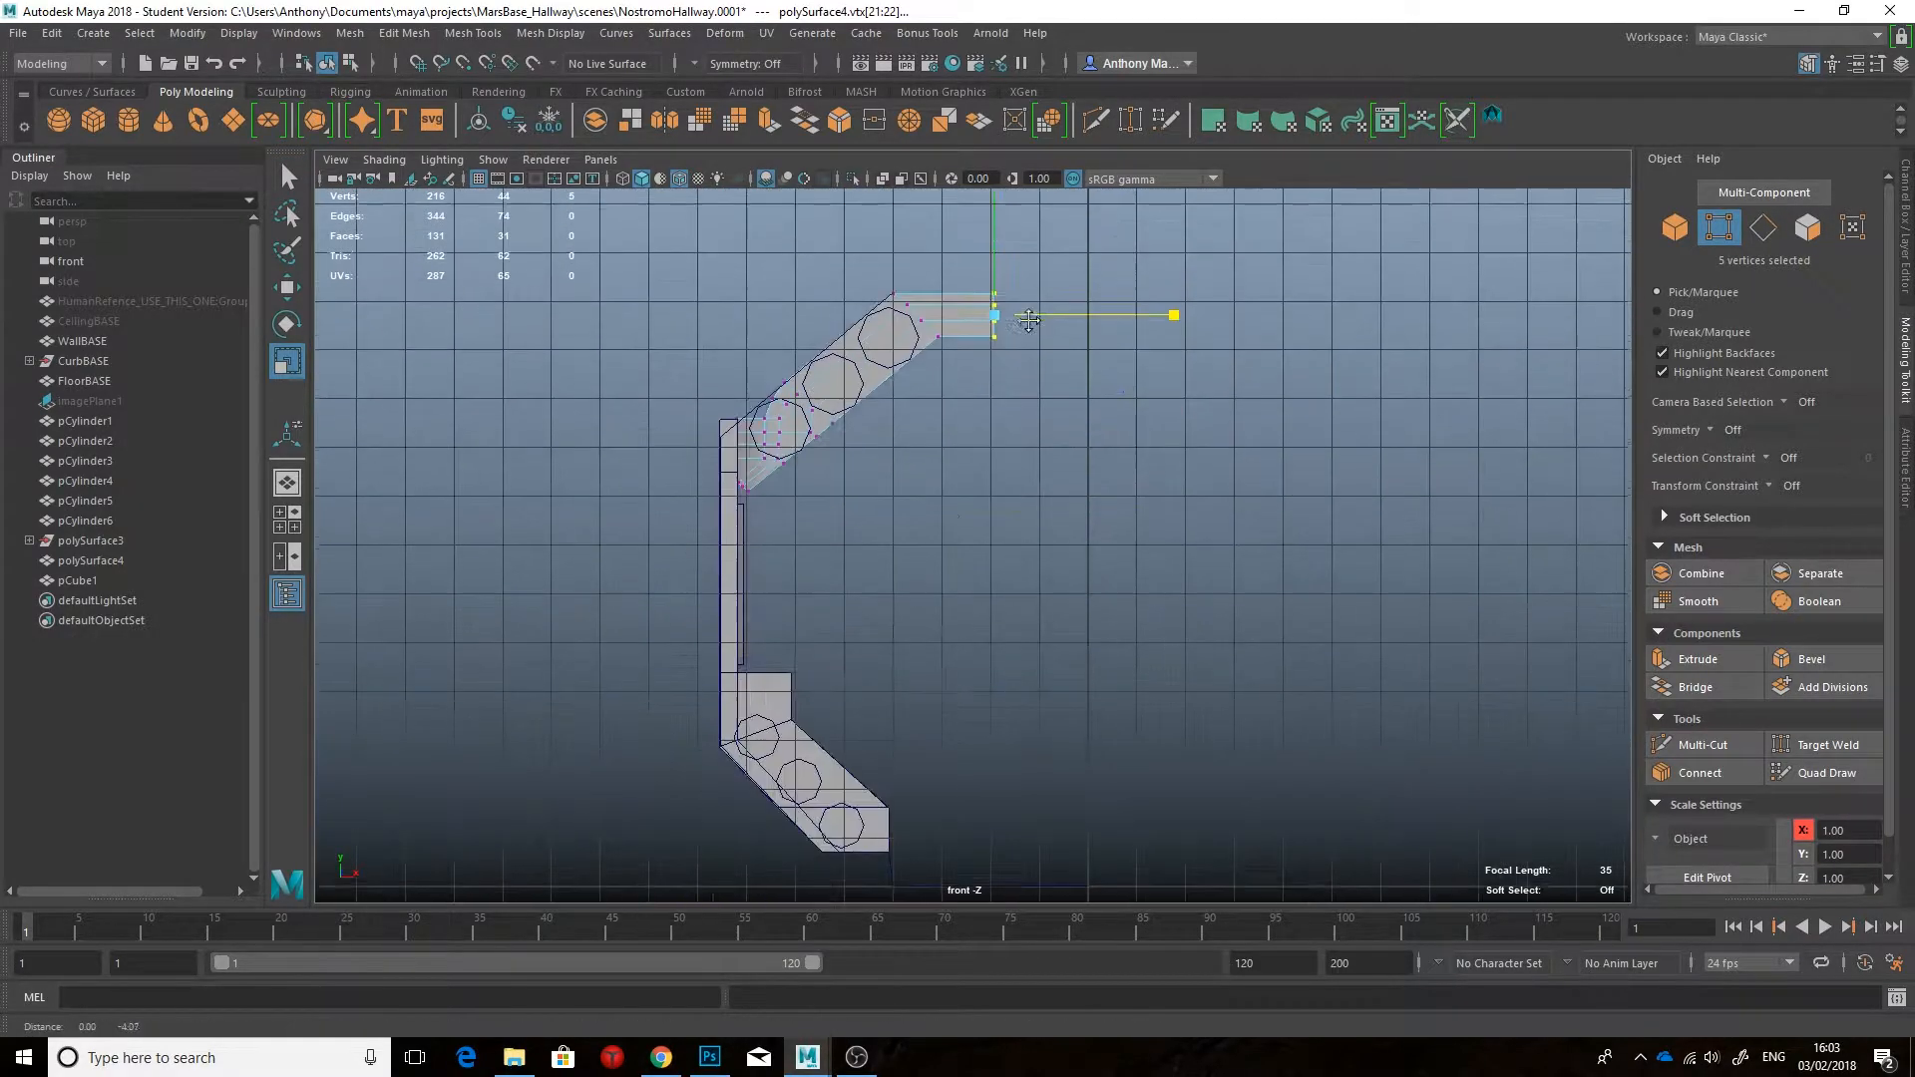
pyautogui.keyDown('alt'); pyautogui.moveTo(1028, 329); pyautogui.dragTo(1038, 485, button='right'); pyautogui.keyUp('alt')
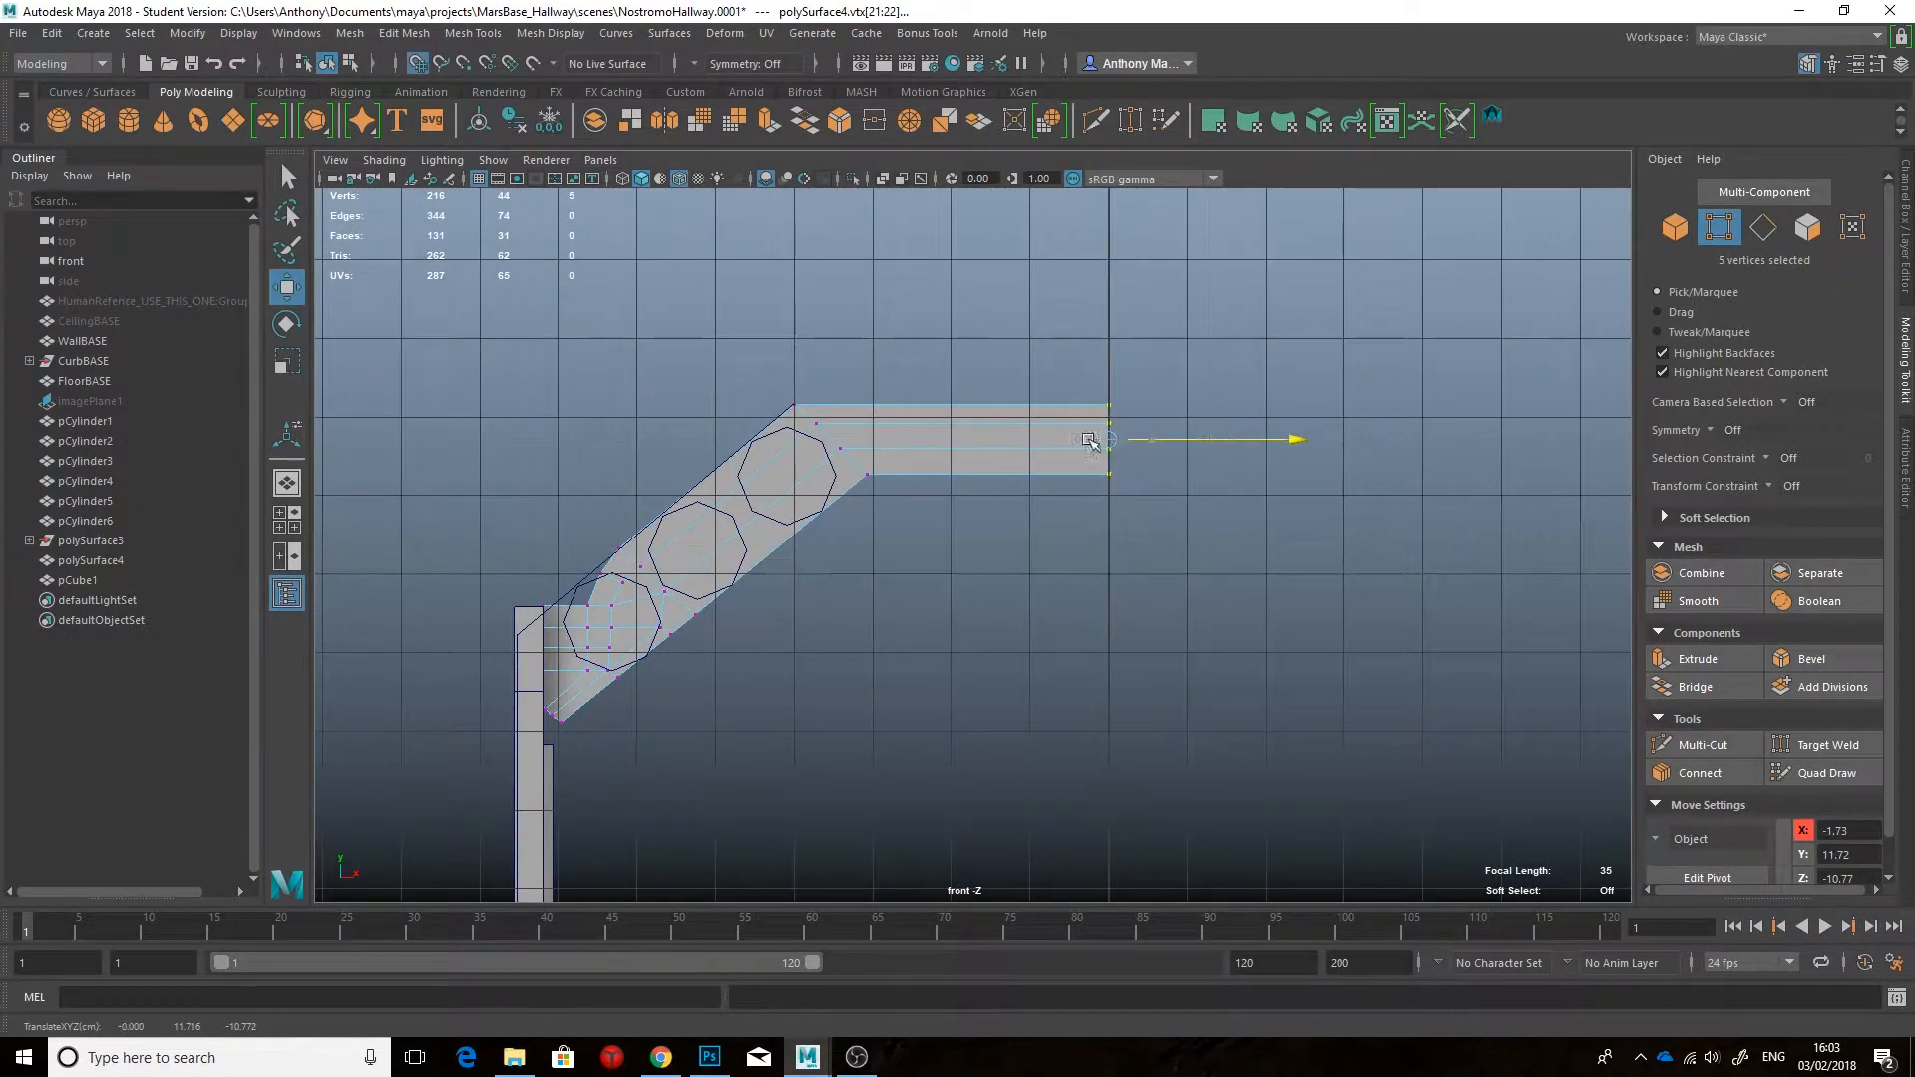
pyautogui.press('space')
pyautogui.moveTo(958, 451); pyautogui.dragTo(1210, 517)
pyautogui.moveTo(876, 555); pyautogui.dragTo(974, 427, button='right')
pyautogui.keyDown('alt'); pyautogui.moveTo(974, 427); pyautogui.dragTo(1182, 481); pyautogui.keyUp('alt')
# Step: Isolate the ceiling bracket and extrude the edge at the lower end of its diagonal underside toward the wall side
pyautogui.click(911, 542)
pyautogui.hotkey('ctrl', '1')
pyautogui.keyDown('alt'); pyautogui.moveTo(911, 542); pyautogui.dragTo(989, 556); pyautogui.keyUp('alt')
pyautogui.scroll(5, 965, 529)
pyautogui.moveTo(988, 556); pyautogui.dragTo(988, 476, button='right')
pyautogui.click(959, 577)
pyautogui.keyDown('alt'); pyautogui.moveTo(977, 575); pyautogui.dragTo(1122, 598); pyautogui.keyUp('alt')
pyautogui.moveTo(1136, 680); pyautogui.dragTo(1116, 678)
pyautogui.keyDown('alt'); pyautogui.moveTo(964, 663); pyautogui.dragTo(1062, 619); pyautogui.keyUp('alt')
# Step: Bridge the lower edge of the bracket's back face to the bottom strip to close the gap
pyautogui.click(1697, 687)
pyautogui.hotkey('ctrl', 'z')
pyautogui.hotkey('ctrl', 'z')
pyautogui.press('w')
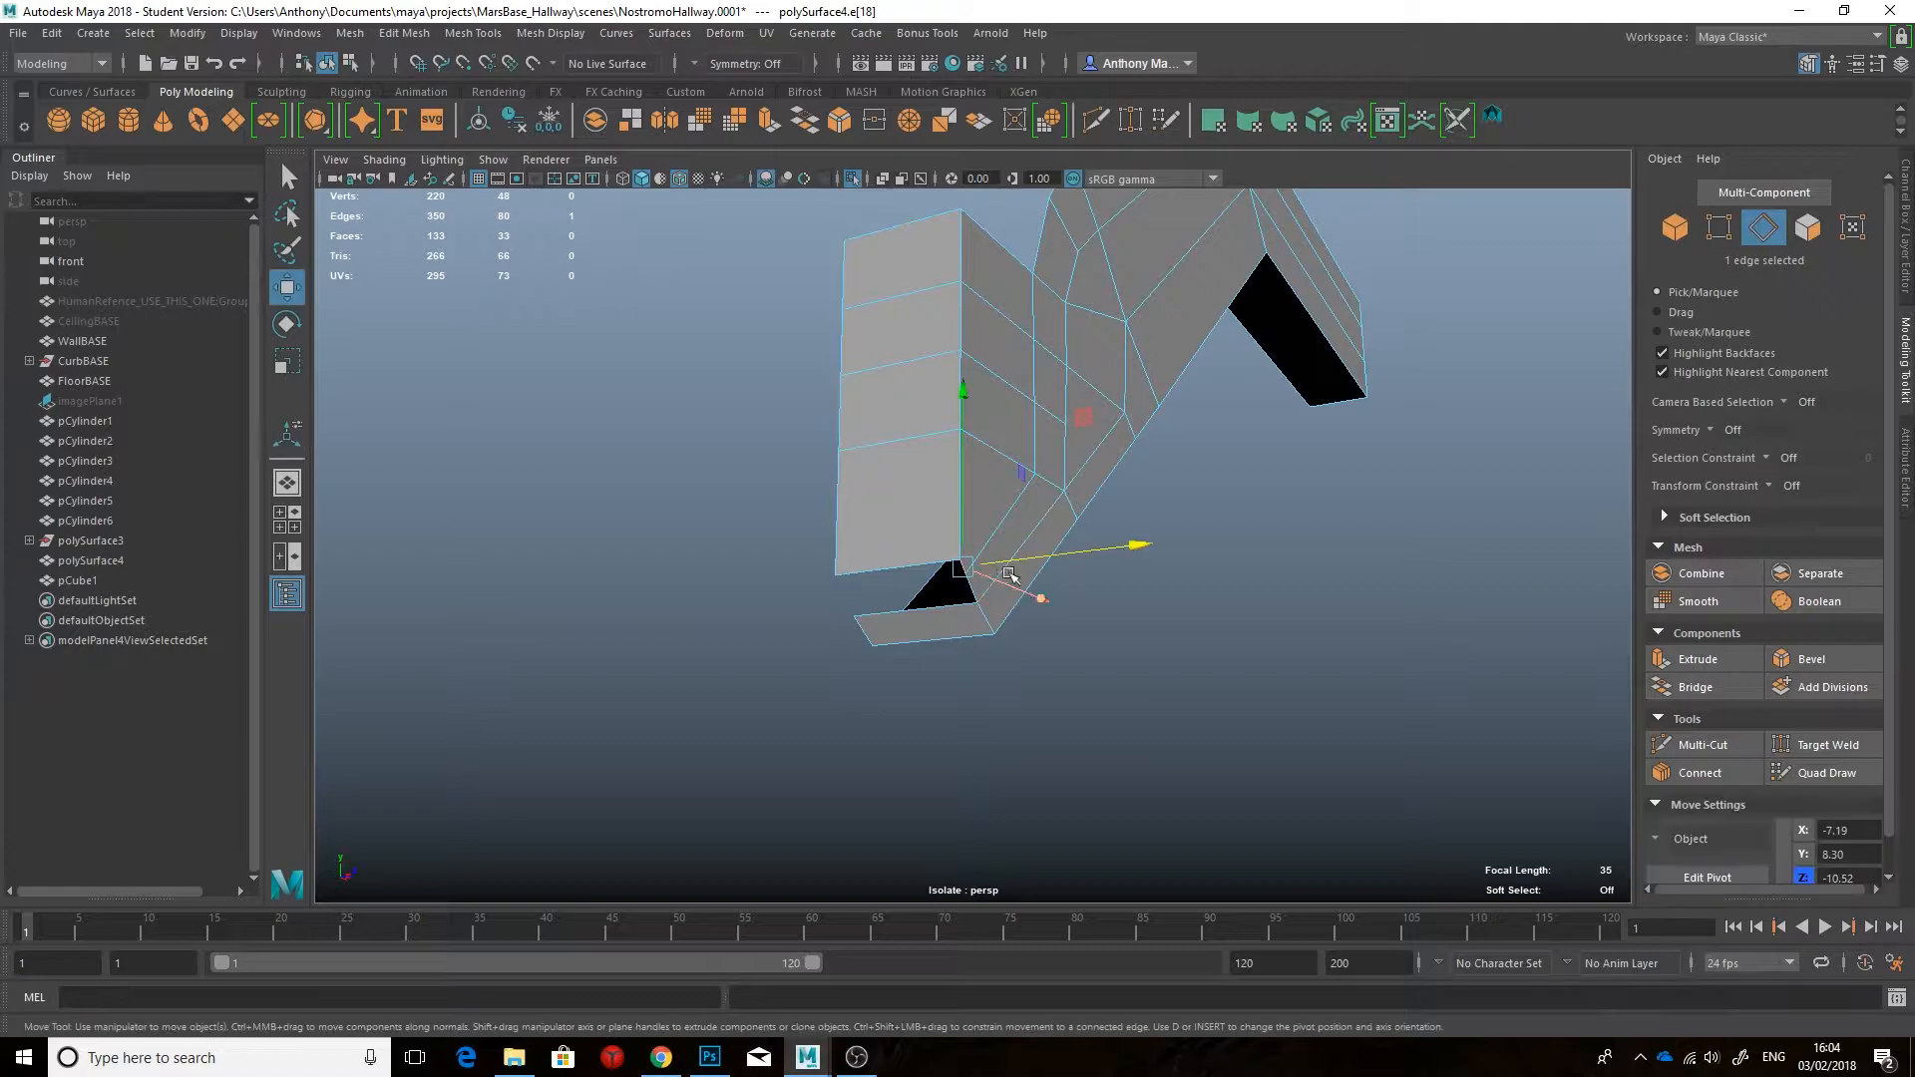
pyautogui.click(1698, 687)
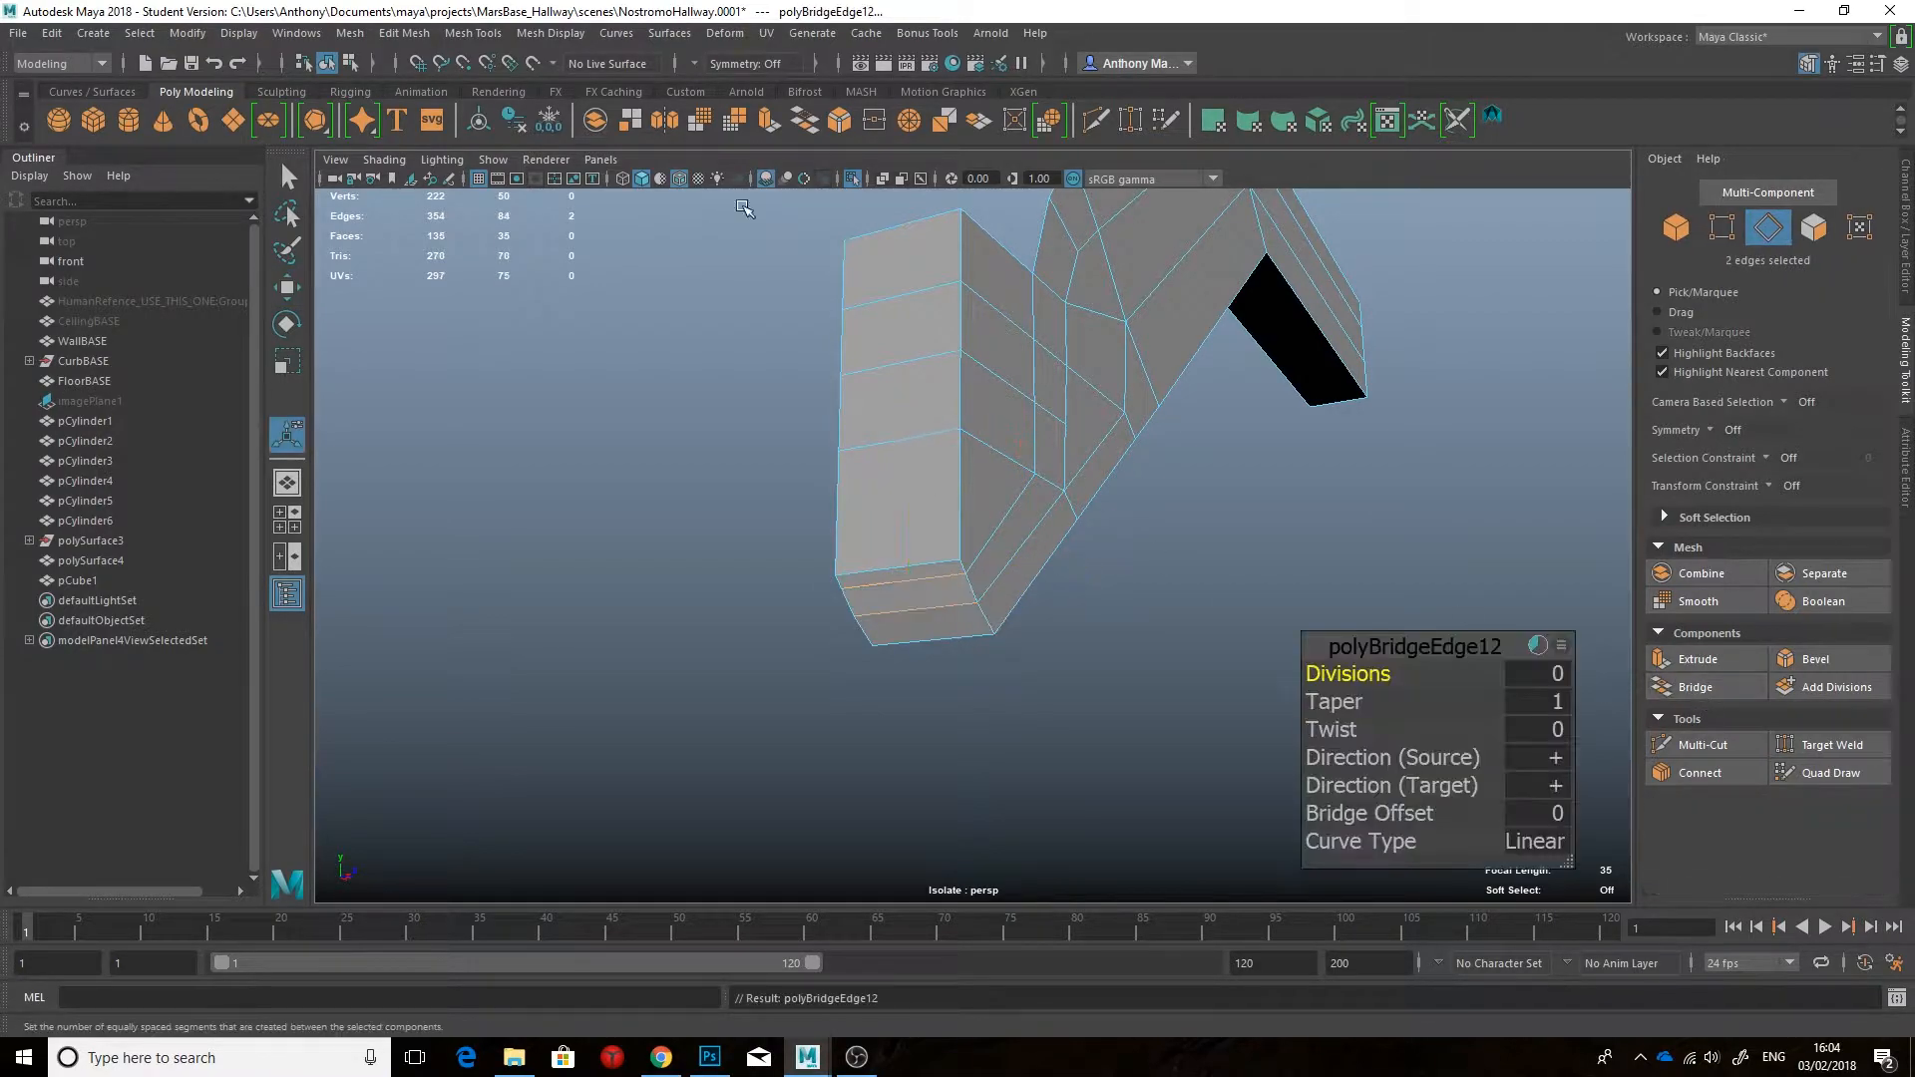
# Step: Leave isolation and compare the ceiling bracket with the film reference in Chrome, returning to Maya
pyautogui.click(1186, 588)
pyautogui.keyDown('alt'); pyautogui.moveTo(1187, 589); pyautogui.dragTo(1051, 564); pyautogui.keyUp('alt')
pyautogui.keyDown('alt'); pyautogui.moveTo(1051, 564); pyautogui.dragTo(1027, 461, button='right'); pyautogui.keyUp('alt')
pyautogui.hotkey('ctrl', '1')
pyautogui.keyDown('alt'); pyautogui.moveTo(1037, 439); pyautogui.dragTo(718, 649); pyautogui.keyUp('alt')
pyautogui.click(661, 1058)
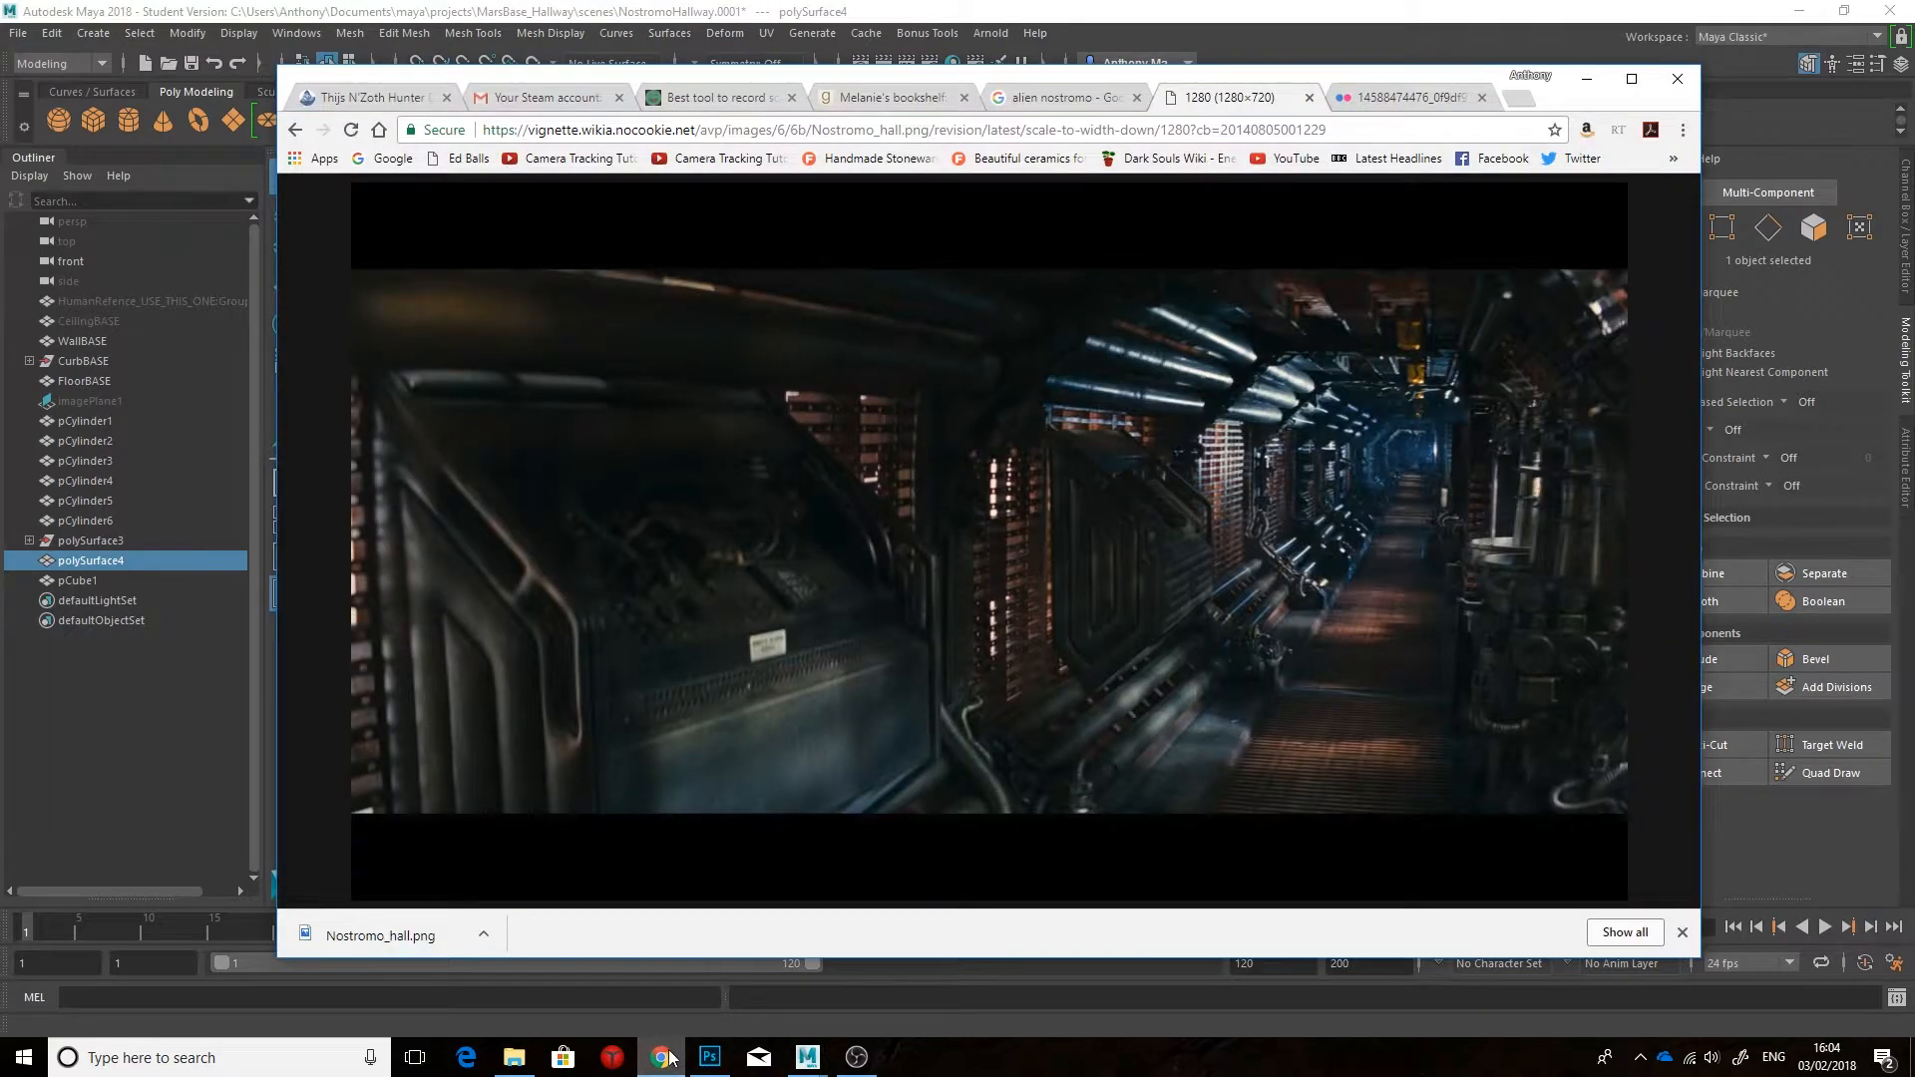
pyautogui.click(808, 1057)
pyautogui.click(884, 1008)
pyautogui.keyDown('alt'); pyautogui.moveTo(887, 638); pyautogui.dragTo(780, 630); pyautogui.keyUp('alt')
# Step: Isolate the bracket in the front view and scale the vertices at its lower tip flat along Y
pyautogui.press('space')
pyautogui.hotkey('ctrl', '1')
pyautogui.scroll(4, 643, 664)
pyautogui.keyDown('alt'); pyautogui.moveTo(644, 664); pyautogui.dragTo(798, 618, button='middle'); pyautogui.keyUp('alt')
pyautogui.moveTo(677, 482); pyautogui.dragTo(547, 473, button='right')
pyautogui.moveTo(647, 644); pyautogui.dragTo(682, 674)
pyautogui.press('r')
pyautogui.moveTo(693, 502); pyautogui.dragTo(699, 529)
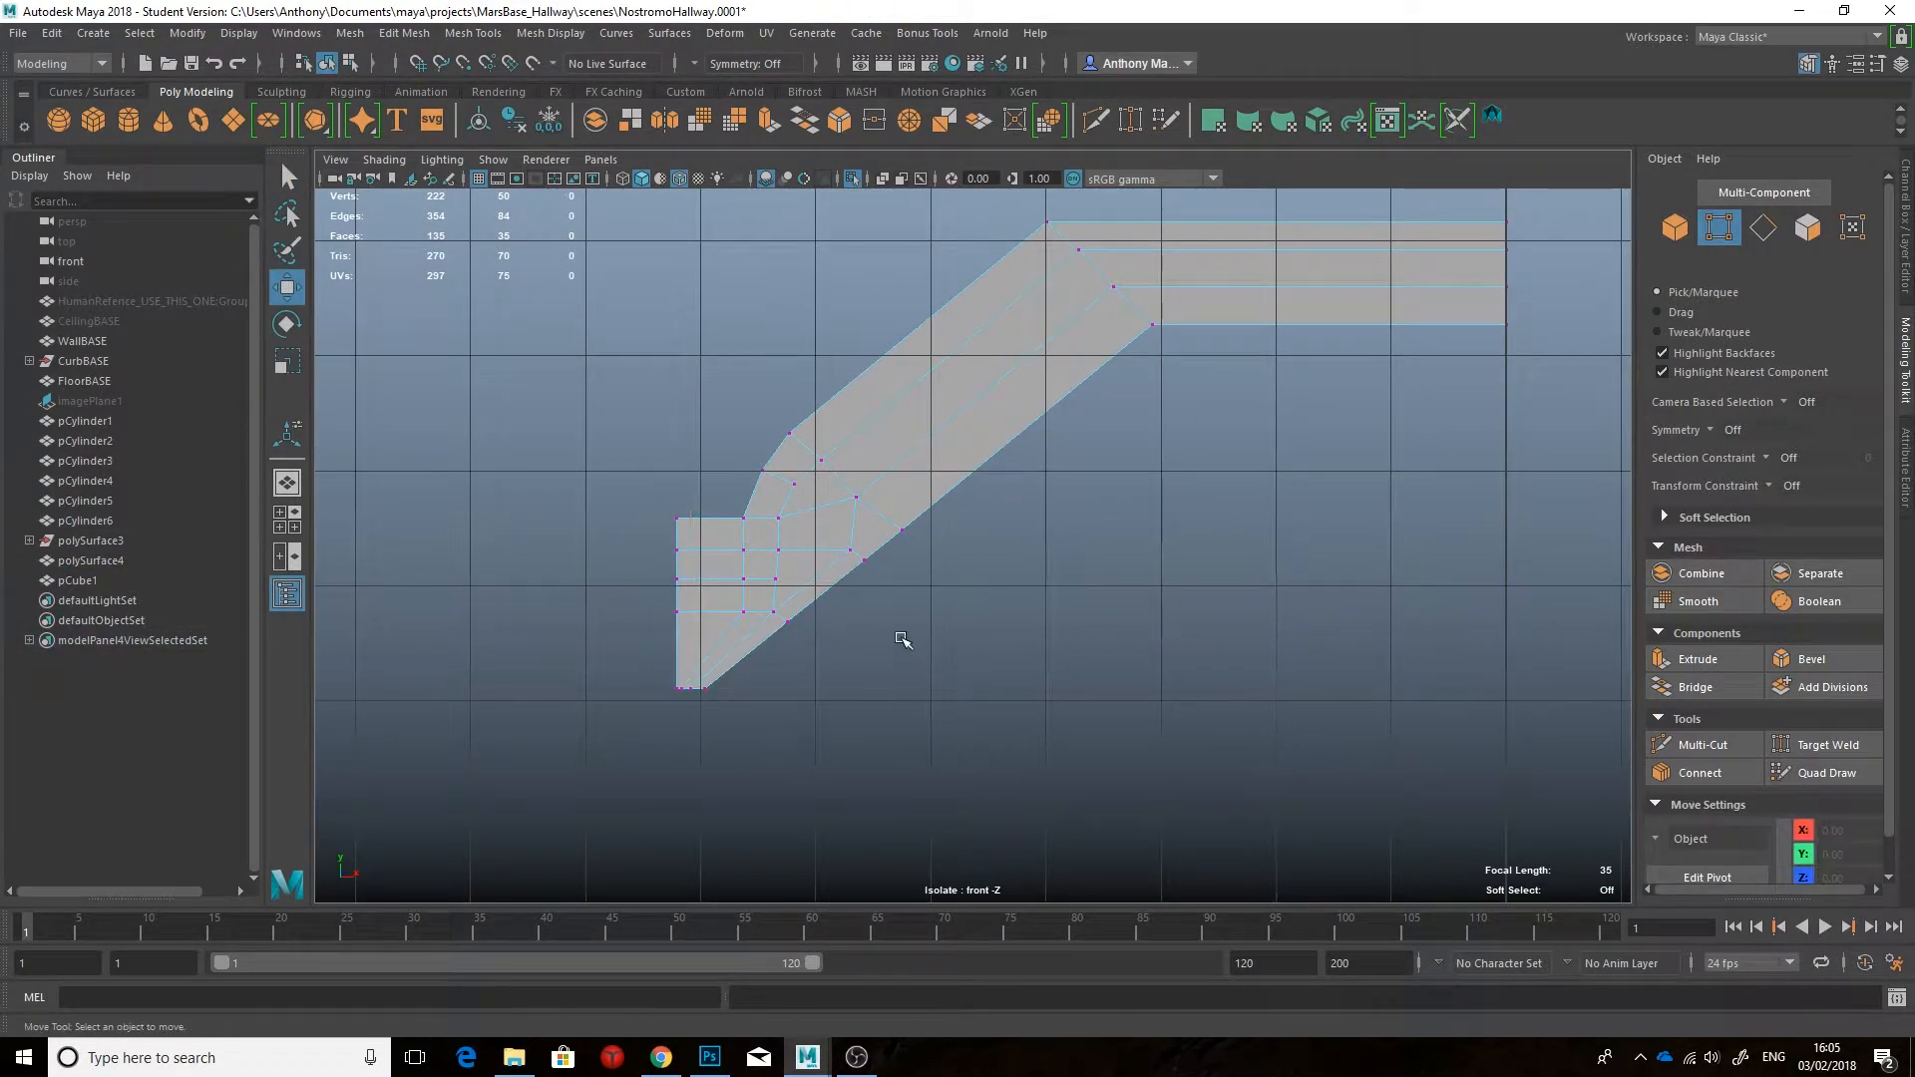
# Step: Return to the full scene in perspective and extrude the bracket's bottom face downward along the wall post
pyautogui.press('space')
pyautogui.moveTo(1008, 594); pyautogui.dragTo(1008, 559)
pyautogui.moveTo(854, 482); pyautogui.dragTo(932, 449, button='right')
pyautogui.hotkey('ctrl', '1')
pyautogui.scroll(-4, 931, 495)
pyautogui.click(1051, 595)
pyautogui.keyDown('alt'); pyautogui.moveTo(932, 496); pyautogui.dragTo(921, 608); pyautogui.keyUp('alt')
pyautogui.scroll(4, 877, 614)
pyautogui.moveTo(864, 593); pyautogui.dragTo(867, 637, button='right')
pyautogui.click(875, 602)
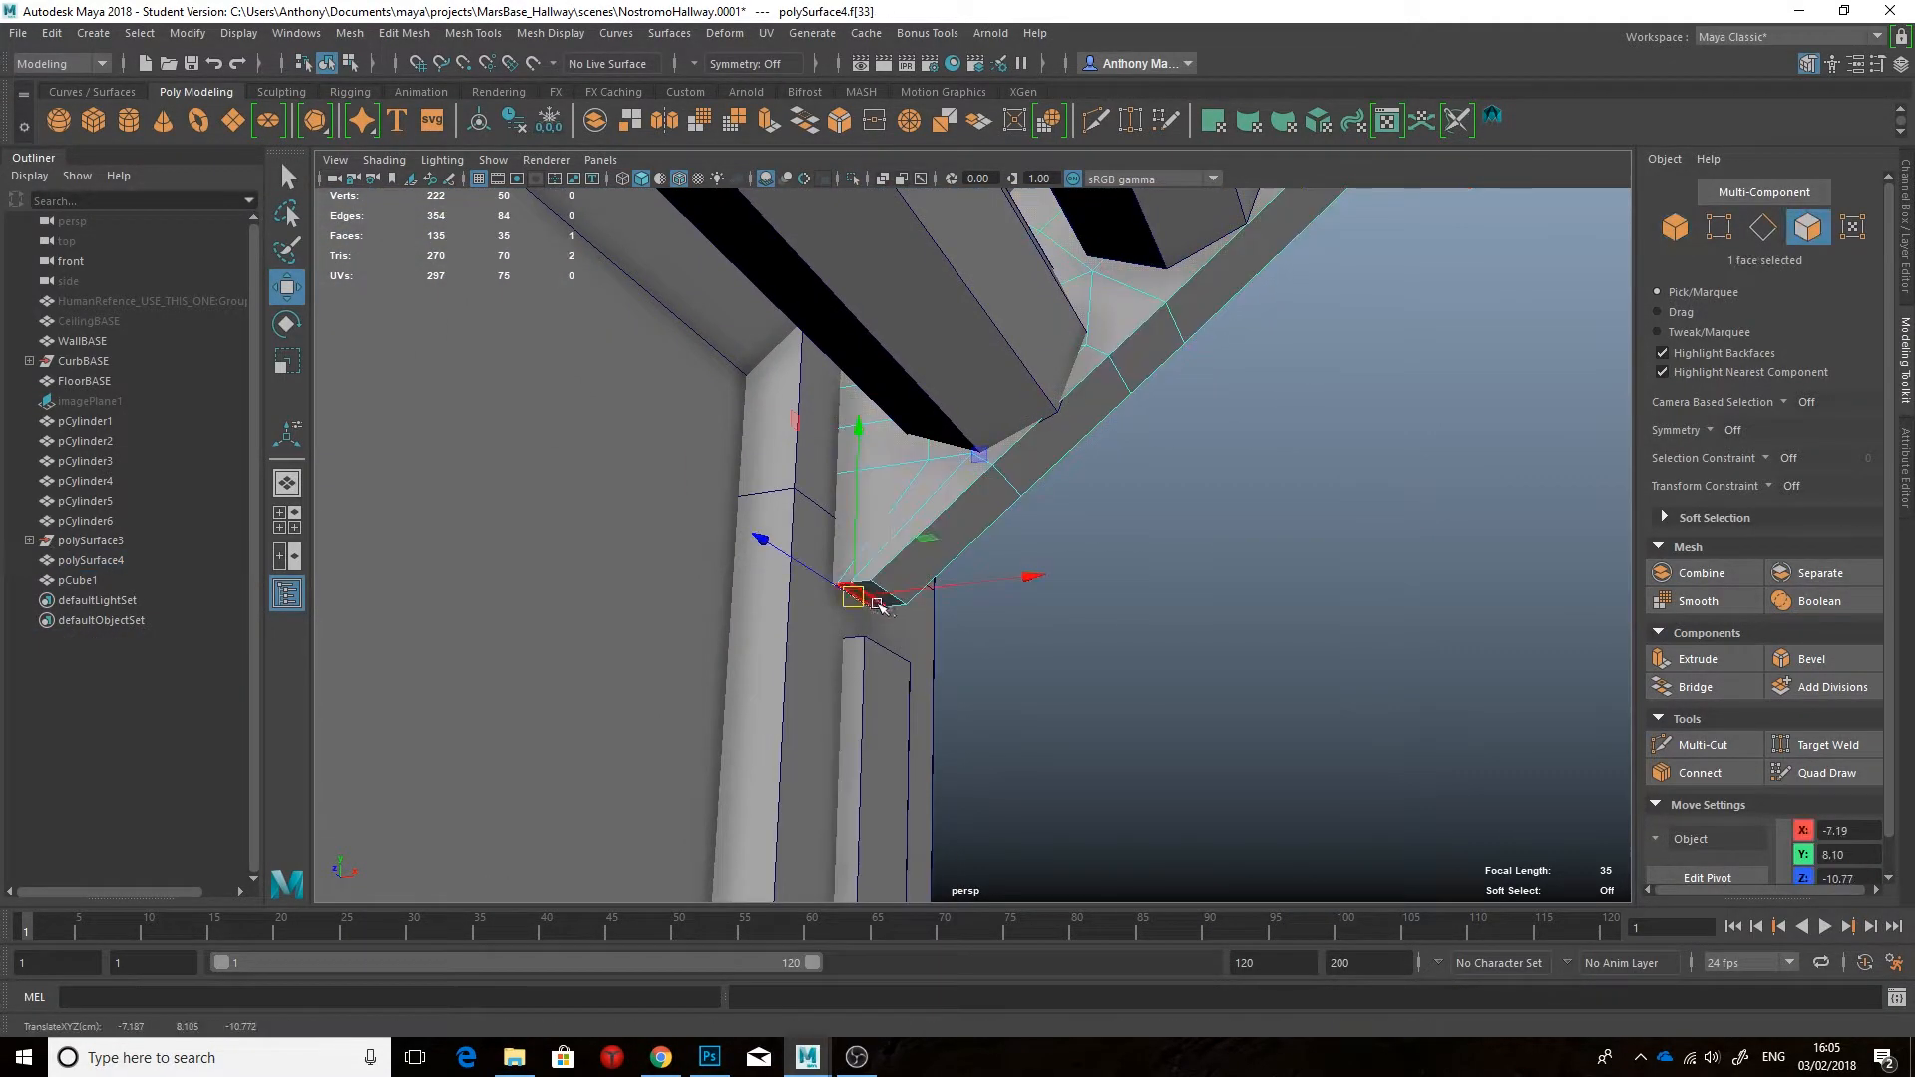
pyautogui.keyDown('alt'); pyautogui.moveTo(873, 655); pyautogui.dragTo(808, 629); pyautogui.keyUp('alt')
# Step: Isolate the bracket and delete the downward extension's inner face on the mirror side
pyautogui.moveTo(889, 481); pyautogui.dragTo(953, 449, button='right')
pyautogui.hotkey('ctrl', '1')
pyautogui.keyDown('alt'); pyautogui.moveTo(1197, 558); pyautogui.dragTo(1197, 603); pyautogui.keyUp('alt')
pyautogui.press('F11')
pyautogui.doubleClick(1042, 608)
pyautogui.click(1022, 632)
pyautogui.keyDown('shift'); pyautogui.click(1046, 632); pyautogui.keyUp('shift')
pyautogui.press('Delete')
pyautogui.keyDown('alt'); pyautogui.moveTo(868, 619); pyautogui.dragTo(1034, 632); pyautogui.keyUp('alt')
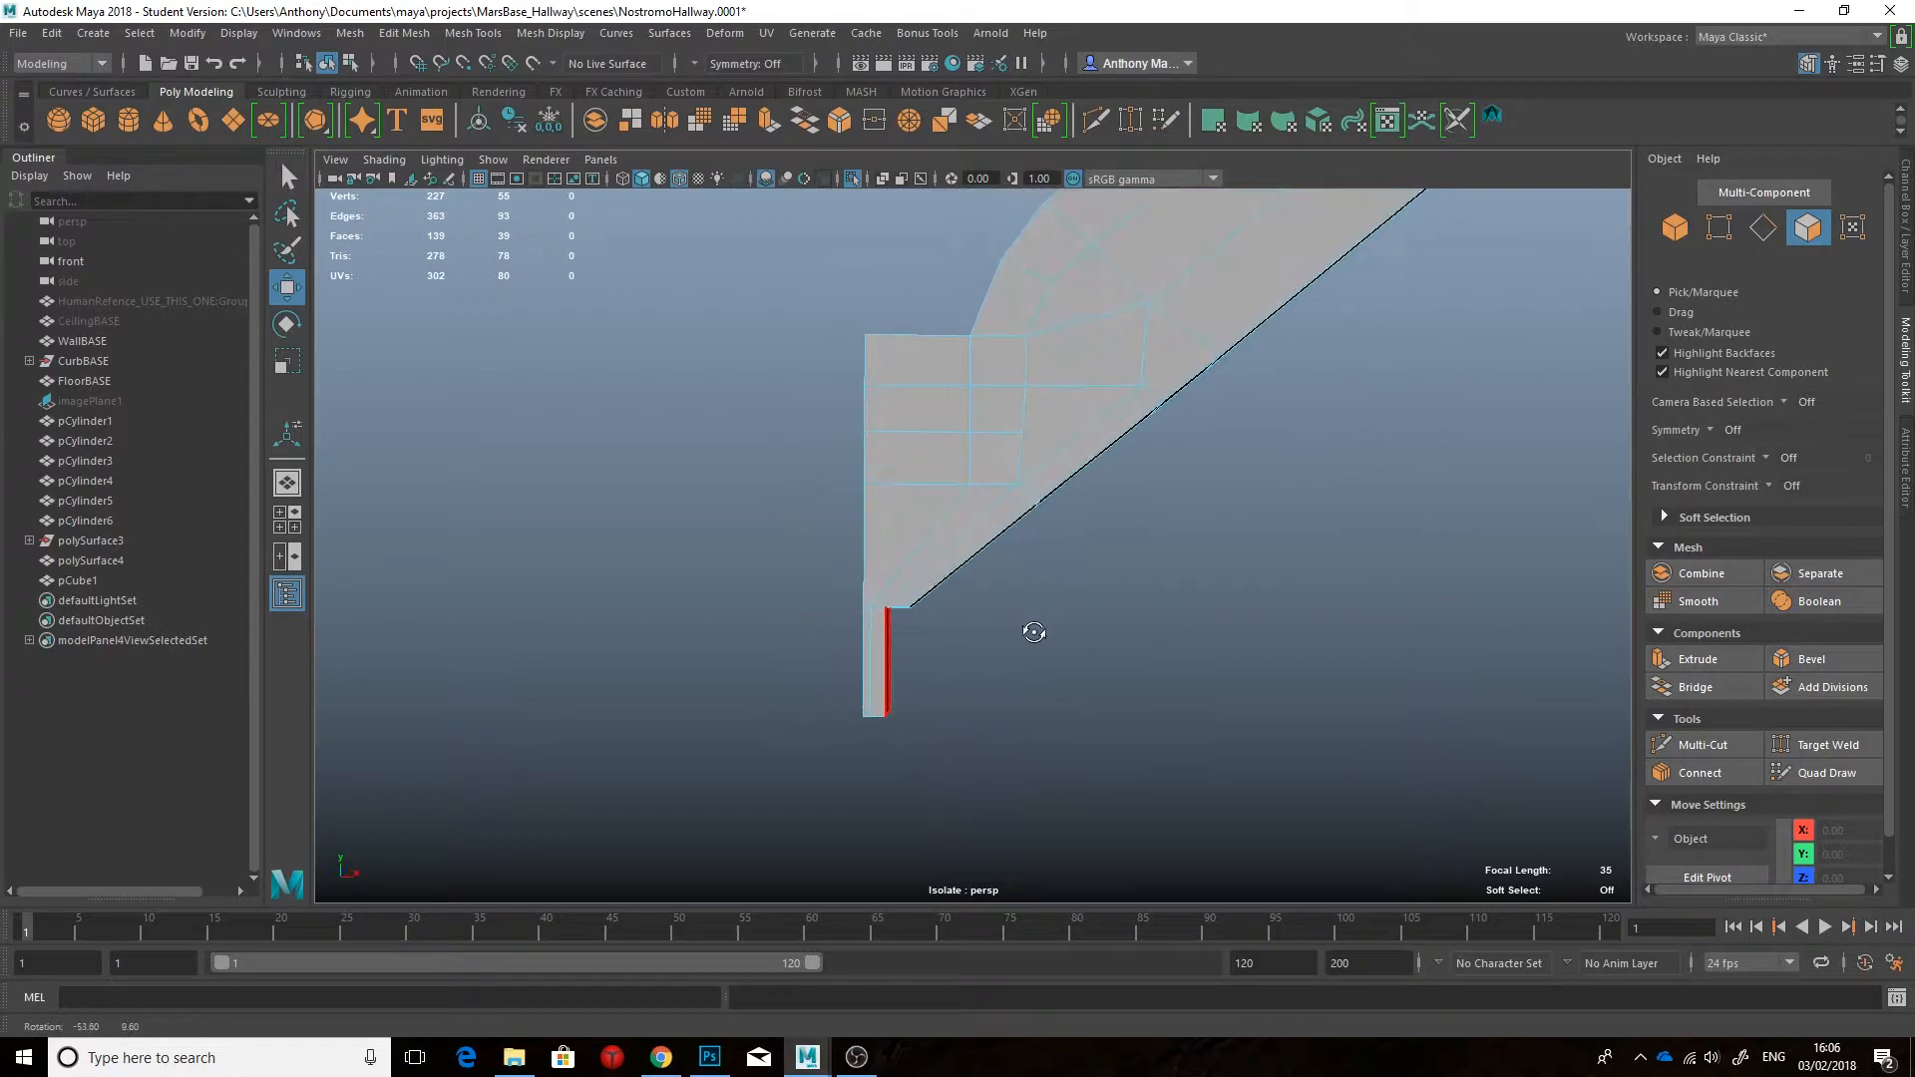
# Step: Leave isolation, duplicate the half bracket and mirror the copy along Z
pyautogui.moveTo(893, 591); pyautogui.dragTo(959, 527, button='right')
pyautogui.hotkey('ctrl', '1')
pyautogui.keyDown('alt'); pyautogui.moveTo(1087, 474); pyautogui.dragTo(955, 485); pyautogui.keyUp('alt')
pyautogui.keyDown('alt'); pyautogui.moveTo(1027, 394); pyautogui.dragTo(1072, 419); pyautogui.keyUp('alt')
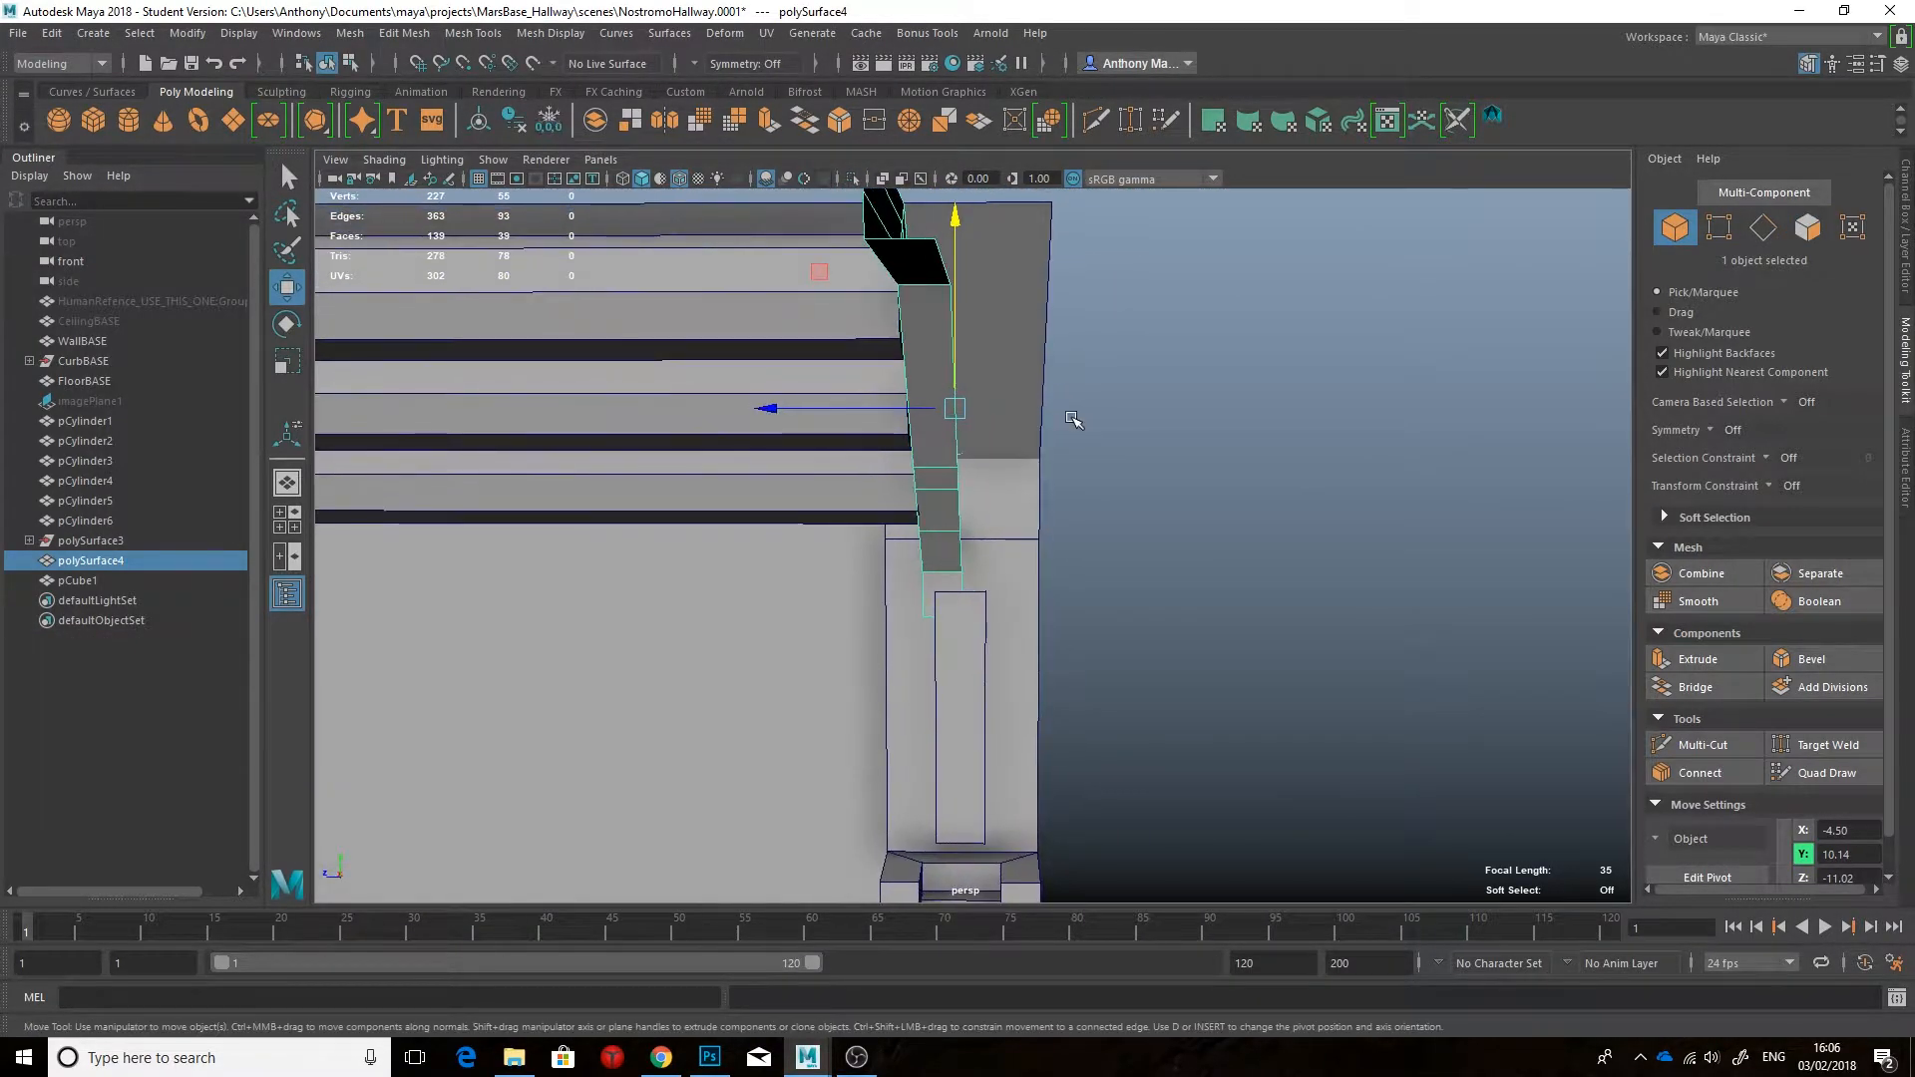
pyautogui.click(1908, 274)
pyautogui.click(1850, 342)
pyautogui.keyDown('shift'); pyautogui.click(836, 379); pyautogui.keyUp('shift')
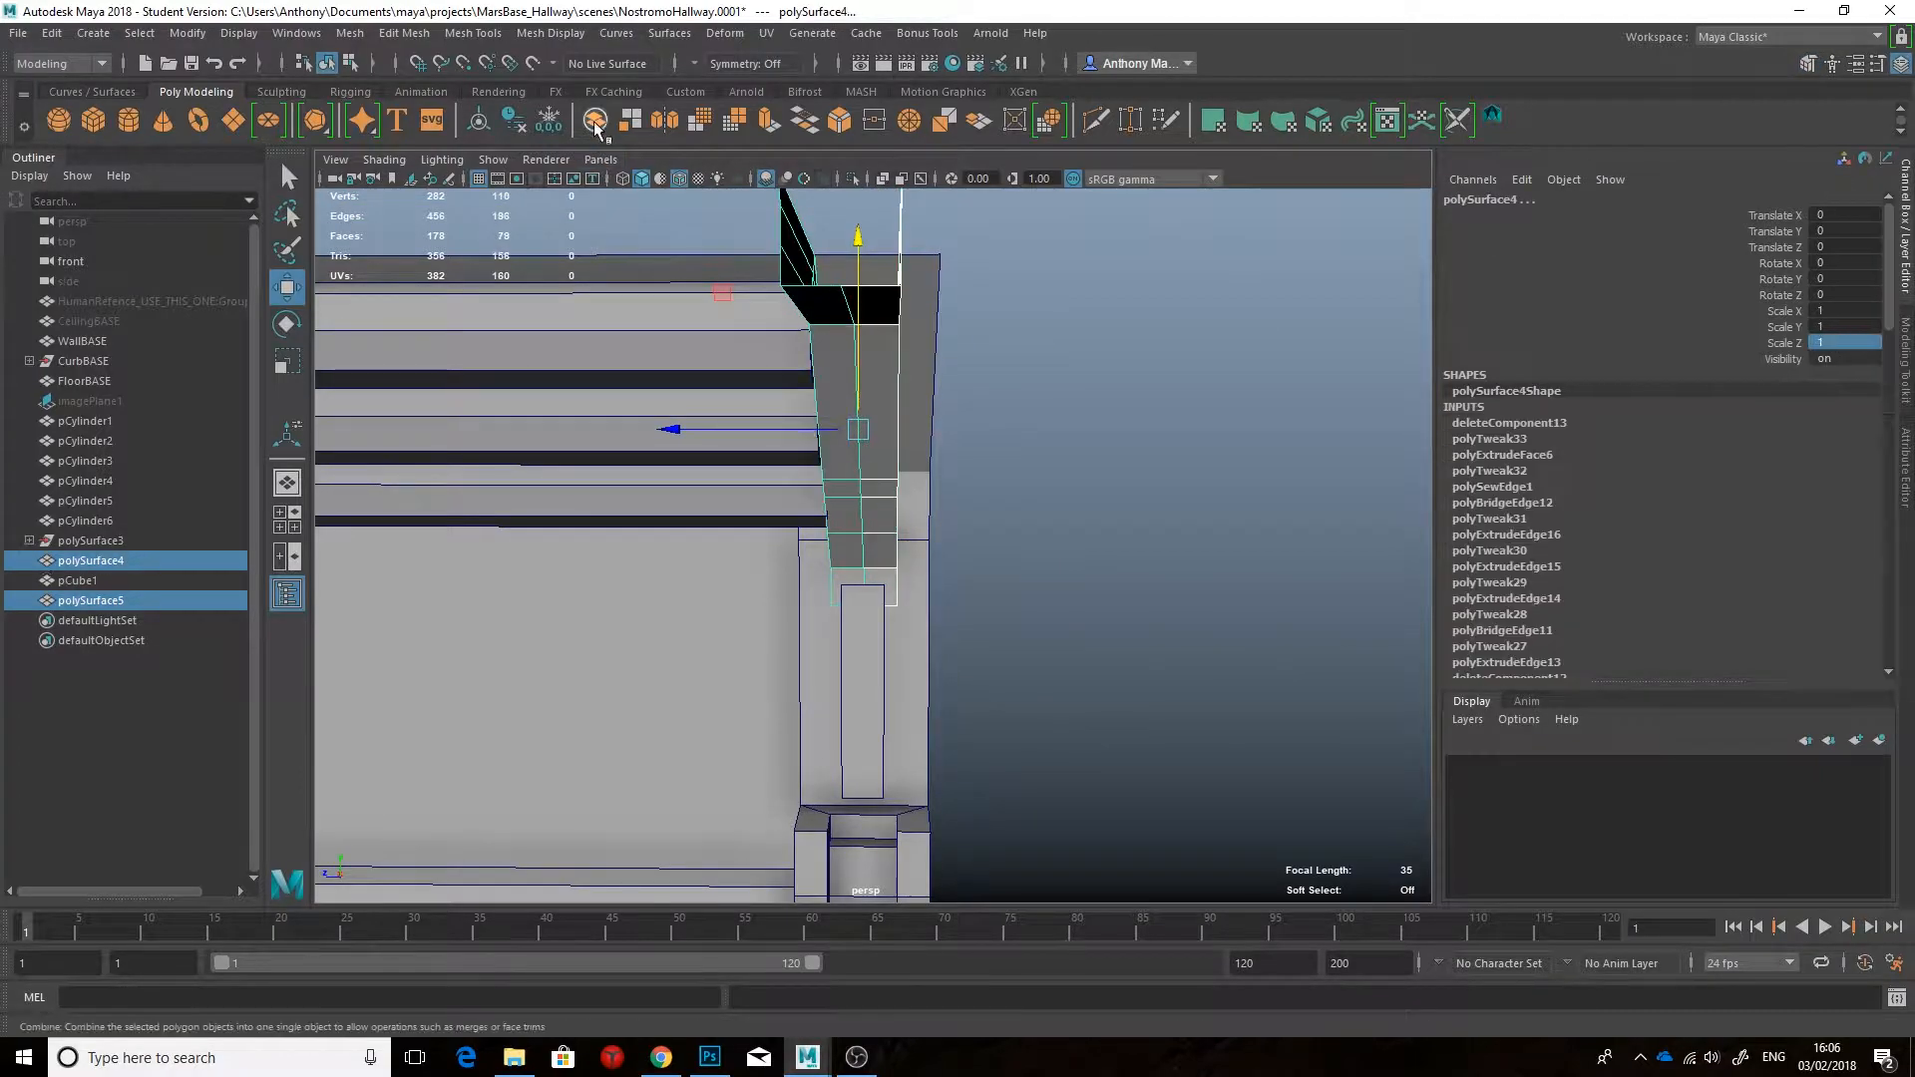
# Step: Combine the two bracket halves into one mesh with merged seam vertices and delete its history
pyautogui.click(596, 120)
pyautogui.click(874, 120)
pyautogui.click(515, 121)
pyautogui.keyDown('alt'); pyautogui.moveTo(865, 468); pyautogui.dragTo(1027, 493); pyautogui.keyUp('alt')
pyautogui.press('q')
pyautogui.click(1061, 487)
# Step: Move the thin panel on the wall post along X to Translate X -6.596 and check the film reference in Chrome
pyautogui.scroll(-4, 1061, 487)
pyautogui.click(863, 603)
pyautogui.press('f')
pyautogui.press('w')
pyautogui.moveTo(978, 875); pyautogui.dragTo(990, 877)
pyautogui.click(663, 1059)
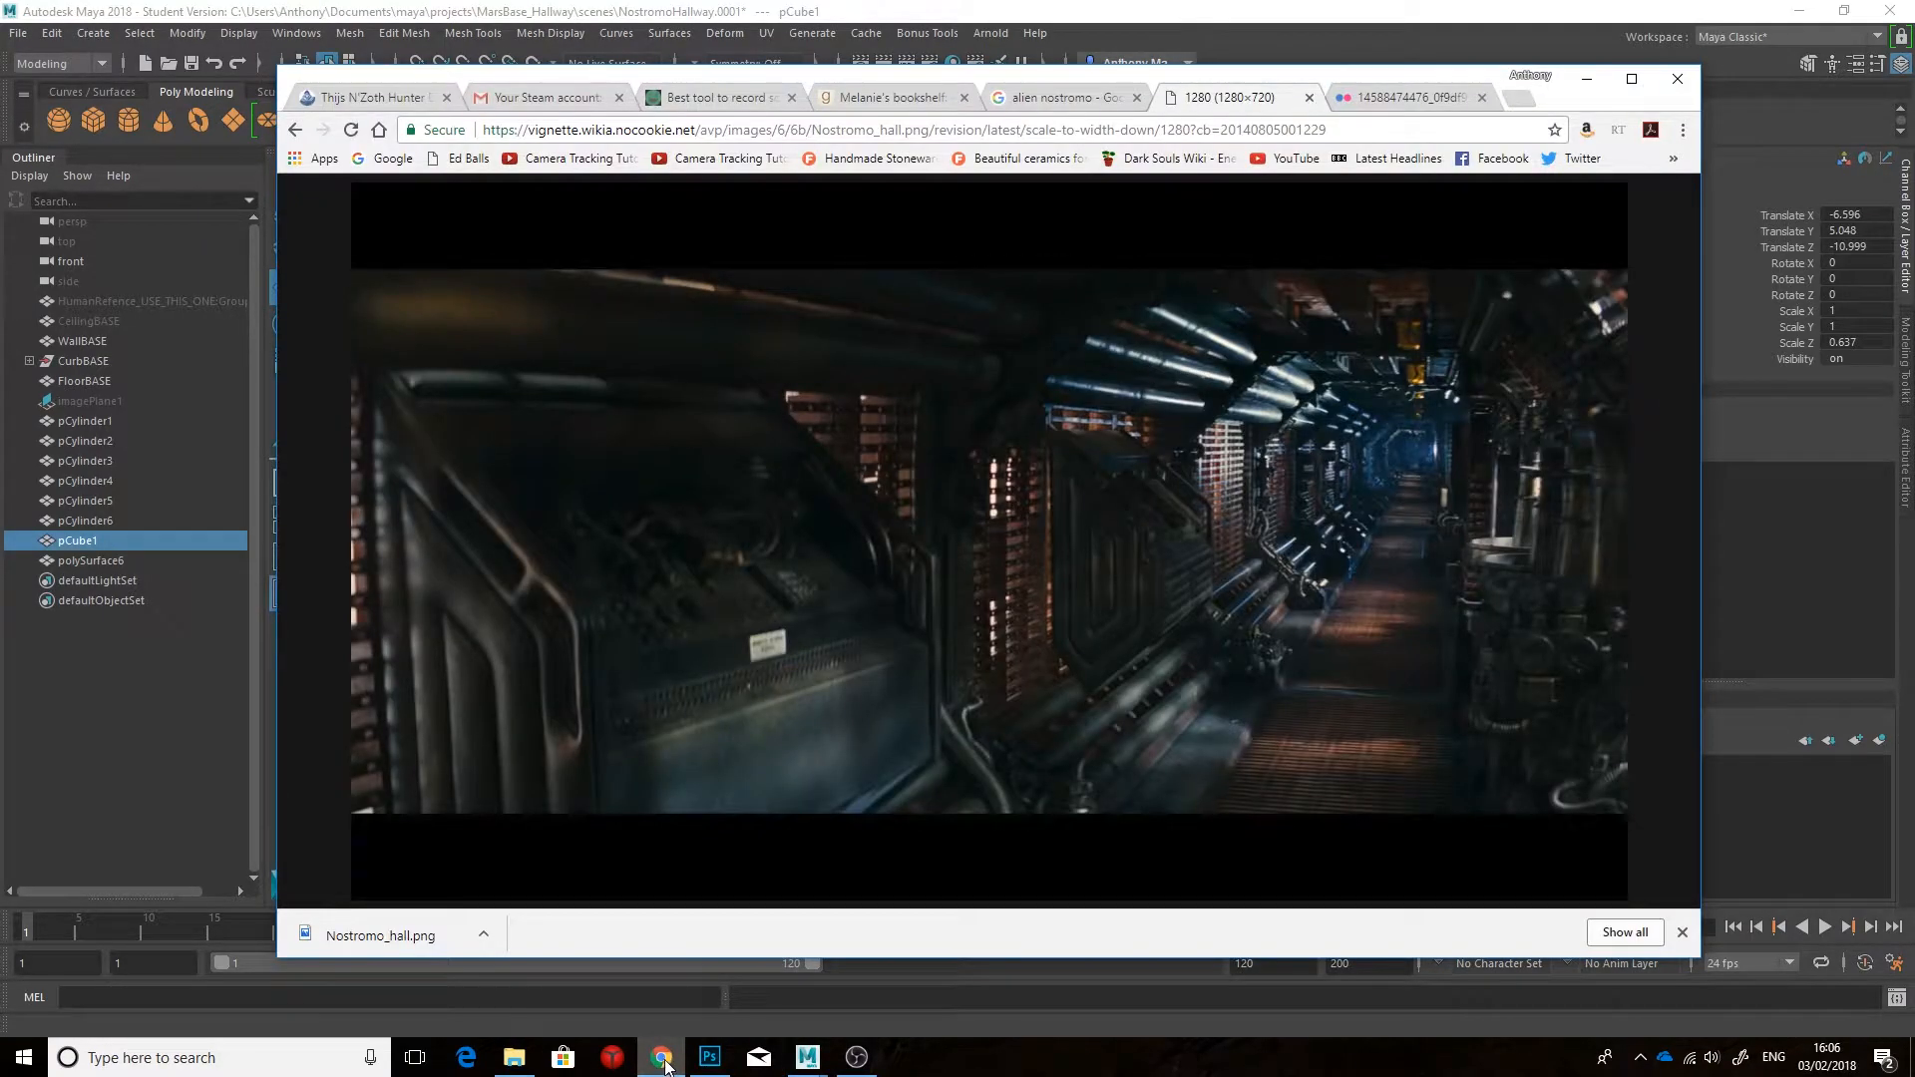
pyautogui.click(807, 1057)
pyautogui.click(915, 963)
# Step: Isolate the wall post panel and cut a vertical edge loop close to each of its long sides
pyautogui.keyDown('alt'); pyautogui.moveTo(878, 670); pyautogui.dragTo(836, 662); pyautogui.keyUp('alt')
pyautogui.hotkey('ctrl', '1')
pyautogui.click(1905, 371)
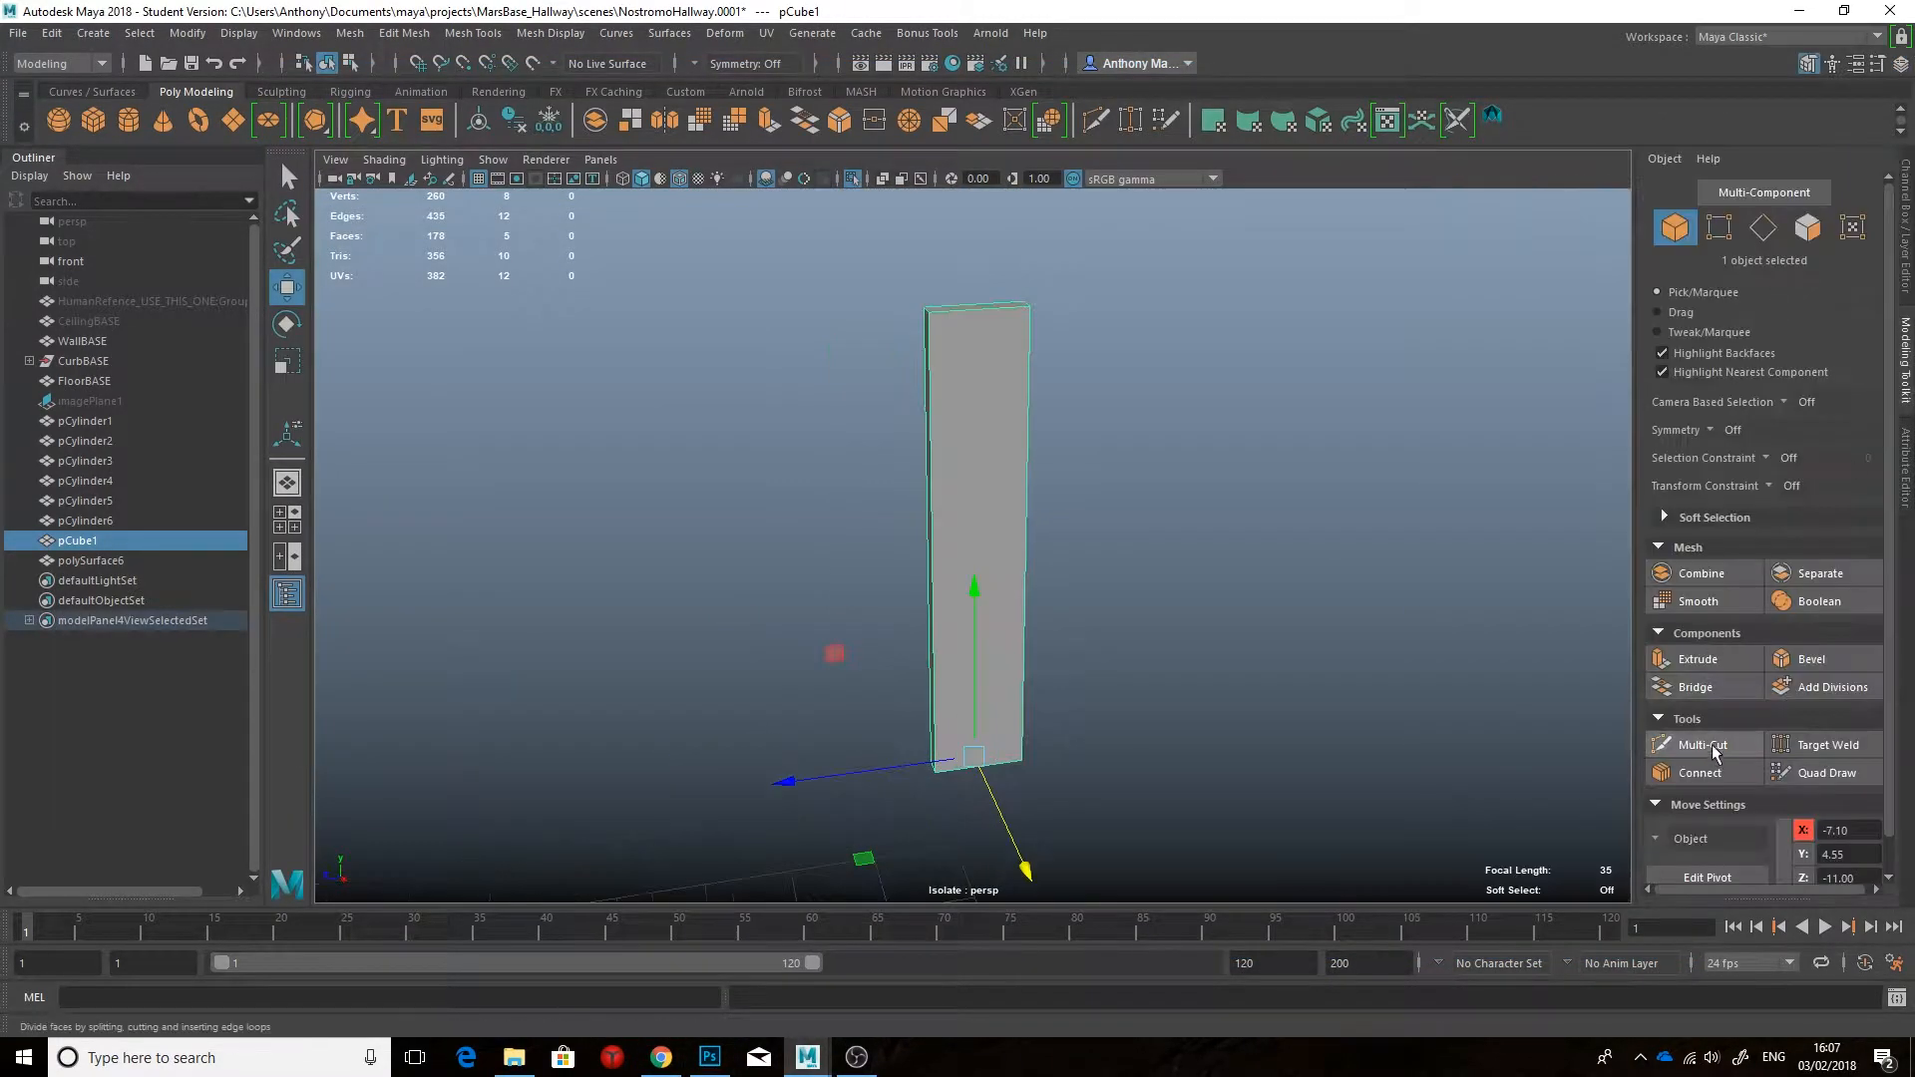
pyautogui.click(1707, 746)
pyautogui.click(1018, 333)
pyautogui.keyDown('alt'); pyautogui.moveTo(1017, 332); pyautogui.dragTo(1121, 399); pyautogui.keyUp('alt')
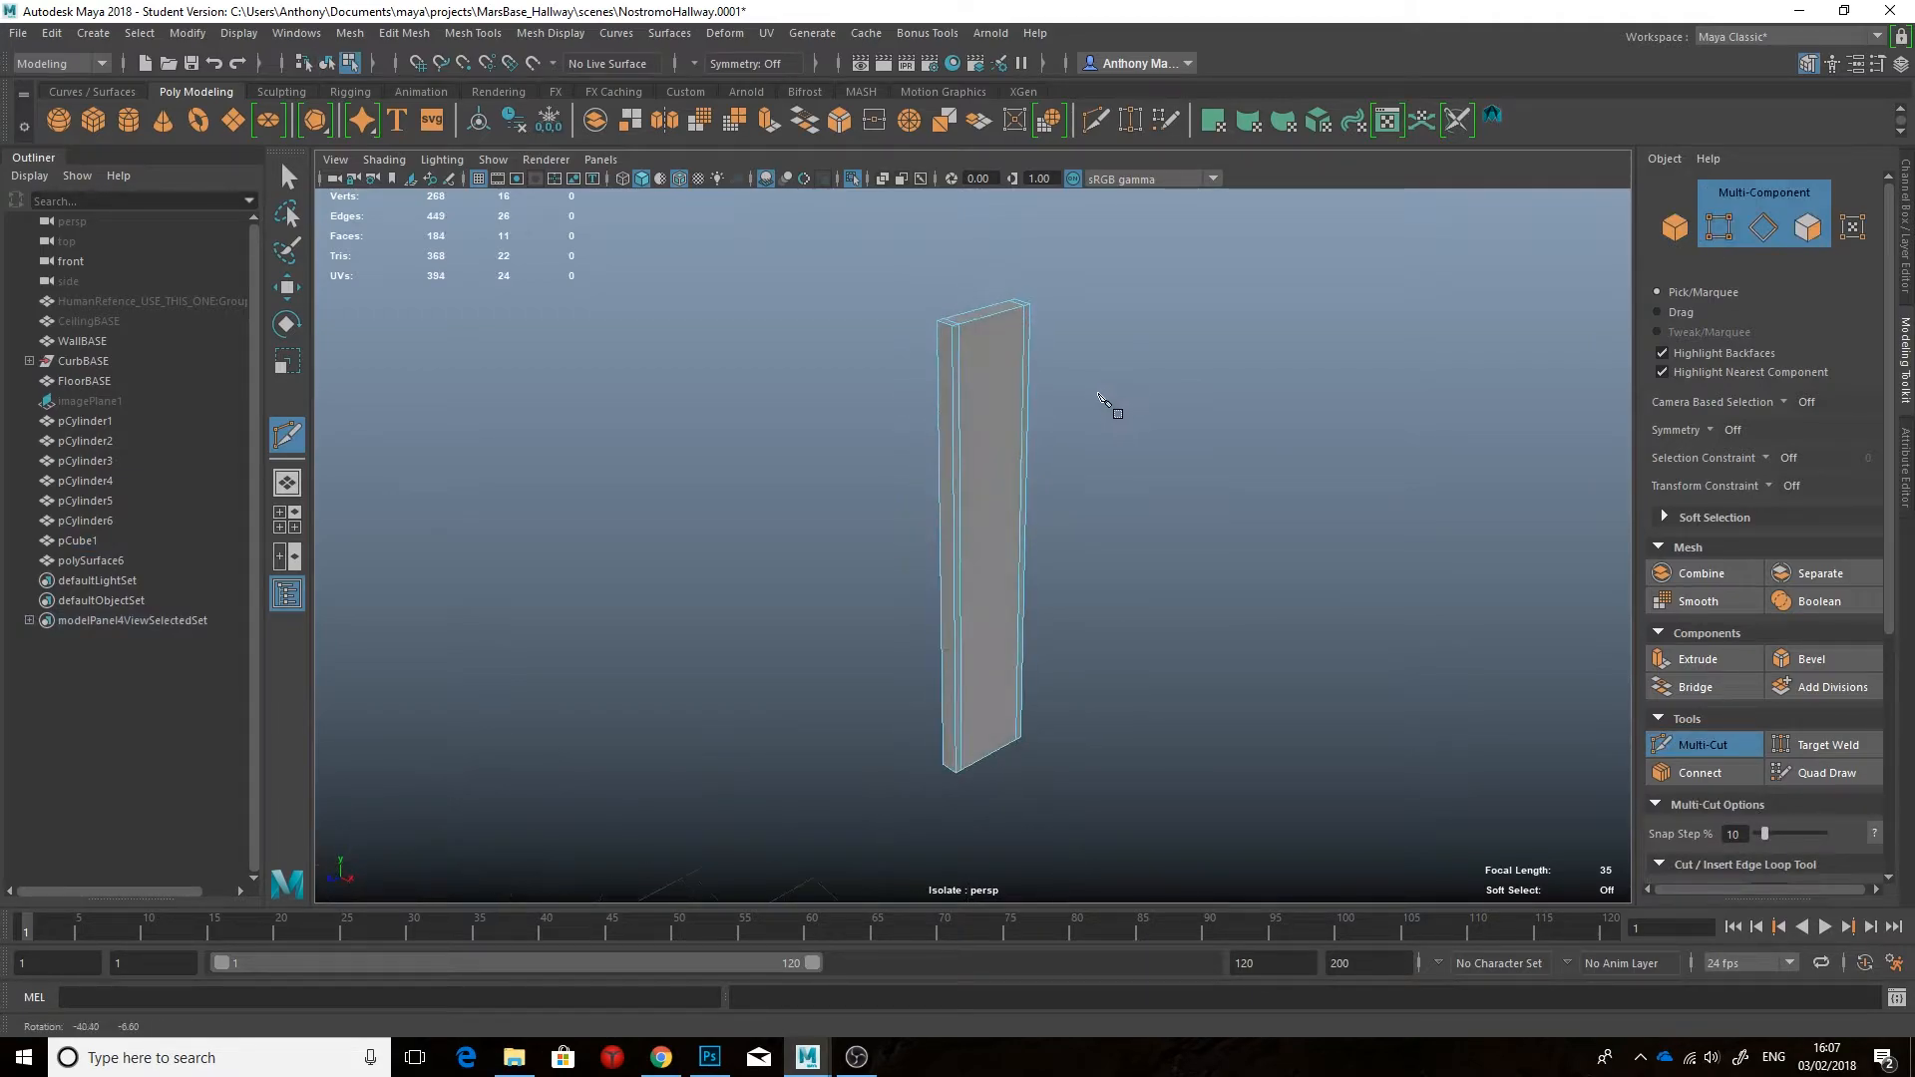
pyautogui.click(1692, 744)
# Step: Cut horizontal edge loops close to the panel's top and bottom ends with Multi-Cut
pyautogui.scroll(3, 1165, 519)
pyautogui.keyDown('alt'); pyautogui.moveTo(1164, 503); pyautogui.dragTo(1053, 578); pyautogui.keyUp('alt')
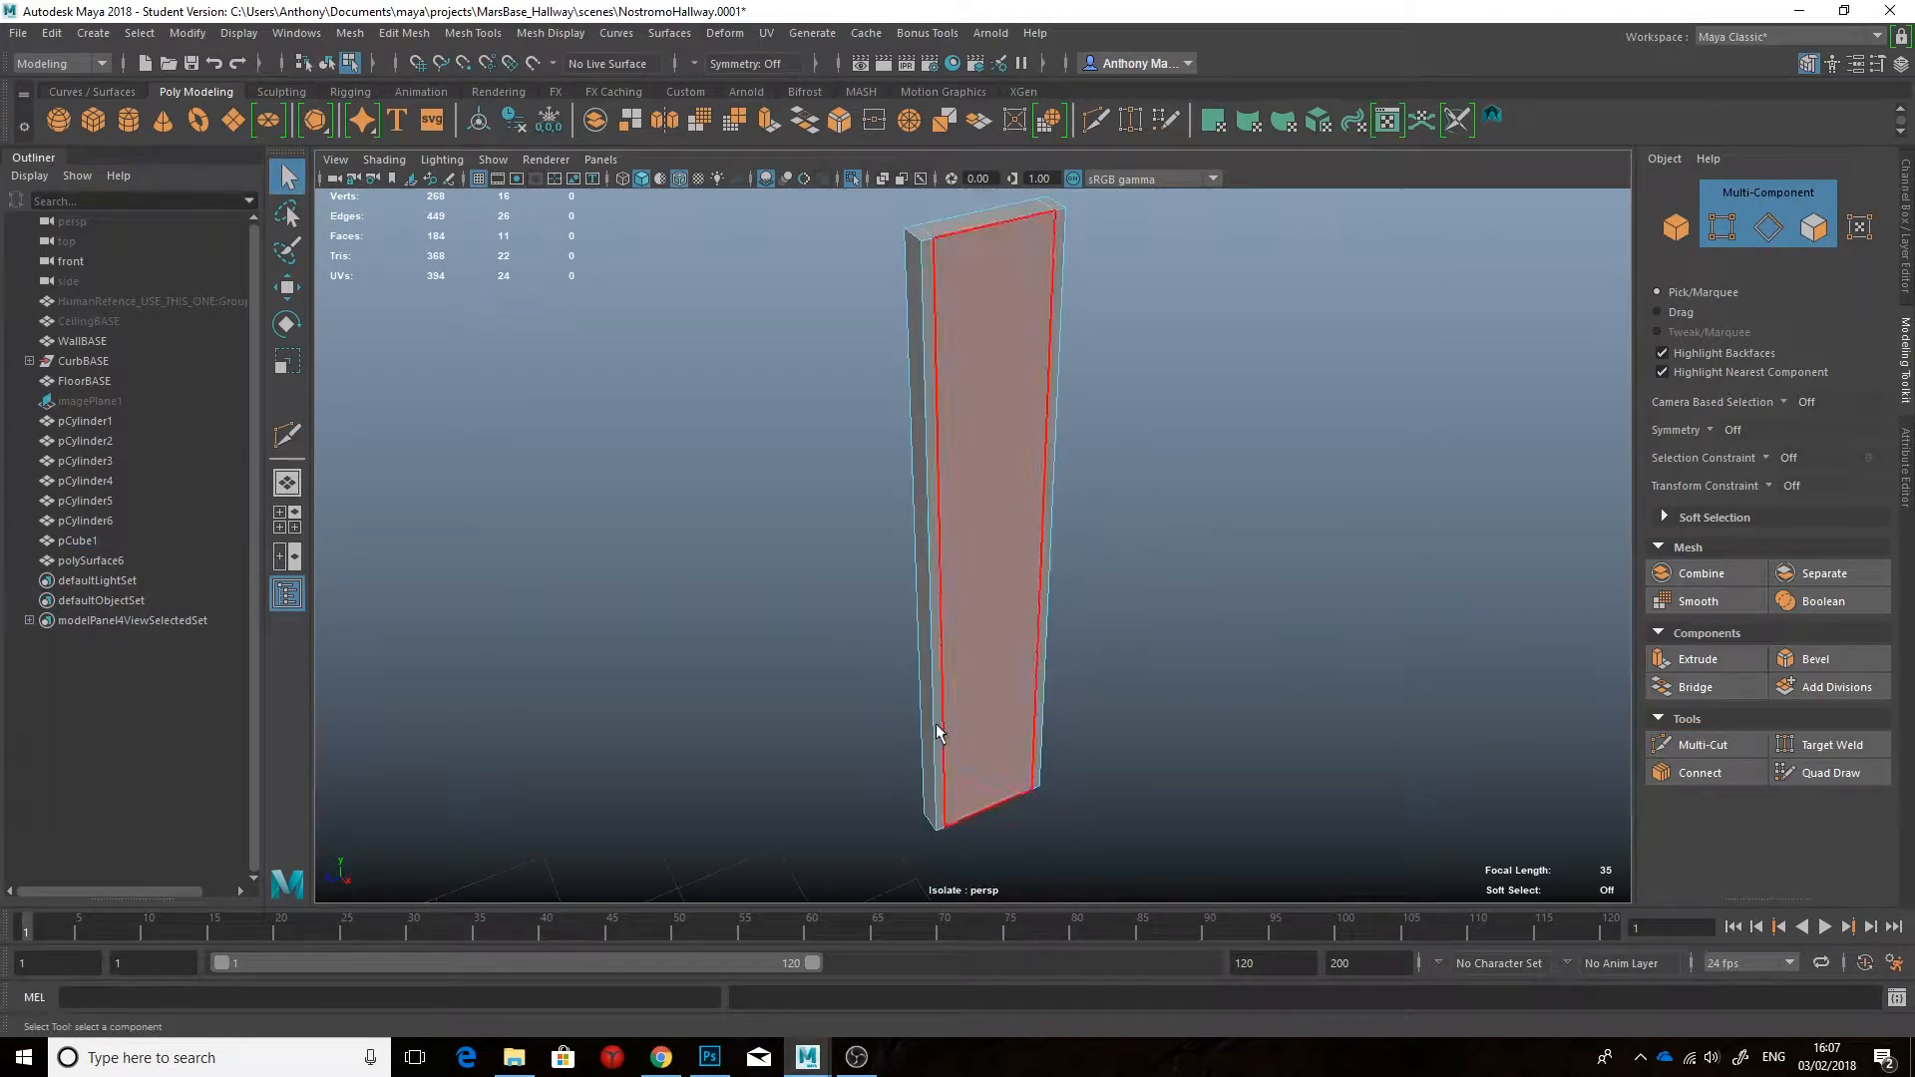
pyautogui.click(674, 1059)
pyautogui.click(674, 1059)
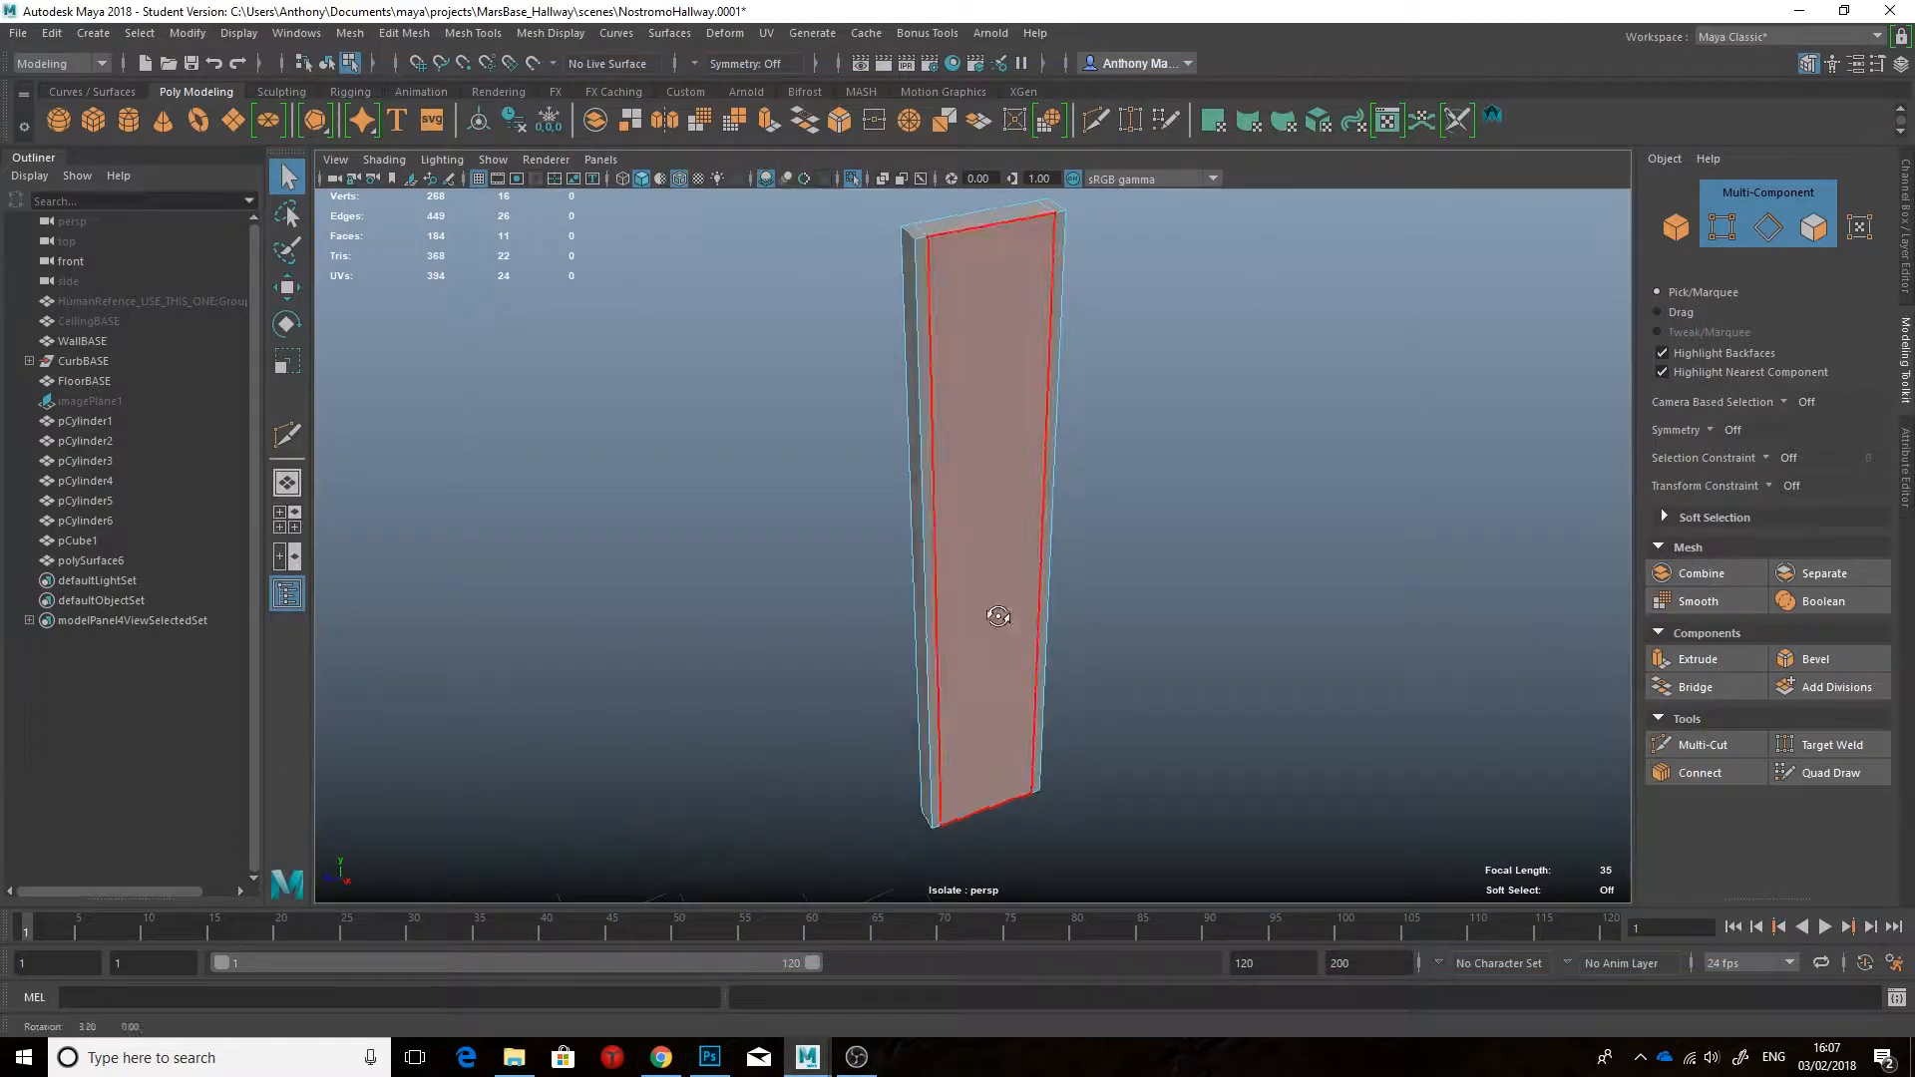
pyautogui.click(1703, 744)
pyautogui.scroll(-3, 1089, 738)
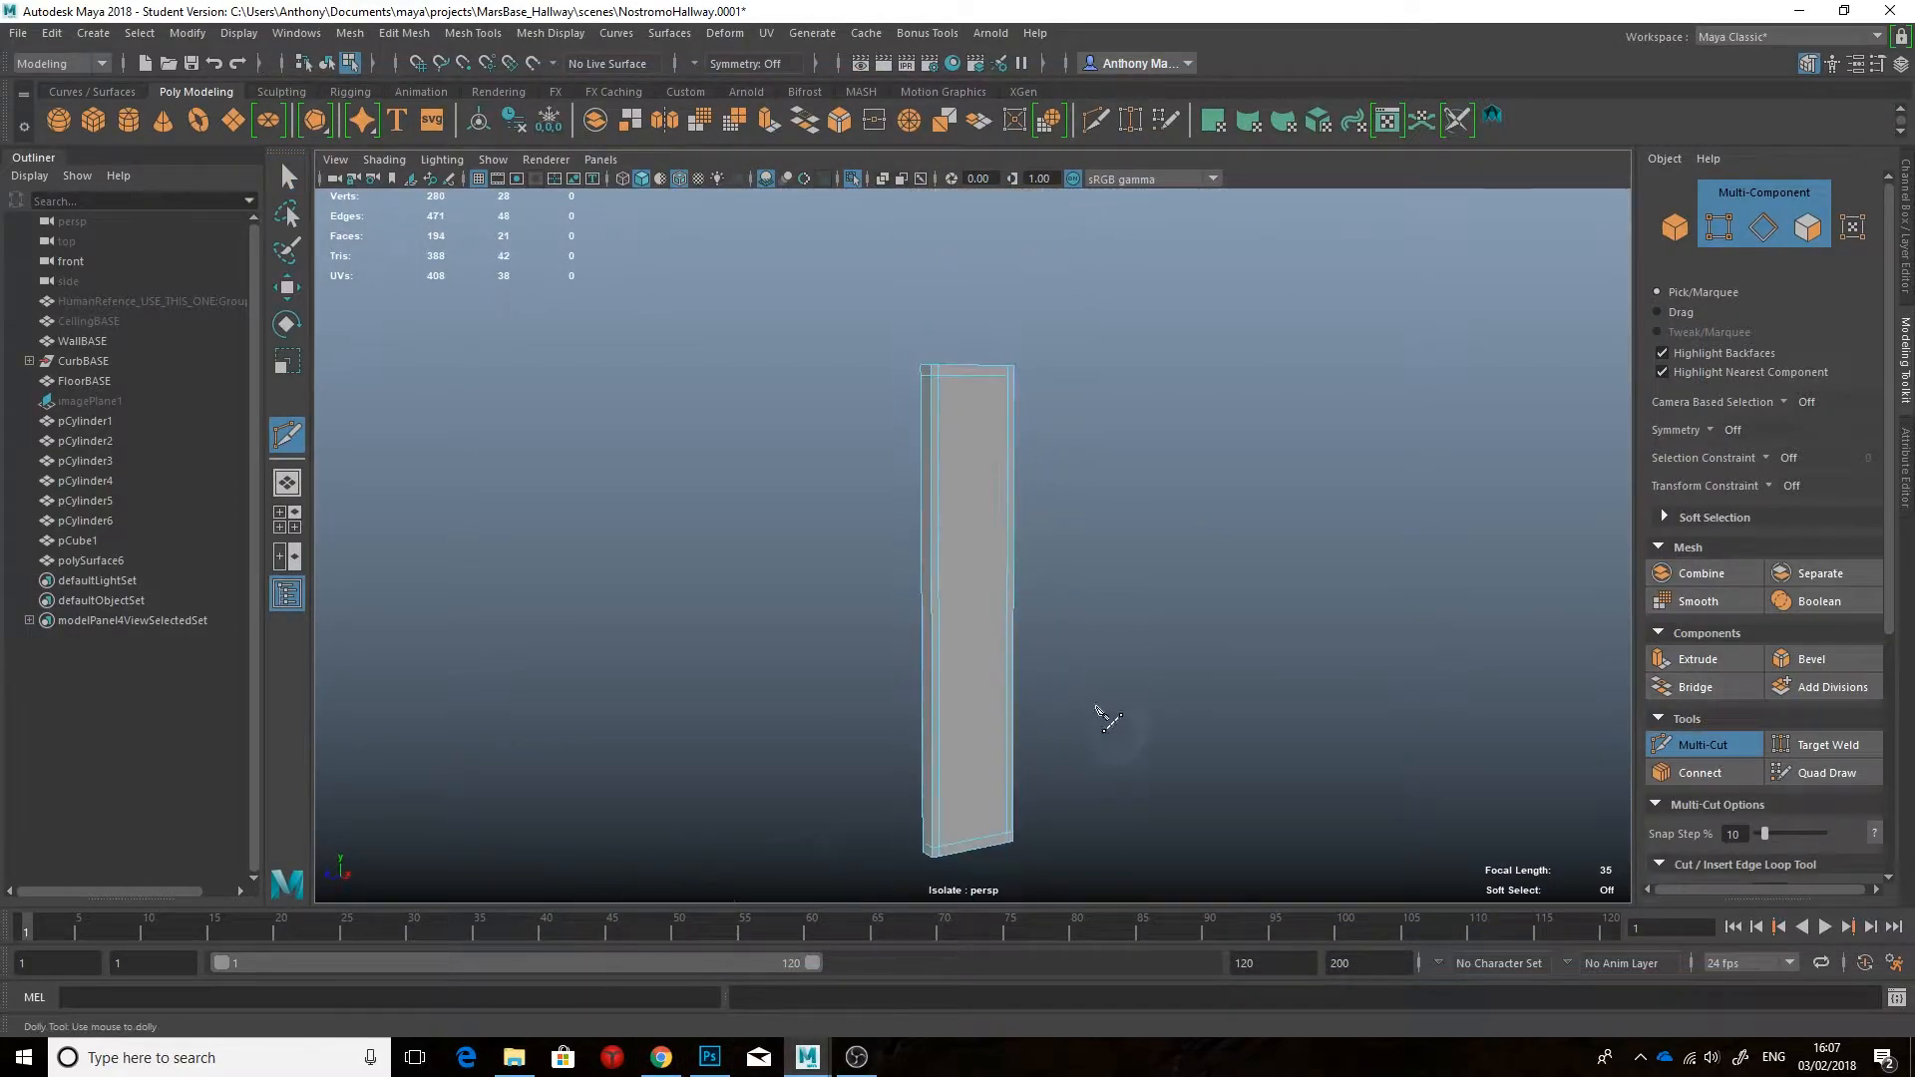
pyautogui.click(1702, 744)
# Step: Insert five evenly spaced horizontal edge loops along the panel's height
pyautogui.keyDown('alt'); pyautogui.moveTo(1311, 563); pyautogui.dragTo(1349, 583); pyautogui.keyUp('alt')
pyautogui.click(473, 33)
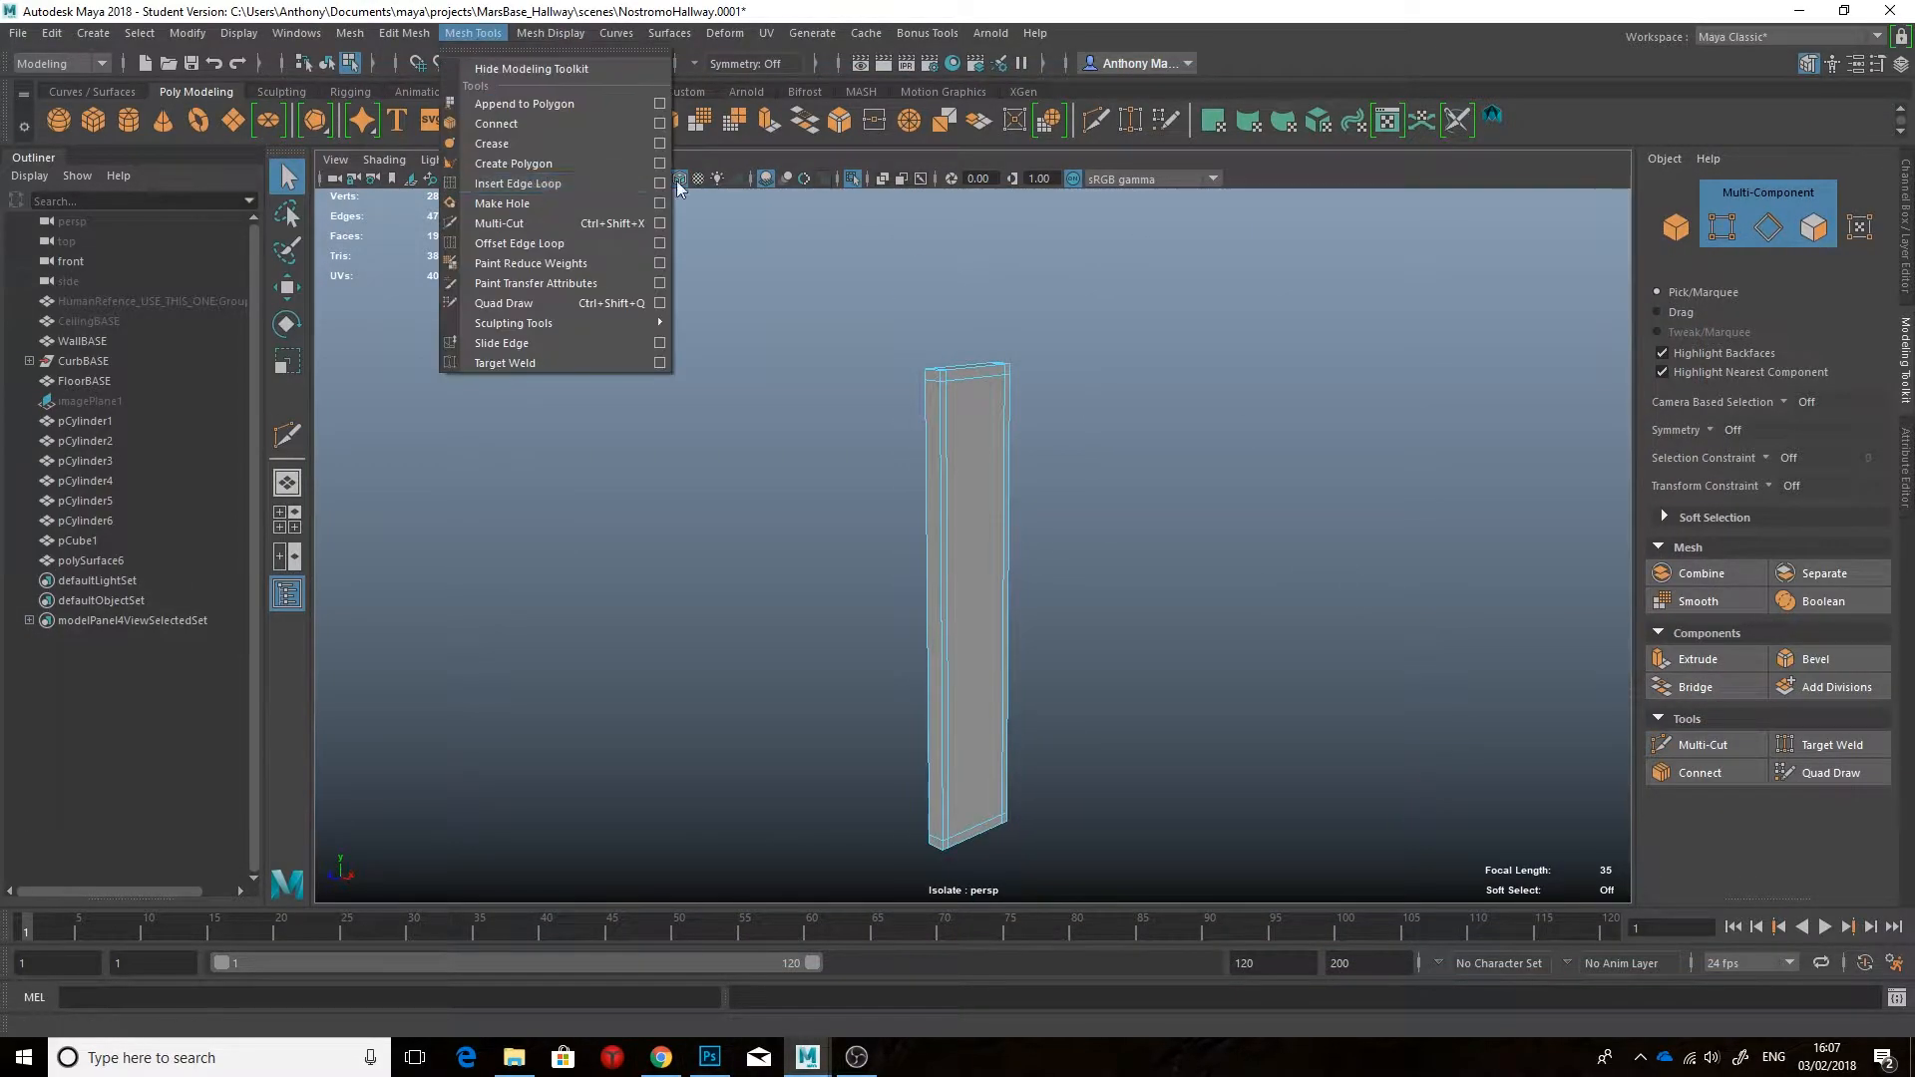
pyautogui.click(663, 185)
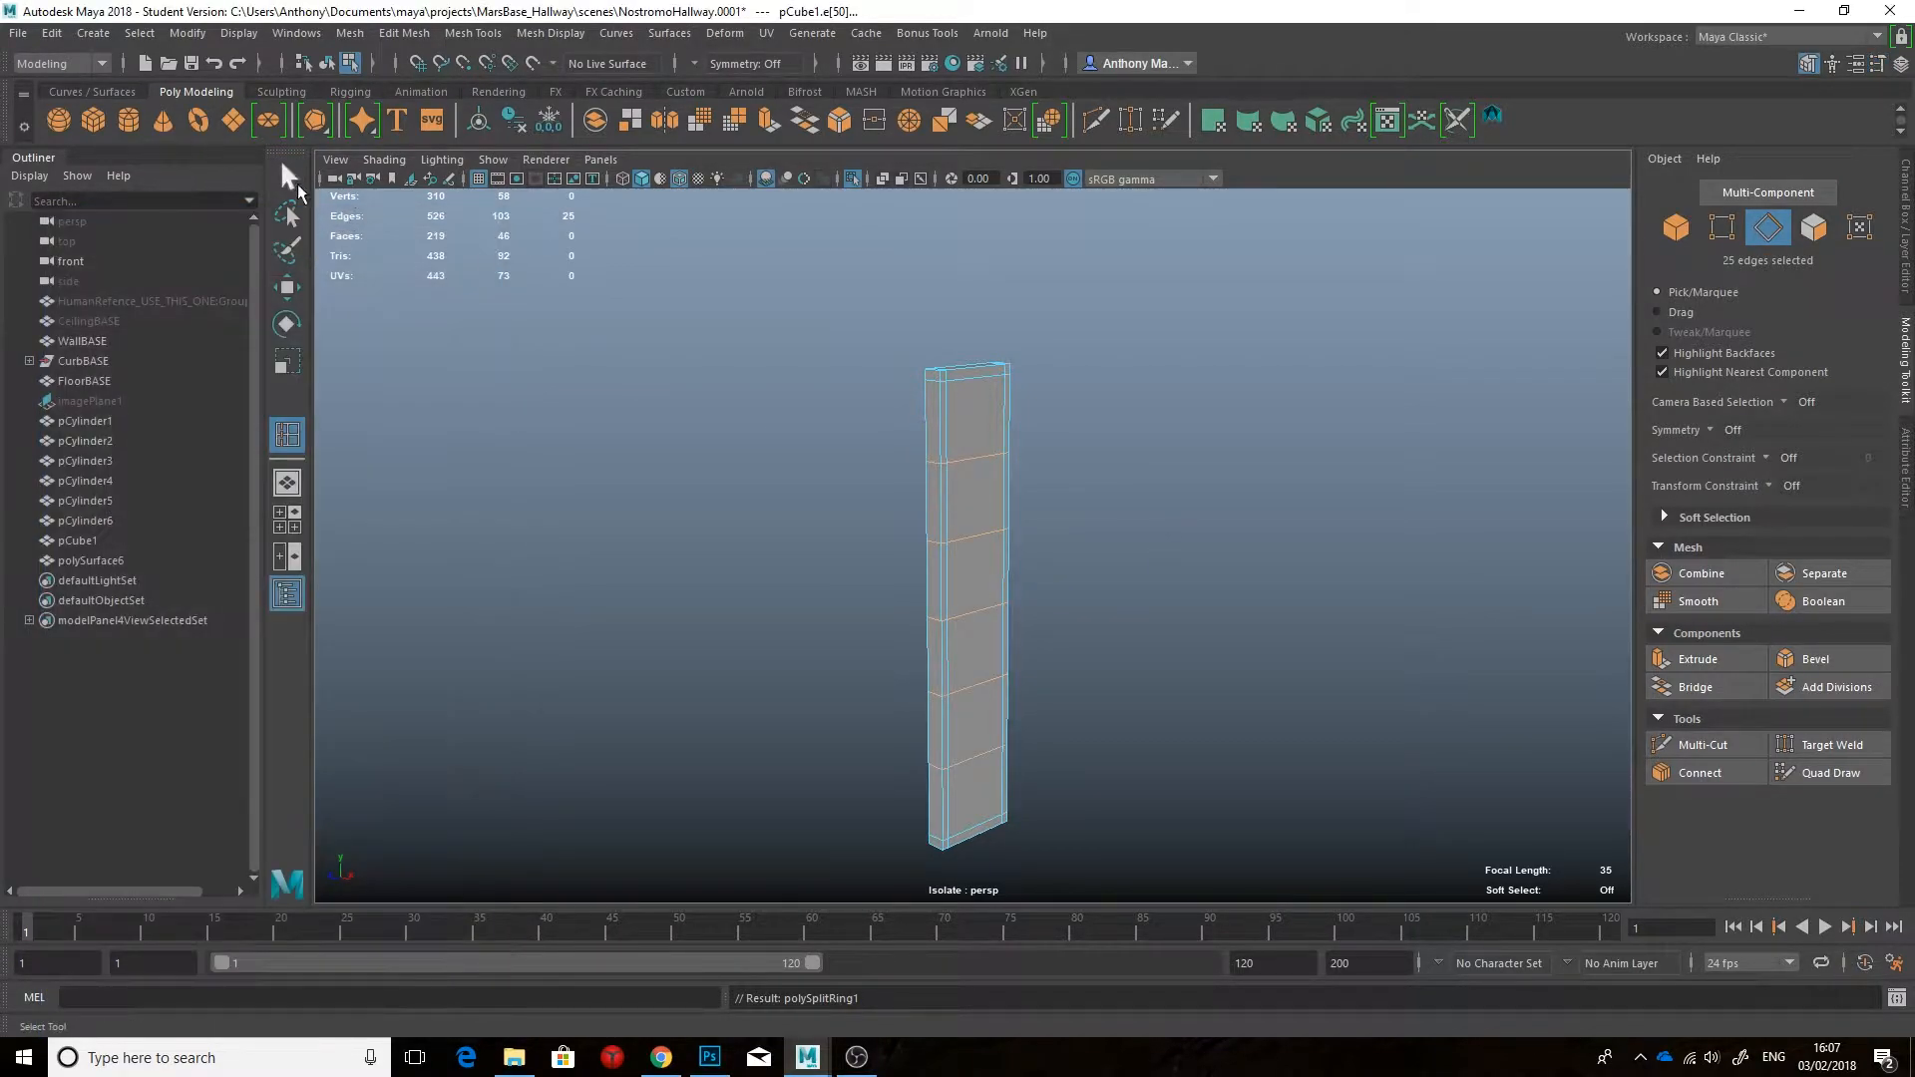
pyautogui.press('q')
# Step: Bevel the five horizontal edge loops with Fraction 0.07
pyautogui.click(1814, 658)
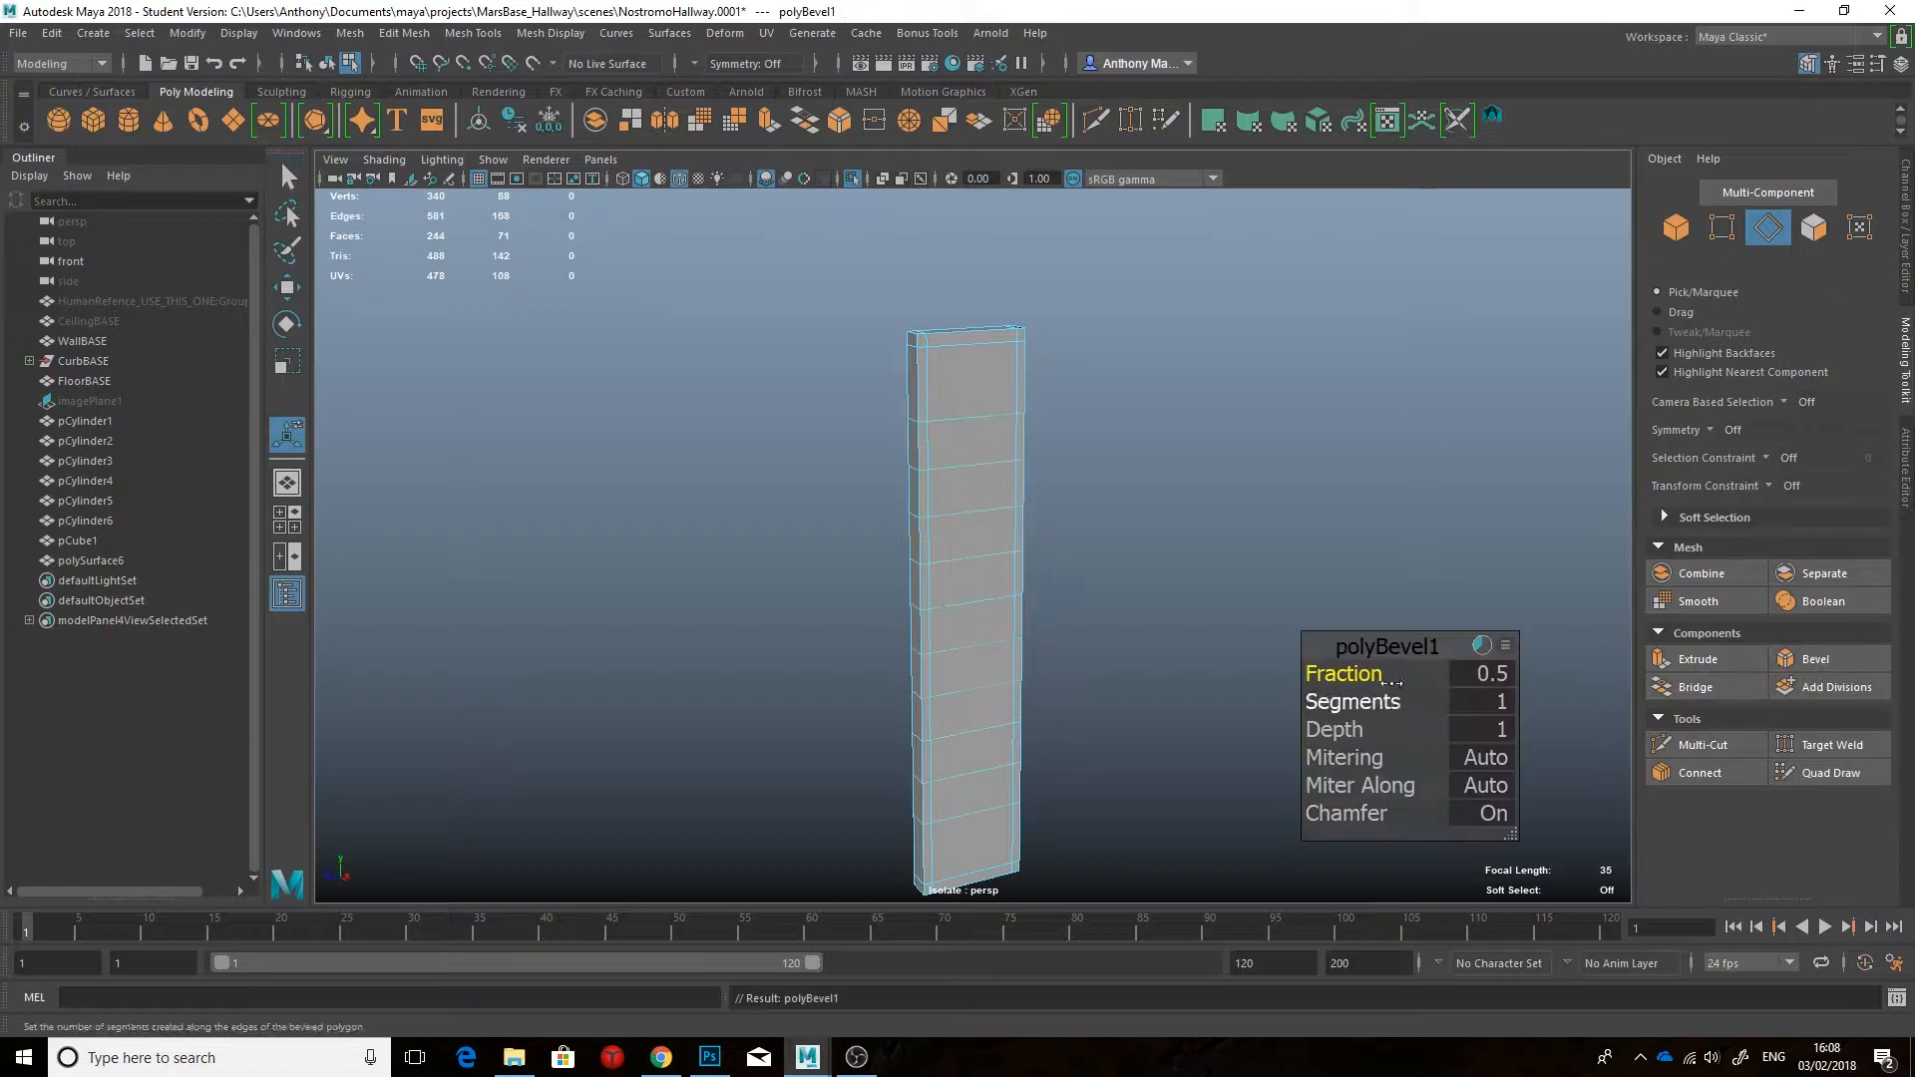
pyautogui.moveTo(1331, 686); pyautogui.dragTo(1323, 686)
pyautogui.keyDown('alt'); pyautogui.moveTo(1231, 548); pyautogui.dragTo(1207, 568); pyautogui.keyUp('alt')
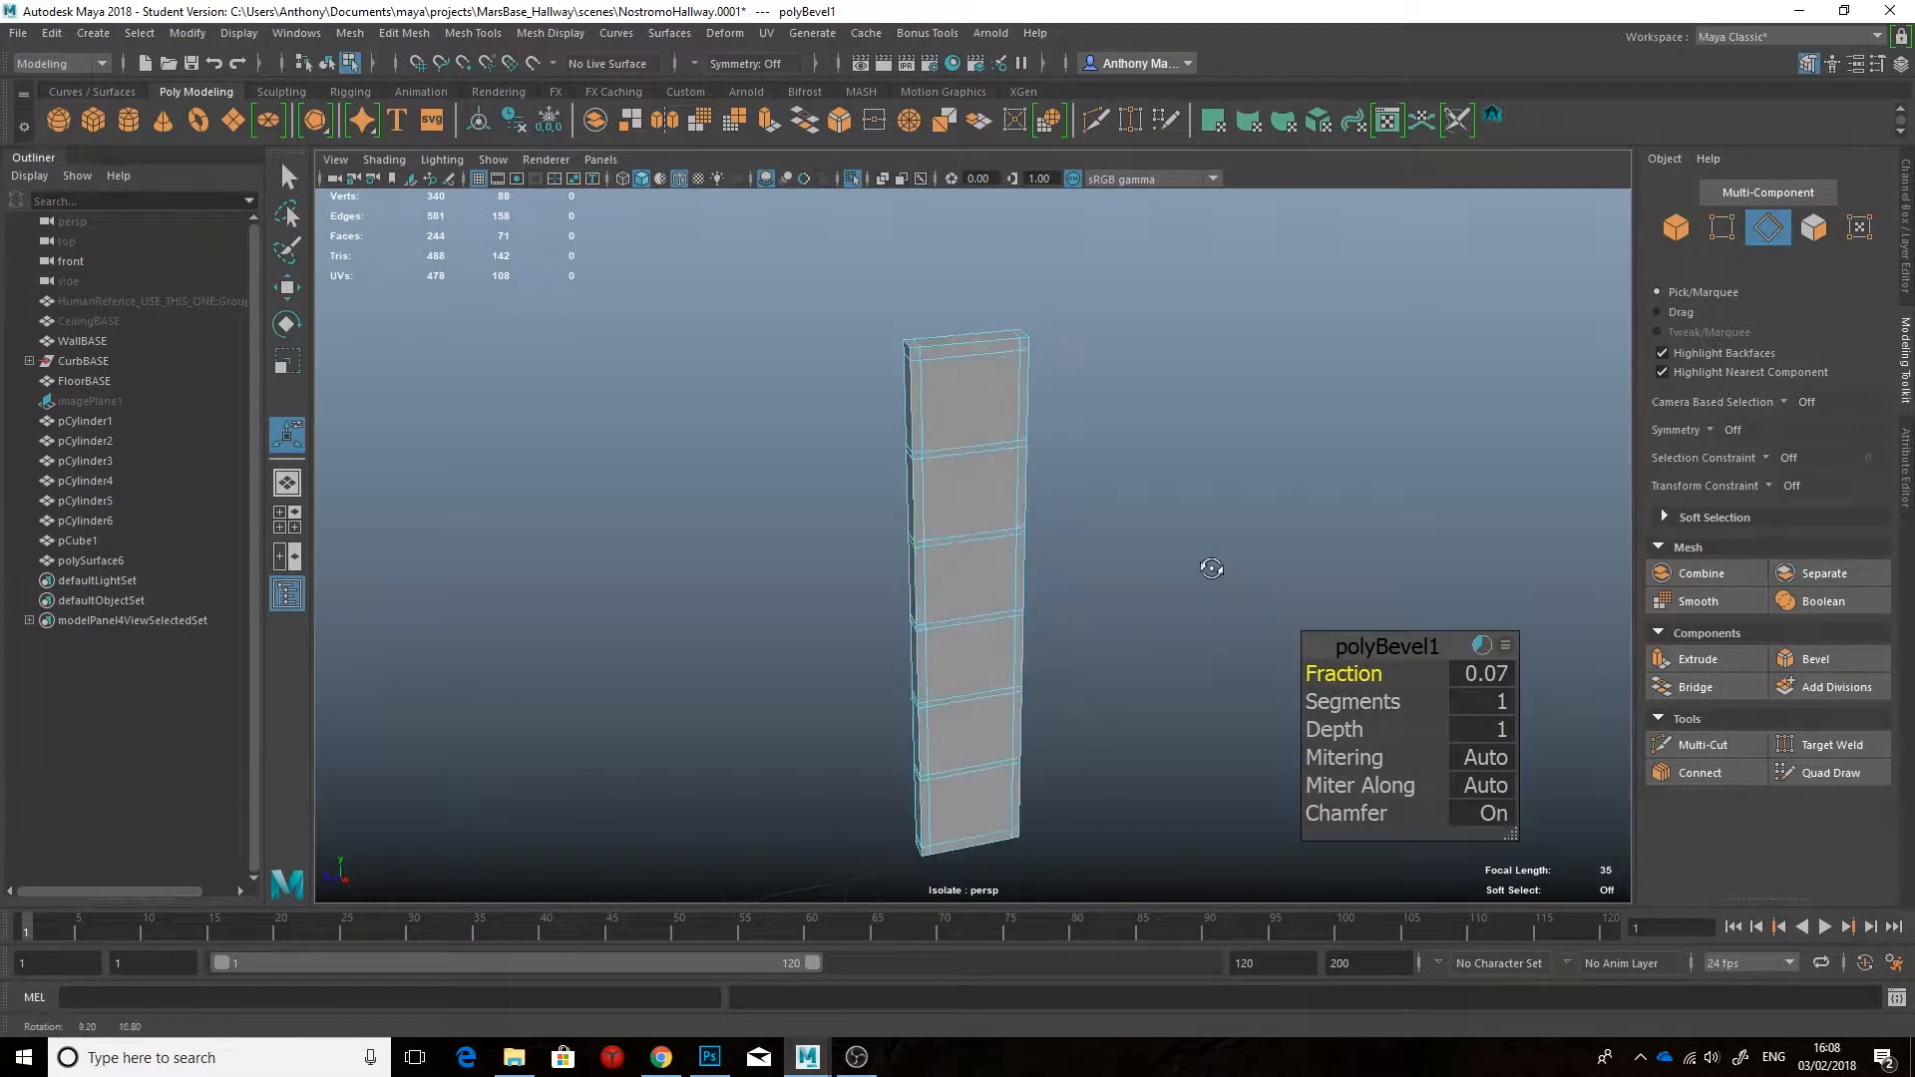
# Step: Cut a vertical edge loop down the middle of the panel and bevel it with Fraction 0.08
pyautogui.hotkey('ctrl', 'shift', 'x')
pyautogui.press('q')
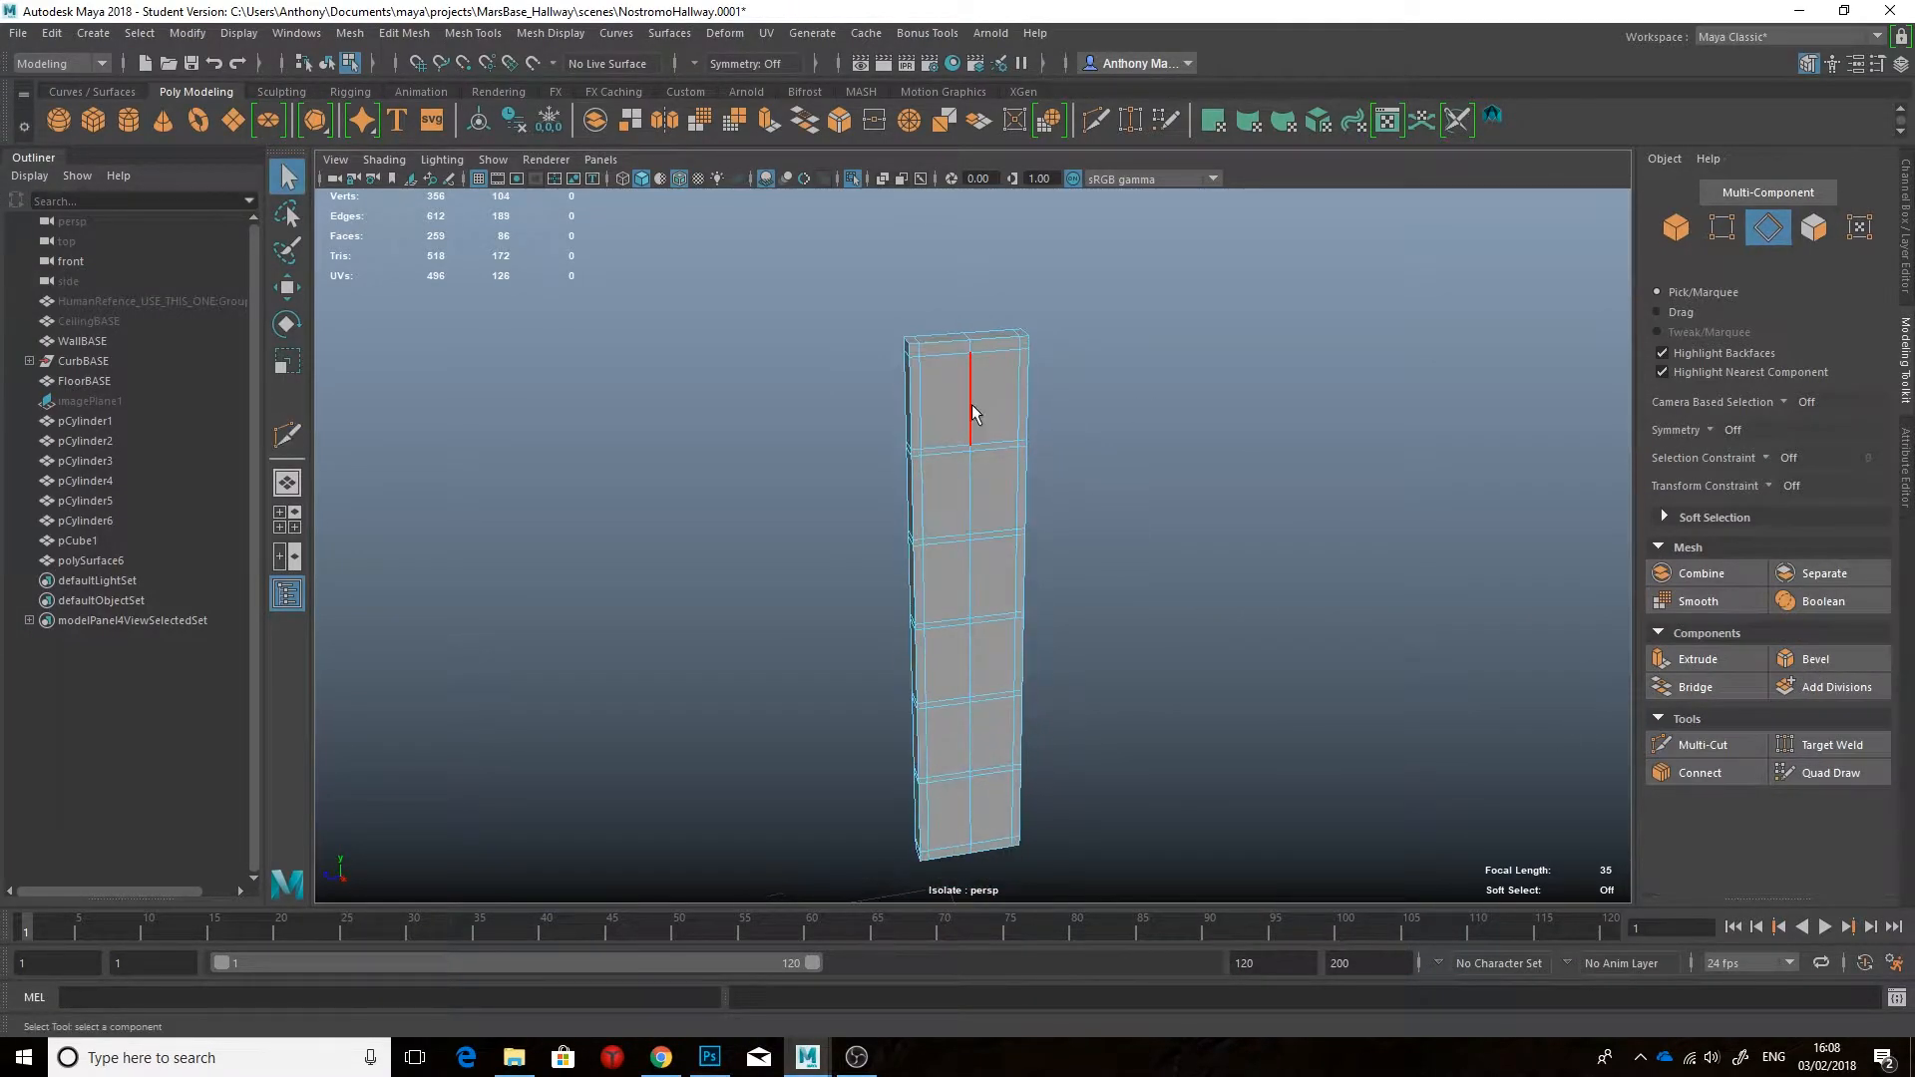
pyautogui.click(1807, 658)
pyautogui.moveTo(1305, 672); pyautogui.dragTo(1299, 672)
pyautogui.keyDown('alt'); pyautogui.moveTo(987, 579); pyautogui.dragTo(1008, 542); pyautogui.keyUp('alt')
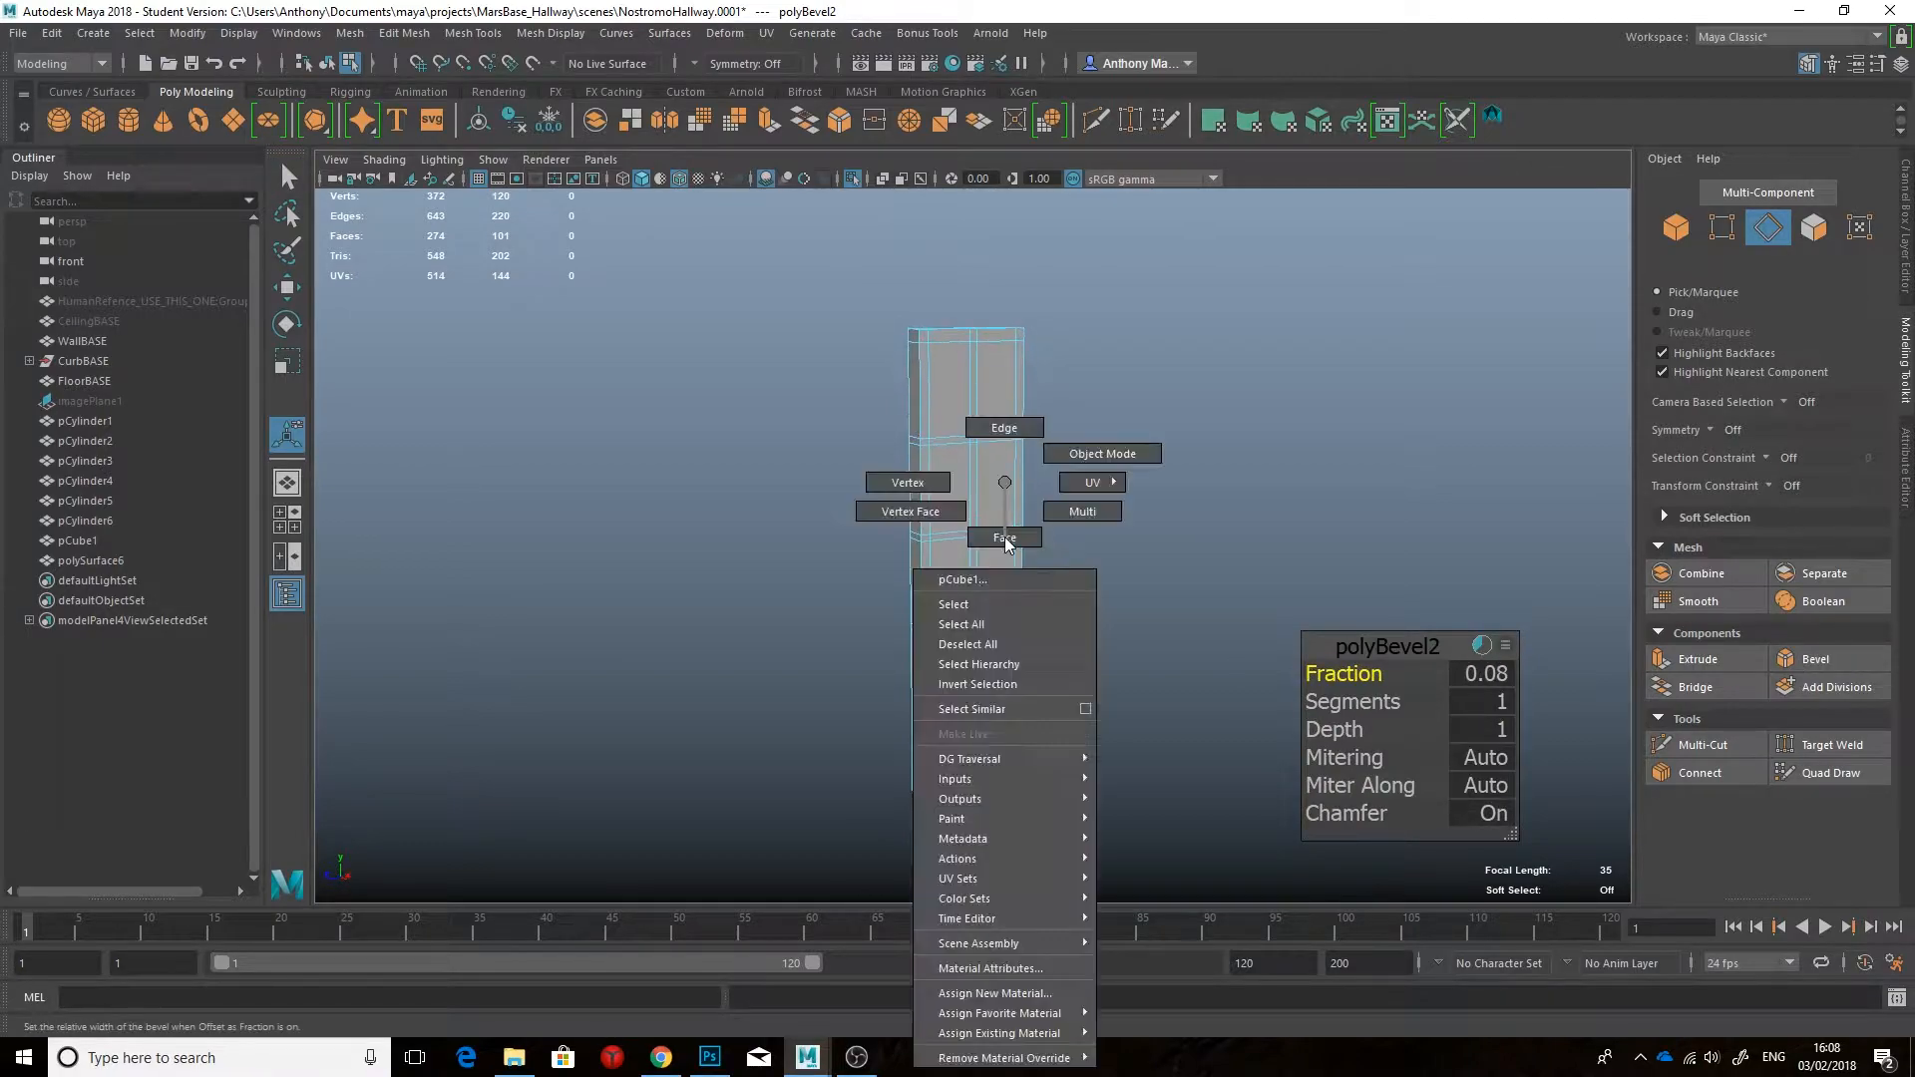
# Step: Extrude the panel's twelve large front faces inward along X to form recesses, then leave isolation
pyautogui.moveTo(1004, 511); pyautogui.dragTo(1004, 566, button='right')
pyautogui.click(950, 394)
pyautogui.keyDown('shift'); pyautogui.click(950, 848); pyautogui.keyUp('shift')
pyautogui.keyDown('shift'); pyautogui.click(993, 840); pyautogui.keyUp('shift')
pyautogui.press('w')
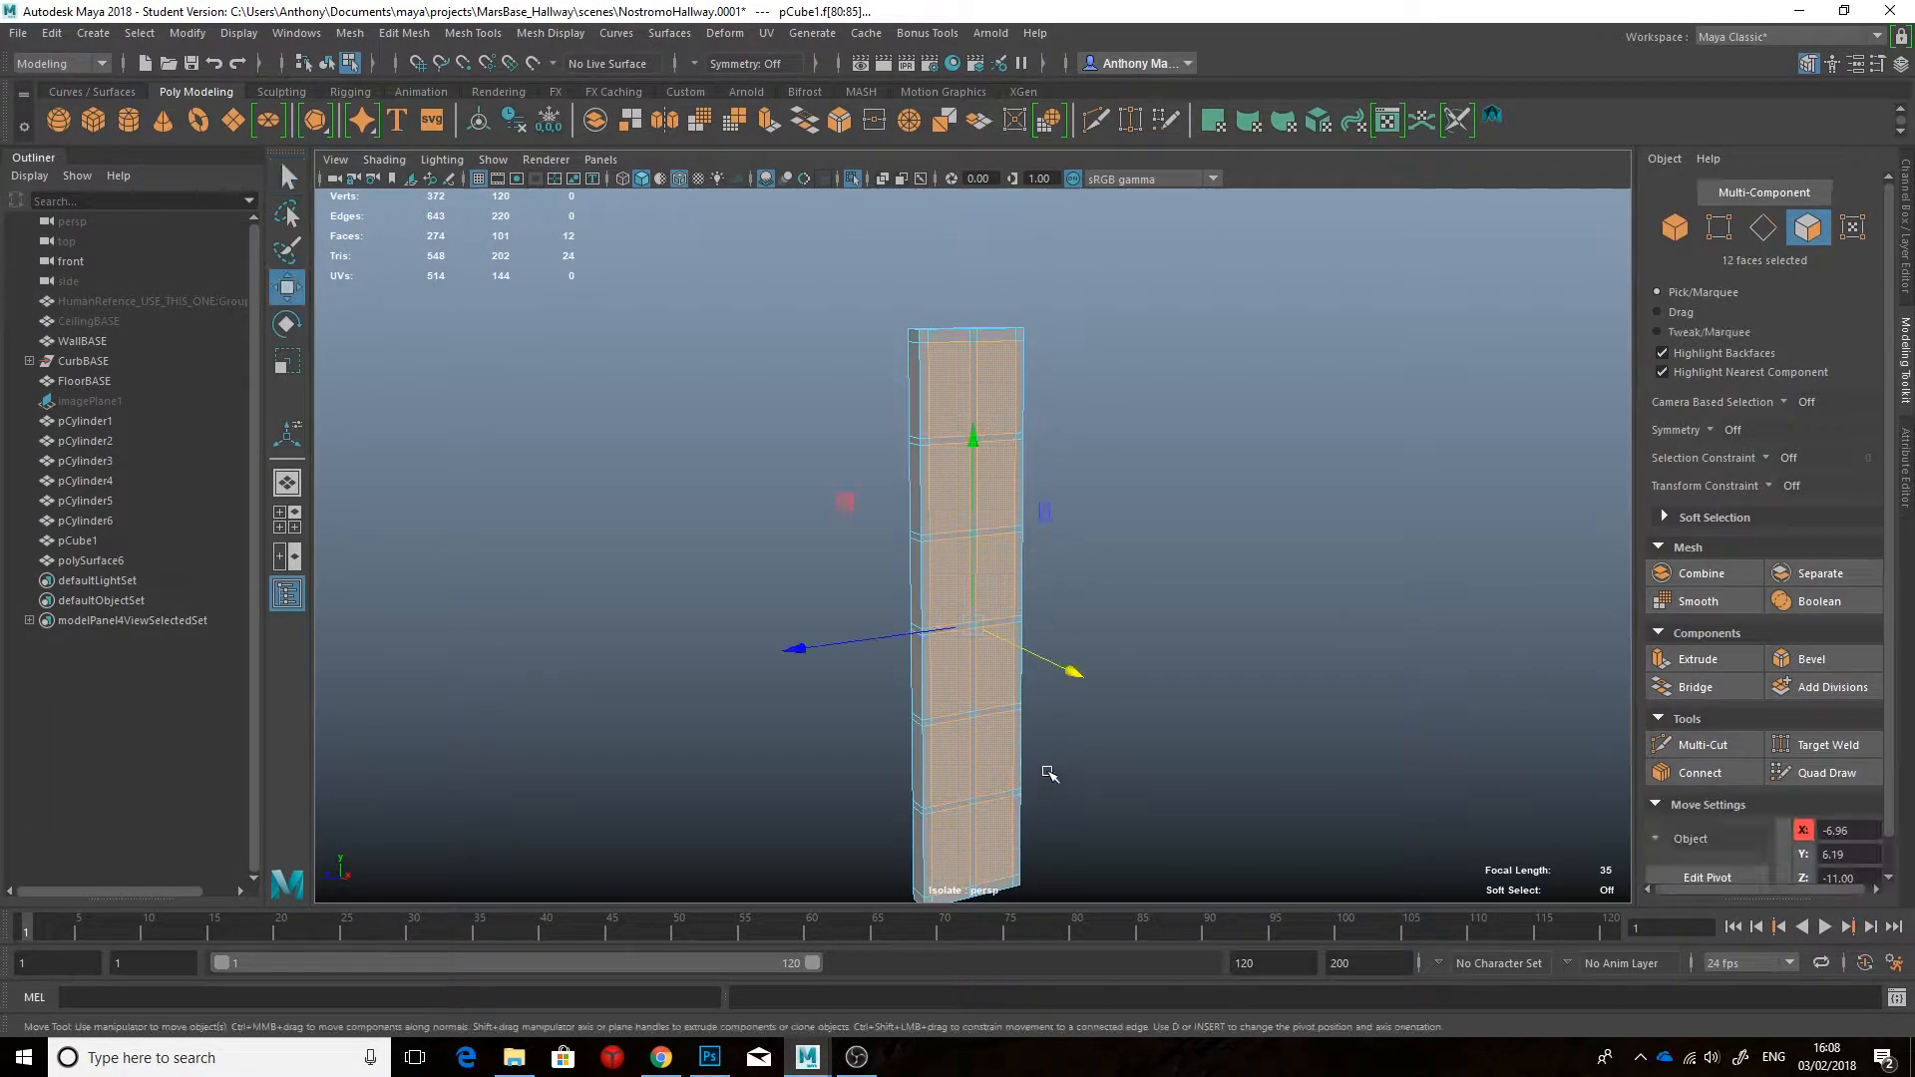
pyautogui.keyDown('shift'); pyautogui.moveTo(1073, 675); pyautogui.dragTo(1059, 667); pyautogui.keyUp('shift')
pyautogui.moveTo(987, 481); pyautogui.dragTo(1079, 444, button='right')
pyautogui.hotkey('ctrl', '1')
pyautogui.moveTo(1137, 517); pyautogui.dragTo(1117, 579)
# Step: Isolate the curb mesh and extract the faces of its long low strip from the bracket, then show the whole scene
pyautogui.scroll(-6, 1188, 509)
pyautogui.click(1027, 618)
pyautogui.keyDown('alt'); pyautogui.moveTo(1137, 624); pyautogui.dragTo(1101, 639); pyautogui.keyUp('alt')
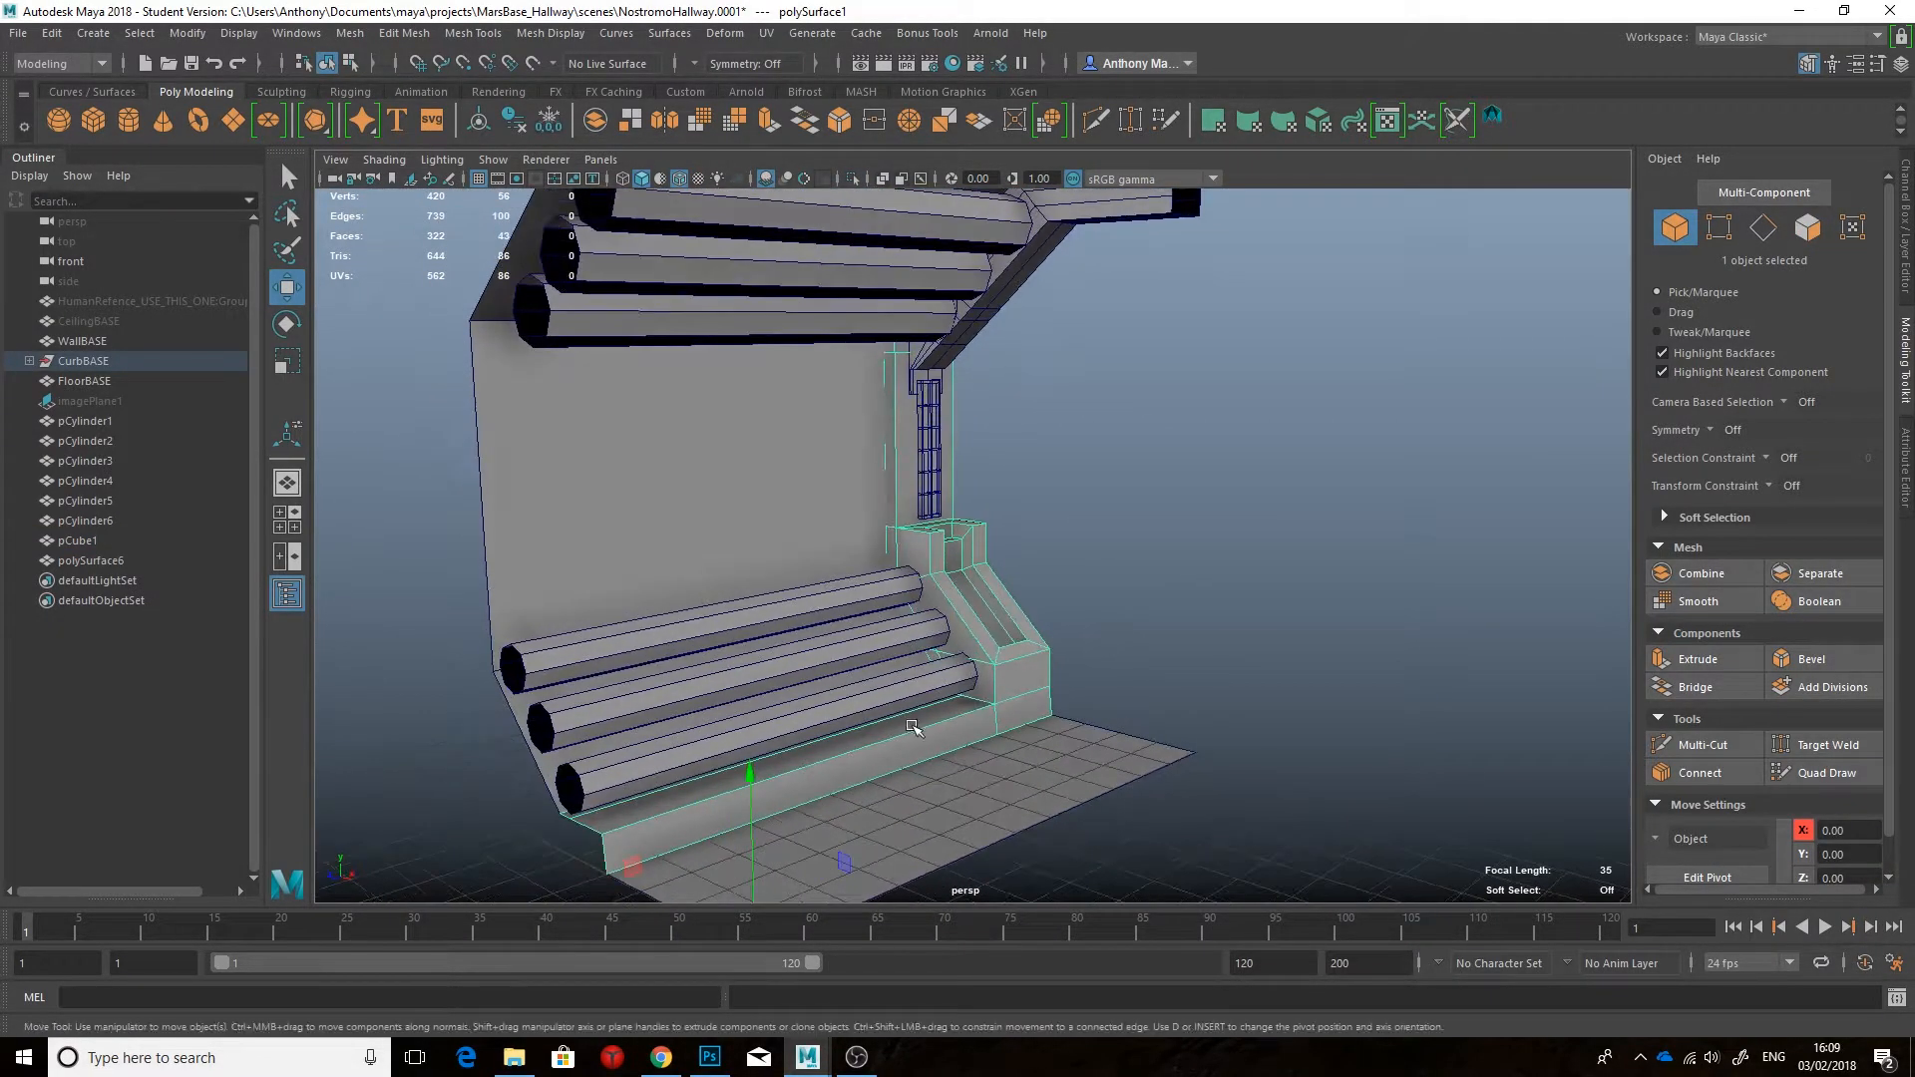
pyautogui.hotkey('ctrl', '1')
pyautogui.keyDown('alt'); pyautogui.moveTo(940, 735); pyautogui.dragTo(916, 744); pyautogui.keyUp('alt')
pyautogui.moveTo(928, 559); pyautogui.dragTo(928, 638, button='right')
pyautogui.moveTo(877, 679); pyautogui.dragTo(848, 828)
pyautogui.moveTo(912, 798)
pyautogui.keyDown('alt'); pyautogui.mouseDown()
pyautogui.moveTo(944, 765)
pyautogui.moveTo(932, 783)
pyautogui.mouseUp(); pyautogui.keyUp('alt')
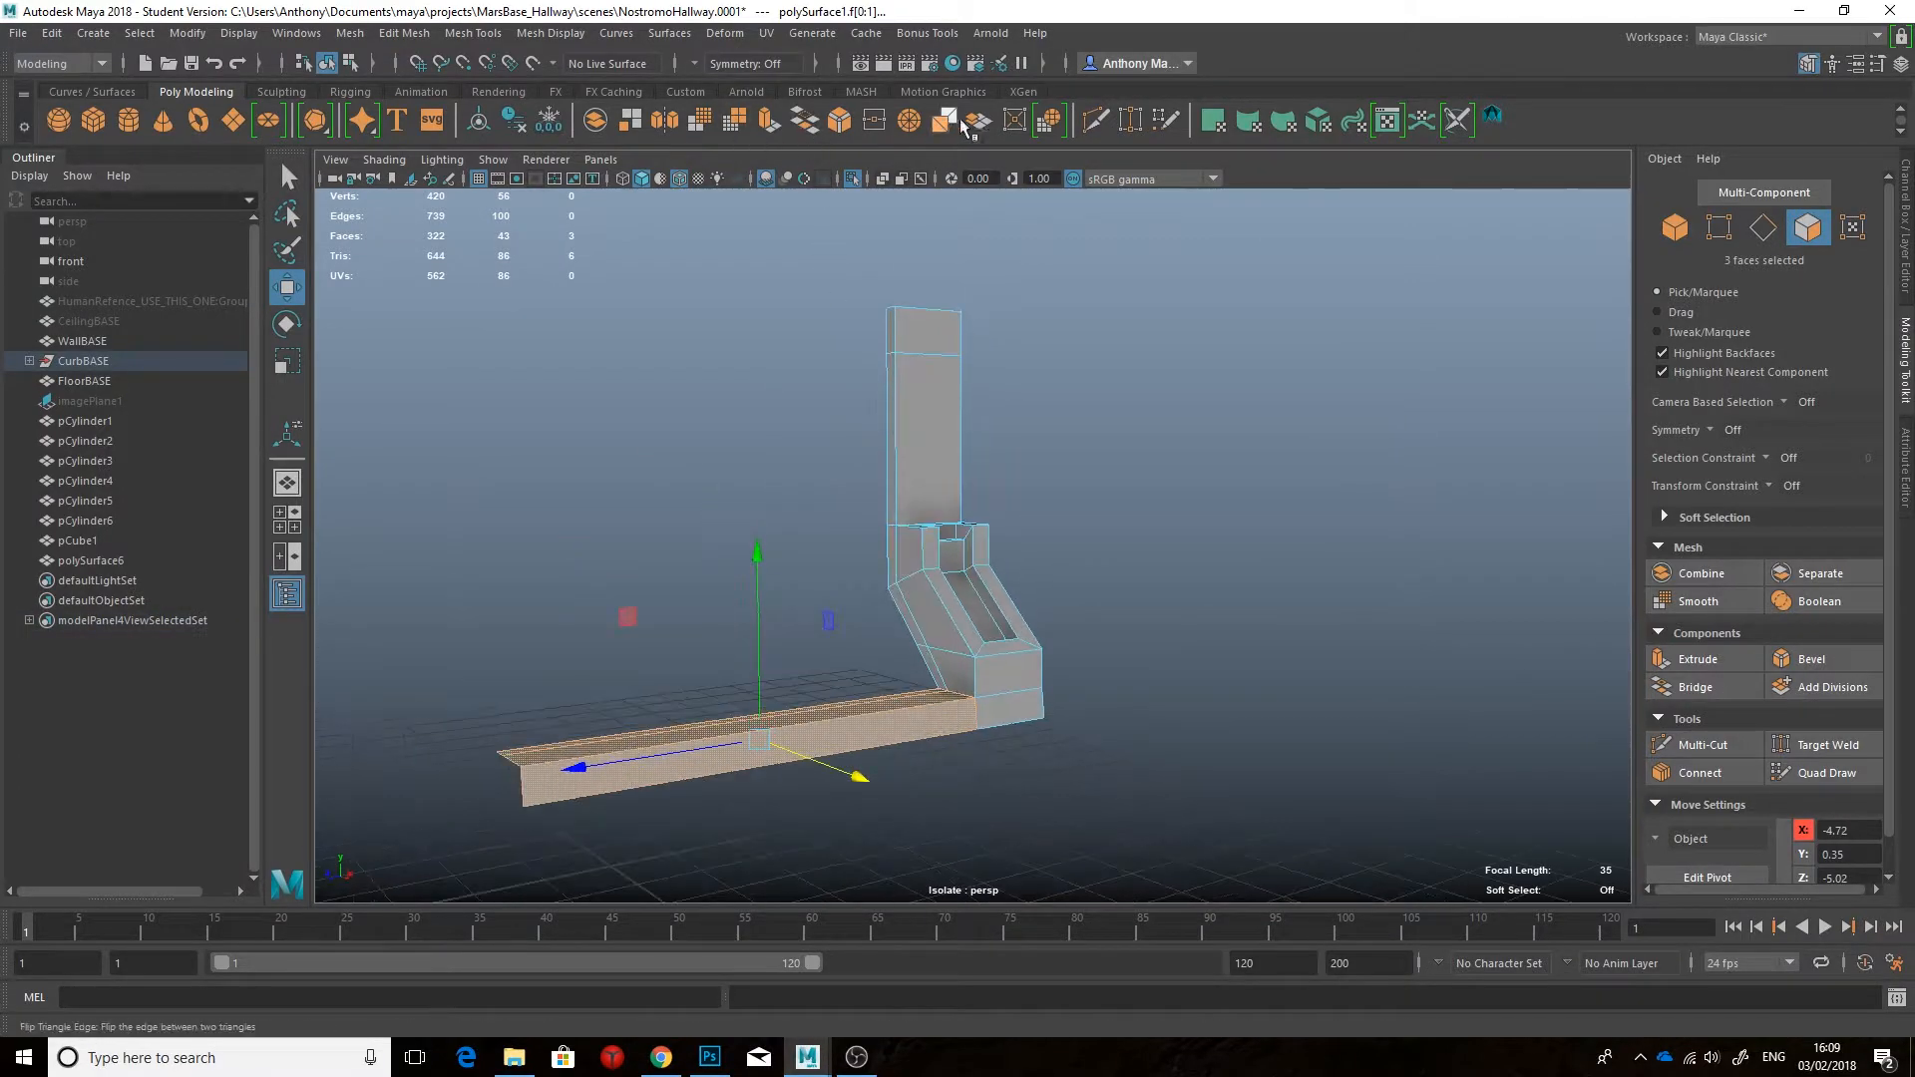
pyautogui.click(962, 121)
pyautogui.click(515, 465)
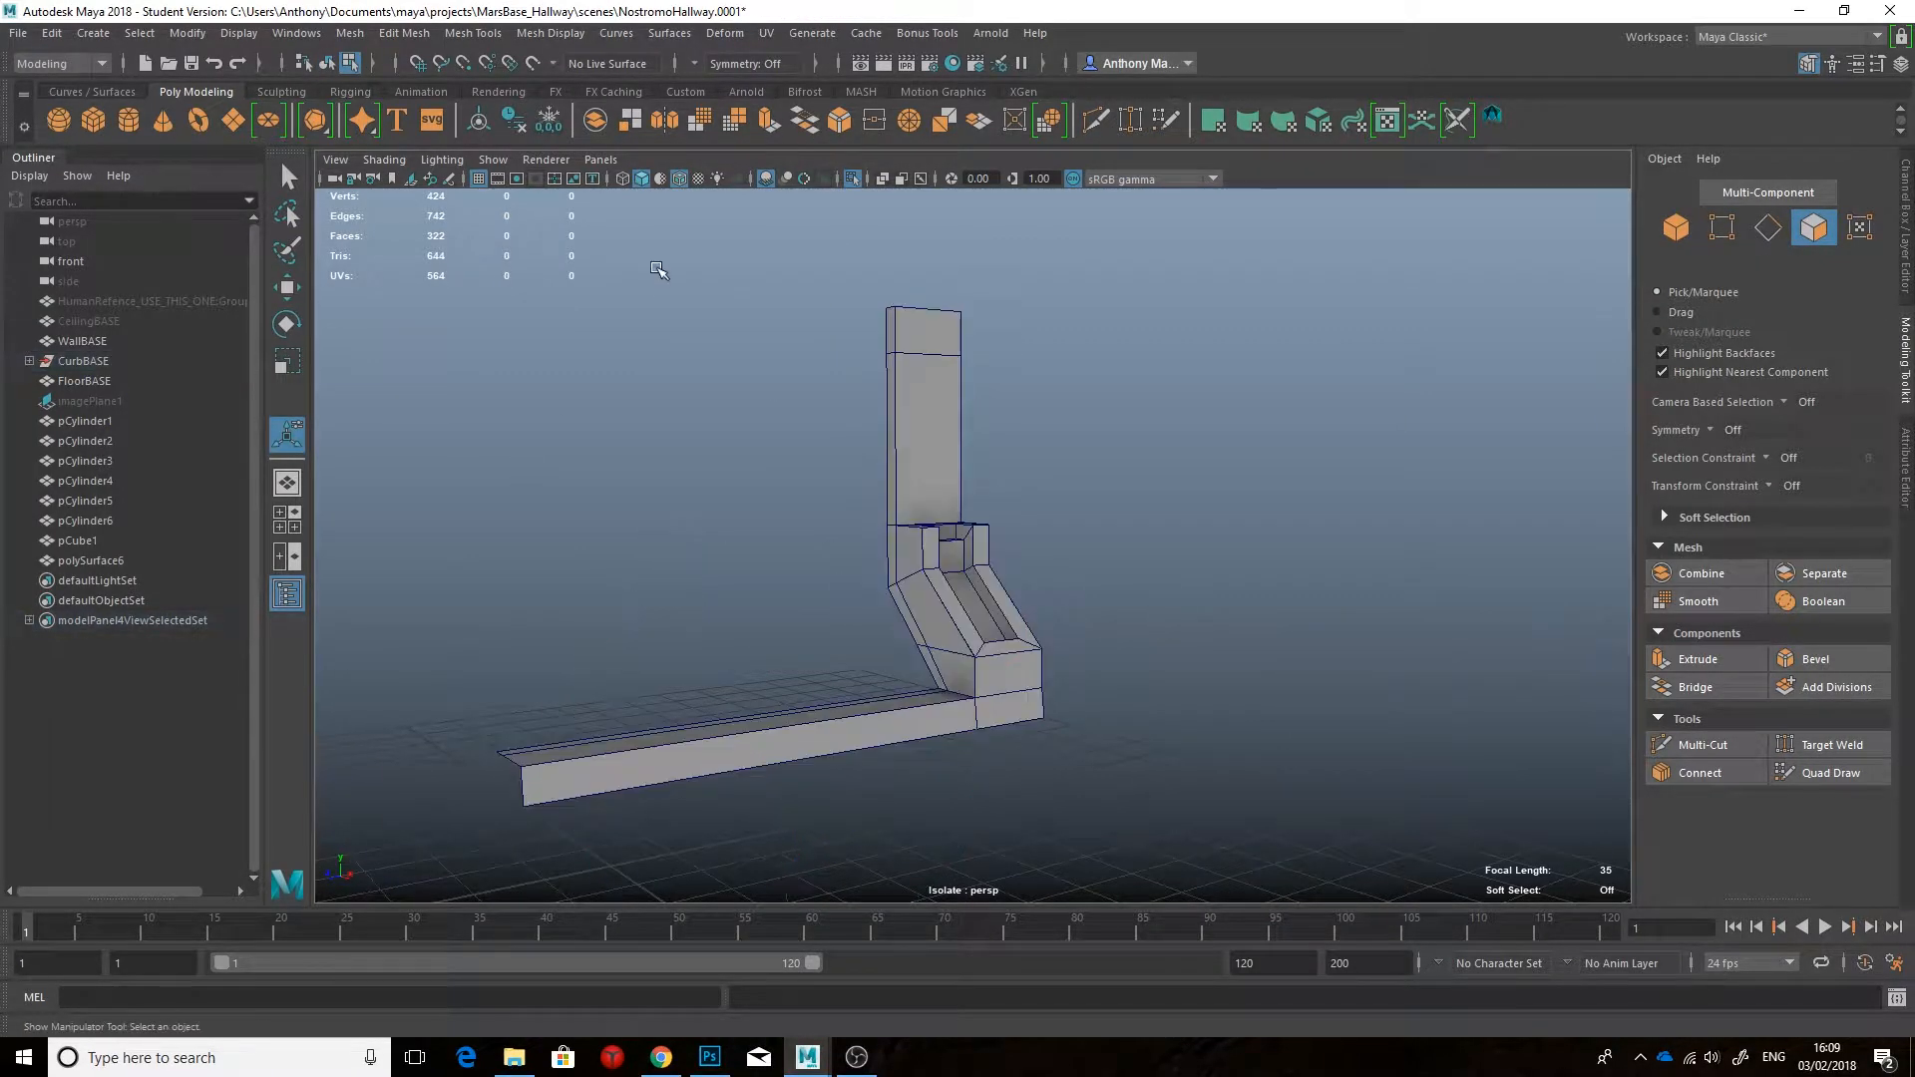
pyautogui.hotkey('ctrl', '1')
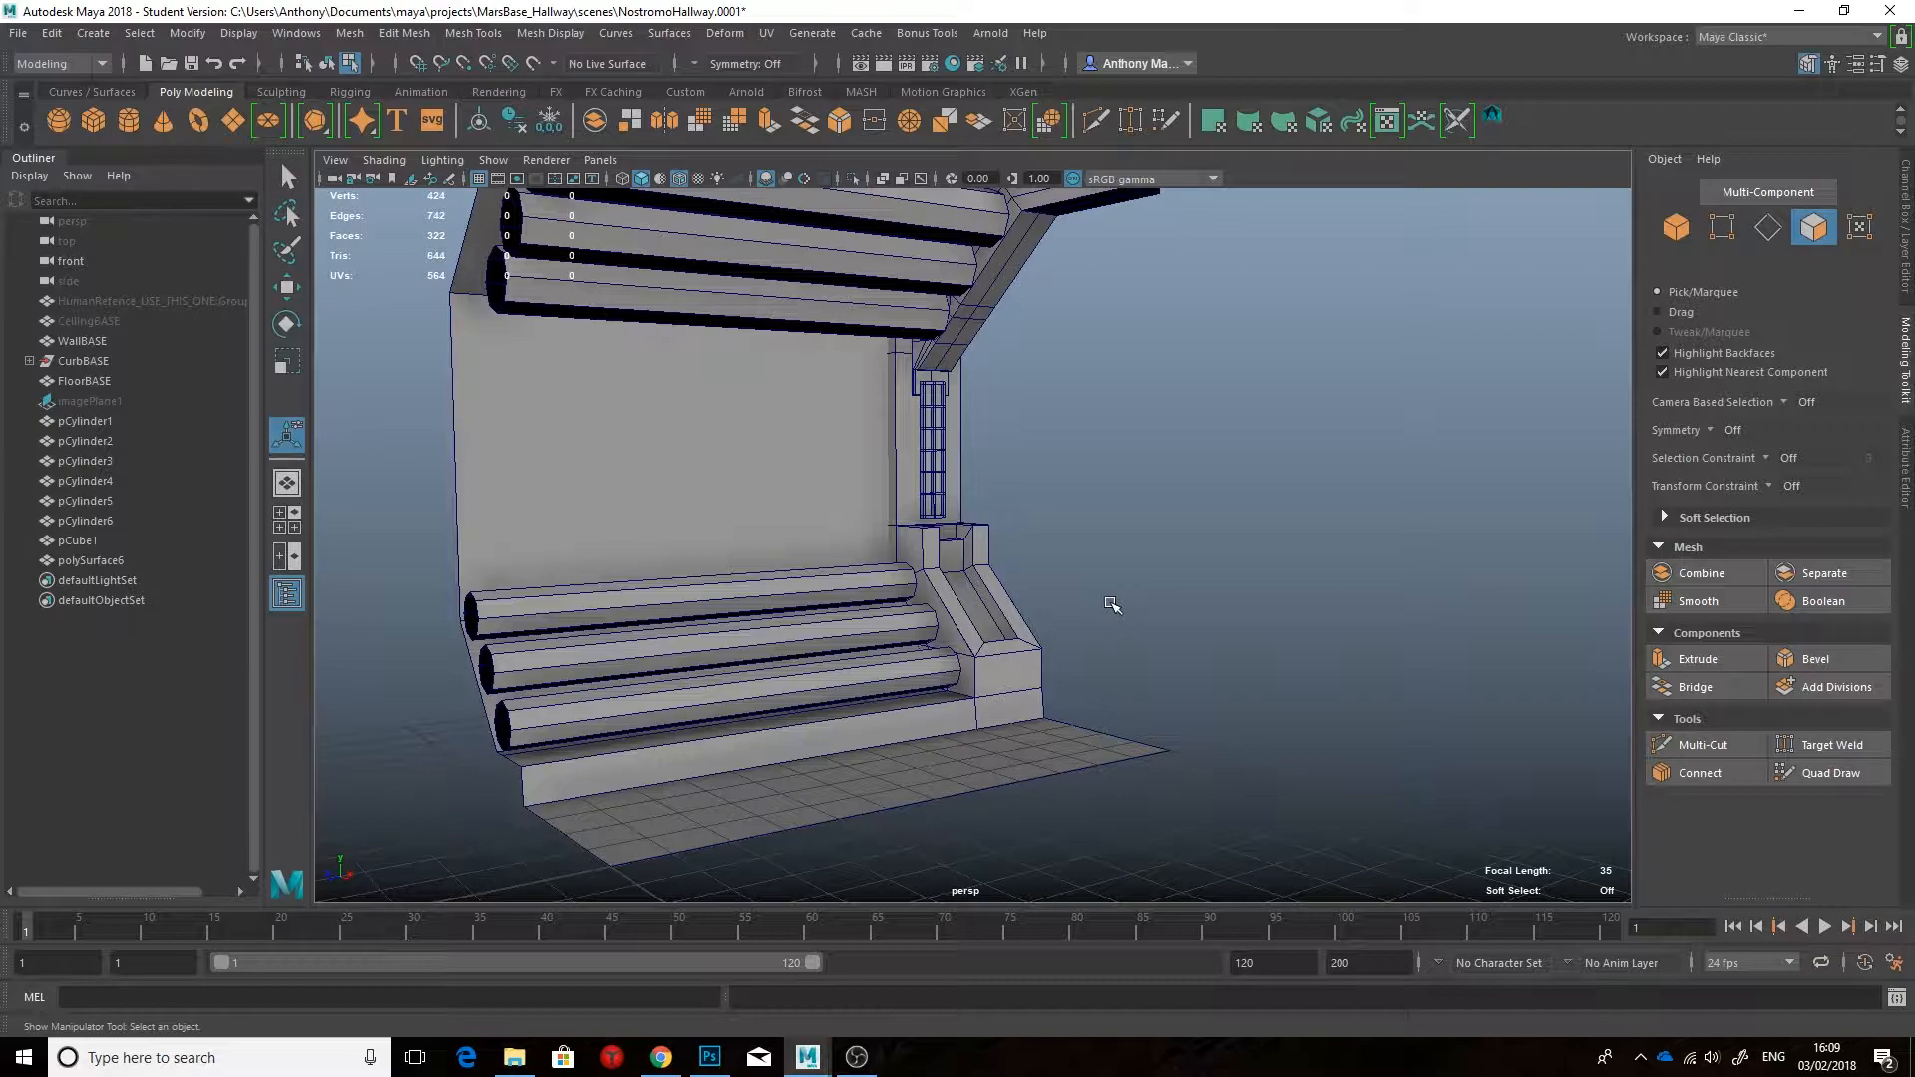
# Step: Bevel the long upper edge of the curb strip with Fraction 0.13 and 2 segments
pyautogui.keyDown('alt'); pyautogui.moveTo(1017, 763); pyautogui.dragTo(1097, 758); pyautogui.keyUp('alt')
pyautogui.doubleClick(1007, 716)
pyautogui.scroll(3, 1017, 748)
pyautogui.keyDown('alt'); pyautogui.moveTo(1027, 791); pyautogui.dragTo(1031, 681, button='middle'); pyautogui.keyUp('alt')
pyautogui.keyDown('shift'); pyautogui.moveTo(1027, 476); pyautogui.dragTo(1125, 453, button='right'); pyautogui.keyUp('shift')
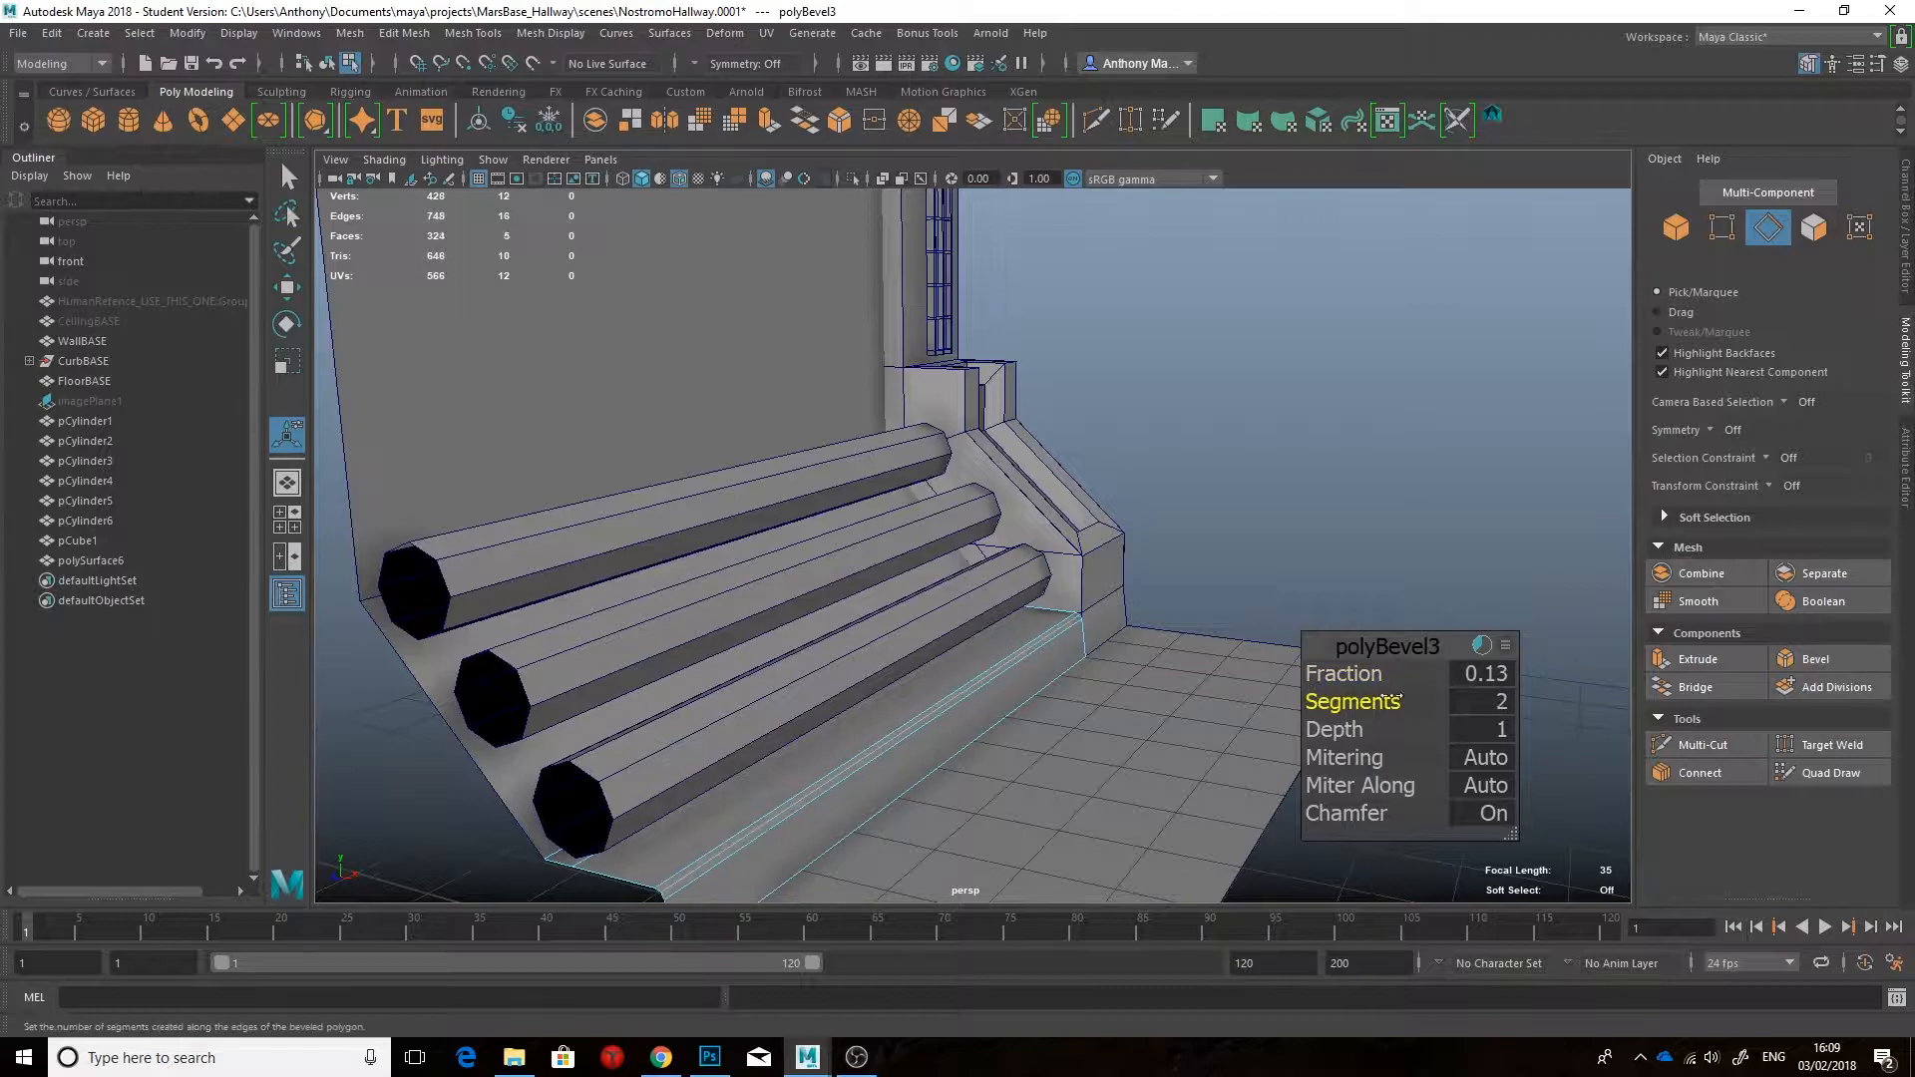
# Step: Close the curb strip's bevel and isolate the wall bracket mesh
pyautogui.click(1283, 508)
pyautogui.press('q')
pyautogui.keyDown('alt'); pyautogui.moveTo(1283, 508); pyautogui.dragTo(1099, 729); pyautogui.keyUp('alt')
pyautogui.press('F8')
pyautogui.click(1290, 504)
pyautogui.scroll(-4, 1290, 505)
pyautogui.click(1047, 632)
pyautogui.hotkey('ctrl', '1')
# Step: Try to extrude the four bottom side edges of the bracket foot downward to match the lower front face
pyautogui.moveTo(1099, 729); pyautogui.dragTo(1099, 667, button='right')
pyautogui.doubleClick(1098, 729)
pyautogui.moveTo(1098, 729)
pyautogui.keyDown('alt'); pyautogui.mouseDown()
pyautogui.moveTo(1043, 697)
pyautogui.moveTo(898, 738)
pyautogui.moveTo(1107, 728)
pyautogui.mouseUp(); pyautogui.keyUp('alt')
pyautogui.keyDown('shift'); pyautogui.doubleClick(897, 744); pyautogui.keyUp('shift')
pyautogui.press('w')
pyautogui.keyDown('shift'); pyautogui.moveTo(1112, 658); pyautogui.dragTo(1112, 660); pyautogui.keyUp('shift')
pyautogui.moveTo(1197, 699)
pyautogui.keyDown('alt'); pyautogui.mouseDown()
pyautogui.moveTo(1147, 668)
pyautogui.moveTo(1162, 703)
pyautogui.mouseUp(); pyautogui.keyUp('alt')
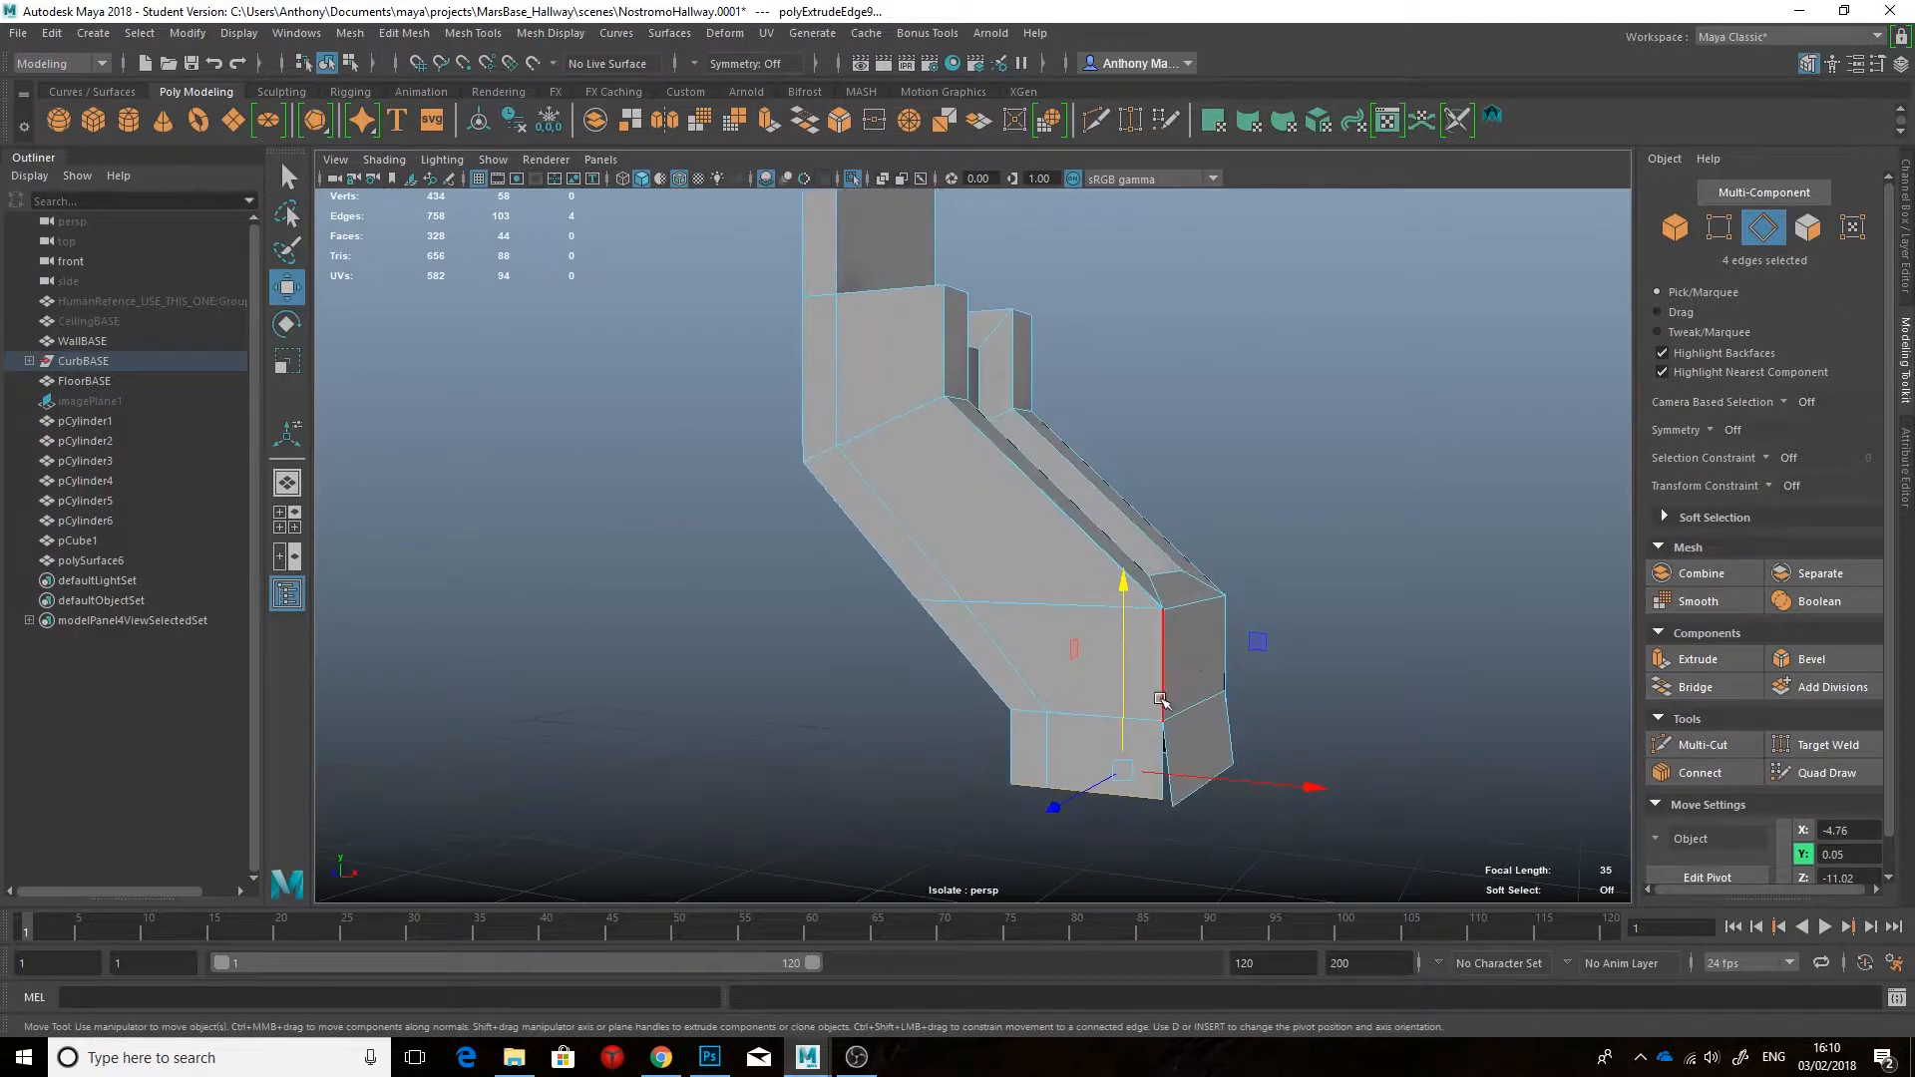
# Step: Target-weld the split corner vertices of the extruded sides to the bracket's lower front face
pyautogui.keyDown('alt'); pyautogui.moveTo(1178, 808); pyautogui.dragTo(1222, 723); pyautogui.keyUp('alt')
pyautogui.click(1803, 740)
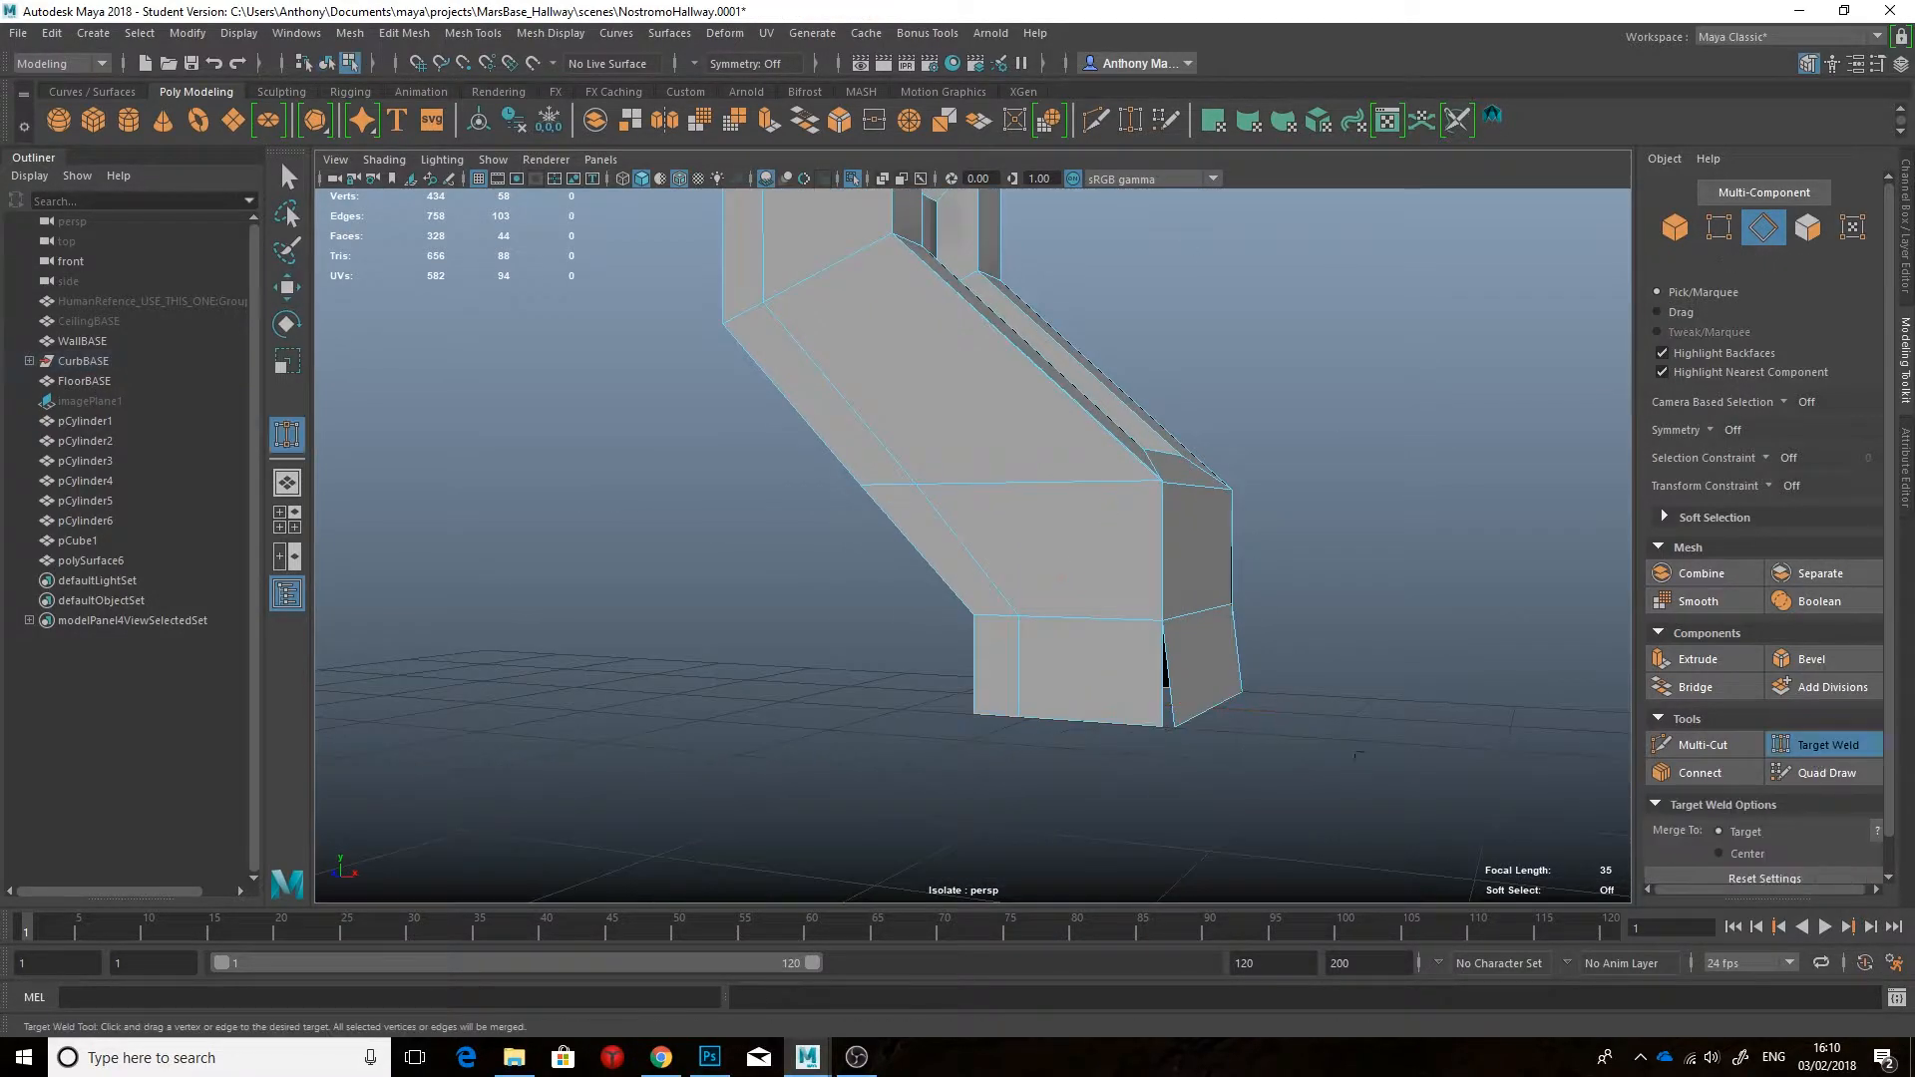
pyautogui.press('q')
pyautogui.moveTo(1132, 703); pyautogui.dragTo(1047, 703, button='right')
pyautogui.press('y')
pyautogui.moveTo(1174, 726); pyautogui.dragTo(1162, 725)
pyautogui.keyDown('alt'); pyautogui.moveTo(1162, 725); pyautogui.dragTo(753, 786); pyautogui.keyUp('alt')
pyautogui.press('q')
pyautogui.keyDown('alt'); pyautogui.moveTo(758, 758); pyautogui.dragTo(1257, 637); pyautogui.keyUp('alt')
pyautogui.keyDown('alt'); pyautogui.moveTo(1256, 637); pyautogui.dragTo(1225, 588, button='right'); pyautogui.keyUp('alt')
pyautogui.keyDown('alt'); pyautogui.moveTo(1225, 588); pyautogui.dragTo(1176, 718); pyautogui.keyUp('alt')
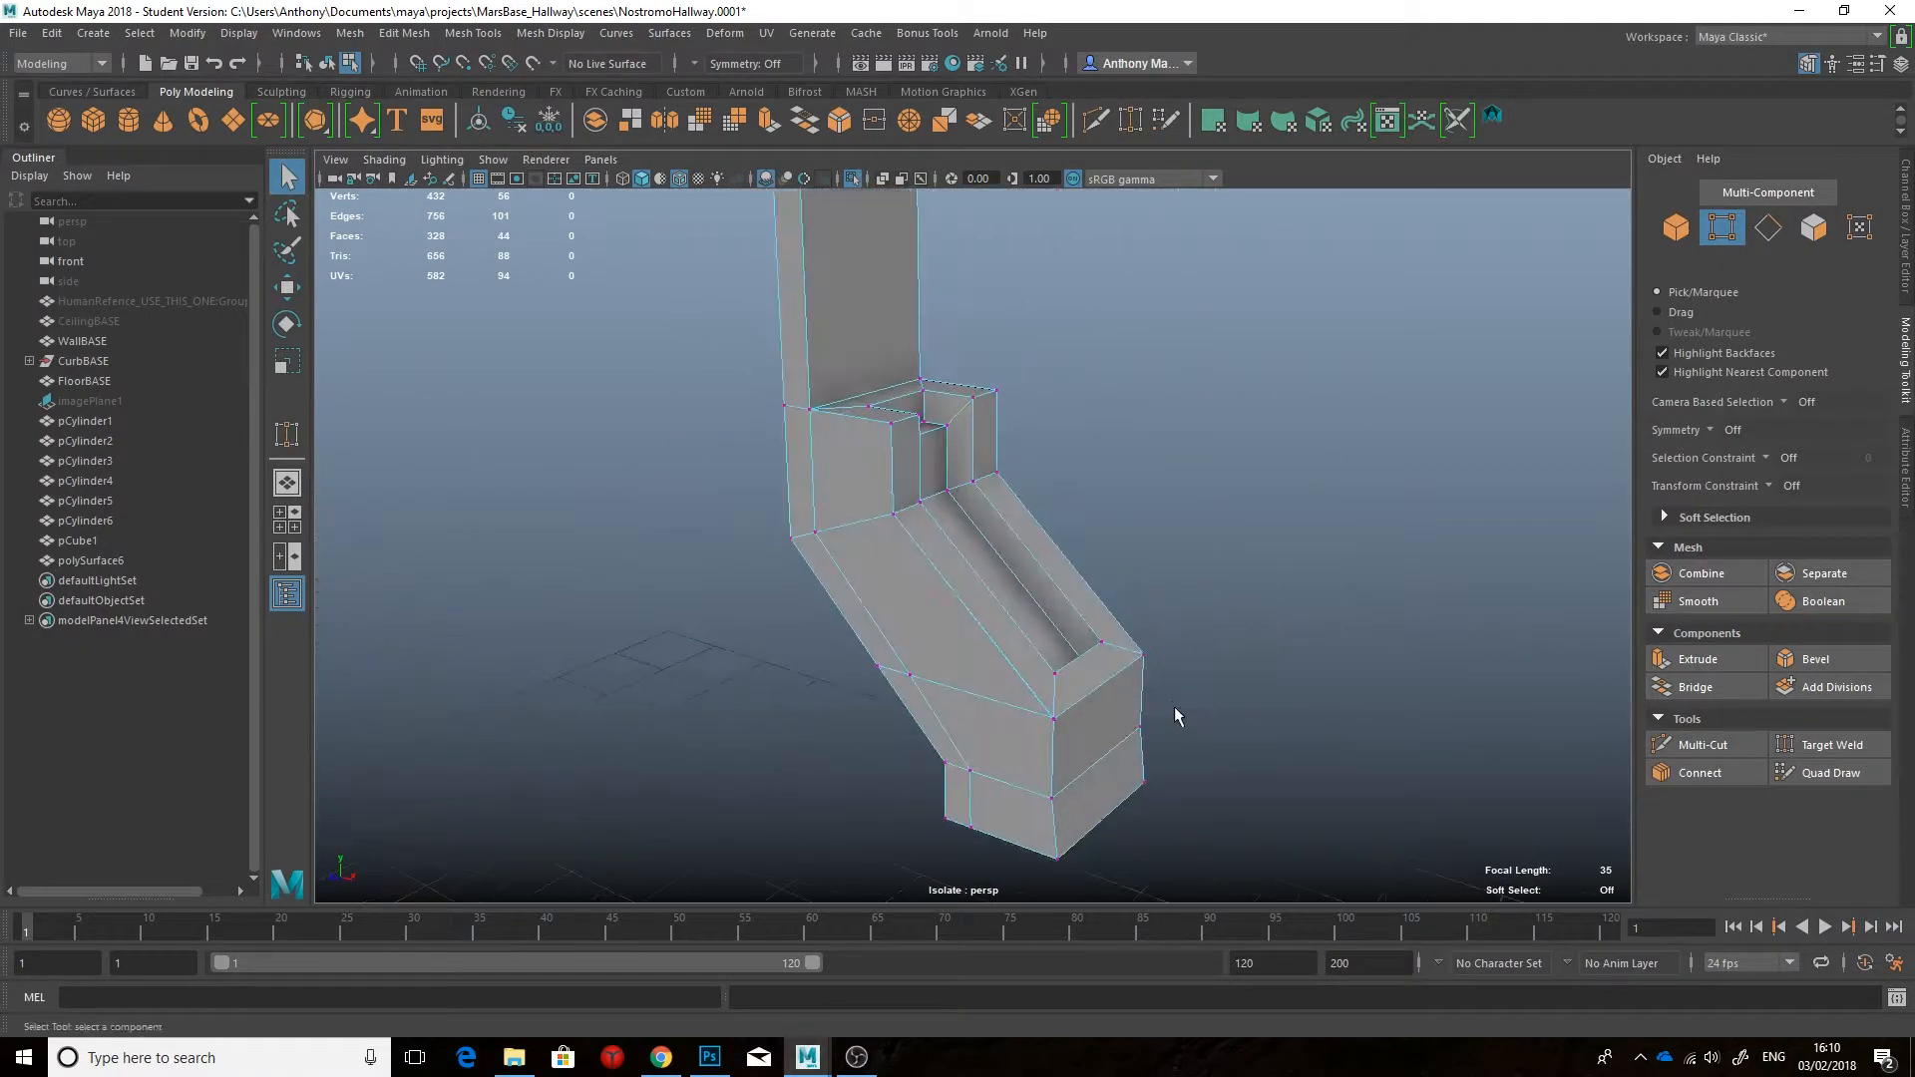
# Step: Return the bracket to object selection, show the whole scene and save the scene file
pyautogui.moveTo(1063, 710); pyautogui.dragTo(1144, 495, button='right')
pyautogui.hotkey('ctrl', '1')
pyautogui.scroll(-5, 1133, 594)
pyautogui.scroll(5, 1150, 564)
pyautogui.keyDown('alt'); pyautogui.moveTo(1135, 603); pyautogui.dragTo(1169, 580); pyautogui.keyUp('alt')
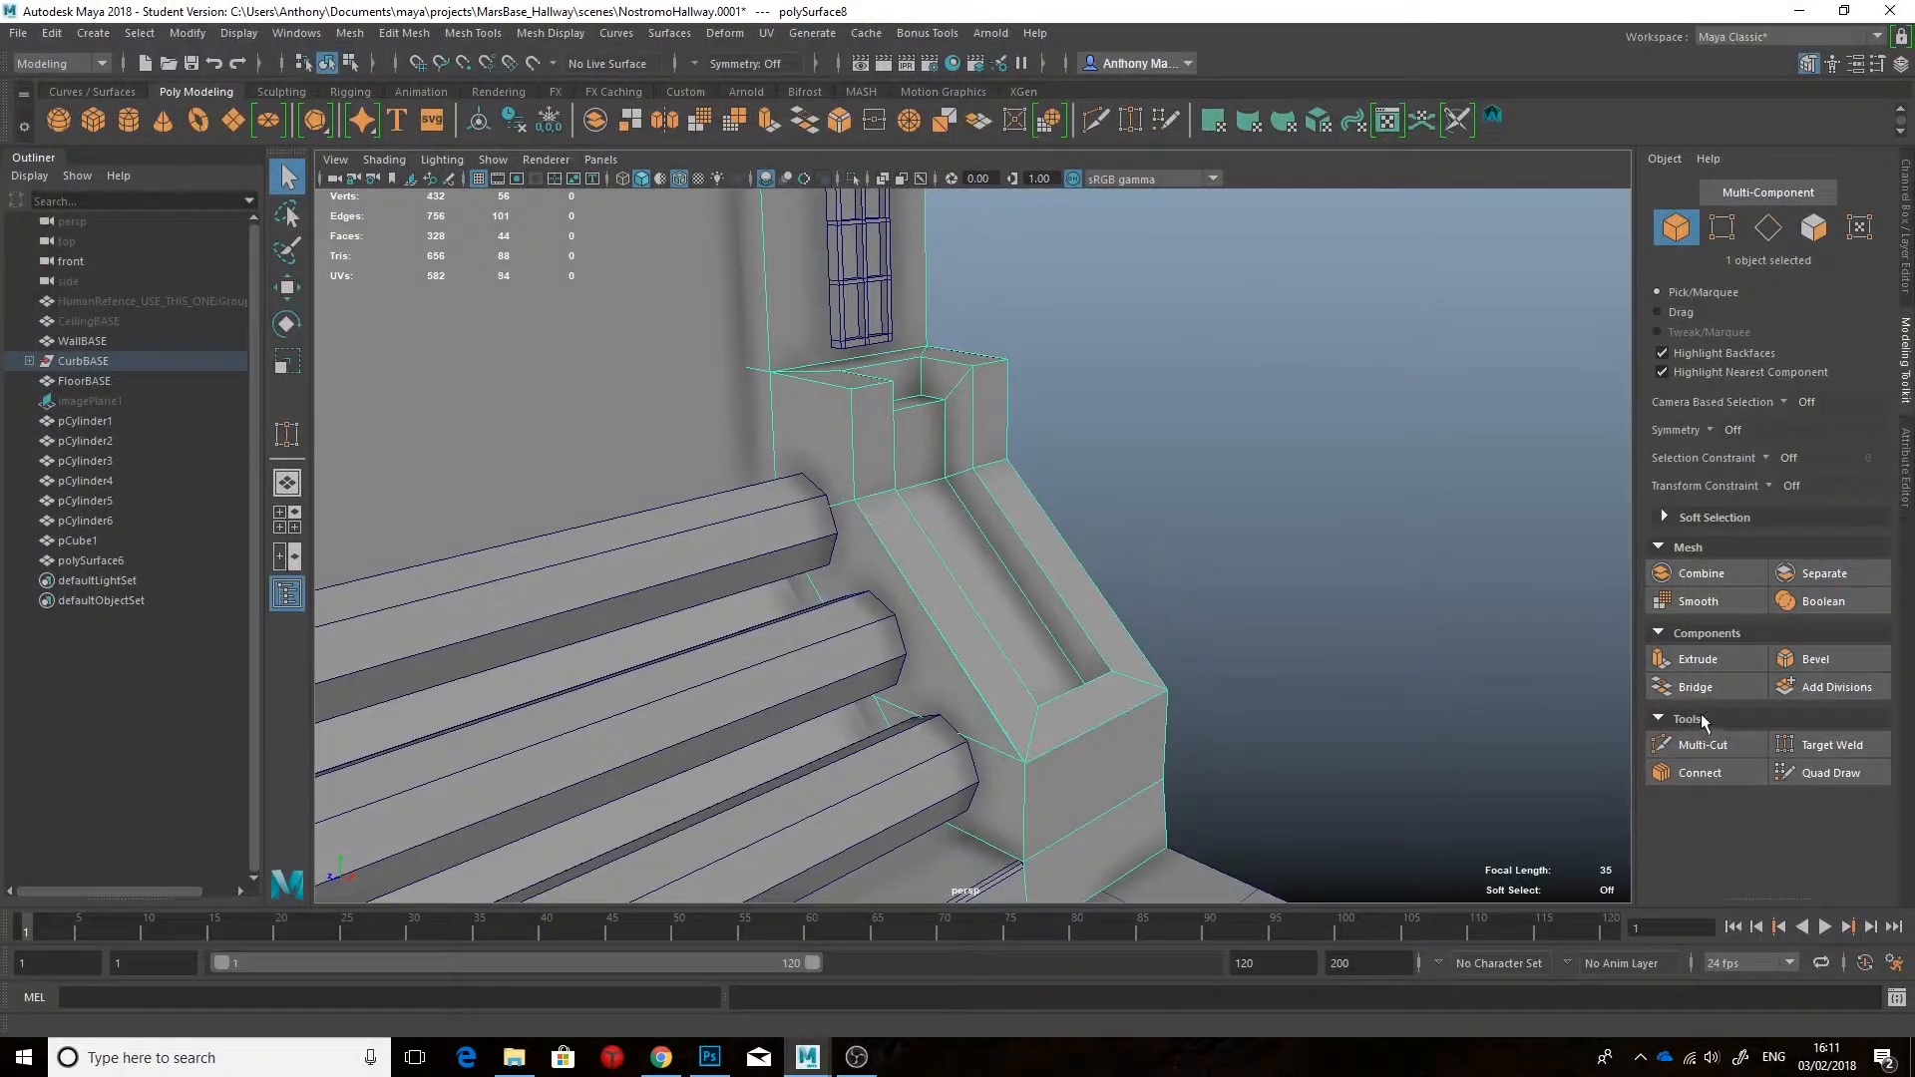
pyautogui.keyDown('alt'); pyautogui.moveTo(1416, 698); pyautogui.dragTo(1168, 678); pyautogui.keyUp('alt')
pyautogui.press('F8')
pyautogui.hotkey('ctrl', 's')
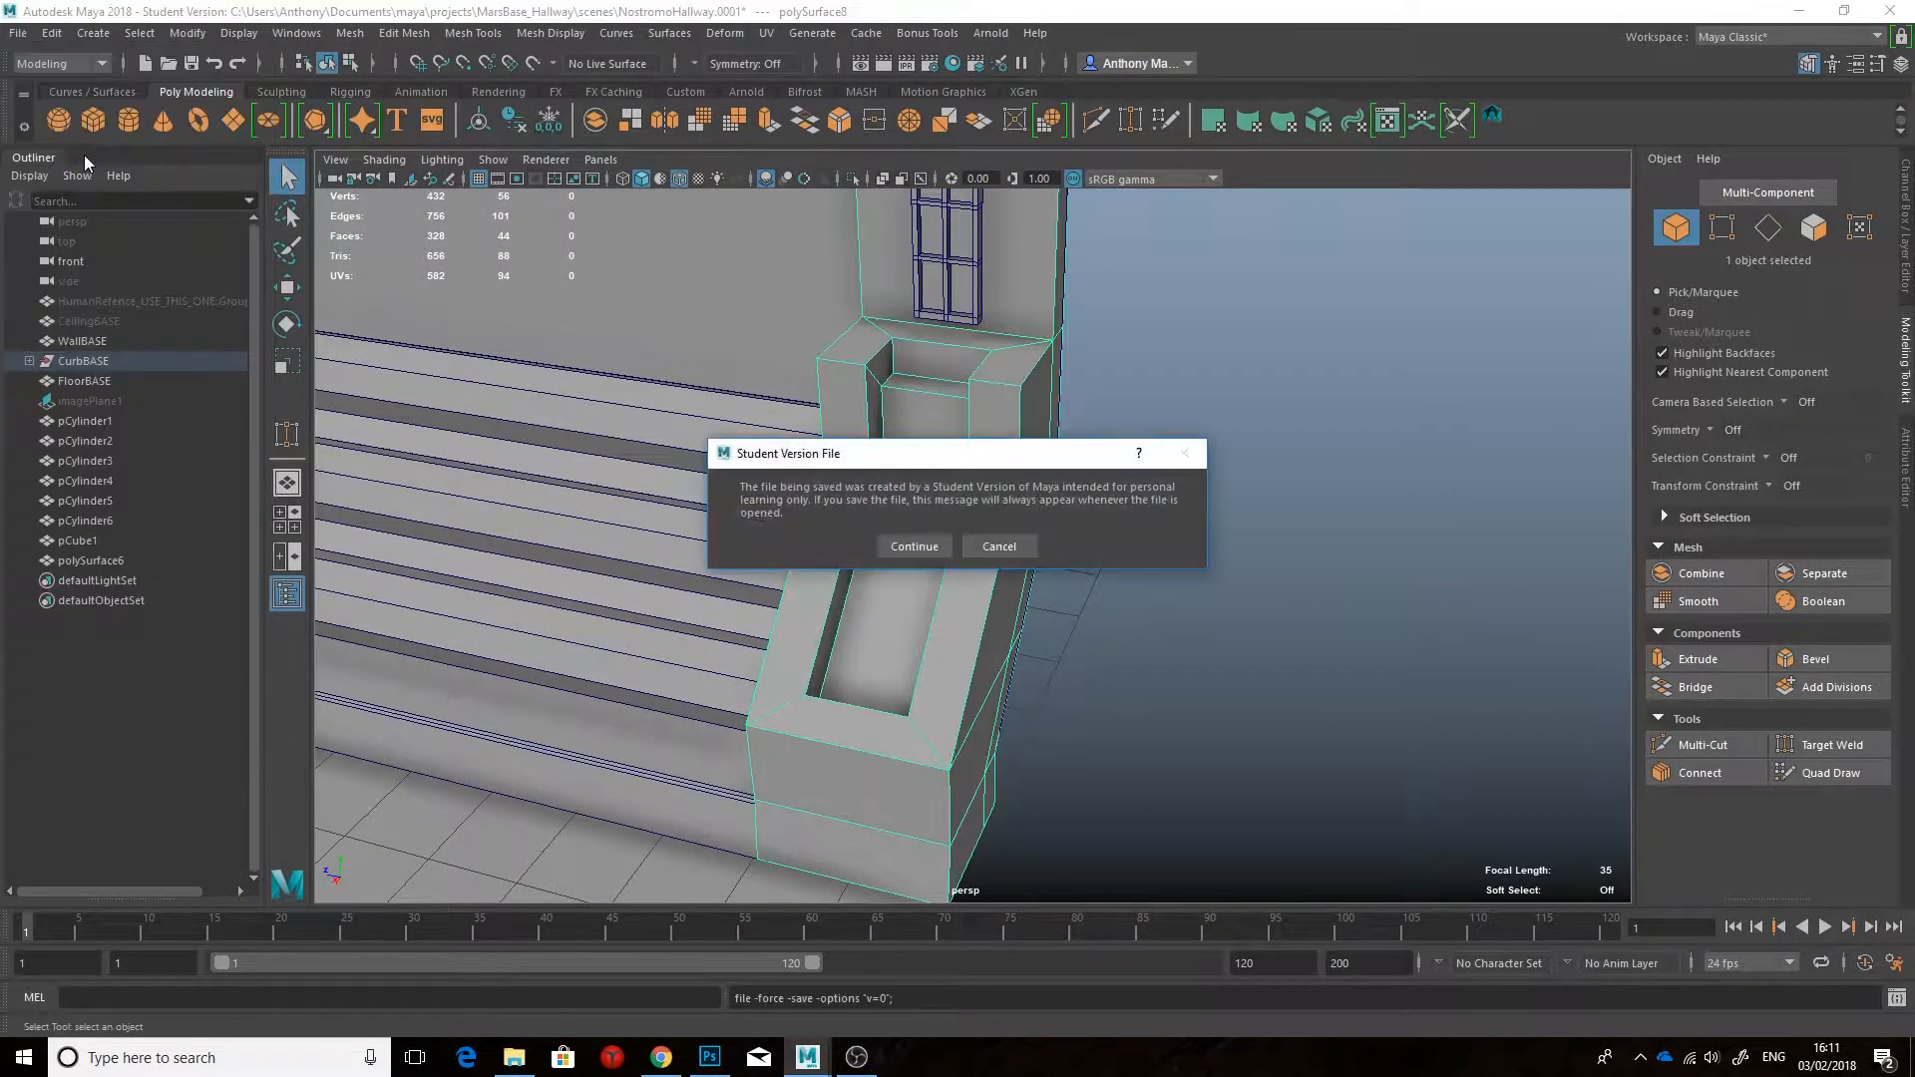
# Step: Try to bevel the inner edge loops of the bracket's recess with Fraction 0.17 and 1 segment
pyautogui.moveTo(937, 483); pyautogui.dragTo(936, 428, button='right')
pyautogui.keyDown('alt'); pyautogui.moveTo(888, 514); pyautogui.dragTo(918, 422); pyautogui.keyUp('alt')
pyautogui.doubleClick(919, 428)
pyautogui.keyDown('shift'); pyautogui.doubleClick(881, 494); pyautogui.keyUp('shift')
pyautogui.keyDown('alt'); pyautogui.moveTo(833, 672); pyautogui.dragTo(982, 538); pyautogui.keyUp('alt')
pyautogui.click(1702, 744)
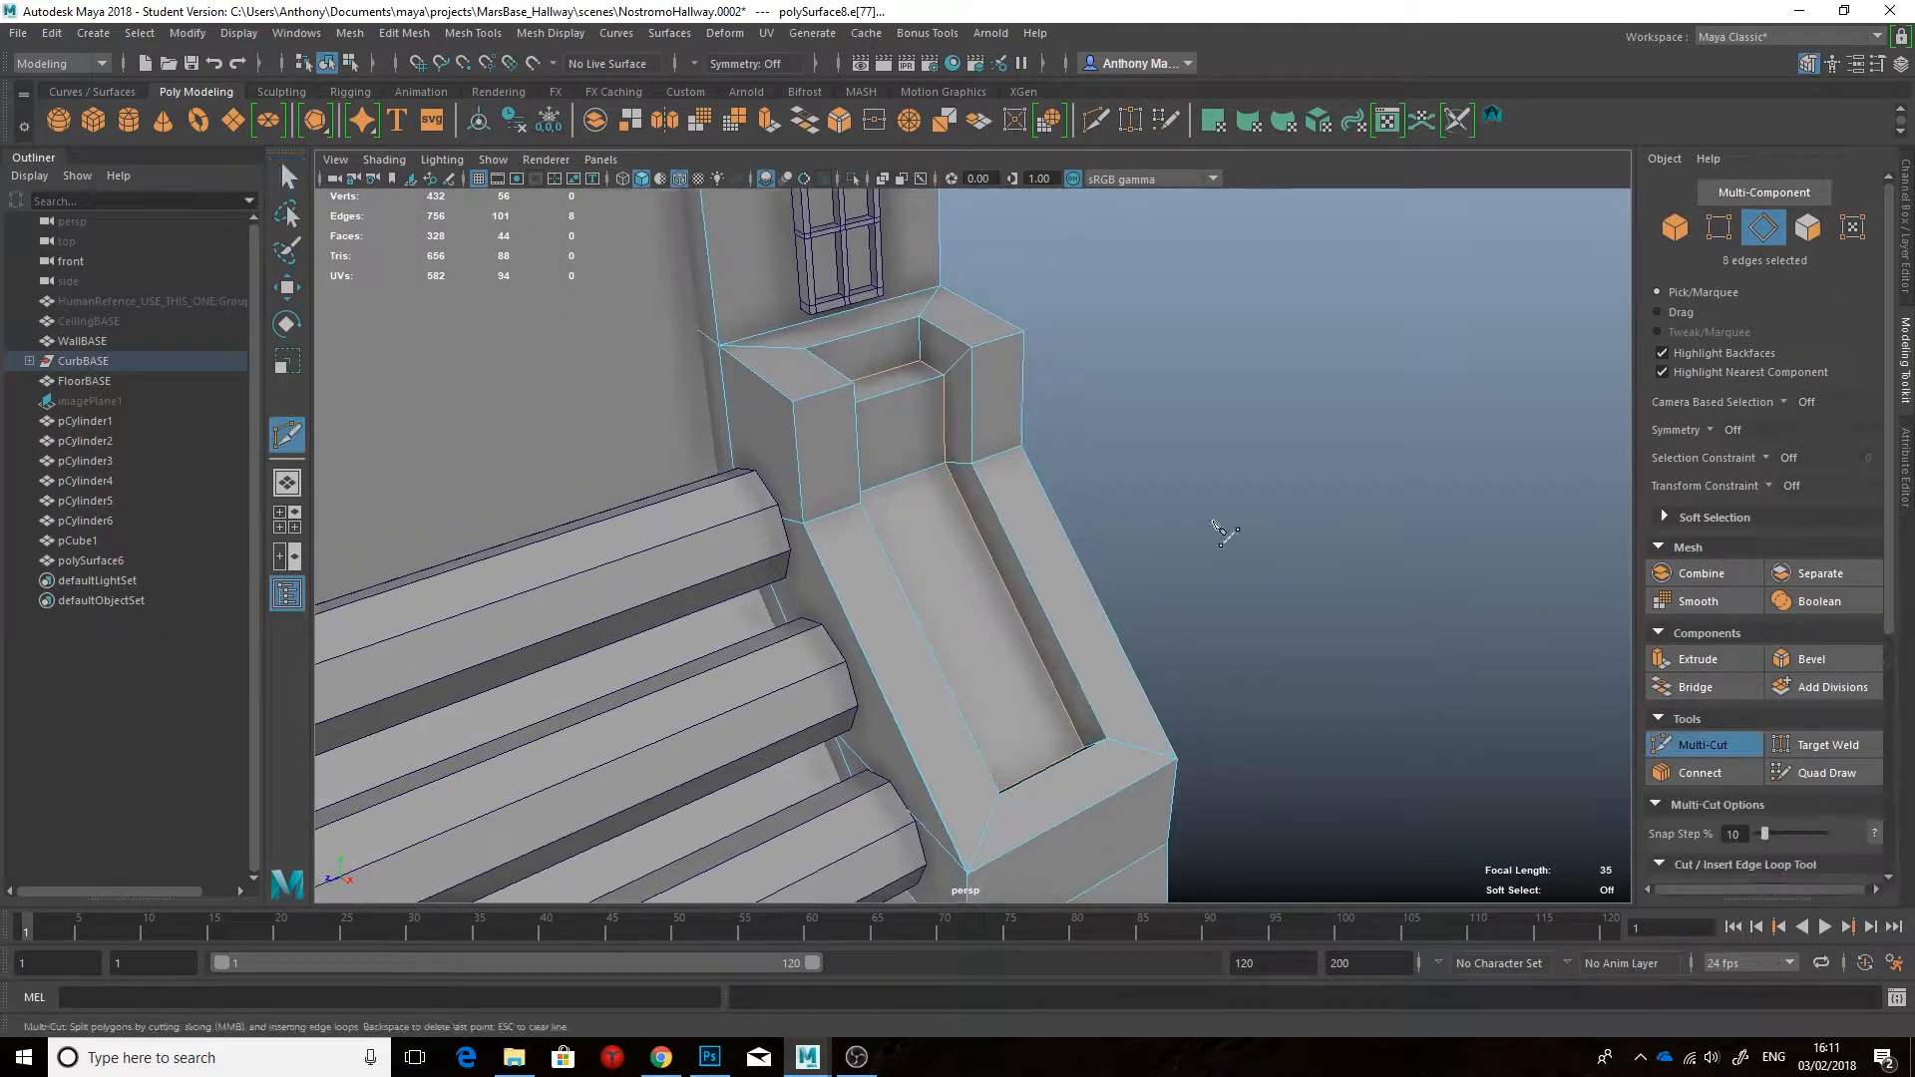
pyautogui.keyDown('alt'); pyautogui.moveTo(1304, 616); pyautogui.dragTo(1161, 522); pyautogui.keyUp('alt')
pyautogui.keyDown('alt'); pyautogui.moveTo(1218, 415); pyautogui.dragTo(1236, 449); pyautogui.keyUp('alt')
pyautogui.press('q')
pyautogui.click(1823, 664)
pyautogui.moveTo(1356, 674); pyautogui.dragTo(1365, 676)
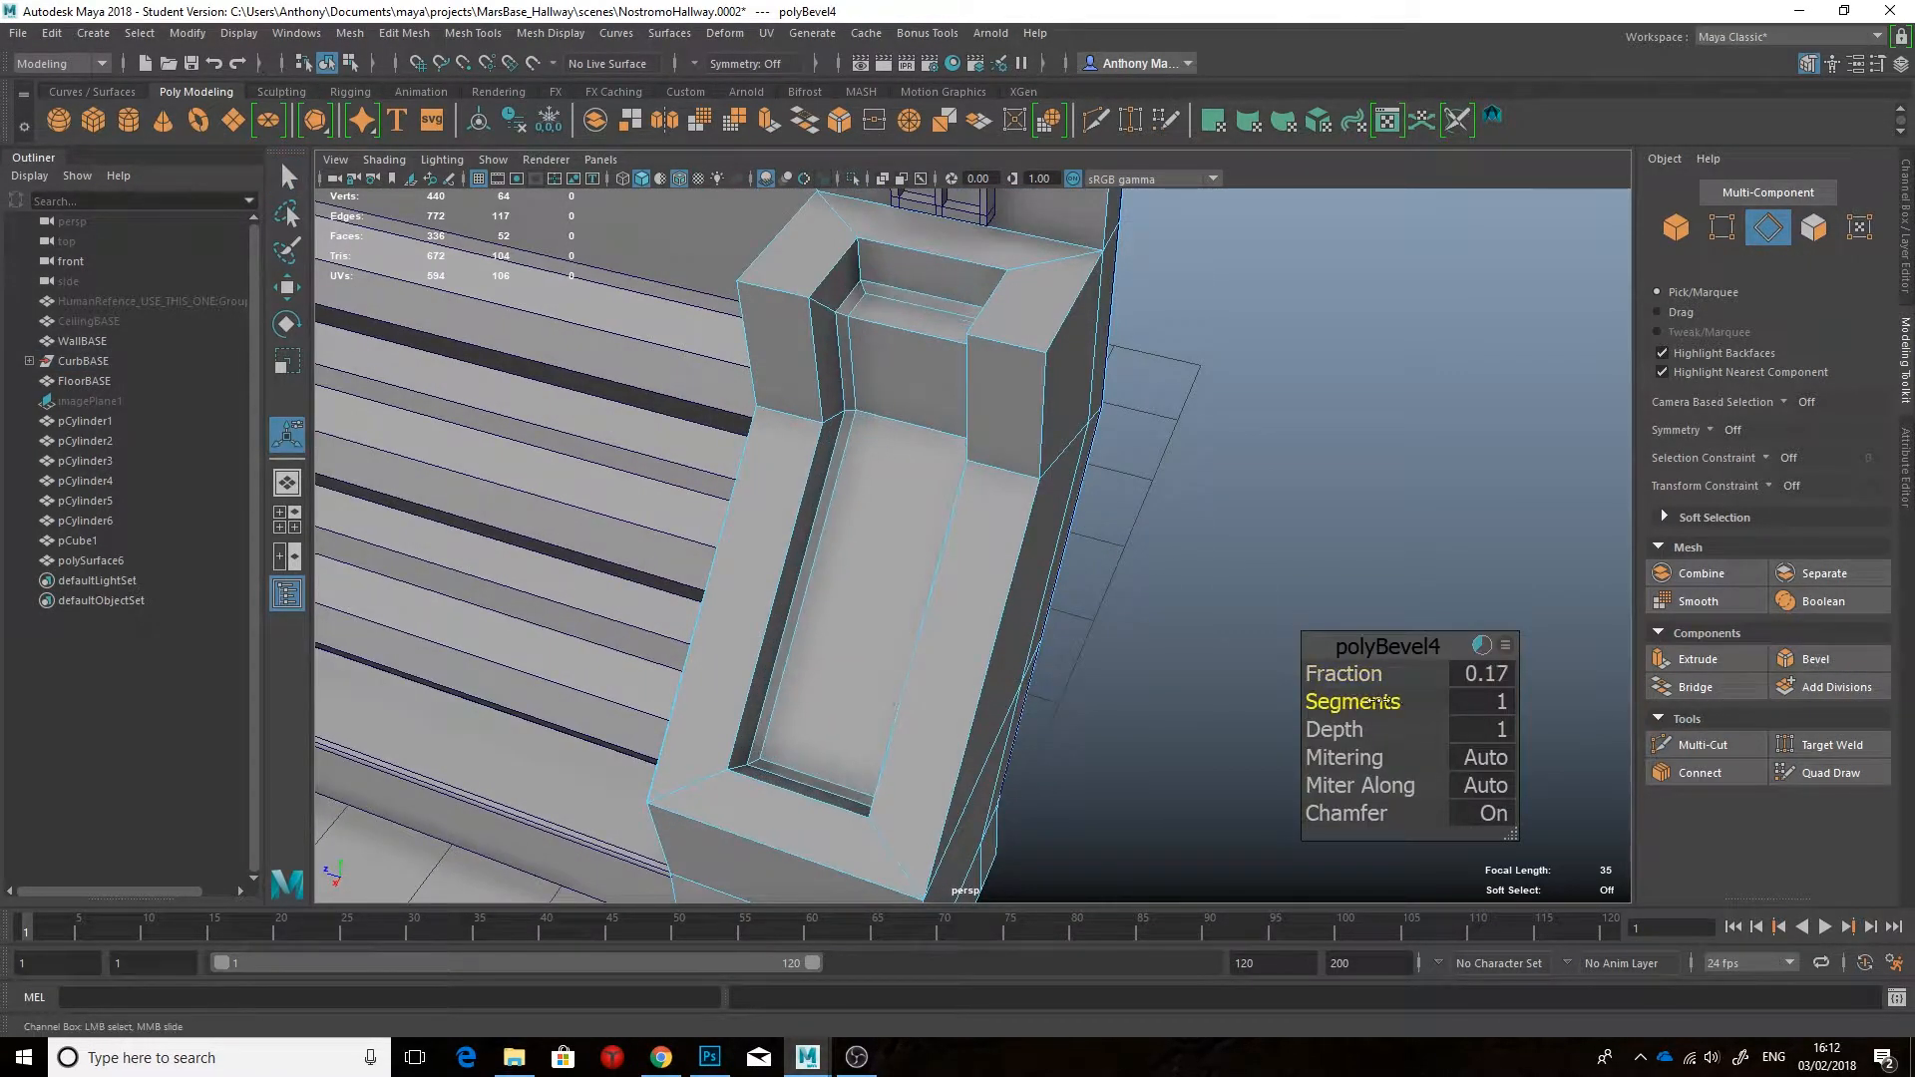
# Step: Try to insert Multi-Cut supporting edge loops close to the edges and corners of the bracket's upper block
pyautogui.keyDown('alt'); pyautogui.moveTo(1102, 513); pyautogui.dragTo(1057, 477); pyautogui.keyUp('alt')
pyautogui.click(1702, 745)
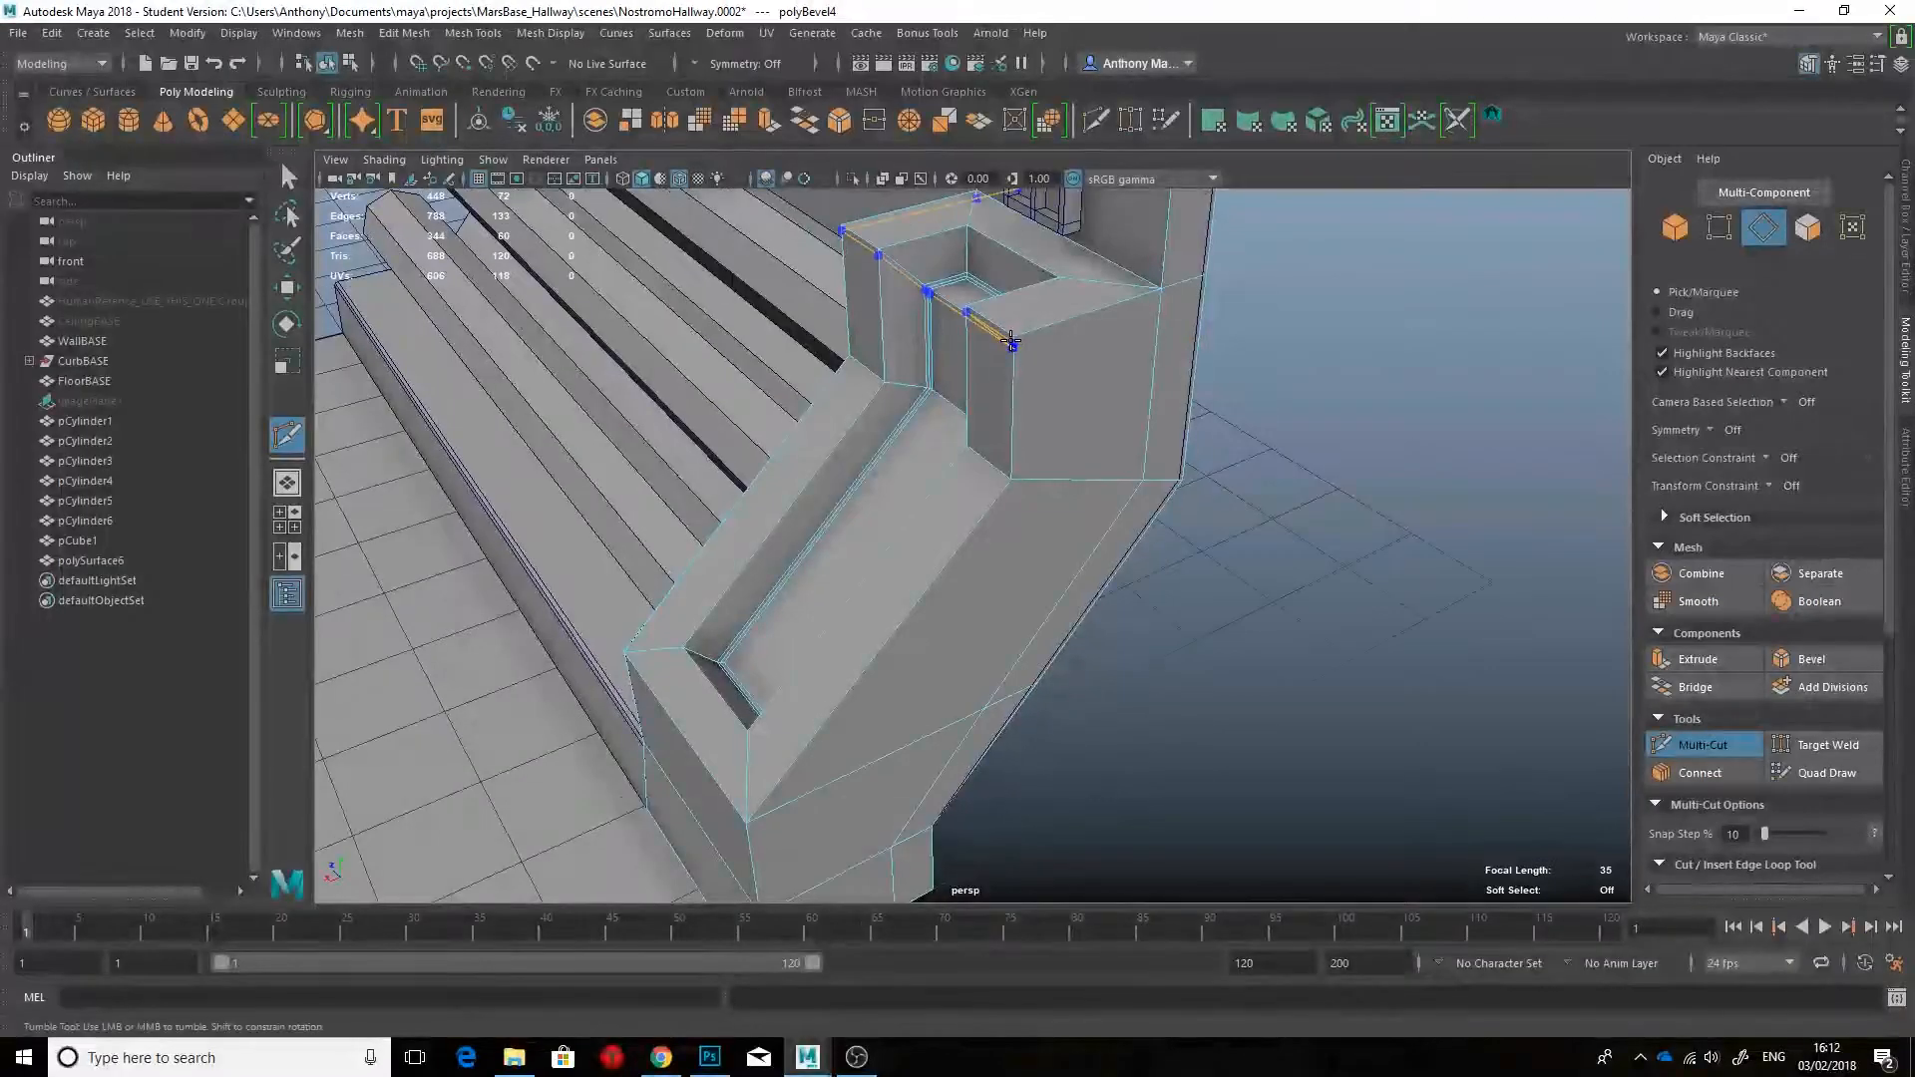
pyautogui.keyDown('alt'); pyautogui.moveTo(1043, 365); pyautogui.dragTo(927, 334); pyautogui.keyUp('alt')
pyautogui.keyDown('ctrl'); pyautogui.click(919, 304); pyautogui.keyUp('ctrl')
pyautogui.keyDown('alt'); pyautogui.moveTo(928, 334); pyautogui.dragTo(1002, 431, button='middle'); pyautogui.keyUp('alt')
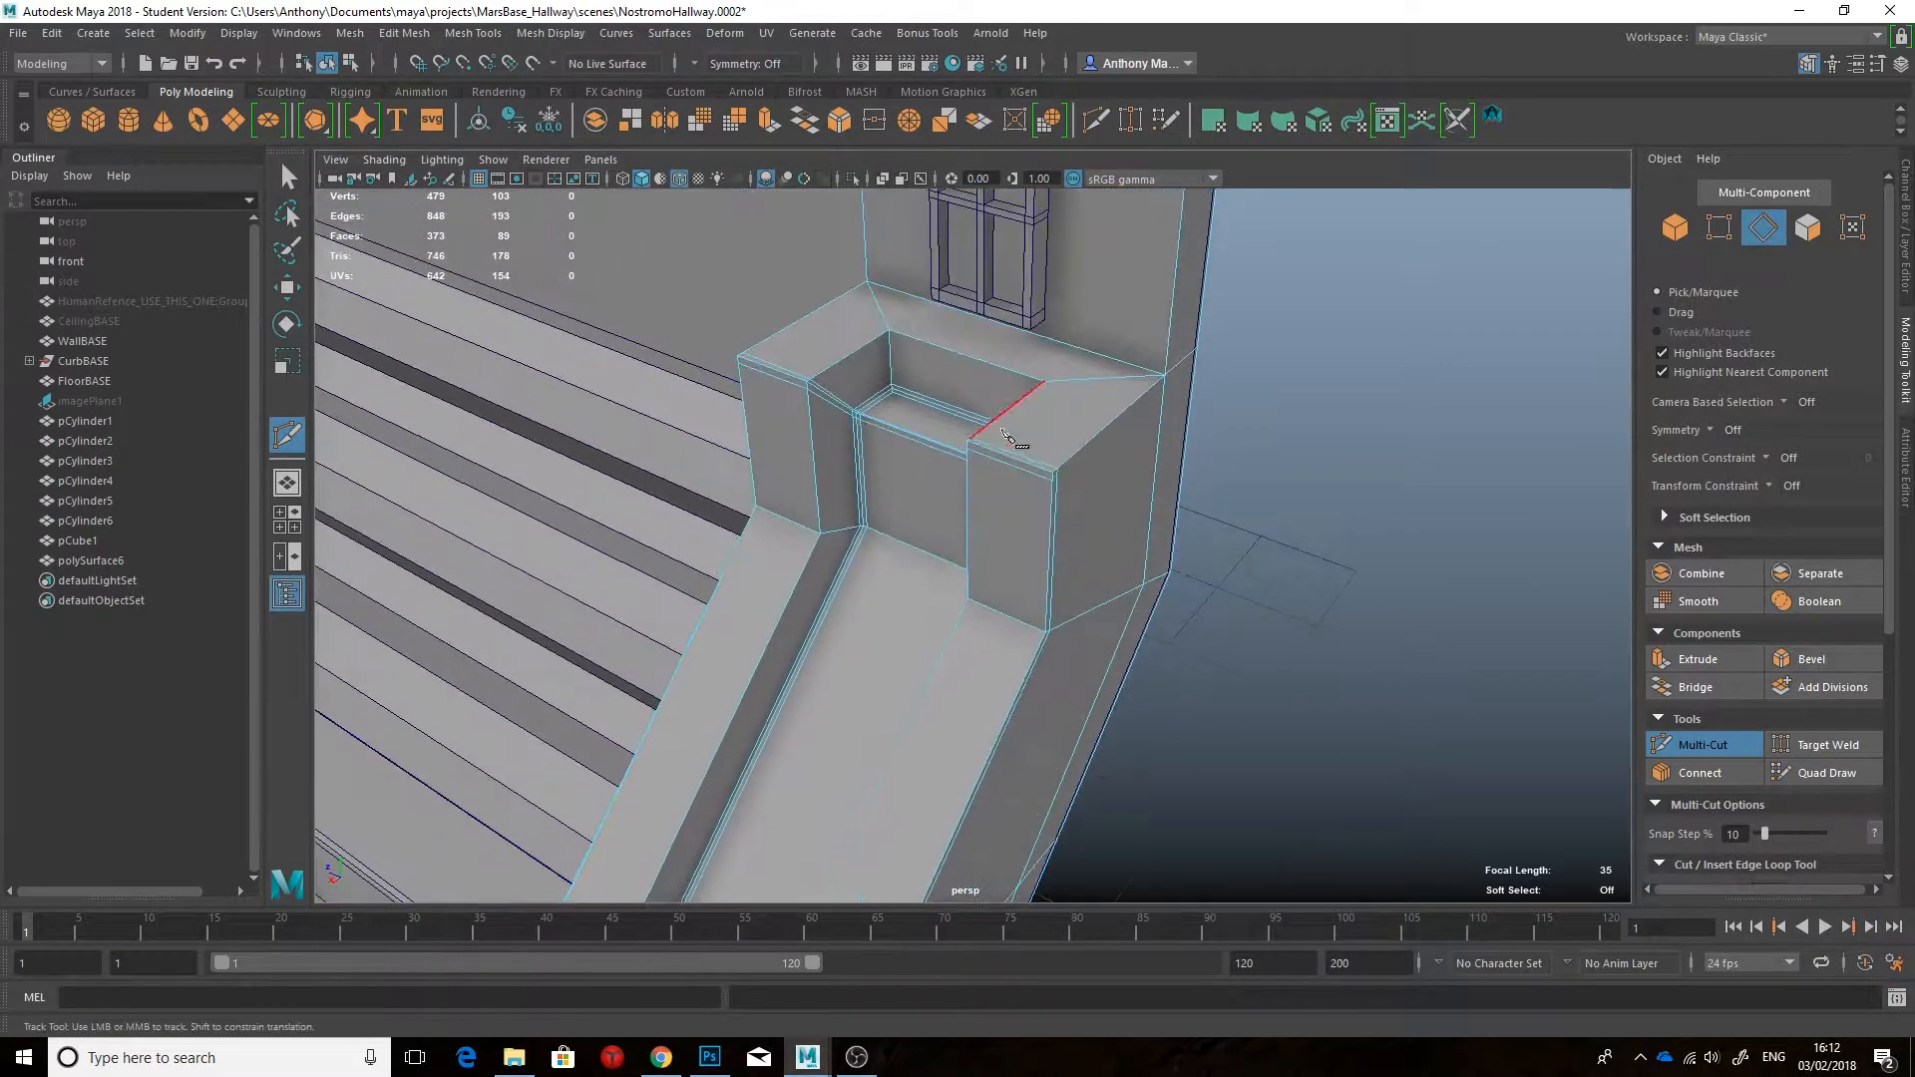
pyautogui.keyDown('ctrl'); pyautogui.click(886, 332); pyautogui.keyUp('ctrl')
pyautogui.keyDown('alt'); pyautogui.moveTo(1064, 398); pyautogui.dragTo(1308, 394); pyautogui.keyUp('alt')
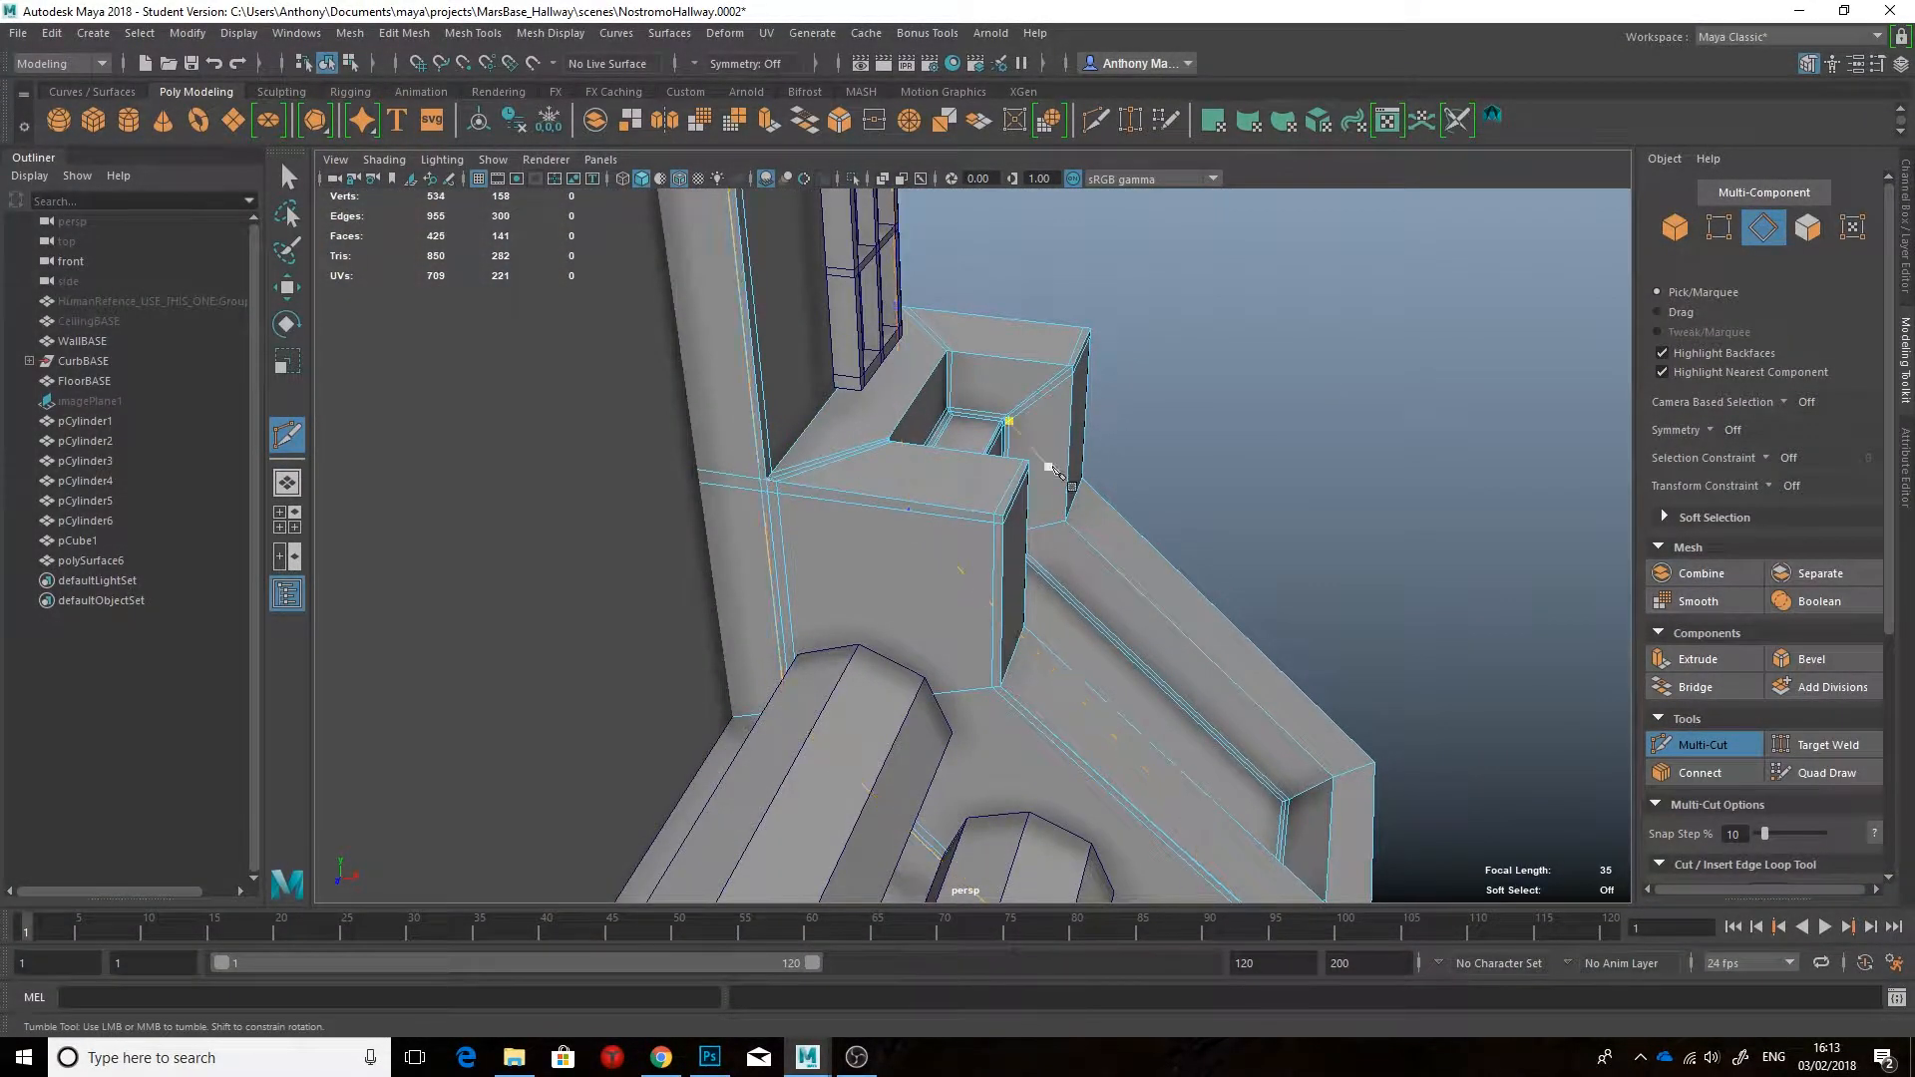
pyautogui.keyDown('alt'); pyautogui.moveTo(1010, 486); pyautogui.dragTo(836, 447); pyautogui.keyUp('alt')
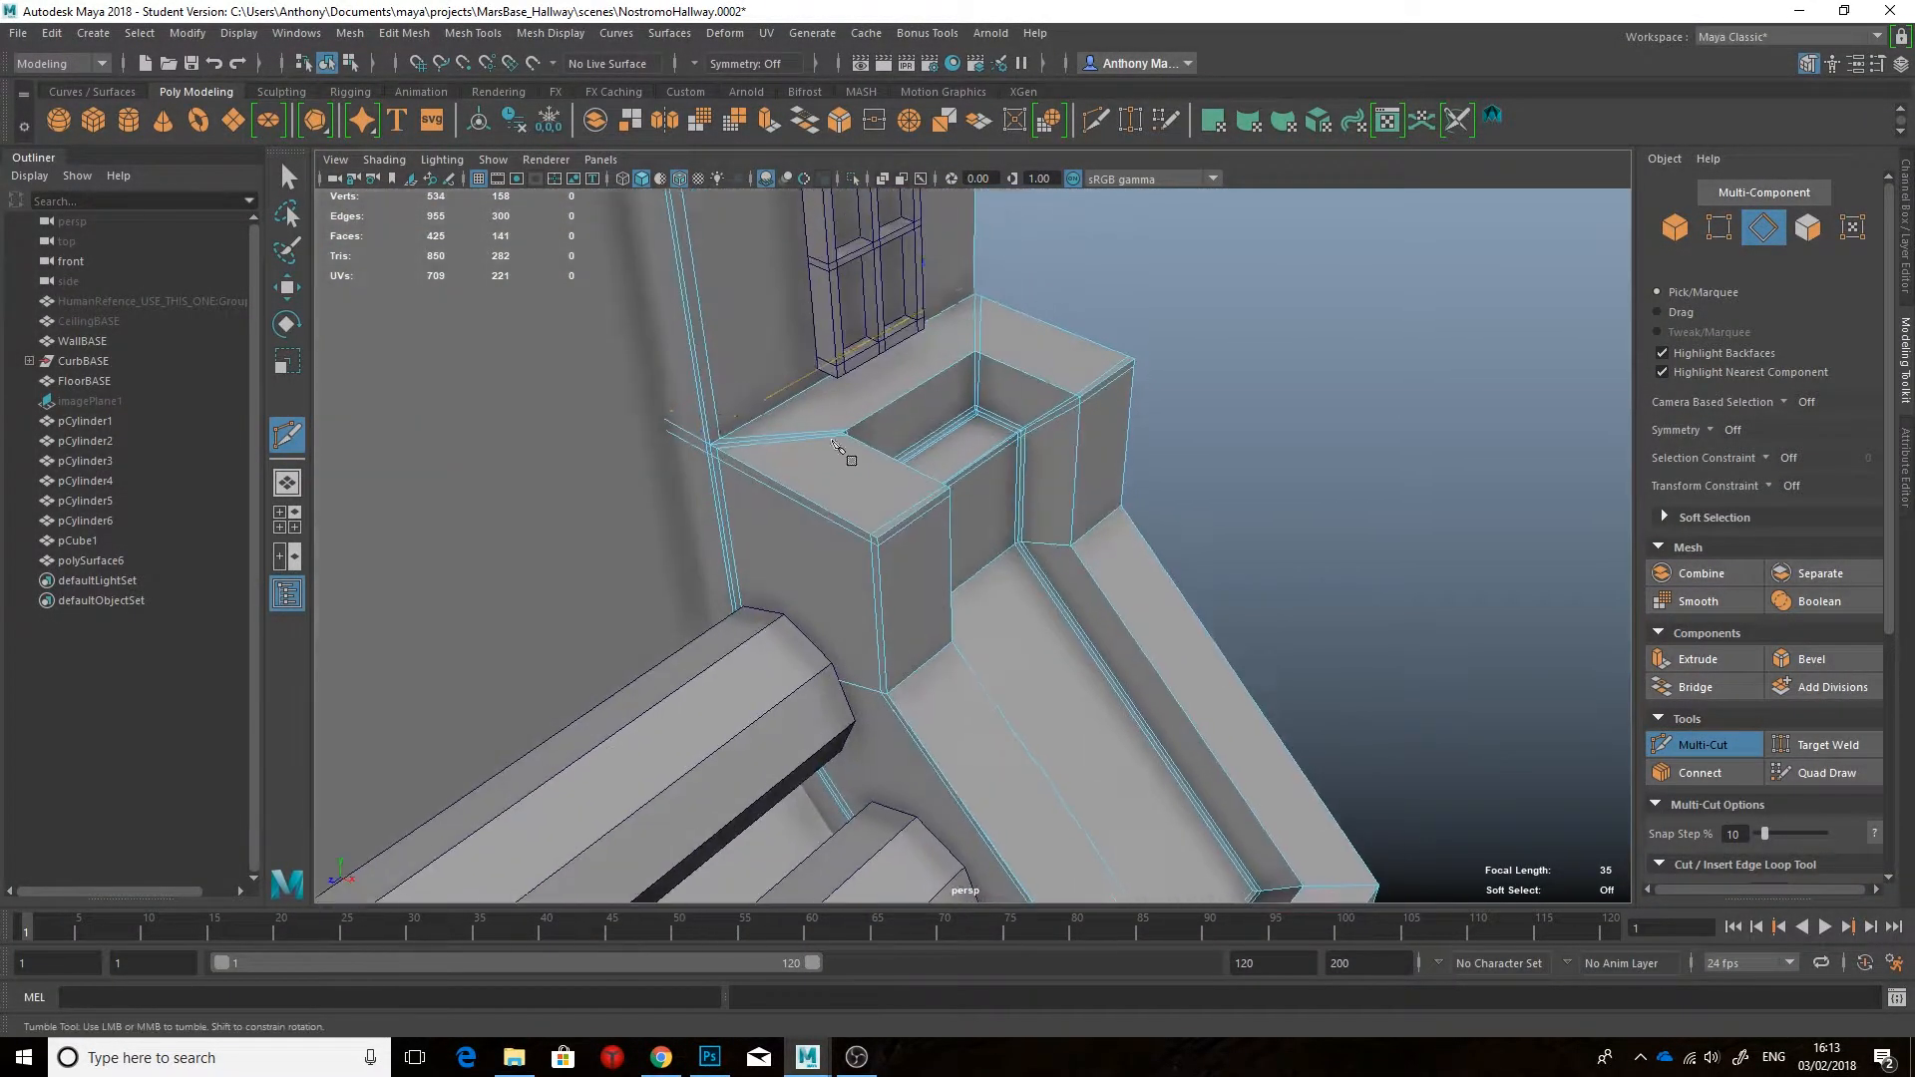
pyautogui.keyDown('ctrl'); pyautogui.click(720, 429); pyautogui.keyUp('ctrl')
pyautogui.keyDown('alt'); pyautogui.moveTo(720, 429); pyautogui.dragTo(828, 449); pyautogui.keyUp('alt')
pyautogui.keyDown('alt'); pyautogui.moveTo(827, 448); pyautogui.dragTo(949, 452, button='right'); pyautogui.keyUp('alt')
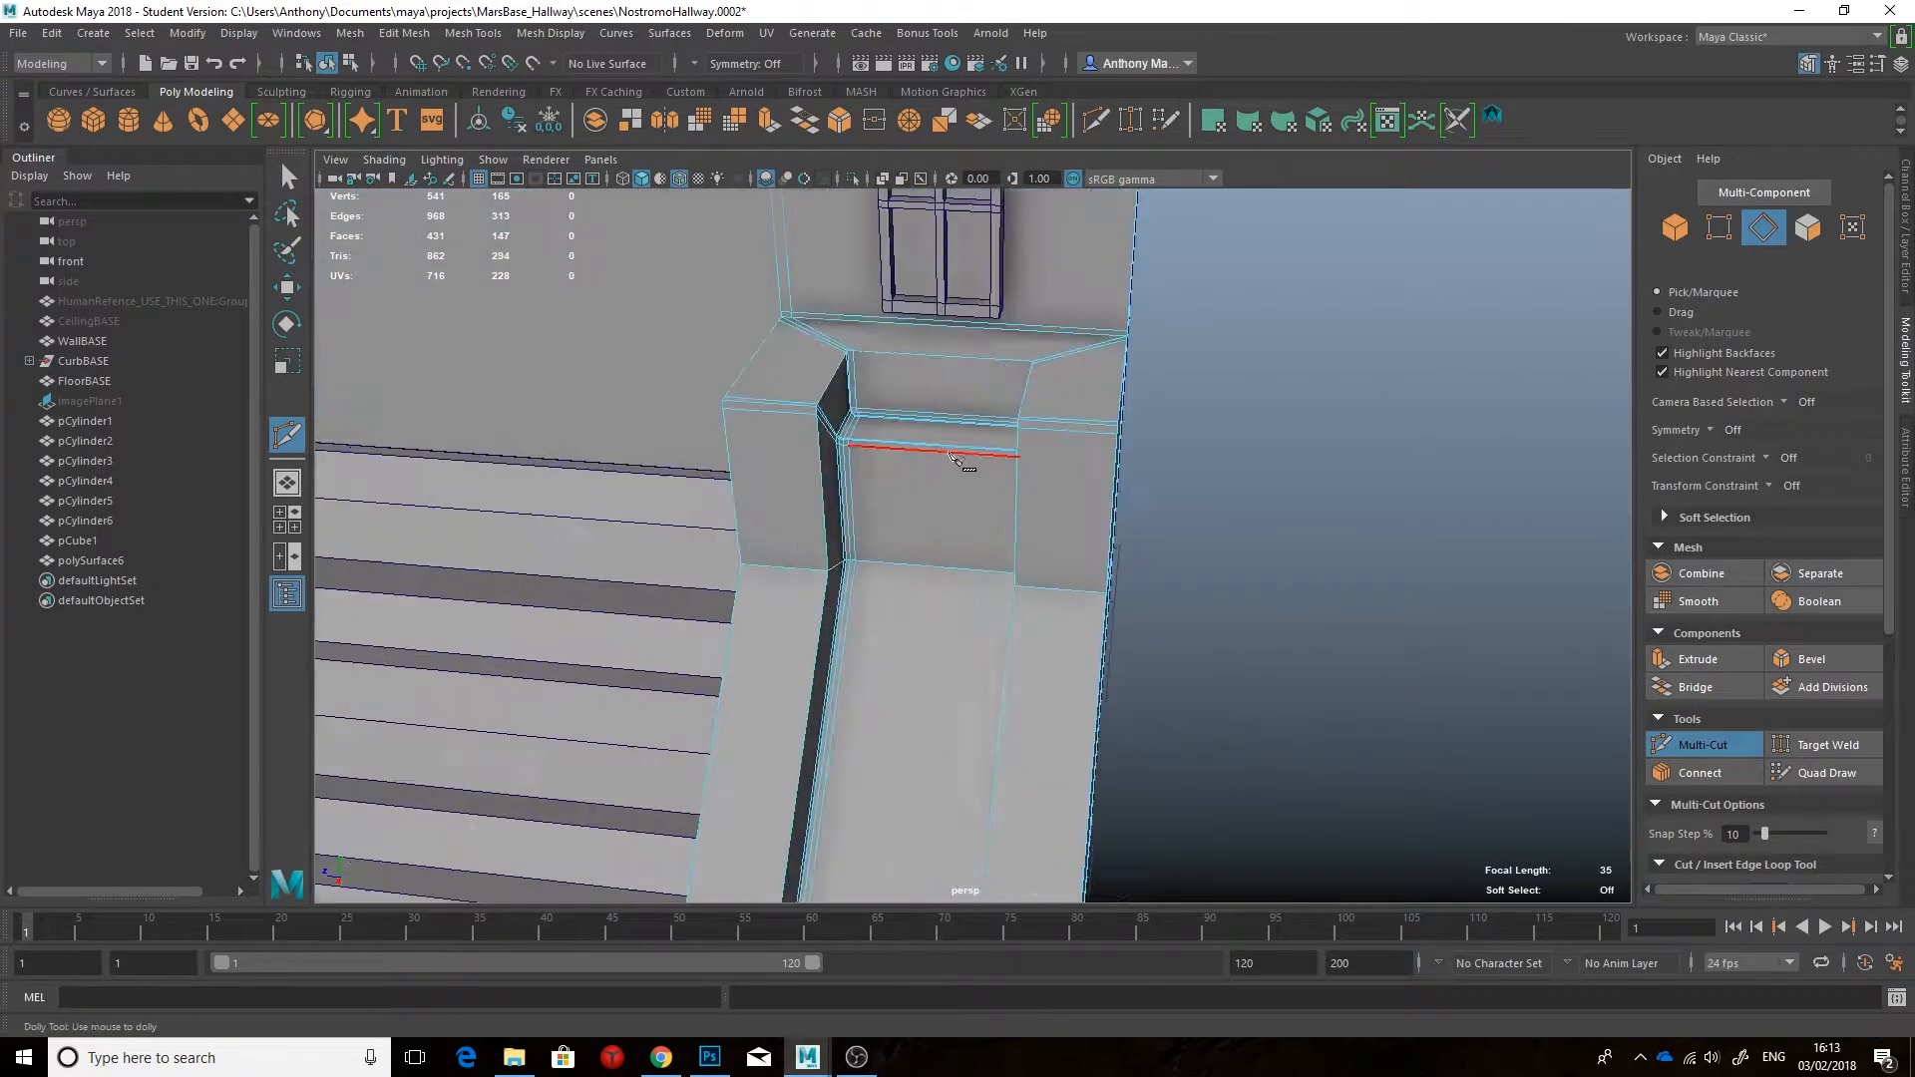
# Step: Try to add more Multi-Cut supporting loops around the recess and near the lower end of the bracket's slope
pyautogui.keyDown('ctrl'); pyautogui.click(811, 410); pyautogui.keyUp('ctrl')
pyautogui.keyDown('alt'); pyautogui.moveTo(811, 410); pyautogui.dragTo(1017, 439); pyautogui.keyUp('alt')
pyautogui.keyDown('ctrl'); pyautogui.click(816, 369); pyautogui.keyUp('ctrl')
pyautogui.click(1039, 453)
pyautogui.scroll(3, 1094, 565)
pyautogui.keyDown('alt'); pyautogui.moveTo(1093, 564); pyautogui.dragTo(982, 515); pyautogui.keyUp('alt')
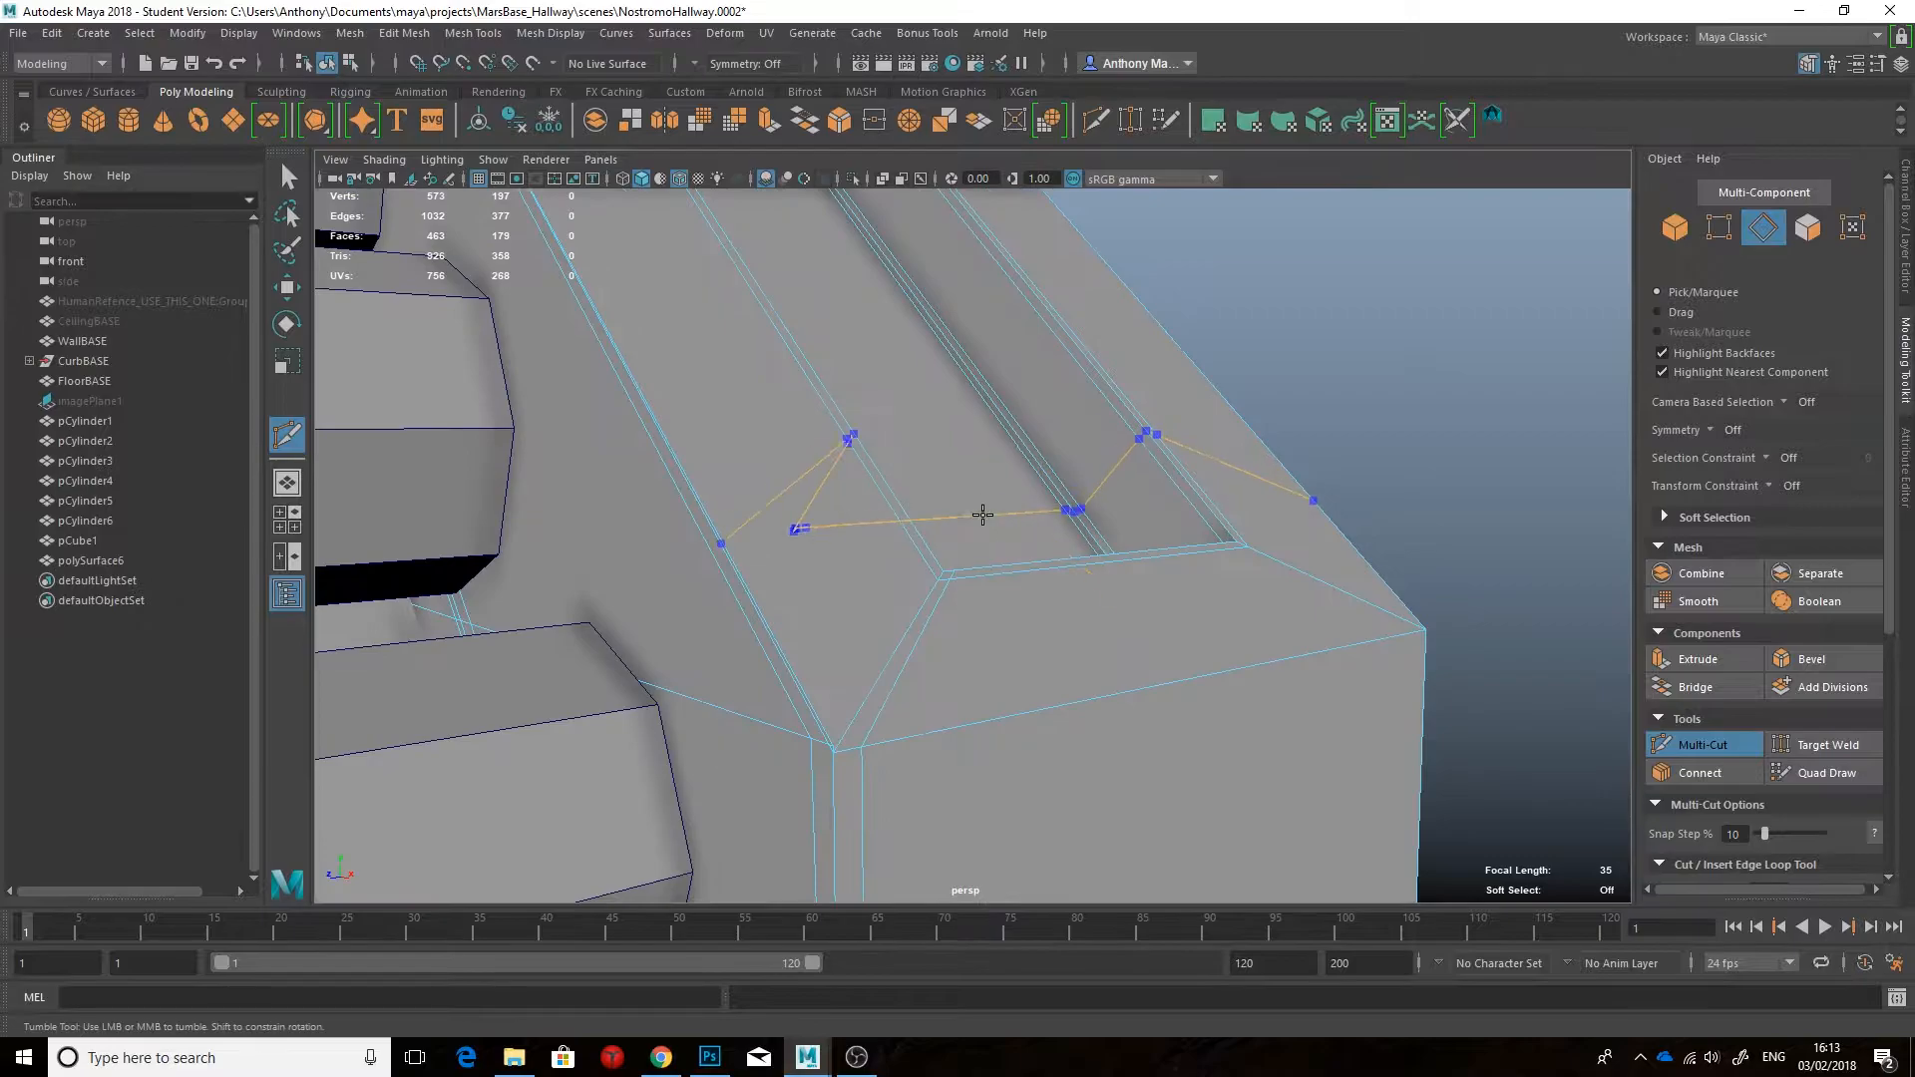
# Step: Undo the supporting loops, the recess bevel and the downward edge extrusion on the bracket
pyautogui.hotkey('ctrl', '1')
pyautogui.hotkey('ctrl', 'z')
pyautogui.hotkey('ctrl', 'z')
pyautogui.hotkey('ctrl', 'z')
pyautogui.keyDown('alt'); pyautogui.moveTo(1001, 530); pyautogui.dragTo(1193, 556); pyautogui.keyUp('alt')
pyautogui.press('q')
pyautogui.click(833, 706)
pyautogui.scroll(3, 1097, 599)
pyautogui.keyDown('alt'); pyautogui.moveTo(1026, 658); pyautogui.dragTo(1046, 528, button='middle'); pyautogui.keyUp('alt')
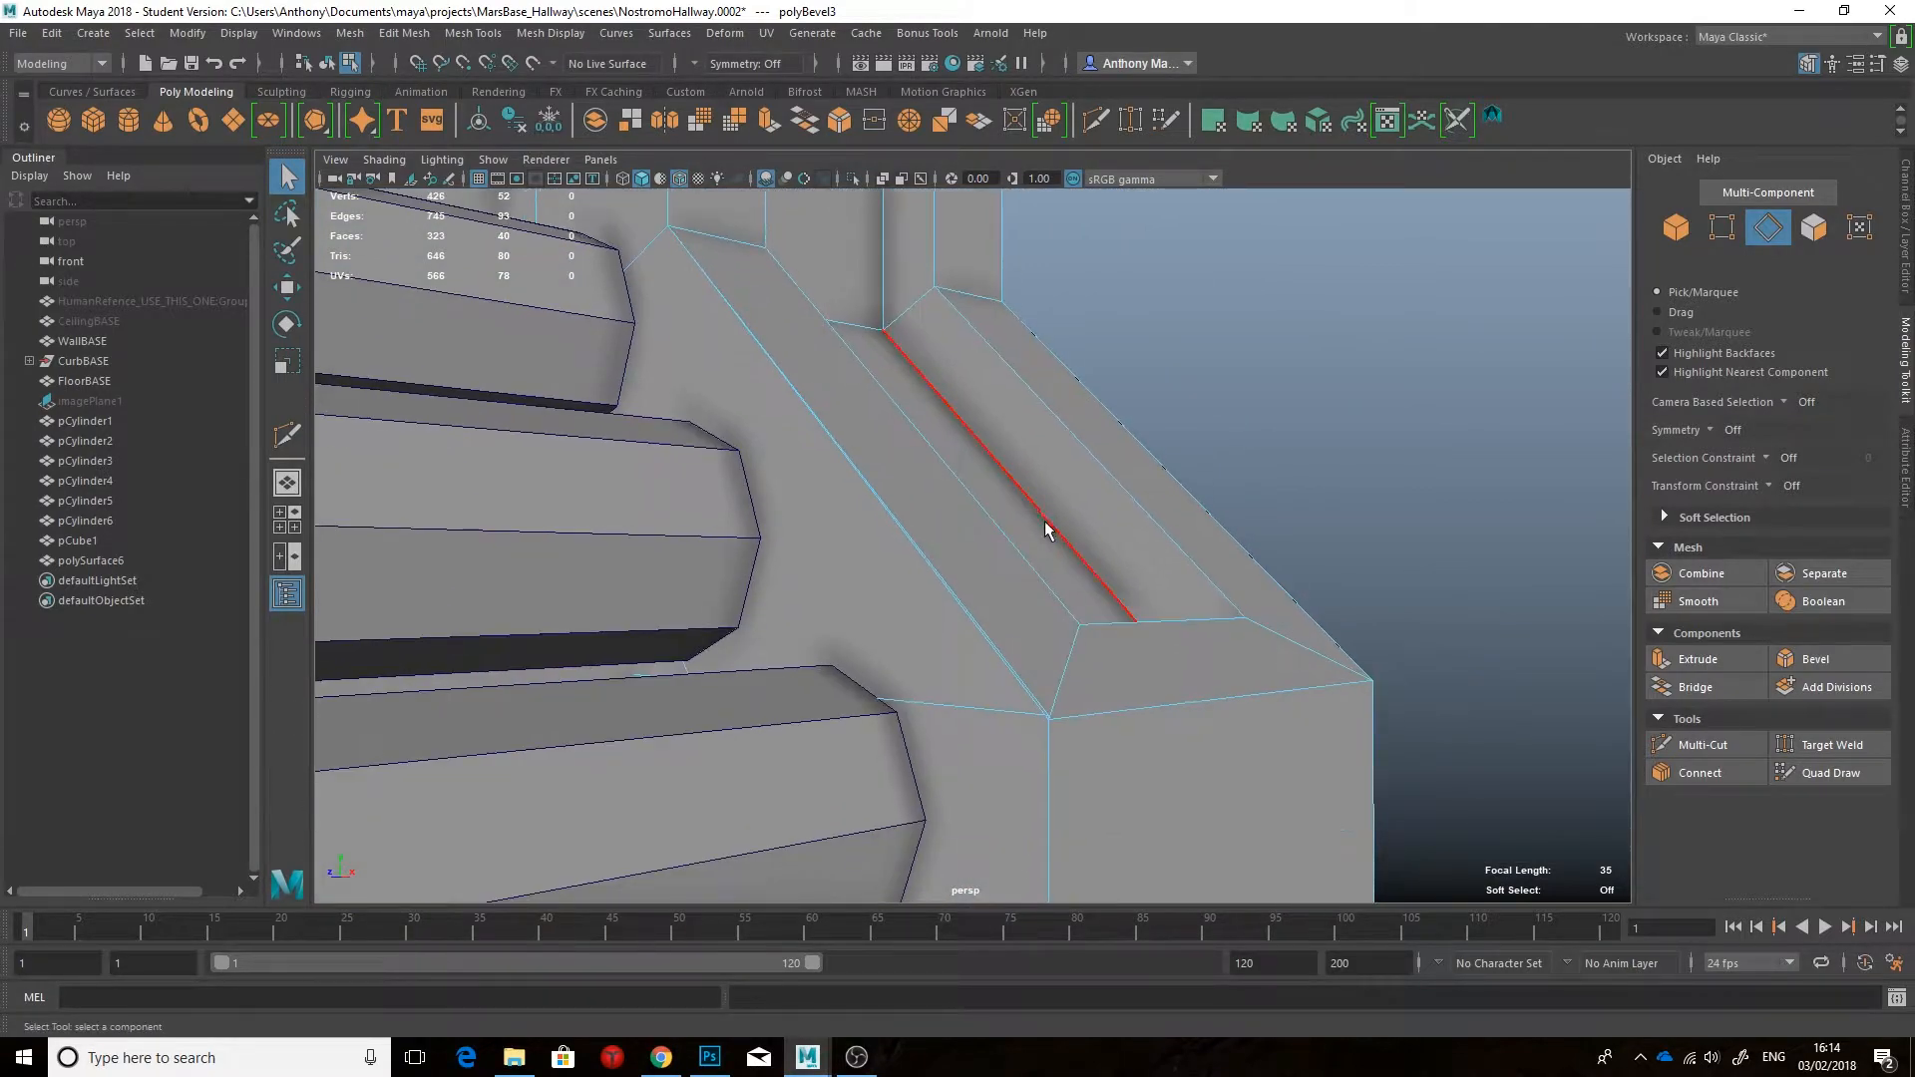
# Step: Merge the bracket's overlapping vertices, isolate the mesh and compare it with smooth preview on and off
pyautogui.moveTo(1038, 479); pyautogui.dragTo(1043, 428, button='right')
pyautogui.moveTo(889, 482); pyautogui.dragTo(948, 459, button='right')
pyautogui.press('q')
pyautogui.hotkey('ctrl', '1')
pyautogui.keyDown('alt'); pyautogui.moveTo(924, 516); pyautogui.dragTo(943, 589); pyautogui.keyUp('alt')
pyautogui.press('3')
pyautogui.press('1')
pyautogui.scroll(5, 942, 590)
pyautogui.press('3')
pyautogui.press('1')
# Step: Inspect the upper block's corner vertices and the bracket's shape in smooth preview, ending in unsmoothed display
pyautogui.moveTo(810, 553); pyautogui.dragTo(712, 483, button='right')
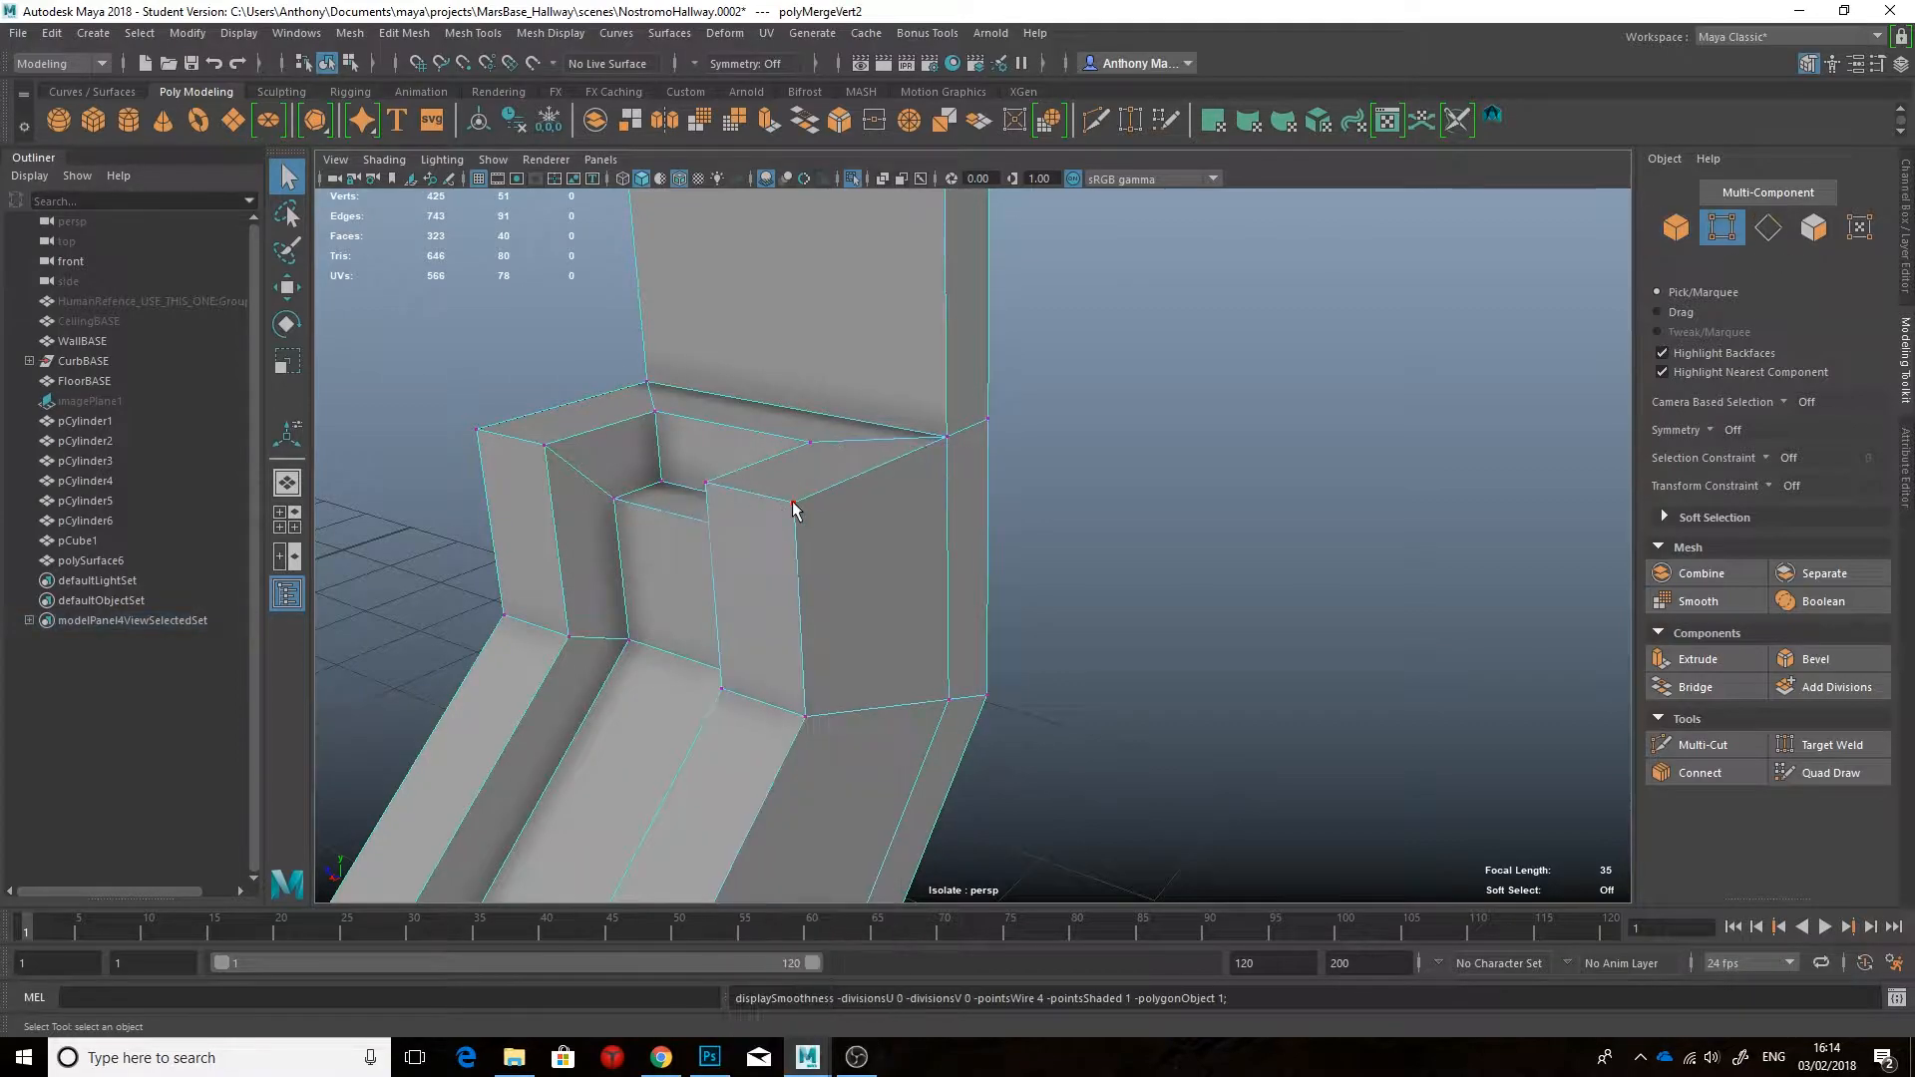
pyautogui.scroll(-6, 803, 512)
pyautogui.click(1077, 465)
pyautogui.scroll(6, 1038, 489)
pyautogui.press('3')
pyautogui.keyDown('alt'); pyautogui.moveTo(885, 521); pyautogui.dragTo(937, 519); pyautogui.keyUp('alt')
pyautogui.moveTo(938, 519); pyautogui.dragTo(1004, 459, button='right')
pyautogui.click(1077, 460)
pyautogui.keyDown('alt'); pyautogui.moveTo(1038, 464); pyautogui.dragTo(1097, 468); pyautogui.keyUp('alt')
pyautogui.press('1')
# Step: Select all faces of the bracket's lower foot and separate them from the upright post
pyautogui.keyDown('alt'); pyautogui.moveTo(964, 442); pyautogui.dragTo(1191, 487); pyautogui.keyUp('alt')
pyautogui.keyDown('alt'); pyautogui.moveTo(977, 551); pyautogui.dragTo(1033, 542); pyautogui.keyUp('alt')
pyautogui.hotkey('ctrl', 'F11')
pyautogui.keyDown('alt'); pyautogui.moveTo(1258, 679); pyautogui.dragTo(1018, 653); pyautogui.keyUp('alt')
pyautogui.click(869, 688)
pyautogui.keyDown('shift'); pyautogui.click(855, 579); pyautogui.keyUp('shift')
pyautogui.hotkey('shift', '.')
pyautogui.hotkey('shift', '.')
pyautogui.keyDown('alt'); pyautogui.moveTo(906, 629); pyautogui.dragTo(815, 760); pyautogui.keyUp('alt')
pyautogui.keyDown('shift'); pyautogui.click(816, 760); pyautogui.keyUp('shift')
pyautogui.keyDown('alt'); pyautogui.moveTo(959, 648); pyautogui.dragTo(738, 324); pyautogui.keyUp('alt')
pyautogui.hotkey('shift', '.')
pyautogui.click(629, 120)
# Step: Select the edges outlining the recess and the upper block of the bracket foot
pyautogui.keyDown('alt'); pyautogui.moveTo(1145, 397); pyautogui.dragTo(1009, 445); pyautogui.keyUp('alt')
pyautogui.moveTo(926, 460); pyautogui.dragTo(926, 400, button='right')
pyautogui.keyDown('alt'); pyautogui.moveTo(947, 455); pyautogui.dragTo(800, 476); pyautogui.keyUp('alt')
pyautogui.keyDown('alt'); pyautogui.moveTo(800, 477); pyautogui.dragTo(895, 465, button='middle'); pyautogui.keyUp('alt')
pyautogui.doubleClick(894, 464)
pyautogui.keyDown('alt'); pyautogui.moveTo(894, 463); pyautogui.dragTo(833, 369); pyautogui.keyUp('alt')
pyautogui.keyDown('alt'); pyautogui.moveTo(936, 588); pyautogui.dragTo(1006, 758); pyautogui.keyUp('alt')
pyautogui.keyDown('shift'); pyautogui.click(1011, 773); pyautogui.keyUp('shift')
pyautogui.keyDown('alt'); pyautogui.moveTo(1022, 629); pyautogui.dragTo(918, 419); pyautogui.keyUp('alt')
pyautogui.keyDown('shift'); pyautogui.click(919, 331); pyautogui.keyUp('shift')
pyautogui.keyDown('shift'); pyautogui.click(954, 295); pyautogui.keyUp('shift')
pyautogui.keyDown('alt'); pyautogui.moveTo(918, 331); pyautogui.dragTo(842, 480); pyautogui.keyUp('alt')
pyautogui.keyDown('shift'); pyautogui.click(957, 292); pyautogui.keyUp('shift')
pyautogui.keyDown('shift'); pyautogui.click(855, 584); pyautogui.keyUp('shift')
pyautogui.keyDown('alt'); pyautogui.moveTo(854, 583); pyautogui.dragTo(886, 437); pyautogui.keyUp('alt')
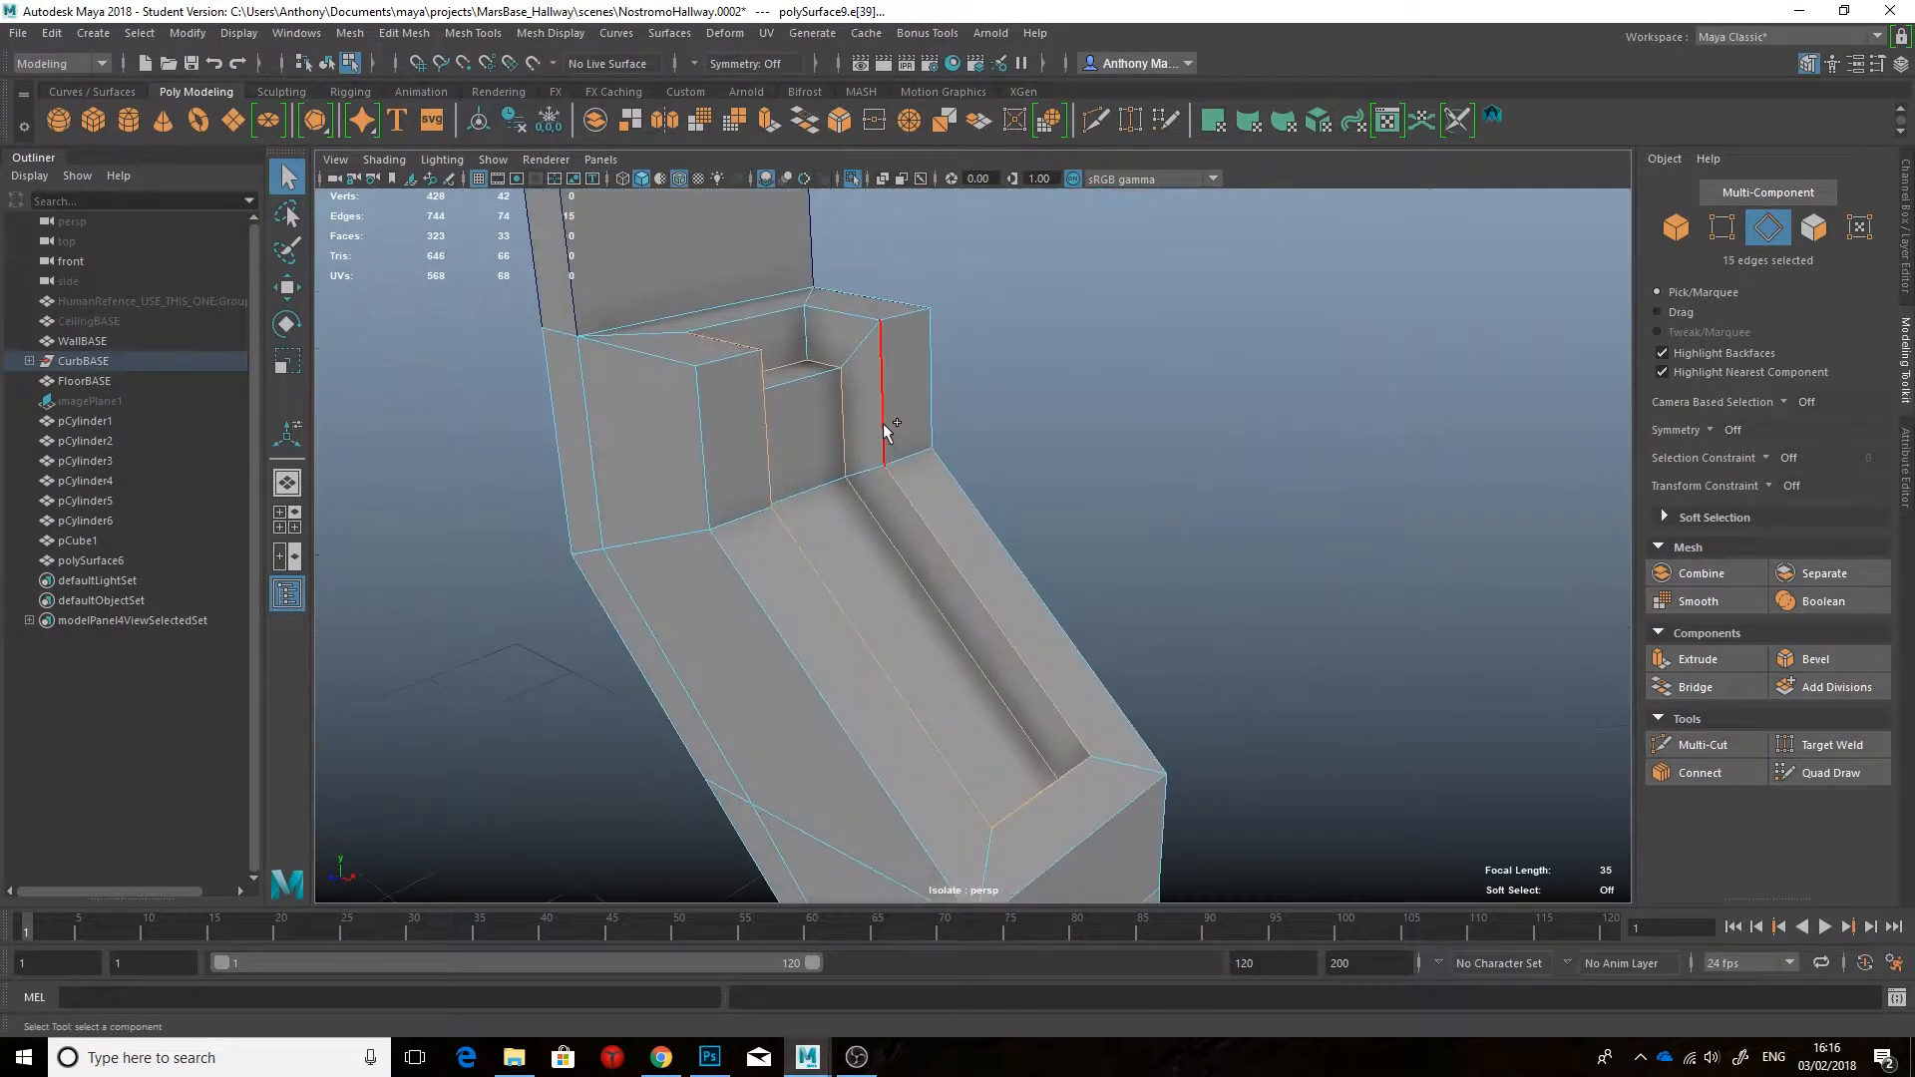
pyautogui.keyDown('shift'); pyautogui.click(778, 319); pyautogui.keyUp('shift')
pyautogui.keyDown('alt'); pyautogui.moveTo(778, 319); pyautogui.dragTo(666, 615); pyautogui.keyUp('alt')
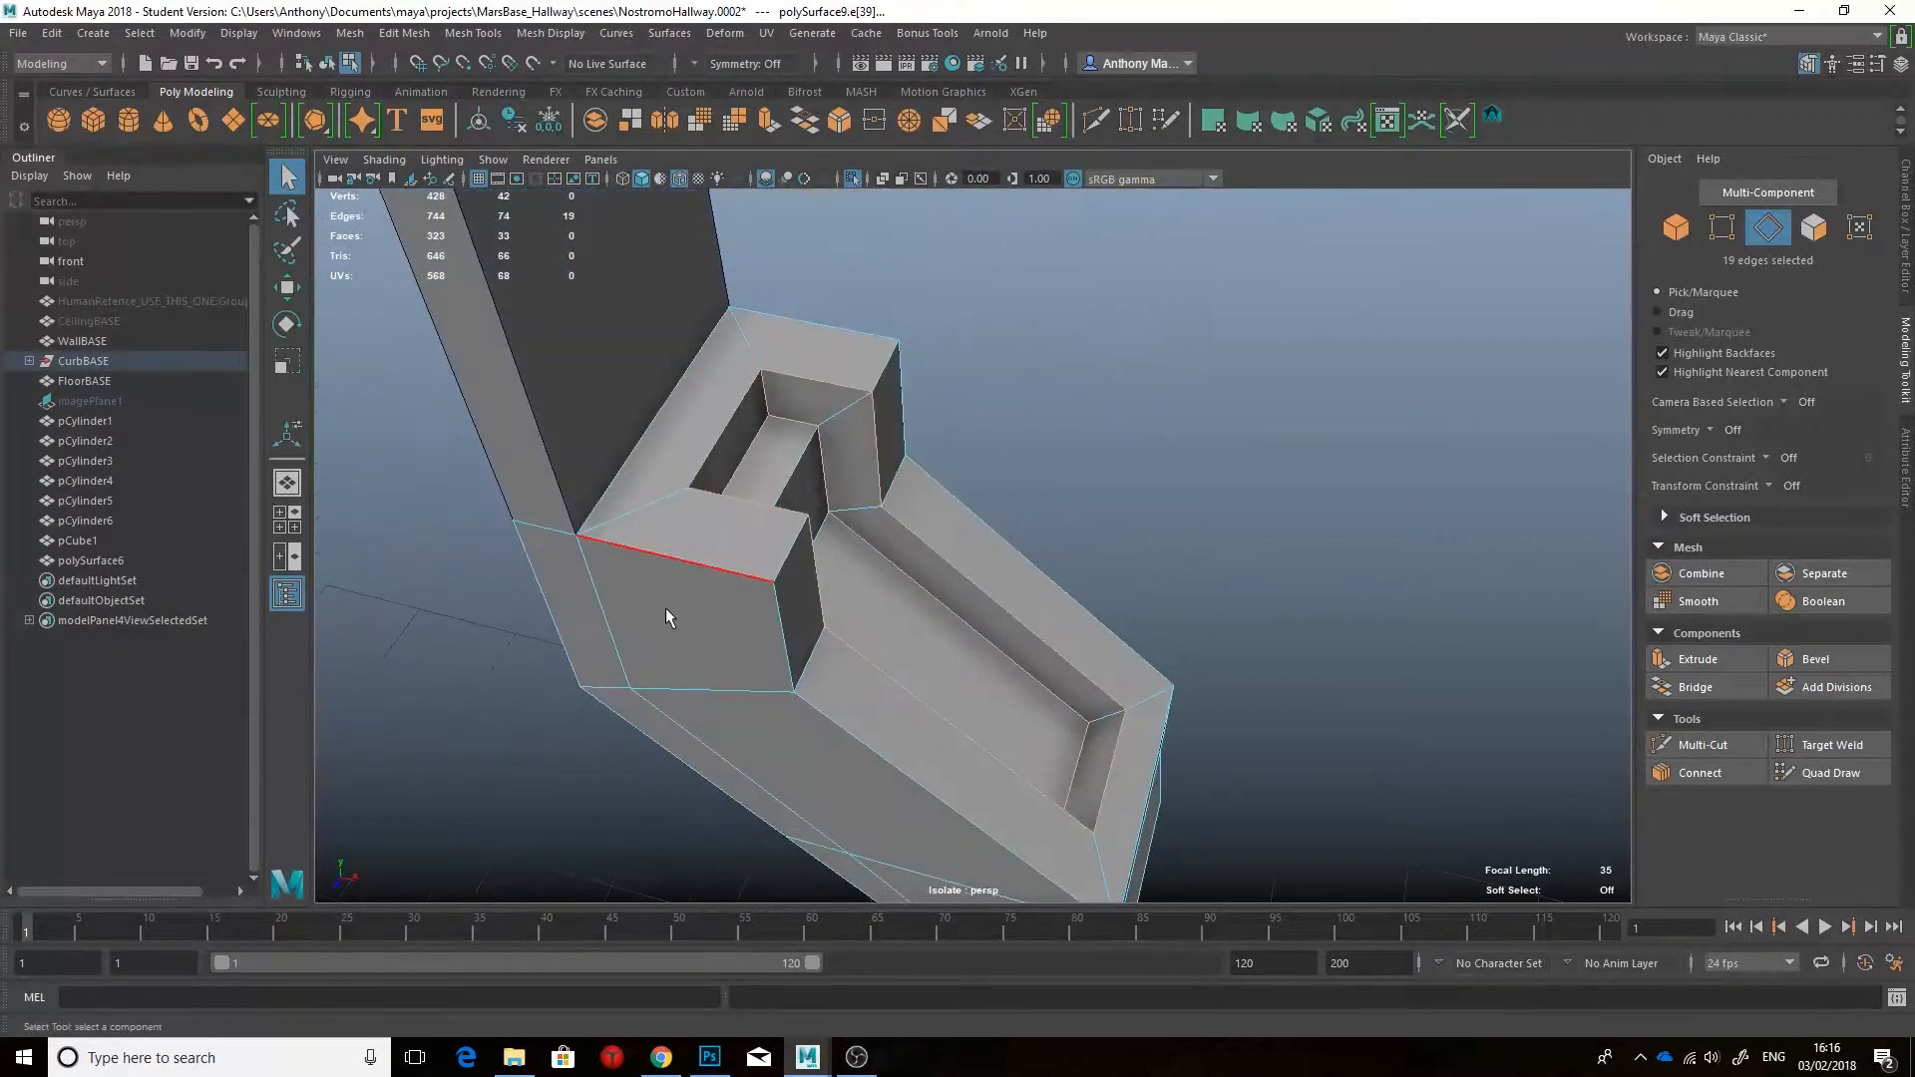
# Step: Add the foot's outer slope, side and lower front edges to the edge selection, 31 edges in all
pyautogui.keyDown('shift'); pyautogui.click(825, 713); pyautogui.keyUp('shift')
pyautogui.keyDown('alt'); pyautogui.moveTo(826, 713); pyautogui.dragTo(820, 663); pyautogui.keyUp('alt')
pyautogui.keyDown('alt'); pyautogui.moveTo(821, 663); pyautogui.dragTo(810, 471, button='middle'); pyautogui.keyUp('alt')
pyautogui.keyDown('shift'); pyautogui.click(1022, 661); pyautogui.keyUp('shift')
pyautogui.keyDown('shift'); pyautogui.click(930, 773); pyautogui.keyUp('shift')
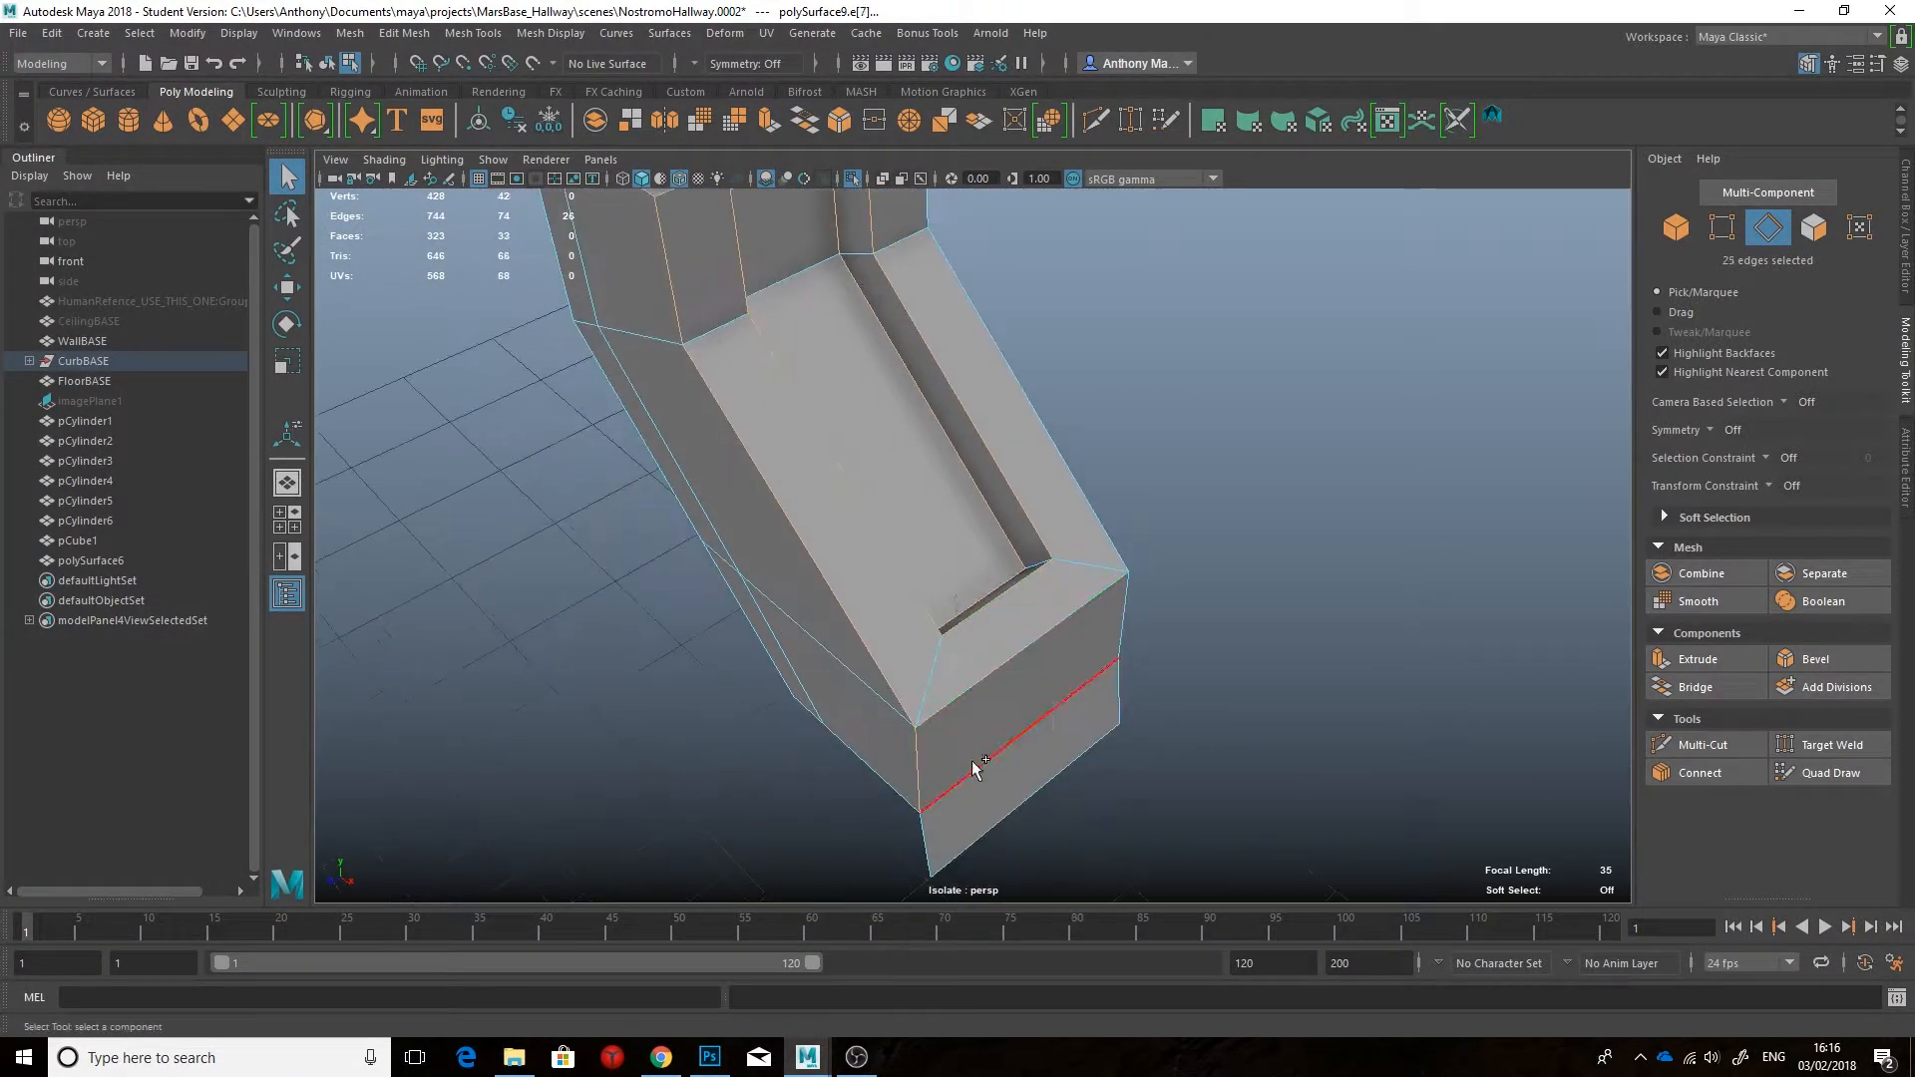
pyautogui.keyDown('shift'); pyautogui.click(1125, 616); pyautogui.keyUp('shift')
pyautogui.keyDown('alt'); pyautogui.moveTo(1125, 615); pyautogui.dragTo(894, 590); pyautogui.keyUp('alt')
pyautogui.keyDown('shift'); pyautogui.click(1007, 328); pyautogui.keyUp('shift')
pyautogui.keyDown('shift'); pyautogui.click(1231, 297); pyautogui.keyUp('shift')
pyautogui.keyDown('alt'); pyautogui.moveTo(1230, 296); pyautogui.dragTo(1102, 494); pyautogui.keyUp('alt')
pyautogui.keyDown('shift'); pyautogui.click(1075, 495); pyautogui.keyUp('shift')
# Step: Store the selected bracket edges as a quick select set named TempBevel
pyautogui.click(93, 33)
pyautogui.click(405, 493)
pyautogui.write('TempBevel')
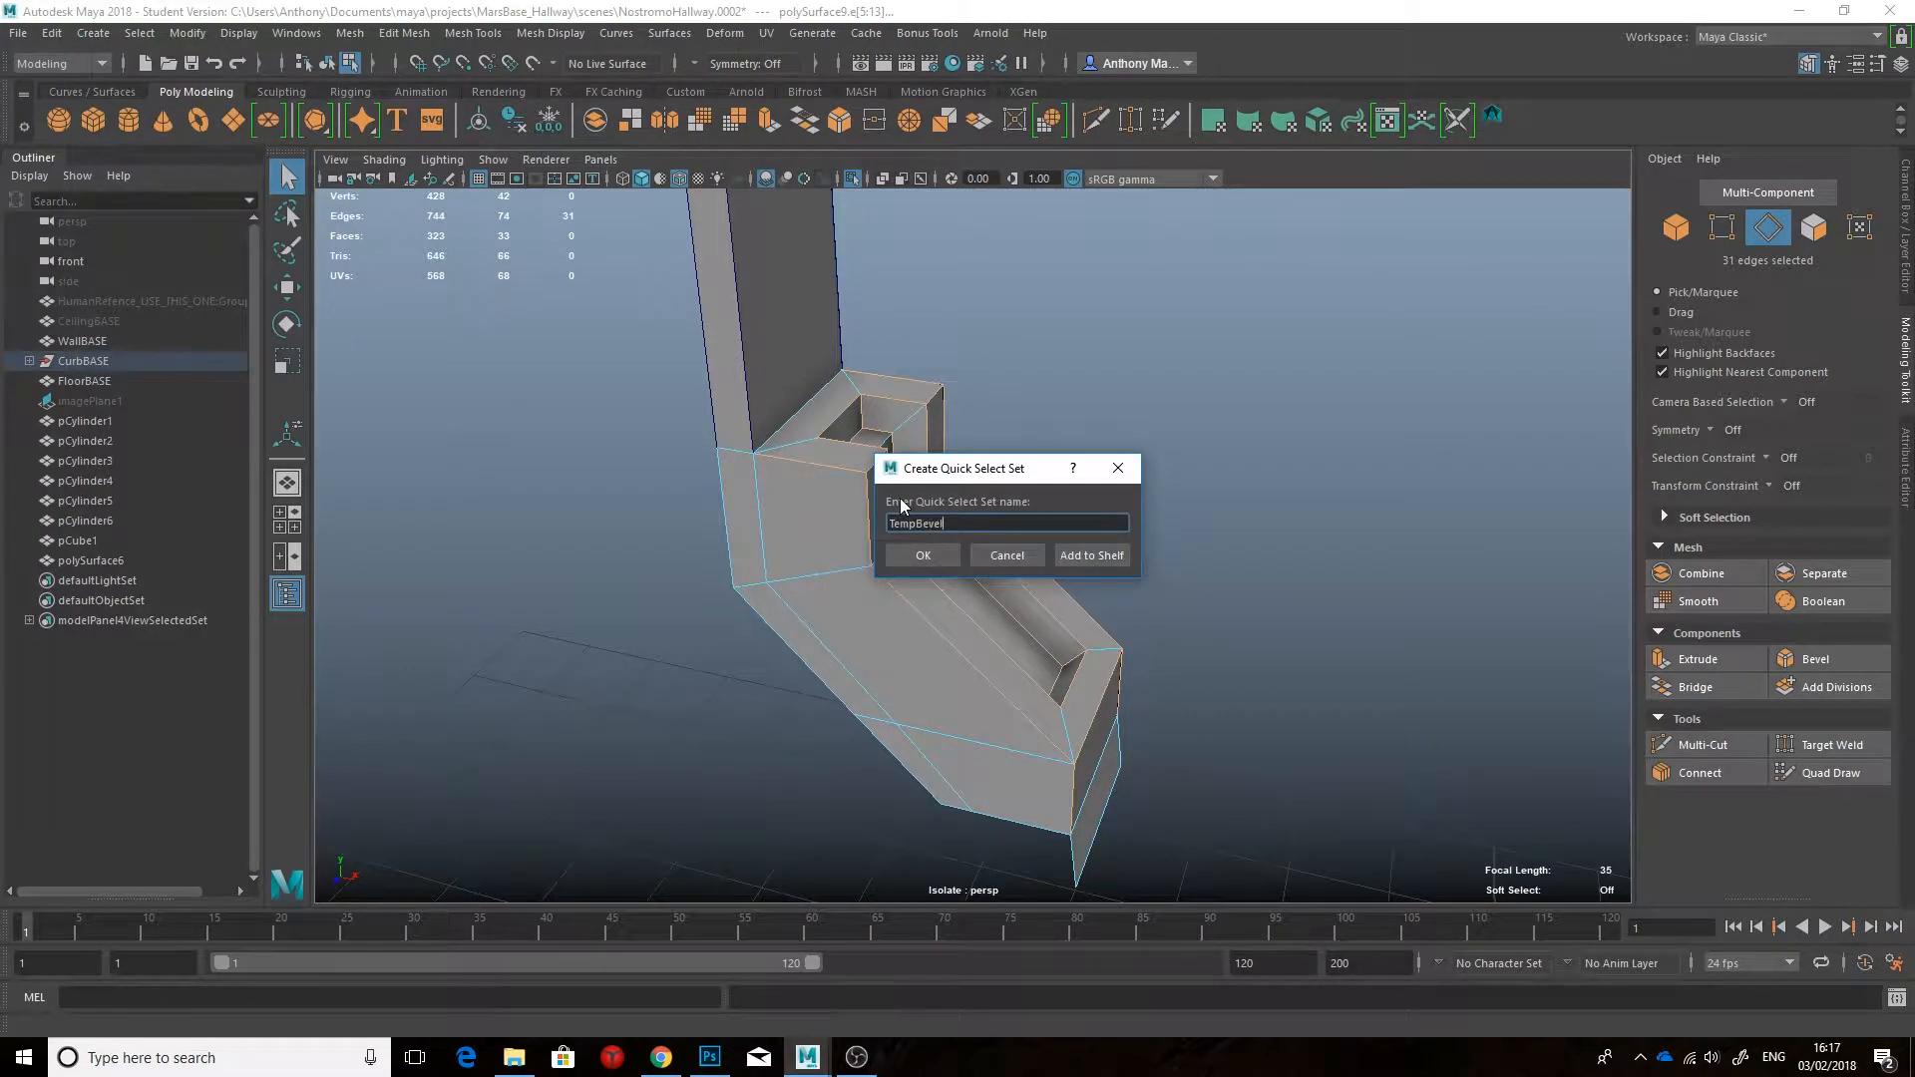
pyautogui.click(923, 554)
# Step: Separate the lowest front face from the bracket foot and show the whole scene
pyautogui.keyDown('alt'); pyautogui.moveTo(1087, 758); pyautogui.dragTo(1051, 778); pyautogui.keyUp('alt')
pyautogui.moveTo(1051, 778); pyautogui.dragTo(1051, 866, button='right')
pyautogui.keyDown('alt'); pyautogui.moveTo(1169, 658); pyautogui.dragTo(1169, 560); pyautogui.keyUp('alt')
pyautogui.click(1073, 662)
pyautogui.click(629, 121)
pyautogui.doubleClick(1034, 538)
pyautogui.click(1140, 523)
pyautogui.moveTo(1032, 483); pyautogui.dragTo(1128, 454, button='right')
pyautogui.press('q')
pyautogui.hotkey('ctrl', '1')
pyautogui.keyDown('alt'); pyautogui.moveTo(1129, 512); pyautogui.dragTo(1087, 539); pyautogui.keyUp('alt')
# Step: Combine the lowest front face with the bracket foot and merge their vertices with Distance Threshold 0.01
pyautogui.keyDown('shift'); pyautogui.click(1082, 655); pyautogui.keyUp('shift')
pyautogui.click(595, 121)
pyautogui.click(875, 123)
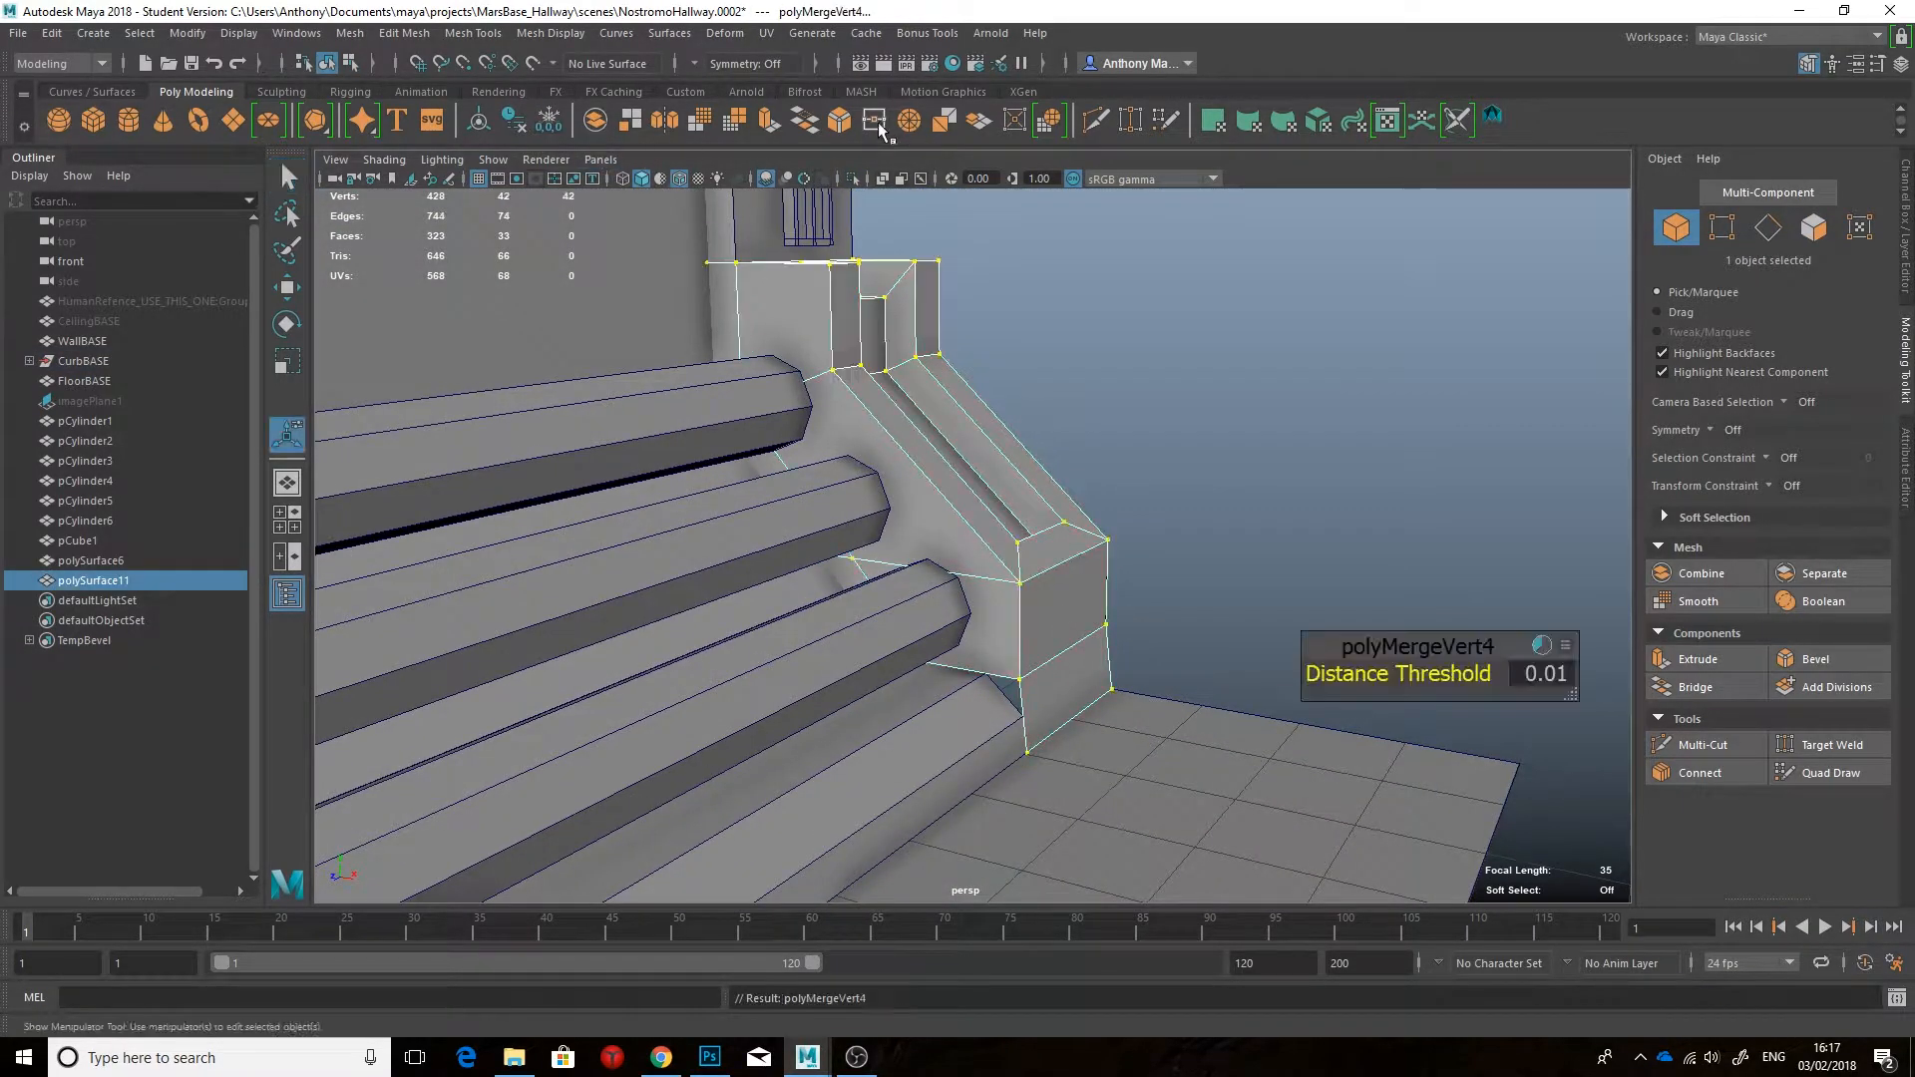
# Step: Isolate the bracket foot and extrude its two lowest front side edges backward
pyautogui.hotkey('ctrl', '1')
pyautogui.moveTo(1053, 483); pyautogui.dragTo(1054, 427, button='right')
pyautogui.click(1023, 714)
pyautogui.keyDown('shift'); pyautogui.click(1108, 658); pyautogui.keyUp('shift')
pyautogui.moveTo(1127, 698)
pyautogui.keyDown('alt'); pyautogui.mouseDown()
pyautogui.moveTo(1299, 731)
pyautogui.moveTo(1125, 679)
pyautogui.mouseUp(); pyautogui.keyUp('alt')
pyautogui.press('w')
pyautogui.keyDown('alt'); pyautogui.moveTo(1104, 658); pyautogui.dragTo(1103, 547, button='middle'); pyautogui.keyUp('alt')
pyautogui.scroll(5, 1103, 547)
pyautogui.keyDown('shift'); pyautogui.moveTo(1124, 604); pyautogui.dragTo(1041, 606); pyautogui.keyUp('shift')
pyautogui.keyDown('alt'); pyautogui.moveTo(1192, 513); pyautogui.dragTo(1114, 552); pyautogui.keyUp('alt')
# Step: Merge the vertices of the extruded side faces with the rest of the bracket foot
pyautogui.click(870, 130)
pyautogui.click(1364, 410)
pyautogui.moveTo(1466, 404)
pyautogui.keyDown('alt'); pyautogui.mouseDown()
pyautogui.moveTo(1419, 427)
pyautogui.moveTo(1496, 399)
pyautogui.mouseUp(); pyautogui.keyUp('alt')
pyautogui.scroll(-3, 1297, 448)
pyautogui.moveTo(1014, 485); pyautogui.dragTo(919, 485, button='right')
pyautogui.moveTo(818, 489); pyautogui.dragTo(1300, 725)
pyautogui.click(1312, 463)
pyautogui.keyDown('alt'); pyautogui.moveTo(1312, 463); pyautogui.dragTo(935, 545); pyautogui.keyUp('alt')
pyautogui.scroll(-3, 1128, 483)
# Step: Reselect the edges stored in the TempBevel set and add a missing lower foot edge
pyautogui.click(140, 33)
pyautogui.click(194, 230)
pyautogui.keyDown('alt'); pyautogui.moveTo(878, 389); pyautogui.dragTo(773, 758); pyautogui.keyUp('alt')
pyautogui.keyDown('shift'); pyautogui.click(1005, 750); pyautogui.keyUp('shift')
pyautogui.scroll(3, 896, 690)
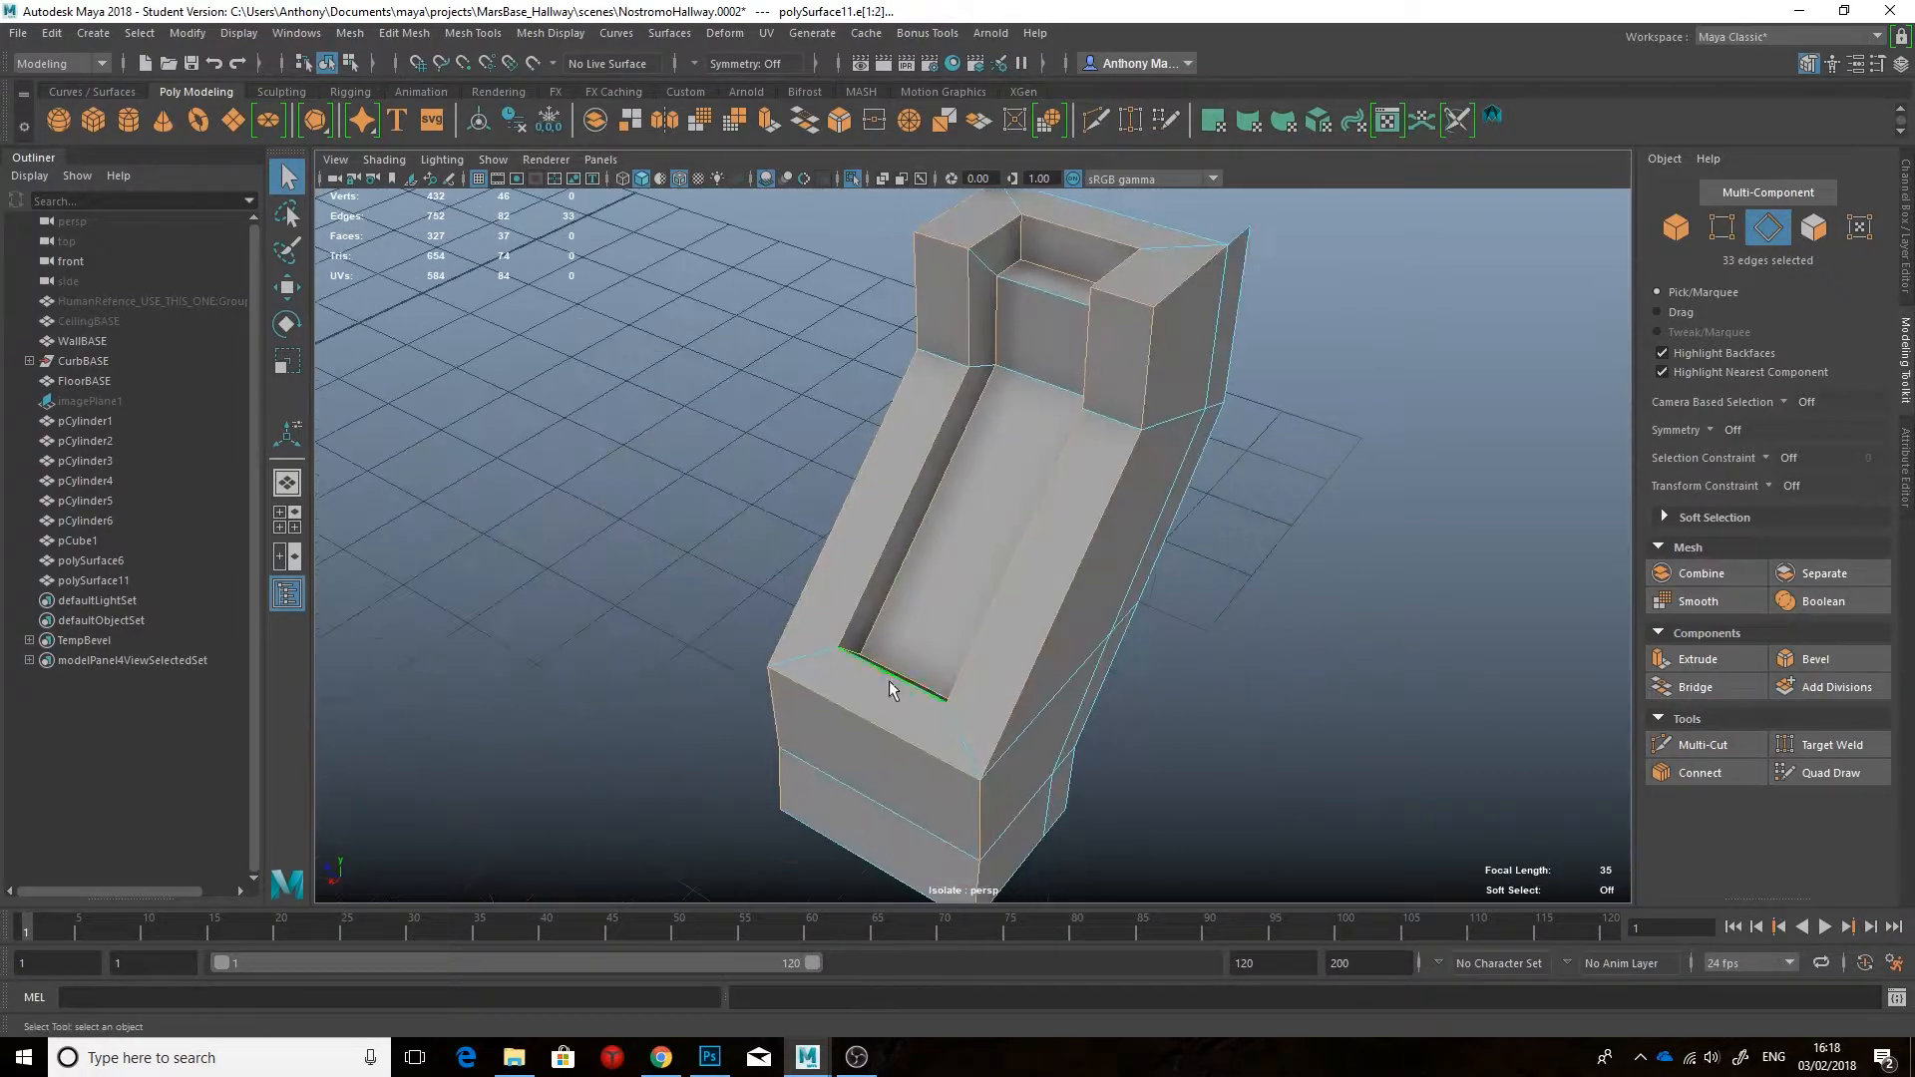
# Step: Try beveling the selected edges with 2 segments and Fraction 0.26 and check the smooth preview
pyautogui.click(1810, 659)
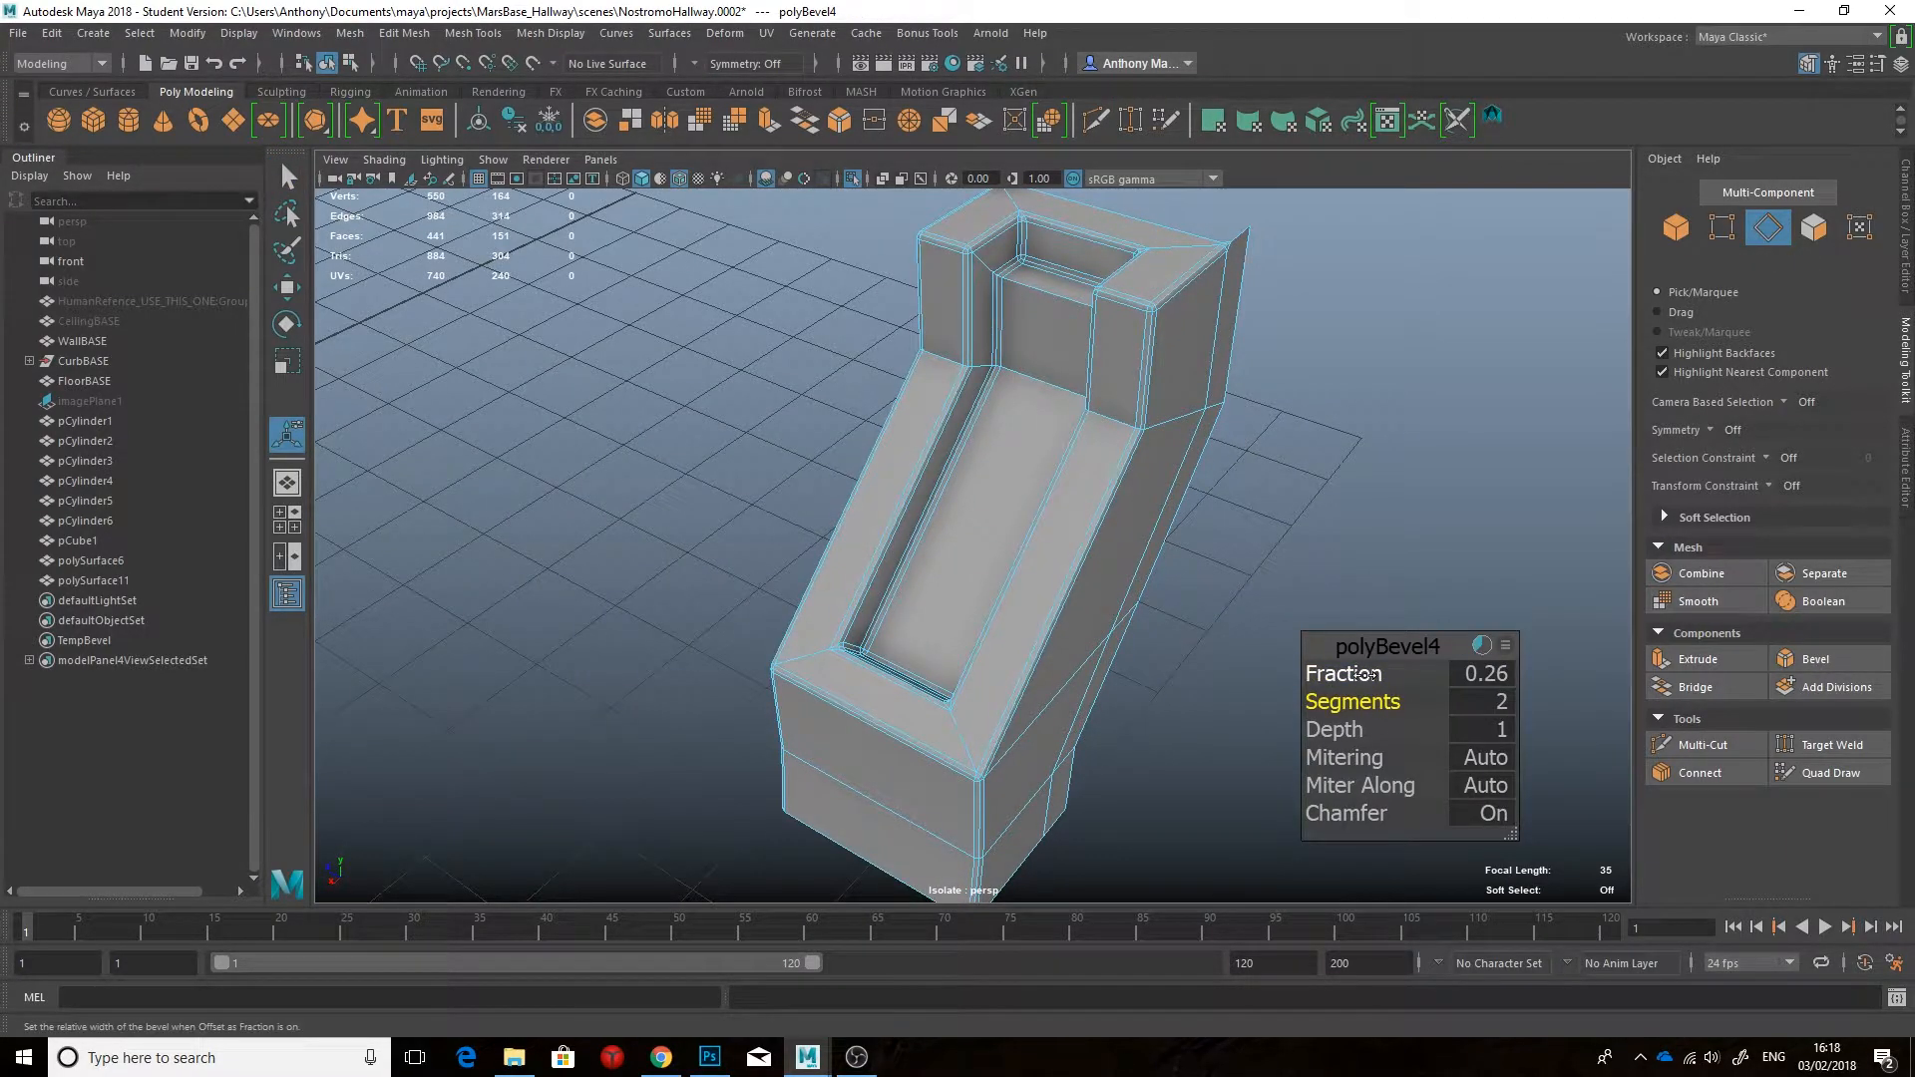
pyautogui.keyDown('alt'); pyautogui.moveTo(878, 678); pyautogui.dragTo(1154, 581); pyautogui.keyUp('alt')
pyautogui.press('3')
pyautogui.keyDown('alt'); pyautogui.moveTo(1272, 428); pyautogui.dragTo(1182, 608); pyautogui.keyUp('alt')
pyautogui.press('1')
pyautogui.hotkey('ctrl', 'z')
pyautogui.hotkey('ctrl', 'z')
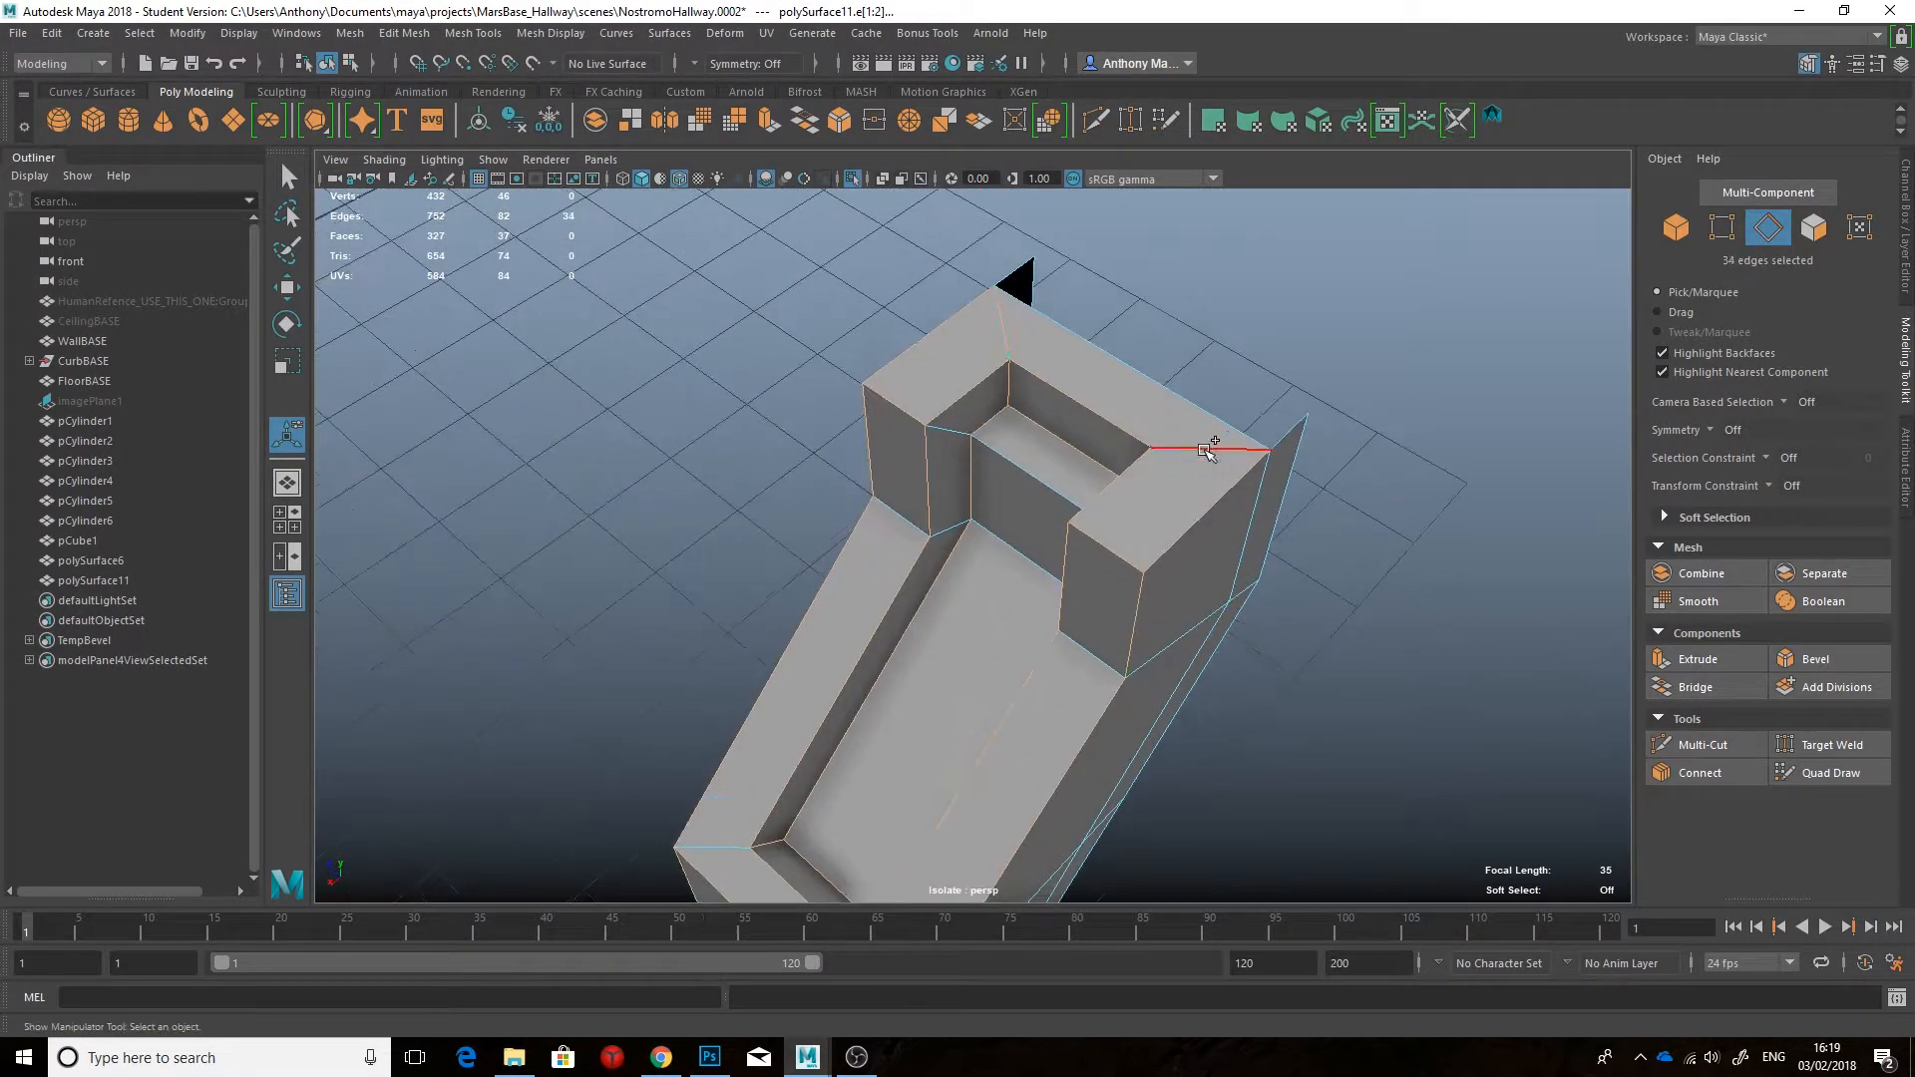
# Step: Try a narrower bevel on the edge selection with 2 segments and Fraction 0.17
pyautogui.keyDown('alt'); pyautogui.moveTo(897, 848); pyautogui.dragTo(952, 540, button='middle'); pyautogui.keyUp('alt')
pyautogui.keyDown('alt'); pyautogui.moveTo(952, 541); pyautogui.dragTo(816, 307); pyautogui.keyUp('alt')
pyautogui.click(1815, 659)
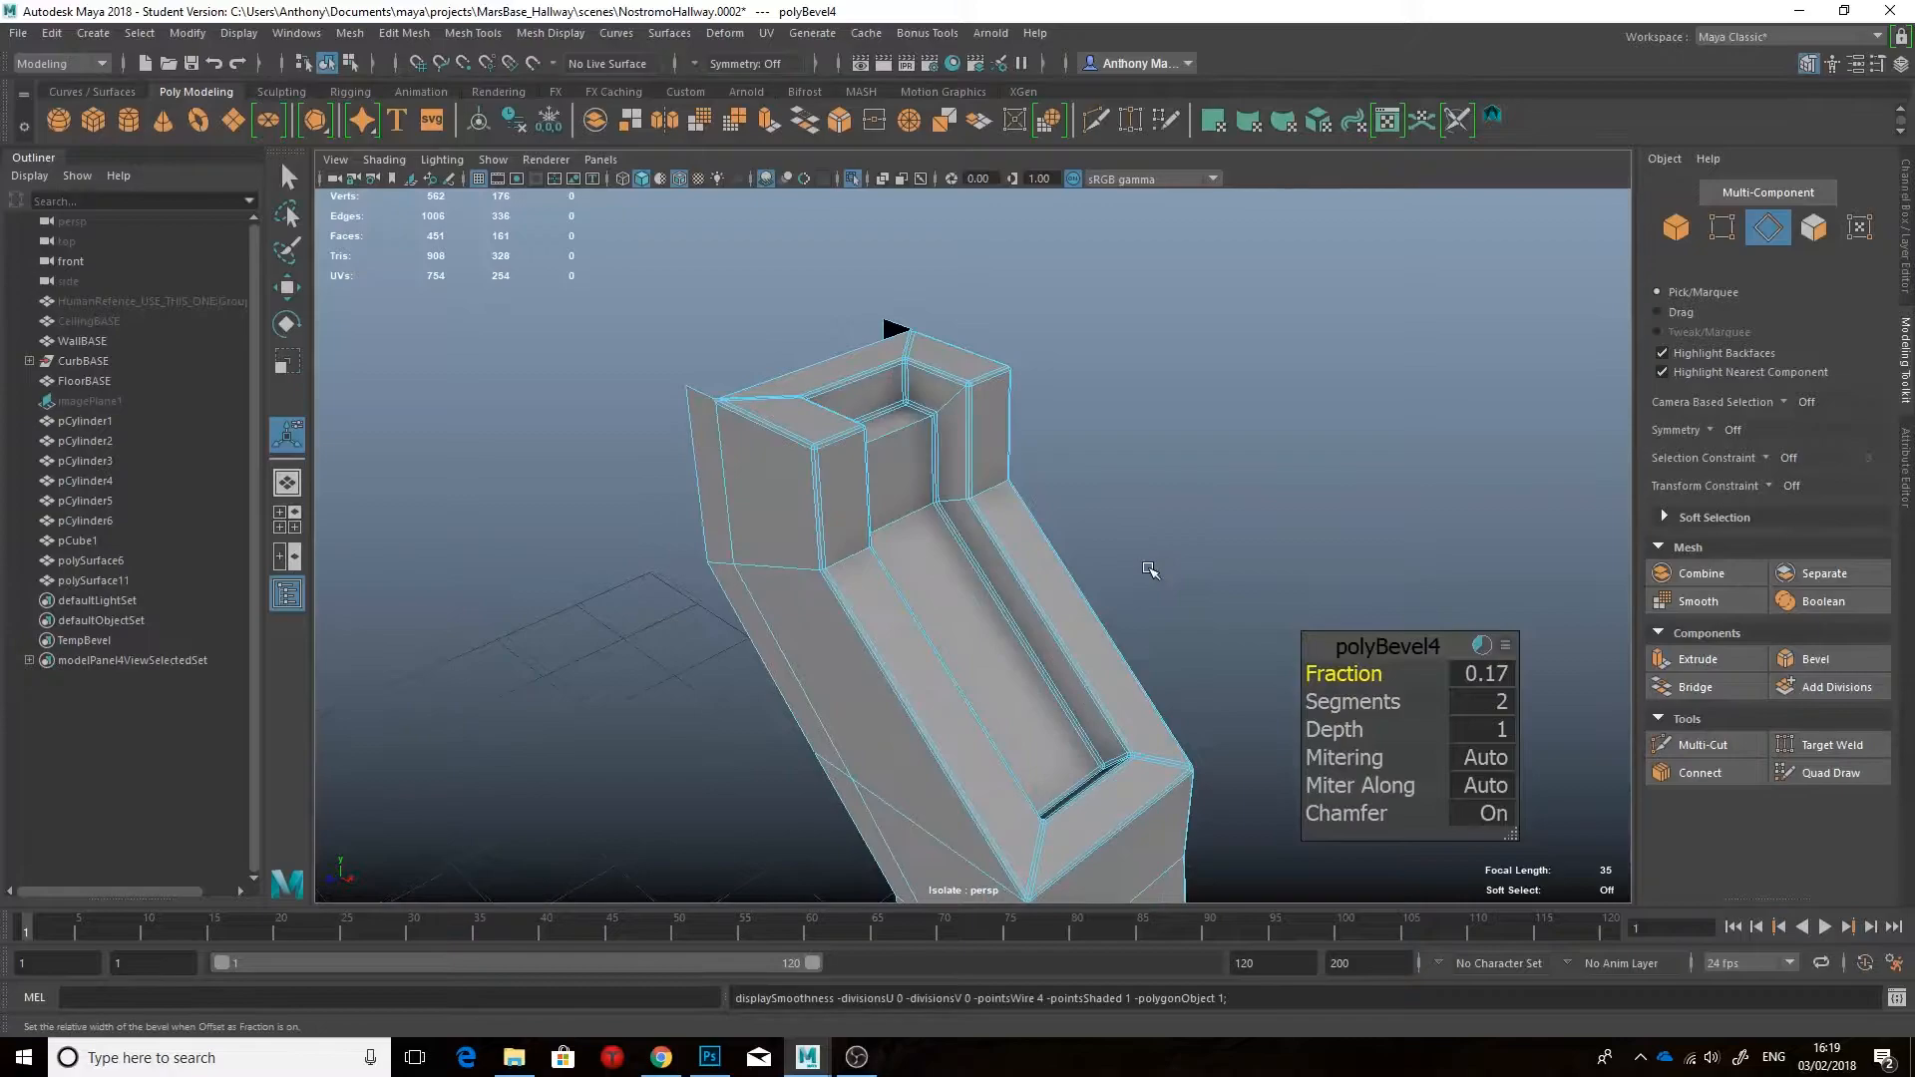
pyautogui.hotkey('ctrl', 'z')
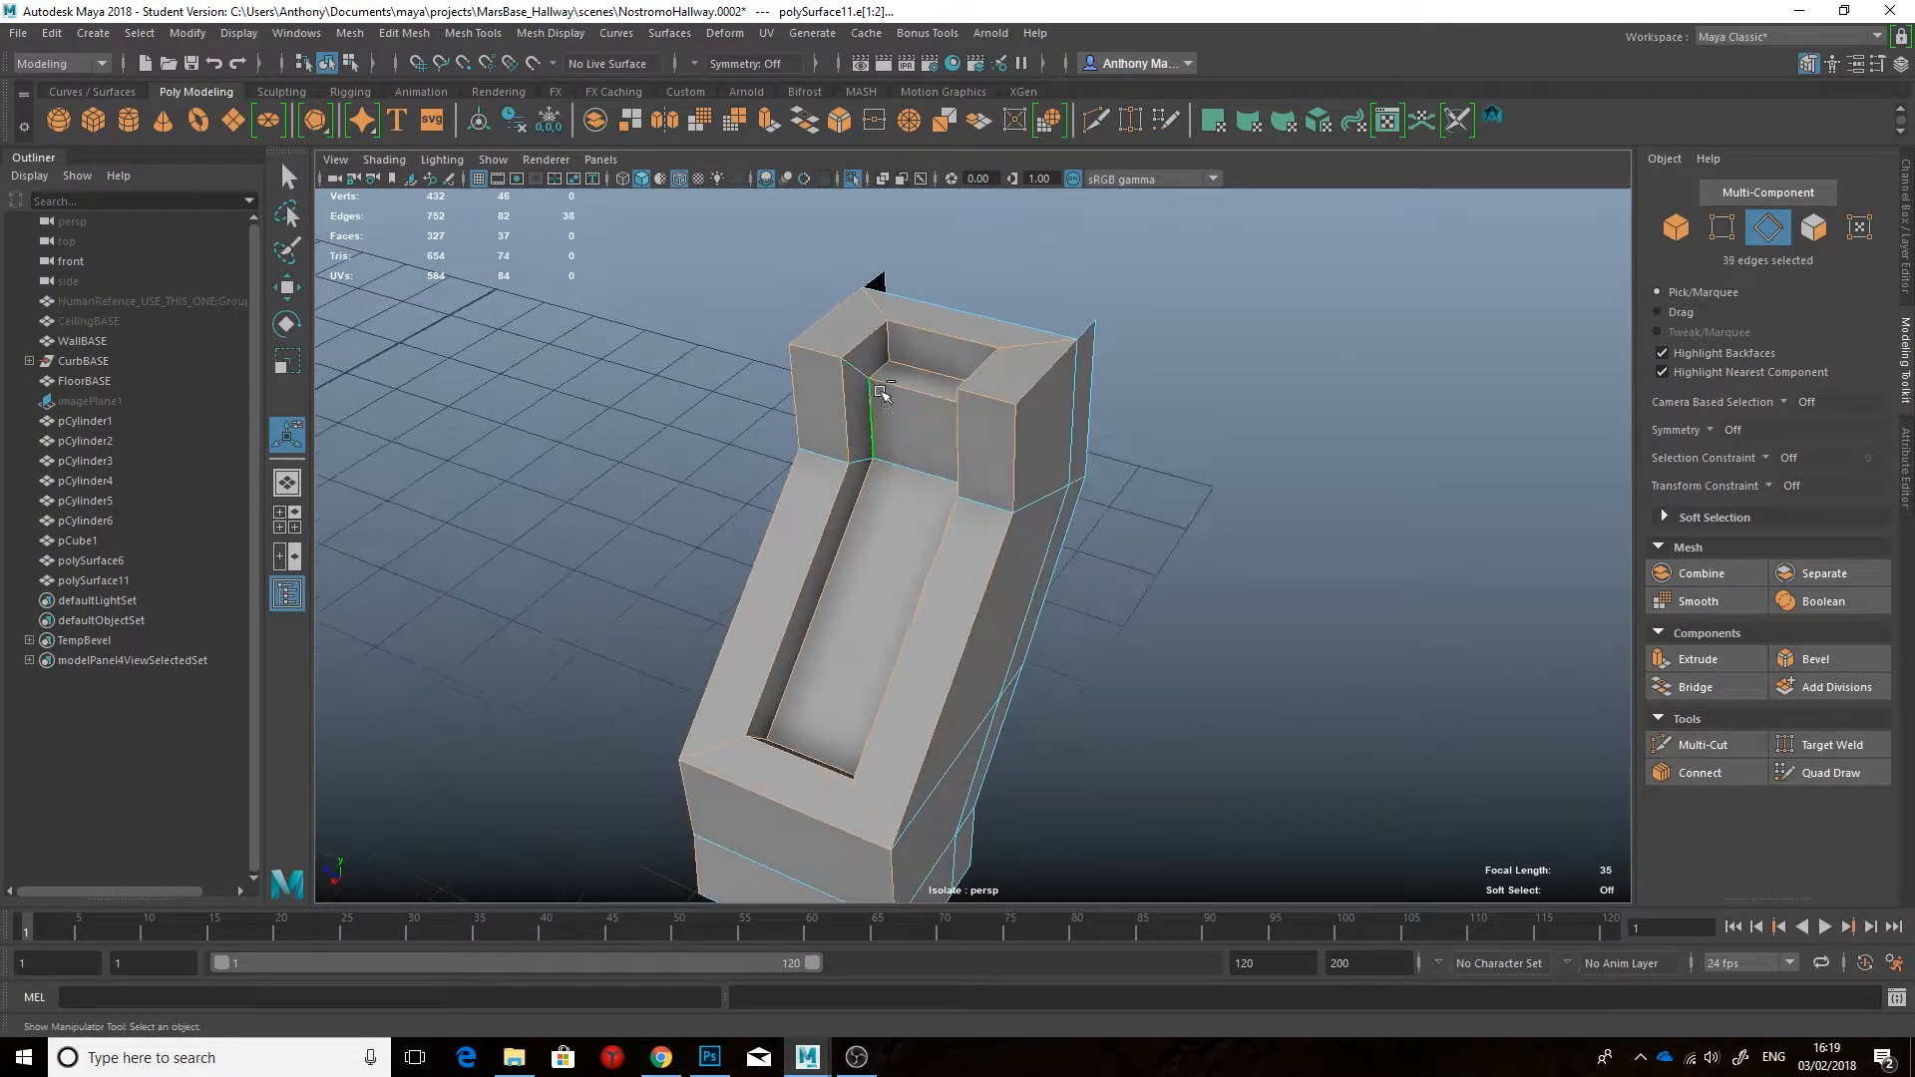
# Step: Add the bracket's recess corner edges and outer side edges to the edge selection
pyautogui.keyDown('alt'); pyautogui.moveTo(871, 382); pyautogui.dragTo(952, 397); pyautogui.keyUp('alt')
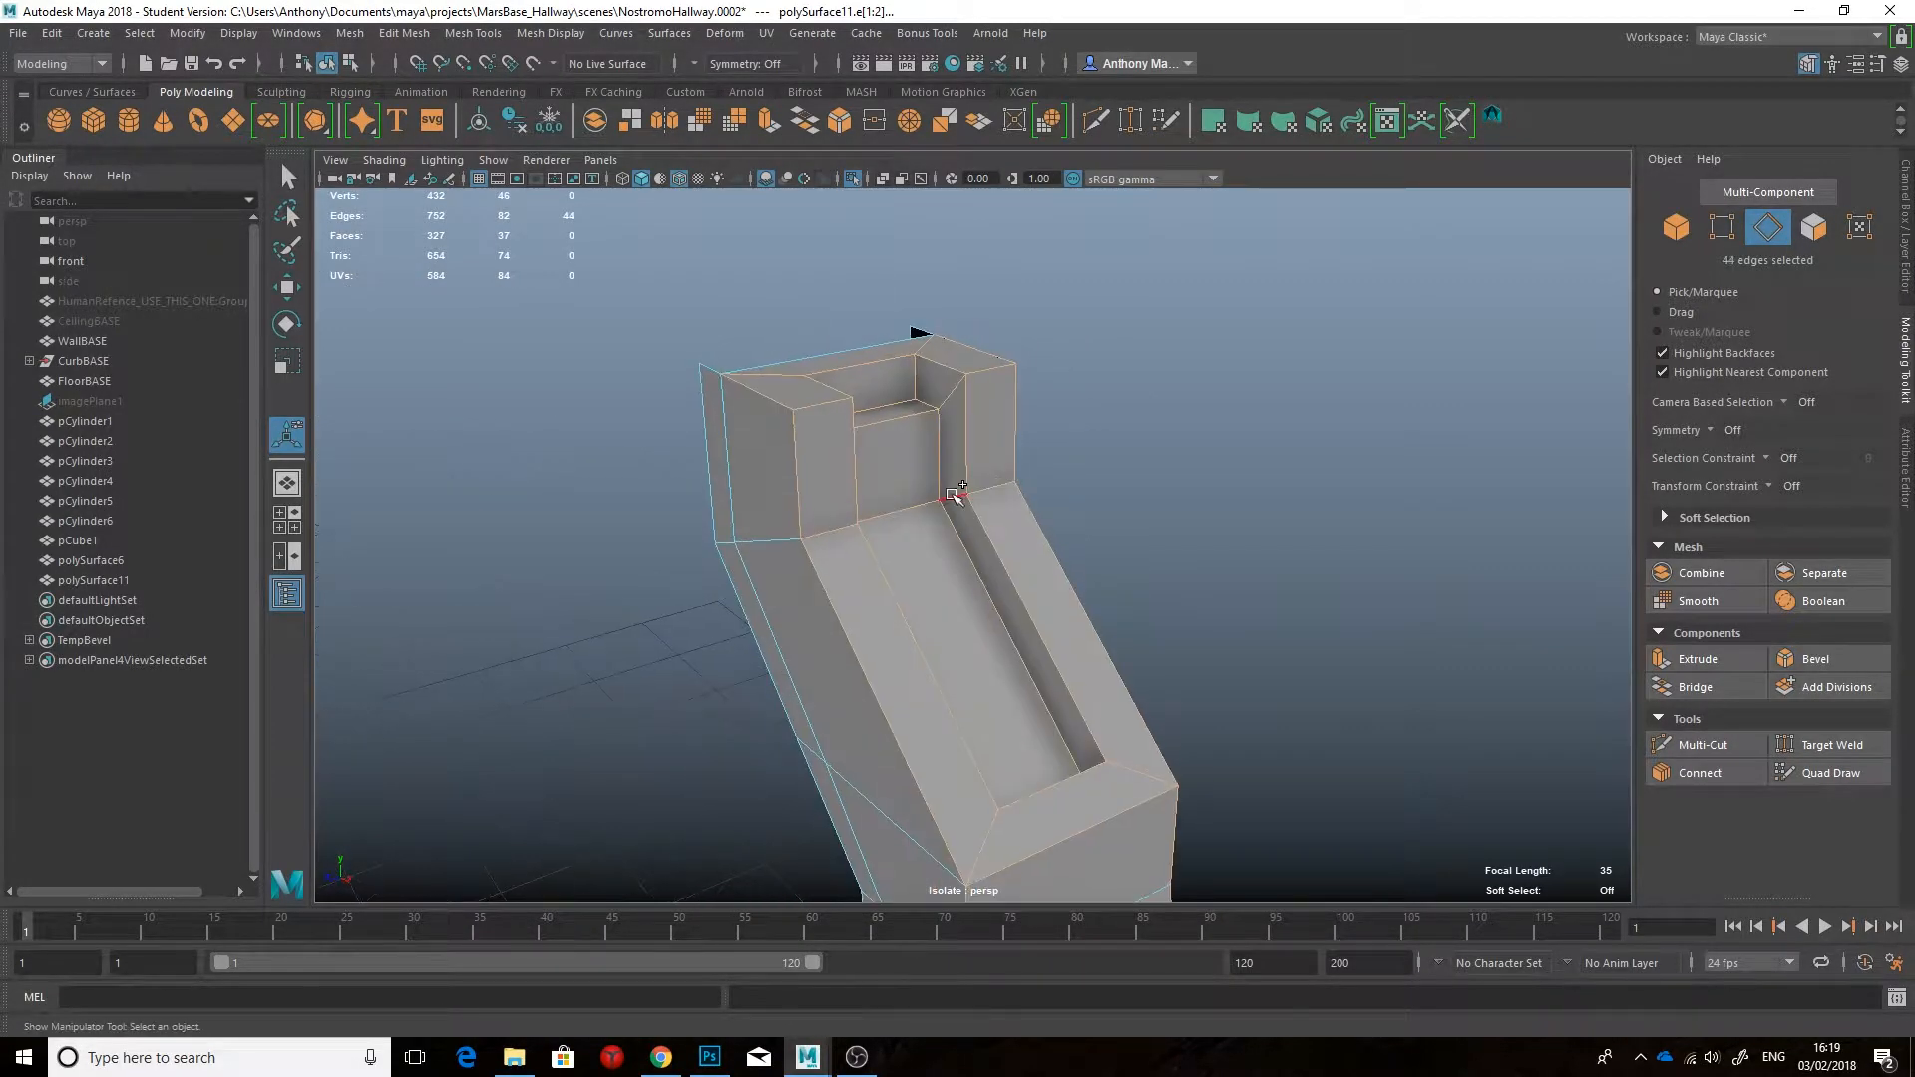
pyautogui.keyDown('shift'); pyautogui.click(735, 580); pyautogui.keyUp('shift')
pyautogui.keyDown('alt'); pyautogui.moveTo(735, 580); pyautogui.dragTo(1325, 492); pyautogui.keyUp('alt')
pyautogui.keyDown('shift'); pyautogui.click(1133, 529); pyautogui.keyUp('shift')
pyautogui.keyDown('shift'); pyautogui.click(1082, 737); pyautogui.keyUp('shift')
pyautogui.keyDown('alt'); pyautogui.moveTo(1278, 744); pyautogui.dragTo(1556, 625); pyautogui.keyUp('alt')
# Step: Try beveling the enlarged edge selection with 2 segments and Fraction 0.17
pyautogui.hotkey('ctrl', 'b')
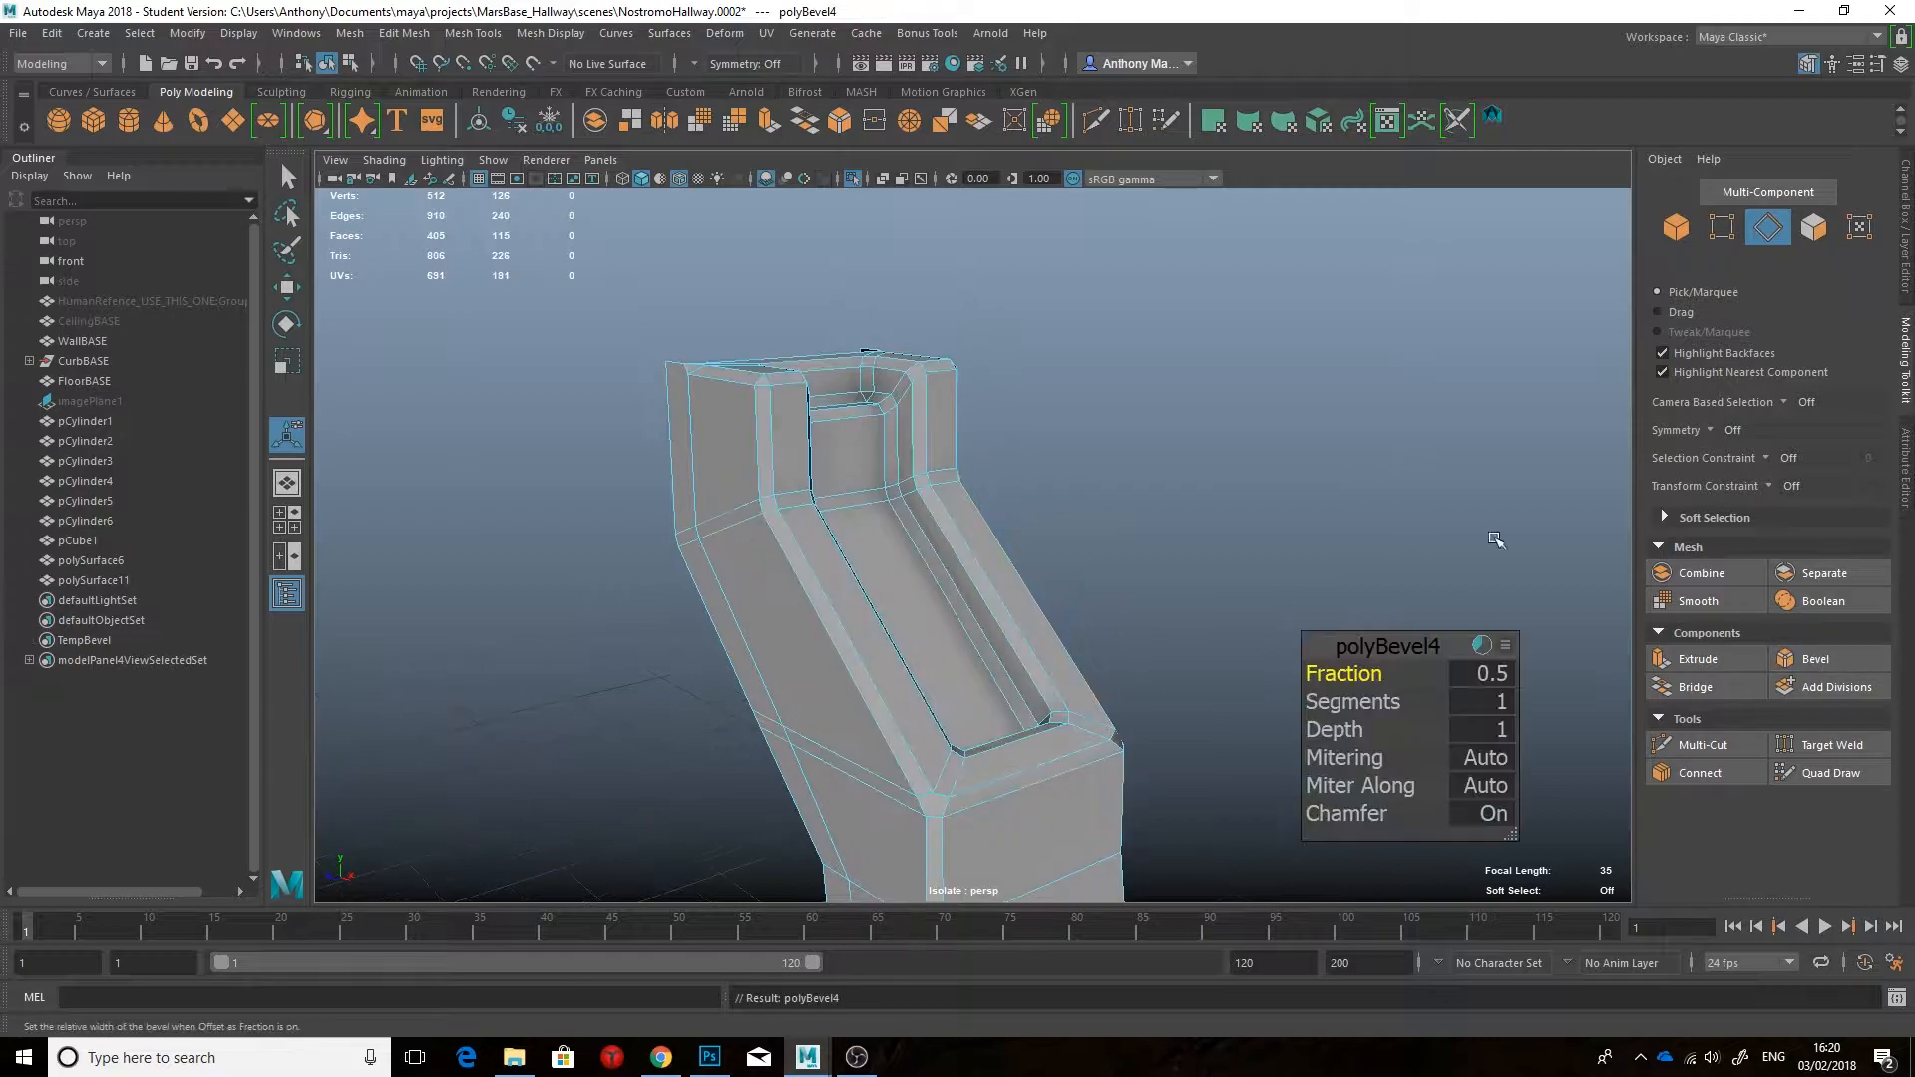
pyautogui.keyDown('alt'); pyautogui.moveTo(1022, 523); pyautogui.dragTo(995, 572); pyautogui.keyUp('alt')
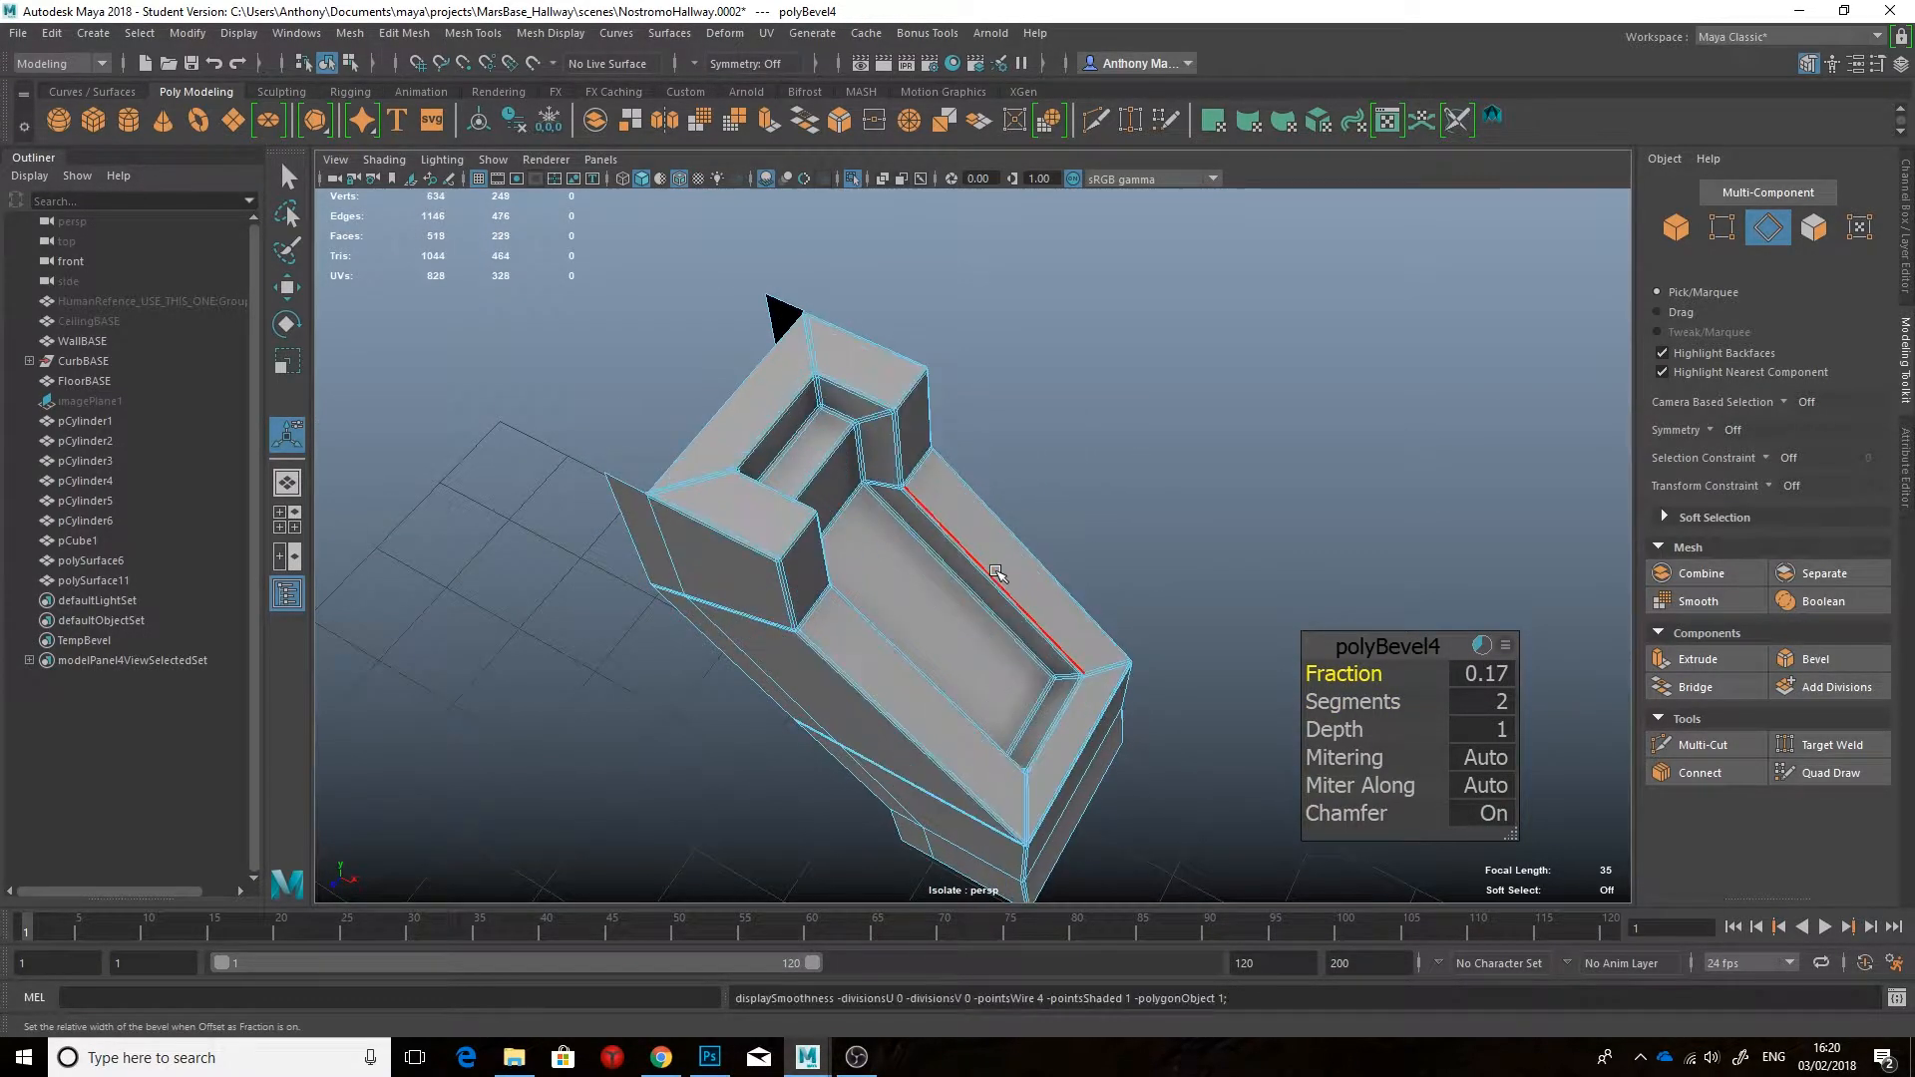
pyautogui.hotkey('ctrl', 'z')
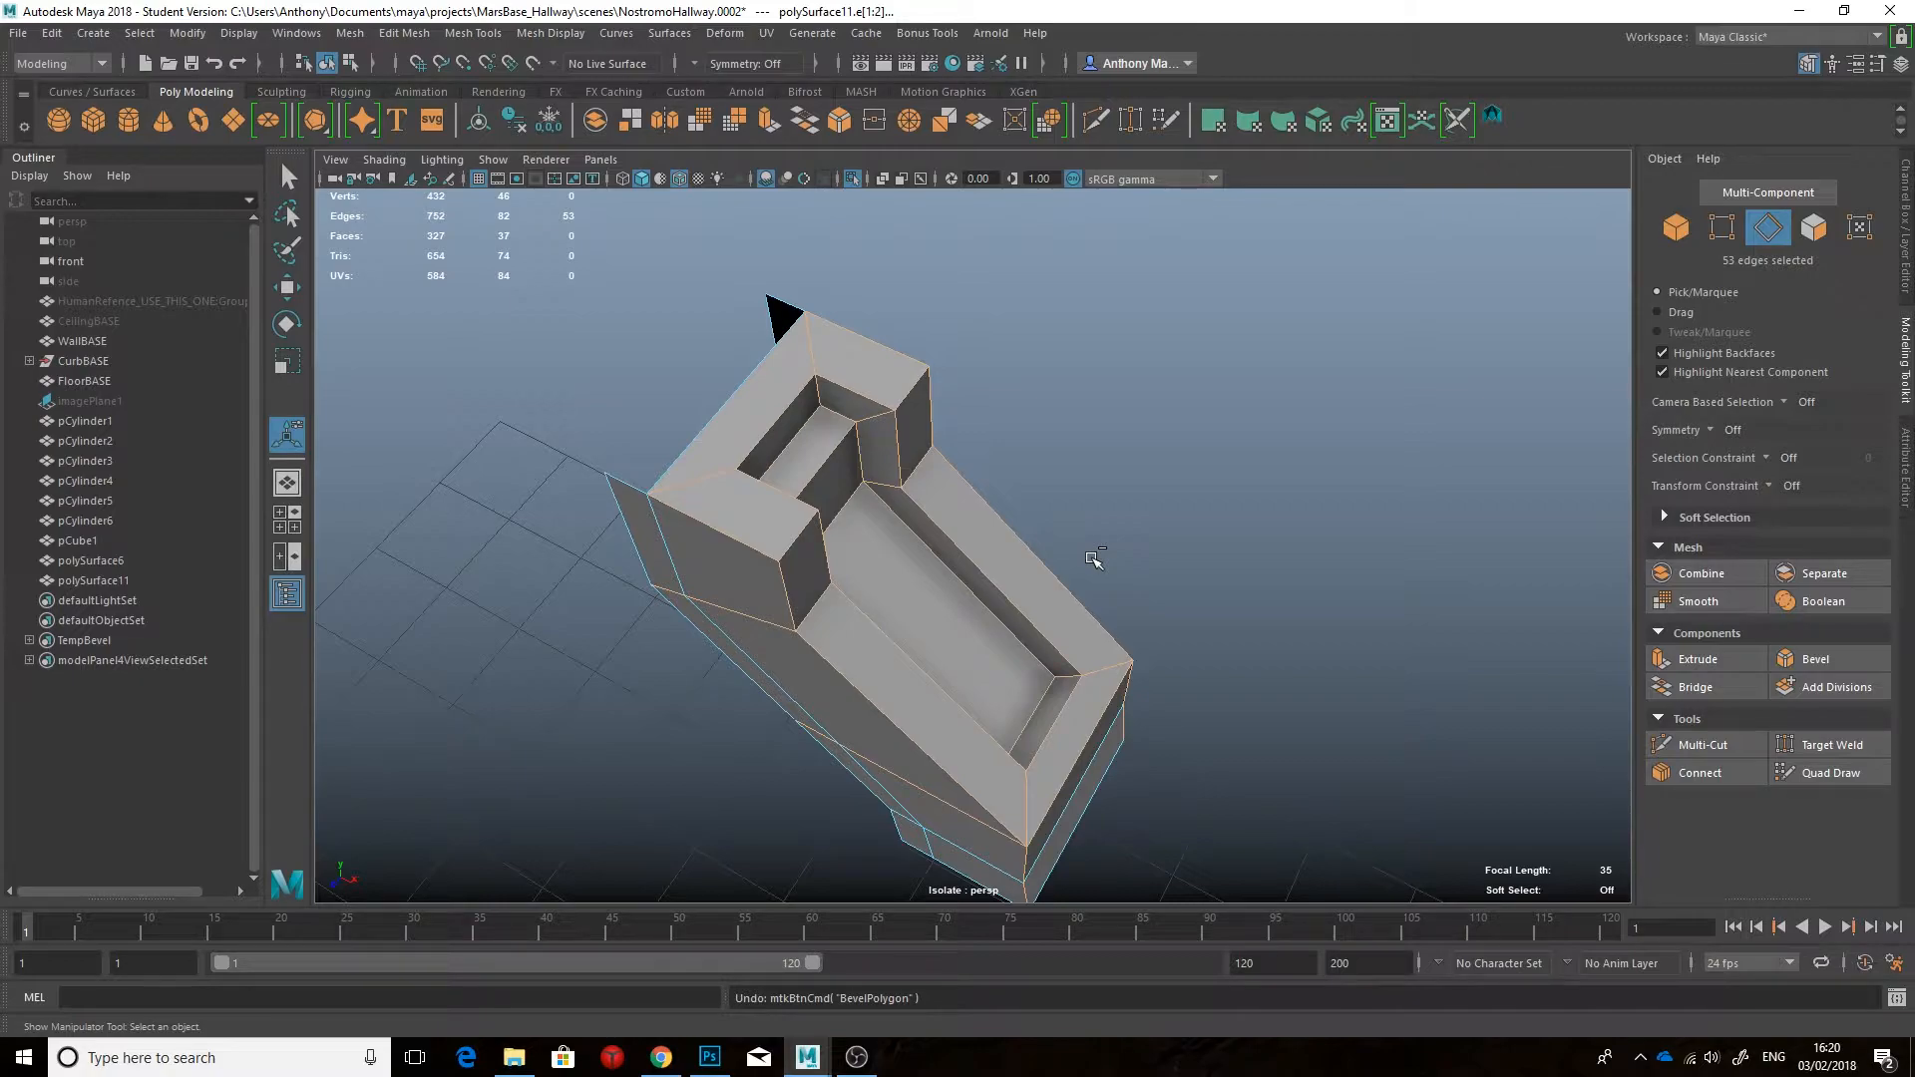
# Step: Add more upper block edges to the selection and try the bevel with default values
pyautogui.keyDown('shift'); pyautogui.click(820, 562); pyautogui.keyUp('shift')
pyautogui.keyDown('alt'); pyautogui.moveTo(821, 561); pyautogui.dragTo(1345, 359); pyautogui.keyUp('alt')
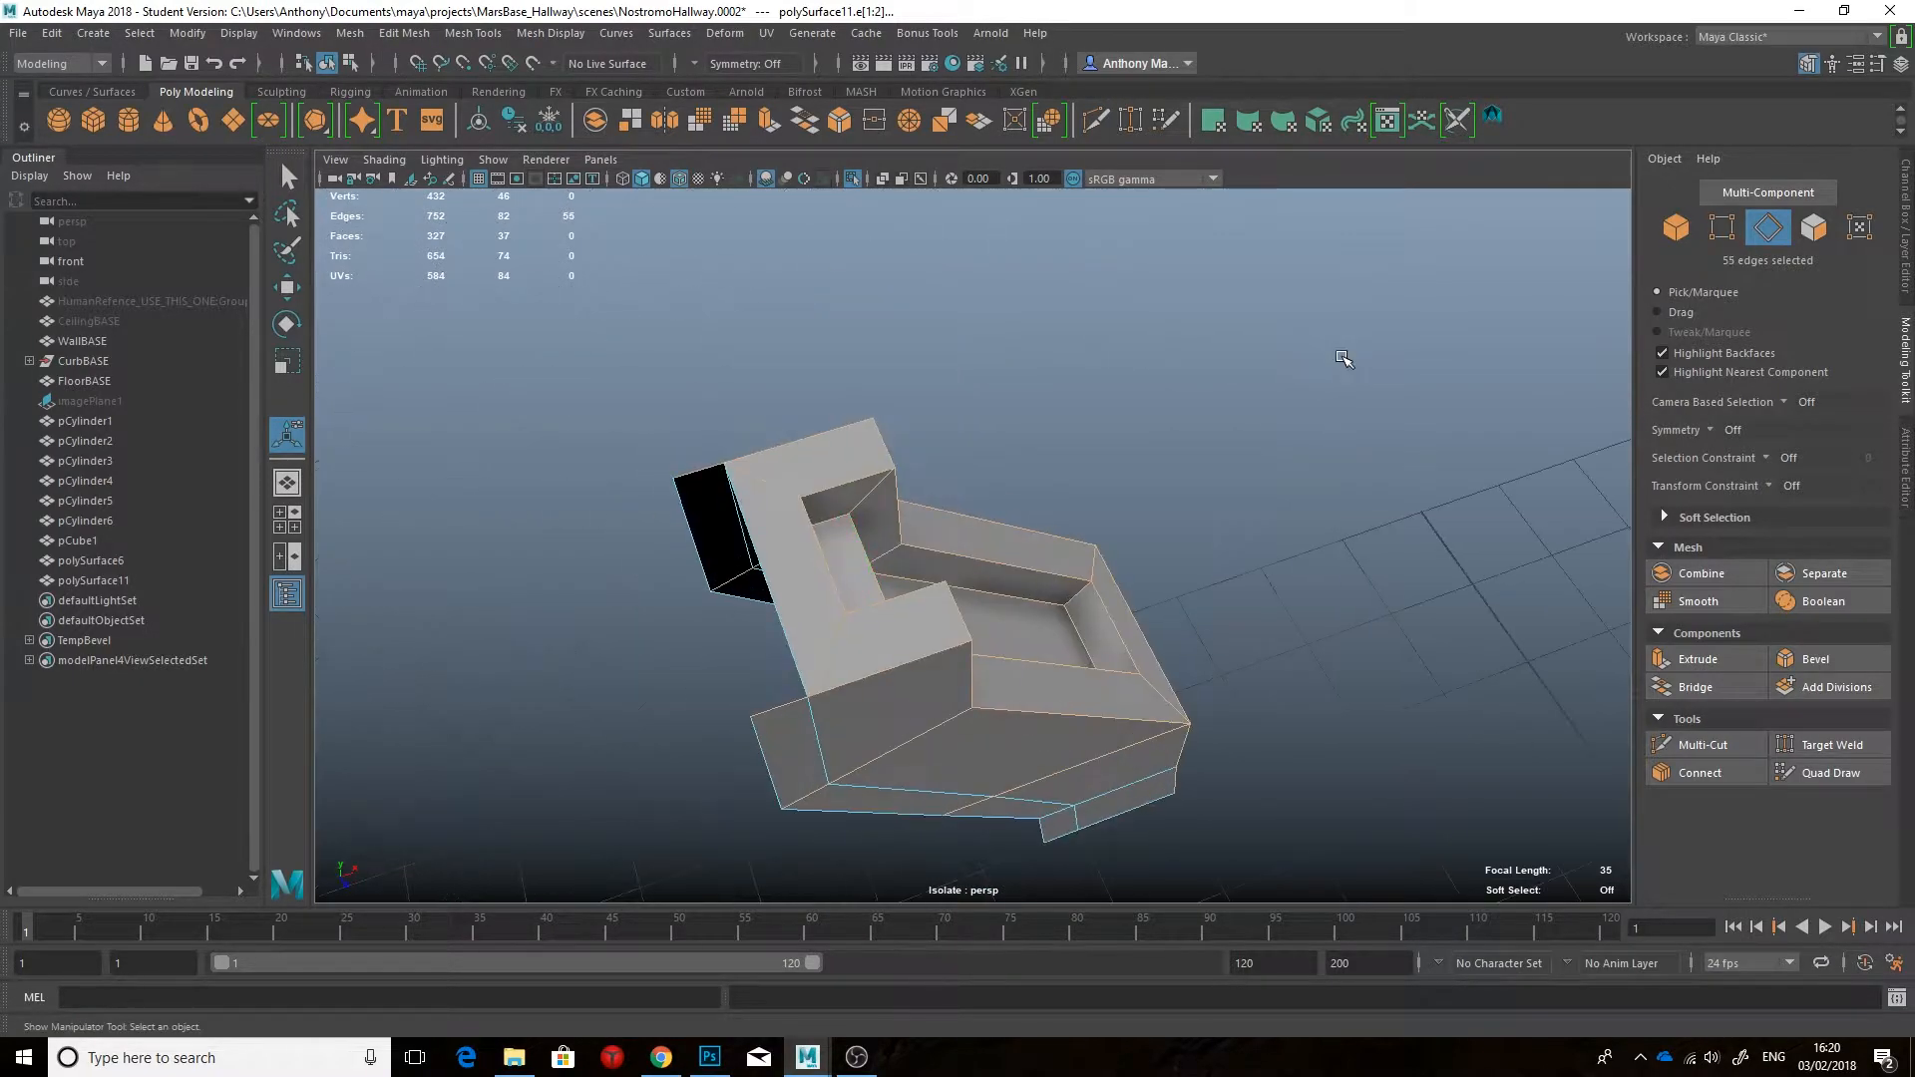
pyautogui.keyDown('alt'); pyautogui.moveTo(1161, 539); pyautogui.dragTo(1182, 543); pyautogui.keyUp('alt')
pyautogui.click(1813, 658)
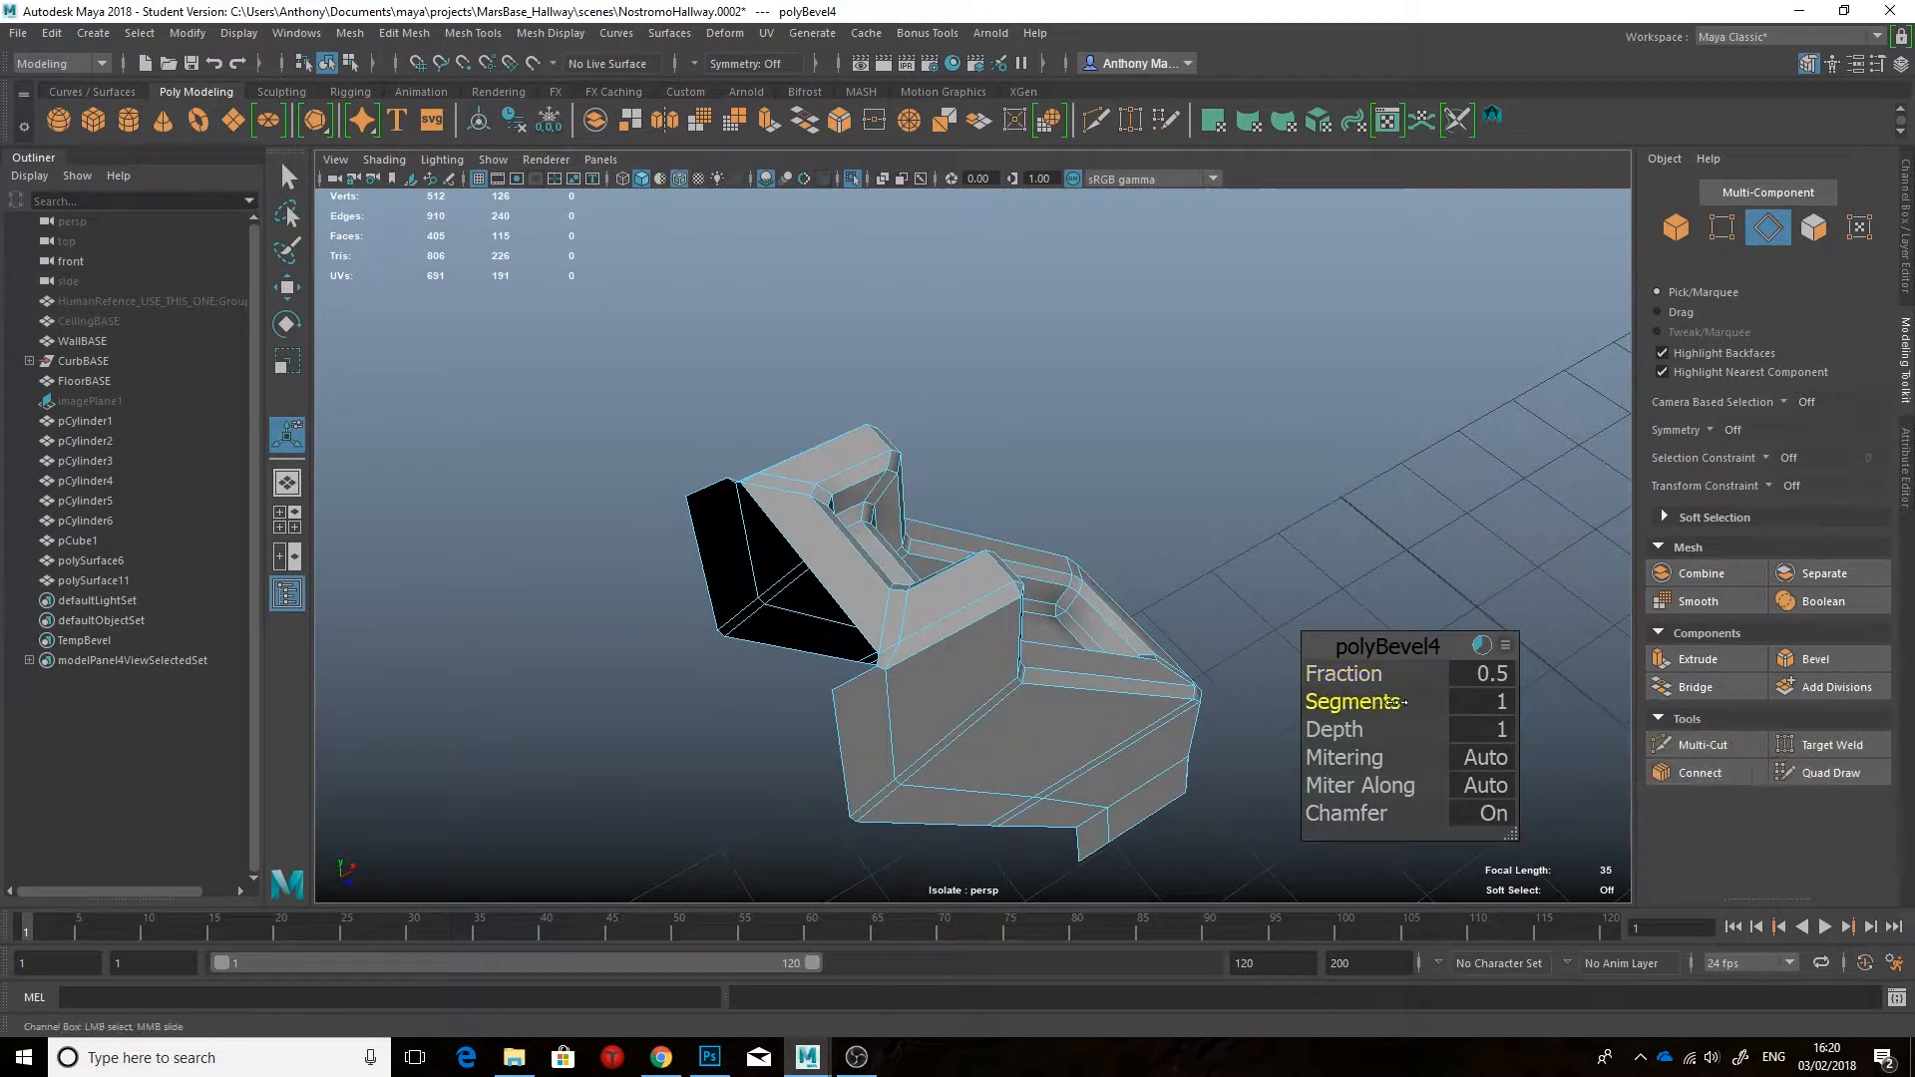
pyautogui.hotkey('ctrl', 'z')
pyautogui.hotkey('ctrl', 'z')
# Step: Add another bracket edge to the selection and try the bevel with more segments
pyautogui.keyDown('shift'); pyautogui.click(993, 586); pyautogui.keyUp('shift')
pyautogui.keyDown('alt'); pyautogui.moveTo(993, 585); pyautogui.dragTo(1179, 654); pyautogui.keyUp('alt')
pyautogui.click(1813, 659)
pyautogui.moveTo(1366, 701); pyautogui.dragTo(1417, 698)
pyautogui.hotkey('ctrl', 'z')
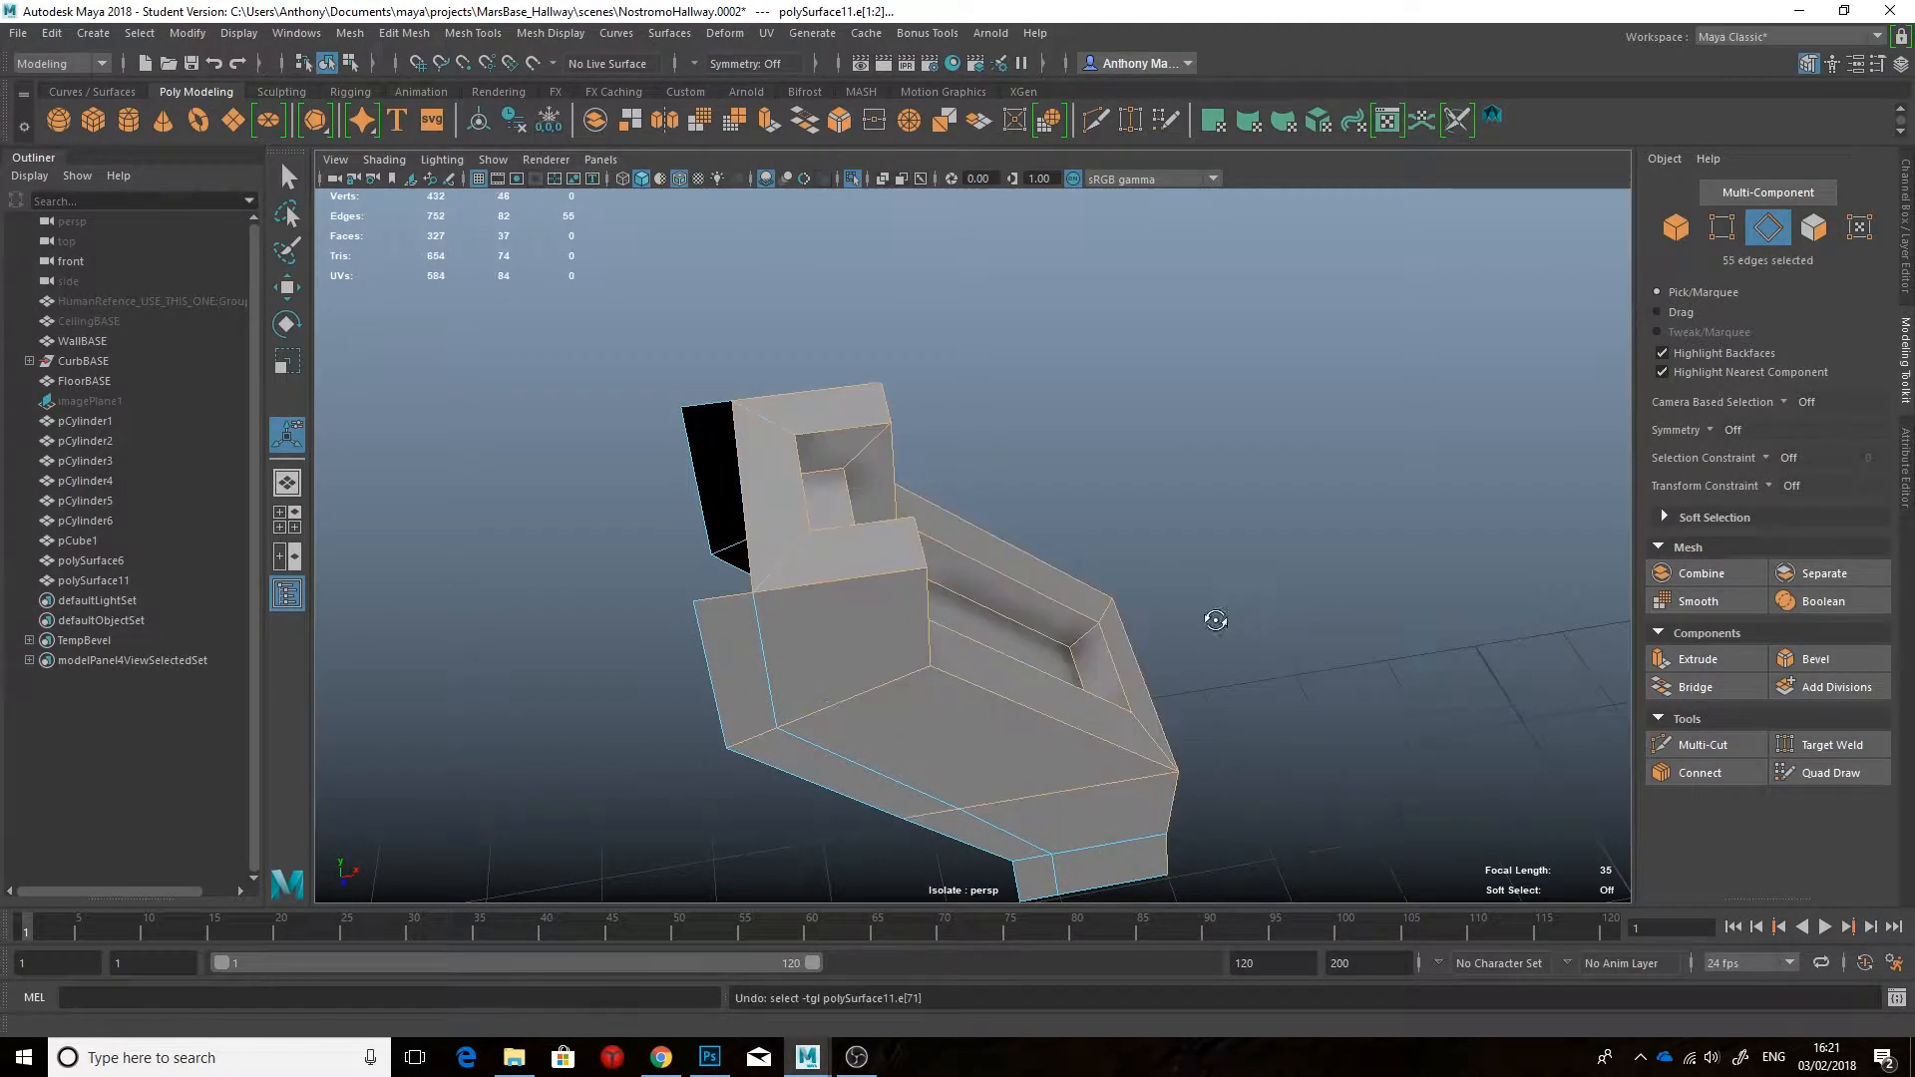
# Step: Add the bracket's rear side edges to the selection and try a bevel with 2 segments and Fraction 0.42
pyautogui.keyDown('alt'); pyautogui.moveTo(848, 723); pyautogui.dragTo(618, 678); pyautogui.keyUp('alt')
pyautogui.keyDown('shift'); pyautogui.click(1082, 678); pyautogui.keyUp('shift')
pyautogui.click(1813, 659)
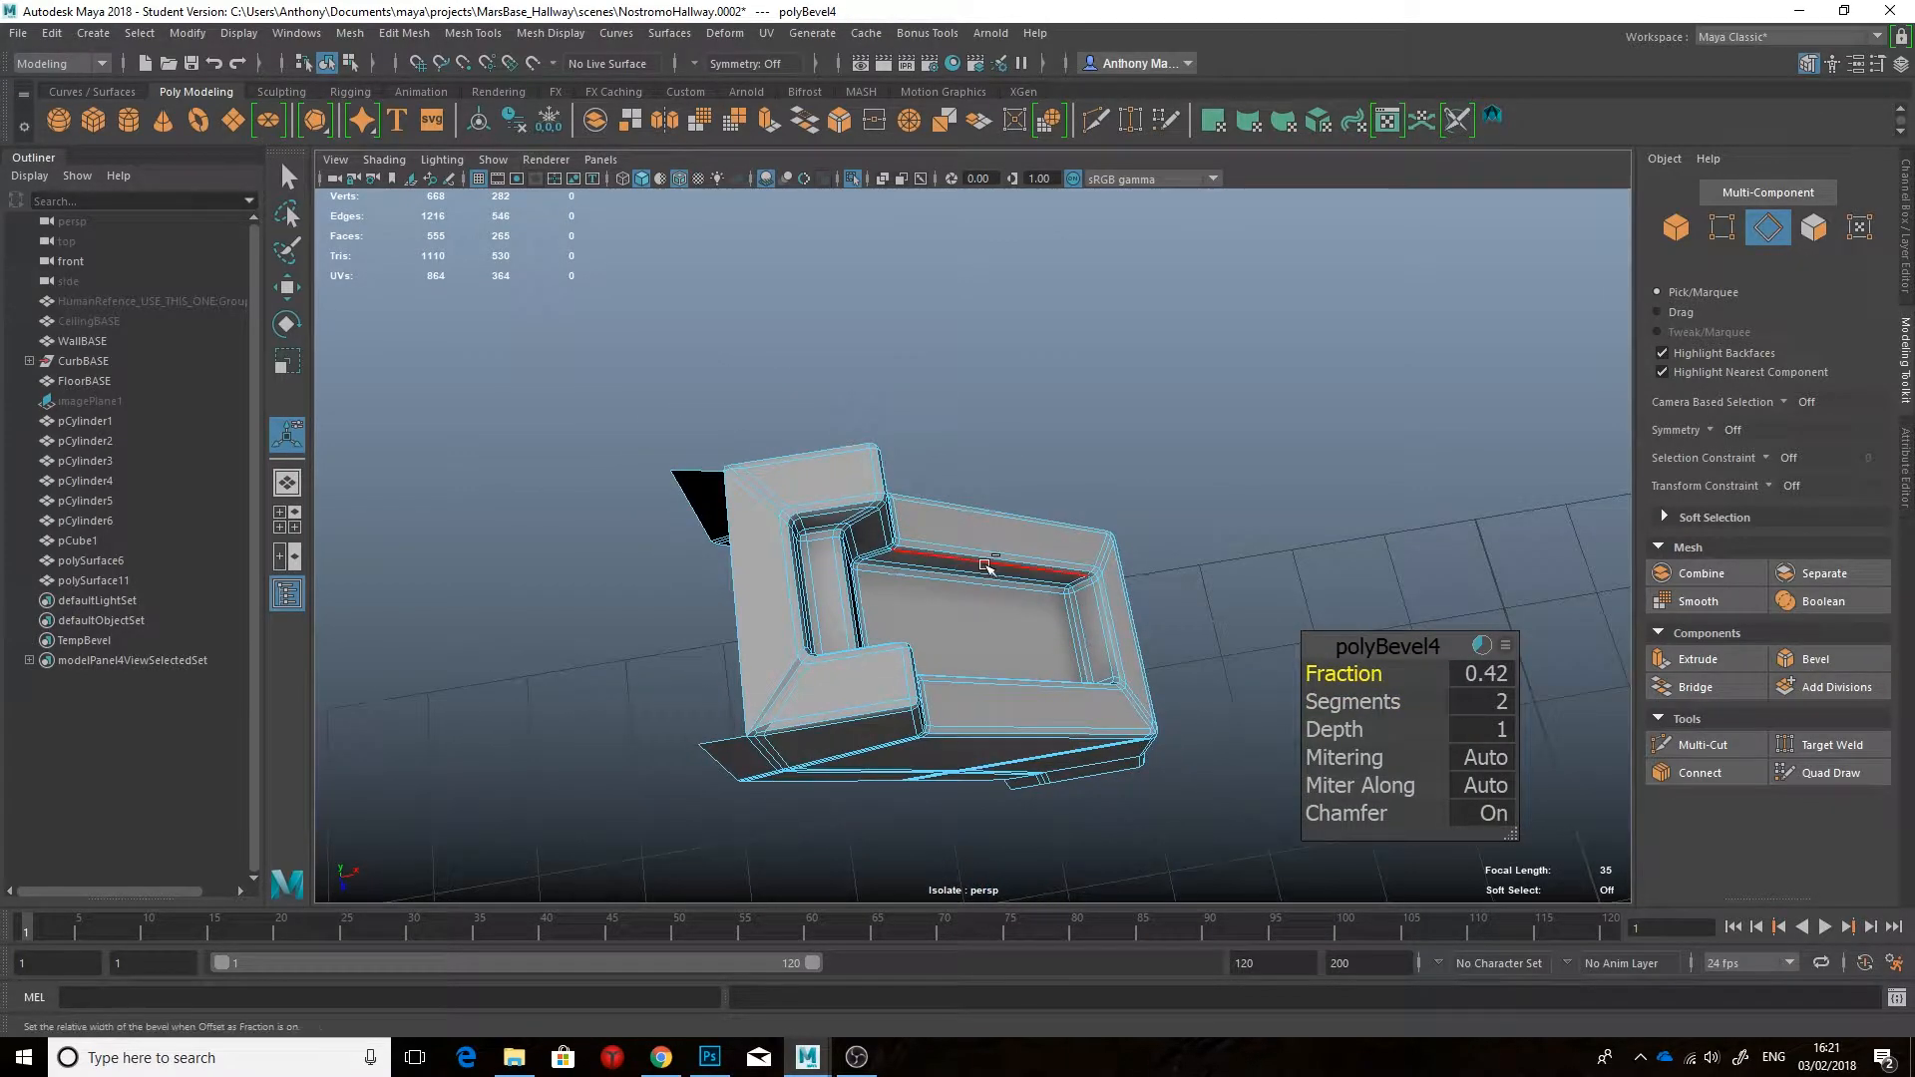
pyautogui.hotkey('ctrl', 'z')
pyautogui.keyDown('alt'); pyautogui.moveTo(985, 564); pyautogui.dragTo(1222, 624); pyautogui.keyUp('alt')
pyautogui.click(1838, 658)
pyautogui.click(1841, 660)
pyautogui.keyDown('alt'); pyautogui.moveTo(1372, 566); pyautogui.dragTo(1727, 518); pyautogui.keyUp('alt')
pyautogui.hotkey('ctrl', 'z')
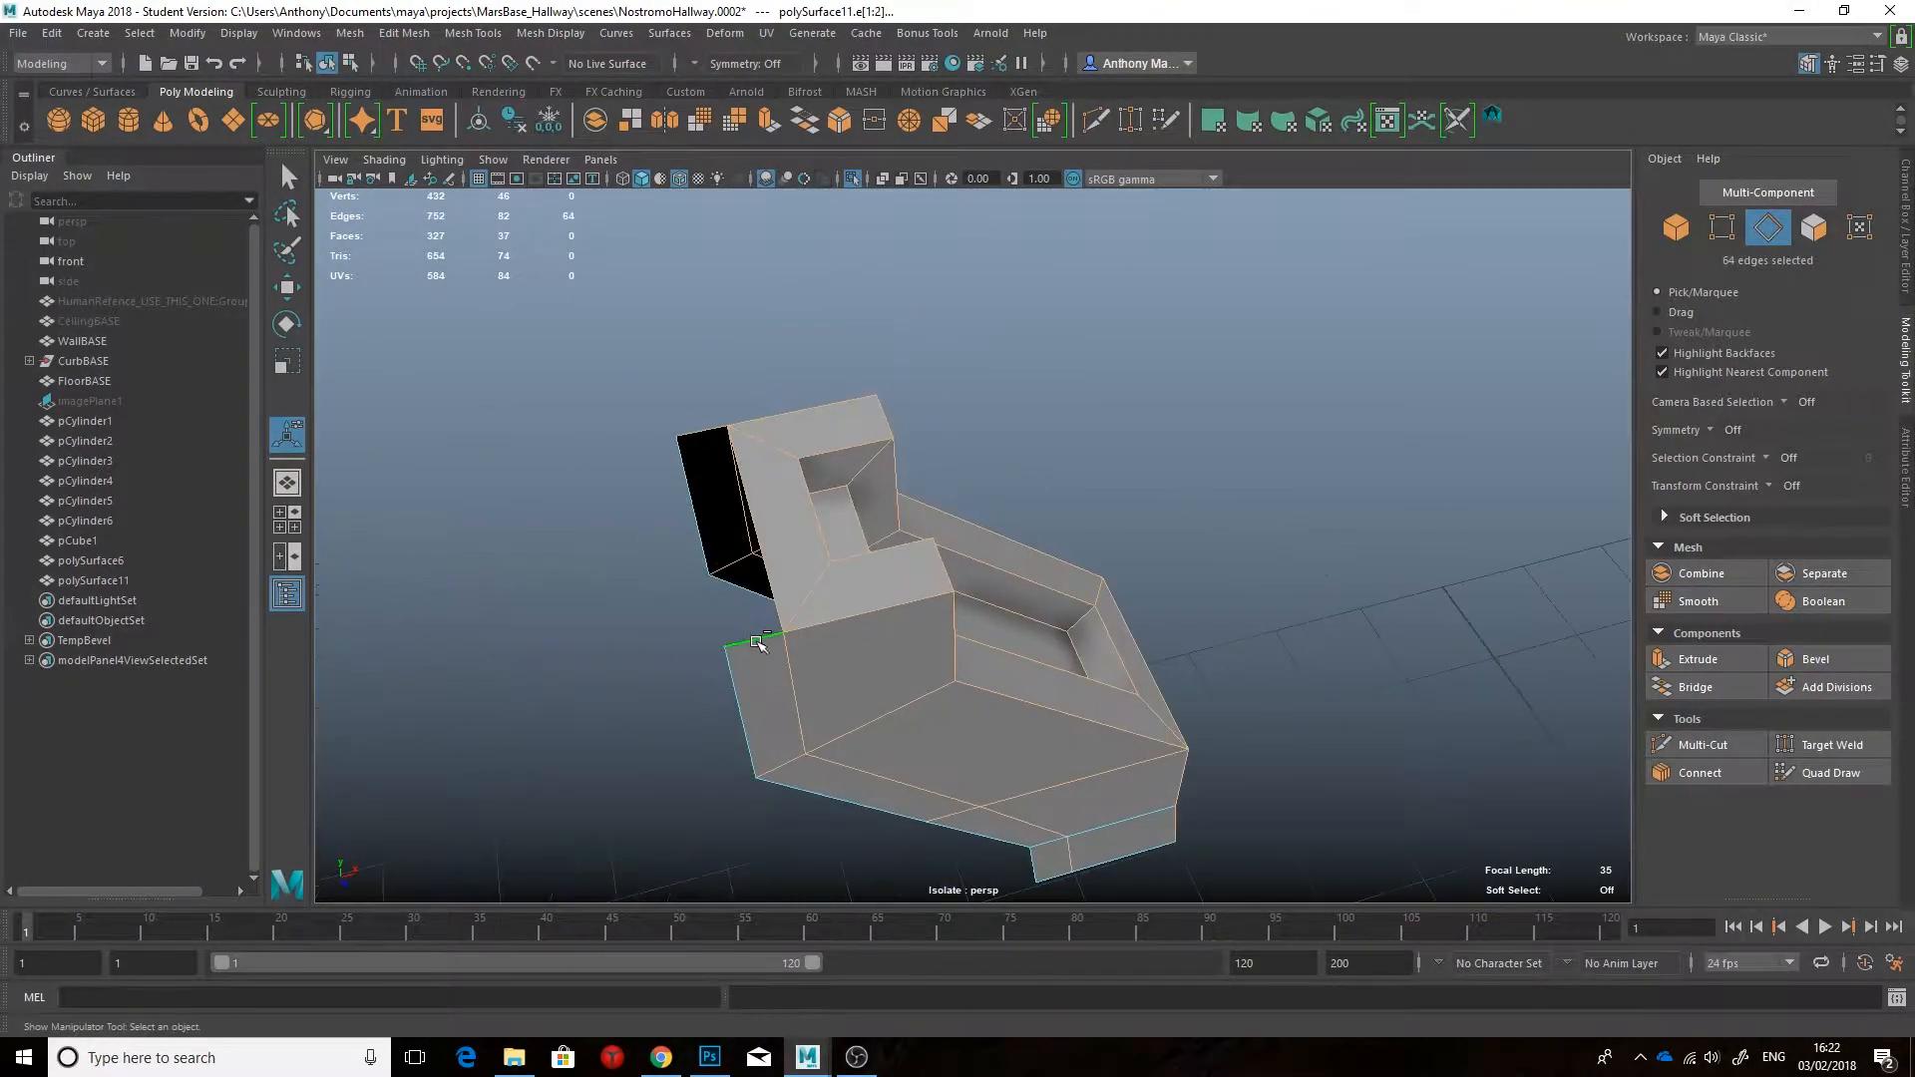
# Step: Adjust the edge selection along the bracket's back and try a bevel with 2 segments and Fraction 0.5
pyautogui.keyDown('ctrl'); pyautogui.click(756, 641); pyautogui.keyUp('ctrl')
pyautogui.keyDown('alt'); pyautogui.moveTo(756, 641); pyautogui.dragTo(1034, 675); pyautogui.keyUp('alt')
pyautogui.keyDown('ctrl'); pyautogui.click(1034, 675); pyautogui.keyUp('ctrl')
pyautogui.keyDown('alt'); pyautogui.moveTo(1187, 658); pyautogui.dragTo(968, 653); pyautogui.keyUp('alt')
pyautogui.click(1792, 660)
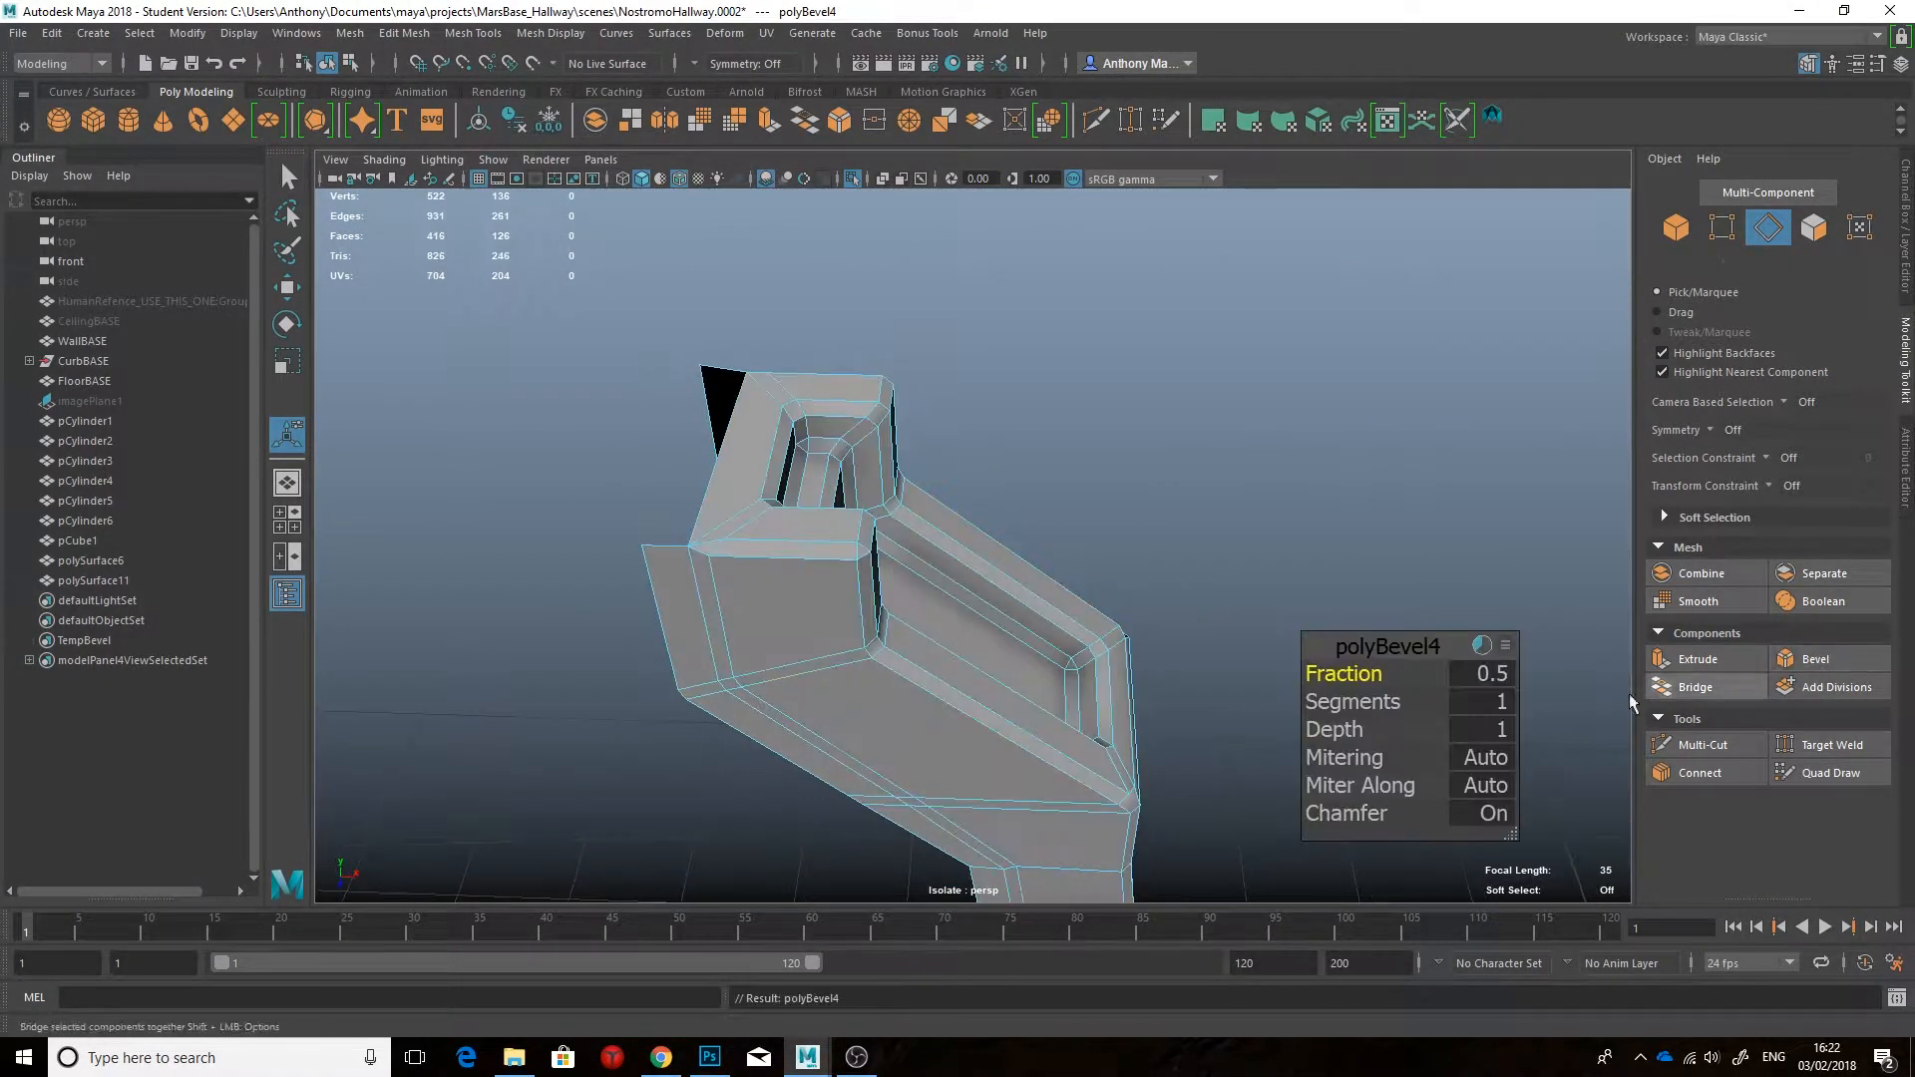
pyautogui.keyDown('alt'); pyautogui.moveTo(1227, 594); pyautogui.dragTo(1159, 560); pyautogui.keyUp('alt')
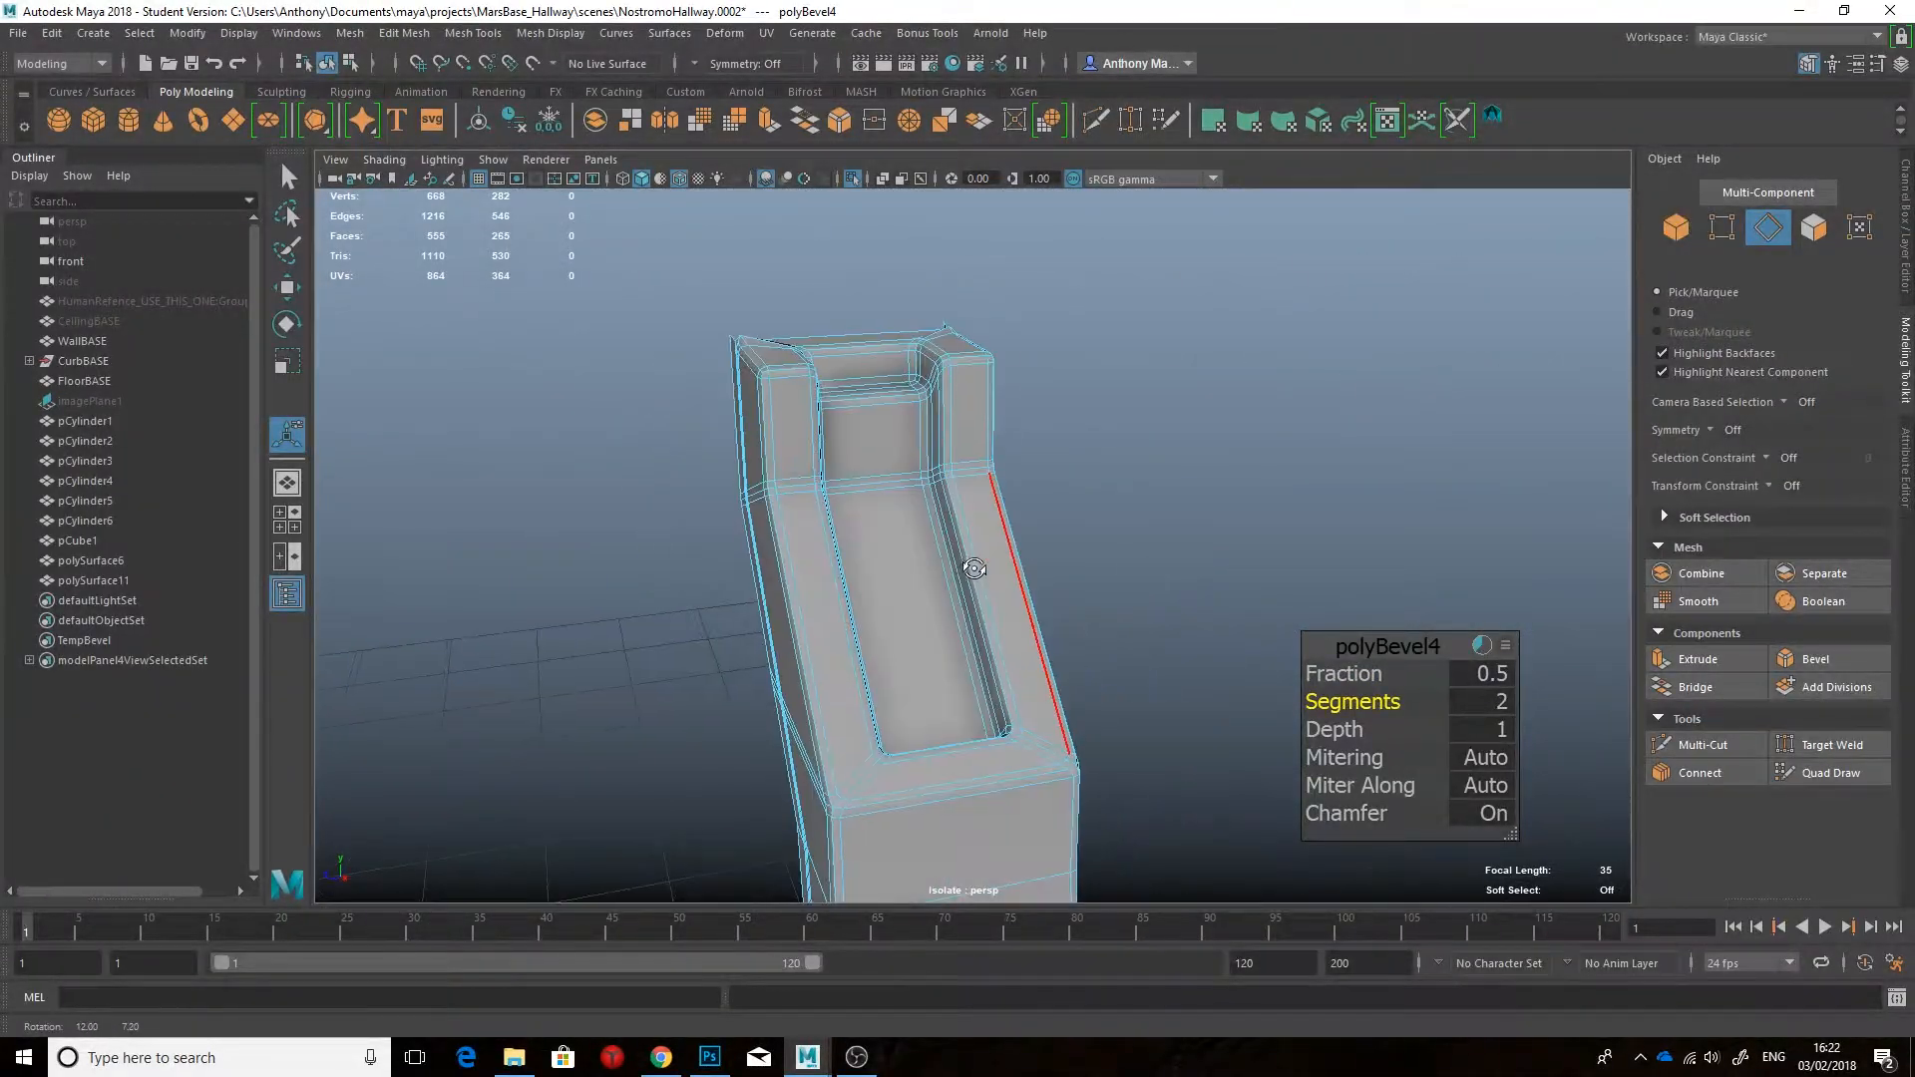
# Step: Turn off the wireframe overlay to inspect the beveled bracket, undo the bevel and check the smooth preview
pyautogui.moveTo(995, 467)
pyautogui.keyDown('alt'); pyautogui.mouseDown()
pyautogui.moveTo(949, 483)
pyautogui.moveTo(799, 432)
pyautogui.moveTo(948, 551)
pyautogui.moveTo(1052, 505)
pyautogui.mouseUp(); pyautogui.keyUp('alt')
pyautogui.moveTo(1053, 505); pyautogui.dragTo(1182, 468, button='right')
pyautogui.click(1197, 492)
pyautogui.press('q')
pyautogui.hotkey('alt', '5')
pyautogui.moveTo(1197, 492)
pyautogui.keyDown('alt'); pyautogui.mouseDown()
pyautogui.moveTo(966, 333)
pyautogui.moveTo(733, 384)
pyautogui.moveTo(1146, 363)
pyautogui.moveTo(1119, 443)
pyautogui.moveTo(1253, 445)
pyautogui.moveTo(1116, 440)
pyautogui.moveTo(1192, 453)
pyautogui.moveTo(1093, 497)
pyautogui.moveTo(1133, 525)
pyautogui.moveTo(1103, 559)
pyautogui.mouseUp(); pyautogui.keyUp('alt')
pyautogui.hotkey('ctrl', 'z')
pyautogui.hotkey('ctrl', 'z')
pyautogui.hotkey('ctrl', 'z')
pyautogui.press('3')
pyautogui.press('1')
# Step: Try beveling the bracket again with a further edge loop added to the selection
pyautogui.keyDown('shift'); pyautogui.doubleClick(1131, 585); pyautogui.keyUp('shift')
pyautogui.keyDown('alt'); pyautogui.moveTo(1201, 523); pyautogui.dragTo(966, 541); pyautogui.keyUp('alt')
pyautogui.hotkey('ctrl', 'b')
pyautogui.hotkey('ctrl', 'z')
# Step: Extrude the bracket's back edge across the gap behind it and merge the overlapping vertices
pyautogui.click(989, 550)
pyautogui.press('w')
pyautogui.keyDown('alt'); pyautogui.moveTo(966, 540); pyautogui.dragTo(895, 435); pyautogui.keyUp('alt')
pyautogui.moveTo(896, 435); pyautogui.dragTo(830, 433, button='right')
pyautogui.click(873, 120)
pyautogui.click(1181, 364)
pyautogui.keyDown('alt'); pyautogui.moveTo(1182, 364); pyautogui.dragTo(1166, 454); pyautogui.keyUp('alt')
# Step: Select all edges of the isolated bracket except the lower edges that need no bevel
pyautogui.scroll(-5, 1260, 487)
pyautogui.moveTo(715, 386); pyautogui.dragTo(1187, 813)
pyautogui.scroll(3, 1061, 836)
pyautogui.keyDown('alt'); pyautogui.moveTo(1060, 836); pyautogui.dragTo(1060, 675, button='middle'); pyautogui.keyUp('alt')
pyautogui.keyDown('ctrl'); pyautogui.click(984, 678); pyautogui.keyUp('ctrl')
pyautogui.keyDown('ctrl'); pyautogui.click(1132, 683); pyautogui.keyUp('ctrl')
pyautogui.keyDown('alt'); pyautogui.moveTo(1132, 683); pyautogui.dragTo(1079, 736); pyautogui.keyUp('alt')
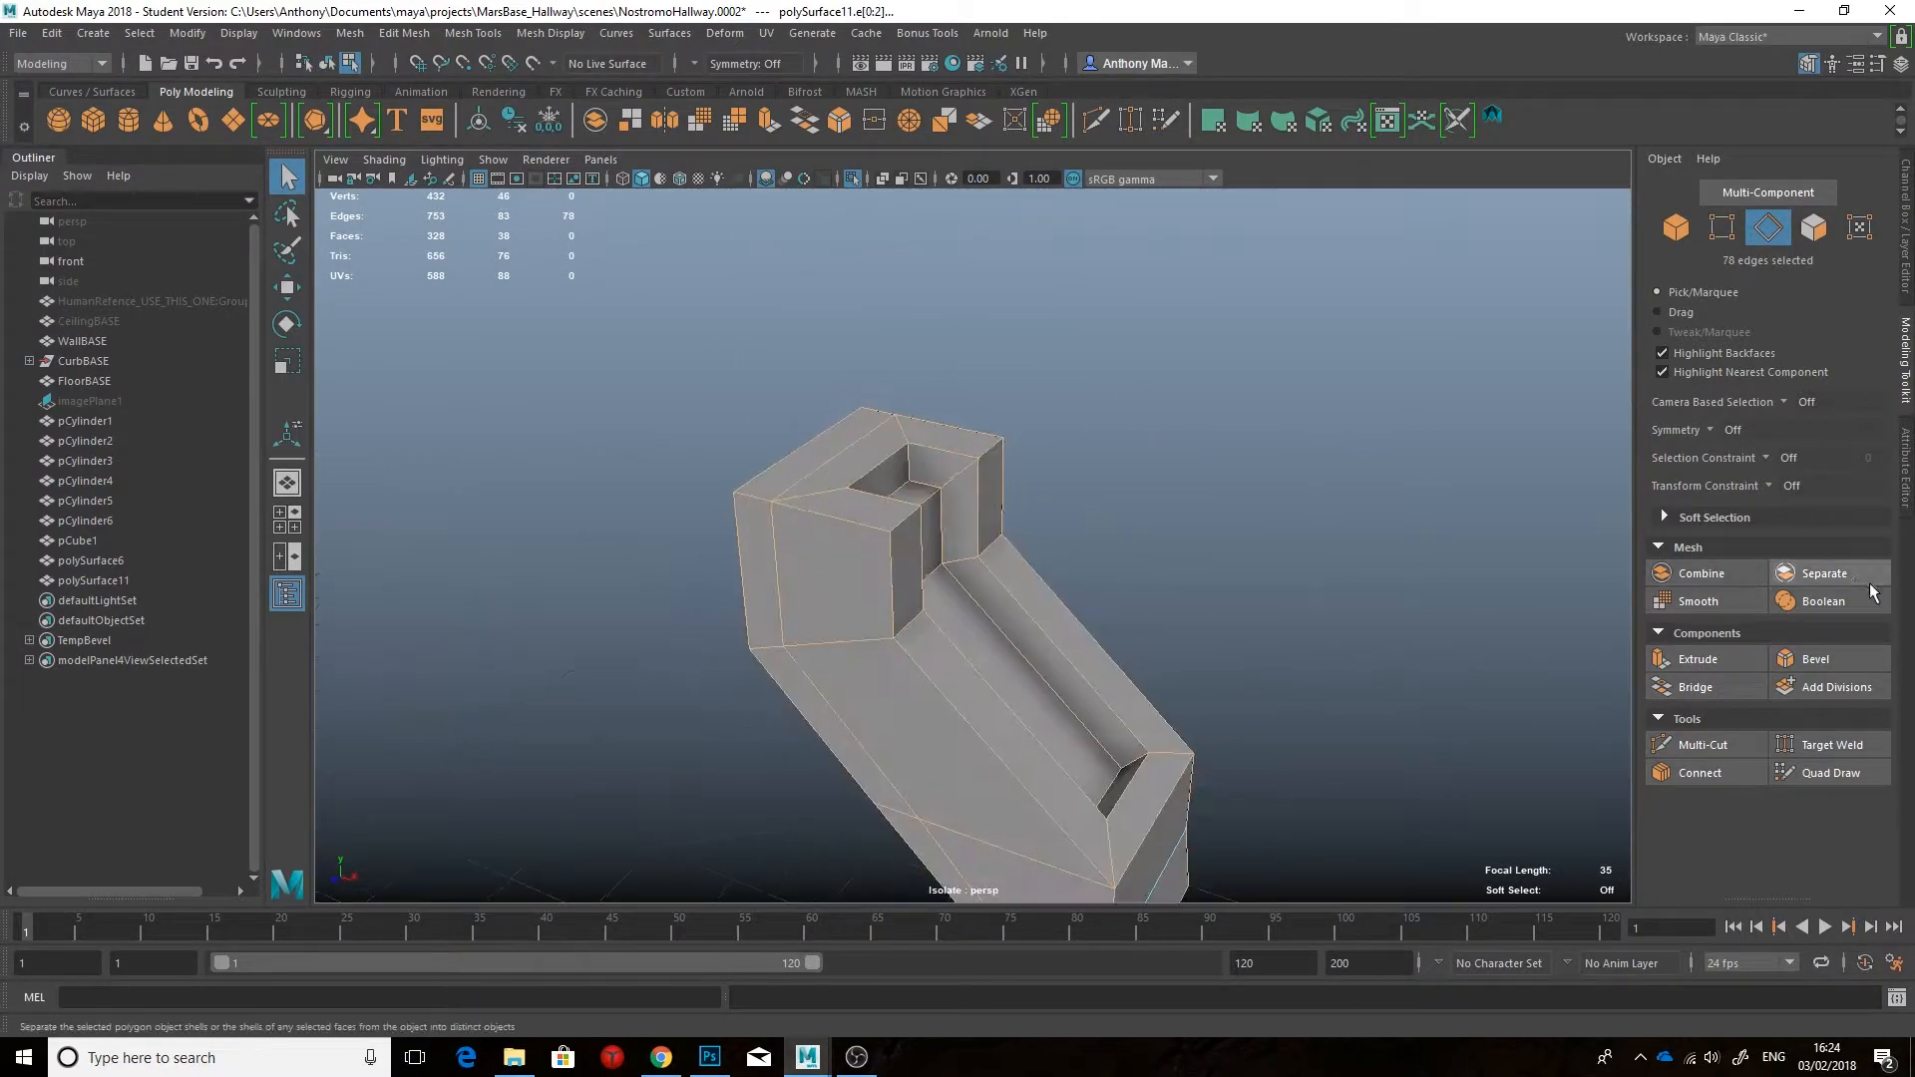
# Step: Bevel the selected bracket edges with 2 segments and a slightly reduced Fraction
pyautogui.click(1815, 658)
pyautogui.keyDown('alt'); pyautogui.moveTo(1116, 415); pyautogui.dragTo(1027, 499); pyautogui.keyUp('alt')
pyautogui.keyDown('alt'); pyautogui.moveTo(1057, 599); pyautogui.dragTo(982, 537); pyautogui.keyUp('alt')
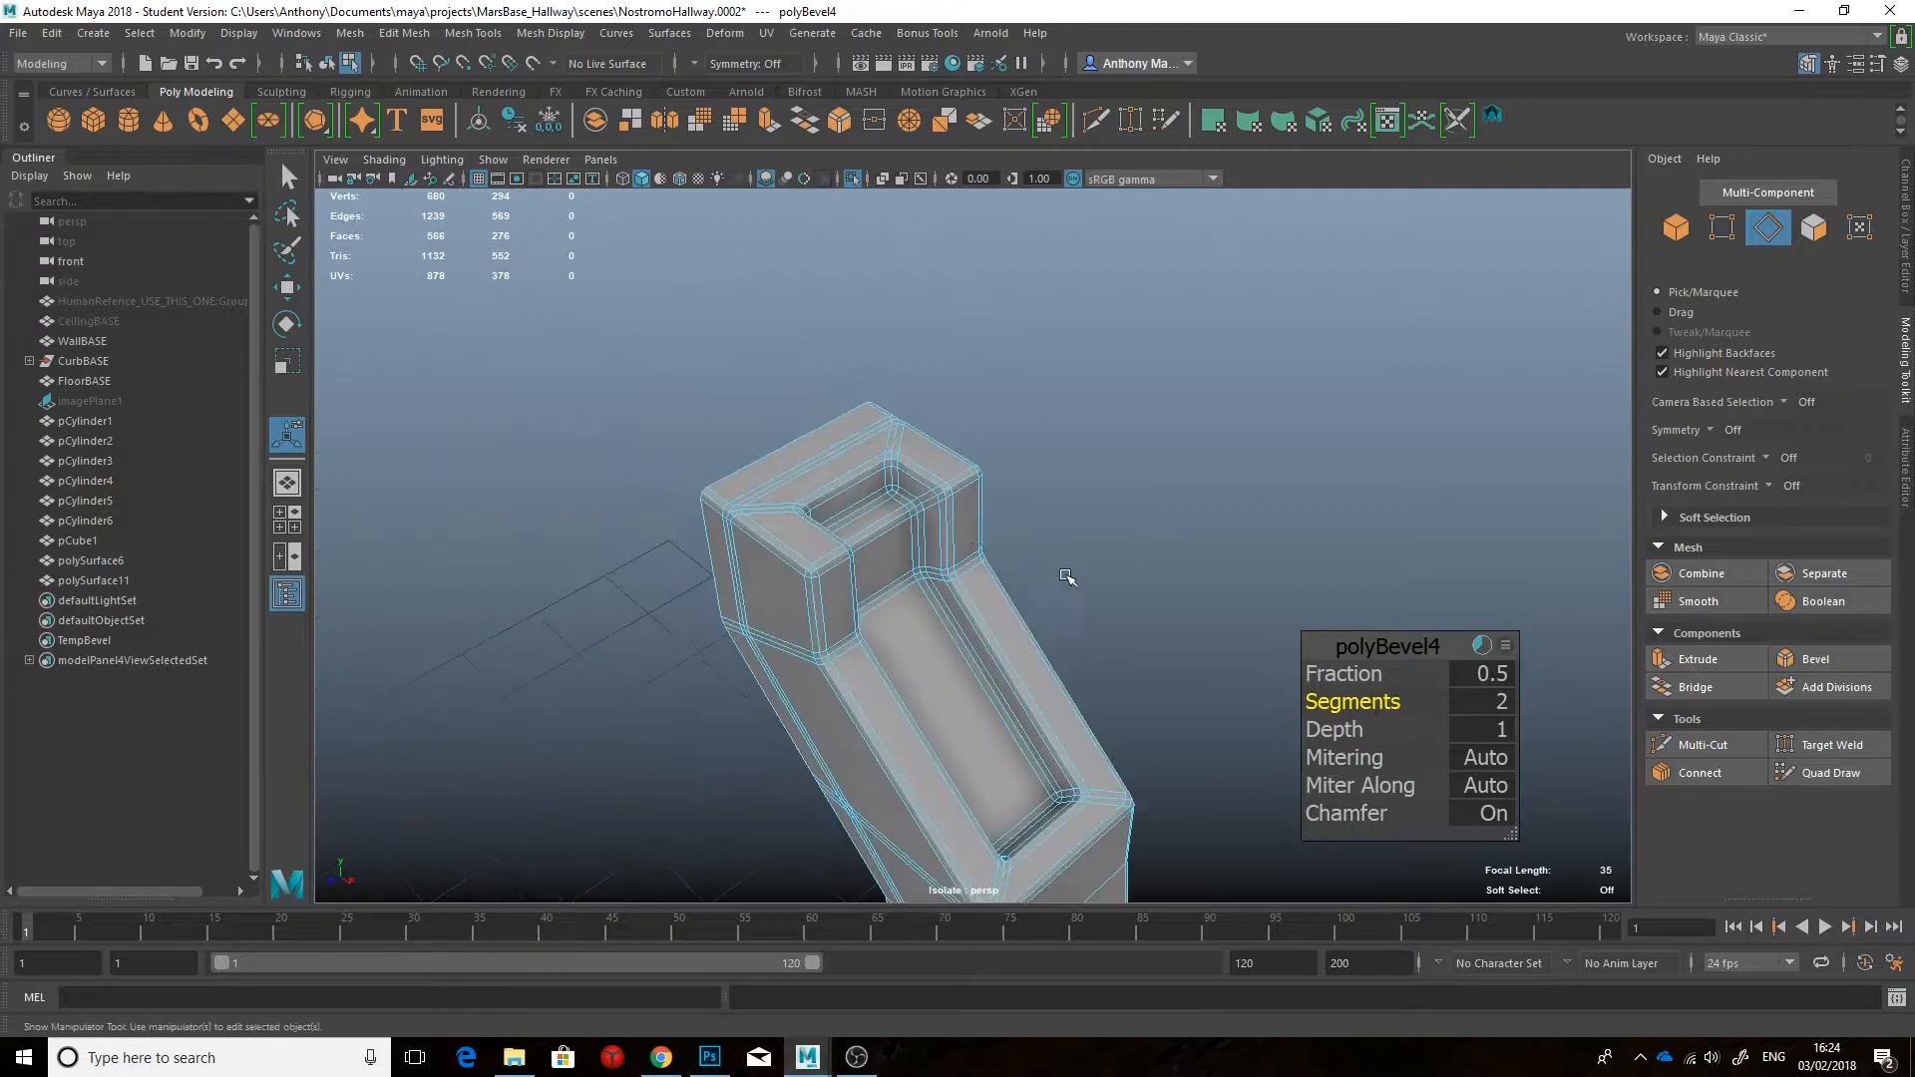
pyautogui.moveTo(1344, 674); pyautogui.dragTo(1333, 674)
pyautogui.keyDown('alt'); pyautogui.moveTo(1157, 584); pyautogui.dragTo(958, 718); pyautogui.keyUp('alt')
pyautogui.keyDown('alt'); pyautogui.moveTo(1094, 444); pyautogui.dragTo(997, 482); pyautogui.keyUp('alt')
# Step: Display the bracket in smooth preview and show it with the whole scene
pyautogui.moveTo(997, 482); pyautogui.dragTo(1094, 452, button='right')
pyautogui.press('3')
pyautogui.click(1223, 578)
pyautogui.keyDown('alt'); pyautogui.moveTo(1094, 498); pyautogui.dragTo(1101, 664); pyautogui.keyUp('alt')
pyautogui.click(1101, 665)
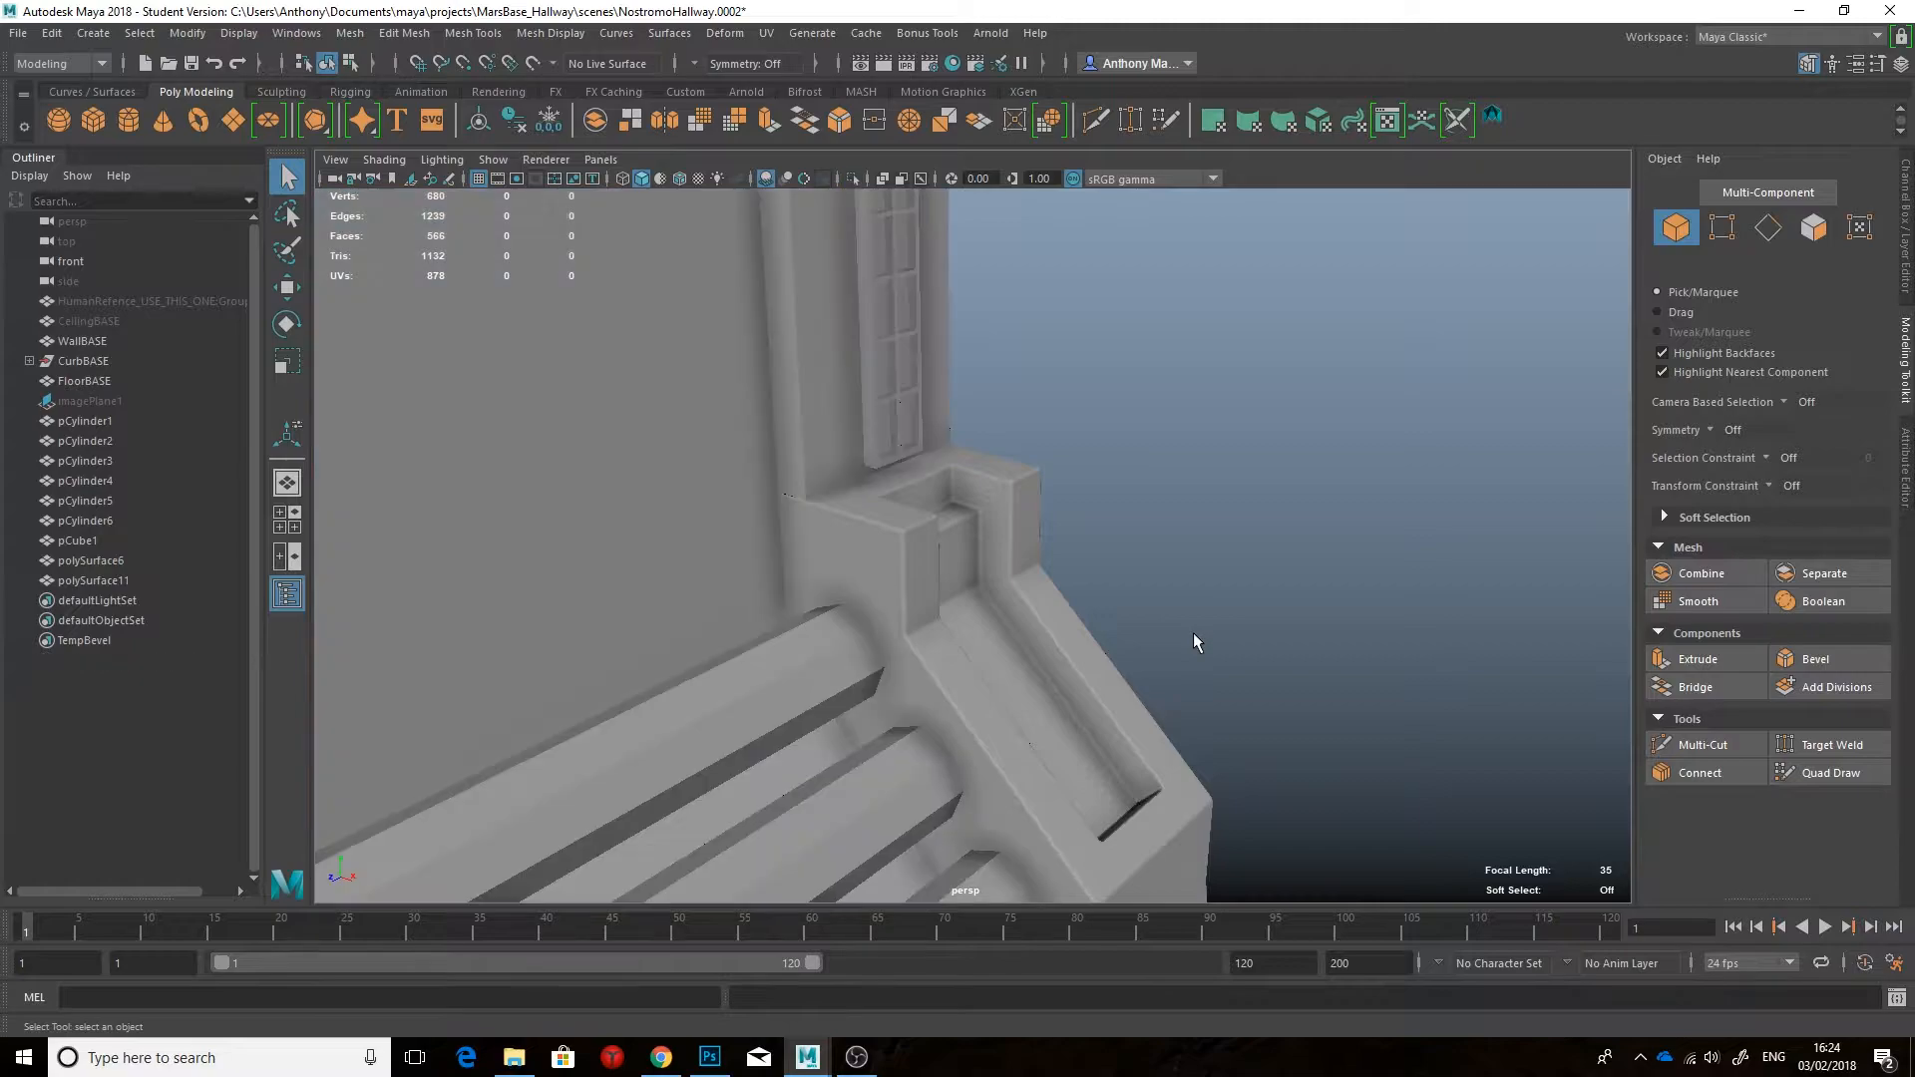
pyautogui.scroll(-5, 1193, 633)
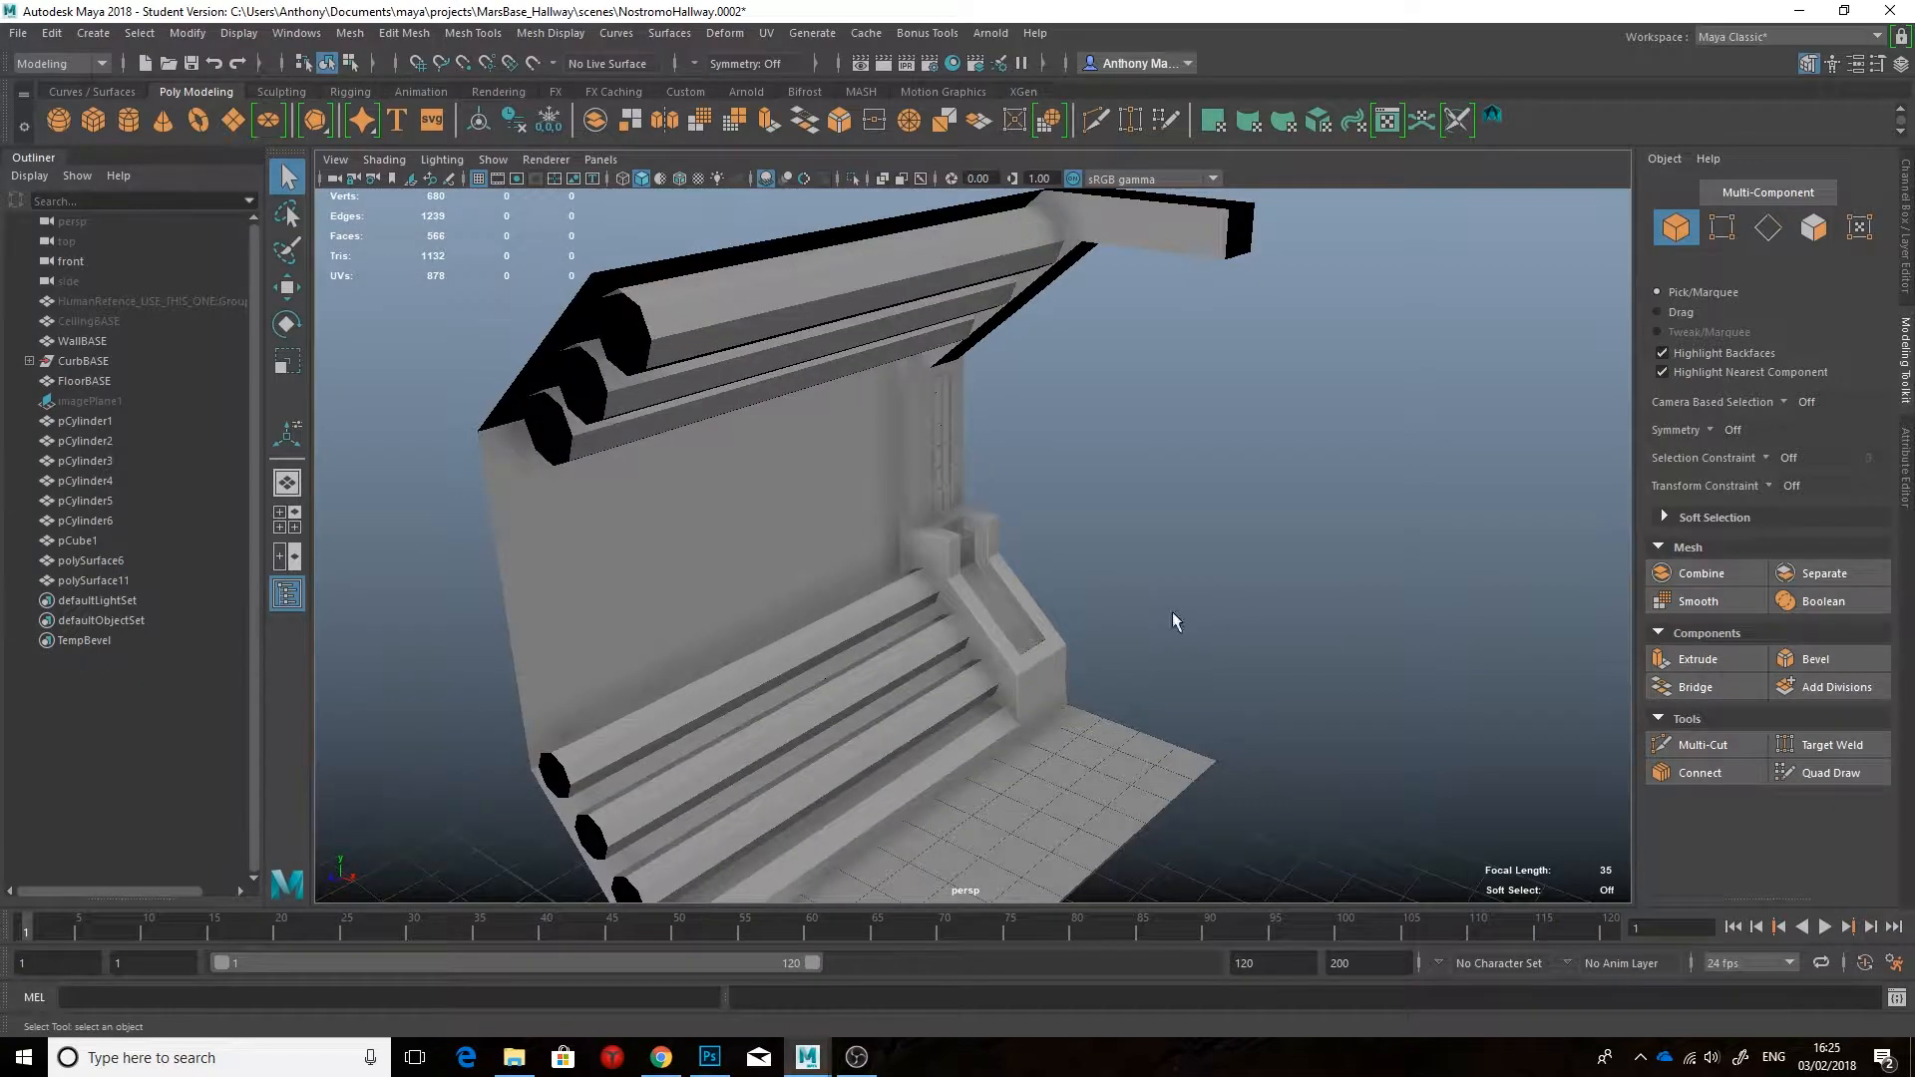
# Step: Select the three lower and three upper wall pipes and display them in smooth preview
pyautogui.click(897, 589)
pyautogui.keyDown('shift'); pyautogui.click(927, 638); pyautogui.keyUp('shift')
pyautogui.keyDown('shift'); pyautogui.click(957, 698); pyautogui.keyUp('shift')
pyautogui.keyDown('alt'); pyautogui.moveTo(894, 541); pyautogui.dragTo(905, 399); pyautogui.keyUp('alt')
pyautogui.keyDown('shift'); pyautogui.click(912, 367); pyautogui.keyUp('shift')
pyautogui.keyDown('shift'); pyautogui.click(918, 320); pyautogui.keyUp('shift')
pyautogui.keyDown('shift'); pyautogui.click(920, 250); pyautogui.keyUp('shift')
pyautogui.press('3')
pyautogui.click(1014, 484)
# Step: Isolate a wall piece for closer inspection and check the reference in Chrome
pyautogui.keyDown('alt'); pyautogui.moveTo(1014, 485); pyautogui.dragTo(1091, 528); pyautogui.keyUp('alt')
pyautogui.scroll(5, 1093, 526)
pyautogui.click(923, 563)
pyautogui.keyDown('alt'); pyautogui.moveTo(923, 563); pyautogui.dragTo(768, 698); pyautogui.keyUp('alt')
pyautogui.hotkey('ctrl', '1')
pyautogui.click(661, 1057)
pyautogui.click(807, 1056)
pyautogui.click(874, 1004)
pyautogui.click(878, 609)
pyautogui.hotkey('ctrl', '1')
# Step: Isolate the wall piece that still needs beveling, bevel its edge loop and show the whole scene again
pyautogui.click(729, 632)
pyautogui.hotkey('ctrl', '1')
pyautogui.moveTo(716, 399); pyautogui.dragTo(716, 471, button='right')
pyautogui.click(723, 361)
pyautogui.moveTo(723, 464)
pyautogui.keyDown('alt'); pyautogui.mouseDown()
pyautogui.moveTo(753, 494)
pyautogui.moveTo(714, 461)
pyautogui.mouseUp(); pyautogui.keyUp('alt')
pyautogui.press('F10')
pyautogui.keyDown('alt'); pyautogui.moveTo(683, 548); pyautogui.dragTo(558, 588); pyautogui.keyUp('alt')
pyautogui.keyDown('shift'); pyautogui.doubleClick(1034, 439); pyautogui.keyUp('shift')
pyautogui.keyDown('alt'); pyautogui.moveTo(1033, 439); pyautogui.dragTo(1246, 304); pyautogui.keyUp('alt')
pyautogui.hotkey('ctrl', 'b')
pyautogui.moveTo(731, 440); pyautogui.dragTo(787, 404, button='right')
pyautogui.hotkey('ctrl', '1')
# Step: Switch the curb below the pipes back to unsmoothed display and check the reference in Chrome
pyautogui.moveTo(1107, 551)
pyautogui.keyDown('alt'); pyautogui.mouseDown()
pyautogui.moveTo(1128, 512)
pyautogui.moveTo(883, 530)
pyautogui.moveTo(1133, 492)
pyautogui.moveTo(1103, 500)
pyautogui.moveTo(1097, 528)
pyautogui.mouseUp(); pyautogui.keyUp('alt')
pyautogui.keyDown('alt'); pyautogui.moveTo(1079, 704); pyautogui.dragTo(1079, 553, button='middle'); pyautogui.keyUp('alt')
pyautogui.scroll(4, 1079, 599)
pyautogui.click(1072, 690)
pyautogui.keyDown('alt'); pyautogui.moveTo(1115, 684); pyautogui.dragTo(870, 574); pyautogui.keyUp('alt')
pyautogui.click(830, 734)
pyautogui.press('1')
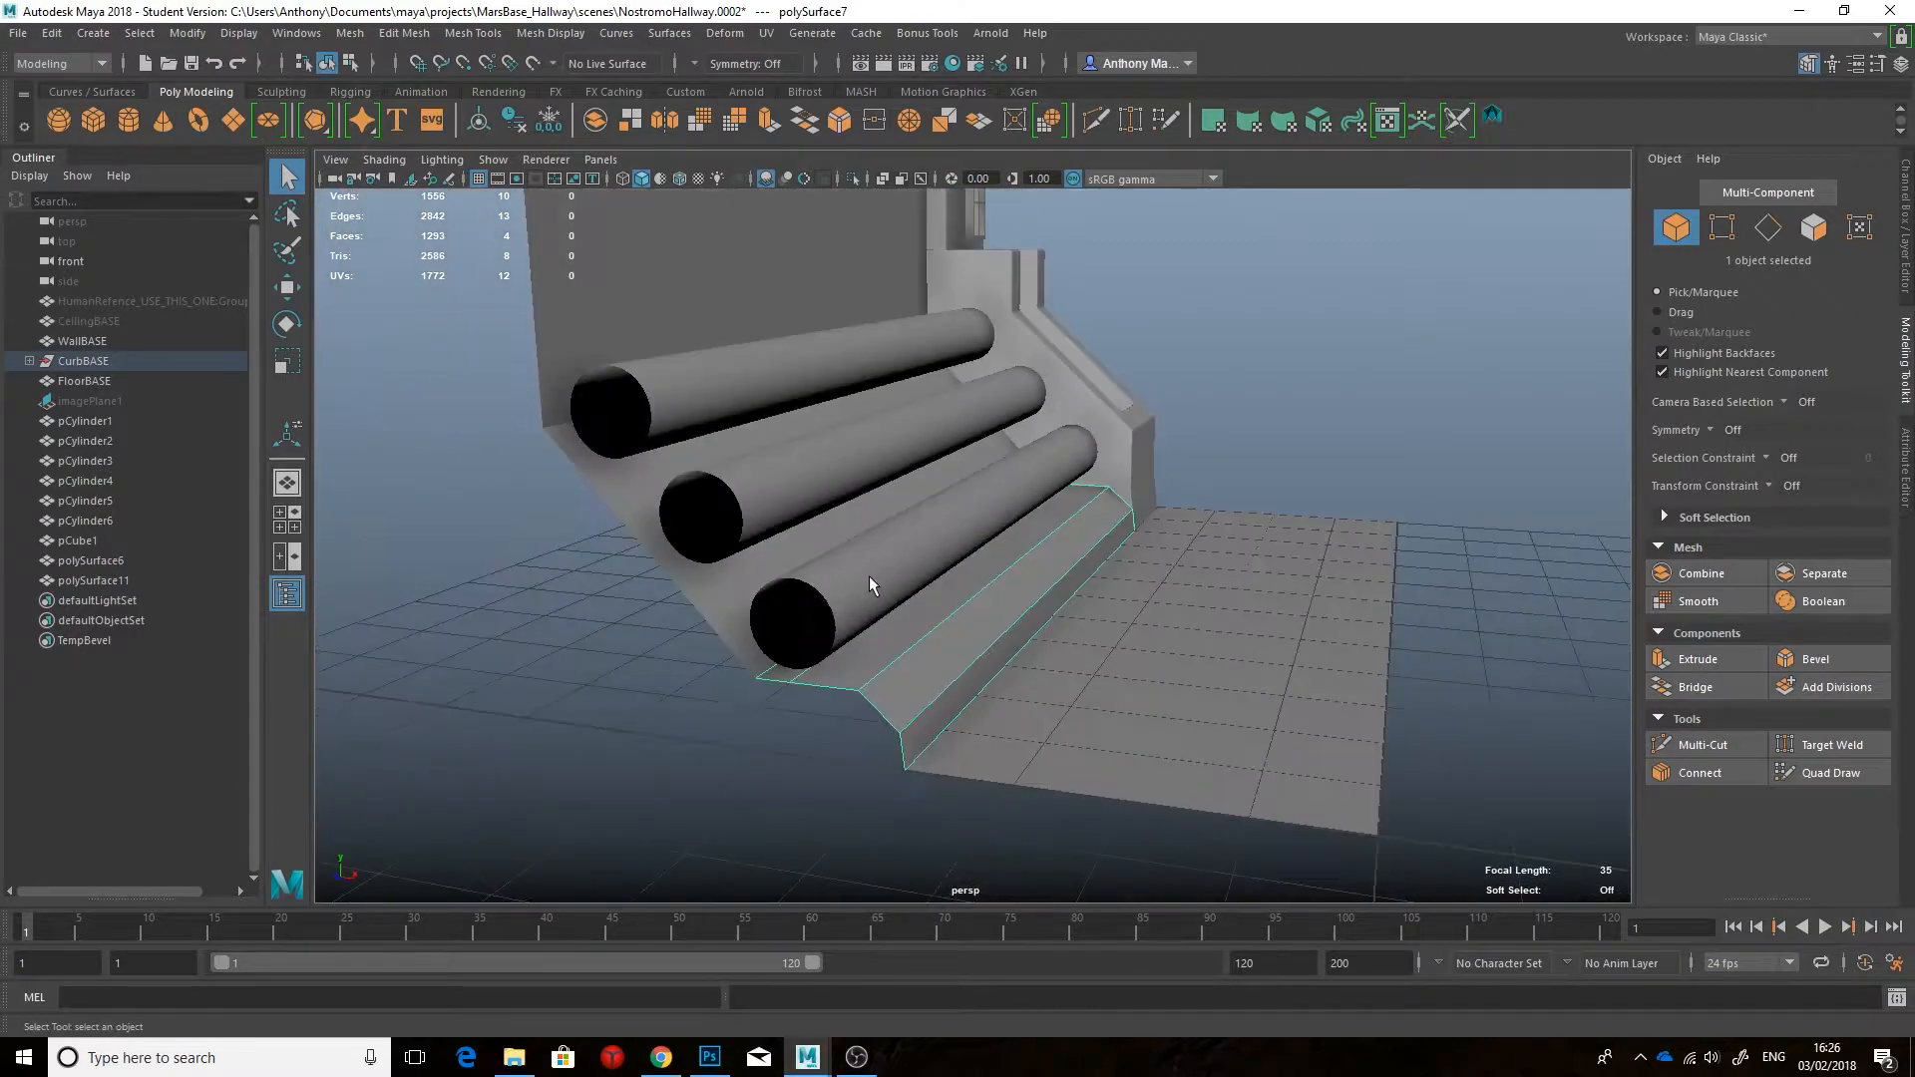
pyautogui.click(660, 1057)
pyautogui.click(807, 1056)
# Step: Move the curb's upper front edge outward along X to about -4.13
pyautogui.keyDown('alt'); pyautogui.moveTo(1037, 714); pyautogui.dragTo(965, 715); pyautogui.keyUp('alt')
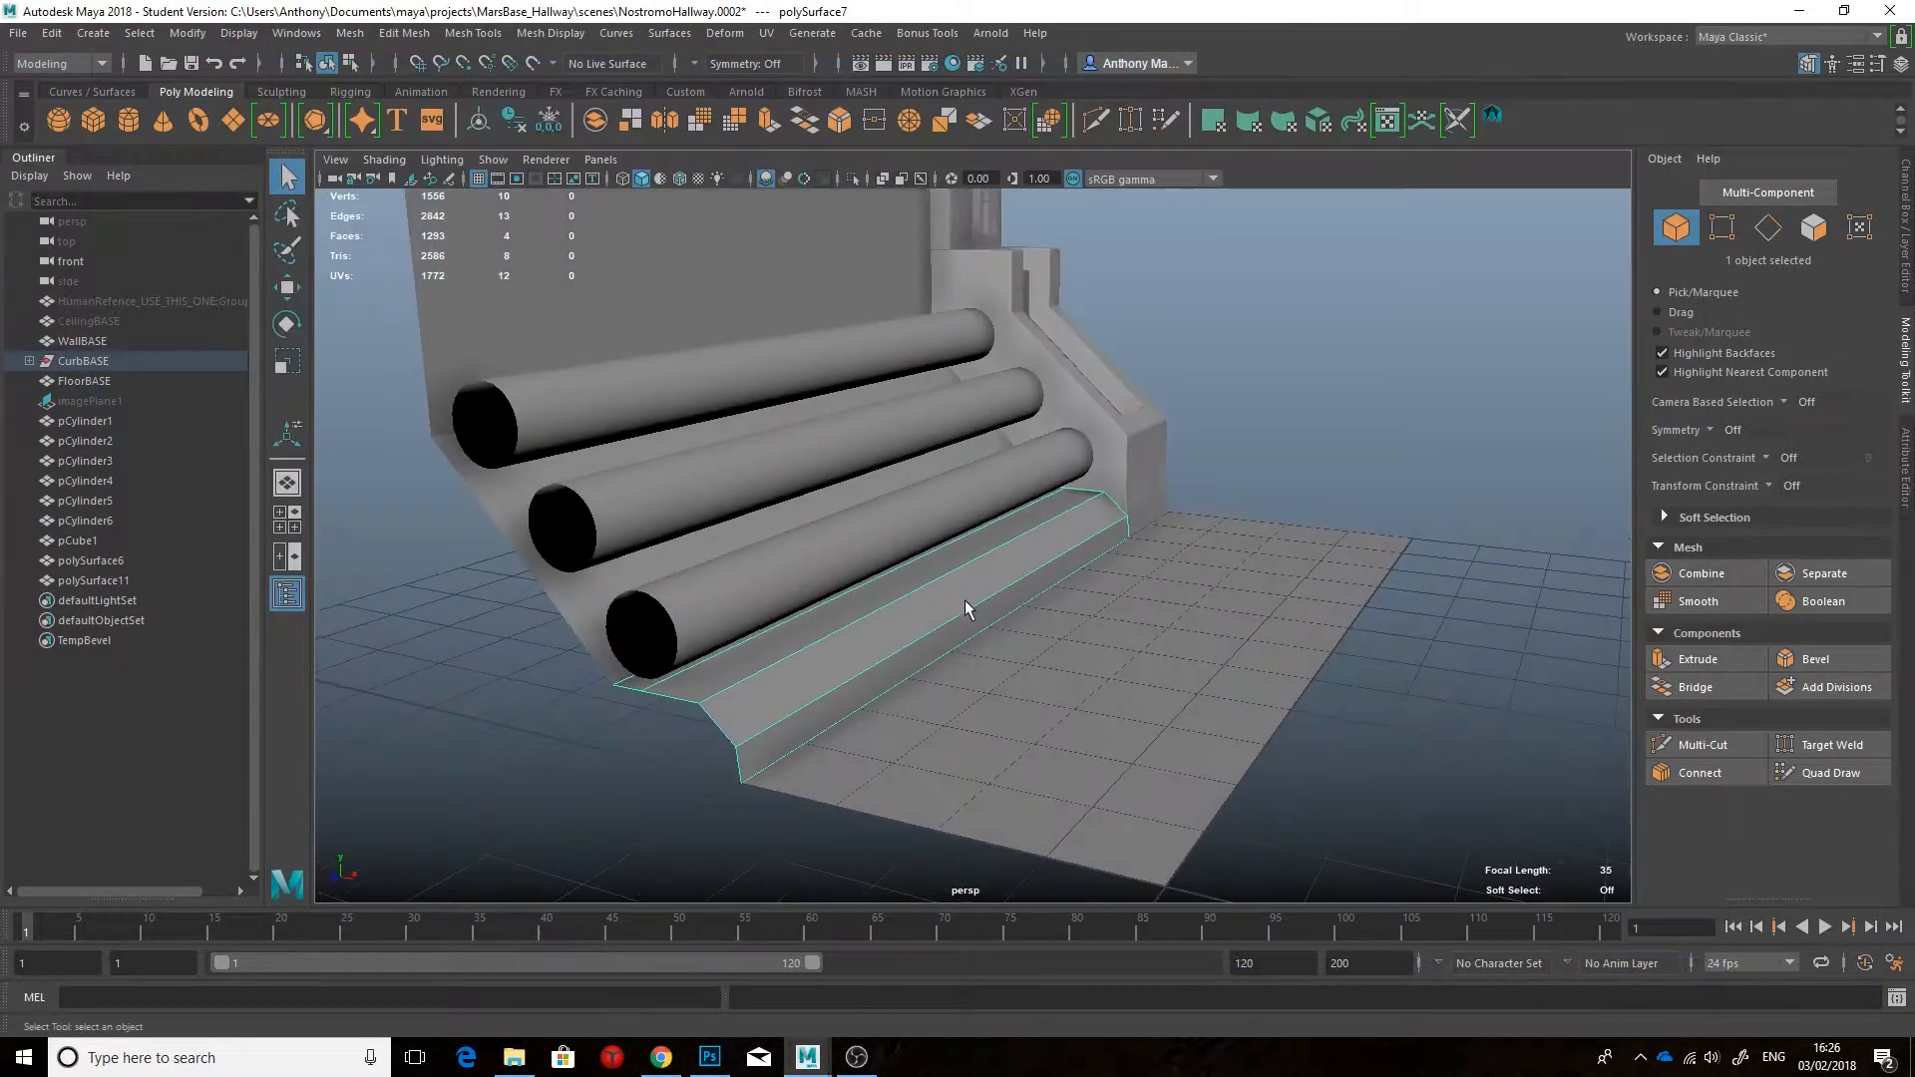
pyautogui.moveTo(907, 618); pyautogui.dragTo(855, 439, button='right')
pyautogui.click(869, 626)
pyautogui.press('w')
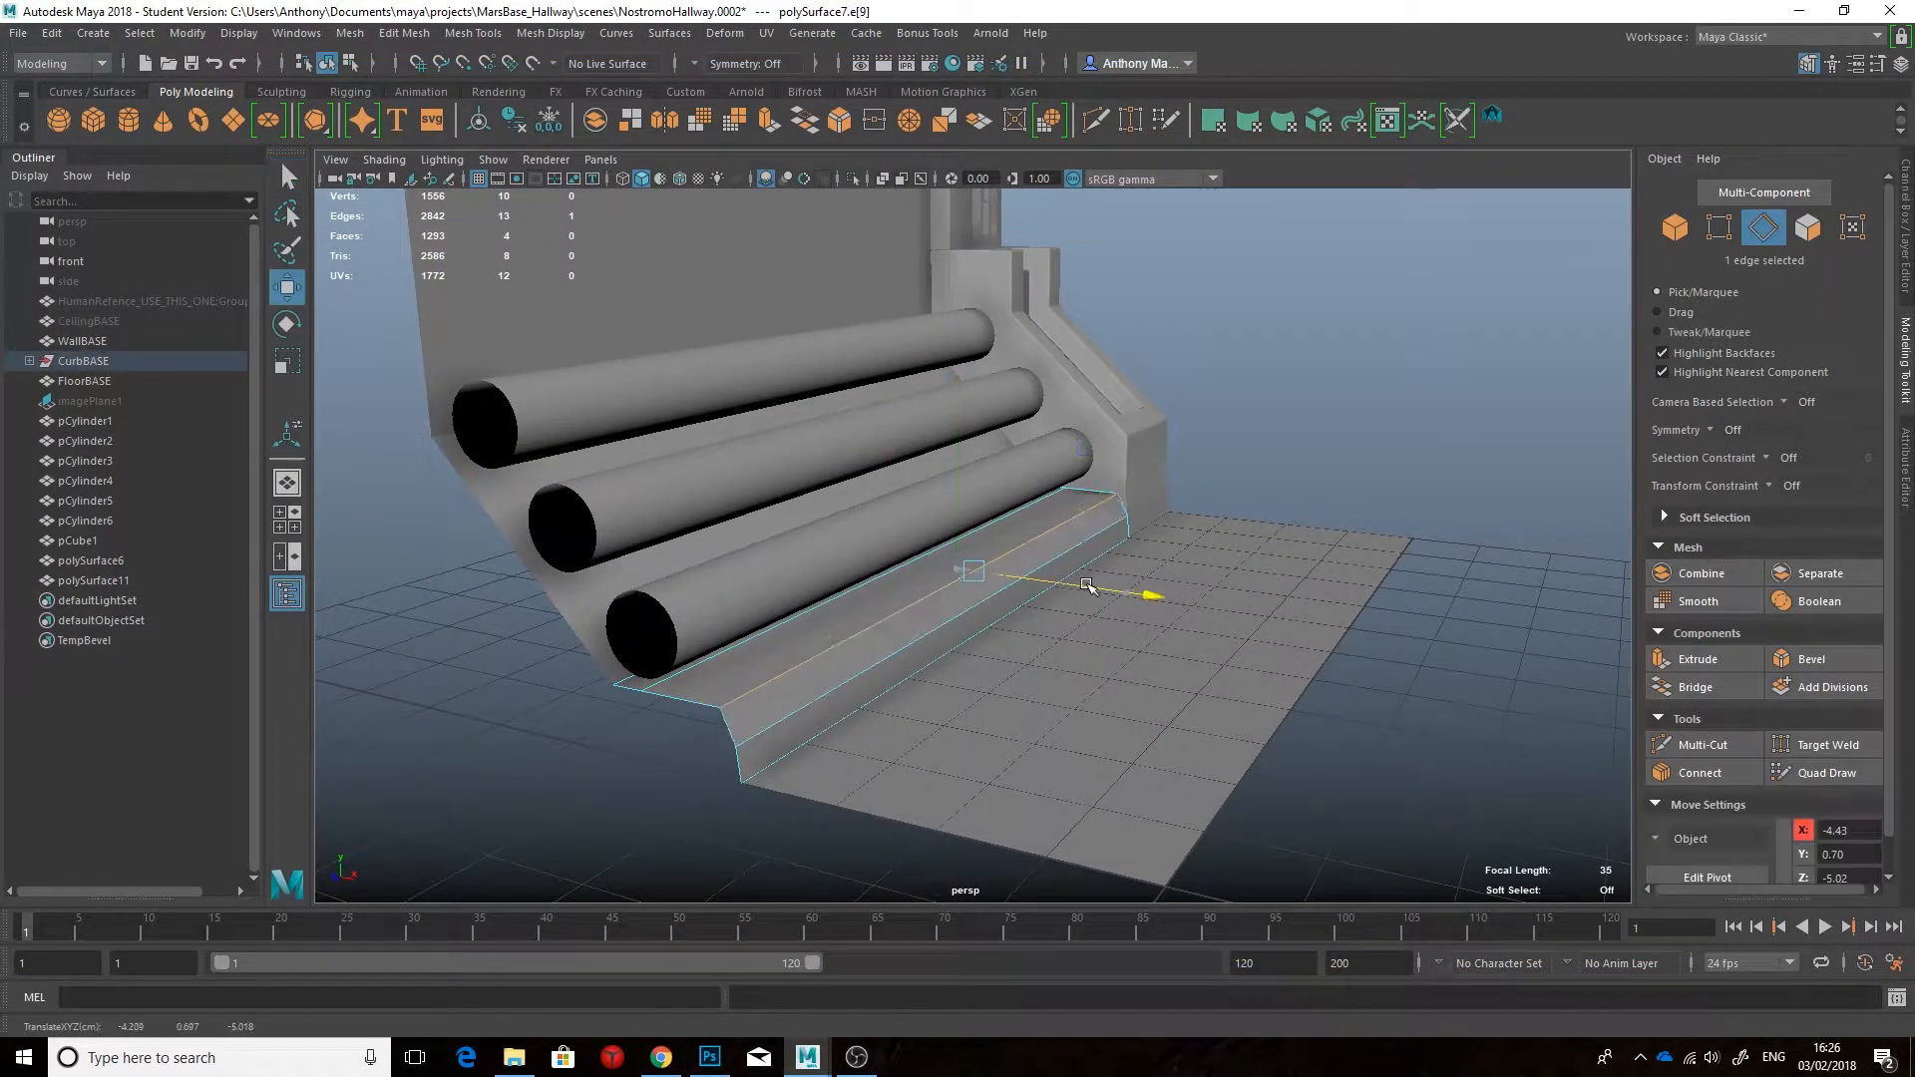
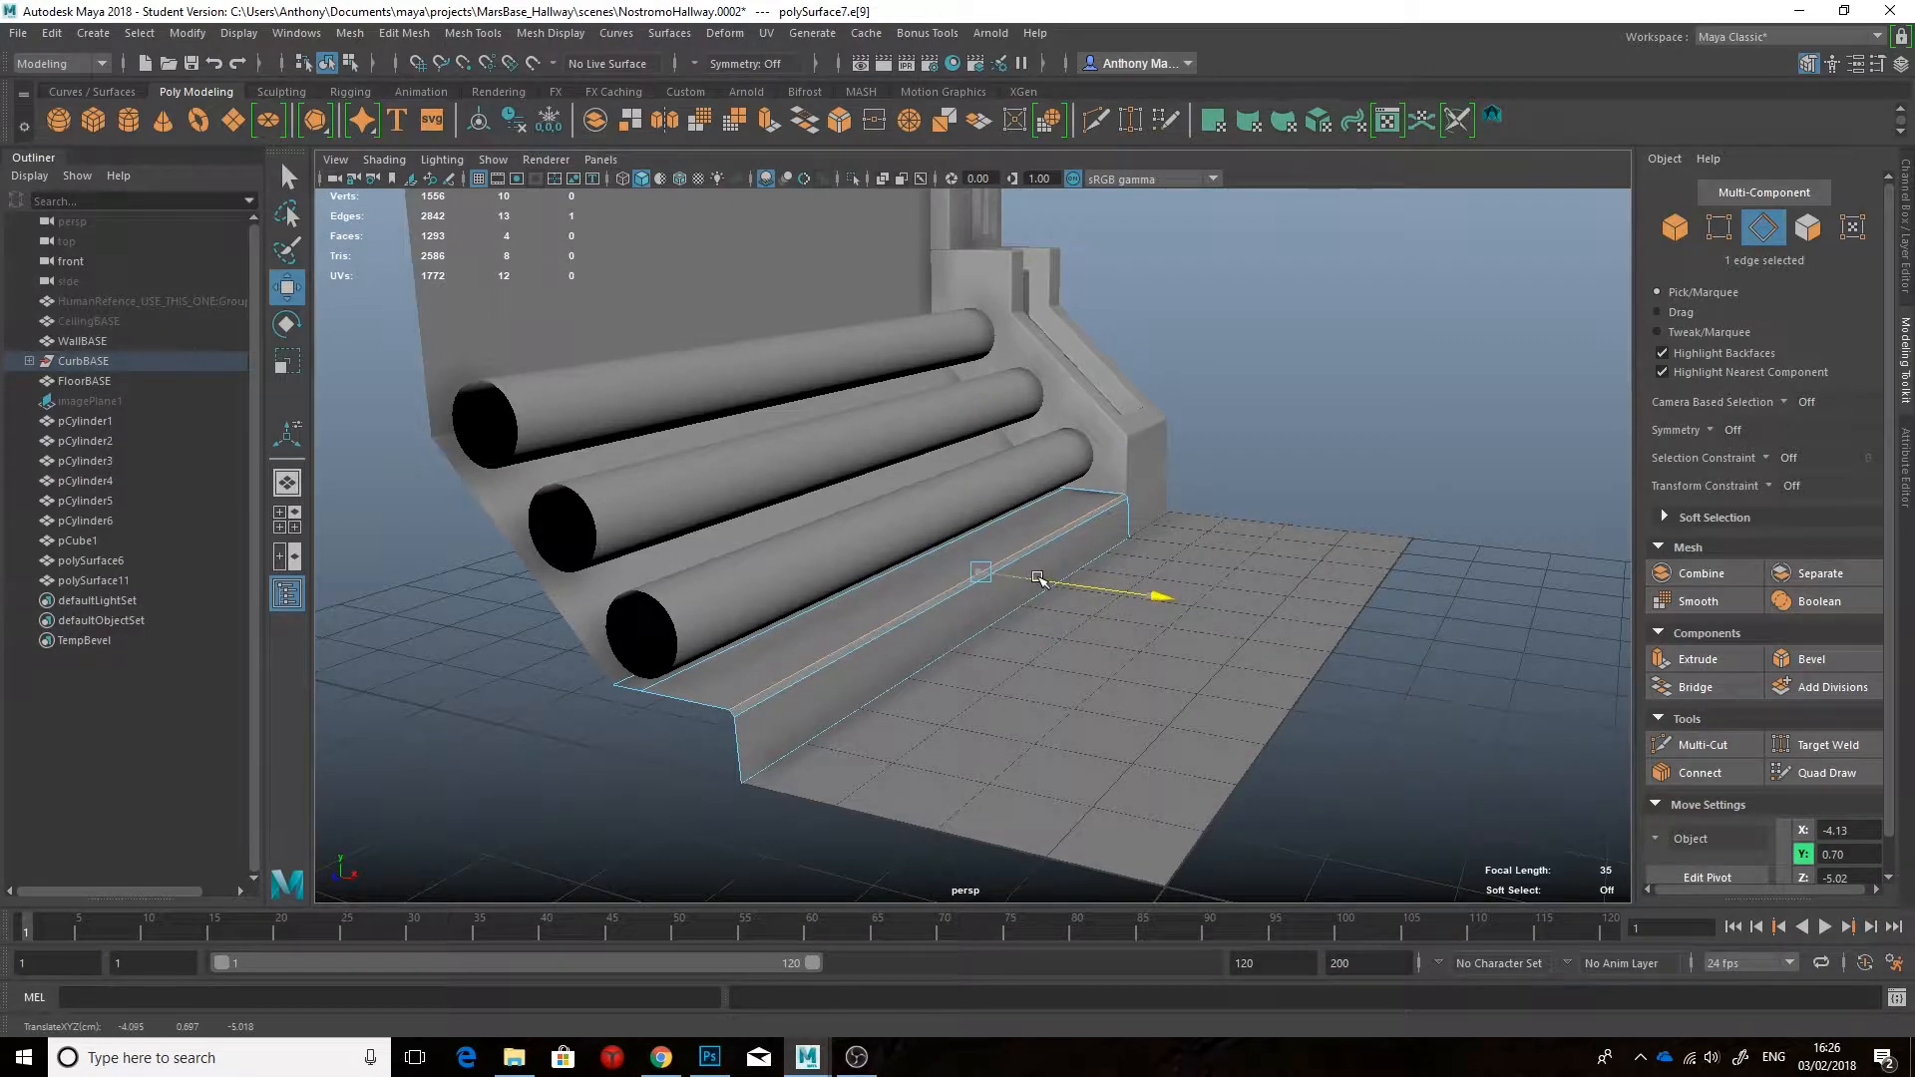
# Step: Remove the extra upper front edge of the curb so that only one corner edge remains
pyautogui.keyDown('alt'); pyautogui.moveTo(1038, 578); pyautogui.dragTo(999, 603); pyautogui.keyUp('alt')
pyautogui.click(1798, 748)
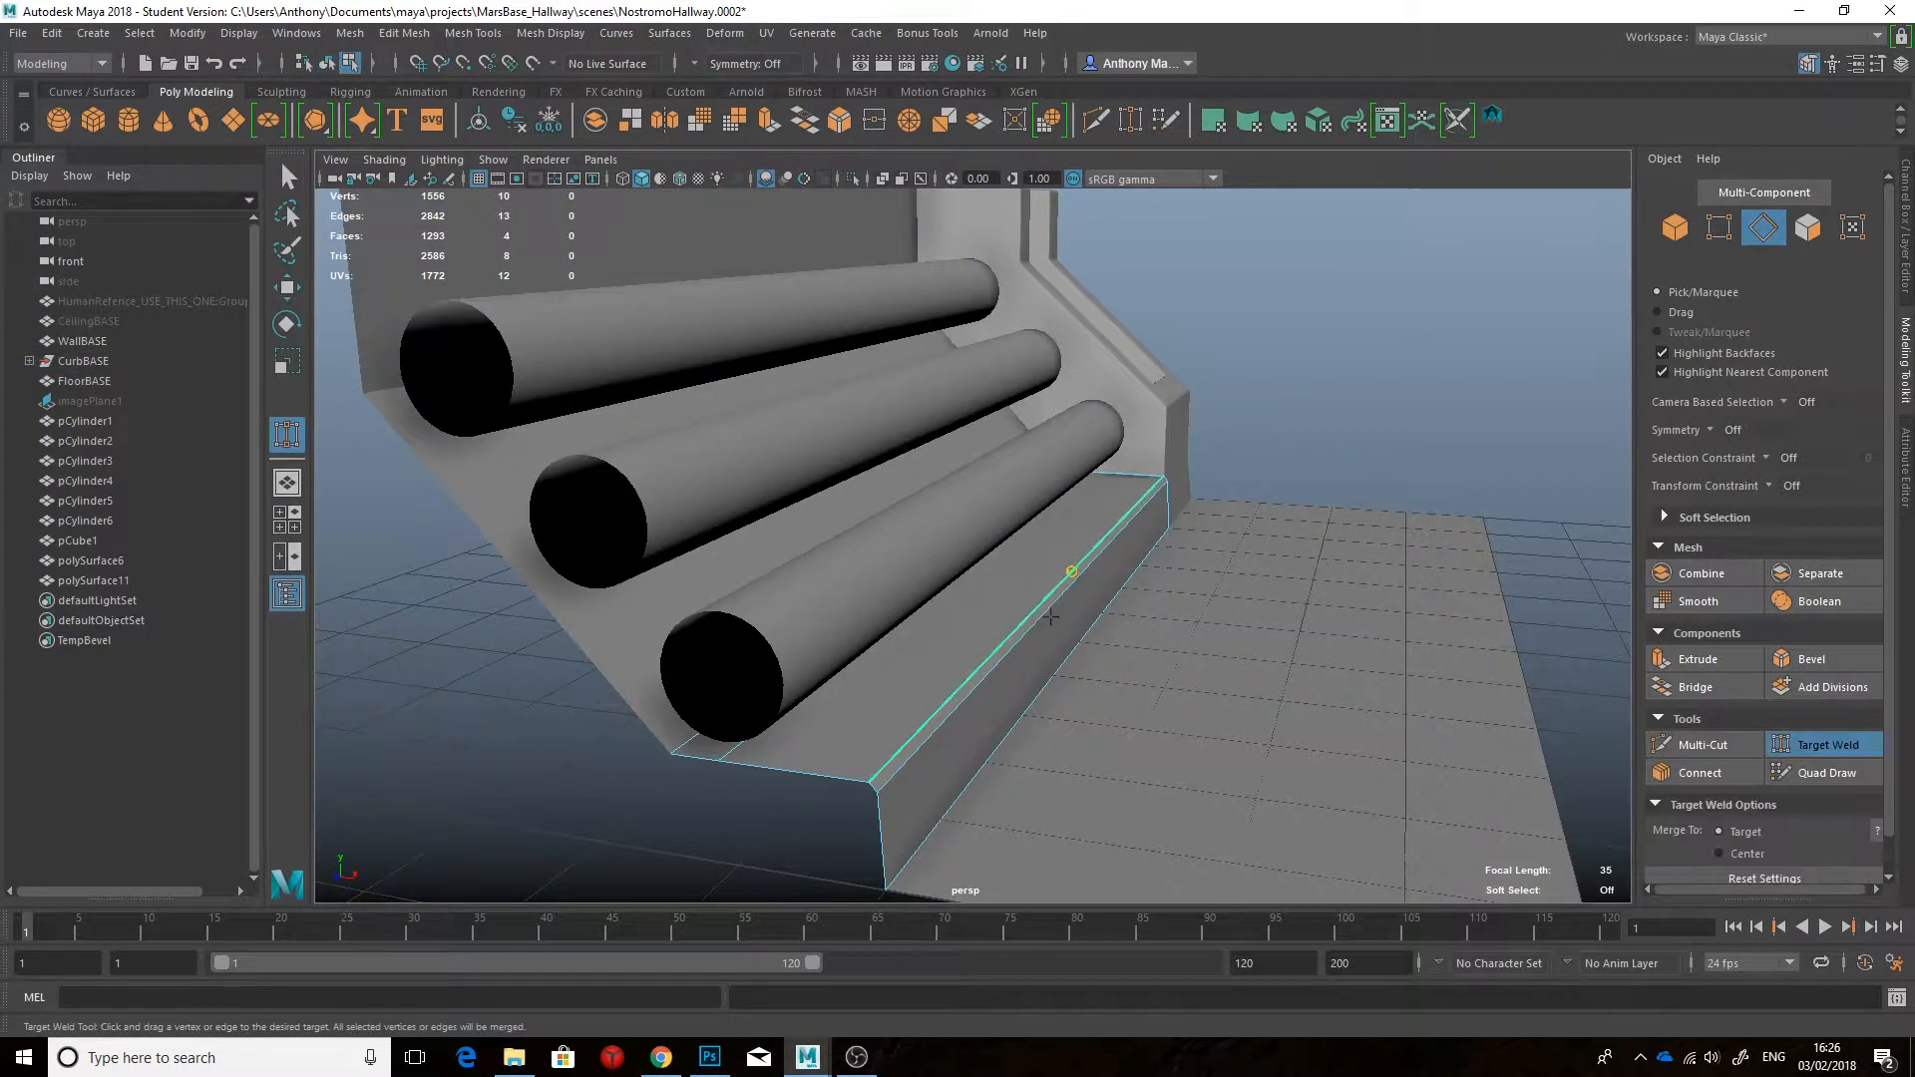
pyautogui.scroll(3, 1050, 617)
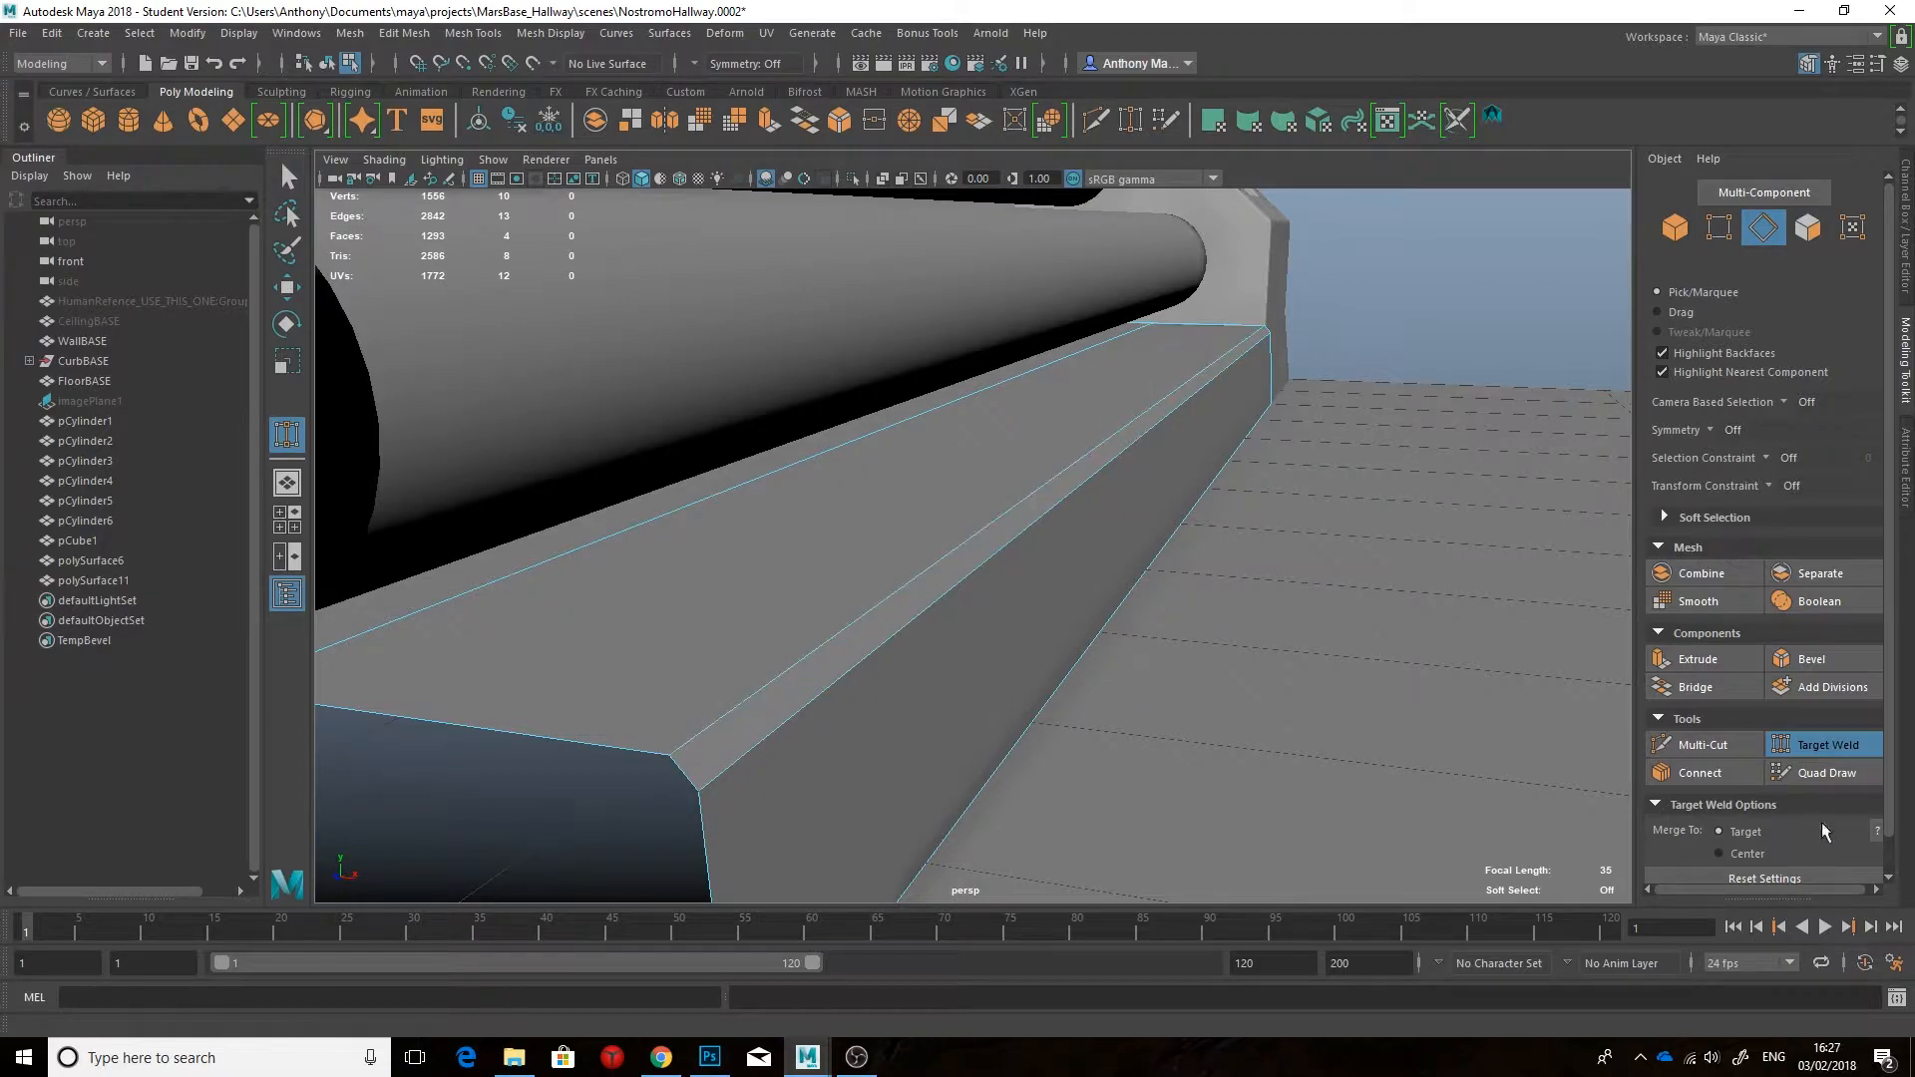
pyautogui.press('q')
pyautogui.scroll(-3, 1163, 600)
pyautogui.click(967, 602)
pyautogui.keyDown('alt'); pyautogui.moveTo(1163, 601); pyautogui.dragTo(898, 603); pyautogui.keyUp('alt')
# Step: Bevel the curb's upper front corner edge, return to object selection and deselect the curb
pyautogui.click(894, 605)
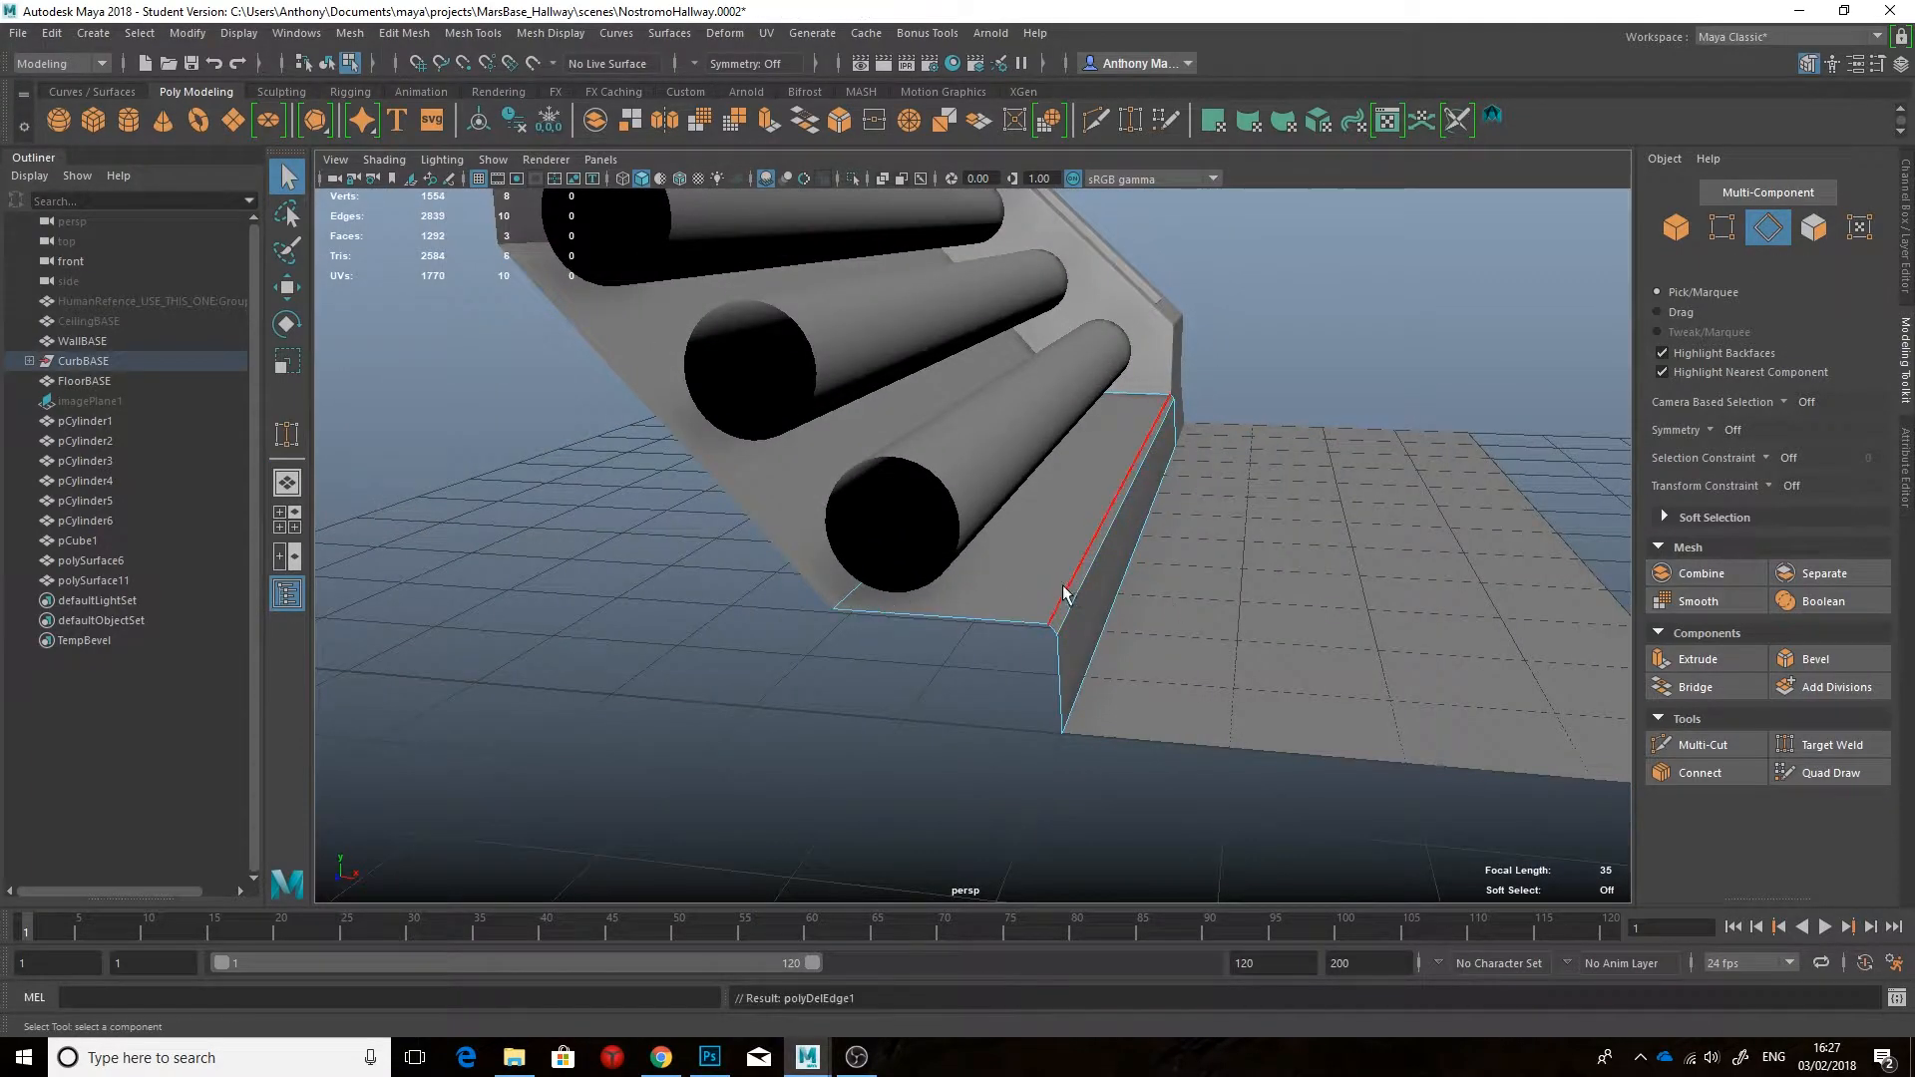
pyautogui.keyDown('alt'); pyautogui.moveTo(1090, 585); pyautogui.dragTo(1047, 586); pyautogui.keyUp('alt')
pyautogui.click(1815, 658)
pyautogui.moveTo(1381, 674); pyautogui.dragTo(1325, 423)
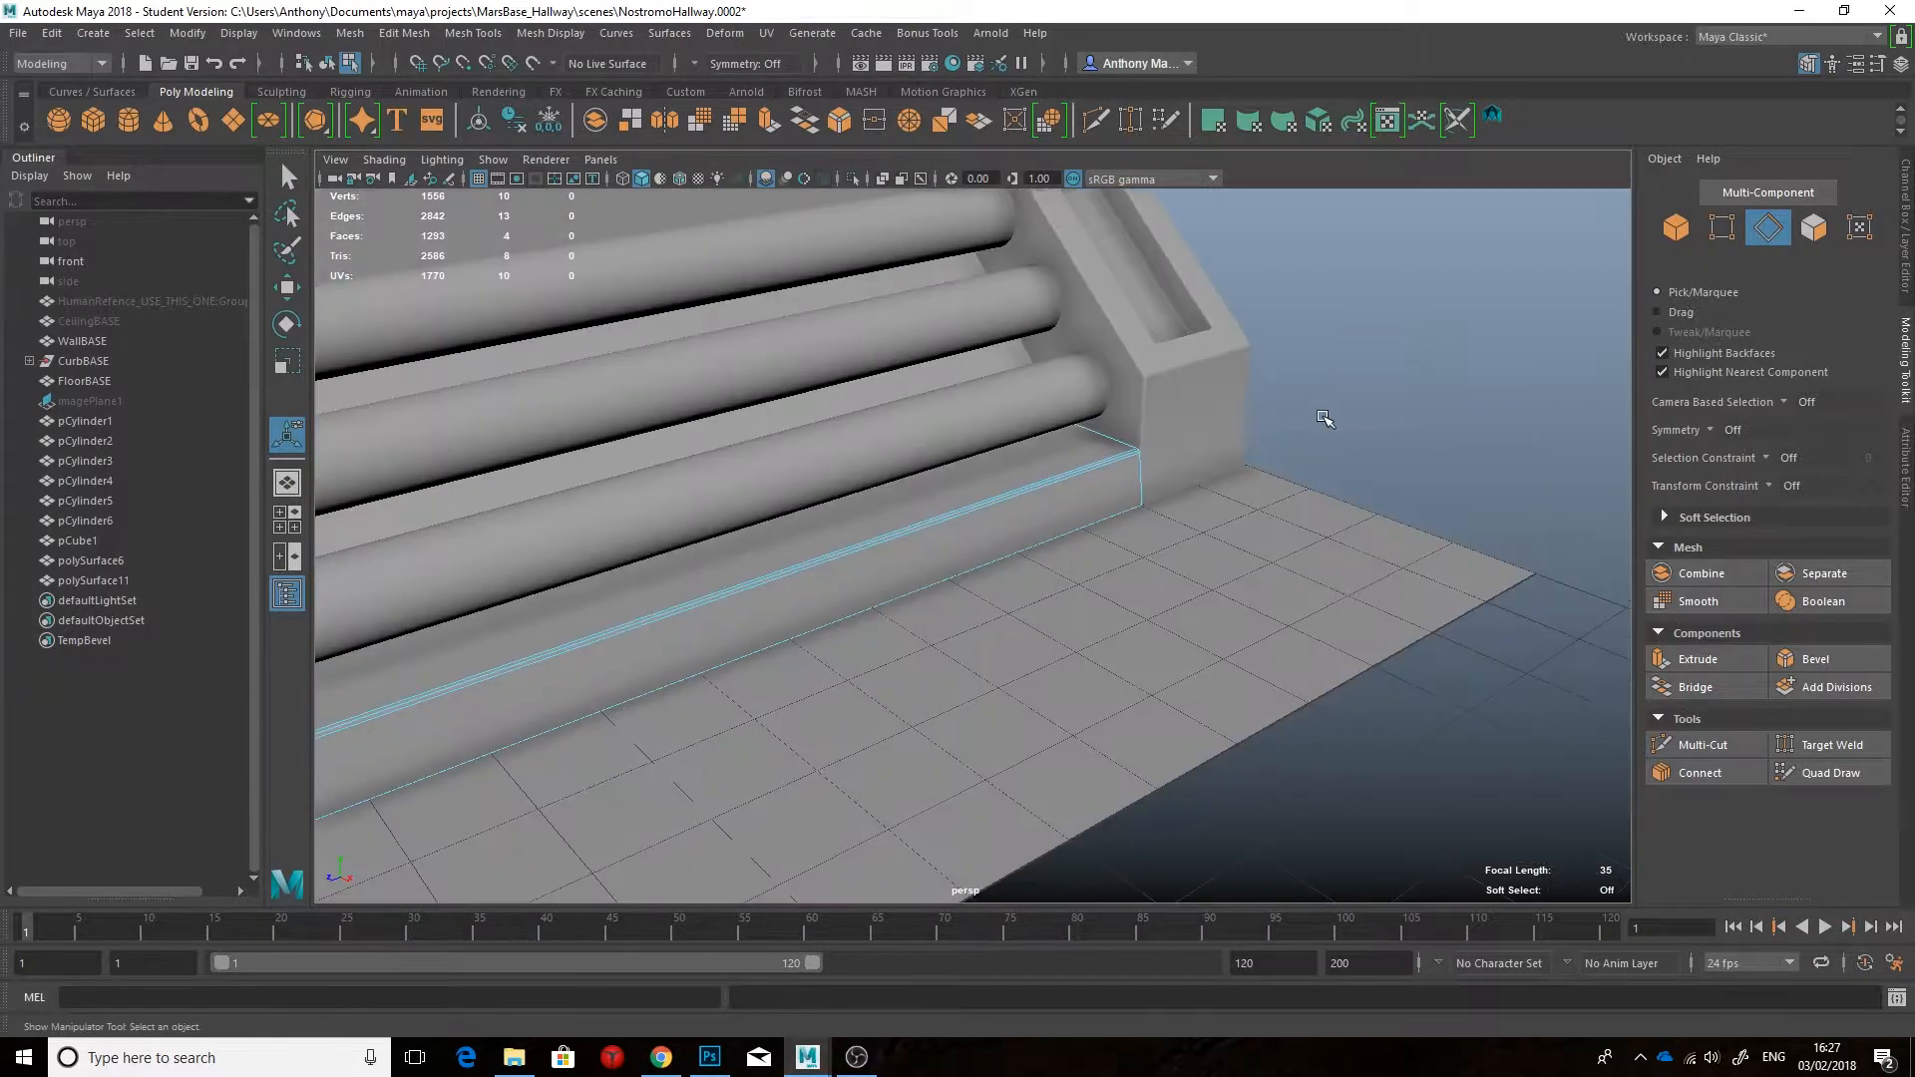
pyautogui.moveTo(1104, 510); pyautogui.dragTo(1197, 454, button='right')
pyautogui.press('q')
pyautogui.click(1317, 436)
# Step: Show the hidden CeilingBASE object again above the upper pipes
pyautogui.keyDown('alt'); pyautogui.moveTo(1316, 436); pyautogui.dragTo(1191, 582, button='right'); pyautogui.keyUp('alt')
pyautogui.keyDown('alt'); pyautogui.moveTo(1191, 582); pyautogui.dragTo(1213, 692, button='middle'); pyautogui.keyUp('alt')
pyautogui.keyDown('alt'); pyautogui.moveTo(1214, 691); pyautogui.dragTo(1132, 667); pyautogui.keyUp('alt')
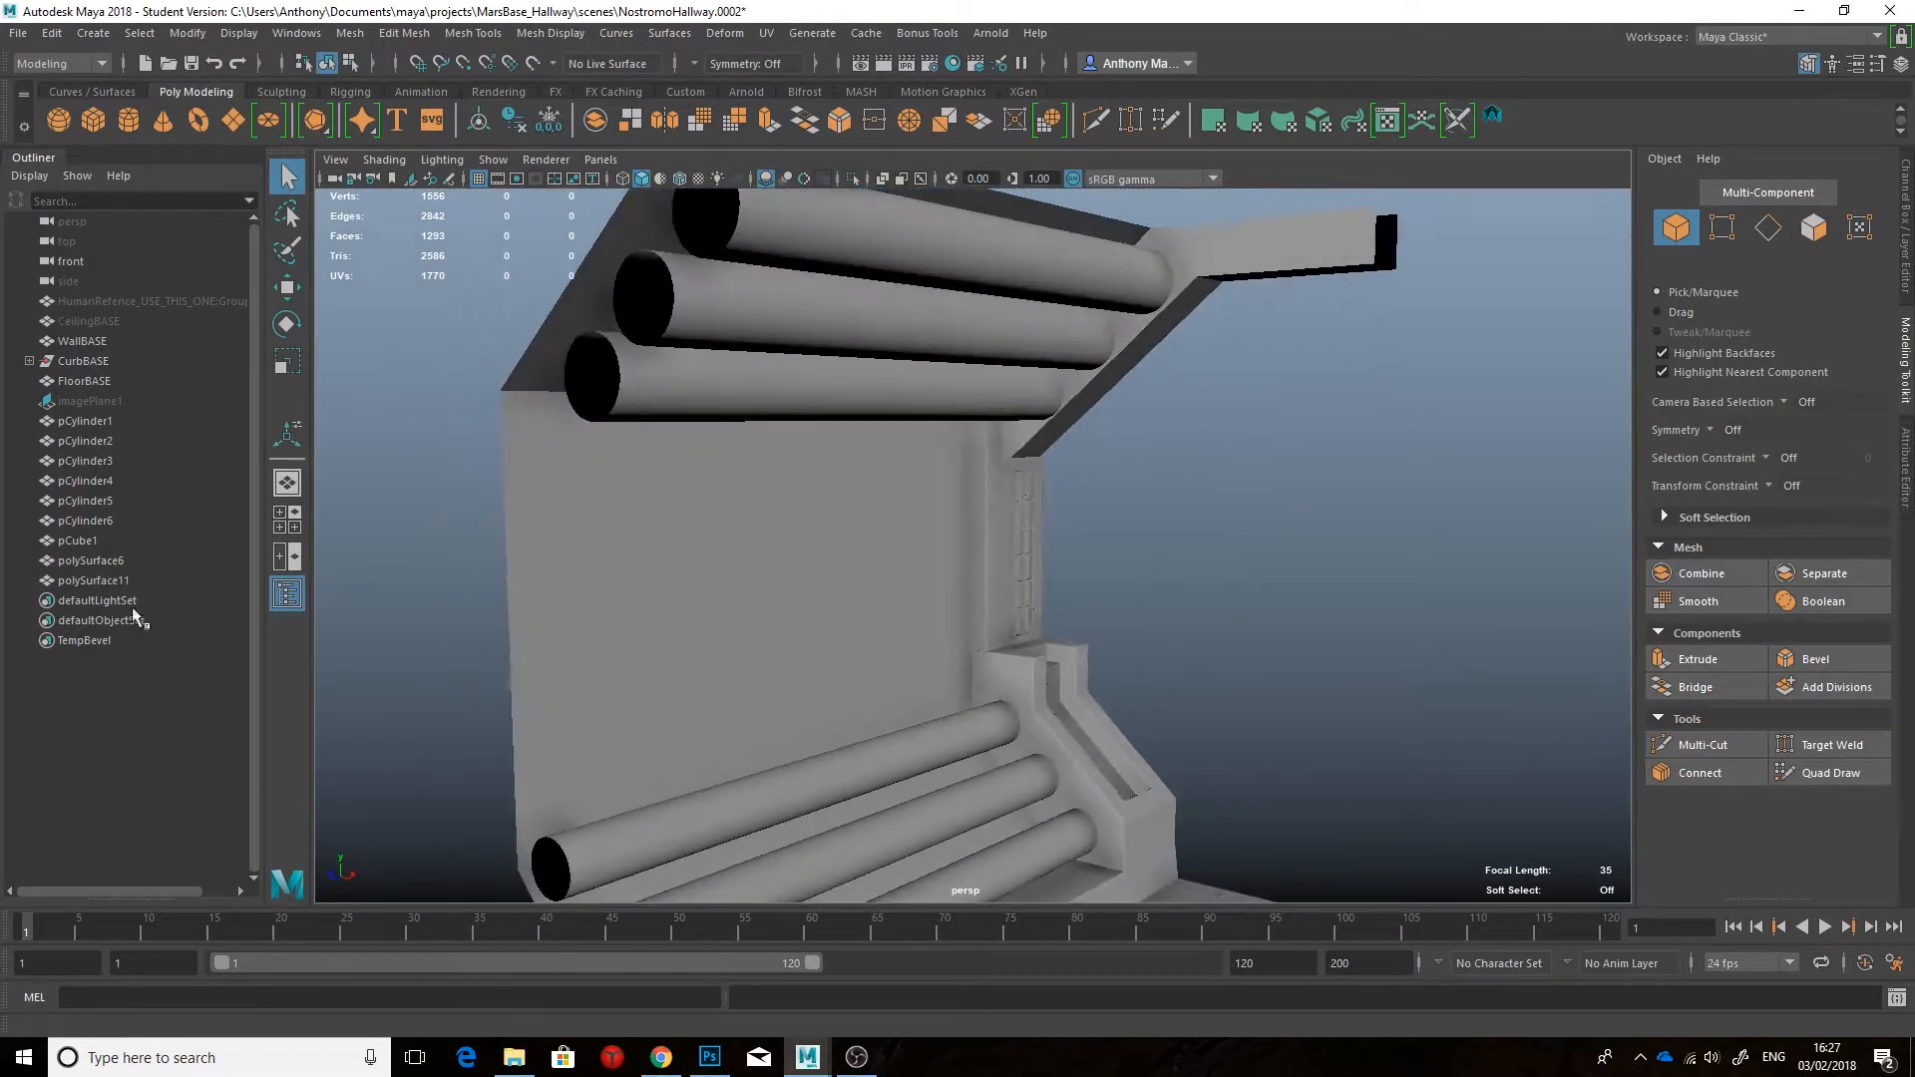
pyautogui.click(93, 322)
pyautogui.hotkey('shift', 'h')
pyautogui.click(1212, 465)
pyautogui.keyDown('alt'); pyautogui.moveTo(1213, 464); pyautogui.dragTo(1085, 535); pyautogui.keyUp('alt')
pyautogui.scroll(-2, 1088, 536)
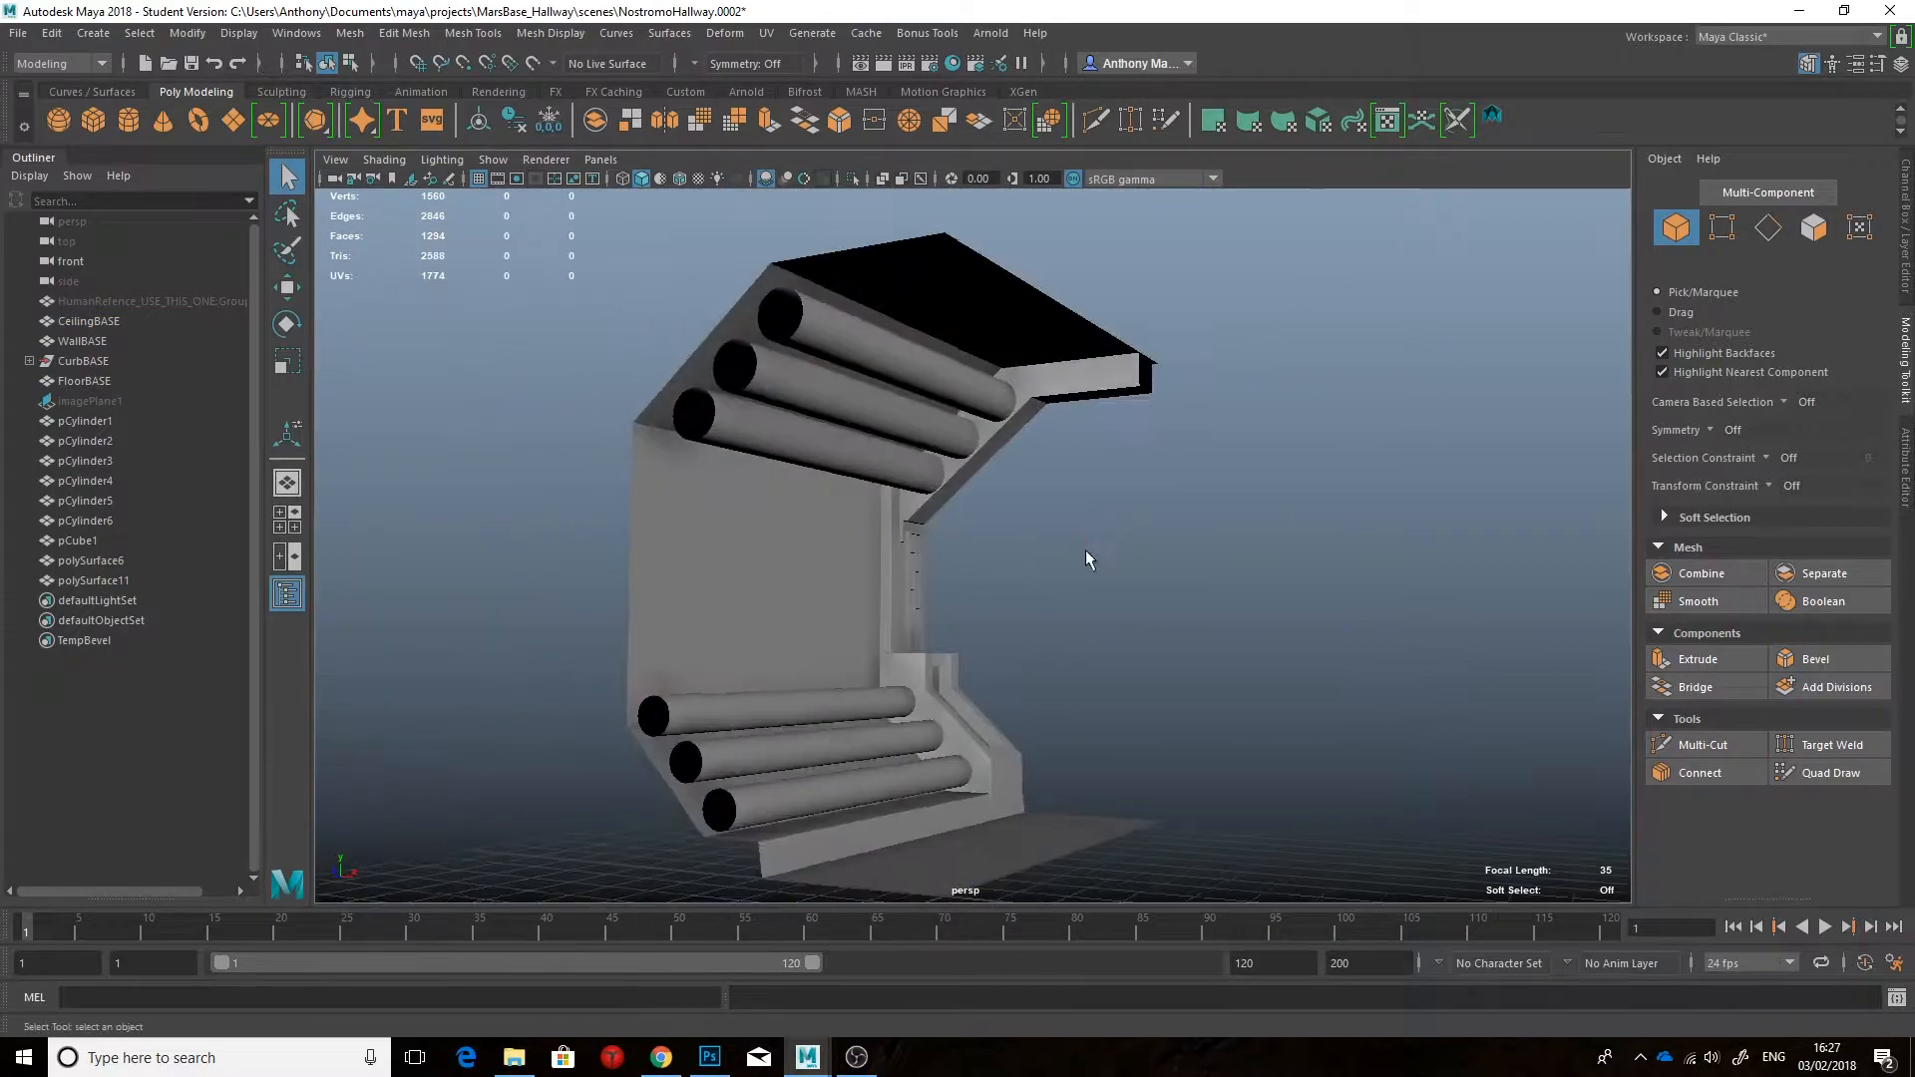
# Step: Isolate the ceiling bracket polySurface6
pyautogui.scroll(5, 1091, 539)
pyautogui.keyDown('alt'); pyautogui.moveTo(1059, 397); pyautogui.dragTo(1059, 529, button='middle'); pyautogui.keyUp('alt')
pyautogui.click(1022, 477)
pyautogui.keyDown('alt'); pyautogui.moveTo(1022, 477); pyautogui.dragTo(965, 461); pyautogui.keyUp('alt')
pyautogui.hotkey('ctrl', '1')
# Step: Bevel the ceiling bracket's long edges and the edges around its lower end with fraction 0.24 and 2 segments
pyautogui.scroll(3, 1049, 493)
pyautogui.moveTo(966, 461); pyautogui.dragTo(960, 394, button='right')
pyautogui.doubleClick(919, 398)
pyautogui.keyDown('alt'); pyautogui.moveTo(919, 397); pyautogui.dragTo(898, 499); pyautogui.keyUp('alt')
pyautogui.scroll(4, 834, 589)
pyautogui.keyDown('alt'); pyautogui.moveTo(834, 590); pyautogui.dragTo(911, 578); pyautogui.keyUp('alt')
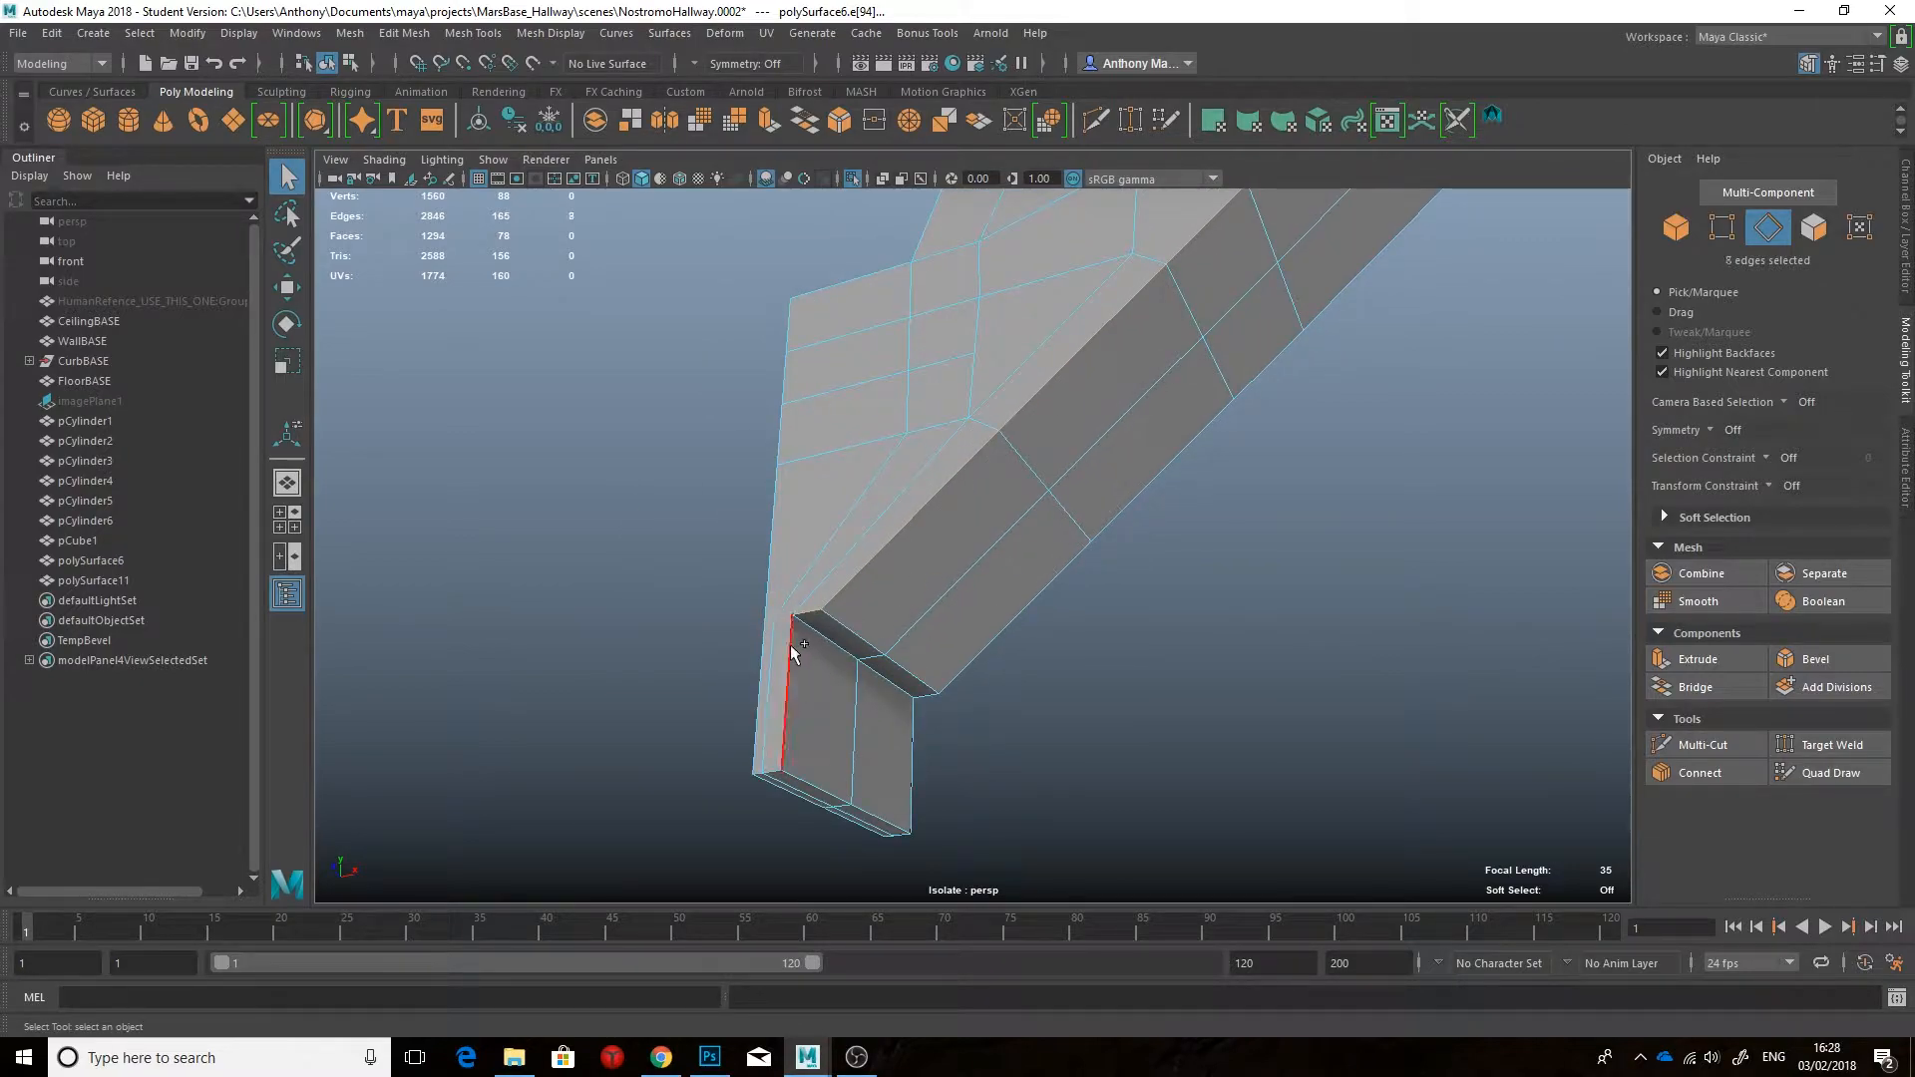
pyautogui.keyDown('alt'); pyautogui.moveTo(1121, 635); pyautogui.dragTo(972, 643); pyautogui.keyUp('alt')
pyautogui.keyDown('shift'); pyautogui.doubleClick(912, 693); pyautogui.keyUp('shift')
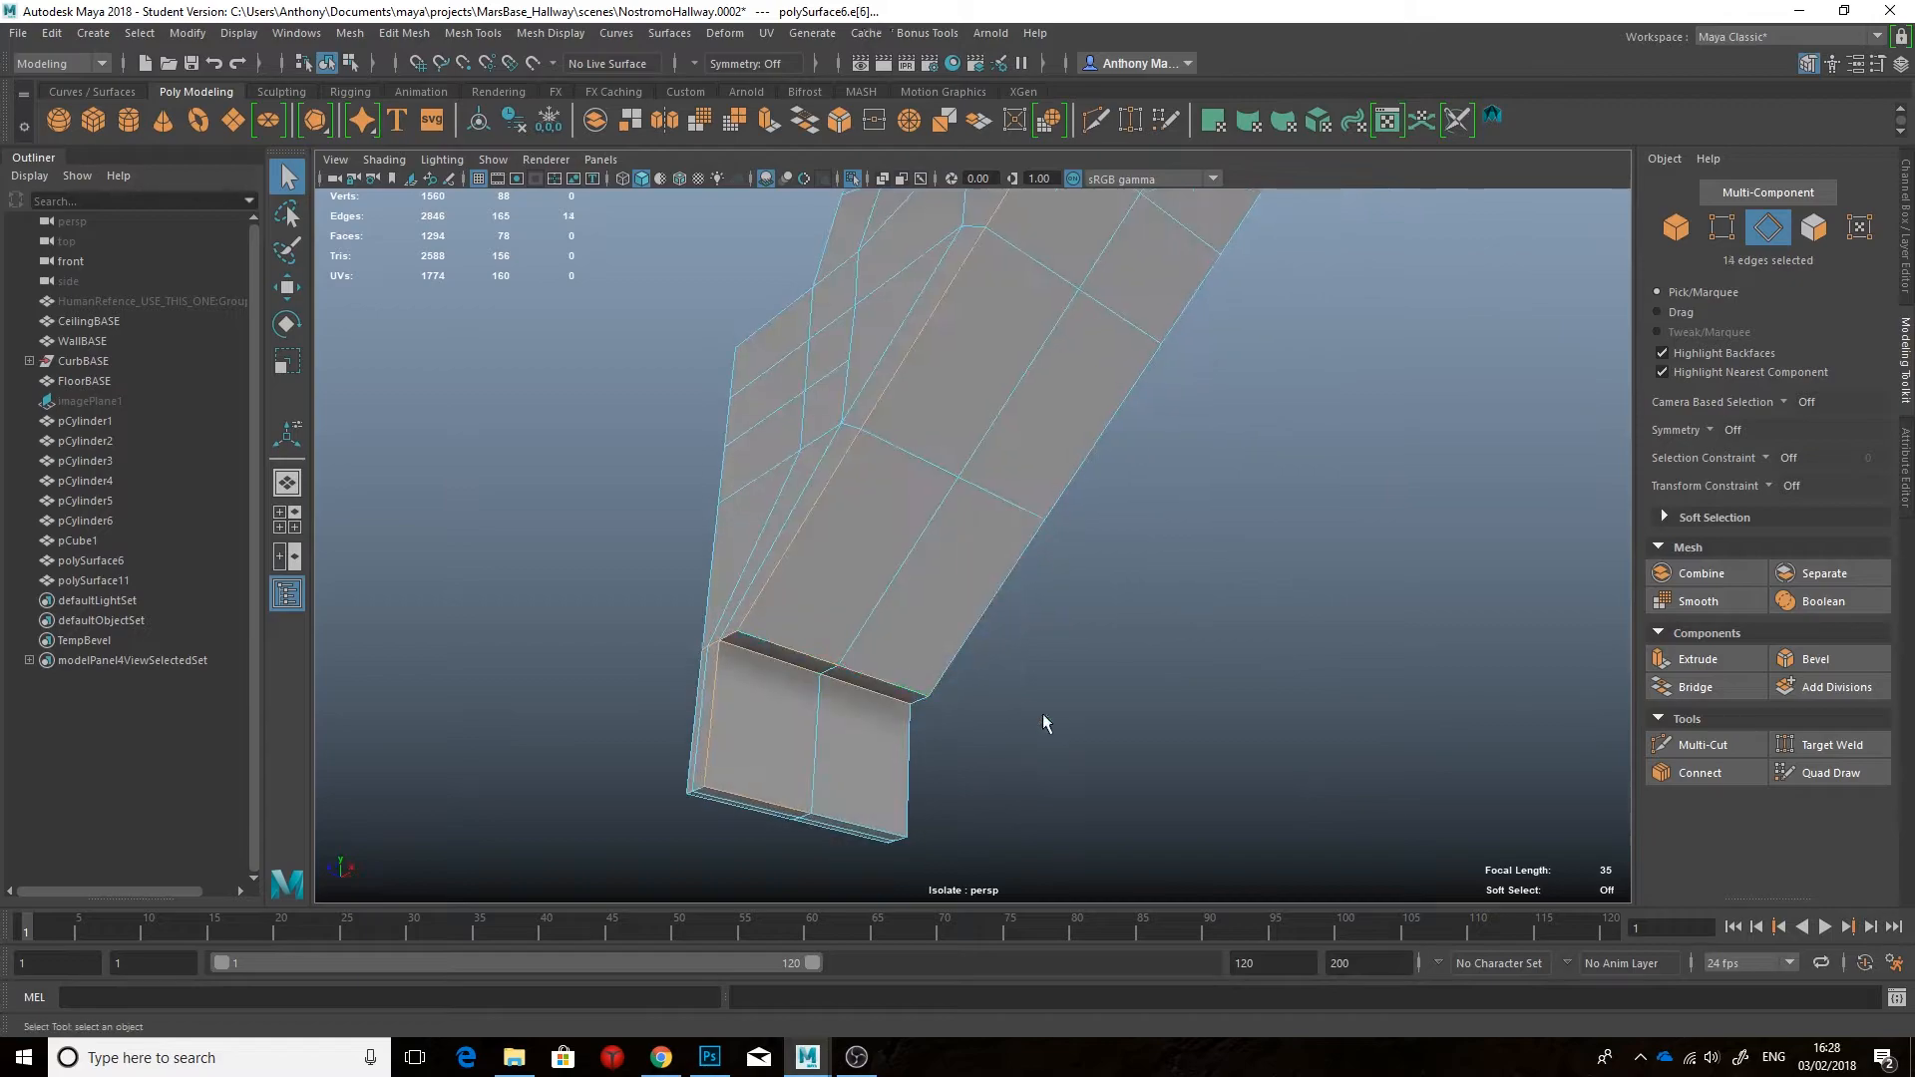
pyautogui.keyDown('shift'); pyautogui.doubleClick(893, 832); pyautogui.keyUp('shift')
pyautogui.keyDown('alt'); pyautogui.moveTo(902, 813); pyautogui.dragTo(847, 756); pyautogui.keyUp('alt')
pyautogui.keyDown('alt'); pyautogui.moveTo(1000, 784); pyautogui.dragTo(1030, 555, button='middle'); pyautogui.keyUp('alt')
pyautogui.keyDown('shift'); pyautogui.doubleClick(1031, 552); pyautogui.keyUp('shift')
pyautogui.keyDown('alt'); pyautogui.moveTo(1030, 556); pyautogui.dragTo(1217, 528); pyautogui.keyUp('alt')
pyautogui.keyDown('shift'); pyautogui.doubleClick(859, 499); pyautogui.keyUp('shift')
pyautogui.moveTo(859, 500)
pyautogui.keyDown('alt'); pyautogui.mouseDown()
pyautogui.moveTo(1030, 526)
pyautogui.moveTo(848, 499)
pyautogui.mouseUp(); pyautogui.keyUp('alt')
pyautogui.keyDown('alt'); pyautogui.moveTo(965, 530); pyautogui.dragTo(1098, 465); pyautogui.keyUp('alt')
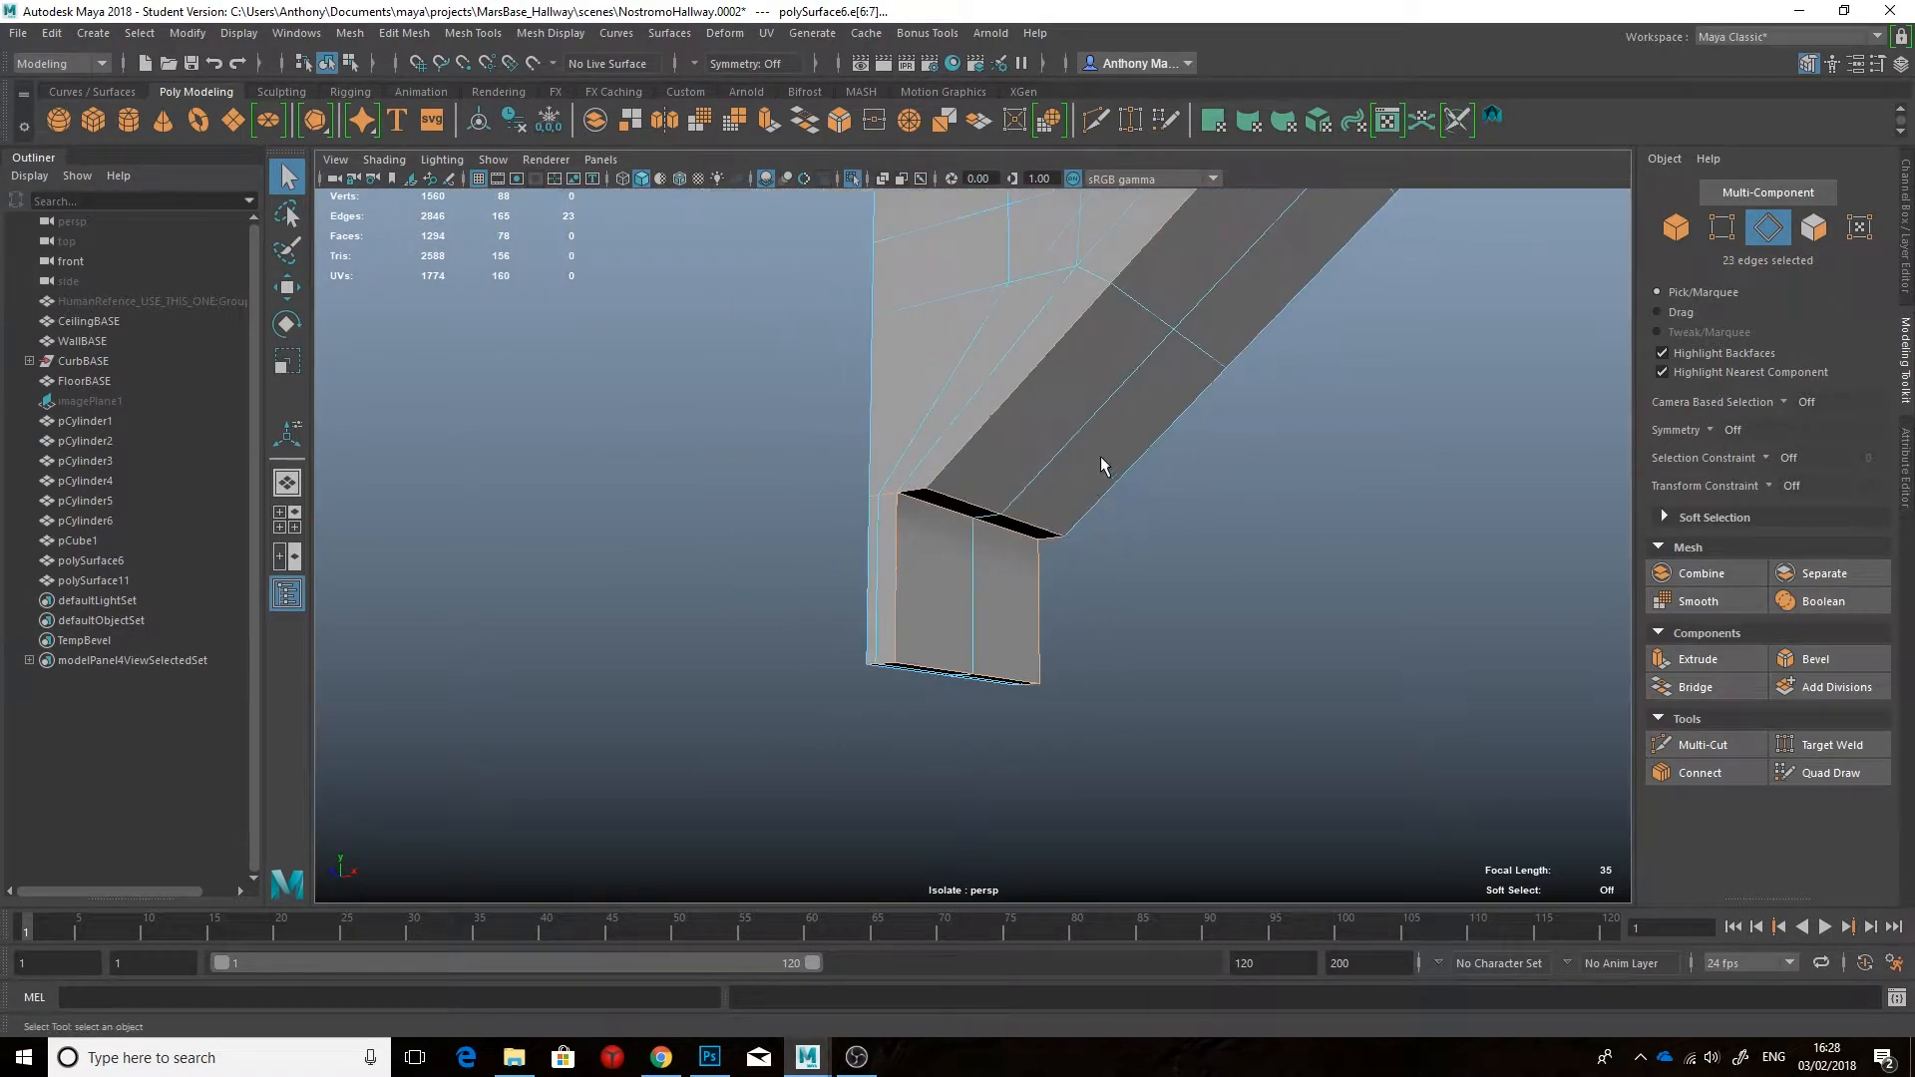
pyautogui.keyDown('alt'); pyautogui.moveTo(1098, 465); pyautogui.dragTo(933, 760, button='middle'); pyautogui.keyUp('alt')
pyautogui.keyDown('alt'); pyautogui.moveTo(934, 760); pyautogui.dragTo(898, 773); pyautogui.keyUp('alt')
pyautogui.keyDown('alt'); pyautogui.moveTo(1205, 482); pyautogui.dragTo(1146, 496); pyautogui.keyUp('alt')
pyautogui.keyDown('alt'); pyautogui.moveTo(996, 532); pyautogui.dragTo(1008, 329); pyautogui.keyUp('alt')
pyautogui.click(1815, 660)
pyautogui.moveTo(1396, 673); pyautogui.dragTo(1419, 700)
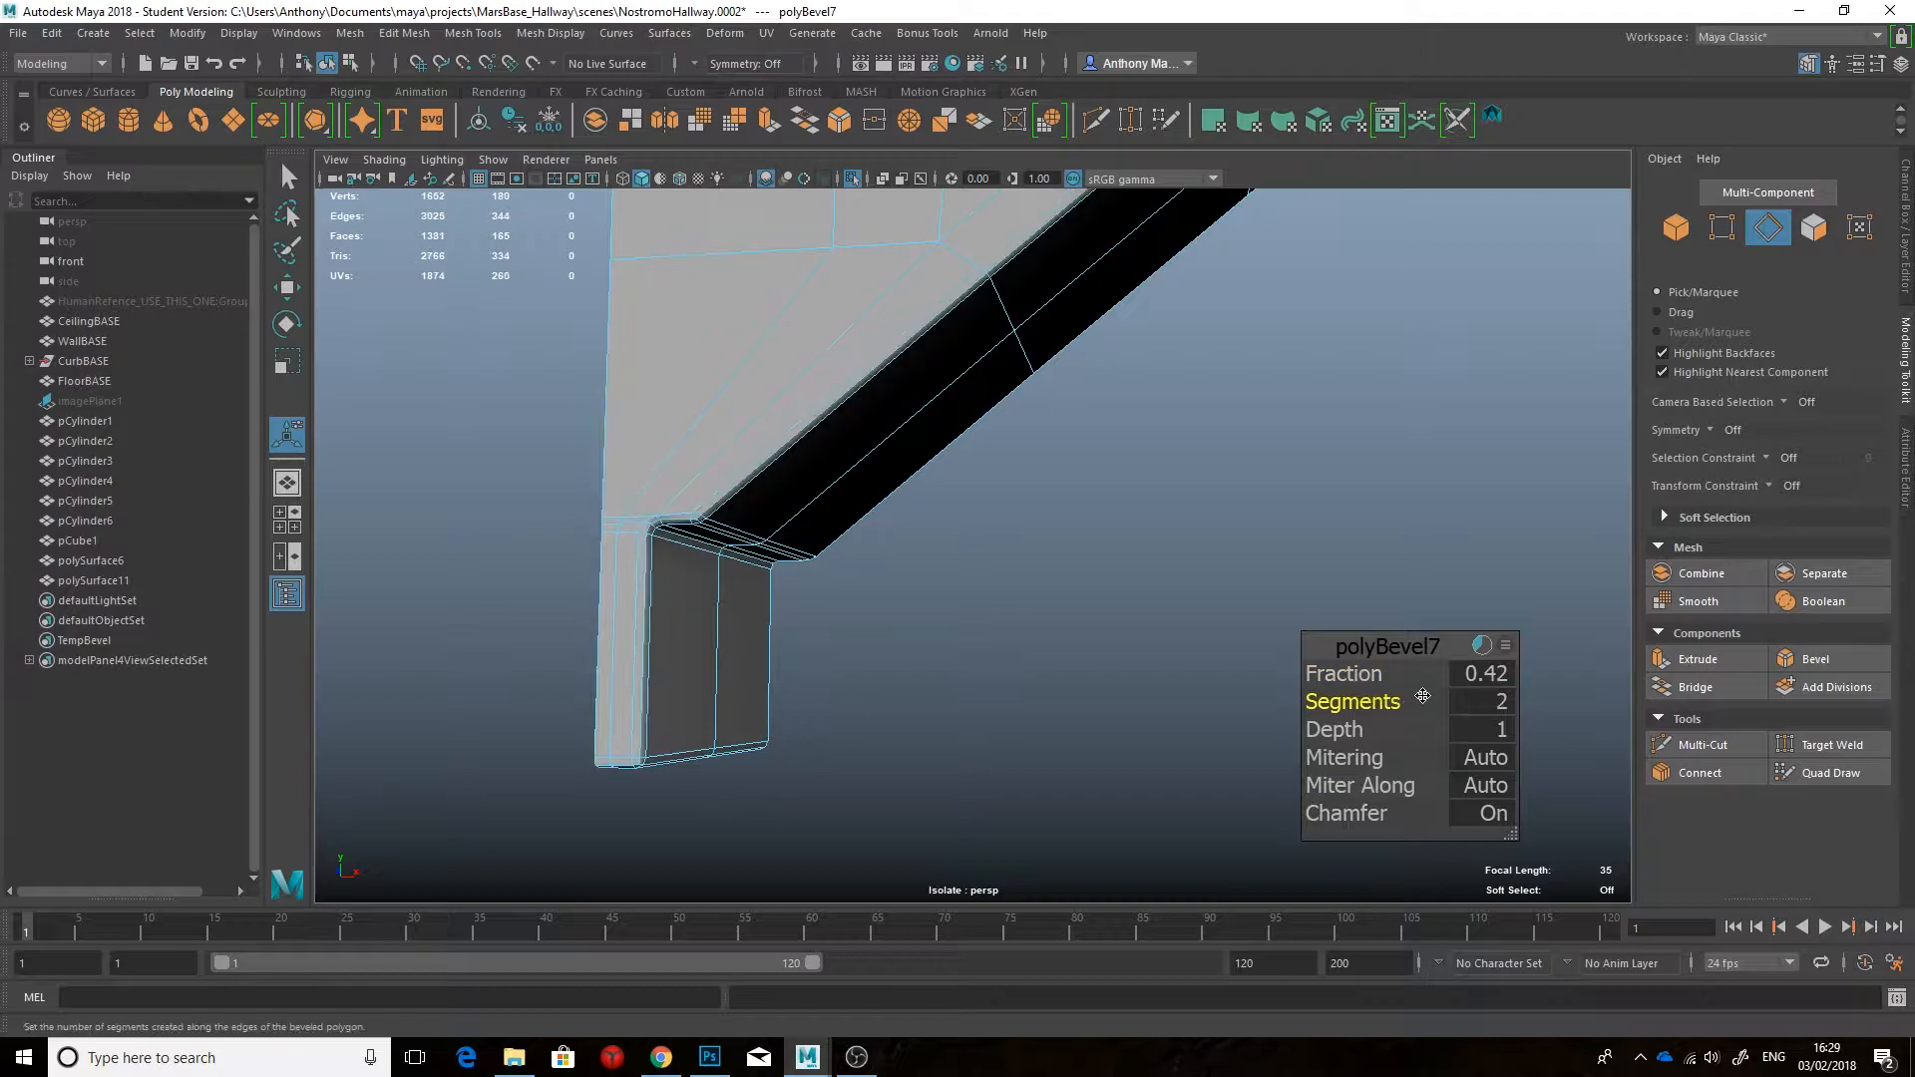
pyautogui.keyDown('alt'); pyautogui.moveTo(1129, 748); pyautogui.dragTo(1145, 534); pyautogui.keyUp('alt')
pyautogui.scroll(-3, 1139, 539)
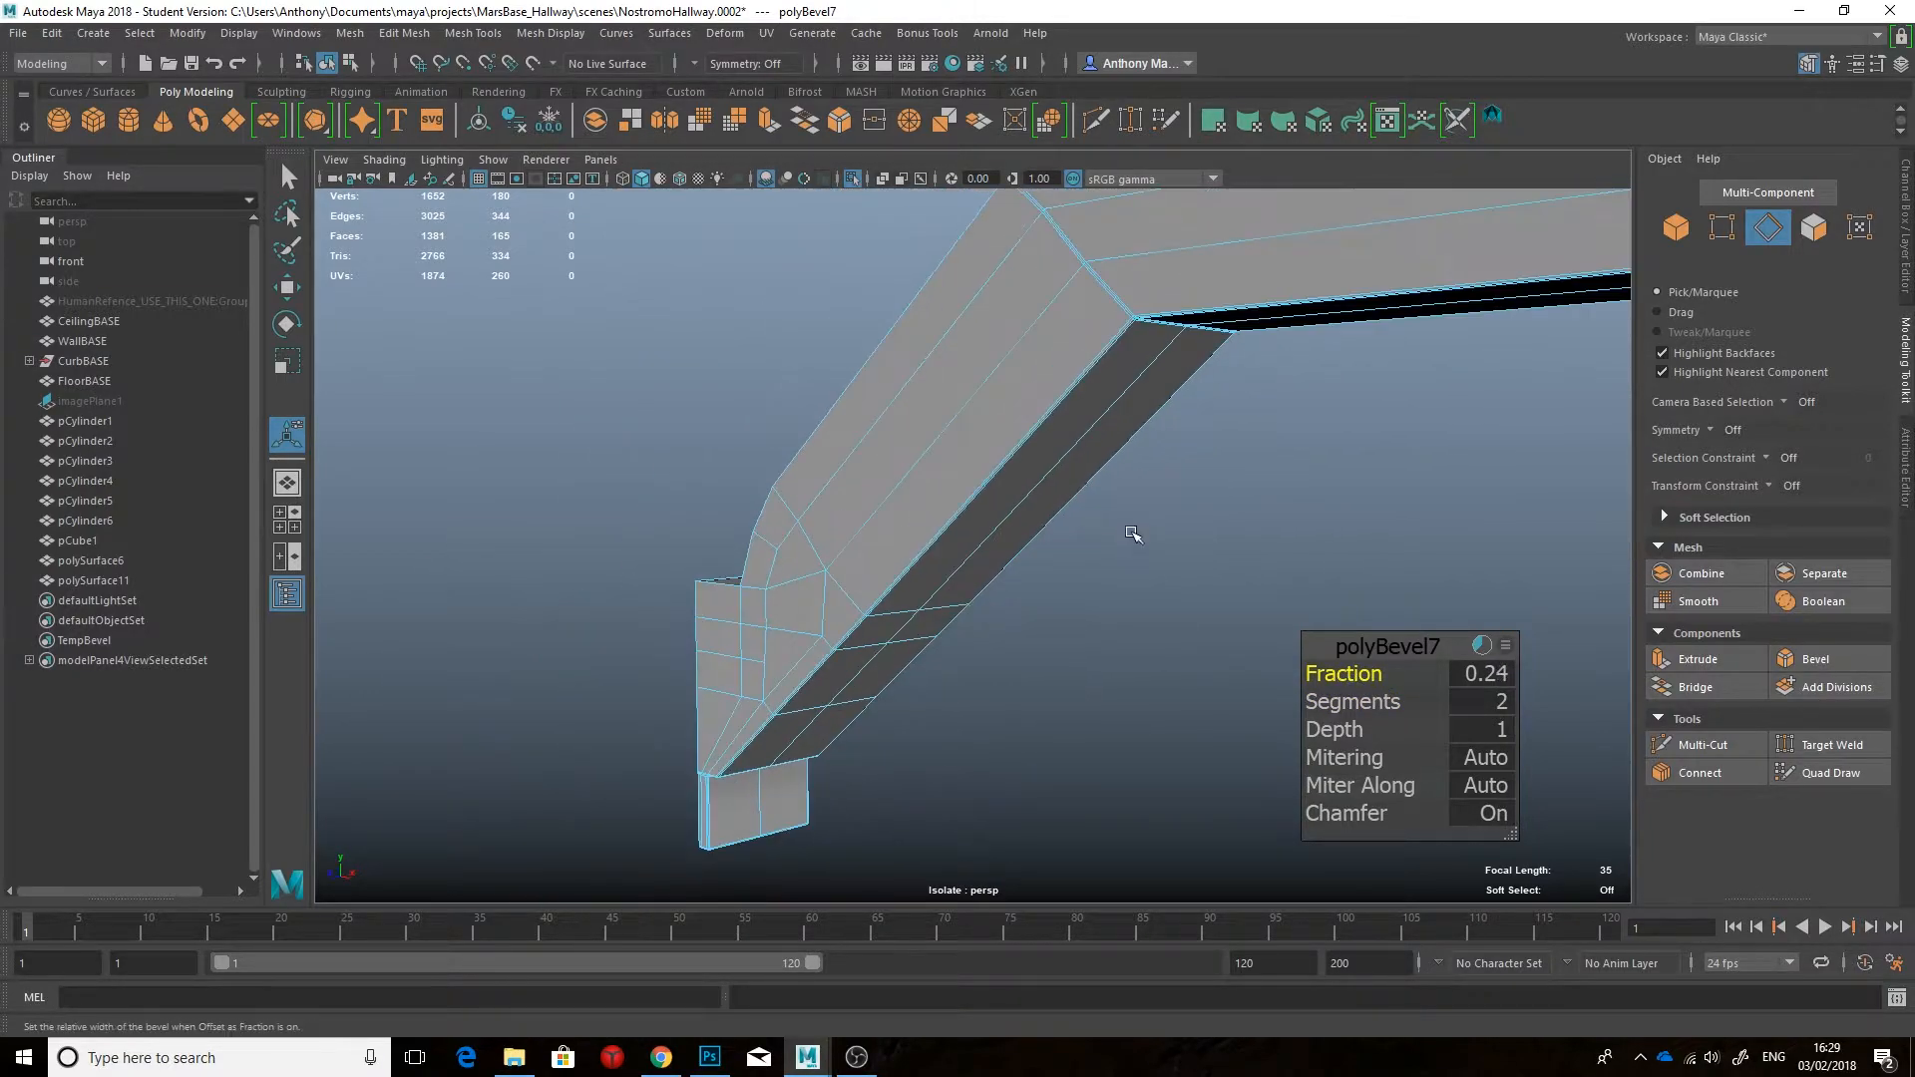
# Step: Preview the beveled ceiling bracket smoothed and switch it back to unsmoothed display
pyautogui.press('q')
pyautogui.moveTo(1053, 428); pyautogui.dragTo(1137, 361, button='right')
pyautogui.click(1154, 530)
pyautogui.keyDown('alt'); pyautogui.moveTo(1154, 529); pyautogui.dragTo(1107, 504); pyautogui.keyUp('alt')
pyautogui.click(1001, 510)
pyautogui.press('3')
pyautogui.keyDown('alt'); pyautogui.moveTo(985, 514); pyautogui.dragTo(1133, 535); pyautogui.keyUp('alt')
pyautogui.press('1')
# Step: Delete the faces on the upper side of the bracket's wall end
pyautogui.moveTo(913, 481); pyautogui.dragTo(914, 629, button='right')
pyautogui.click(913, 628)
pyautogui.keyDown('shift'); pyautogui.click(914, 641); pyautogui.keyUp('shift')
pyautogui.press('Delete')
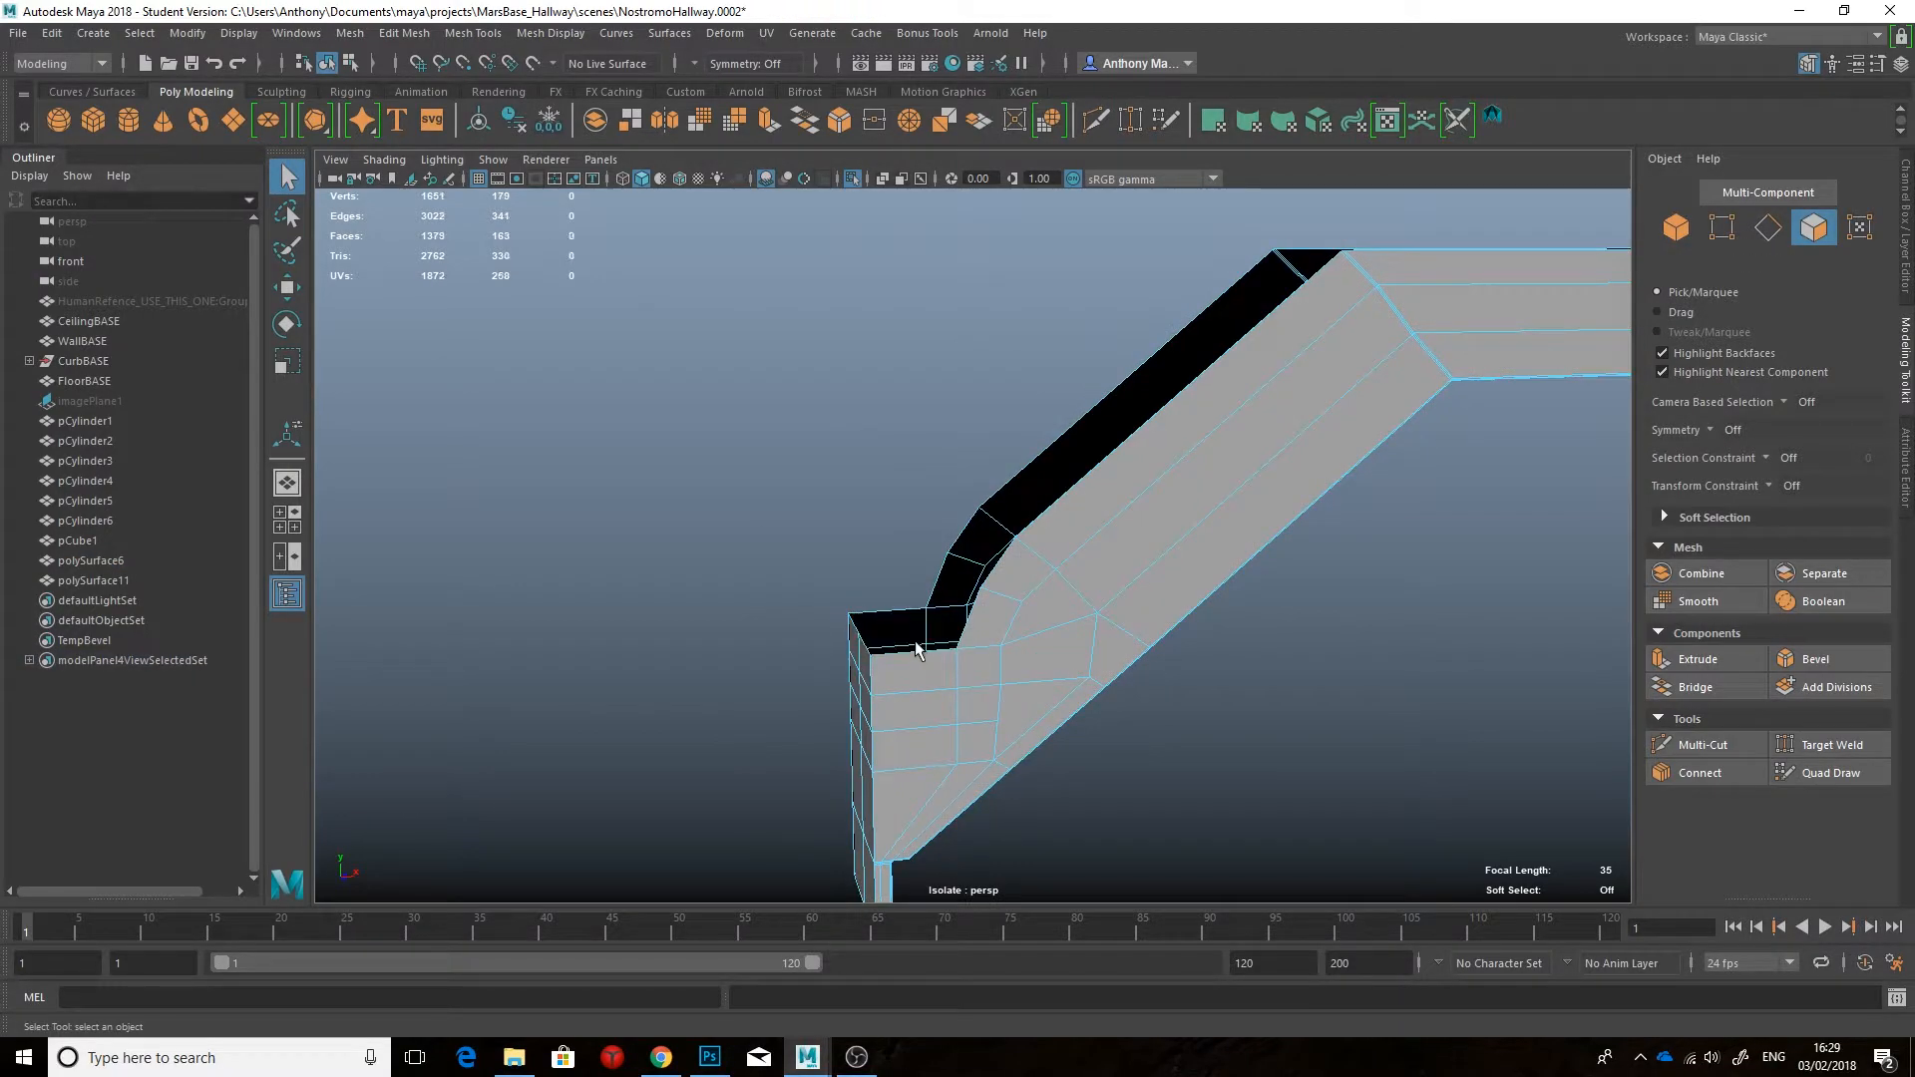
pyautogui.keyDown('alt'); pyautogui.moveTo(914, 640); pyautogui.dragTo(992, 589); pyautogui.keyUp('alt')
pyautogui.keyDown('alt'); pyautogui.moveTo(991, 589); pyautogui.dragTo(1053, 638, button='right'); pyautogui.keyUp('alt')
# Step: Undo the face deletion and the bevel on the ceiling bracket
pyautogui.hotkey('ctrl', 'z')
pyautogui.hotkey('ctrl', 'z')
pyautogui.hotkey('ctrl', 'z')
pyautogui.hotkey('ctrl', 'z')
pyautogui.hotkey('ctrl', 'z')
# Step: Delete the hidden faces along the upper side of the unbeveled ceiling bracket
pyautogui.keyDown('alt'); pyautogui.moveTo(1007, 501); pyautogui.dragTo(1085, 510); pyautogui.keyUp('alt')
pyautogui.moveTo(1085, 511); pyautogui.dragTo(1086, 579, button='right')
pyautogui.moveTo(1047, 404); pyautogui.dragTo(995, 556)
pyautogui.press('Delete')
pyautogui.moveTo(996, 556); pyautogui.dragTo(1105, 474, button='right')
# Step: Inspect the opened bracket against the rest of the hallway and show the whole scene again
pyautogui.hotkey('ctrl', '1')
pyautogui.keyDown('alt'); pyautogui.moveTo(1105, 474); pyautogui.dragTo(987, 509); pyautogui.keyUp('alt')
pyautogui.hotkey('ctrl', '1')
pyautogui.moveTo(987, 508); pyautogui.dragTo(956, 515, button='right')
pyautogui.keyDown('alt'); pyautogui.moveTo(1017, 529); pyautogui.dragTo(868, 576); pyautogui.keyUp('alt')
pyautogui.press('F8')
pyautogui.scroll(-3, 1006, 499)
pyautogui.hotkey('ctrl', '1')
# Step: Switch to the front view and display wireframe over the shaded objects
pyautogui.press('space')
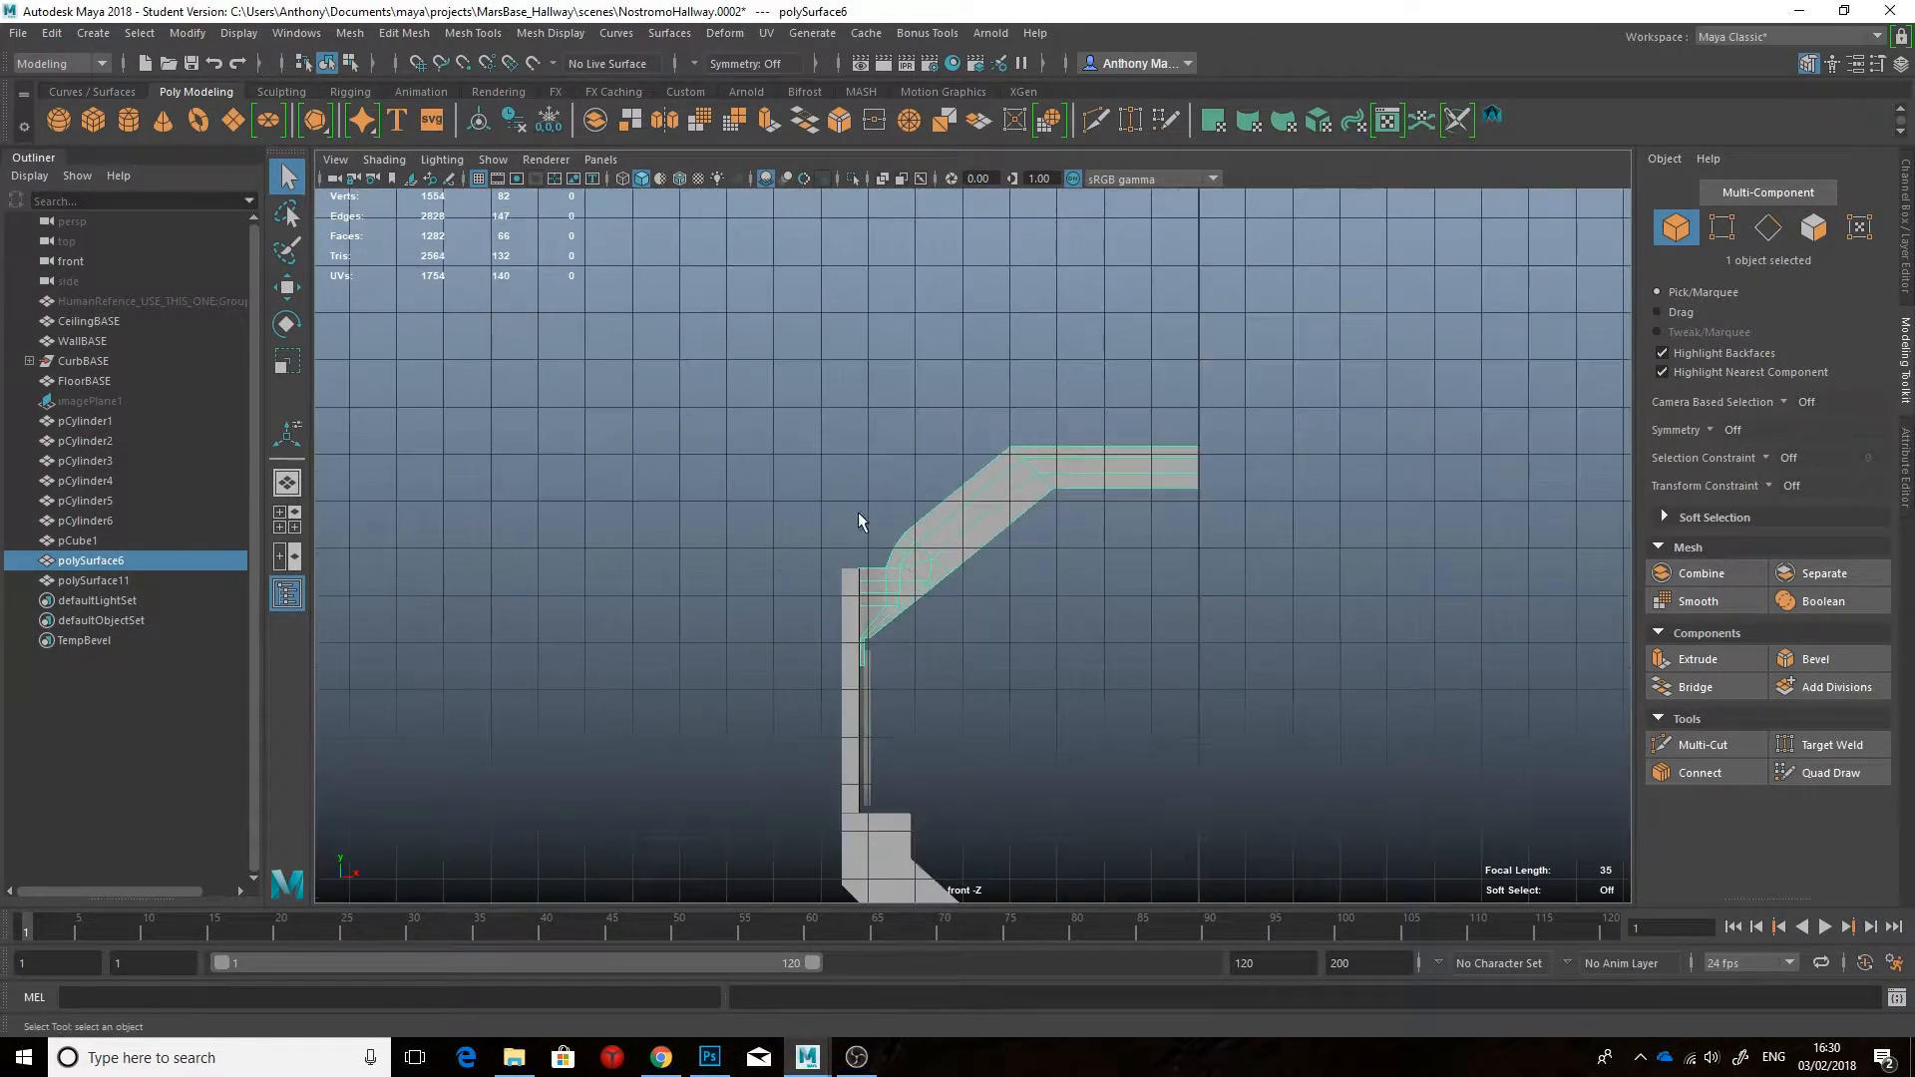
pyautogui.click(681, 179)
pyautogui.scroll(5, 970, 415)
# Step: Snap the bracket's eight wall-side vertices along X to the wall's inner face at about -7.15
pyautogui.click(847, 469)
pyautogui.moveTo(822, 487); pyautogui.dragTo(748, 487, button='right')
pyautogui.moveTo(805, 467); pyautogui.dragTo(774, 613)
pyautogui.press('w')
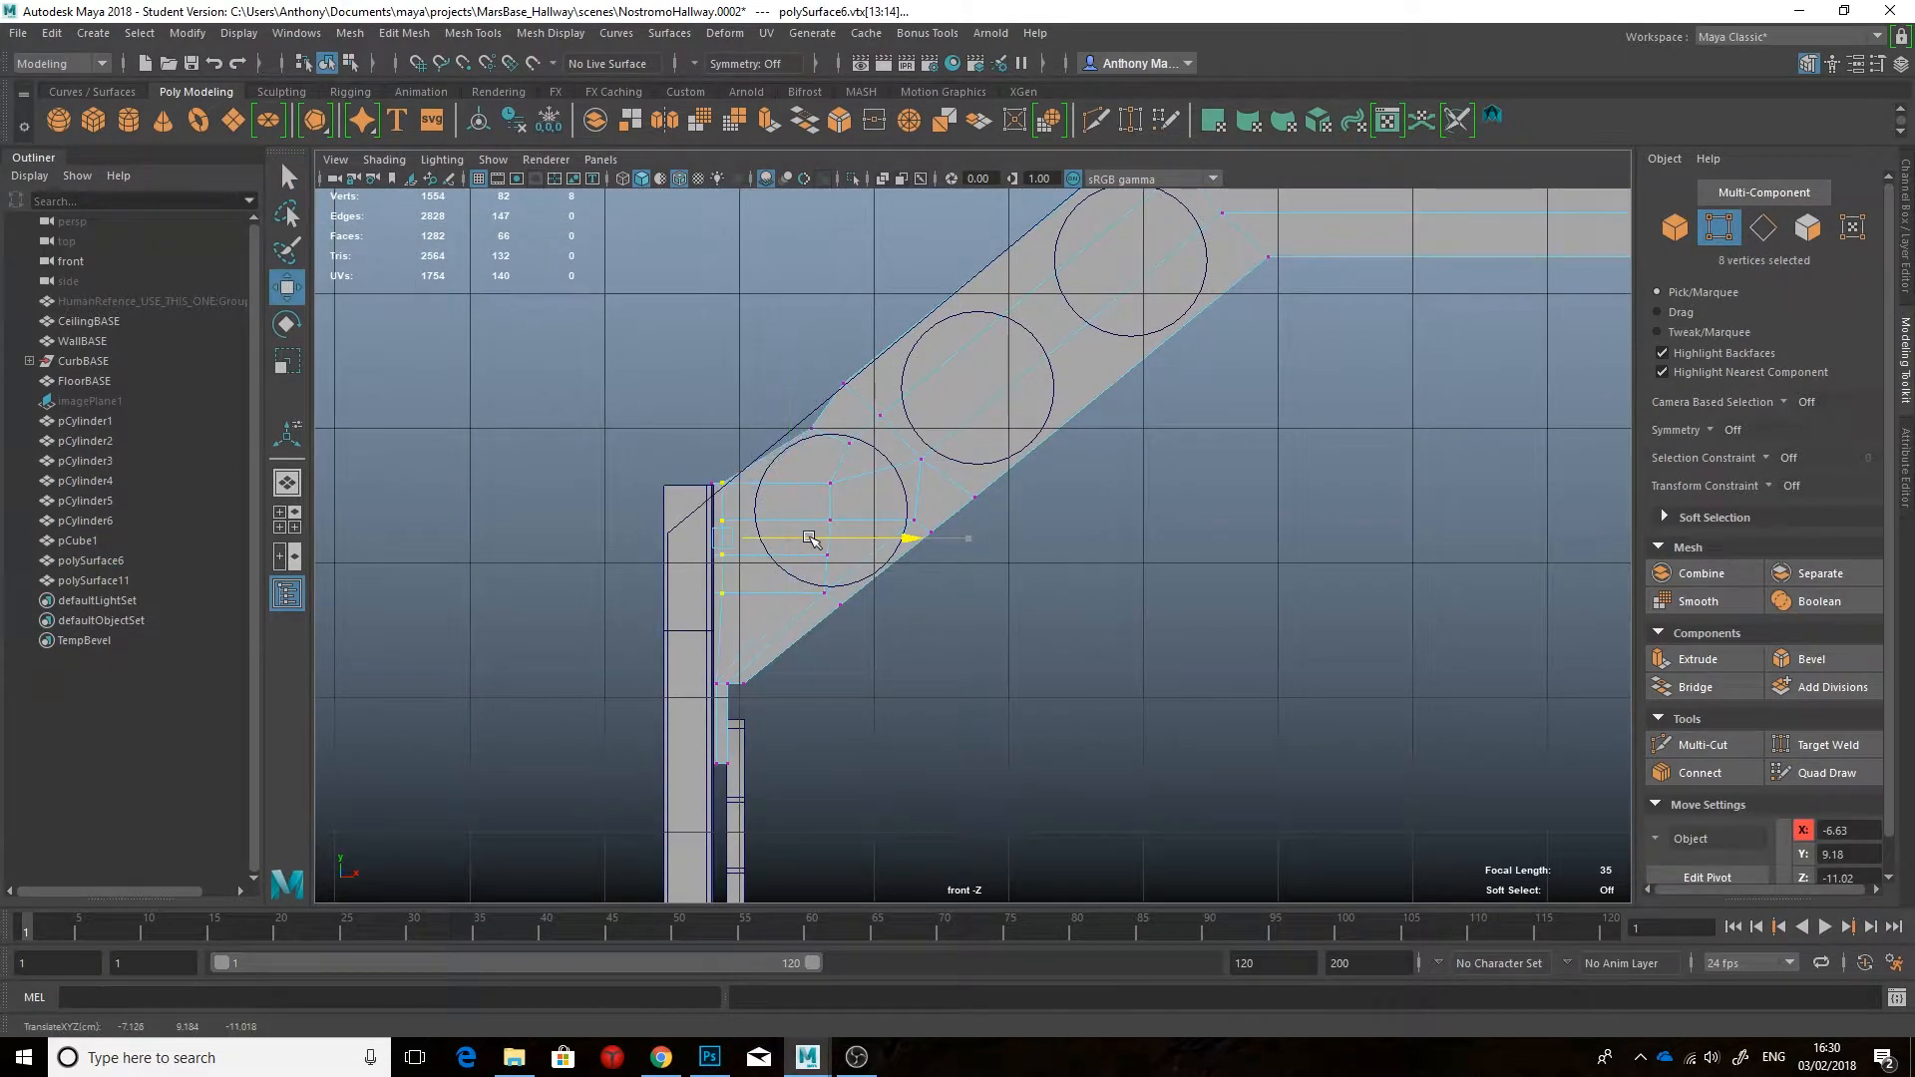
pyautogui.moveTo(804, 538); pyautogui.dragTo(805, 538)
pyautogui.keyDown('alt'); pyautogui.moveTo(849, 401); pyautogui.dragTo(1010, 208, button='middle'); pyautogui.keyUp('alt')
pyautogui.scroll(2, 940, 325)
pyautogui.keyDown('alt'); pyautogui.moveTo(886, 327); pyautogui.dragTo(880, 488, button='middle'); pyautogui.keyUp('alt')
pyautogui.press('v')
pyautogui.moveTo(993, 426); pyautogui.dragTo(842, 428)
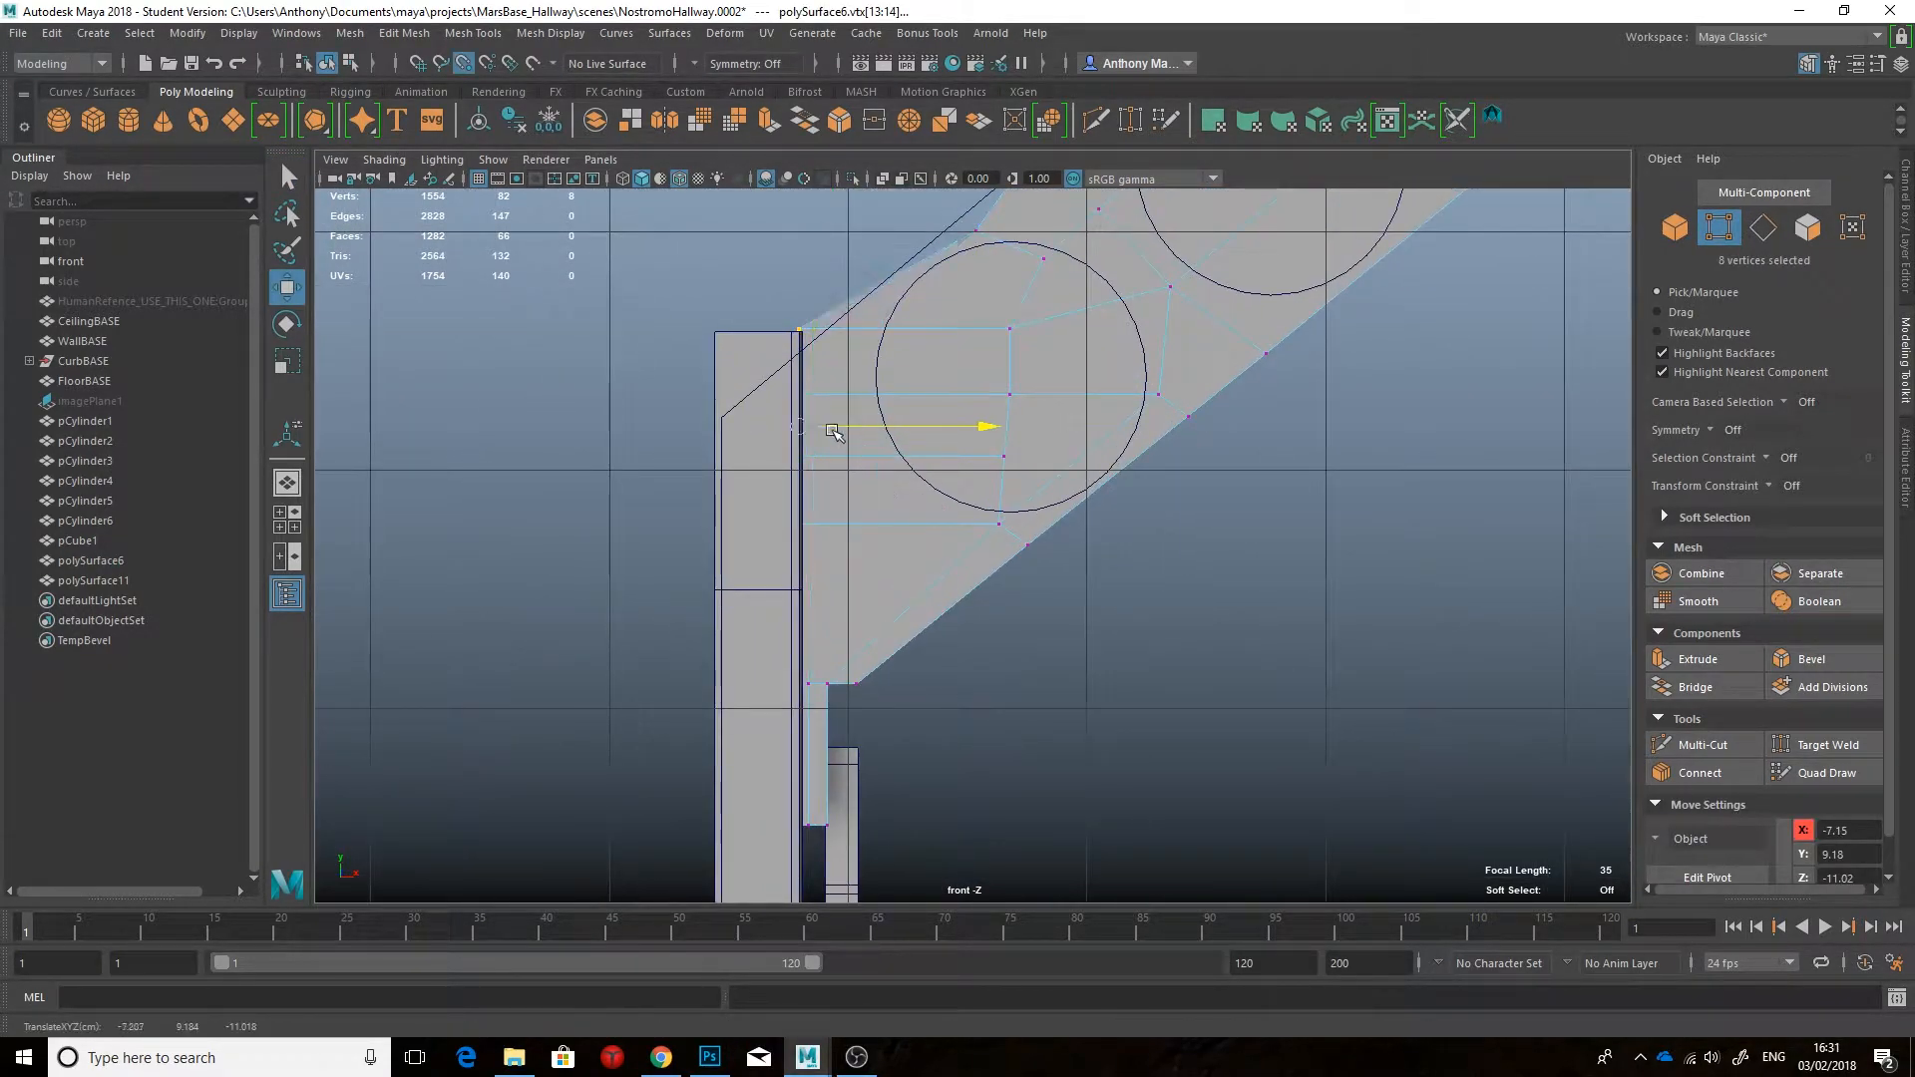
# Step: Move the notch vertices on the bracket's upper edge outward to straighten its slope, and return to object selection
pyautogui.keyDown('alt'); pyautogui.moveTo(905, 520); pyautogui.dragTo(865, 604, button='middle'); pyautogui.keyUp('alt')
pyautogui.scroll(-5, 905, 559)
pyautogui.scroll(1, 938, 499)
pyautogui.moveTo(937, 421); pyautogui.dragTo(1007, 438)
pyautogui.keyDown('alt'); pyautogui.moveTo(983, 475); pyautogui.dragTo(987, 399, button='middle'); pyautogui.keyUp('alt')
pyautogui.scroll(2, 984, 435)
pyautogui.moveTo(936, 466); pyautogui.dragTo(994, 445, button='right')
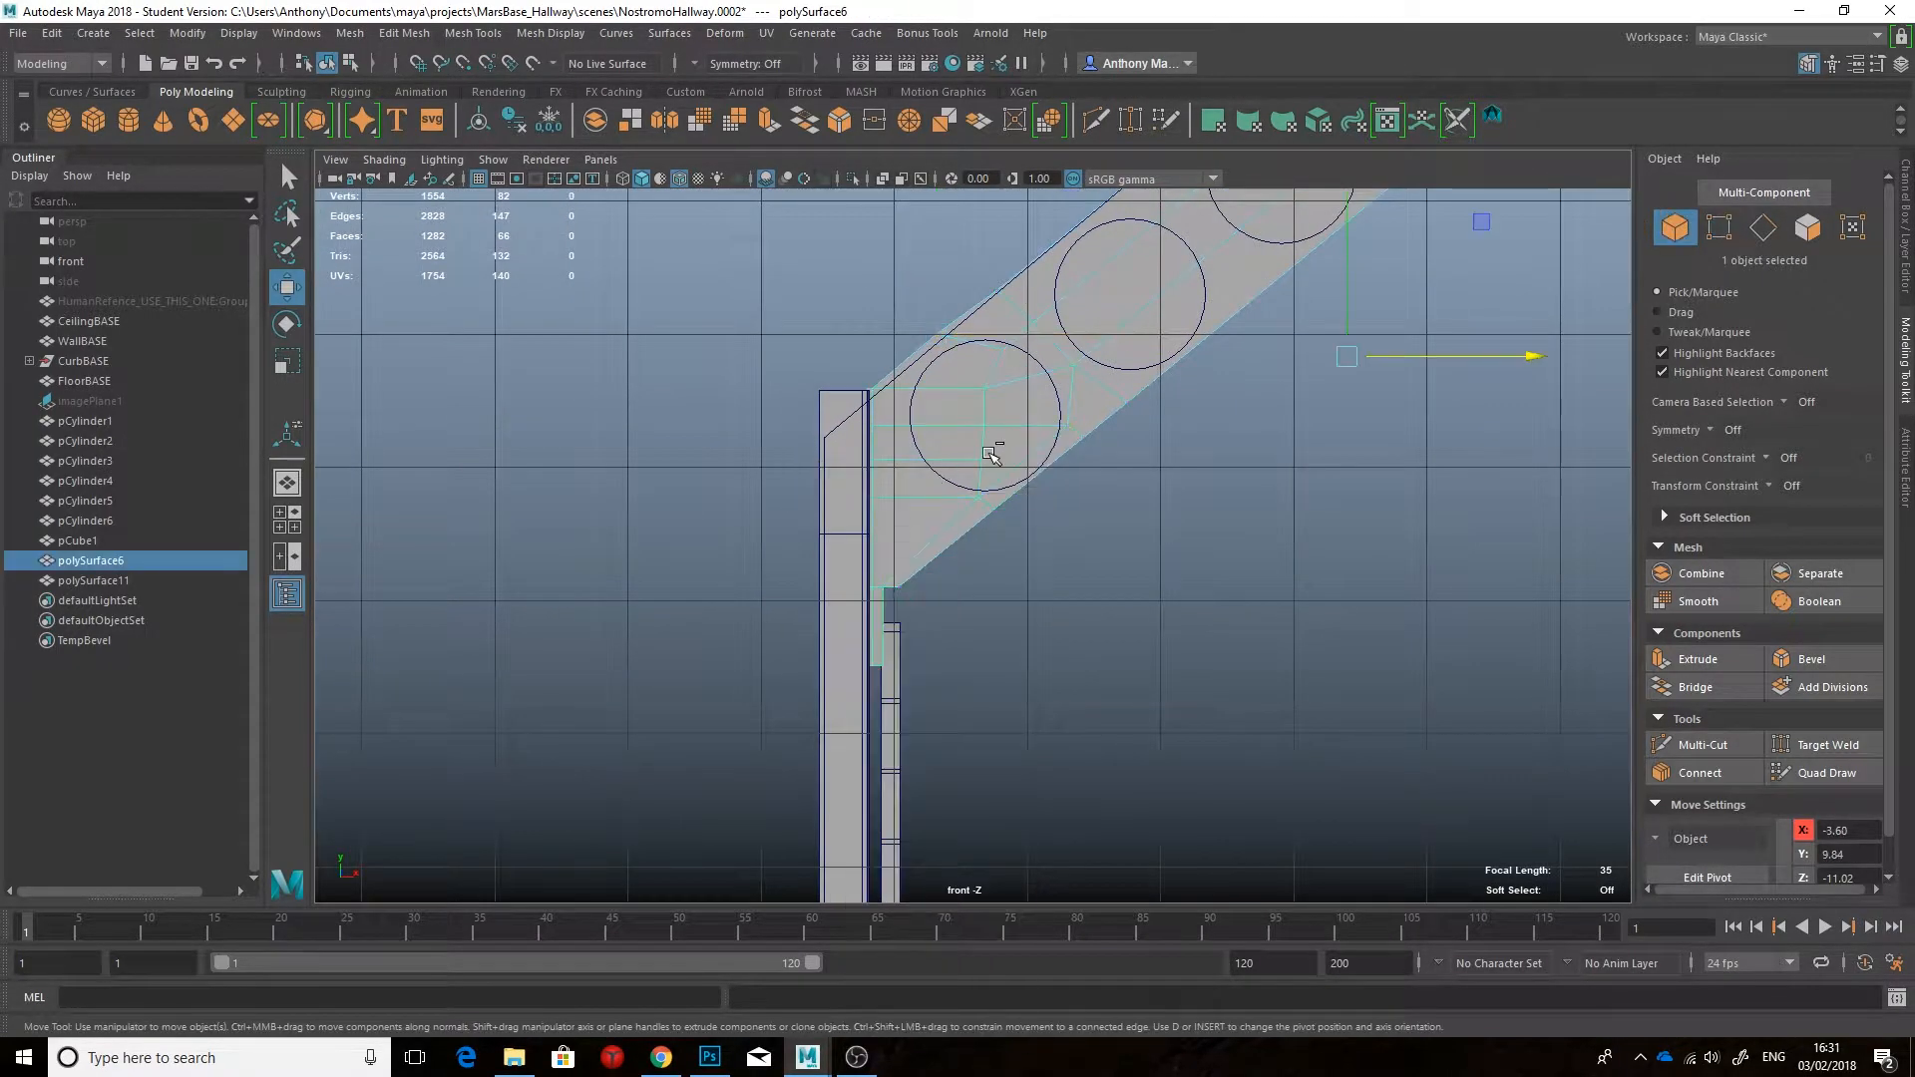
# Step: Isolate the ceiling bracket in the perspective view and delete its wall-facing faces
pyautogui.hotkey('ctrl', '1')
pyautogui.press('space')
pyautogui.moveTo(978, 457); pyautogui.dragTo(980, 397)
pyautogui.keyDown('alt'); pyautogui.moveTo(1017, 408); pyautogui.dragTo(1107, 479, button='right'); pyautogui.keyUp('alt')
pyautogui.keyDown('alt'); pyautogui.moveTo(1107, 478); pyautogui.dragTo(1022, 440); pyautogui.keyUp('alt')
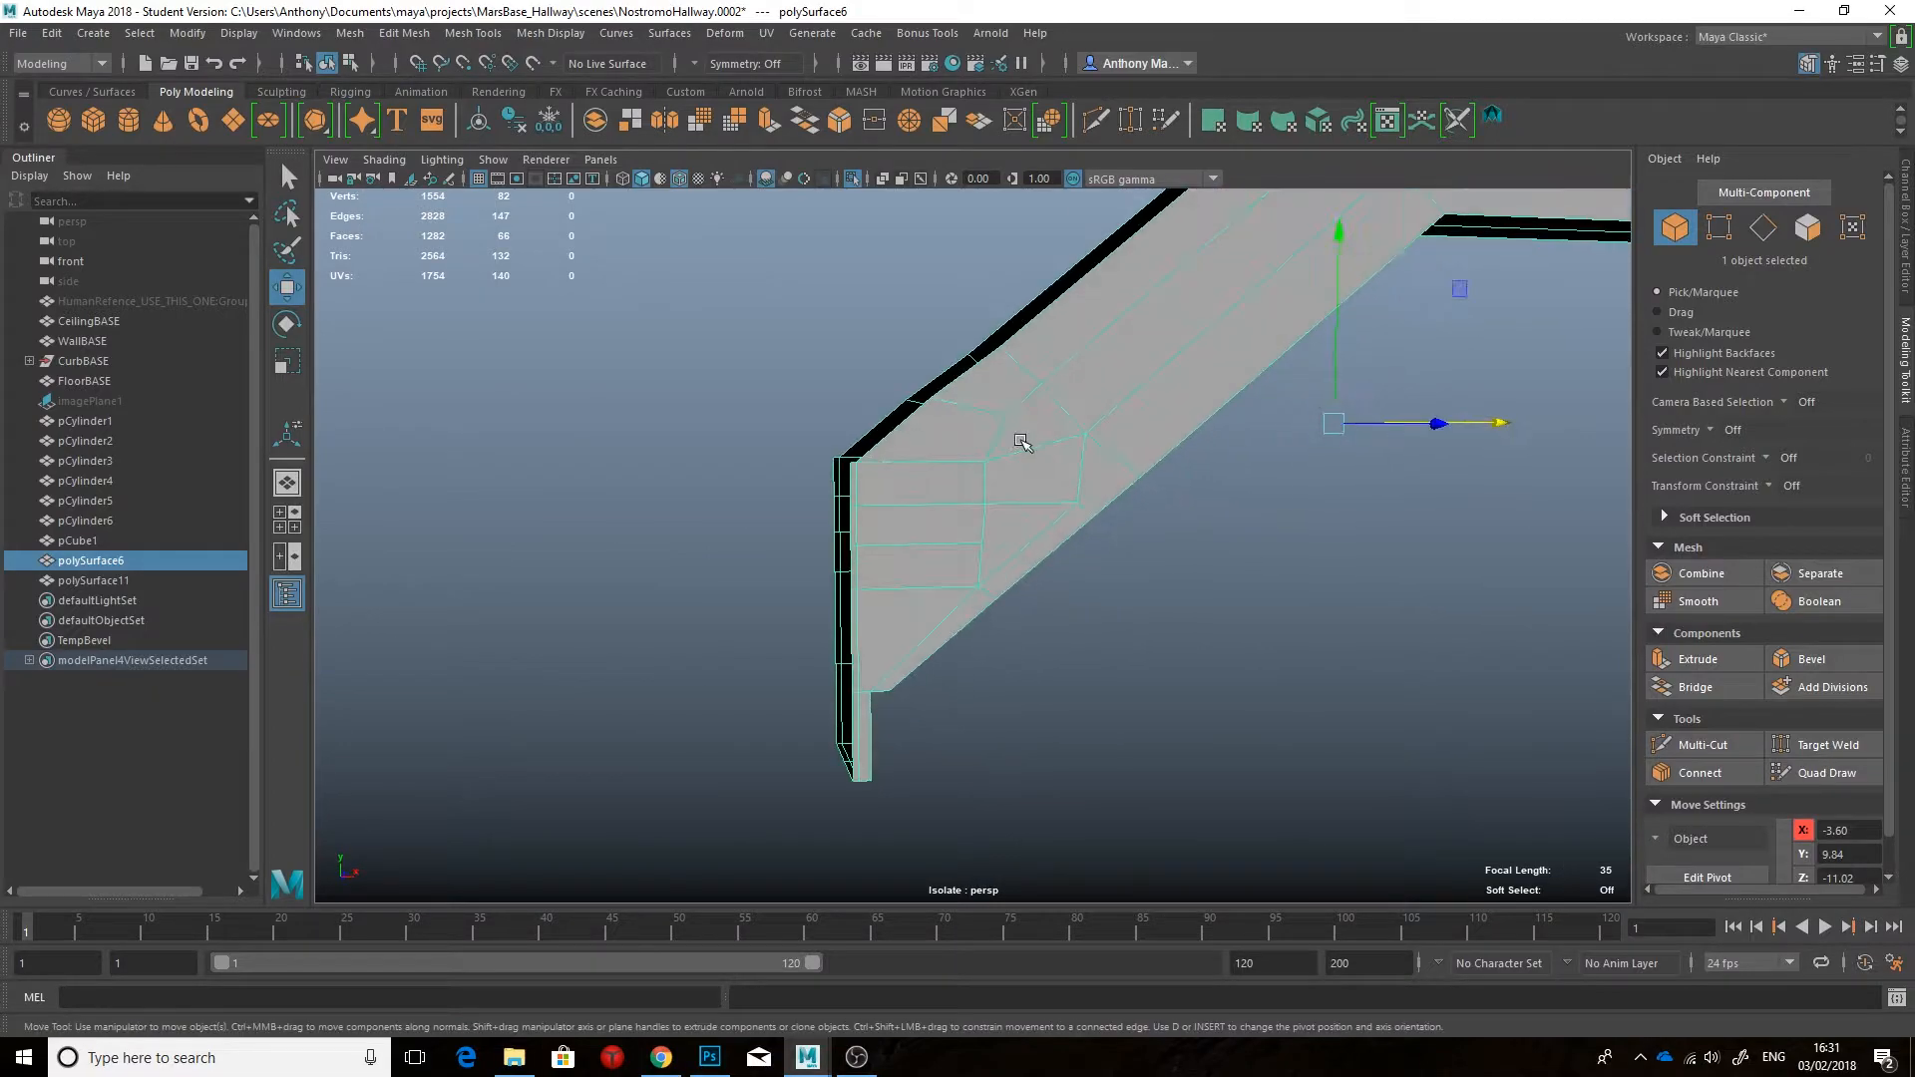
pyautogui.moveTo(878, 496); pyautogui.dragTo(877, 558, button='right')
pyautogui.click(844, 479)
pyautogui.keyDown('shift'); pyautogui.doubleClick(845, 716); pyautogui.keyUp('shift')
pyautogui.keyDown('alt'); pyautogui.moveTo(860, 720); pyautogui.dragTo(1236, 722); pyautogui.keyUp('alt')
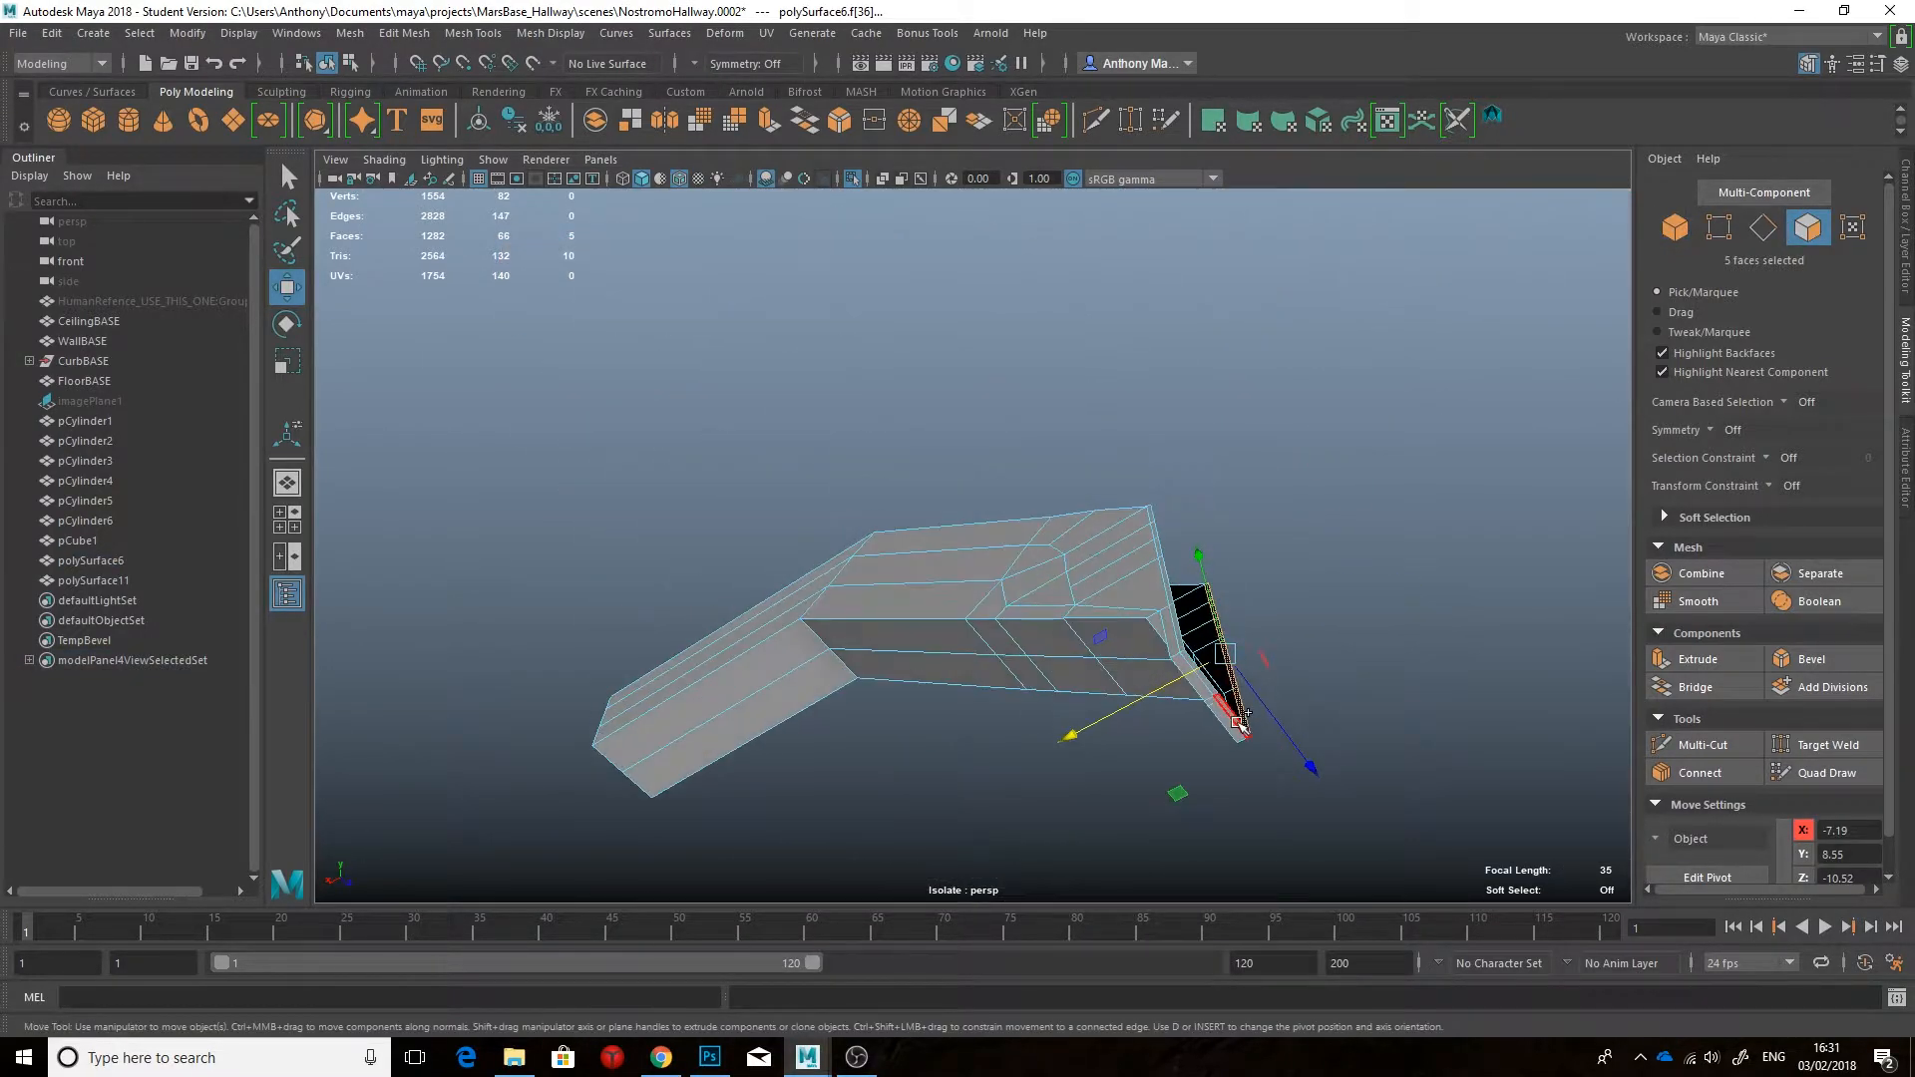
pyautogui.keyDown('alt'); pyautogui.moveTo(1347, 544); pyautogui.dragTo(964, 538); pyautogui.keyUp('alt')
pyautogui.press('Delete')
# Step: Move the two inner vertices on the bracket's side along X to -6.51 in the front view
pyautogui.press('space')
pyautogui.moveTo(960, 513); pyautogui.dragTo(888, 512, button='right')
pyautogui.moveTo(941, 506); pyautogui.dragTo(1011, 529)
pyautogui.press('v')
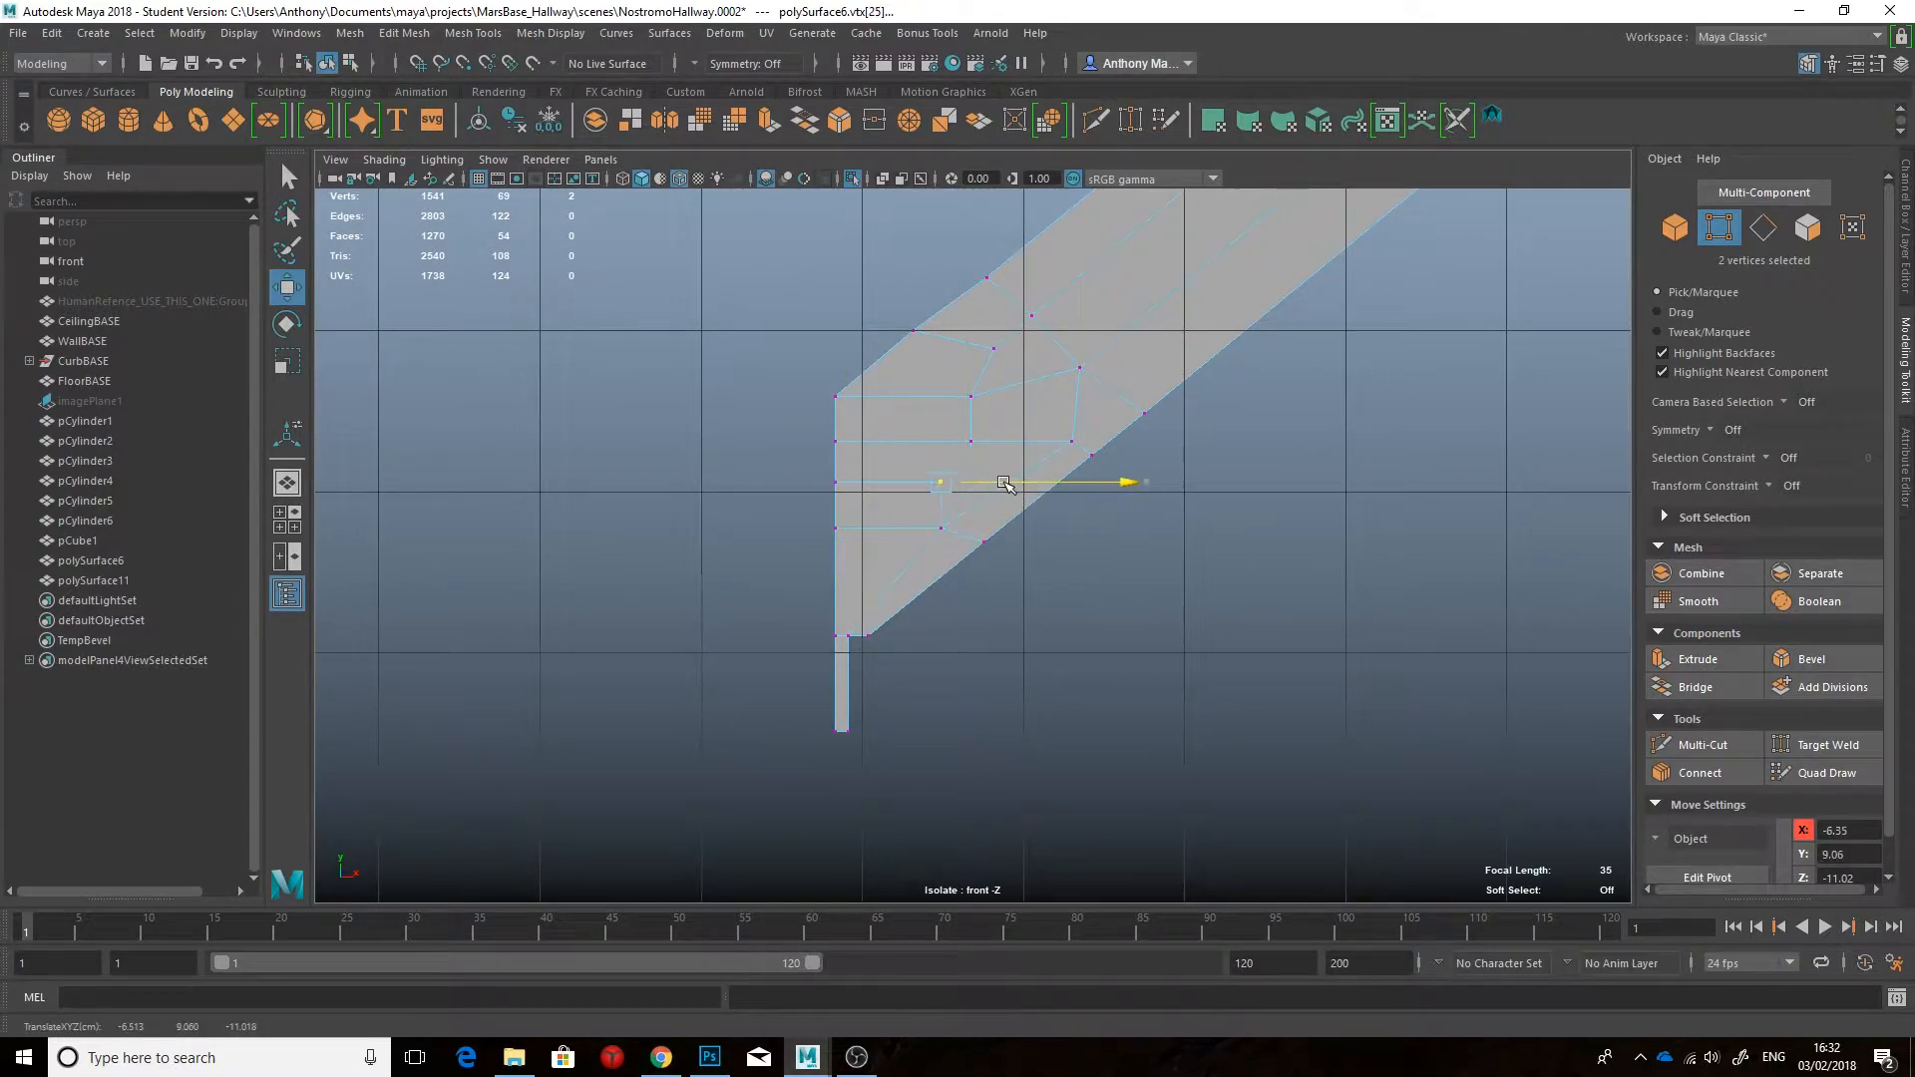
pyautogui.keyDown('alt'); pyautogui.moveTo(1058, 465); pyautogui.dragTo(745, 584, button='middle'); pyautogui.keyUp('alt')
pyautogui.scroll(-4, 745, 584)
pyautogui.scroll(1, 745, 584)
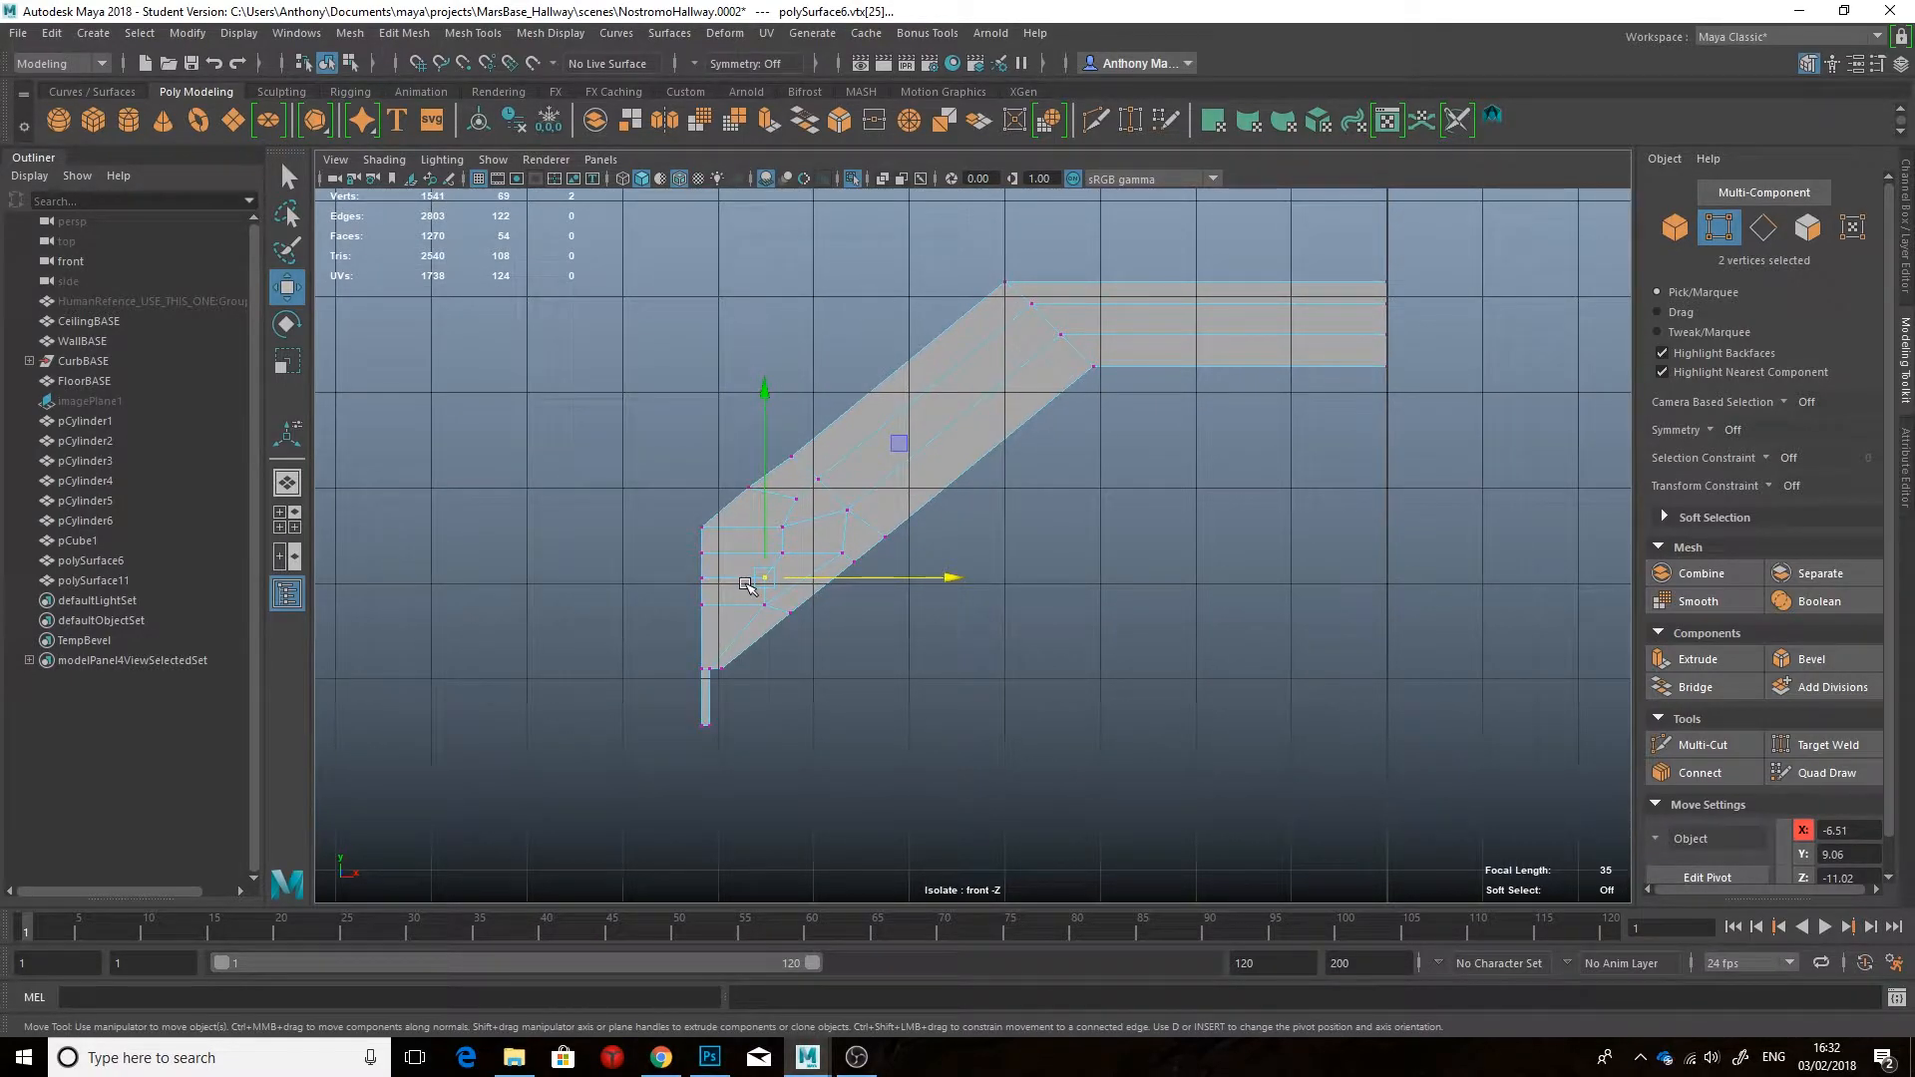
# Step: Delete the bracket's front and rear side faces, leaving only its underside strip and lower end
pyautogui.press('F11')
pyautogui.moveTo(1432, 300); pyautogui.dragTo(1169, 339)
pyautogui.moveTo(1015, 346); pyautogui.dragTo(1015, 349)
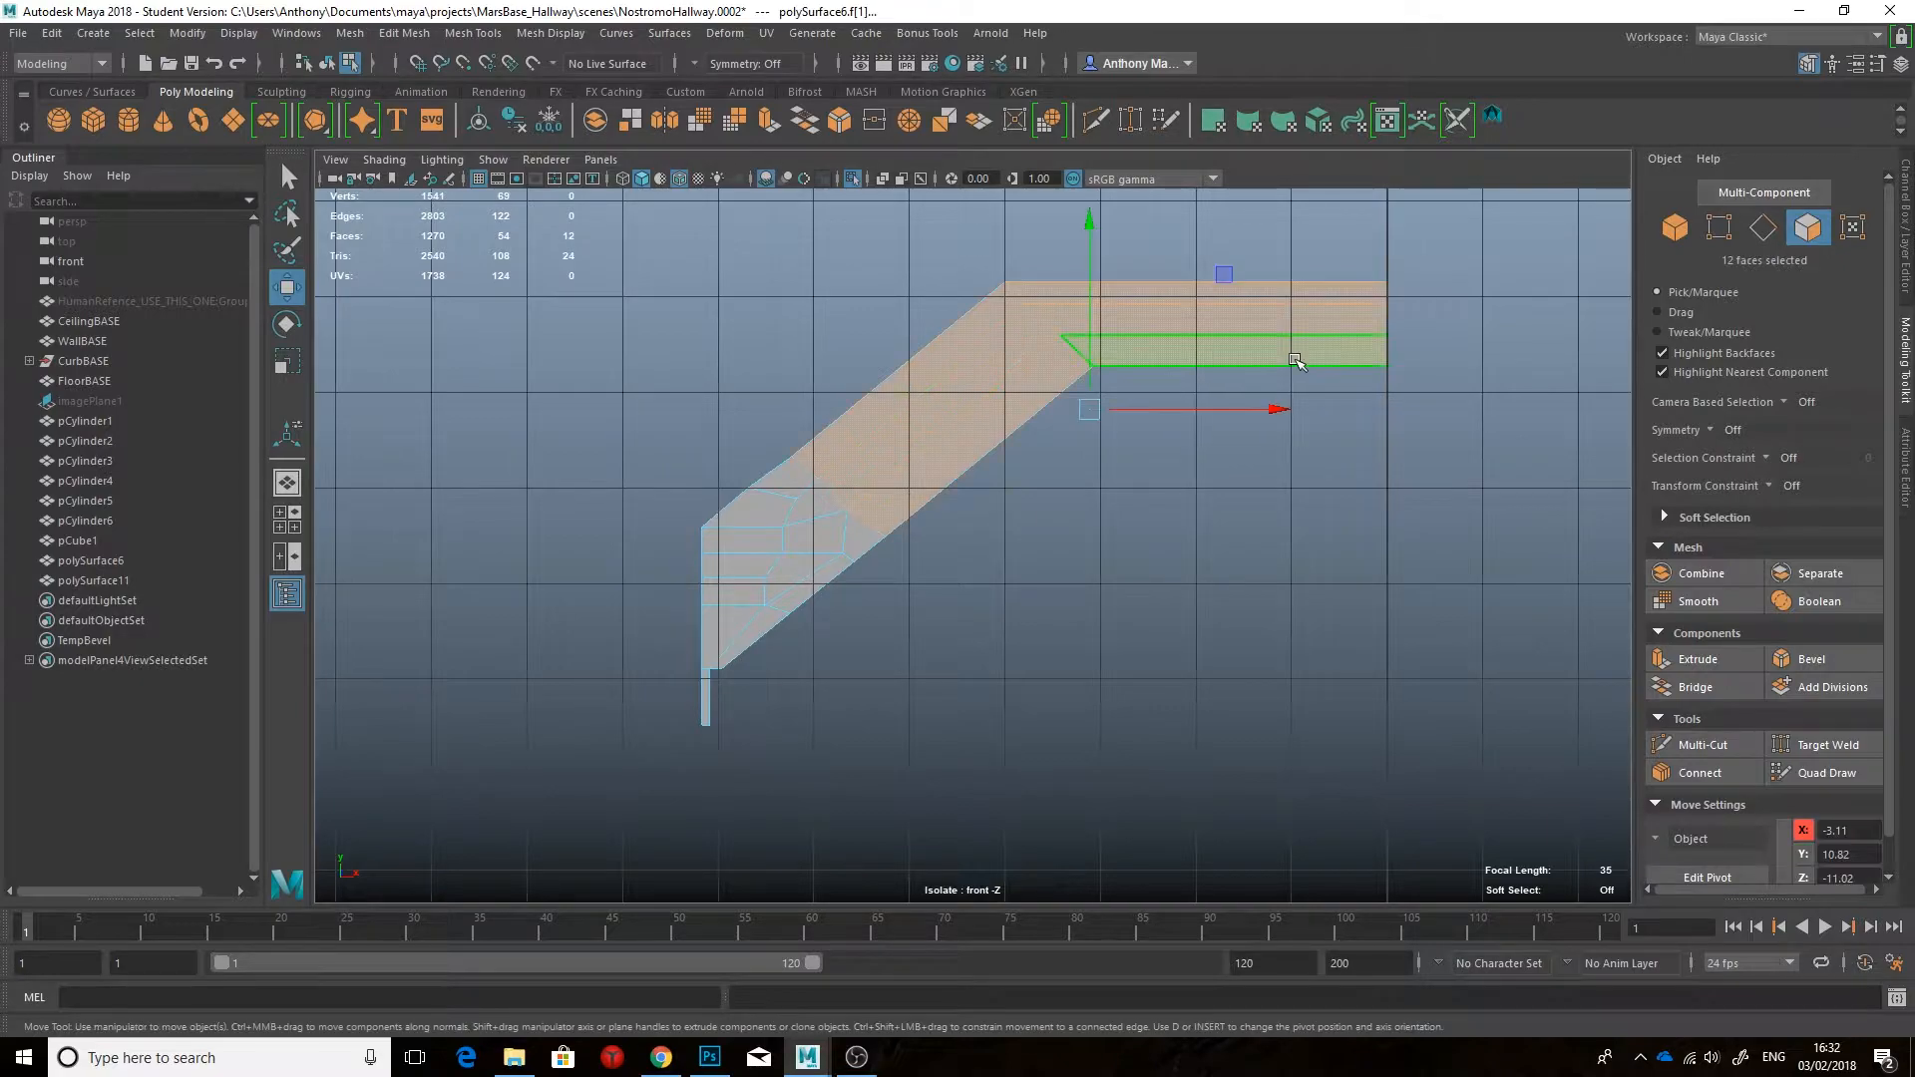
pyautogui.press('Delete')
pyautogui.moveTo(860, 477); pyautogui.dragTo(735, 626)
pyautogui.press('Delete')
pyautogui.press('Delete')
pyautogui.press('Delete')
# Step: Extrude the edge chain along one long side of the bracket's underside strip upward into a thin lip in the perspective view
pyautogui.press('space')
pyautogui.moveTo(1060, 573); pyautogui.dragTo(1146, 529)
pyautogui.moveTo(877, 482); pyautogui.dragTo(881, 662, button='right')
pyautogui.moveTo(811, 484); pyautogui.dragTo(876, 430, button='right')
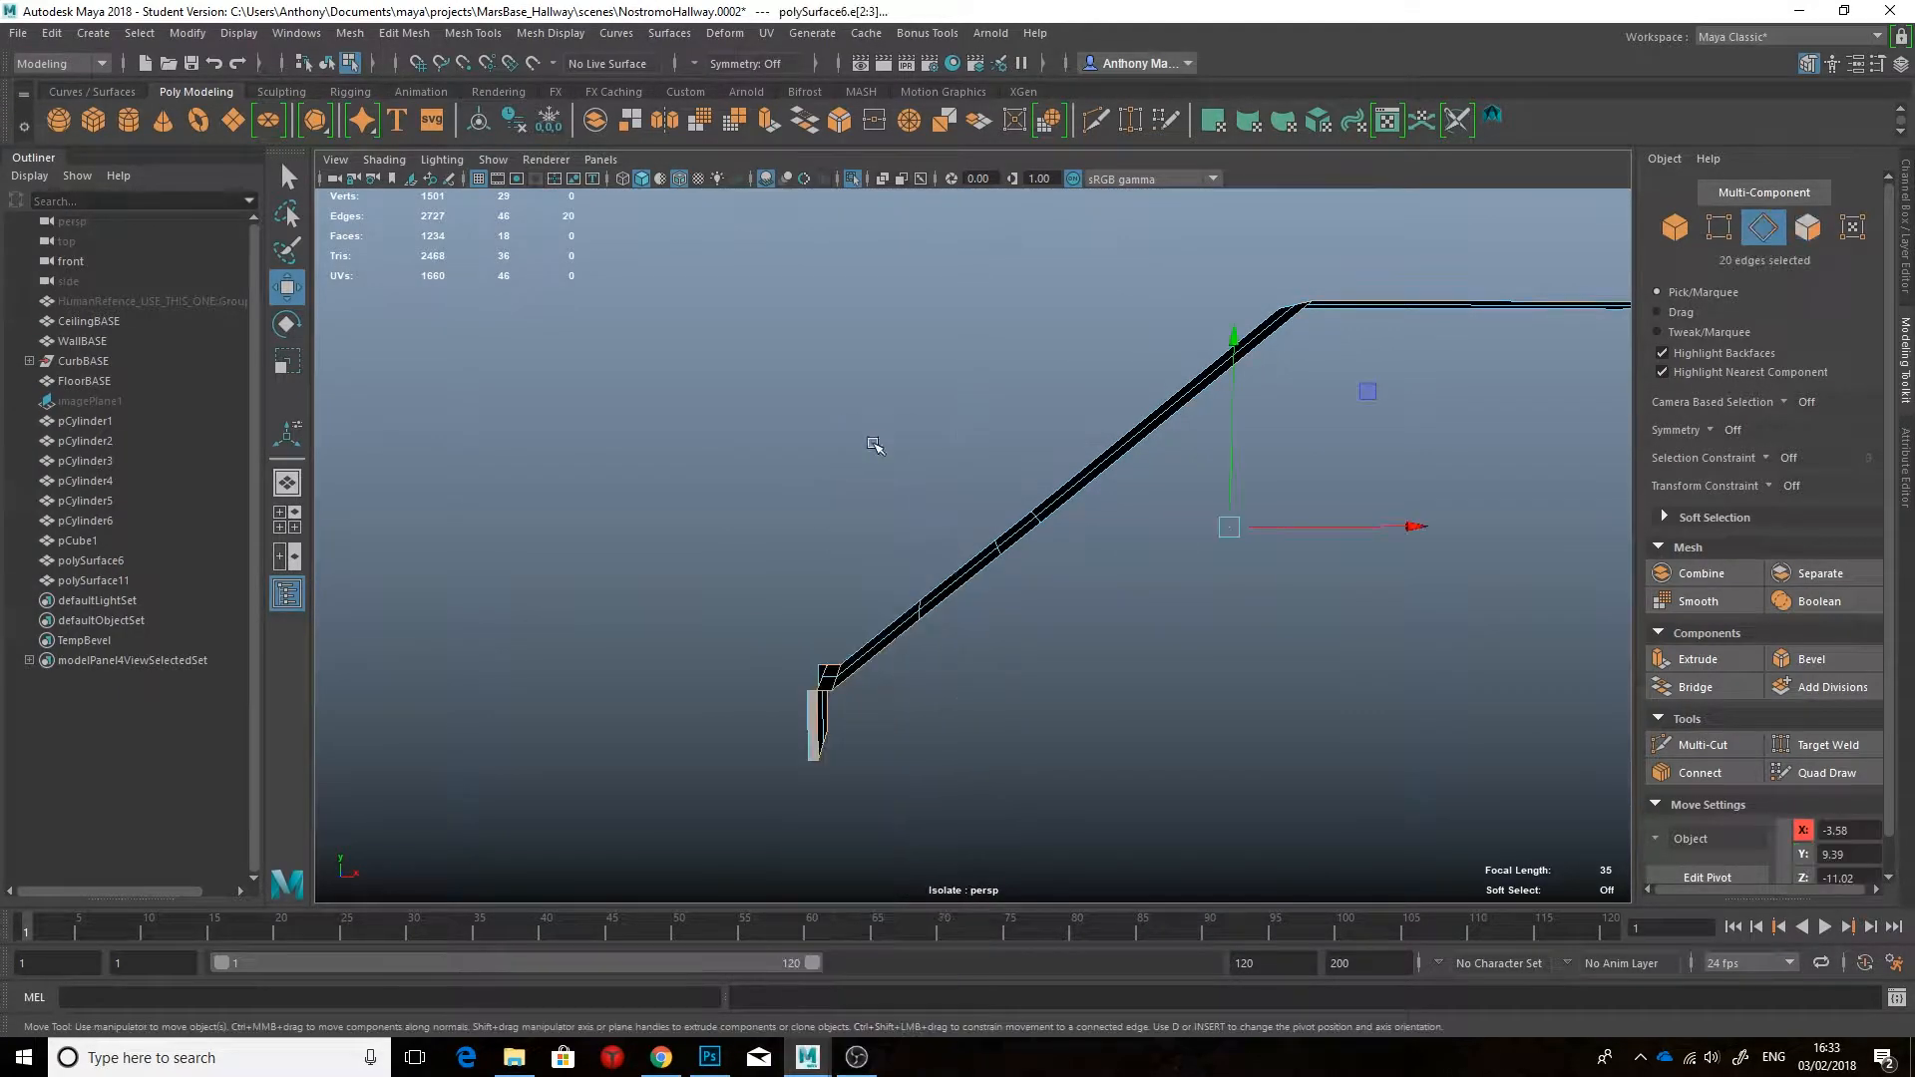
pyautogui.keyDown('alt'); pyautogui.moveTo(877, 445); pyautogui.dragTo(1037, 499); pyautogui.keyUp('alt')
pyautogui.click(1098, 582)
pyautogui.keyDown('alt'); pyautogui.moveTo(1113, 571); pyautogui.dragTo(885, 679); pyautogui.keyUp('alt')
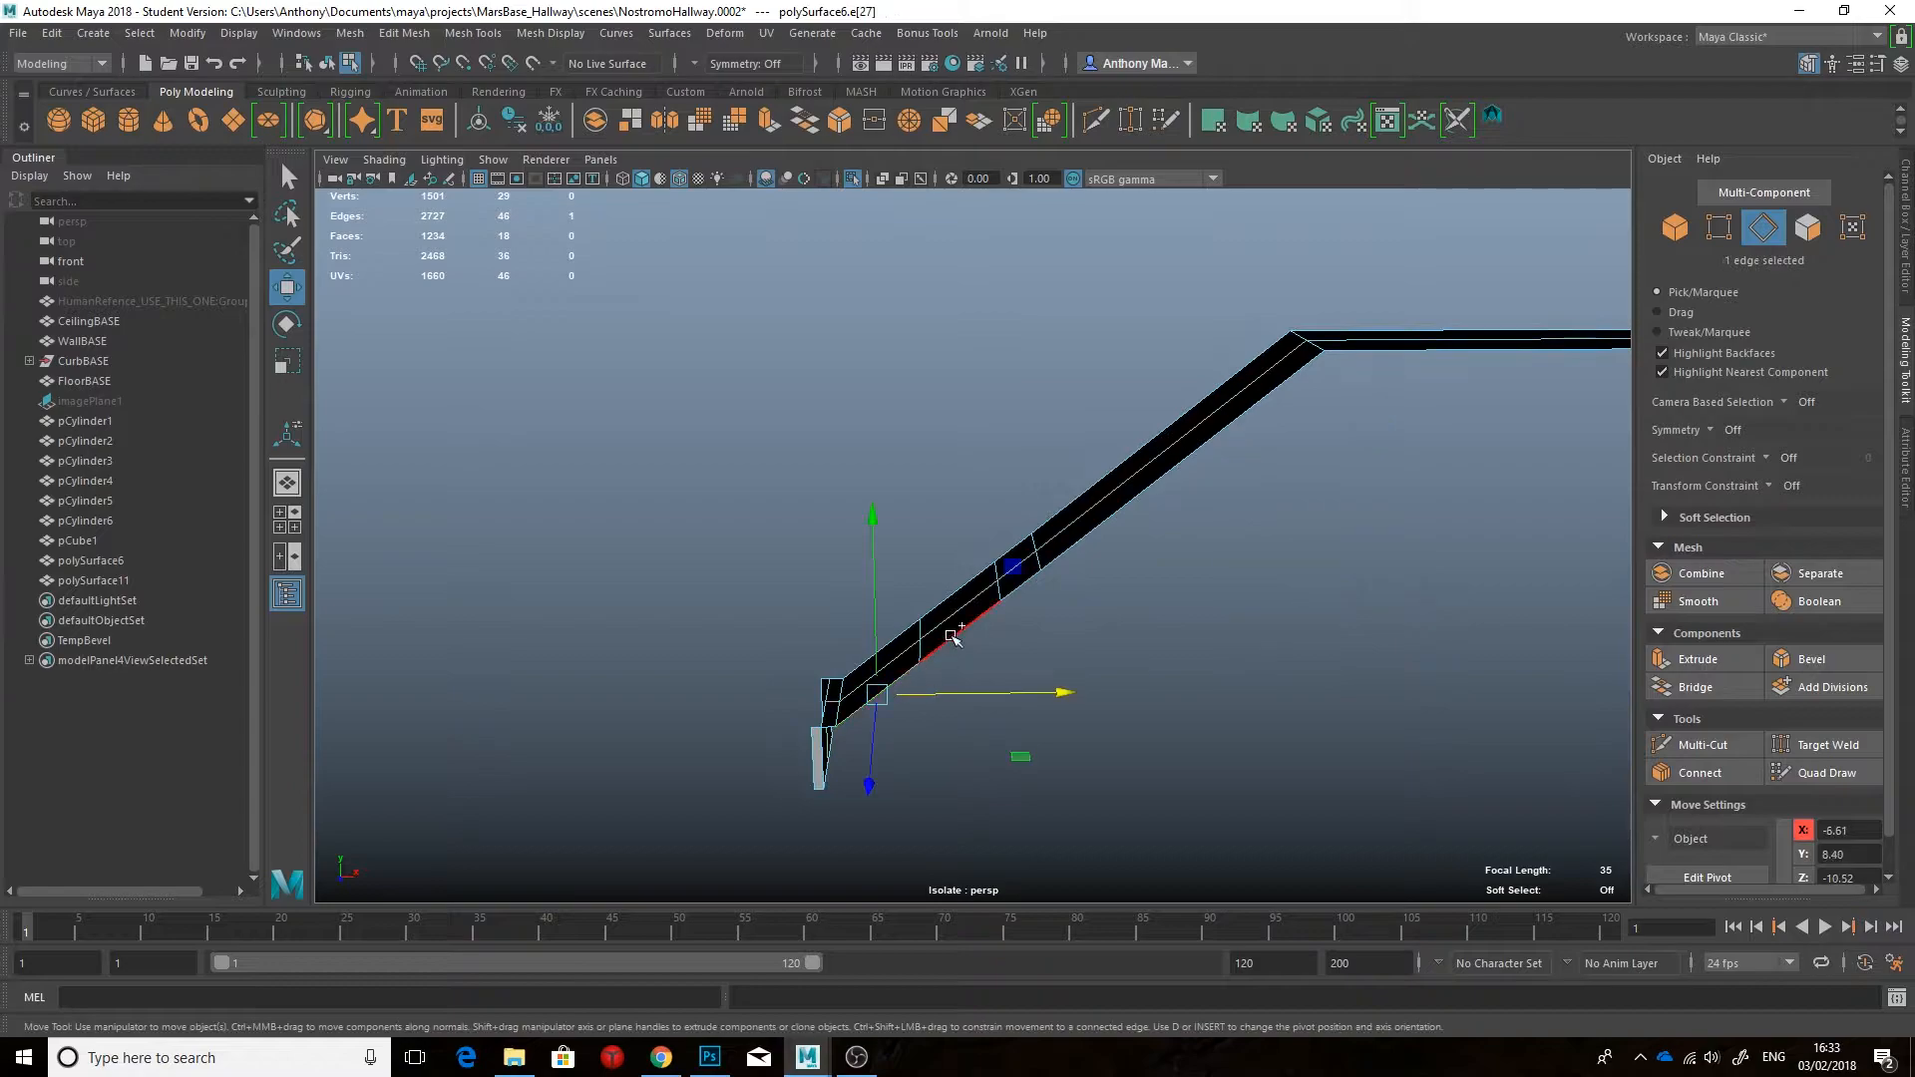
pyautogui.keyDown('alt'); pyautogui.moveTo(1237, 469); pyautogui.dragTo(1184, 487); pyautogui.keyUp('alt')
pyautogui.keyDown('shift'); pyautogui.click(1327, 341); pyautogui.keyUp('shift')
pyautogui.keyDown('alt'); pyautogui.moveTo(1327, 379); pyautogui.dragTo(1166, 522, button='middle'); pyautogui.keyUp('alt')
pyautogui.keyDown('alt'); pyautogui.moveTo(1167, 522); pyautogui.dragTo(1226, 483); pyautogui.keyUp('alt')
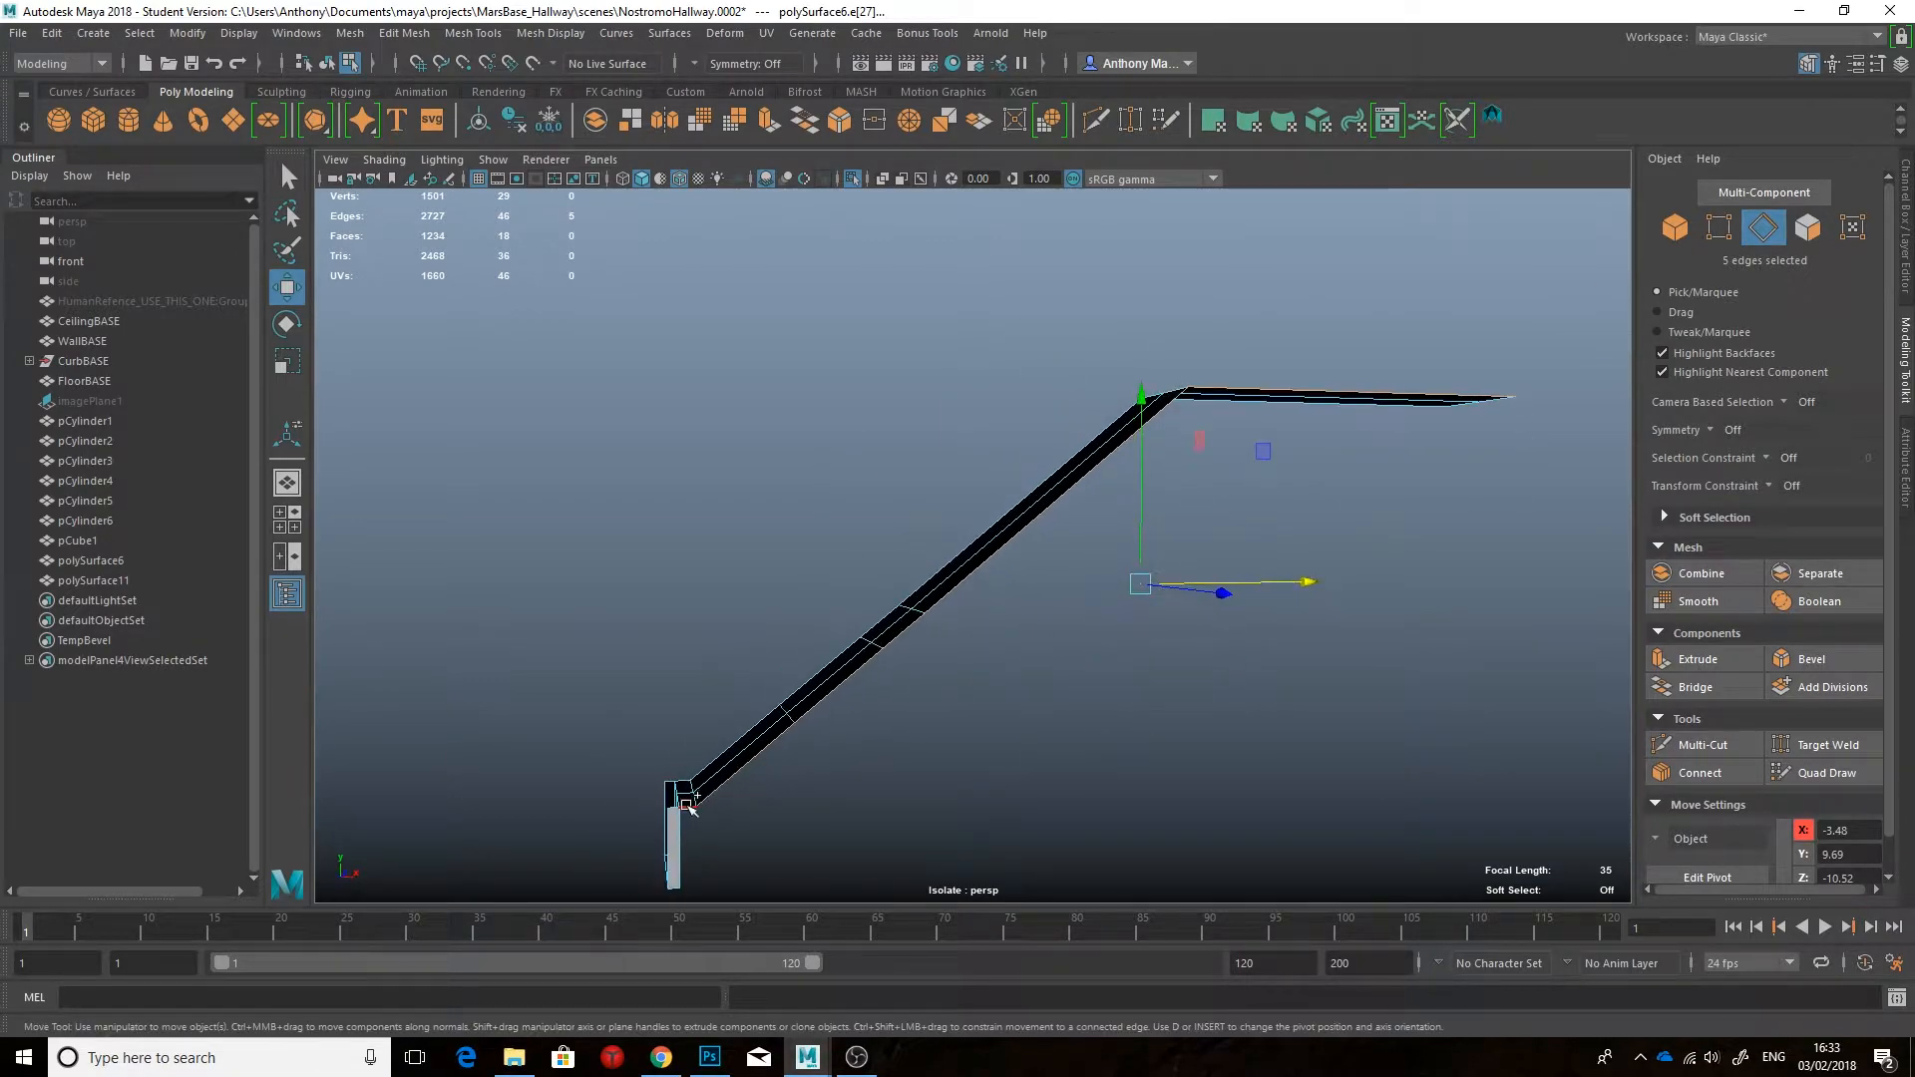
pyautogui.keyDown('shift'); pyautogui.click(684, 803); pyautogui.keyUp('shift')
pyautogui.hotkey('ctrl', 'e')
pyautogui.keyDown('alt'); pyautogui.moveTo(890, 863); pyautogui.dragTo(848, 738); pyautogui.keyUp('alt')
pyautogui.moveTo(792, 784); pyautogui.dragTo(762, 741)
pyautogui.scroll(-4, 898, 548)
# Step: Return to object selection, show the whole scene again and check the bracket strip against the upper pipes and wall
pyautogui.moveTo(997, 479)
pyautogui.keyDown('alt'); pyautogui.mouseDown()
pyautogui.moveTo(893, 449)
pyautogui.moveTo(1022, 479)
pyautogui.moveTo(998, 499)
pyautogui.mouseUp(); pyautogui.keyUp('alt')
pyautogui.press('q')
pyautogui.press('F8')
pyautogui.hotkey('ctrl', '1')
pyautogui.scroll(5, 780, 598)
pyautogui.scroll(-5, 780, 598)
pyautogui.keyDown('alt'); pyautogui.moveTo(878, 593); pyautogui.dragTo(795, 483); pyautogui.keyUp('alt')
pyautogui.moveTo(795, 483); pyautogui.dragTo(798, 429, button='right')
pyautogui.keyDown('alt'); pyautogui.moveTo(798, 428); pyautogui.dragTo(817, 483); pyautogui.keyUp('alt')
pyautogui.moveTo(817, 483); pyautogui.dragTo(922, 453, button='right')
pyautogui.moveTo(921, 508)
pyautogui.keyDown('alt'); pyautogui.mouseDown()
pyautogui.moveTo(898, 521)
pyautogui.moveTo(925, 522)
pyautogui.mouseUp(); pyautogui.keyUp('alt')
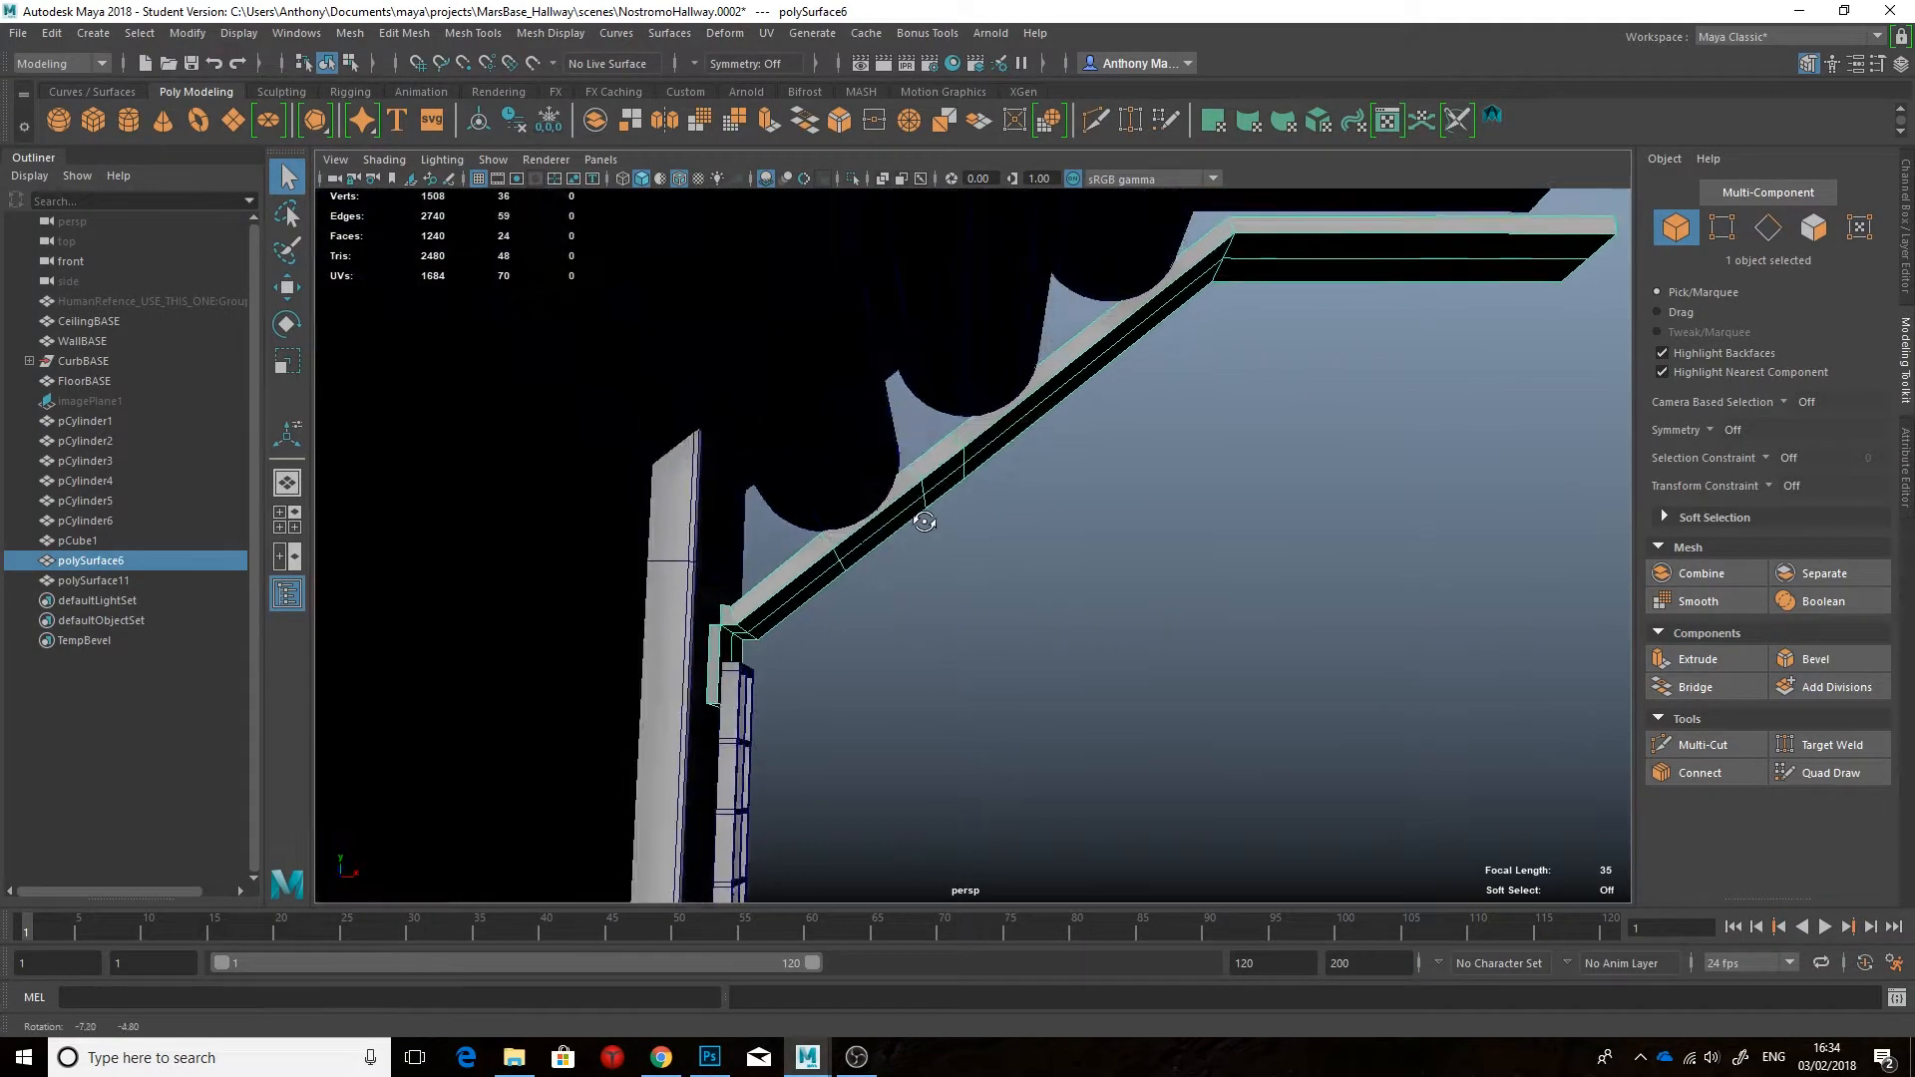
# Step: Extrude the short top edge at the bracket's lower corner straight up to Y 9.315 in the front view
pyautogui.moveTo(731, 483); pyautogui.dragTo(740, 425, button='right')
pyautogui.click(730, 606)
pyautogui.press('space')
pyautogui.moveTo(778, 609); pyautogui.dragTo(779, 662)
pyautogui.moveTo(885, 616); pyautogui.dragTo(773, 610, button='right')
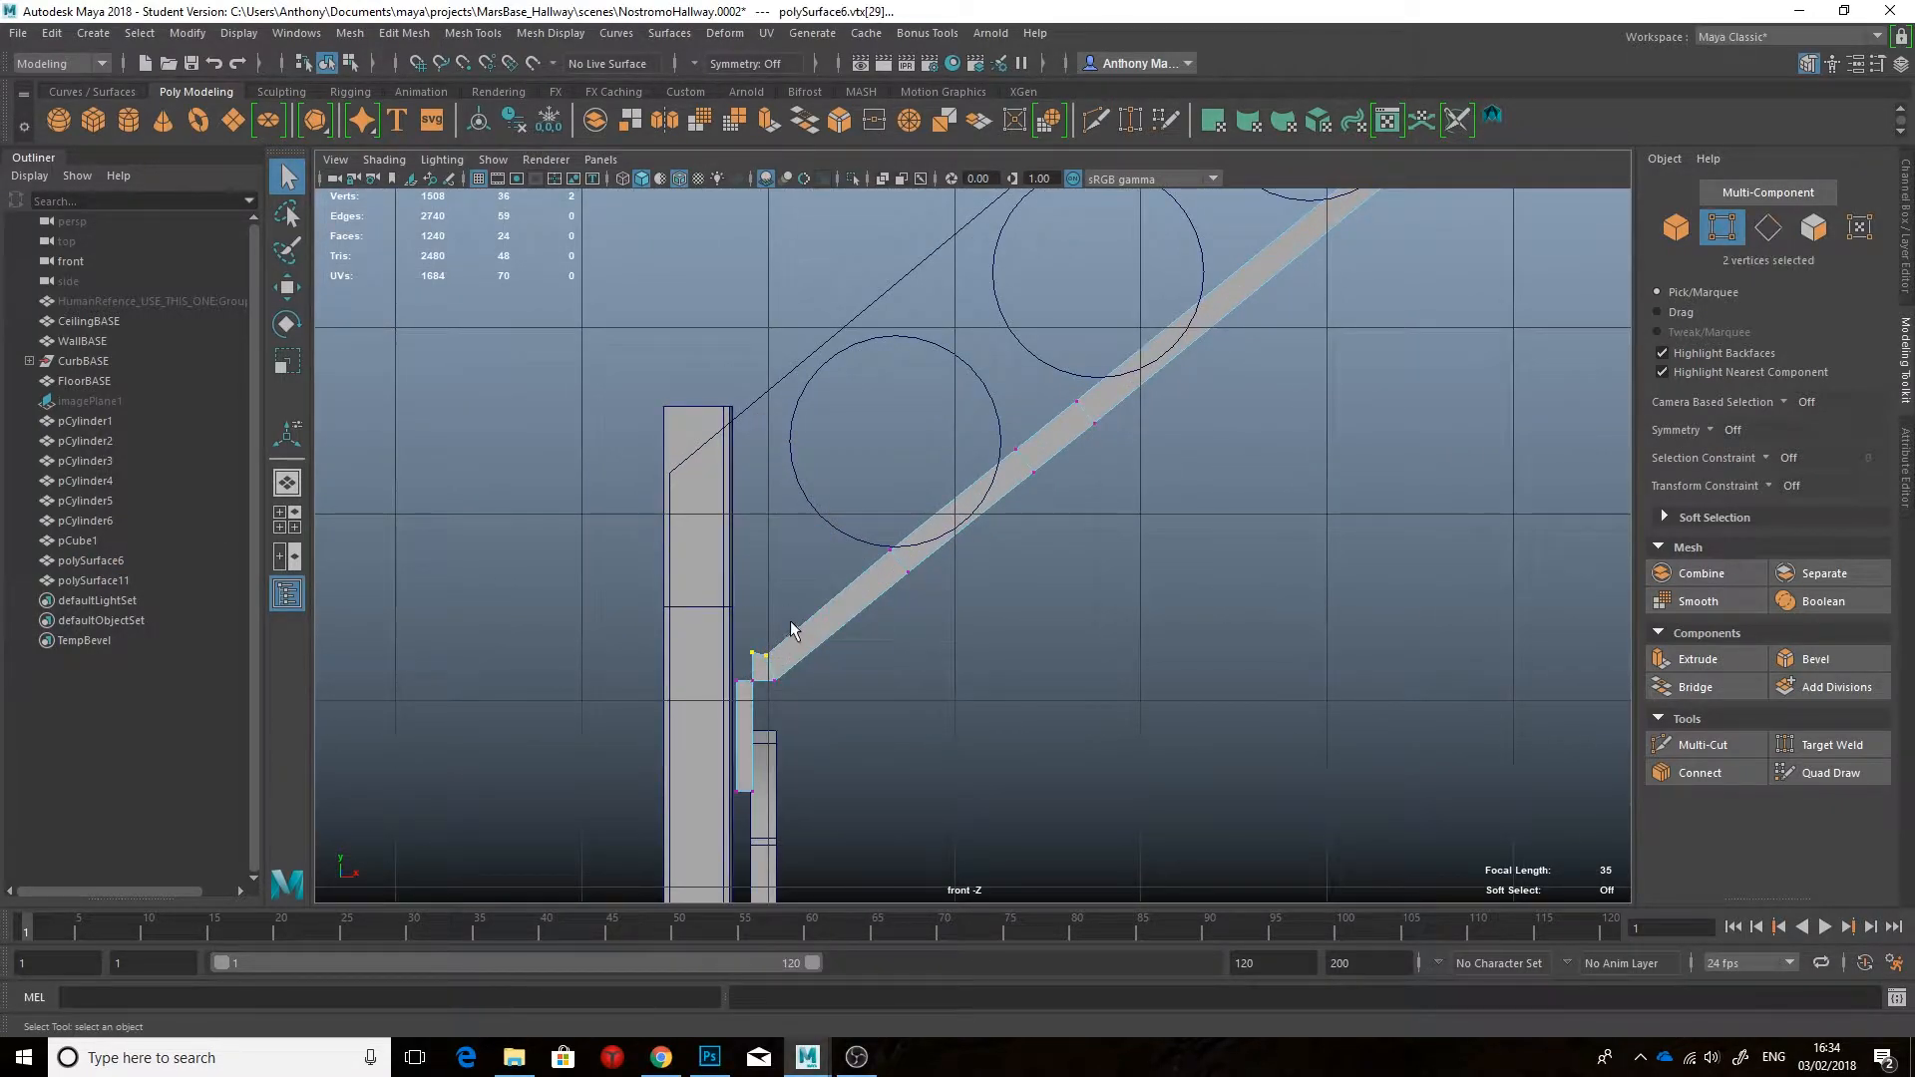
pyautogui.press('w')
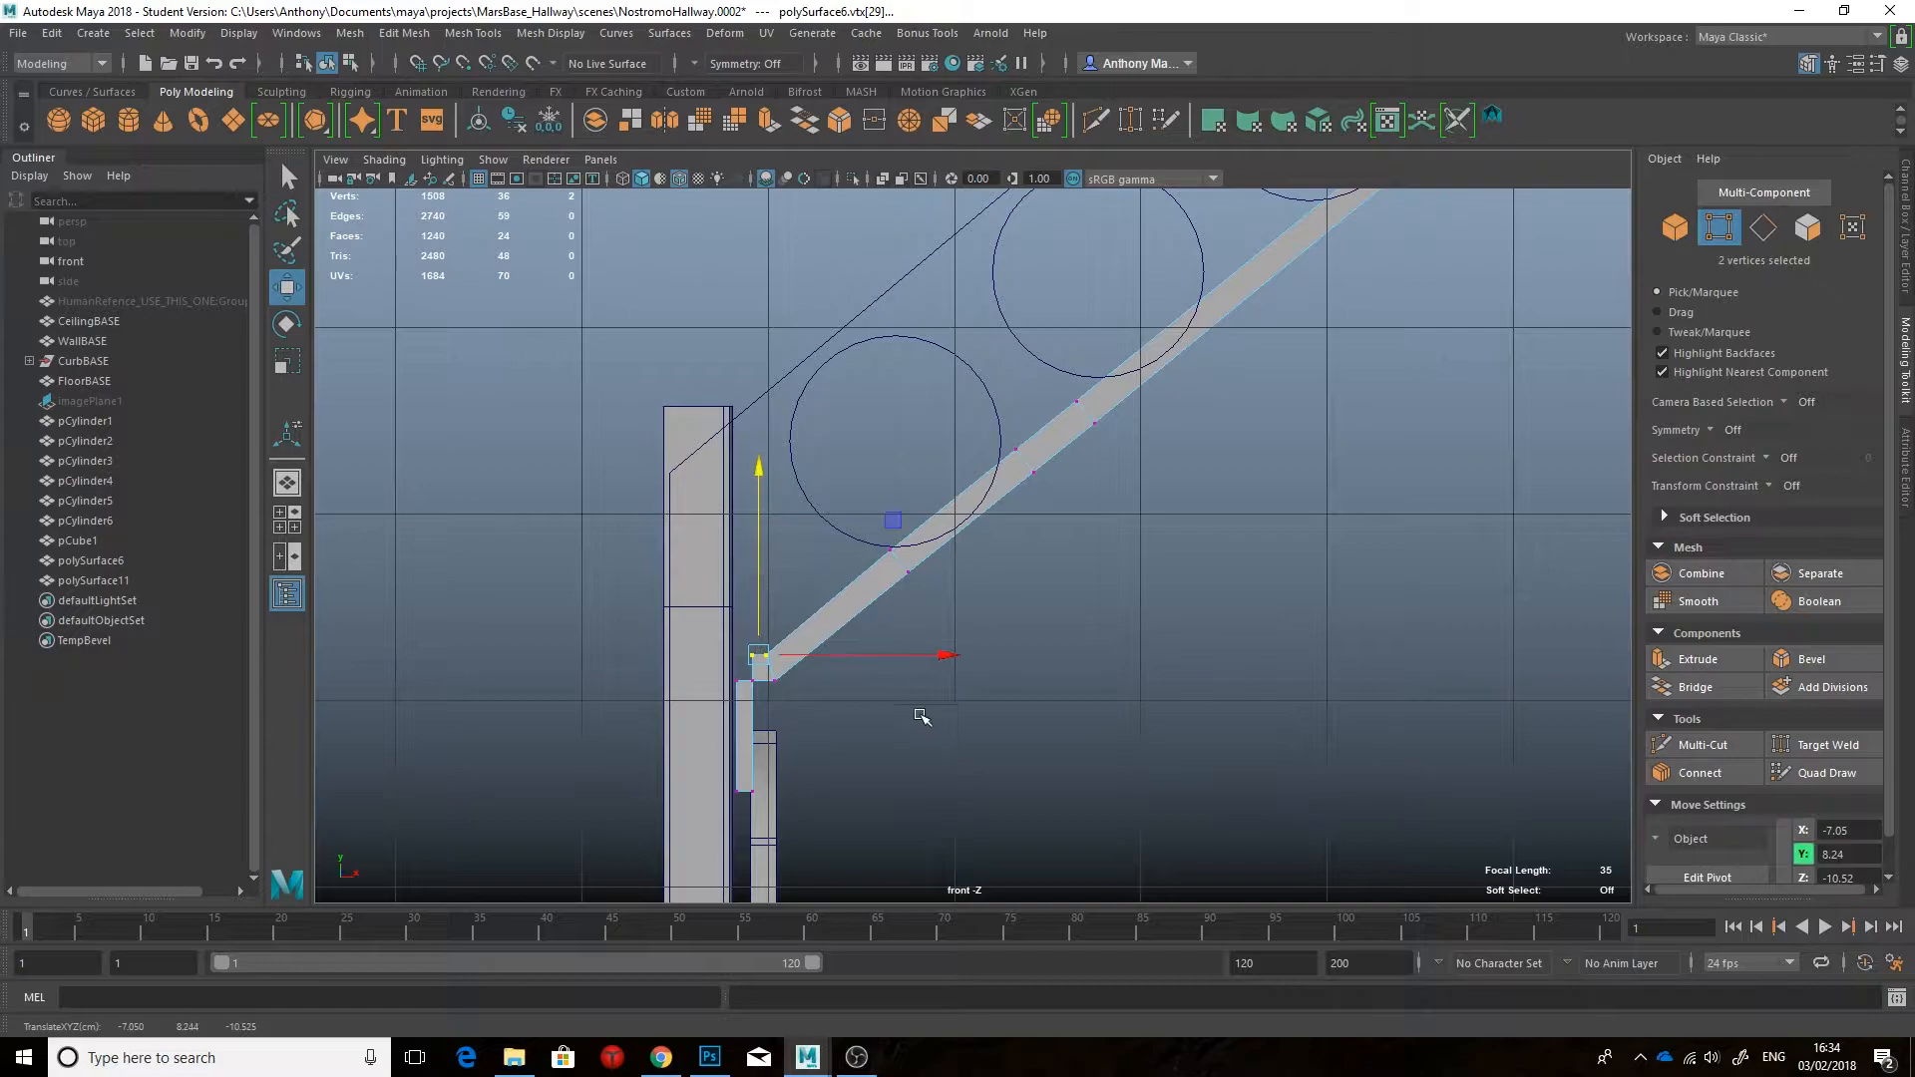
pyautogui.press('F10')
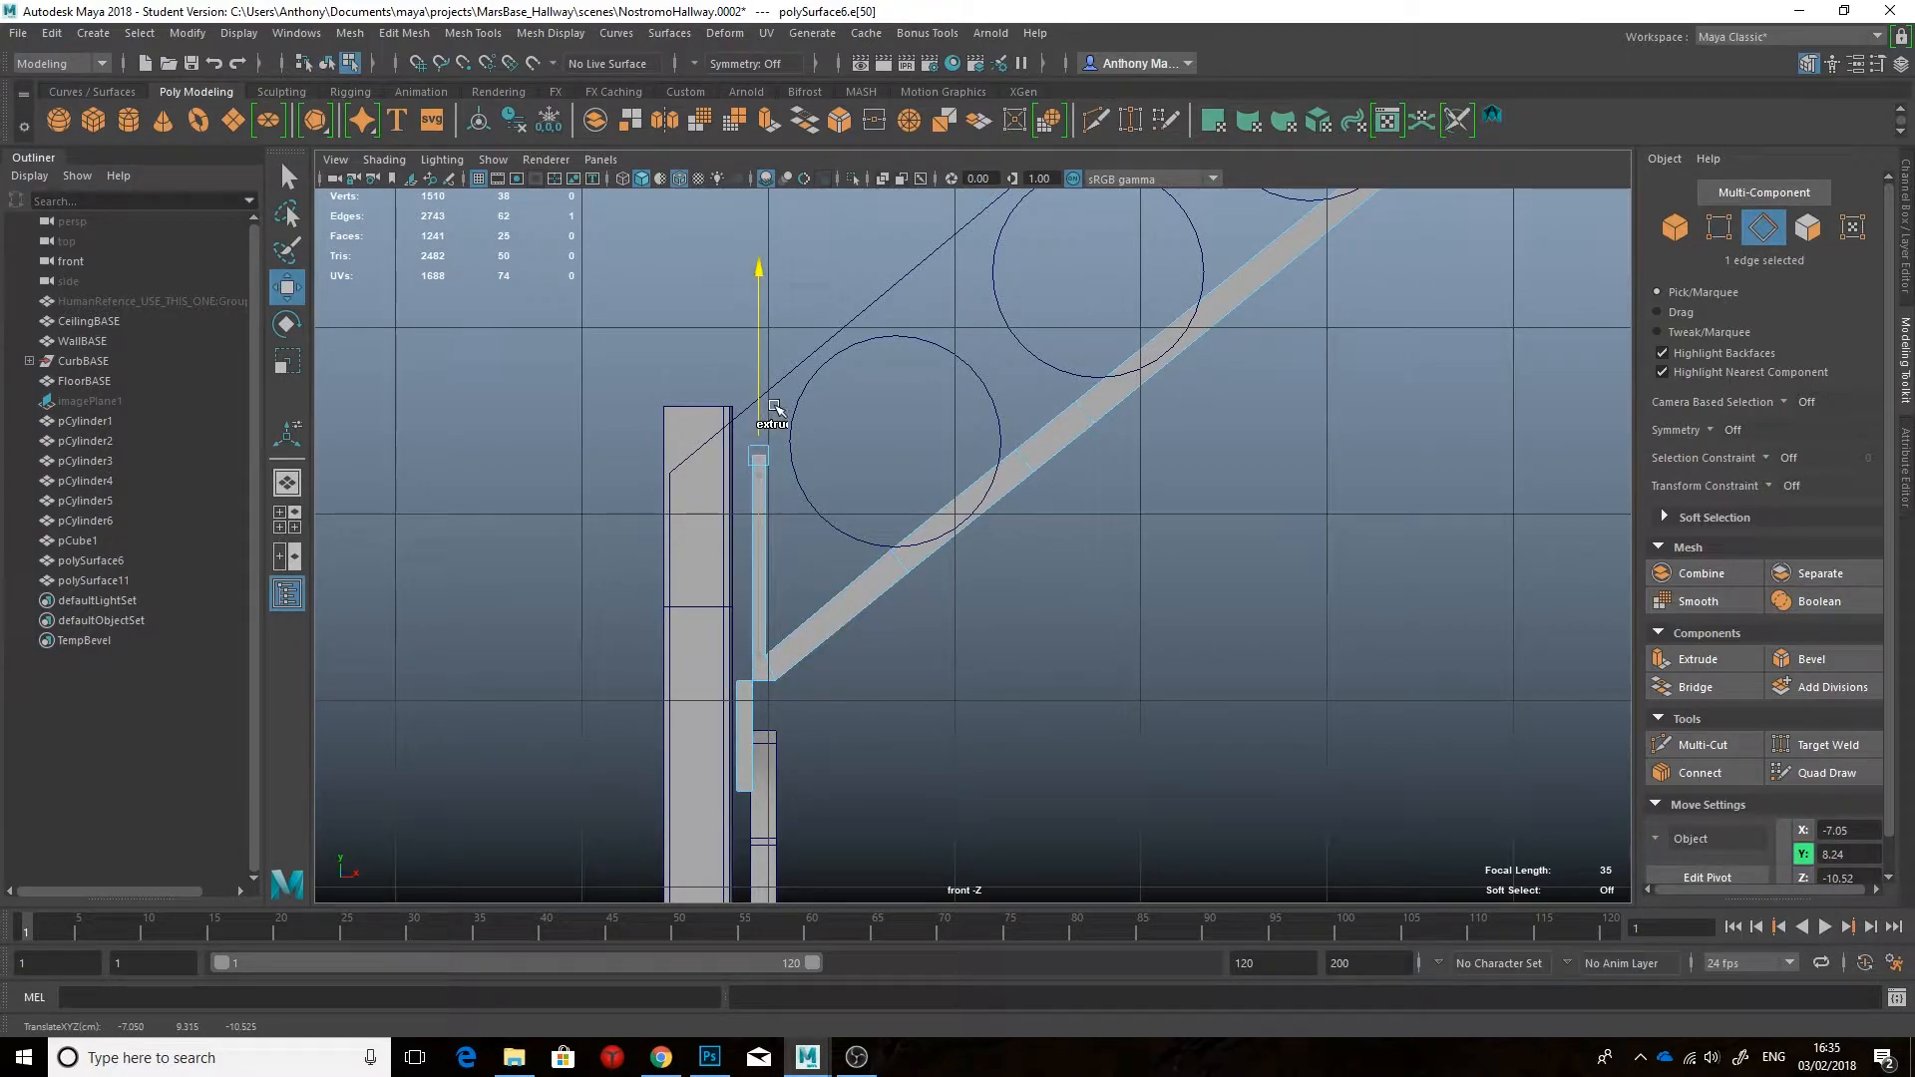
# Step: Isolate the bracket in the perspective view and append a polygon filling the triangular gap between the new upright strip and the slope
pyautogui.press('space')
pyautogui.moveTo(895, 522)
pyautogui.mouseDown()
pyautogui.moveTo(914, 485)
pyautogui.moveTo(868, 518)
pyautogui.mouseUp()
pyautogui.press('F8')
pyautogui.hotkey('ctrl', '1')
pyautogui.keyDown('alt'); pyautogui.moveTo(808, 539); pyautogui.dragTo(872, 555, button='right'); pyautogui.keyUp('alt')
pyautogui.keyDown('alt'); pyautogui.moveTo(872, 555); pyautogui.dragTo(799, 376); pyautogui.keyUp('alt')
pyautogui.click(473, 33)
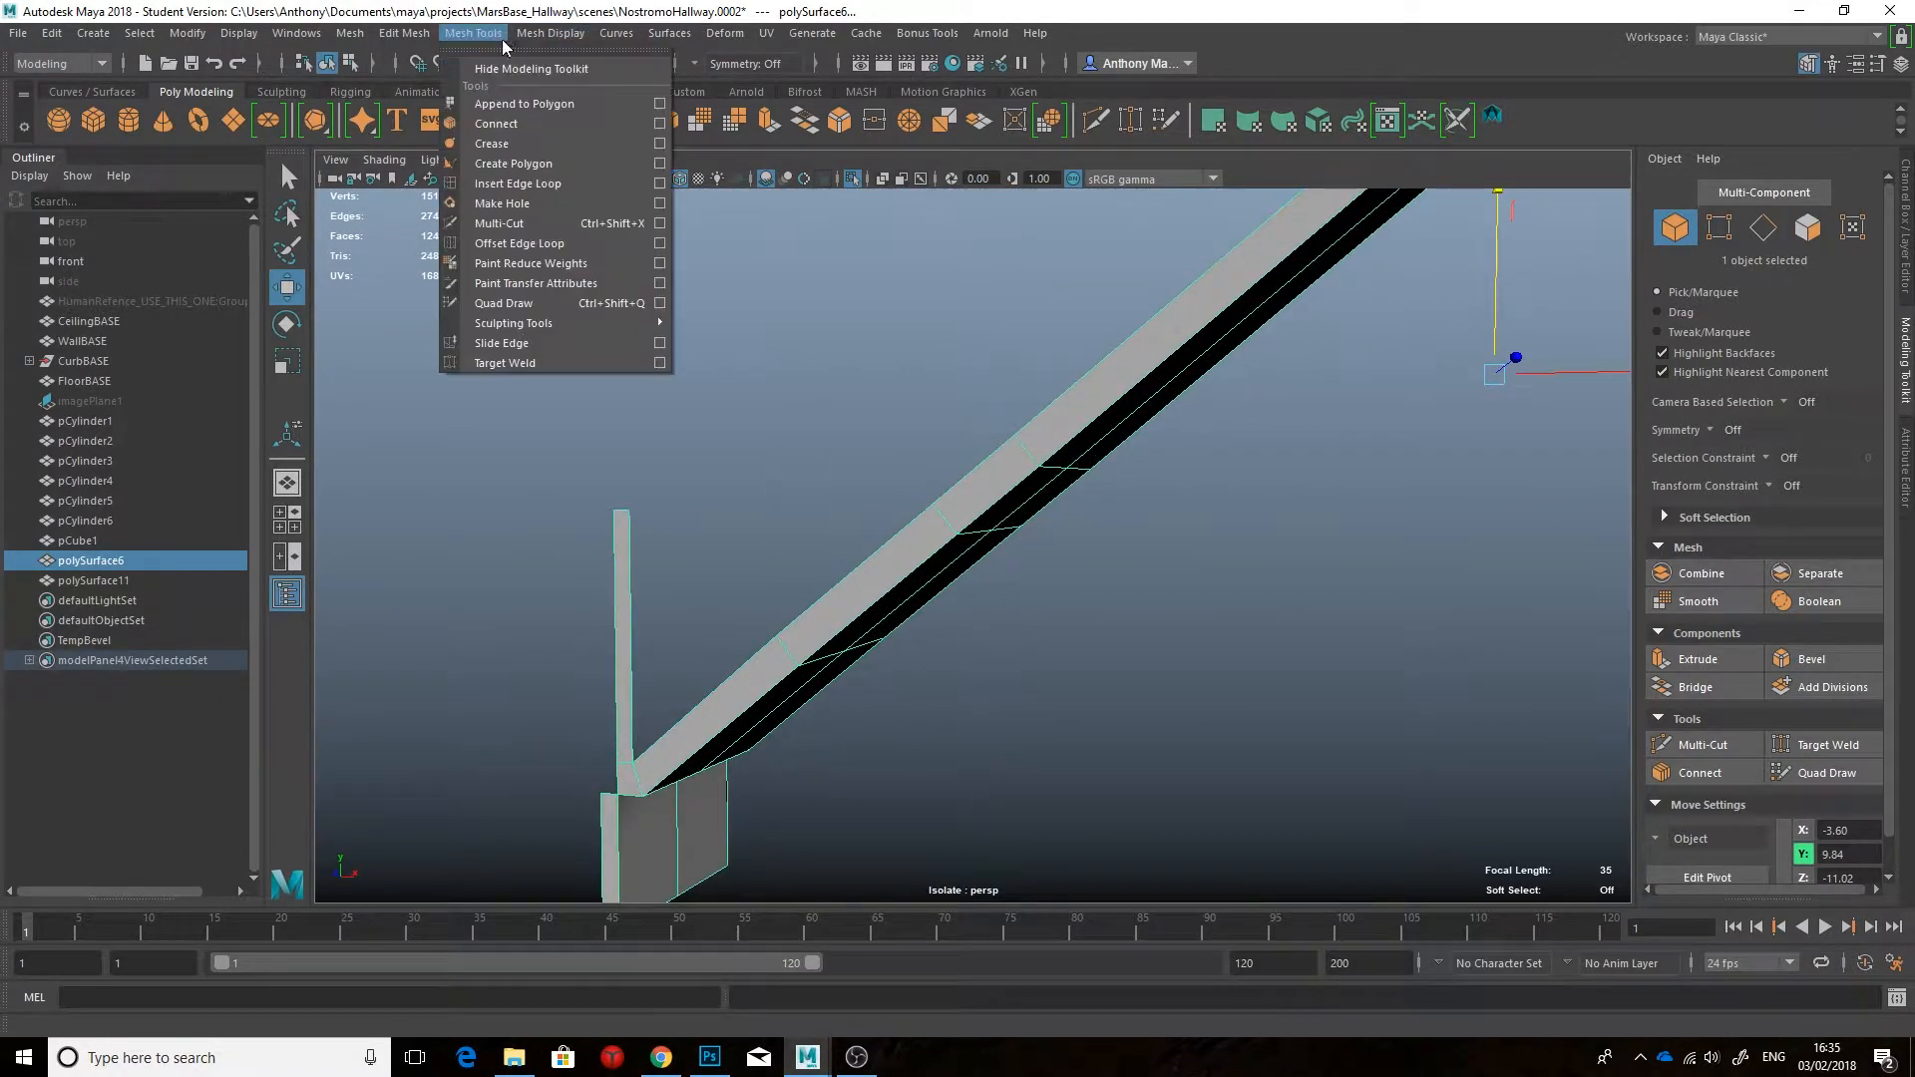
pyautogui.click(509, 92)
pyautogui.click(633, 562)
pyautogui.click(727, 684)
pyautogui.click(828, 587)
pyautogui.press('Return')
# Step: Compare the filled bracket corner with the surrounding pipes and wall, ending with the bracket isolated again
pyautogui.keyDown('alt'); pyautogui.moveTo(828, 585); pyautogui.dragTo(888, 597); pyautogui.keyUp('alt')
pyautogui.hotkey('ctrl', '1')
pyautogui.hotkey('ctrl', '1')
pyautogui.hotkey('ctrl', '1')
pyautogui.hotkey('ctrl', '1')
pyautogui.hotkey('ctrl', '1')
pyautogui.click(993, 572)
pyautogui.click(965, 493)
pyautogui.keyDown('alt'); pyautogui.moveTo(965, 492); pyautogui.dragTo(867, 632); pyautogui.keyUp('alt')
pyautogui.hotkey('ctrl', '1')
# Step: Extrude the two vertical edges on the outer side of the filled corner a short distance outward along X
pyautogui.scroll(3, 967, 573)
pyautogui.keyDown('alt'); pyautogui.moveTo(868, 632); pyautogui.dragTo(958, 542, button='middle'); pyautogui.keyUp('alt')
pyautogui.click(1763, 227)
pyautogui.click(810, 696)
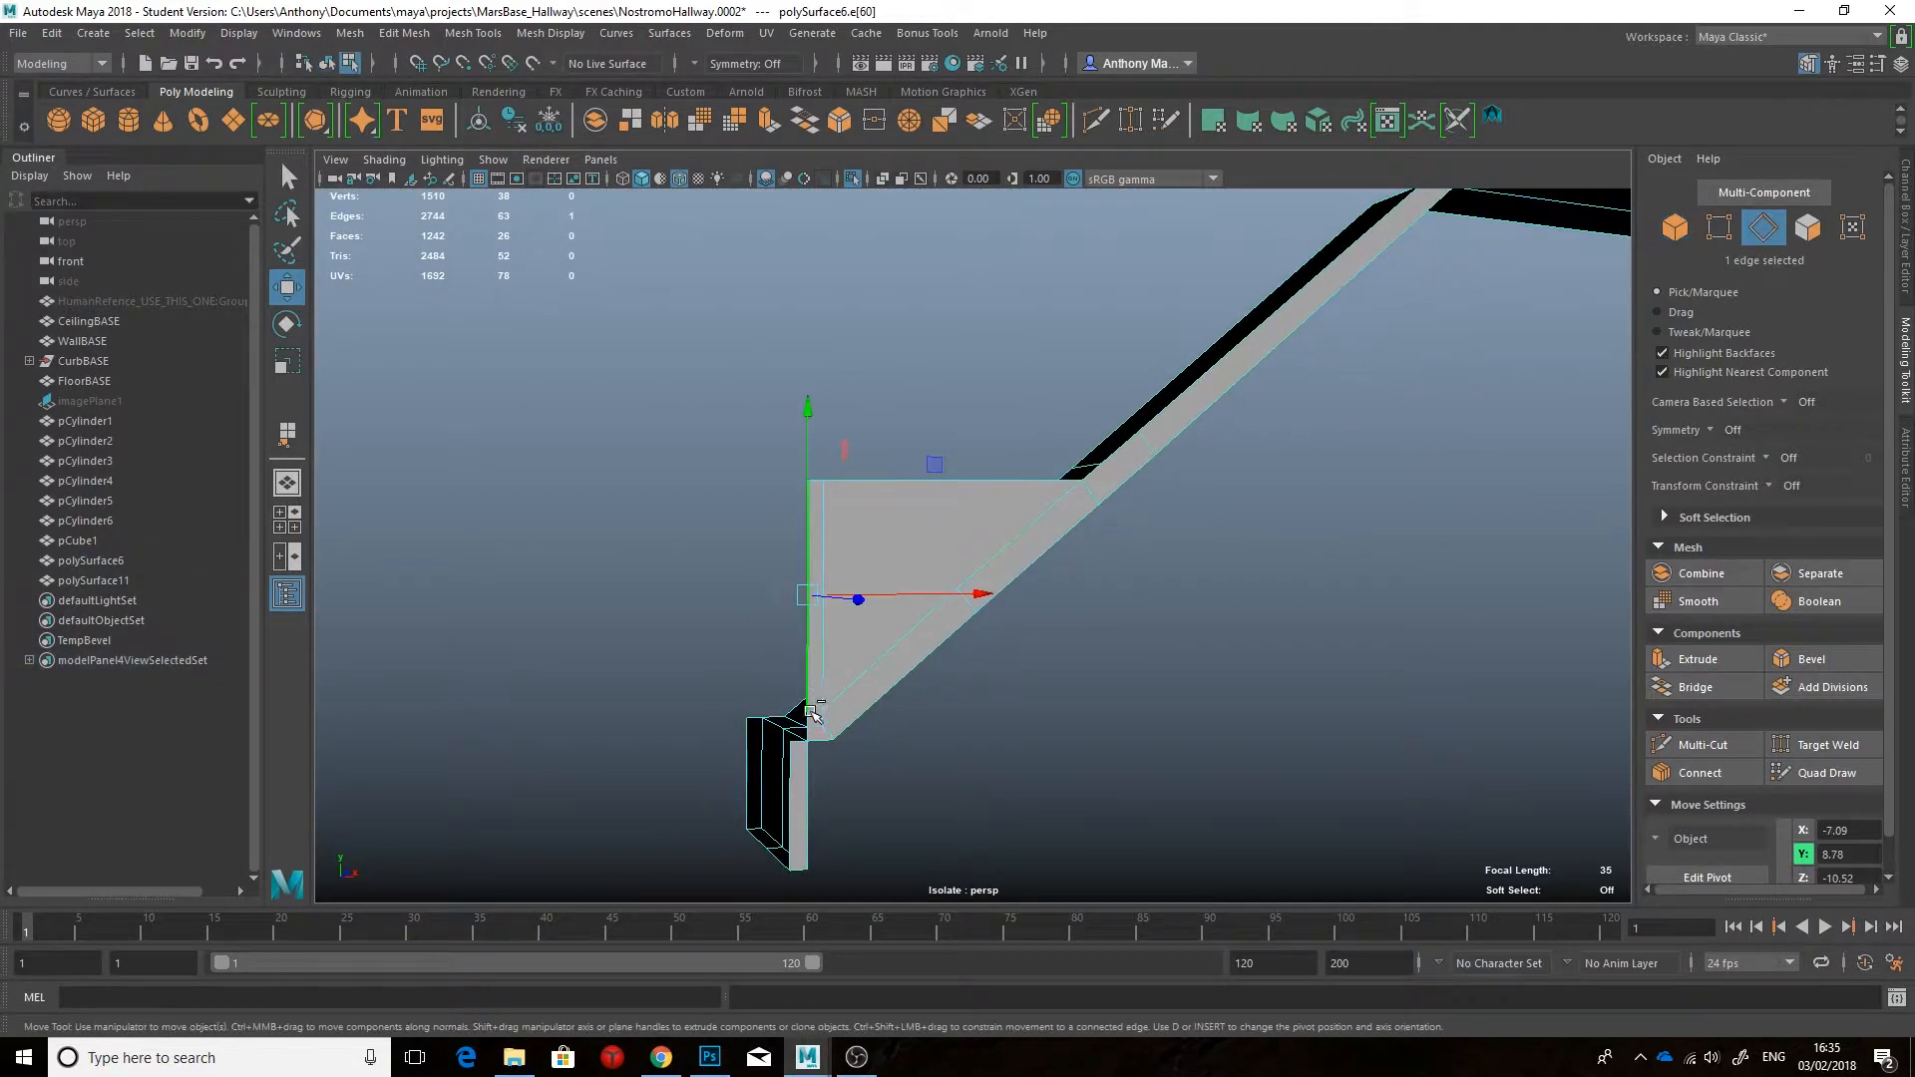
pyautogui.keyDown('shift'); pyautogui.click(810, 720); pyautogui.keyUp('shift')
pyautogui.keyDown('alt'); pyautogui.moveTo(1007, 668); pyautogui.dragTo(970, 650); pyautogui.keyUp('alt')
pyautogui.scroll(2, 970, 649)
pyautogui.keyDown('shift'); pyautogui.moveTo(955, 548); pyautogui.dragTo(939, 549); pyautogui.keyUp('shift')
# Step: Merge the overlapping vertices around the bracket's filled corner and lower end
pyautogui.moveTo(808, 411); pyautogui.dragTo(712, 415, button='right')
pyautogui.moveTo(688, 336); pyautogui.dragTo(1037, 893)
pyautogui.click(874, 121)
pyautogui.click(1180, 645)
# Step: Inspect the bracket's filled corner from the side, switching briefly to Chrome and back to Maya
pyautogui.scroll(-3, 1147, 593)
pyautogui.keyDown('alt'); pyautogui.moveTo(1147, 593); pyautogui.dragTo(1083, 580); pyautogui.keyUp('alt')
pyautogui.keyDown('alt'); pyautogui.moveTo(1083, 580); pyautogui.dragTo(1027, 728, button='middle'); pyautogui.keyUp('alt')
pyautogui.moveTo(897, 640); pyautogui.dragTo(898, 529, button='right')
pyautogui.keyDown('alt'); pyautogui.moveTo(930, 503); pyautogui.dragTo(972, 524); pyautogui.keyUp('alt')
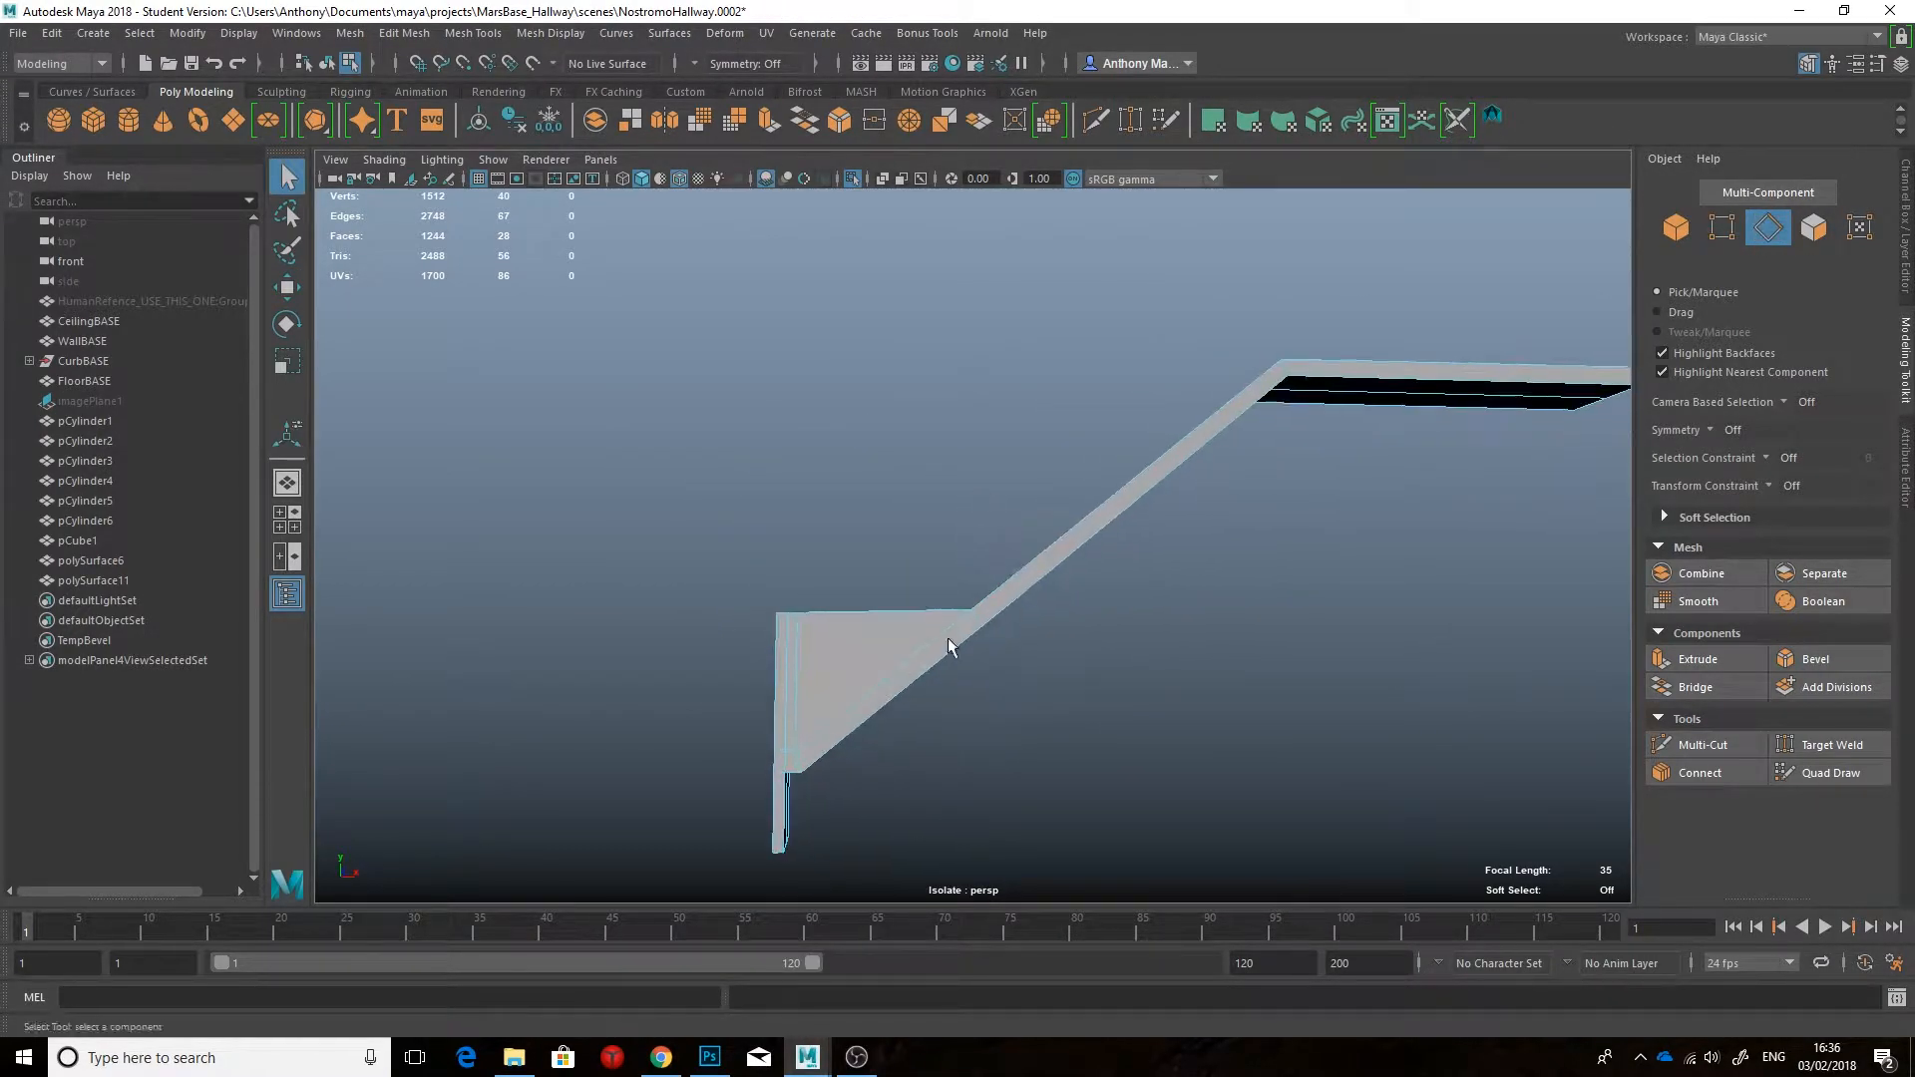
pyautogui.click(663, 1059)
pyautogui.click(808, 1057)
pyautogui.moveTo(934, 750)
pyautogui.keyDown('alt'); pyautogui.mouseDown()
pyautogui.moveTo(935, 715)
pyautogui.moveTo(953, 739)
pyautogui.mouseUp(); pyautogui.keyUp('alt')
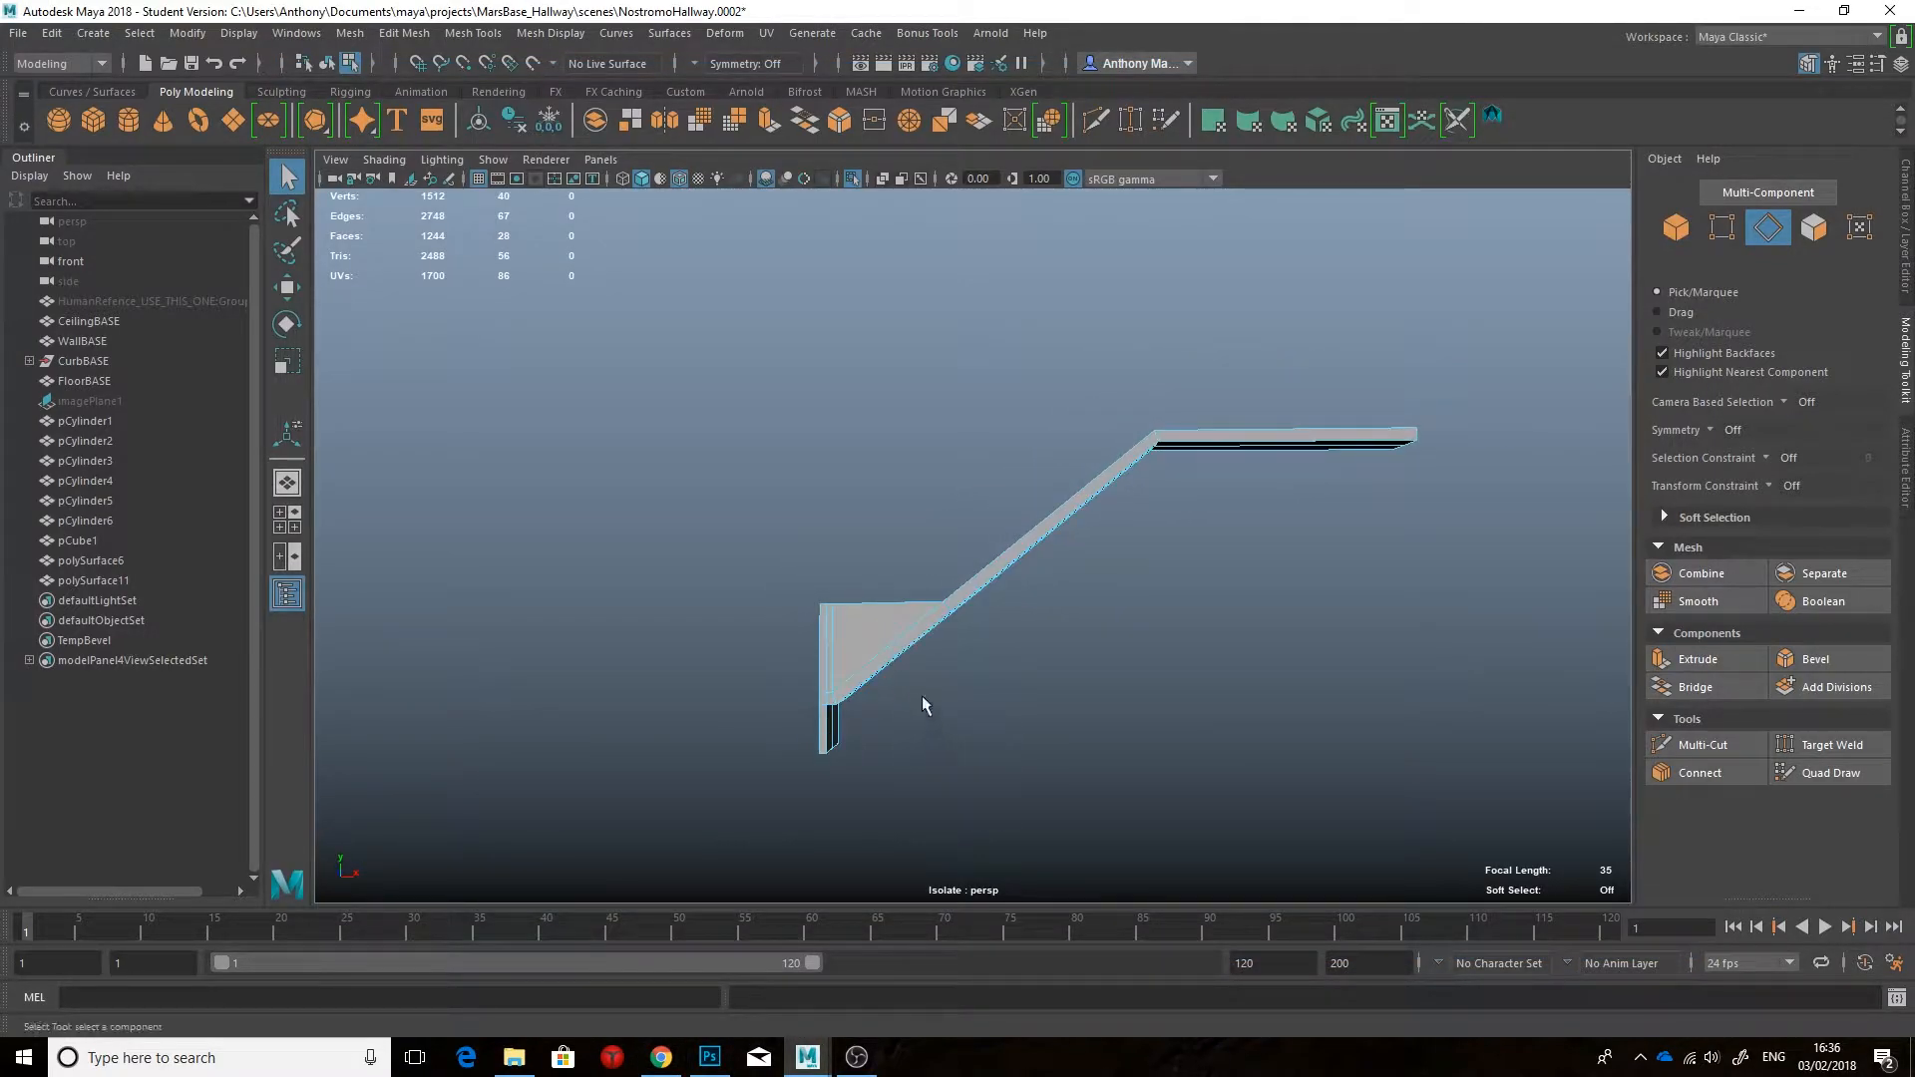
pyautogui.moveTo(812, 498); pyautogui.dragTo(812, 499, button='right')
pyautogui.click(767, 666)
pyautogui.hotkey('ctrl', 'e')
pyautogui.moveTo(853, 646); pyautogui.dragTo(856, 578)
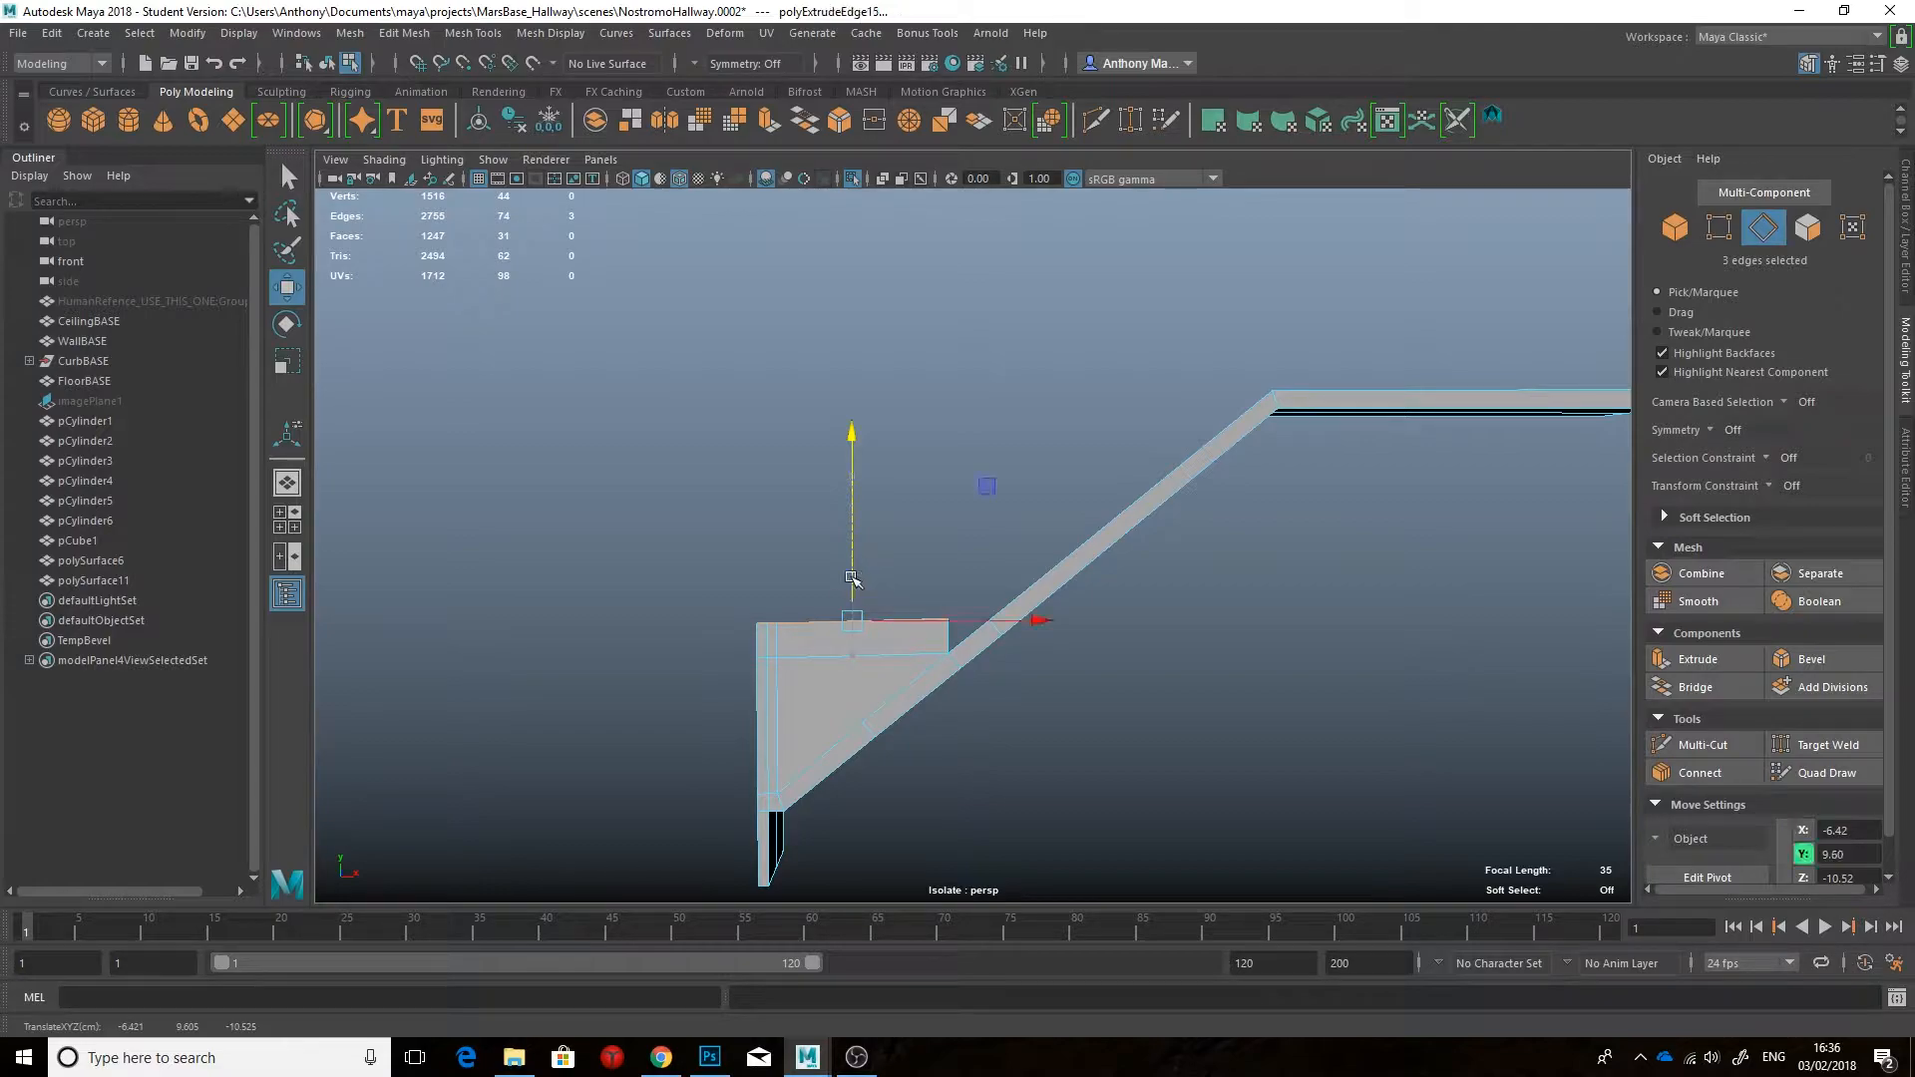
# Step: Extrude only the two top edges of the bracket's upright strip upward to about Y 9.60
pyautogui.click(771, 660)
pyautogui.keyDown('alt'); pyautogui.moveTo(795, 662); pyautogui.dragTo(825, 645, button='middle'); pyautogui.keyUp('alt')
pyautogui.scroll(5, 825, 645)
pyautogui.keyDown('alt'); pyautogui.moveTo(638, 758); pyautogui.dragTo(798, 649, button='middle'); pyautogui.keyUp('alt')
pyautogui.keyDown('shift'); pyautogui.click(773, 651); pyautogui.keyUp('shift')
pyautogui.keyDown('shift'); pyautogui.moveTo(784, 558); pyautogui.dragTo(784, 468); pyautogui.keyUp('shift')
pyautogui.scroll(-4, 969, 520)
pyautogui.keyDown('alt'); pyautogui.moveTo(970, 520); pyautogui.dragTo(874, 648); pyautogui.keyUp('alt')
# Step: In the front view, adjust the upright strip's top edges with vertex snapping and extrude them further up to Y 11.43
pyautogui.press('space')
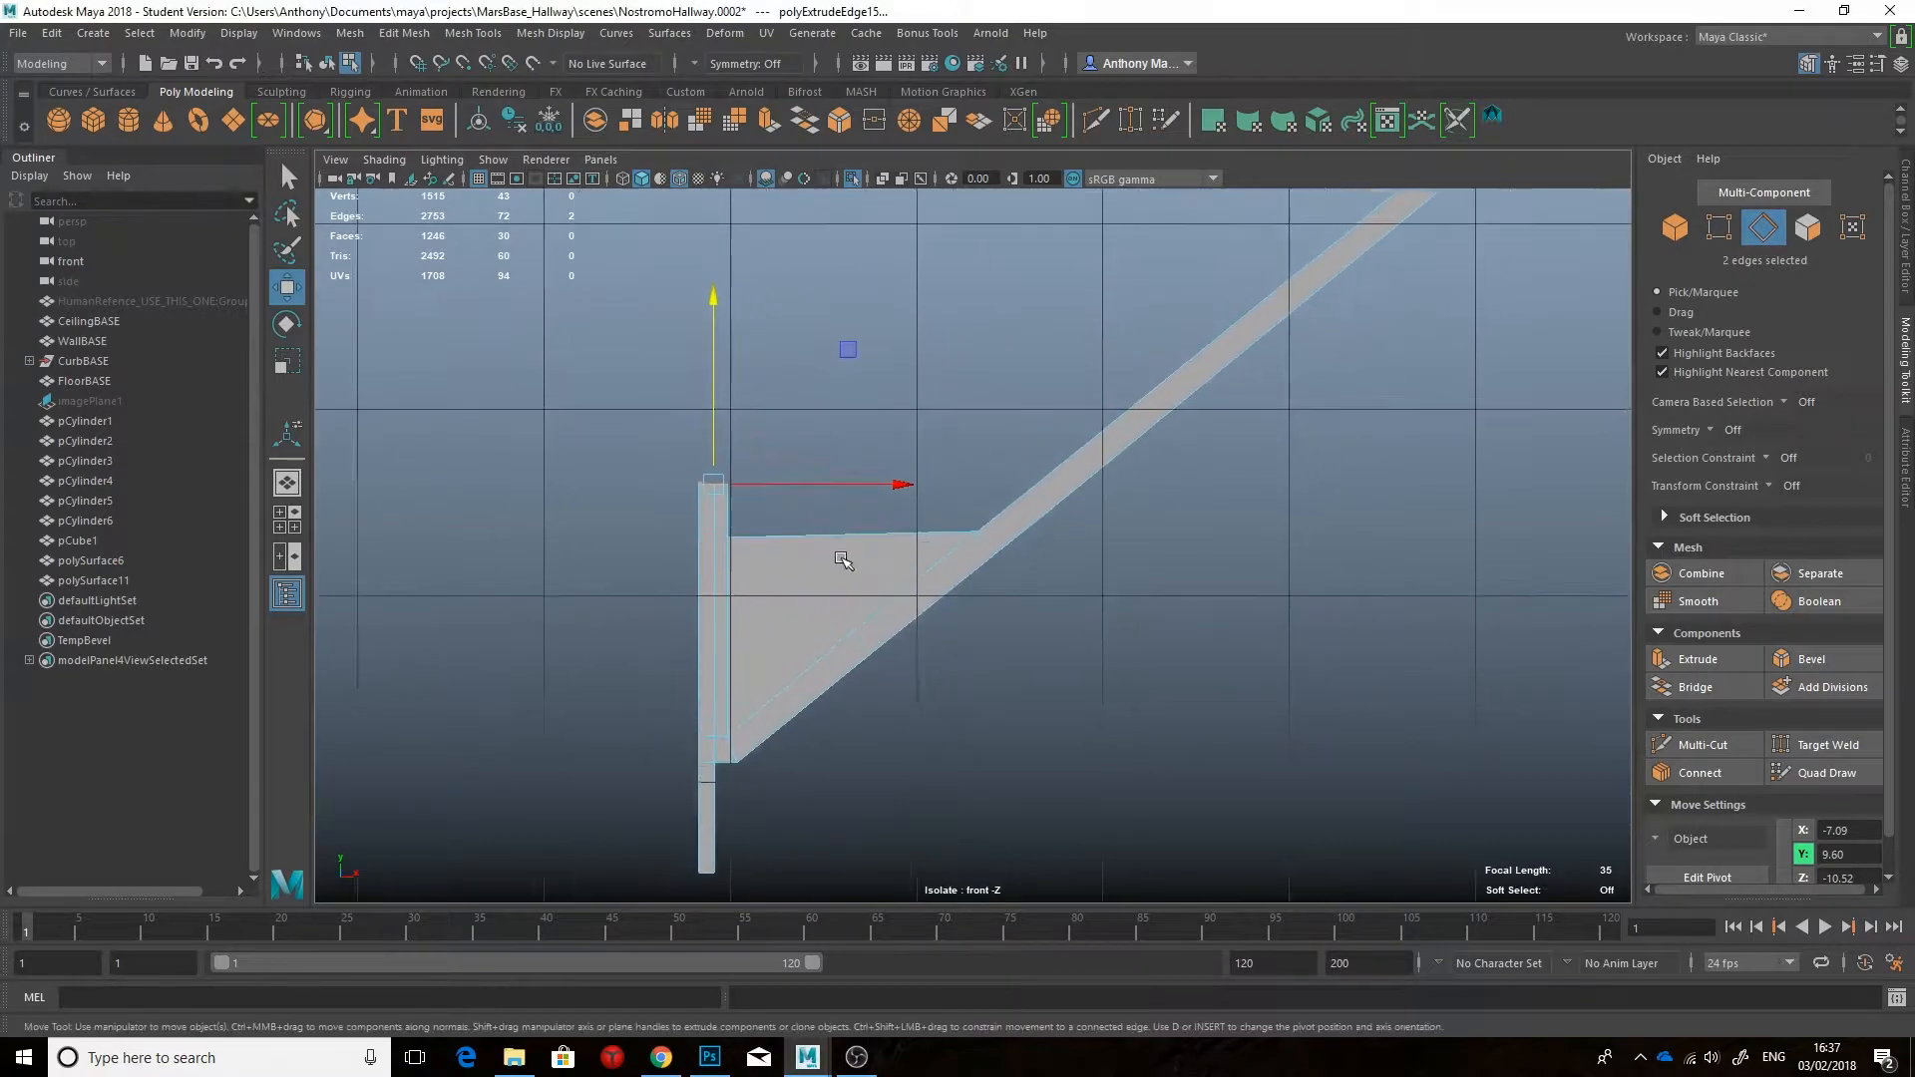
pyautogui.scroll(2, 842, 560)
pyautogui.press('v')
pyautogui.moveTo(658, 434); pyautogui.dragTo(660, 466)
pyautogui.scroll(-3, 989, 444)
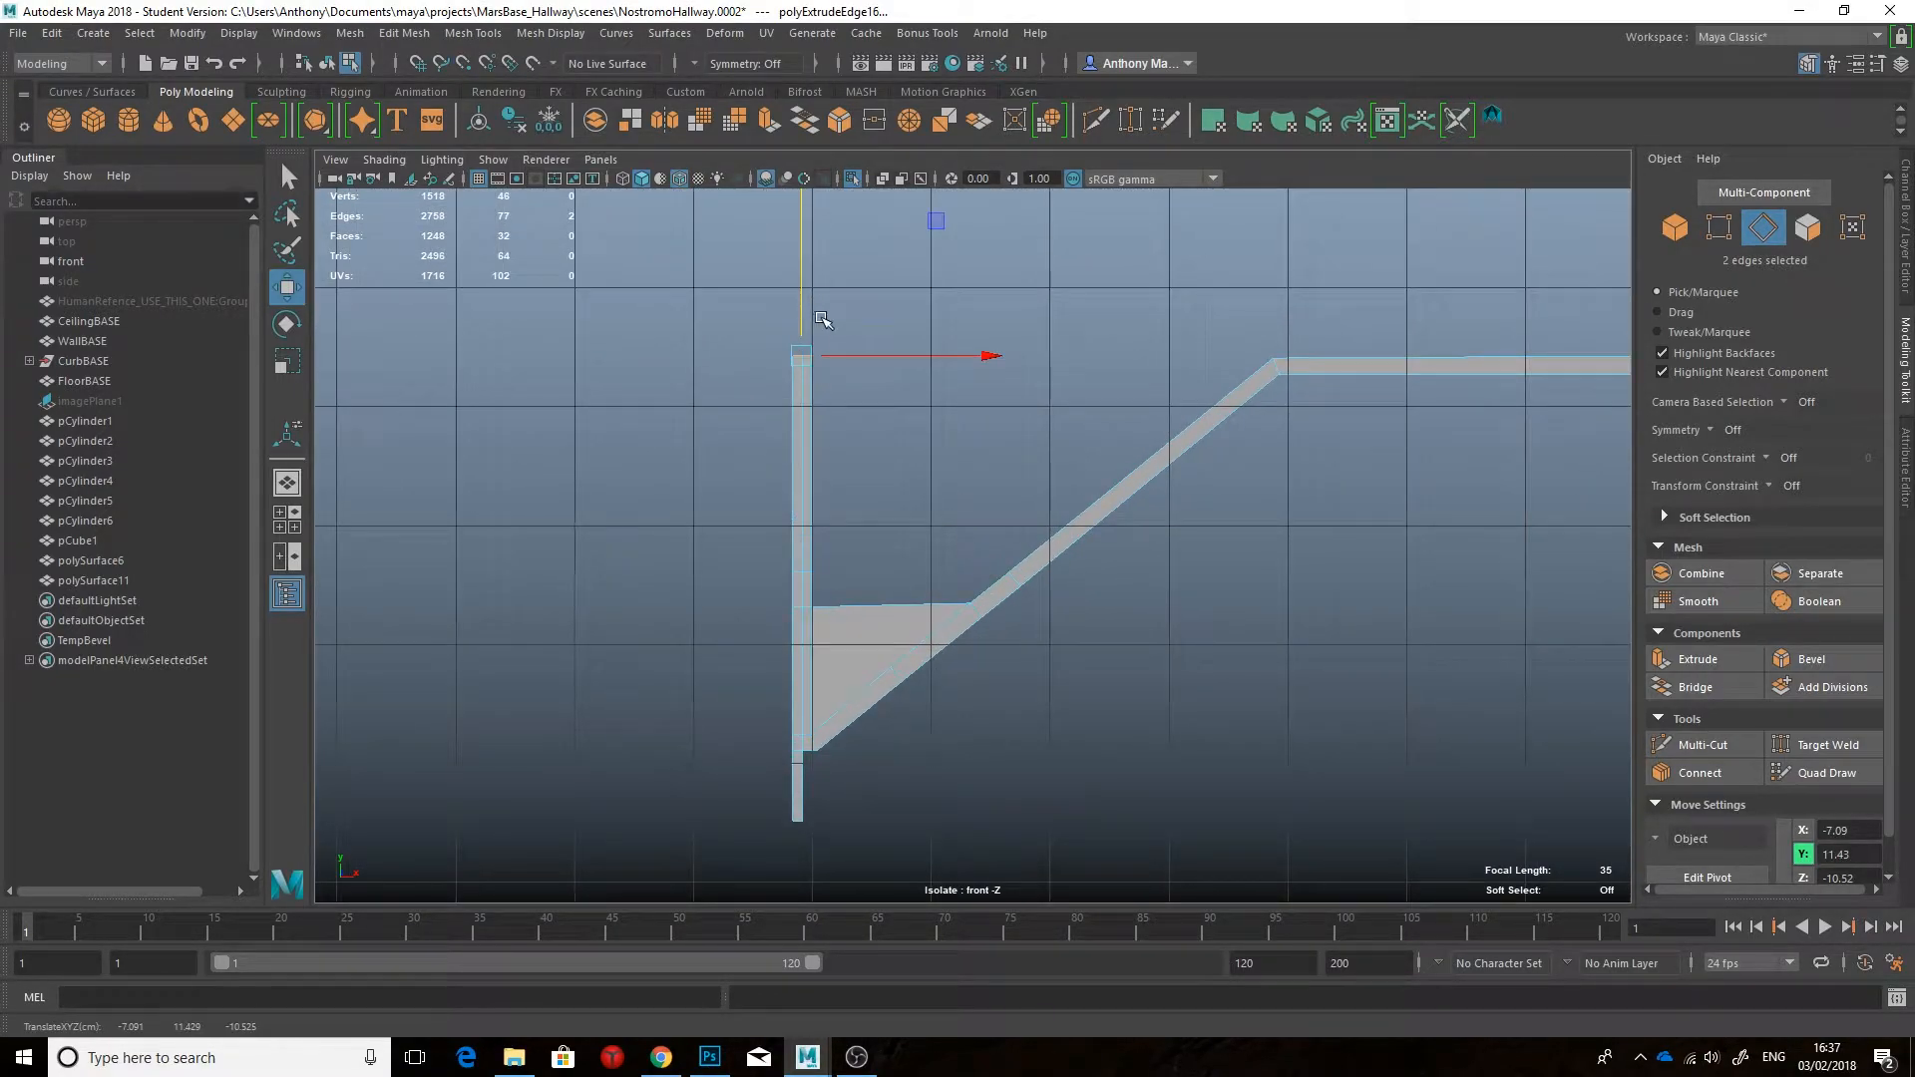
pyautogui.scroll(1, 1235, 373)
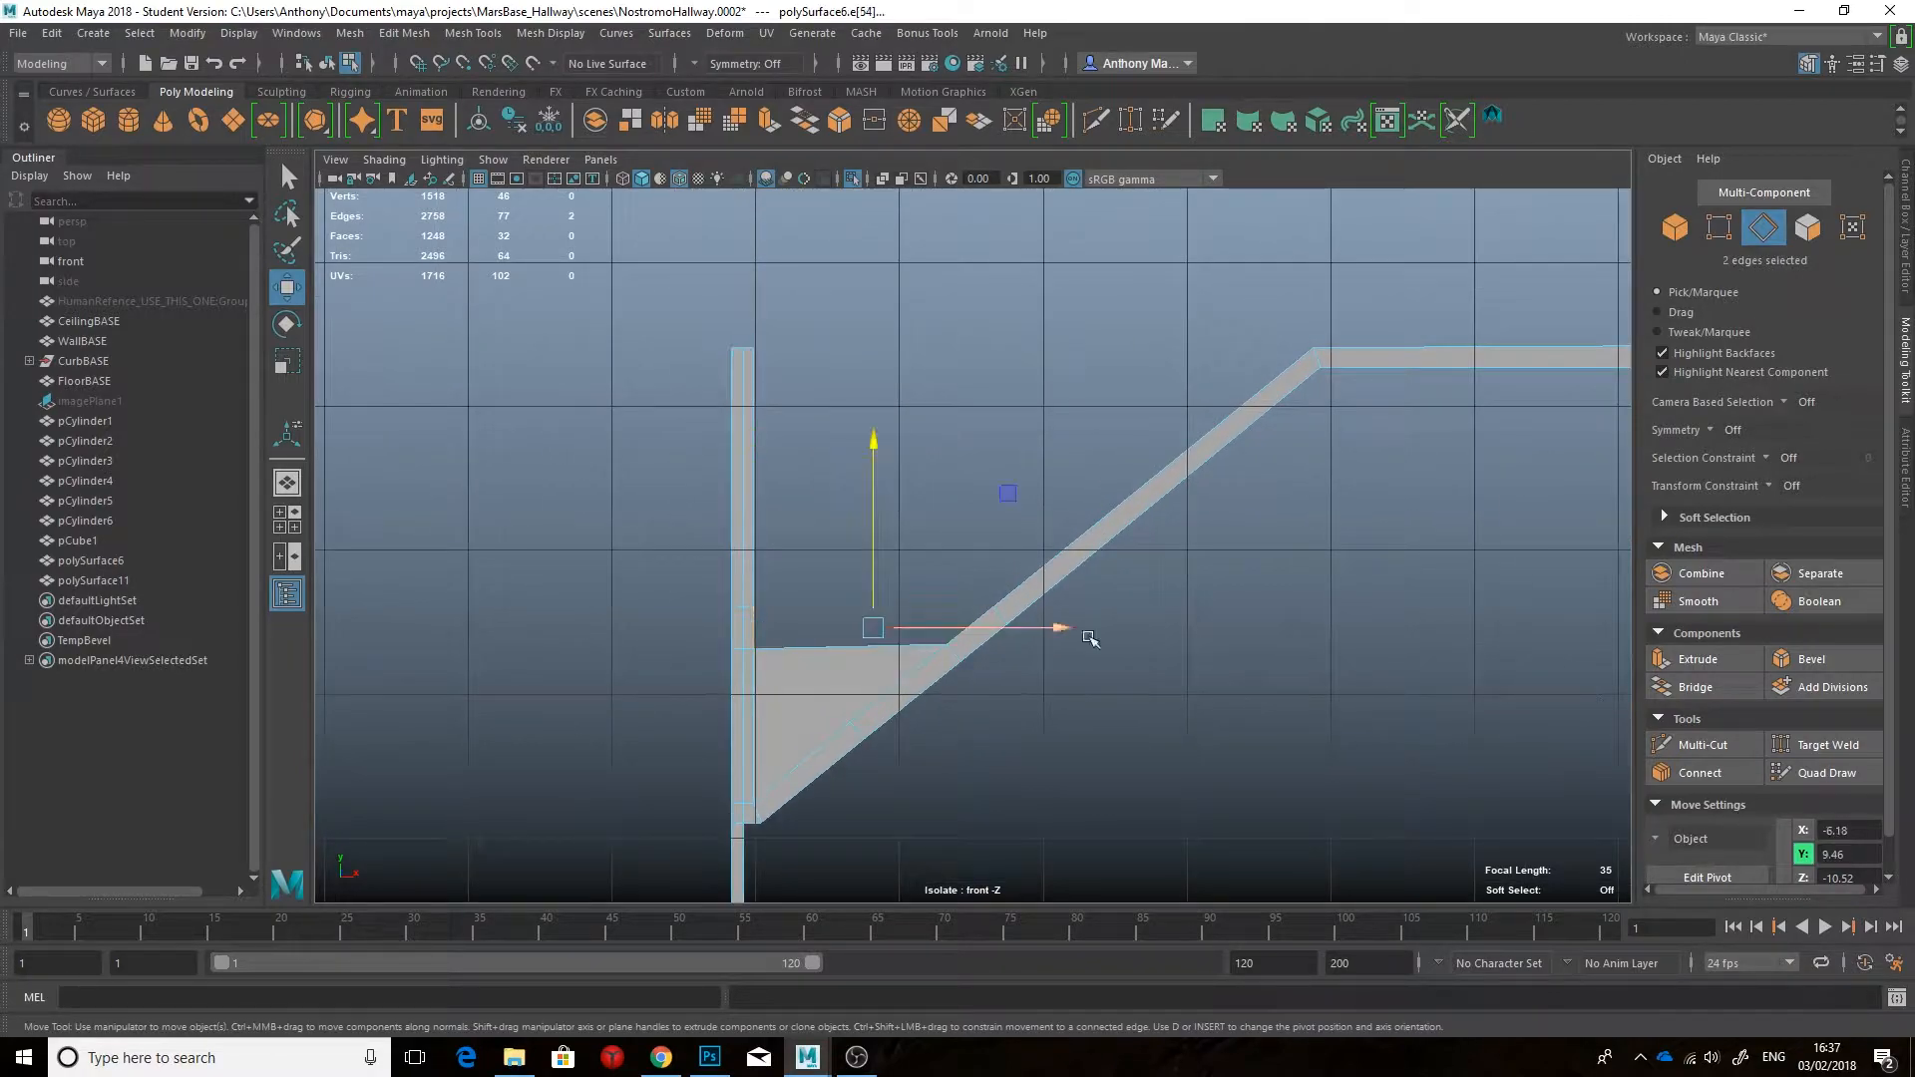
# Step: Bridge the two pairs of facing edges between the upright strip and the slope to fill the remaining side area
pyautogui.click(1696, 686)
pyautogui.click(755, 479)
pyautogui.keyDown('shift'); pyautogui.click(1154, 477); pyautogui.keyUp('shift')
pyautogui.click(1695, 686)
pyautogui.keyDown('alt'); pyautogui.moveTo(1340, 571); pyautogui.dragTo(1131, 605, button='middle'); pyautogui.keyUp('alt')
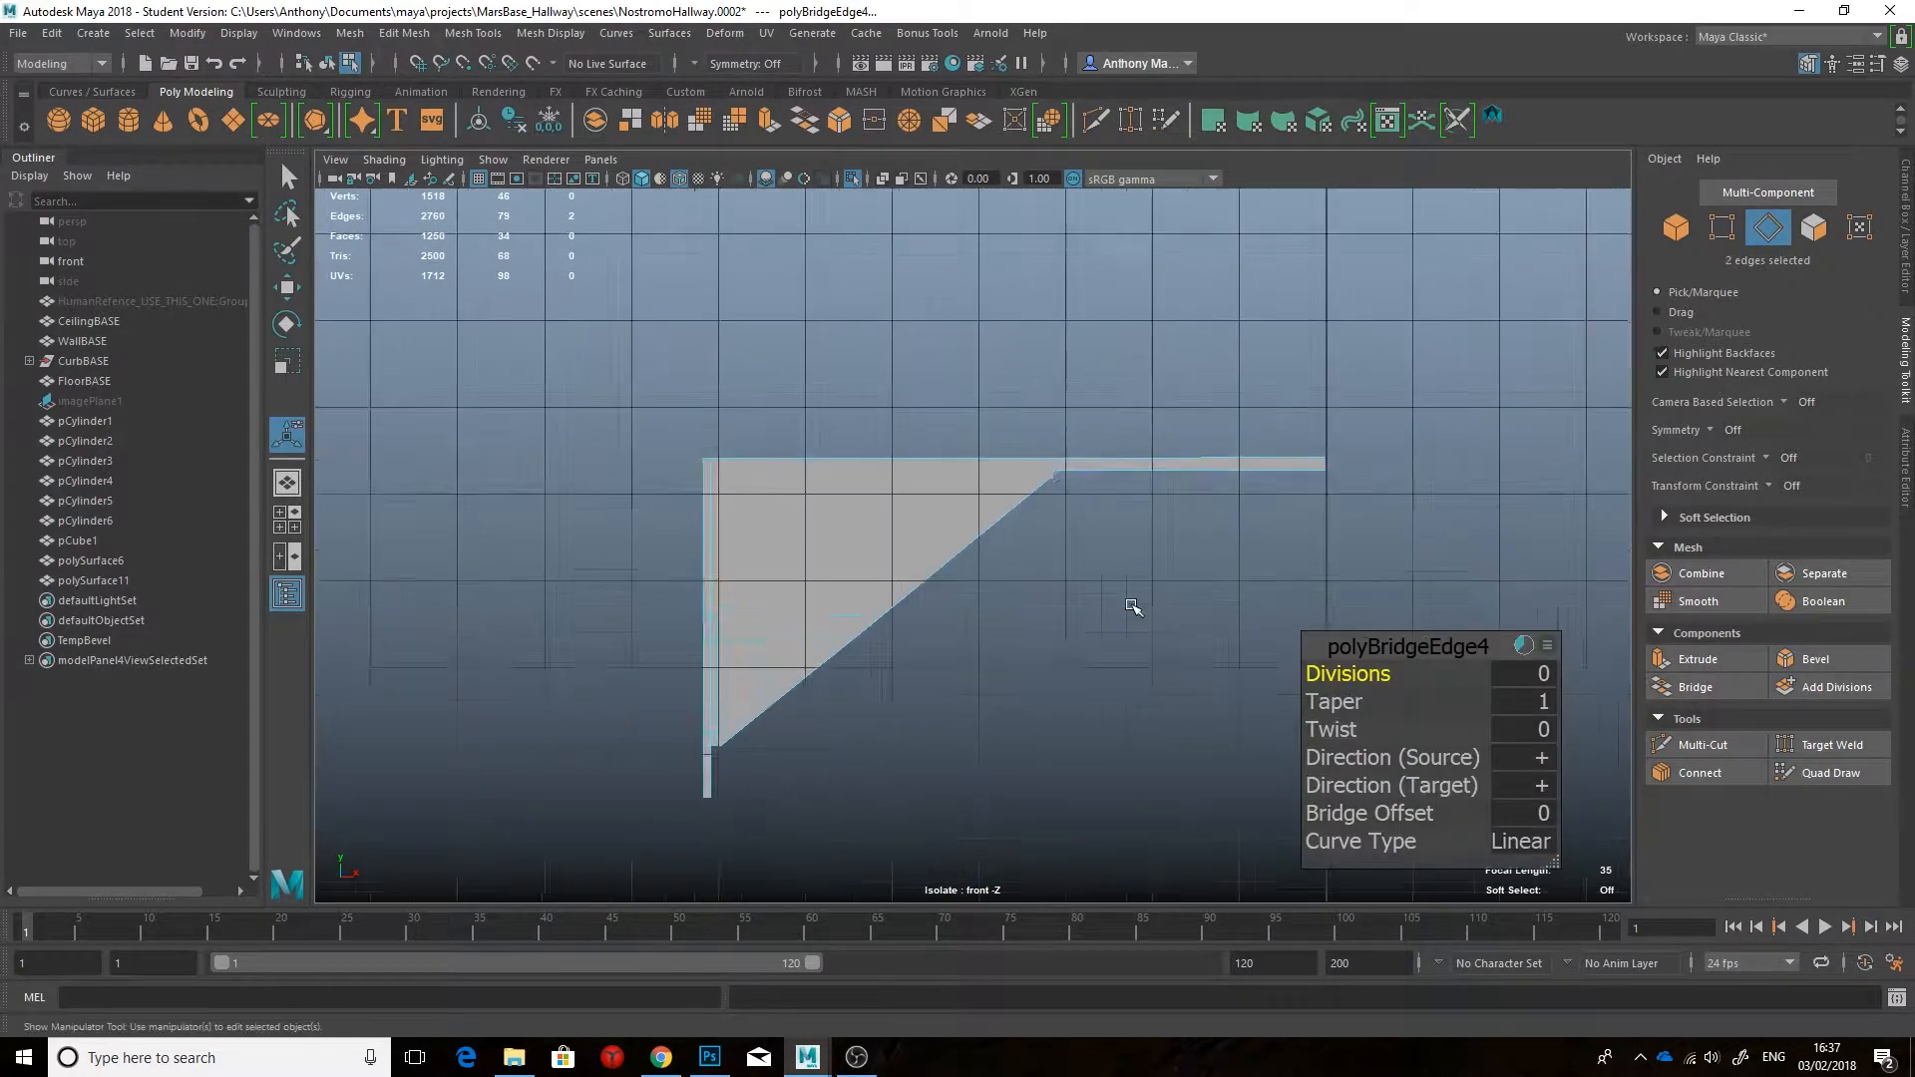
# Step: Return to object selection and check the filled bracket side against the pipes in the full perspective scene
pyautogui.scroll(-5, 1131, 605)
pyautogui.press('q')
pyautogui.press('F8')
pyautogui.click(1034, 568)
pyautogui.press('space')
pyautogui.press('space')
pyautogui.scroll(-5, 1056, 542)
pyautogui.keyDown('alt'); pyautogui.moveTo(1055, 543); pyautogui.dragTo(962, 527); pyautogui.keyUp('alt')
pyautogui.hotkey('ctrl', '1')
pyautogui.click(987, 519)
pyautogui.hotkey('ctrl', '1')
pyautogui.hotkey('ctrl', '1')
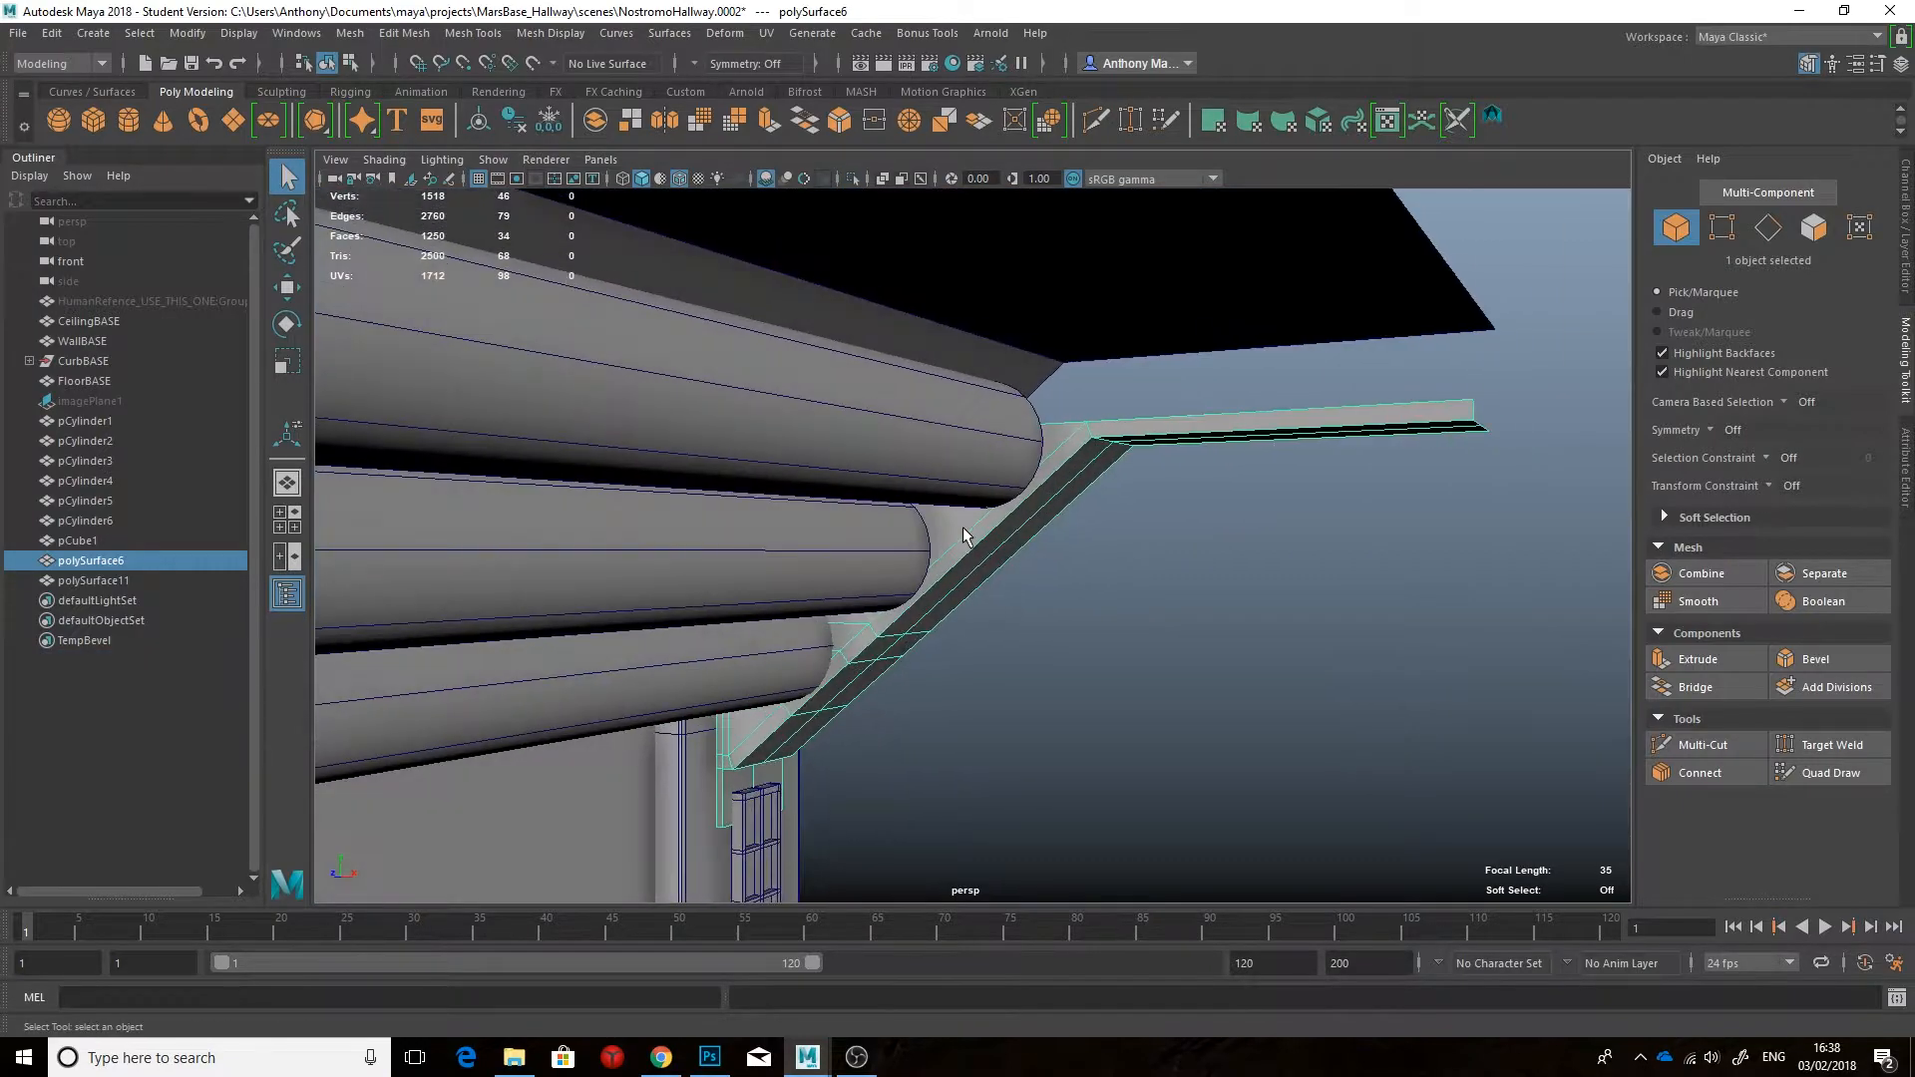
# Step: Extrude the four-edge chain along the top of the bracket's filled side, working in wireframe display
pyautogui.press('4')
pyautogui.press('F10')
pyautogui.doubleClick(1262, 412)
pyautogui.hotkey('ctrl', 'e')
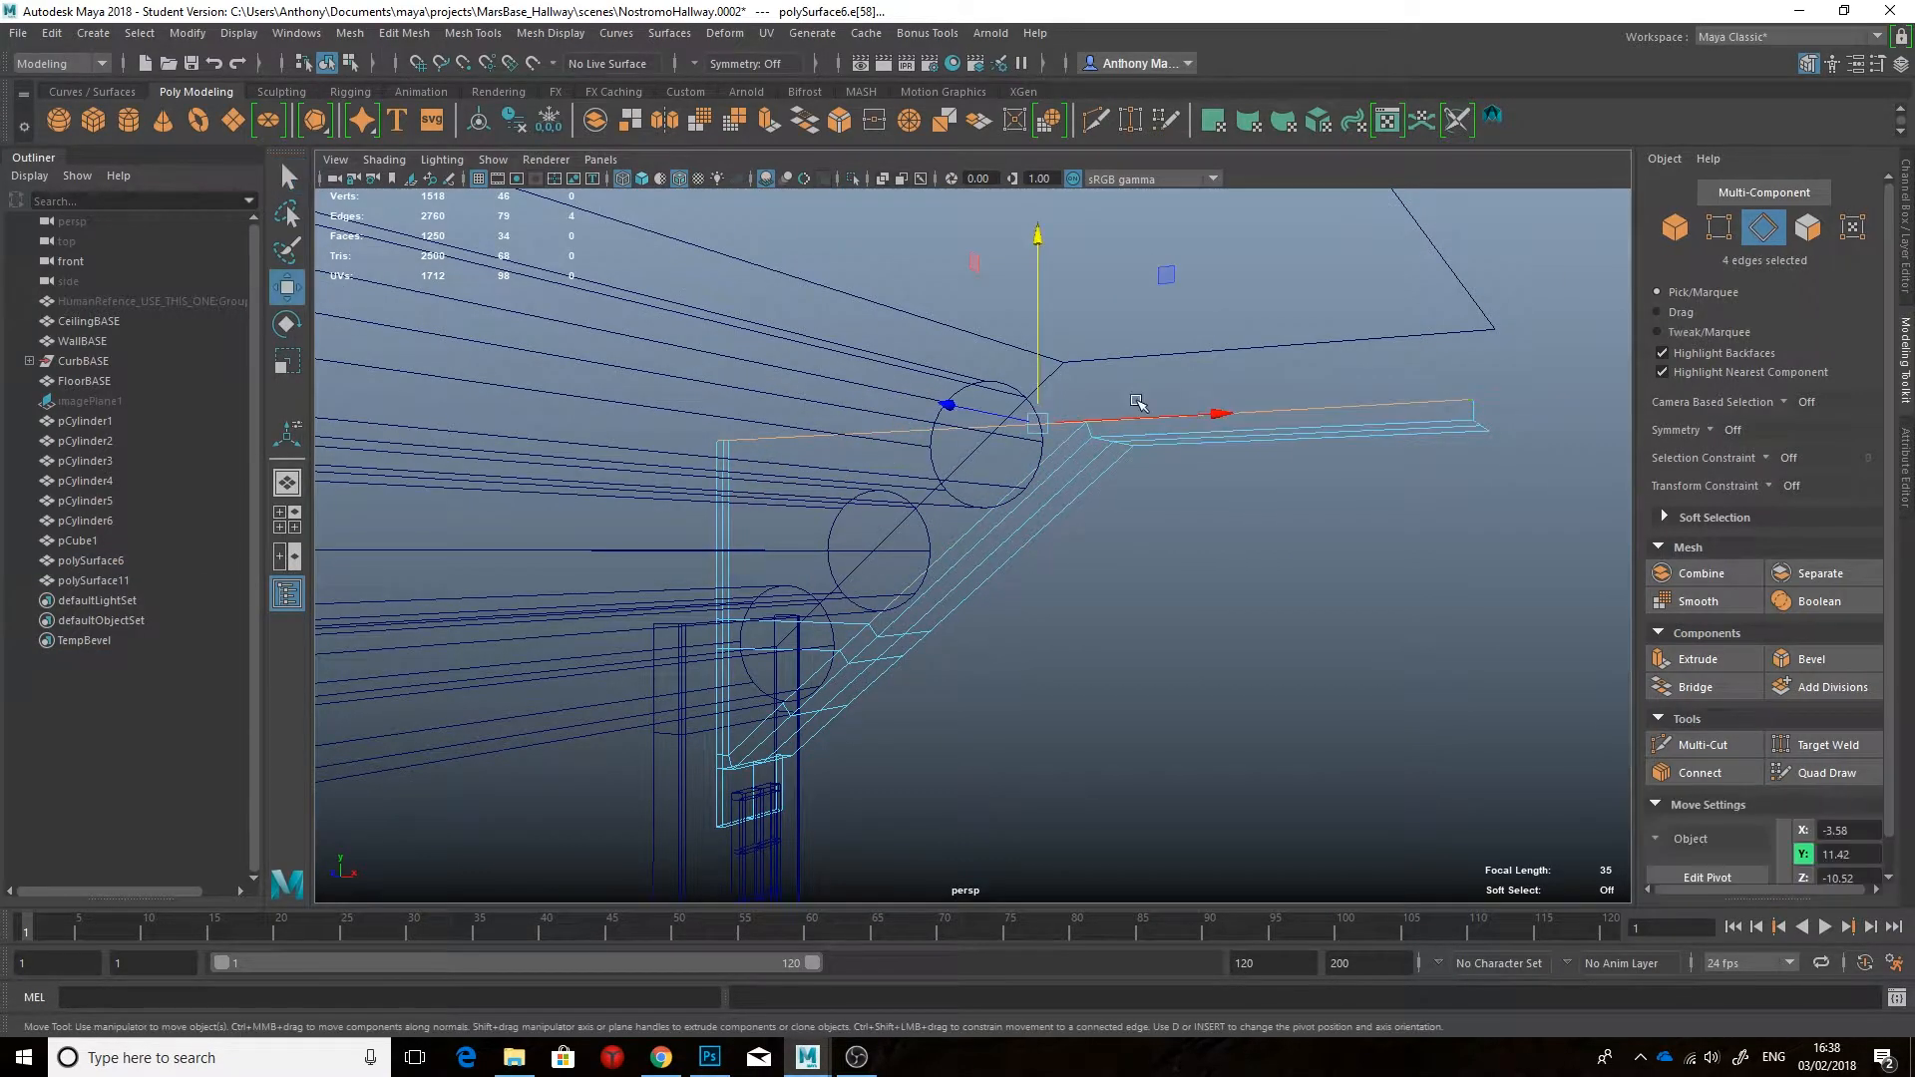
# Step: Cut a diagonal edge across the support's end panel with Multi-Cut in front view, following the sloped ceiling line
pyautogui.press('5')
pyautogui.moveTo(1059, 384)
pyautogui.mouseDown()
pyautogui.moveTo(1060, 286)
pyautogui.moveTo(1099, 346)
pyautogui.moveTo(1107, 439)
pyautogui.moveTo(1033, 542)
pyautogui.mouseUp()
pyautogui.press('F8')
pyautogui.press('space')
pyautogui.scroll(2, 1035, 542)
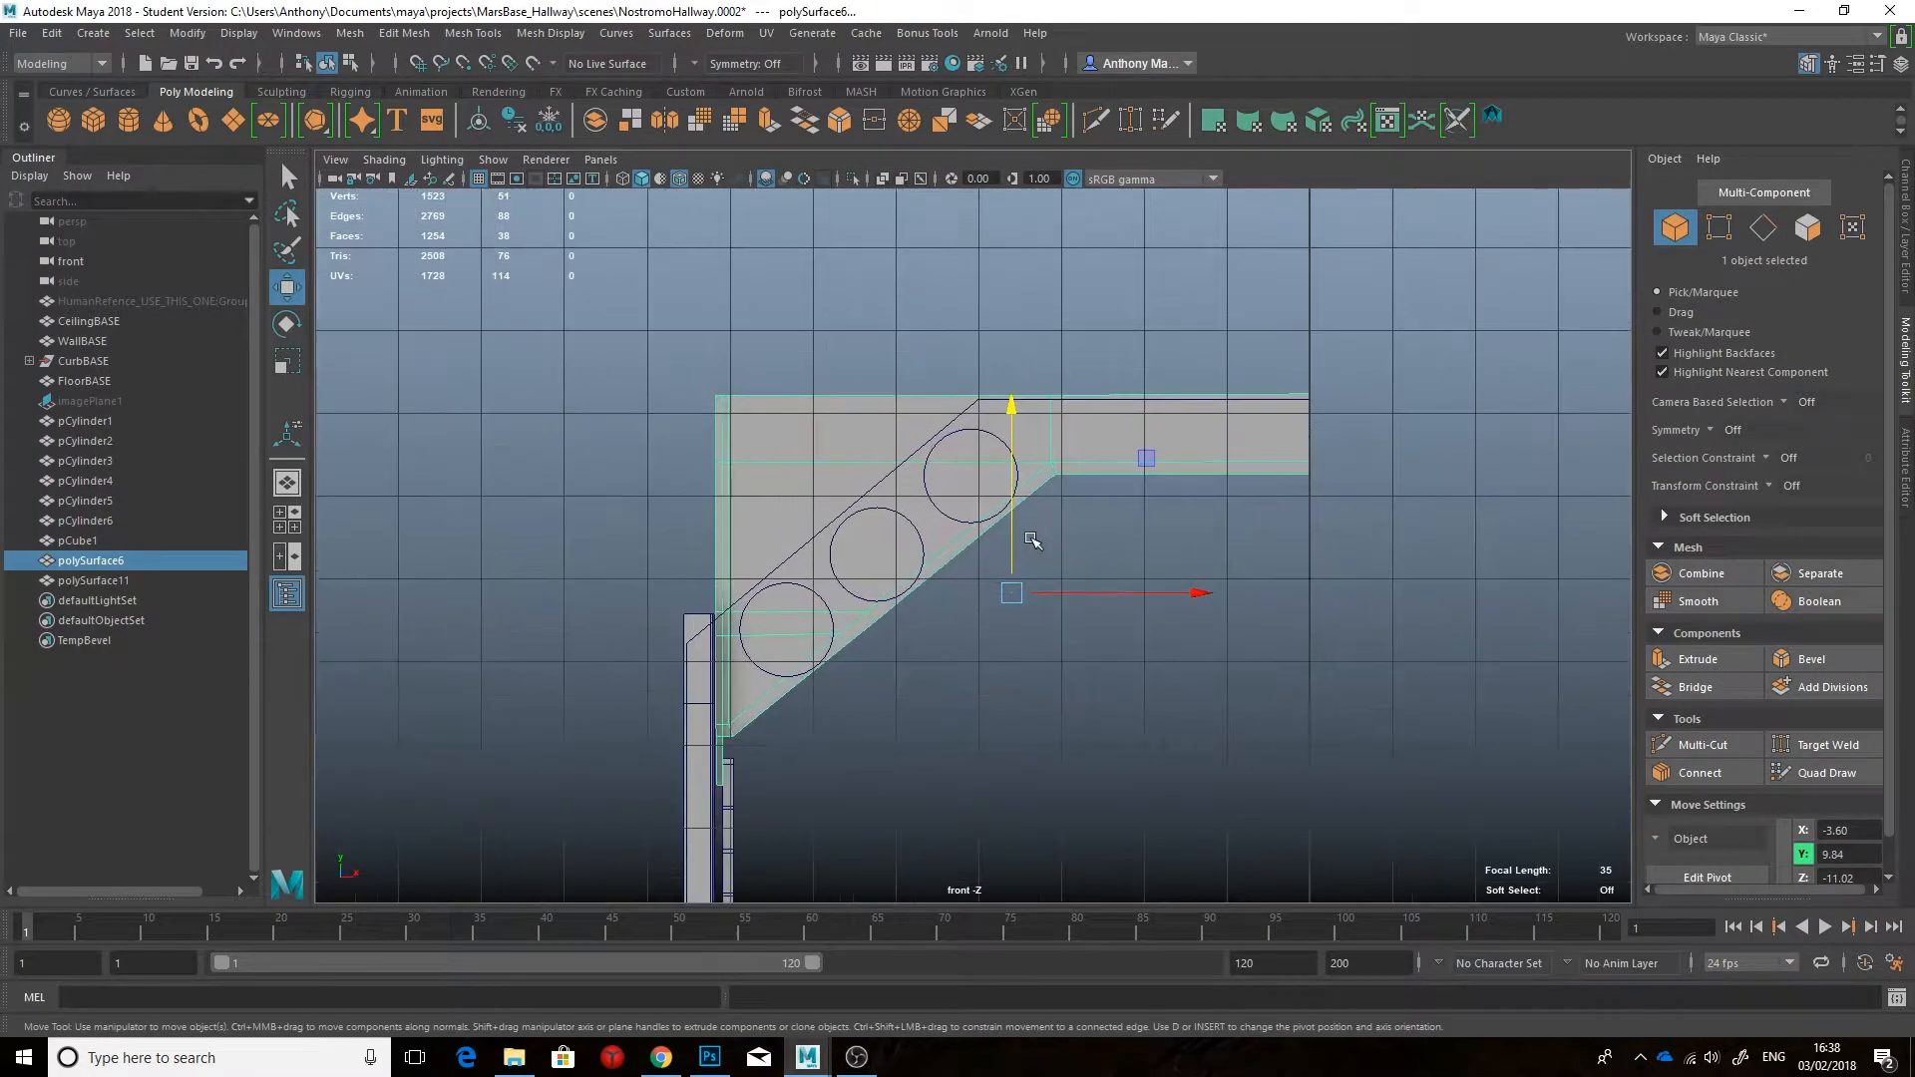
pyautogui.scroll(2, 1033, 542)
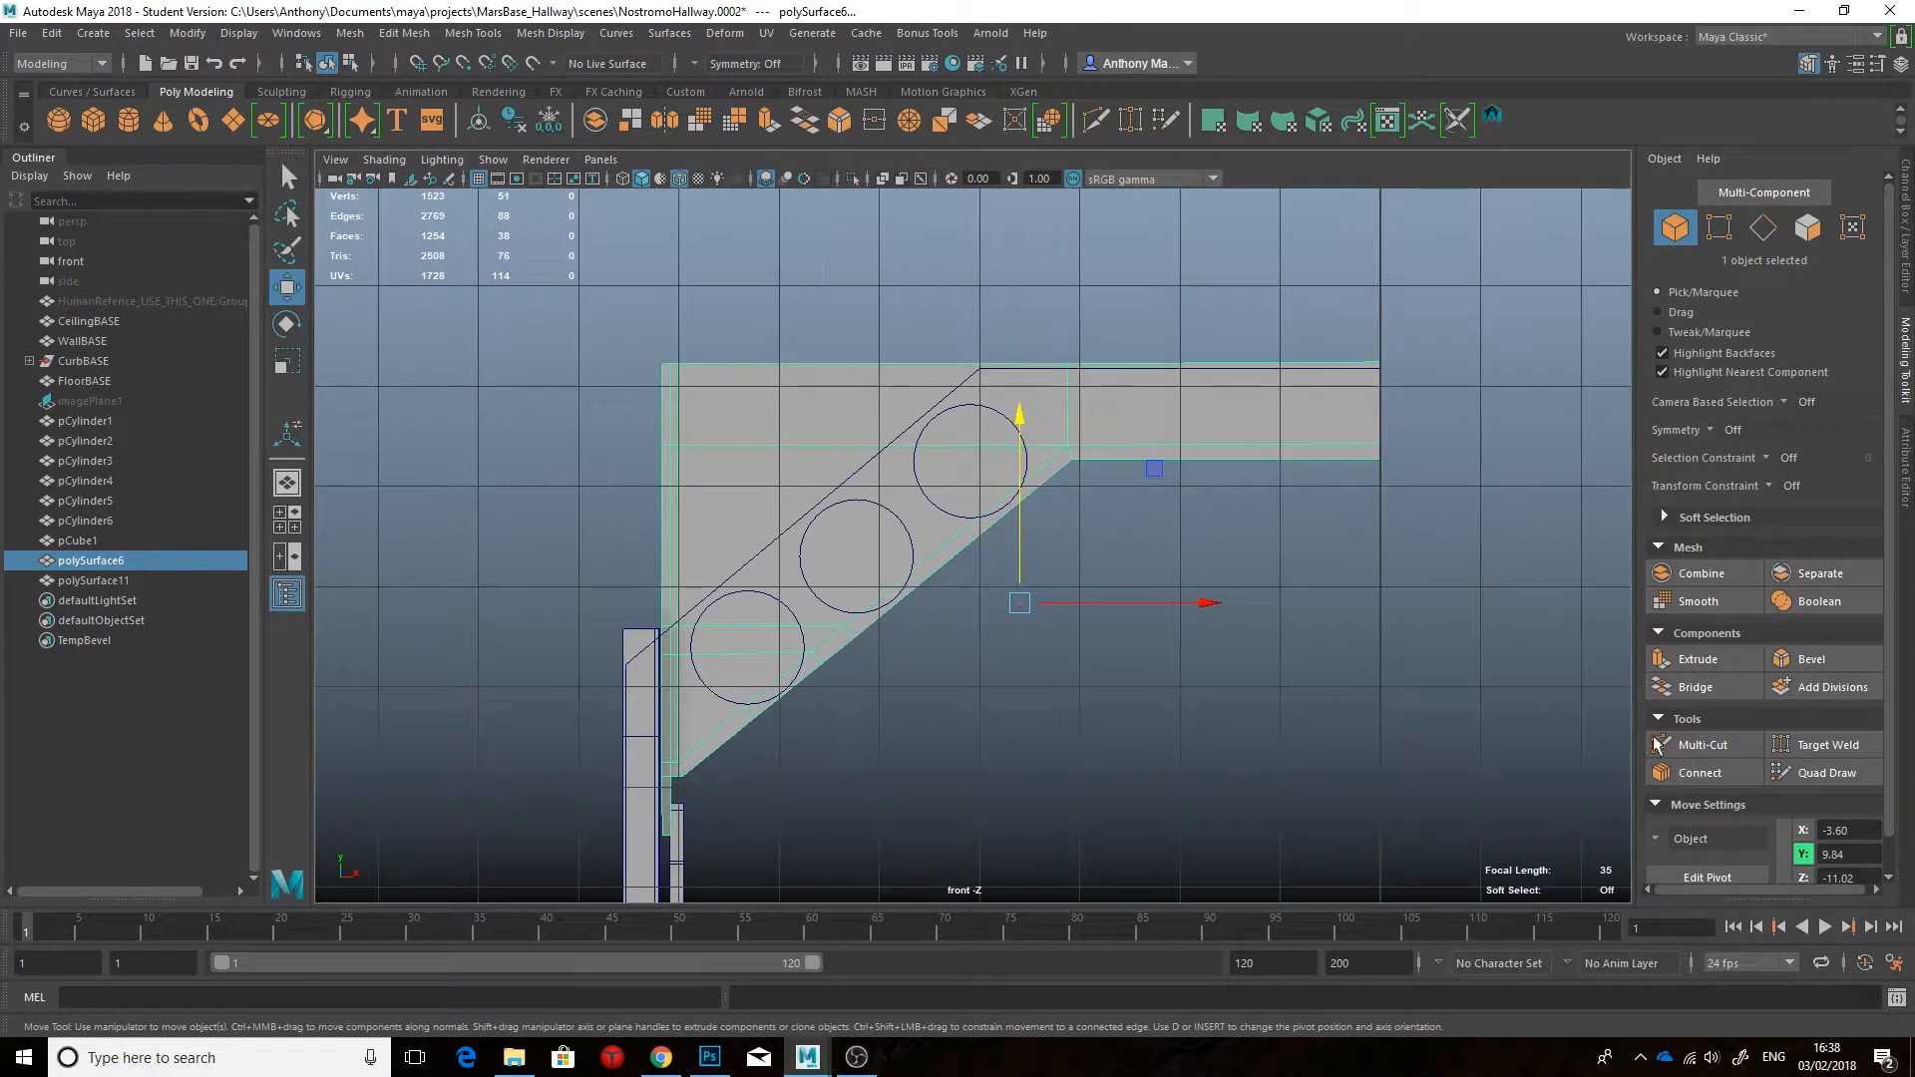
pyautogui.click(1703, 745)
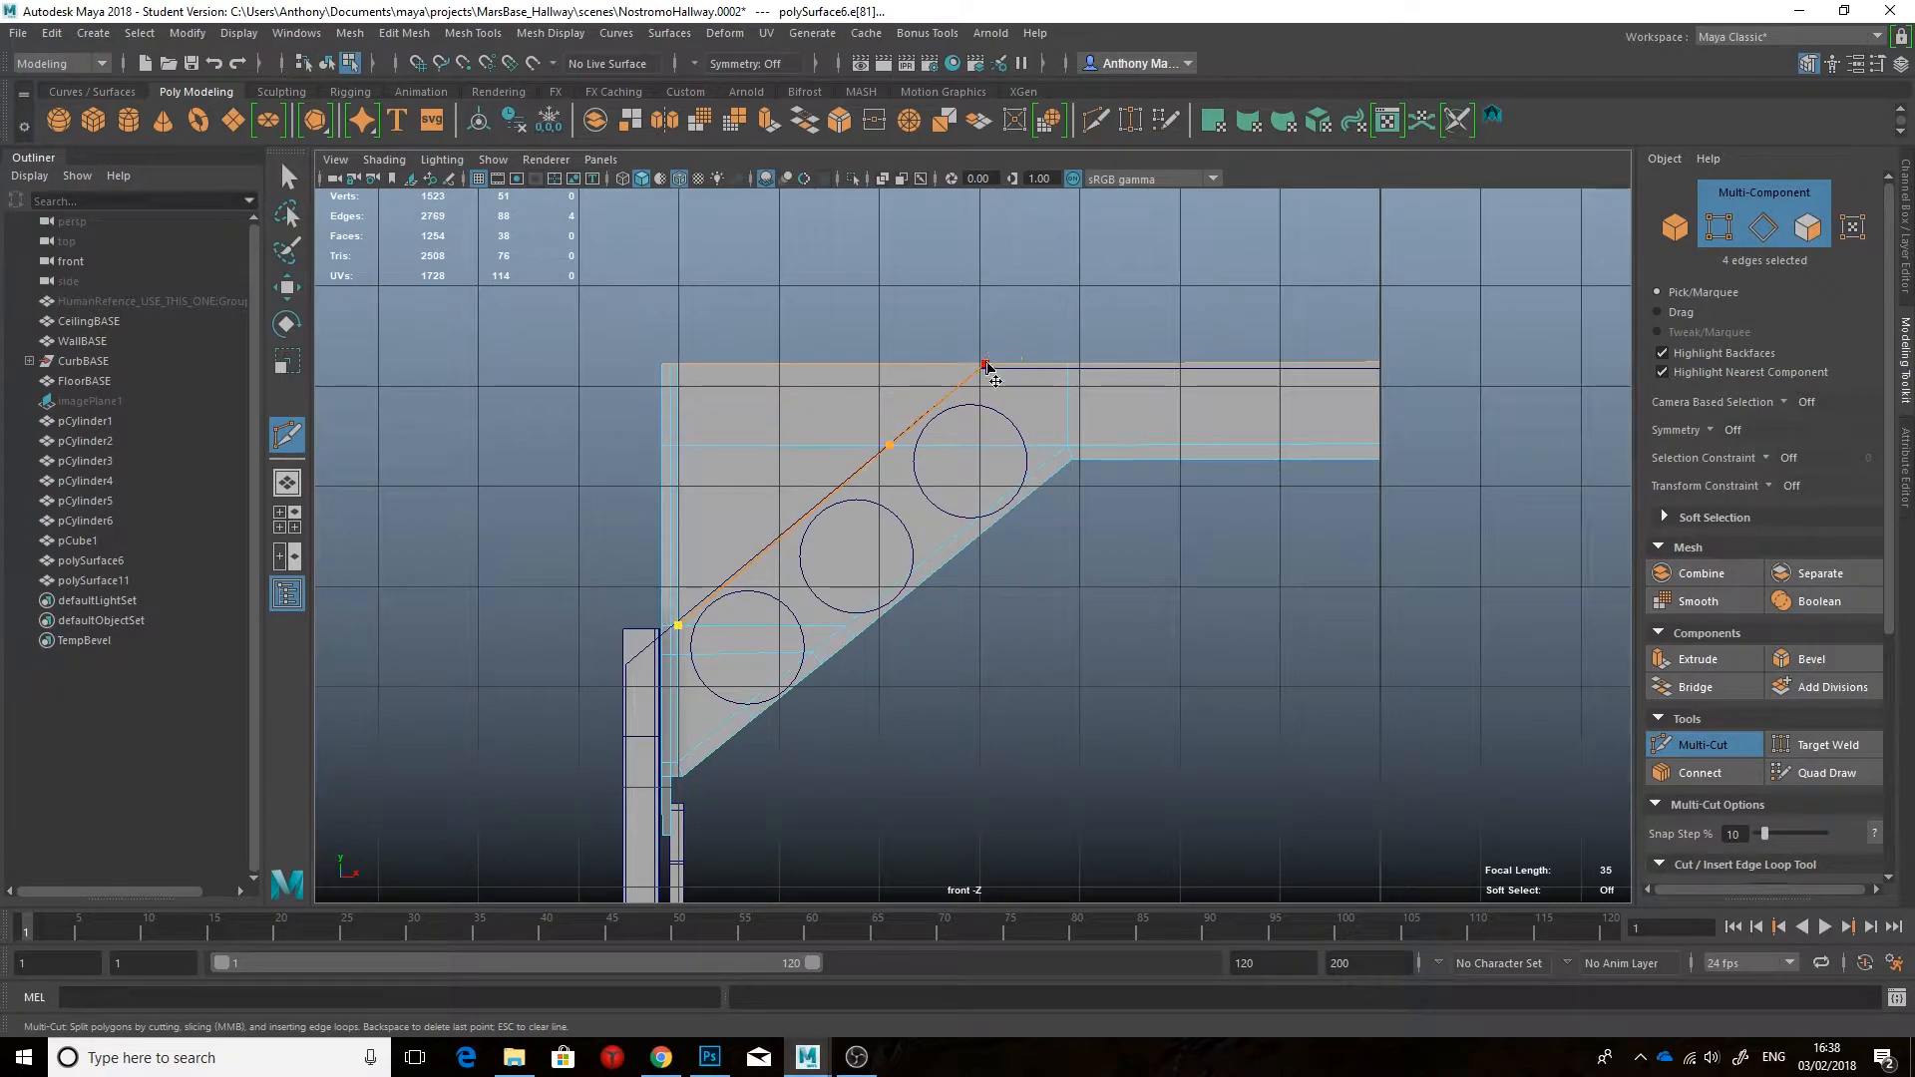
pyautogui.press('q')
# Step: Move the panel's two horizontal vertex rows vertically to line up with the points on the diagonal cut
pyautogui.scroll(5, 714, 663)
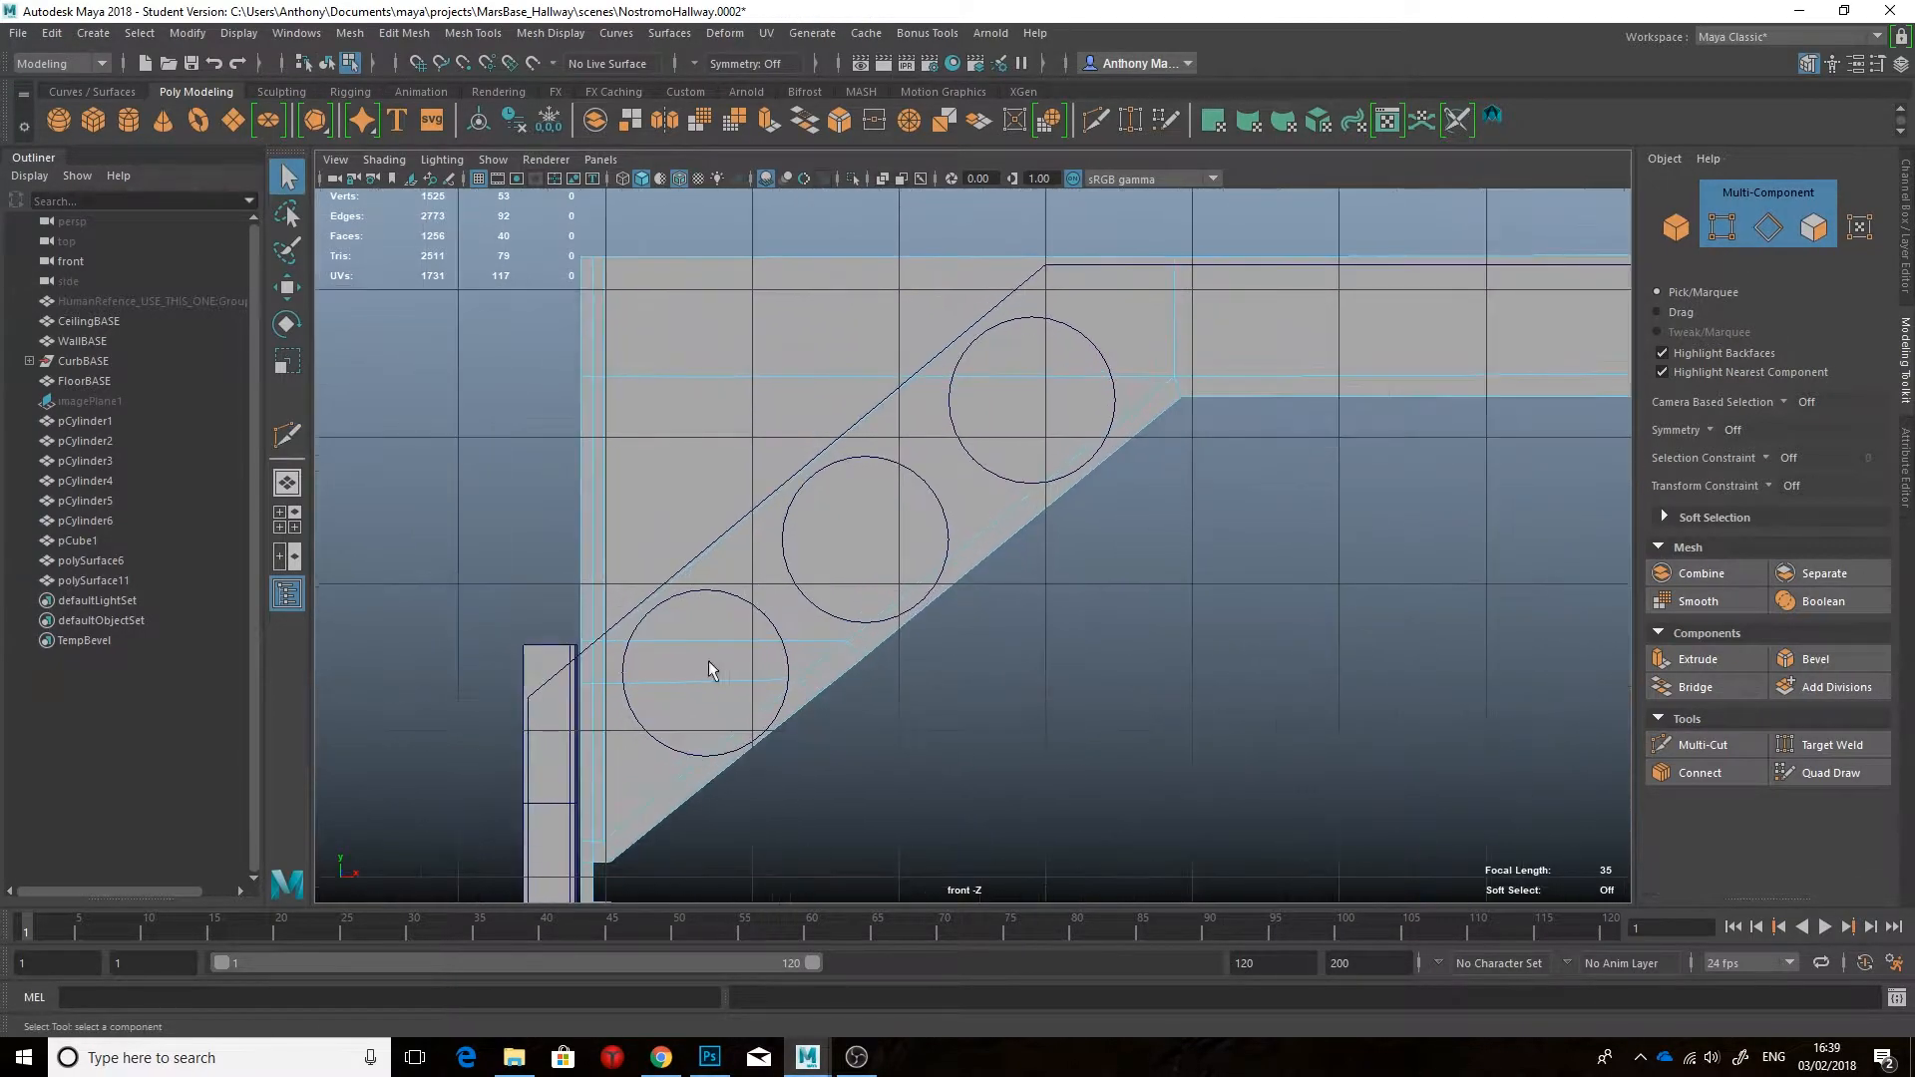
pyautogui.moveTo(723, 482); pyautogui.dragTo(653, 494, button='right')
pyautogui.press('w')
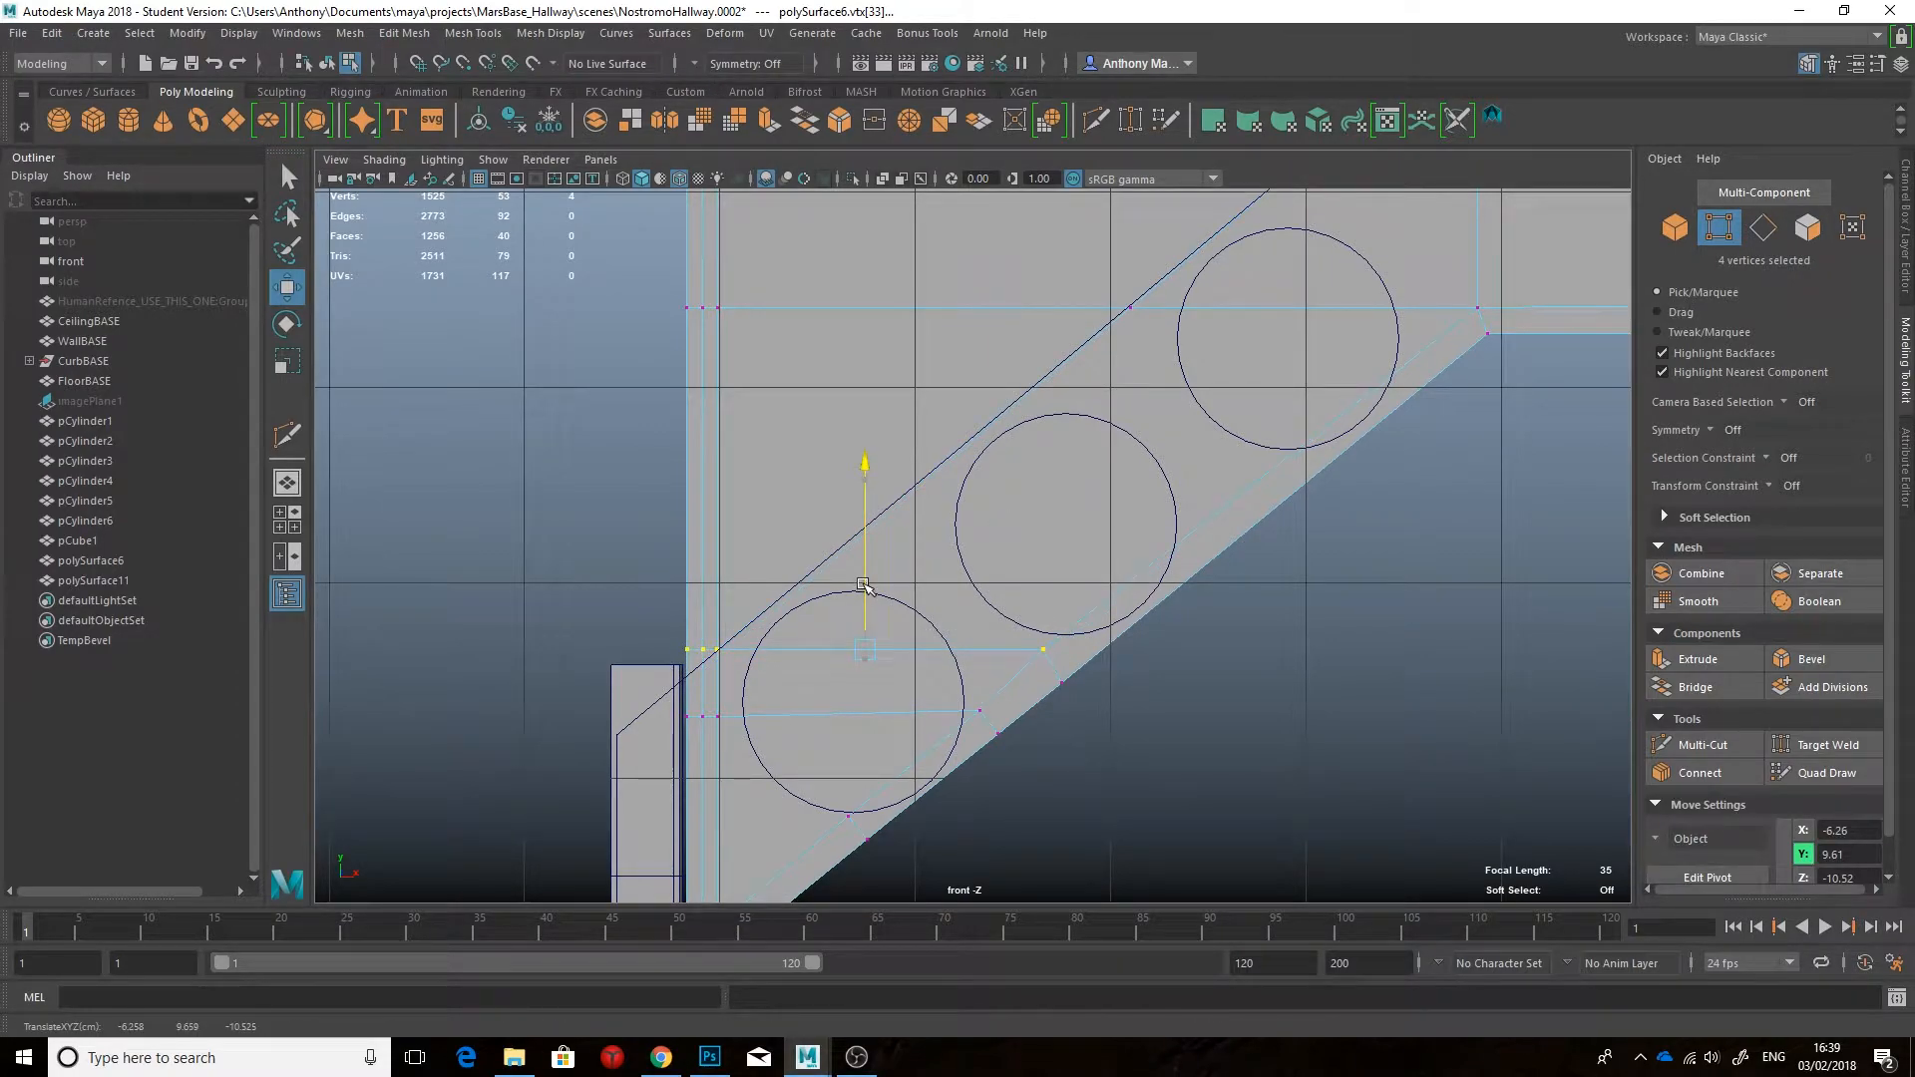
pyautogui.moveTo(864, 585); pyautogui.dragTo(863, 583)
pyautogui.keyDown('alt'); pyautogui.moveTo(1135, 299); pyautogui.dragTo(1036, 400, button='middle'); pyautogui.keyUp('alt')
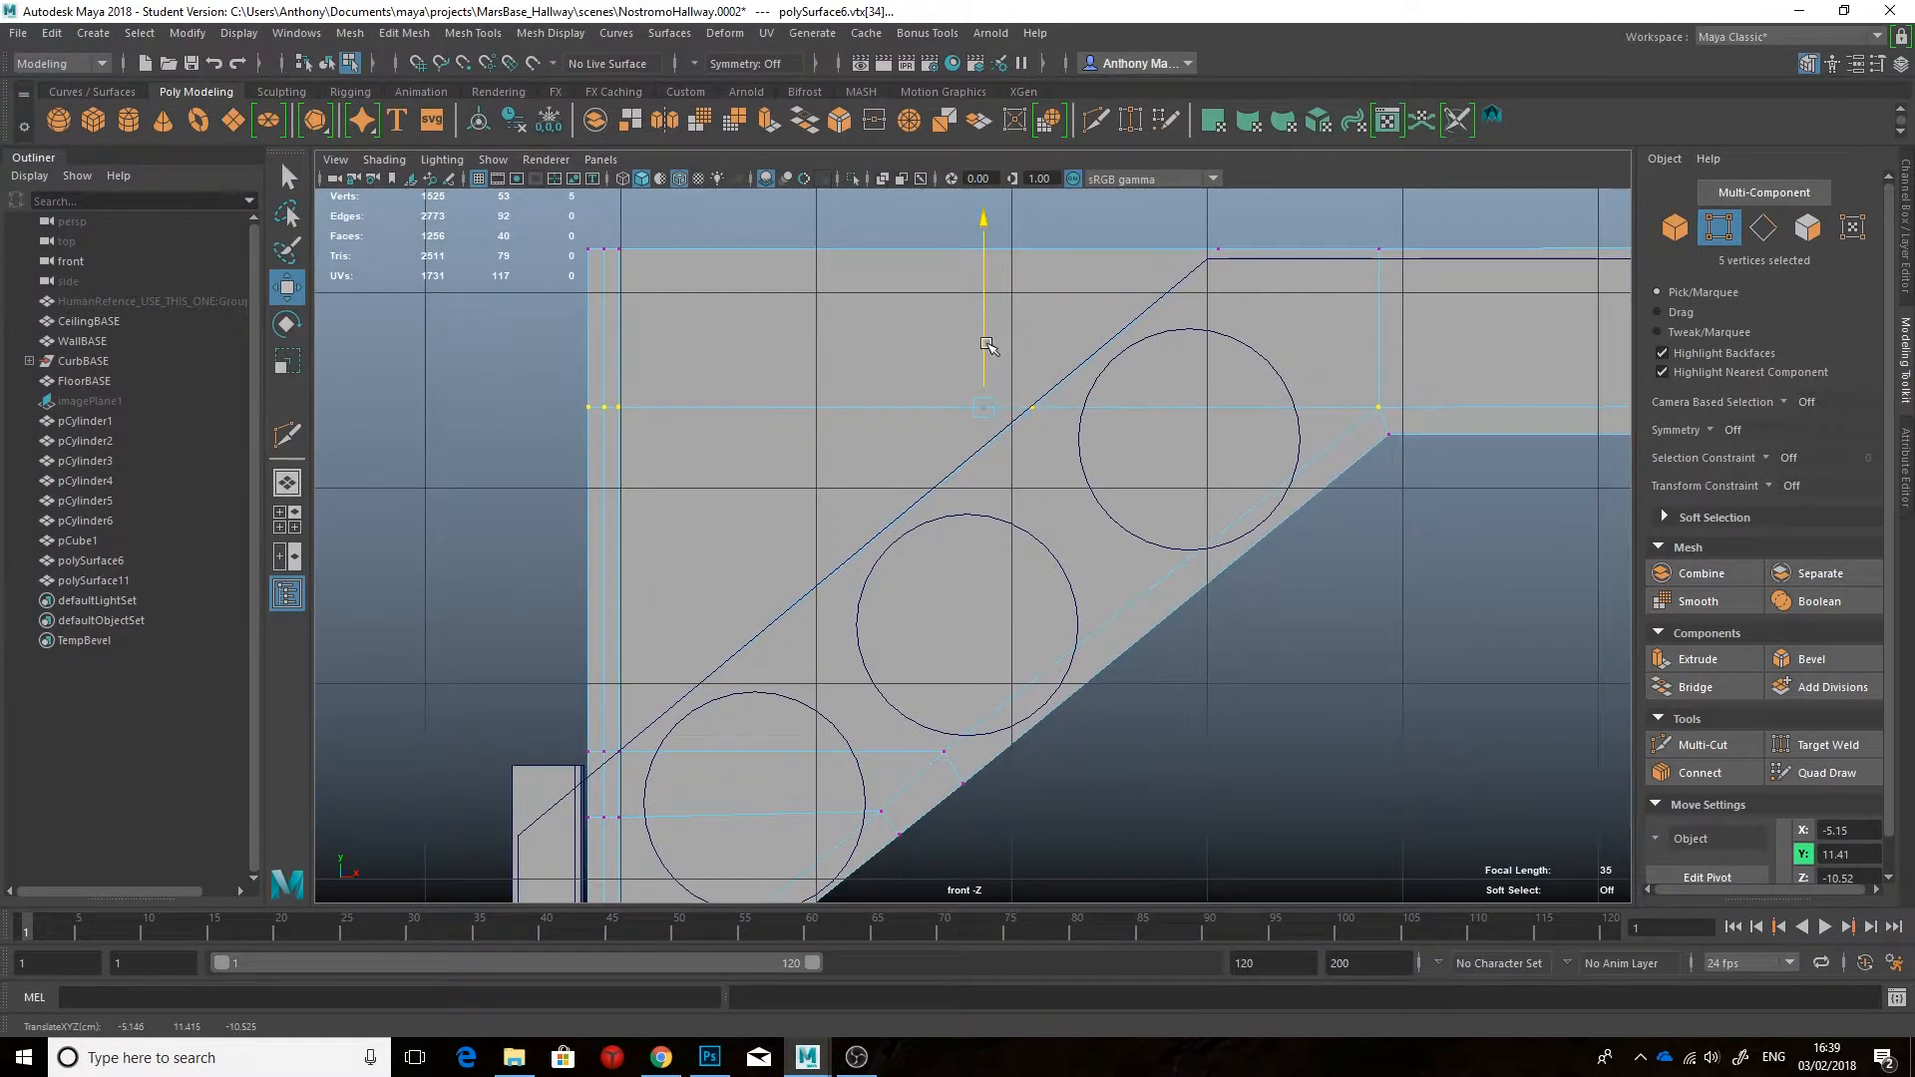
pyautogui.moveTo(986, 344); pyautogui.dragTo(986, 344)
# Step: Flatten the upper row of six vertices and the lower row of four vertices vertically with Scale
pyautogui.scroll(-5, 1419, 435)
pyautogui.keyDown('alt'); pyautogui.moveTo(1606, 424); pyautogui.dragTo(1419, 435, button='middle'); pyautogui.keyUp('alt')
pyautogui.scroll(2, 1419, 435)
pyautogui.keyDown('alt'); pyautogui.moveTo(983, 413); pyautogui.dragTo(1088, 452, button='middle'); pyautogui.keyUp('alt')
pyautogui.scroll(5, 1095, 475)
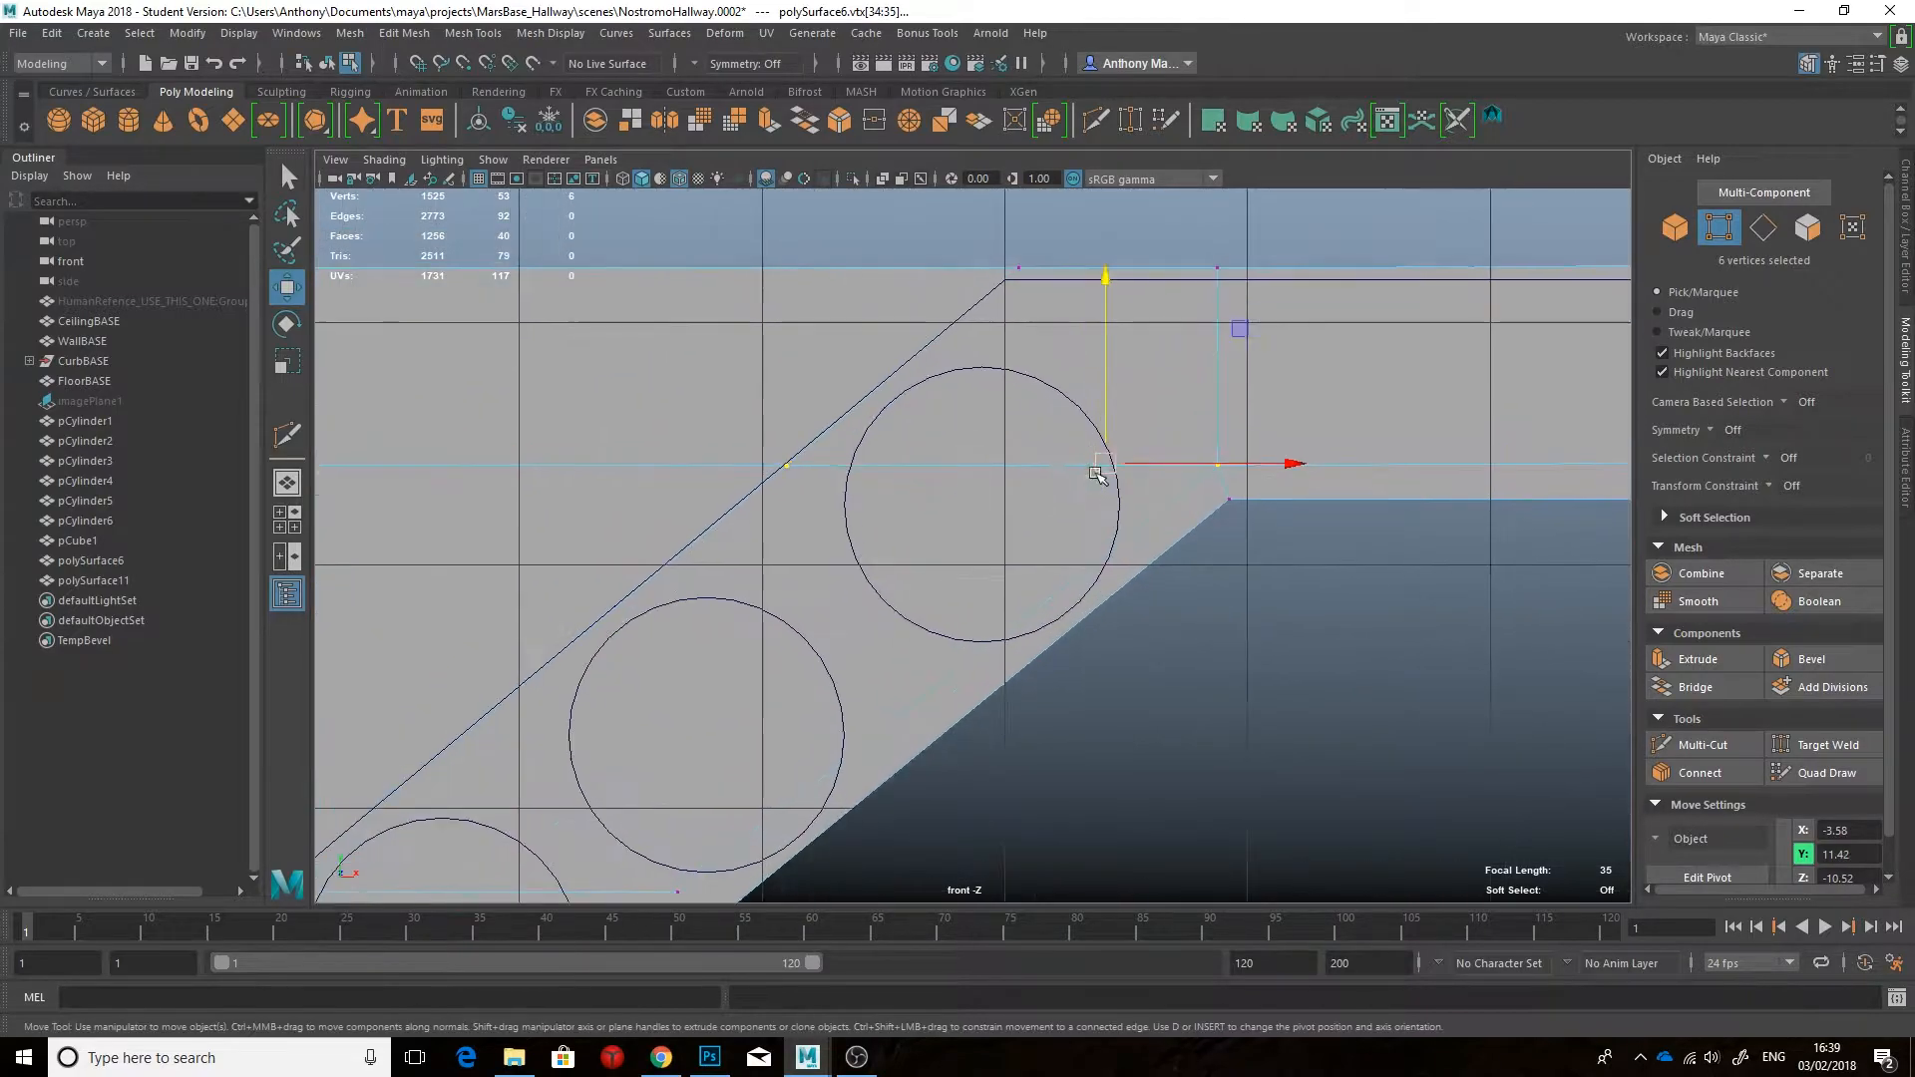
pyautogui.scroll(-5, 1102, 414)
pyautogui.press('r')
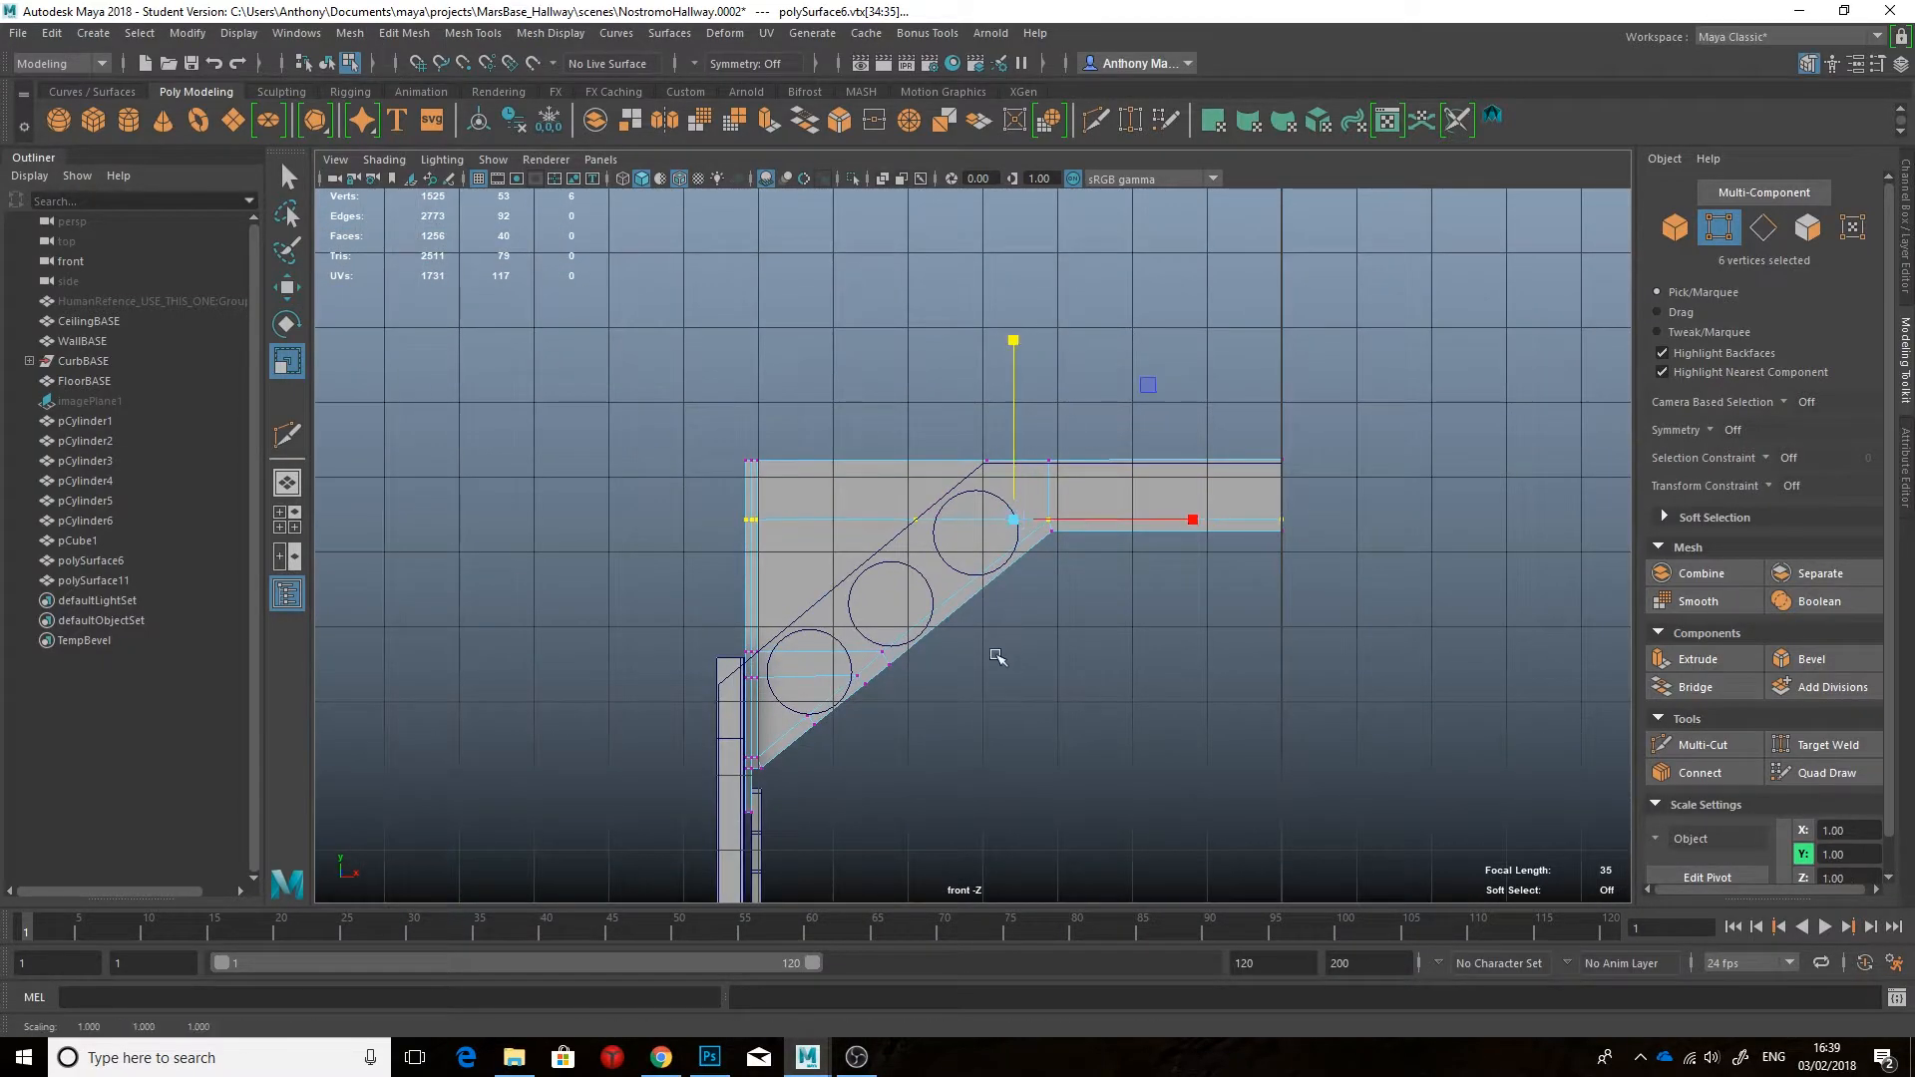
pyautogui.scroll(4, 900, 616)
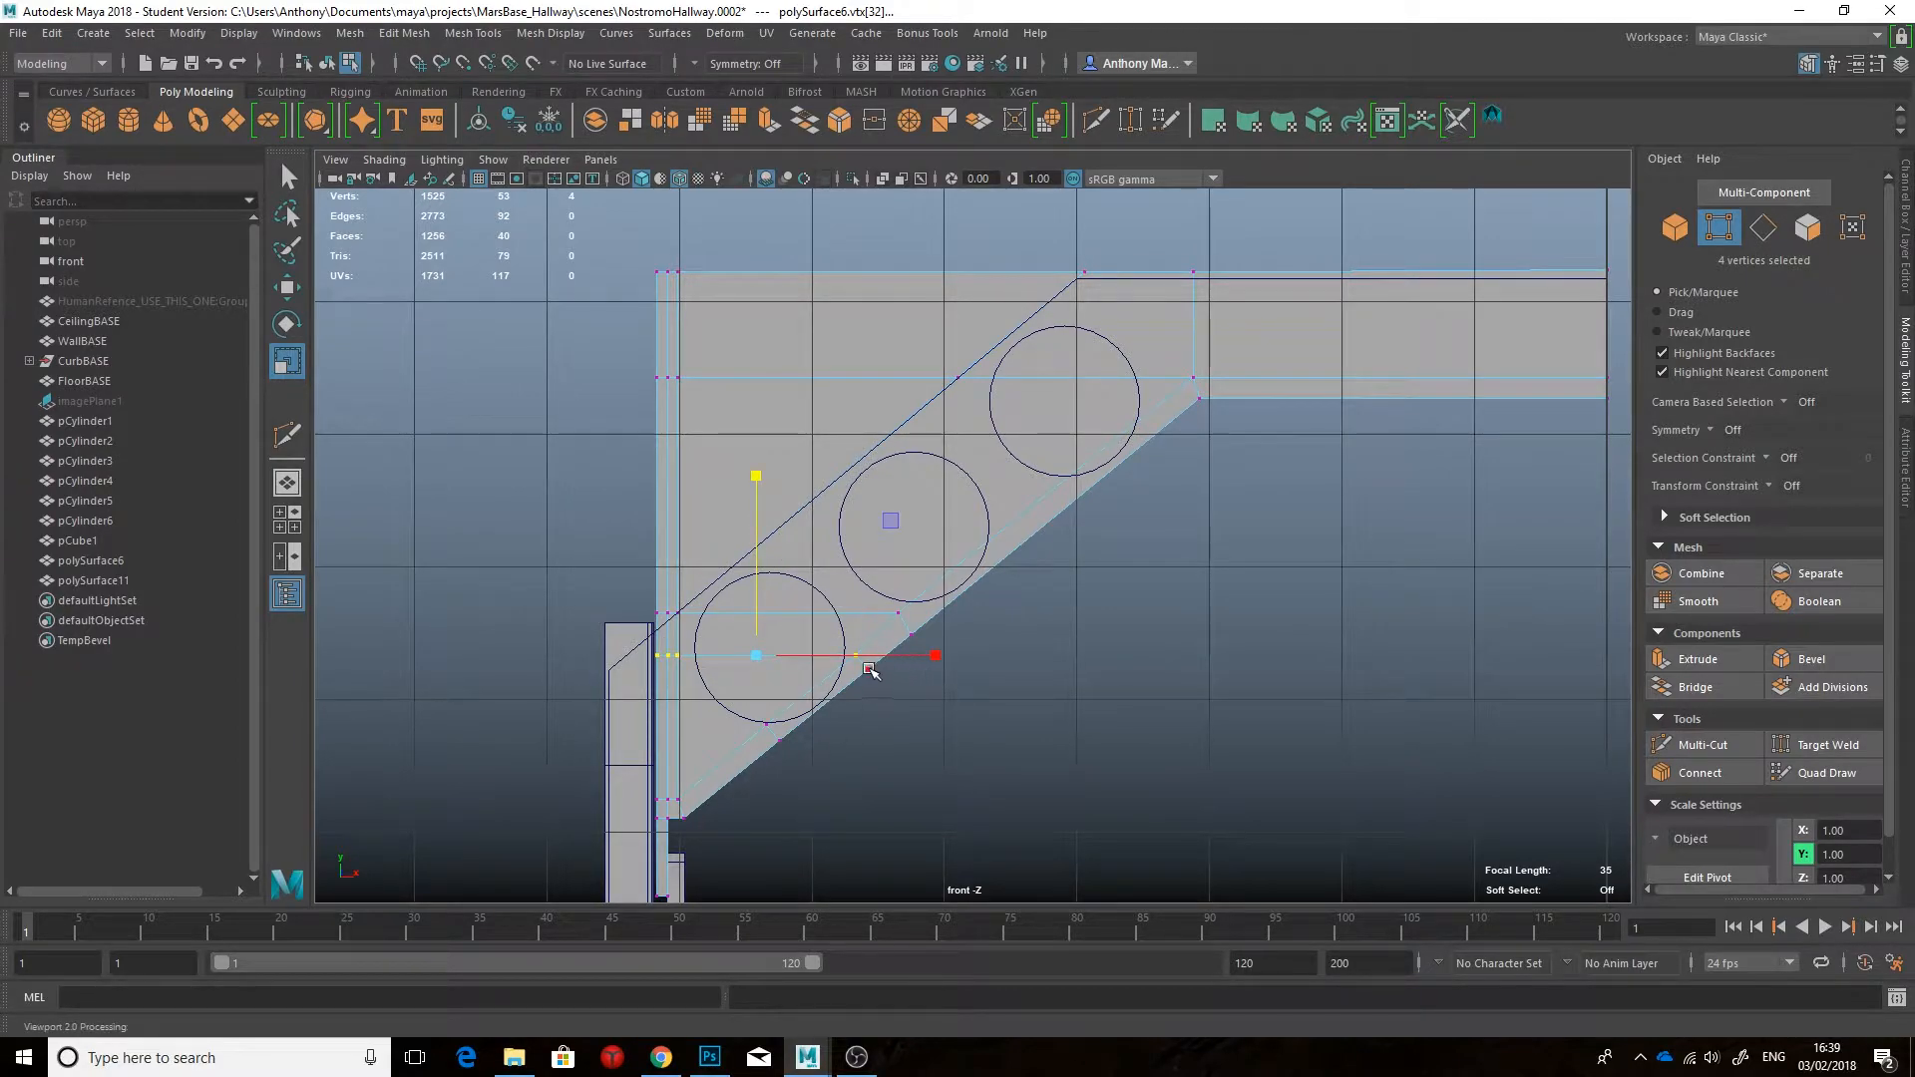
pyautogui.scroll(2, 873, 673)
pyautogui.click(917, 669)
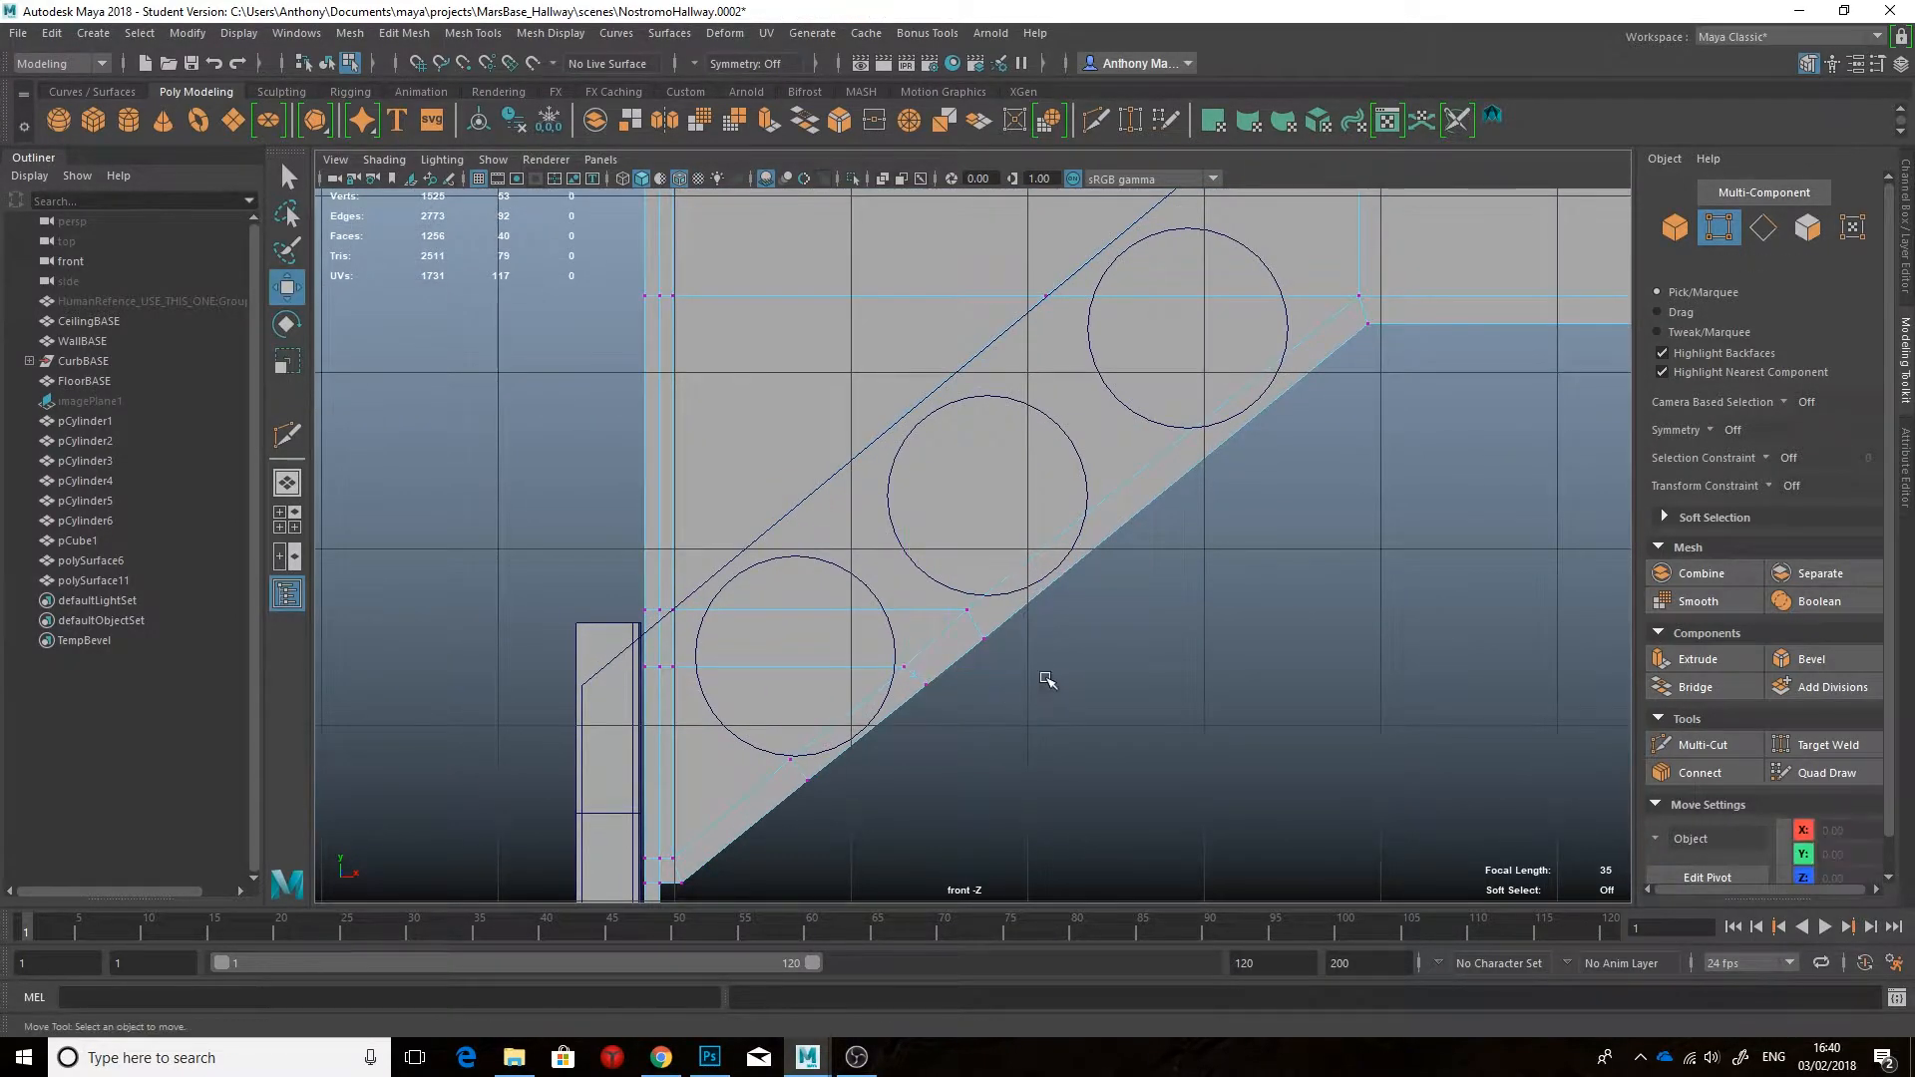
# Step: Isolate the support in perspective and delete the panel faces lying above the diagonal cut
pyautogui.scroll(-5, 972, 578)
pyautogui.press('space')
pyautogui.moveTo(979, 561); pyautogui.dragTo(972, 526)
pyautogui.scroll(-3, 972, 526)
pyautogui.hotkey('ctrl', '1')
pyautogui.hotkey('ctrl', '1')
pyautogui.moveTo(957, 539); pyautogui.dragTo(988, 598, button='right')
pyautogui.hotkey('ctrl', '1')
pyautogui.scroll(4, 987, 543)
pyautogui.moveTo(695, 274); pyautogui.dragTo(888, 477)
pyautogui.press('Delete')
# Step: Cut an edge across the support's bend with Multi-Cut and delete the horizontal edge beside it
pyautogui.keyDown('alt'); pyautogui.moveTo(1222, 461); pyautogui.dragTo(1054, 513); pyautogui.keyUp('alt')
pyautogui.keyDown('alt'); pyautogui.moveTo(1063, 510); pyautogui.dragTo(938, 581, button='middle'); pyautogui.keyUp('alt')
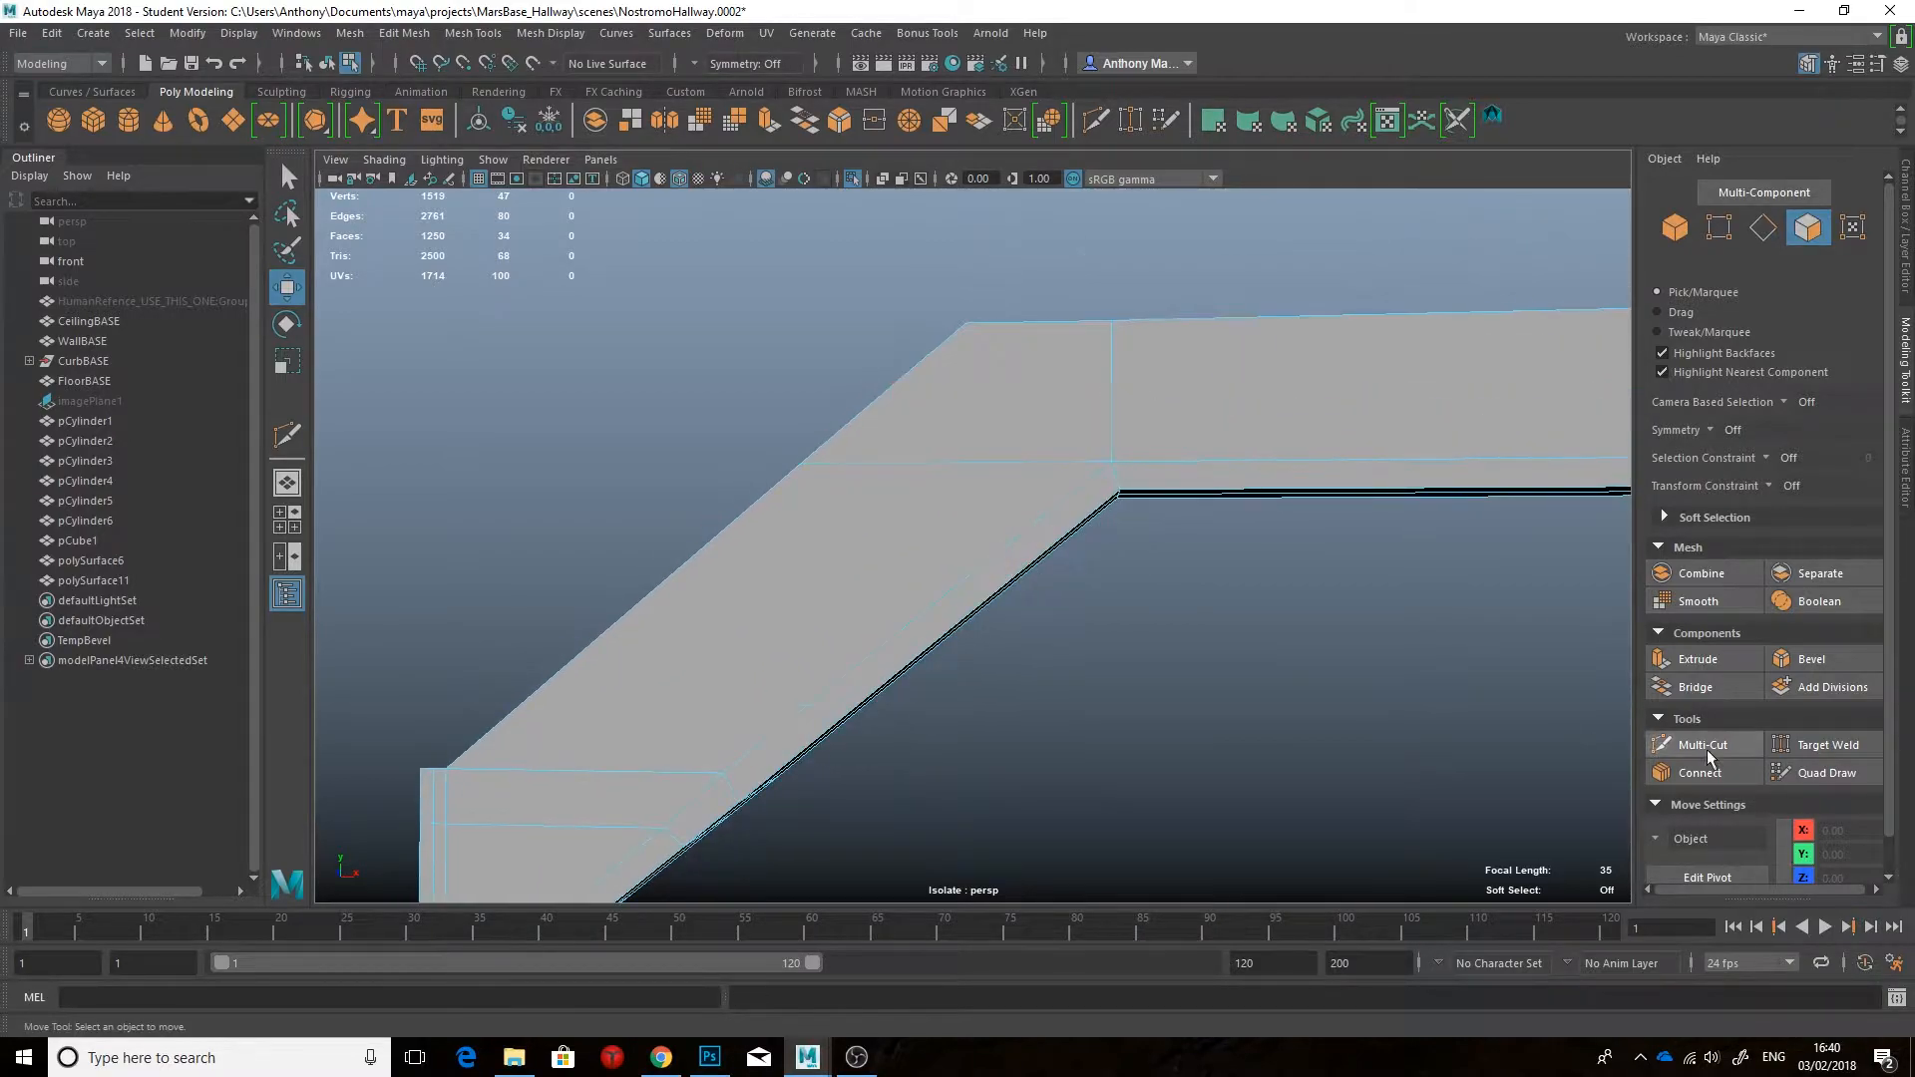
pyautogui.click(1013, 450)
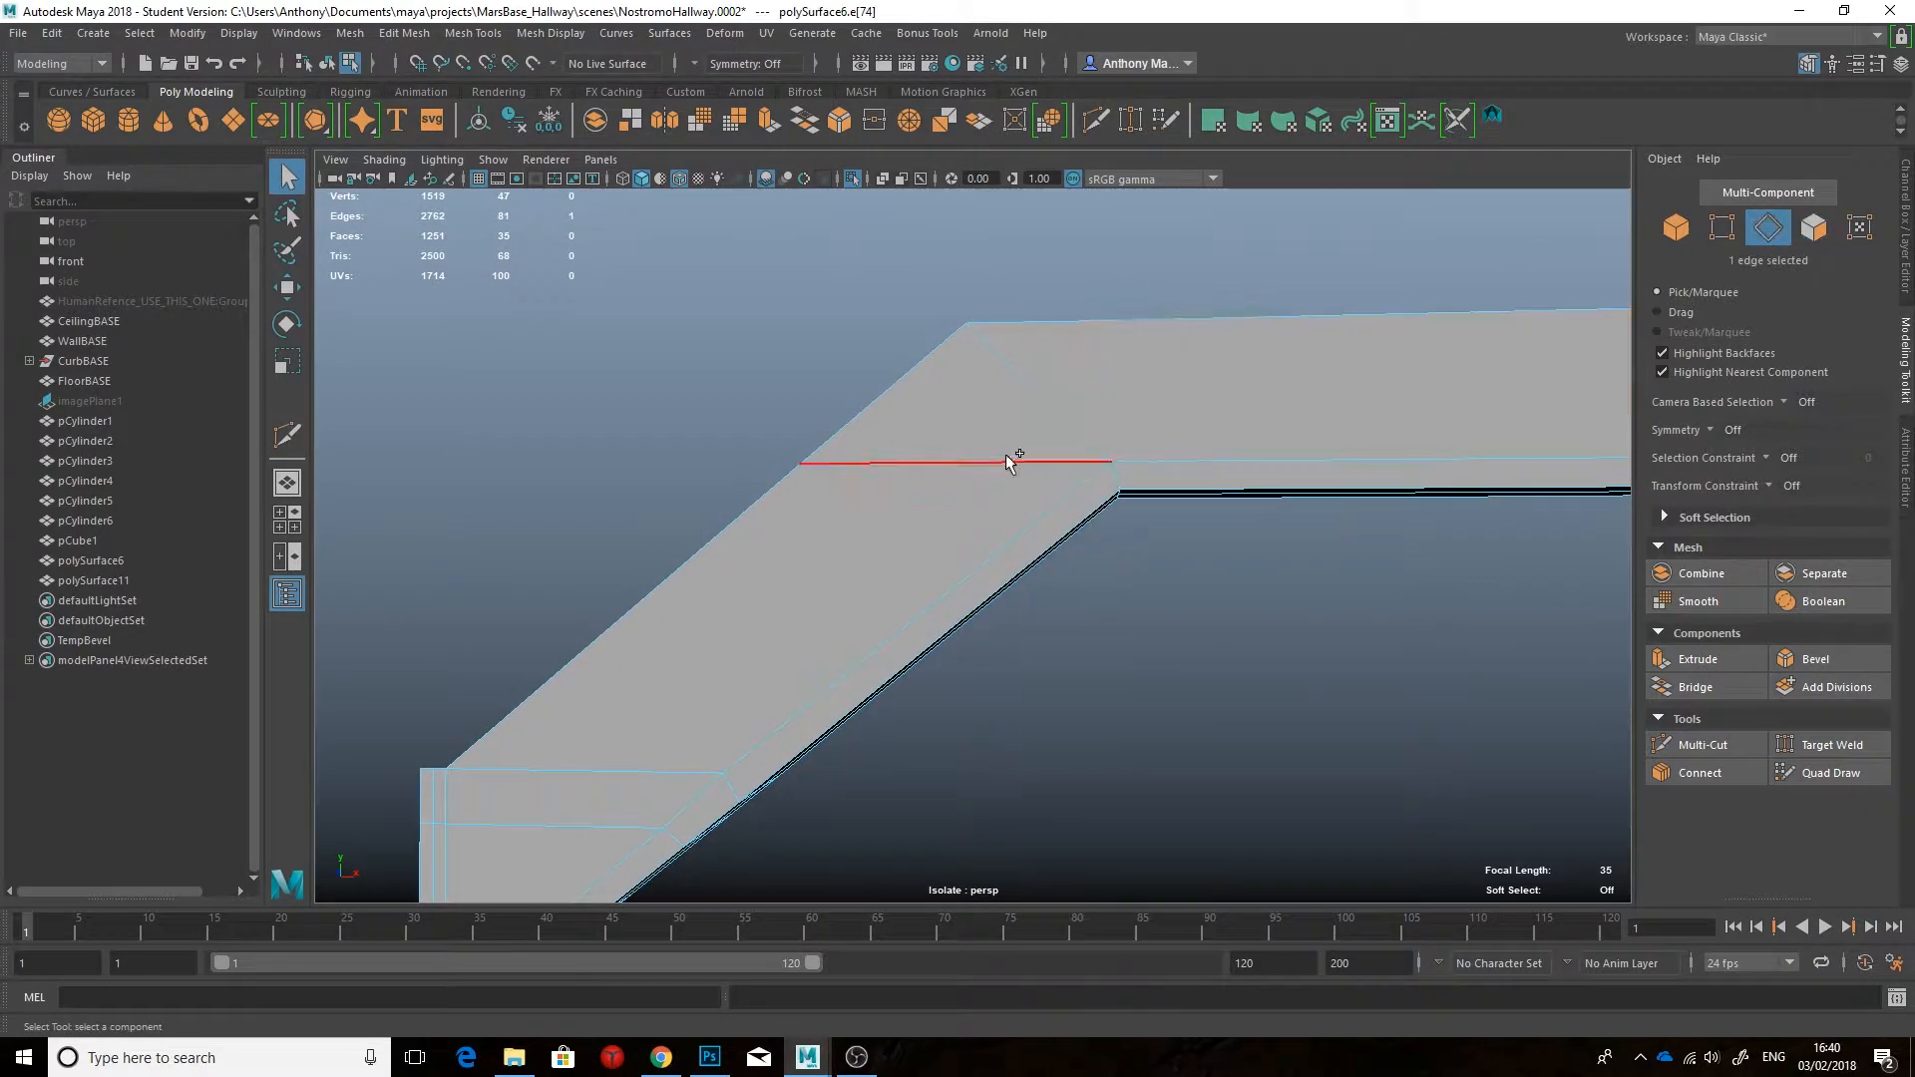
pyautogui.hotkey('ctrl', 'Delete')
# Step: Examine the trimmed support from several angles, both isolated and together with the surrounding hallway
pyautogui.scroll(-4, 1009, 460)
pyautogui.moveTo(1012, 459)
pyautogui.keyDown('alt'); pyautogui.mouseDown()
pyautogui.moveTo(1201, 457)
pyautogui.moveTo(1077, 505)
pyautogui.moveTo(1007, 429)
pyautogui.mouseUp(); pyautogui.keyUp('alt')
pyautogui.moveTo(854, 484); pyautogui.dragTo(952, 451, button='right')
pyautogui.hotkey('ctrl', '1')
pyautogui.keyDown('alt'); pyautogui.moveTo(1003, 499); pyautogui.dragTo(808, 438); pyautogui.keyUp('alt')
pyautogui.click(1019, 531)
pyautogui.click(825, 517)
pyautogui.hotkey('ctrl', '1')
# Step: Delete the faces along one half of the support's width, keeping the other half for mirroring
pyautogui.moveTo(808, 438); pyautogui.dragTo(810, 513, button='right')
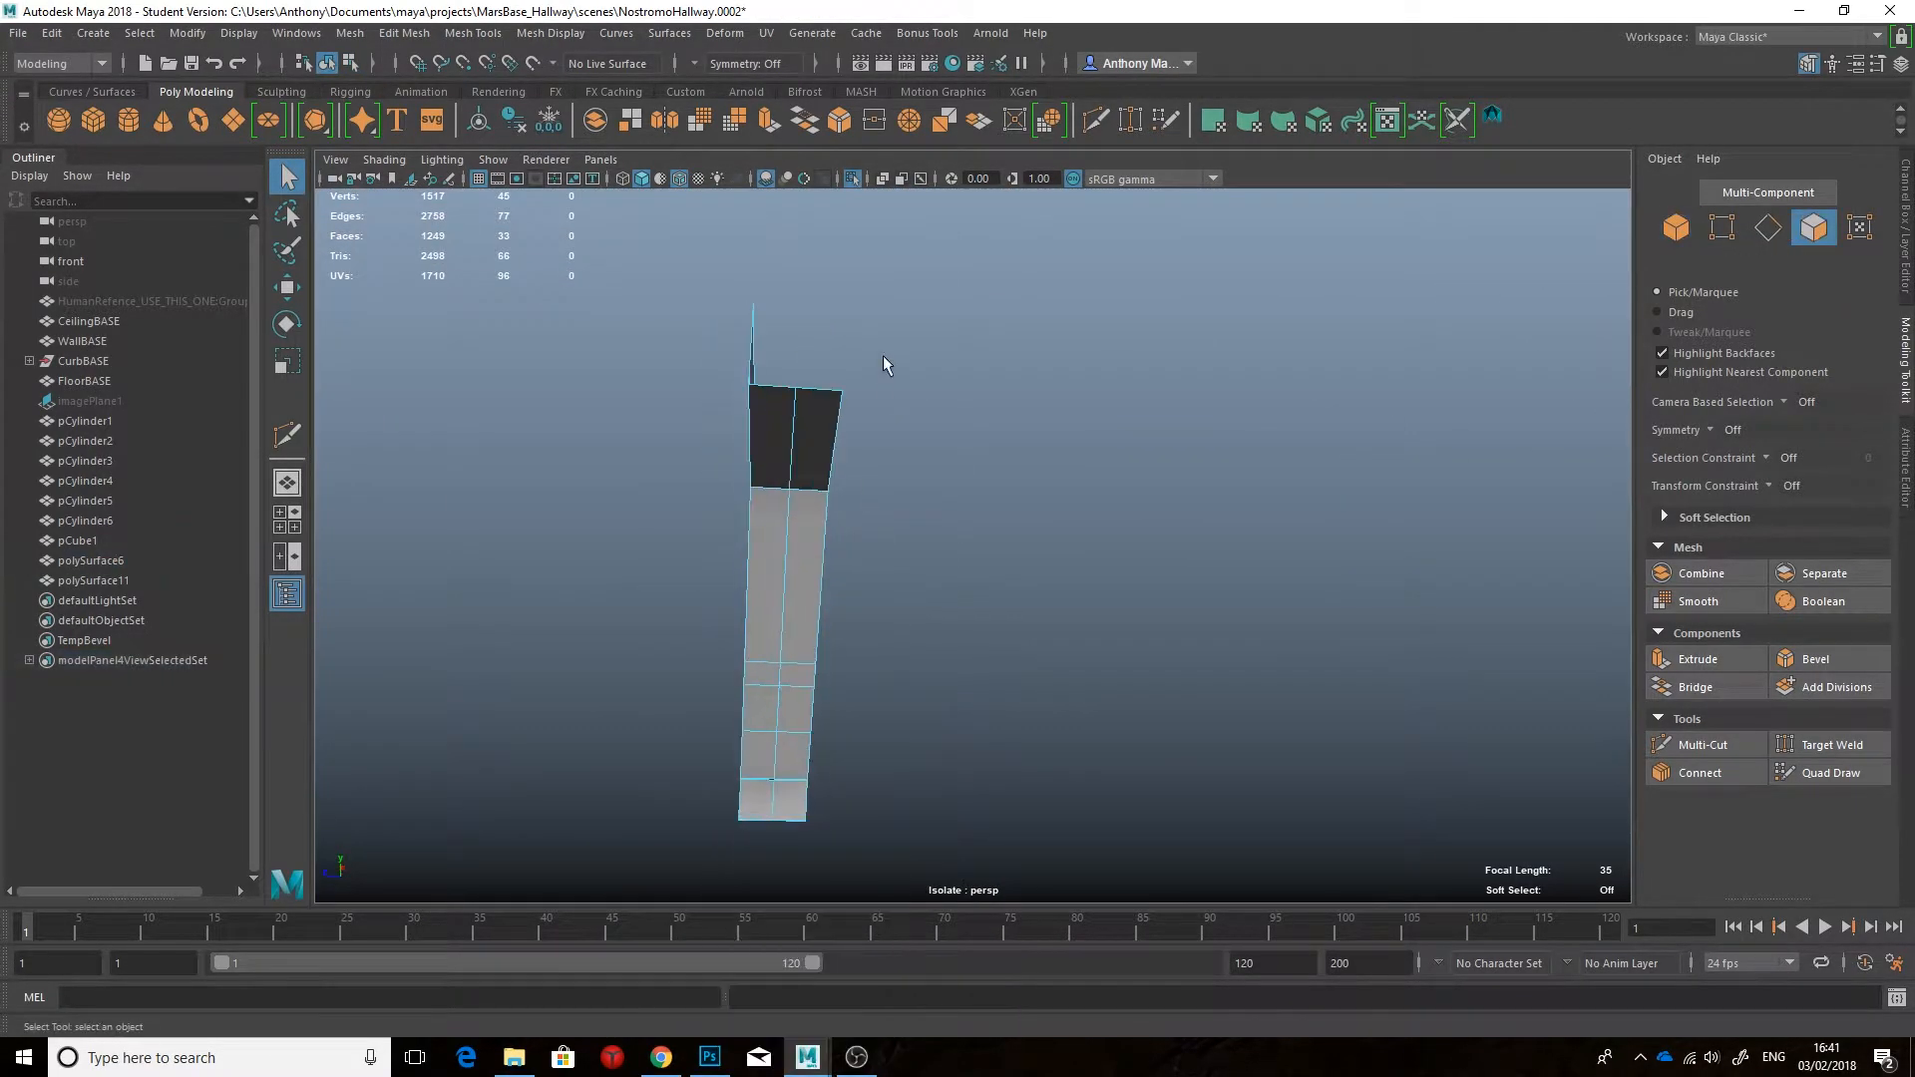
pyautogui.moveTo(800, 855); pyautogui.dragTo(799, 855)
pyautogui.keyDown('alt'); pyautogui.moveTo(963, 698); pyautogui.dragTo(1037, 697); pyautogui.keyUp('alt')
pyautogui.press('Delete')
# Step: Duplicate the half support and mirror the copy along Z
pyautogui.moveTo(783, 539); pyautogui.dragTo(844, 504, button='right')
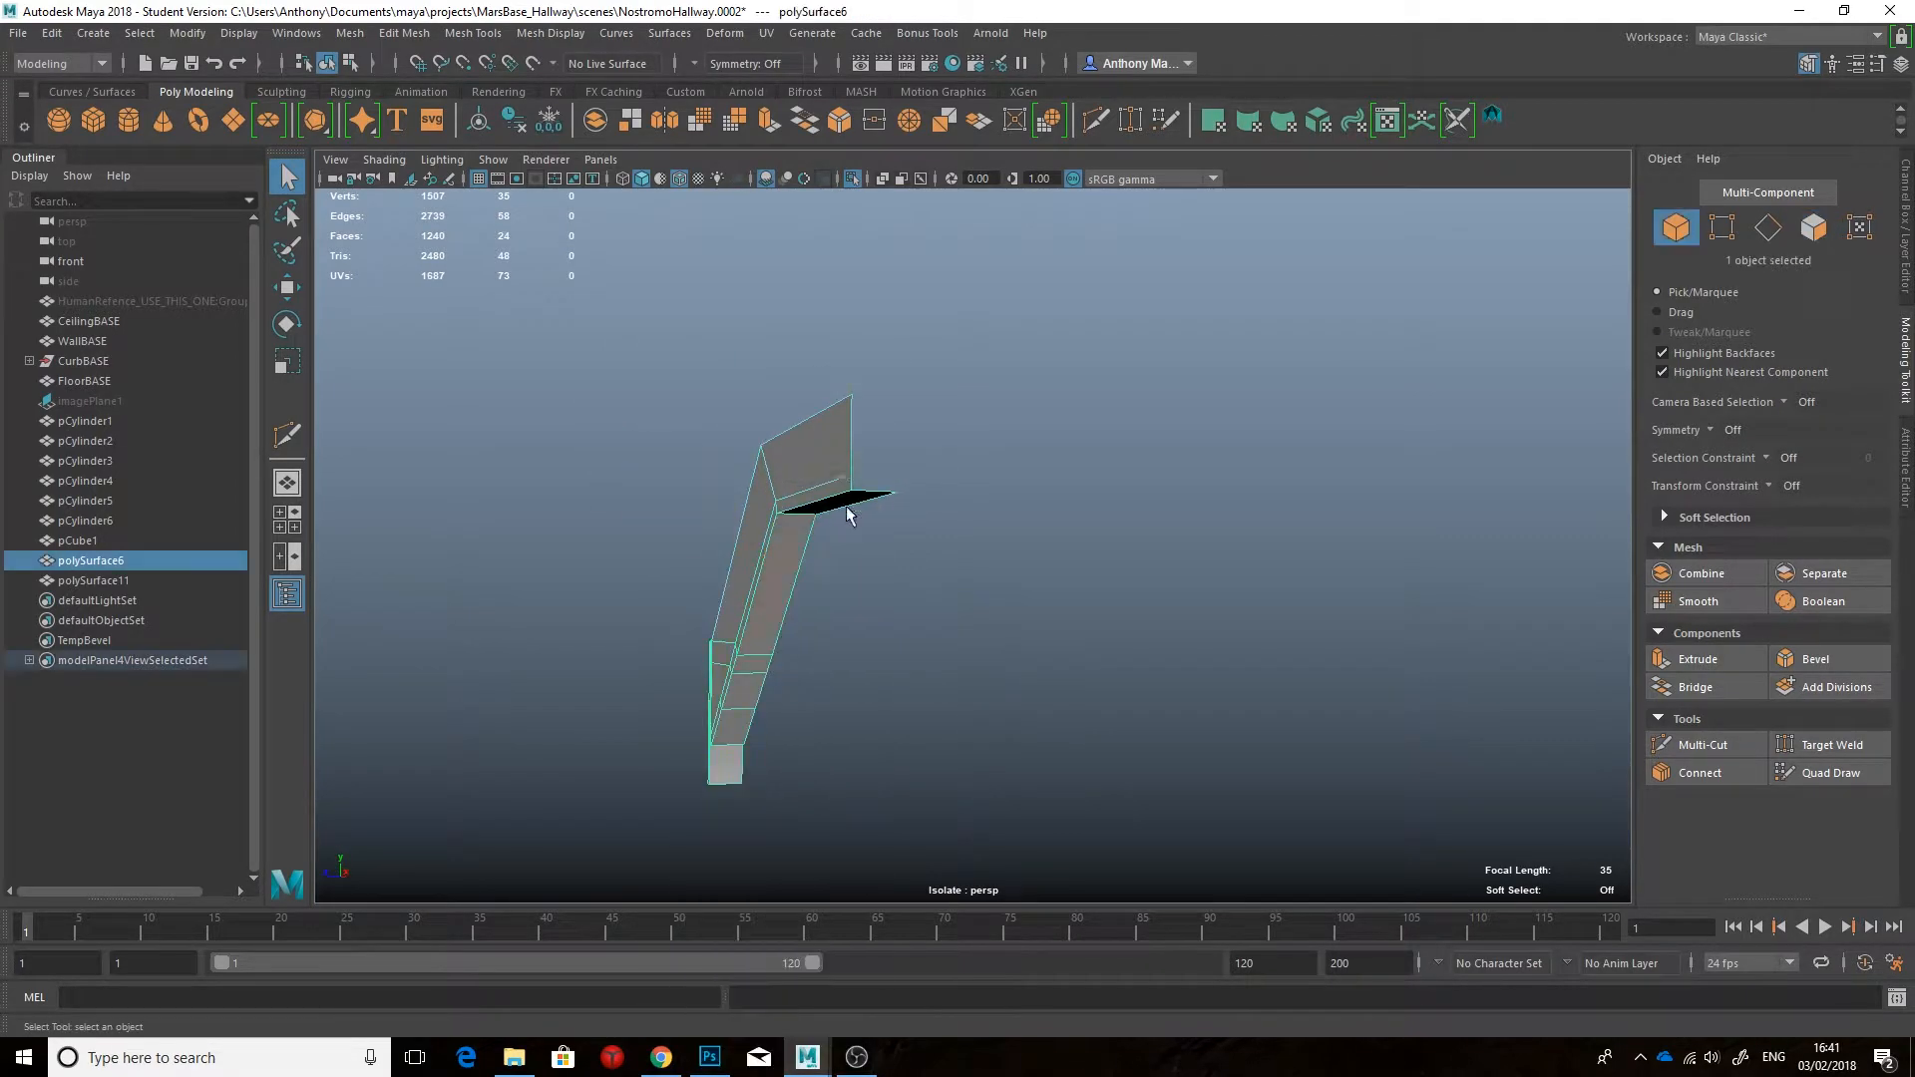
pyautogui.press('w')
pyautogui.keyDown('alt'); pyautogui.moveTo(836, 576); pyautogui.dragTo(919, 569); pyautogui.keyUp('alt')
pyautogui.hotkey('ctrl', 'd')
pyautogui.hotkey('ctrl', 'a')
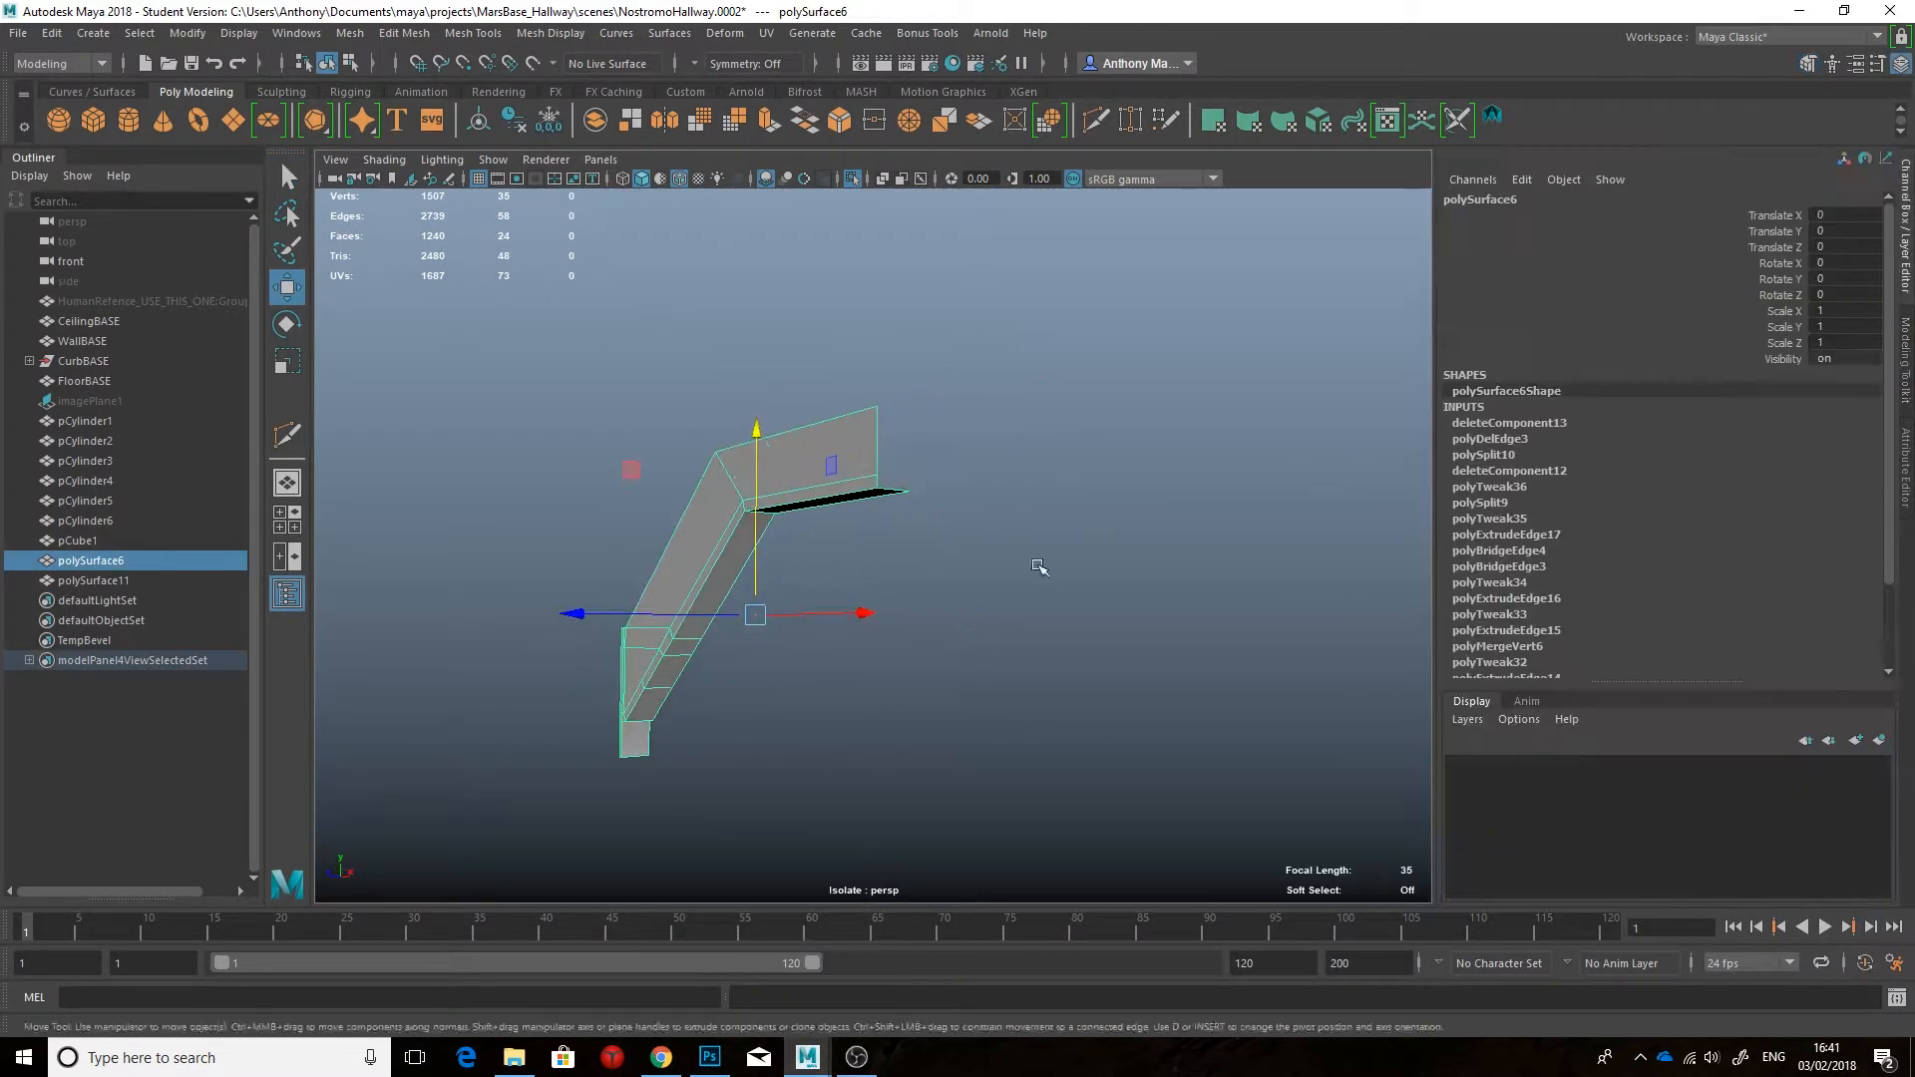
pyautogui.press('Return')
# Step: Combine the two support halves into one mesh and merge the vertices along the seam
pyautogui.keyDown('ctrl'); pyautogui.click(90, 560); pyautogui.keyUp('ctrl')
pyautogui.click(769, 120)
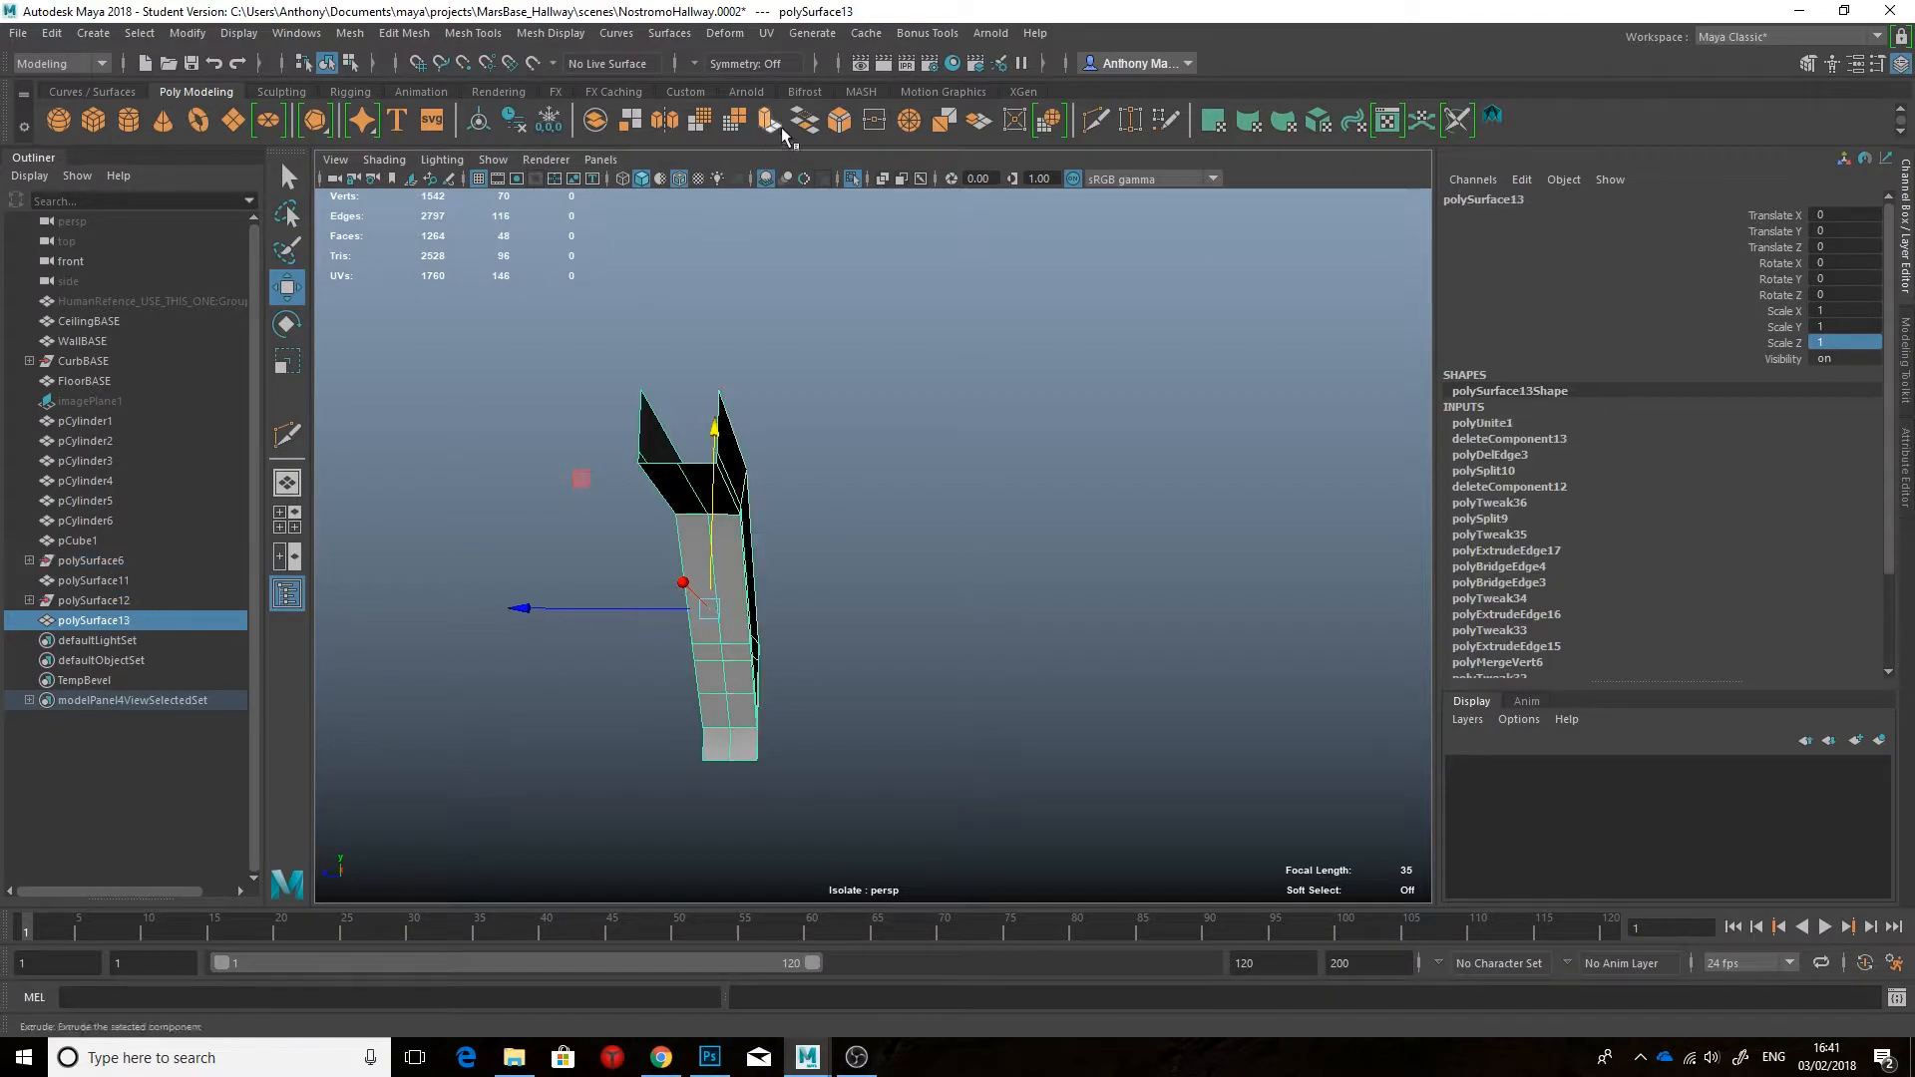
pyautogui.click(874, 120)
pyautogui.click(758, 499)
pyautogui.hotkey('ctrl', '1')
pyautogui.keyDown('alt'); pyautogui.moveTo(757, 499); pyautogui.dragTo(907, 496); pyautogui.keyUp('alt')
pyautogui.click(714, 517)
pyautogui.hotkey('ctrl', '1')
# Step: Frame the combined support and select the edge loops around its lower foot
pyautogui.press('f')
pyautogui.keyDown('alt'); pyautogui.moveTo(715, 517); pyautogui.dragTo(641, 483); pyautogui.keyUp('alt')
pyautogui.moveTo(641, 483); pyautogui.dragTo(650, 425, button='right')
pyautogui.doubleClick(689, 525)
pyautogui.keyDown('alt'); pyautogui.moveTo(688, 526); pyautogui.dragTo(670, 482); pyautogui.keyUp('alt')
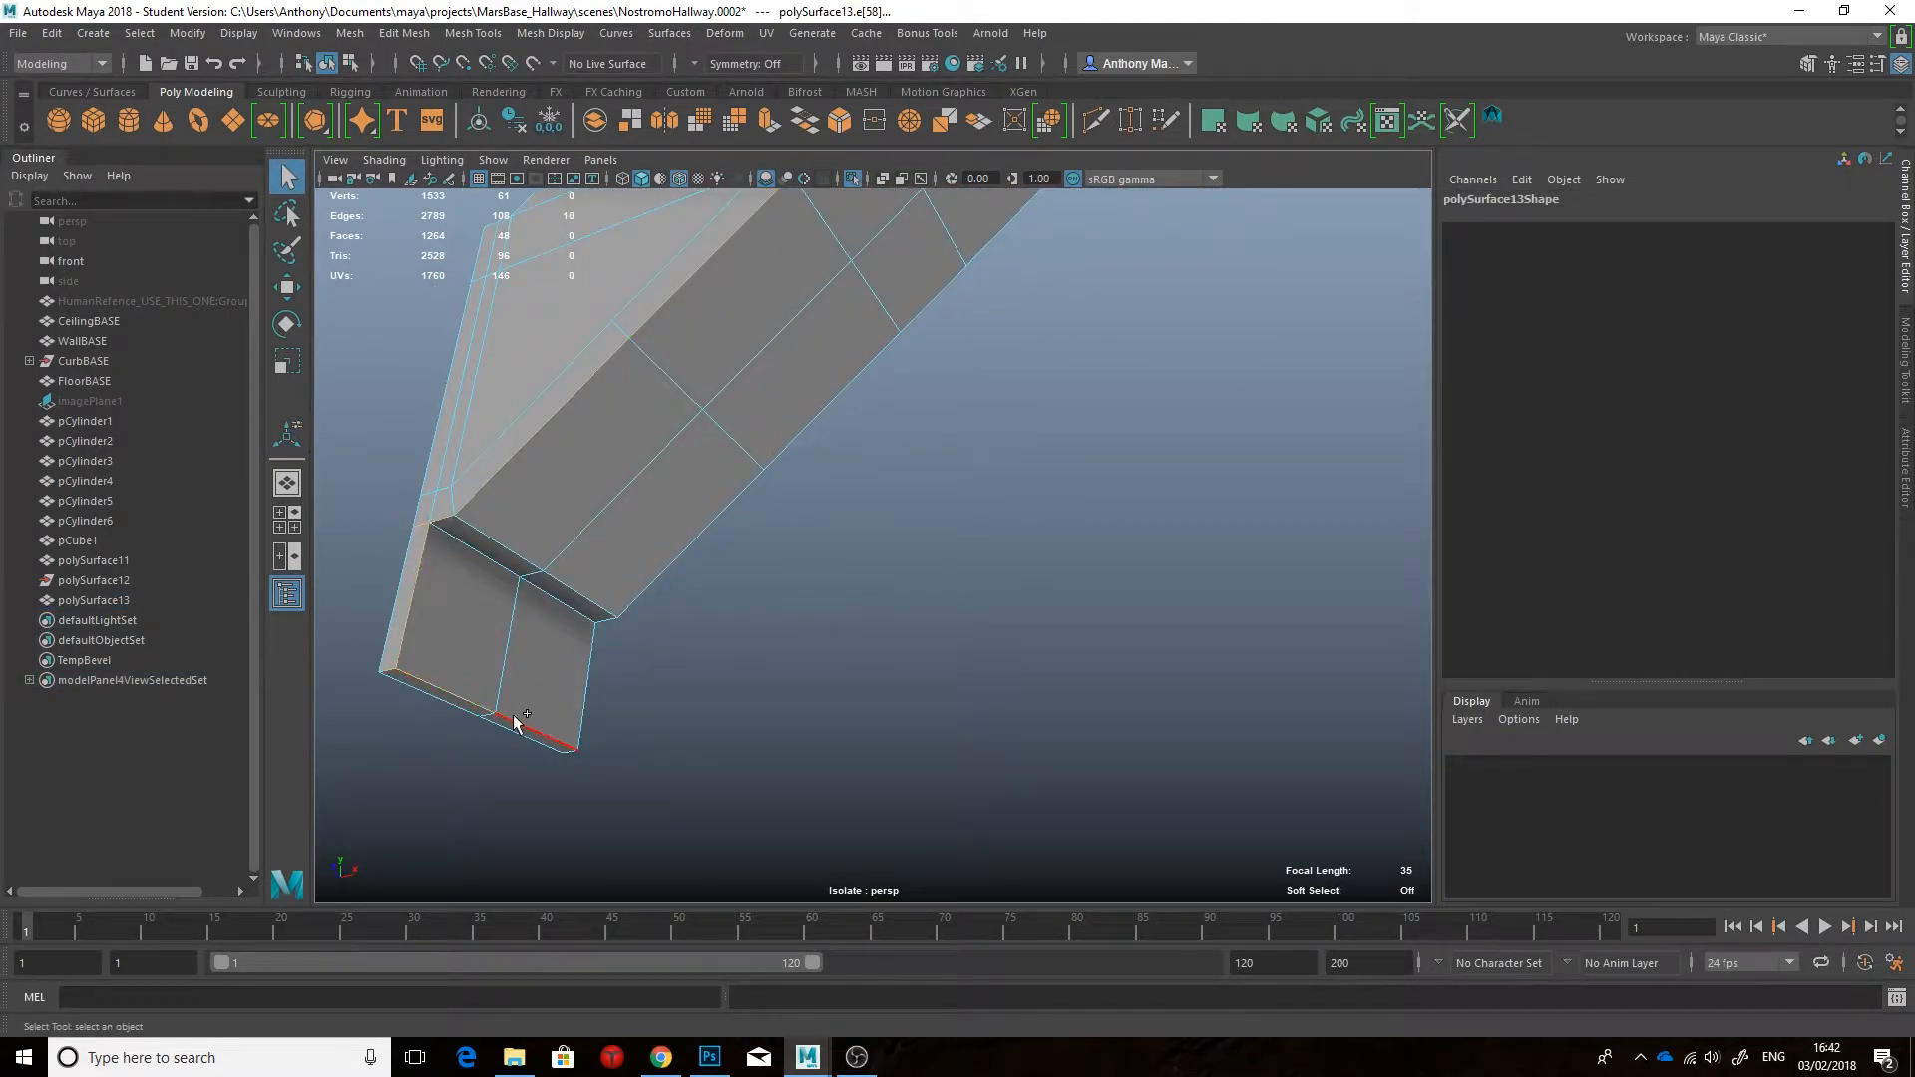
pyautogui.keyDown('alt'); pyautogui.moveTo(593, 731); pyautogui.dragTo(539, 678); pyautogui.keyUp('alt')
pyautogui.keyDown('shift'); pyautogui.doubleClick(445, 537); pyautogui.keyUp('shift')
pyautogui.keyDown('alt'); pyautogui.moveTo(695, 543); pyautogui.dragTo(778, 765); pyautogui.keyUp('alt')
# Step: Add the remaining foot edges and the long edges along the sloped and upper sections to the selection
pyautogui.scroll(3, 778, 765)
pyautogui.keyDown('shift'); pyautogui.click(564, 808); pyautogui.keyUp('shift')
pyautogui.scroll(-2, 564, 808)
pyautogui.keyDown('shift'); pyautogui.click(678, 666); pyautogui.keyUp('shift')
pyautogui.keyDown('alt'); pyautogui.moveTo(649, 614); pyautogui.dragTo(671, 739, button='middle'); pyautogui.keyUp('alt')
pyautogui.keyDown('shift'); pyautogui.doubleClick(671, 739); pyautogui.keyUp('shift')
pyautogui.keyDown('alt'); pyautogui.moveTo(474, 384); pyautogui.dragTo(899, 572, button='middle'); pyautogui.keyUp('alt')
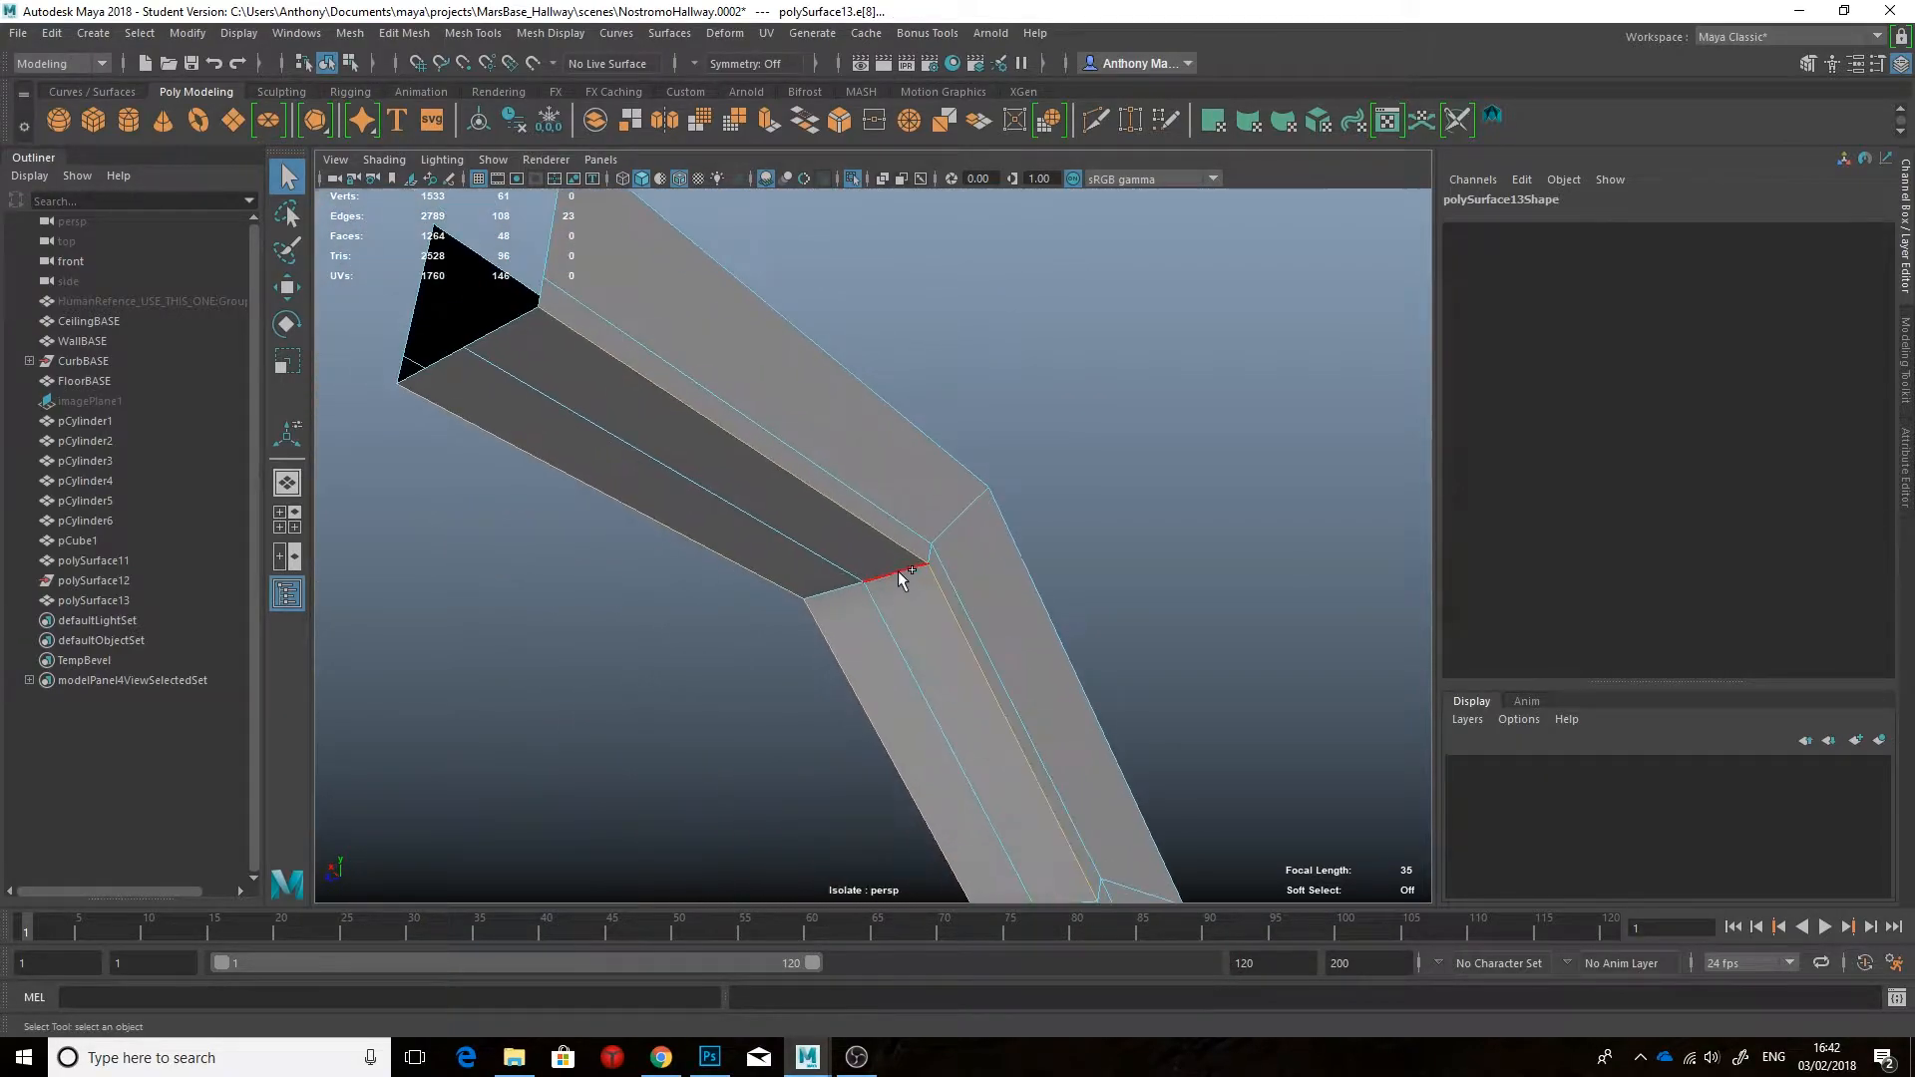
pyautogui.keyDown('shift'); pyautogui.click(949, 535); pyautogui.keyUp('shift')
pyautogui.keyDown('alt'); pyautogui.moveTo(948, 534); pyautogui.dragTo(859, 544); pyautogui.keyUp('alt')
pyautogui.keyDown('shift'); pyautogui.click(860, 544); pyautogui.keyUp('shift')
pyautogui.keyDown('alt'); pyautogui.moveTo(859, 544); pyautogui.dragTo(933, 290, button='middle'); pyautogui.keyUp('alt')
pyautogui.scroll(-2, 744, 624)
# Step: Bevel the selected edges of the support and return to object selection
pyautogui.keyDown('alt'); pyautogui.moveTo(744, 625); pyautogui.dragTo(1236, 595); pyautogui.keyUp('alt')
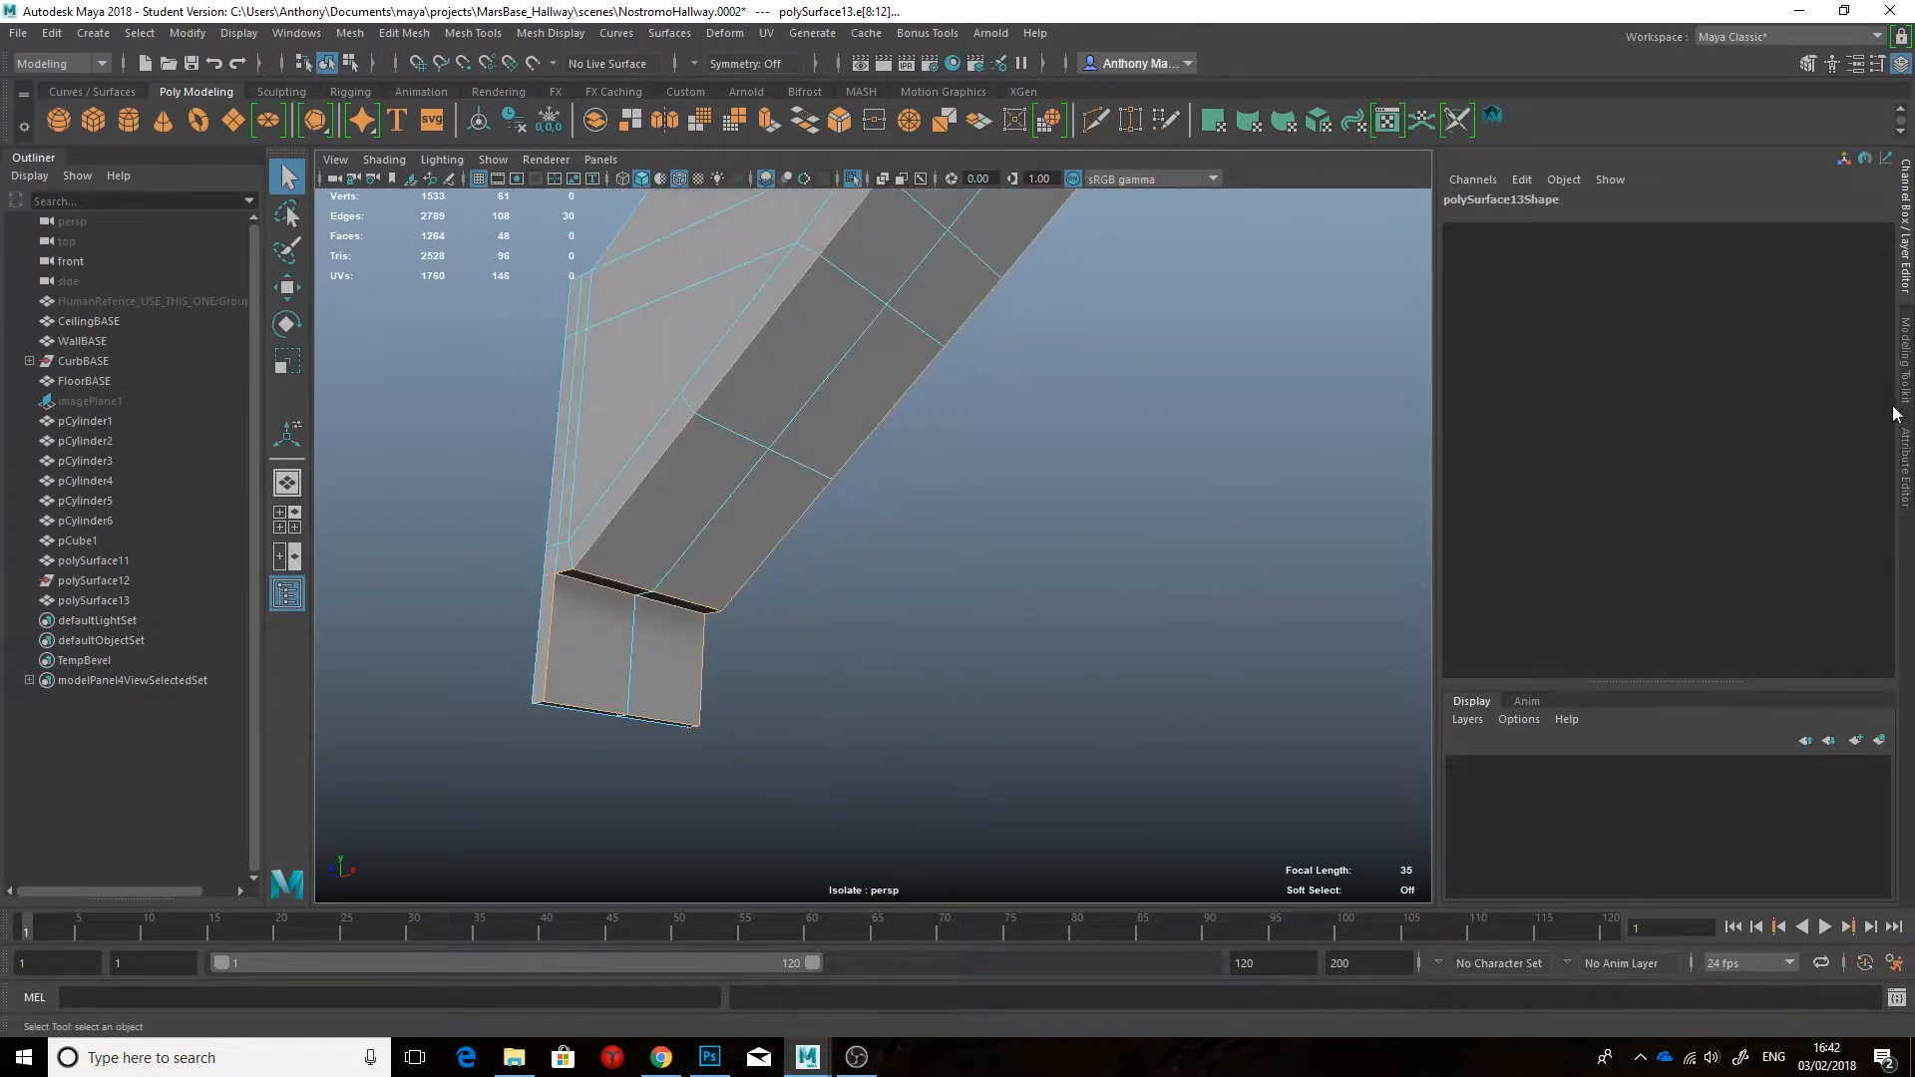
pyautogui.click(1902, 389)
pyautogui.click(1815, 658)
pyautogui.keyDown('alt'); pyautogui.moveTo(1364, 676); pyautogui.dragTo(1043, 484); pyautogui.keyUp('alt')
pyautogui.moveTo(1043, 484); pyautogui.dragTo(1143, 455, button='right')
pyautogui.click(1147, 556)
pyautogui.press('q')
# Step: Examine the bevelled support within the full hallway from different angles
pyautogui.hotkey('alt', '5')
pyautogui.keyDown('alt'); pyautogui.moveTo(913, 409); pyautogui.dragTo(1008, 462); pyautogui.keyUp('alt')
pyautogui.click(938, 428)
pyautogui.hotkey('ctrl', '1')
pyautogui.click(1126, 597)
pyautogui.keyDown('alt'); pyautogui.moveTo(1126, 597); pyautogui.dragTo(1026, 409); pyautogui.keyUp('alt')
pyautogui.keyDown('alt'); pyautogui.moveTo(1026, 410); pyautogui.dragTo(1072, 339, button='middle'); pyautogui.keyUp('alt')
pyautogui.keyDown('alt'); pyautogui.moveTo(1072, 339); pyautogui.dragTo(1098, 393); pyautogui.keyUp('alt')
pyautogui.keyDown('alt'); pyautogui.moveTo(1098, 393); pyautogui.dragTo(996, 338, button='right'); pyautogui.keyUp('alt')
pyautogui.keyDown('alt'); pyautogui.moveTo(996, 338); pyautogui.dragTo(949, 398, button='middle'); pyautogui.keyUp('alt')
# Step: Switch to Chrome to study the Nostromo hallway reference image and compare it with the Maya model's lower pipes
pyautogui.click(668, 1058)
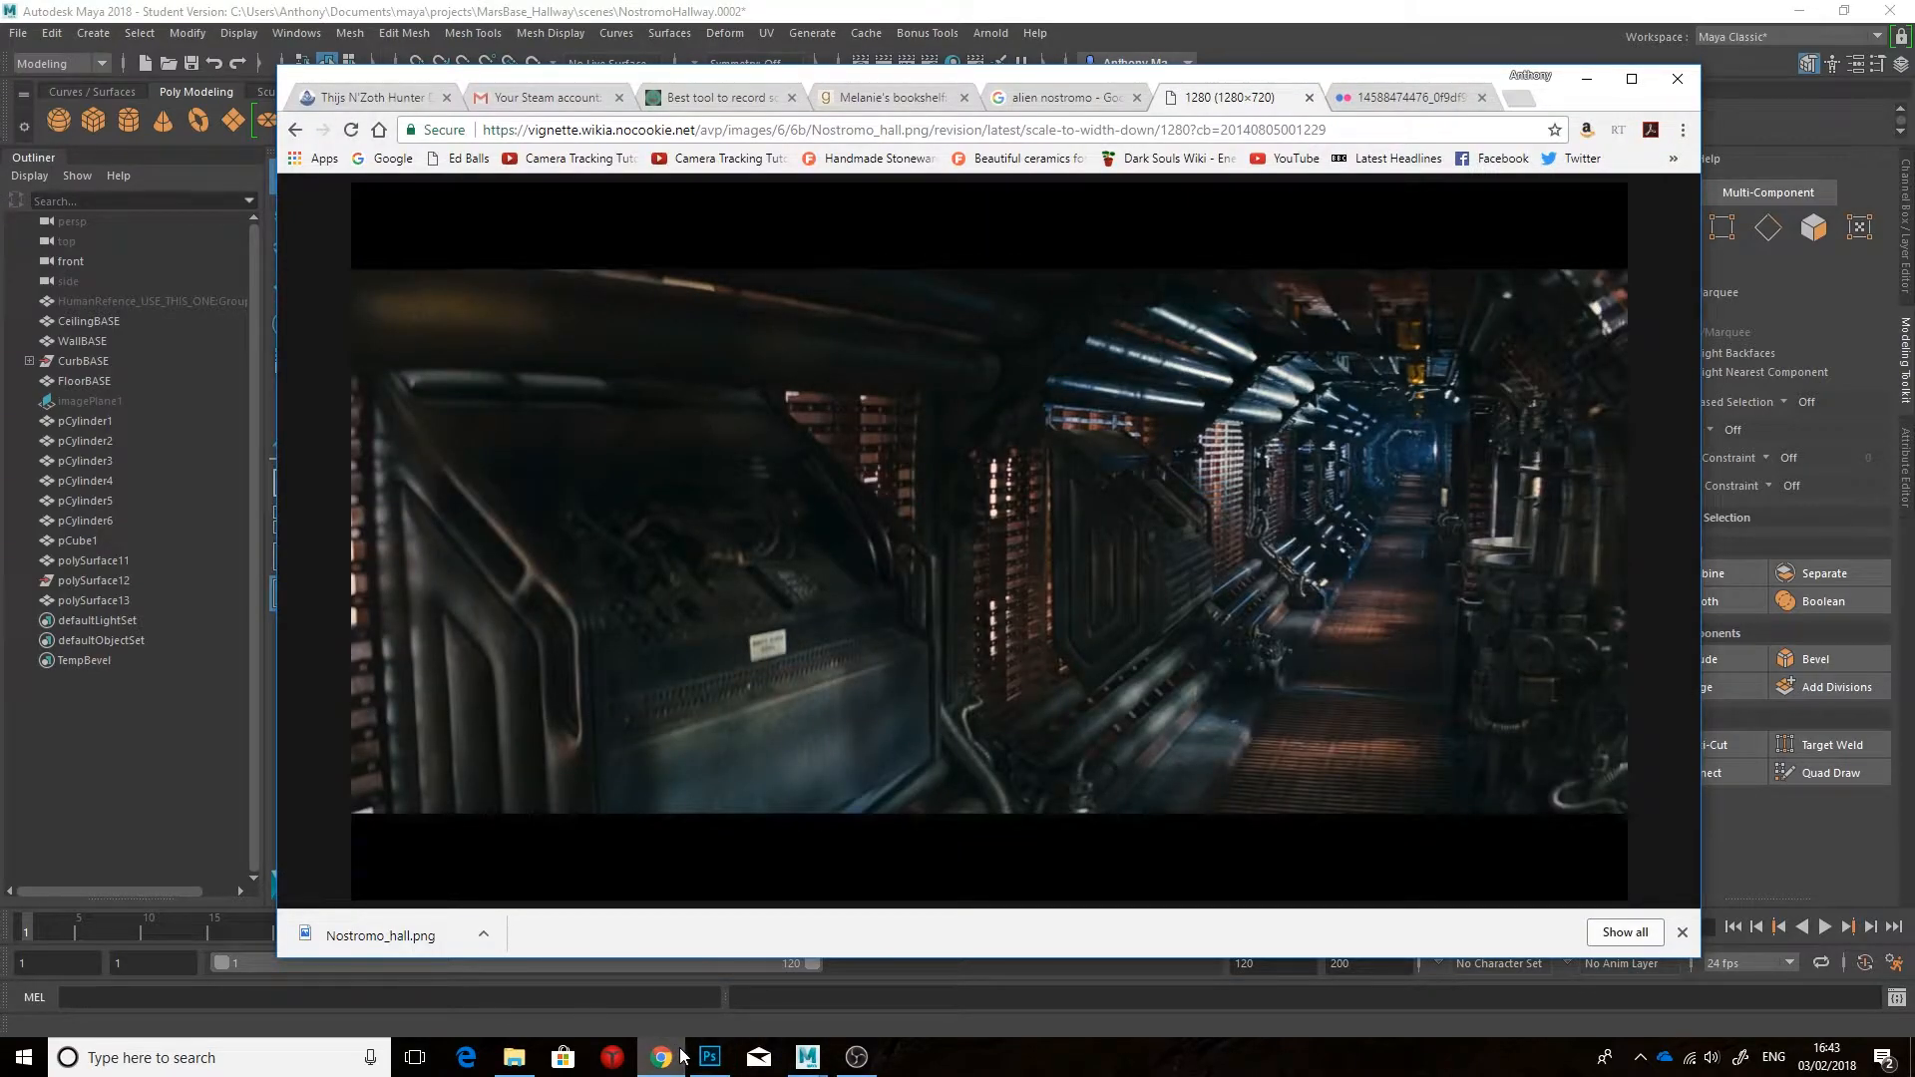
pyautogui.click(678, 1057)
pyautogui.click(662, 1061)
pyautogui.click(855, 1057)
pyautogui.click(807, 1057)
pyautogui.keyDown('alt'); pyautogui.moveTo(974, 606); pyautogui.dragTo(924, 559); pyautogui.keyUp('alt')
pyautogui.click(888, 543)
pyautogui.click(661, 1056)
pyautogui.click(806, 1056)
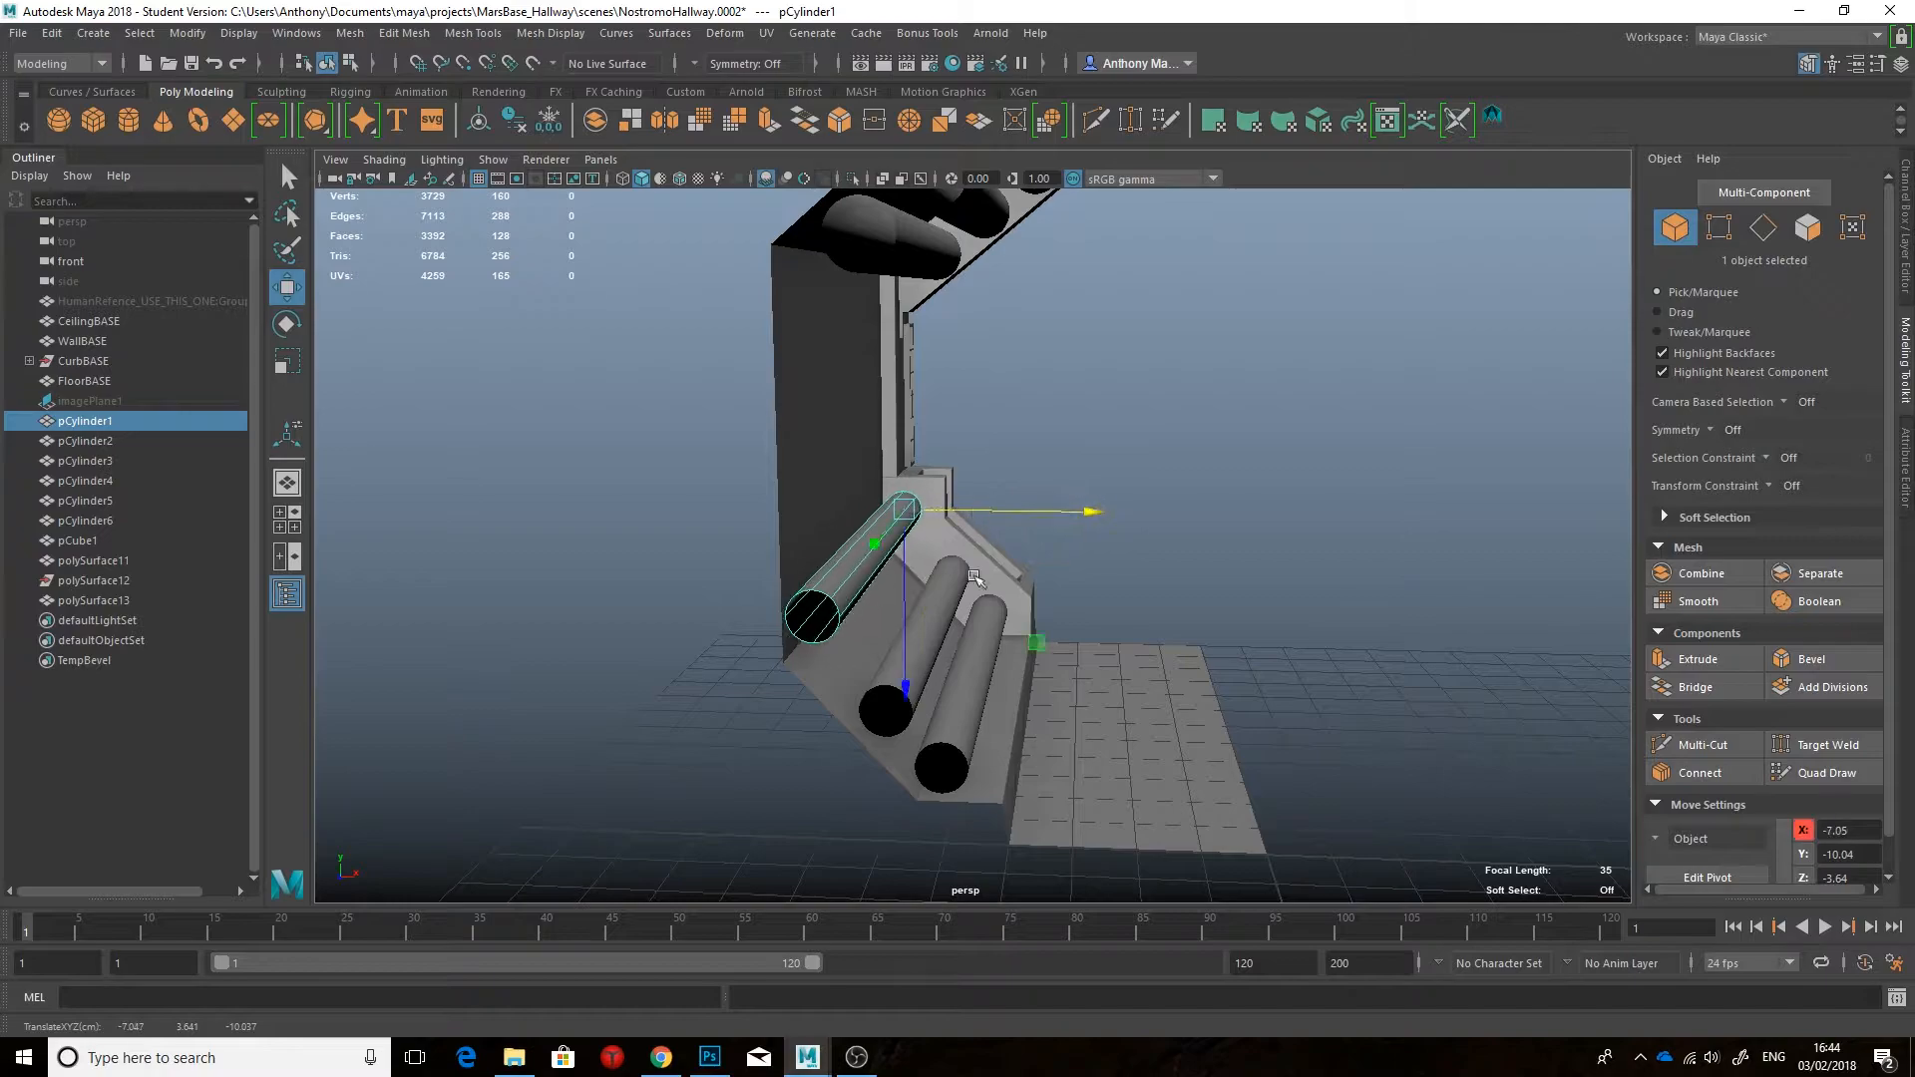
# Step: Reposition the three lower pipes in wireframe front view so they fit along the curb's sloped back
pyautogui.press('space')
pyautogui.moveTo(1067, 684); pyautogui.dragTo(1069, 738)
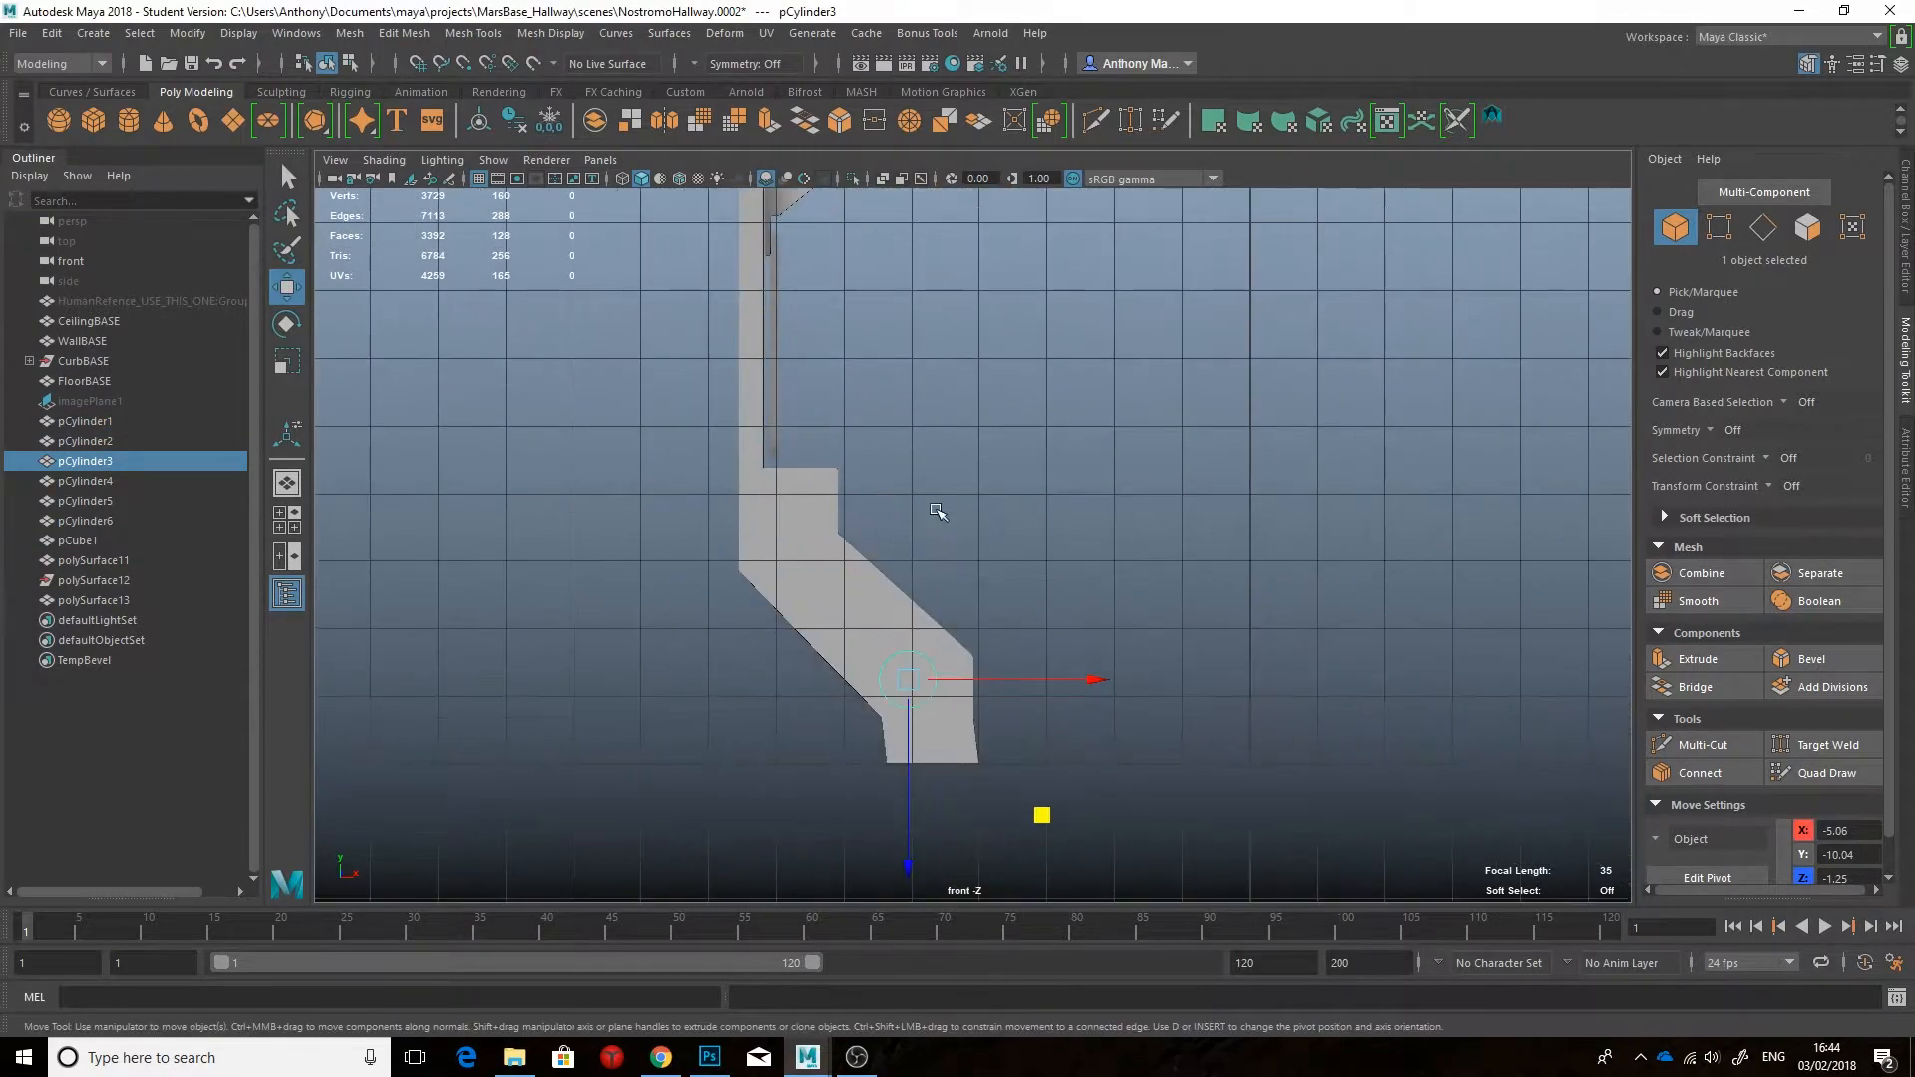
pyautogui.press('4')
pyautogui.scroll(2, 932, 602)
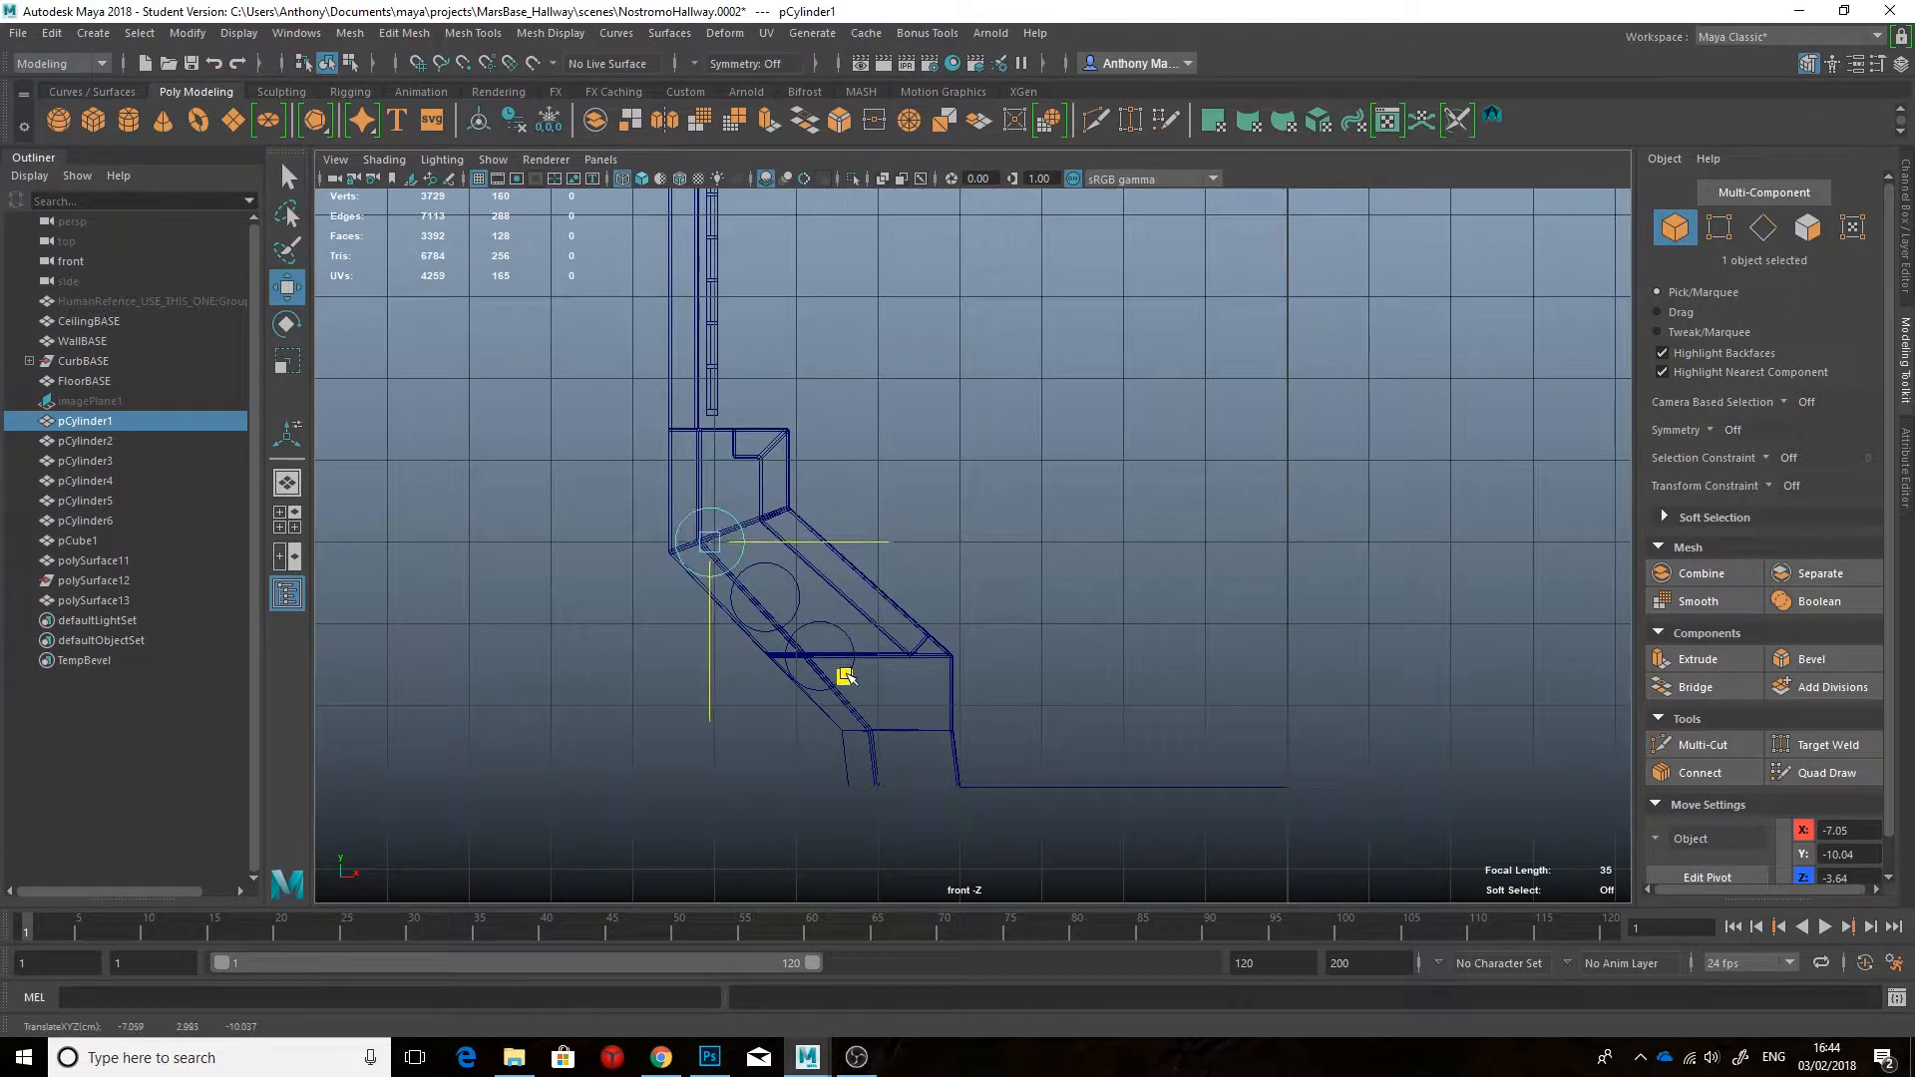
pyautogui.press('space')
pyautogui.moveTo(878, 753); pyautogui.dragTo(878, 688)
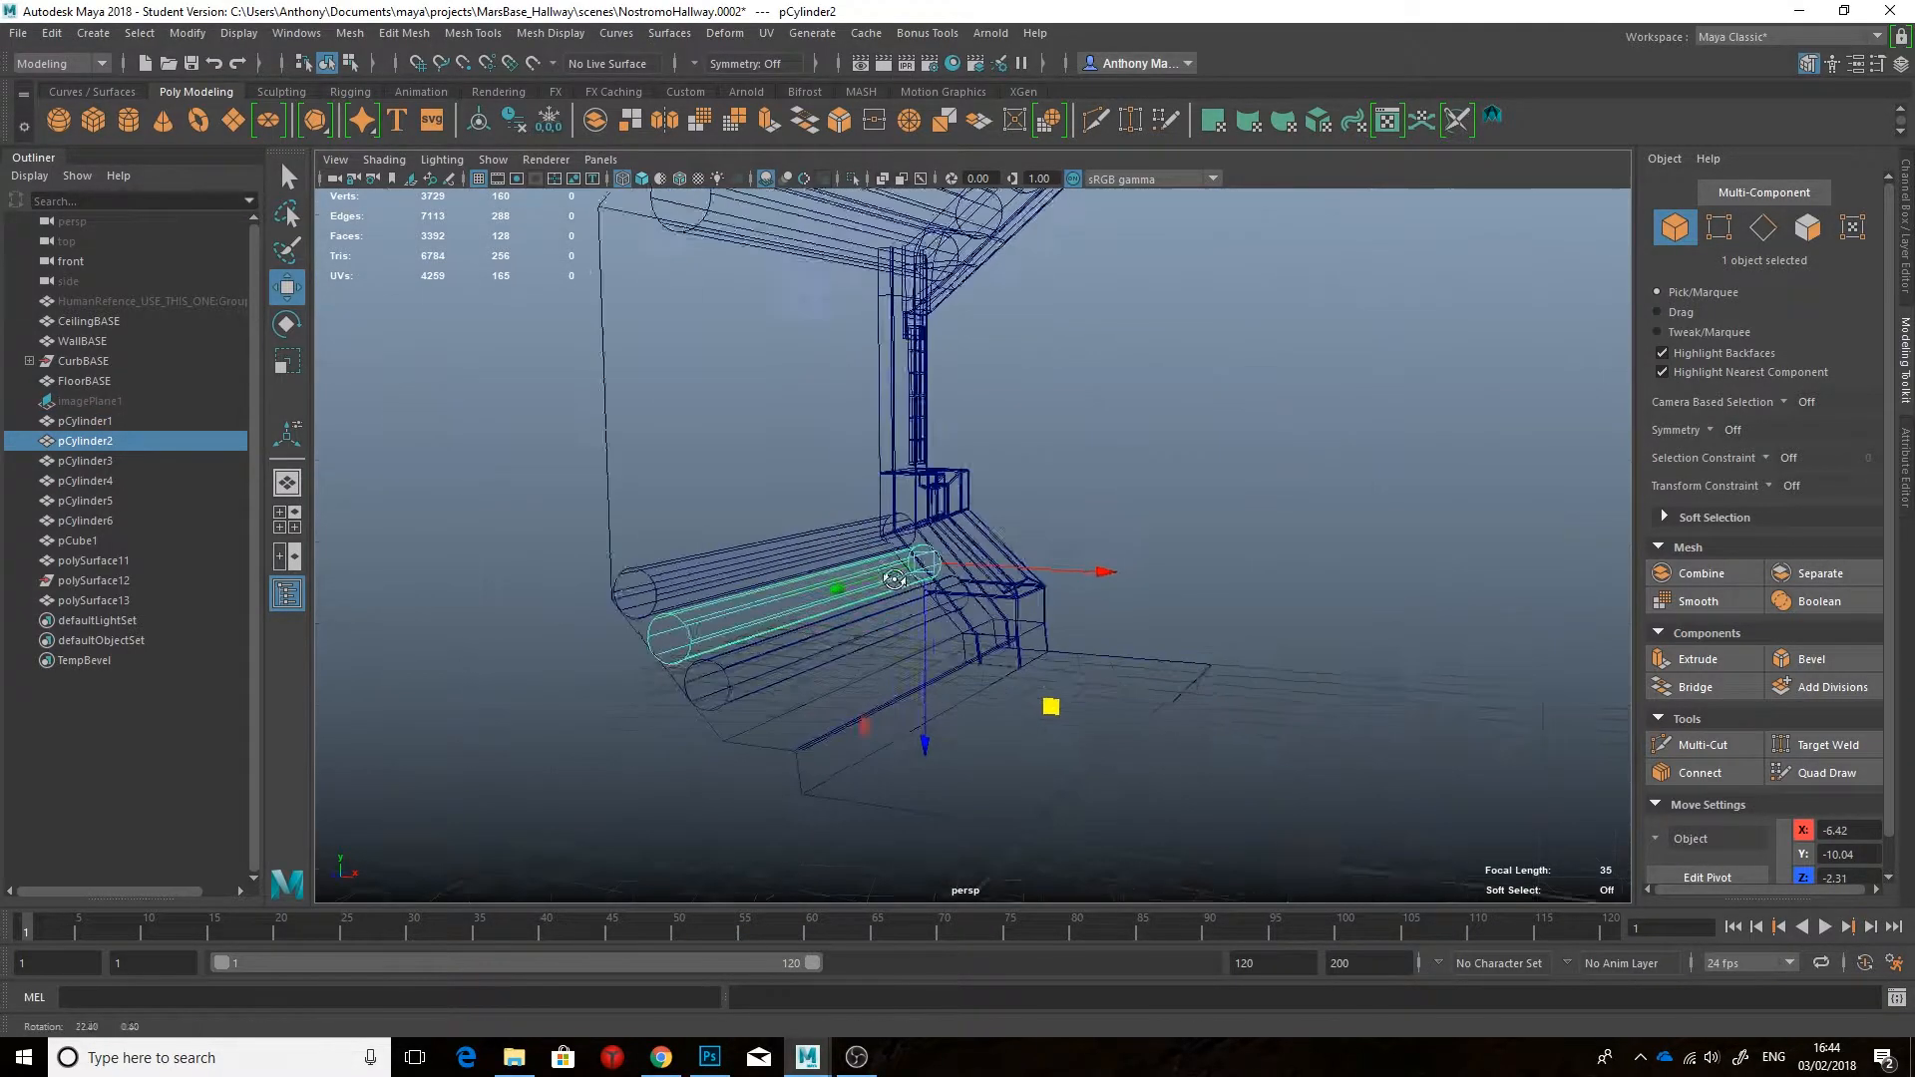
pyautogui.press('5')
pyautogui.click(1158, 475)
pyautogui.moveTo(1157, 474)
pyautogui.keyDown('alt'); pyautogui.mouseDown()
pyautogui.moveTo(1214, 499)
pyautogui.moveTo(1139, 511)
pyautogui.mouseUp(); pyautogui.keyUp('alt')
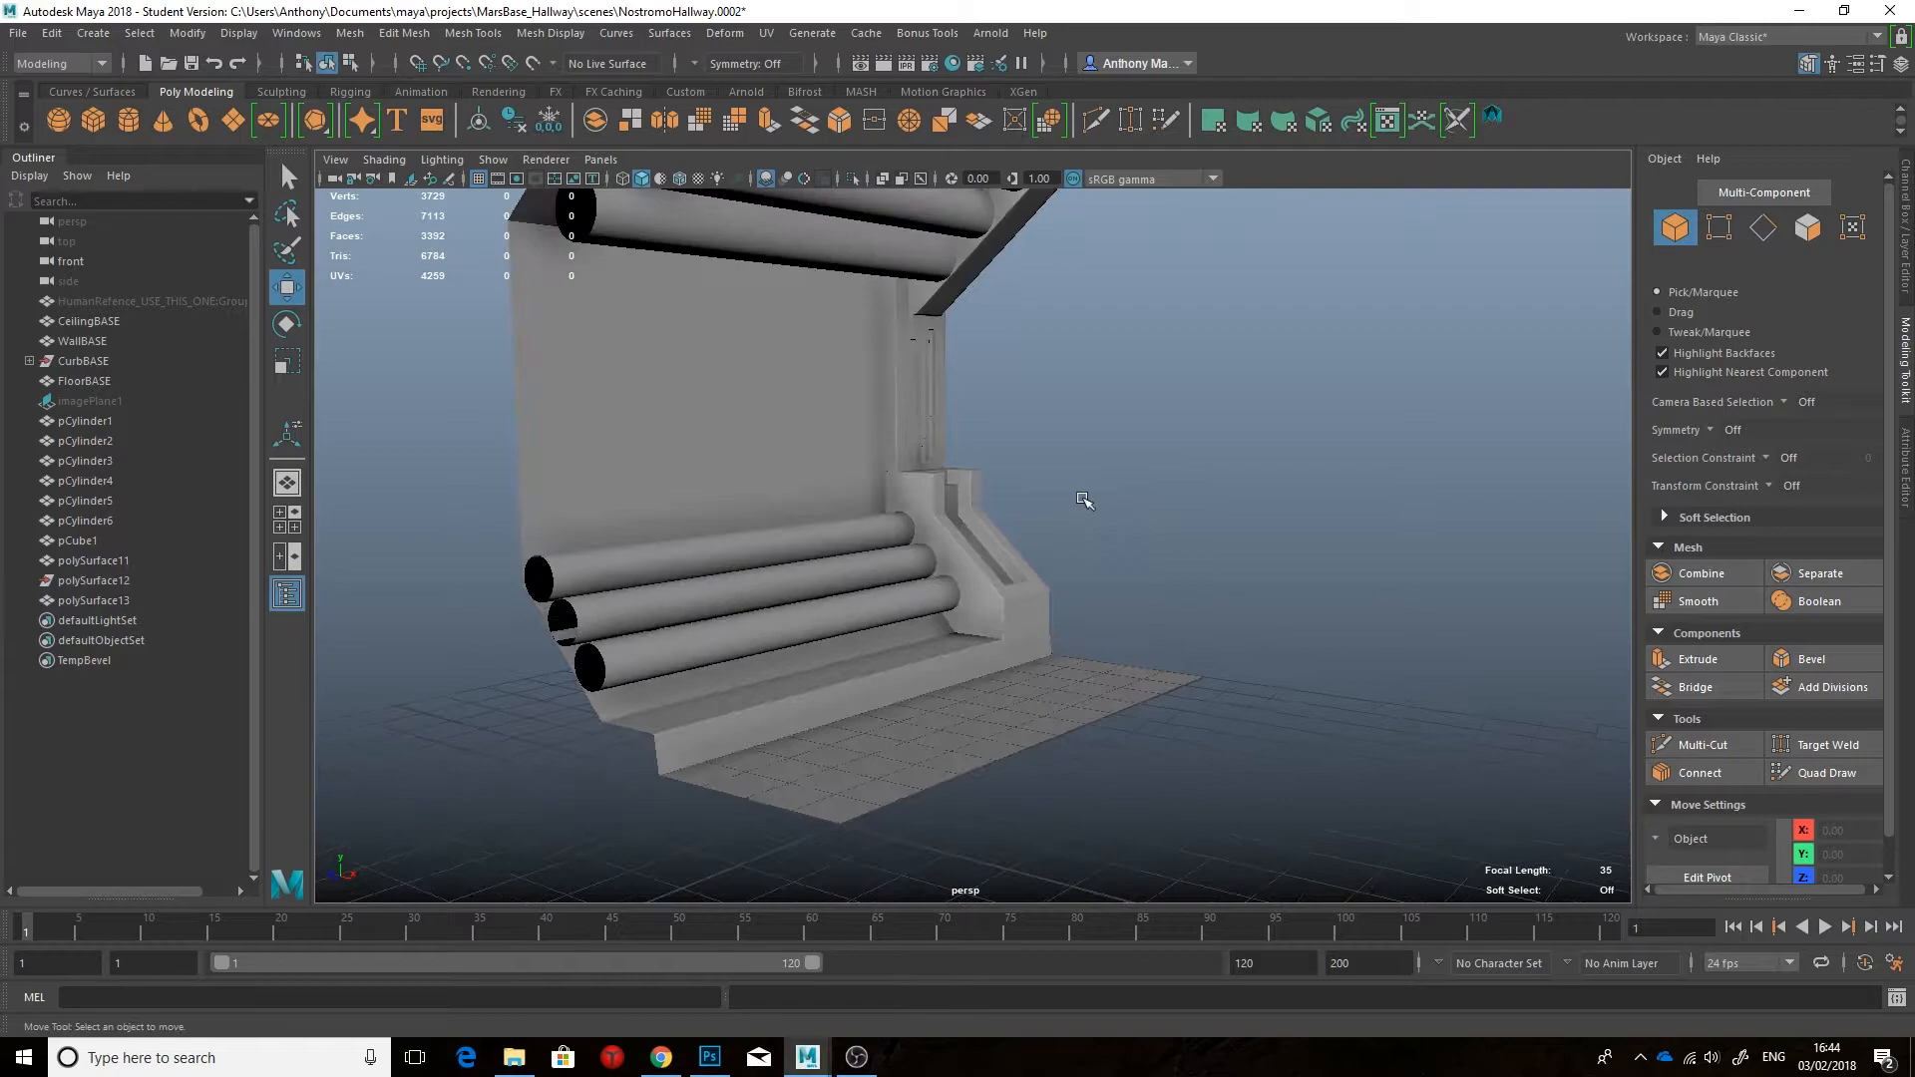
# Step: Create a polygon pipe primitive beside the floor and give it 12 subdivisions around its axis
pyautogui.click(91, 33)
pyautogui.click(429, 245)
pyautogui.keyDown('alt'); pyautogui.moveTo(620, 398); pyautogui.dragTo(937, 614); pyautogui.keyUp('alt')
pyautogui.click(1902, 235)
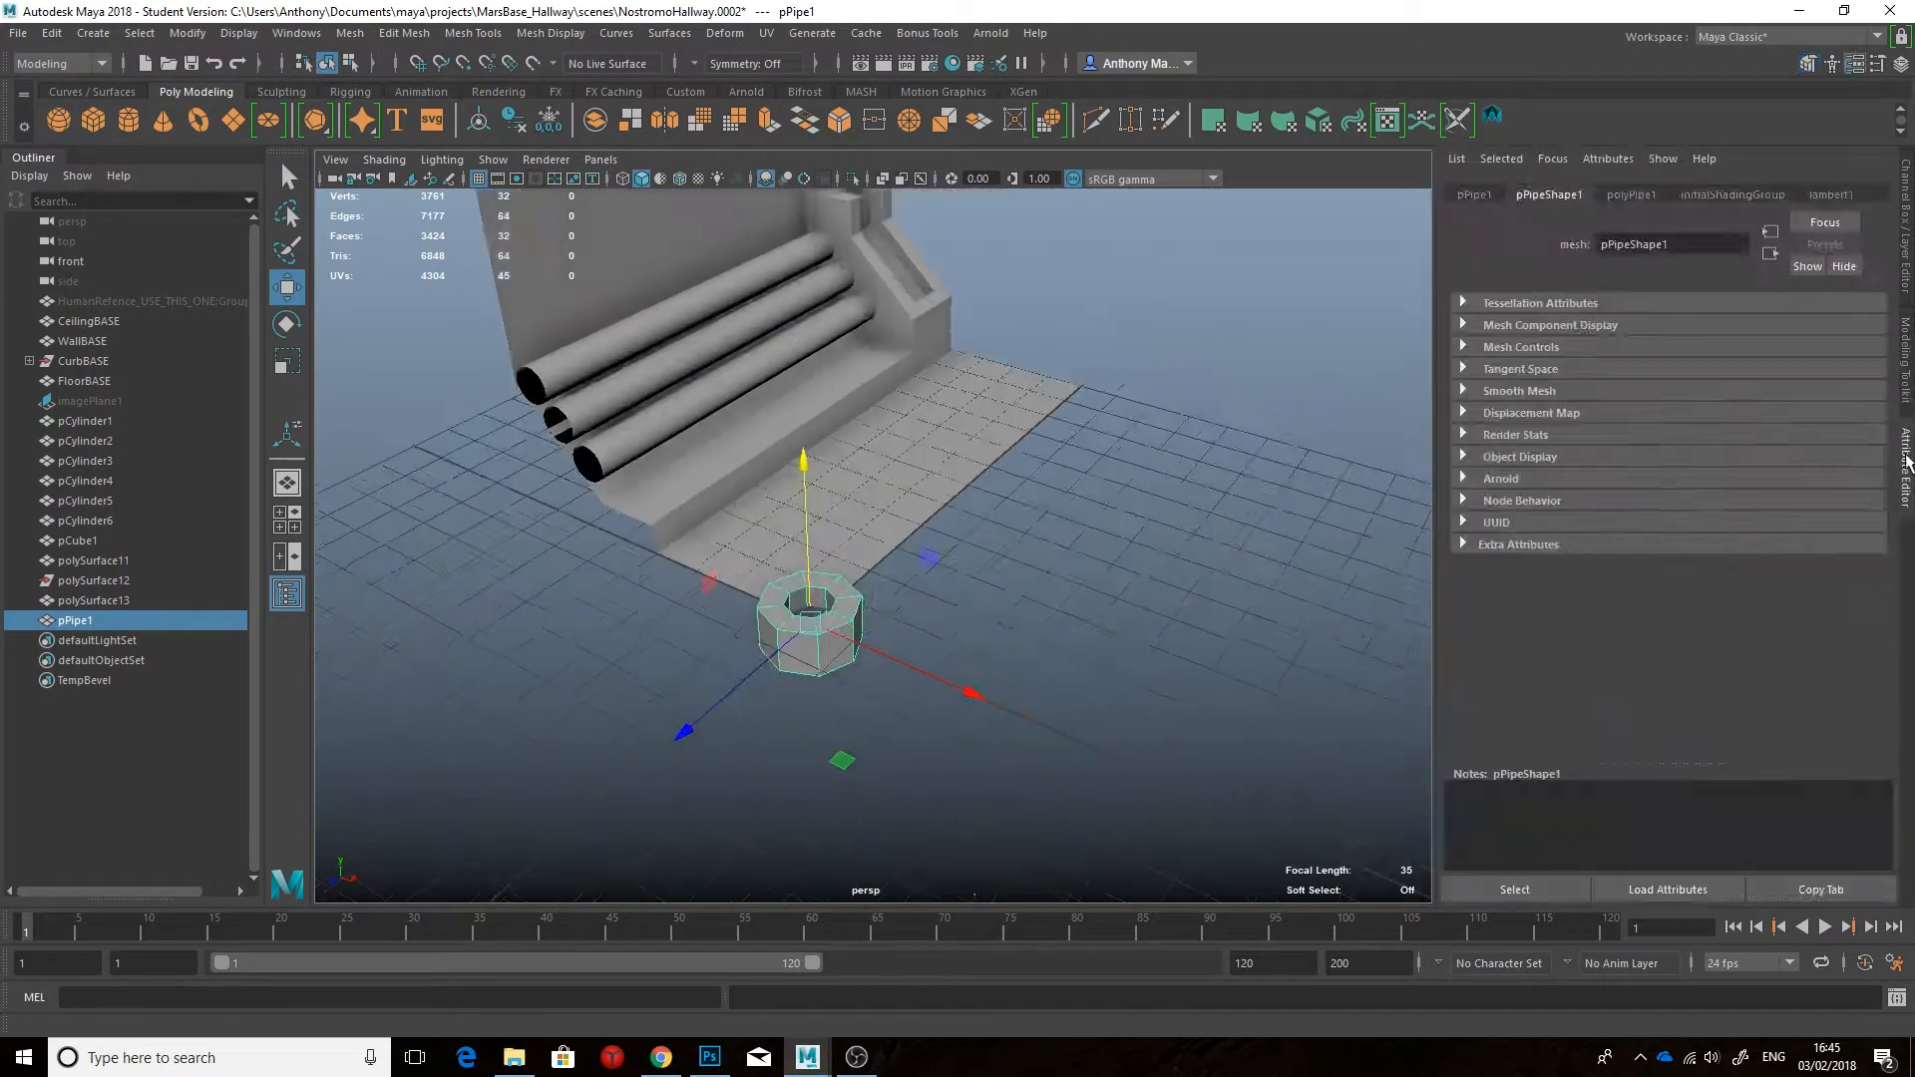
pyautogui.click(1477, 420)
pyautogui.click(1853, 485)
# Step: Delete the new pipe's side and bottom faces, keeping only the flat top ring
pyautogui.moveTo(826, 630); pyautogui.dragTo(827, 698, button='right')
pyautogui.keyDown('alt'); pyautogui.moveTo(838, 688); pyautogui.dragTo(902, 578); pyautogui.keyUp('alt')
pyautogui.moveTo(937, 578); pyautogui.dragTo(1107, 519)
pyautogui.keyDown('alt'); pyautogui.moveTo(1026, 572); pyautogui.dragTo(1015, 482); pyautogui.keyUp('alt')
pyautogui.press('Delete')
pyautogui.moveTo(1016, 483); pyautogui.dragTo(1120, 454, button='right')
# Step: Isolate the ring and extrude every other face upward, checking the shape against the reference image in Chrome
pyautogui.hotkey('ctrl', '1')
pyautogui.press('f')
pyautogui.scroll(-3, 1000, 613)
pyautogui.moveTo(1022, 631); pyautogui.dragTo(1021, 688, button='right')
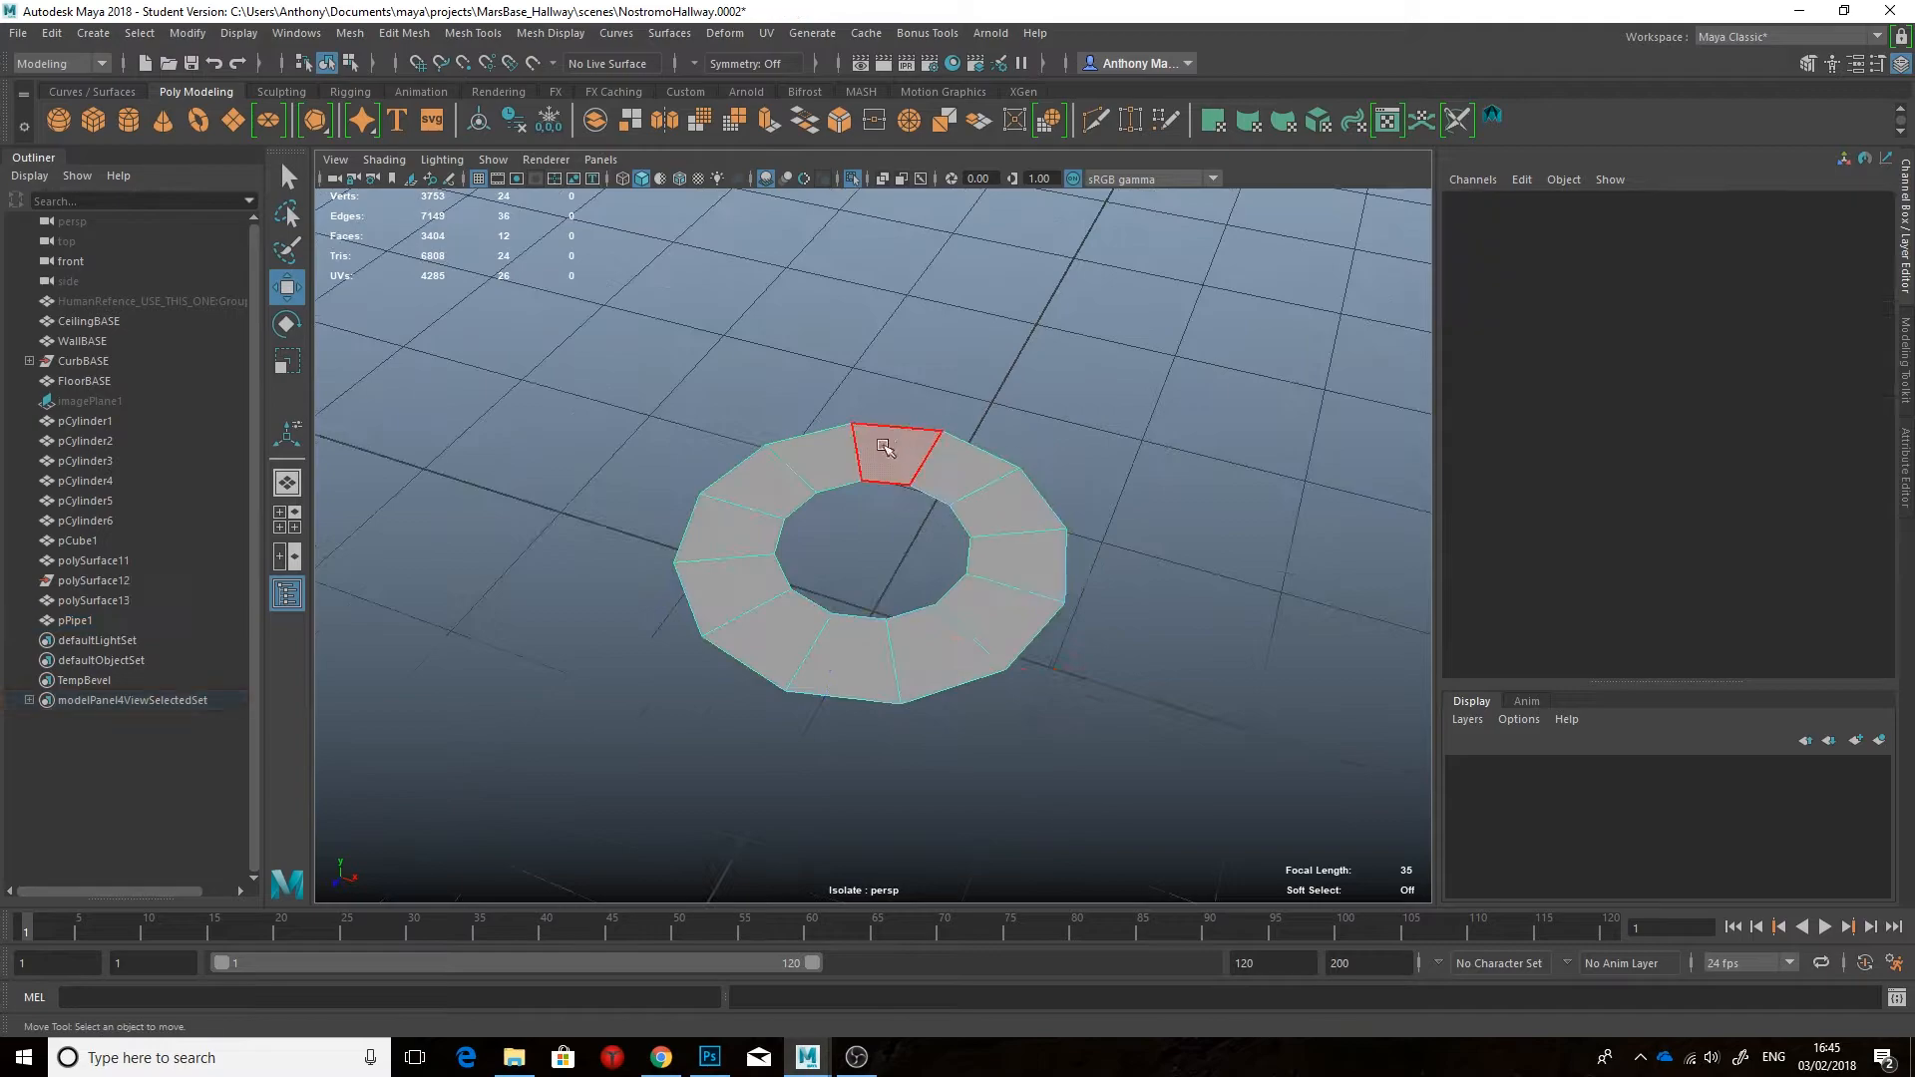
pyautogui.click(883, 446)
pyautogui.keyDown('shift'); pyautogui.click(997, 507); pyautogui.keyUp('shift')
pyautogui.keyDown('shift'); pyautogui.click(759, 481); pyautogui.keyUp('shift')
pyautogui.scroll(2, 847, 495)
pyautogui.keyDown('alt'); pyautogui.moveTo(875, 508); pyautogui.dragTo(959, 489); pyautogui.keyUp('alt')
pyautogui.click(661, 1057)
pyautogui.click(806, 1056)
# Step: Extrude the ring's outer border edge loop downward to form a rim, and scale it outward
pyautogui.keyDown('alt'); pyautogui.moveTo(923, 788); pyautogui.dragTo(884, 743); pyautogui.keyUp('alt')
pyautogui.doubleClick(885, 736)
pyautogui.moveTo(884, 768); pyautogui.dragTo(874, 498, button='right')
pyautogui.doubleClick(880, 738)
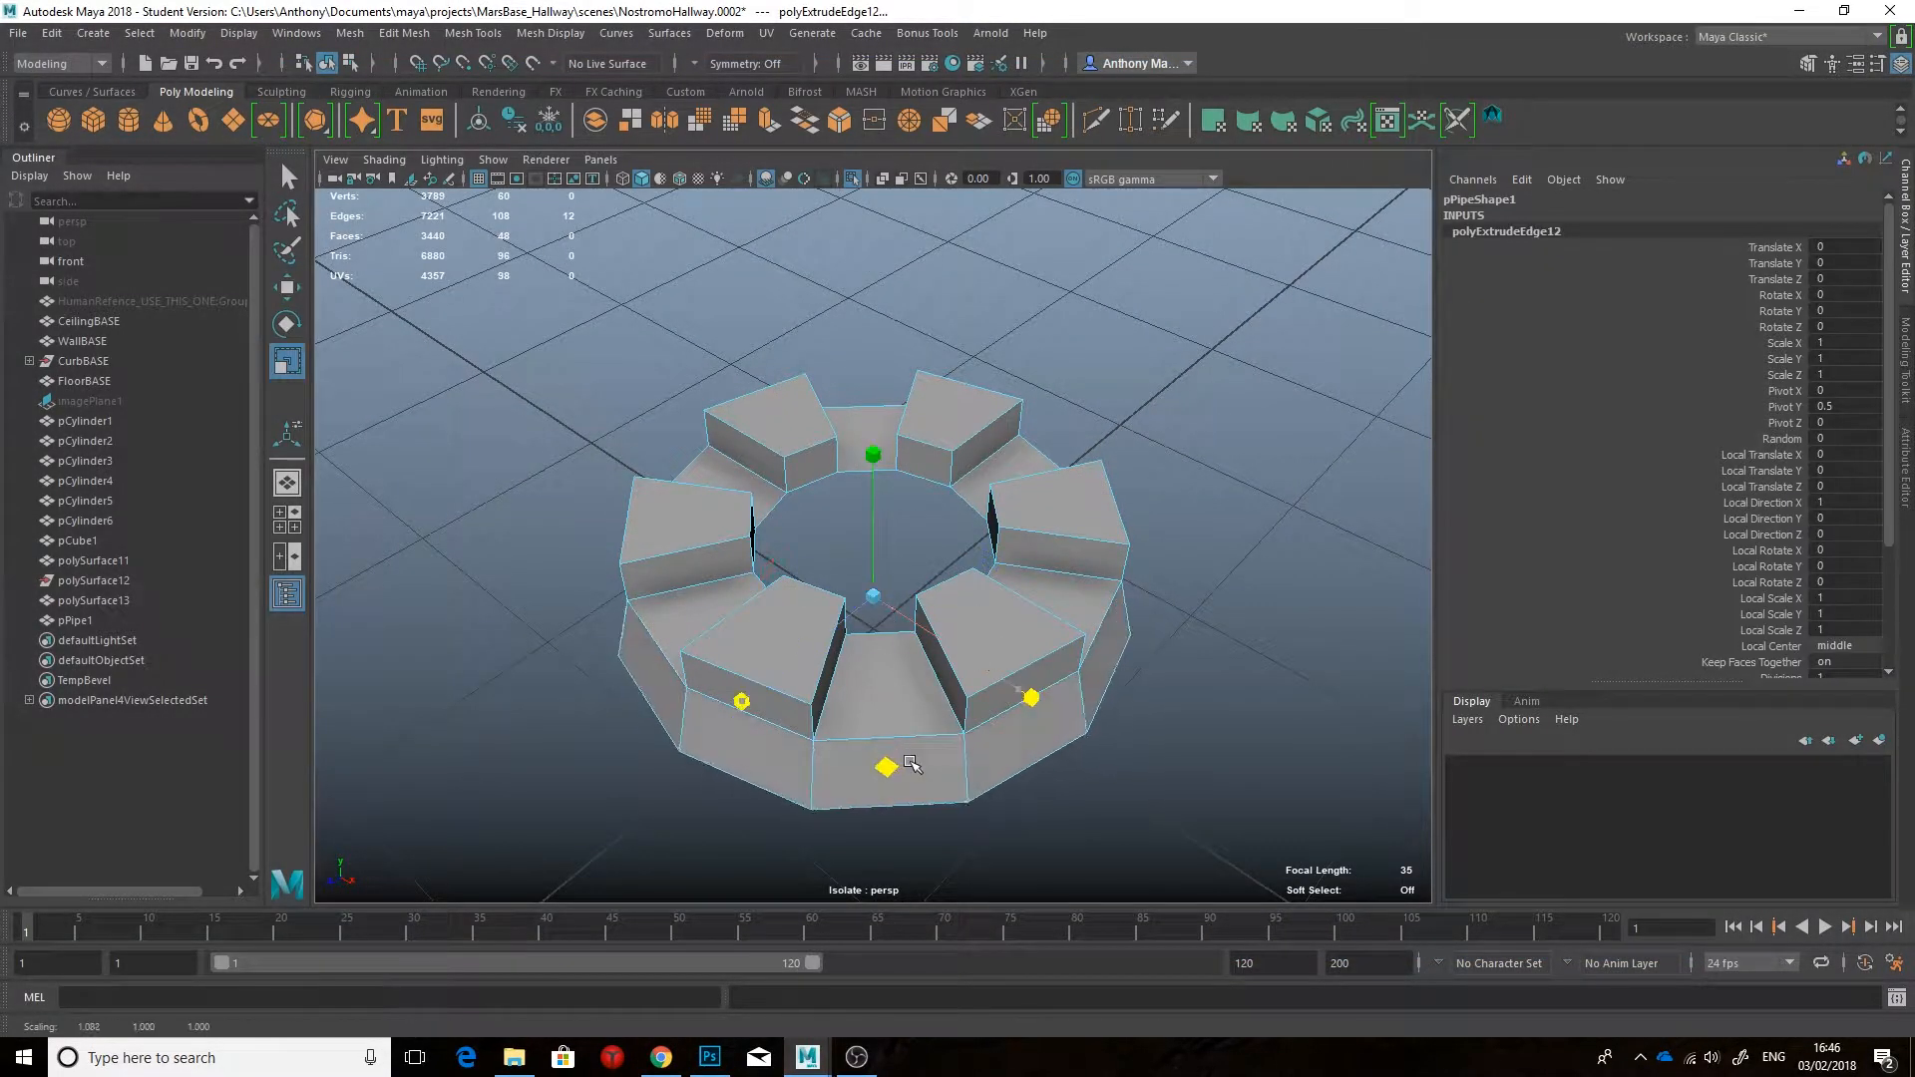
pyautogui.press('r')
# Step: Extrude the edge loop around the ring's inner hole downward
pyautogui.keyDown('alt'); pyautogui.moveTo(911, 771); pyautogui.dragTo(843, 688); pyautogui.keyUp('alt')
pyautogui.doubleClick(847, 466)
pyautogui.keyDown('shift'); pyautogui.moveTo(873, 458); pyautogui.dragTo(698, 538); pyautogui.keyUp('shift')
# Step: Save the scene as a new increment and delete the ring's construction history
pyautogui.click(18, 33)
pyautogui.click(87, 157)
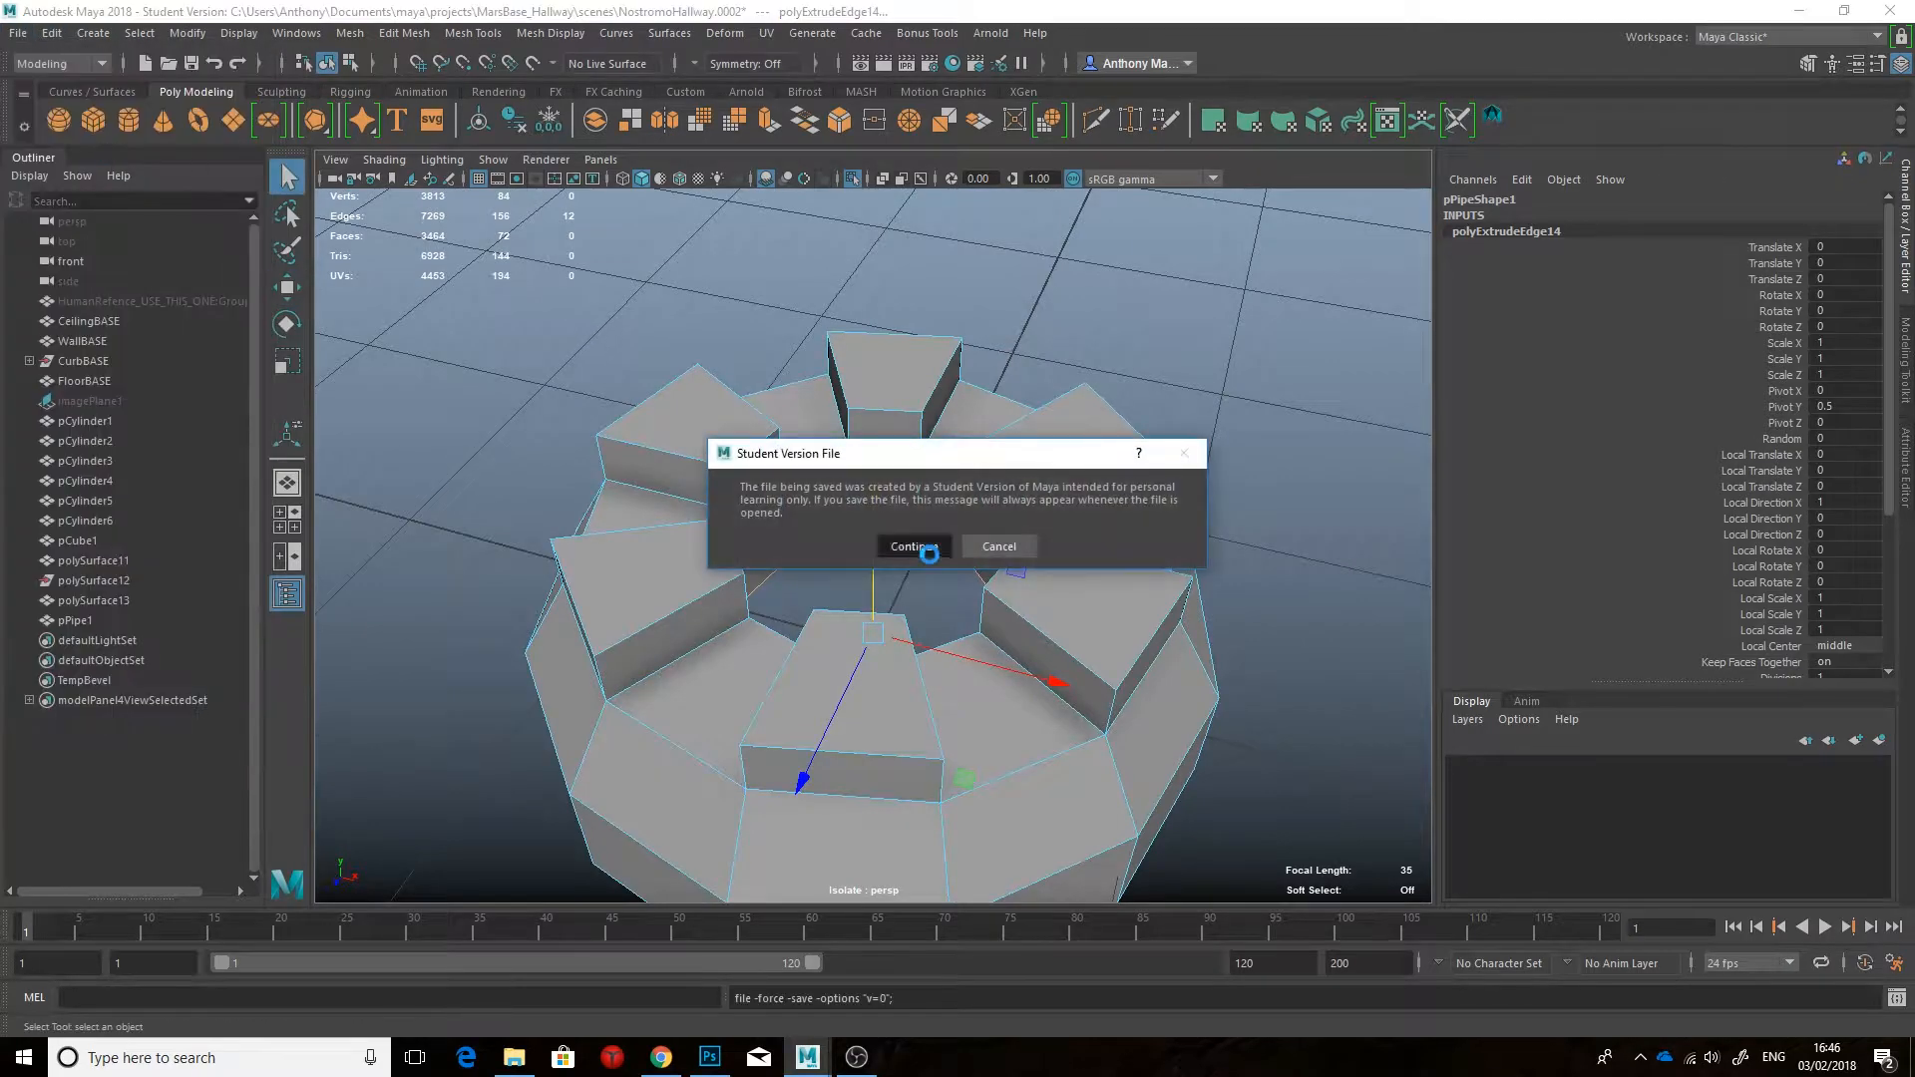
pyautogui.click(52, 32)
pyautogui.moveTo(150, 299)
pyautogui.click(369, 311)
pyautogui.keyDown('alt'); pyautogui.moveTo(698, 518); pyautogui.dragTo(926, 465); pyautogui.keyUp('alt')
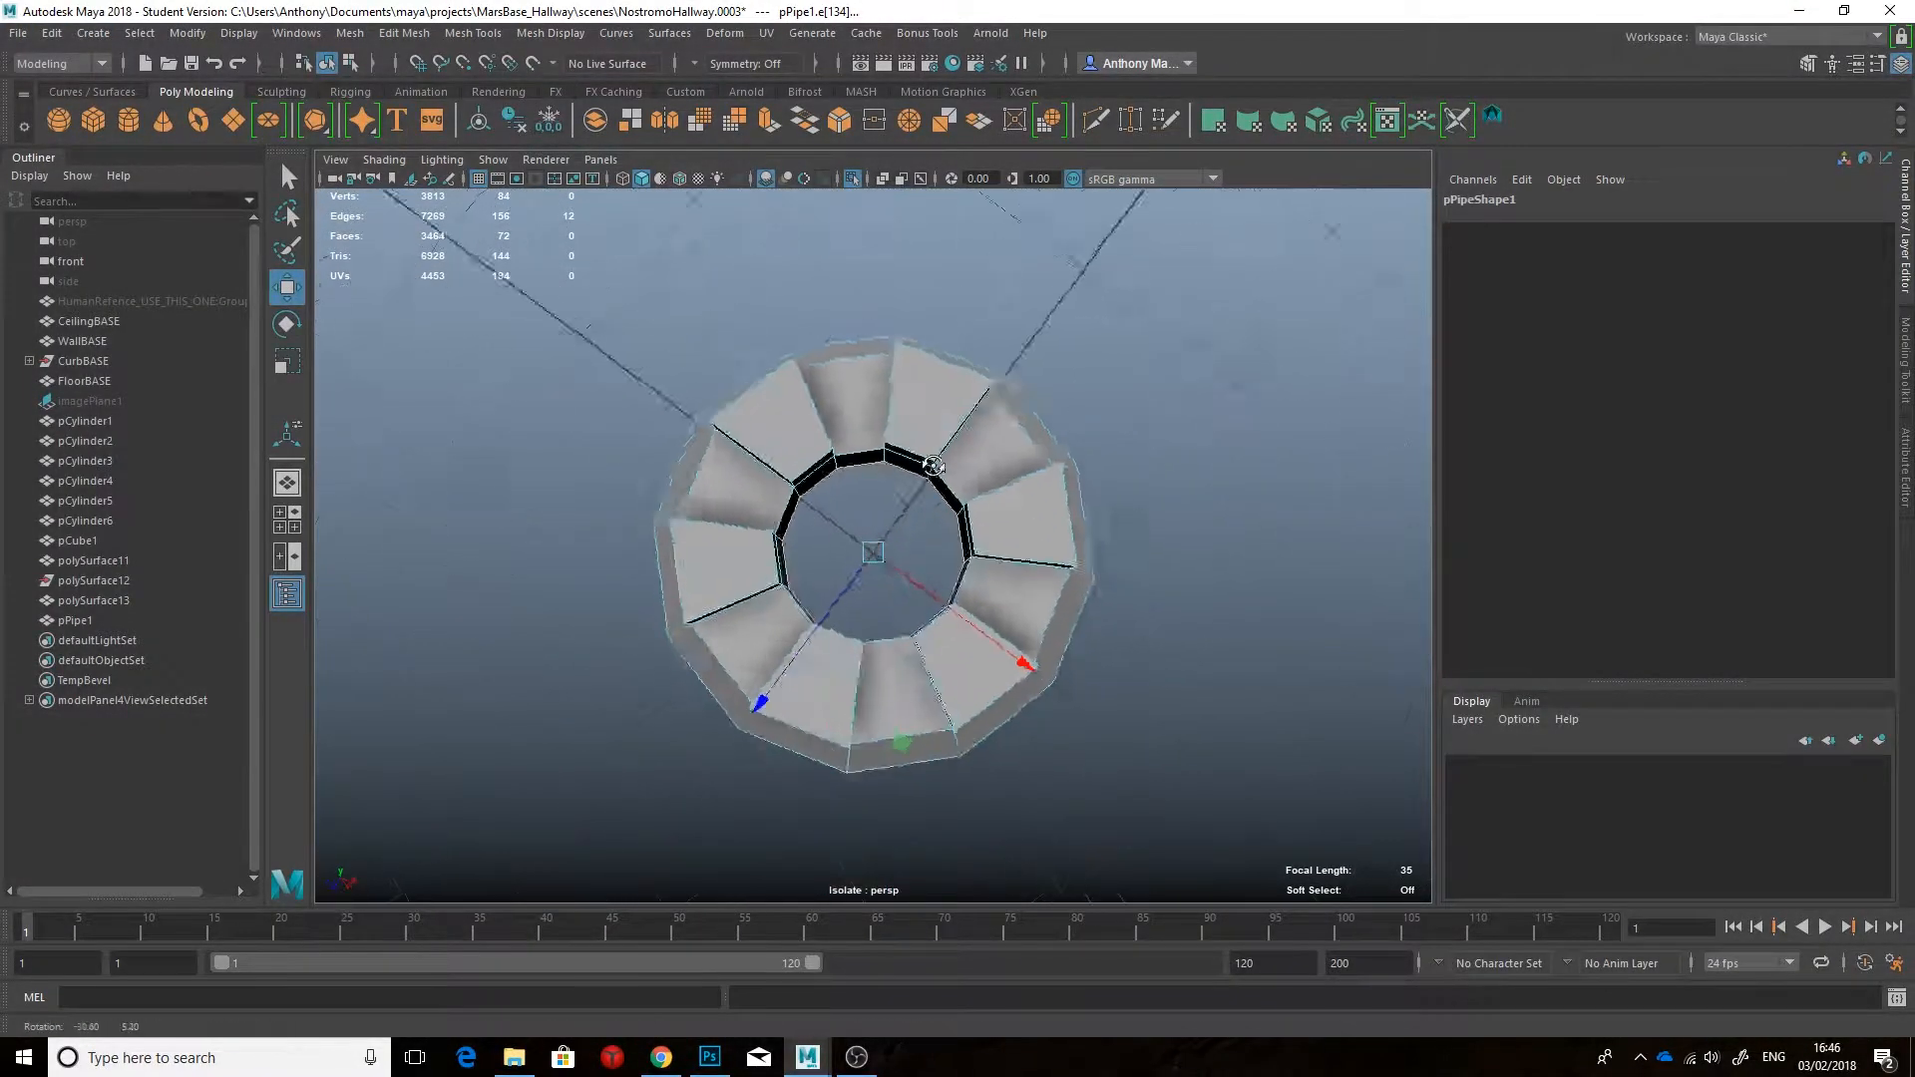
# Step: Extract the faces of one raised and one adjacent low segment from the ring, and delete the rest of the ring
pyautogui.scroll(3, 894, 419)
pyautogui.moveTo(876, 410); pyautogui.dragTo(879, 468, button='right')
pyautogui.keyDown('alt'); pyautogui.moveTo(882, 449); pyautogui.dragTo(898, 447); pyautogui.keyUp('alt')
pyautogui.keyDown('alt'); pyautogui.moveTo(927, 549); pyautogui.dragTo(957, 461); pyautogui.keyUp('alt')
pyautogui.keyDown('shift'); pyautogui.click(748, 483); pyautogui.keyUp('shift')
pyautogui.keyDown('alt'); pyautogui.moveTo(748, 483); pyautogui.dragTo(667, 499); pyautogui.keyUp('alt')
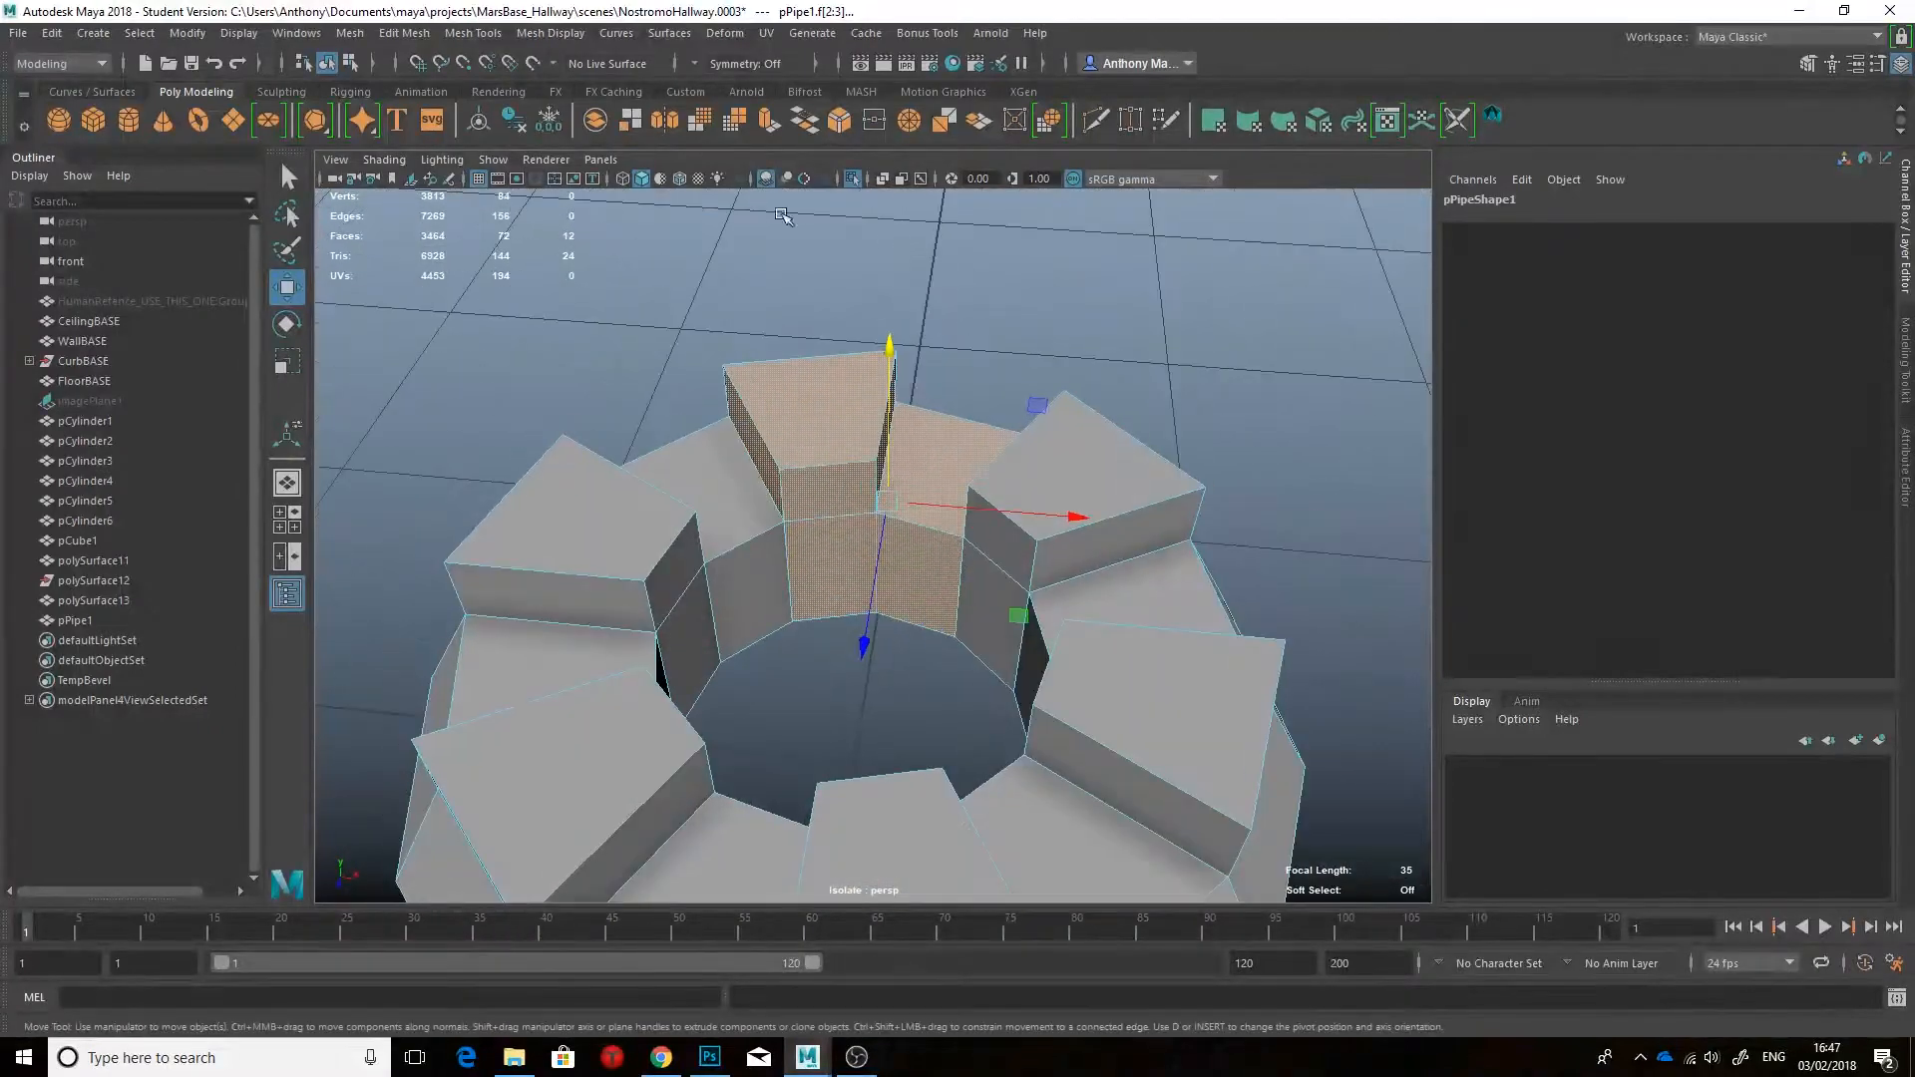
pyautogui.click(629, 120)
pyautogui.keyDown('ctrl'); pyautogui.click(84, 639); pyautogui.keyUp('ctrl')
pyautogui.click(129, 641)
pyautogui.press('Delete')
# Step: Insert supporting edge loops near the side and front edges of the segment's raised block with Multi-Cut
pyautogui.keyDown('alt'); pyautogui.moveTo(936, 505); pyautogui.dragTo(867, 479); pyautogui.keyUp('alt')
pyautogui.moveTo(868, 478); pyautogui.dragTo(868, 427, button='right')
pyautogui.press('q')
pyautogui.moveTo(838, 469)
pyautogui.keyDown('alt'); pyautogui.mouseDown()
pyautogui.moveTo(740, 498)
pyautogui.moveTo(714, 739)
pyautogui.moveTo(727, 675)
pyautogui.moveTo(966, 688)
pyautogui.moveTo(991, 642)
pyautogui.moveTo(864, 483)
pyautogui.mouseUp(); pyautogui.keyUp('alt')
pyautogui.keyDown('shift'); pyautogui.click(755, 469); pyautogui.keyUp('shift')
pyautogui.moveTo(863, 483); pyautogui.dragTo(962, 453, button='right')
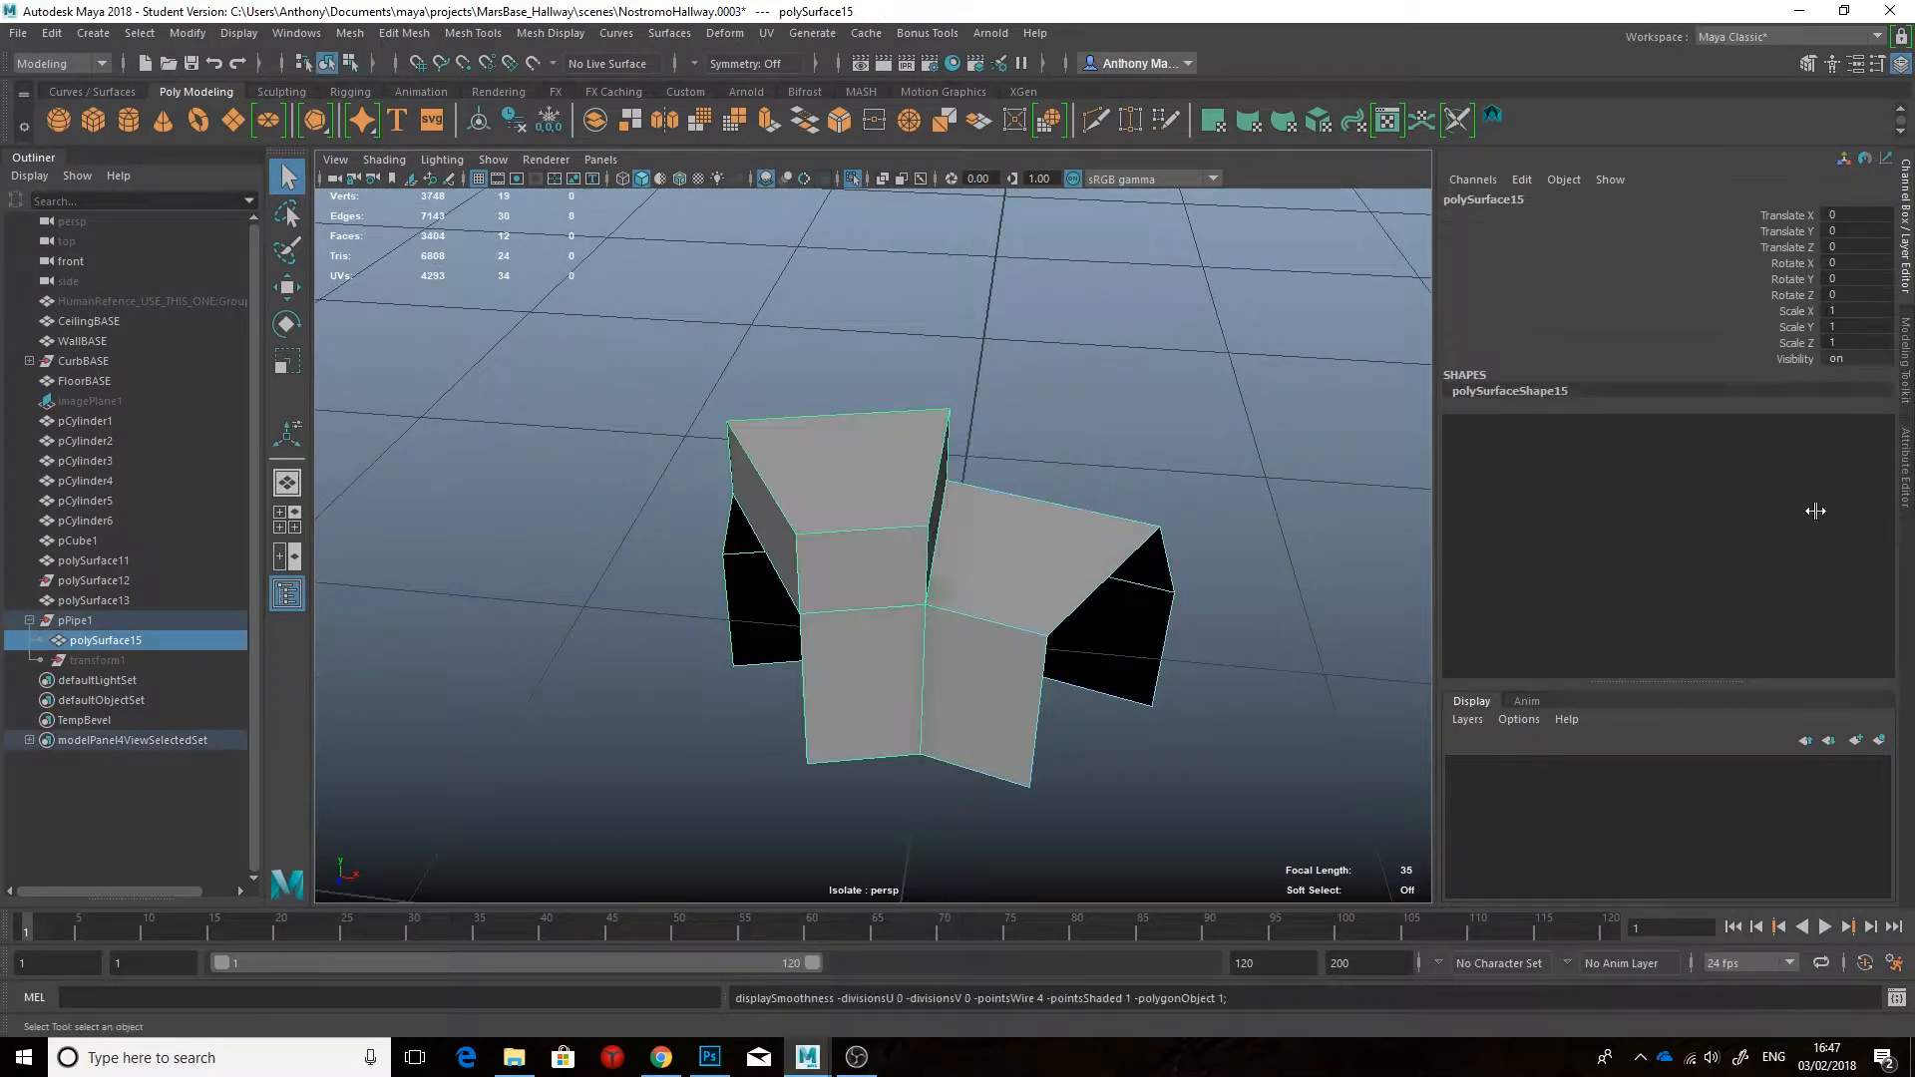
pyautogui.click(1903, 359)
pyautogui.click(1730, 746)
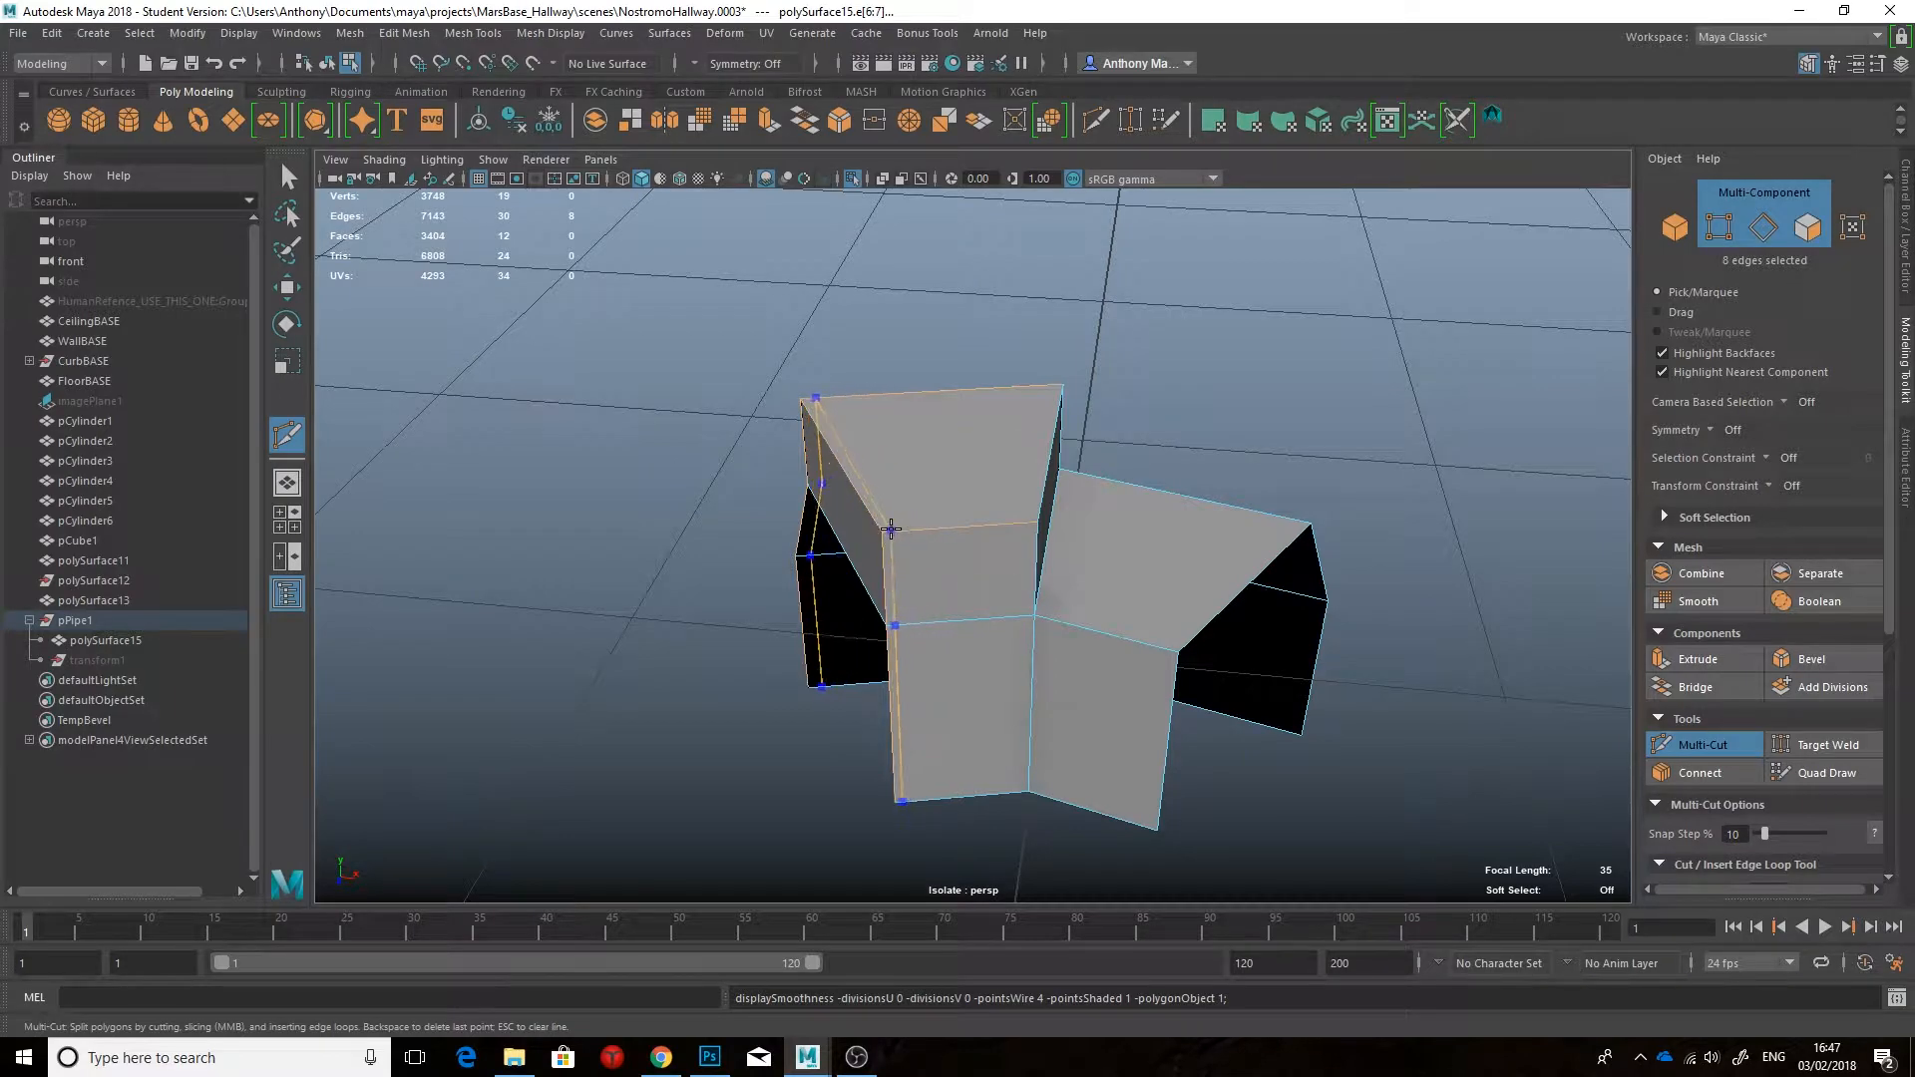
pyautogui.keyDown('ctrl'); pyautogui.click(1034, 523); pyautogui.keyUp('ctrl')
# Step: Add supporting edge loops along the ledge where the outer slope meets the raised block and around the remaining block edges
pyautogui.keyDown('alt'); pyautogui.moveTo(1033, 523); pyautogui.dragTo(948, 680); pyautogui.keyUp('alt')
pyautogui.keyDown('ctrl'); pyautogui.click(1121, 603); pyautogui.keyUp('ctrl')
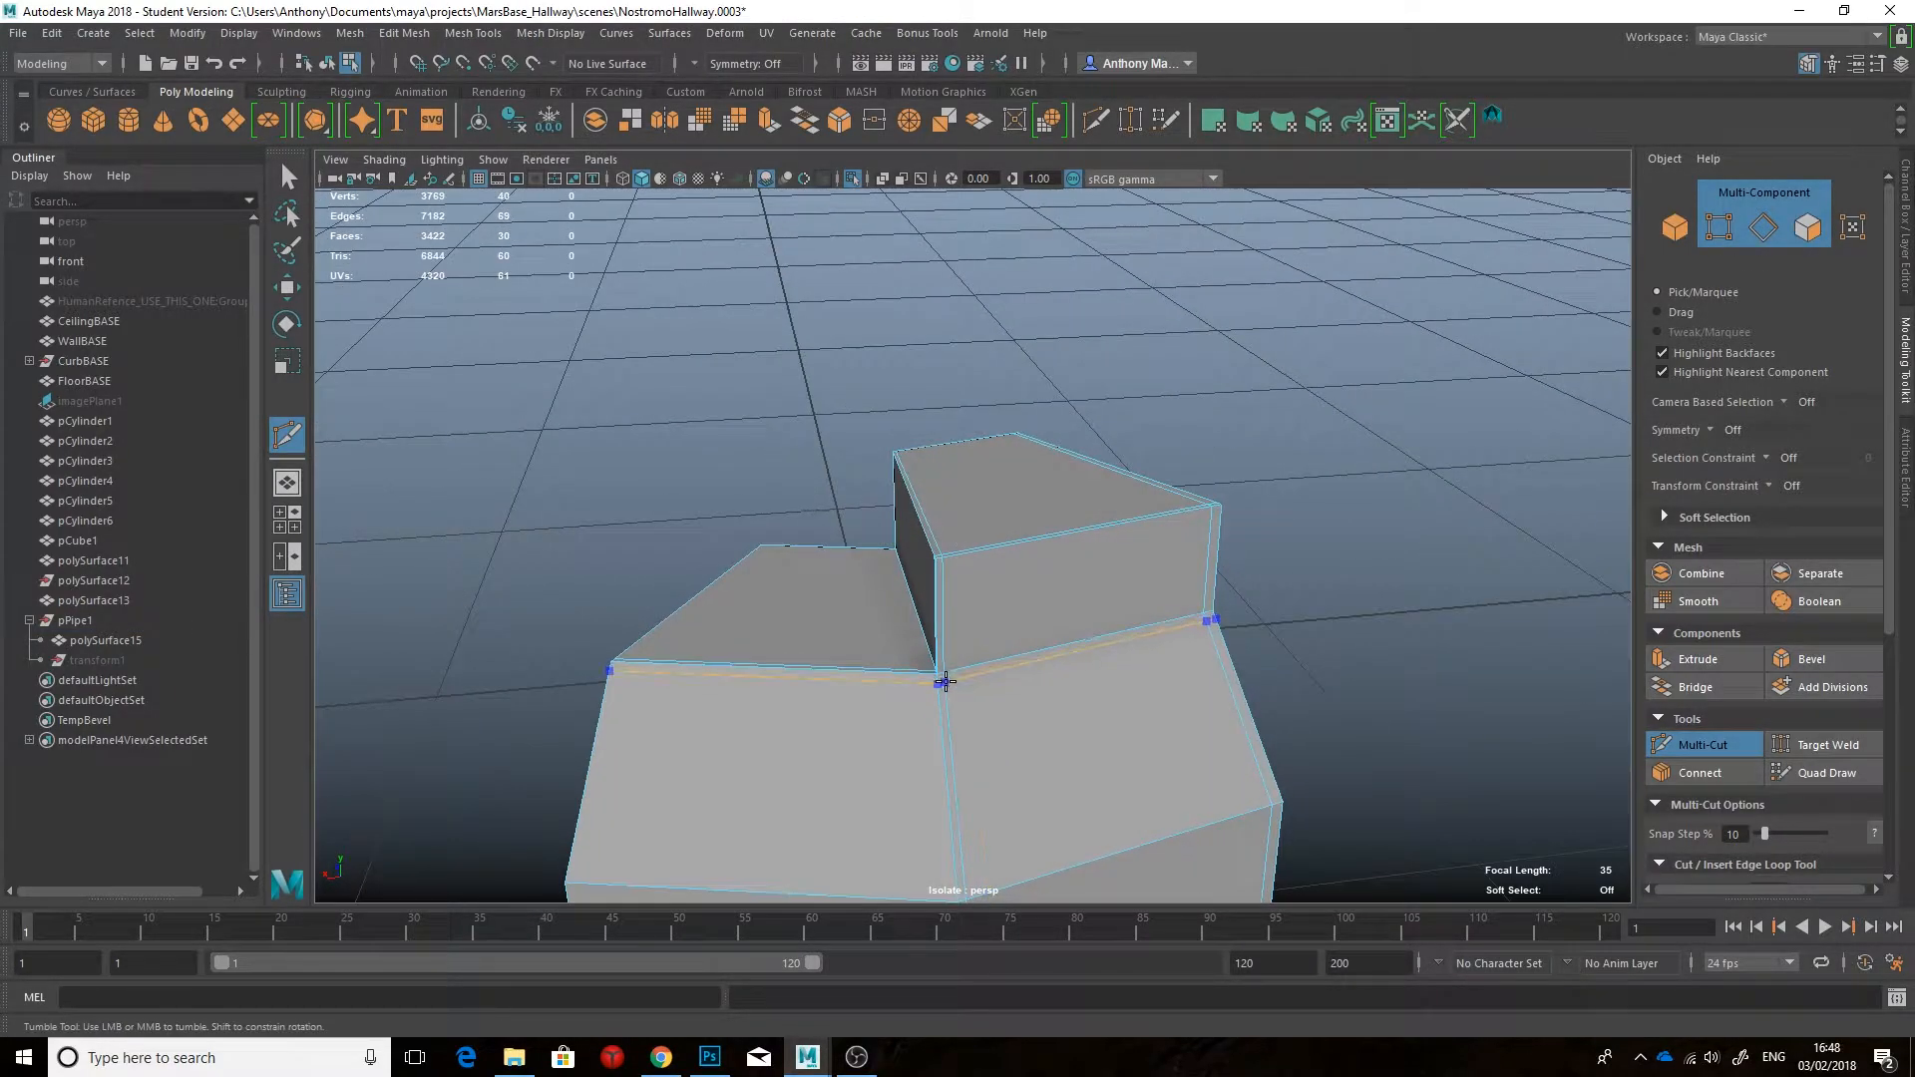
pyautogui.keyDown('ctrl'); pyautogui.click(946, 677); pyautogui.keyUp('ctrl')
pyautogui.keyDown('alt'); pyautogui.moveTo(945, 677); pyautogui.dragTo(1252, 638, button='right'); pyautogui.keyUp('alt')
pyautogui.keyDown('alt'); pyautogui.moveTo(1277, 628); pyautogui.dragTo(961, 510); pyautogui.keyUp('alt')
pyautogui.keyDown('ctrl'); pyautogui.click(978, 500); pyautogui.keyUp('ctrl')
pyautogui.keyDown('alt'); pyautogui.moveTo(1212, 529); pyautogui.dragTo(948, 543); pyautogui.keyUp('alt')
# Step: Bevel the segment's outer edges between the slope and the vertical rim
pyautogui.press('q')
pyautogui.keyDown('alt'); pyautogui.moveTo(1316, 743); pyautogui.dragTo(1005, 768); pyautogui.keyUp('alt')
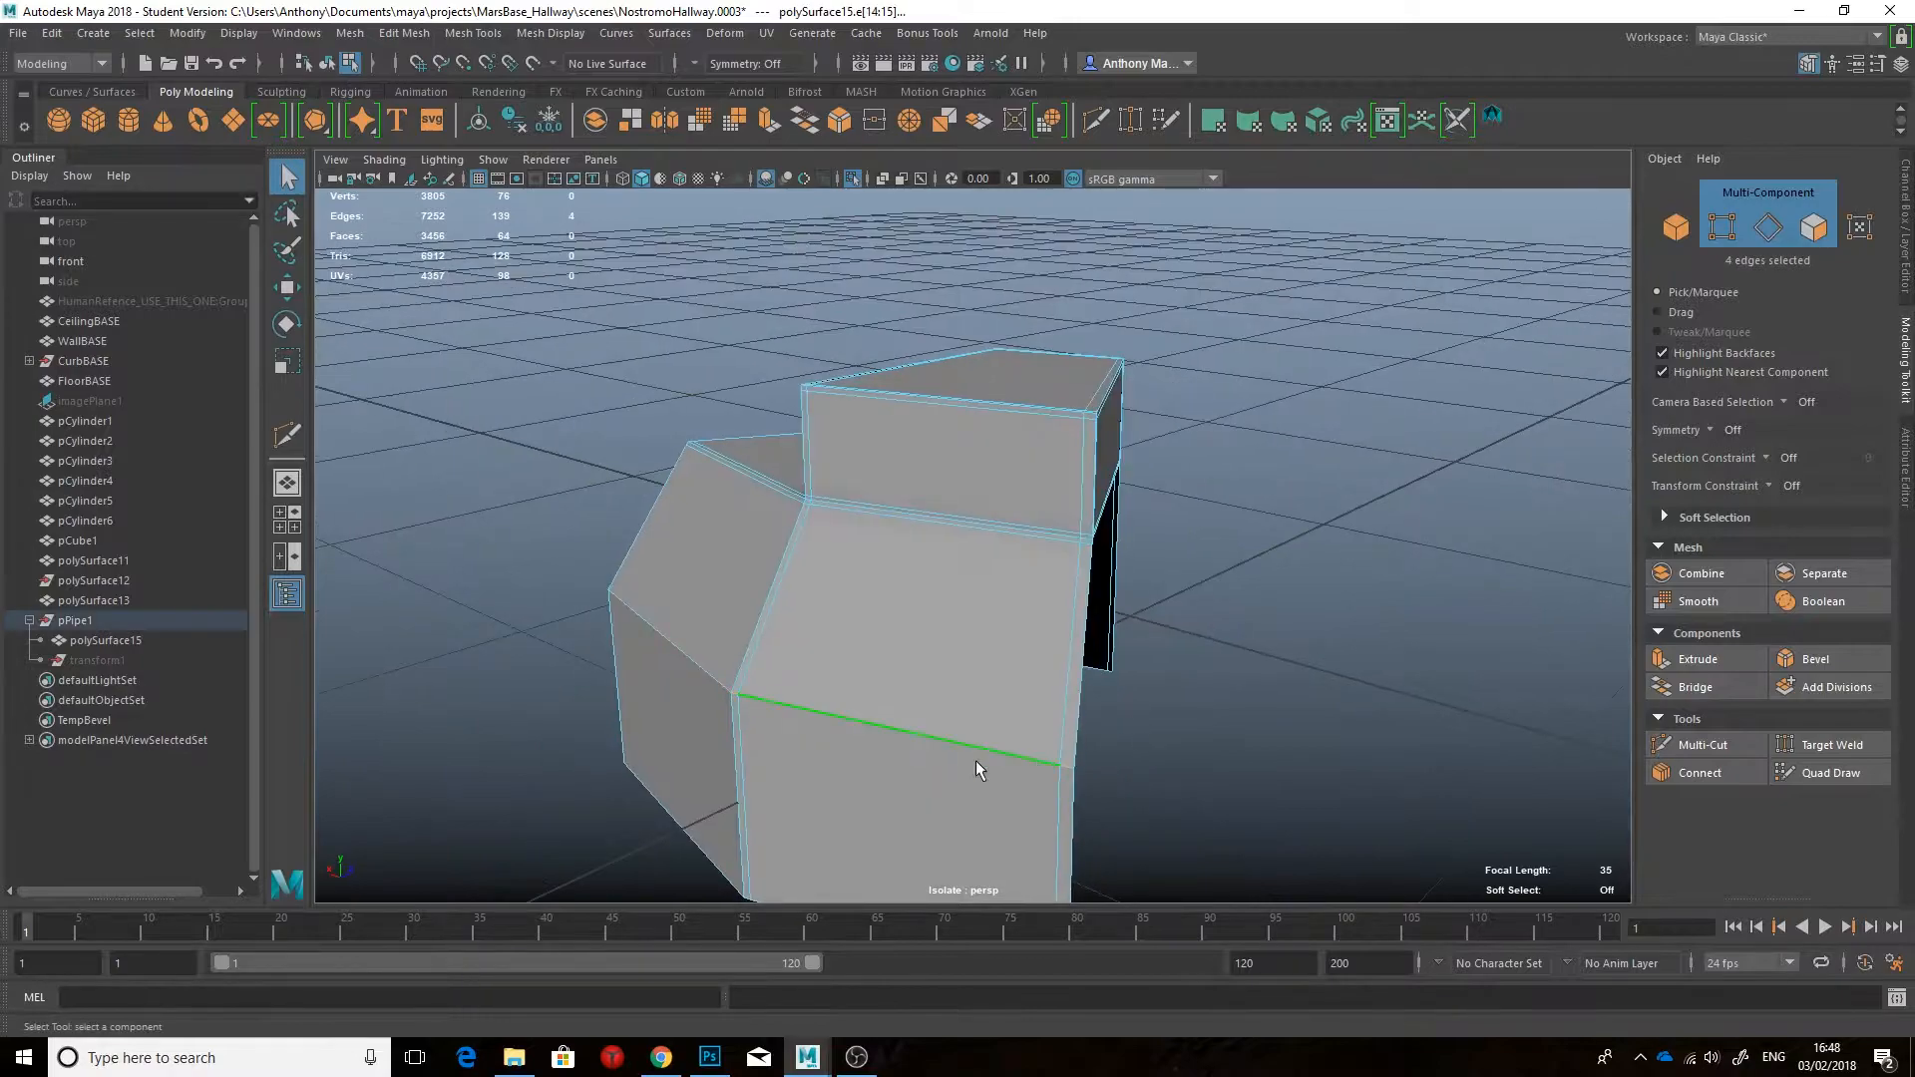
pyautogui.click(1811, 660)
pyautogui.scroll(-4, 1097, 619)
pyautogui.keyDown('alt'); pyautogui.moveTo(957, 599); pyautogui.dragTo(1267, 599); pyautogui.keyUp('alt')
pyautogui.scroll(7, 1065, 602)
pyautogui.click(1711, 663)
pyautogui.keyDown('alt'); pyautogui.moveTo(1436, 504); pyautogui.dragTo(1207, 468); pyautogui.keyUp('alt')
# Step: Examine the corner between the raised block and the low face in smooth preview
pyautogui.click(1703, 744)
pyautogui.keyDown('alt'); pyautogui.moveTo(1077, 429); pyautogui.dragTo(1157, 479); pyautogui.keyUp('alt')
pyautogui.press('1')
pyautogui.keyDown('alt'); pyautogui.moveTo(866, 544); pyautogui.dragTo(936, 550); pyautogui.keyUp('alt')
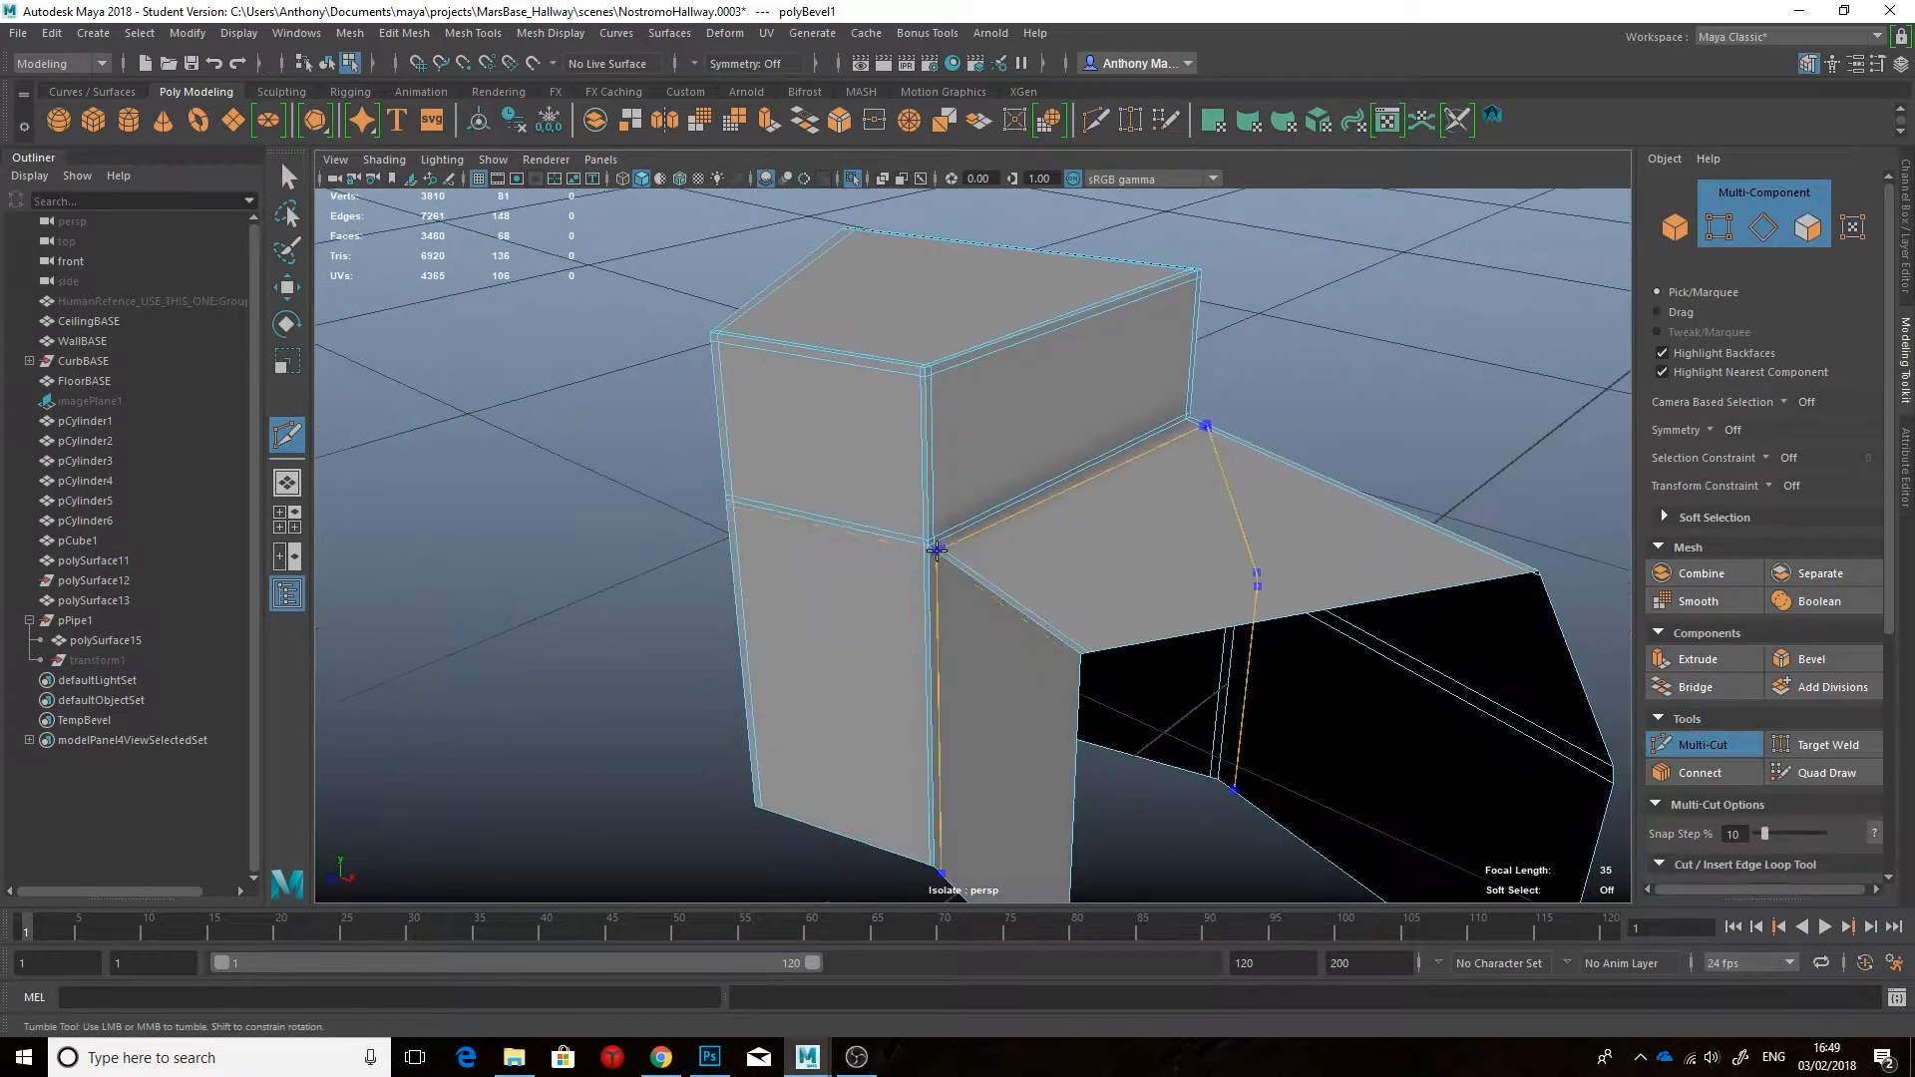
pyautogui.press('3')
pyautogui.press('q')
pyautogui.keyDown('alt'); pyautogui.moveTo(1135, 575); pyautogui.dragTo(1154, 459); pyautogui.keyUp('alt')
pyautogui.press('1')
# Step: Merge all of the segment's vertices with a distance threshold of 0.001 and check the smoothed shape
pyautogui.click(1194, 548)
pyautogui.keyDown('alt'); pyautogui.moveTo(1154, 459); pyautogui.dragTo(964, 494, button='right'); pyautogui.keyUp('alt')
pyautogui.moveTo(712, 237); pyautogui.dragTo(1475, 792)
pyautogui.write('0.00')
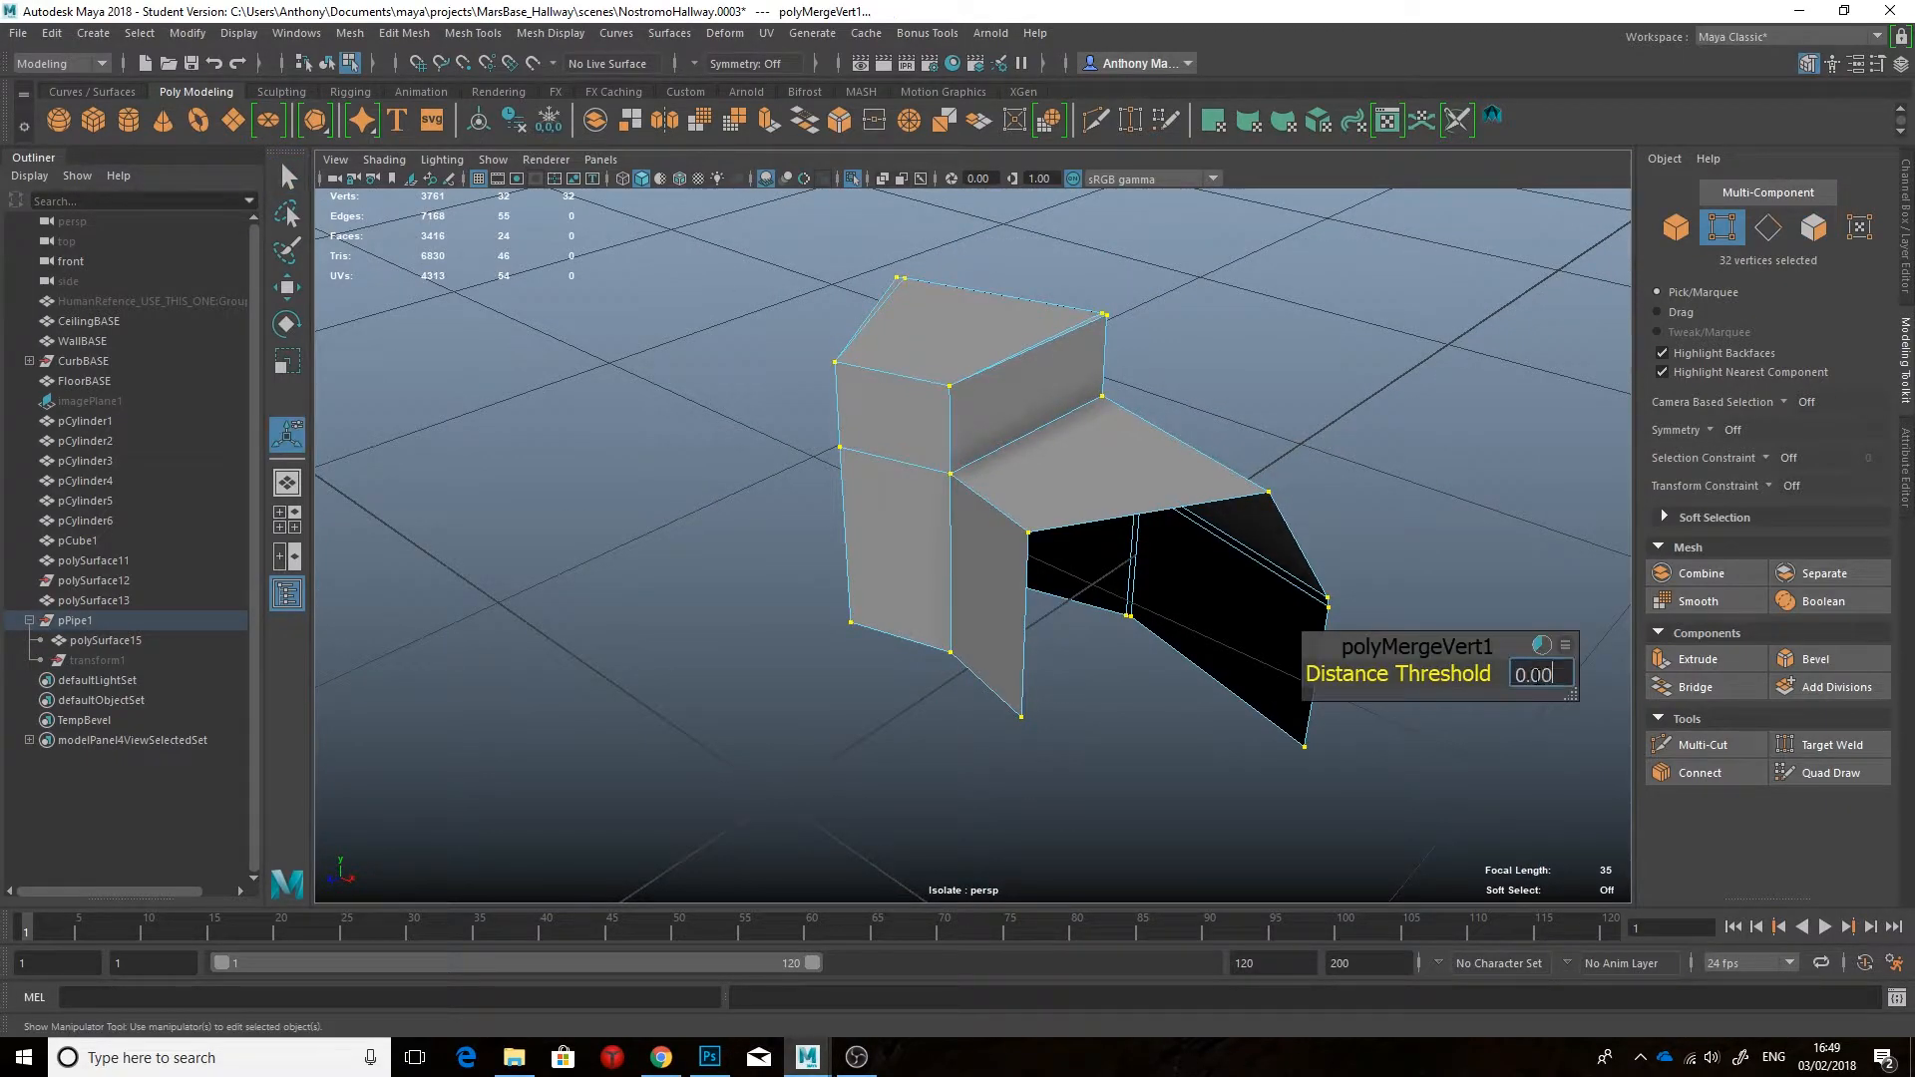
pyautogui.write('1')
pyautogui.press('Return')
pyautogui.keyDown('alt'); pyautogui.moveTo(1421, 439); pyautogui.dragTo(1336, 469); pyautogui.keyUp('alt')
pyautogui.click(1336, 468)
pyautogui.keyDown('alt'); pyautogui.moveTo(1337, 468); pyautogui.dragTo(1496, 449, button='right'); pyautogui.keyUp('alt')
pyautogui.press('3')
pyautogui.press('1')
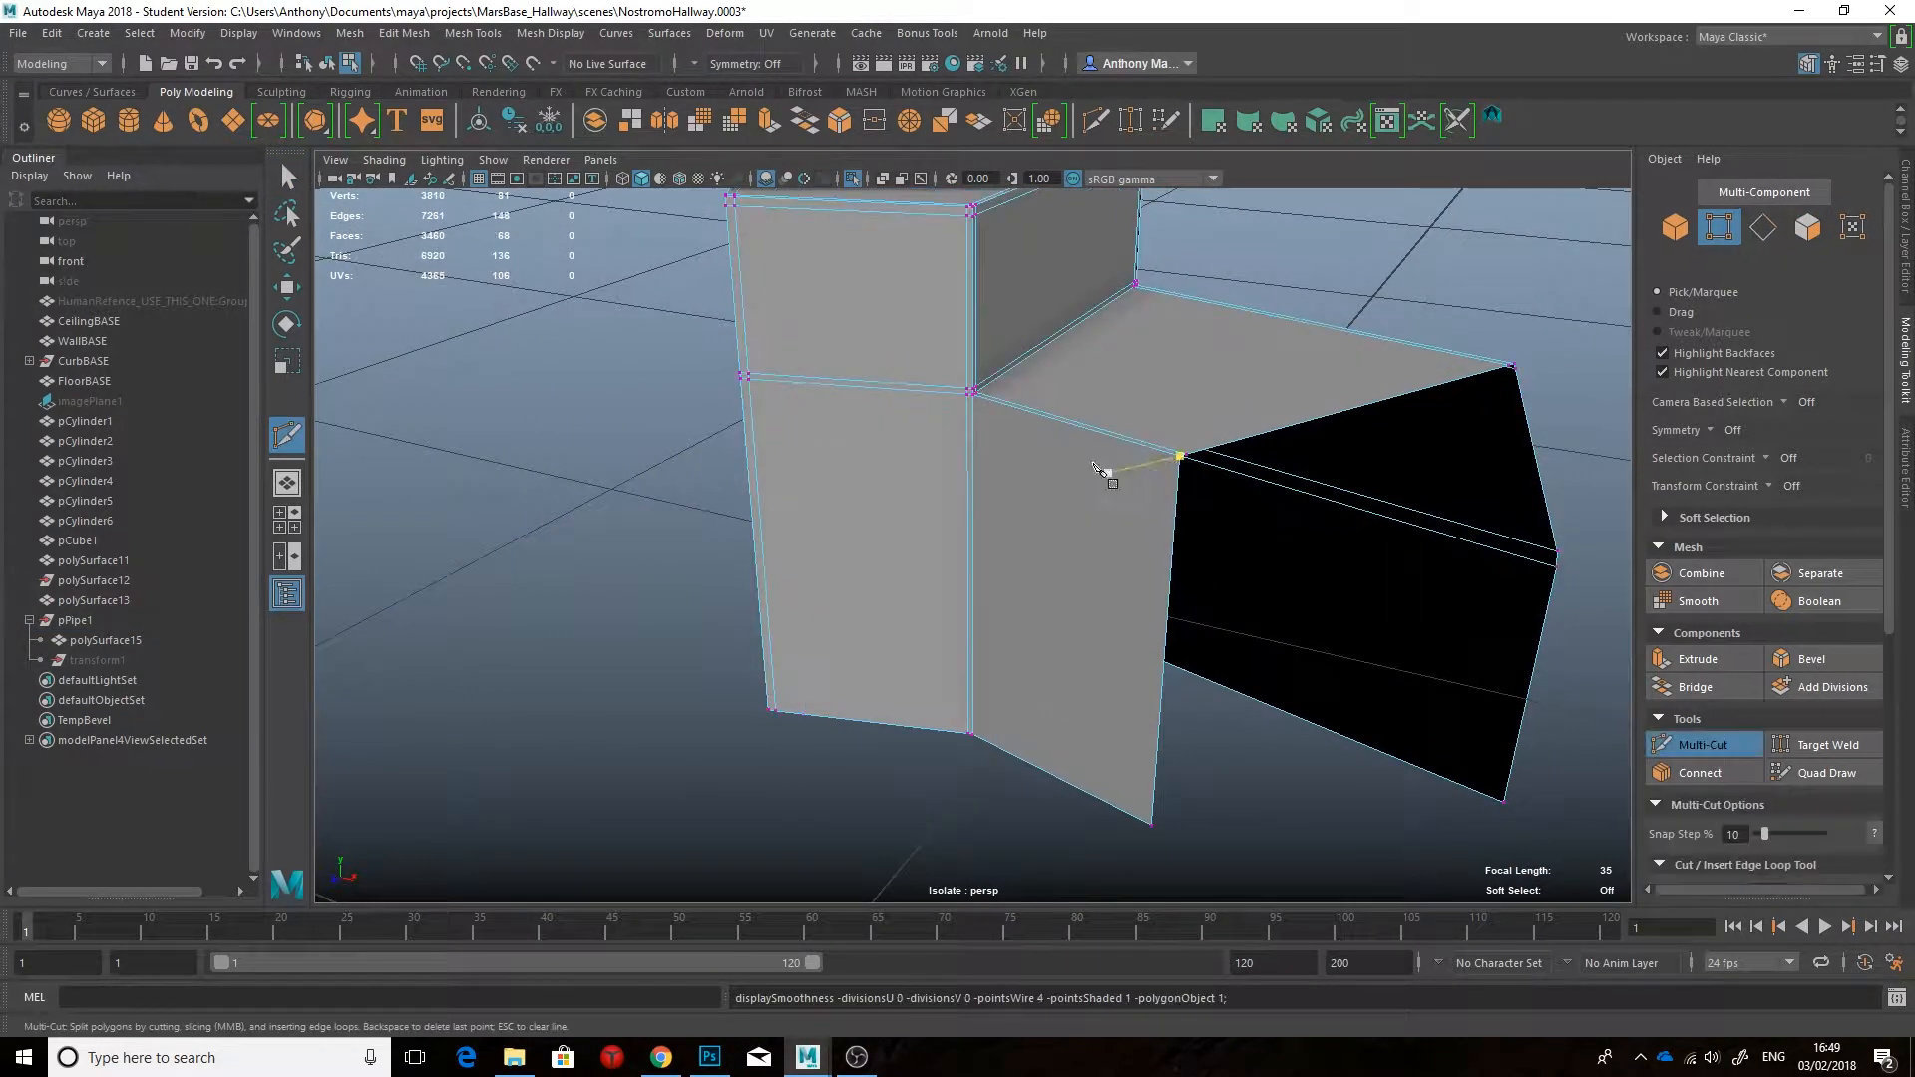
# Step: Insert two more supporting edge loops around the raised block and low face with Multi-Cut
pyautogui.keyDown('alt'); pyautogui.moveTo(1122, 481); pyautogui.dragTo(981, 246, button='right'); pyautogui.keyUp('alt')
pyautogui.keyDown('ctrl'); pyautogui.click(982, 245); pyautogui.keyUp('ctrl')
pyautogui.keyDown('alt'); pyautogui.moveTo(982, 244); pyautogui.dragTo(1131, 380); pyautogui.keyUp('alt')
pyautogui.keyDown('alt'); pyautogui.moveTo(1332, 599); pyautogui.dragTo(1296, 439); pyautogui.keyUp('alt')
pyautogui.keyDown('ctrl'); pyautogui.click(1496, 430); pyautogui.keyUp('ctrl')
pyautogui.keyDown('alt'); pyautogui.moveTo(1296, 439); pyautogui.dragTo(1128, 449, button='right'); pyautogui.keyUp('alt')
pyautogui.press('q')
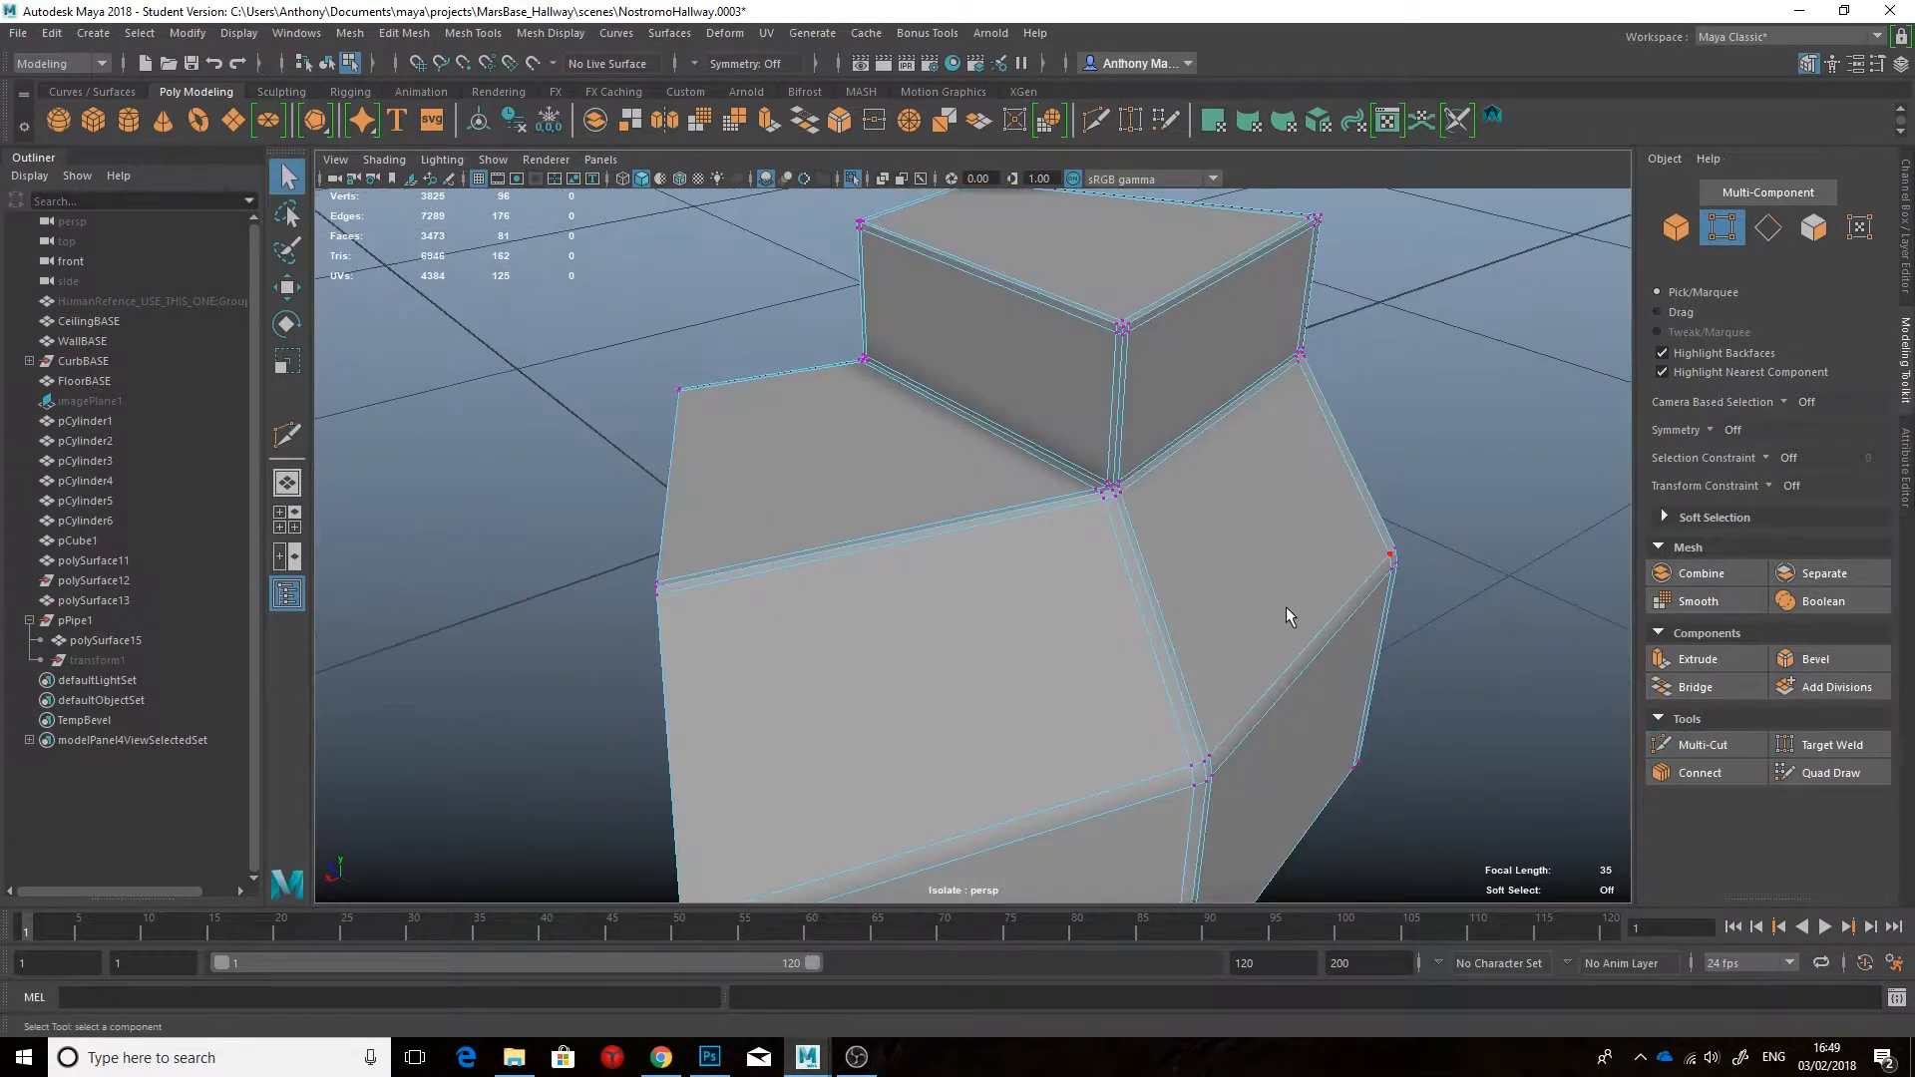
# Step: Examine the whole segment in smooth preview from several sides and return it to unsmoothed display
pyautogui.press('3')
pyautogui.keyDown('alt'); pyautogui.moveTo(1426, 543); pyautogui.dragTo(1320, 529); pyautogui.keyUp('alt')
pyautogui.moveTo(1181, 503); pyautogui.dragTo(1276, 466, button='right')
pyautogui.keyDown('alt'); pyautogui.moveTo(1246, 539); pyautogui.dragTo(1012, 547); pyautogui.keyUp('alt')
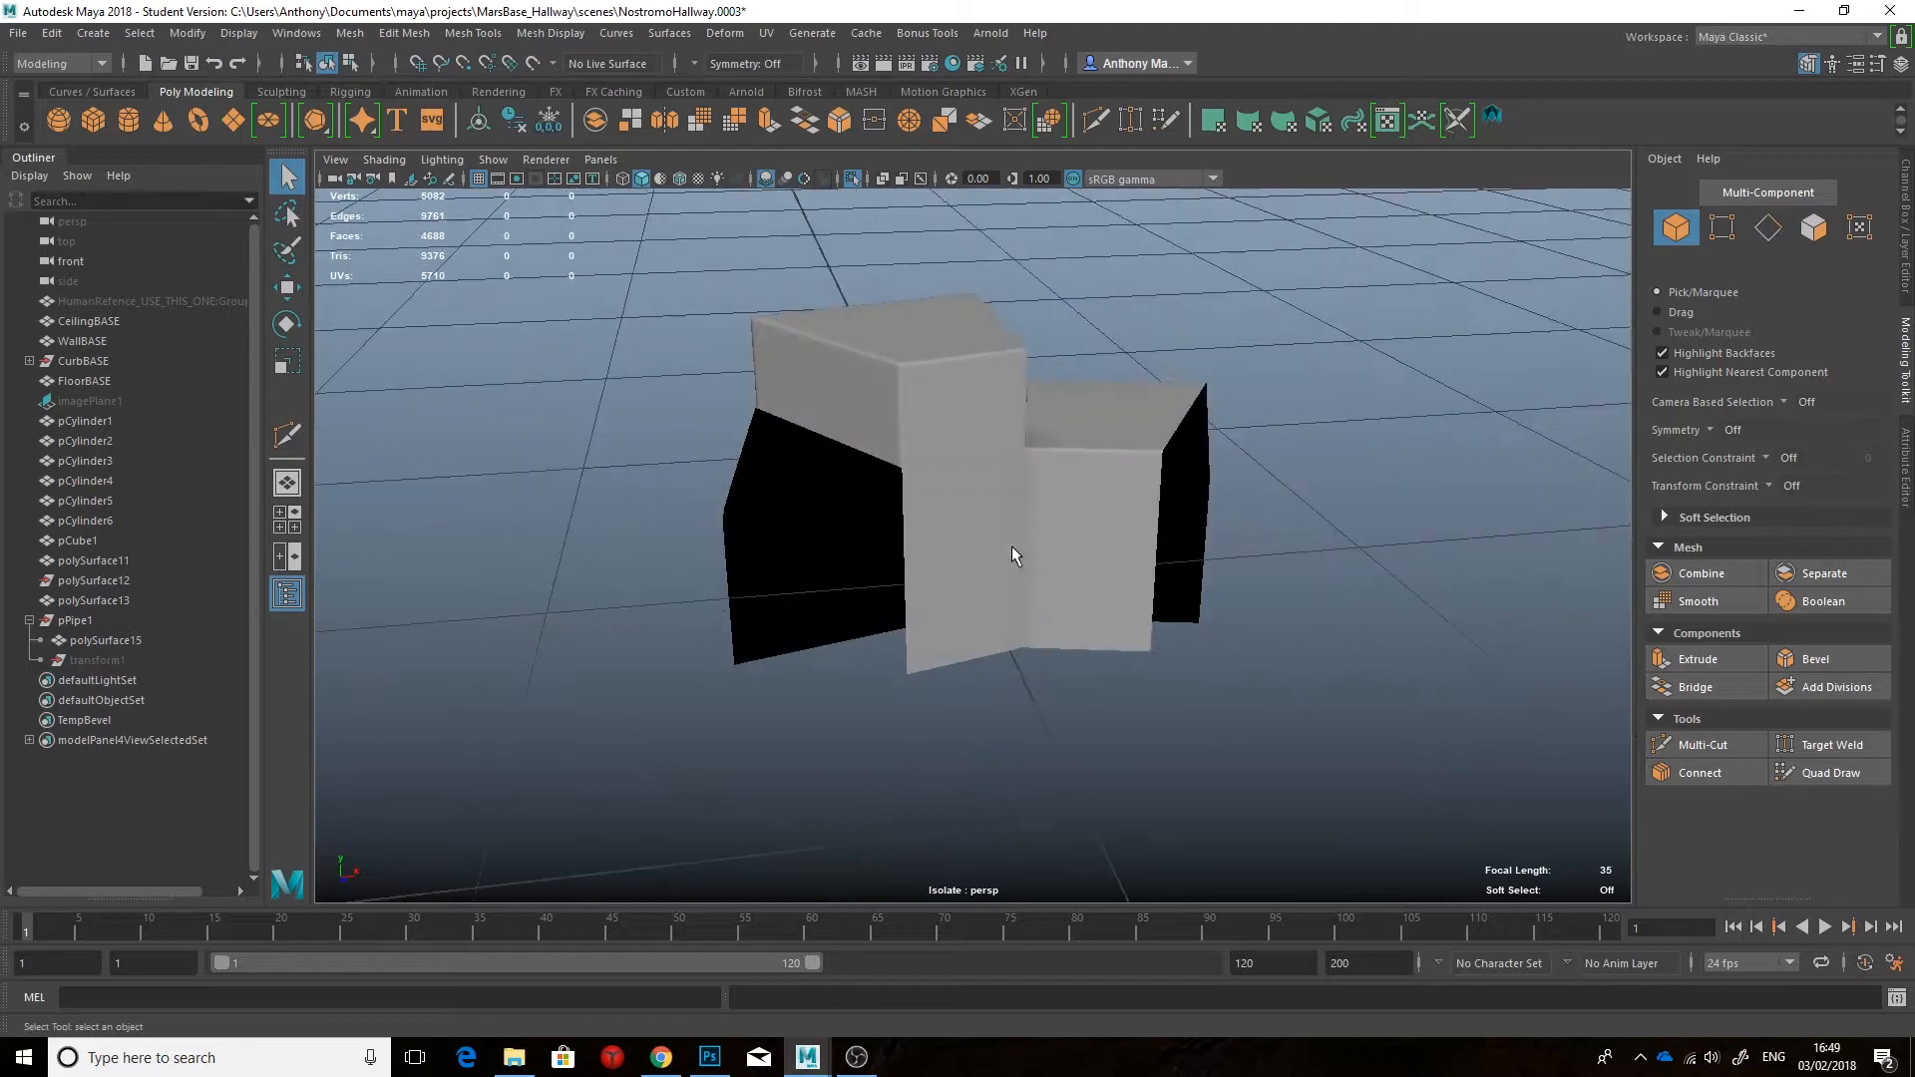
pyautogui.click(1011, 548)
pyautogui.press('1')
pyautogui.keyDown('alt'); pyautogui.moveTo(1011, 548); pyautogui.dragTo(1064, 552, button='right'); pyautogui.keyUp('alt')
pyautogui.keyDown('alt'); pyautogui.moveTo(1064, 552); pyautogui.dragTo(970, 557); pyautogui.keyUp('alt')
pyautogui.keyDown('alt'); pyautogui.moveTo(970, 557); pyautogui.dragTo(948, 624, button='right'); pyautogui.keyUp('alt')
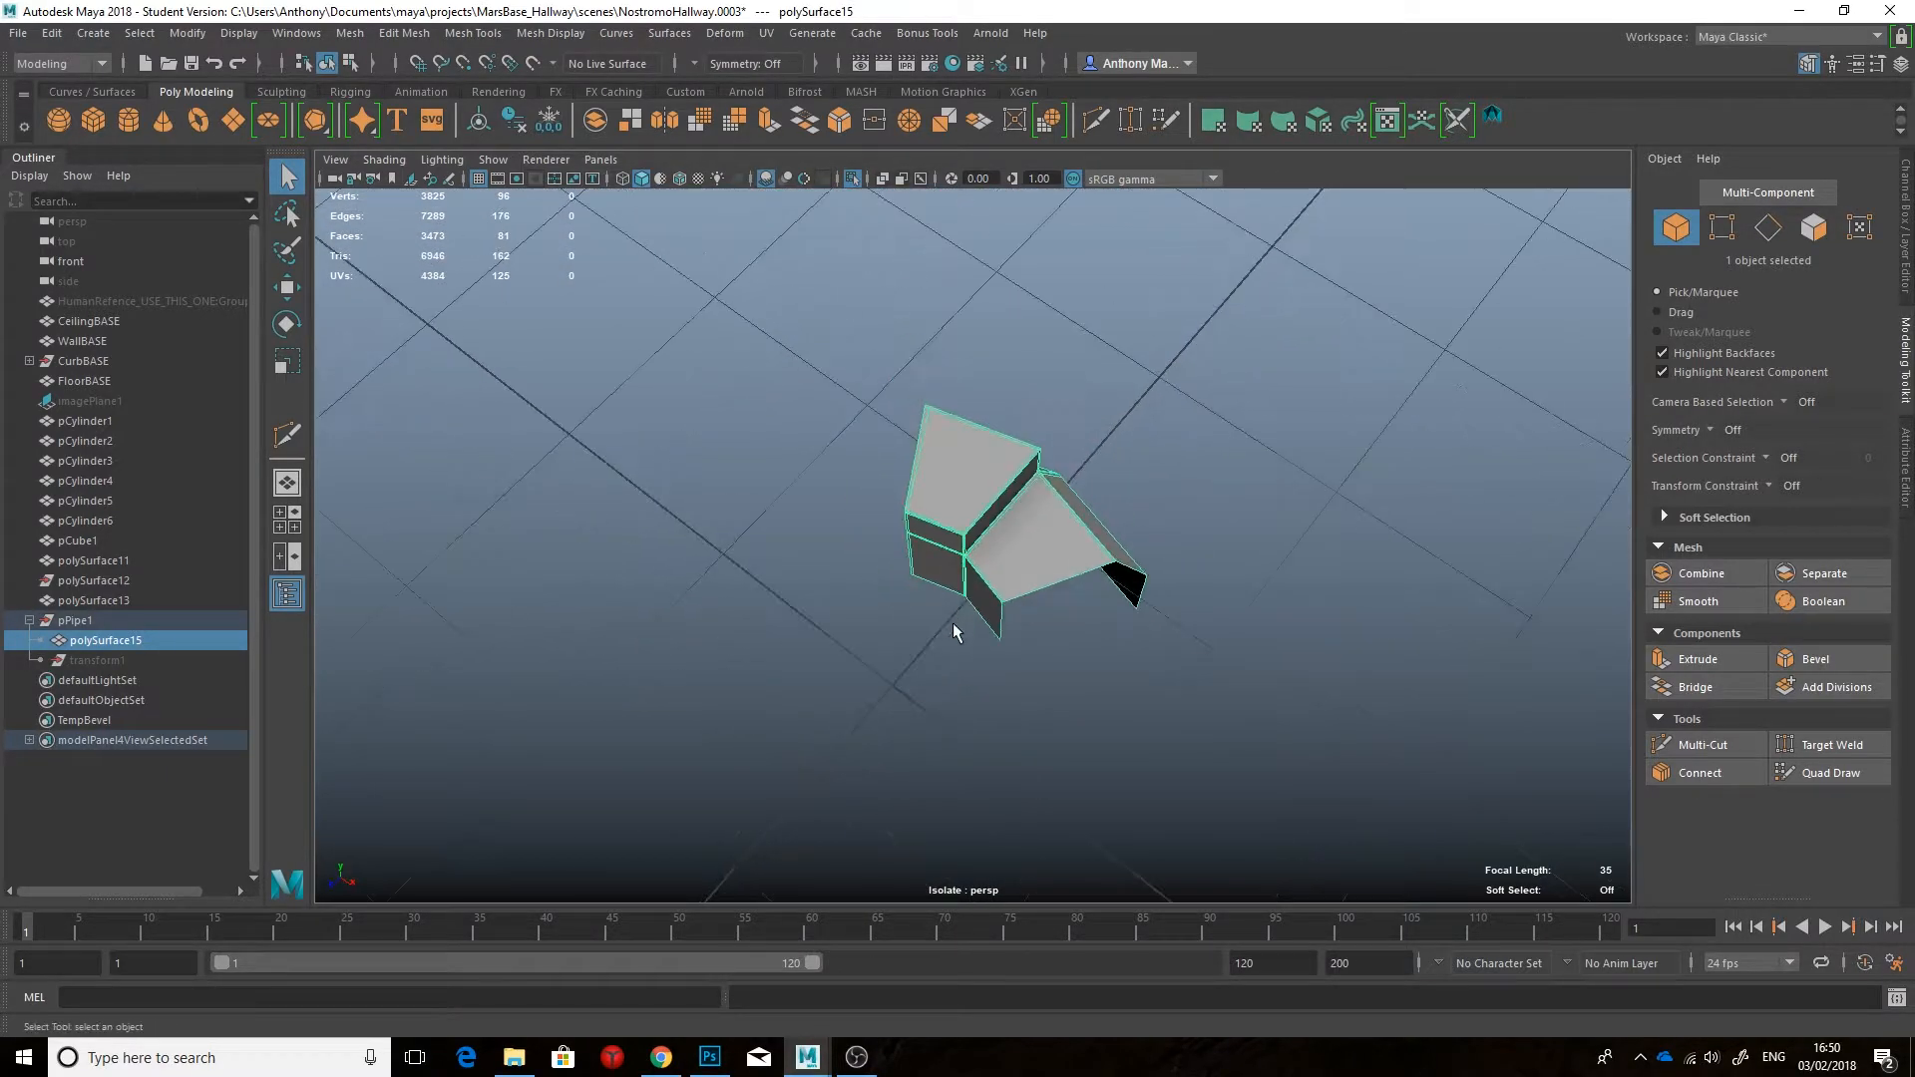
# Step: Try to fill the ring with 11 instanced copies of the segment rotated about the Y axis using Duplicate Special
pyautogui.press('w')
pyautogui.click(52, 33)
pyautogui.click(294, 343)
pyautogui.moveTo(960, 357); pyautogui.dragTo(1304, 359)
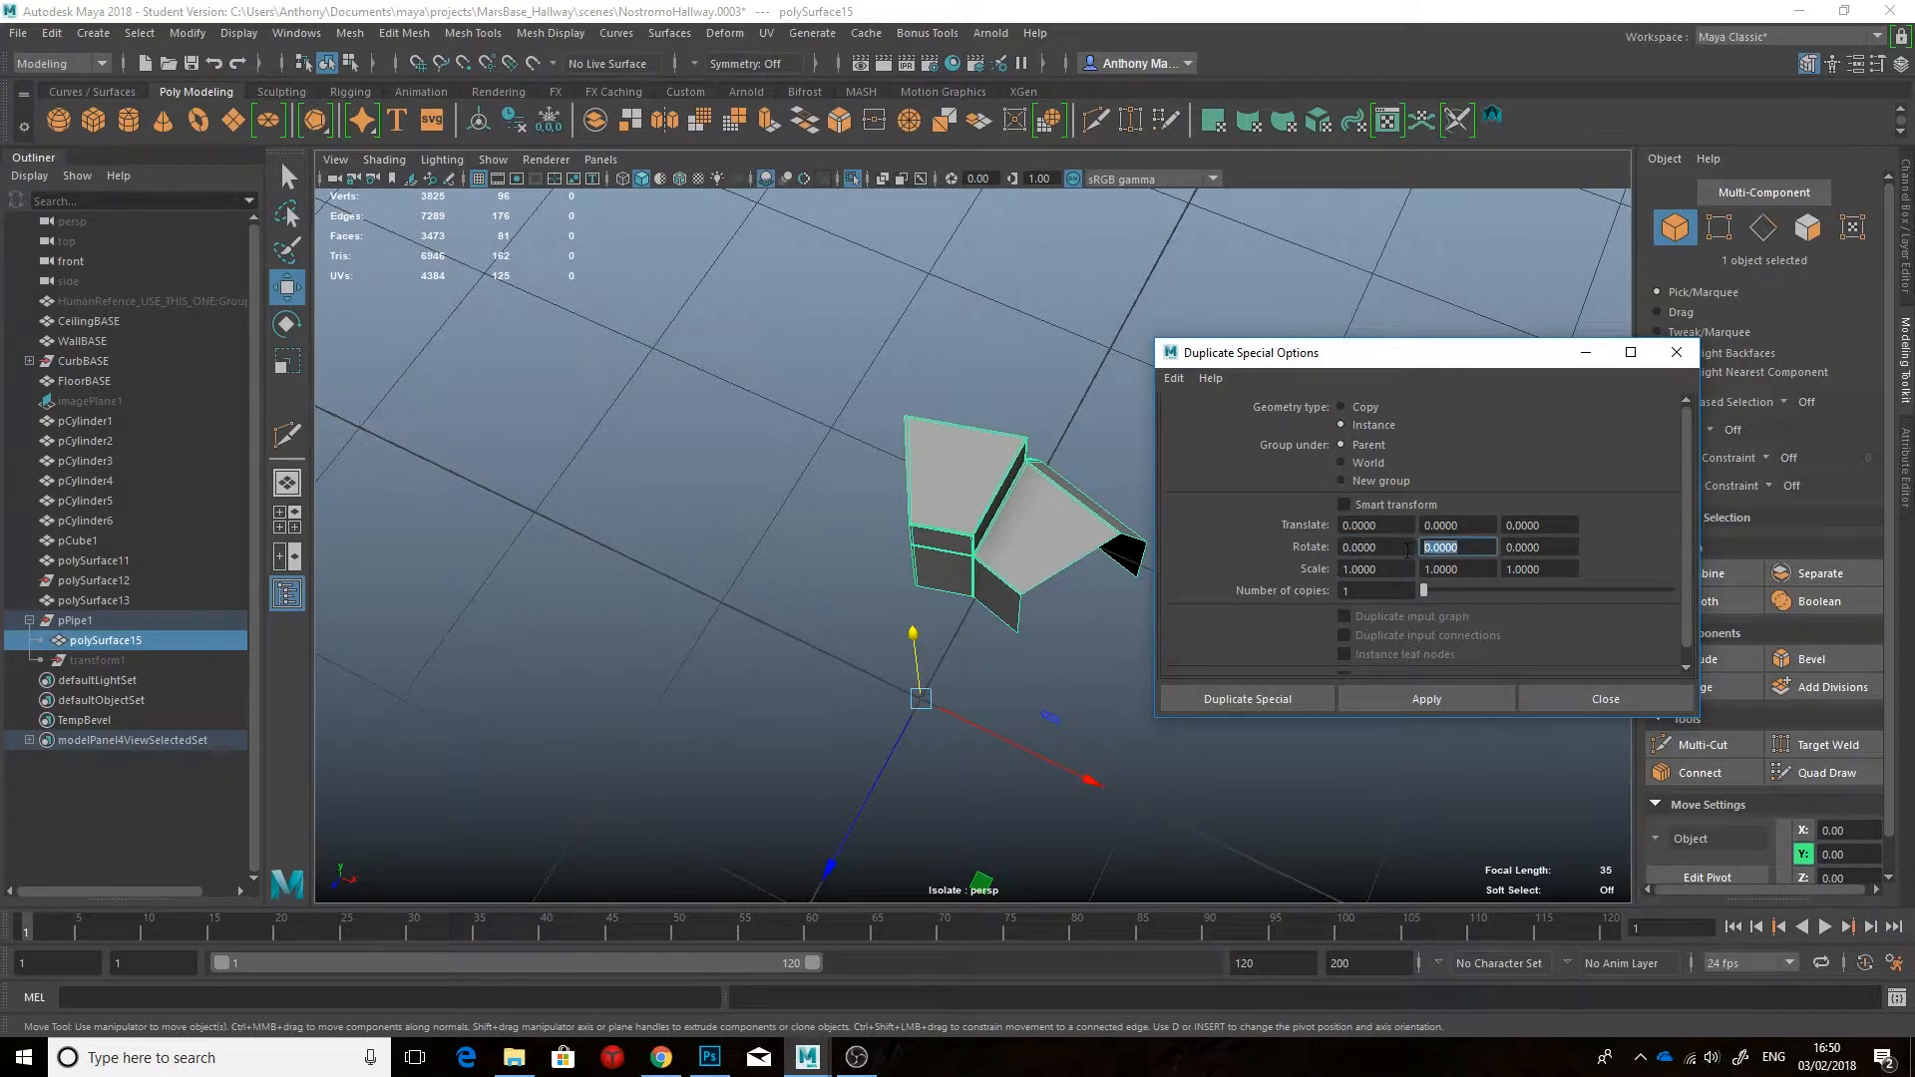
pyautogui.click(1248, 699)
pyautogui.moveTo(1296, 608)
pyautogui.keyDown('alt'); pyautogui.mouseDown()
pyautogui.moveTo(1253, 598)
pyautogui.moveTo(1331, 626)
pyautogui.moveTo(1288, 610)
pyautogui.mouseUp(); pyautogui.keyUp('alt')
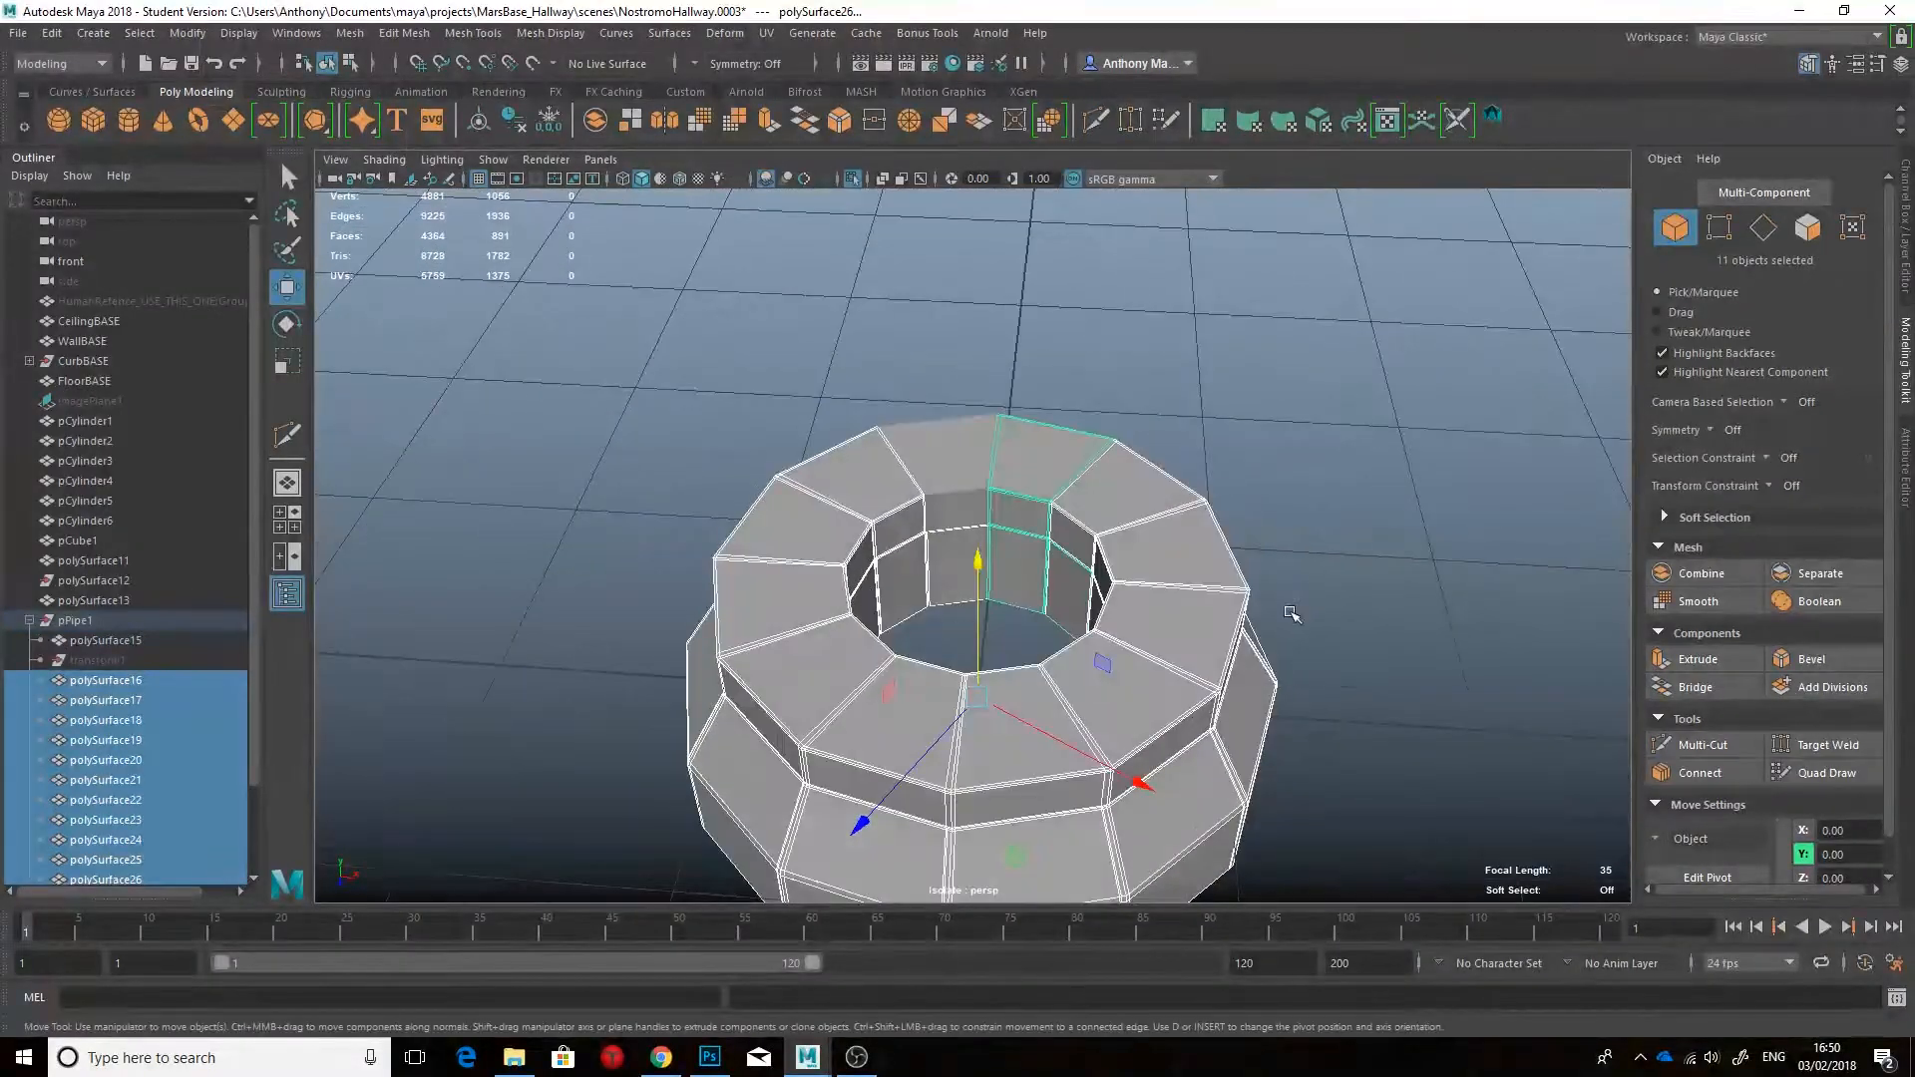
pyautogui.click(997, 476)
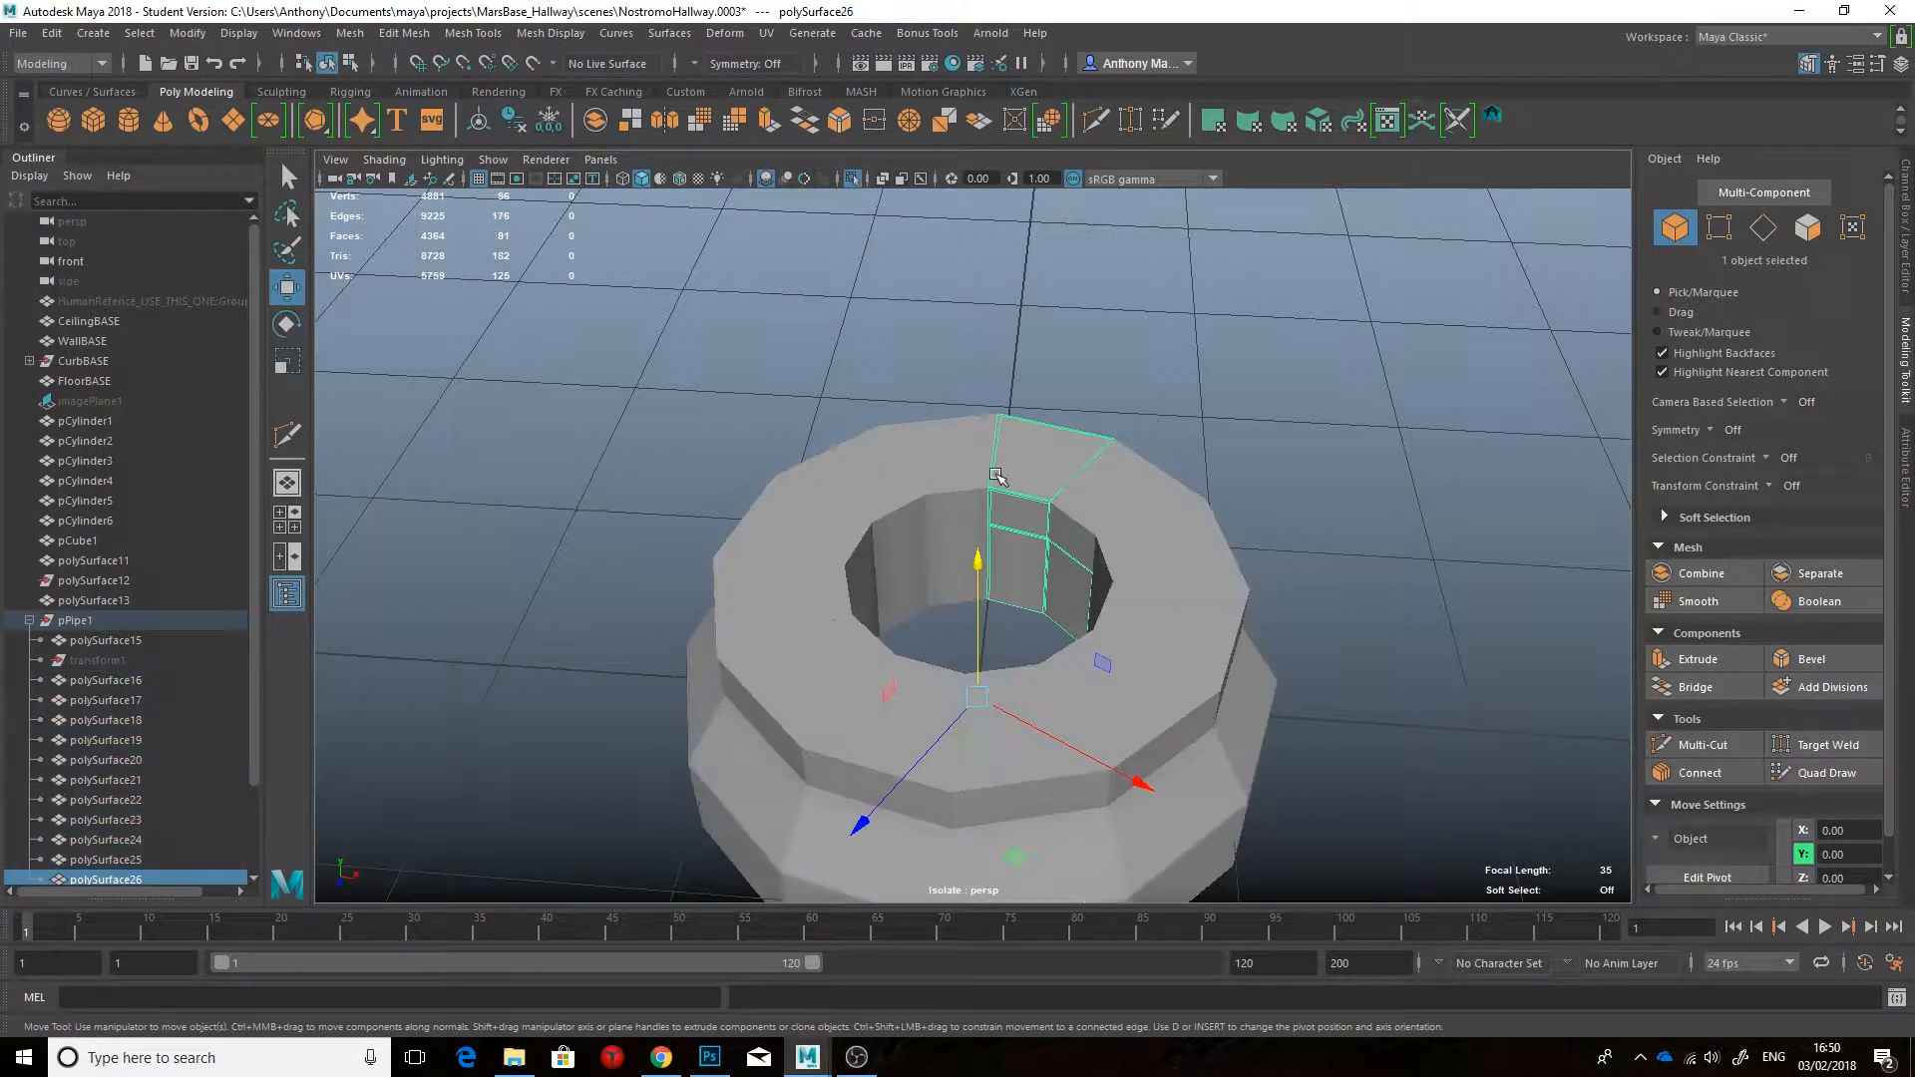
pyautogui.hotkey('ctrl', 'z')
pyautogui.hotkey('ctrl', 'z')
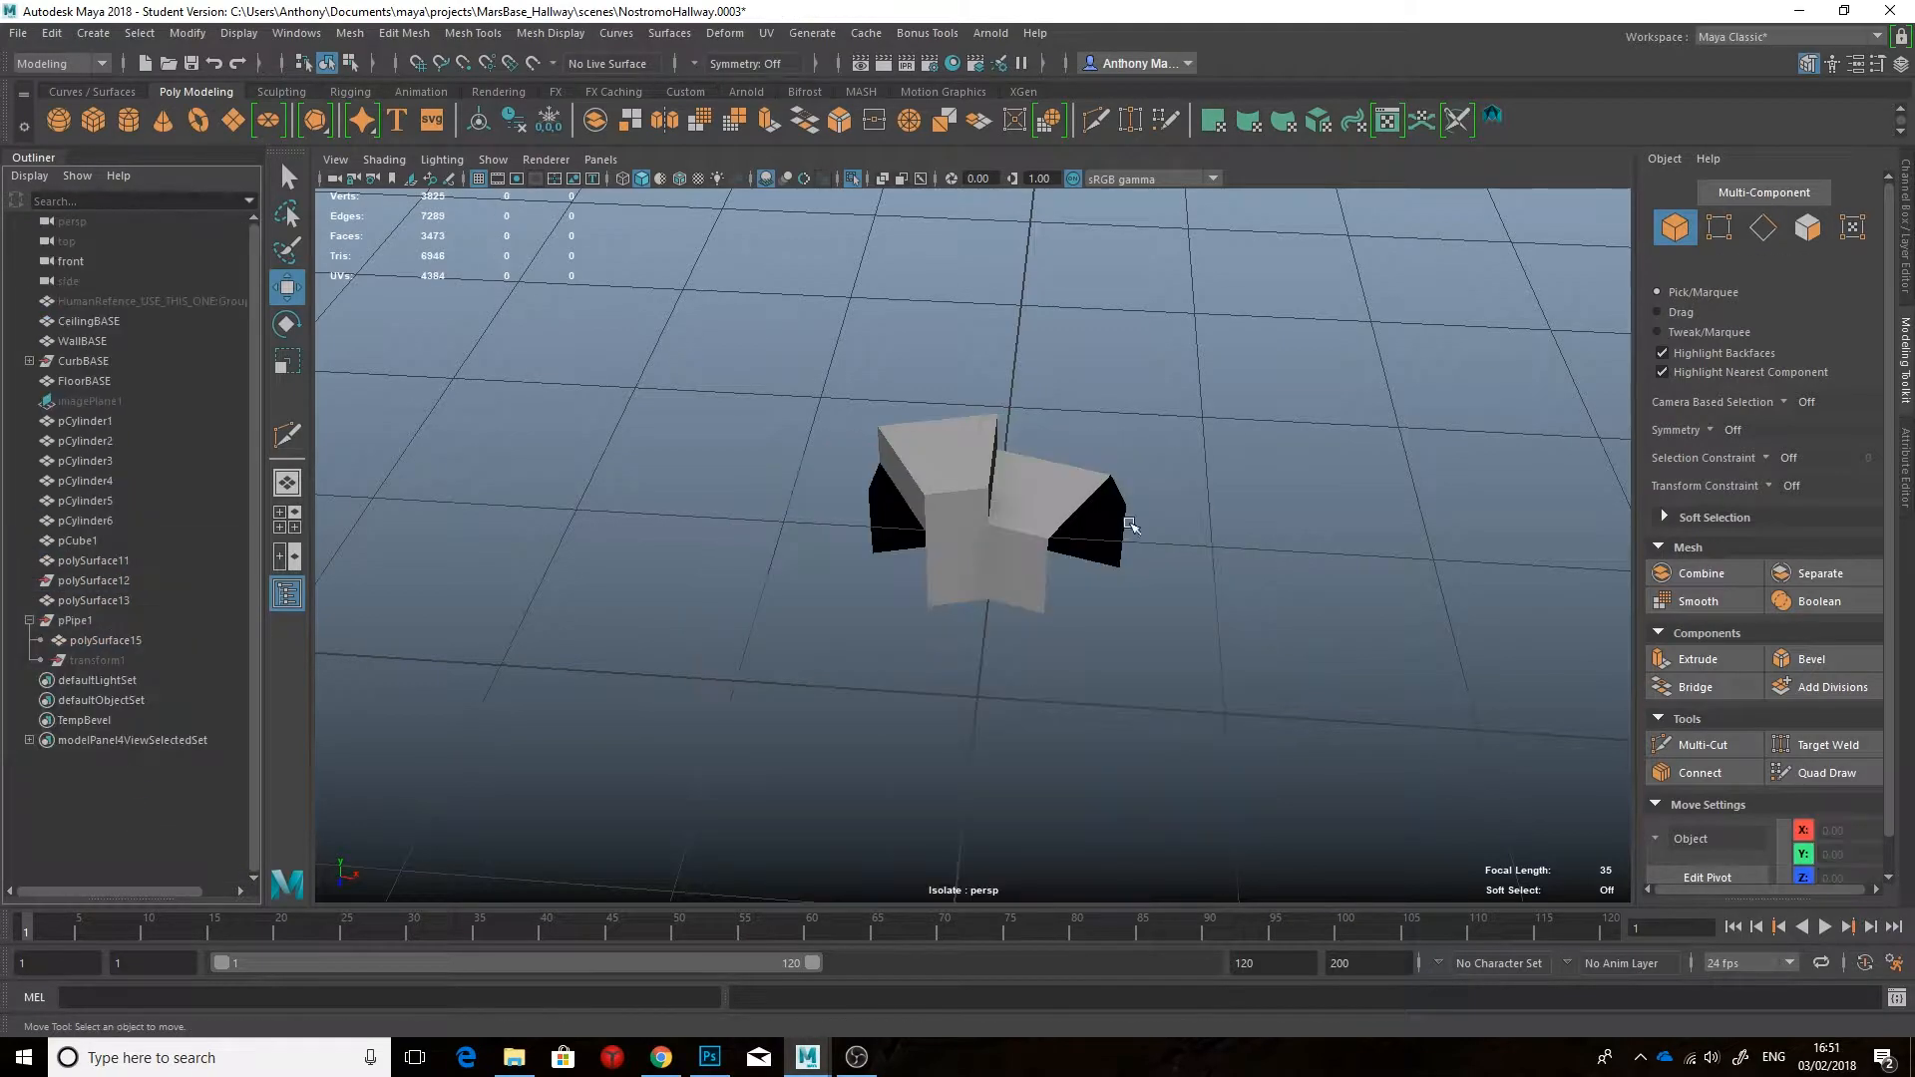
# Step: Duplicate the segment as five rotated instances about the Y axis to complete the ring, and combine all pieces into one mesh
pyautogui.click(53, 33)
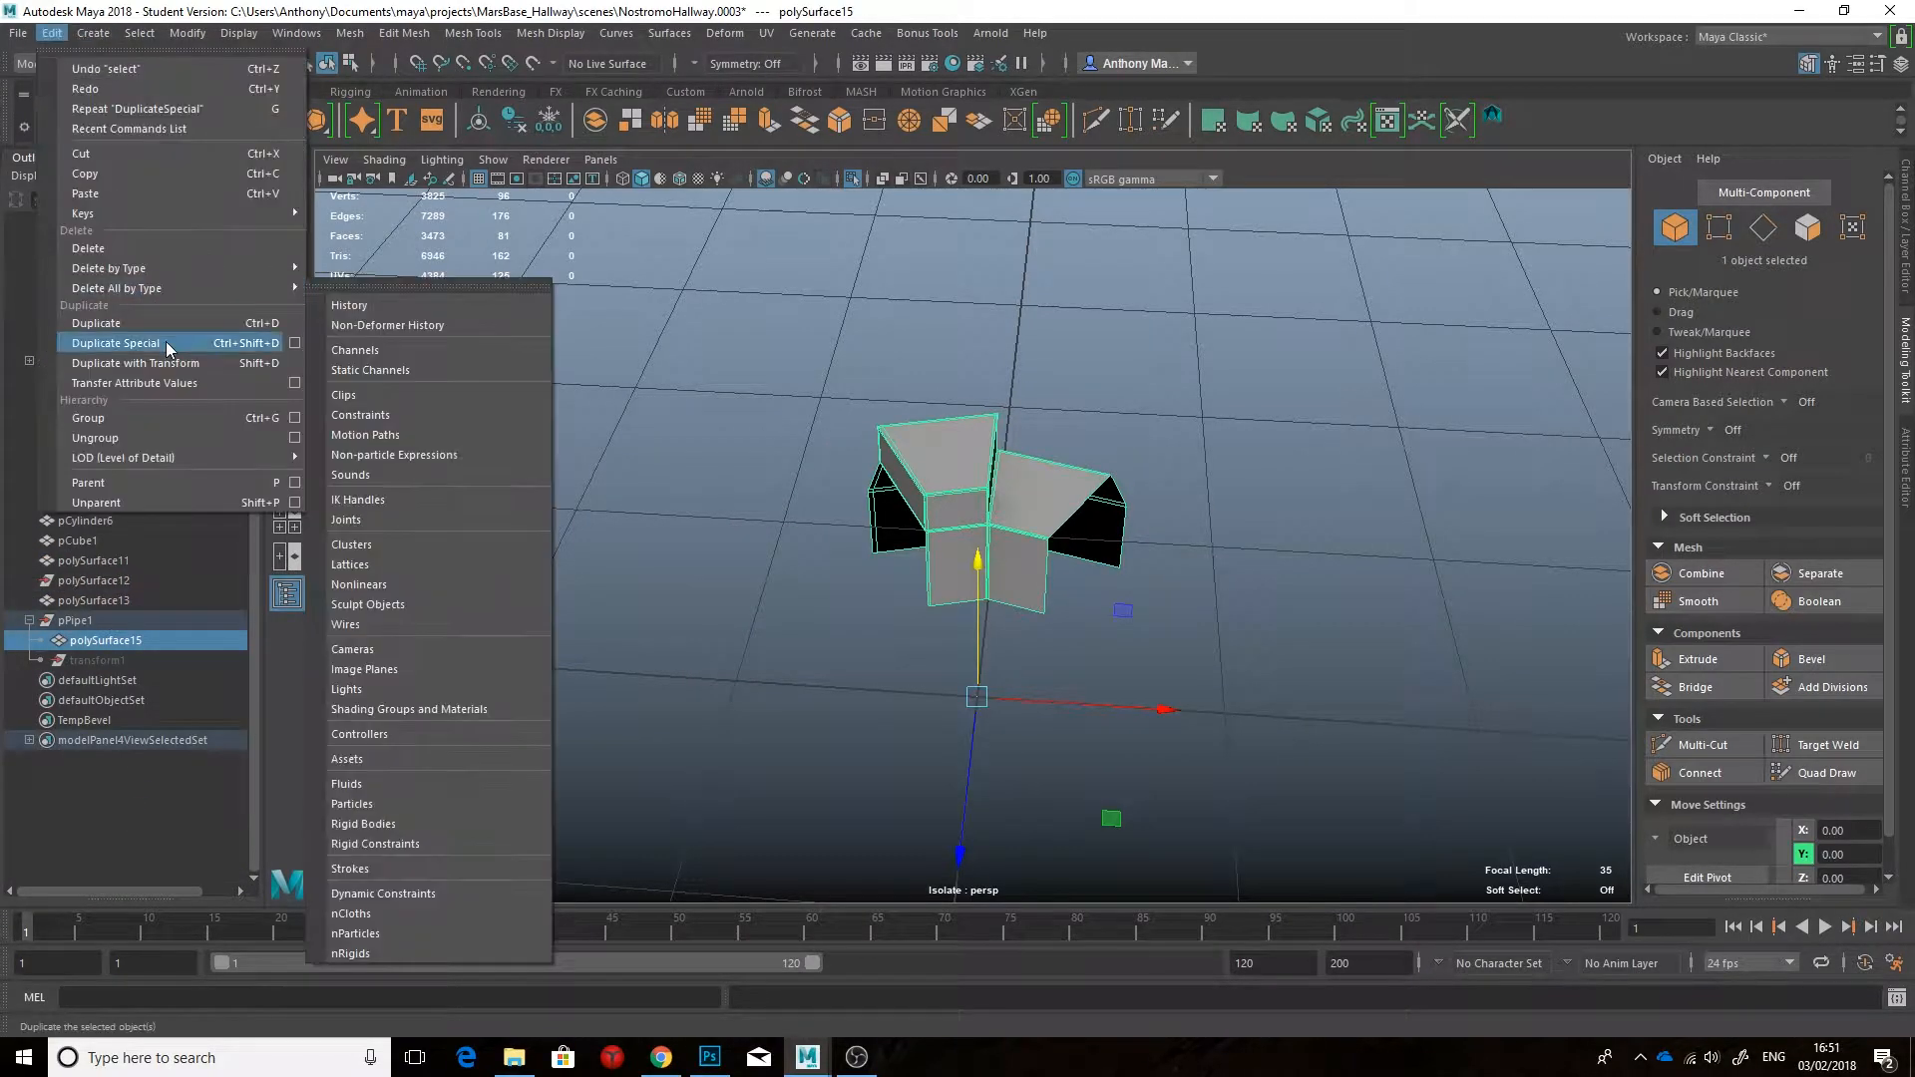
pyautogui.click(297, 342)
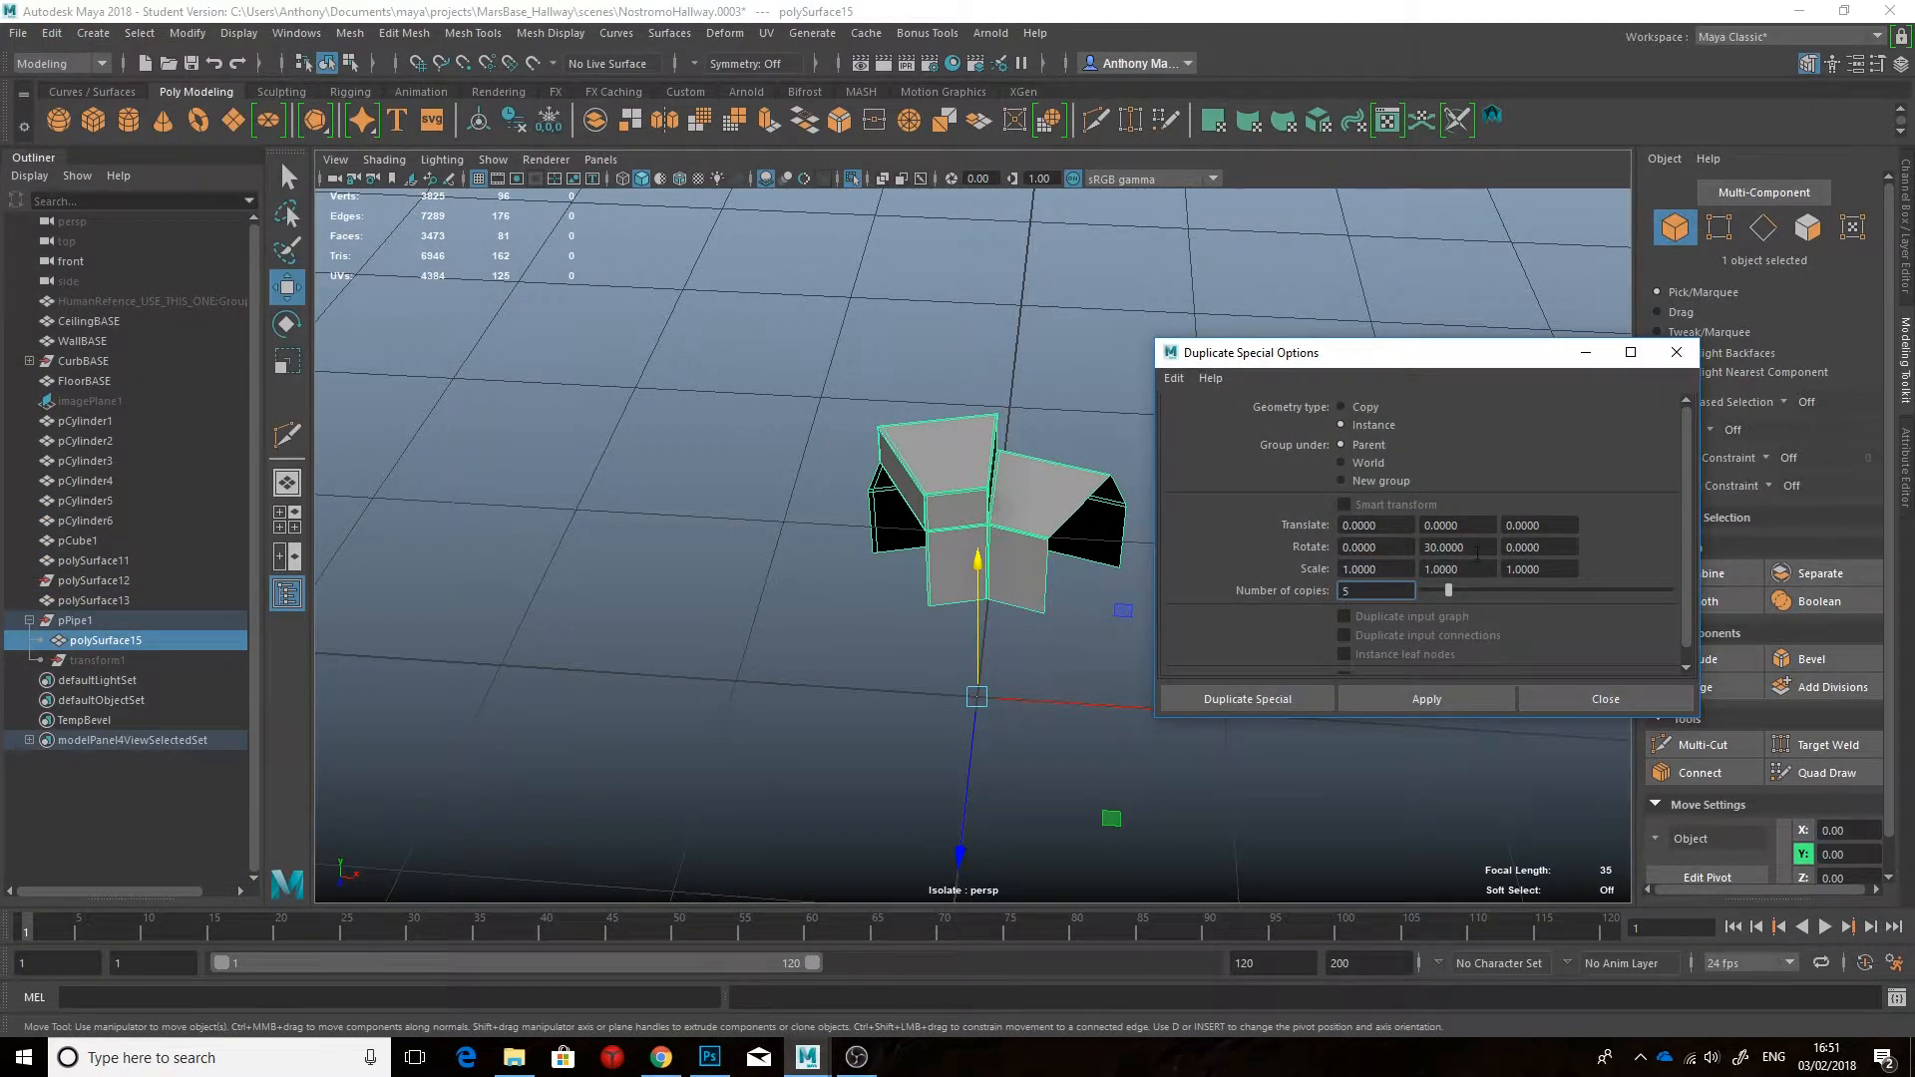
pyautogui.click(1247, 698)
pyautogui.keyDown('alt'); pyautogui.moveTo(1285, 623); pyautogui.dragTo(1187, 626); pyautogui.keyUp('alt')
pyautogui.keyDown('shift'); pyautogui.click(959, 454); pyautogui.keyUp('shift')
pyautogui.click(595, 120)
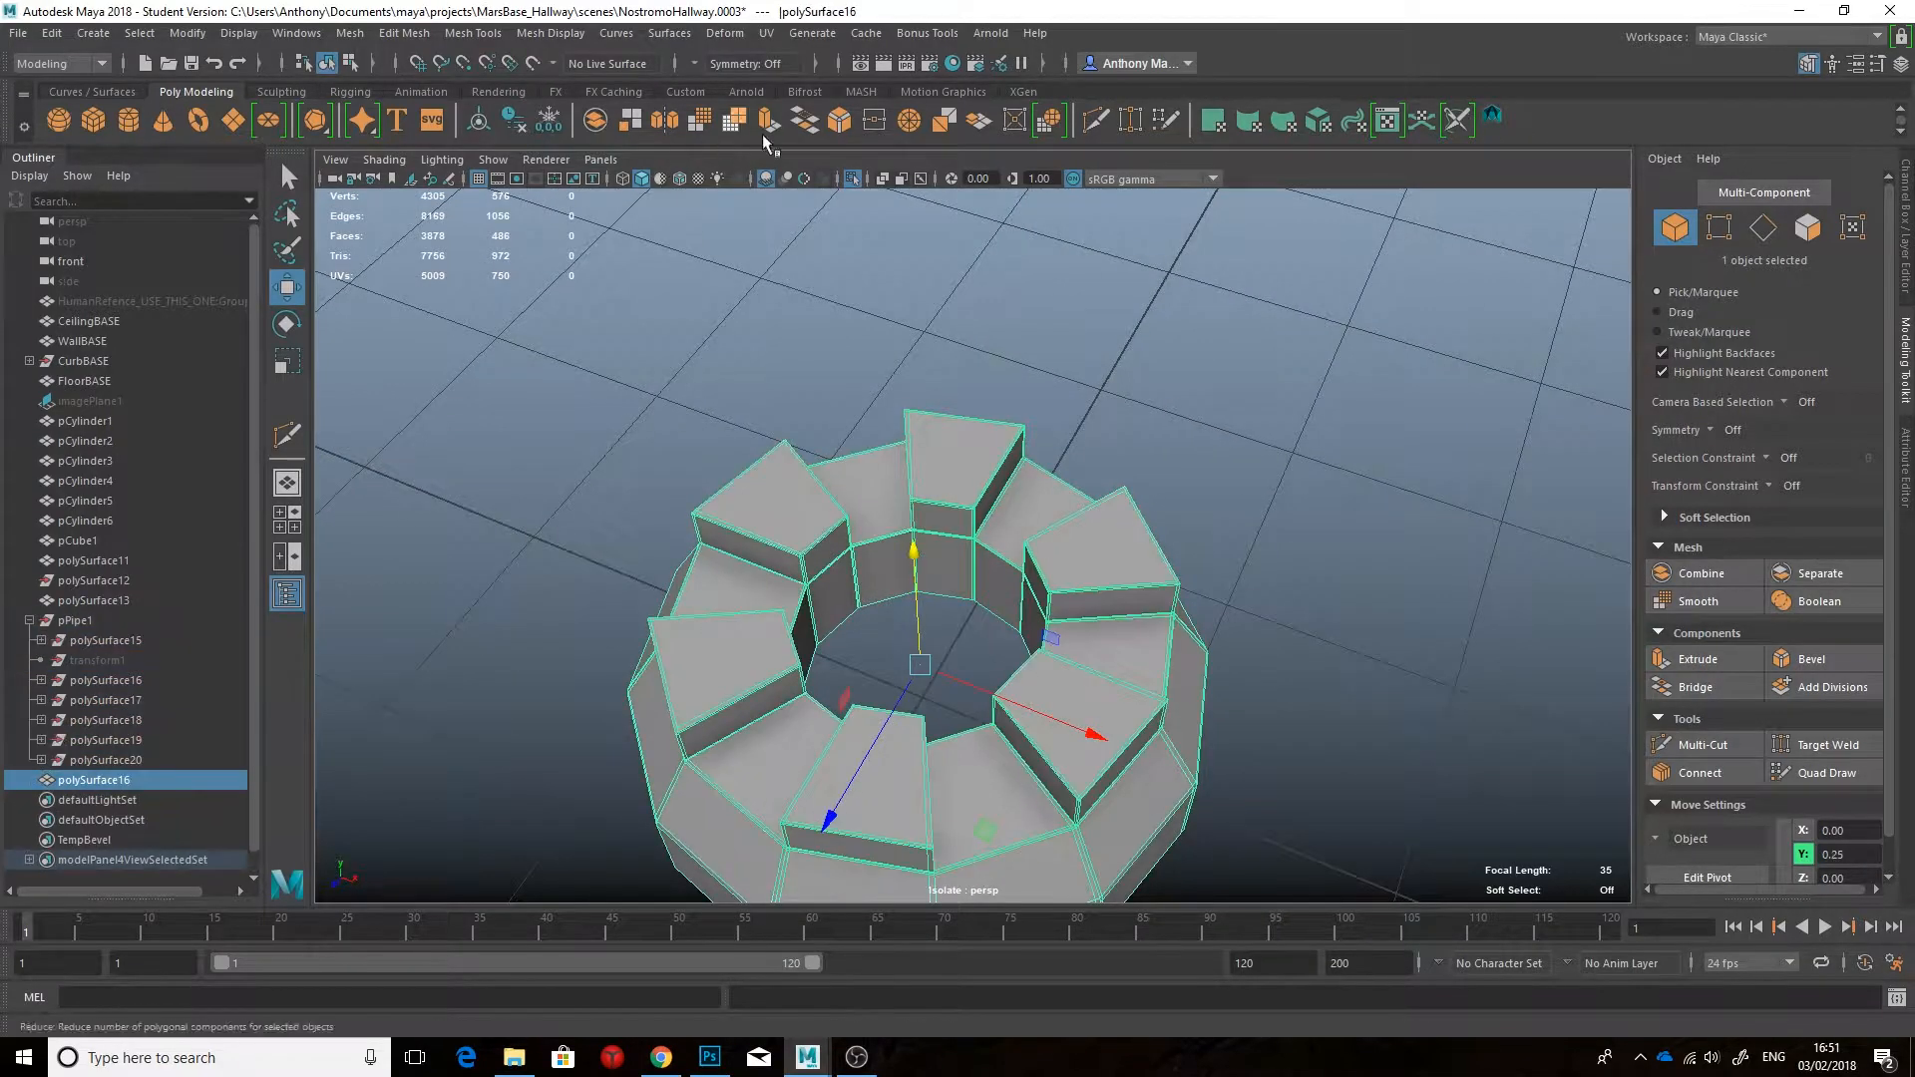
# Step: Merge the combined ring's vertices with a distance threshold of 0.005 and check the mesh
pyautogui.click(874, 121)
pyautogui.scroll(3, 1411, 589)
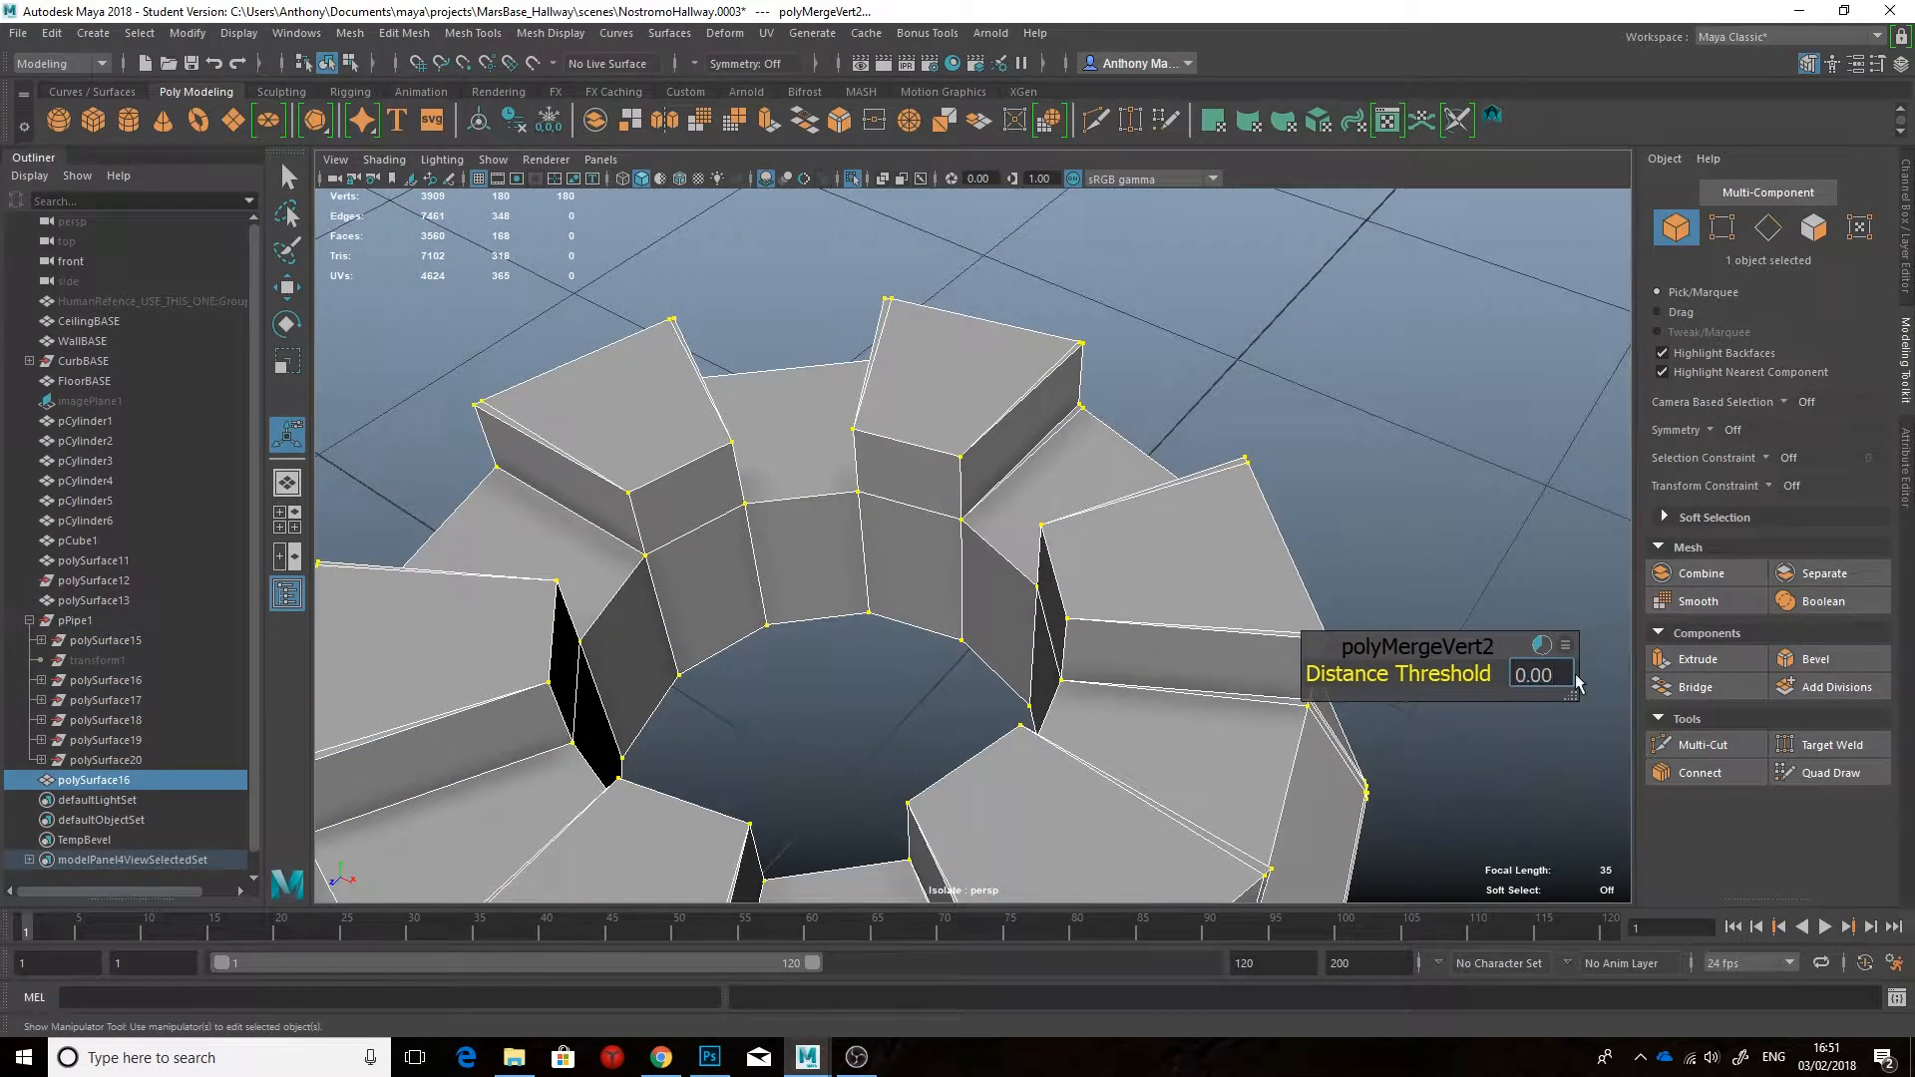
pyautogui.write('5')
pyautogui.press('Return')
pyautogui.scroll(-3, 1492, 585)
pyautogui.click(1167, 462)
pyautogui.click(1047, 598)
pyautogui.click(1163, 515)
pyautogui.scroll(-3, 1163, 515)
pyautogui.keyDown('alt'); pyautogui.moveTo(1163, 515); pyautogui.dragTo(1057, 529); pyautogui.keyUp('alt')
pyautogui.click(1130, 540)
pyautogui.scroll(3, 1057, 529)
# Step: Circularize the ring's bottom border and the outer edge loops around its rim, and check the smoothed result
pyautogui.click(1767, 227)
pyautogui.keyDown('alt'); pyautogui.moveTo(798, 878); pyautogui.dragTo(784, 738, button='middle'); pyautogui.keyUp('alt')
pyautogui.doubleClick(798, 720)
pyautogui.keyDown('shift'); pyautogui.doubleClick(806, 581); pyautogui.keyUp('shift')
pyautogui.keyDown('shift'); pyautogui.doubleClick(811, 570); pyautogui.keyUp('shift')
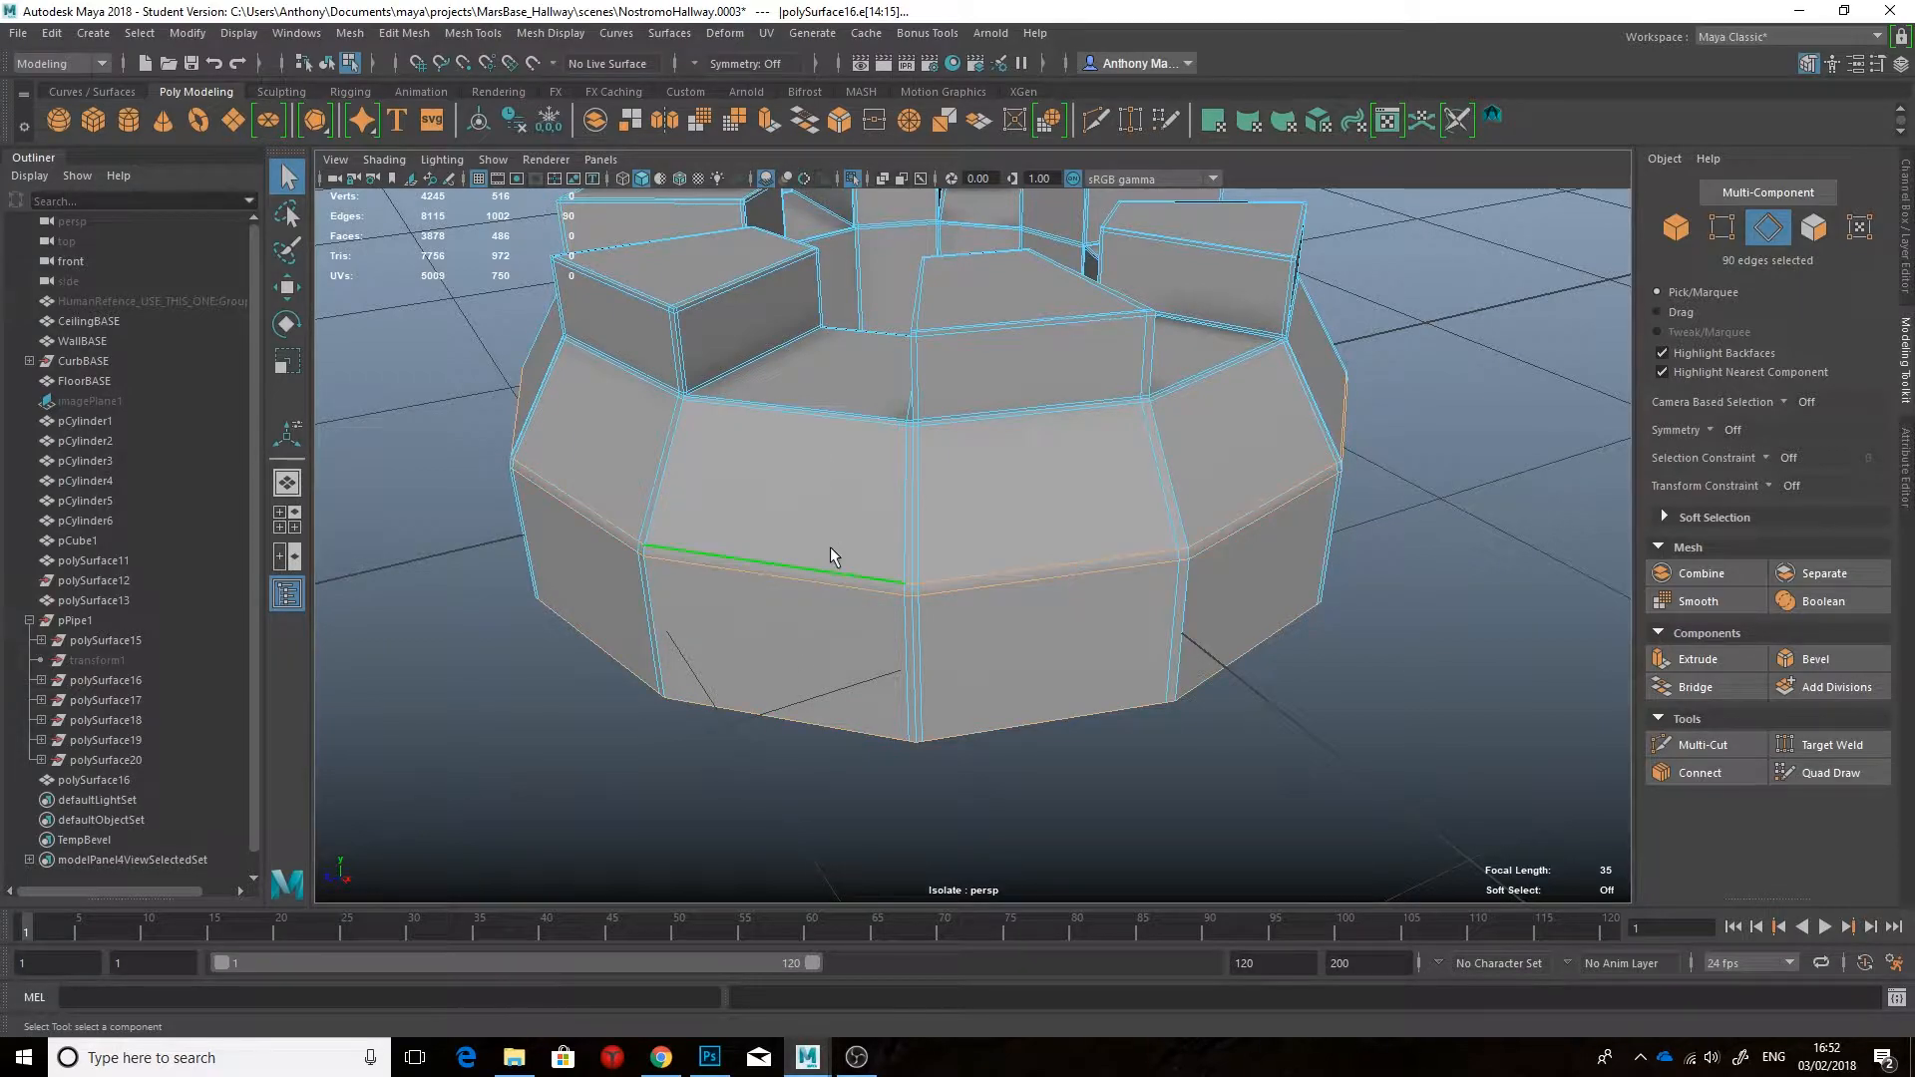
pyautogui.click(404, 36)
pyautogui.click(447, 141)
pyautogui.scroll(-5, 997, 478)
pyautogui.keyDown('alt'); pyautogui.moveTo(997, 478); pyautogui.dragTo(1102, 499); pyautogui.keyUp('alt')
pyautogui.press('3')
pyautogui.moveTo(1168, 479); pyautogui.dragTo(1212, 454, button='right')
pyautogui.moveTo(1167, 529)
pyautogui.keyDown('alt'); pyautogui.mouseDown()
pyautogui.moveTo(1183, 372)
pyautogui.moveTo(1167, 530)
pyautogui.moveTo(1147, 539)
pyautogui.mouseUp(); pyautogui.keyUp('alt')
pyautogui.click(1166, 529)
pyautogui.press('1')
# Step: Try to circularize the edge loop below the raised blocks and adjust its twist
pyautogui.scroll(4, 1165, 538)
pyautogui.moveTo(957, 523); pyautogui.dragTo(938, 434, button='right')
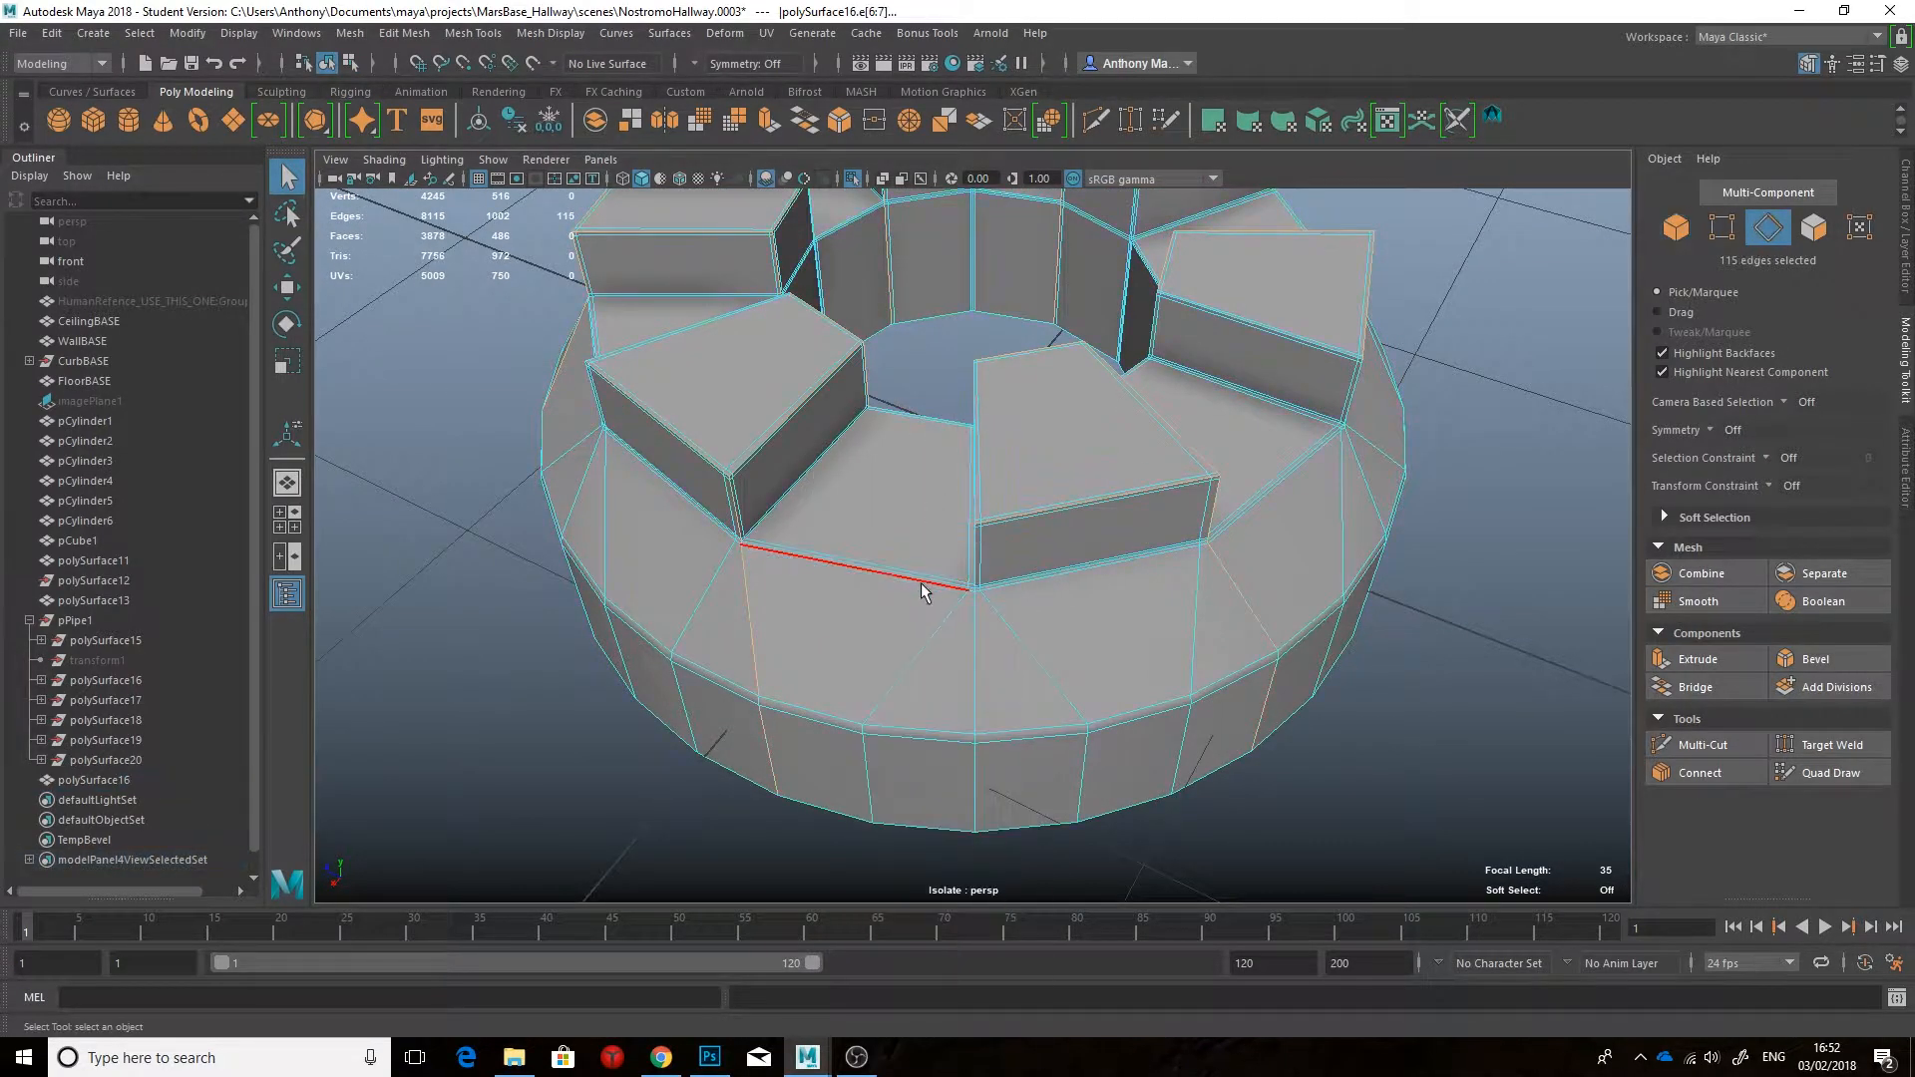
pyautogui.click(404, 33)
pyautogui.click(459, 138)
pyautogui.keyDown('alt'); pyautogui.moveTo(998, 479); pyautogui.dragTo(1027, 511); pyautogui.keyUp('alt')
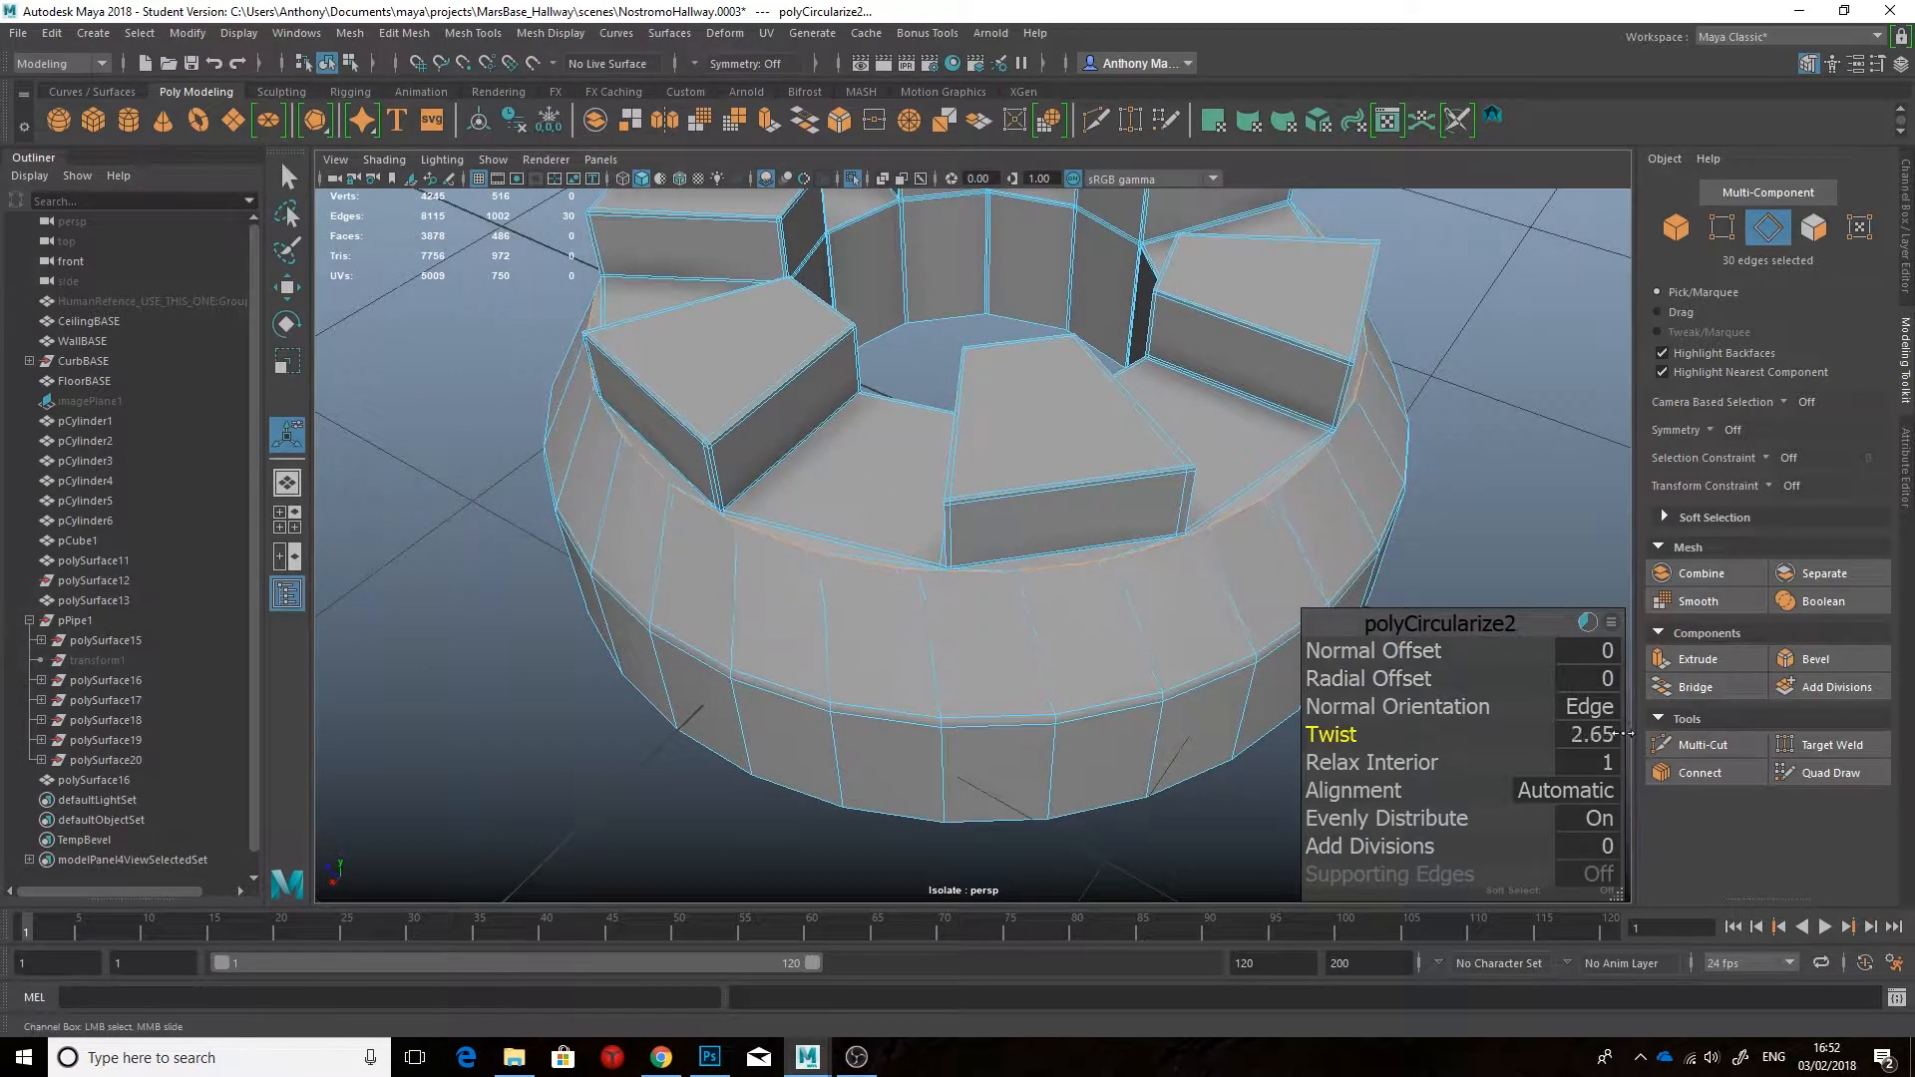
pyautogui.hotkey('ctrl', 'z')
pyautogui.hotkey('ctrl', 'z')
# Step: Examine the finished ring in smooth preview from close up and from a distance
pyautogui.scroll(4, 1111, 722)
pyautogui.keyDown('alt'); pyautogui.moveTo(1111, 722); pyautogui.dragTo(913, 510); pyautogui.keyUp('alt')
pyautogui.scroll(3, 950, 513)
pyautogui.press('f')
pyautogui.press('3')
pyautogui.click(1158, 632)
pyautogui.moveTo(1158, 632); pyautogui.dragTo(1236, 569, button='right')
pyautogui.press('q')
pyautogui.click(1316, 503)
pyautogui.keyDown('alt'); pyautogui.moveTo(1317, 504); pyautogui.dragTo(1269, 543); pyautogui.keyUp('alt')
pyautogui.keyDown('alt'); pyautogui.moveTo(1270, 542); pyautogui.dragTo(1021, 585, button='right'); pyautogui.keyUp('alt')
pyautogui.click(1068, 598)
pyautogui.press('1')
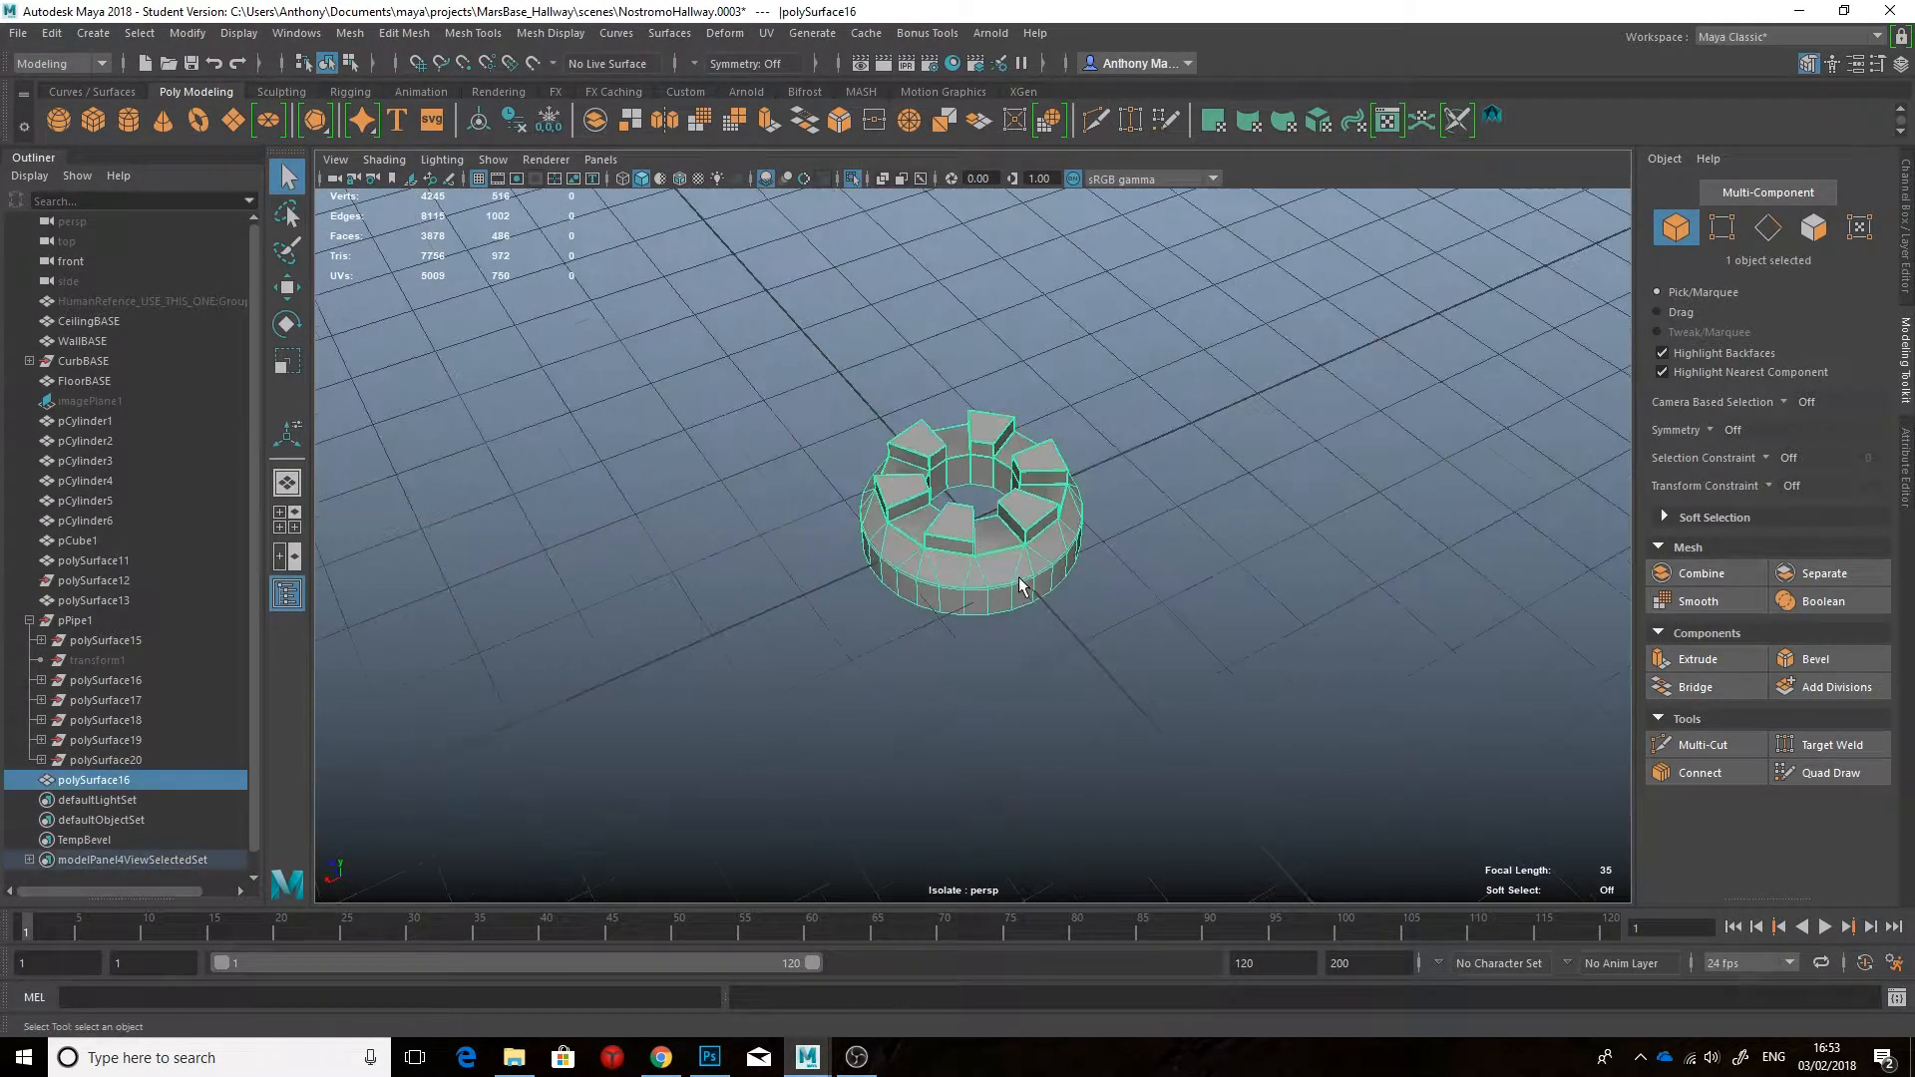
# Step: Show the whole scene again and move the ring toward the hallway pipes
pyautogui.hotkey('ctrl', '1')
pyautogui.keyDown('alt'); pyautogui.moveTo(1022, 586); pyautogui.dragTo(1210, 542); pyautogui.keyUp('alt')
pyautogui.keyDown('alt'); pyautogui.moveTo(1210, 543); pyautogui.dragTo(888, 739, button='middle'); pyautogui.keyUp('alt')
pyautogui.press('w')
pyautogui.moveTo(738, 711); pyautogui.dragTo(1111, 624)
# Step: Isolate the ring to check its bottom border edge loop, and bring the full hallway back into view
pyautogui.hotkey('ctrl', '1')
pyautogui.press('f')
pyautogui.moveTo(1096, 626); pyautogui.dragTo(1095, 576, button='right')
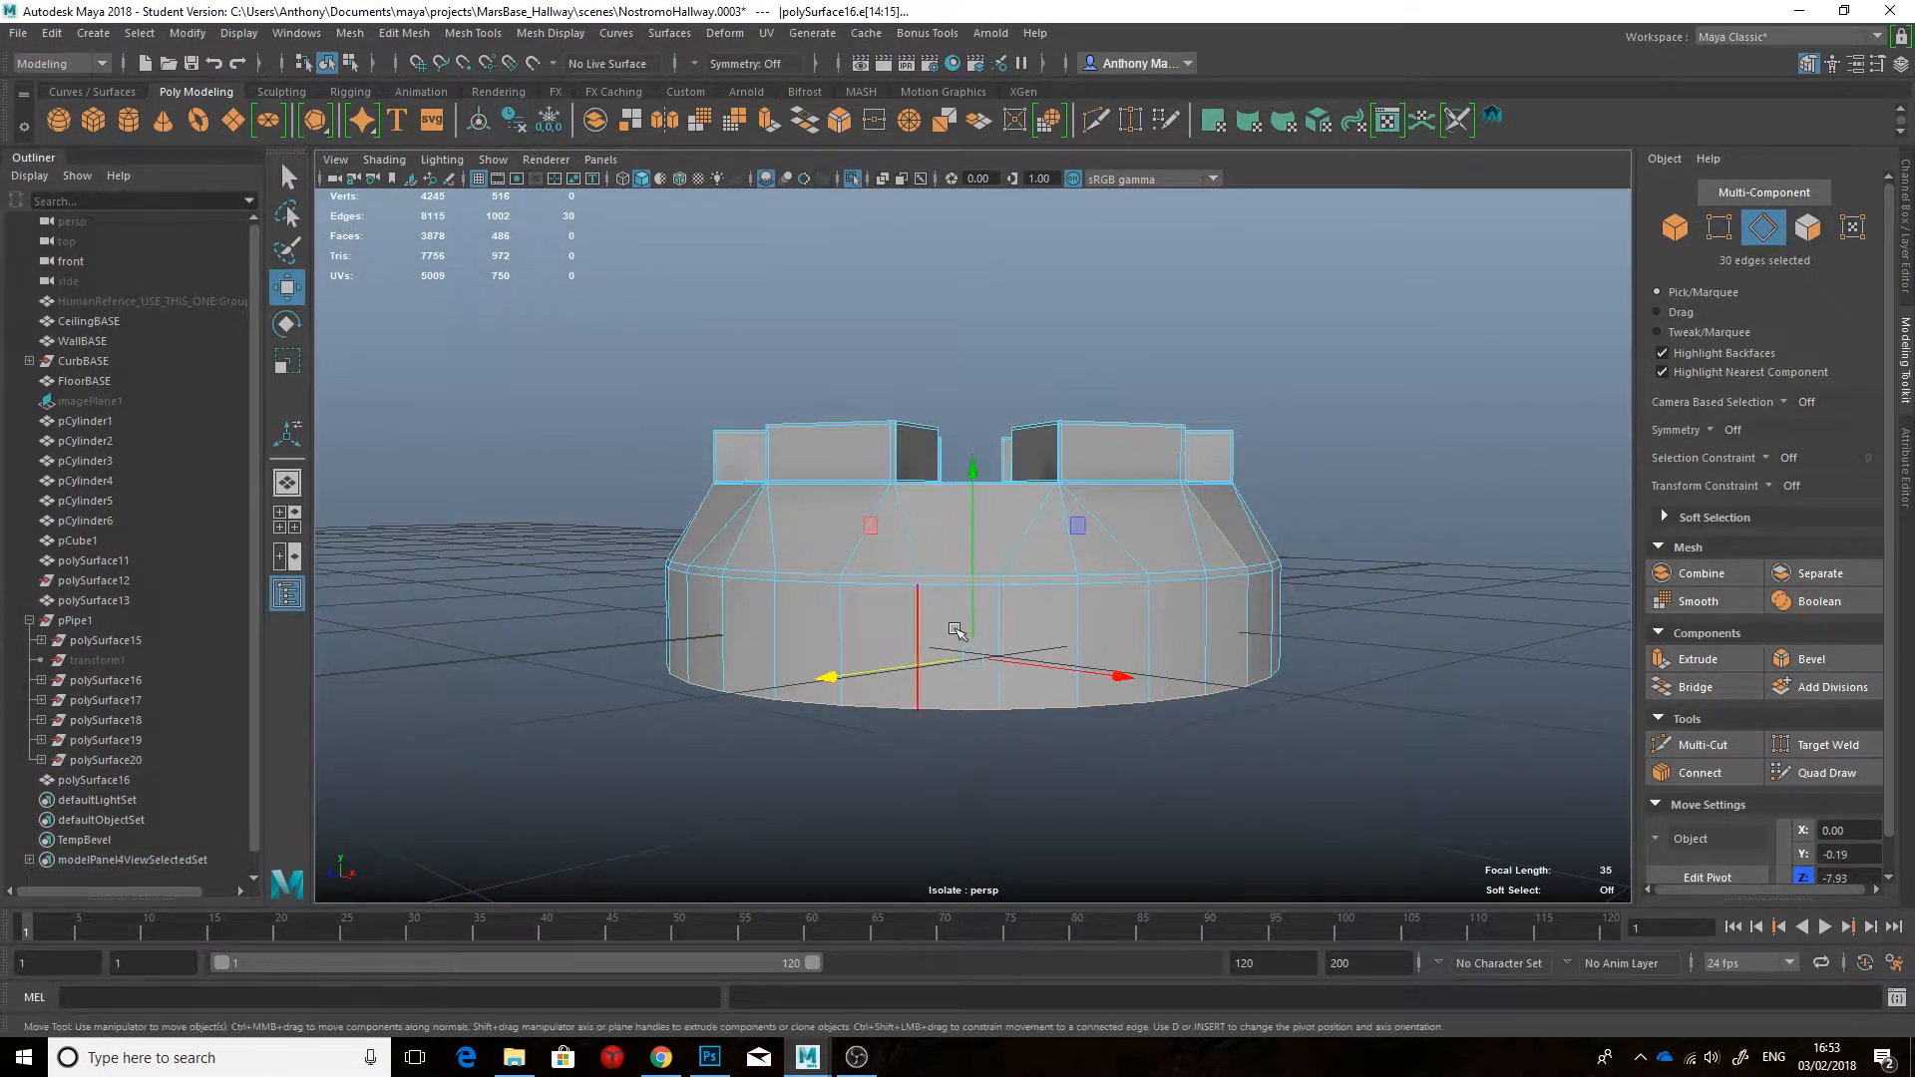
pyautogui.moveTo(1018, 472); pyautogui.dragTo(1095, 429, button='right')
pyautogui.hotkey('ctrl', '1')
# Step: Move the ring to the end of the lowest pipe and rotate it onto its side
pyautogui.keyDown('alt'); pyautogui.moveTo(1078, 499); pyautogui.dragTo(1018, 583); pyautogui.keyUp('alt')
pyautogui.keyDown('alt'); pyautogui.moveTo(1017, 584); pyautogui.dragTo(867, 608, button='right'); pyautogui.keyUp('alt')
pyautogui.moveTo(1143, 639); pyautogui.dragTo(859, 524)
pyautogui.press('e')
pyautogui.moveTo(655, 326); pyautogui.dragTo(588, 478)
pyautogui.press('w')
pyautogui.keyDown('alt'); pyautogui.moveTo(923, 538); pyautogui.dragTo(785, 365); pyautogui.keyUp('alt')
pyautogui.press('e')
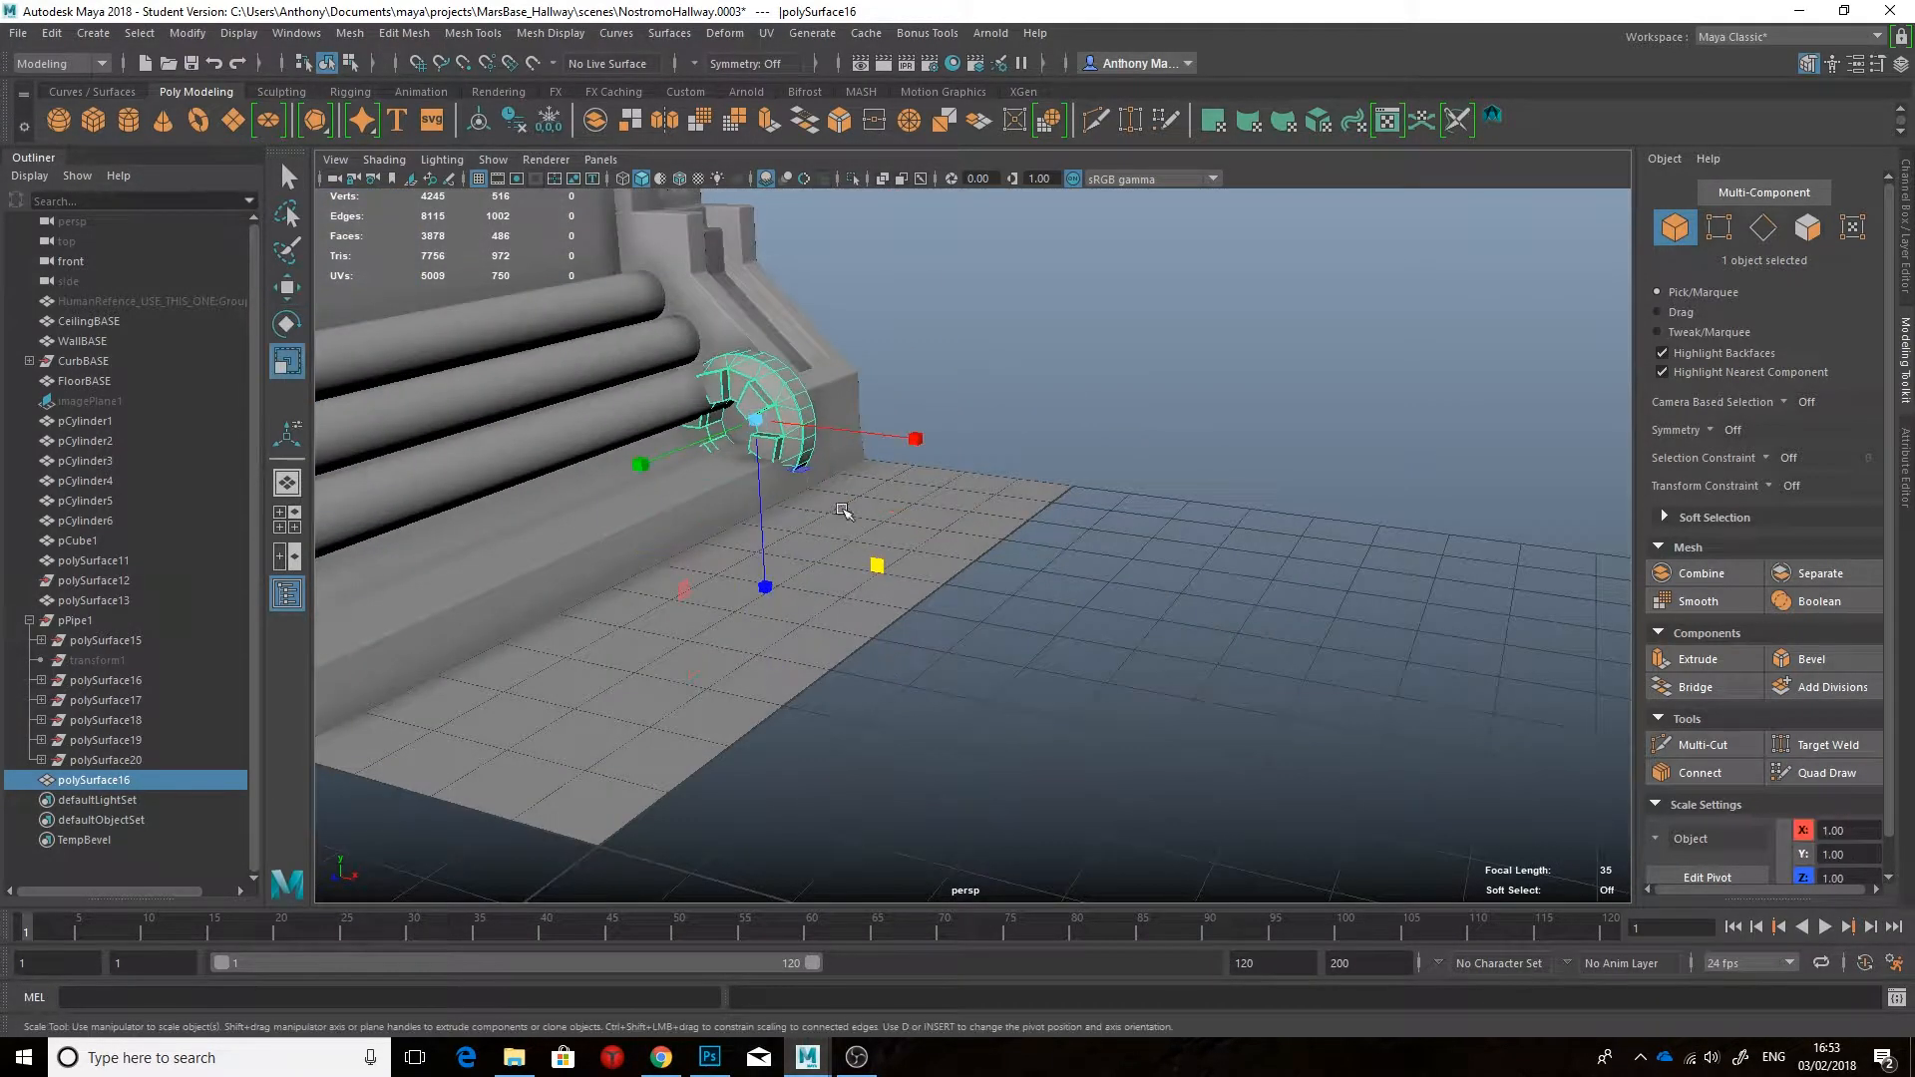
# Step: Fine-tune the ring's position beside the lowest pipe and bring up the Nostromo hall reference image in Chrome
pyautogui.press('w')
pyautogui.press('f')
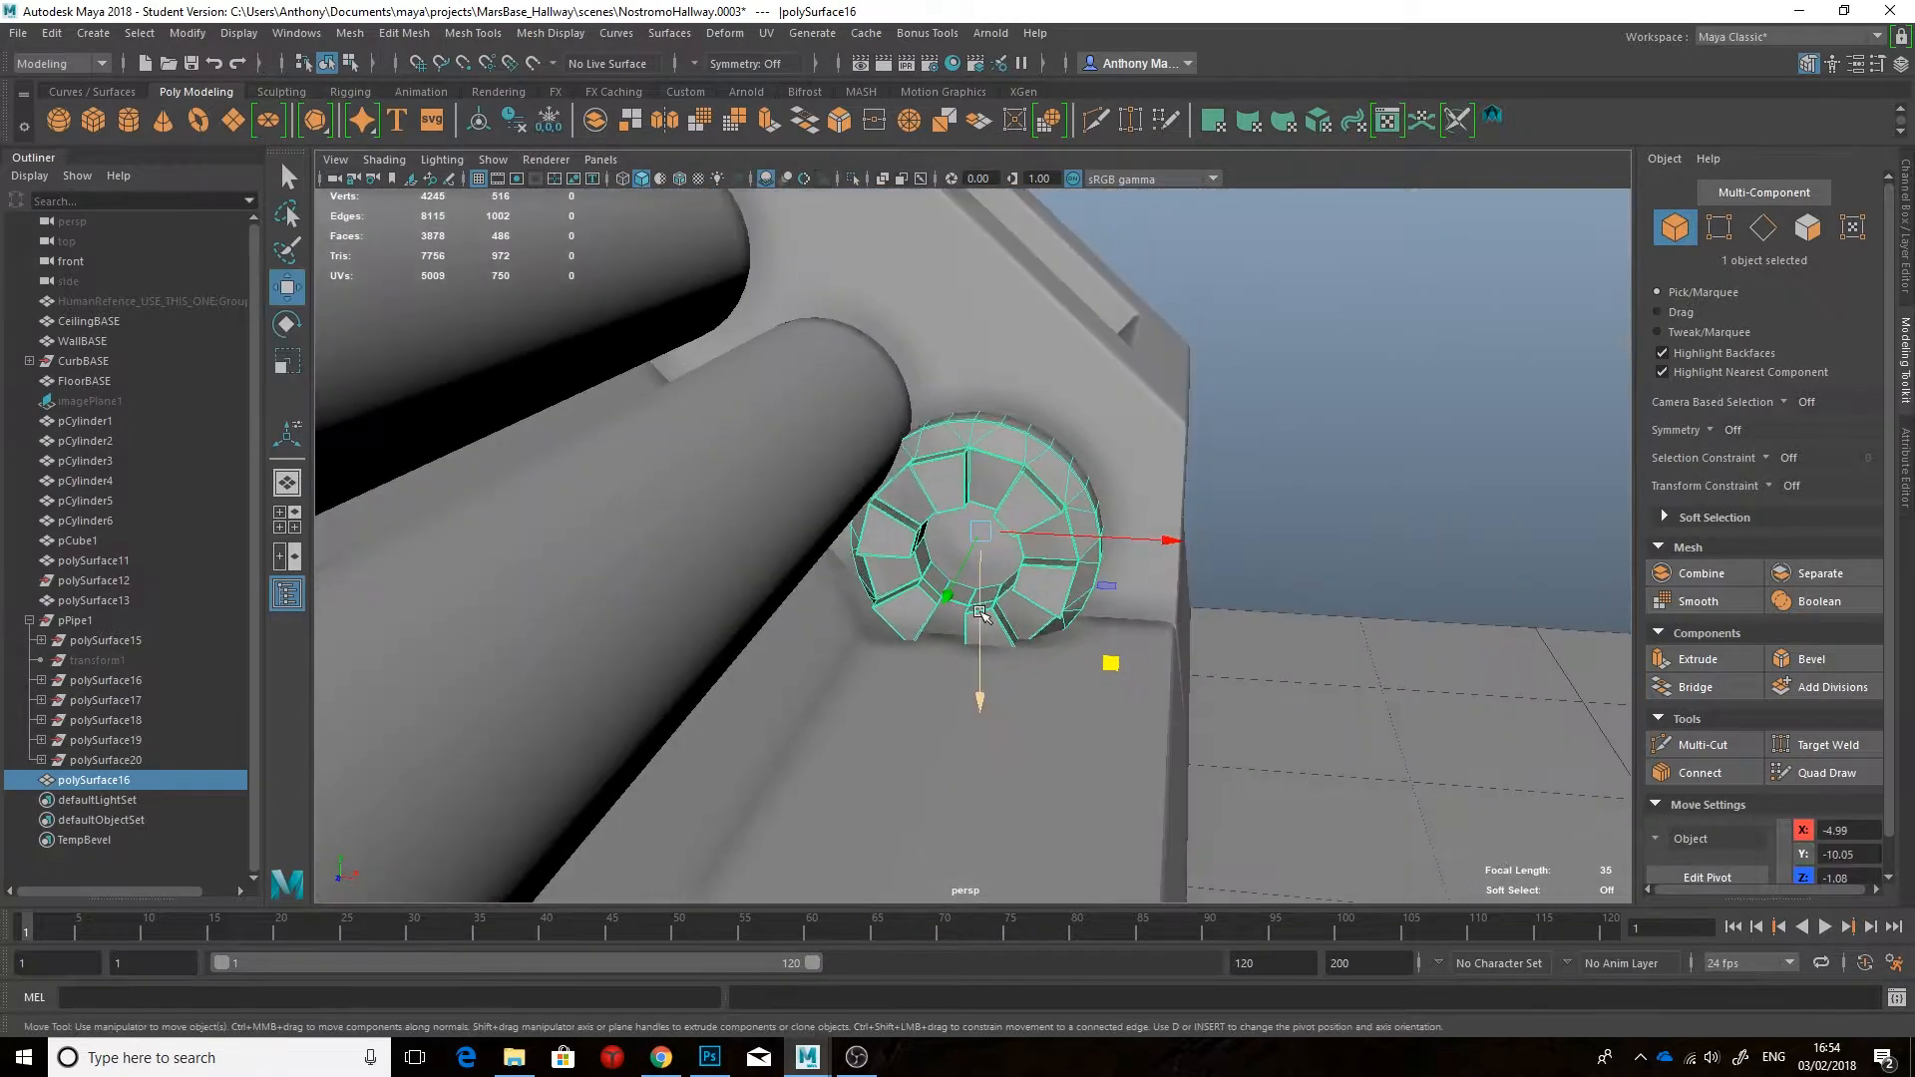
pyautogui.keyDown('alt'); pyautogui.moveTo(1201, 499); pyautogui.dragTo(1109, 483); pyautogui.keyUp('alt')
pyautogui.click(665, 1059)
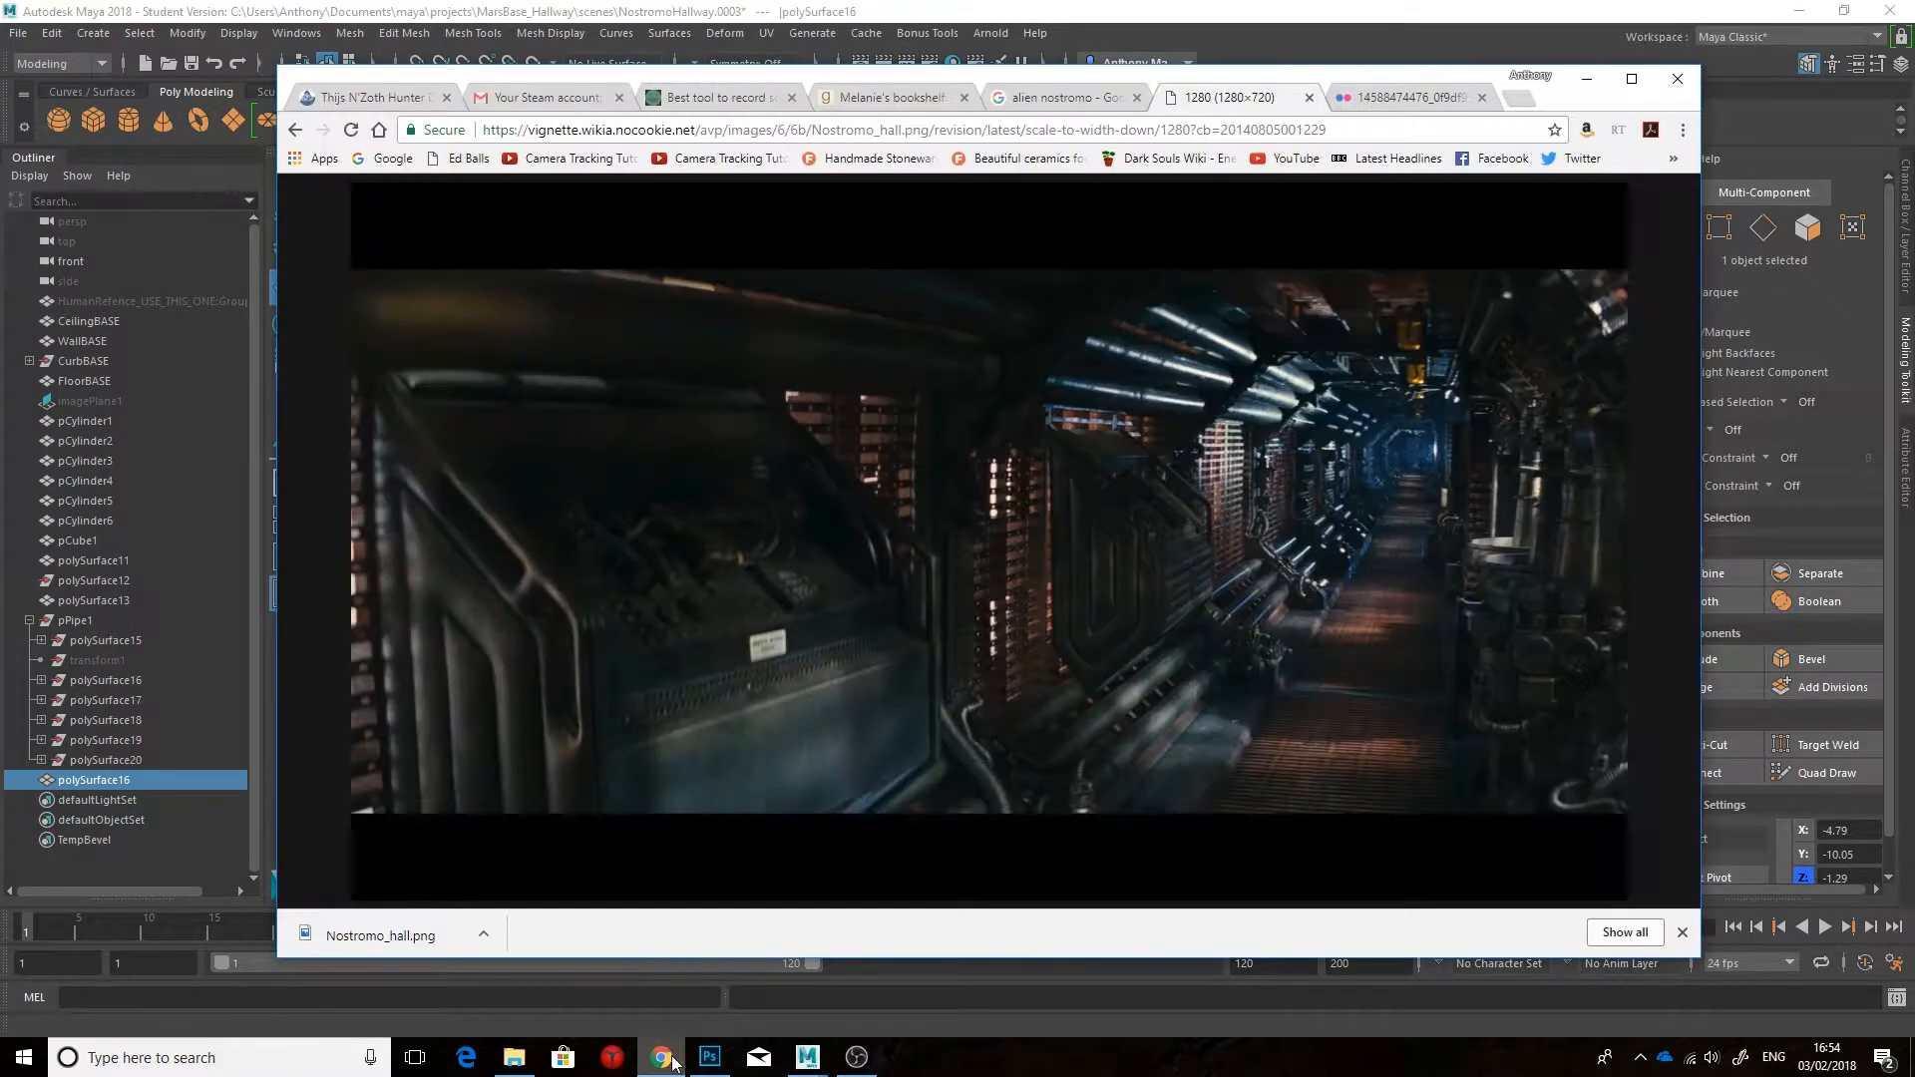
# Step: Return to Maya, turn off the ring's smooth preview and check how it sits in the full hallway
pyautogui.click(808, 1058)
pyautogui.click(897, 982)
pyautogui.scroll(-4, 1098, 496)
pyautogui.click(1098, 496)
pyautogui.scroll(4, 1092, 504)
pyautogui.click(1027, 523)
pyautogui.press('1')
pyautogui.click(1197, 499)
pyautogui.scroll(-6, 1197, 499)
pyautogui.keyDown('alt'); pyautogui.moveTo(1196, 499); pyautogui.dragTo(1107, 549); pyautogui.keyUp('alt')
# Step: Add an Arnold area light, raise it to about Y 5.9 and rotate it to lie flat
pyautogui.click(59, 120)
pyautogui.moveTo(912, 638); pyautogui.dragTo(917, 459)
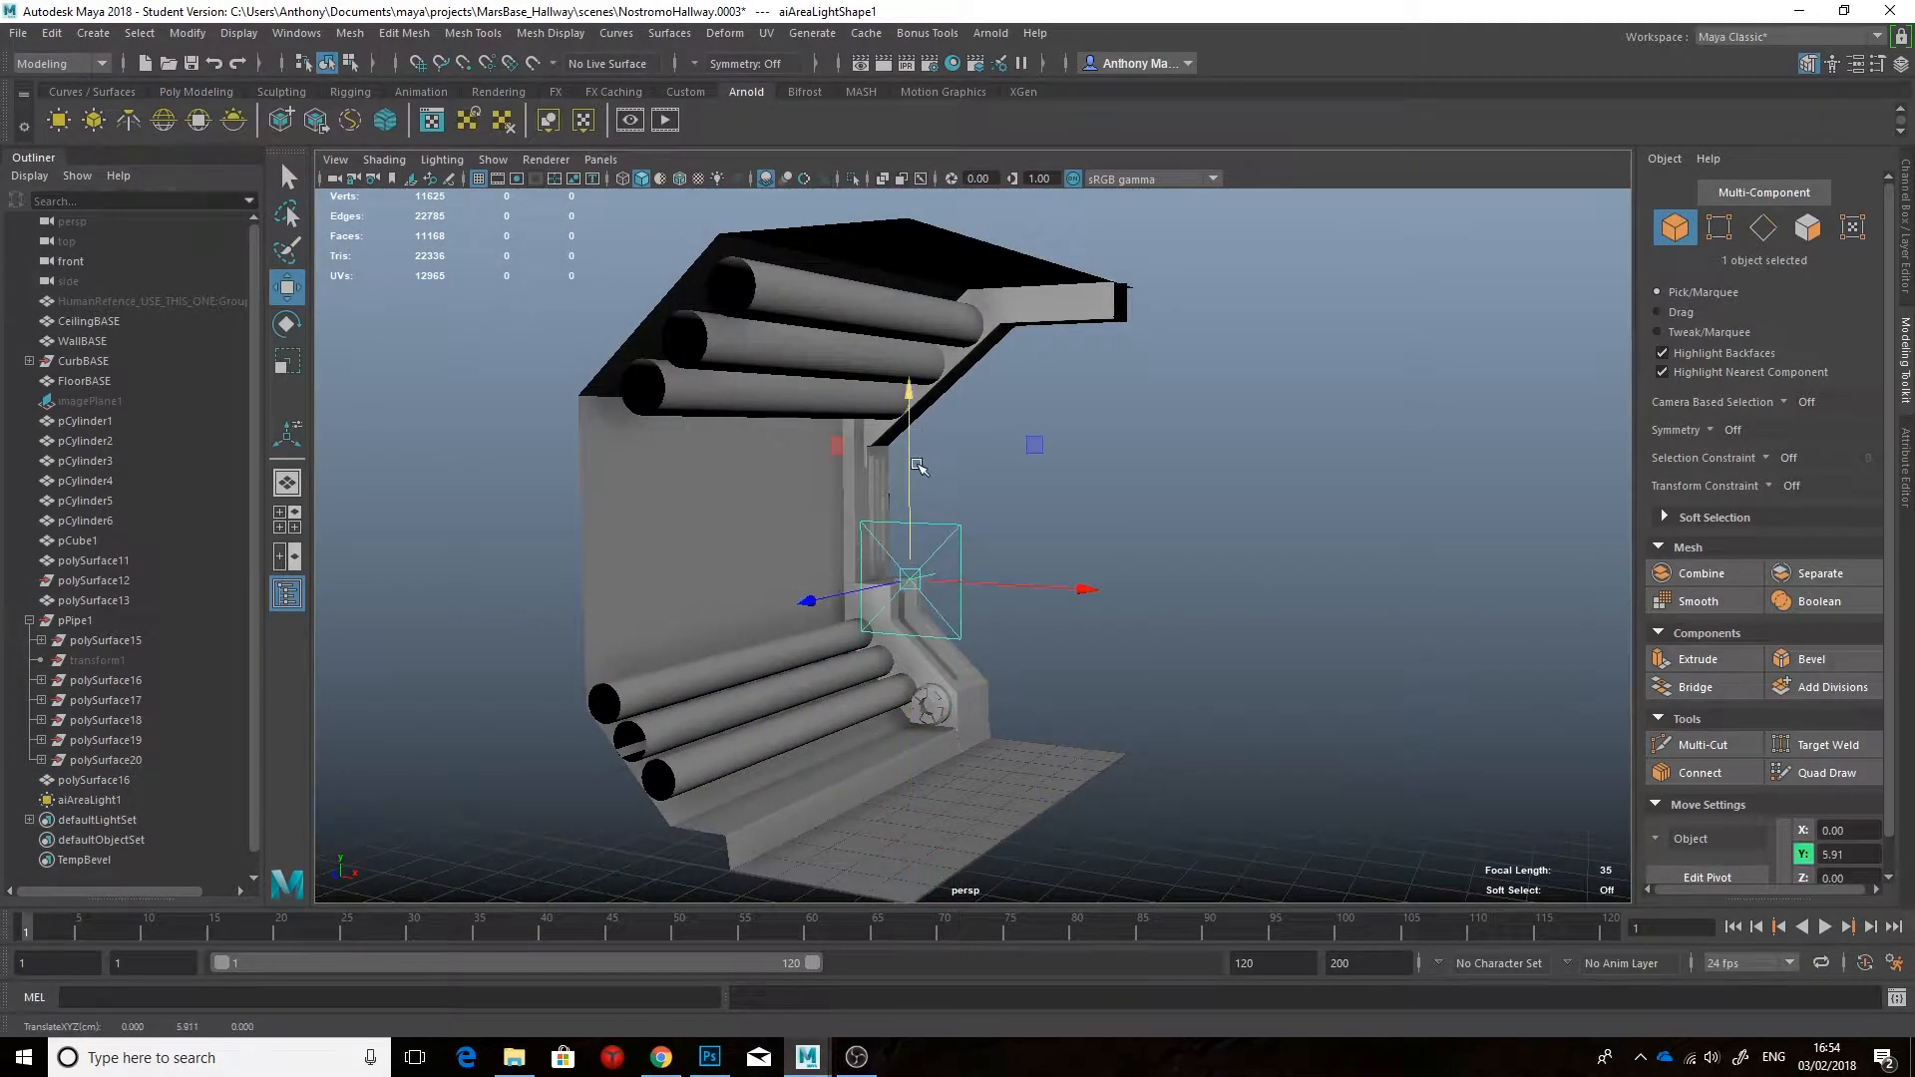
pyautogui.press('e')
# Step: Enable all scene lights and shadows in the viewport, and save the scene as a new incremental version
pyautogui.click(718, 179)
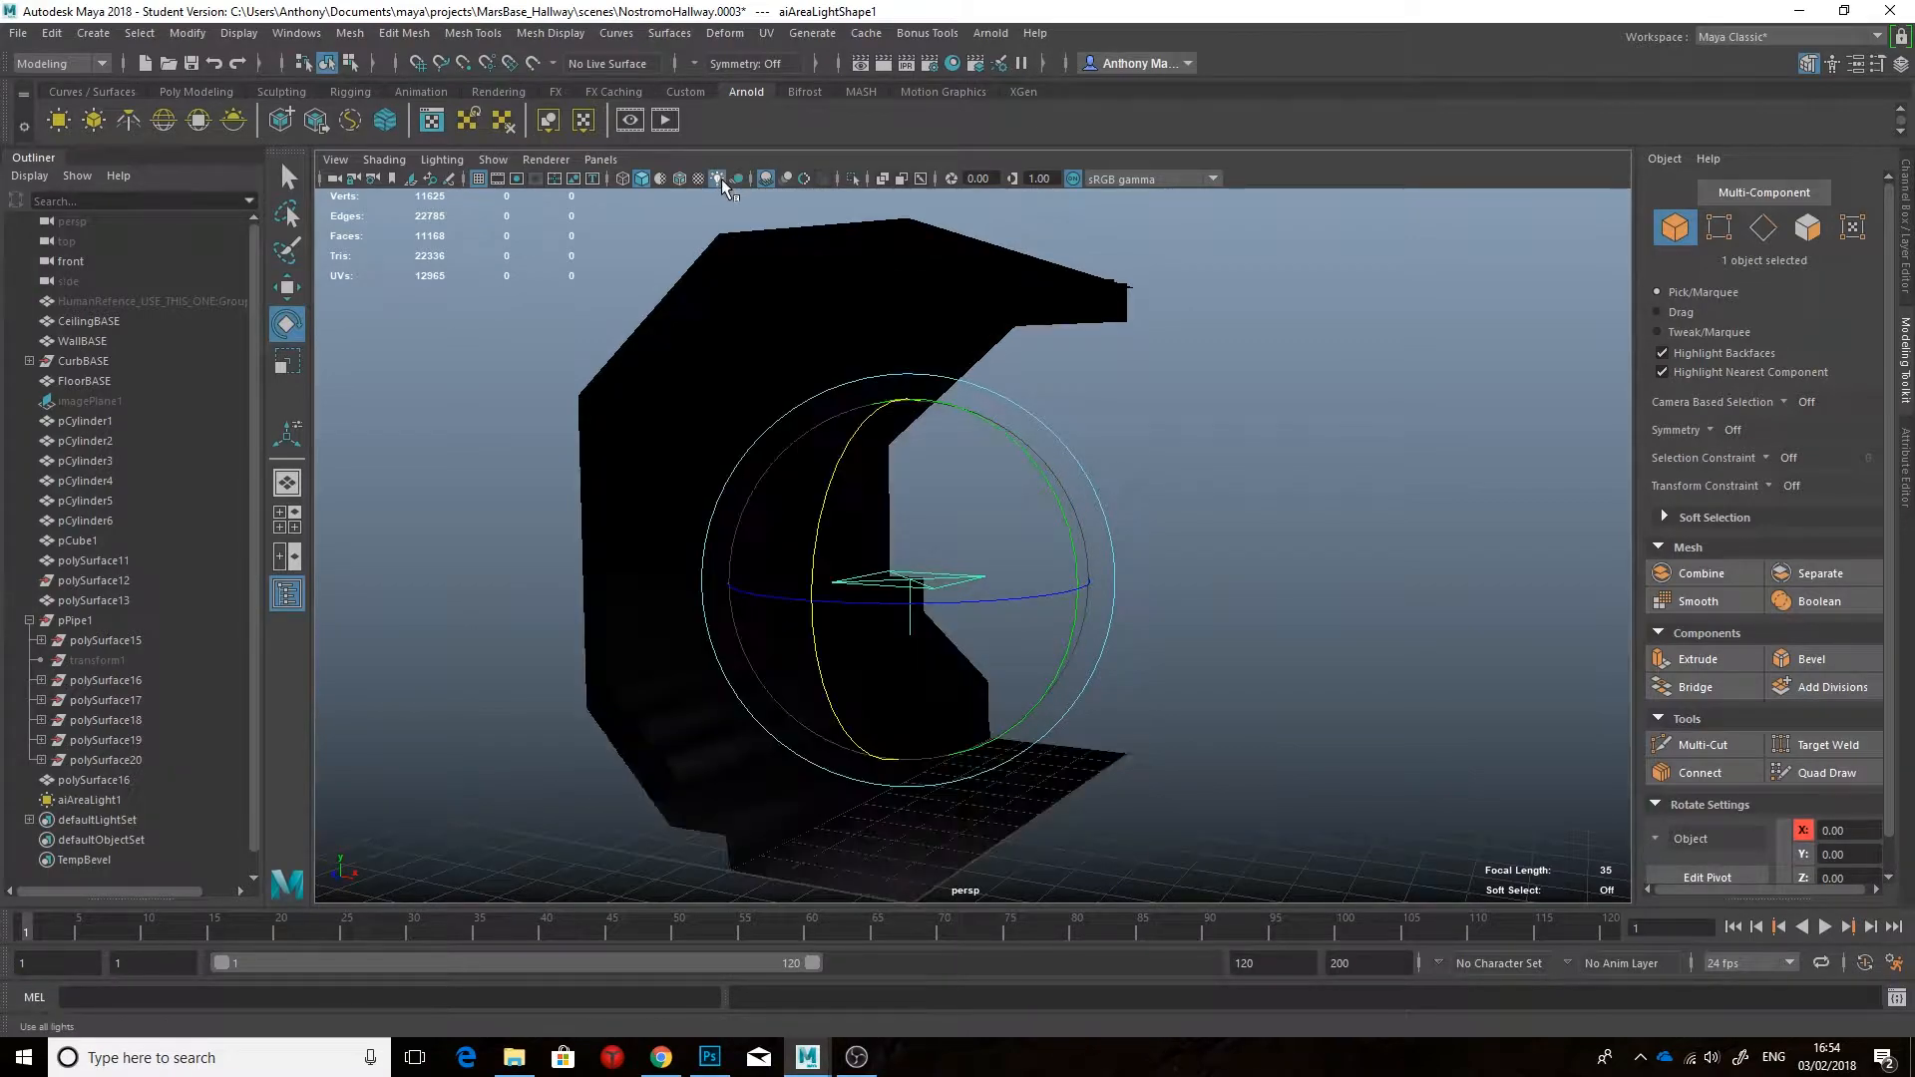
pyautogui.click(738, 177)
pyautogui.click(17, 32)
pyautogui.click(75, 151)
# Step: Raise the area light further and scale it into a long panel
pyautogui.click(915, 544)
pyautogui.press('w')
pyautogui.moveTo(912, 527); pyautogui.dragTo(920, 459)
pyautogui.press('f')
pyautogui.press('r')
pyautogui.moveTo(1120, 589); pyautogui.dragTo(993, 567)
pyautogui.moveTo(1090, 509); pyautogui.dragTo(1227, 377)
# Step: Move the area light up to the ceiling above the upper pipes
pyautogui.press('w')
pyautogui.keyDown('alt'); pyautogui.moveTo(1232, 379); pyautogui.dragTo(1227, 415); pyautogui.keyUp('alt')
pyautogui.moveTo(1065, 235); pyautogui.dragTo(1064, 129)
pyautogui.keyDown('alt'); pyautogui.moveTo(1072, 334); pyautogui.dragTo(1038, 289); pyautogui.keyUp('alt')
pyautogui.moveTo(1015, 261); pyautogui.dragTo(1127, 399)
pyautogui.scroll(-3, 1127, 399)
# Step: Brighten the area light through its attributes and check the hallway in lit display mode
pyautogui.click(1903, 235)
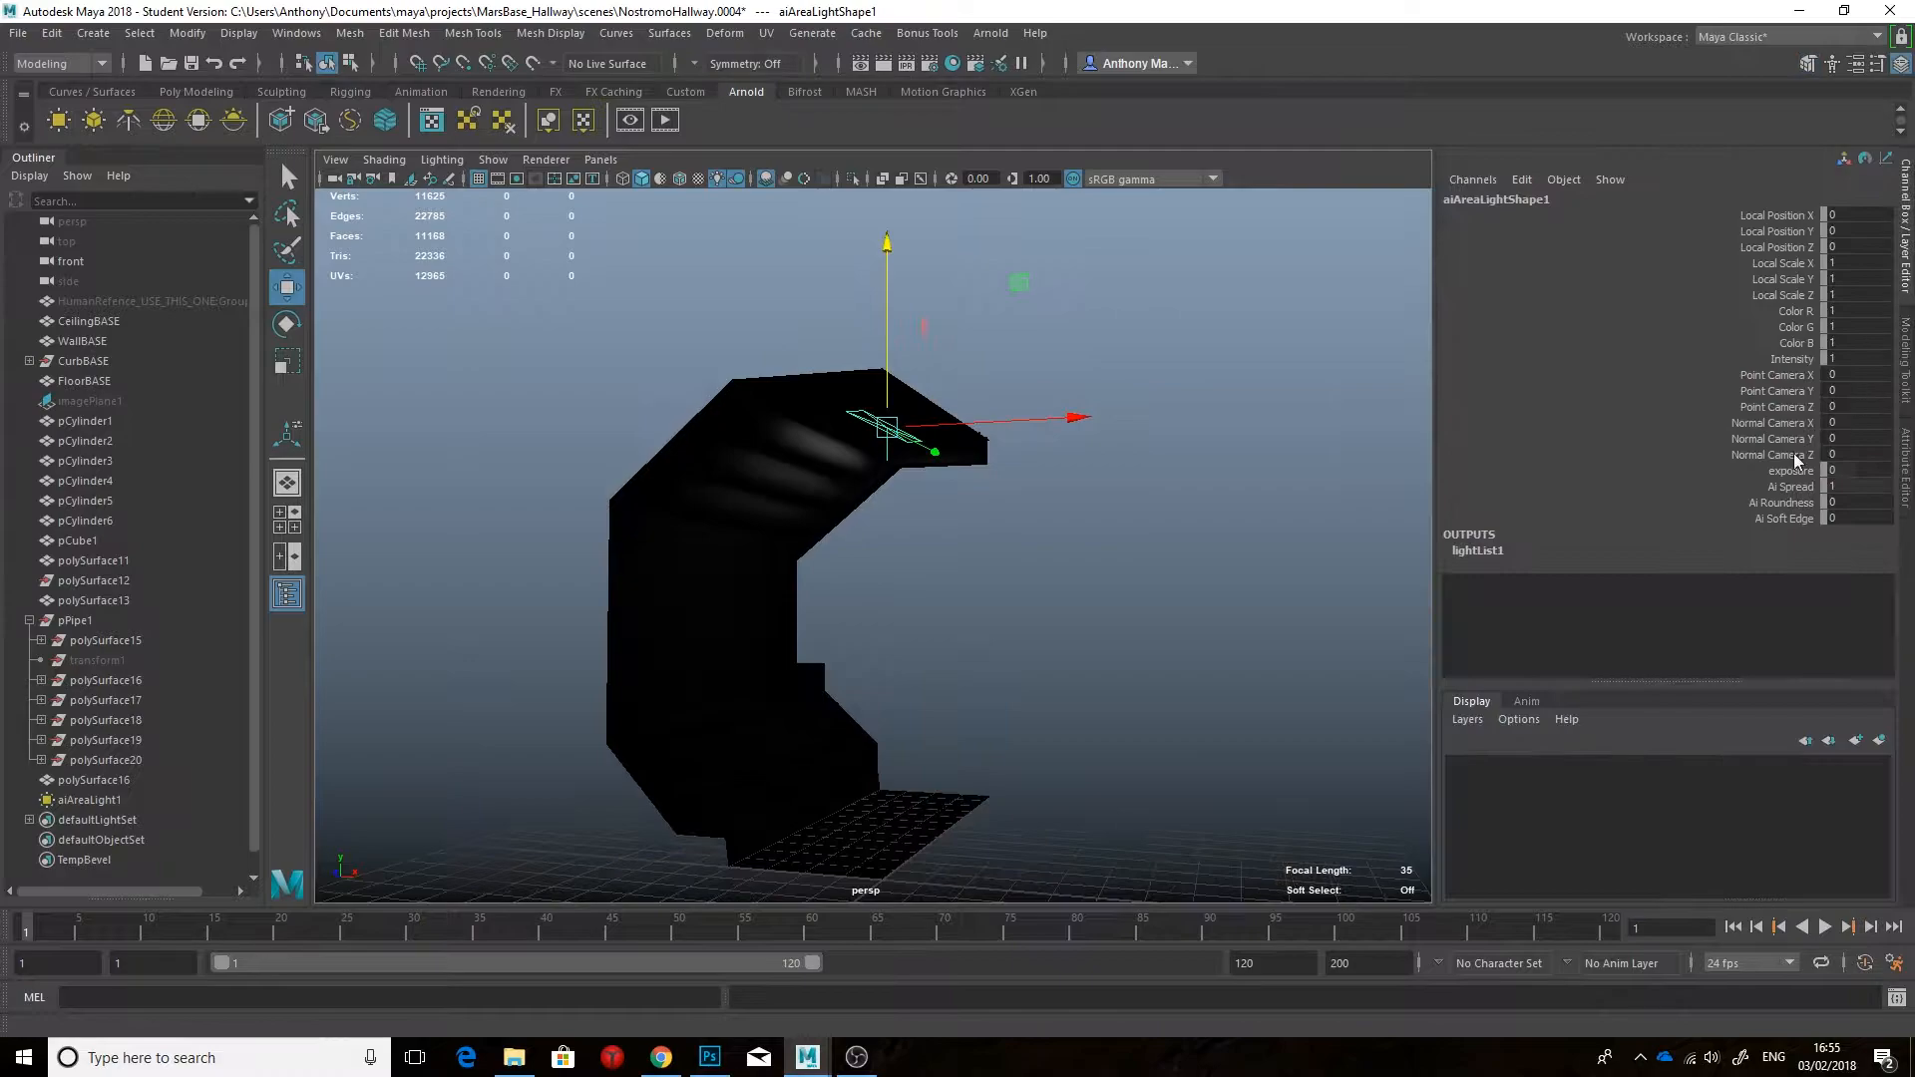
pyautogui.click(1905, 486)
pyautogui.click(903, 437)
pyautogui.moveTo(1756, 447); pyautogui.dragTo(1798, 449)
pyautogui.click(1037, 561)
pyautogui.press('7')
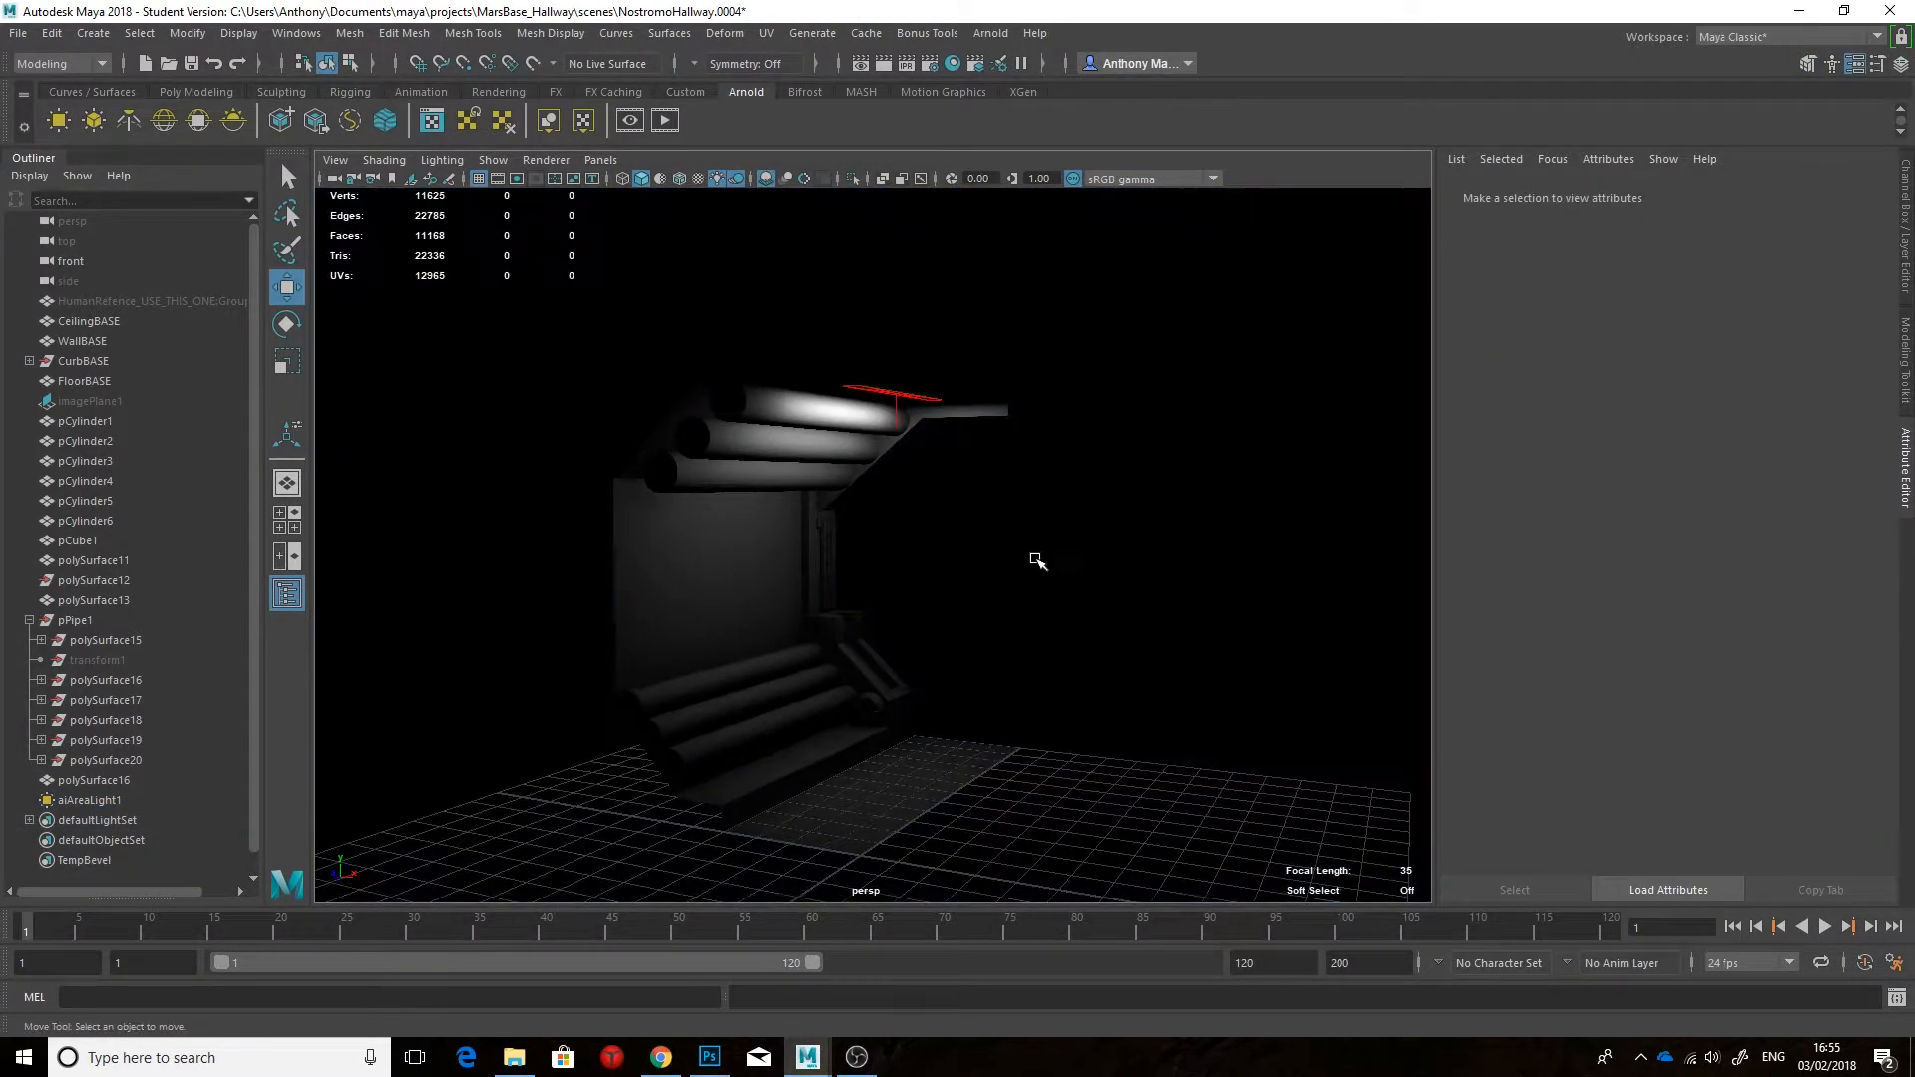
pyautogui.keyDown('alt'); pyautogui.moveTo(897, 479); pyautogui.dragTo(867, 439); pyautogui.keyUp('alt')
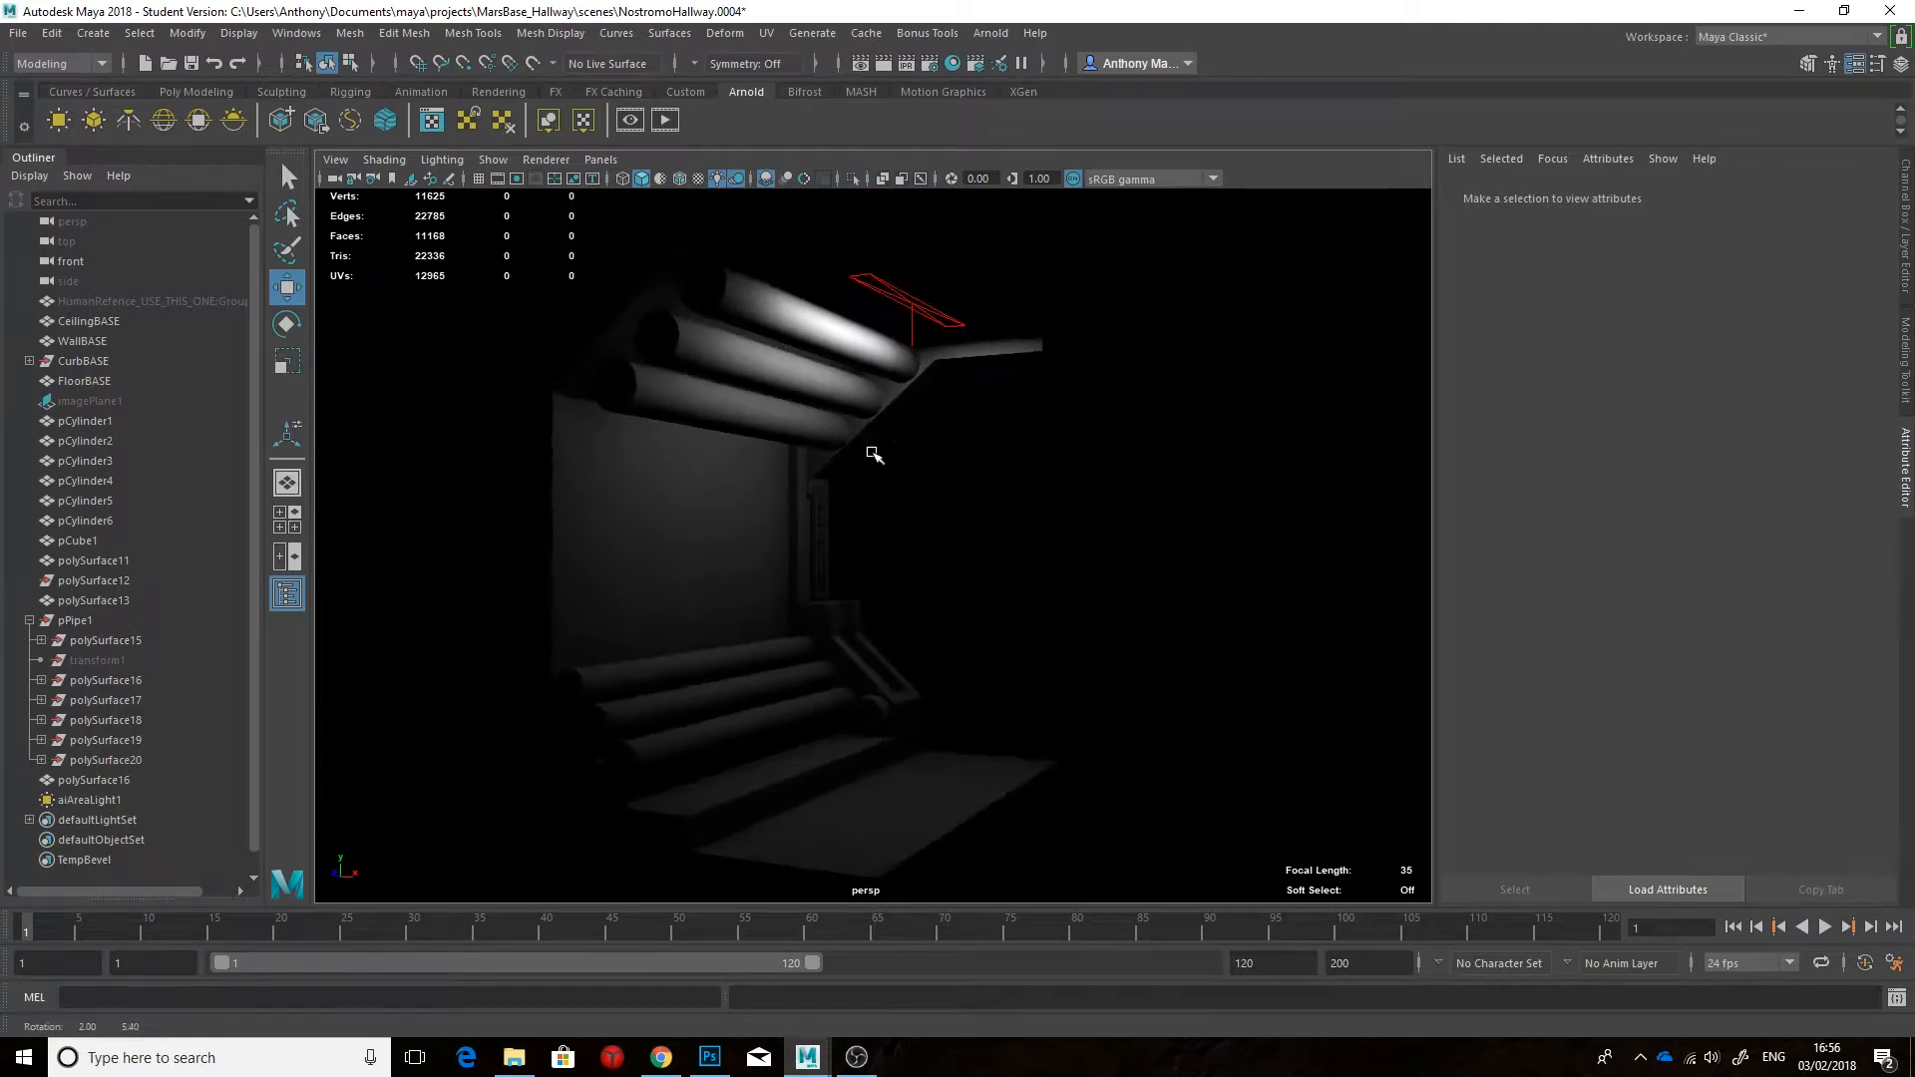
# Step: Shift the area light slightly above the ceiling pipes and save the scene
pyautogui.click(960, 295)
pyautogui.moveTo(960, 295); pyautogui.dragTo(991, 323)
pyautogui.press('q')
pyautogui.click(18, 33)
pyautogui.click(60, 100)
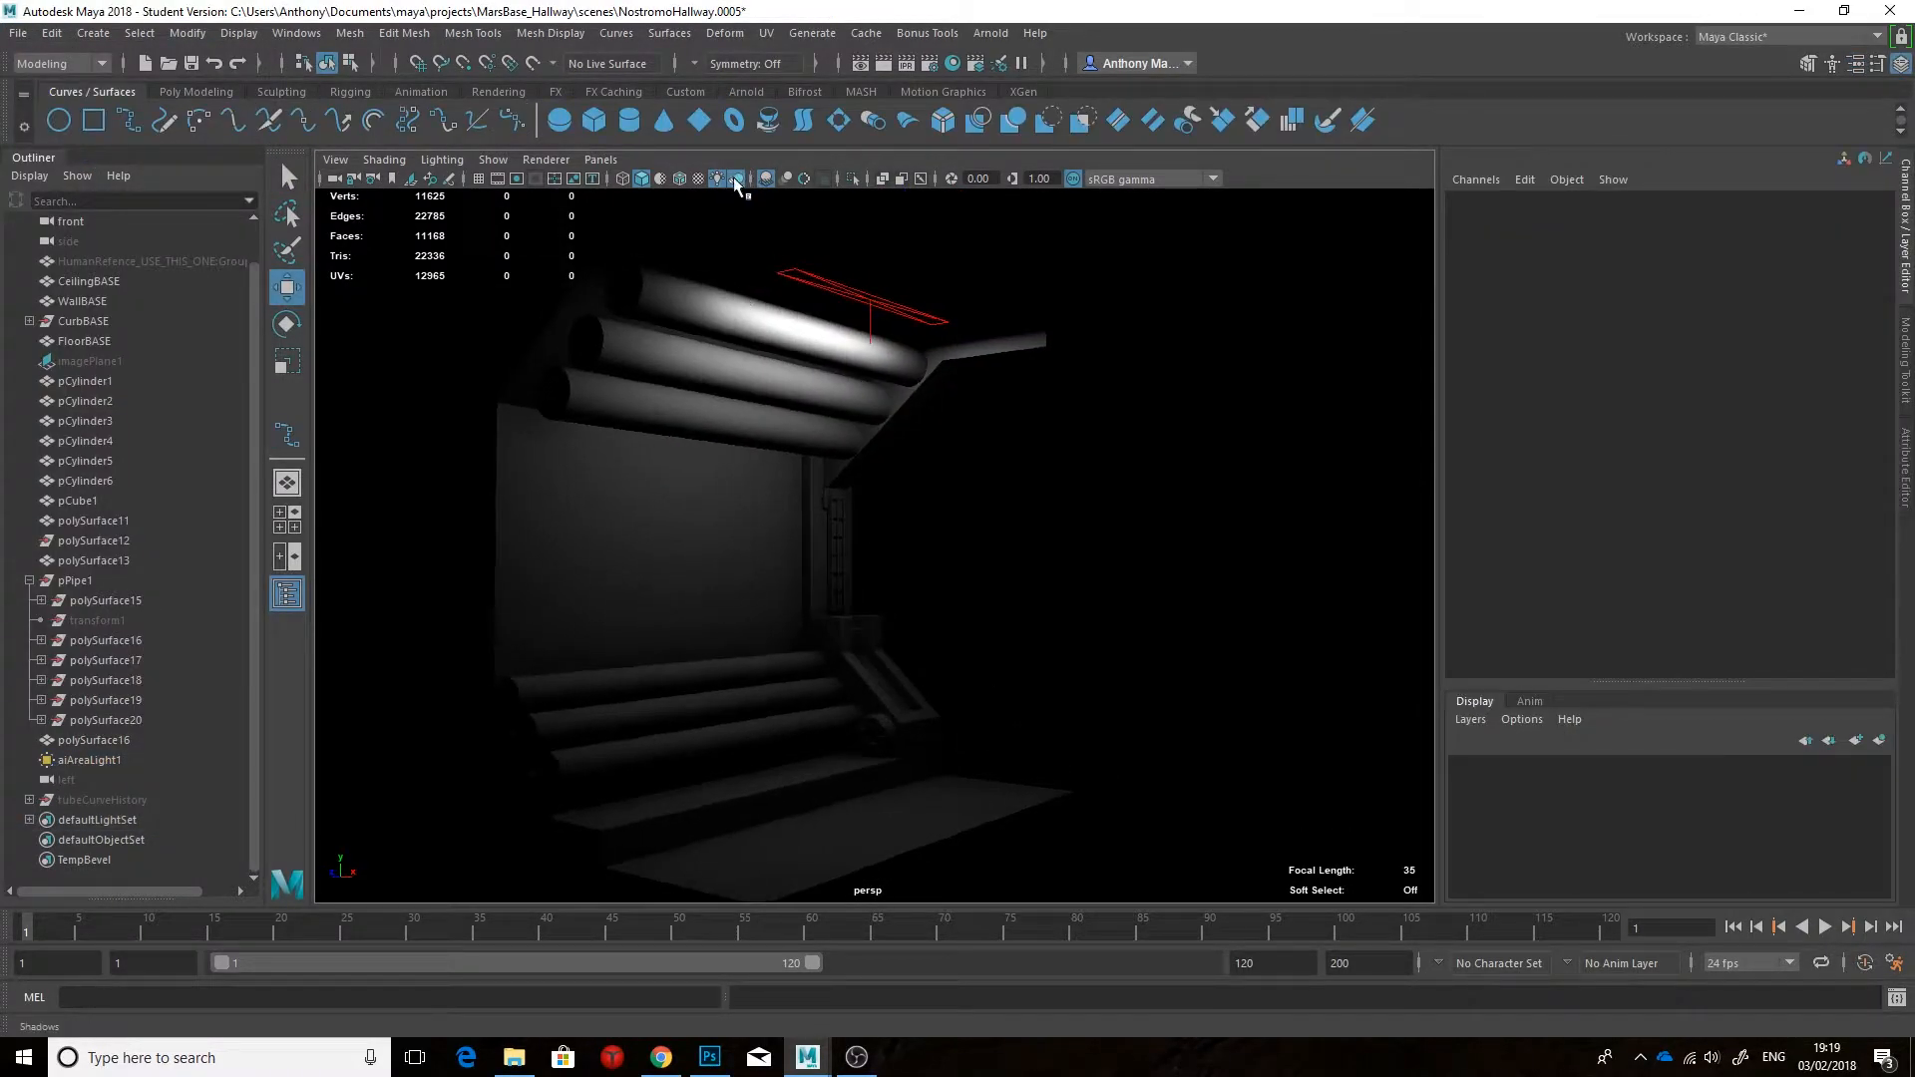
# Step: Turn off viewport lighting and shadows and show the left view in wireframe
pyautogui.click(735, 179)
pyautogui.click(764, 180)
pyautogui.press('space')
pyautogui.keyDown('alt'); pyautogui.moveTo(765, 493); pyautogui.dragTo(739, 538); pyautogui.keyUp('alt')
pyautogui.press('4')
pyautogui.keyDown('alt'); pyautogui.moveTo(889, 564); pyautogui.dragTo(877, 666, button='middle'); pyautogui.keyUp('alt')
# Step: Draw a curve from the ring on the lowest pipe, bending outward and up to the top of the wall base
pyautogui.click(129, 120)
pyautogui.click(665, 757)
pyautogui.click(706, 760)
pyautogui.click(741, 747)
pyautogui.click(750, 692)
pyautogui.click(714, 655)
pyautogui.click(654, 630)
pyautogui.click(590, 629)
pyautogui.click(575, 543)
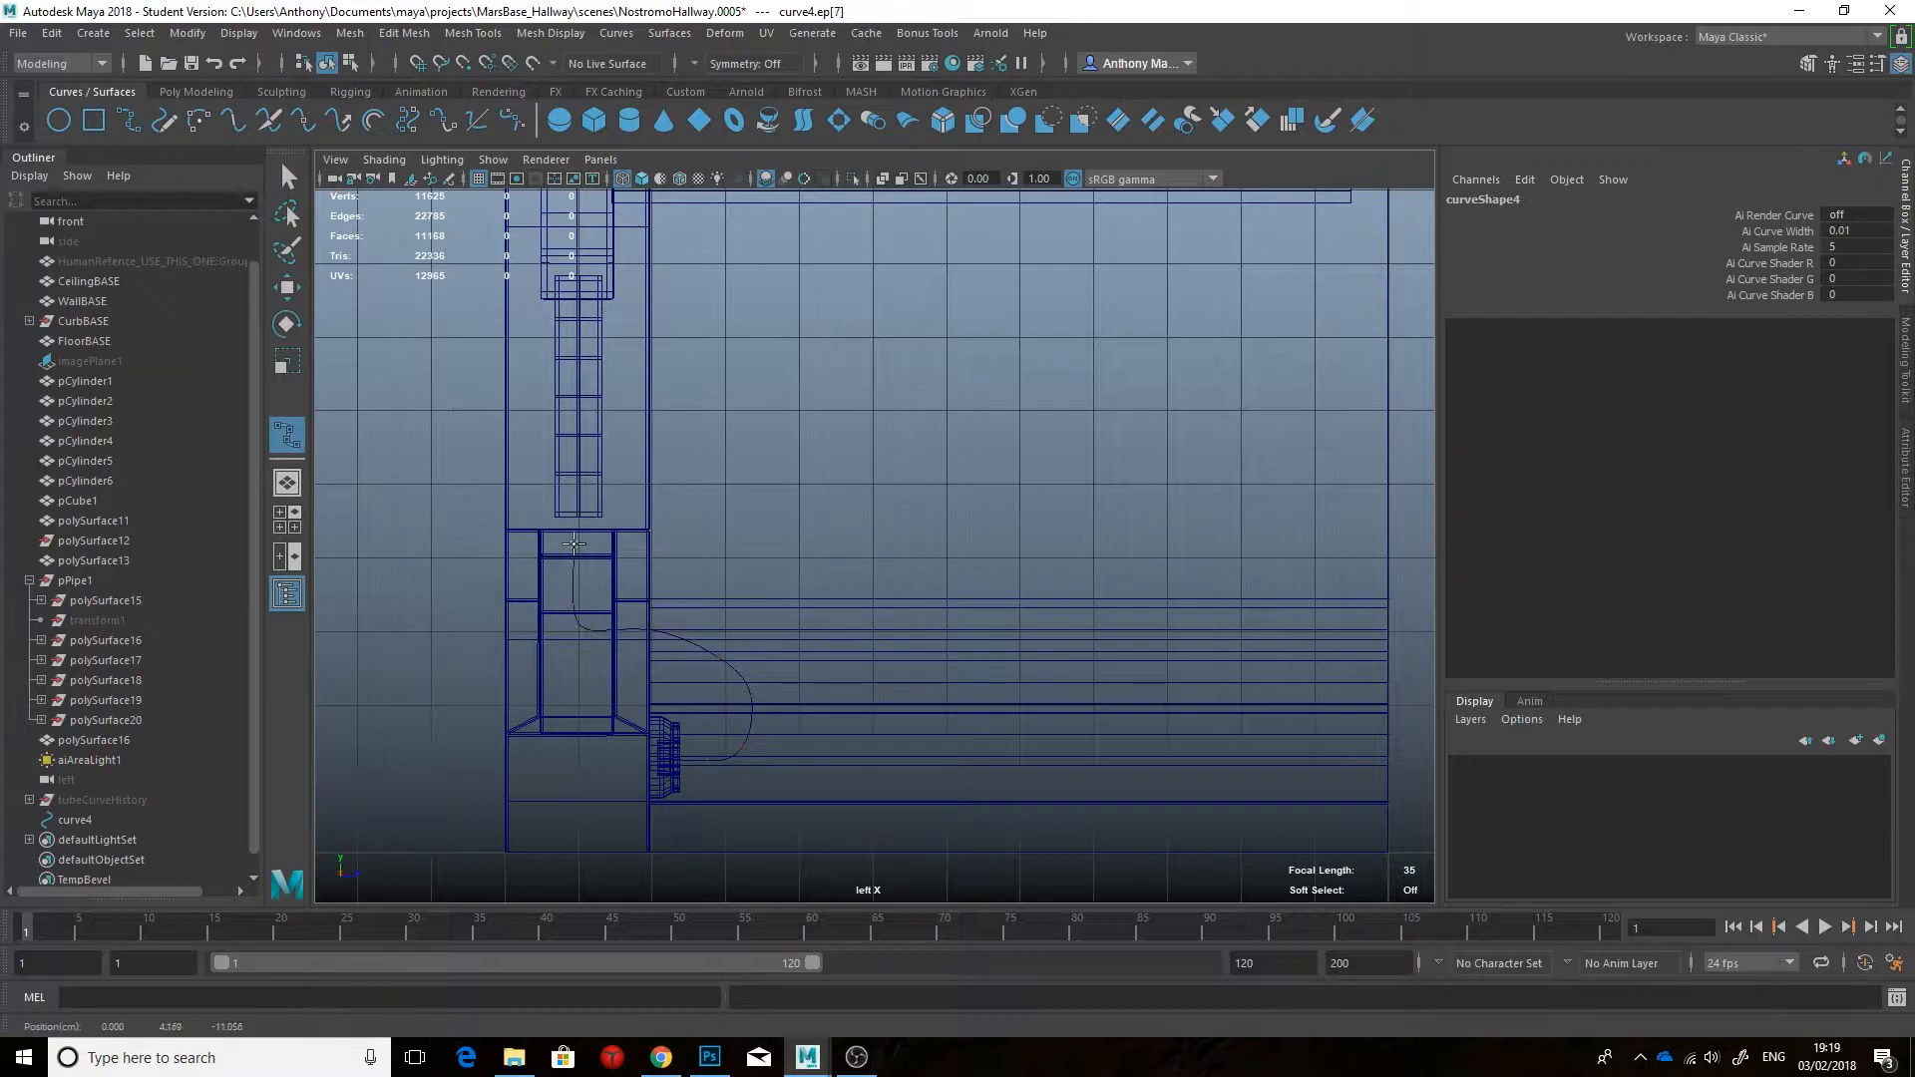
pyautogui.press('Return')
# Step: Generate a tube mesh along the new curve in the shaded perspective view
pyautogui.scroll(-4, 718, 534)
pyautogui.press('space')
pyautogui.moveTo(783, 598); pyautogui.dragTo(783, 534)
pyautogui.keyDown('alt'); pyautogui.moveTo(947, 698); pyautogui.dragTo(948, 547, button='middle'); pyautogui.keyUp('alt')
pyautogui.press('5')
pyautogui.moveTo(992, 885); pyautogui.dragTo(903, 713)
pyautogui.keyDown('alt'); pyautogui.moveTo(718, 688); pyautogui.dragTo(812, 684, button='right'); pyautogui.keyUp('alt')
pyautogui.keyDown('alt'); pyautogui.moveTo(812, 684); pyautogui.dragTo(758, 703); pyautogui.keyUp('alt')
pyautogui.click(912, 36)
pyautogui.moveTo(970, 178)
pyautogui.click(1127, 261)
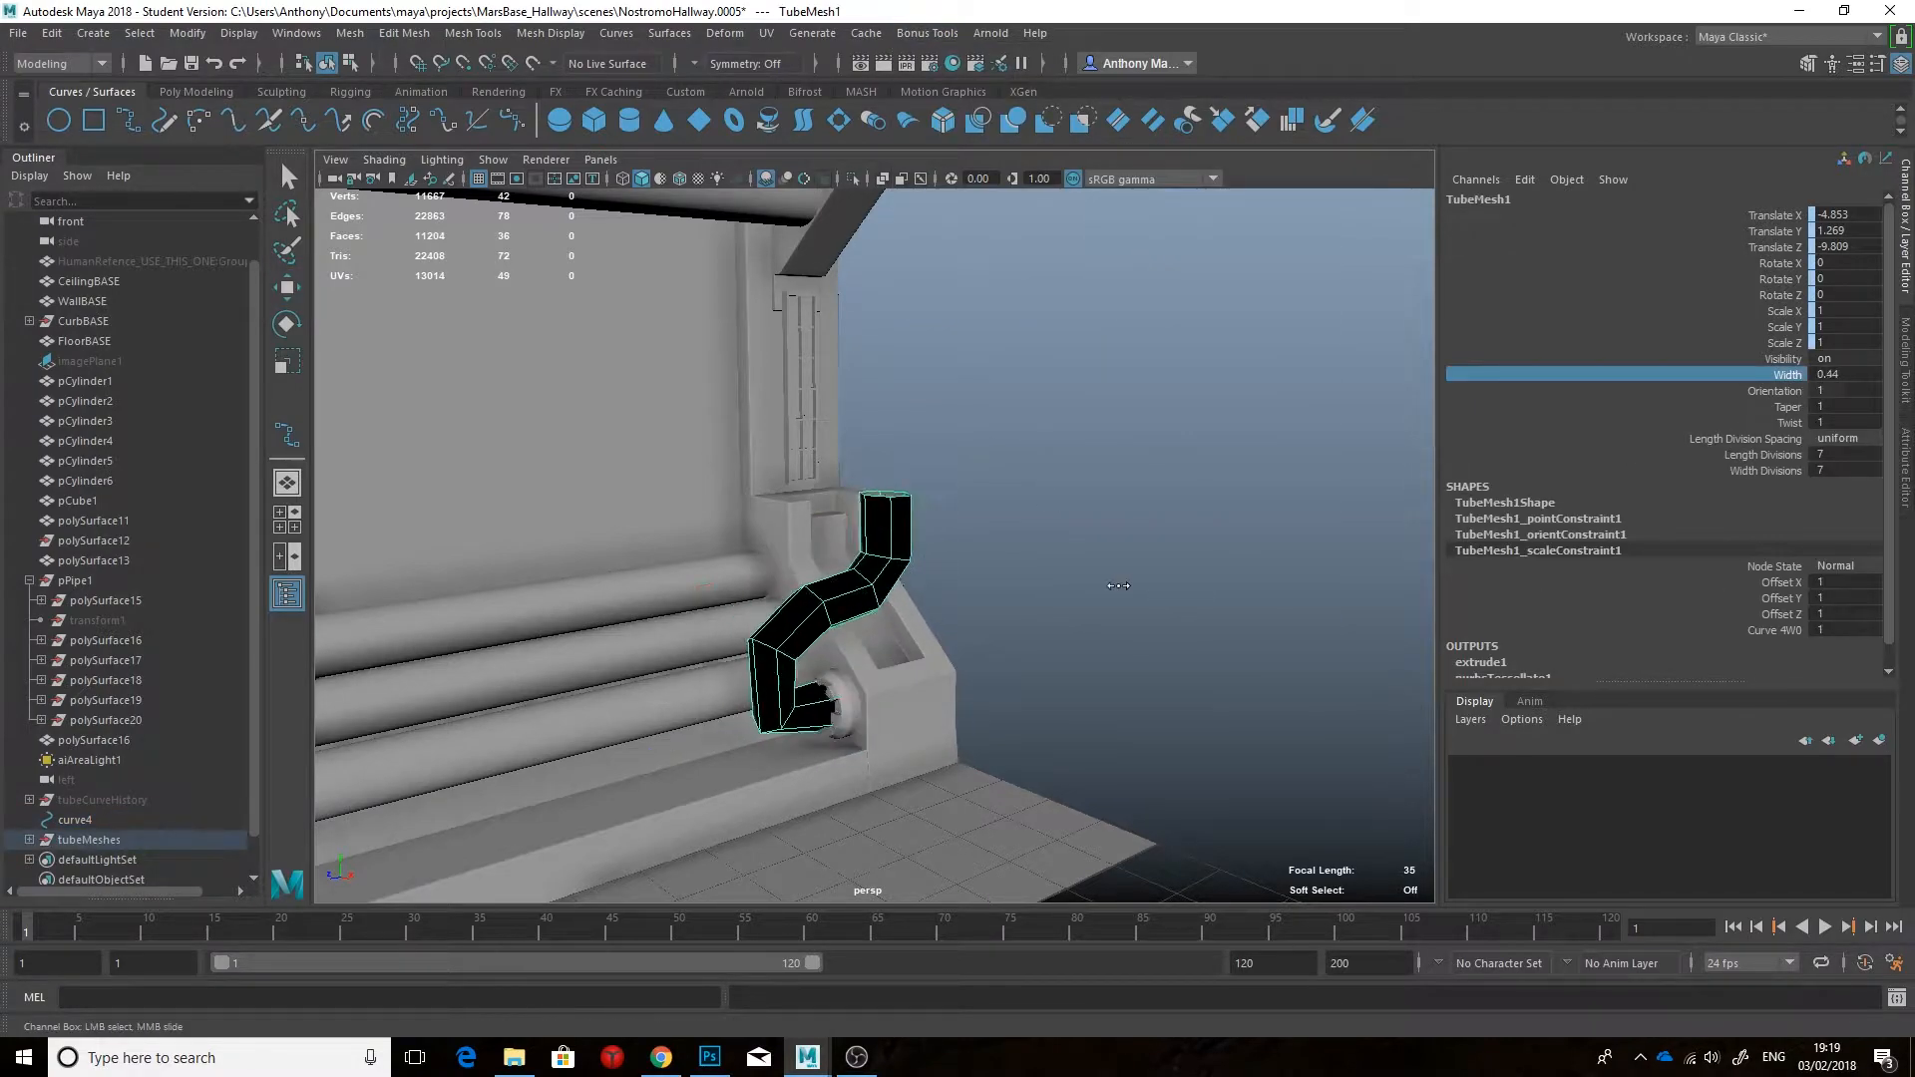
# Step: Set the tube's width to 0.24 and length divisions to 17, and reverse its normals
pyautogui.keyDown('alt'); pyautogui.moveTo(1247, 508); pyautogui.dragTo(1235, 502); pyautogui.keyUp('alt')
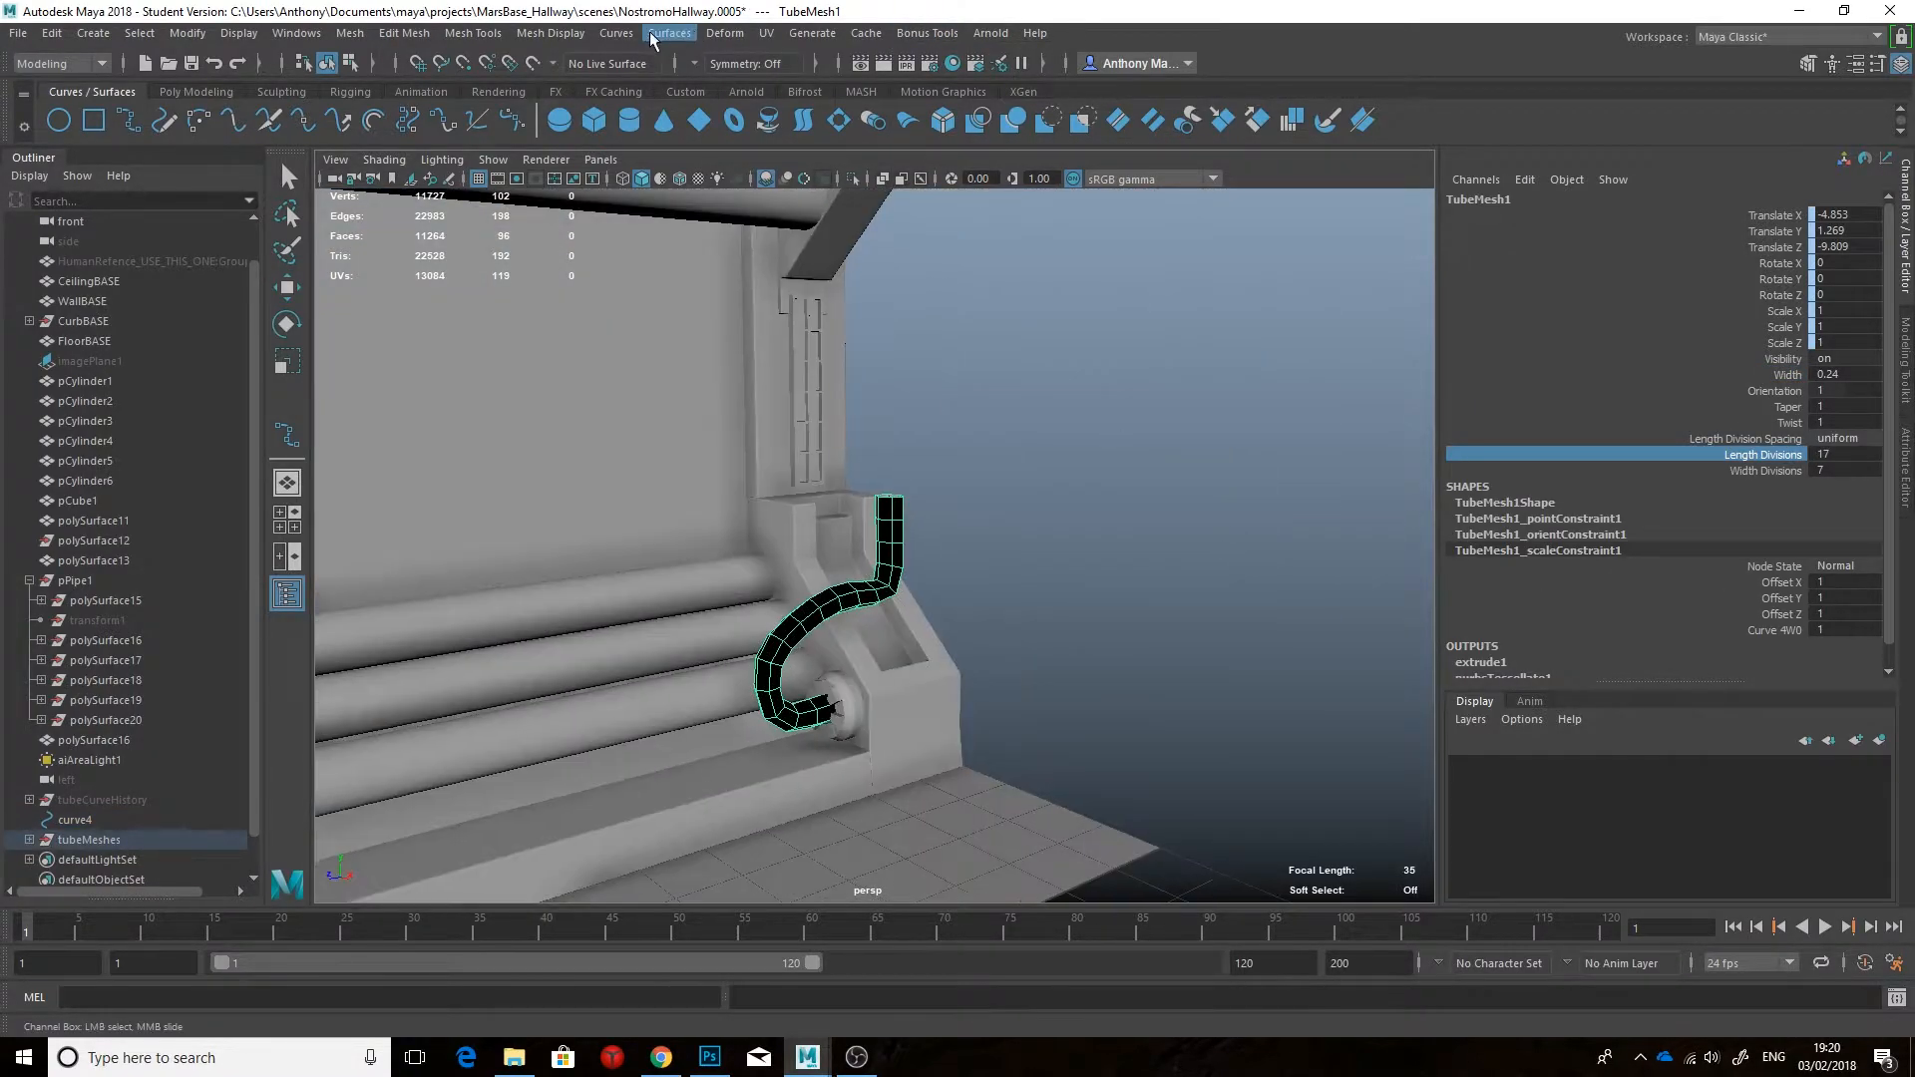
pyautogui.scroll(-1, 28, 850)
pyautogui.click(550, 33)
pyautogui.click(559, 122)
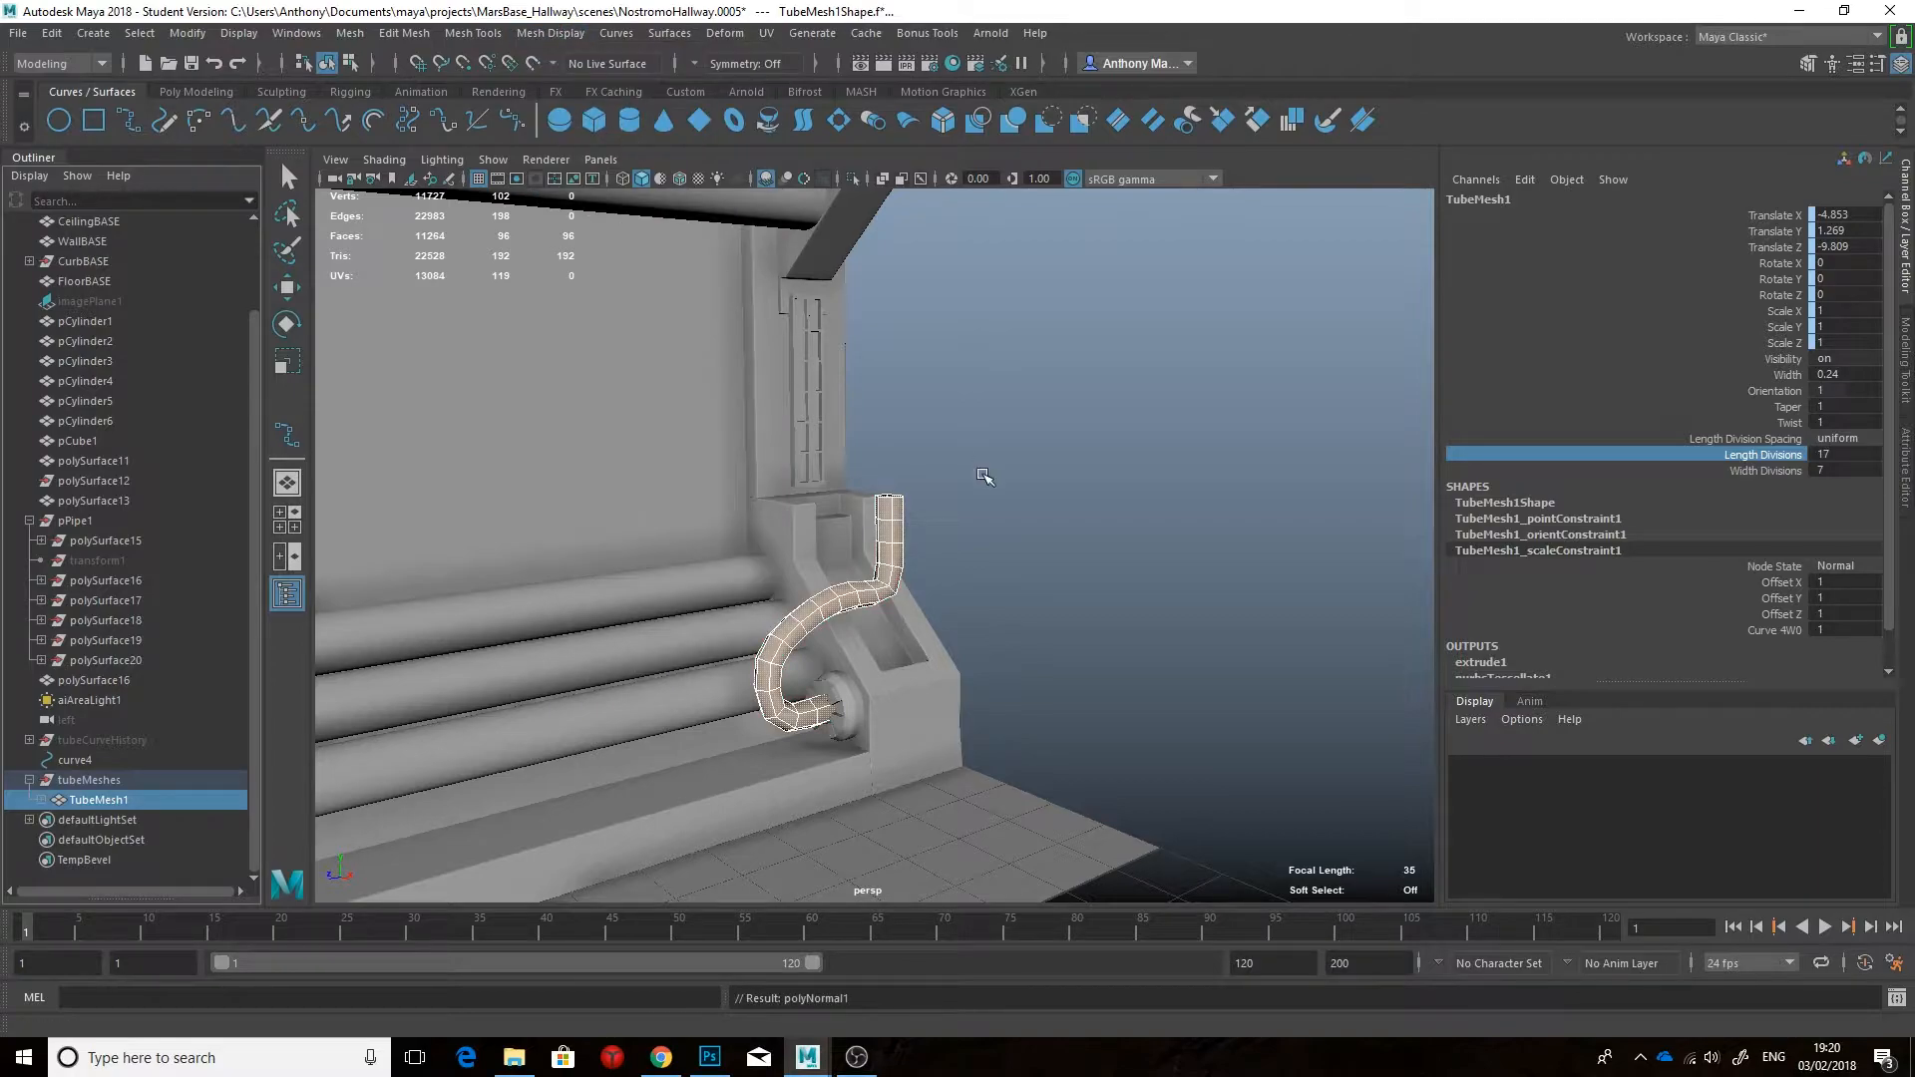
# Step: Try to access the control vertices of the tube's guide curve in wireframe
pyautogui.click(75, 760)
pyautogui.press('w')
pyautogui.press('4')
pyautogui.keyDown('alt'); pyautogui.moveTo(863, 632); pyautogui.dragTo(774, 720); pyautogui.keyUp('alt')
pyautogui.hotkey('ctrl', 'a')
pyautogui.click(368, 714)
pyautogui.click(72, 758)
pyautogui.rightClick(824, 769)
pyautogui.click(1124, 656)
pyautogui.click(767, 740)
pyautogui.click(780, 759)
pyautogui.rightClick(780, 759)
pyautogui.click(1197, 577)
pyautogui.click(175, 758)
pyautogui.keyDown('alt'); pyautogui.moveTo(1048, 618); pyautogui.dragTo(908, 640); pyautogui.keyUp('alt')
pyautogui.rightClick(901, 643)
pyautogui.moveTo(902, 643); pyautogui.dragTo(878, 645, button='right')
# Step: Isolate the tube's guide curve, switch it to control vertex editing and bring the hallway back into view
pyautogui.click(74, 760)
pyautogui.hotkey('ctrl', '1')
pyautogui.moveTo(824, 769); pyautogui.dragTo(707, 542, button='right')
pyautogui.hotkey('ctrl', '1')
pyautogui.scroll(-1, 862, 632)
# Step: Move the guide curve's control vertices at the outward bend above the ring
pyautogui.moveTo(790, 577)
pyautogui.keyDown('alt'); pyautogui.mouseDown()
pyautogui.moveTo(862, 632)
pyautogui.moveTo(908, 572)
pyautogui.mouseUp(); pyautogui.keyUp('alt')
pyautogui.press('5')
pyautogui.keyDown('alt'); pyautogui.moveTo(908, 572); pyautogui.dragTo(887, 523, button='middle'); pyautogui.keyUp('alt')
pyautogui.moveTo(716, 640); pyautogui.dragTo(797, 760)
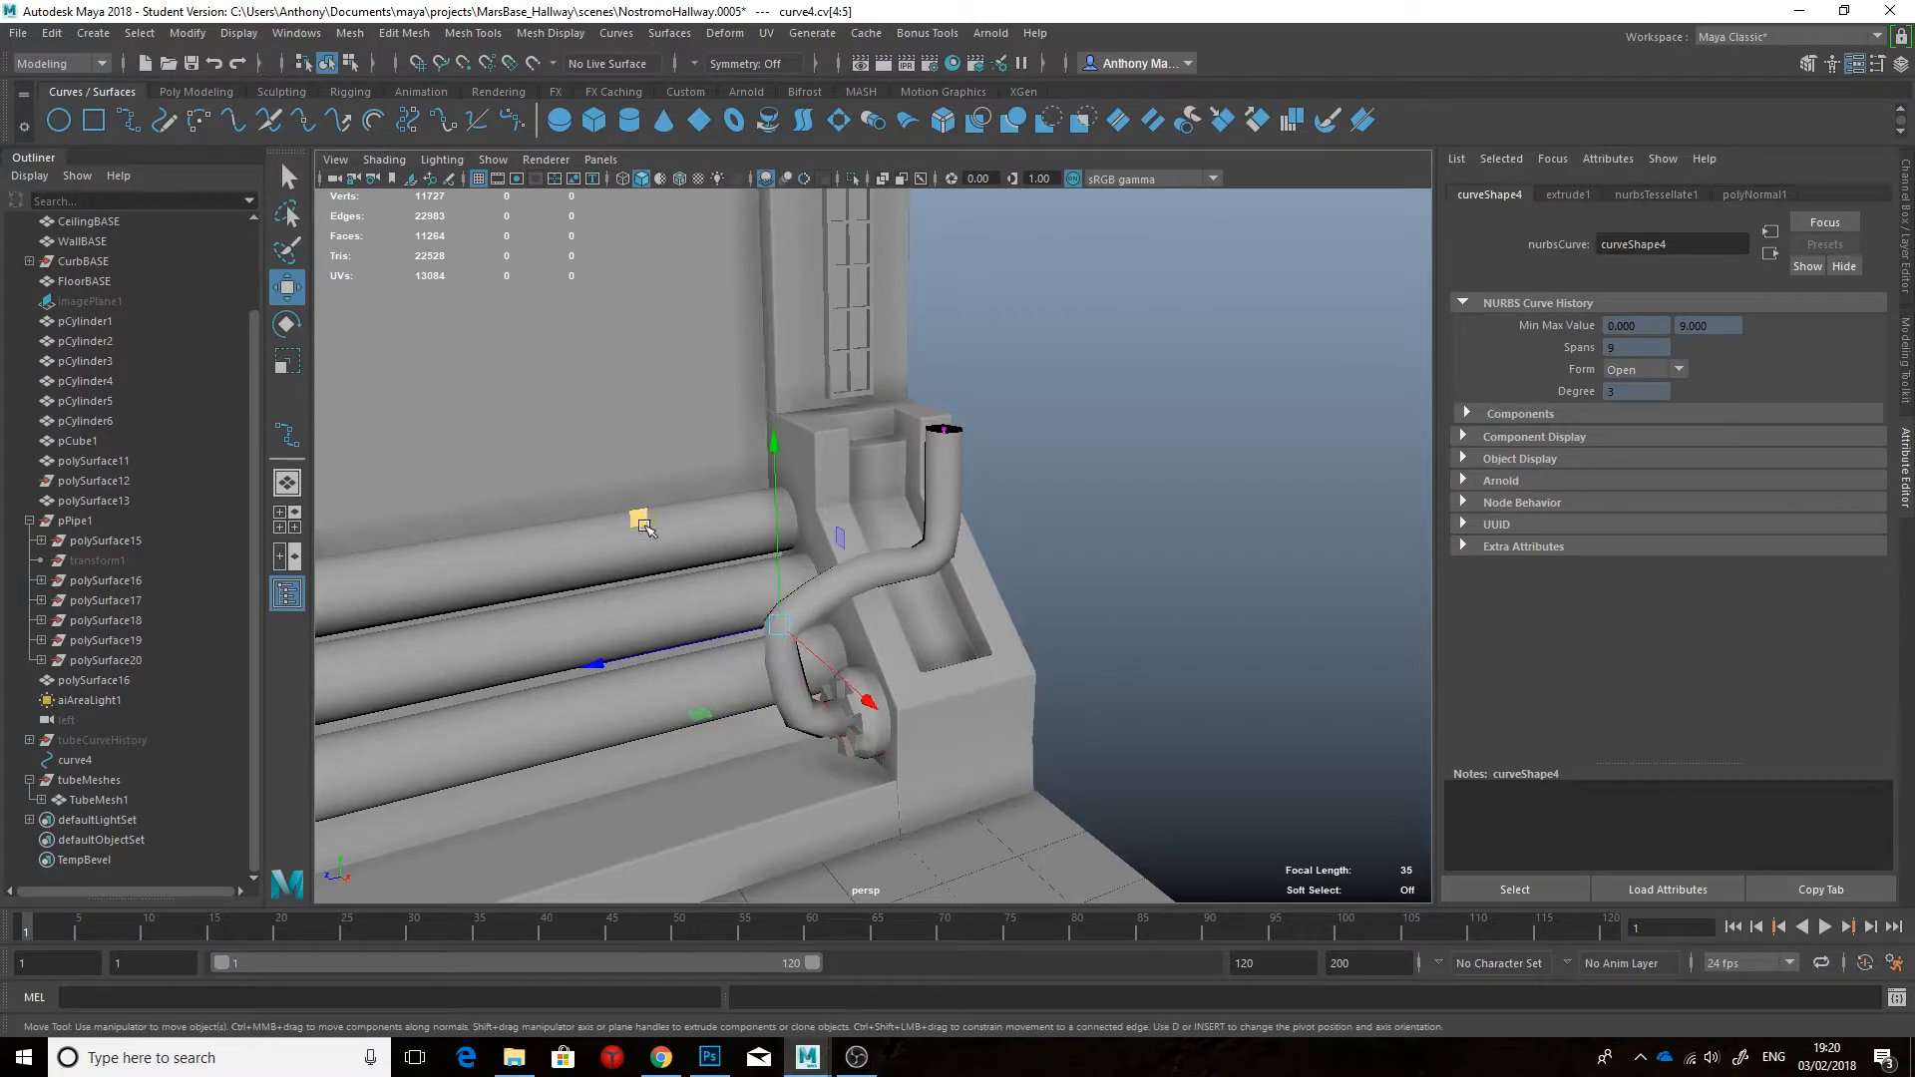
pyautogui.moveTo(647, 528); pyautogui.dragTo(688, 530)
pyautogui.keyDown('alt'); pyautogui.moveTo(688, 530); pyautogui.dragTo(653, 509); pyautogui.keyUp('alt')
# Step: Reposition the guide curve's middle control vertices so the tube bends tightly from the ring toward the wall base
pyautogui.moveTo(743, 692); pyautogui.dragTo(886, 853)
pyautogui.press('4')
pyautogui.keyDown('alt'); pyautogui.moveTo(889, 515); pyautogui.dragTo(927, 656); pyautogui.keyUp('alt')
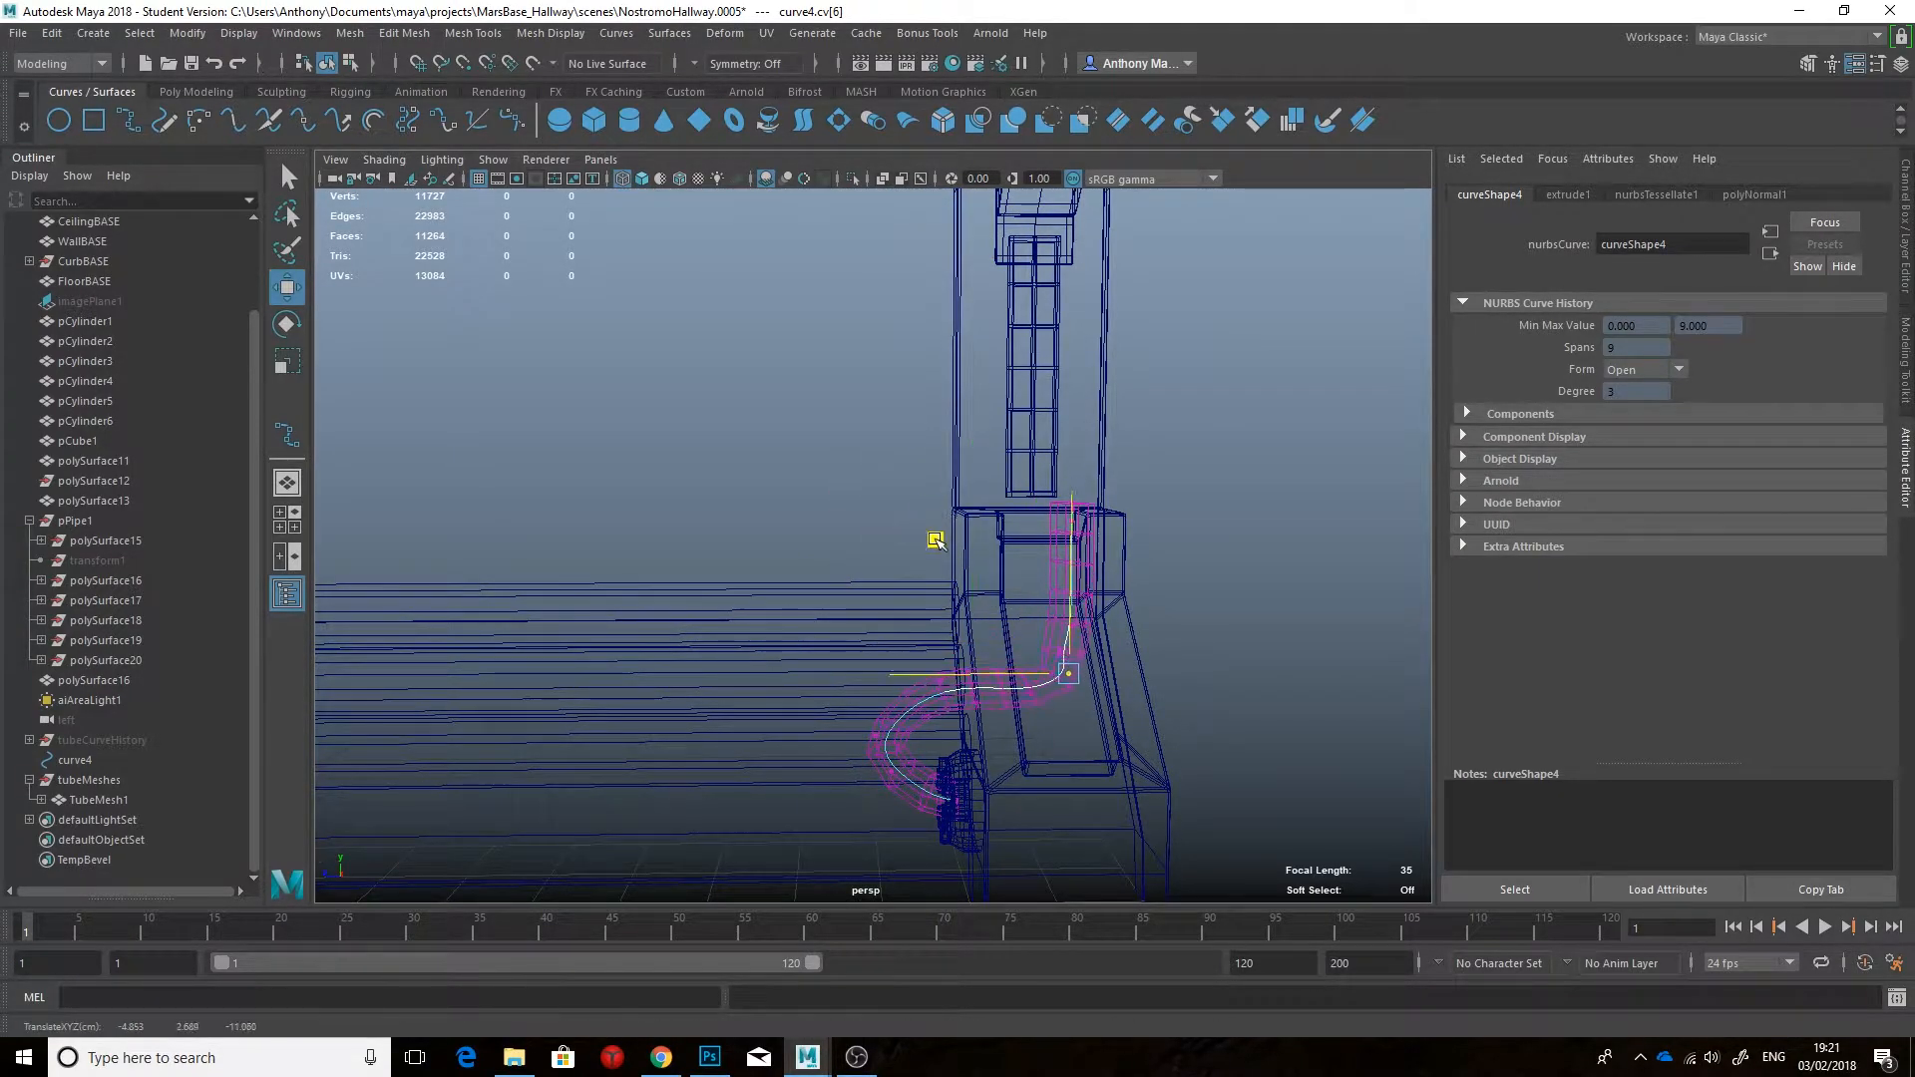
pyautogui.keyDown('alt'); pyautogui.moveTo(1085, 578); pyautogui.dragTo(957, 603); pyautogui.keyUp('alt')
pyautogui.press('5')
pyautogui.moveTo(798, 698); pyautogui.dragTo(898, 798)
pyautogui.moveTo(734, 620); pyautogui.dragTo(710, 622)
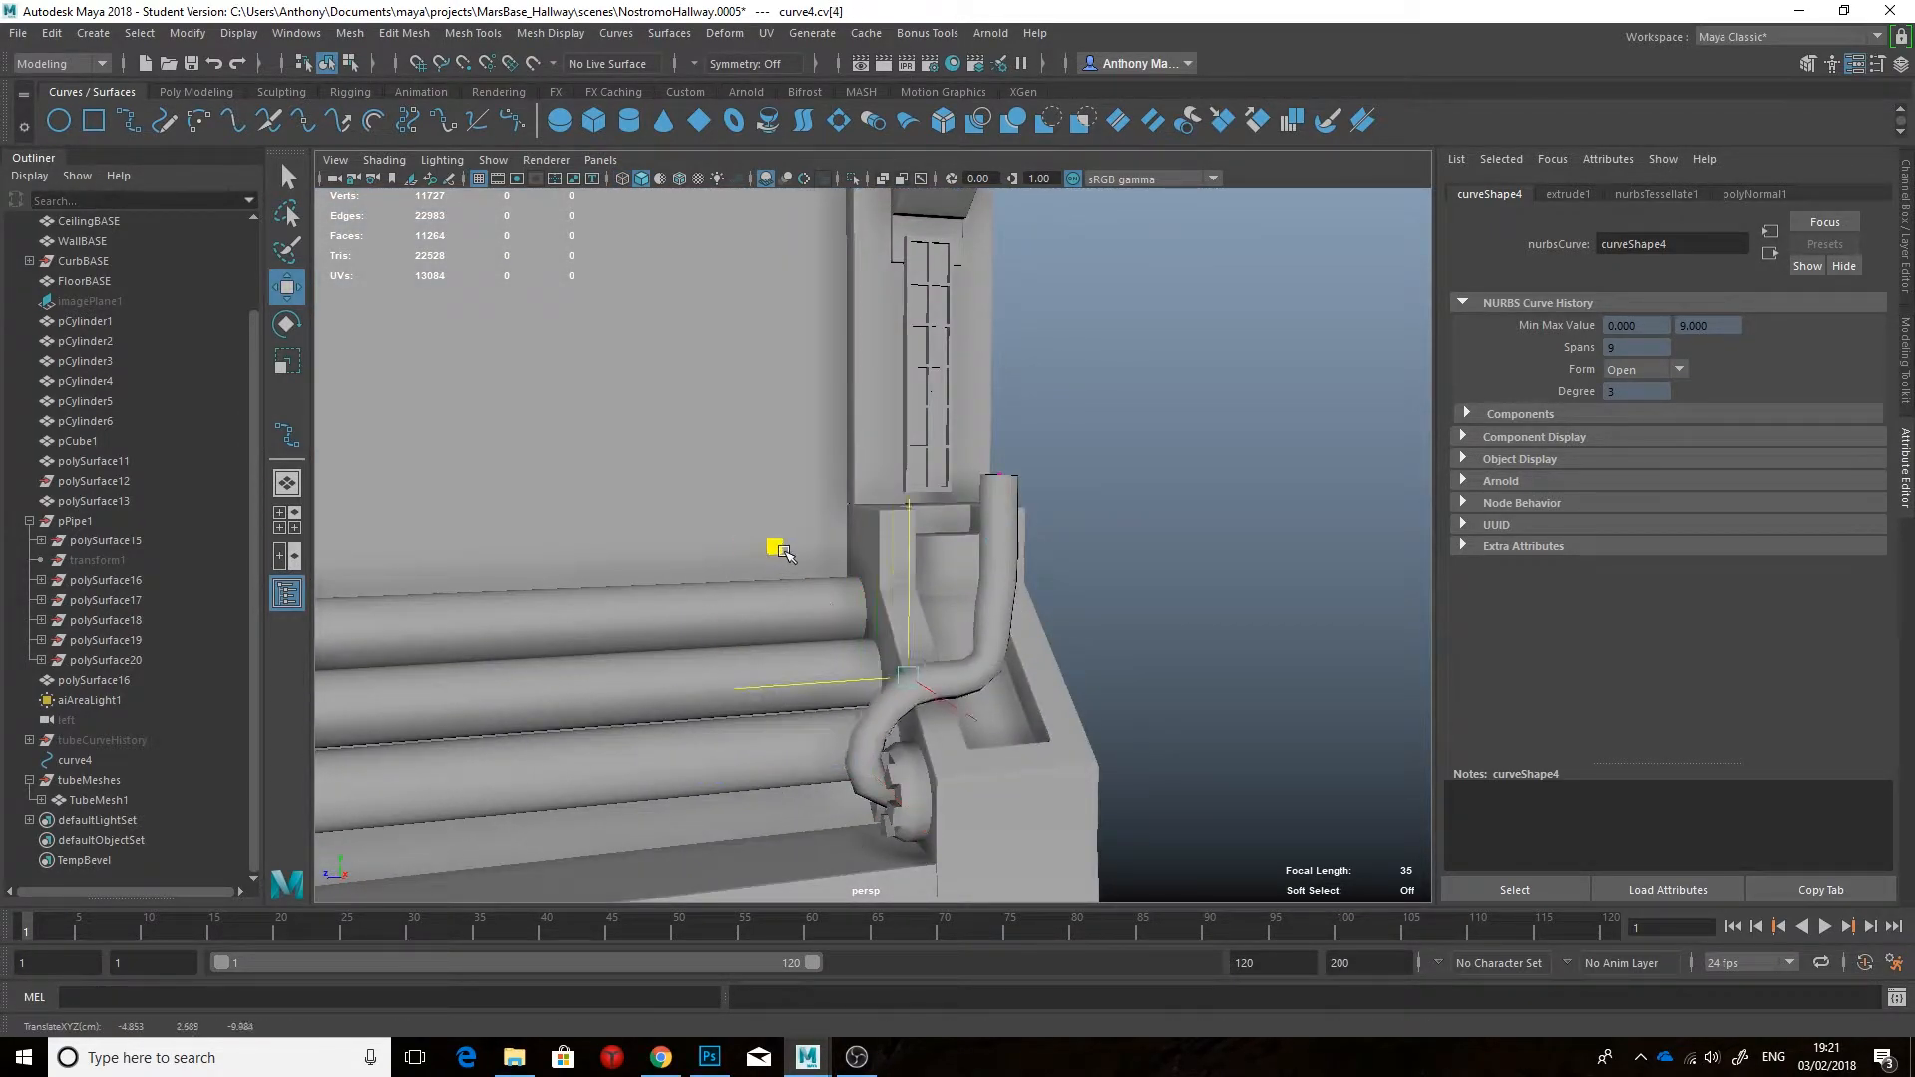
# Step: Move the control vertices at the curve's upper bend toward the sloped recess of the wall base
pyautogui.press('4')
pyautogui.keyDown('alt'); pyautogui.moveTo(982, 699); pyautogui.dragTo(1010, 560, button='right'); pyautogui.keyUp('alt')
pyautogui.click(1030, 638)
pyautogui.keyDown('alt'); pyautogui.moveTo(399, 598); pyautogui.dragTo(615, 612); pyautogui.keyUp('alt')
pyautogui.keyDown('alt'); pyautogui.moveTo(615, 611); pyautogui.dragTo(845, 576, button='middle'); pyautogui.keyUp('alt')
pyautogui.moveTo(858, 568); pyautogui.dragTo(804, 466)
pyautogui.scroll(-3, 804, 466)
pyautogui.keyDown('alt'); pyautogui.moveTo(804, 467); pyautogui.dragTo(845, 580, button='middle'); pyautogui.keyUp('alt')
pyautogui.click(790, 612)
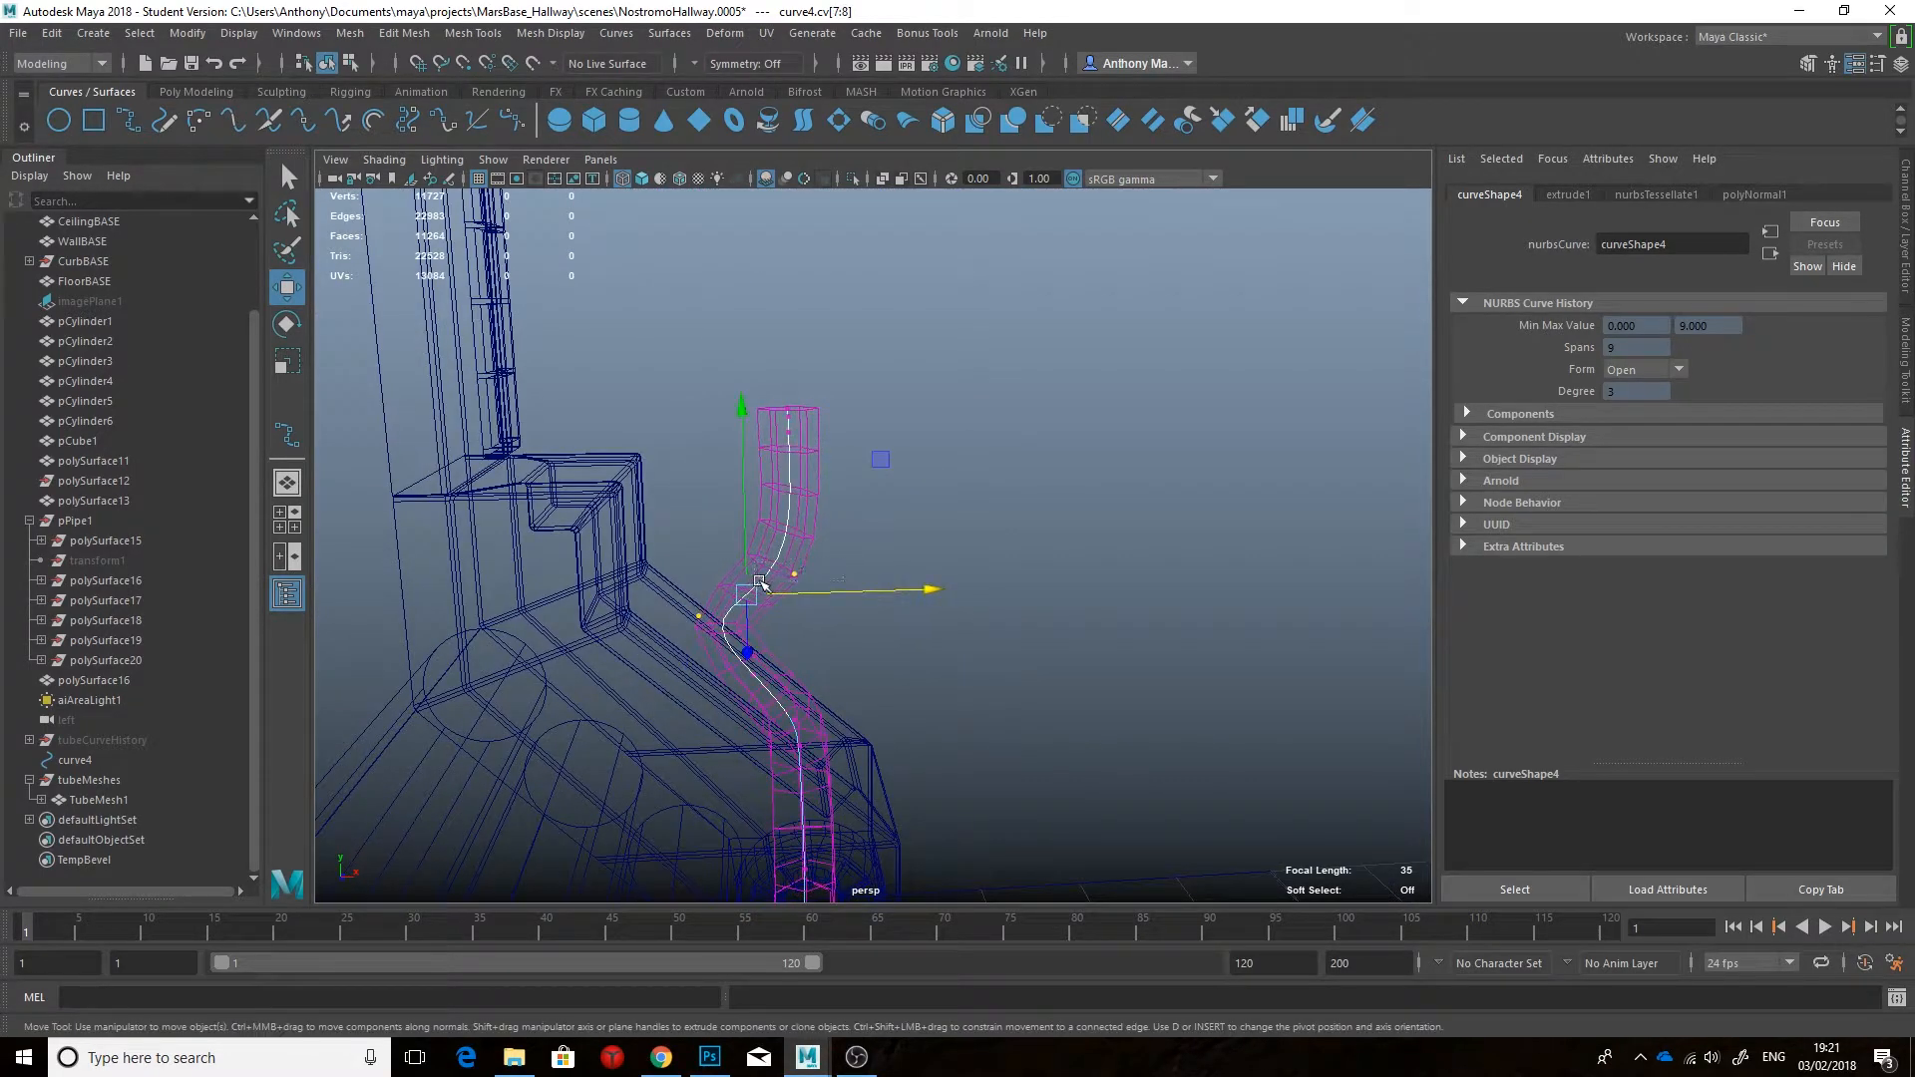
# Step: Move the curve's end control vertices down and inward so the tube's top enters the wall base
pyautogui.moveTo(818, 370); pyautogui.dragTo(771, 431)
pyautogui.moveTo(837, 427); pyautogui.dragTo(815, 428)
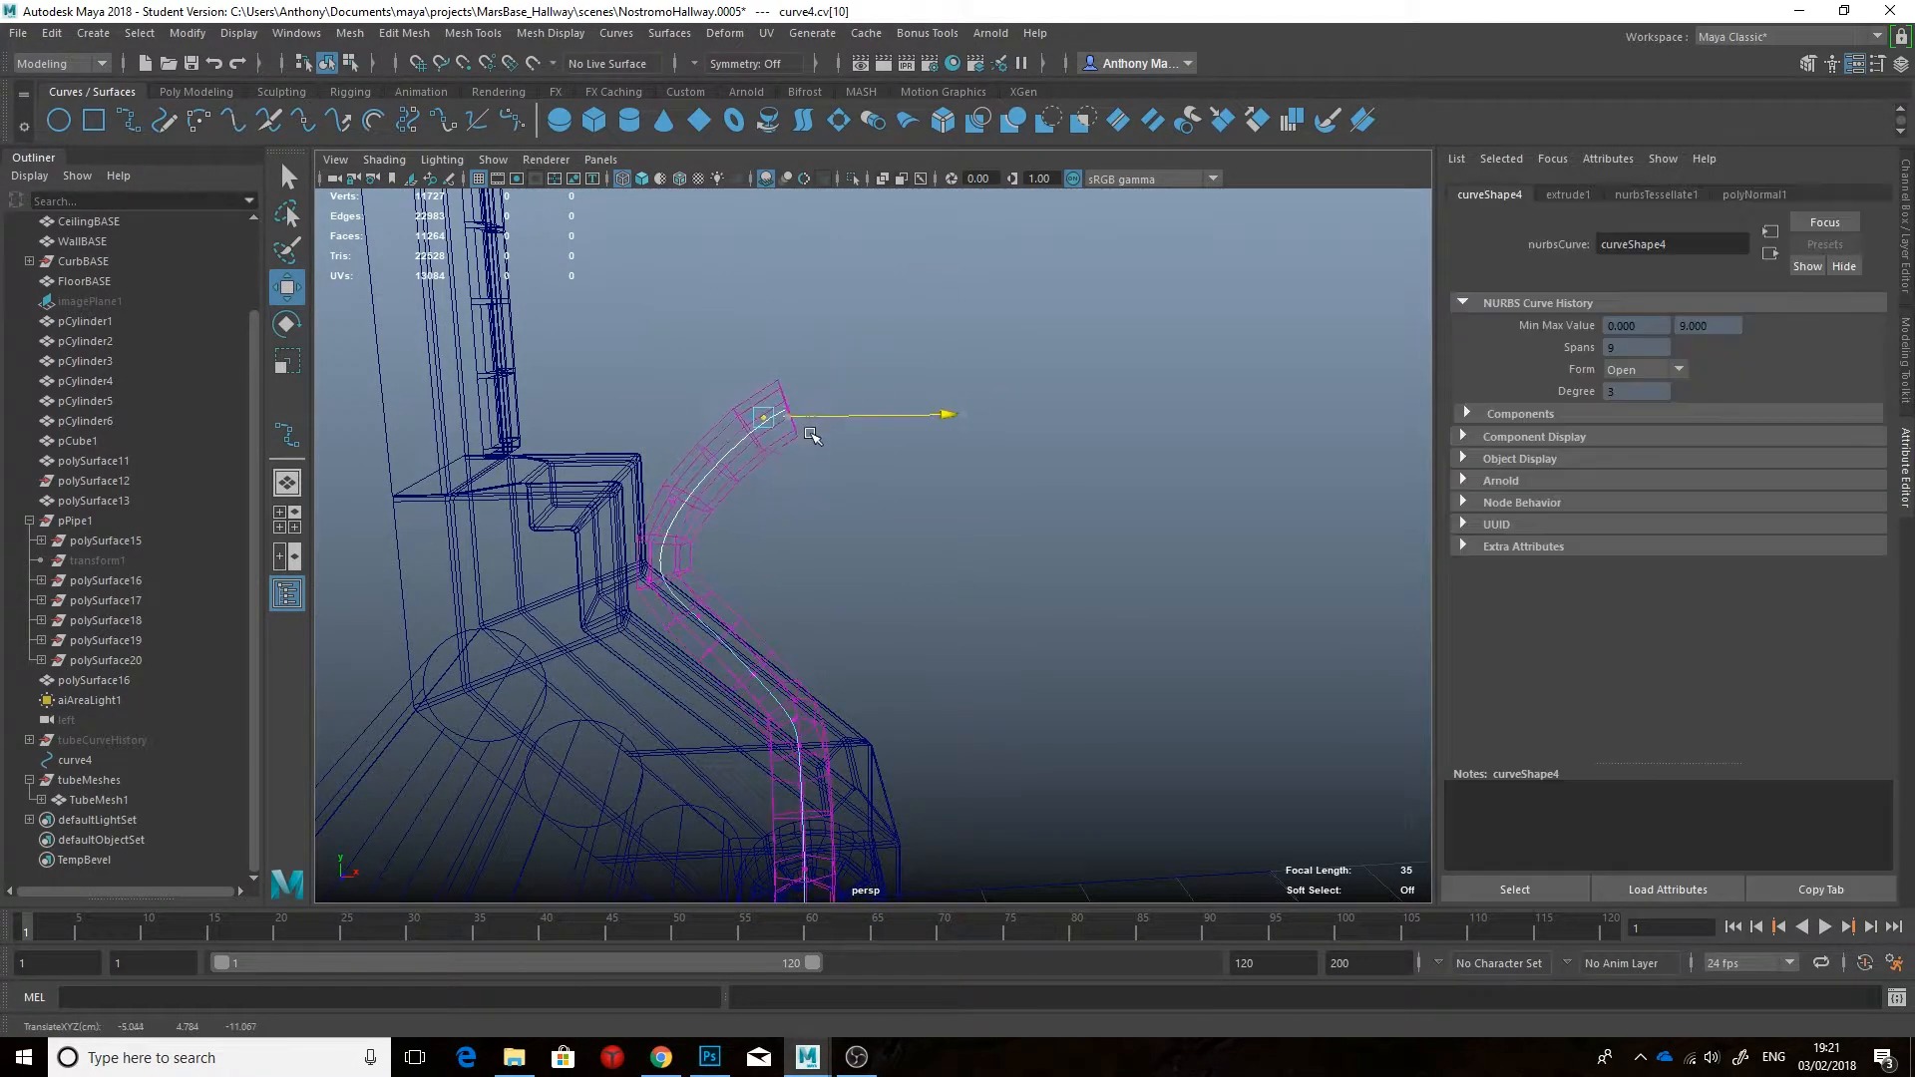
pyautogui.moveTo(690, 367); pyautogui.dragTo(689, 366)
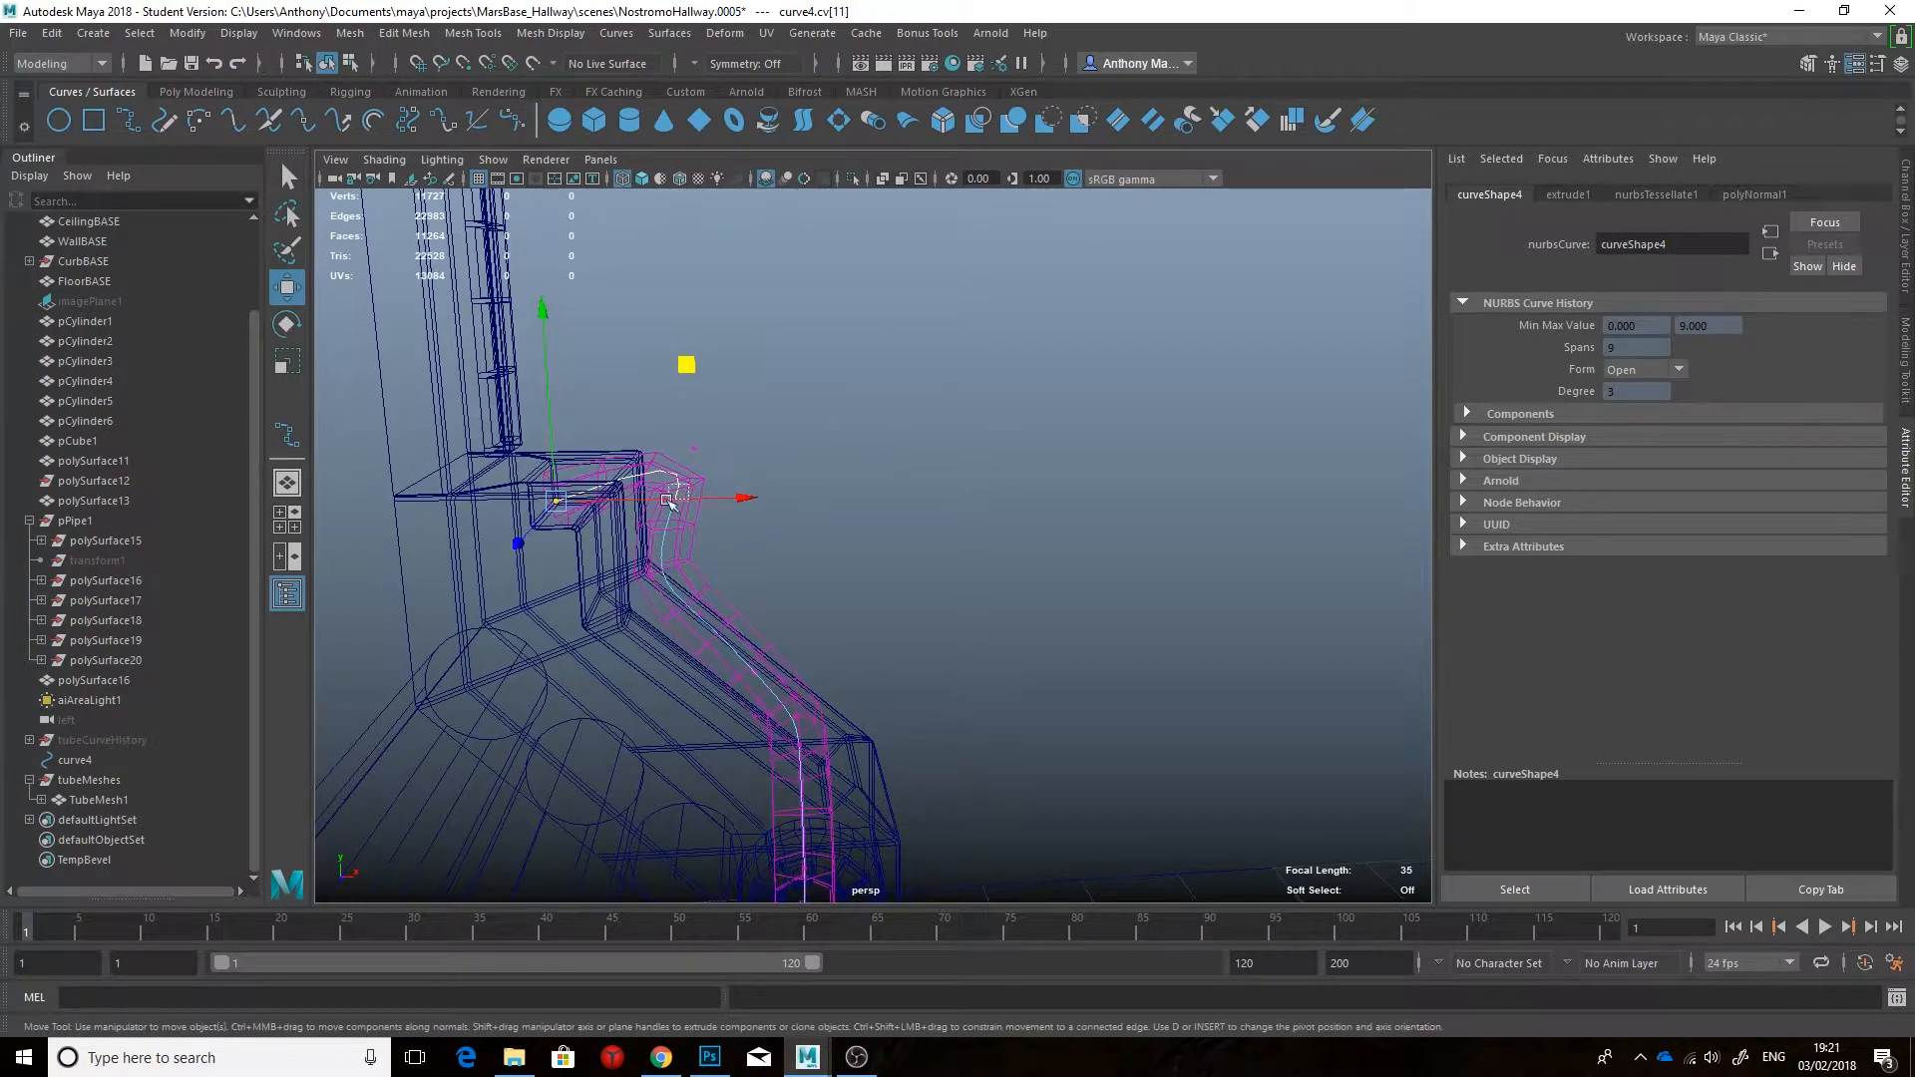
pyautogui.moveTo(663, 559); pyautogui.dragTo(646, 547, button='middle')
# Step: Slide the control vertices at the lower bend sideways to fit the tube inside the base's recess
pyautogui.press('5')
pyautogui.moveTo(811, 470)
pyautogui.keyDown('alt'); pyautogui.mouseDown()
pyautogui.moveTo(594, 491)
pyautogui.moveTo(818, 470)
pyautogui.mouseUp(); pyautogui.keyUp('alt')
pyautogui.press('4')
pyautogui.click(742, 678)
pyautogui.click(622, 610)
pyautogui.press('5')
pyautogui.keyDown('alt'); pyautogui.moveTo(833, 474); pyautogui.dragTo(698, 505); pyautogui.keyUp('alt')
pyautogui.keyDown('alt'); pyautogui.moveTo(1090, 505); pyautogui.dragTo(1042, 399, button='middle'); pyautogui.keyUp('alt')
pyautogui.moveTo(1043, 398)
pyautogui.keyDown('alt'); pyautogui.mouseDown()
pyautogui.moveTo(1128, 406)
pyautogui.moveTo(1039, 412)
pyautogui.mouseUp(); pyautogui.keyUp('alt')
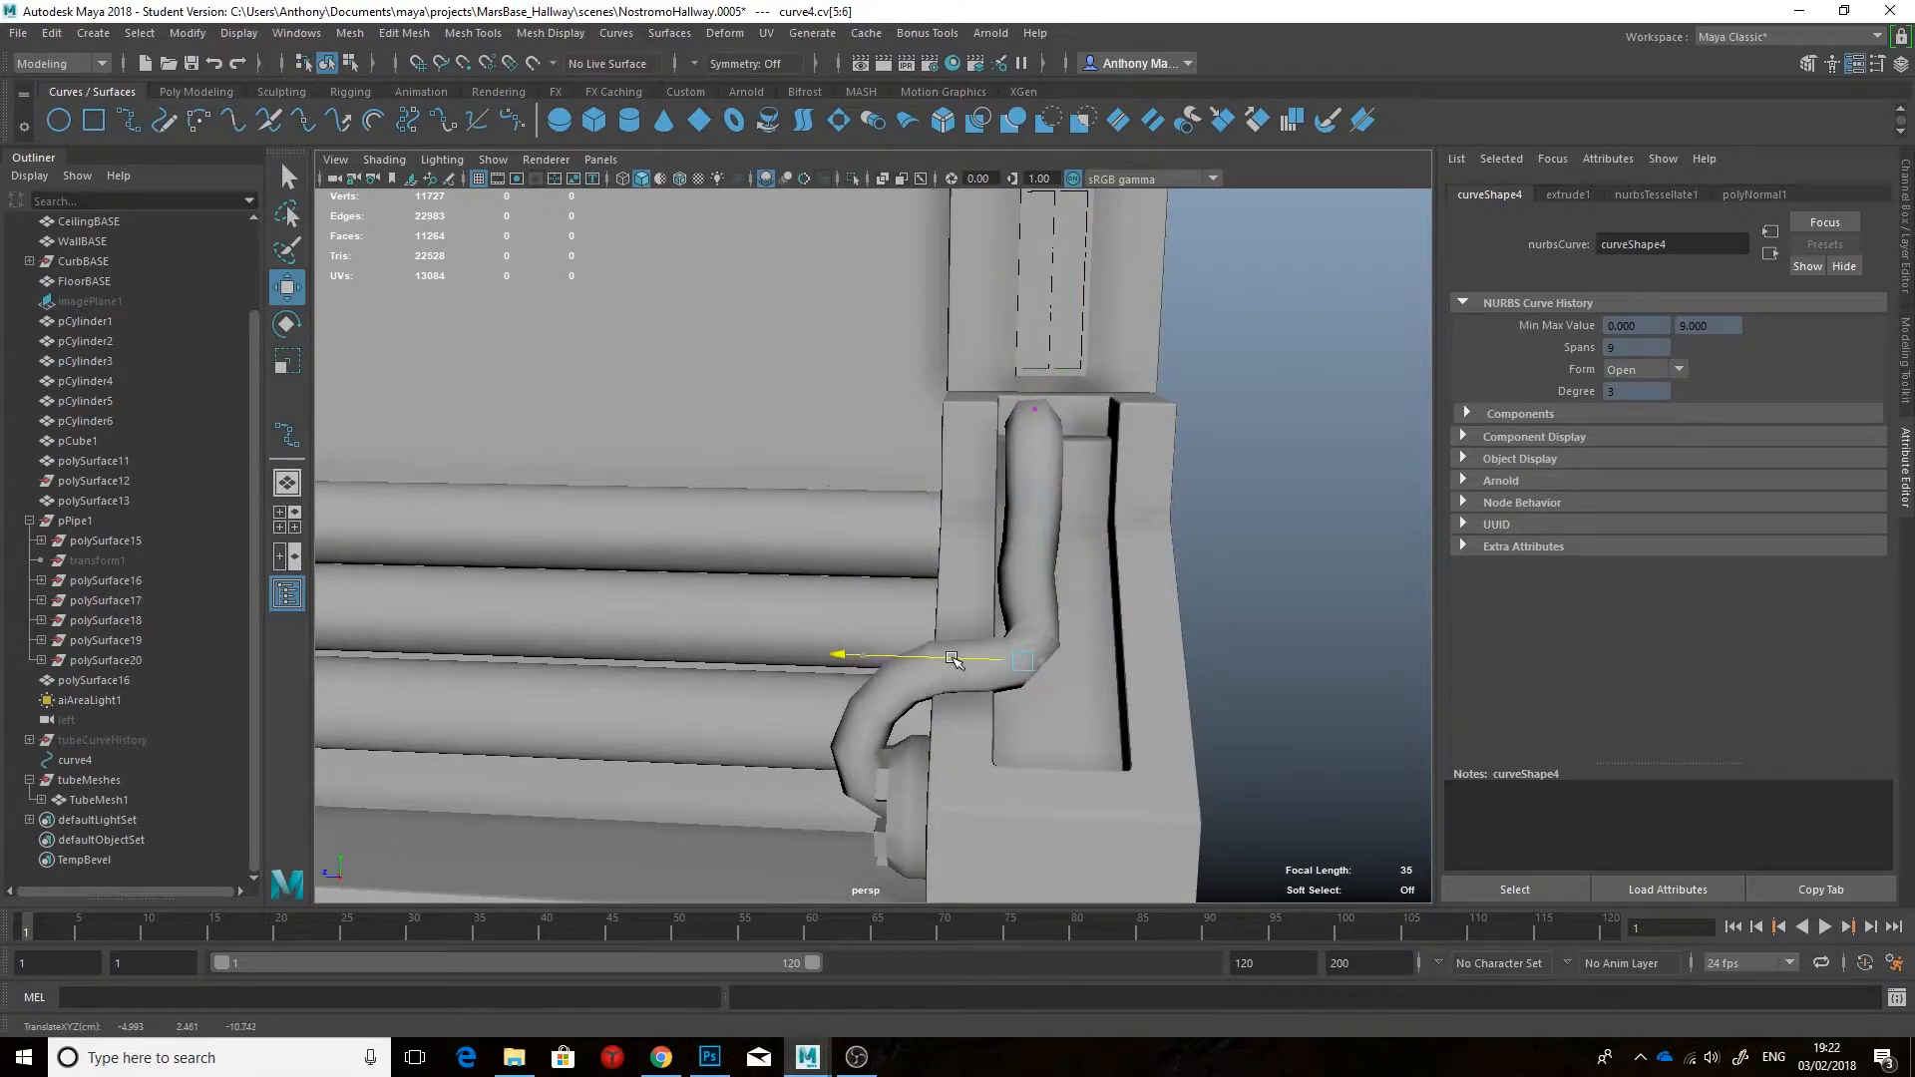
# Step: Increase the tube mesh's length divisions and display it with smooth preview
pyautogui.scroll(-3, 1032, 606)
pyautogui.click(1032, 606)
pyautogui.moveTo(977, 582)
pyautogui.keyDown('alt'); pyautogui.mouseDown()
pyautogui.moveTo(1032, 606)
pyautogui.moveTo(983, 607)
pyautogui.mouseUp(); pyautogui.keyUp('alt')
pyautogui.click(860, 604)
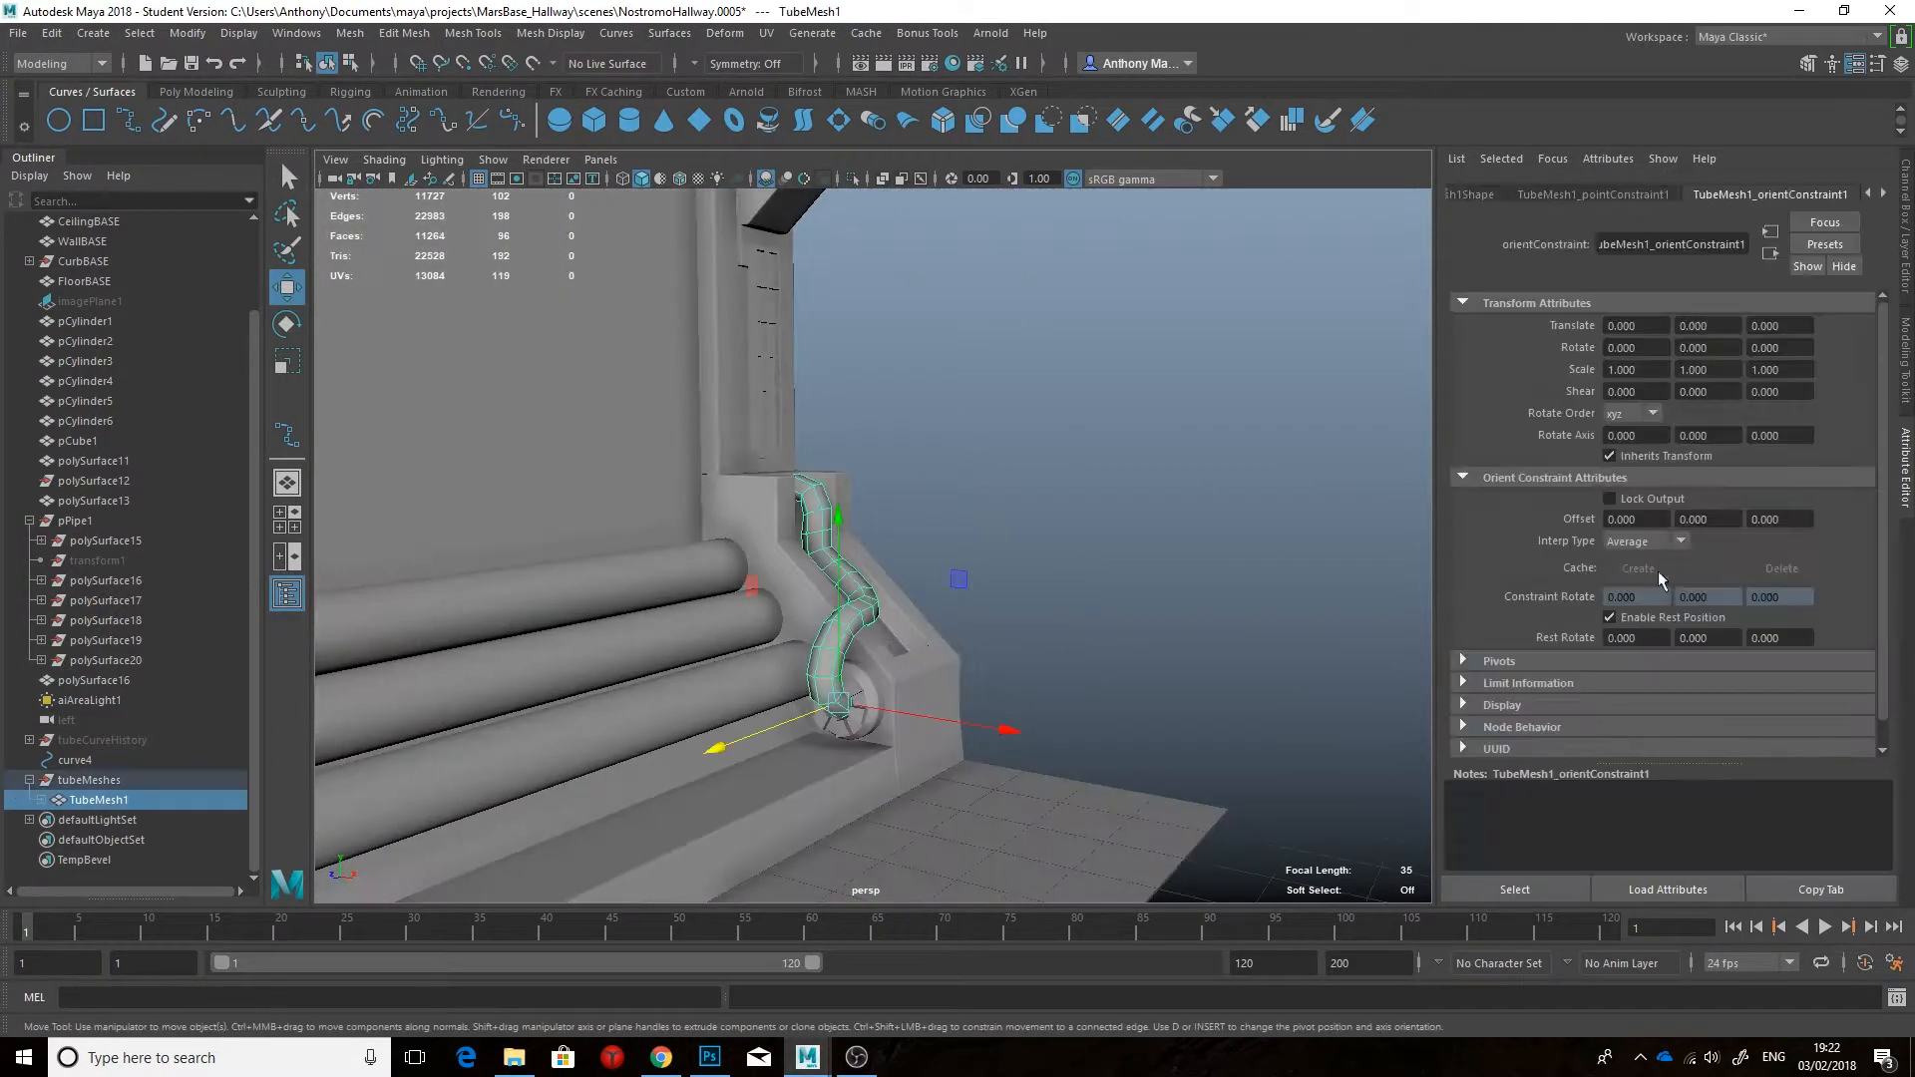
pyautogui.click(1904, 225)
pyautogui.moveTo(993, 483); pyautogui.dragTo(1195, 486, button='middle')
pyautogui.press('3')
# Step: Compare the finished tube with the Nostromo hall reference image in Chrome and return to Maya
pyautogui.click(1091, 502)
pyautogui.keyDown('alt'); pyautogui.moveTo(1087, 503); pyautogui.dragTo(1039, 657); pyautogui.keyUp('alt')
pyautogui.click(682, 1064)
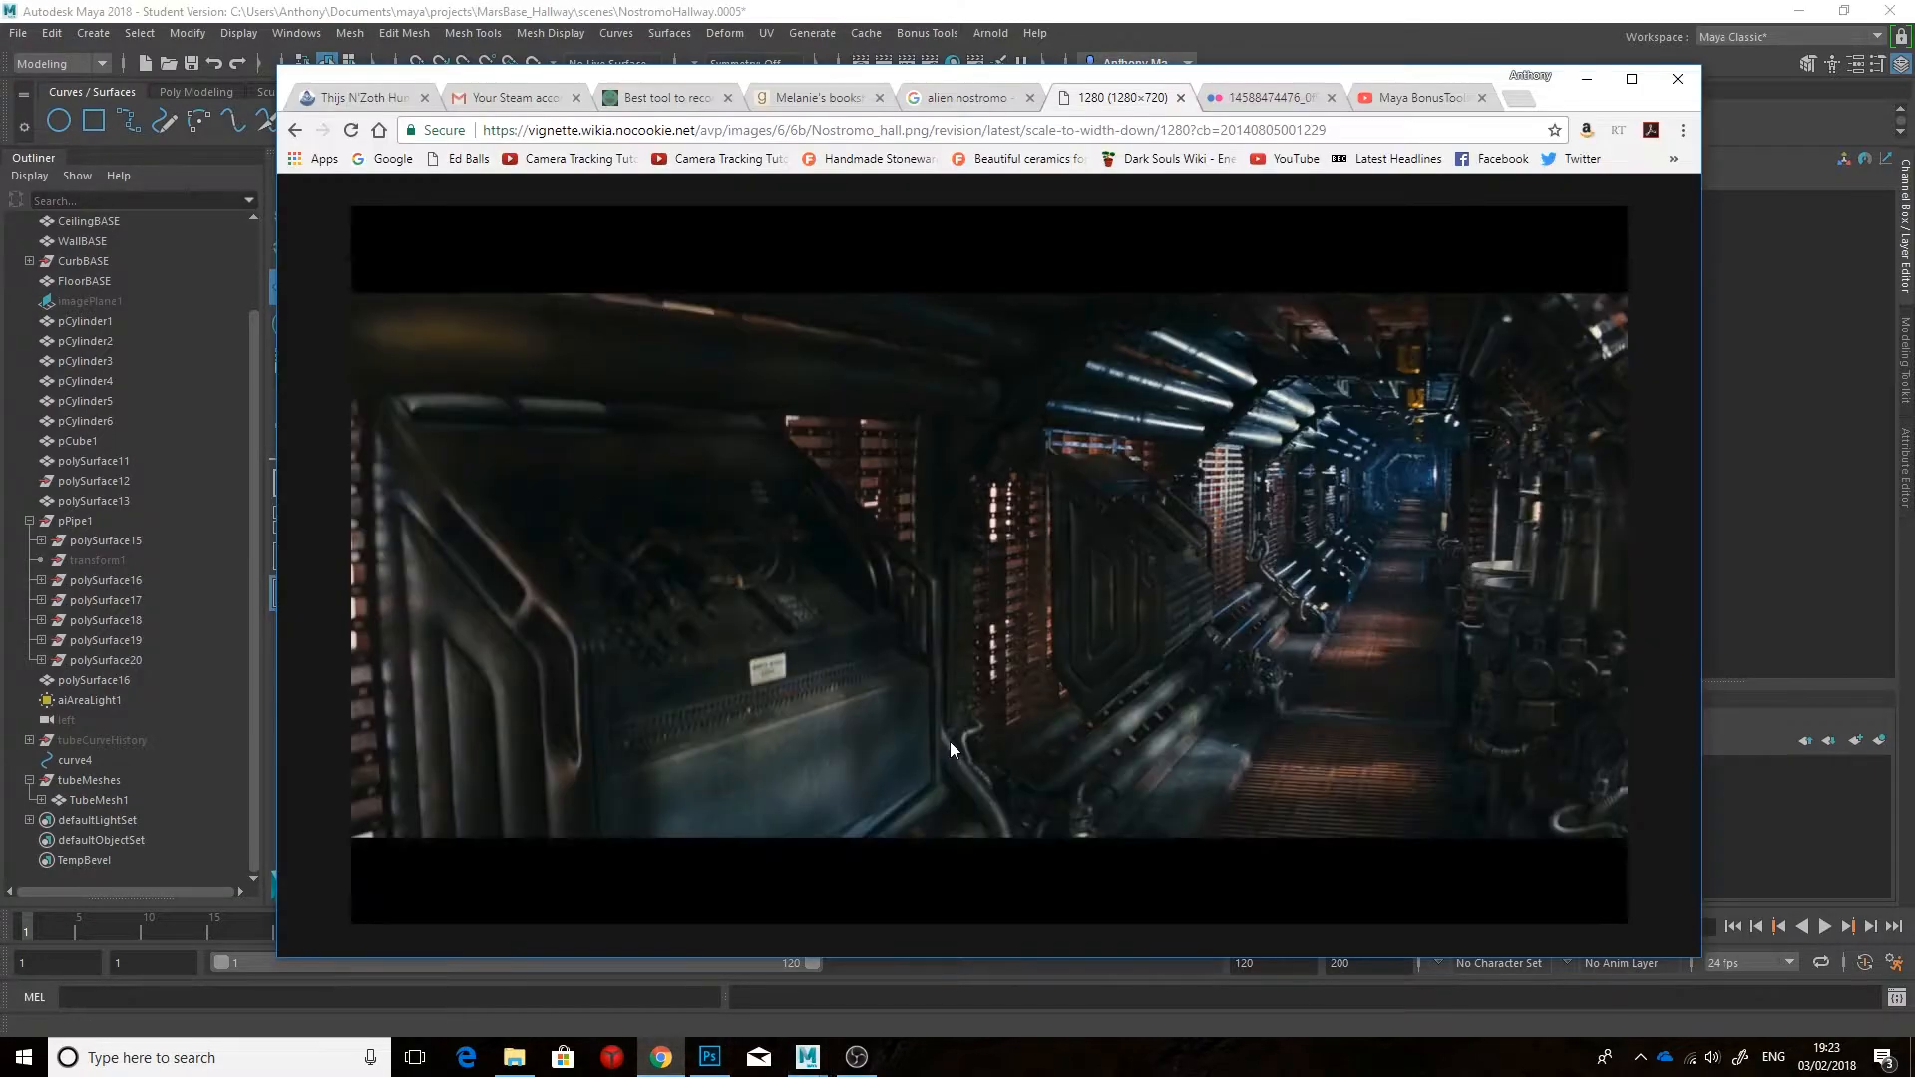
pyautogui.click(792, 964)
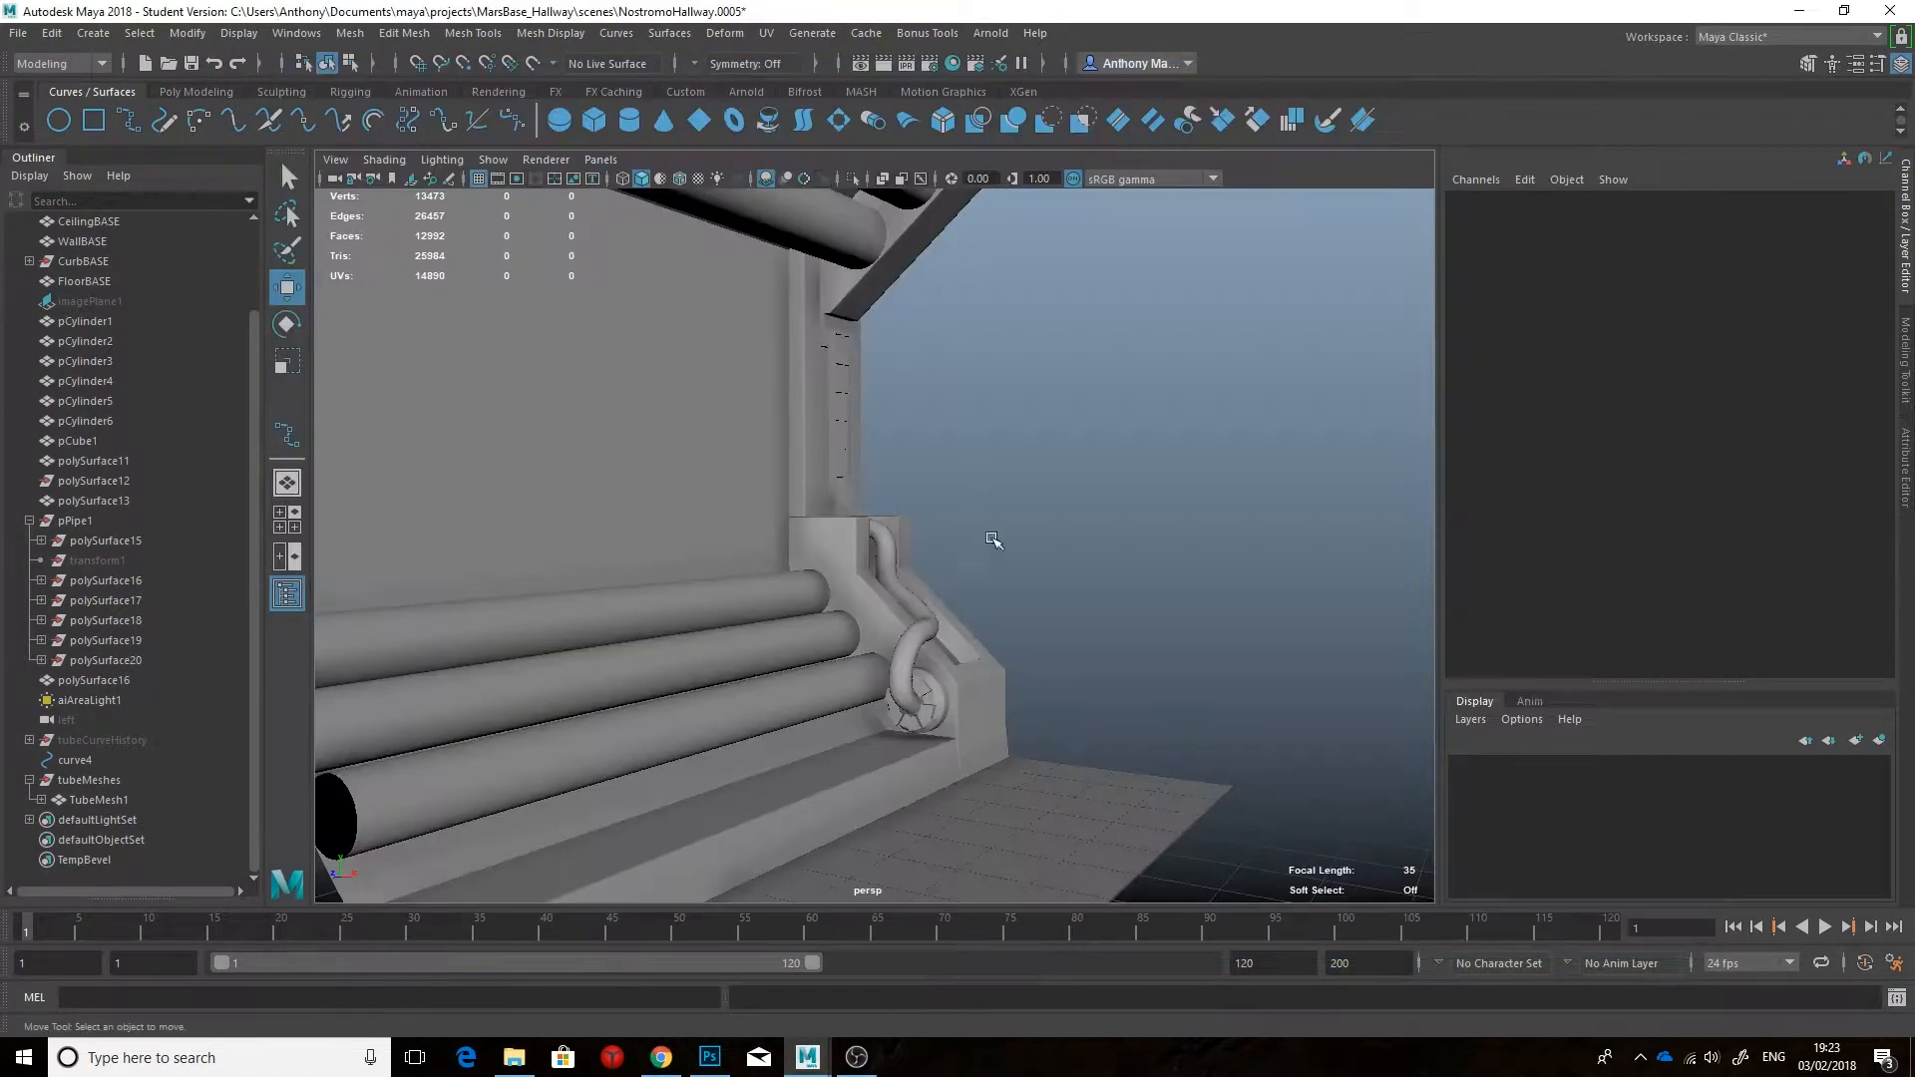
# Step: Create a polygon cylinder with 8 axis subdivisions and undivided caps
pyautogui.scroll(1, 905, 691)
pyautogui.click(182, 91)
pyautogui.moveTo(906, 558)
pyautogui.keyDown('alt'); pyautogui.mouseDown()
pyautogui.moveTo(966, 556)
pyautogui.moveTo(913, 559)
pyautogui.mouseUp(); pyautogui.keyUp('alt')
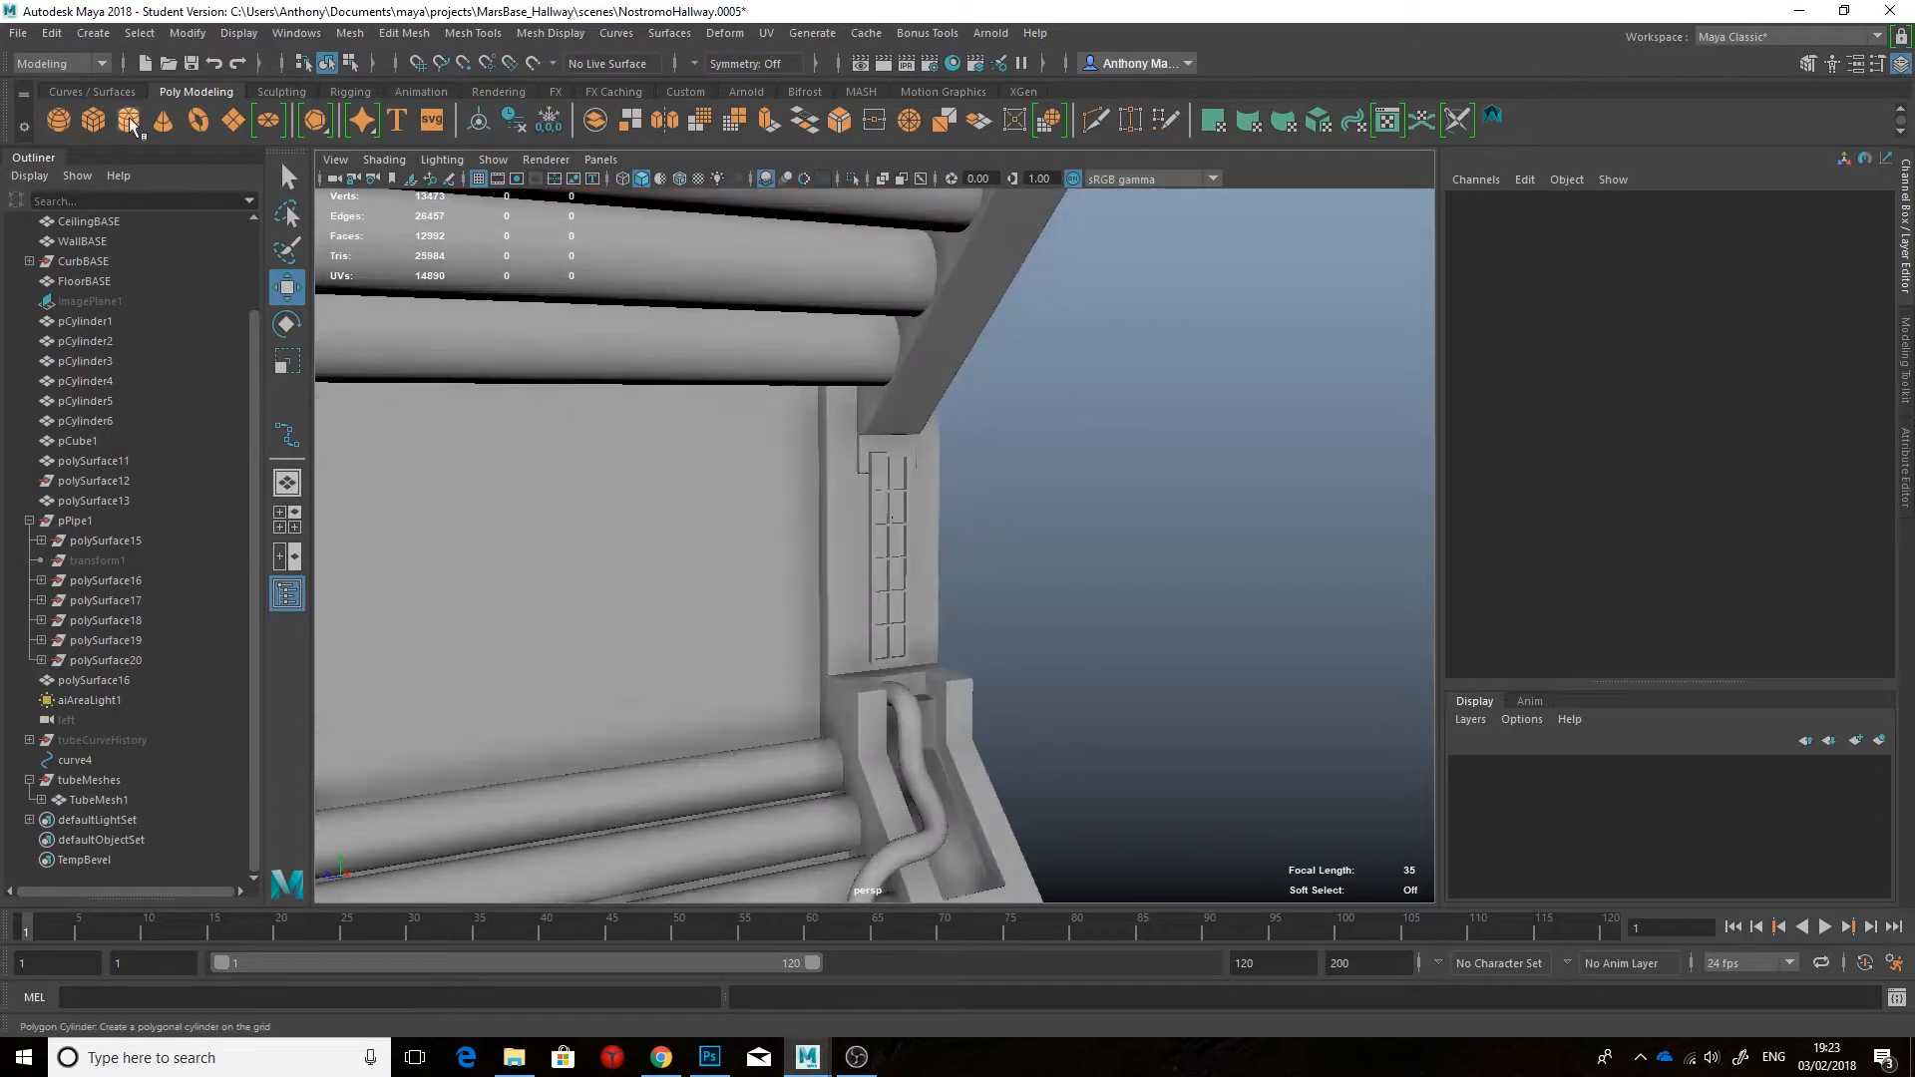
pyautogui.click(130, 124)
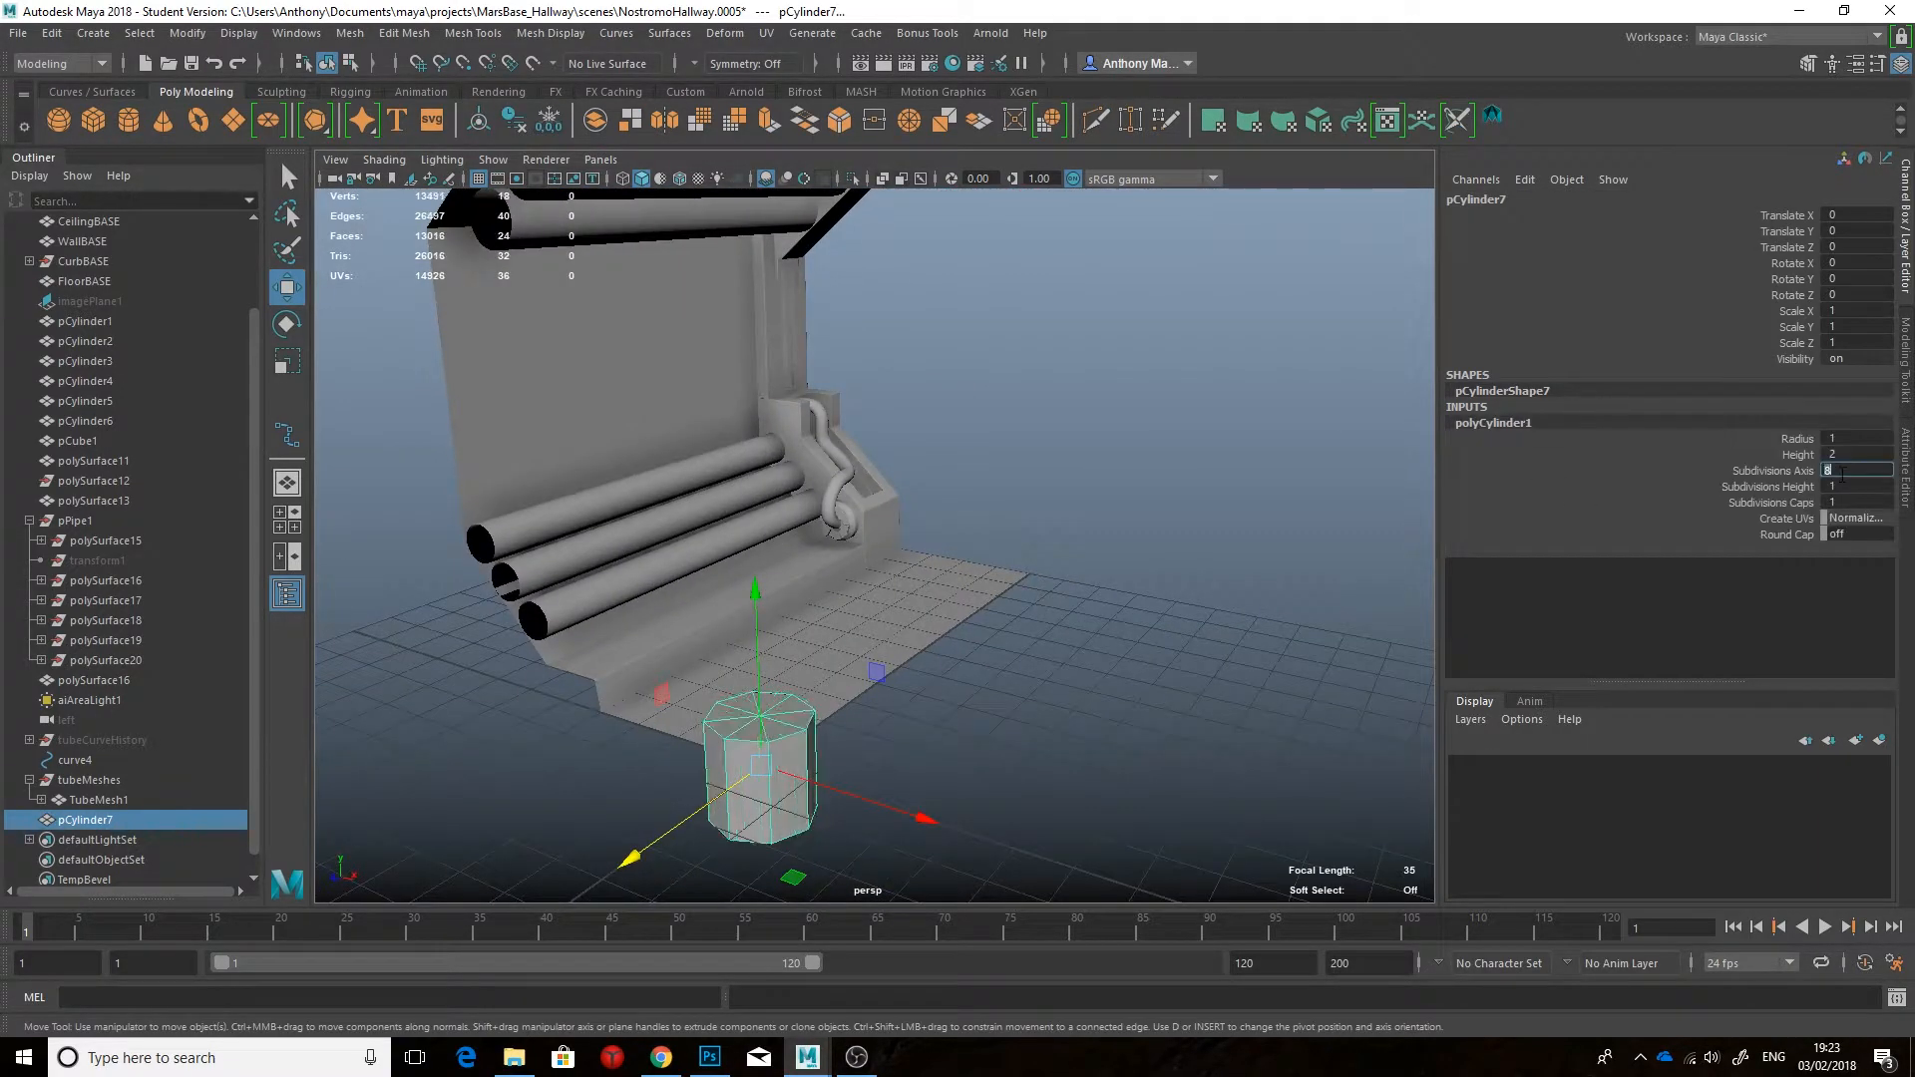
# Step: Delete the cylinder's bottom cap face
pyautogui.keyDown('alt'); pyautogui.moveTo(1038, 678); pyautogui.dragTo(1072, 543); pyautogui.keyUp('alt')
pyautogui.moveTo(816, 483); pyautogui.dragTo(816, 533, button='right')
pyautogui.click(807, 535)
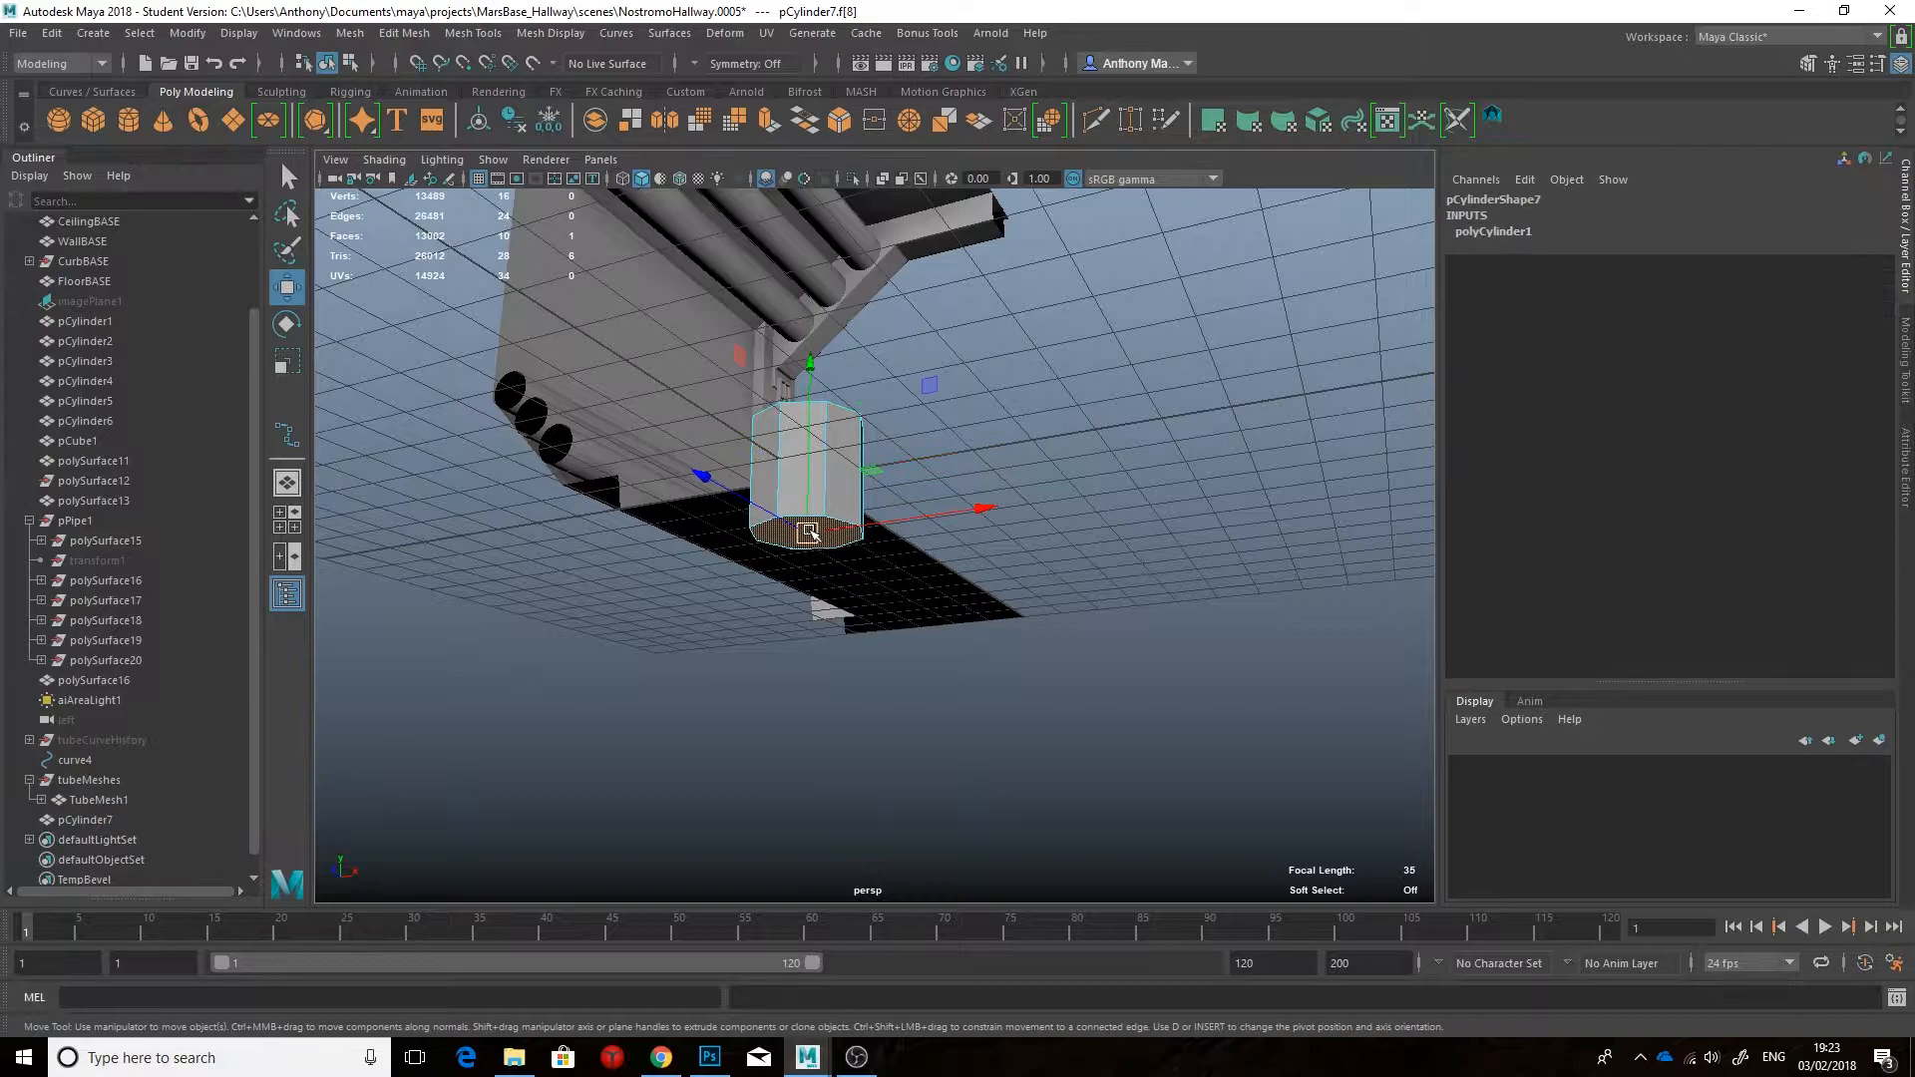
pyautogui.press('Delete')
# Step: Rotate the open cylinder sideways and move it up against the hallway wall
pyautogui.keyDown('alt'); pyautogui.moveTo(808, 534); pyautogui.dragTo(922, 578); pyautogui.keyUp('alt')
pyautogui.moveTo(1114, 589); pyautogui.dragTo(1114, 431, button='right')
pyautogui.doubleClick(1109, 659)
pyautogui.keyDown('alt'); pyautogui.moveTo(957, 618); pyautogui.dragTo(838, 699); pyautogui.keyUp('alt')
pyautogui.moveTo(838, 701); pyautogui.dragTo(942, 459, button='right')
pyautogui.moveTo(840, 773); pyautogui.dragTo(952, 686, button='middle')
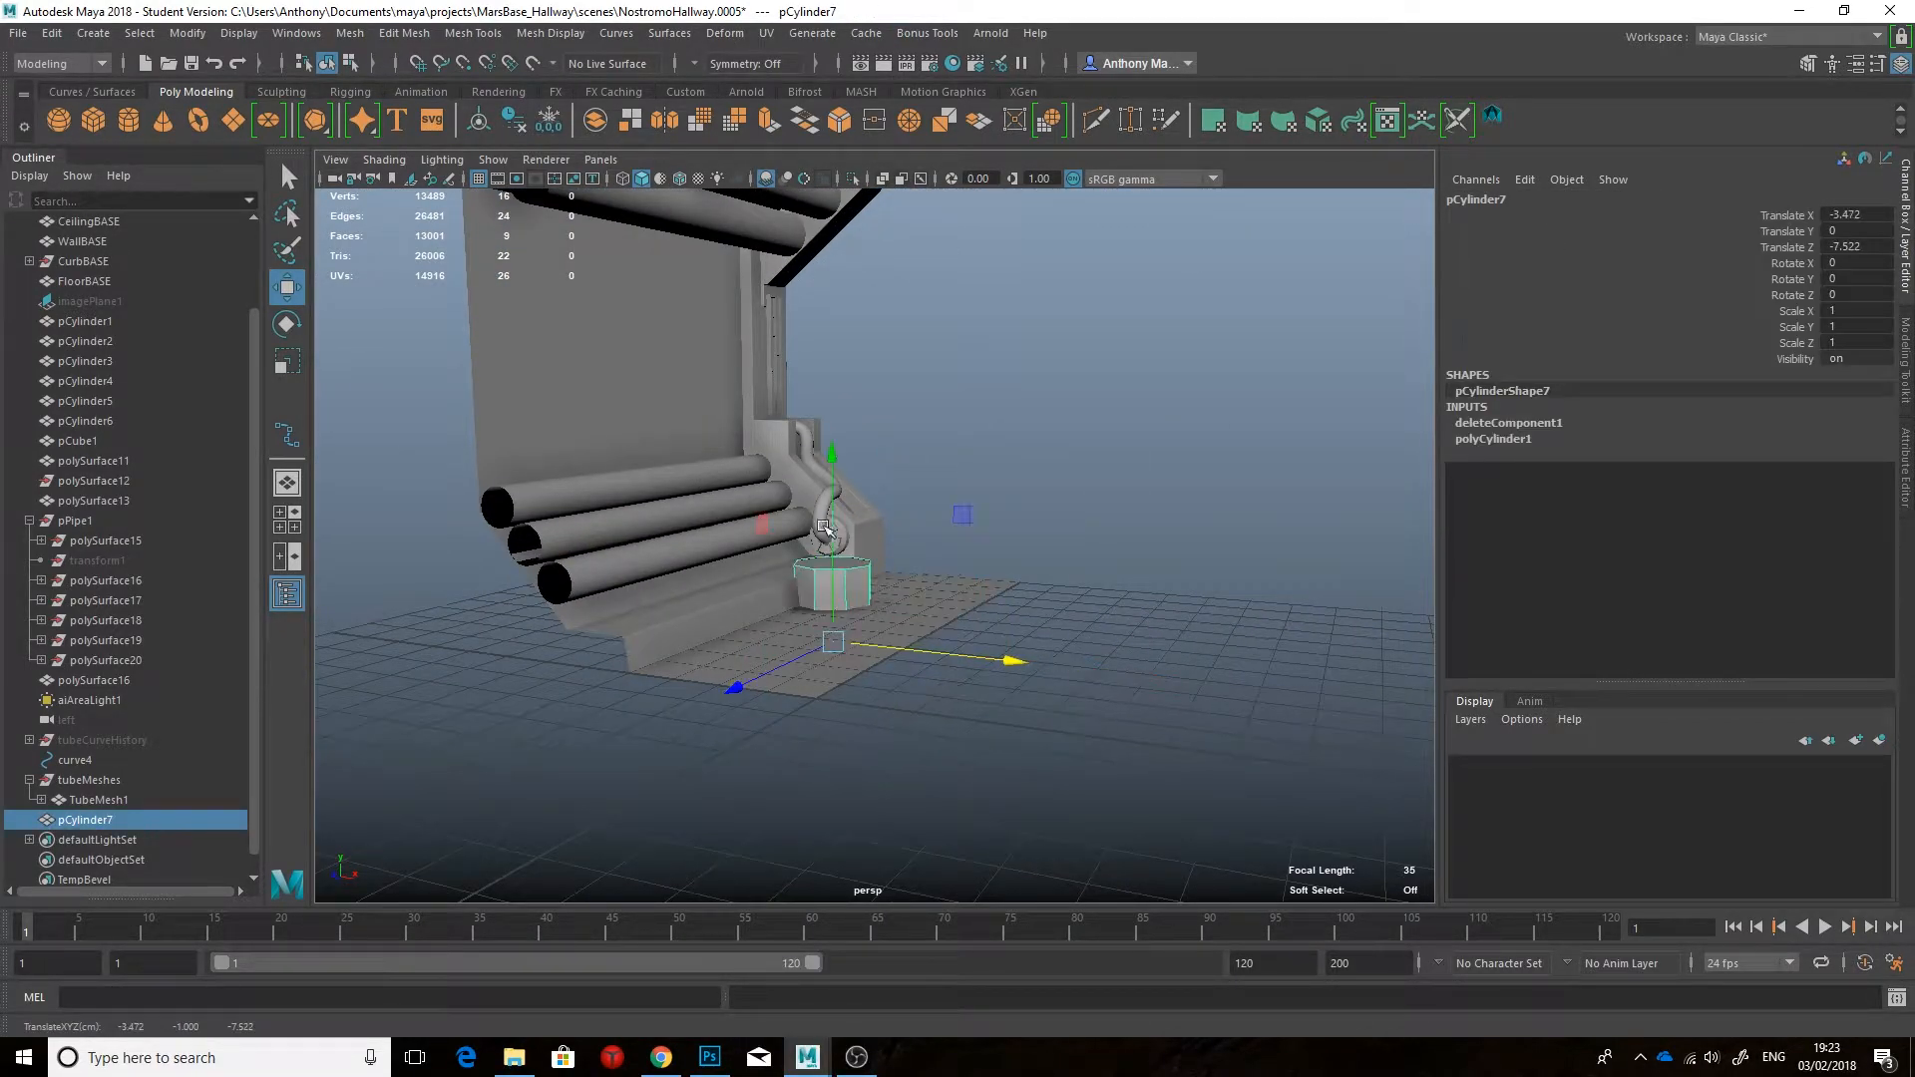
pyautogui.keyDown('alt'); pyautogui.moveTo(919, 407); pyautogui.dragTo(828, 529); pyautogui.keyUp('alt')
pyautogui.scroll(3, 888, 488)
pyautogui.press('e')
pyautogui.press('w')
pyautogui.moveTo(706, 551); pyautogui.dragTo(799, 518)
pyautogui.moveTo(1094, 522); pyautogui.dragTo(877, 481)
# Step: Scale the cylinder down and seat it on the wall strip beside the recessed grid panel
pyautogui.keyDown('alt'); pyautogui.moveTo(878, 480); pyautogui.dragTo(898, 602); pyautogui.keyUp('alt')
pyautogui.scroll(3, 898, 602)
pyautogui.moveTo(631, 546)
pyautogui.mouseDown()
pyautogui.moveTo(632, 584)
pyautogui.moveTo(633, 559)
pyautogui.mouseUp()
pyautogui.press('r')
pyautogui.moveTo(513, 624); pyautogui.dragTo(827, 477)
pyautogui.press('w')
pyautogui.moveTo(568, 470); pyautogui.dragTo(628, 478)
# Step: Extrude the cylinder's front face into a tapered dome with a recessed opening in its end
pyautogui.keyDown('alt'); pyautogui.moveTo(628, 479); pyautogui.dragTo(761, 488, button='right'); pyautogui.keyUp('alt')
pyautogui.moveTo(828, 543); pyautogui.dragTo(973, 586)
pyautogui.moveTo(1159, 589); pyautogui.dragTo(1158, 648, button='right')
pyautogui.click(1161, 590)
pyautogui.moveTo(1201, 620); pyautogui.dragTo(976, 566)
pyautogui.keyDown('alt'); pyautogui.moveTo(898, 543); pyautogui.dragTo(856, 544); pyautogui.keyUp('alt')
pyautogui.press('r')
pyautogui.keyDown('alt'); pyautogui.moveTo(798, 658); pyautogui.dragTo(994, 555); pyautogui.keyUp('alt')
pyautogui.moveTo(994, 556)
pyautogui.keyDown('alt'); pyautogui.mouseDown()
pyautogui.moveTo(864, 555)
pyautogui.moveTo(996, 550)
pyautogui.moveTo(1000, 569)
pyautogui.mouseUp(); pyautogui.keyUp('alt')
pyautogui.scroll(3, 997, 551)
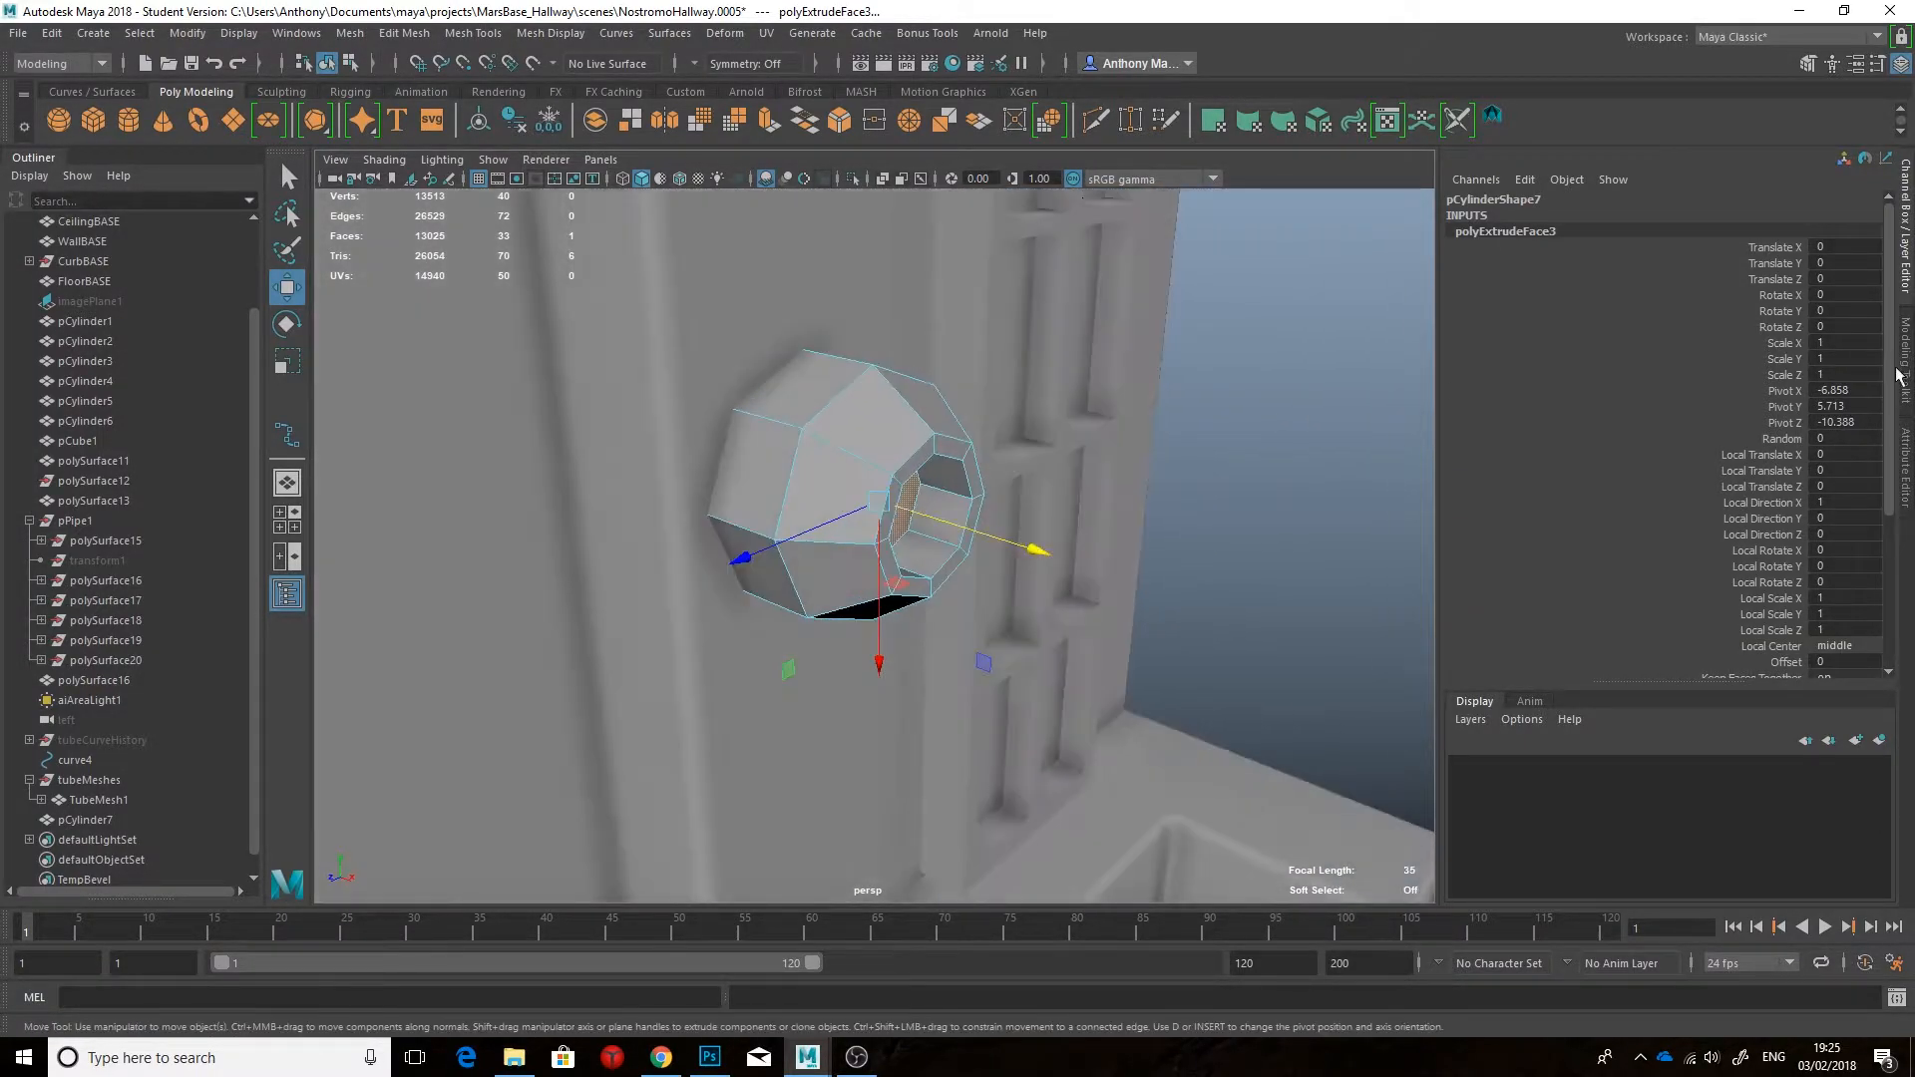
# Step: Bevel the edge loop where the fitting's straight sides meet the tapered front
pyautogui.click(1900, 371)
pyautogui.keyDown('shift'); pyautogui.moveTo(918, 406); pyautogui.dragTo(1013, 604, button='right'); pyautogui.keyUp('shift')
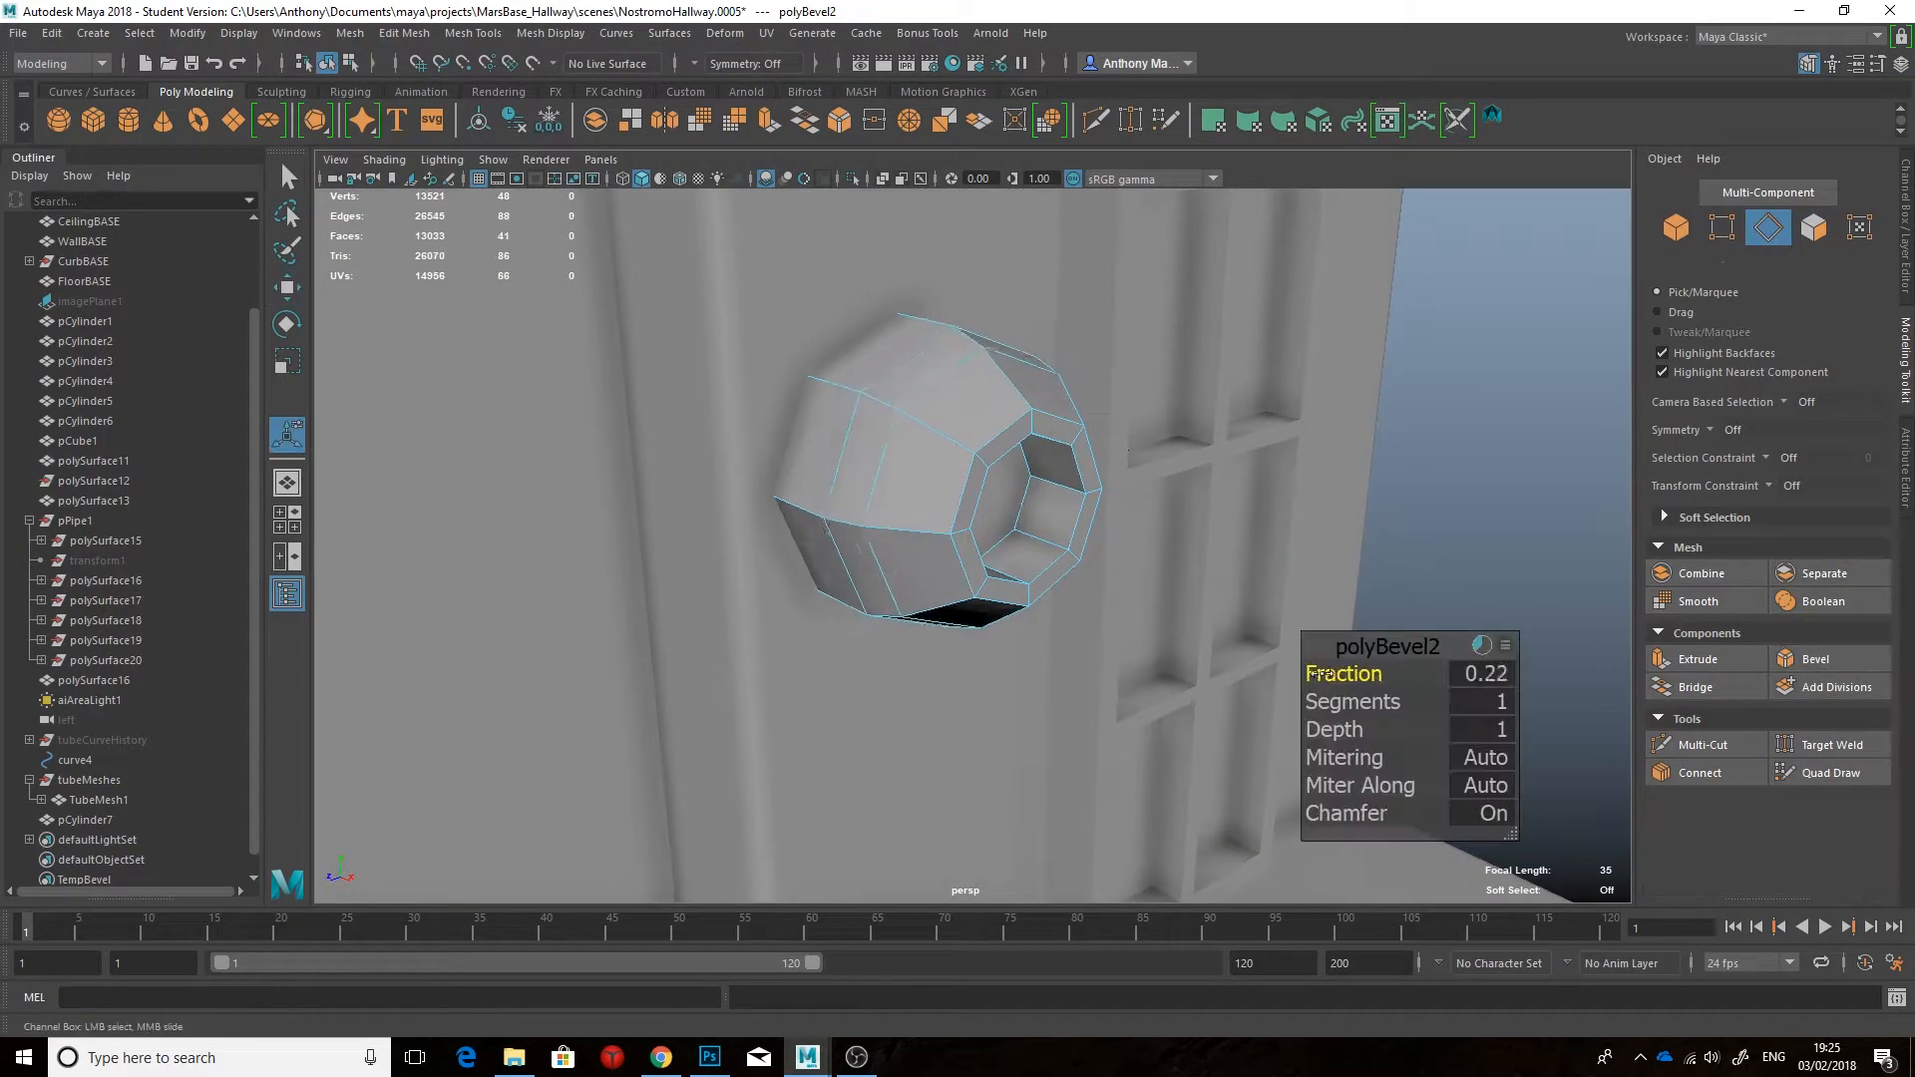
pyautogui.moveTo(1307, 679); pyautogui.dragTo(1295, 679)
# Step: Split the recess floor face crosswise into four with Multi-Cut
pyautogui.keyDown('alt'); pyautogui.moveTo(1237, 539); pyautogui.dragTo(972, 488); pyautogui.keyUp('alt')
pyautogui.hotkey('ctrl', 'shift', 'x')
pyautogui.rightClick(955, 559)
pyautogui.click(1038, 467)
pyautogui.click(865, 468)
pyautogui.rightClick(865, 468)
pyautogui.press('q')
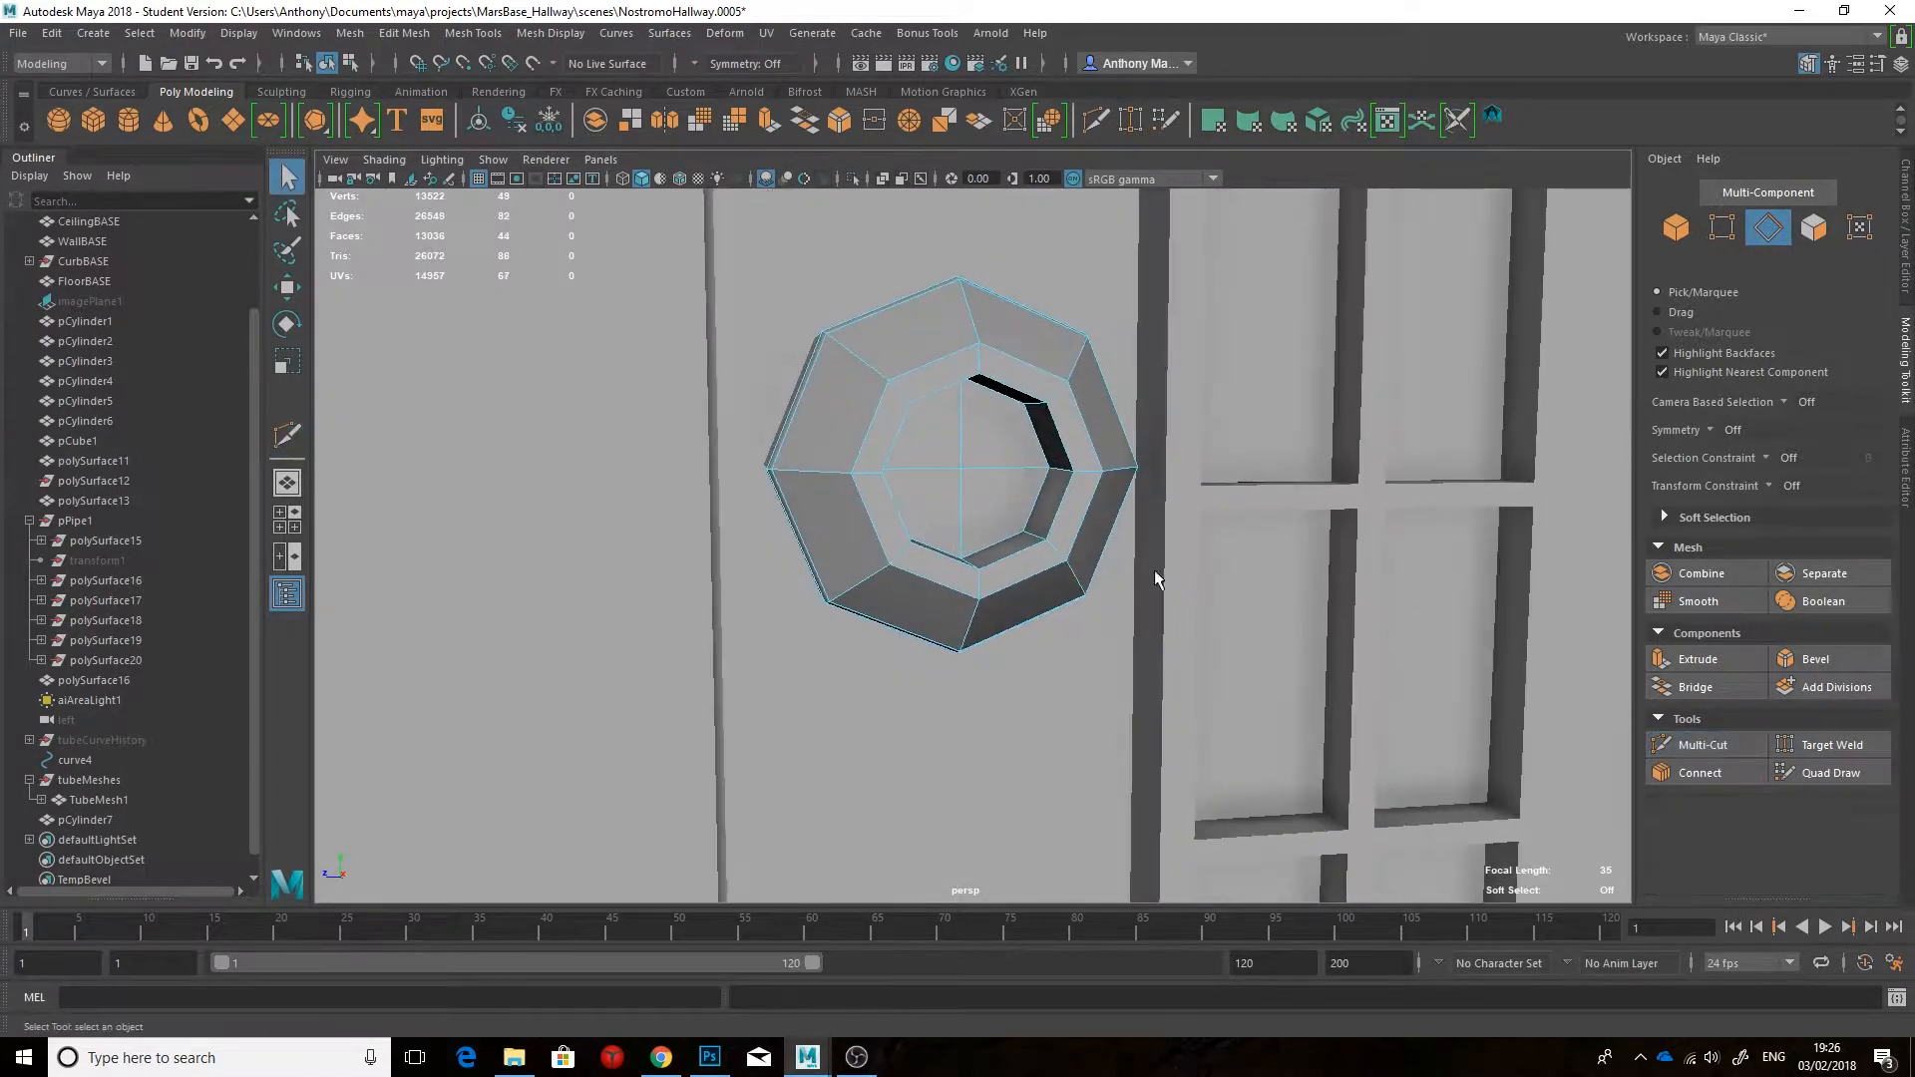
# Step: Select the edge loops around the fitting's opening and bevel them
pyautogui.doubleClick(915, 392)
pyautogui.keyDown('alt'); pyautogui.moveTo(922, 399); pyautogui.dragTo(952, 469); pyautogui.keyUp('alt')
pyautogui.scroll(2, 967, 417)
pyautogui.keyDown('shift'); pyautogui.doubleClick(859, 414); pyautogui.keyUp('shift')
pyautogui.keyDown('shift'); pyautogui.doubleClick(959, 539); pyautogui.keyUp('shift')
pyautogui.keyDown('alt'); pyautogui.moveTo(960, 539); pyautogui.dragTo(1039, 483); pyautogui.keyUp('alt')
pyautogui.keyDown('shift'); pyautogui.doubleClick(1041, 495); pyautogui.keyUp('shift')
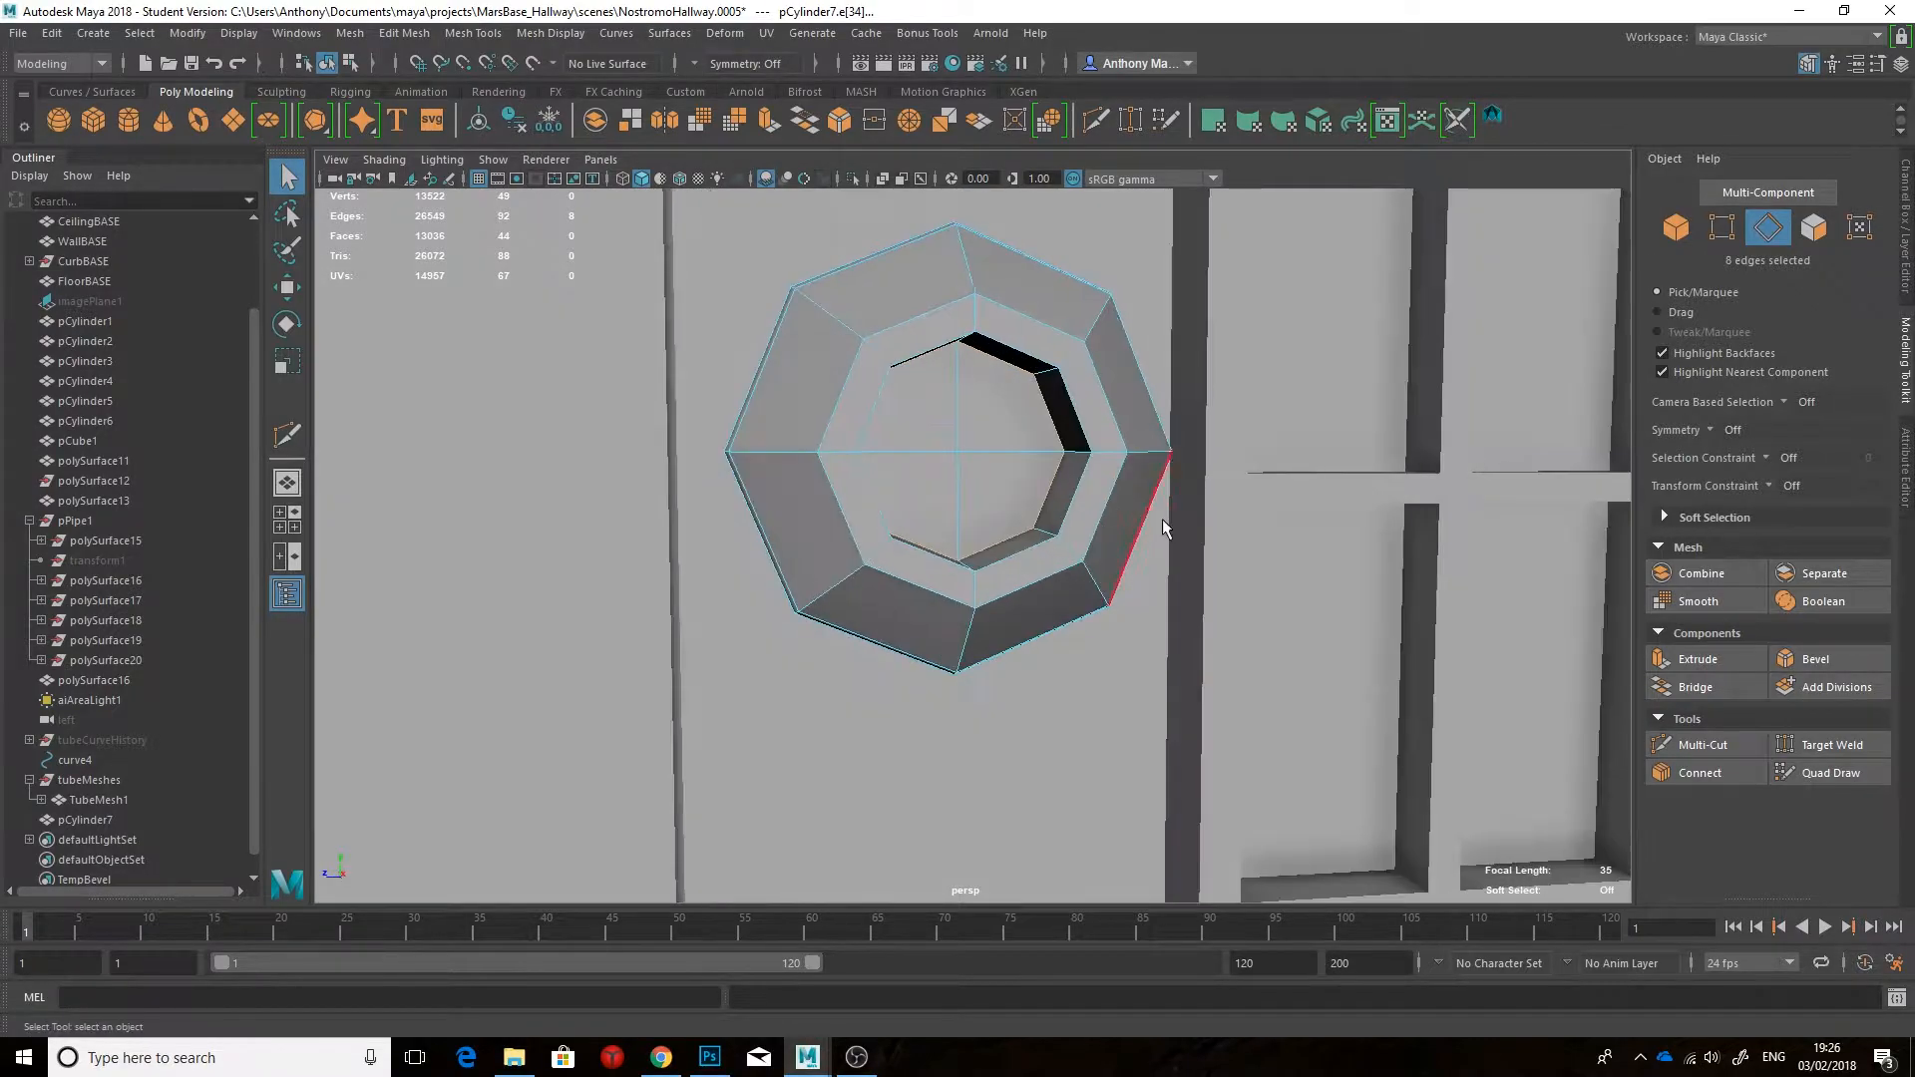
pyautogui.hotkey('ctrl', 'b')
# Step: Add narrow bevels to the remaining edge loops inside the recess and return to object mode
pyautogui.keyDown('alt'); pyautogui.moveTo(1007, 563); pyautogui.dragTo(933, 559); pyautogui.keyUp('alt')
pyautogui.doubleClick(902, 563)
pyautogui.click(1804, 660)
pyautogui.moveTo(1378, 674)
pyautogui.mouseDown()
pyautogui.moveTo(1352, 675)
pyautogui.moveTo(1368, 678)
pyautogui.mouseUp()
pyautogui.keyDown('alt'); pyautogui.moveTo(788, 399); pyautogui.dragTo(881, 389); pyautogui.keyUp('alt')
pyautogui.doubleClick(877, 387)
pyautogui.click(1804, 659)
pyautogui.moveTo(1366, 705); pyautogui.dragTo(1386, 706)
pyautogui.moveTo(937, 549)
pyautogui.keyDown('alt'); pyautogui.mouseDown()
pyautogui.moveTo(1039, 553)
pyautogui.moveTo(937, 518)
pyautogui.mouseUp(); pyautogui.keyUp('alt')
pyautogui.press('q')
pyautogui.press('F8')
# Step: Inspect the fitting in smooth preview against the hallway, then restore its unsmoothed display
pyautogui.keyDown('alt'); pyautogui.moveTo(937, 448); pyautogui.dragTo(1058, 493); pyautogui.keyUp('alt')
pyautogui.press('3')
pyautogui.click(1332, 515)
pyautogui.scroll(-6, 1325, 515)
pyautogui.scroll(3, 1325, 515)
pyautogui.keyDown('alt'); pyautogui.moveTo(1325, 515); pyautogui.dragTo(920, 501); pyautogui.keyUp('alt')
pyautogui.scroll(5, 957, 508)
pyautogui.click(953, 517)
pyautogui.press('1')
pyautogui.scroll(2, 920, 500)
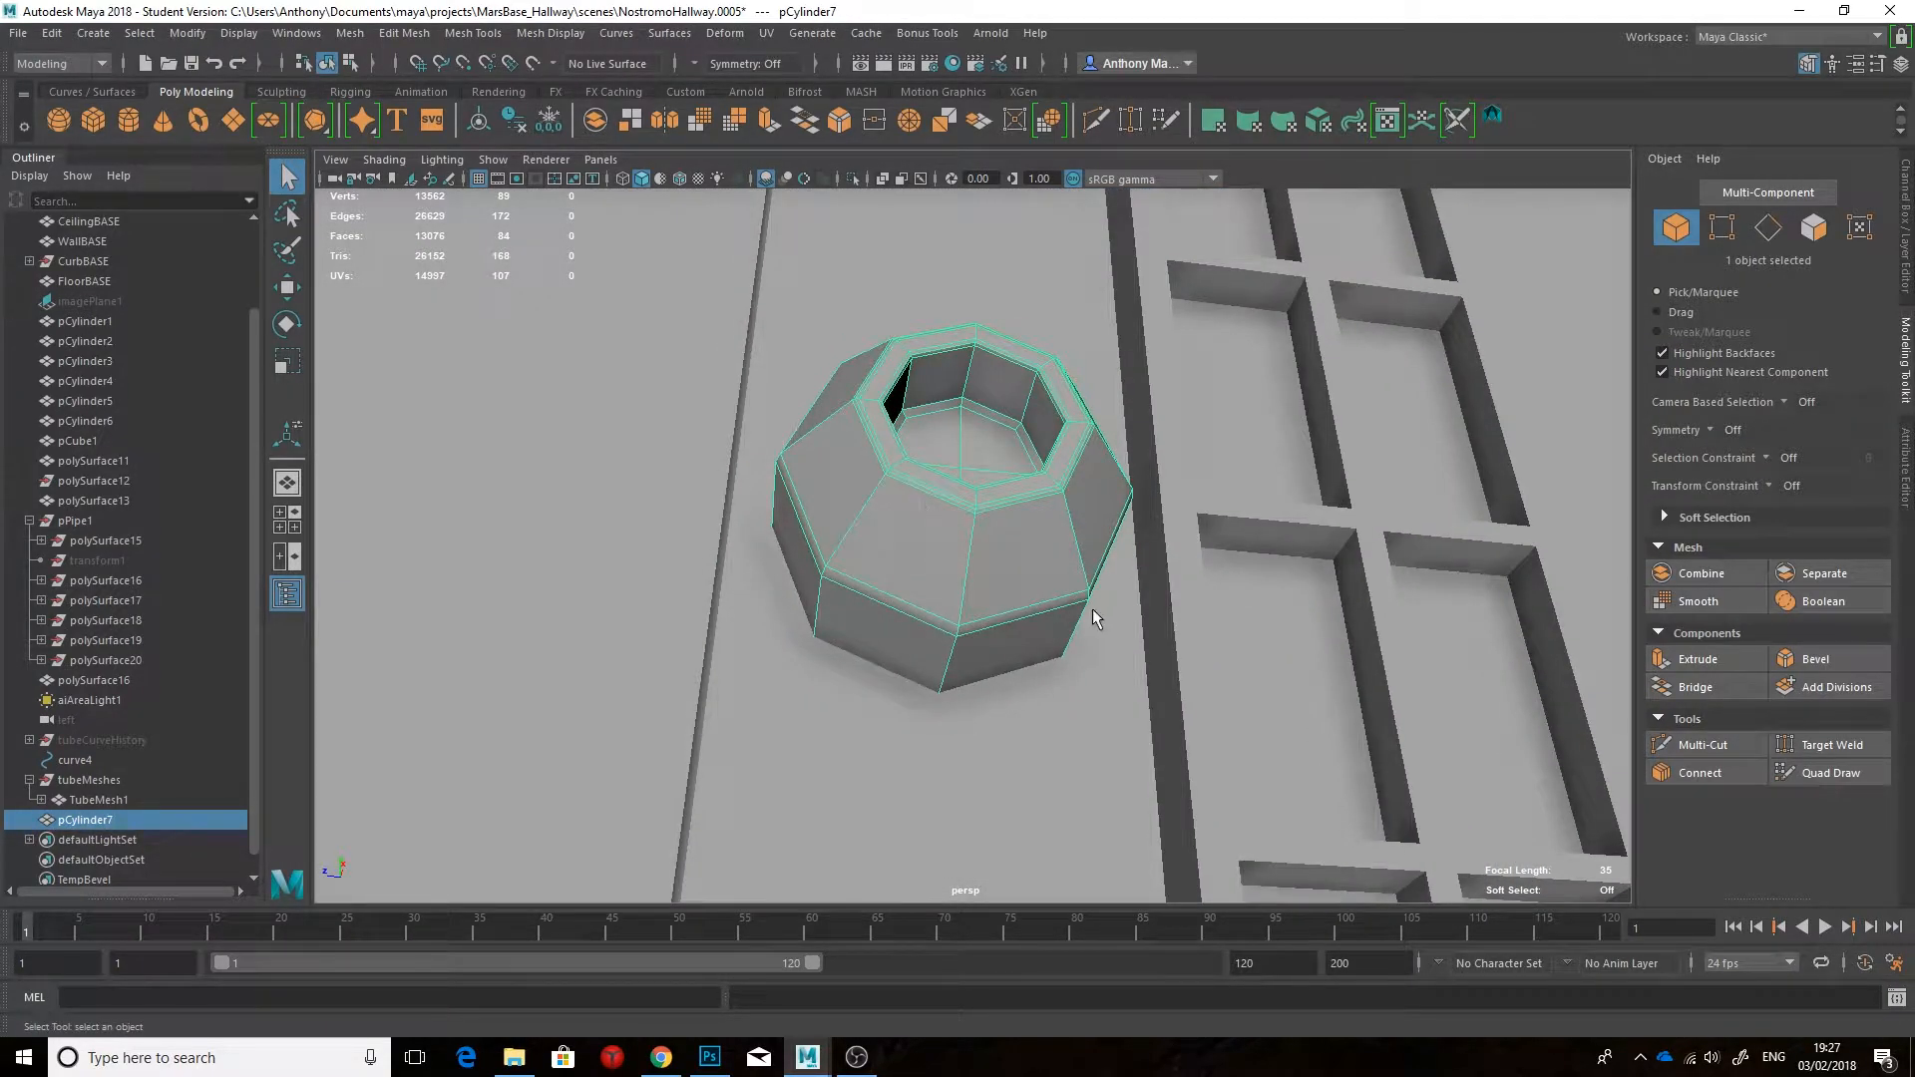
# Step: Extrude the fitting's lower side faces downward and flatten their ends to form a boxy base
pyautogui.moveTo(960, 636); pyautogui.dragTo(955, 703, button='right')
pyautogui.click(888, 643)
pyautogui.keyDown('shift'); pyautogui.click(1026, 659); pyautogui.keyUp('shift')
pyautogui.moveTo(1057, 653)
pyautogui.keyDown('alt'); pyautogui.mouseDown()
pyautogui.moveTo(1025, 633)
pyautogui.moveTo(1030, 654)
pyautogui.mouseUp(); pyautogui.keyUp('alt')
pyautogui.press('w')
pyautogui.moveTo(931, 728)
pyautogui.keyDown('shift'); pyautogui.mouseDown()
pyautogui.moveTo(941, 819)
pyautogui.moveTo(943, 748)
pyautogui.mouseUp(); pyautogui.keyUp('shift')
pyautogui.press('r')
# Step: Isolate the fitting and delete the hidden back faces of its extruded base
pyautogui.keyDown('alt'); pyautogui.moveTo(948, 698); pyautogui.dragTo(1027, 496); pyautogui.keyUp('alt')
pyautogui.scroll(2, 1154, 530)
pyautogui.moveTo(1027, 495); pyautogui.dragTo(1066, 457, button='right')
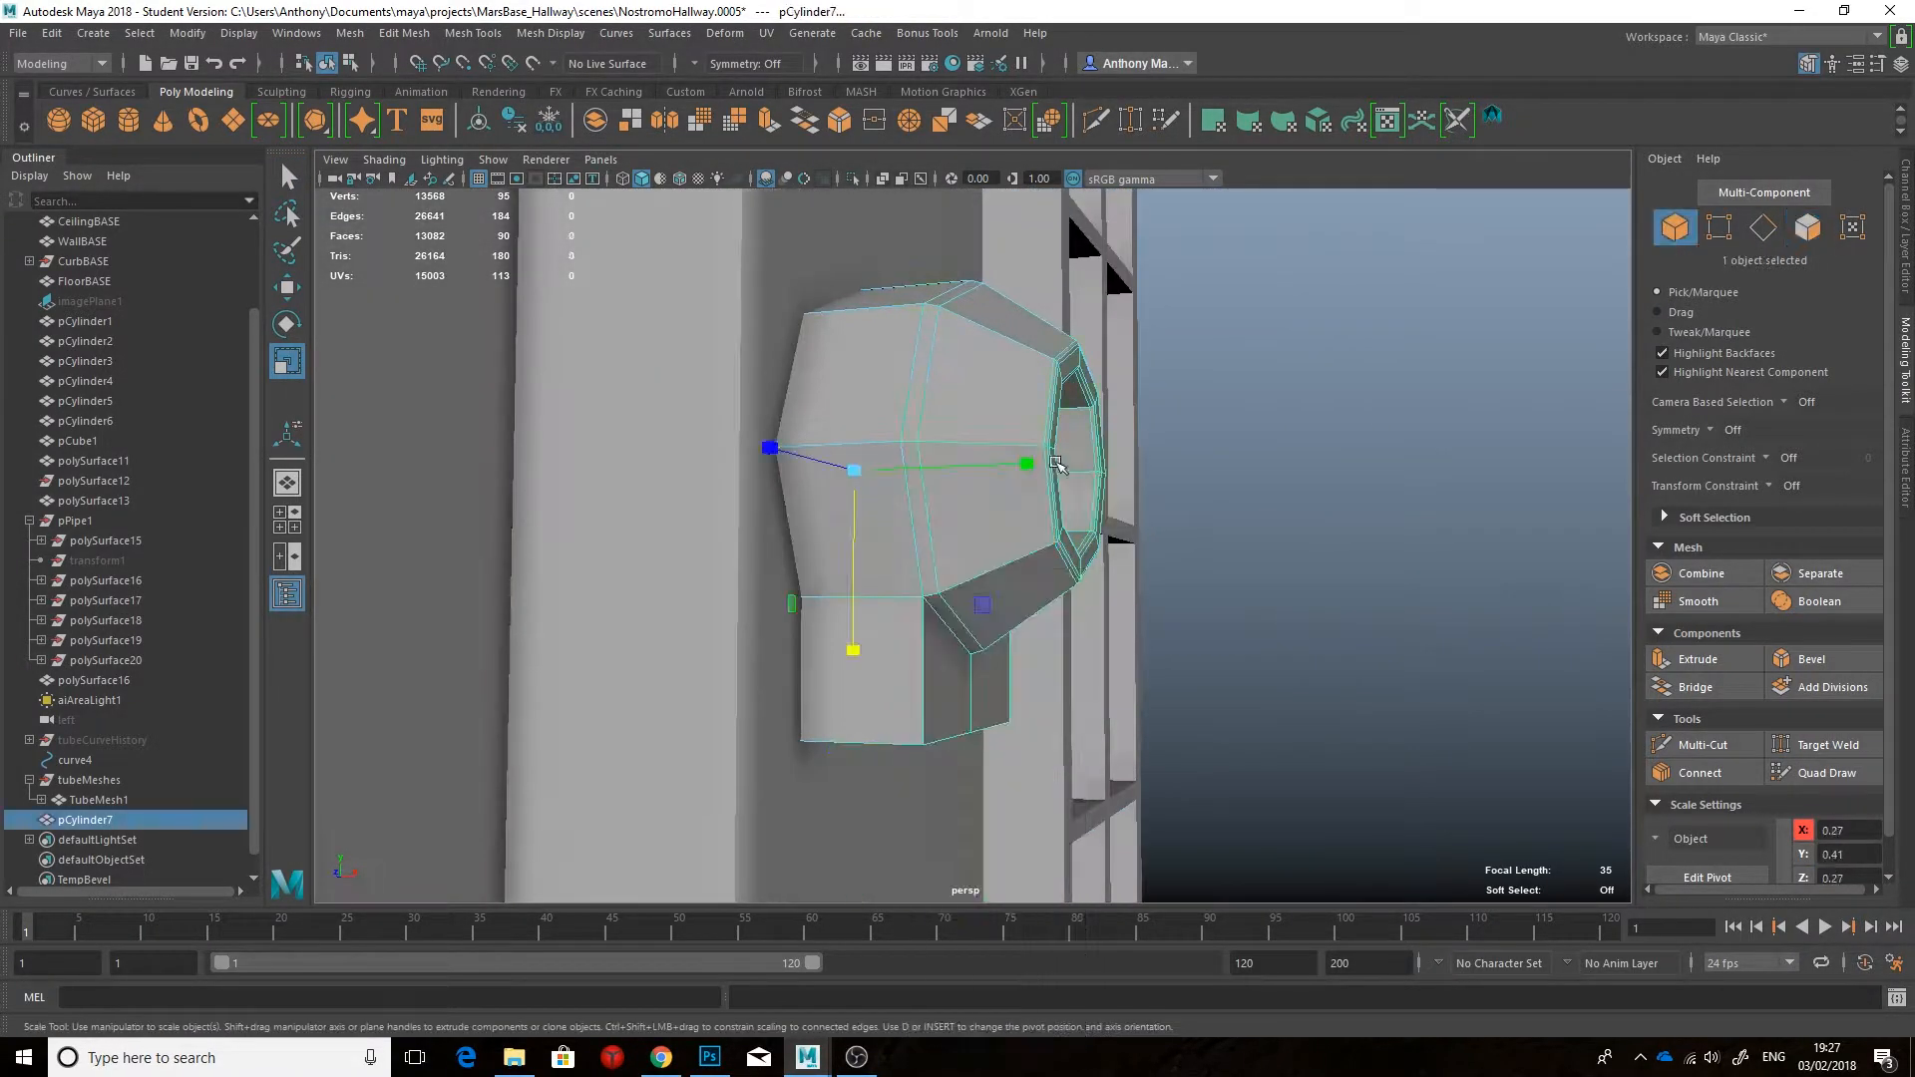
pyautogui.hotkey('ctrl', '1')
pyautogui.keyDown('alt'); pyautogui.moveTo(1048, 476); pyautogui.dragTo(1090, 727); pyautogui.keyUp('alt')
pyautogui.moveTo(969, 483); pyautogui.dragTo(975, 599, button='right')
pyautogui.press('Delete')
pyautogui.keyDown('alt'); pyautogui.moveTo(829, 666); pyautogui.dragTo(742, 658); pyautogui.keyUp('alt')
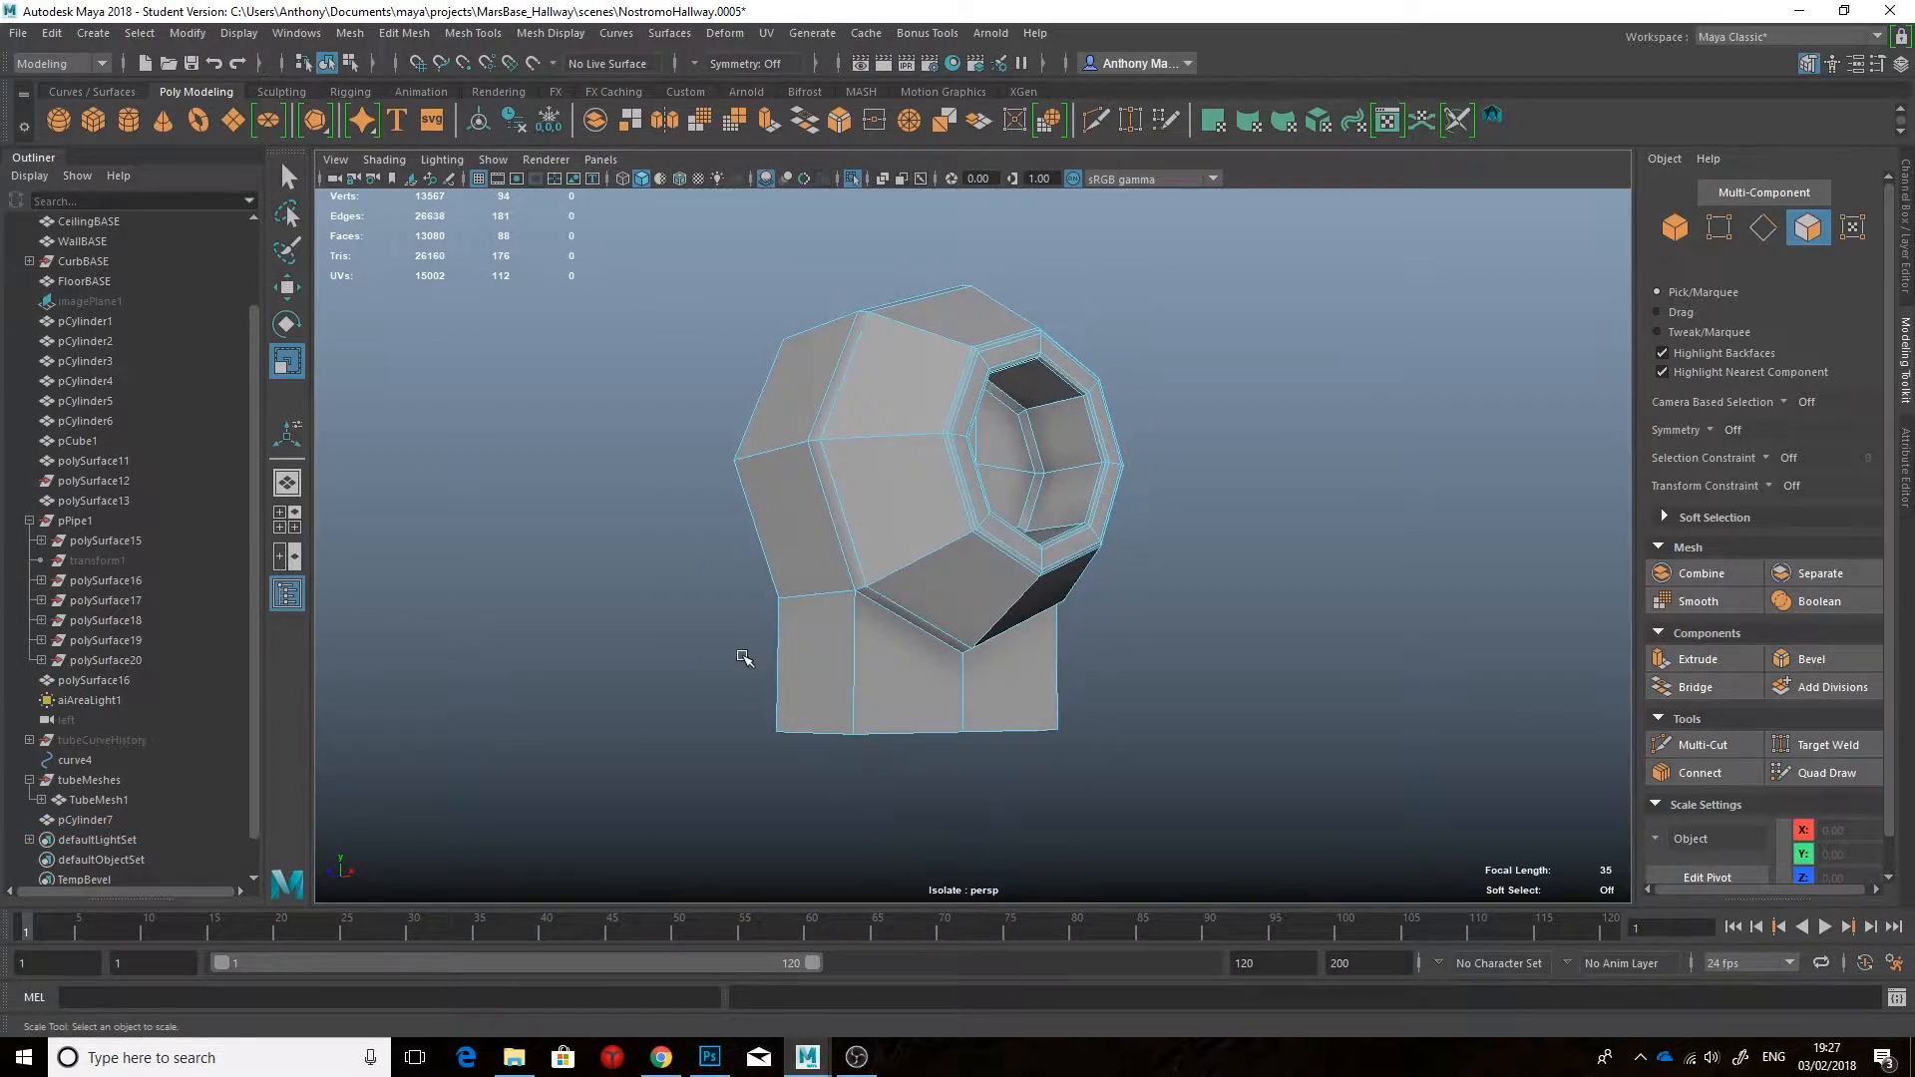
# Step: Try to extract the base faces as a separate mesh and preview the result smoothed
pyautogui.keyDown('alt'); pyautogui.moveTo(1037, 666); pyautogui.dragTo(982, 628); pyautogui.keyUp('alt')
pyautogui.moveTo(1146, 817); pyautogui.dragTo(748, 688)
pyautogui.keyDown('alt'); pyautogui.moveTo(953, 679); pyautogui.dragTo(1079, 706); pyautogui.keyUp('alt')
pyautogui.click(631, 120)
pyautogui.keyDown('alt'); pyautogui.moveTo(1112, 543); pyautogui.dragTo(1122, 498); pyautogui.keyUp('alt')
pyautogui.press('3')
pyautogui.press('1')
pyautogui.moveTo(966, 528); pyautogui.dragTo(966, 629, button='right')
pyautogui.press('3')
pyautogui.moveTo(1157, 623)
pyautogui.keyDown('alt'); pyautogui.mouseDown()
pyautogui.moveTo(1043, 574)
pyautogui.moveTo(1167, 626)
pyautogui.mouseUp(); pyautogui.keyUp('alt')
pyautogui.press('1')
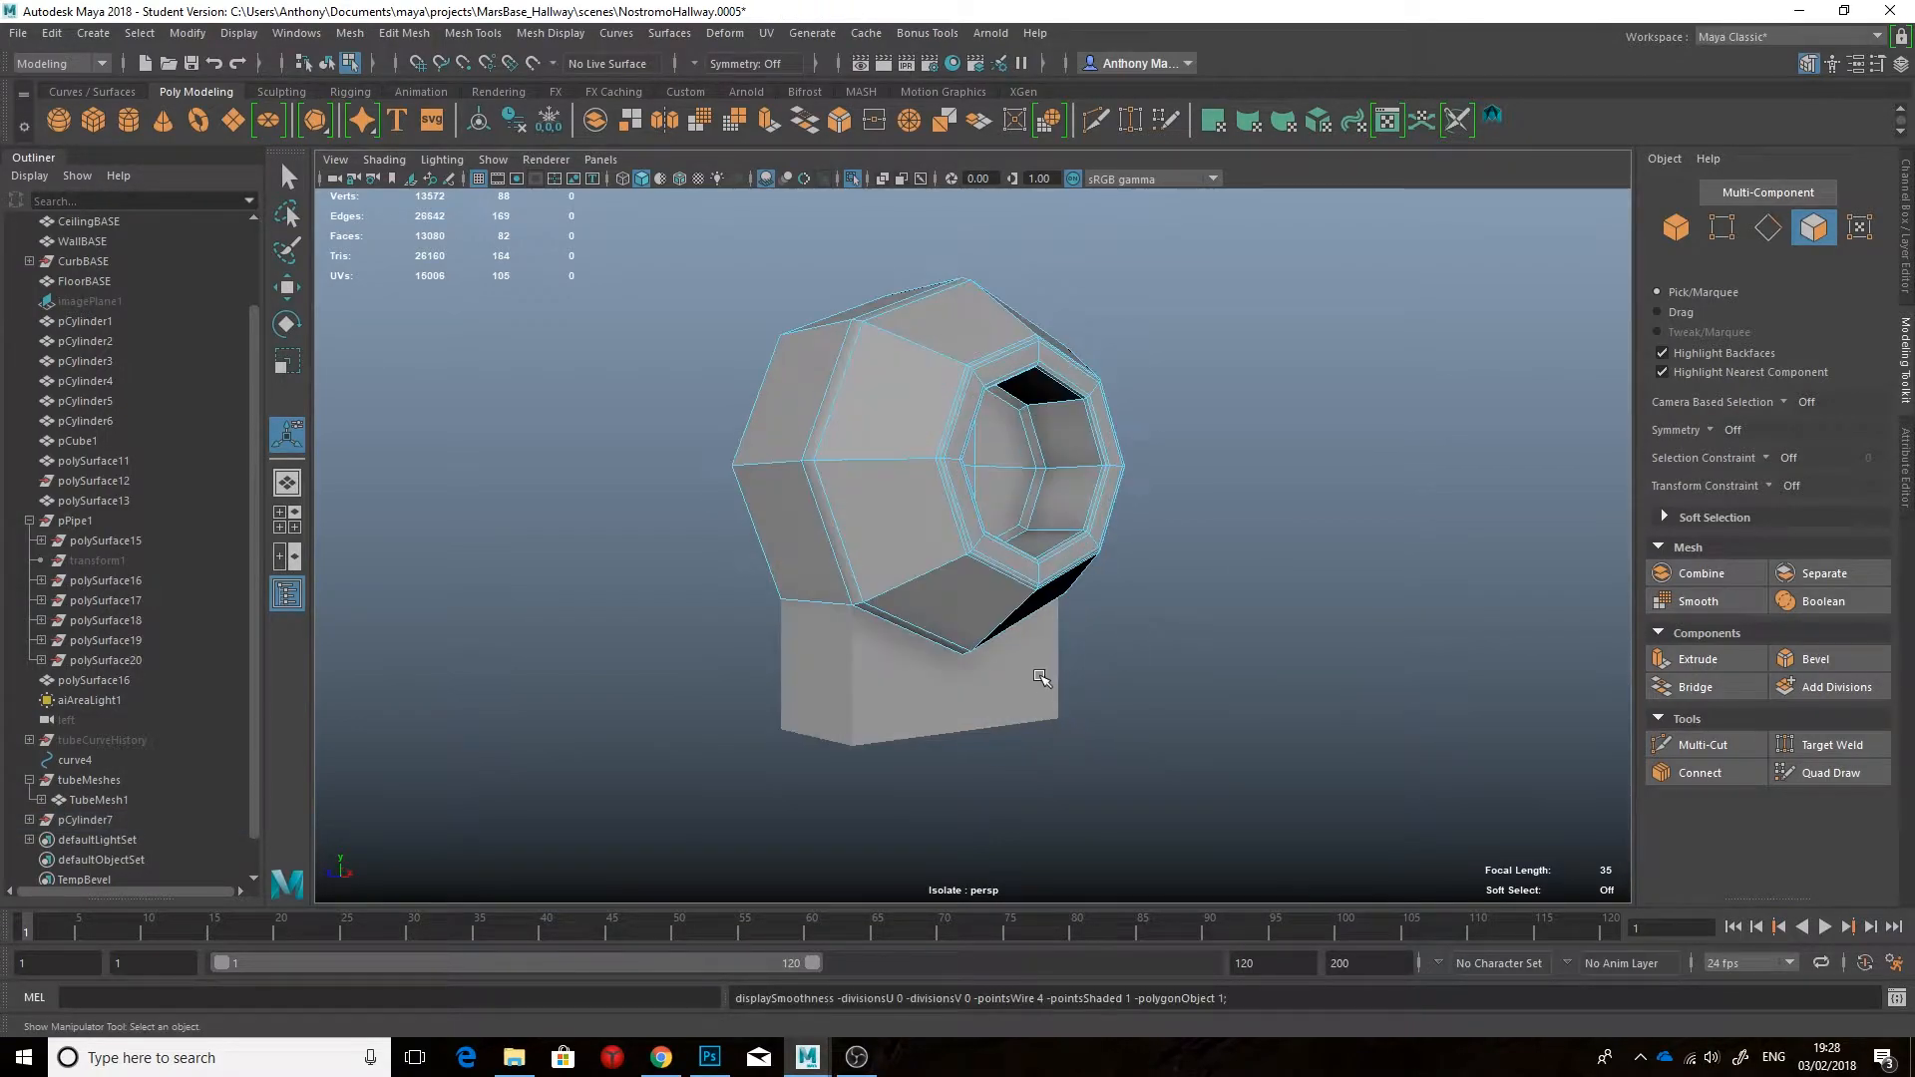
# Step: Isolate the separated base and bevel its corner and bottom edges
pyautogui.moveTo(1037, 503); pyautogui.dragTo(1127, 459, button='right')
pyautogui.press('q')
pyautogui.click(1032, 673)
pyautogui.moveTo(1085, 671)
pyautogui.keyDown('alt'); pyautogui.mouseDown()
pyautogui.moveTo(1008, 639)
pyautogui.moveTo(1059, 643)
pyautogui.mouseUp(); pyautogui.keyUp('alt')
pyautogui.hotkey('ctrl', '1')
pyautogui.doubleClick(794, 743)
pyautogui.keyDown('alt'); pyautogui.moveTo(795, 743); pyautogui.dragTo(1361, 679); pyautogui.keyUp('alt')
pyautogui.hotkey('ctrl', 'b')
pyautogui.keyDown('alt'); pyautogui.moveTo(1123, 608); pyautogui.dragTo(1098, 673); pyautogui.keyUp('alt')
pyautogui.moveTo(1124, 464); pyautogui.dragTo(1124, 427, button='right')
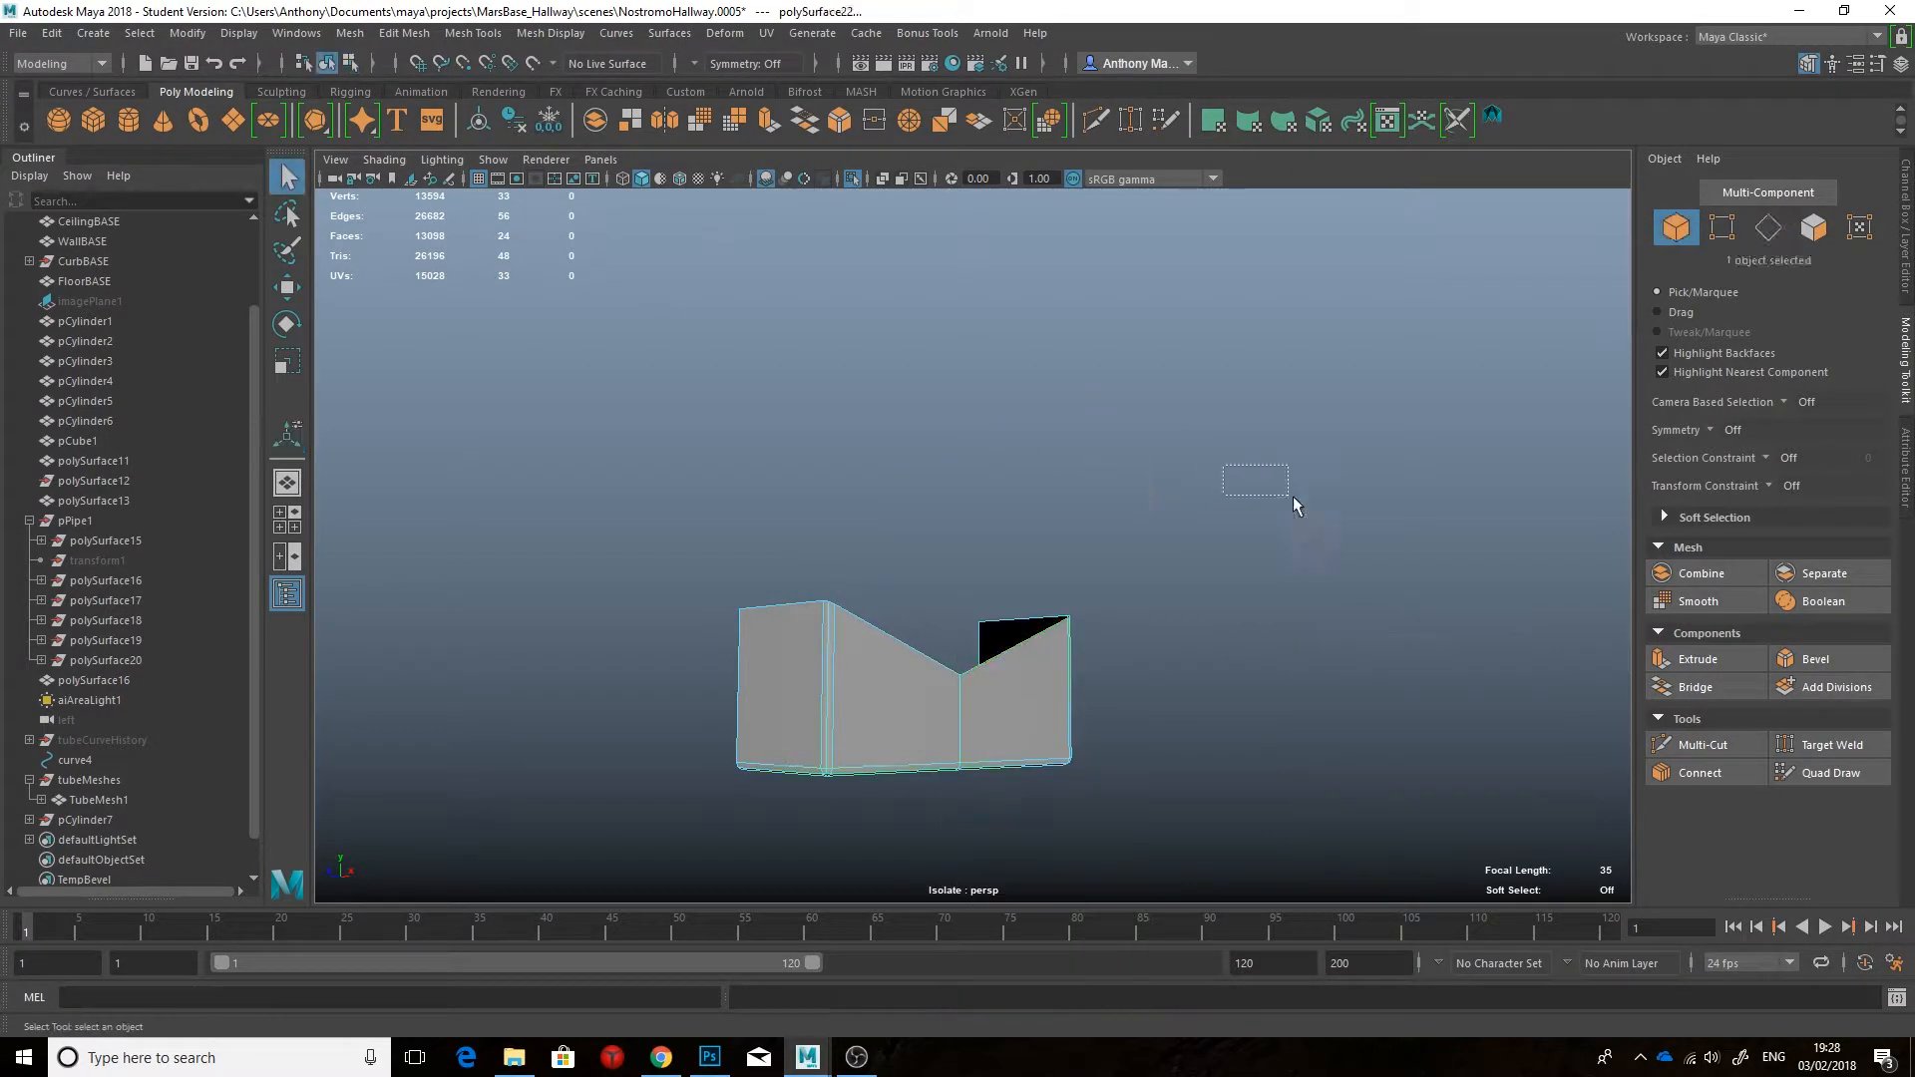
pyautogui.click(1224, 465)
# Step: Show the full hallway again and display the round body and the separated base with smooth preview
pyautogui.hotkey('ctrl', '1')
pyautogui.scroll(-2, 1248, 530)
pyautogui.click(1097, 529)
pyautogui.press('3')
pyautogui.keyDown('alt'); pyautogui.moveTo(1266, 582); pyautogui.dragTo(1153, 610); pyautogui.keyUp('alt')
pyautogui.click(1038, 661)
pyautogui.moveTo(1038, 662)
pyautogui.keyDown('alt'); pyautogui.mouseDown()
pyautogui.moveTo(931, 672)
pyautogui.moveTo(1068, 684)
pyautogui.moveTo(1025, 674)
pyautogui.mouseUp(); pyautogui.keyUp('alt')
pyautogui.press('3')
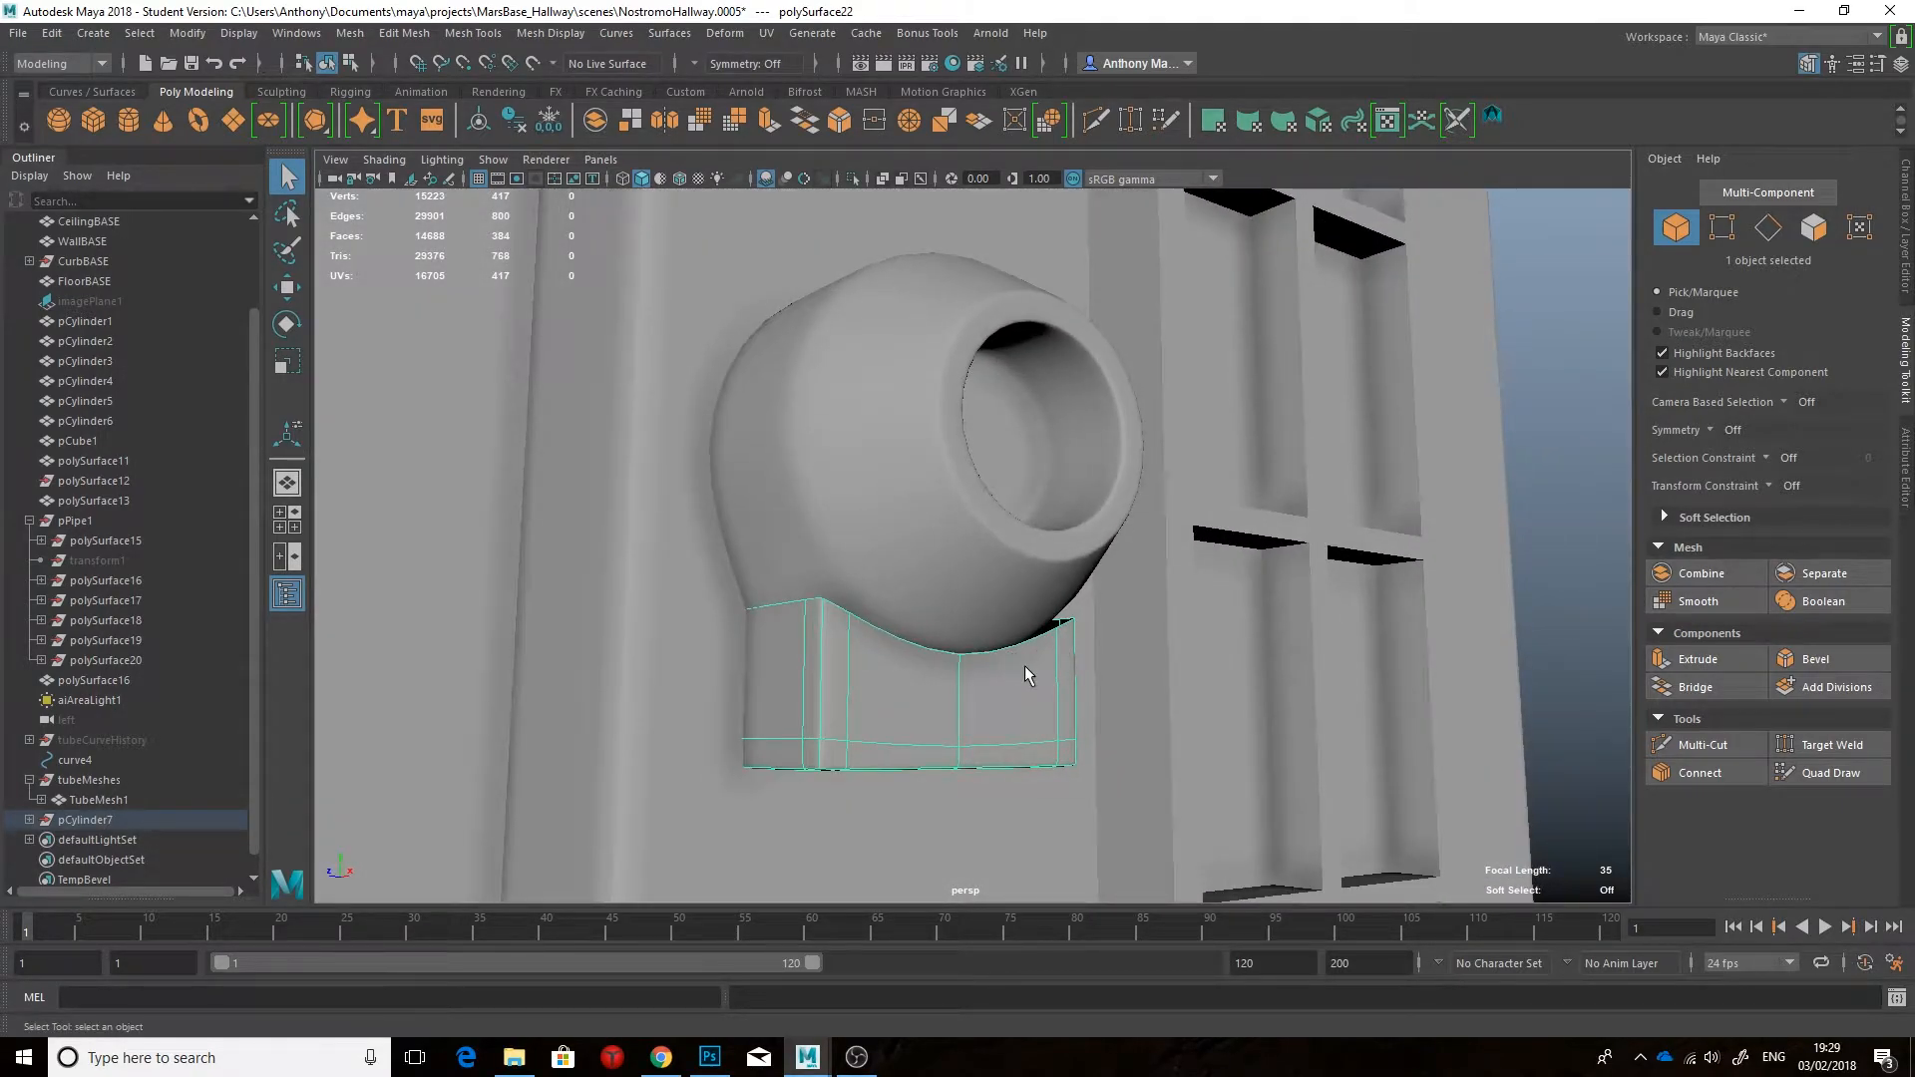
# Step: Undo the base's bevels and extraction, and turn off the fitting's smooth preview
pyautogui.hotkey('ctrl', 'z')
pyautogui.hotkey('ctrl', 'z')
pyautogui.hotkey('ctrl', 'z')
pyautogui.hotkey('ctrl', 'z')
pyautogui.hotkey('ctrl', 'z')
pyautogui.hotkey('ctrl', 'z')
pyautogui.hotkey('ctrl', 'z')
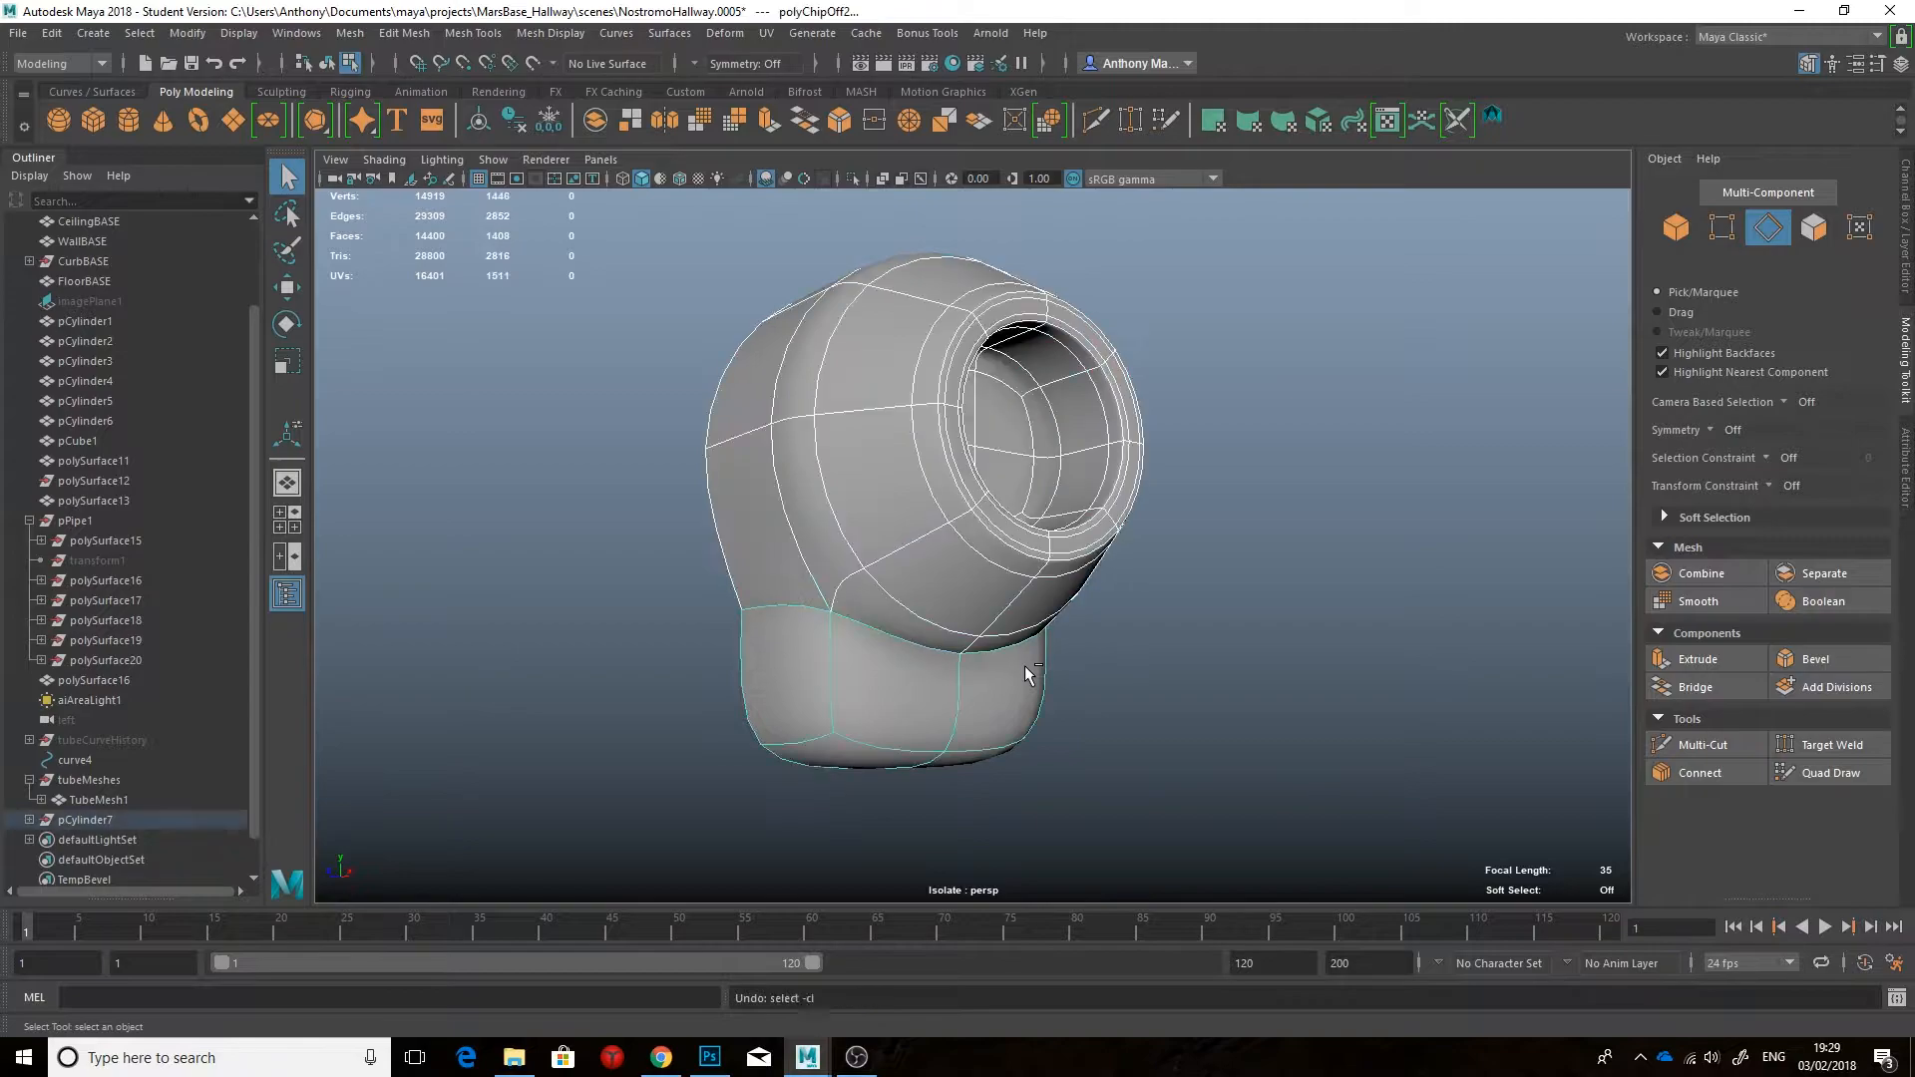
pyautogui.hotkey('ctrl', 'z')
pyautogui.hotkey('ctrl', 'z')
pyautogui.keyDown('alt'); pyautogui.moveTo(1025, 666); pyautogui.dragTo(1107, 628); pyautogui.keyUp('alt')
pyautogui.press('1')
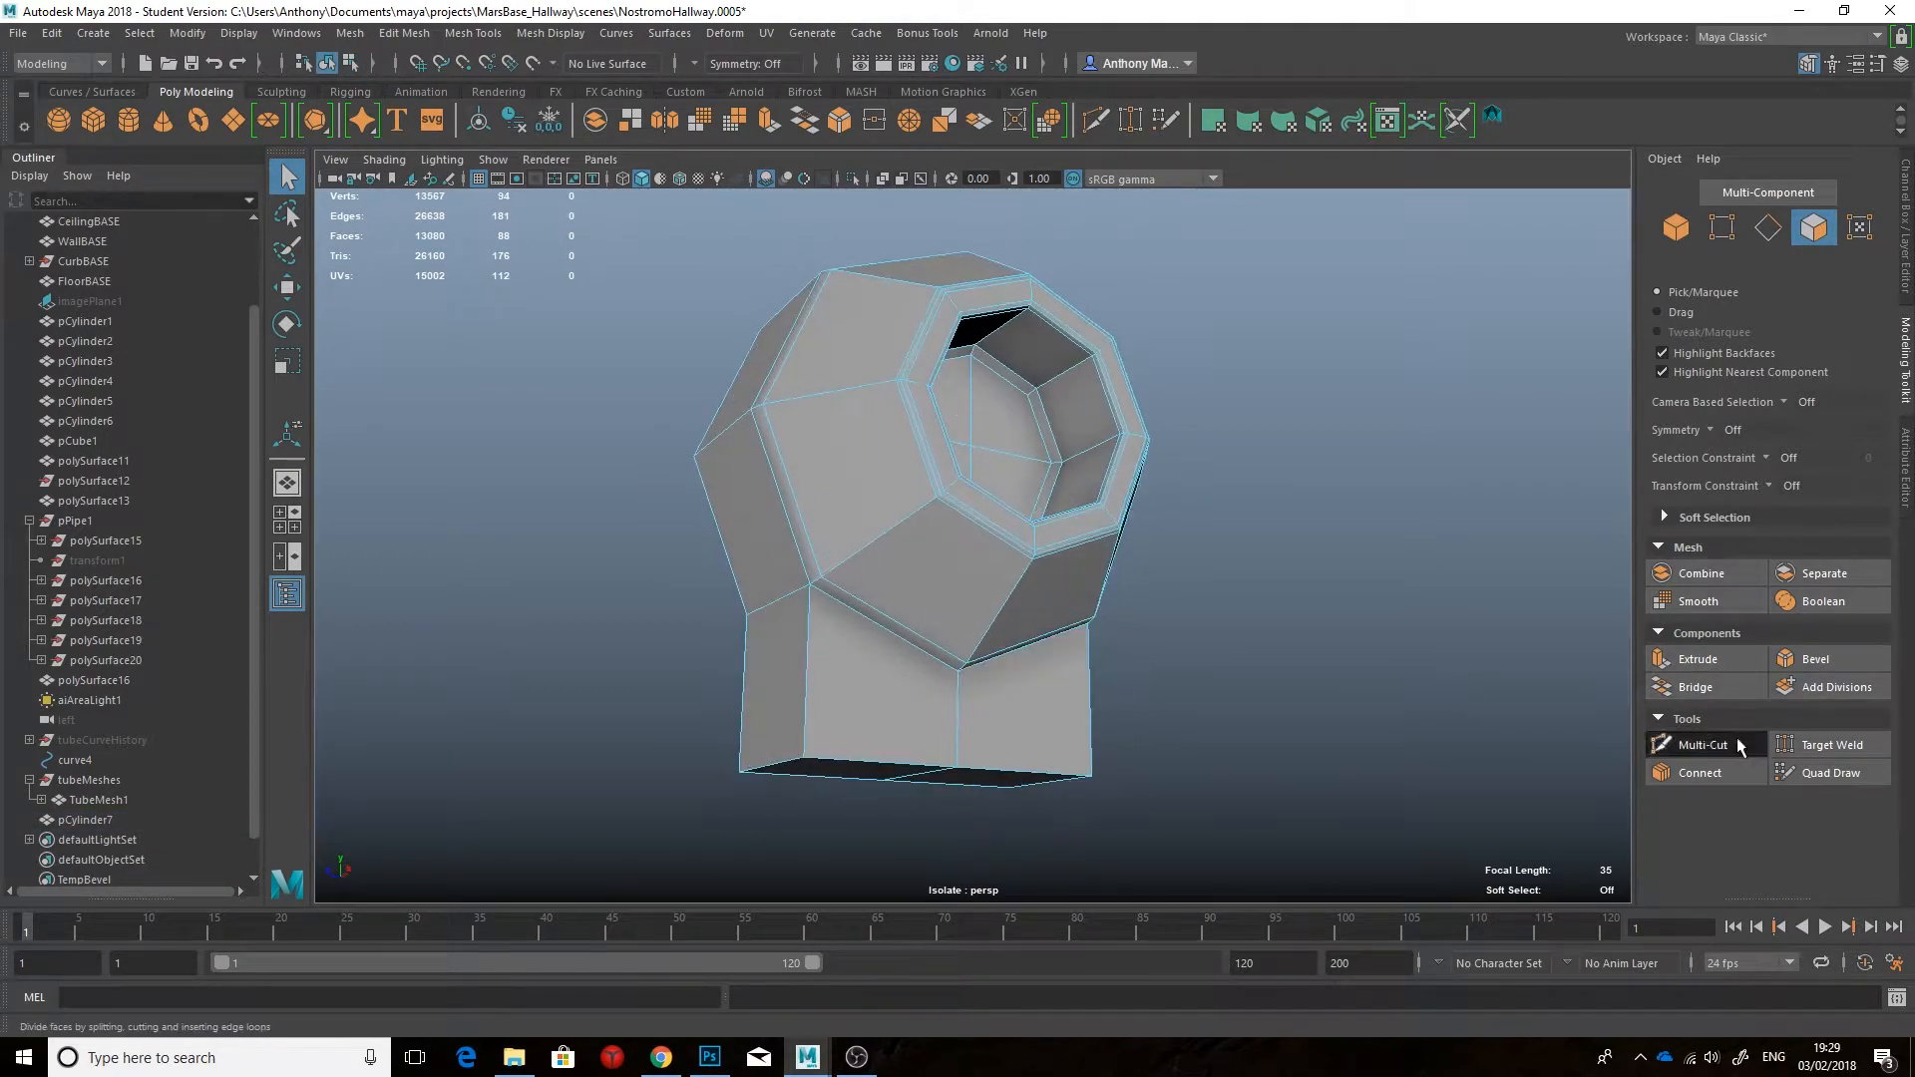
# Step: Insert supporting edge loops near the base's bottom edge and its join with the round body using Multi-Cut
pyautogui.click(1736, 744)
pyautogui.keyDown('ctrl'); pyautogui.click(958, 756); pyautogui.keyUp('ctrl')
pyautogui.moveTo(958, 638)
pyautogui.keyDown('alt'); pyautogui.mouseDown()
pyautogui.moveTo(957, 714)
pyautogui.moveTo(922, 628)
pyautogui.mouseUp(); pyautogui.keyUp('alt')
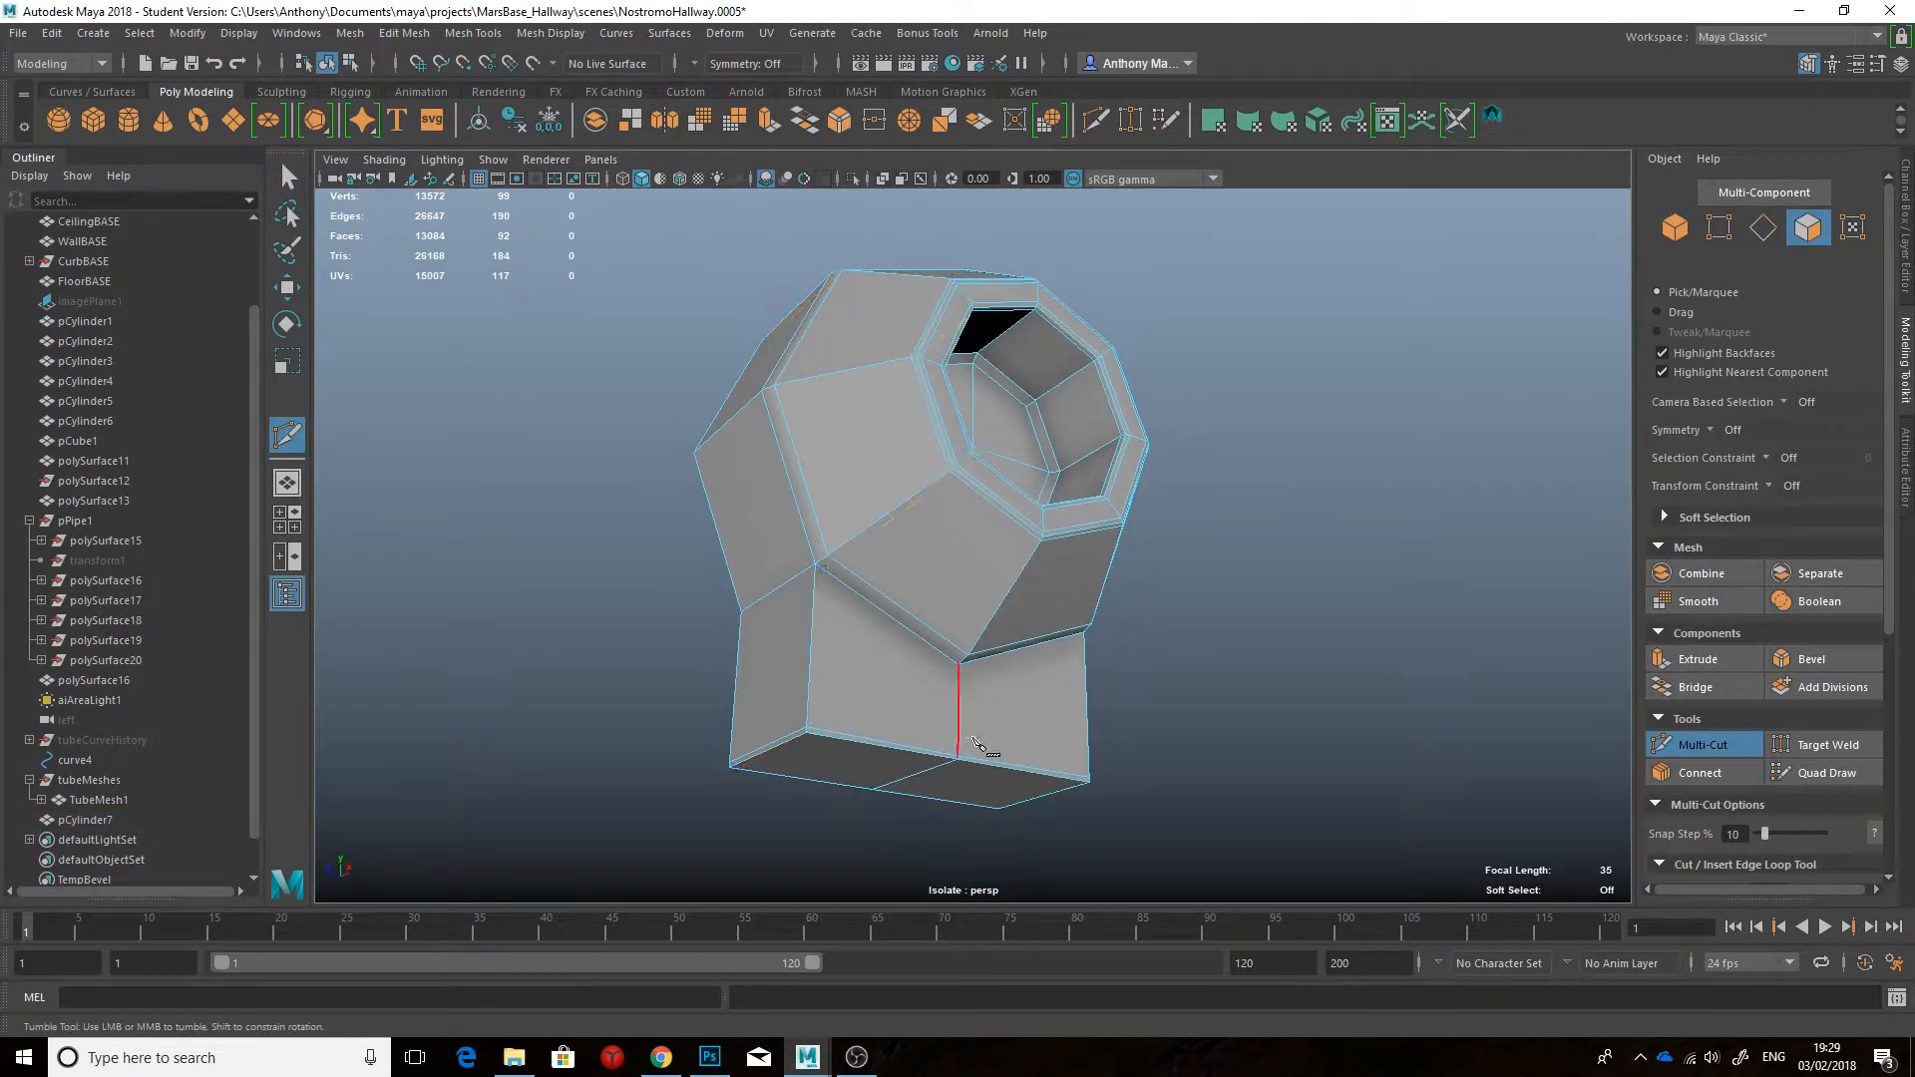
pyautogui.keyDown('alt'); pyautogui.moveTo(943, 721); pyautogui.dragTo(998, 688); pyautogui.keyUp('alt')
pyautogui.click(985, 644)
pyautogui.keyDown('ctrl'); pyautogui.click(826, 556); pyautogui.keyUp('ctrl')
# Step: Insert another supporting edge loop around the base and leave the whole fitting in smooth preview
pyautogui.scroll(-3, 898, 588)
pyautogui.moveTo(1017, 588)
pyautogui.keyDown('alt'); pyautogui.mouseDown()
pyautogui.moveTo(948, 611)
pyautogui.moveTo(1038, 607)
pyautogui.moveTo(1038, 569)
pyautogui.mouseUp(); pyautogui.keyUp('alt')
pyautogui.press('3')
pyautogui.press('1')
pyautogui.scroll(3, 997, 608)
pyautogui.keyDown('ctrl'); pyautogui.click(926, 678); pyautogui.keyUp('ctrl')
pyautogui.keyDown('alt'); pyautogui.moveTo(926, 678); pyautogui.dragTo(945, 709); pyautogui.keyUp('alt')
pyautogui.press('3')
pyautogui.click(1708, 745)
pyautogui.moveTo(1107, 483); pyautogui.dragTo(1210, 449, button='right')
pyautogui.click(1227, 566)
pyautogui.keyDown('alt'); pyautogui.moveTo(1147, 539); pyautogui.dragTo(1028, 578); pyautogui.keyUp('alt')
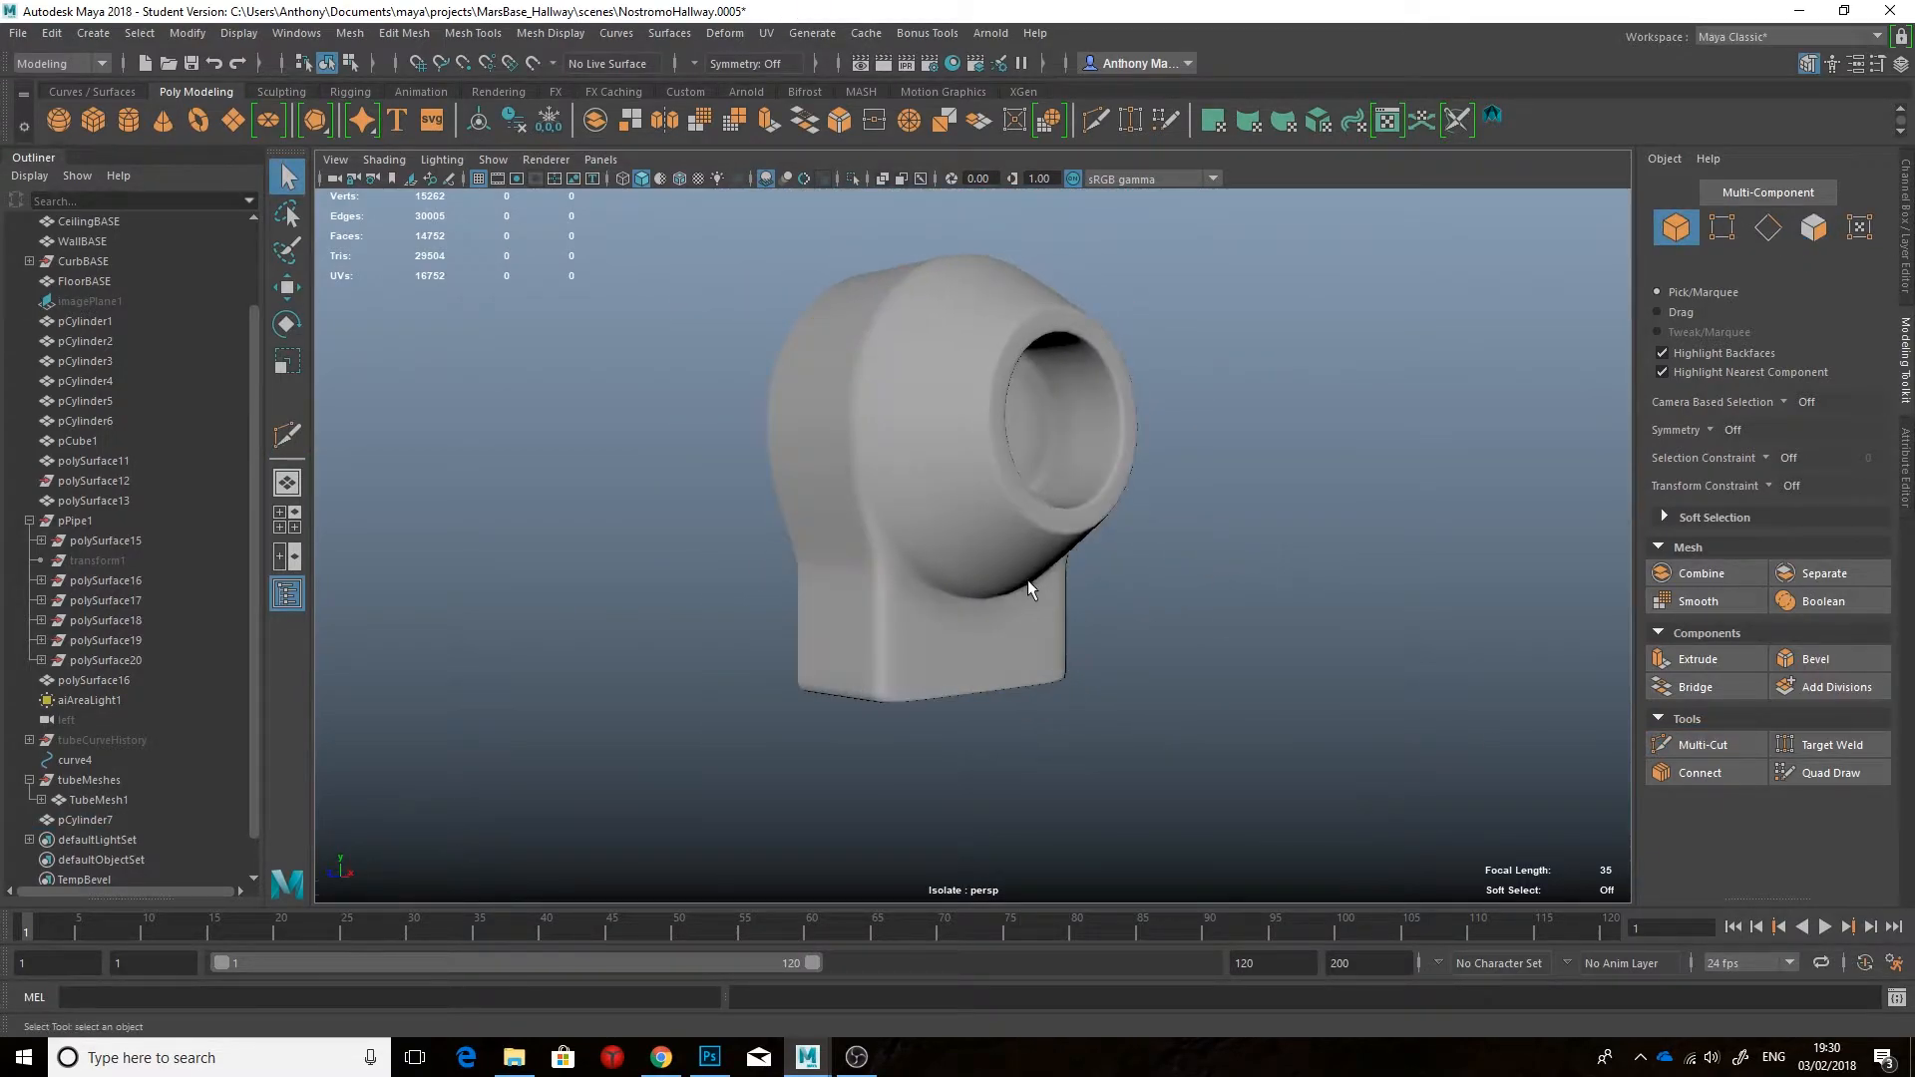
# Step: Exit isolation to show the smoothed fitting in place within the full hallway
pyautogui.click(1027, 578)
pyautogui.hotkey('ctrl', '1')
pyautogui.click(1378, 589)
pyautogui.scroll(-6, 1378, 589)
pyautogui.keyDown('alt'); pyautogui.moveTo(1326, 598); pyautogui.dragTo(838, 650); pyautogui.keyUp('alt')
# Step: Show the hallway as wireframe in the front view and check the Nostromo hall reference image in Chrome
pyautogui.press('space')
pyautogui.press('4')
pyautogui.scroll(2, 974, 555)
pyautogui.press('space')
pyautogui.scroll(2, 858, 606)
pyautogui.click(674, 1057)
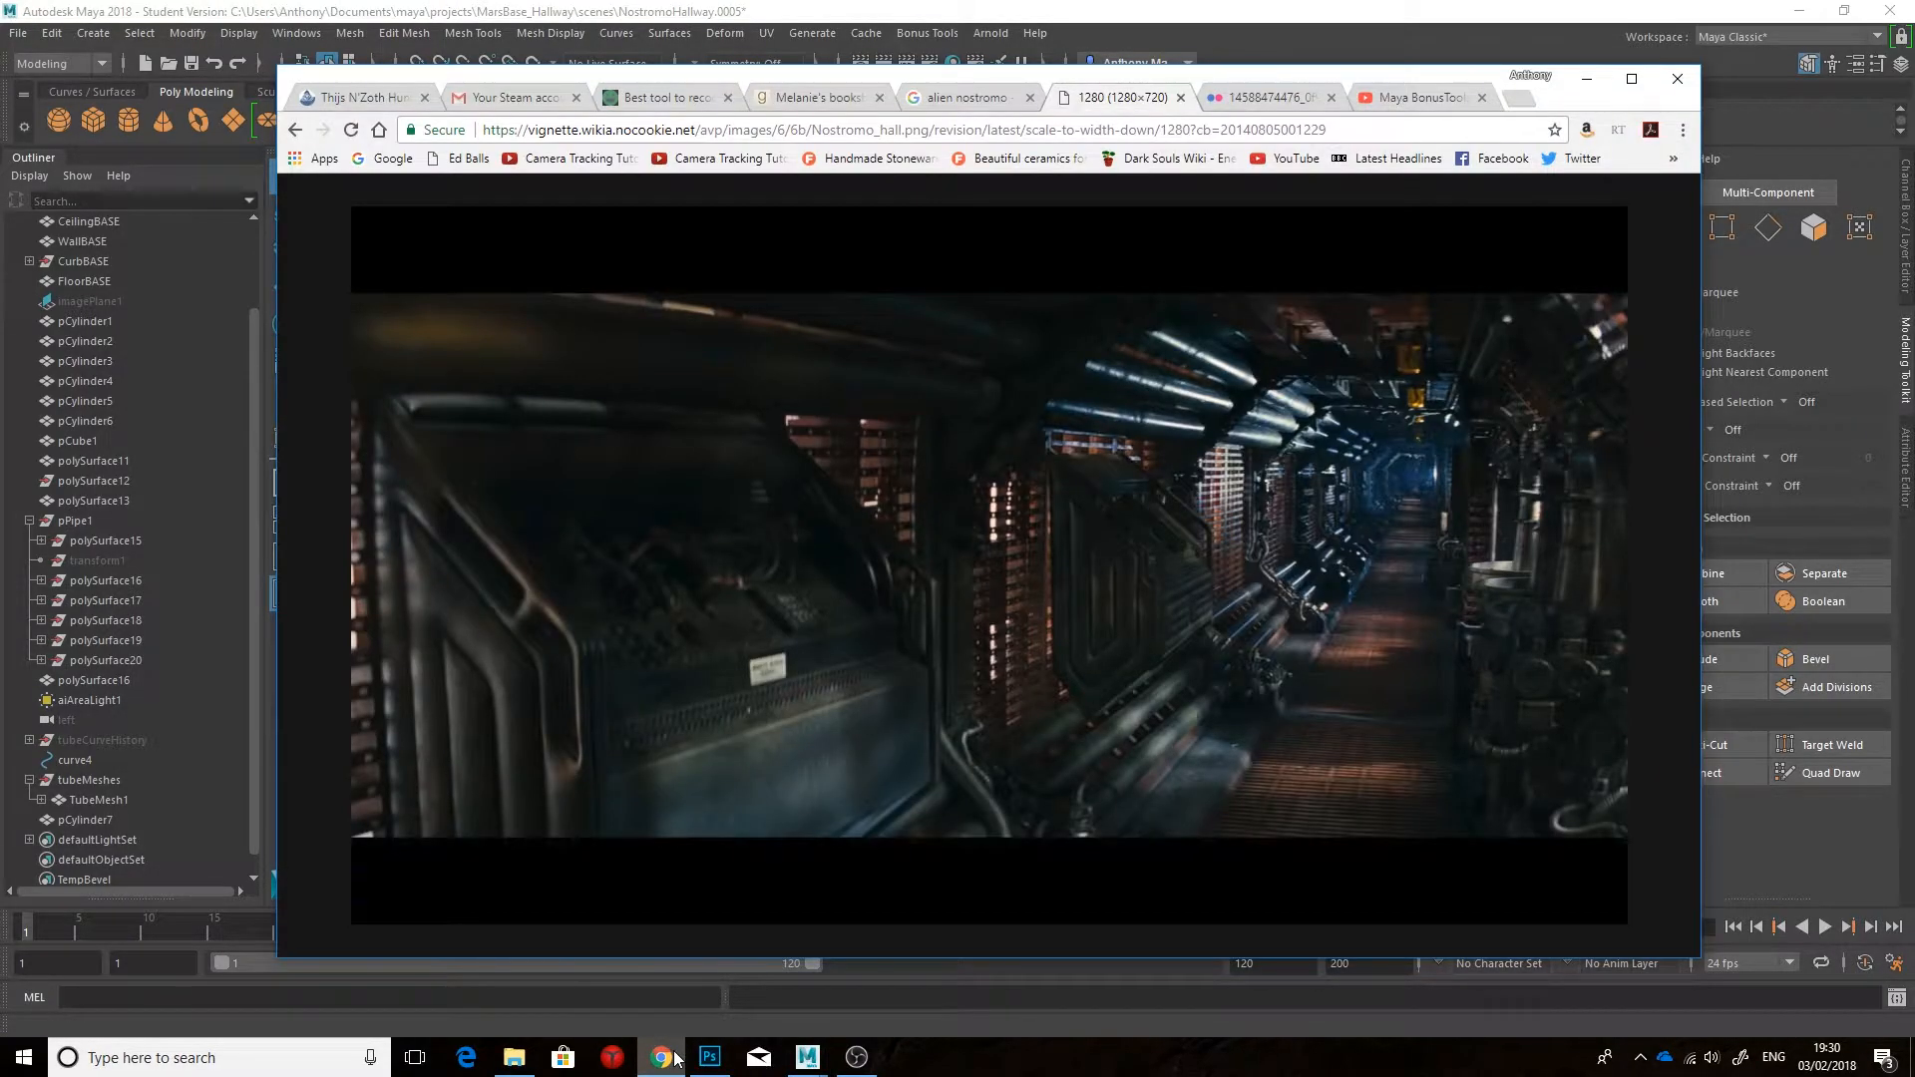
pyautogui.click(806, 1057)
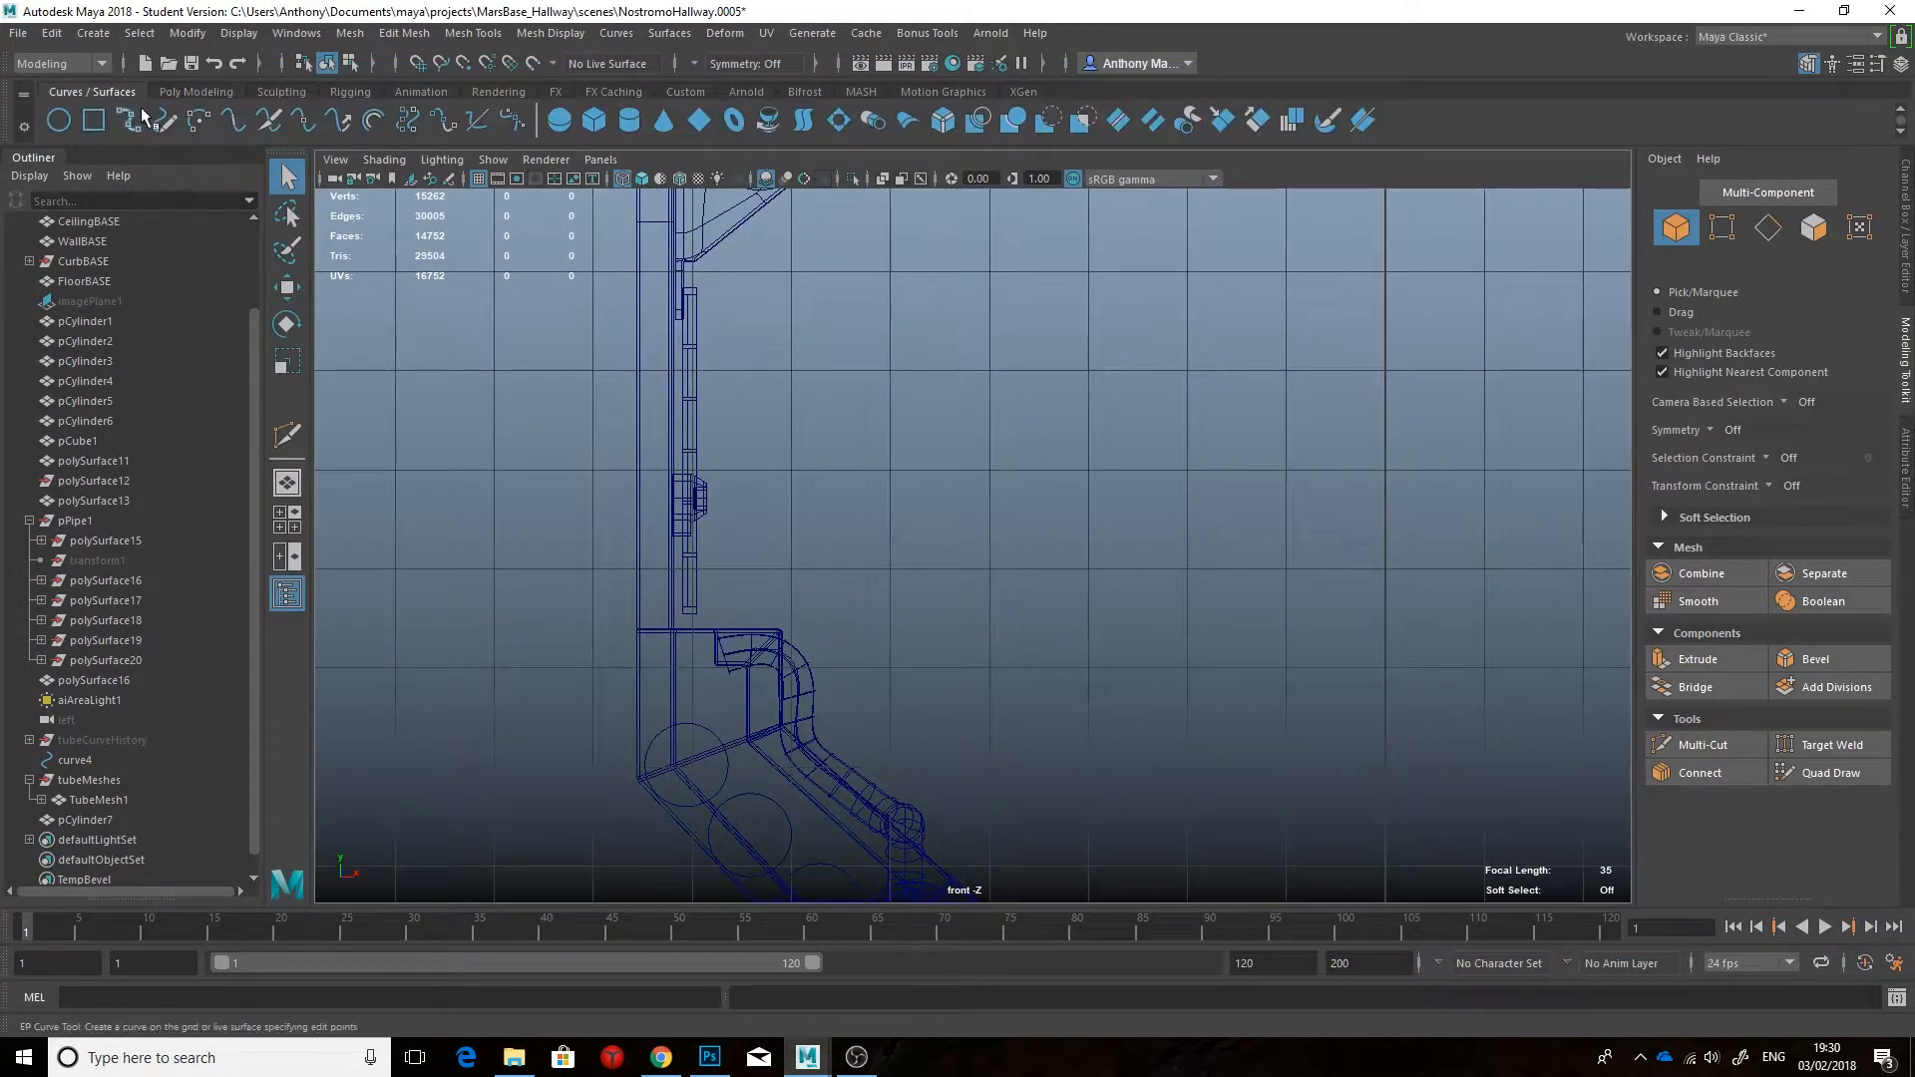
# Step: Draw an EP curve in the front view that loops below the round wall fitting and runs up along the wall
pyautogui.click(707, 567)
pyautogui.click(686, 568)
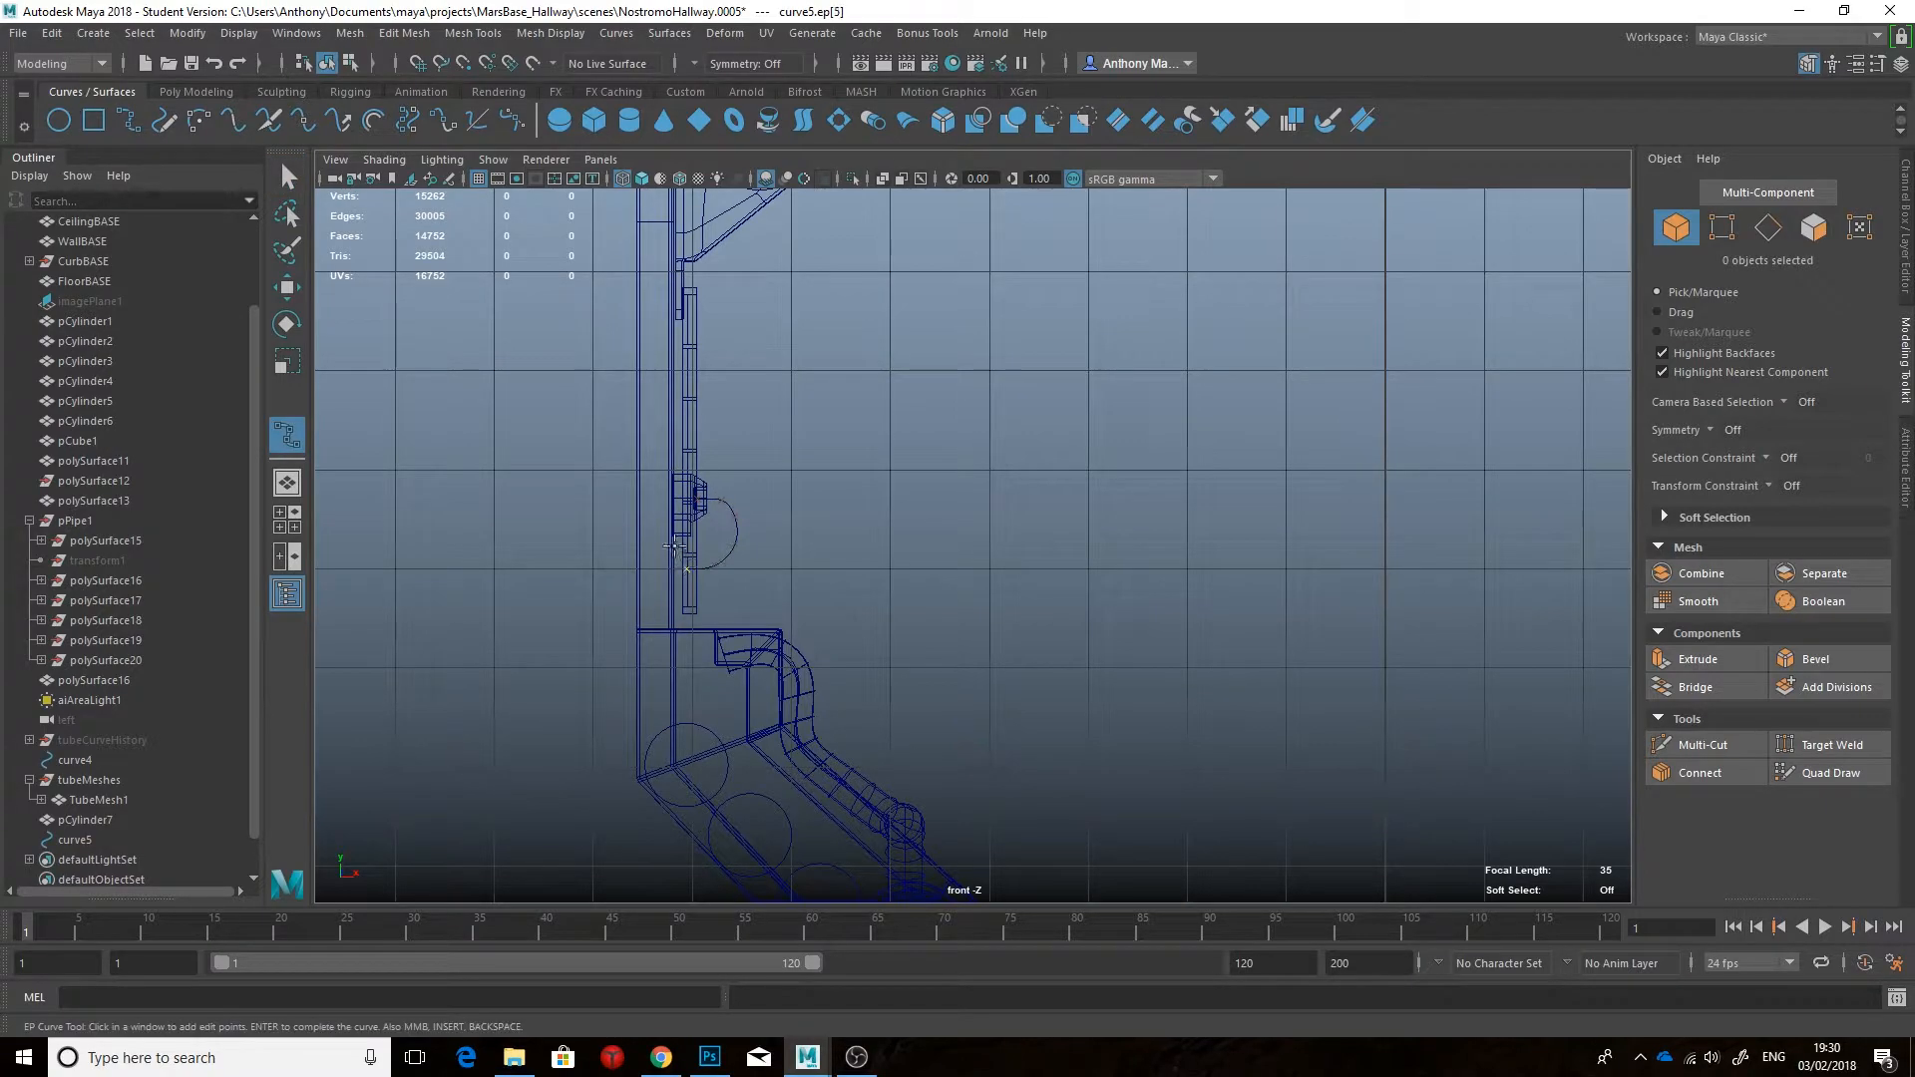
pyautogui.click(672, 375)
pyautogui.keyDown('alt'); pyautogui.moveTo(713, 296); pyautogui.dragTo(701, 492, button='middle'); pyautogui.keyUp('alt')
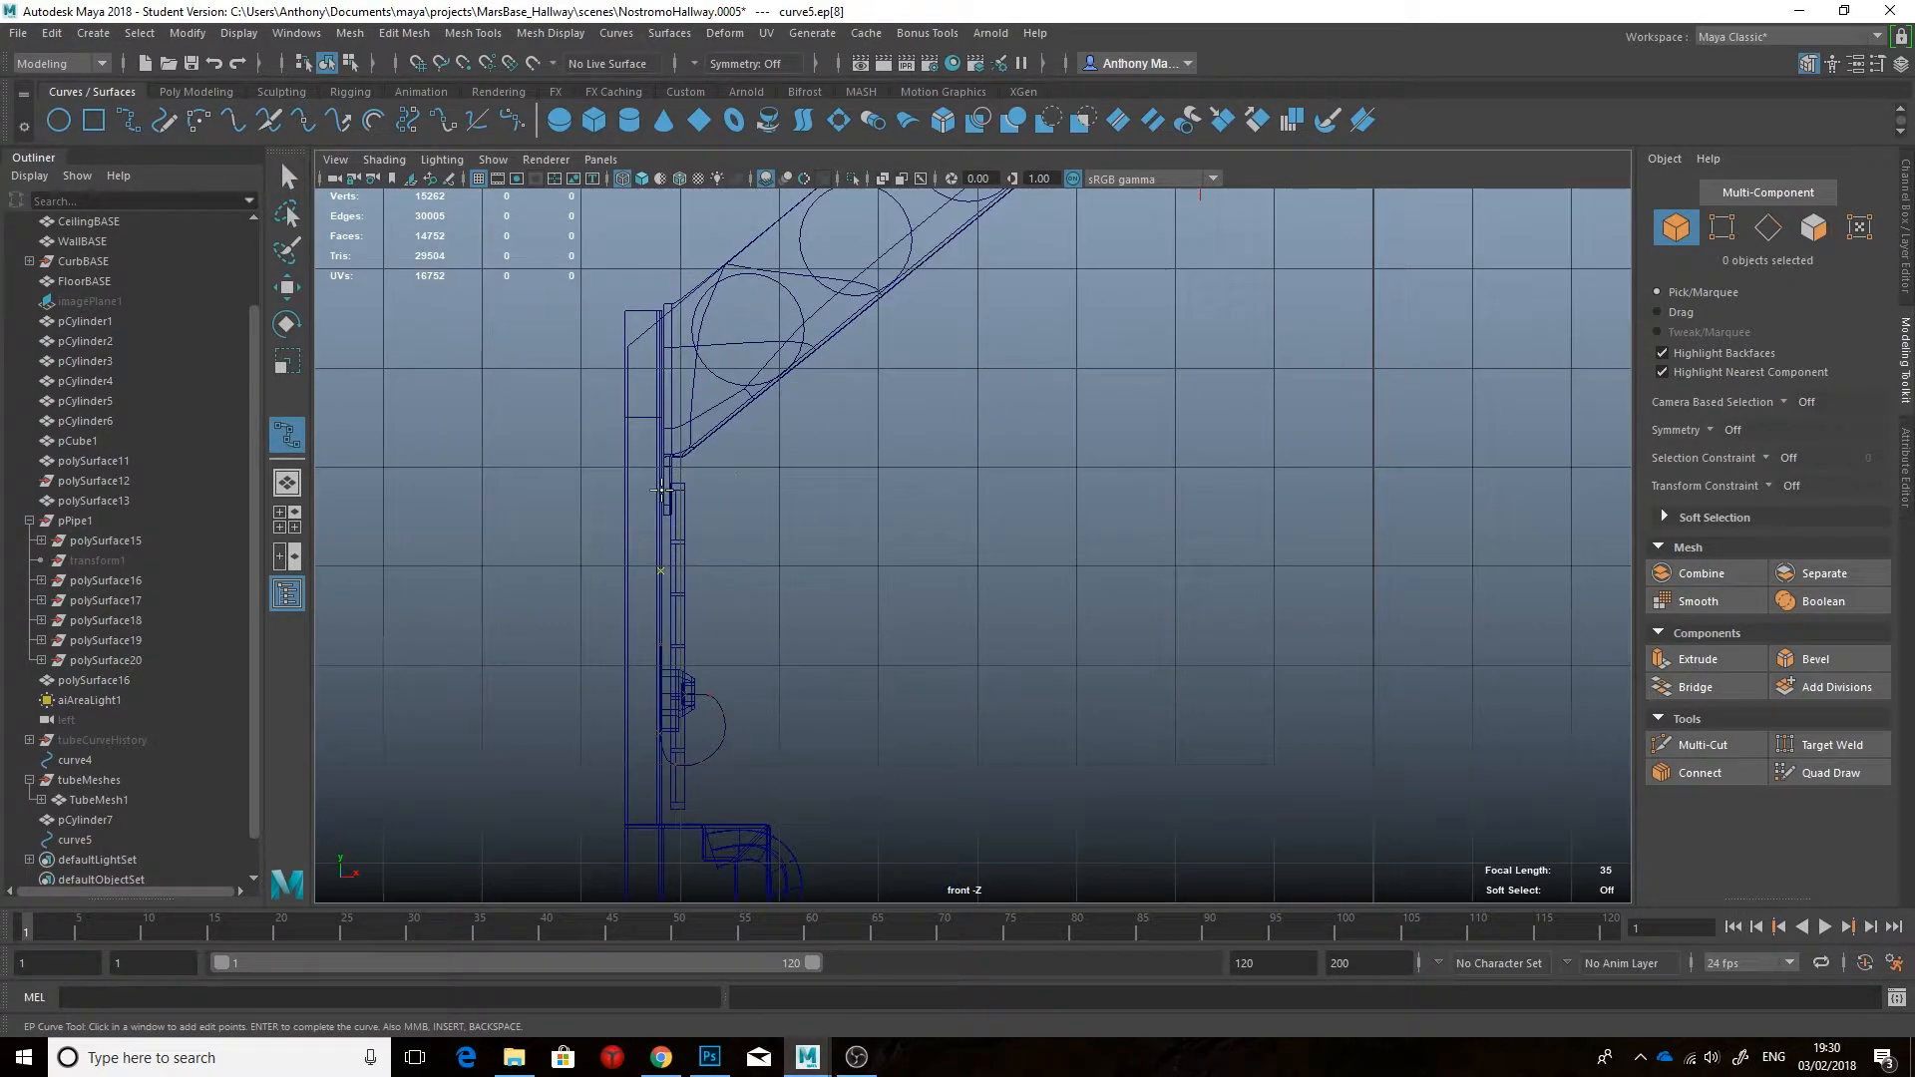
pyautogui.press('Return')
# Step: Move the new curve along Z to about -10.39 so it lines up with the round wall fitting
pyautogui.press('space')
pyautogui.moveTo(685, 504); pyautogui.dragTo(591, 478)
pyautogui.scroll(3, 846, 510)
pyautogui.press('w')
pyautogui.keyDown('alt'); pyautogui.moveTo(883, 531); pyautogui.dragTo(850, 756); pyautogui.keyUp('alt')
pyautogui.click(1295, 761)
pyautogui.click(77, 838)
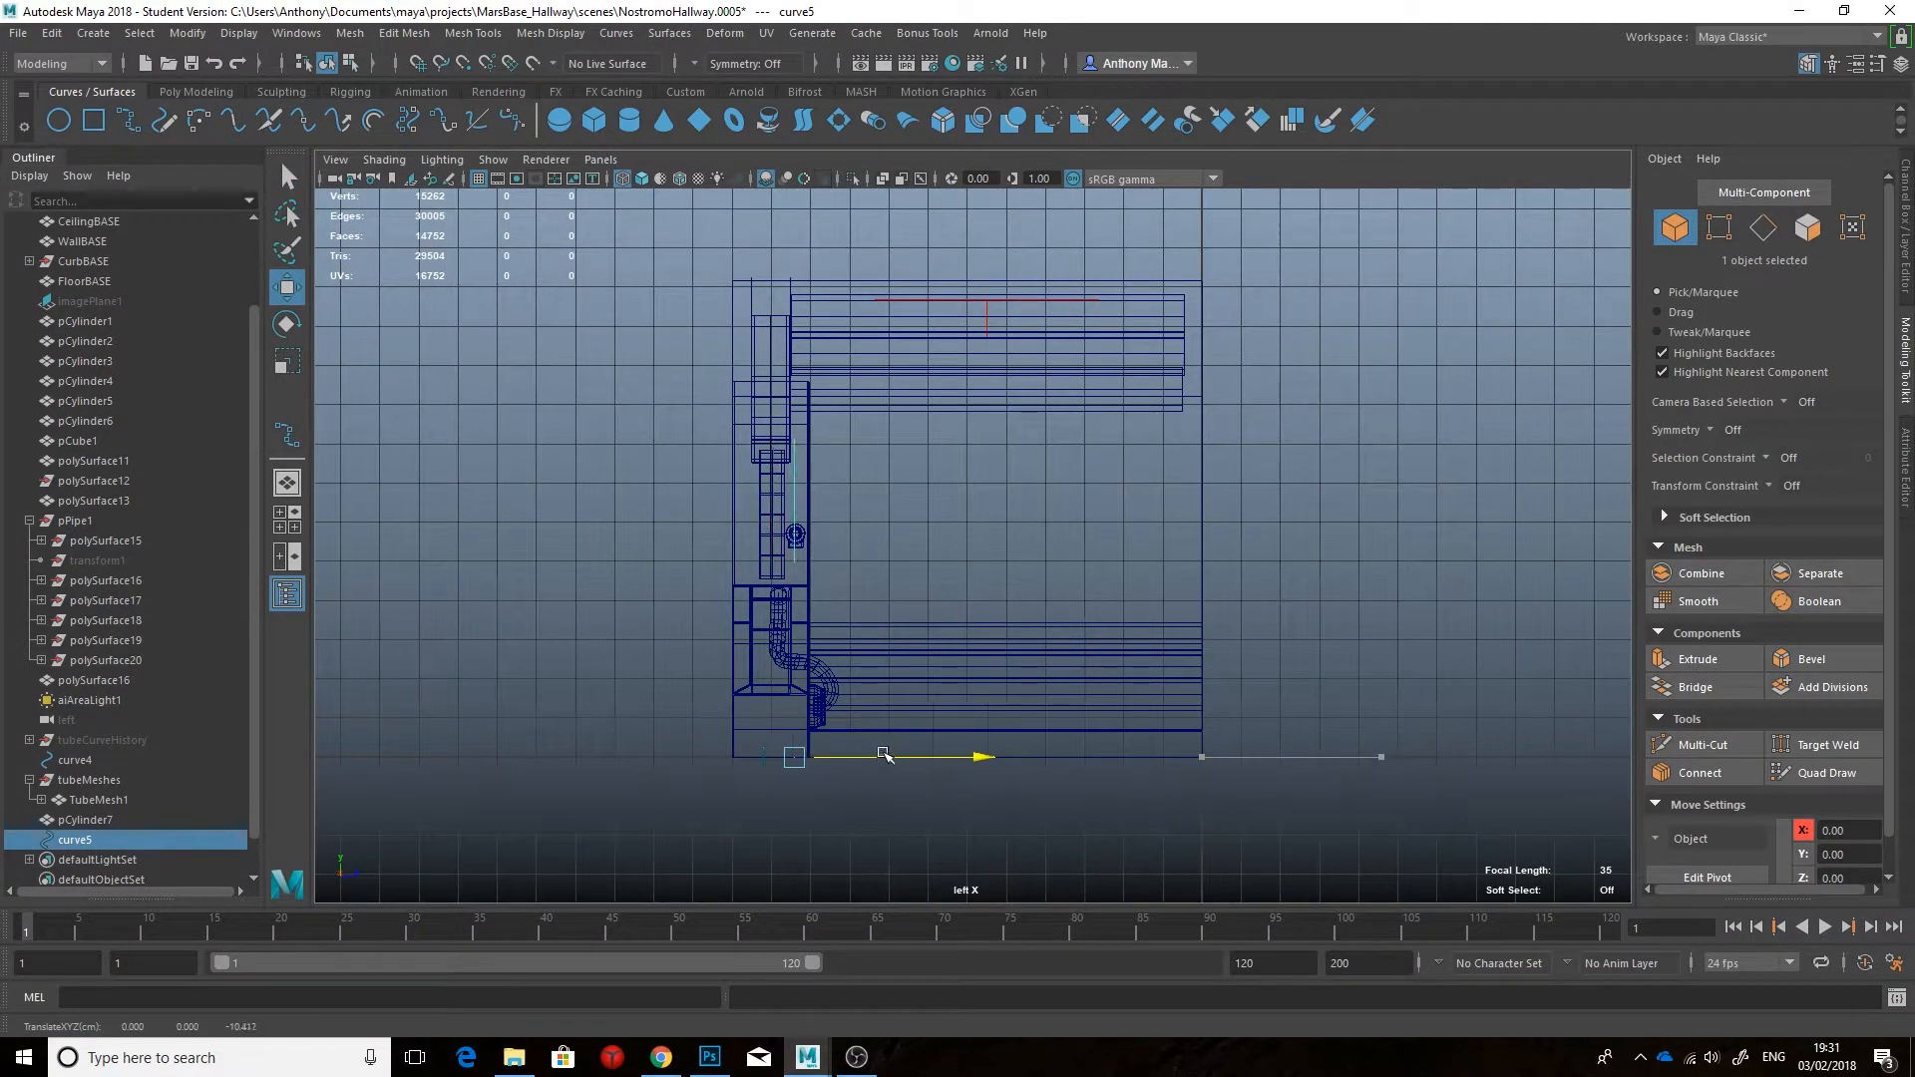
pyautogui.scroll(3, 882, 755)
pyautogui.keyDown('alt'); pyautogui.moveTo(882, 755); pyautogui.dragTo(992, 804, button='middle'); pyautogui.keyUp('alt')
pyautogui.scroll(2, 867, 629)
pyautogui.press('space')
pyautogui.moveTo(834, 635); pyautogui.dragTo(926, 509)
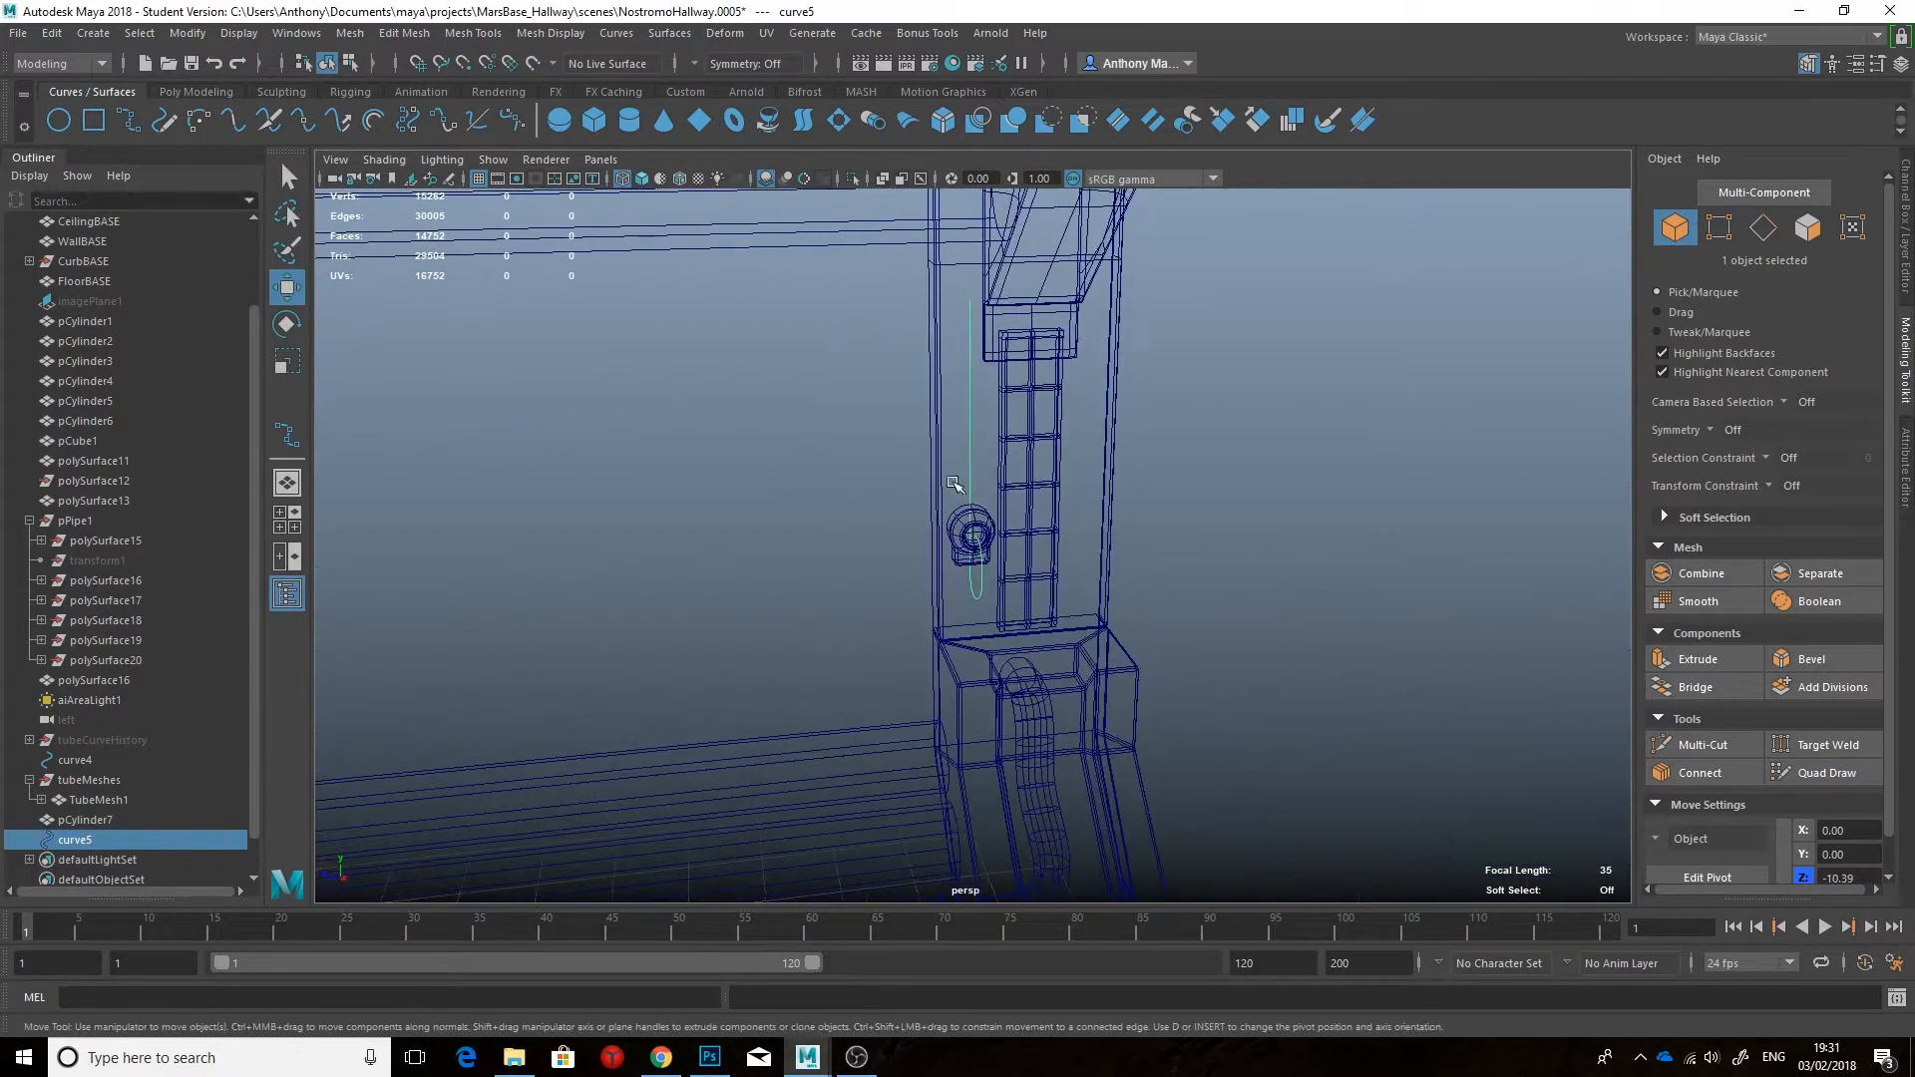
# Step: Move the curve's upper control vertices back along X behind the round fitting and return to object selection
pyautogui.press('F8')
pyautogui.moveTo(960, 406)
pyautogui.keyDown('alt'); pyautogui.mouseDown()
pyautogui.moveTo(940, 398)
pyautogui.moveTo(982, 397)
pyautogui.mouseUp(); pyautogui.keyUp('alt')
pyautogui.moveTo(942, 284); pyautogui.dragTo(995, 501)
pyautogui.moveTo(946, 520); pyautogui.dragTo(972, 589)
pyautogui.moveTo(785, 455); pyautogui.dragTo(1037, 478)
pyautogui.moveTo(1102, 462); pyautogui.dragTo(887, 478)
pyautogui.click(887, 499)
pyautogui.moveTo(987, 542); pyautogui.dragTo(1085, 512, button='right')
# Step: Generate a tube mesh from the curve with Bonus Tools, using width 0.12 and 19 length divisions
pyautogui.click(925, 33)
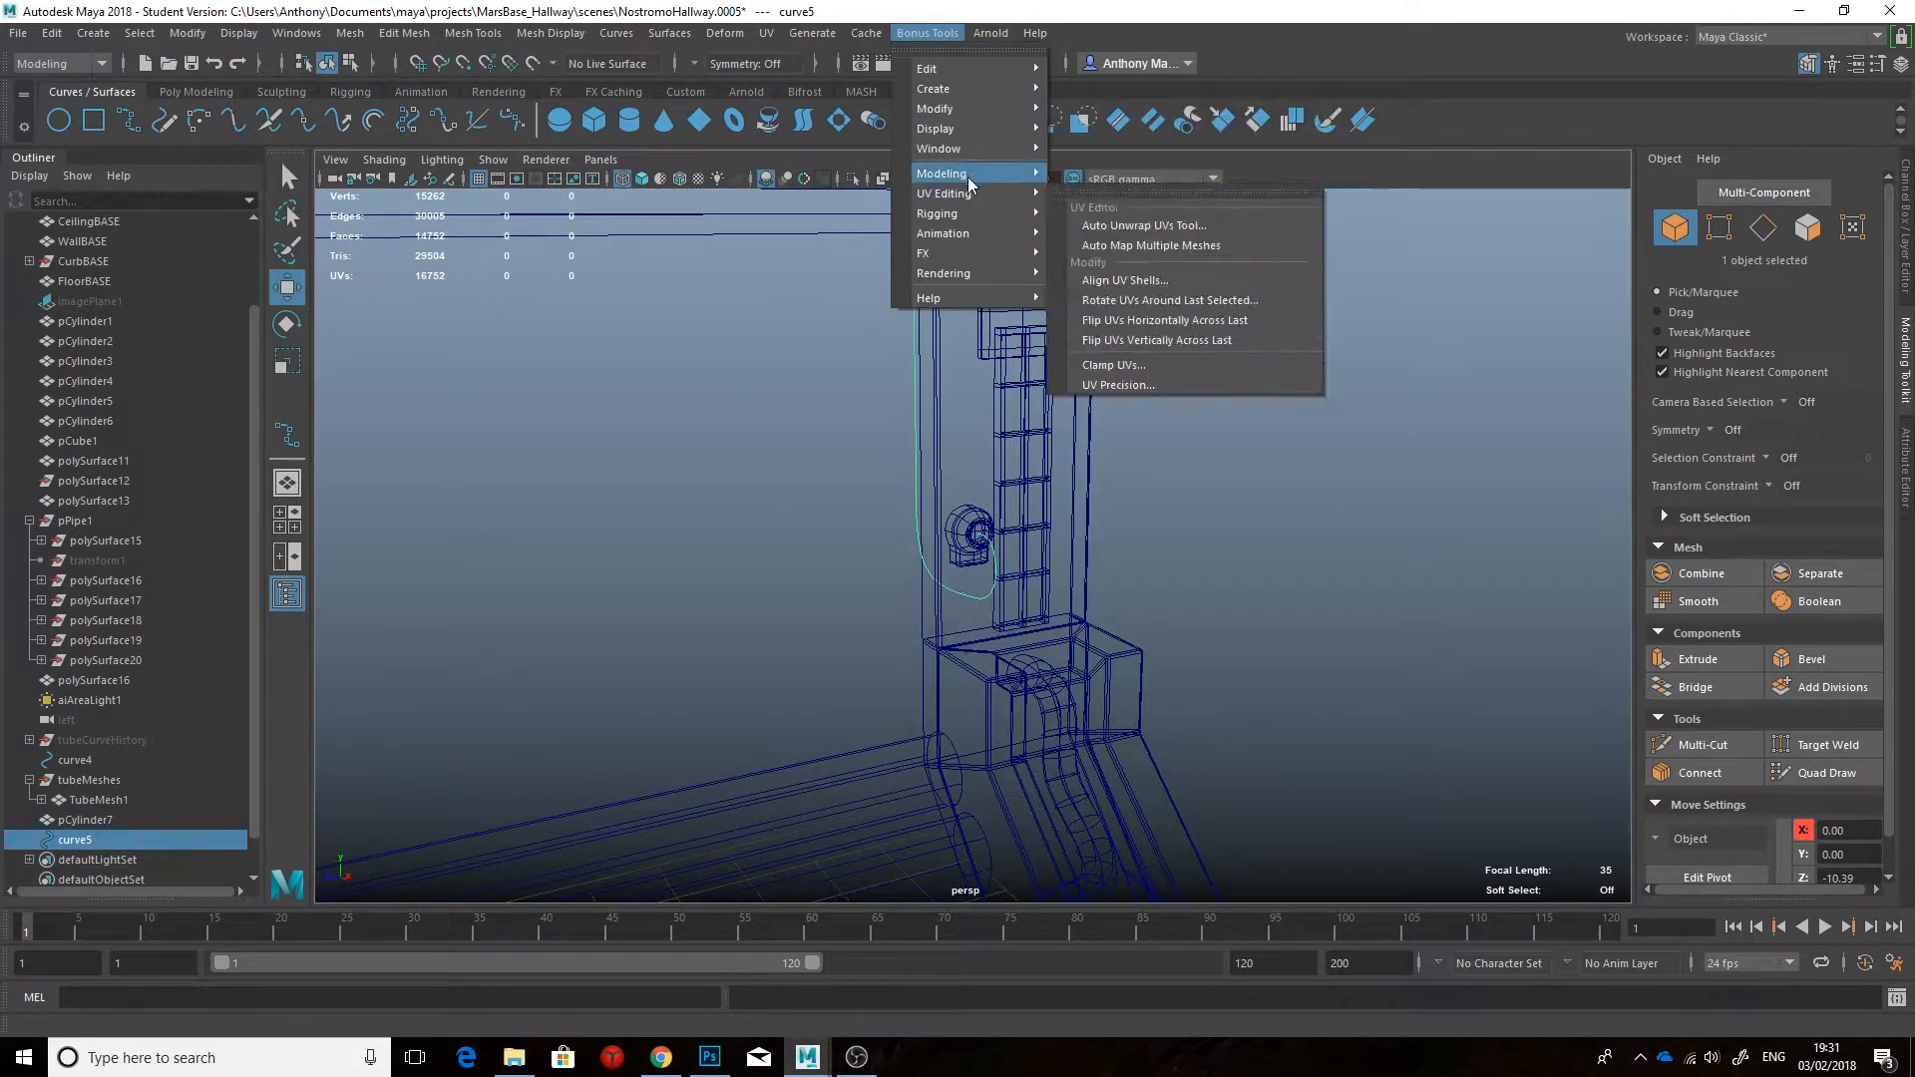
pyautogui.moveTo(966, 175)
pyautogui.click(1145, 261)
pyautogui.click(1903, 224)
pyautogui.click(1787, 375)
pyautogui.moveTo(1303, 428)
pyautogui.mouseDown(button='middle')
pyautogui.moveTo(1230, 432)
pyautogui.moveTo(1249, 432)
pyautogui.mouseUp(button='middle')
pyautogui.press('5')
pyautogui.click(1763, 455)
pyautogui.moveTo(1140, 466)
pyautogui.mouseDown(button='middle')
pyautogui.moveTo(1163, 440)
pyautogui.moveTo(1205, 445)
pyautogui.moveTo(1166, 458)
pyautogui.mouseUp(button='middle')
pyautogui.press('4')
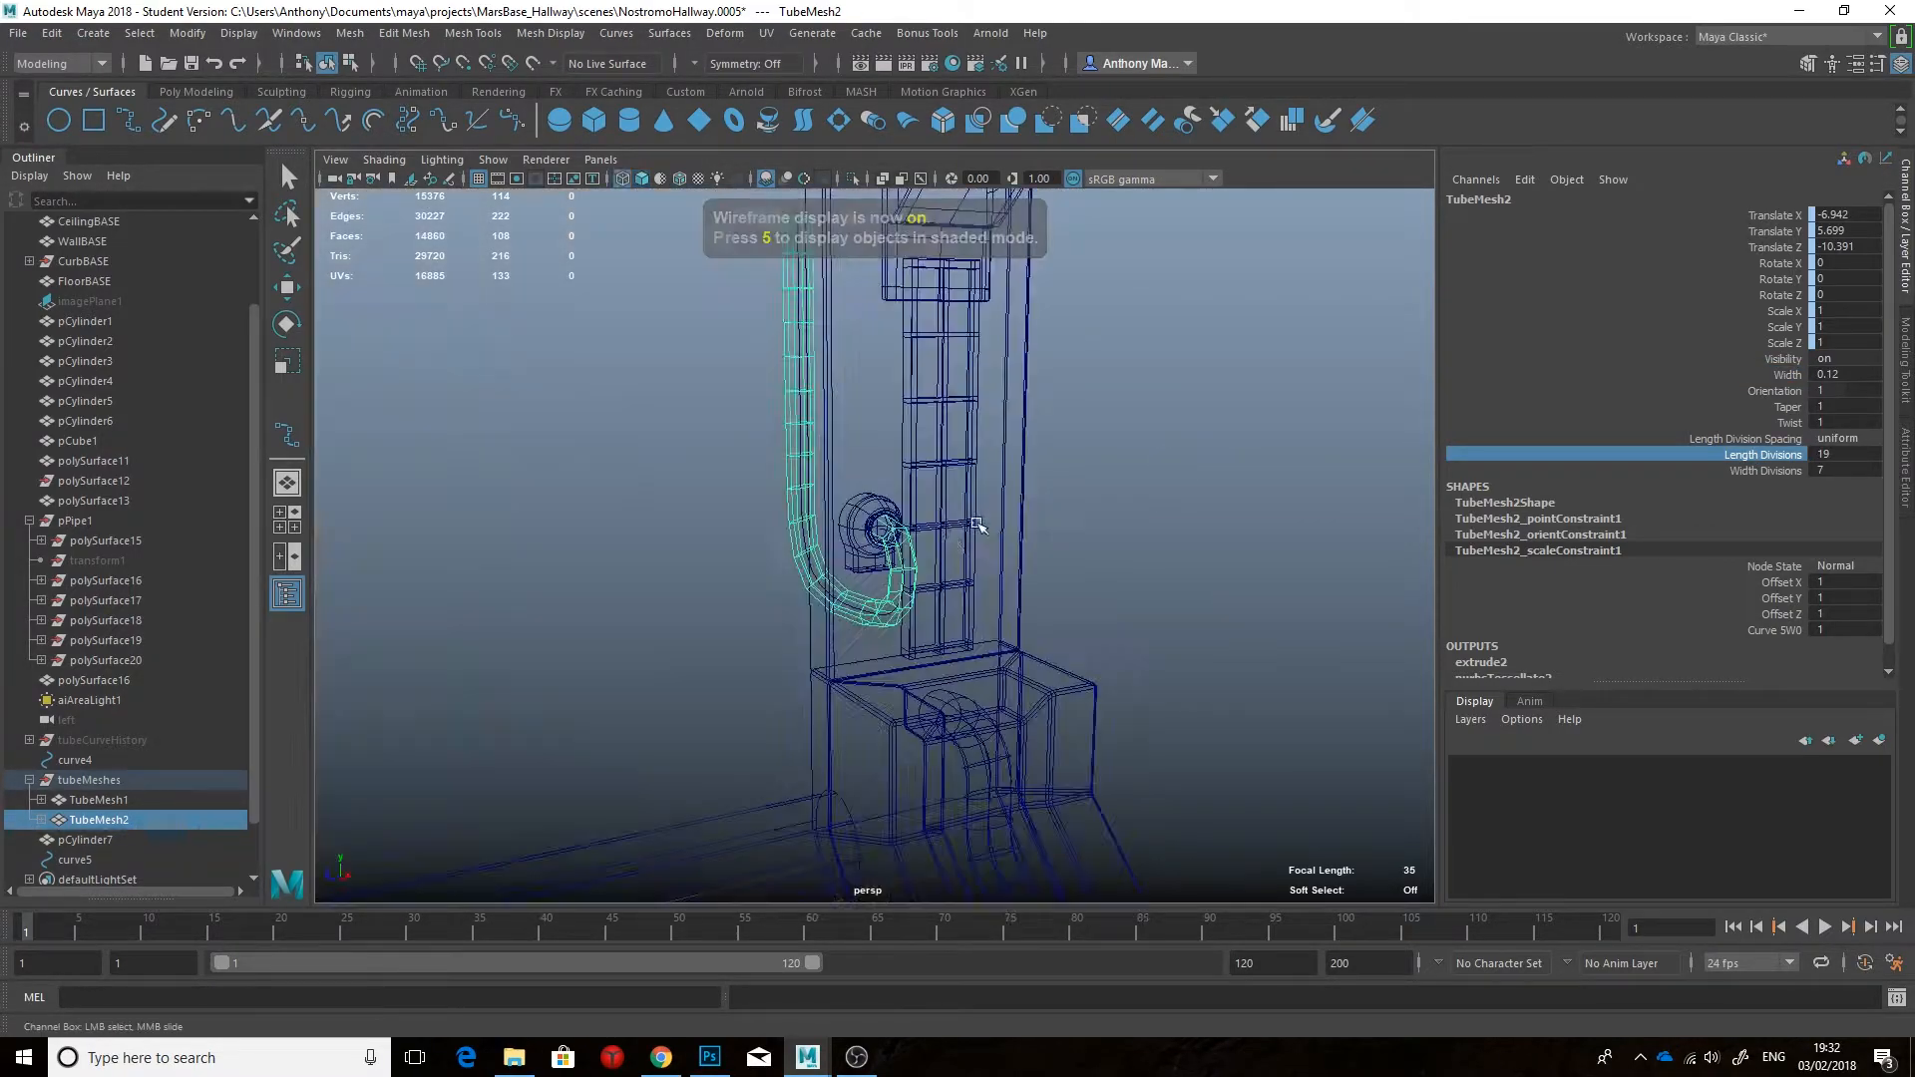
# Step: Examine how the new tube sits against the wall and the round fitting from several angles
pyautogui.click(77, 860)
pyautogui.press('w')
pyautogui.keyDown('alt'); pyautogui.moveTo(798, 529); pyautogui.dragTo(701, 551, button='right'); pyautogui.keyUp('alt')
pyautogui.scroll(-7, 701, 552)
pyautogui.press('5')
pyautogui.moveTo(924, 479)
pyautogui.keyDown('alt'); pyautogui.mouseDown()
pyautogui.moveTo(804, 419)
pyautogui.moveTo(859, 714)
pyautogui.mouseUp(); pyautogui.keyUp('alt')
pyautogui.keyDown('alt'); pyautogui.moveTo(769, 564); pyautogui.dragTo(953, 563); pyautogui.keyUp('alt')
pyautogui.moveTo(952, 563); pyautogui.dragTo(931, 563)
pyautogui.keyDown('alt'); pyautogui.moveTo(890, 419); pyautogui.dragTo(866, 423); pyautogui.keyUp('alt')
pyautogui.moveTo(830, 236); pyautogui.dragTo(831, 235)
pyautogui.keyDown('alt'); pyautogui.moveTo(898, 658); pyautogui.dragTo(828, 643); pyautogui.keyUp('alt')
# Step: Reshape the tube's lower loop by moving the outer control vertex of its guide curve
pyautogui.click(80, 859)
pyautogui.scroll(5, 878, 638)
pyautogui.press('4')
pyautogui.keyDown('alt'); pyautogui.moveTo(885, 848); pyautogui.dragTo(885, 631, button='middle'); pyautogui.keyUp('alt')
pyautogui.scroll(5, 885, 631)
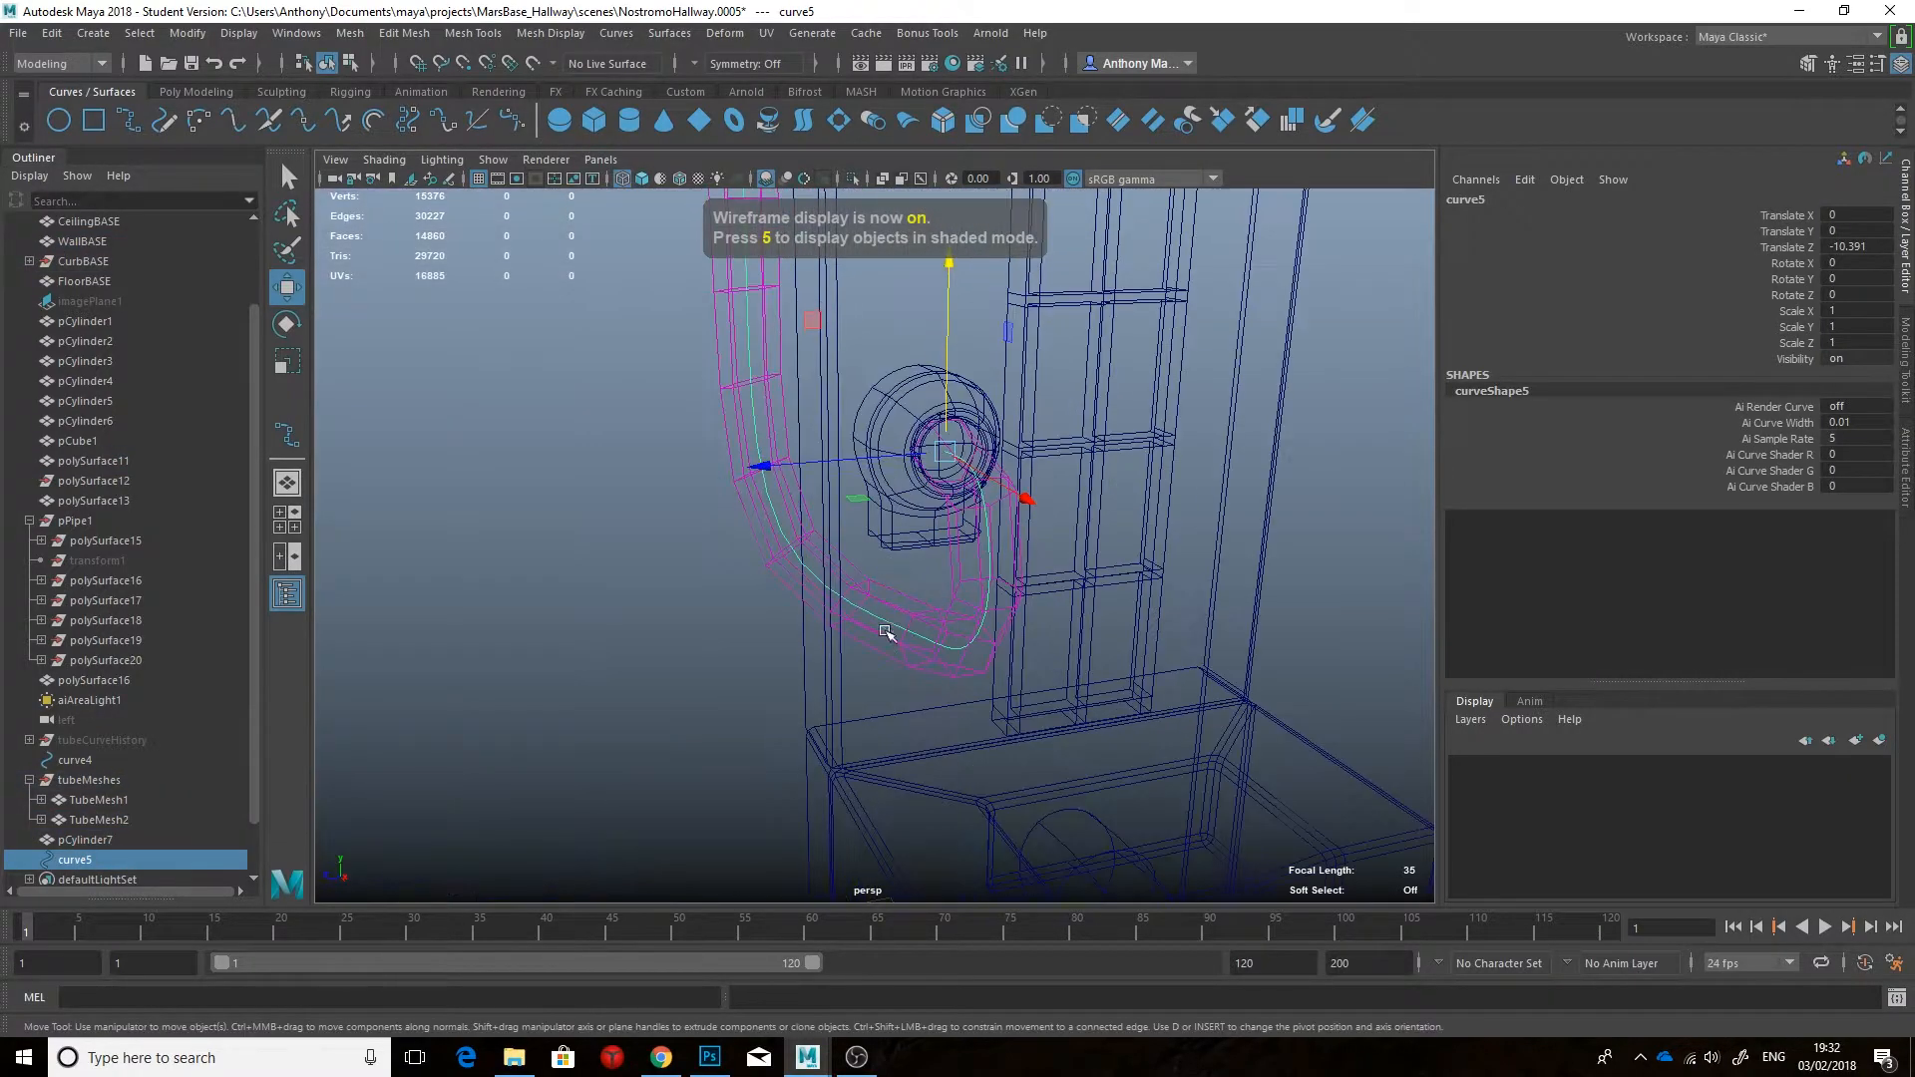
pyautogui.click(855, 619)
pyautogui.moveTo(877, 628); pyautogui.dragTo(878, 588, button='right')
pyautogui.click(919, 641)
pyautogui.press('5')
pyautogui.moveTo(918, 641)
pyautogui.keyDown('alt'); pyautogui.mouseDown()
pyautogui.moveTo(891, 646)
pyautogui.moveTo(958, 608)
pyautogui.mouseUp(); pyautogui.keyUp('alt')
pyautogui.press('4')
pyautogui.click(1003, 580)
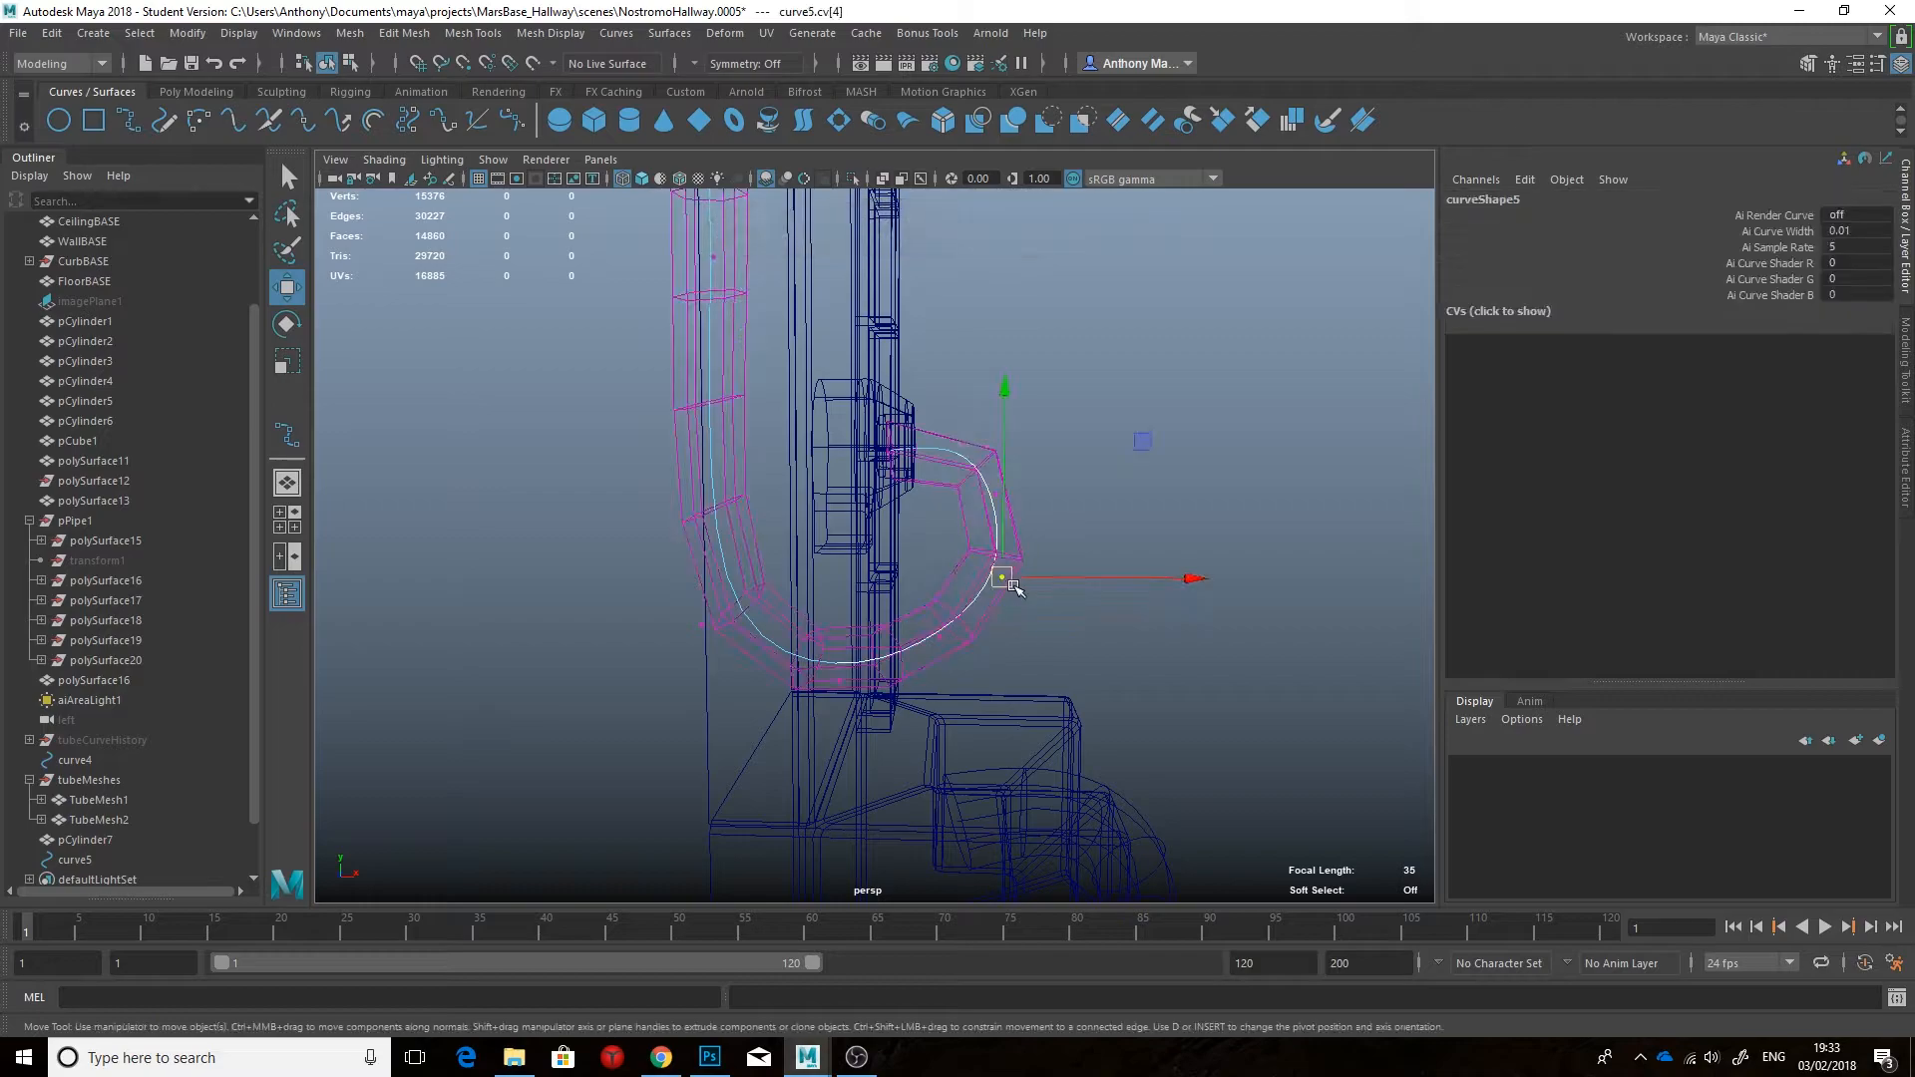
pyautogui.press('5')
pyautogui.moveTo(1142, 441)
pyautogui.mouseDown()
pyautogui.moveTo(1086, 296)
pyautogui.moveTo(1145, 365)
pyautogui.moveTo(1109, 364)
pyautogui.mouseUp()
# Step: Set the wall tube's length divisions to 24 and show it in smooth preview
pyautogui.keyDown('alt'); pyautogui.moveTo(1109, 364); pyautogui.dragTo(983, 419); pyautogui.keyUp('alt')
pyautogui.keyDown('alt'); pyautogui.moveTo(982, 419); pyautogui.dragTo(842, 499, button='right'); pyautogui.keyUp('alt')
pyautogui.keyDown('alt'); pyautogui.moveTo(842, 500); pyautogui.dragTo(798, 489); pyautogui.keyUp('alt')
pyautogui.click(841, 479)
pyautogui.click(1770, 456)
pyautogui.moveTo(1197, 466); pyautogui.dragTo(1274, 466, button='middle')
pyautogui.keyDown('alt'); pyautogui.moveTo(919, 488); pyautogui.dragTo(1087, 488); pyautogui.keyUp('alt')
pyautogui.press('3')
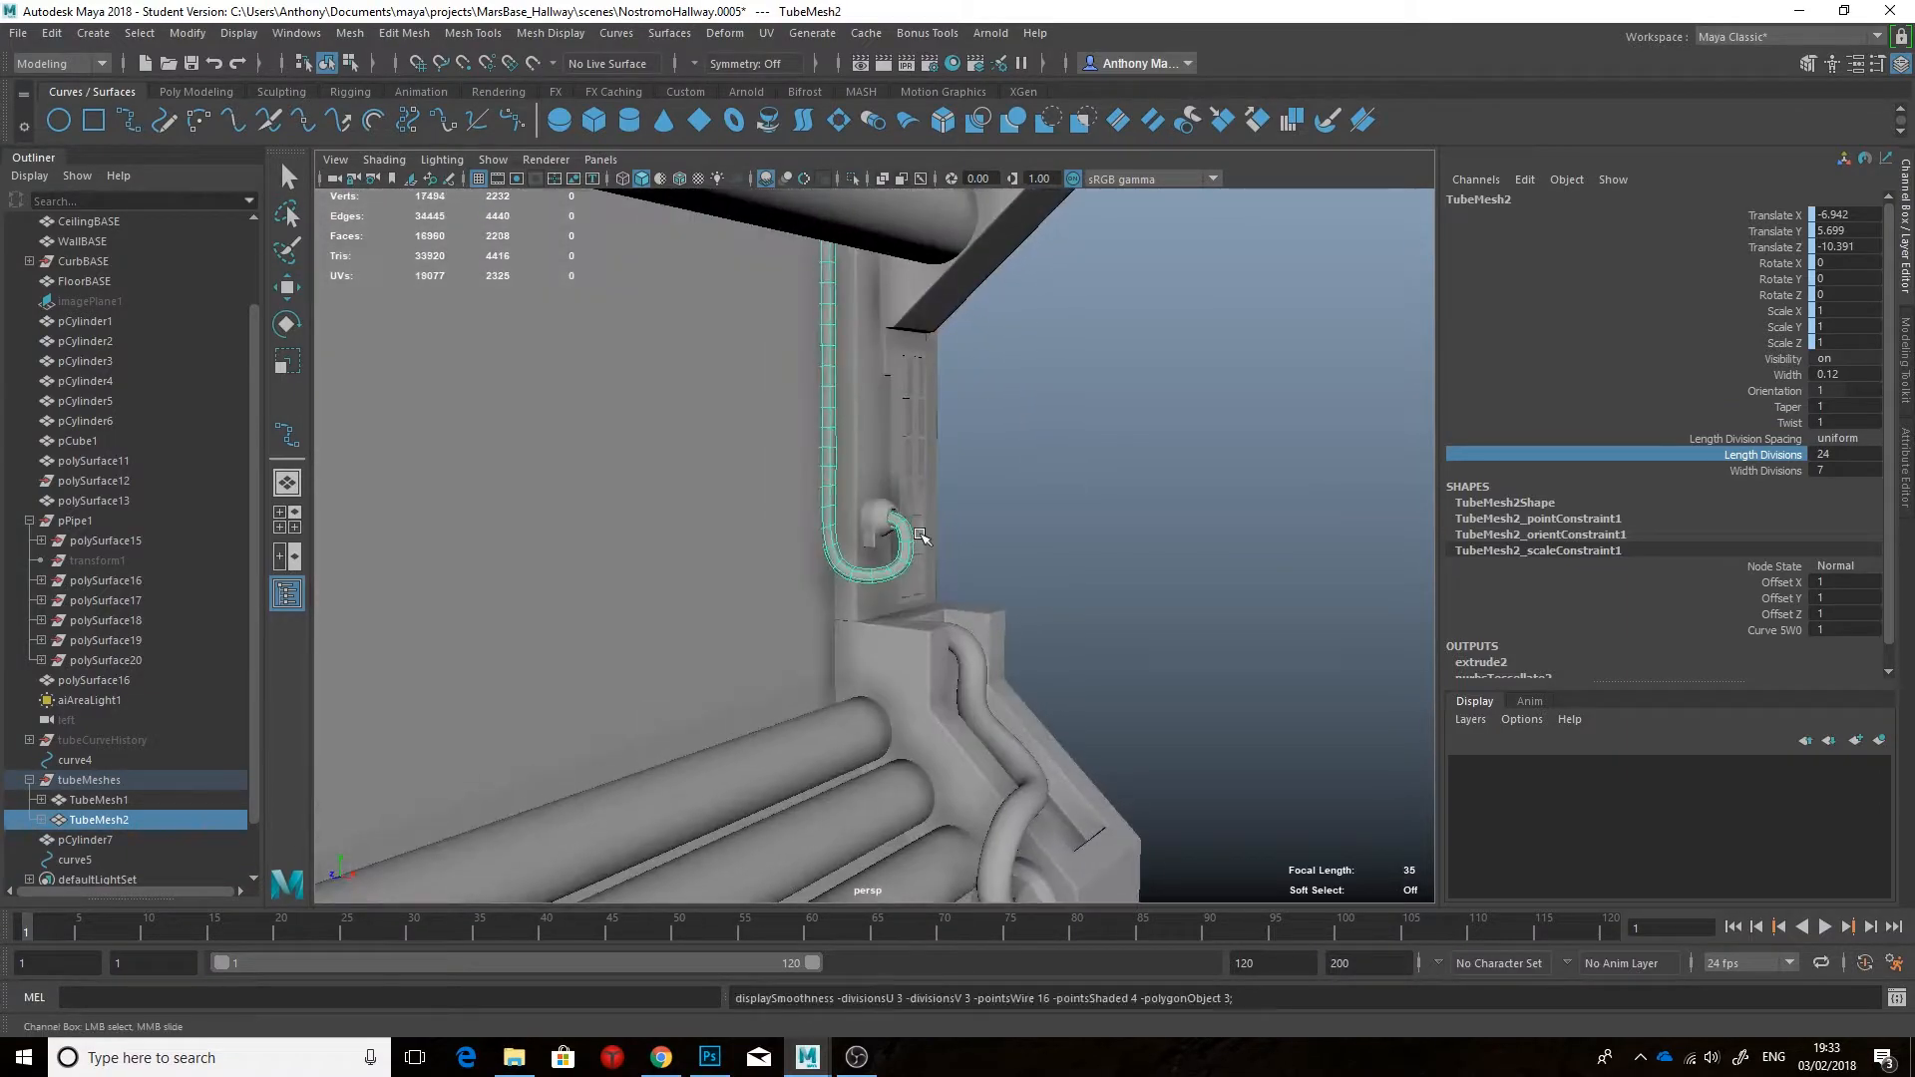
pyautogui.keyDown('alt'); pyautogui.moveTo(923, 535); pyautogui.dragTo(971, 521, button='right'); pyautogui.keyUp('alt')
pyautogui.click(1022, 539)
pyautogui.keyDown('alt'); pyautogui.moveTo(972, 521); pyautogui.dragTo(1014, 540); pyautogui.keyUp('alt')
# Step: Check the Nostromo hall reference image in Chrome and create a four-sided polygon in Maya's front view, starting at the origin
pyautogui.click(670, 1063)
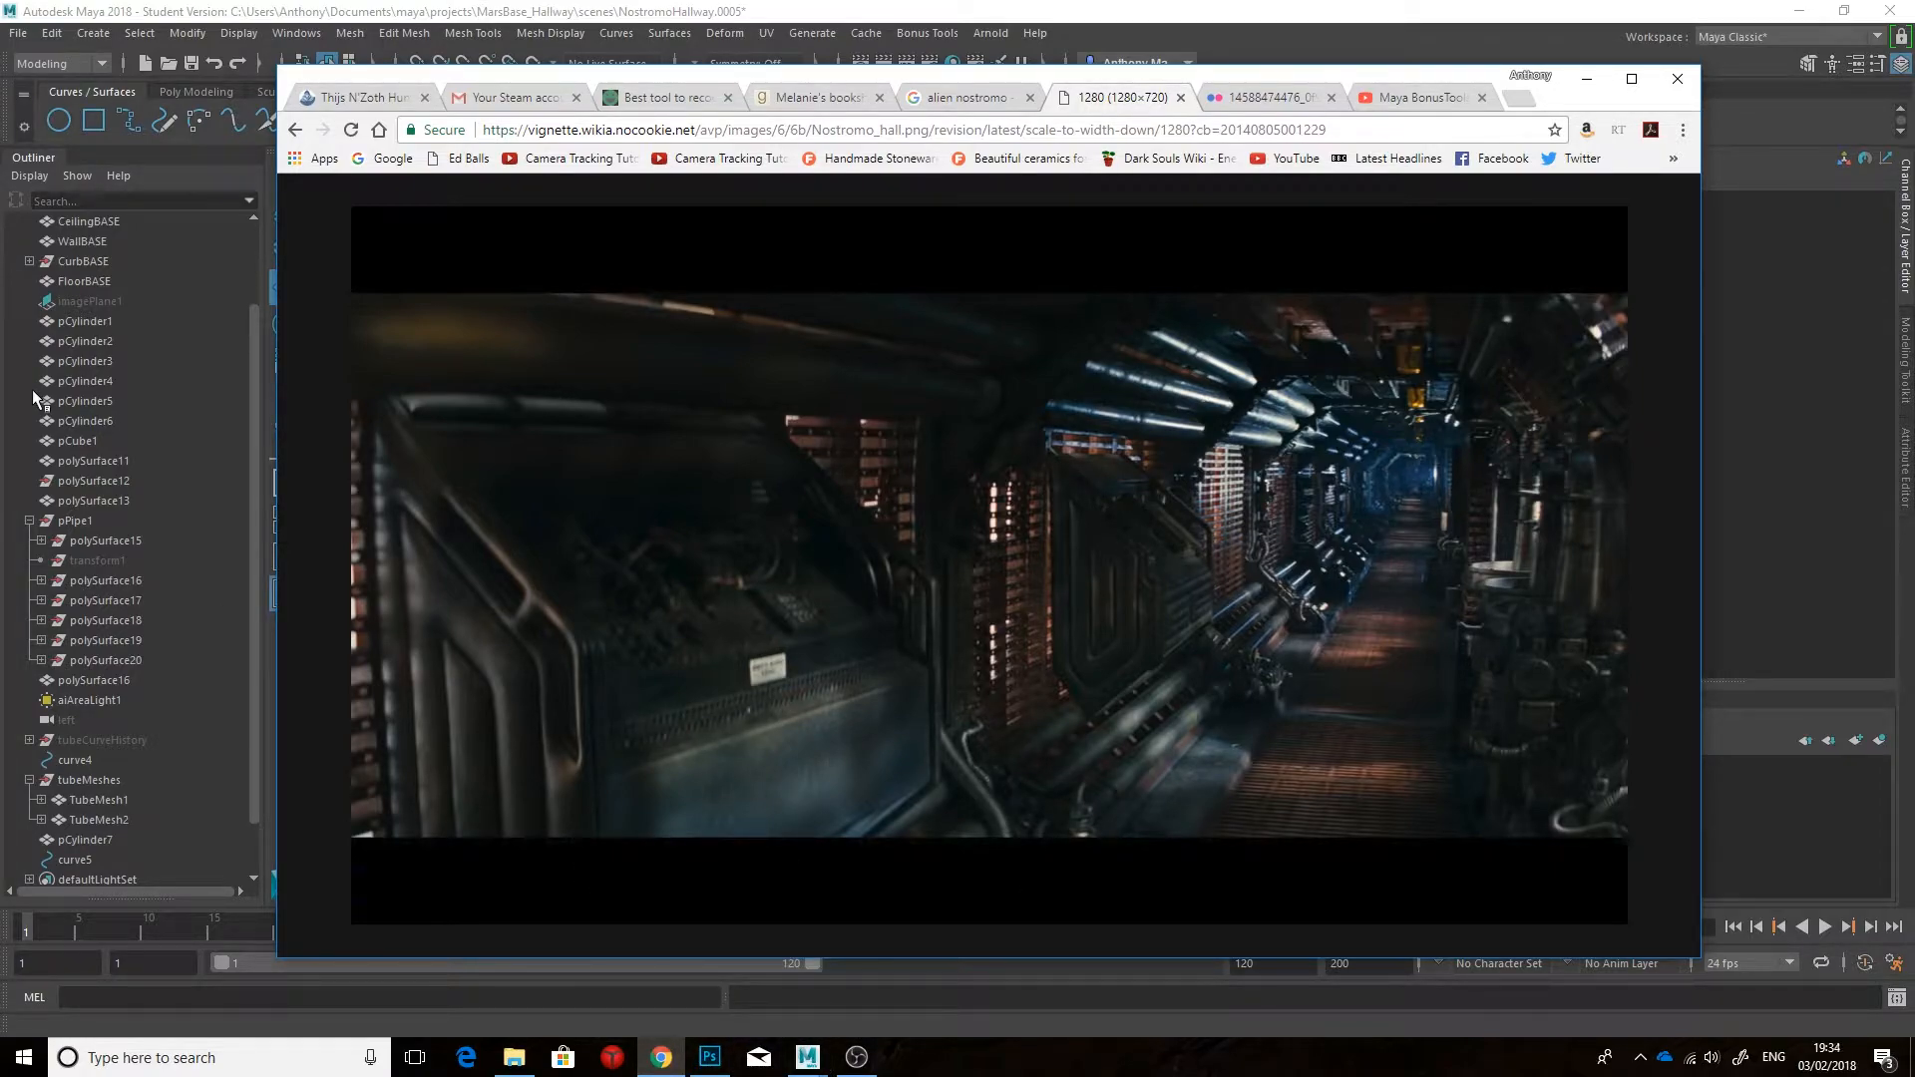
pyautogui.click(808, 1057)
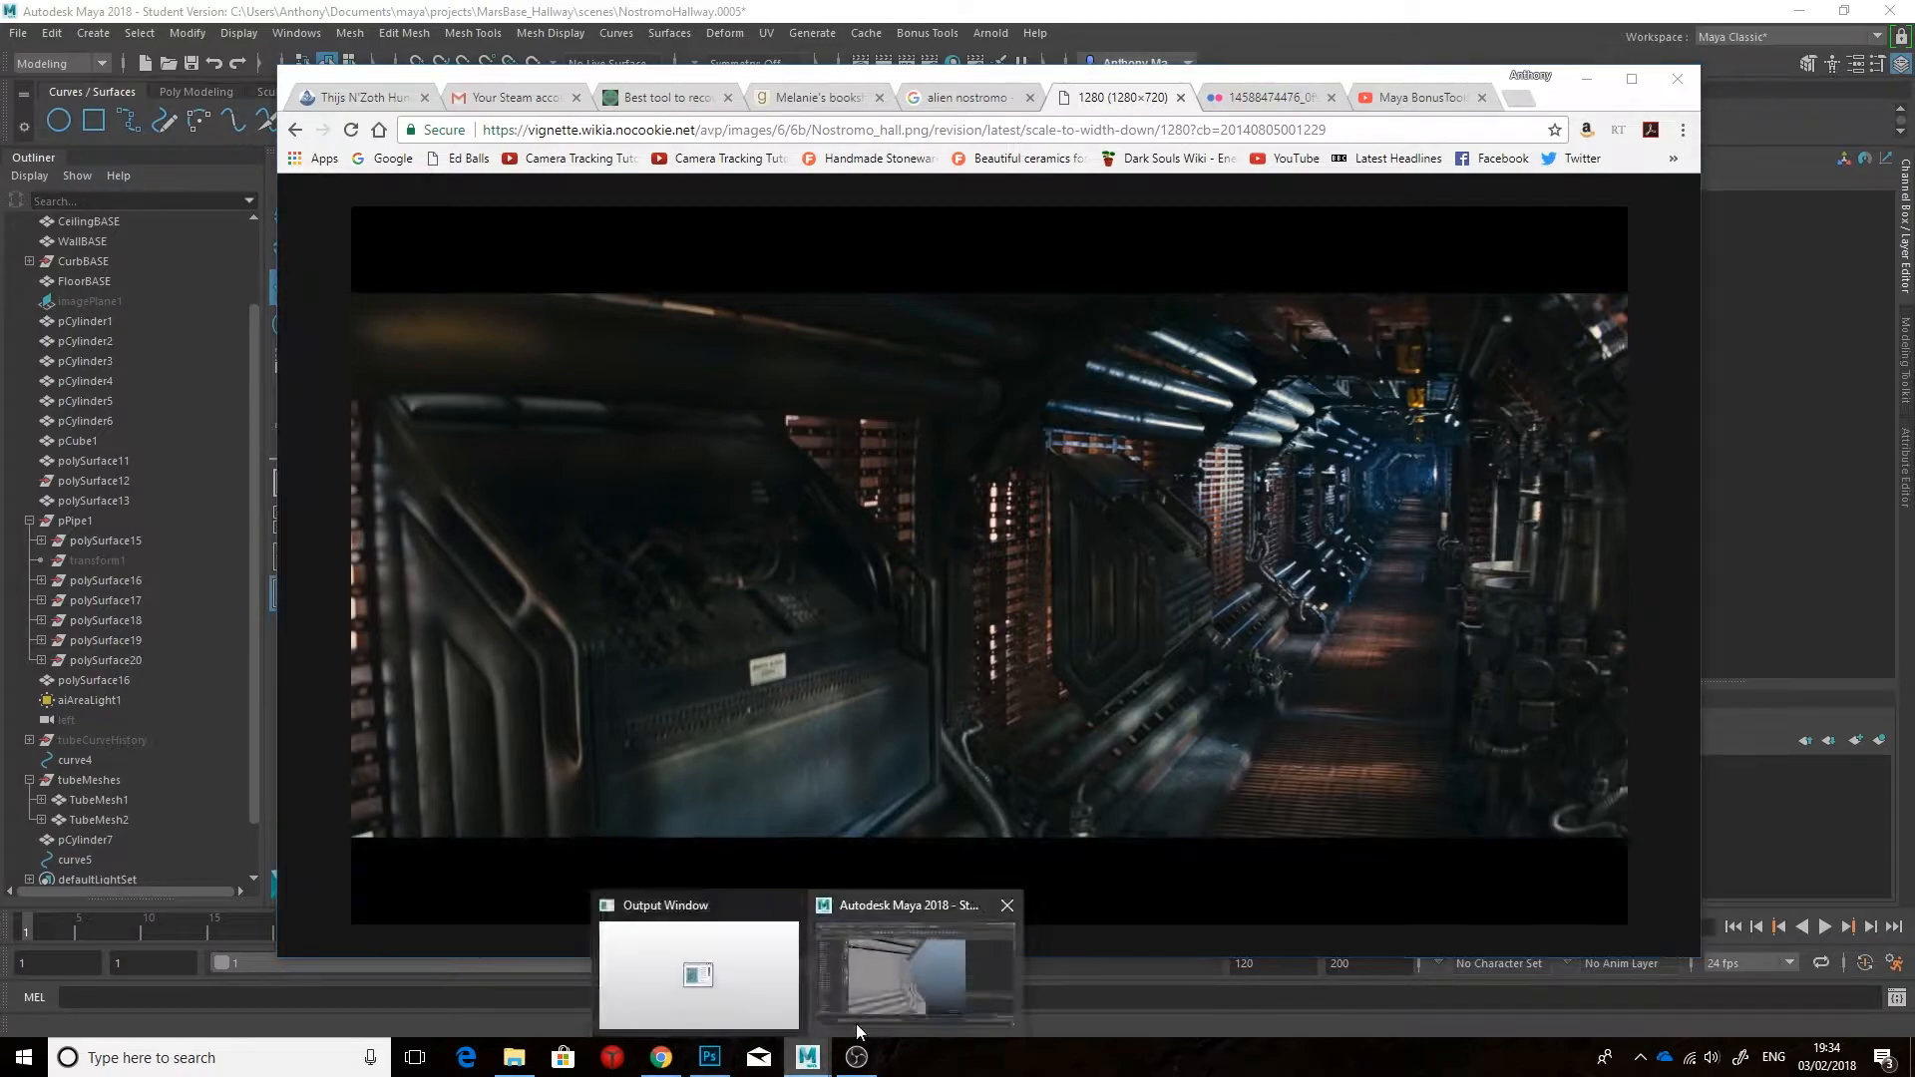
pyautogui.click(913, 975)
pyautogui.press('space')
pyautogui.moveTo(931, 696); pyautogui.dragTo(927, 744)
pyautogui.scroll(-3, 913, 698)
pyautogui.keyDown('alt'); pyautogui.moveTo(910, 686); pyautogui.dragTo(769, 556, button='middle'); pyautogui.keyUp('alt')
pyautogui.keyDown('shift'); pyautogui.moveTo(925, 499); pyautogui.dragTo(897, 526, button='right'); pyautogui.keyUp('shift')
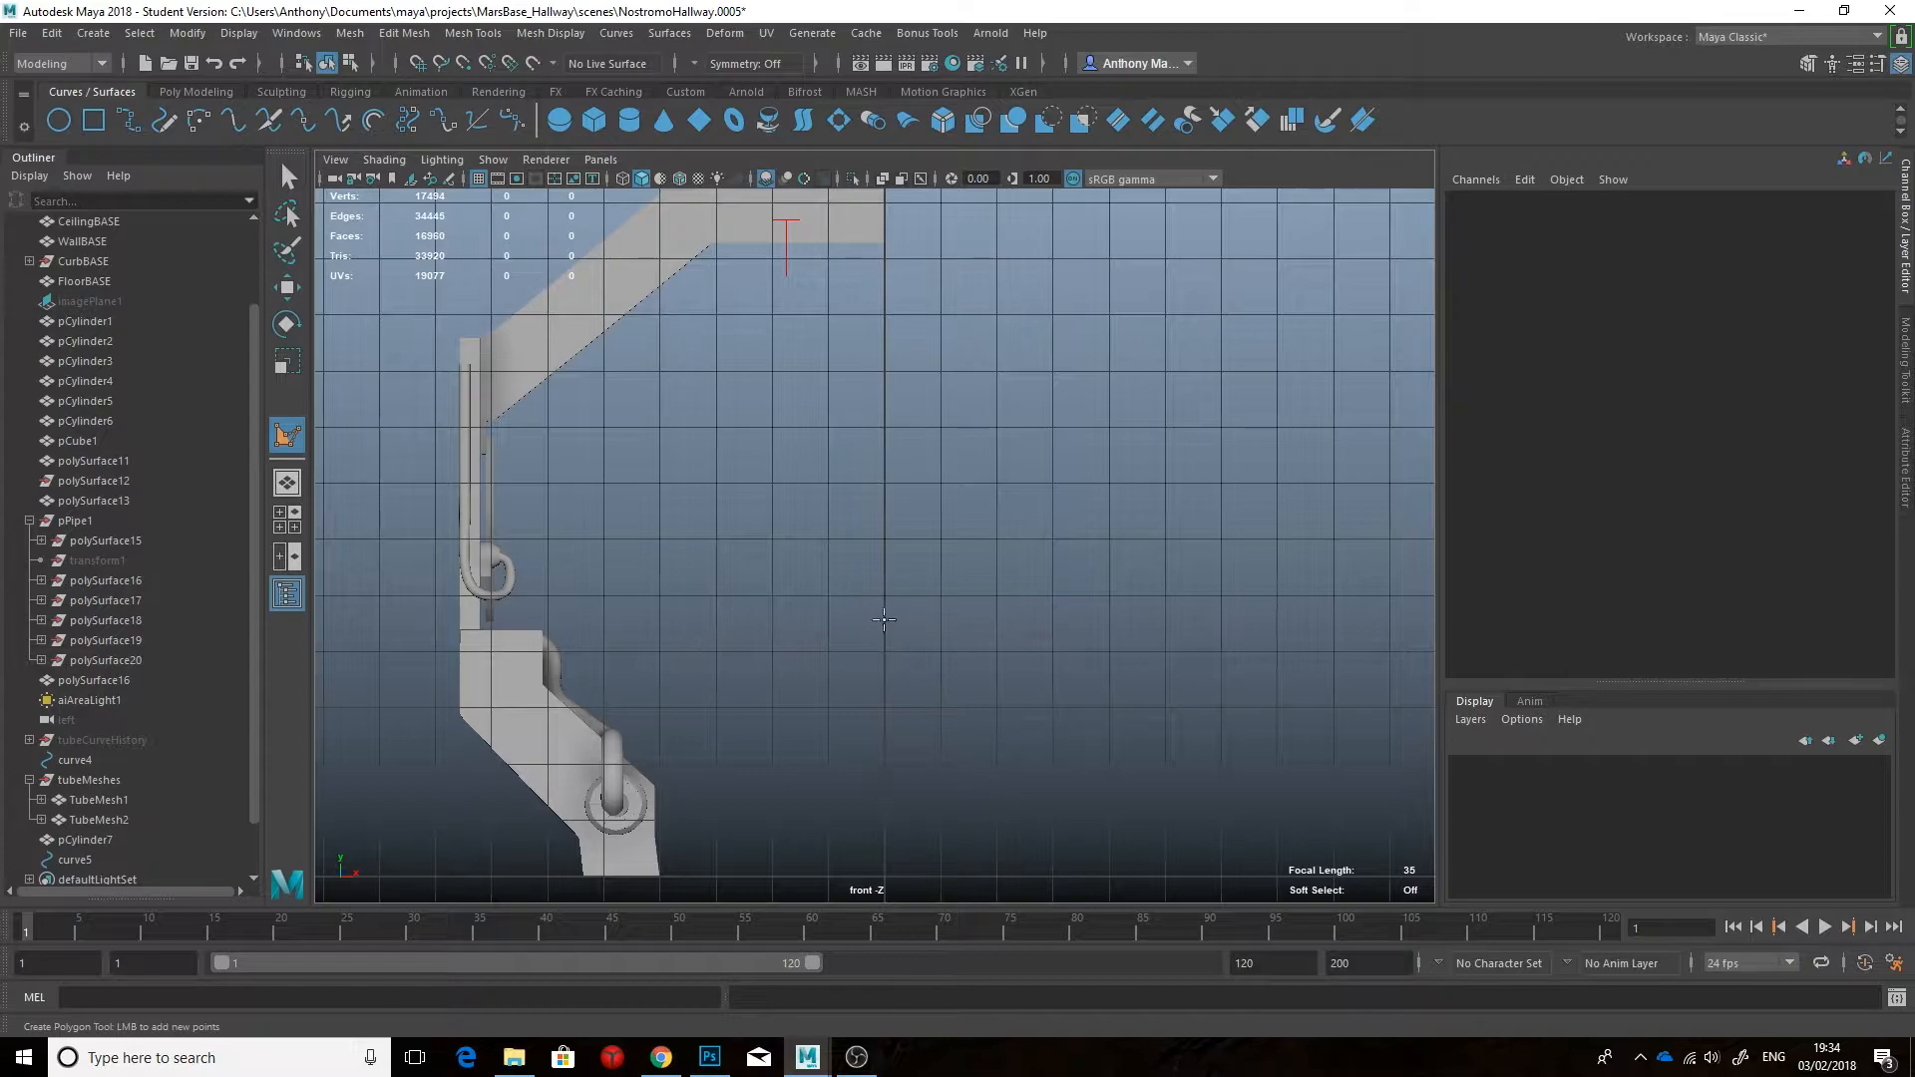
pyautogui.keyDown('alt'); pyautogui.moveTo(879, 613); pyautogui.dragTo(858, 479, button='middle'); pyautogui.keyUp('alt')
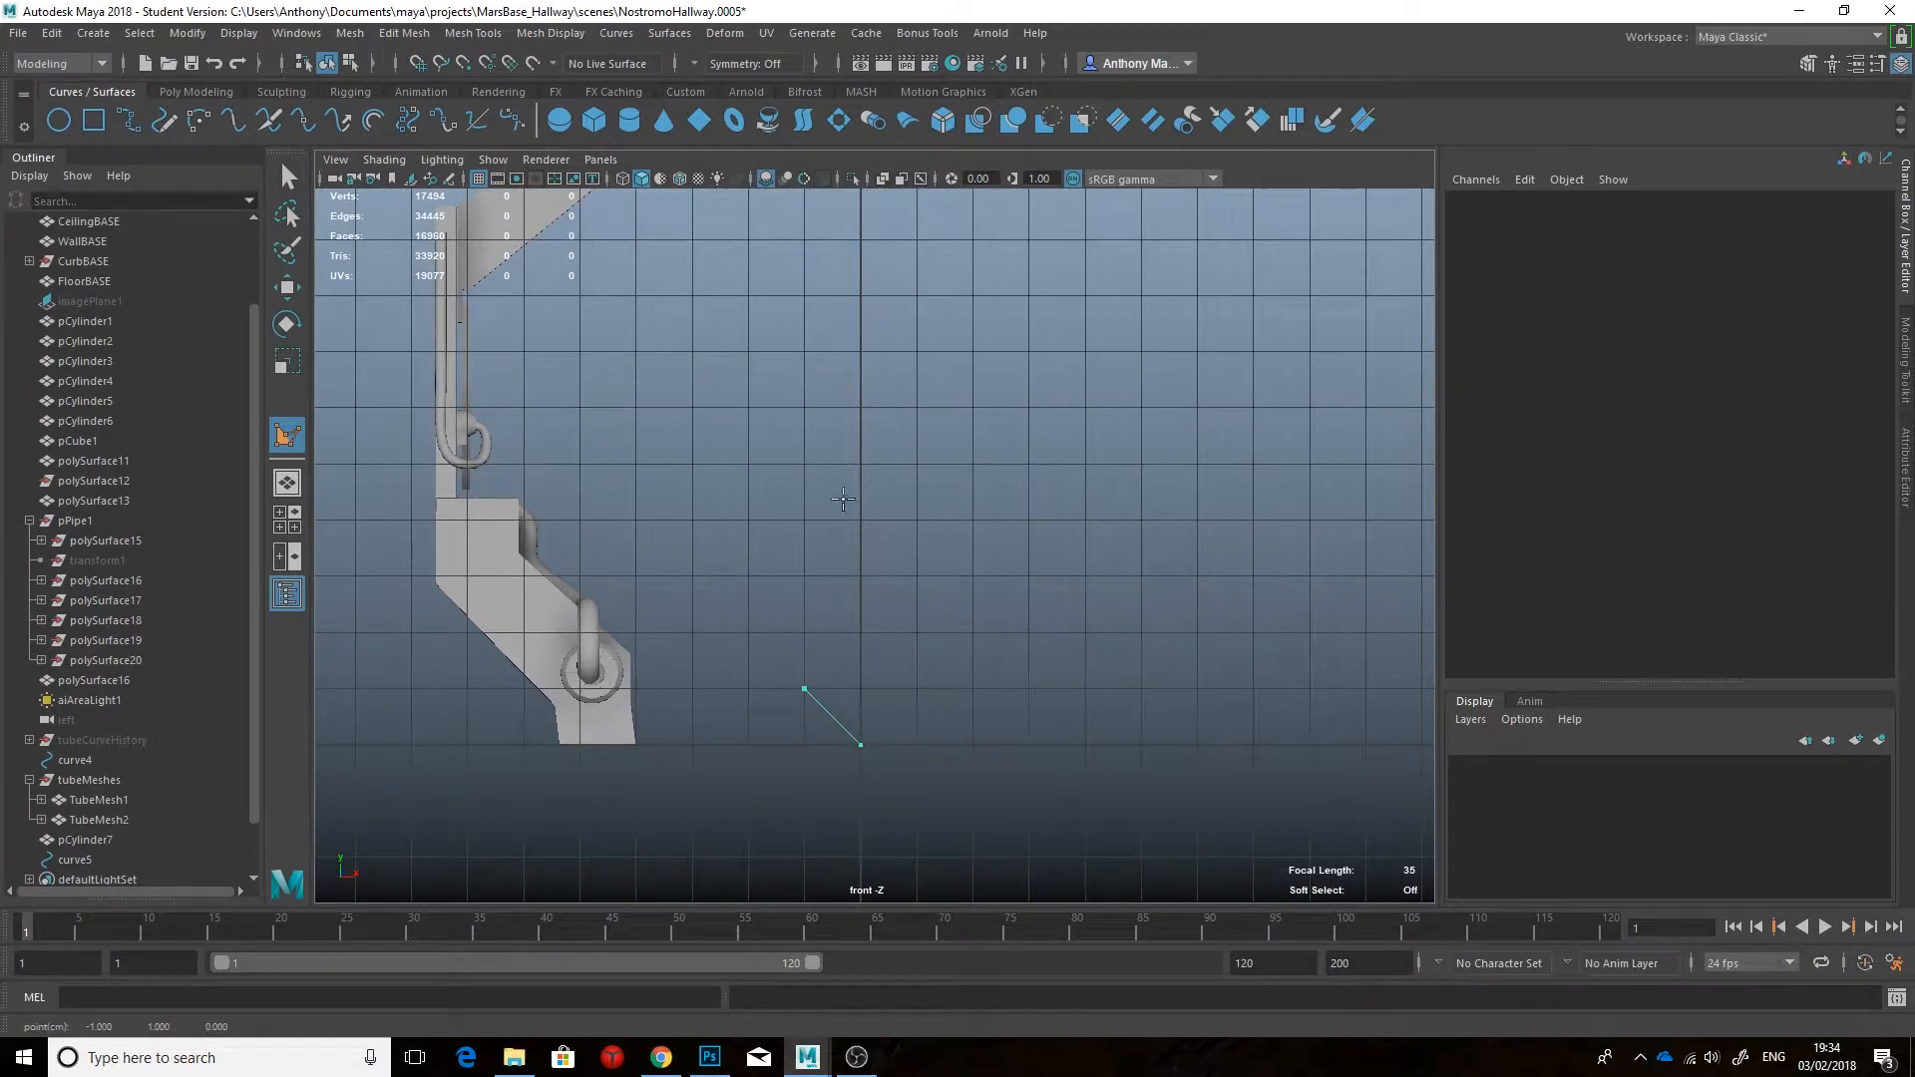
pyautogui.click(915, 633)
pyautogui.press('Return')
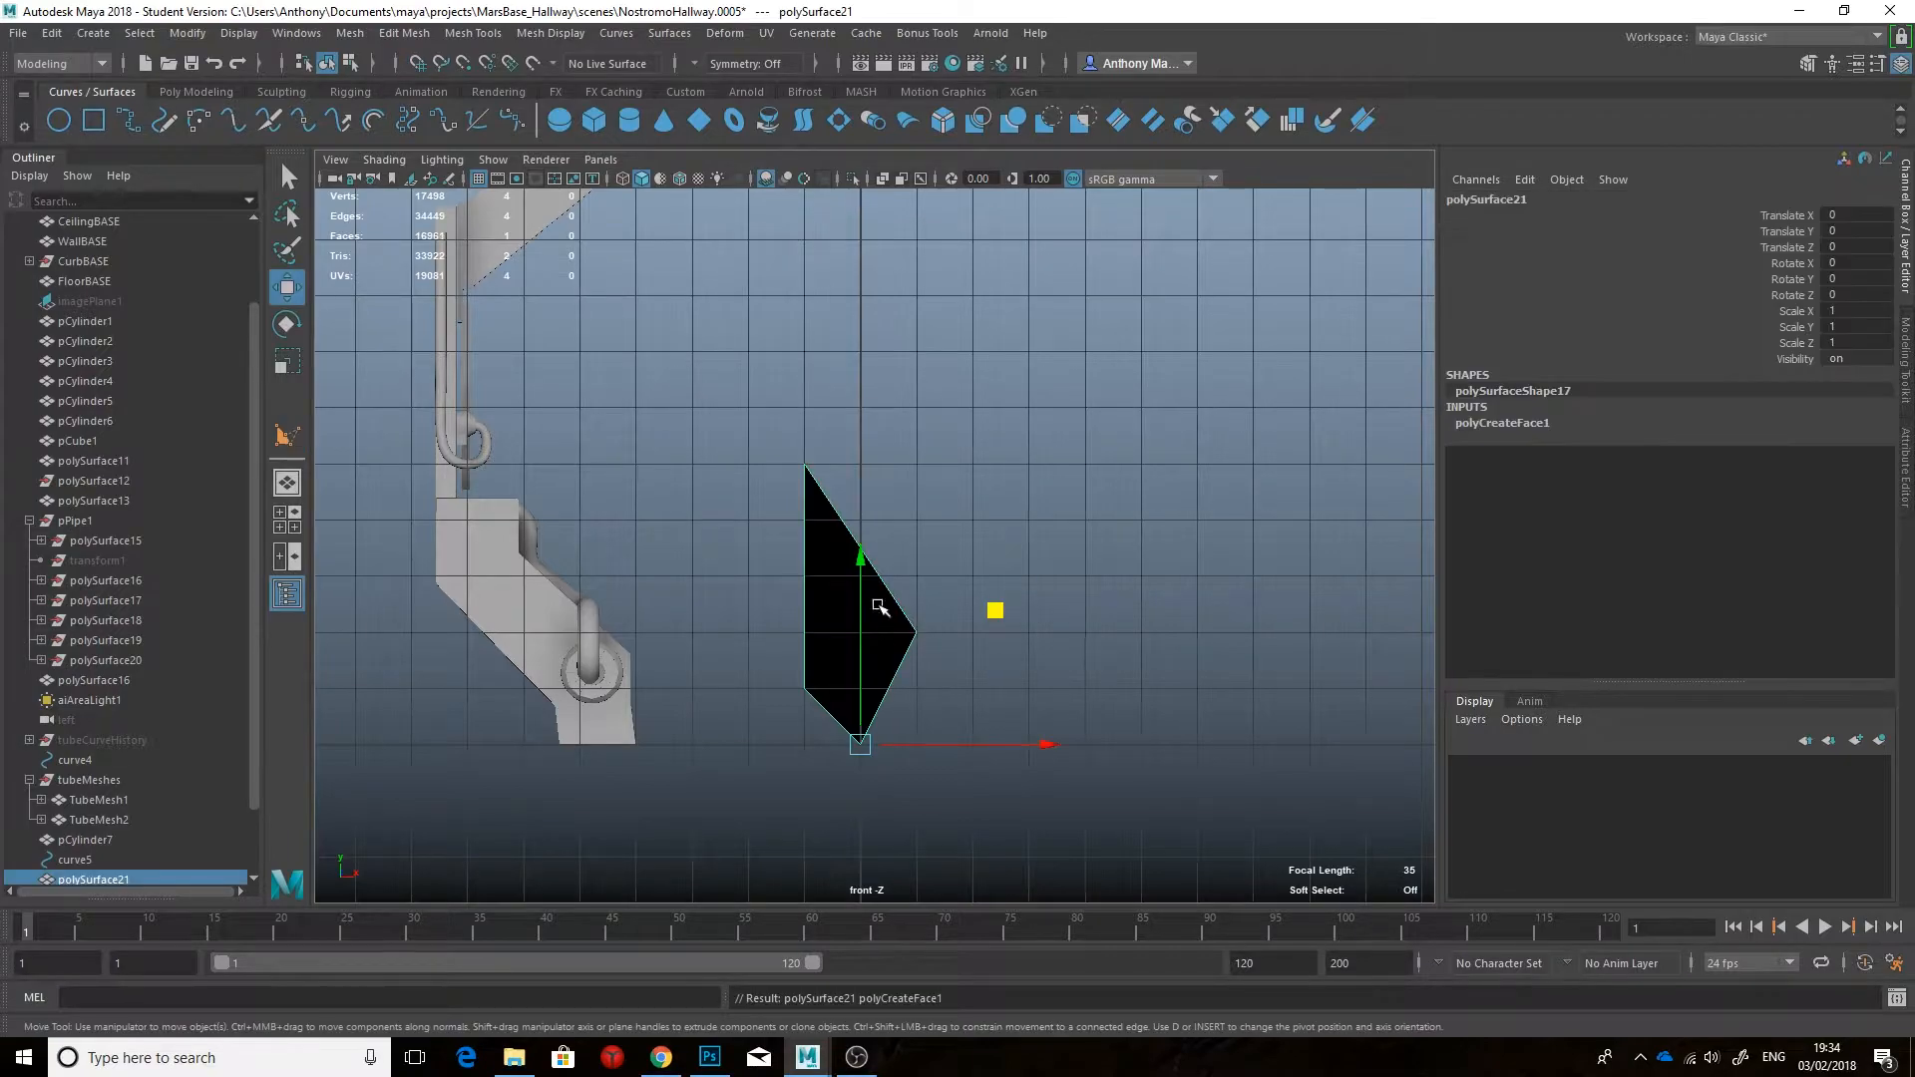
# Step: Reverse the polygon's normals and move its outer corner vertex to about X 1.10, Y 1.66
pyautogui.click(549, 32)
pyautogui.click(548, 130)
pyautogui.scroll(2, 911, 458)
pyautogui.moveTo(906, 654); pyautogui.dragTo(818, 649, button='right')
pyautogui.click(911, 640)
pyautogui.moveTo(906, 547); pyautogui.dragTo(898, 632)
pyautogui.moveTo(1044, 590); pyautogui.dragTo(1031, 468)
# Step: Cut an edge across the polygon with Multi-Cut and move its outer vertex to about X 1.10, Y 3.06
pyautogui.keyDown('shift'); pyautogui.moveTo(1050, 532); pyautogui.dragTo(1556, 632, button='right'); pyautogui.keyUp('shift')
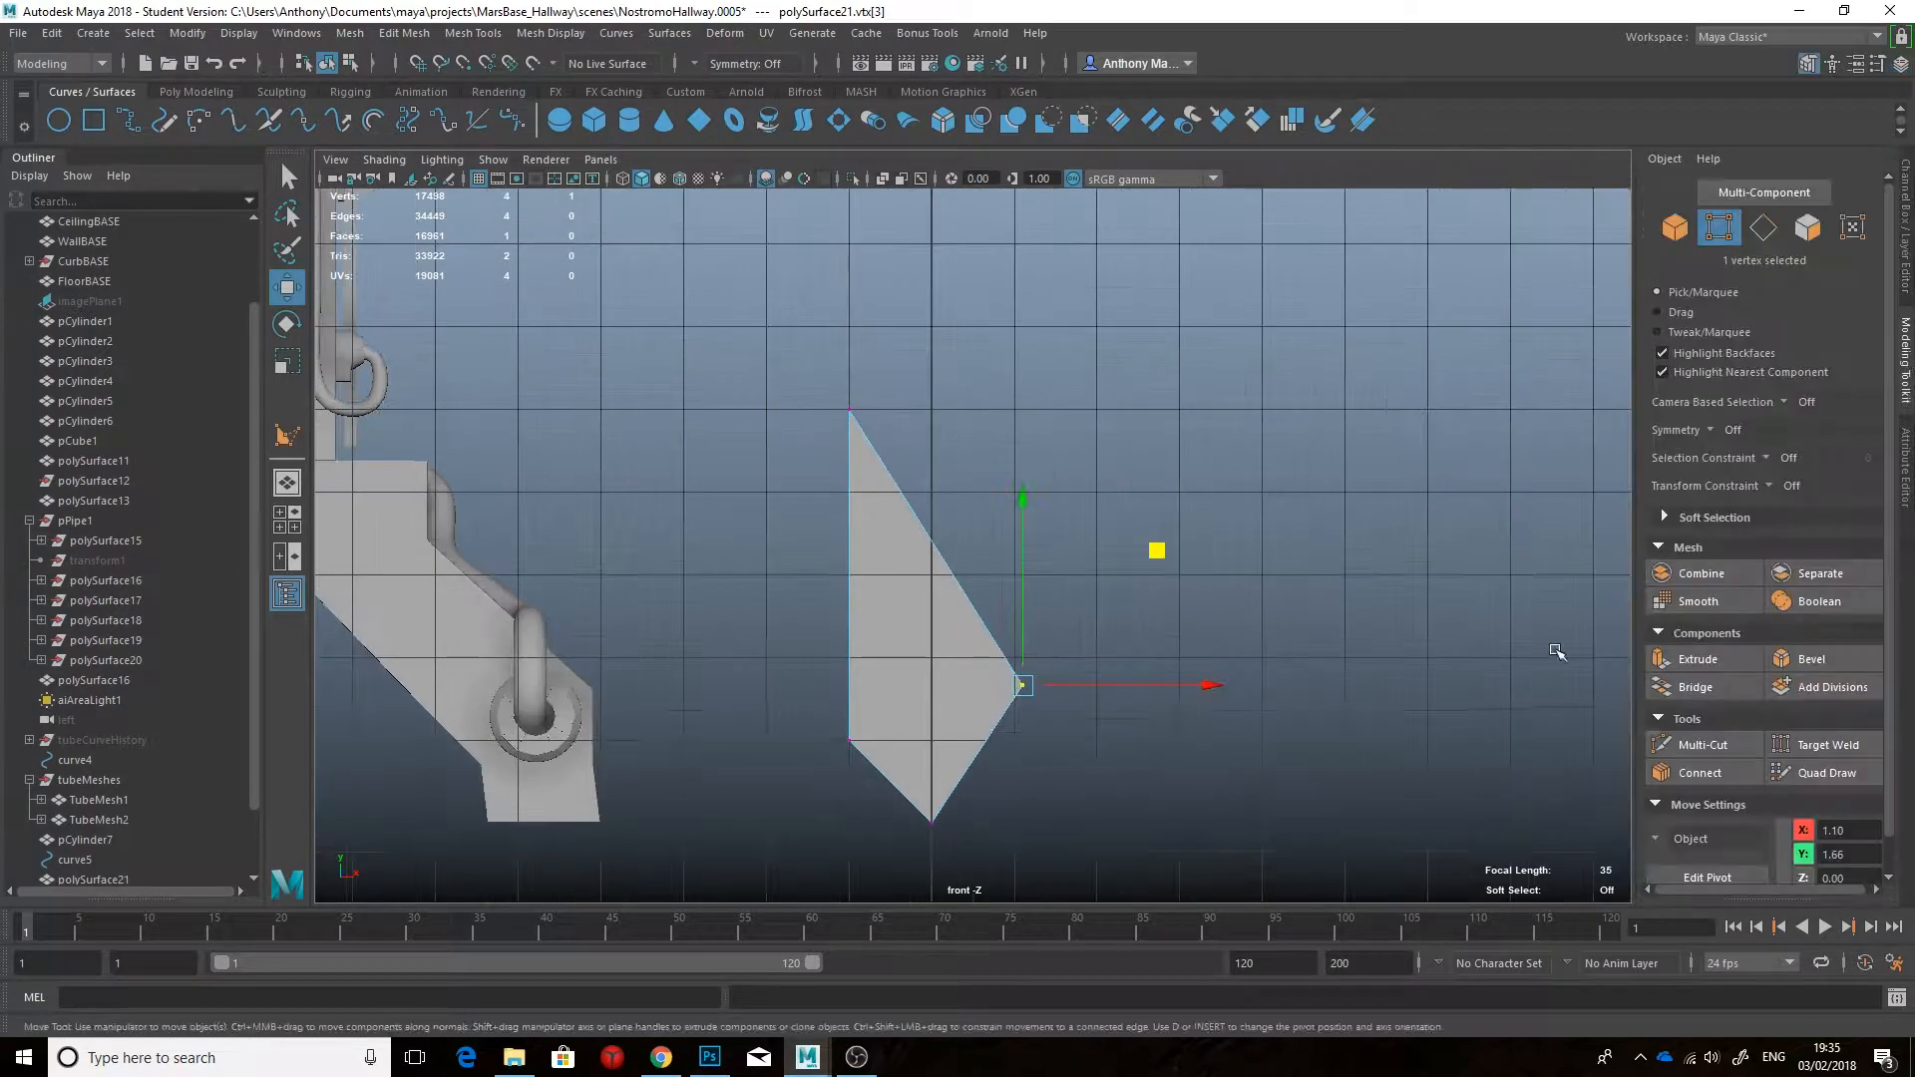
pyautogui.click(961, 780)
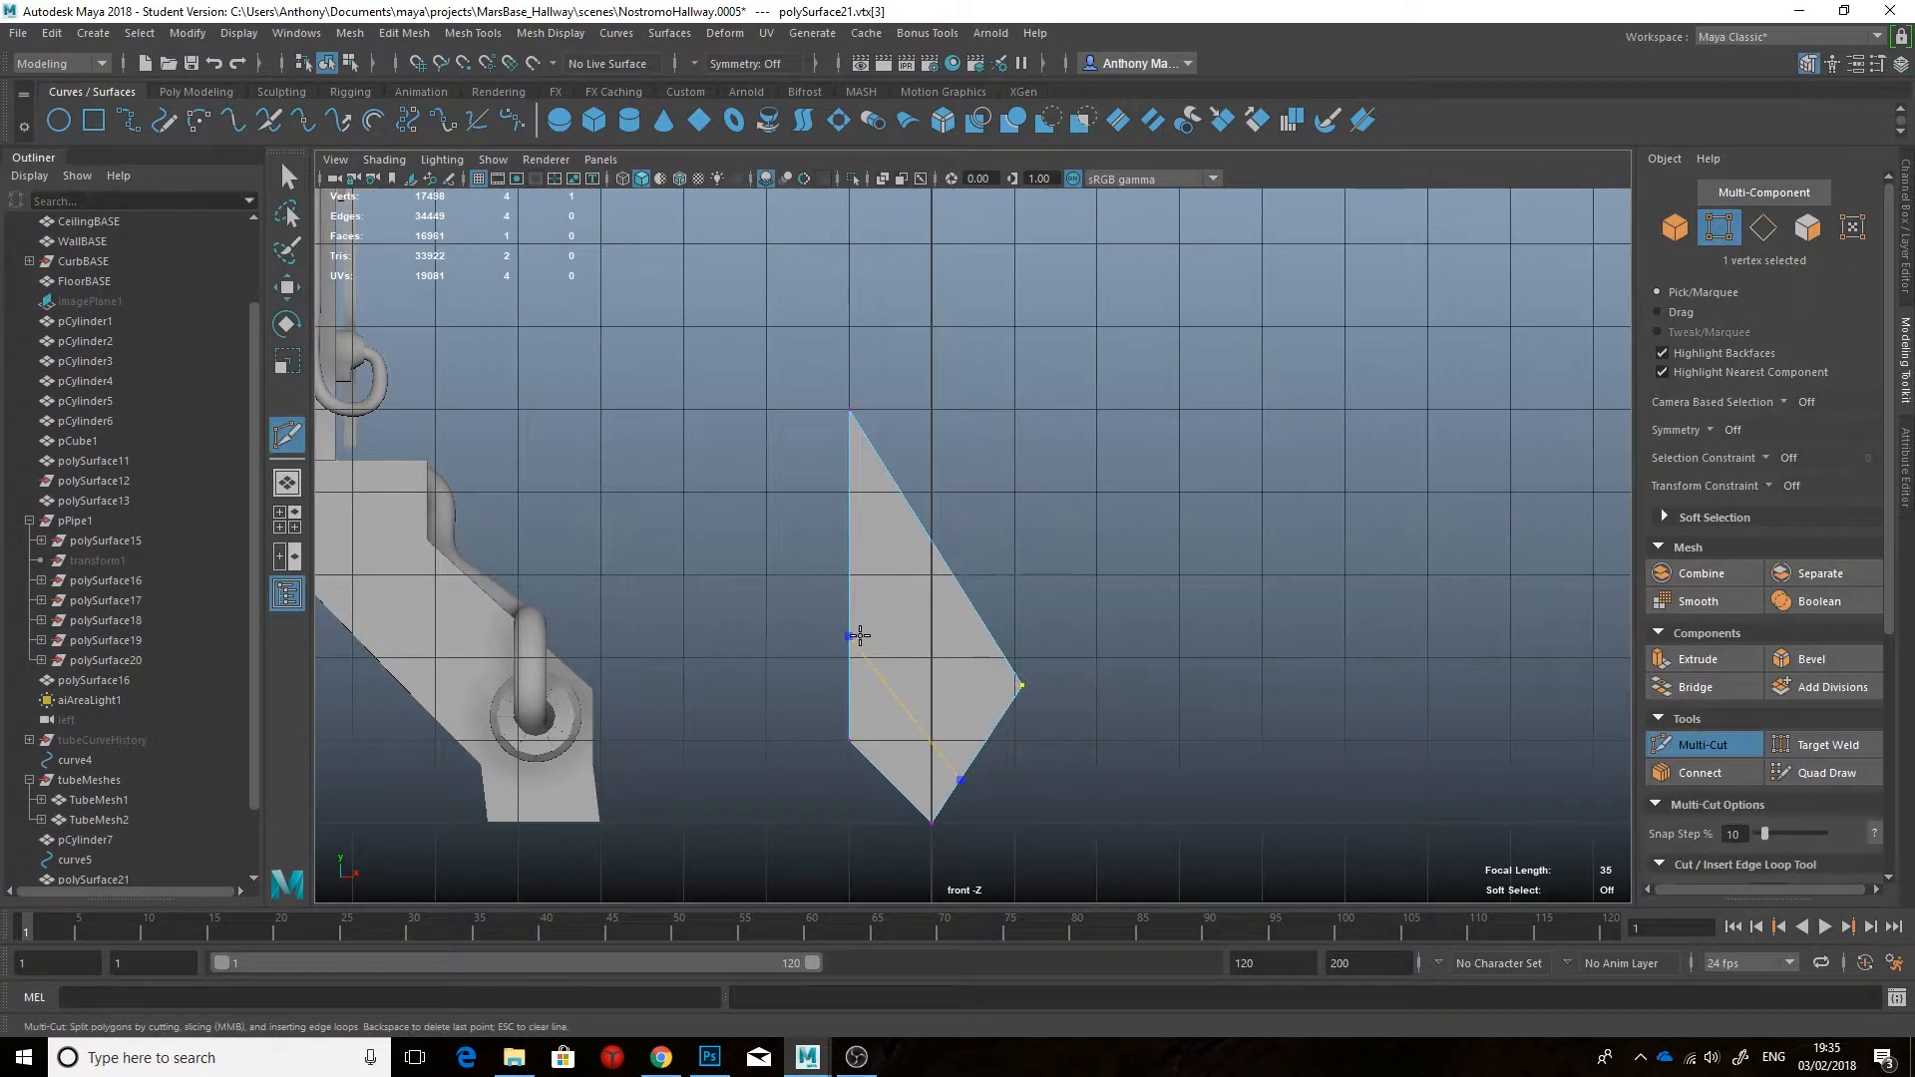
pyautogui.click(982, 603)
pyautogui.press('q')
pyautogui.press('w')
pyautogui.moveTo(1104, 466); pyautogui.dragTo(1123, 466)
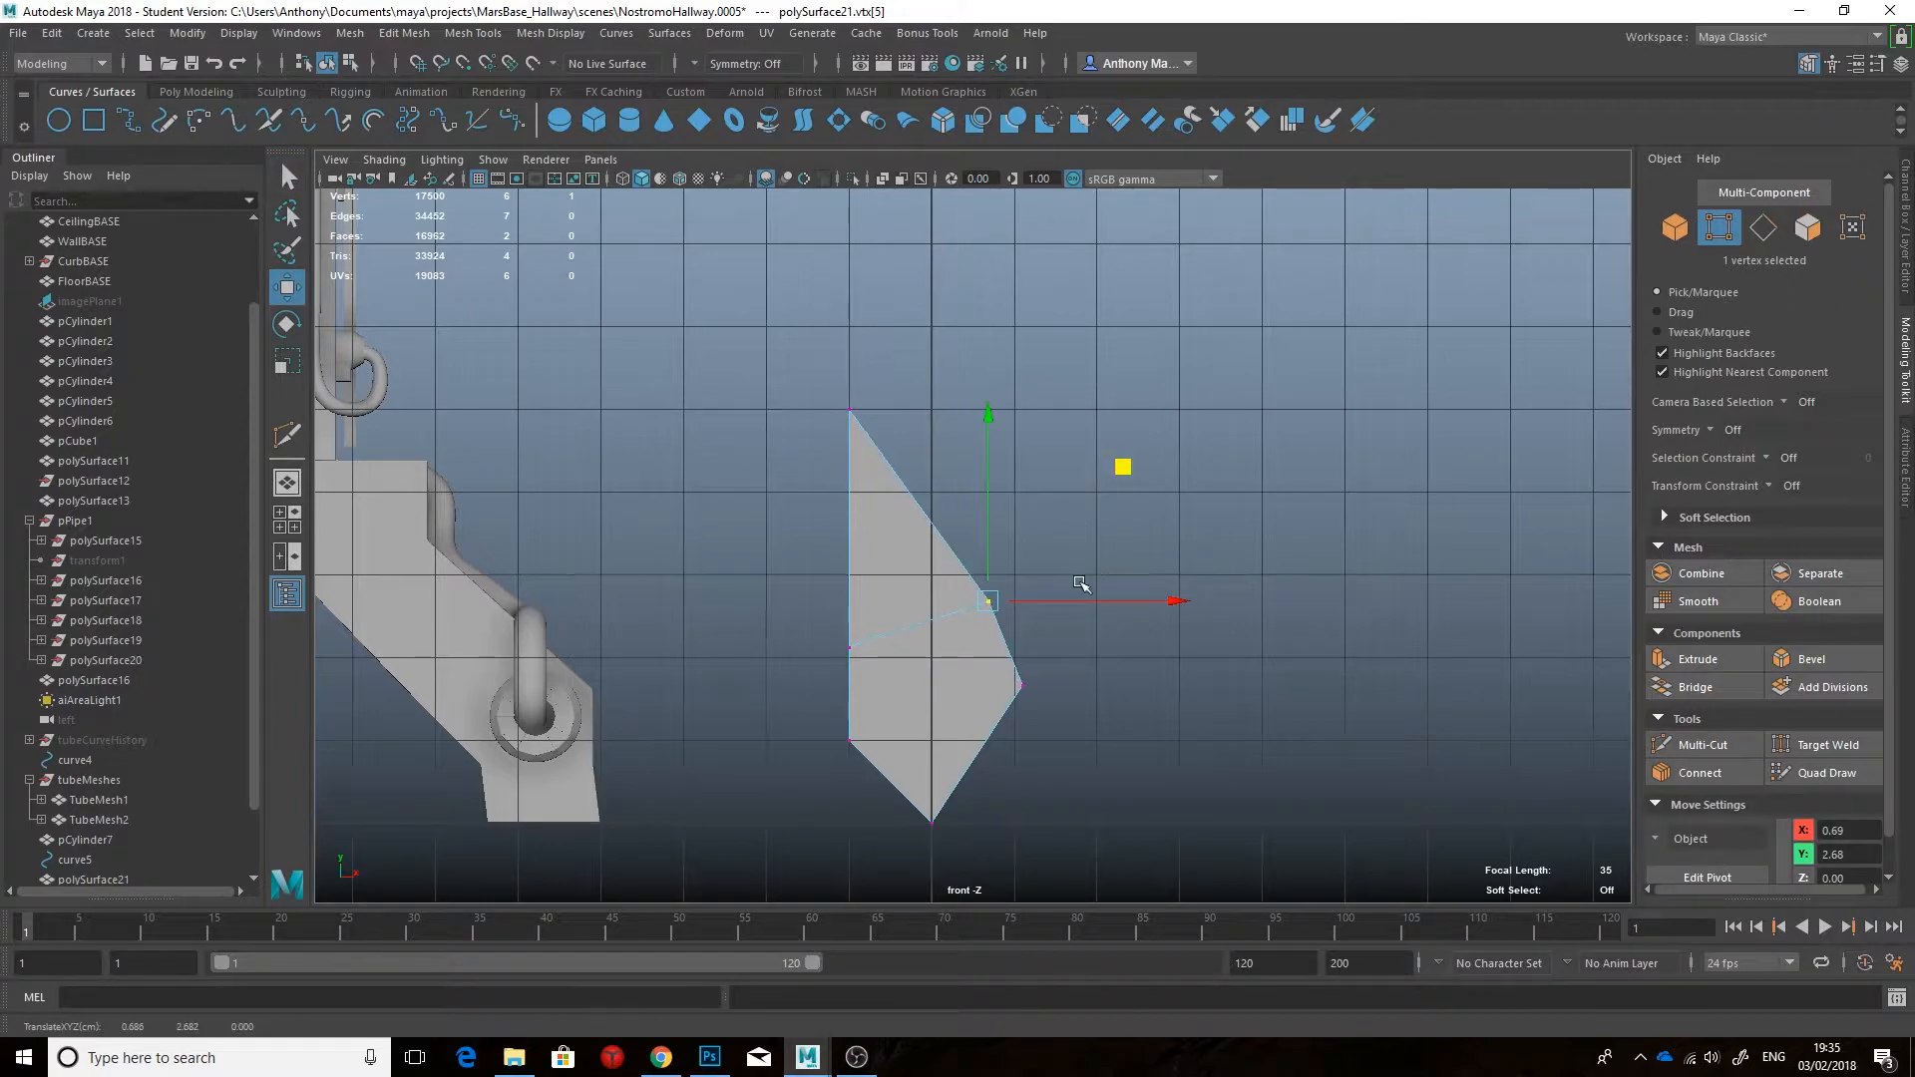
pyautogui.moveTo(1024, 543); pyautogui.dragTo(1024, 513)
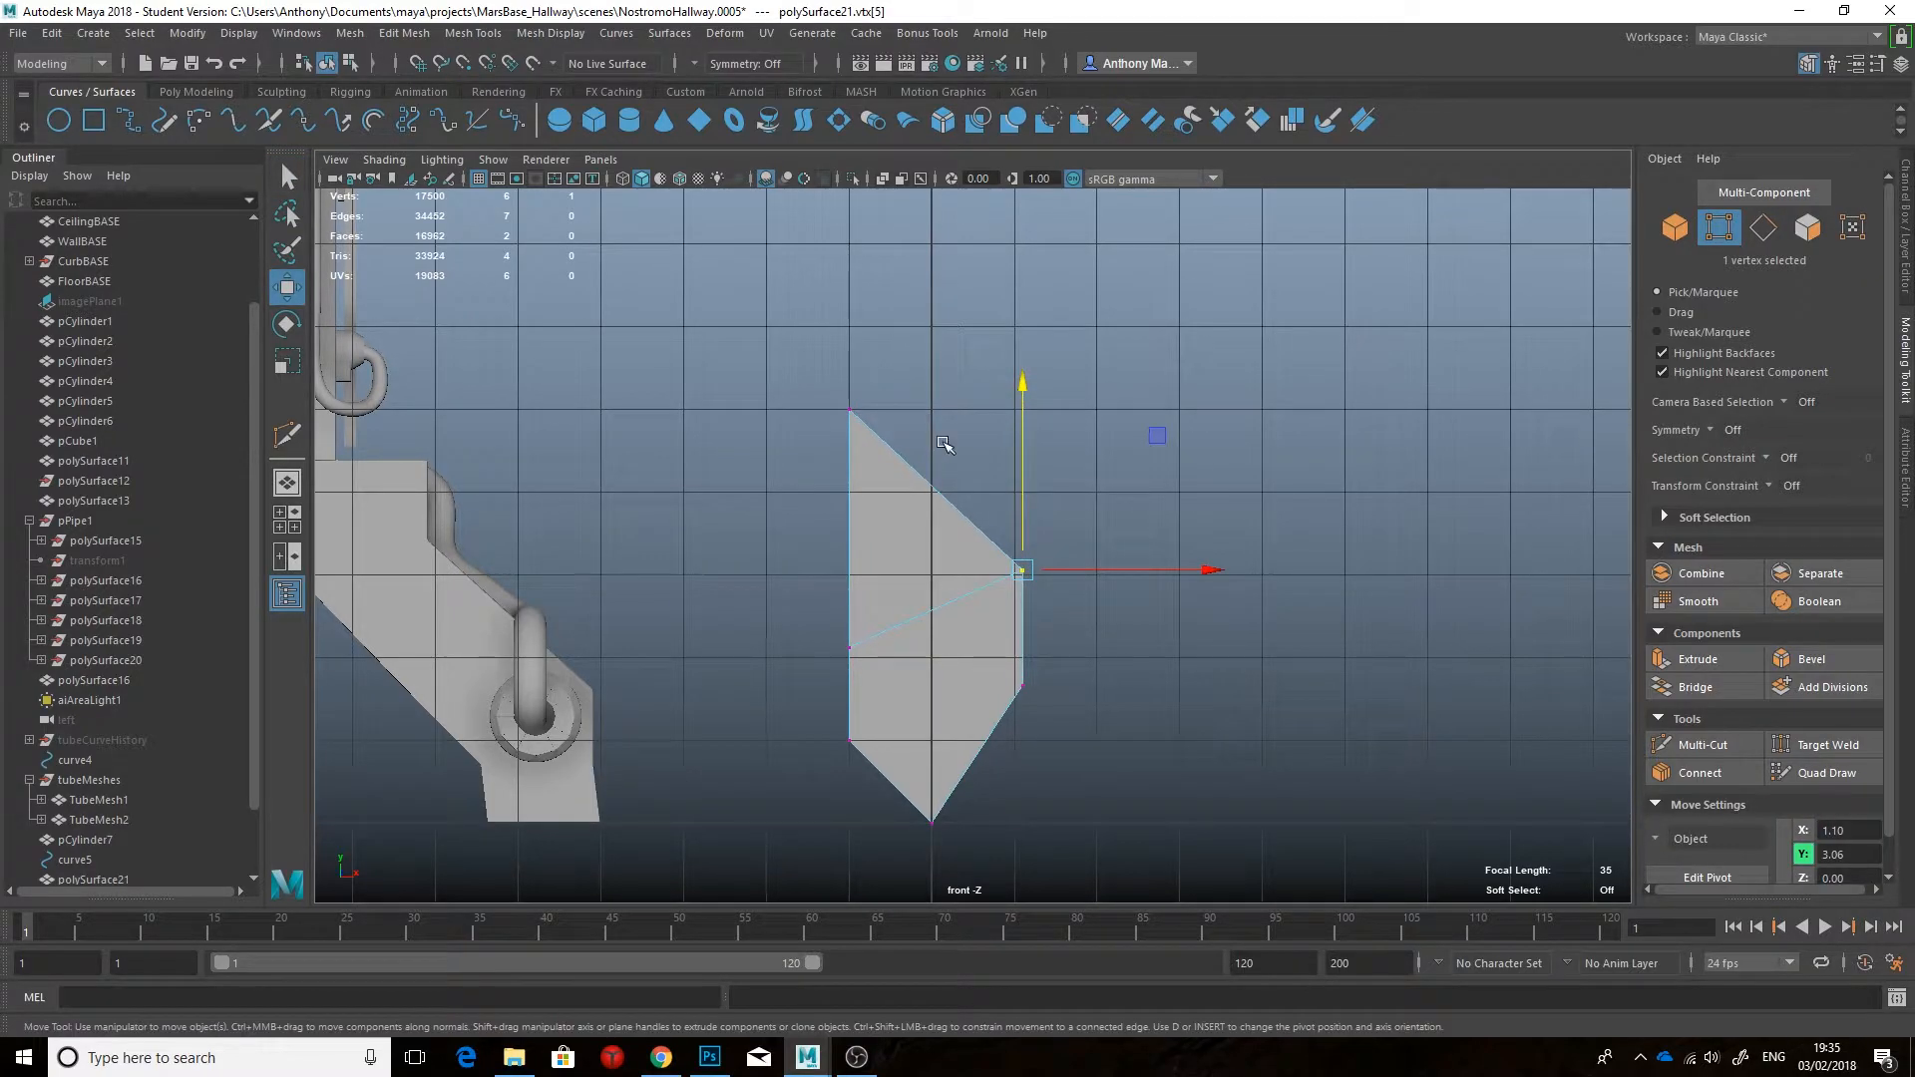
# Step: Cut across the polygon's pointed top with Multi-Cut and delete the small triangular face above the cut
pyautogui.click(195, 91)
pyautogui.click(404, 33)
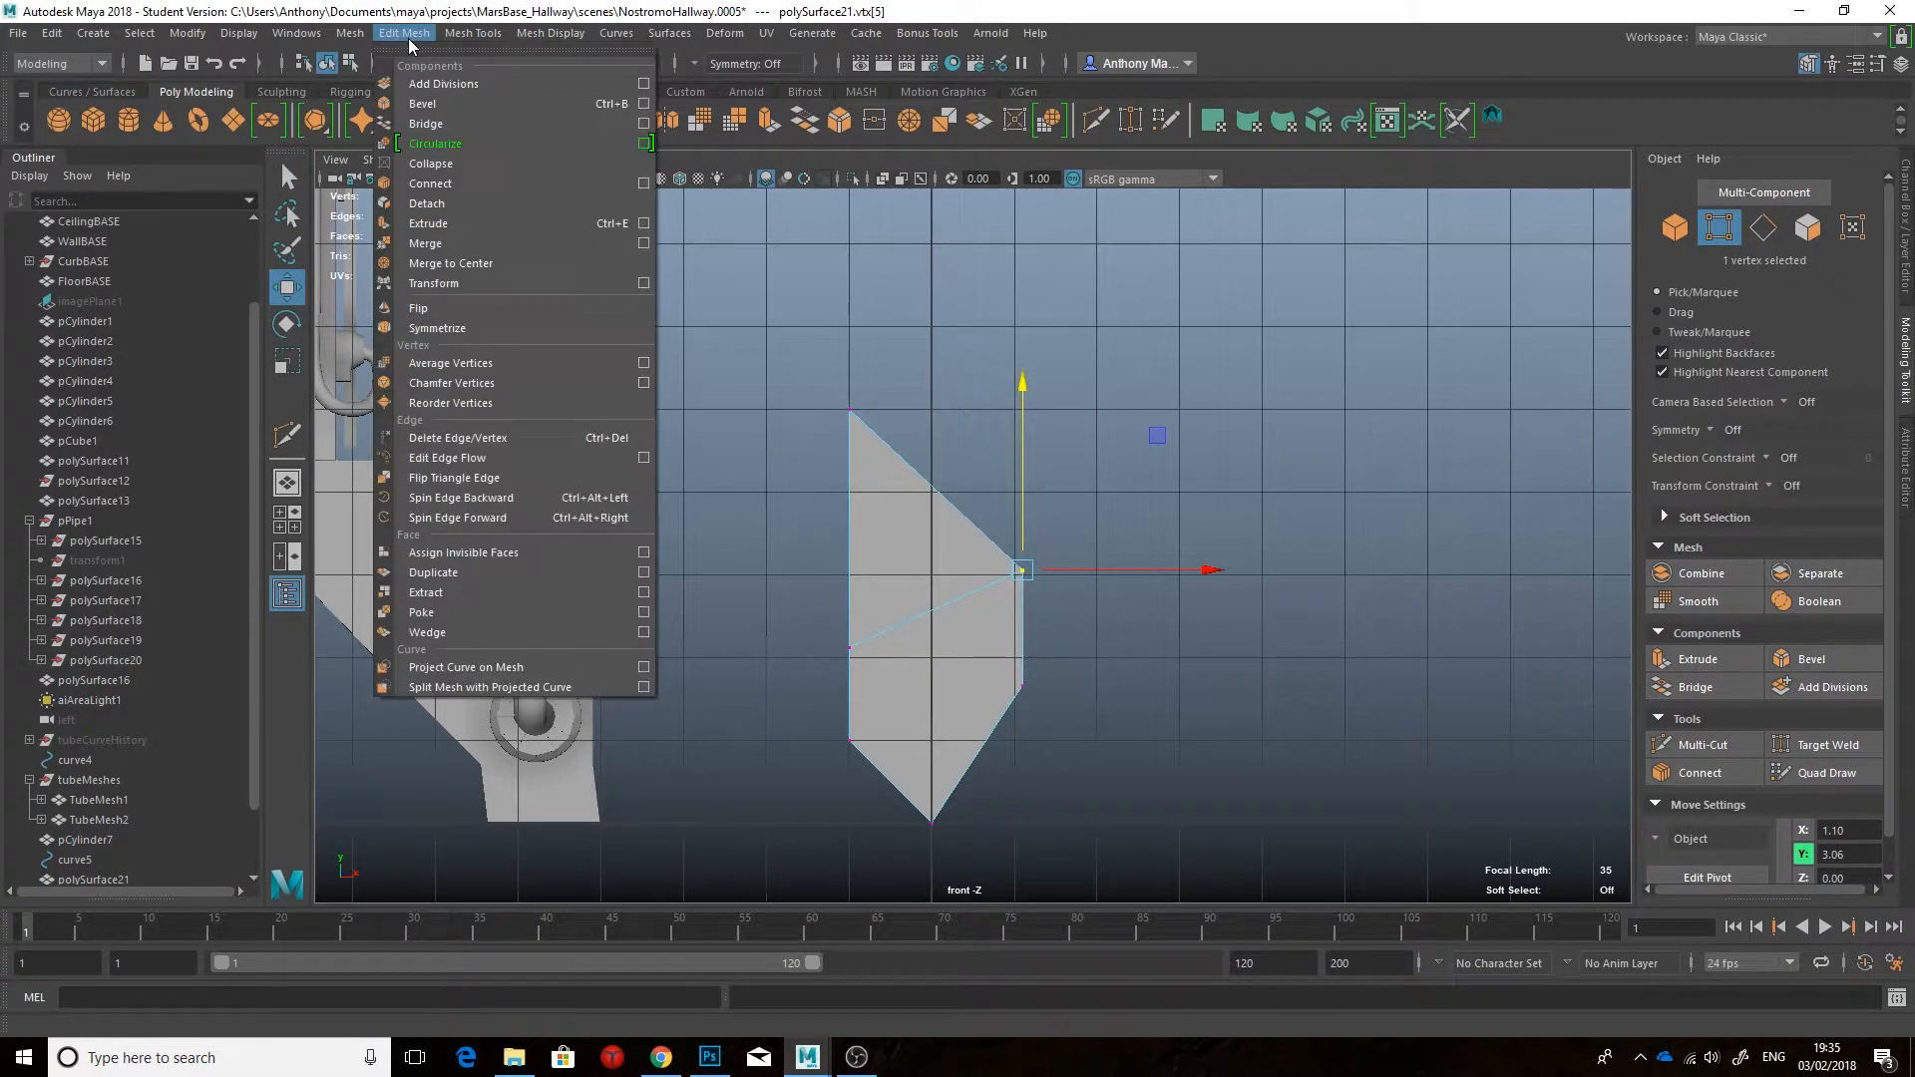
pyautogui.click(452, 28)
pyautogui.click(1703, 750)
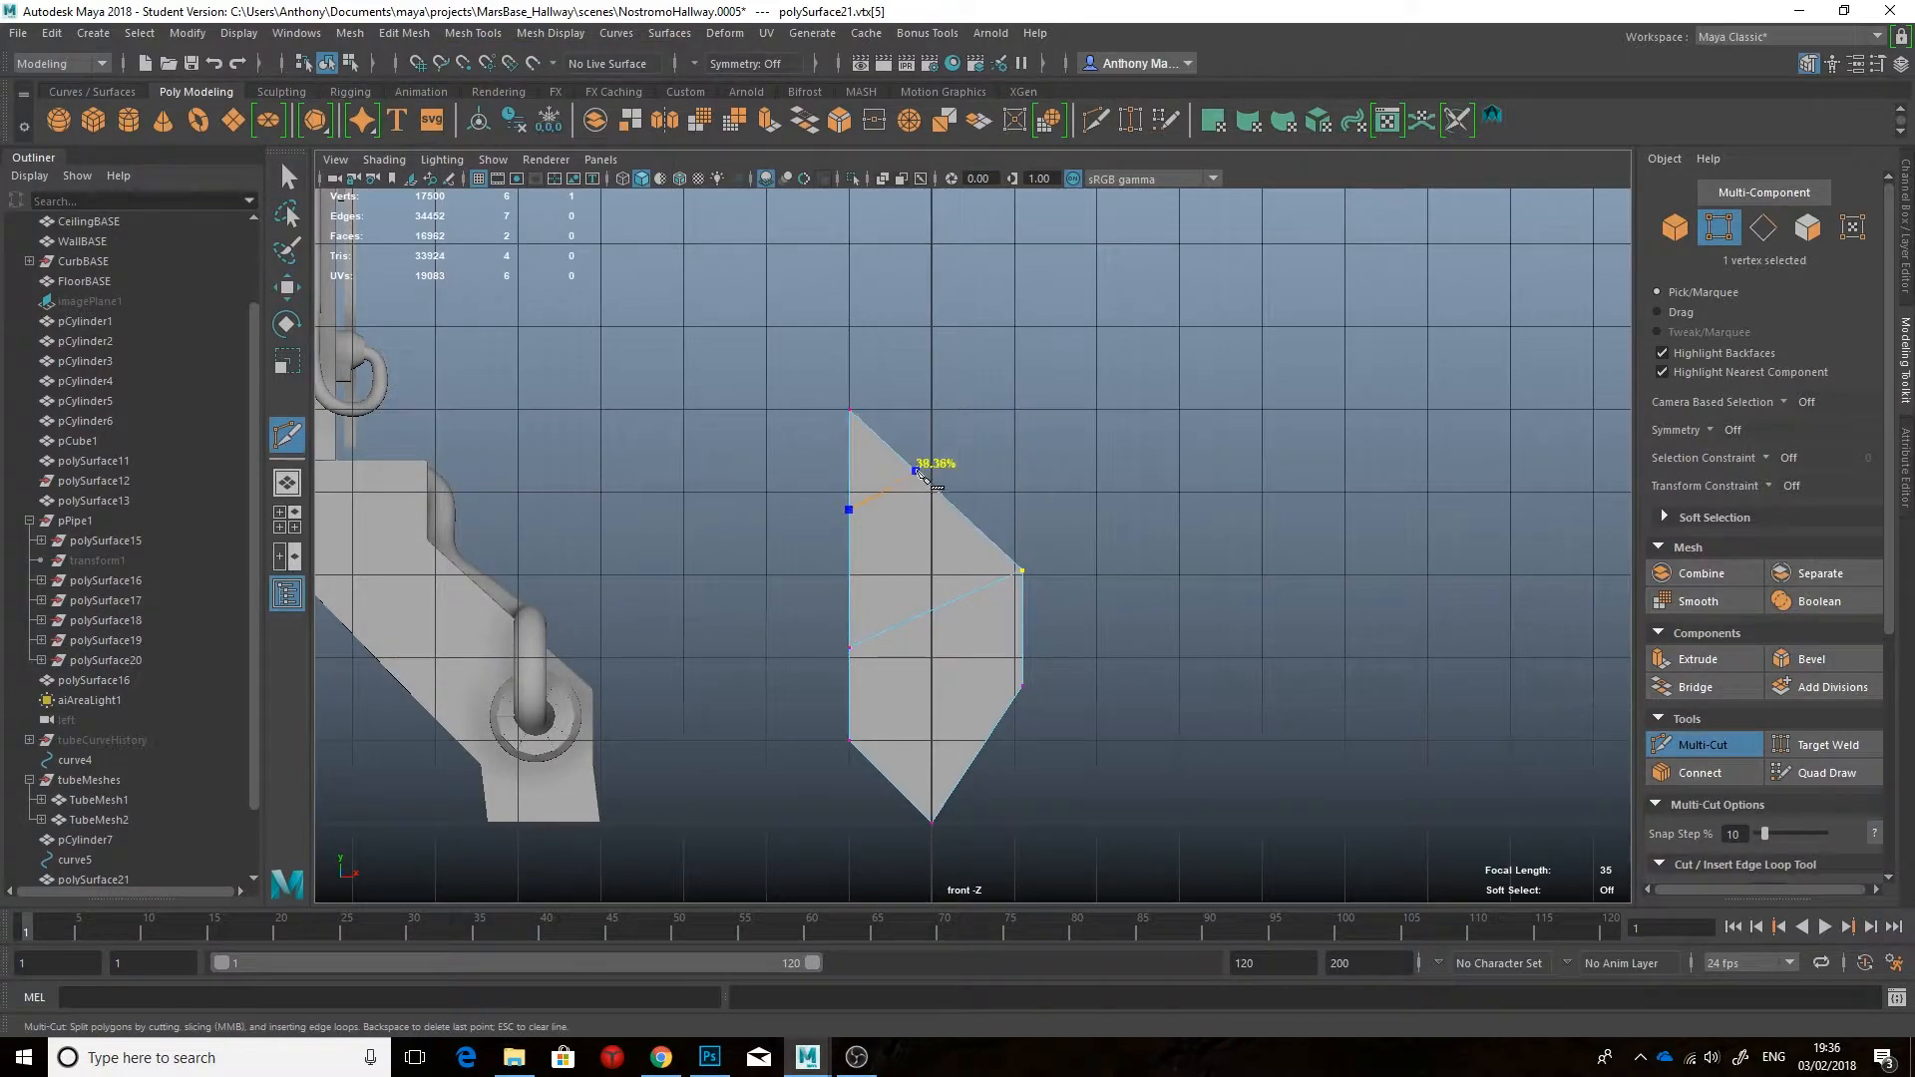
pyautogui.press('q')
pyautogui.moveTo(869, 445); pyautogui.dragTo(809, 483, button='right')
pyautogui.click(864, 464)
pyautogui.press('Delete')
# Step: Reposition the top vertices into a narrow upper edge and raise the middle vertex on the panel's straight side
pyautogui.press('w')
pyautogui.moveTo(849, 454); pyautogui.dragTo(849, 404)
pyautogui.click(911, 467)
pyautogui.moveTo(1043, 339); pyautogui.dragTo(998, 281)
pyautogui.click(849, 647)
pyautogui.moveTo(848, 599)
pyautogui.mouseDown()
pyautogui.moveTo(850, 539)
pyautogui.moveTo(847, 573)
pyautogui.mouseUp()
# Step: Pull the panel's outer vertices inward and raise its lowest vertex
pyautogui.keyDown('shift'); pyautogui.click(1022, 570); pyautogui.keyUp('shift')
pyautogui.moveTo(933, 529); pyautogui.dragTo(1040, 722)
pyautogui.moveTo(1102, 609); pyautogui.dragTo(1006, 641)
pyautogui.click(1009, 685)
pyautogui.click(931, 823)
pyautogui.moveTo(928, 788); pyautogui.dragTo(927, 742)
# Step: Select the whole panel in the perspective view and move it beside the hallway wall
pyautogui.press('space')
pyautogui.moveTo(966, 587); pyautogui.dragTo(1072, 498)
pyautogui.moveTo(1081, 481); pyautogui.dragTo(1179, 453, button='right')
pyautogui.moveTo(1153, 735); pyautogui.dragTo(1062, 573)
pyautogui.moveTo(1087, 786); pyautogui.dragTo(566, 703)
pyautogui.keyDown('alt'); pyautogui.moveTo(566, 703); pyautogui.dragTo(698, 708); pyautogui.keyUp('alt')
pyautogui.moveTo(782, 538); pyautogui.dragTo(785, 586)
# Step: Check the Nostromo hall reference image in Chrome and fine-tune the panel's position along the wall in Maya
pyautogui.click(661, 1059)
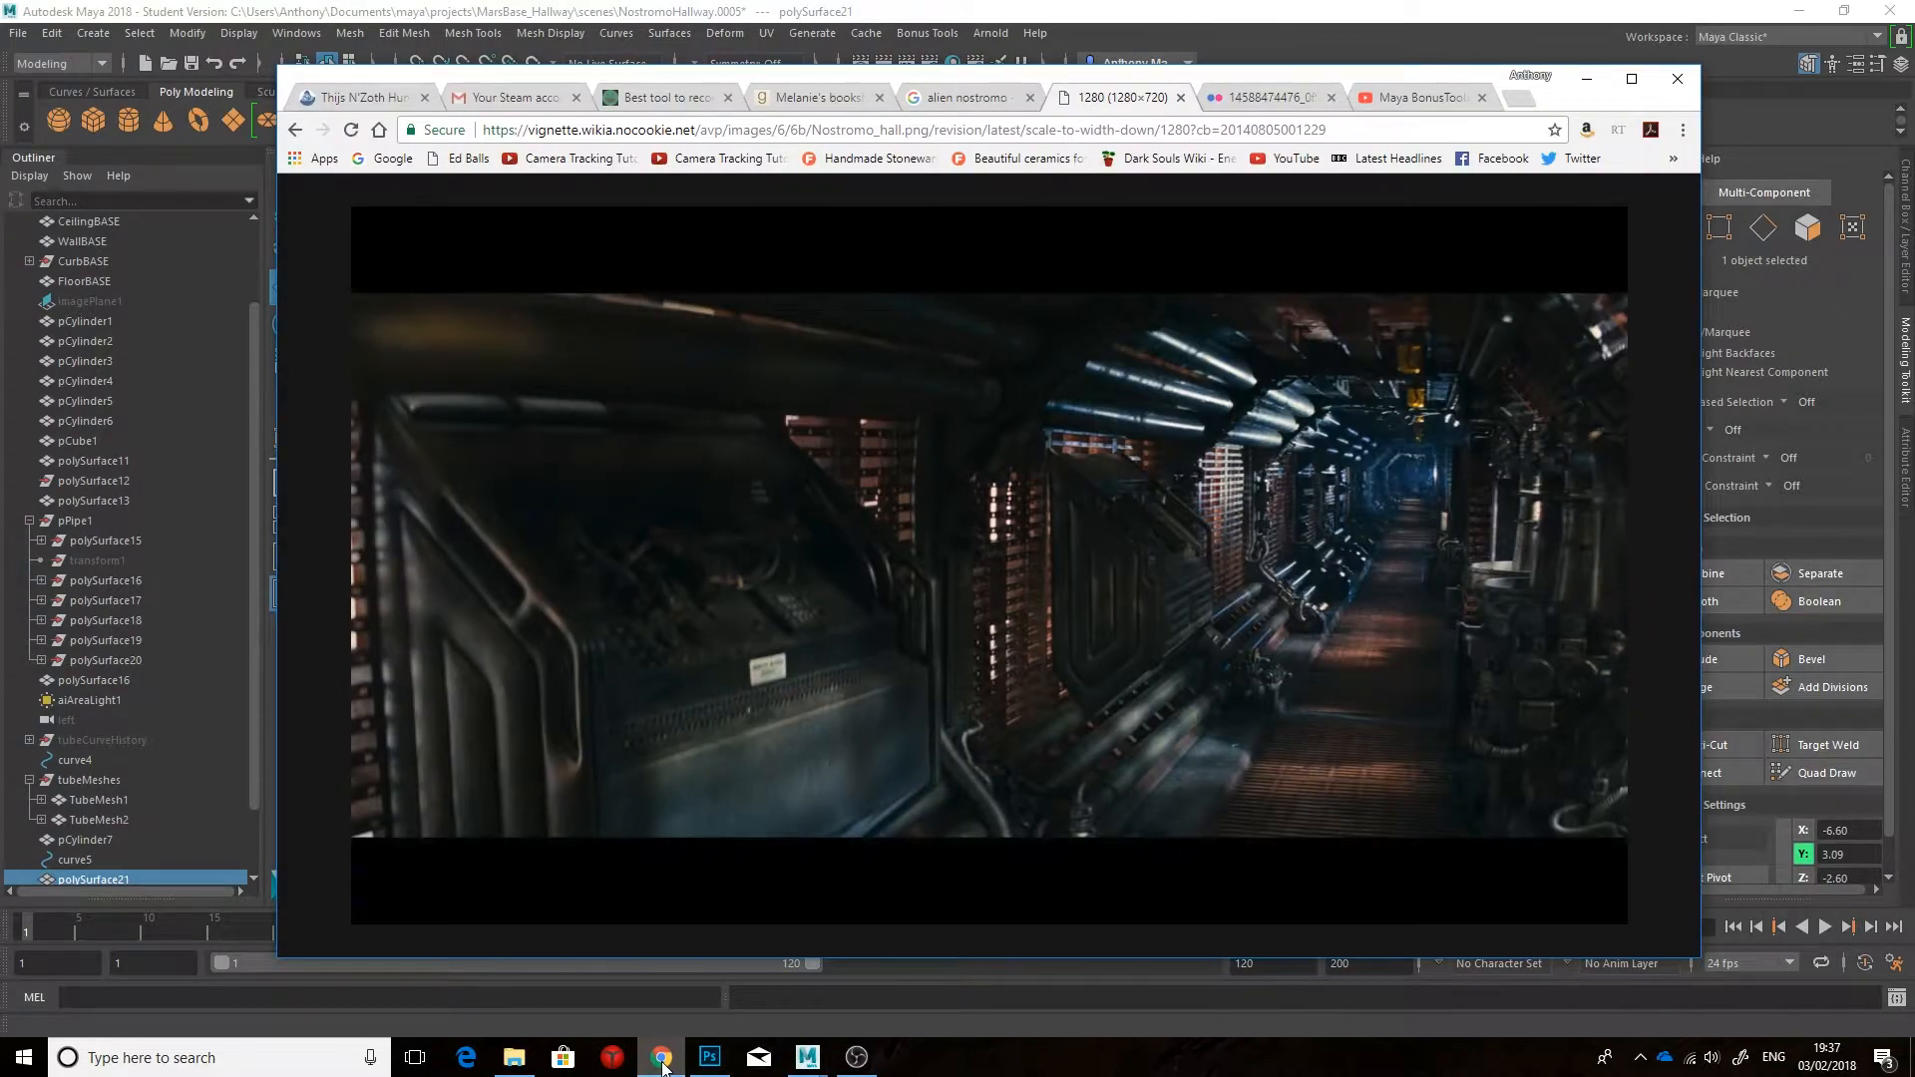
pyautogui.click(888, 942)
pyautogui.moveTo(875, 649); pyautogui.dragTo(874, 643)
pyautogui.keyDown('alt'); pyautogui.moveTo(1127, 638); pyautogui.dragTo(828, 628); pyautogui.keyUp('alt')
pyautogui.moveTo(596, 683); pyautogui.dragTo(559, 684)
# Step: Nudge the panel along X in the front wireframe view to fit it against the wall profile
pyautogui.press('space')
pyautogui.moveTo(853, 623); pyautogui.dragTo(850, 705)
pyautogui.press('4')
pyautogui.keyDown('alt'); pyautogui.moveTo(821, 704); pyautogui.dragTo(927, 679, button='middle'); pyautogui.keyUp('alt')
pyautogui.scroll(1, 928, 678)
pyautogui.moveTo(897, 716); pyautogui.dragTo(907, 716)
# Step: Lower one bottom vertex of the panel slightly and shift its outer vertices slightly outward
pyautogui.moveTo(852, 482); pyautogui.dragTo(783, 482, button='right')
pyautogui.click(763, 662)
pyautogui.moveTo(762, 609); pyautogui.dragTo(762, 619)
pyautogui.moveTo(816, 371); pyautogui.dragTo(872, 603)
pyautogui.moveTo(898, 492); pyautogui.dragTo(903, 493)
# Step: Check the reference image in Chrome again and adjust the panel's vertices in Maya's front view
pyautogui.click(662, 1055)
pyautogui.click(827, 1059)
pyautogui.click(868, 987)
pyautogui.keyDown('alt'); pyautogui.moveTo(843, 636); pyautogui.dragTo(782, 667, button='middle'); pyautogui.keyUp('alt')
pyautogui.moveTo(706, 377)
pyautogui.mouseDown()
pyautogui.moveTo(646, 327)
pyautogui.moveTo(661, 297)
pyautogui.mouseUp()
pyautogui.moveTo(735, 434); pyautogui.dragTo(844, 643)
# Step: Move the panel's lowest vertex to about X -6.24, Y 3.10 in the shaded perspective view and return to the front view
pyautogui.press('space')
pyautogui.moveTo(878, 524)
pyautogui.mouseDown()
pyautogui.moveTo(838, 496)
pyautogui.moveTo(856, 529)
pyautogui.moveTo(979, 513)
pyautogui.moveTo(1007, 558)
pyautogui.mouseUp()
pyautogui.press('5')
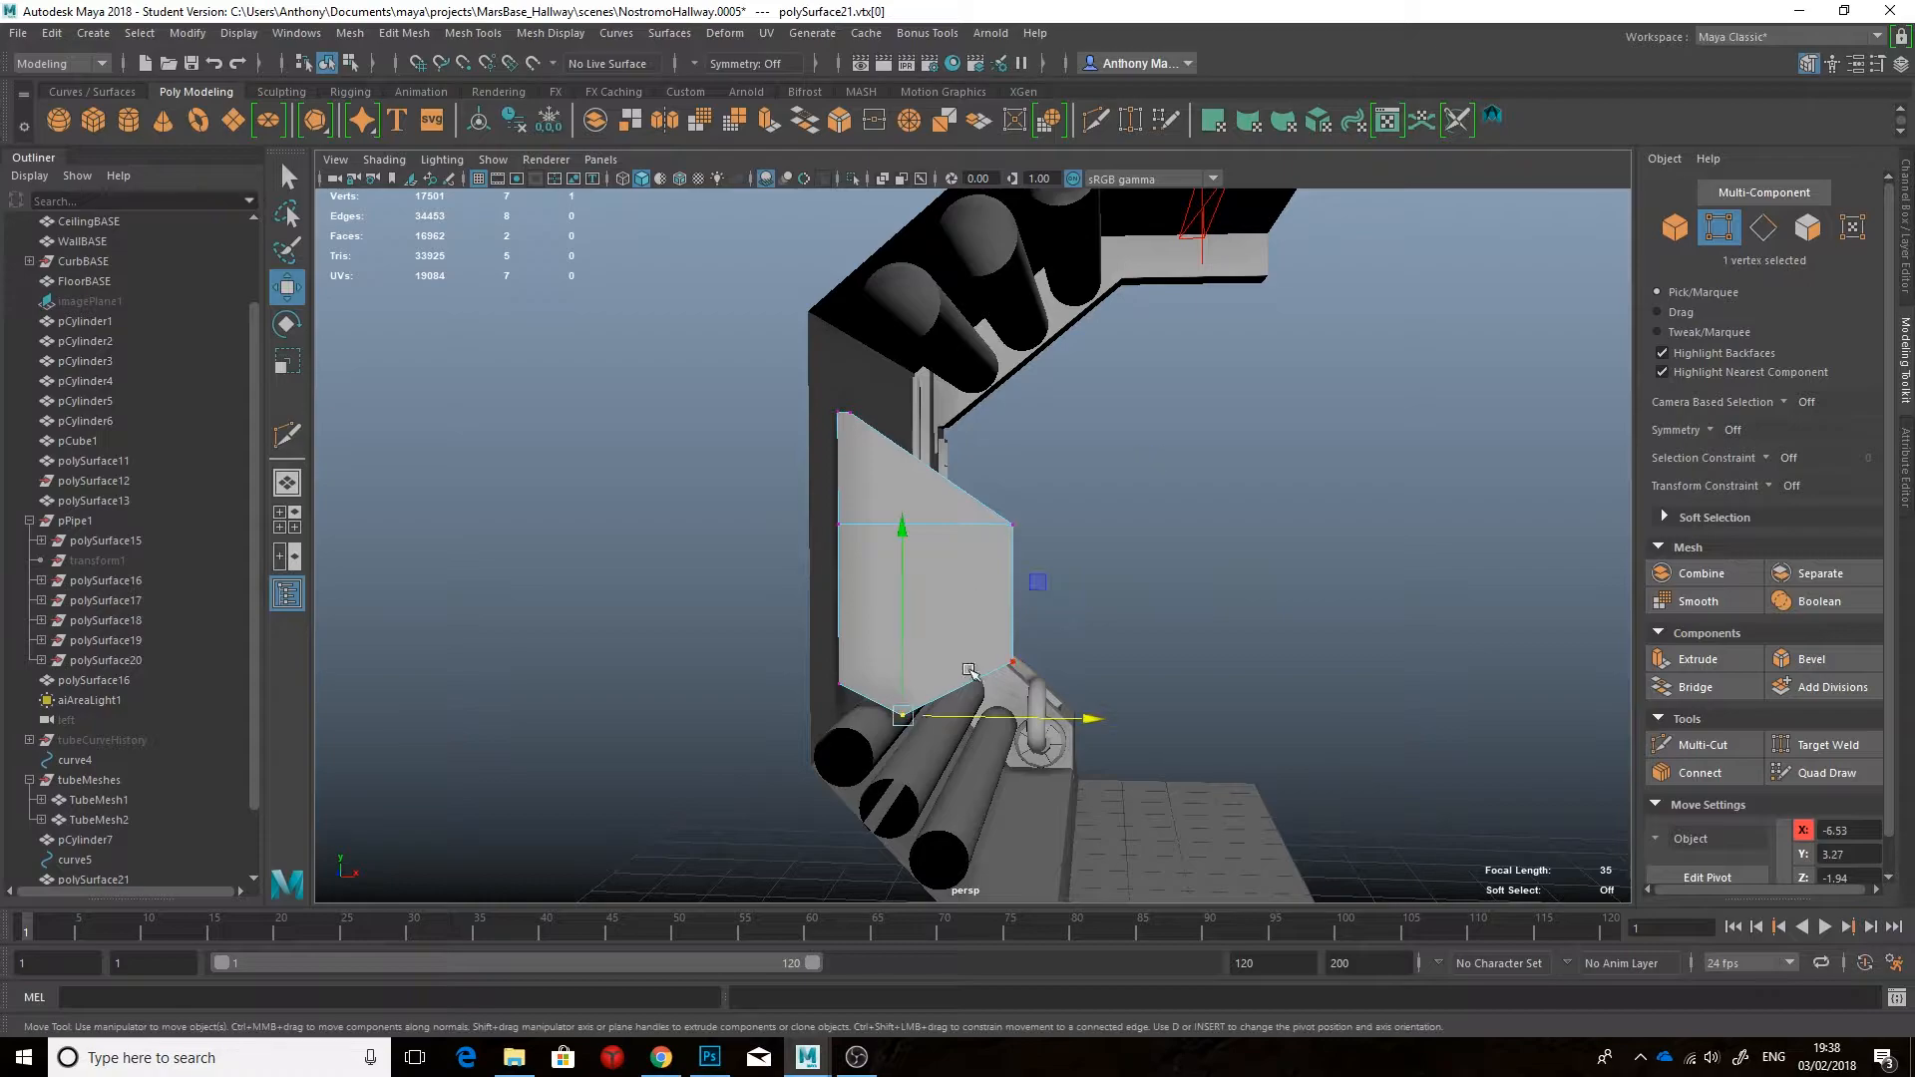
pyautogui.keyDown('alt'); pyautogui.moveTo(957, 681); pyautogui.dragTo(1027, 663); pyautogui.keyUp('alt')
pyautogui.moveTo(1107, 561); pyautogui.dragTo(1128, 574)
pyautogui.moveTo(1128, 573)
pyautogui.keyDown('alt'); pyautogui.mouseDown()
pyautogui.moveTo(1038, 586)
pyautogui.moveTo(1137, 549)
pyautogui.mouseUp(); pyautogui.keyUp('alt')
pyautogui.press('space')
pyautogui.moveTo(938, 589); pyautogui.dragTo(940, 643)
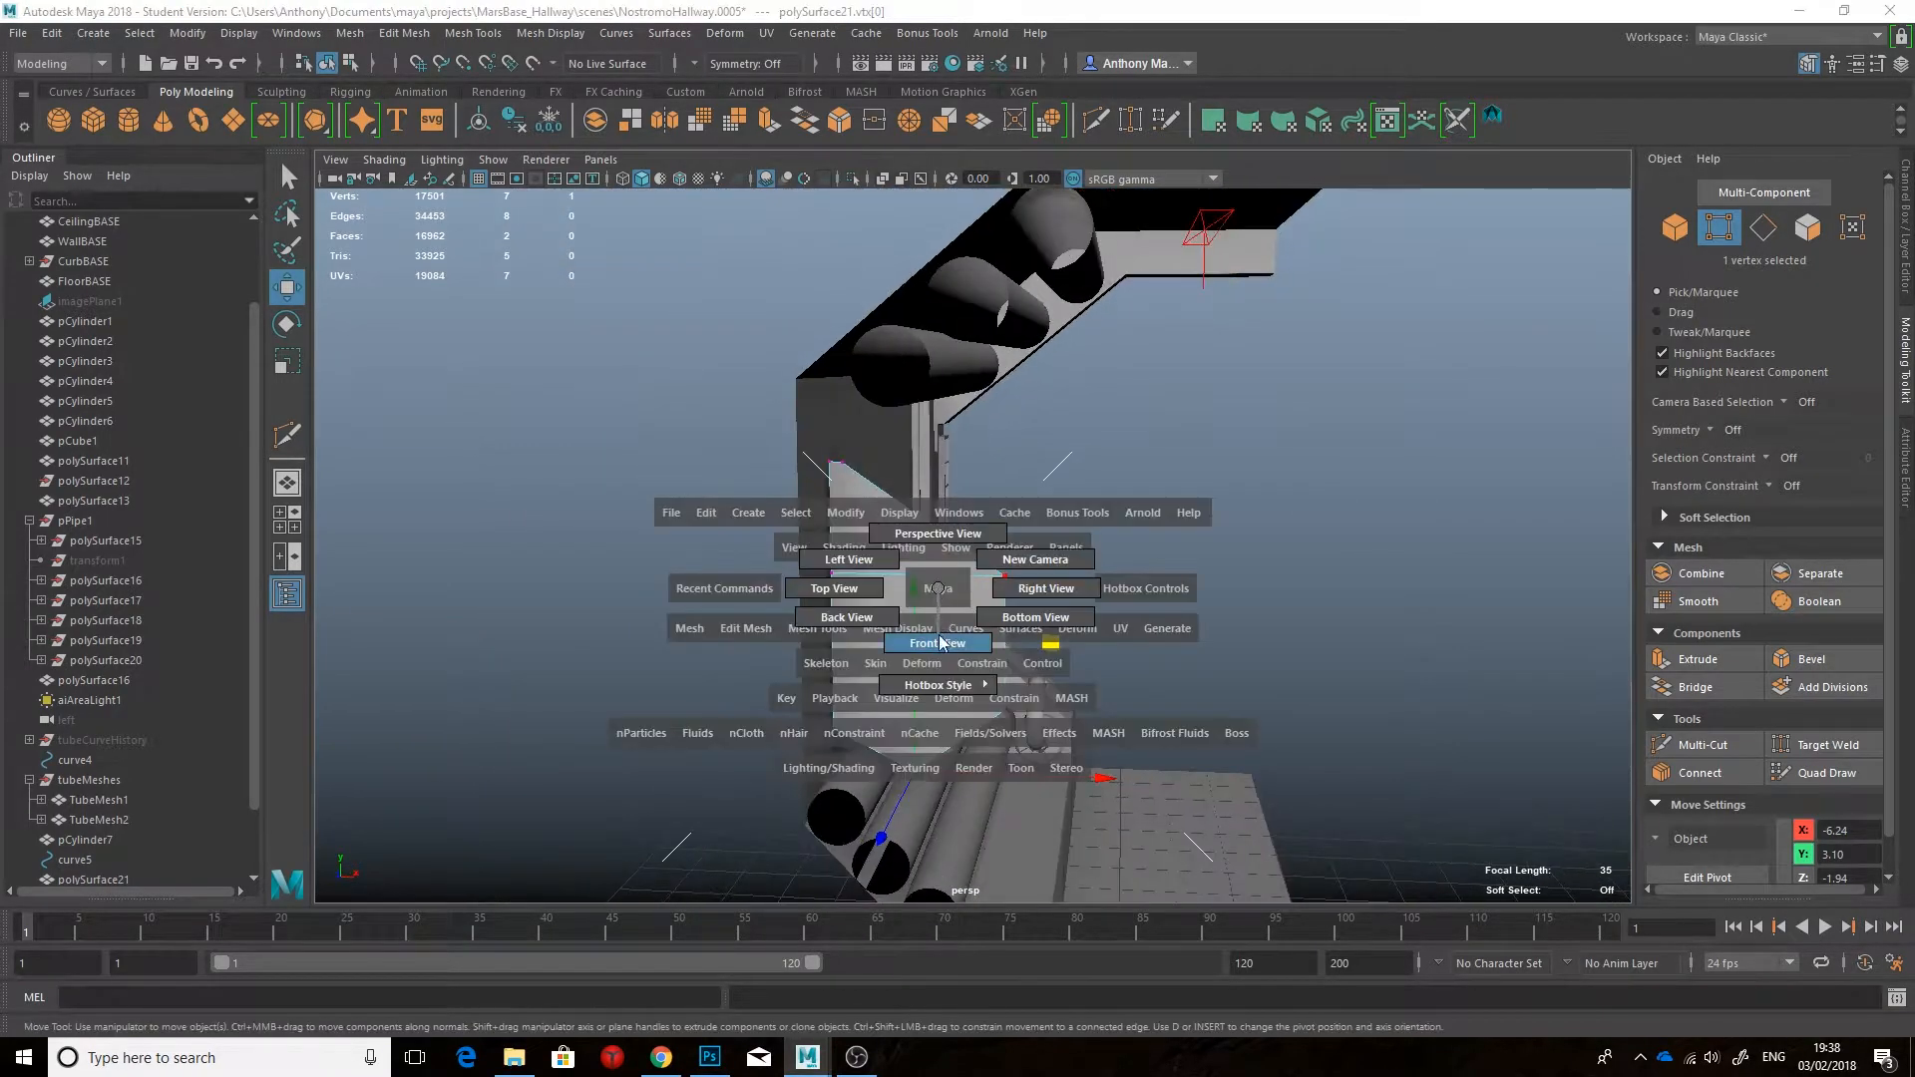
# Step: Adjust the panel outline against the wall profile in the front wireframe view and return to the shaded perspective view
pyautogui.press('4')
pyautogui.moveTo(763, 481)
pyautogui.mouseDown()
pyautogui.moveTo(677, 538)
pyautogui.moveTo(736, 551)
pyautogui.mouseUp()
pyautogui.press('space')
pyautogui.moveTo(847, 667); pyautogui.dragTo(863, 613)
pyautogui.press('5')
# Step: Select the flat panel's five outline edges and extrude them along the wall to turn the panel into a deep box
pyautogui.keyDown('alt'); pyautogui.moveTo(619, 559); pyautogui.dragTo(653, 549); pyautogui.keyUp('alt')
pyautogui.moveTo(650, 481)
pyautogui.mouseDown(button='right')
pyautogui.moveTo(572, 486)
pyautogui.moveTo(649, 427)
pyautogui.mouseUp(button='right')
pyautogui.click(656, 552)
pyautogui.keyDown('shift'); pyautogui.click(641, 736); pyautogui.keyUp('shift')
pyautogui.keyDown('alt'); pyautogui.moveTo(827, 673); pyautogui.dragTo(757, 668); pyautogui.keyUp('alt')
pyautogui.scroll(3, 753, 653)
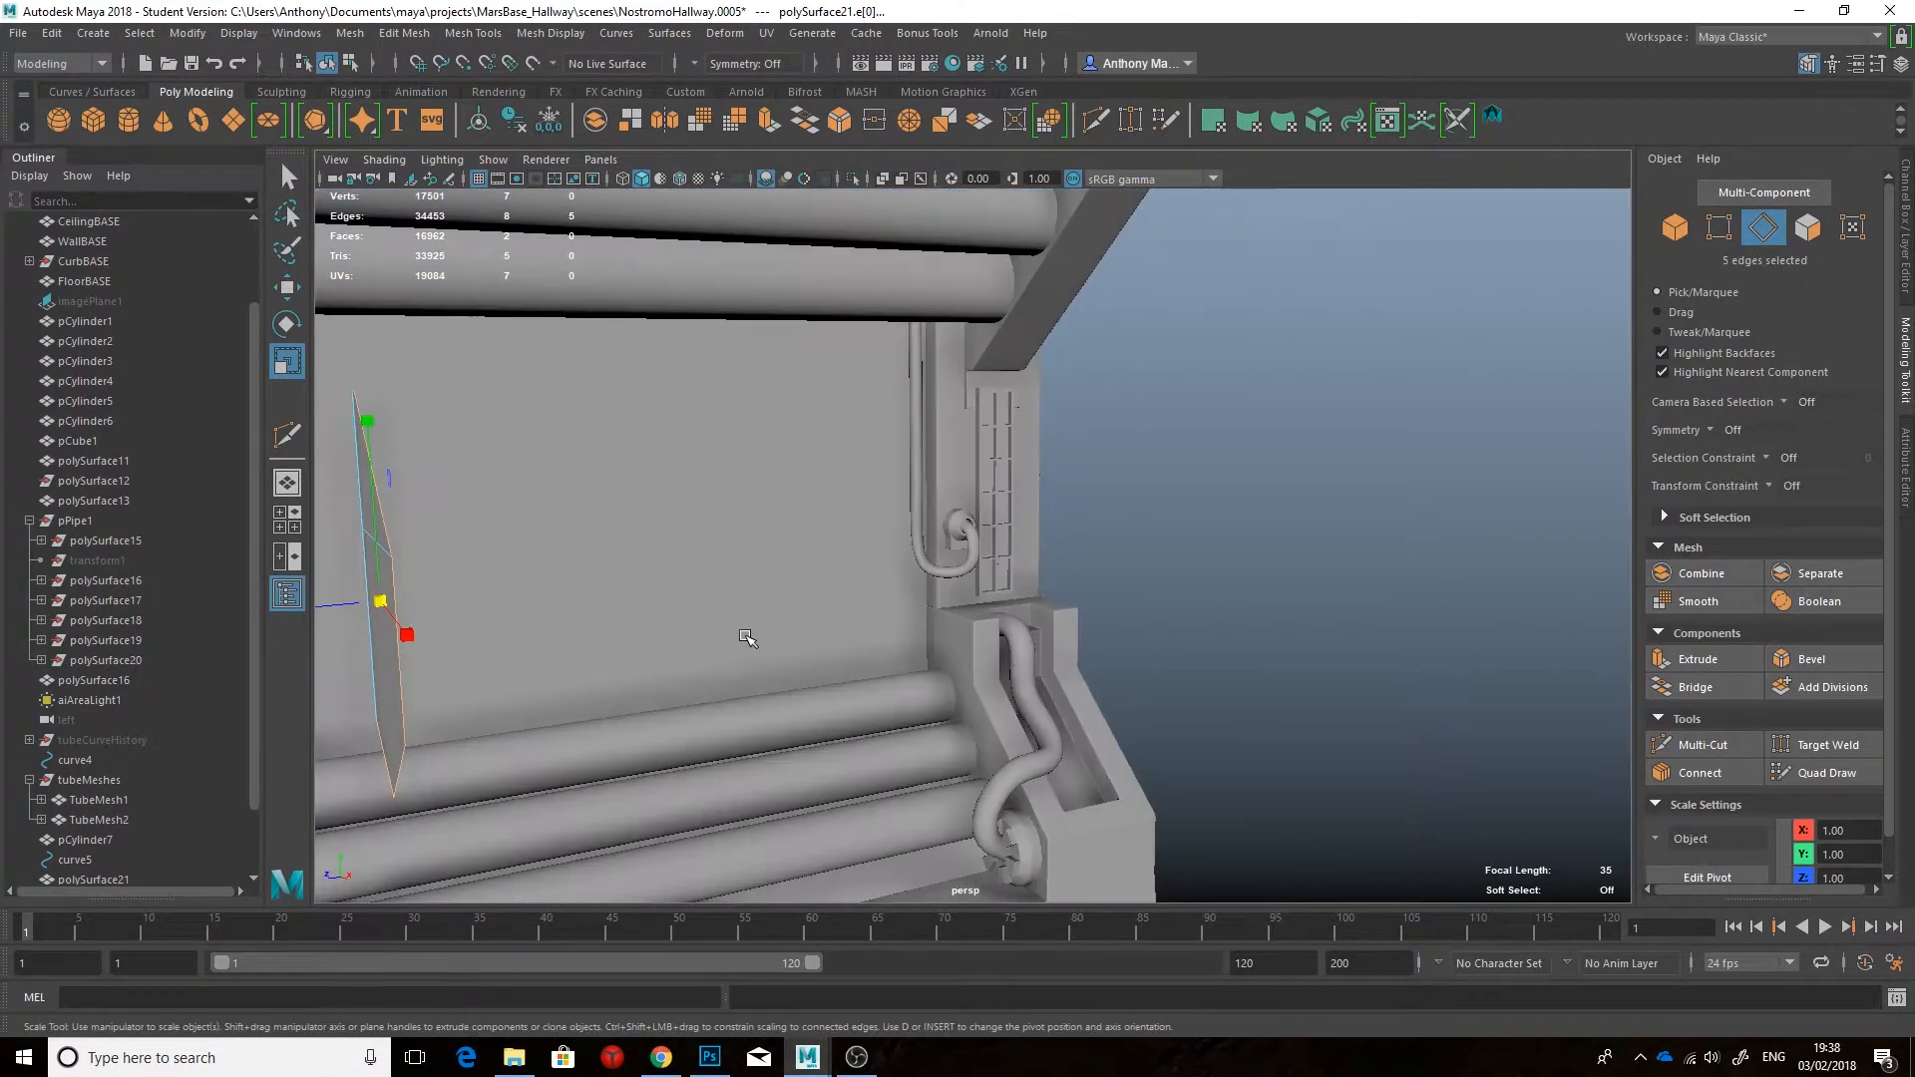
pyautogui.keyDown('alt'); pyautogui.moveTo(744, 637); pyautogui.dragTo(974, 582, button='middle'); pyautogui.keyUp('alt')
pyautogui.press('w')
pyautogui.keyDown('shift'); pyautogui.moveTo(623, 568); pyautogui.dragTo(972, 546); pyautogui.keyUp('shift')
pyautogui.keyDown('alt'); pyautogui.moveTo(972, 547); pyautogui.dragTo(916, 554); pyautogui.keyUp('alt')
pyautogui.moveTo(930, 512); pyautogui.dragTo(1043, 564)
# Step: Select the panel's two end faces in Maya and compare its form with the Nostromo hallway reference image in Chrome
pyautogui.click(661, 1058)
pyautogui.moveTo(807, 1057)
pyautogui.click(945, 975)
pyautogui.moveTo(873, 503); pyautogui.dragTo(874, 584, button='right')
pyautogui.click(788, 474)
pyautogui.keyDown('shift'); pyautogui.click(816, 649); pyautogui.keyUp('shift')
pyautogui.keyDown('alt'); pyautogui.moveTo(1028, 583); pyautogui.dragTo(758, 618); pyautogui.keyUp('alt')
pyautogui.click(661, 1057)
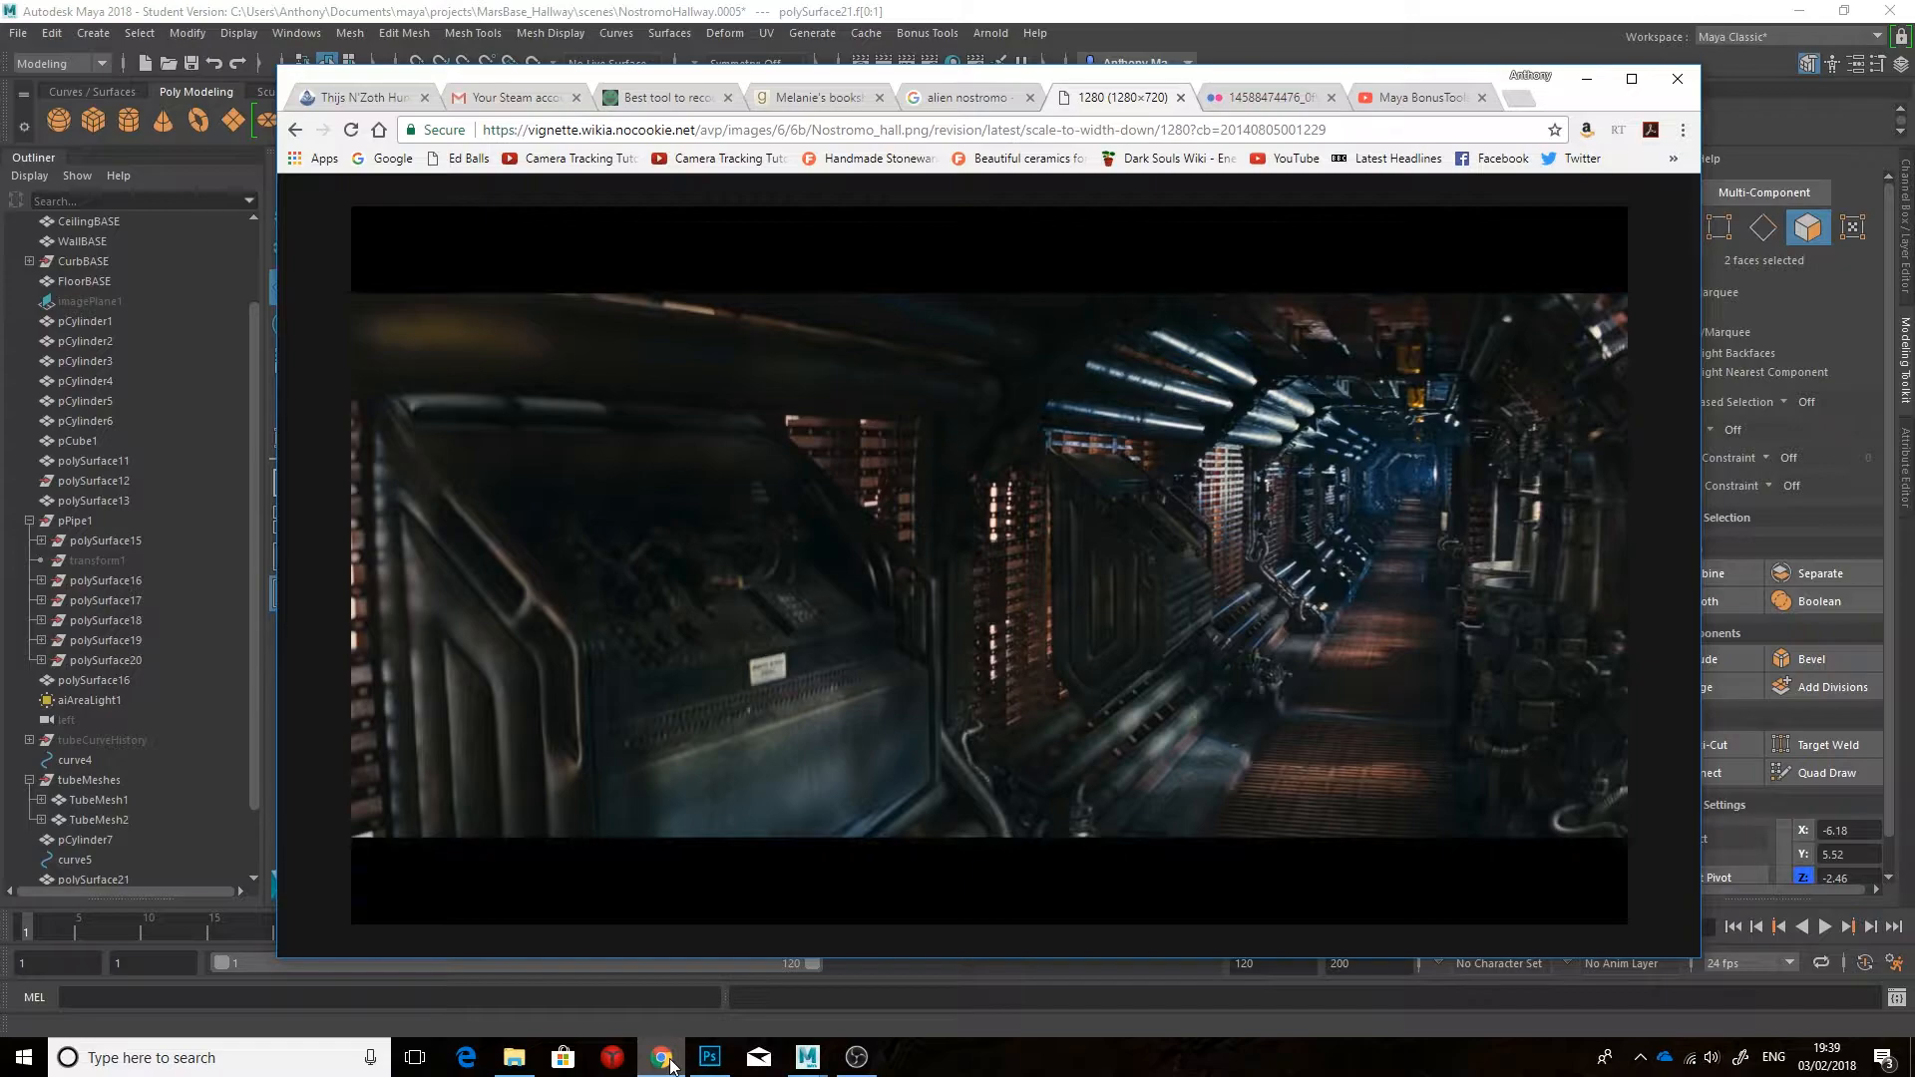
pyautogui.click(798, 1055)
pyautogui.keyDown('alt'); pyautogui.moveTo(987, 658); pyautogui.dragTo(928, 758); pyautogui.keyUp('alt')
pyautogui.click(661, 1057)
pyautogui.moveTo(806, 1057)
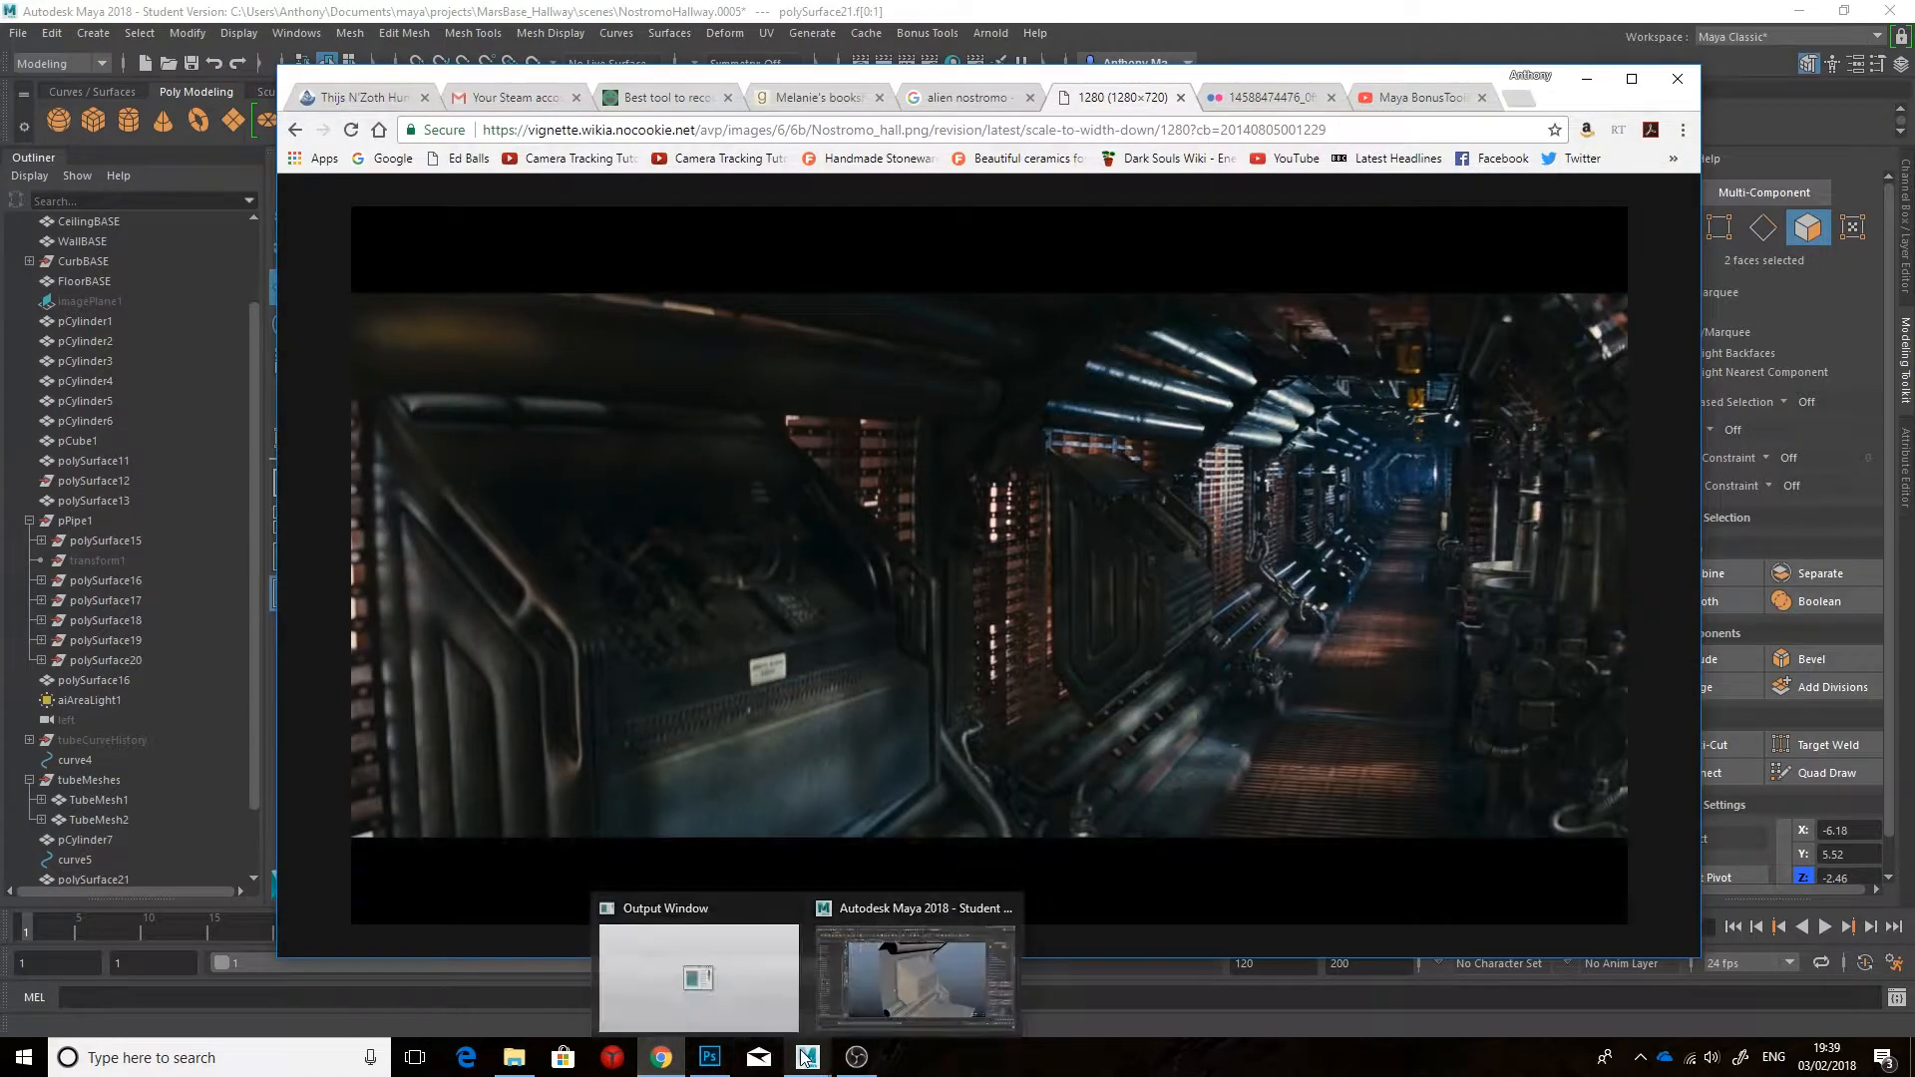
pyautogui.click(914, 973)
pyautogui.moveTo(912, 675)
pyautogui.keyDown('alt'); pyautogui.mouseDown()
pyautogui.moveTo(961, 652)
pyautogui.moveTo(897, 688)
pyautogui.mouseUp(); pyautogui.keyUp('alt')
pyautogui.click(661, 1058)
pyautogui.moveTo(806, 1057)
pyautogui.click(915, 972)
# Step: Bevel the panel's long edge where the sloped top meets the vertical front, and check the reference image in Chrome
pyautogui.moveTo(976, 483); pyautogui.dragTo(976, 428, button='right')
pyautogui.doubleClick(993, 507)
pyautogui.moveTo(992, 506)
pyautogui.keyDown('alt'); pyautogui.mouseDown()
pyautogui.moveTo(918, 504)
pyautogui.moveTo(988, 504)
pyautogui.mouseUp(); pyautogui.keyUp('alt')
pyautogui.click(1800, 660)
pyautogui.keyDown('alt'); pyautogui.moveTo(1362, 676); pyautogui.dragTo(1188, 530); pyautogui.keyUp('alt')
pyautogui.click(661, 1057)
pyautogui.moveTo(806, 1062)
pyautogui.click(915, 972)
# Step: Extrude the panel's four end faces inward to form an inset border, and compare with the reference image
pyautogui.moveTo(1009, 482); pyautogui.dragTo(1009, 538, button='right')
pyautogui.moveTo(1018, 394); pyautogui.dragTo(1019, 676)
pyautogui.press('r')
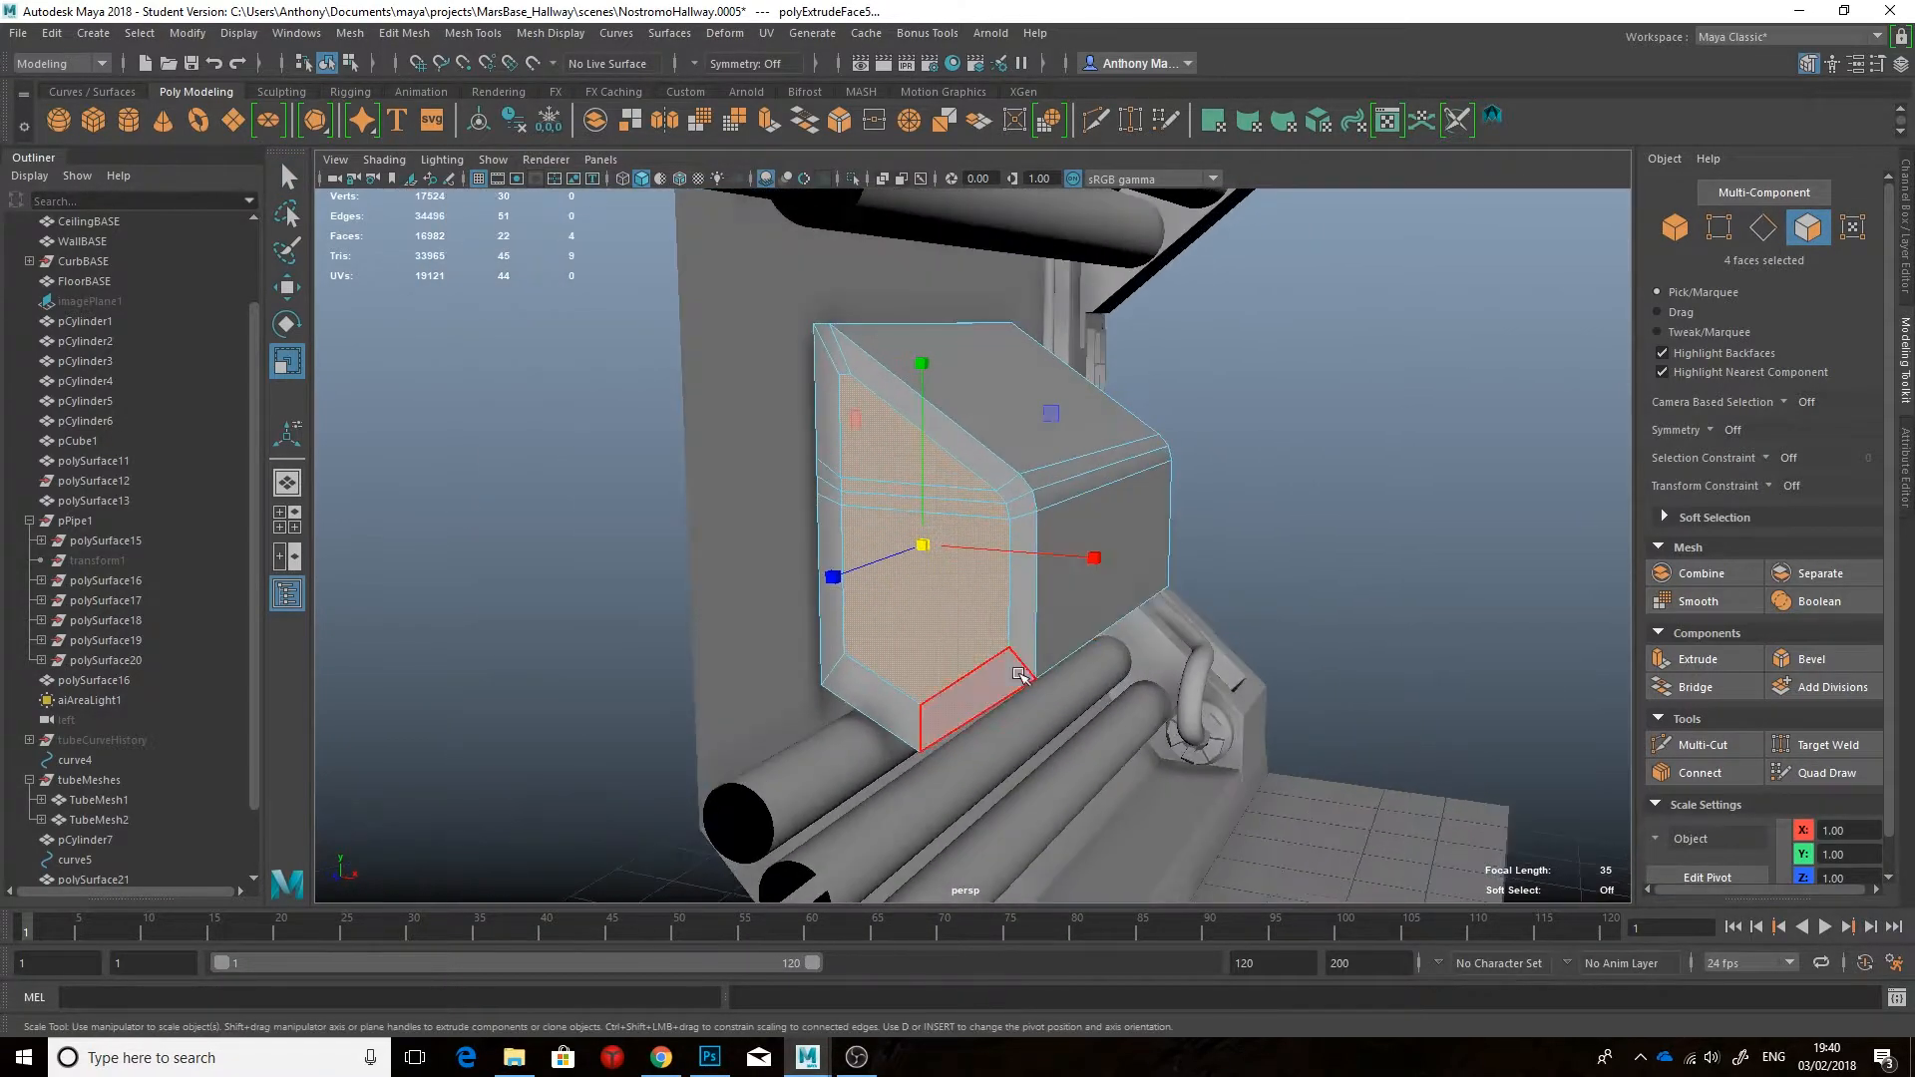
pyautogui.click(675, 1066)
pyautogui.moveTo(806, 1057)
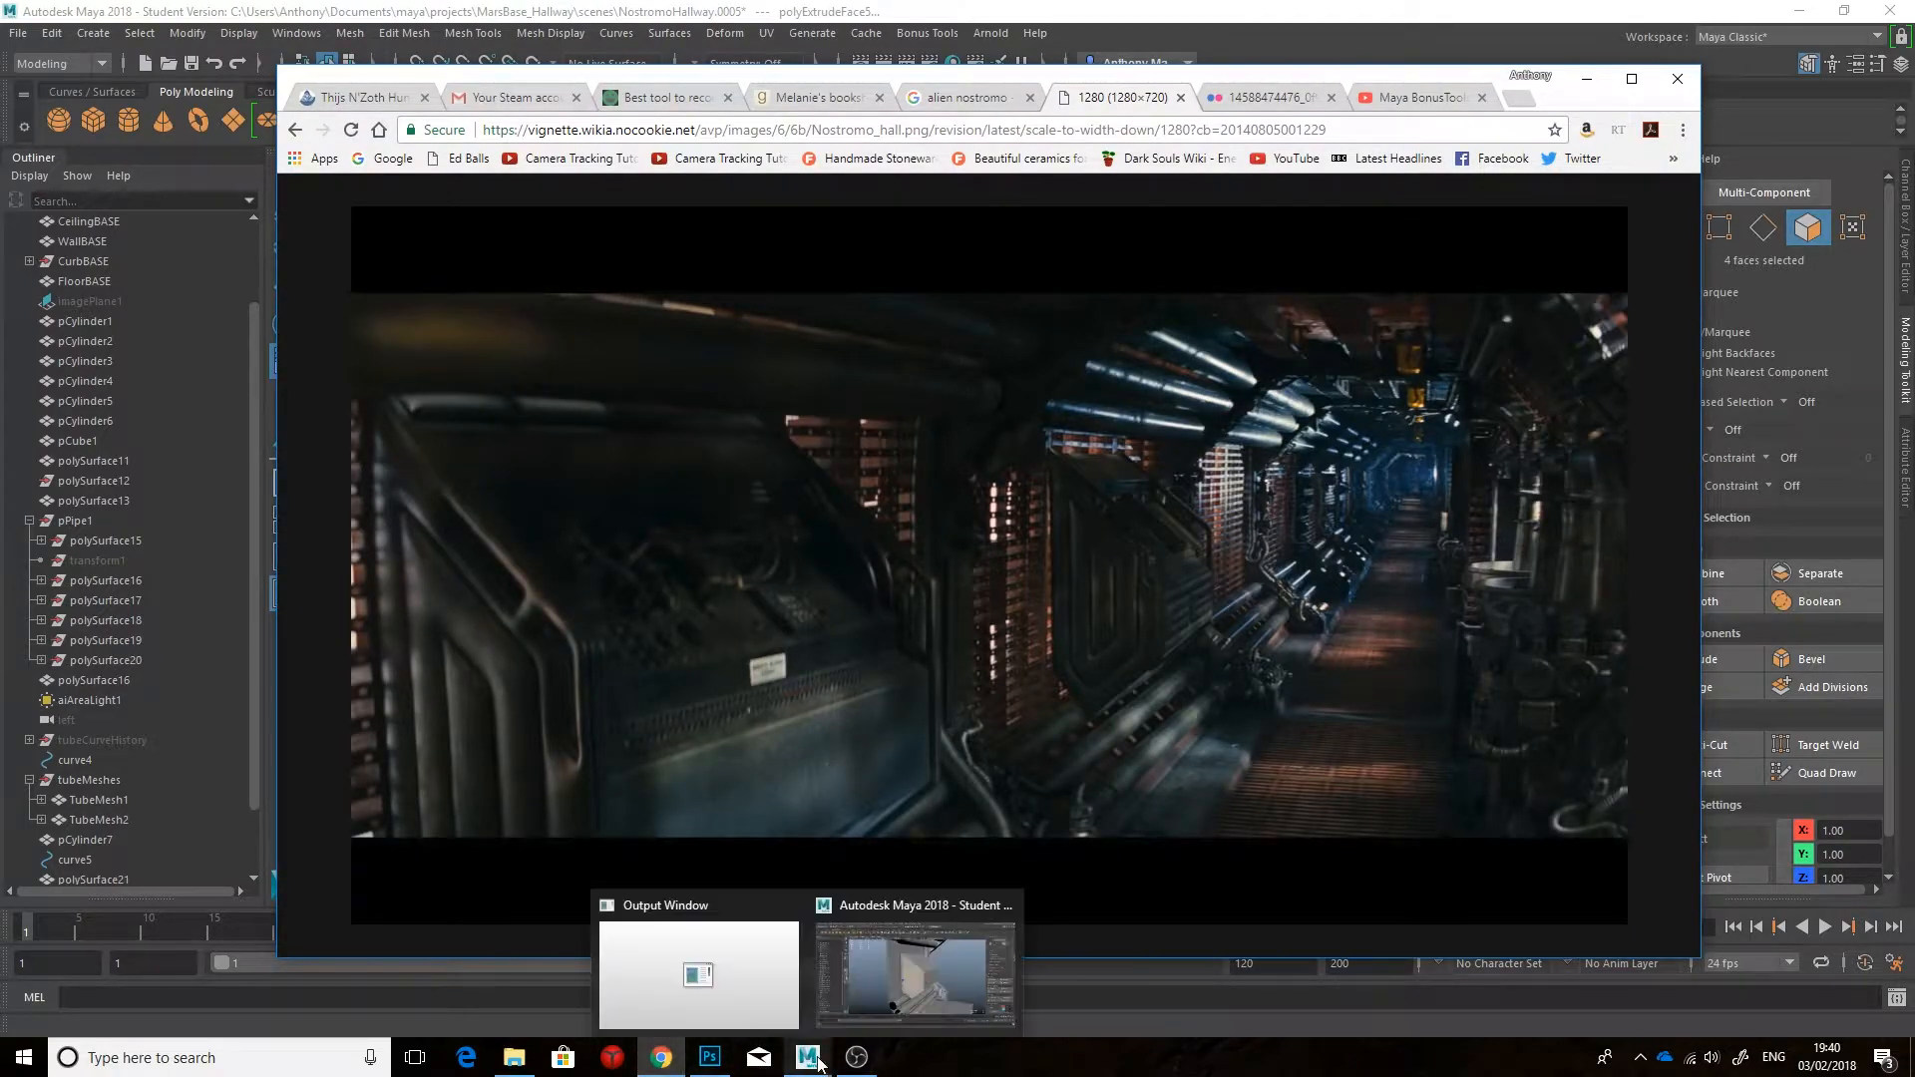
pyautogui.click(931, 978)
# Step: Select the three inset border faces along the slope and bevel of the panel's end and compare them with the reference image
pyautogui.keyDown('alt'); pyautogui.moveTo(1057, 468); pyautogui.dragTo(1079, 473); pyautogui.keyUp('alt')
pyautogui.click(895, 494)
pyautogui.keyDown('shift'); pyautogui.click(929, 537); pyautogui.keyUp('shift')
pyautogui.keyDown('shift'); pyautogui.click(937, 553); pyautogui.keyUp('shift')
pyautogui.keyDown('alt'); pyautogui.moveTo(937, 553); pyautogui.dragTo(988, 558); pyautogui.keyUp('alt')
pyautogui.click(662, 1057)
pyautogui.click(803, 1061)
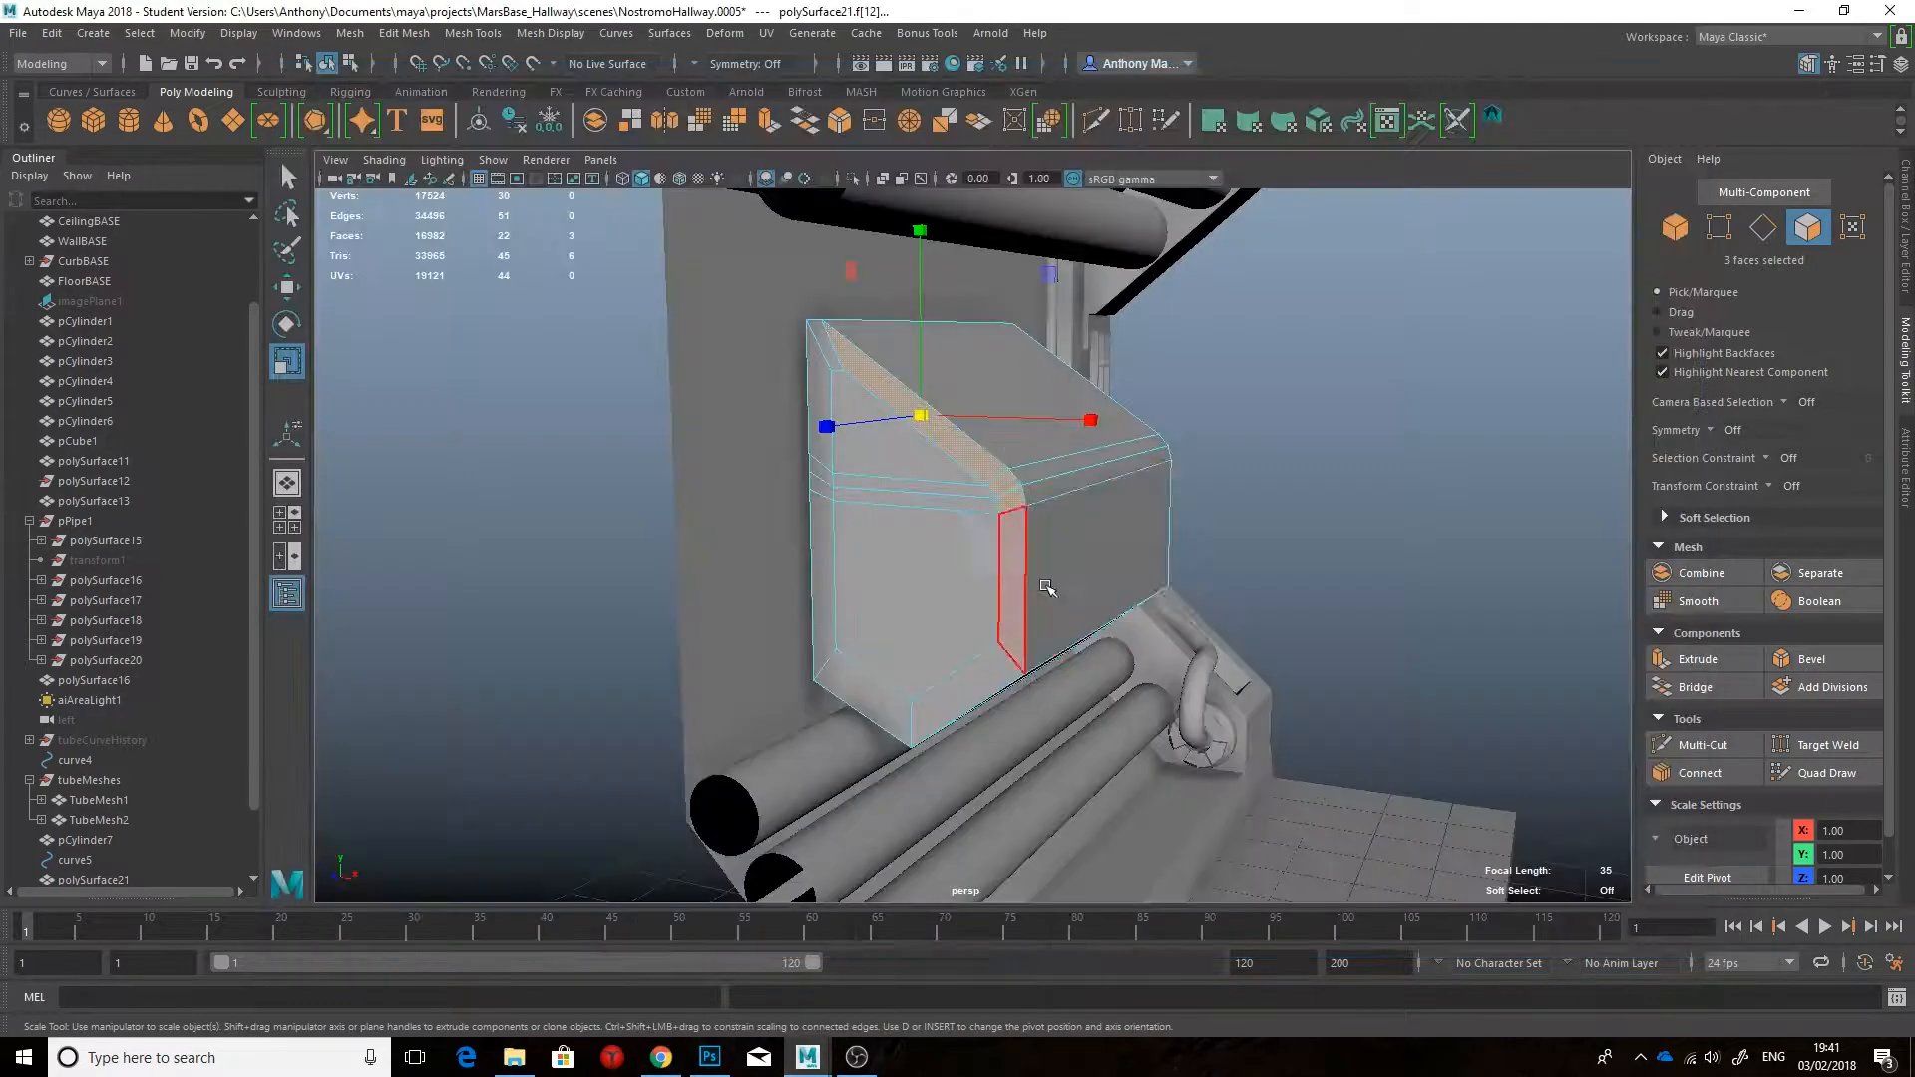
# Step: Insert a horizontal edge loop around the panel's vertical lower half with Multi-Cut, and switch to edge selection
pyautogui.keyDown('alt'); pyautogui.moveTo(996, 718); pyautogui.dragTo(1087, 720); pyautogui.keyUp('alt')
pyautogui.click(1691, 748)
pyautogui.keyDown('alt'); pyautogui.moveTo(824, 569); pyautogui.dragTo(843, 581); pyautogui.keyUp('alt')
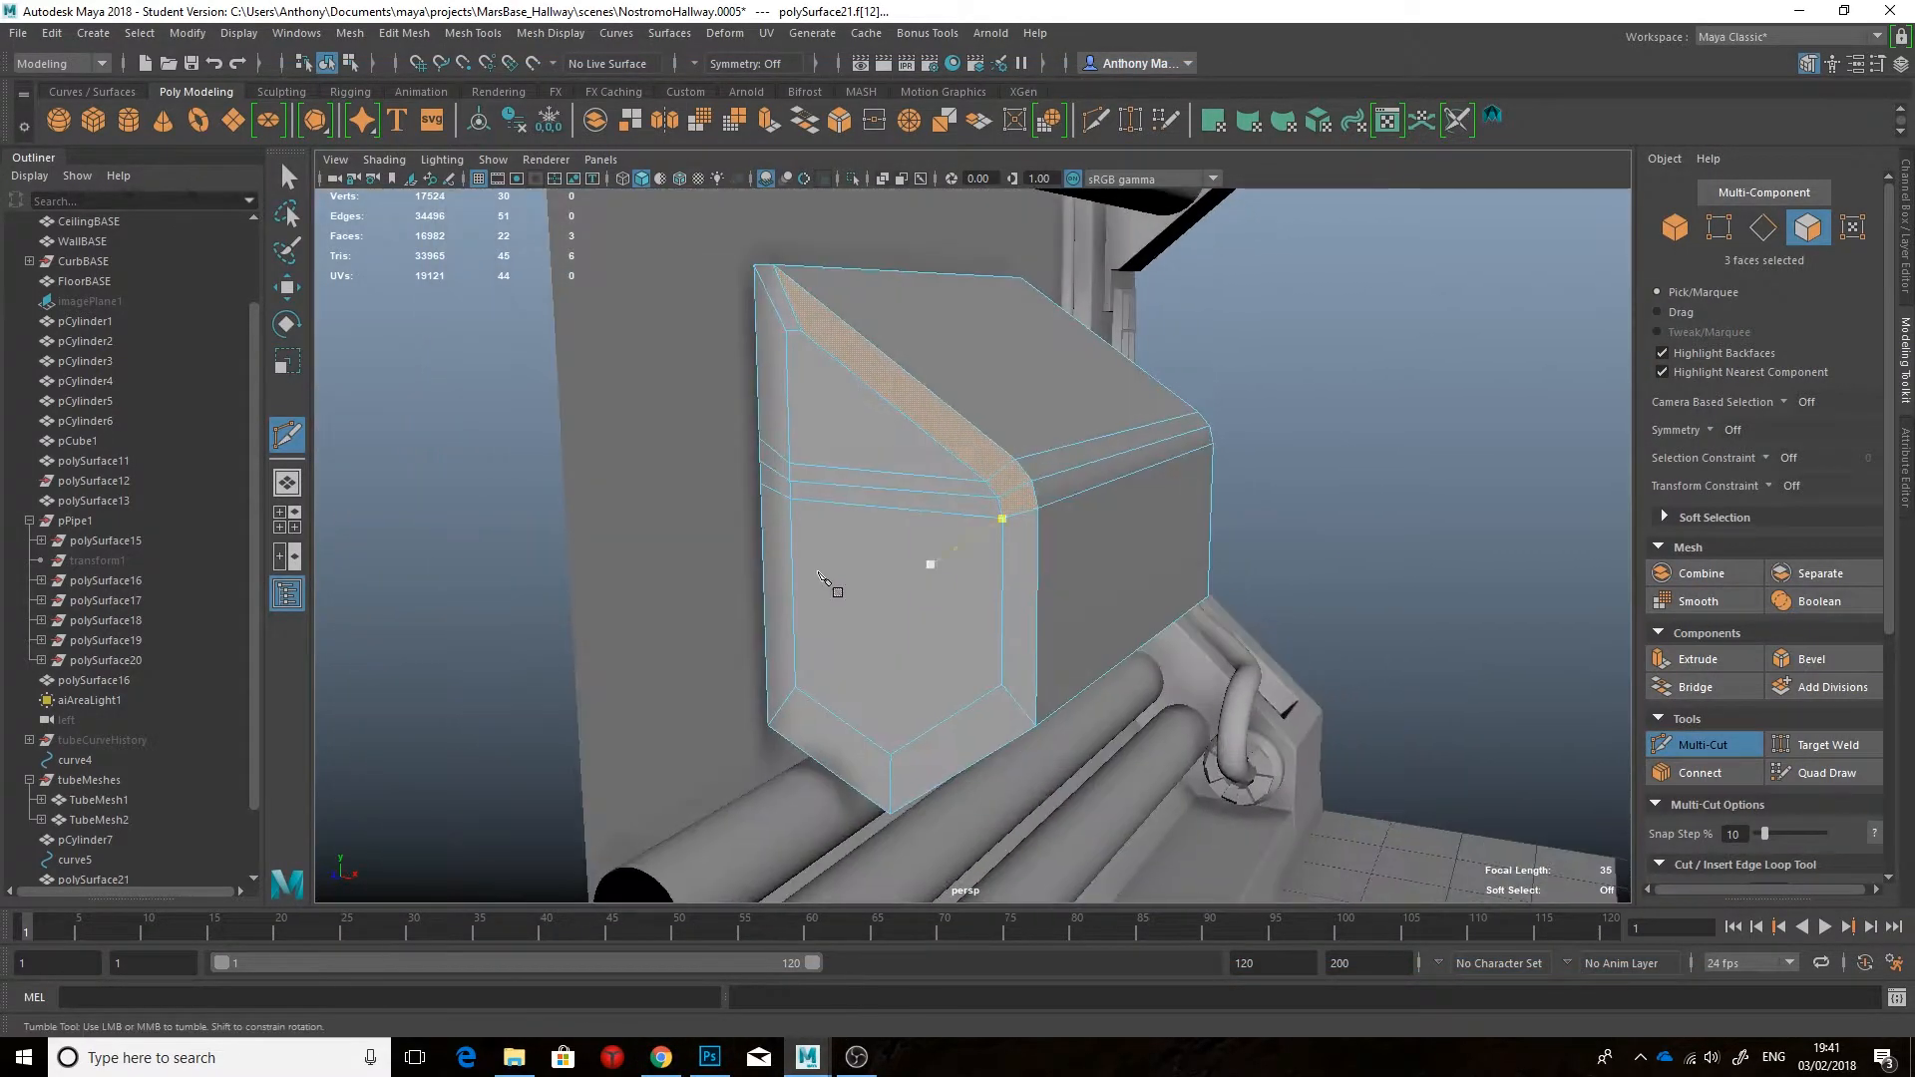
pyautogui.keyDown('alt'); pyautogui.moveTo(1037, 581); pyautogui.dragTo(1142, 544); pyautogui.keyUp('alt')
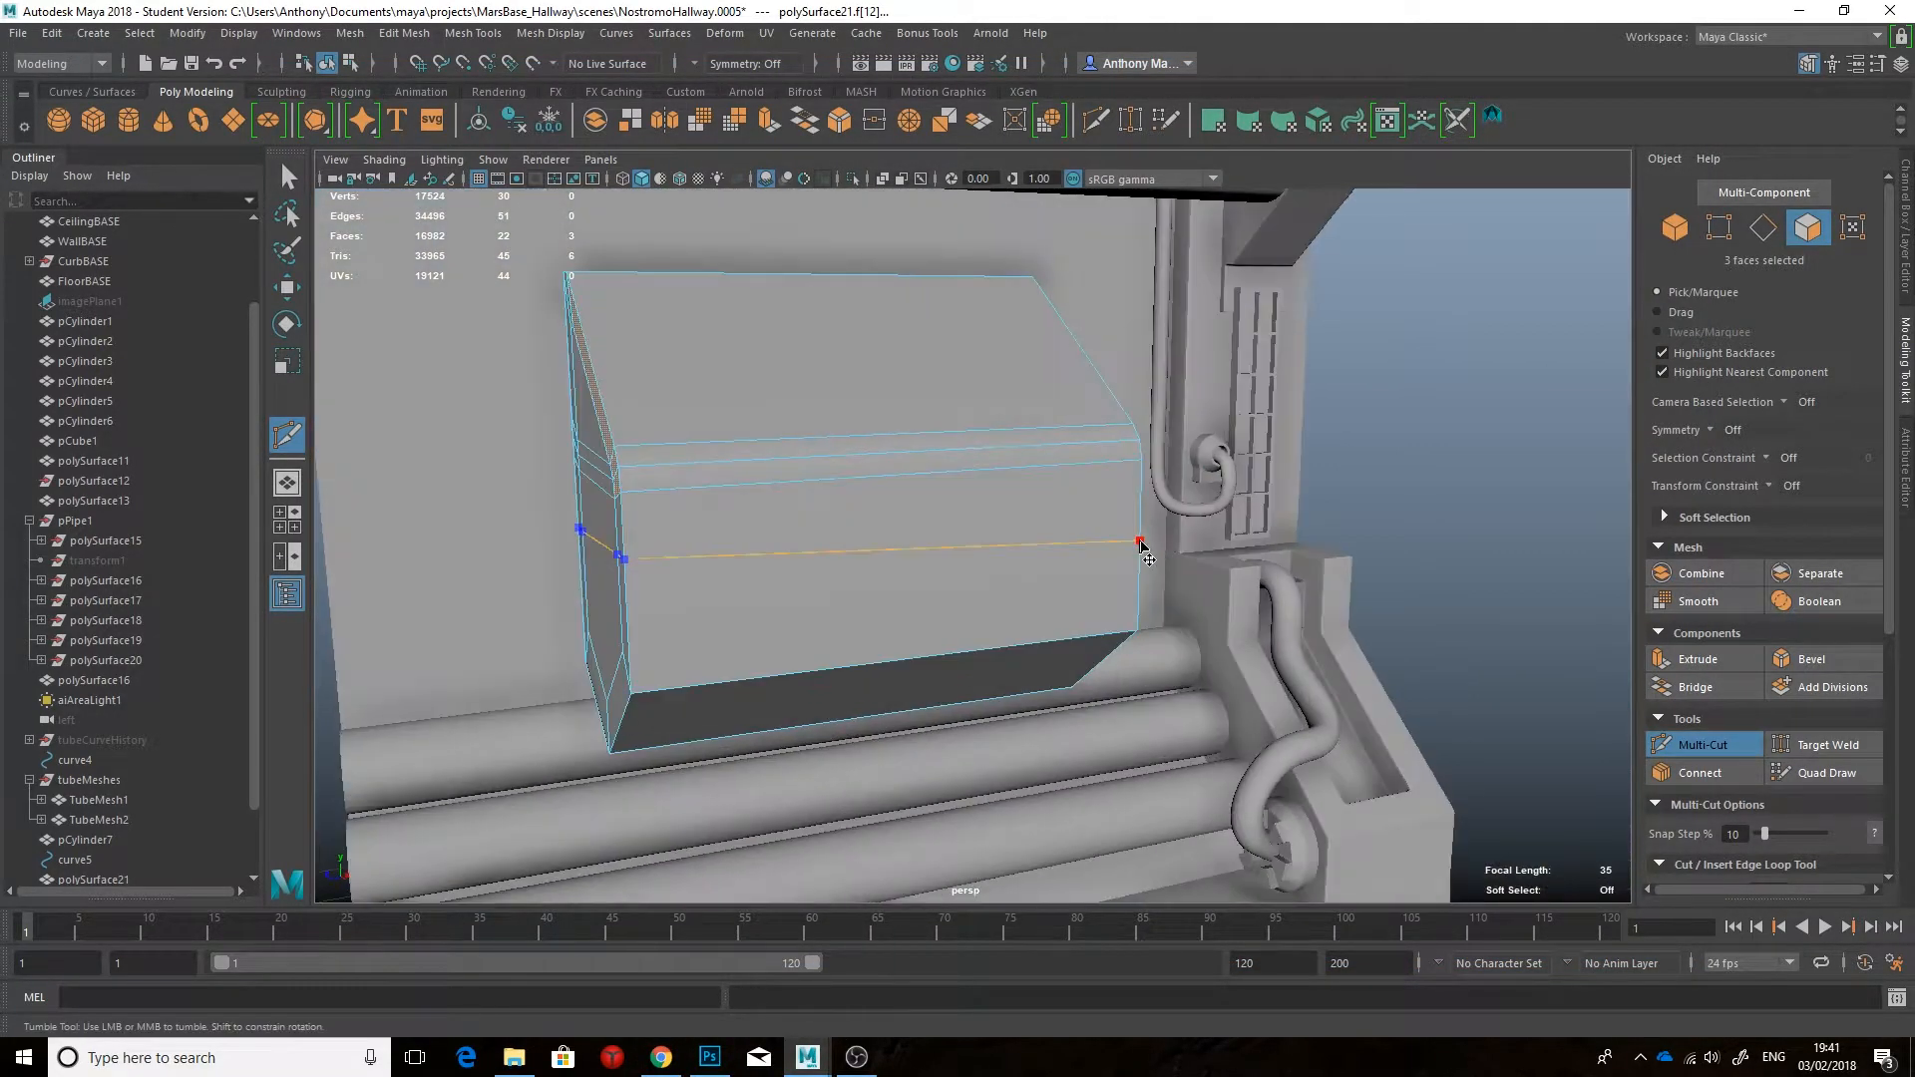
pyautogui.click(1713, 748)
pyautogui.moveTo(956, 439); pyautogui.dragTo(955, 379, button='right')
pyautogui.keyDown('alt'); pyautogui.moveTo(848, 529); pyautogui.dragTo(976, 567); pyautogui.keyUp('alt')
pyautogui.press('r')
# Step: Cut a new edge line from the panel's bottom point up across its end and over the sloped top with Multi-Cut
pyautogui.click(661, 1057)
pyautogui.click(807, 1057)
pyautogui.click(1679, 745)
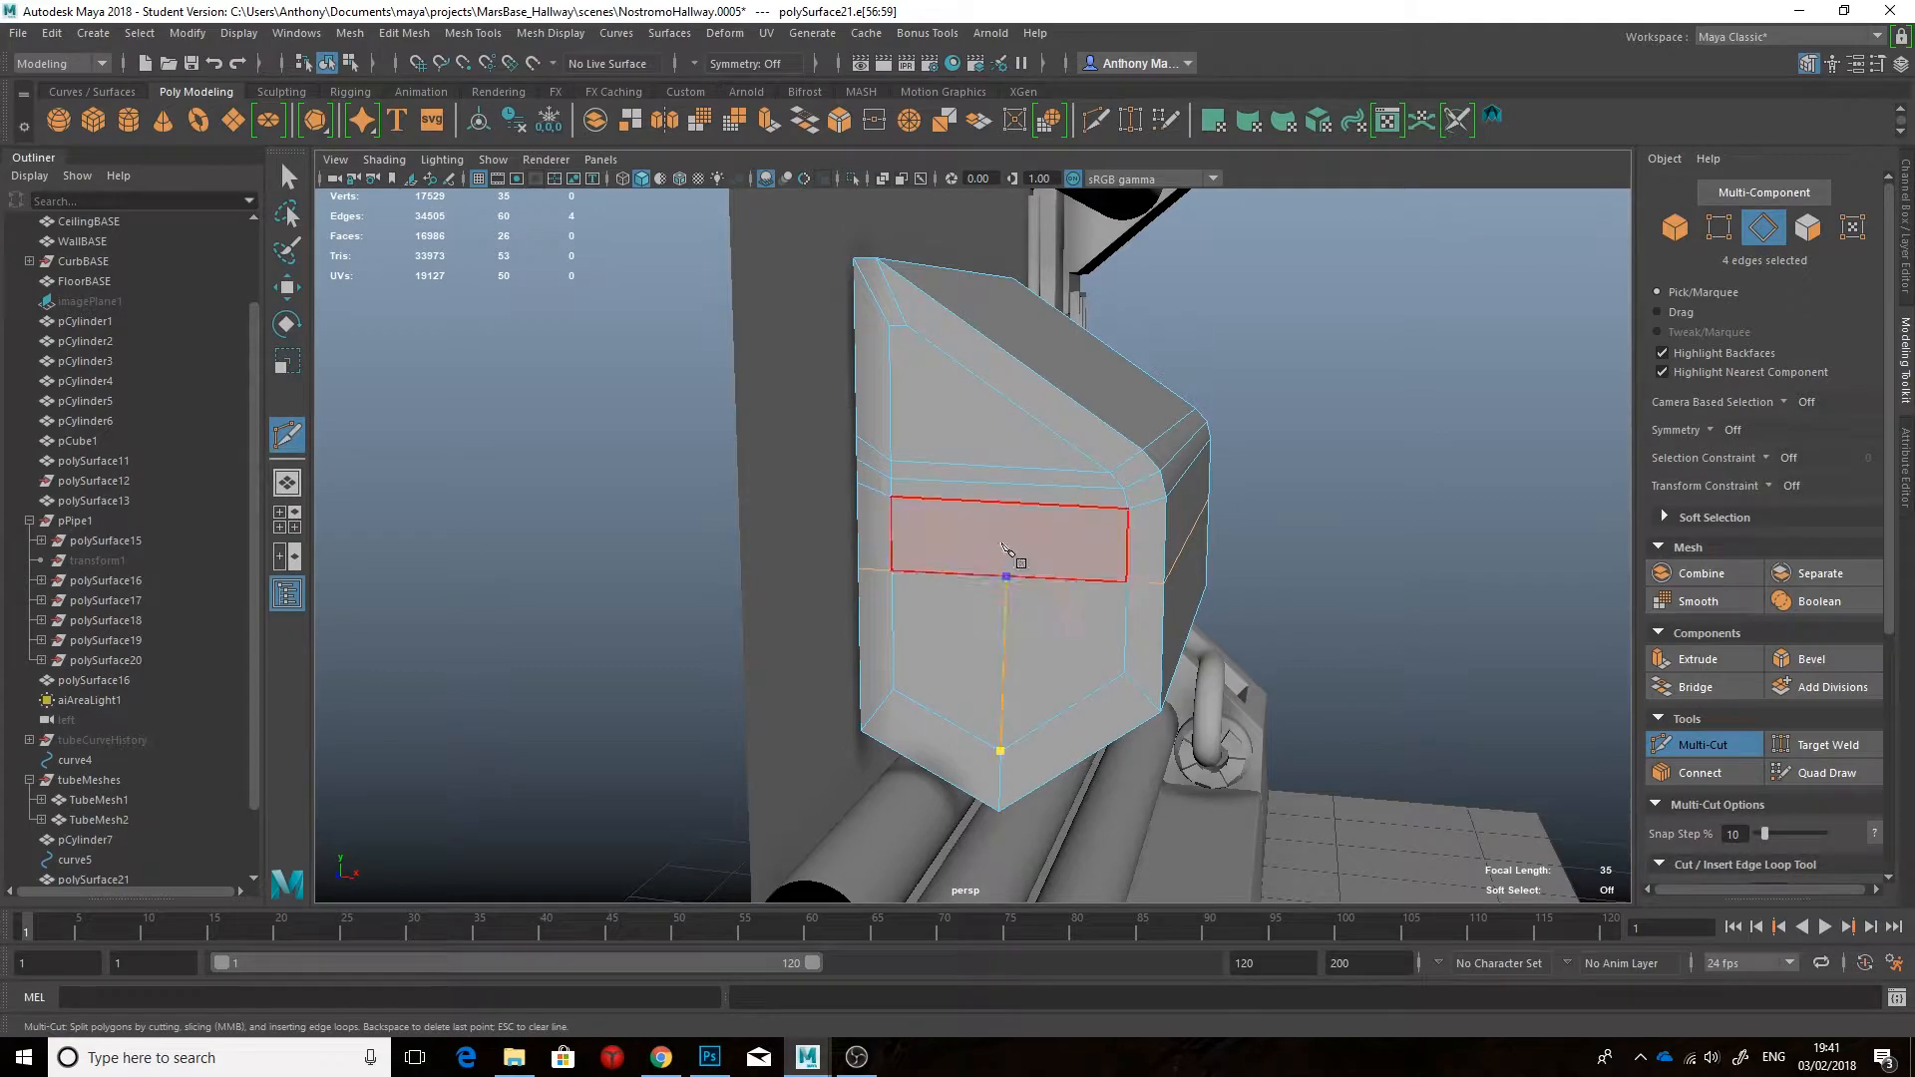
pyautogui.keyDown('alt'); pyautogui.moveTo(975, 330); pyautogui.dragTo(1157, 339); pyautogui.keyUp('alt')
pyautogui.rightClick(1051, 366)
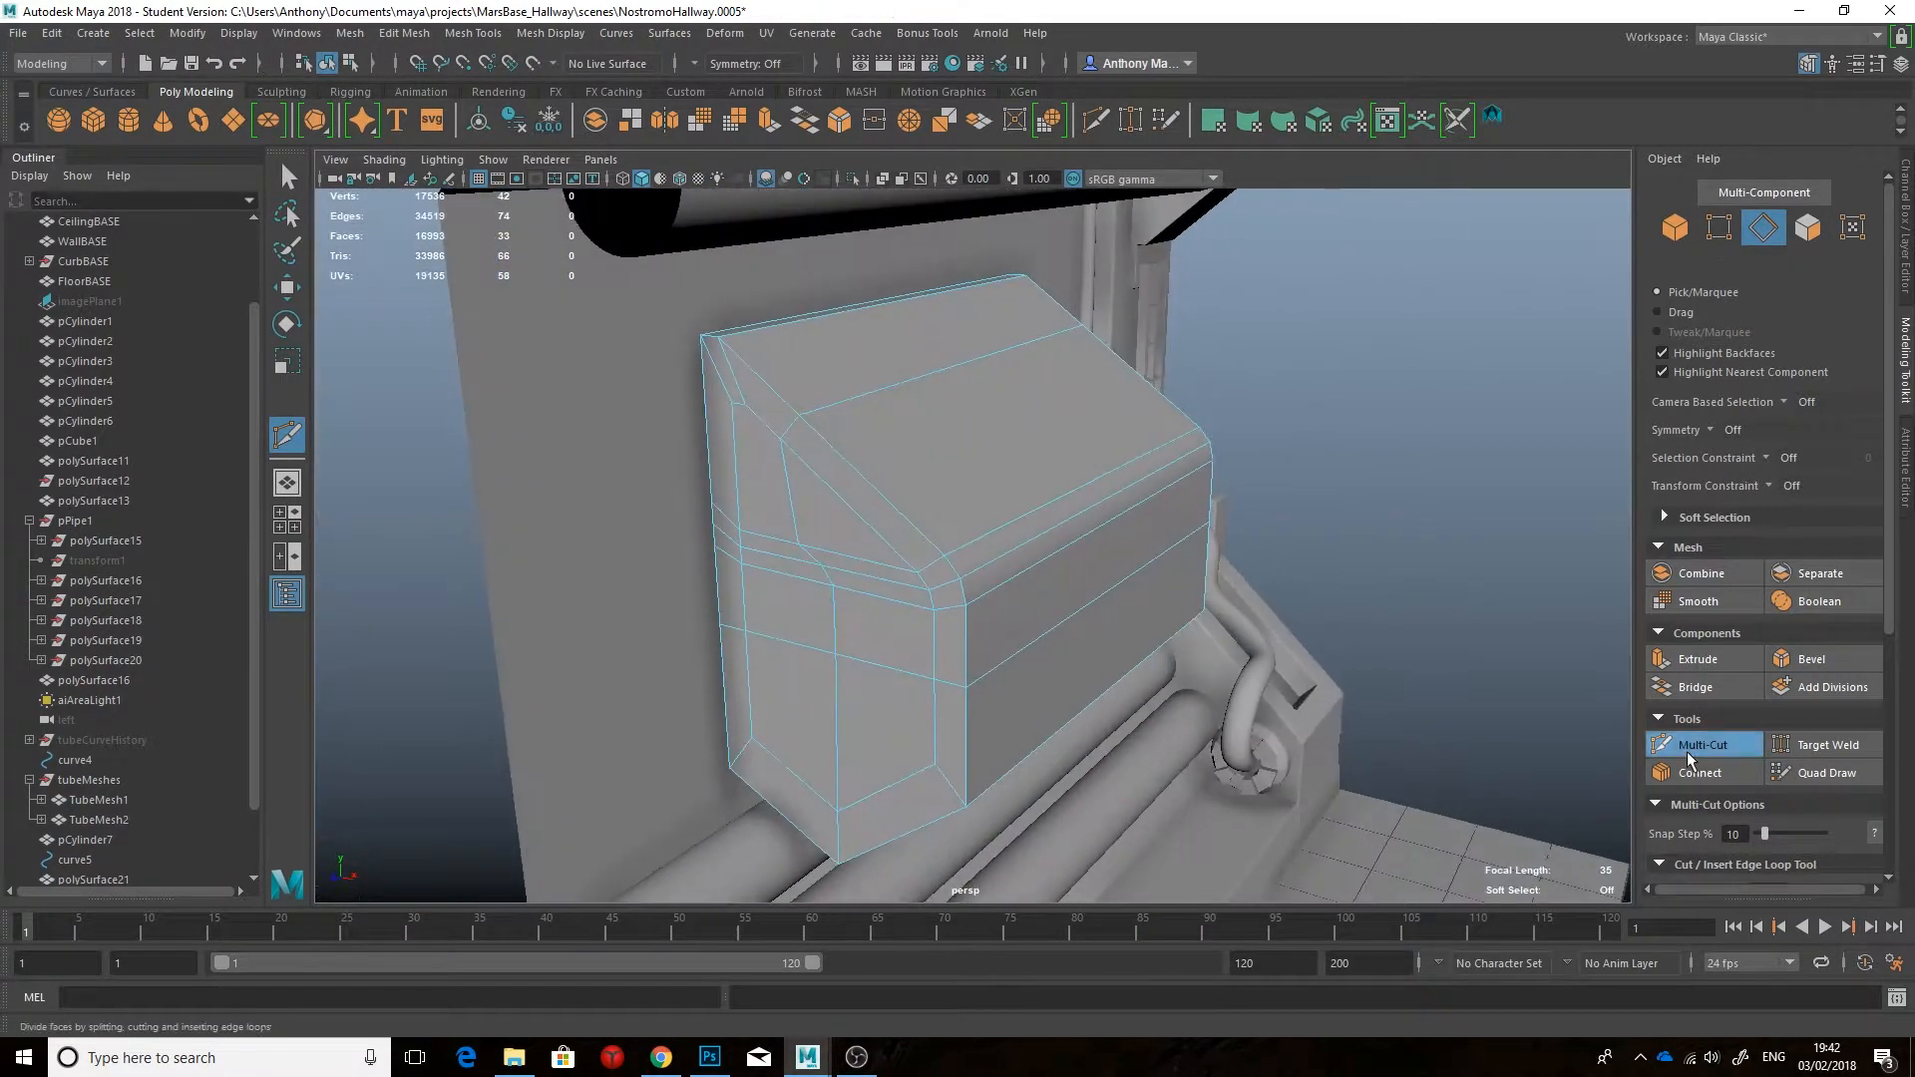
pyautogui.click(1702, 744)
pyautogui.keyDown('alt'); pyautogui.moveTo(1226, 638); pyautogui.dragTo(1296, 625); pyautogui.keyUp('alt')
pyautogui.keyDown('alt'); pyautogui.moveTo(1045, 525); pyautogui.dragTo(1105, 457); pyautogui.keyUp('alt')
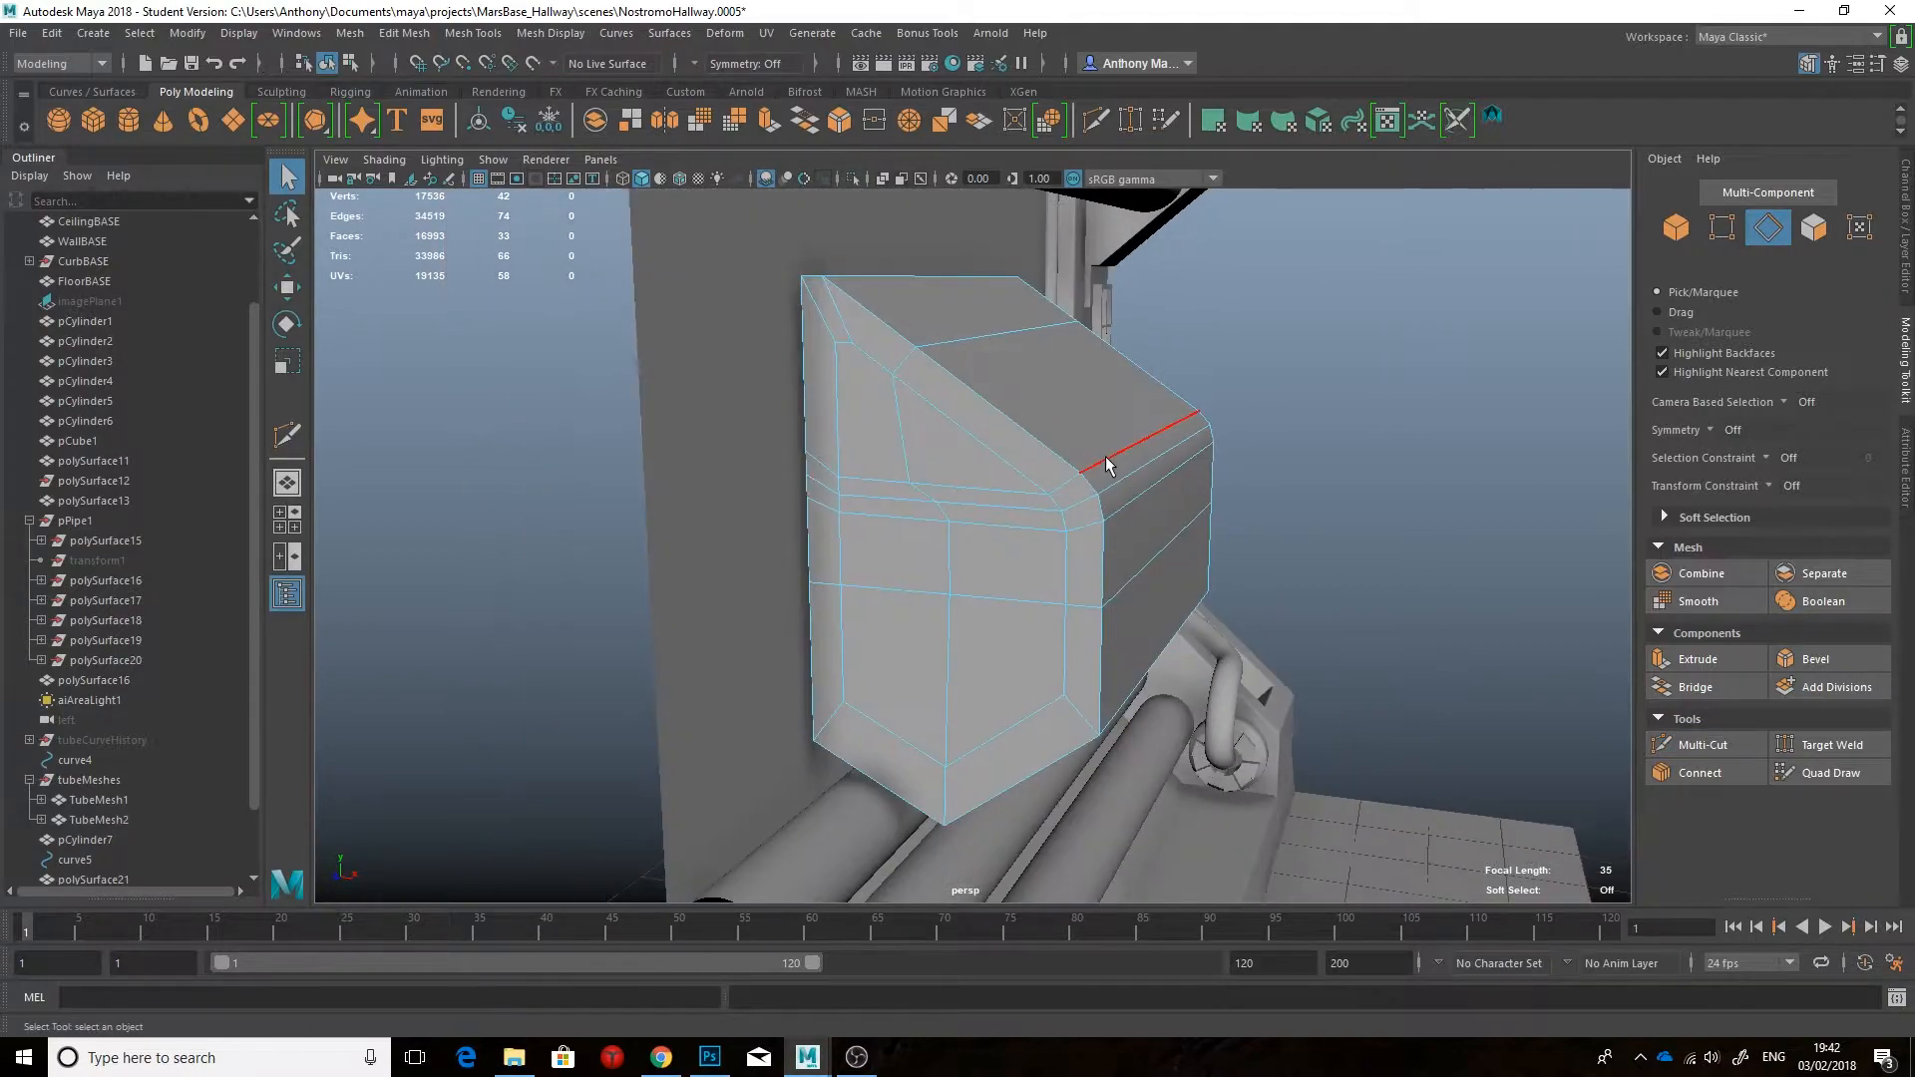
# Step: Extract the inset border faces along the panel's sloped and upper front edges as a separate strip and select it
pyautogui.click(1052, 484)
pyautogui.keyDown('shift'); pyautogui.doubleClick(1082, 570); pyautogui.keyUp('shift')
pyautogui.keyDown('alt'); pyautogui.moveTo(1127, 569); pyautogui.dragTo(1069, 560); pyautogui.keyUp('alt')
pyautogui.click(630, 122)
pyautogui.keyDown('alt'); pyautogui.moveTo(1027, 408); pyautogui.dragTo(1197, 329); pyautogui.keyUp('alt')
pyautogui.moveTo(1081, 483); pyautogui.dragTo(1157, 449, button='right')
pyautogui.press('q')
pyautogui.click(1027, 503)
pyautogui.keyDown('alt'); pyautogui.moveTo(1058, 498); pyautogui.dragTo(987, 508); pyautogui.keyUp('alt')
# Step: Check the reference image in Chrome and extrude the extracted strip's three lower faces in Maya with an Offset of 0.05
pyautogui.click(669, 1059)
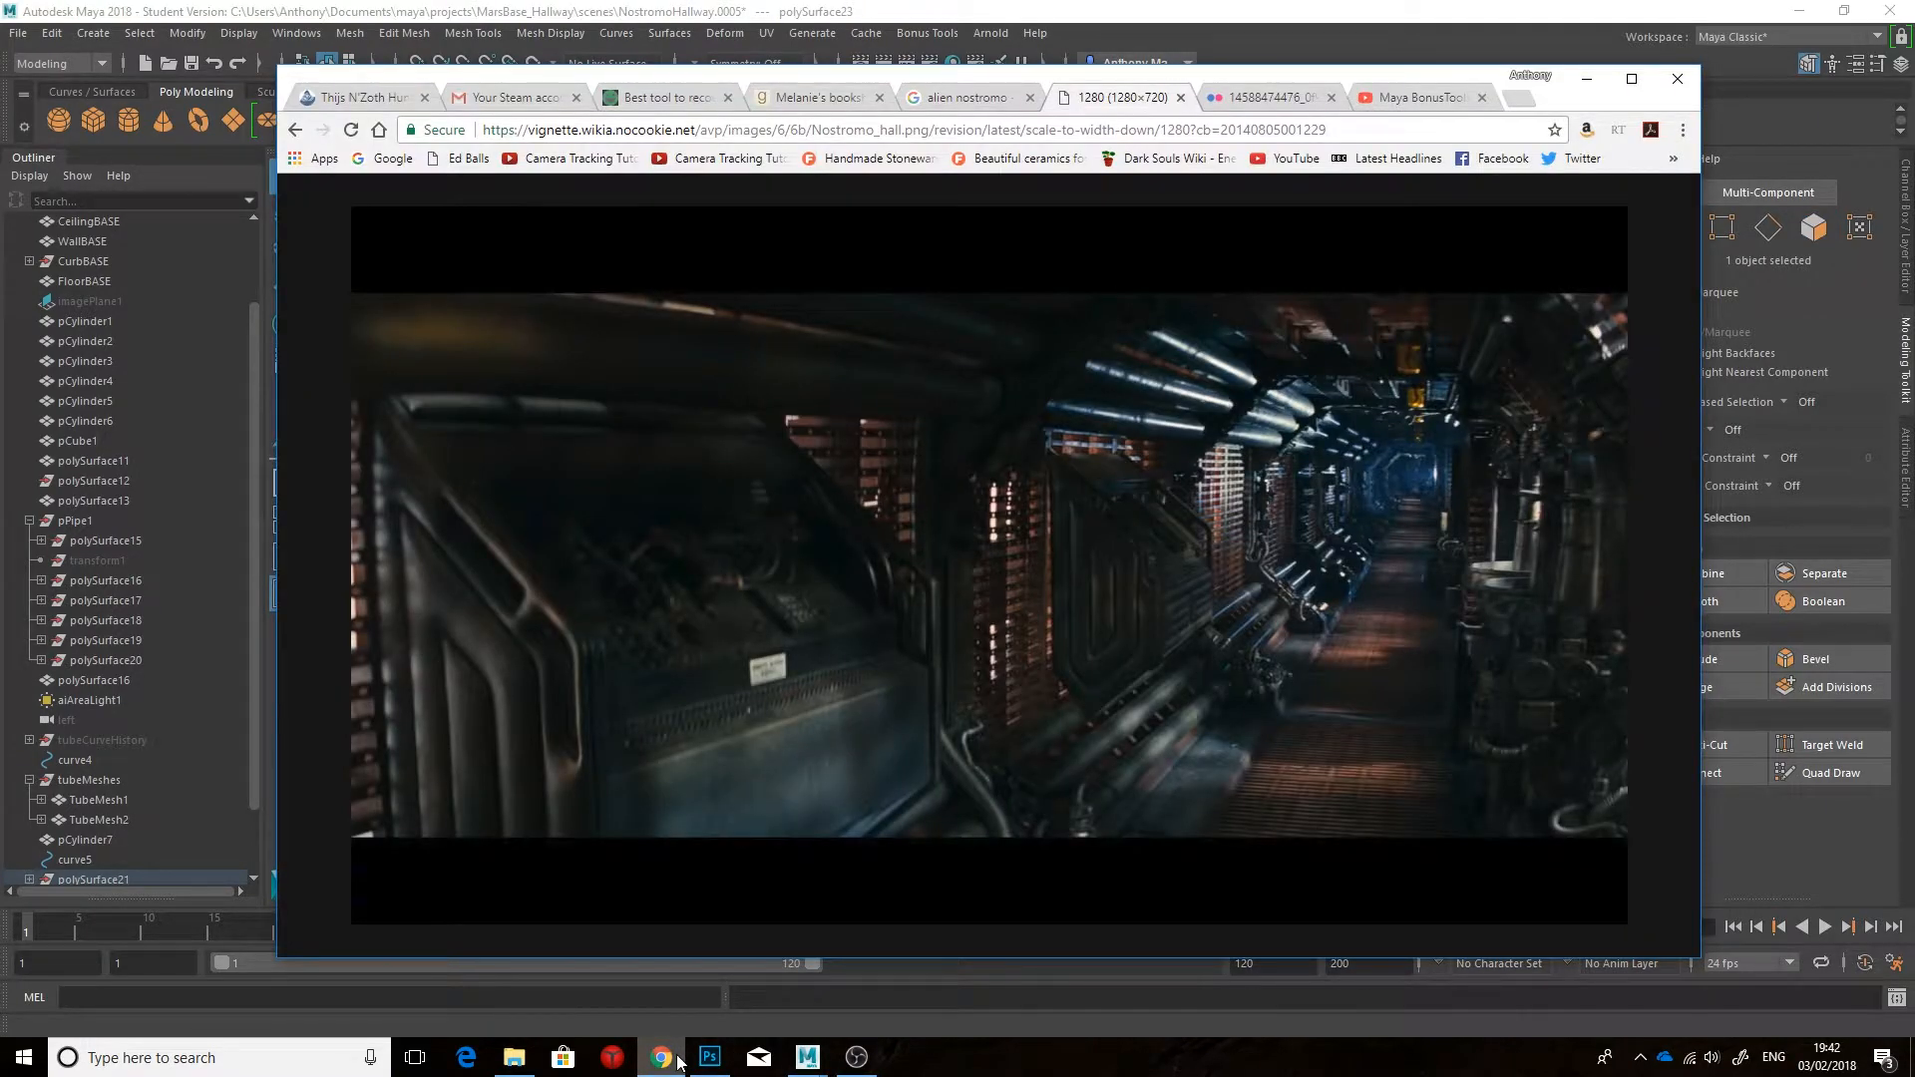
pyautogui.click(807, 1058)
pyautogui.keyDown('alt'); pyautogui.moveTo(837, 574); pyautogui.dragTo(1075, 531); pyautogui.keyUp('alt')
pyautogui.click(660, 1057)
pyautogui.click(806, 1058)
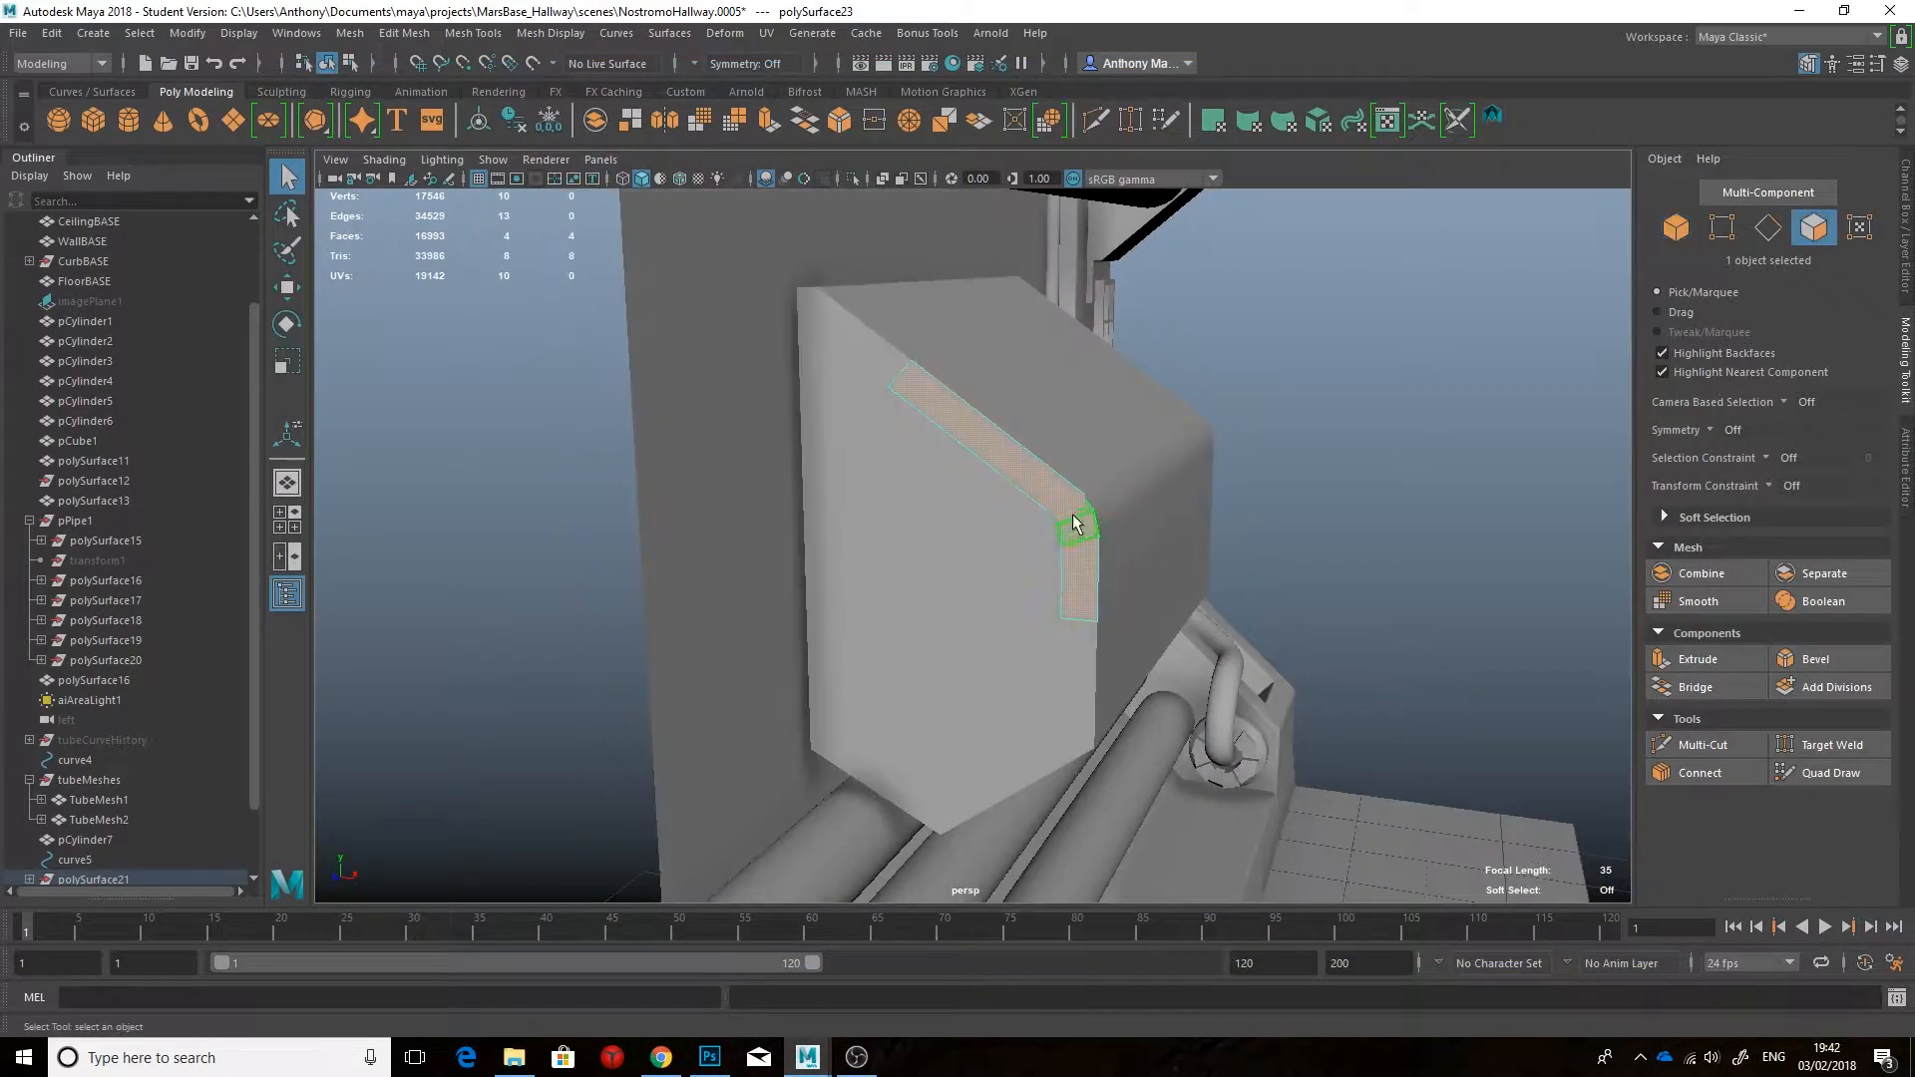
pyautogui.hotkey('ctrl', 'e')
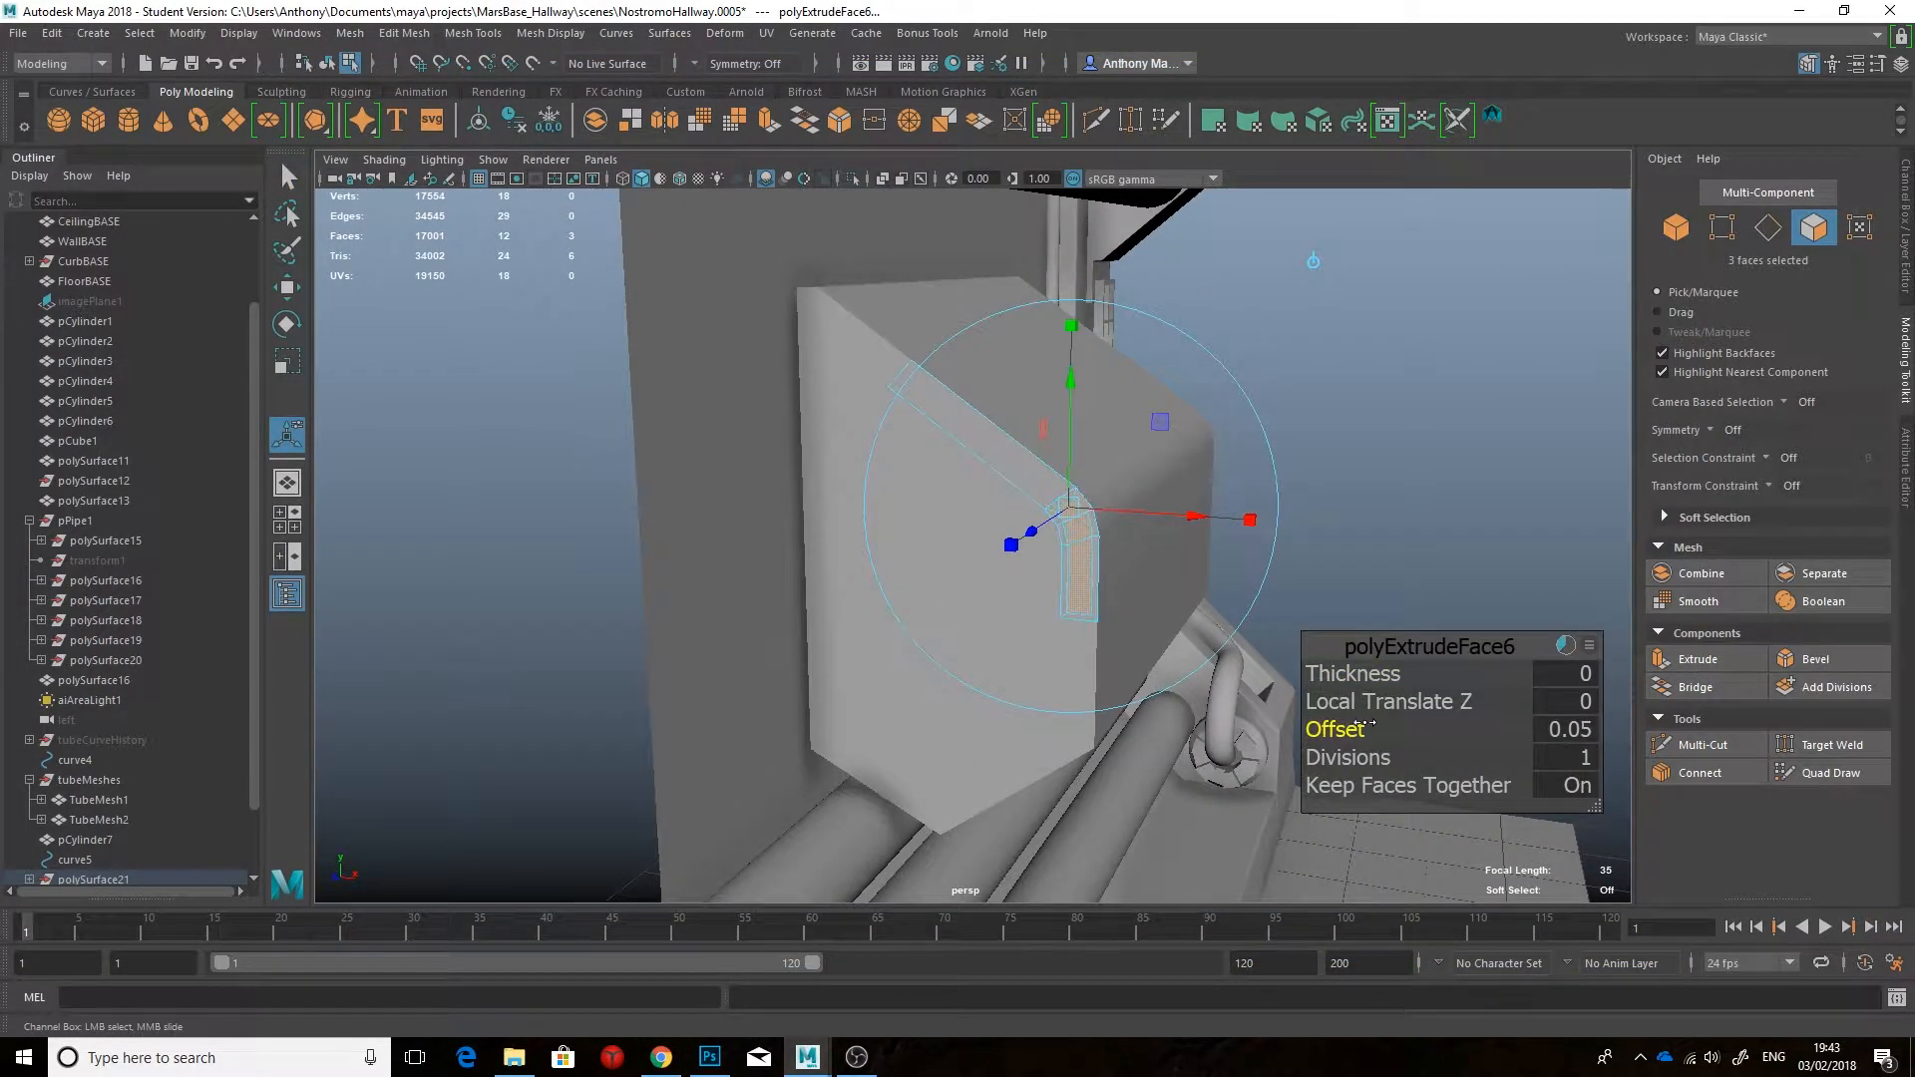
pyautogui.click(1026, 470)
# Step: Check the reference image and move the strip's upper end vertex with the Edge Slide transform constraint to angle the tip
pyautogui.click(660, 1057)
pyautogui.click(807, 1057)
pyautogui.keyDown('alt'); pyautogui.moveTo(890, 648); pyautogui.dragTo(985, 635); pyautogui.keyUp('alt')
pyautogui.moveTo(1040, 418); pyautogui.dragTo(957, 414, button='right')
pyautogui.click(1002, 393)
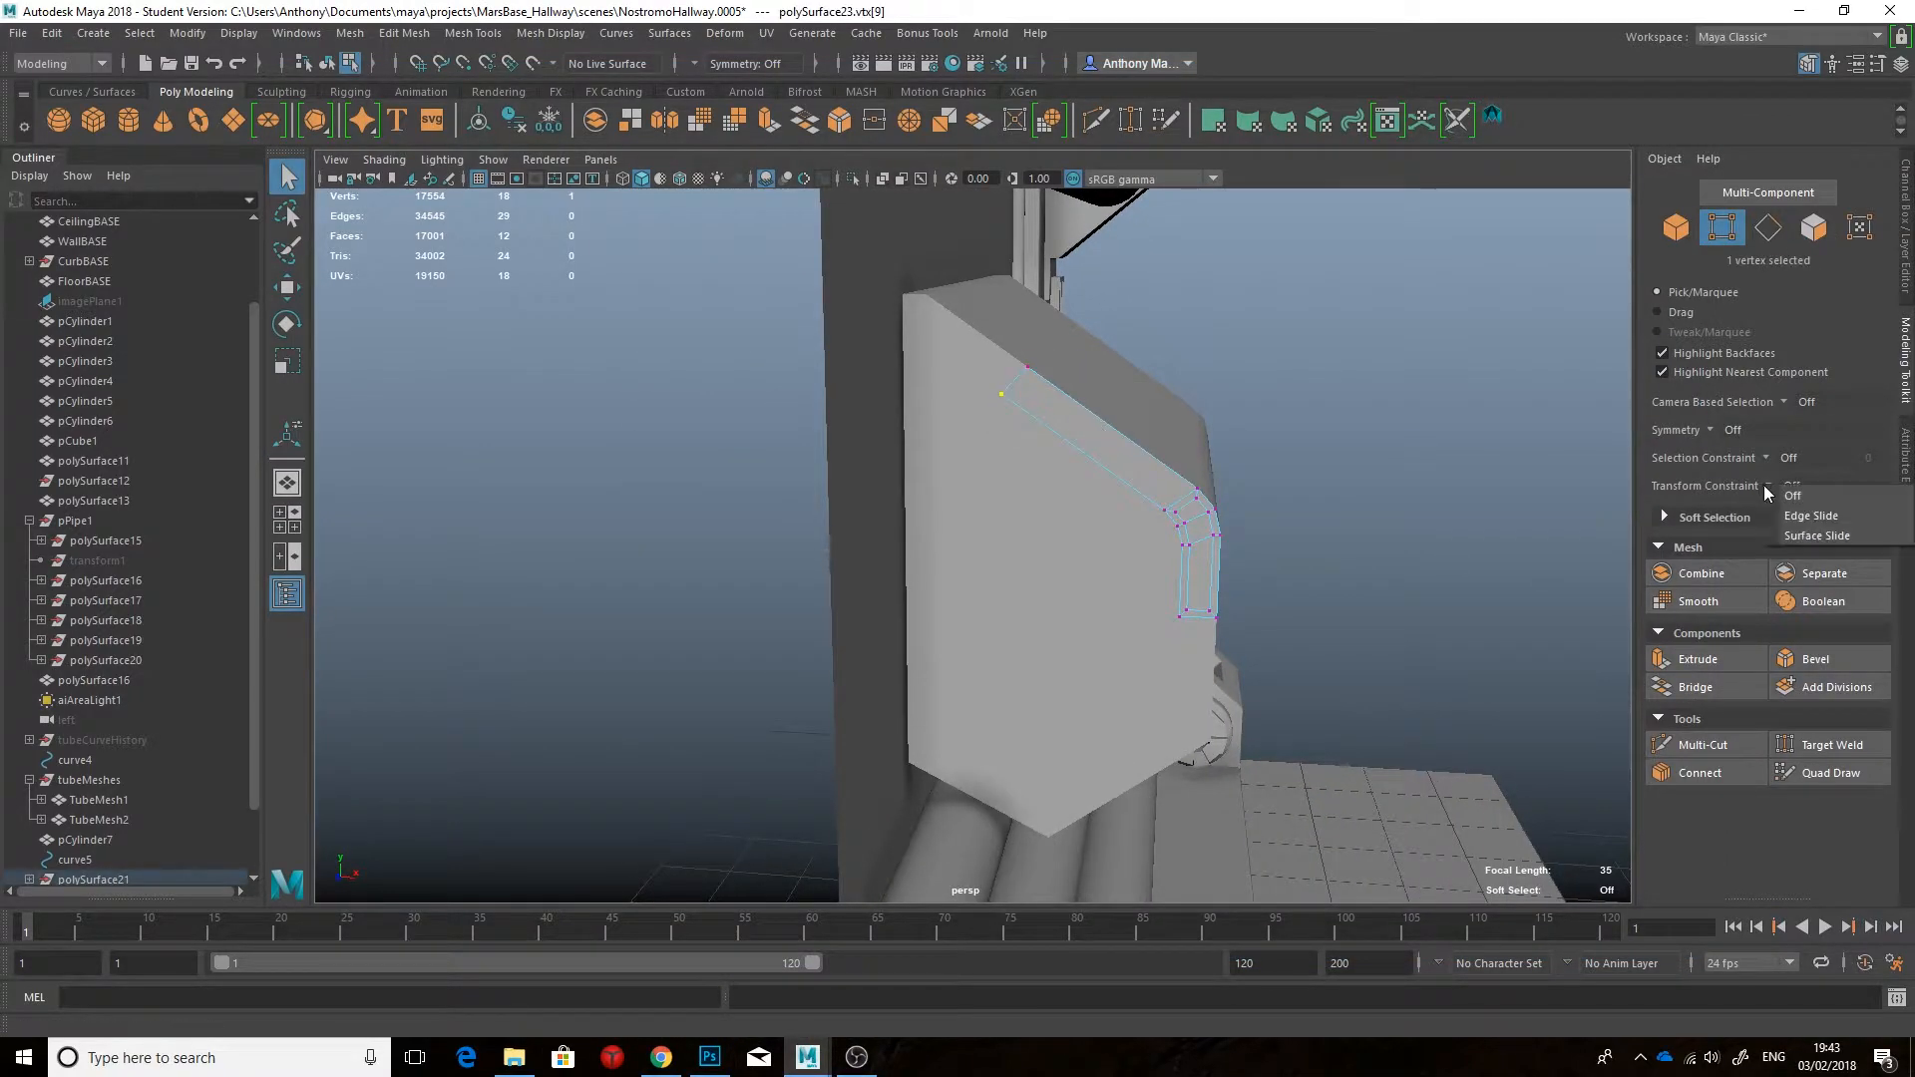
pyautogui.click(1811, 516)
pyautogui.press('w')
pyautogui.moveTo(1147, 256); pyautogui.dragTo(1182, 295, button='middle')
pyautogui.keyDown('alt'); pyautogui.moveTo(1182, 294); pyautogui.dragTo(1097, 296); pyautogui.keyUp('alt')
# Step: Open the transform constraint choices, then extrude the strip's long sloped face with an offset to inset it
pyautogui.click(1755, 491)
pyautogui.moveTo(1048, 474)
pyautogui.mouseDown(button='right')
pyautogui.moveTo(1058, 455)
pyautogui.moveTo(1047, 528)
pyautogui.mouseUp(button='right')
pyautogui.moveTo(1317, 522); pyautogui.dragTo(1518, 555)
pyautogui.click(1707, 660)
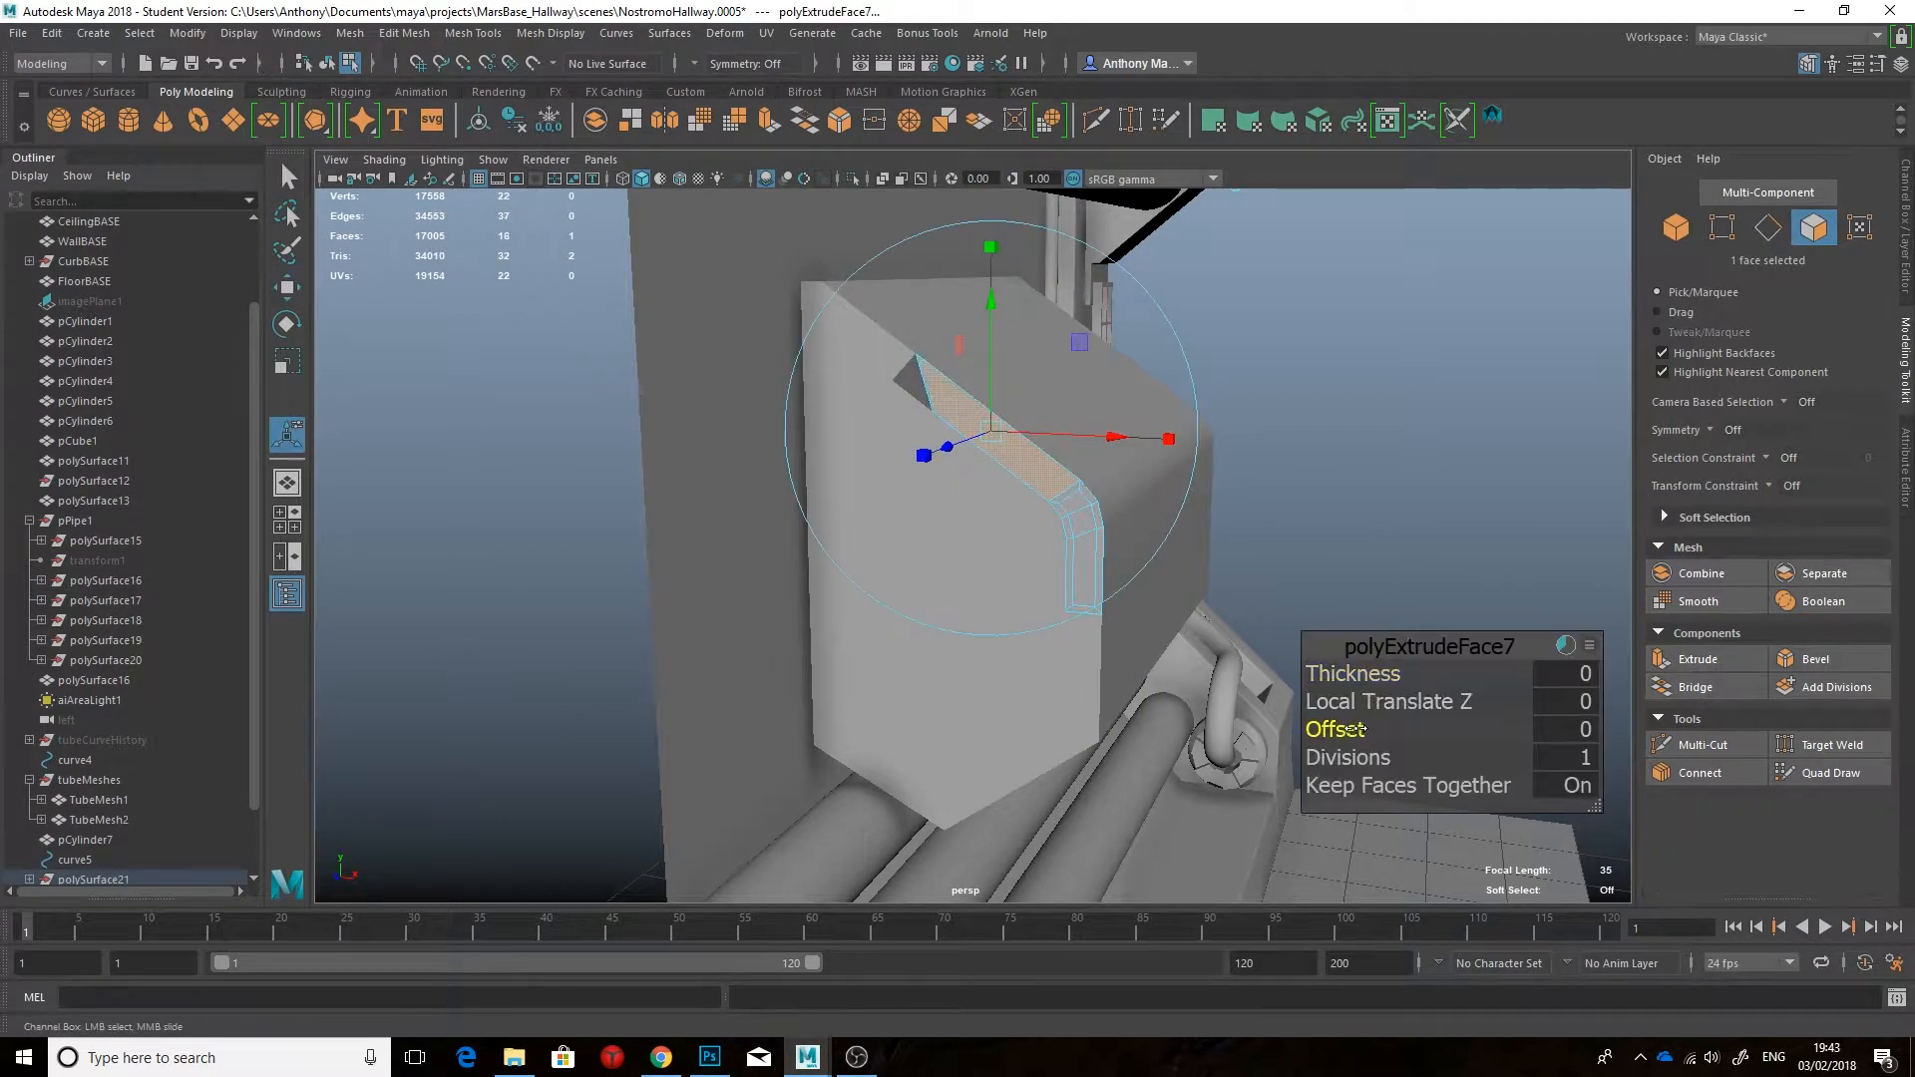
pyautogui.keyDown('alt'); pyautogui.moveTo(1297, 479); pyautogui.dragTo(1015, 543); pyautogui.keyUp('alt')
# Step: Cut additional lengthwise edges through the strip with Multi-Cut and isolate the strip as an object
pyautogui.click(1704, 744)
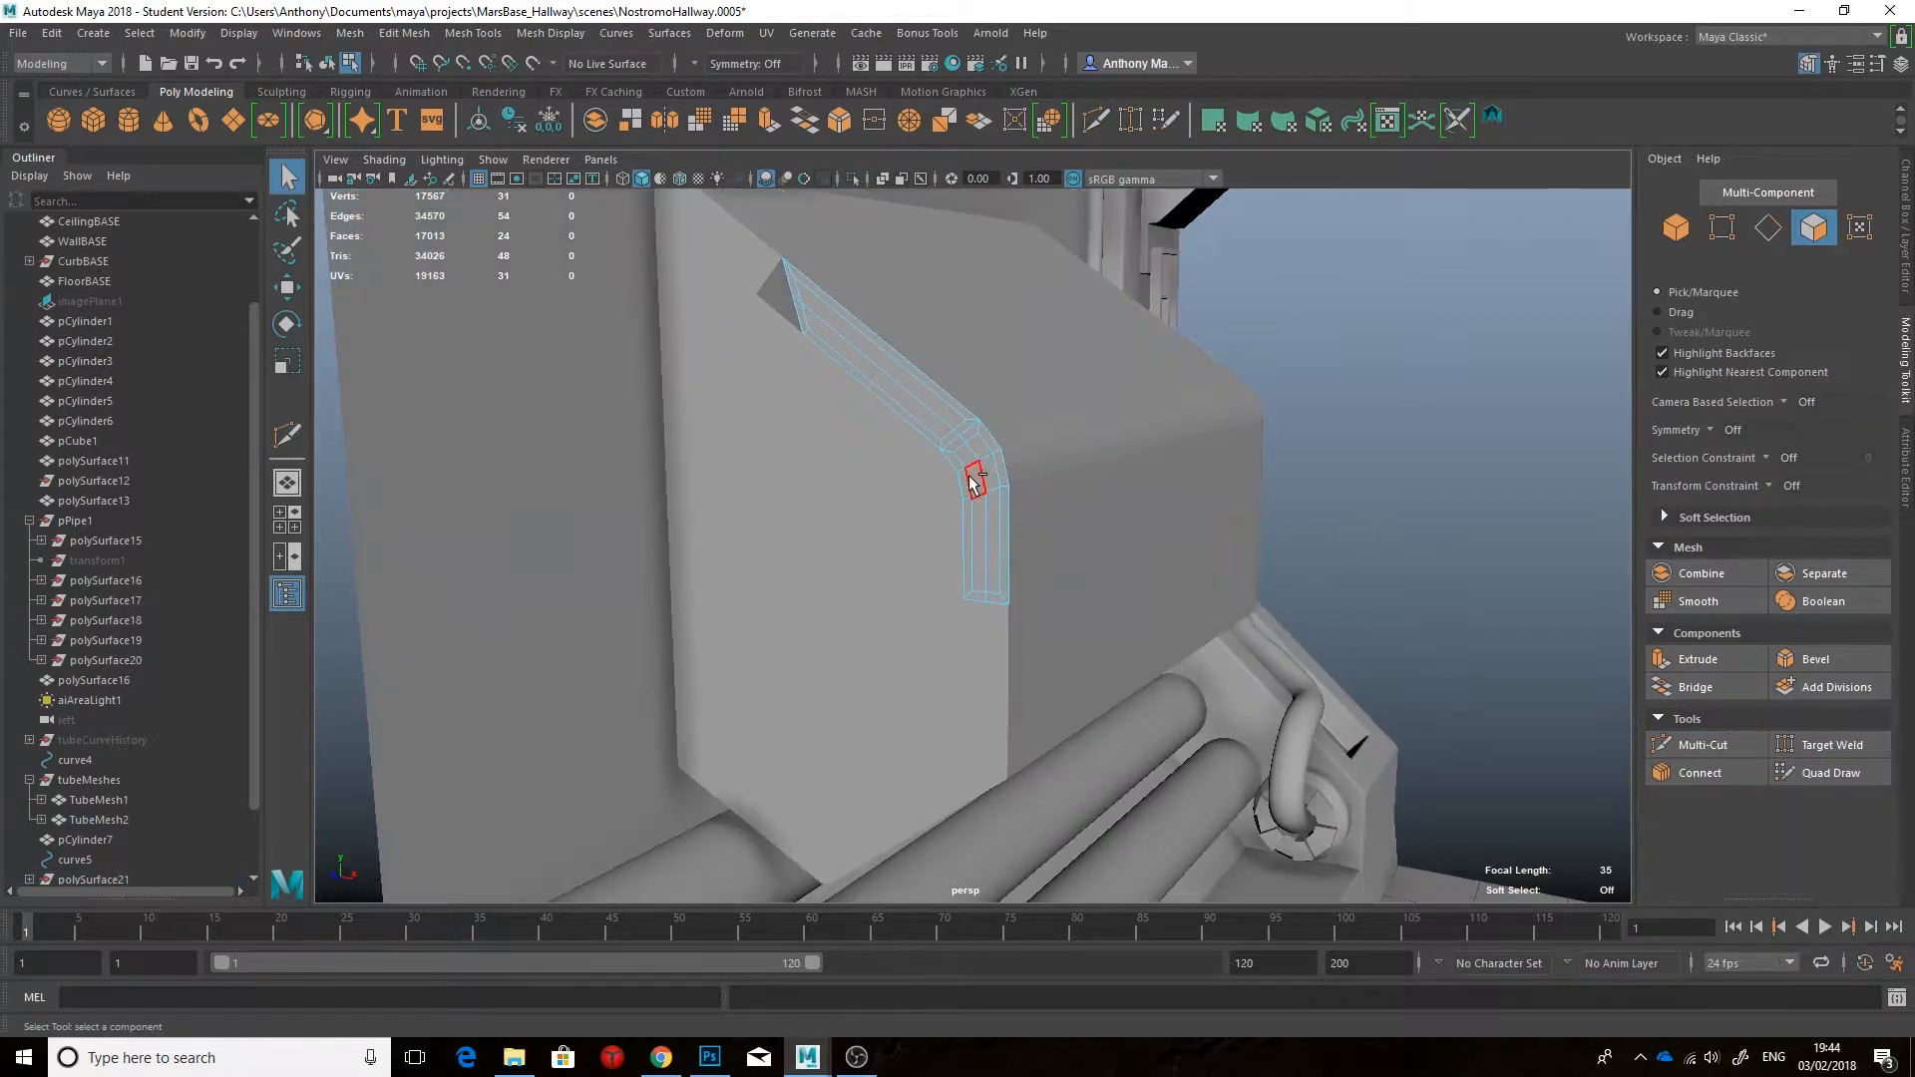
pyautogui.hotkey('ctrl', '1')
pyautogui.hotkey('ctrl', '1')
pyautogui.moveTo(988, 479); pyautogui.dragTo(1092, 452, button='right')
pyautogui.hotkey('ctrl', '1')
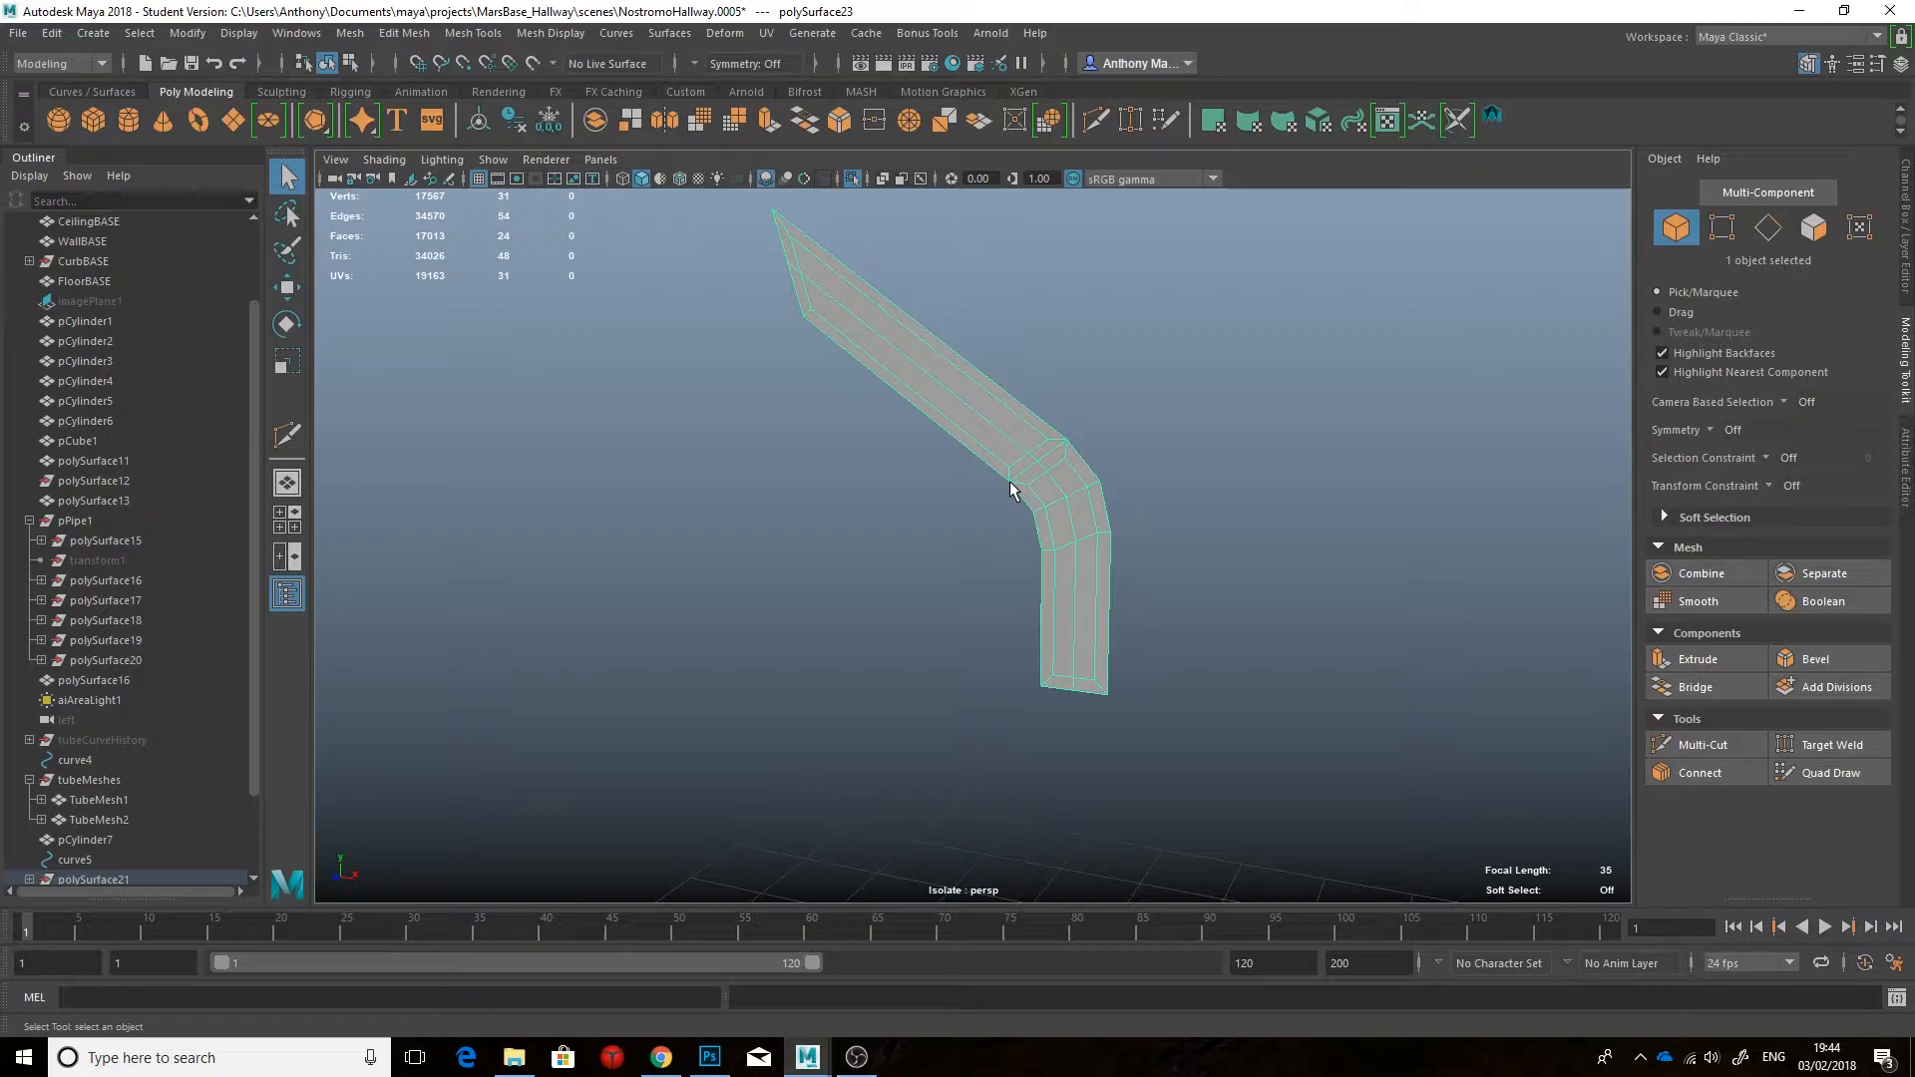
# Step: Check the reference image and delete the strip's inner faces to leave an open frame with a crossbar at the bend
pyautogui.keyDown('alt'); pyautogui.moveTo(1056, 381); pyautogui.dragTo(955, 389, button='middle'); pyautogui.keyUp('alt')
pyautogui.hotkey('alt', 'Tab')
pyautogui.hotkey('alt', 'Tab')
pyautogui.keyDown('alt'); pyautogui.moveTo(908, 604); pyautogui.dragTo(964, 688, button='middle'); pyautogui.keyUp('alt')
pyautogui.scroll(3, 963, 688)
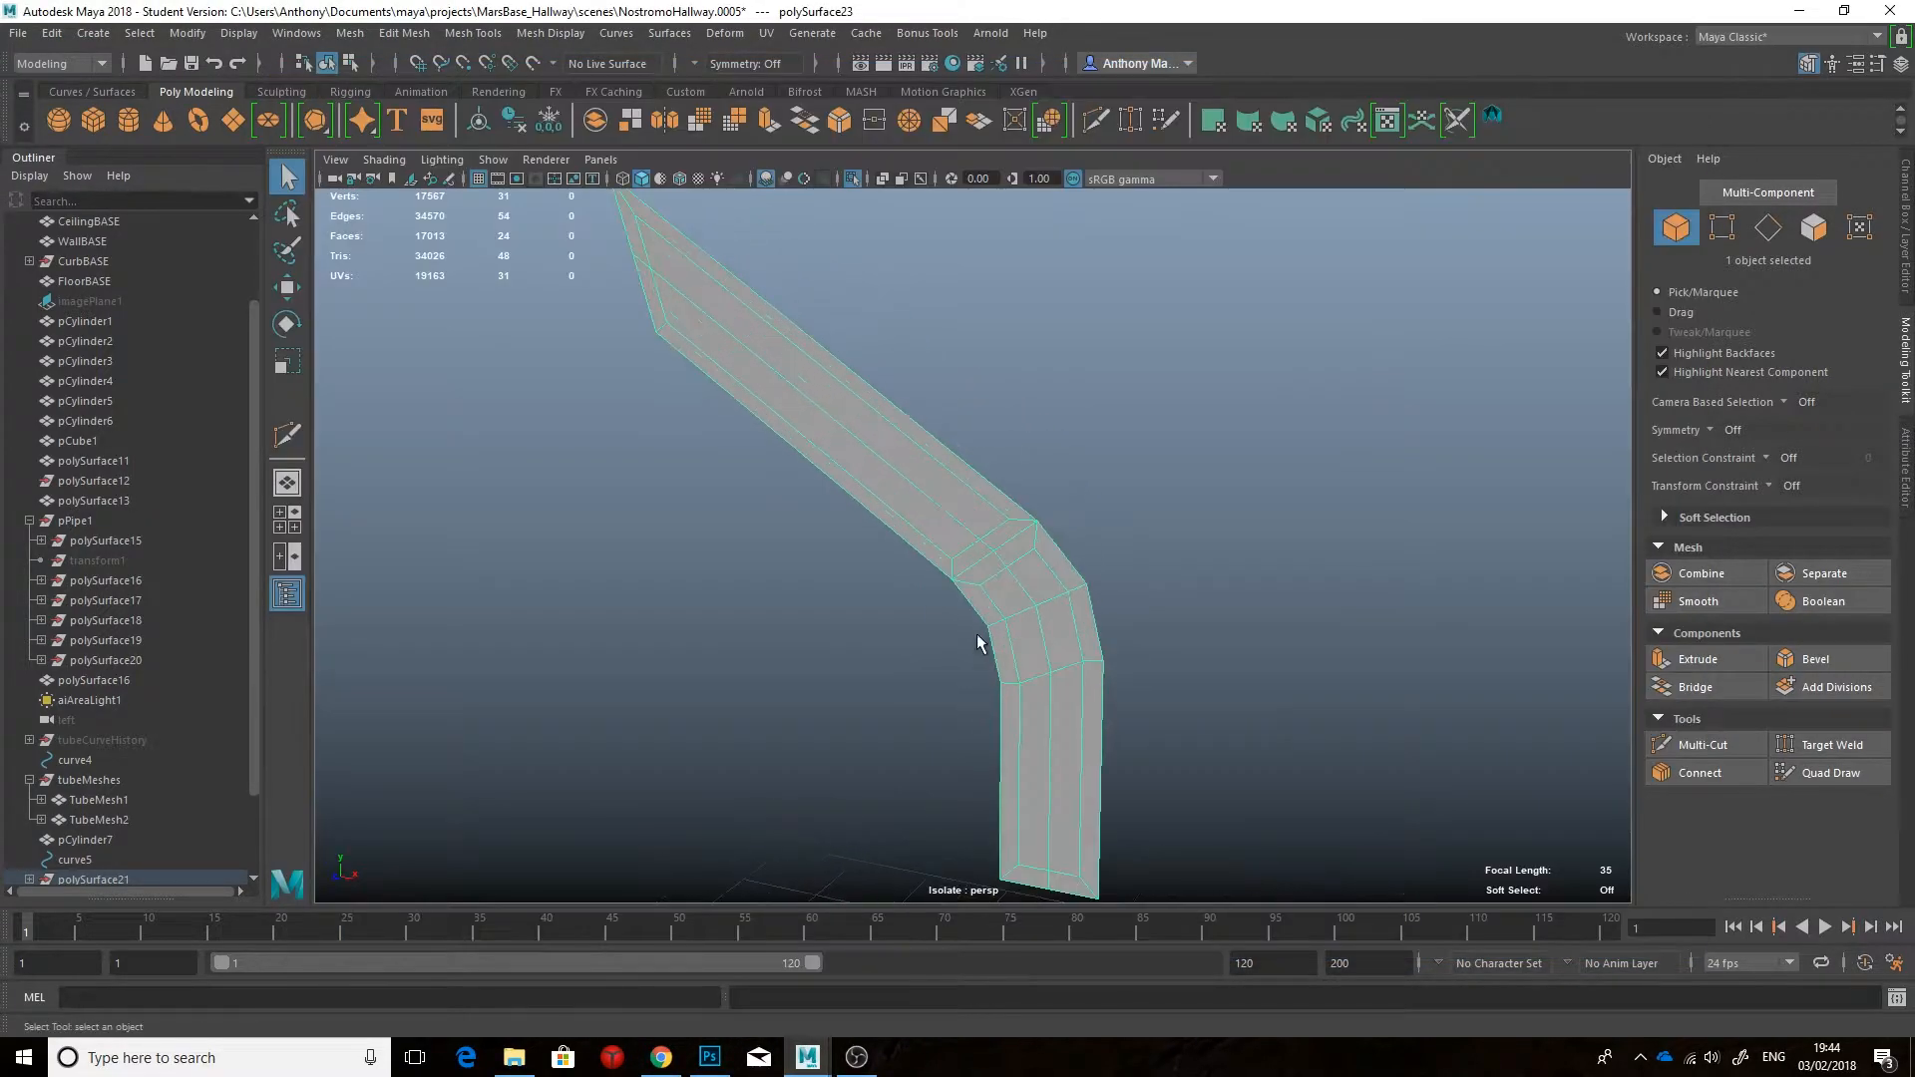
pyautogui.press('Delete')
pyautogui.keyDown('alt'); pyautogui.moveTo(1037, 758); pyautogui.dragTo(961, 684); pyautogui.keyUp('alt')
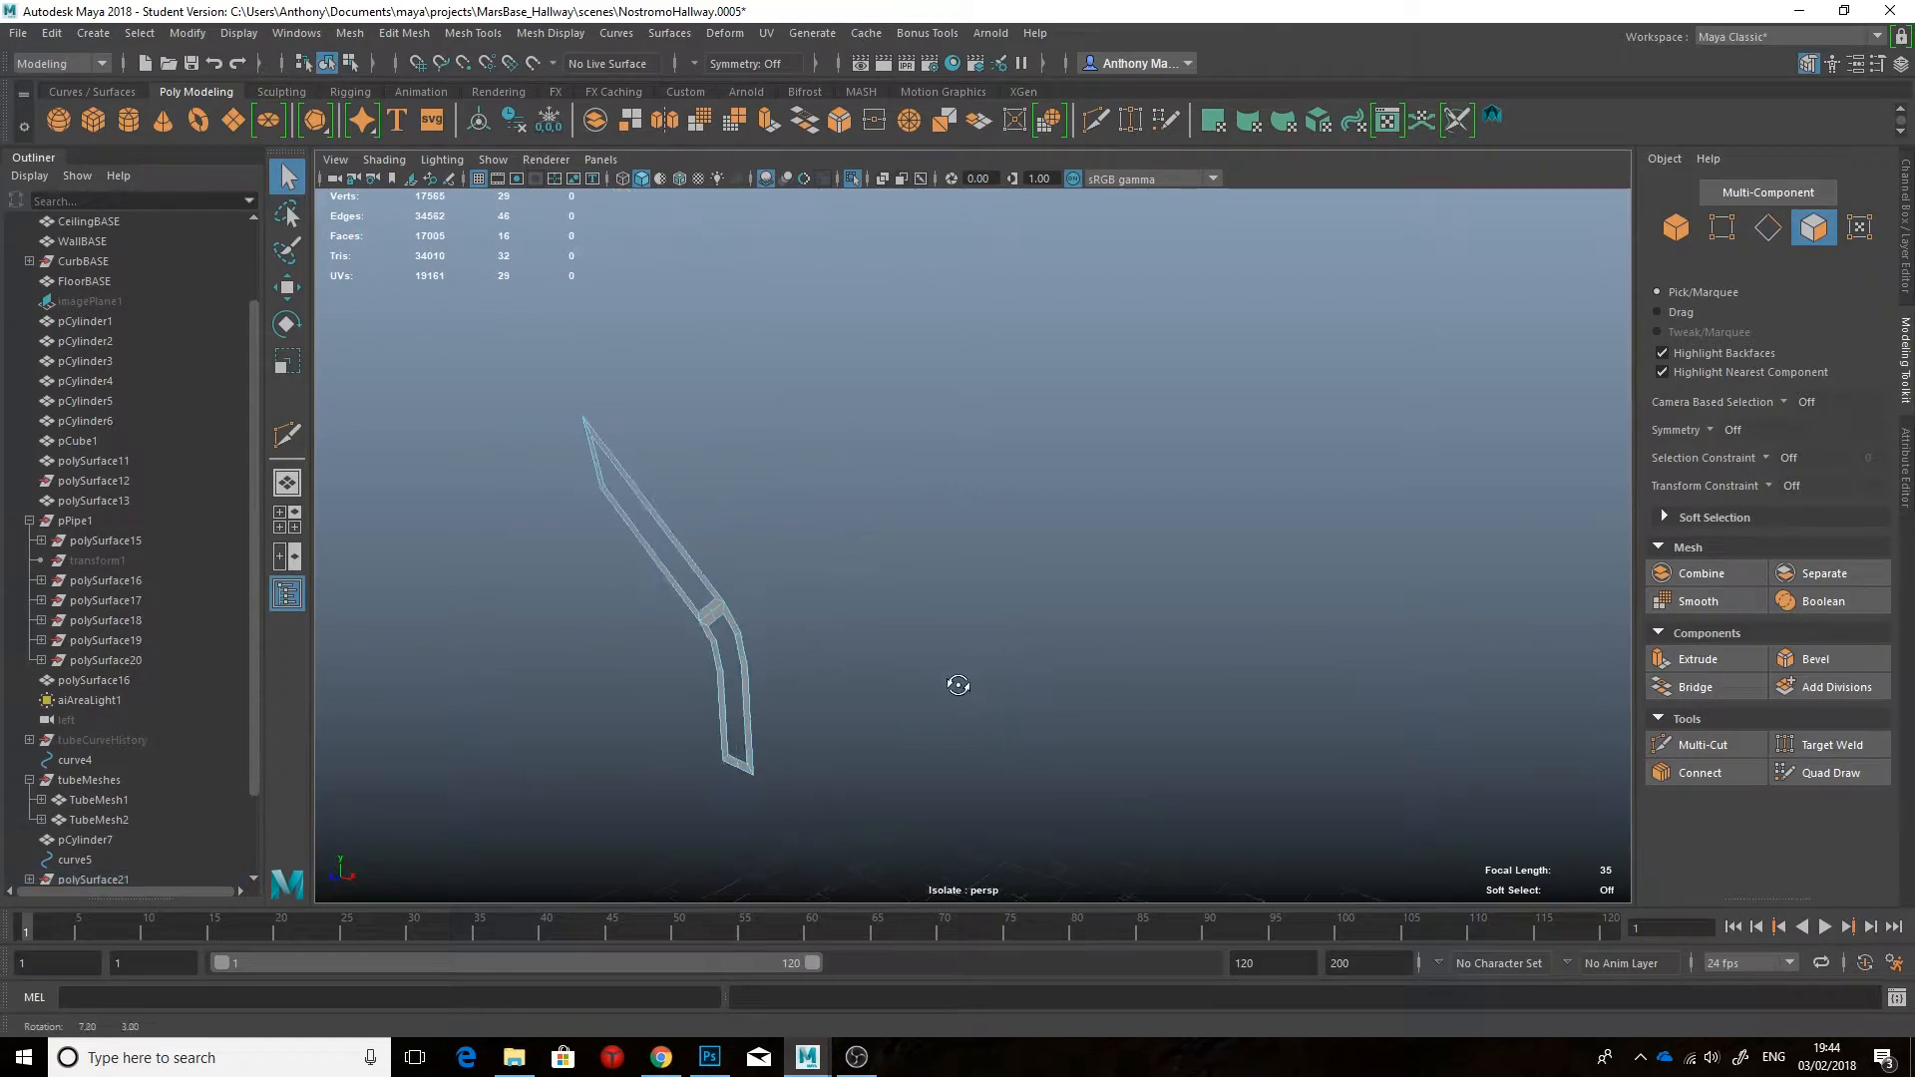
# Step: Try to extrude the isolated frame's 12 outer border edges to give it depth
pyautogui.moveTo(856, 640); pyautogui.dragTo(854, 427, button='right')
pyautogui.doubleClick(738, 464)
pyautogui.hotkey('ctrl', '1')
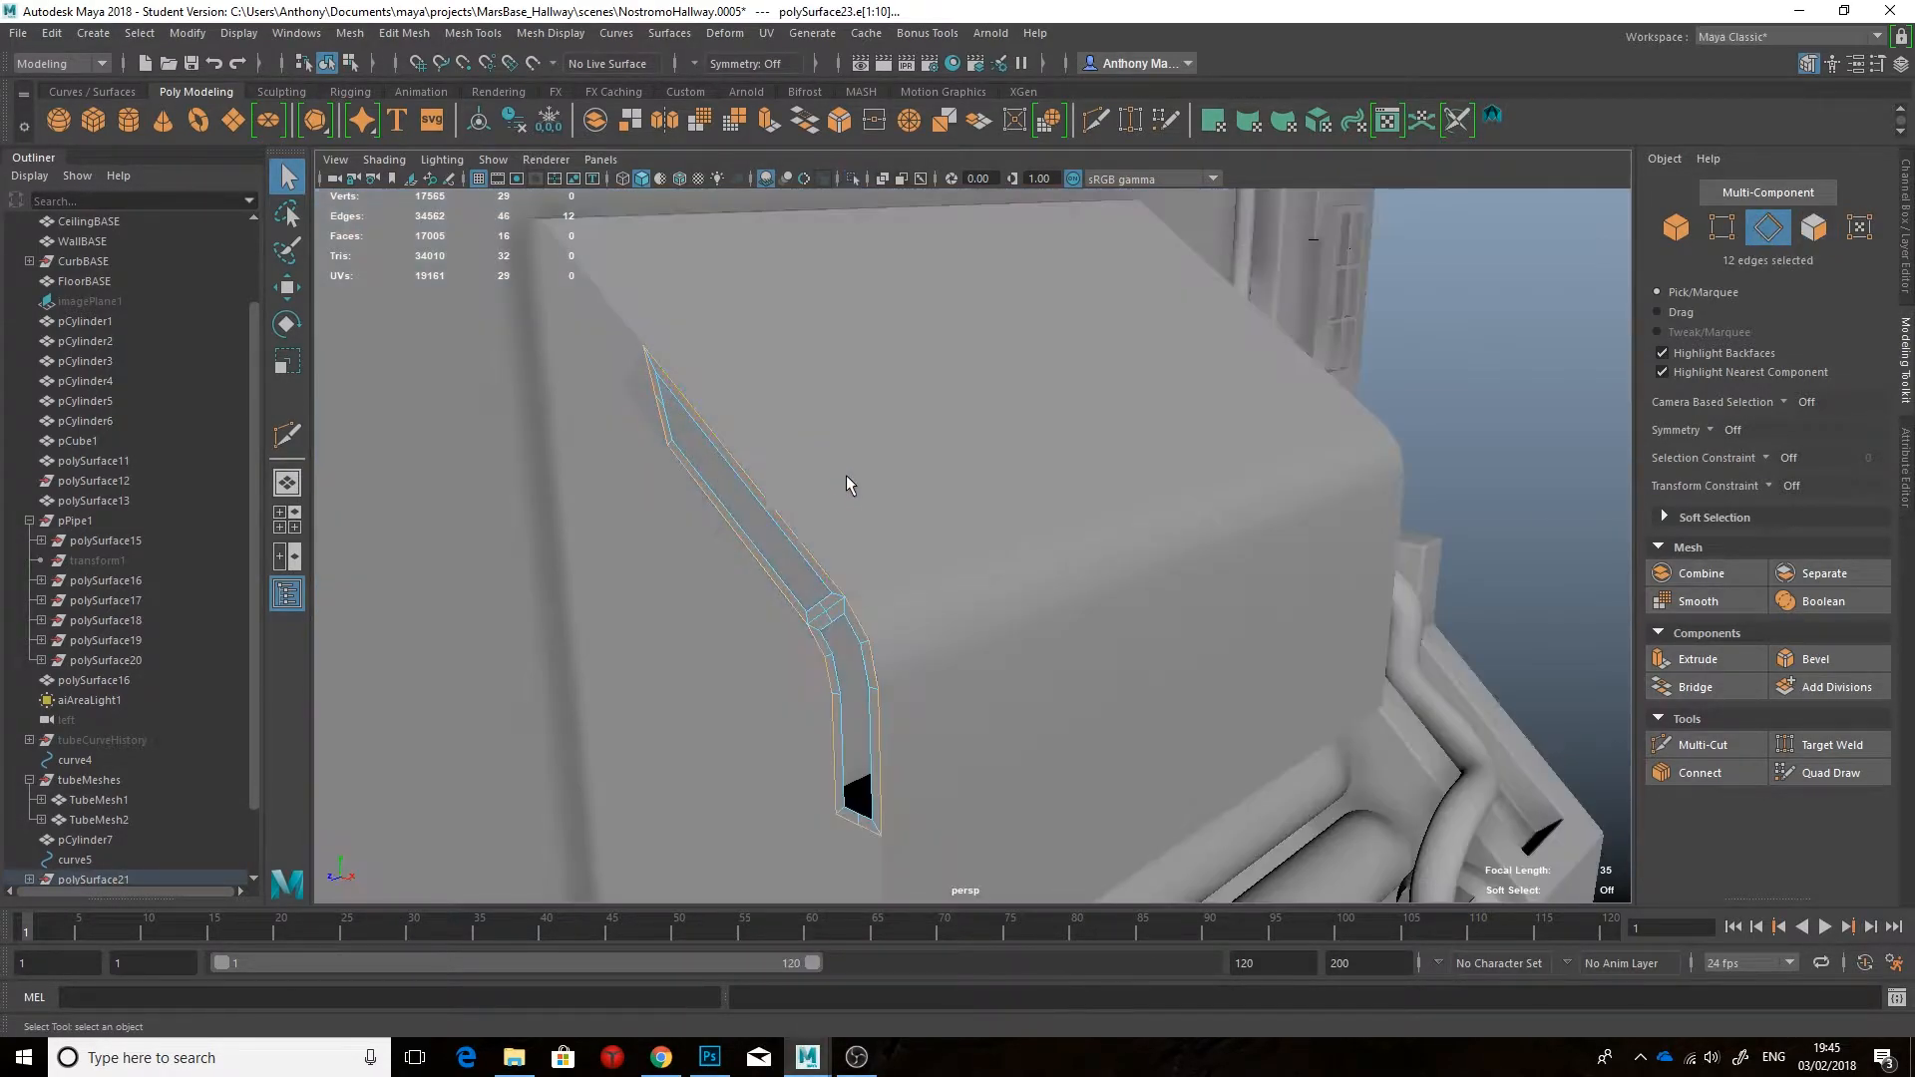
pyautogui.hotkey('ctrl', '1')
pyautogui.press('w')
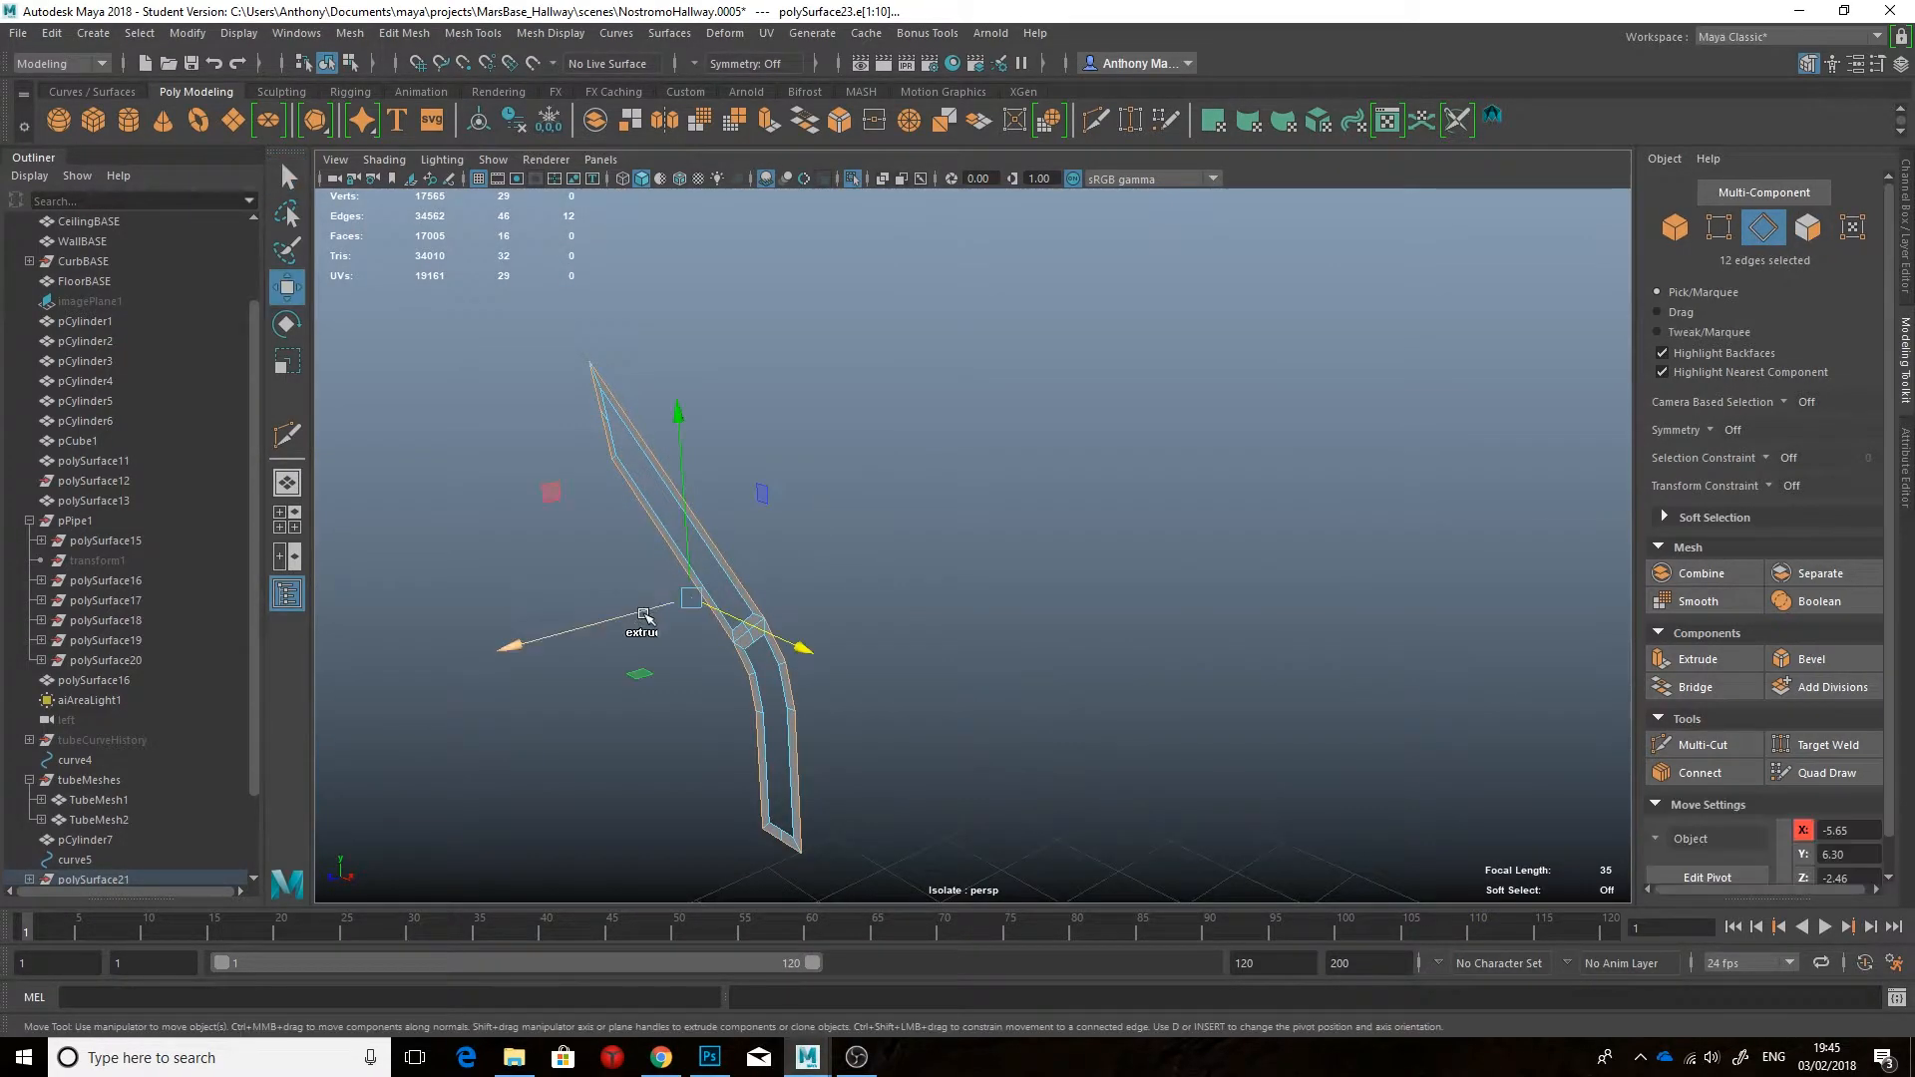
pyautogui.keyDown('shift'); pyautogui.moveTo(660, 611); pyautogui.dragTo(655, 613); pyautogui.keyUp('shift')
pyautogui.keyDown('alt'); pyautogui.moveTo(656, 612); pyautogui.dragTo(913, 595); pyautogui.keyUp('alt')
pyautogui.scroll(3, 748, 603)
pyautogui.hotkey('ctrl', 'z')
pyautogui.click(896, 572)
# Step: Extrude the frame's 16 faces with a Thickness of -0.09 and 2 Divisions
pyautogui.moveTo(866, 665); pyautogui.dragTo(938, 478, button='right')
pyautogui.keyDown('alt'); pyautogui.moveTo(925, 504); pyautogui.dragTo(912, 541); pyautogui.keyUp('alt')
pyautogui.hotkey('ctrl', 'e')
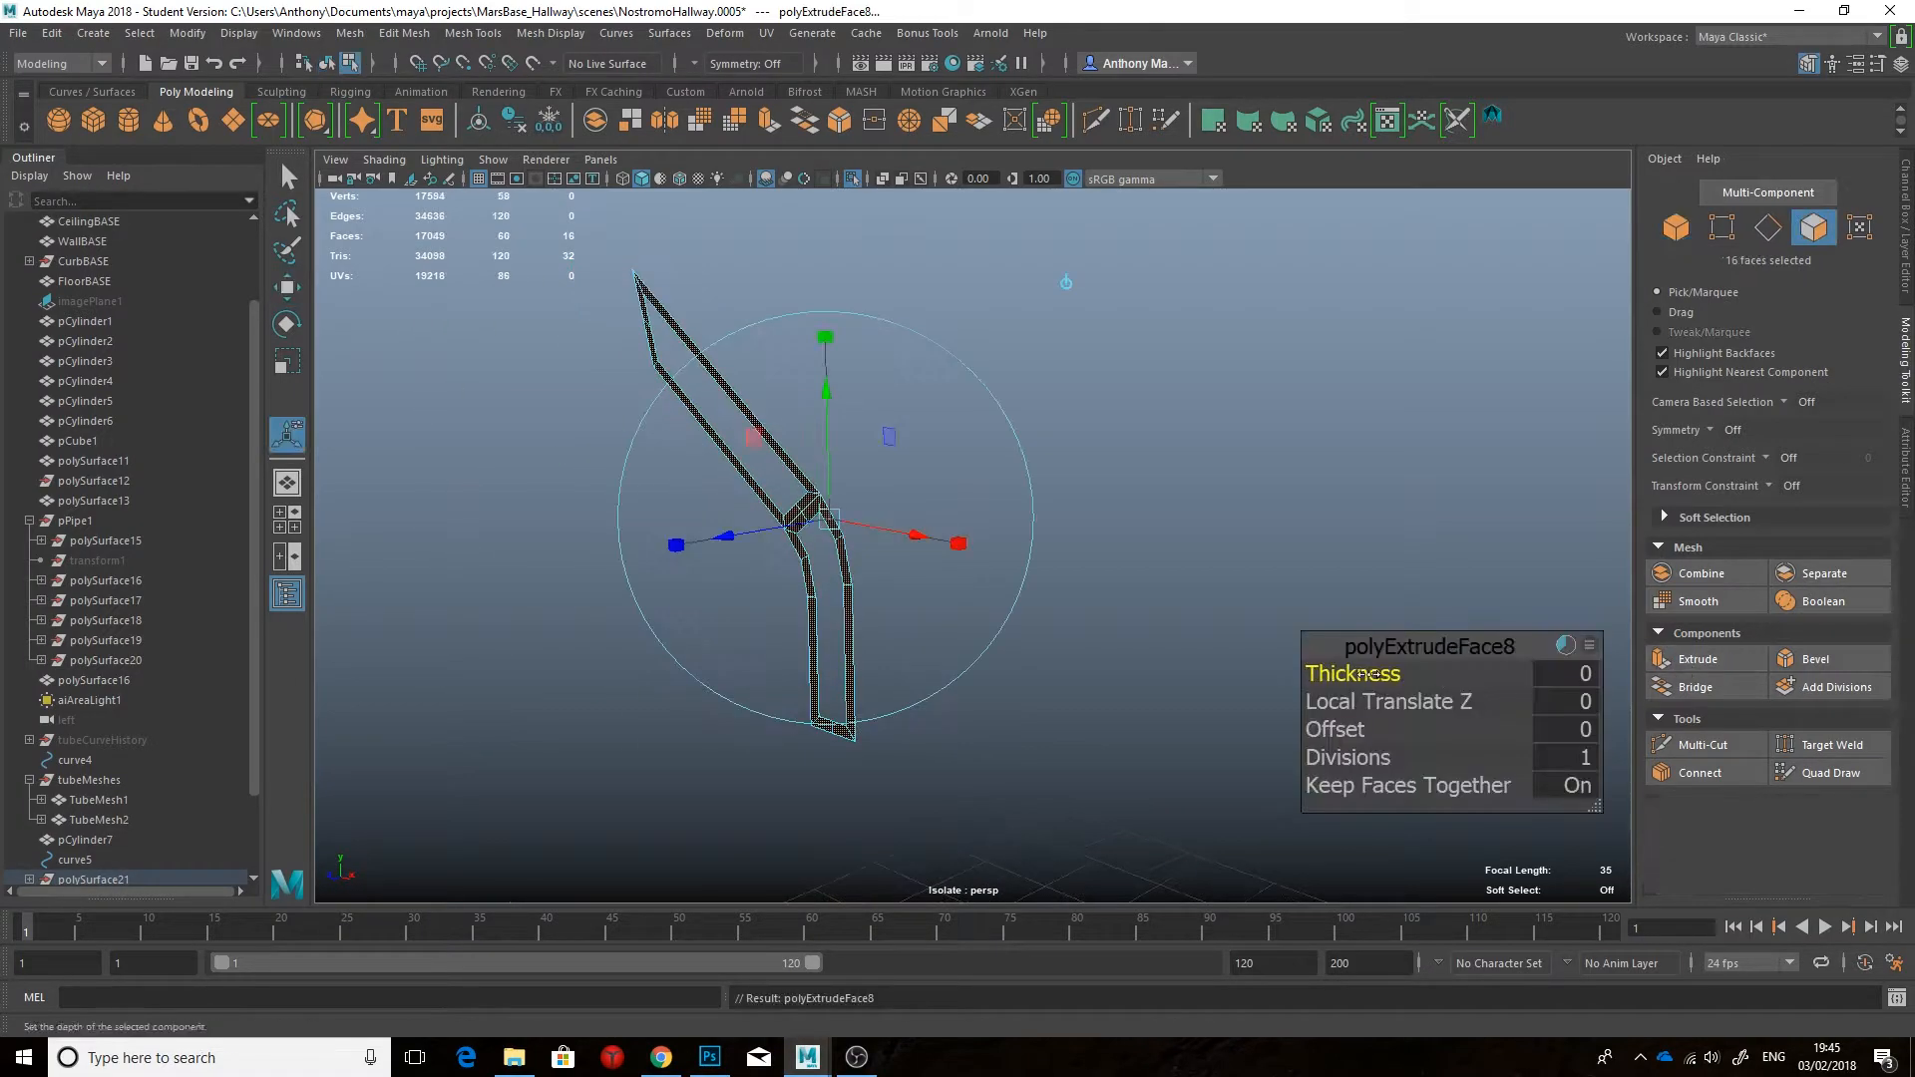
pyautogui.moveTo(1376, 674); pyautogui.dragTo(1361, 676)
pyautogui.keyDown('alt'); pyautogui.moveTo(1206, 673); pyautogui.dragTo(1069, 578); pyautogui.keyUp('alt')
pyautogui.scroll(3, 1060, 573)
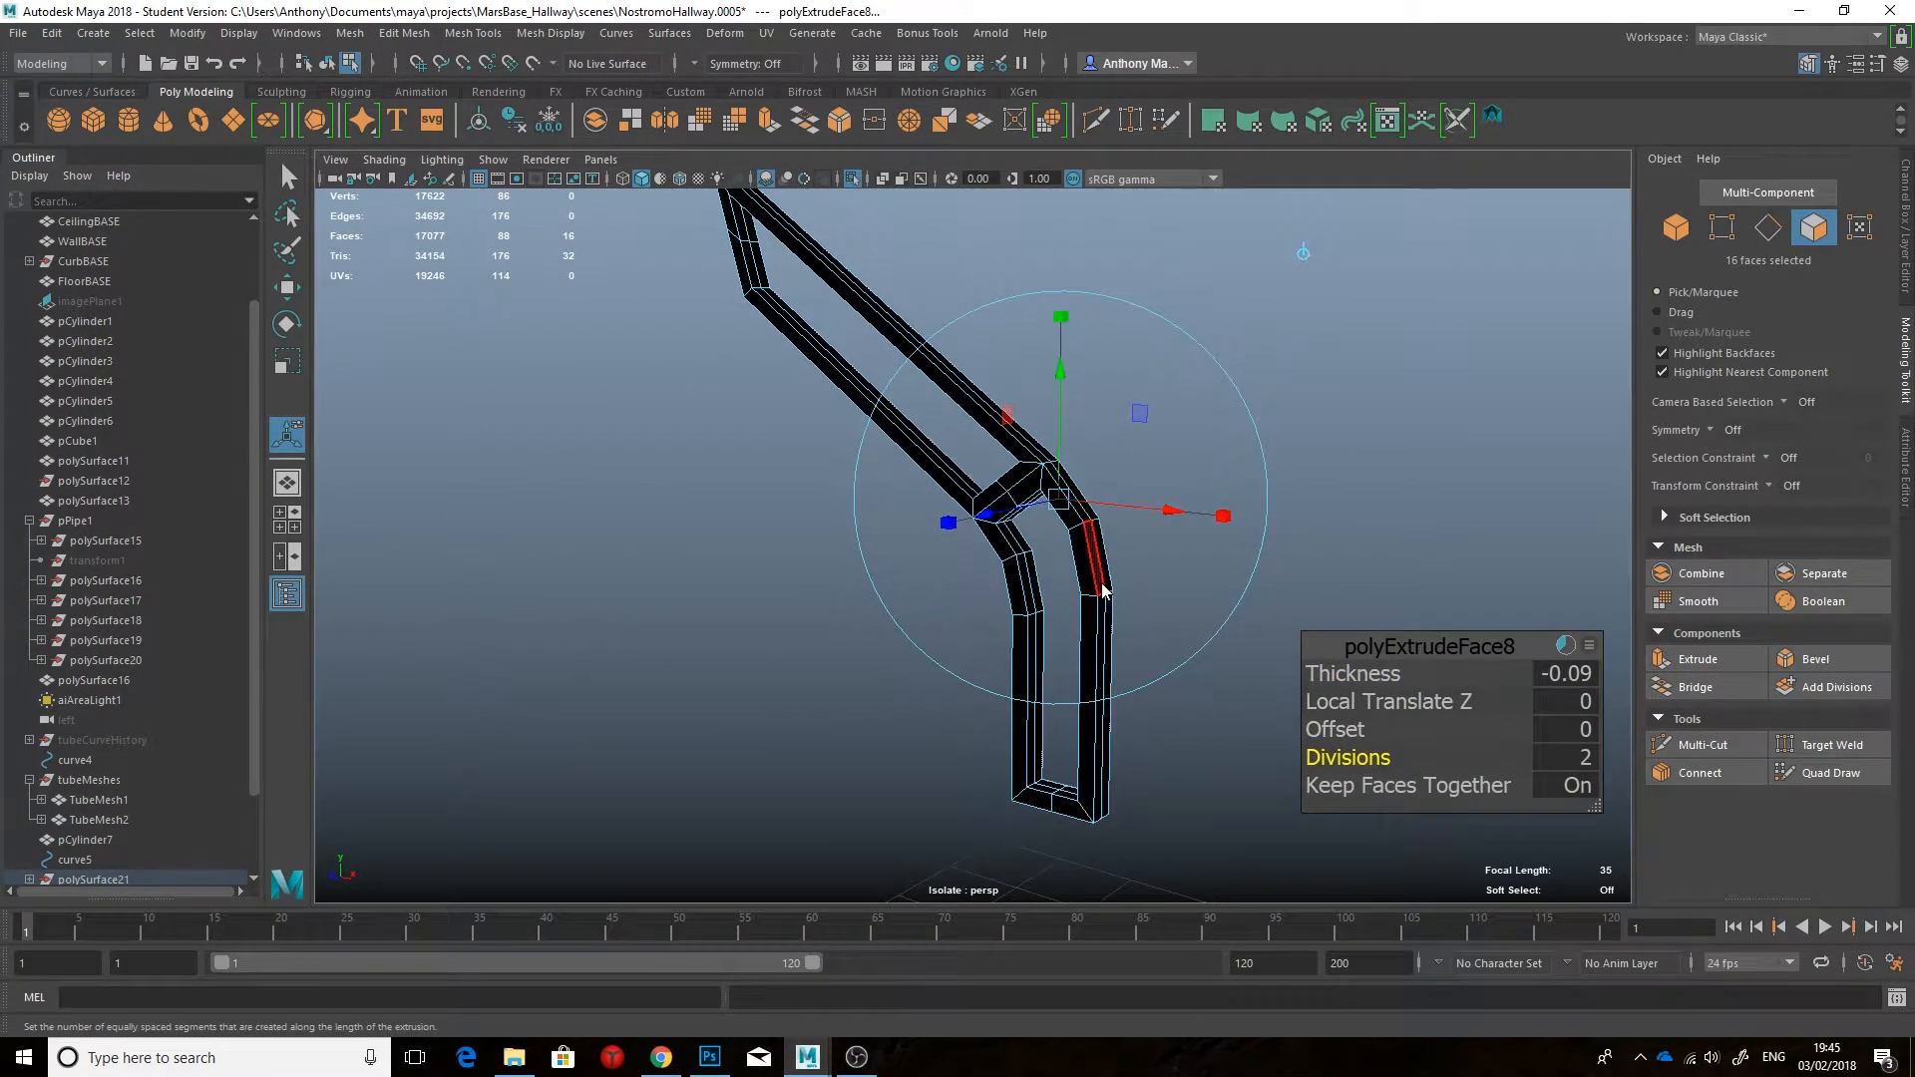
# Step: Reverse the frame's normals, leave isolation and check the frame on the panel with smooth preview on and off
pyautogui.press('F8')
pyautogui.click(1077, 521)
pyautogui.click(548, 33)
pyautogui.click(585, 125)
pyautogui.press('w')
pyautogui.hotkey('ctrl', '1')
pyautogui.scroll(-5, 980, 321)
pyautogui.press('3')
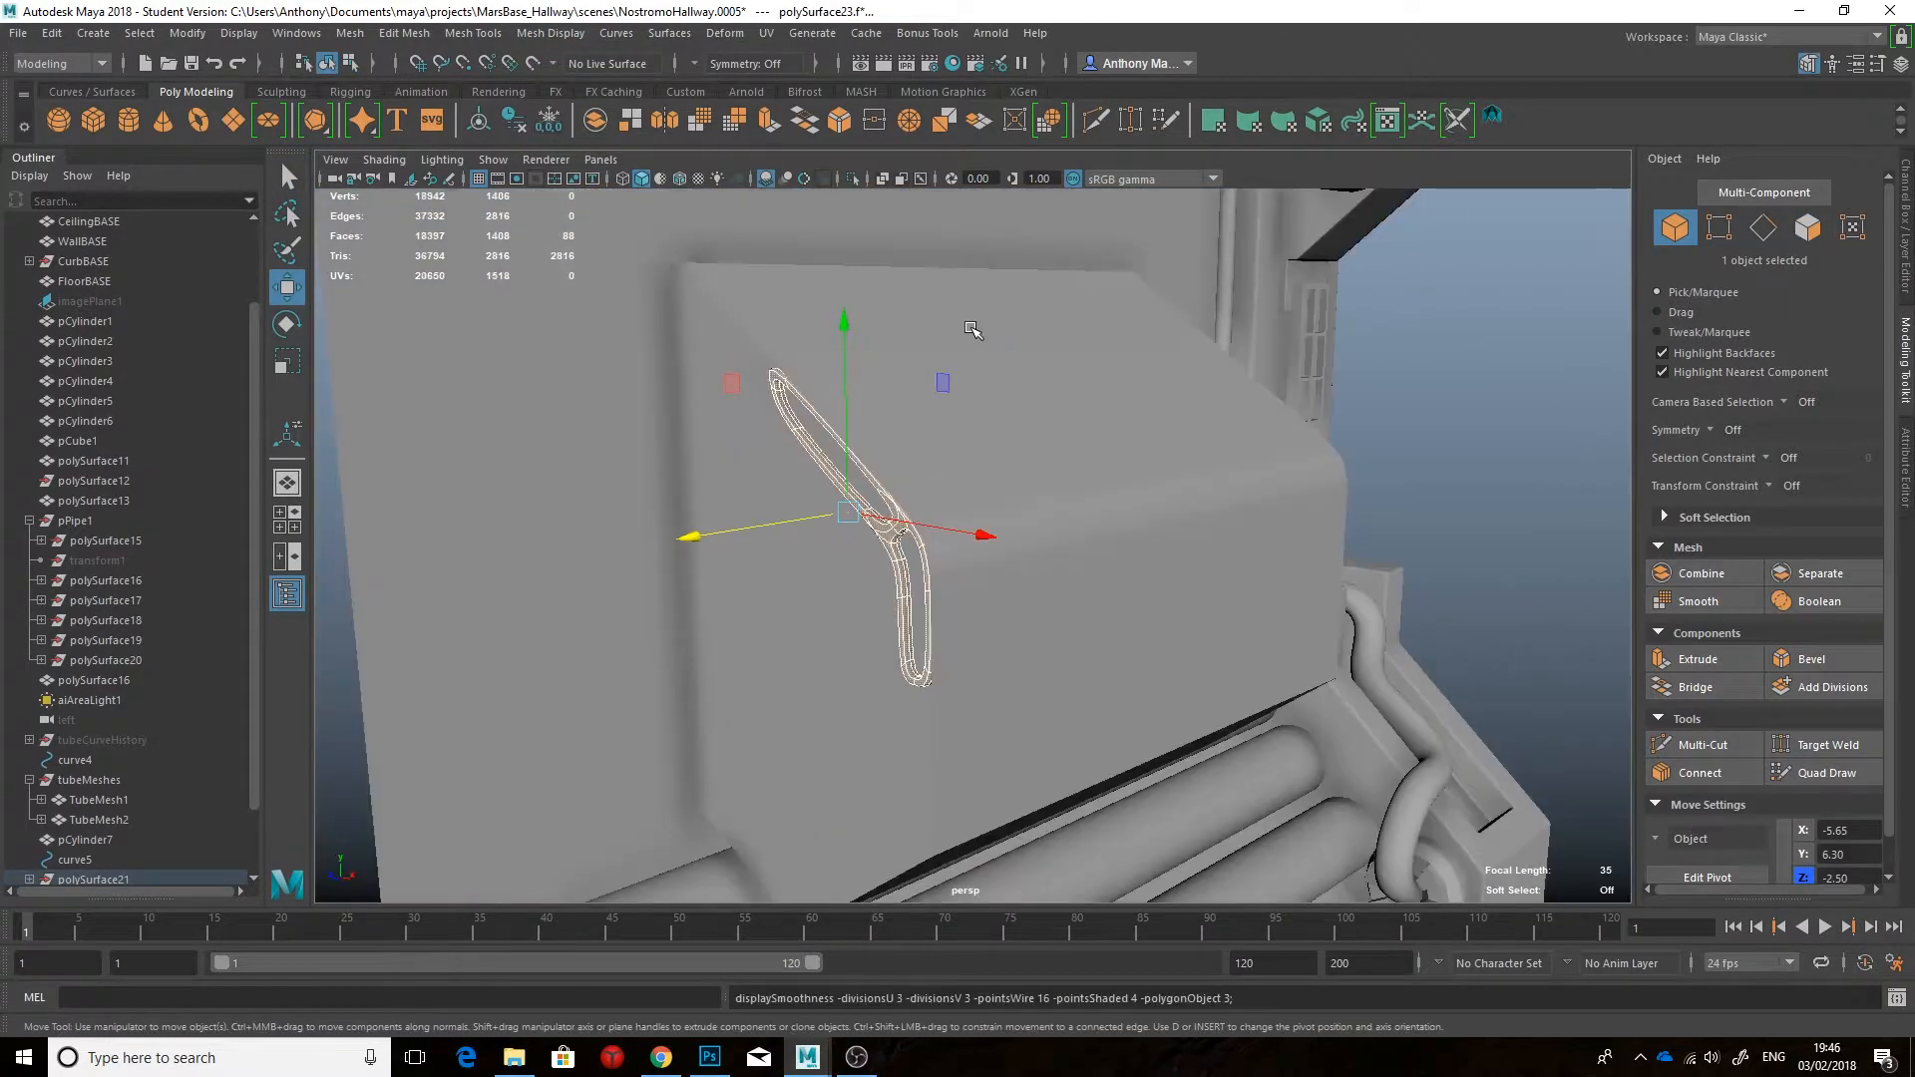
pyautogui.press('1')
# Step: Check the reference image, isolate the panel and delete its long body faces so only the end plate remains
pyautogui.click(663, 1059)
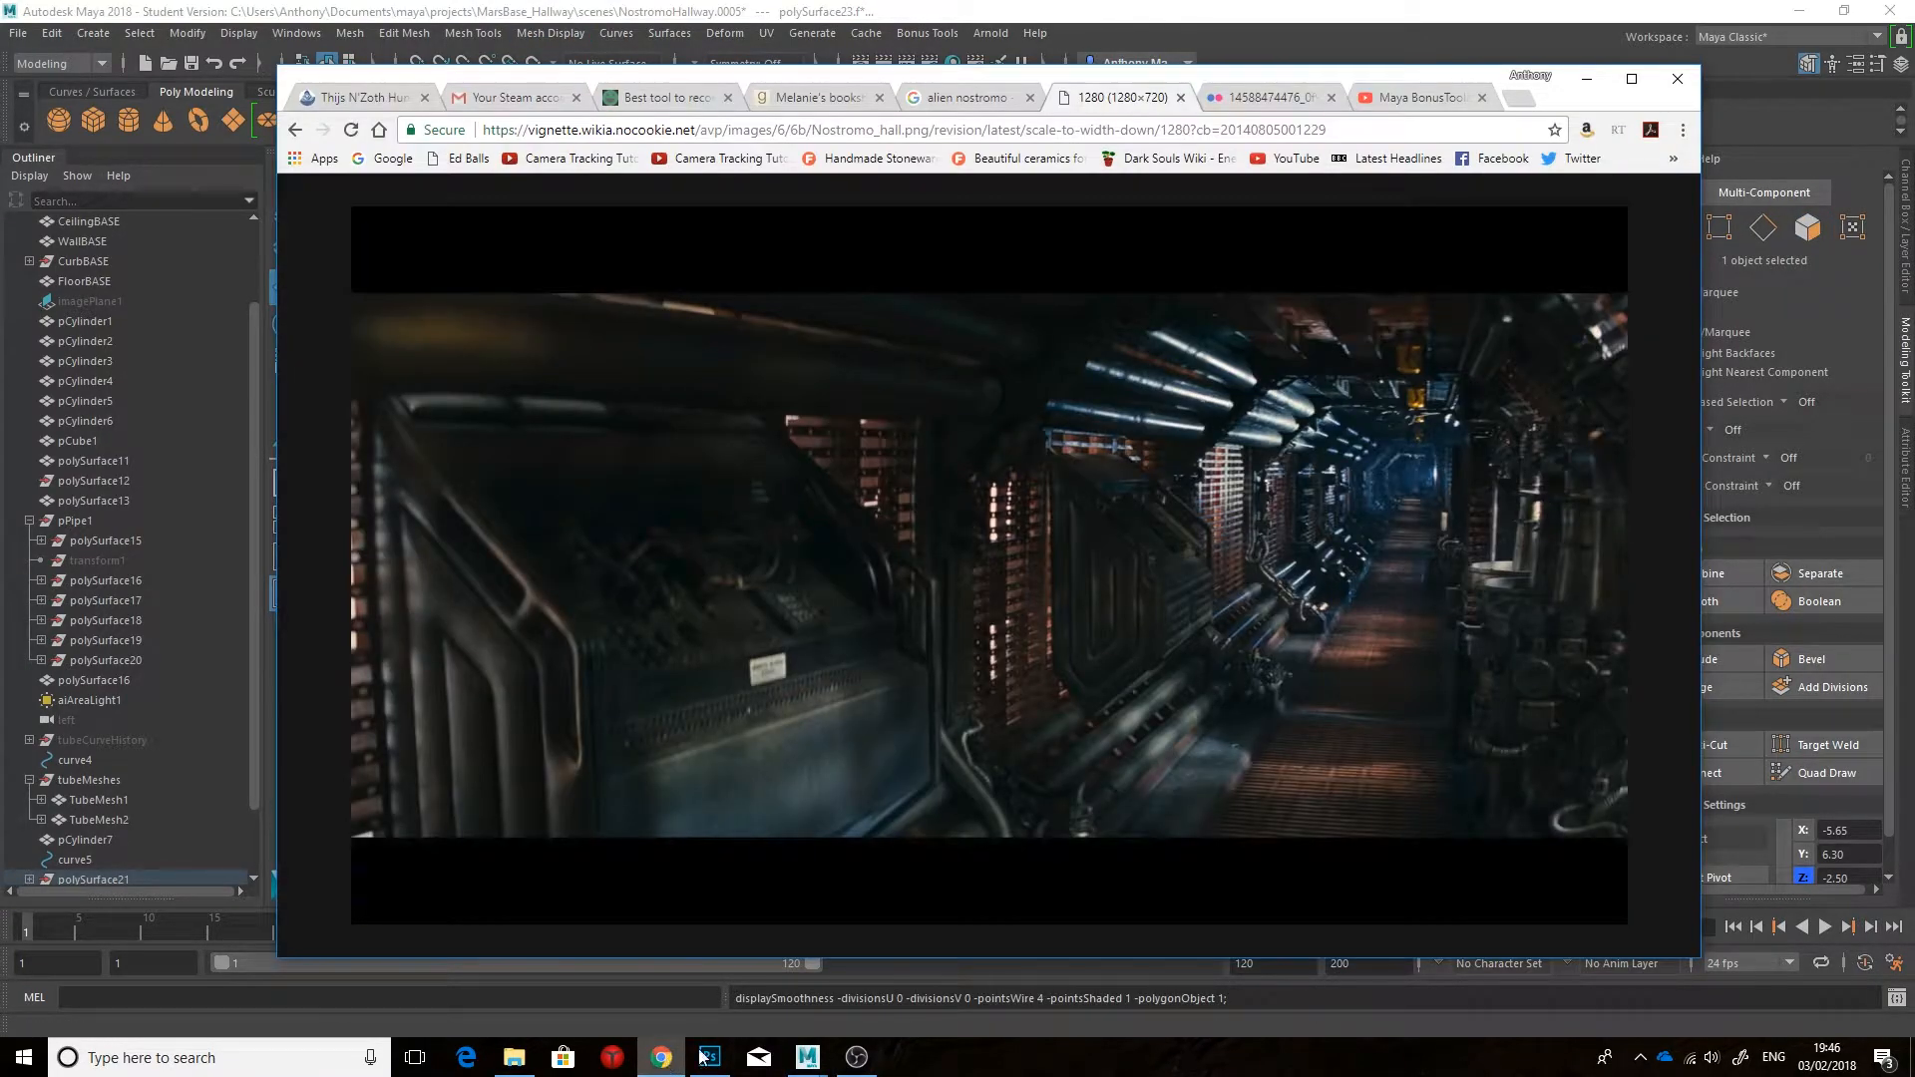
pyautogui.click(662, 1057)
pyautogui.click(907, 686)
pyautogui.hotkey('ctrl', '1')
pyautogui.moveTo(988, 482); pyautogui.dragTo(985, 561, button='right')
pyautogui.moveTo(1230, 308); pyautogui.dragTo(827, 822)
pyautogui.press('Delete')
pyautogui.keyDown('alt'); pyautogui.moveTo(838, 807); pyautogui.dragTo(1003, 728); pyautogui.keyUp('alt')
# Step: Insert an edge loop along the middle of the end plate's border with Multi-Cut
pyautogui.keyDown('alt'); pyautogui.moveTo(834, 395); pyautogui.dragTo(918, 504, button='middle'); pyautogui.keyUp('alt')
pyautogui.scroll(5, 919, 505)
pyautogui.moveTo(974, 385); pyautogui.dragTo(876, 383, button='right')
pyautogui.click(996, 409)
pyautogui.keyDown('alt'); pyautogui.moveTo(1073, 440); pyautogui.dragTo(910, 514, button='middle'); pyautogui.keyUp('alt')
pyautogui.keyDown('alt'); pyautogui.moveTo(908, 559); pyautogui.dragTo(854, 537); pyautogui.keyUp('alt')
pyautogui.moveTo(888, 484); pyautogui.dragTo(982, 453, button='right')
pyautogui.keyDown('alt'); pyautogui.moveTo(982, 469); pyautogui.dragTo(821, 422); pyautogui.keyUp('alt')
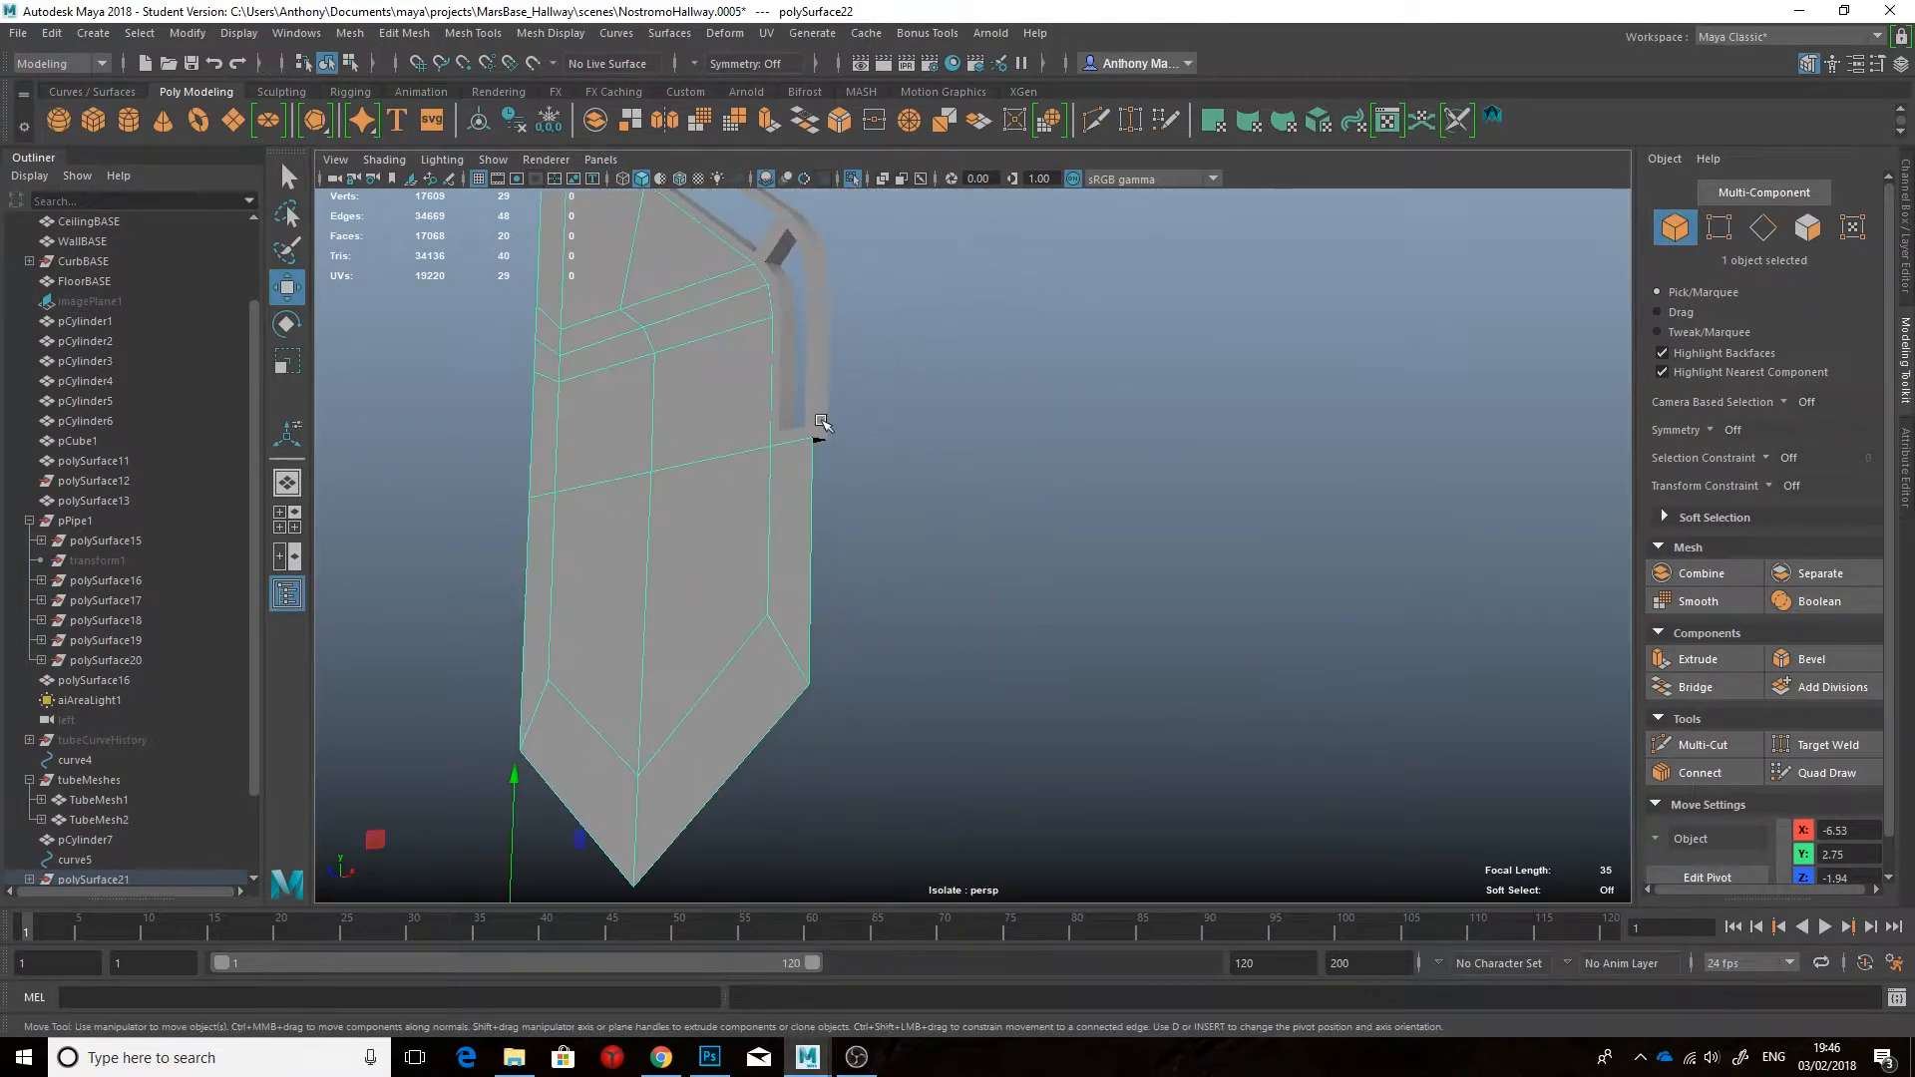
pyautogui.keyDown('alt'); pyautogui.moveTo(807, 493); pyautogui.dragTo(1176, 675); pyautogui.keyUp('alt')
pyautogui.hotkey('ctrl', 'shift', 'x')
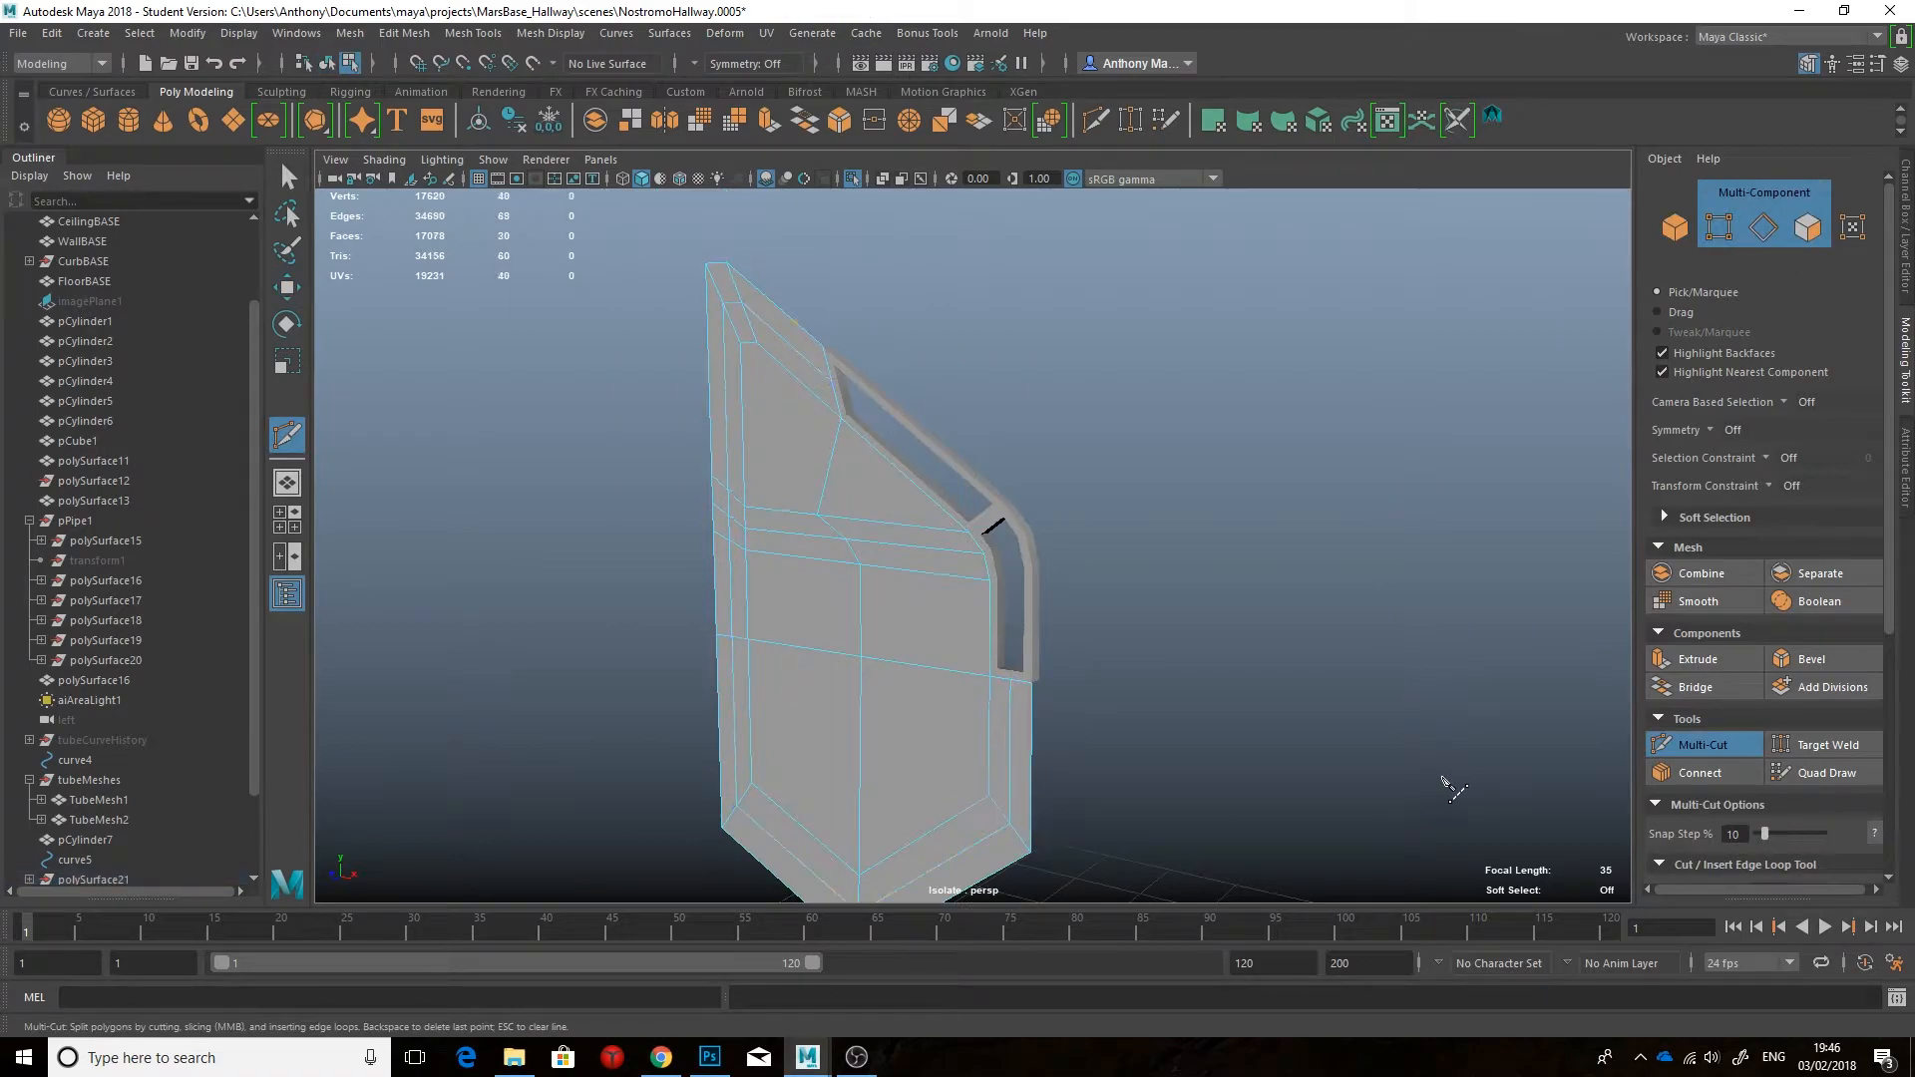
pyautogui.press('q')
# Step: Separate the end plate's 16 border faces from the inner plate and isolate that border strip together with the raised frame
pyautogui.keyDown('alt'); pyautogui.moveTo(1306, 713); pyautogui.dragTo(1272, 668); pyautogui.keyUp('alt')
pyautogui.moveTo(1046, 628); pyautogui.dragTo(1045, 698, button='right')
pyautogui.click(1050, 703)
pyautogui.keyDown('shift'); pyautogui.click(1028, 710); pyautogui.keyUp('shift')
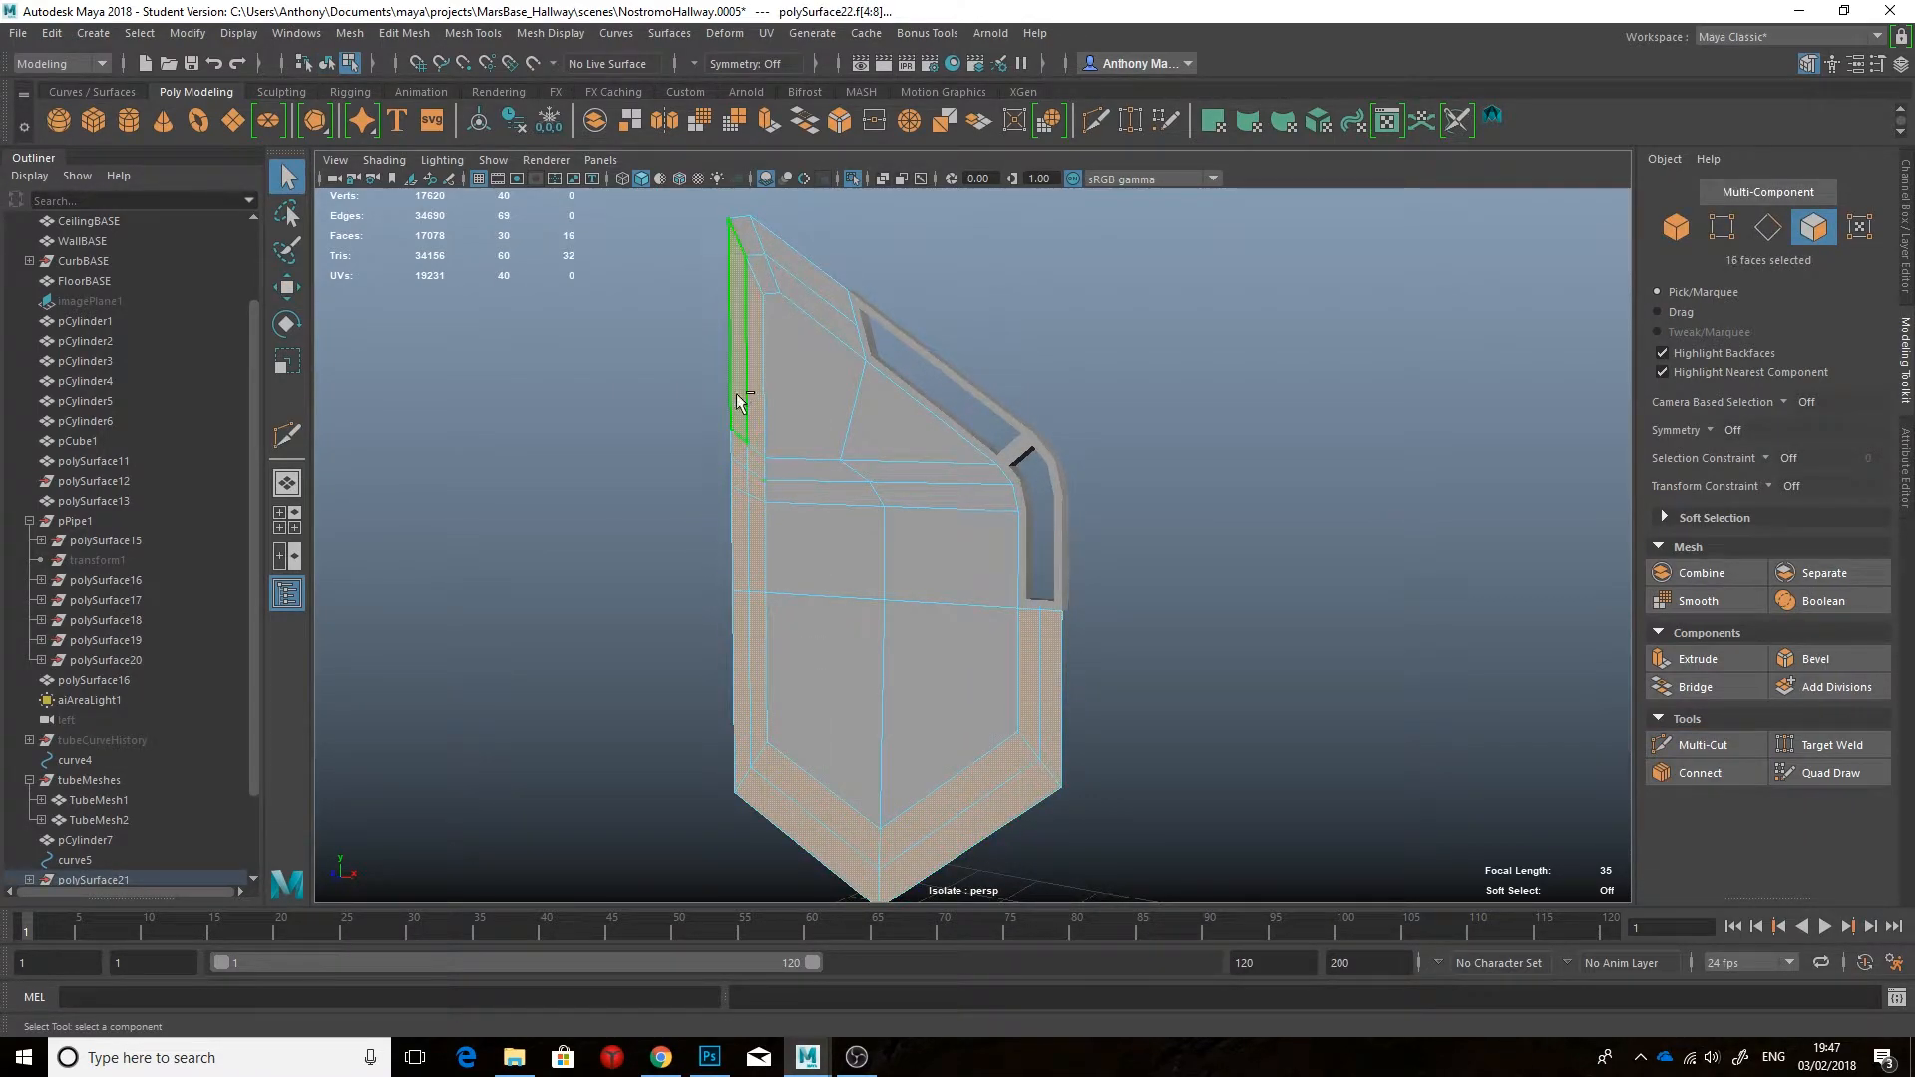
pyautogui.click(647, 123)
pyautogui.hotkey('ctrl', '1')
pyautogui.hotkey('ctrl', '1')
pyautogui.click(1014, 346)
pyautogui.click(692, 406)
pyautogui.keyDown('alt'); pyautogui.moveTo(1013, 346); pyautogui.dragTo(761, 479); pyautogui.keyUp('alt')
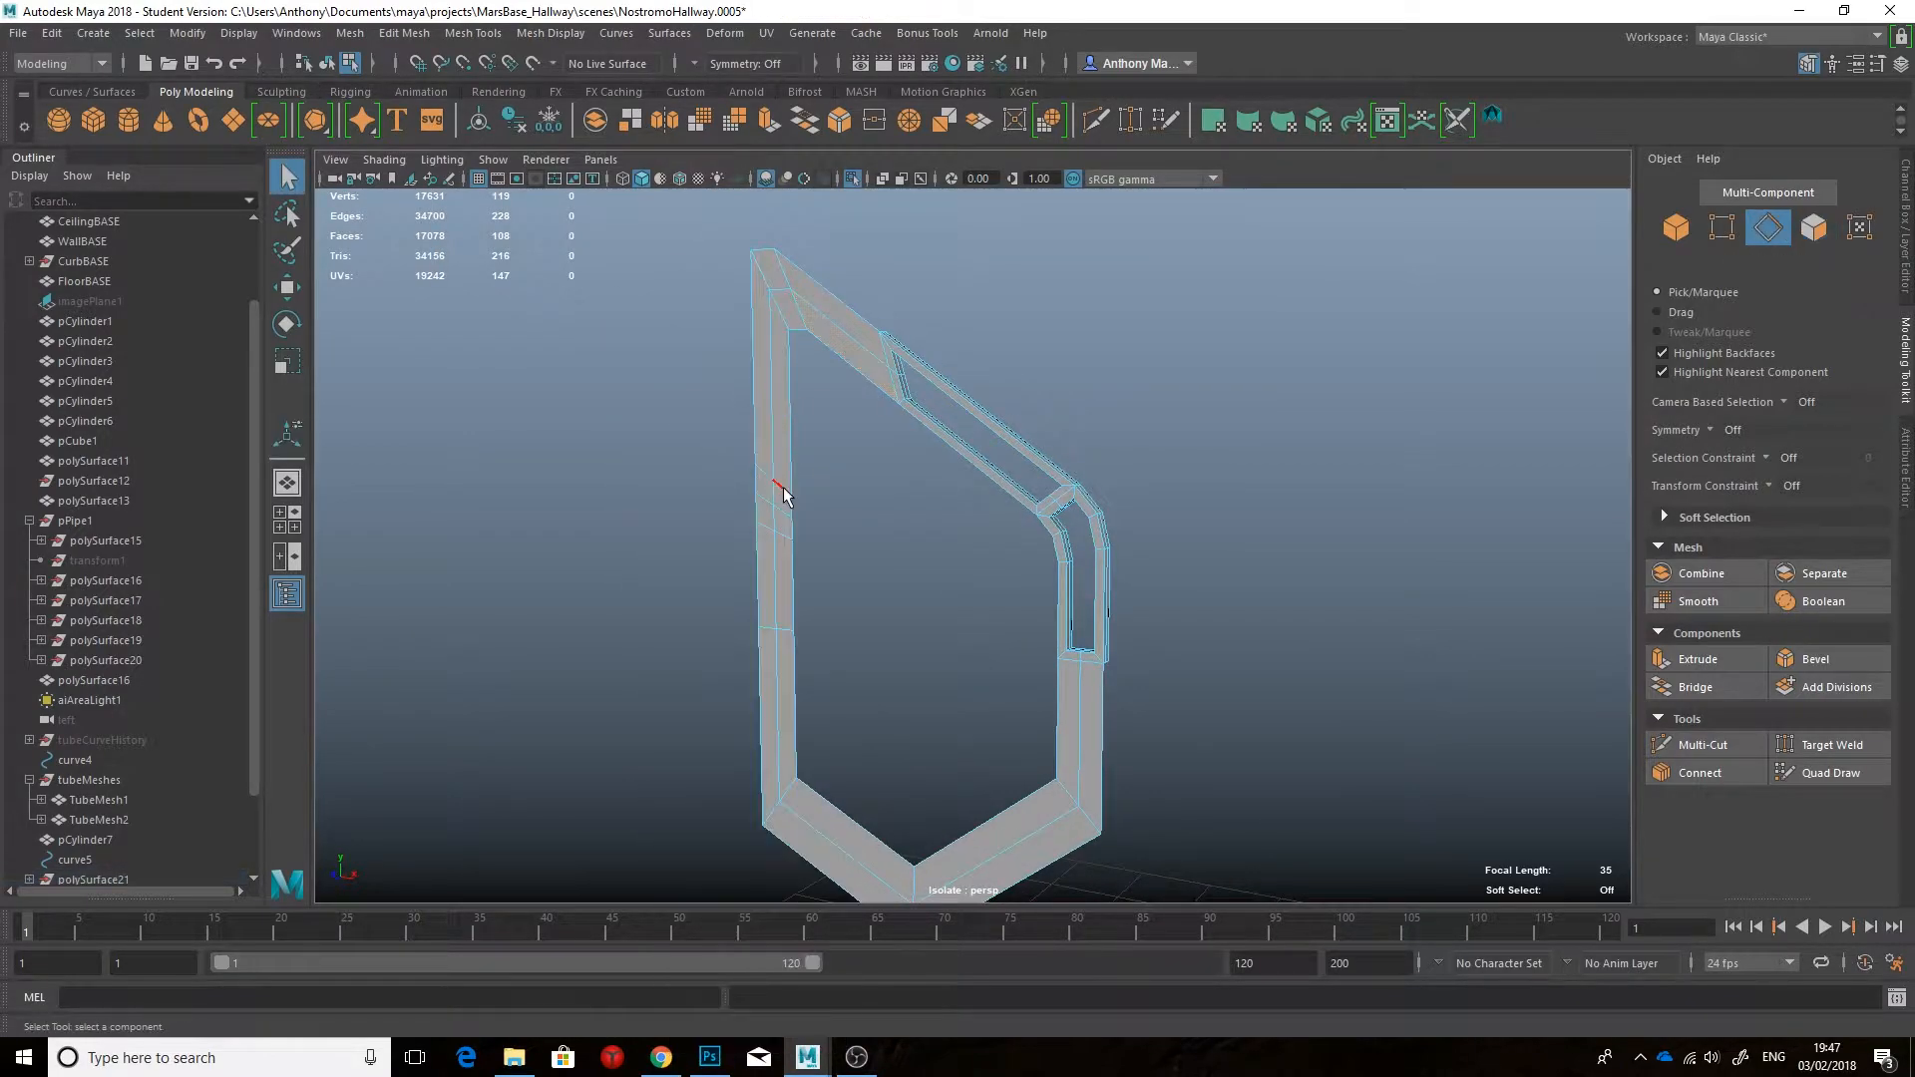
# Step: Remove the extra cross edges from the border strip's long side and extrude the strip's faces with a Thickness of -0.08
pyautogui.keyDown('alt'); pyautogui.moveTo(788, 635); pyautogui.dragTo(964, 596); pyautogui.keyUp('alt')
pyautogui.moveTo(930, 647); pyautogui.dragTo(945, 551, button='right')
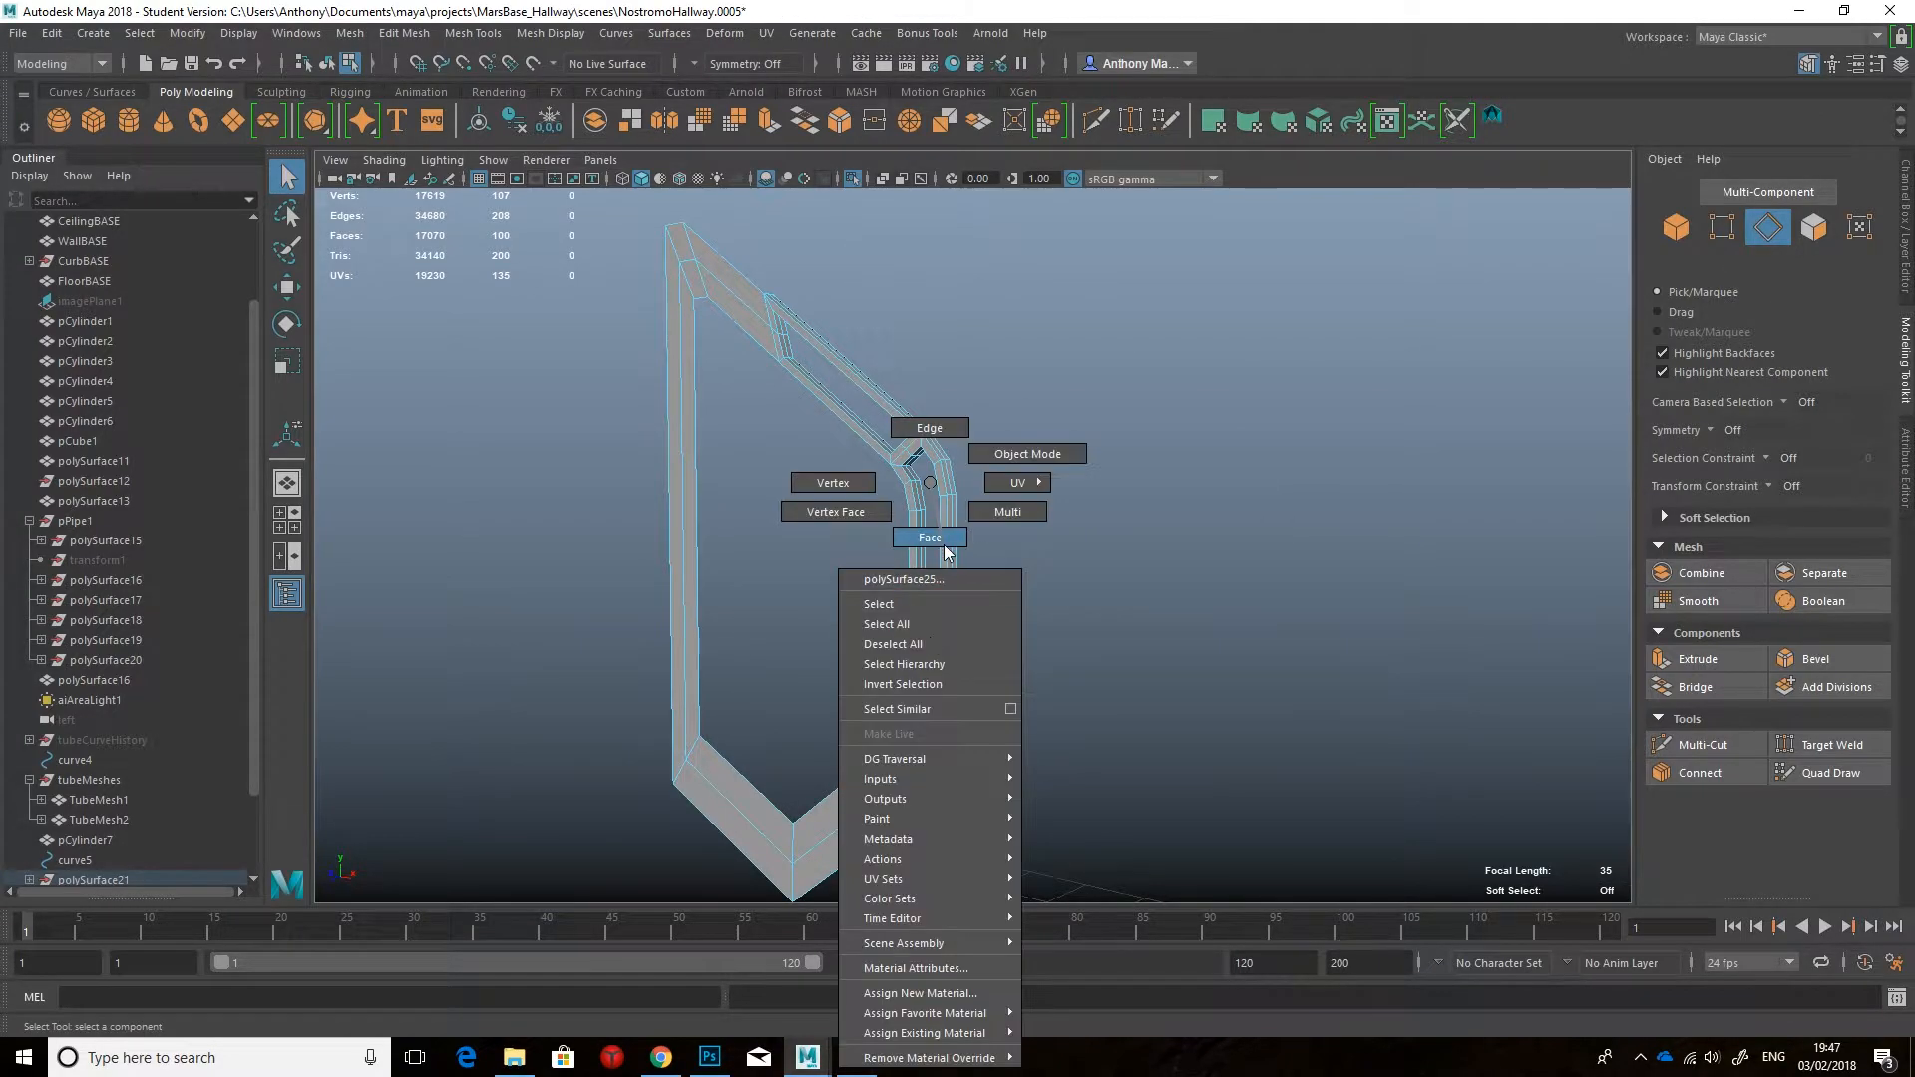
pyautogui.click(925, 666)
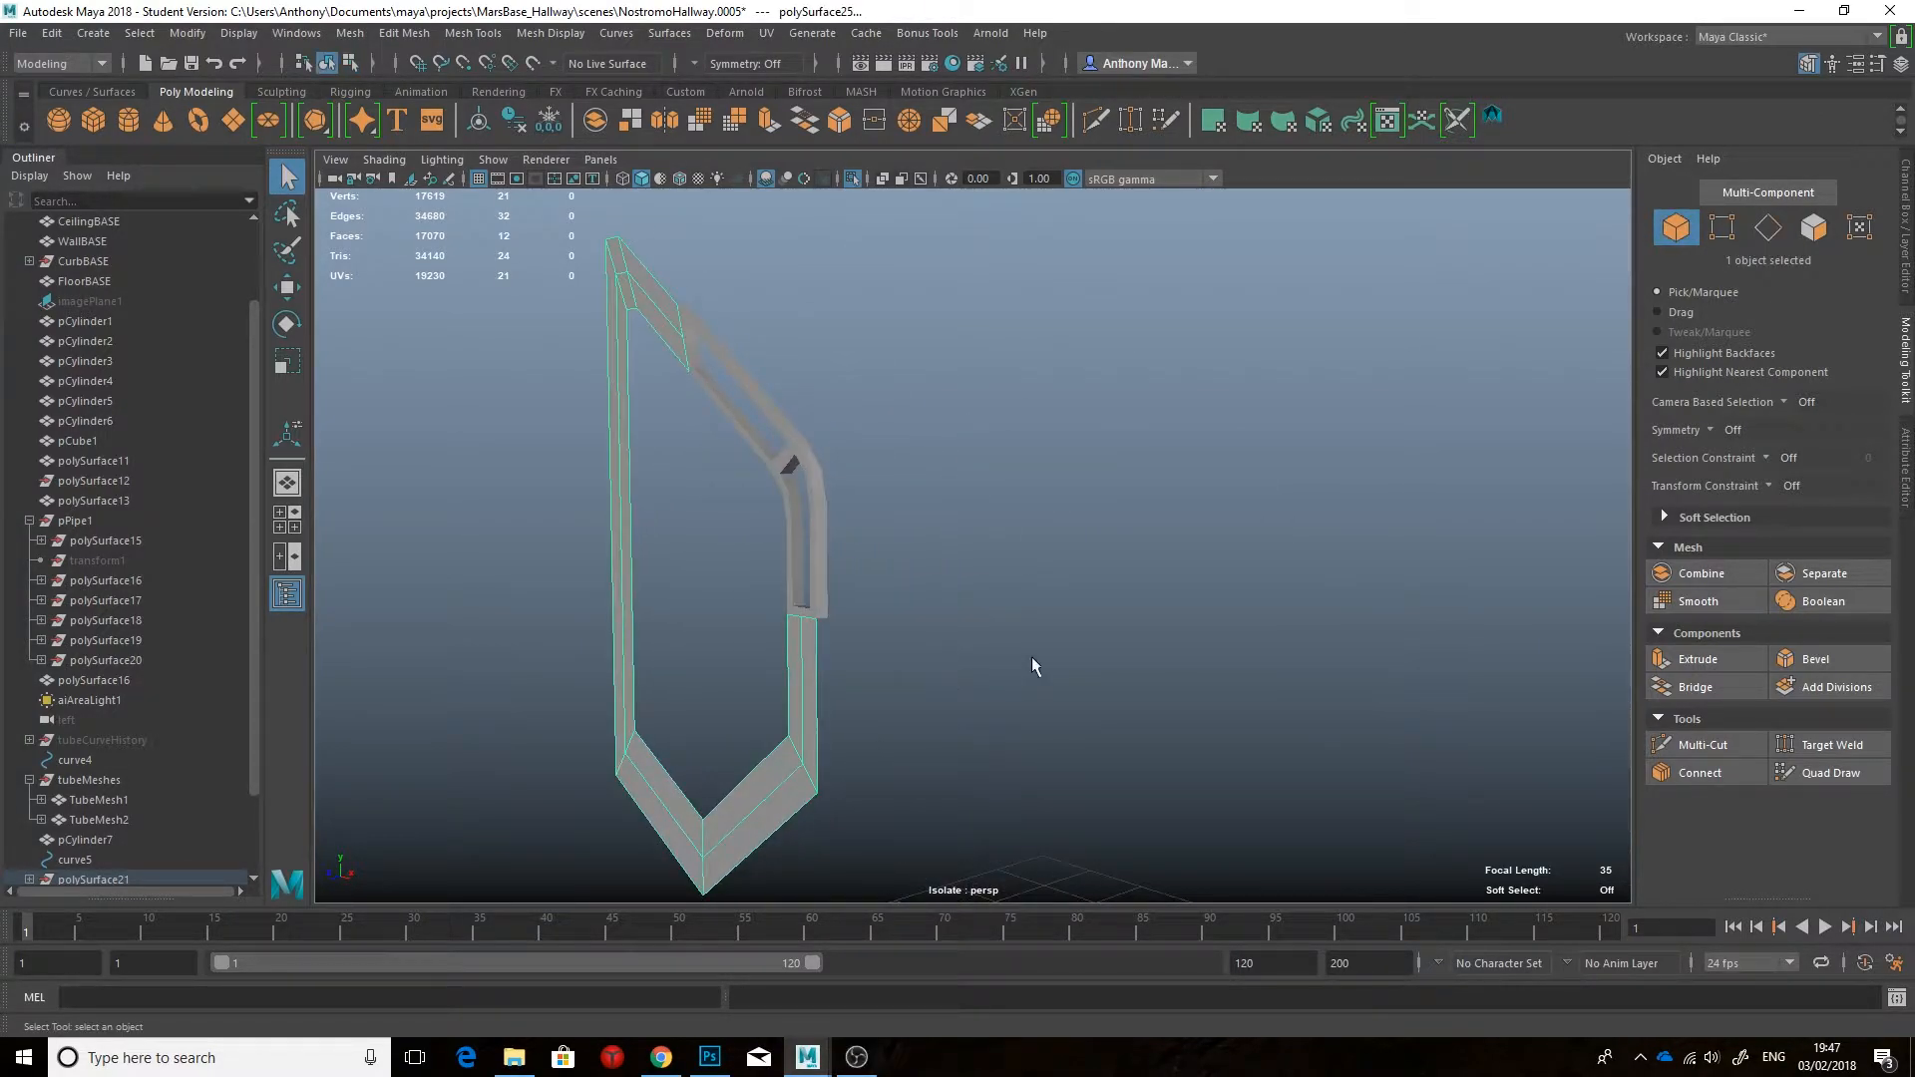
pyautogui.click(1695, 659)
pyautogui.moveTo(1371, 674); pyautogui.dragTo(1331, 674)
pyautogui.keyDown('alt'); pyautogui.moveTo(1146, 608); pyautogui.dragTo(1097, 583); pyautogui.keyUp('alt')
pyautogui.scroll(3, 732, 576)
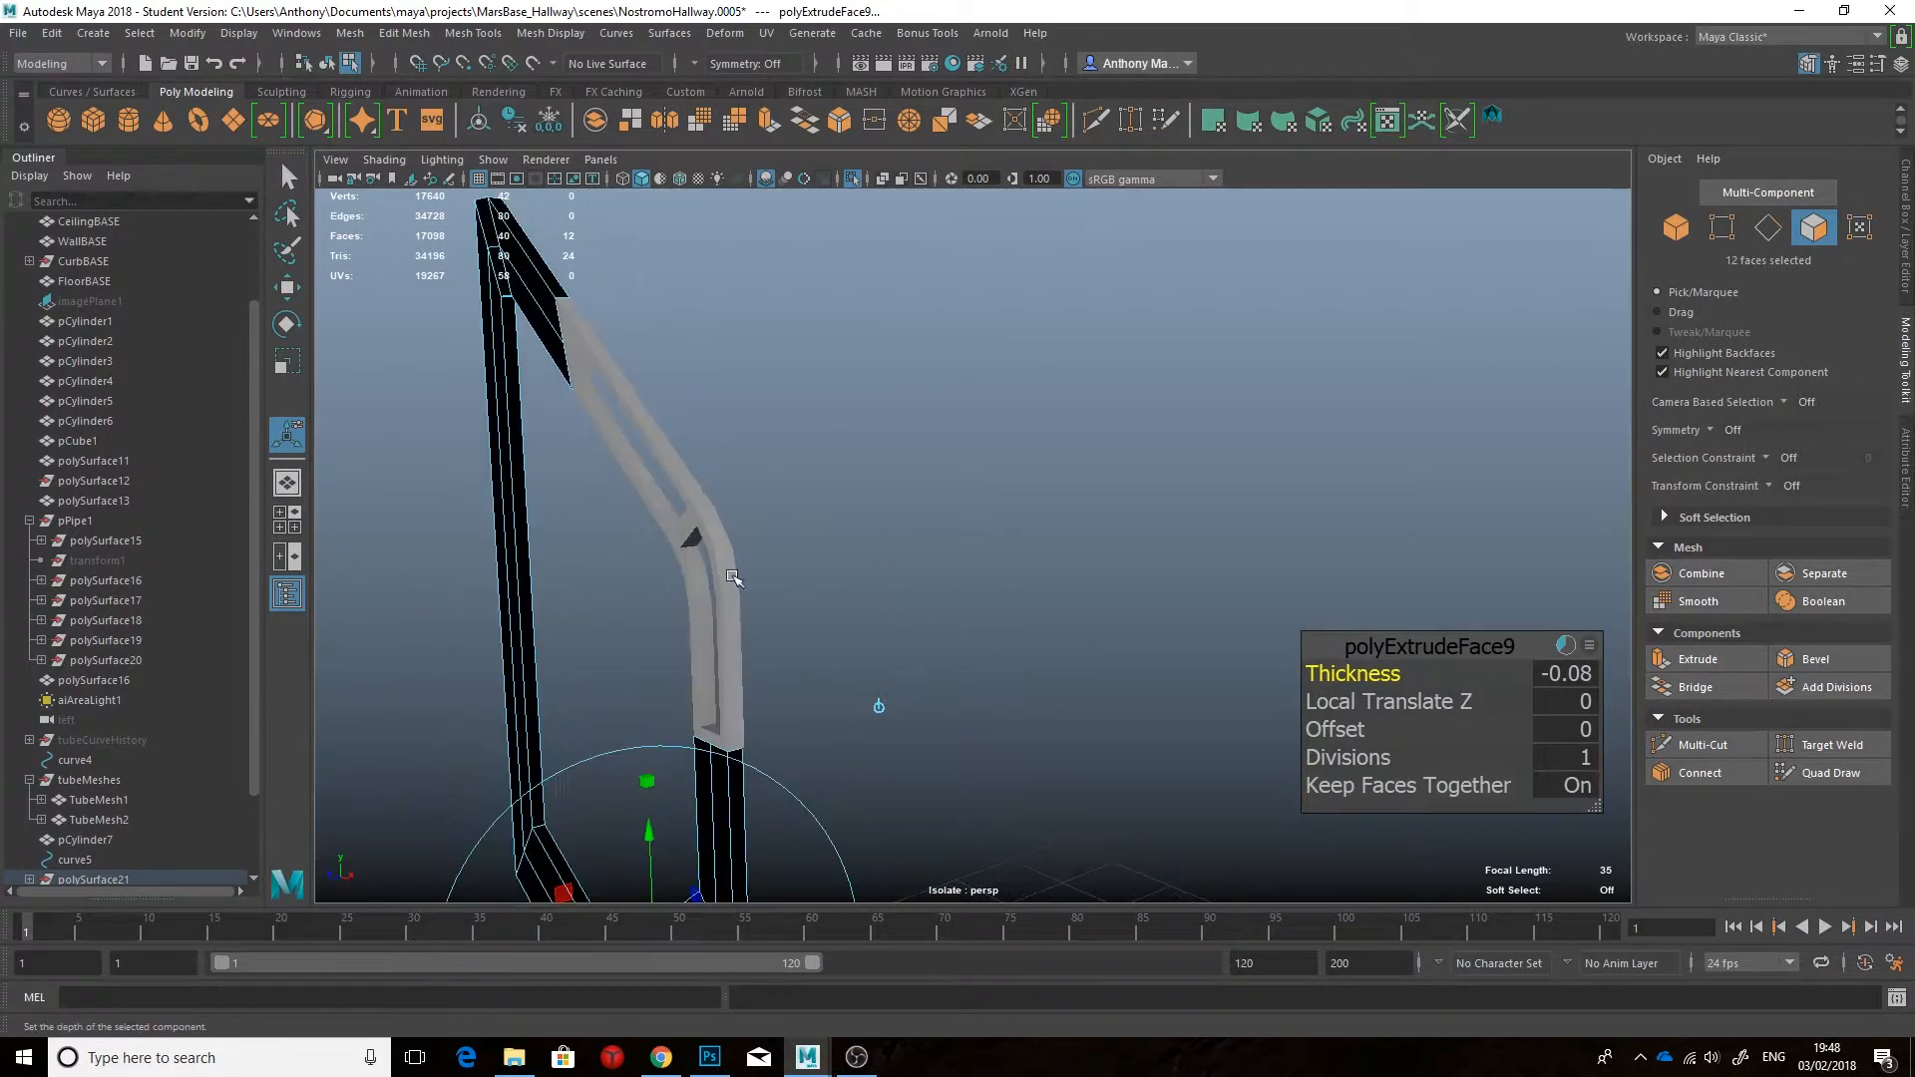
pyautogui.keyDown('alt'); pyautogui.moveTo(1227, 678); pyautogui.dragTo(1196, 619); pyautogui.keyUp('alt')
# Step: Try to reverse the extruded border strip's normals
pyautogui.click(550, 33)
pyautogui.click(598, 117)
pyautogui.click(598, 117)
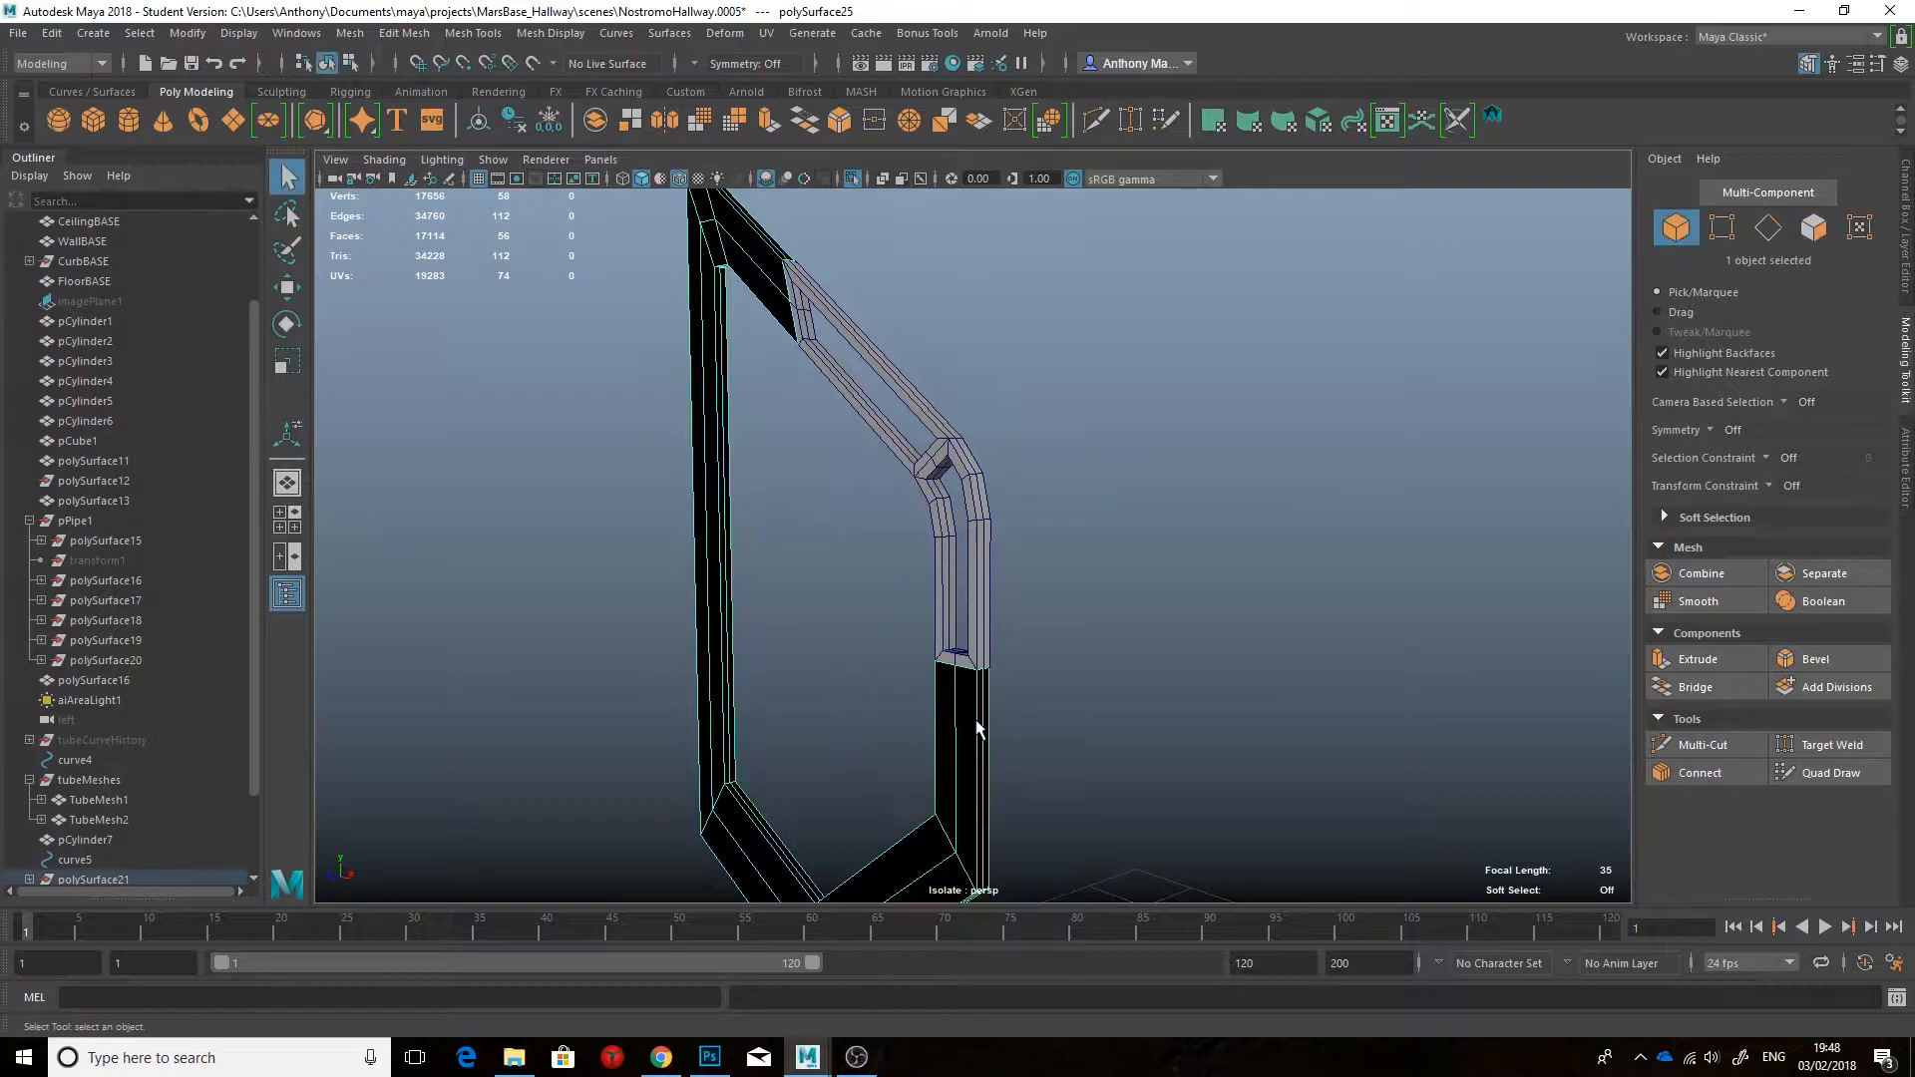
# Step: In the left view, select the 16-edge loop around the border strip's side and try to vertex-snap it, undoing the move
pyautogui.press('space')
pyautogui.moveTo(896, 503); pyautogui.dragTo(840, 468)
pyautogui.press('f')
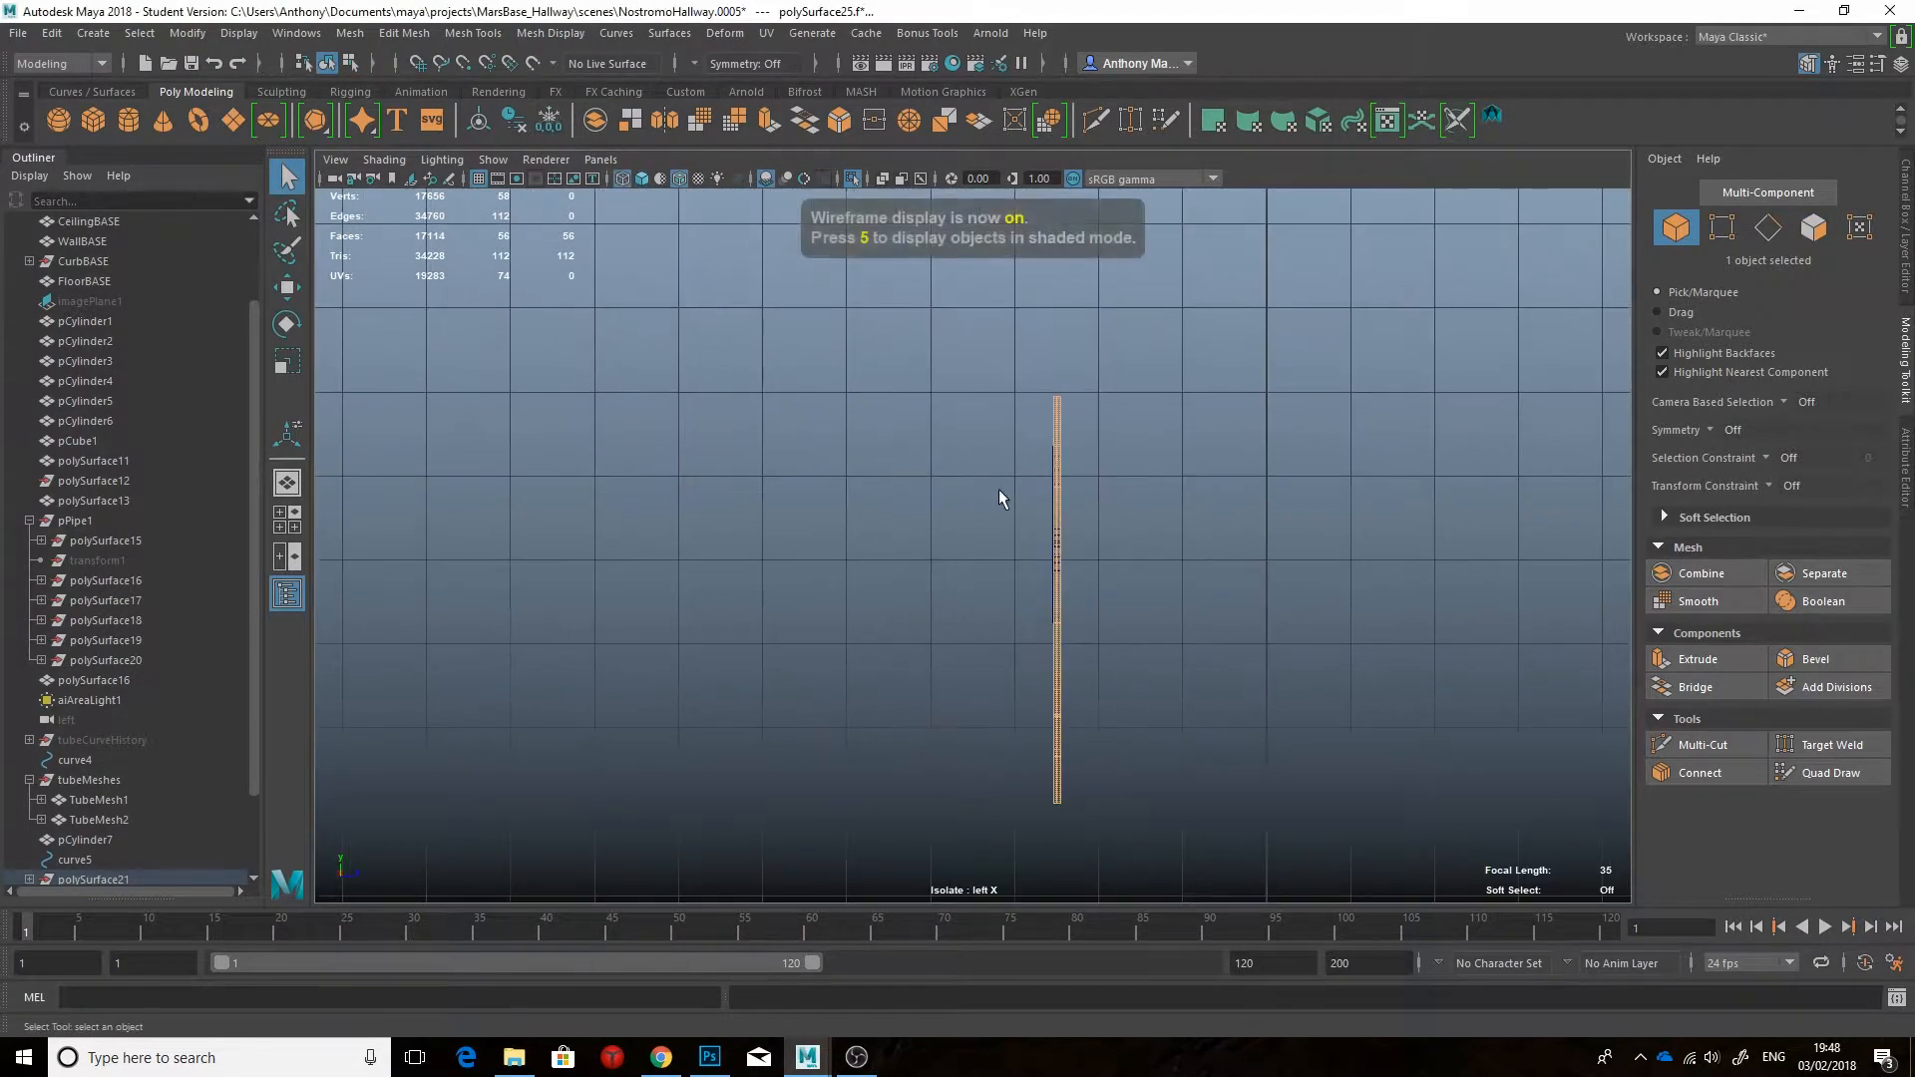
pyautogui.moveTo(904, 459); pyautogui.dragTo(1038, 453, button='right')
pyautogui.scroll(-6, 899, 422)
pyautogui.scroll(3, 911, 411)
pyautogui.doubleClick(949, 679)
pyautogui.scroll(3, 949, 668)
pyautogui.keyDown('alt'); pyautogui.moveTo(1002, 584); pyautogui.dragTo(944, 658, button='middle'); pyautogui.keyUp('alt')
pyautogui.scroll(1, 943, 654)
pyautogui.press('w')
pyautogui.press('v')
pyautogui.click(838, 794)
pyautogui.keyDown('alt'); pyautogui.moveTo(873, 781); pyautogui.dragTo(962, 555, button='middle'); pyautogui.keyUp('alt')
pyautogui.hotkey('ctrl', 'z')
# Step: Vertex-snap the strip's selected edge loop in depth to line up with the raised frame, and return to the shaded perspective view
pyautogui.press('space')
pyautogui.moveTo(961, 555); pyautogui.dragTo(897, 539)
pyautogui.press('space')
pyautogui.press('space')
pyautogui.scroll(7, 931, 541)
pyautogui.keyDown('alt'); pyautogui.moveTo(930, 541); pyautogui.dragTo(1016, 615, button='middle'); pyautogui.keyUp('alt')
pyautogui.press('w')
pyautogui.scroll(1, 958, 547)
pyautogui.press('v')
pyautogui.scroll(-6, 858, 644)
pyautogui.press('space')
pyautogui.moveTo(885, 615)
pyautogui.mouseDown()
pyautogui.moveTo(898, 556)
pyautogui.moveTo(937, 542)
pyautogui.moveTo(896, 564)
pyautogui.moveTo(851, 555)
pyautogui.moveTo(876, 601)
pyautogui.mouseUp()
pyautogui.press('5')
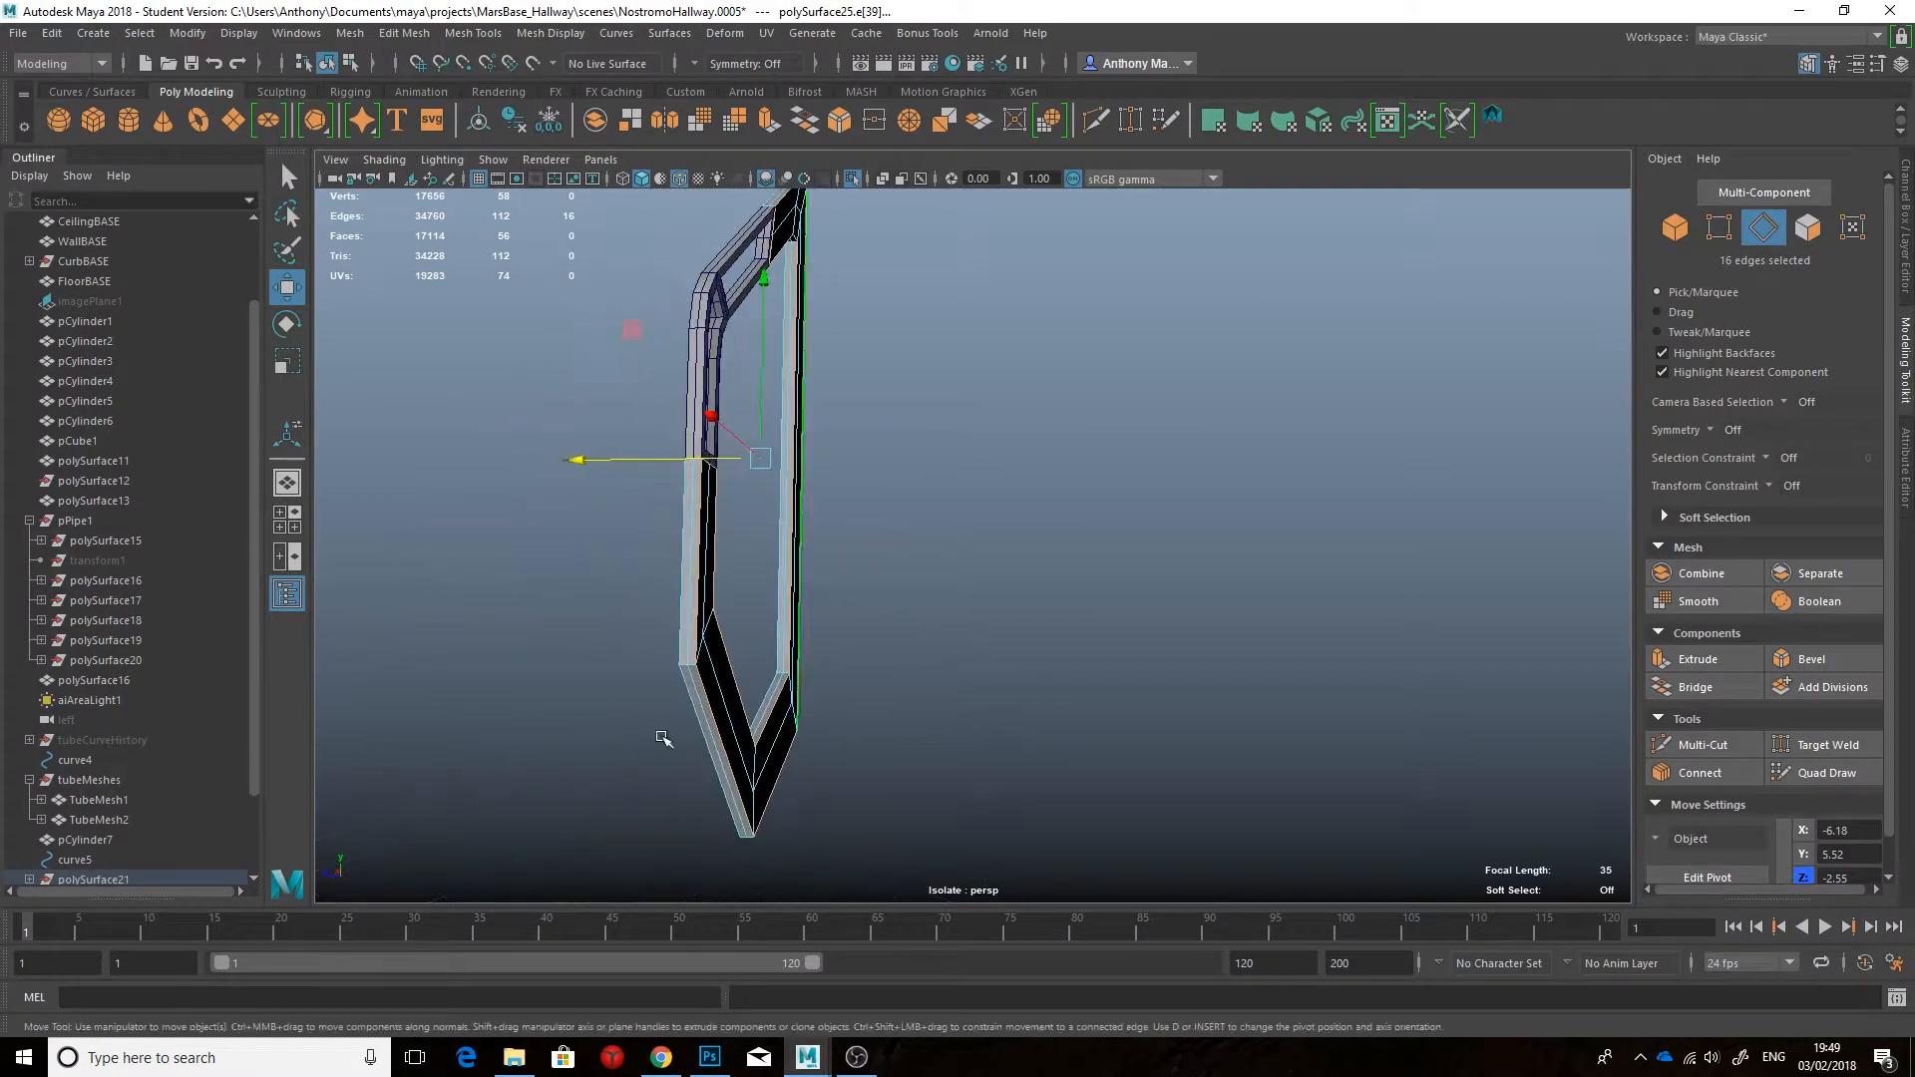
# Step: Reverse the border strip's normals and check its shape with smooth preview on and off
pyautogui.press('F11')
pyautogui.keyDown('alt'); pyautogui.moveTo(794, 664); pyautogui.dragTo(705, 272); pyautogui.keyUp('alt')
pyautogui.click(550, 32)
pyautogui.click(590, 127)
pyautogui.click(778, 399)
pyautogui.keyDown('alt'); pyautogui.moveTo(778, 399); pyautogui.dragTo(1057, 639); pyautogui.keyUp('alt')
pyautogui.press('3')
pyautogui.press('1')
pyautogui.keyDown('alt'); pyautogui.moveTo(1057, 639); pyautogui.dragTo(983, 343, button='middle'); pyautogui.keyUp('alt')
pyautogui.keyDown('alt'); pyautogui.moveTo(982, 344); pyautogui.dragTo(1085, 423); pyautogui.keyUp('alt')
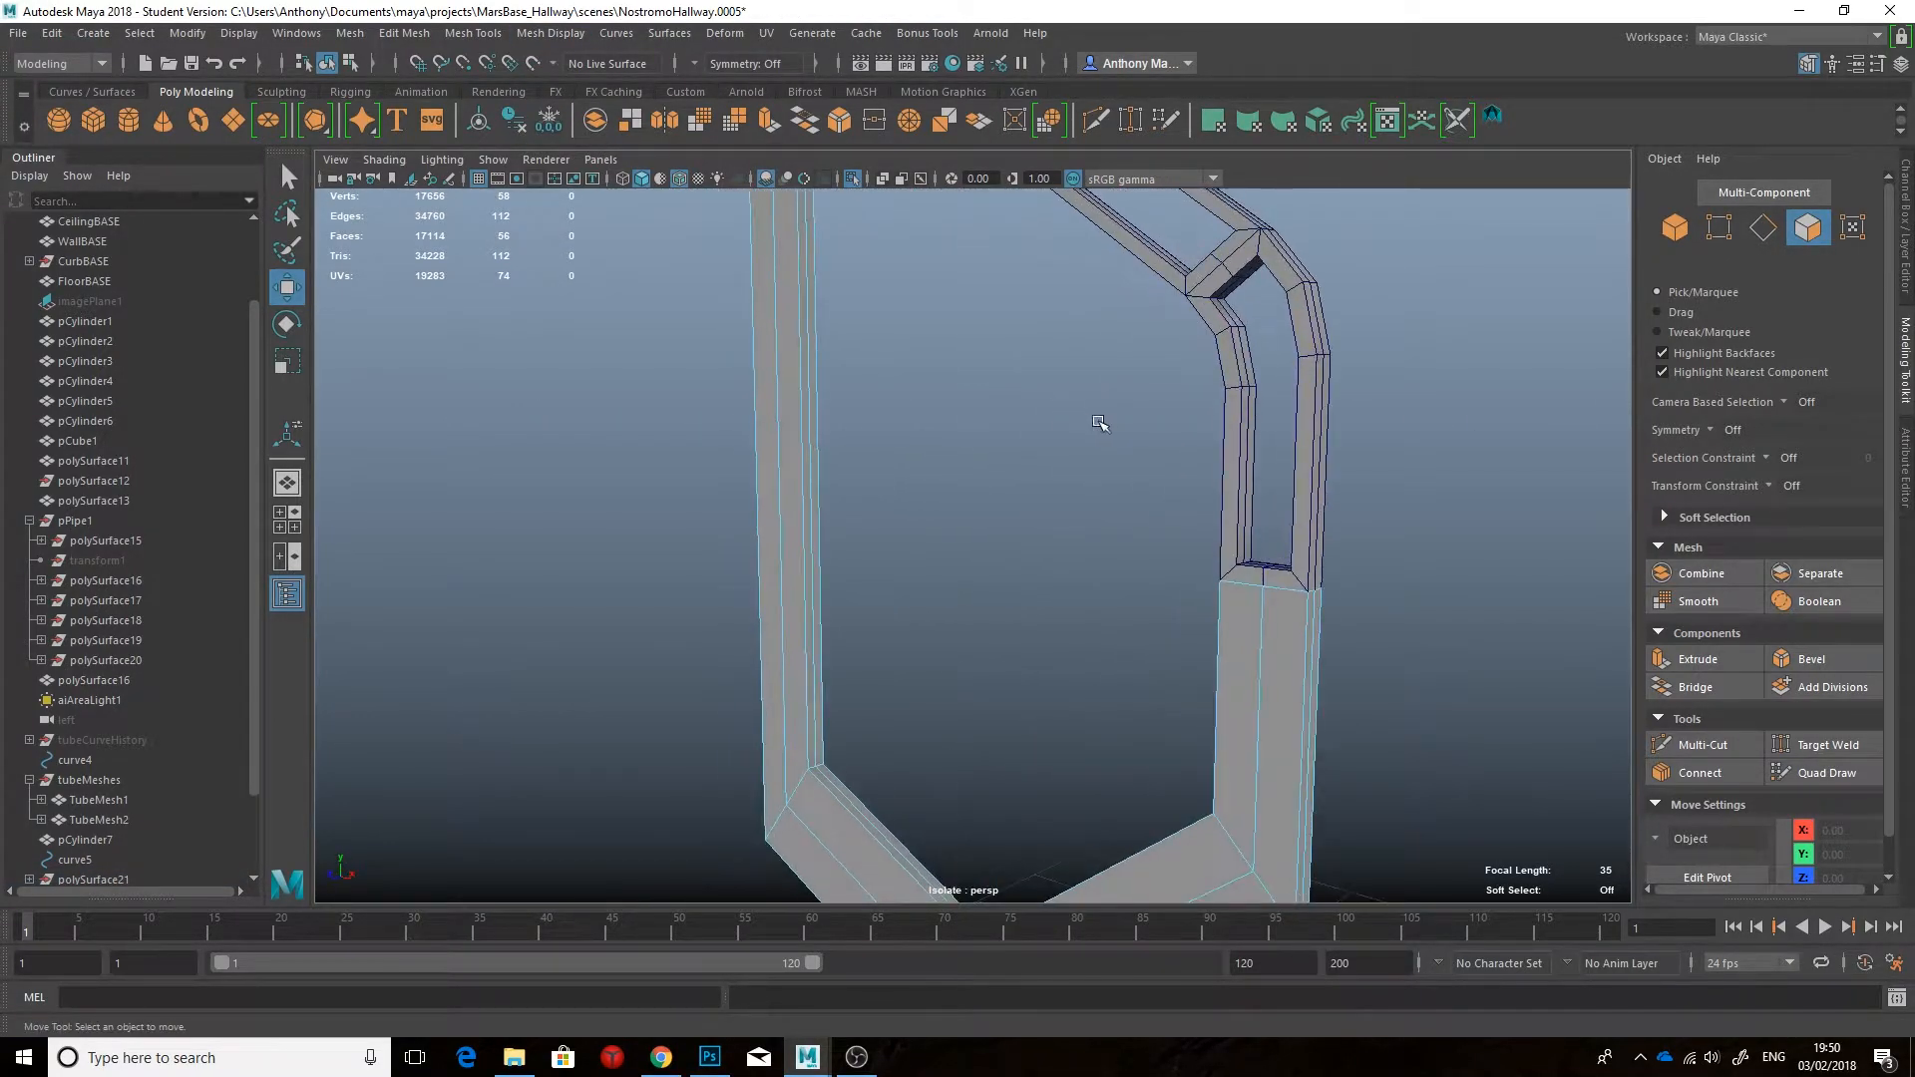
# Step: Examine the edges where the raised frame meets the border strip, toggling isolation on the pieces
pyautogui.press('F8')
pyautogui.keyDown('shift'); pyautogui.click(1308, 515); pyautogui.keyUp('shift')
pyautogui.moveTo(1308, 483); pyautogui.dragTo(1287, 430, button='right')
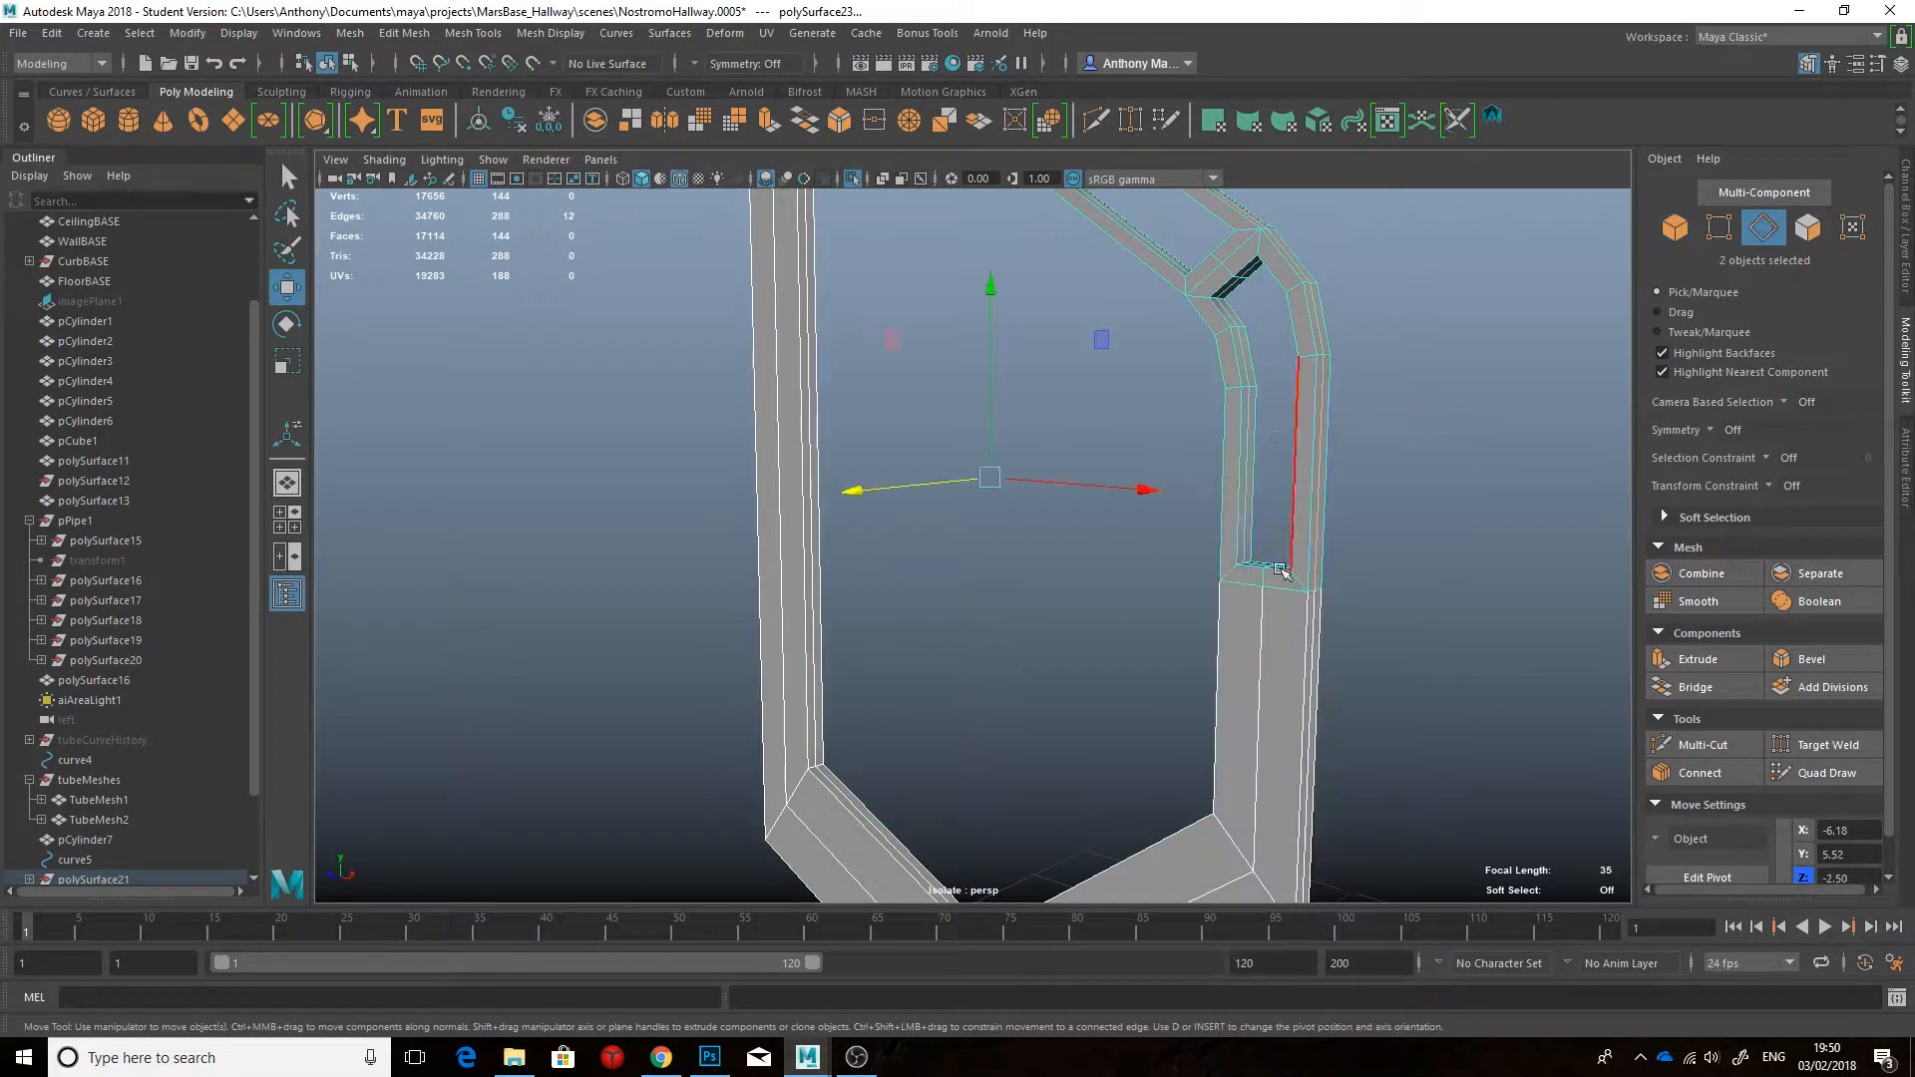
pyautogui.keyDown('alt'); pyautogui.moveTo(1267, 623); pyautogui.dragTo(1209, 611); pyautogui.keyUp('alt')
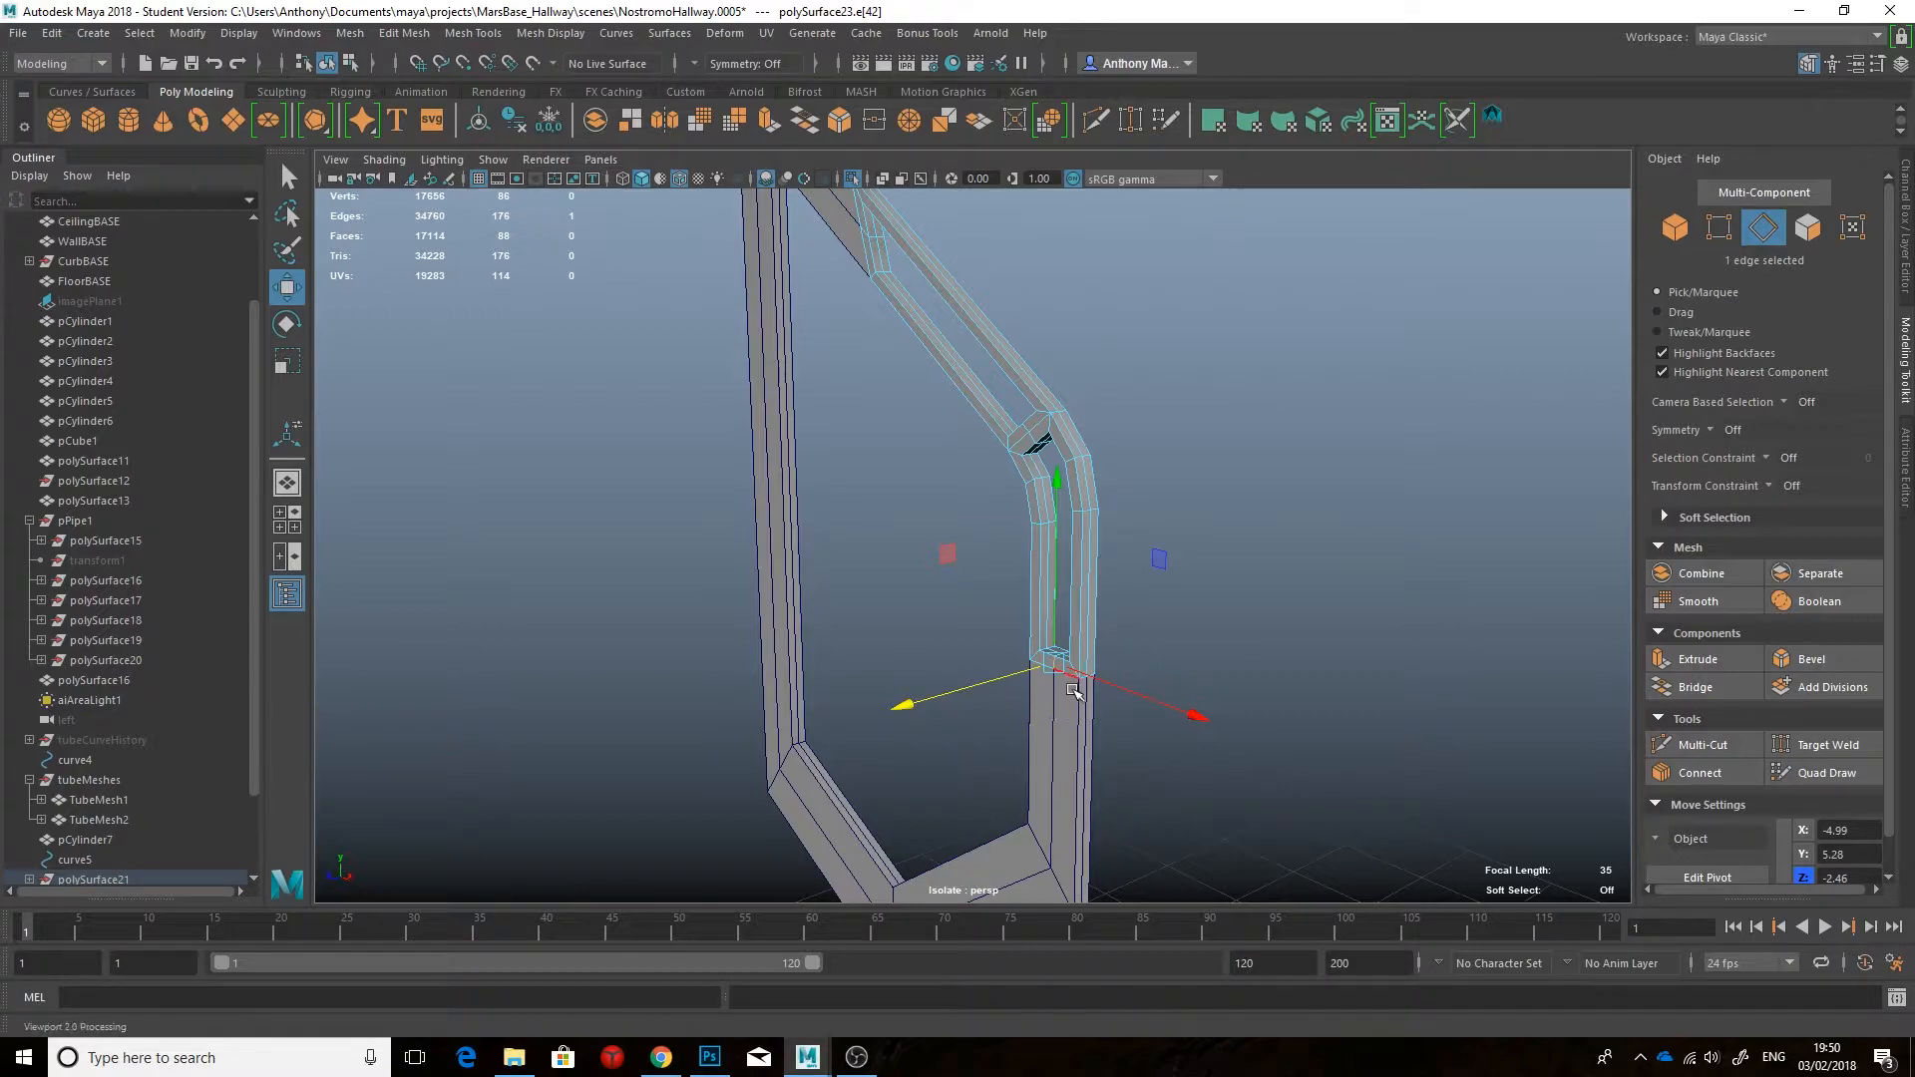
pyautogui.hotkey('ctrl', '1')
pyautogui.hotkey('ctrl', '1')
pyautogui.hotkey('ctrl', '1')
pyautogui.press('F8')
pyautogui.hotkey('ctrl', '1')
pyautogui.hotkey('ctrl', '1')
# Step: Isolate the raised frame and delete its end faces that butt against the border strip
pyautogui.moveTo(1085, 482); pyautogui.dragTo(1157, 460, button='right')
pyautogui.click(1105, 548)
pyautogui.click(1088, 553)
pyautogui.hotkey('ctrl', '1')
pyautogui.keyDown('alt'); pyautogui.moveTo(1088, 554); pyautogui.dragTo(1029, 547); pyautogui.keyUp('alt')
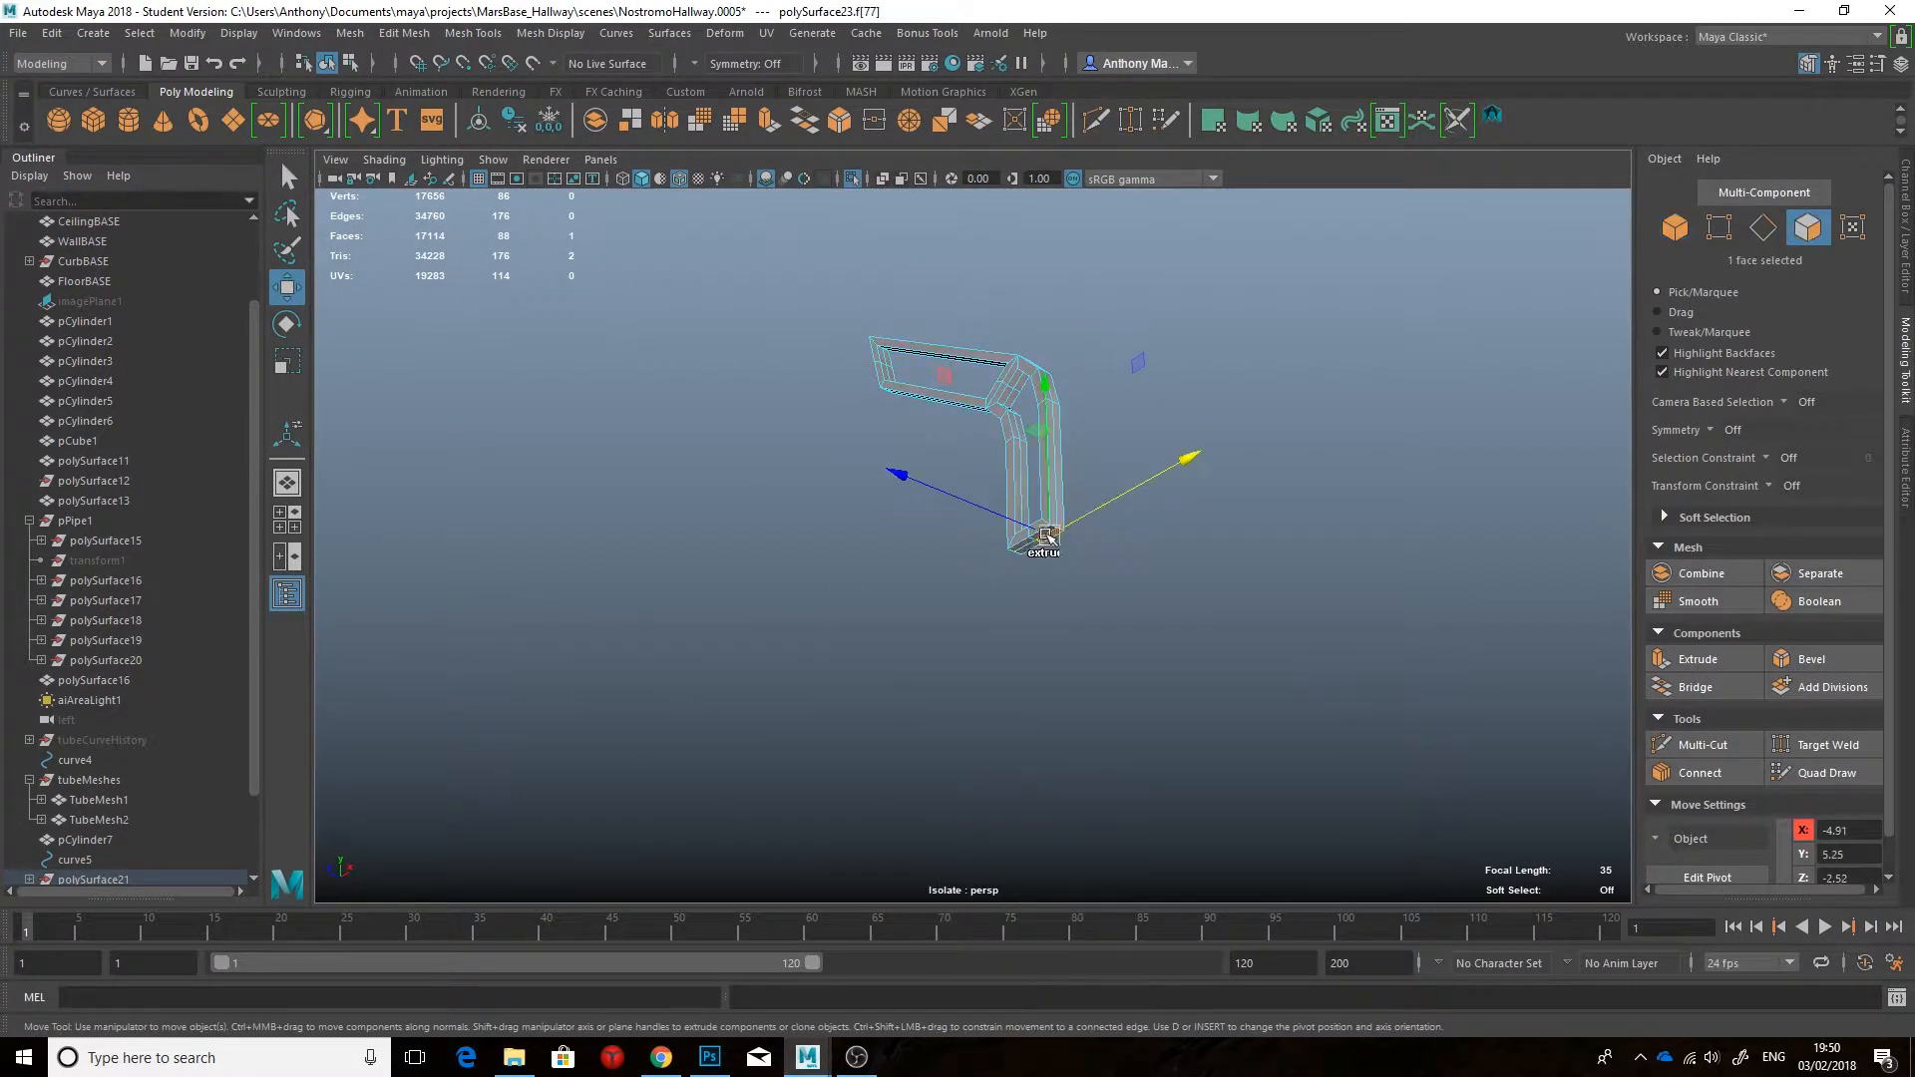
pyautogui.scroll(3, 1180, 487)
pyautogui.keyDown('alt'); pyautogui.moveTo(1180, 492); pyautogui.dragTo(948, 485); pyautogui.keyUp('alt')
pyautogui.press('f')
pyautogui.scroll(-4, 1181, 547)
pyautogui.press('Delete')
pyautogui.press('Delete')
# Step: Isolate the border strip and delete the cap faces at both of its open ends
pyautogui.moveTo(948, 486); pyautogui.dragTo(1037, 454, button='right')
pyautogui.hotkey('ctrl', '1')
pyautogui.keyDown('alt'); pyautogui.moveTo(969, 493); pyautogui.dragTo(1009, 509); pyautogui.keyUp('alt')
pyautogui.click(1011, 513)
pyautogui.hotkey('ctrl', '1')
pyautogui.moveTo(996, 480); pyautogui.dragTo(1001, 614, button='right')
pyautogui.click(967, 586)
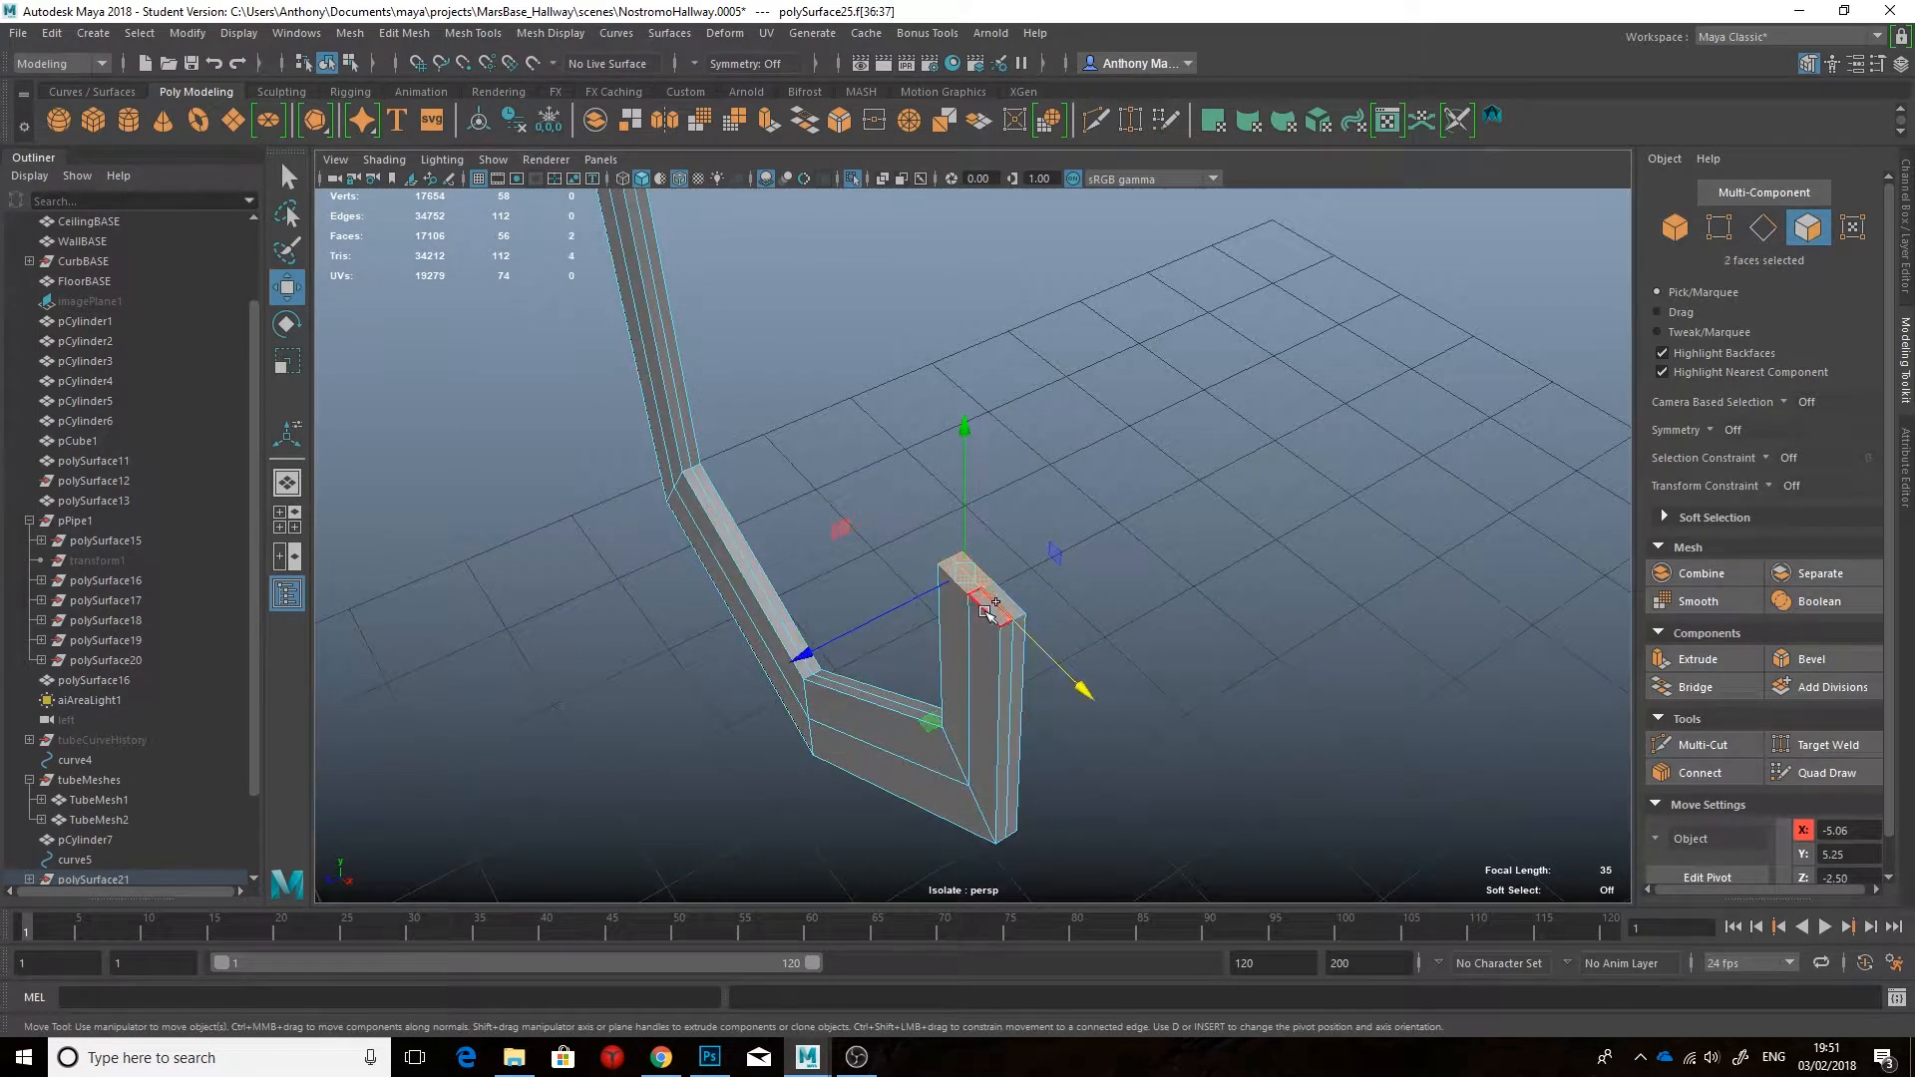
pyautogui.keyDown('alt'); pyautogui.moveTo(1022, 535); pyautogui.dragTo(791, 589); pyautogui.keyUp('alt')
pyautogui.click(873, 525)
pyautogui.press('Delete')
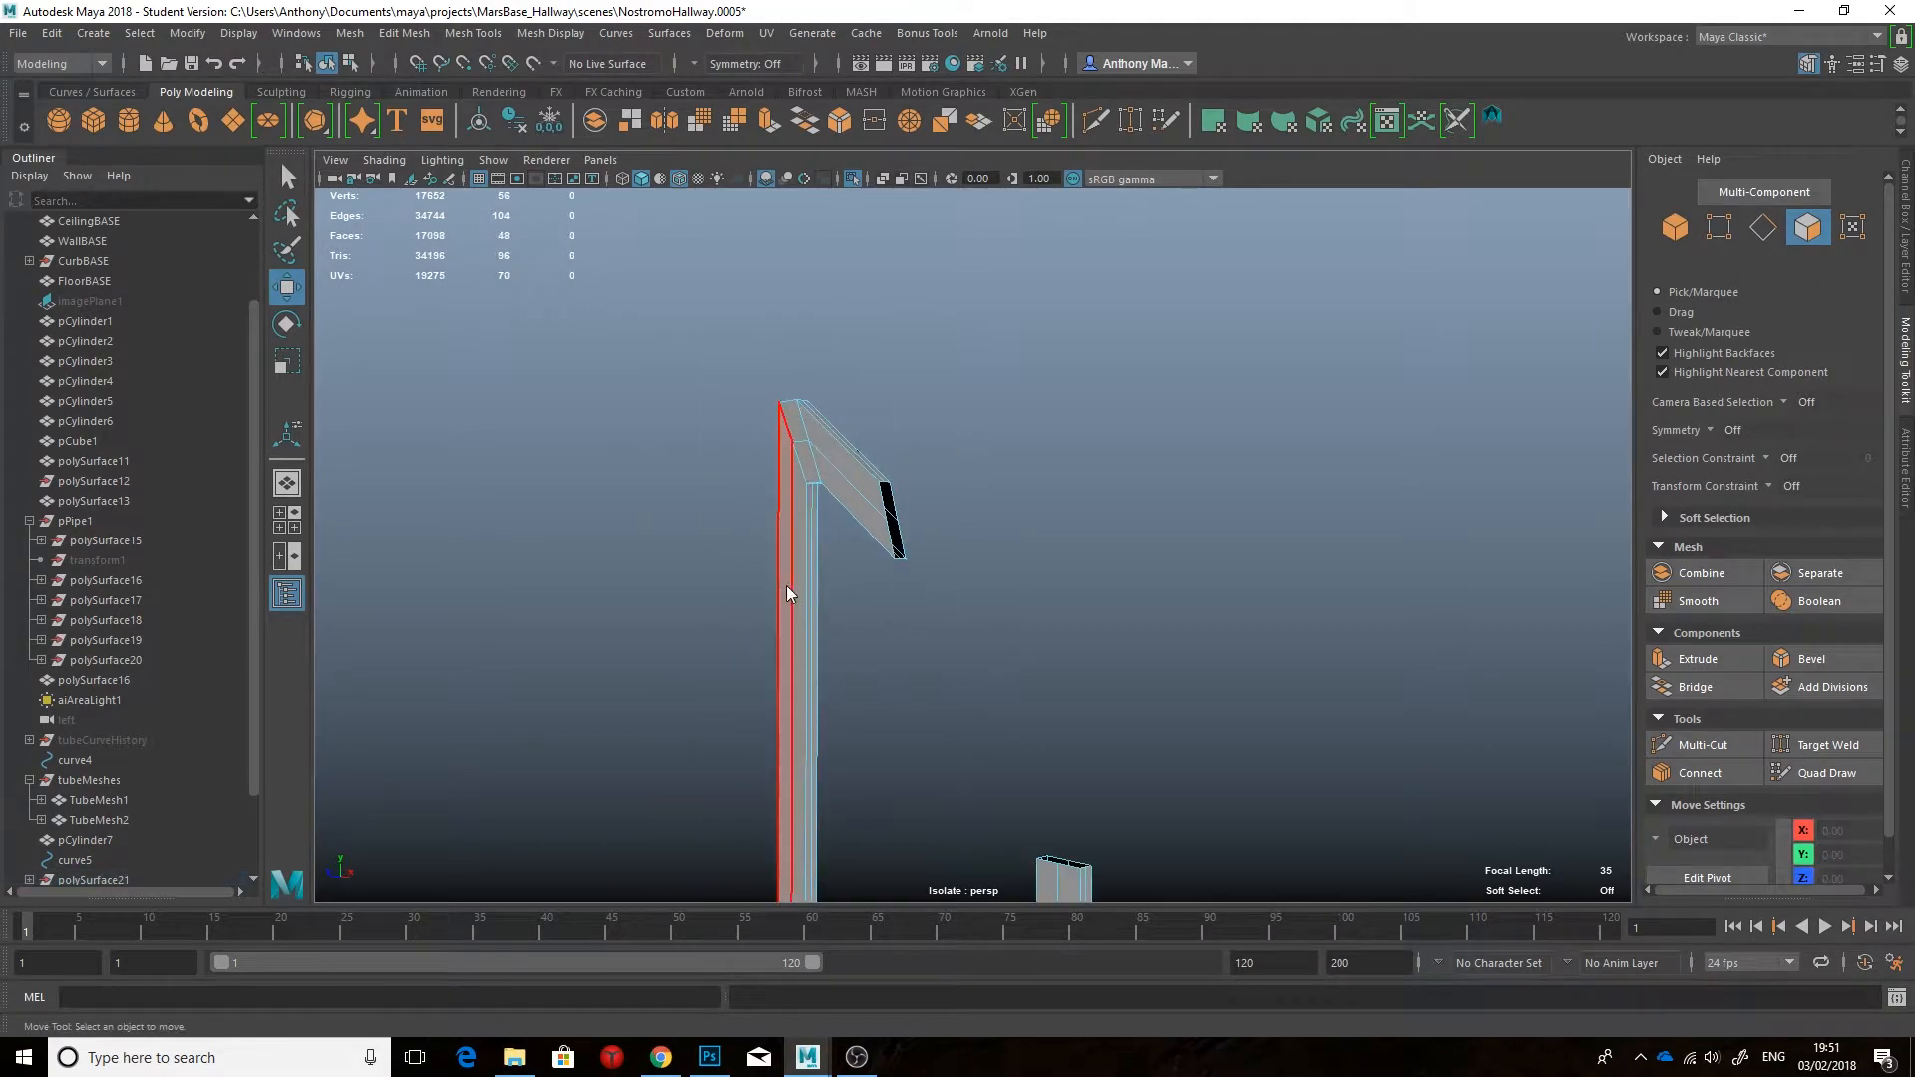
# Step: Combine the border strip with the raised frame, merge their overlapping vertices and isolate the joined mesh
pyautogui.moveTo(791, 589); pyautogui.dragTo(866, 544, button='right')
pyautogui.hotkey('ctrl', '1')
pyautogui.keyDown('alt'); pyautogui.moveTo(867, 544); pyautogui.dragTo(937, 568); pyautogui.keyUp('alt')
pyautogui.keyDown('shift'); pyautogui.click(982, 588); pyautogui.keyUp('shift')
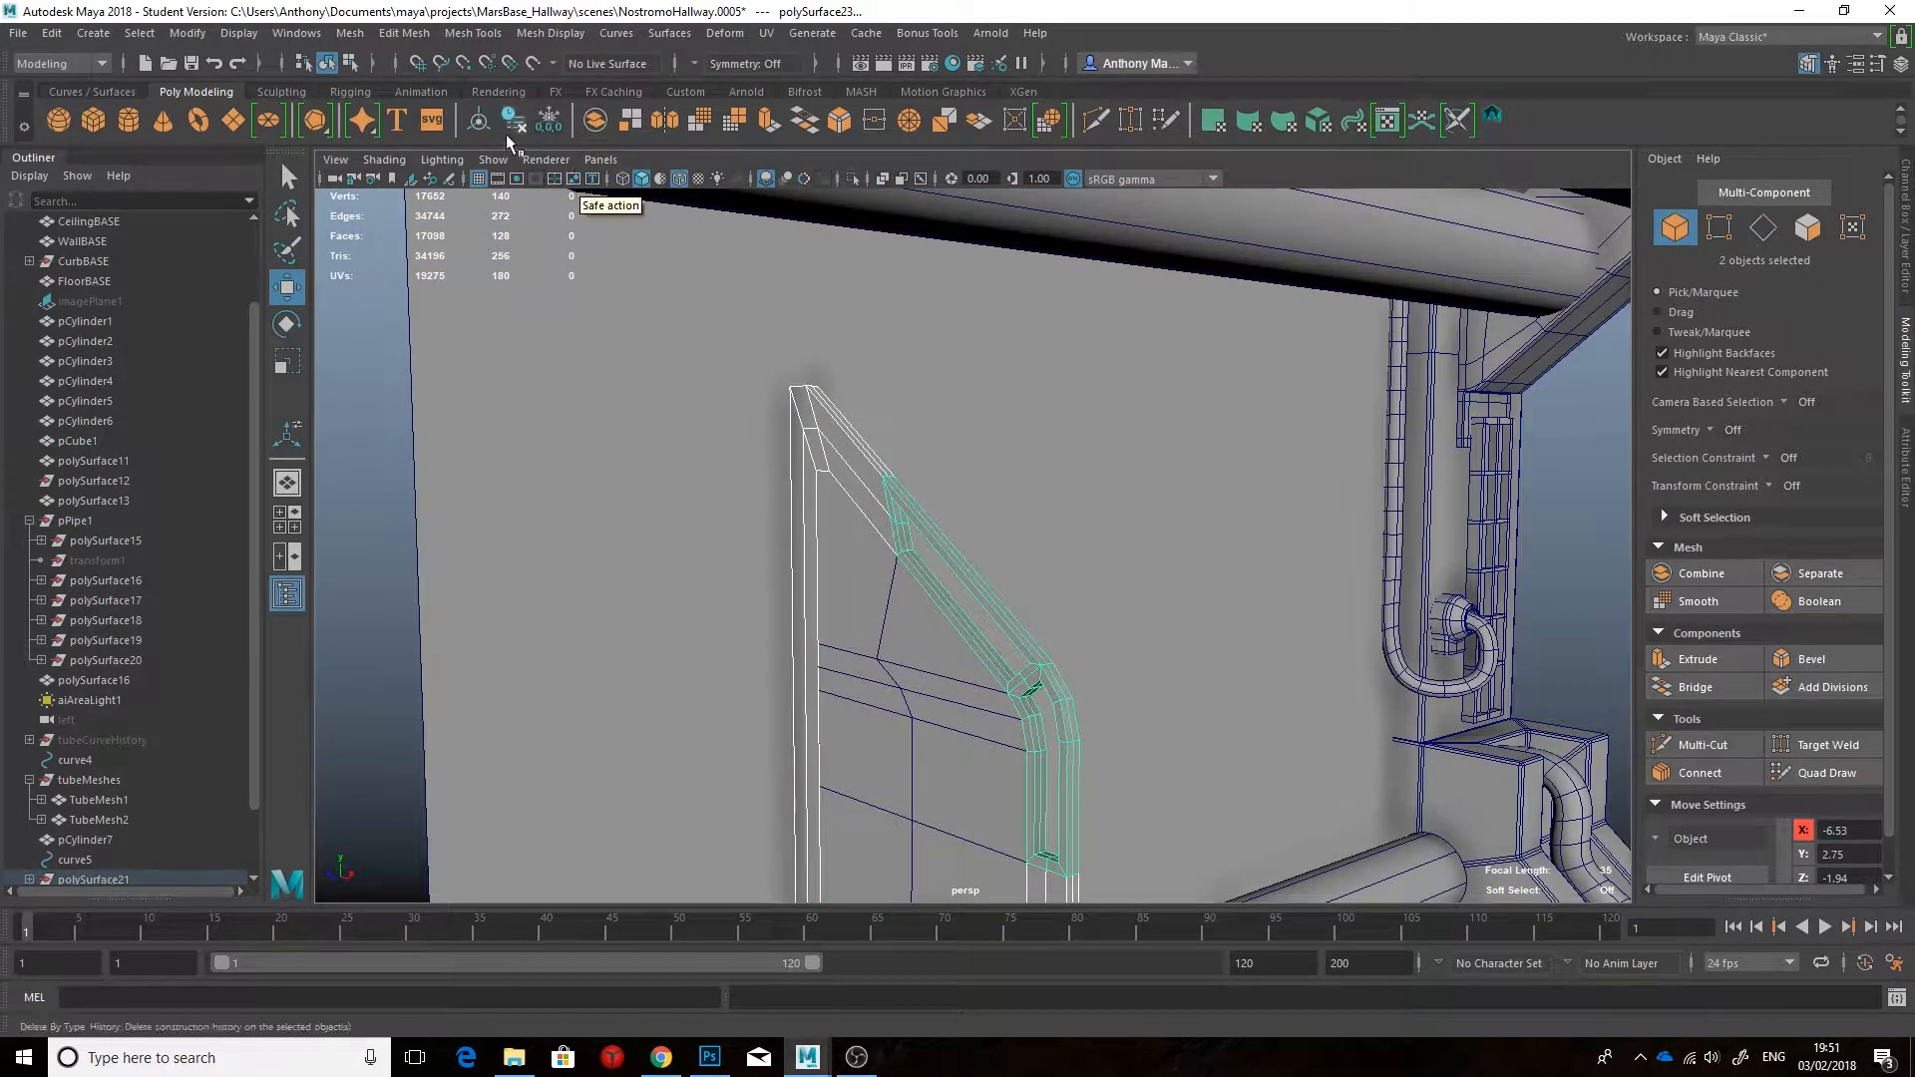
pyautogui.click(596, 123)
pyautogui.click(874, 122)
pyautogui.rightClick(904, 510)
pyautogui.press('q')
pyautogui.hotkey('ctrl', '1')
# Step: Check the combined frame with smooth preview on and off, turning off the wireframe overlay
pyautogui.moveTo(899, 505)
pyautogui.keyDown('alt'); pyautogui.mouseDown()
pyautogui.moveTo(942, 511)
pyautogui.moveTo(1013, 403)
pyautogui.moveTo(1110, 371)
pyautogui.moveTo(1026, 599)
pyautogui.moveTo(1056, 465)
pyautogui.mouseUp(); pyautogui.keyUp('alt')
pyautogui.click(942, 511)
pyautogui.click(1013, 403)
pyautogui.press('3')
pyautogui.click(1110, 371)
pyautogui.click(679, 179)
pyautogui.click(1049, 421)
pyautogui.press('1')
# Step: Select the edges along the middle of the border strip's front and pull them outward along Z to about -2.41
pyautogui.moveTo(1055, 465); pyautogui.dragTo(1055, 407, button='right')
pyautogui.click(1055, 479)
pyautogui.keyDown('alt'); pyautogui.moveTo(1055, 479); pyautogui.dragTo(940, 369); pyautogui.keyUp('alt')
pyautogui.doubleClick(882, 329)
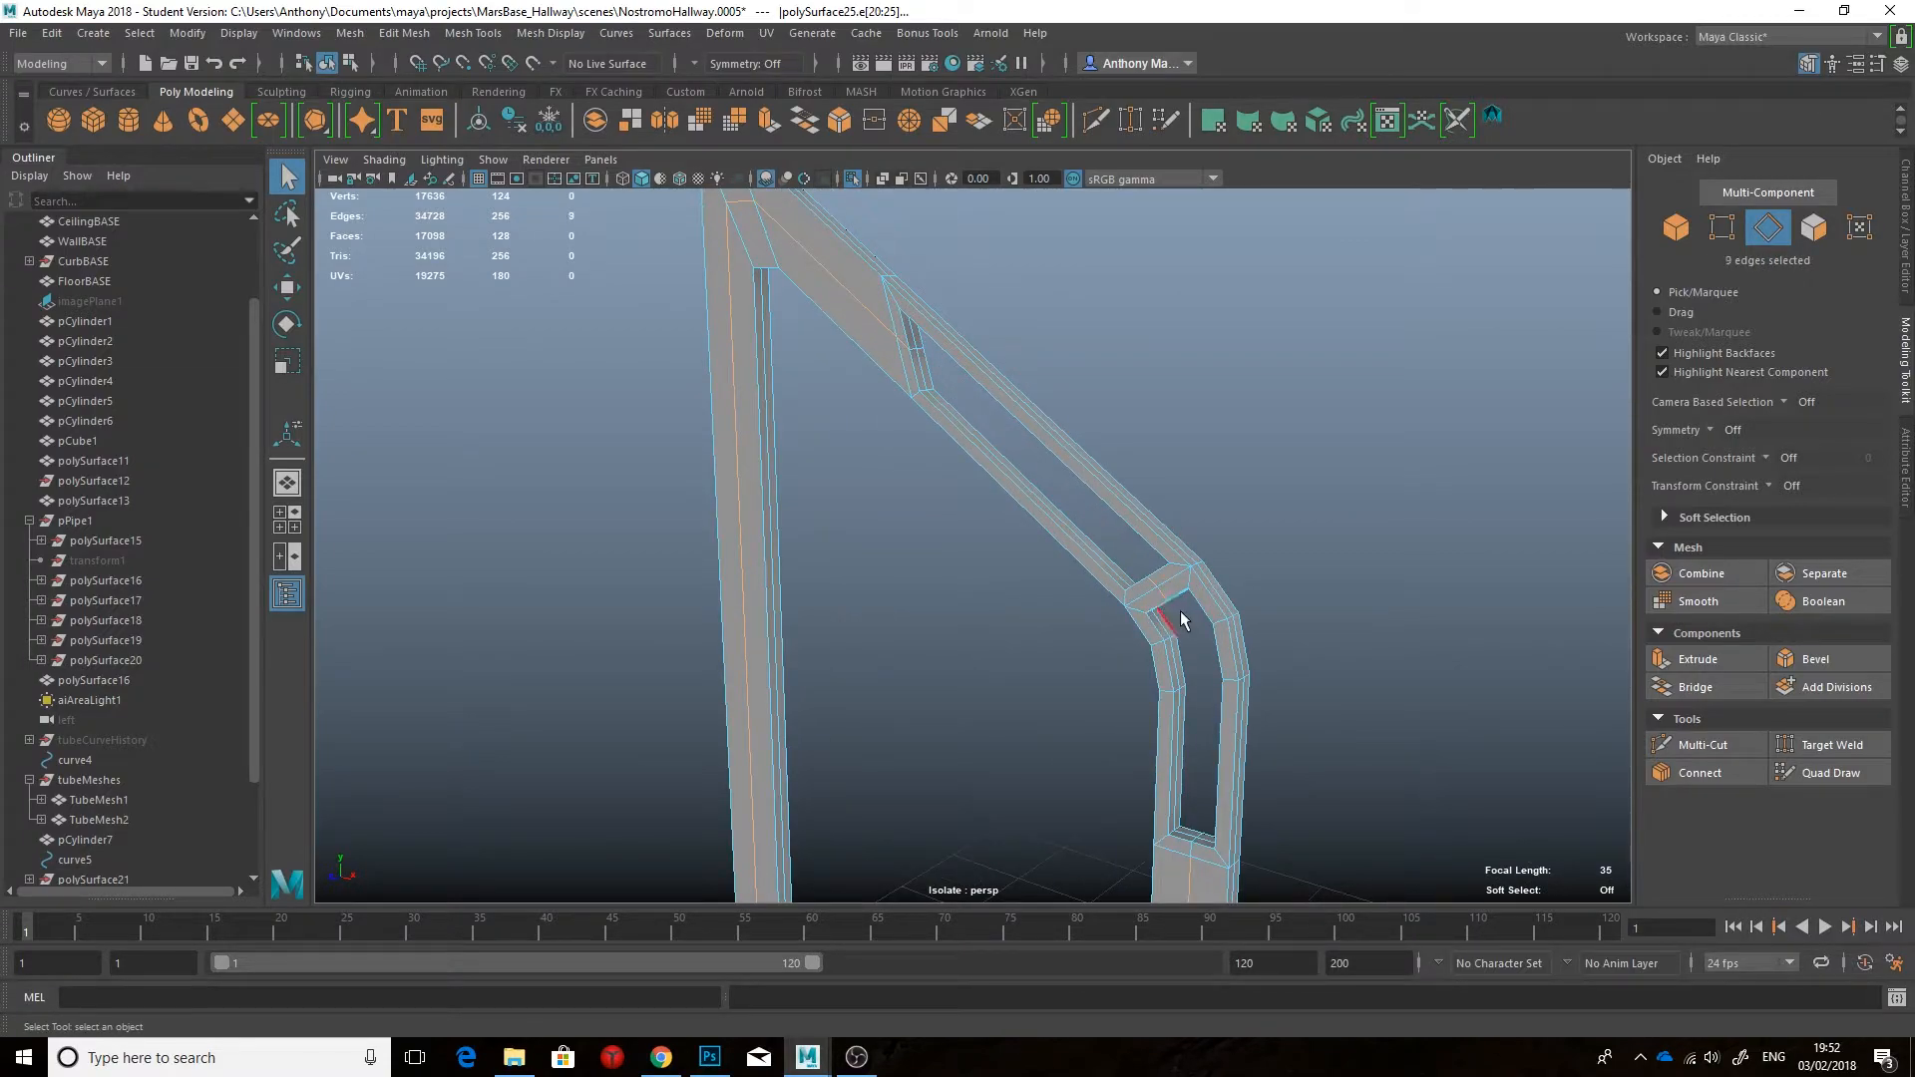
pyautogui.keyDown('alt'); pyautogui.moveTo(1182, 610); pyautogui.dragTo(1132, 313, button='middle'); pyautogui.keyUp('alt')
pyautogui.keyDown('shift'); pyautogui.click(1170, 509); pyautogui.keyUp('shift')
pyautogui.keyDown('alt'); pyautogui.moveTo(1170, 515); pyautogui.dragTo(1090, 500); pyautogui.keyUp('alt')
pyautogui.press('3')
pyautogui.press('2')
pyautogui.press('w')
pyautogui.moveTo(868, 493); pyautogui.dragTo(860, 495)
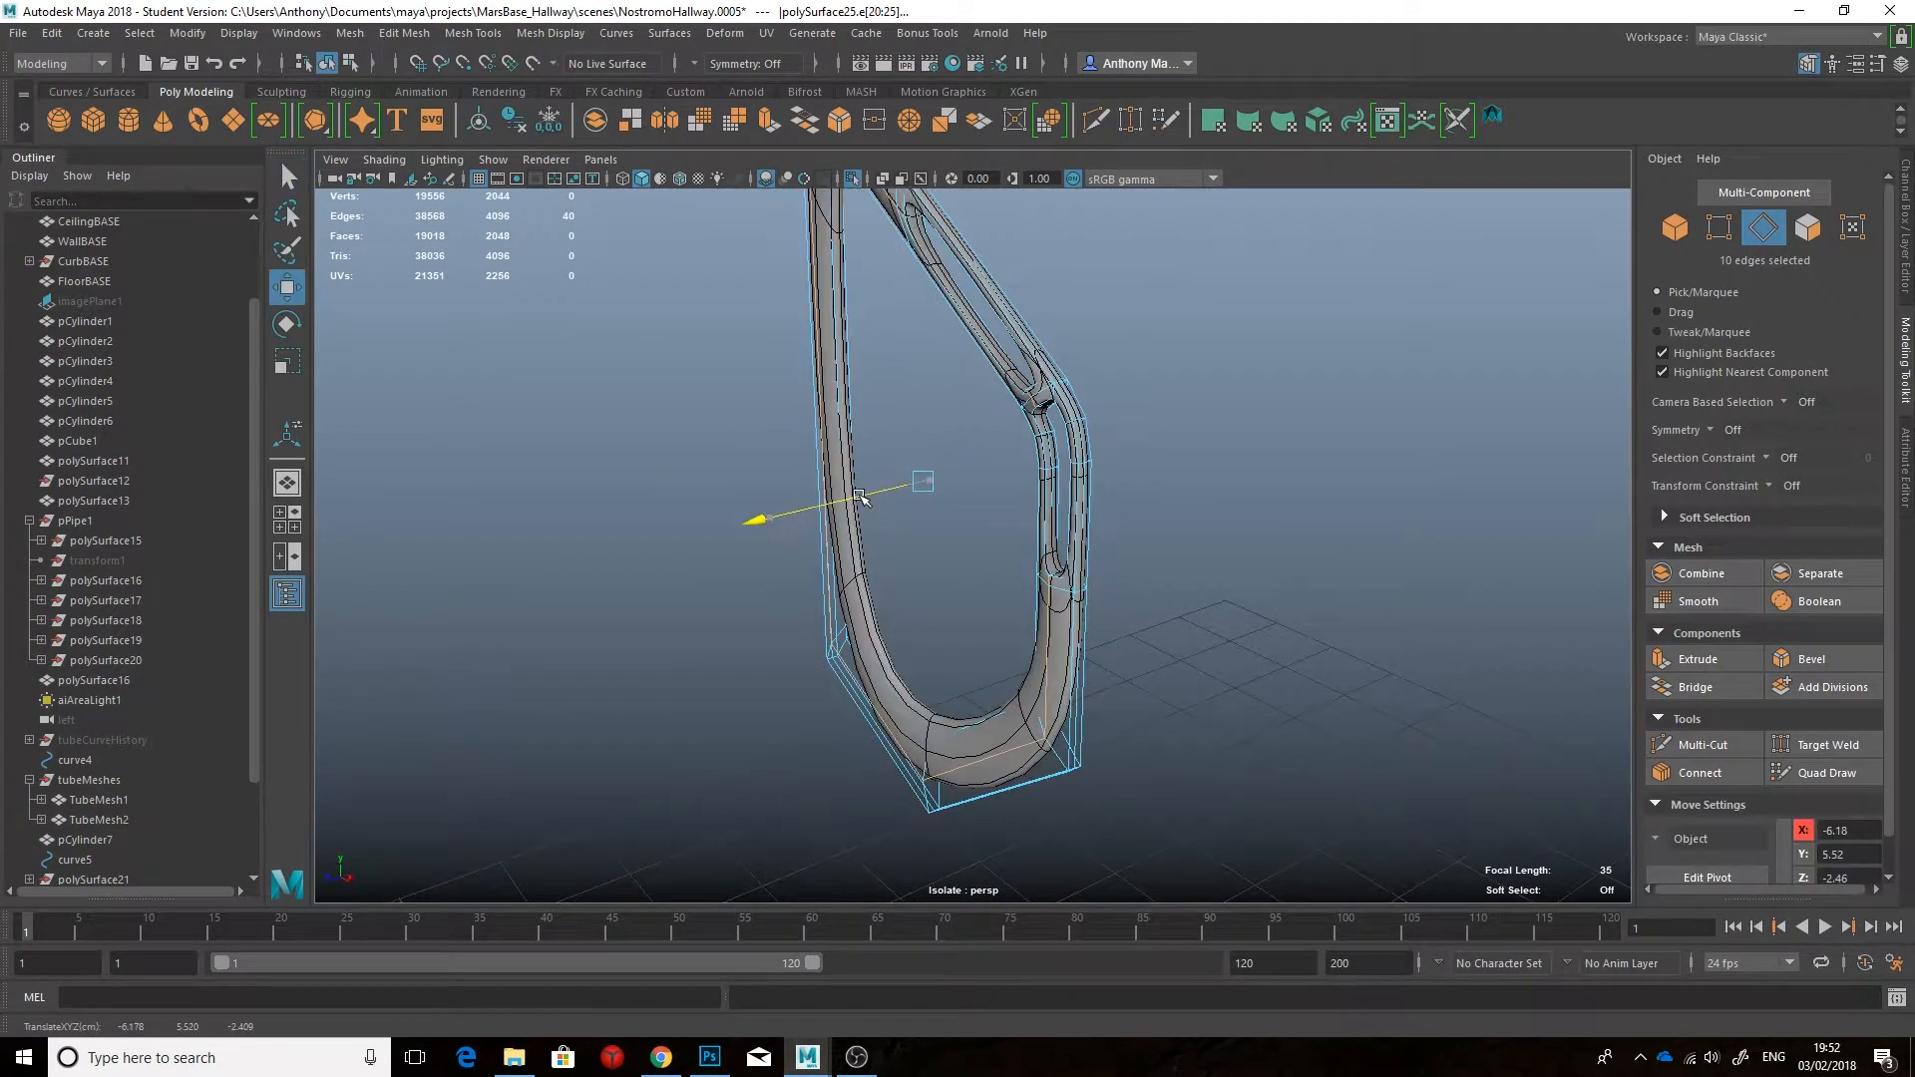
# Step: Delete the combined frame's rear faces and check the open-backed mesh with smooth preview on and off
pyautogui.keyDown('alt'); pyautogui.moveTo(852, 497); pyautogui.dragTo(897, 654, button='middle'); pyautogui.keyUp('alt')
pyautogui.keyDown('alt'); pyautogui.moveTo(898, 653); pyautogui.dragTo(1058, 557); pyautogui.keyUp('alt')
pyautogui.moveTo(1058, 556); pyautogui.dragTo(1132, 462, button='right')
pyautogui.press('1')
pyautogui.keyDown('alt'); pyautogui.moveTo(1132, 461); pyautogui.dragTo(902, 483); pyautogui.keyUp('alt')
pyautogui.moveTo(901, 483); pyautogui.dragTo(906, 565, button='right')
pyautogui.click(1110, 363)
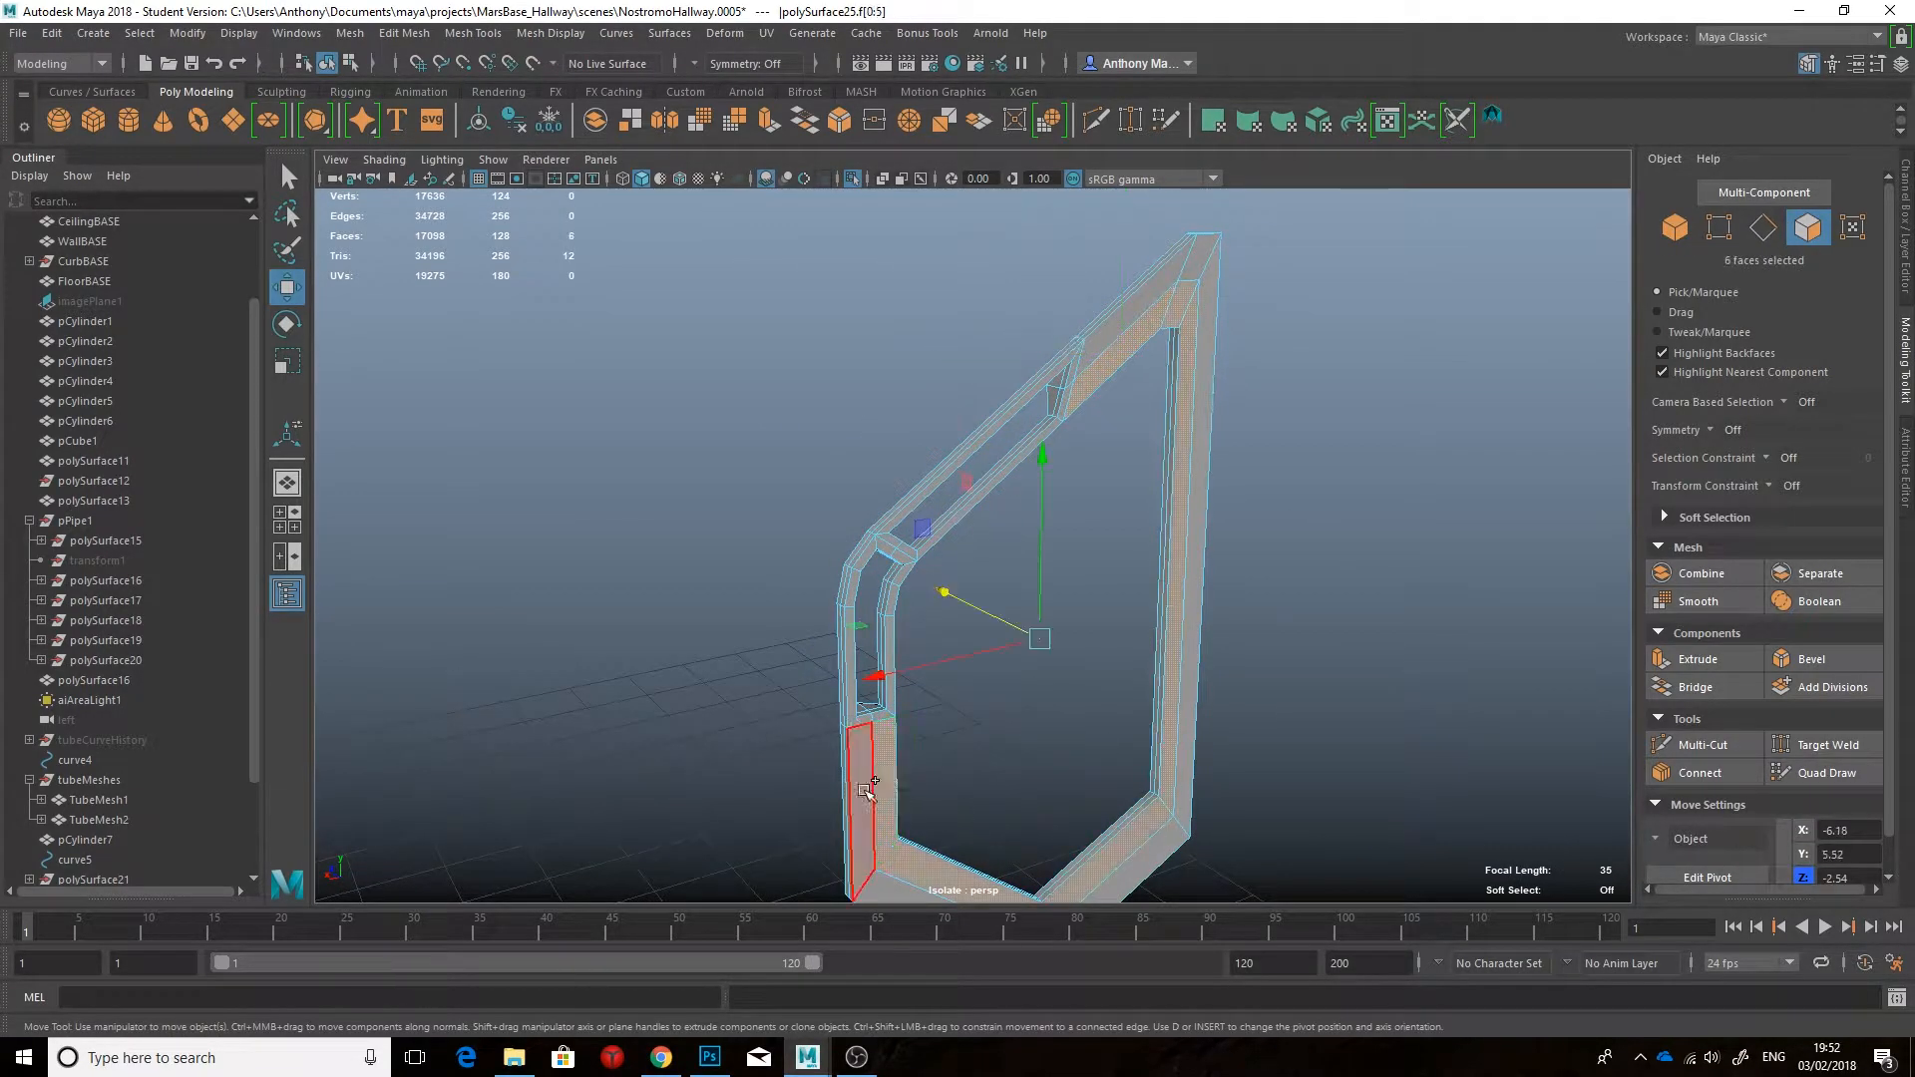
pyautogui.press('Delete')
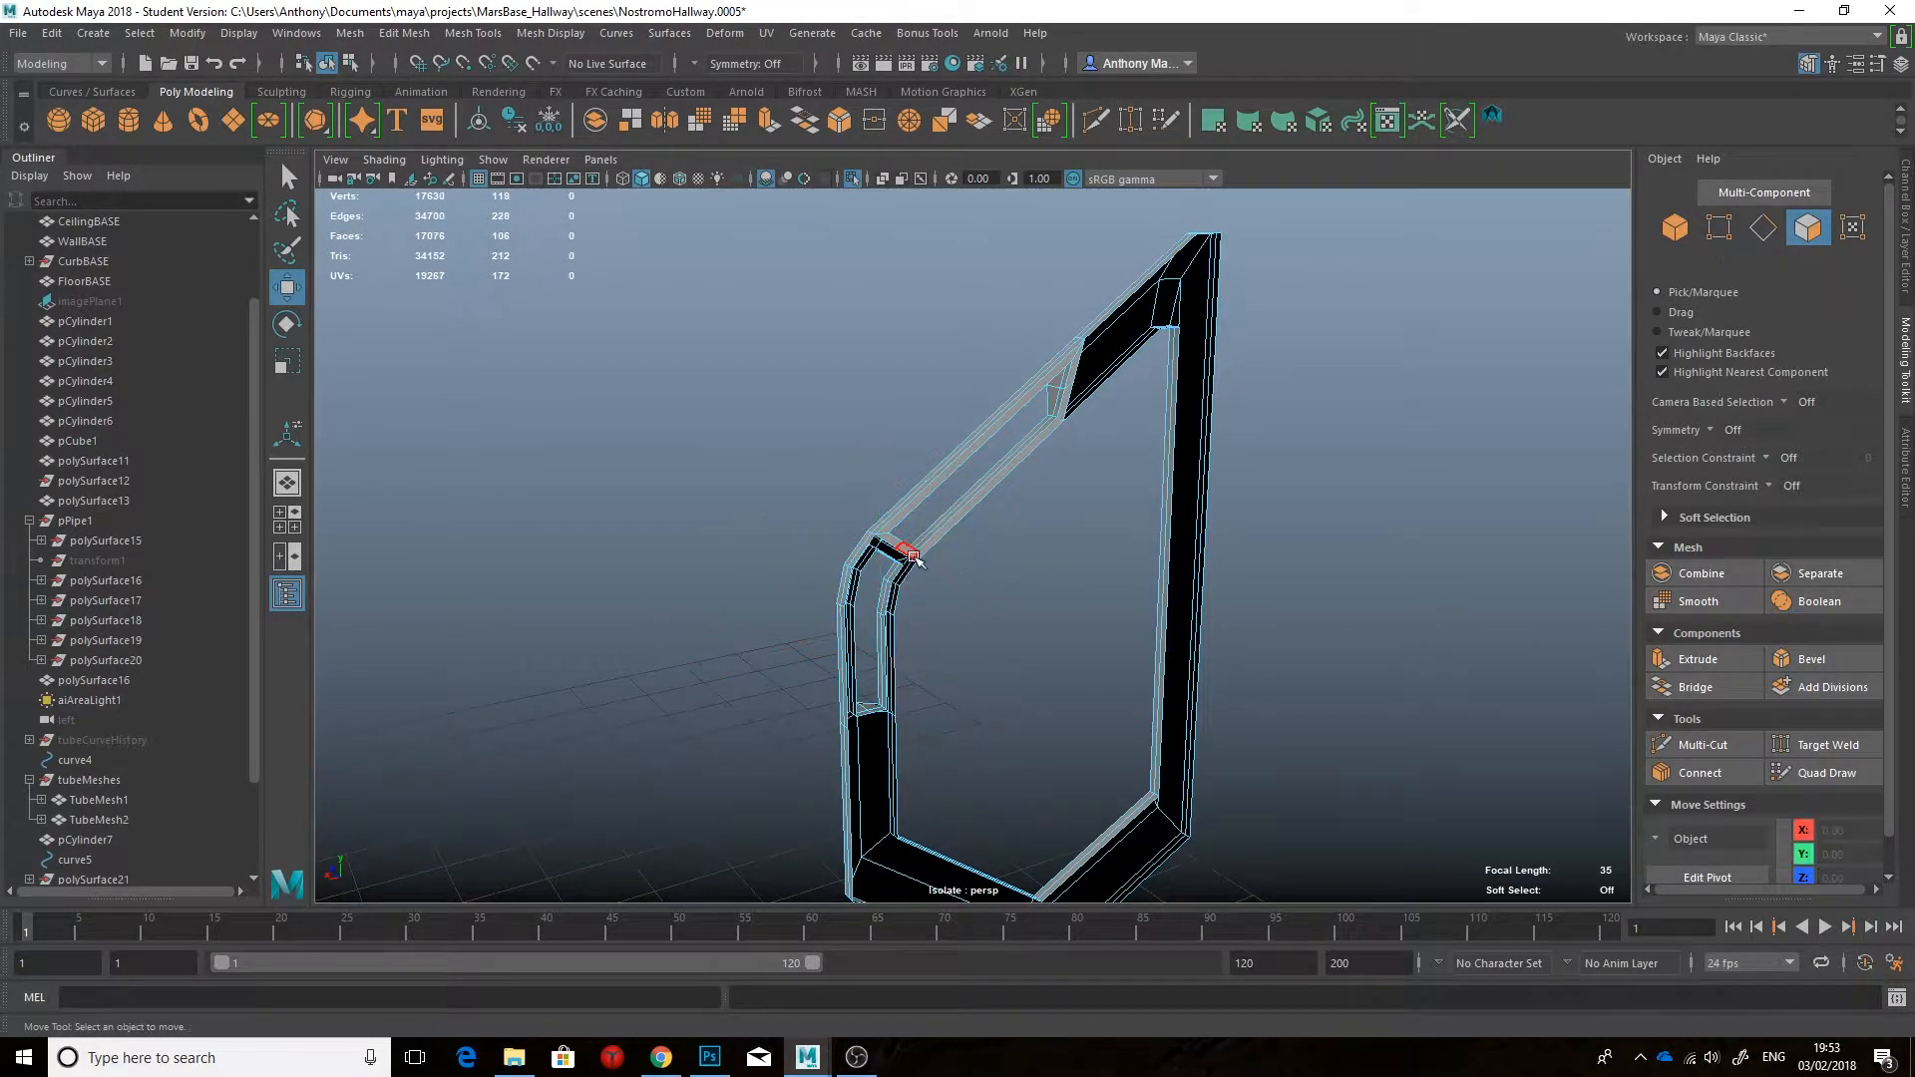
pyautogui.keyDown('alt'); pyautogui.moveTo(929, 548); pyautogui.dragTo(1146, 569); pyautogui.keyUp('alt')
pyautogui.press('3')
pyautogui.moveTo(1146, 568); pyautogui.dragTo(1081, 603, button='right')
pyautogui.click(1081, 602)
pyautogui.press('1')
# Step: Bevel the edges across the lower corner beneath the raised frame with 2 Segments and a Fraction of about 0.08
pyautogui.moveTo(1081, 602)
pyautogui.keyDown('alt'); pyautogui.mouseDown()
pyautogui.moveTo(1007, 588)
pyautogui.moveTo(1072, 568)
pyautogui.mouseUp(); pyautogui.keyUp('alt')
pyautogui.keyDown('alt'); pyautogui.moveTo(1072, 568); pyautogui.dragTo(1167, 605, button='right'); pyautogui.keyUp('alt')
pyautogui.keyDown('alt'); pyautogui.moveTo(1167, 604); pyautogui.dragTo(1175, 607); pyautogui.keyUp('alt')
pyautogui.click(1189, 774)
pyautogui.keyDown('alt'); pyautogui.moveTo(1189, 774); pyautogui.dragTo(1227, 689); pyautogui.keyUp('alt')
pyautogui.hotkey('ctrl', 'b')
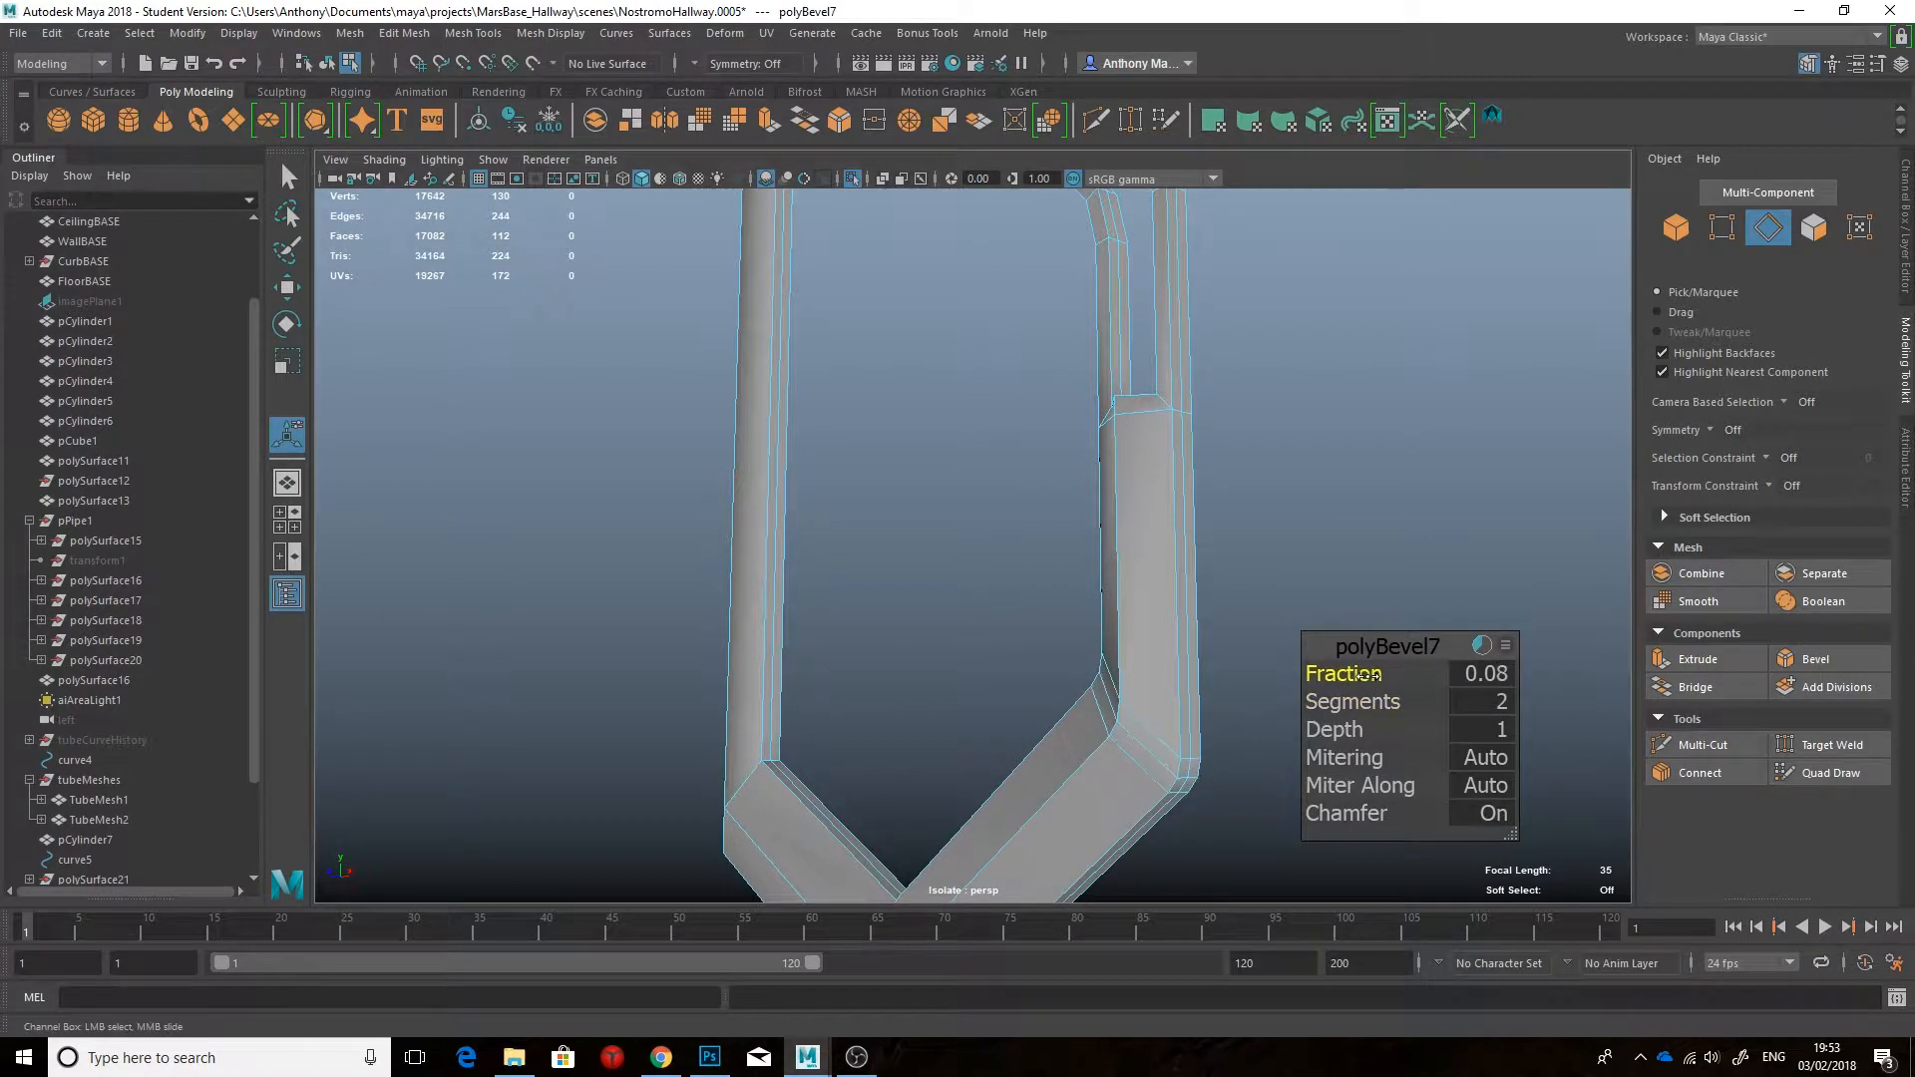
pyautogui.moveTo(1368, 675); pyautogui.dragTo(1357, 676, button='middle')
# Step: Bevel the edge loop across the frame's bottom tip with a small Fraction
pyautogui.keyDown('alt'); pyautogui.moveTo(1247, 674); pyautogui.dragTo(1184, 672); pyautogui.keyUp('alt')
pyautogui.scroll(-3, 1189, 671)
pyautogui.doubleClick(896, 795)
pyautogui.keyDown('alt'); pyautogui.moveTo(895, 795); pyautogui.dragTo(837, 773); pyautogui.keyUp('alt')
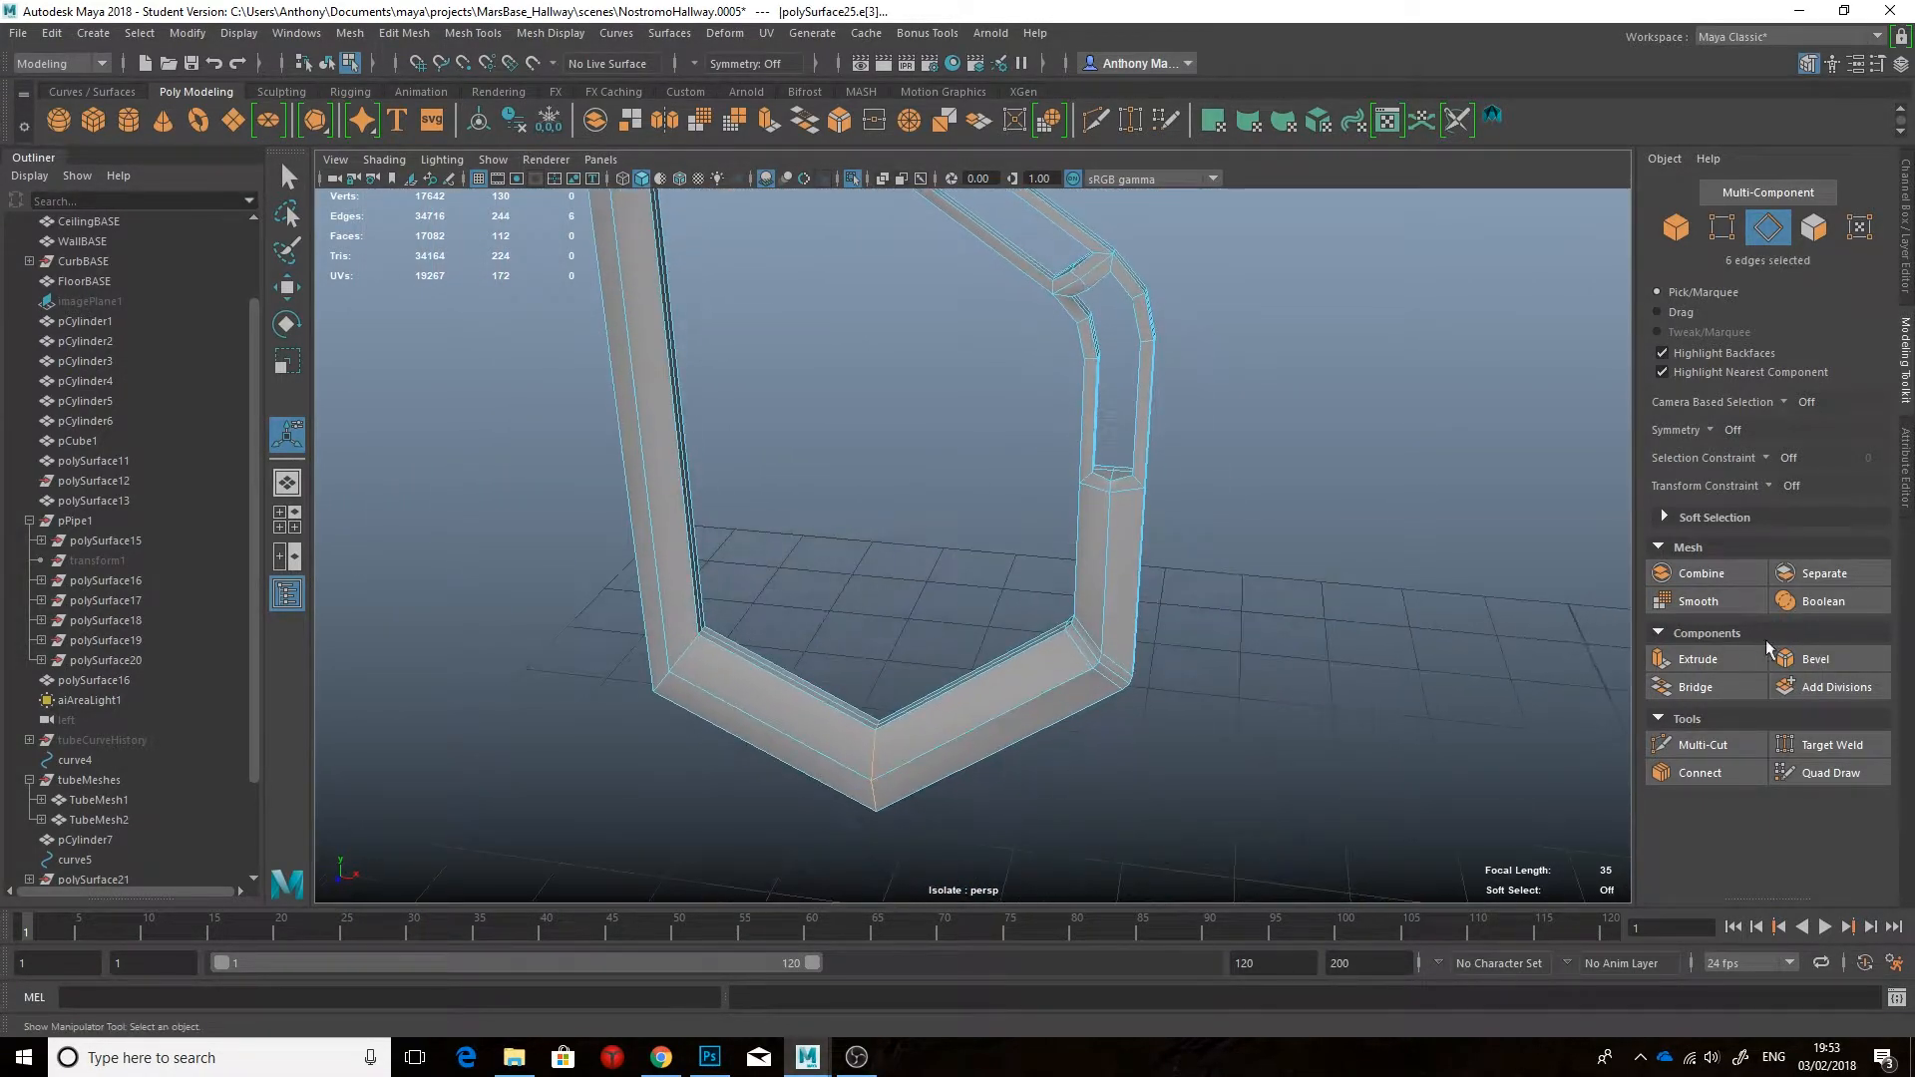
pyautogui.hotkey('ctrl', 'b')
pyautogui.moveTo(1361, 675); pyautogui.dragTo(1367, 674, button='middle')
# Step: Bevel the edge loop across the lower corner of the frame's long straight side with a Fraction of 0.06 and 2 Segments
pyautogui.keyDown('alt'); pyautogui.moveTo(1058, 678); pyautogui.dragTo(1004, 638); pyautogui.keyUp('alt')
pyautogui.doubleClick(678, 693)
pyautogui.keyDown('alt'); pyautogui.moveTo(678, 694); pyautogui.dragTo(758, 688); pyautogui.keyUp('alt')
pyautogui.hotkey('ctrl', 'b')
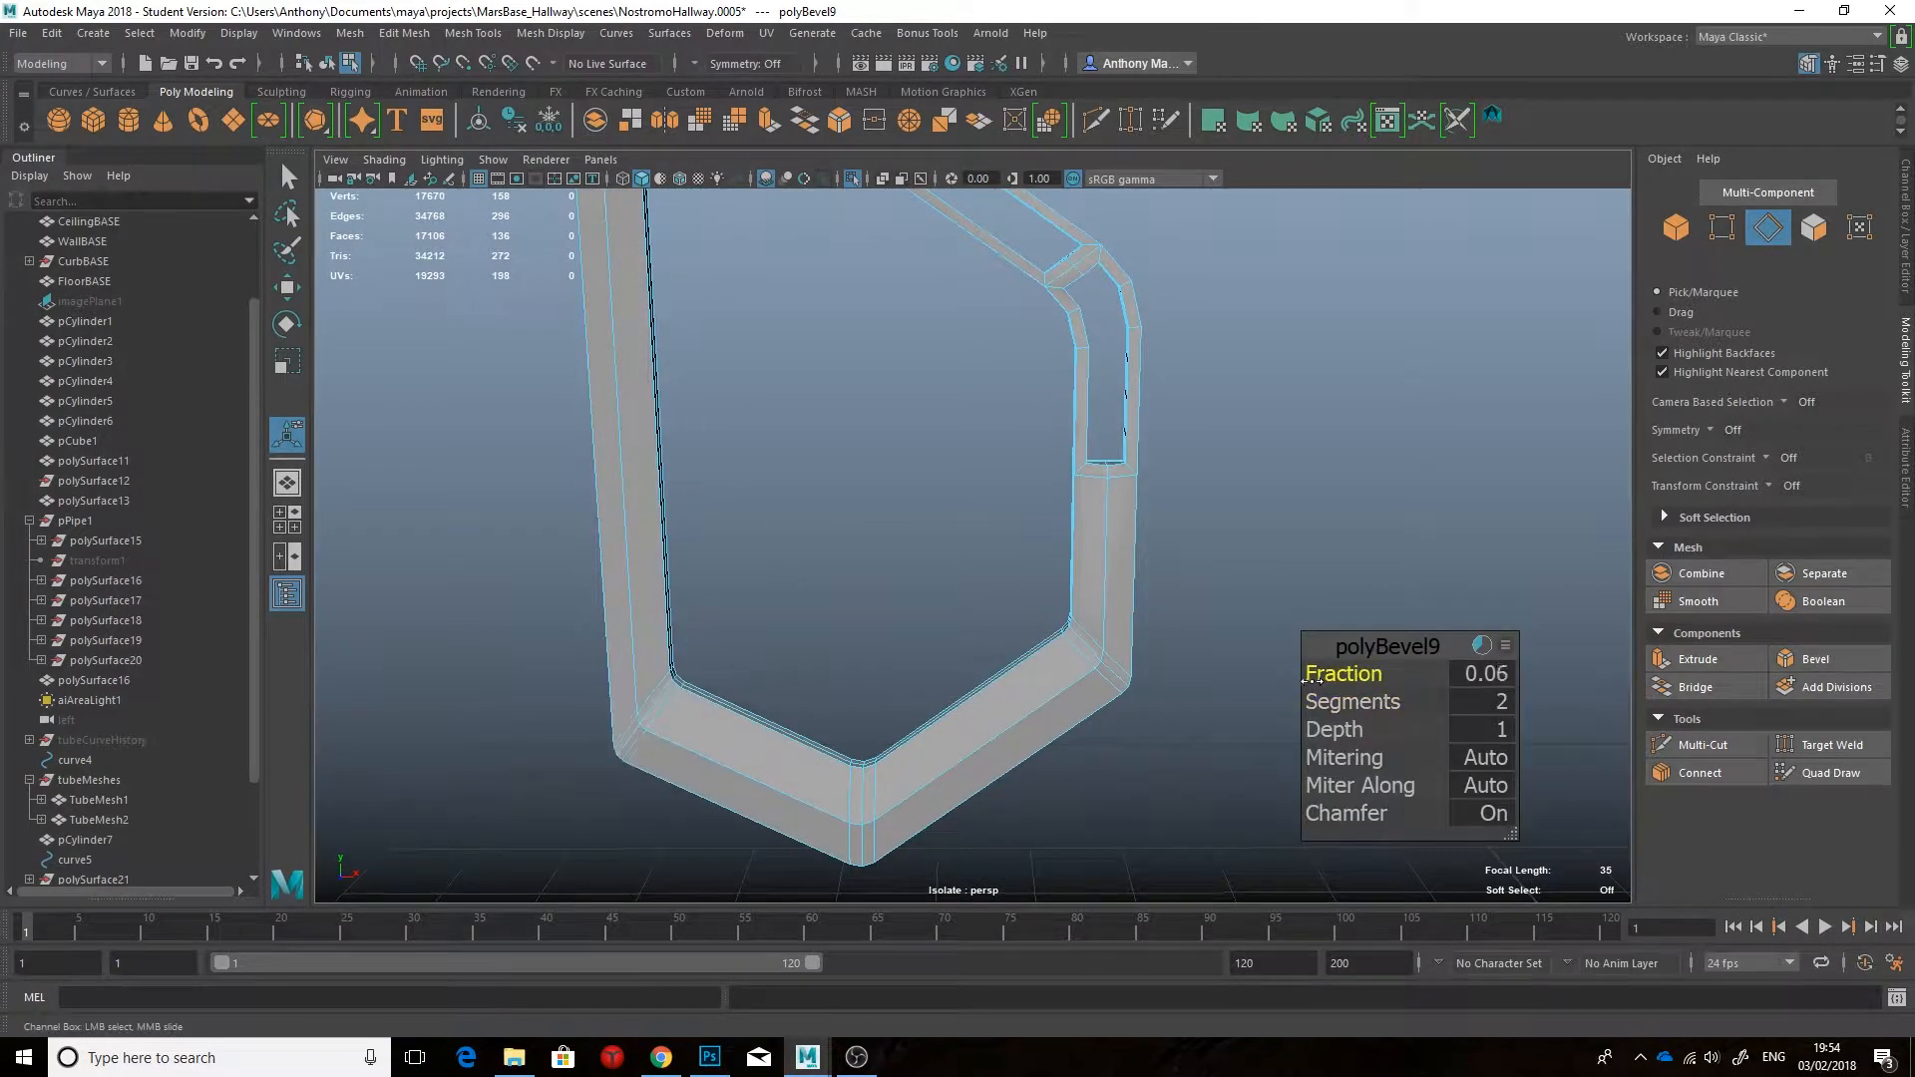
# Step: Bevel the edge loop across the frame's upper corner with a Fraction of about 0.15 and 2 Segments
pyautogui.keyDown('alt'); pyautogui.moveTo(898, 329); pyautogui.dragTo(907, 688, button='middle'); pyautogui.keyUp('alt')
pyautogui.doubleClick(634, 373)
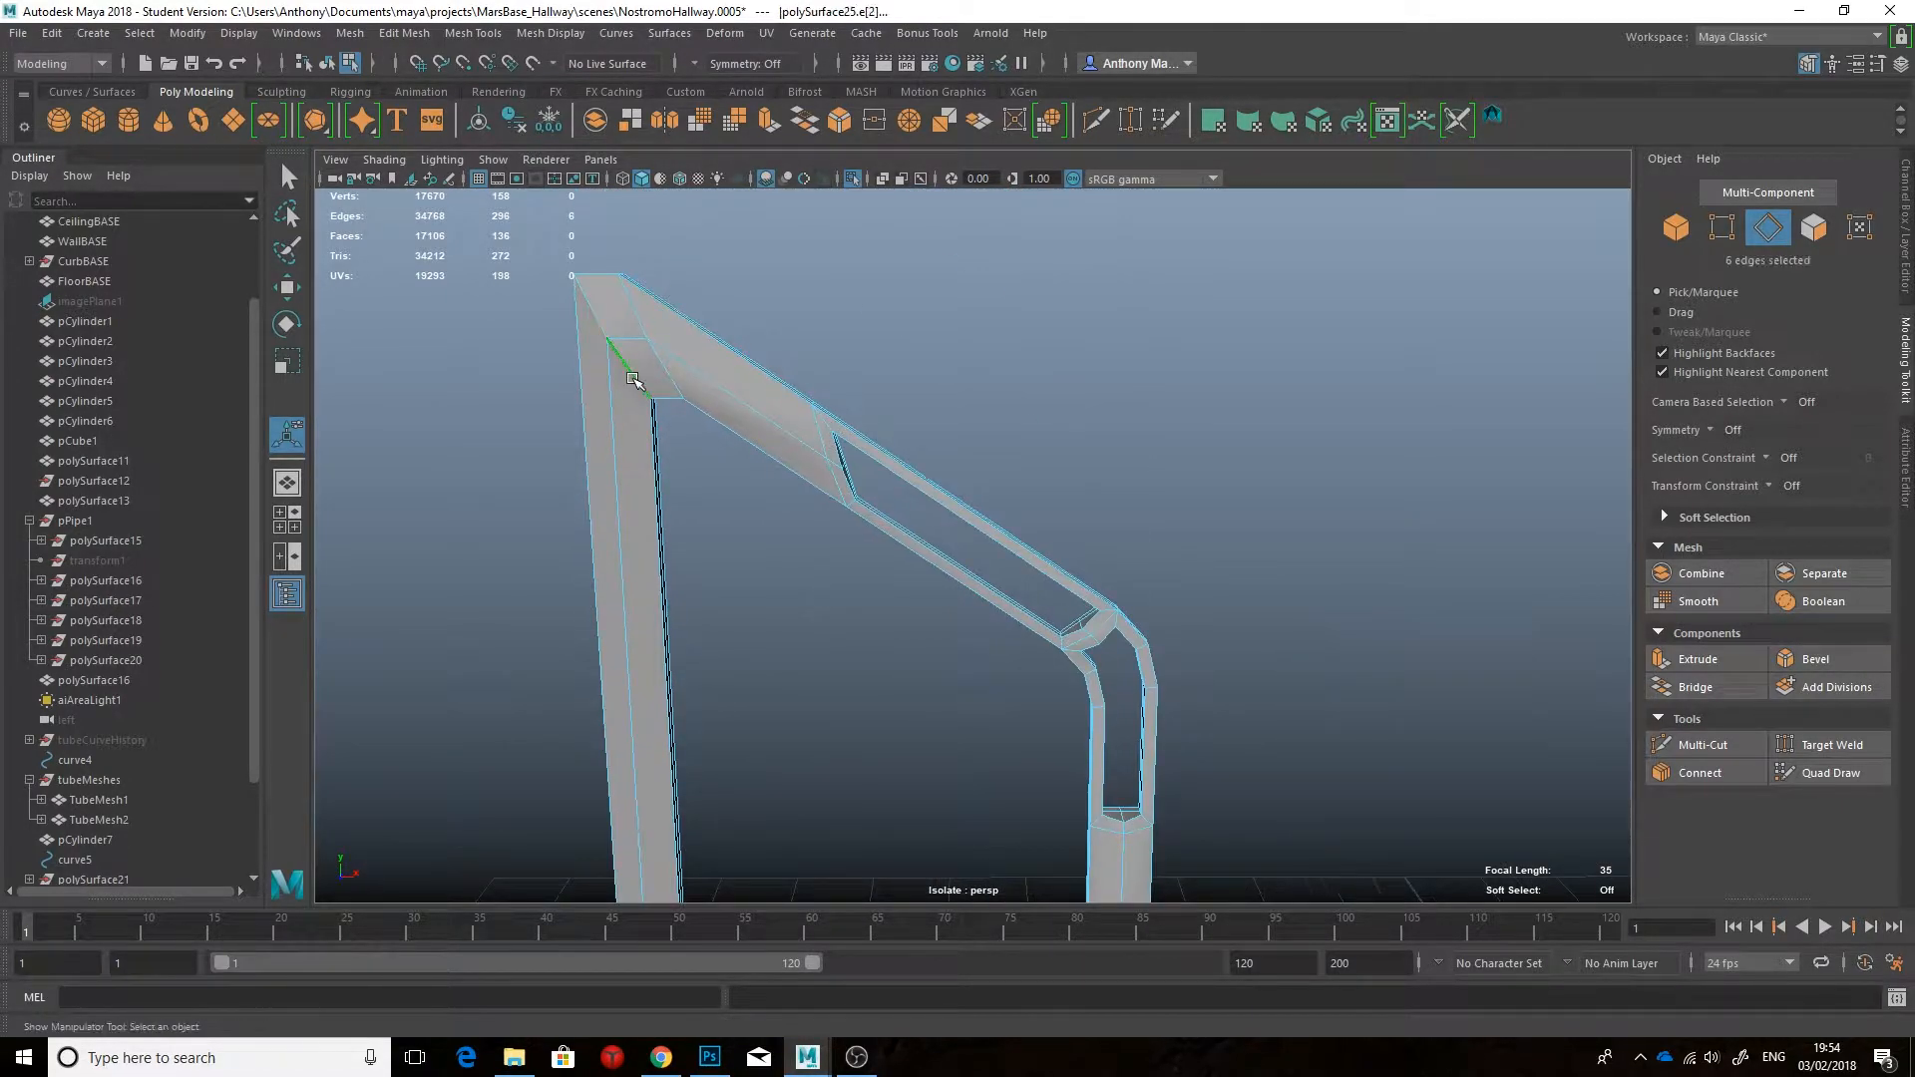
pyautogui.keyDown('alt'); pyautogui.moveTo(638, 379); pyautogui.dragTo(654, 367); pyautogui.keyUp('alt')
pyautogui.hotkey('ctrl', 'b')
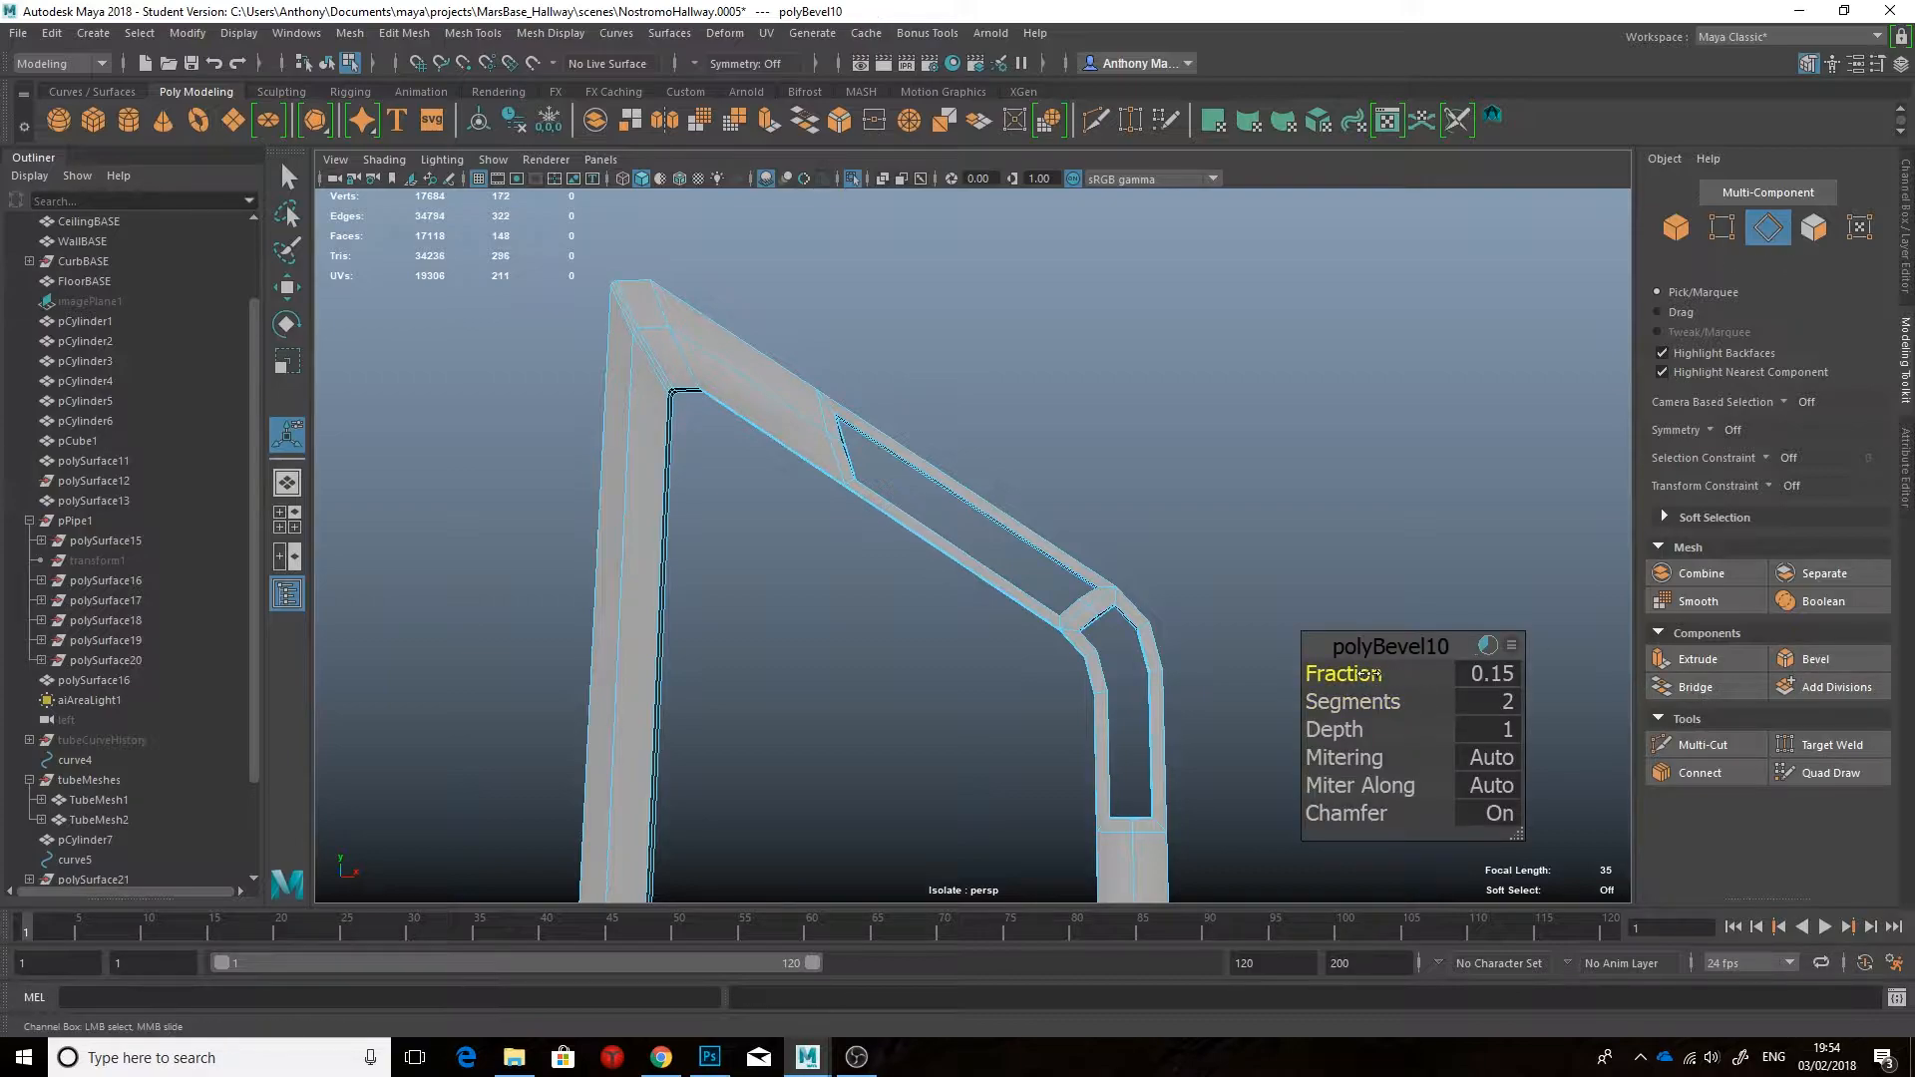
pyautogui.keyDown('alt'); pyautogui.moveTo(1052, 502); pyautogui.dragTo(1012, 519); pyautogui.keyUp('alt')
# Step: Check the whole frame with smooth preview and compare it with the hallway reference image in Chrome
pyautogui.moveTo(1012, 519); pyautogui.dragTo(1086, 478, button='right')
pyautogui.press('q')
pyautogui.press('3')
pyautogui.click(1184, 572)
pyautogui.scroll(-7, 1182, 574)
pyautogui.moveTo(1176, 578)
pyautogui.keyDown('alt'); pyautogui.mouseDown()
pyautogui.moveTo(1320, 570)
pyautogui.moveTo(1145, 582)
pyautogui.mouseUp(); pyautogui.keyUp('alt')
pyautogui.click(663, 1057)
pyautogui.click(808, 1058)
pyautogui.click(915, 975)
# Step: Turn off smooth preview and select several of the frame's remaining edge loops
pyautogui.scroll(6, 1019, 610)
pyautogui.press('1')
pyautogui.keyDown('alt'); pyautogui.moveTo(1022, 590); pyautogui.dragTo(1090, 695, button='middle'); pyautogui.keyUp('alt')
pyautogui.keyDown('alt'); pyautogui.moveTo(1089, 695); pyautogui.dragTo(787, 484); pyautogui.keyUp('alt')
pyautogui.moveTo(787, 484); pyautogui.dragTo(787, 428, button='right')
pyautogui.doubleClick(785, 580)
pyautogui.keyDown('alt'); pyautogui.moveTo(787, 428); pyautogui.dragTo(788, 505); pyautogui.keyUp('alt')
pyautogui.keyDown('shift'); pyautogui.doubleClick(761, 459); pyautogui.keyUp('shift')
pyautogui.keyDown('alt'); pyautogui.moveTo(798, 587); pyautogui.dragTo(918, 685); pyautogui.keyUp('alt')
pyautogui.keyDown('shift'); pyautogui.doubleClick(846, 684); pyautogui.keyUp('shift')
pyautogui.keyDown('shift'); pyautogui.doubleClick(917, 663); pyautogui.keyUp('shift')
pyautogui.keyDown('alt'); pyautogui.moveTo(1018, 608); pyautogui.dragTo(867, 671); pyautogui.keyUp('alt')
pyautogui.keyDown('shift'); pyautogui.doubleClick(967, 586); pyautogui.keyUp('shift')
# Step: Try bevelling the selected edge loops on the frame
pyautogui.click(1803, 663)
pyautogui.press('1')
pyautogui.hotkey('ctrl', 'z')
pyautogui.hotkey('ctrl', 'z')
# Step: Add further frame edges to the selection, bevel them together and tune the bevel width in smooth preview
pyautogui.keyDown('shift'); pyautogui.click(853, 632); pyautogui.keyUp('shift')
pyautogui.keyDown('shift'); pyautogui.click(927, 522); pyautogui.keyUp('shift')
pyautogui.keyDown('shift'); pyautogui.click(918, 556); pyautogui.keyUp('shift')
pyautogui.keyDown('shift'); pyautogui.click(830, 781); pyautogui.keyUp('shift')
pyautogui.keyDown('alt'); pyautogui.moveTo(830, 781); pyautogui.dragTo(1060, 765); pyautogui.keyUp('alt')
pyautogui.keyDown('shift'); pyautogui.click(945, 854); pyautogui.keyUp('shift')
pyautogui.click(1814, 658)
pyautogui.press('3')
pyautogui.moveTo(1124, 560); pyautogui.dragTo(1009, 554, button='middle')
# Step: Examine the smoothed frame alone and alongside the rest of the hallway, and review the reference image in Chrome
pyautogui.keyDown('alt'); pyautogui.moveTo(1010, 553); pyautogui.dragTo(1047, 509); pyautogui.keyUp('alt')
pyautogui.press('q')
pyautogui.moveTo(991, 483); pyautogui.dragTo(1094, 453, button='right')
pyautogui.click(1091, 470)
pyautogui.scroll(-3, 1091, 473)
pyautogui.keyDown('alt'); pyautogui.moveTo(1091, 475); pyautogui.dragTo(958, 568); pyautogui.keyUp('alt')
pyautogui.scroll(3, 1027, 495)
pyautogui.click(997, 529)
pyautogui.hotkey('ctrl', '1')
pyautogui.click(938, 593)
pyautogui.keyDown('alt'); pyautogui.moveTo(1089, 604); pyautogui.dragTo(1008, 483); pyautogui.keyUp('alt')
pyautogui.click(1029, 574)
pyautogui.scroll(-3, 1075, 574)
pyautogui.hotkey('ctrl', '1')
pyautogui.press('1')
pyautogui.click(661, 1061)
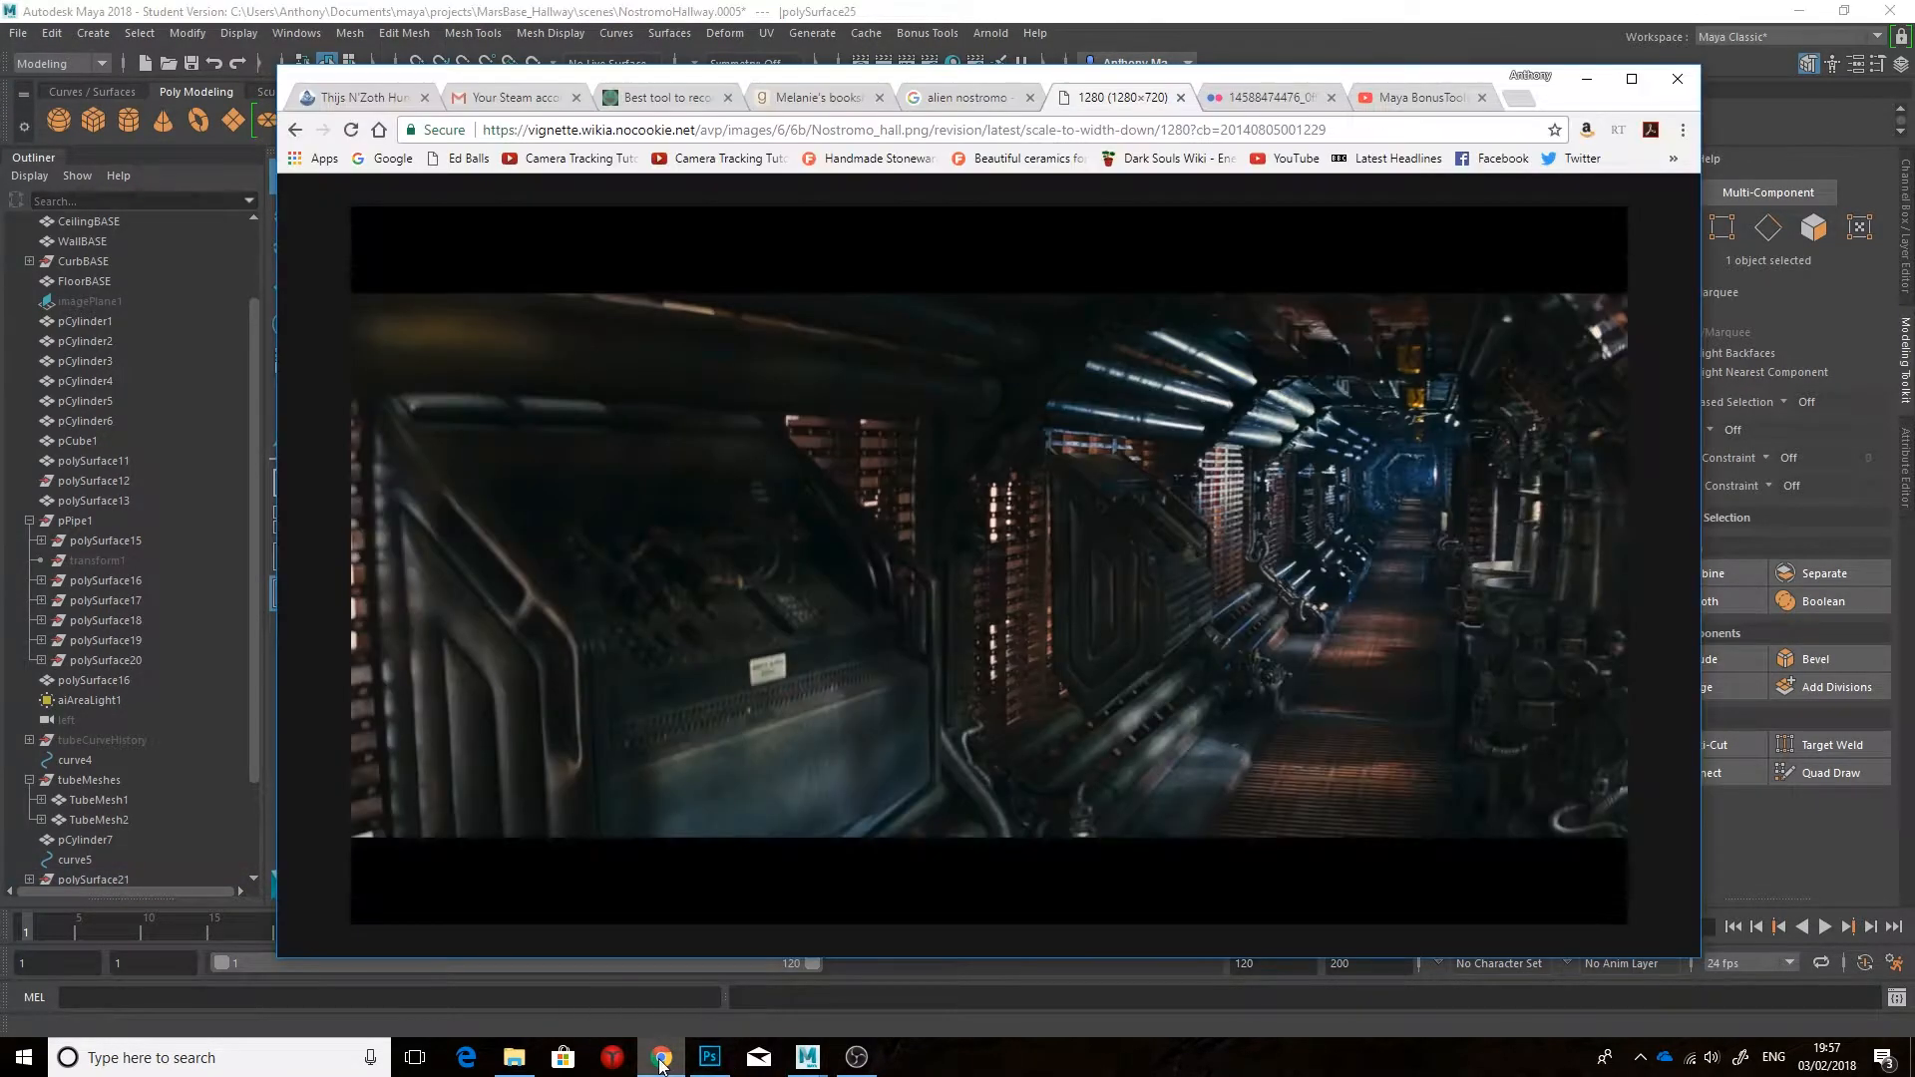
pyautogui.moveTo(830, 1030)
# Step: Switch the frame to edge selection and save the scene as a new incremental version
pyautogui.moveTo(680, 511); pyautogui.dragTo(680, 436, button='right')
pyautogui.click(17, 32)
pyautogui.click(78, 148)
# Step: Extrude the frame's inner border edges inward with a Thickness of 0.44
pyautogui.keyDown('alt'); pyautogui.moveTo(728, 688); pyautogui.dragTo(807, 662); pyautogui.keyUp('alt')
pyautogui.keyDown('alt'); pyautogui.moveTo(666, 810); pyautogui.dragTo(848, 613); pyautogui.keyUp('alt')
pyautogui.keyDown('alt'); pyautogui.moveTo(938, 638); pyautogui.dragTo(826, 614, button='right'); pyautogui.keyUp('alt')
pyautogui.click(1693, 661)
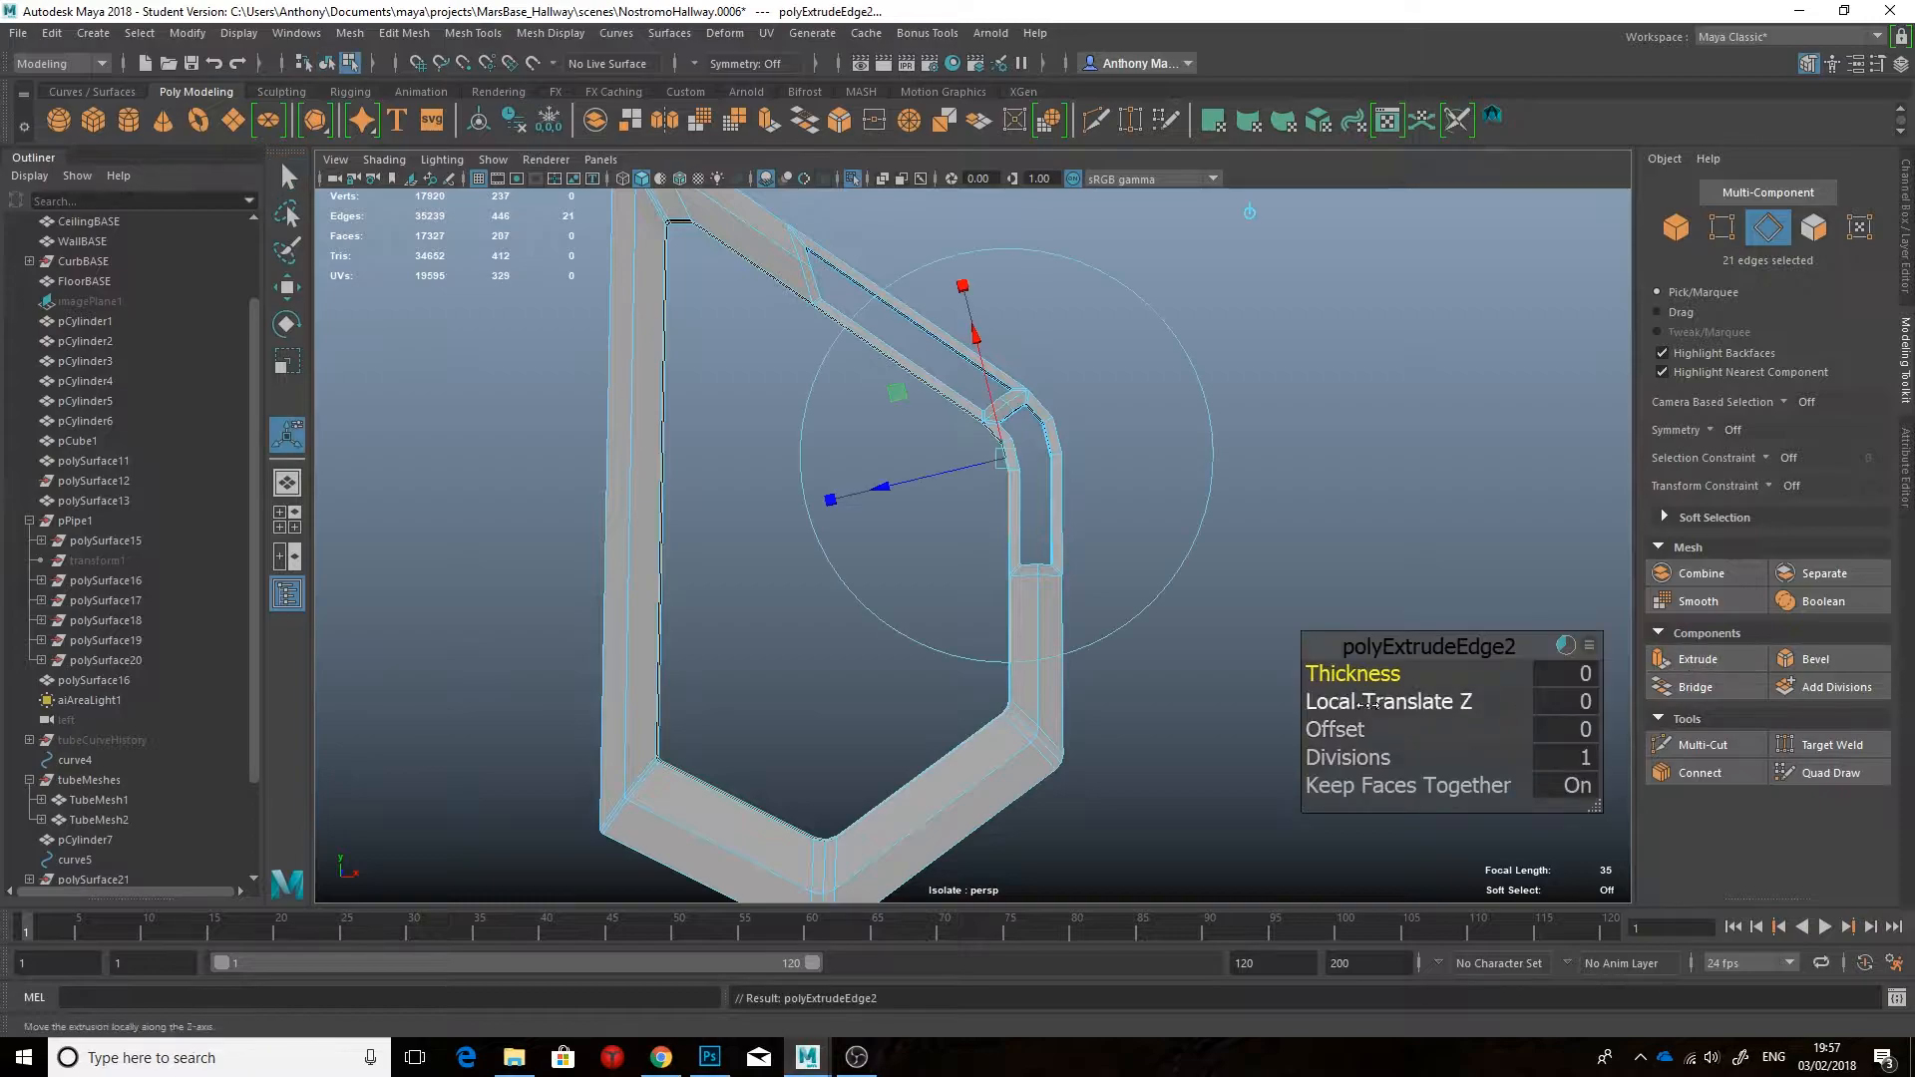
pyautogui.moveTo(1424, 704); pyautogui.dragTo(1393, 674)
pyautogui.hotkey('ctrl', 'z')
pyautogui.keyDown('alt'); pyautogui.moveTo(1237, 678); pyautogui.dragTo(1352, 674); pyautogui.keyUp('alt')
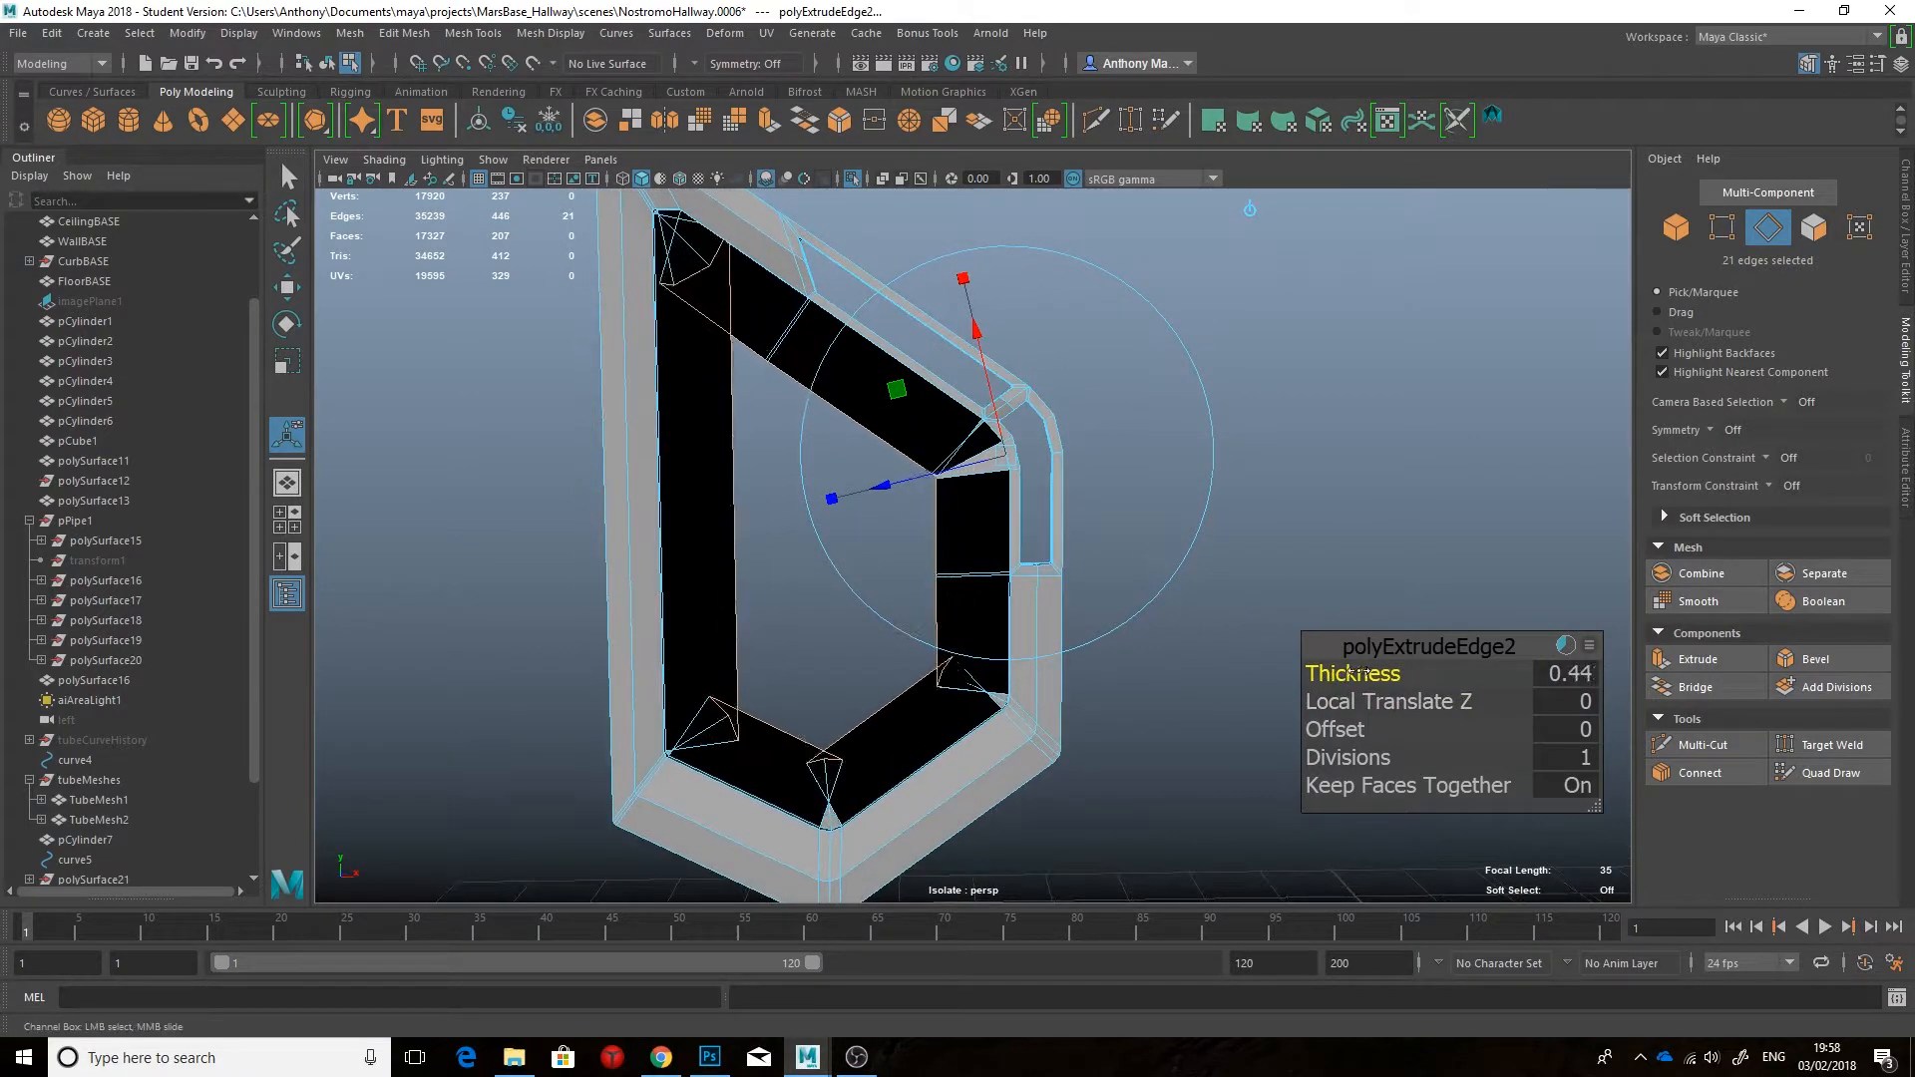
pyautogui.keyDown('alt'); pyautogui.moveTo(1218, 620); pyautogui.dragTo(1167, 584); pyautogui.keyUp('alt')
pyautogui.click(908, 396)
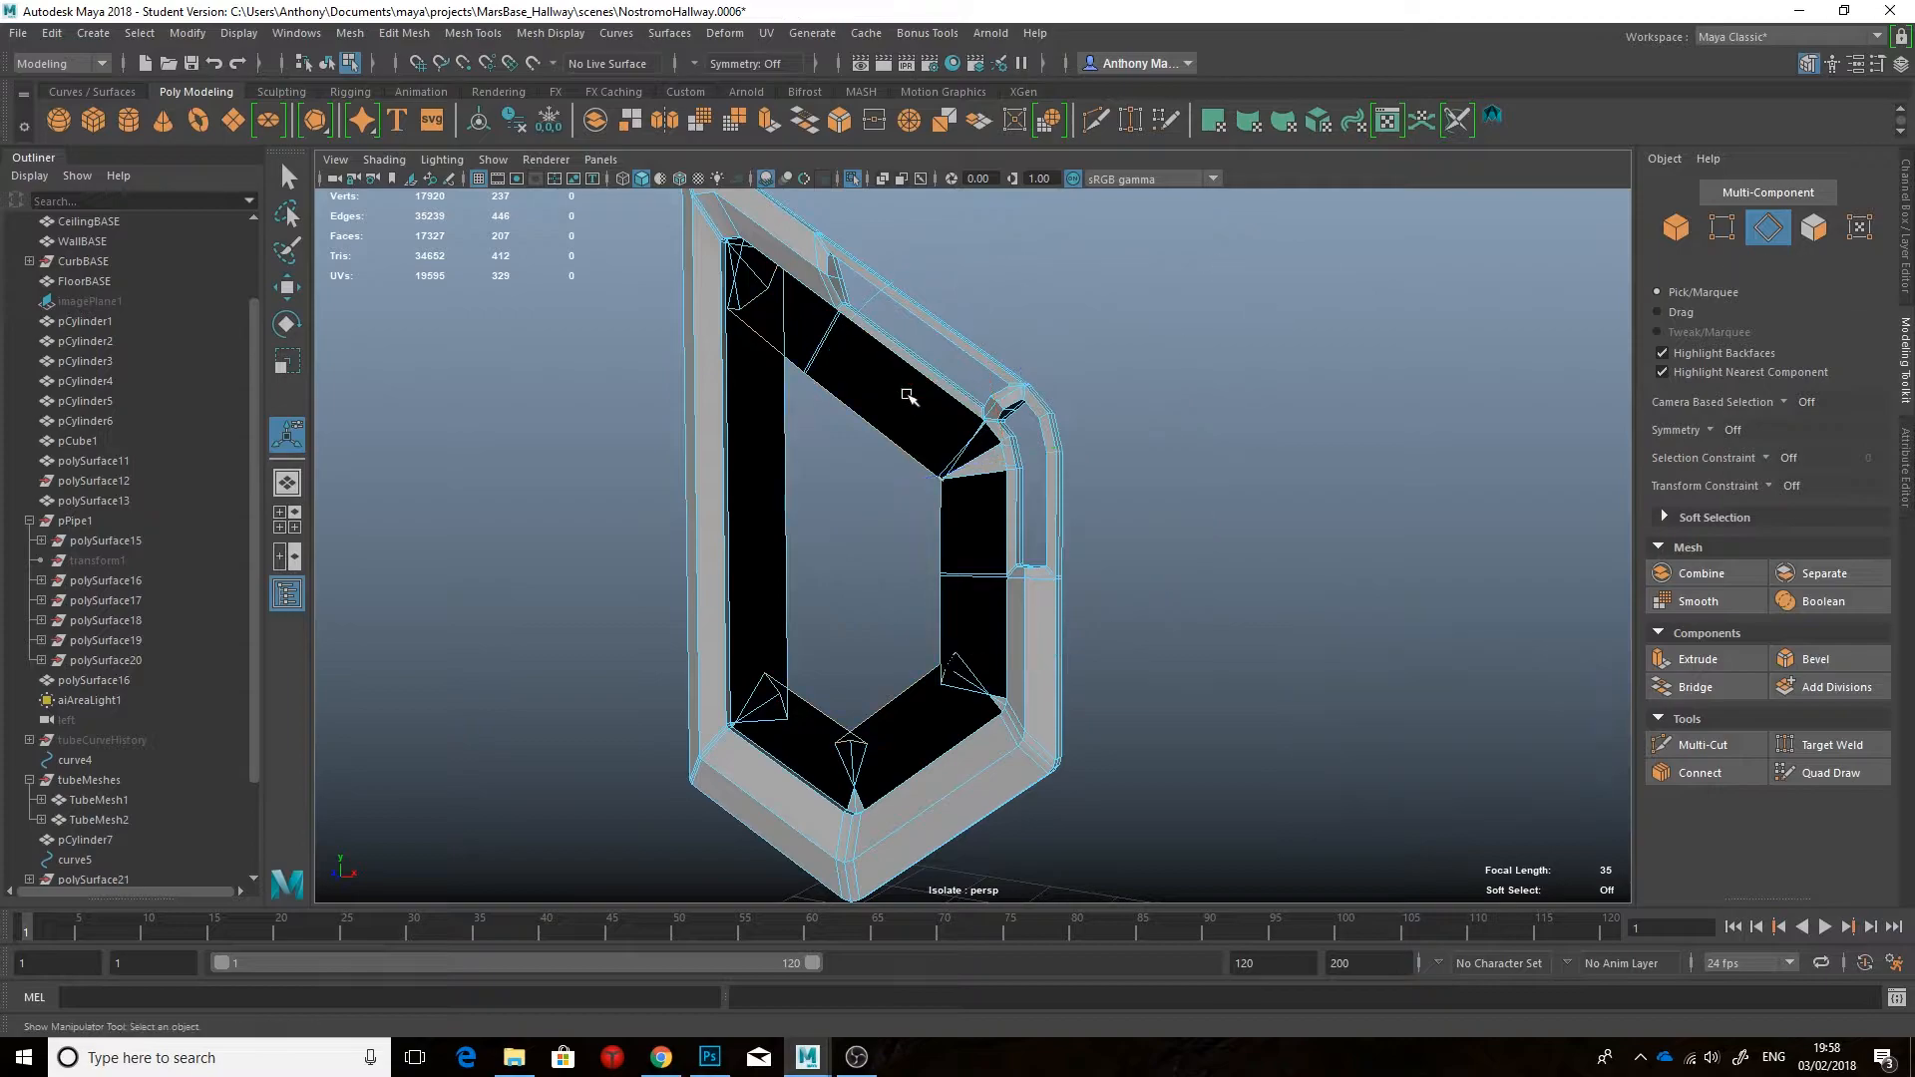
# Step: Select the newly extruded faces inside the frame and inspect the selection in wireframe
pyautogui.press('F11')
pyautogui.keyDown('alt'); pyautogui.moveTo(838, 399); pyautogui.dragTo(769, 376); pyautogui.keyUp('alt')
pyautogui.click(768, 374)
pyautogui.keyDown('shift'); pyautogui.click(763, 372); pyautogui.keyUp('shift')
pyautogui.keyDown('shift'); pyautogui.doubleClick(913, 510); pyautogui.keyUp('shift')
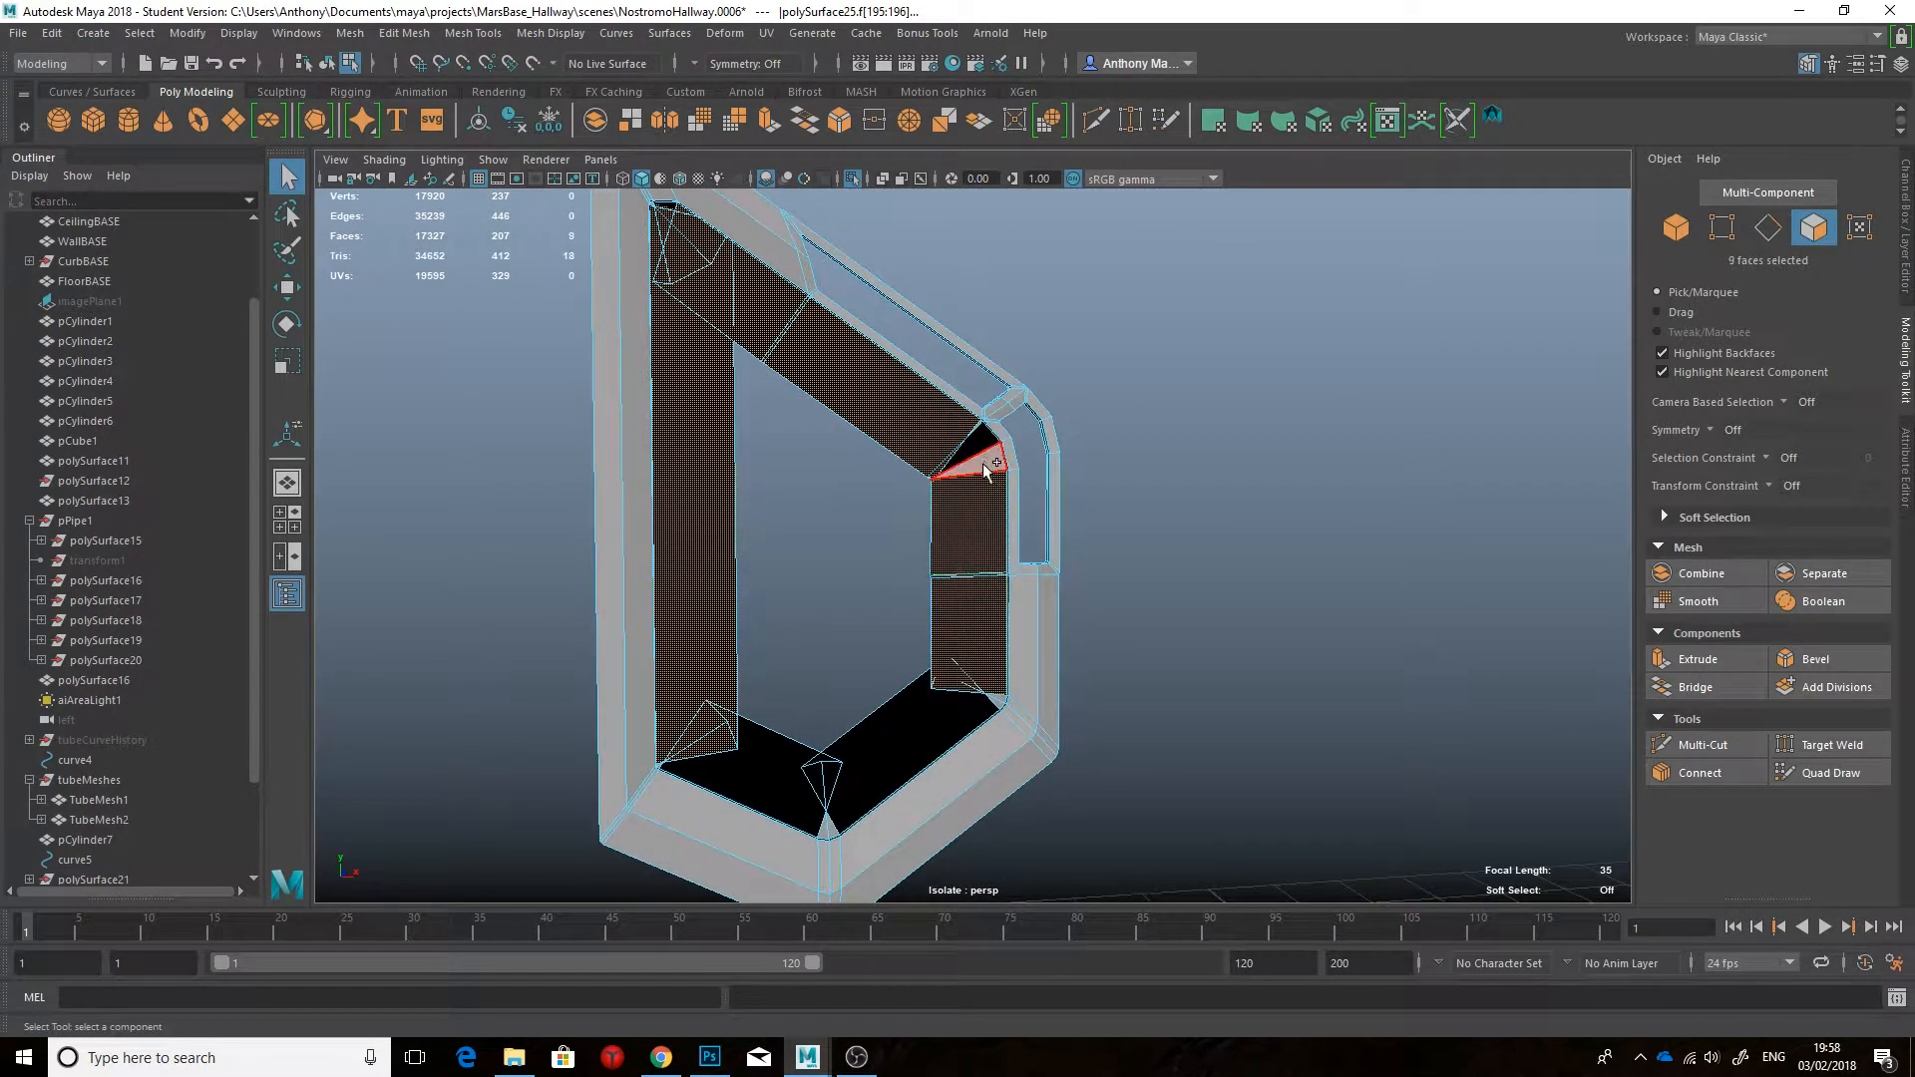
pyautogui.keyDown('shift'); pyautogui.doubleClick(822, 833); pyautogui.keyUp('shift')
pyautogui.keyDown('alt'); pyautogui.moveTo(809, 559); pyautogui.dragTo(824, 760, button='middle'); pyautogui.keyUp('alt')
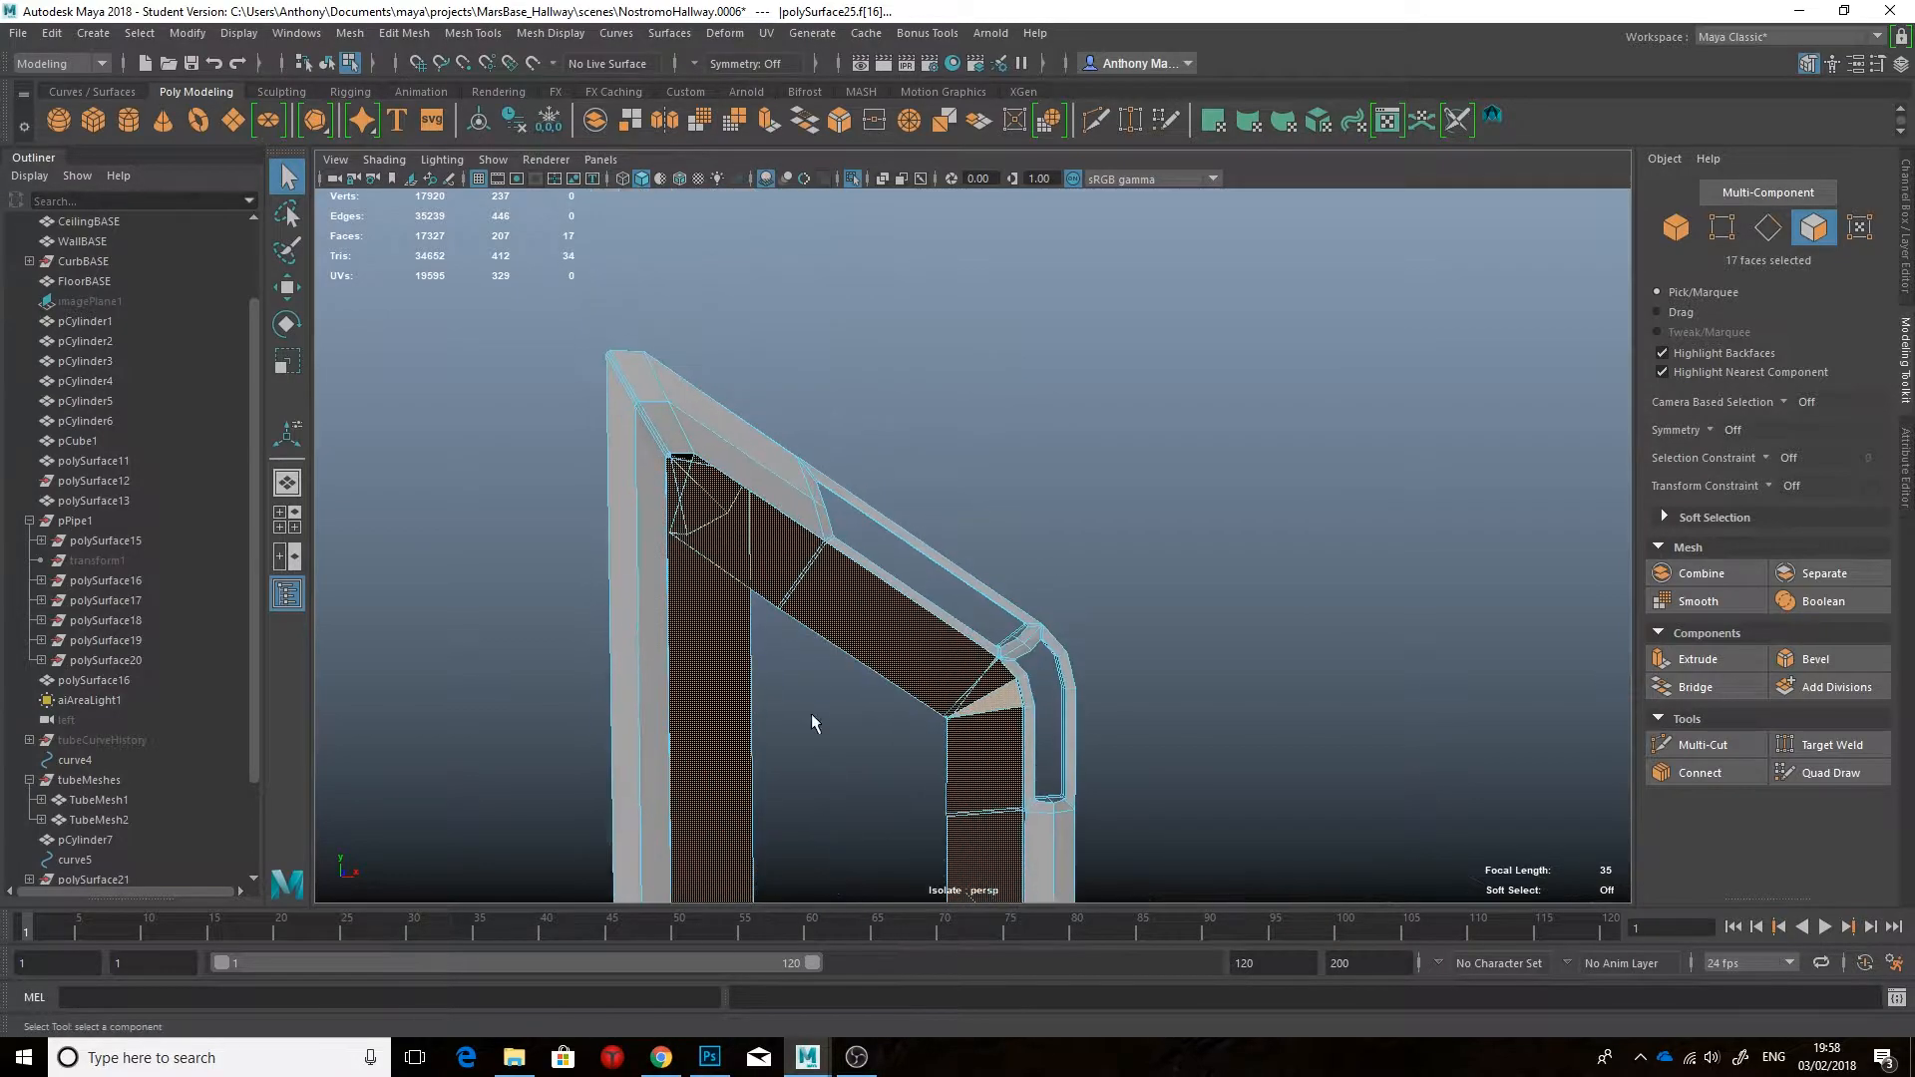
pyautogui.scroll(3, 439, 477)
pyautogui.scroll(-2, 739, 662)
pyautogui.press('4')
pyautogui.keyDown('alt'); pyautogui.moveTo(739, 662); pyautogui.dragTo(1051, 632); pyautogui.keyUp('alt')
pyautogui.keyDown('alt'); pyautogui.moveTo(991, 755); pyautogui.dragTo(967, 689); pyautogui.keyUp('alt')
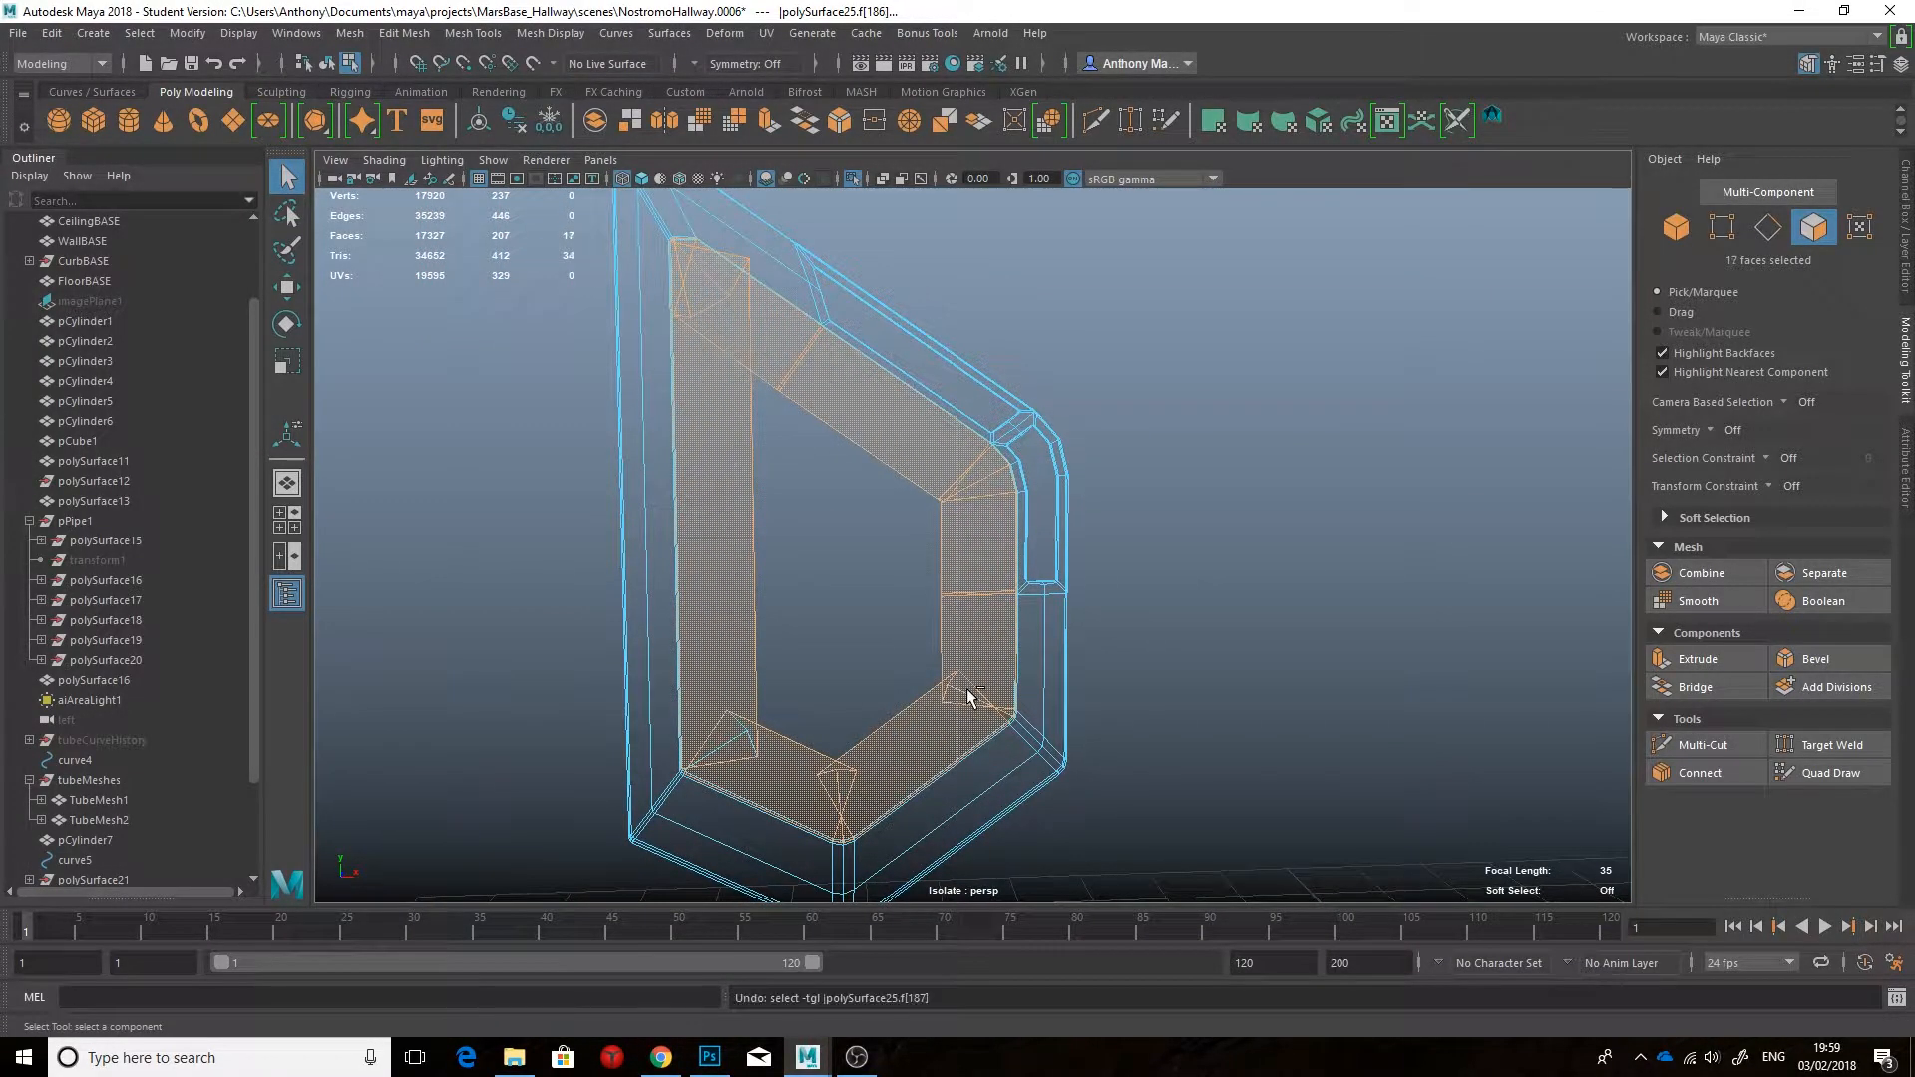
# Step: Undo the face selections and the inward edge extrusion, and return the frame to shaded object display
pyautogui.hotkey('ctrl', 'z')
pyautogui.hotkey('ctrl', 'z')
pyautogui.hotkey('ctrl', 'z')
pyautogui.hotkey('ctrl', 'z')
pyautogui.hotkey('ctrl', 'z')
pyautogui.hotkey('ctrl', 'z')
pyautogui.keyDown('alt'); pyautogui.moveTo(966, 688); pyautogui.dragTo(1059, 604); pyautogui.keyUp('alt')
pyautogui.moveTo(1059, 604); pyautogui.dragTo(1094, 556, button='right')
pyautogui.press('5')
pyautogui.press('4')
pyautogui.press('5')
pyautogui.moveTo(1146, 587)
pyautogui.keyDown('alt'); pyautogui.mouseDown()
pyautogui.moveTo(1090, 628)
pyautogui.moveTo(1144, 640)
pyautogui.mouseUp(); pyautogui.keyUp('alt')
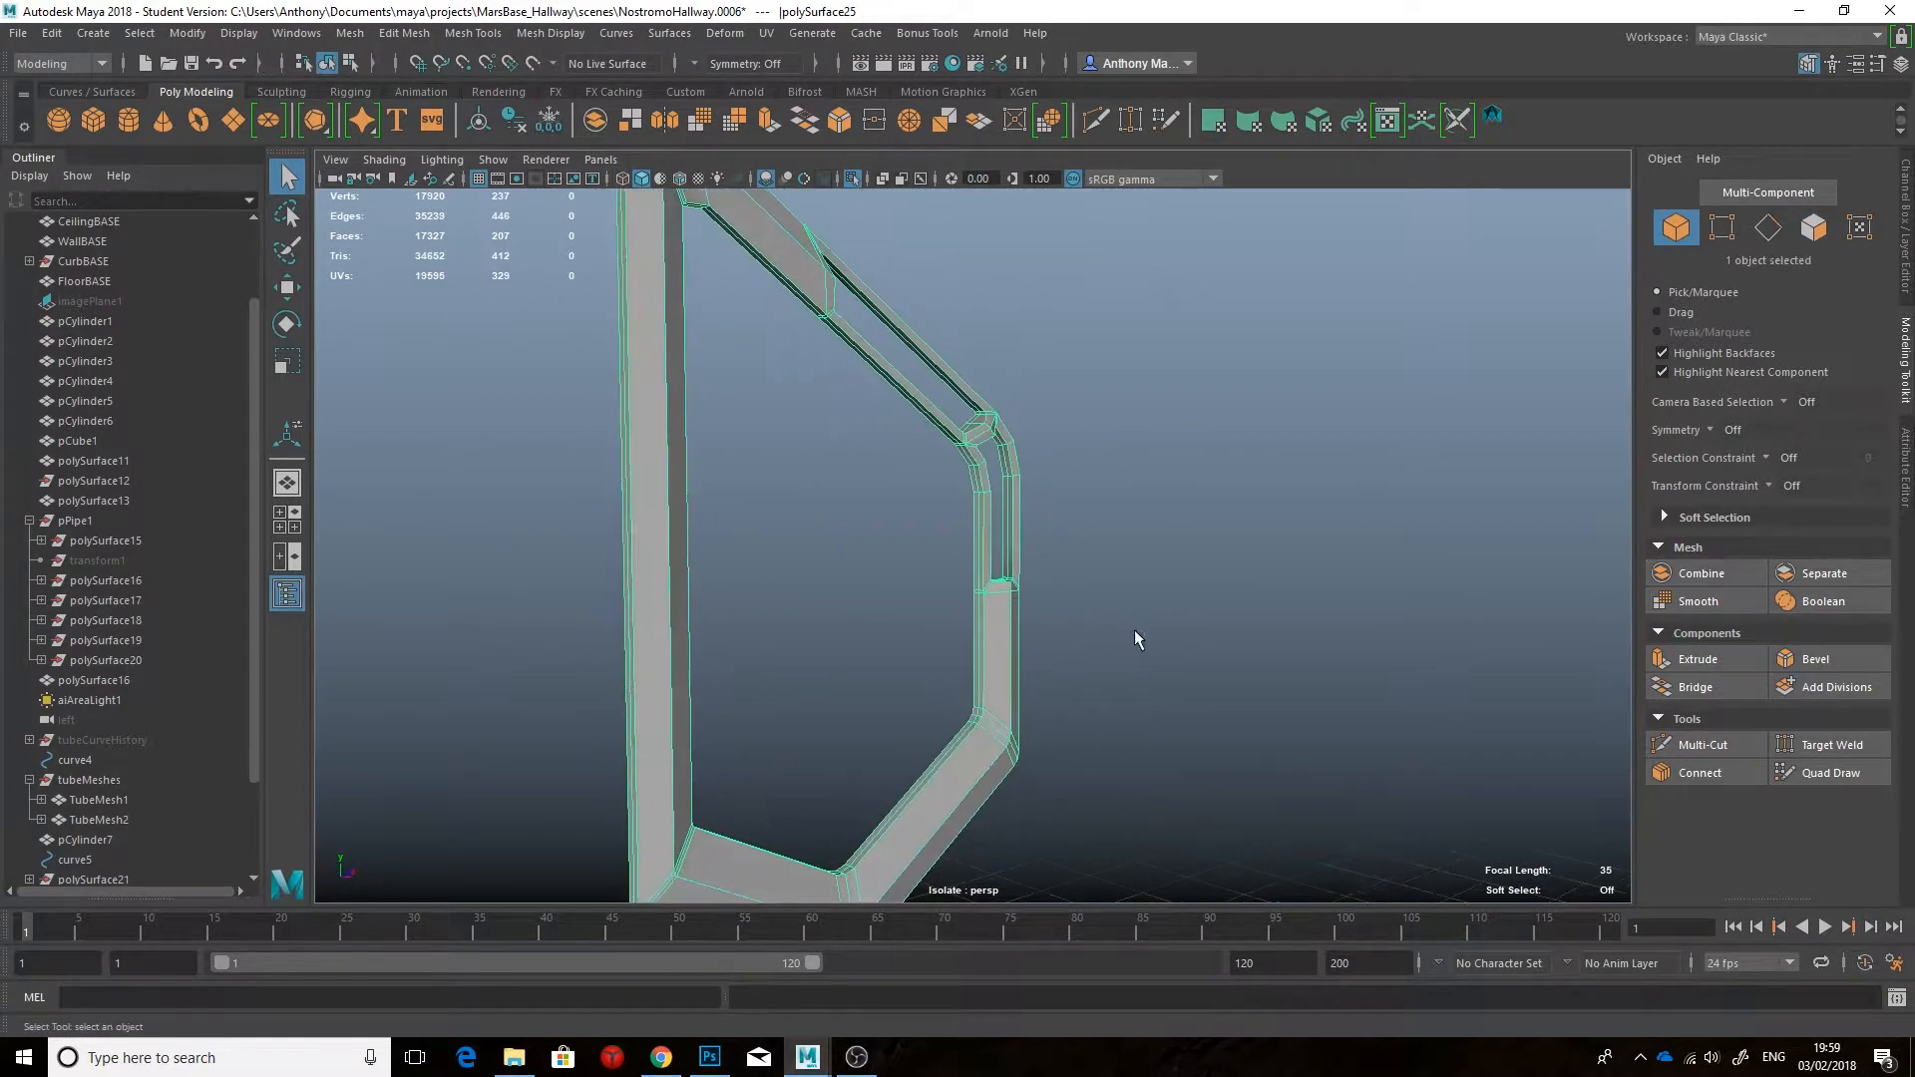
# Step: Turn on wireframe on shaded and try out the Create Polygon tool at the frame
pyautogui.scroll(3, 1145, 640)
pyautogui.keyDown('shift'); pyautogui.rightClick(1185, 484); pyautogui.keyUp('shift')
pyautogui.click(1169, 485)
pyautogui.keyDown('shift'); pyautogui.moveTo(1157, 483); pyautogui.dragTo(1157, 431, button='right'); pyautogui.keyUp('shift')
pyautogui.click(679, 178)
pyautogui.keyDown('alt'); pyautogui.moveTo(1081, 402); pyautogui.dragTo(1084, 428); pyautogui.keyUp('alt')
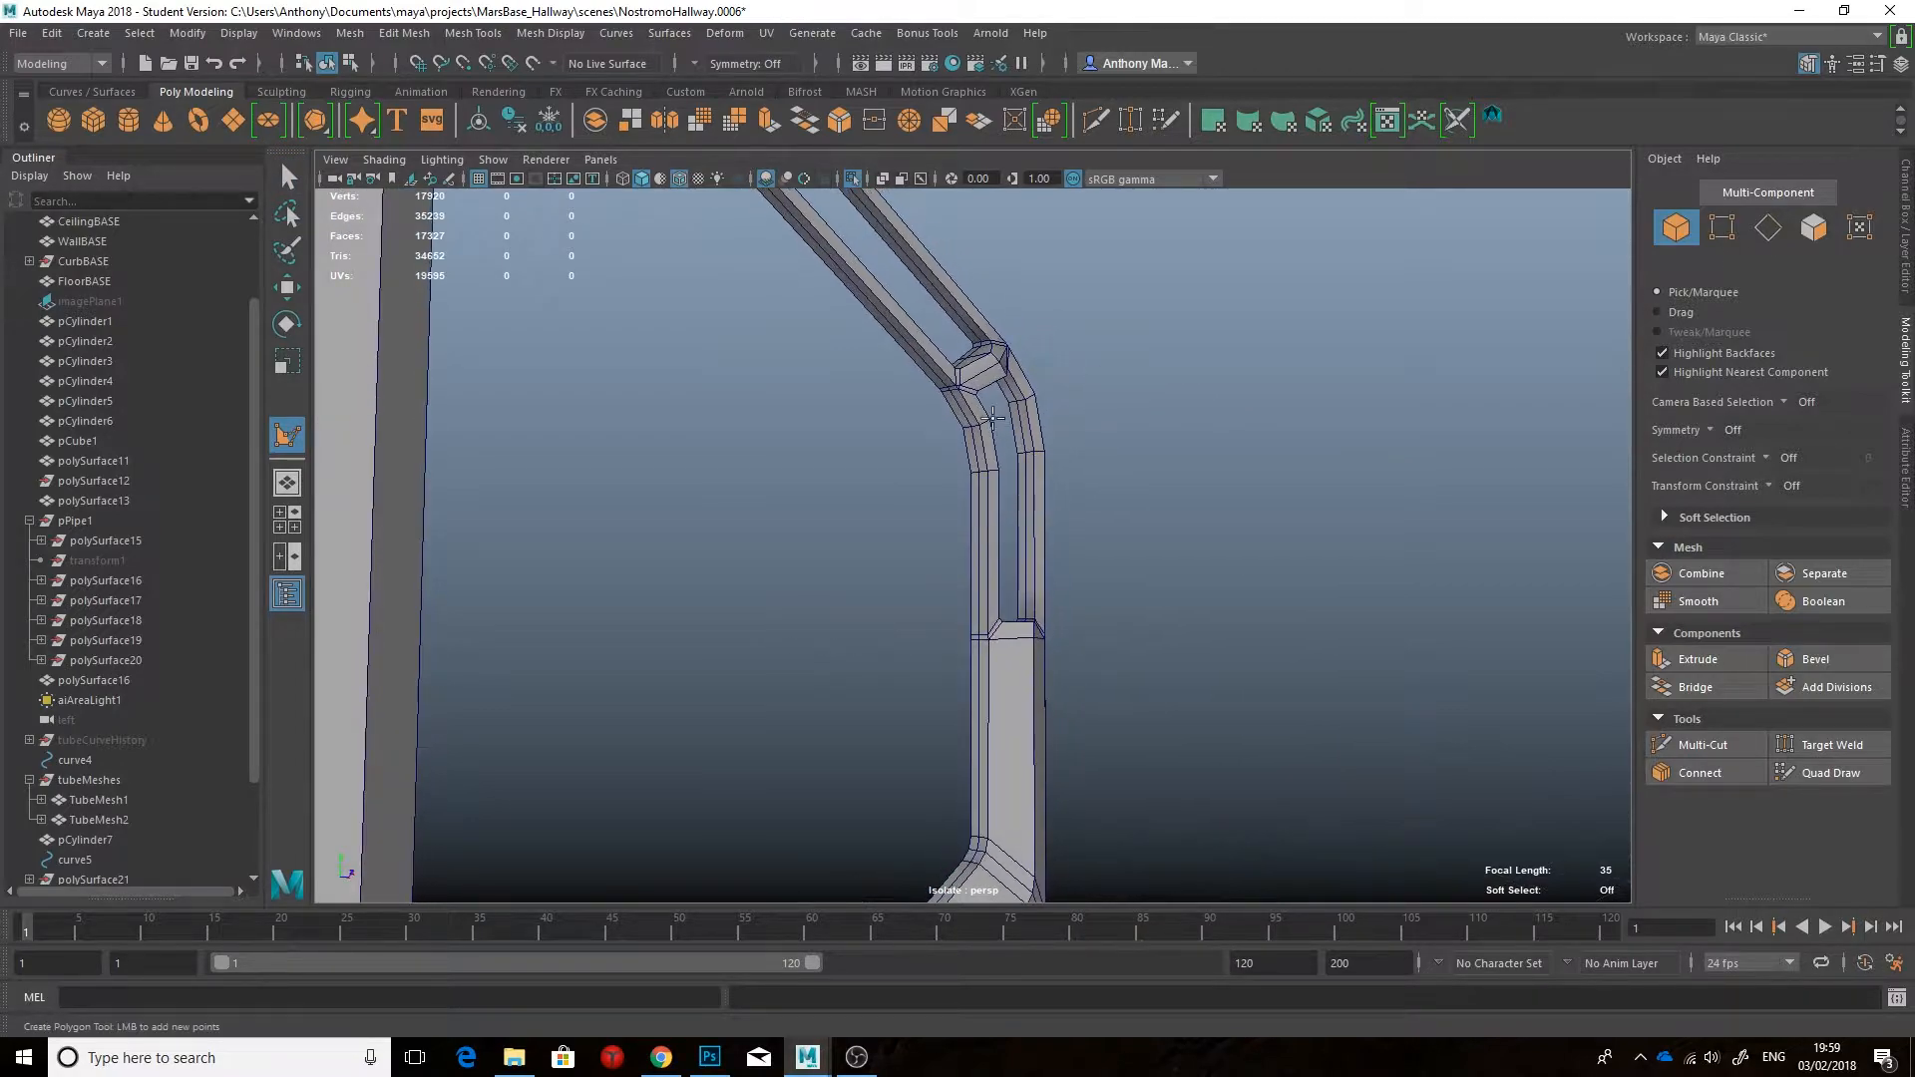
pyautogui.keyDown('alt'); pyautogui.moveTo(978, 640); pyautogui.dragTo(1049, 715); pyautogui.keyUp('alt')
pyautogui.hotkey('ctrl', 'z')
pyautogui.keyDown('alt'); pyautogui.moveTo(1028, 804); pyautogui.dragTo(1059, 613); pyautogui.keyUp('alt')
pyautogui.moveTo(254, 469); pyautogui.dragTo(254, 560)
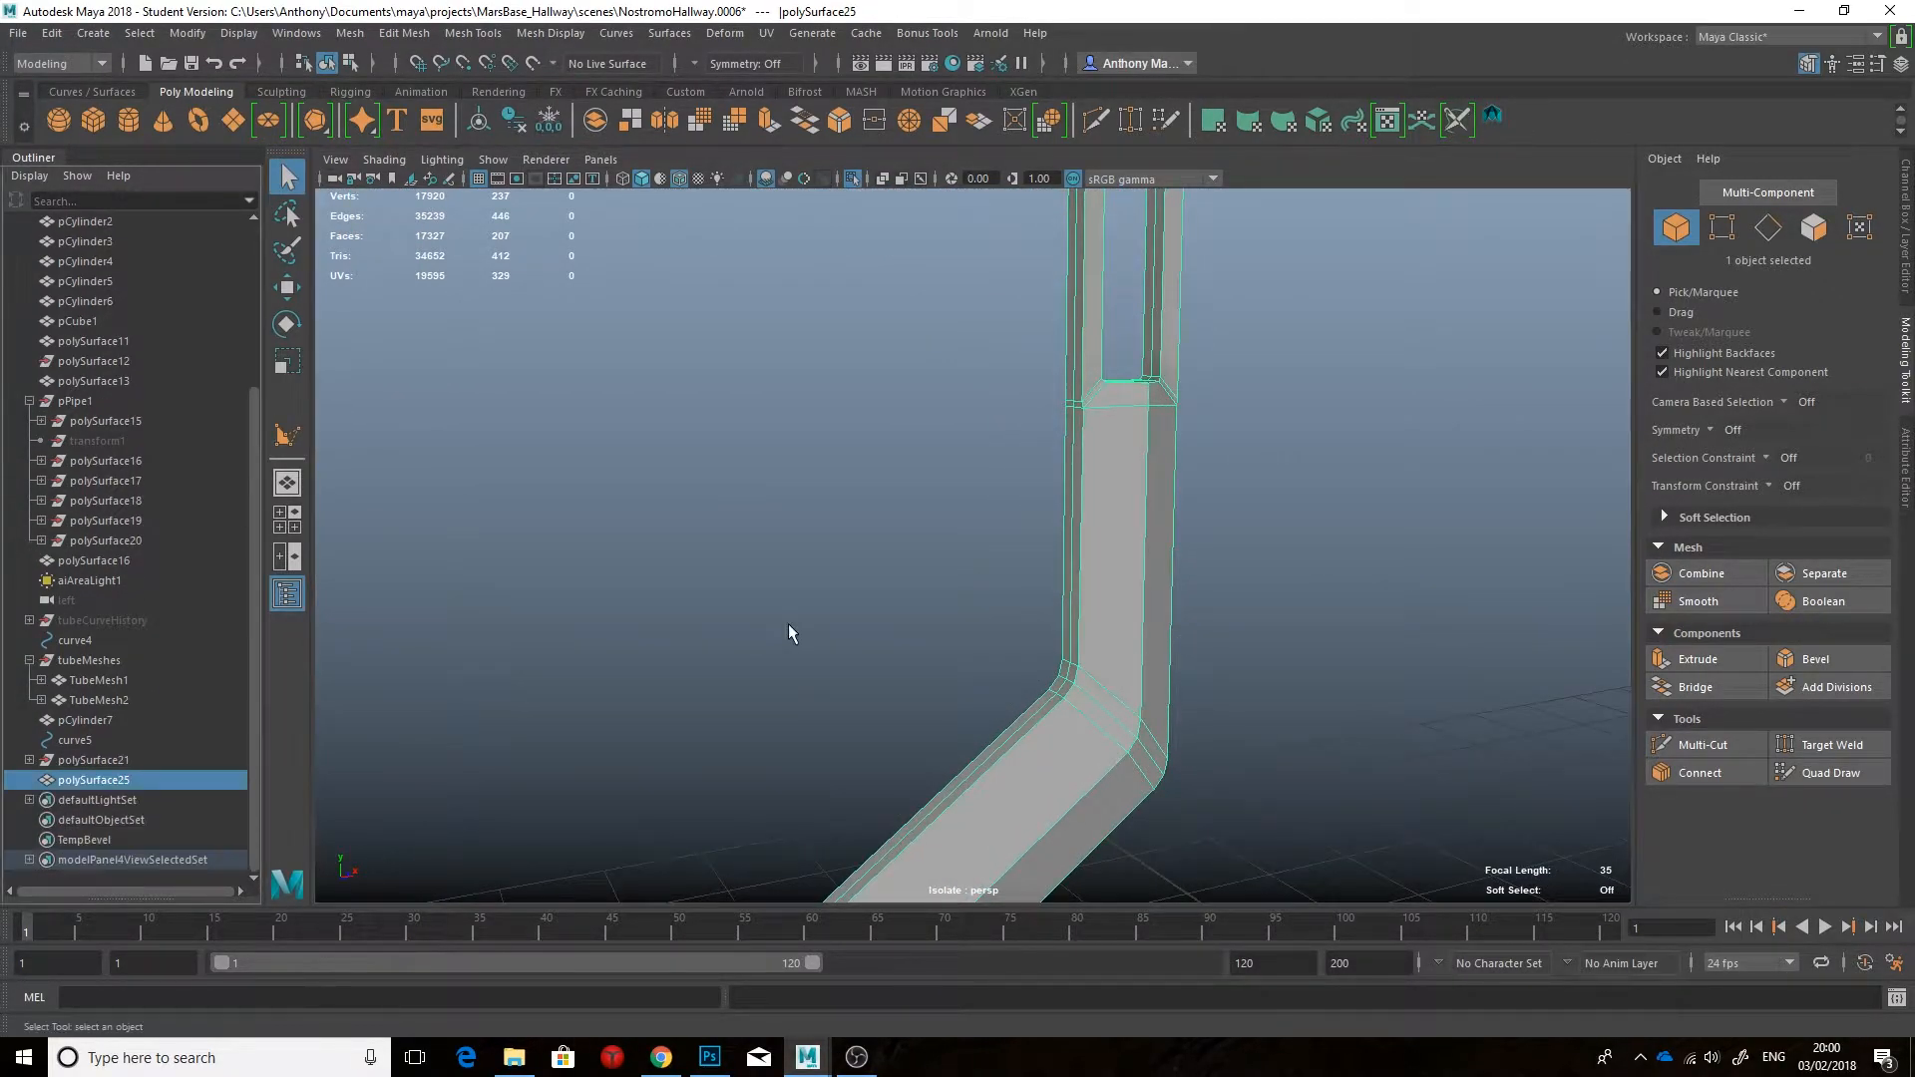
# Step: Start a new polygon with the Create Polygon tool, placing points on the inner corners of the frame's lower edges
pyautogui.scroll(-5, 787, 625)
pyautogui.keyDown('alt'); pyautogui.moveTo(788, 625); pyautogui.dragTo(840, 631); pyautogui.keyUp('alt')
pyautogui.click(840, 631)
pyautogui.keyDown('shift'); pyautogui.moveTo(1192, 588); pyautogui.dragTo(1196, 534, button='right'); pyautogui.keyUp('shift')
pyautogui.keyDown('alt'); pyautogui.moveTo(1187, 541); pyautogui.dragTo(877, 315); pyautogui.keyUp('alt')
pyautogui.scroll(3, 1111, 547)
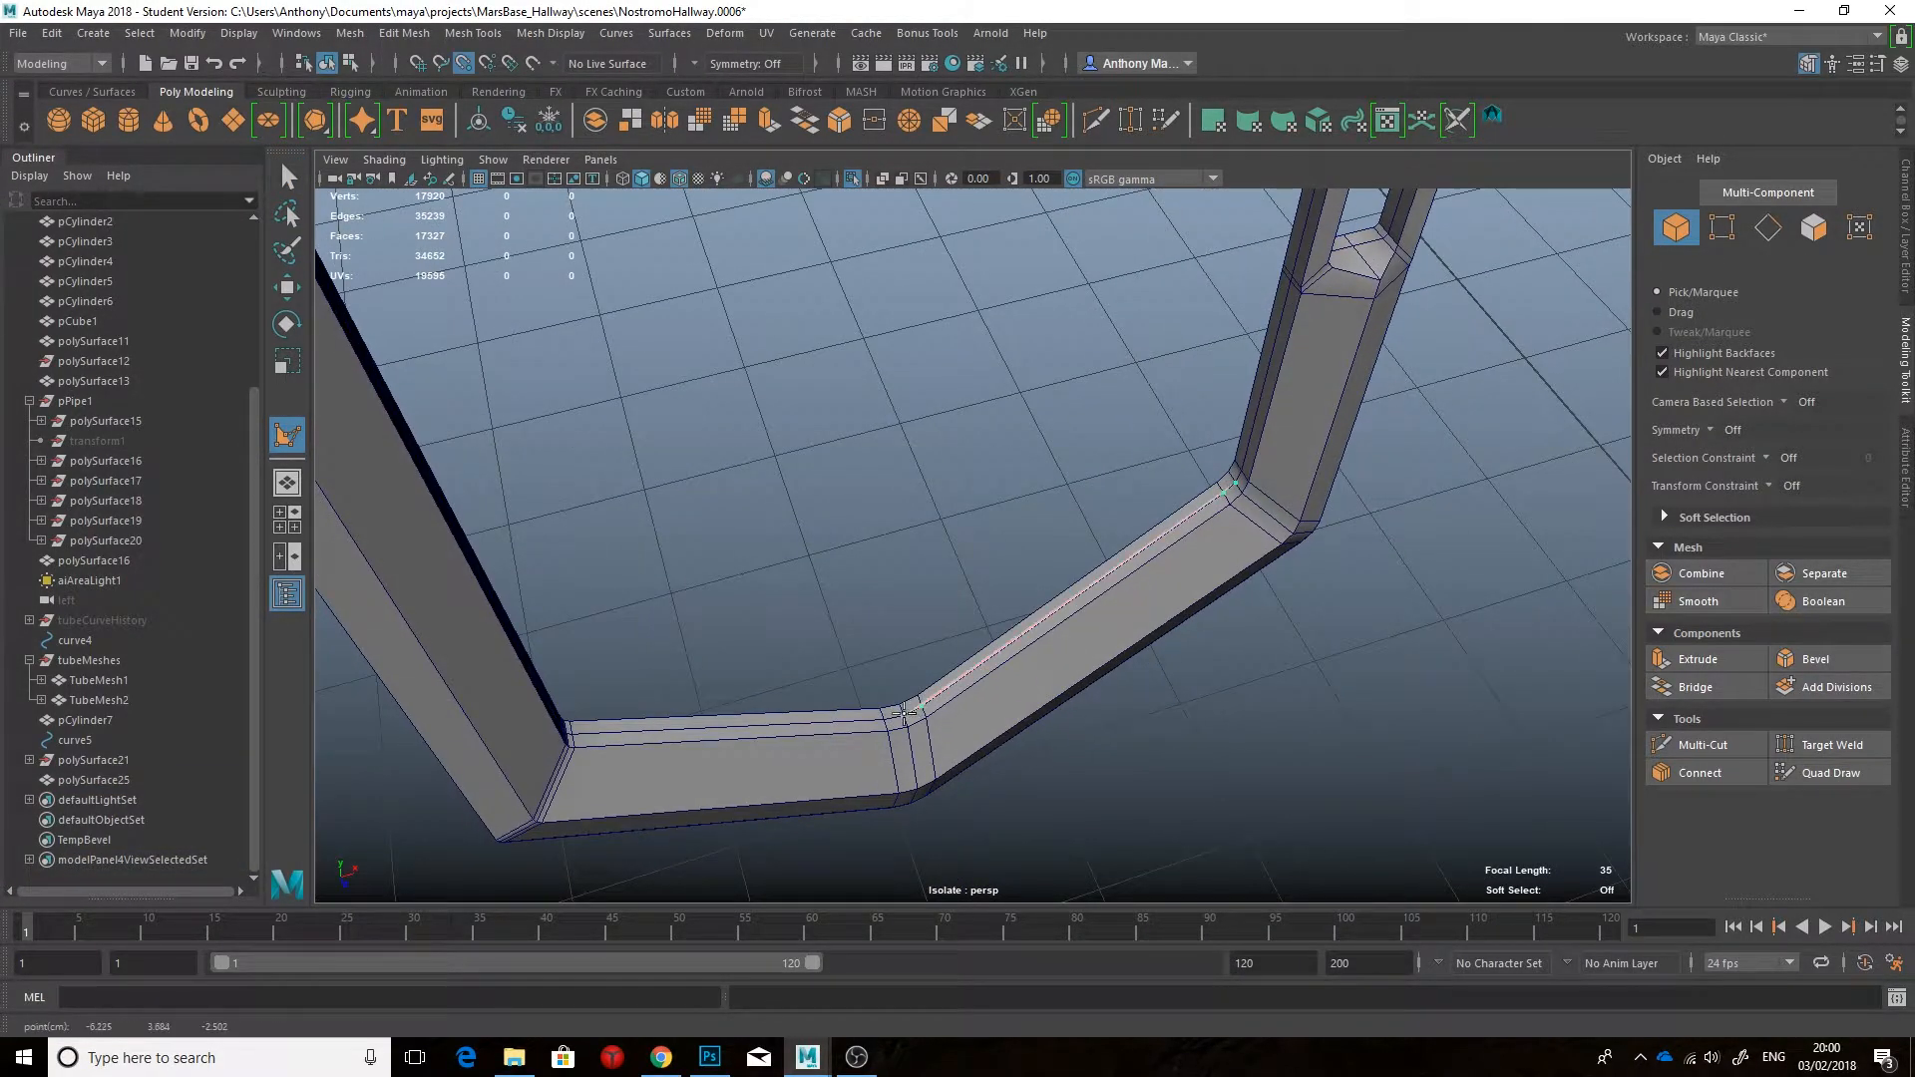
pyautogui.click(903, 713)
pyautogui.click(750, 600)
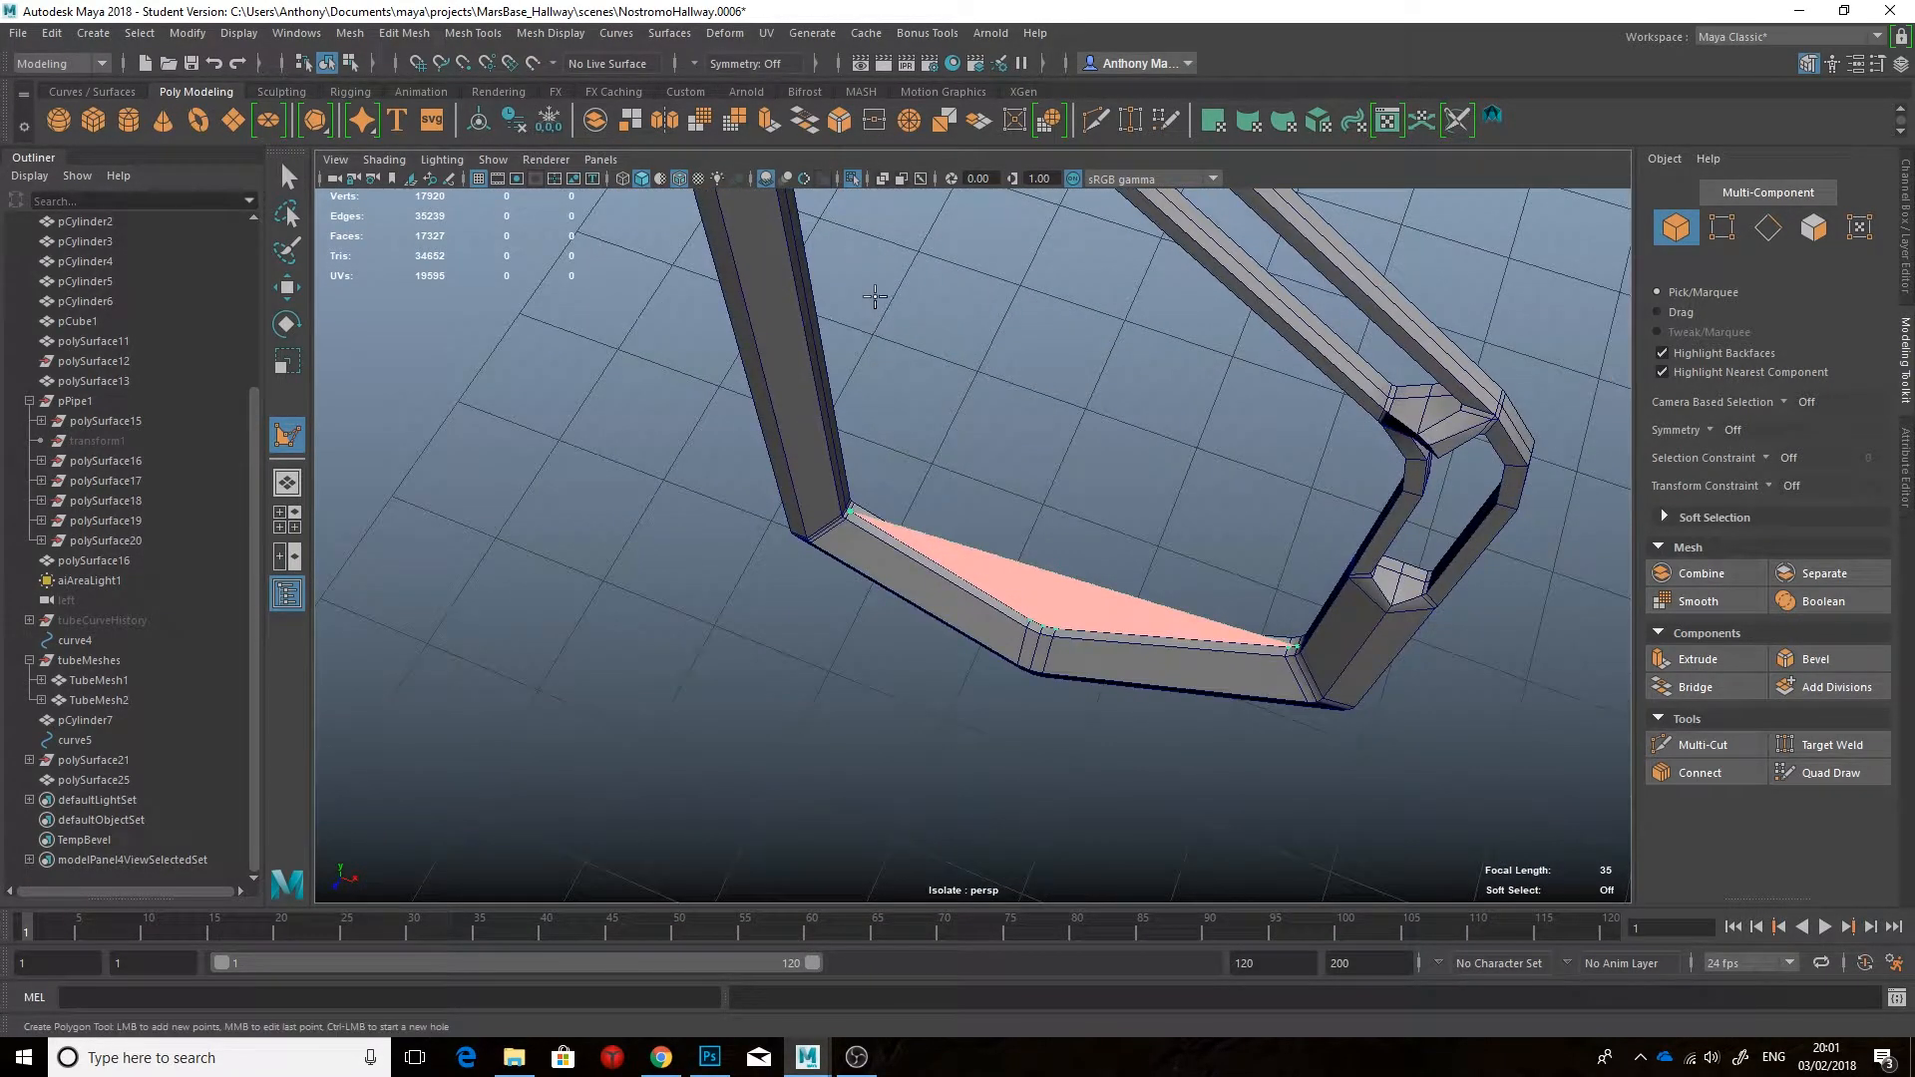
# Step: Continue the polygon around the frame's upper inner corners with points snapped to the rim vertices
pyautogui.keyDown('alt'); pyautogui.moveTo(875, 298); pyautogui.dragTo(880, 398, button='middle'); pyautogui.keyUp('alt')
pyautogui.scroll(2, 881, 410)
pyautogui.keyDown('alt'); pyautogui.moveTo(884, 410); pyautogui.dragTo(734, 559); pyautogui.keyUp('alt')
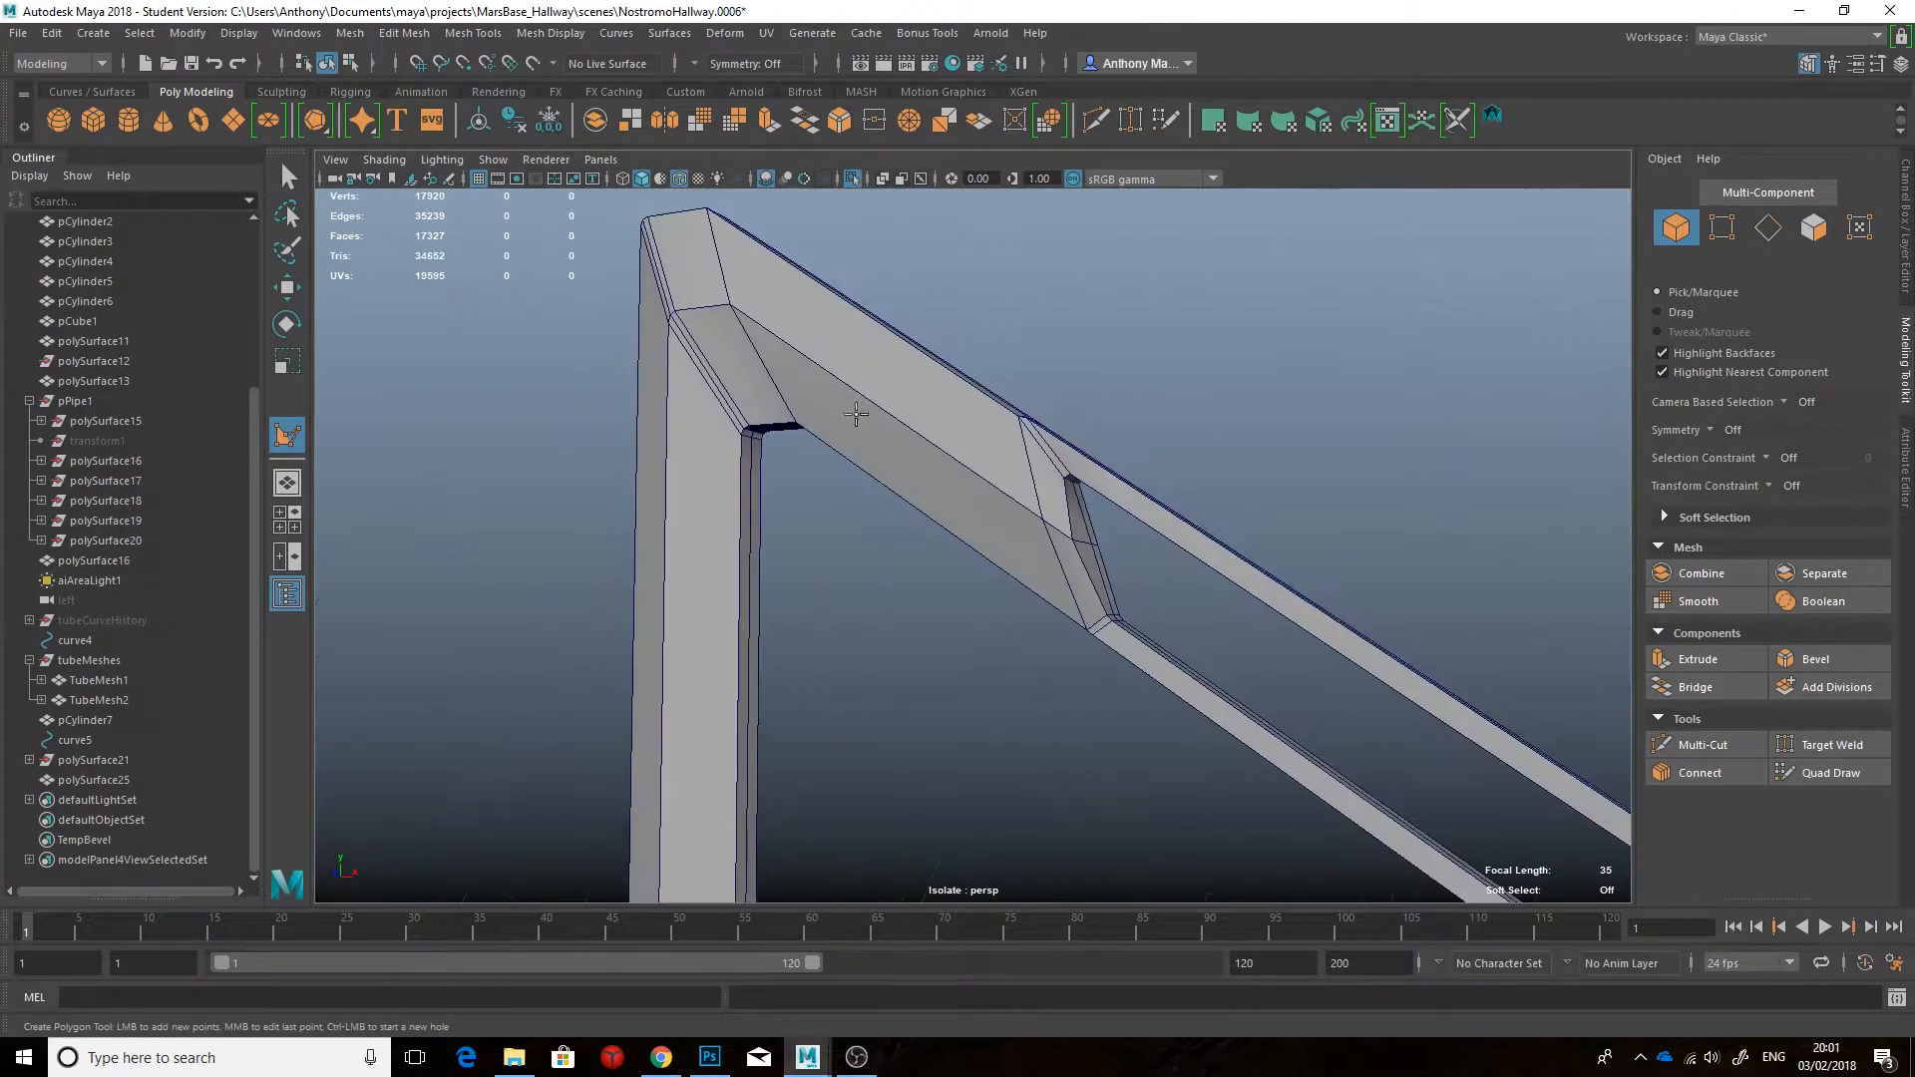
pyautogui.press('v')
pyautogui.click(734, 558)
pyautogui.keyDown('alt'); pyautogui.moveTo(937, 555); pyautogui.dragTo(878, 588); pyautogui.keyUp('alt')
pyautogui.press('v')
pyautogui.click(603, 467)
pyautogui.press('v')
pyautogui.click(954, 599)
pyautogui.click(991, 662)
# Step: Finish the polygon filling the frame opening and reverse its normals
pyautogui.keyDown('alt'); pyautogui.moveTo(991, 662); pyautogui.dragTo(1055, 680); pyautogui.keyUp('alt')
pyautogui.scroll(-5, 937, 660)
pyautogui.press('q')
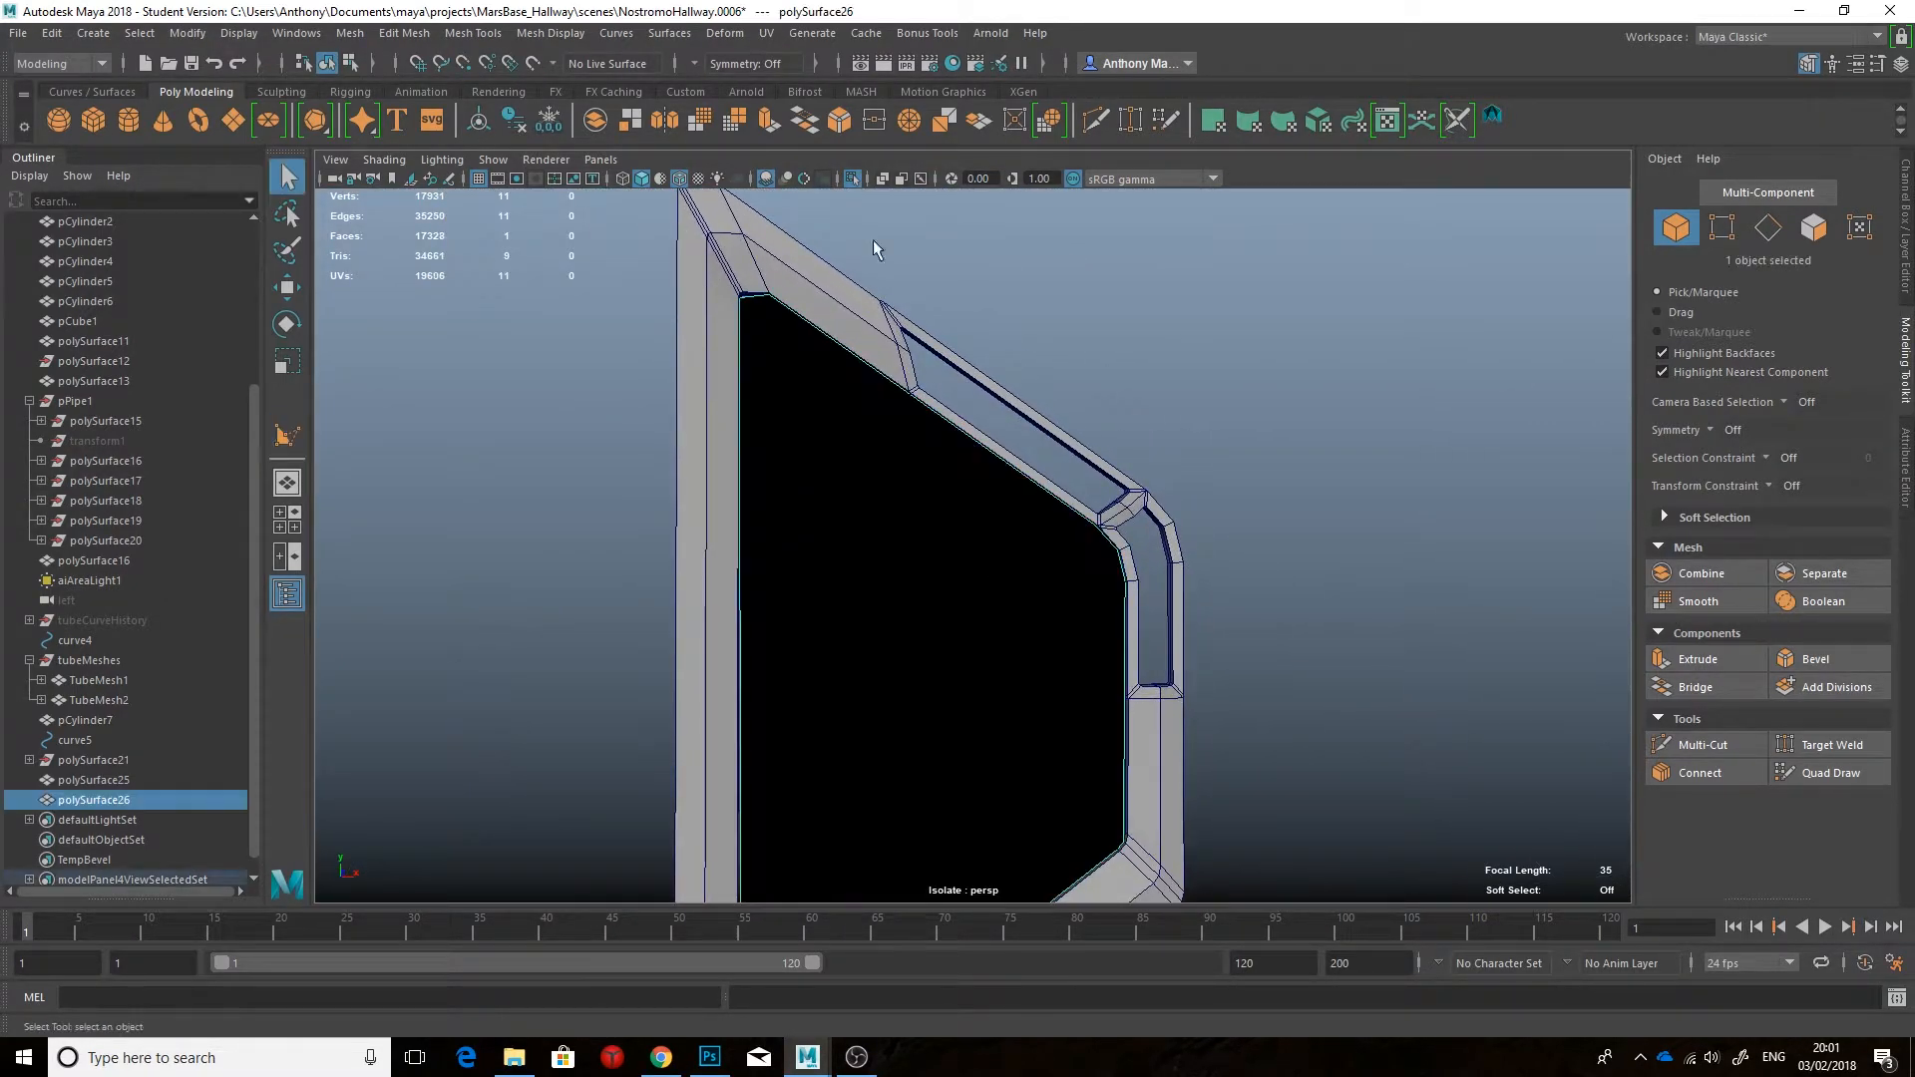
pyautogui.click(550, 32)
pyautogui.click(615, 132)
# Step: Snap the fill polygon's lower vertex beside the long straight side onto the frame's inner corner vertex
pyautogui.keyDown('alt'); pyautogui.moveTo(964, 468); pyautogui.dragTo(978, 583); pyautogui.keyUp('alt')
pyautogui.scroll(5, 972, 373)
pyautogui.keyDown('alt'); pyautogui.moveTo(979, 582); pyautogui.dragTo(1086, 509, button='middle'); pyautogui.keyUp('alt')
pyautogui.scroll(4, 1086, 510)
pyautogui.keyDown('alt'); pyautogui.moveTo(898, 588); pyautogui.dragTo(1170, 521, button='middle'); pyautogui.keyUp('alt')
pyautogui.scroll(1, 1087, 521)
pyautogui.moveTo(957, 483); pyautogui.dragTo(864, 483, button='right')
pyautogui.click(922, 606)
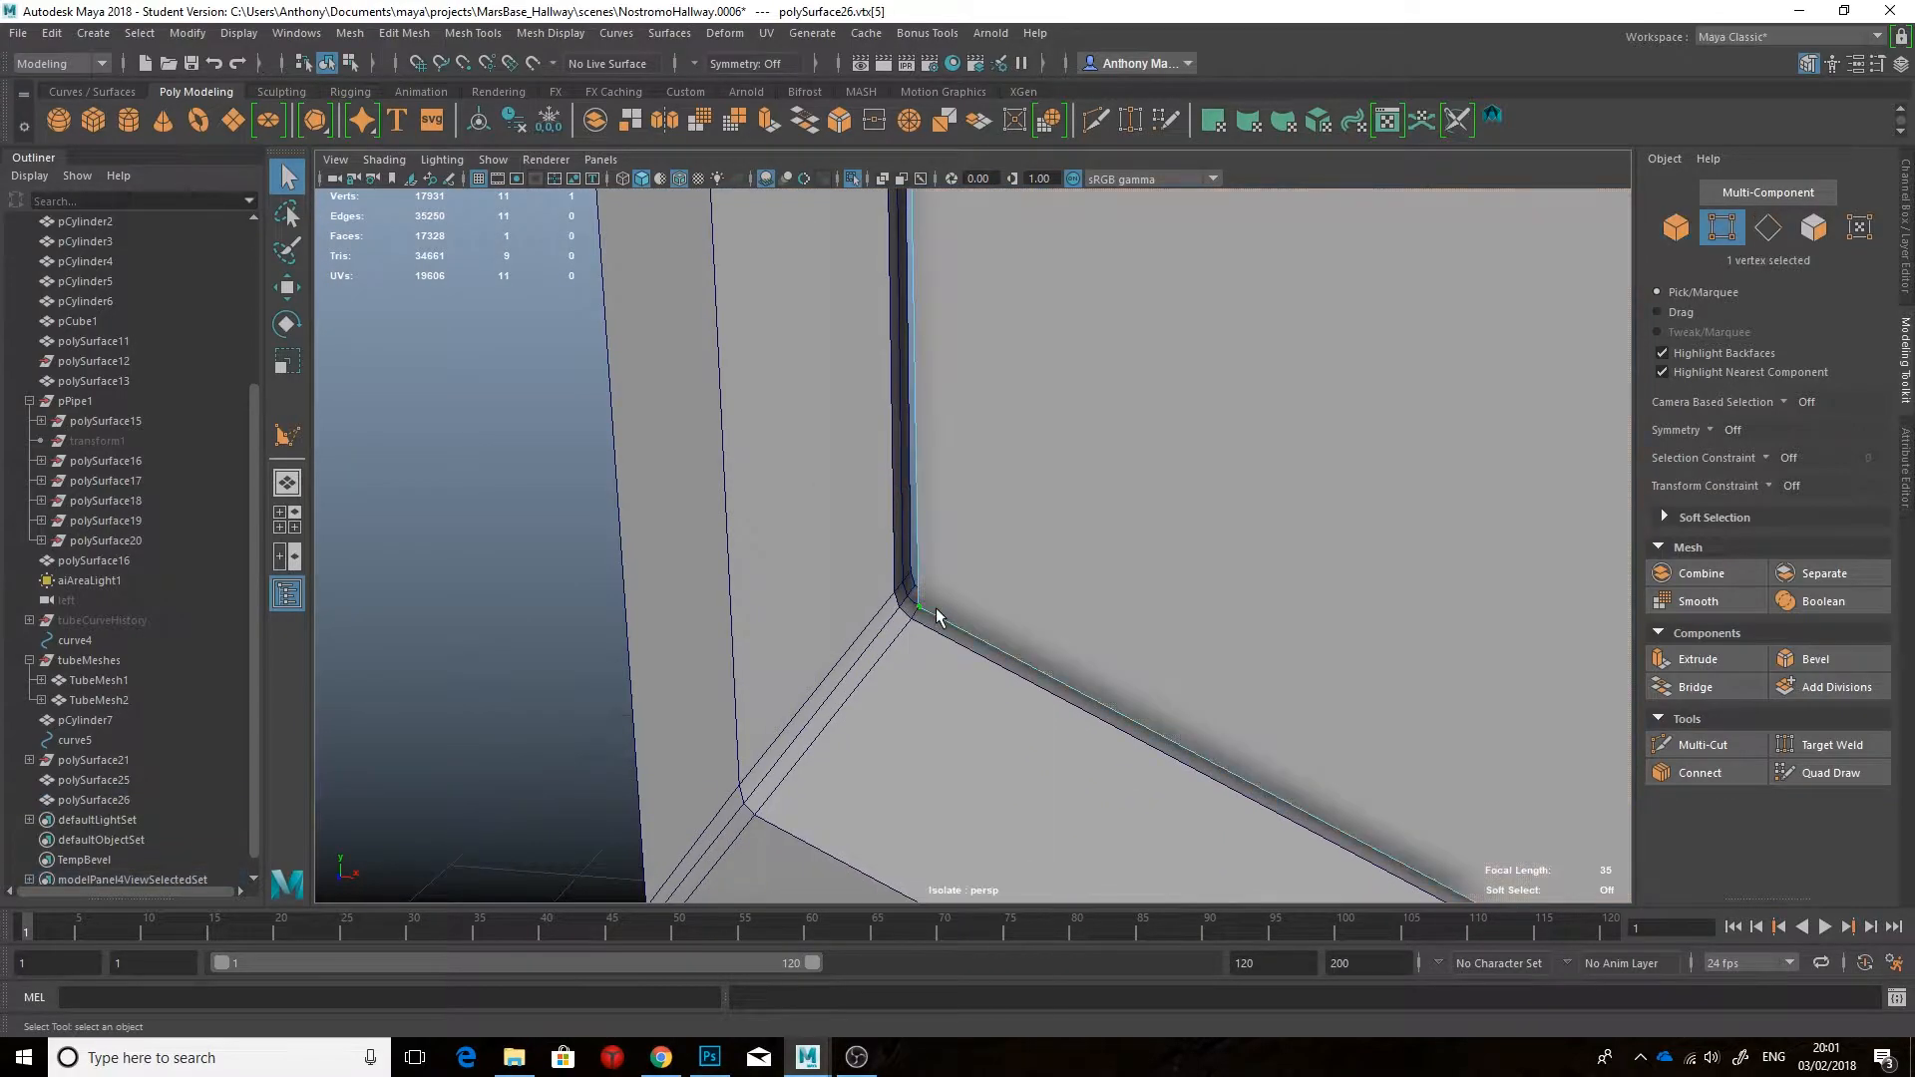
pyautogui.press('w')
pyautogui.press('v')
pyautogui.moveTo(920, 607); pyautogui.dragTo(859, 509)
pyautogui.keyDown('alt'); pyautogui.moveTo(859, 509); pyautogui.dragTo(748, 568, button='right'); pyautogui.keyUp('alt')
pyautogui.keyDown('alt'); pyautogui.moveTo(748, 568); pyautogui.dragTo(972, 469); pyautogui.keyUp('alt')
pyautogui.moveTo(983, 463); pyautogui.dragTo(958, 502, button='right')
pyautogui.moveTo(951, 531)
pyautogui.keyDown('alt'); pyautogui.mouseDown()
pyautogui.moveTo(791, 534)
pyautogui.moveTo(927, 524)
pyautogui.mouseUp(); pyautogui.keyUp('alt')
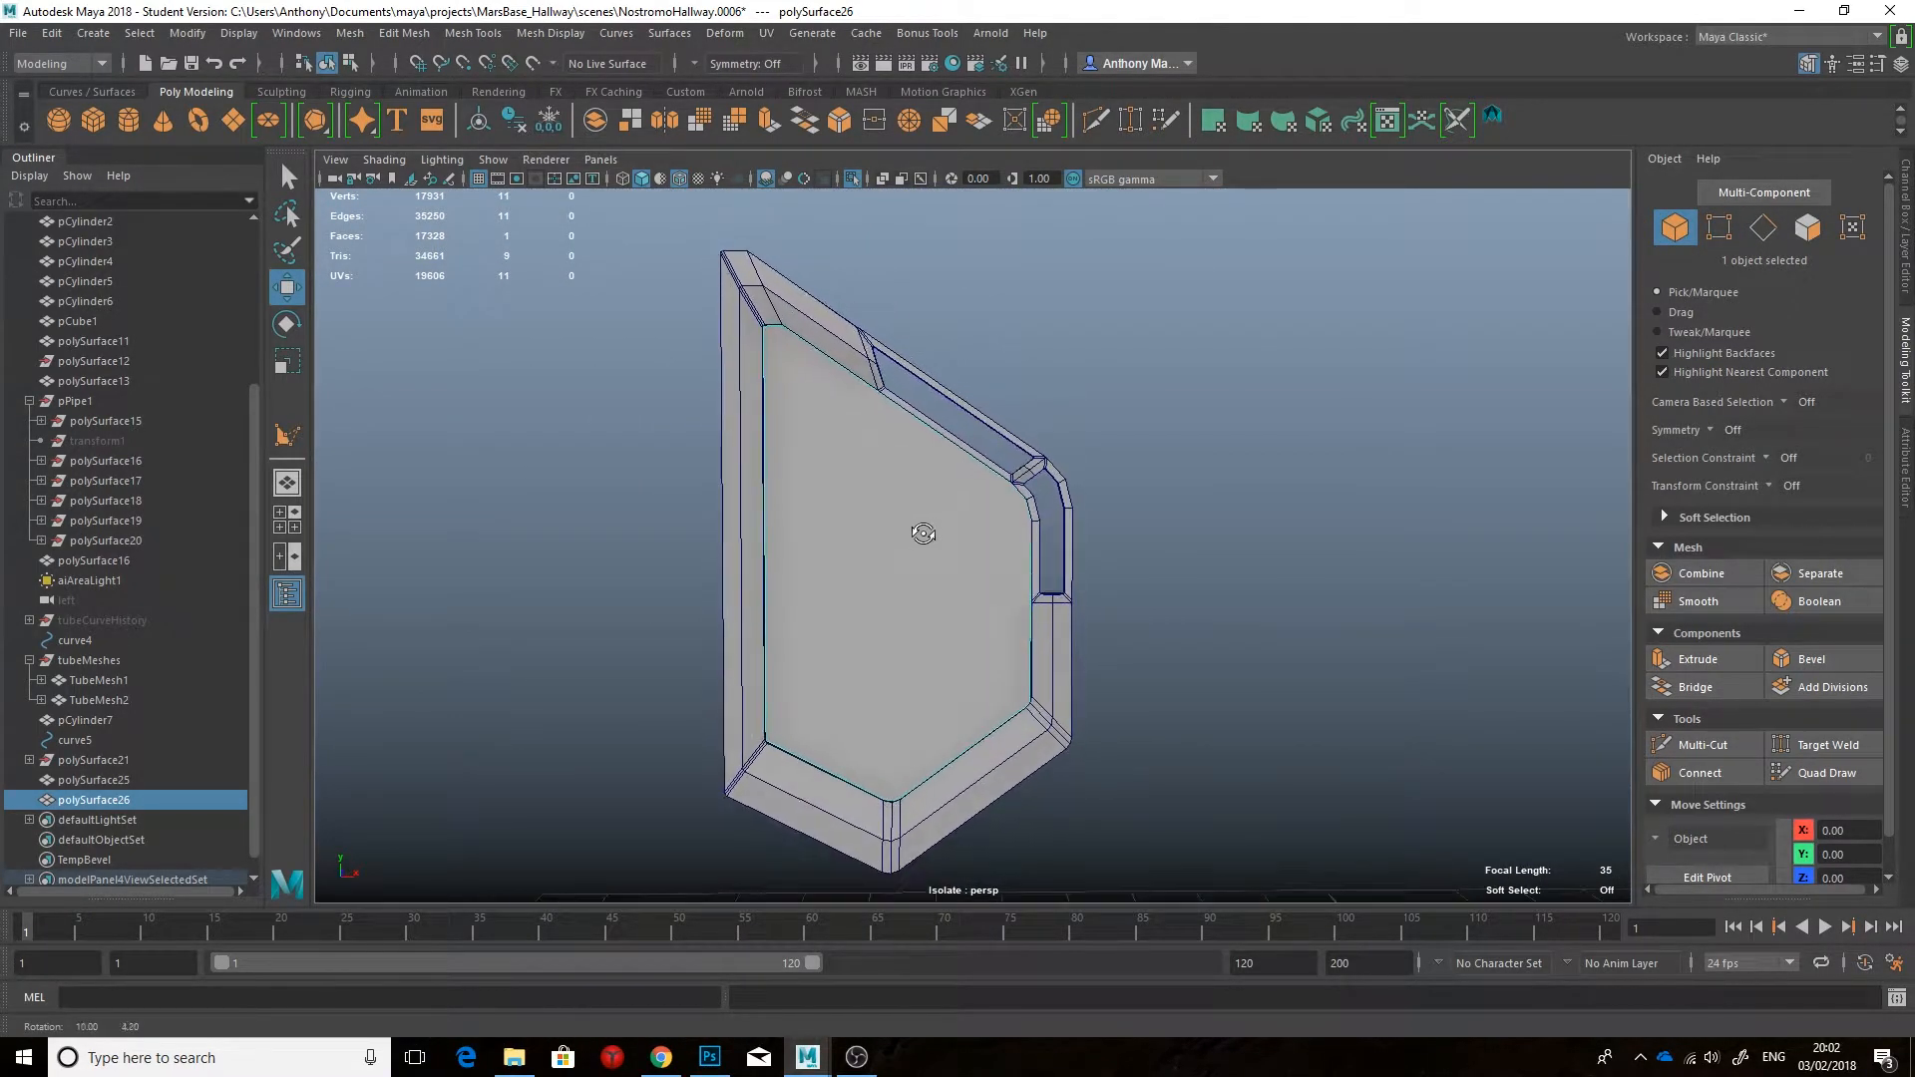
# Step: Inset the fill polygon's face by extruding it with an Offset of about 0.35, and delete the inner face
pyautogui.press('4')
pyautogui.moveTo(897, 494); pyautogui.dragTo(802, 485, button='right')
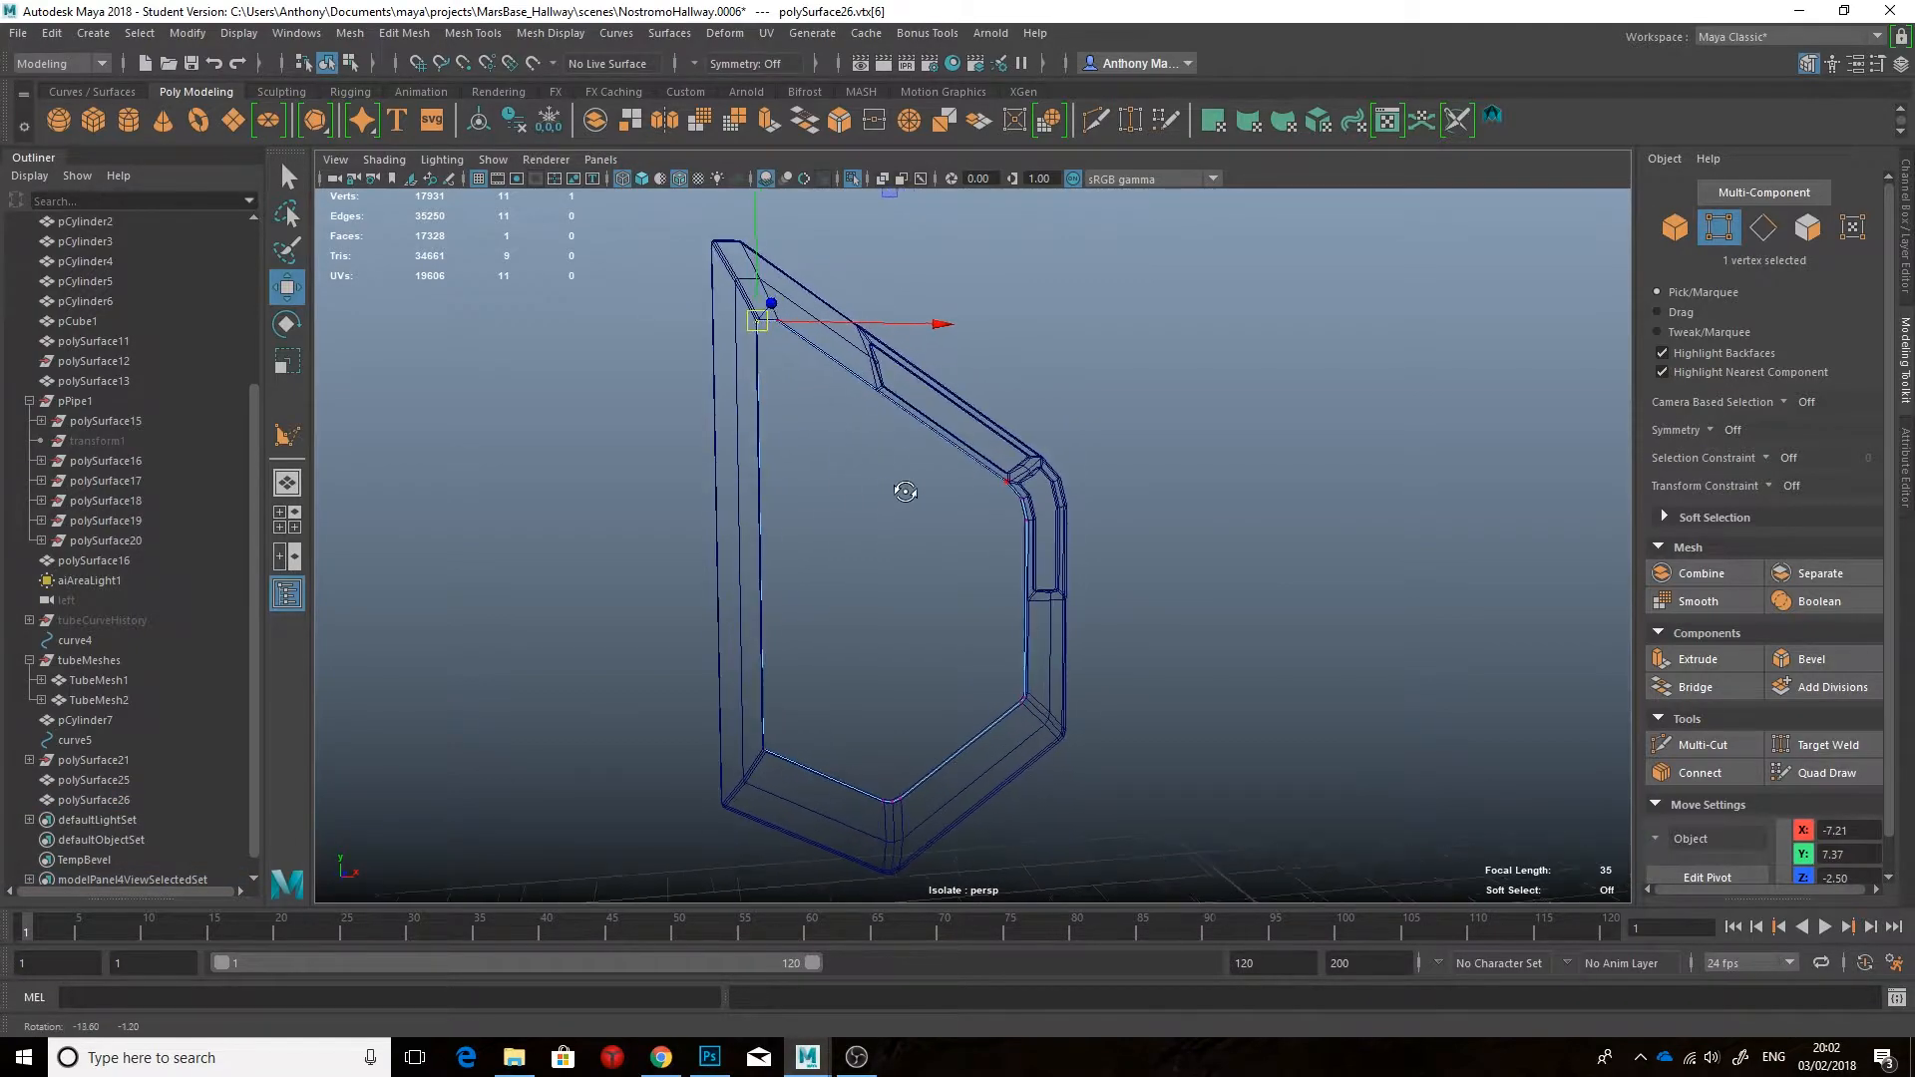
pyautogui.keyDown('alt'); pyautogui.moveTo(901, 491); pyautogui.dragTo(865, 487); pyautogui.keyUp('alt')
pyautogui.moveTo(853, 496); pyautogui.dragTo(848, 555, button='right')
pyautogui.click(851, 553)
pyautogui.keyDown('alt'); pyautogui.moveTo(854, 554); pyautogui.dragTo(889, 557, button='right'); pyautogui.keyUp('alt')
pyautogui.click(1697, 660)
pyautogui.moveTo(1323, 729); pyautogui.dragTo(1342, 727)
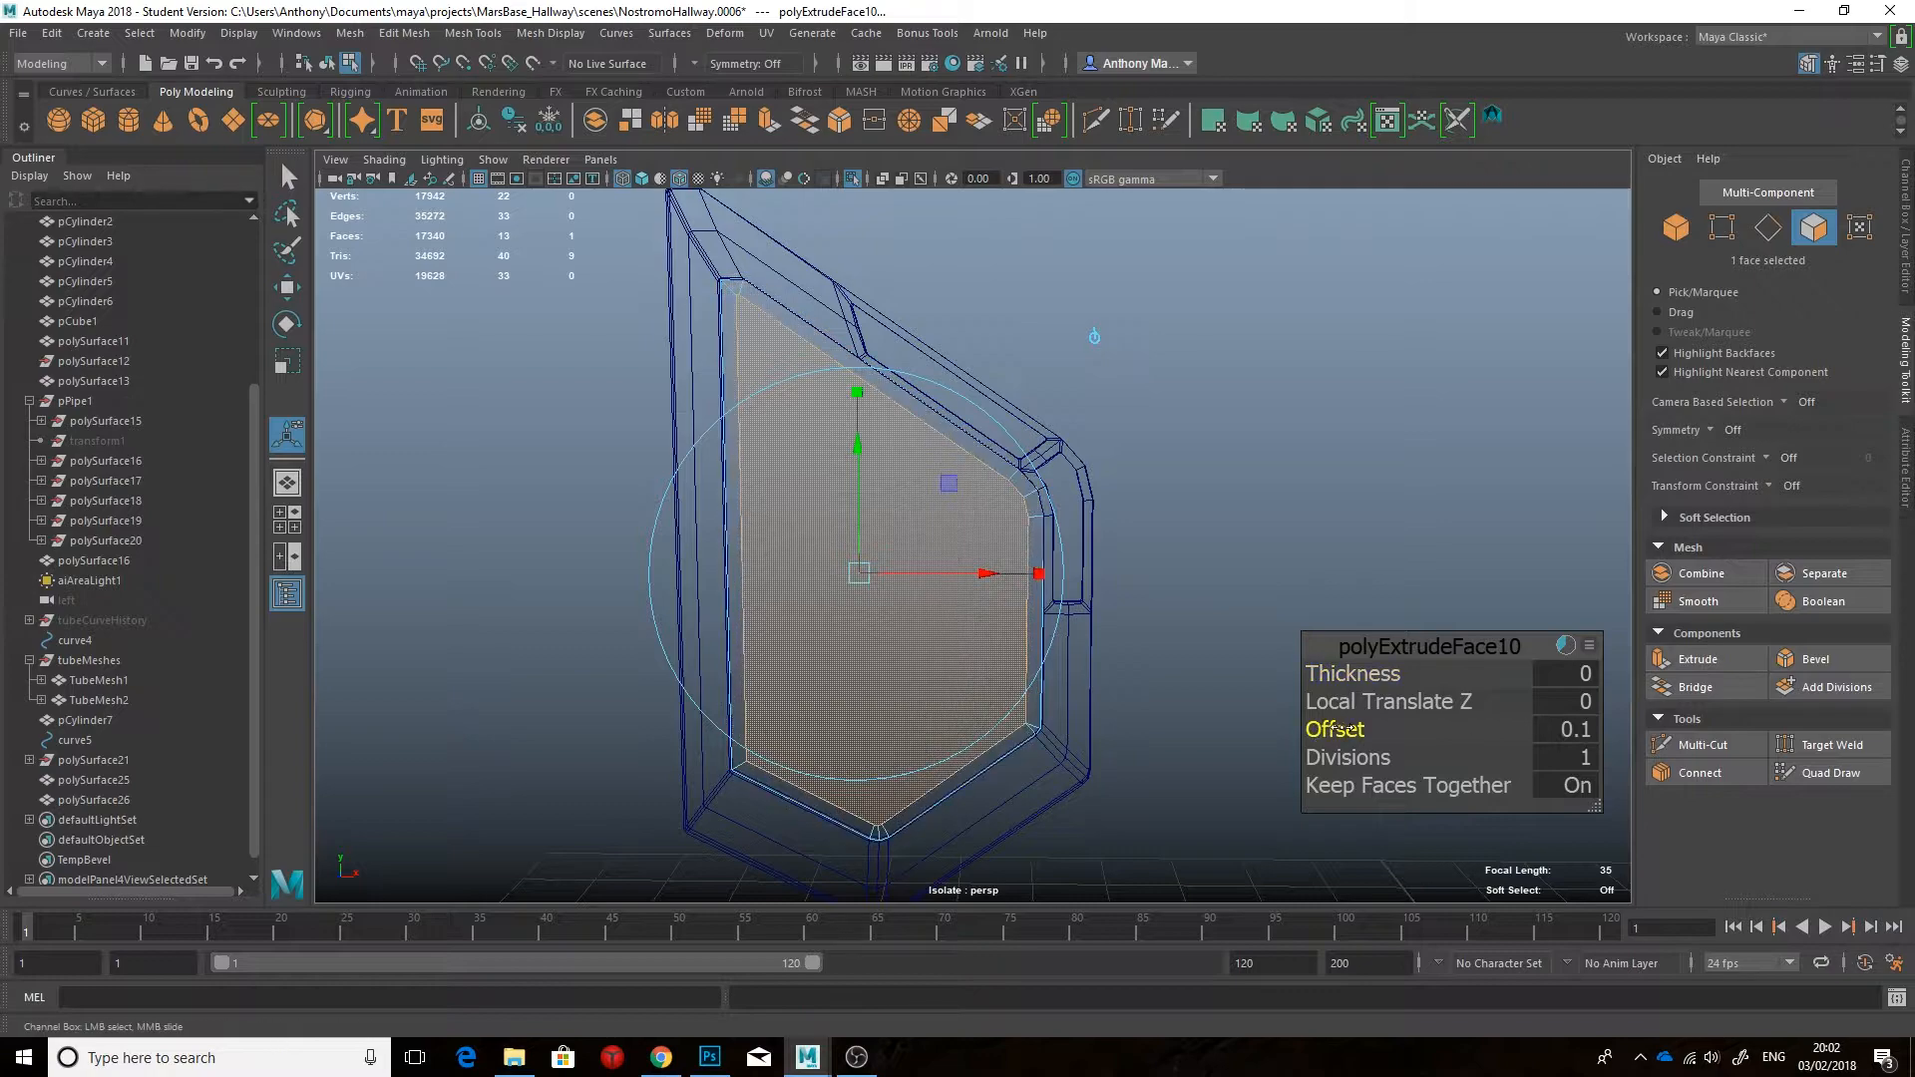
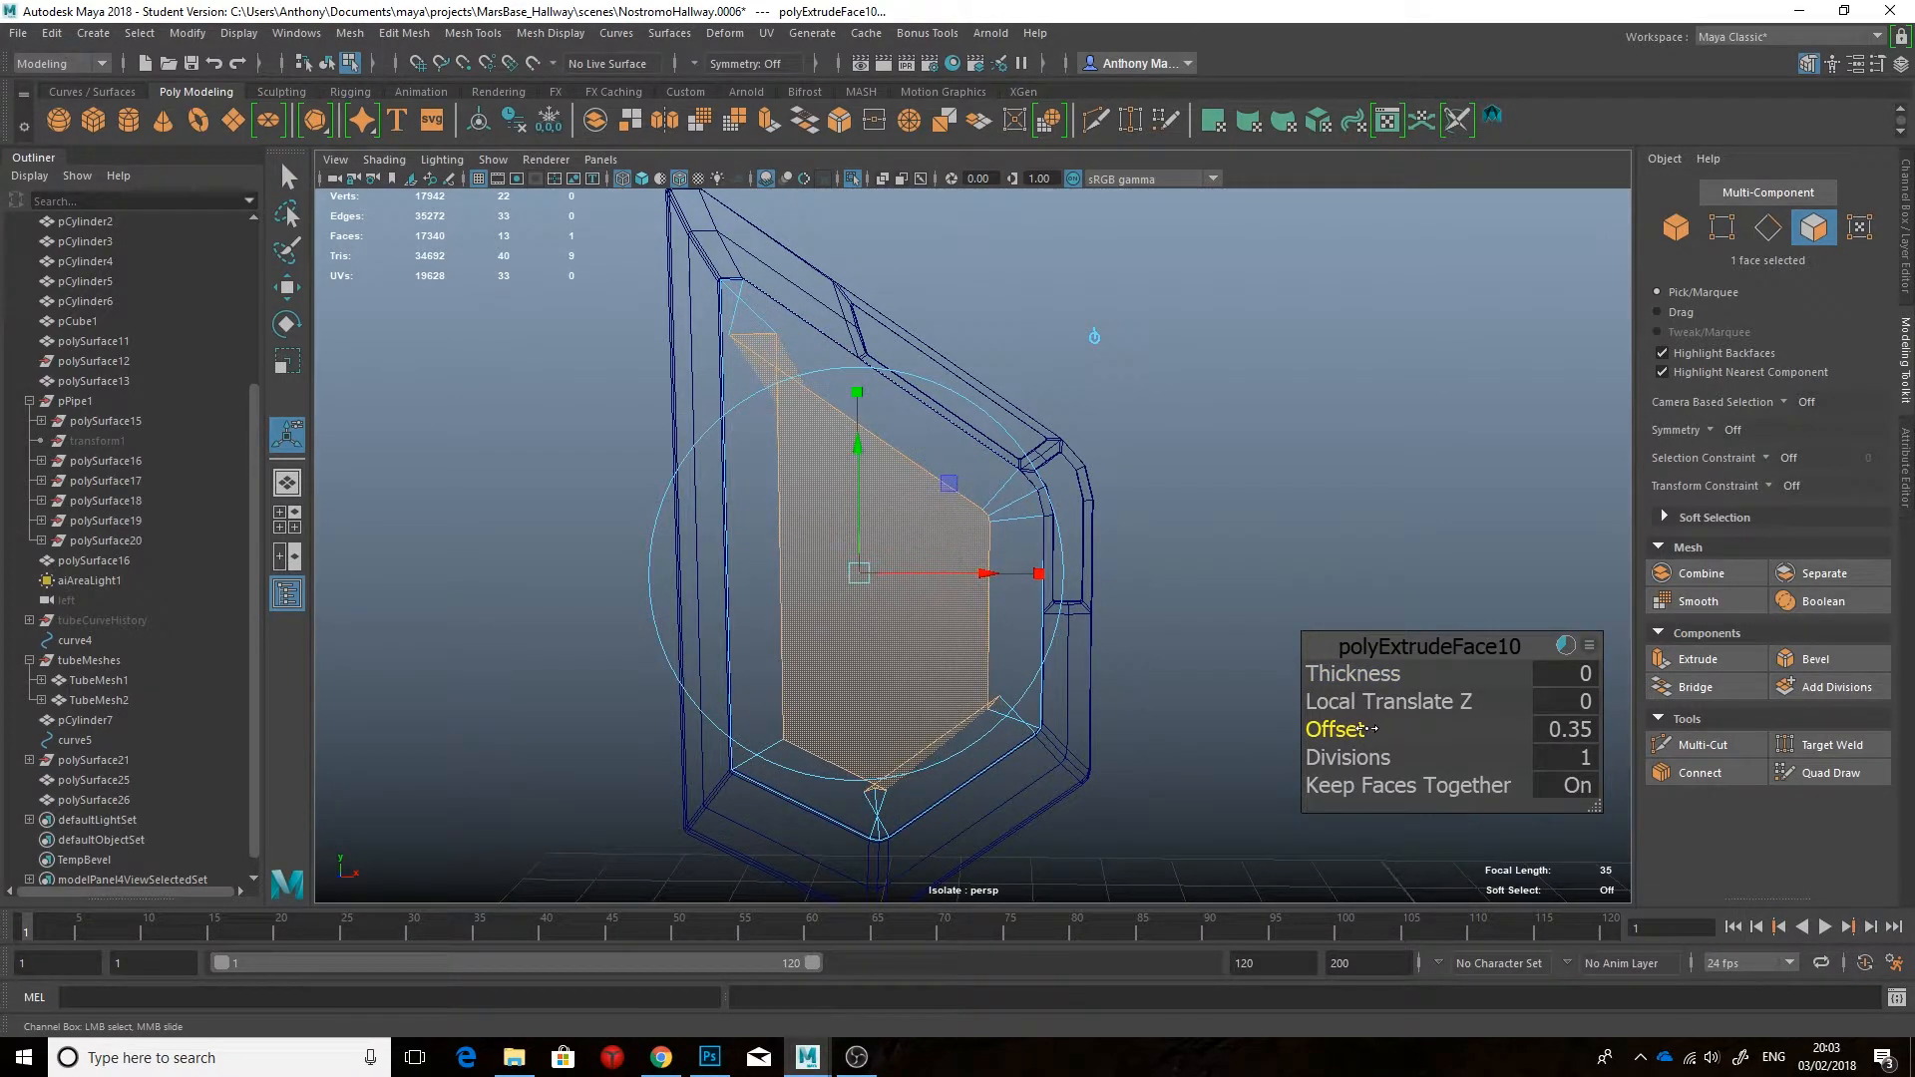
pyautogui.moveTo(1367, 730); pyautogui.dragTo(1361, 729)
pyautogui.keyDown('alt'); pyautogui.moveTo(1197, 643); pyautogui.dragTo(1120, 632); pyautogui.keyUp('alt')
pyautogui.press('Delete')
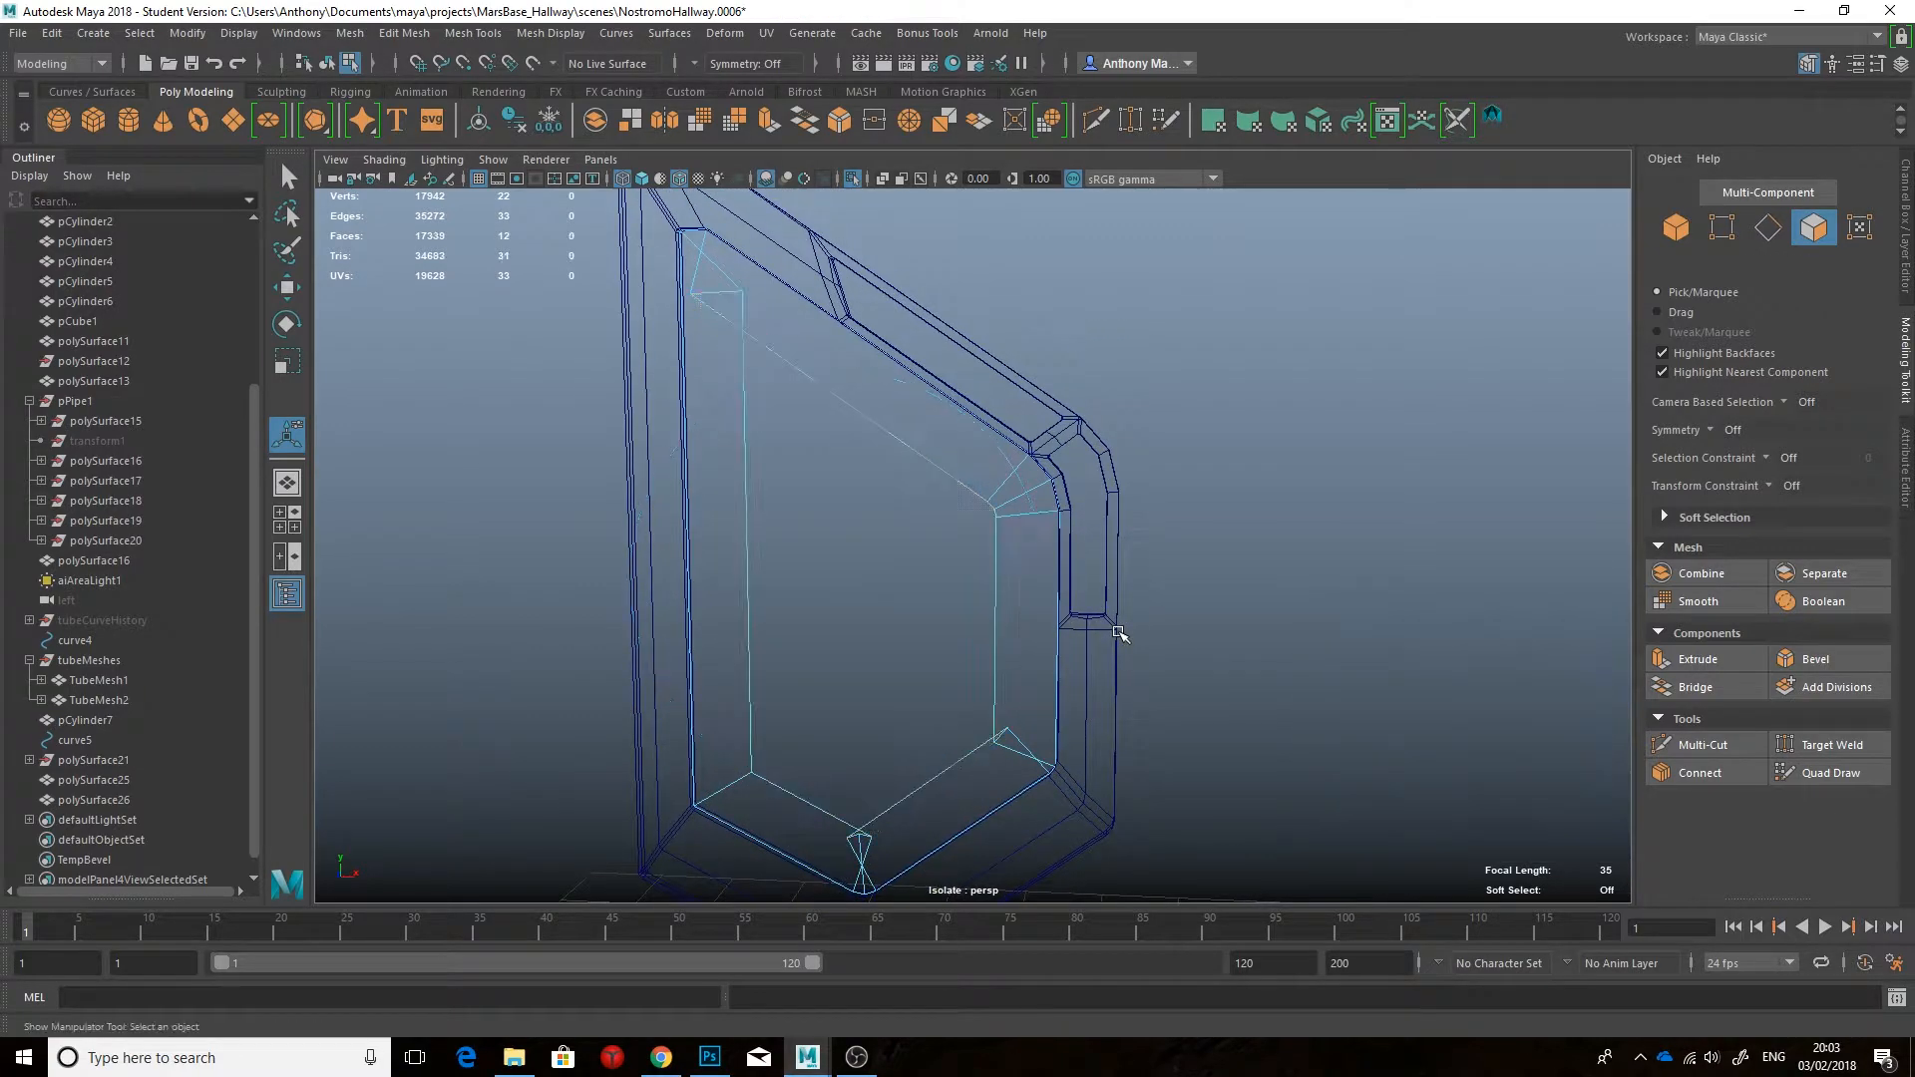
# Step: Merge the two inner vertices at the inset border's upper corner into one
pyautogui.keyDown('alt'); pyautogui.moveTo(868, 438); pyautogui.dragTo(1034, 598, button='middle'); pyautogui.keyUp('alt')
pyautogui.scroll(3, 1032, 597)
pyautogui.moveTo(923, 454); pyautogui.dragTo(844, 448, button='right')
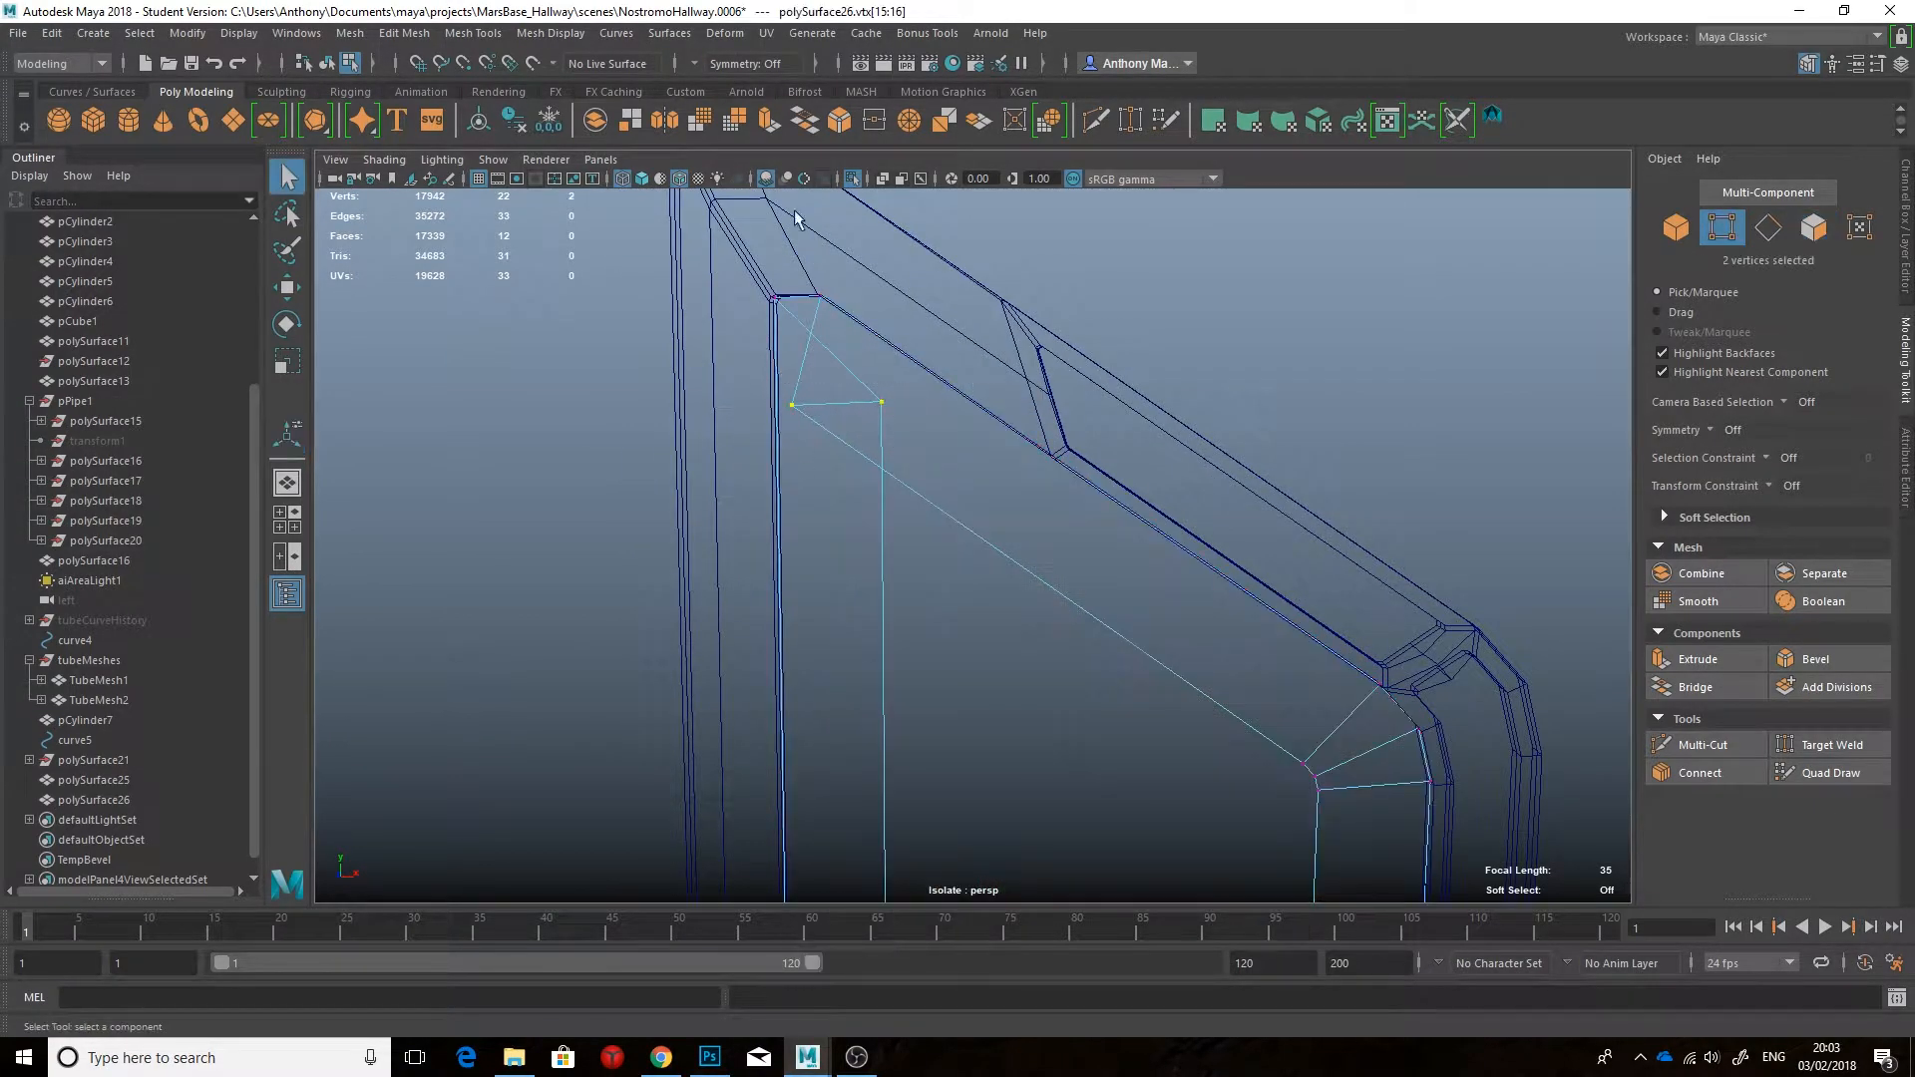
pyautogui.click(873, 121)
# Step: Merge the overlapping inner vertices at the border's bottom point and at its lower corner beside the short vertical side
pyautogui.scroll(-4, 1257, 538)
pyautogui.keyDown('alt'); pyautogui.moveTo(1197, 698); pyautogui.dragTo(1176, 409, button='middle'); pyautogui.keyUp('alt')
pyautogui.scroll(4, 1177, 419)
pyautogui.moveTo(1120, 659); pyautogui.dragTo(1028, 703)
pyautogui.click(874, 120)
pyautogui.moveTo(1357, 466); pyautogui.dragTo(1292, 539)
pyautogui.click(873, 121)
# Step: In the front view, delete the redundant edges running to the merged vertices at the border's lower corners
pyautogui.keyDown('alt'); pyautogui.moveTo(1225, 290); pyautogui.dragTo(978, 578, button='middle'); pyautogui.keyUp('alt')
pyautogui.scroll(-3, 978, 578)
pyautogui.keyDown('alt'); pyautogui.moveTo(978, 578); pyautogui.dragTo(973, 645); pyautogui.keyUp('alt')
pyautogui.press('space')
pyautogui.moveTo(972, 644); pyautogui.dragTo(961, 697)
pyautogui.scroll(4, 961, 688)
pyautogui.keyDown('alt'); pyautogui.moveTo(797, 698); pyautogui.dragTo(962, 522, button='middle'); pyautogui.keyUp('alt')
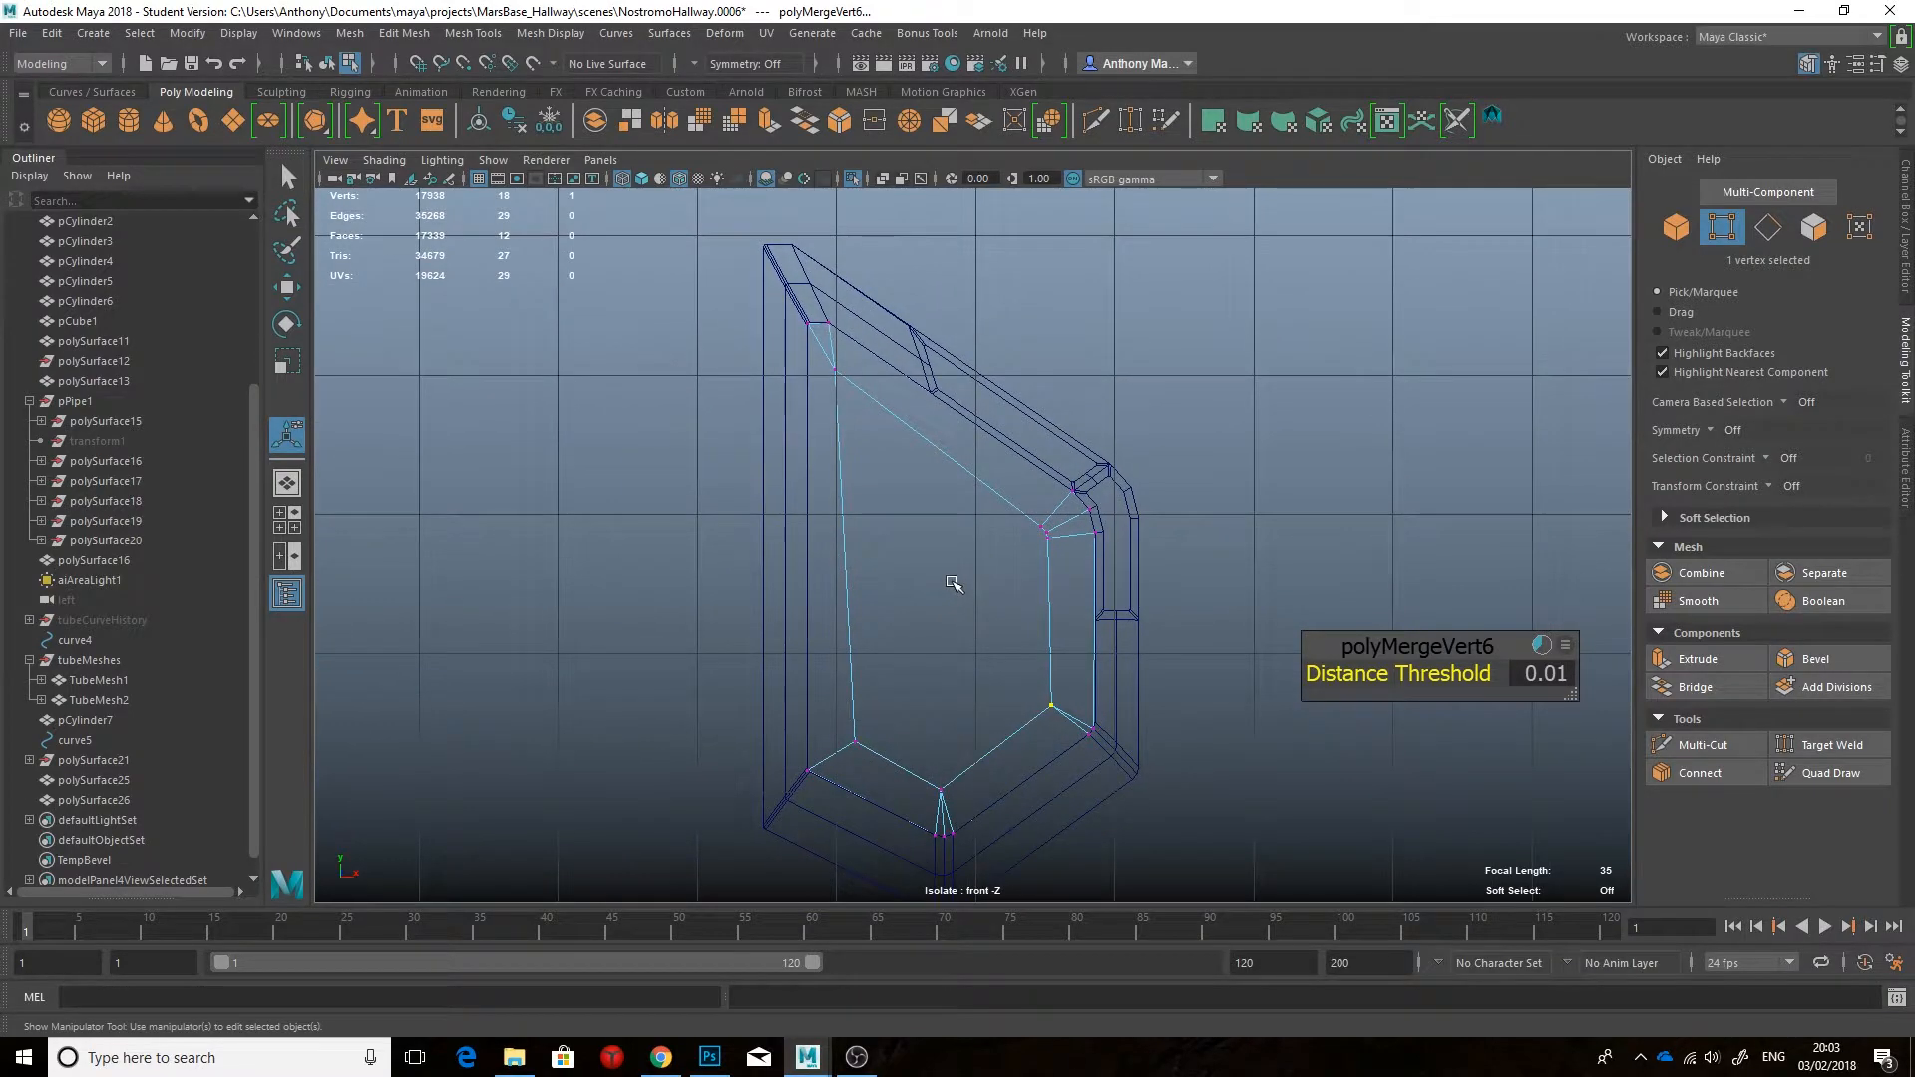
pyautogui.scroll(2, 953, 583)
pyautogui.keyDown('alt'); pyautogui.moveTo(955, 660); pyautogui.dragTo(962, 514, button='middle'); pyautogui.keyUp('alt')
pyautogui.scroll(2, 963, 517)
pyautogui.moveTo(971, 688); pyautogui.dragTo(972, 623, button='right')
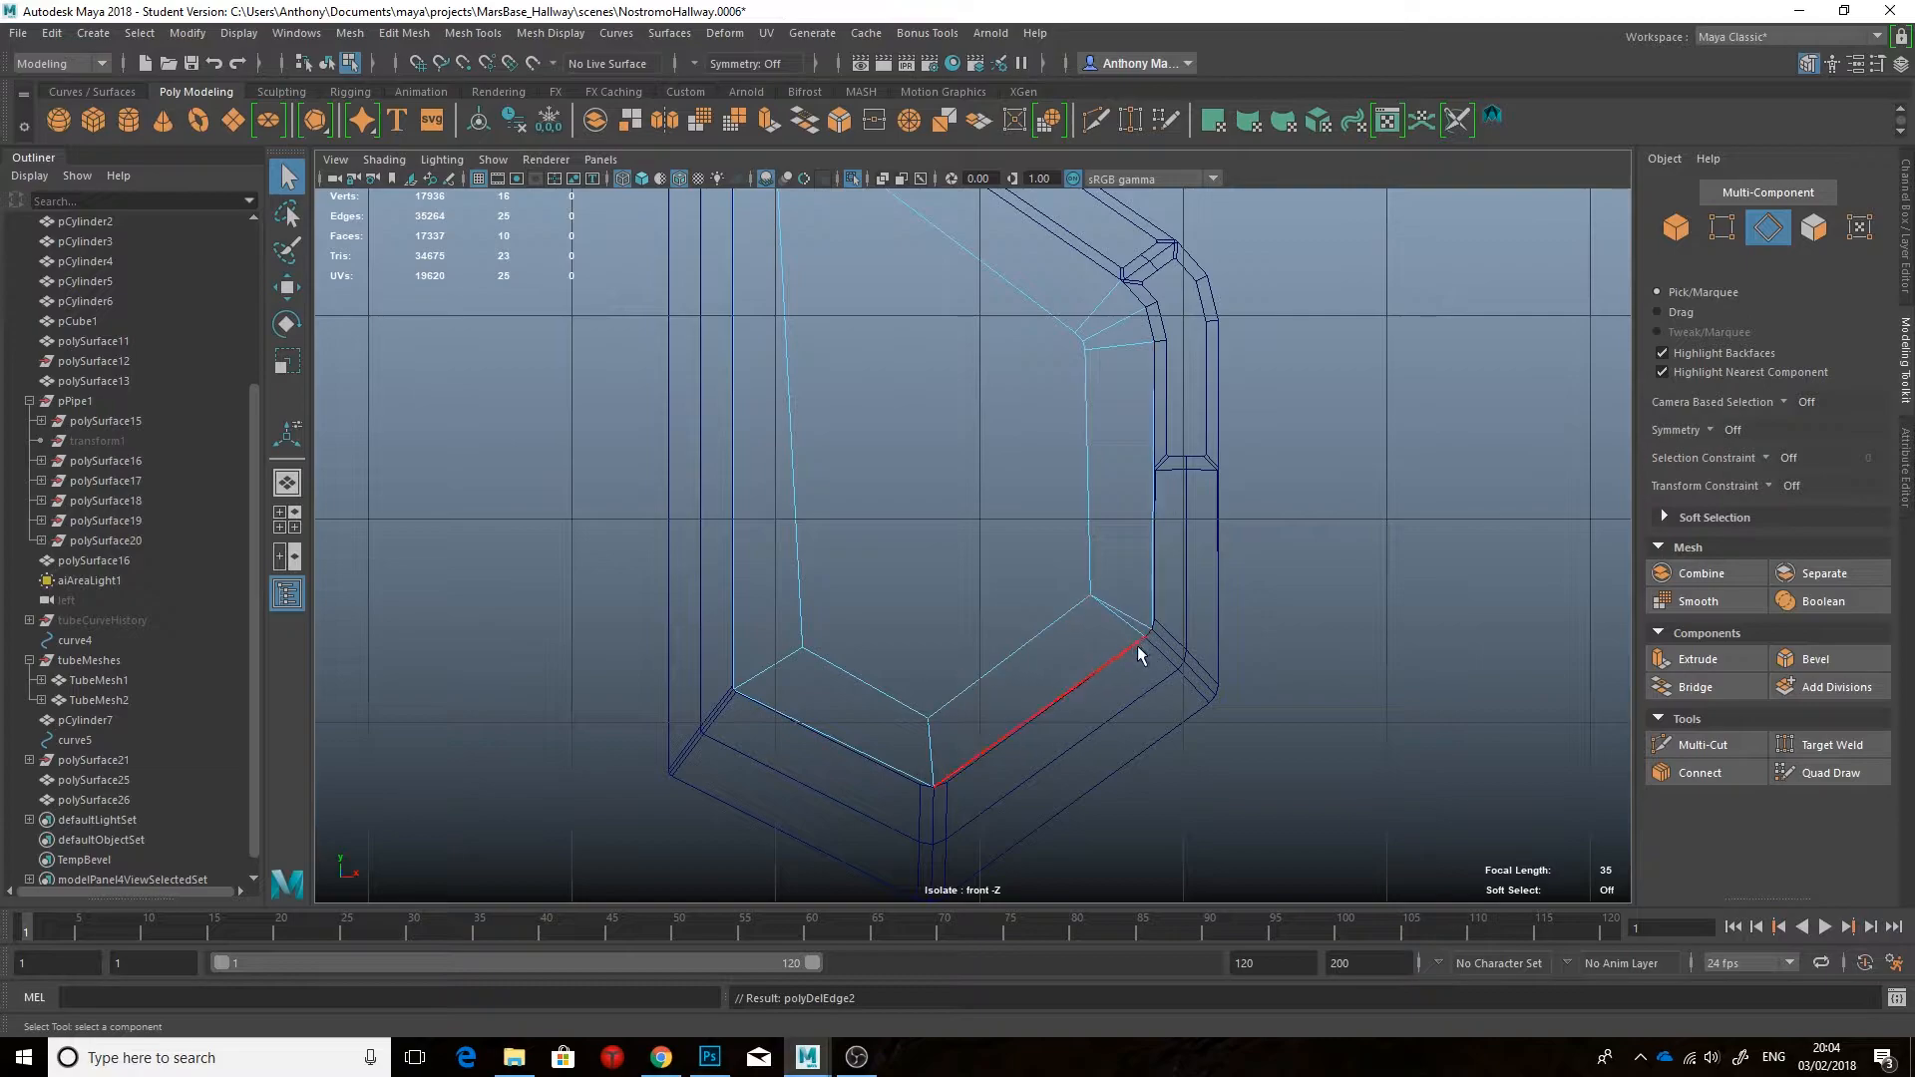
# Step: Chamfer the single inner vertex at the border's upper corner with a Width of 0.25
pyautogui.keyDown('alt'); pyautogui.moveTo(1039, 355); pyautogui.dragTo(1145, 702, button='middle'); pyautogui.keyUp('alt')
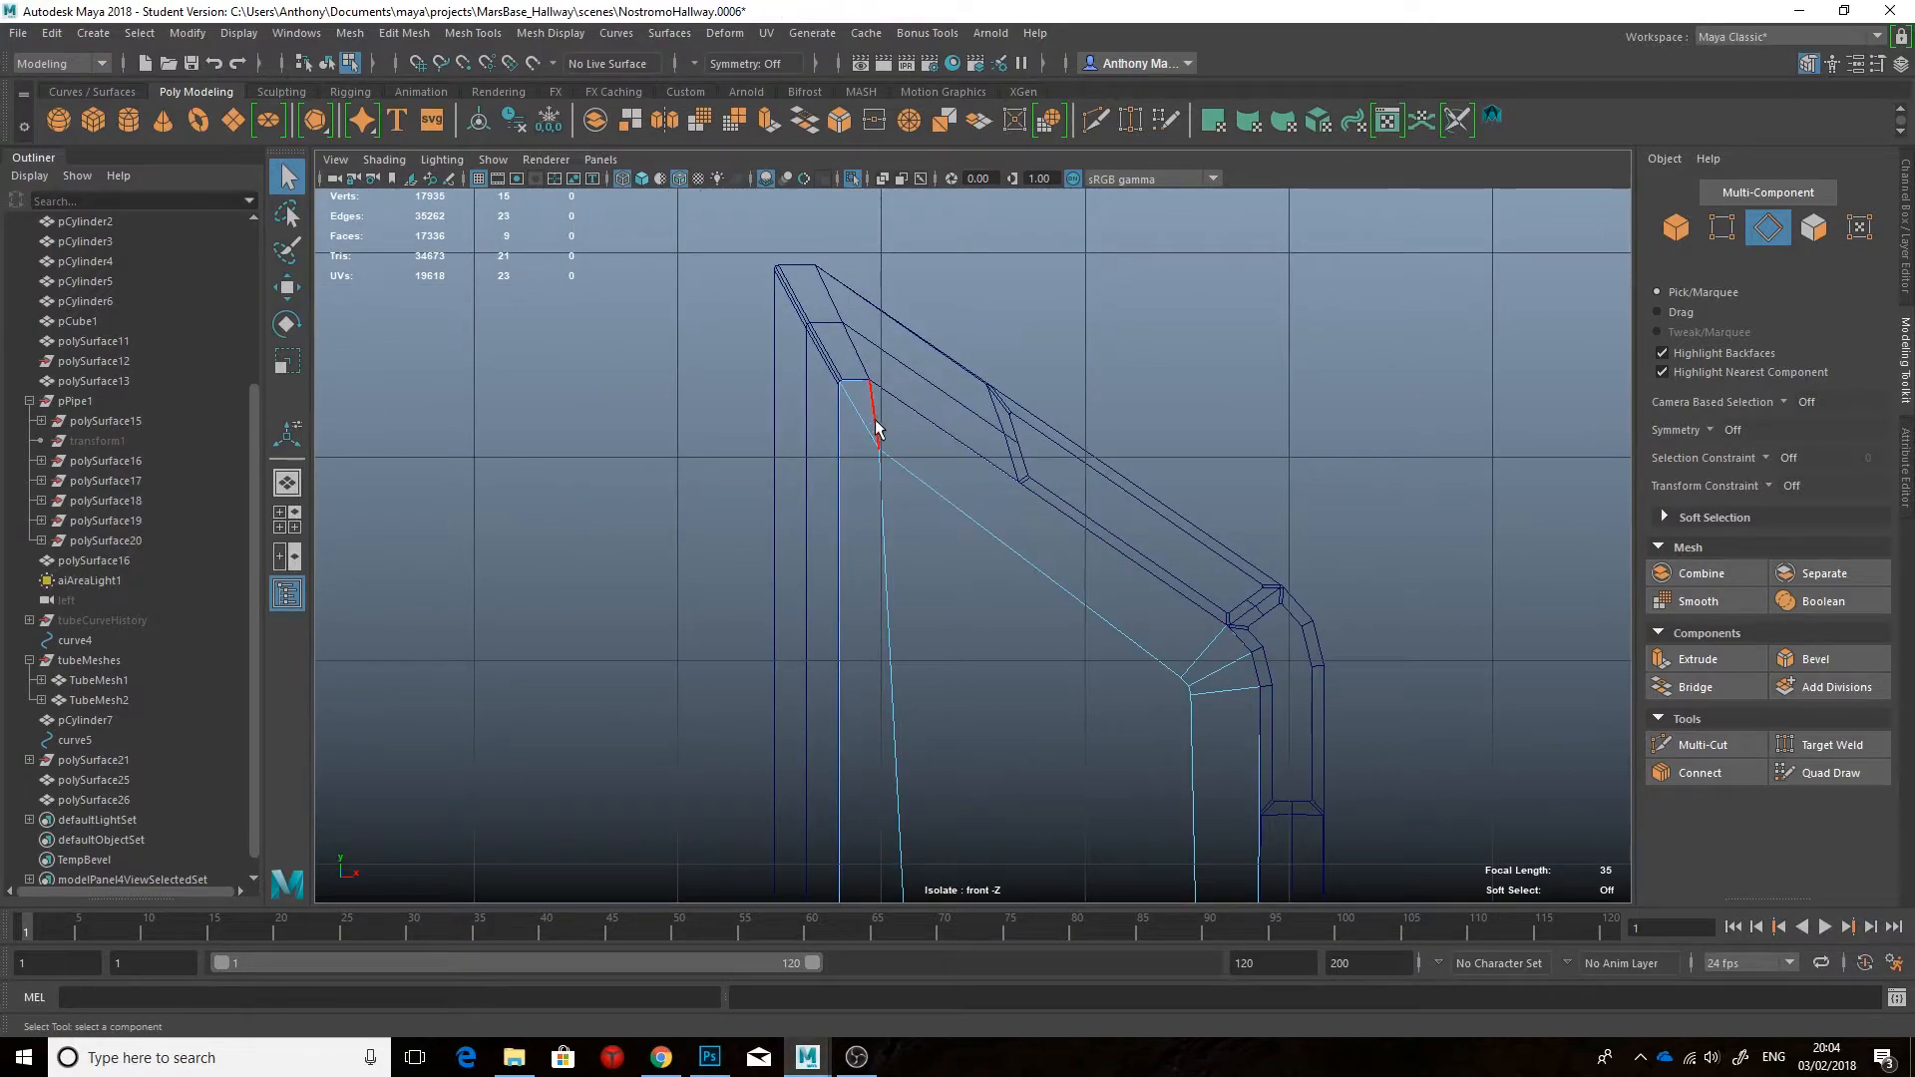
pyautogui.scroll(2, 868, 428)
pyautogui.press('F9')
pyautogui.click(854, 428)
pyautogui.click(1810, 660)
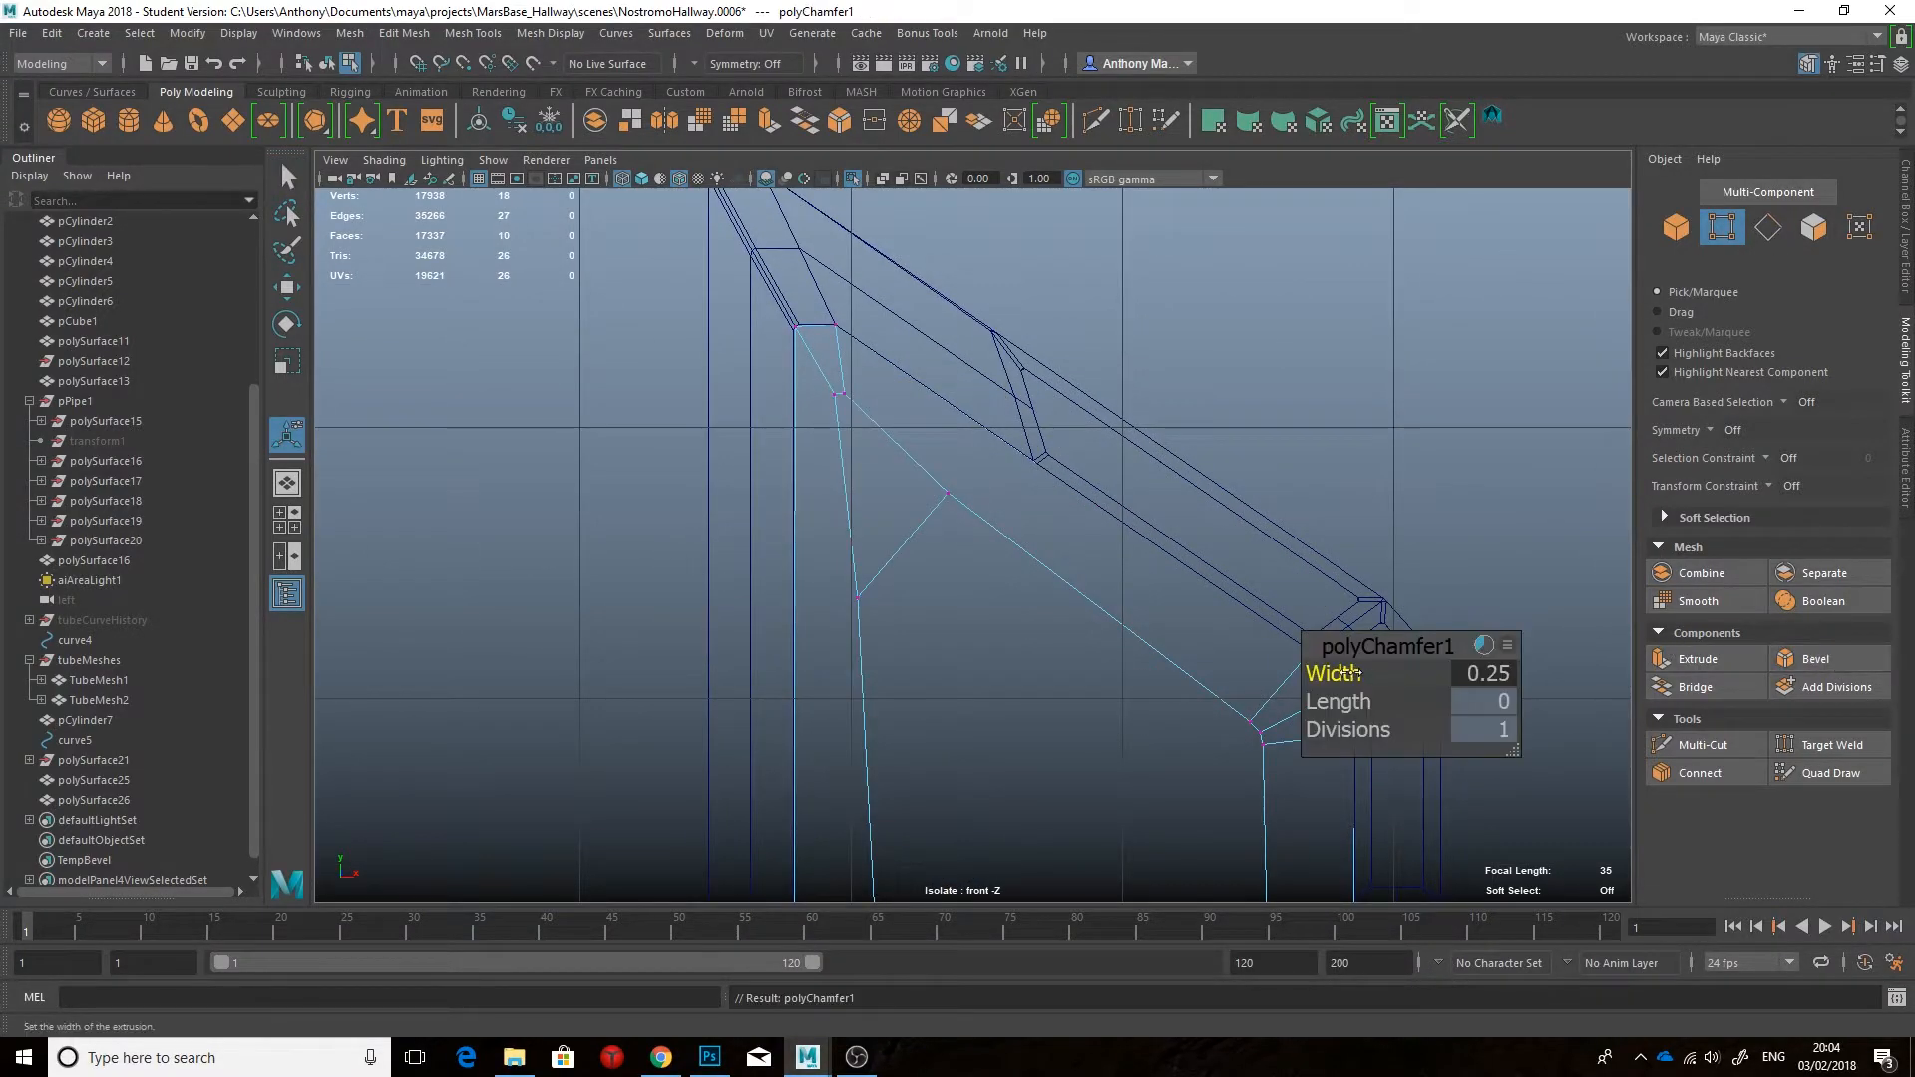
# Step: Delete the face filling the border's opening after the chamfer, and remove the surplus chamfer vertices
pyautogui.scroll(-5, 1226, 658)
pyautogui.moveTo(1092, 486); pyautogui.dragTo(1092, 548, button='right')
pyautogui.click(1023, 589)
pyautogui.press('Delete')
pyautogui.scroll(3, 960, 536)
pyautogui.press('F9')
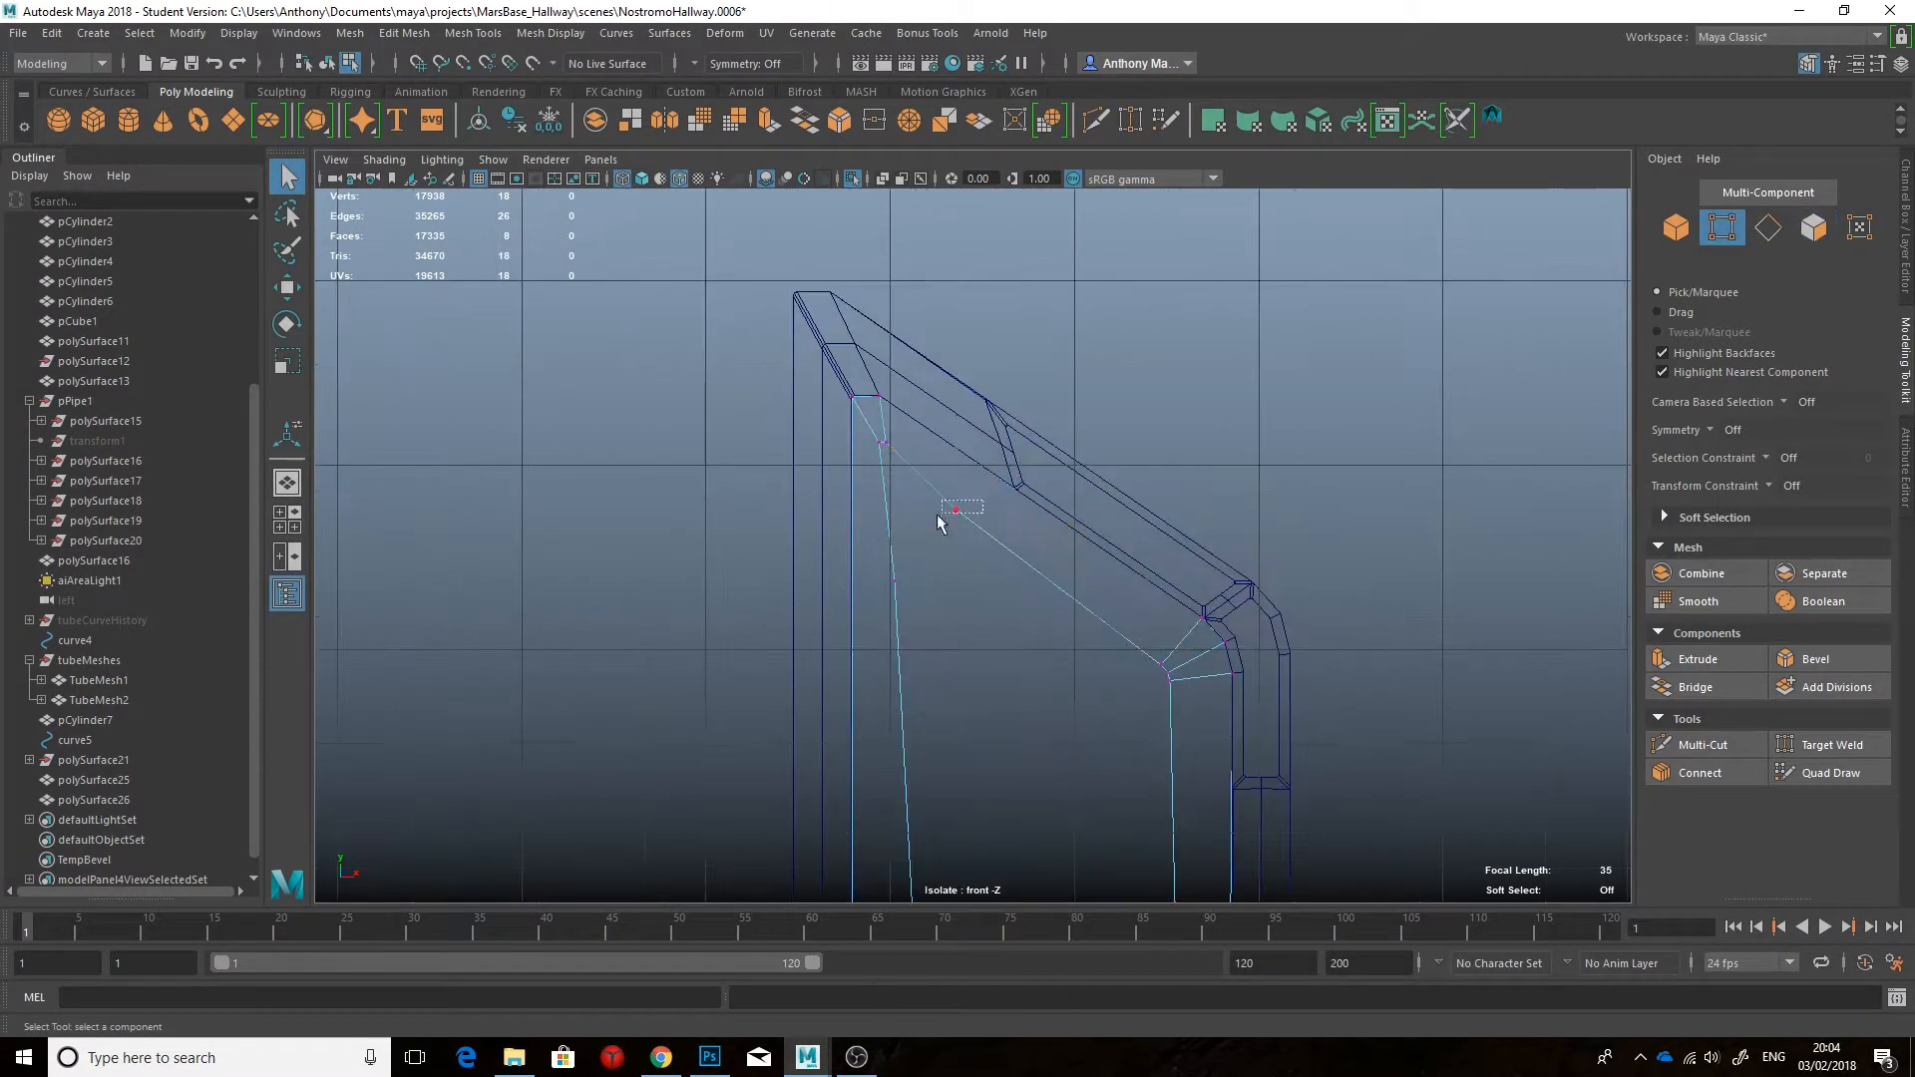
pyautogui.press('Delete')
# Step: Move the two inner vertices at the border's upper corner in line vertically with the long inner side
pyautogui.keyDown('alt'); pyautogui.moveTo(957, 615); pyautogui.dragTo(958, 473, button='middle'); pyautogui.keyUp('alt')
pyautogui.click(881, 300)
pyautogui.press('w')
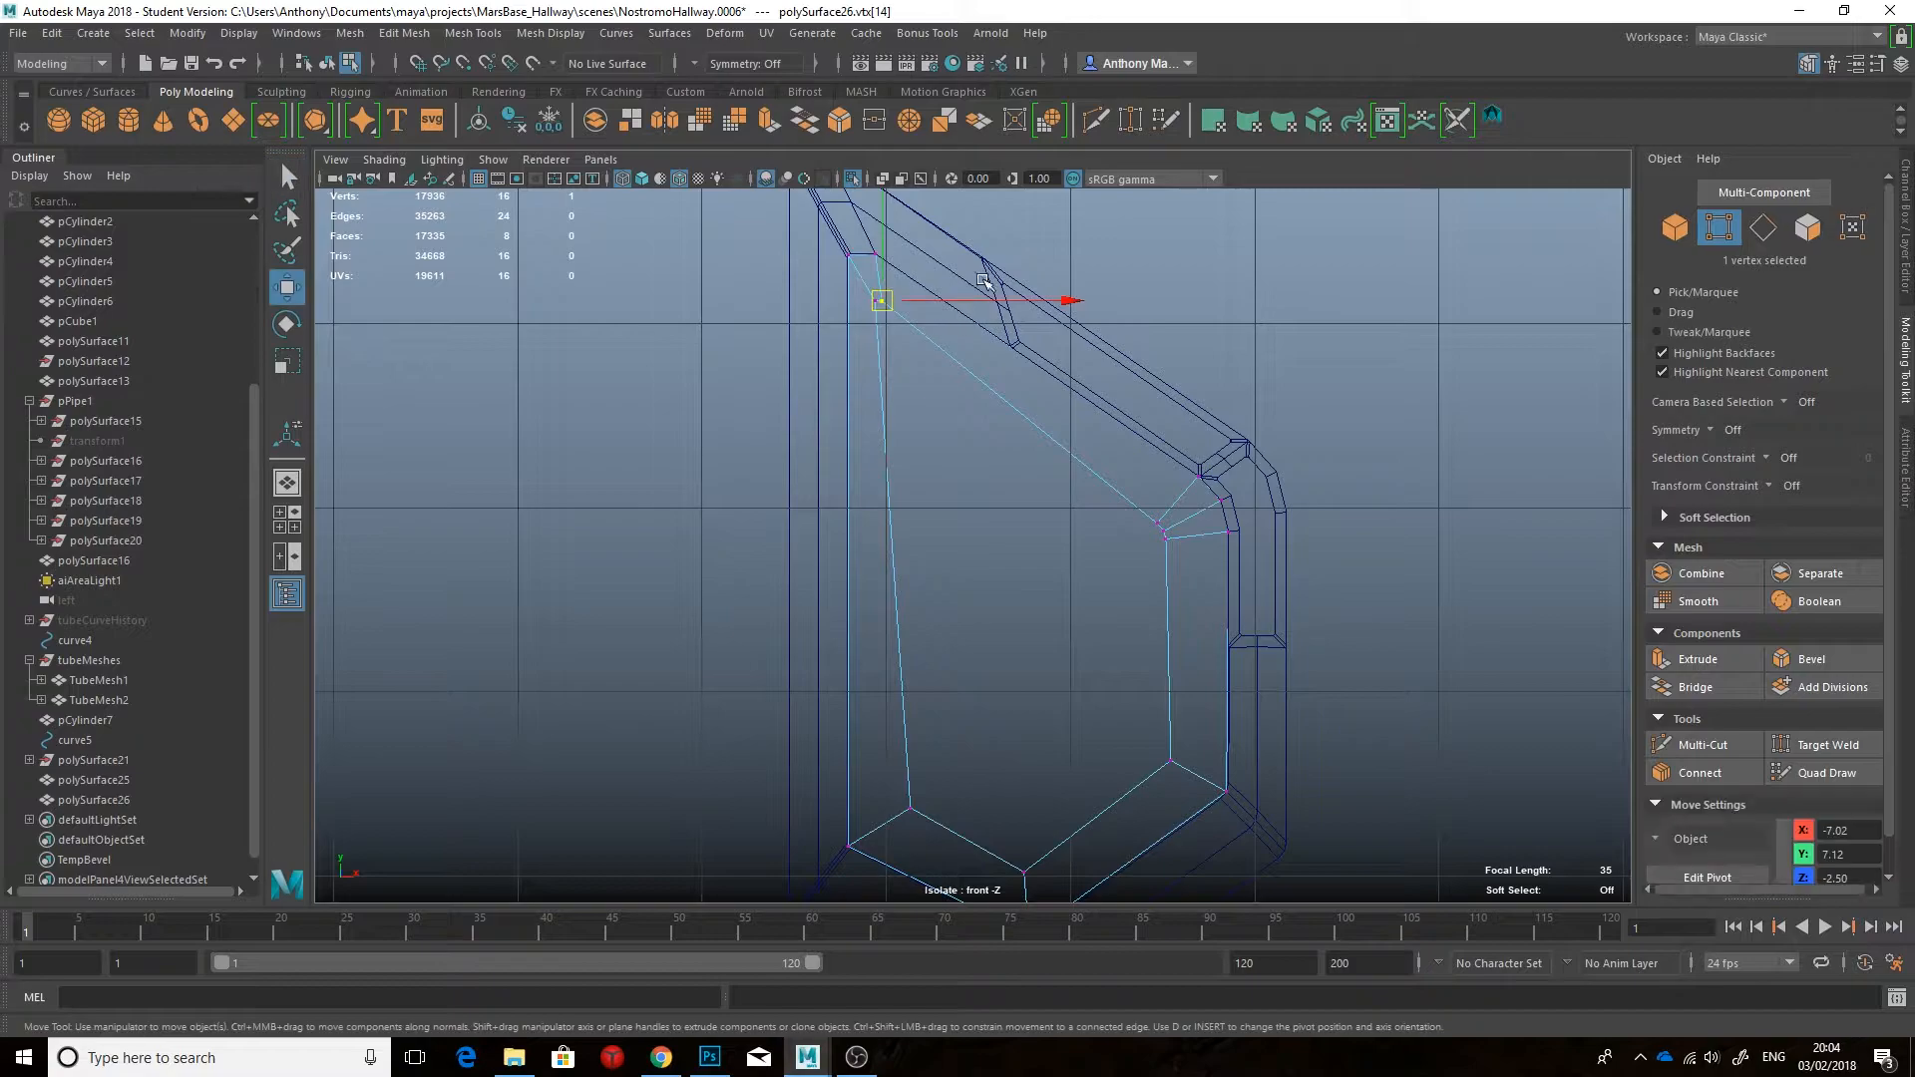
pyautogui.keyDown('alt'); pyautogui.moveTo(997, 199); pyautogui.dragTo(950, 363, button='middle'); pyautogui.keyUp('alt')
pyautogui.moveTo(969, 336); pyautogui.dragTo(1022, 392, button='middle')
pyautogui.click(829, 462)
pyautogui.moveTo(828, 385); pyautogui.dragTo(854, 467)
pyautogui.keyDown('alt'); pyautogui.moveTo(959, 411); pyautogui.dragTo(960, 232, button='middle'); pyautogui.keyUp('alt')
pyautogui.moveTo(964, 233); pyautogui.dragTo(977, 240)
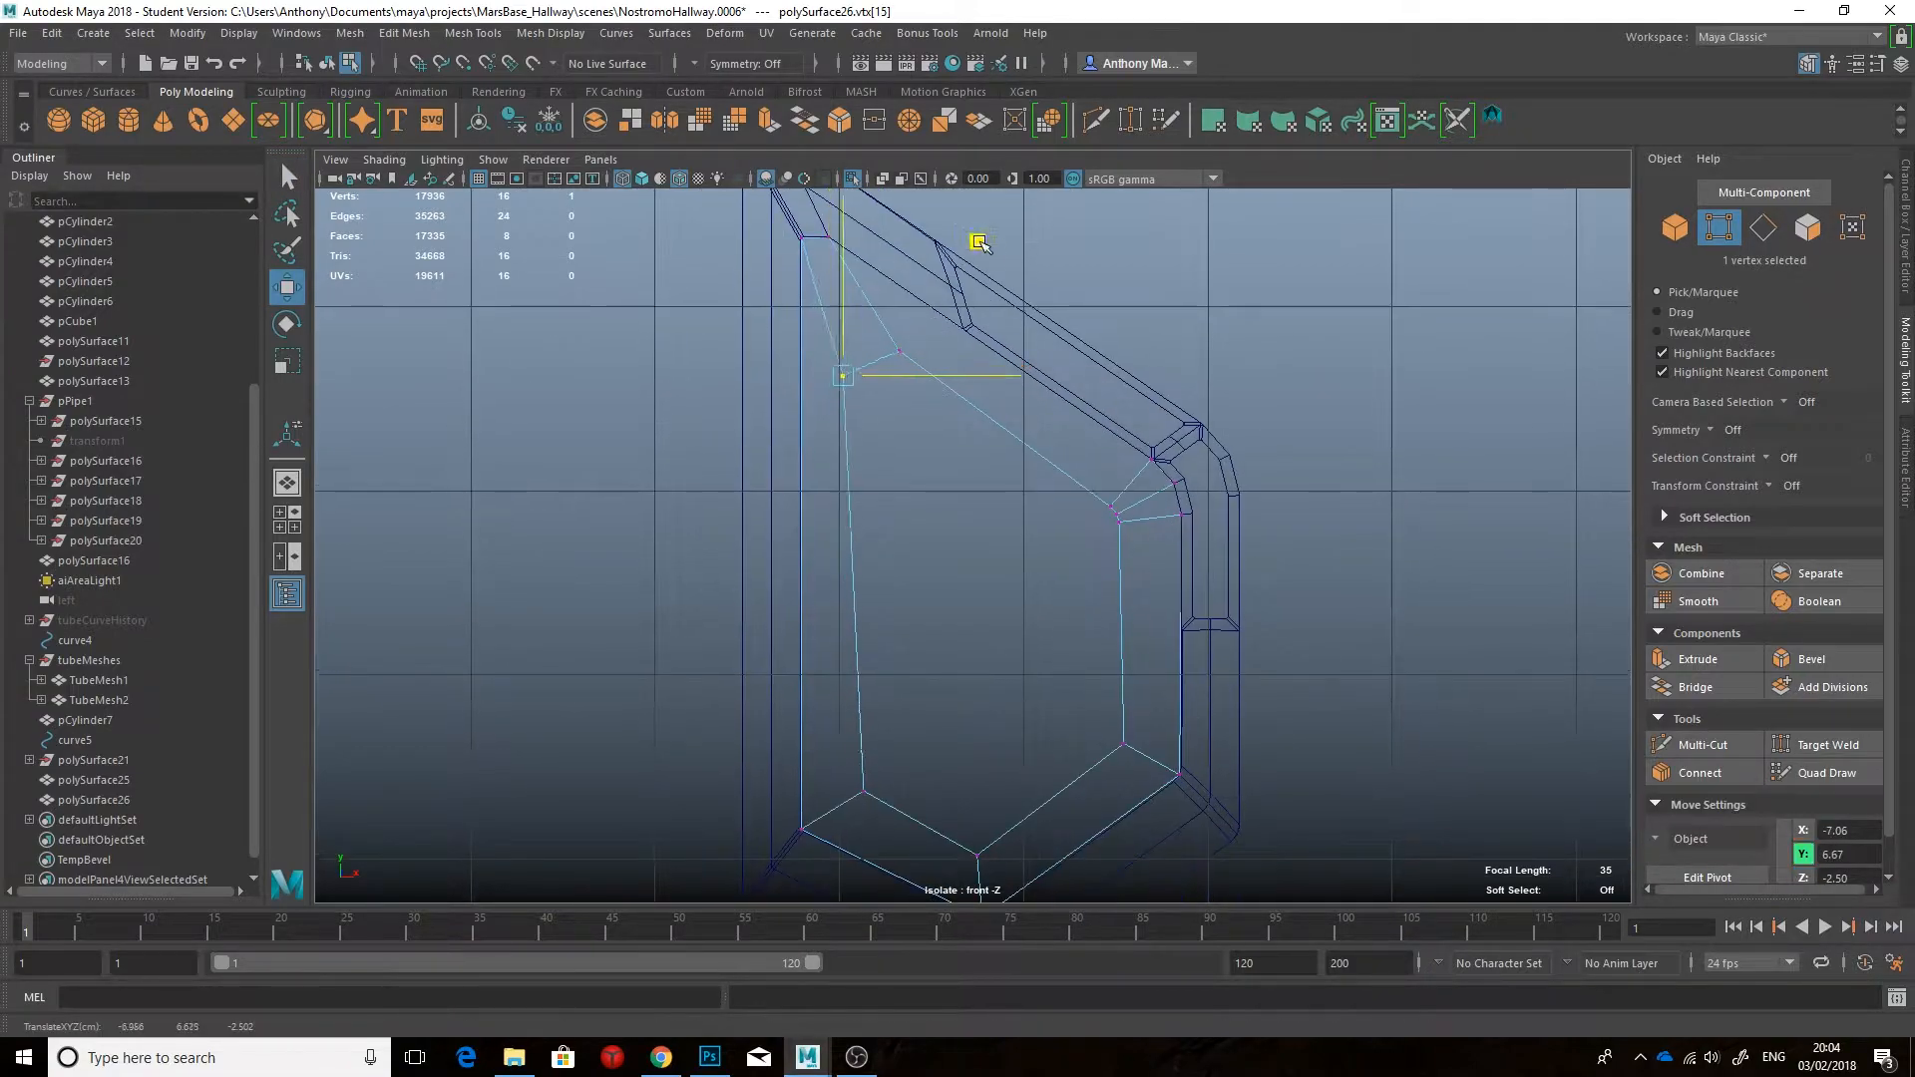
pyautogui.click(659, 1061)
pyautogui.click(659, 1061)
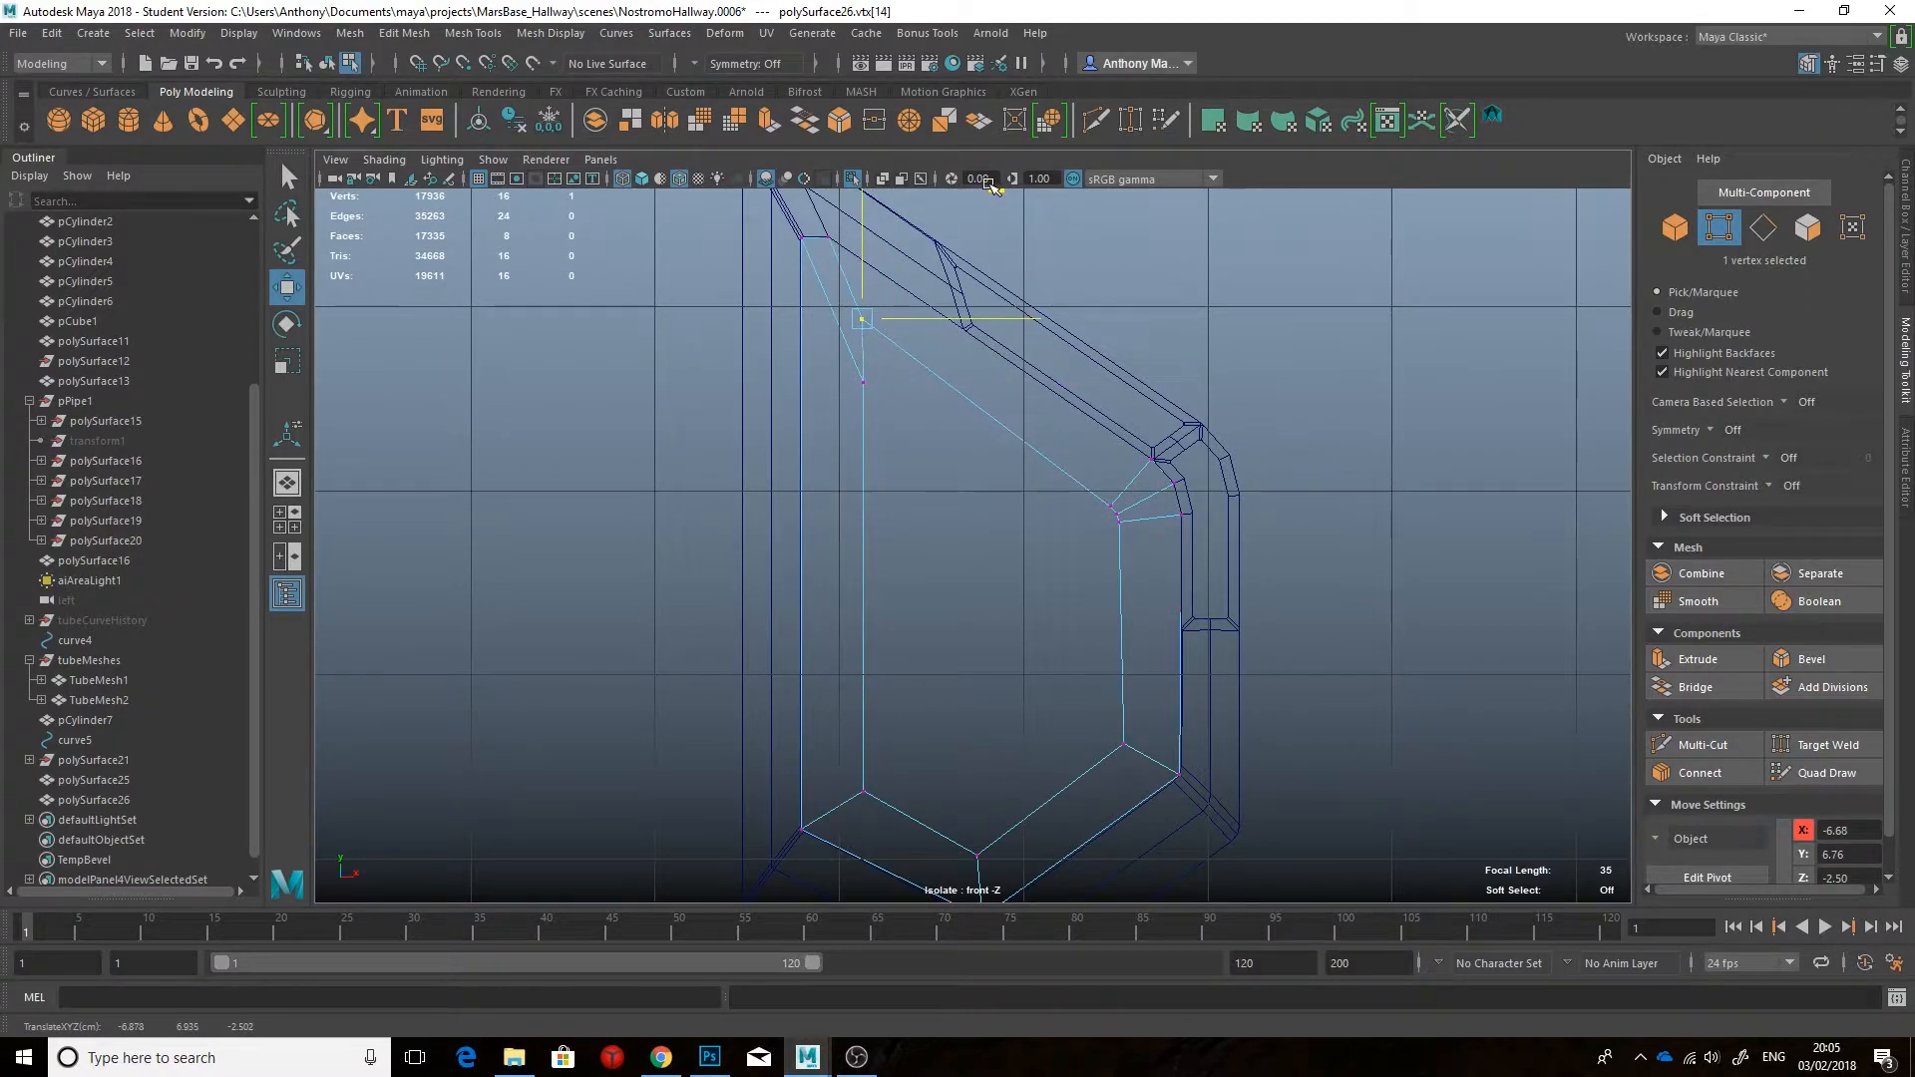
pyautogui.scroll(-5, 984, 385)
pyautogui.scroll(2, 983, 385)
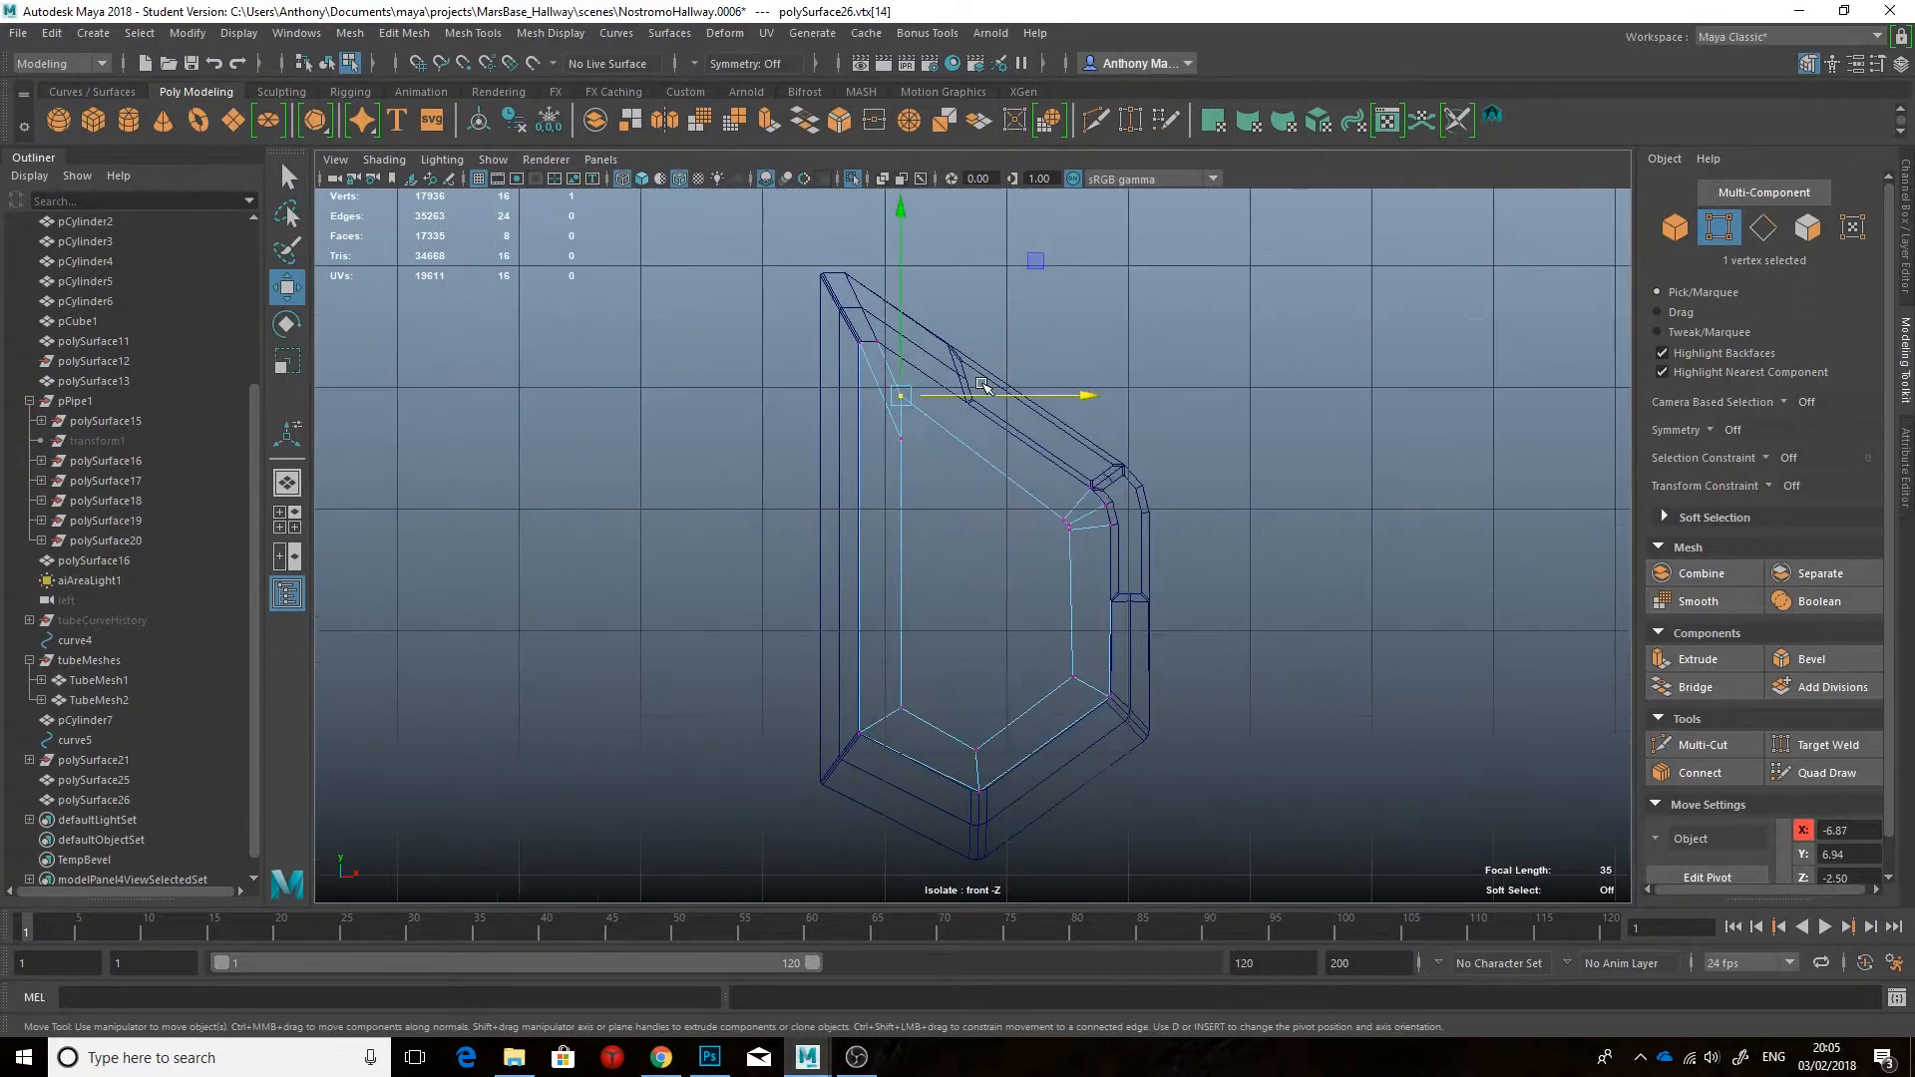
# Step: Bevel the edge crossing the border's bottom point with a Fraction of 0.1 and 2 Segments
pyautogui.keyDown('alt'); pyautogui.moveTo(990, 726); pyautogui.dragTo(978, 522, button='middle'); pyautogui.keyUp('alt')
pyautogui.scroll(3, 979, 521)
pyautogui.moveTo(970, 586); pyautogui.dragTo(971, 519, button='right')
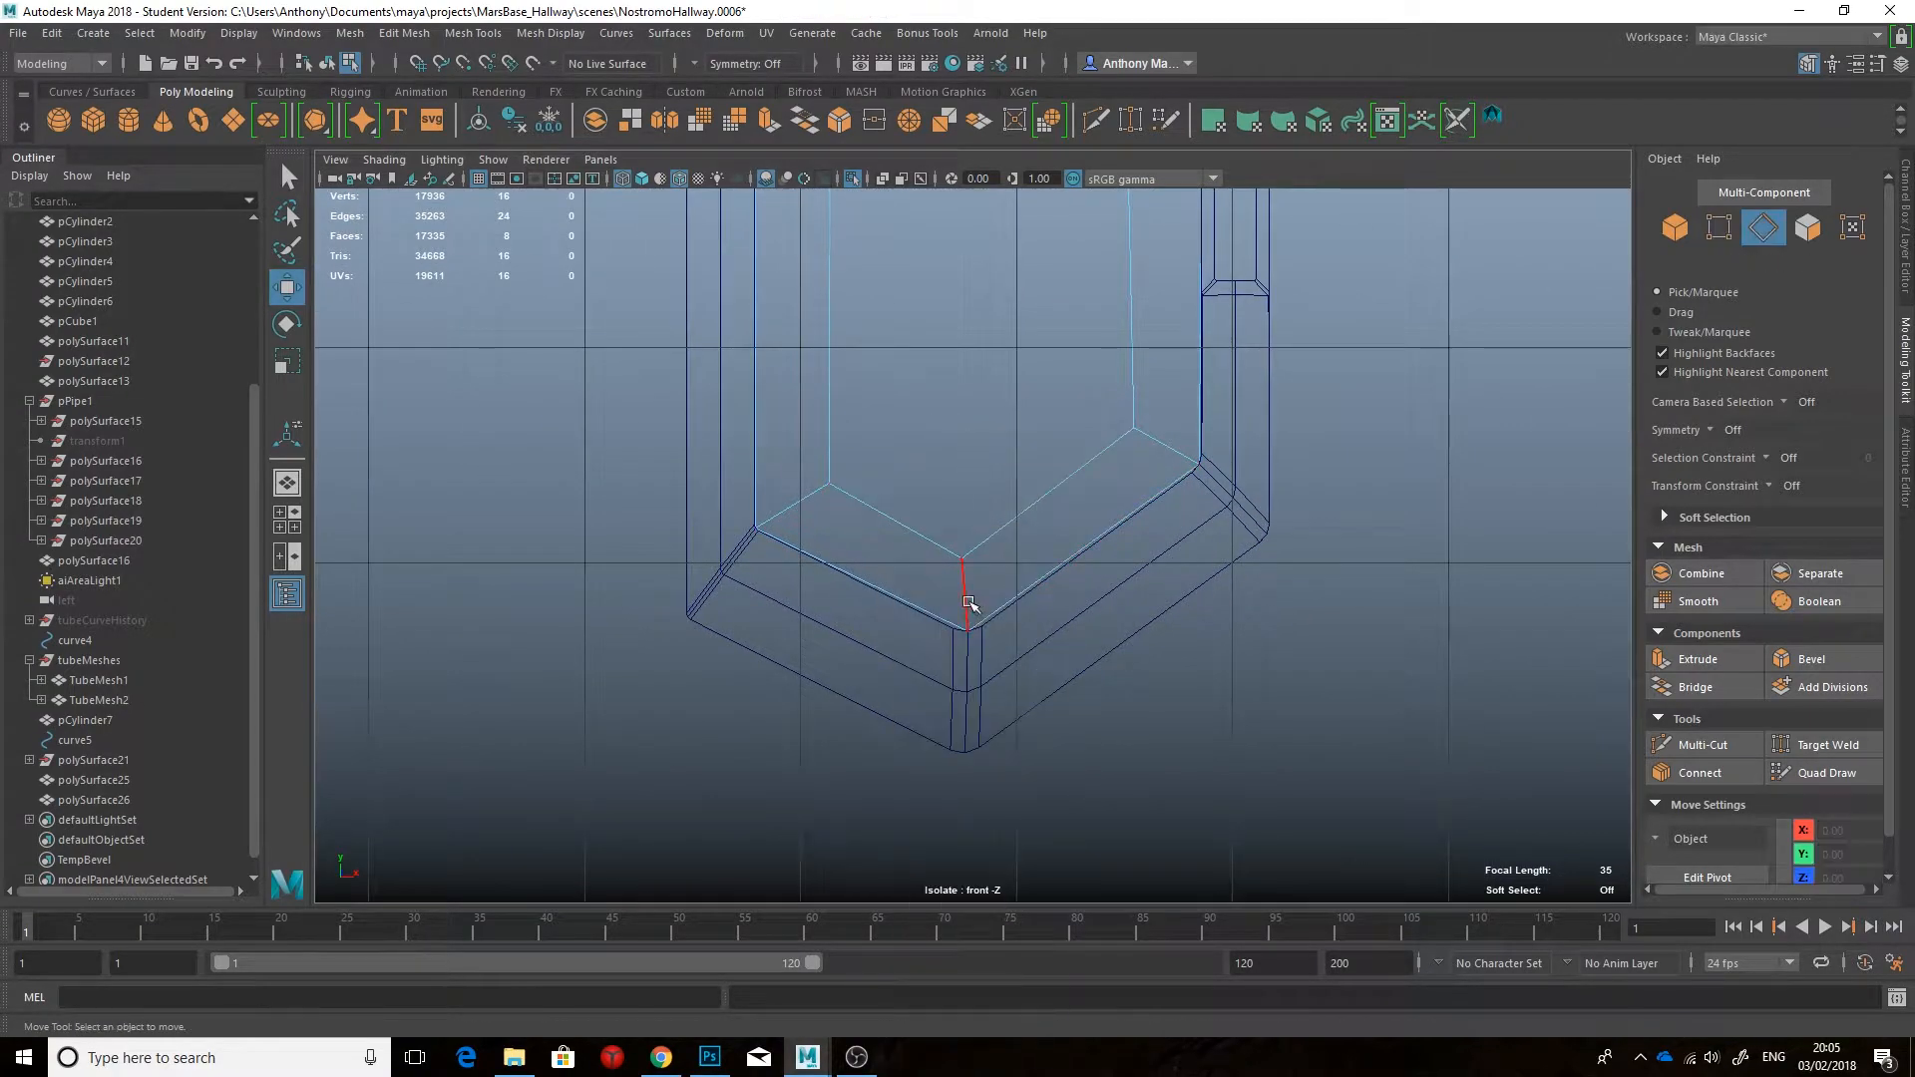
pyautogui.click(972, 598)
pyautogui.hotkey('ctrl', 'b')
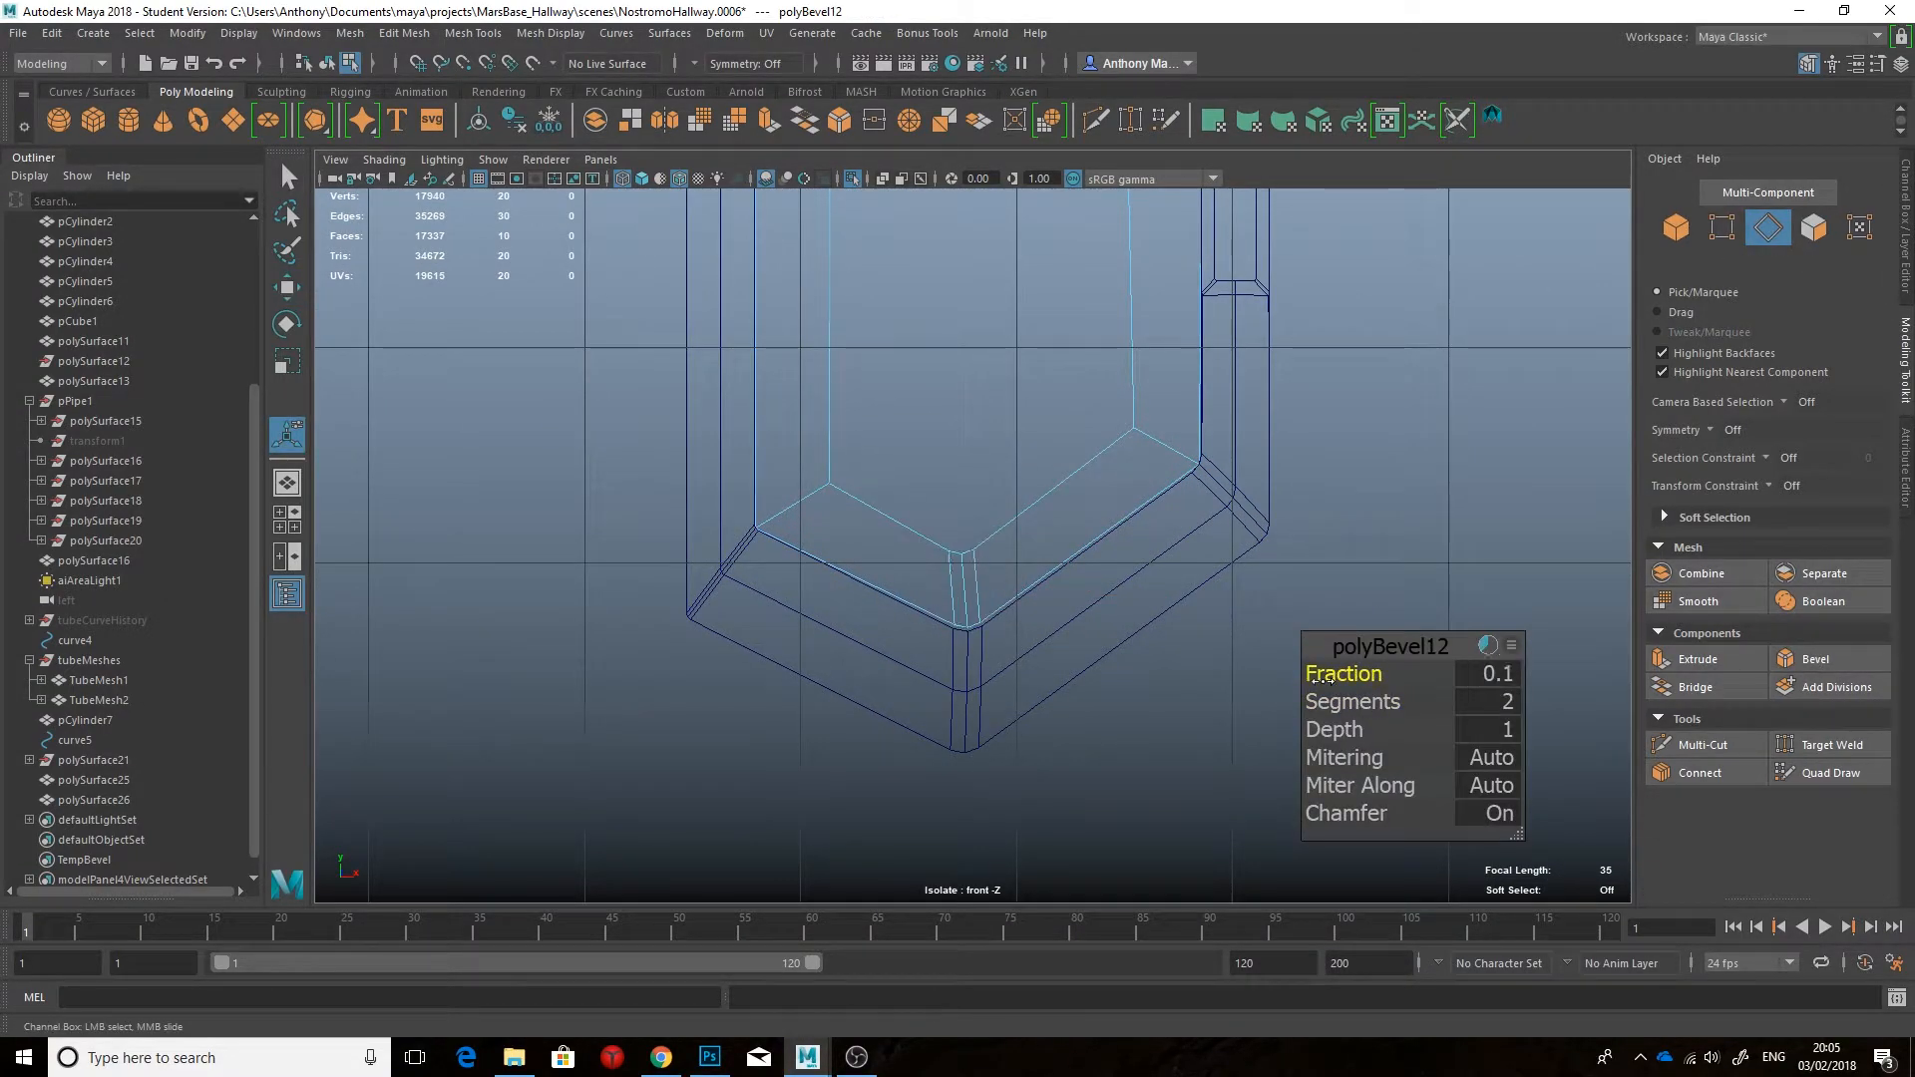
# Step: Snap the outer vertices of the bottom bevel onto the matching vertices of the frame's rim
pyautogui.scroll(4, 1000, 605)
pyautogui.press('F9')
pyautogui.click(903, 648)
pyautogui.press('w')
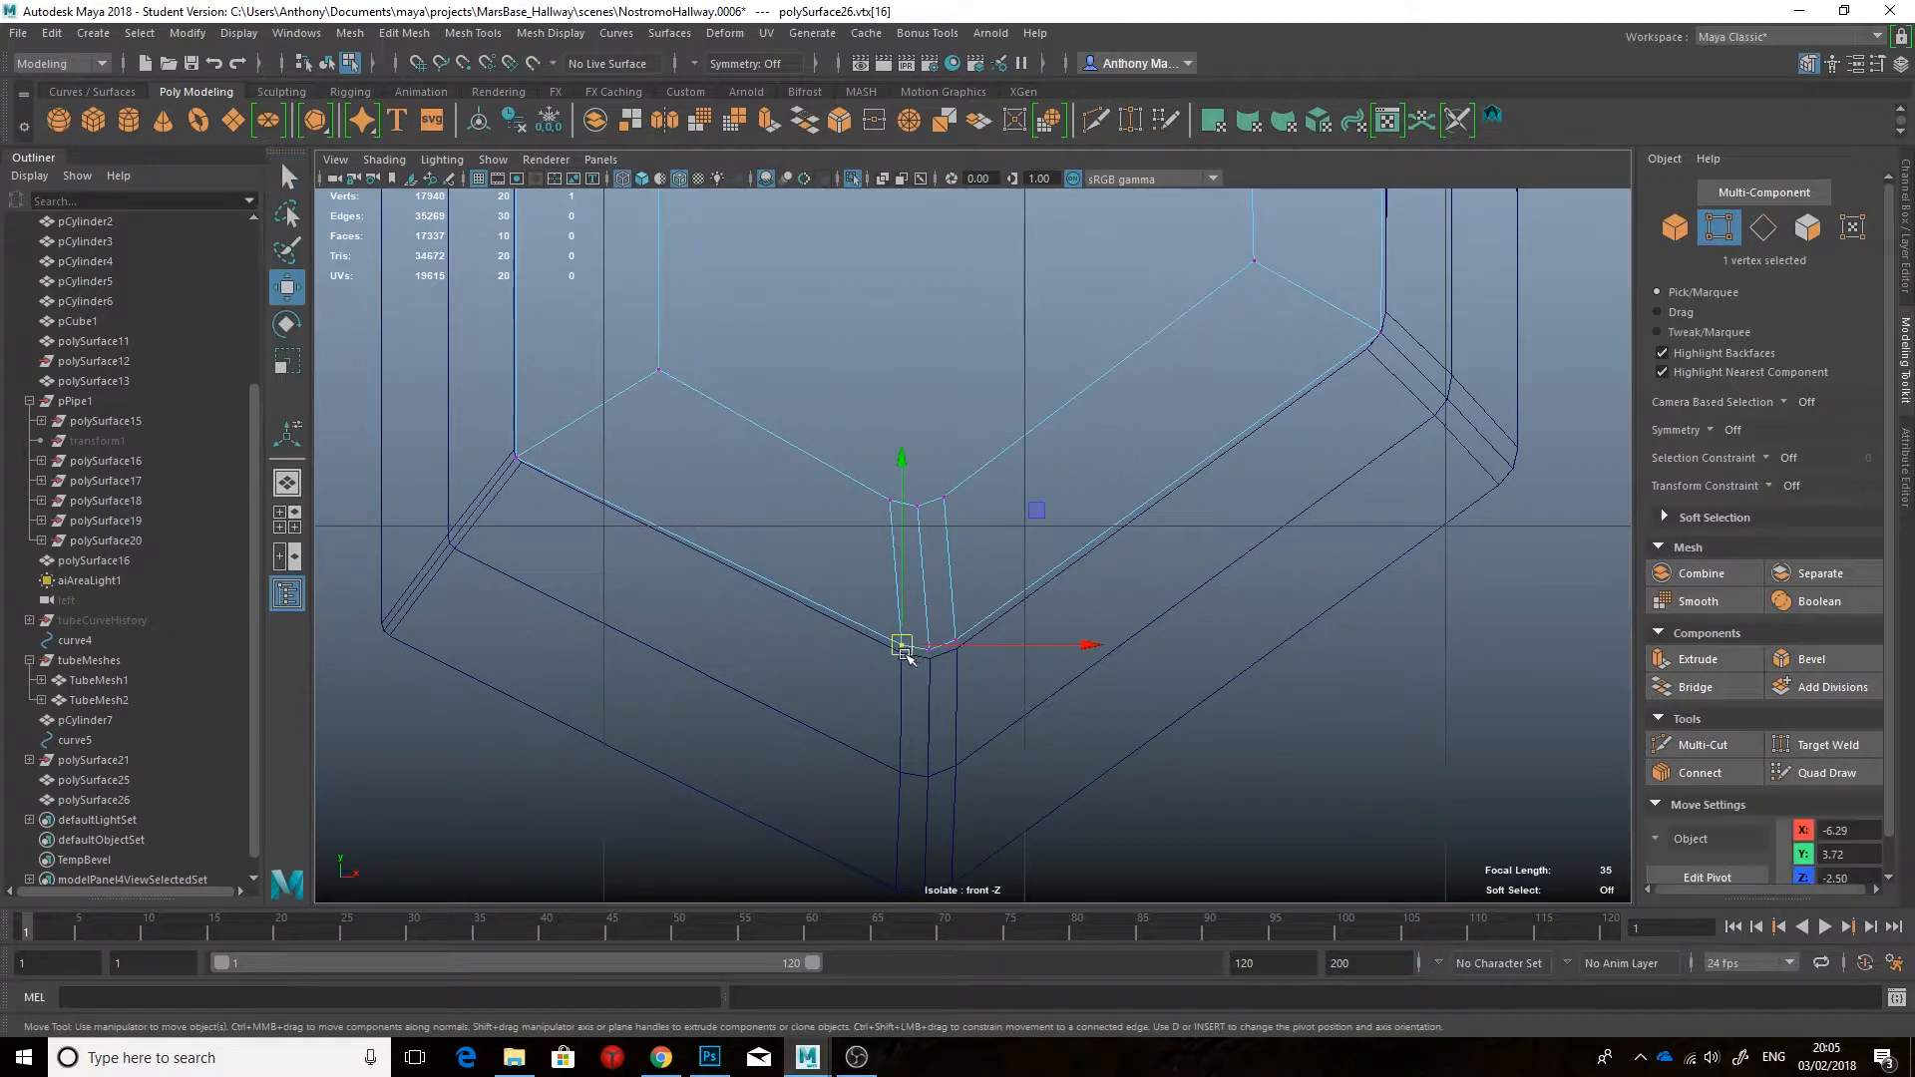
pyautogui.click(930, 650)
pyautogui.moveTo(930, 650); pyautogui.dragTo(930, 658)
# Step: Bevel the edge crossing the border's lower corner beside the long straight side narrowly with 2 Segments
pyautogui.keyDown('alt'); pyautogui.moveTo(970, 589); pyautogui.dragTo(1137, 676, button='middle'); pyautogui.keyUp('alt')
pyautogui.moveTo(885, 512); pyautogui.dragTo(886, 449, button='right')
pyautogui.click(769, 504)
pyautogui.click(1807, 659)
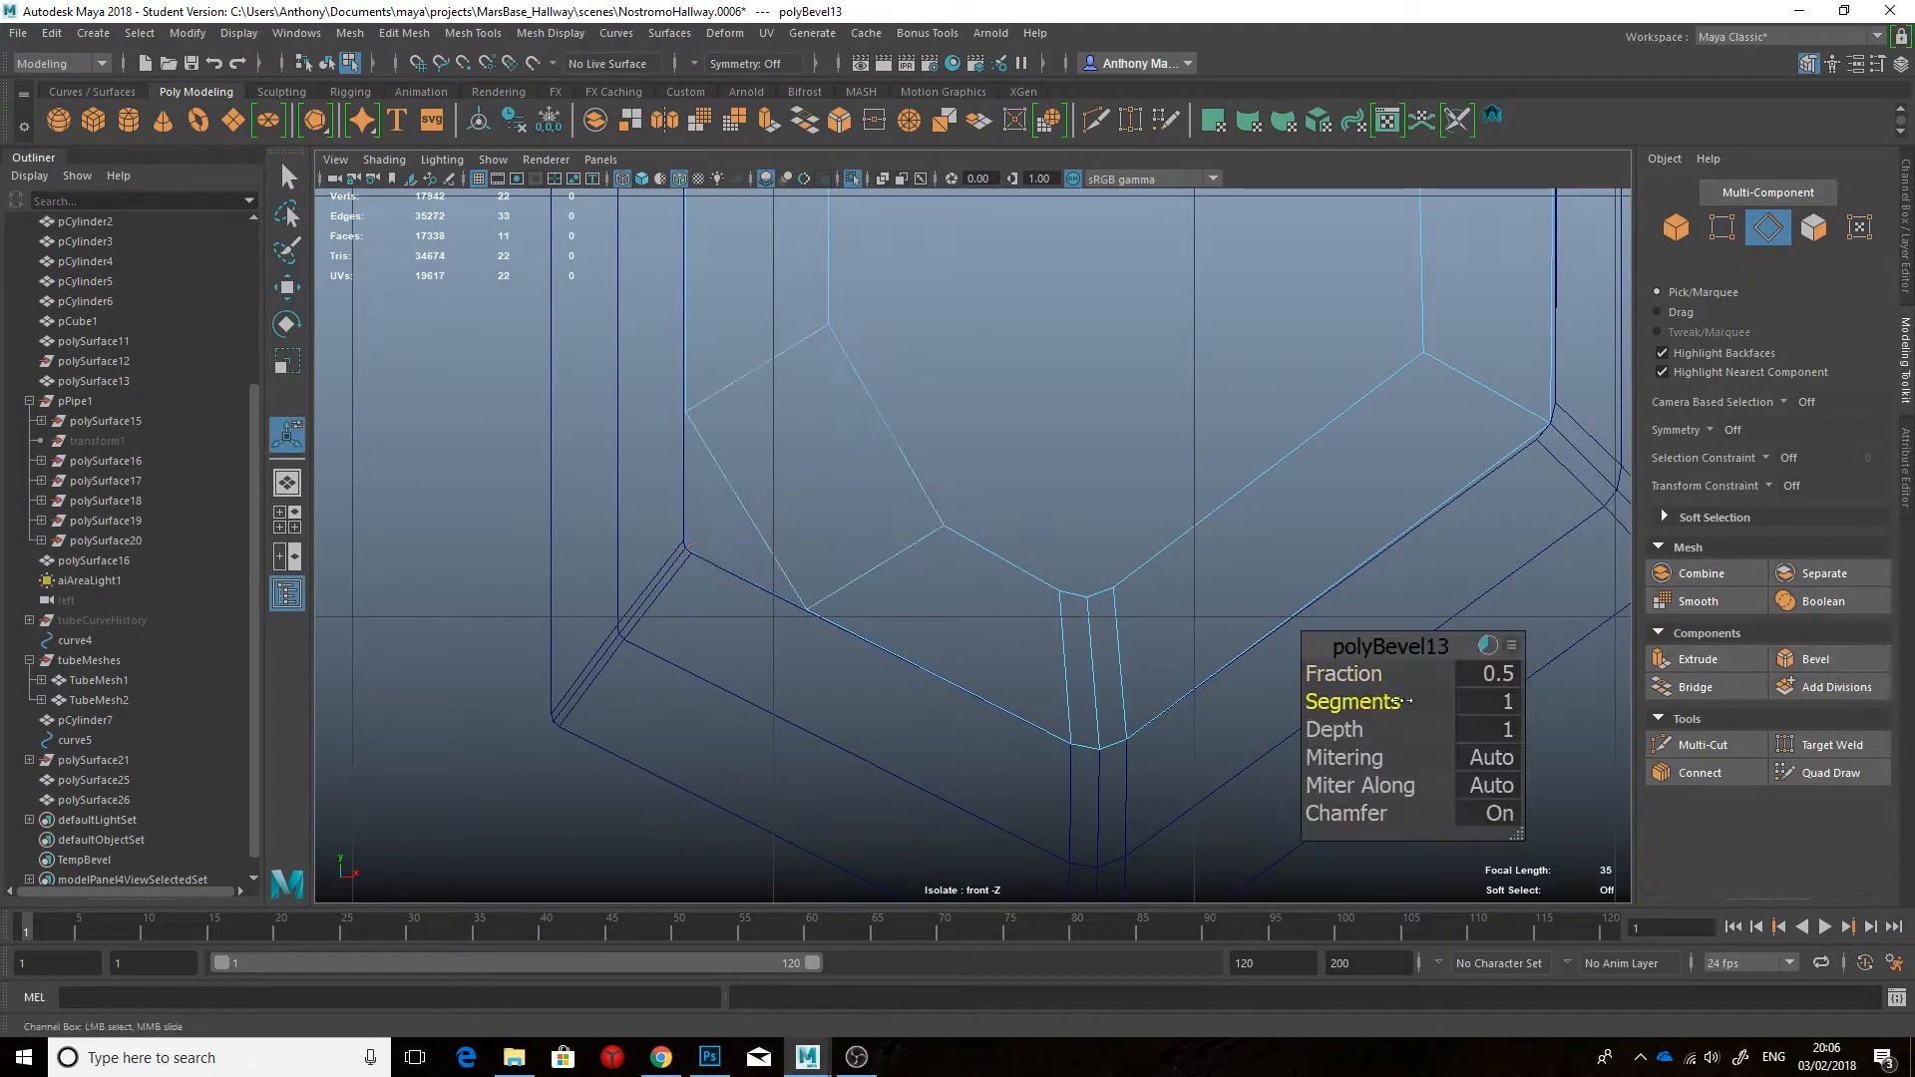
pyautogui.moveTo(1319, 672); pyautogui.dragTo(1297, 672)
# Step: Snap the outer vertices of the bevel beside the long straight side onto the frame's inner corner vertices
pyautogui.keyDown('alt'); pyautogui.moveTo(915, 620); pyautogui.dragTo(1175, 649, button='middle'); pyautogui.keyUp('alt')
pyautogui.scroll(4, 1037, 568)
pyautogui.moveTo(937, 484); pyautogui.dragTo(846, 485, button='right')
pyautogui.click(914, 585)
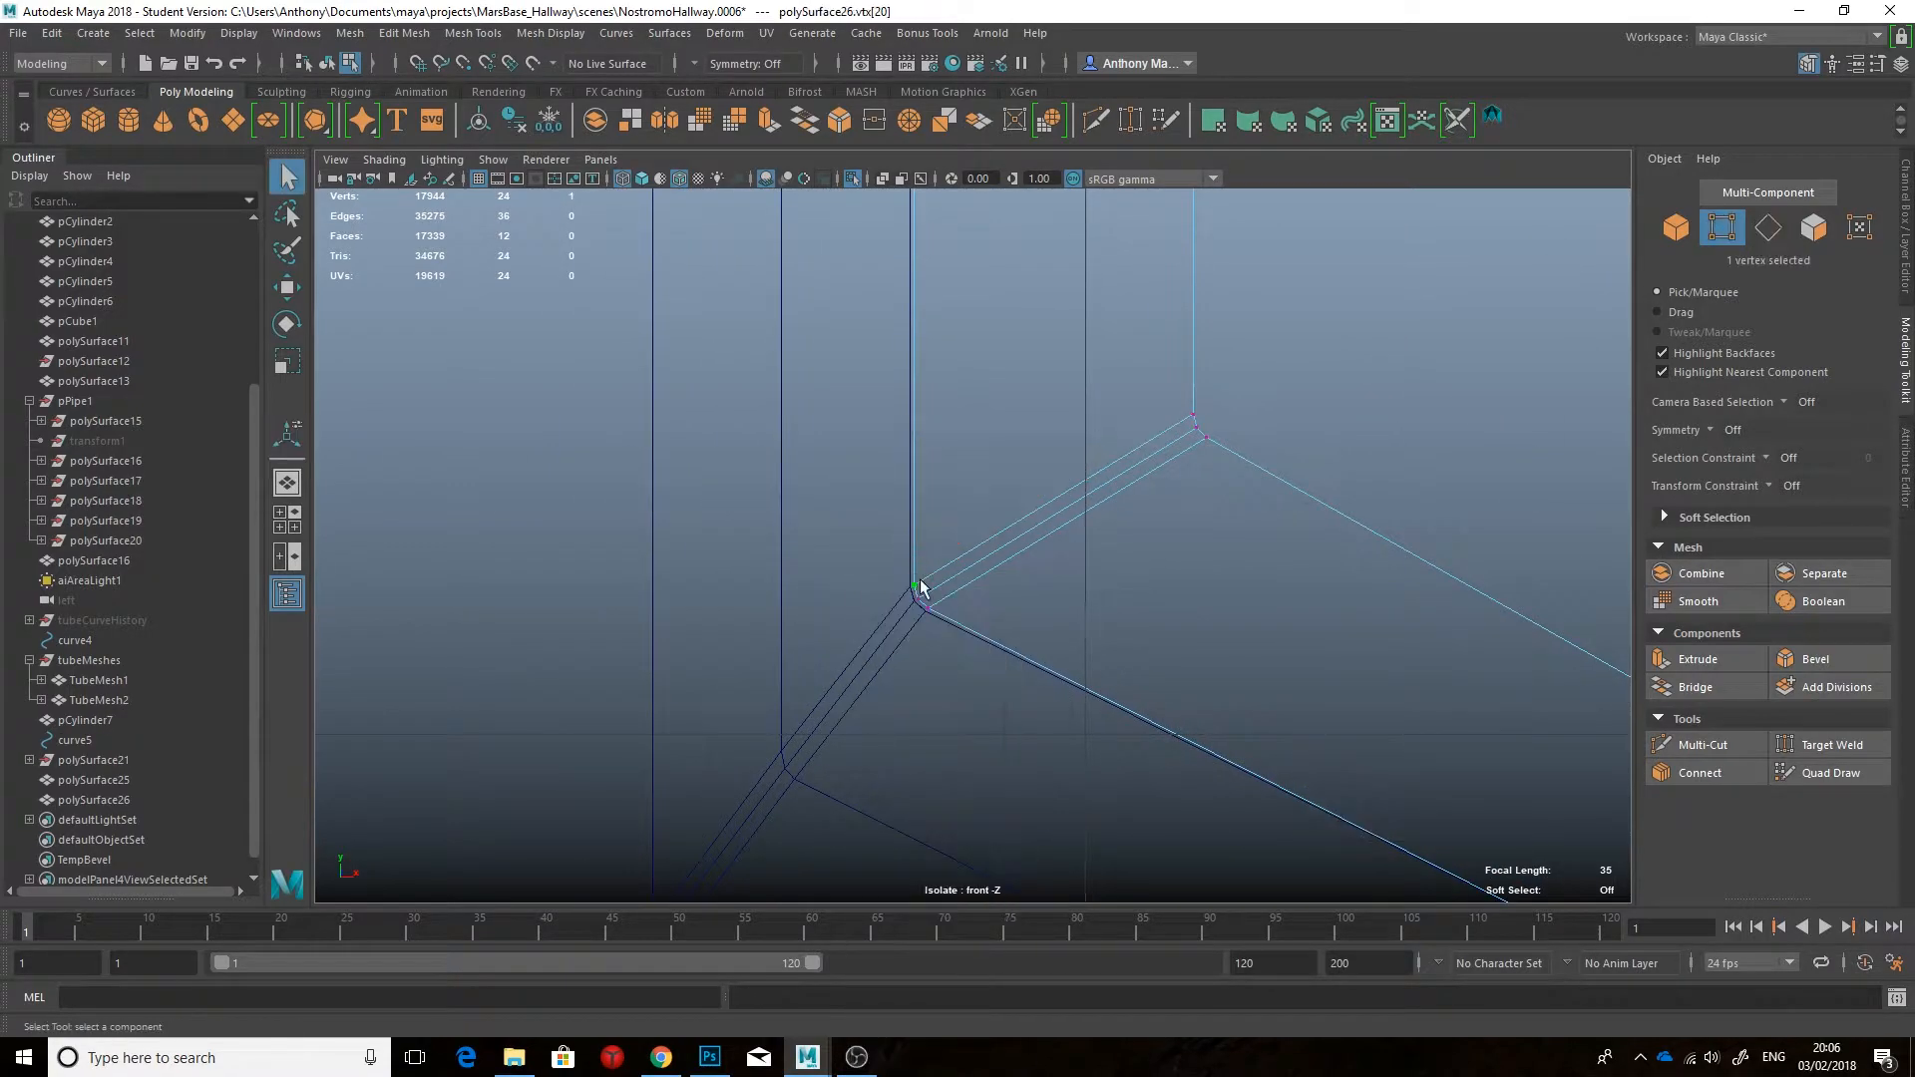
pyautogui.press('w')
pyautogui.moveTo(913, 584); pyautogui.dragTo(910, 586)
pyautogui.click(916, 601)
# Step: Bevel the edge crossing the border's opposite lower corner with a Fraction of 0.05 and 2 Segments
pyautogui.scroll(-8, 972, 584)
pyautogui.scroll(6, 954, 667)
pyautogui.keyDown('alt'); pyautogui.moveTo(1025, 586); pyautogui.dragTo(1015, 424, button='middle'); pyautogui.keyUp('alt')
pyautogui.scroll(1, 1019, 656)
pyautogui.moveTo(1014, 428); pyautogui.dragTo(1011, 389, button='right')
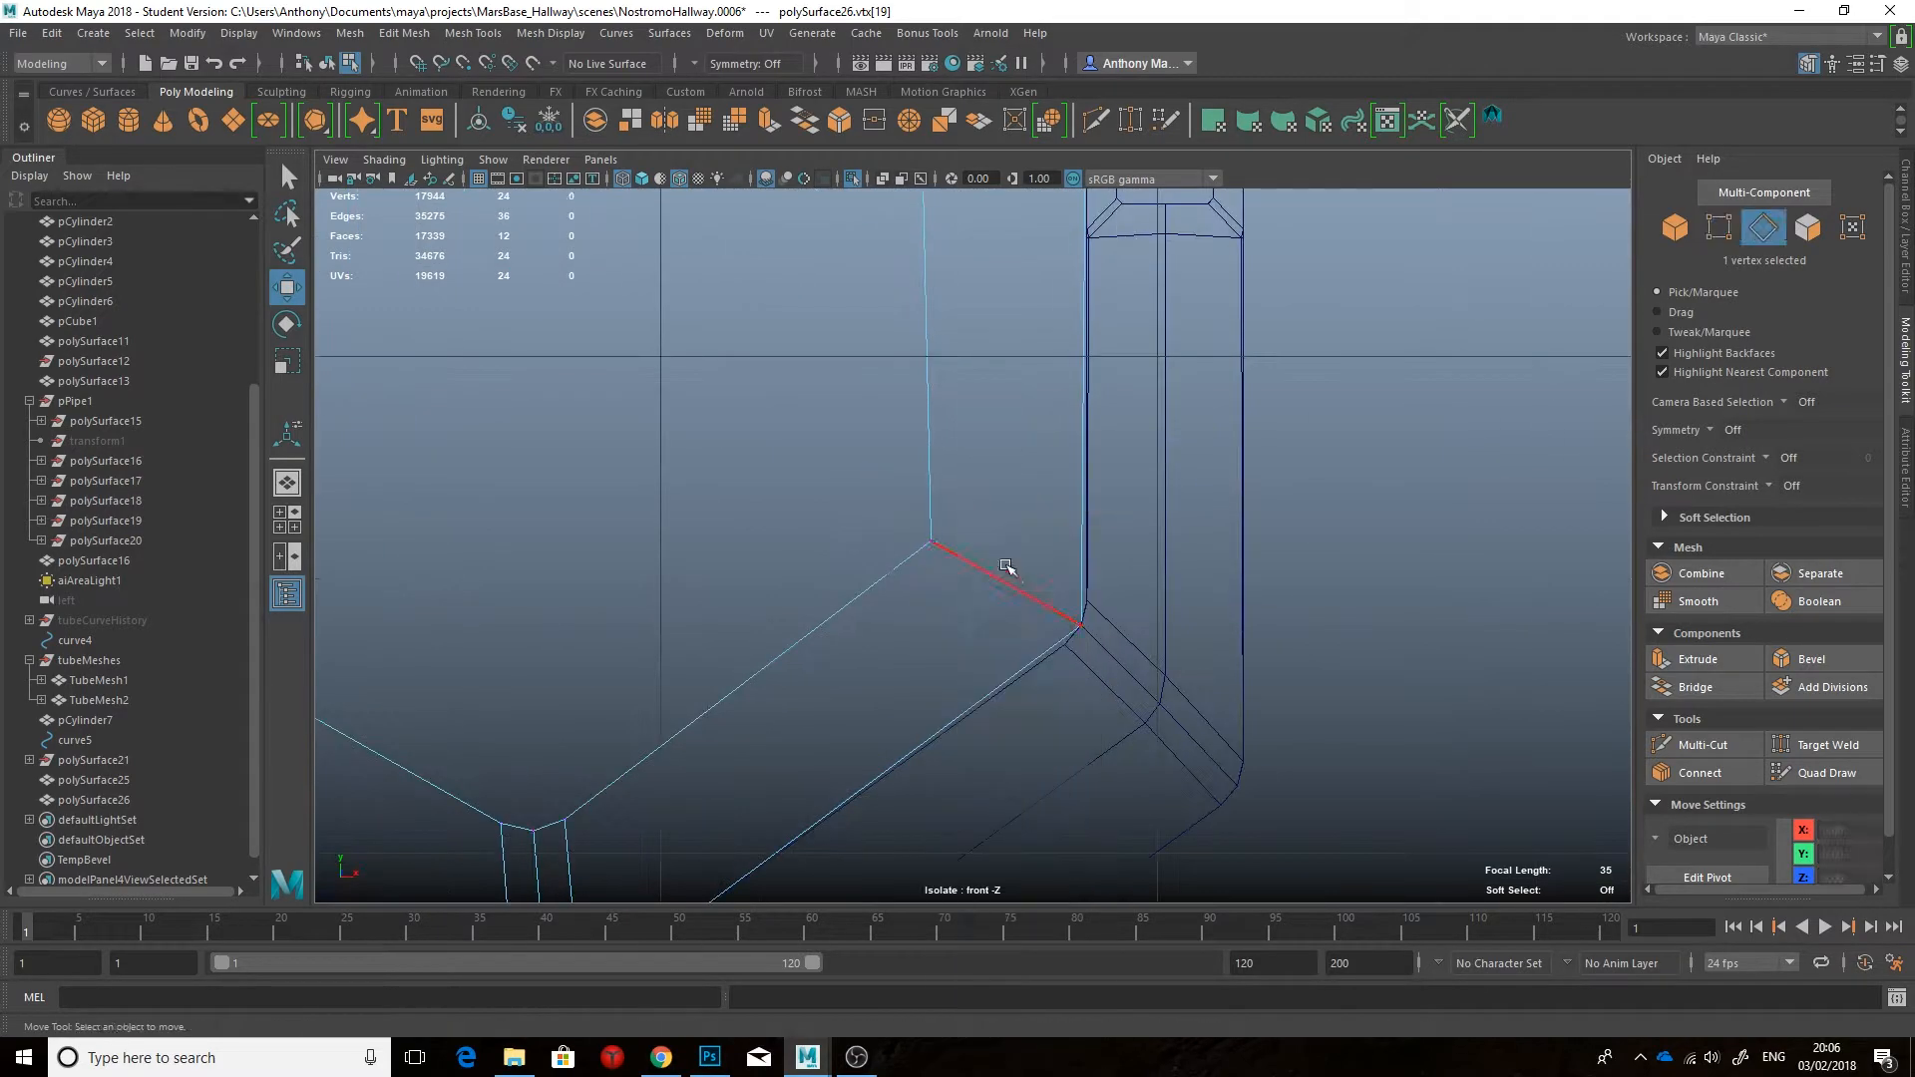
pyautogui.click(1002, 580)
pyautogui.click(1807, 659)
pyautogui.moveTo(1327, 688); pyautogui.dragTo(1336, 688)
pyautogui.keyDown('alt'); pyautogui.moveTo(1079, 649); pyautogui.dragTo(961, 640, button='middle'); pyautogui.keyUp('alt')
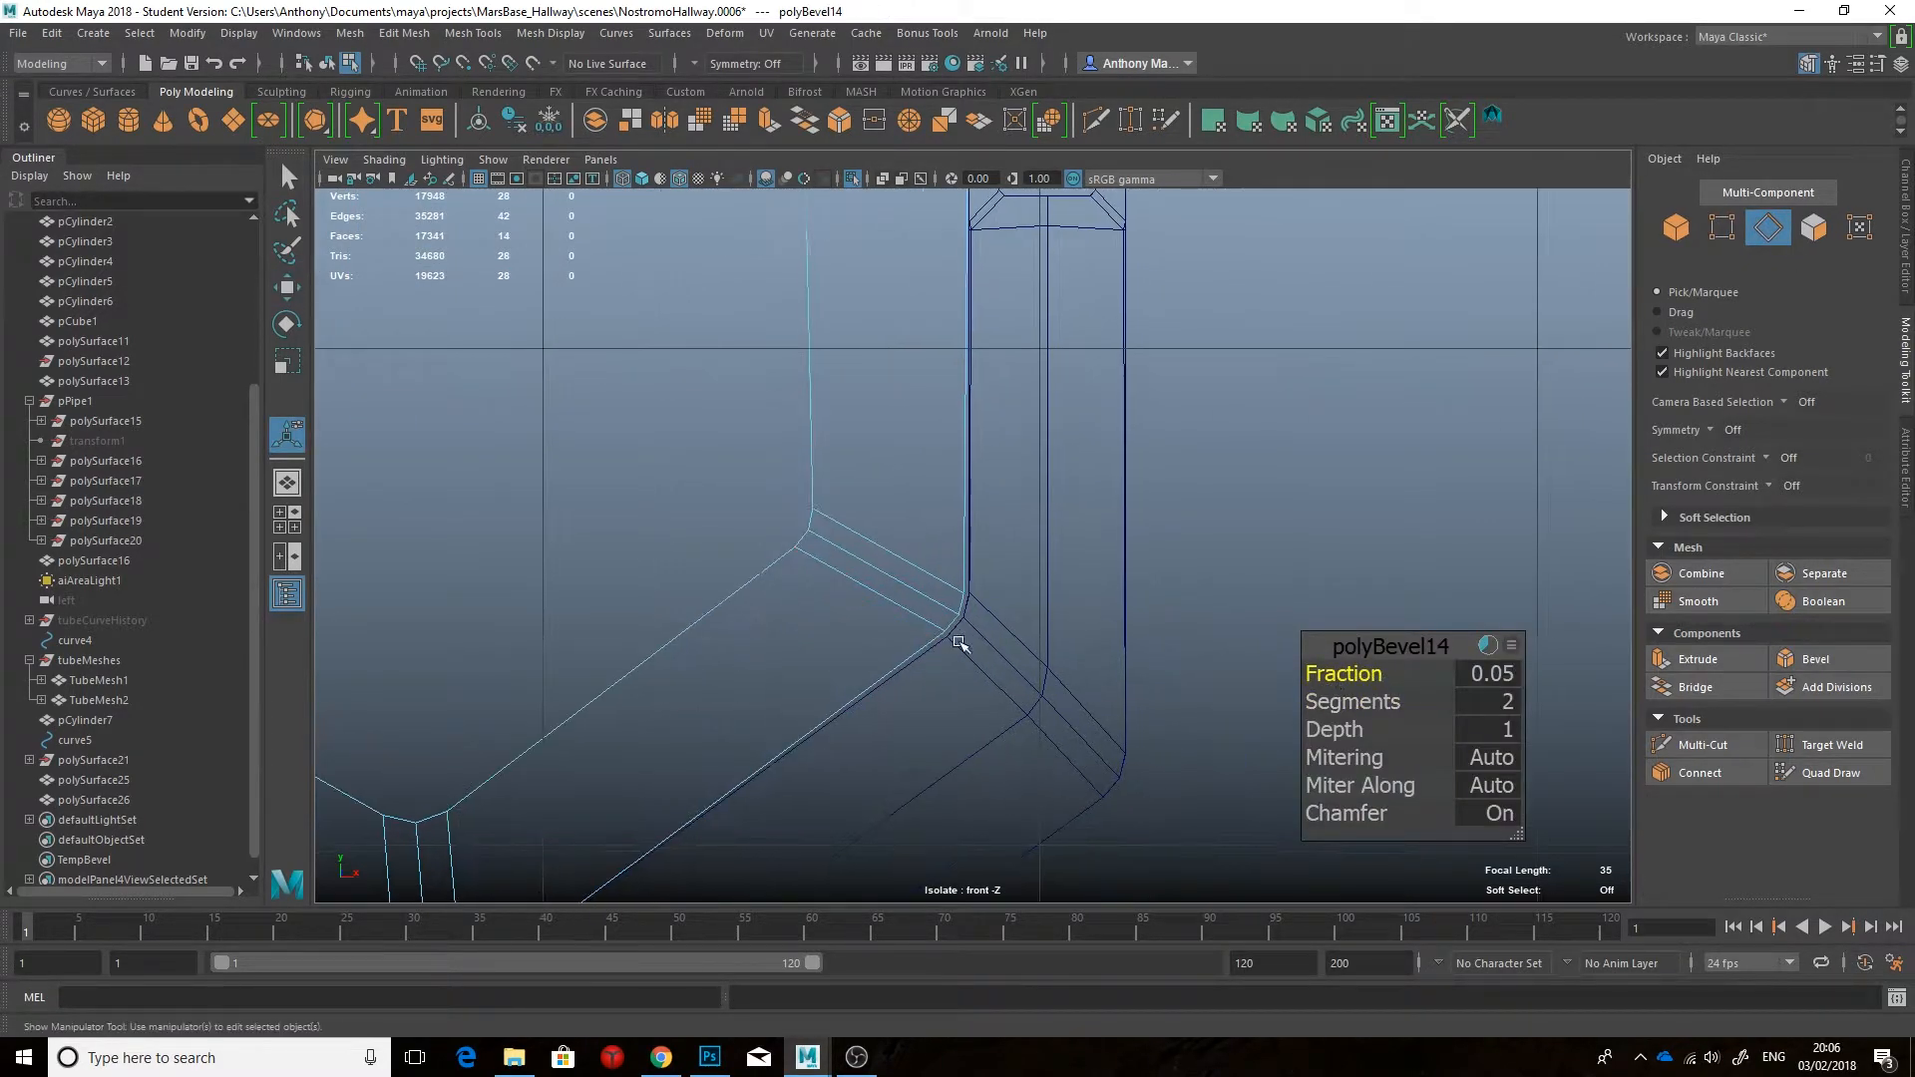
# Step: Align the outer vertices of the opposite lower corner's bevel with the frame's rim vertices
pyautogui.scroll(3, 963, 638)
pyautogui.moveTo(1037, 588); pyautogui.dragTo(984, 589, button='right')
pyautogui.click(964, 610)
pyautogui.press('w')
pyautogui.scroll(-8, 939, 667)
pyautogui.keyDown('alt'); pyautogui.moveTo(972, 568); pyautogui.dragTo(1001, 538, button='middle'); pyautogui.keyUp('alt')
pyautogui.scroll(6, 1000, 538)
pyautogui.scroll(-8, 1000, 538)
pyautogui.scroll(5, 907, 482)
pyautogui.scroll(3, 1009, 568)
pyautogui.scroll(-8, 1019, 581)
pyautogui.scroll(2, 1018, 580)
# Step: Examine the shaded inset border against the frame in the perspective view, with the border selected as an object
pyautogui.keyDown('alt'); pyautogui.moveTo(1018, 580); pyautogui.dragTo(1030, 479, button='middle'); pyautogui.keyUp('alt')
pyautogui.press('space')
pyautogui.moveTo(1030, 479); pyautogui.dragTo(1030, 419)
pyautogui.keyDown('alt'); pyautogui.moveTo(1030, 424); pyautogui.dragTo(1038, 458); pyautogui.keyUp('alt')
pyautogui.press('5')
pyautogui.scroll(-3, 1038, 457)
pyautogui.moveTo(1033, 499); pyautogui.dragTo(1078, 457, button='right')
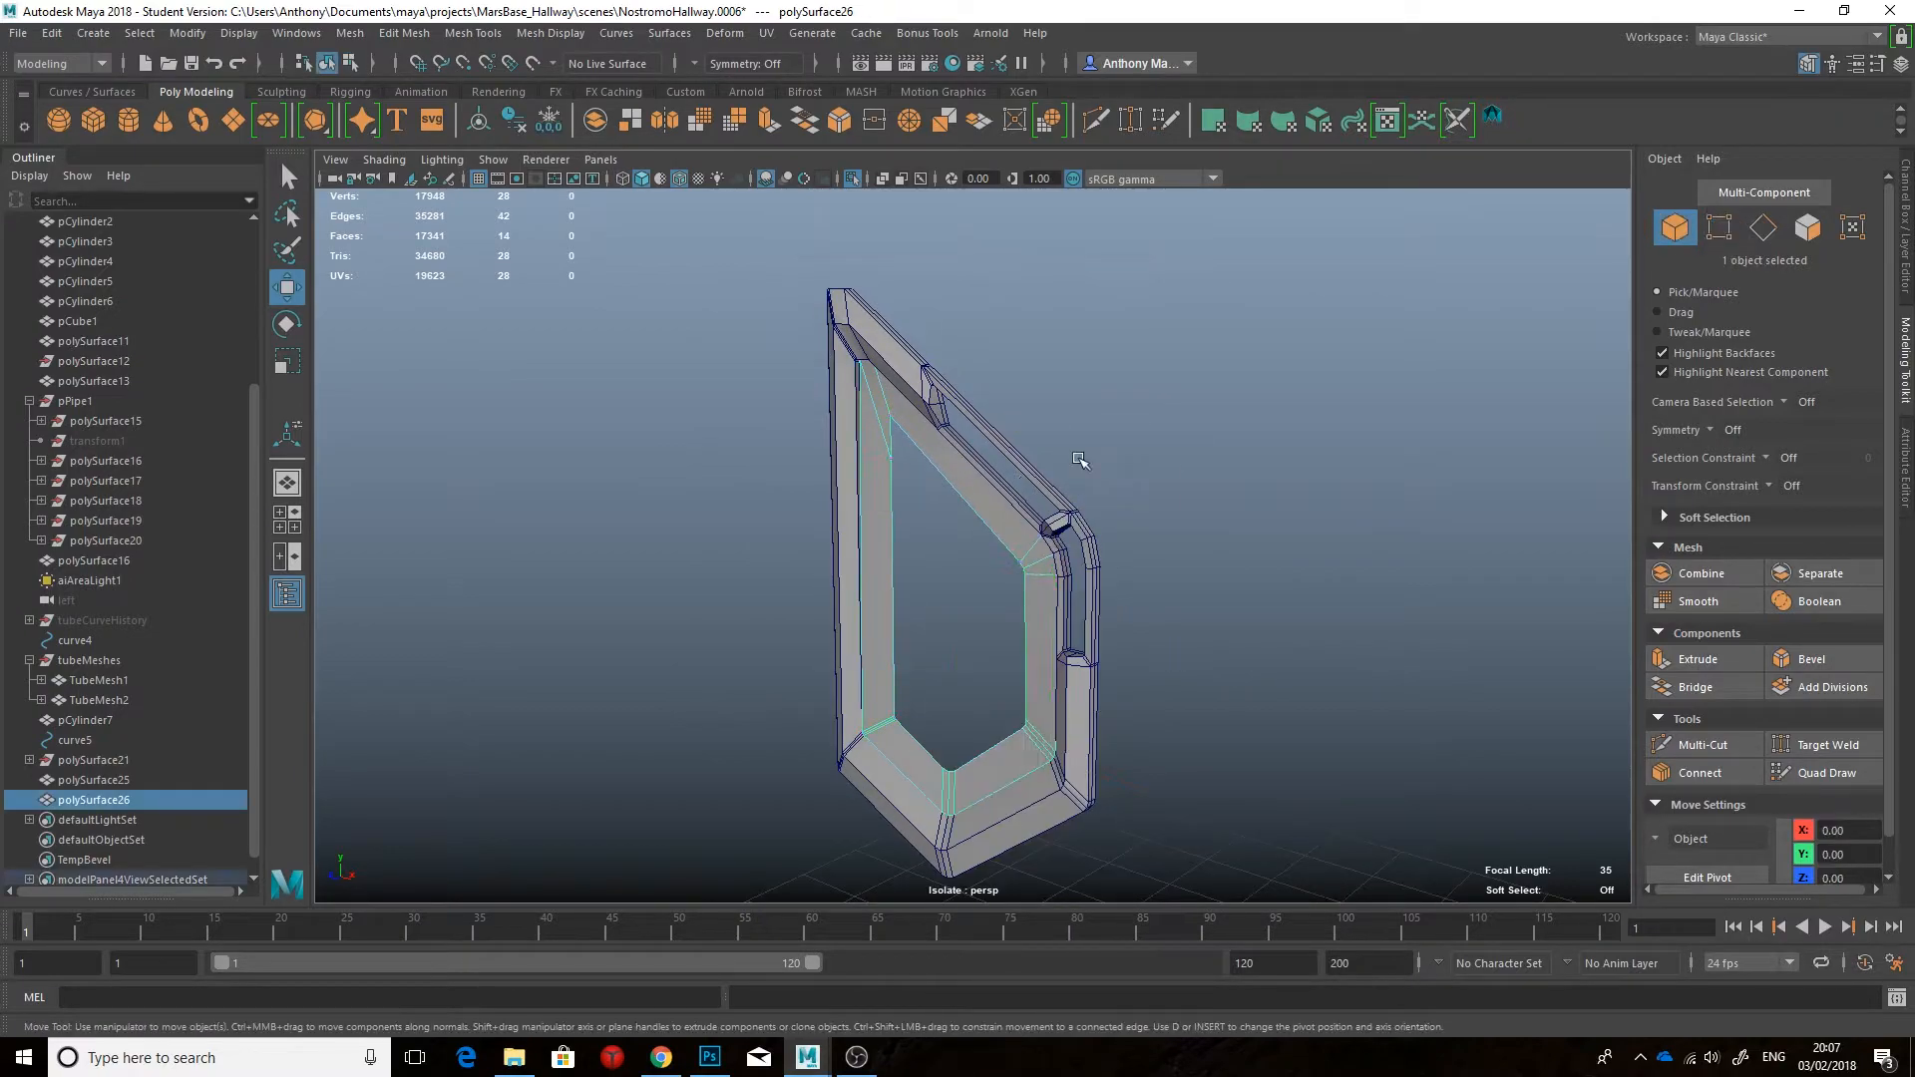
pyautogui.keyDown('alt'); pyautogui.moveTo(1078, 459); pyautogui.dragTo(1098, 548); pyautogui.keyUp('alt')
pyautogui.scroll(3, 1099, 548)
pyautogui.scroll(-1, 1103, 544)
pyautogui.scroll(2, 1103, 543)
pyautogui.keyDown('alt'); pyautogui.moveTo(1103, 544); pyautogui.dragTo(1077, 497, button='middle'); pyautogui.keyUp('alt')
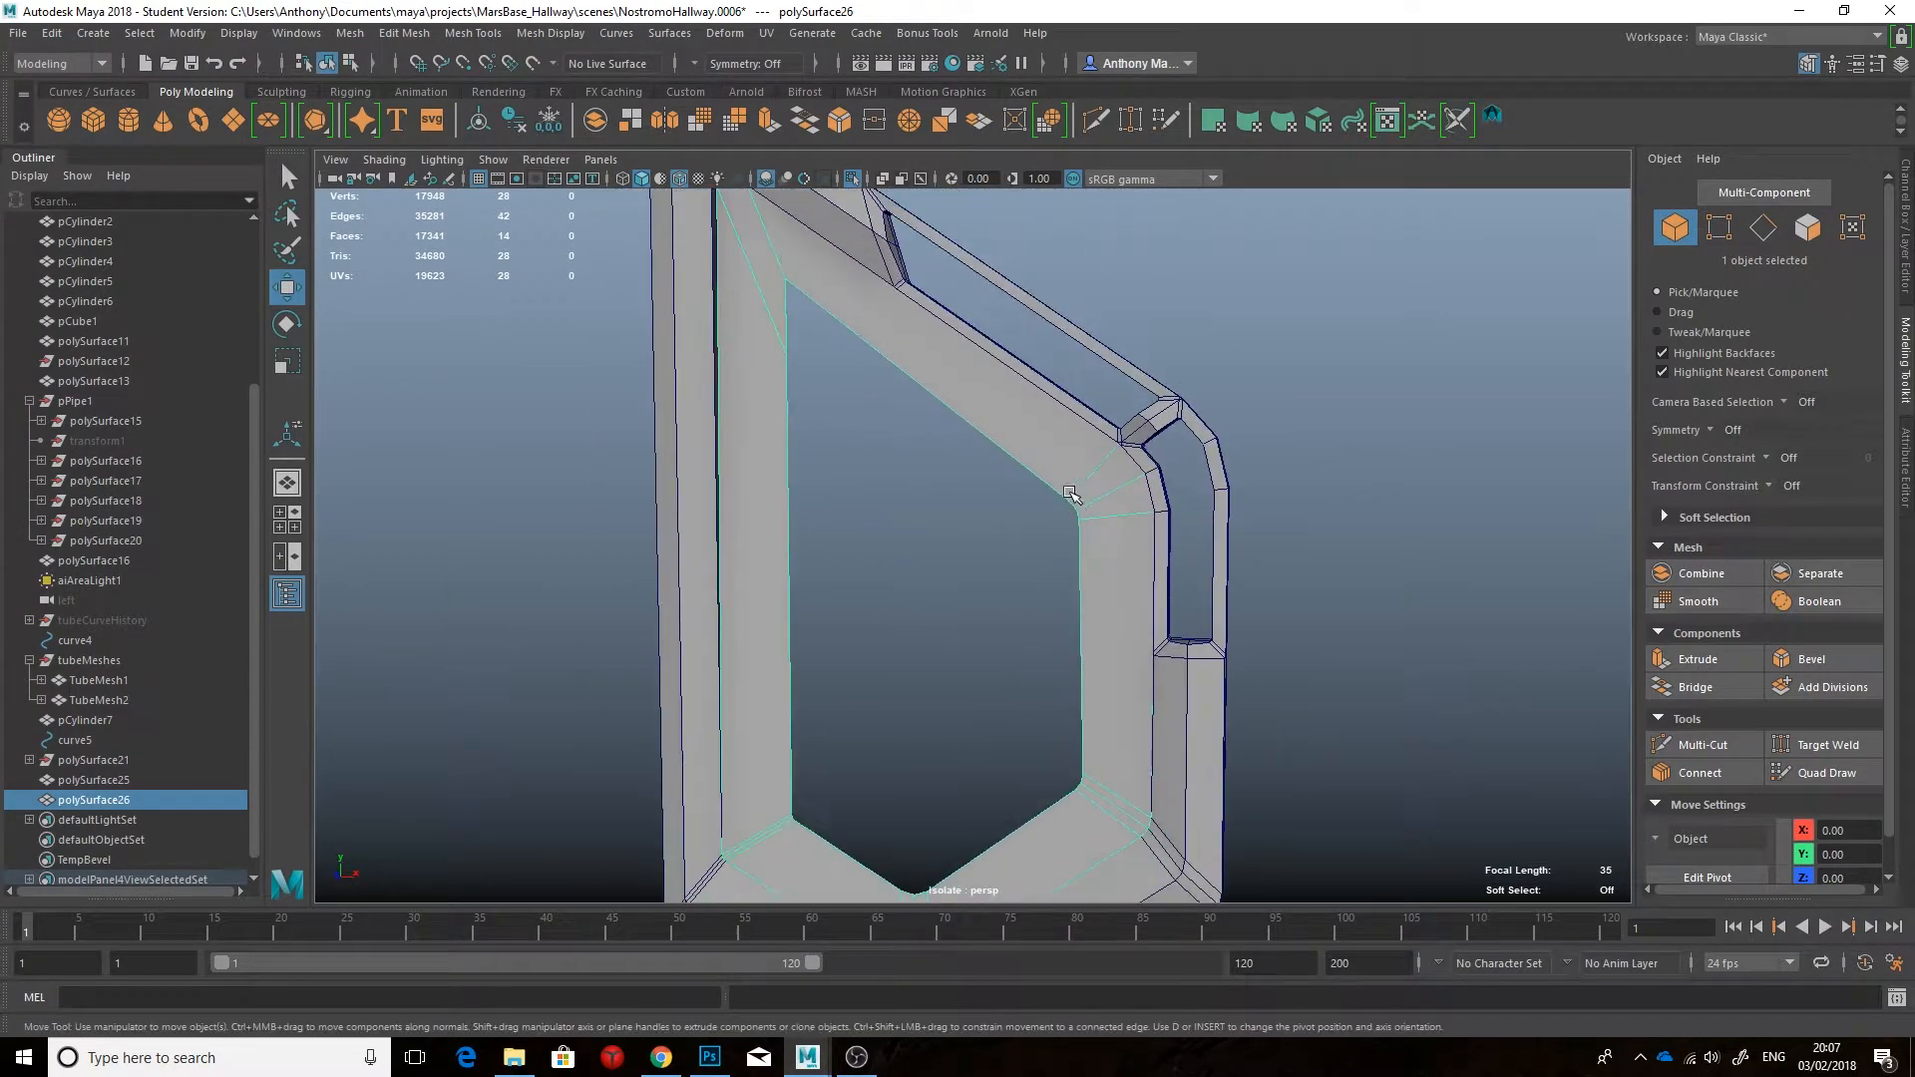
# Step: Insert an edge loop around the middle of the inset border and move it in depth to form a ridge
pyautogui.moveTo(1076, 496); pyautogui.dragTo(1077, 433, button='right')
pyautogui.hotkey('ctrl', 'shift', 'x')
pyautogui.click(1673, 747)
pyautogui.keyDown('alt'); pyautogui.moveTo(1287, 563); pyautogui.dragTo(1077, 598); pyautogui.keyUp('alt')
pyautogui.press('w')
pyautogui.moveTo(864, 595); pyautogui.dragTo(843, 599)
# Step: Preview the border and frame with smoothing, and hide the wireframe overlay to examine the surfaces
pyautogui.press('3')
pyautogui.moveTo(1156, 482); pyautogui.dragTo(1256, 453, button='right')
pyautogui.press('3')
pyautogui.click(1221, 504)
pyautogui.keyDown('alt'); pyautogui.moveTo(1221, 504); pyautogui.dragTo(1270, 526); pyautogui.keyUp('alt')
pyautogui.keyDown('alt'); pyautogui.moveTo(1270, 526); pyautogui.dragTo(1188, 530, button='right'); pyautogui.keyUp('alt')
pyautogui.moveTo(1188, 529)
pyautogui.keyDown('alt'); pyautogui.mouseDown()
pyautogui.moveTo(997, 397)
pyautogui.moveTo(1176, 372)
pyautogui.moveTo(1086, 399)
pyautogui.mouseUp(); pyautogui.keyUp('alt')
pyautogui.hotkey('alt', '5')
pyautogui.scroll(3, 877, 375)
# Step: Return the frame and border to unsmoothed display and select the border at its upper corner
pyautogui.click(811, 398)
pyautogui.press('1')
pyautogui.moveTo(812, 398)
pyautogui.keyDown('alt'); pyautogui.mouseDown()
pyautogui.moveTo(778, 409)
pyautogui.moveTo(804, 433)
pyautogui.mouseUp(); pyautogui.keyUp('alt')
pyautogui.click(706, 394)
pyautogui.press('1')
pyautogui.click(762, 398)
pyautogui.scroll(3, 774, 410)
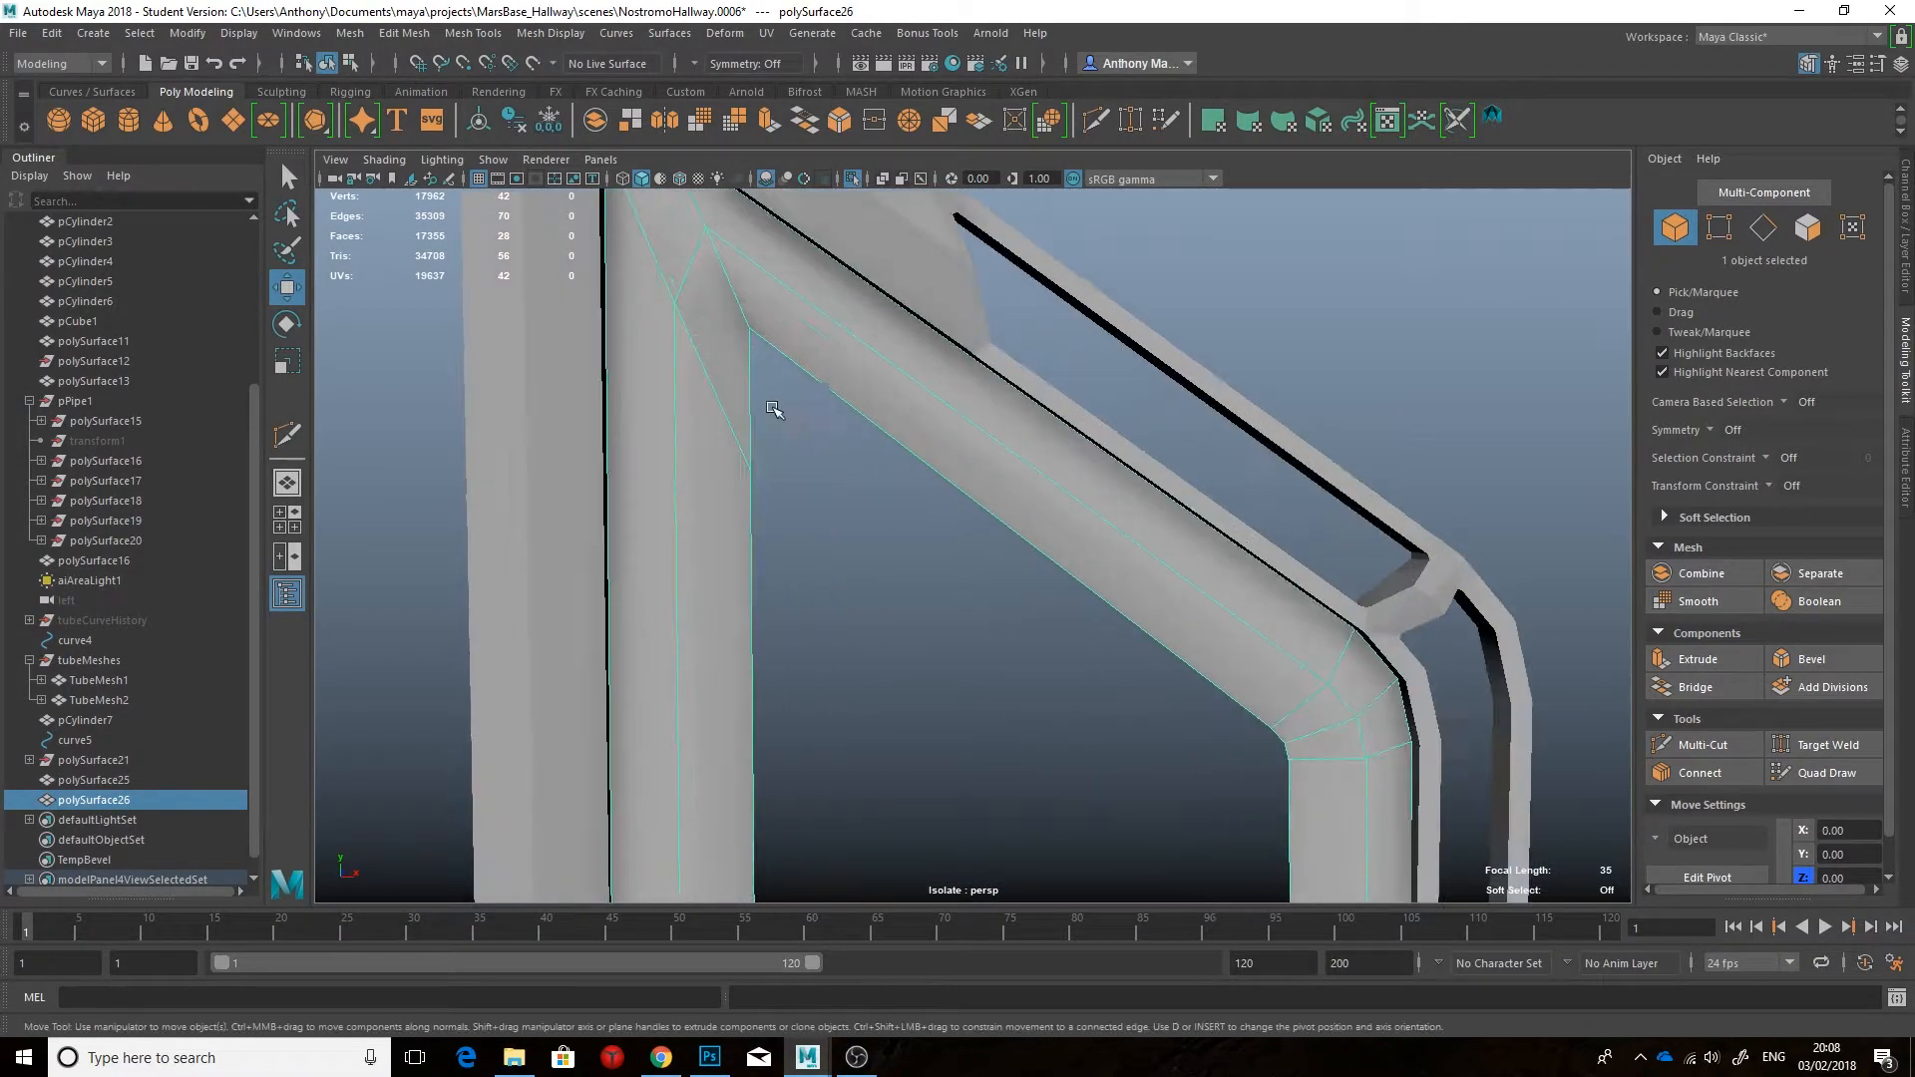
# Step: Bevel the edges crossing the border's upper corner on the side of the long straight section
pyautogui.keyDown('alt'); pyautogui.moveTo(774, 410); pyautogui.dragTo(826, 528, button='middle'); pyautogui.keyUp('alt')
pyautogui.click(1761, 228)
pyautogui.doubleClick(787, 538)
pyautogui.click(1818, 660)
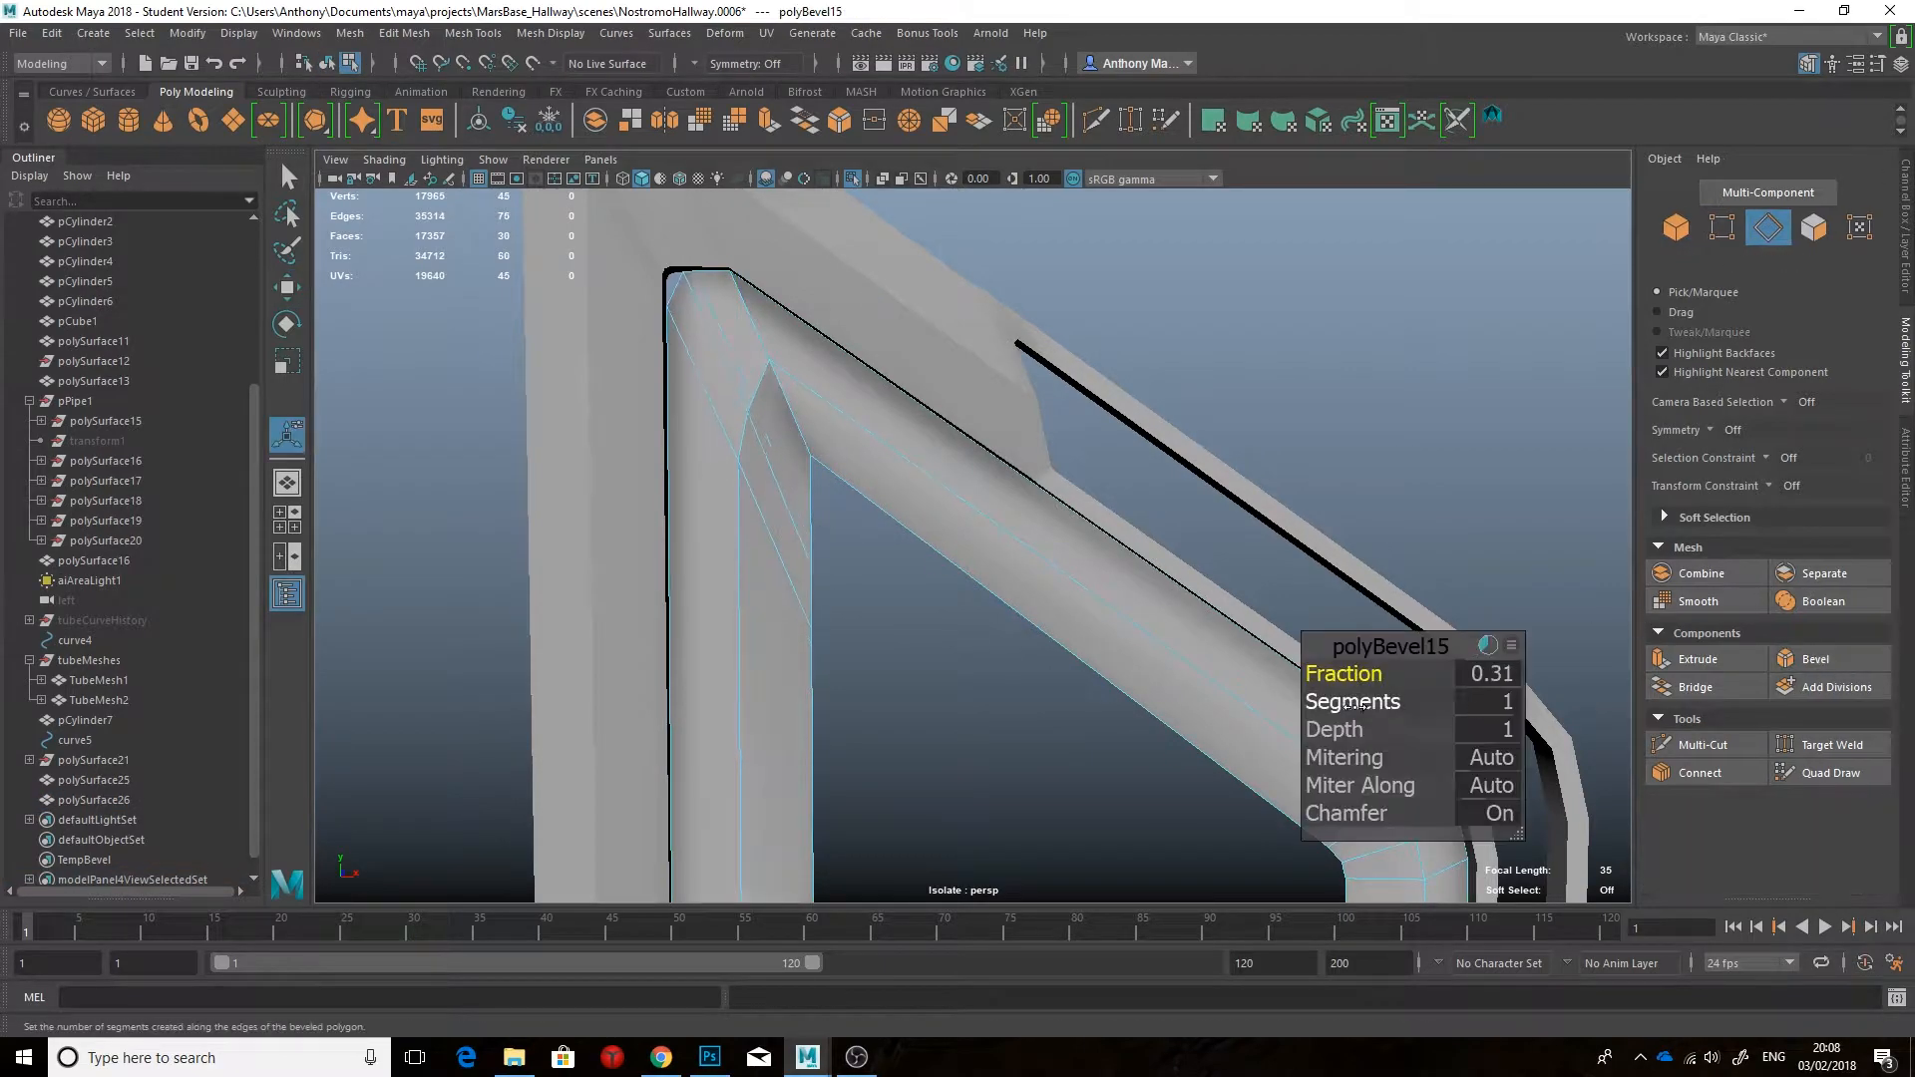
pyautogui.hotkey('ctrl', 'z')
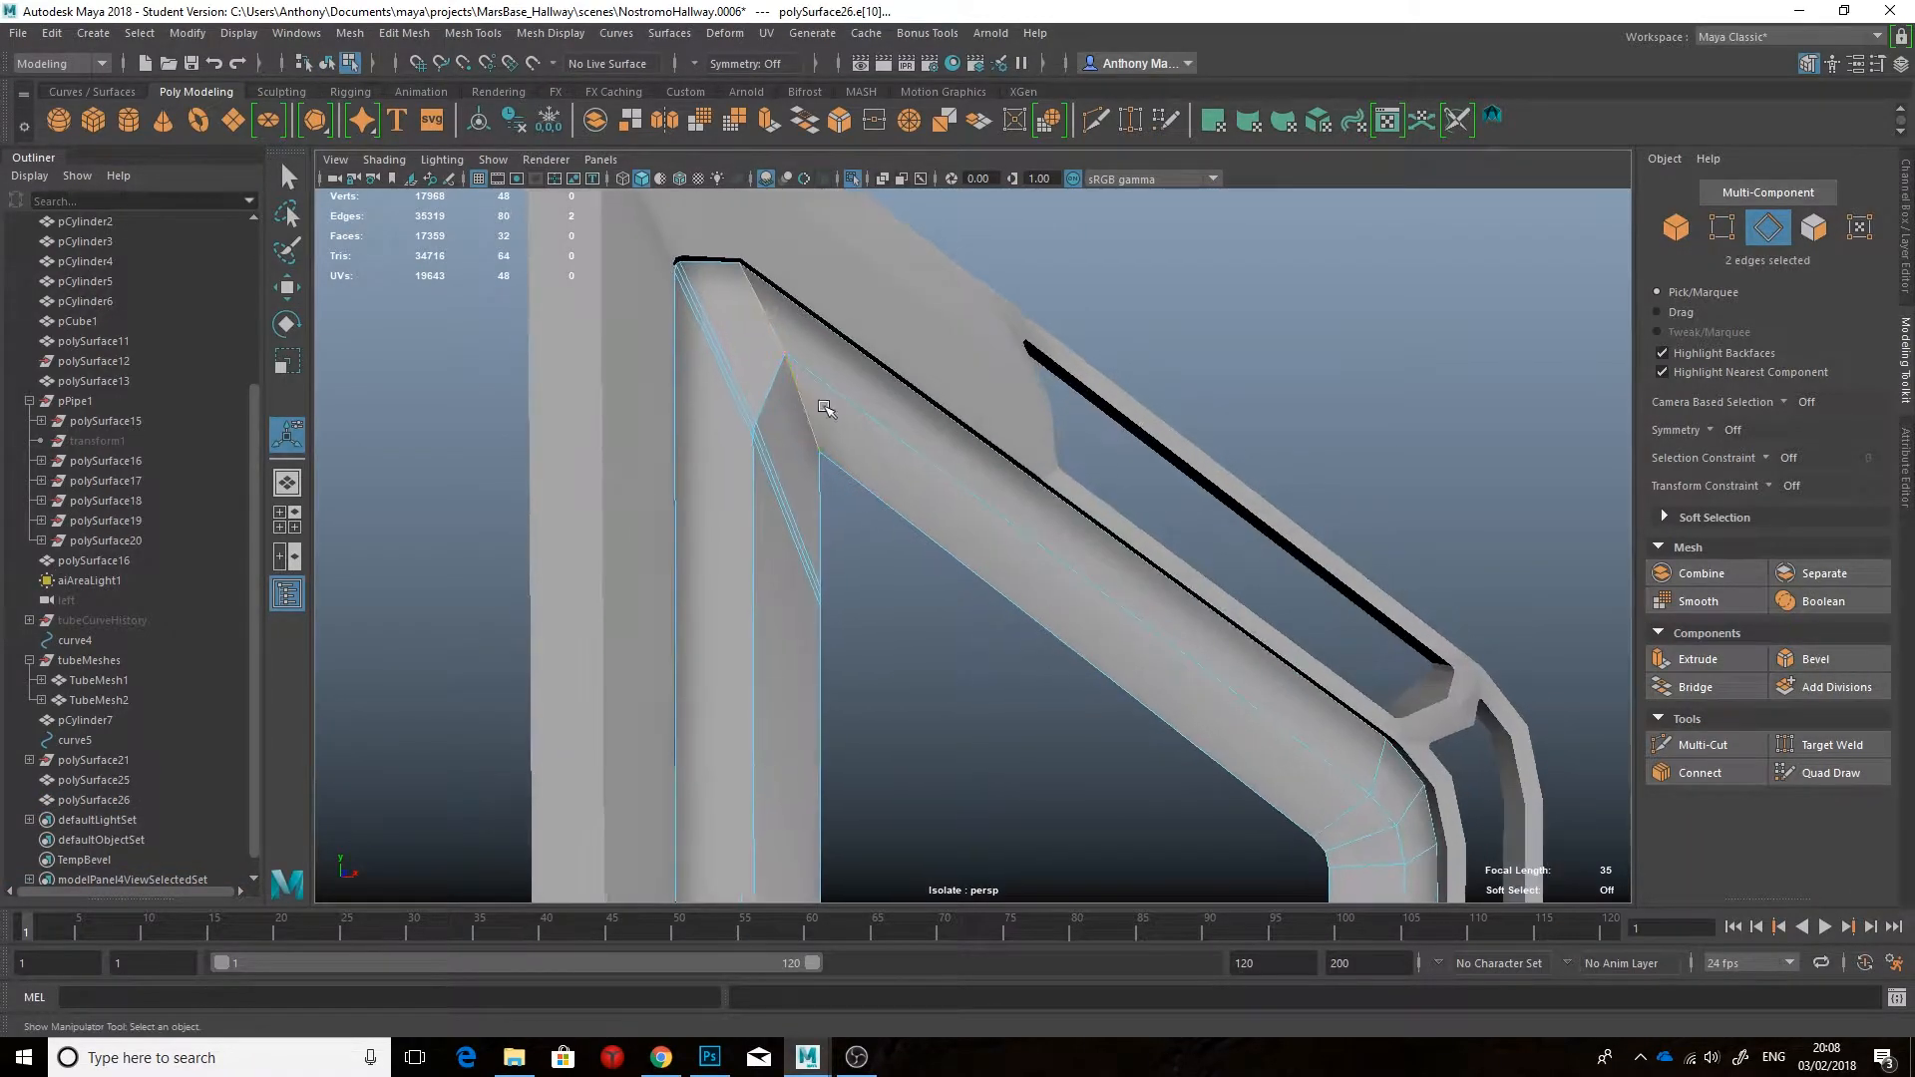
# Step: Bevel the upper corner's two edges beside the slanted section with a Fraction of 0.08, and delete a surplus edge loop
pyautogui.click(1808, 659)
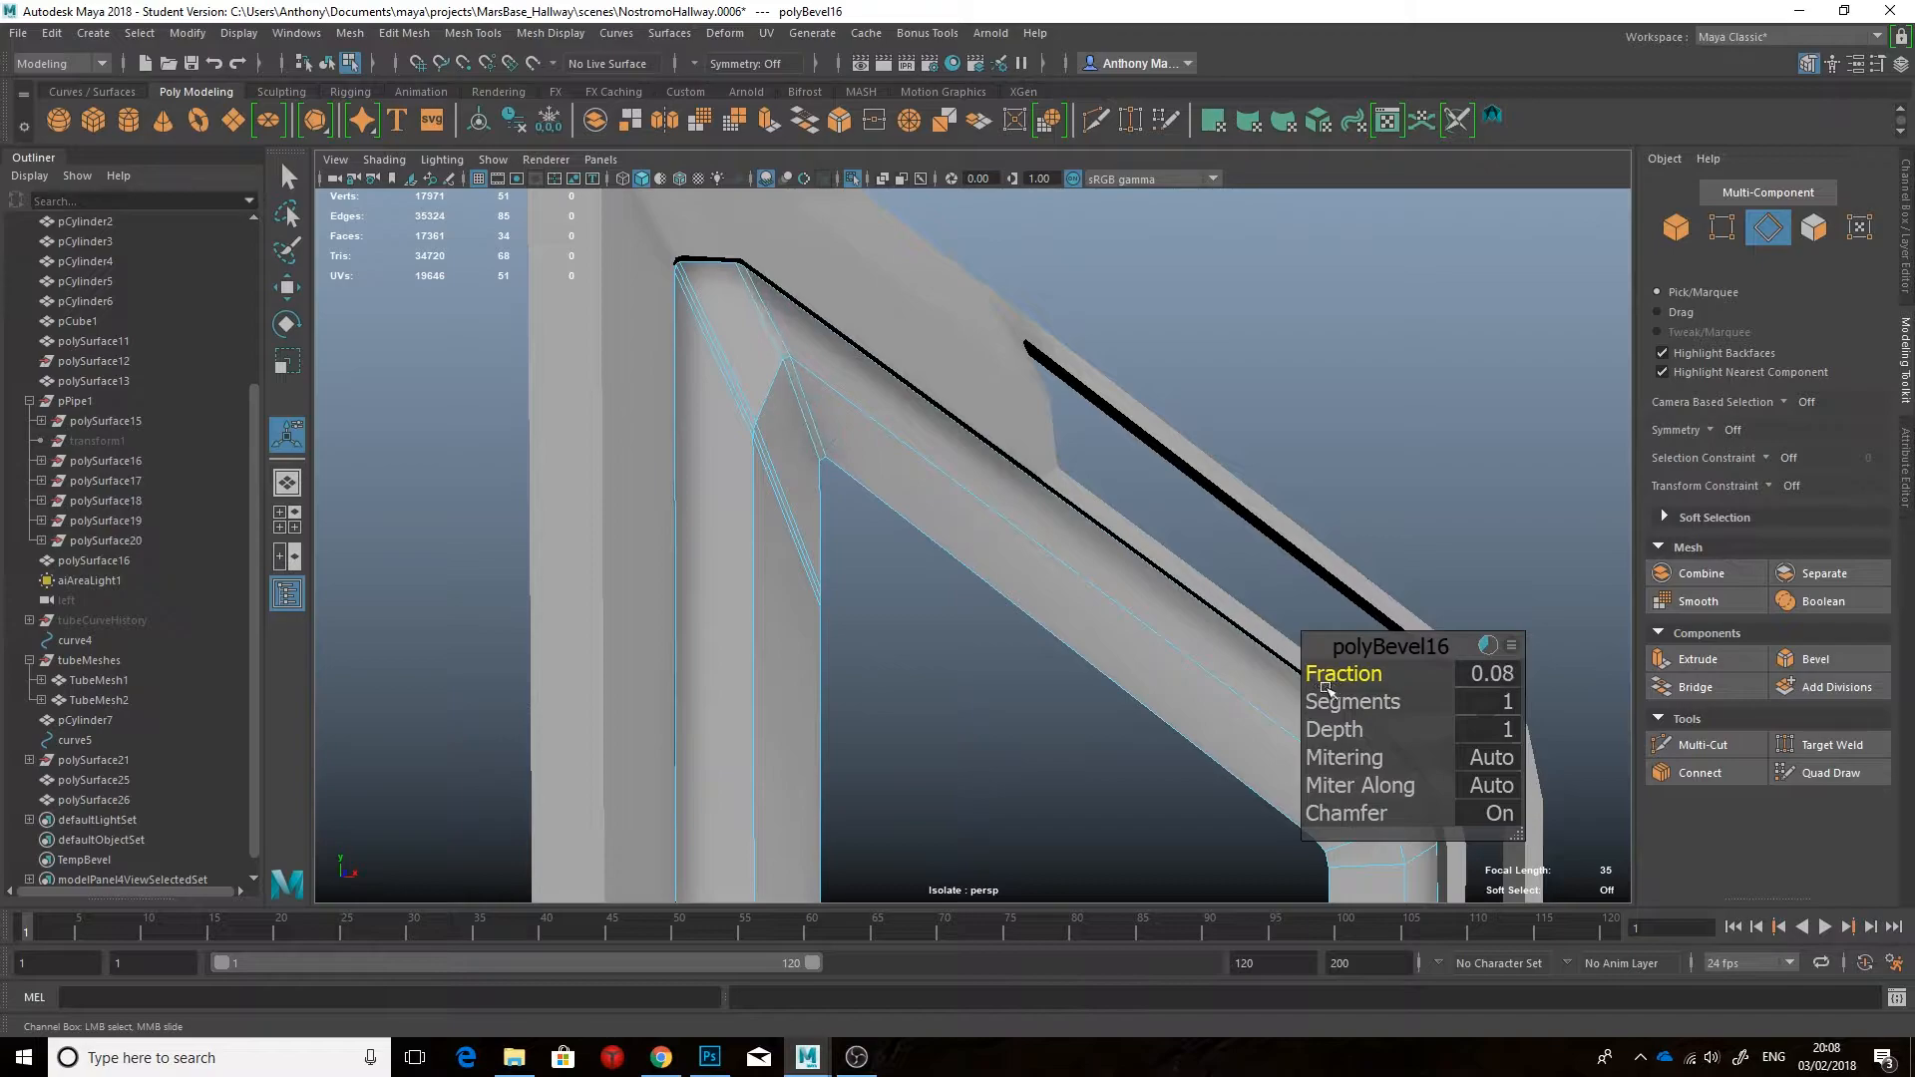
pyautogui.keyDown('alt'); pyautogui.moveTo(973, 584); pyautogui.dragTo(883, 574); pyautogui.keyUp('alt')
pyautogui.doubleClick(793, 568)
pyautogui.hotkey('ctrl', 'Delete')
# Step: Preview the border and frame with smoothing and examine the shape of the whole panel
pyautogui.scroll(-4, 797, 566)
pyautogui.moveTo(859, 511); pyautogui.dragTo(918, 490, button='right')
pyautogui.press('3')
pyautogui.click(952, 457)
pyautogui.press('3')
pyautogui.click(1075, 389)
pyautogui.scroll(-4, 1097, 429)
pyautogui.keyDown('alt'); pyautogui.moveTo(1116, 469); pyautogui.dragTo(1147, 363, button='middle'); pyautogui.keyUp('alt')
pyautogui.scroll(3, 1026, 483)
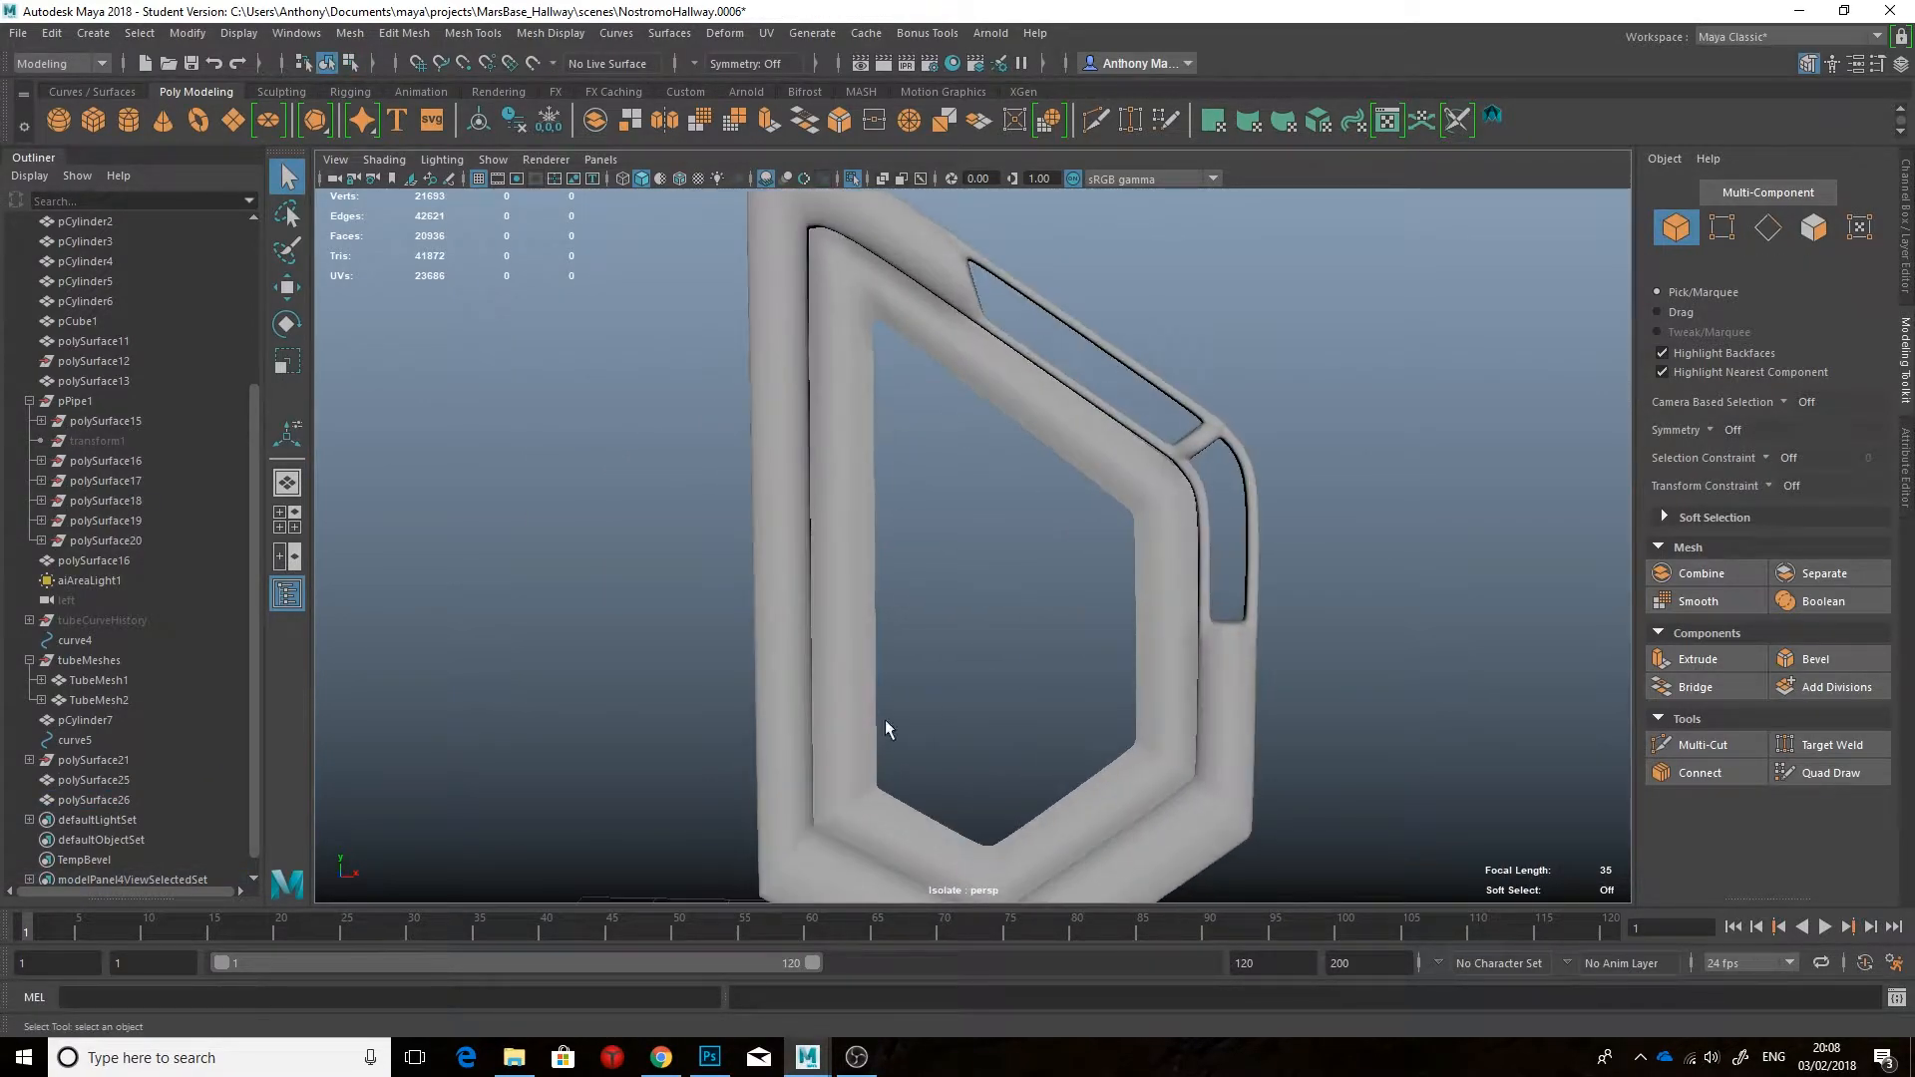
pyautogui.click(661, 1057)
pyautogui.click(807, 1058)
pyautogui.scroll(-3, 1091, 621)
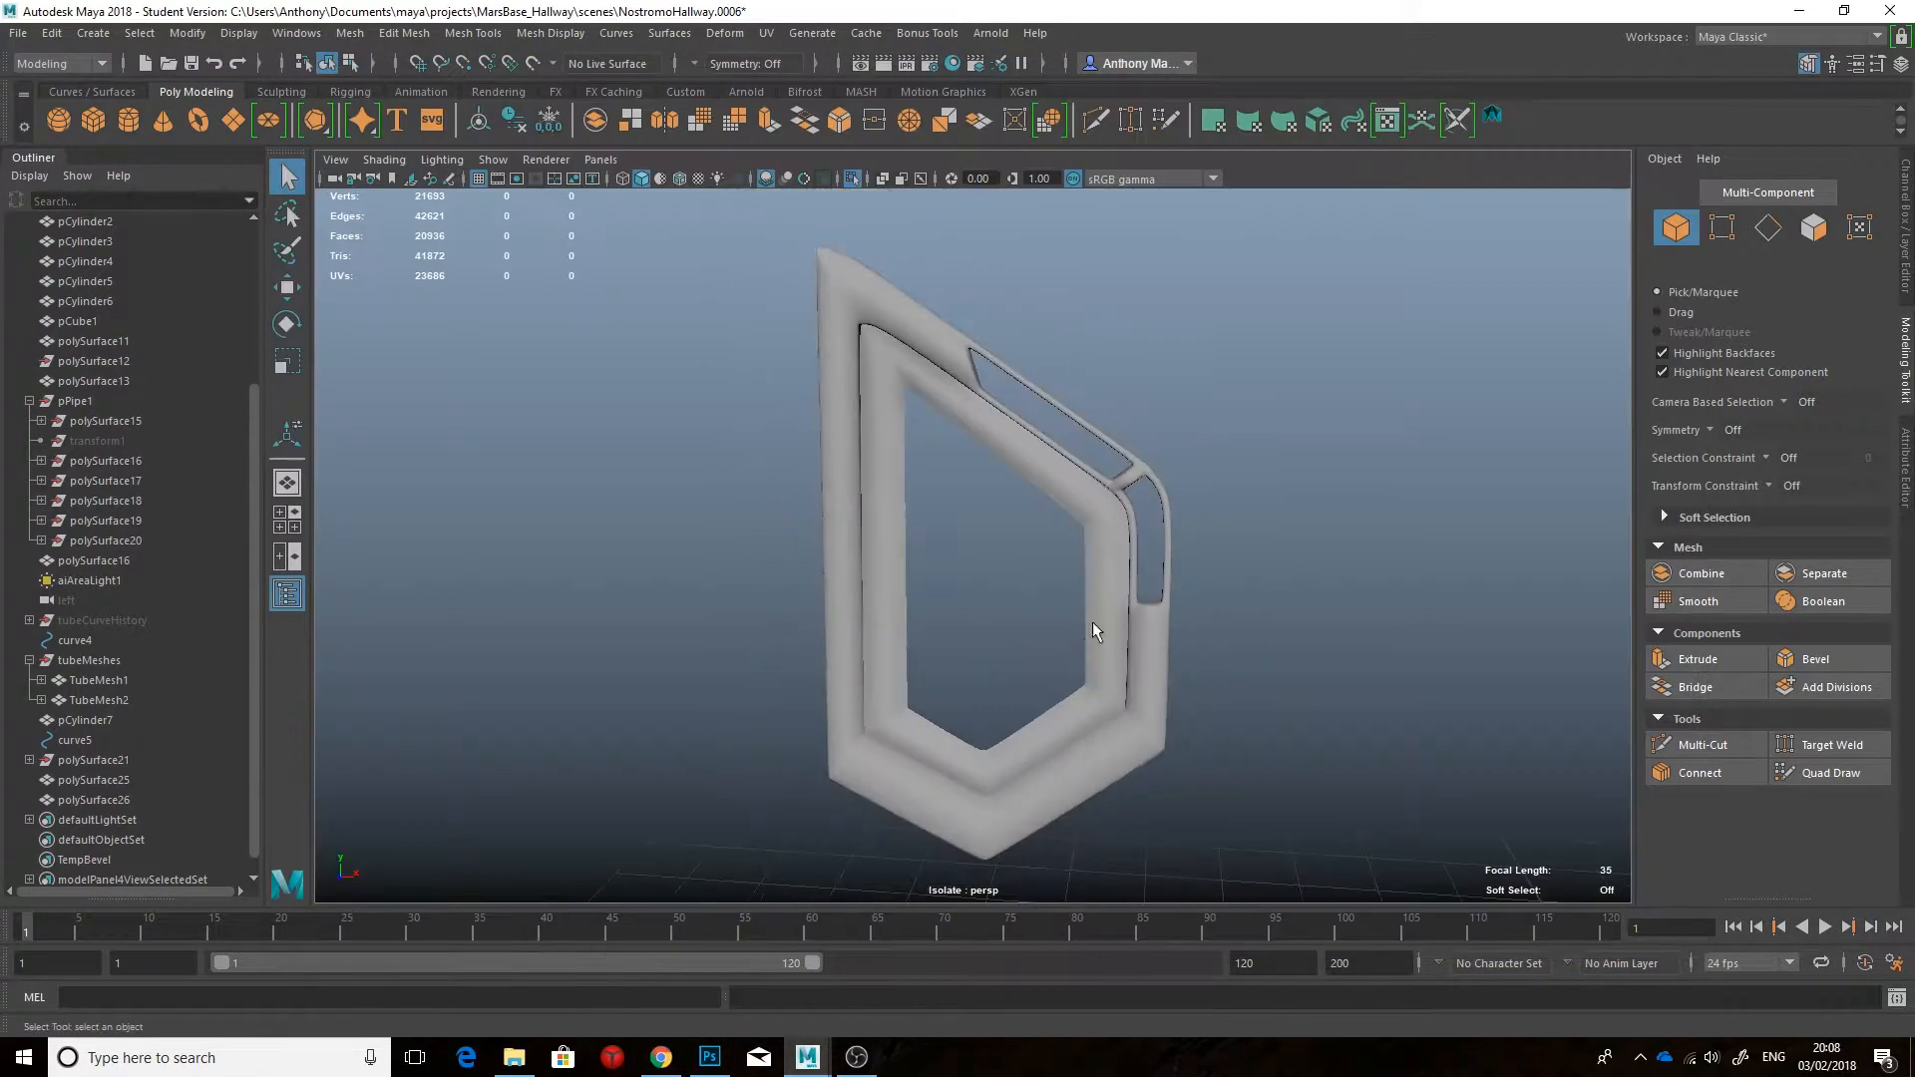
# Step: Return the ridged border and the outer frame to unsmoothed display in the front view
pyautogui.press('space')
pyautogui.moveTo(1084, 637); pyautogui.dragTo(1082, 698)
pyautogui.scroll(5, 1069, 554)
pyautogui.keyDown('alt'); pyautogui.moveTo(1082, 508); pyautogui.dragTo(983, 592, button='middle'); pyautogui.keyUp('alt')
pyautogui.click(1071, 557)
pyautogui.press('1')
pyautogui.click(1133, 558)
pyautogui.press('1')
# Step: Move the four vertices at the top of the border's long straight inner edge vertically to adjust the upper corner
pyautogui.click(836, 377)
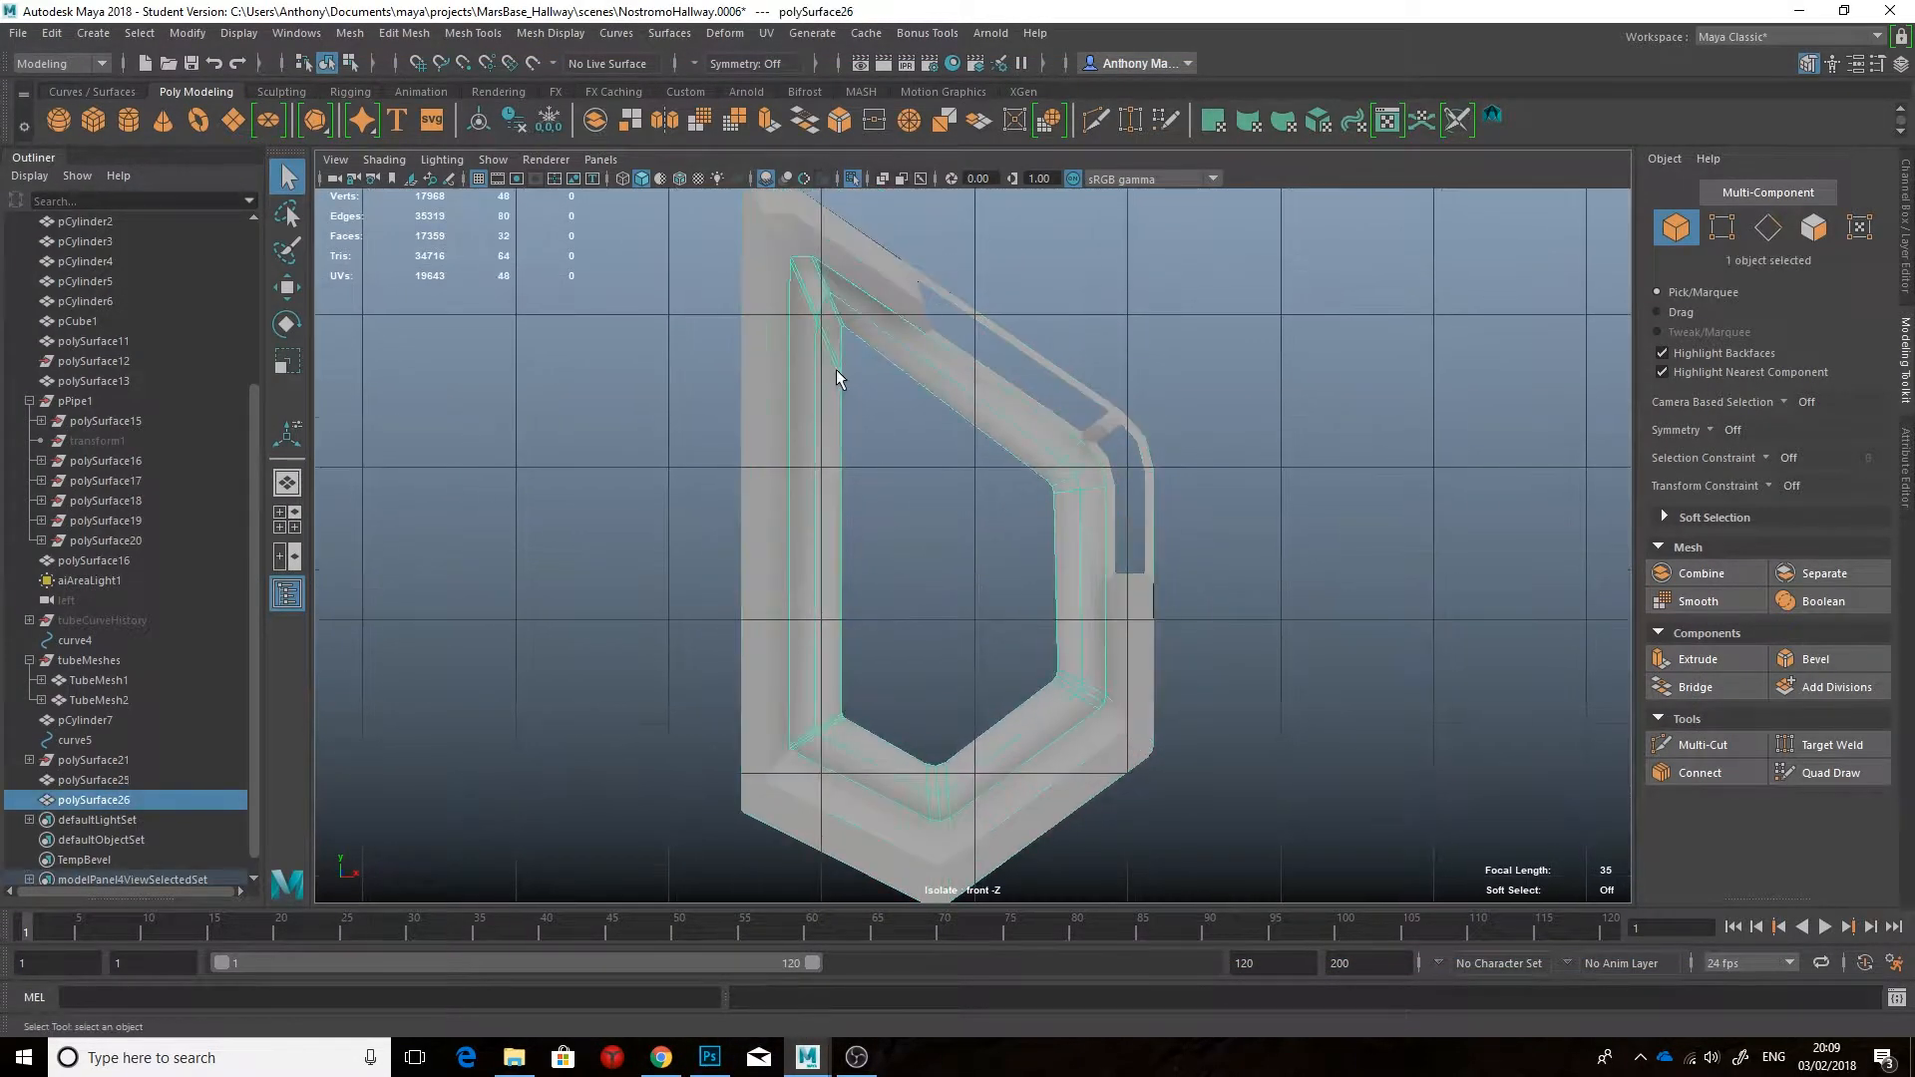
pyautogui.moveTo(836, 377); pyautogui.dragTo(759, 377, button='right')
pyautogui.press('w')
pyautogui.moveTo(830, 317)
pyautogui.mouseDown()
pyautogui.moveTo(857, 385)
pyautogui.moveTo(842, 307)
pyautogui.mouseUp()
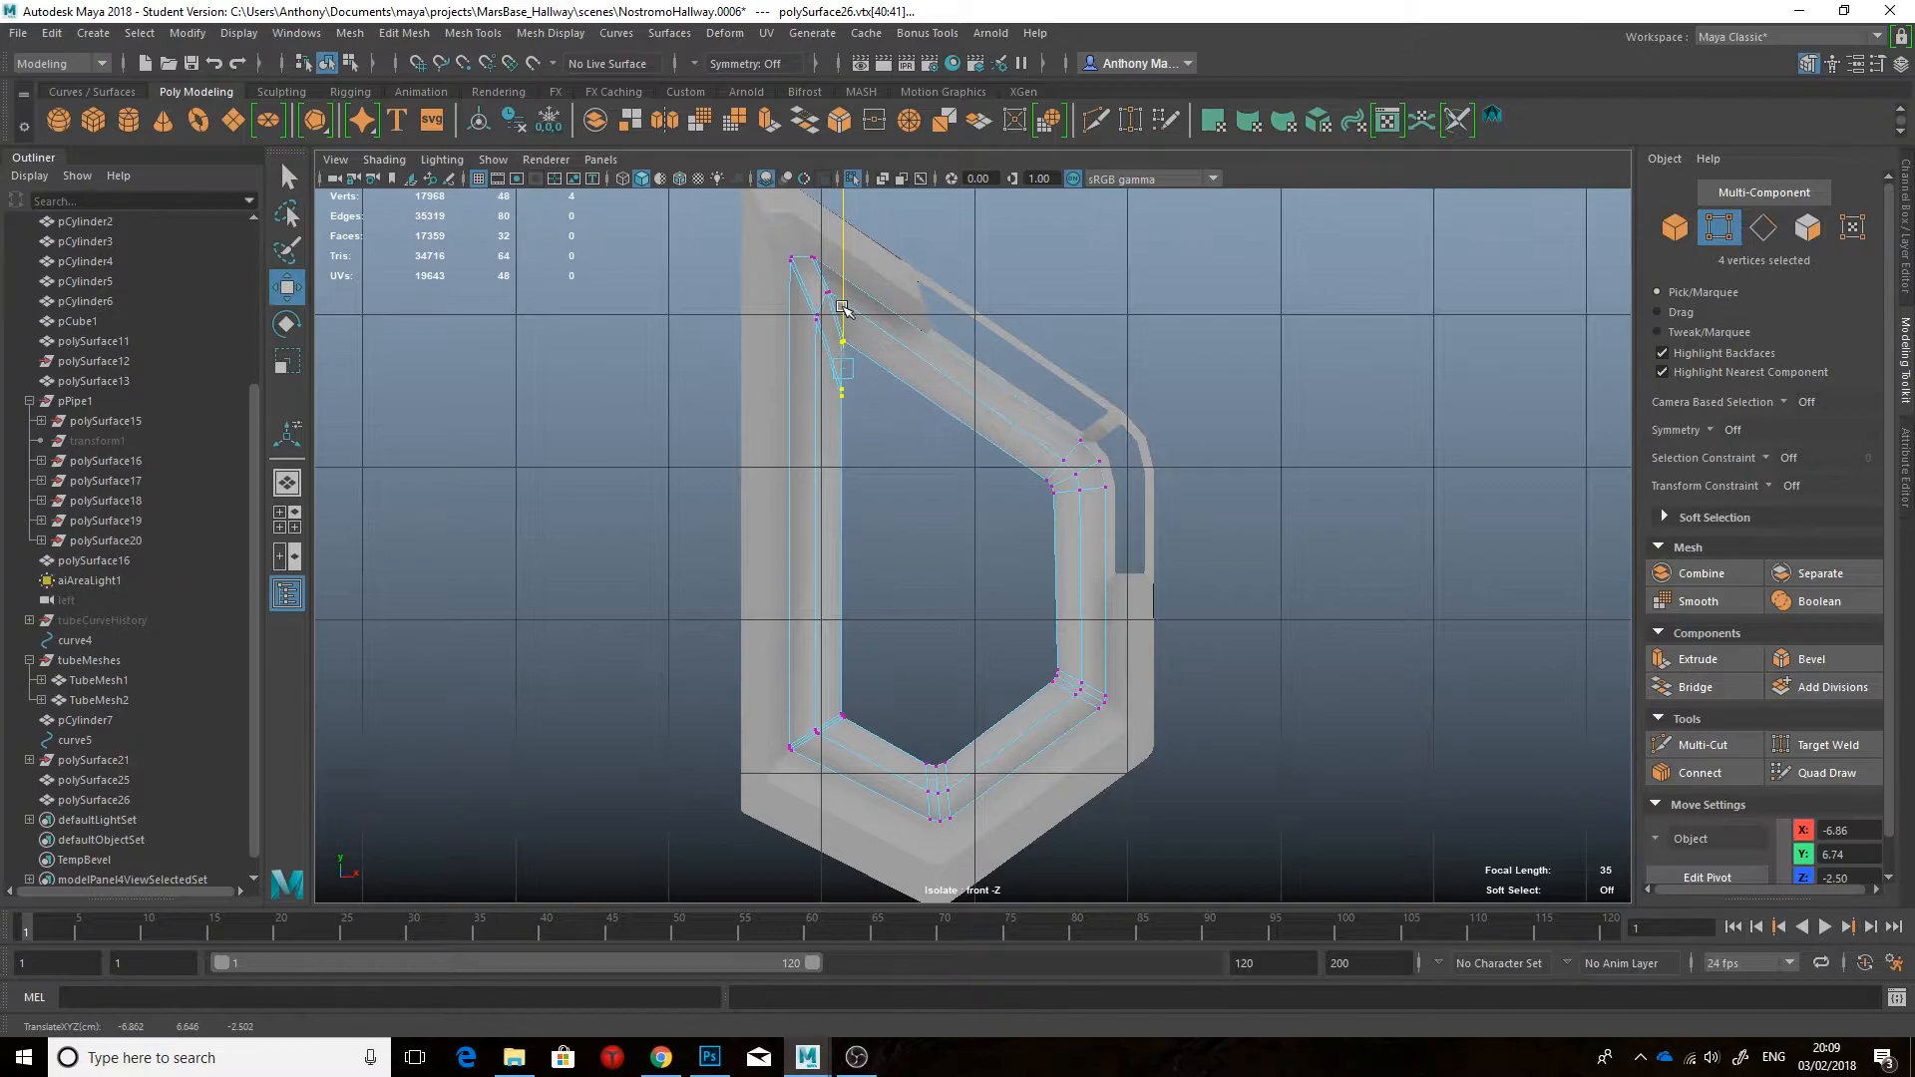
pyautogui.click(876, 430)
# Step: Preview the border with smoothing in the perspective view and examine its reshaped upper corner inside the frame
pyautogui.keyDown('alt'); pyautogui.moveTo(877, 430); pyautogui.dragTo(876, 453, button='middle'); pyautogui.keyUp('alt')
pyautogui.scroll(3, 877, 453)
pyautogui.keyDown('alt'); pyautogui.moveTo(1244, 487); pyautogui.dragTo(1097, 461); pyautogui.keyUp('alt')
pyautogui.moveTo(1092, 461); pyautogui.dragTo(1187, 434, button='right')
pyautogui.press('space')
pyautogui.moveTo(1155, 522); pyautogui.dragTo(1150, 466)
pyautogui.click(1103, 525)
pyautogui.press('3')
pyautogui.click(1274, 487)
pyautogui.keyDown('alt'); pyautogui.moveTo(1274, 488); pyautogui.dragTo(1233, 472, button='right'); pyautogui.keyUp('alt')
pyautogui.keyDown('alt'); pyautogui.moveTo(1232, 472); pyautogui.dragTo(1183, 483); pyautogui.keyUp('alt')
# Step: Leave isolation, delete the leftover piece at the wall panel, and check the Nostromo hall reference image in the browser
pyautogui.hotkey('ctrl', '1')
pyautogui.click(1088, 546)
pyautogui.moveTo(1088, 547)
pyautogui.keyDown('alt'); pyautogui.mouseDown()
pyautogui.moveTo(917, 554)
pyautogui.moveTo(1116, 536)
pyautogui.mouseUp(); pyautogui.keyUp('alt')
pyautogui.press('Delete')
pyautogui.click(658, 1059)
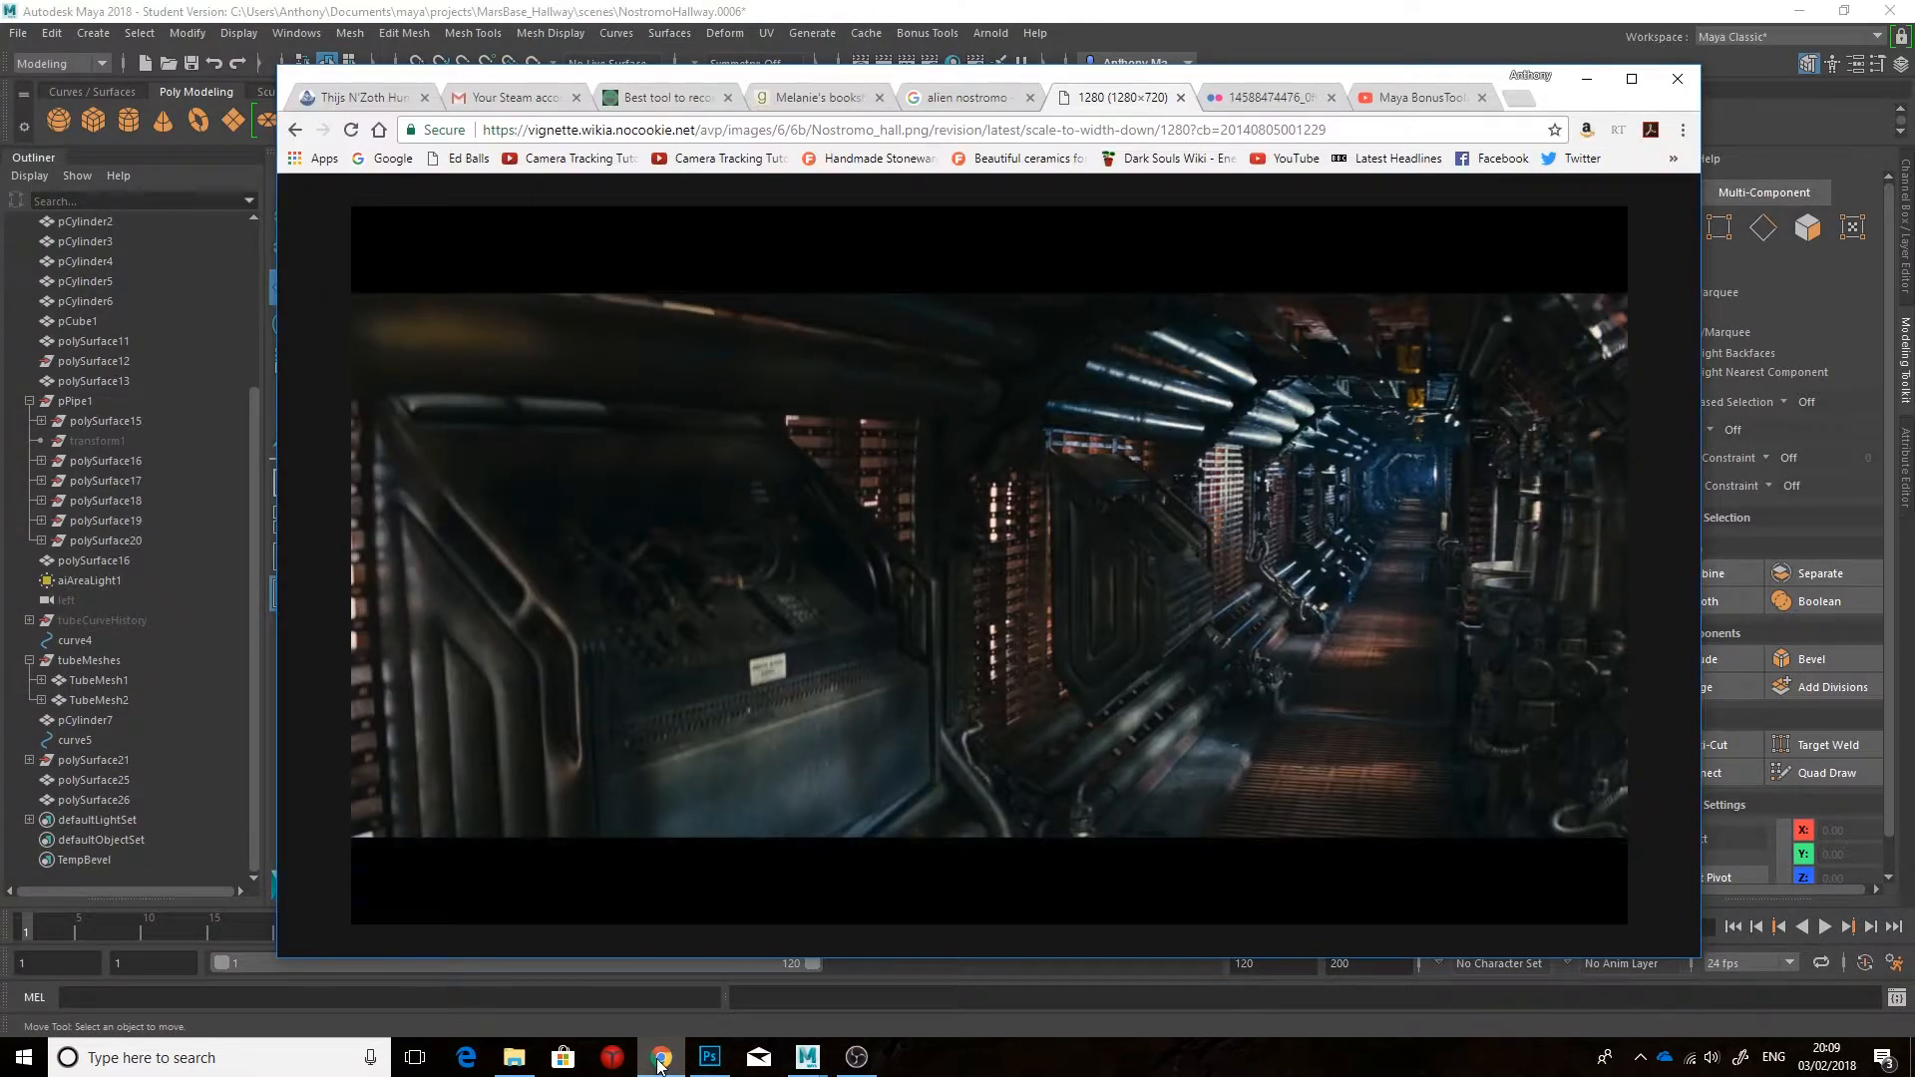
pyautogui.click(798, 1059)
# Step: Return the frame and border to unsmoothed display in the front view and combine them into one mesh
pyautogui.keyDown('alt'); pyautogui.moveTo(1059, 670); pyautogui.dragTo(1078, 622); pyautogui.keyUp('alt')
pyautogui.press('space')
pyautogui.moveTo(1078, 622); pyautogui.dragTo(1073, 670)
pyautogui.scroll(3, 1068, 648)
pyautogui.click(1042, 627)
pyautogui.moveTo(1043, 628); pyautogui.dragTo(1032, 678, button='right')
pyautogui.press('1')
pyautogui.click(1122, 638)
pyautogui.click(1043, 630)
pyautogui.click(1076, 635)
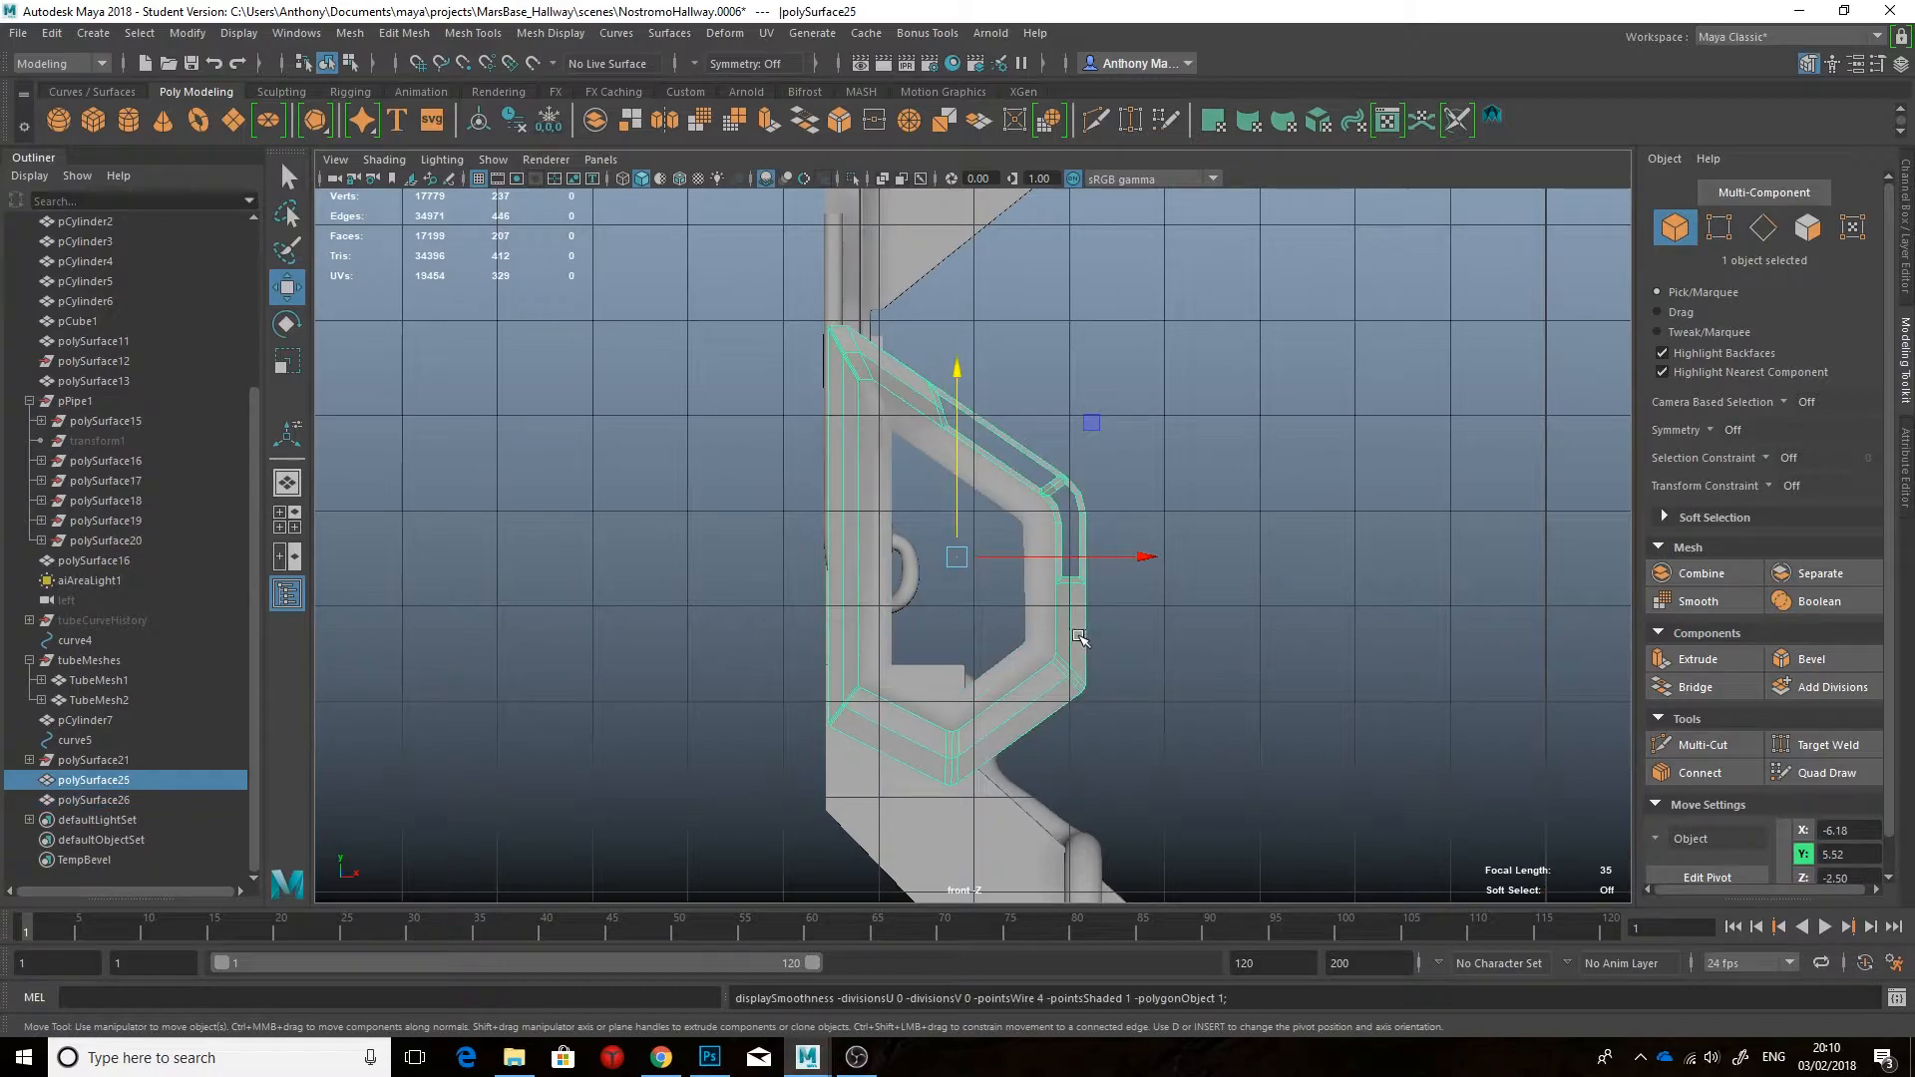
pyautogui.click(596, 125)
# Step: Try to narrow the combined panel by moving all vertices beyond its long straight side inward along X
pyautogui.click(1072, 571)
pyautogui.click(1075, 590)
pyautogui.moveTo(1075, 589); pyautogui.dragTo(1076, 638, button='right')
pyautogui.doubleClick(1057, 604)
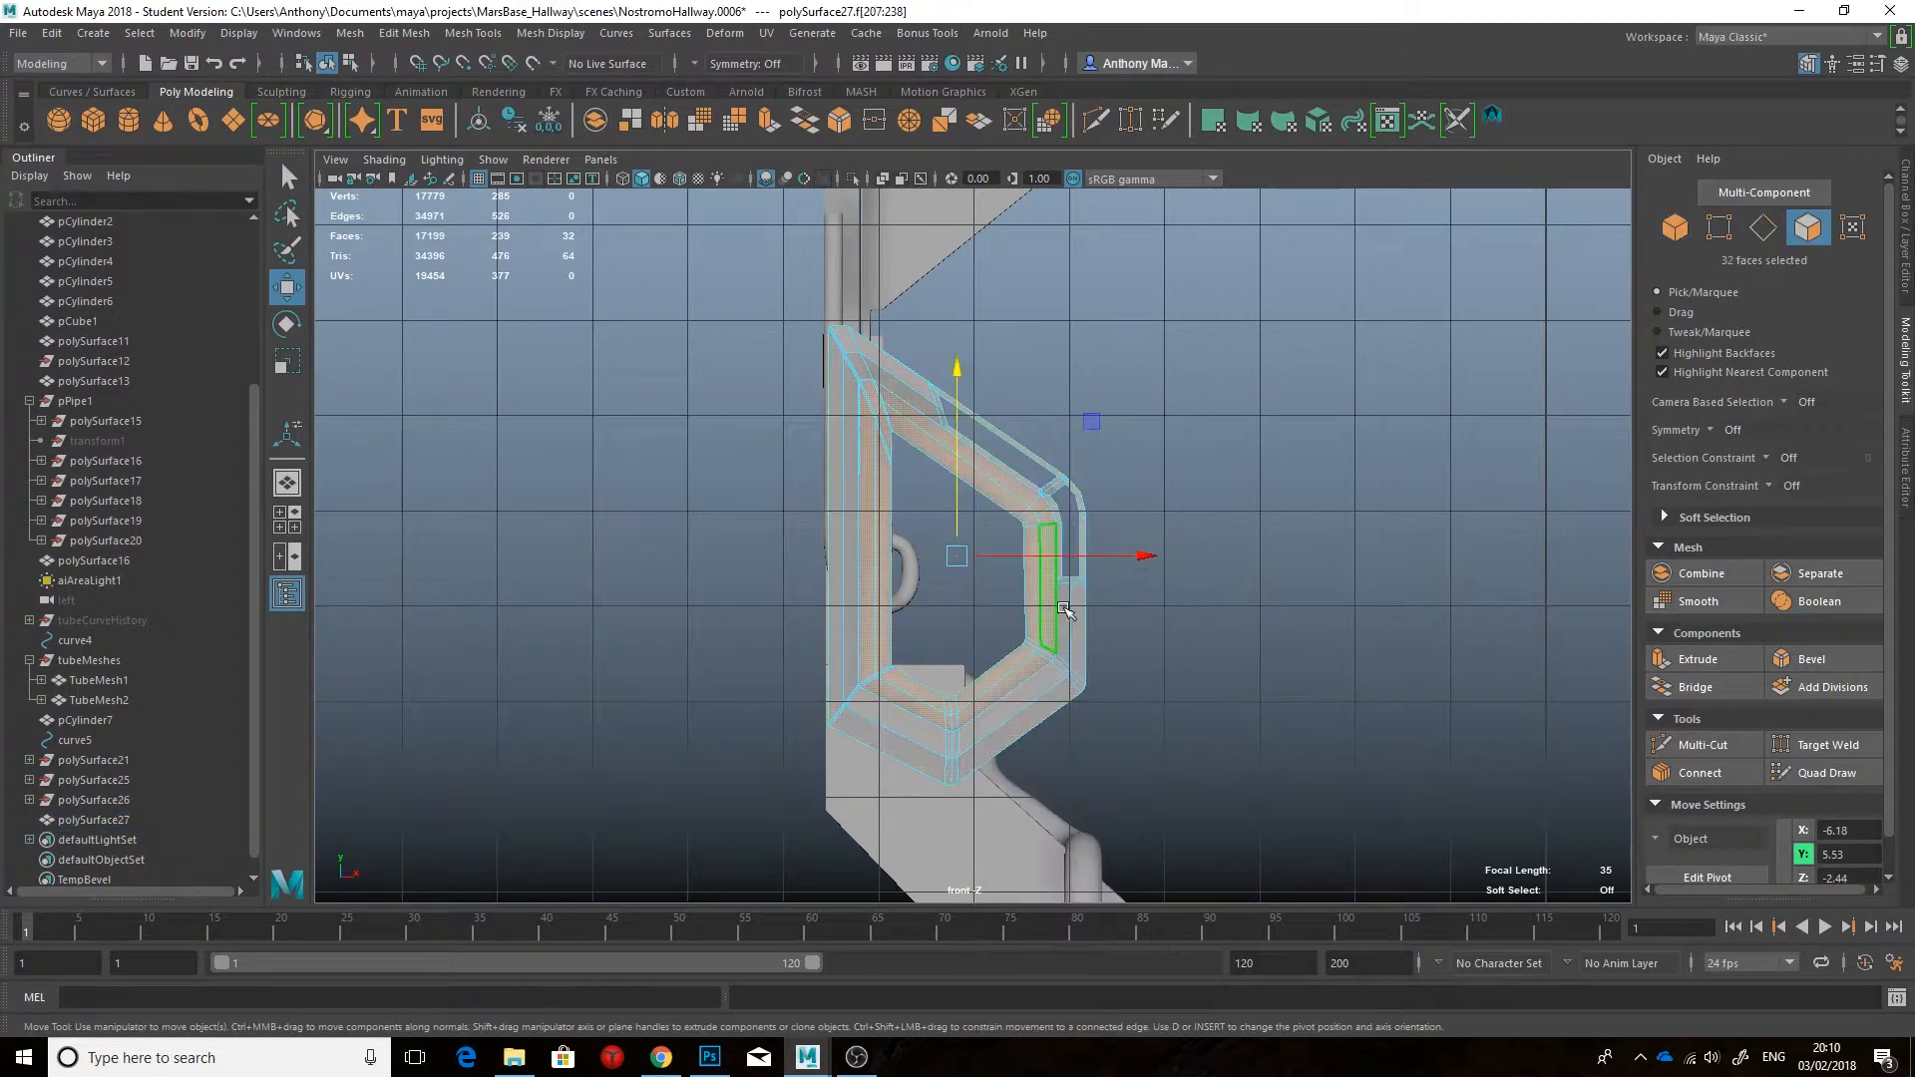
pyautogui.press('F9')
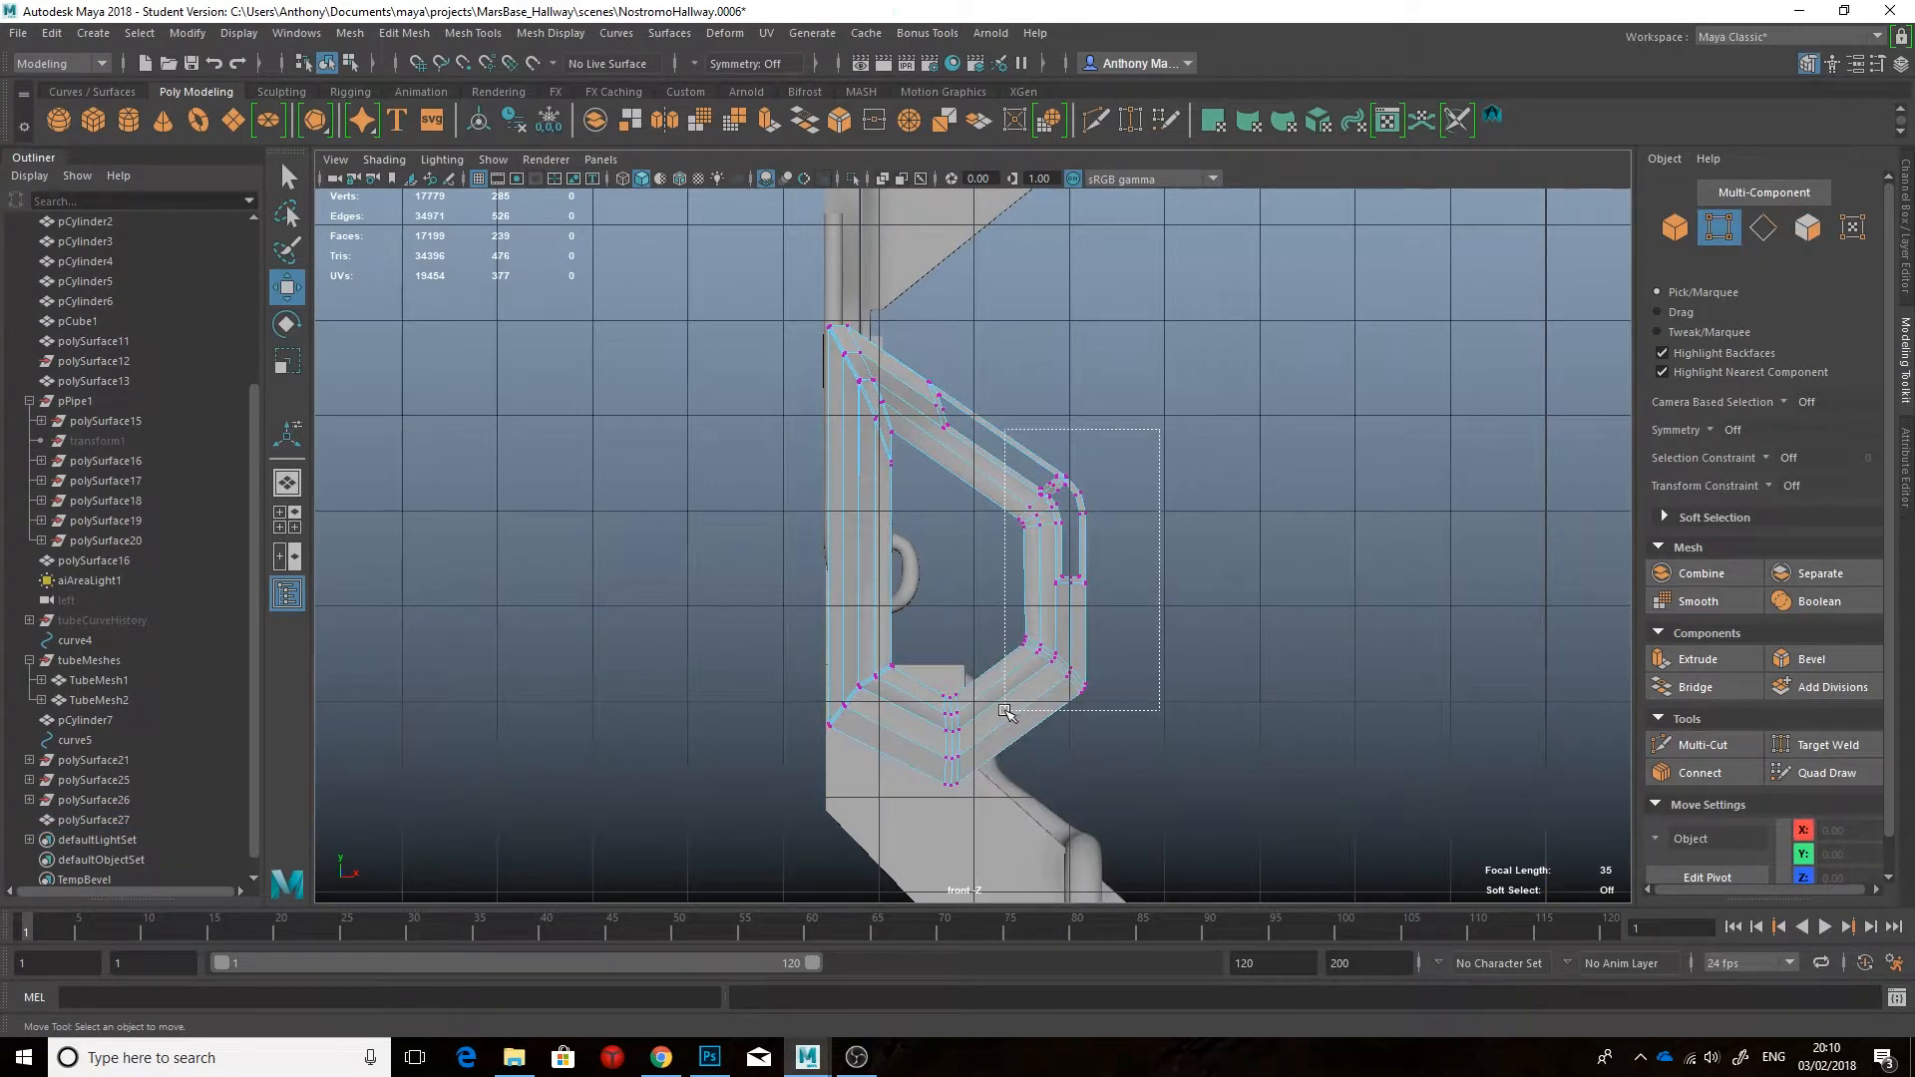
pyautogui.moveTo(1117, 583); pyautogui.dragTo(1109, 588)
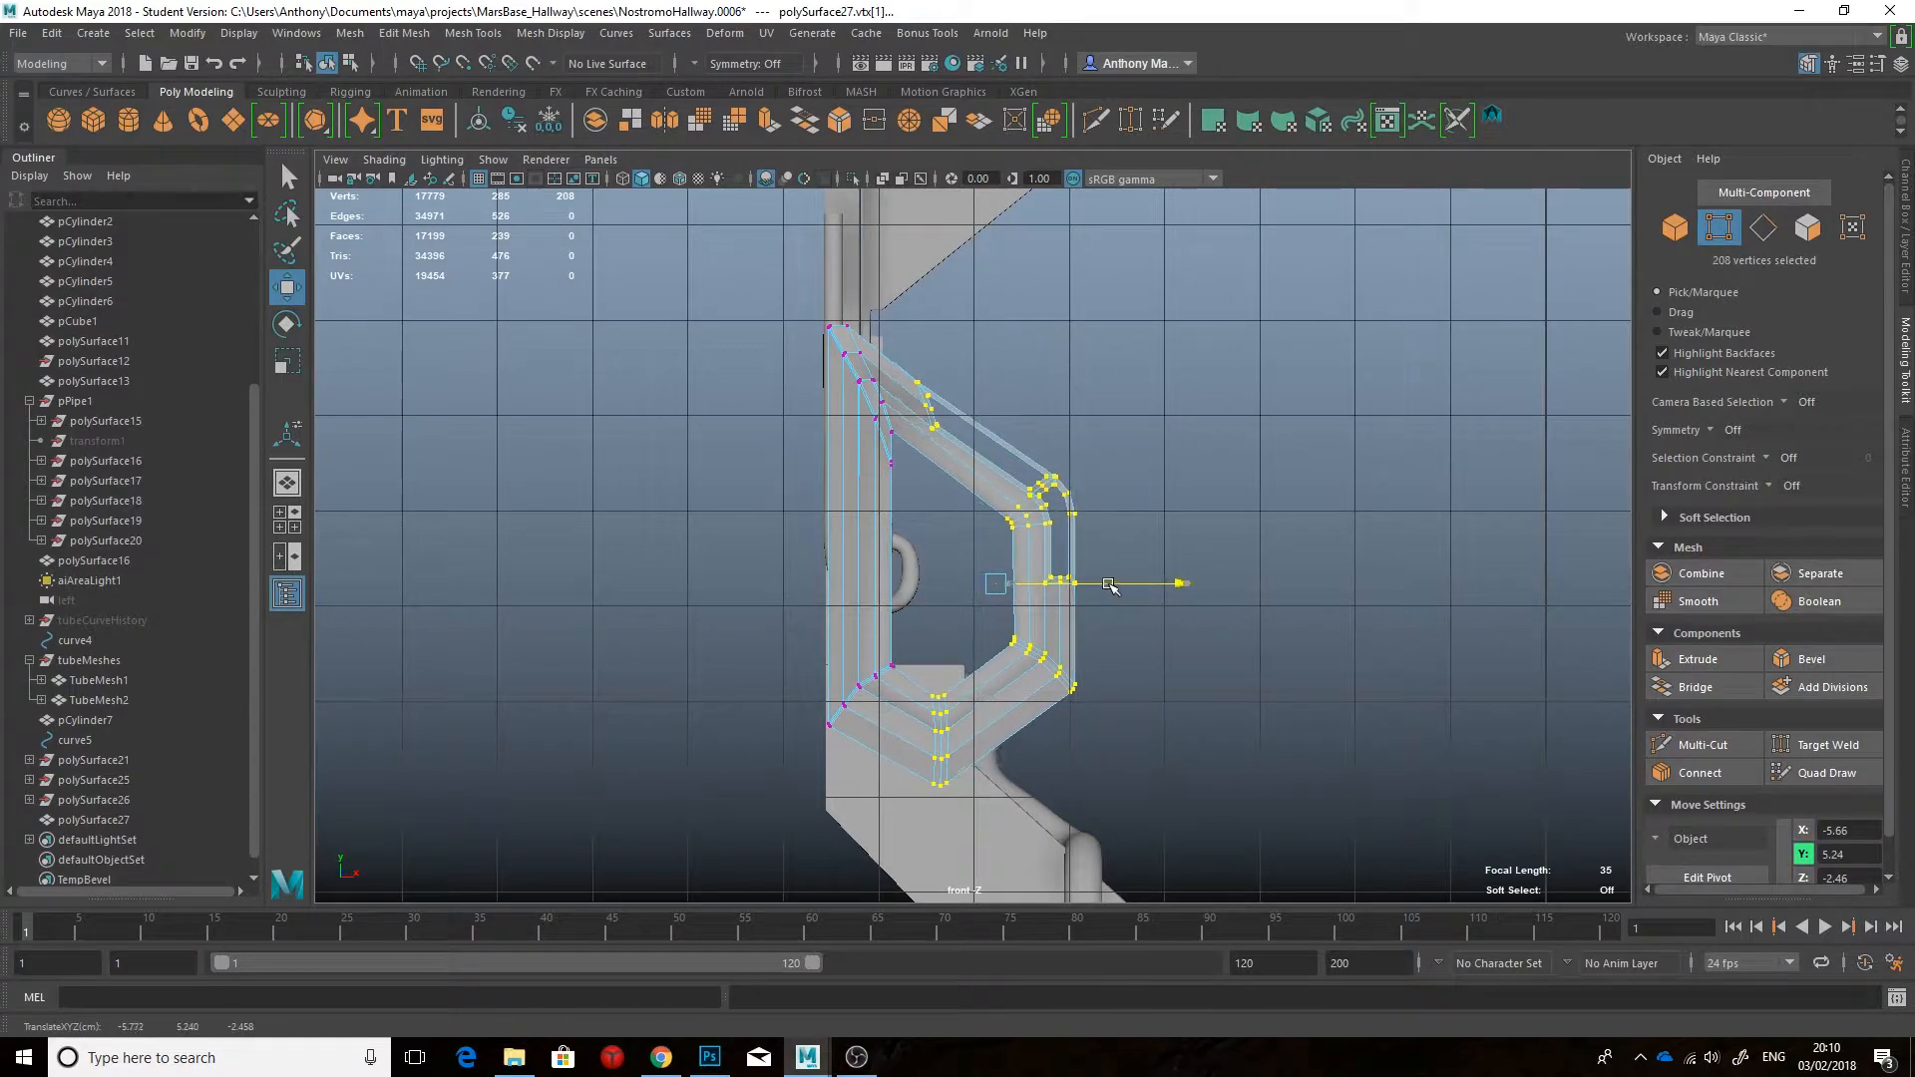
pyautogui.moveTo(1142, 584); pyautogui.dragTo(848, 494)
# Step: Display the hallway with all scene lights and shadows in perspective and examine the smoothed panel on the wall
pyautogui.keyDown('alt'); pyautogui.click(1145, 525); pyautogui.keyUp('alt')
pyautogui.press('space')
pyautogui.moveTo(1039, 483); pyautogui.dragTo(1139, 451, button='right')
pyautogui.click(1299, 491)
pyautogui.keyDown('alt'); pyautogui.moveTo(1139, 451); pyautogui.dragTo(1072, 505); pyautogui.keyUp('alt')
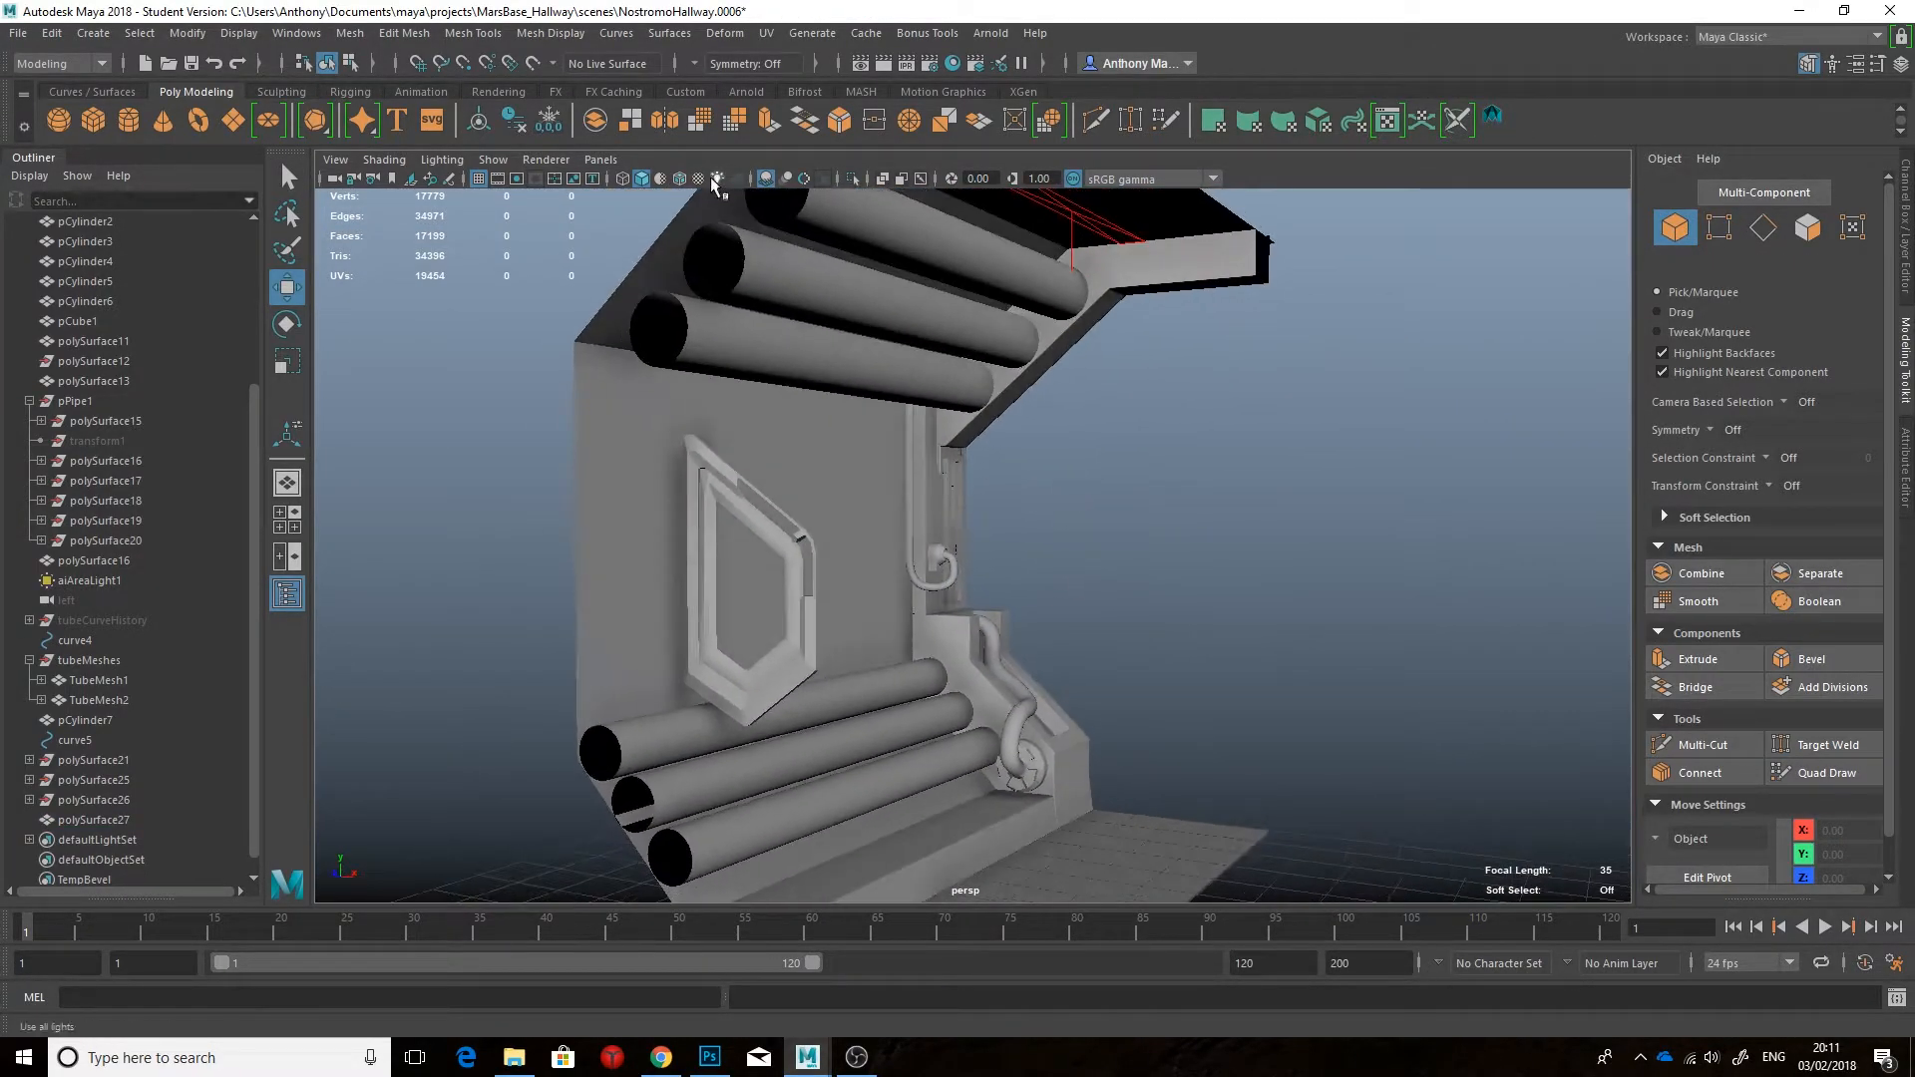
pyautogui.click(717, 178)
pyautogui.click(736, 181)
pyautogui.keyDown('alt'); pyautogui.moveTo(798, 590); pyautogui.dragTo(746, 590); pyautogui.keyUp('alt')
pyautogui.click(746, 590)
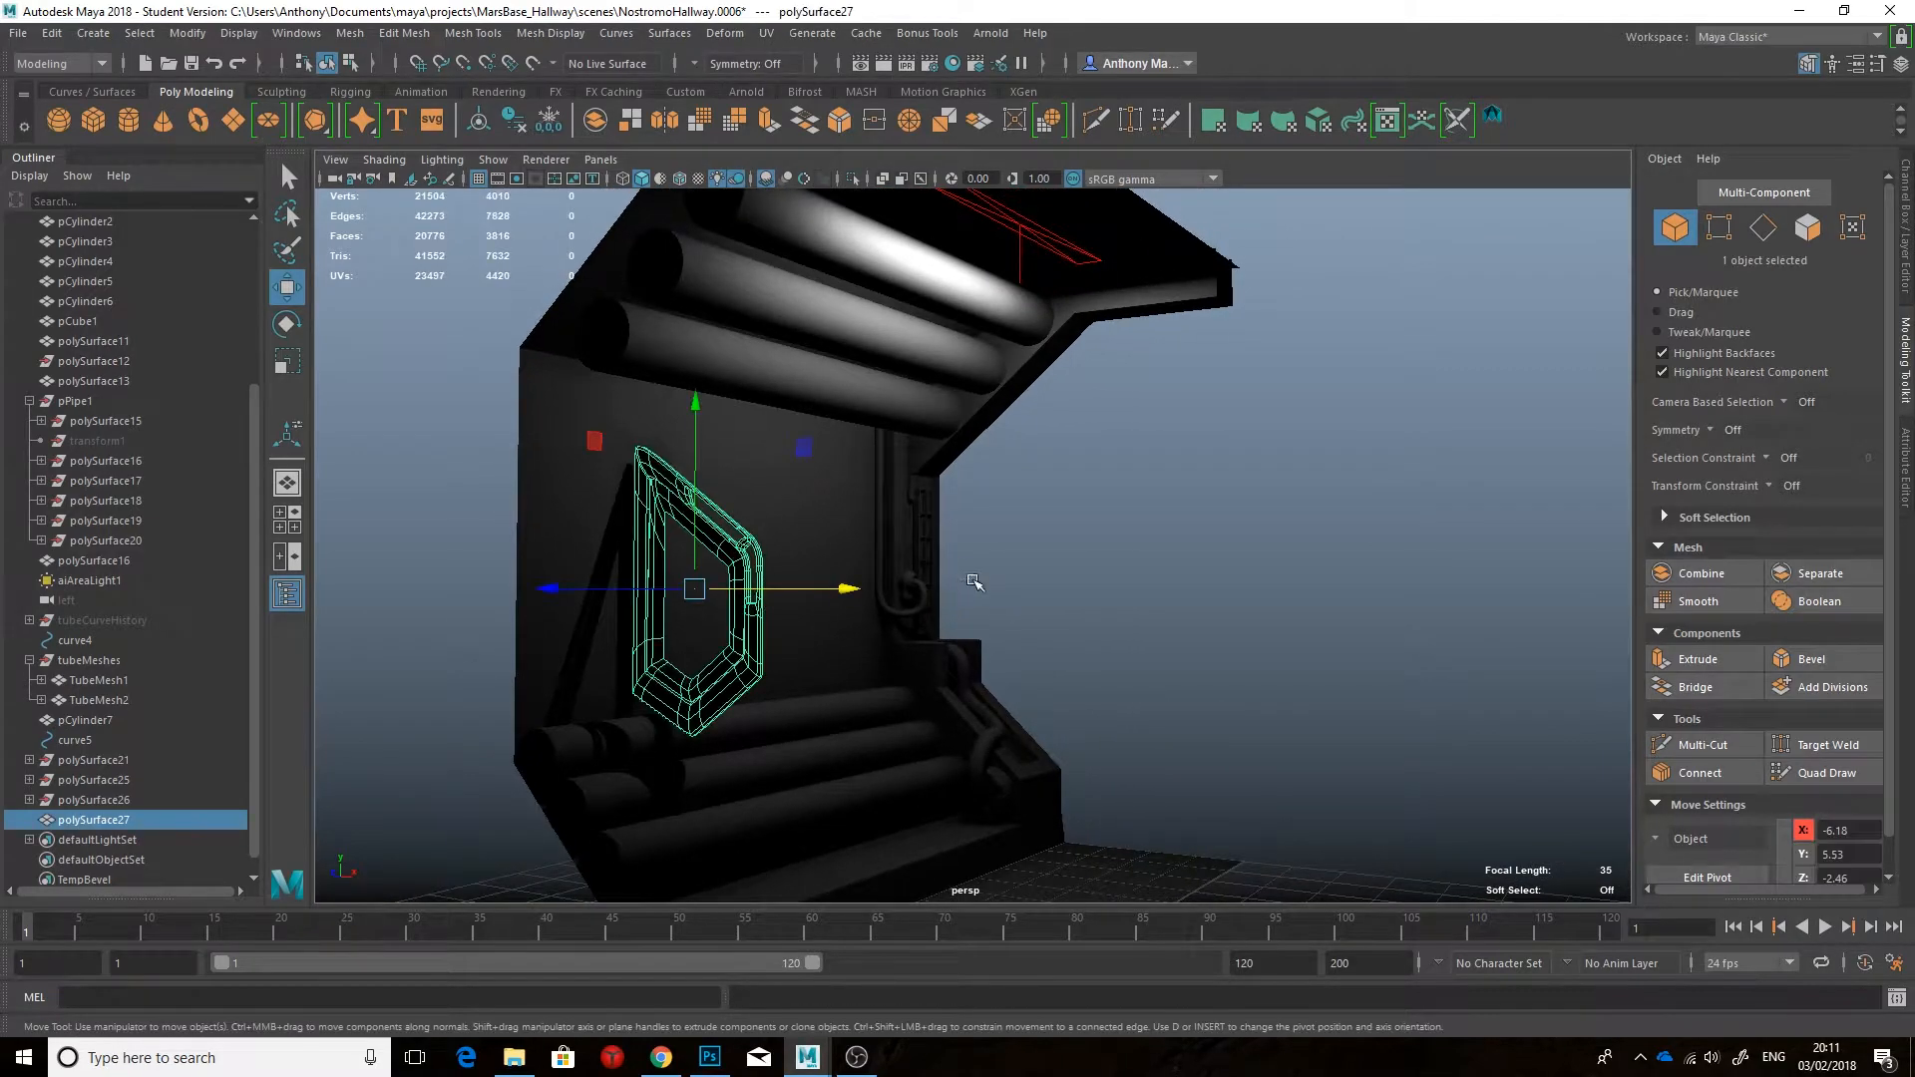
pyautogui.keyDown('alt'); pyautogui.moveTo(968, 578); pyautogui.dragTo(975, 561); pyautogui.keyUp('alt')
pyautogui.click(975, 560)
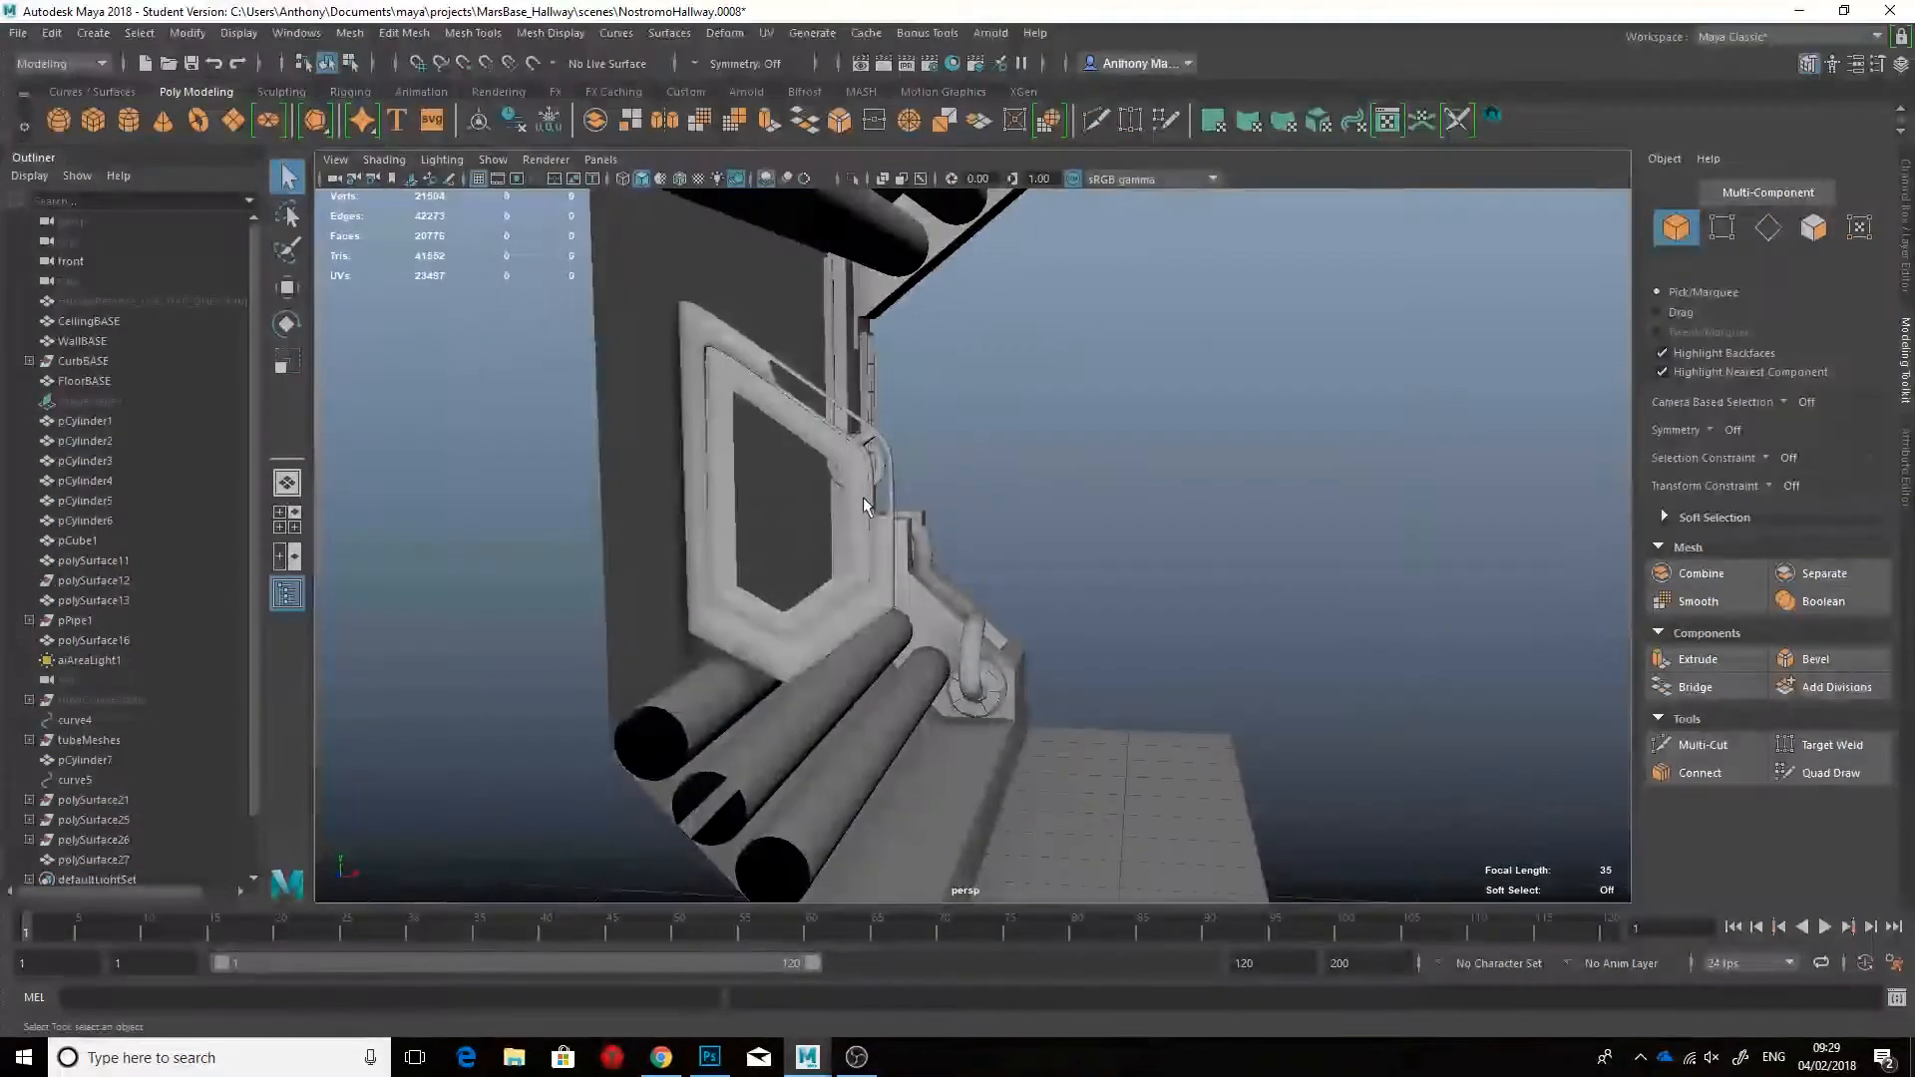
# Step: Isolate the combined panel in the front view, unsmoothed and framed around its inner opening
pyautogui.click(864, 496)
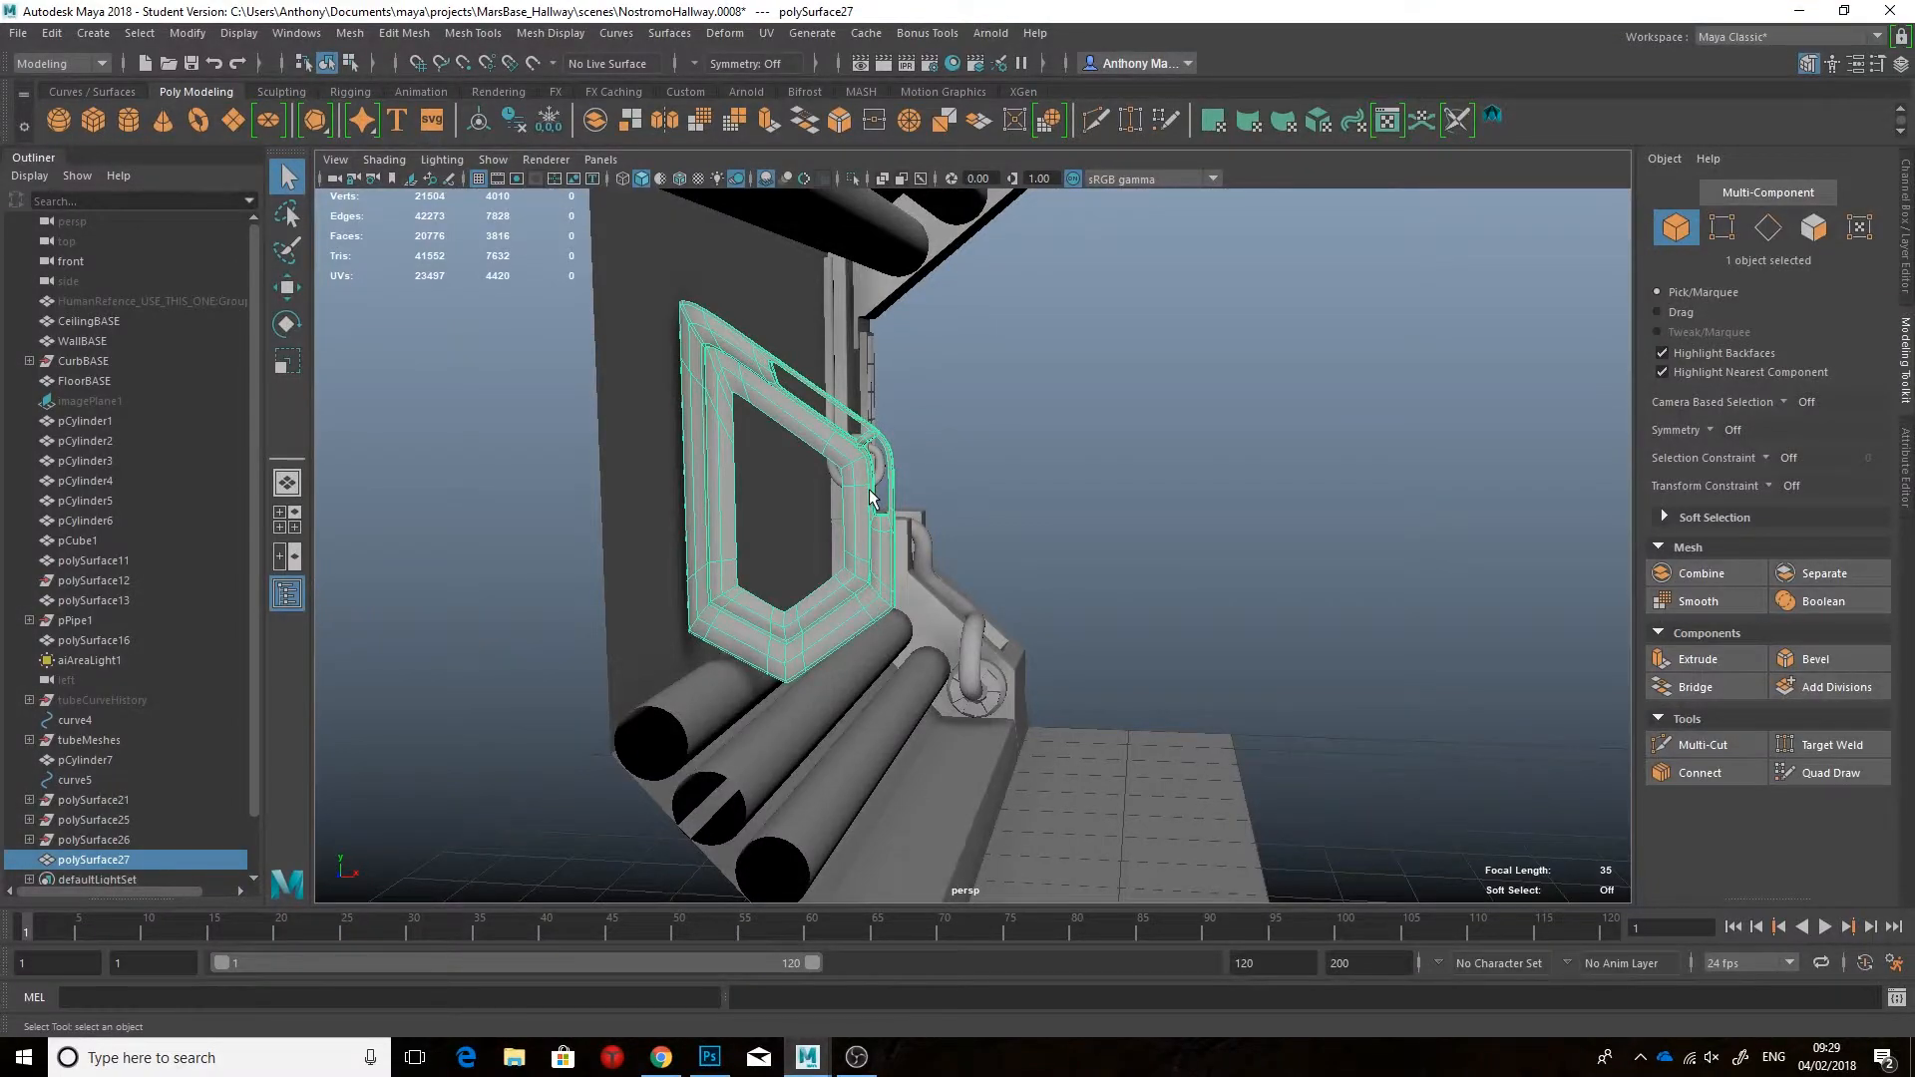
pyautogui.keyDown('alt'); pyautogui.moveTo(869, 497); pyautogui.dragTo(873, 539); pyautogui.keyUp('alt')
pyautogui.press('space')
pyautogui.hotkey('ctrl', '1')
pyautogui.keyDown('alt'); pyautogui.moveTo(947, 627); pyautogui.dragTo(901, 579, button='middle'); pyautogui.keyUp('alt')
pyautogui.scroll(5, 899, 574)
pyautogui.scroll(-4, 897, 628)
pyautogui.scroll(5, 714, 474)
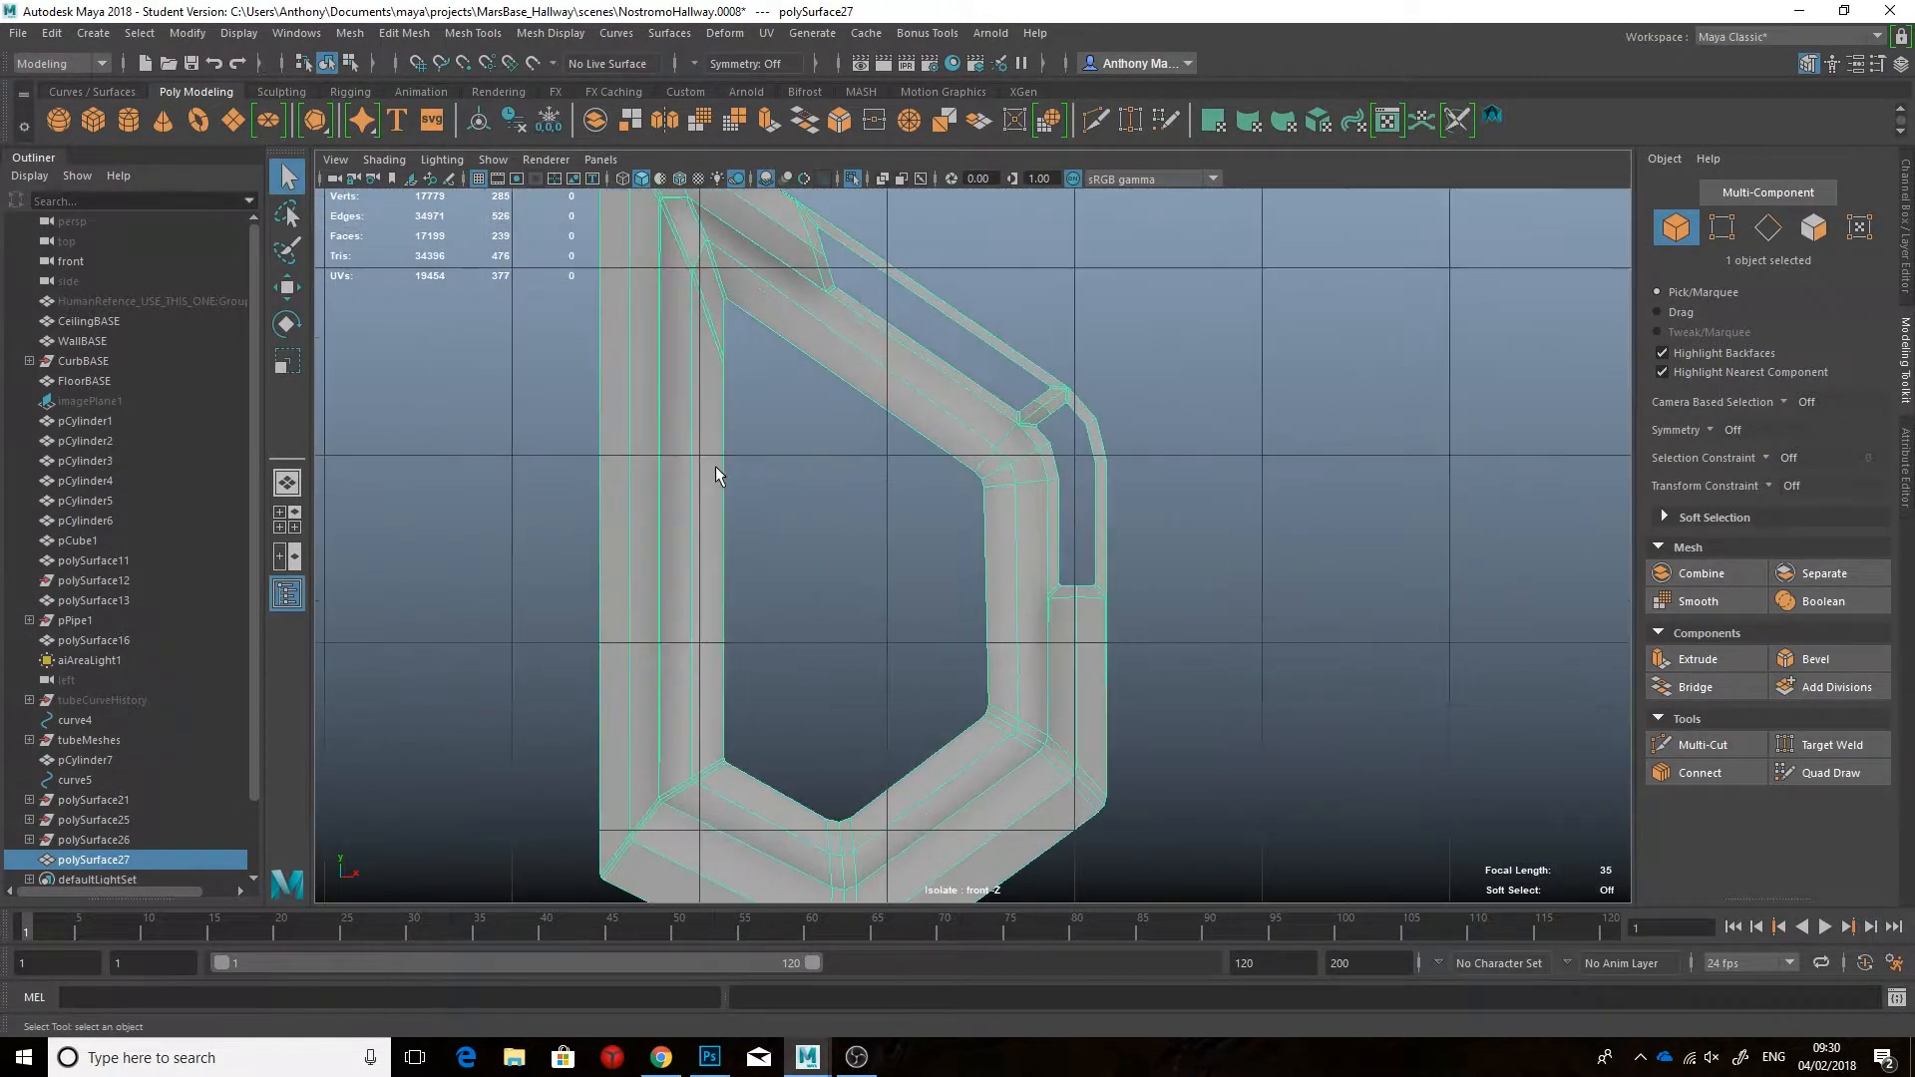
# Step: Fill the panel's inner opening with a five-point polygon drawn with Create Polygon, snapping to the border's inner corners
pyautogui.click(419, 330)
pyautogui.keyDown('shift'); pyautogui.moveTo(1154, 354); pyautogui.dragTo(1154, 299, button='right'); pyautogui.keyUp('shift')
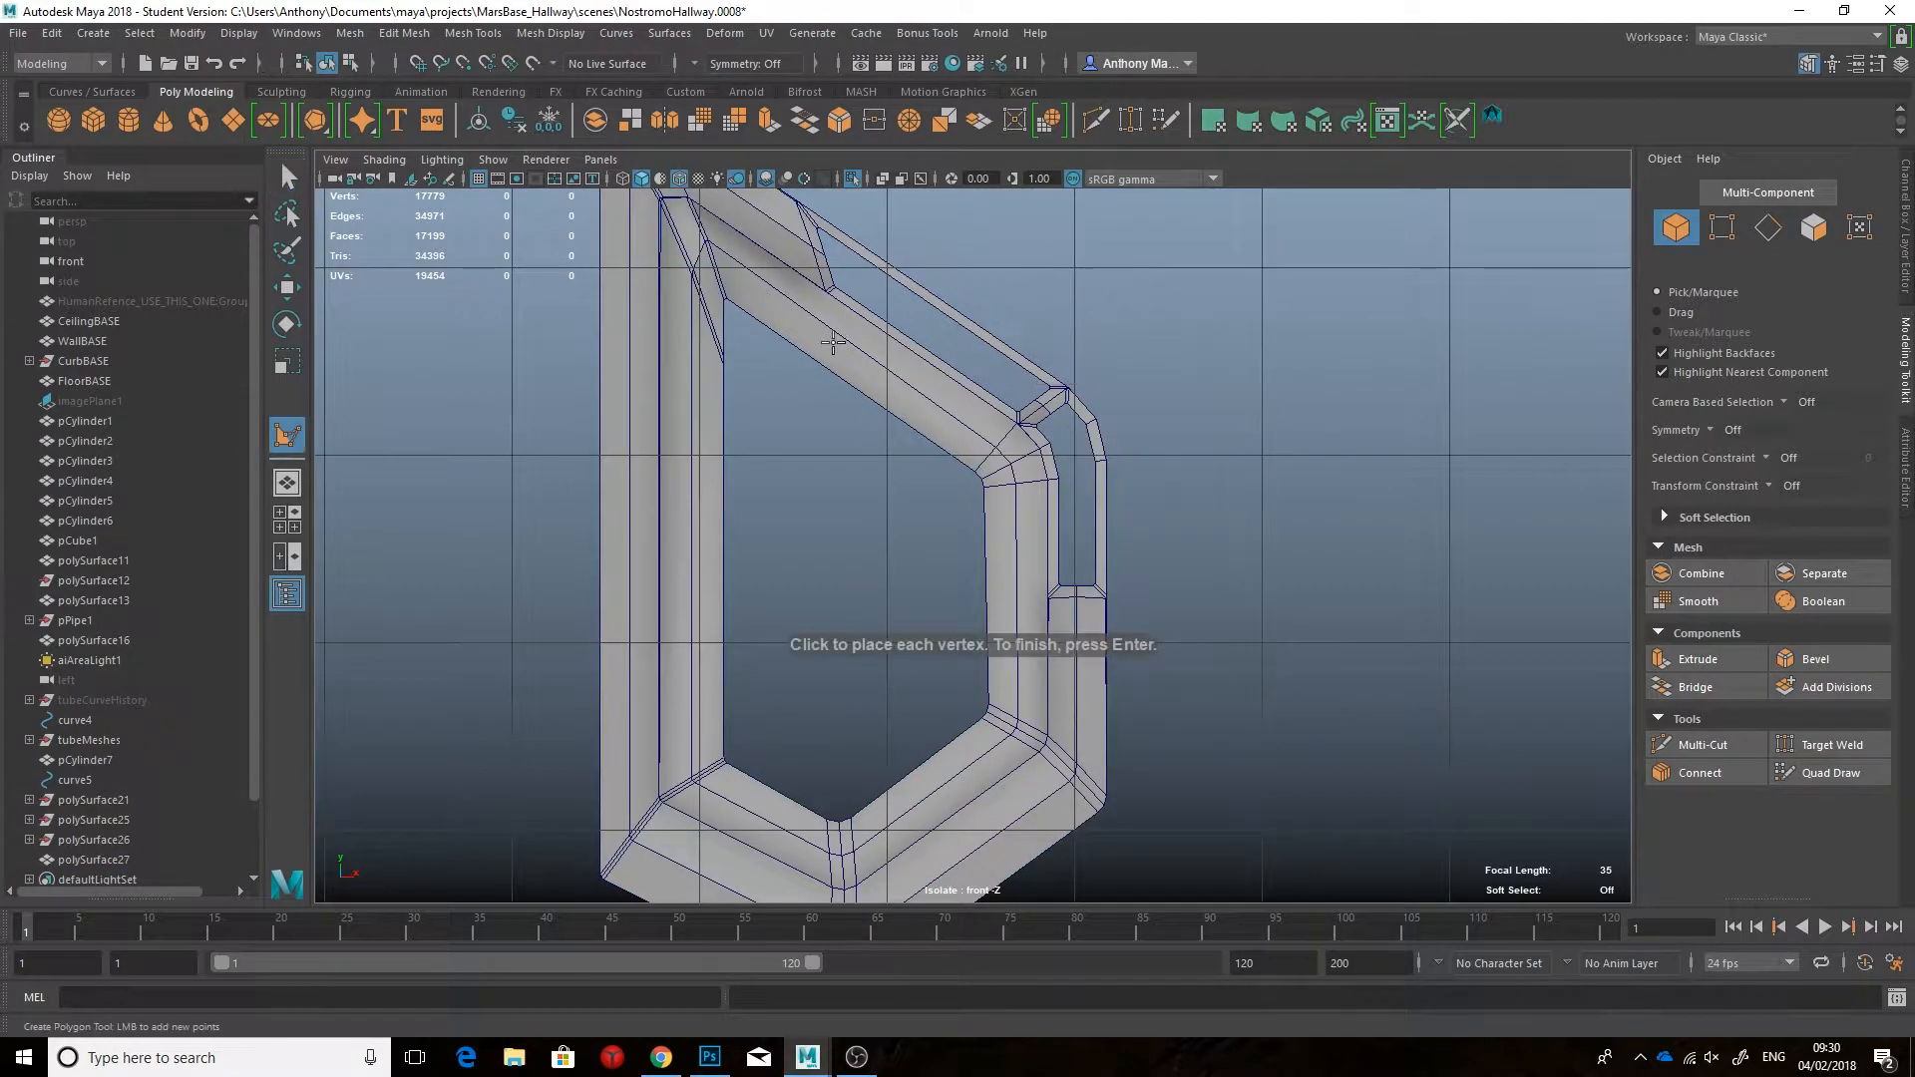
pyautogui.click(724, 299)
pyautogui.click(723, 760)
pyautogui.click(827, 816)
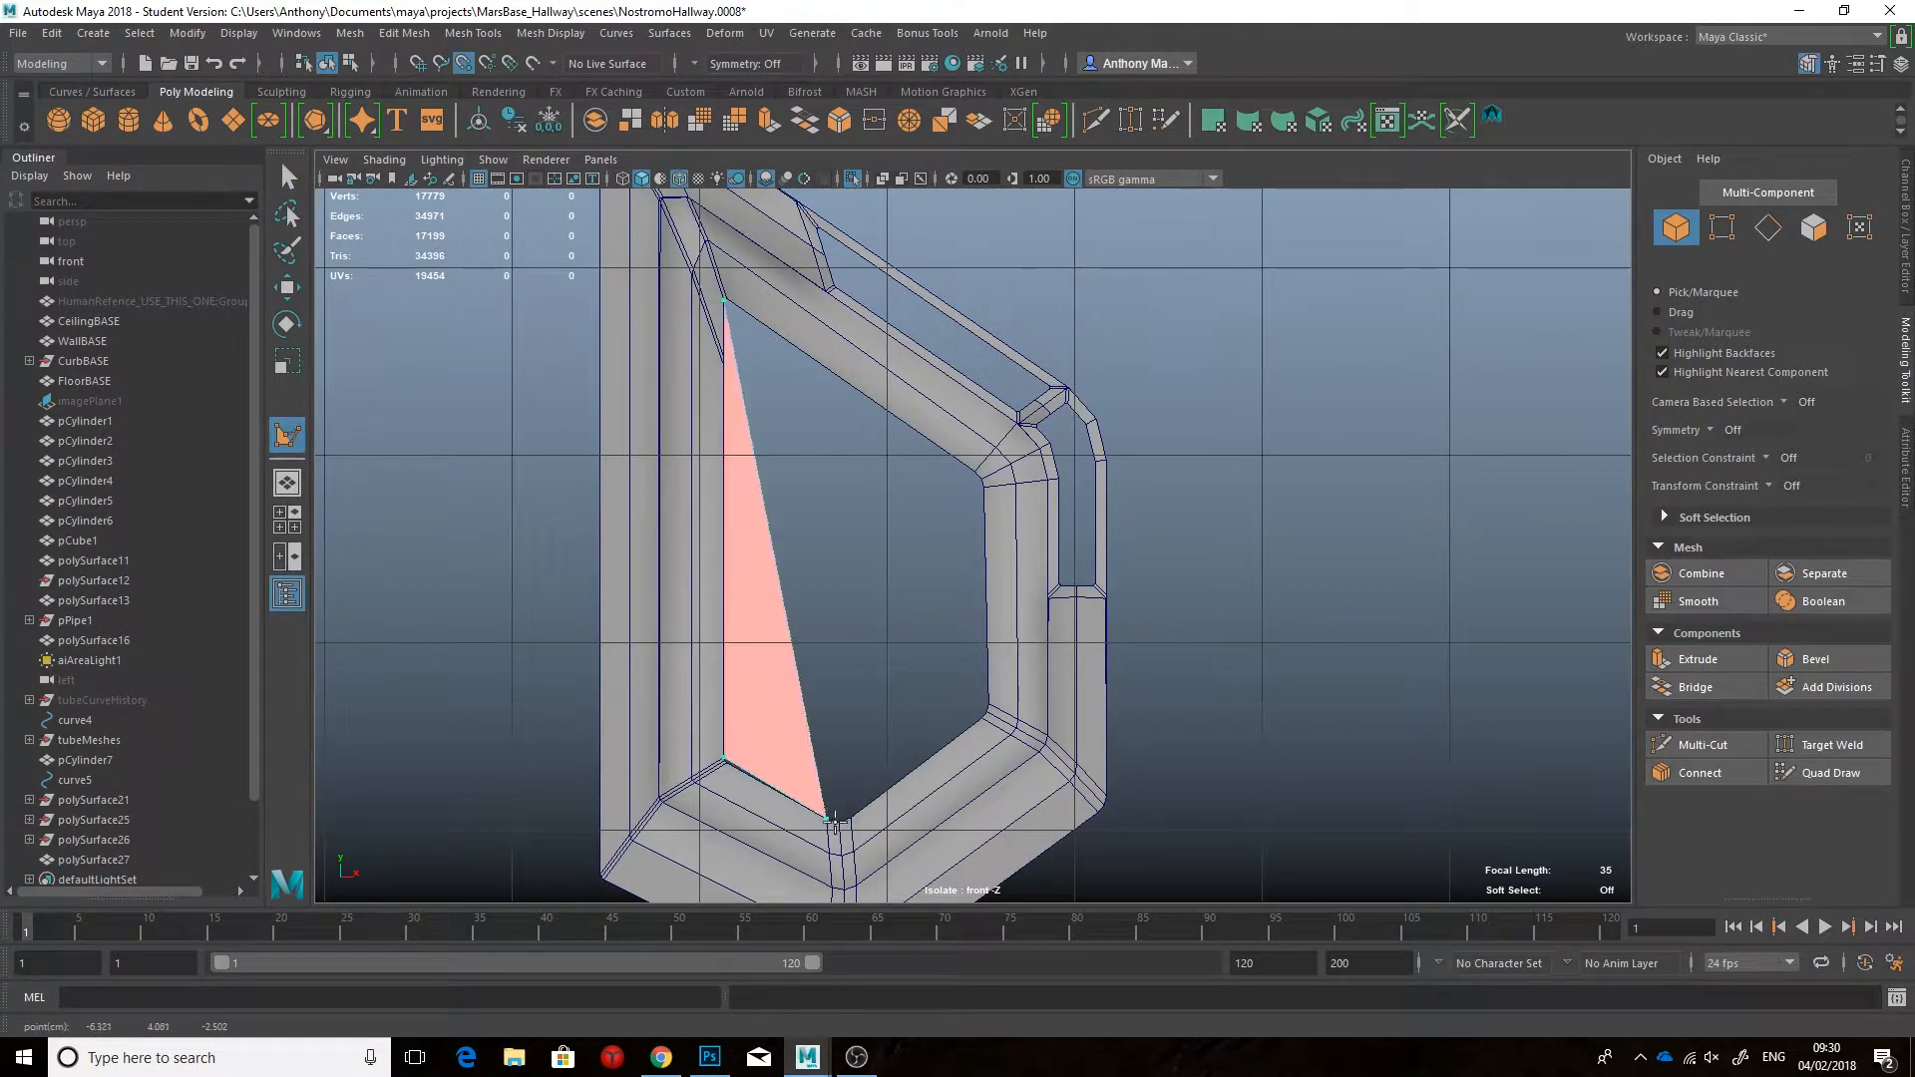
pyautogui.press('Return')
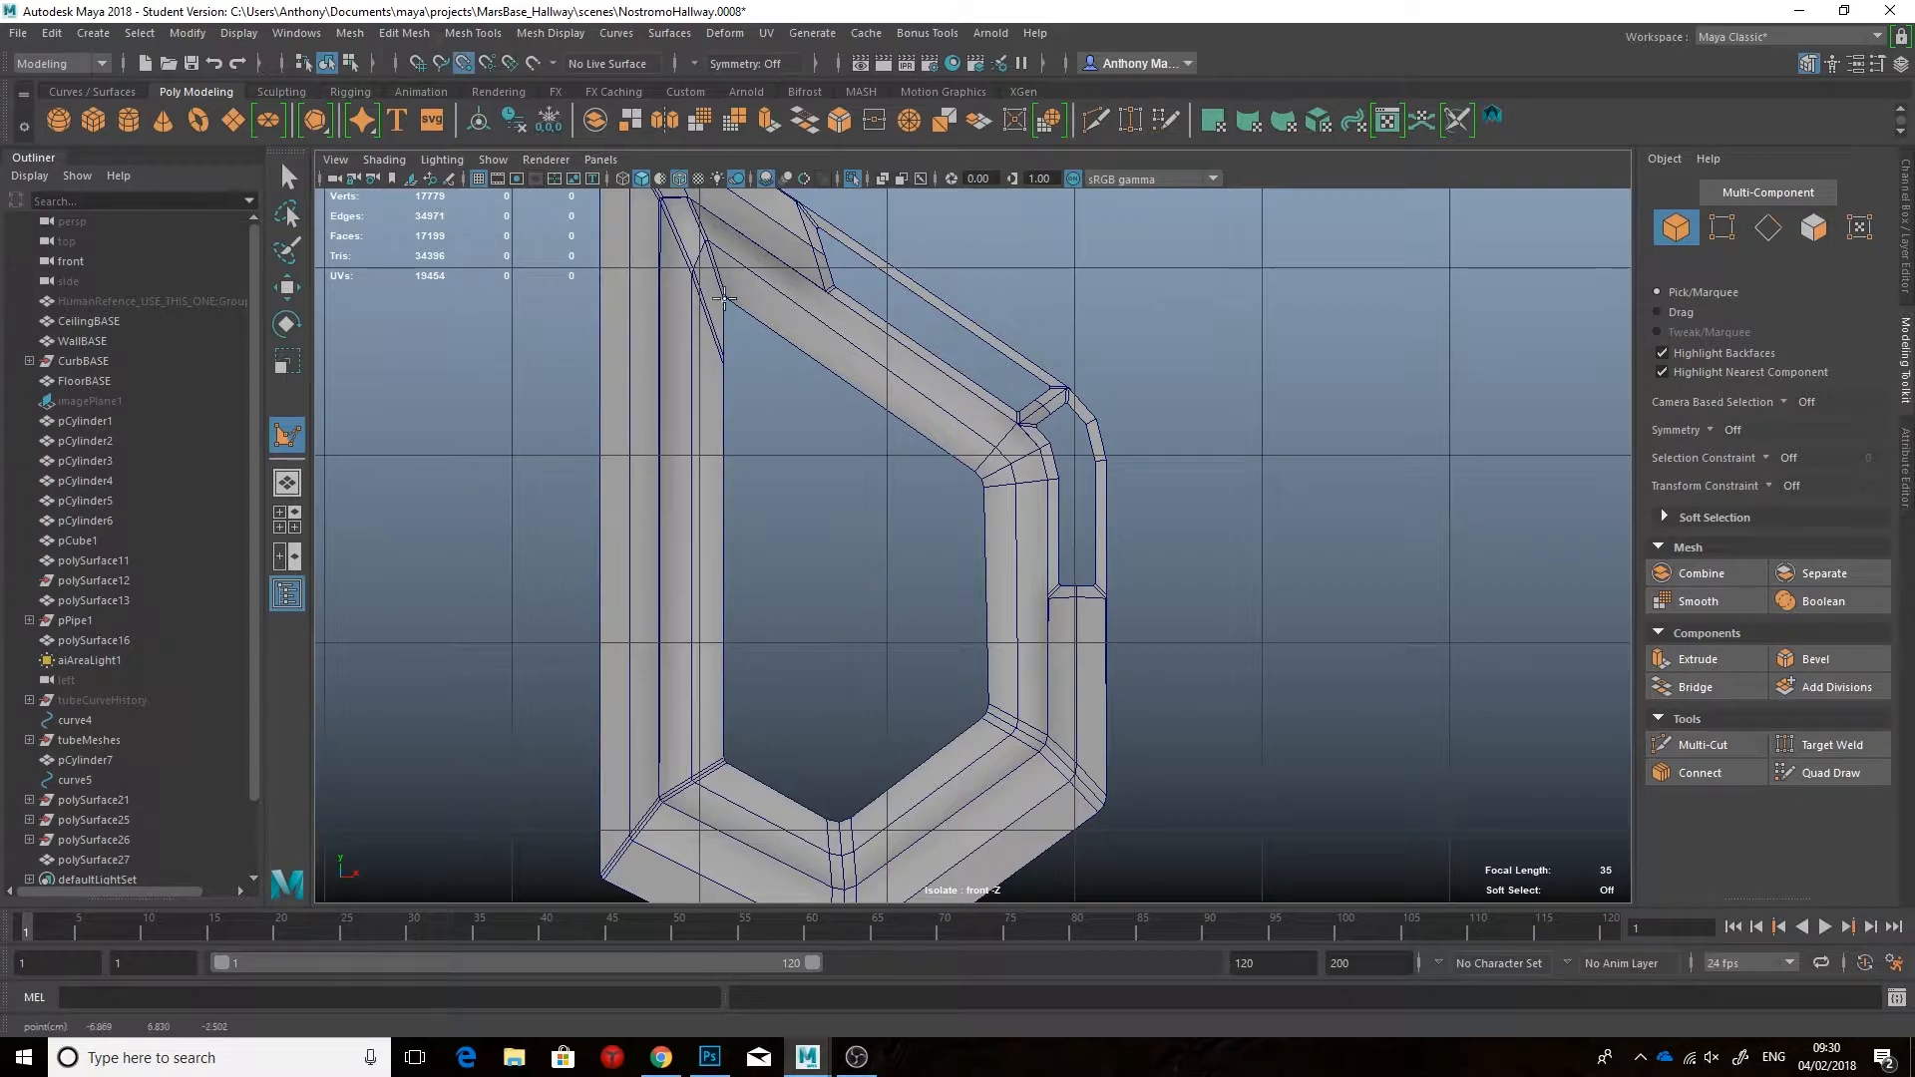
pyautogui.click(838, 822)
pyautogui.click(985, 716)
pyautogui.click(983, 478)
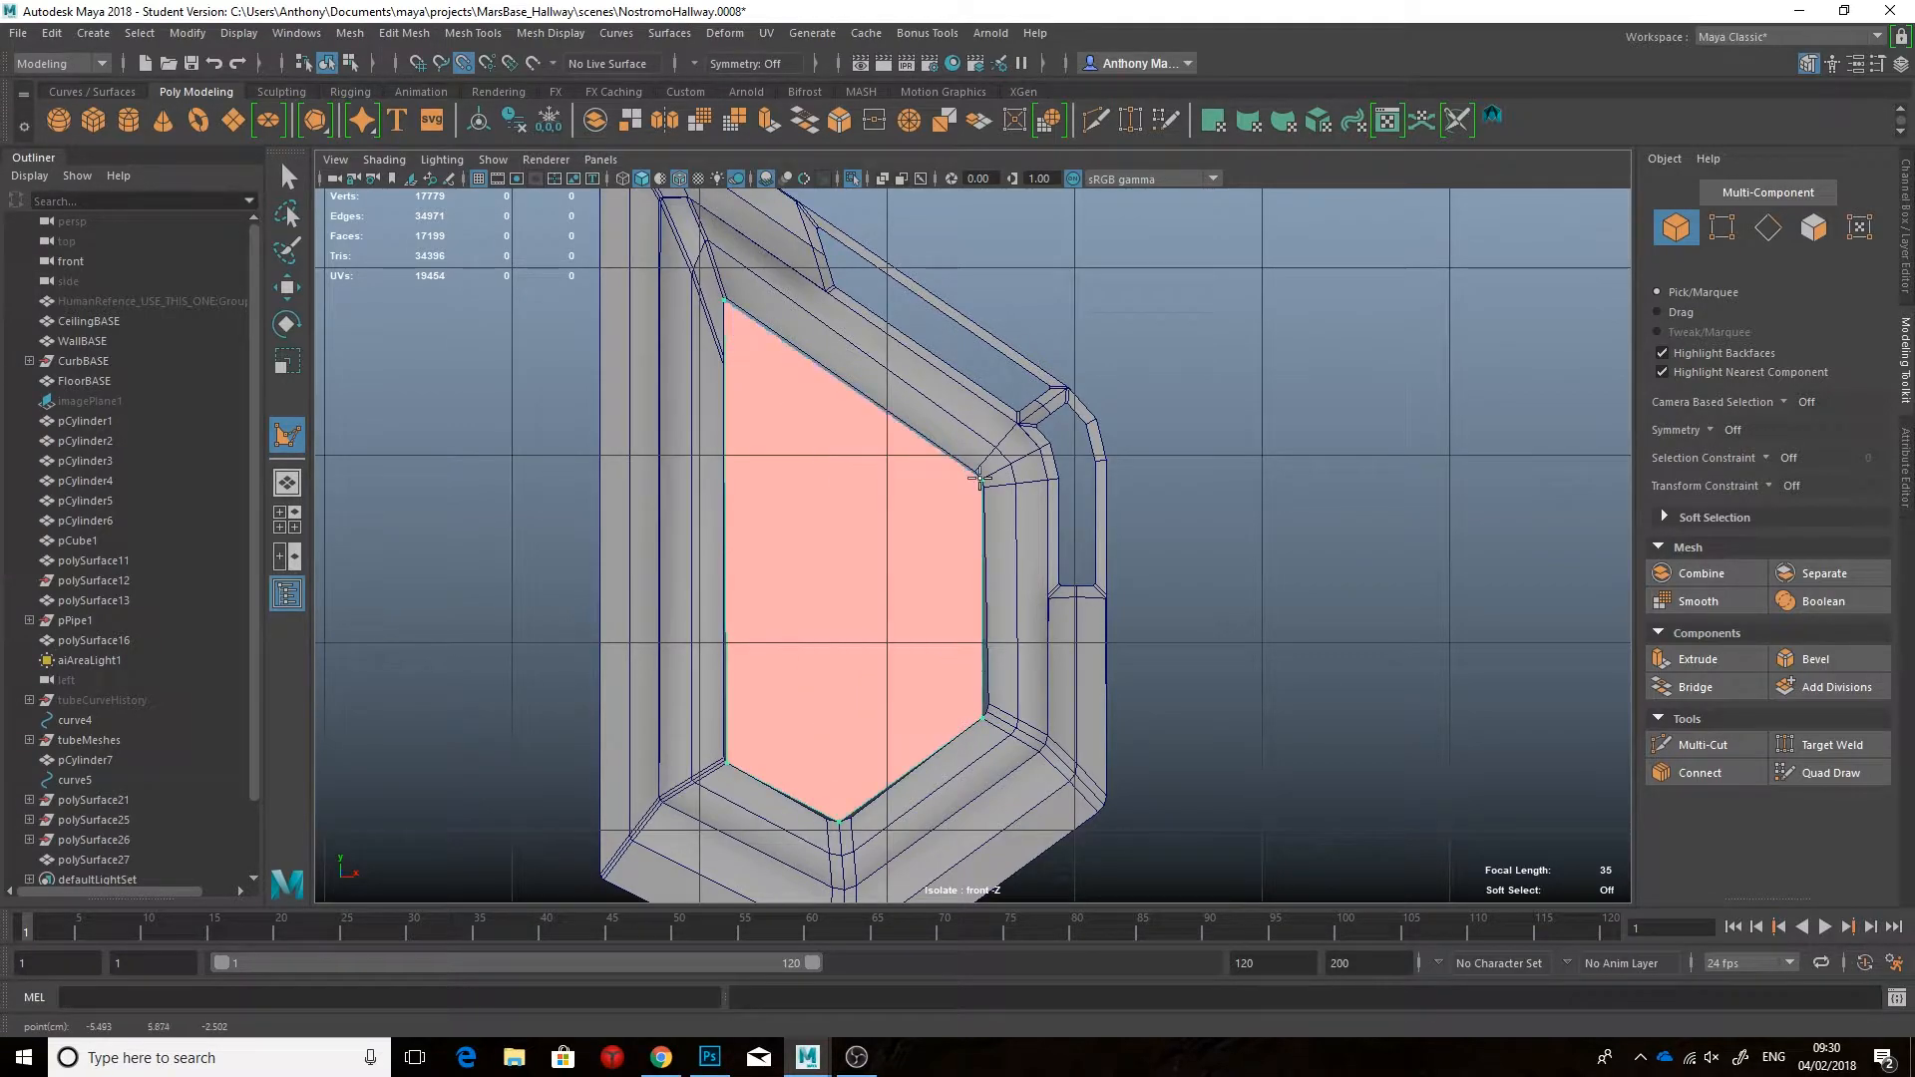
pyautogui.press('Return')
# Step: Move the fill polygon's lower corner vertices to fit the border's inner corner points more closely
pyautogui.scroll(4, 960, 499)
pyautogui.keyDown('alt'); pyautogui.moveTo(788, 641); pyautogui.dragTo(919, 526, button='middle'); pyautogui.keyUp('alt')
pyautogui.moveTo(839, 655); pyautogui.dragTo(760, 654, button='right')
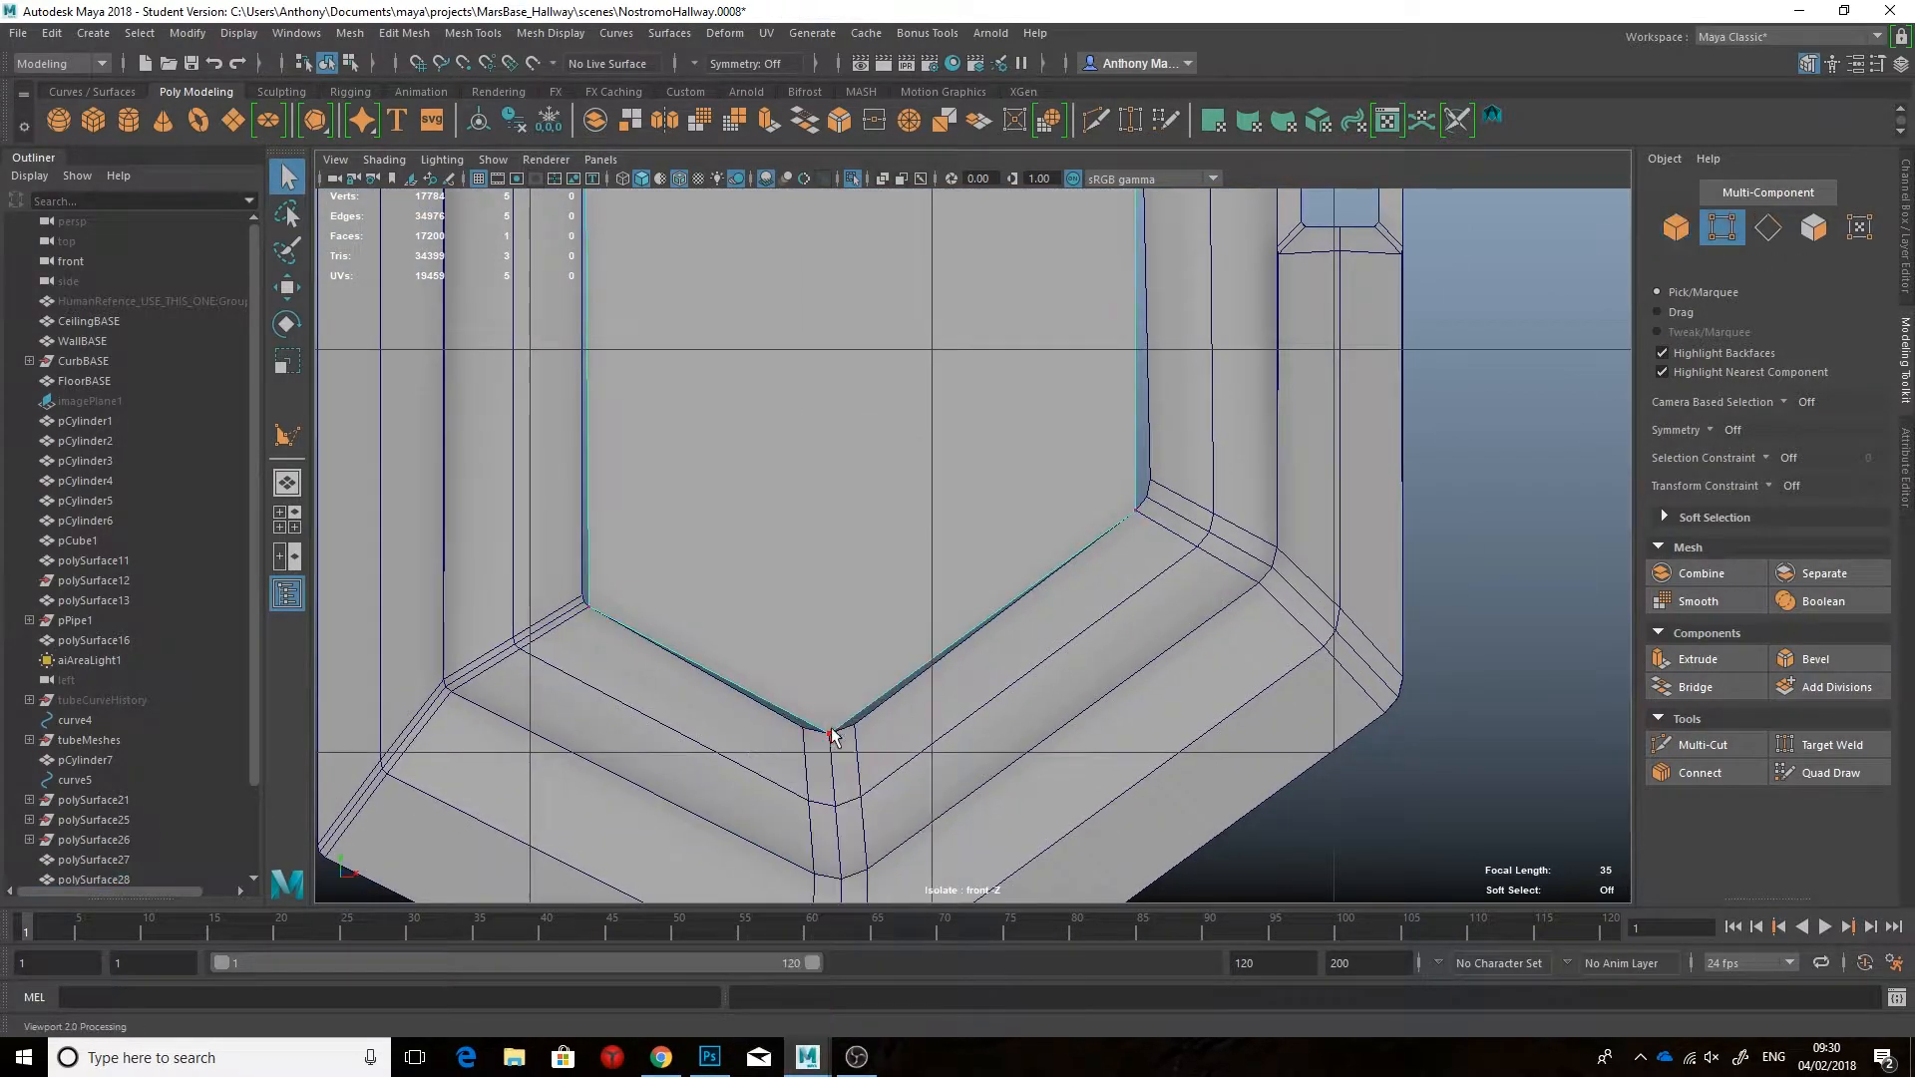
pyautogui.moveTo(589, 607); pyautogui.dragTo(585, 601)
pyautogui.click(1136, 511)
pyautogui.moveTo(1136, 510); pyautogui.dragTo(1147, 496)
pyautogui.keyDown('alt'); pyautogui.moveTo(997, 250); pyautogui.dragTo(1141, 752, button='middle'); pyautogui.keyUp('alt')
pyautogui.scroll(-8, 813, 417)
pyautogui.keyDown('alt'); pyautogui.moveTo(875, 509); pyautogui.dragTo(850, 402, button='middle'); pyautogui.keyUp('alt')
pyautogui.scroll(4, 945, 465)
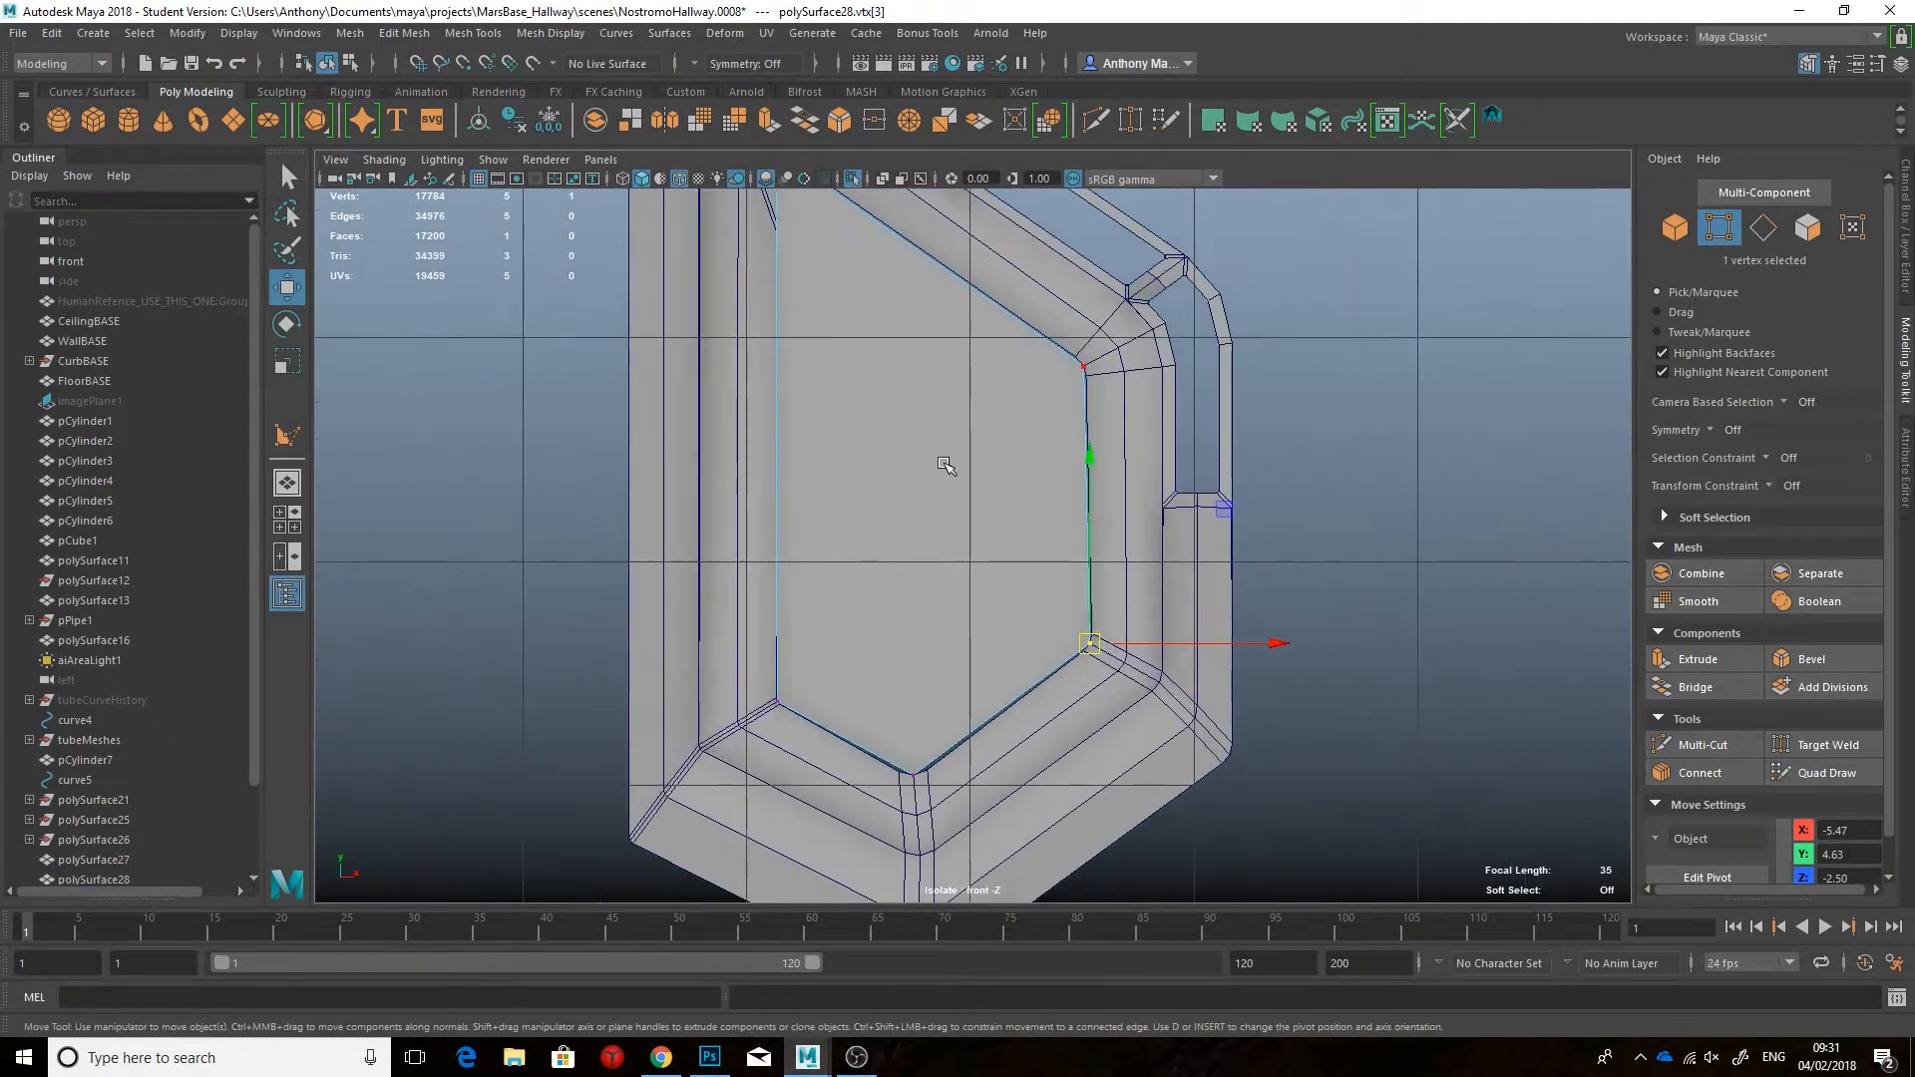
# Step: Multi-Cut the fill polygon vertically from its slanted upper edge to its bottom corner
pyautogui.click(1707, 746)
pyautogui.click(916, 248)
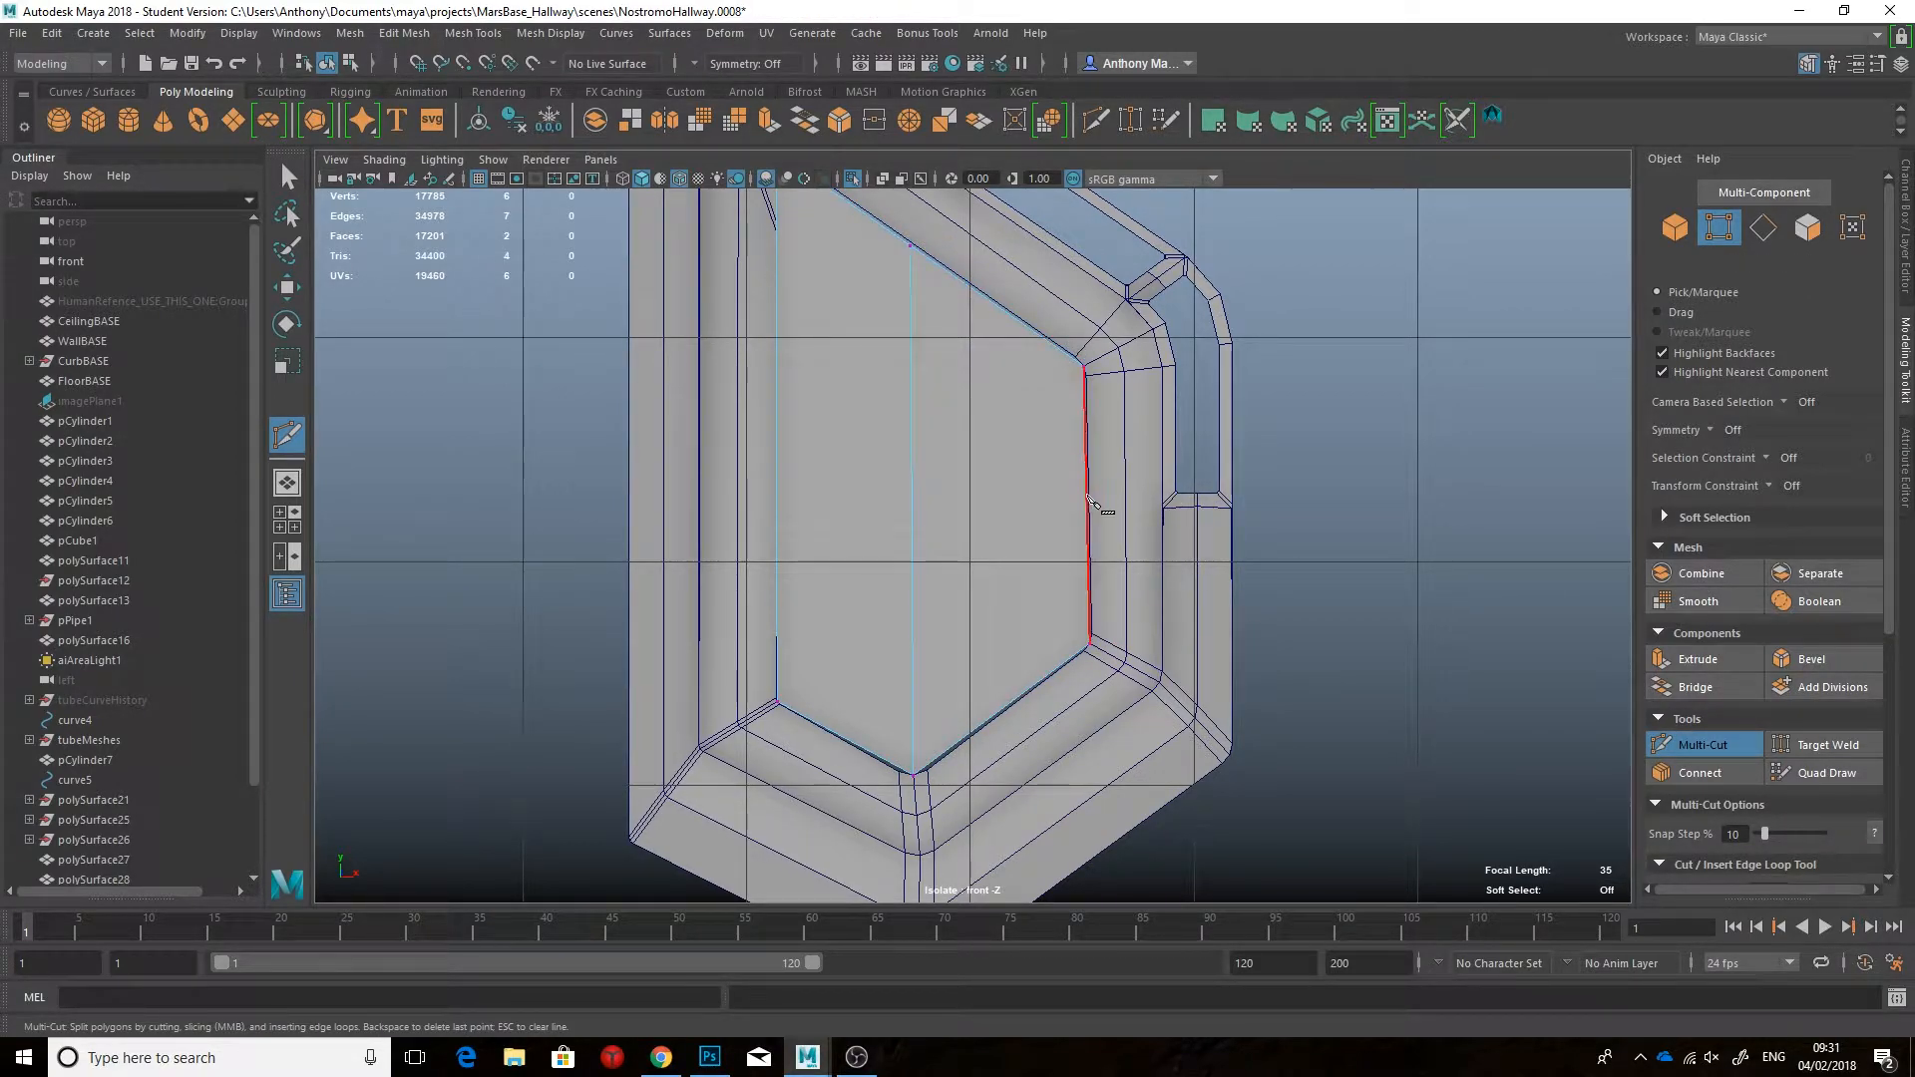
pyautogui.click(1706, 754)
pyautogui.keyDown('alt'); pyautogui.moveTo(1004, 623); pyautogui.dragTo(1004, 730, button='middle'); pyautogui.keyUp('alt')
pyautogui.keyDown('alt'); pyautogui.moveTo(962, 368); pyautogui.dragTo(1012, 588, button='middle'); pyautogui.keyUp('alt')
pyautogui.scroll(5, 972, 545)
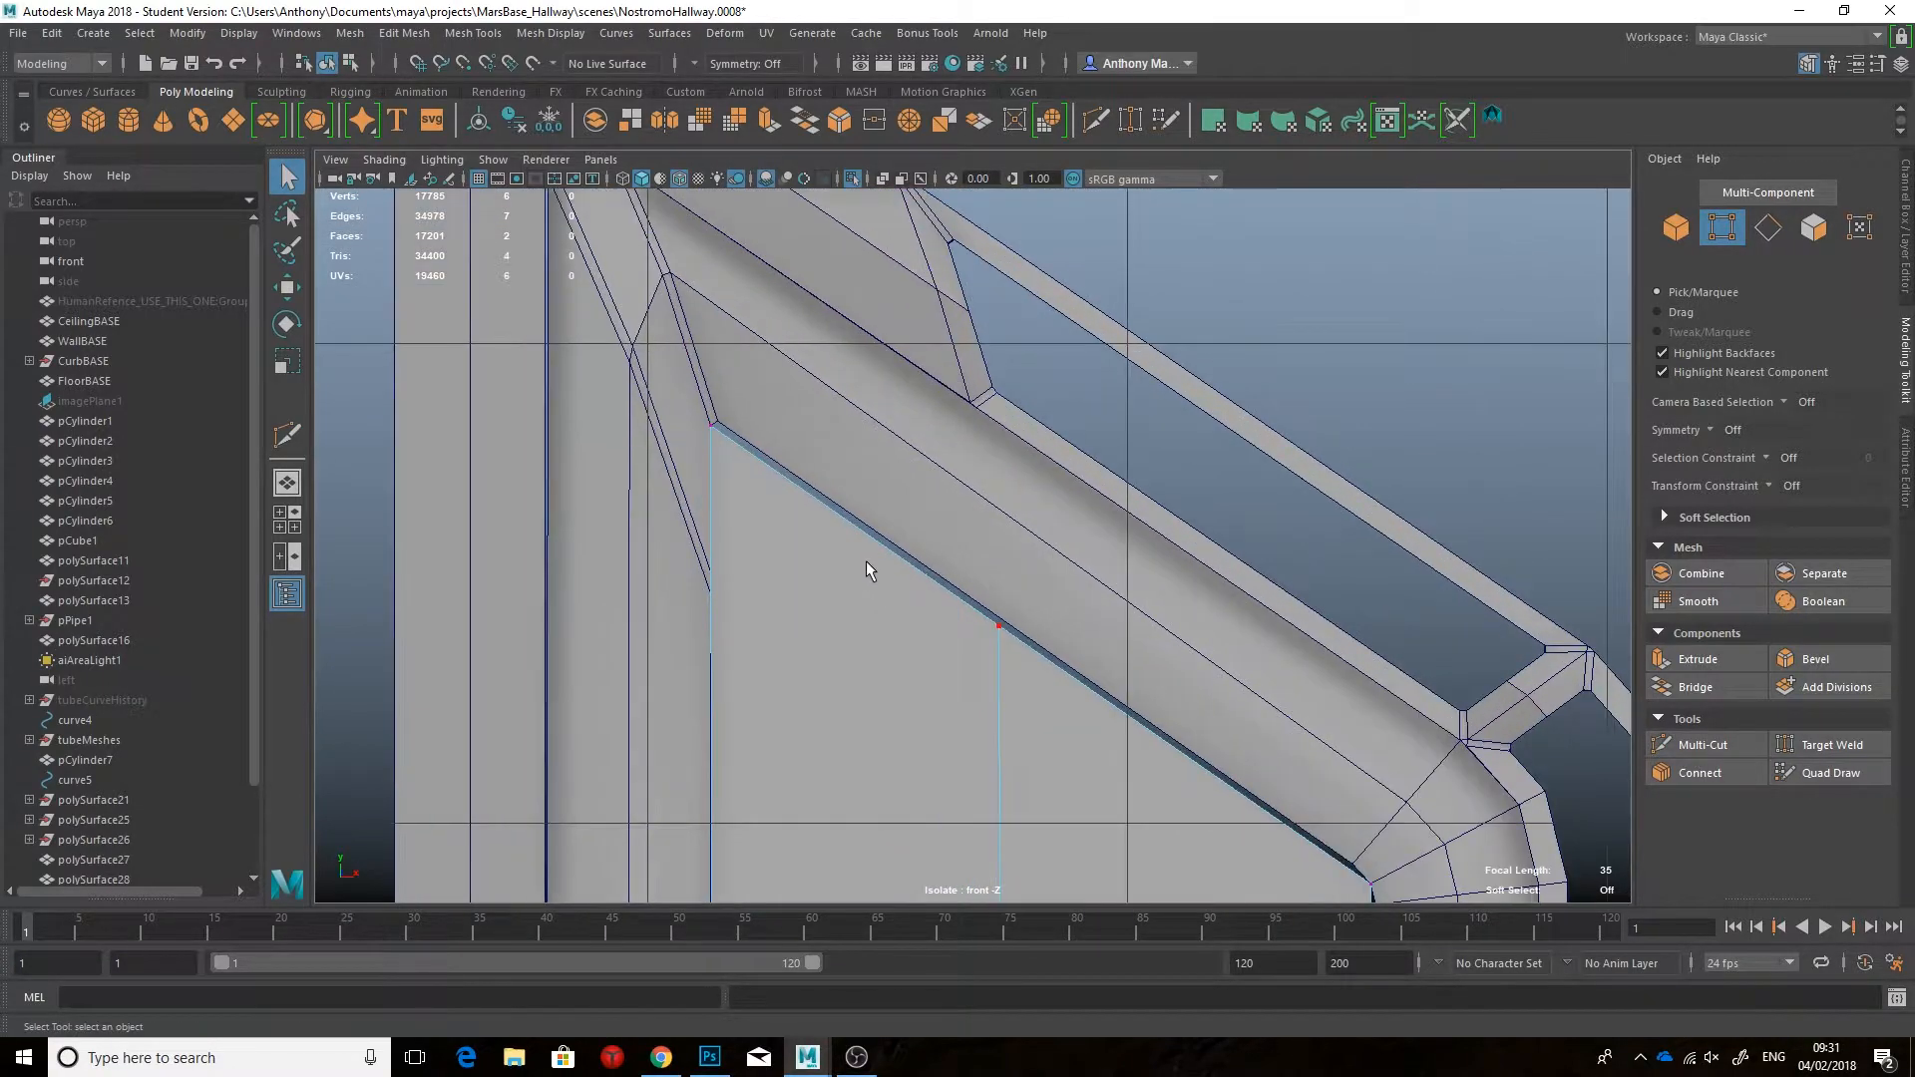
pyautogui.scroll(-6, 836, 563)
pyautogui.scroll(3, 937, 556)
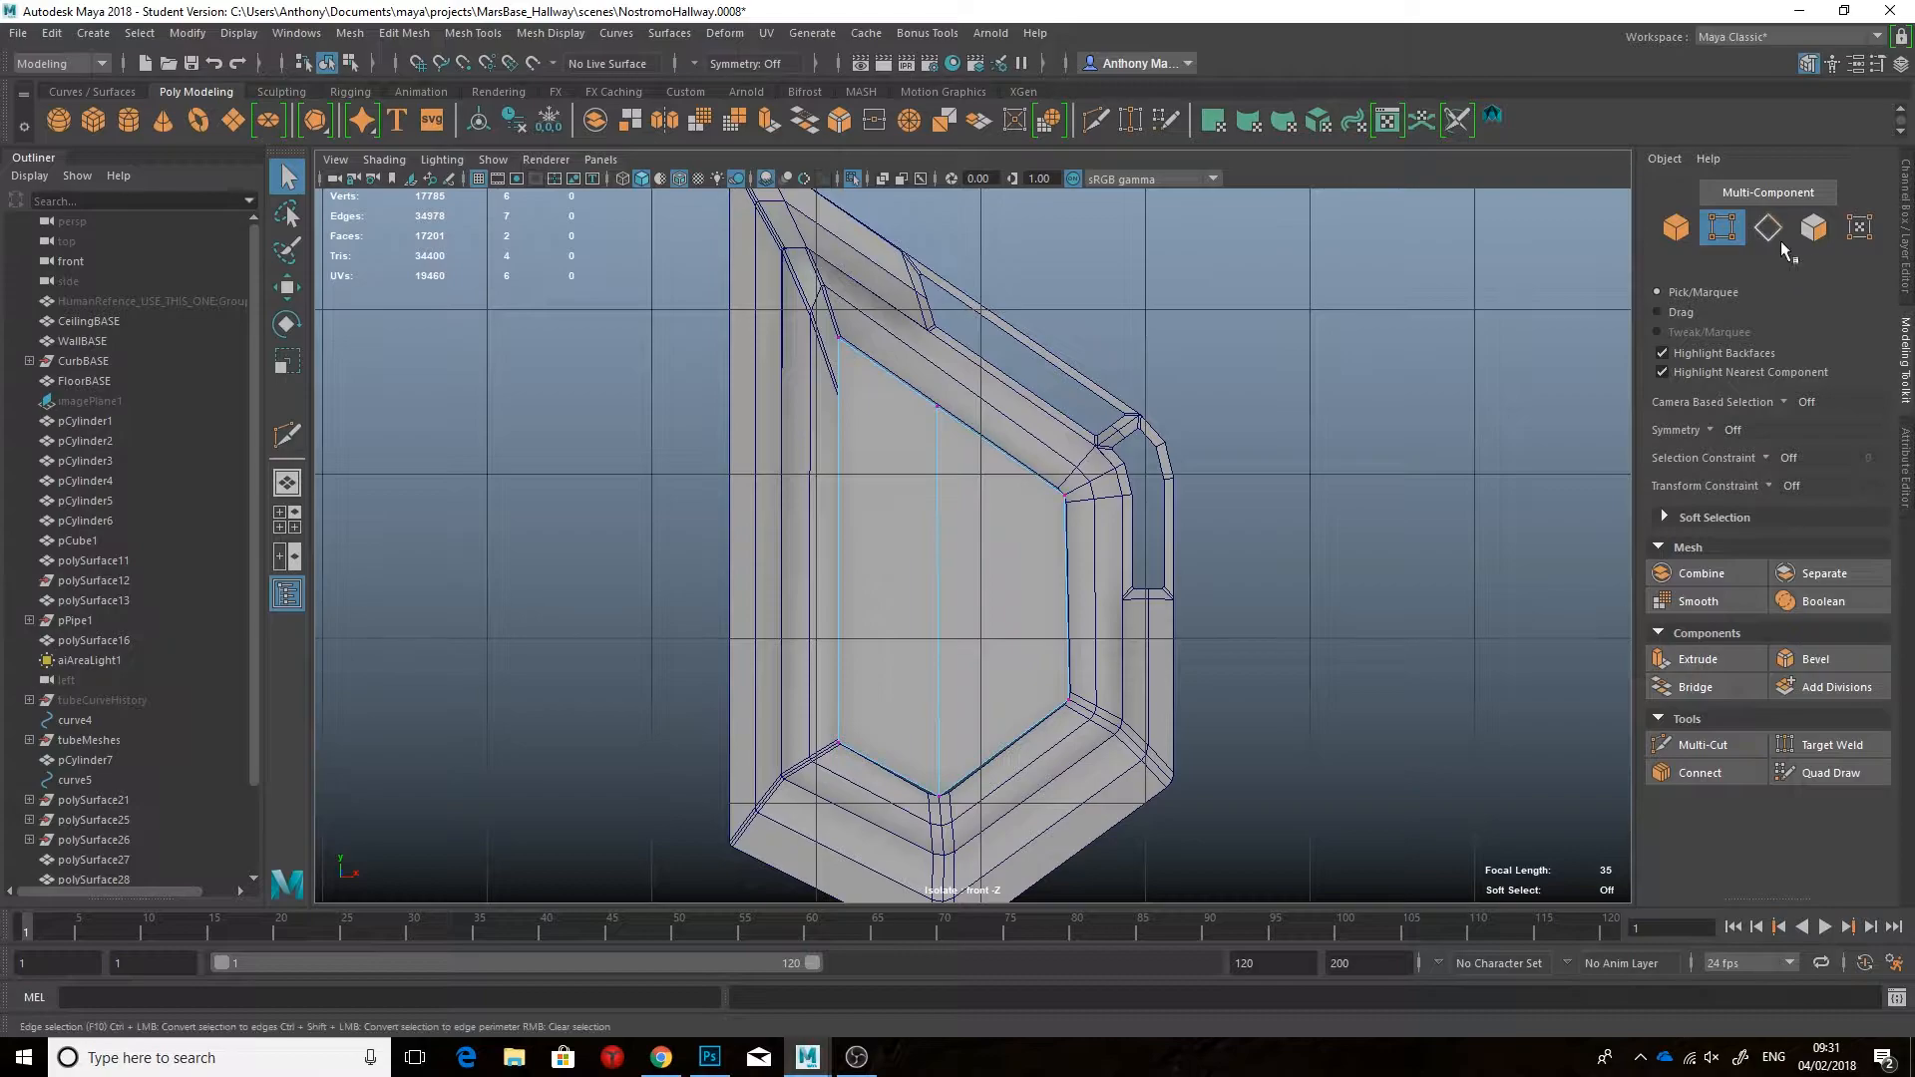
# Step: Bevel the fill polygon's vertical cut edge with 2 segments, adjusting the Fraction to widen it
pyautogui.hotkey('ctrl', 'b')
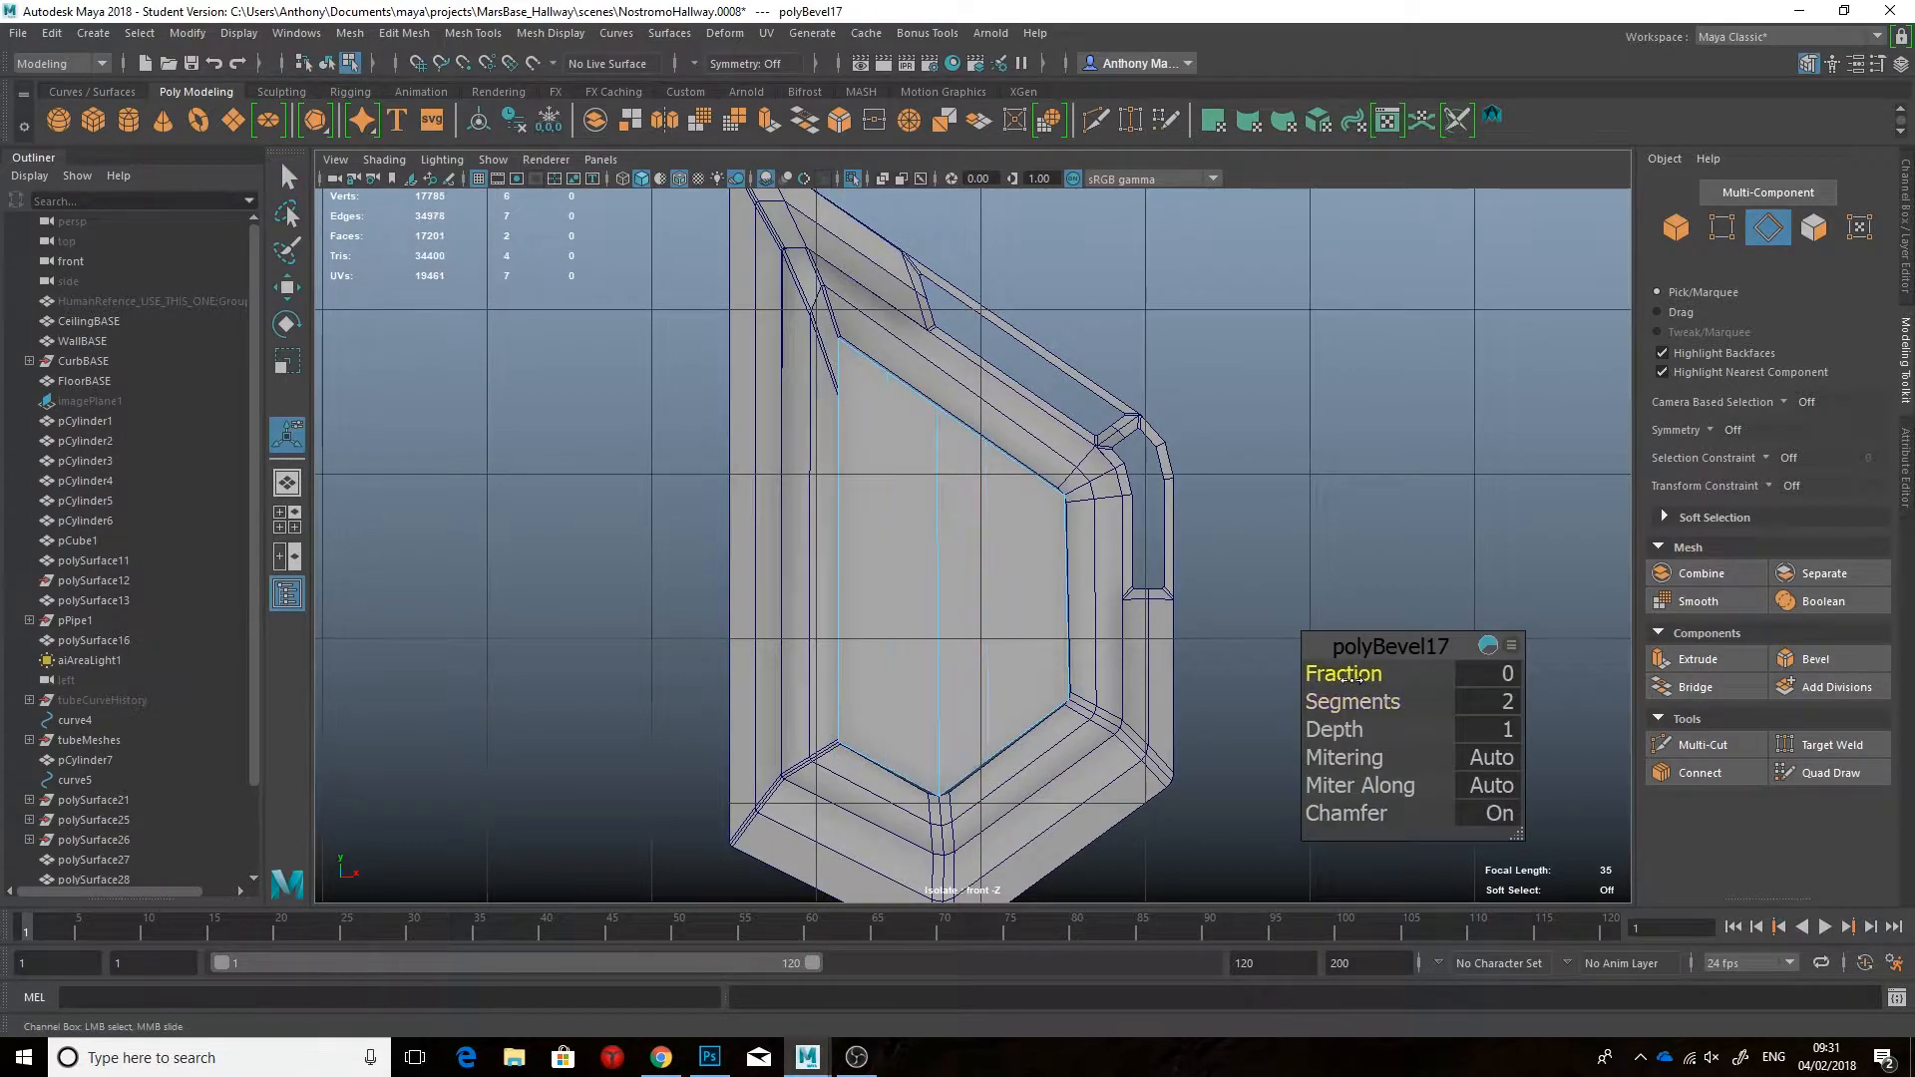
pyautogui.click(1523, 679)
pyautogui.moveTo(1344, 674); pyautogui.dragTo(1052, 695)
pyautogui.keyDown('alt'); pyautogui.moveTo(1050, 695); pyautogui.dragTo(1072, 469, button='middle'); pyautogui.keyUp('alt')
pyautogui.scroll(4, 1047, 539)
pyautogui.scroll(4, 1046, 587)
# Step: Move the beveled vertices at the fill polygon's bottom corner onto the border's matching three vertices
pyautogui.moveTo(940, 613); pyautogui.dragTo(840, 612, button='right')
pyautogui.click(889, 684)
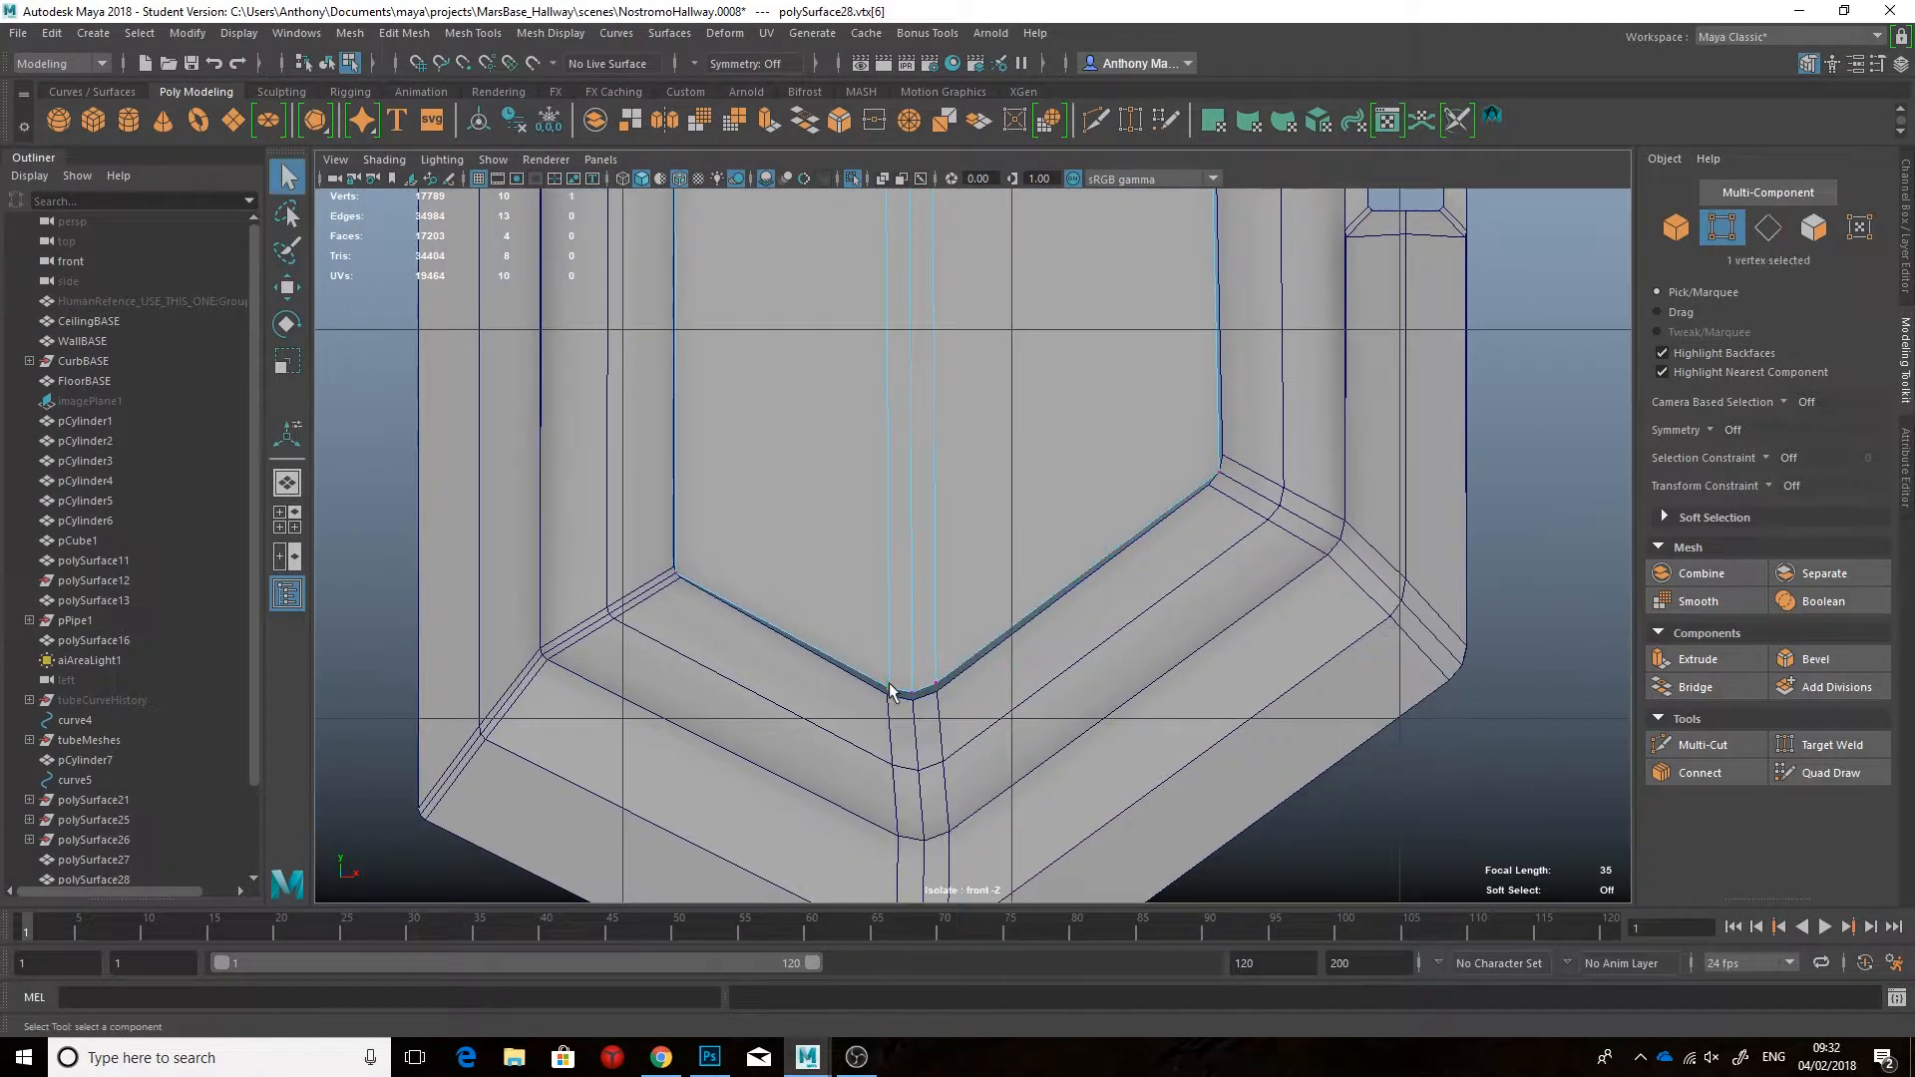
pyautogui.press('w')
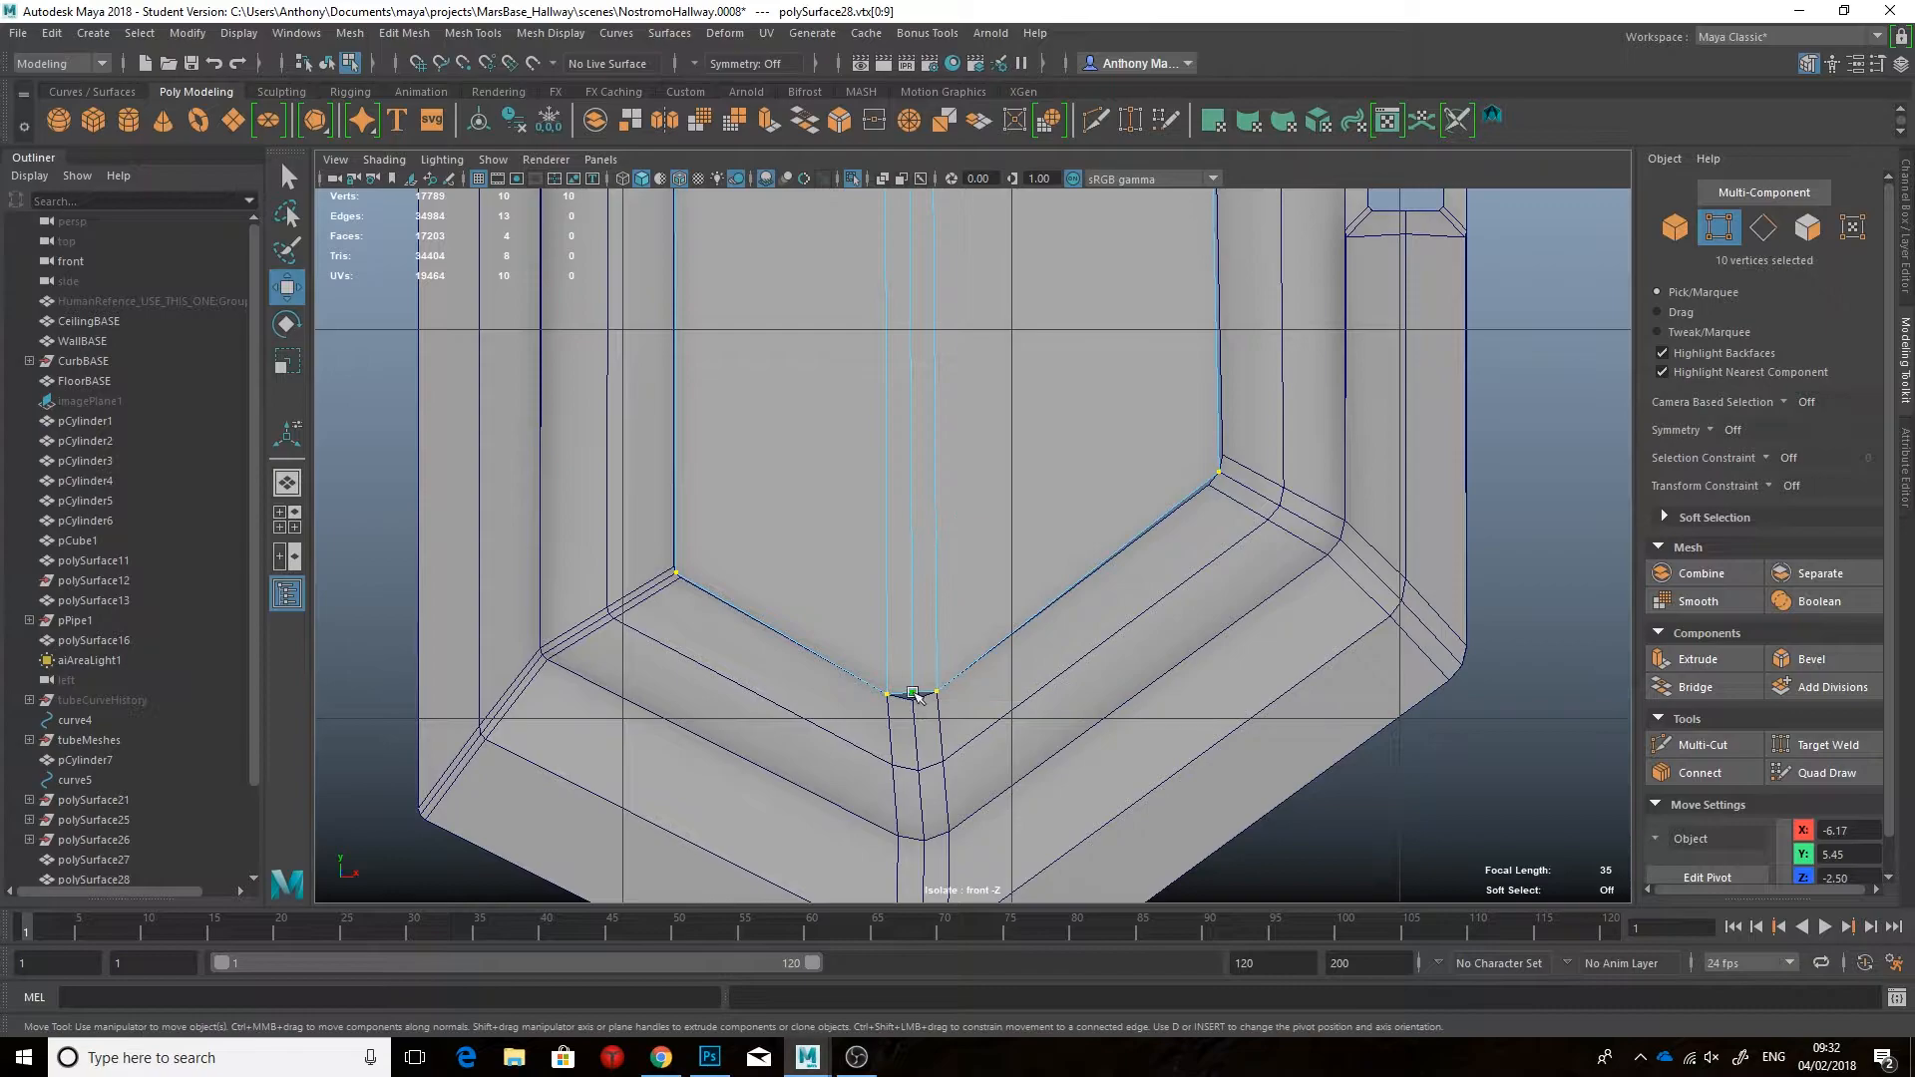
pyautogui.keyDown('alt'); pyautogui.moveTo(935, 542); pyautogui.dragTo(831, 746, button='middle'); pyautogui.keyUp('alt')
pyautogui.keyDown('alt'); pyautogui.moveTo(1606, 782); pyautogui.dragTo(1009, 671, button='right'); pyautogui.keyUp('alt')
pyautogui.scroll(3, 1011, 609)
pyautogui.keyDown('alt'); pyautogui.moveTo(1018, 597); pyautogui.dragTo(1014, 681, button='middle'); pyautogui.keyUp('alt')
pyautogui.moveTo(878, 512); pyautogui.dragTo(940, 469, button='right')
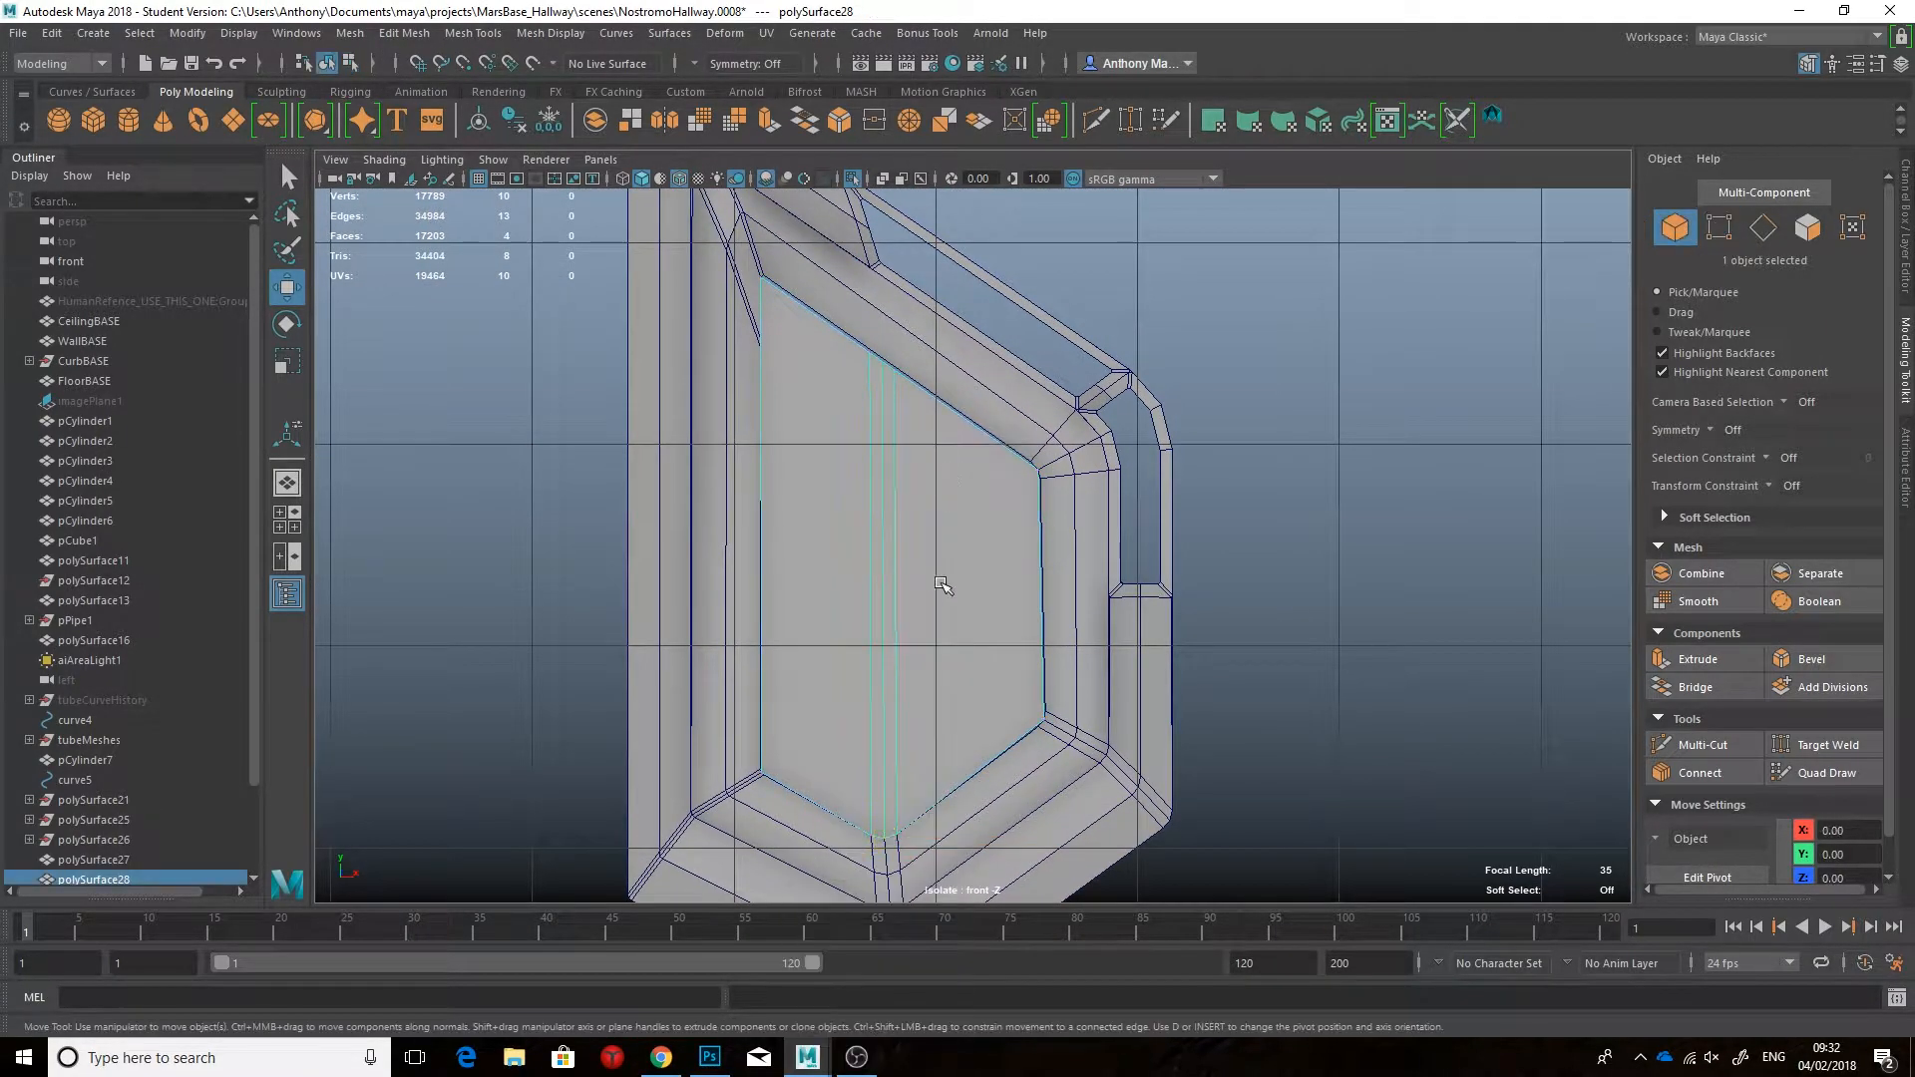
# Step: Delete the vertical beveled edges across the fill polygon and the spare vertices on its slanted upper edge
pyautogui.scroll(1, 949, 585)
pyautogui.keyDown('alt'); pyautogui.moveTo(939, 585); pyautogui.dragTo(938, 558, button='middle'); pyautogui.keyUp('alt')
pyautogui.moveTo(931, 486); pyautogui.dragTo(804, 484, button='right')
pyautogui.doubleClick(873, 516)
pyautogui.press('Delete')
pyautogui.moveTo(827, 274); pyautogui.dragTo(987, 413)
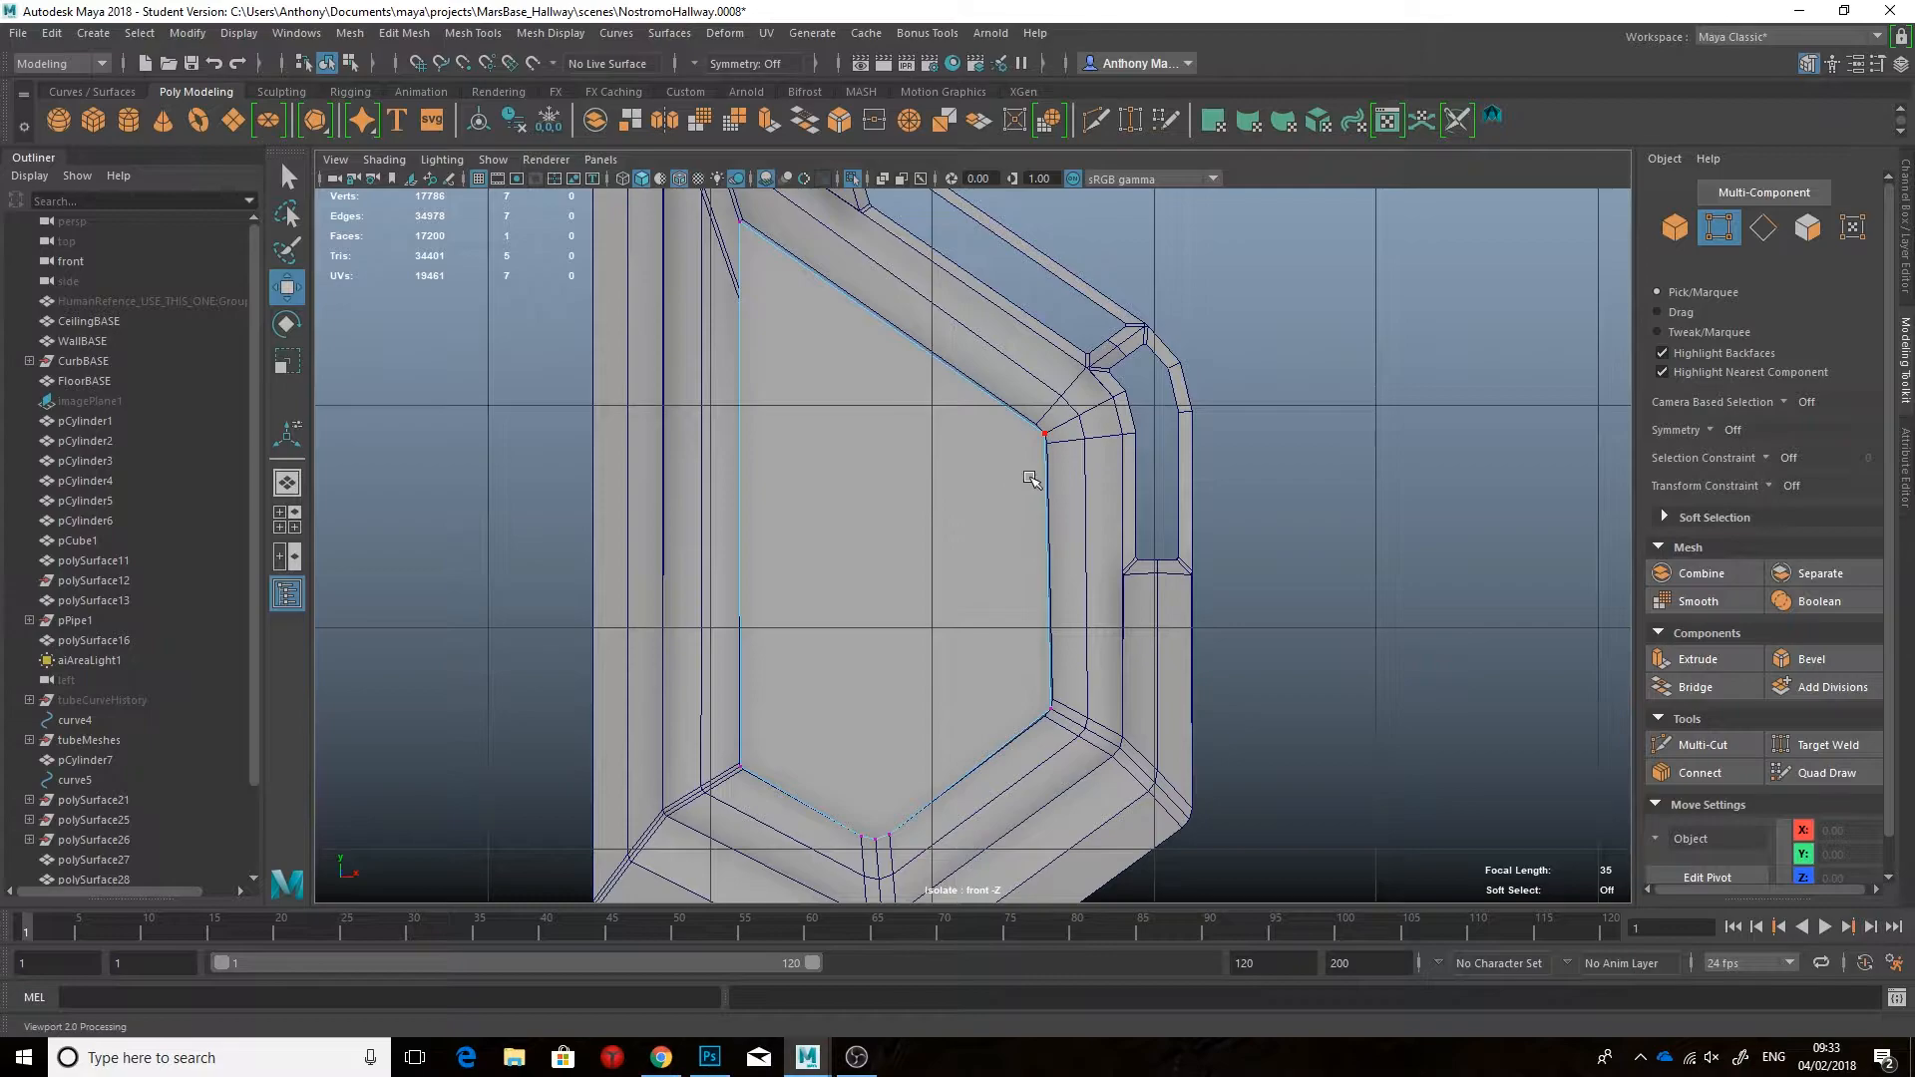
# Step: Delete the fill polygon from the panel's inner opening
pyautogui.keyDown('alt'); pyautogui.moveTo(1029, 478); pyautogui.dragTo(966, 515, button='middle'); pyautogui.keyUp('alt')
pyautogui.scroll(3, 967, 515)
pyautogui.click(464, 35)
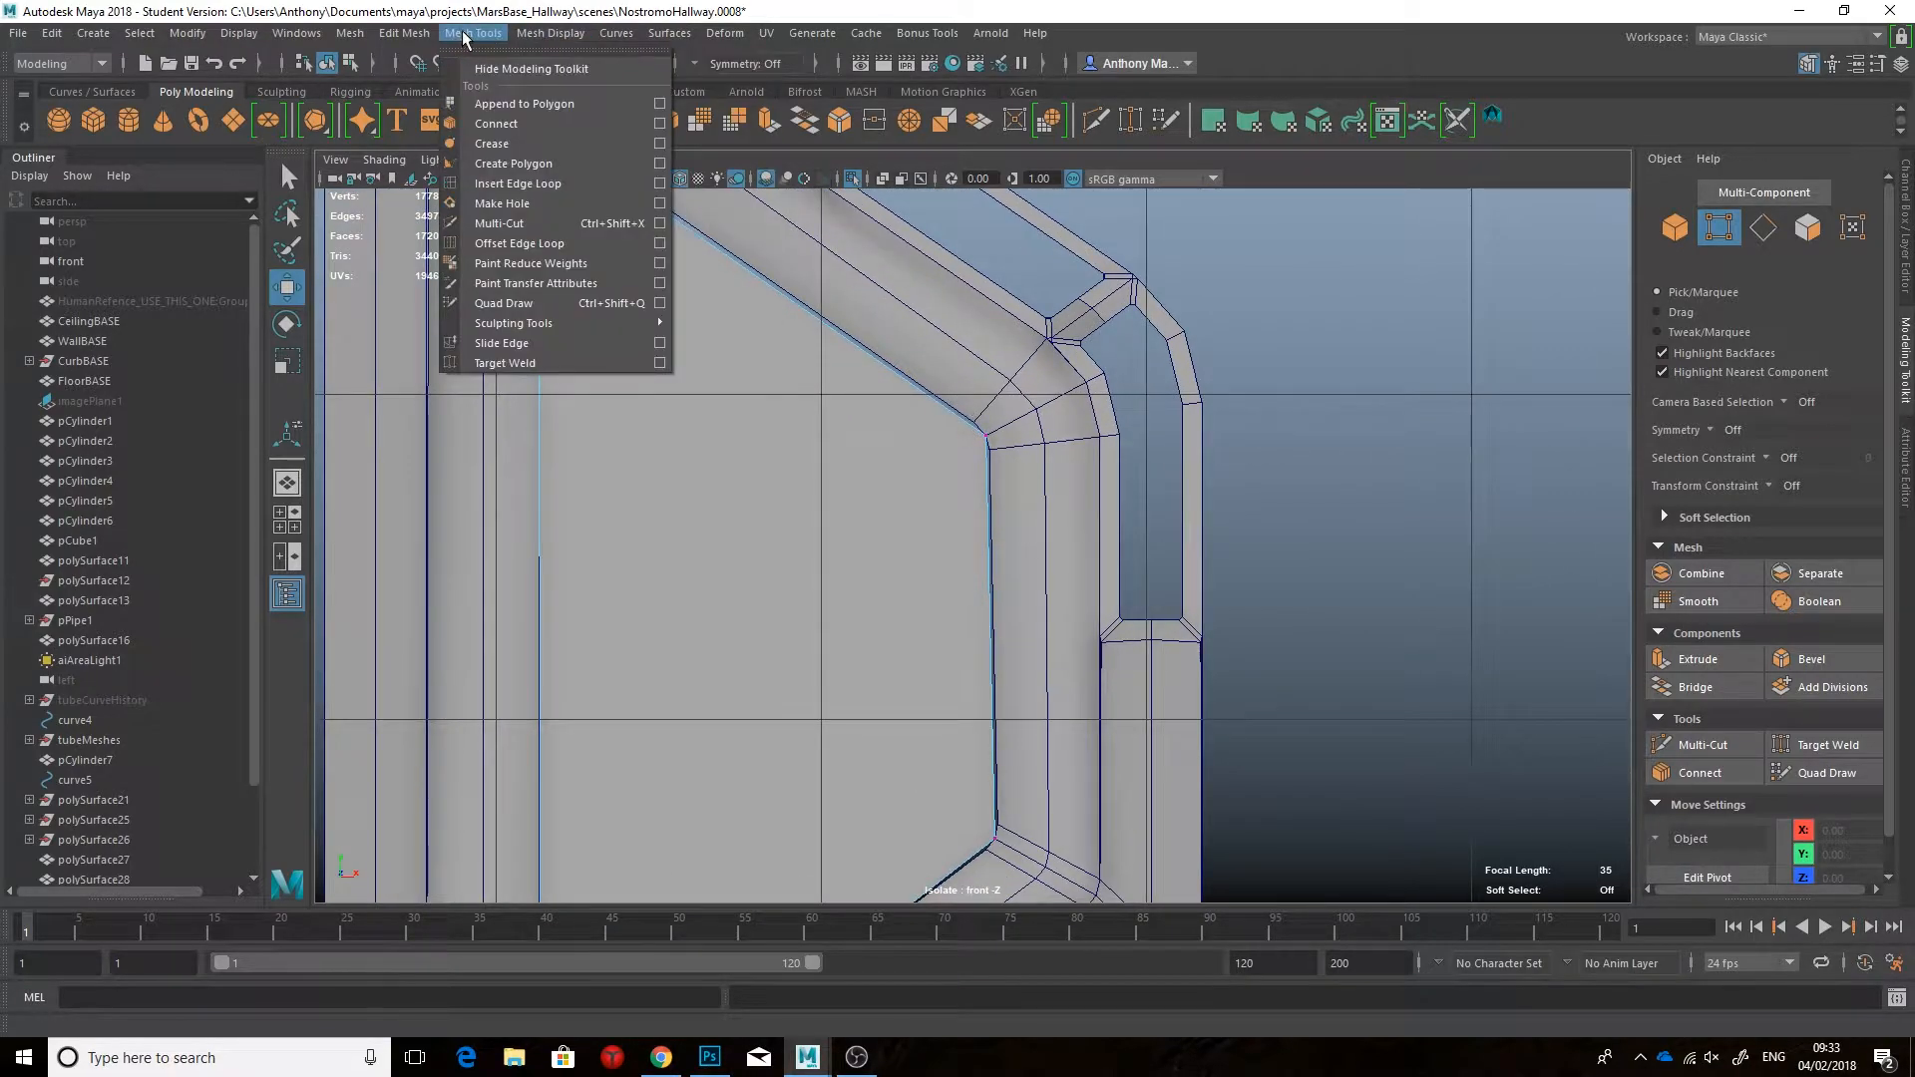
pyautogui.moveTo(340, 36)
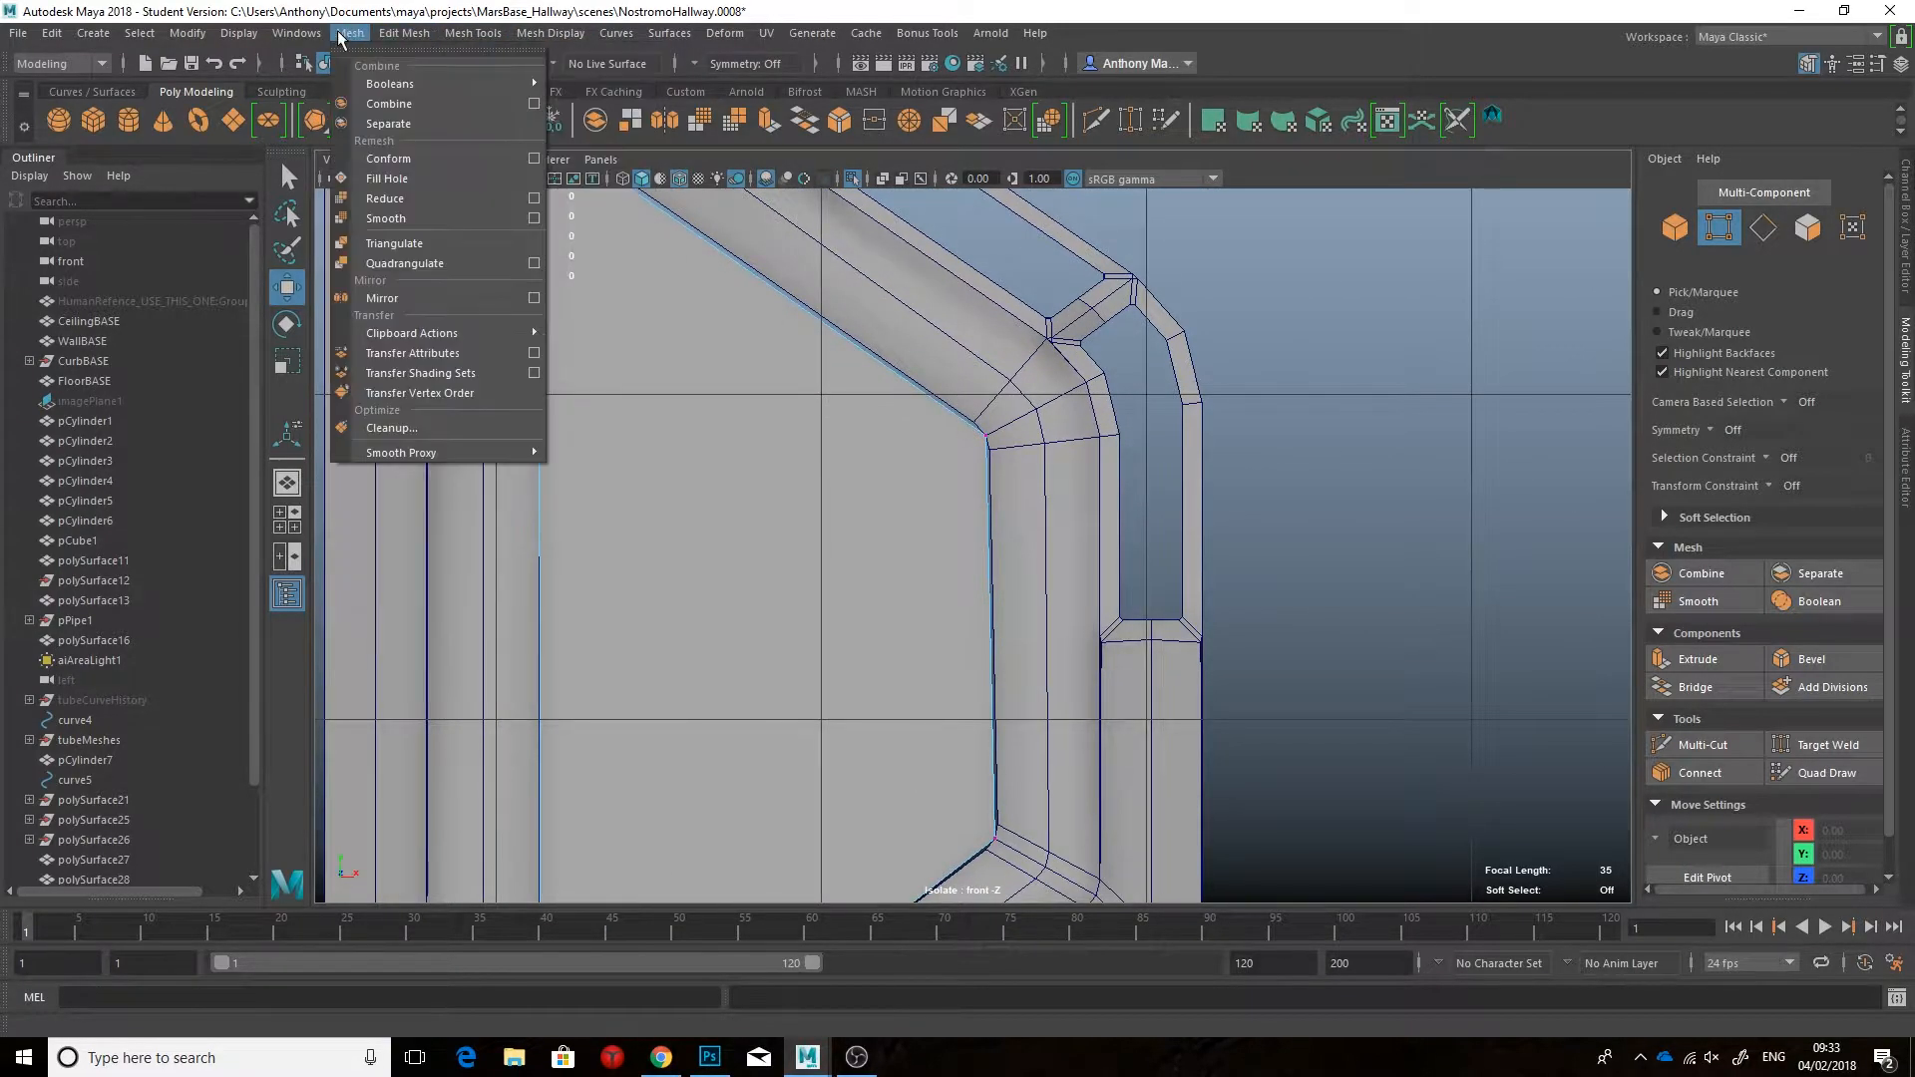
pyautogui.keyDown('alt'); pyautogui.moveTo(986, 435); pyautogui.dragTo(962, 548, button='middle'); pyautogui.keyUp('alt')
pyautogui.scroll(-4, 1525, 727)
pyautogui.keyDown('alt'); pyautogui.moveTo(823, 568); pyautogui.dragTo(842, 481, button='middle'); pyautogui.keyUp('alt')
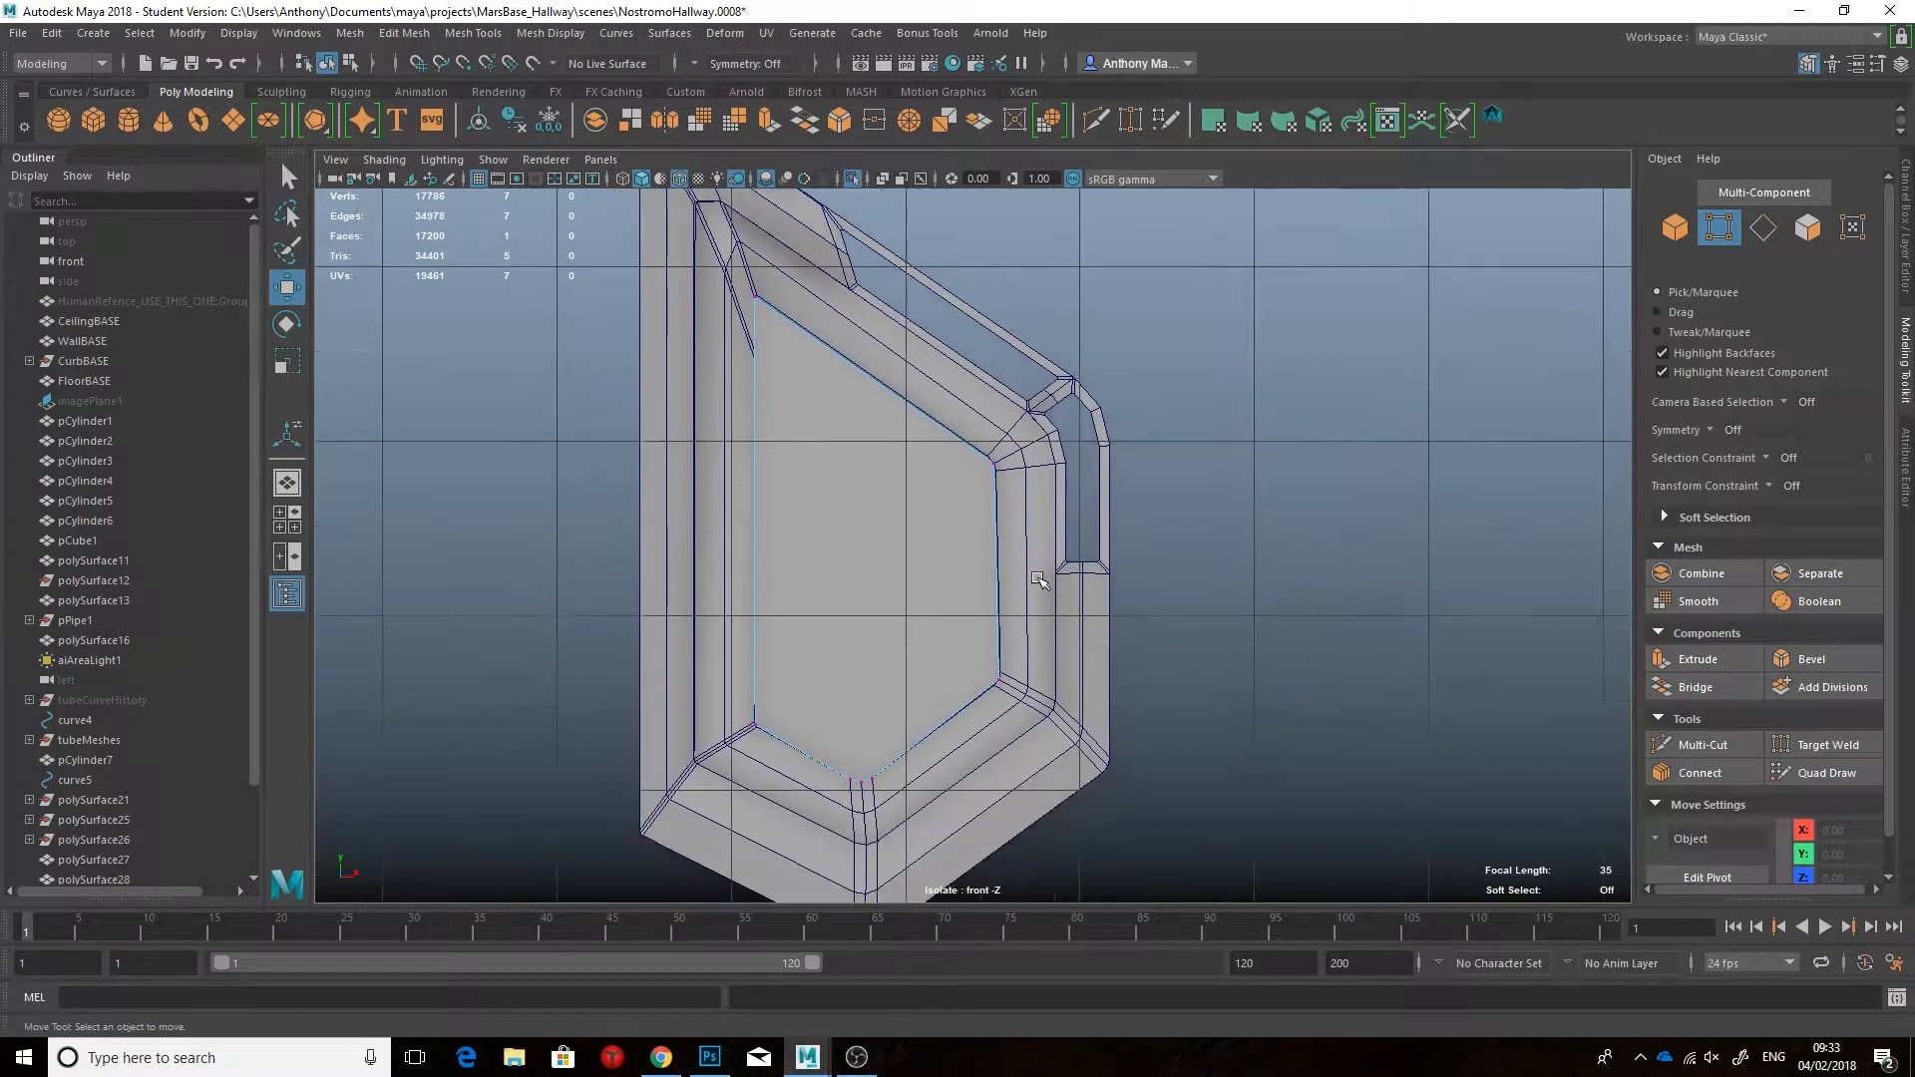
pyautogui.scroll(1, 843, 482)
pyautogui.moveTo(842, 482); pyautogui.dragTo(843, 576, button='right')
pyautogui.moveTo(902, 469); pyautogui.dragTo(904, 460, button='right')
pyautogui.press('Delete')
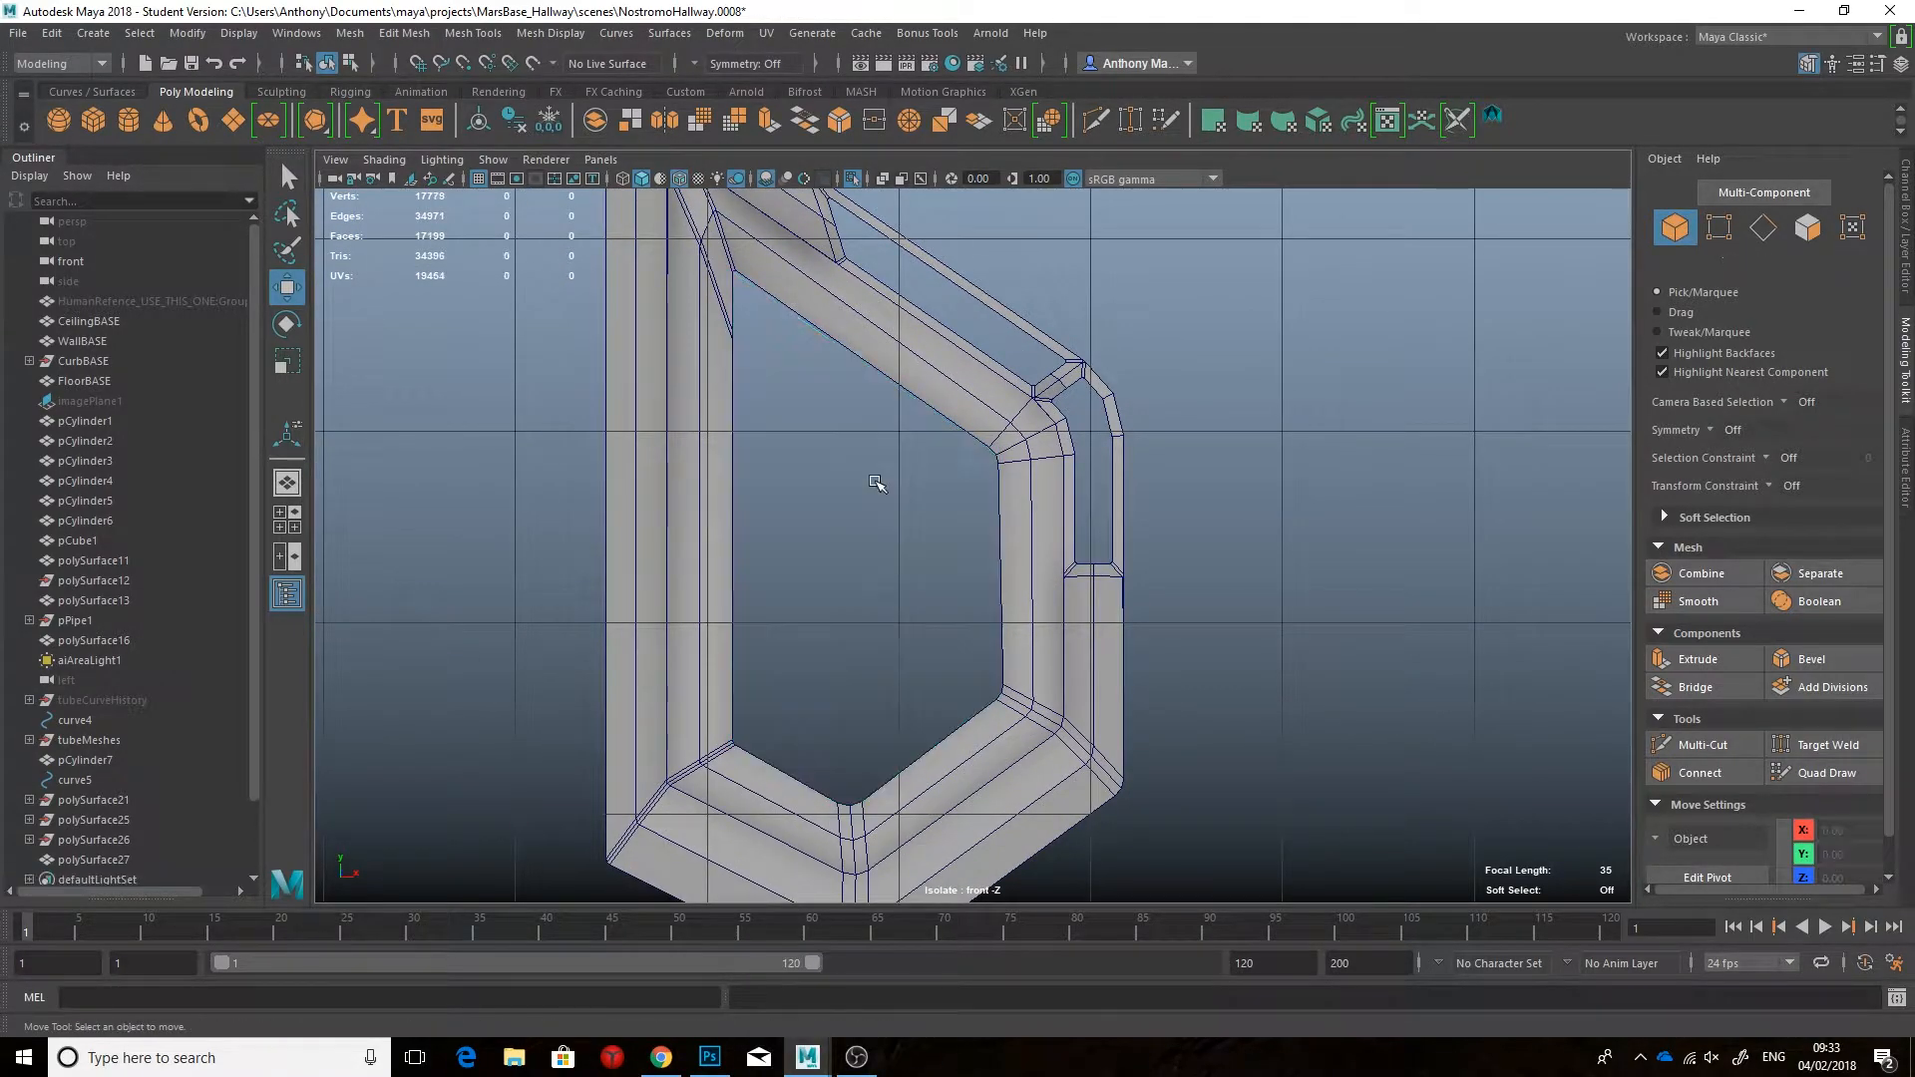
# Step: Start a new polygon with Create Polygon, snapping its first point to the inner vertex of the border's upper corner
pyautogui.keyDown('shift'); pyautogui.moveTo(1210, 432); pyautogui.dragTo(1210, 375, button='right'); pyautogui.keyUp('shift')
pyautogui.keyDown('alt'); pyautogui.moveTo(1033, 375); pyautogui.dragTo(1173, 608, button='middle'); pyautogui.keyUp('alt')
pyautogui.scroll(5, 973, 546)
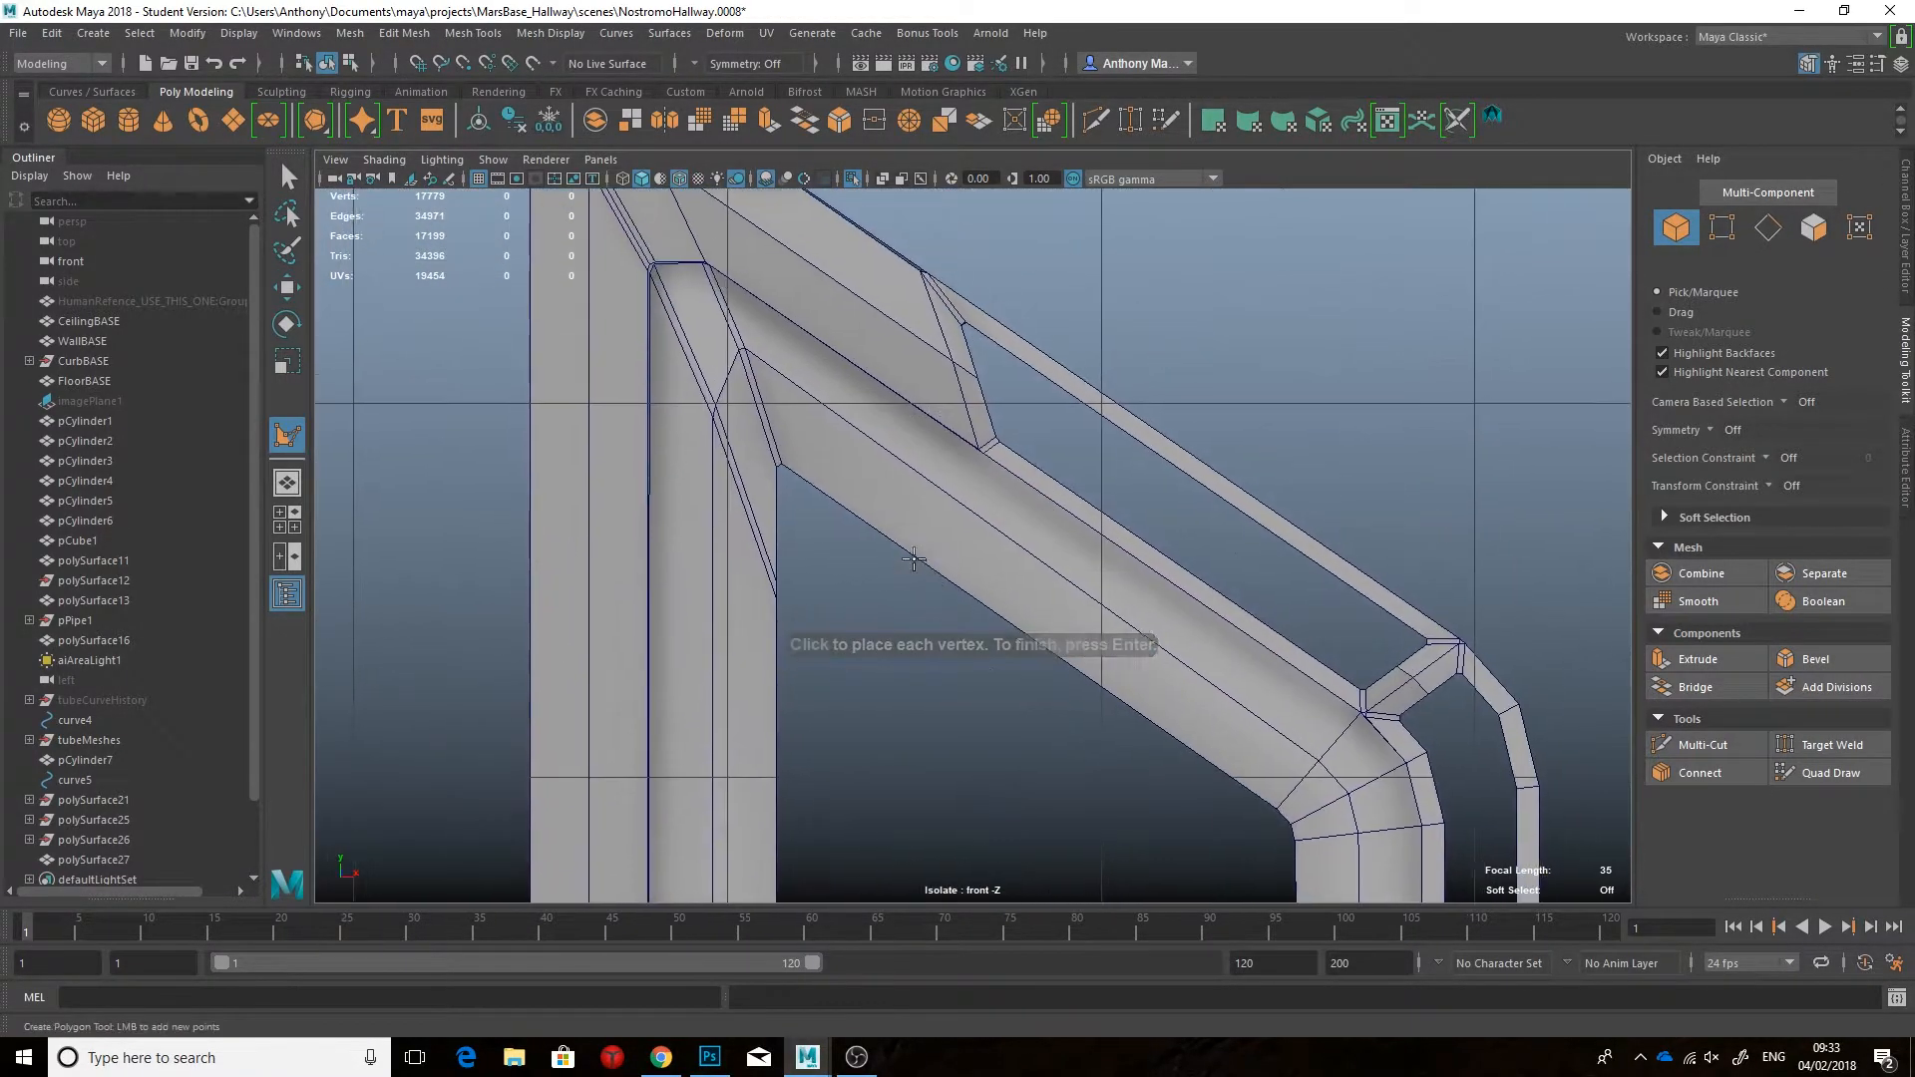
pyautogui.press('v')
pyautogui.click(769, 470)
pyautogui.scroll(-4, 769, 470)
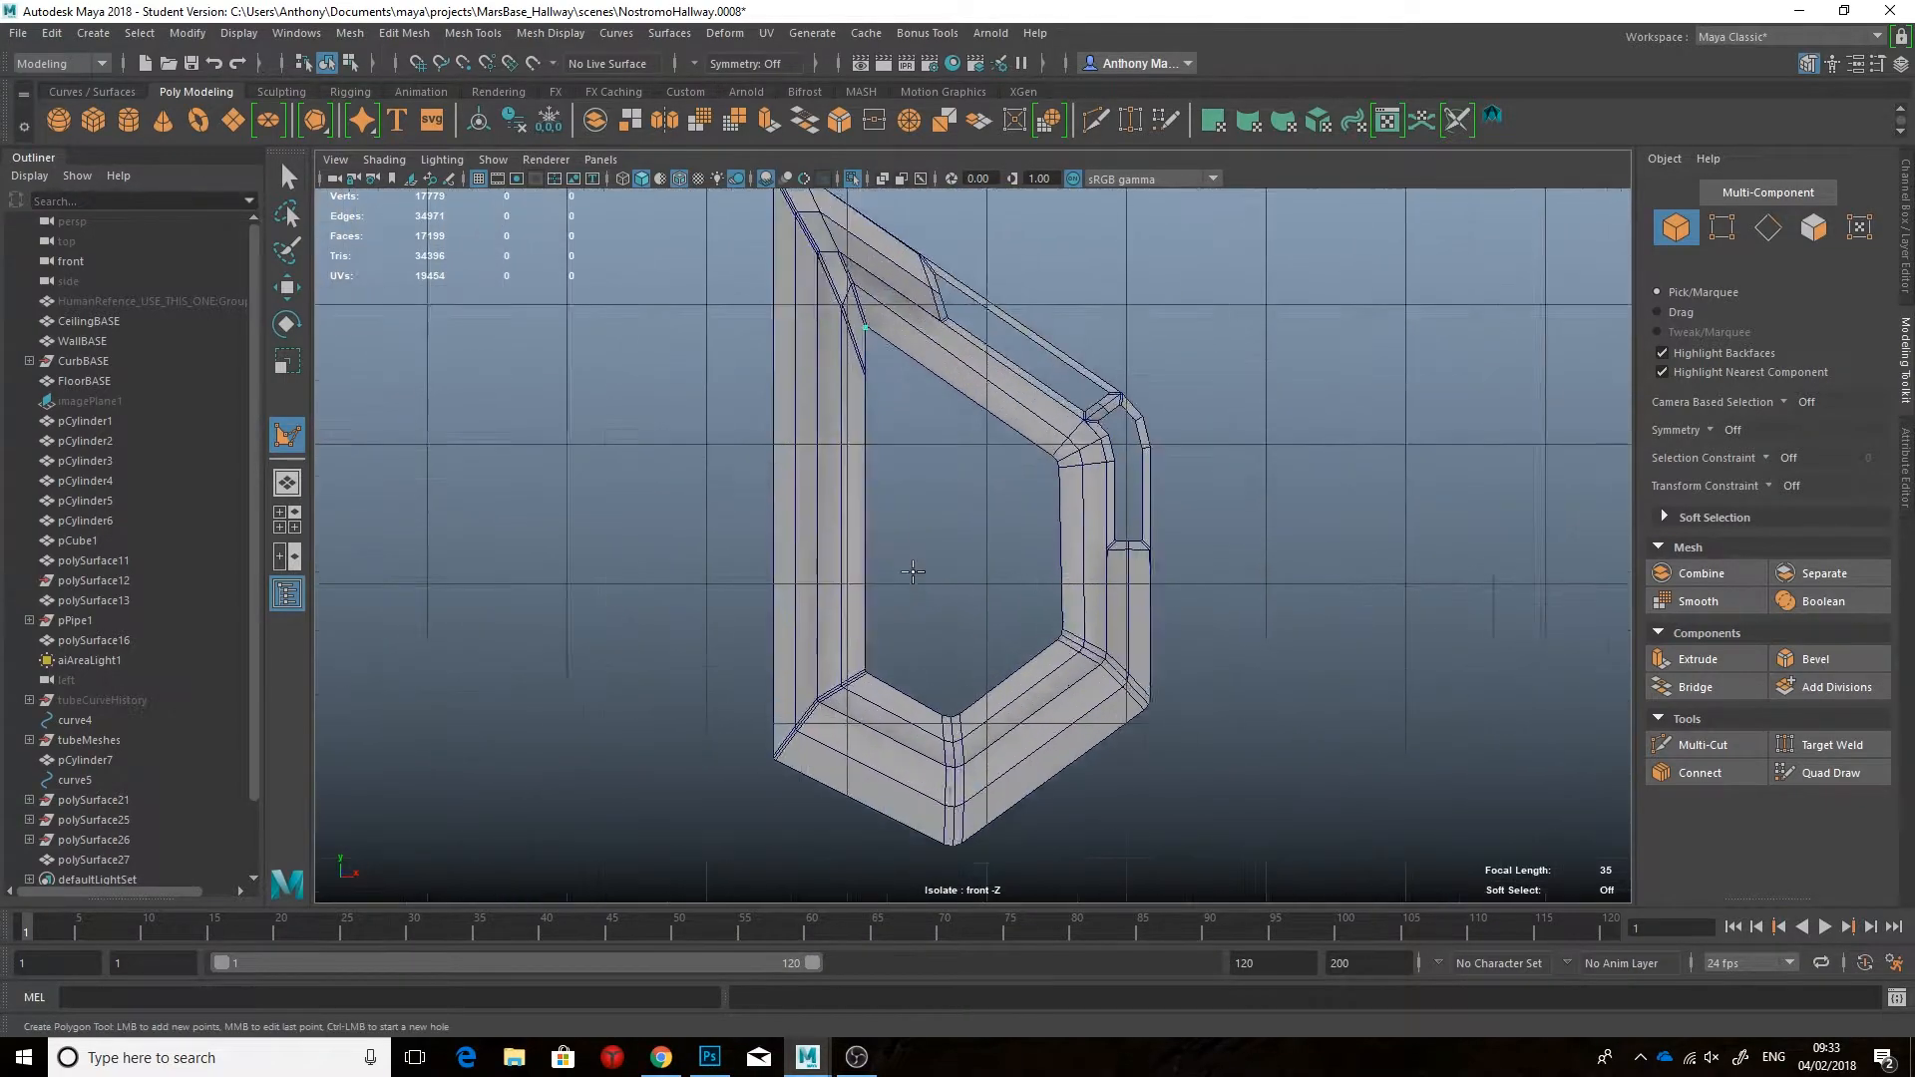
# Step: Add polygon points snapped to every inner vertex at the long side's lower corner and at the bottom corner
pyautogui.scroll(4, 688, 635)
pyautogui.scroll(2, 688, 635)
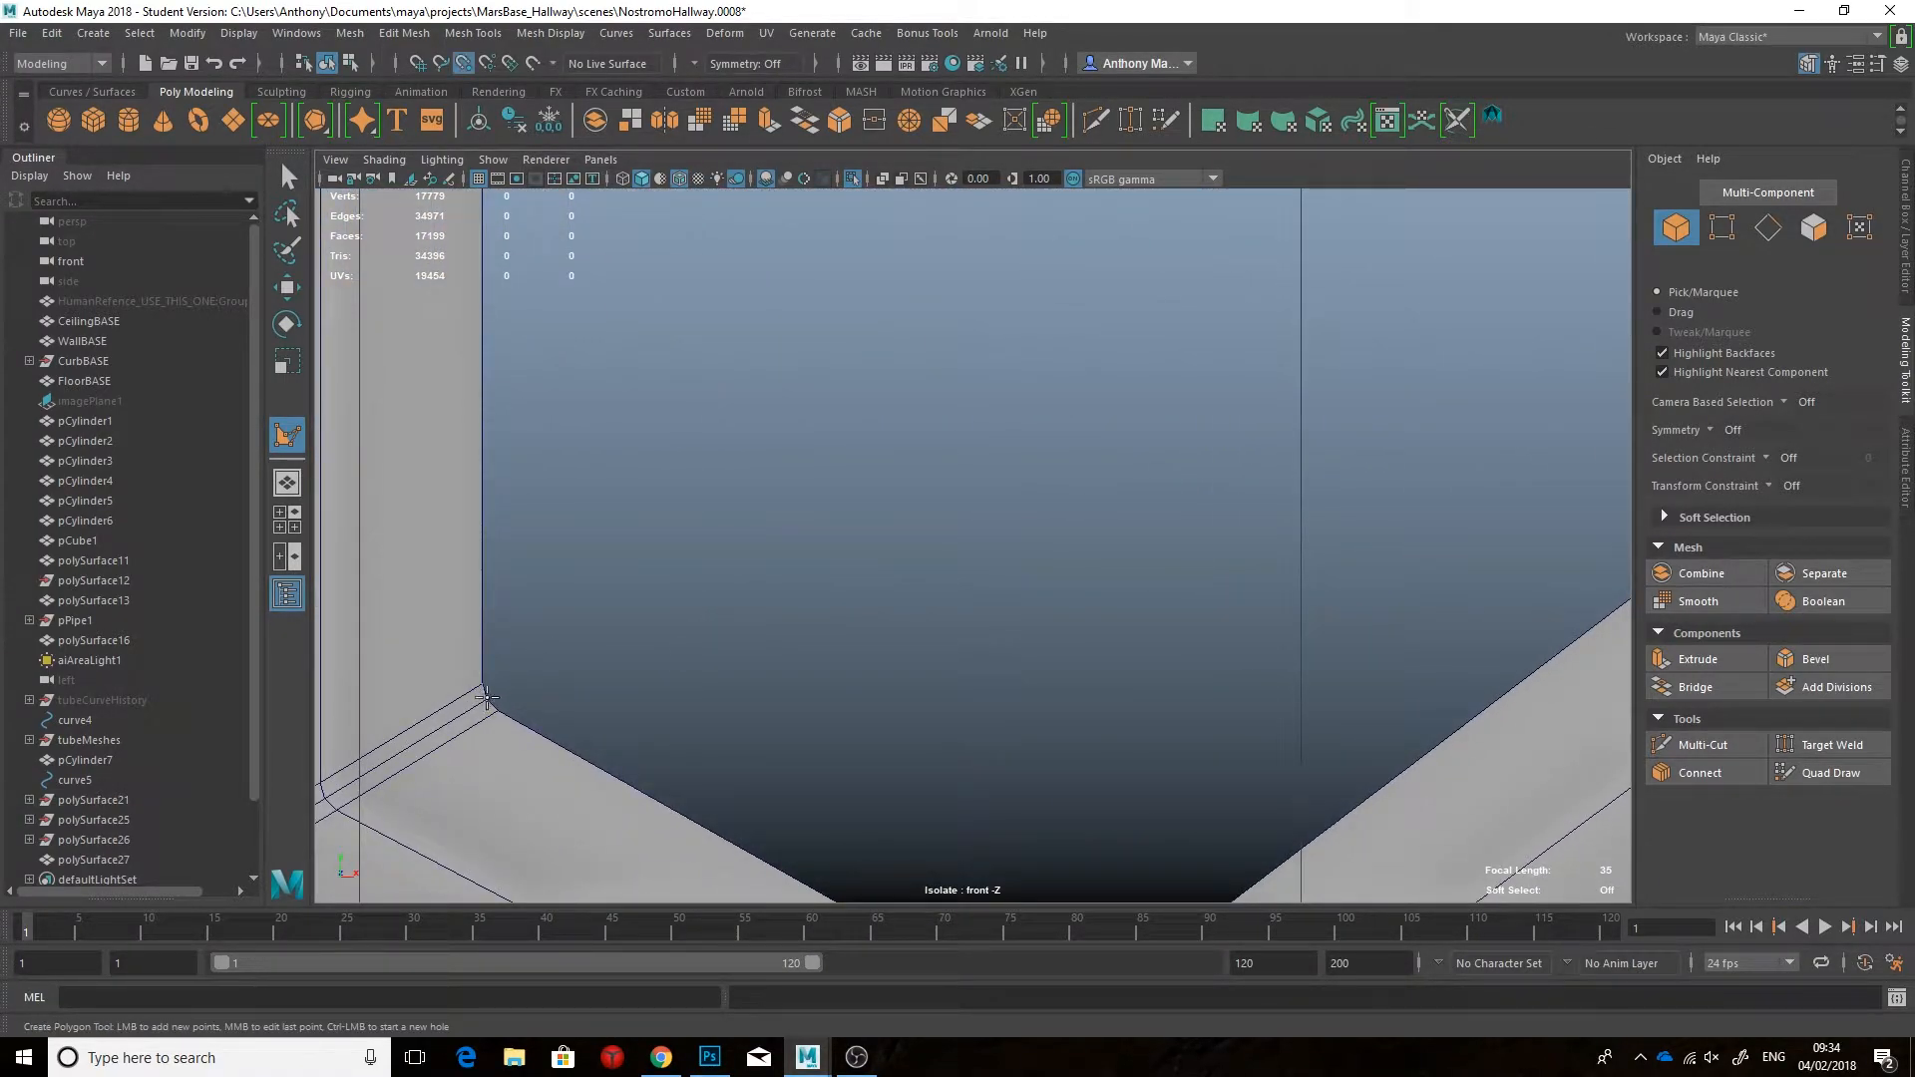
pyautogui.keyDown('alt'); pyautogui.moveTo(620, 688); pyautogui.dragTo(421, 445, button='middle'); pyautogui.keyUp('alt')
pyautogui.click(802, 760)
pyautogui.click(864, 772)
pyautogui.click(924, 753)
# Step: Add polygon points snapped to the border's inner vertices at the short side's lower and upper corners, and complete the polygon
pyautogui.scroll(-6, 864, 758)
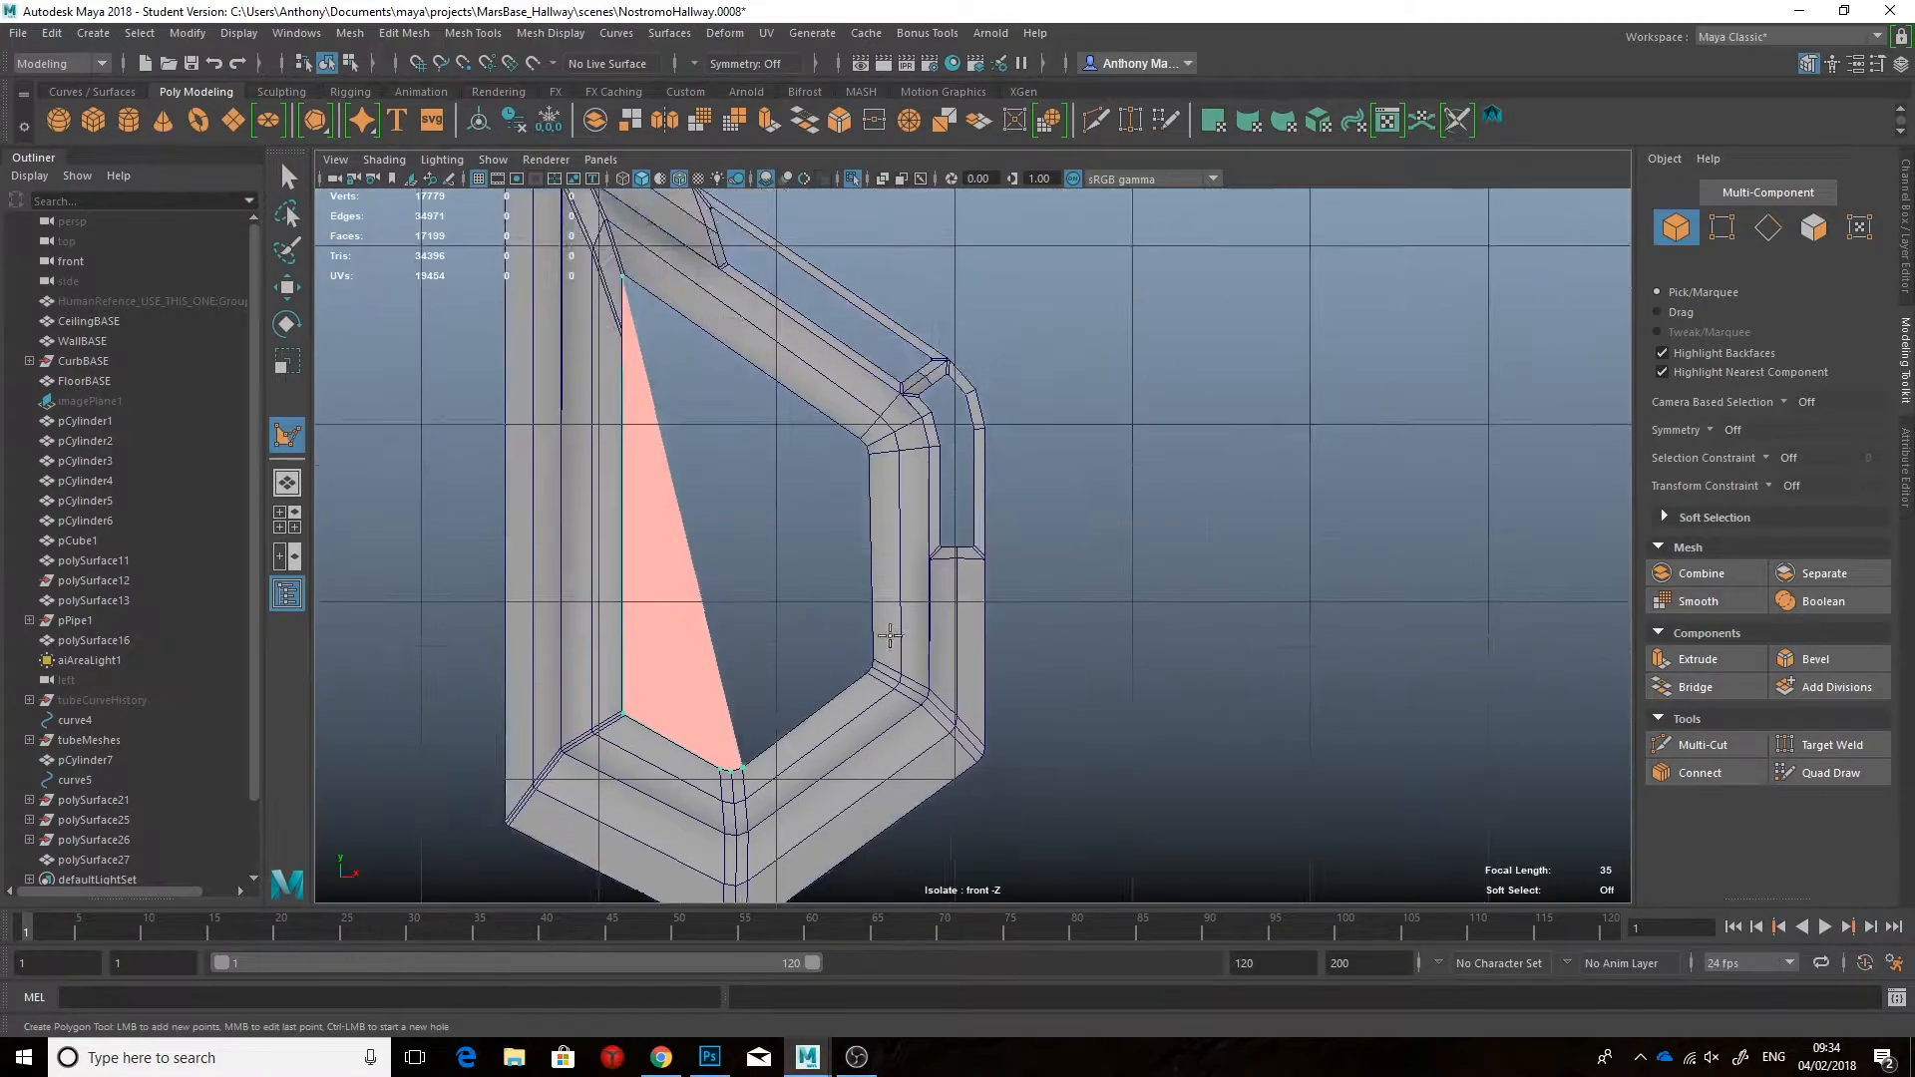
pyautogui.scroll(5, 889, 643)
pyautogui.click(779, 661)
pyautogui.click(800, 615)
pyautogui.scroll(-5, 838, 572)
pyautogui.keyDown('alt'); pyautogui.moveTo(835, 614); pyautogui.dragTo(834, 841, button='middle'); pyautogui.keyUp('alt')
pyautogui.scroll(3, 834, 740)
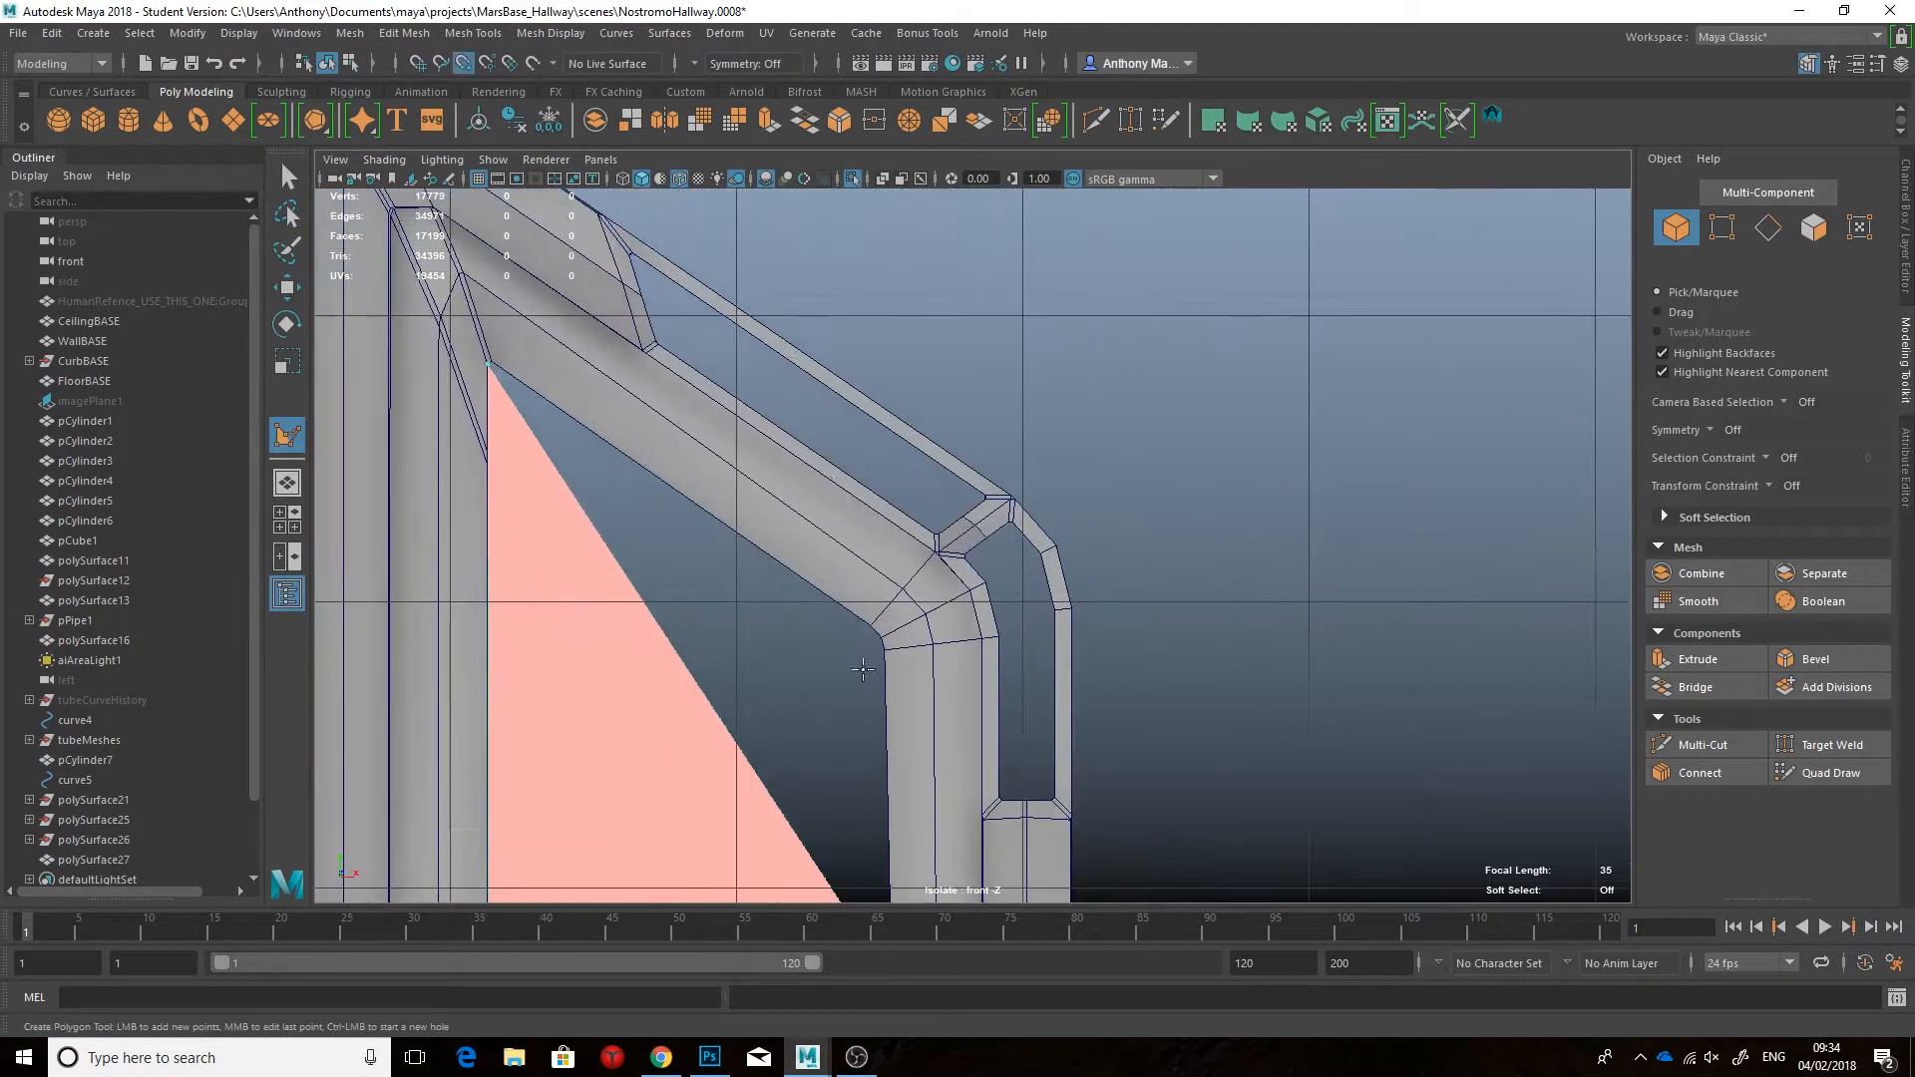
pyautogui.click(884, 649)
pyautogui.click(882, 637)
pyautogui.press('Return')
# Step: Extrude the fill polygon's face with a thickness of 0.09 and an offset of 0.21
pyautogui.press('f')
pyautogui.scroll(3, 791, 543)
pyautogui.moveTo(790, 481); pyautogui.dragTo(791, 539, button='right')
pyautogui.click(795, 544)
pyautogui.press('space')
pyautogui.moveTo(820, 605); pyautogui.dragTo(862, 504)
pyautogui.press('f')
pyautogui.keyDown('alt'); pyautogui.moveTo(863, 503); pyautogui.dragTo(869, 499); pyautogui.keyUp('alt')
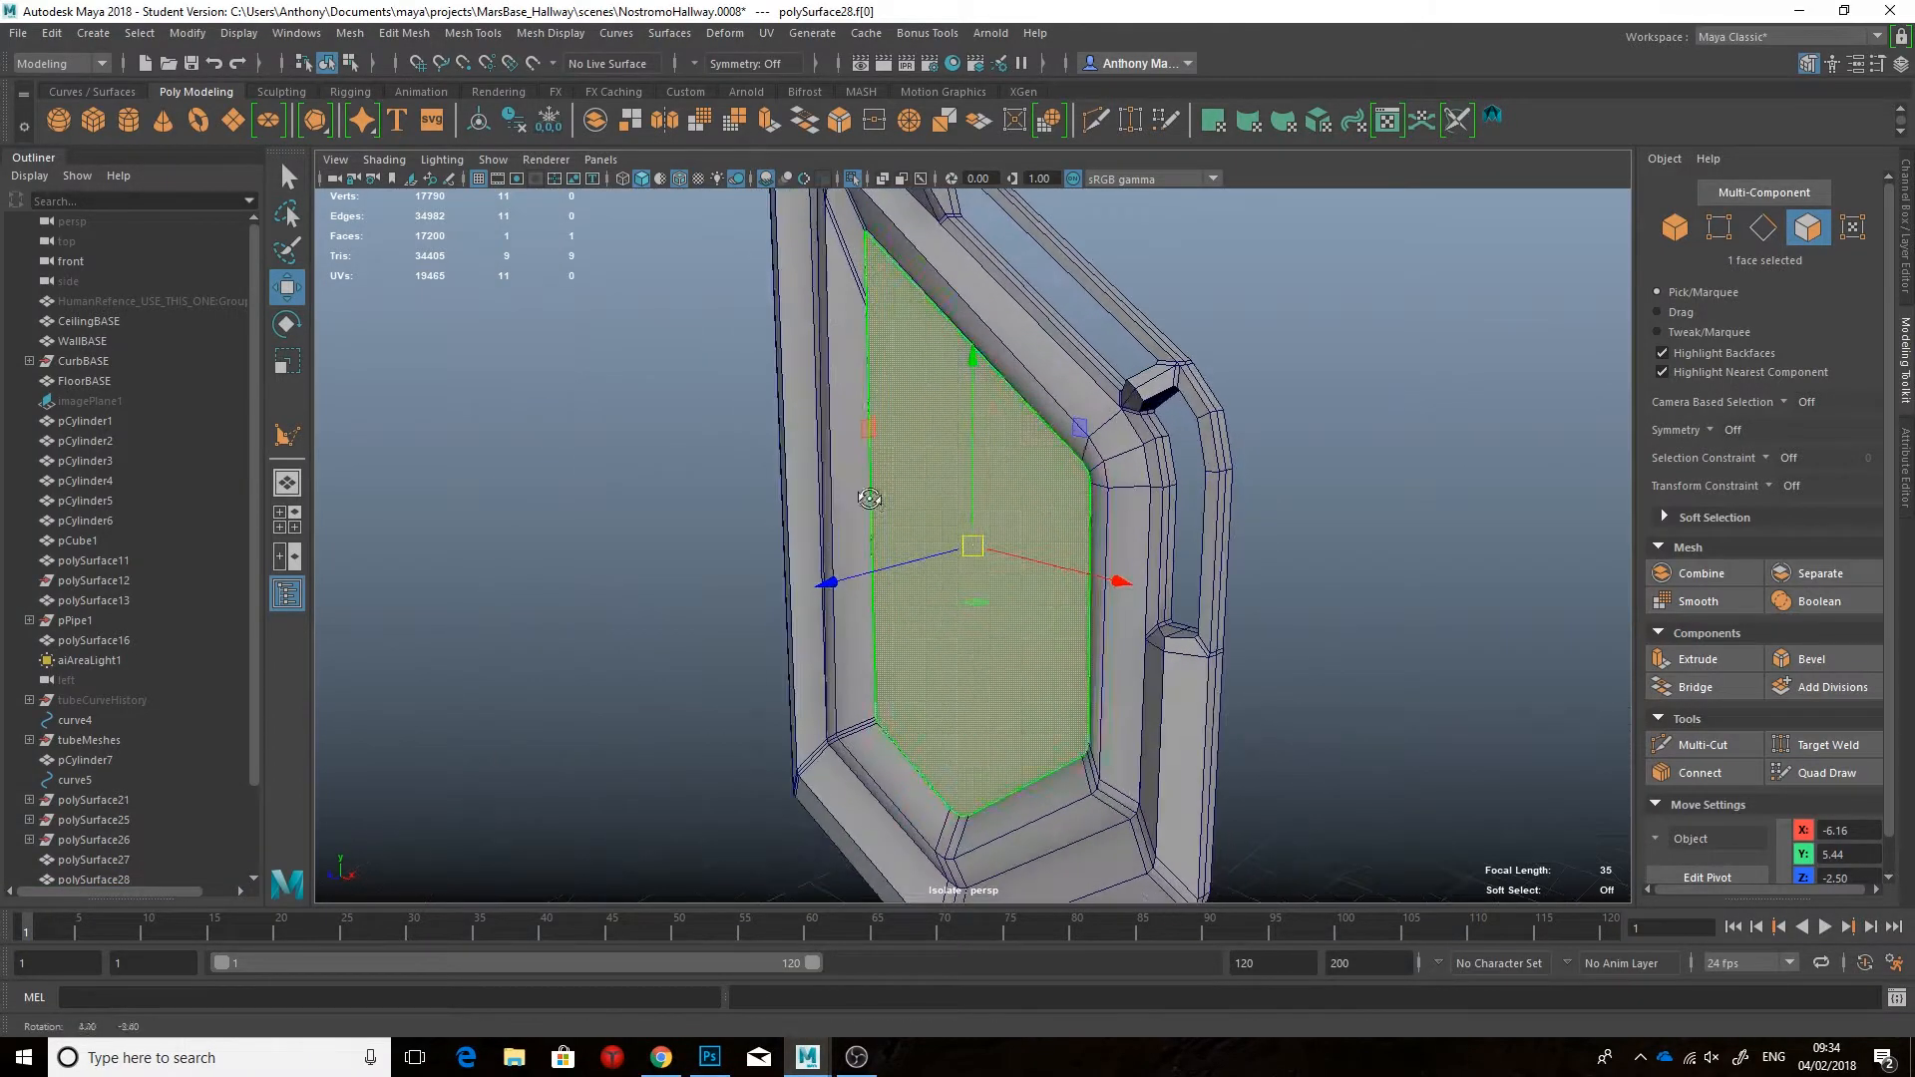
pyautogui.click(1697, 659)
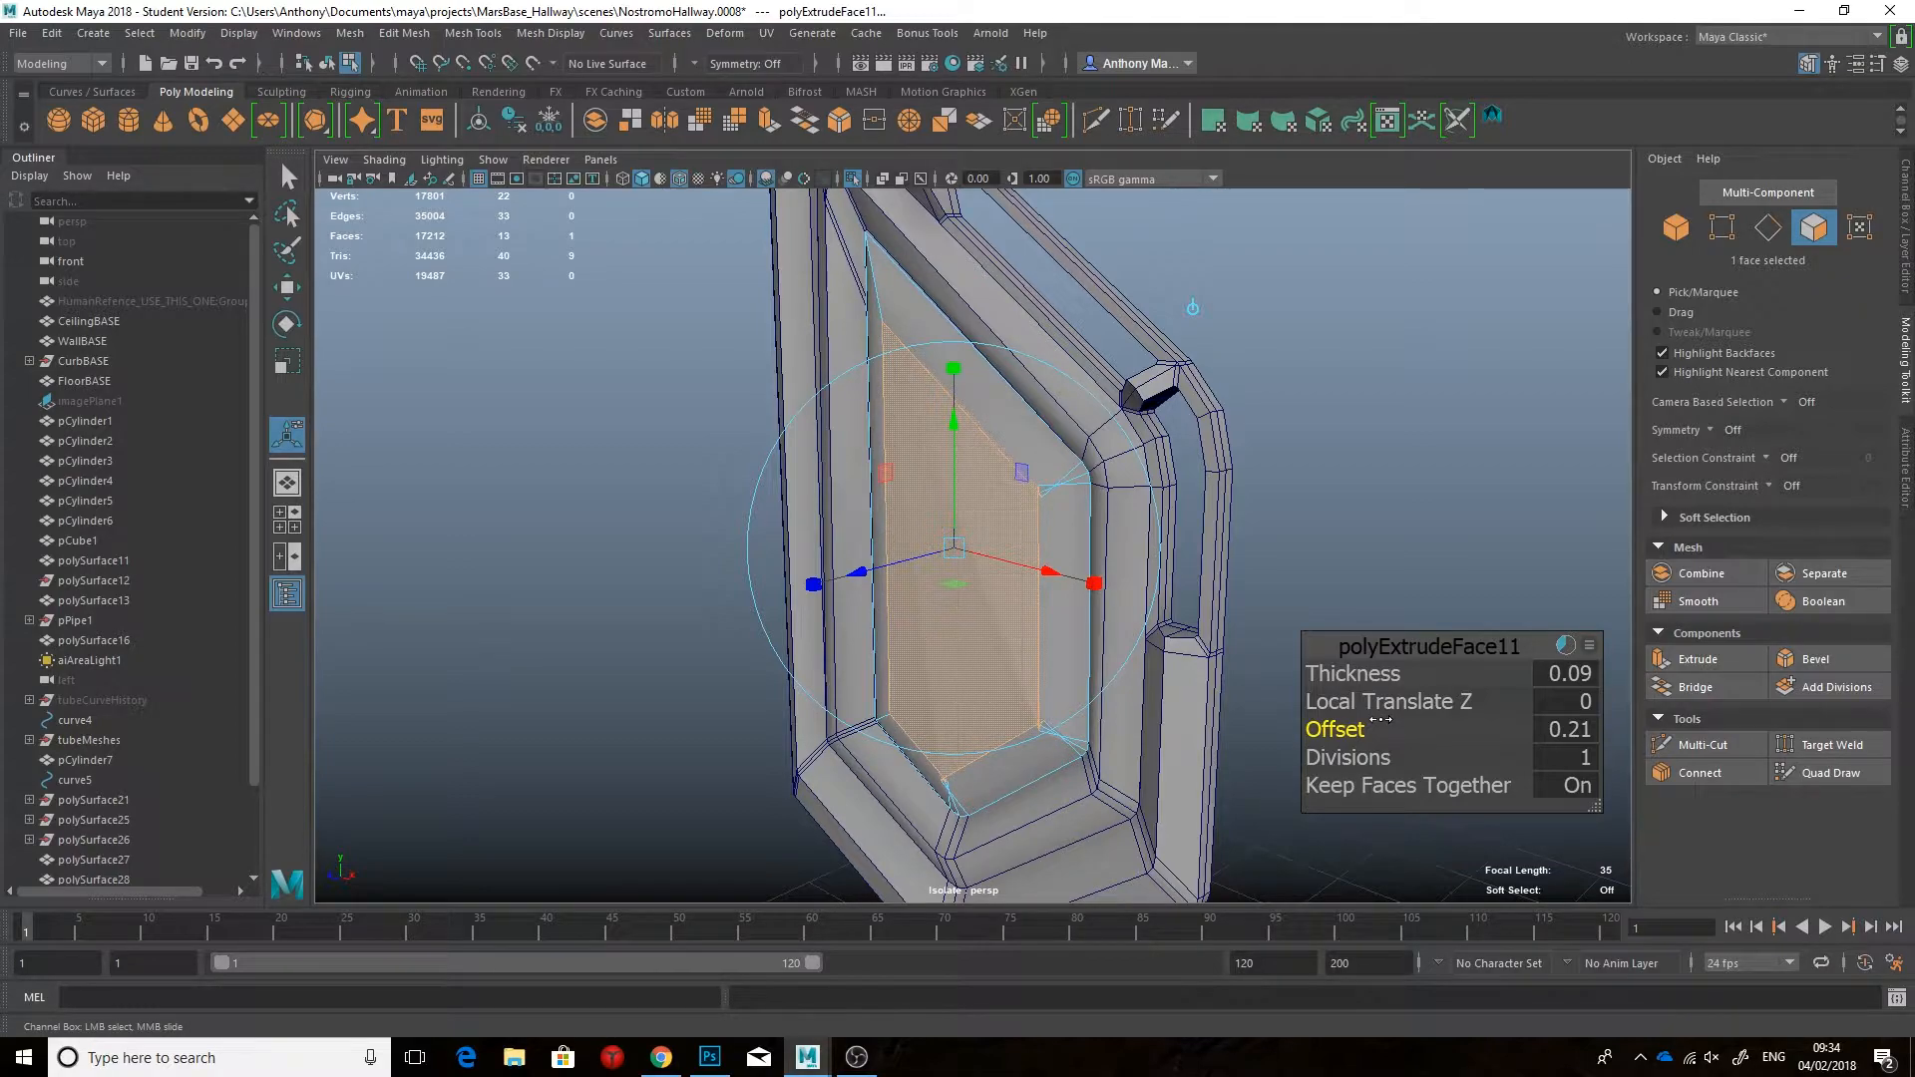
pyautogui.keyDown('alt'); pyautogui.moveTo(1051, 566); pyautogui.dragTo(1090, 483); pyautogui.keyUp('alt')
pyautogui.moveTo(1090, 483); pyautogui.dragTo(1188, 452, button='right')
pyautogui.press('q')
pyautogui.scroll(5, 987, 546)
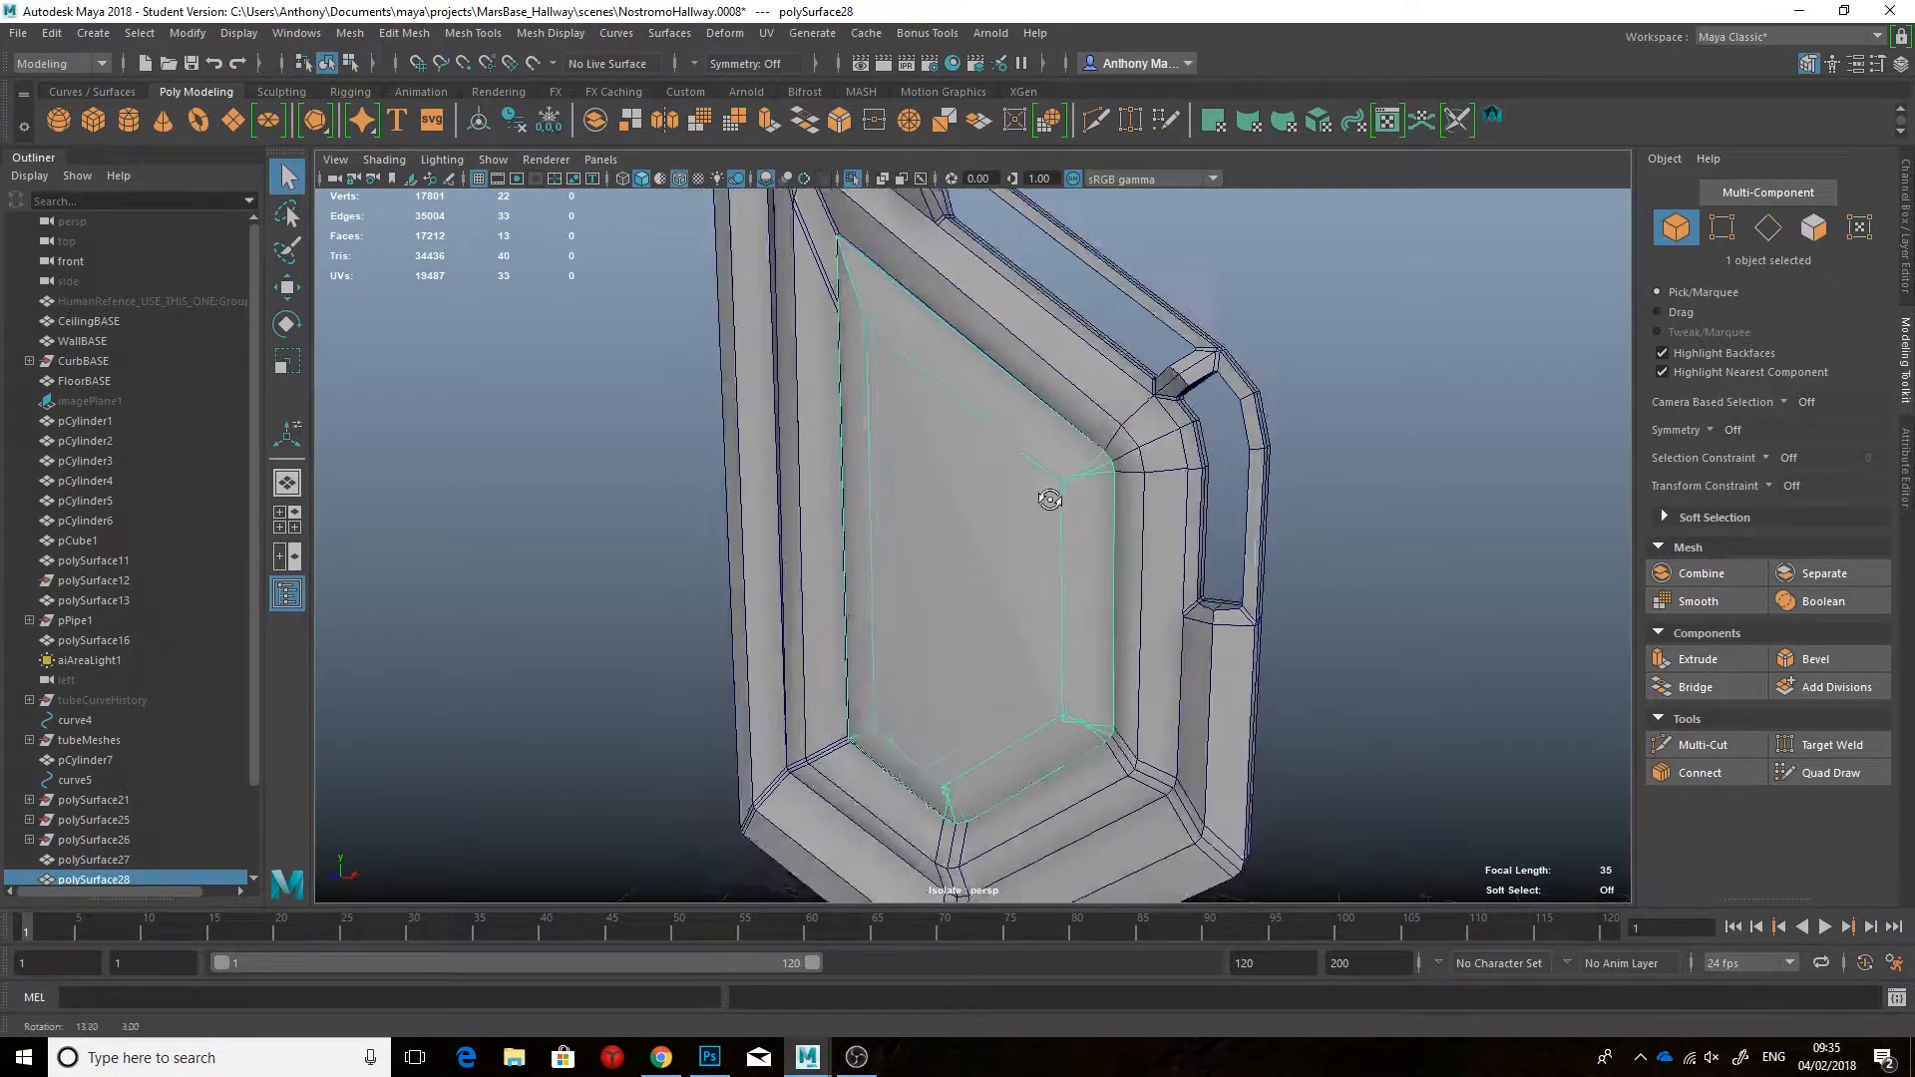
# Step: Merge the clustered vertices at each corner of the fill's raised front face into a single vertex
pyautogui.moveTo(1065, 463); pyautogui.dragTo(987, 459, button='right')
pyautogui.moveTo(1033, 404); pyautogui.dragTo(1103, 368)
pyautogui.click(987, 124)
pyautogui.moveTo(1067, 479); pyautogui.dragTo(1103, 514)
pyautogui.click(878, 124)
pyautogui.moveTo(883, 666); pyautogui.dragTo(837, 694)
pyautogui.click(874, 120)
pyautogui.keyDown('alt'); pyautogui.moveTo(897, 369); pyautogui.dragTo(868, 483); pyautogui.keyUp('alt')
pyautogui.moveTo(997, 656); pyautogui.dragTo(1000, 558, button='right')
pyautogui.click(987, 649)
pyautogui.keyDown('alt'); pyautogui.moveTo(784, 781); pyautogui.dragTo(923, 482); pyautogui.keyUp('alt')
pyautogui.moveTo(923, 482); pyautogui.dragTo(932, 525, button='right')
pyautogui.keyDown('alt'); pyautogui.moveTo(931, 526); pyautogui.dragTo(1007, 503); pyautogui.keyUp('alt')
# Step: Bevel the diagonal corner edge at the lower end of the fill's long side with a fraction of 0.05 and 2 segments
pyautogui.hotkey('ctrl', '1')
pyautogui.press('F8')
pyautogui.press('3')
pyautogui.press('1')
pyautogui.scroll(2, 1003, 513)
pyautogui.keyDown('alt'); pyautogui.moveTo(999, 522); pyautogui.dragTo(971, 463, button='middle'); pyautogui.keyUp('alt')
pyautogui.scroll(4, 971, 463)
pyautogui.click(1770, 235)
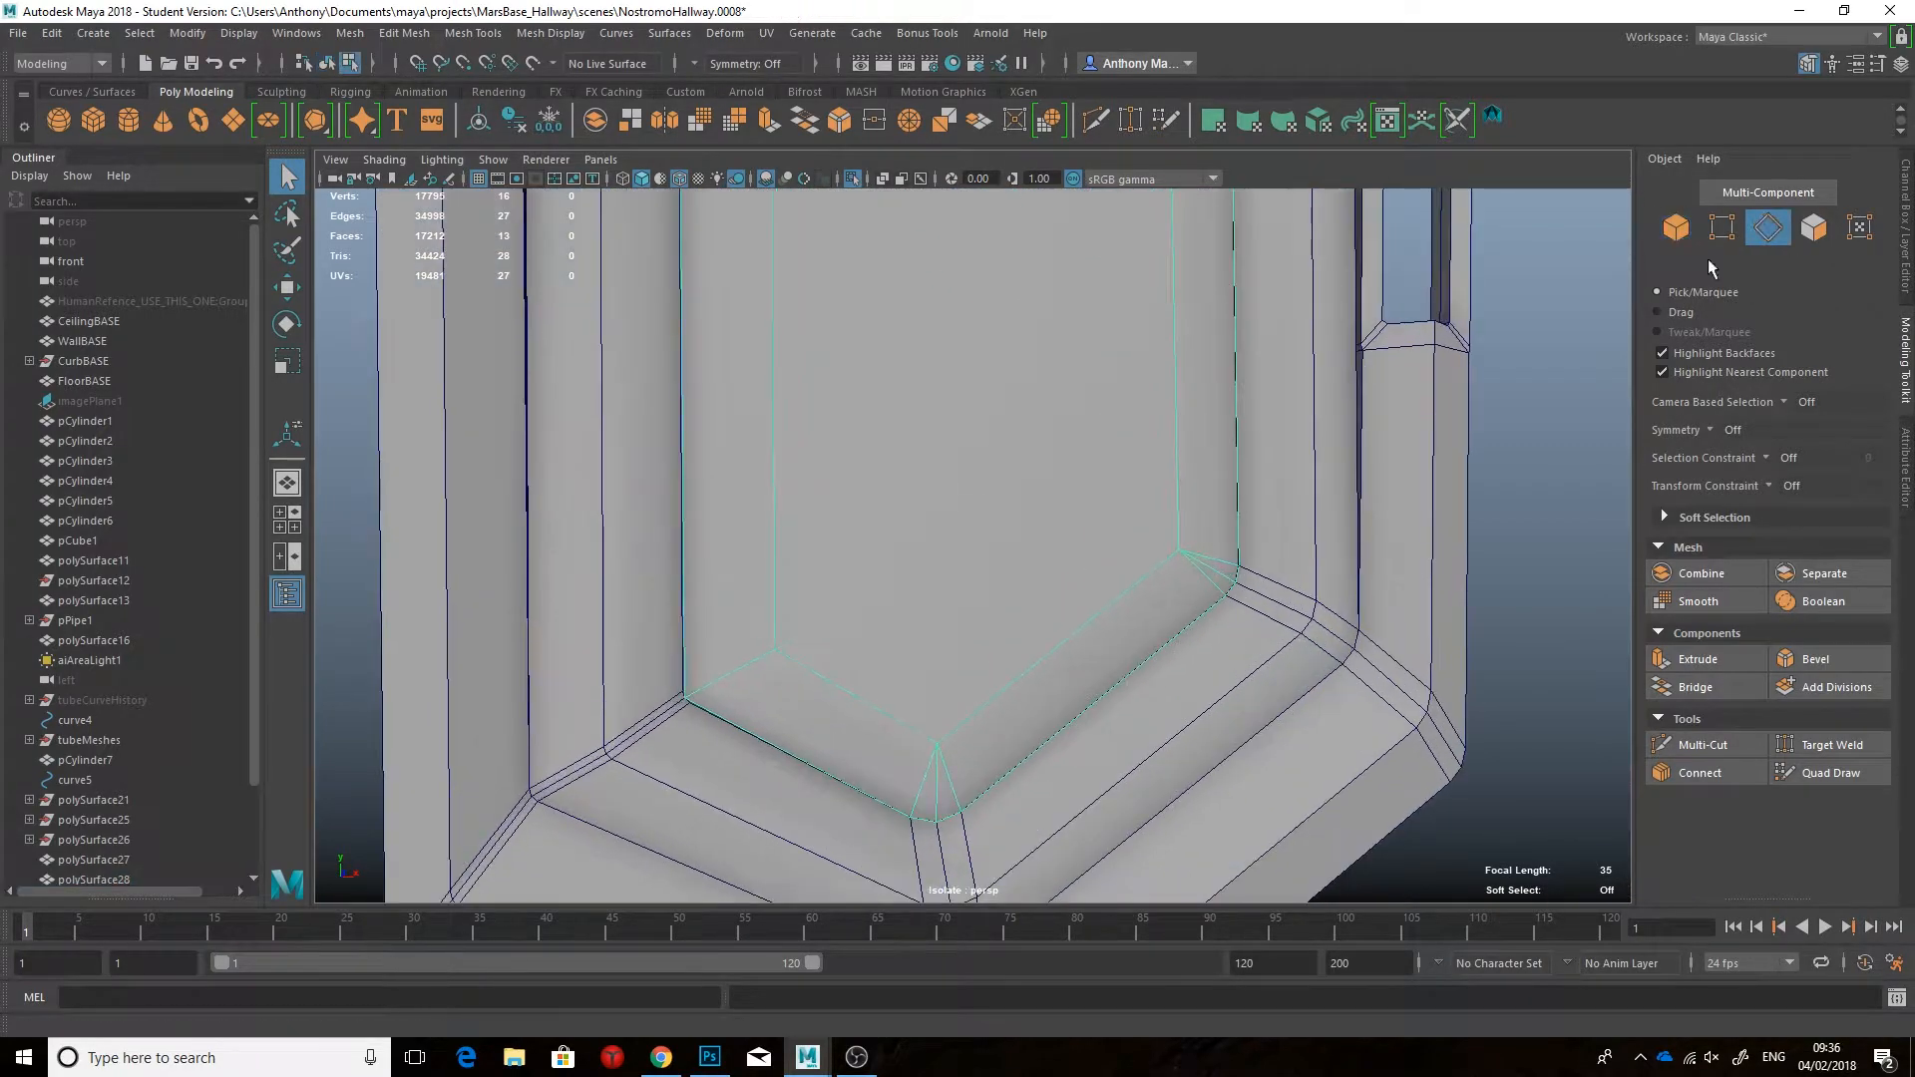
pyautogui.hotkey('ctrl', 'b')
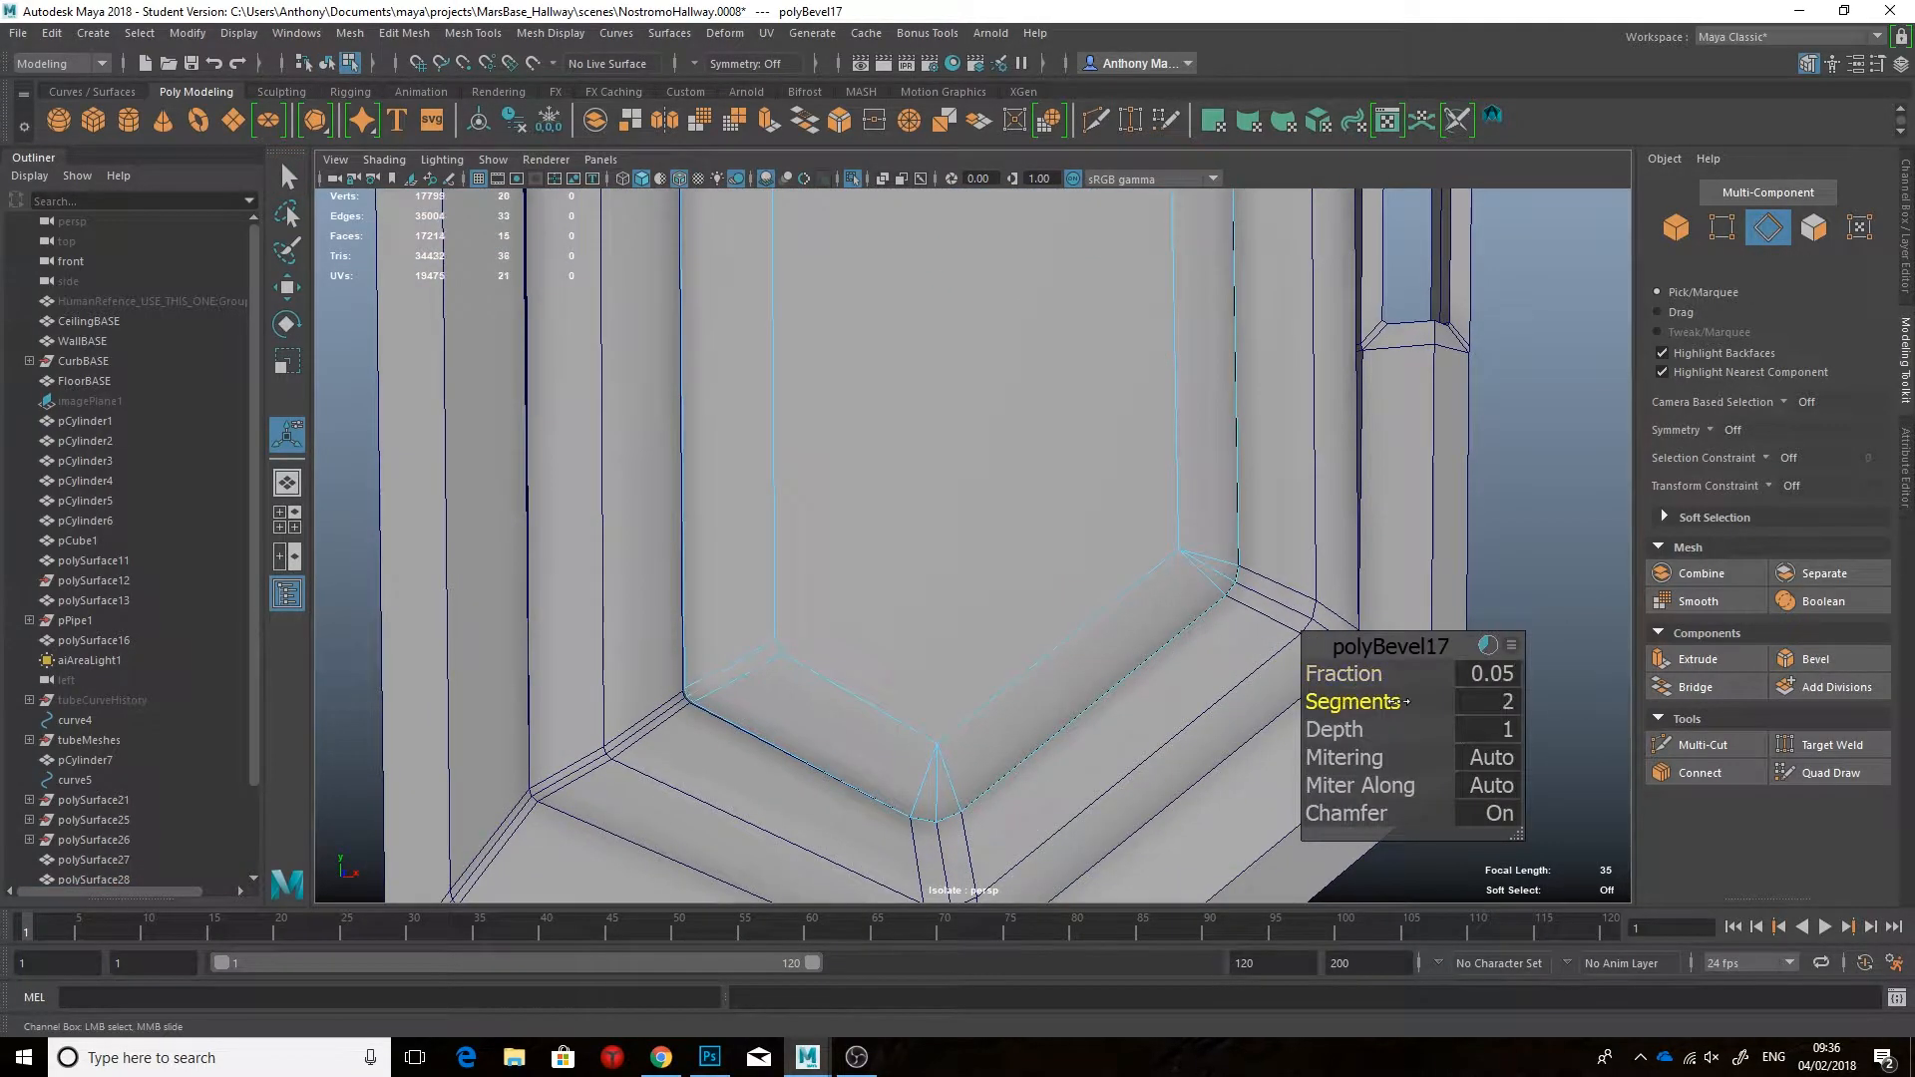
# Step: Bevel the diagonal corner edge at the fill's pointed upper corner with 1 segment
pyautogui.keyDown('alt'); pyautogui.moveTo(868, 234); pyautogui.dragTo(882, 568, button='middle'); pyautogui.keyUp('alt')
pyautogui.click(740, 466)
pyautogui.click(1785, 654)
pyautogui.moveTo(1368, 674); pyautogui.dragTo(1341, 674)
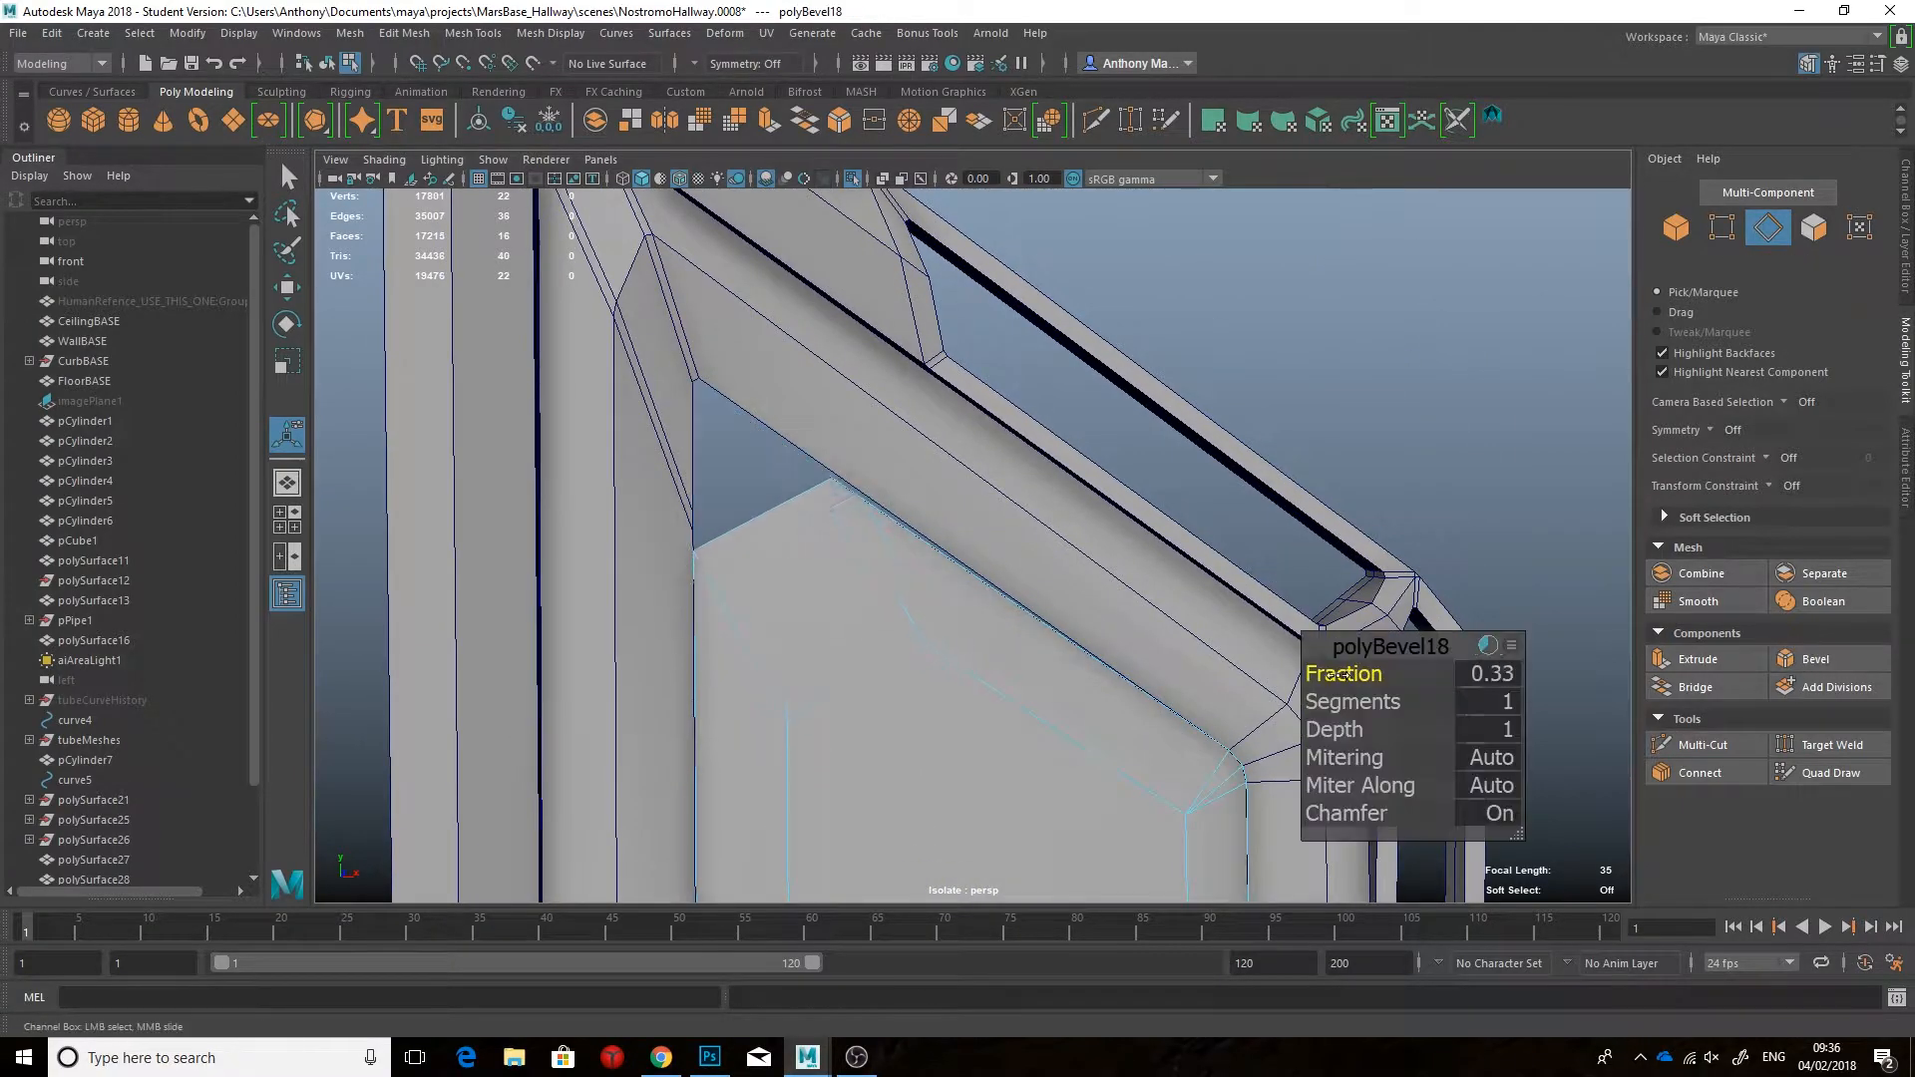
# Step: Snap the displaced bevel vertex at the fill's upper corner onto the border's inner vertex
pyautogui.scroll(4, 599, 371)
pyautogui.keyDown('alt'); pyautogui.moveTo(599, 371); pyautogui.dragTo(903, 534, button='middle'); pyautogui.keyUp('alt')
pyautogui.moveTo(903, 535); pyautogui.dragTo(830, 528, button='right')
pyautogui.click(866, 493)
pyautogui.press('w')
pyautogui.press('v')
pyautogui.moveTo(868, 490)
pyautogui.mouseDown()
pyautogui.moveTo(852, 499)
pyautogui.moveTo(851, 476)
pyautogui.mouseUp()
# Step: Snap the bevelled vertices at the long side's lower corner of the fill onto the border's inner vertices
pyautogui.scroll(-3, 1034, 492)
pyautogui.keyDown('alt'); pyautogui.moveTo(1034, 588); pyautogui.dragTo(1034, 492, button='middle'); pyautogui.keyUp('alt')
pyautogui.scroll(-2, 1042, 504)
pyautogui.keyDown('alt'); pyautogui.moveTo(1067, 618); pyautogui.dragTo(1116, 461, button='middle'); pyautogui.keyUp('alt')
pyautogui.scroll(2, 1056, 469)
pyautogui.scroll(3, 1116, 462)
pyautogui.click(888, 480)
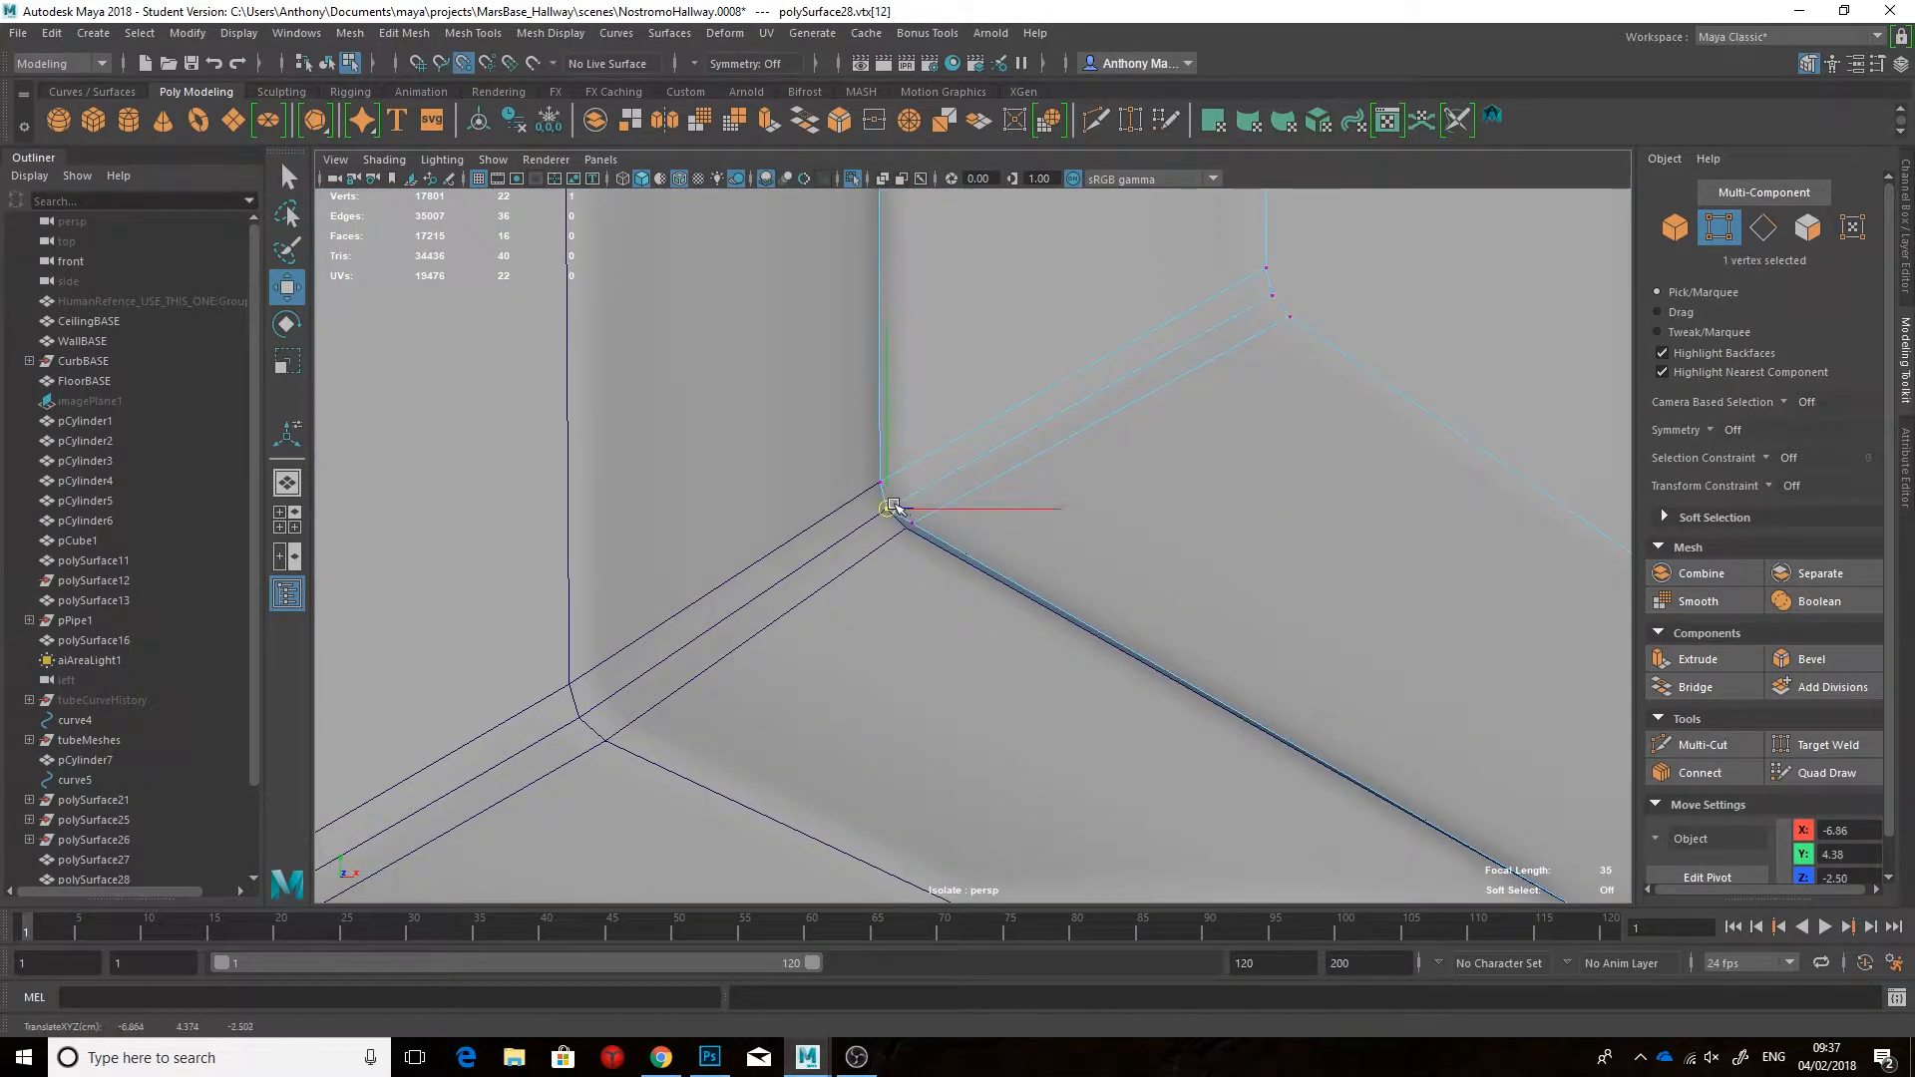
pyautogui.moveTo(914, 526); pyautogui.dragTo(907, 531)
# Step: Examine the fill in smooth preview inside the border
pyautogui.scroll(-5, 1236, 479)
pyautogui.keyDown('alt'); pyautogui.moveTo(1235, 479); pyautogui.dragTo(1034, 483); pyautogui.keyUp('alt')
pyautogui.scroll(-2, 1035, 483)
pyautogui.keyDown('alt'); pyautogui.moveTo(1034, 483); pyautogui.dragTo(1067, 718, button='middle'); pyautogui.keyUp('alt')
pyautogui.moveTo(1022, 483); pyautogui.dragTo(1116, 452, button='right')
pyautogui.press('3')
pyautogui.press('1')
# Step: Try to bevel the perimeter edges of the fill's raised front face
pyautogui.keyDown('alt'); pyautogui.moveTo(972, 620); pyautogui.dragTo(1022, 526, button='middle'); pyautogui.keyUp('alt')
pyautogui.moveTo(1022, 525)
pyautogui.keyDown('alt'); pyautogui.mouseDown()
pyautogui.moveTo(818, 549)
pyautogui.moveTo(1051, 529)
pyautogui.moveTo(1019, 526)
pyautogui.mouseUp(); pyautogui.keyUp('alt')
pyautogui.moveTo(852, 498); pyautogui.dragTo(855, 453, button='right')
pyautogui.click(855, 453)
pyautogui.click(1805, 227)
pyautogui.keyDown('ctrl'); pyautogui.click(1770, 230); pyautogui.keyUp('ctrl')
pyautogui.keyDown('alt'); pyautogui.moveTo(1287, 463); pyautogui.dragTo(1245, 507); pyautogui.keyUp('alt')
pyautogui.click(1810, 658)
pyautogui.moveTo(1343, 670); pyautogui.dragTo(1353, 670)
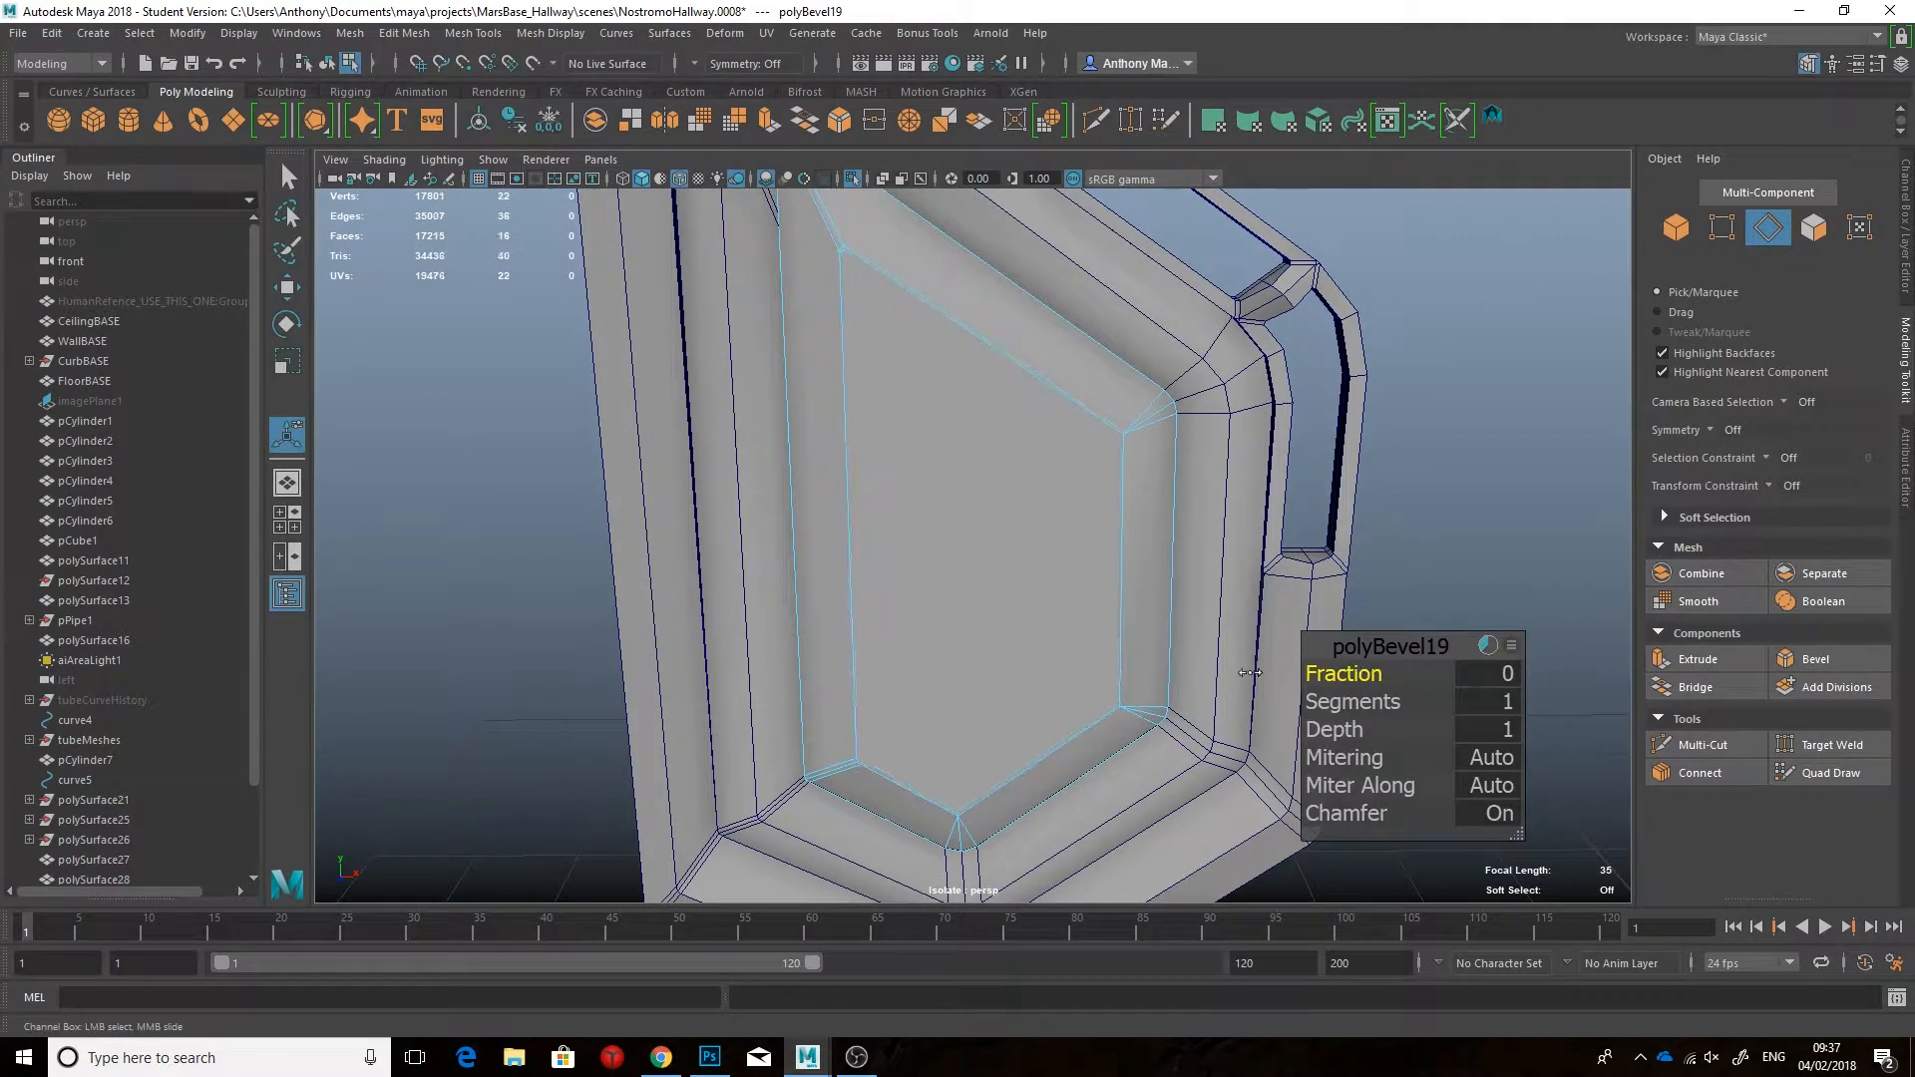
pyautogui.keyDown('alt'); pyautogui.moveTo(1272, 543); pyautogui.dragTo(1335, 520); pyautogui.keyUp('alt')
pyautogui.hotkey('ctrl', 'z')
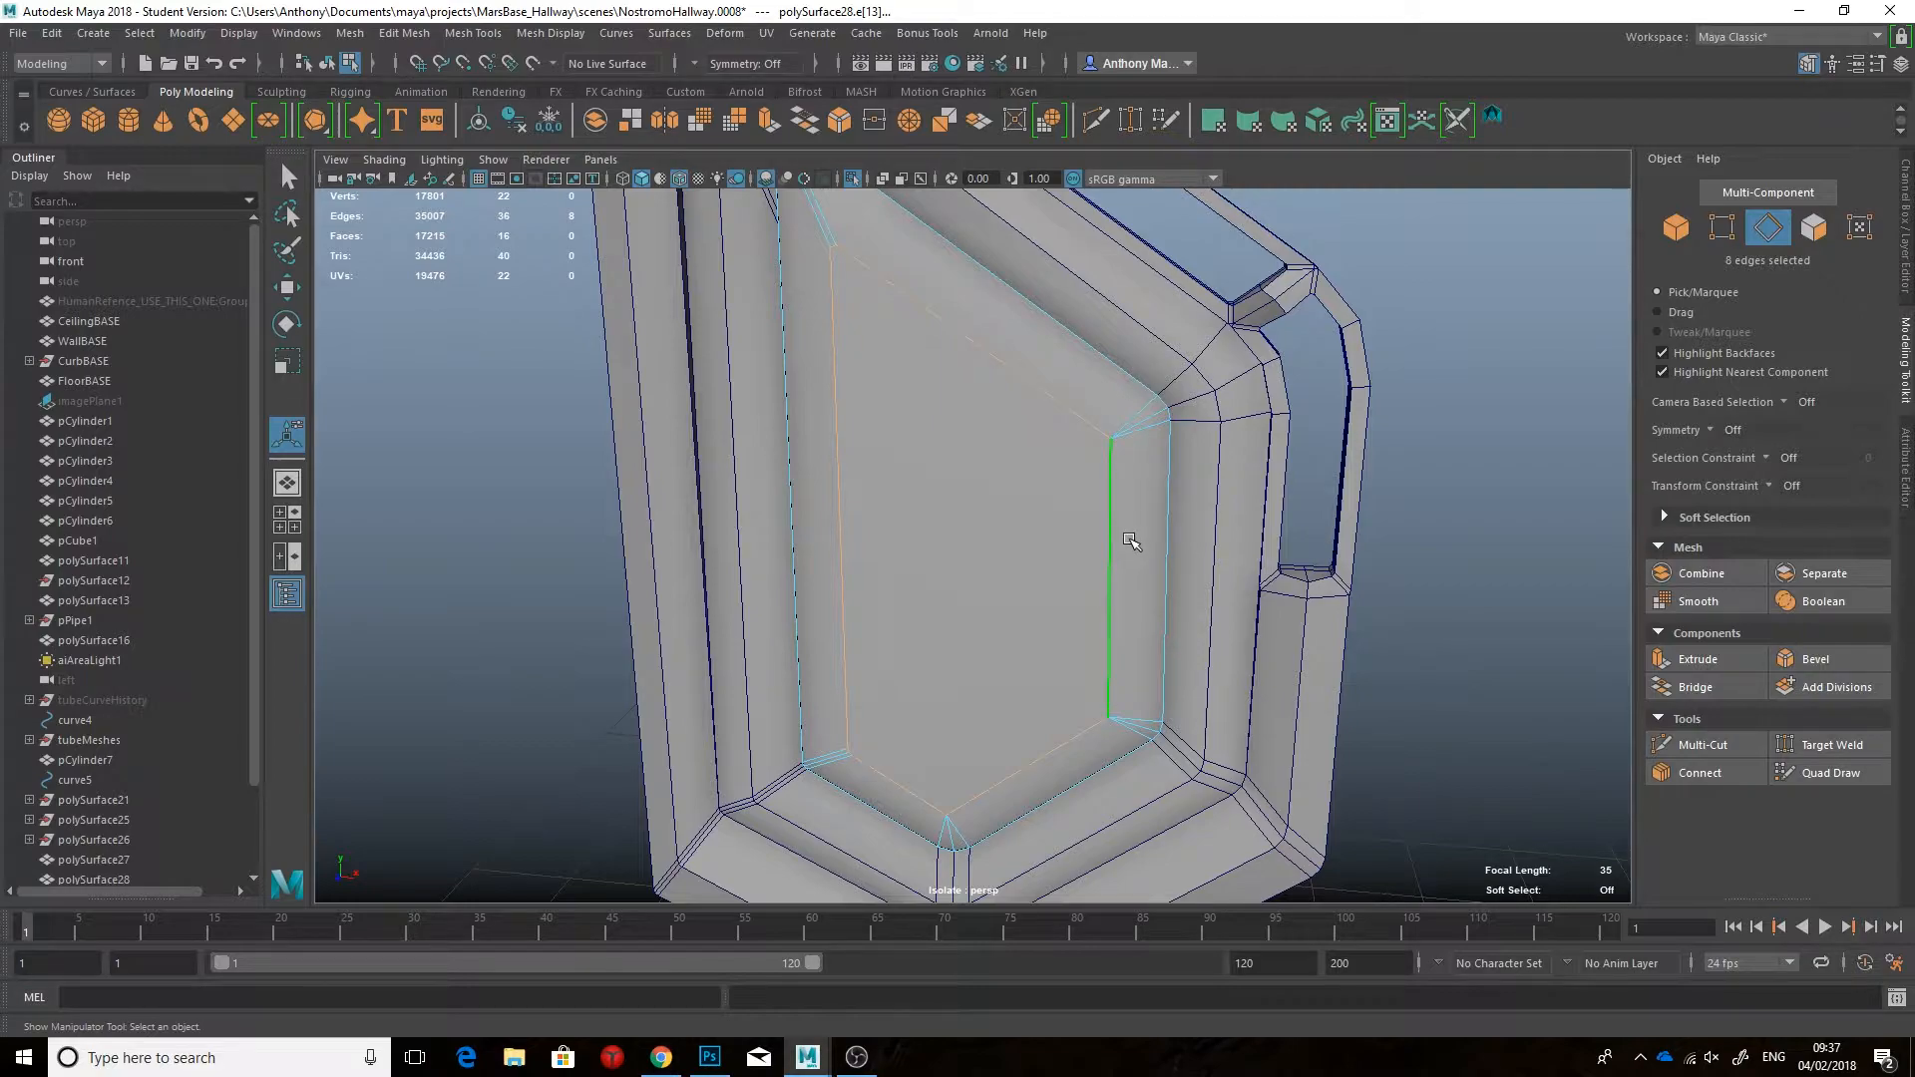
# Step: Isolate the fill panel and delete its hidden back face
pyautogui.press('F8')
pyautogui.press('q')
pyautogui.hotkey('ctrl', '1')
pyautogui.hotkey('ctrl', '1')
pyautogui.keyDown('alt'); pyautogui.moveTo(1182, 494); pyautogui.dragTo(897, 496); pyautogui.keyUp('alt')
pyautogui.moveTo(936, 479)
pyautogui.mouseDown(button='right')
pyautogui.moveTo(954, 467)
pyautogui.moveTo(941, 513)
pyautogui.mouseUp(button='right')
pyautogui.click(942, 513)
pyautogui.press('Delete')
pyautogui.keyDown('alt'); pyautogui.moveTo(942, 513); pyautogui.dragTo(1197, 517); pyautogui.keyUp('alt')
# Step: Turn on smooth preview for the fill and the surrounding border, and show the whole scene again
pyautogui.press('3')
pyautogui.moveTo(1072, 512); pyautogui.dragTo(1086, 484, button='right')
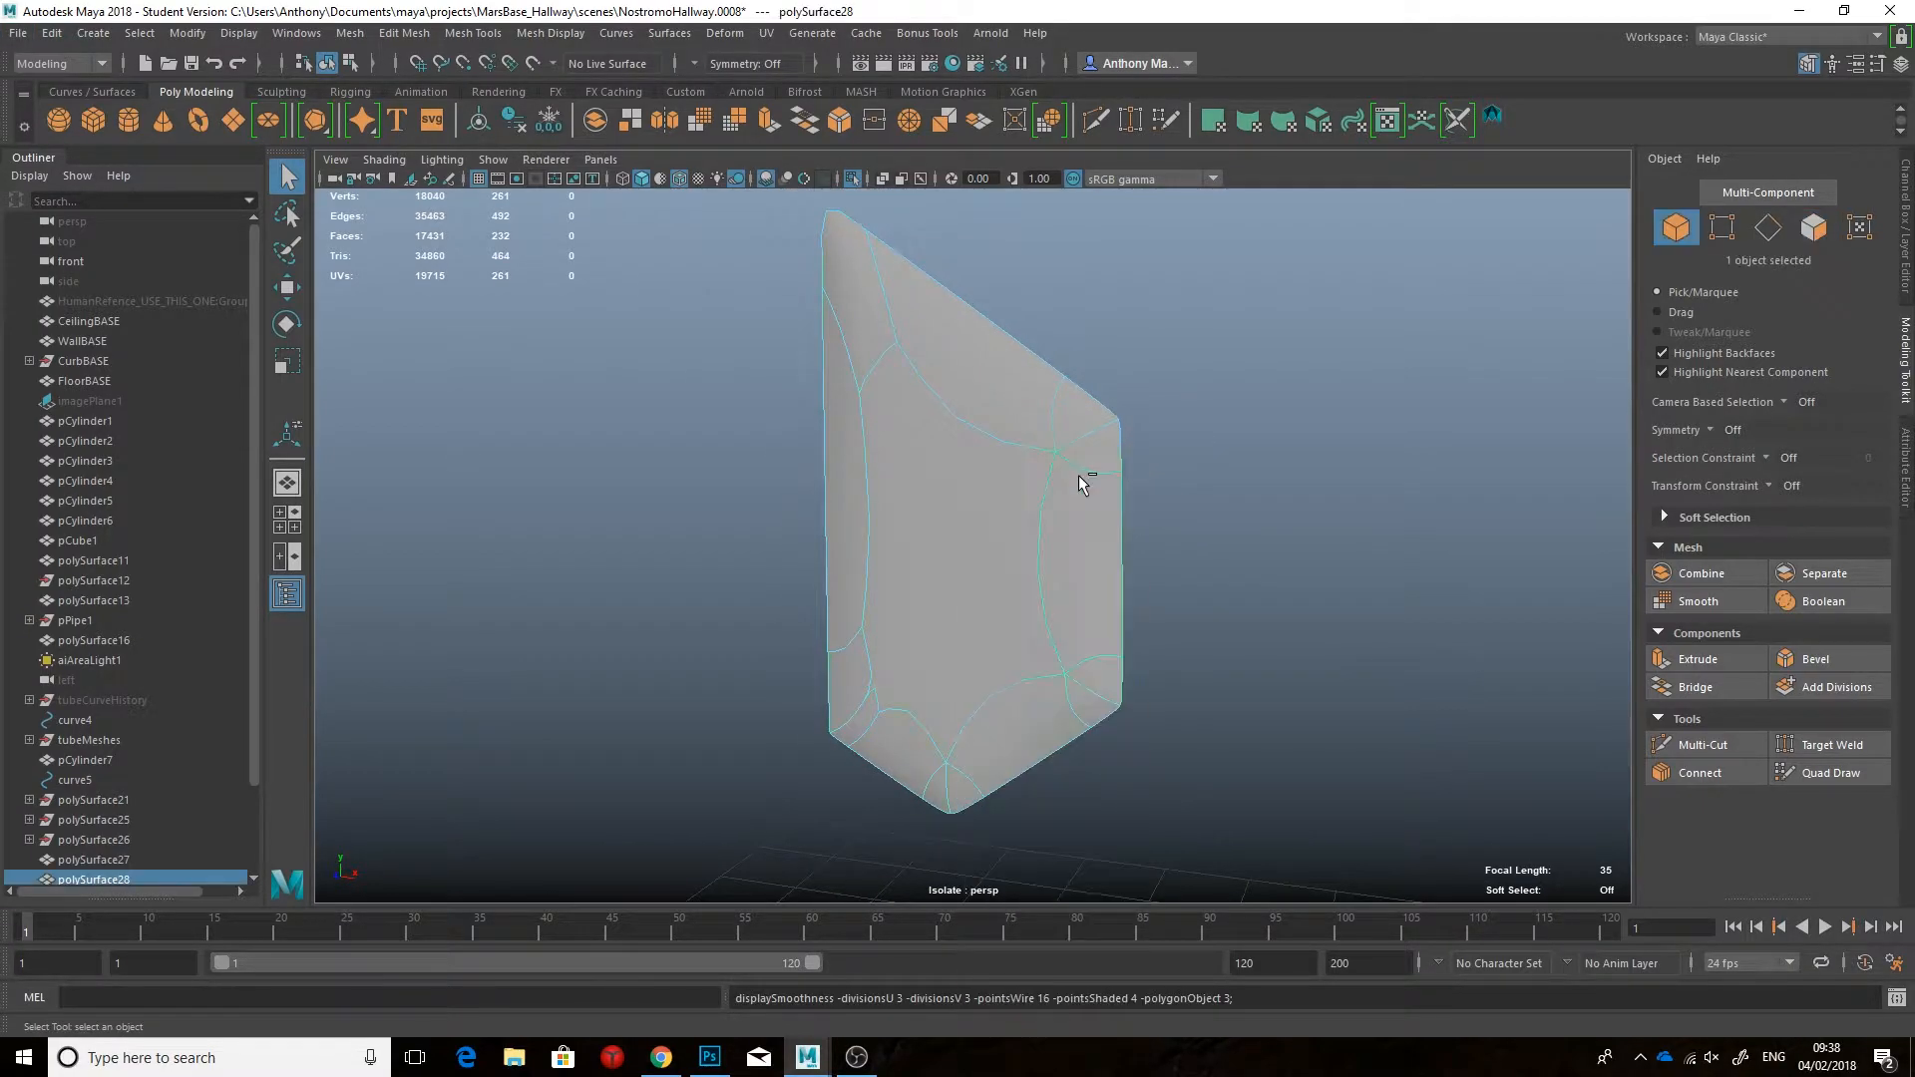
pyautogui.hotkey('ctrl', '1')
pyautogui.keyDown('alt'); pyautogui.moveTo(1100, 491); pyautogui.dragTo(1152, 486); pyautogui.keyUp('alt')
pyautogui.click(1157, 477)
pyautogui.press('3')
pyautogui.click(1431, 496)
pyautogui.keyDown('alt'); pyautogui.moveTo(1431, 496); pyautogui.dragTo(1386, 496); pyautogui.keyUp('alt')
# Step: Turn off the wireframe overlay on shaded objects and open the fill's smooth mesh attributes
pyautogui.click(679, 179)
pyautogui.moveTo(1127, 491)
pyautogui.keyDown('alt'); pyautogui.mouseDown()
pyautogui.moveTo(1079, 495)
pyautogui.moveTo(1117, 484)
pyautogui.mouseUp(); pyautogui.keyUp('alt')
pyautogui.moveTo(1117, 483)
pyautogui.keyDown('alt'); pyautogui.mouseDown(button='right')
pyautogui.moveTo(1047, 468)
pyautogui.moveTo(1125, 457)
pyautogui.mouseUp(button='right'); pyautogui.keyUp('alt')
pyautogui.click(1125, 455)
pyautogui.keyDown('alt'); pyautogui.moveTo(1125, 455); pyautogui.dragTo(1133, 435); pyautogui.keyUp('alt')
pyautogui.click(1904, 466)
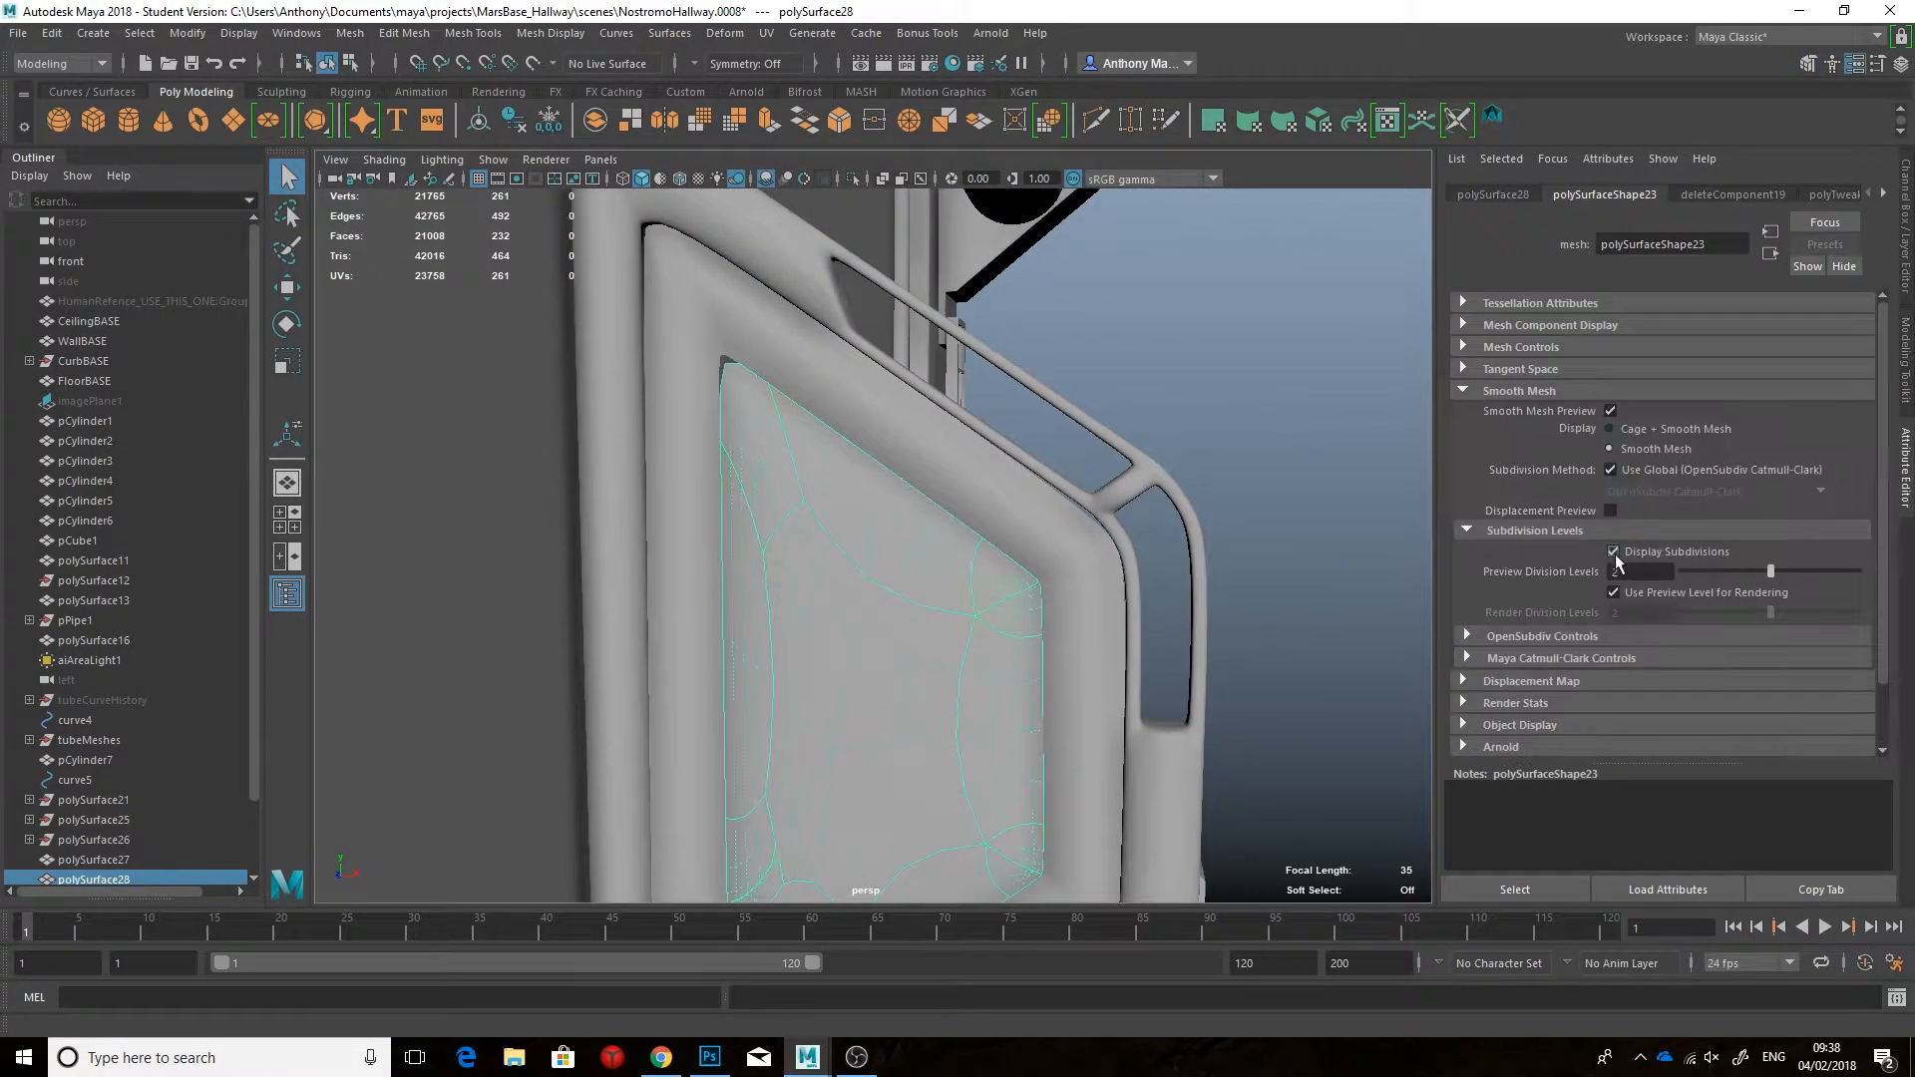
pyautogui.press('3')
# Step: Move the fill's upper corner vertices upward to close the gap at the border's corner
pyautogui.moveTo(776, 453); pyautogui.dragTo(698, 428, button='right')
pyautogui.keyDown('alt'); pyautogui.moveTo(748, 379); pyautogui.dragTo(811, 397); pyautogui.keyUp('alt')
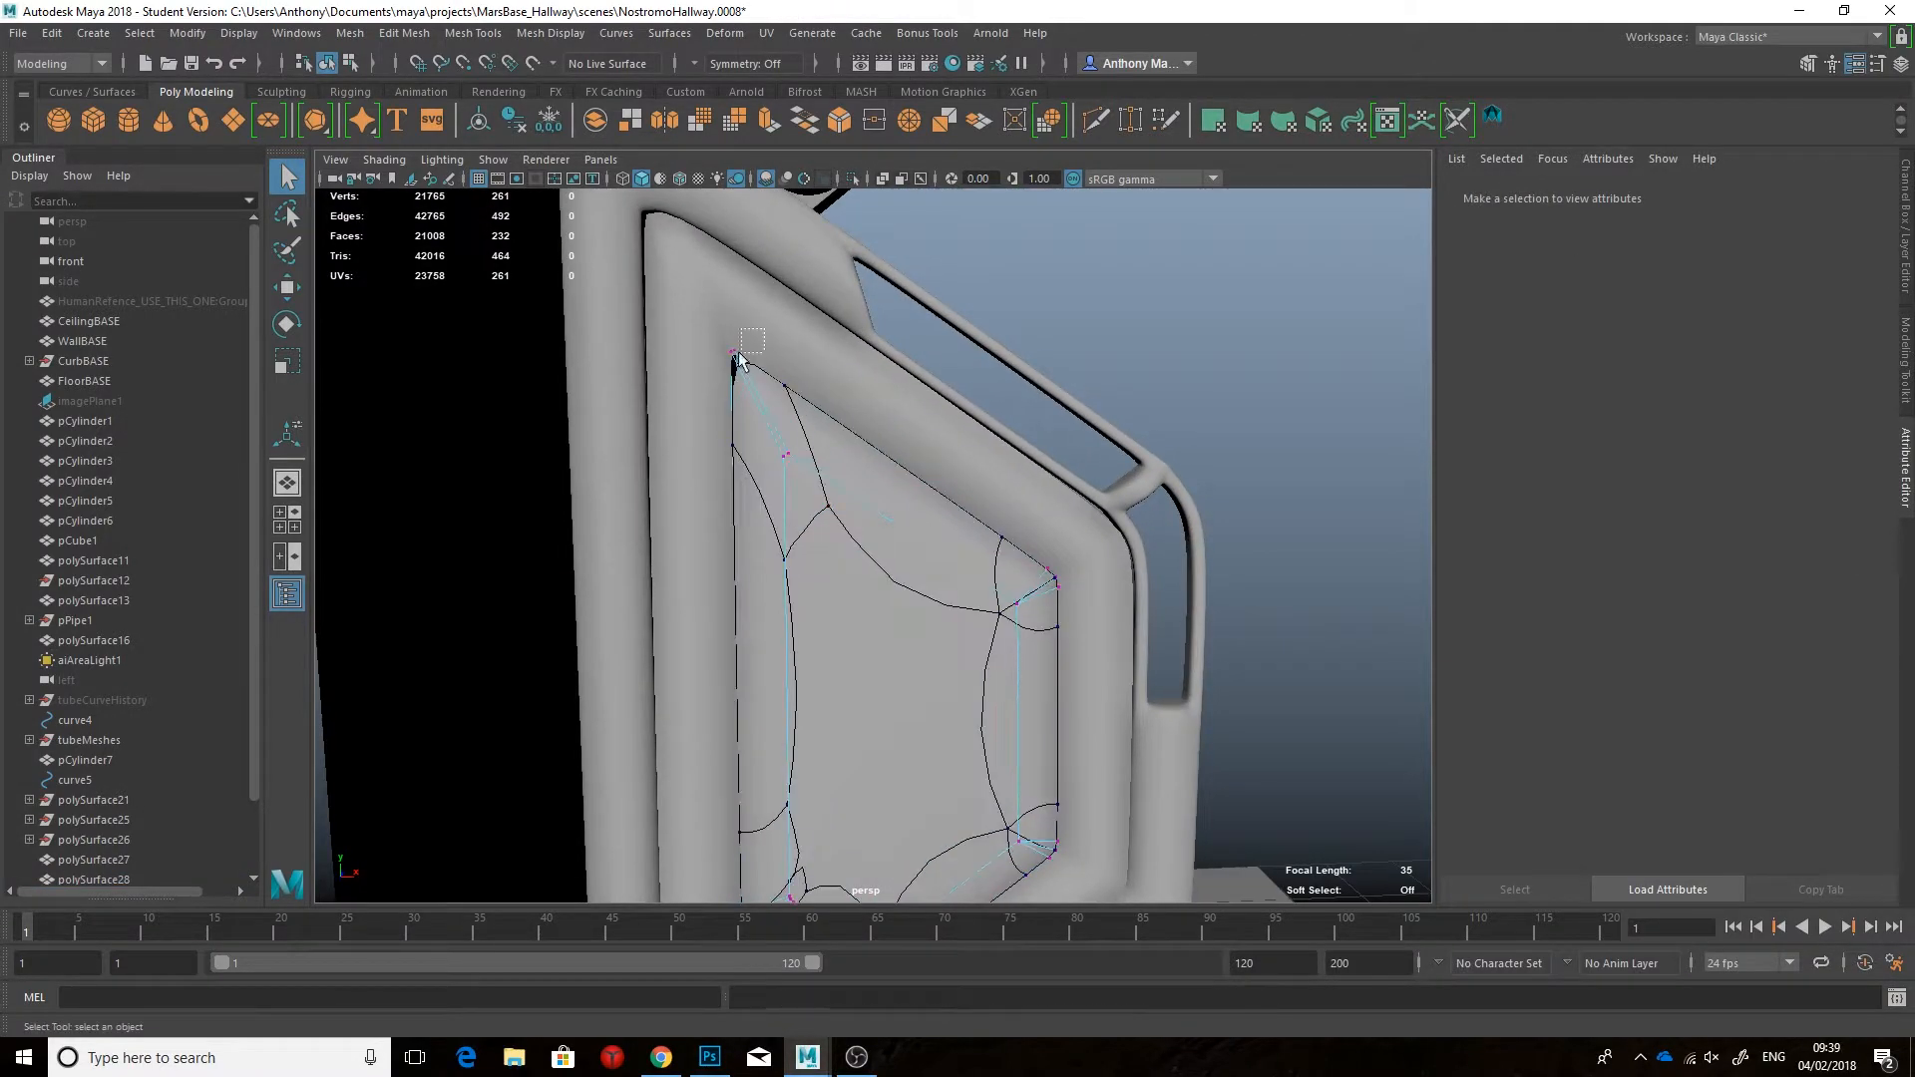
pyautogui.moveTo(750, 337); pyautogui.dragTo(720, 369)
pyautogui.press('w')
pyautogui.moveTo(854, 216); pyautogui.dragTo(859, 204)
pyautogui.keyDown('alt'); pyautogui.moveTo(798, 389); pyautogui.dragTo(817, 402); pyautogui.keyUp('alt')
pyautogui.click(816, 402)
# Step: Compare the smoothed panel on the hallway wall with the reference image in Photoshop, and return to Maya
pyautogui.keyDown('alt'); pyautogui.moveTo(758, 528); pyautogui.dragTo(949, 633); pyautogui.keyUp('alt')
pyautogui.press('3')
pyautogui.moveTo(953, 645); pyautogui.dragTo(1077, 561, button='right')
pyautogui.click(1086, 560)
pyautogui.keyDown('alt'); pyautogui.moveTo(1086, 560); pyautogui.dragTo(898, 618); pyautogui.keyUp('alt')
pyautogui.click(894, 623)
pyautogui.click(1357, 419)
pyautogui.scroll(-4, 1061, 569)
pyautogui.keyDown('alt'); pyautogui.moveTo(1060, 569); pyautogui.dragTo(1008, 572); pyautogui.keyUp('alt')
pyautogui.click(661, 1057)
pyautogui.click(1585, 76)
pyautogui.click(698, 1065)
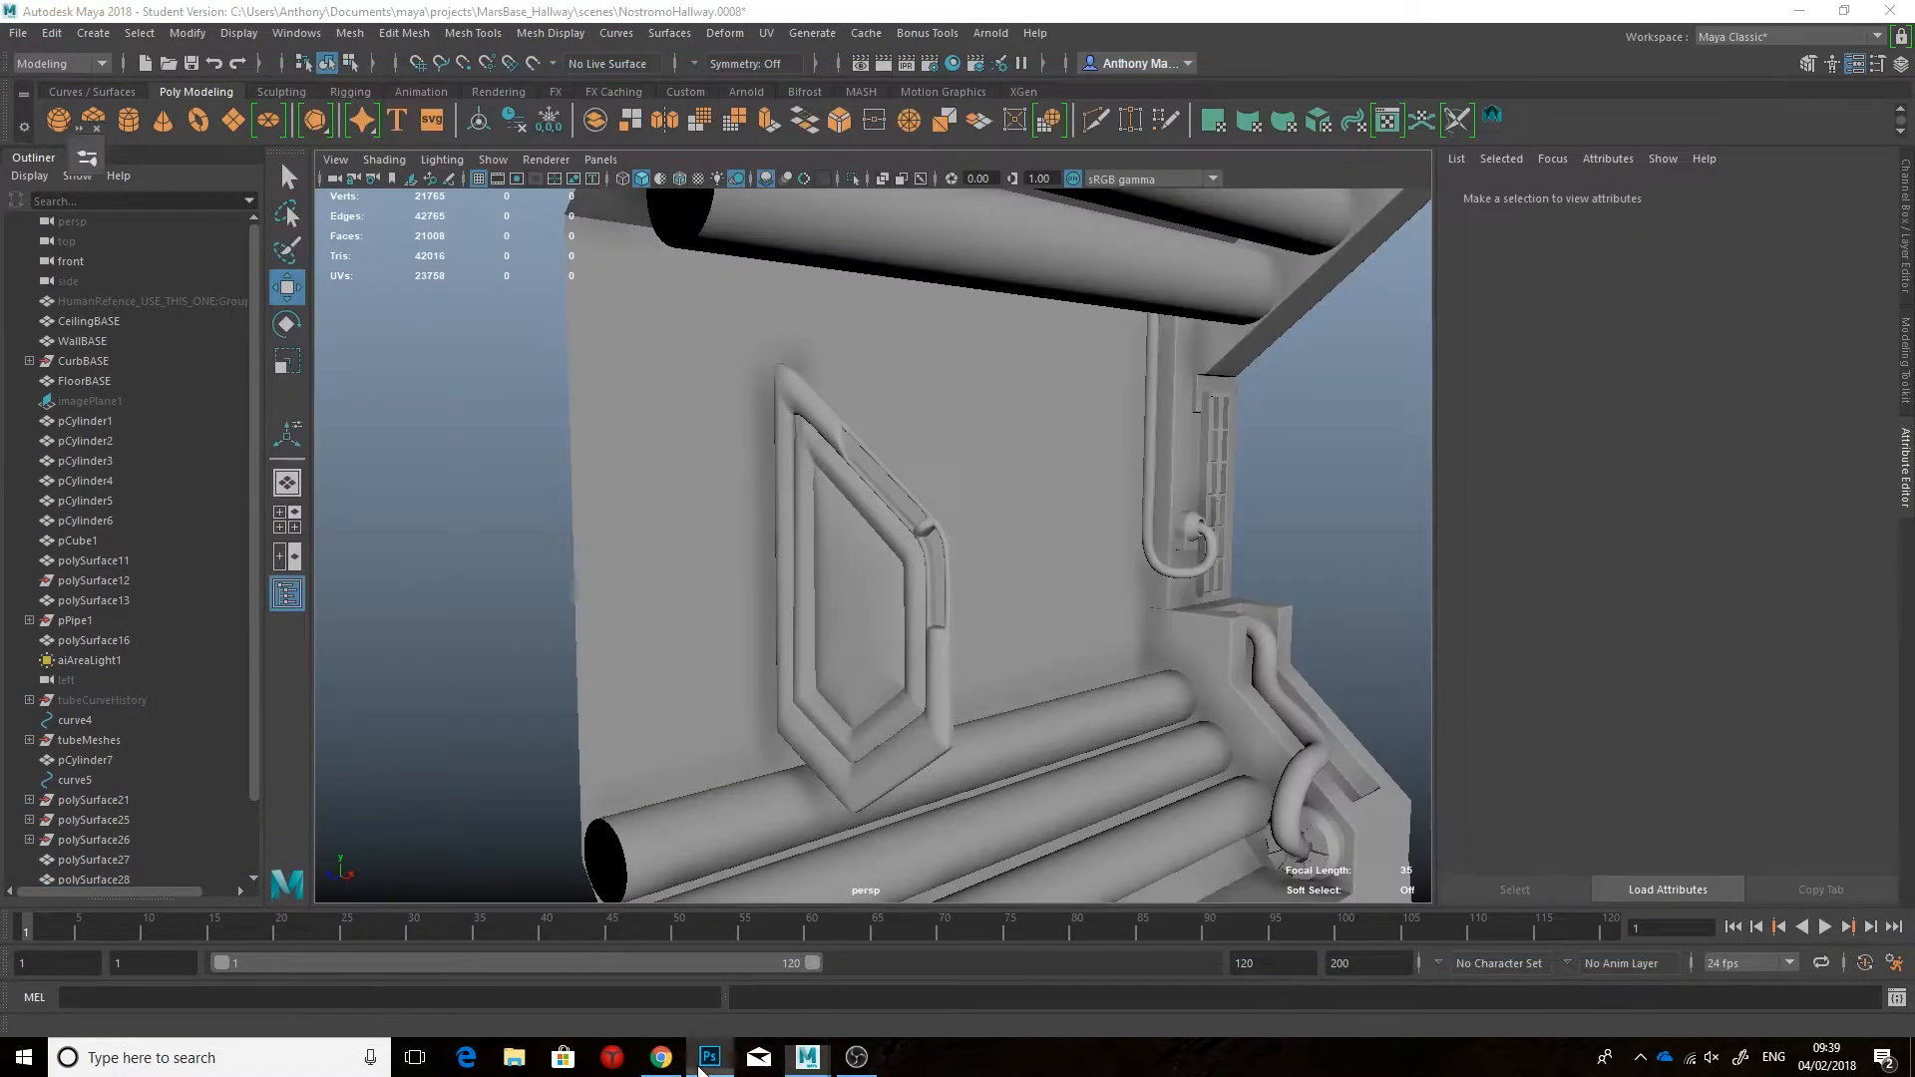
pyautogui.click(807, 1057)
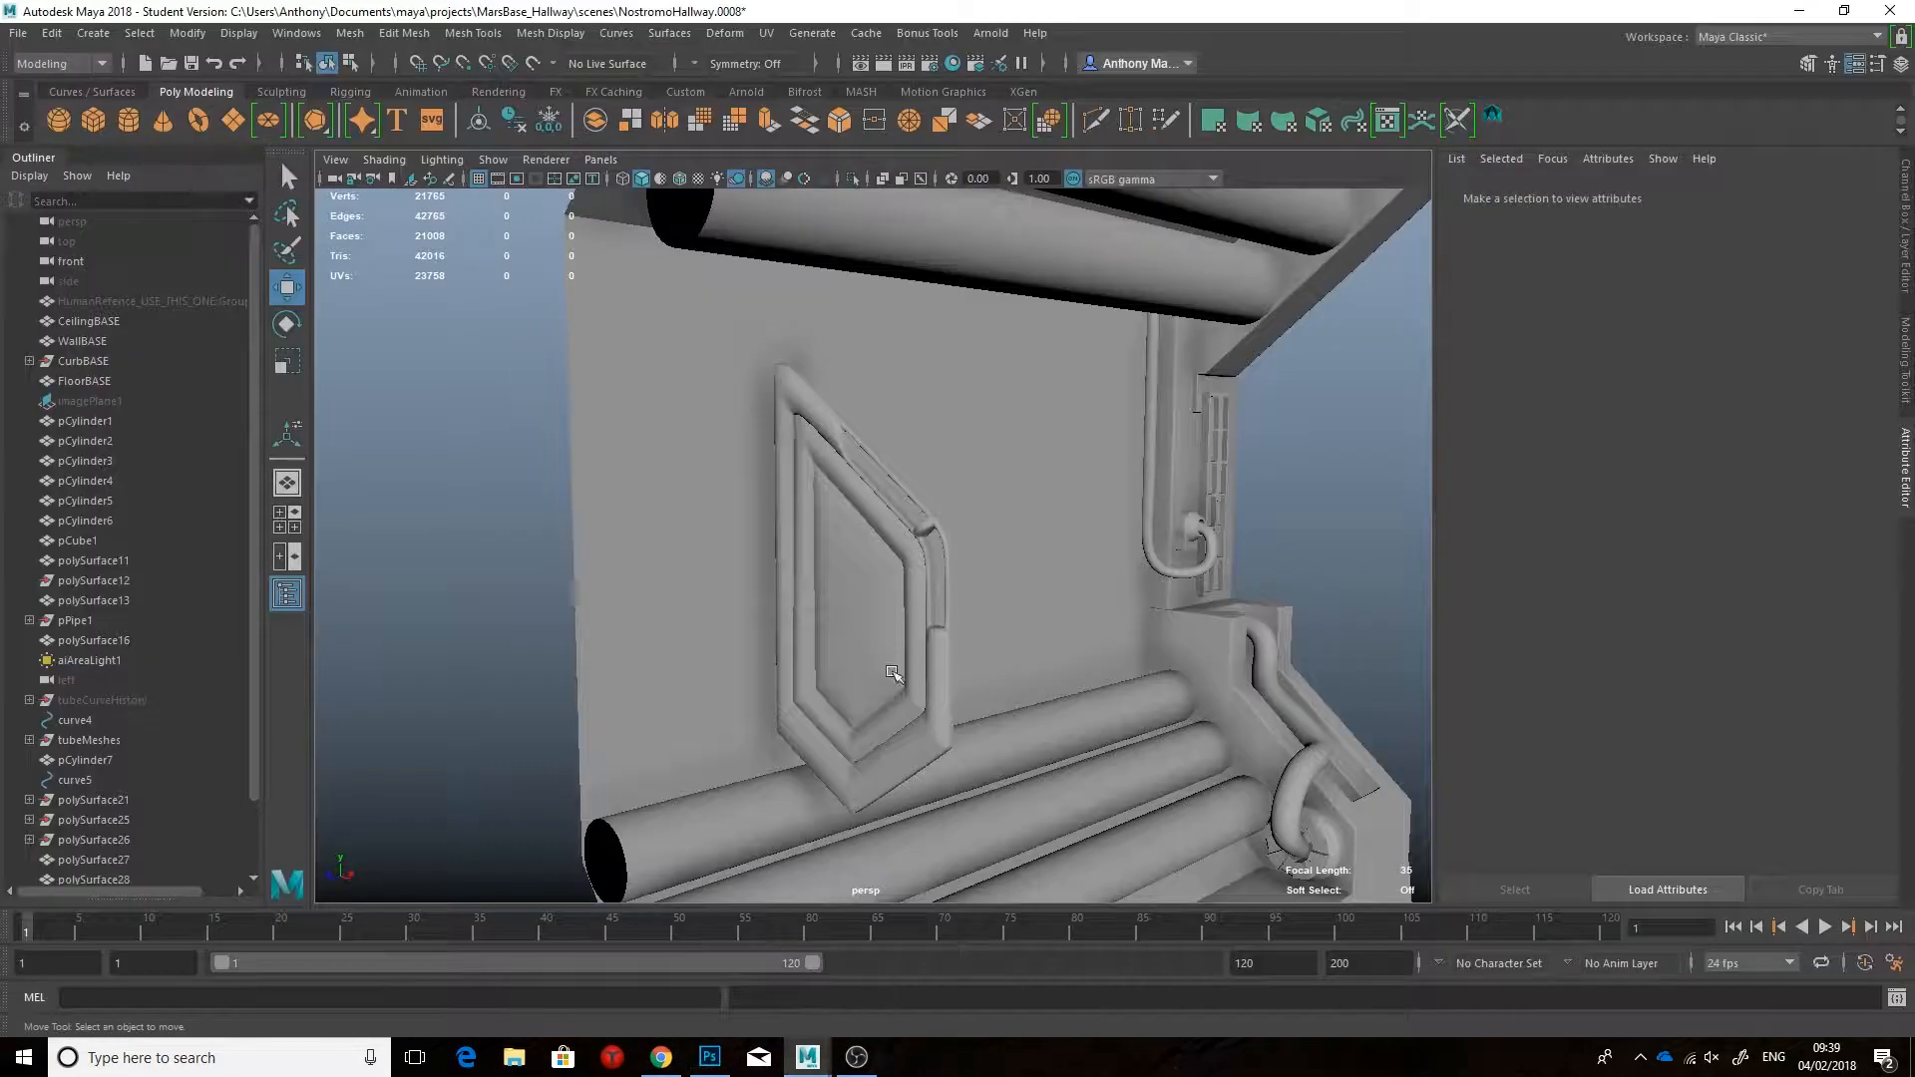
# Step: Save the scene as the next incremental version
pyautogui.keyDown('alt'); pyautogui.moveTo(883, 623); pyautogui.dragTo(953, 635); pyautogui.keyUp('alt')
pyautogui.click(18, 33)
pyautogui.click(61, 156)
# Step: Combine the panel border and its inner fill into one mesh
pyautogui.keyDown('alt'); pyautogui.moveTo(1037, 546); pyautogui.dragTo(976, 557); pyautogui.keyUp('alt')
pyautogui.click(976, 556)
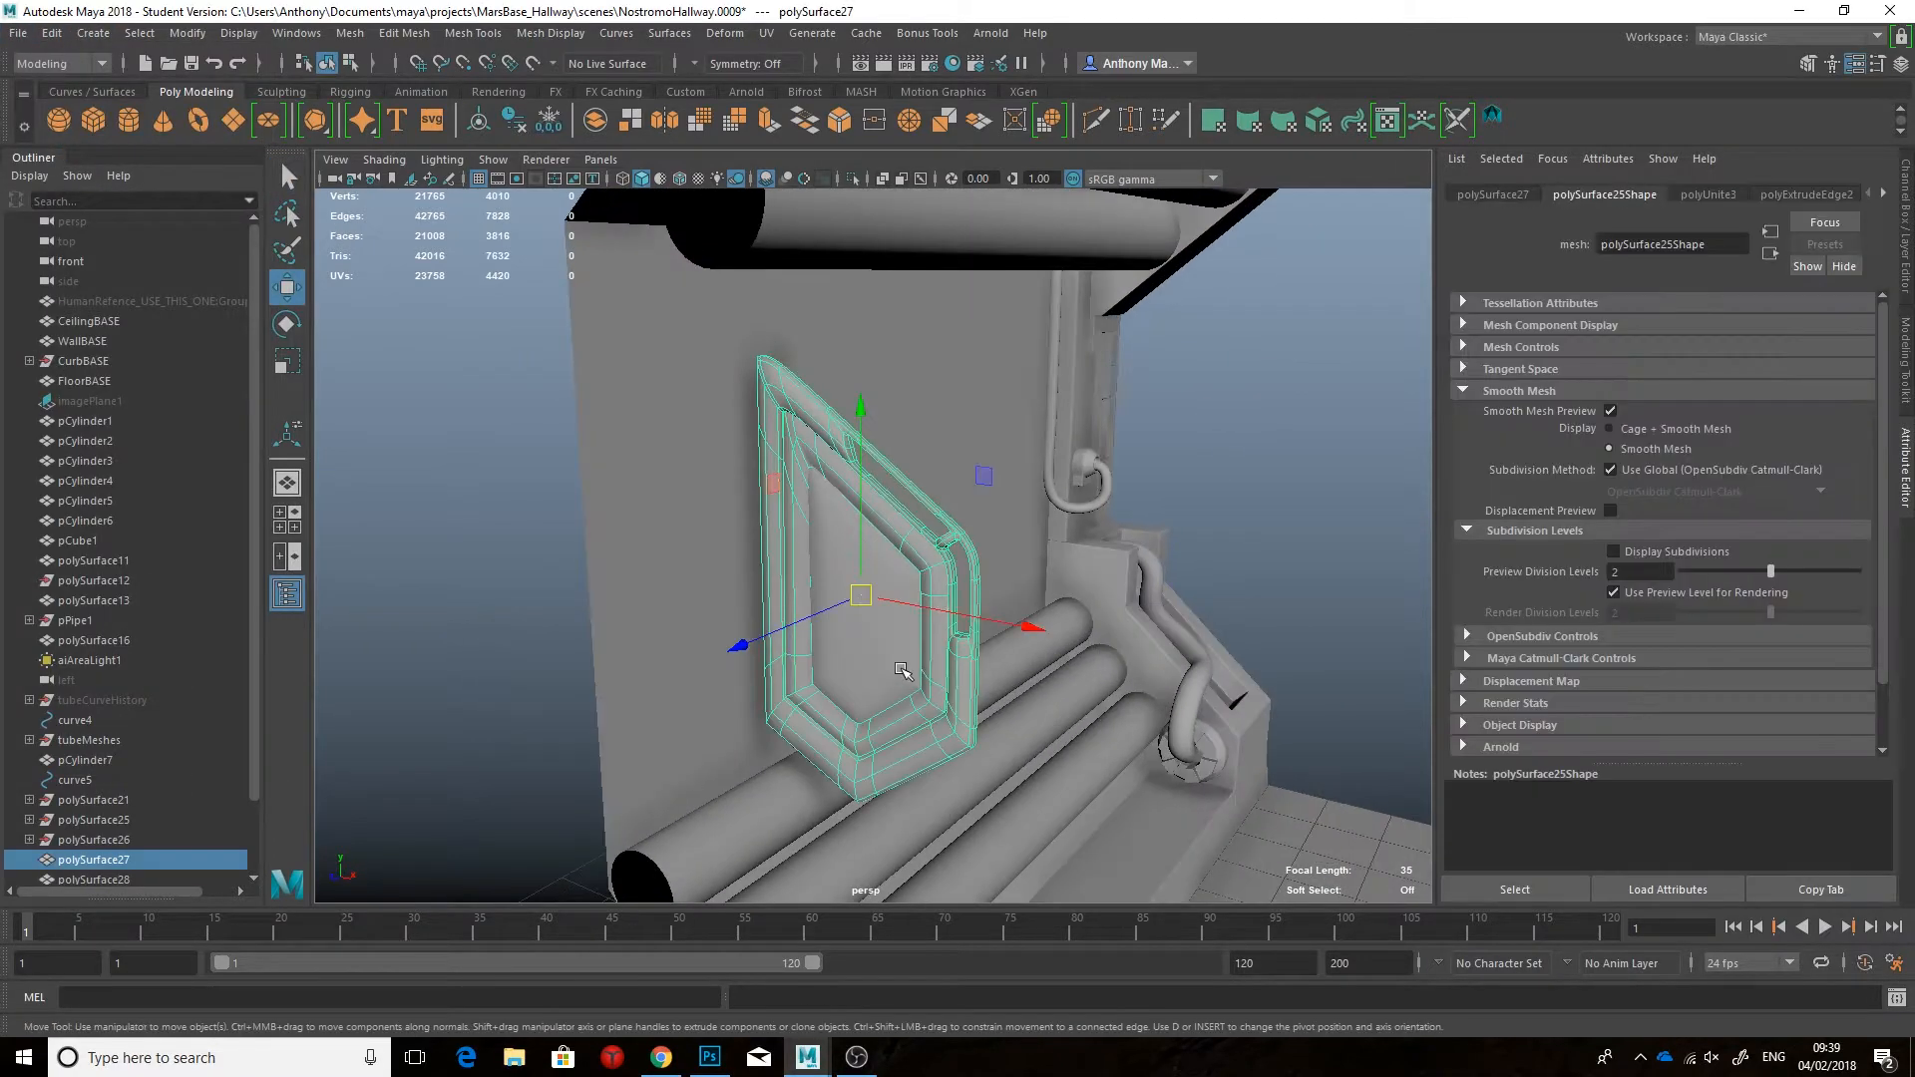
pyautogui.keyDown('shift'); pyautogui.click(872, 598); pyautogui.keyUp('shift')
pyautogui.click(598, 121)
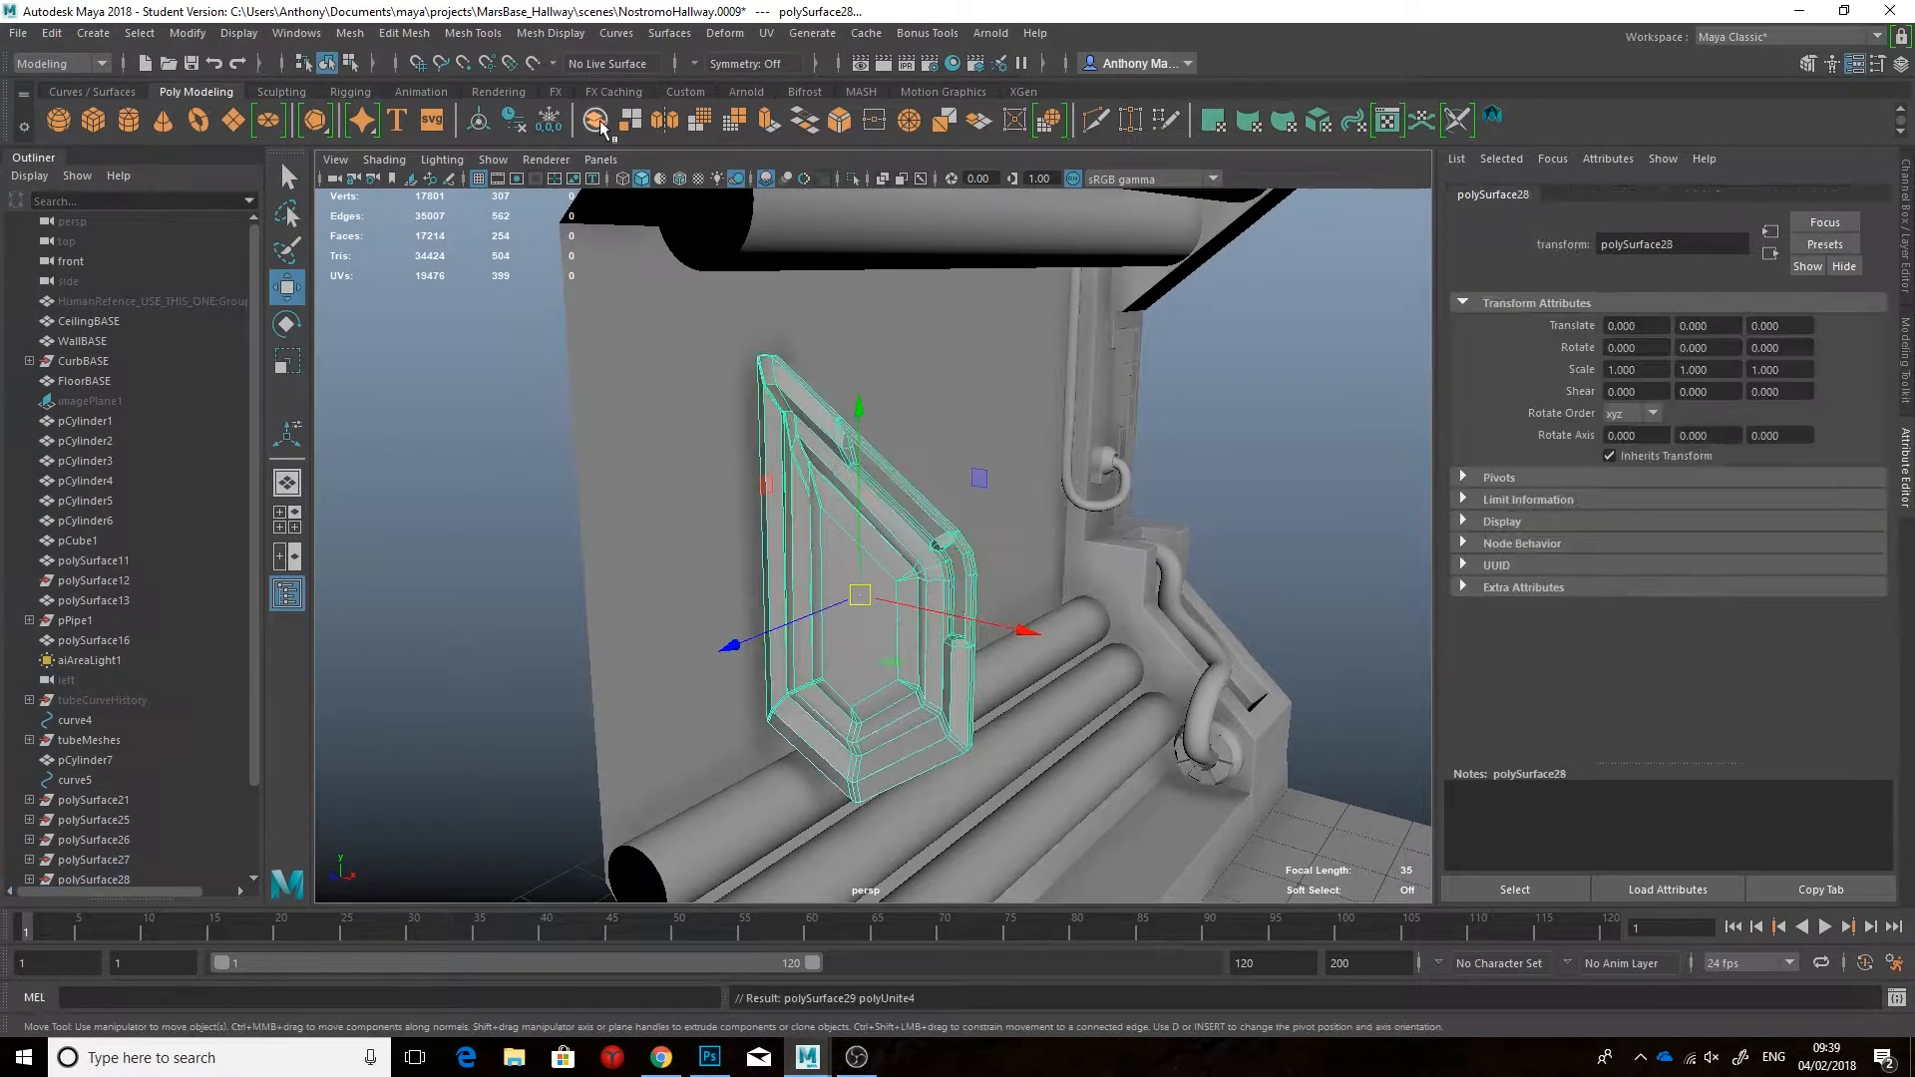
pyautogui.keyDown('alt'); pyautogui.moveTo(997, 559); pyautogui.dragTo(918, 562); pyautogui.keyUp('alt')
# Step: Duplicate the combined wall panel and move the copy along the Z axis
pyautogui.hotkey('ctrl', 'a')
pyautogui.keyDown('alt'); pyautogui.moveTo(1146, 649); pyautogui.dragTo(973, 608); pyautogui.keyUp('alt')
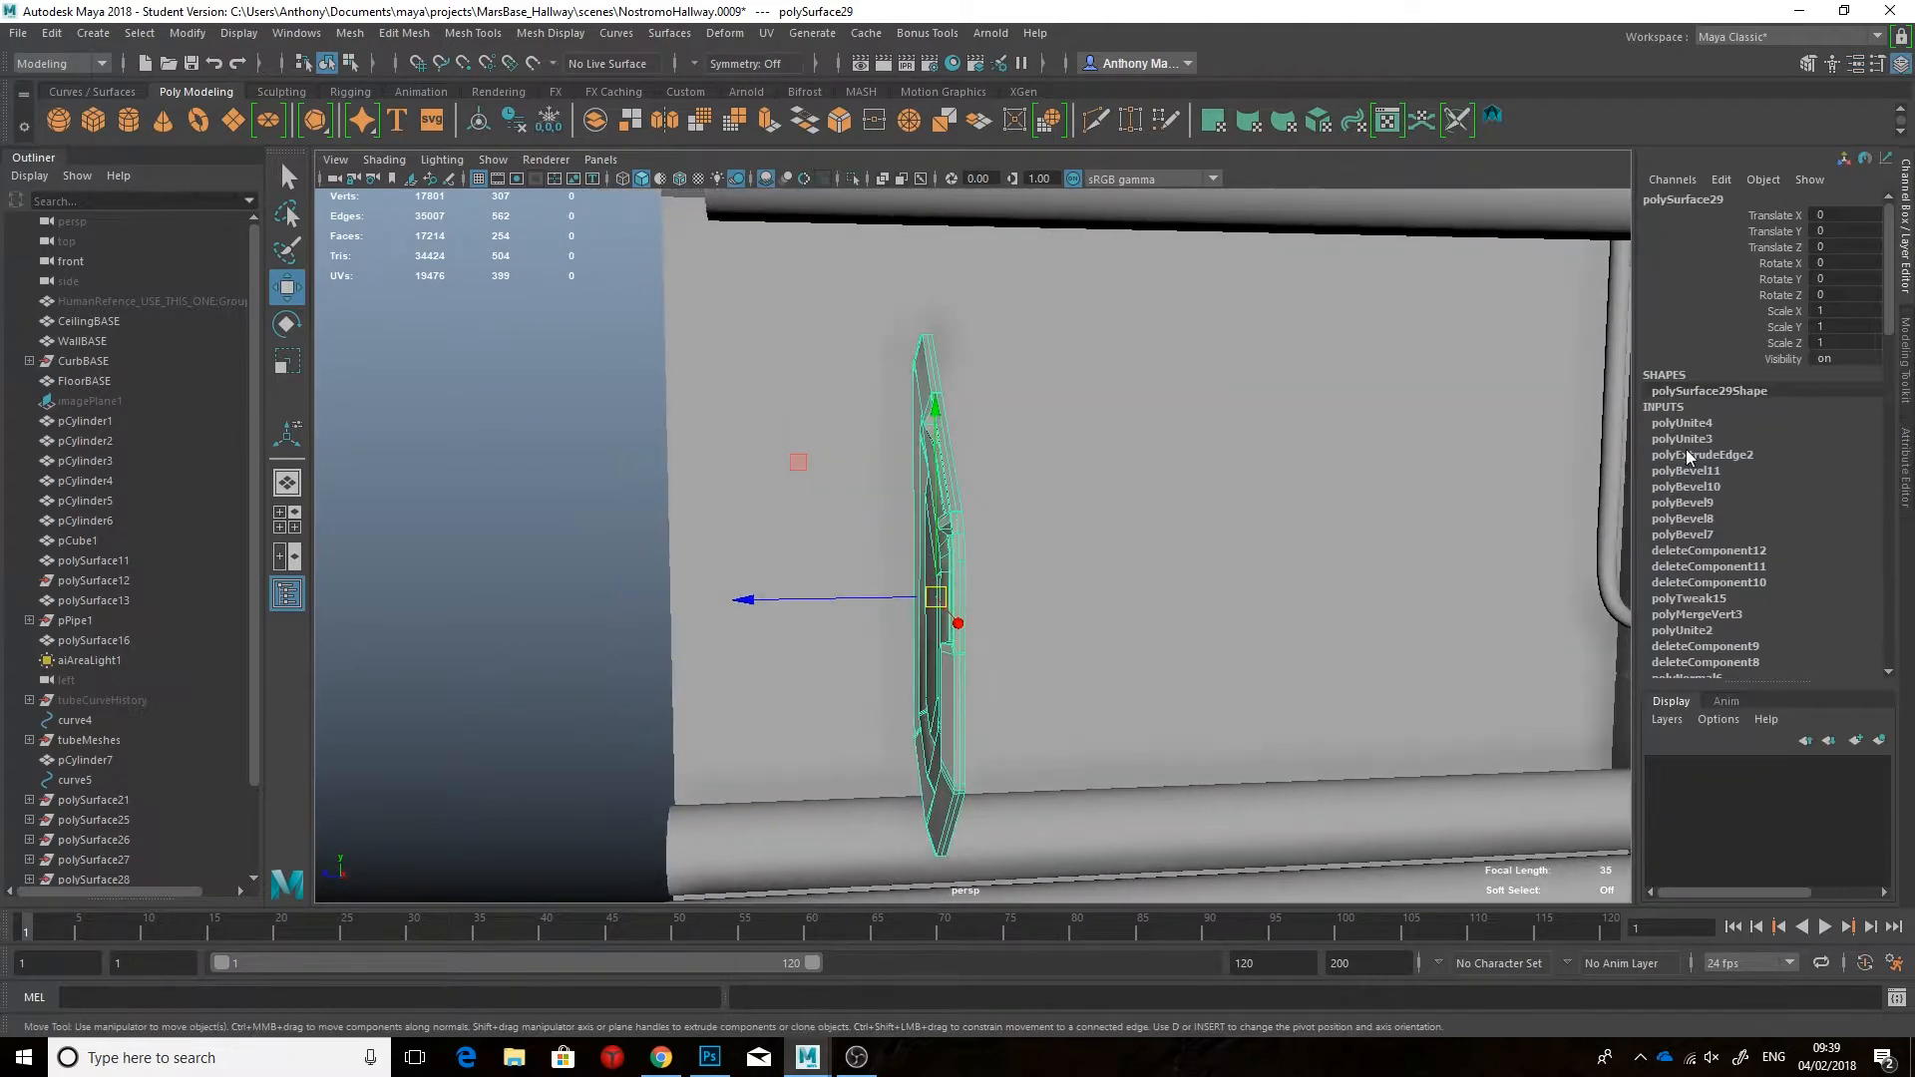
pyautogui.hotkey('ctrl', 'd')
pyautogui.moveTo(820, 598); pyautogui.dragTo(859, 705)
pyautogui.click(907, 659)
# Step: Inspect the two wall panels and switch to Photoshop to check the hallway reference image
pyautogui.keyDown('alt'); pyautogui.moveTo(1117, 589); pyautogui.dragTo(978, 569); pyautogui.keyUp('alt')
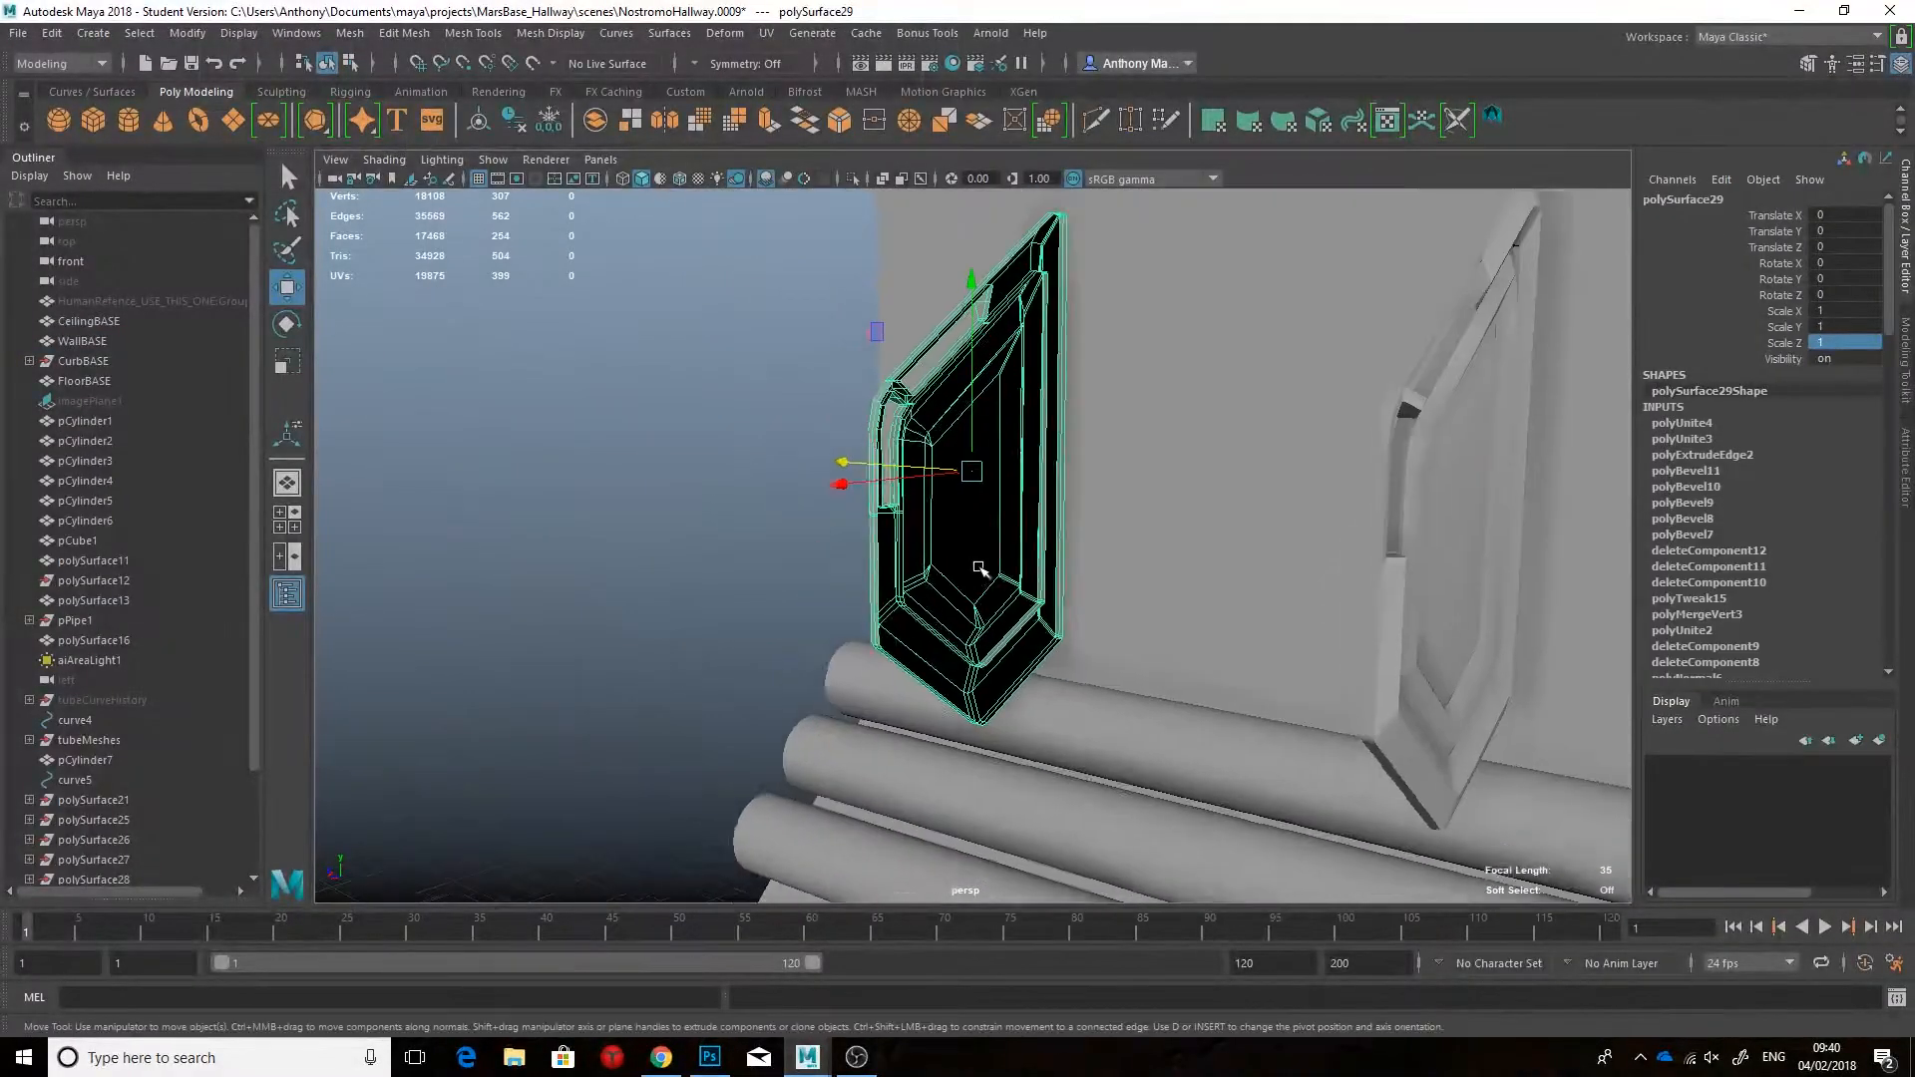
pyautogui.scroll(3, 972, 573)
pyautogui.click(706, 1059)
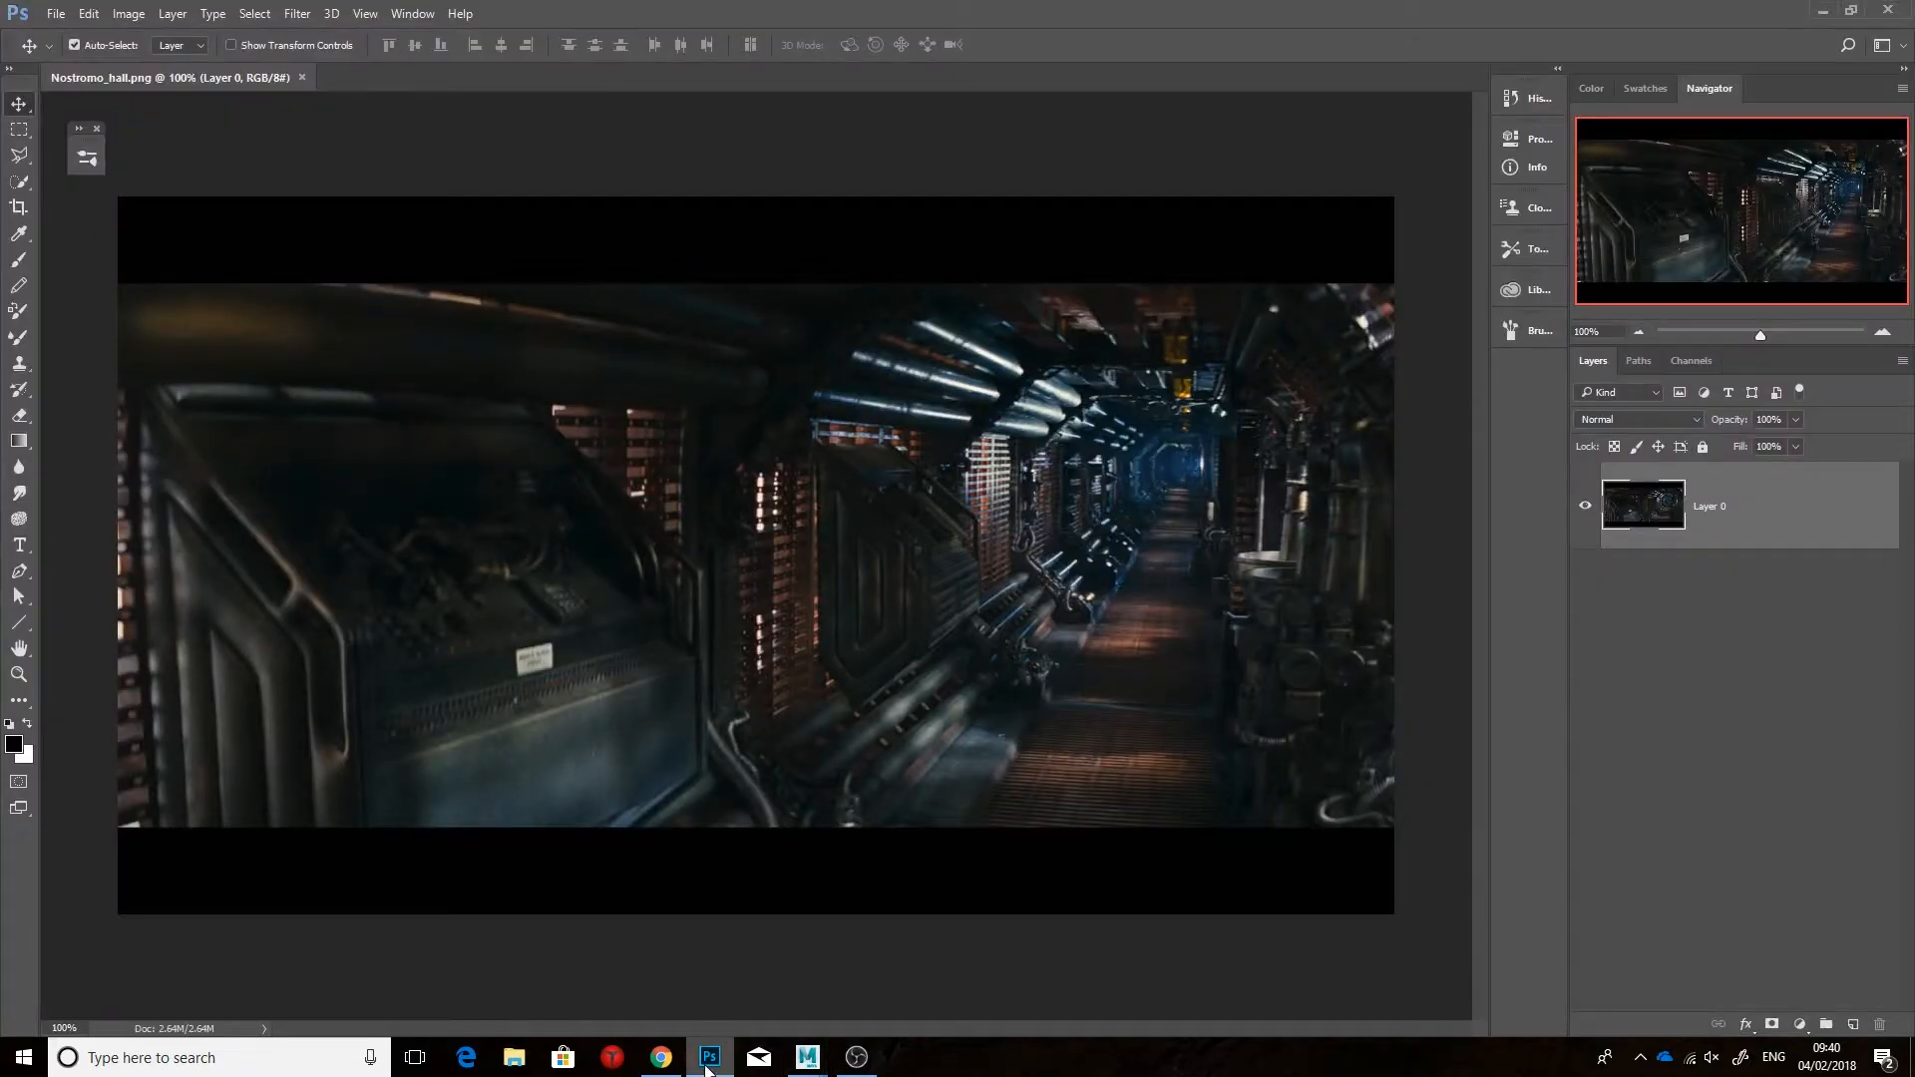
# Step: Switch to Maya and extrude the angular frame panel's back border edges along the wall
pyautogui.click(816, 1059)
pyautogui.keyDown('alt'); pyautogui.moveTo(957, 698); pyautogui.dragTo(798, 609); pyautogui.keyUp('alt')
pyautogui.moveTo(798, 483); pyautogui.dragTo(783, 431, button='right')
pyautogui.keyDown('alt'); pyautogui.moveTo(932, 538); pyautogui.dragTo(630, 722); pyautogui.keyUp('alt')
pyautogui.doubleClick(884, 313)
pyautogui.keyDown('alt'); pyautogui.moveTo(903, 867); pyautogui.dragTo(641, 598); pyautogui.keyUp('alt')
pyautogui.keyDown('shift'); pyautogui.click(623, 711); pyautogui.keyUp('shift')
pyautogui.keyDown('shift'); pyautogui.click(635, 740); pyautogui.keyUp('shift')
pyautogui.keyDown('alt'); pyautogui.moveTo(849, 778); pyautogui.dragTo(803, 599); pyautogui.keyUp('alt')
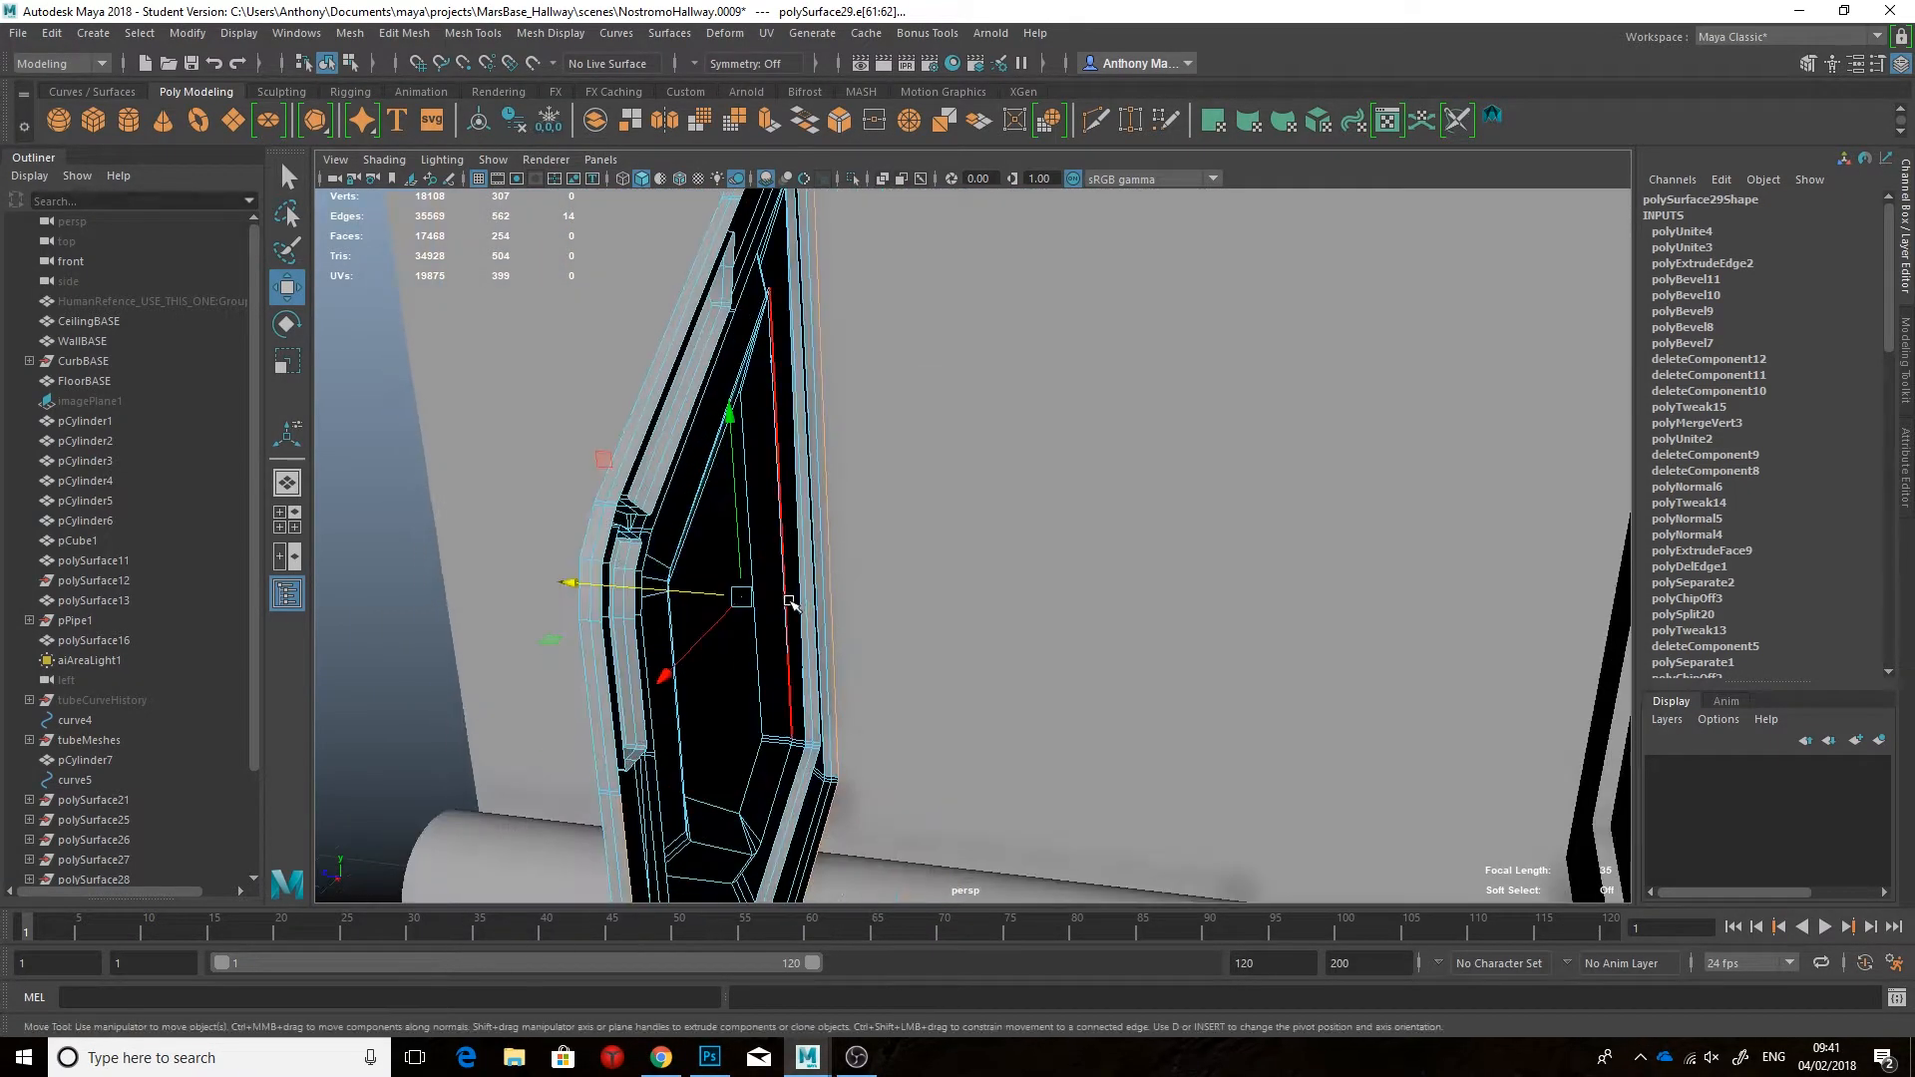
pyautogui.hotkey('ctrl', 'e')
pyautogui.keyDown('alt'); pyautogui.moveTo(1242, 624); pyautogui.dragTo(889, 453); pyautogui.keyUp('alt')
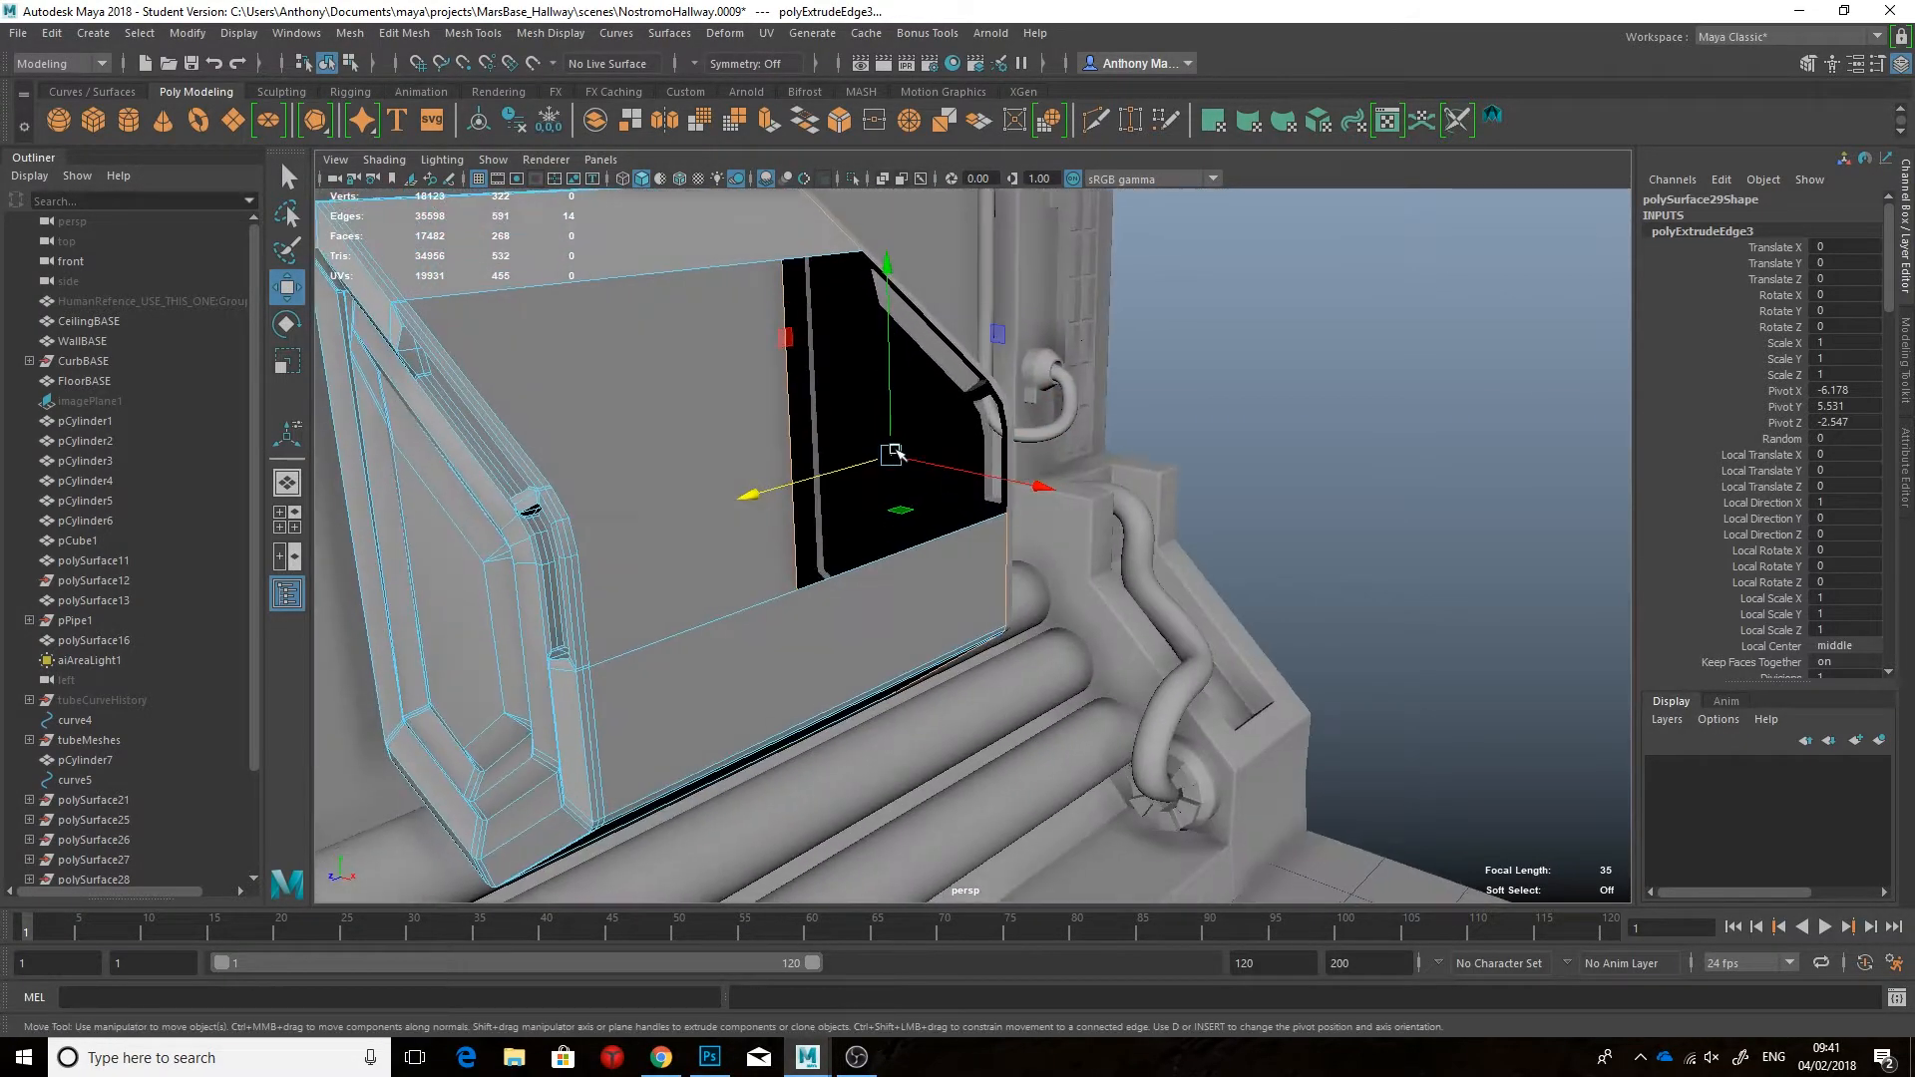
# Step: Isolate the wall panel and delete the extruded faces spanning its middle, between the lower block and the upper strip
pyautogui.moveTo(778, 524); pyautogui.dragTo(825, 488, button='right')
pyautogui.hotkey('ctrl', '1')
pyautogui.keyDown('alt'); pyautogui.moveTo(825, 488); pyautogui.dragTo(890, 523); pyautogui.keyUp('alt')
pyautogui.moveTo(890, 524); pyautogui.dragTo(890, 589, button='right')
pyautogui.click(890, 589)
pyautogui.keyDown('alt'); pyautogui.moveTo(889, 589); pyautogui.dragTo(725, 520); pyautogui.keyUp('alt')
pyautogui.press('Delete')
# Step: Extract the lower block's front and underside faces from the panel with a Local Translate Z of -0.05
pyautogui.scroll(-5, 688, 562)
pyautogui.keyDown('alt'); pyautogui.moveTo(688, 562); pyautogui.dragTo(877, 648); pyautogui.keyUp('alt')
pyautogui.scroll(3, 789, 577)
pyautogui.click(654, 610)
pyautogui.keyDown('shift'); pyautogui.doubleClick(689, 583); pyautogui.keyUp('shift')
pyautogui.keyDown('shift'); pyautogui.click(718, 558); pyautogui.keyUp('shift')
pyautogui.keyDown('shift'); pyautogui.doubleClick(590, 547); pyautogui.keyUp('shift')
pyautogui.keyDown('alt'); pyautogui.moveTo(838, 518); pyautogui.dragTo(948, 449); pyautogui.keyUp('alt')
pyautogui.keyDown('alt'); pyautogui.moveTo(1136, 478); pyautogui.dragTo(698, 474); pyautogui.keyUp('alt')
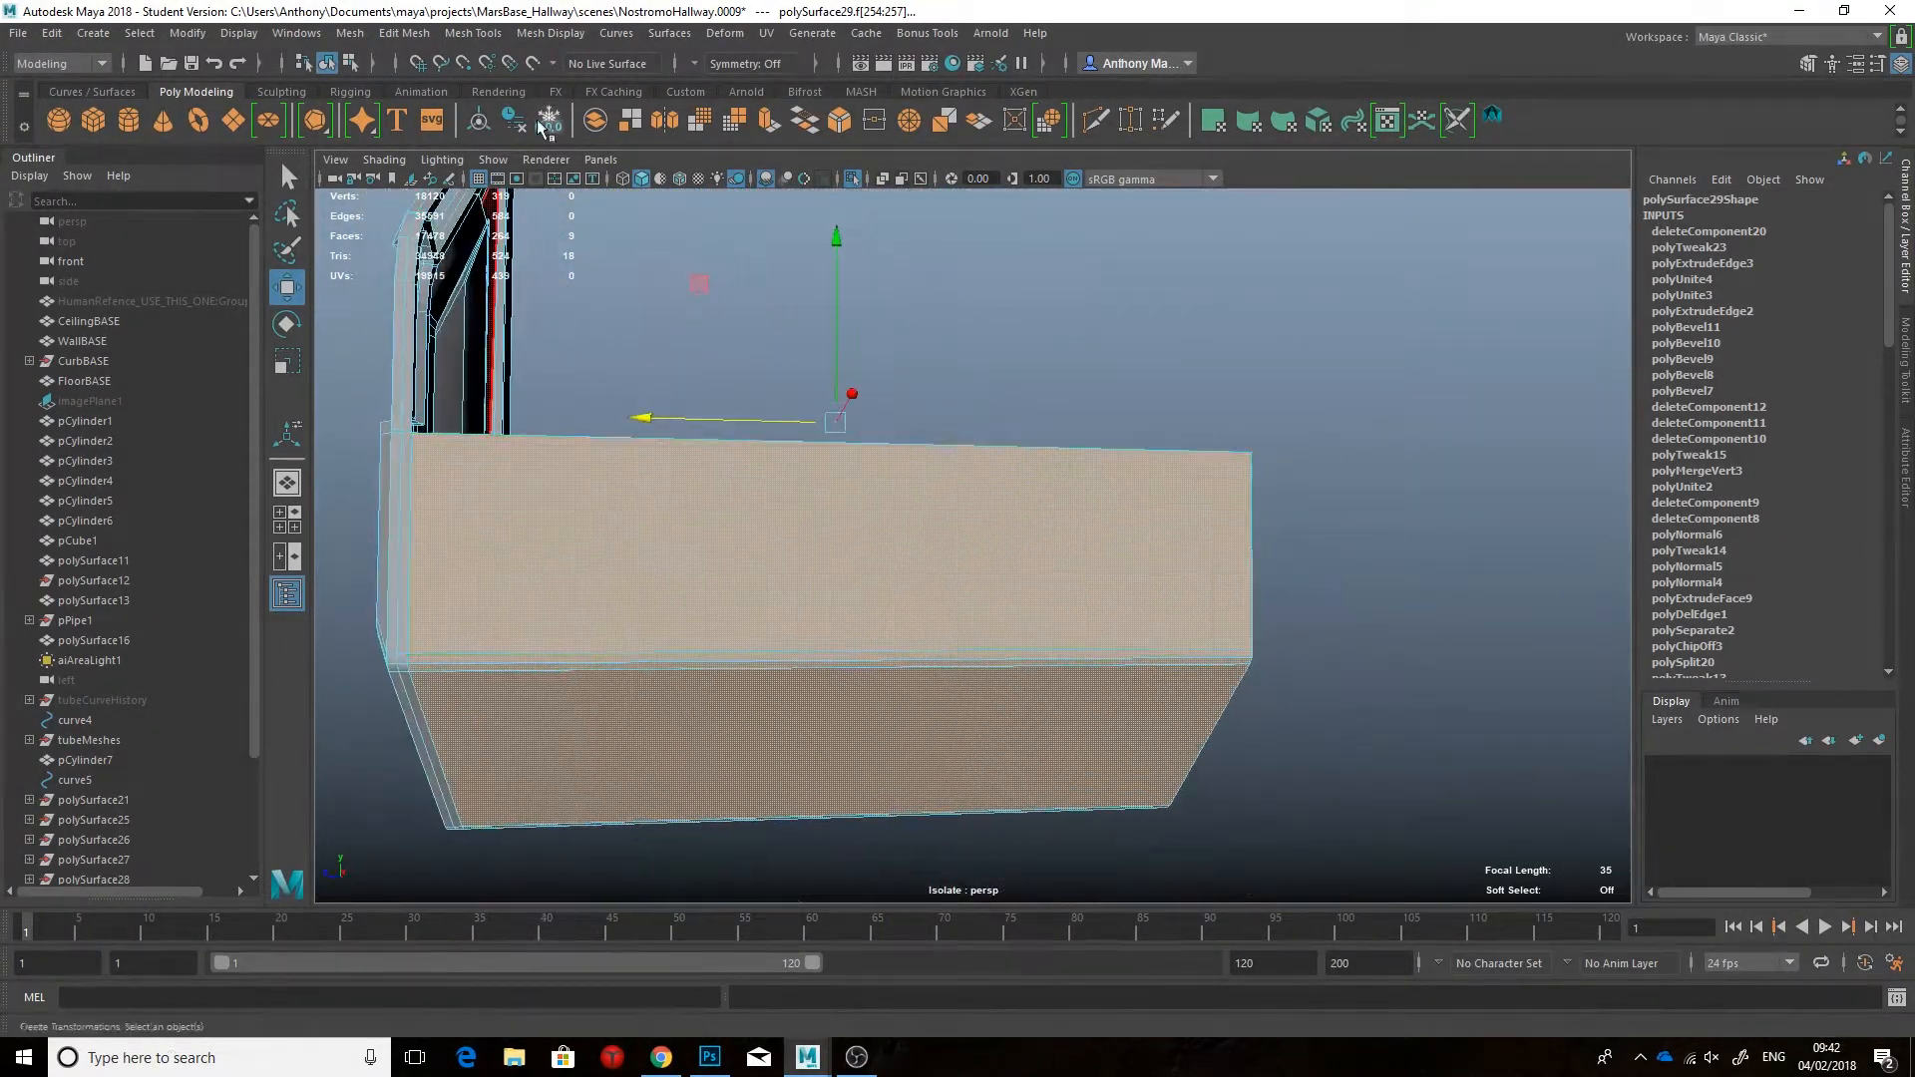
pyautogui.click(630, 121)
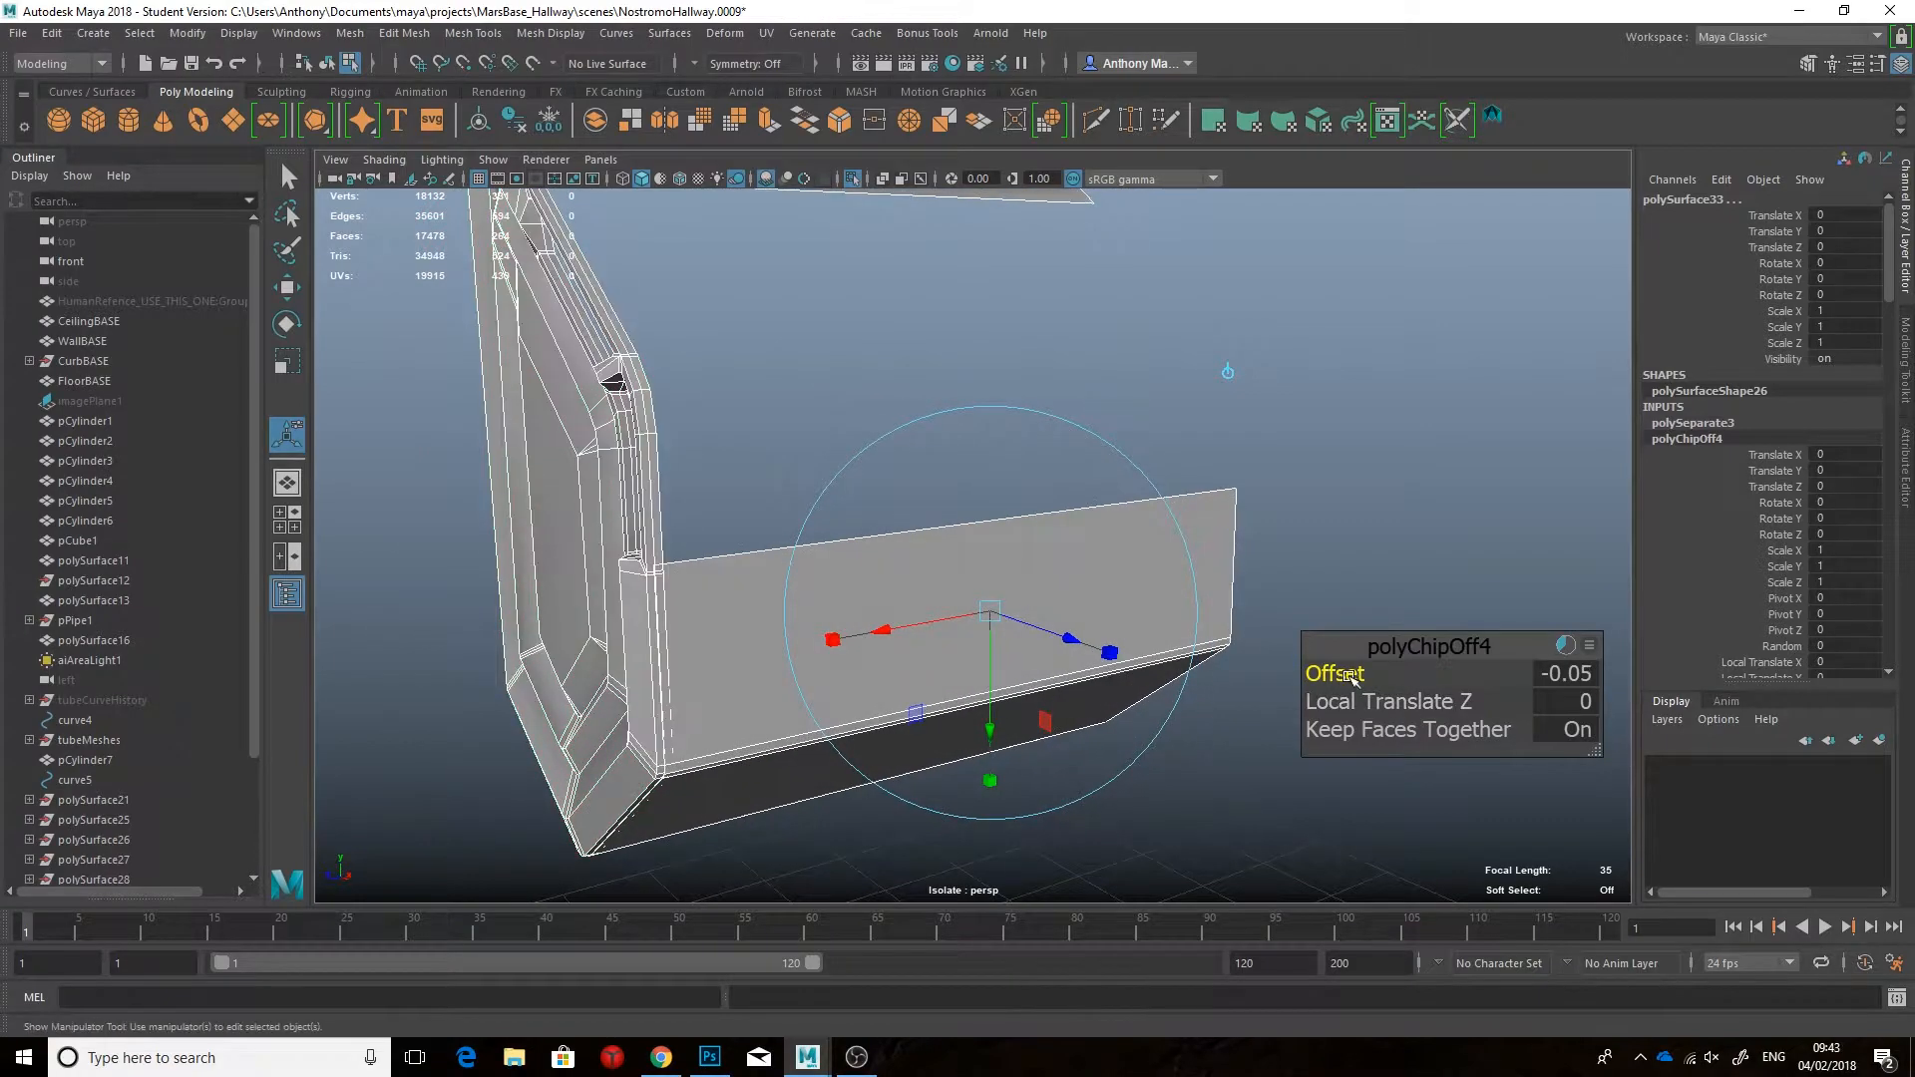
pyautogui.keyDown('alt'); pyautogui.moveTo(1227, 608); pyautogui.dragTo(1113, 494); pyautogui.keyUp('alt')
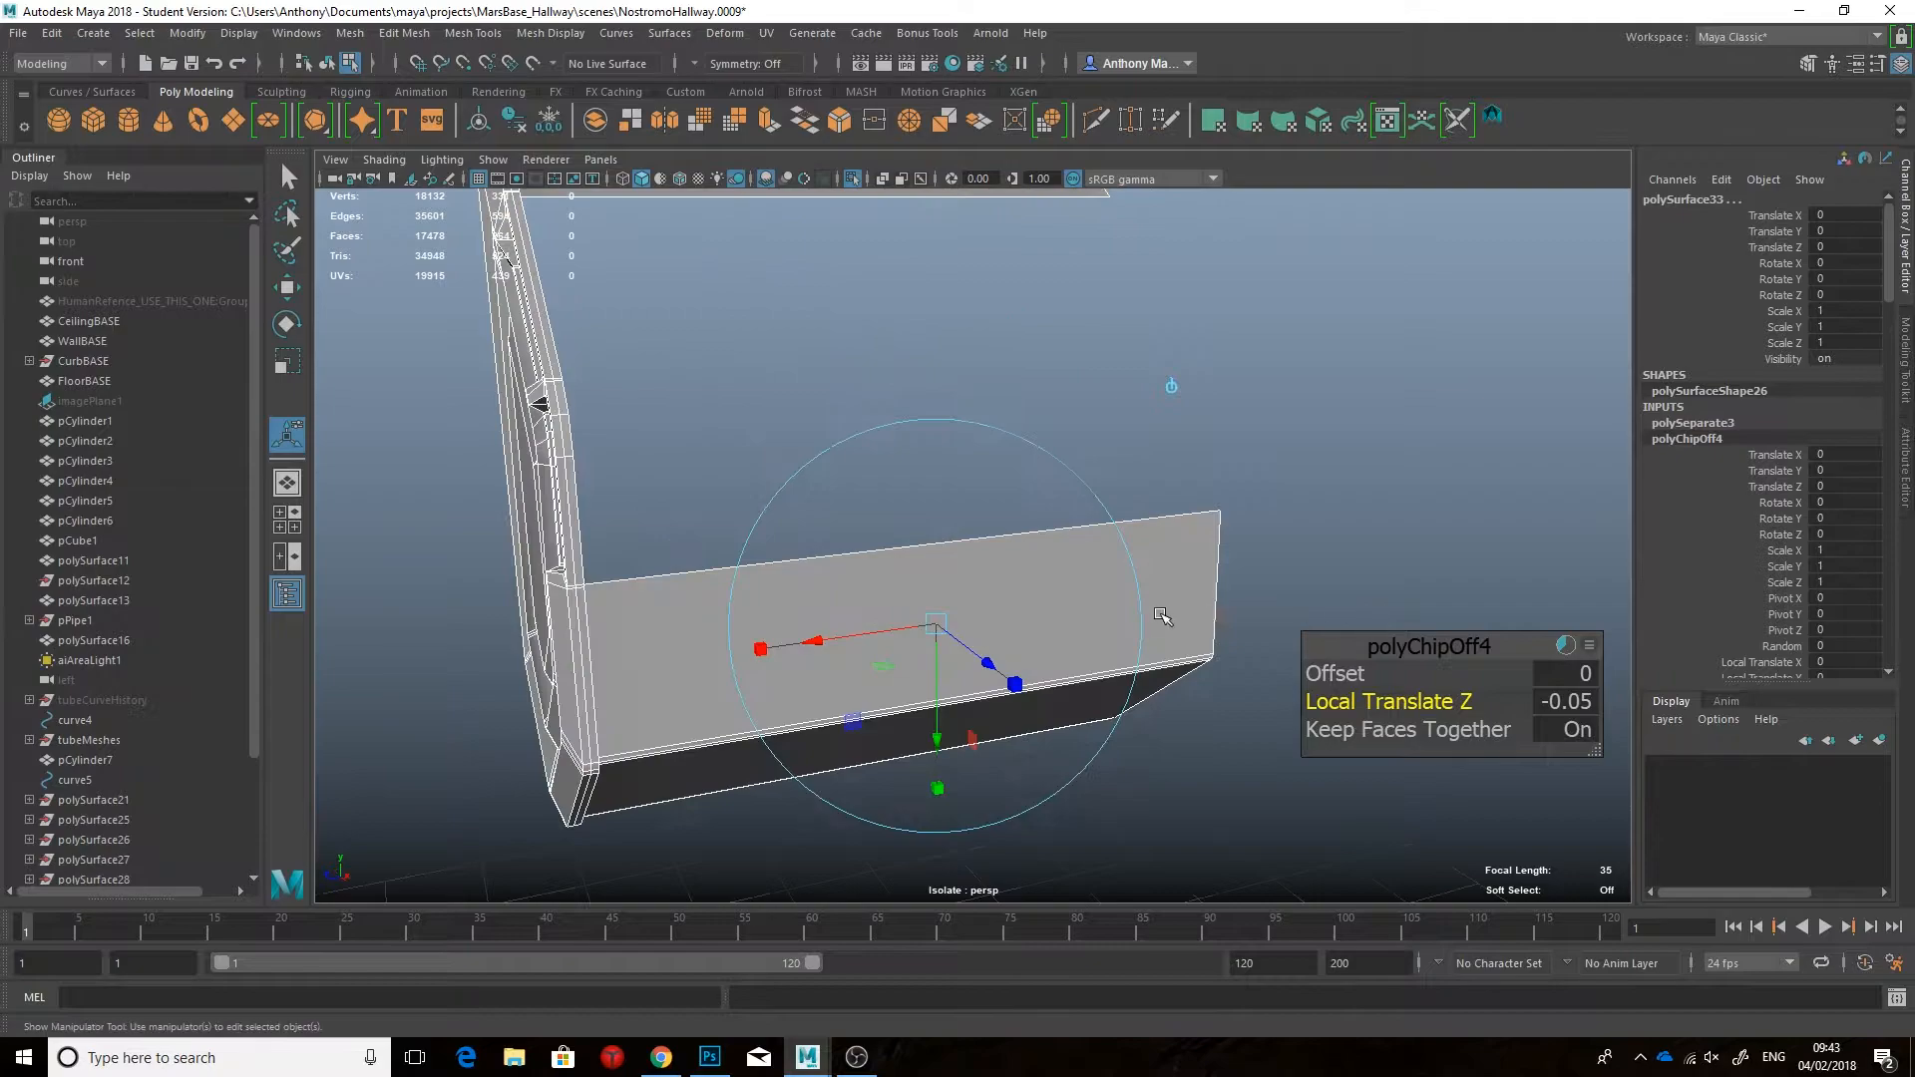
pyautogui.keyDown('alt'); pyautogui.moveTo(1161, 616); pyautogui.dragTo(1084, 671); pyautogui.keyUp('alt')
# Step: Extrude the open back border edges around the remaining slotted frame
pyautogui.click(1085, 588)
pyautogui.keyDown('alt'); pyautogui.moveTo(1085, 588); pyautogui.dragTo(740, 493); pyautogui.keyUp('alt')
pyautogui.keyDown('alt'); pyautogui.moveTo(882, 495); pyautogui.dragTo(823, 459); pyautogui.keyUp('alt')
pyautogui.doubleClick(650, 490)
pyautogui.keyDown('alt'); pyautogui.moveTo(650, 490); pyautogui.dragTo(706, 449); pyautogui.keyUp('alt')
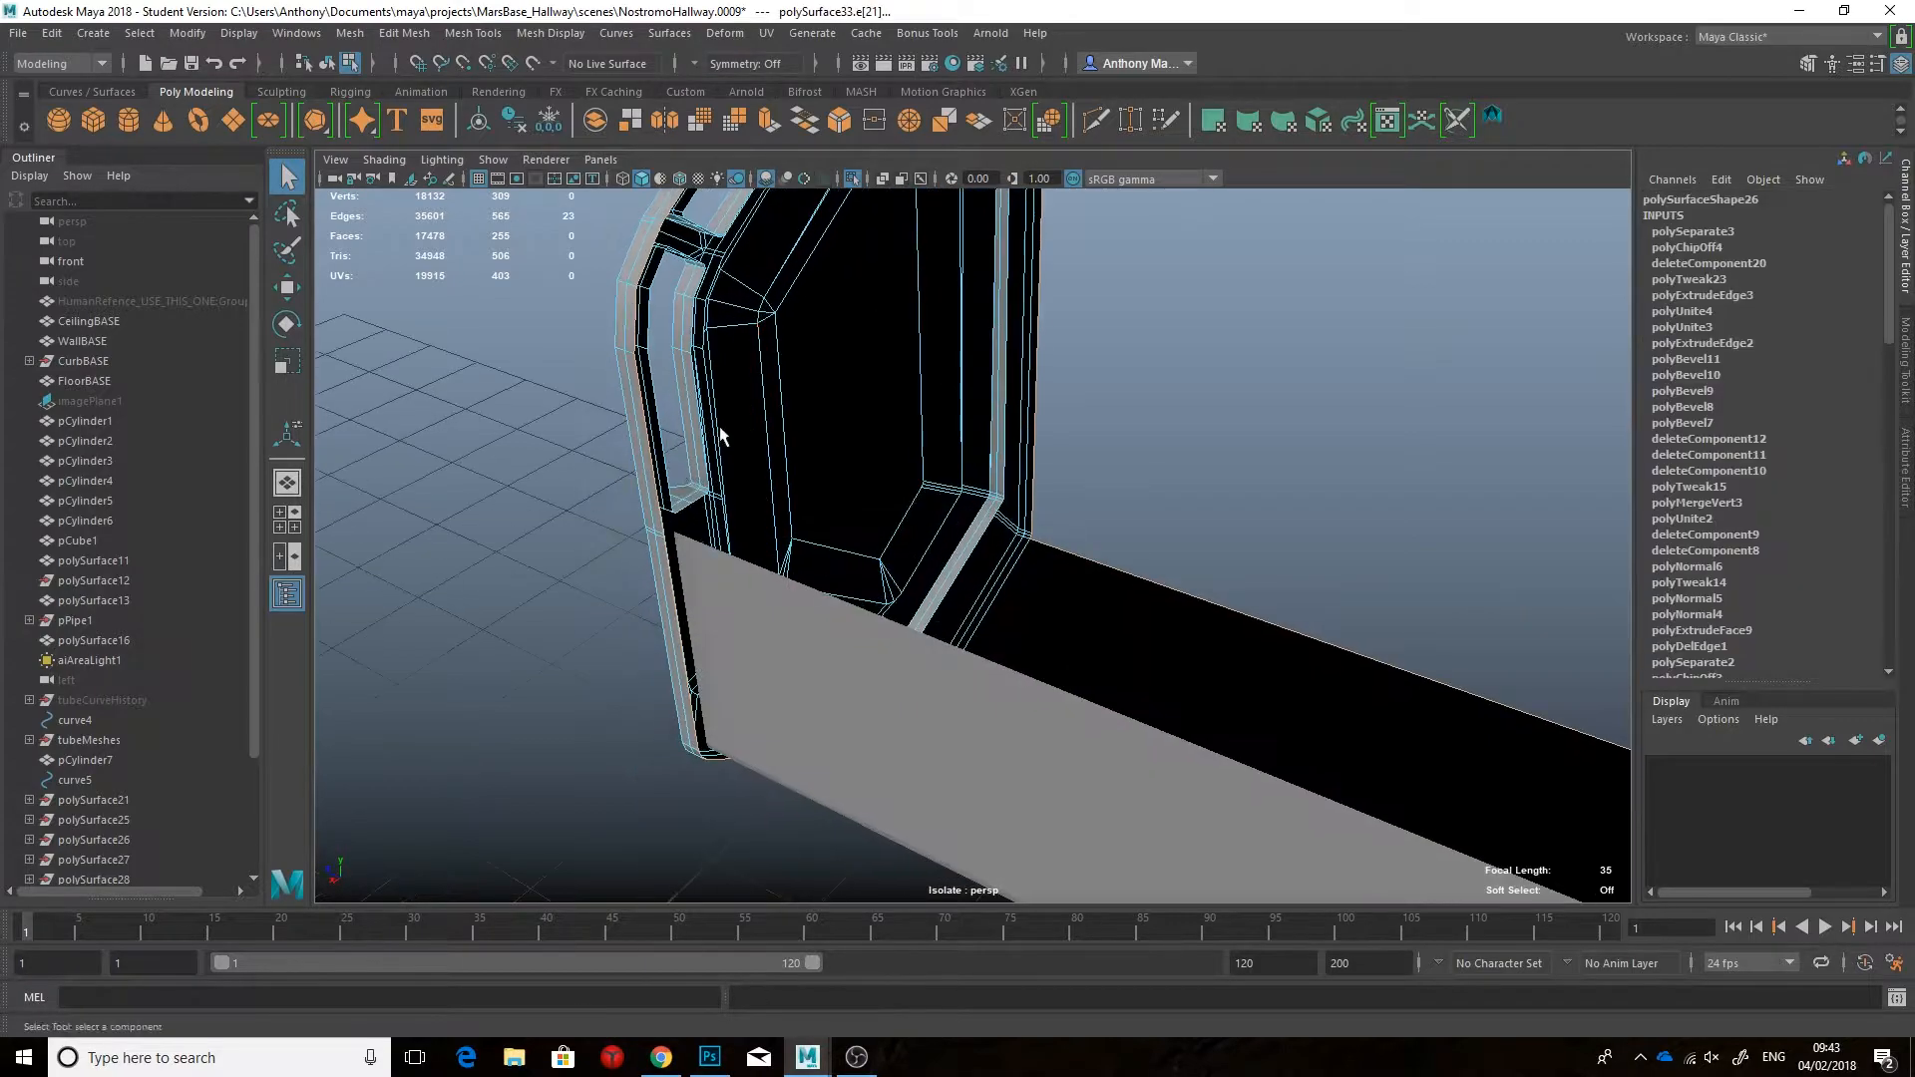
pyautogui.keyDown('alt'); pyautogui.moveTo(705, 448); pyautogui.dragTo(695, 736, button='middle'); pyautogui.keyUp('alt')
pyautogui.keyDown('alt'); pyautogui.moveTo(695, 736); pyautogui.dragTo(878, 539); pyautogui.keyUp('alt')
pyautogui.click(1899, 388)
pyautogui.click(1698, 659)
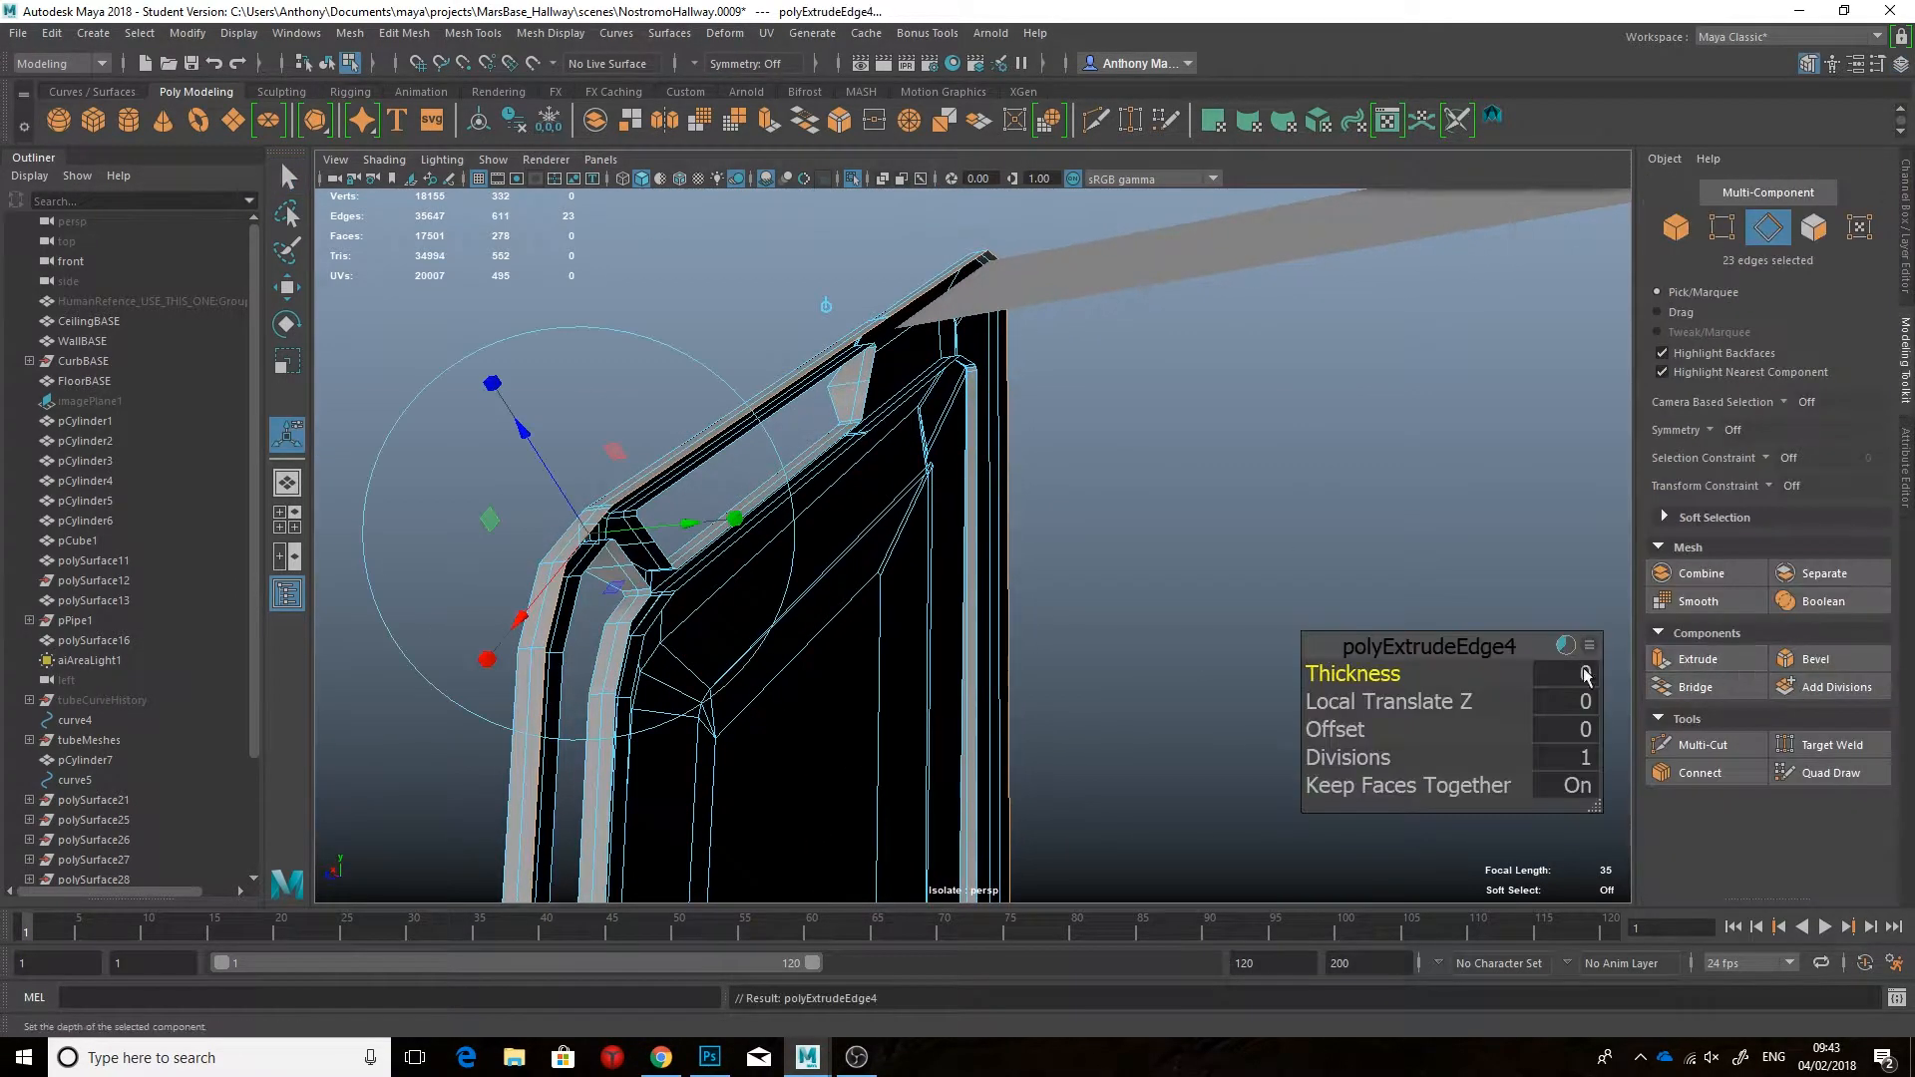
pyautogui.moveTo(938, 623)
pyautogui.keyDown('alt'); pyautogui.mouseDown()
pyautogui.moveTo(1146, 633)
pyautogui.moveTo(885, 628)
pyautogui.moveTo(851, 645)
pyautogui.moveTo(845, 620)
pyautogui.moveTo(983, 722)
pyautogui.moveTo(931, 624)
pyautogui.moveTo(906, 663)
pyautogui.moveTo(900, 528)
pyautogui.moveTo(1176, 559)
pyautogui.moveTo(902, 549)
pyautogui.moveTo(973, 586)
pyautogui.mouseUp(); pyautogui.keyUp('alt')
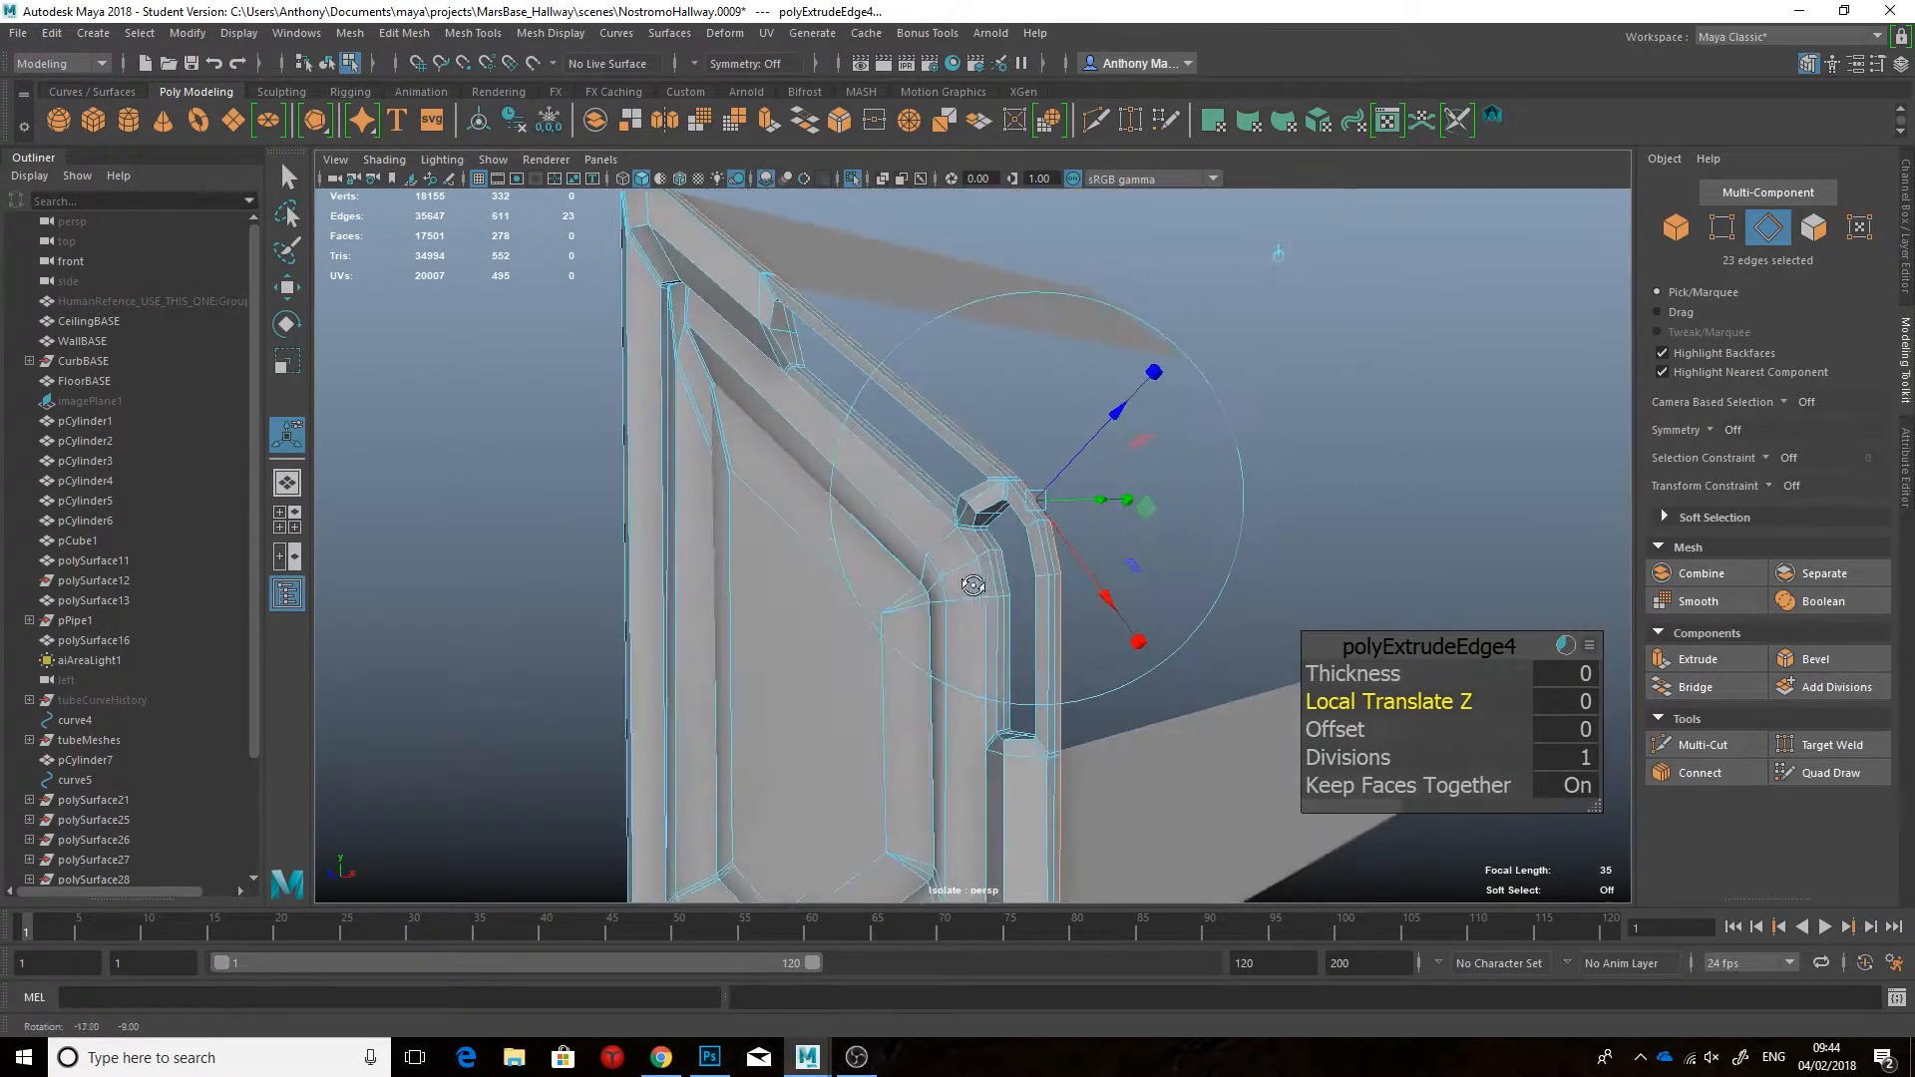
# Step: Isolate the slotted frame and select the main faces of its bent double rail
pyautogui.moveTo(993, 714); pyautogui.dragTo(1090, 453, button='right')
pyautogui.keyDown('alt'); pyautogui.moveTo(1048, 483); pyautogui.dragTo(1346, 568); pyautogui.keyUp('alt')
pyautogui.hotkey('ctrl', '1')
pyautogui.hotkey('ctrl', '1')
pyautogui.click(1248, 584)
pyautogui.scroll(4, 1346, 568)
pyautogui.keyDown('alt'); pyautogui.moveTo(1346, 569); pyautogui.dragTo(1200, 568, button='middle'); pyautogui.keyUp('alt')
pyautogui.moveTo(1362, 385); pyautogui.dragTo(1316, 437)
pyautogui.moveTo(1322, 427)
pyautogui.keyDown('alt'); pyautogui.mouseDown()
pyautogui.moveTo(1381, 376)
pyautogui.moveTo(1287, 436)
pyautogui.mouseUp(); pyautogui.keyUp('alt')
pyautogui.press('4')
pyautogui.keyDown('shift'); pyautogui.click(916, 601); pyautogui.keyUp('shift')
pyautogui.keyDown('alt'); pyautogui.moveTo(916, 601); pyautogui.dragTo(802, 537); pyautogui.keyUp('alt')
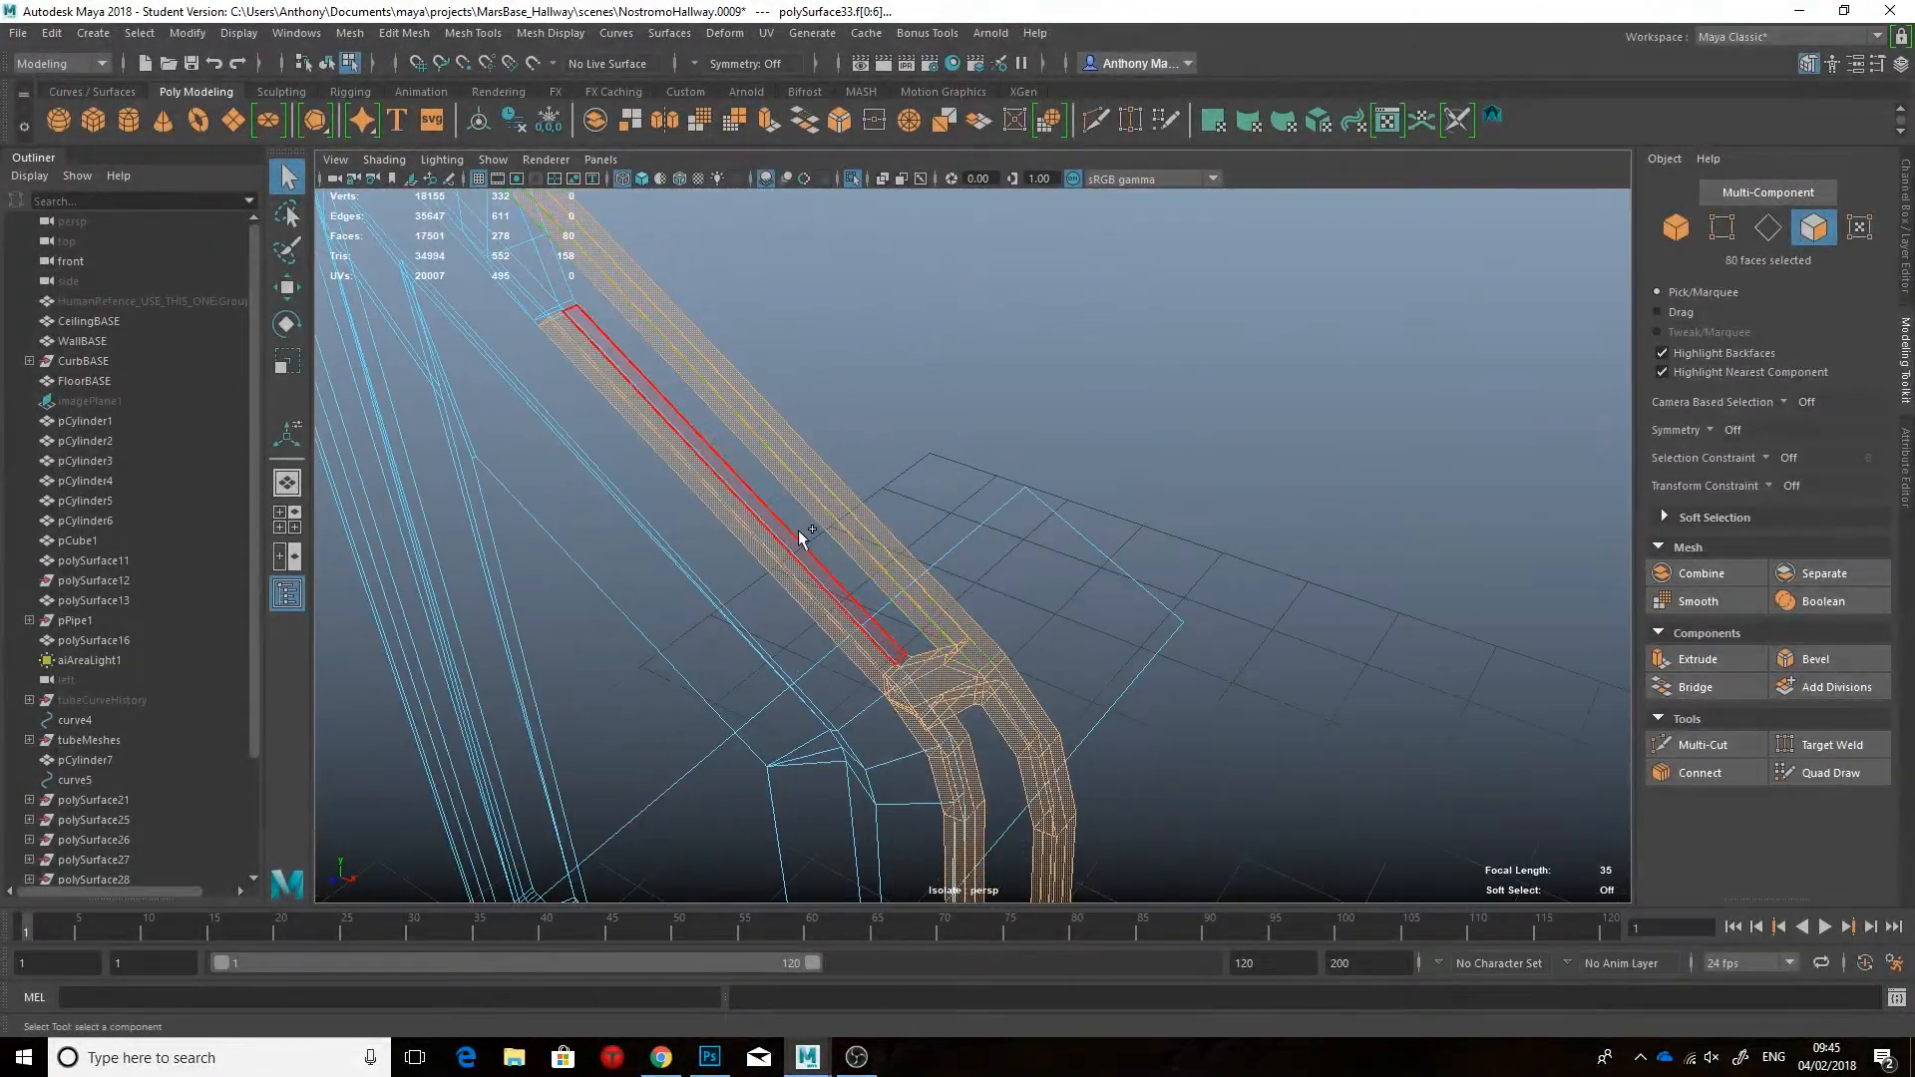
# Step: Add the rail's inner slot faces and the newly extruded back faces to the selection
pyautogui.keyDown('shift'); pyautogui.click(700, 435); pyautogui.keyUp('shift')
pyautogui.keyDown('alt'); pyautogui.moveTo(700, 435); pyautogui.dragTo(974, 487); pyautogui.keyUp('alt')
pyautogui.keyDown('alt'); pyautogui.moveTo(589, 215); pyautogui.dragTo(961, 534, button='middle'); pyautogui.keyUp('alt')
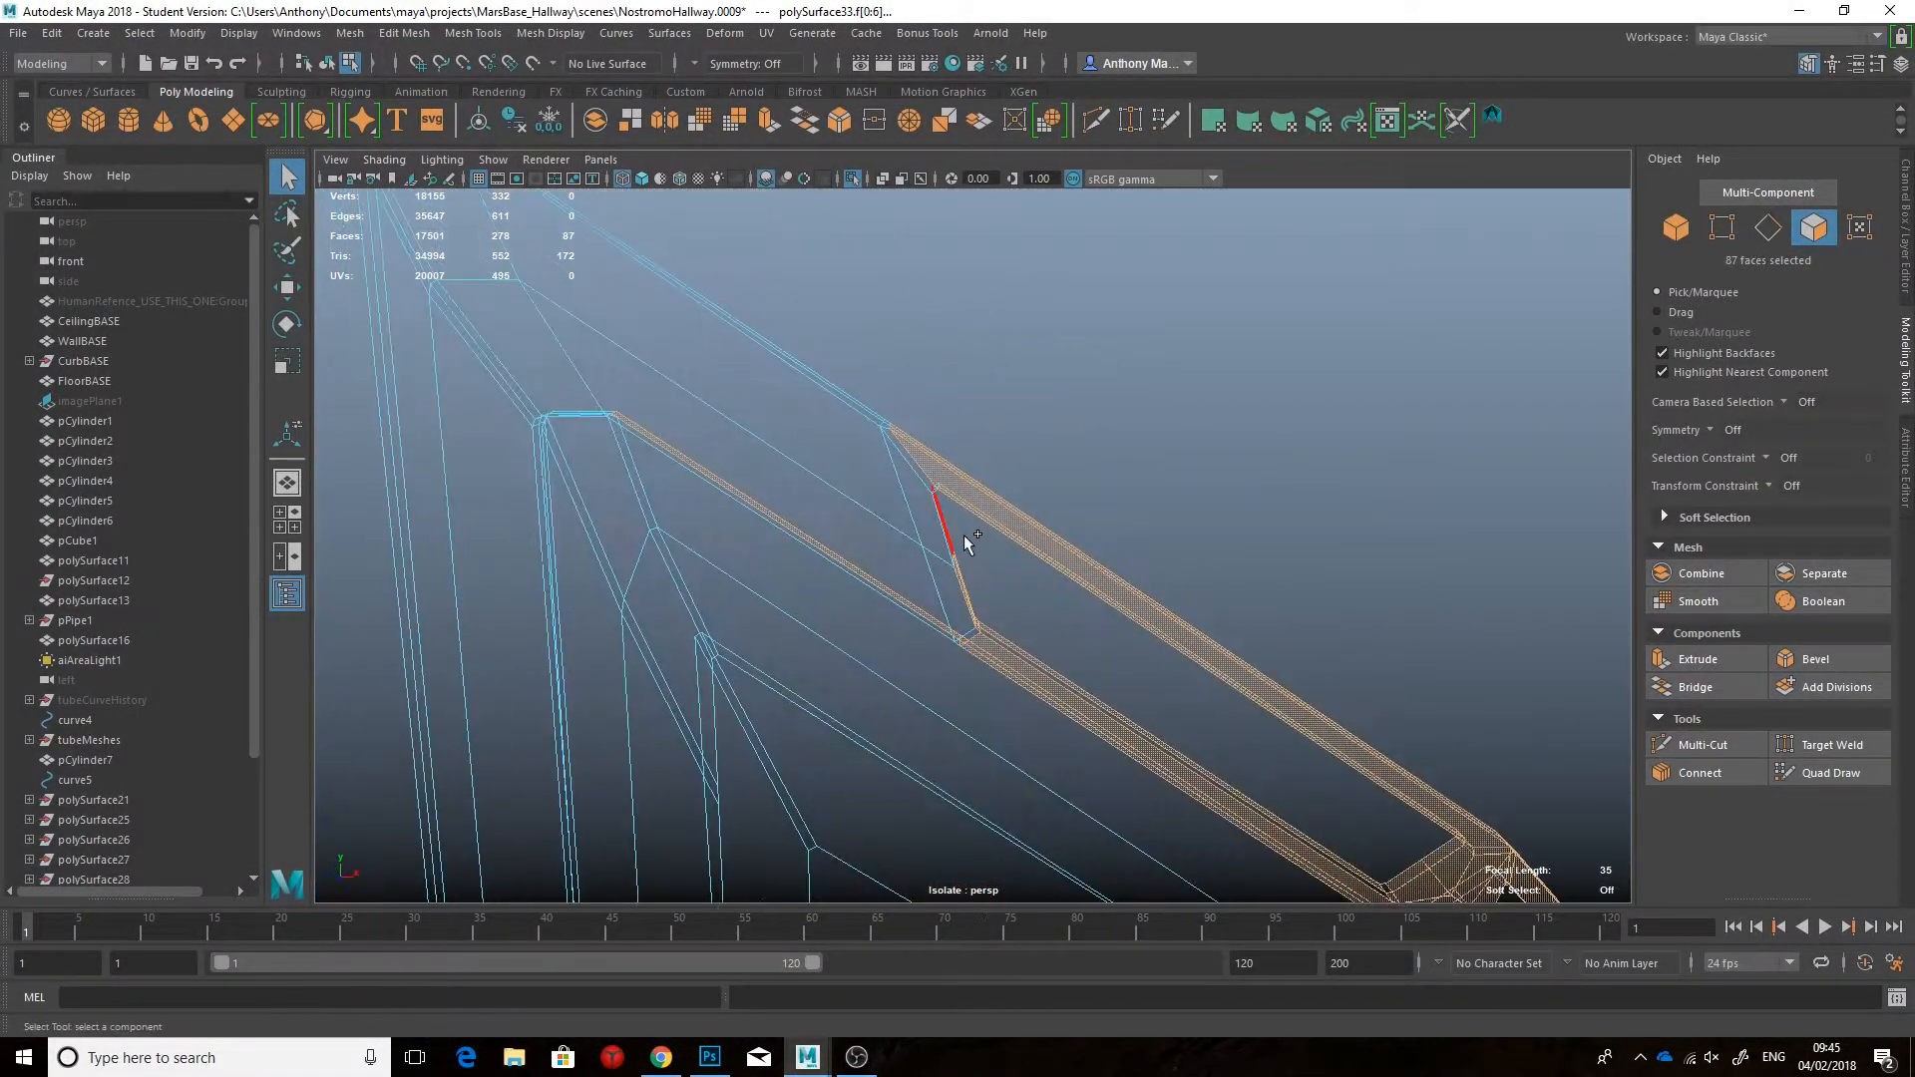
pyautogui.keyDown('alt'); pyautogui.moveTo(950, 460); pyautogui.dragTo(674, 539); pyautogui.keyUp('alt')
pyautogui.moveTo(1243, 523)
pyautogui.keyDown('alt'); pyautogui.mouseDown()
pyautogui.moveTo(1187, 539)
pyautogui.moveTo(1276, 558)
pyautogui.moveTo(1311, 599)
pyautogui.moveTo(1201, 428)
pyautogui.moveTo(1283, 445)
pyautogui.moveTo(1146, 526)
pyautogui.moveTo(1247, 464)
pyautogui.moveTo(1359, 598)
pyautogui.moveTo(828, 453)
pyautogui.moveTo(1219, 385)
pyautogui.moveTo(1043, 304)
pyautogui.moveTo(1026, 655)
pyautogui.moveTo(996, 333)
pyautogui.moveTo(970, 290)
pyautogui.moveTo(632, 342)
pyautogui.moveTo(791, 355)
pyautogui.moveTo(628, 363)
pyautogui.moveTo(917, 643)
pyautogui.moveTo(1000, 436)
pyautogui.mouseUp(); pyautogui.keyUp('alt')
pyautogui.press('5')
pyautogui.keyDown('shift'); pyautogui.click(1247, 451); pyautogui.keyUp('shift')
pyautogui.keyDown('shift'); pyautogui.click(829, 452); pyautogui.keyUp('shift')
pyautogui.keyDown('shift'); pyautogui.click(1000, 436); pyautogui.keyUp('shift')
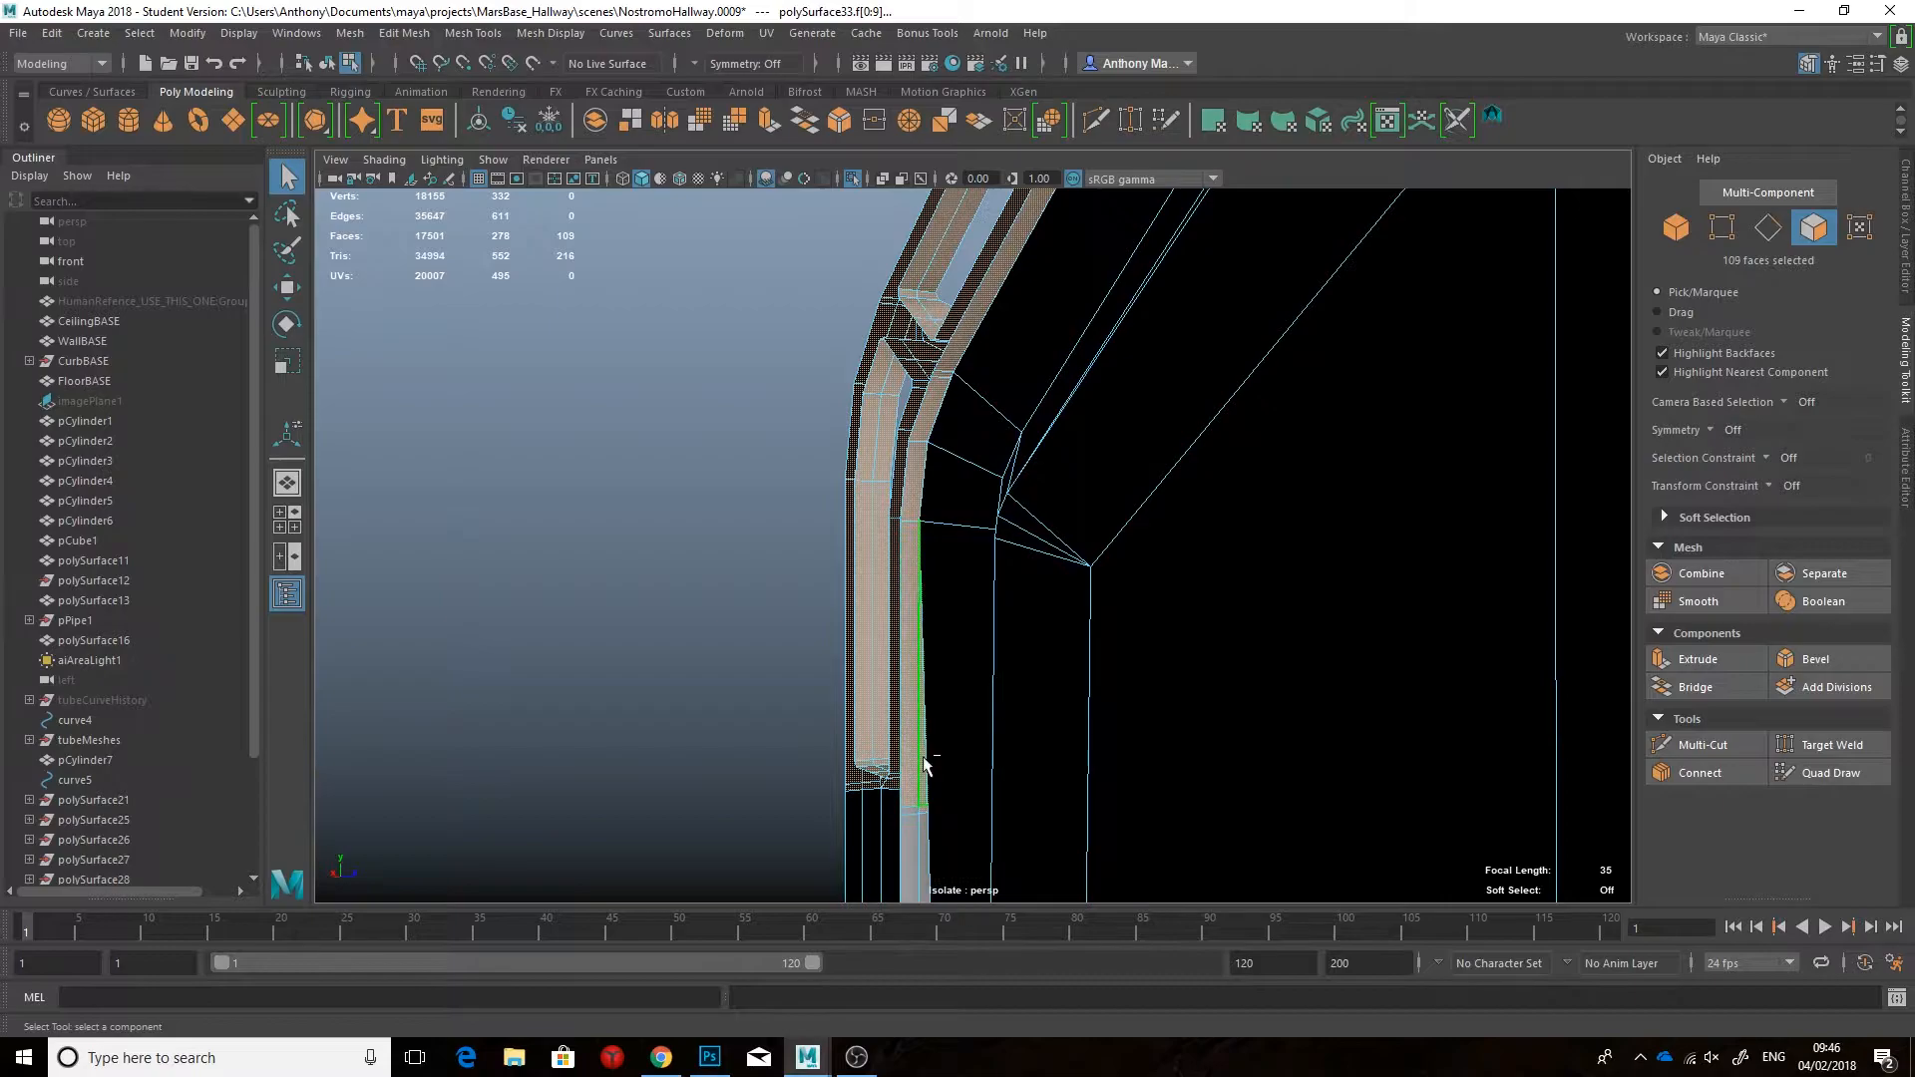
# Step: Complete the face selection around the rail's crossbars and extract the slotted rail as a separate object
pyautogui.keyDown('alt'); pyautogui.moveTo(895, 628); pyautogui.dragTo(699, 450); pyautogui.keyUp('alt')
pyautogui.scroll(-4, 773, 538)
pyautogui.keyDown('alt'); pyautogui.moveTo(774, 551); pyautogui.dragTo(1265, 598); pyautogui.keyUp('alt')
pyautogui.keyDown('shift'); pyautogui.click(965, 453); pyautogui.keyUp('shift')
pyautogui.press('4')
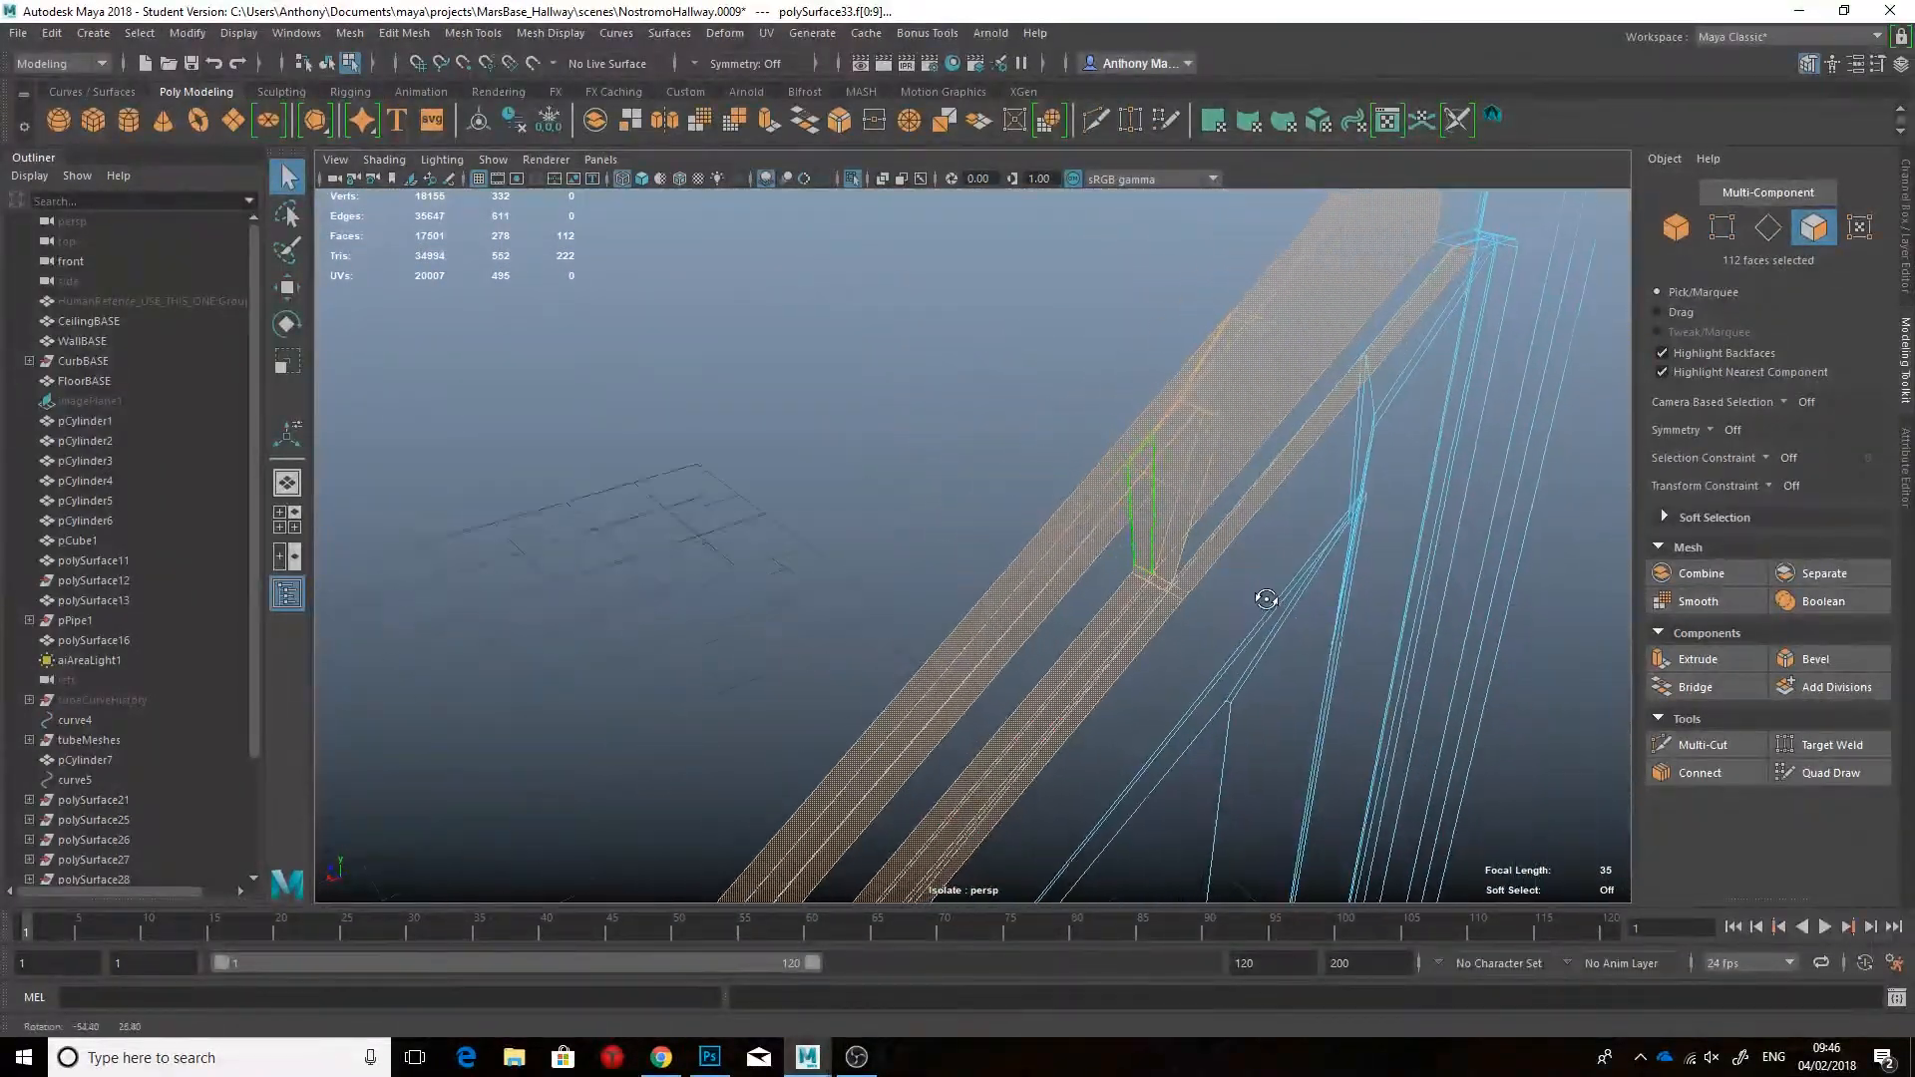
pyautogui.keyDown('shift'); pyautogui.click(1259, 497); pyautogui.keyUp('shift')
pyautogui.keyDown('alt'); pyautogui.moveTo(1258, 497); pyautogui.dragTo(1190, 465); pyautogui.keyUp('alt')
pyautogui.keyDown('shift'); pyautogui.click(1177, 625); pyautogui.keyUp('shift')
pyautogui.moveTo(1177, 626)
pyautogui.keyDown('alt'); pyautogui.mouseDown()
pyautogui.moveTo(1308, 487)
pyautogui.moveTo(1133, 556)
pyautogui.moveTo(983, 568)
pyautogui.moveTo(1097, 538)
pyautogui.mouseUp(); pyautogui.keyUp('alt')
pyautogui.press('5')
pyautogui.keyDown('shift'); pyautogui.moveTo(1097, 539); pyautogui.dragTo(858, 321, button='right'); pyautogui.keyUp('shift')
pyautogui.keyDown('alt'); pyautogui.moveTo(857, 321); pyautogui.dragTo(780, 368); pyautogui.keyUp('alt')
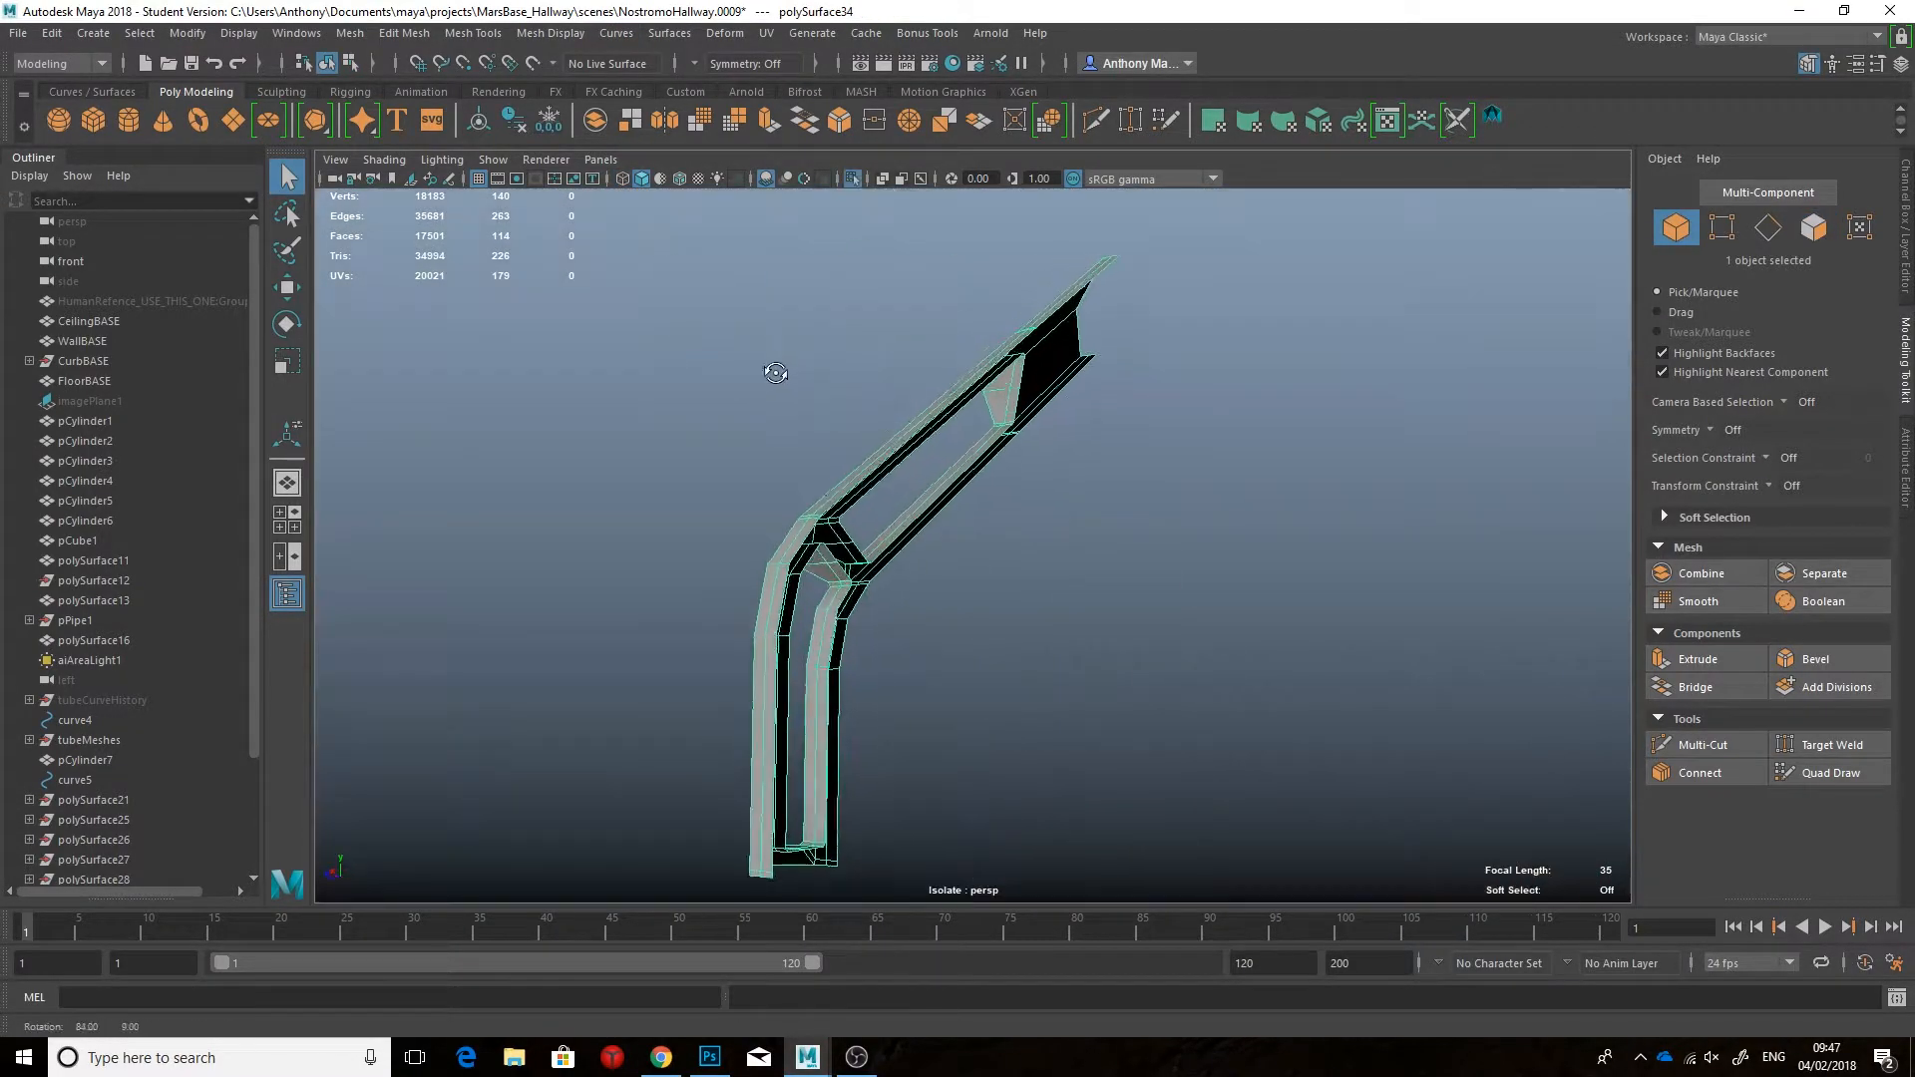
# Step: Bridge the open edges beneath the rail's lower end and across the back of the inner rail's bend
pyautogui.keyDown('alt'); pyautogui.moveTo(909, 518); pyautogui.dragTo(1081, 475); pyautogui.keyUp('alt')
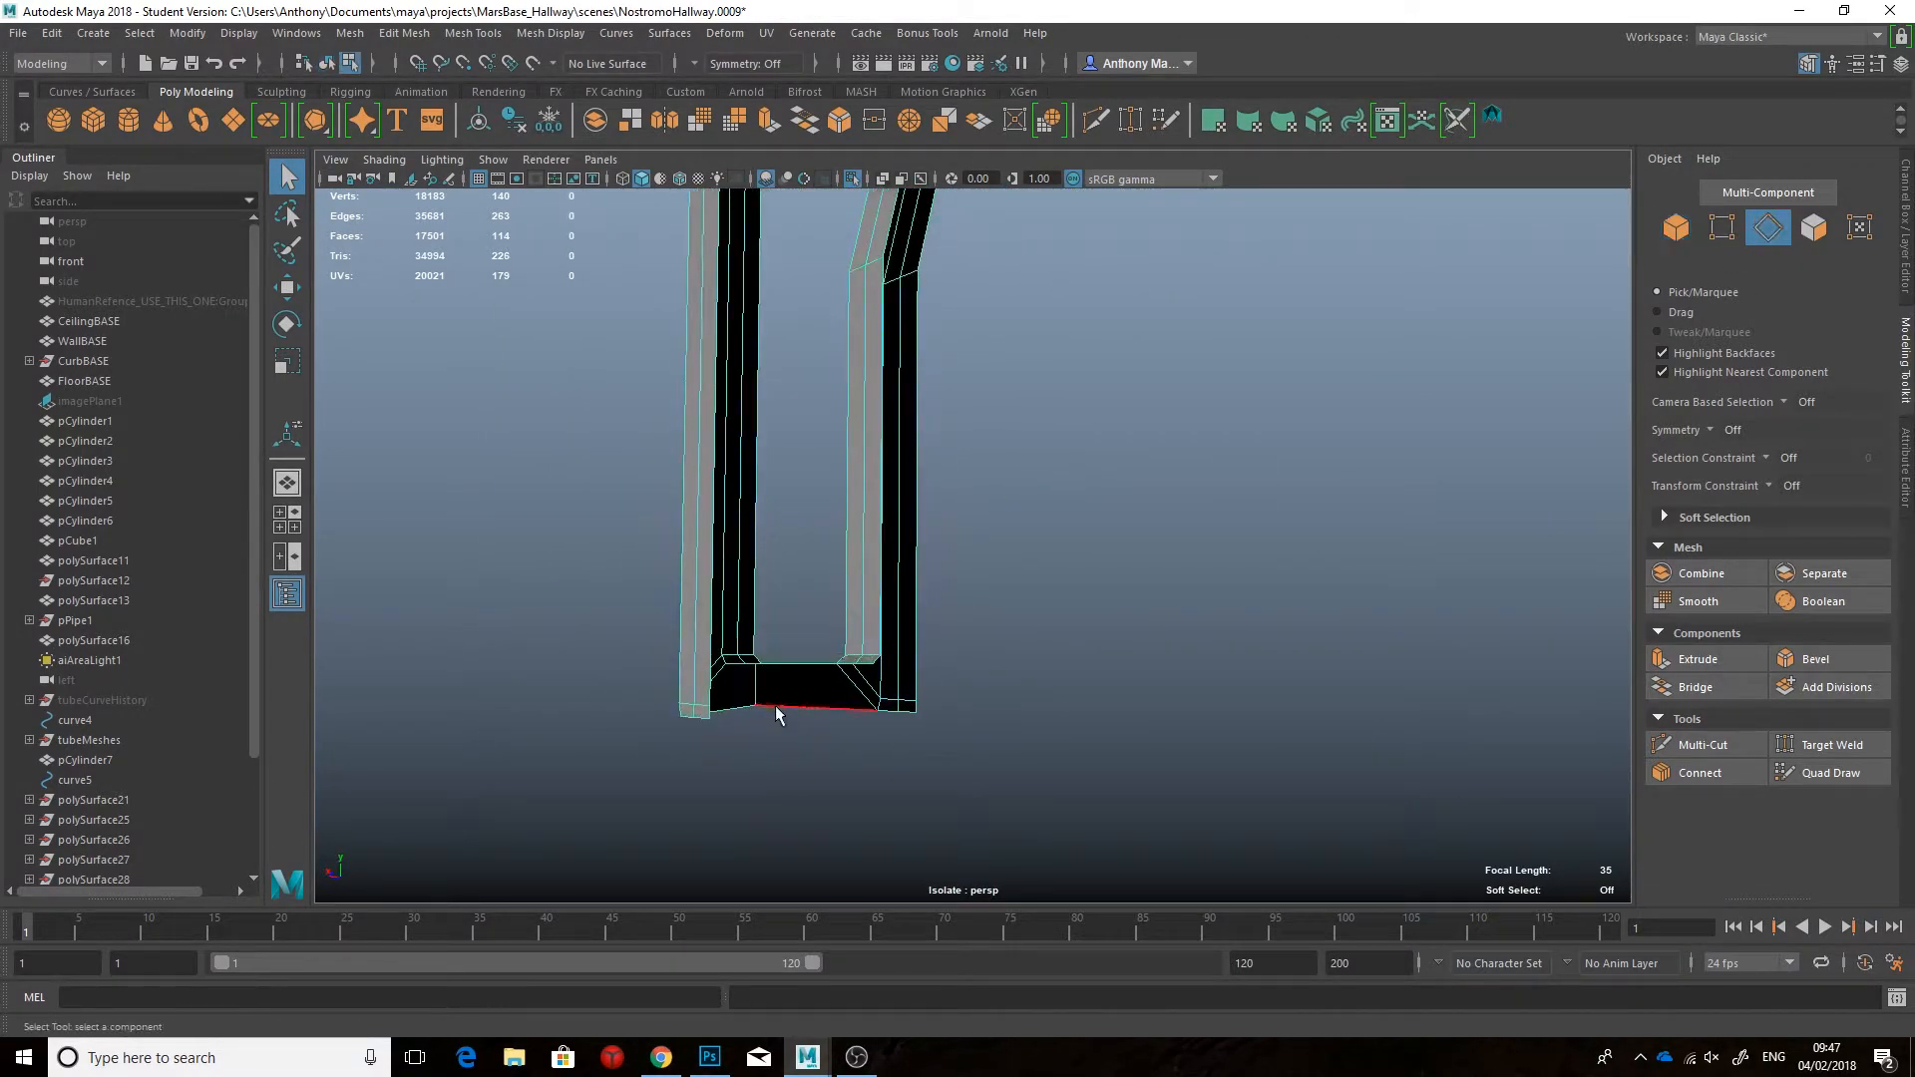
pyautogui.click(1707, 691)
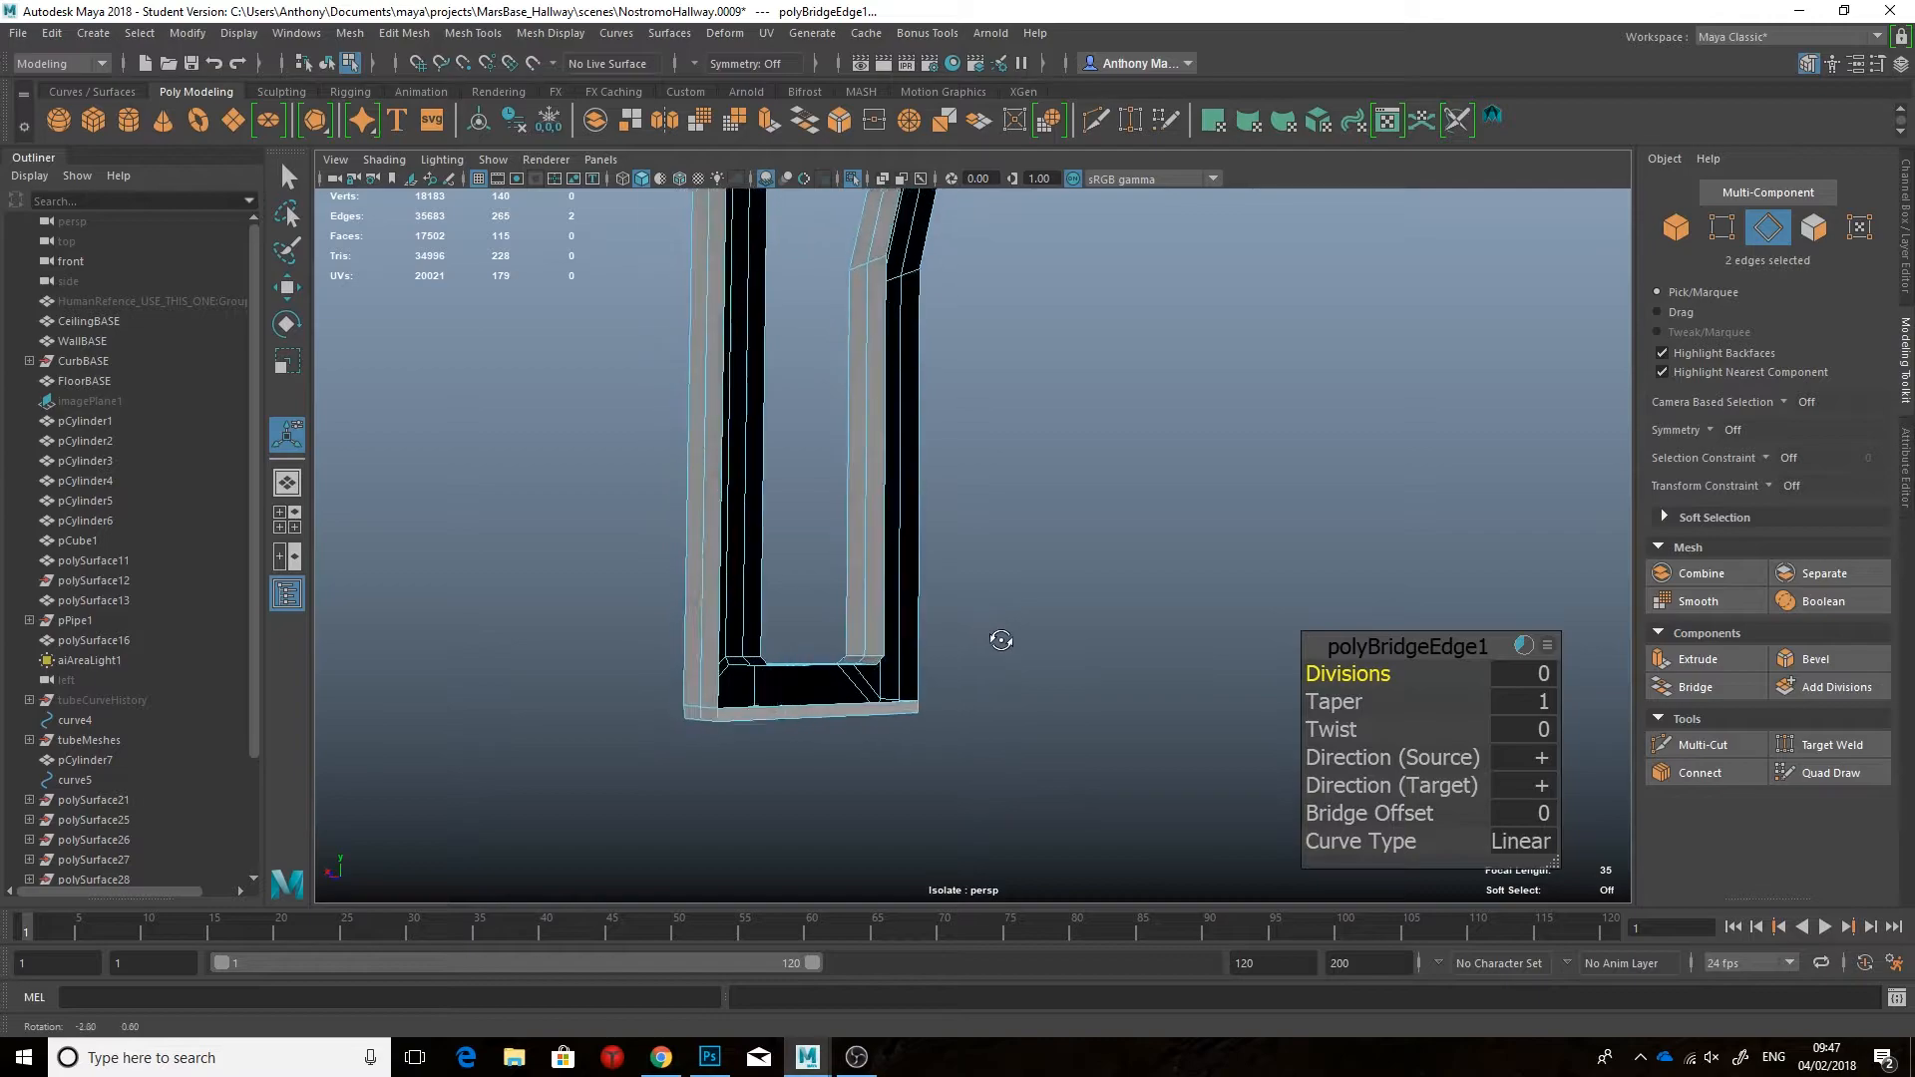
pyautogui.press('t')
pyautogui.click(746, 549)
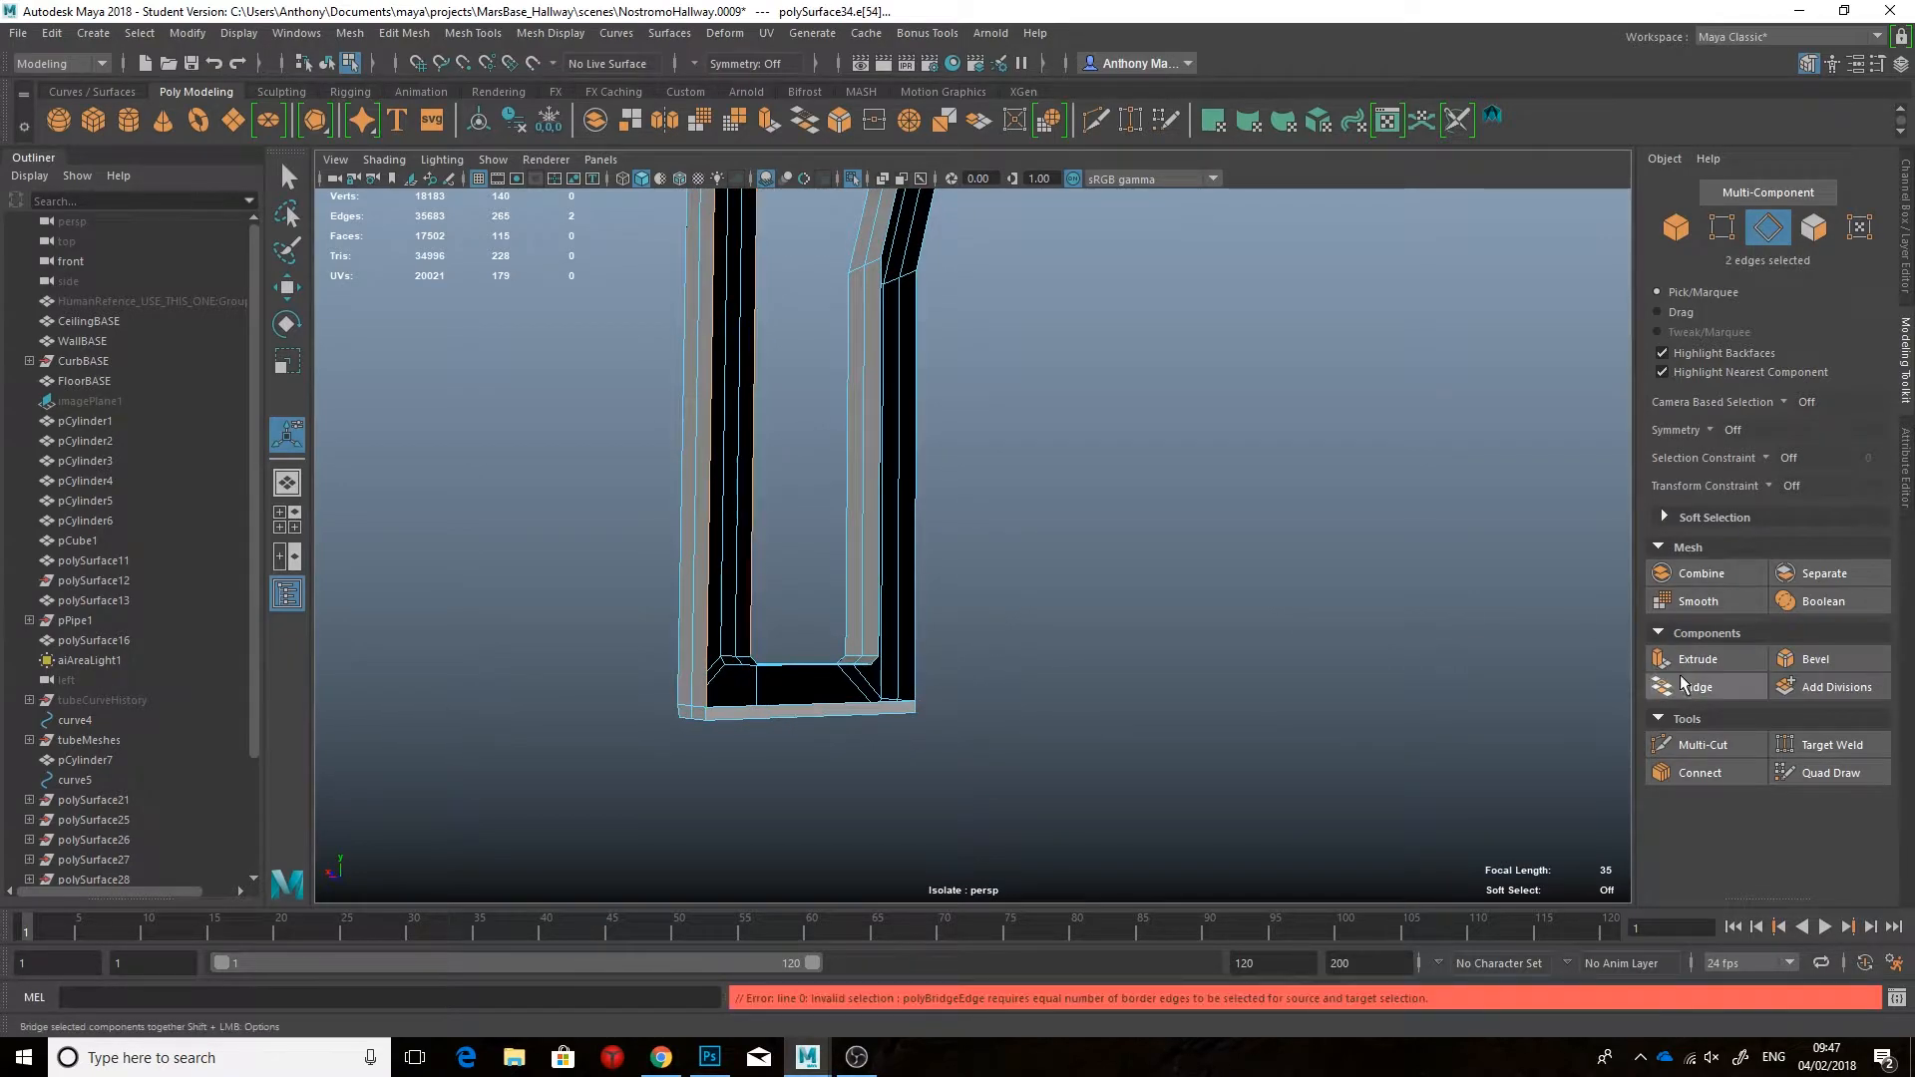
pyautogui.keyDown('alt'); pyautogui.moveTo(997, 529); pyautogui.dragTo(1009, 584); pyautogui.keyUp('alt')
pyautogui.keyDown('alt'); pyautogui.moveTo(902, 345); pyautogui.dragTo(900, 477, button='middle'); pyautogui.keyUp('alt')
pyautogui.click(1685, 690)
pyautogui.press('t')
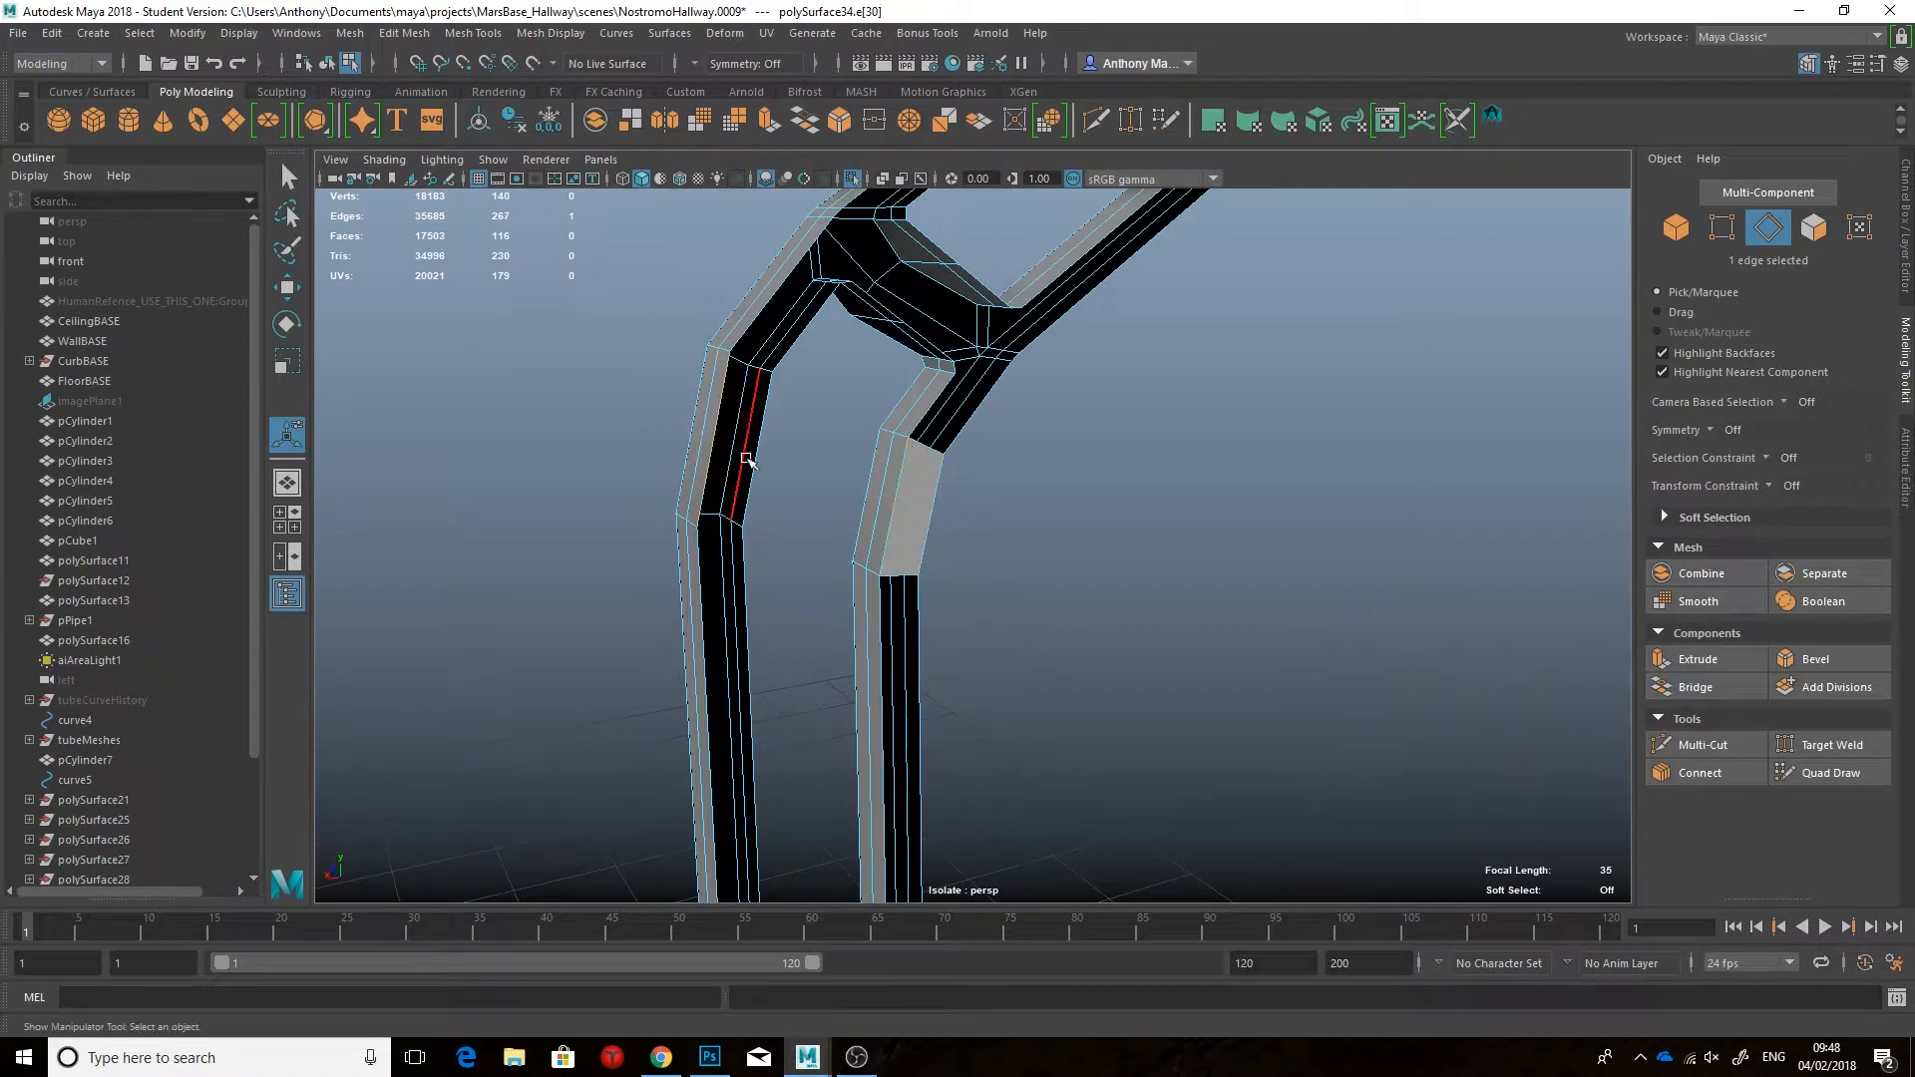
# Step: Try to bridge the outer rail's open bend, and keep the Mesh Tools commands open in a floating window
pyautogui.keyDown('alt'); pyautogui.moveTo(1275, 592); pyautogui.dragTo(928, 590); pyautogui.keyUp('alt')
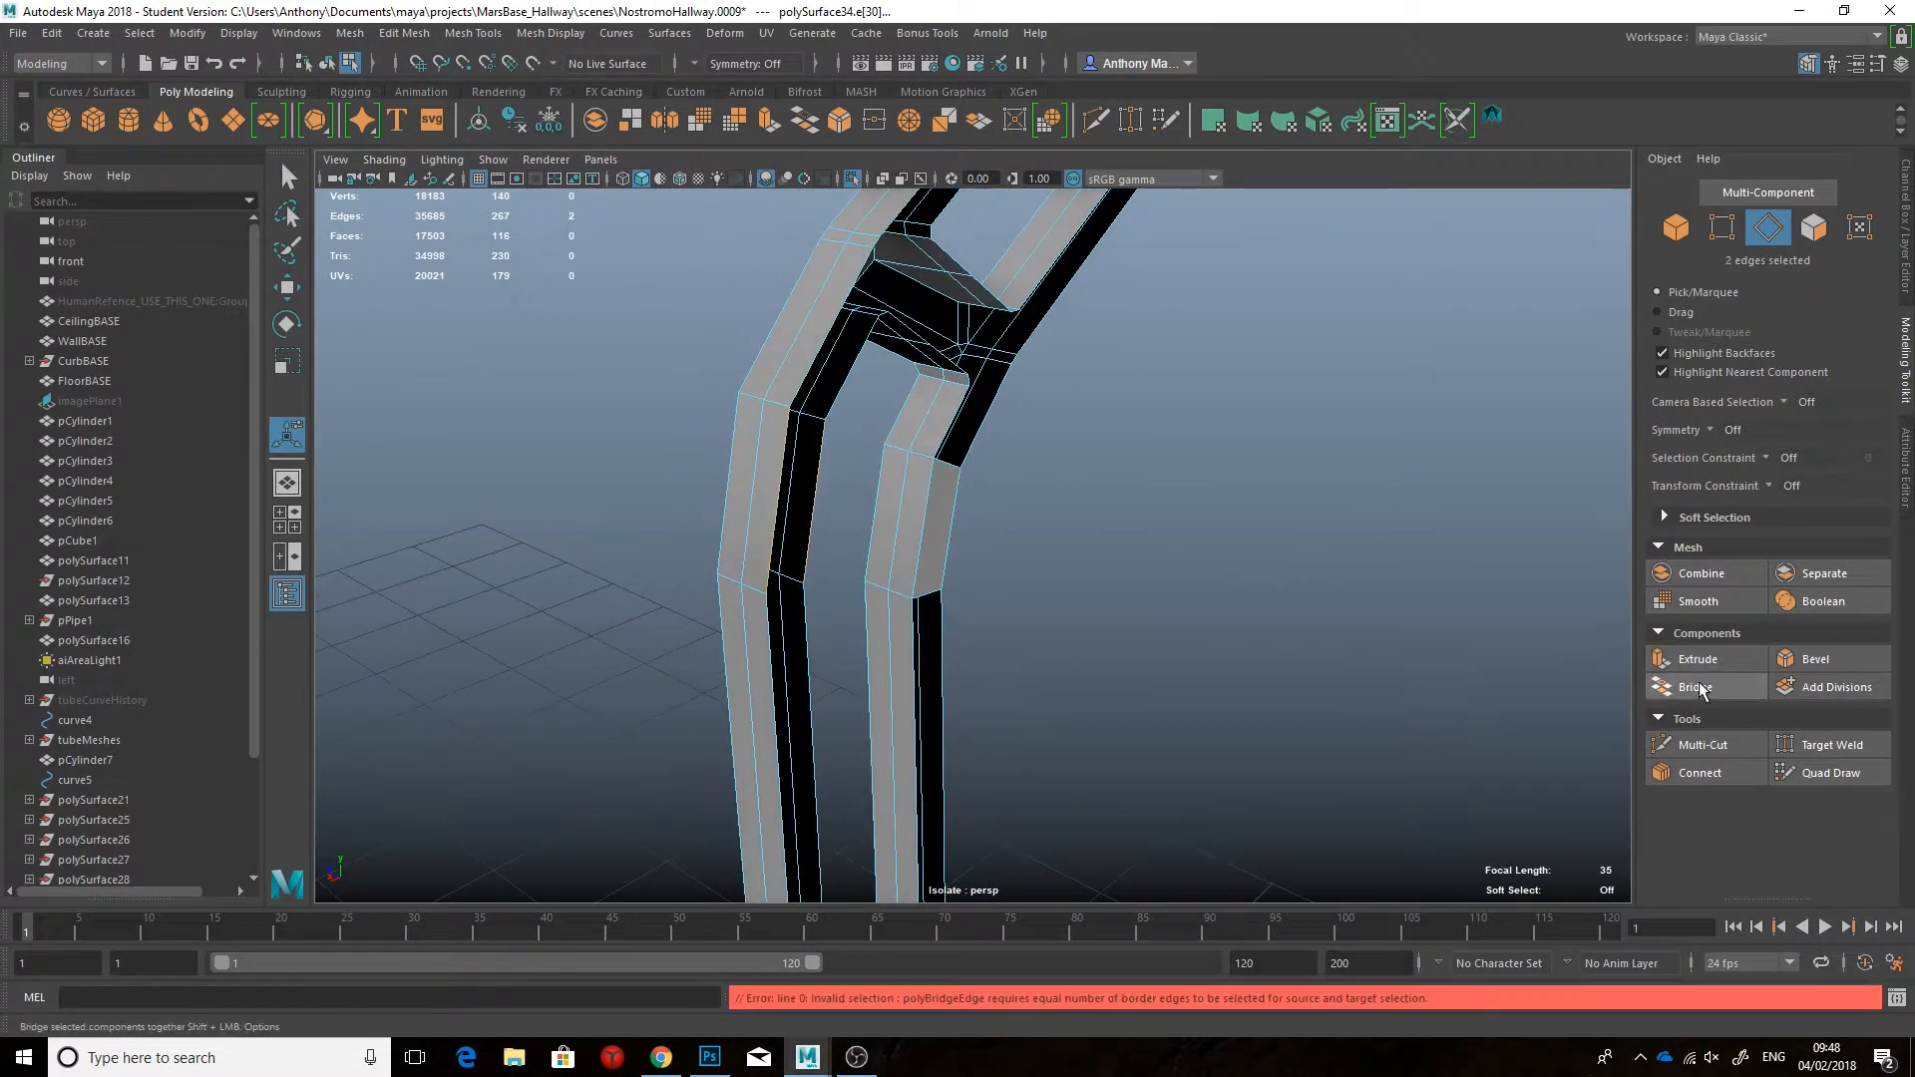
pyautogui.keyDown('alt'); pyautogui.moveTo(1319, 682); pyautogui.dragTo(1097, 571); pyautogui.keyUp('alt')
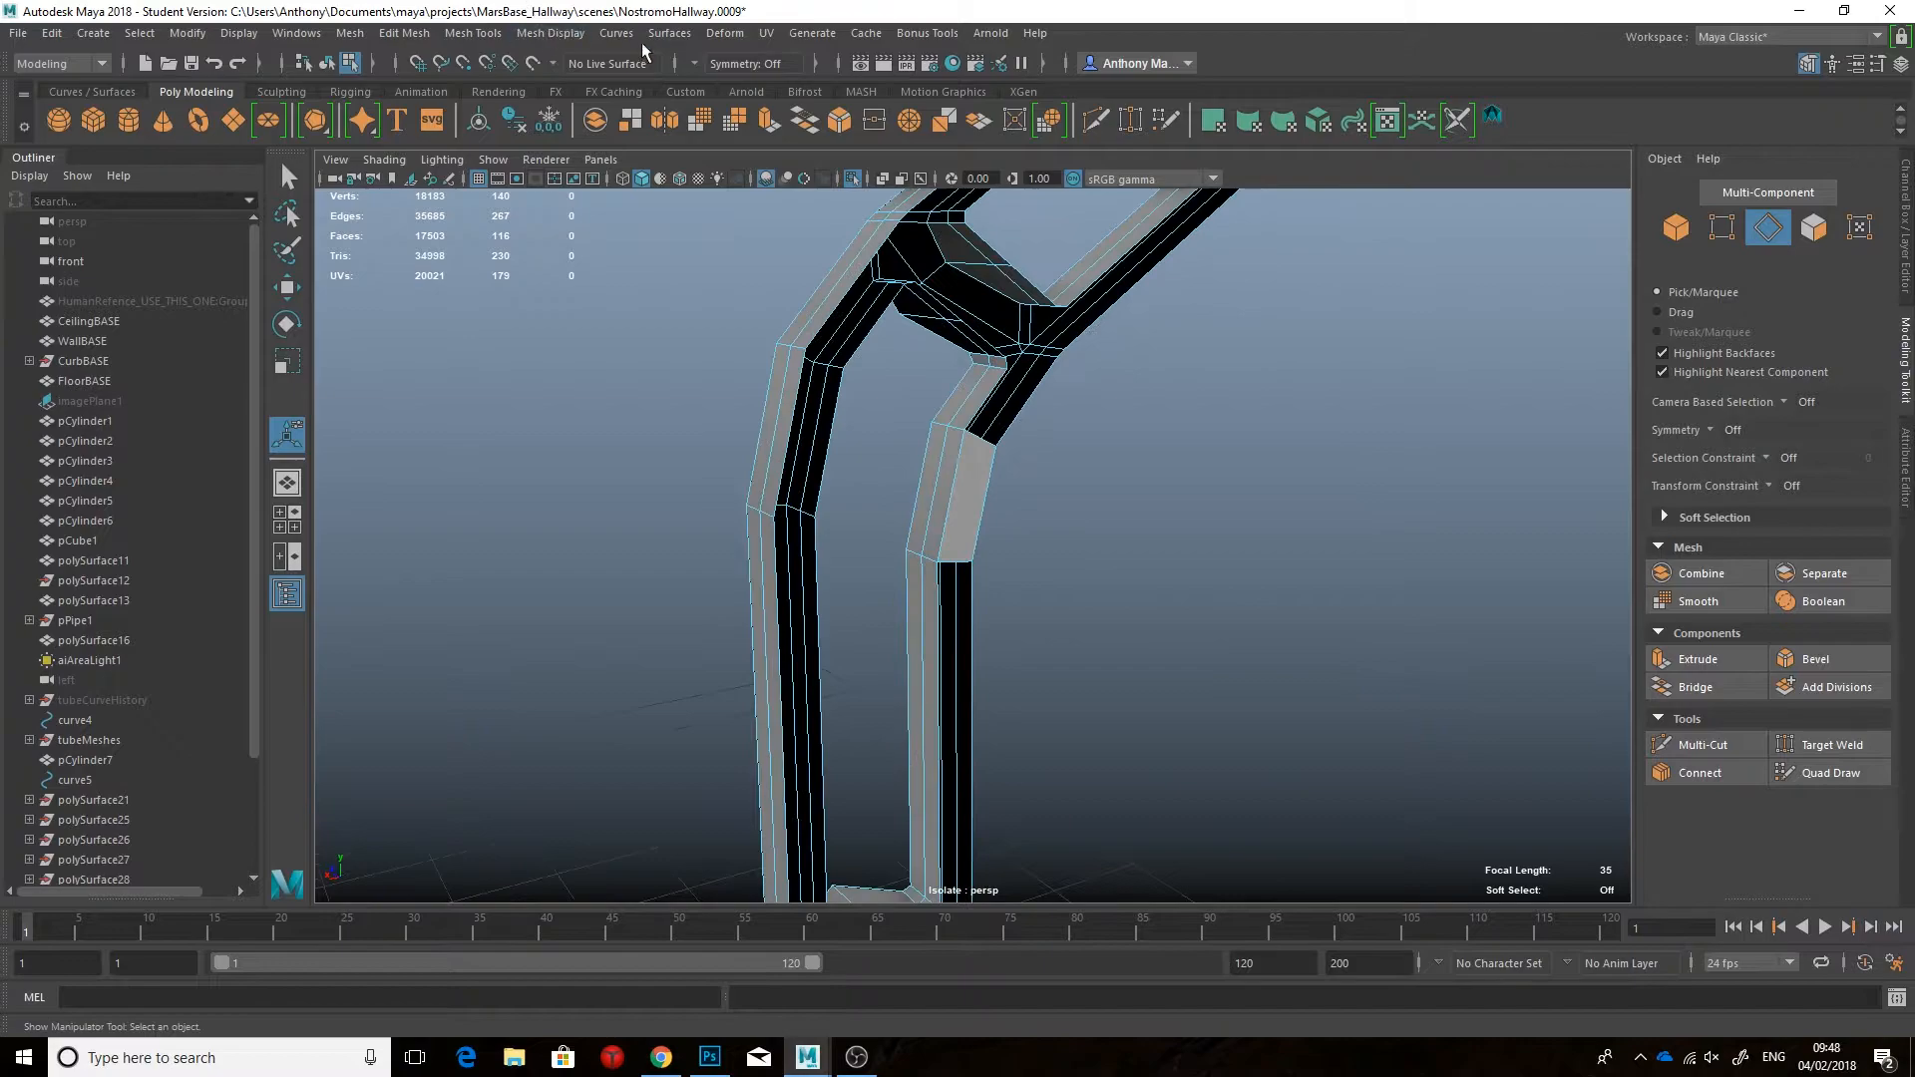
pyautogui.click(471, 32)
pyautogui.click(499, 45)
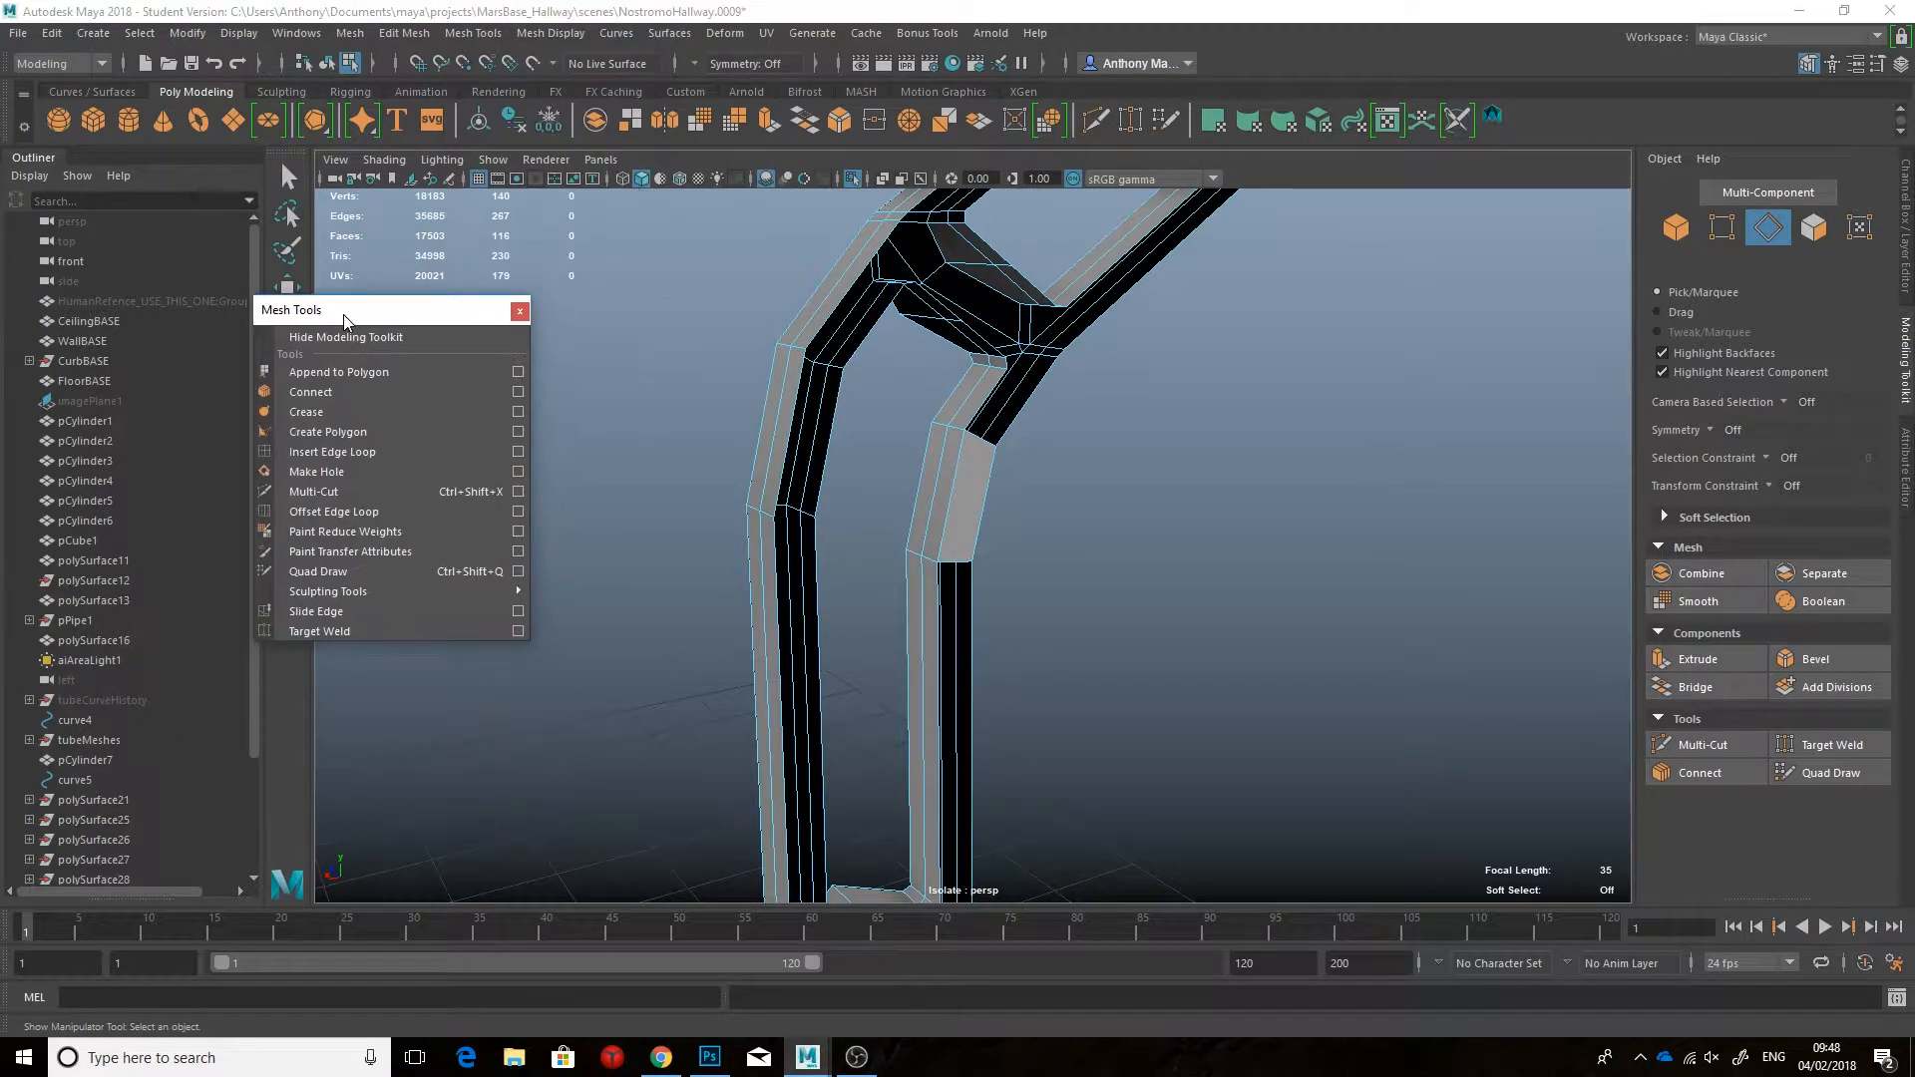
# Step: Try to close the outer rail's bend with Append to Polygon, and undo the attempt
pyautogui.keyDown('alt'); pyautogui.moveTo(787, 422); pyautogui.dragTo(718, 435); pyautogui.keyUp('alt')
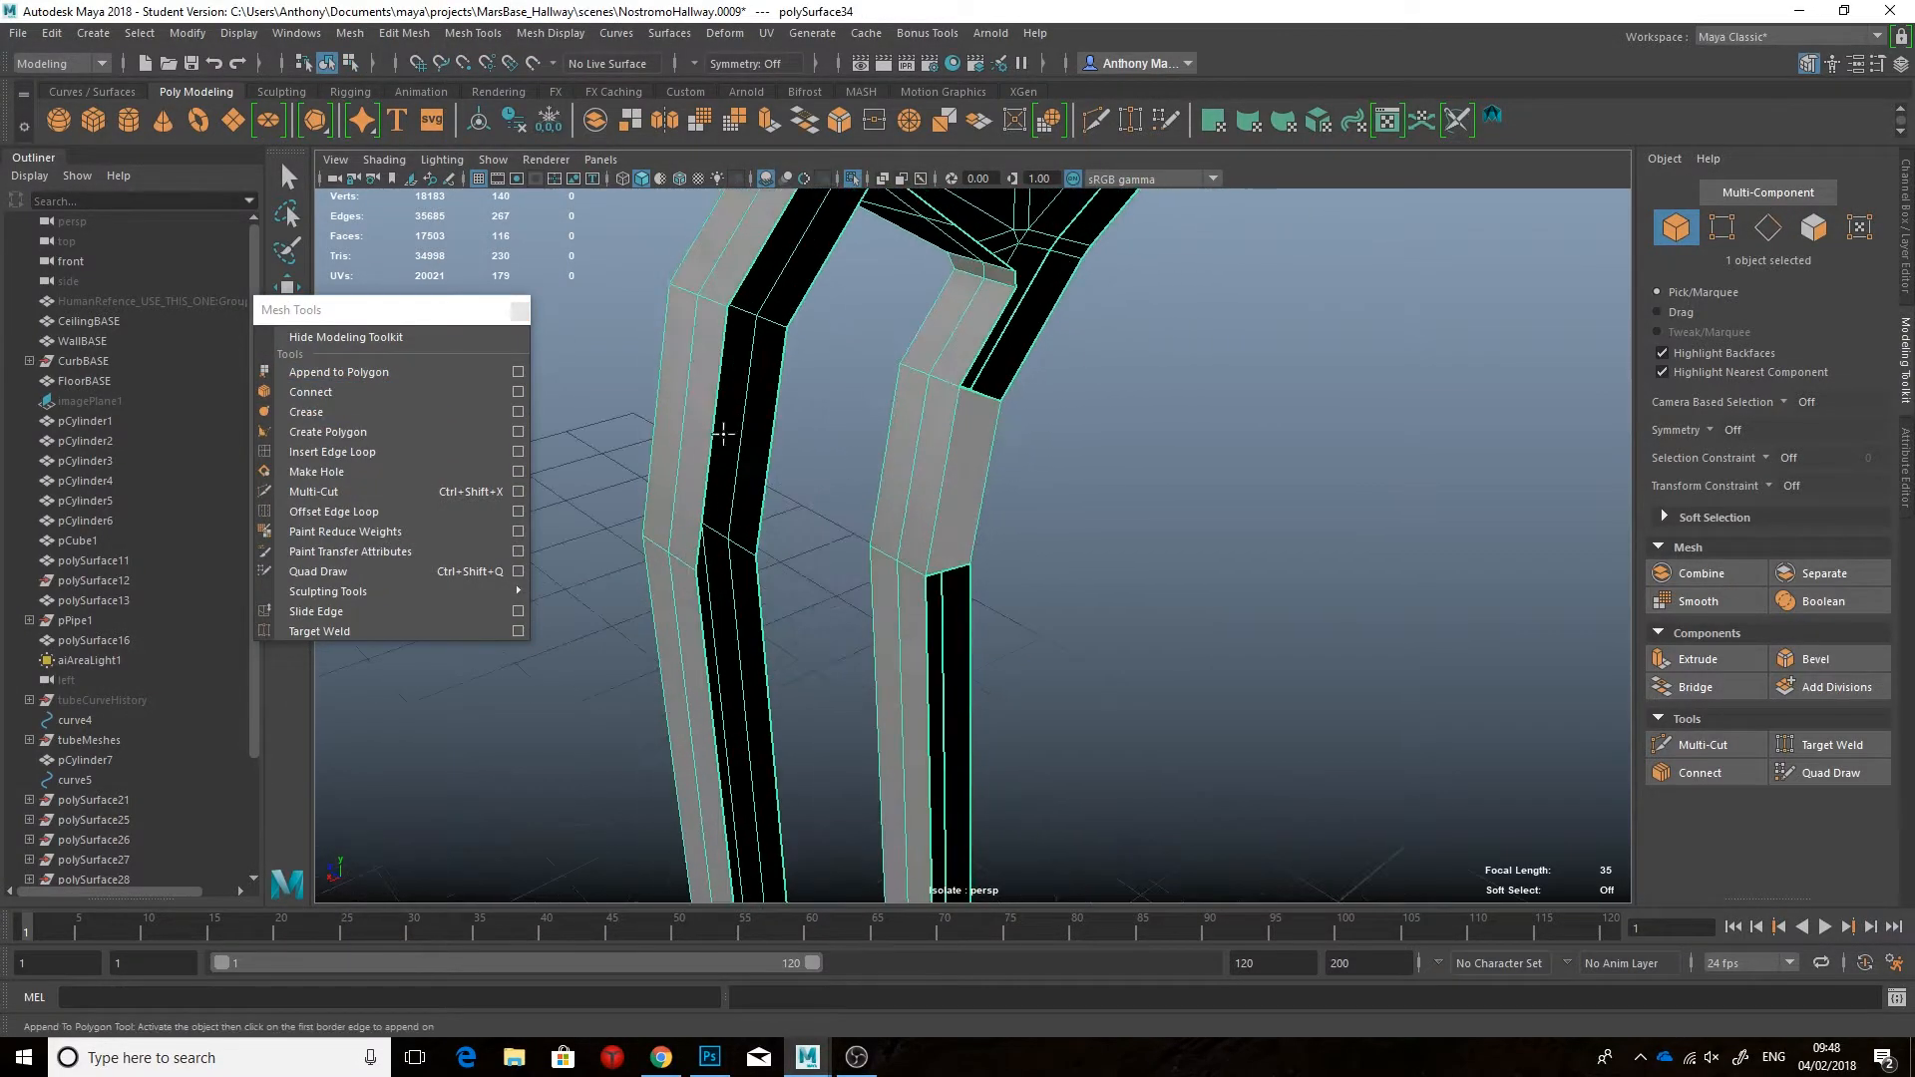
pyautogui.click(771, 443)
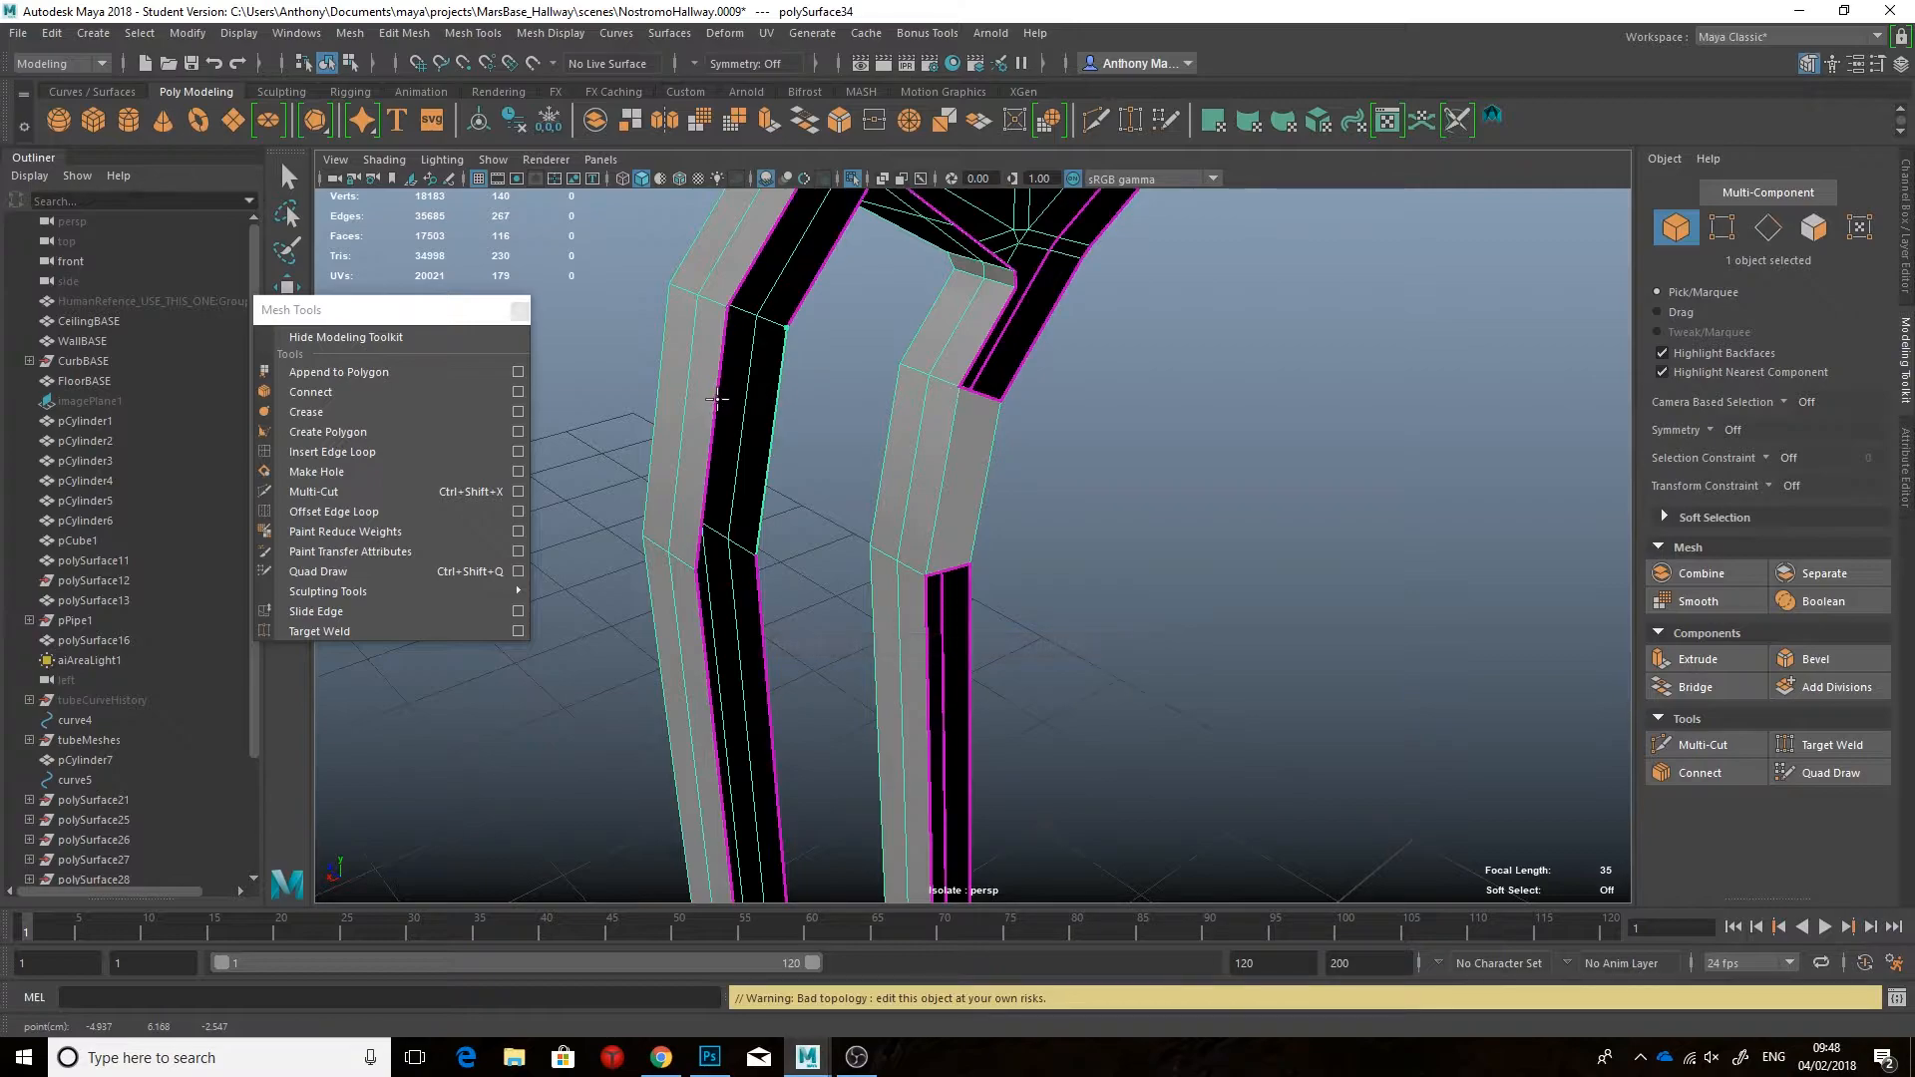
pyautogui.click(736, 550)
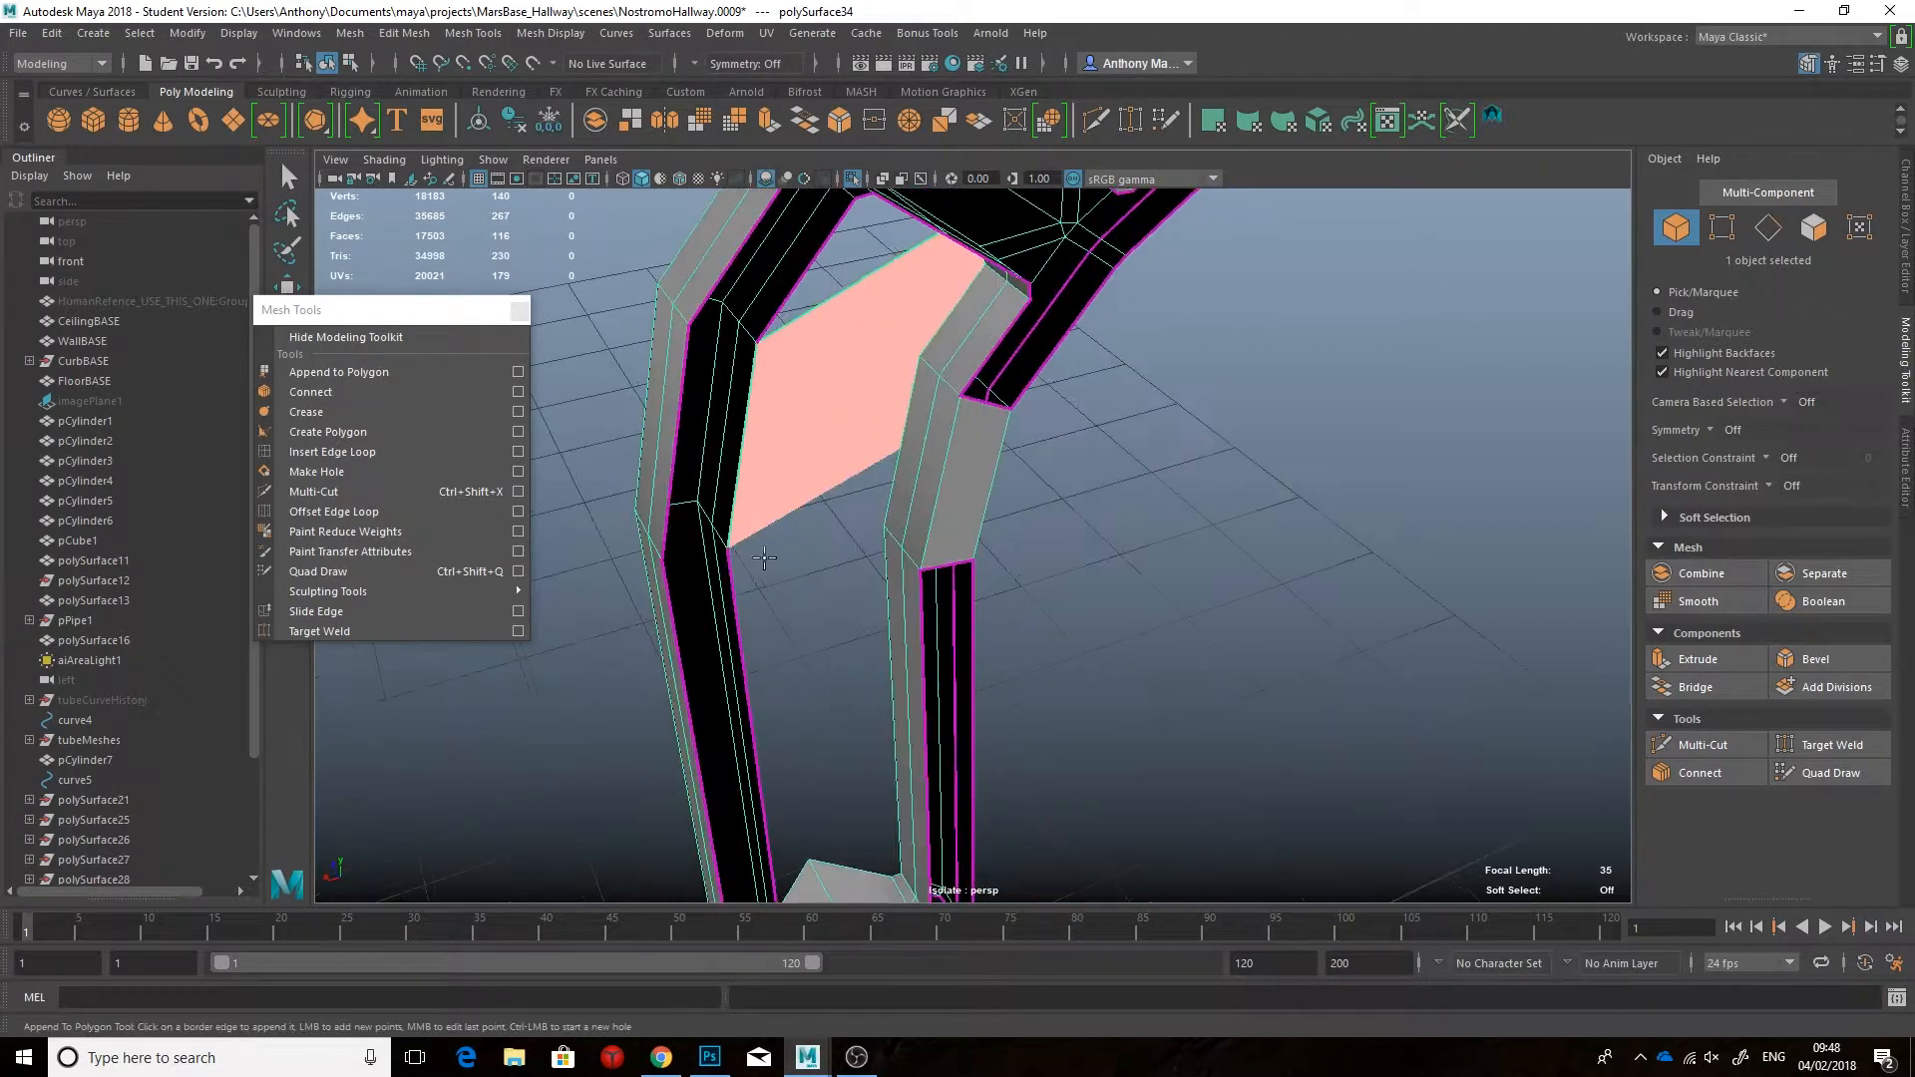
pyautogui.keyDown('alt'); pyautogui.moveTo(745, 558); pyautogui.dragTo(638, 504); pyautogui.keyUp('alt')
pyautogui.hotkey('ctrl', 'z')
pyautogui.hotkey('ctrl', 'z')
pyautogui.hotkey('ctrl', 'z')
pyautogui.keyDown('alt'); pyautogui.moveTo(727, 547); pyautogui.dragTo(990, 649); pyautogui.keyUp('alt')
# Step: Bridge opposite edges to close both halves of the middle crossbar's open back
pyautogui.press('q')
pyautogui.moveTo(854, 379); pyautogui.dragTo(850, 342, button='right')
pyautogui.click(853, 375)
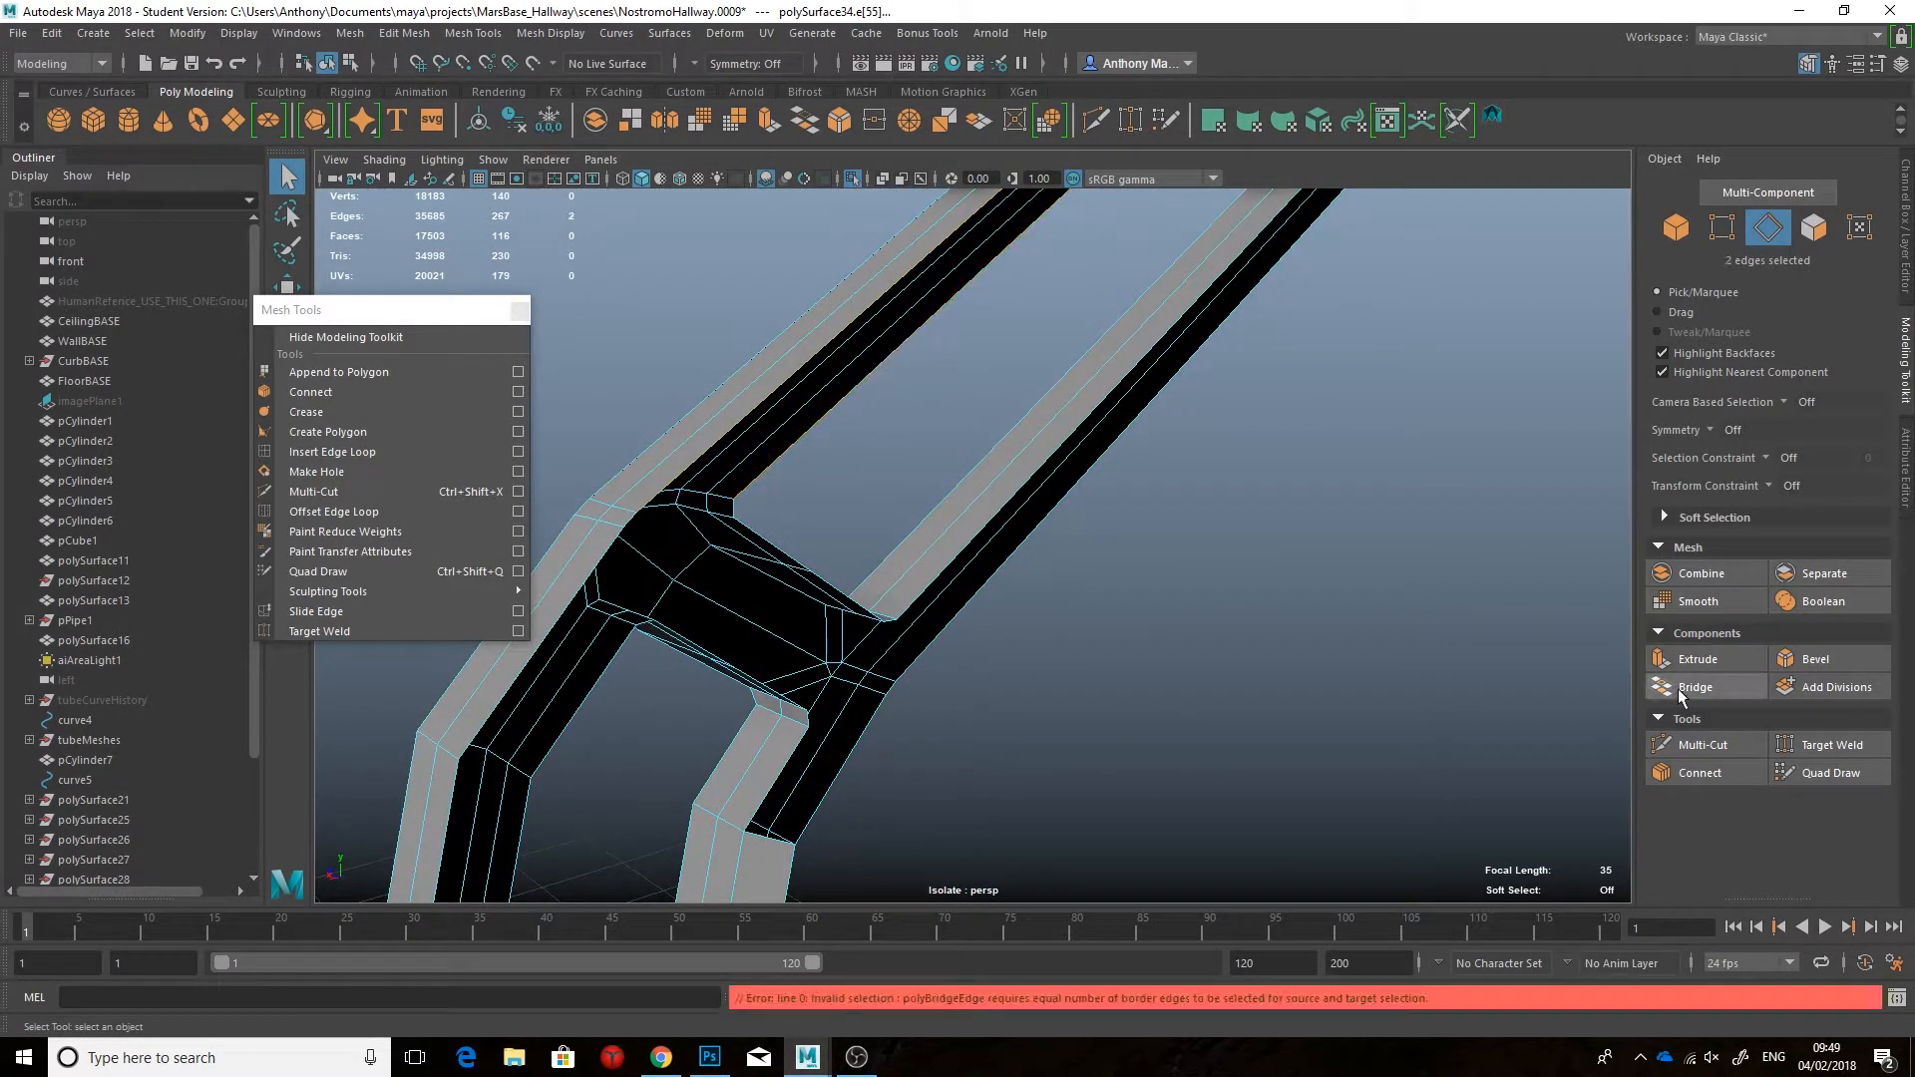
pyautogui.keyDown('alt'); pyautogui.moveTo(878, 588); pyautogui.dragTo(735, 576); pyautogui.keyUp('alt')
pyautogui.keyDown('shift'); pyautogui.click(659, 580); pyautogui.keyUp('shift')
pyautogui.click(1696, 687)
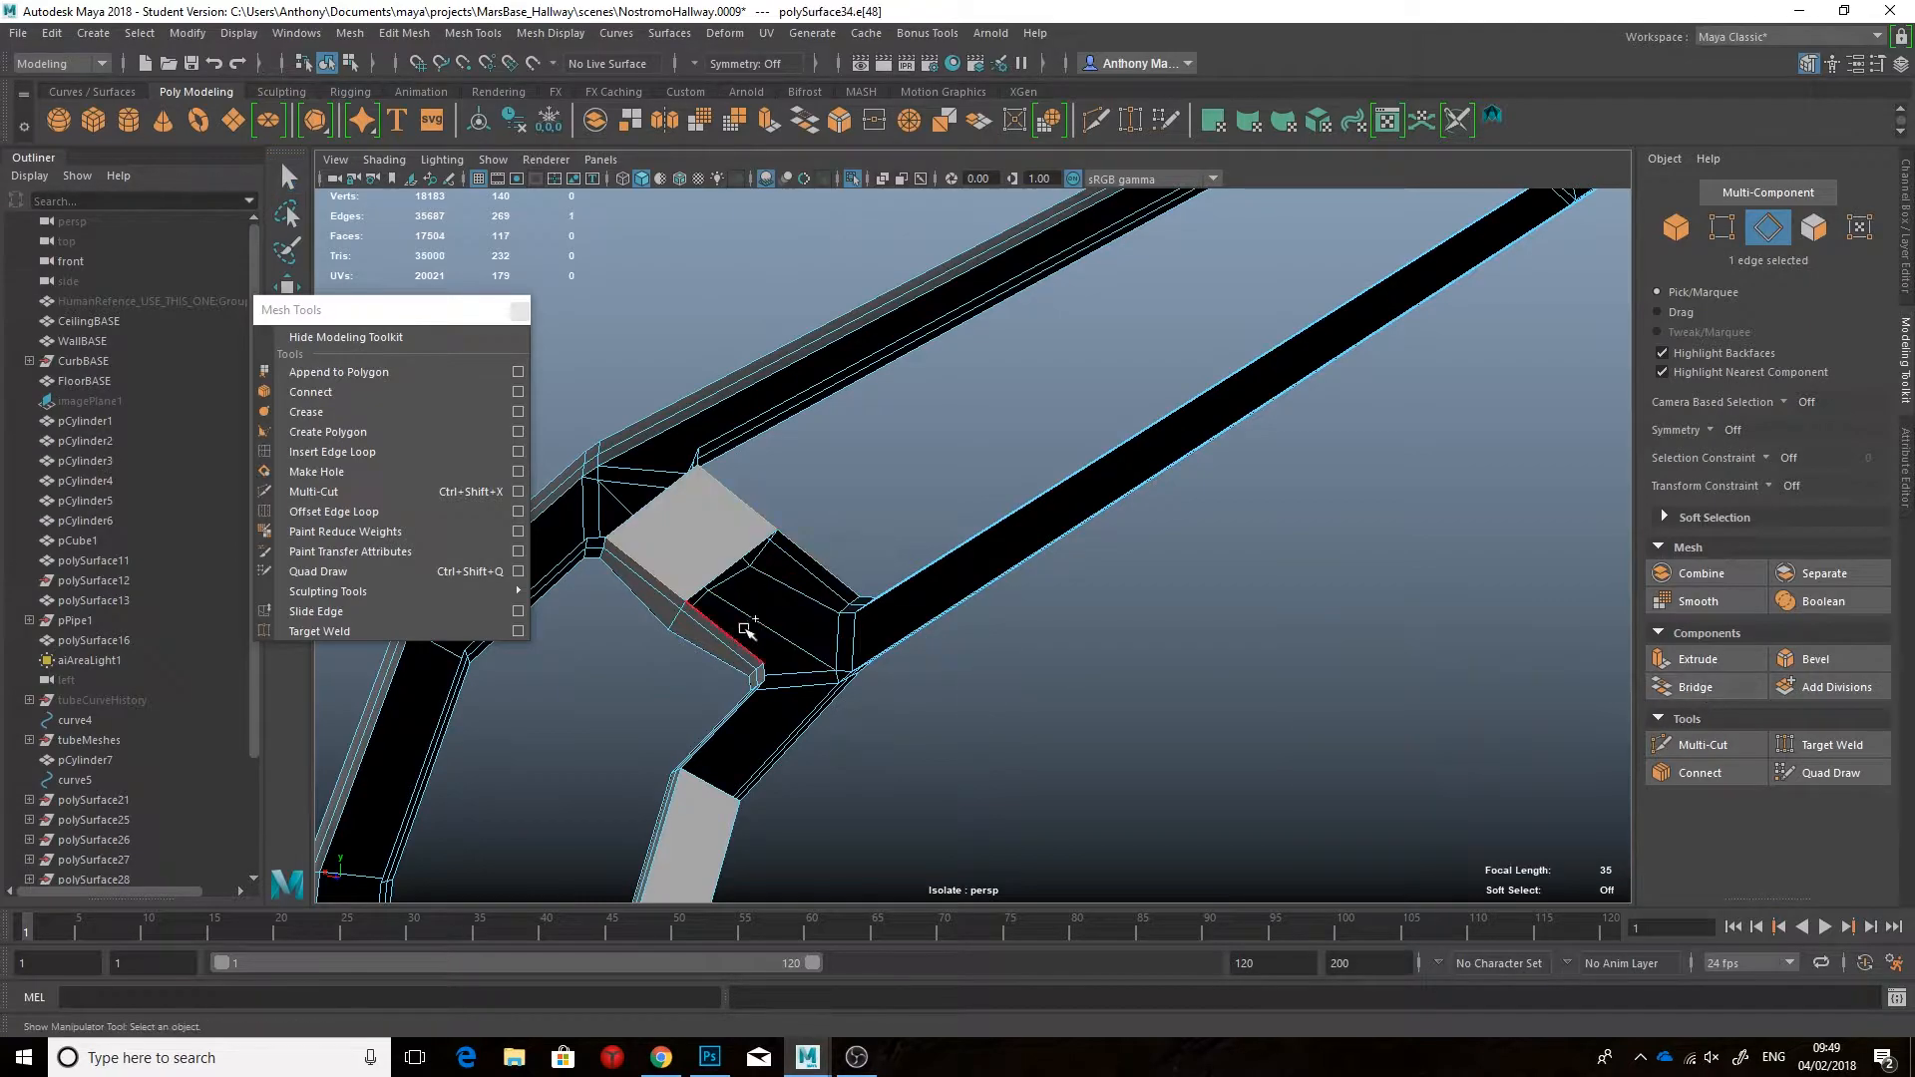
pyautogui.keyDown('alt'); pyautogui.moveTo(1117, 578); pyautogui.dragTo(1008, 615); pyautogui.keyUp('alt')
pyautogui.keyDown('alt'); pyautogui.moveTo(1008, 615); pyautogui.dragTo(1023, 706, button='right'); pyautogui.keyUp('alt')
pyautogui.keyDown('alt'); pyautogui.moveTo(1023, 706); pyautogui.dragTo(1139, 585, button='middle'); pyautogui.keyUp('alt')
# Step: Select the rail's whole open border loop and try to close it with Fill Hole
pyautogui.doubleClick(919, 667)
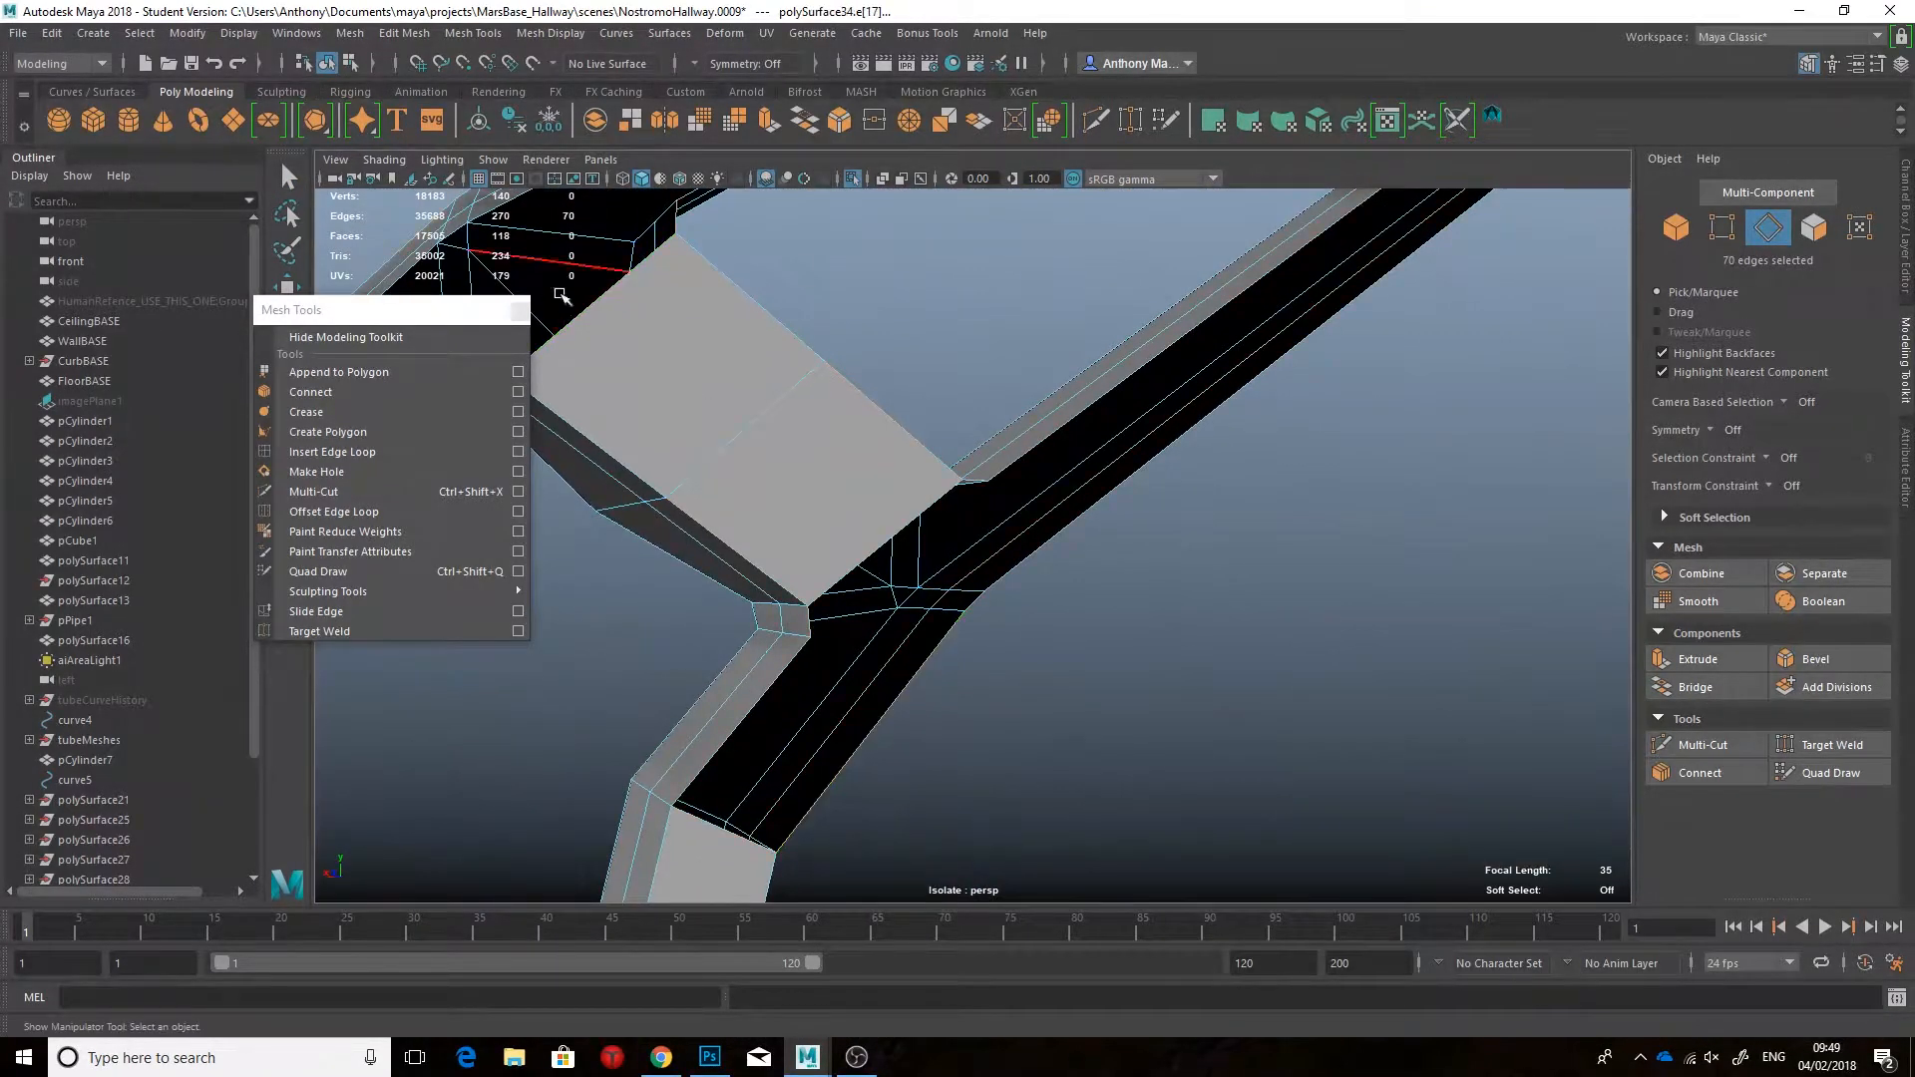
pyautogui.click(472, 33)
pyautogui.click(414, 177)
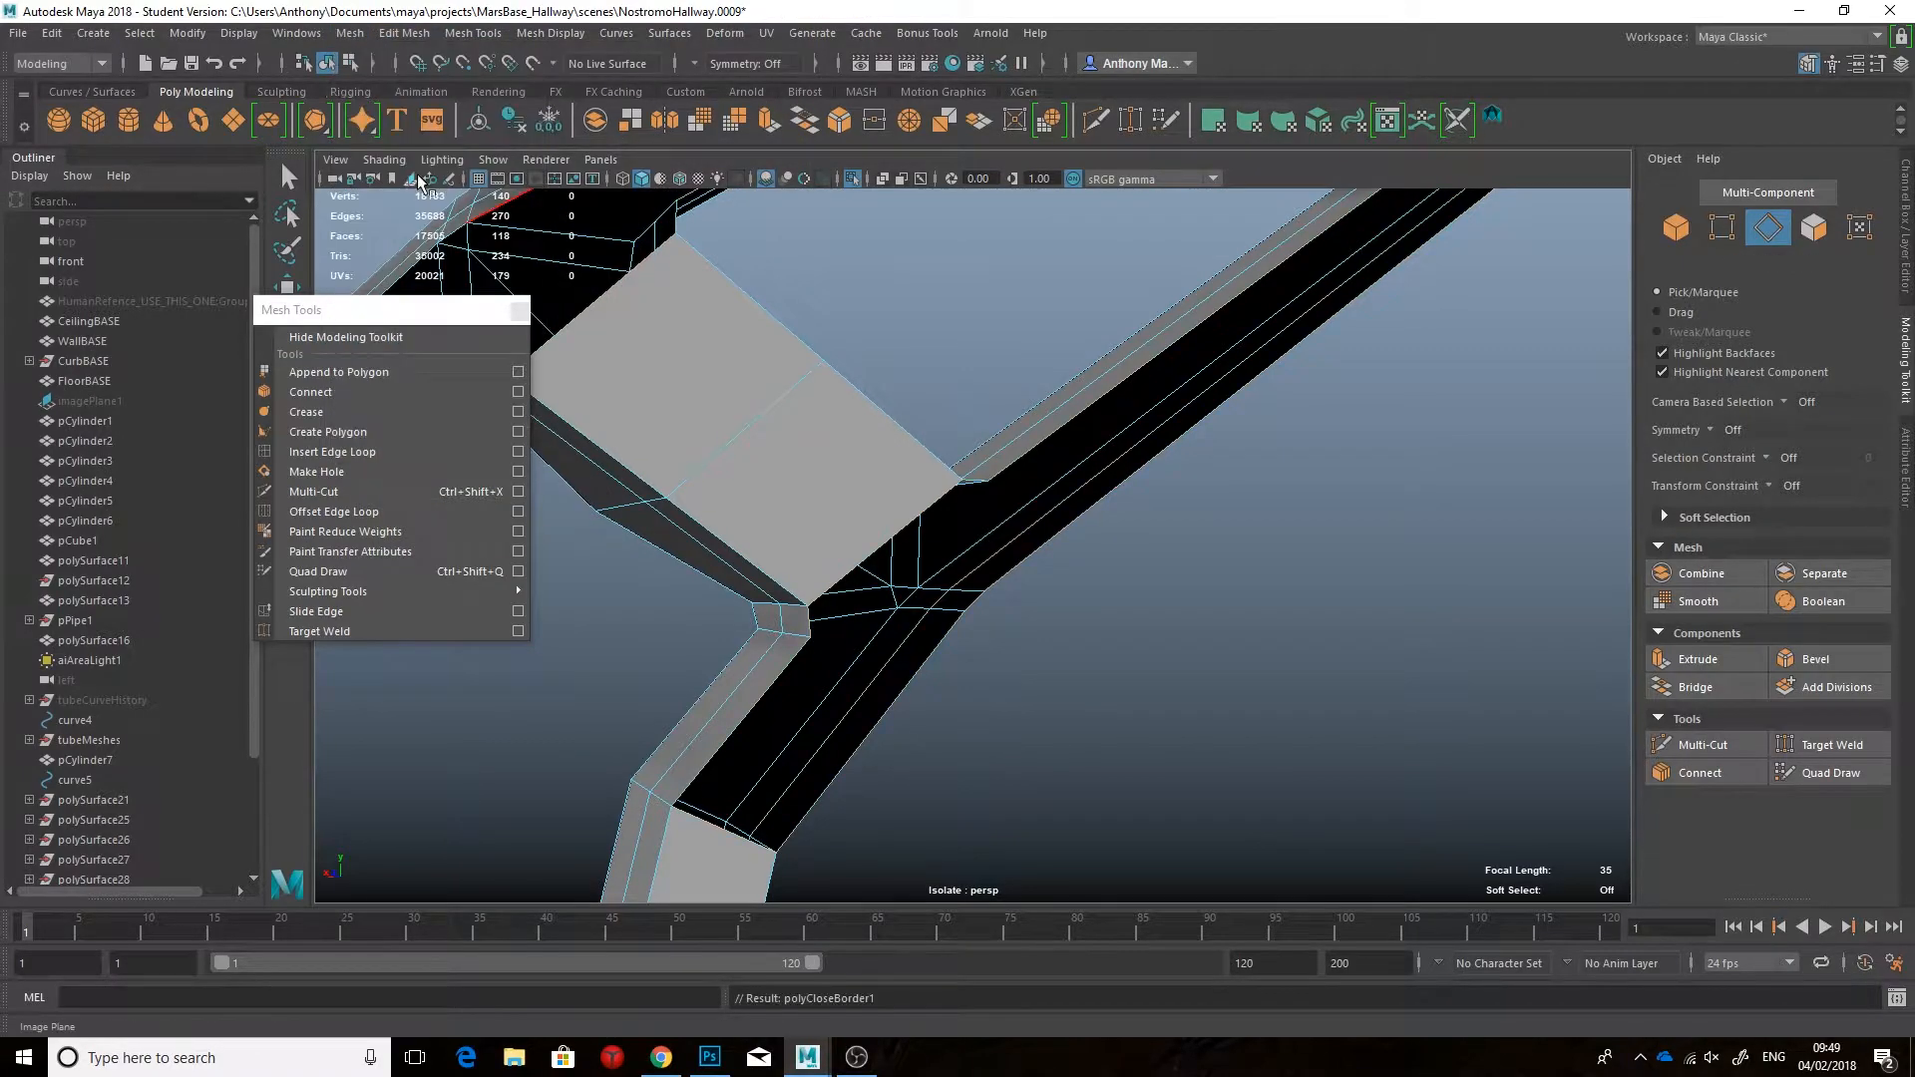
# Step: Split the bottom crossbar at its centre and bridge both halves of its open back
pyautogui.keyDown('alt'); pyautogui.moveTo(965, 424); pyautogui.dragTo(1002, 375); pyautogui.keyUp('alt')
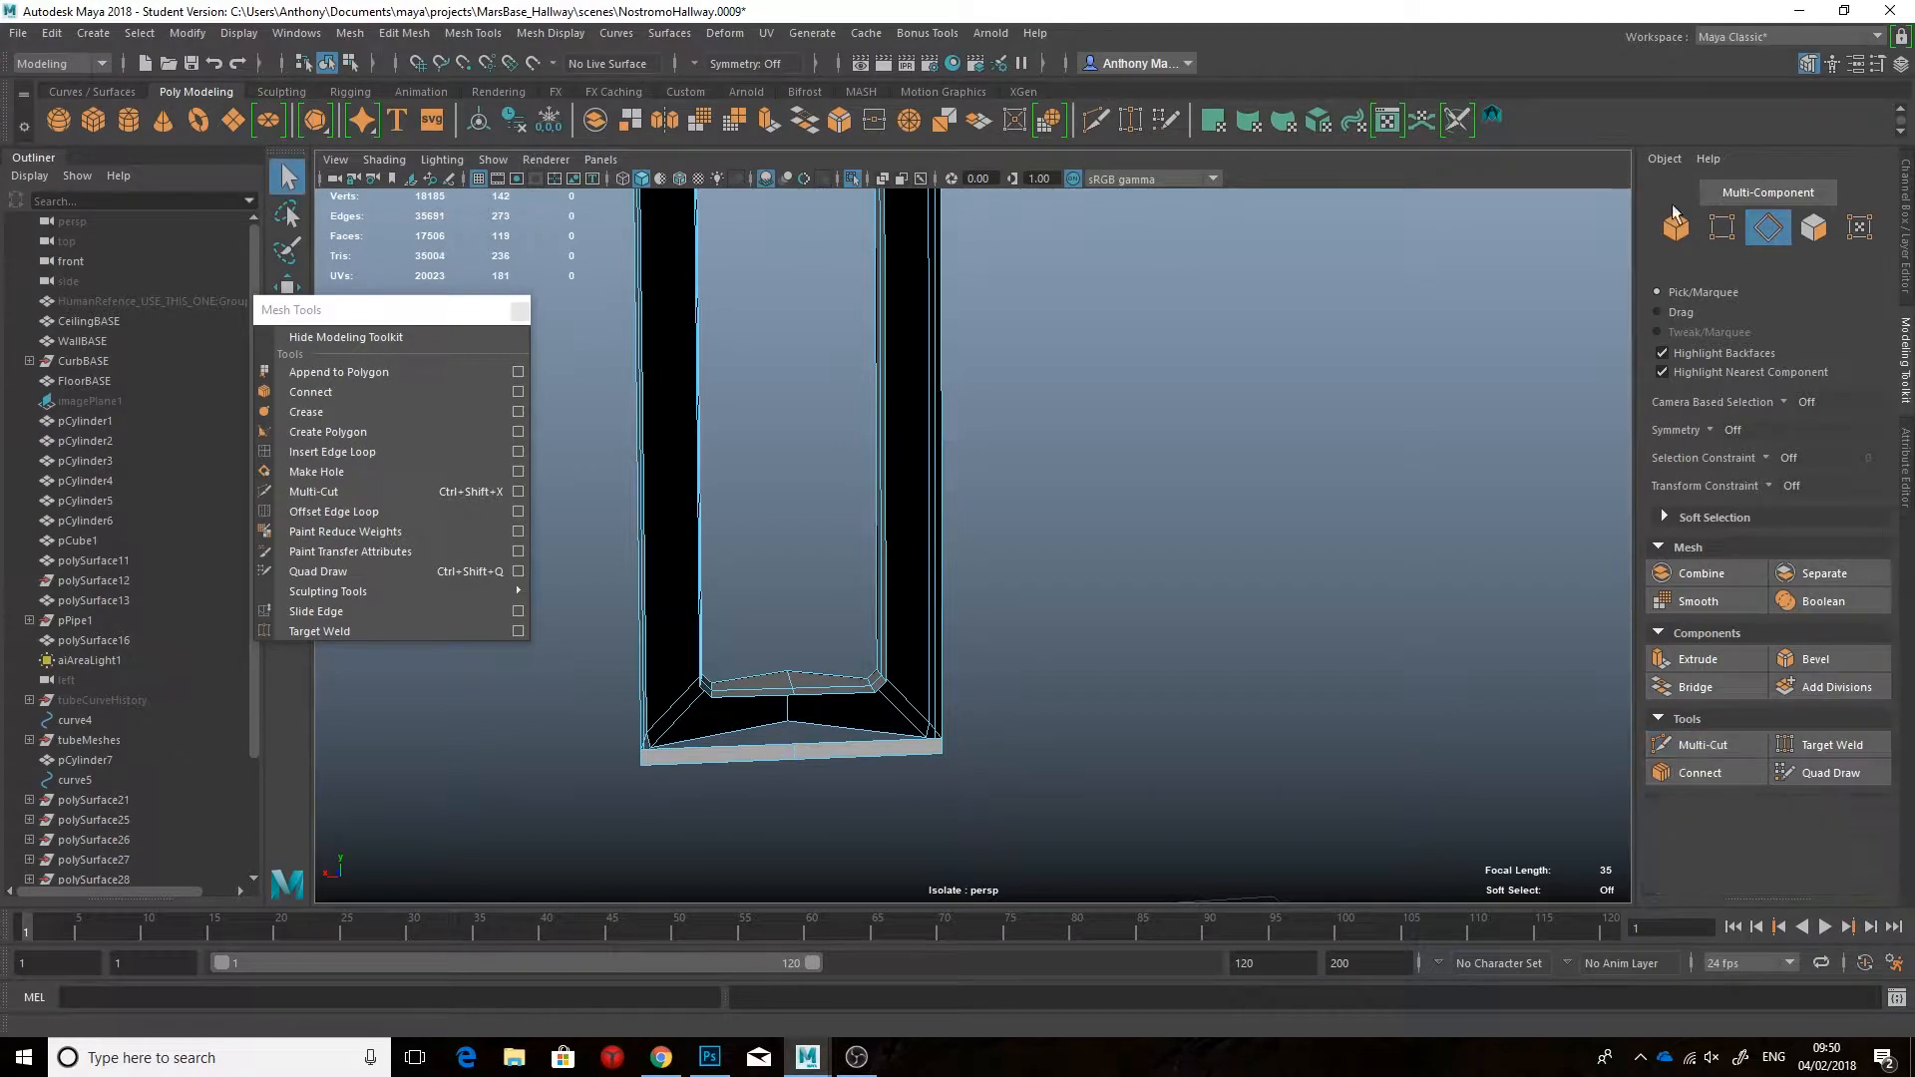
pyautogui.keyDown('shift'); pyautogui.click(758, 731); pyautogui.keyUp('shift')
pyautogui.click(1694, 687)
pyautogui.click(836, 695)
pyautogui.keyDown('shift'); pyautogui.click(847, 733); pyautogui.keyUp('shift')
pyautogui.click(1694, 684)
# Step: Undo the last bridge on the bottom crossbar and bridge that half again
pyautogui.keyDown('alt'); pyautogui.moveTo(1079, 545); pyautogui.dragTo(1218, 659); pyautogui.keyUp('alt')
pyautogui.click(1703, 743)
pyautogui.keyDown('alt'); pyautogui.moveTo(907, 673); pyautogui.dragTo(828, 760); pyautogui.keyUp('alt')
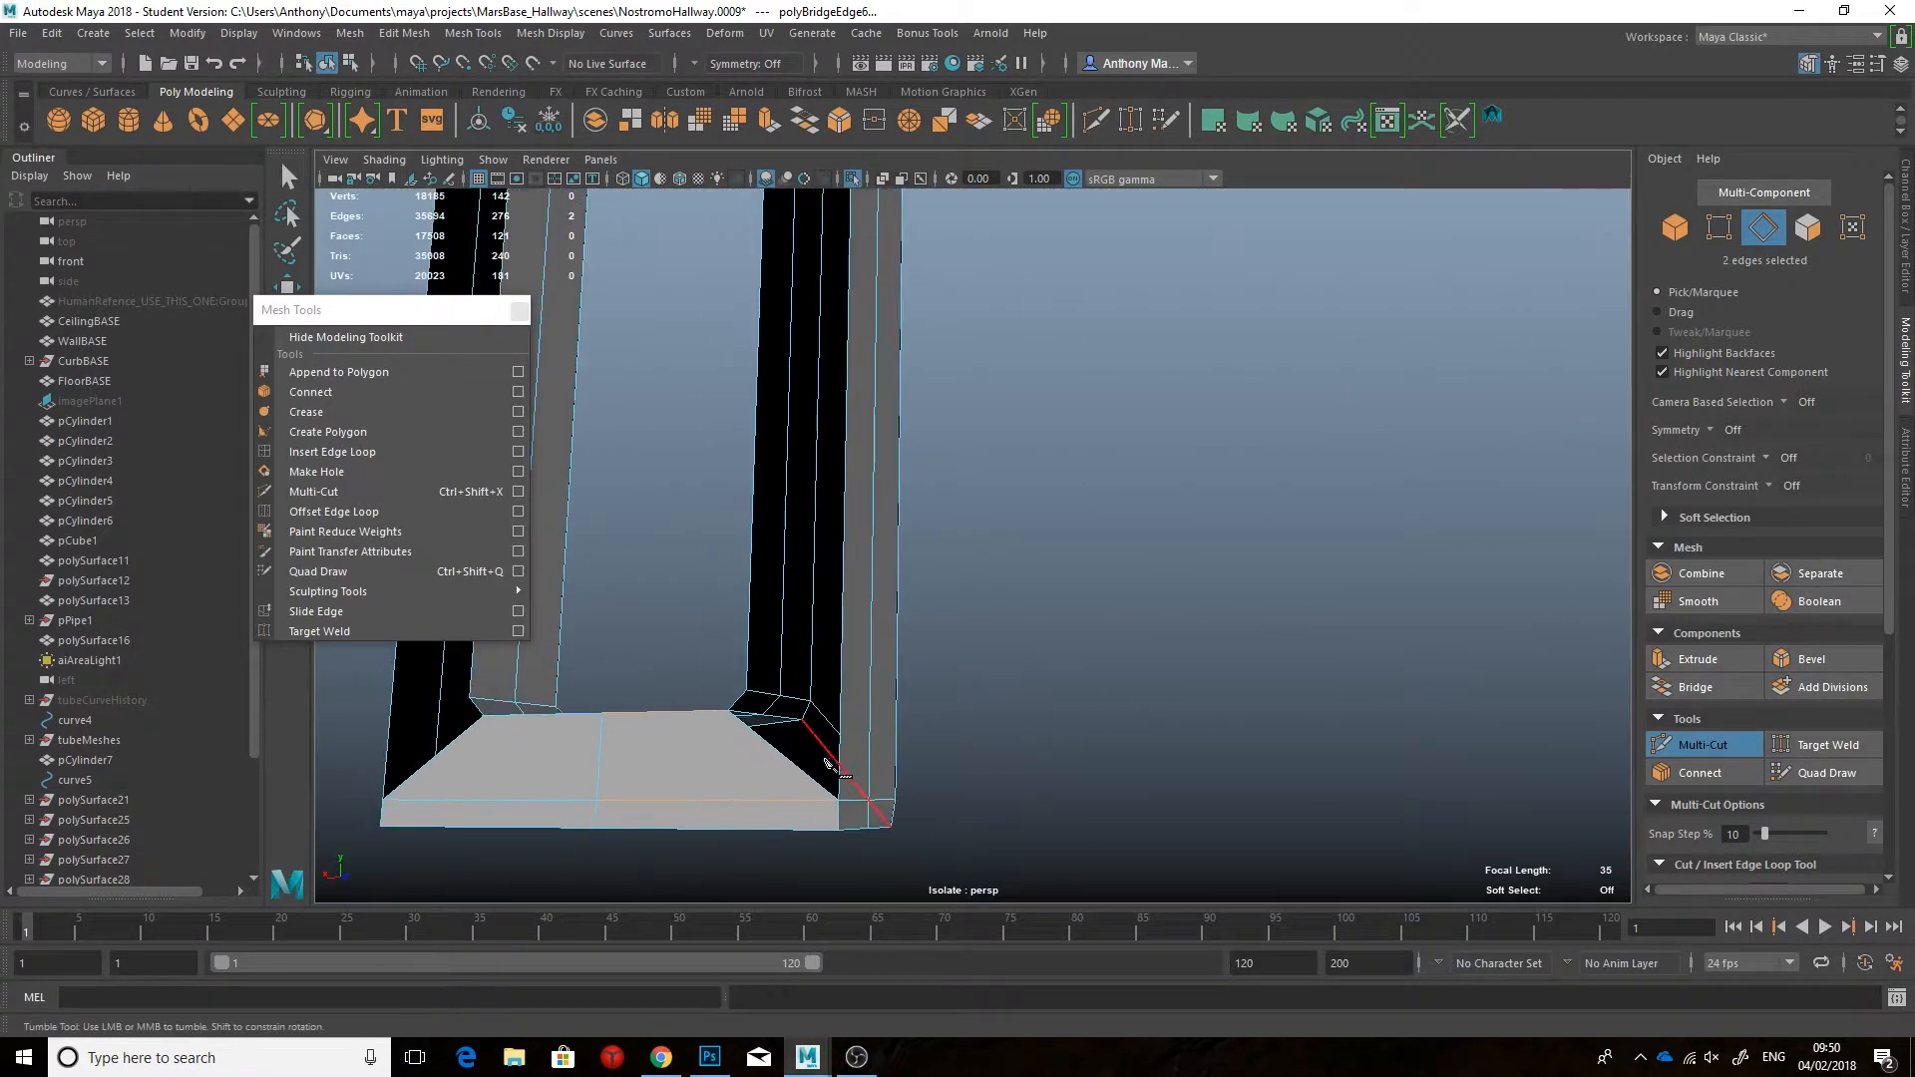
pyautogui.keyDown('alt'); pyautogui.moveTo(953, 788); pyautogui.dragTo(1061, 746); pyautogui.keyUp('alt')
pyautogui.hotkey('ctrl', 'z')
pyautogui.keyDown('alt'); pyautogui.moveTo(932, 748); pyautogui.dragTo(1111, 748); pyautogui.keyUp('alt')
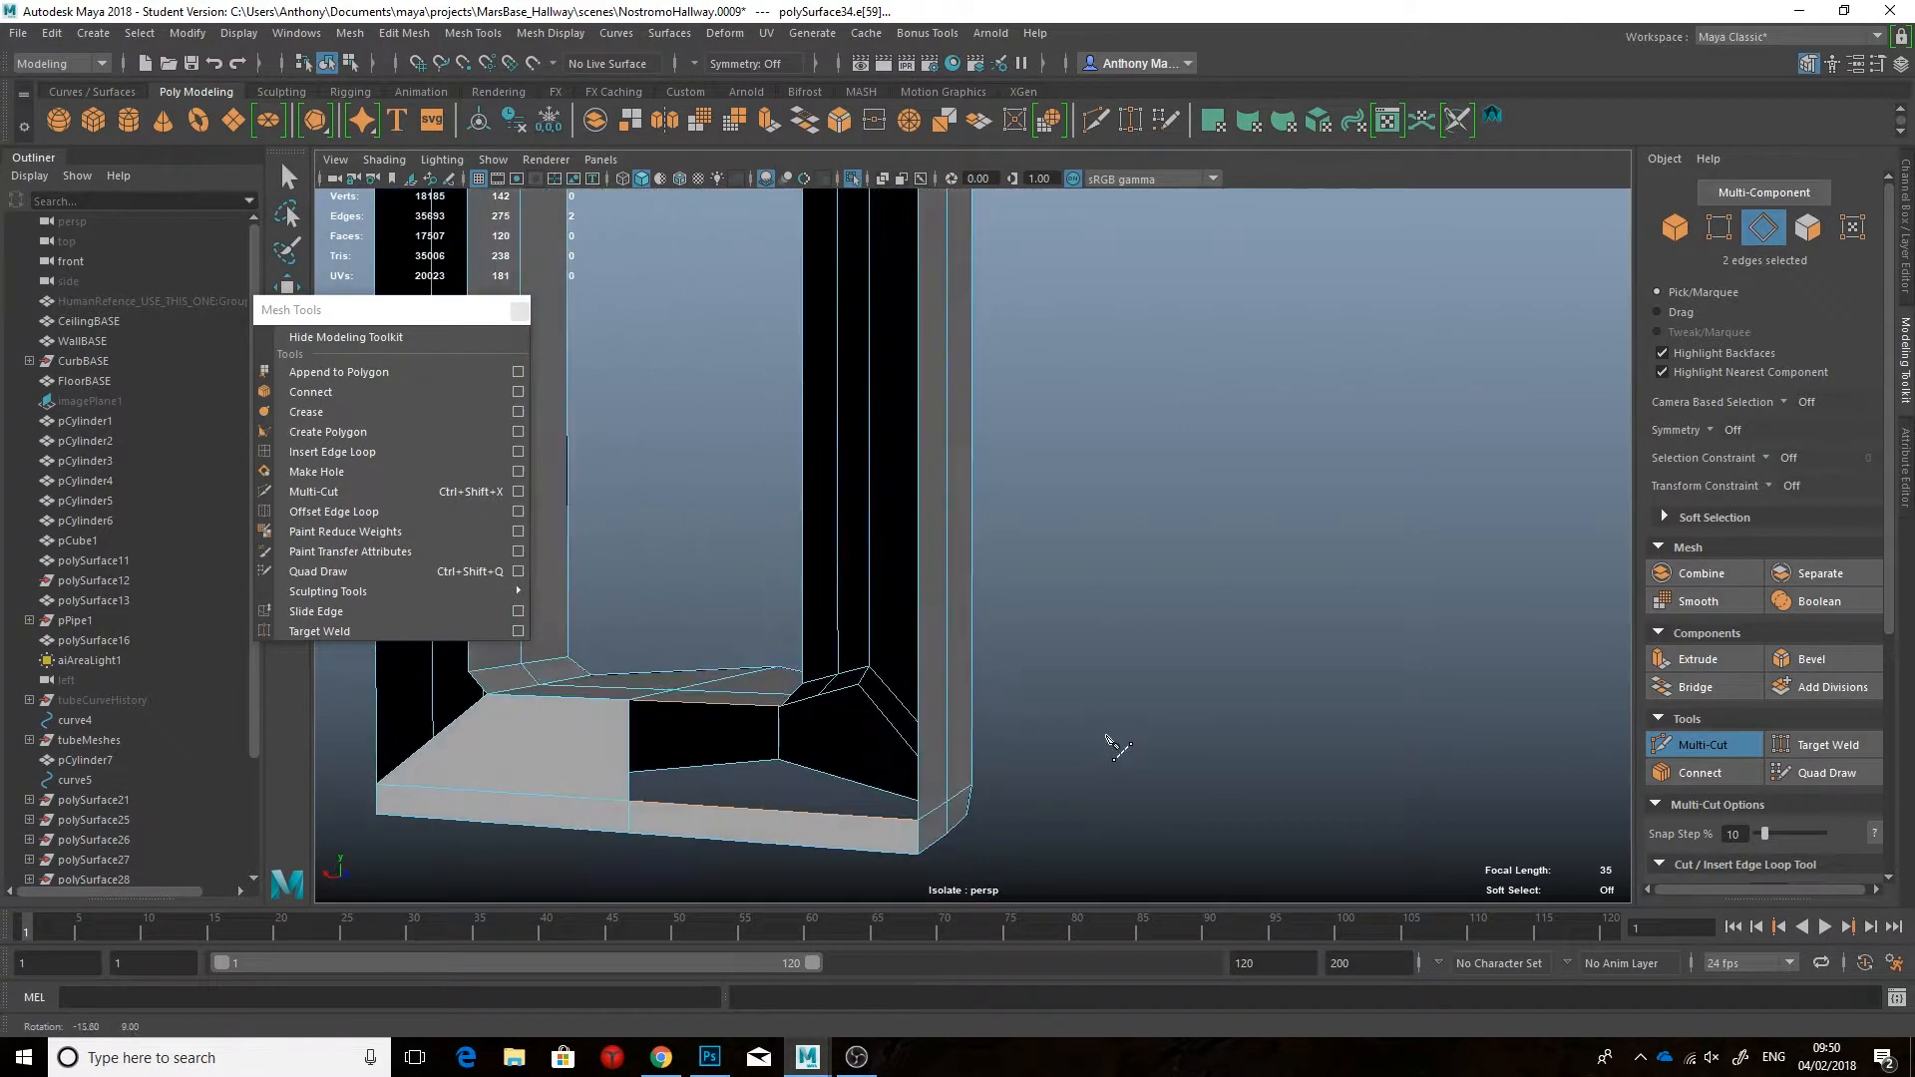
pyautogui.press('q')
pyautogui.click(1696, 687)
pyautogui.keyDown('alt'); pyautogui.moveTo(978, 758); pyautogui.dragTo(913, 635); pyautogui.keyUp('alt')
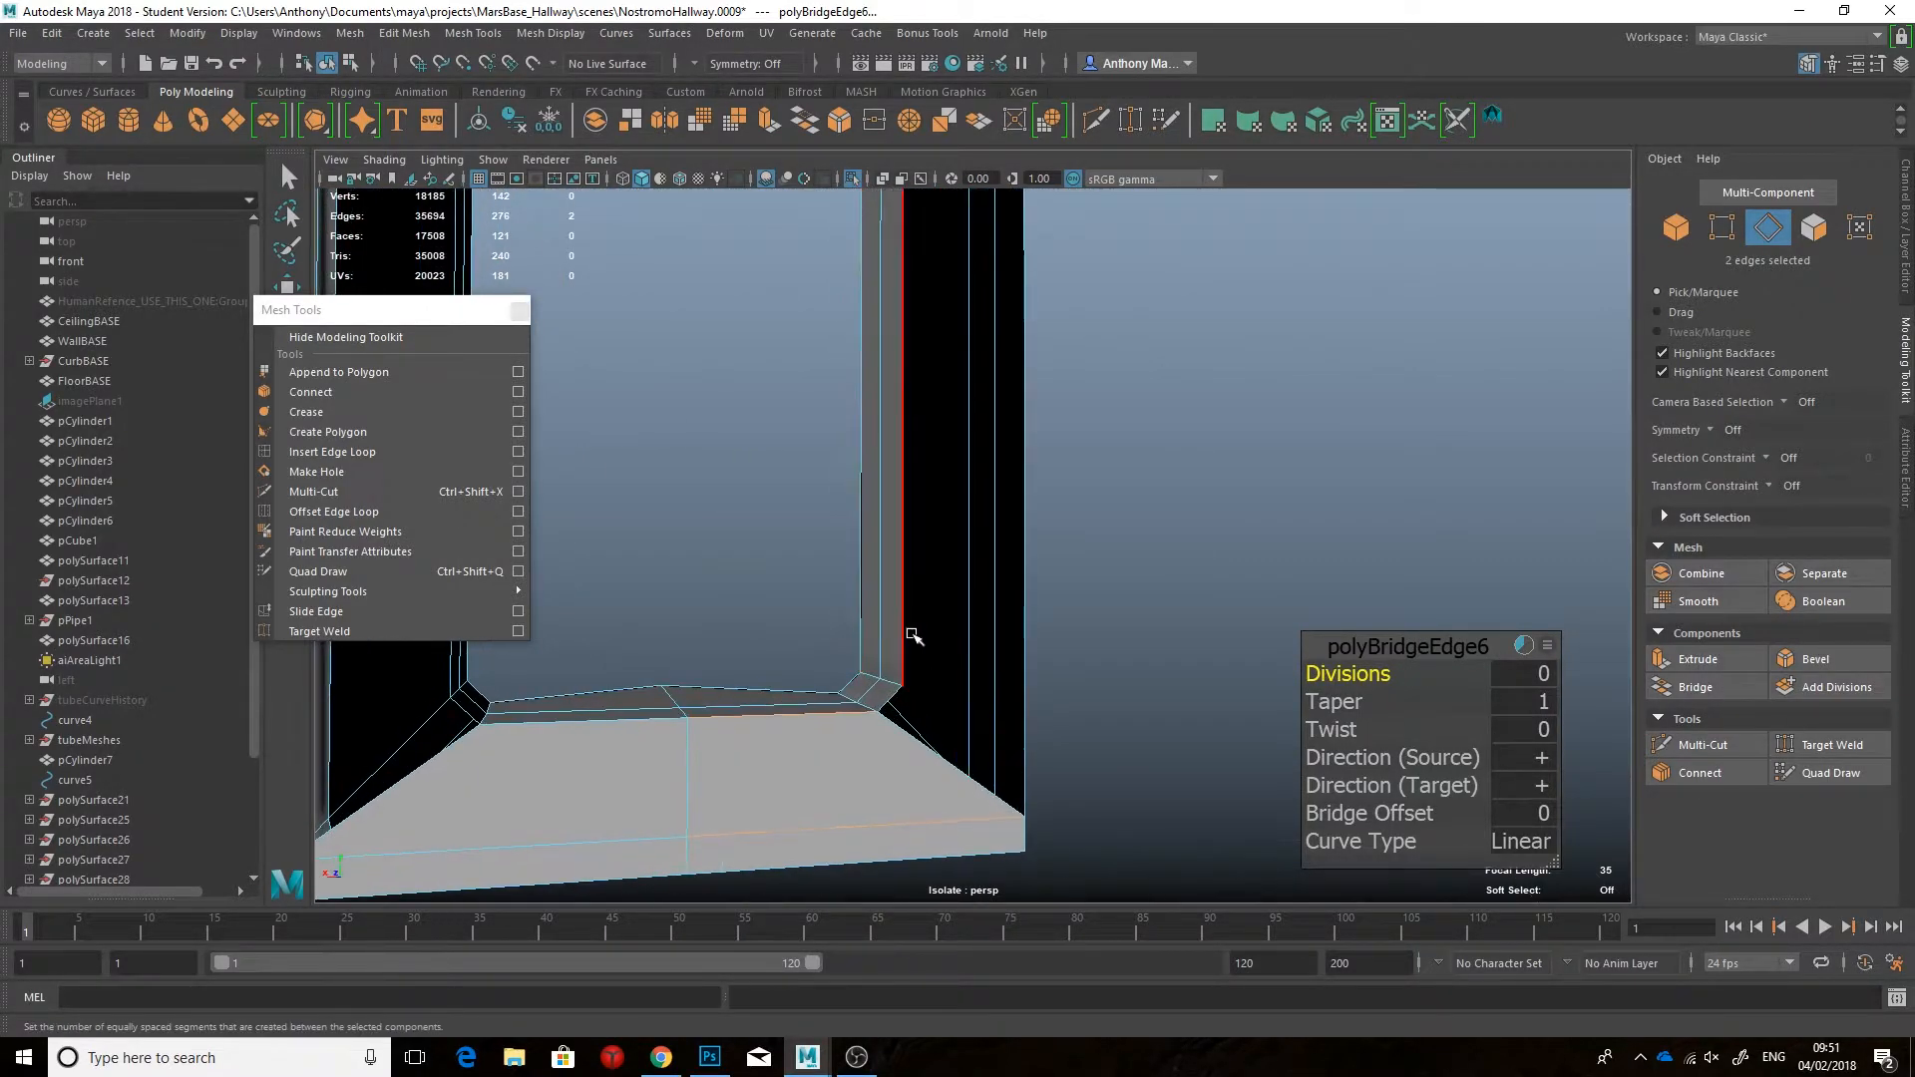
# Step: Append a polygon from the bottom crossbar's slanted right corner edge up the back of the right rail
pyautogui.click(439, 372)
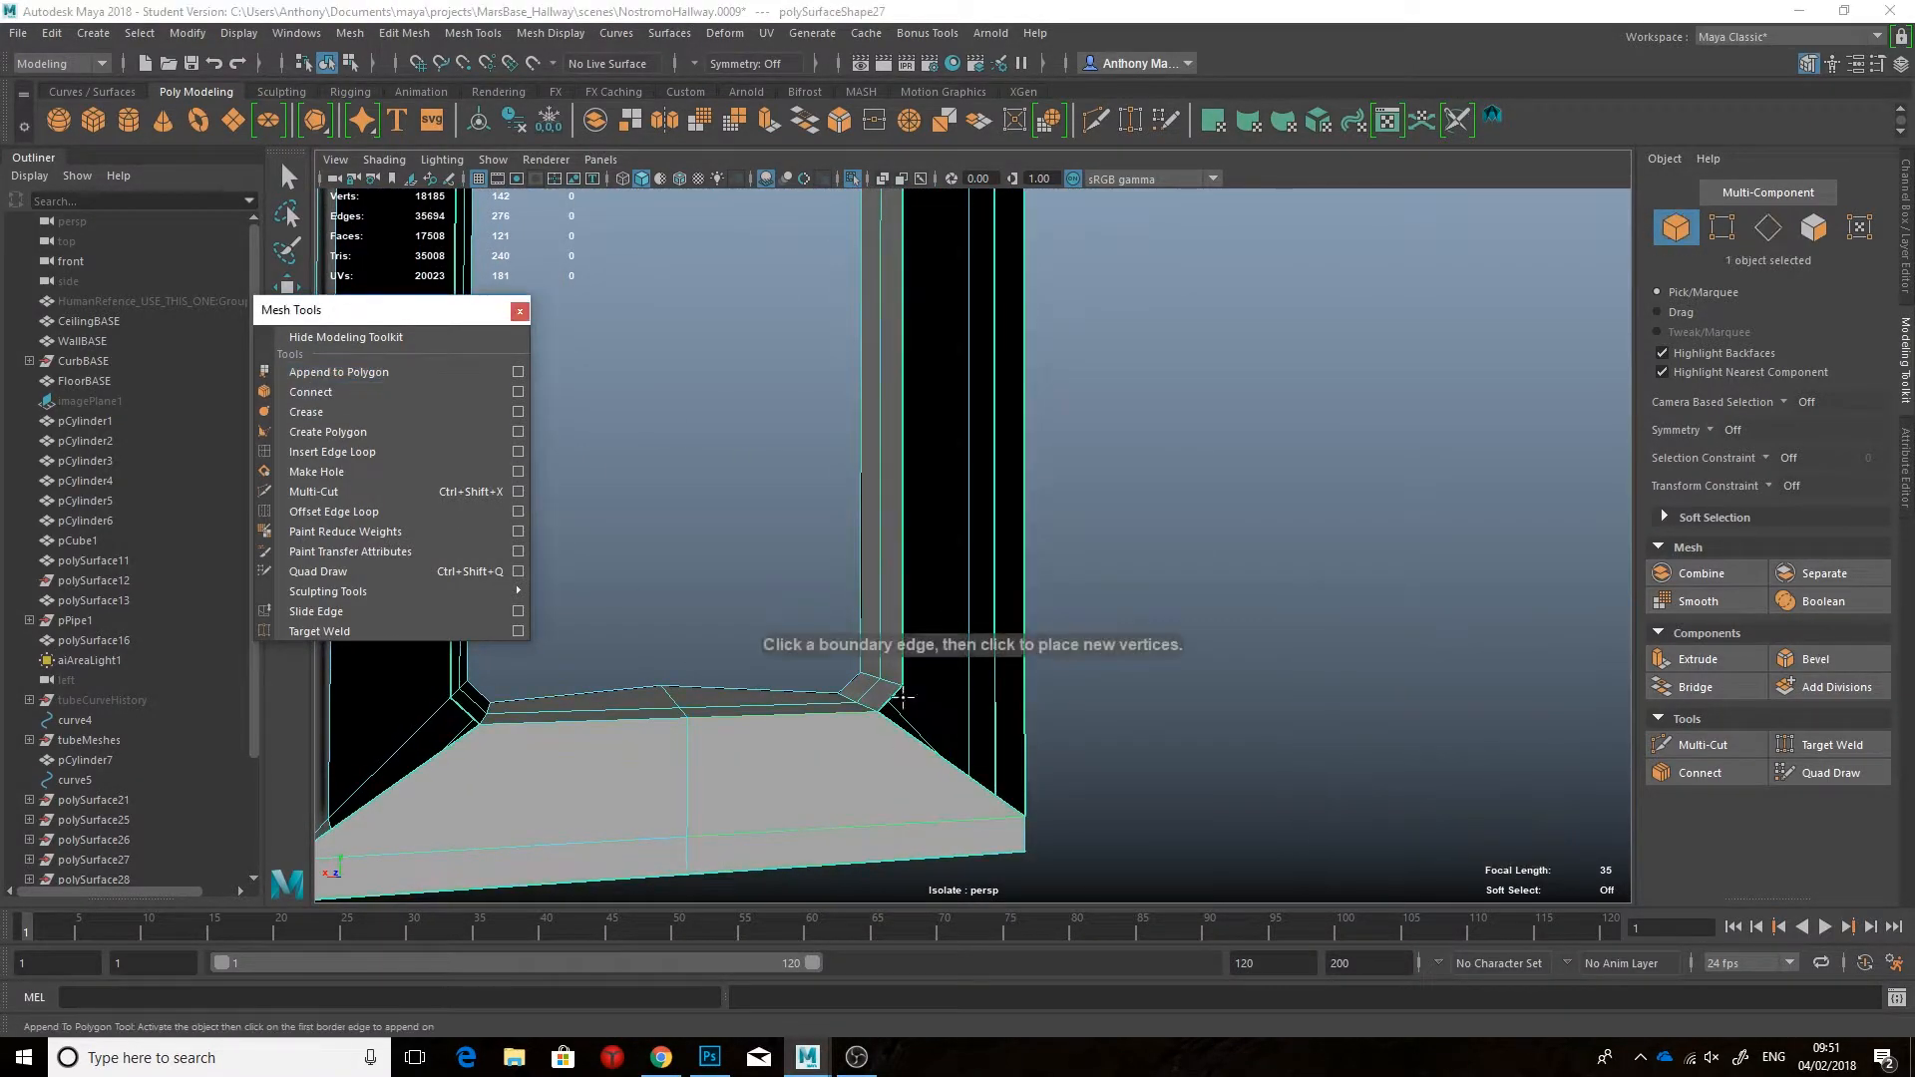
pyautogui.click(1025, 816)
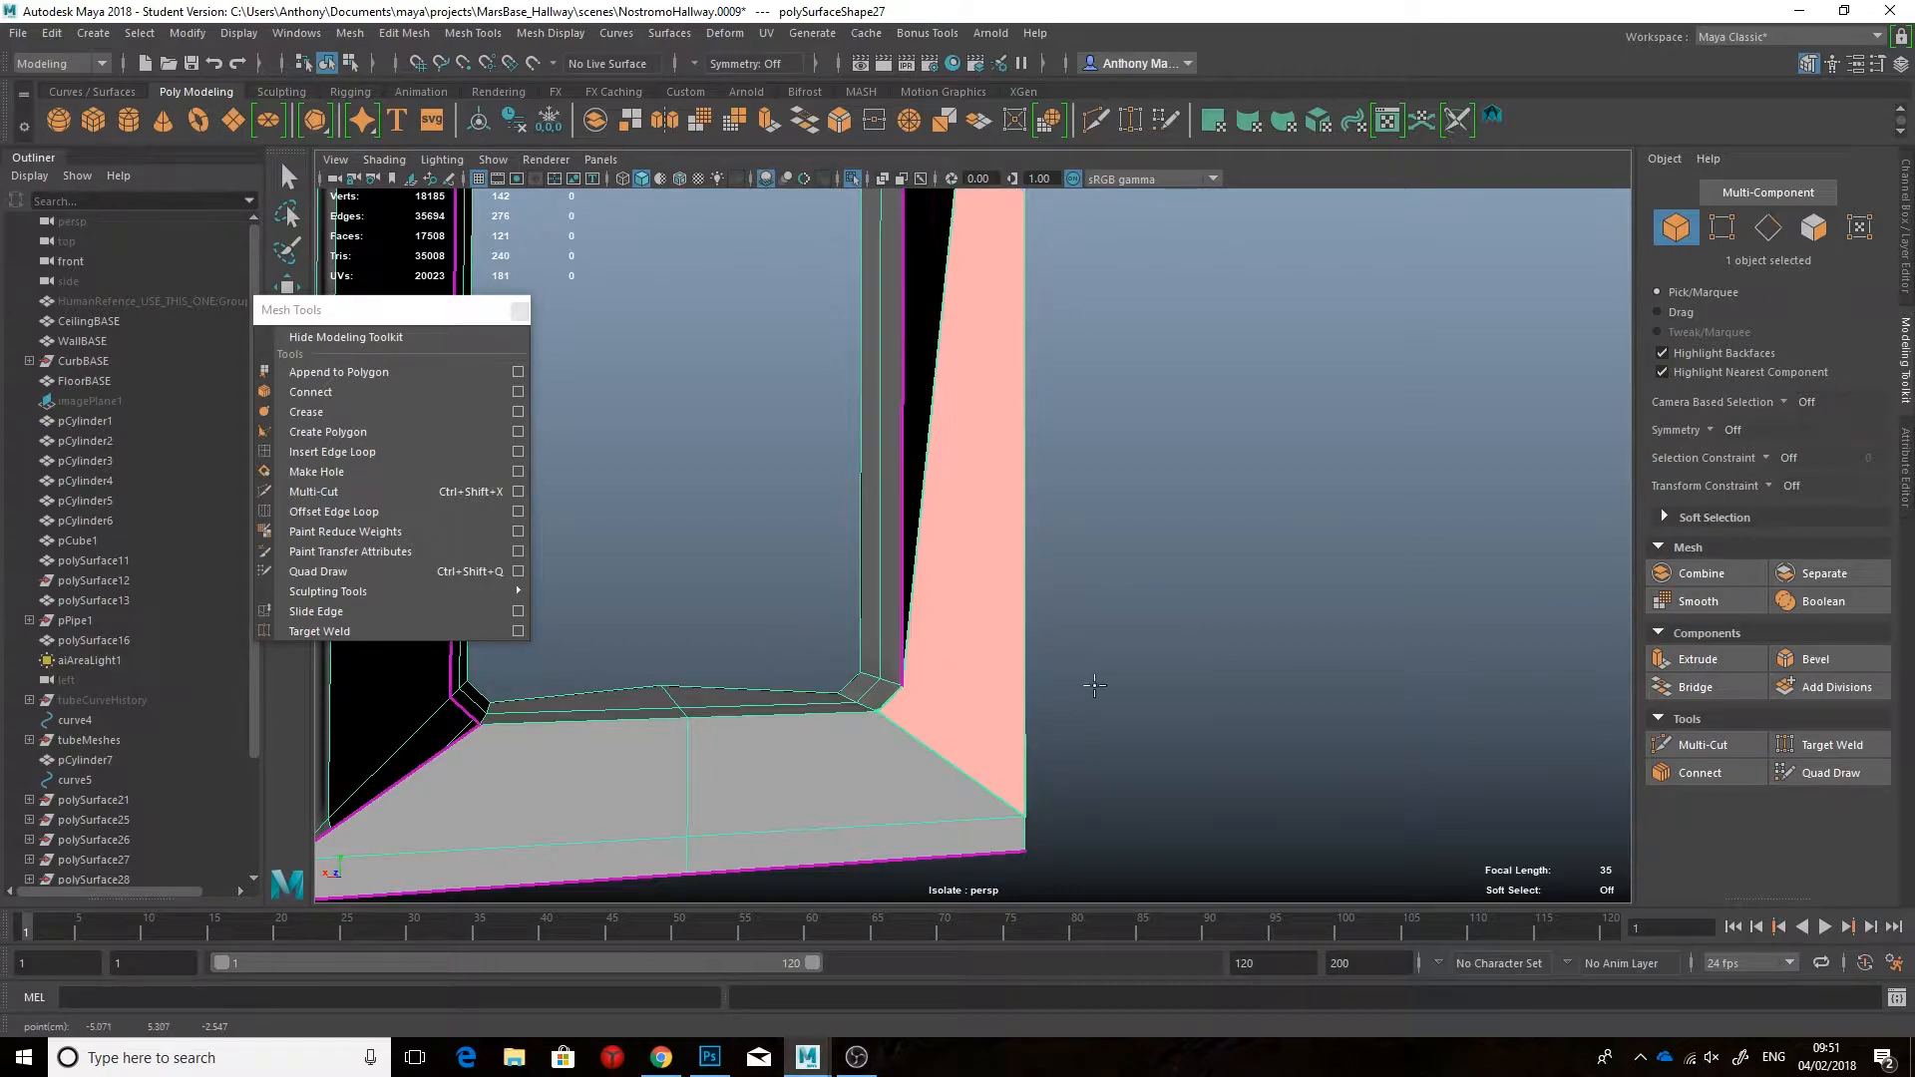
pyautogui.press('Return')
# Step: Delete the diagonal edge between the bottom crossbar and the appended face, and recut the corner with Multi-Cut
pyautogui.keyDown('alt'); pyautogui.moveTo(1073, 675); pyautogui.dragTo(804, 709); pyautogui.keyUp('alt')
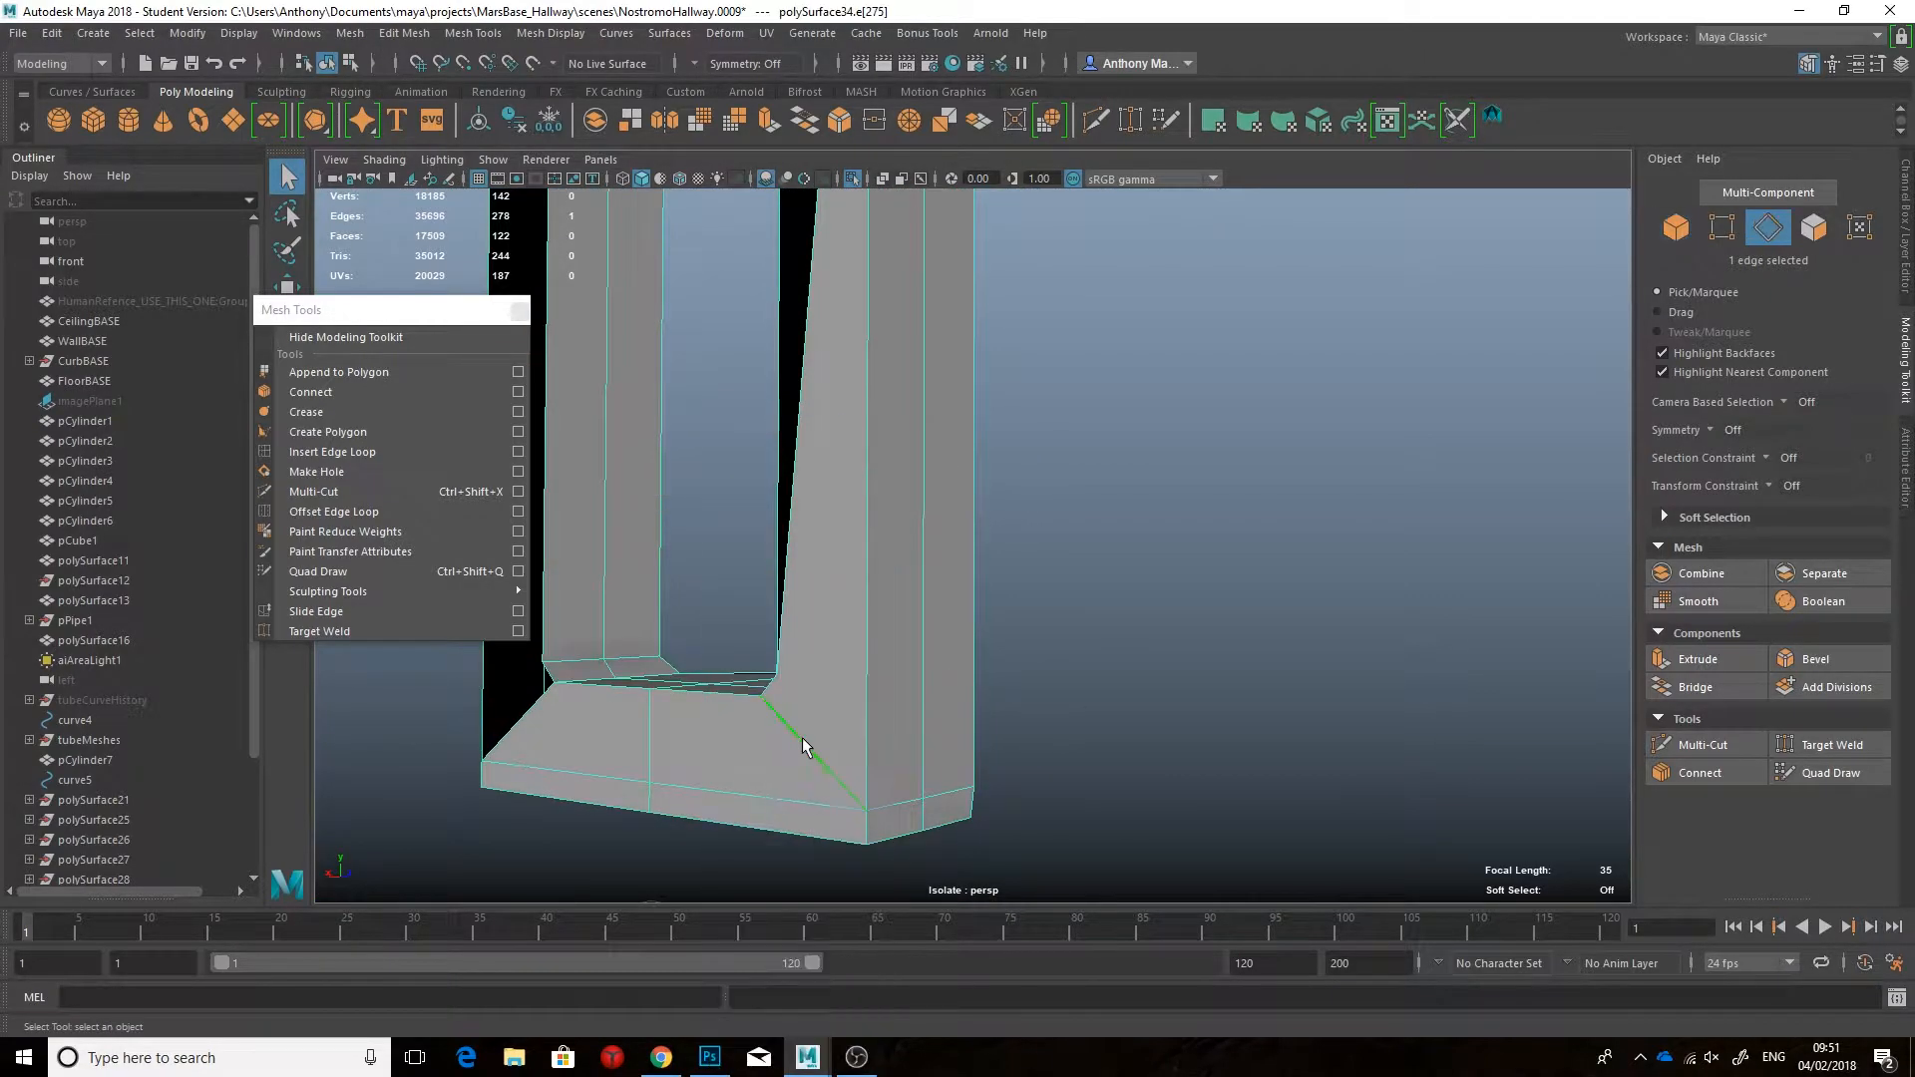
pyautogui.press('Delete')
pyautogui.click(1702, 744)
pyautogui.keyDown('alt'); pyautogui.moveTo(1097, 727); pyautogui.dragTo(1161, 727); pyautogui.keyUp('alt')
pyautogui.keyDown('alt'); pyautogui.moveTo(812, 698); pyautogui.dragTo(763, 718); pyautogui.keyUp('alt')
pyautogui.press('q')
# Step: Delete the lengthwise edges along the outer side of both halves of the bottom crossbar
pyautogui.keyDown('alt'); pyautogui.moveTo(973, 776); pyautogui.dragTo(577, 810); pyautogui.keyUp('alt')
pyautogui.click(757, 801)
pyautogui.hotkey('ctrl', 'Delete')
pyautogui.click(577, 810)
pyautogui.keyDown('alt'); pyautogui.moveTo(577, 810); pyautogui.dragTo(938, 776, button='middle'); pyautogui.keyUp('alt')
pyautogui.hotkey('ctrl', 'Delete')
# Step: Cut the bottom crossbar's left corner and delete the small face where it meets the left rail
pyautogui.keyDown('alt'); pyautogui.moveTo(937, 776); pyautogui.dragTo(1027, 762); pyautogui.keyUp('alt')
pyautogui.click(722, 835)
pyautogui.keyDown('alt'); pyautogui.moveTo(1155, 793); pyautogui.dragTo(1089, 788); pyautogui.keyUp('alt')
pyautogui.press('q')
pyautogui.moveTo(695, 769); pyautogui.dragTo(695, 827, button='right')
pyautogui.click(688, 766)
pyautogui.press('Delete')
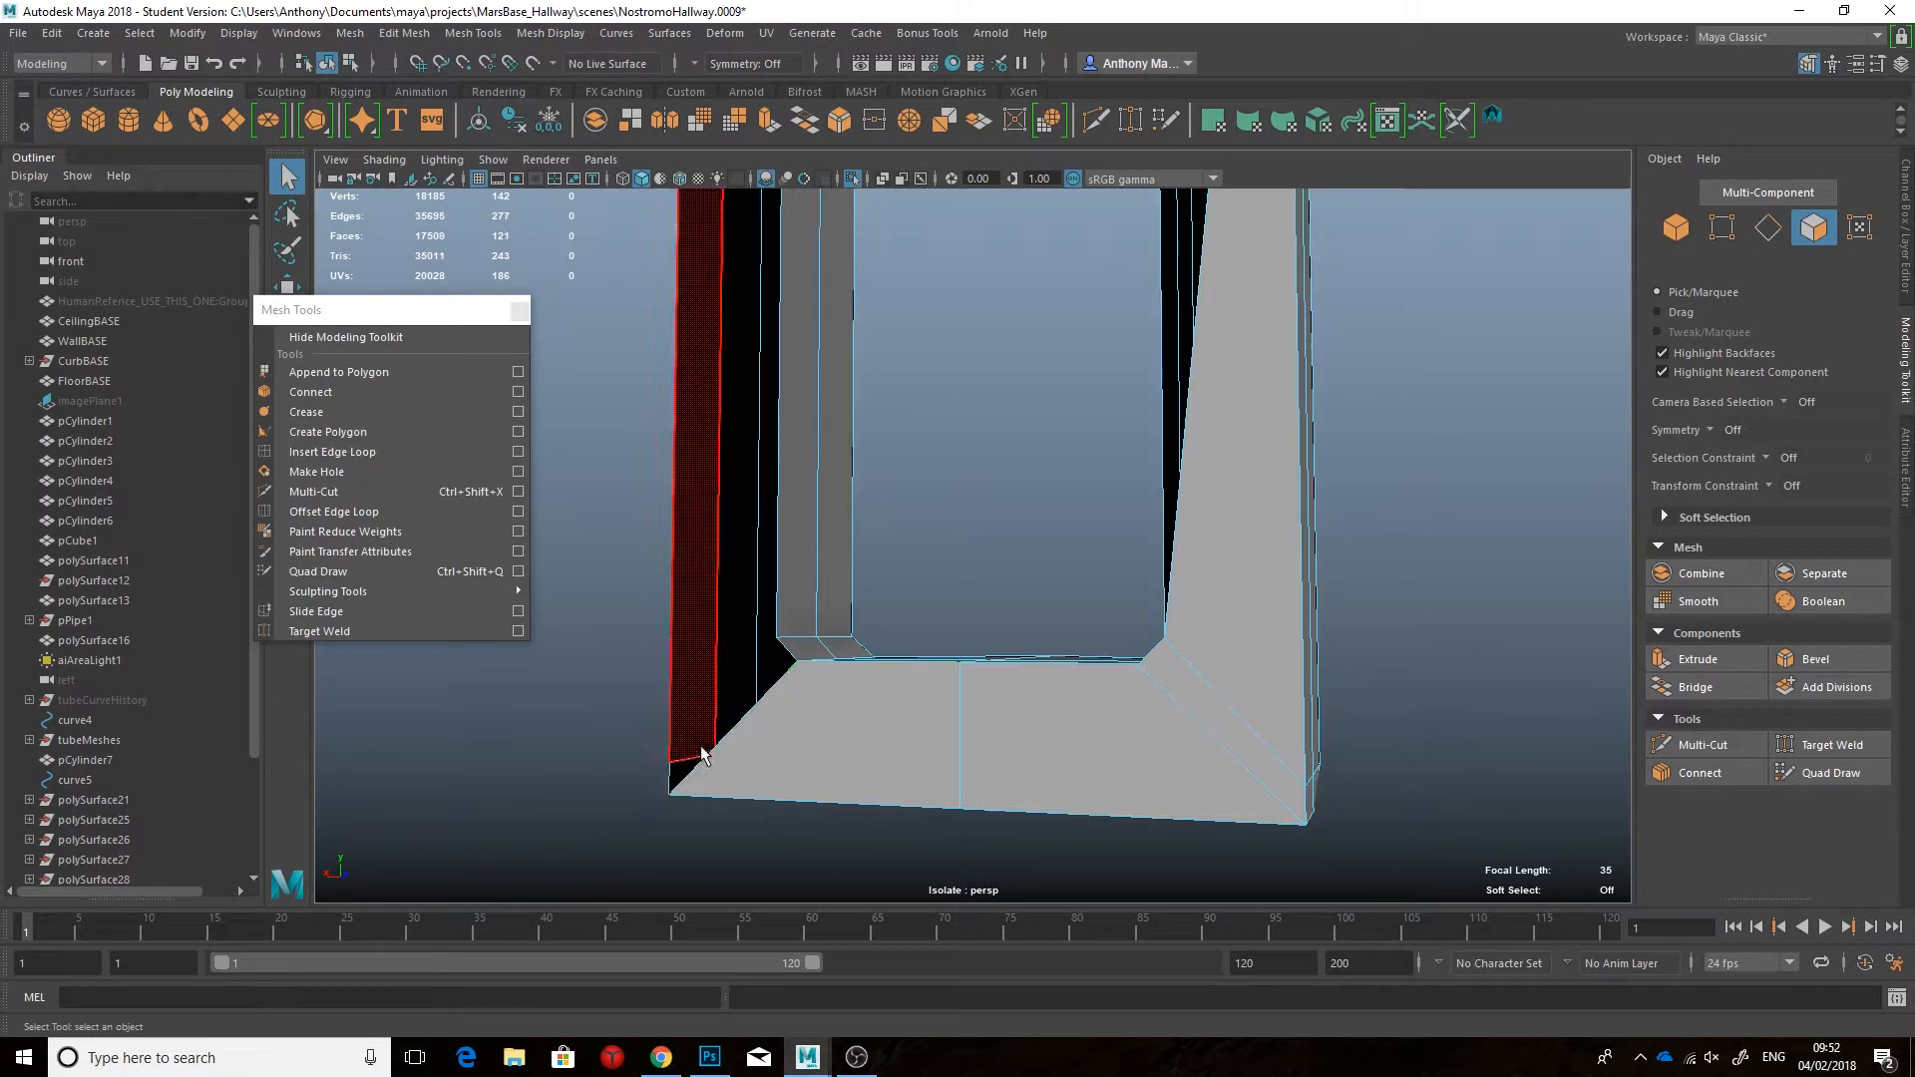
# Step: Bridge the open corner between the bottom crossbar's slanted end and the left rail
pyautogui.keyDown('alt'); pyautogui.moveTo(703, 755); pyautogui.dragTo(838, 744); pyautogui.keyUp('alt')
pyautogui.click(1704, 686)
pyautogui.keyDown('alt'); pyautogui.moveTo(905, 684); pyautogui.dragTo(970, 697); pyautogui.keyUp('alt')
pyautogui.moveTo(968, 690); pyautogui.dragTo(984, 436, button='right')
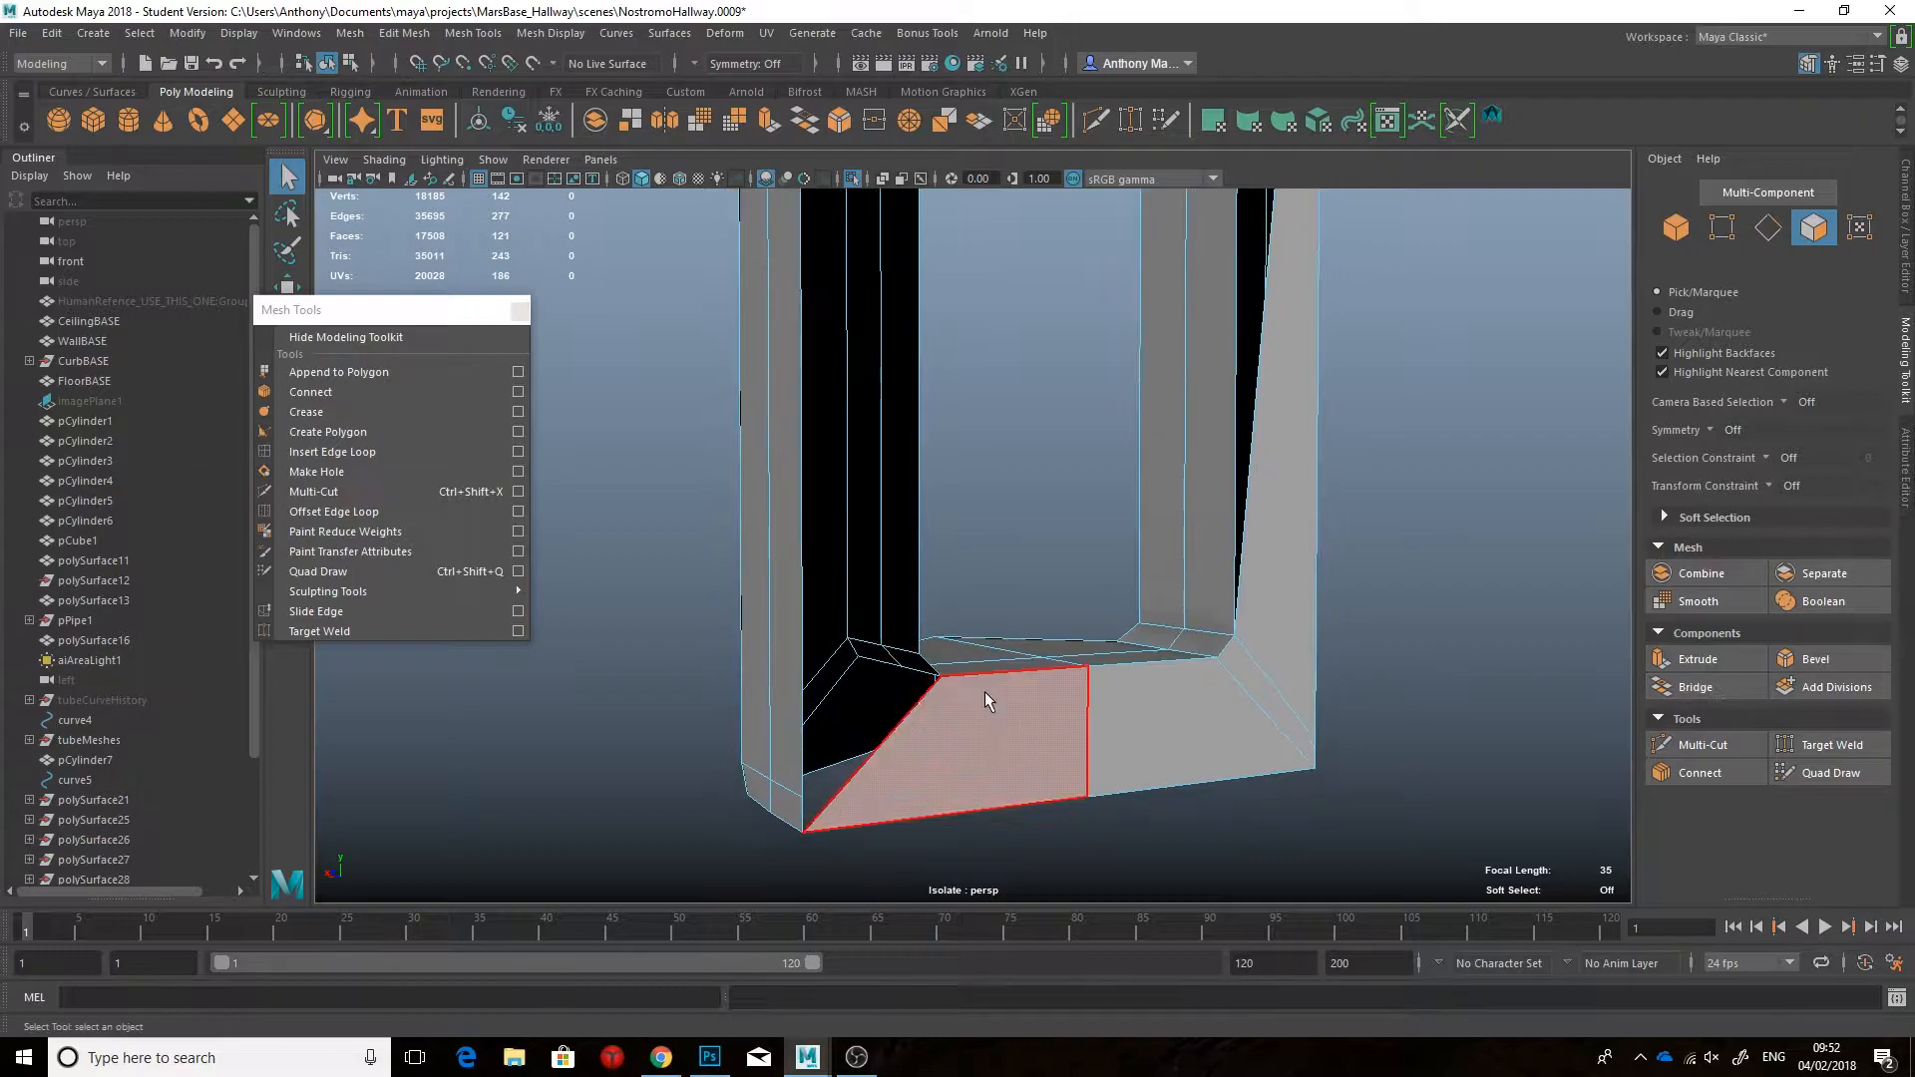
pyautogui.click(833, 689)
pyautogui.keyDown('shift'); pyautogui.click(812, 818); pyautogui.keyUp('shift')
pyautogui.click(1704, 686)
# Step: Try to fill the narrow hole in the back of the right rail below its bend
pyautogui.keyDown('alt'); pyautogui.moveTo(1327, 598); pyautogui.dragTo(1214, 385); pyautogui.keyUp('alt')
pyautogui.keyDown('alt'); pyautogui.moveTo(1213, 385); pyautogui.dragTo(1200, 556, button='middle'); pyautogui.keyUp('alt')
pyautogui.keyDown('alt'); pyautogui.moveTo(1201, 555); pyautogui.dragTo(856, 545); pyautogui.keyUp('alt')
pyautogui.doubleClick(897, 585)
pyautogui.click(880, 540)
pyautogui.keyDown('shift'); pyautogui.click(858, 534); pyautogui.keyUp('shift')
pyautogui.keyDown('alt'); pyautogui.moveTo(950, 446); pyautogui.dragTo(935, 479); pyautogui.keyUp('alt')
pyautogui.click(350, 33)
pyautogui.click(404, 172)
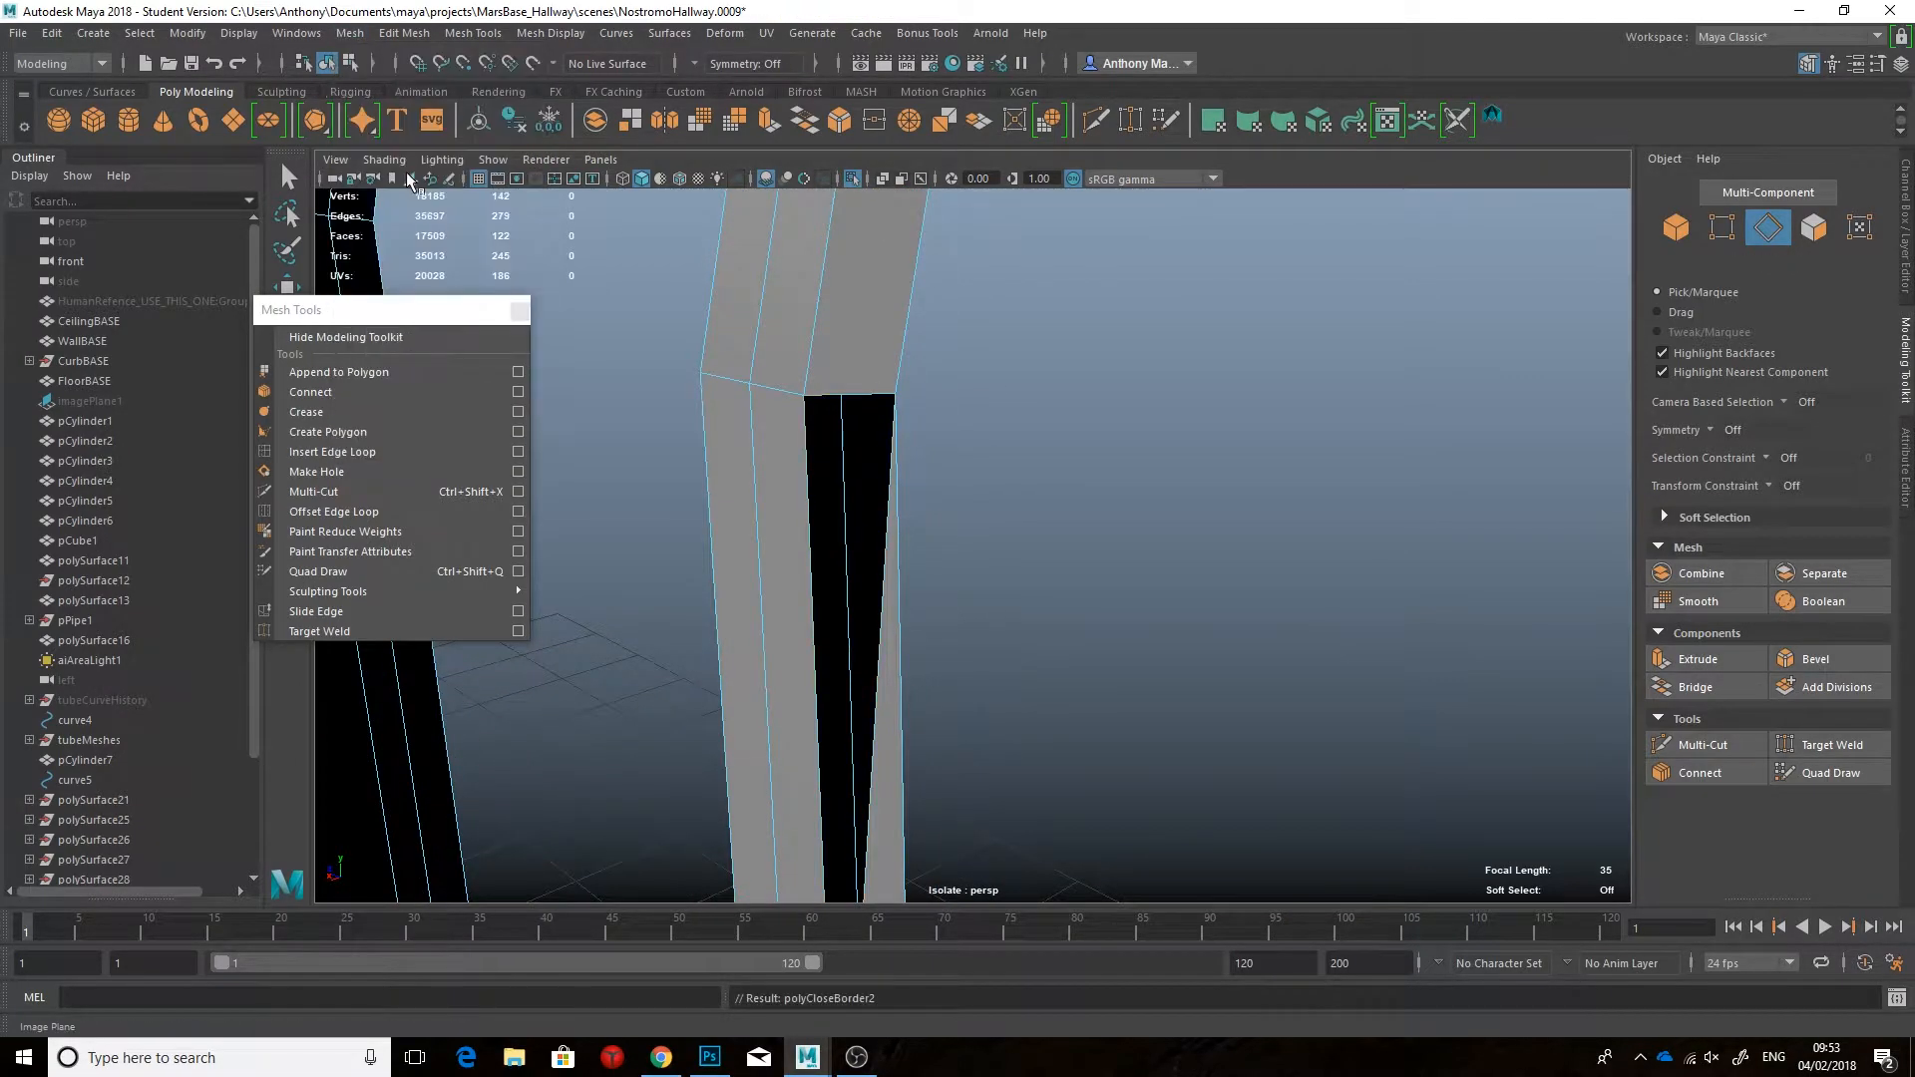
# Step: Append a polygon across the narrow opening below the right rail's bend and delete the leftover lengthwise edge
pyautogui.keyDown('alt'); pyautogui.moveTo(764, 498); pyautogui.dragTo(738, 389); pyautogui.keyUp('alt')
pyautogui.click(339, 372)
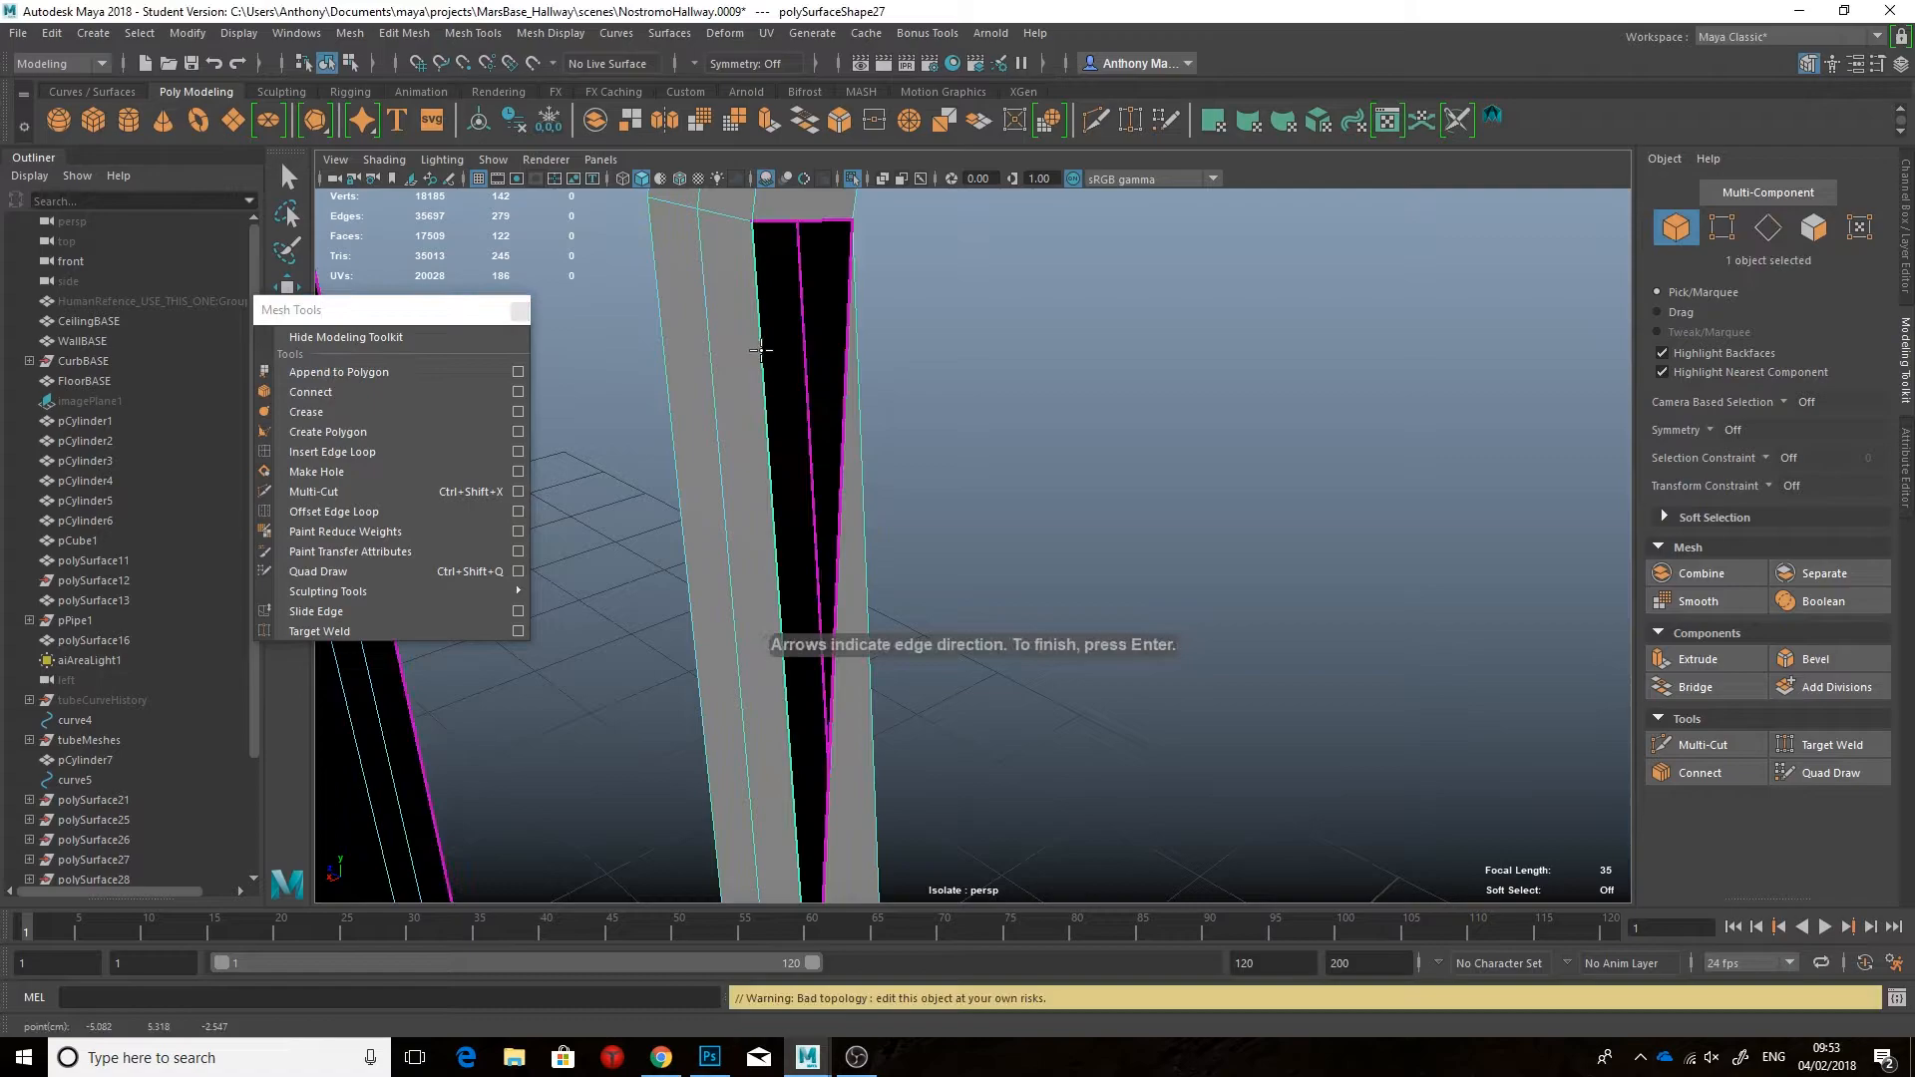
pyautogui.click(855, 220)
pyautogui.keyDown('alt'); pyautogui.moveTo(855, 221); pyautogui.dragTo(844, 269); pyautogui.keyUp('alt')
pyautogui.hotkey('ctrl', 'z')
pyautogui.press('g')
pyautogui.click(757, 439)
pyautogui.press('q')
pyautogui.moveTo(817, 399); pyautogui.dragTo(812, 329, button='right')
pyautogui.click(798, 463)
pyautogui.press('Delete')
# Step: Bridge and append polygons across the remaining open back of the frame rail
pyautogui.scroll(-5, 827, 472)
pyautogui.keyDown('alt'); pyautogui.moveTo(859, 483); pyautogui.dragTo(926, 660); pyautogui.keyUp('alt')
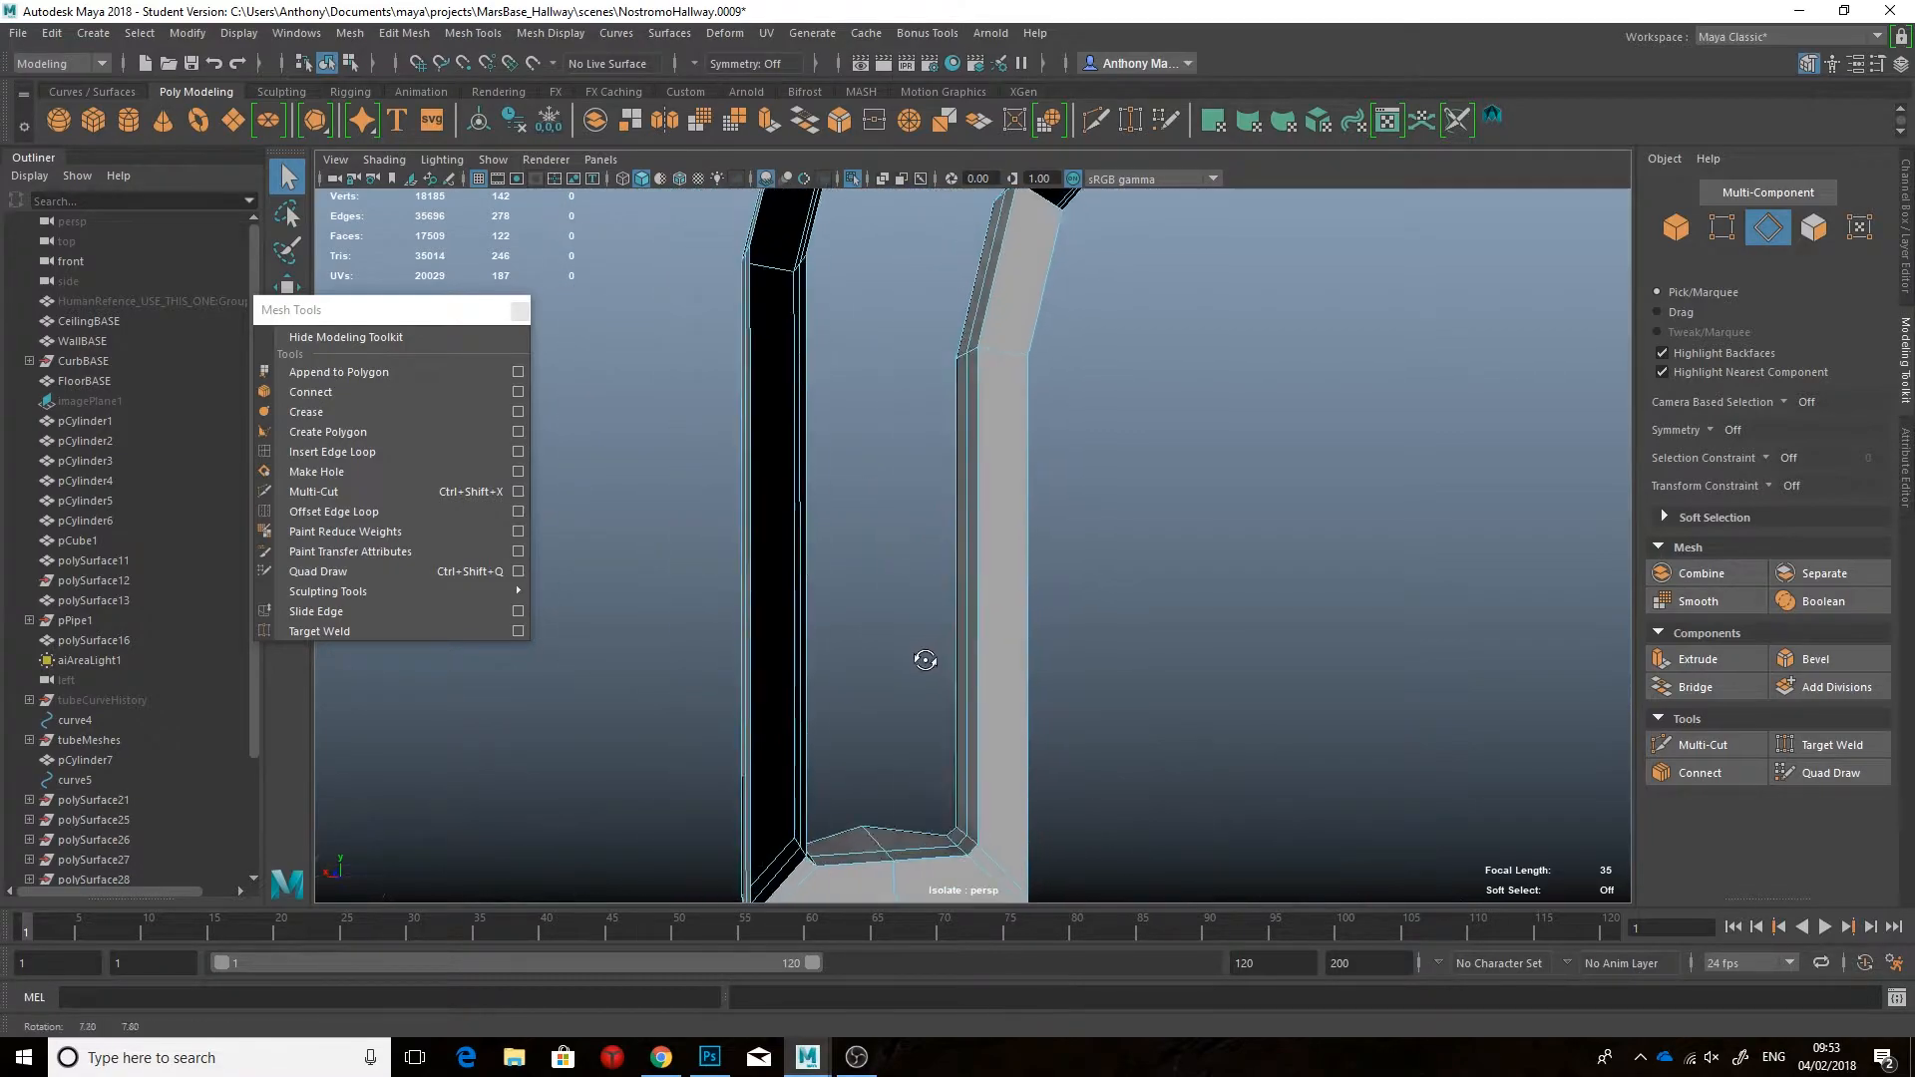
pyautogui.click(1695, 686)
pyautogui.keyDown('alt'); pyautogui.moveTo(1125, 512); pyautogui.dragTo(1051, 448); pyautogui.keyUp('alt')
pyautogui.click(338, 371)
pyautogui.keyDown('alt'); pyautogui.moveTo(749, 508); pyautogui.dragTo(758, 496); pyautogui.keyUp('alt')
pyautogui.click(754, 499)
pyautogui.keyDown('alt'); pyautogui.moveTo(754, 498); pyautogui.dragTo(747, 610, button='middle'); pyautogui.keyUp('alt')
pyautogui.keyDown('alt'); pyautogui.moveTo(747, 609); pyautogui.dragTo(1011, 569); pyautogui.keyUp('alt')
pyautogui.scroll(-2, 1011, 570)
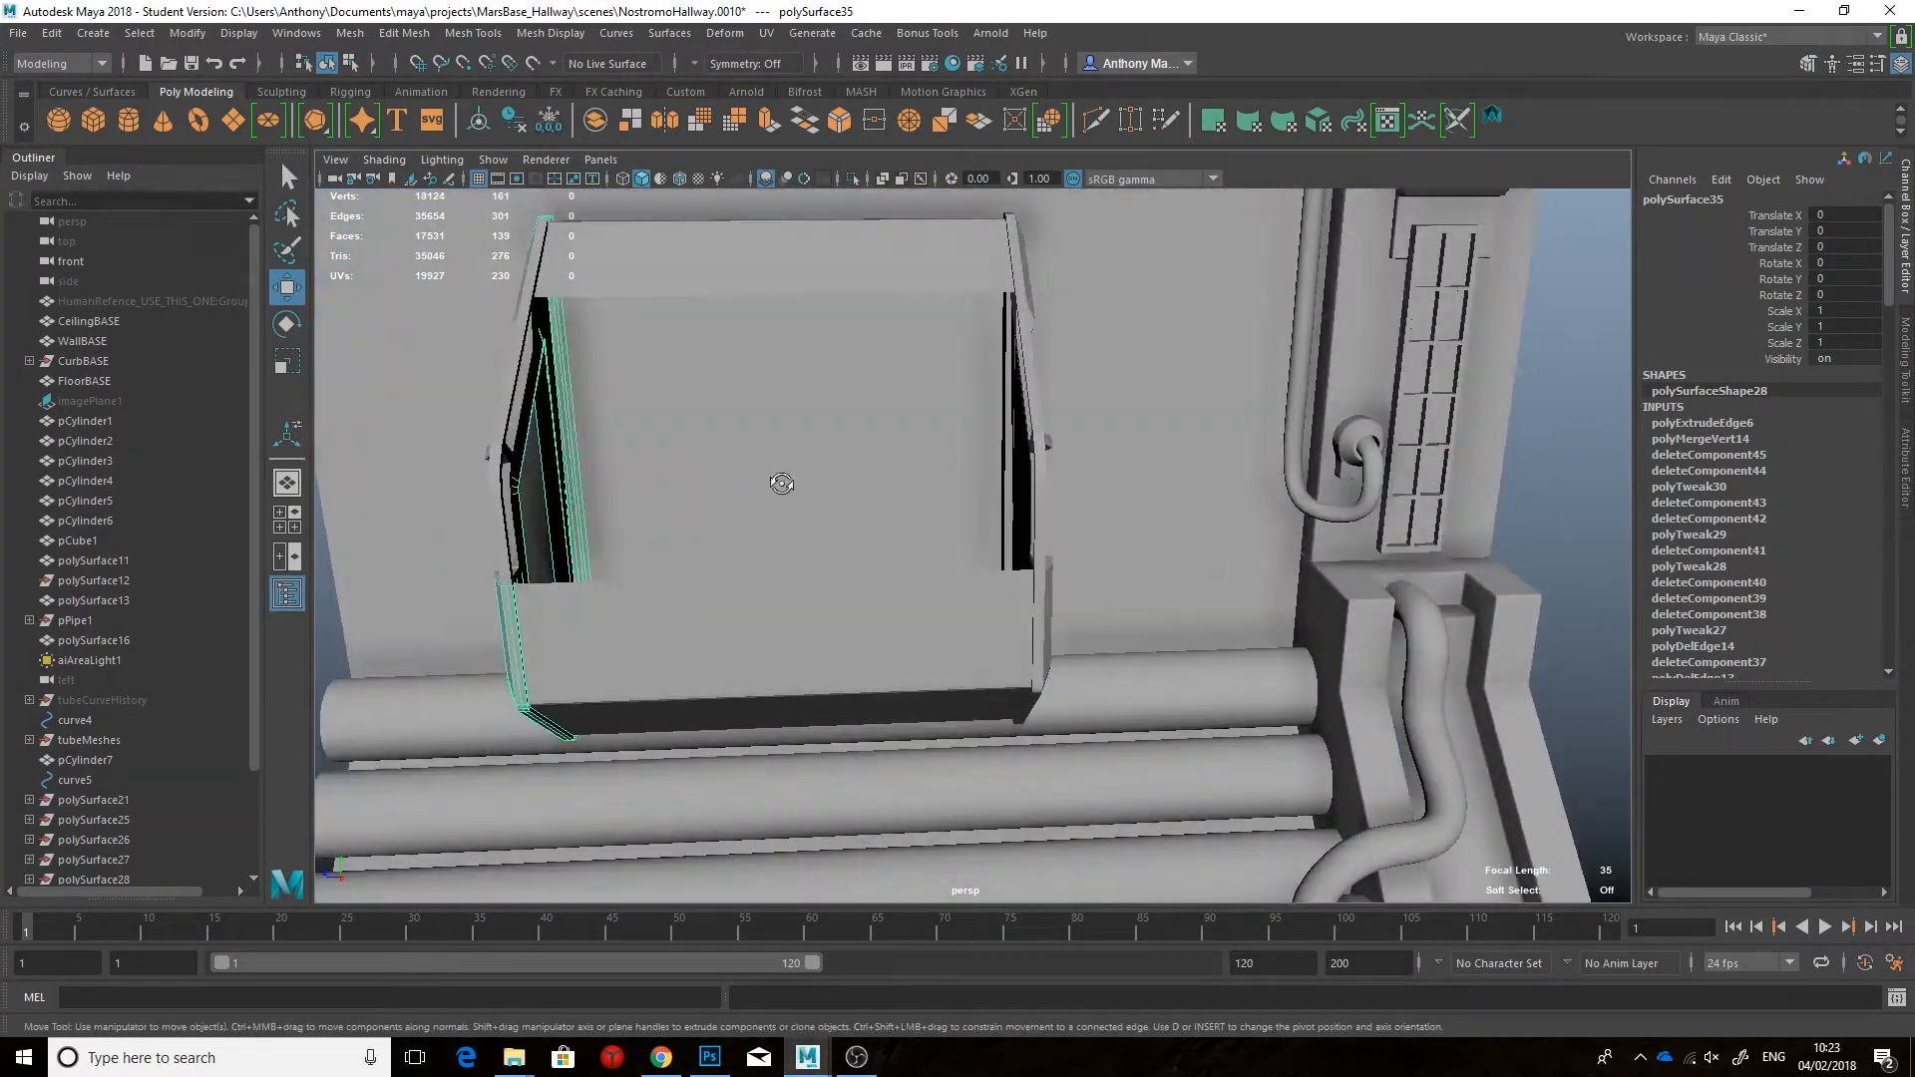
# Step: Extrude the top edge of the lower front panel repeatedly upward and inward into a stepped console profile, following the reference image
pyautogui.keyDown('alt'); pyautogui.moveTo(781, 483); pyautogui.dragTo(978, 440); pyautogui.keyUp('alt')
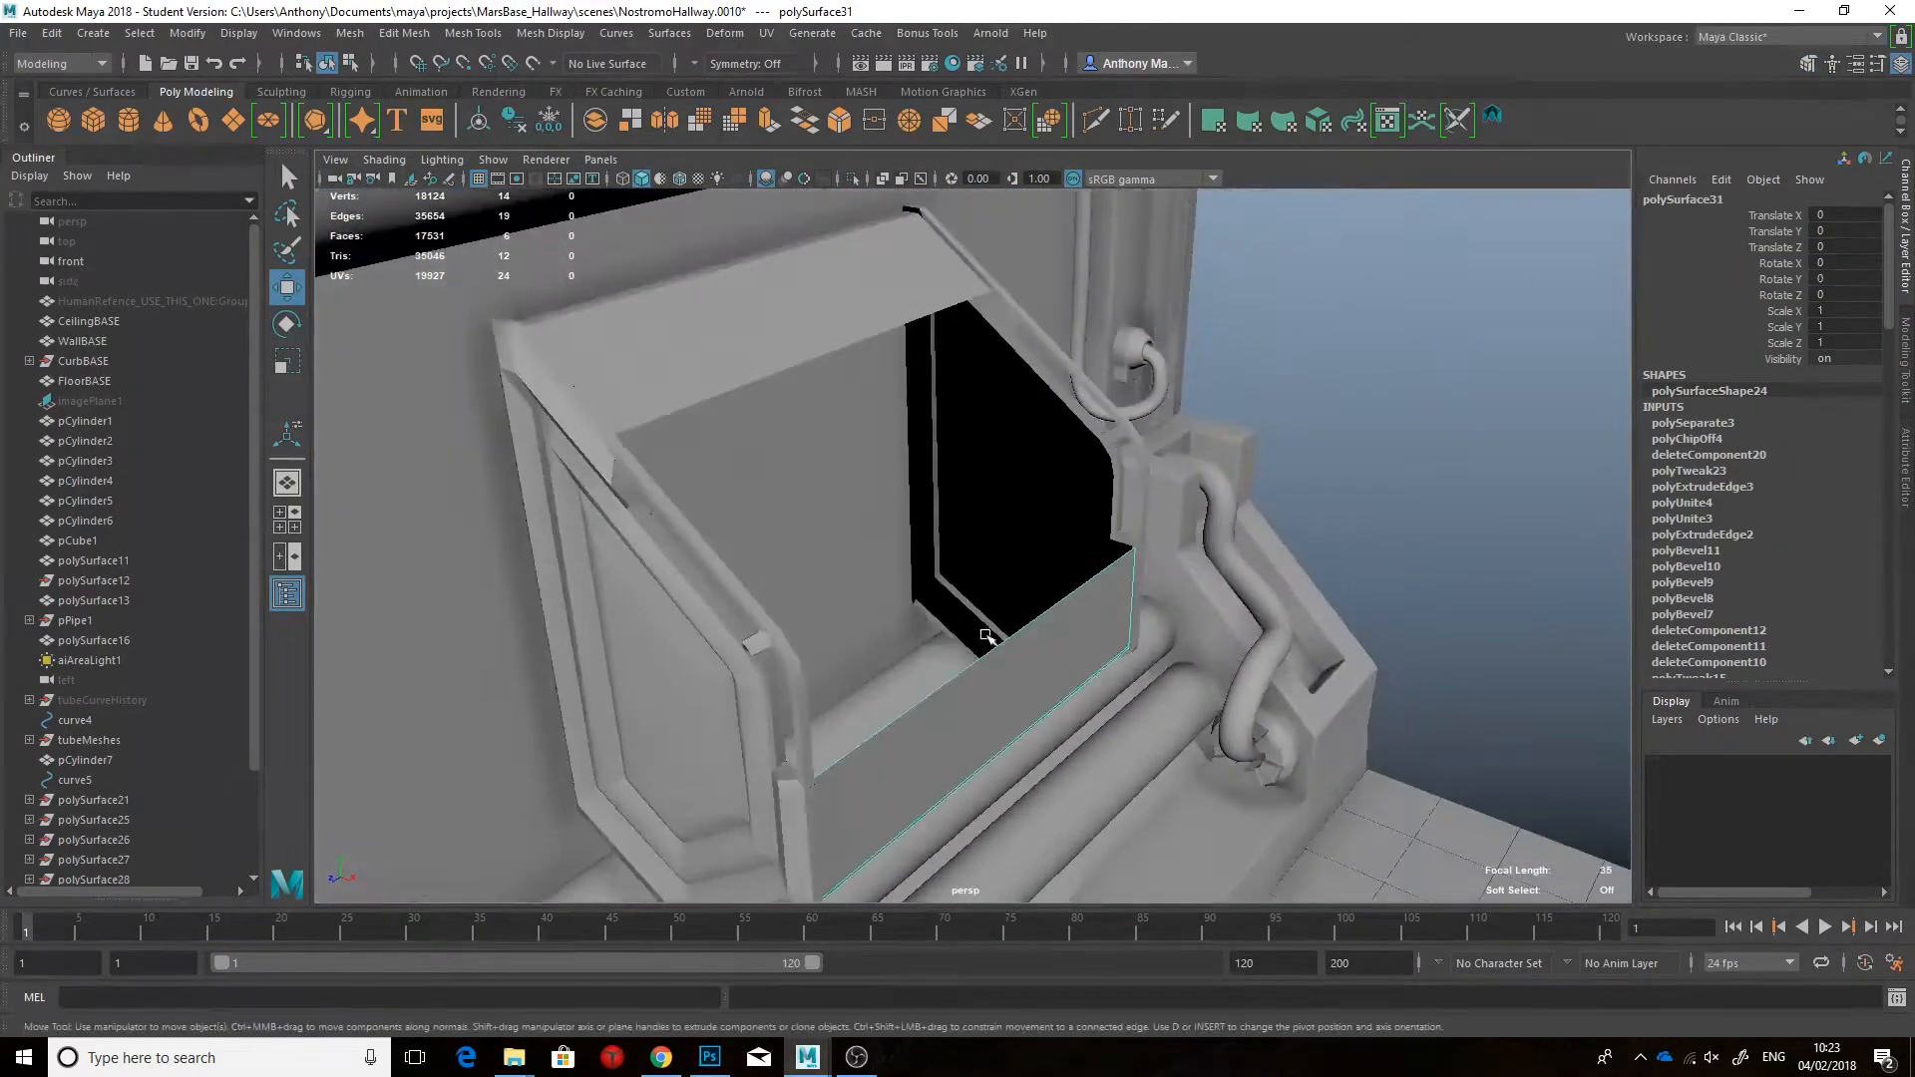
pyautogui.click(710, 1057)
pyautogui.click(809, 1058)
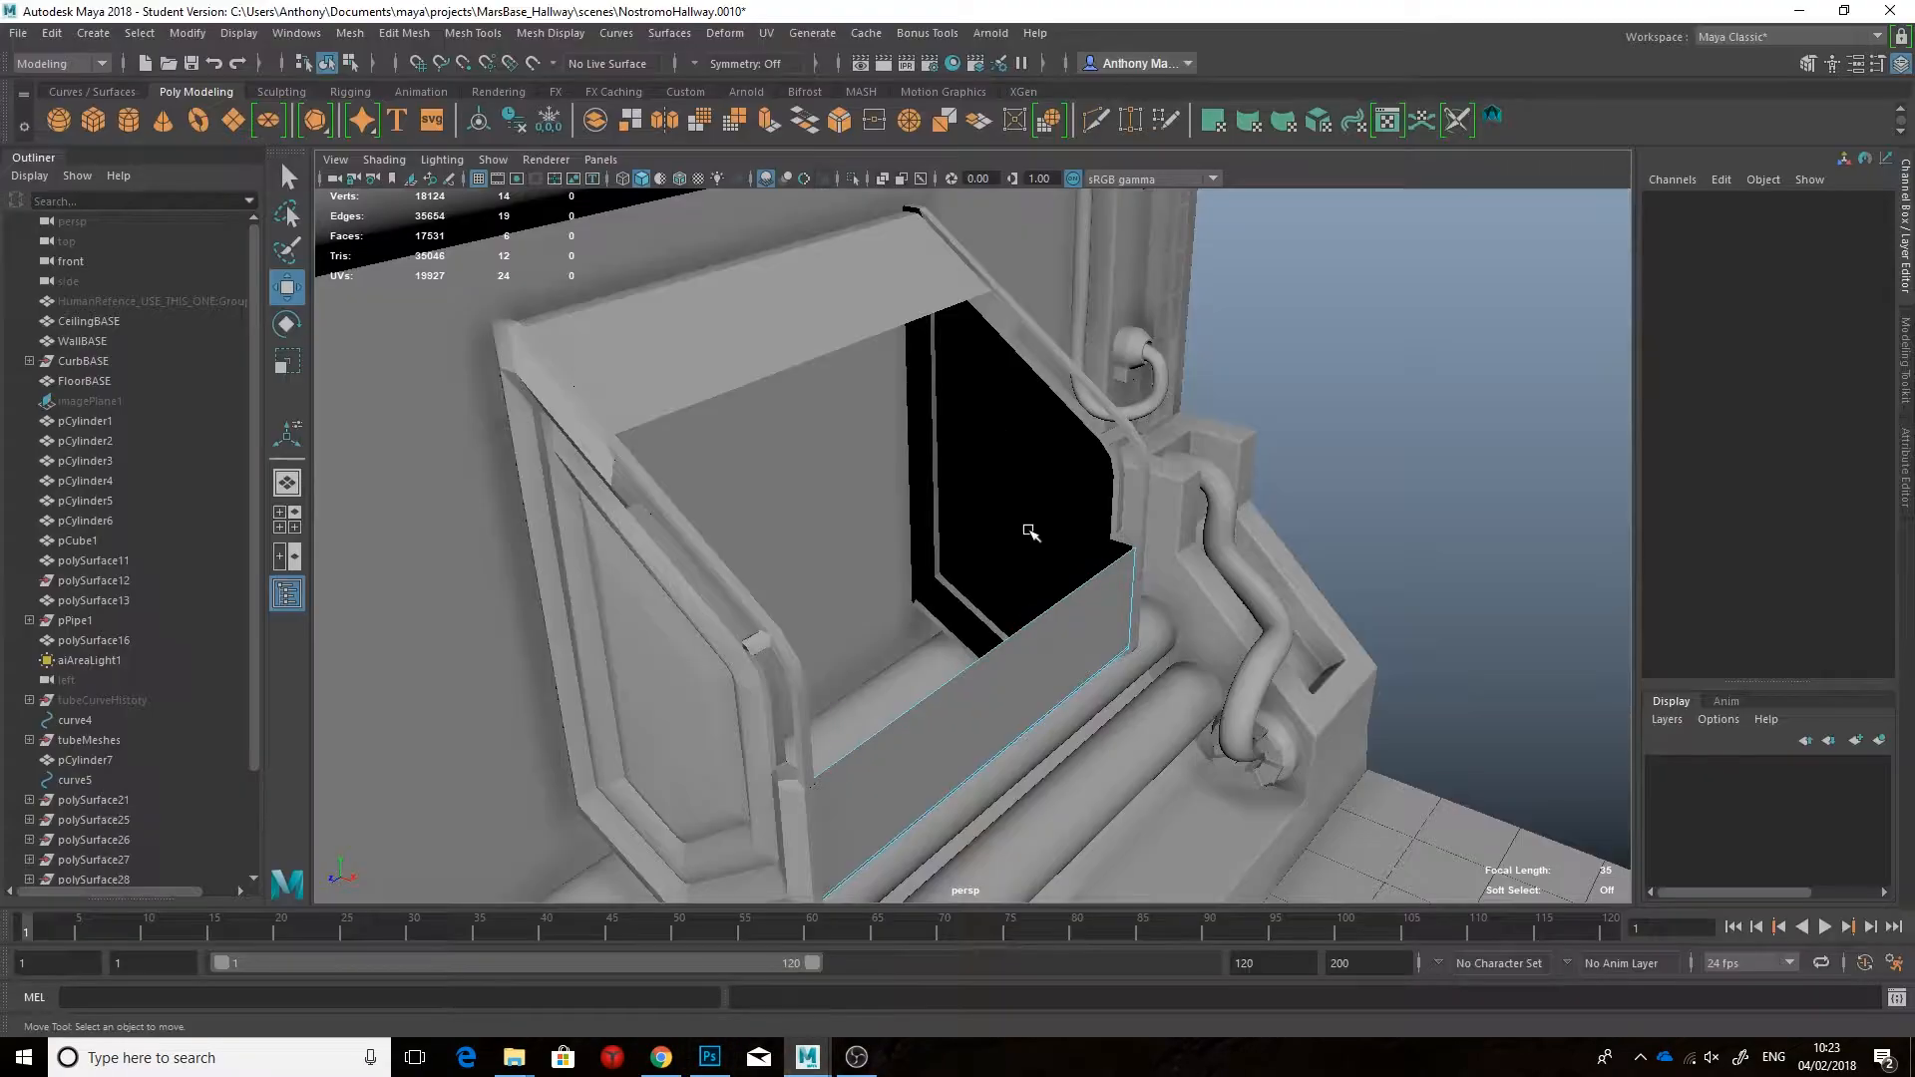
pyautogui.hotkey('ctrl', 'e')
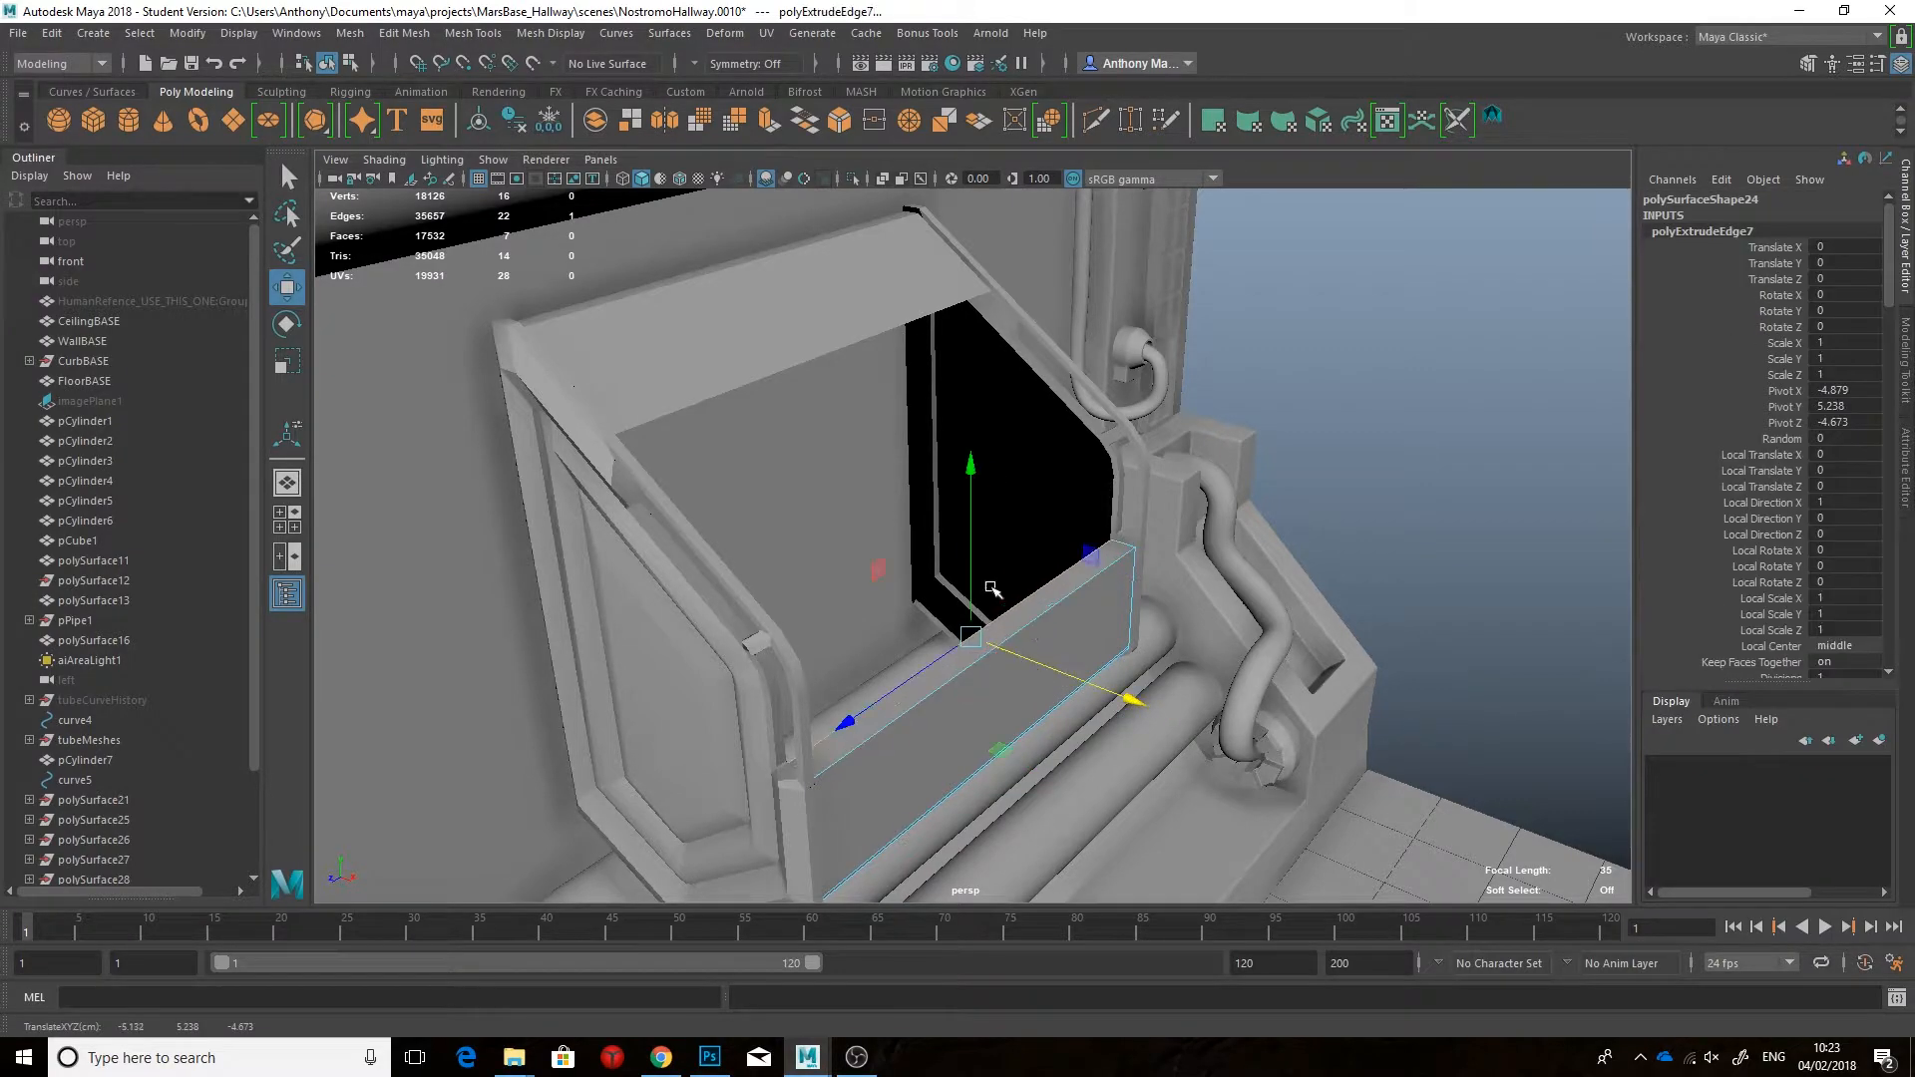
pyautogui.keyDown('alt'); pyautogui.moveTo(977, 509); pyautogui.dragTo(1142, 439); pyautogui.keyUp('alt')
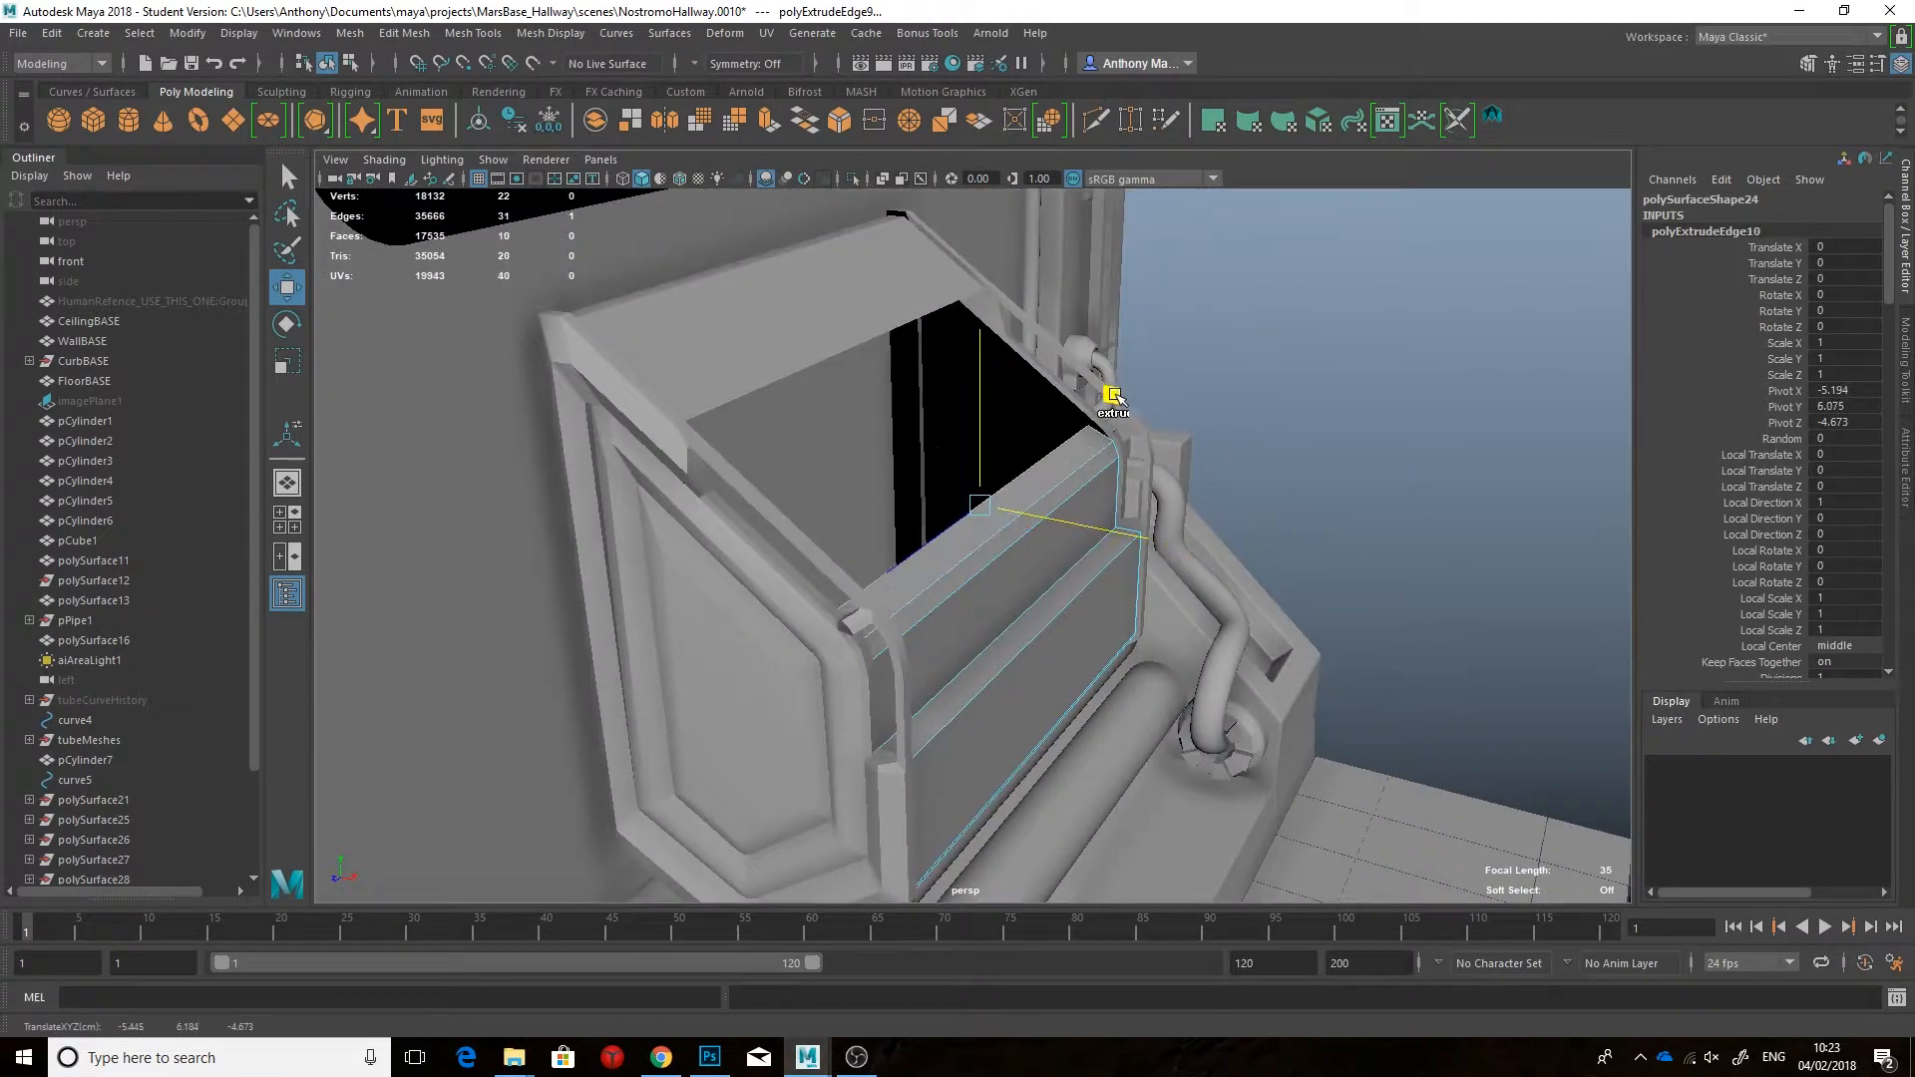
pyautogui.keyDown('alt'); pyautogui.moveTo(1101, 384); pyautogui.dragTo(894, 482); pyautogui.keyUp('alt')
# Step: Combine the sloped upper panel and the stepped lower panel into one mesh
pyautogui.moveTo(893, 482); pyautogui.dragTo(991, 454, button='right')
pyautogui.click(847, 261)
pyautogui.keyDown('shift'); pyautogui.click(842, 572); pyautogui.keyUp('shift')
pyautogui.moveTo(842, 572)
pyautogui.keyDown('alt'); pyautogui.mouseDown()
pyautogui.moveTo(888, 538)
pyautogui.moveTo(867, 588)
pyautogui.mouseUp(); pyautogui.keyUp('alt')
# Step: Bridge the upper panel's lower edge to the inner edge of the stepped shelf
pyautogui.moveTo(714, 374); pyautogui.dragTo(715, 314, button='right')
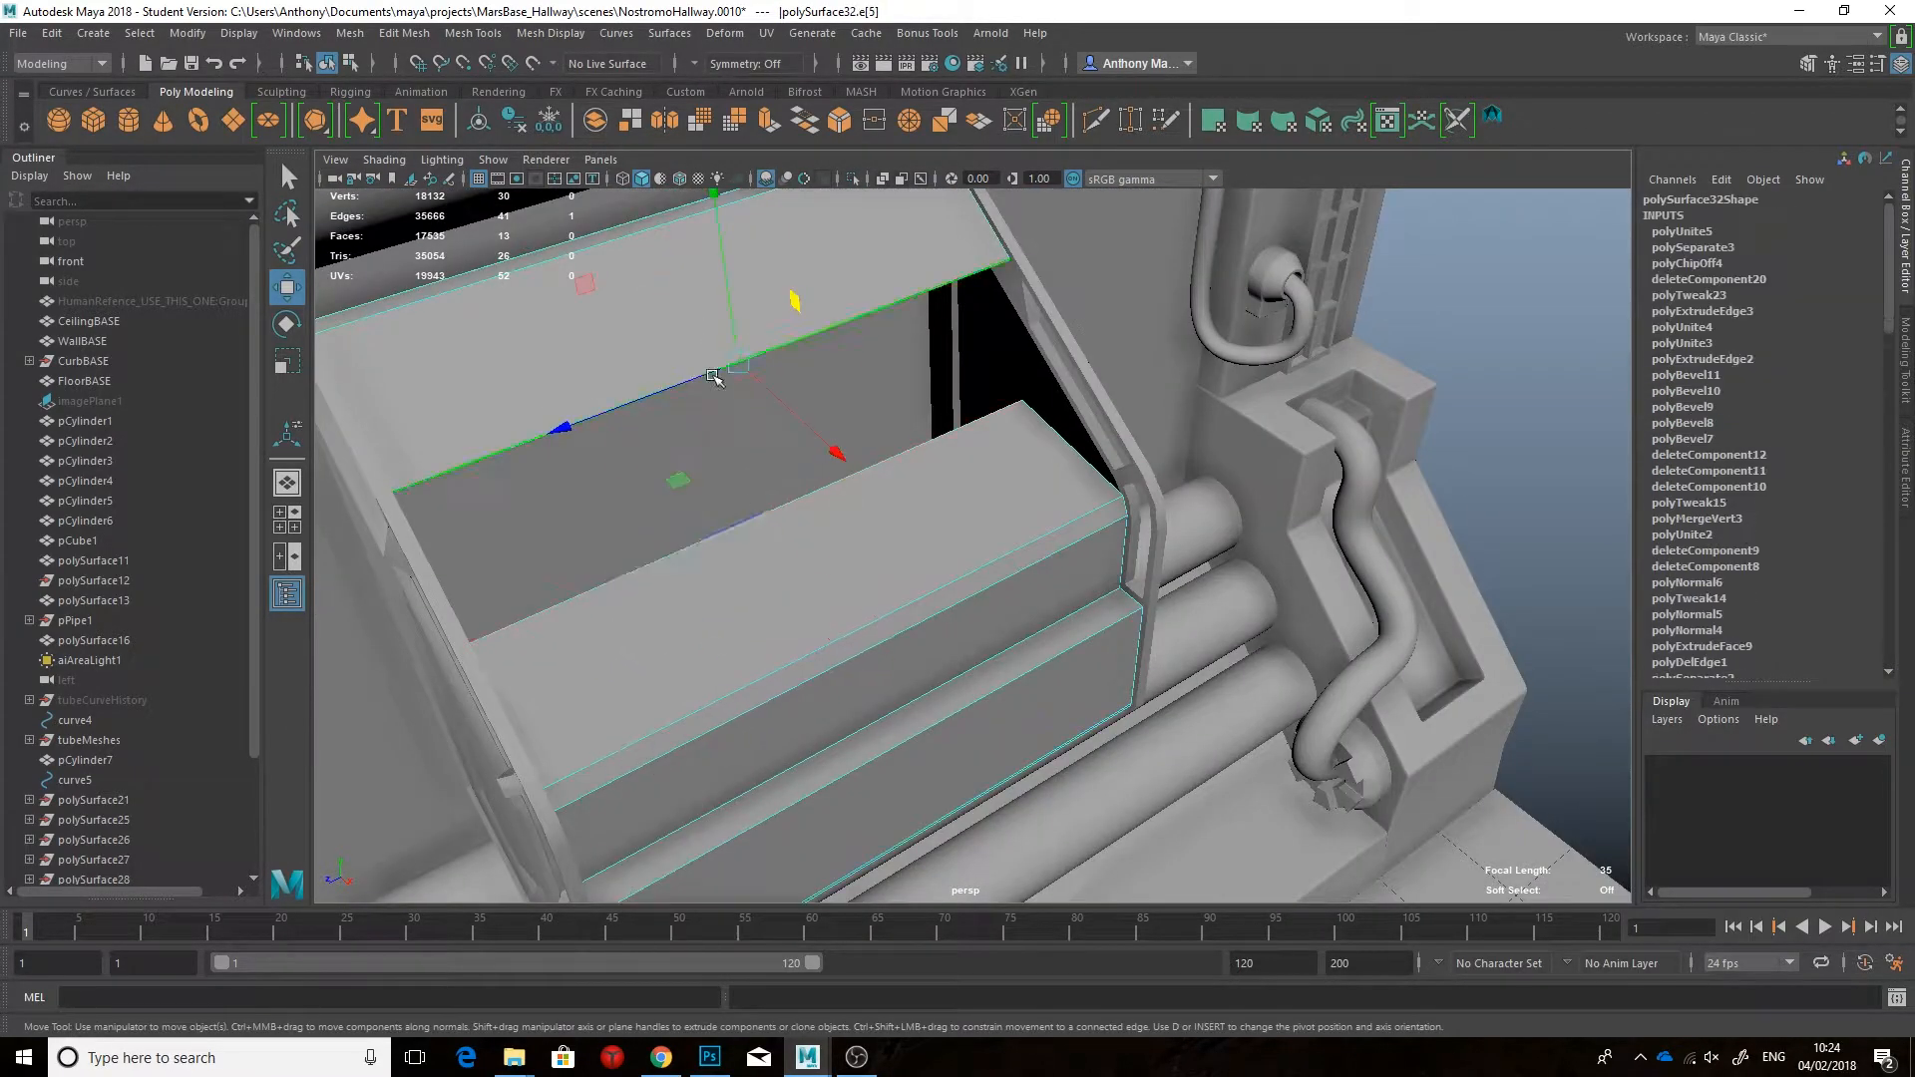
pyautogui.click(714, 374)
pyautogui.keyDown('shift'); pyautogui.click(758, 517); pyautogui.keyUp('shift')
pyautogui.click(1903, 359)
pyautogui.click(1695, 686)
# Step: Adjust the position of the stepped panel's shelf edges with the Move tool
pyautogui.keyDown('alt'); pyautogui.moveTo(1137, 543); pyautogui.dragTo(1075, 504); pyautogui.keyUp('alt')
pyautogui.click(1074, 503)
pyautogui.press('w')
pyautogui.moveTo(976, 448); pyautogui.dragTo(976, 451)
pyautogui.click(1033, 454)
pyautogui.keyDown('alt'); pyautogui.moveTo(1052, 503); pyautogui.dragTo(1008, 499); pyautogui.keyUp('alt')
# Step: Check the Photoshop reference, return to Maya and add narrow one-segment bevels to the two front edges of the stepped shelf
pyautogui.click(708, 1055)
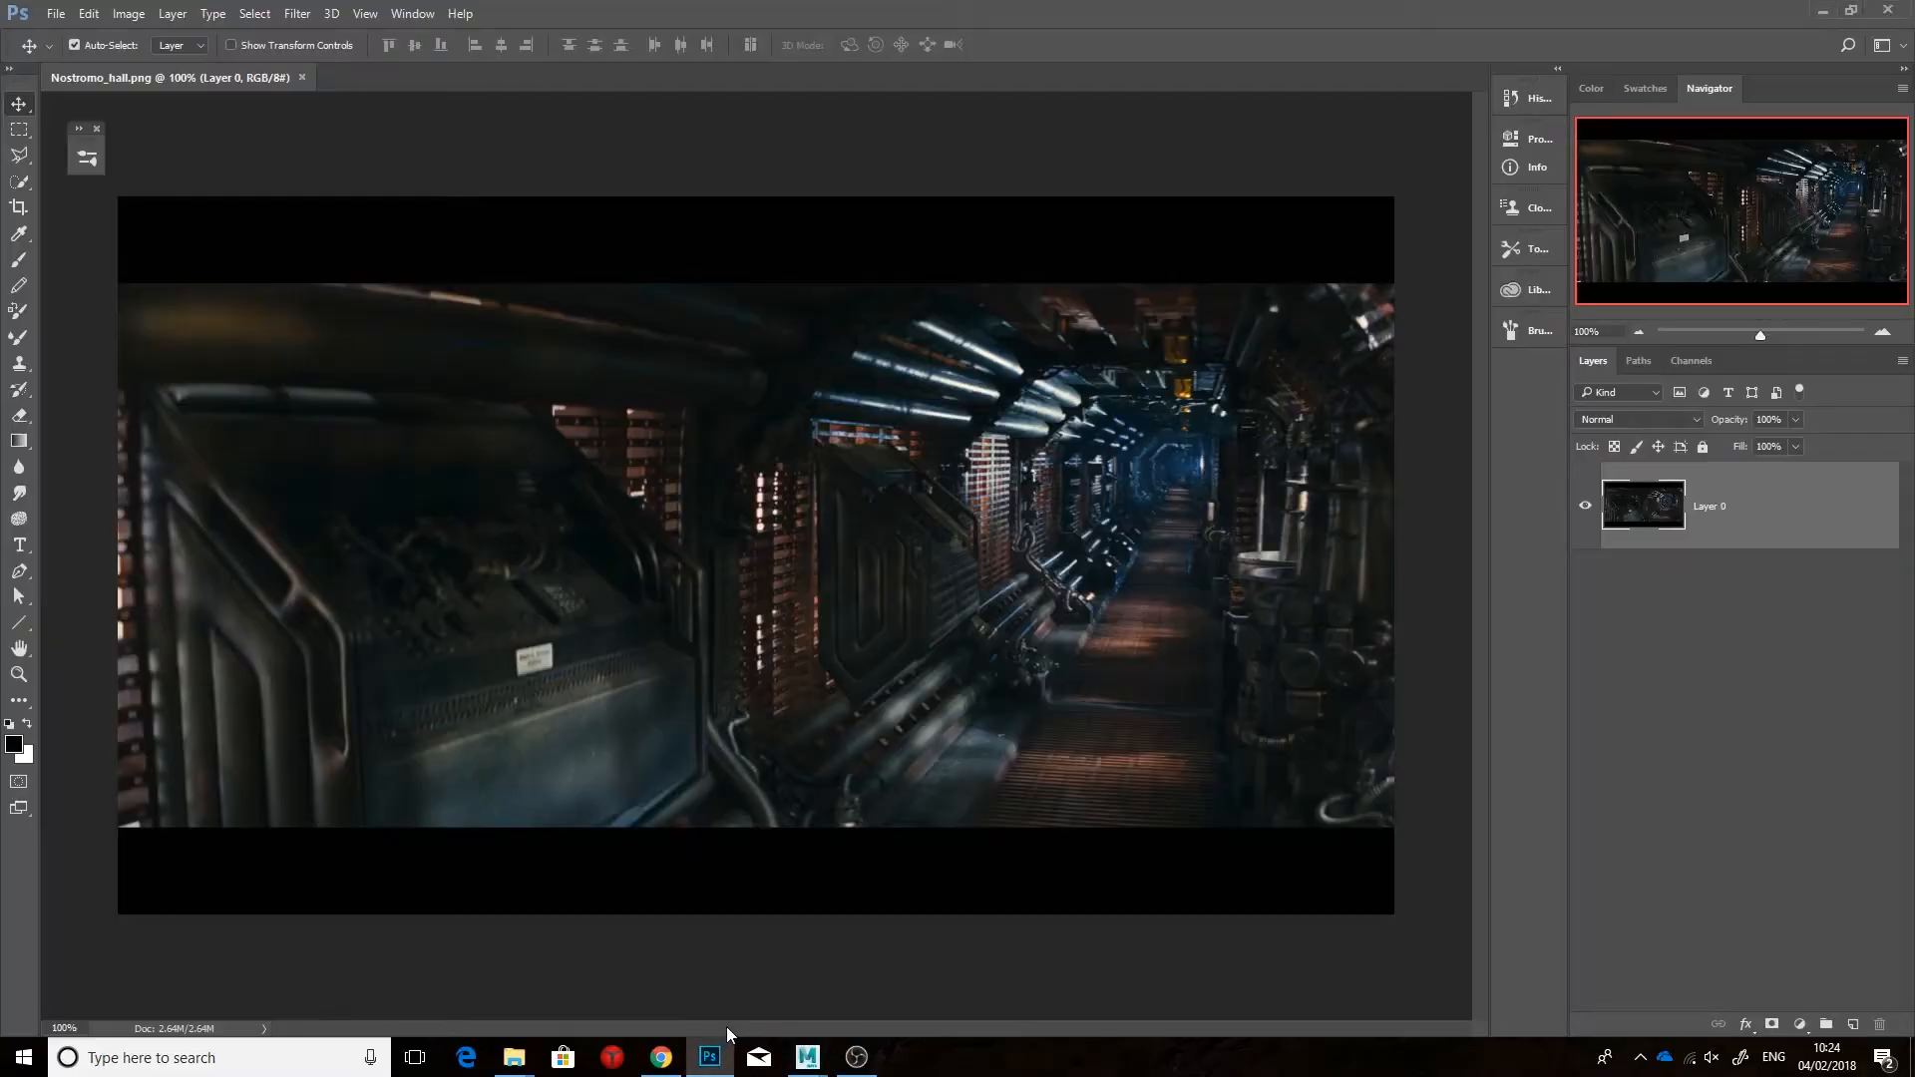
pyautogui.moveTo(808, 1057)
pyautogui.click(933, 963)
pyautogui.keyDown('alt'); pyautogui.moveTo(898, 547); pyautogui.dragTo(1269, 605); pyautogui.keyUp('alt')
pyautogui.click(1810, 660)
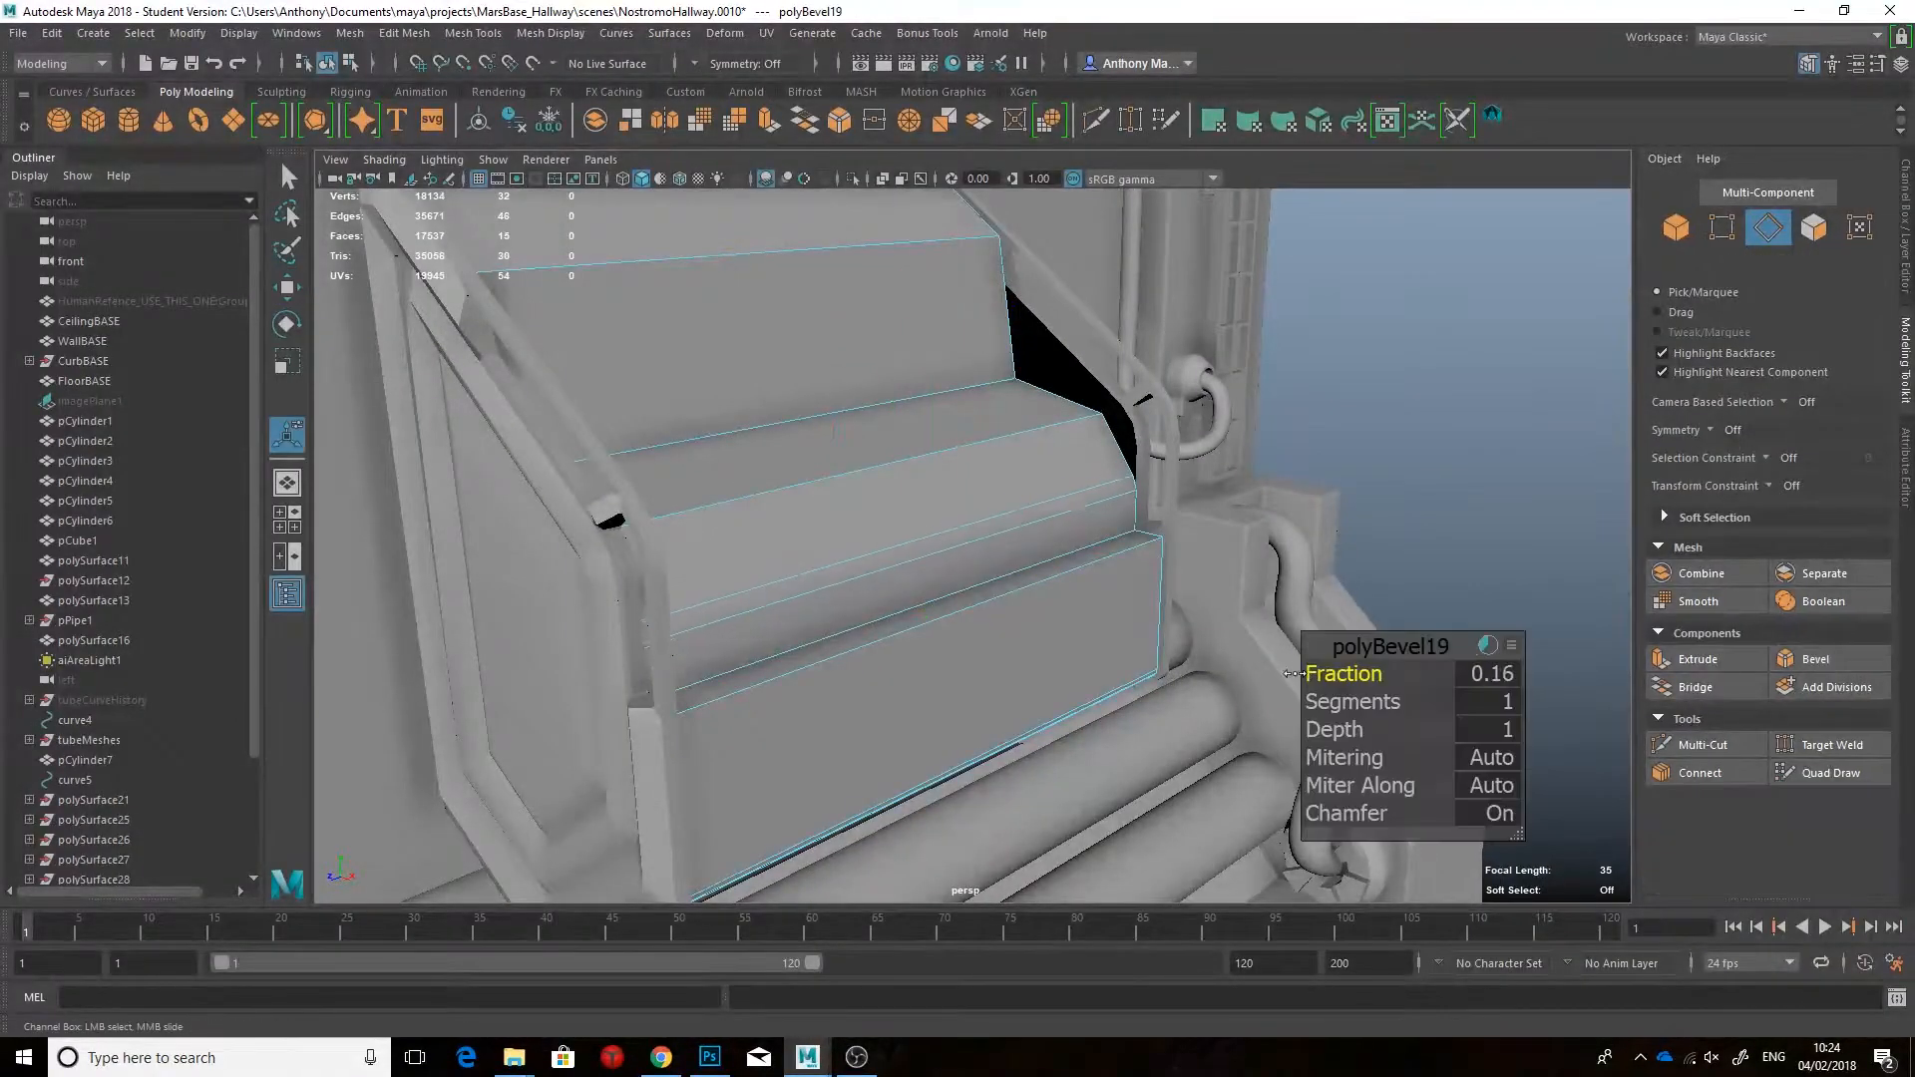
pyautogui.click(1053, 427)
pyautogui.click(1813, 659)
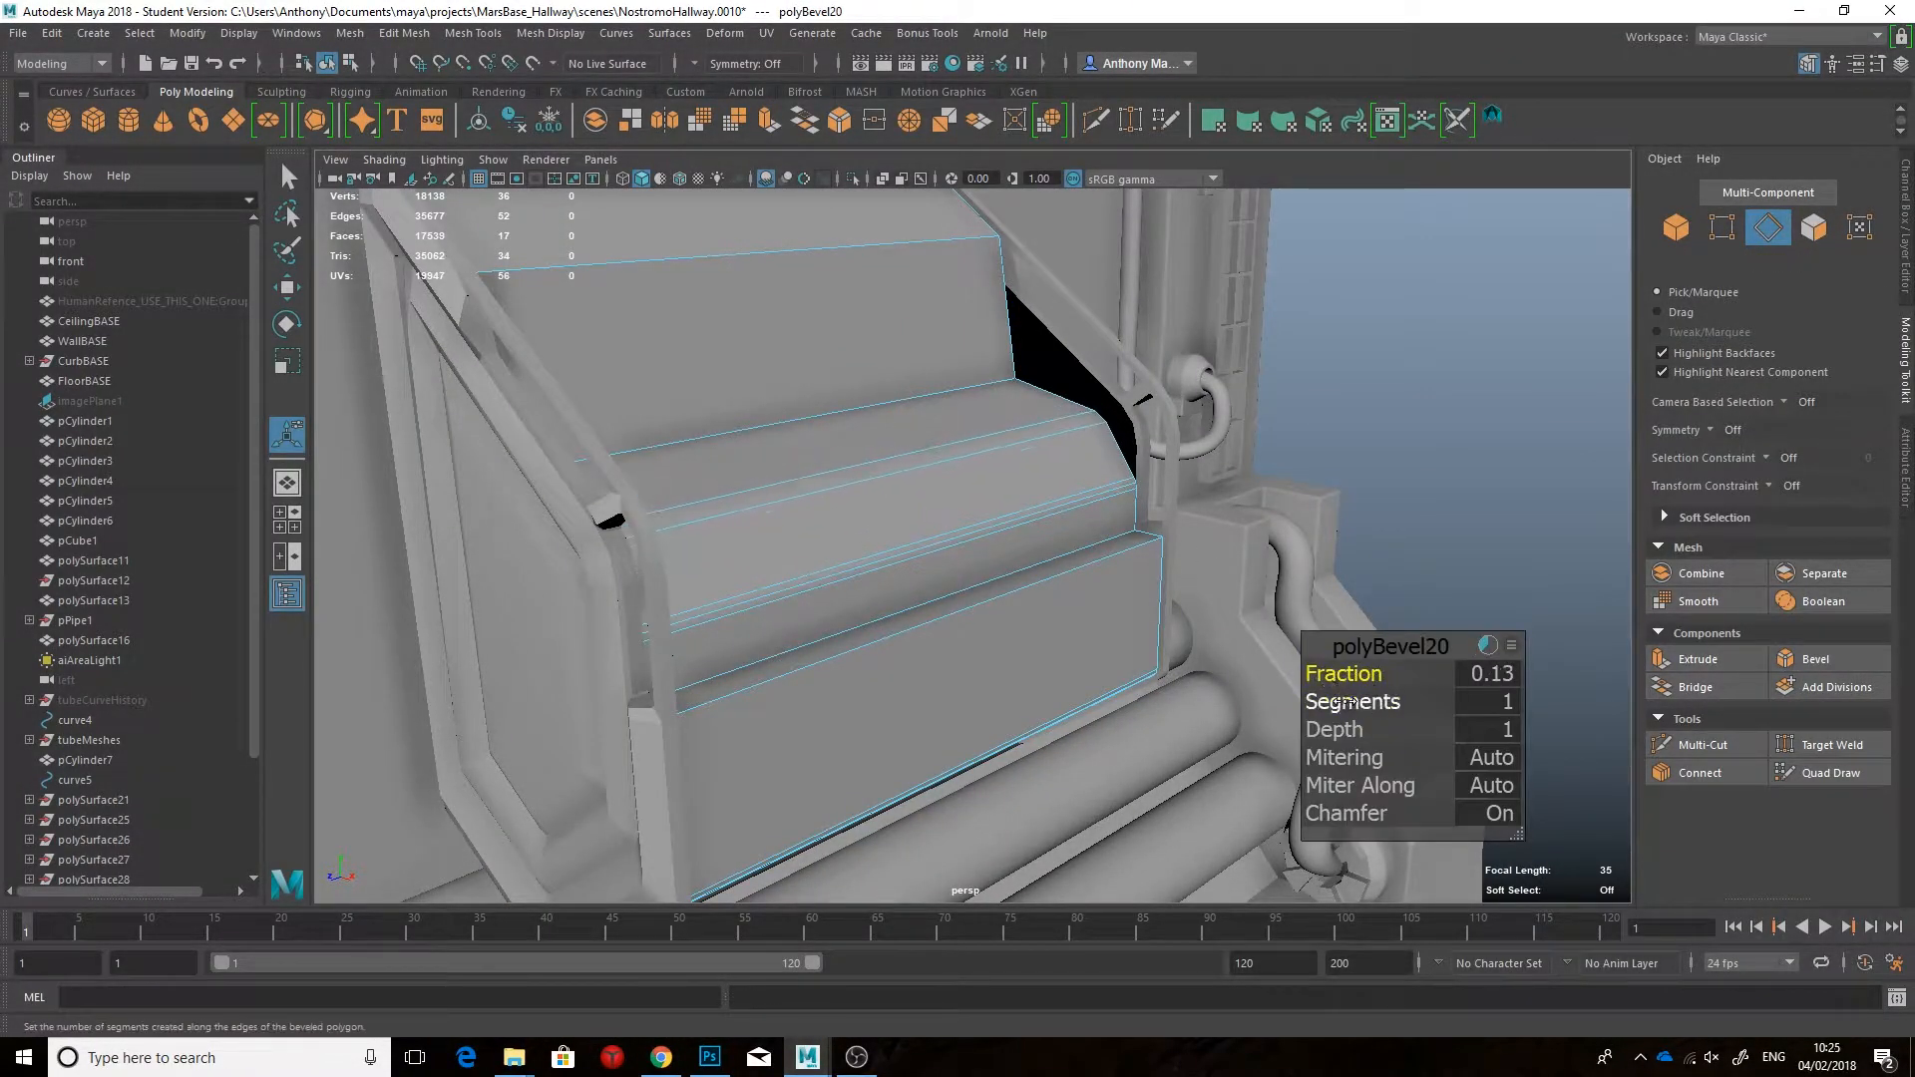
pyautogui.keyDown('alt'); pyautogui.moveTo(1209, 461); pyautogui.dragTo(1187, 461); pyautogui.keyUp('alt')
pyautogui.moveTo(1358, 674); pyautogui.dragTo(1337, 674)
pyautogui.keyDown('alt'); pyautogui.moveTo(1097, 449); pyautogui.dragTo(1077, 529); pyautogui.keyUp('alt')
# Step: Bevel the shelf's inner back edge and the upper edge where the sloped panel meets the bridged face
pyautogui.click(878, 446)
pyautogui.click(1813, 659)
pyautogui.moveTo(1371, 676)
pyautogui.mouseDown()
pyautogui.moveTo(1335, 676)
pyautogui.moveTo(1387, 674)
pyautogui.moveTo(1397, 702)
pyautogui.mouseUp()
pyautogui.click(896, 277)
pyautogui.click(1813, 659)
pyautogui.moveTo(1197, 449)
pyautogui.keyDown('alt'); pyautogui.mouseDown()
pyautogui.moveTo(1005, 449)
pyautogui.moveTo(1296, 435)
pyautogui.mouseUp(); pyautogui.keyUp('alt')
pyautogui.moveTo(1304, 431); pyautogui.dragTo(1352, 449)
pyautogui.keyDown('alt'); pyautogui.moveTo(1351, 448); pyautogui.dragTo(1176, 464); pyautogui.keyUp('alt')
pyautogui.scroll(3, 1242, 444)
pyautogui.moveTo(1055, 482); pyautogui.dragTo(1137, 454, button='right')
pyautogui.hotkey('ctrl', '1')
pyautogui.press('space')
pyautogui.moveTo(1080, 477); pyautogui.dragTo(1089, 535)
pyautogui.scroll(3, 1065, 504)
pyautogui.click(92, 91)
pyautogui.click(129, 121)
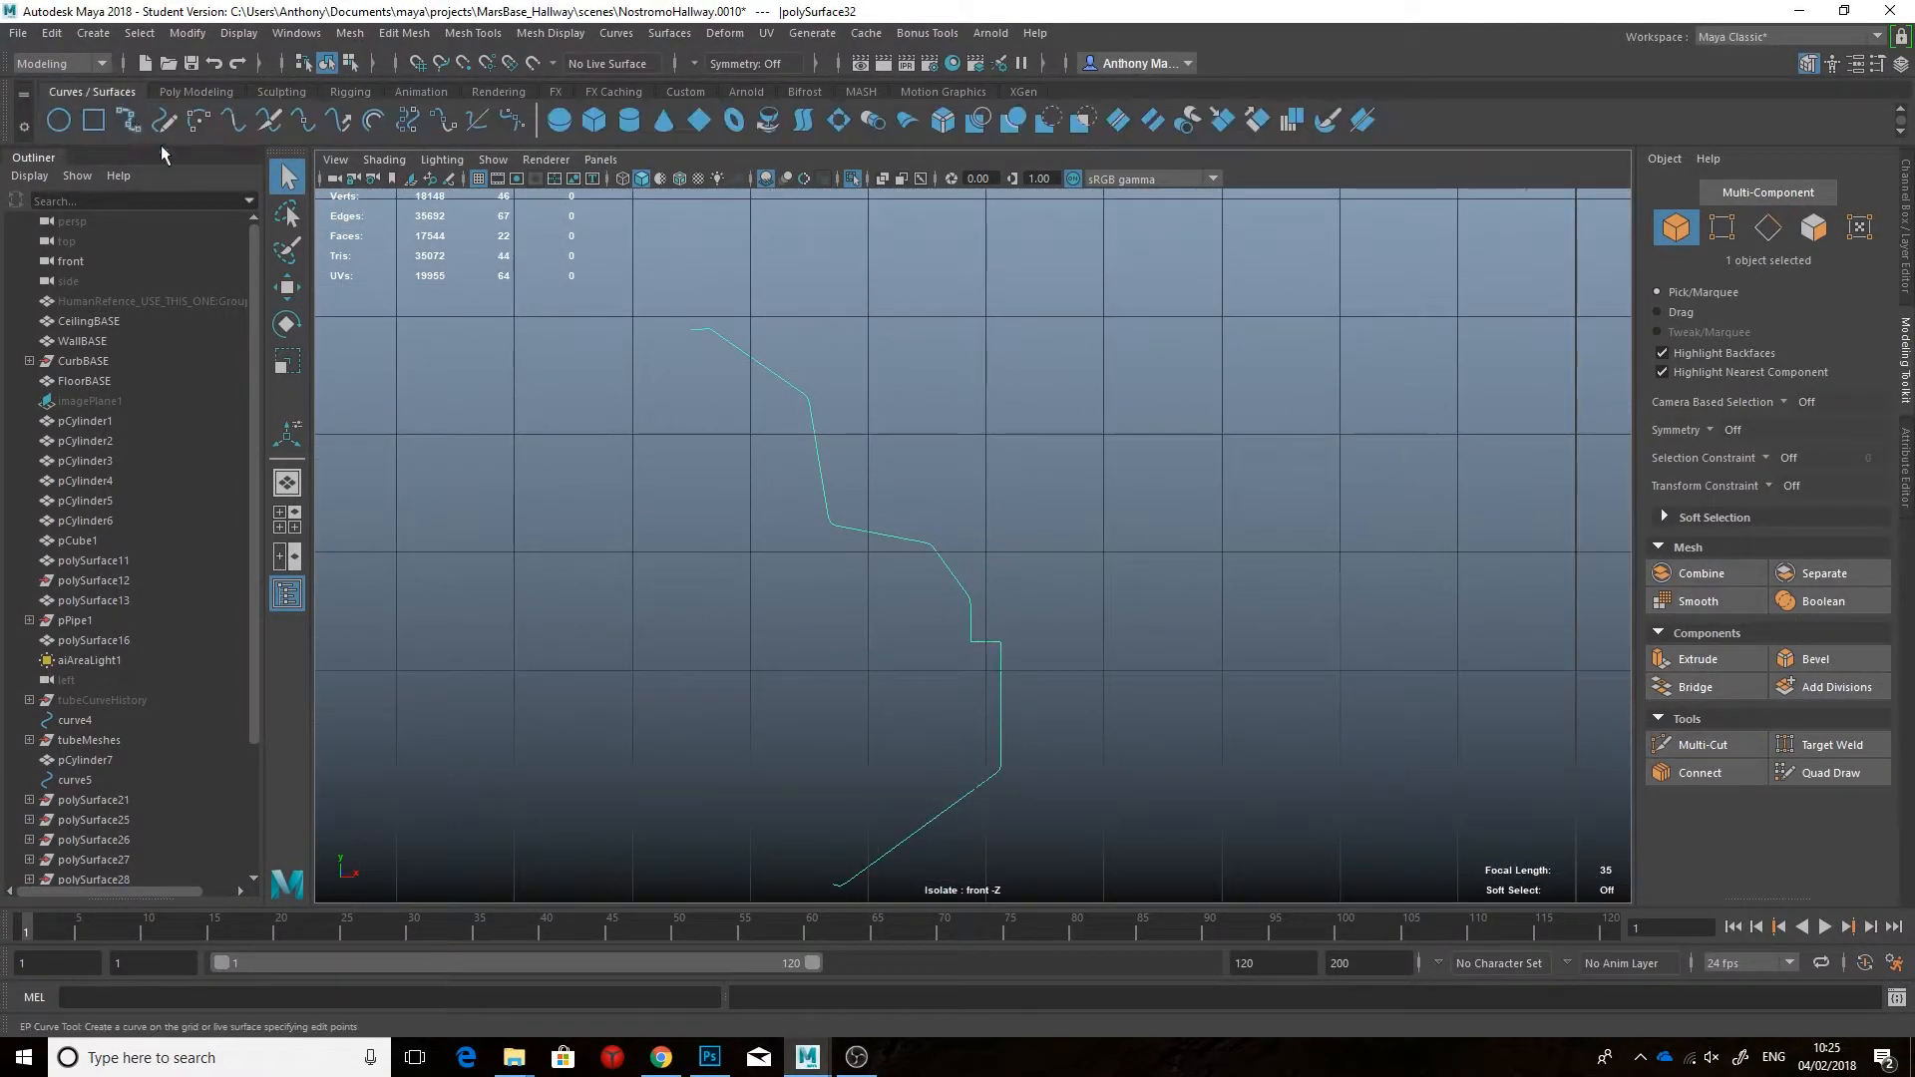
pyautogui.scroll(1, 812, 426)
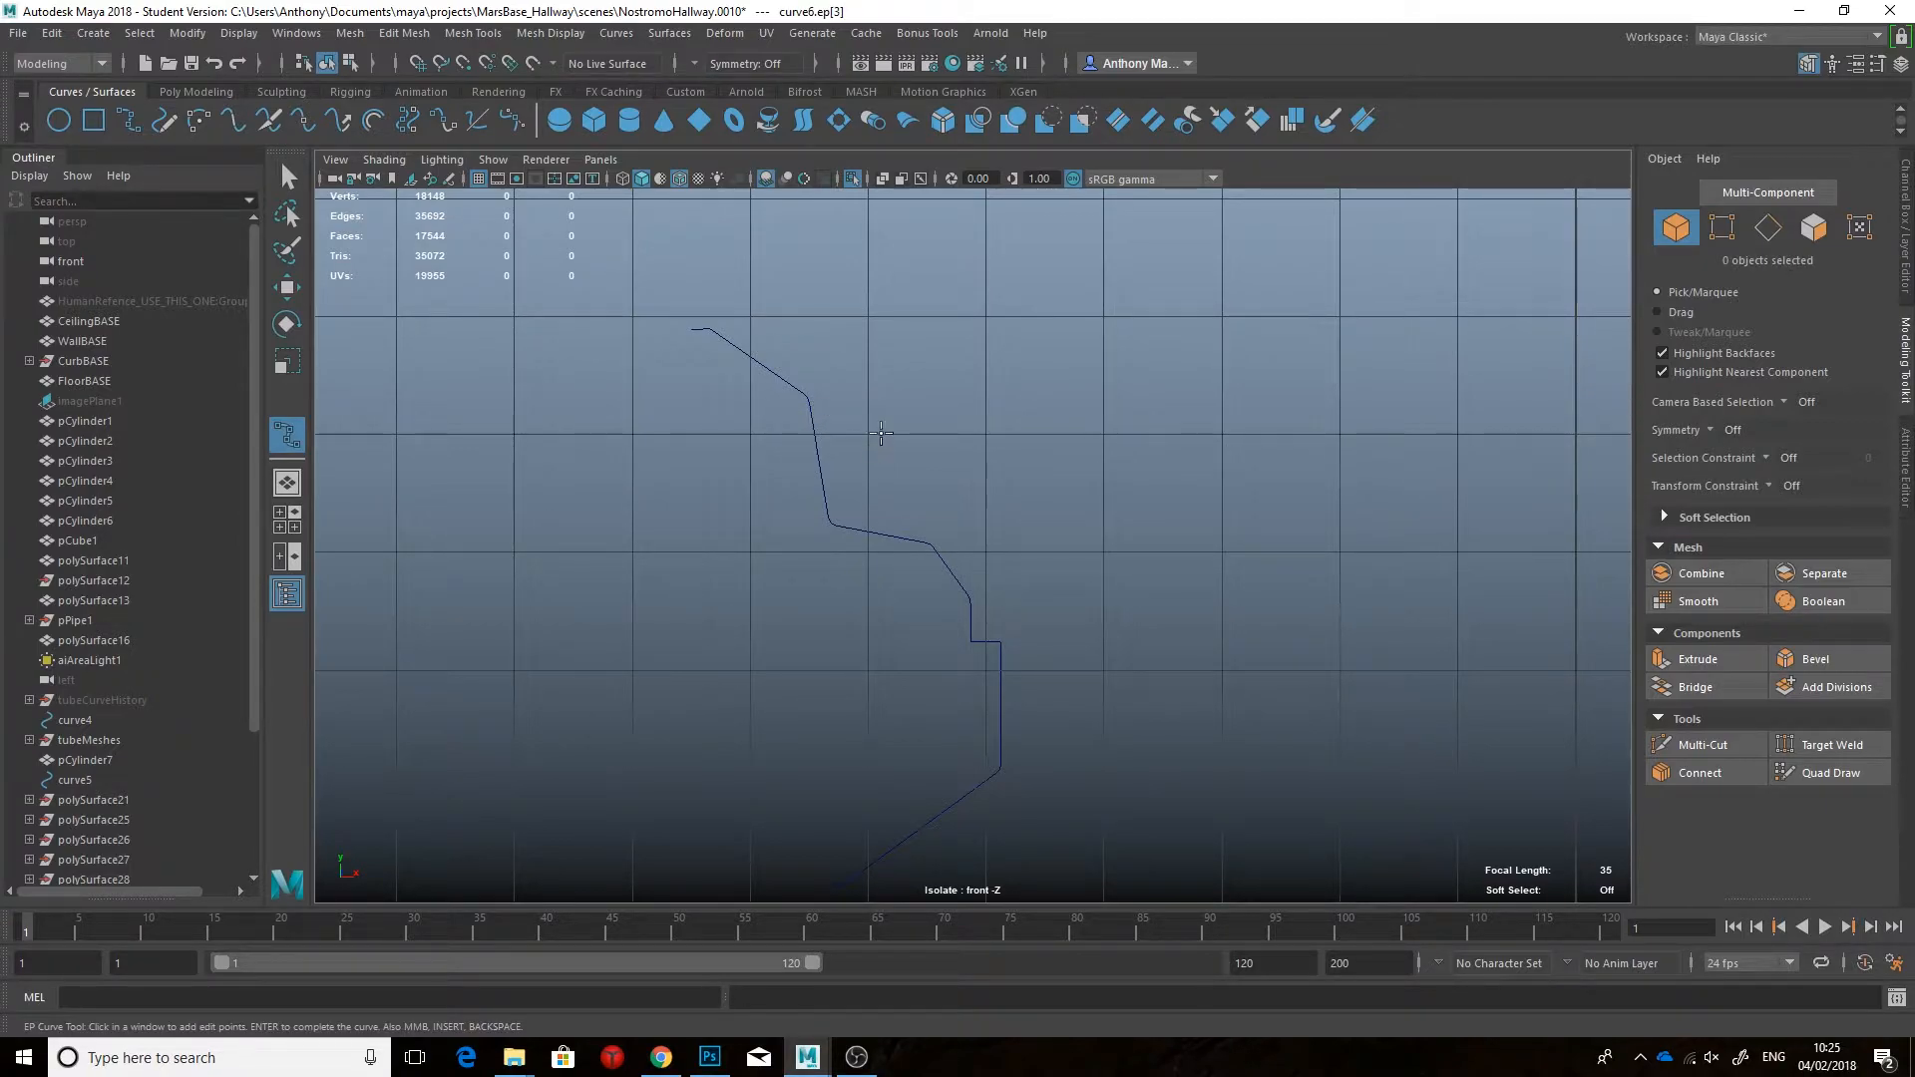
pyautogui.press('Return')
pyautogui.press('q')
pyautogui.press('space')
pyautogui.moveTo(967, 432); pyautogui.dragTo(988, 390)
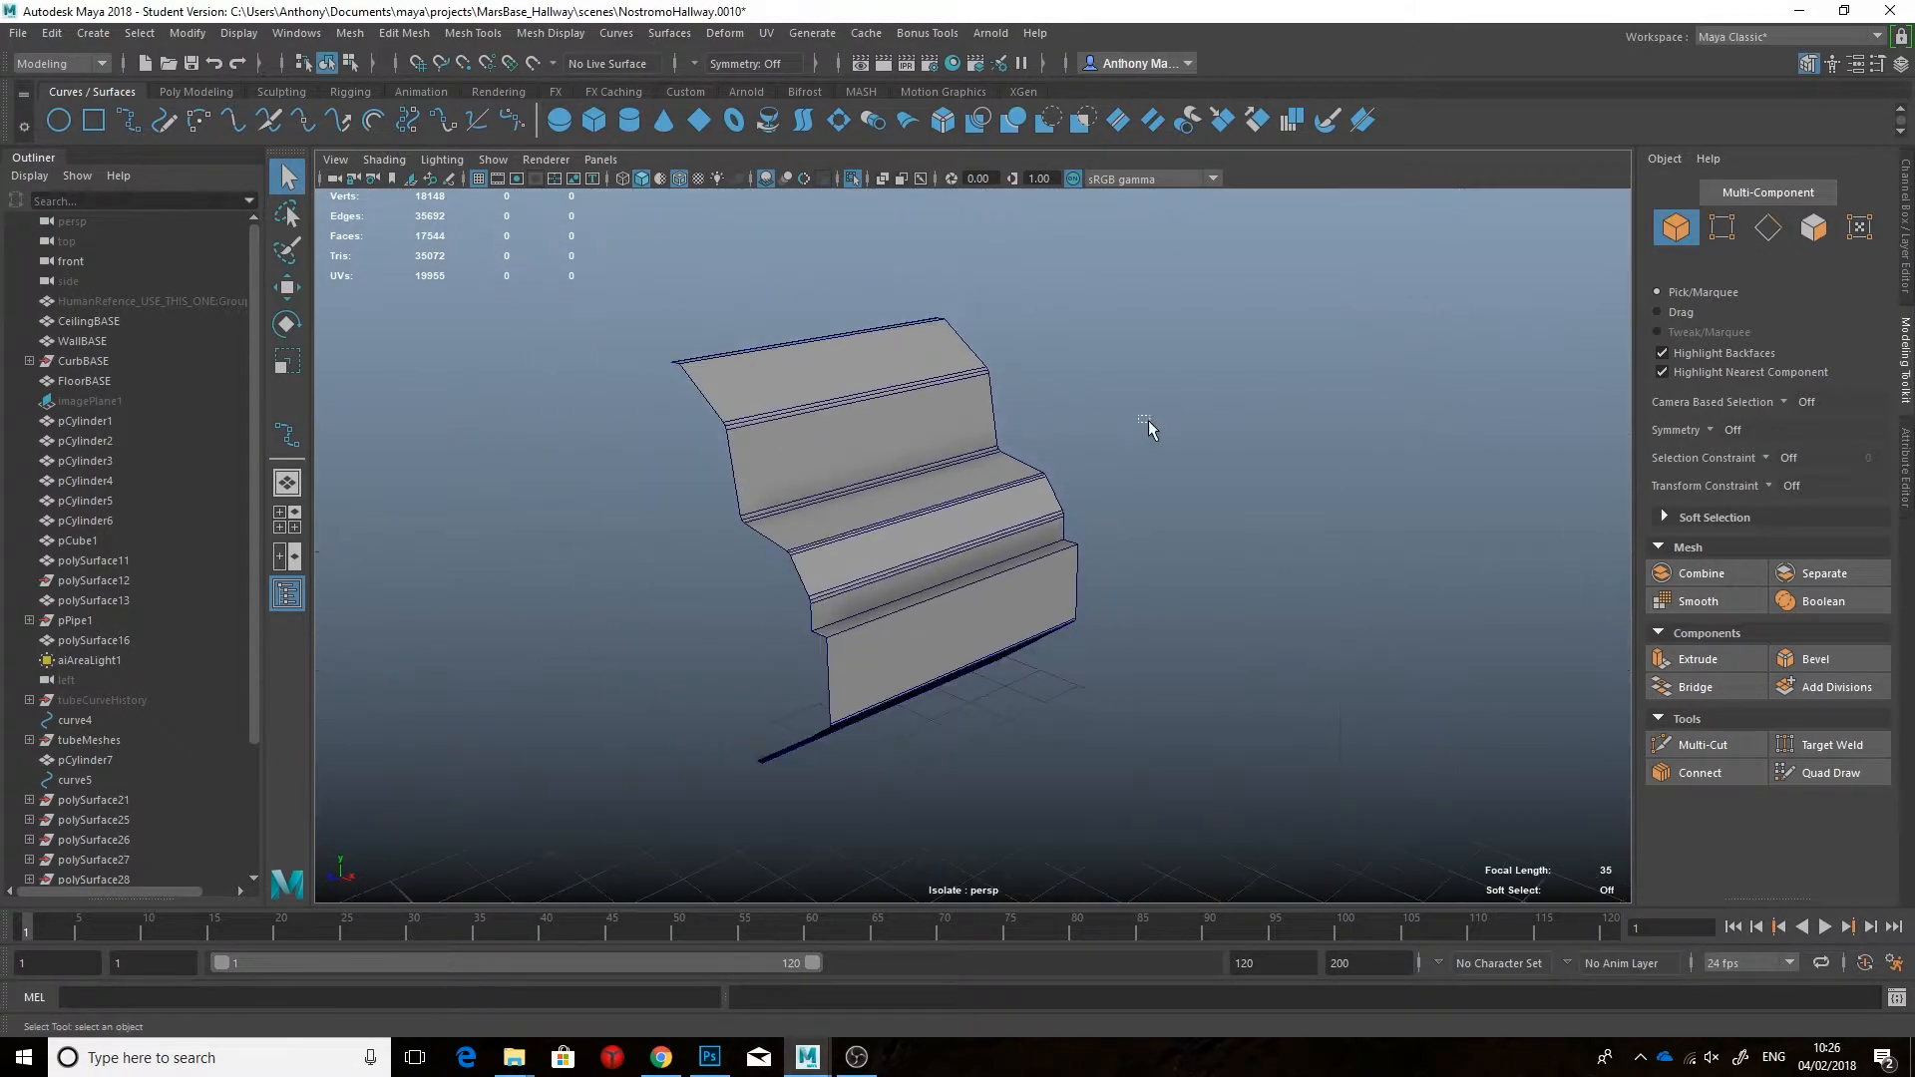
# Step: Delete the construction history of the stepped panel and the side panel, and bring the rest of the scene back into view
pyautogui.click(897, 468)
pyautogui.click(1903, 224)
pyautogui.click(196, 92)
pyautogui.click(513, 120)
pyautogui.hotkey('ctrl', '1')
pyautogui.click(738, 558)
pyautogui.click(513, 120)
pyautogui.click(1076, 494)
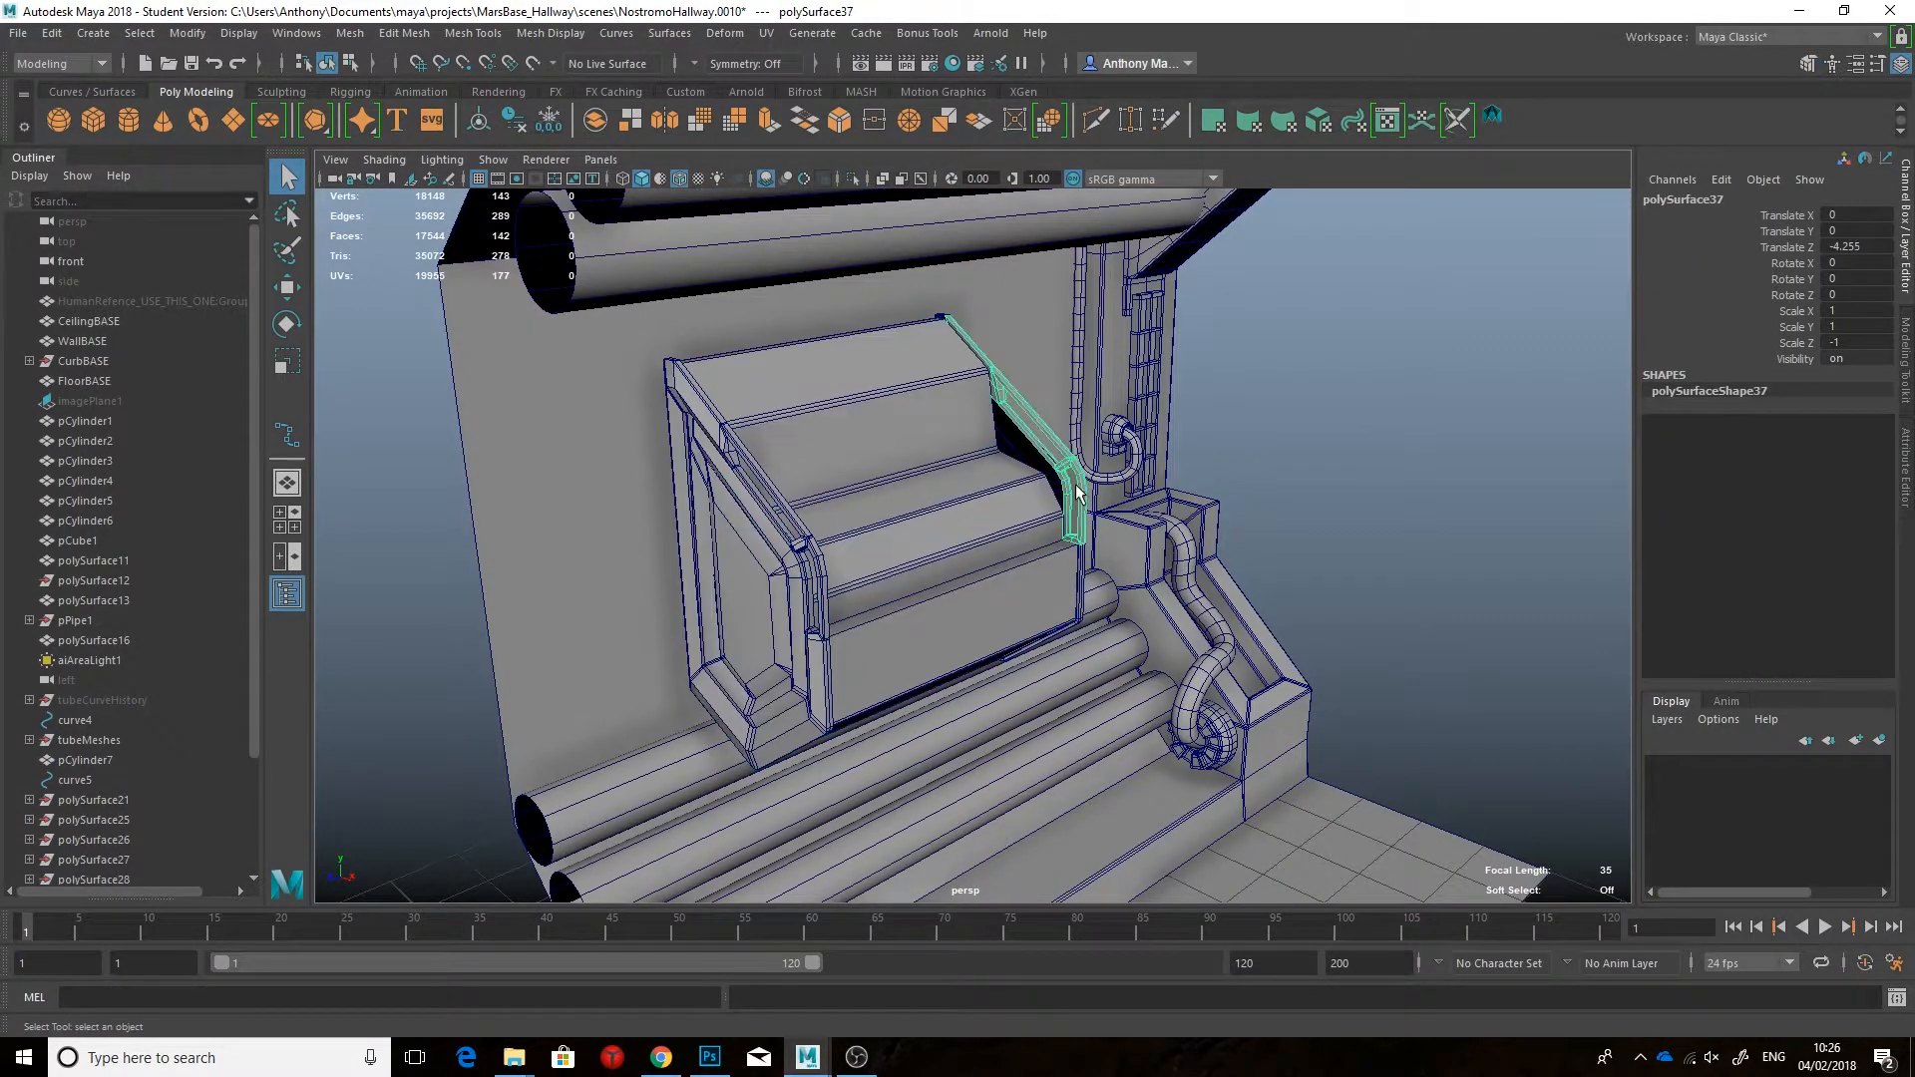
pyautogui.click(1077, 414)
pyautogui.click(1105, 588)
pyautogui.click(1169, 418)
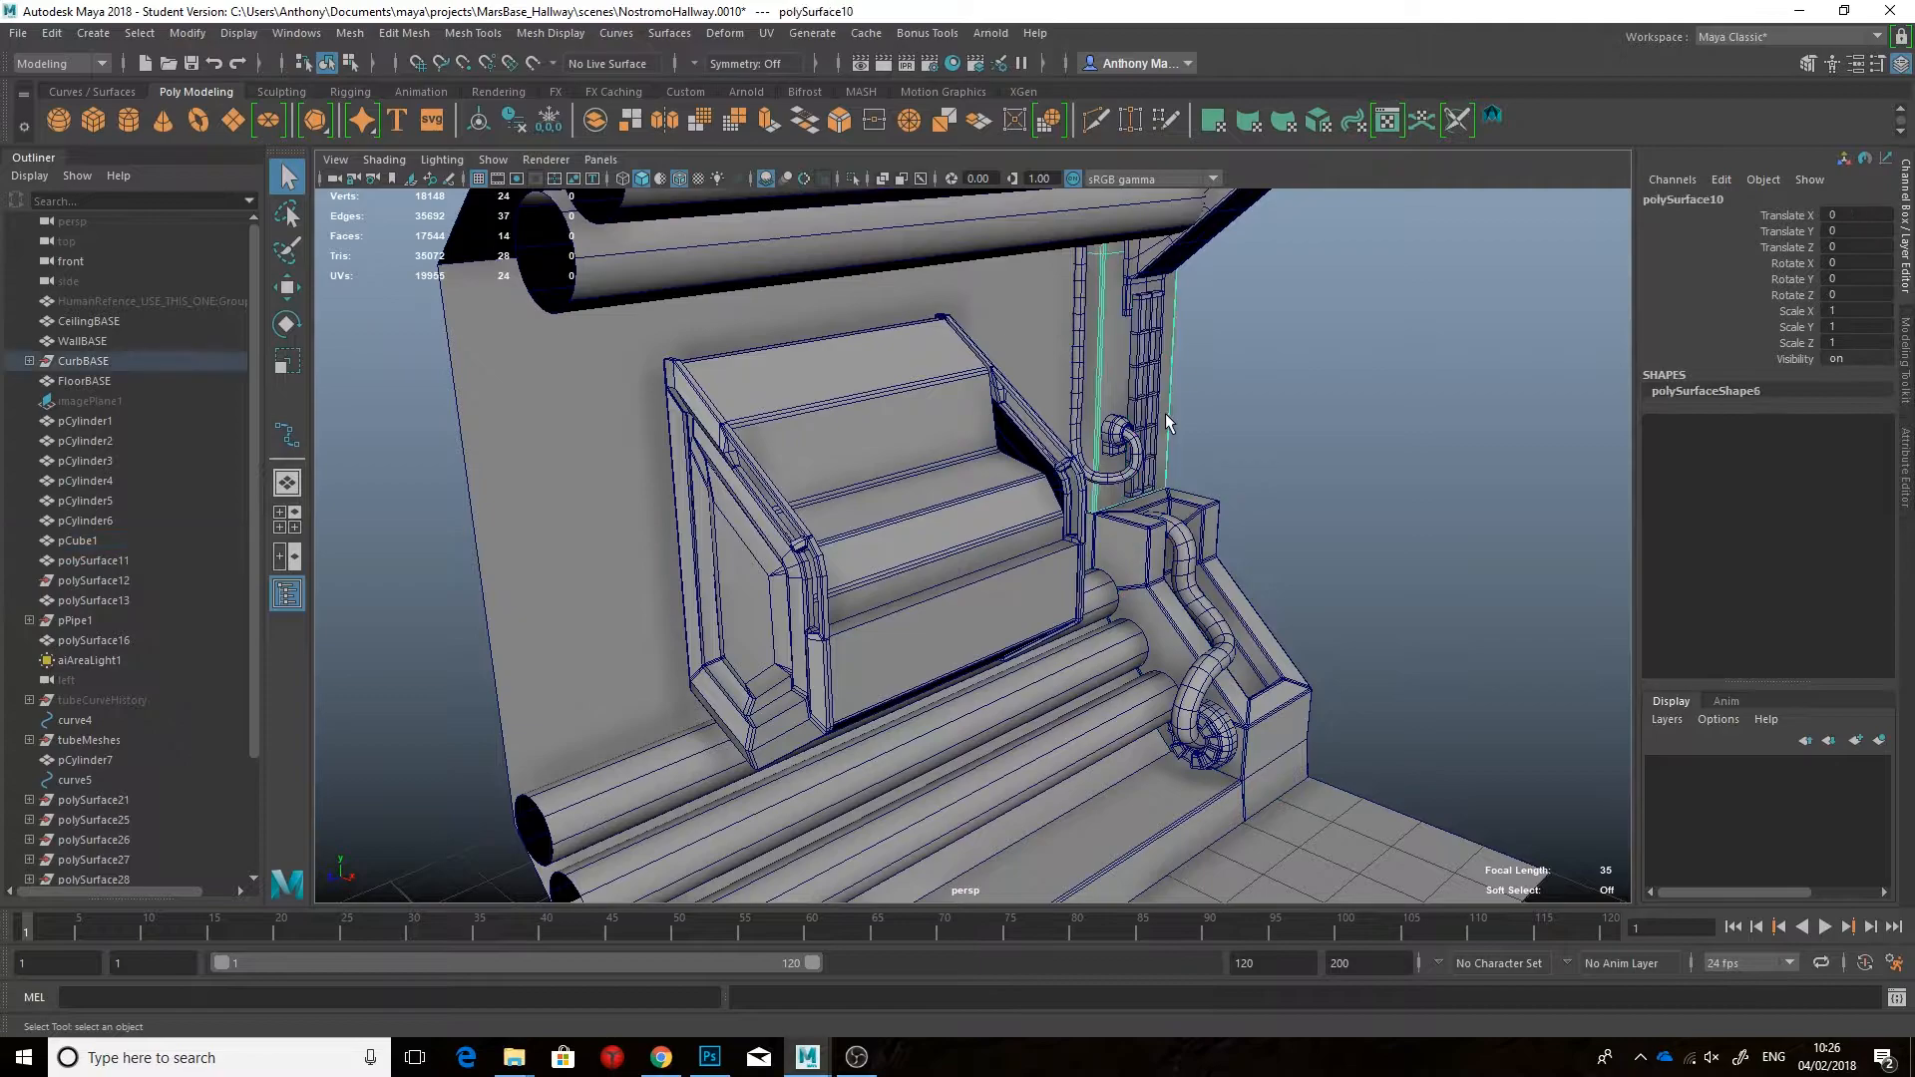
pyautogui.click(806, 446)
# Step: Draw a four-point EP curve in the front view beside the wall panel, arching outward and down
pyautogui.press('space')
pyautogui.moveTo(844, 453); pyautogui.dragTo(846, 511)
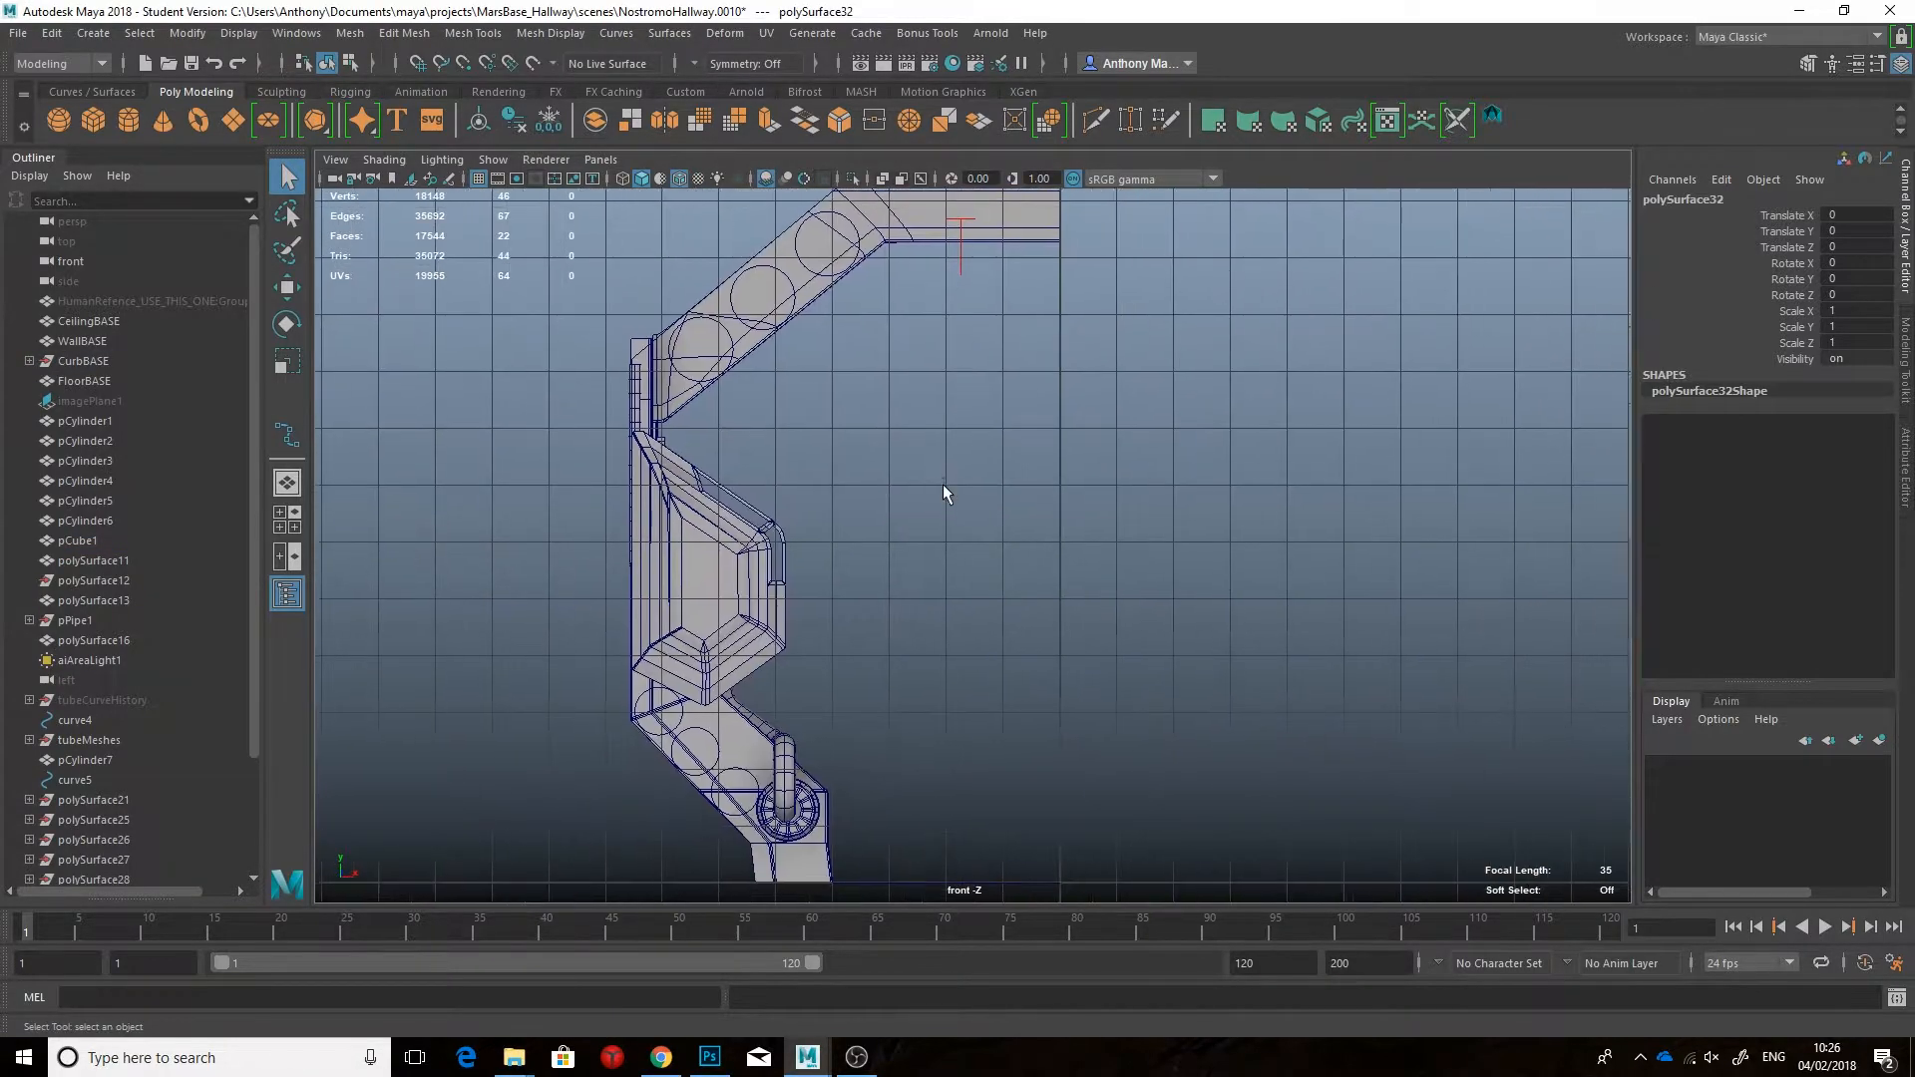
pyautogui.click(944, 492)
pyautogui.scroll(2, 944, 492)
pyautogui.click(91, 92)
pyautogui.click(131, 119)
pyautogui.click(919, 463)
pyautogui.click(965, 483)
pyautogui.click(991, 510)
pyautogui.click(995, 579)
pyautogui.press('q')
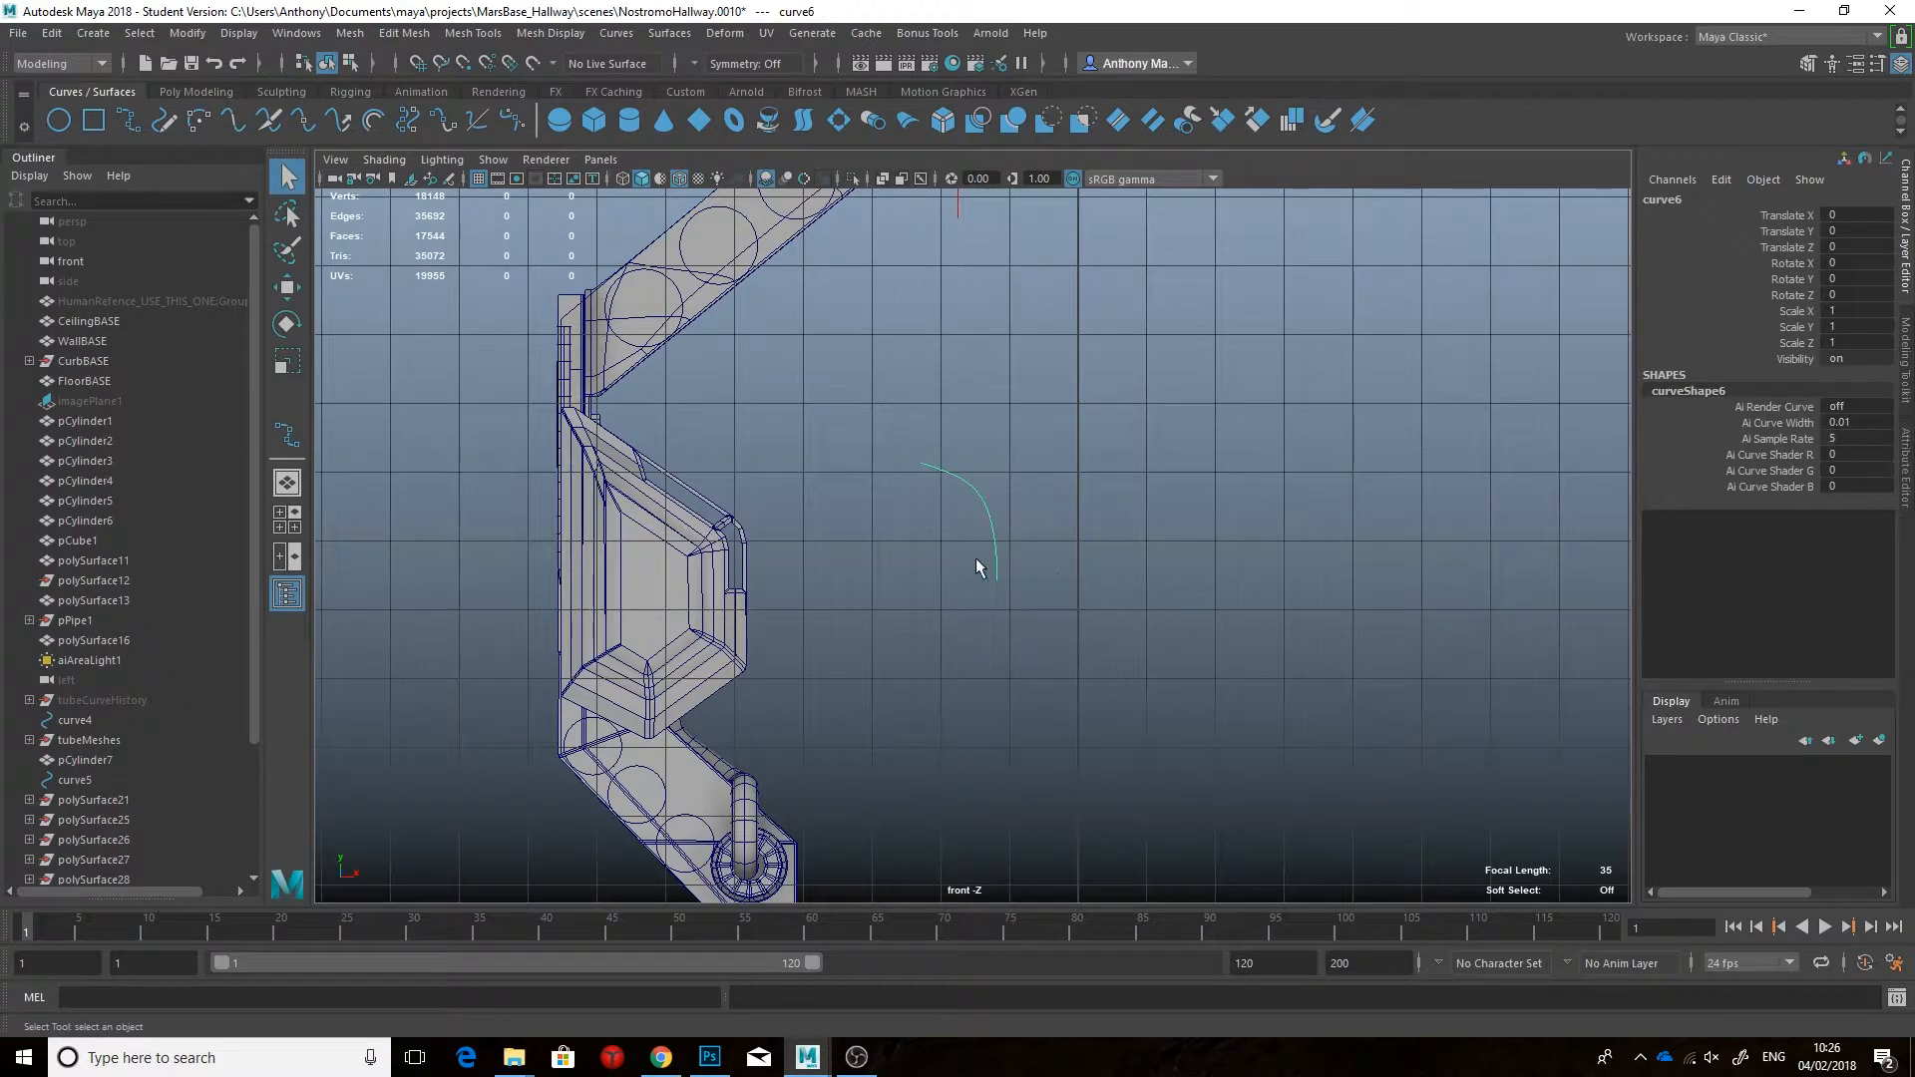
# Step: Move the new curve's pivot to its upper end point in wireframe display
pyautogui.press('4')
pyautogui.press('w')
pyautogui.keyDown('alt'); pyautogui.moveTo(1212, 898); pyautogui.dragTo(1218, 790, button='middle'); pyautogui.keyUp('alt')
pyautogui.moveTo(997, 433); pyautogui.dragTo(883, 431, button='right')
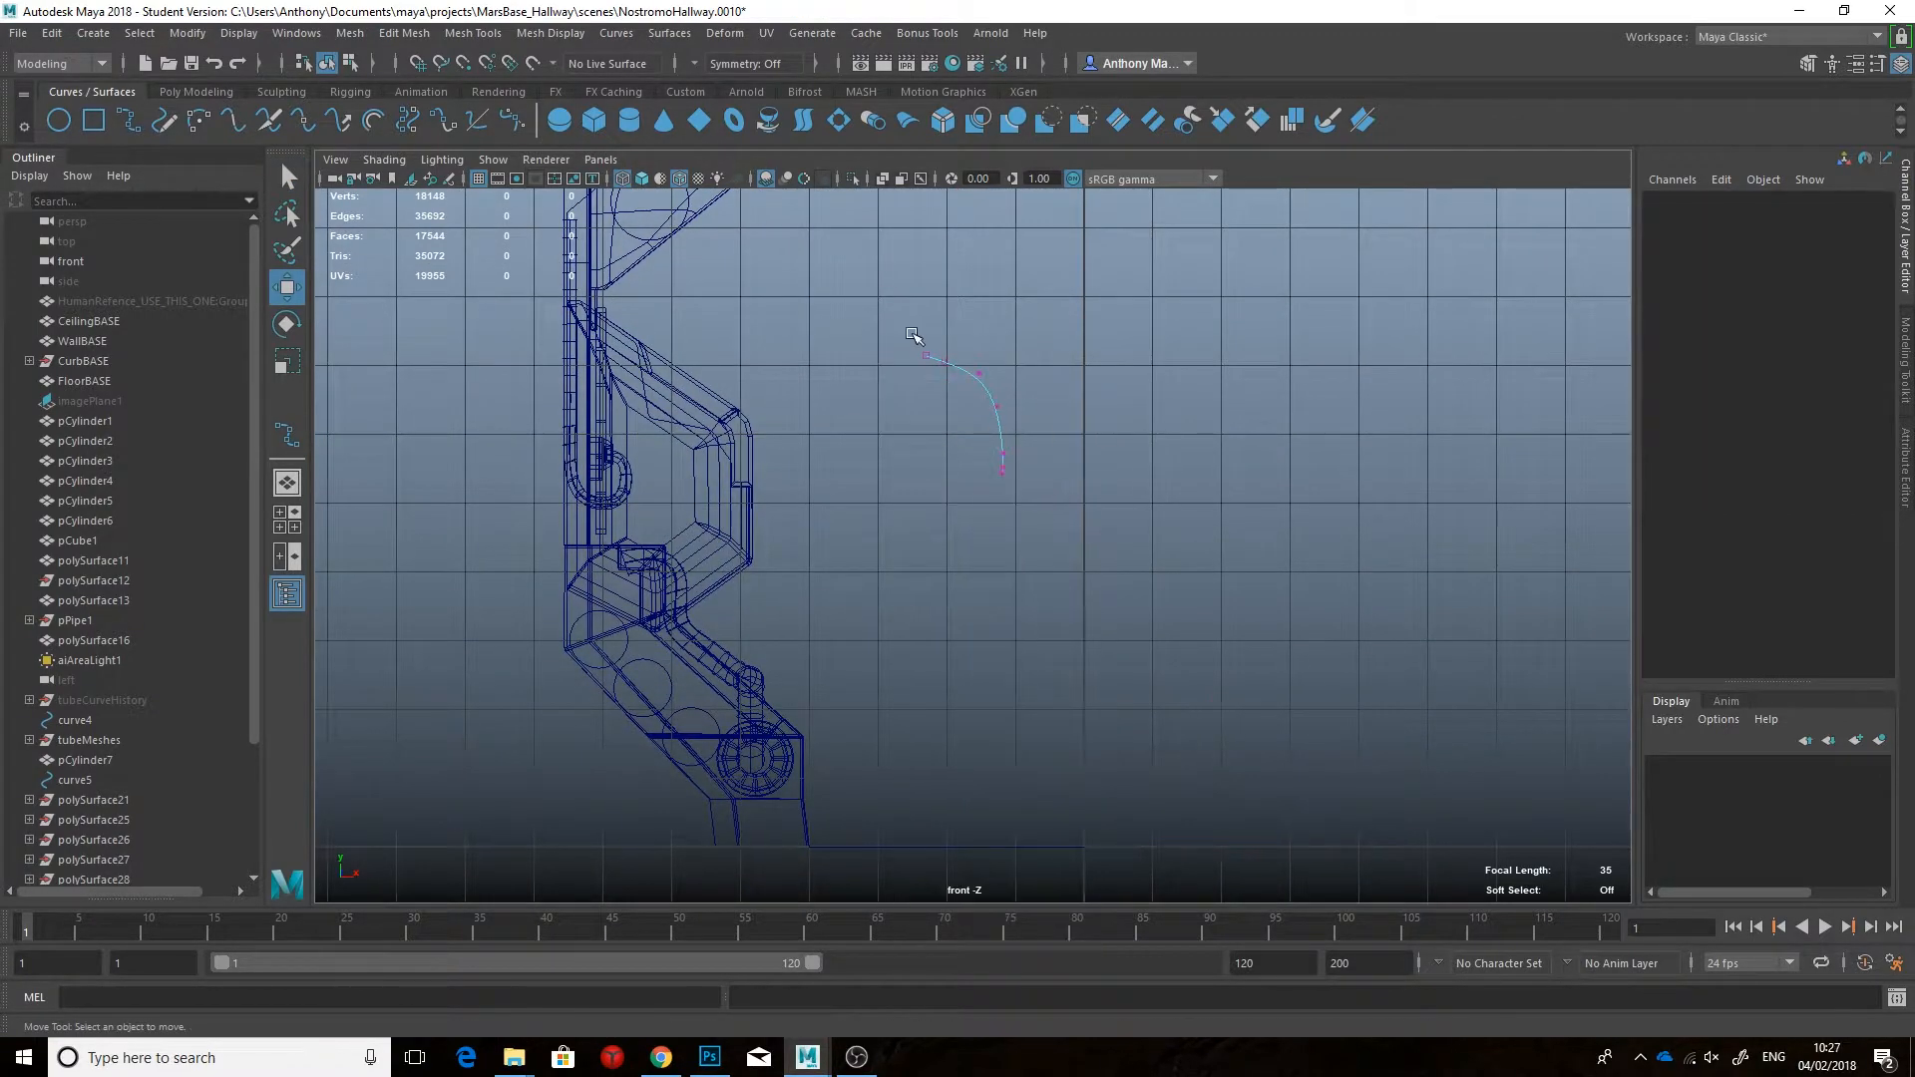
pyautogui.click(926, 355)
pyautogui.click(207, 92)
pyautogui.moveTo(992, 397); pyautogui.dragTo(1087, 337, button='right')
pyautogui.moveTo(1062, 352); pyautogui.dragTo(923, 355)
# Step: Move the curve to X -4.225 and Z -6.226, beside the far frame rail above the stepped shelf
pyautogui.press('space')
pyautogui.moveTo(821, 355); pyautogui.dragTo(821, 303)
pyautogui.press('5')
pyautogui.moveTo(474, 547); pyautogui.dragTo(952, 417)
pyautogui.keyDown('alt'); pyautogui.moveTo(952, 416); pyautogui.dragTo(1105, 325); pyautogui.keyUp('alt')
pyautogui.keyDown('alt'); pyautogui.moveTo(998, 349); pyautogui.dragTo(1073, 413); pyautogui.keyUp('alt')
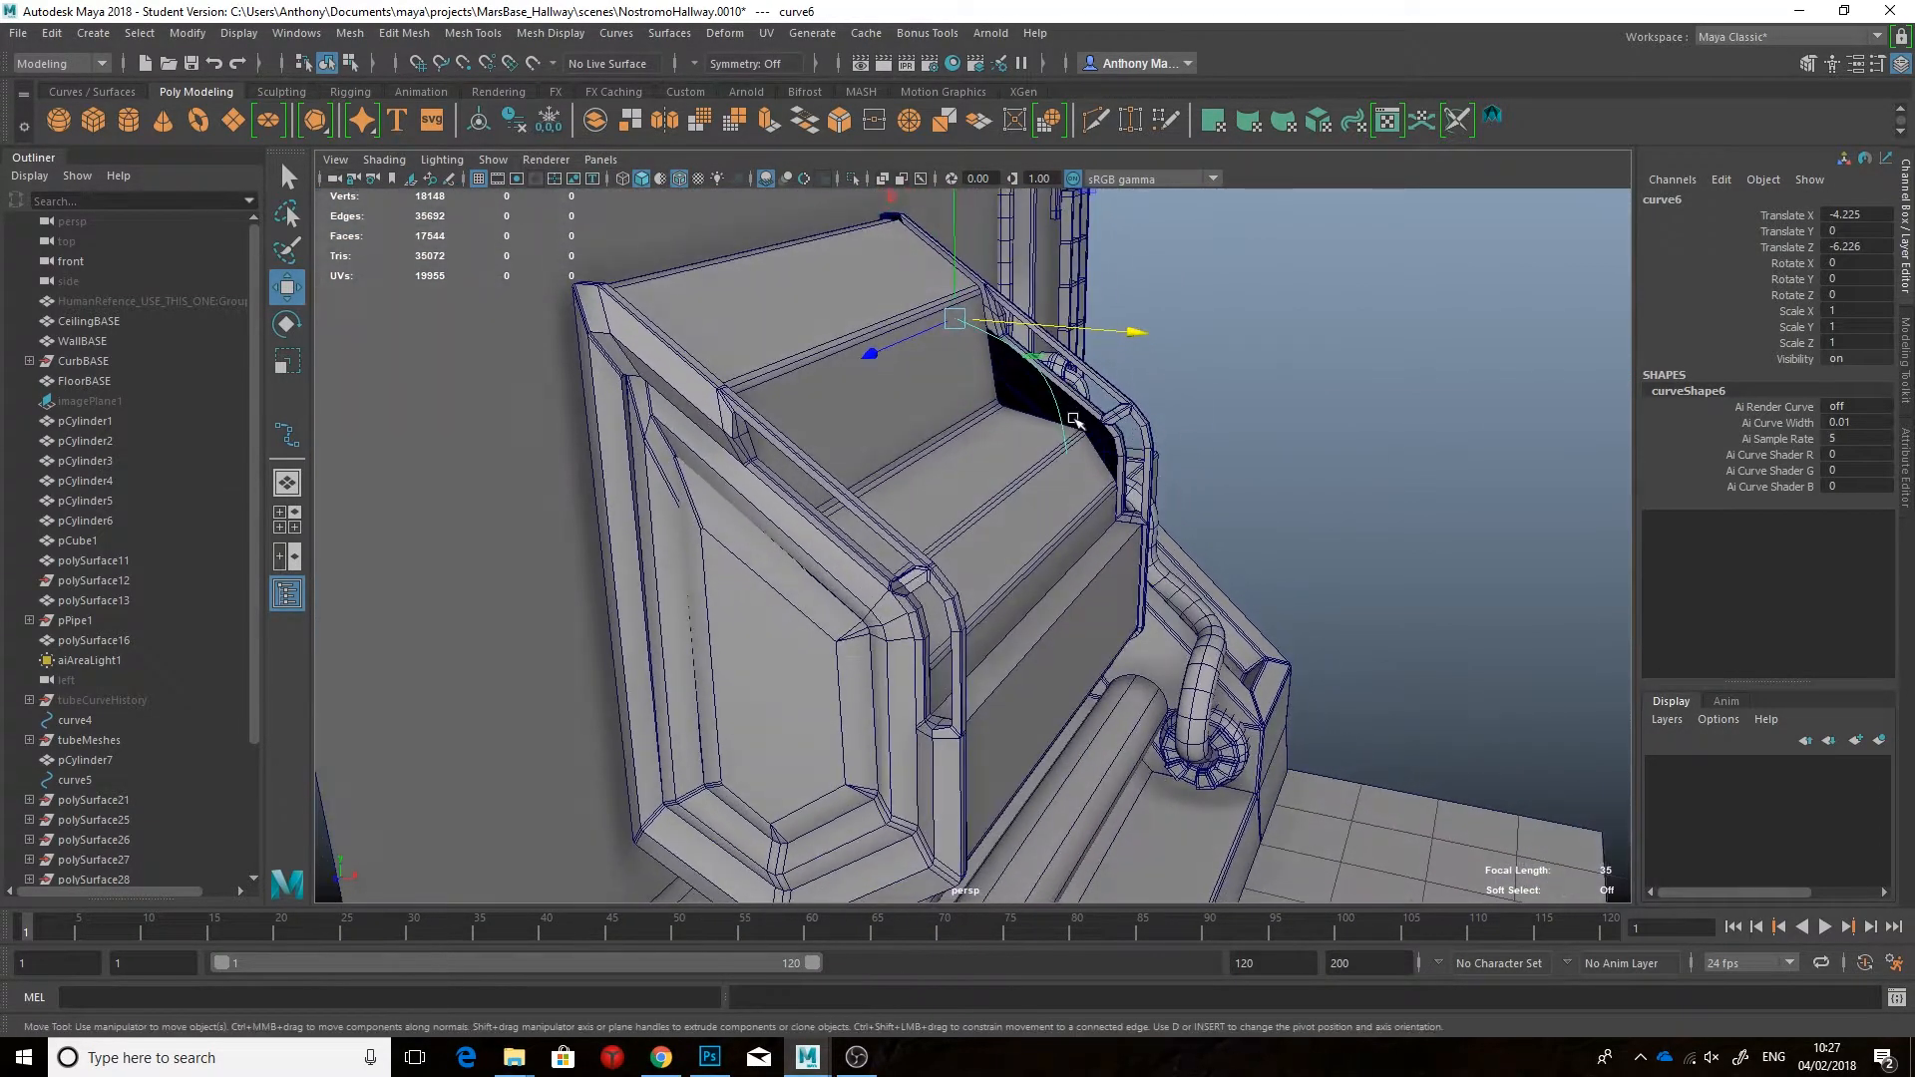
# Step: Move the curve's lower control vertices to fit its lower end to the shelf beside the far rail
pyautogui.moveTo(1073, 413); pyautogui.dragTo(982, 413, button='right')
pyautogui.press('4')
pyautogui.moveTo(1047, 439)
pyautogui.keyDown('alt'); pyautogui.mouseDown()
pyautogui.moveTo(1103, 470)
pyautogui.moveTo(1116, 429)
pyautogui.mouseUp(); pyautogui.keyUp('alt')
pyautogui.click(1040, 351)
pyautogui.press('5')
pyautogui.click(1067, 407)
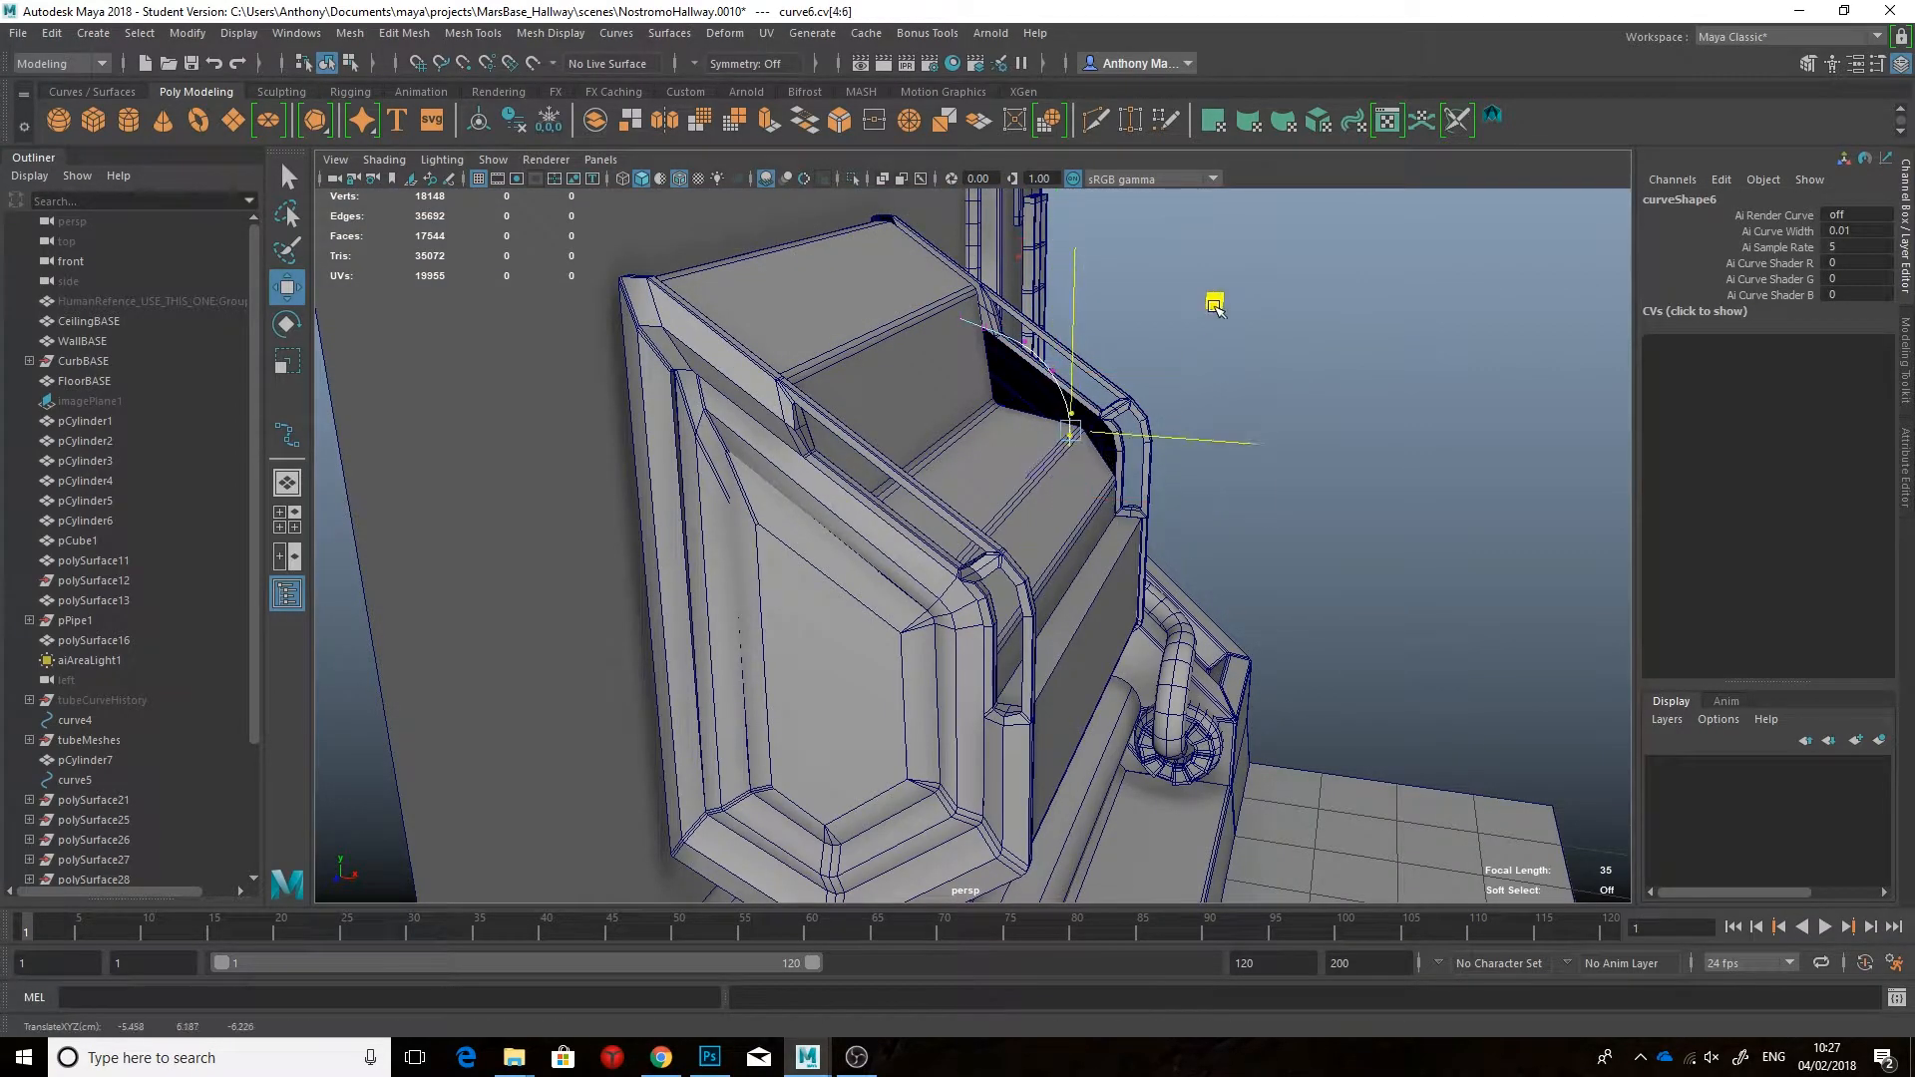
pyautogui.moveTo(1235, 317); pyautogui.dragTo(1237, 317)
# Step: Reposition the curve's lower and middle control vertices so it bulges outward and bends back into the shelf beside the far rail
pyautogui.scroll(2, 1235, 317)
pyautogui.click(1074, 328)
pyautogui.keyDown('alt'); pyautogui.moveTo(1224, 234); pyautogui.dragTo(1185, 326, button='middle'); pyautogui.keyUp('alt')
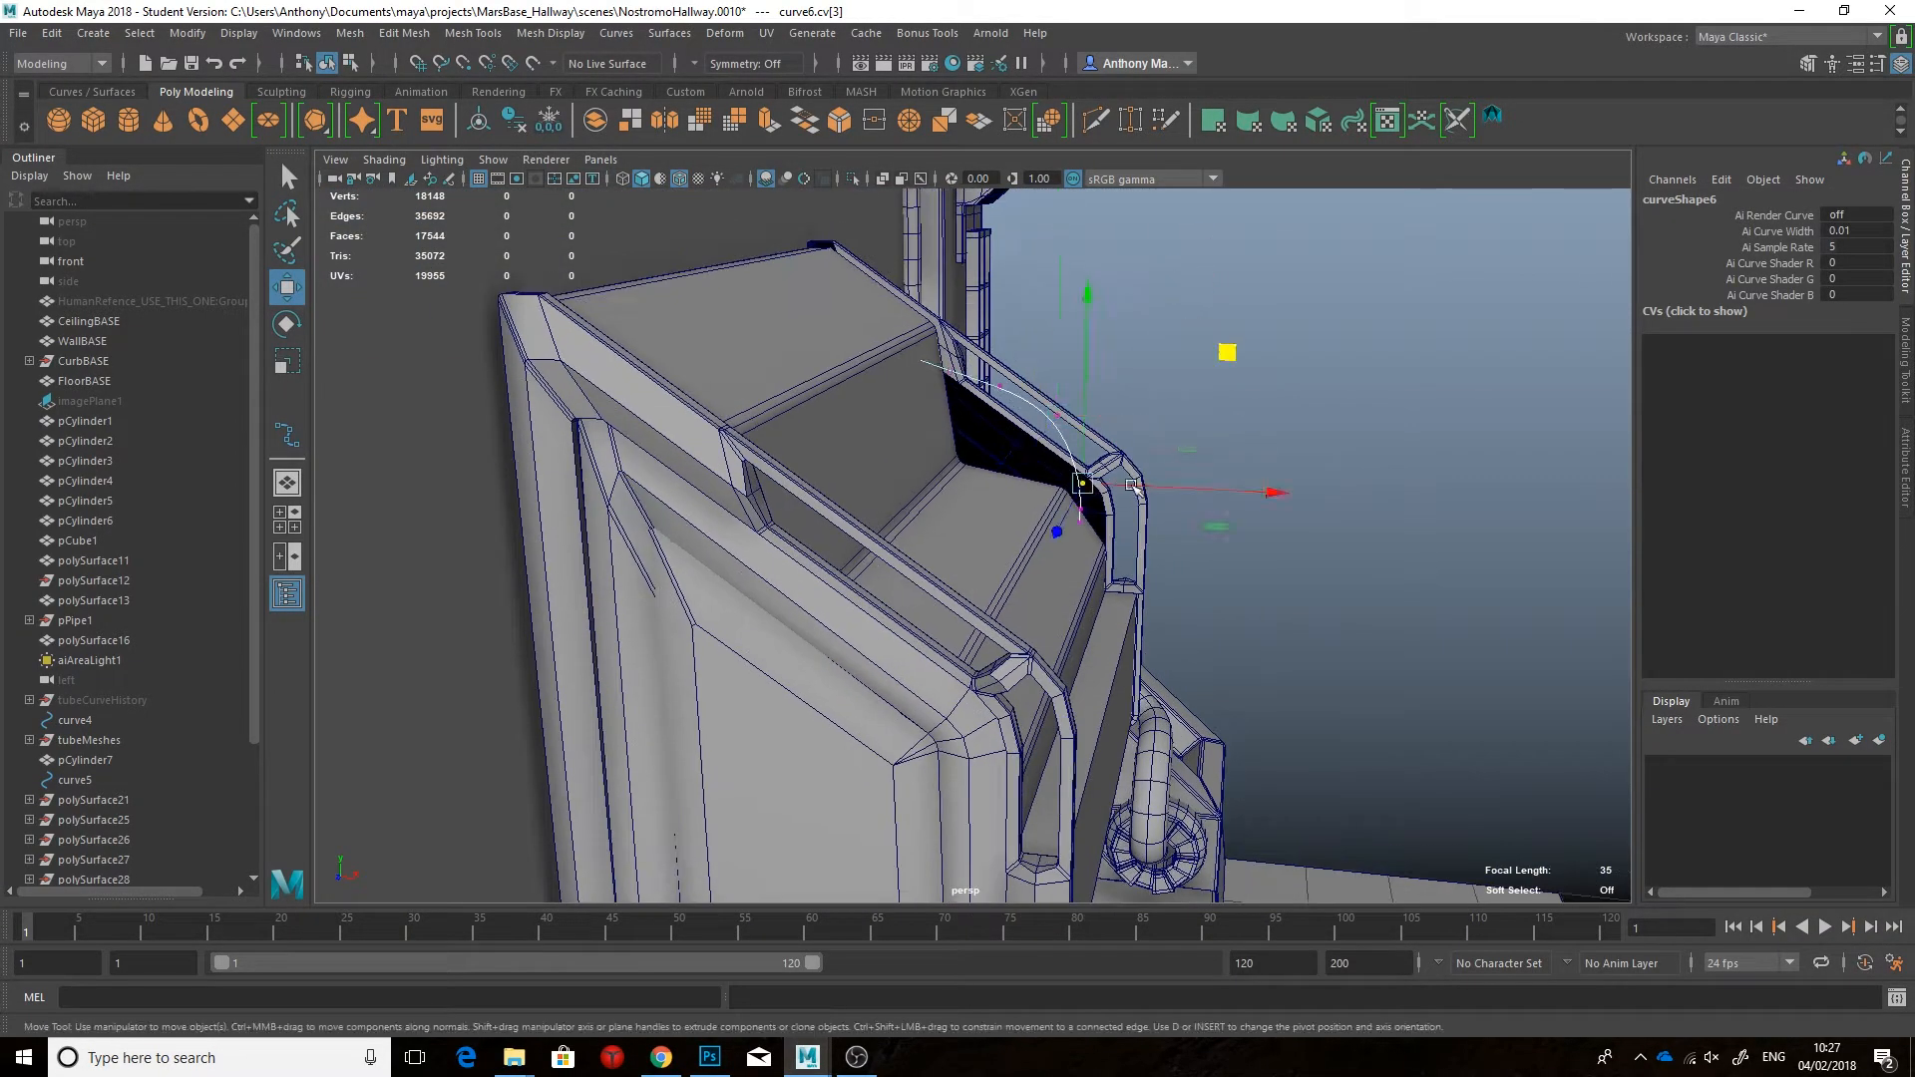
pyautogui.click(1087, 504)
pyautogui.click(1090, 487)
pyautogui.moveTo(1090, 487); pyautogui.dragTo(1002, 487, button='right')
pyautogui.scroll(2, 1090, 488)
pyautogui.click(1134, 494)
pyautogui.moveTo(1182, 495); pyautogui.dragTo(1201, 496)
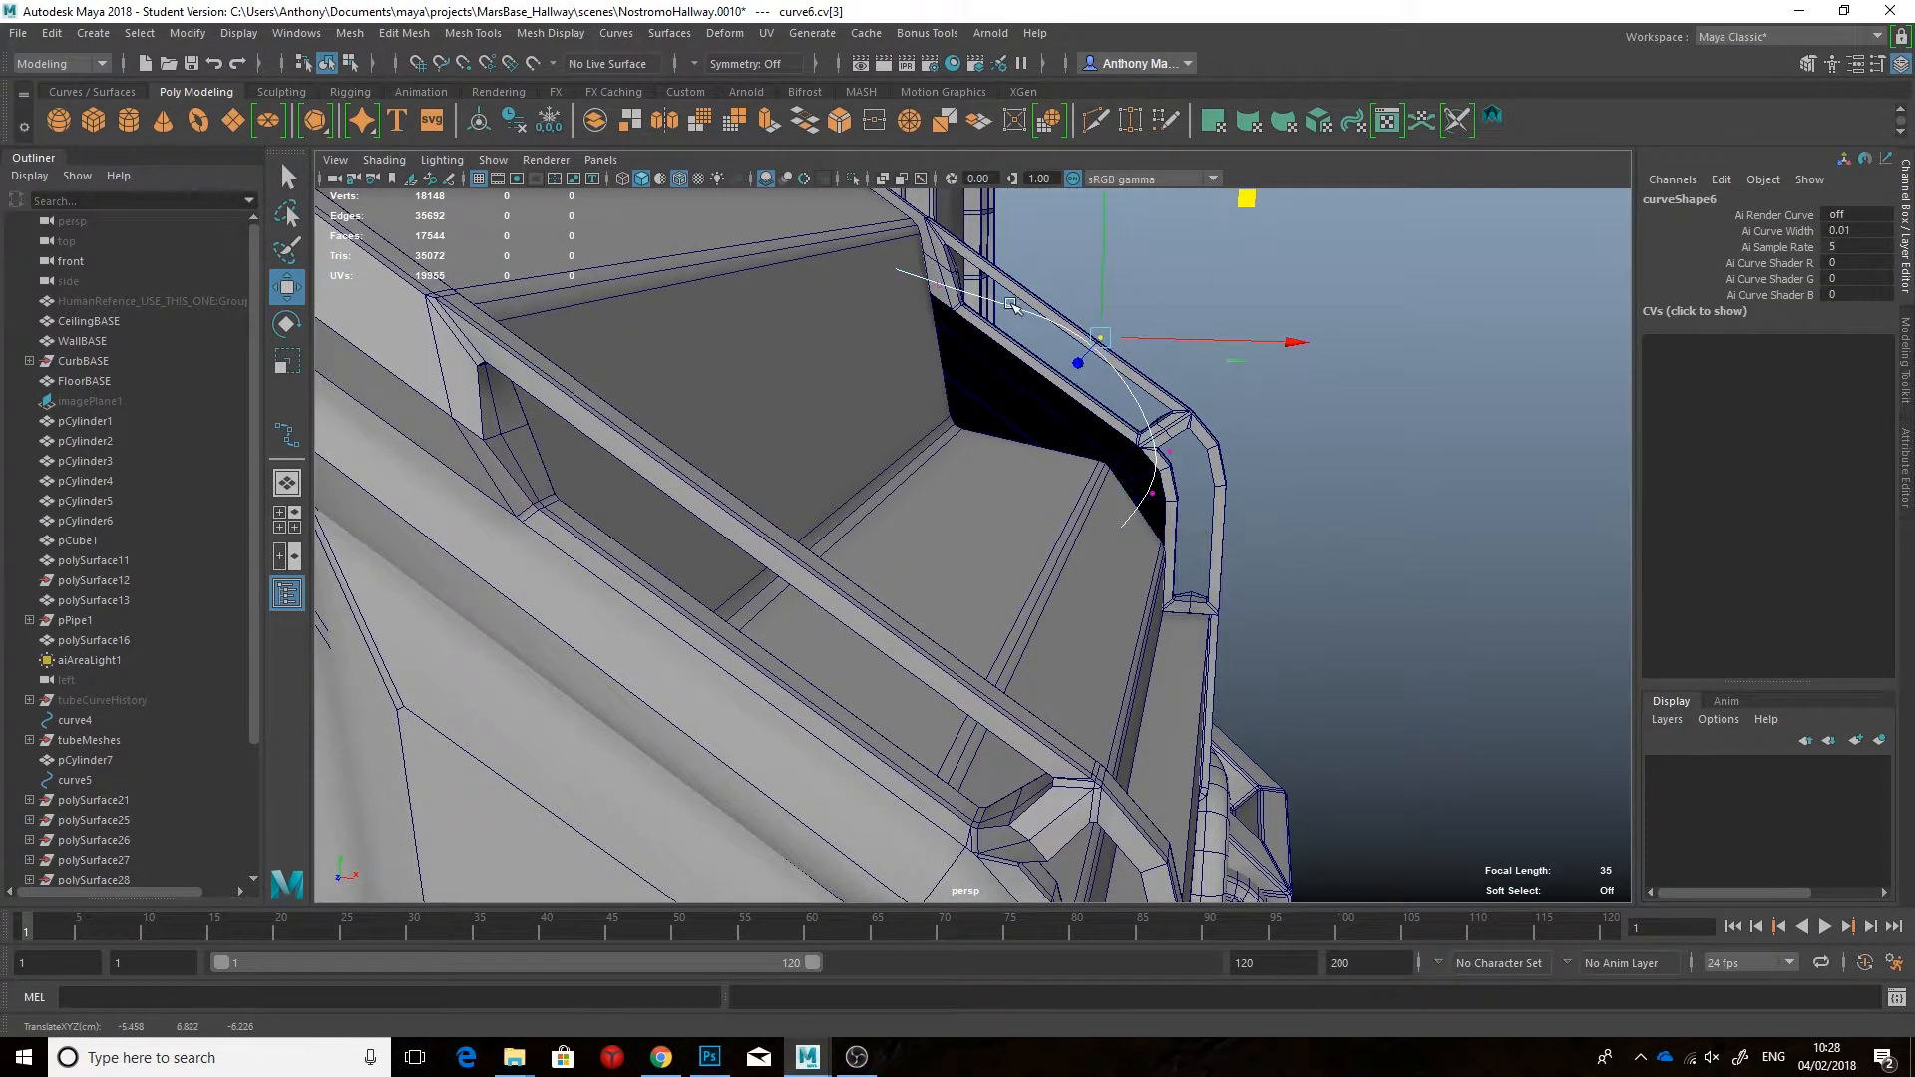
# Step: Adjust the control vertices near the curve's upper end to smooth its arch, then select the whole curve in object mode
pyautogui.click(1013, 302)
pyautogui.keyDown('alt'); pyautogui.moveTo(1013, 302); pyautogui.dragTo(983, 400, button='middle'); pyautogui.keyUp('alt')
pyautogui.moveTo(905, 319); pyautogui.dragTo(906, 321)
pyautogui.keyDown('alt'); pyautogui.moveTo(905, 321); pyautogui.dragTo(1065, 498); pyautogui.keyUp('alt')
pyautogui.moveTo(1065, 488); pyautogui.dragTo(1127, 459, button='right')
pyautogui.click(1072, 454)
pyautogui.click(1047, 449)
# Step: Generate a tube mesh along the curve with width 0.12 and 16 length divisions
pyautogui.click(926, 33)
pyautogui.moveTo(947, 172)
pyautogui.click(1170, 279)
pyautogui.keyDown('alt'); pyautogui.moveTo(1307, 339); pyautogui.dragTo(1332, 357); pyautogui.keyUp('alt')
pyautogui.scroll(-3, 1332, 357)
pyautogui.click(1787, 375)
pyautogui.moveTo(1426, 469); pyautogui.dragTo(1341, 475, button='middle')
pyautogui.keyDown('alt'); pyautogui.moveTo(1342, 475); pyautogui.dragTo(1326, 419); pyautogui.keyUp('alt')
pyautogui.moveTo(1766, 469); pyautogui.dragTo(1561, 472, button='middle')
pyautogui.moveTo(1458, 496)
pyautogui.keyDown('alt'); pyautogui.mouseDown()
pyautogui.moveTo(1308, 495)
pyautogui.moveTo(1470, 470)
pyautogui.mouseUp(); pyautogui.keyUp('alt')
pyautogui.scroll(3, 1157, 534)
pyautogui.press('4')
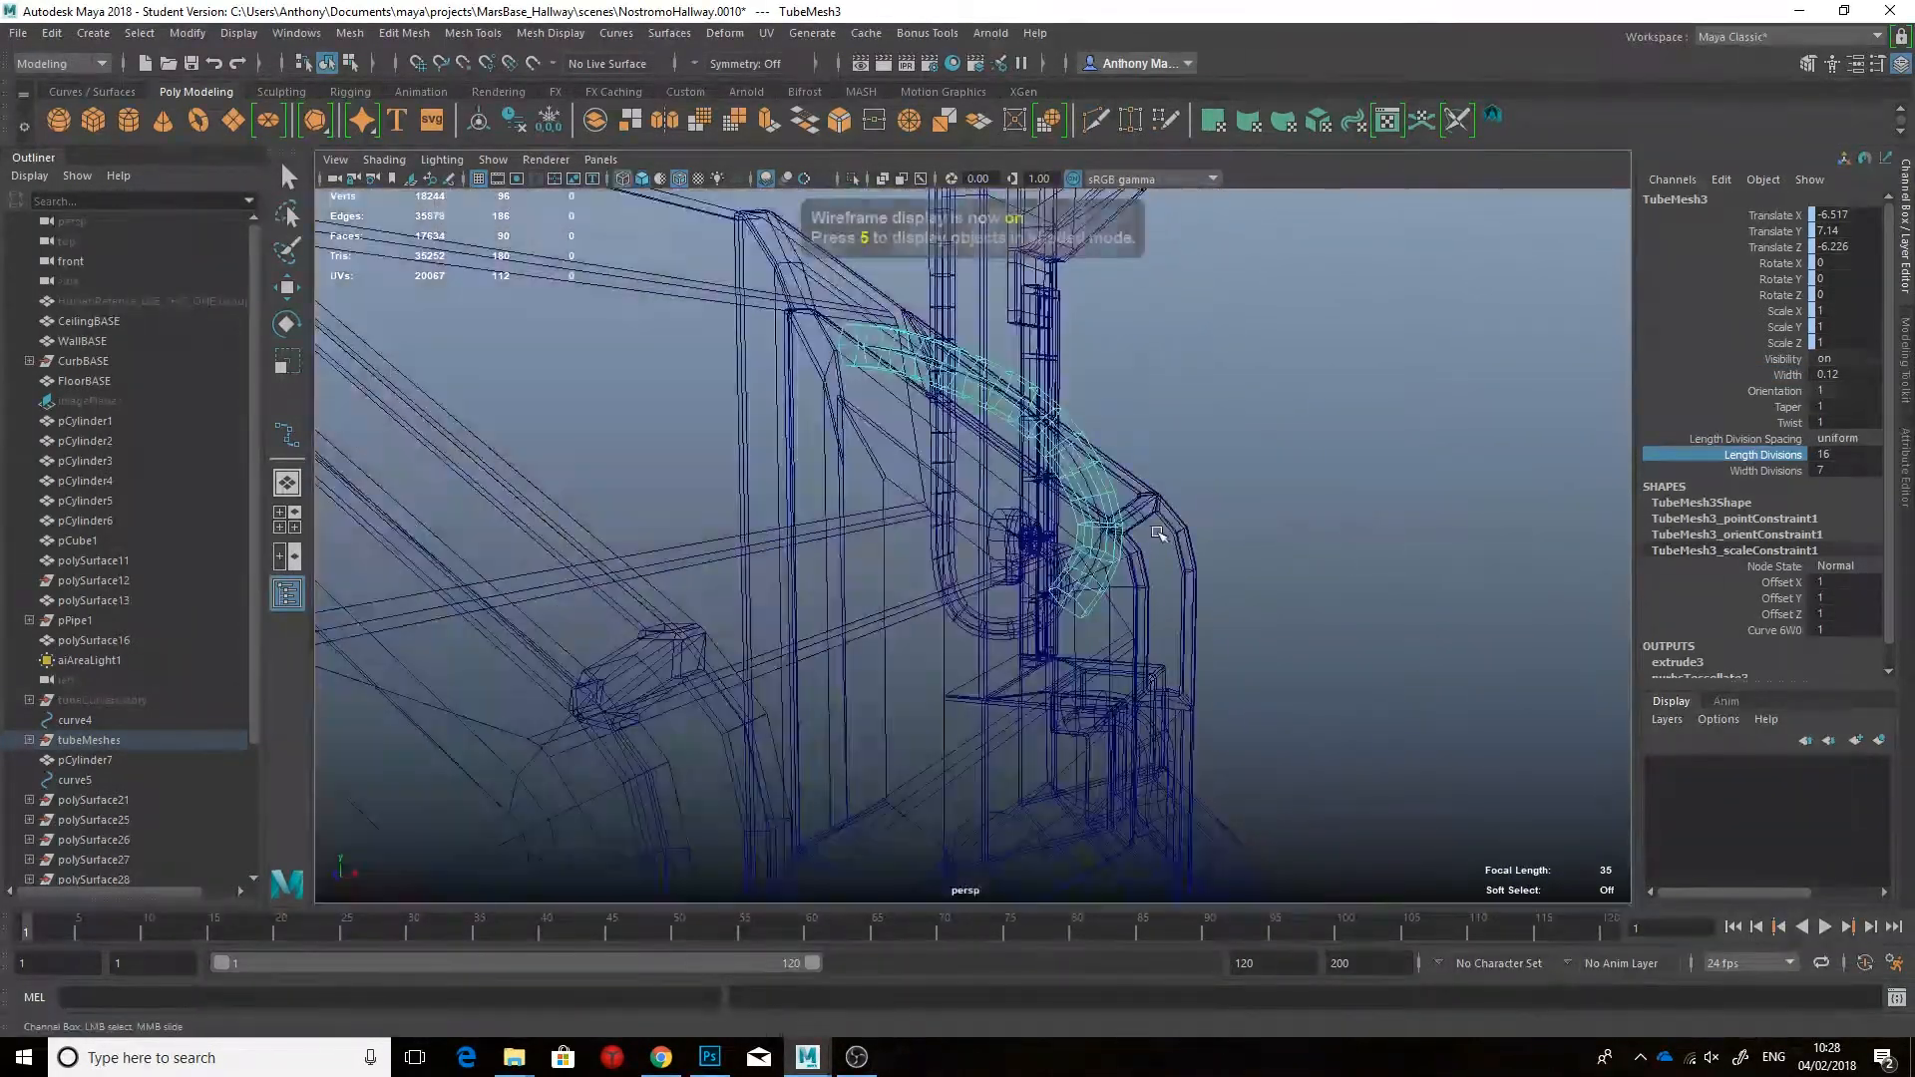
# Step: Refine the tube's guide curve by moving its lower control vertices so the tube end meets the console shelf
pyautogui.press('w')
pyautogui.click(1122, 513)
pyautogui.scroll(3, 1141, 469)
pyautogui.moveTo(1175, 468); pyautogui.dragTo(1082, 468, button='right')
pyautogui.press('5')
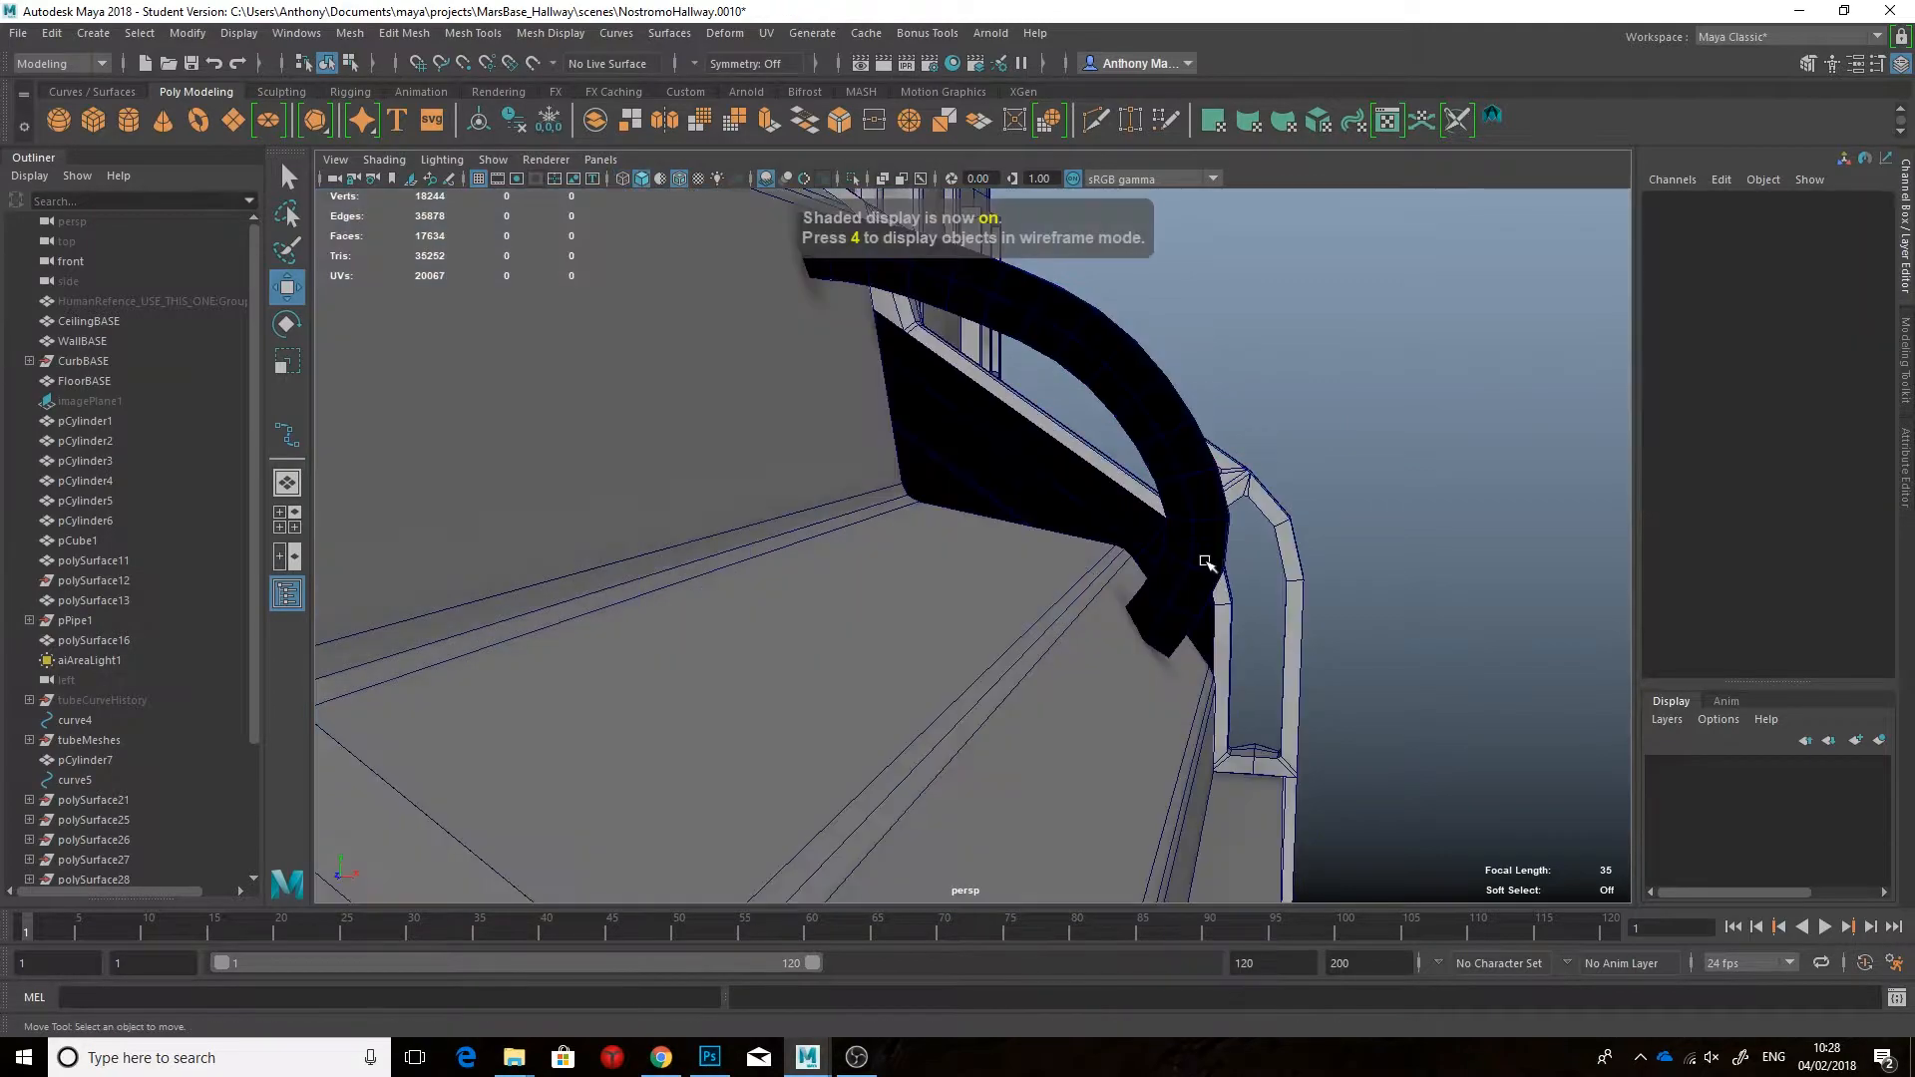
pyautogui.click(1209, 564)
pyautogui.keyDown('alt'); pyautogui.moveTo(1211, 561); pyautogui.dragTo(1152, 551); pyautogui.keyUp('alt')
pyautogui.moveTo(1141, 483)
pyautogui.mouseDown(button='right')
pyautogui.moveTo(1222, 456)
pyautogui.moveTo(1027, 469)
pyautogui.mouseUp(button='right')
pyautogui.press('4')
pyautogui.click(1131, 591)
pyautogui.keyDown('alt'); pyautogui.moveTo(1146, 594); pyautogui.dragTo(1227, 589); pyautogui.keyUp('alt')
pyautogui.moveTo(1327, 461); pyautogui.dragTo(1343, 462)
pyautogui.press('5')
pyautogui.press('4')
pyautogui.click(1207, 520)
pyautogui.press('5')
pyautogui.moveTo(1353, 392)
pyautogui.mouseDown()
pyautogui.moveTo(1385, 380)
pyautogui.moveTo(1214, 429)
pyautogui.moveTo(1273, 394)
pyautogui.moveTo(1167, 412)
pyautogui.mouseUp()
# Step: Reverse the normals of the black tube mesh on the console
pyautogui.moveTo(903, 514); pyautogui.dragTo(938, 479, button='right')
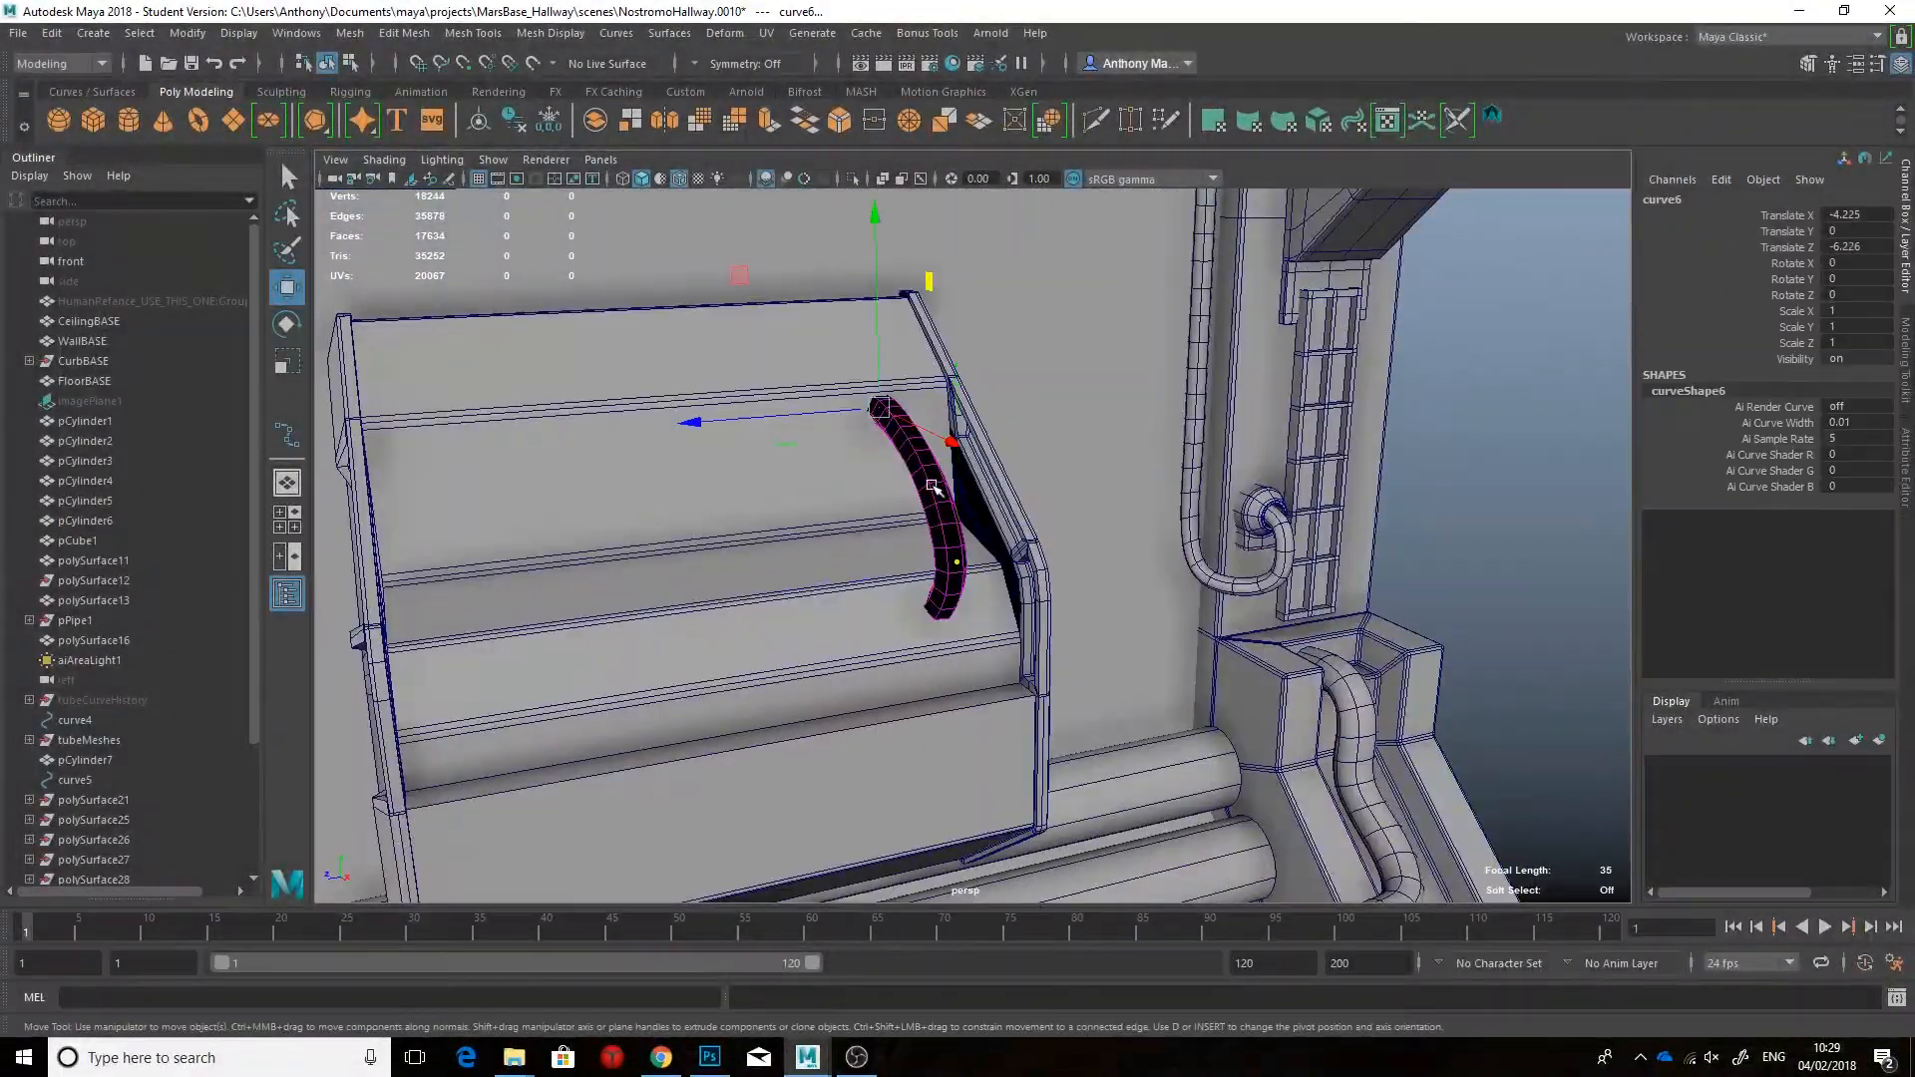
pyautogui.click(928, 464)
pyautogui.keyDown('alt'); pyautogui.moveTo(1177, 469); pyautogui.dragTo(1326, 479); pyautogui.keyUp('alt')
pyautogui.click(1417, 483)
pyautogui.keyDown('alt'); pyautogui.moveTo(1496, 494); pyautogui.dragTo(1353, 513); pyautogui.keyUp('alt')
# Step: Duplicate the round pipe collar on the wall, rotate it to Z -46.461 and fit it over the tube's lower end
pyautogui.click(1404, 581)
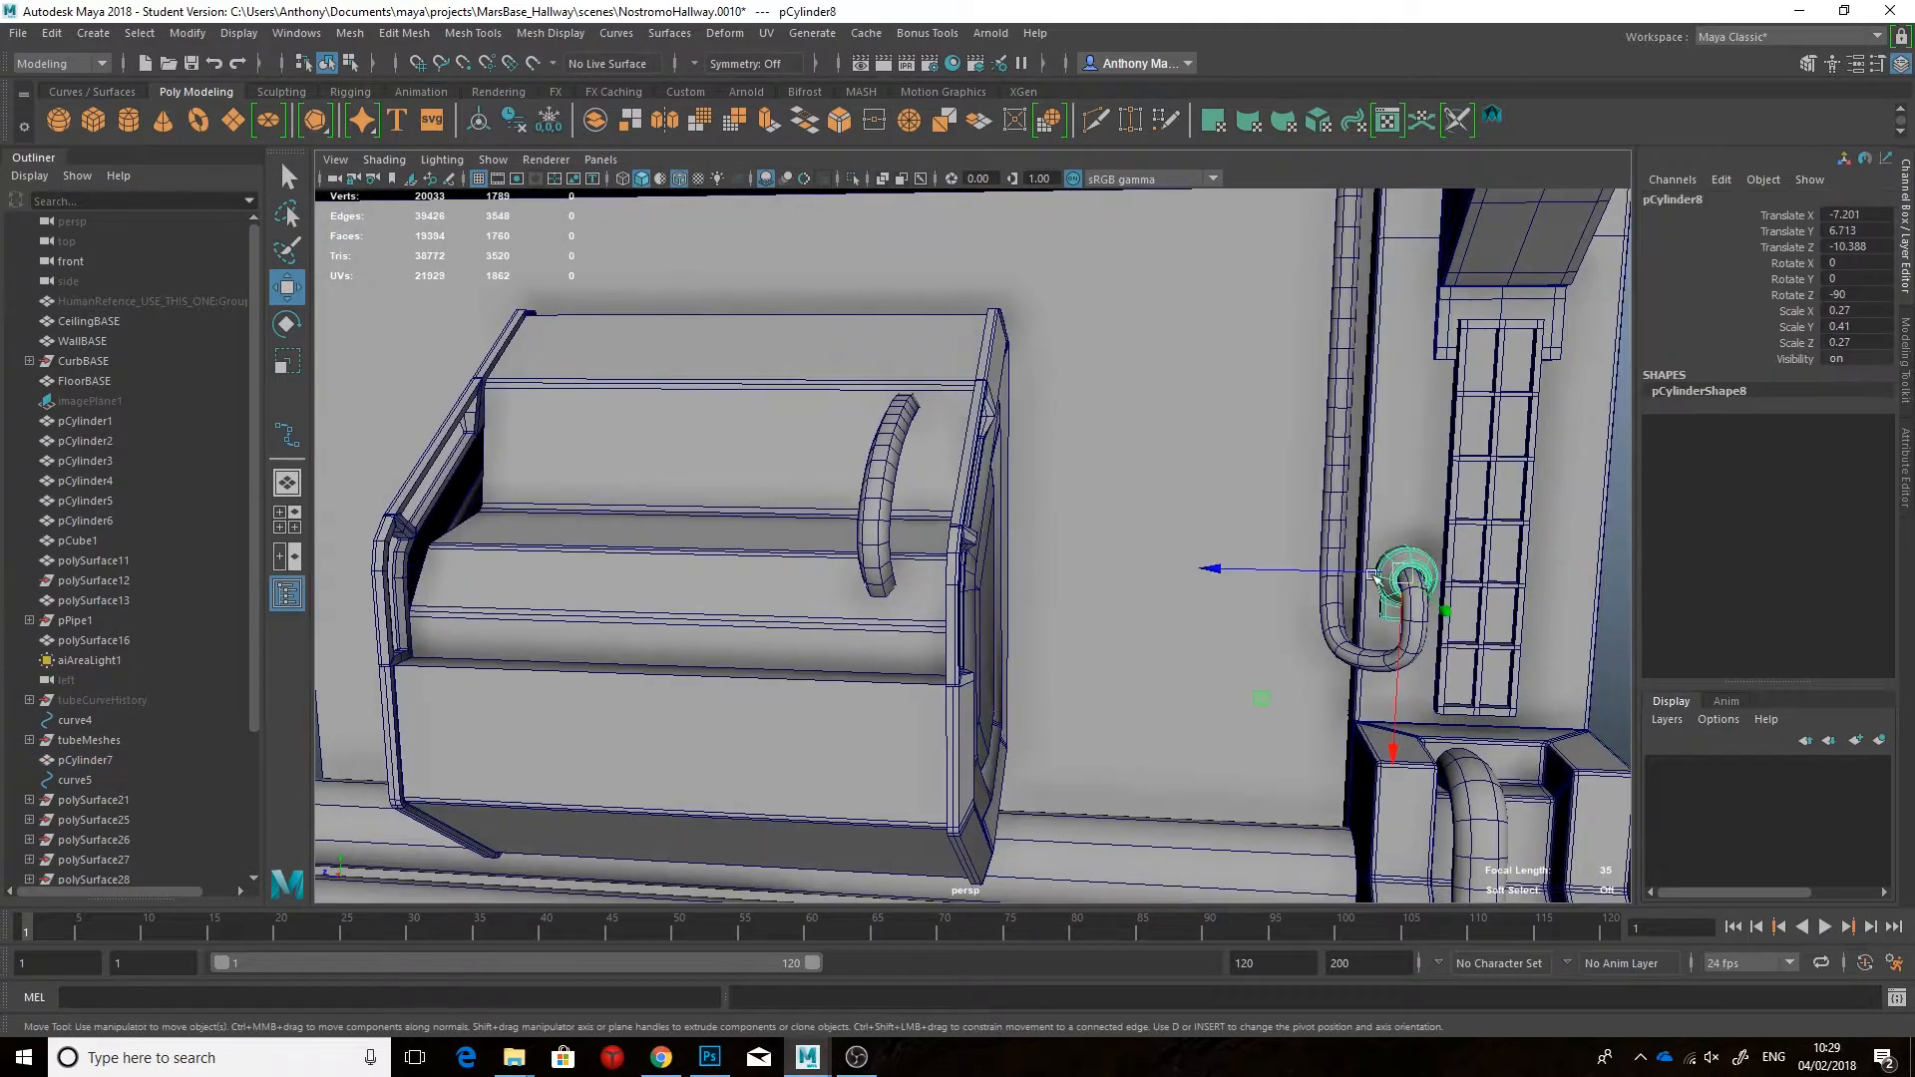
pyautogui.keyDown('alt'); pyautogui.moveTo(1404, 580); pyautogui.dragTo(1022, 556); pyautogui.keyUp('alt')
pyautogui.press('e')
pyautogui.moveTo(1209, 638); pyautogui.dragTo(1127, 483)
pyautogui.keyDown('alt'); pyautogui.moveTo(1236, 509); pyautogui.dragTo(1057, 518); pyautogui.keyUp('alt')
pyautogui.press('w')
pyautogui.moveTo(778, 634); pyautogui.dragTo(943, 617)
pyautogui.moveTo(1083, 640); pyautogui.dragTo(1030, 623)
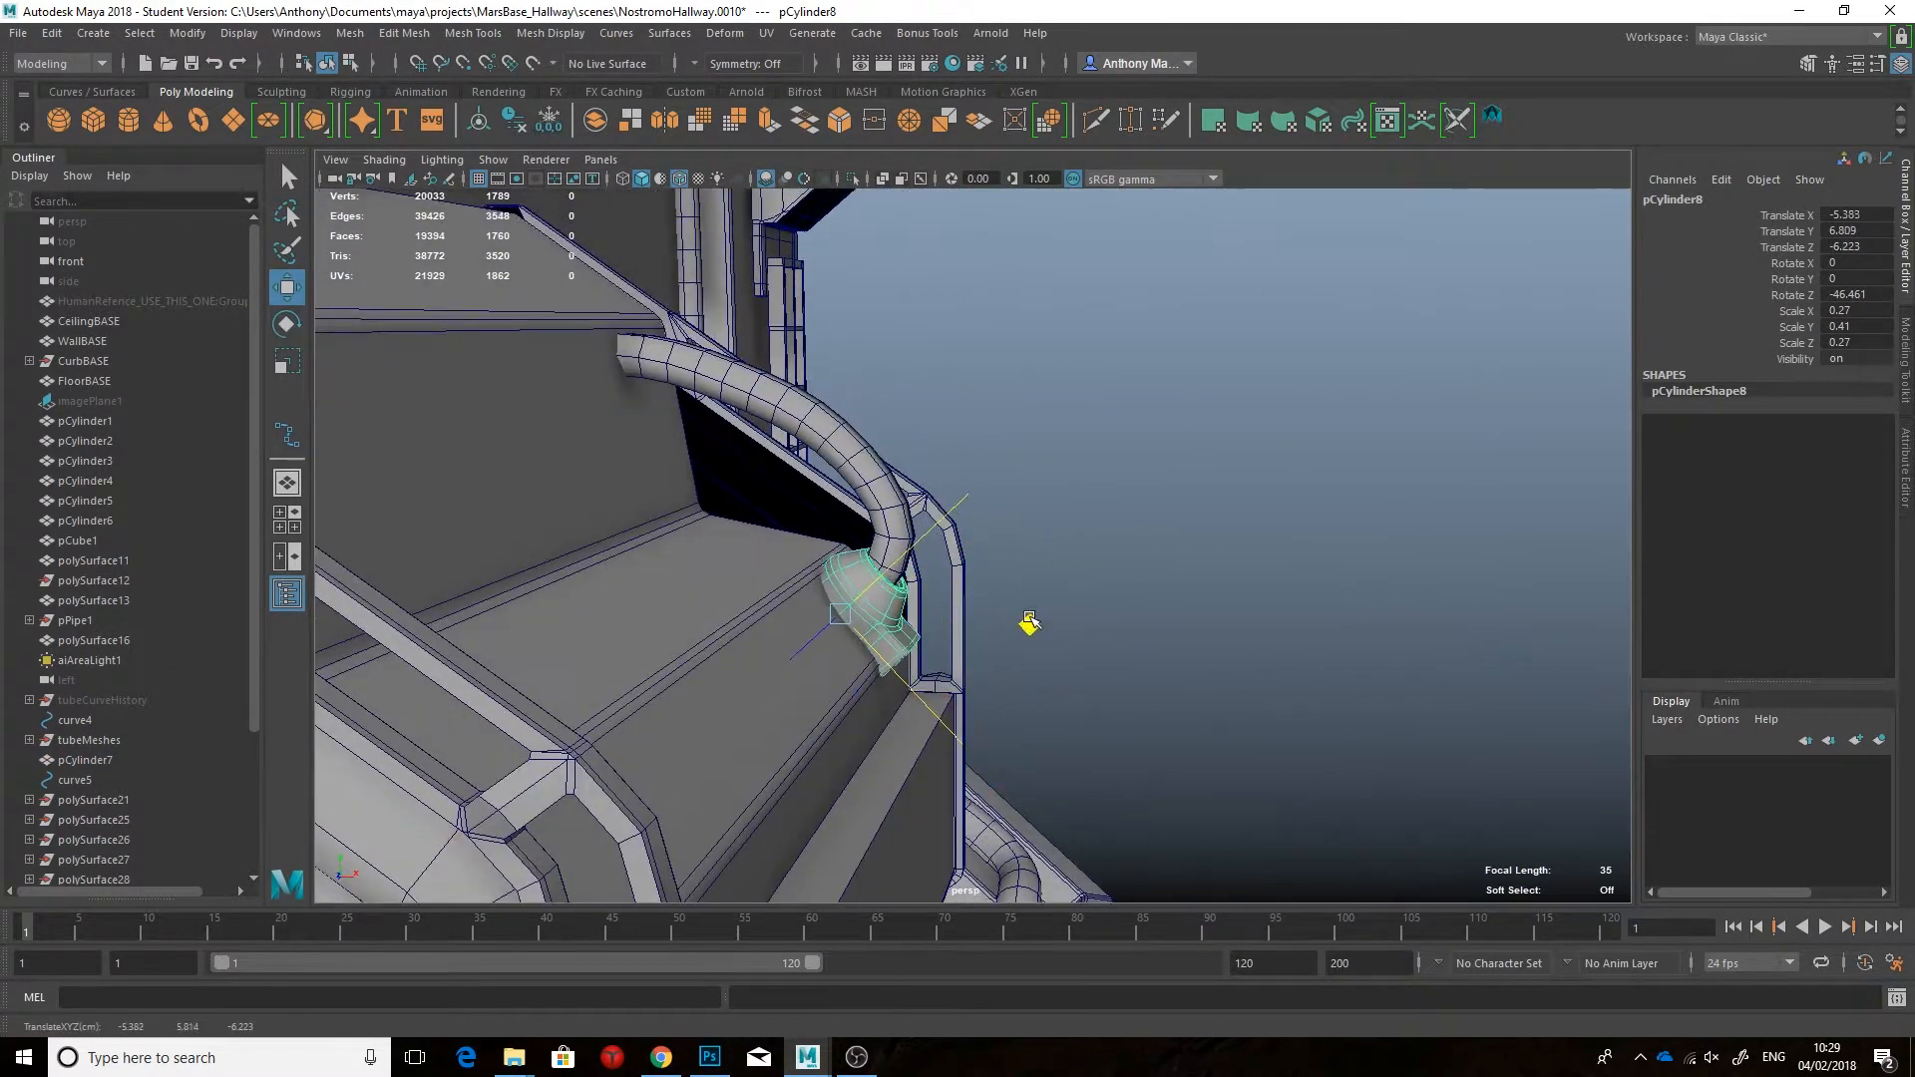
pyautogui.moveTo(839, 615); pyautogui.dragTo(798, 615)
# Step: Scale the collar to 0.217, 0.33, 0.217 and place a rotated duplicate over the tube's upper end
pyautogui.keyDown('alt'); pyautogui.moveTo(973, 620); pyautogui.dragTo(852, 613); pyautogui.keyUp('alt')
pyautogui.keyDown('alt'); pyautogui.moveTo(851, 613); pyautogui.dragTo(958, 594); pyautogui.keyUp('alt')
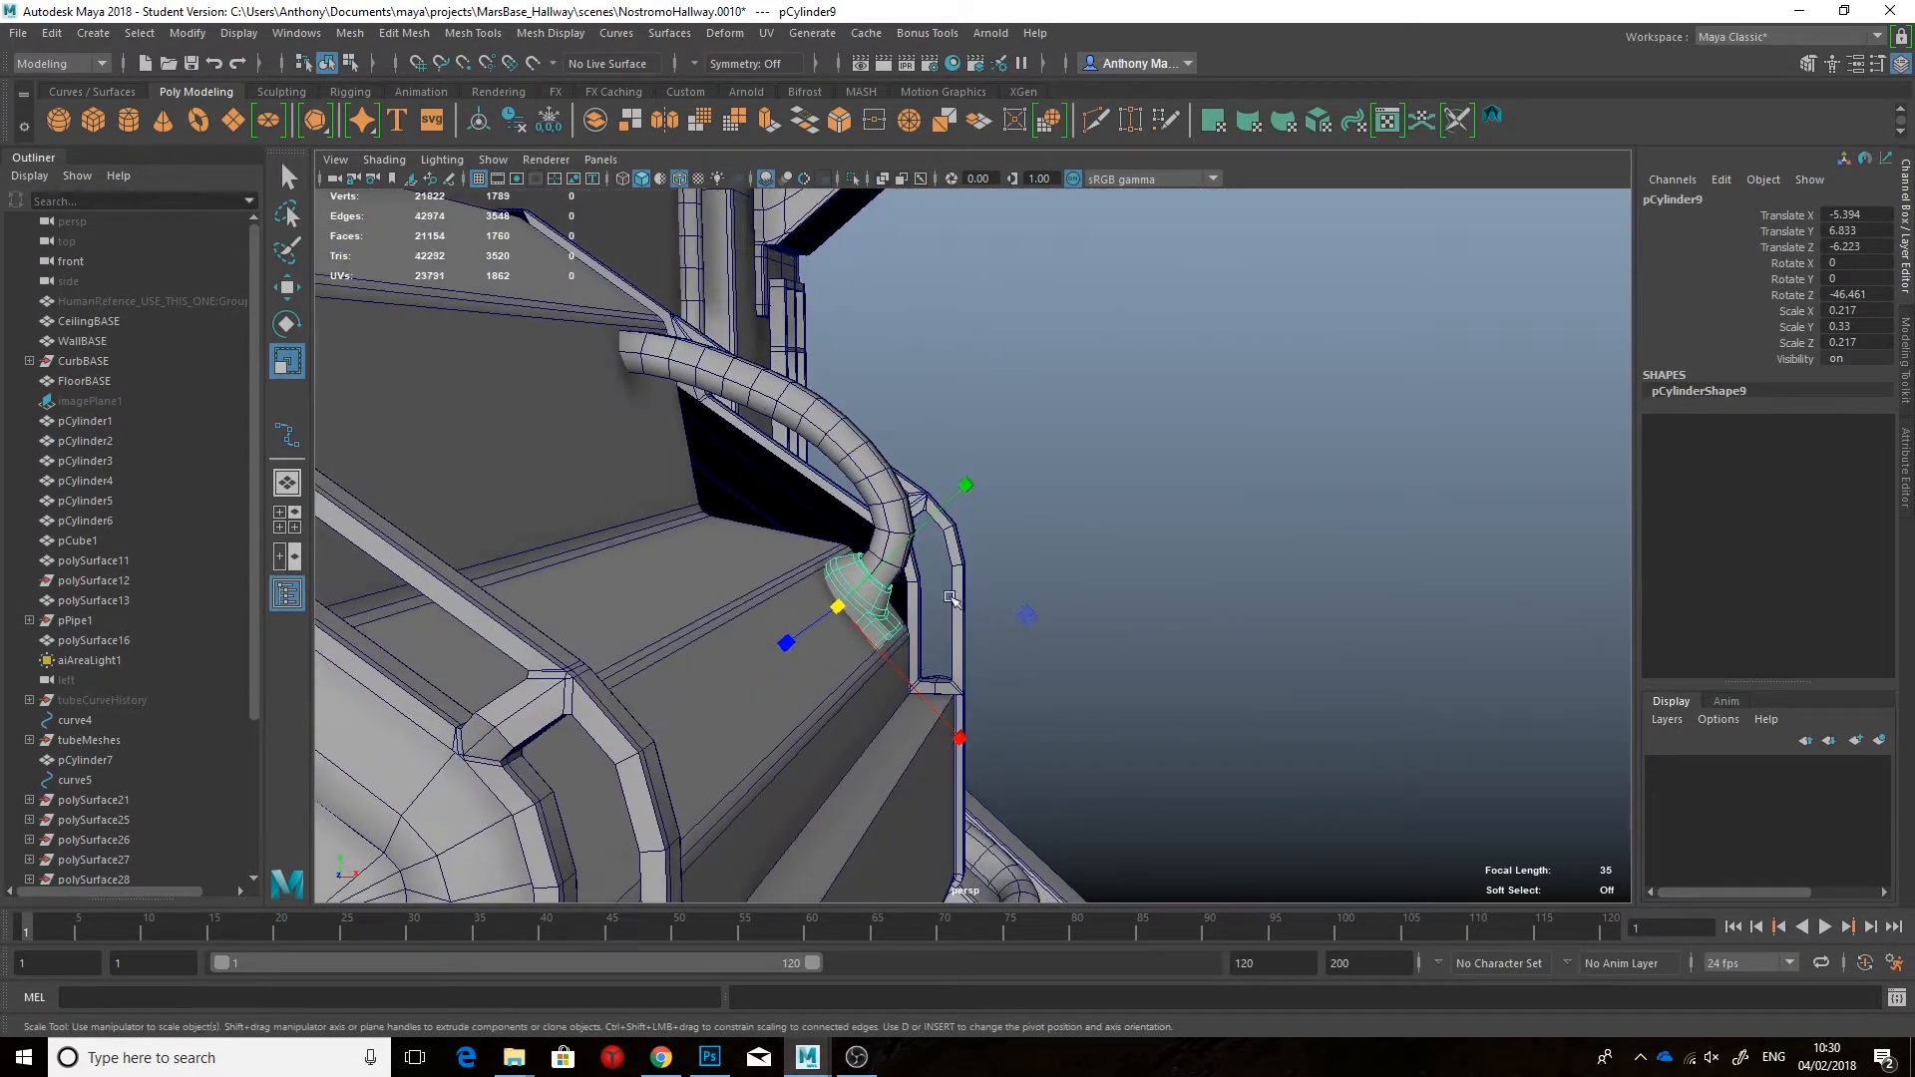
pyautogui.keyDown('alt'); pyautogui.moveTo(839, 475); pyautogui.dragTo(624, 419); pyautogui.keyUp('alt')
pyautogui.keyDown('alt'); pyautogui.moveTo(624, 419); pyautogui.dragTo(609, 204); pyautogui.keyUp('alt')
pyautogui.press('w')
pyautogui.keyDown('alt'); pyautogui.moveTo(608, 204); pyautogui.dragTo(662, 249); pyautogui.keyUp('alt')
pyautogui.press('e')
pyautogui.moveTo(781, 337); pyautogui.dragTo(786, 380)
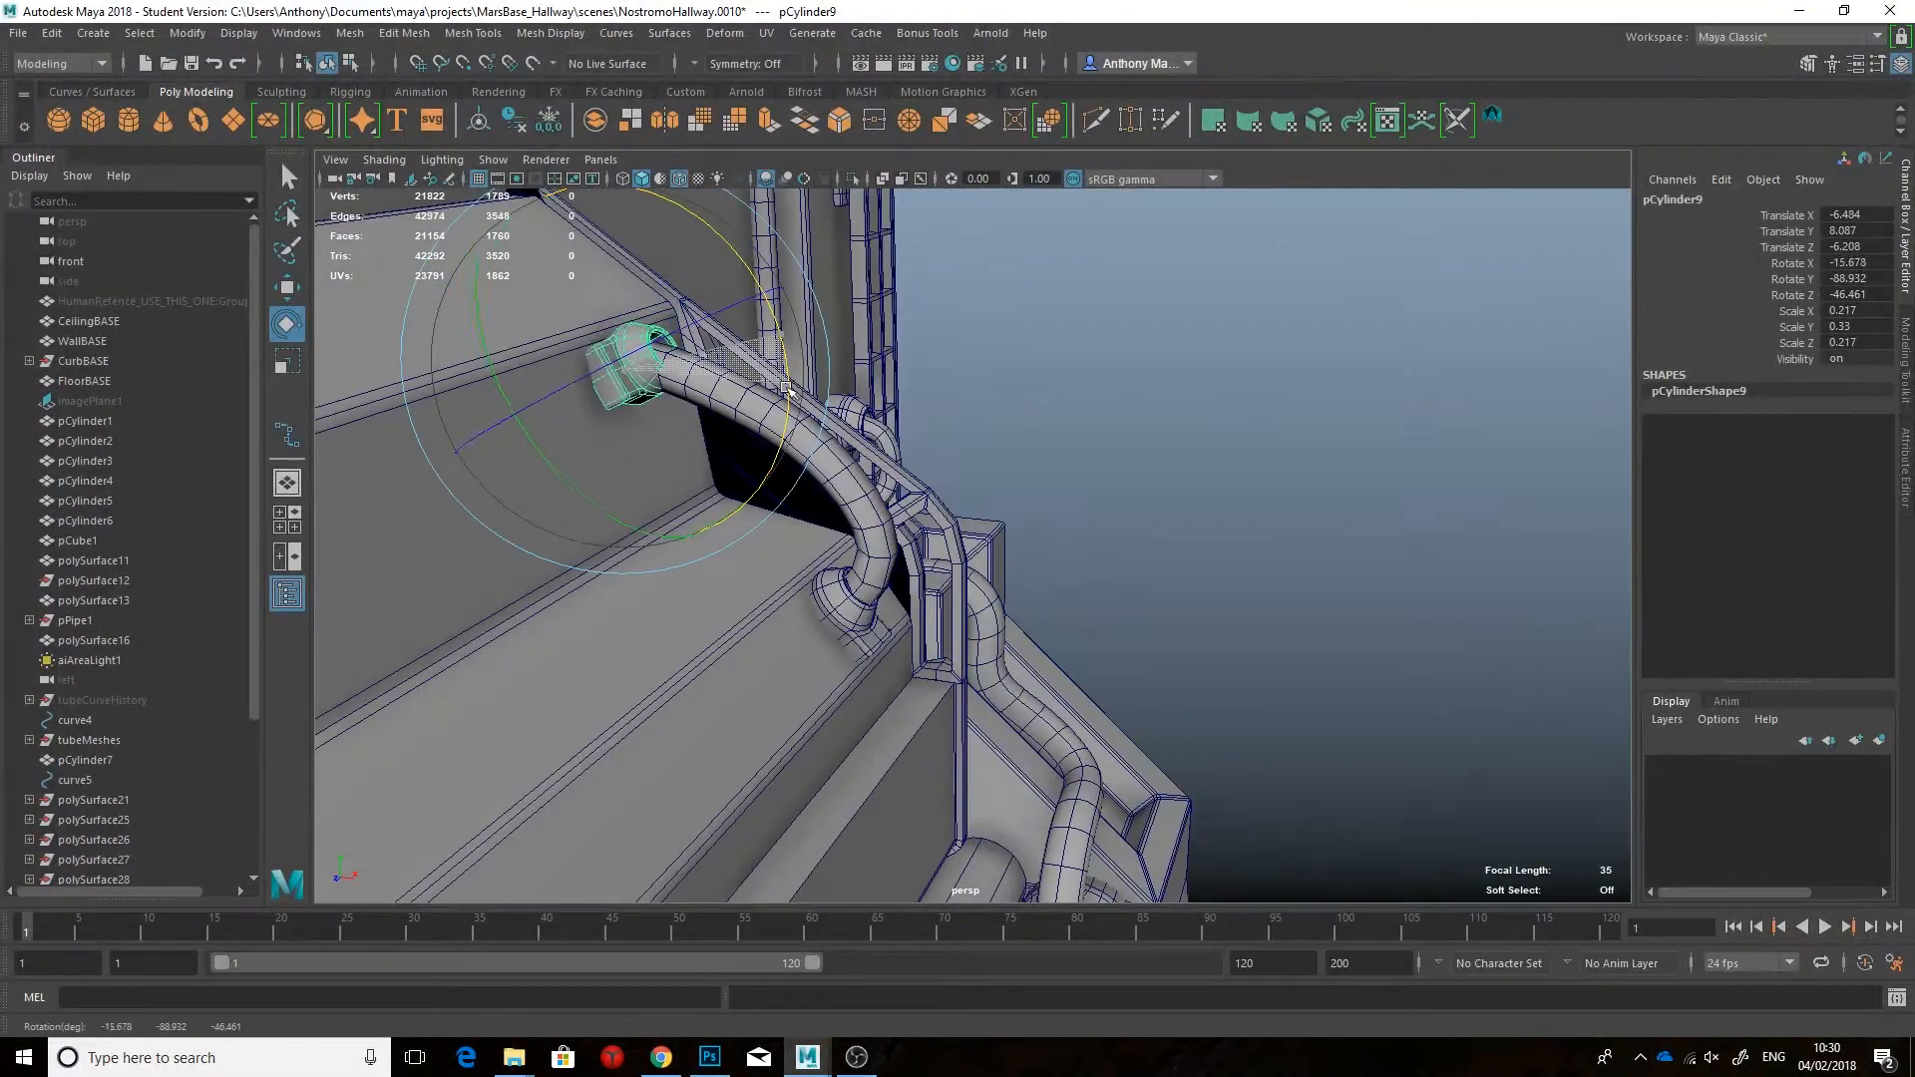
# Step: Duplicate the wall's ladder-like grille, rotate it to X 90 and Z 69.008, and lay it on the console's sloped shelf
pyautogui.keyDown('alt'); pyautogui.moveTo(606, 307); pyautogui.dragTo(1107, 454); pyautogui.keyUp('alt')
pyautogui.click(1107, 454)
pyautogui.hotkey('ctrl', 'd')
pyautogui.moveTo(970, 611); pyautogui.dragTo(673, 625)
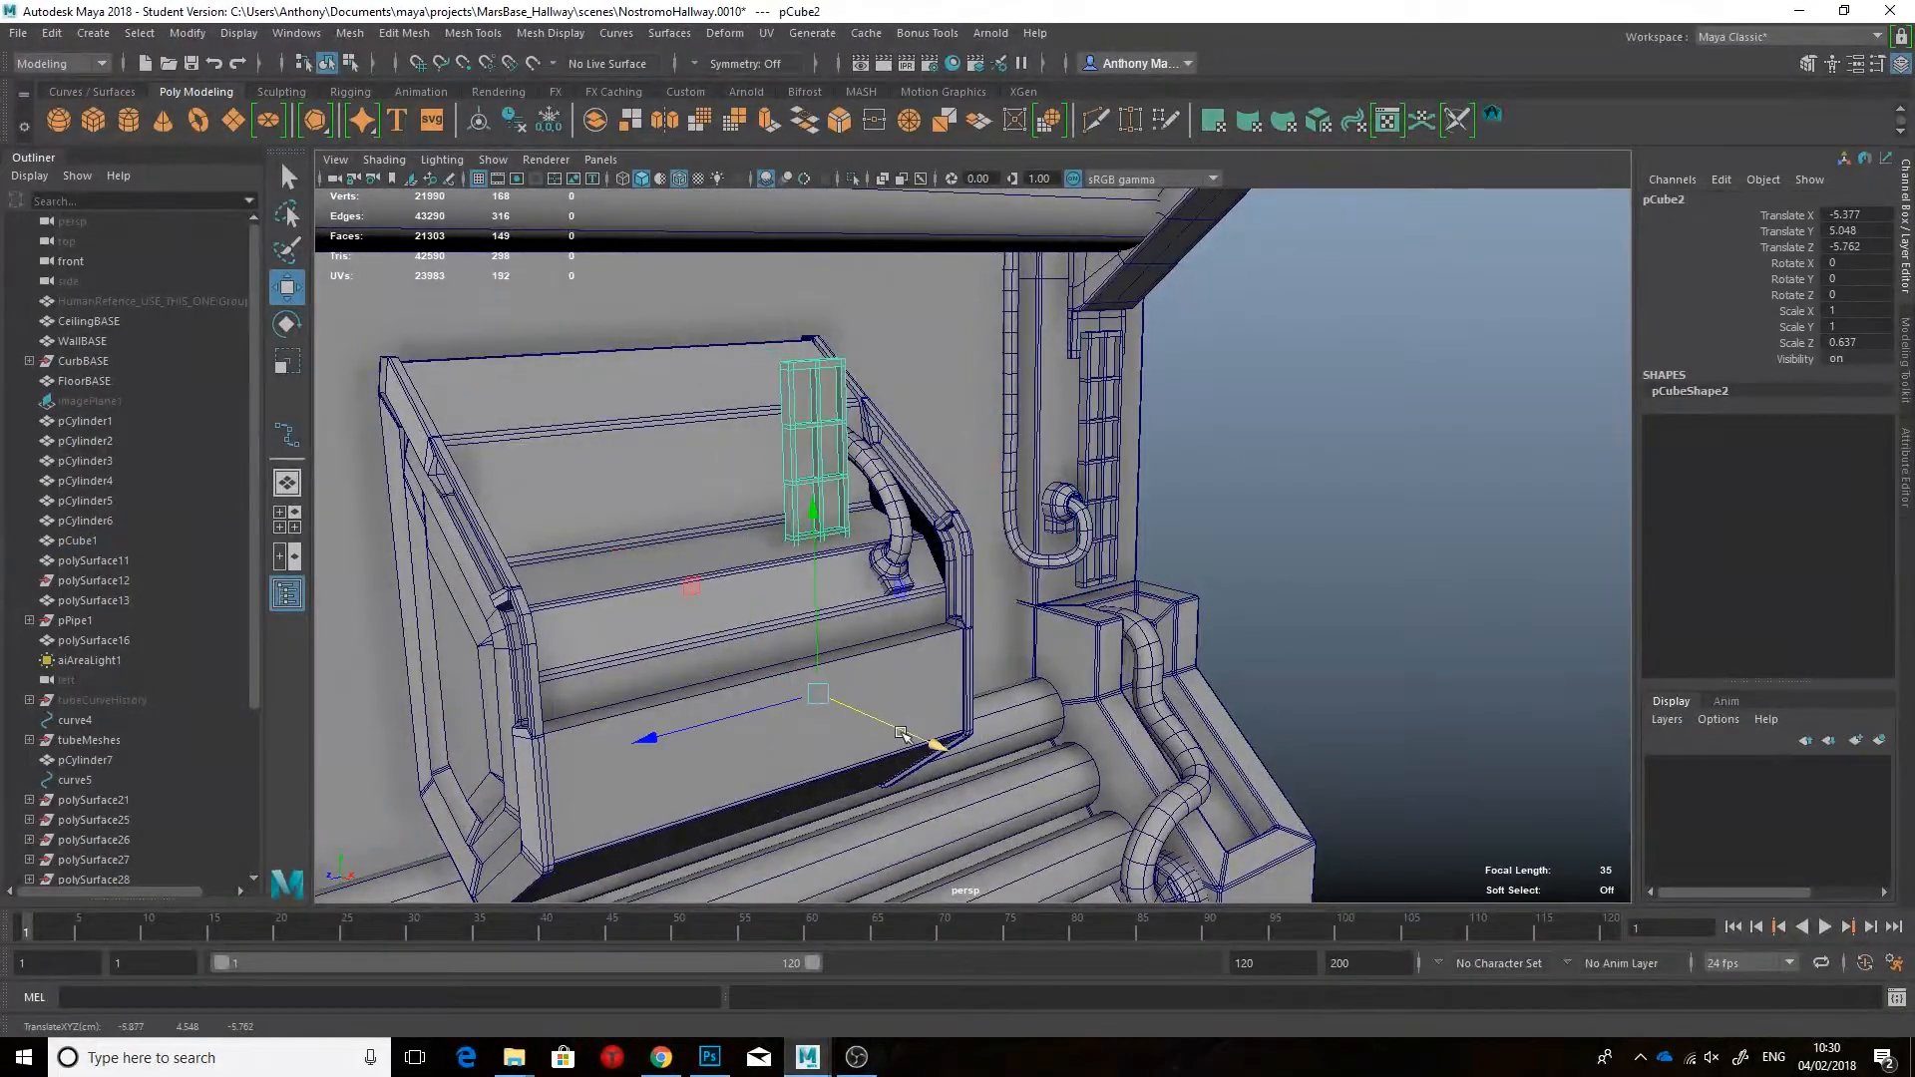
pyautogui.press('e')
pyautogui.moveTo(825, 651); pyautogui.dragTo(826, 658)
pyautogui.keyDown('alt'); pyautogui.moveTo(826, 658); pyautogui.dragTo(912, 678); pyautogui.keyUp('alt')
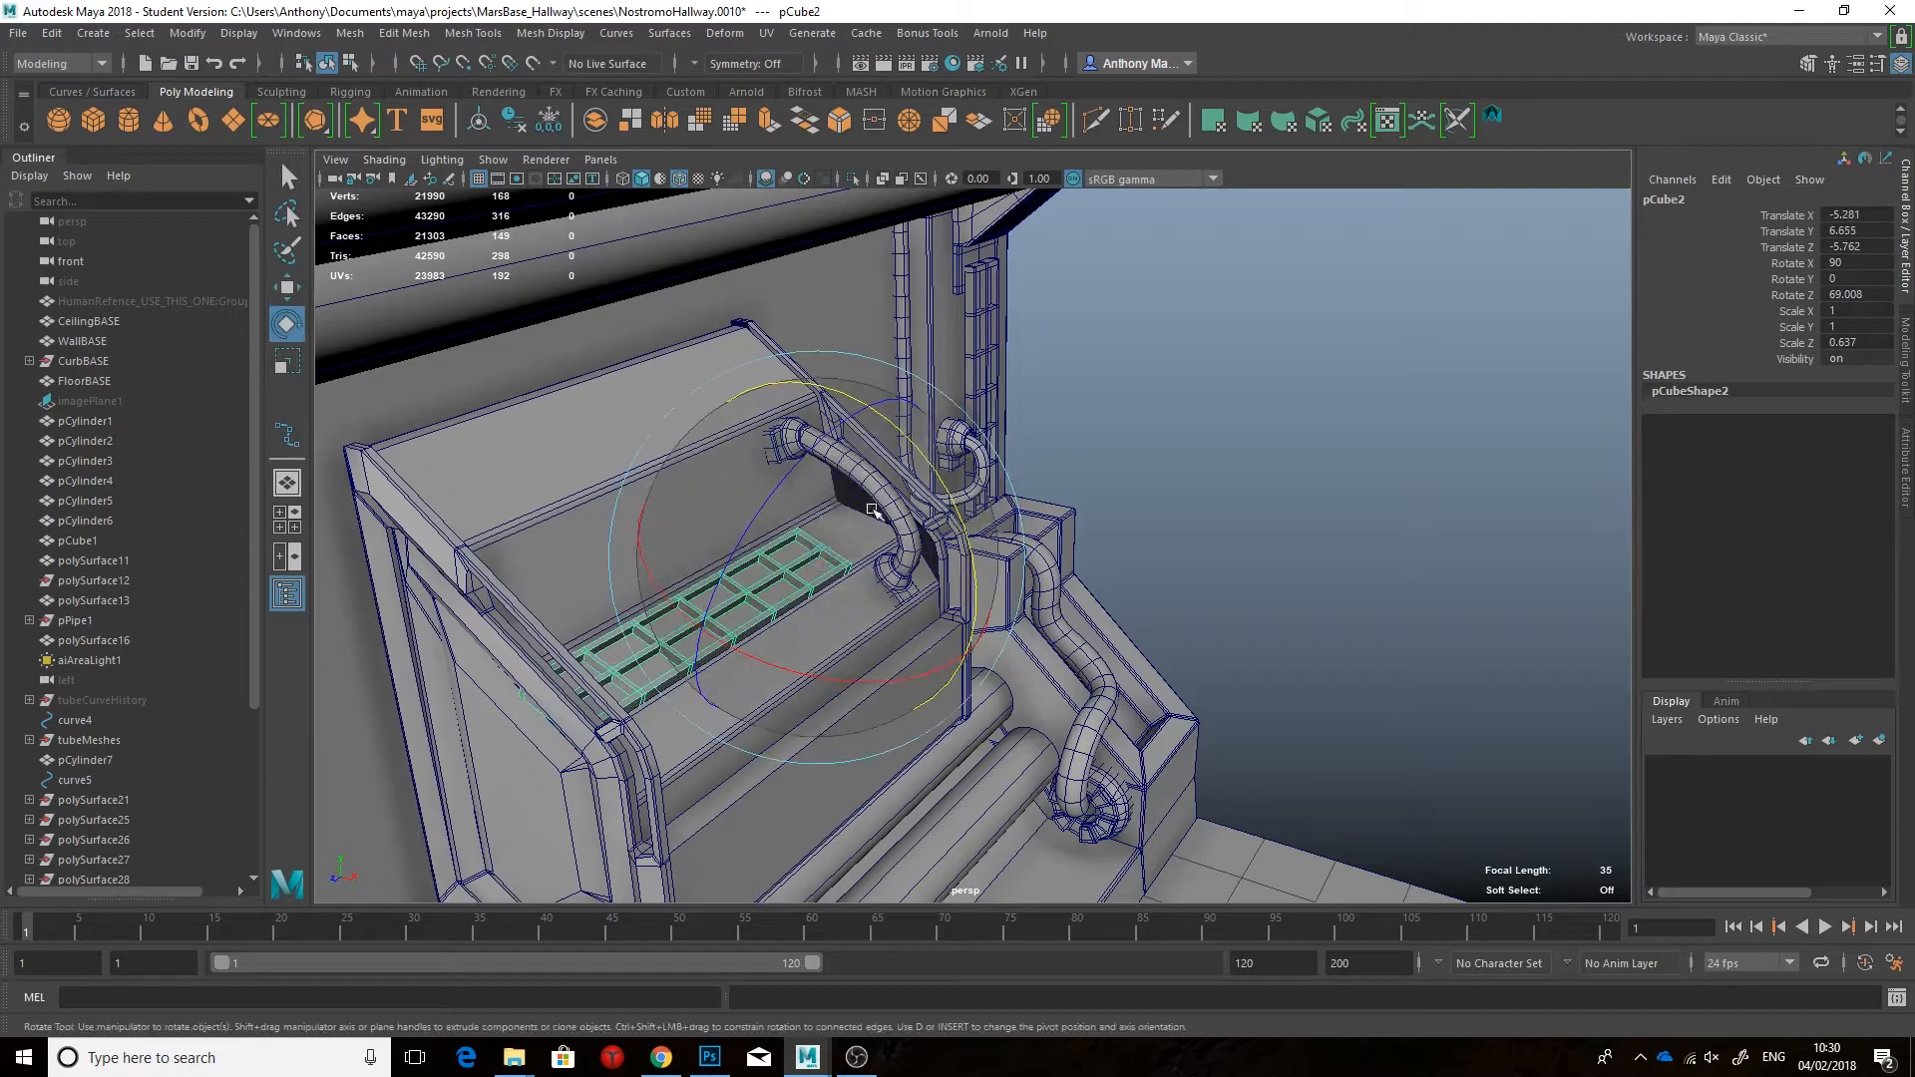
pyautogui.moveTo(733, 613); pyautogui.dragTo(773, 590)
pyautogui.keyDown('alt'); pyautogui.moveTo(773, 591); pyautogui.dragTo(868, 558); pyautogui.keyUp('alt')
# Step: Compare the console and whole hallway section with the Nostromo_hall.png reference in Photoshop, returning to Maya
pyautogui.click(1326, 537)
pyautogui.keyDown('alt'); pyautogui.moveTo(1337, 539); pyautogui.dragTo(1312, 535); pyautogui.keyUp('alt')
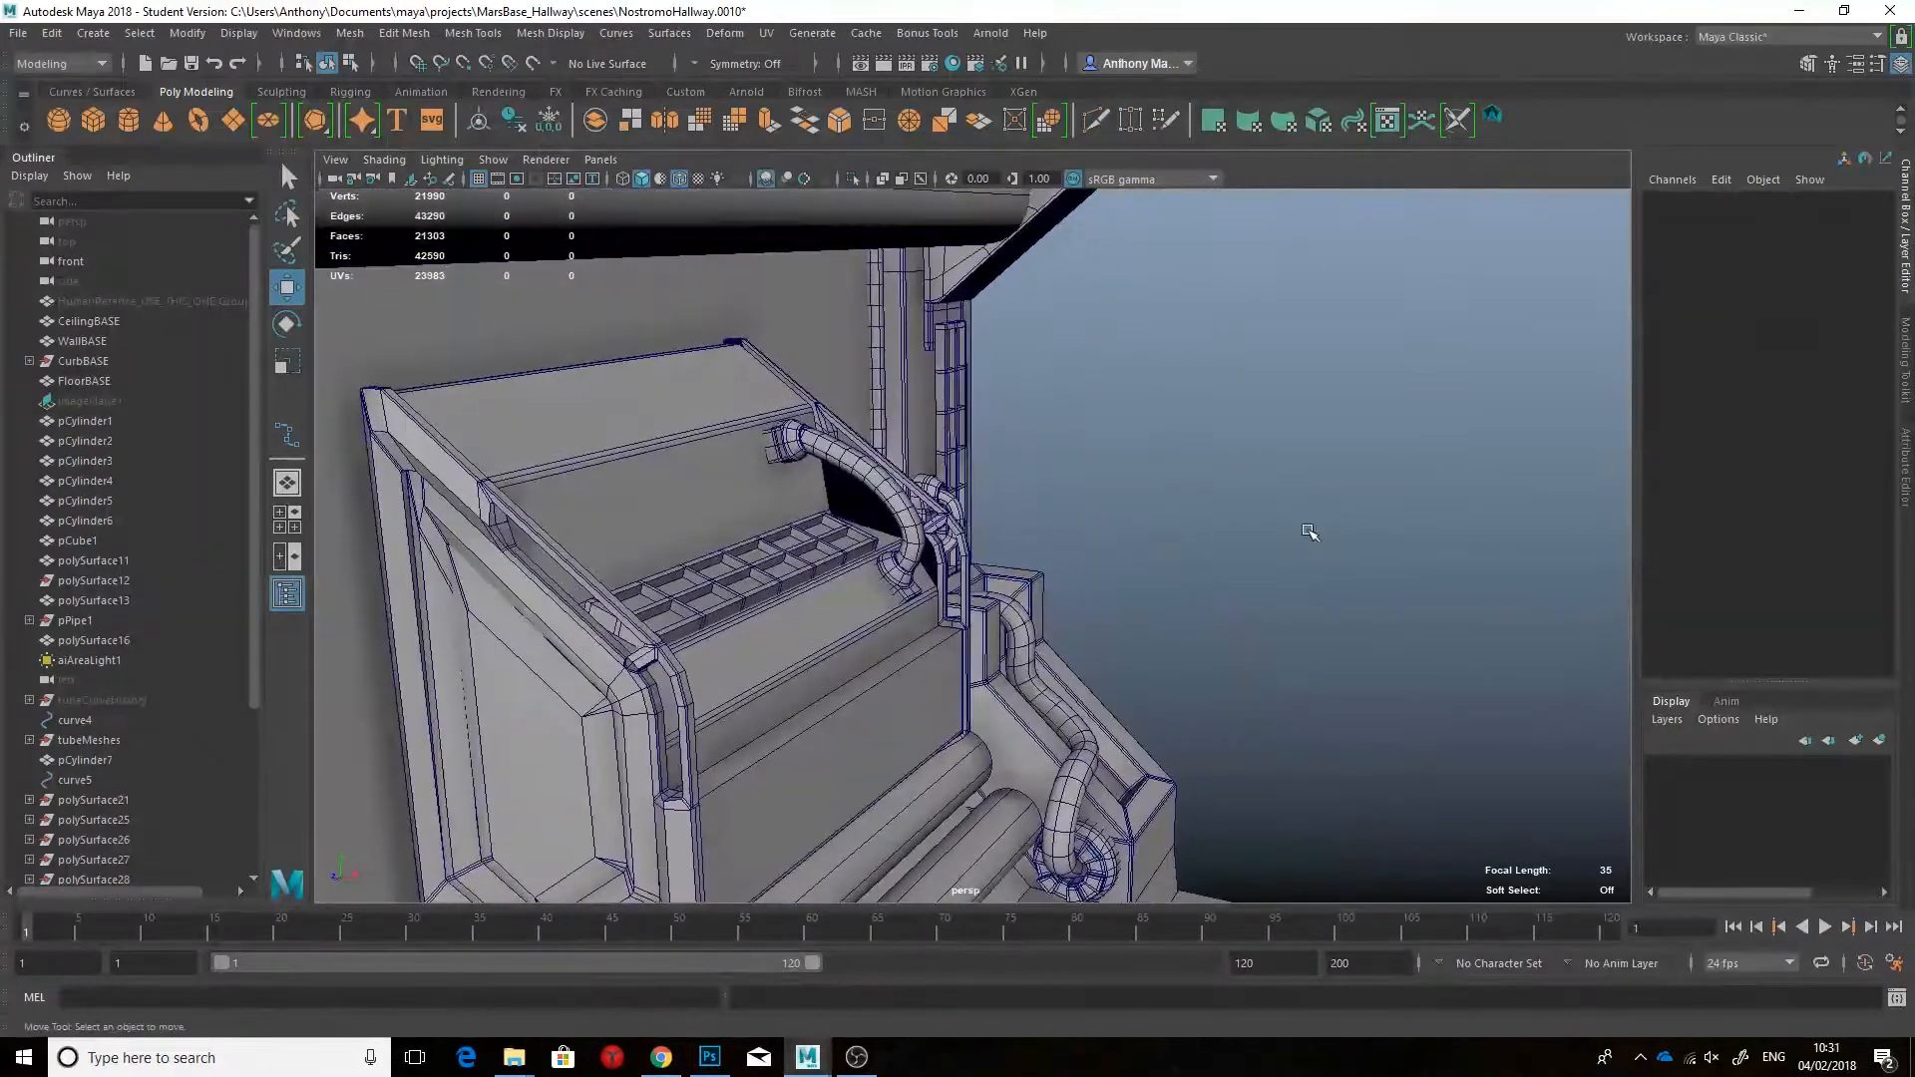
pyautogui.keyDown('alt'); pyautogui.moveTo(1312, 535); pyautogui.dragTo(1231, 552, button='right'); pyautogui.keyUp('alt')
pyautogui.keyDown('alt'); pyautogui.moveTo(1231, 551); pyautogui.dragTo(1139, 533); pyautogui.keyUp('alt')
pyautogui.click(703, 1061)
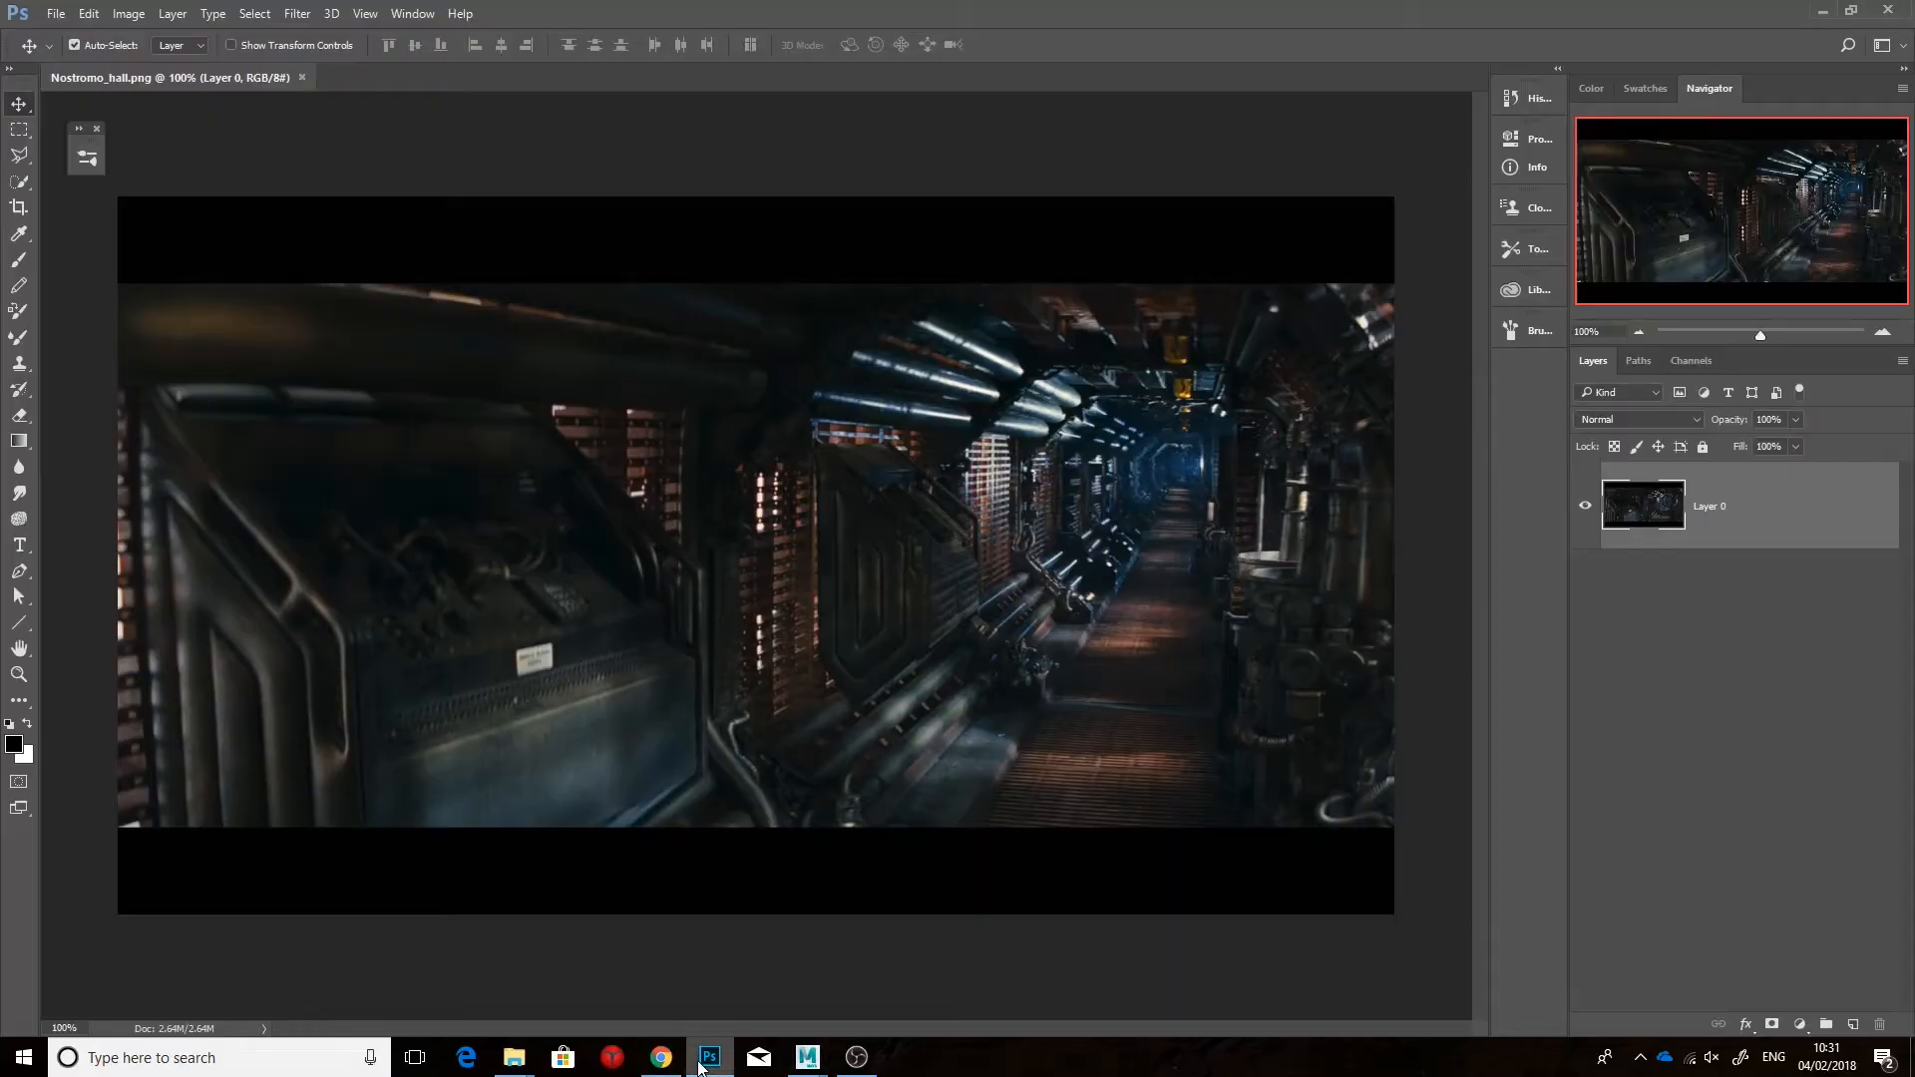
pyautogui.click(808, 1062)
pyautogui.keyDown('alt'); pyautogui.moveTo(972, 215); pyautogui.dragTo(940, 466, button='middle'); pyautogui.keyUp('alt')
pyautogui.click(941, 466)
pyautogui.keyDown('alt'); pyautogui.moveTo(941, 466); pyautogui.dragTo(1013, 662); pyautogui.keyUp('alt')
pyautogui.keyDown('alt'); pyautogui.moveTo(1013, 662); pyautogui.dragTo(970, 515, button='middle'); pyautogui.keyUp('alt')
pyautogui.scroll(-4, 970, 514)
pyautogui.click(1046, 556)
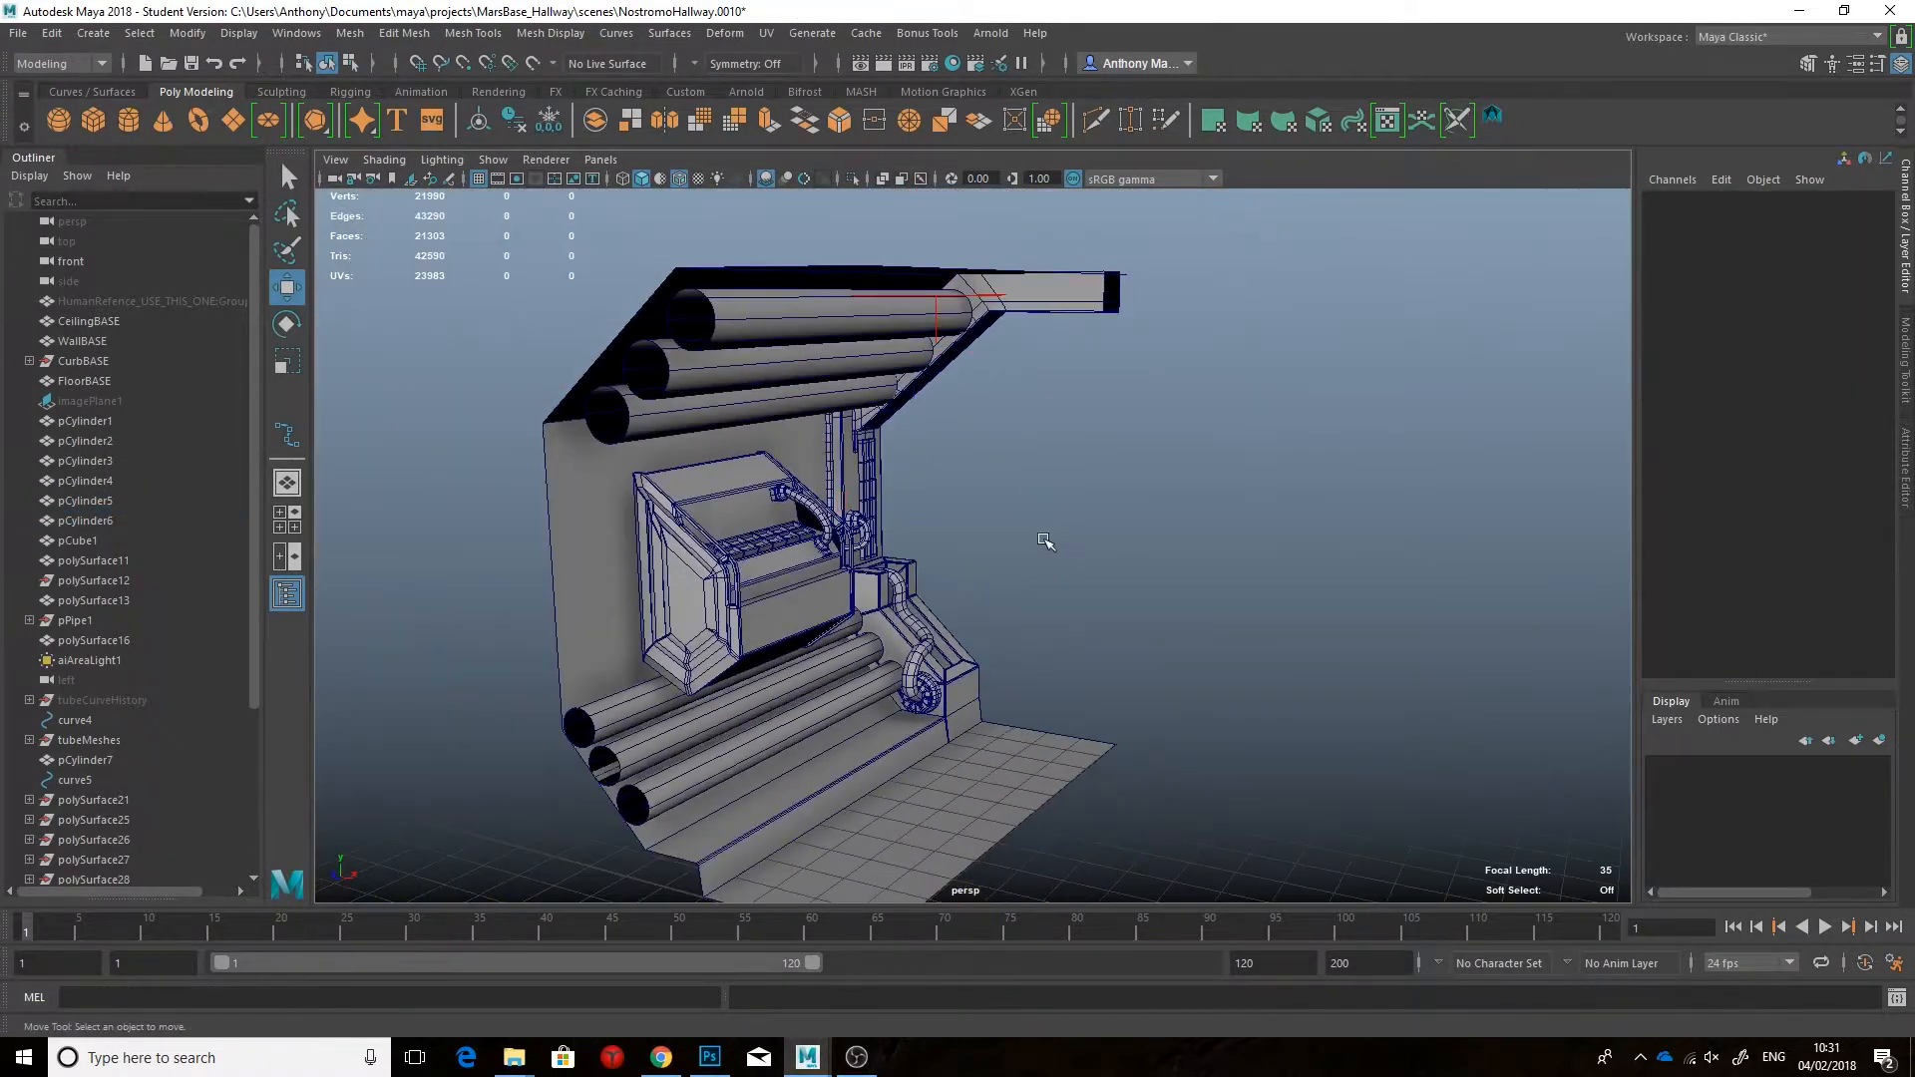
# Step: Create a polygon cylinder in front of the hallway section and set its axis subdivisions to 8
pyautogui.click(127, 124)
pyautogui.press('f')
pyautogui.scroll(-2, 972, 543)
pyautogui.doubleClick(1855, 471)
pyautogui.write('8')
pyautogui.press('Return')
# Step: Delete the top and bottom cap faces of the eight-sided cylinder
pyautogui.moveTo(1004, 486); pyautogui.dragTo(1008, 543, button='right')
pyautogui.click(1001, 449)
pyautogui.keyDown('alt'); pyautogui.moveTo(1002, 559); pyautogui.dragTo(1005, 439); pyautogui.keyUp('alt')
pyautogui.keyDown('shift'); pyautogui.click(1009, 684); pyautogui.keyUp('shift')
pyautogui.press('Delete')
# Step: Adjust the open cylinder's end edge loop and raise the cylinder above the floor grid
pyautogui.keyDown('alt'); pyautogui.moveTo(1008, 598); pyautogui.dragTo(1010, 716); pyautogui.keyUp('alt')
pyautogui.moveTo(990, 482); pyautogui.dragTo(1087, 454, button='right')
pyautogui.keyDown('alt'); pyautogui.moveTo(1115, 518); pyautogui.dragTo(1196, 384); pyautogui.keyUp('alt')
pyautogui.moveTo(1031, 624); pyautogui.dragTo(1030, 428, button='right')
pyautogui.doubleClick(1017, 668)
pyautogui.keyDown('alt'); pyautogui.moveTo(1042, 389); pyautogui.dragTo(1007, 517); pyautogui.keyUp('alt')
pyautogui.moveTo(1006, 516); pyautogui.dragTo(1087, 454, button='right')
pyautogui.moveTo(973, 499); pyautogui.dragTo(981, 317)
pyautogui.scroll(-5, 982, 329)
pyautogui.keyDown('alt'); pyautogui.moveTo(981, 339); pyautogui.dragTo(966, 588, button='middle'); pyautogui.keyUp('alt')
# Step: Switch to Photoshop to examine the Nostromo_hall.png reference image again, then return to Maya
pyautogui.click(660, 1056)
pyautogui.click(710, 1057)
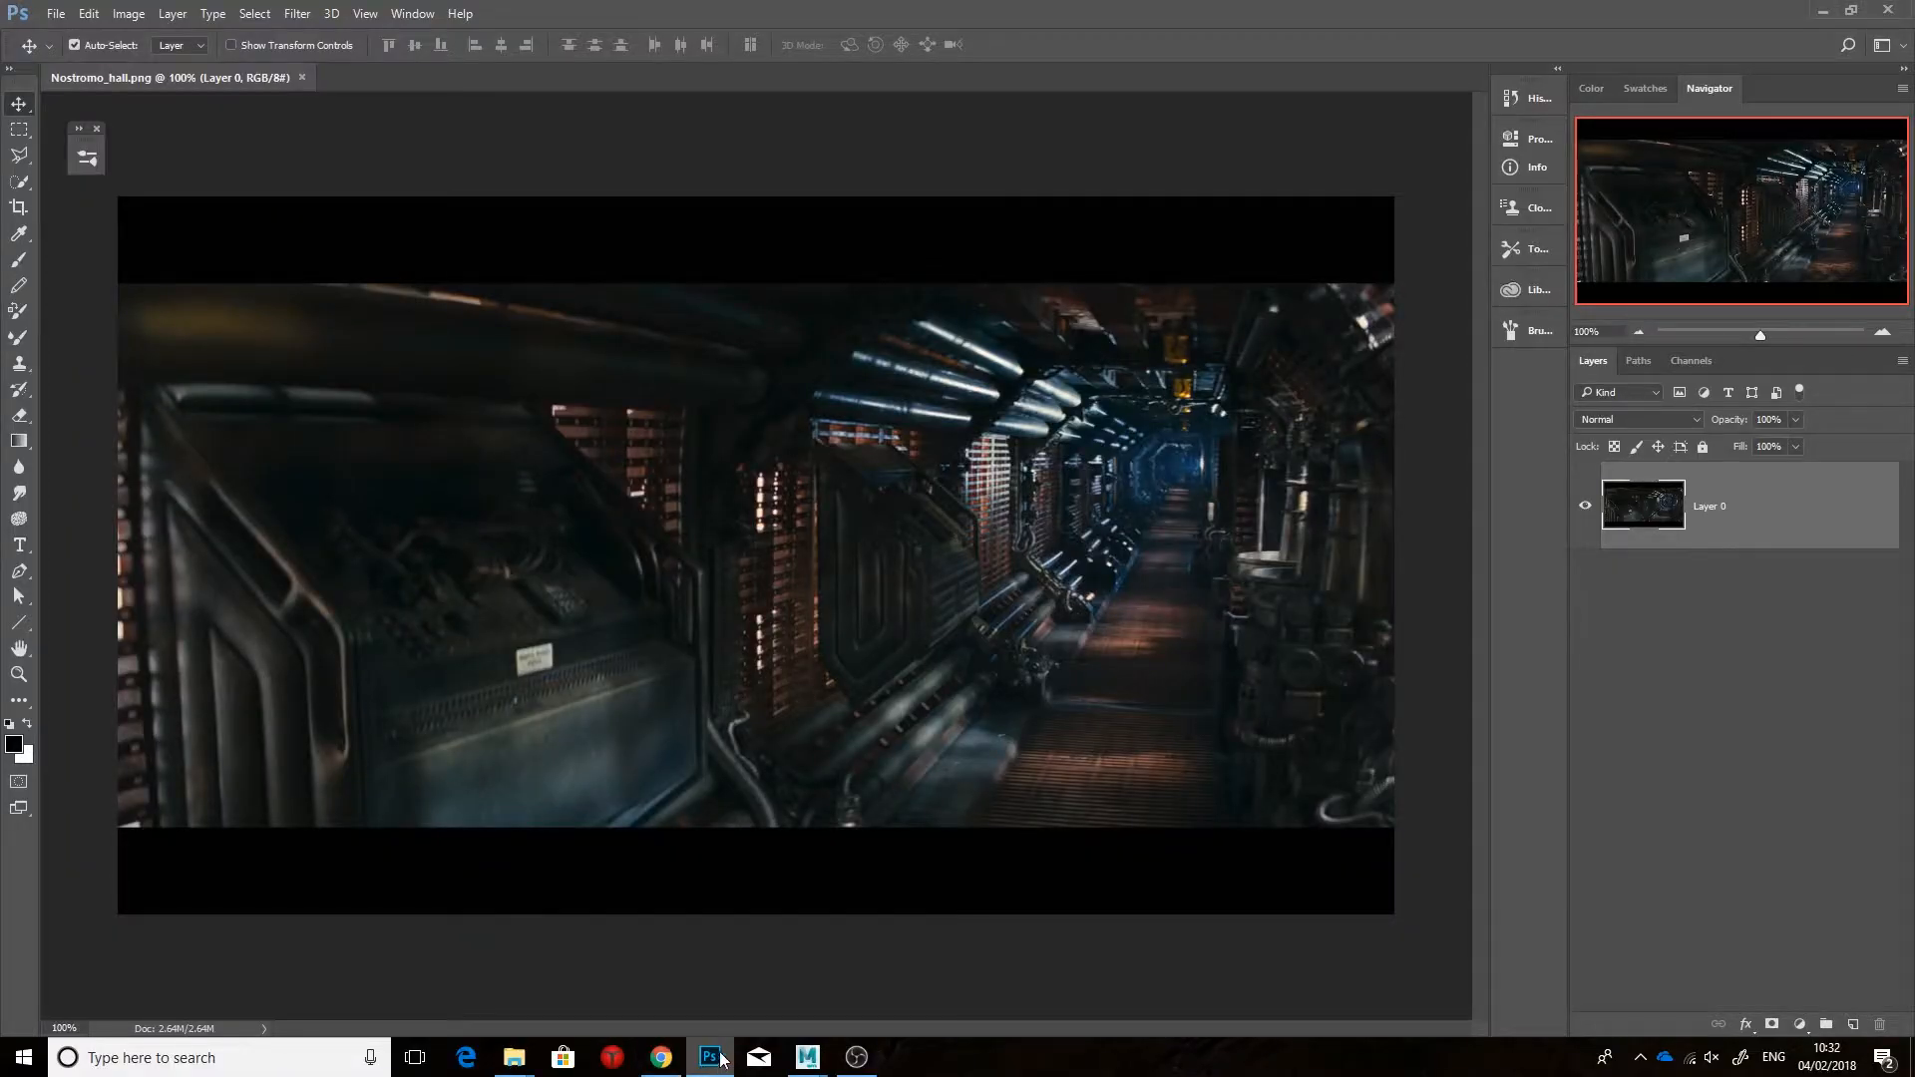
pyautogui.click(807, 1057)
pyautogui.click(888, 1006)
# Step: Extrude the cylinder's top edge loop repeatedly to form a tapered shoulder, a narrow neck and a wider collar
pyautogui.scroll(3, 1009, 684)
pyautogui.moveTo(968, 670); pyautogui.dragTo(970, 434, button='right')
pyautogui.keyDown('alt'); pyautogui.moveTo(955, 718); pyautogui.dragTo(989, 650); pyautogui.keyUp('alt')
pyautogui.keyDown('shift'); pyautogui.moveTo(957, 599); pyautogui.dragTo(1050, 546); pyautogui.keyUp('shift')
pyautogui.press('r')
pyautogui.press('w')
pyautogui.press('r')
pyautogui.press('w')
pyautogui.keyDown('shift'); pyautogui.moveTo(963, 501); pyautogui.dragTo(967, 489); pyautogui.keyUp('shift')
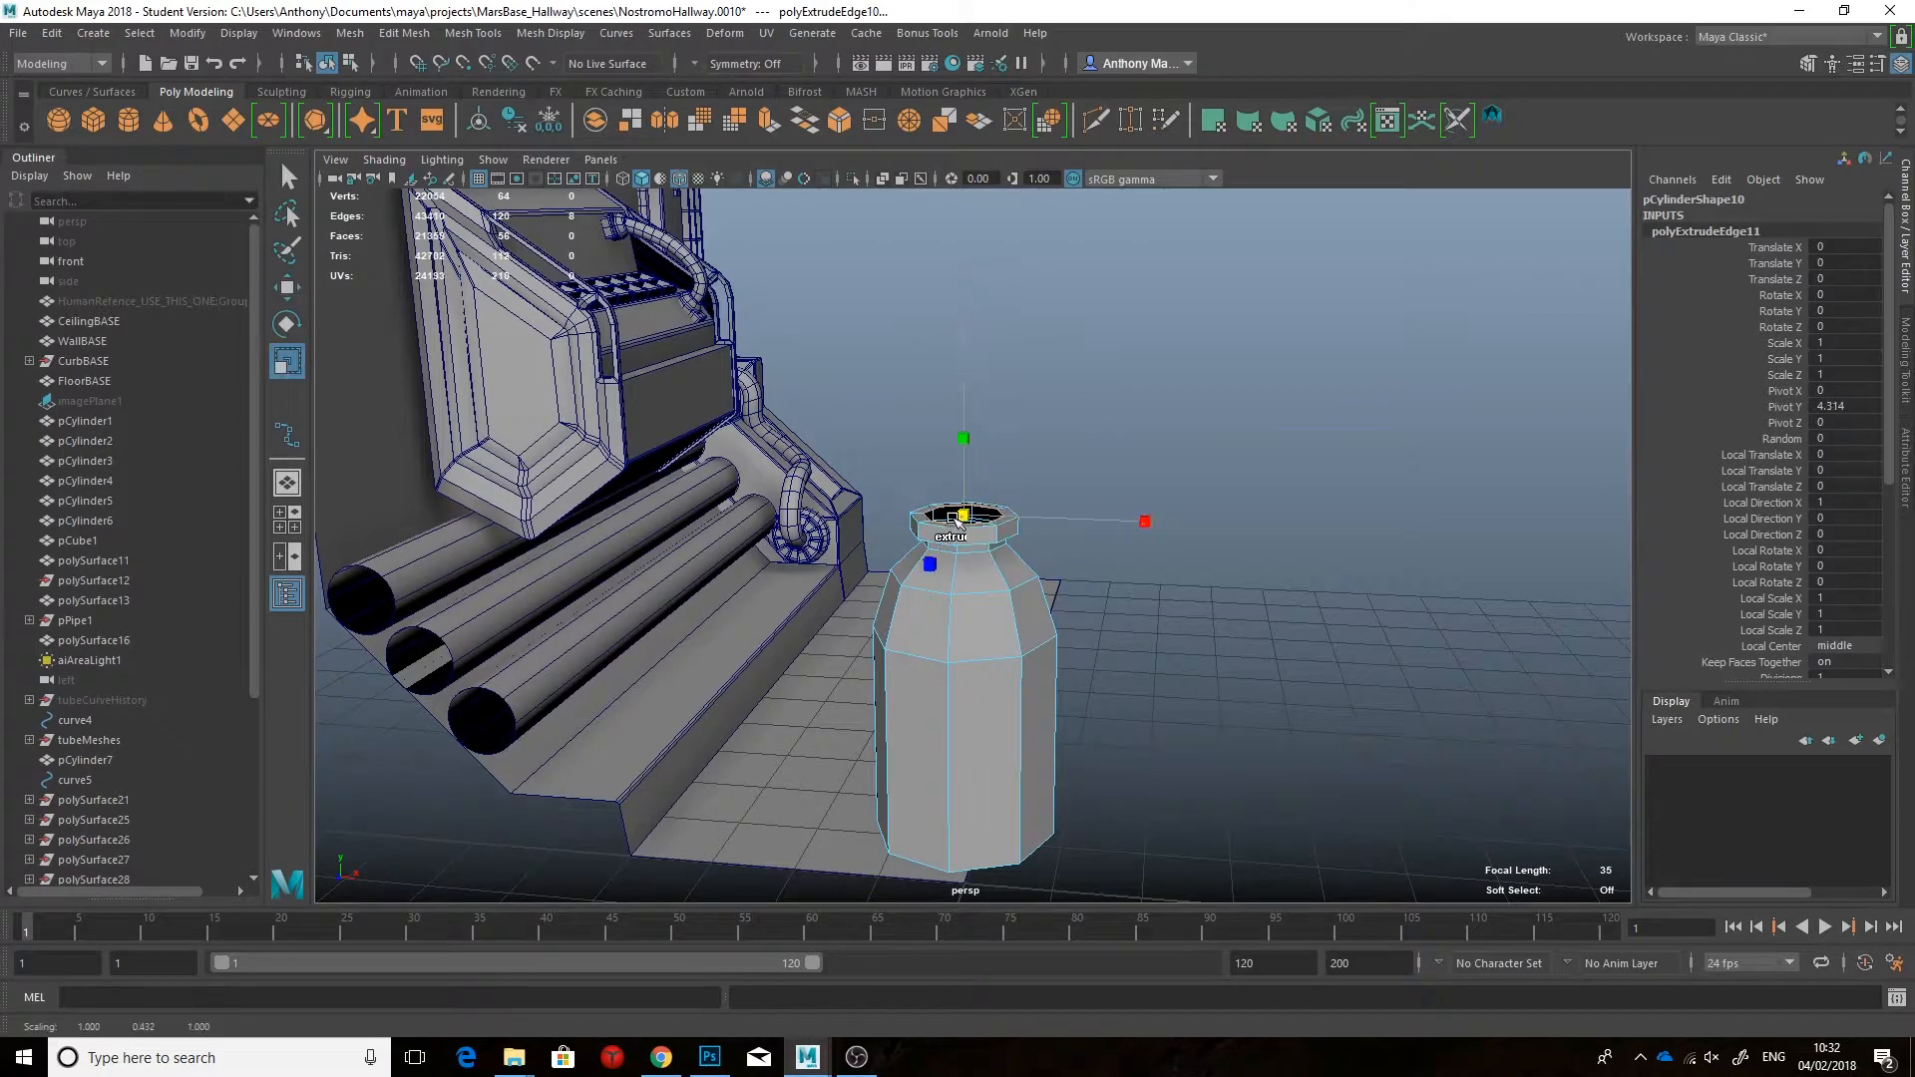
# Step: Extrude the collar's inner edge loop to add a smaller stepped rim on top of the canister
pyautogui.keyDown('shift'); pyautogui.moveTo(967, 449); pyautogui.dragTo(967, 465); pyautogui.keyUp('shift')
pyautogui.keyDown('alt'); pyautogui.moveTo(978, 457); pyautogui.dragTo(902, 589); pyautogui.keyUp('alt')
pyautogui.press('r')
# Step: Extrude the canister's bottom edge loop inward to form a flat border around the opening
pyautogui.keyDown('alt'); pyautogui.moveTo(922, 599); pyautogui.dragTo(937, 399); pyautogui.keyUp('alt')
pyautogui.doubleClick(1002, 674)
pyautogui.keyDown('shift'); pyautogui.moveTo(977, 698); pyautogui.dragTo(980, 703); pyautogui.keyUp('shift')
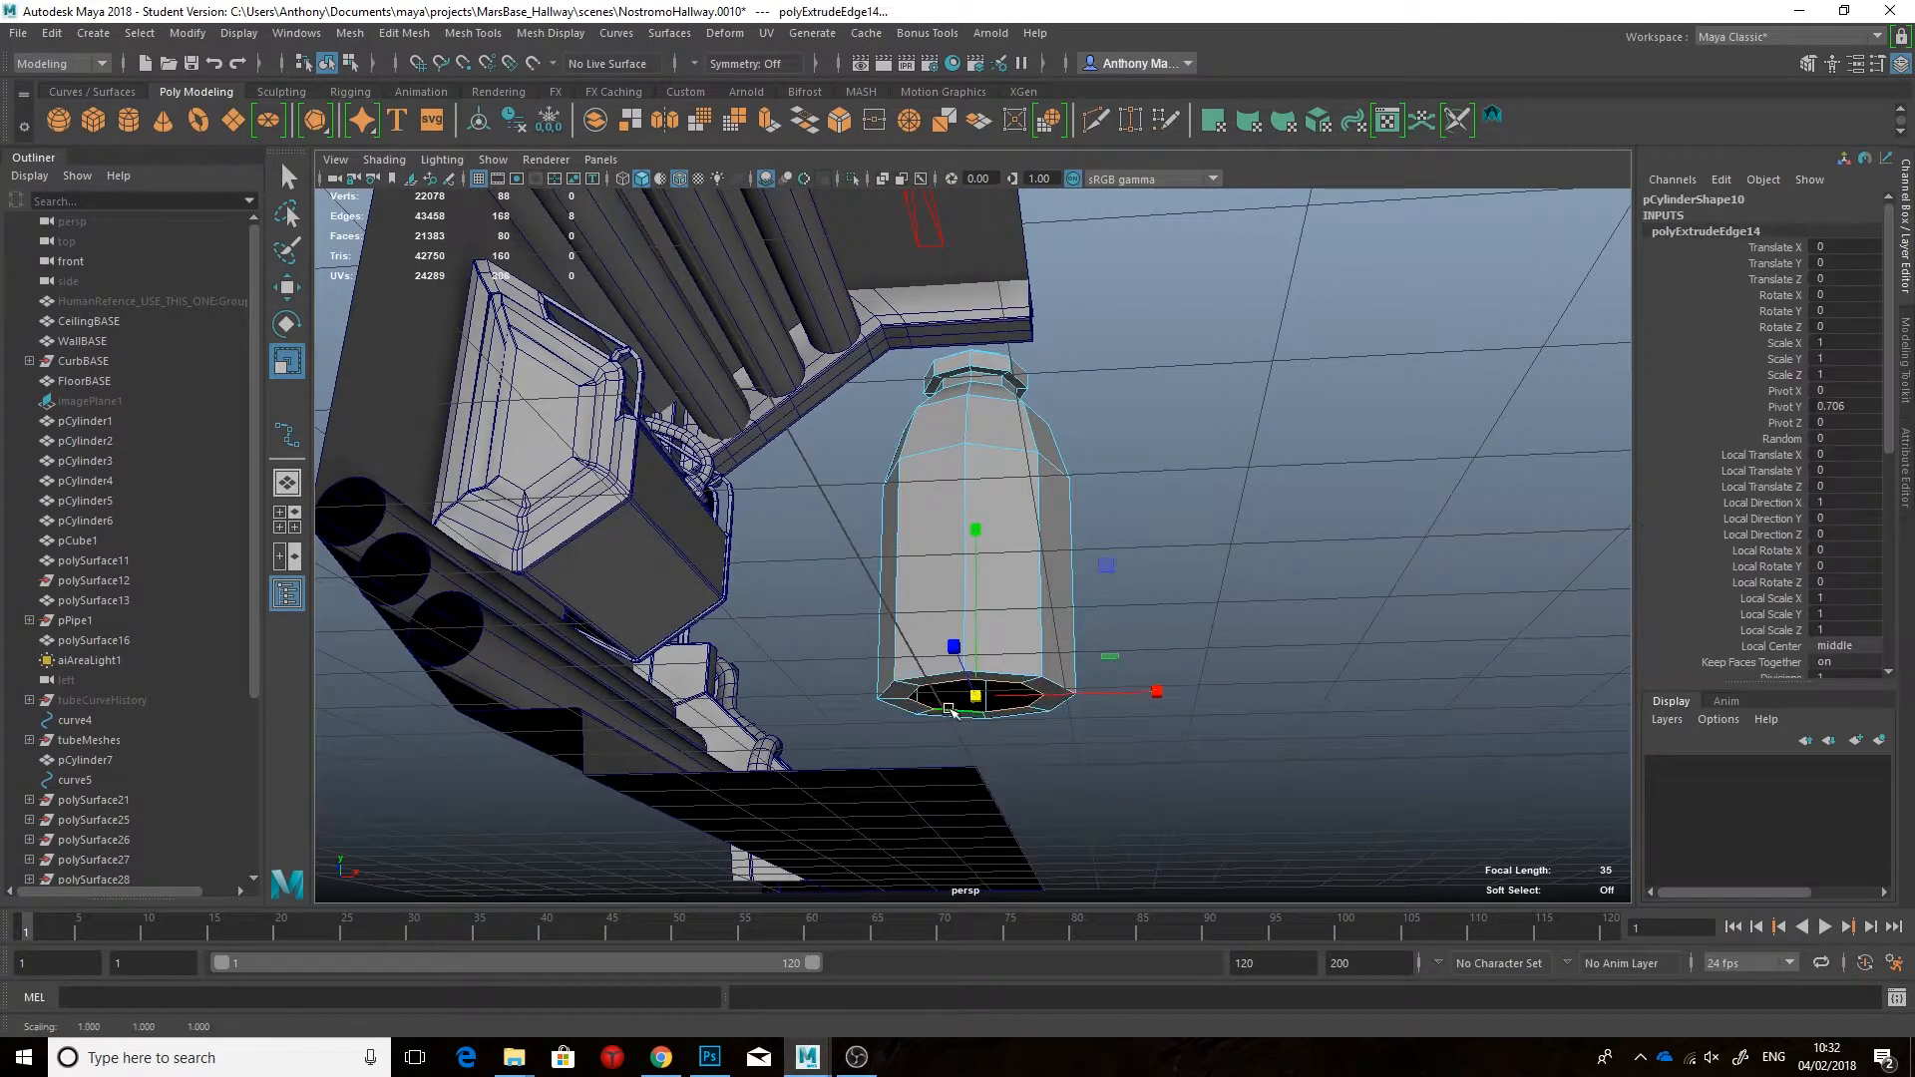
pyautogui.press('f')
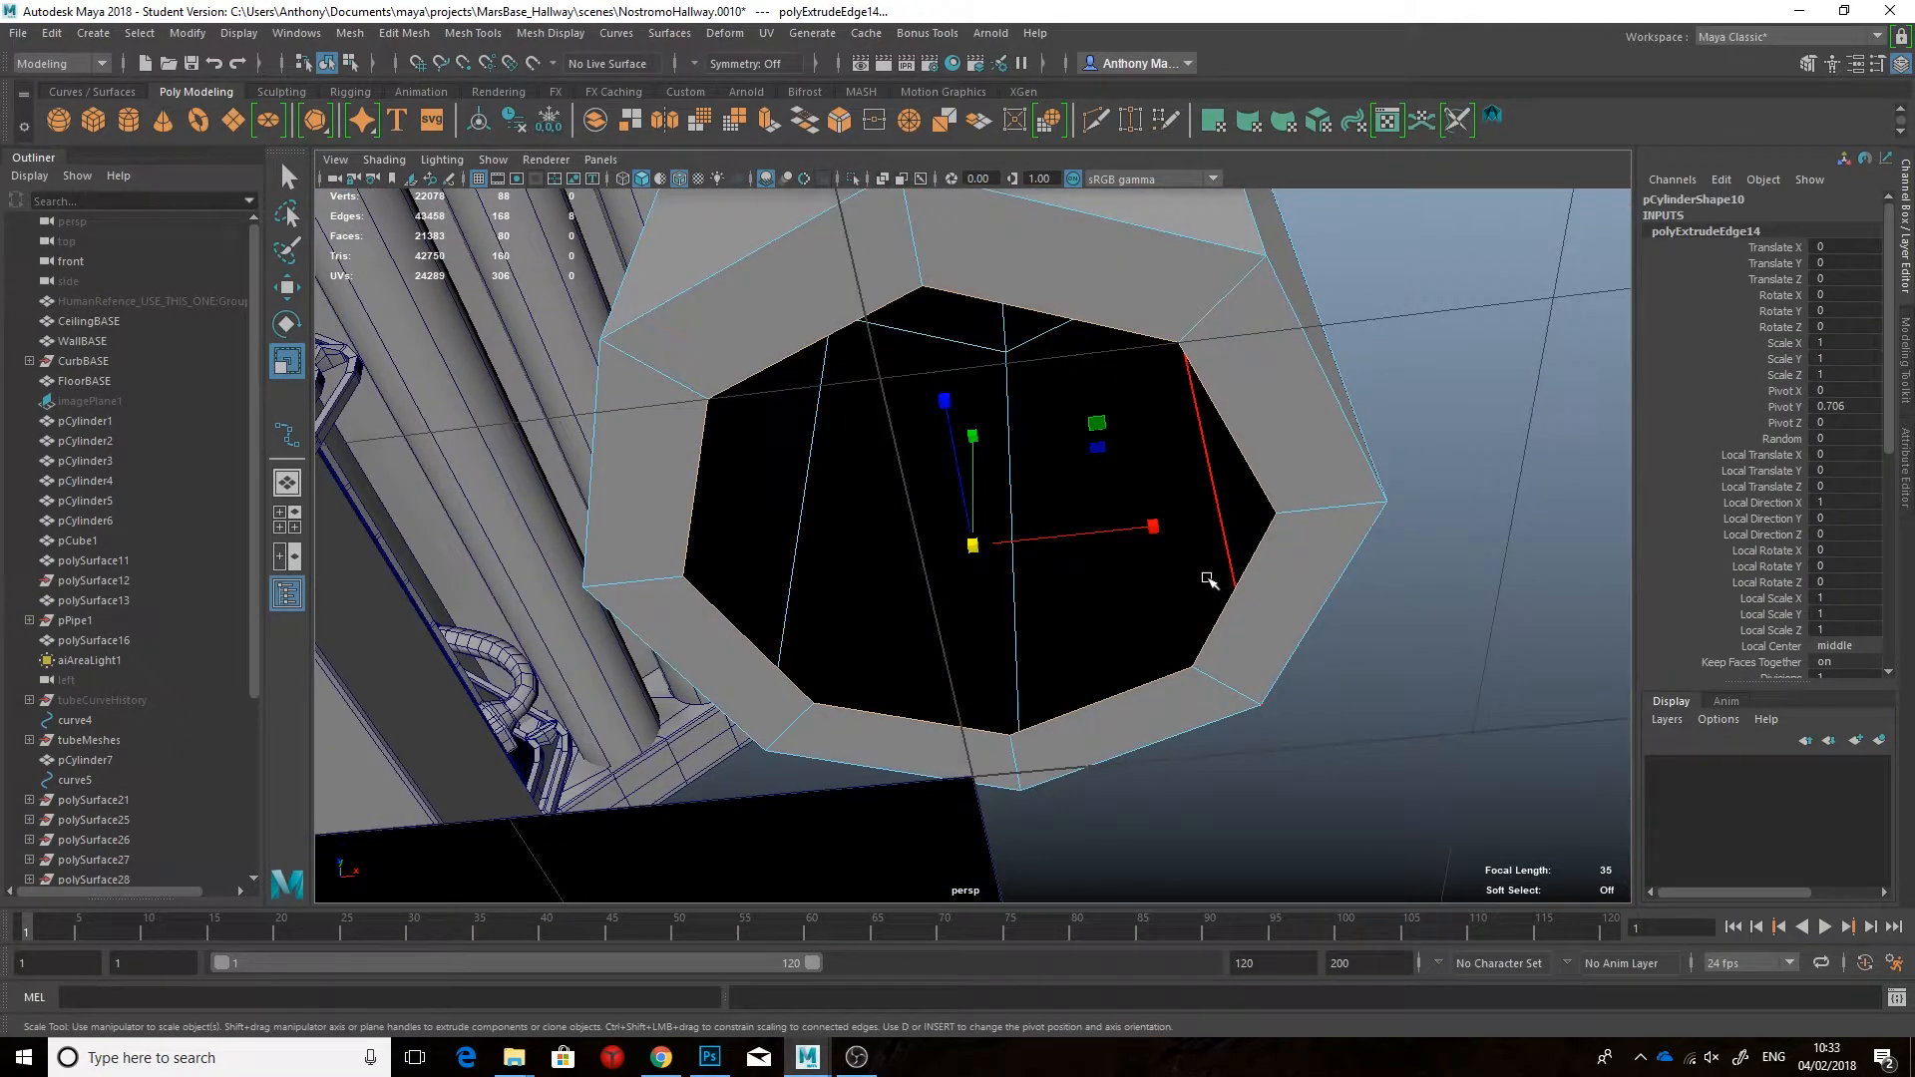
pyautogui.keyDown('alt'); pyautogui.moveTo(812, 563); pyautogui.dragTo(997, 698); pyautogui.keyUp('alt')
# Step: Close the canister's bottom opening and split the new cap with crossing Multi-Cut edges
pyautogui.click(847, 391)
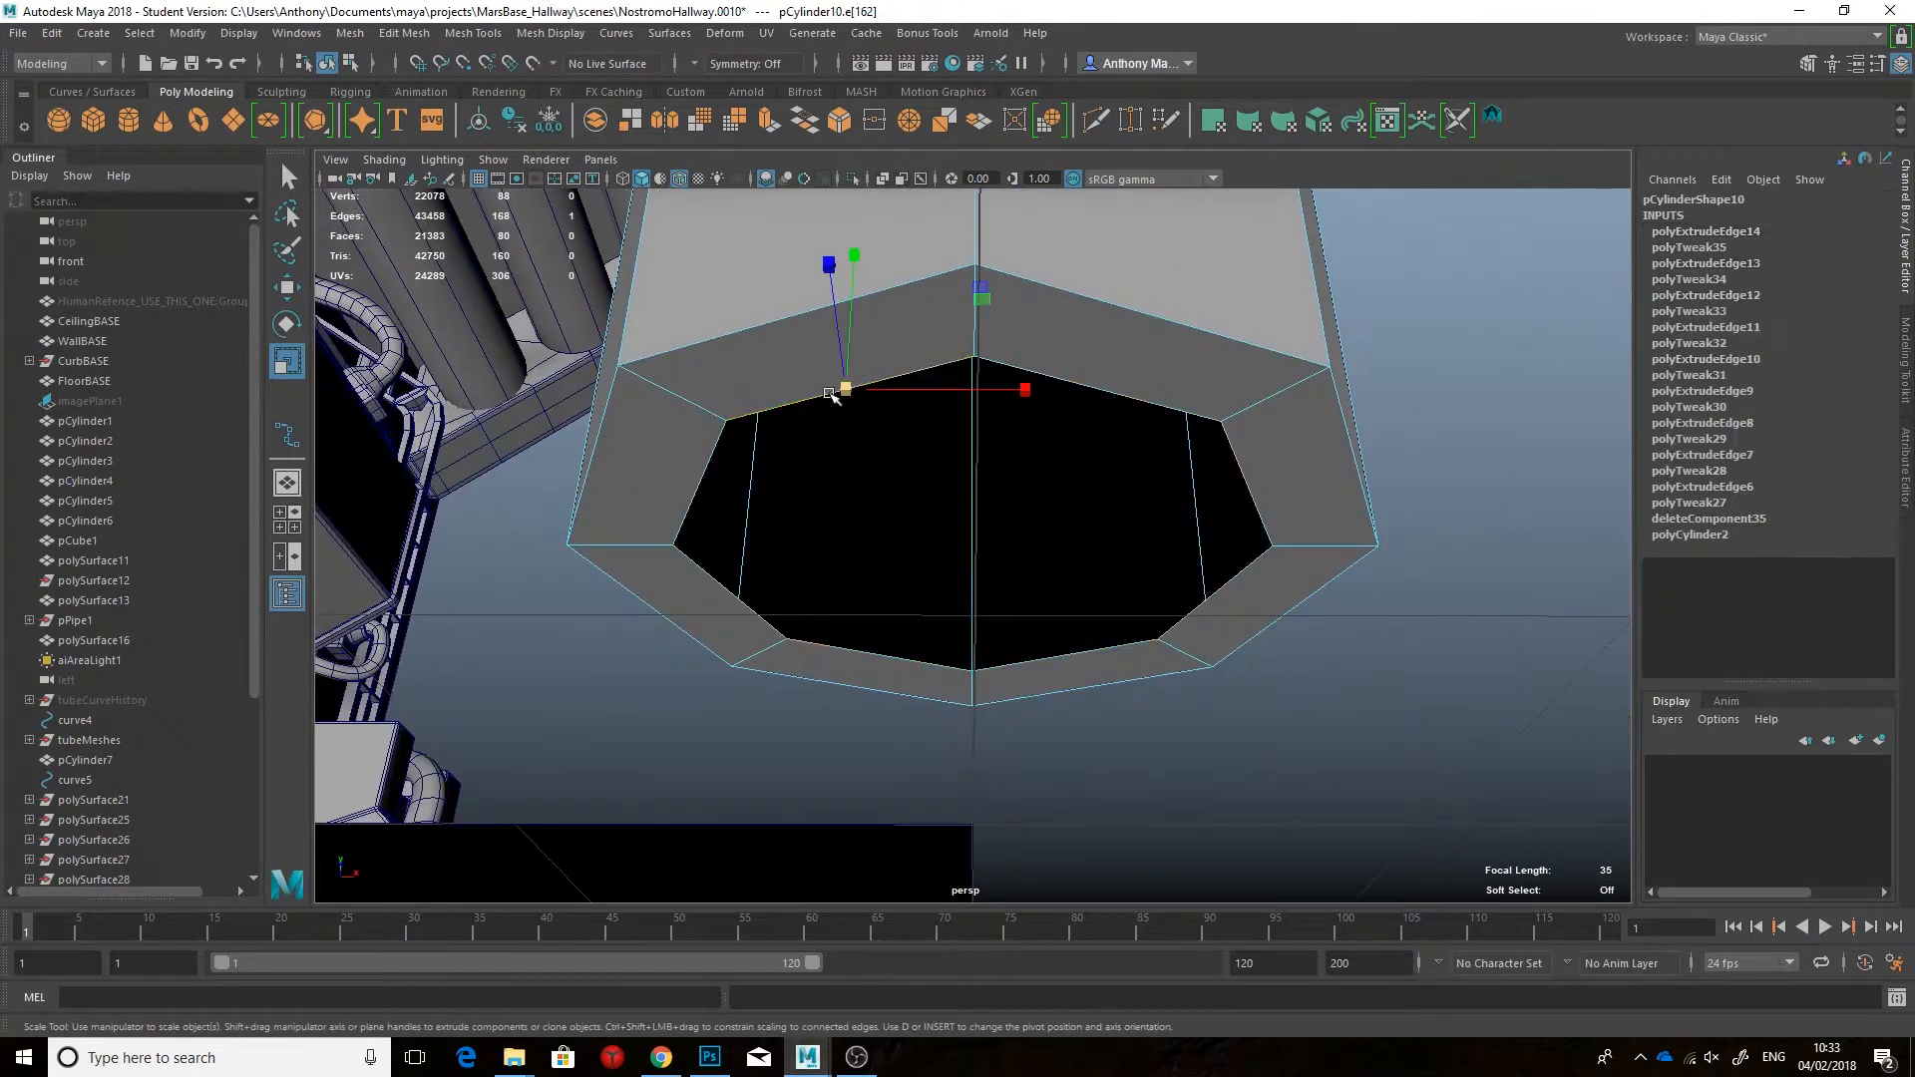
pyautogui.keyDown('shift'); pyautogui.click(706, 468); pyautogui.keyUp('shift')
pyautogui.keyDown('shift'); pyautogui.click(728, 591); pyautogui.keyUp('shift')
pyautogui.keyDown('shift'); pyautogui.click(878, 653); pyautogui.keyUp('shift')
pyautogui.hotkey('ctrl', 'shift', 'x')
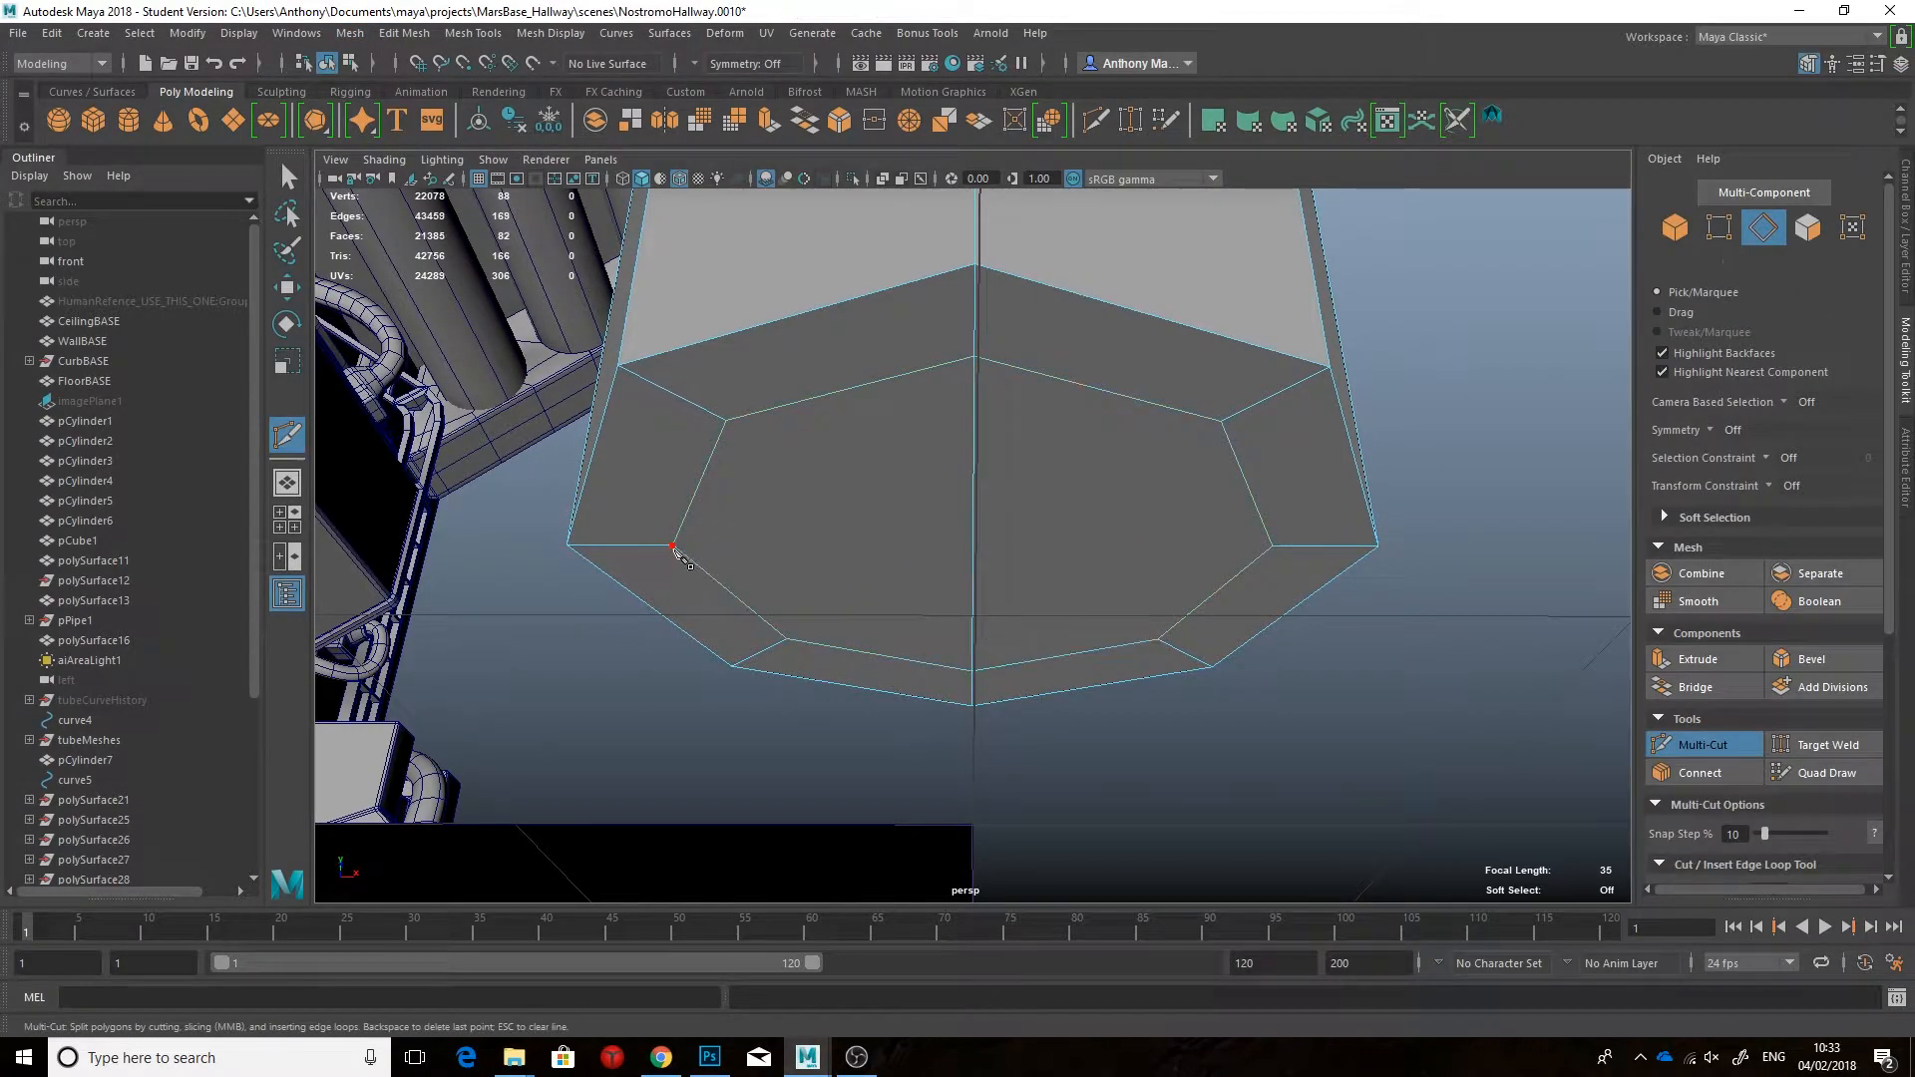
pyautogui.rightClick(1274, 549)
pyautogui.keyDown('alt'); pyautogui.moveTo(1273, 550); pyautogui.dragTo(1077, 559); pyautogui.keyUp('alt')
pyautogui.press('q')
# Step: Extrude the canister's top edge loop into a small raised nozzle and fill its opening
pyautogui.scroll(-5, 1141, 594)
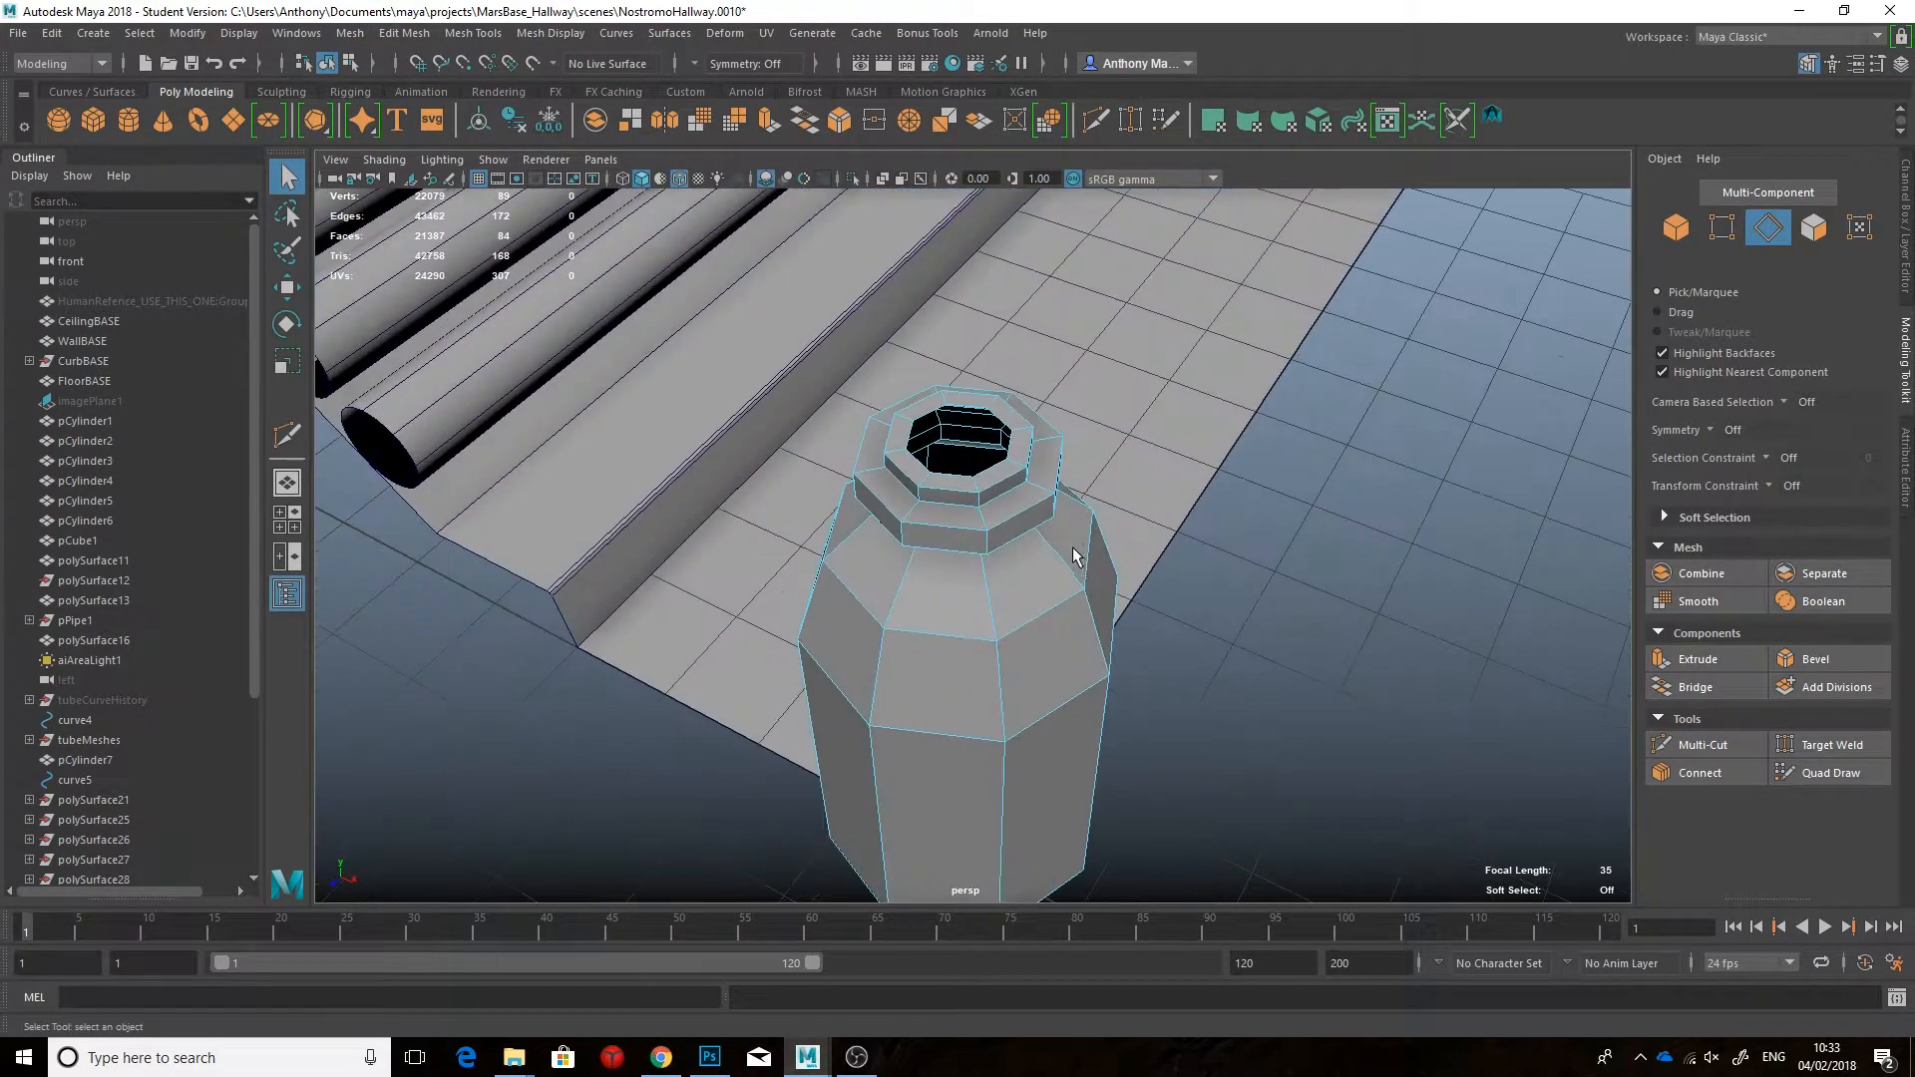
pyautogui.doubleClick(978, 391)
pyautogui.press('w')
pyautogui.press('w')
pyautogui.keyDown('shift'); pyautogui.moveTo(961, 409); pyautogui.dragTo(961, 371); pyautogui.keyUp('shift')
pyautogui.keyDown('alt'); pyautogui.moveTo(962, 371); pyautogui.dragTo(1051, 428); pyautogui.keyUp('alt')
pyautogui.scroll(3, 1034, 451)
pyautogui.click(348, 33)
pyautogui.click(389, 181)
# Step: Split the filled nozzle cap with crossing Multi-Cut edges between its opposite corners
pyautogui.click(1698, 745)
pyautogui.click(1012, 381)
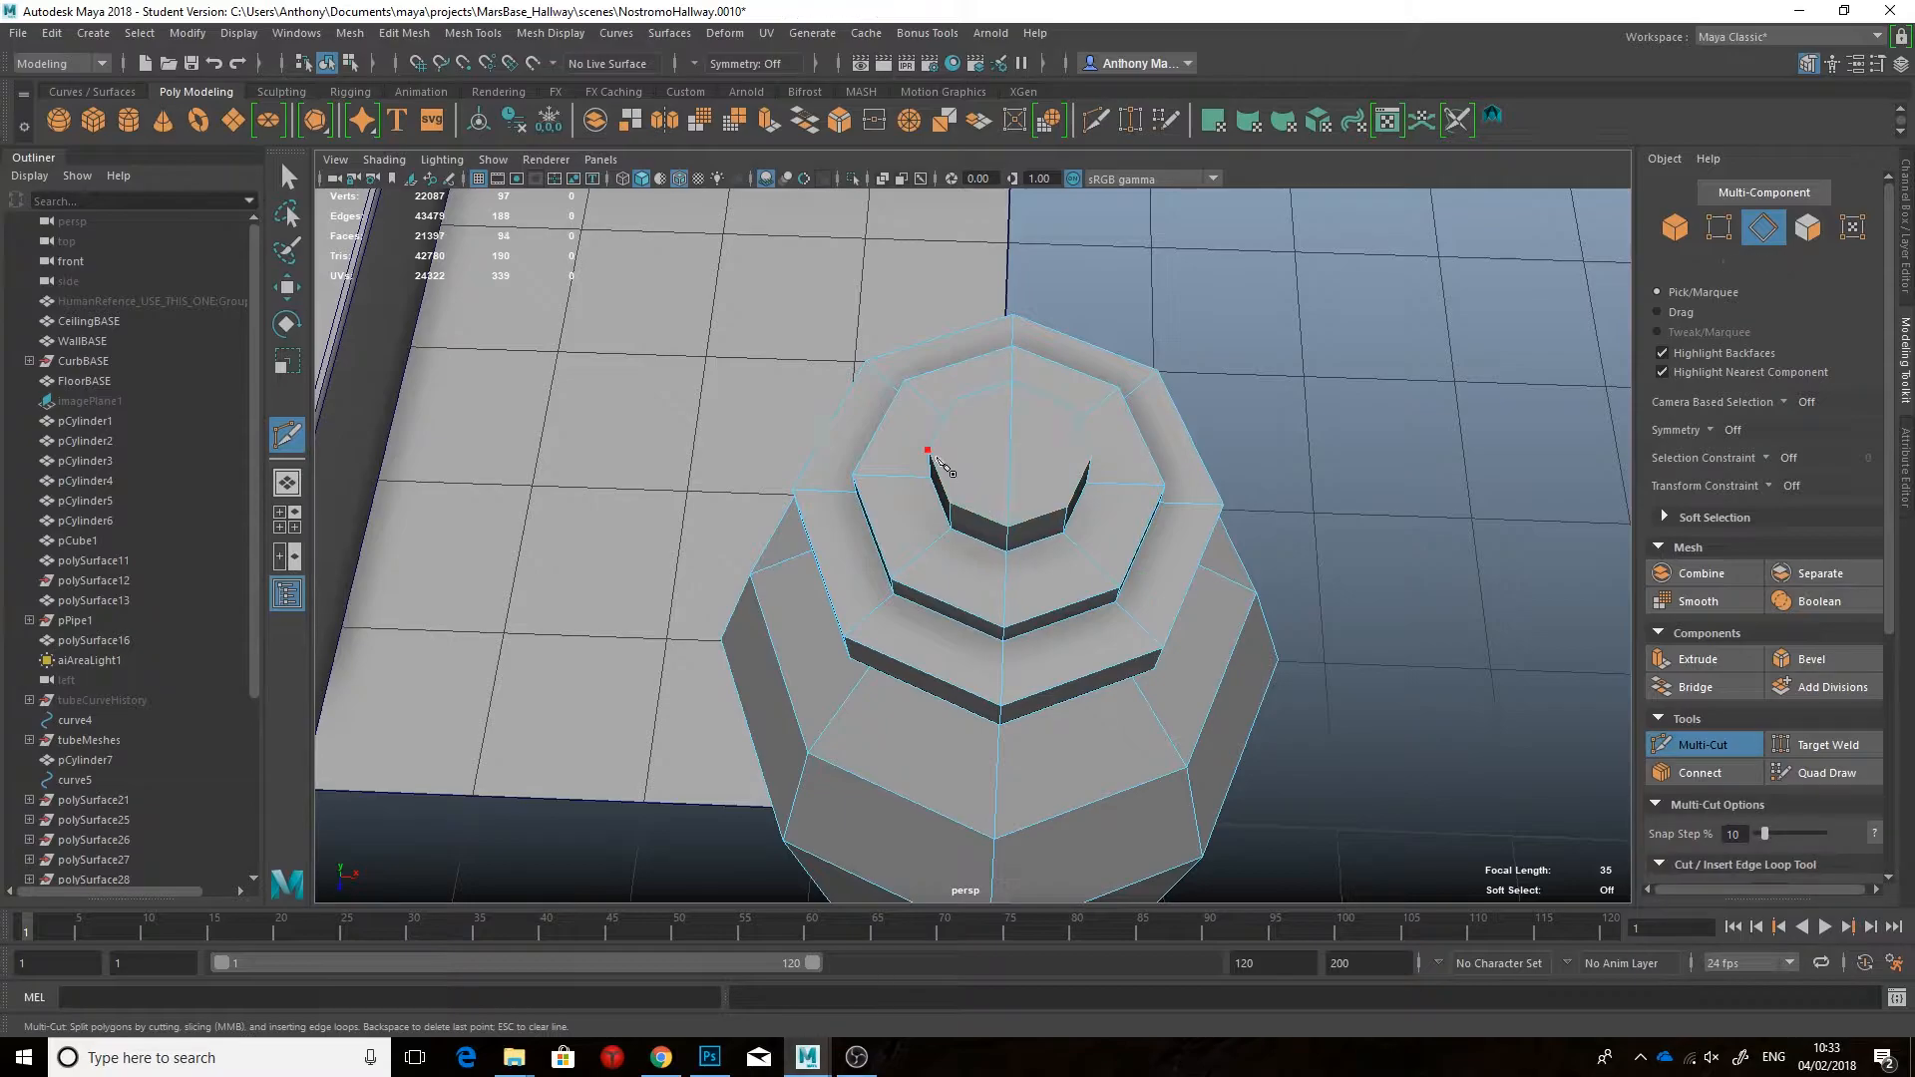
pyautogui.keyDown('alt'); pyautogui.moveTo(1091, 455); pyautogui.dragTo(1193, 459); pyautogui.keyUp('alt')
pyautogui.hotkey('ctrl', 'z')
pyautogui.hotkey('ctrl', 'z')
pyautogui.click(1015, 374)
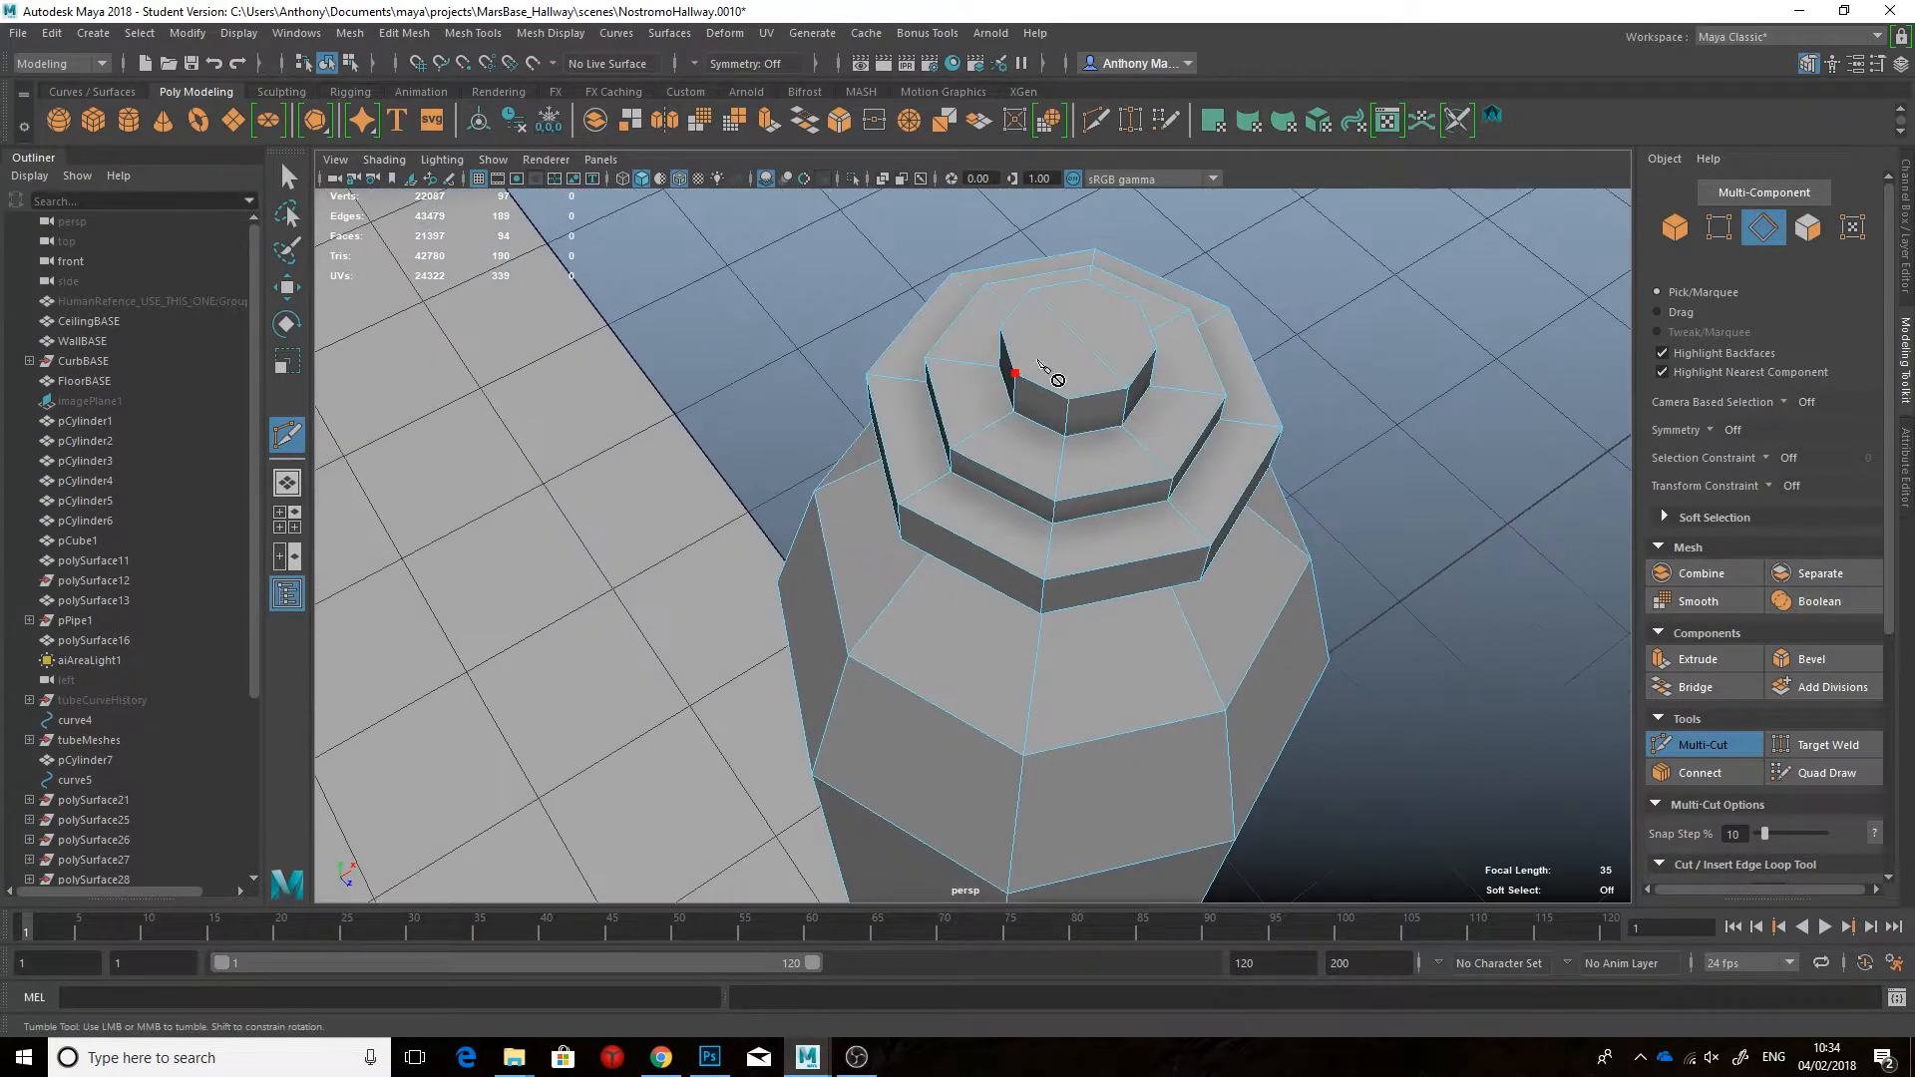
pyautogui.click(1139, 302)
pyautogui.press('q')
pyautogui.scroll(-3, 1112, 679)
pyautogui.keyDown('alt'); pyautogui.moveTo(1107, 758); pyautogui.dragTo(1116, 616); pyautogui.keyUp('alt')
pyautogui.scroll(3, 1116, 615)
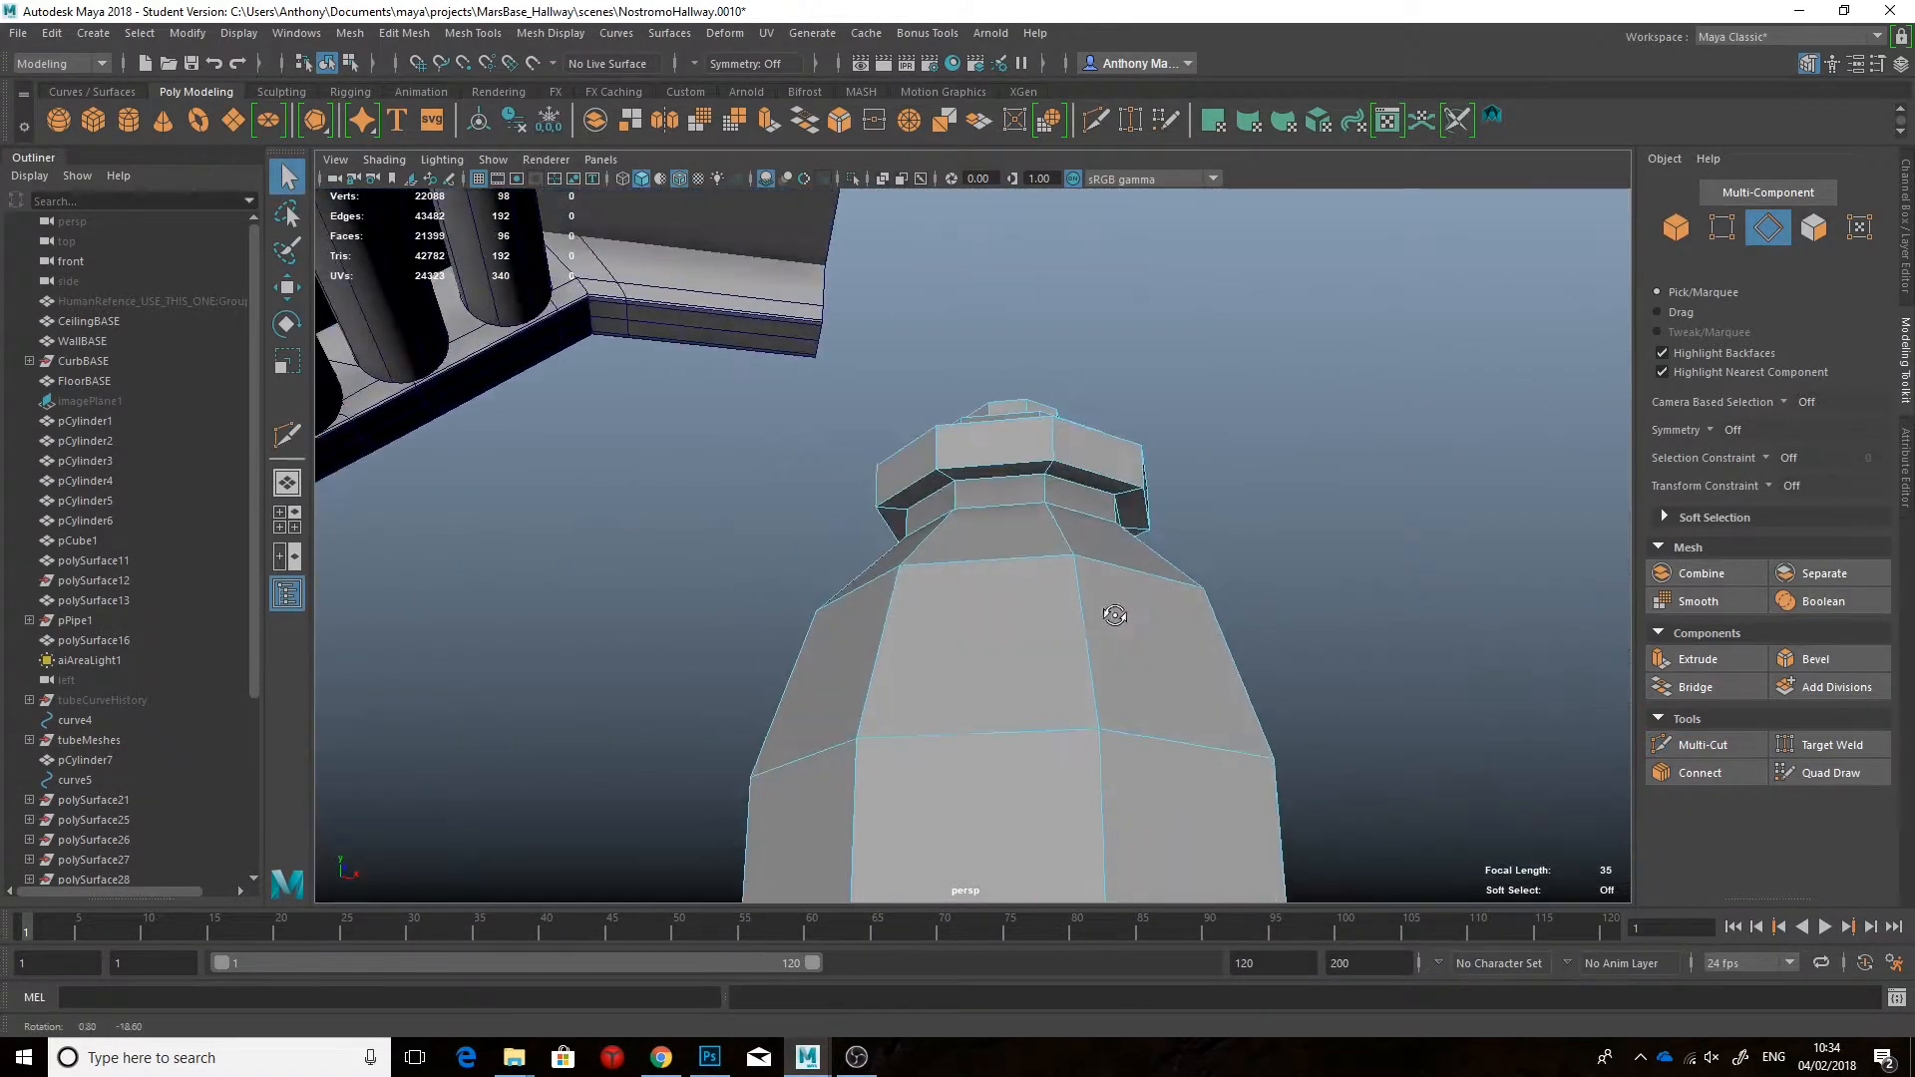
# Step: Bevel the edge loops on the canister's neck, collar and nozzle together
pyautogui.doubleClick(1133, 464)
pyautogui.keyDown('alt'); pyautogui.moveTo(1133, 464); pyautogui.dragTo(1138, 586); pyautogui.keyUp('alt')
pyautogui.keyDown('shift'); pyautogui.doubleClick(1058, 487); pyautogui.keyUp('shift')
pyautogui.keyDown('alt'); pyautogui.moveTo(1127, 485); pyautogui.dragTo(902, 520); pyautogui.keyUp('alt')
pyautogui.keyDown('shift'); pyautogui.doubleClick(896, 527); pyautogui.keyUp('shift')
pyautogui.keyDown('alt'); pyautogui.moveTo(925, 451); pyautogui.dragTo(1132, 398); pyautogui.keyUp('alt')
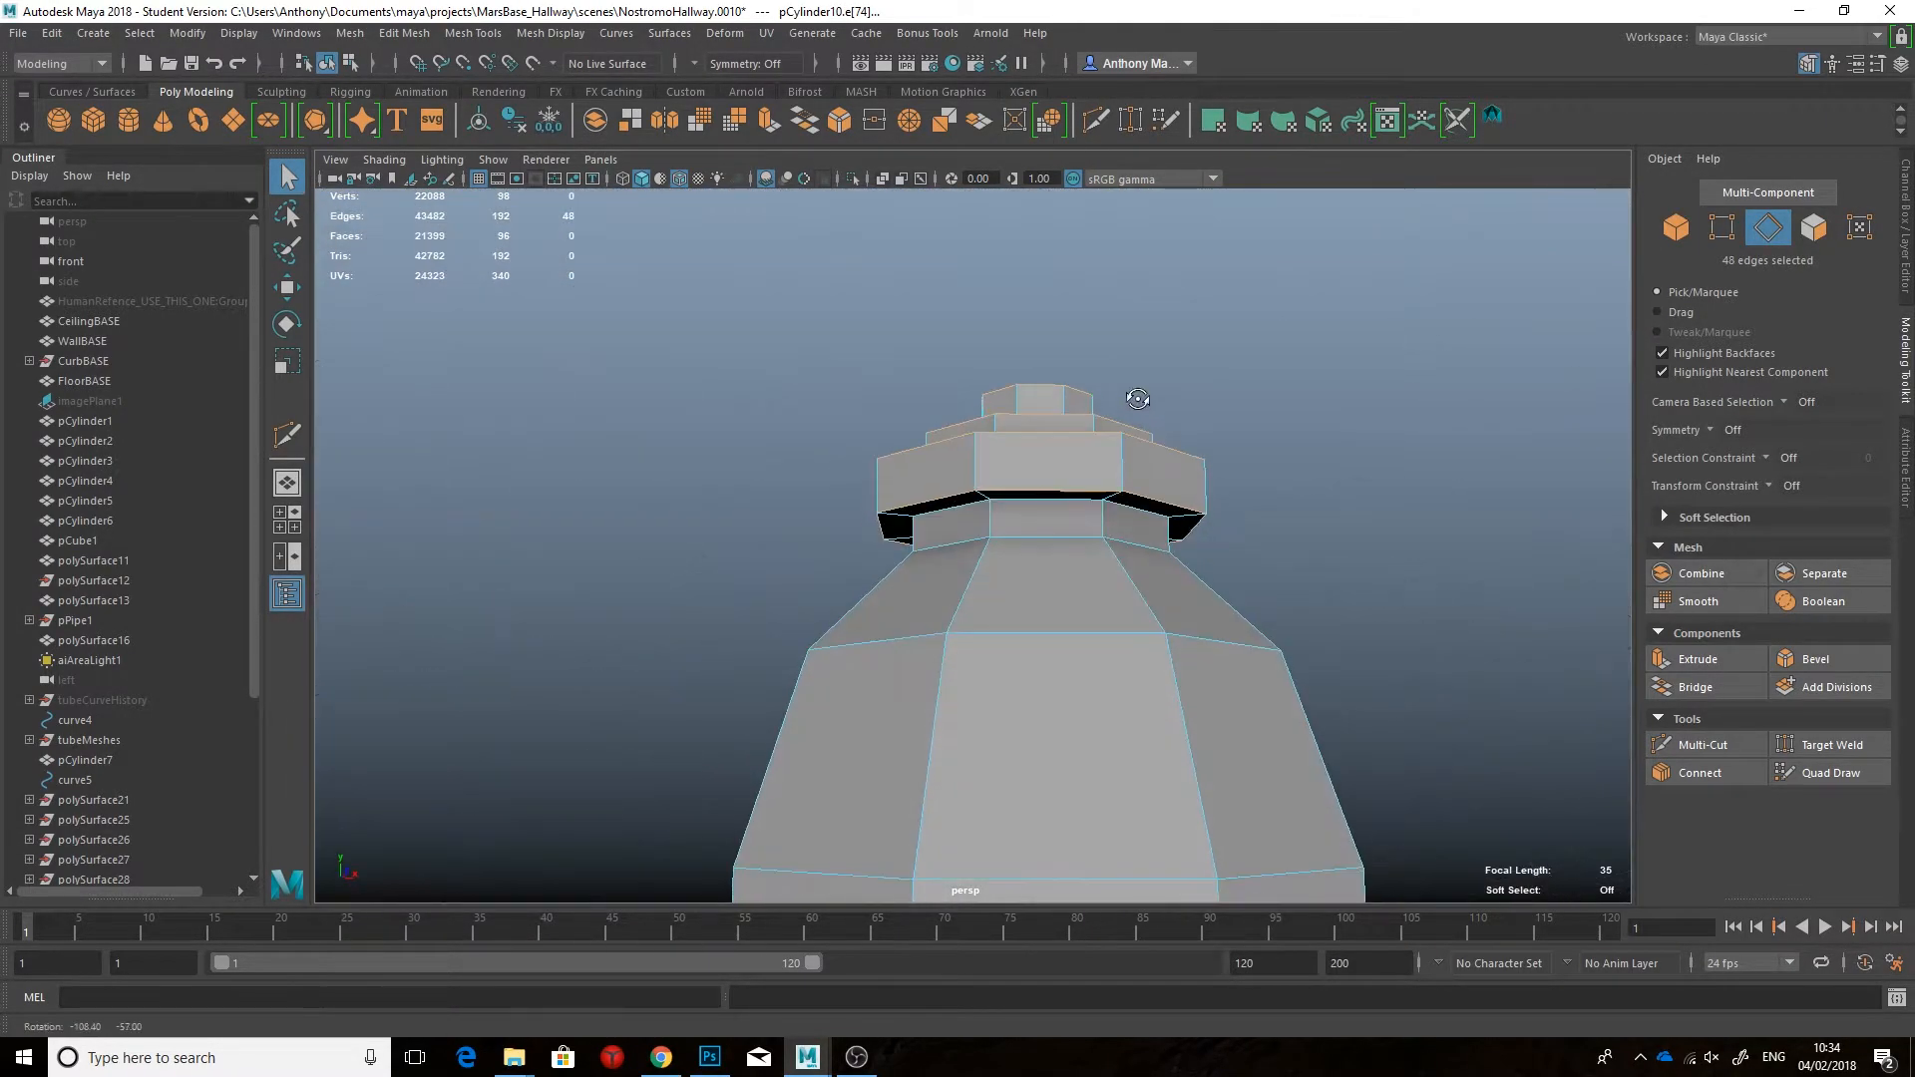
pyautogui.click(1809, 660)
pyautogui.moveTo(1361, 674); pyautogui.dragTo(1342, 674)
pyautogui.keyDown('alt'); pyautogui.moveTo(1247, 468); pyautogui.dragTo(1212, 434); pyautogui.keyUp('alt')
pyautogui.scroll(-5, 1239, 482)
# Step: Bevel the edge loop around the canister's base and inspect the whole canister
pyautogui.doubleClick(1107, 561)
pyautogui.hotkey('ctrl', 'b')
pyautogui.moveTo(1354, 678); pyautogui.dragTo(1346, 678)
pyautogui.moveTo(1107, 429)
pyautogui.keyDown('alt'); pyautogui.mouseDown()
pyautogui.moveTo(1033, 529)
pyautogui.moveTo(1103, 428)
pyautogui.mouseUp(); pyautogui.keyUp('alt')
pyautogui.scroll(-4, 1031, 528)
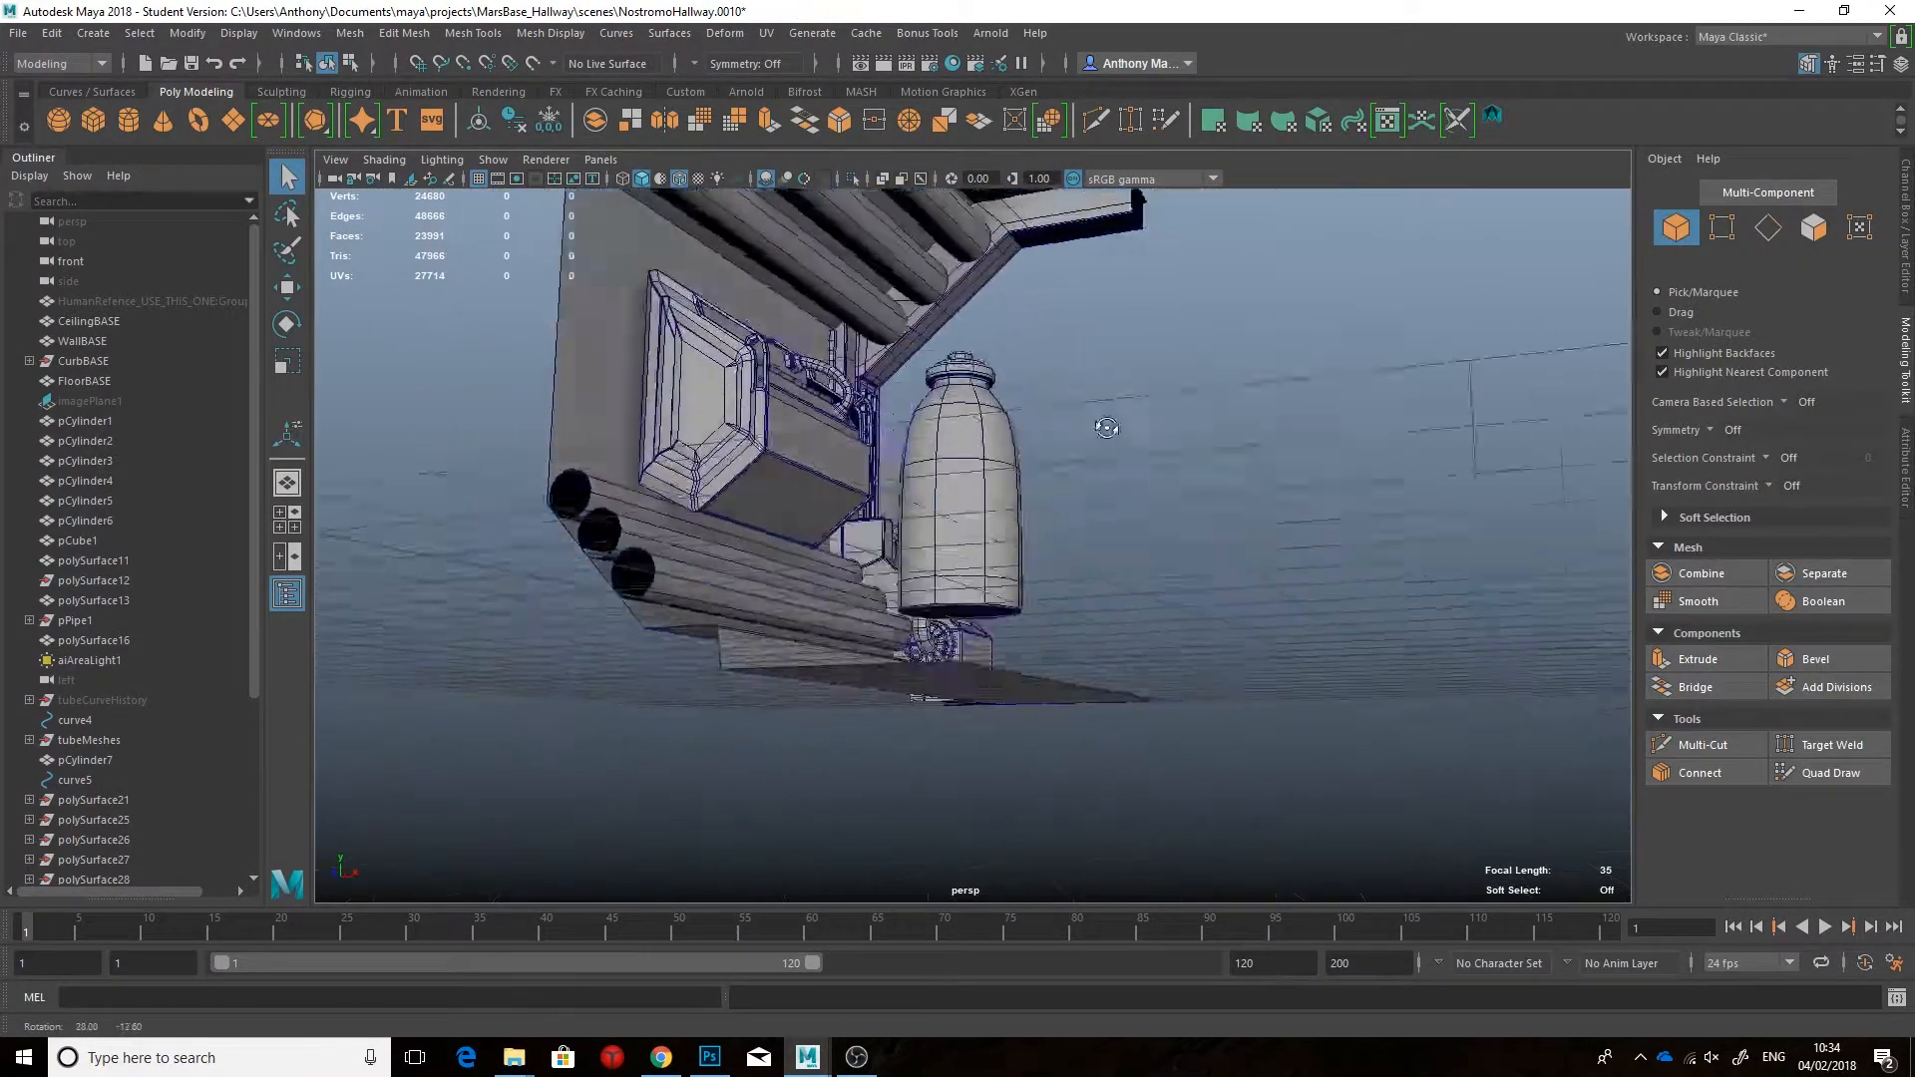
# Step: Move all of the canister's shoulder, collar and nozzle vertices upward to lengthen its body
pyautogui.click(707, 1057)
pyautogui.click(818, 1057)
pyautogui.keyDown('alt'); pyautogui.moveTo(997, 599); pyautogui.dragTo(1122, 608); pyautogui.keyUp('alt')
pyautogui.click(1005, 539)
pyautogui.moveTo(1077, 483); pyautogui.dragTo(992, 482, button='right')
pyautogui.moveTo(1243, 555); pyautogui.dragTo(1006, 627)
pyautogui.keyDown('alt'); pyautogui.moveTo(1008, 559); pyautogui.dragTo(1013, 638); pyautogui.keyUp('alt')
pyautogui.moveTo(1197, 319); pyautogui.dragTo(1017, 533)
pyautogui.moveTo(1235, 281); pyautogui.dragTo(938, 548)
pyautogui.press('w')
pyautogui.moveTo(1090, 239); pyautogui.dragTo(1090, 119)
pyautogui.keyDown('alt'); pyautogui.moveTo(1107, 379); pyautogui.dragTo(1222, 424); pyautogui.keyUp('alt')
# Step: Insert an edge loop around the middle of the canister's body and bevel it into a wide band with fraction 0.32
pyautogui.click(1702, 744)
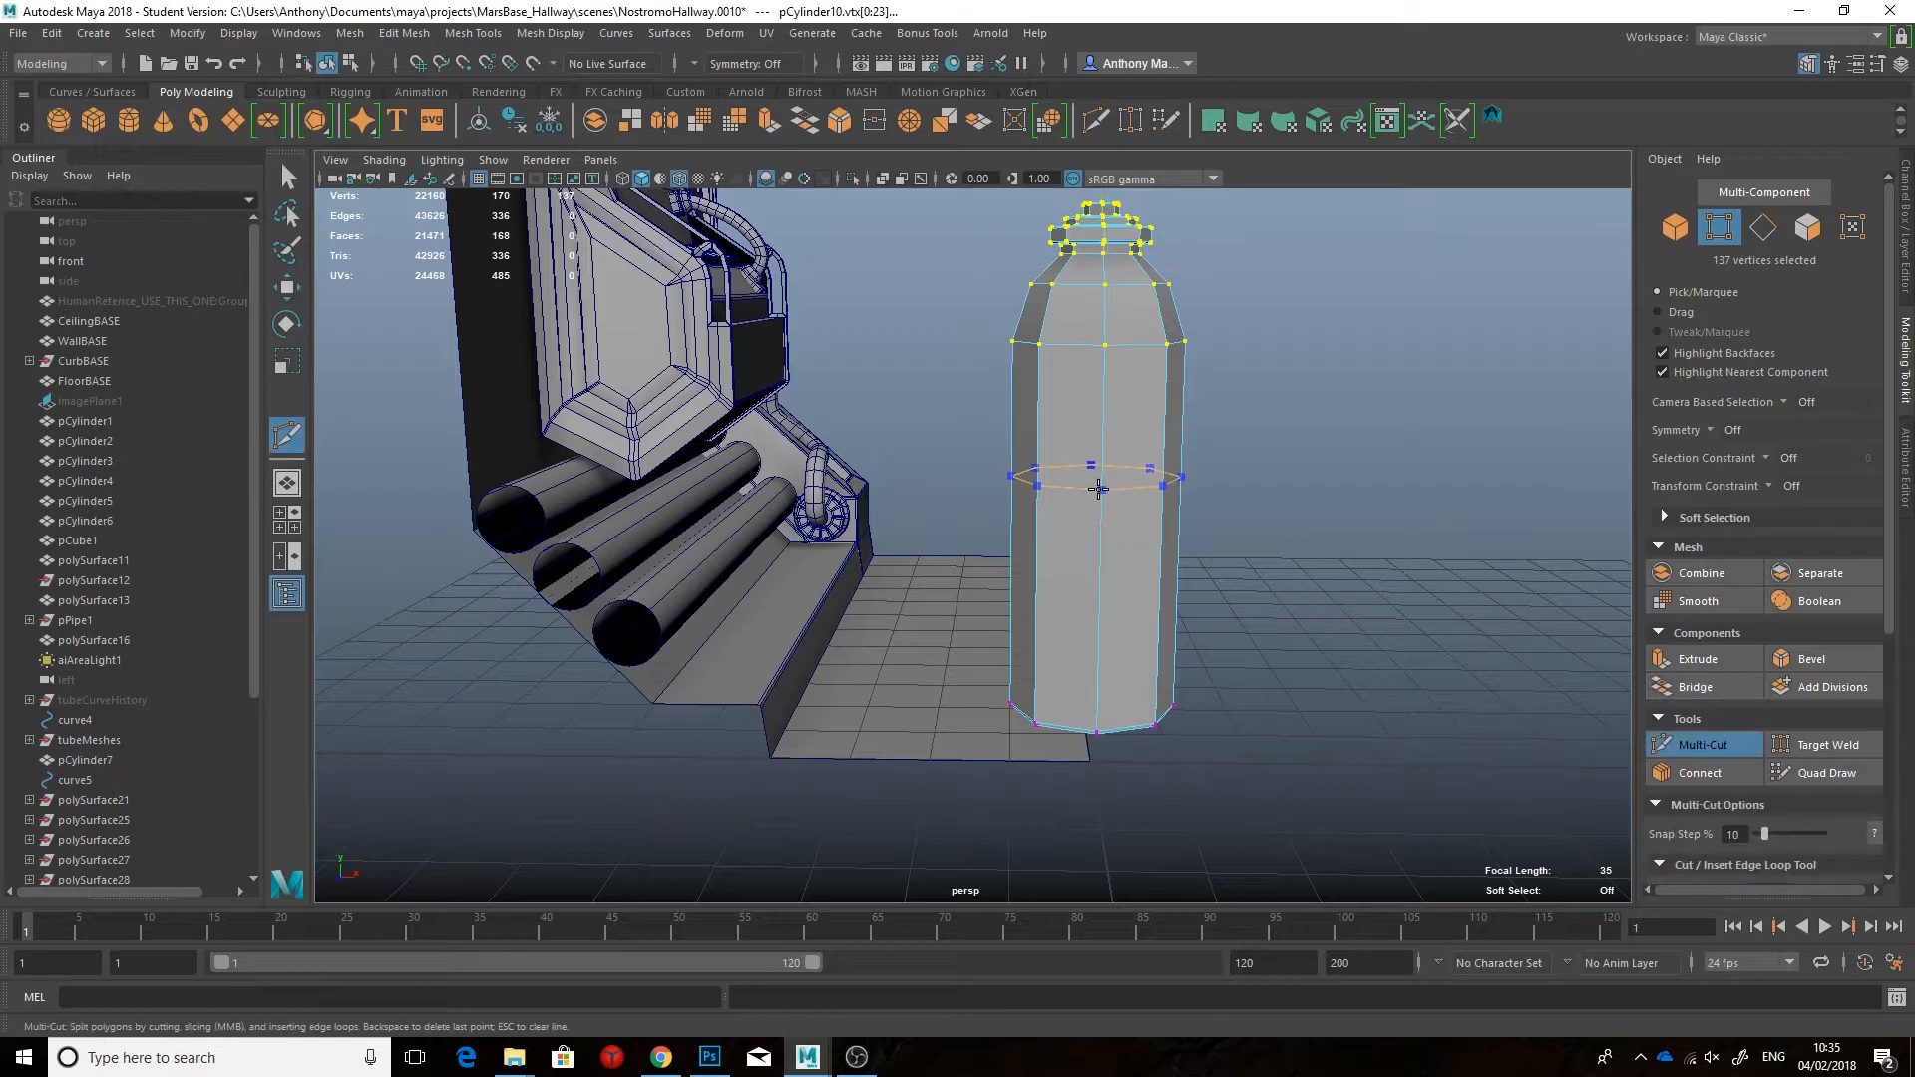
pyautogui.keyDown('ctrl'); pyautogui.click(1097, 522); pyautogui.keyUp('ctrl')
pyautogui.keyDown('alt'); pyautogui.moveTo(1097, 521); pyautogui.dragTo(1177, 528); pyautogui.keyUp('alt')
pyautogui.press('q')
pyautogui.moveTo(1127, 485); pyautogui.dragTo(1127, 435, button='right')
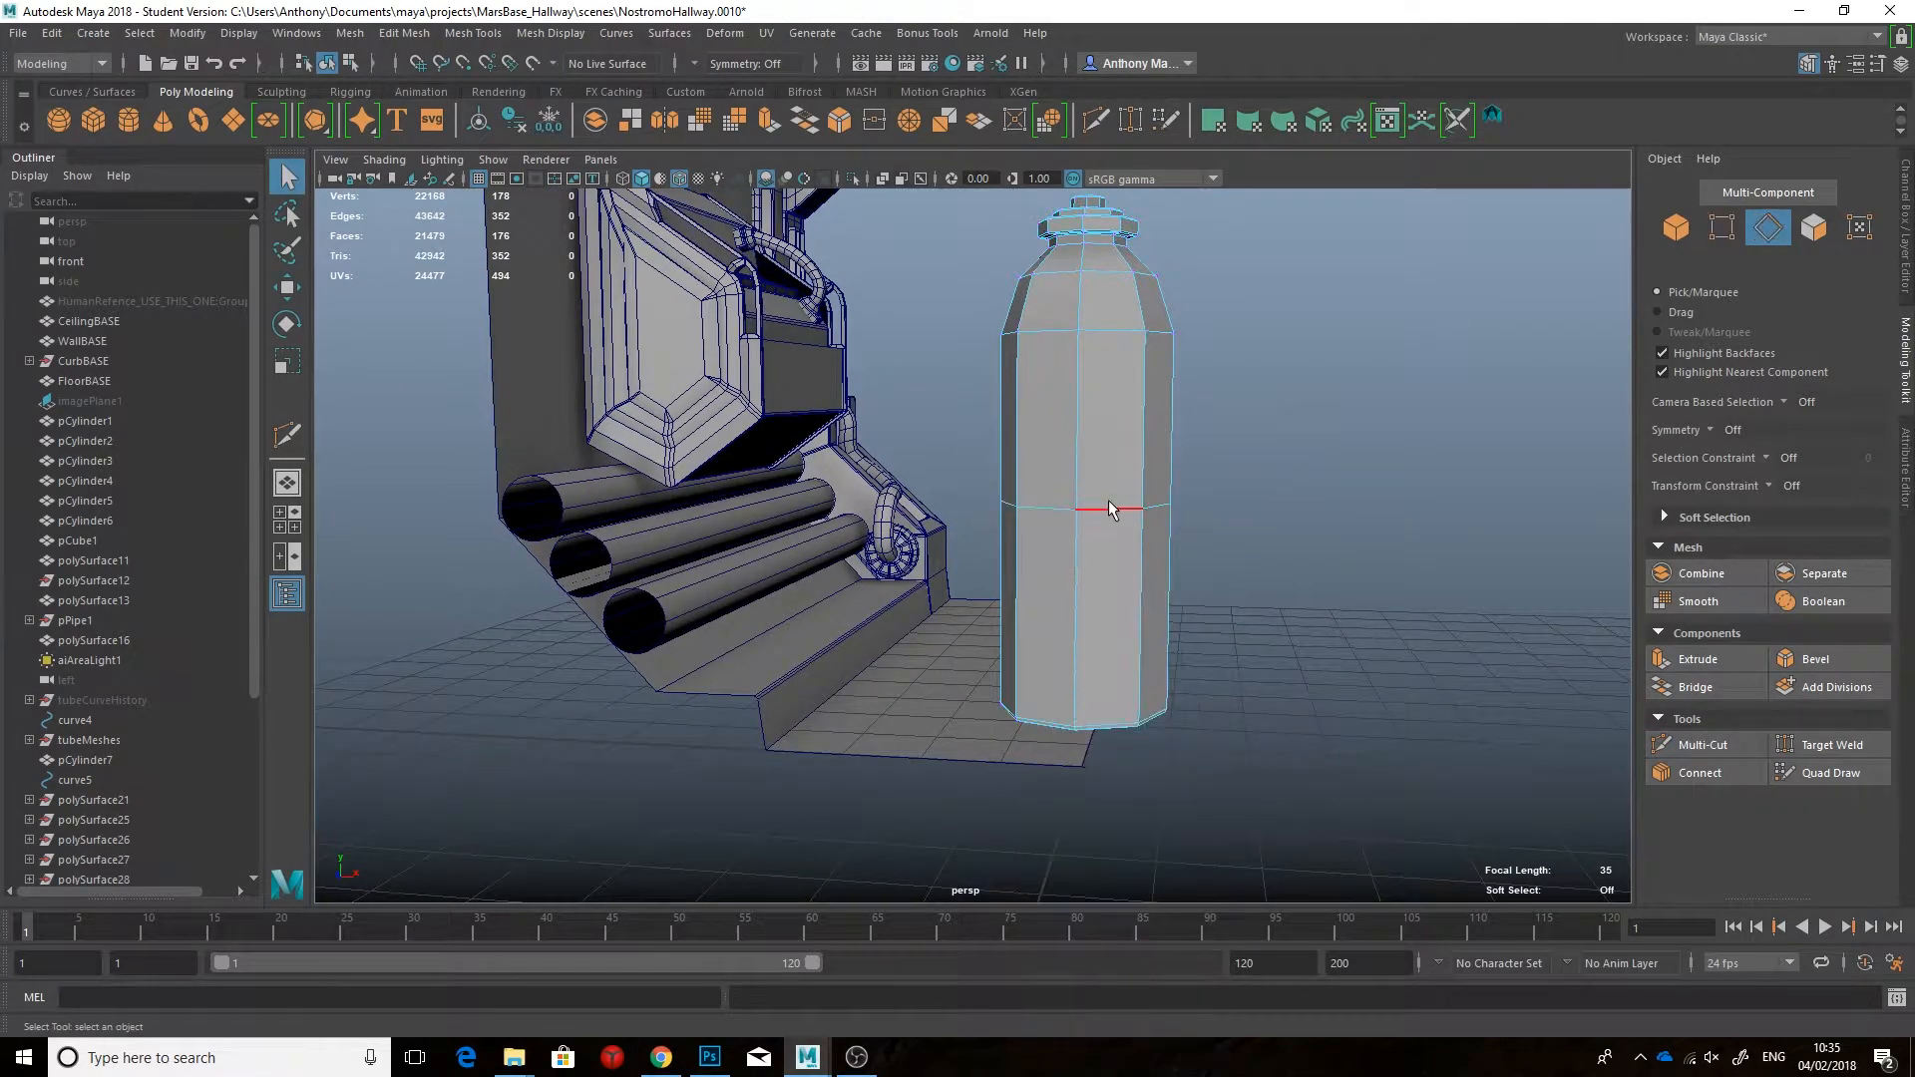
pyautogui.doubleClick(1109, 507)
pyautogui.hotkey('ctrl', 'b')
pyautogui.moveTo(1341, 677); pyautogui.dragTo(1369, 678)
pyautogui.keyDown('alt'); pyautogui.moveTo(1147, 379); pyautogui.dragTo(1116, 509); pyautogui.keyUp('alt')
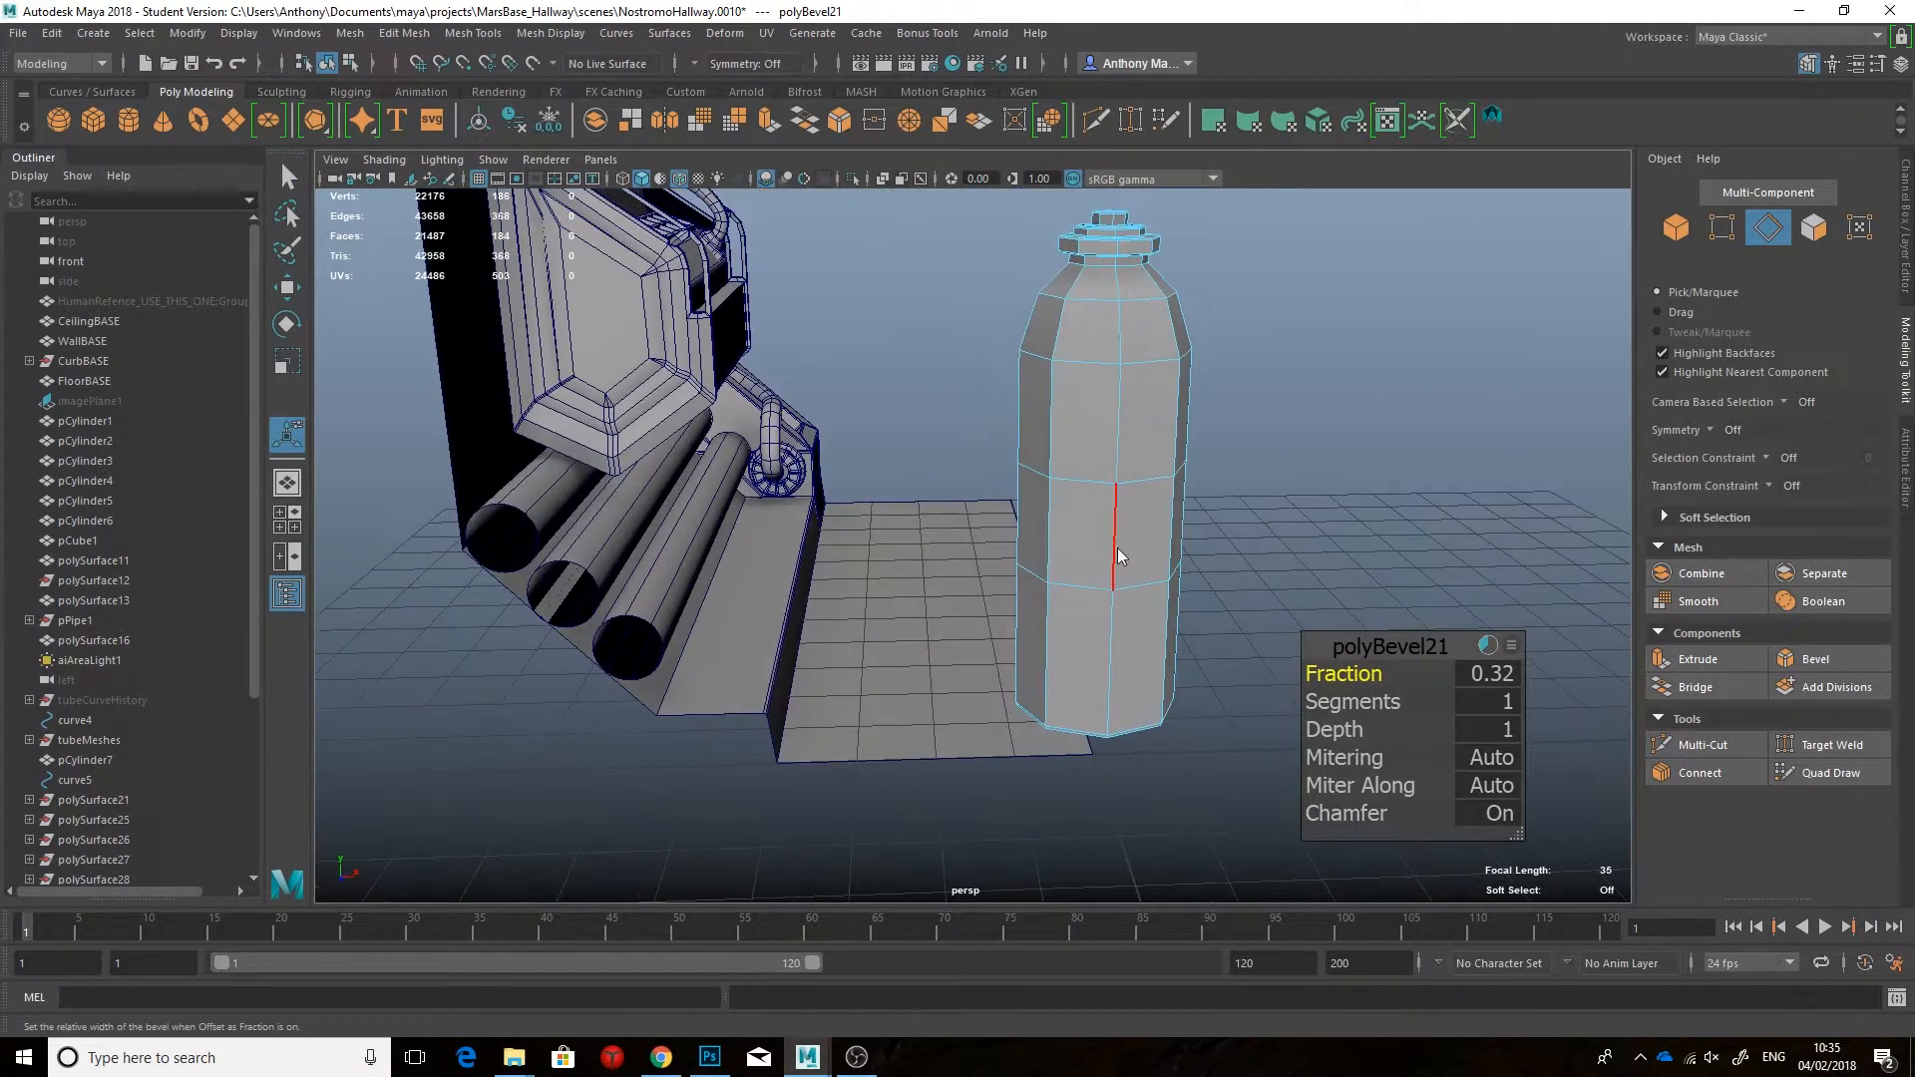
# Step: Extrude the ring of band faces outward to form a raised sleeve around the canister
pyautogui.moveTo(1116, 513); pyautogui.dragTo(1119, 588, button='right')
pyautogui.keyDown('alt'); pyautogui.moveTo(1149, 538); pyautogui.dragTo(1082, 558); pyautogui.keyUp('alt')
pyautogui.hotkey('ctrl', 'e')
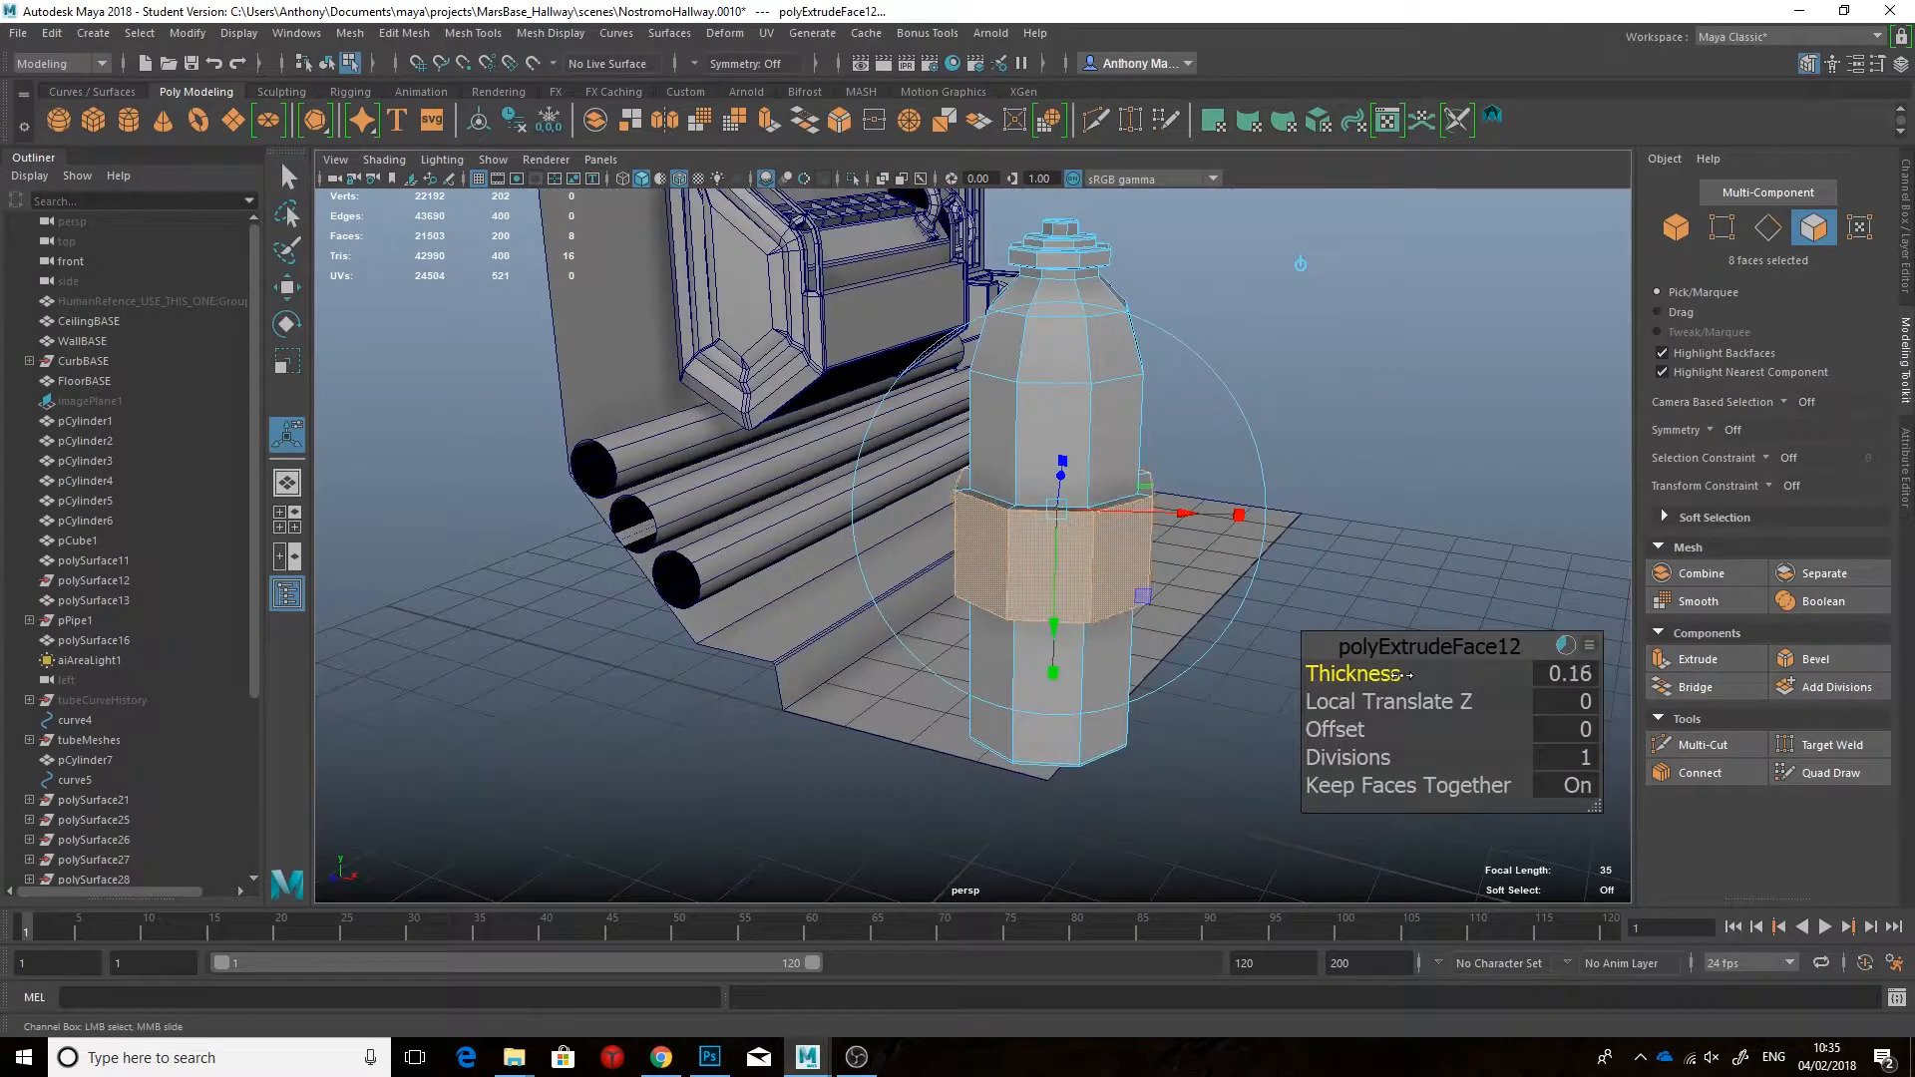
pyautogui.moveTo(1408, 675); pyautogui.dragTo(1414, 675)
pyautogui.keyDown('alt'); pyautogui.moveTo(1326, 469); pyautogui.dragTo(1416, 379); pyautogui.keyUp('alt')
pyautogui.moveTo(1392, 673); pyautogui.dragTo(1377, 673)
pyautogui.keyDown('alt'); pyautogui.moveTo(1217, 519); pyautogui.dragTo(1097, 399); pyautogui.keyUp('alt')
pyautogui.moveTo(1396, 758); pyautogui.dragTo(1411, 758)
pyautogui.moveTo(1340, 677); pyautogui.dragTo(1351, 677)
pyautogui.keyDown('alt'); pyautogui.moveTo(1327, 589); pyautogui.dragTo(1366, 618); pyautogui.keyUp('alt')
# Step: Insert supporting edge loops near the sleeve's upper and lower edges and preview the canister smoothed without its wireframe
pyautogui.click(1702, 744)
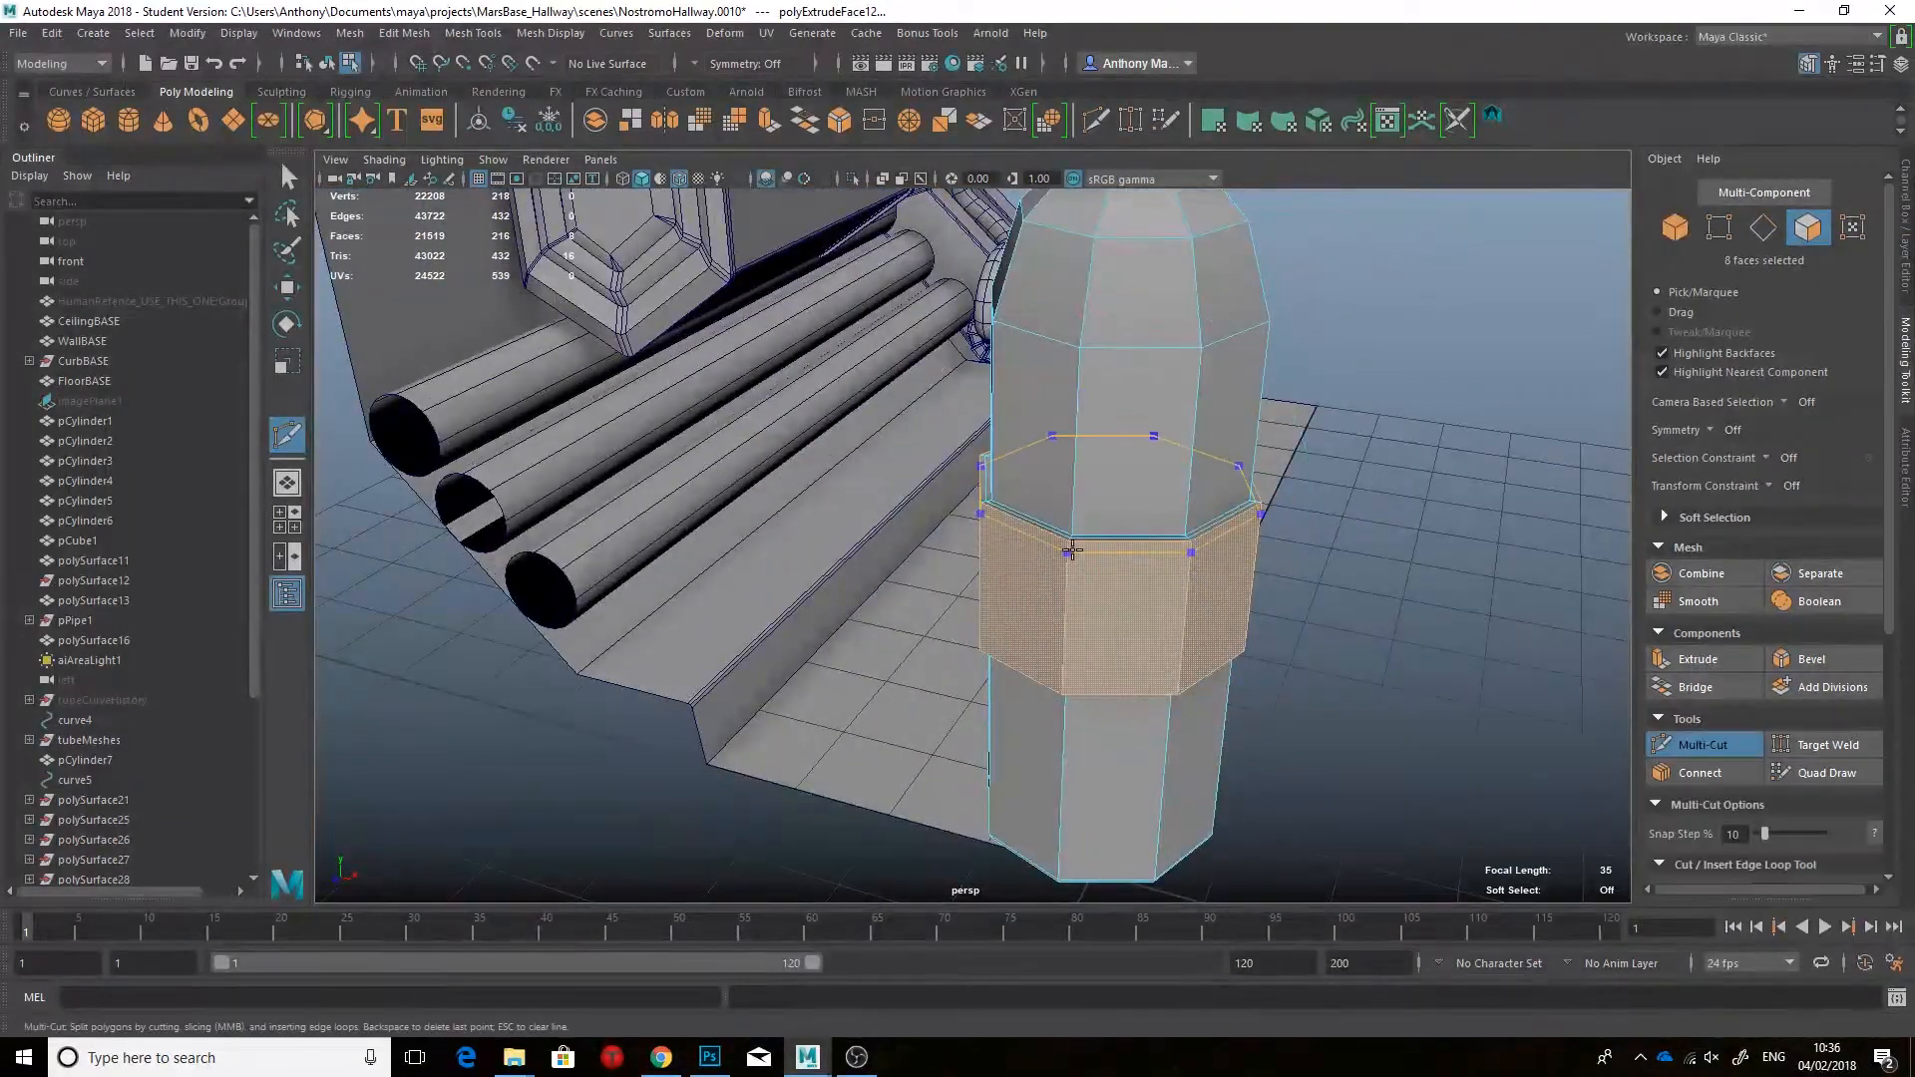
pyautogui.keyDown('ctrl'); pyautogui.click(1068, 545); pyautogui.keyUp('ctrl')
pyautogui.keyDown('ctrl'); pyautogui.click(1060, 689); pyautogui.keyUp('ctrl')
pyautogui.press('q')
pyautogui.keyDown('alt'); pyautogui.moveTo(1297, 698); pyautogui.dragTo(1291, 623); pyautogui.keyUp('alt')
pyautogui.press('3')
pyautogui.click(1410, 578)
pyautogui.moveTo(1251, 618)
pyautogui.mouseDown(button='right')
pyautogui.moveTo(1327, 573)
pyautogui.moveTo(983, 398)
pyautogui.mouseUp(button='right')
pyautogui.hotkey('alt', '5')
pyautogui.keyDown('alt'); pyautogui.moveTo(983, 398); pyautogui.dragTo(1047, 369); pyautogui.keyUp('alt')
# Step: Return the canister to its unsmoothed cage and insert supporting edge loops on the body just above and below the sleeve
pyautogui.click(1157, 477)
pyautogui.press('1')
pyautogui.keyDown('alt'); pyautogui.moveTo(1157, 477); pyautogui.dragTo(1207, 559); pyautogui.keyUp('alt')
pyautogui.keyDown('alt'); pyautogui.moveTo(1207, 558); pyautogui.dragTo(1347, 552, button='right'); pyautogui.keyUp('alt')
pyautogui.click(1702, 744)
pyautogui.keyDown('ctrl'); pyautogui.click(1168, 573); pyautogui.keyUp('ctrl')
pyautogui.keyDown('alt'); pyautogui.moveTo(1168, 572); pyautogui.dragTo(1160, 339); pyautogui.keyUp('alt')
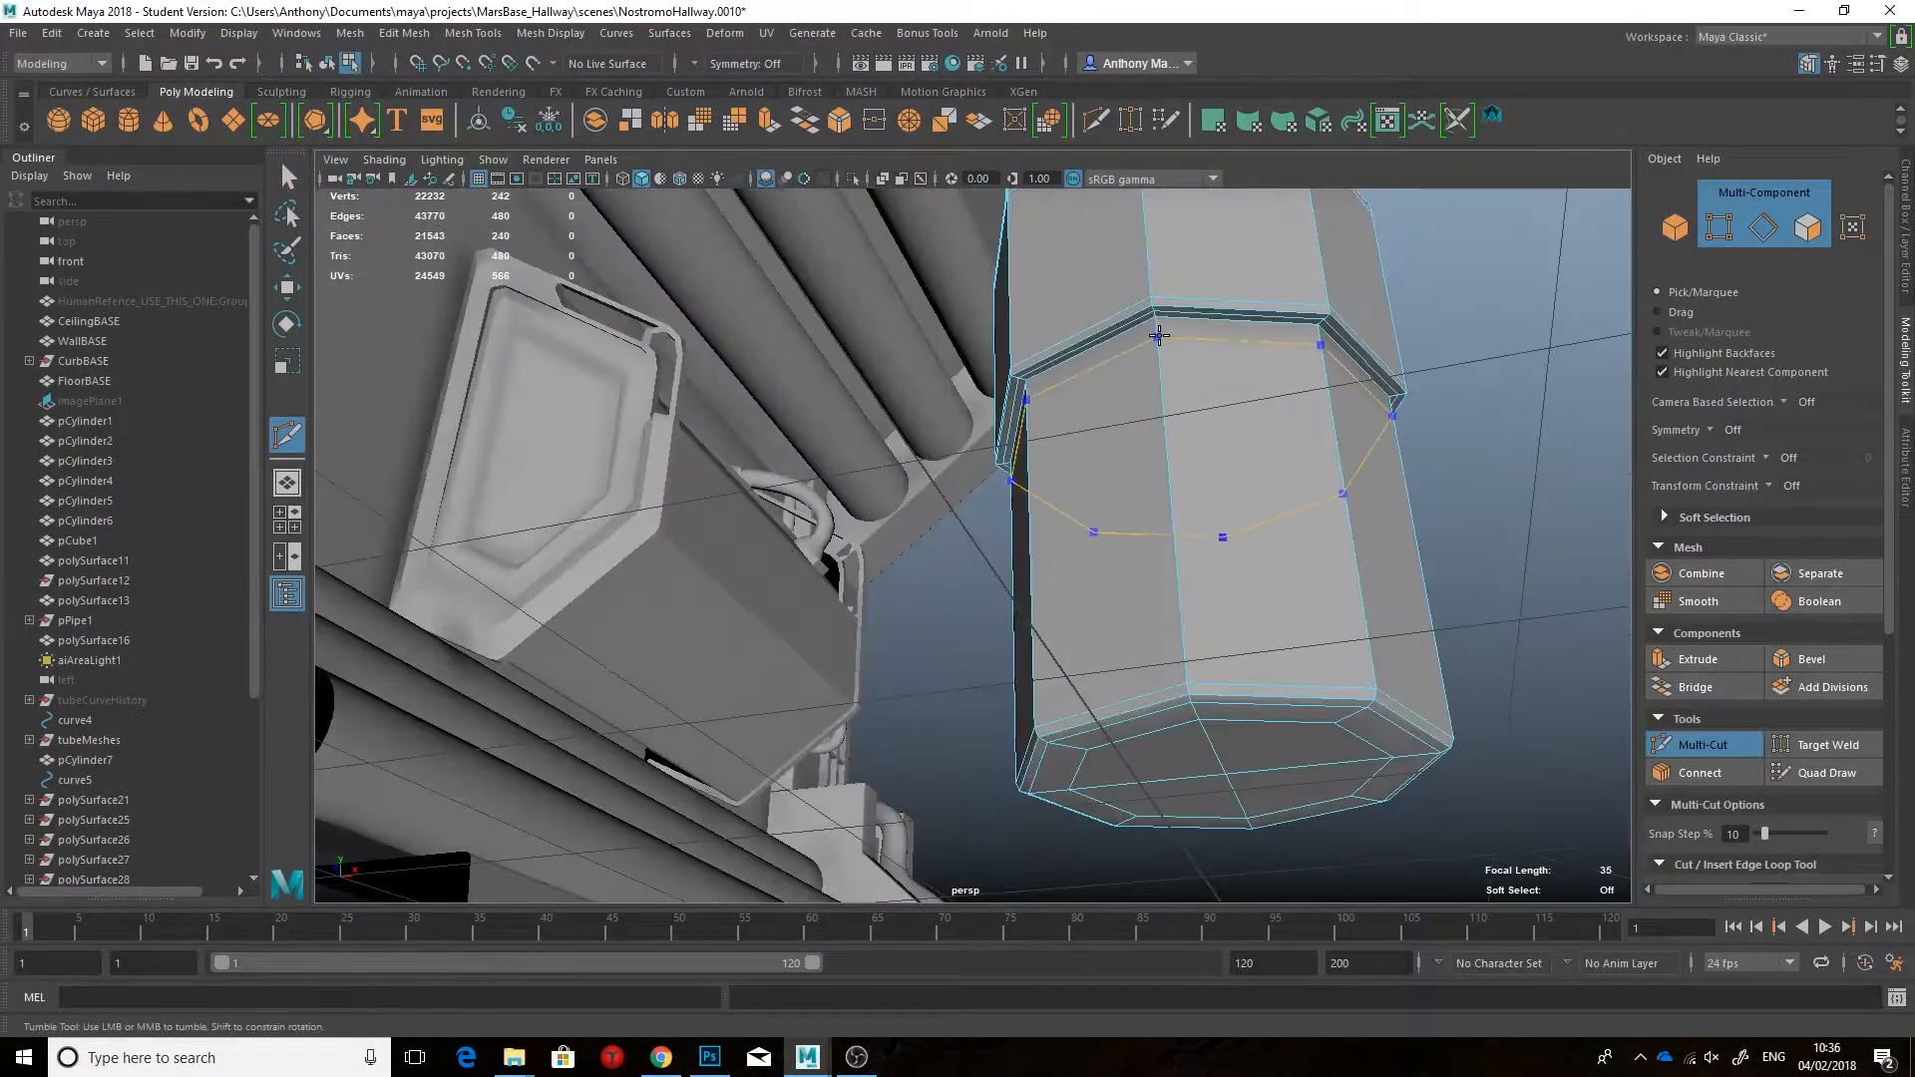
pyautogui.click(1683, 744)
pyautogui.keyDown('alt'); pyautogui.moveTo(1326, 518); pyautogui.dragTo(1296, 608); pyautogui.keyUp('alt')
pyautogui.keyDown('alt'); pyautogui.moveTo(1297, 608); pyautogui.dragTo(1171, 538, button='right'); pyautogui.keyUp('alt')
# Step: Preview the canister smoothed and compare it with the image open in Photoshop
pyautogui.moveTo(1169, 481); pyautogui.dragTo(1271, 453, button='right')
pyautogui.press('3')
pyautogui.click(1385, 494)
pyautogui.keyDown('alt'); pyautogui.moveTo(1385, 494); pyautogui.dragTo(1258, 440, button='right'); pyautogui.keyUp('alt')
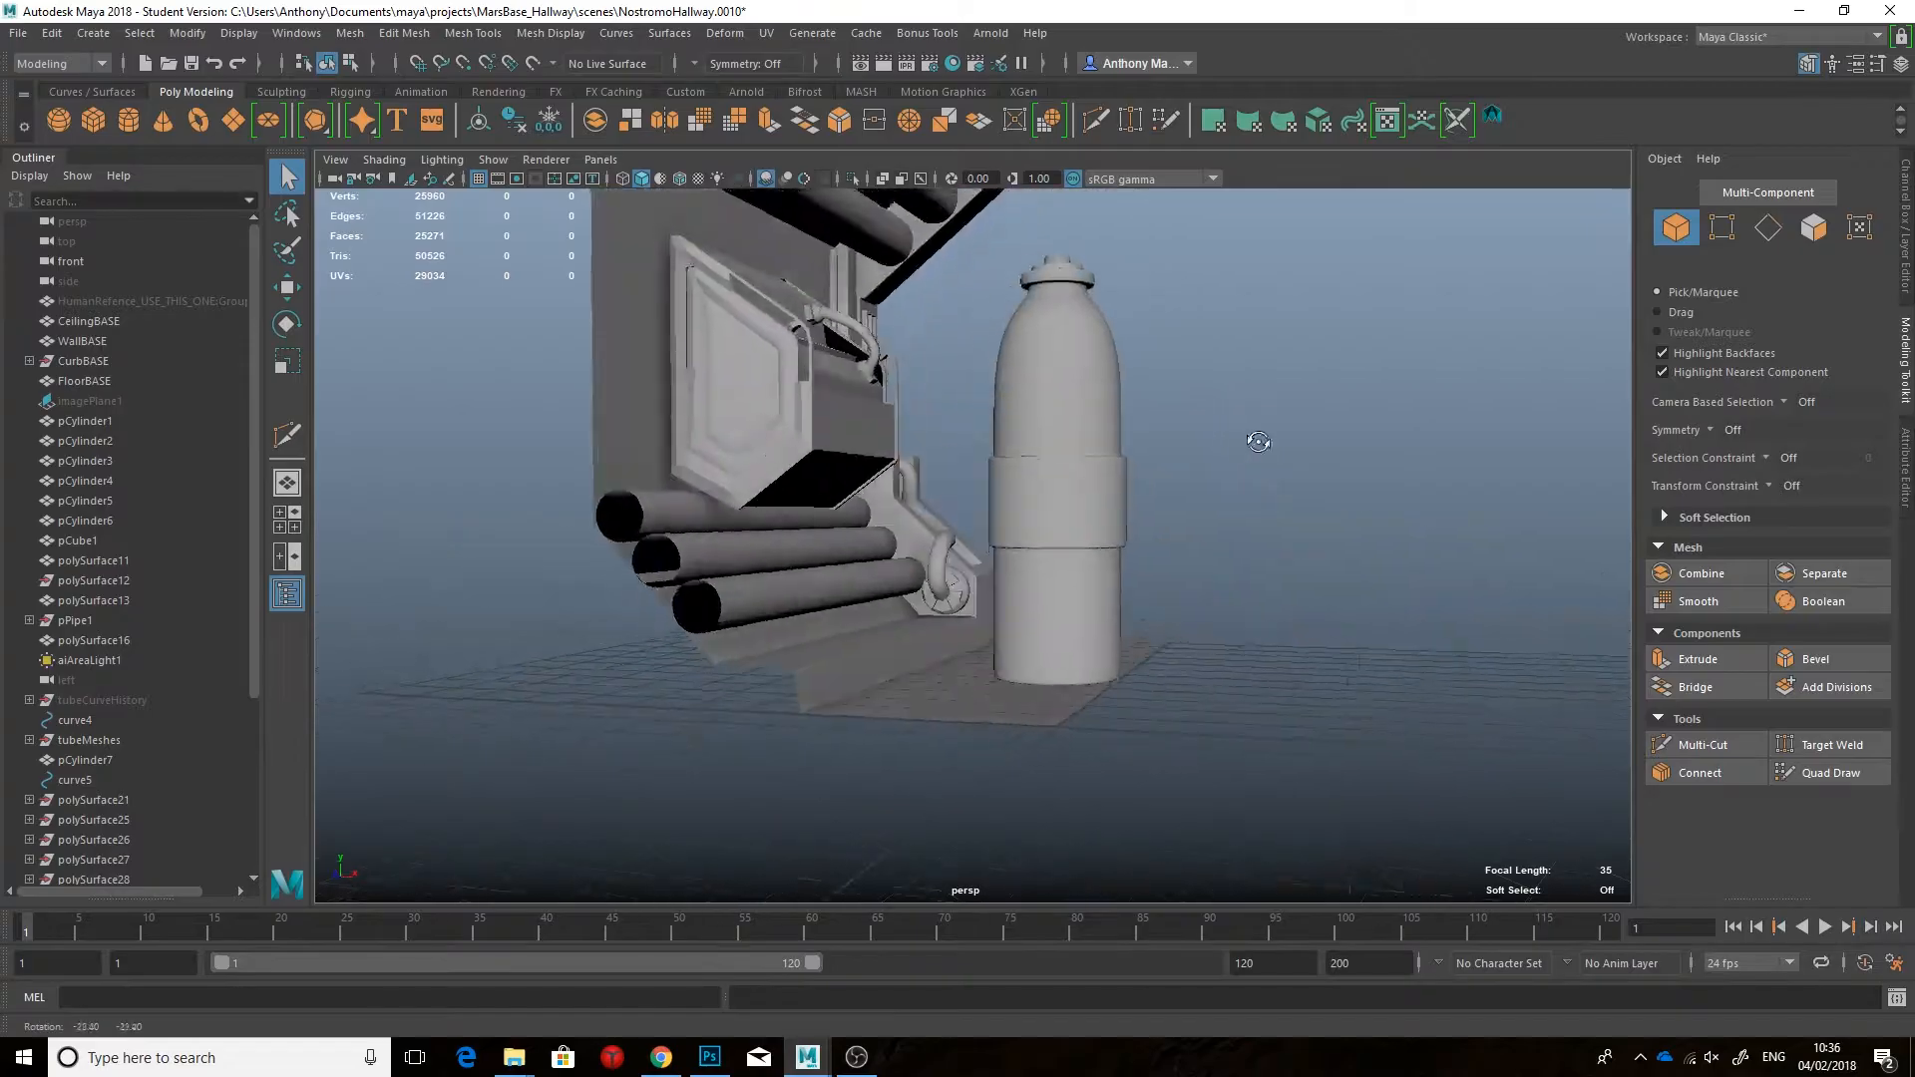
pyautogui.click(703, 1054)
pyautogui.click(808, 1057)
pyautogui.scroll(5, 1074, 577)
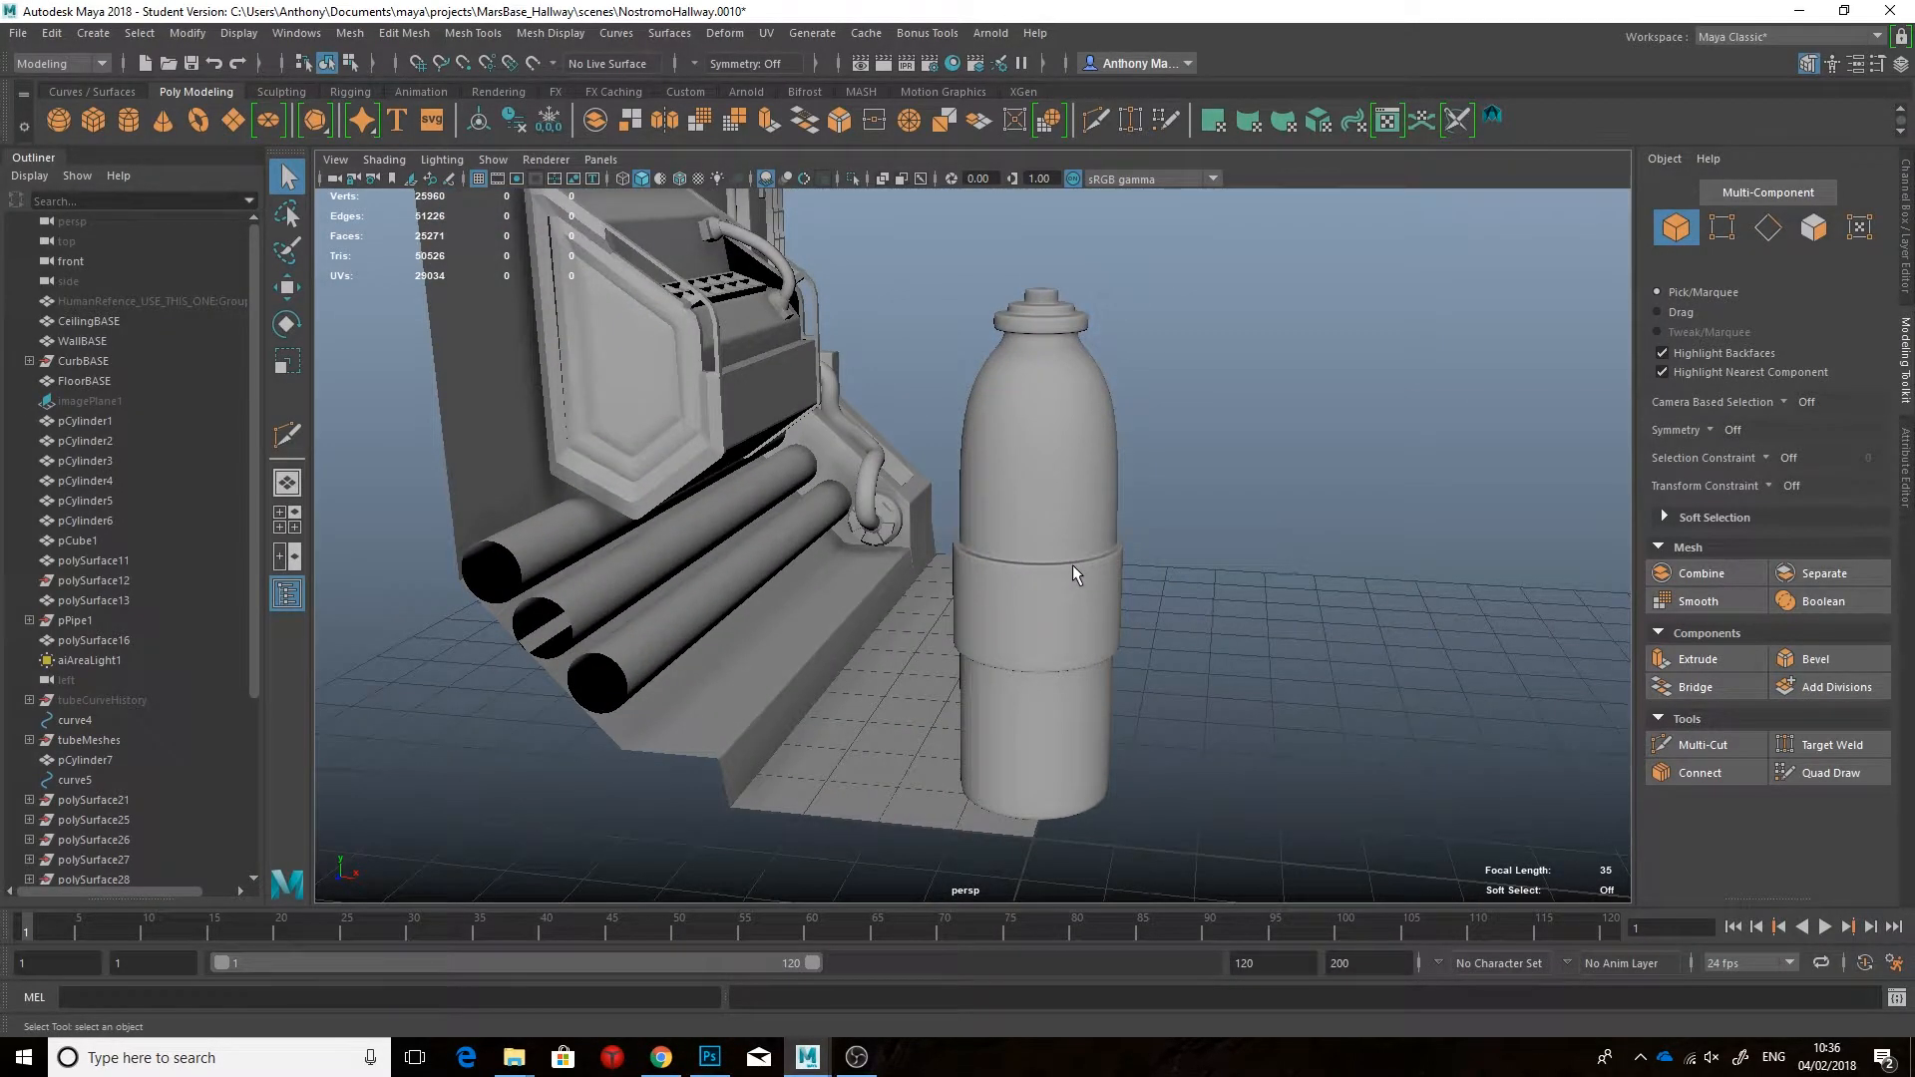
# Step: Extrude two adjacent sleeve faces outward into a block and flatten the block's outer face
pyautogui.keyDown('alt'); pyautogui.moveTo(1073, 565); pyautogui.dragTo(986, 598); pyautogui.keyUp('alt')
pyautogui.click(1044, 492)
pyautogui.press('1')
pyautogui.moveTo(986, 598); pyautogui.dragTo(986, 688, button='right')
pyautogui.click(976, 588)
pyautogui.keyDown('shift'); pyautogui.click(1010, 593); pyautogui.keyUp('shift')
pyautogui.keyDown('alt'); pyautogui.moveTo(1010, 594); pyautogui.dragTo(1147, 674); pyautogui.keyUp('alt')
pyautogui.press('w')
pyautogui.press('r')
pyautogui.moveTo(1263, 711); pyautogui.dragTo(1107, 658)
pyautogui.keyDown('alt'); pyautogui.moveTo(1107, 658); pyautogui.dragTo(853, 498); pyautogui.keyUp('alt')
# Step: Select all eight faces of the protruding block and extract them from the canister as a separate piece
pyautogui.scroll(3, 1119, 602)
pyautogui.keyDown('shift'); pyautogui.click(983, 623); pyautogui.keyUp('shift')
pyautogui.keyDown('shift'); pyautogui.click(1059, 569); pyautogui.keyUp('shift')
pyautogui.keyDown('shift'); pyautogui.click(808, 524); pyautogui.keyUp('shift')
pyautogui.keyDown('shift'); pyautogui.click(748, 607); pyautogui.keyUp('shift')
pyautogui.keyDown('alt'); pyautogui.moveTo(747, 607); pyautogui.dragTo(947, 688); pyautogui.keyUp('alt')
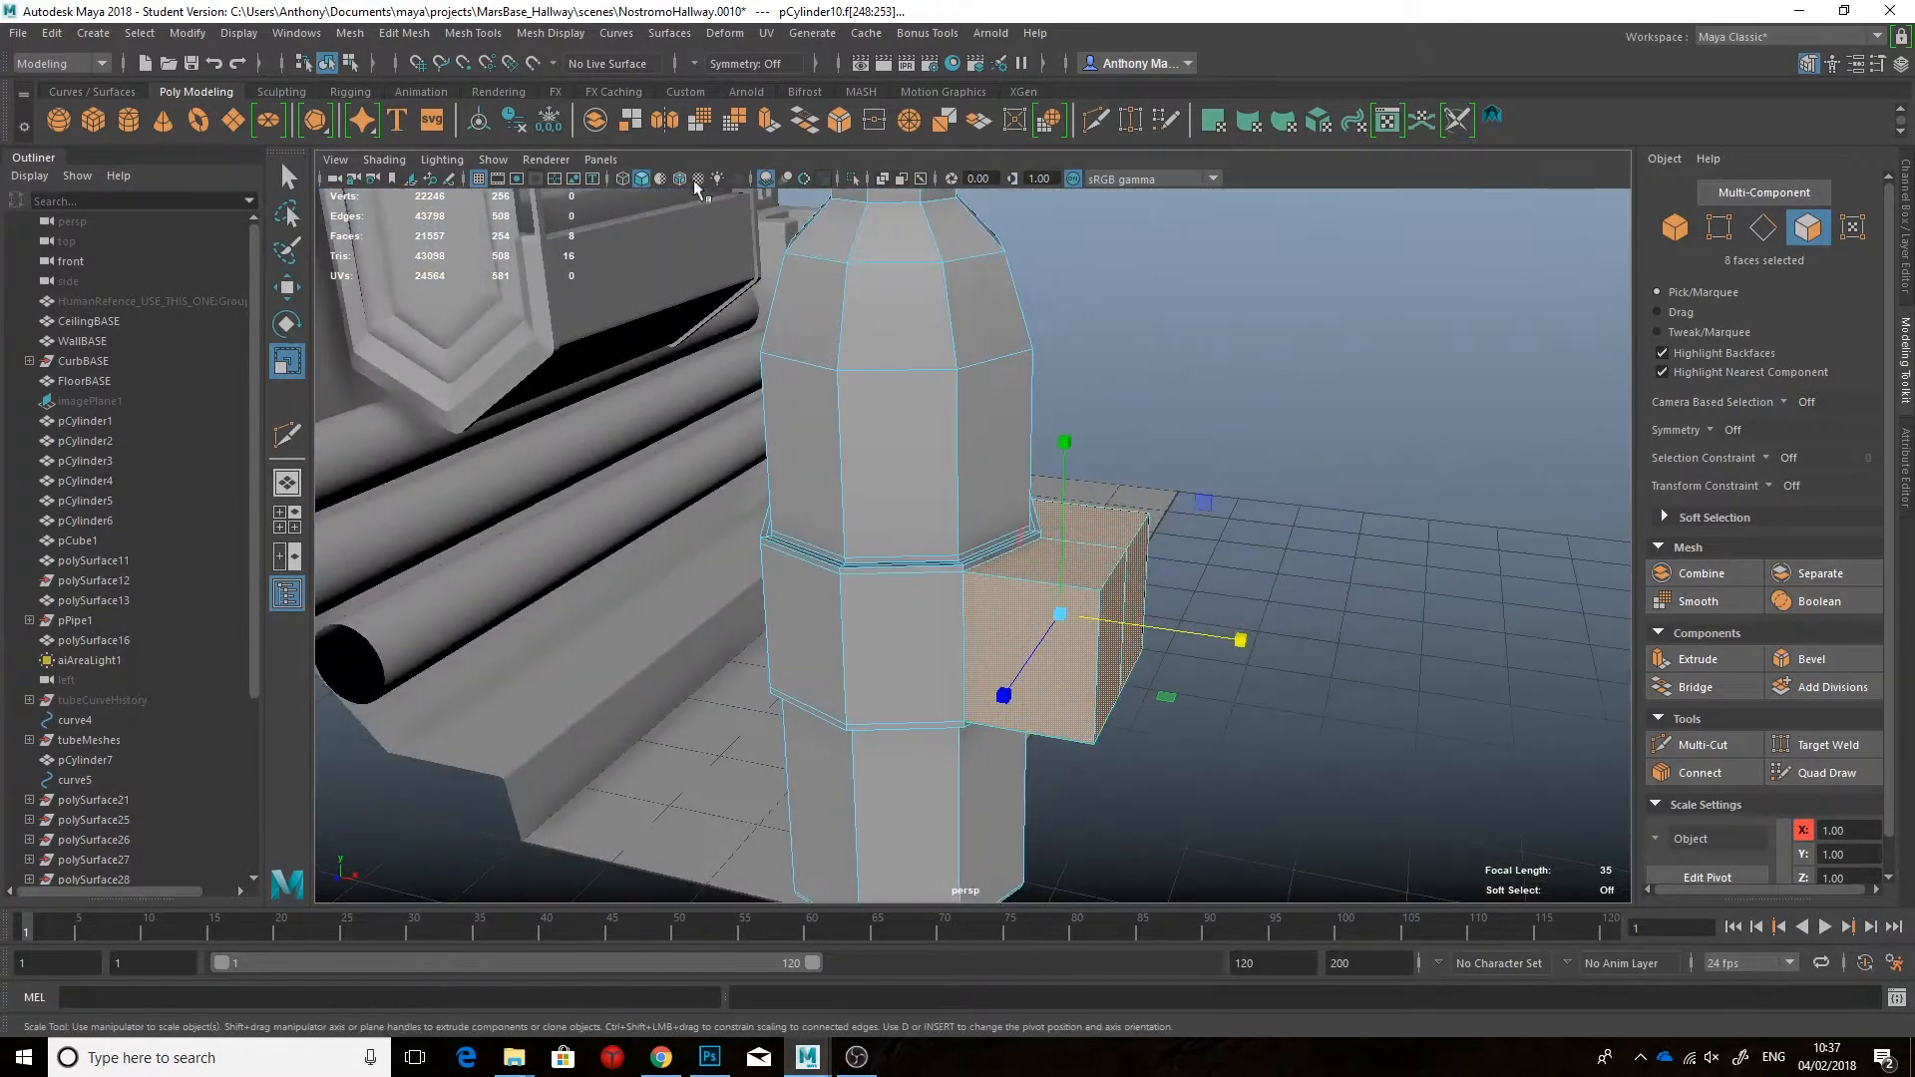
pyautogui.click(630, 121)
# Step: Preview the extracted block and the canister body smoothed, and return both to their unsmoothed cages
pyautogui.keyDown('alt'); pyautogui.moveTo(1152, 517); pyautogui.dragTo(1071, 648); pyautogui.keyUp('alt')
pyautogui.press('3')
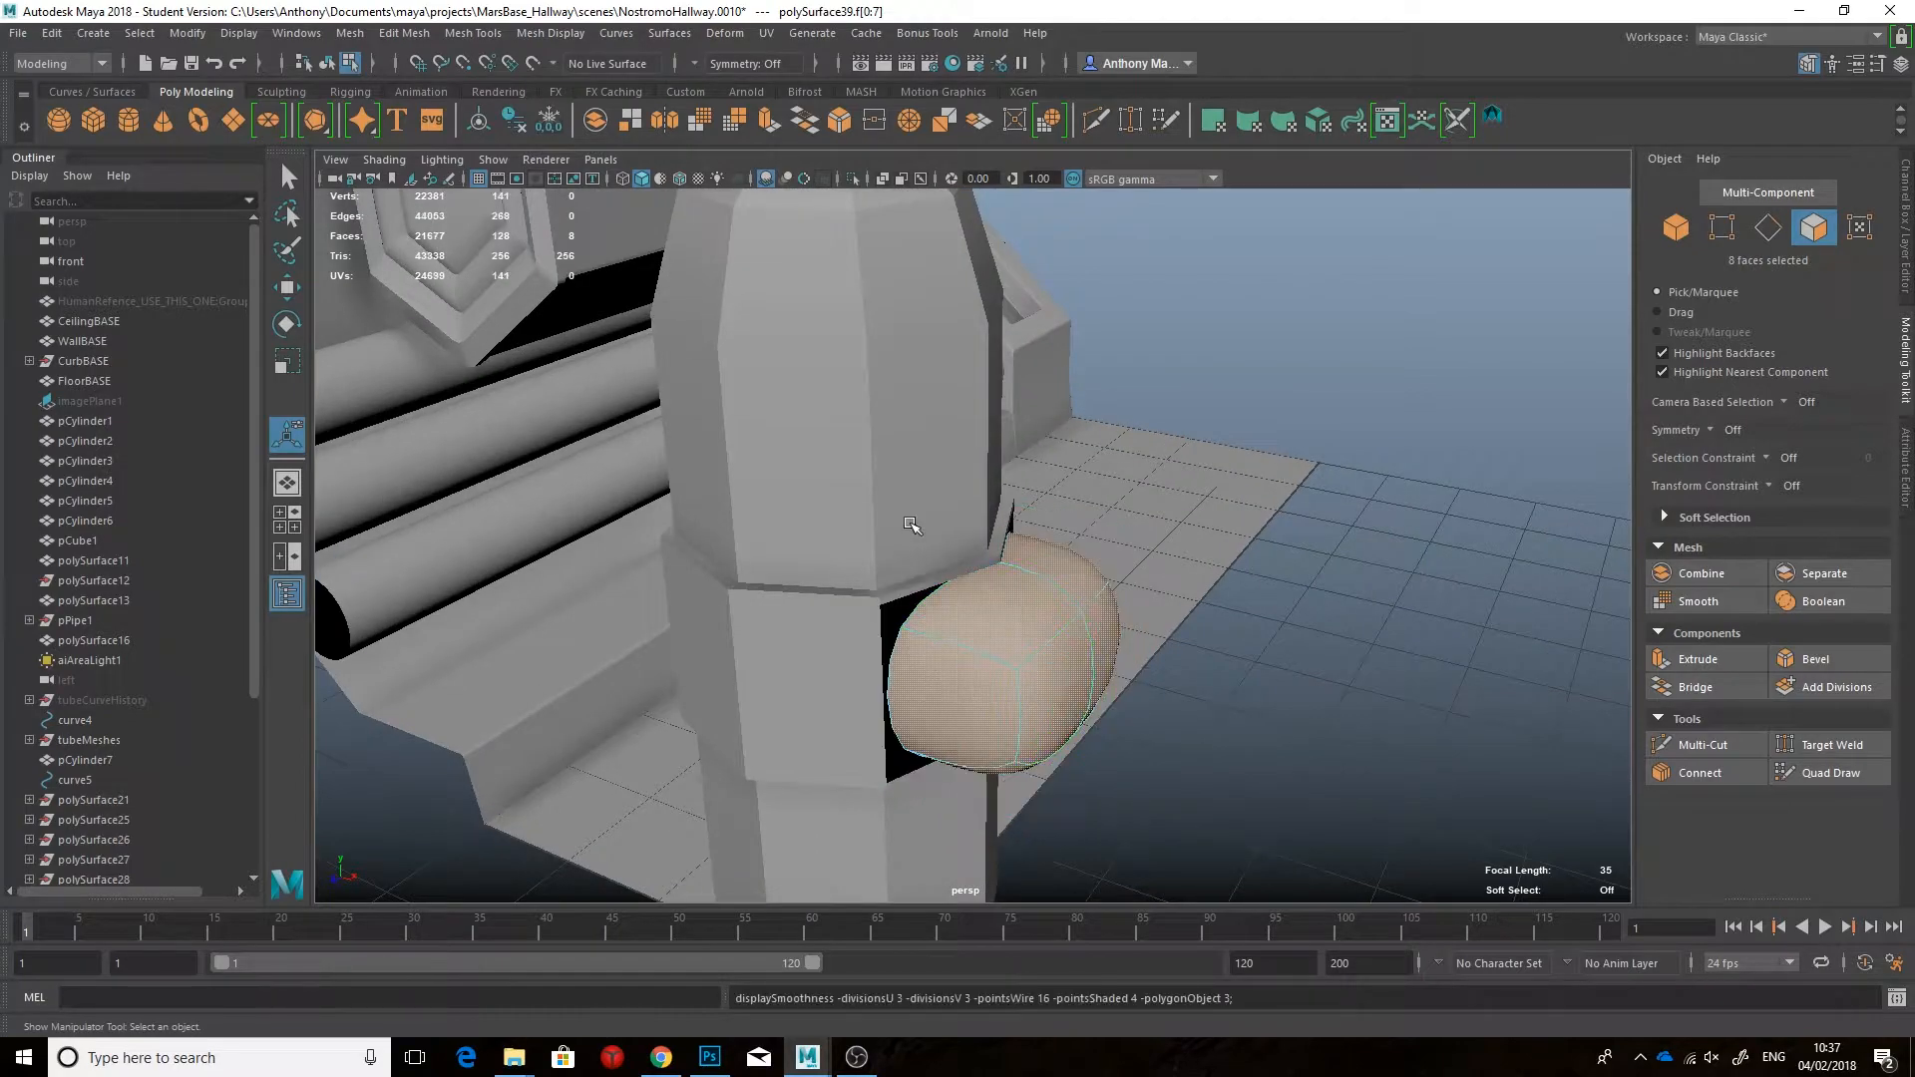
pyautogui.click(932, 530)
pyautogui.press('3')
pyautogui.moveTo(1126, 709)
pyautogui.keyDown('alt'); pyautogui.mouseDown()
pyautogui.moveTo(1091, 718)
pyautogui.moveTo(1161, 717)
pyautogui.mouseUp(); pyautogui.keyUp('alt')
pyautogui.scroll(-2, 1161, 718)
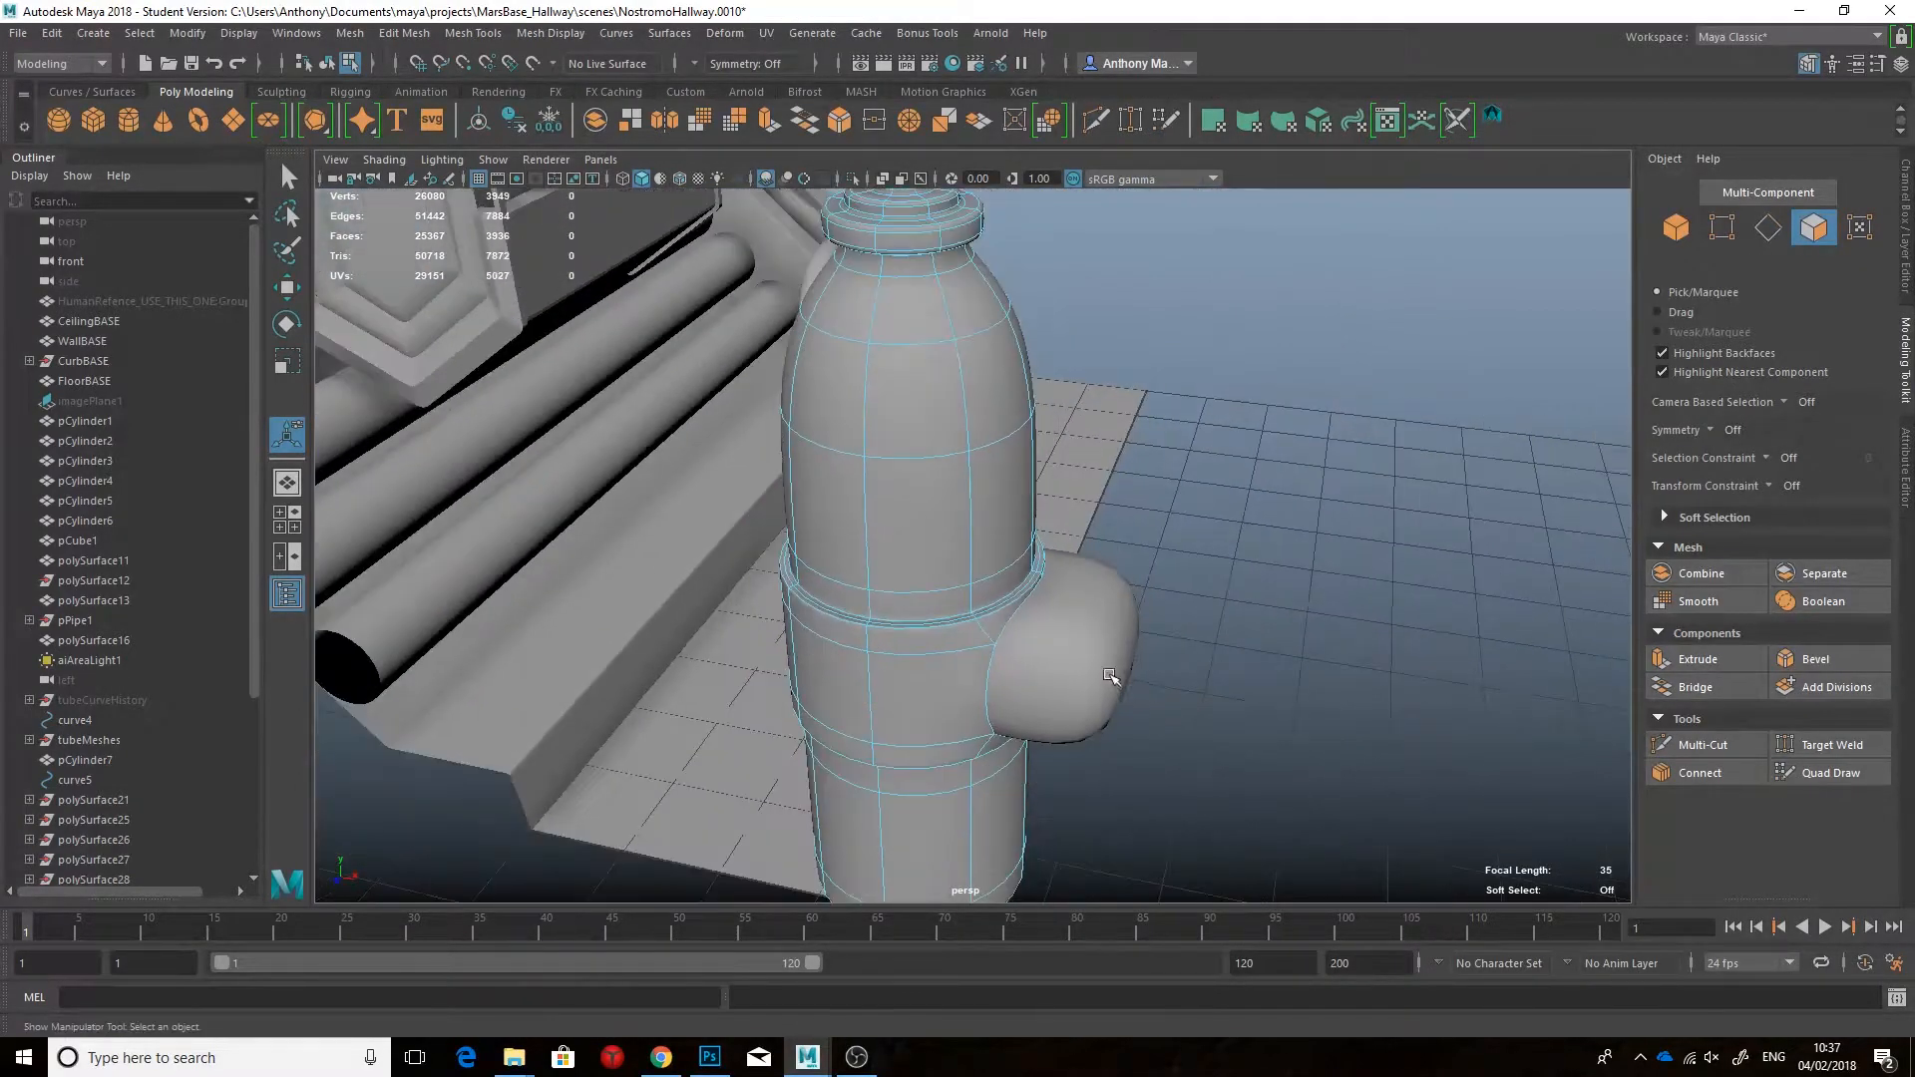
pyautogui.click(1111, 675)
pyautogui.press('1')
pyautogui.click(948, 684)
pyautogui.press('1')
# Step: Bevel the extracted block's edge loops, including the one around its outer face, adjusting the fraction and segments
pyautogui.keyDown('alt'); pyautogui.moveTo(949, 684); pyautogui.dragTo(913, 674); pyautogui.keyUp('alt')
pyautogui.moveTo(1092, 483); pyautogui.dragTo(1111, 451, button='right')
pyautogui.doubleClick(1080, 614)
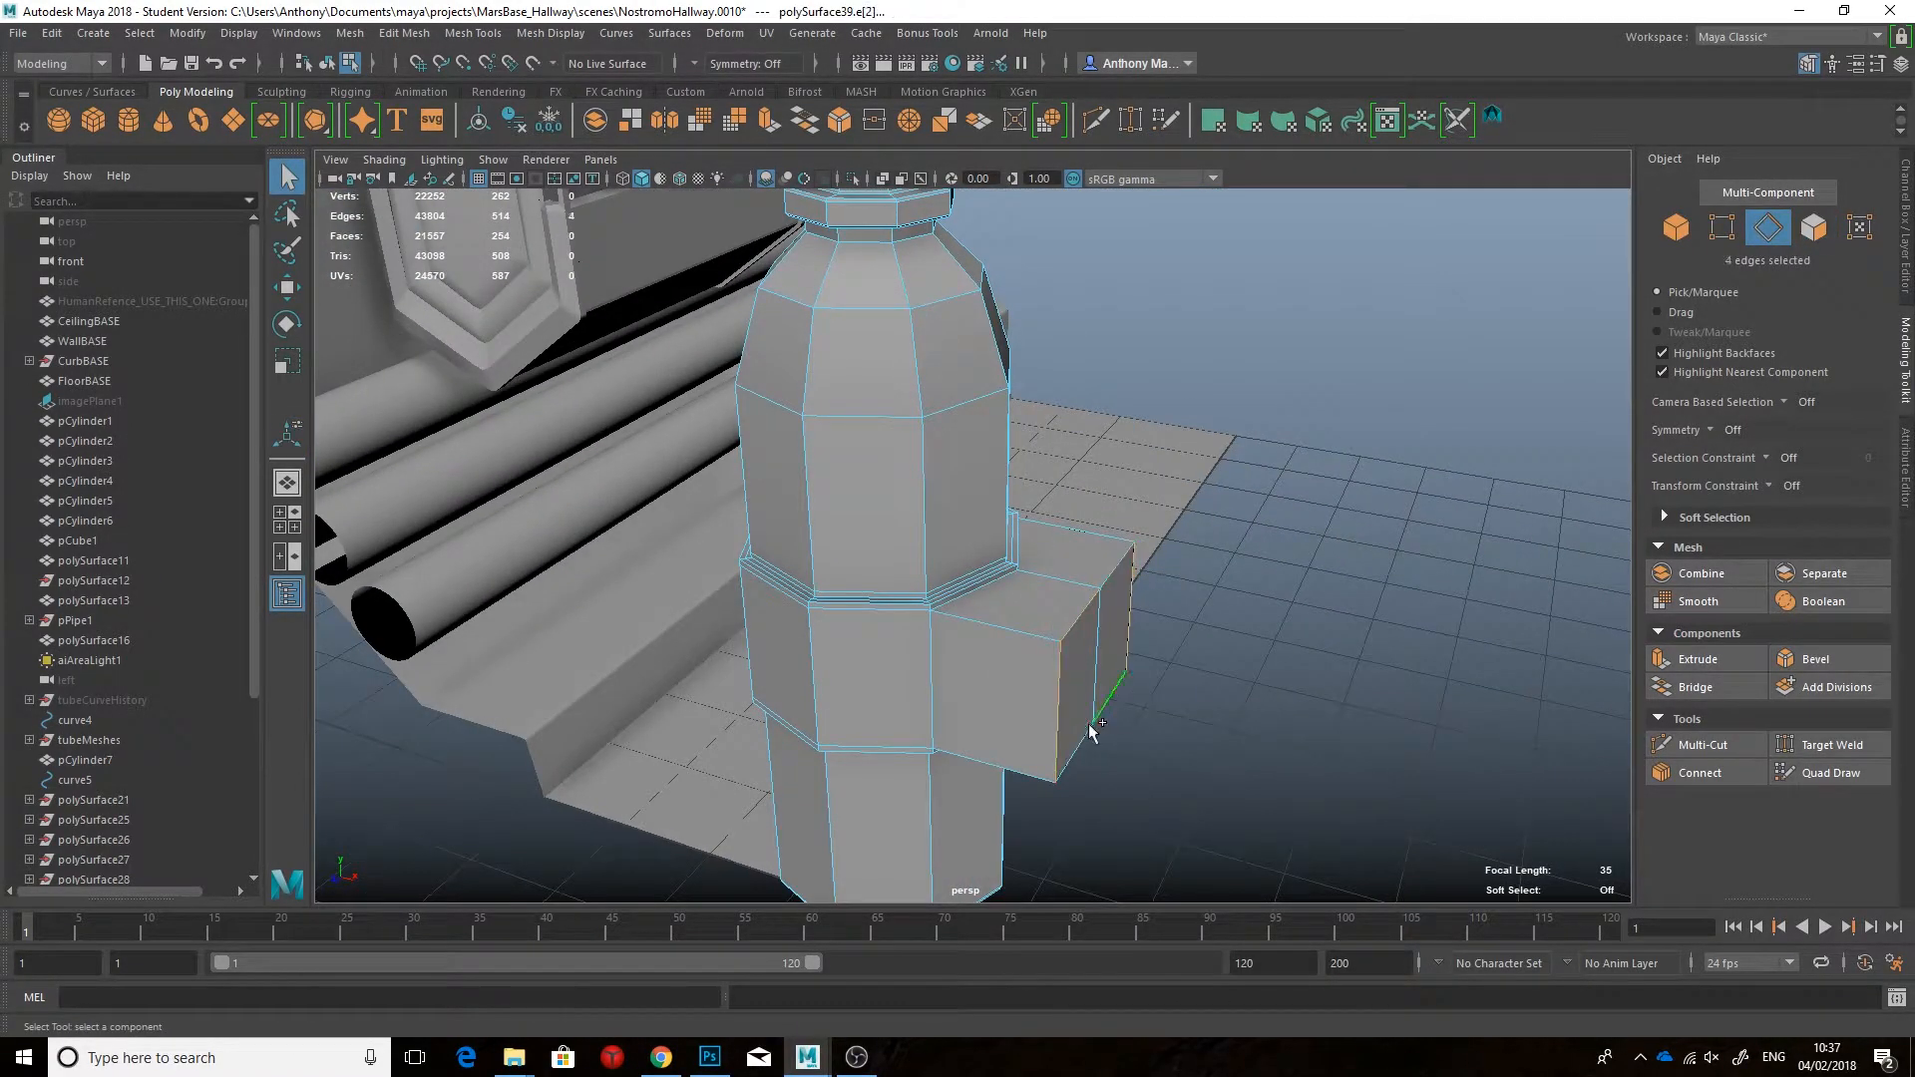
pyautogui.click(1815, 659)
pyautogui.keyDown('alt'); pyautogui.moveTo(1416, 604); pyautogui.dragTo(1290, 599); pyautogui.keyUp('alt')
pyautogui.hotkey('ctrl', 'z')
pyautogui.keyDown('shift'); pyautogui.doubleClick(965, 731); pyautogui.keyUp('shift')
pyautogui.keyDown('alt'); pyautogui.moveTo(972, 731); pyautogui.dragTo(1072, 736); pyautogui.keyUp('alt')
pyautogui.click(1827, 660)
pyautogui.moveTo(1401, 674); pyautogui.dragTo(1327, 674)
pyautogui.moveTo(1401, 700); pyautogui.dragTo(1446, 698)
pyautogui.press('3')
pyautogui.keyDown('alt'); pyautogui.moveTo(1005, 658); pyautogui.dragTo(1223, 603); pyautogui.keyUp('alt')
# Step: Return to object selection and turn on smooth preview for the side block and the canister body
pyautogui.click(1226, 581)
pyautogui.press('1')
pyautogui.moveTo(1099, 481); pyautogui.dragTo(1122, 600, button='right')
pyautogui.keyDown('alt'); pyautogui.moveTo(1122, 601); pyautogui.dragTo(976, 595); pyautogui.keyUp('alt')
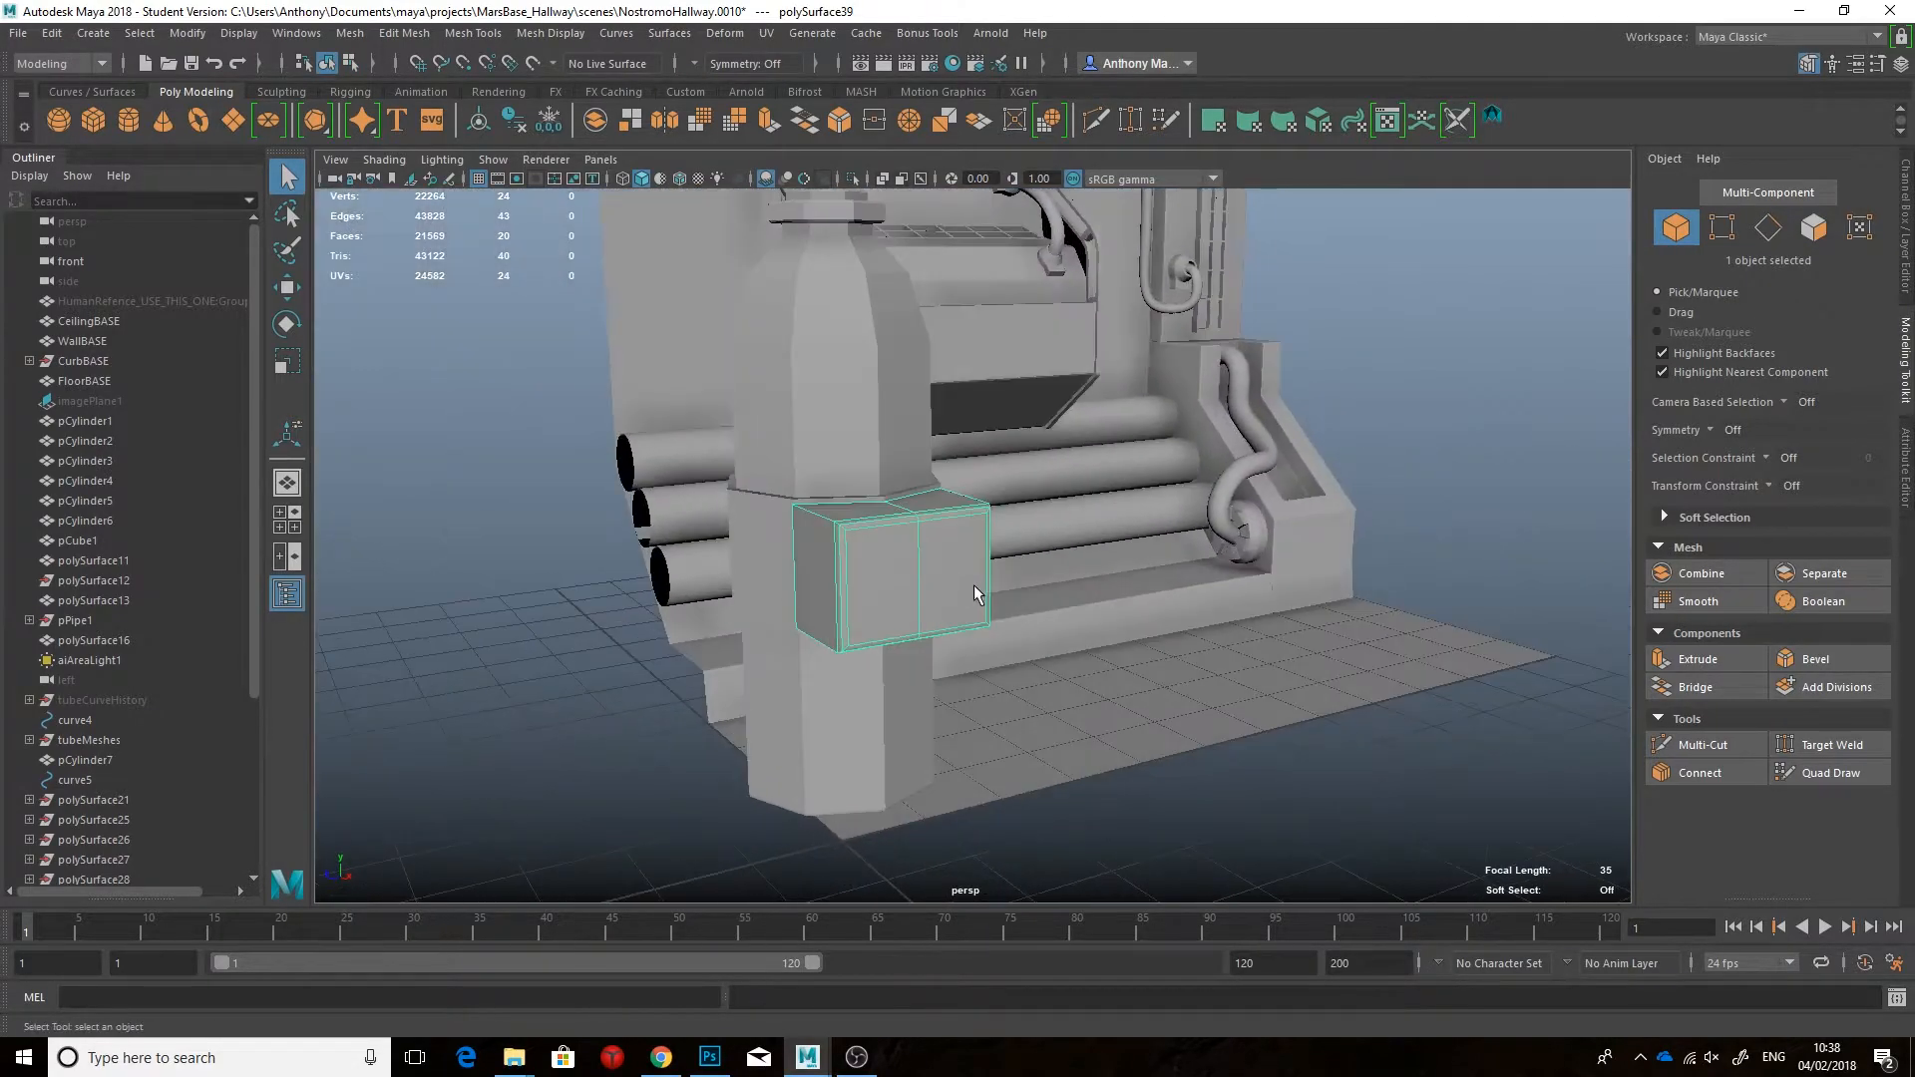
pyautogui.click(869, 121)
pyautogui.keyDown('alt'); pyautogui.moveTo(778, 534); pyautogui.dragTo(855, 548); pyautogui.keyUp('alt')
pyautogui.click(855, 548)
pyautogui.press('3')
pyautogui.keyDown('alt'); pyautogui.moveTo(812, 320); pyautogui.dragTo(1183, 499); pyautogui.keyUp('alt')
pyautogui.click(1158, 492)
pyautogui.click(1070, 544)
pyautogui.hotkey('ctrl', 'z')
pyautogui.hotkey('ctrl', 'z')
pyautogui.hotkey('ctrl', 'z')
# Step: Save the scene as the incremented version NostromoHallway.0011
pyautogui.keyDown('alt'); pyautogui.moveTo(1476, 369); pyautogui.dragTo(1327, 417); pyautogui.keyUp('alt')
pyautogui.keyDown('alt'); pyautogui.moveTo(973, 614); pyautogui.dragTo(1133, 599); pyautogui.keyUp('alt')
pyautogui.click(18, 33)
pyautogui.click(69, 127)
# Step: Scale down the whole canister and move it beside the hallway's sloped upper beam
pyautogui.click(910, 543)
pyautogui.scroll(-3, 1082, 558)
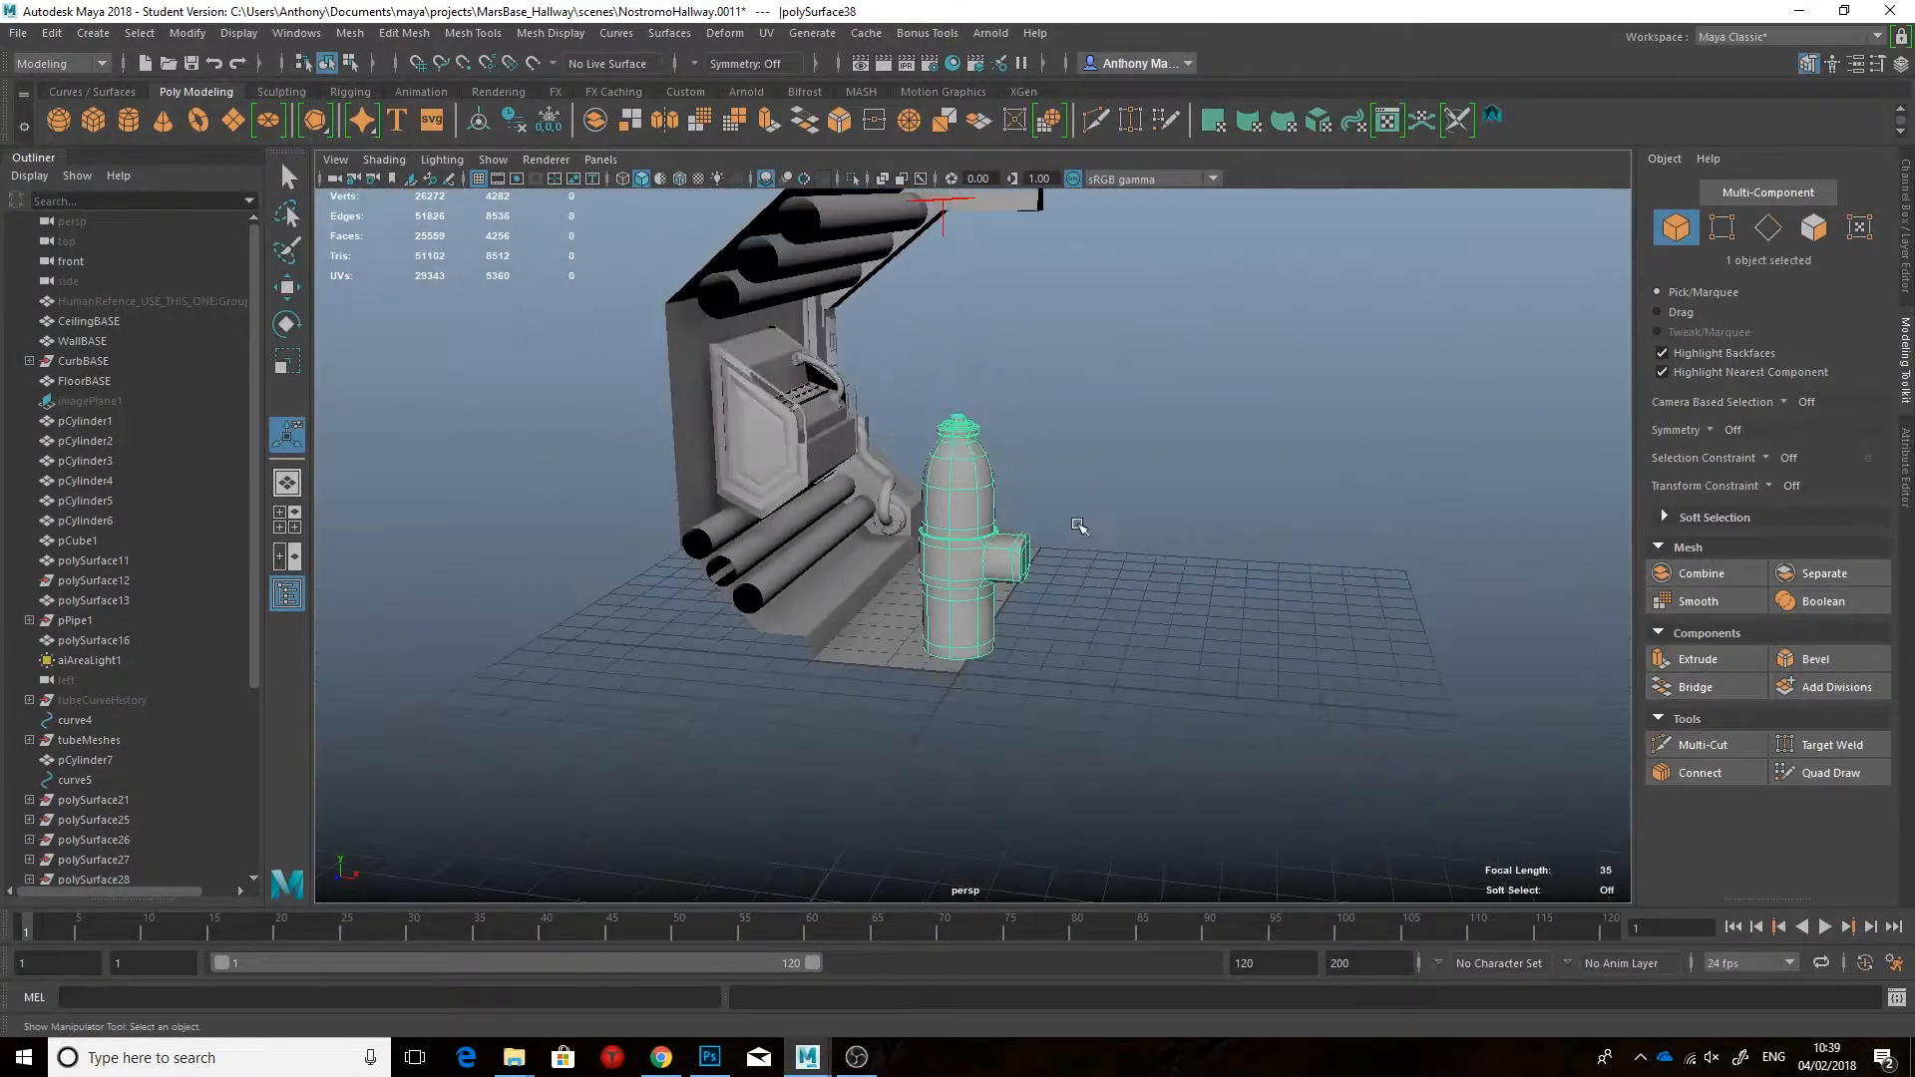
pyautogui.press('r')
pyautogui.scroll(2, 985, 631)
pyautogui.keyDown('alt'); pyautogui.moveTo(1059, 355); pyautogui.dragTo(720, 364); pyautogui.keyUp('alt')
pyautogui.moveTo(760, 479); pyautogui.dragTo(947, 461)
pyautogui.press('f')
pyautogui.keyDown('alt'); pyautogui.moveTo(947, 461); pyautogui.dragTo(607, 598); pyautogui.keyUp('alt')
pyautogui.keyDown('alt'); pyautogui.moveTo(608, 599); pyautogui.dragTo(948, 599, button='middle'); pyautogui.keyUp('alt')
pyautogui.scroll(-4, 948, 598)
pyautogui.keyDown('alt'); pyautogui.moveTo(982, 609); pyautogui.dragTo(1020, 551); pyautogui.keyUp('alt')
pyautogui.moveTo(603, 588); pyautogui.dragTo(666, 585)
pyautogui.keyDown('alt'); pyautogui.moveTo(1147, 568); pyautogui.dragTo(1087, 556); pyautogui.keyUp('alt')
# Step: Rotate the canister -45 degrees about Z to follow the sloped beam and scale it uniformly to about 0.34
pyautogui.keyDown('alt'); pyautogui.moveTo(598, 468); pyautogui.dragTo(856, 451); pyautogui.keyUp('alt')
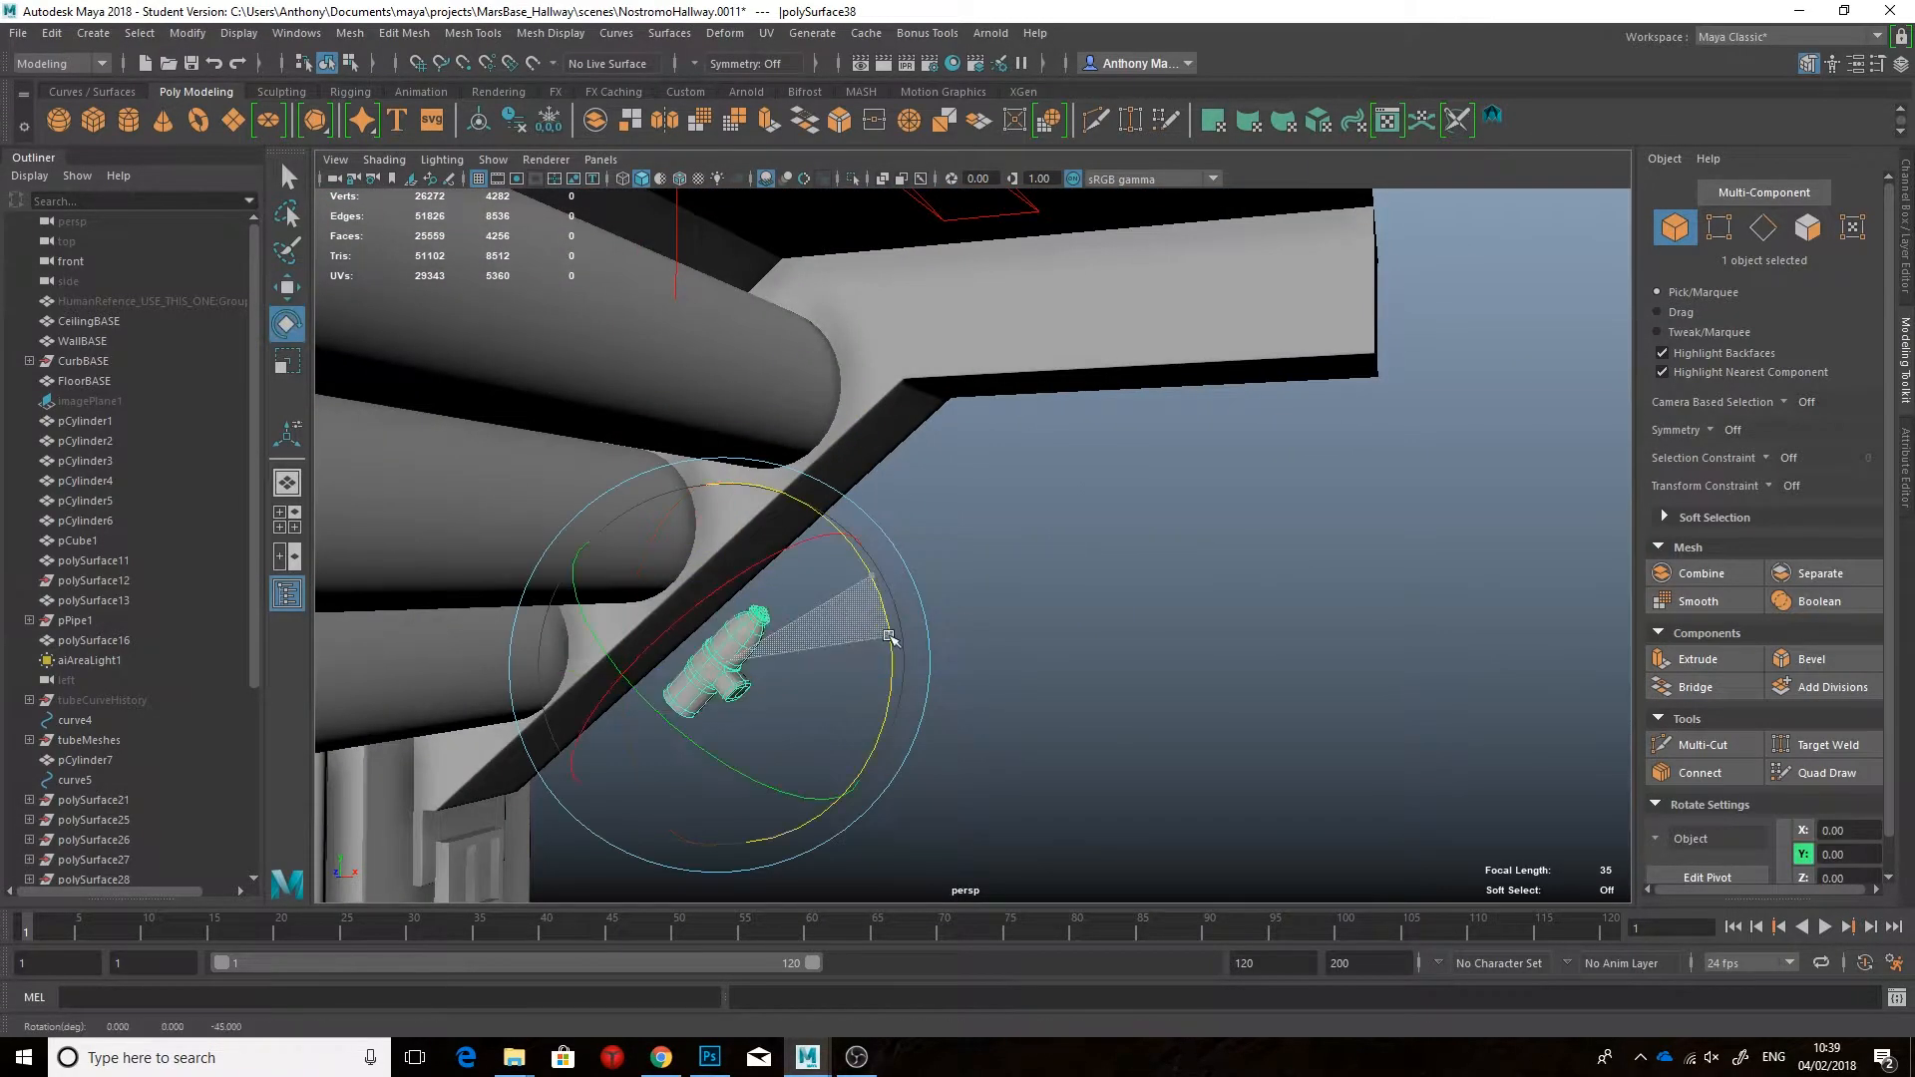
pyautogui.press('r')
pyautogui.keyDown('alt'); pyautogui.moveTo(769, 719); pyautogui.dragTo(891, 615); pyautogui.keyUp('alt')
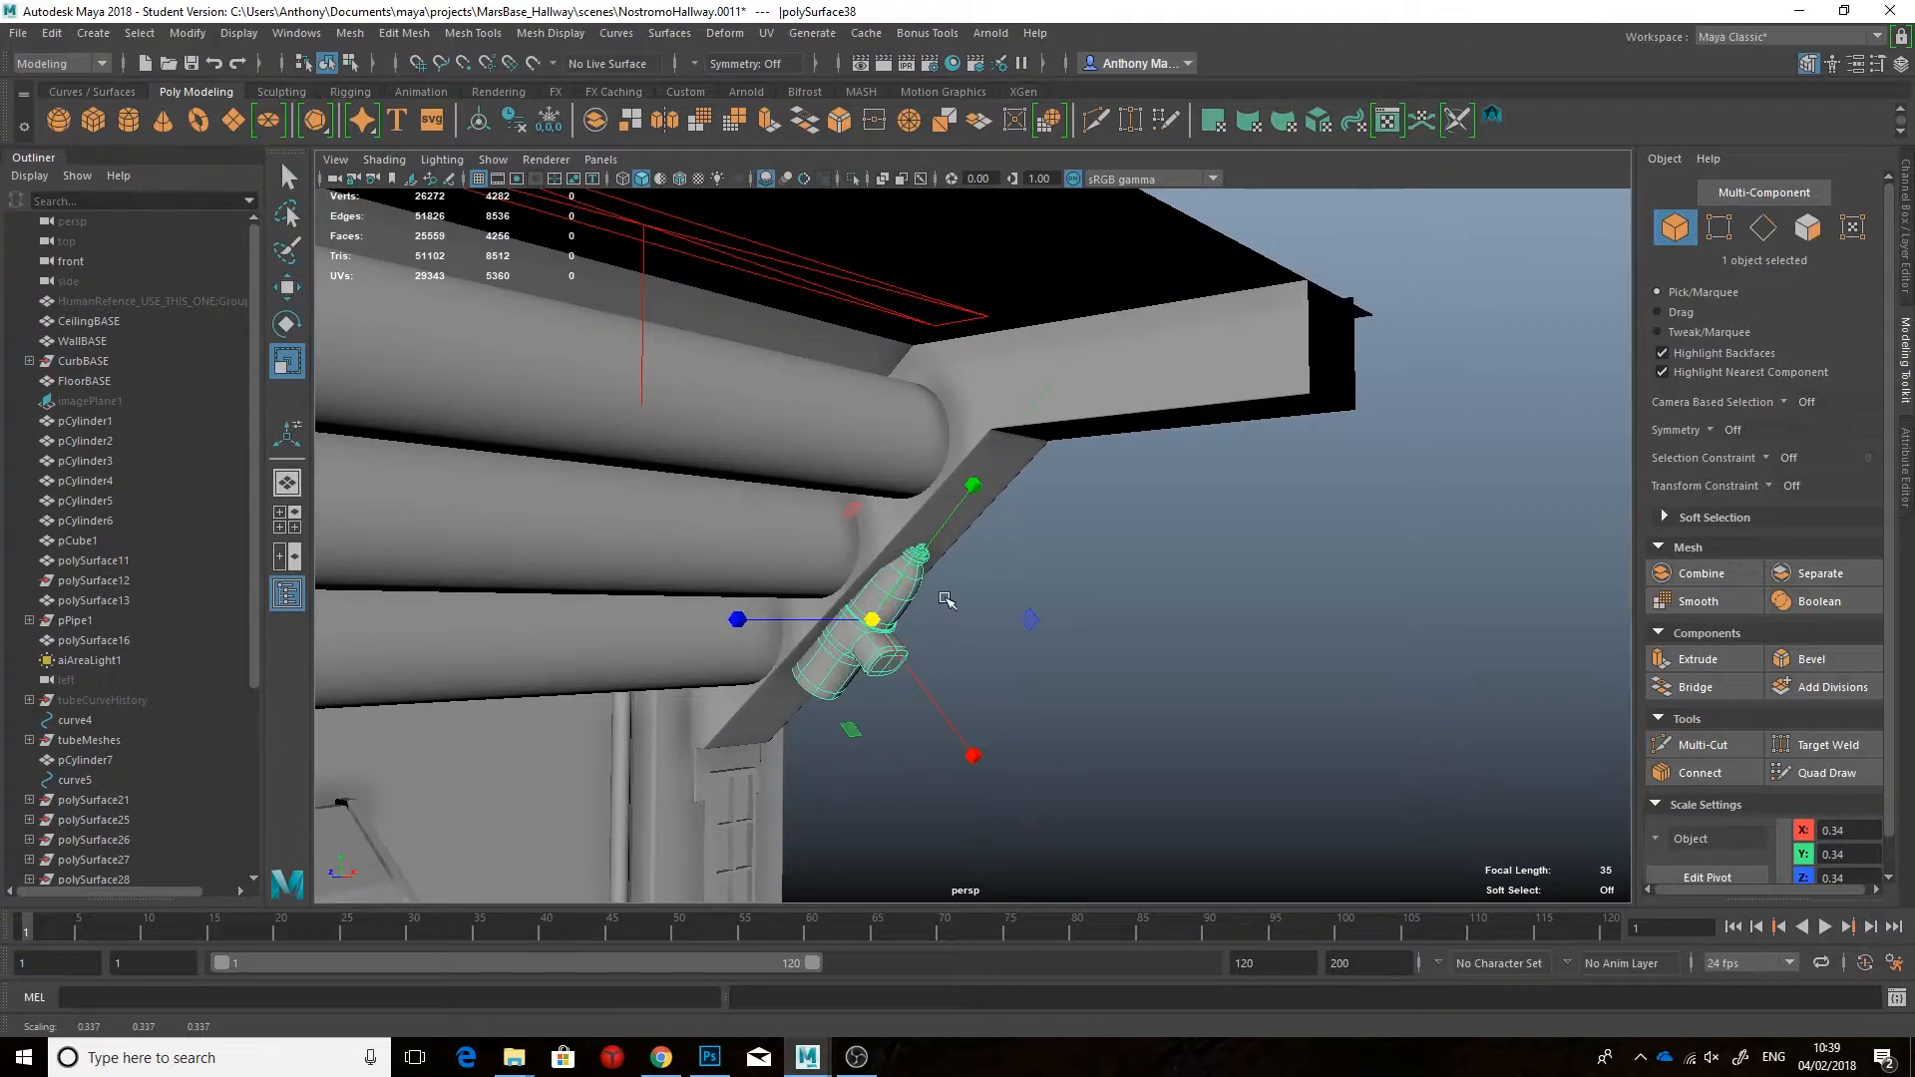
pyautogui.keyDown('alt'); pyautogui.moveTo(847, 743); pyautogui.dragTo(880, 605); pyautogui.keyUp('alt')
pyautogui.scroll(-5, 902, 611)
pyautogui.click(987, 639)
# Step: Draw an EP curve in the front view from the canister's lower end down along the wall to the curb
pyautogui.keyDown('alt'); pyautogui.moveTo(1037, 648); pyautogui.dragTo(974, 685); pyautogui.keyUp('alt')
pyautogui.scroll(4, 1018, 673)
pyautogui.press('space')
pyautogui.scroll(3, 817, 606)
pyautogui.keyDown('alt'); pyautogui.moveTo(750, 350); pyautogui.dragTo(907, 598, button='middle'); pyautogui.keyUp('alt')
pyautogui.press('4')
pyautogui.click(92, 91)
pyautogui.click(127, 119)
pyautogui.click(785, 452)
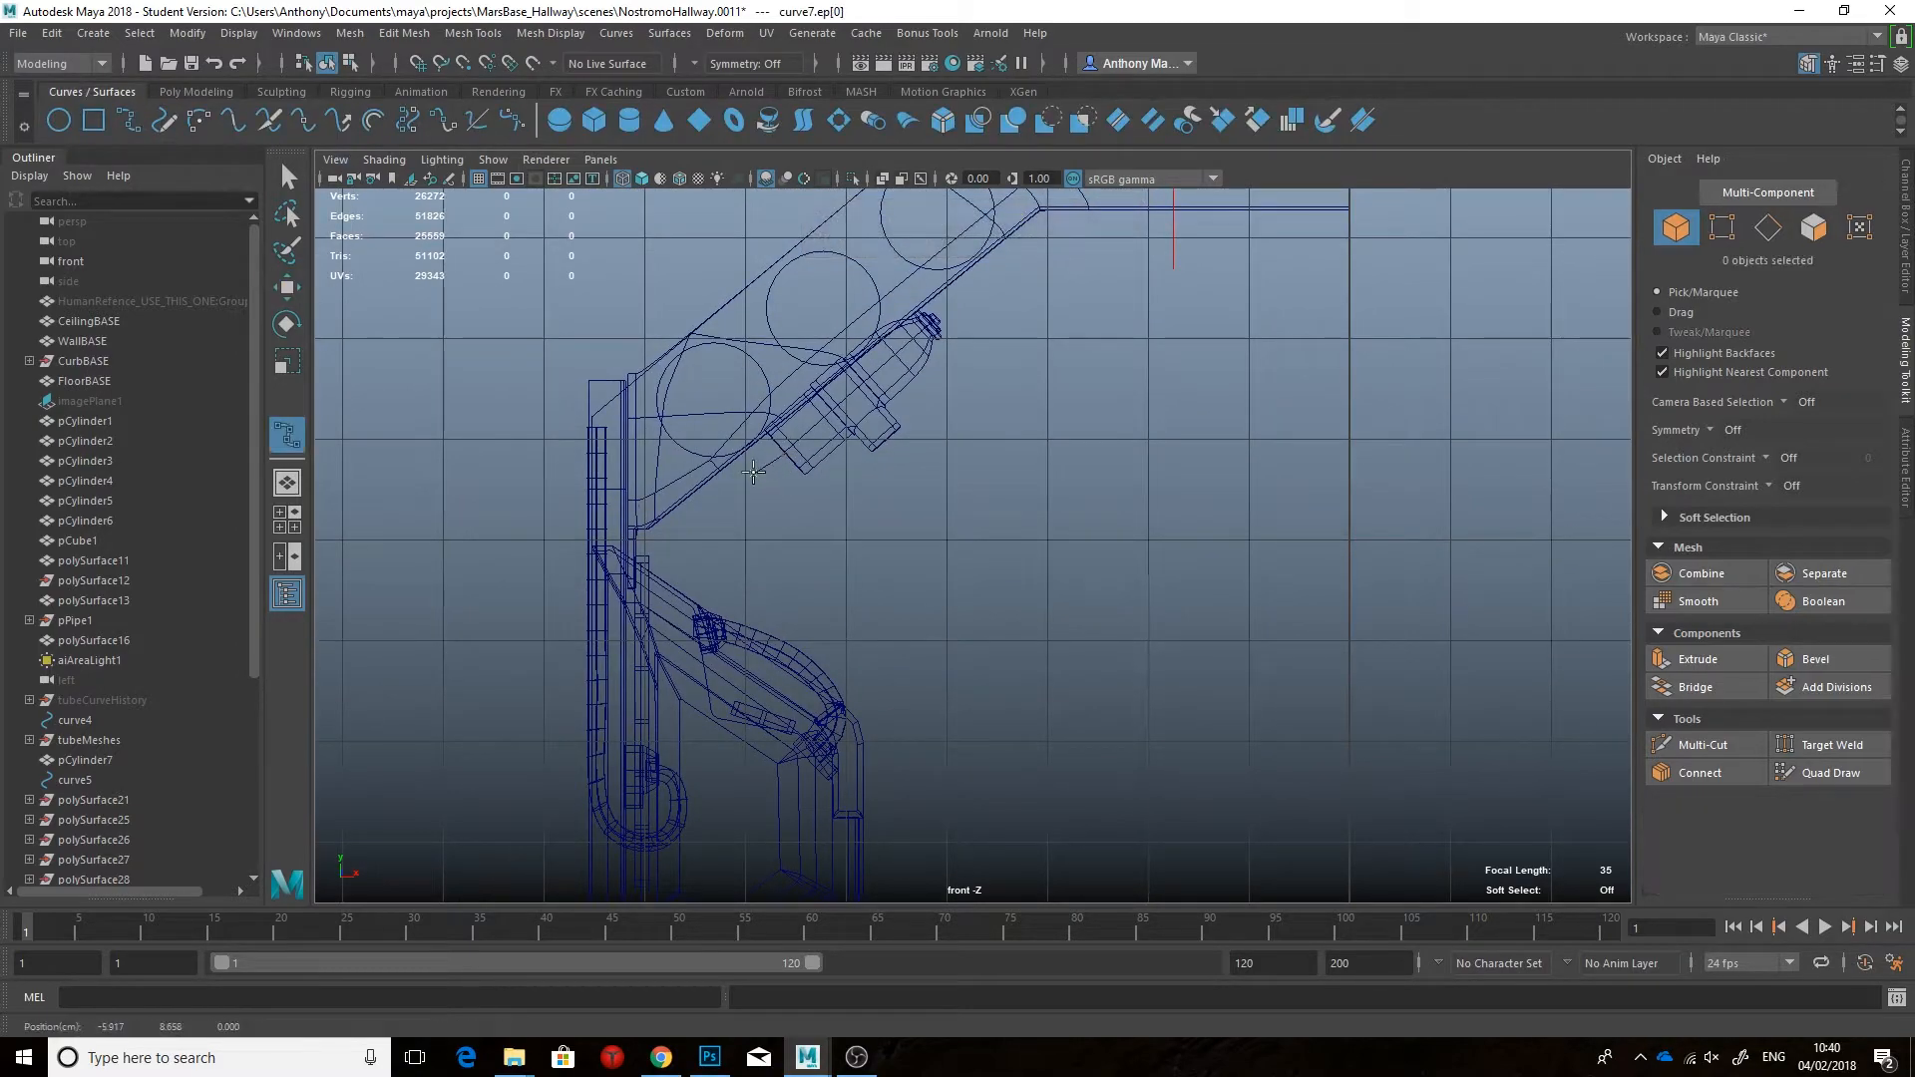
pyautogui.click(649, 552)
pyautogui.keyDown('alt'); pyautogui.moveTo(649, 551); pyautogui.dragTo(676, 499, button='middle'); pyautogui.keyUp('alt')
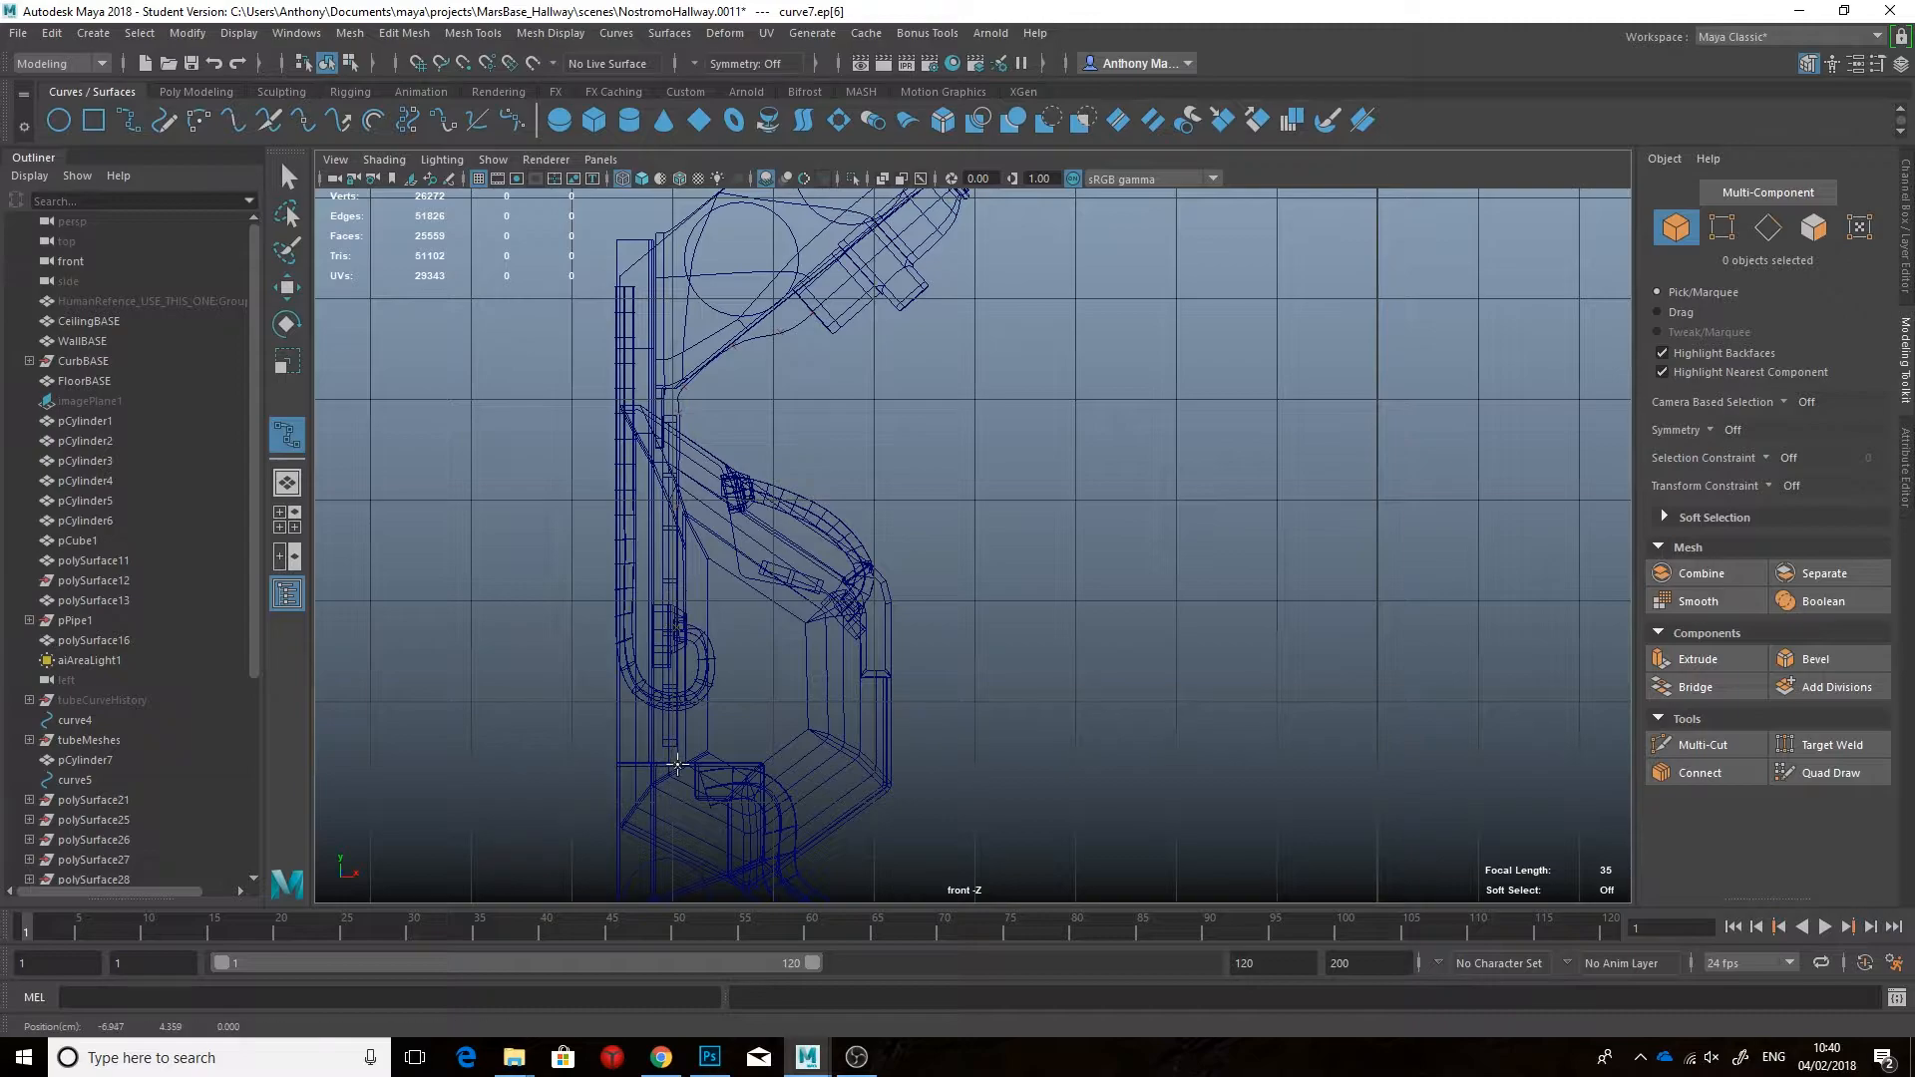
pyautogui.keyDown('alt'); pyautogui.moveTo(677, 764); pyautogui.dragTo(677, 722, button='middle'); pyautogui.keyUp('alt')
pyautogui.press('Return')
# Step: Move the new curve along Z to about -11.03 so it lines up with the canister's lower end
pyautogui.press('space')
pyautogui.moveTo(994, 361); pyautogui.dragTo(635, 512)
pyautogui.moveTo(635, 513); pyautogui.dragTo(758, 495, button='right')
pyautogui.keyDown('alt'); pyautogui.moveTo(738, 504); pyautogui.dragTo(524, 582); pyautogui.keyUp('alt')
pyautogui.moveTo(517, 582); pyautogui.dragTo(533, 590)
pyautogui.moveTo(951, 529); pyautogui.dragTo(988, 526)
pyautogui.press('5')
pyautogui.scroll(5, 885, 620)
pyautogui.keyDown('alt'); pyautogui.moveTo(885, 619); pyautogui.dragTo(504, 572, button='middle'); pyautogui.keyUp('alt')
pyautogui.moveTo(505, 572)
pyautogui.keyDown('alt'); pyautogui.mouseDown()
pyautogui.moveTo(911, 436)
pyautogui.moveTo(698, 436)
pyautogui.mouseUp(); pyautogui.keyUp('alt')
pyautogui.moveTo(847, 427); pyautogui.dragTo(835, 427)
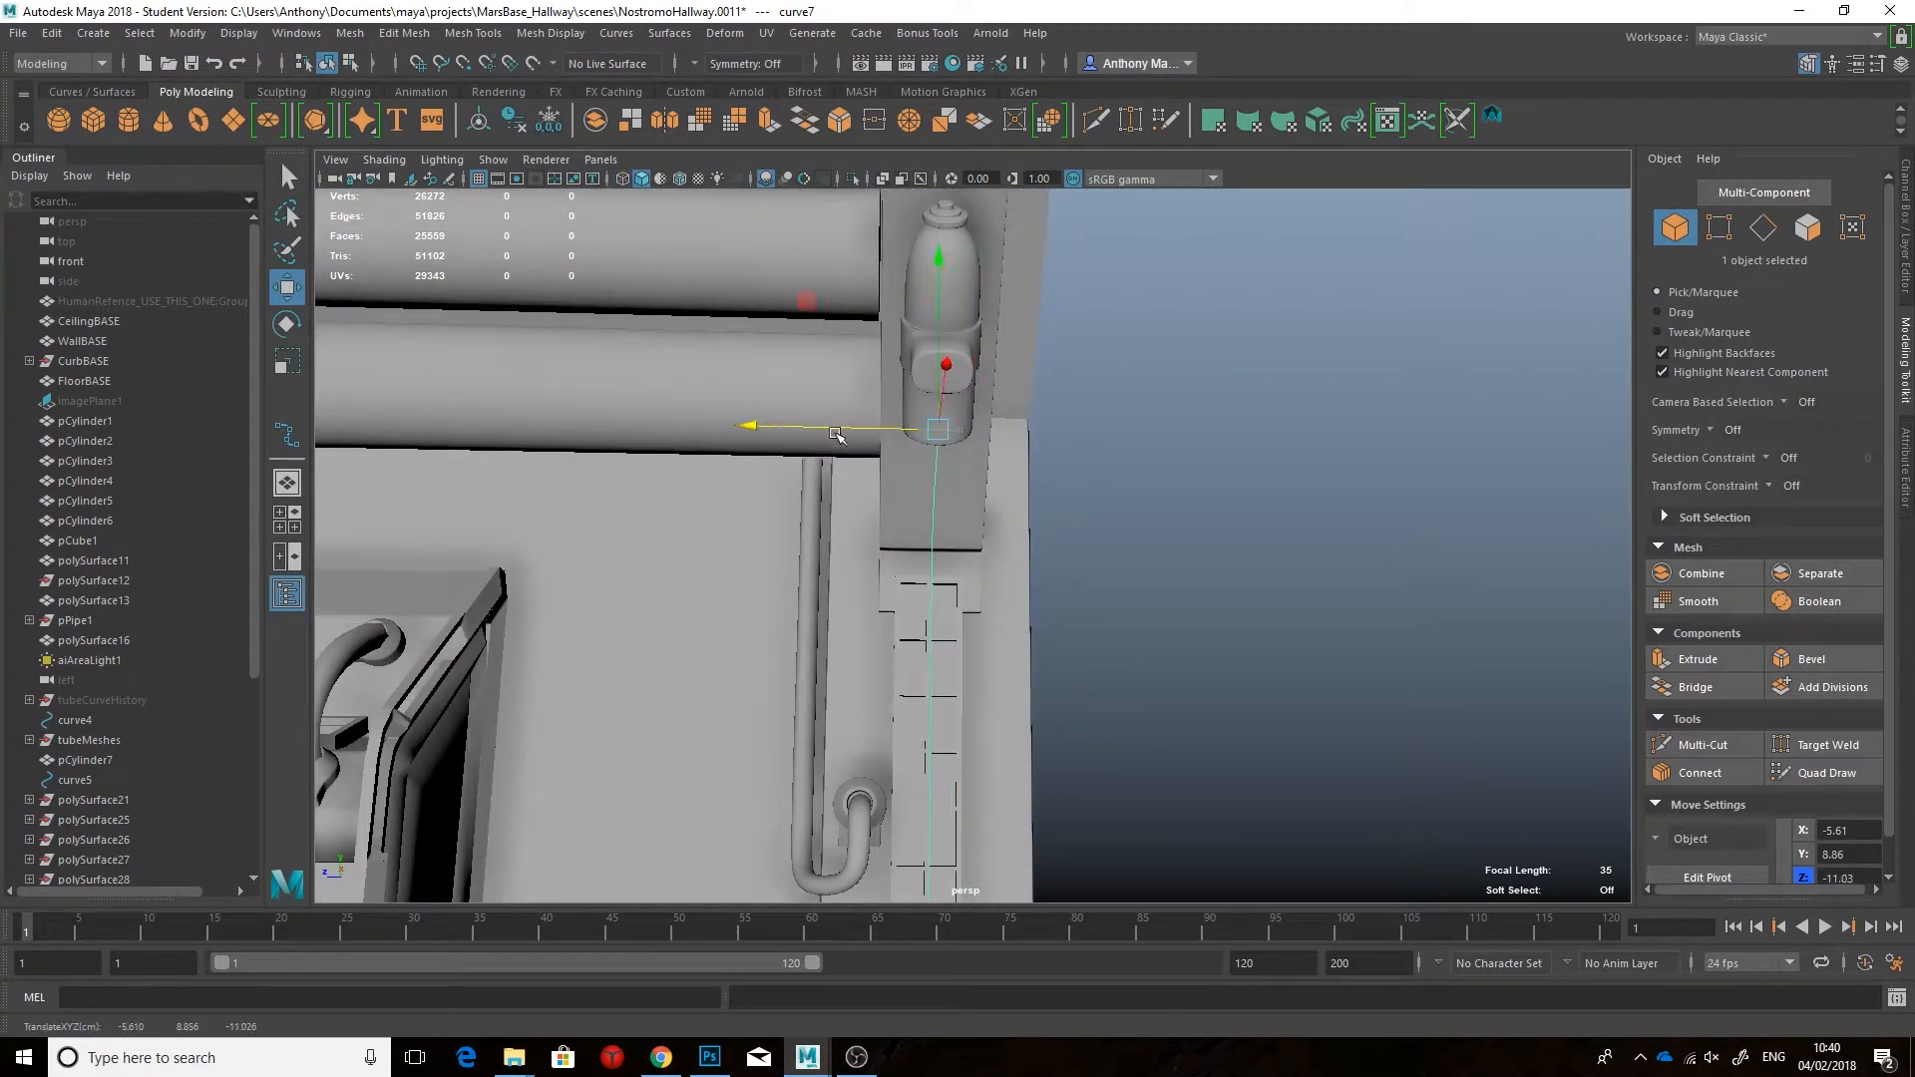
# Step: Show the curve's control vertices and shift its lower points along Z to follow the wall trim
pyautogui.scroll(1, 826, 427)
pyautogui.moveTo(918, 496); pyautogui.dragTo(842, 509, button='right')
pyautogui.keyDown('alt'); pyautogui.moveTo(714, 505); pyautogui.dragTo(932, 469); pyautogui.keyUp('alt')
pyautogui.moveTo(783, 459); pyautogui.dragTo(833, 415, button='right')
pyautogui.click(830, 413)
pyautogui.keyDown('alt'); pyautogui.moveTo(833, 419); pyautogui.dragTo(778, 448); pyautogui.keyUp('alt')
pyautogui.moveTo(718, 461); pyautogui.dragTo(643, 464, button='right')
pyautogui.keyDown('alt'); pyautogui.moveTo(778, 458); pyautogui.dragTo(688, 459); pyautogui.keyUp('alt')
pyautogui.keyDown('alt'); pyautogui.moveTo(758, 638); pyautogui.dragTo(757, 464, button='middle'); pyautogui.keyUp('alt')
pyautogui.moveTo(743, 299); pyautogui.dragTo(858, 802)
pyautogui.moveTo(772, 516); pyautogui.dragTo(767, 517)
pyautogui.keyDown('alt'); pyautogui.moveTo(865, 504); pyautogui.dragTo(937, 398); pyautogui.keyUp('alt')
# Step: Adjust individual control vertices so the curve bends smoothly from the canister into the pipe at the curb
pyautogui.click(636, 243)
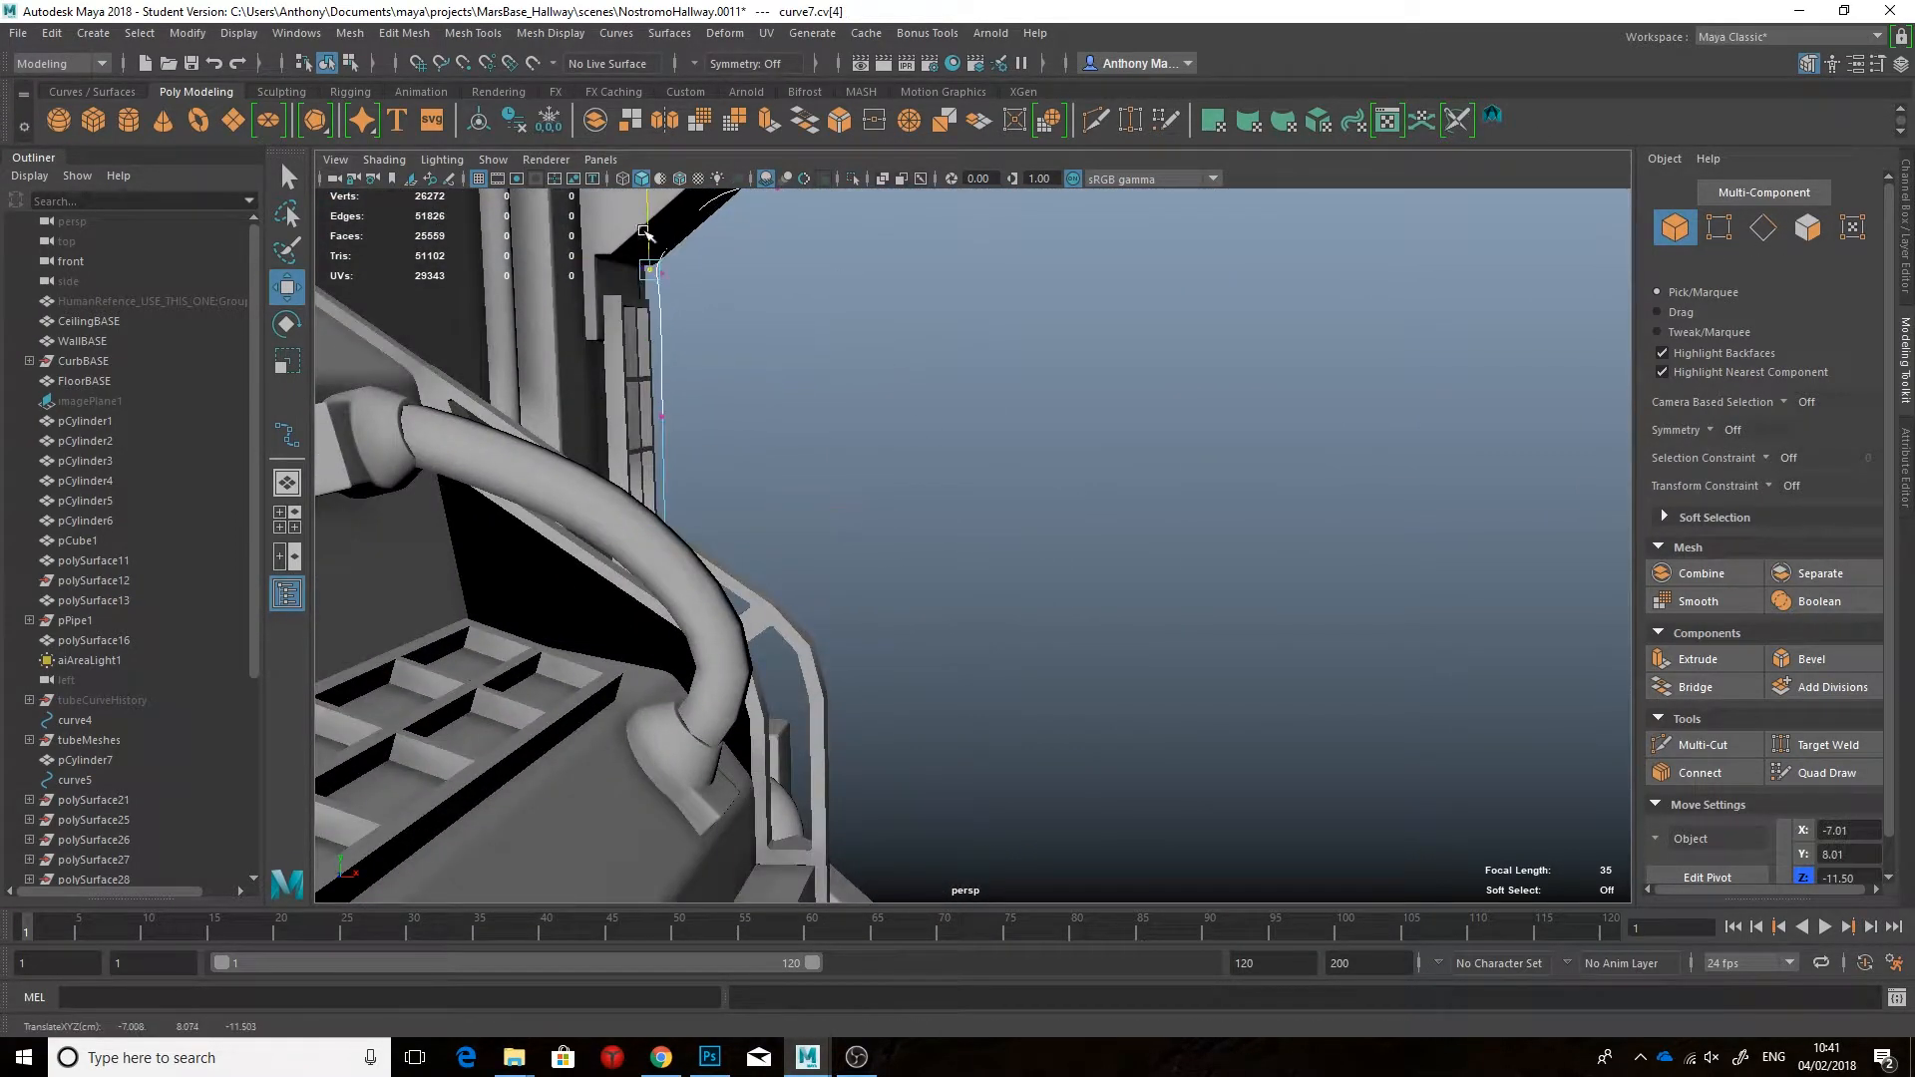
pyautogui.keyDown('alt'); pyautogui.moveTo(657, 305); pyautogui.dragTo(880, 671); pyautogui.keyUp('alt')
pyautogui.keyDown('alt'); pyautogui.moveTo(881, 671); pyautogui.dragTo(1317, 642, button='right'); pyautogui.keyUp('alt')
pyautogui.keyDown('alt'); pyautogui.moveTo(1316, 641); pyautogui.dragTo(1396, 648); pyautogui.keyUp('alt')
pyautogui.click(897, 620)
pyautogui.moveTo(961, 662); pyautogui.dragTo(998, 688)
pyautogui.keyDown('alt'); pyautogui.moveTo(997, 688); pyautogui.dragTo(844, 625); pyautogui.keyUp('alt')
pyautogui.moveTo(1055, 536); pyautogui.dragTo(1055, 551)
pyautogui.keyDown('alt'); pyautogui.moveTo(1055, 550); pyautogui.dragTo(807, 663); pyautogui.keyUp('alt')
pyautogui.moveTo(710, 655); pyautogui.dragTo(697, 658)
pyautogui.moveTo(931, 549); pyautogui.dragTo(929, 547)
pyautogui.moveTo(929, 547)
pyautogui.keyDown('alt'); pyautogui.mouseDown()
pyautogui.moveTo(915, 513)
pyautogui.moveTo(680, 432)
pyautogui.moveTo(1056, 428)
pyautogui.moveTo(787, 295)
pyautogui.moveTo(856, 296)
pyautogui.mouseUp(); pyautogui.keyUp('alt')
# Step: Generate a tube mesh along the curve, set its width to 0.2 and increase its length divisions
pyautogui.moveTo(856, 296)
pyautogui.keyDown('alt'); pyautogui.mouseDown()
pyautogui.moveTo(903, 319)
pyautogui.moveTo(868, 274)
pyautogui.moveTo(827, 298)
pyautogui.moveTo(748, 469)
pyautogui.moveTo(854, 487)
pyautogui.moveTo(982, 455)
pyautogui.mouseUp(); pyautogui.keyUp('alt')
pyautogui.press('4')
pyautogui.click(825, 317)
pyautogui.press('5')
pyautogui.press('F8')
pyautogui.moveTo(964, 175)
pyautogui.click(1187, 259)
pyautogui.click(1903, 239)
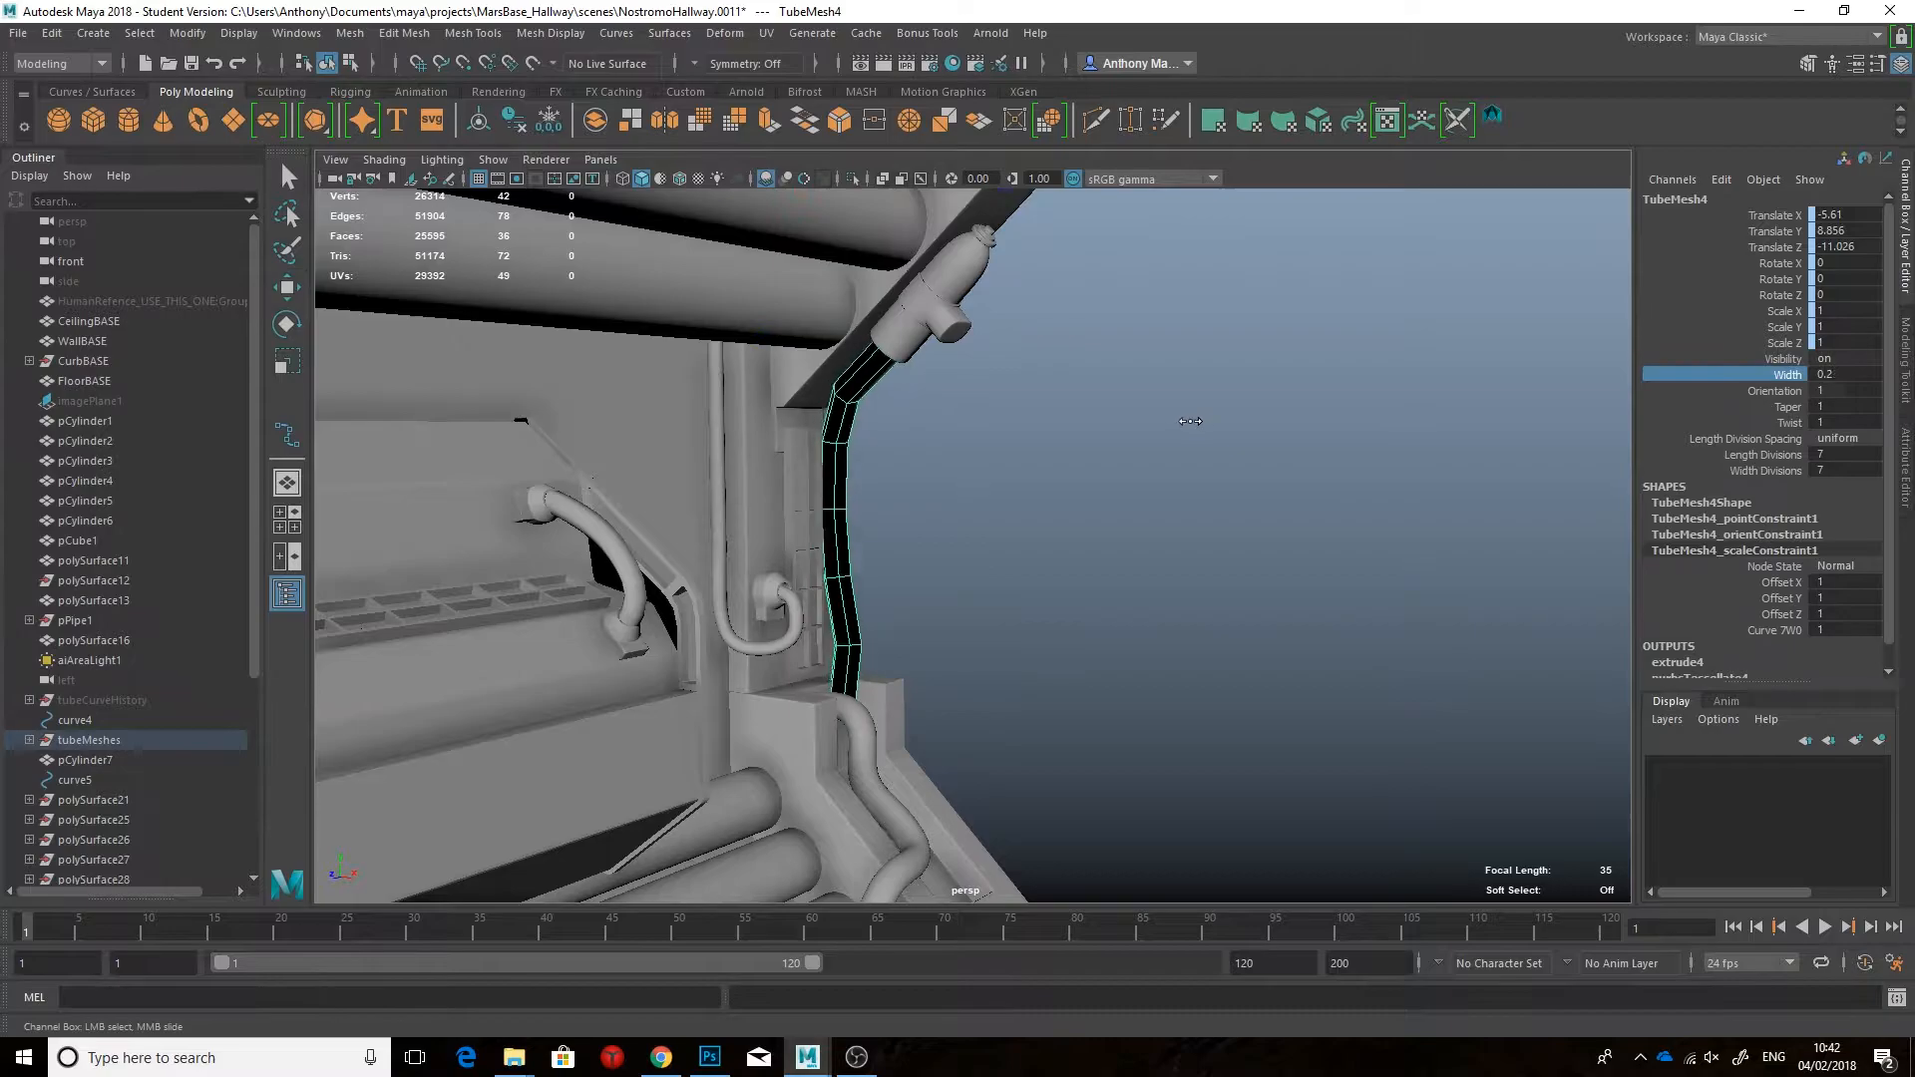
pyautogui.moveTo(1140, 489); pyautogui.dragTo(1155, 490, button='middle')
pyautogui.moveTo(1155, 490)
pyautogui.keyDown('alt'); pyautogui.mouseDown()
pyautogui.moveTo(1090, 482)
pyautogui.moveTo(1269, 478)
pyautogui.moveTo(1223, 475)
pyautogui.mouseUp(); pyautogui.keyUp('alt')
# Step: Reverse the normals of the new tube mesh and deselect it
pyautogui.click(549, 32)
pyautogui.click(590, 123)
pyautogui.keyDown('alt'); pyautogui.moveTo(1077, 419); pyautogui.dragTo(1017, 453); pyautogui.keyUp('alt')
pyautogui.press('w')
pyautogui.click(996, 432)
pyautogui.scroll(-5, 995, 439)
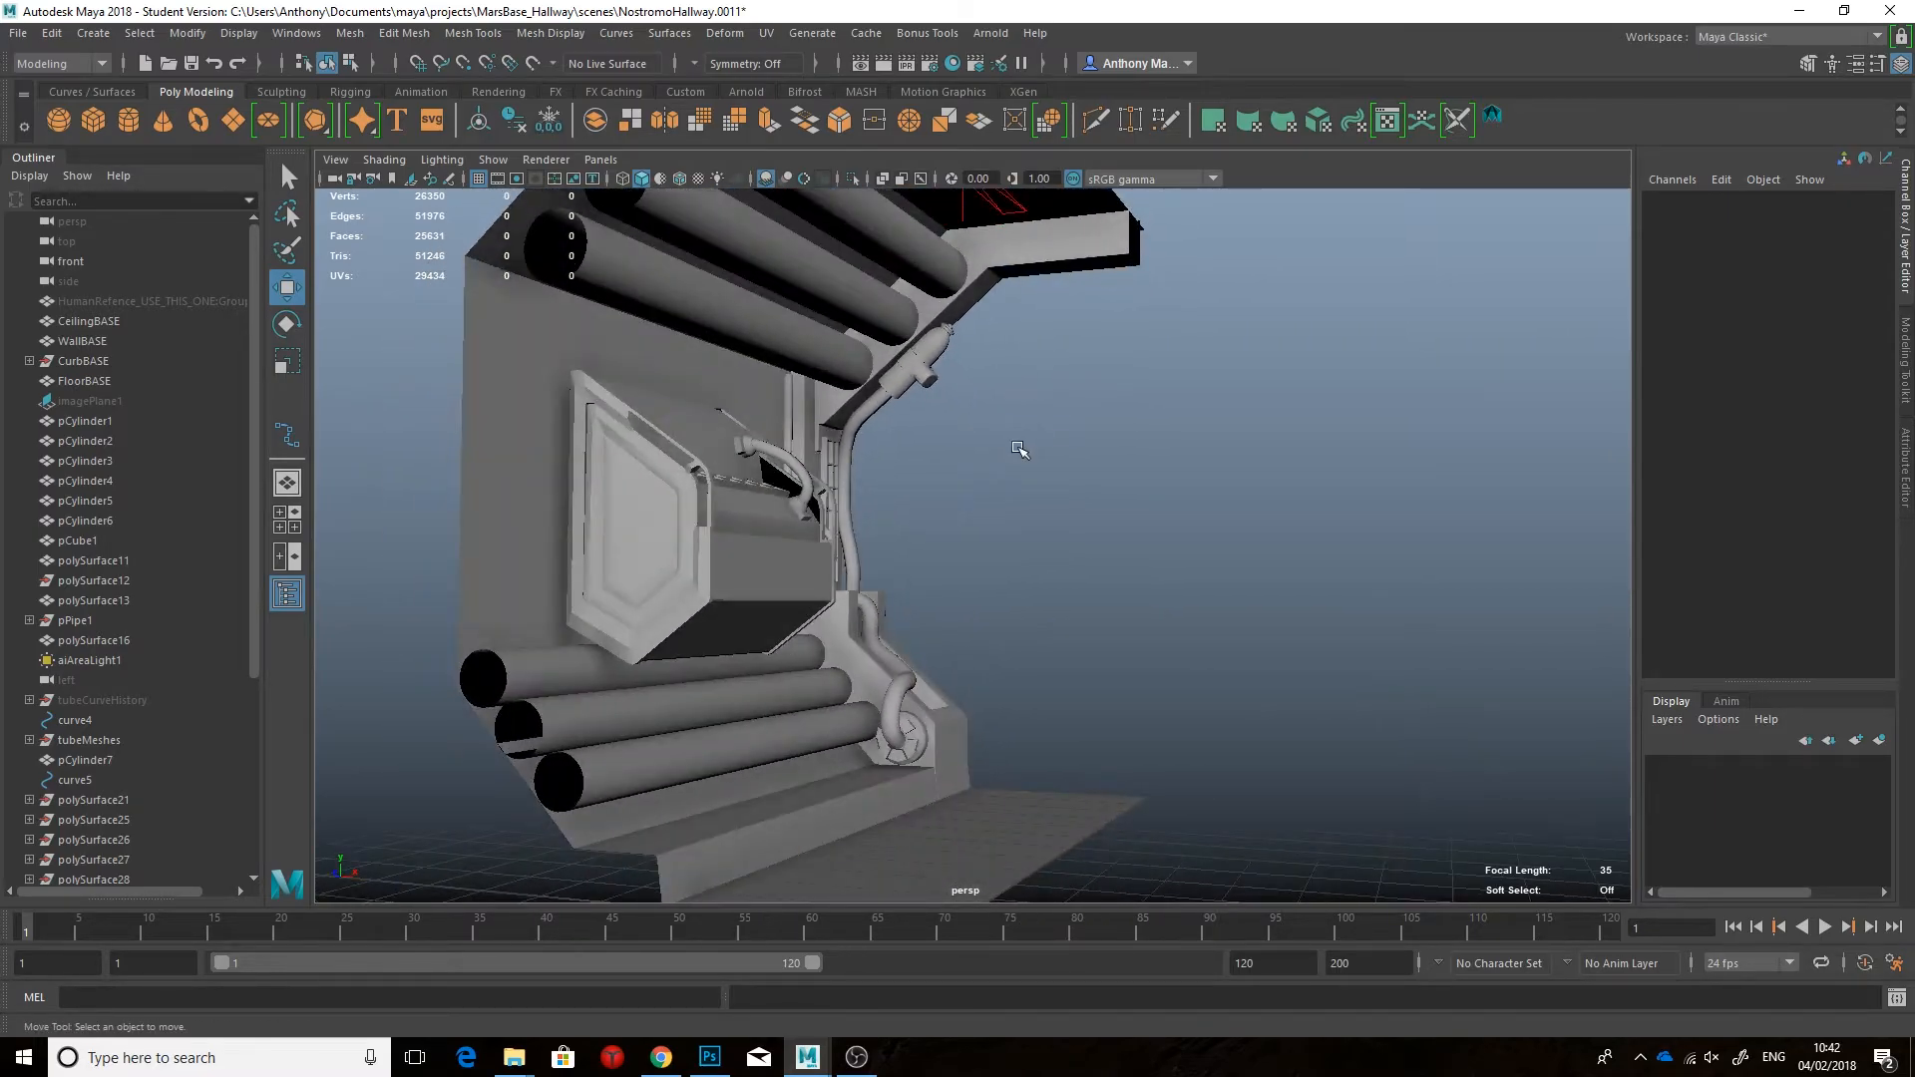
# Step: Check the Photoshop reference, return to Maya and isolate the FloorBASE plane in the viewport
pyautogui.click(709, 1059)
pyautogui.click(807, 1057)
pyautogui.click(912, 982)
pyautogui.keyDown('alt'); pyautogui.moveTo(1038, 649); pyautogui.dragTo(944, 697); pyautogui.keyUp('alt')
pyautogui.click(944, 697)
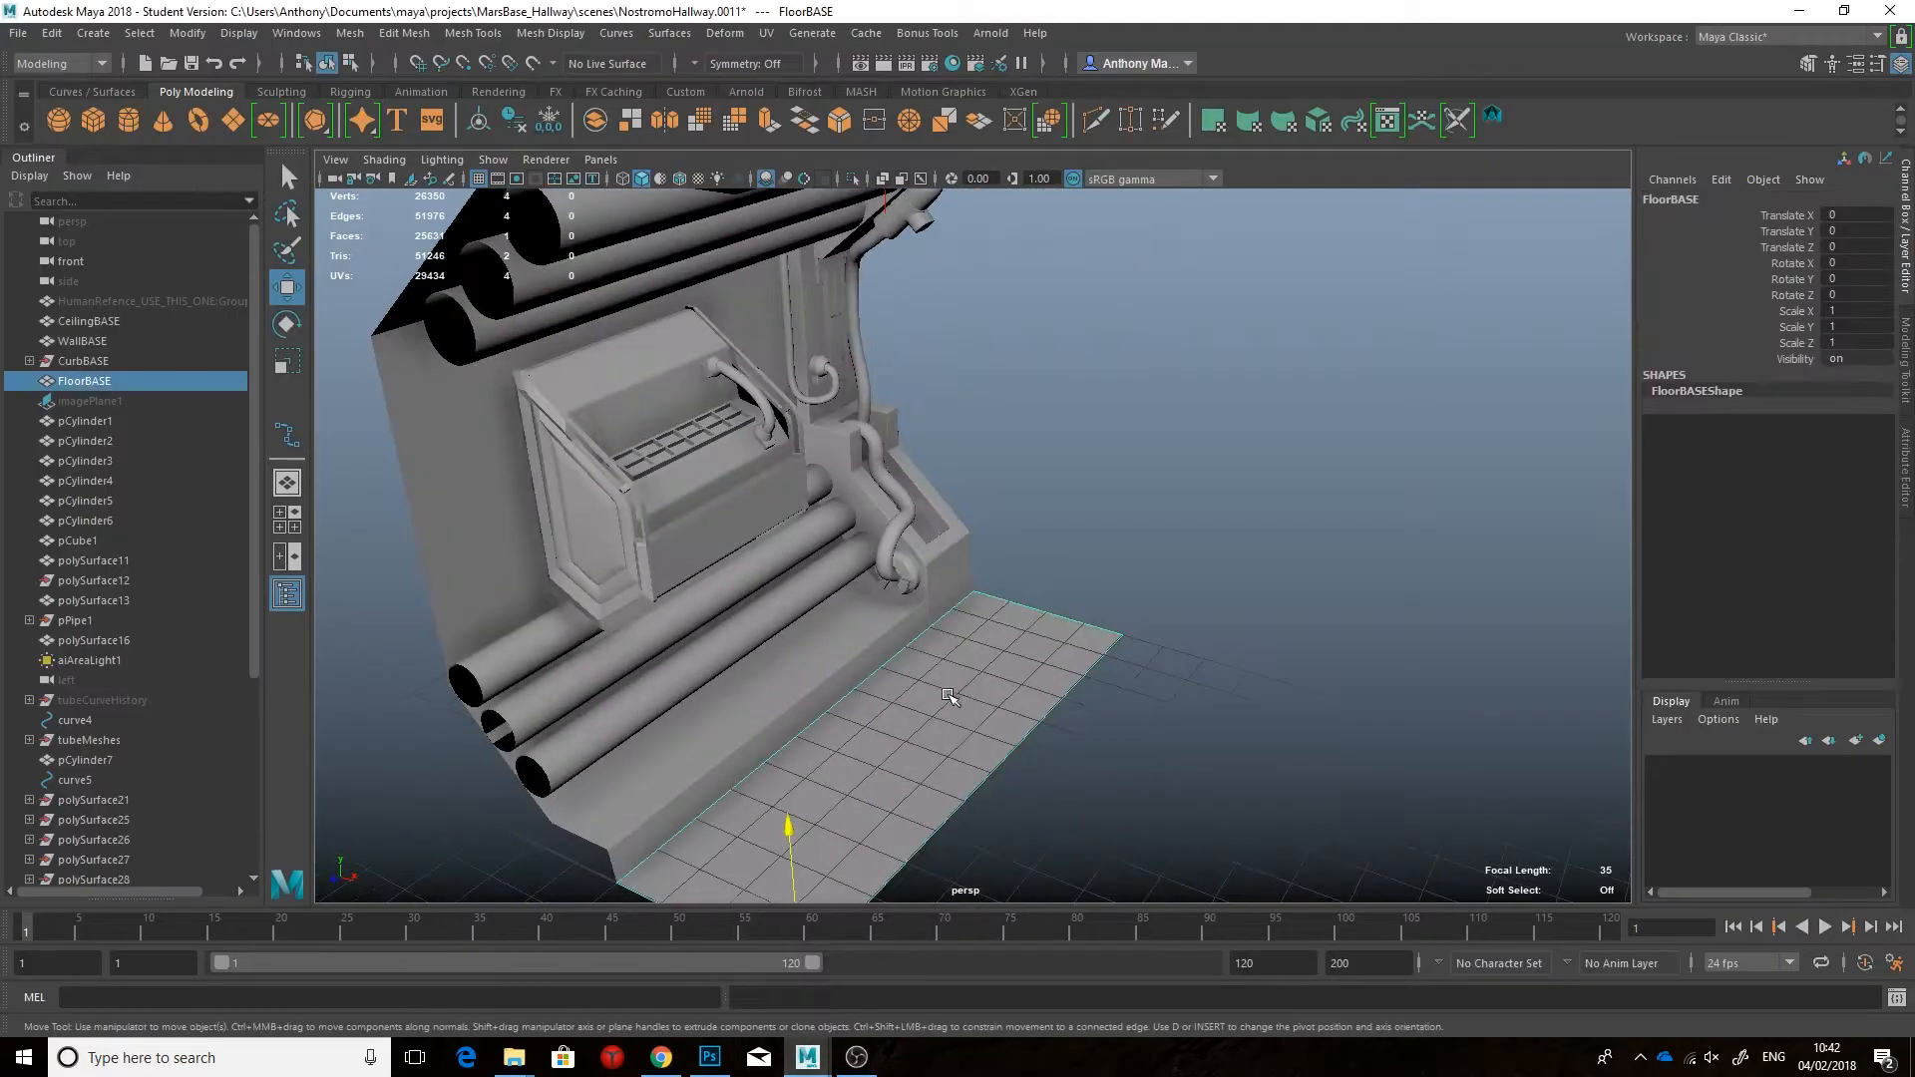
pyautogui.keyDown('alt'); pyautogui.moveTo(944, 697); pyautogui.dragTo(962, 611, button='middle'); pyautogui.keyUp('alt')
pyautogui.scroll(3, 961, 611)
pyautogui.hotkey('ctrl', '1')
pyautogui.keyDown('alt'); pyautogui.moveTo(748, 681); pyautogui.dragTo(718, 692); pyautogui.keyUp('alt')
pyautogui.scroll(2, 718, 693)
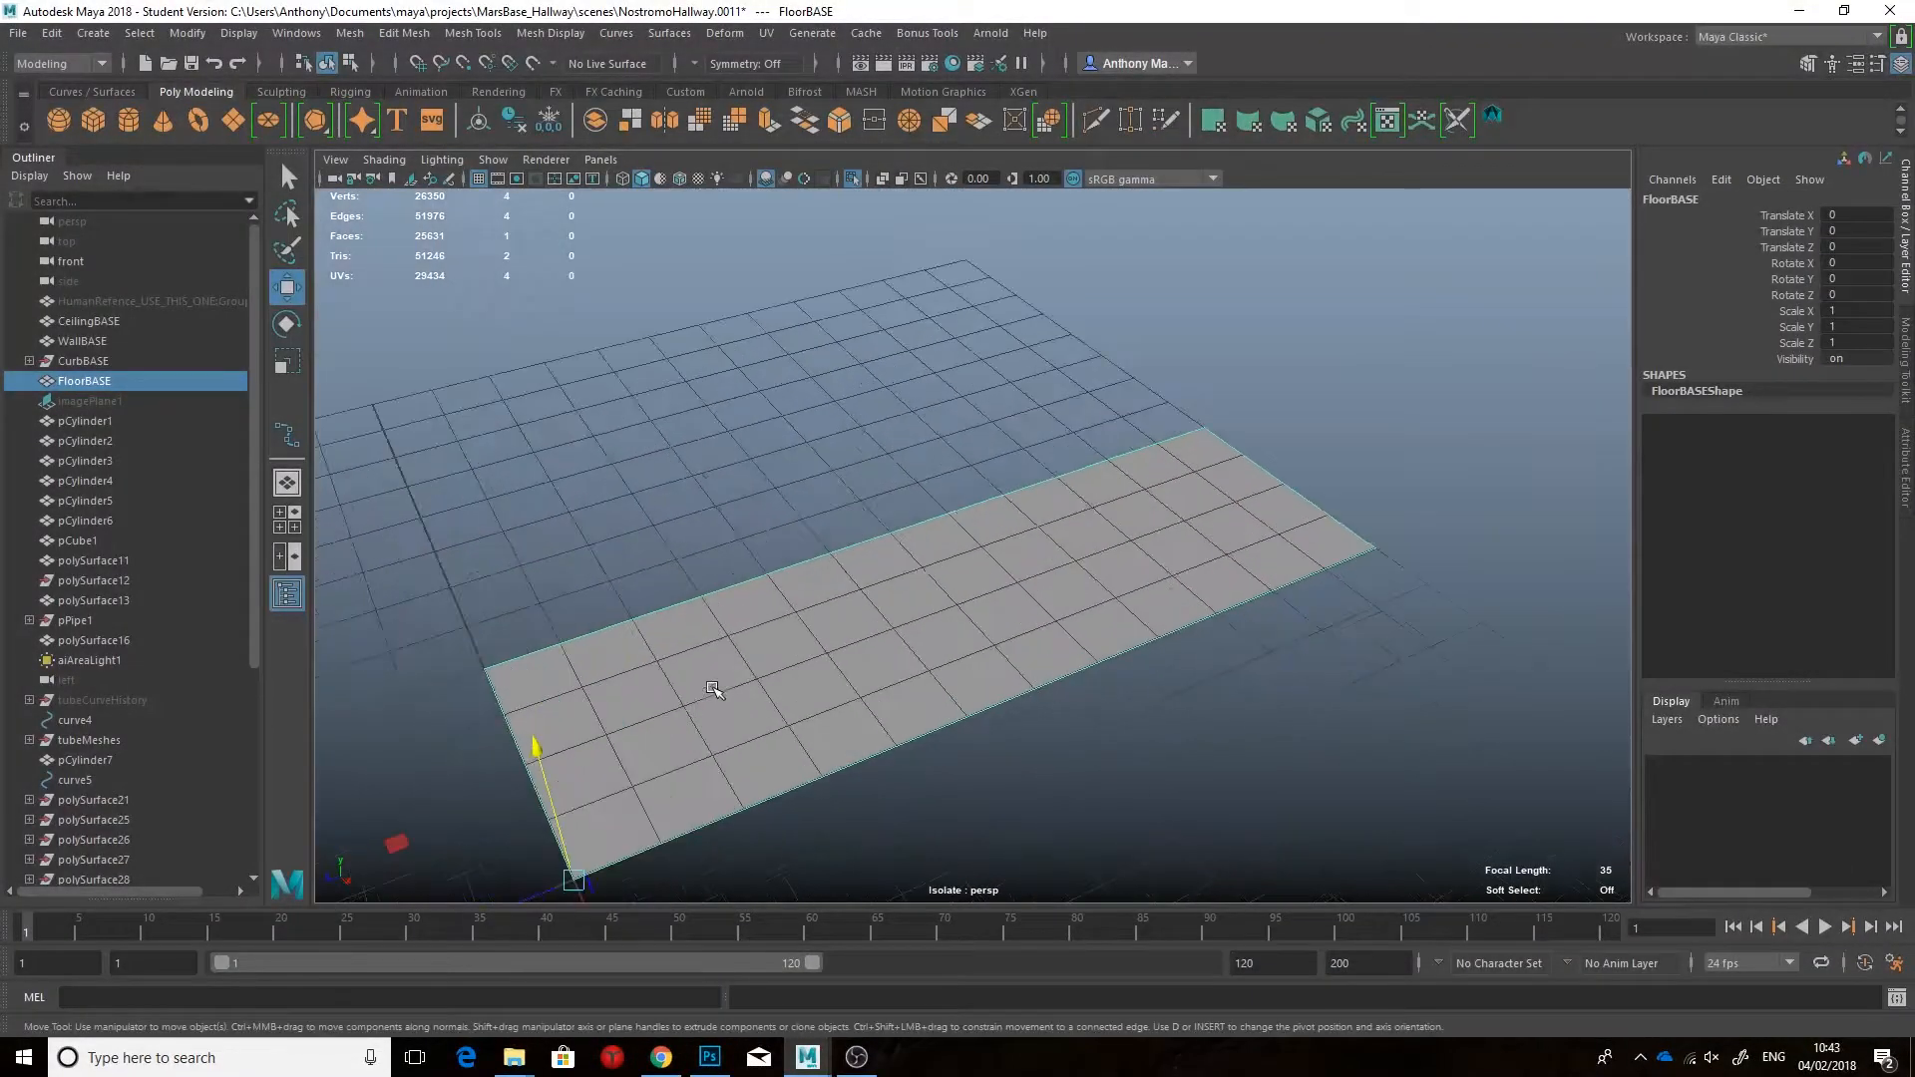
# Step: Cut edge loops close to both short ends of the floor plane with Multi-Cut
pyautogui.click(1903, 359)
pyautogui.click(1702, 744)
pyautogui.click(498, 665)
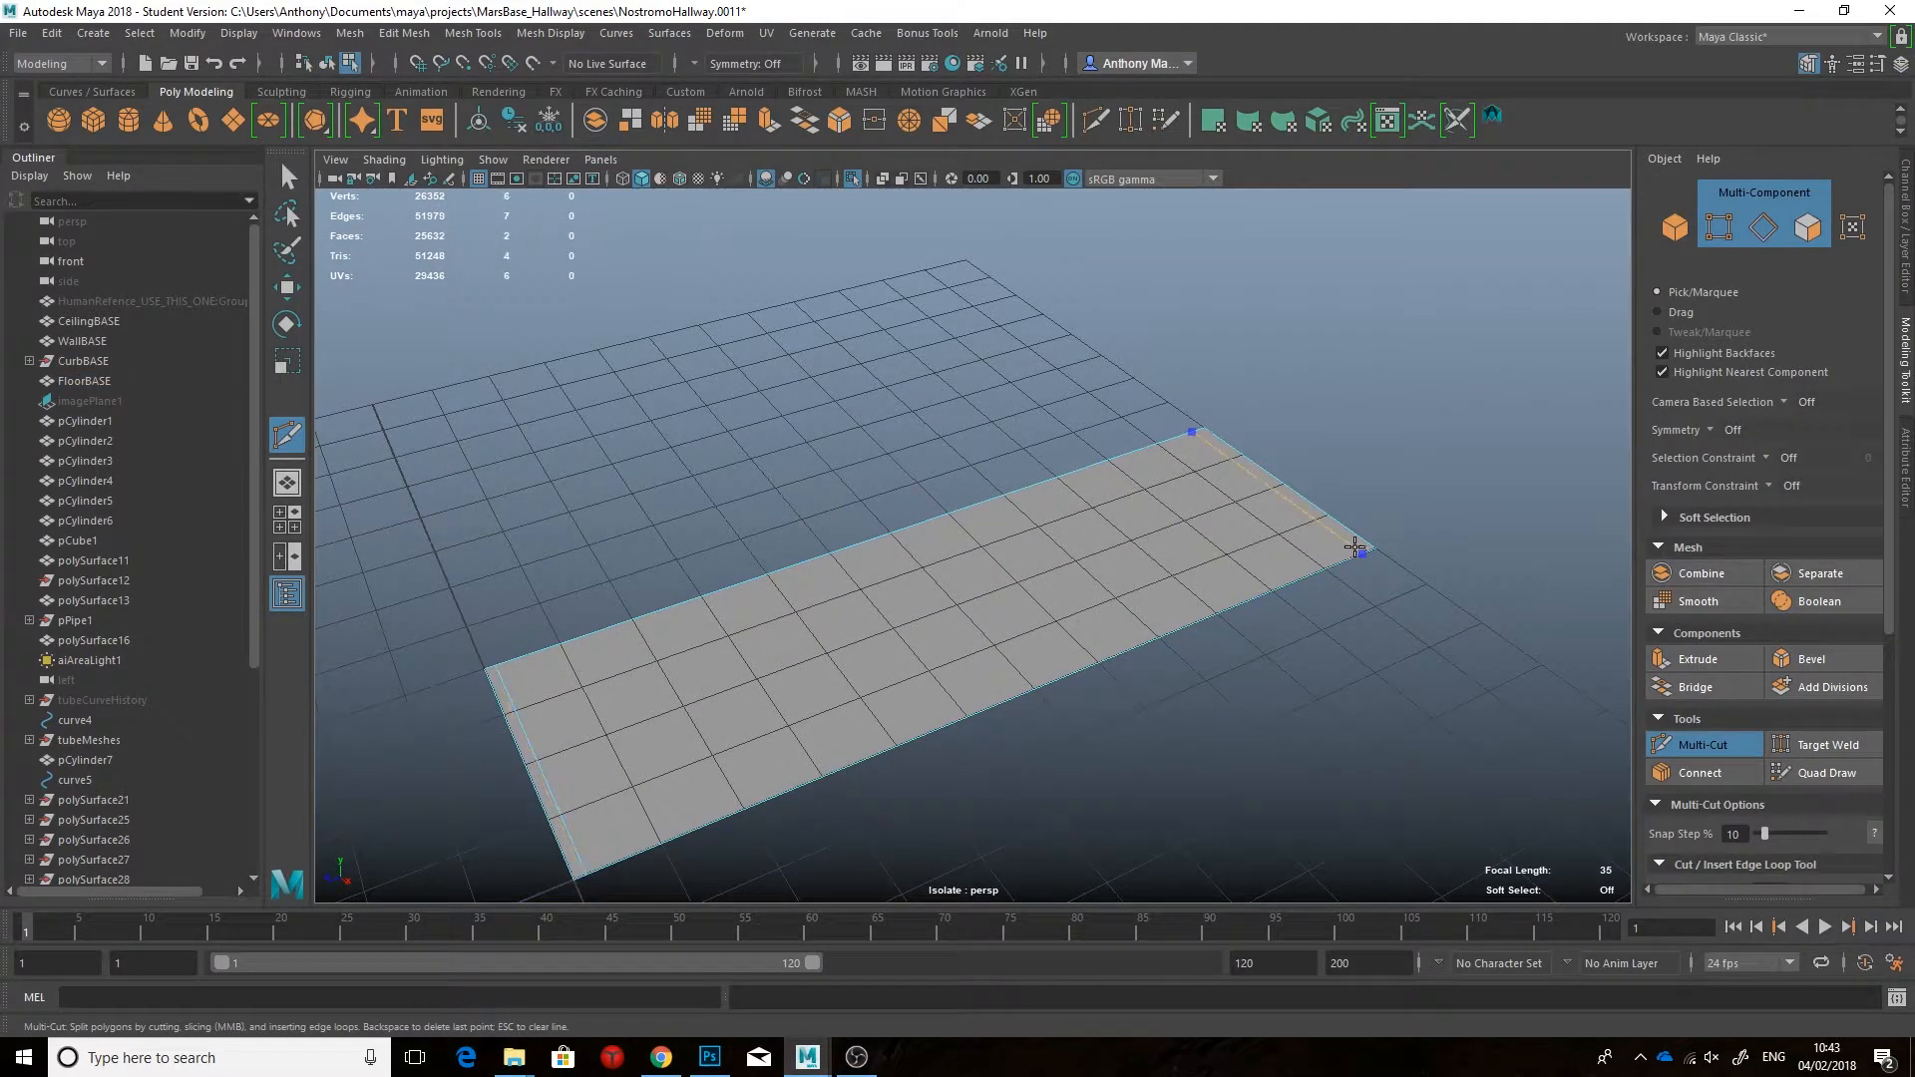
# Step: Complete the narrow floor border along the long wall side and delete the surplus edges at its corners
pyautogui.press('q')
pyautogui.keyDown('alt'); pyautogui.moveTo(1063, 689); pyautogui.dragTo(1116, 684); pyautogui.keyUp('alt')
pyautogui.scroll(6, 748, 654)
pyautogui.keyDown('alt'); pyautogui.moveTo(704, 727); pyautogui.dragTo(1032, 608, button='middle'); pyautogui.keyUp('alt')
pyautogui.keyDown('alt'); pyautogui.moveTo(1496, 239); pyautogui.dragTo(1586, 249, button='middle'); pyautogui.keyUp('alt')
pyautogui.hotkey('ctrl', 'Delete')
pyautogui.click(461, 673)
pyautogui.keyDown('shift'); pyautogui.click(457, 685); pyautogui.keyUp('shift')
pyautogui.hotkey('ctrl', 'Delete')
pyautogui.scroll(-4, 830, 646)
pyautogui.keyDown('alt'); pyautogui.moveTo(928, 664); pyautogui.dragTo(829, 646, button='middle'); pyautogui.keyUp('alt')
# Step: Extrude the large inner floor face down about 0.07 and delete the side face along the open long edge
pyautogui.click(830, 651)
pyautogui.press('w')
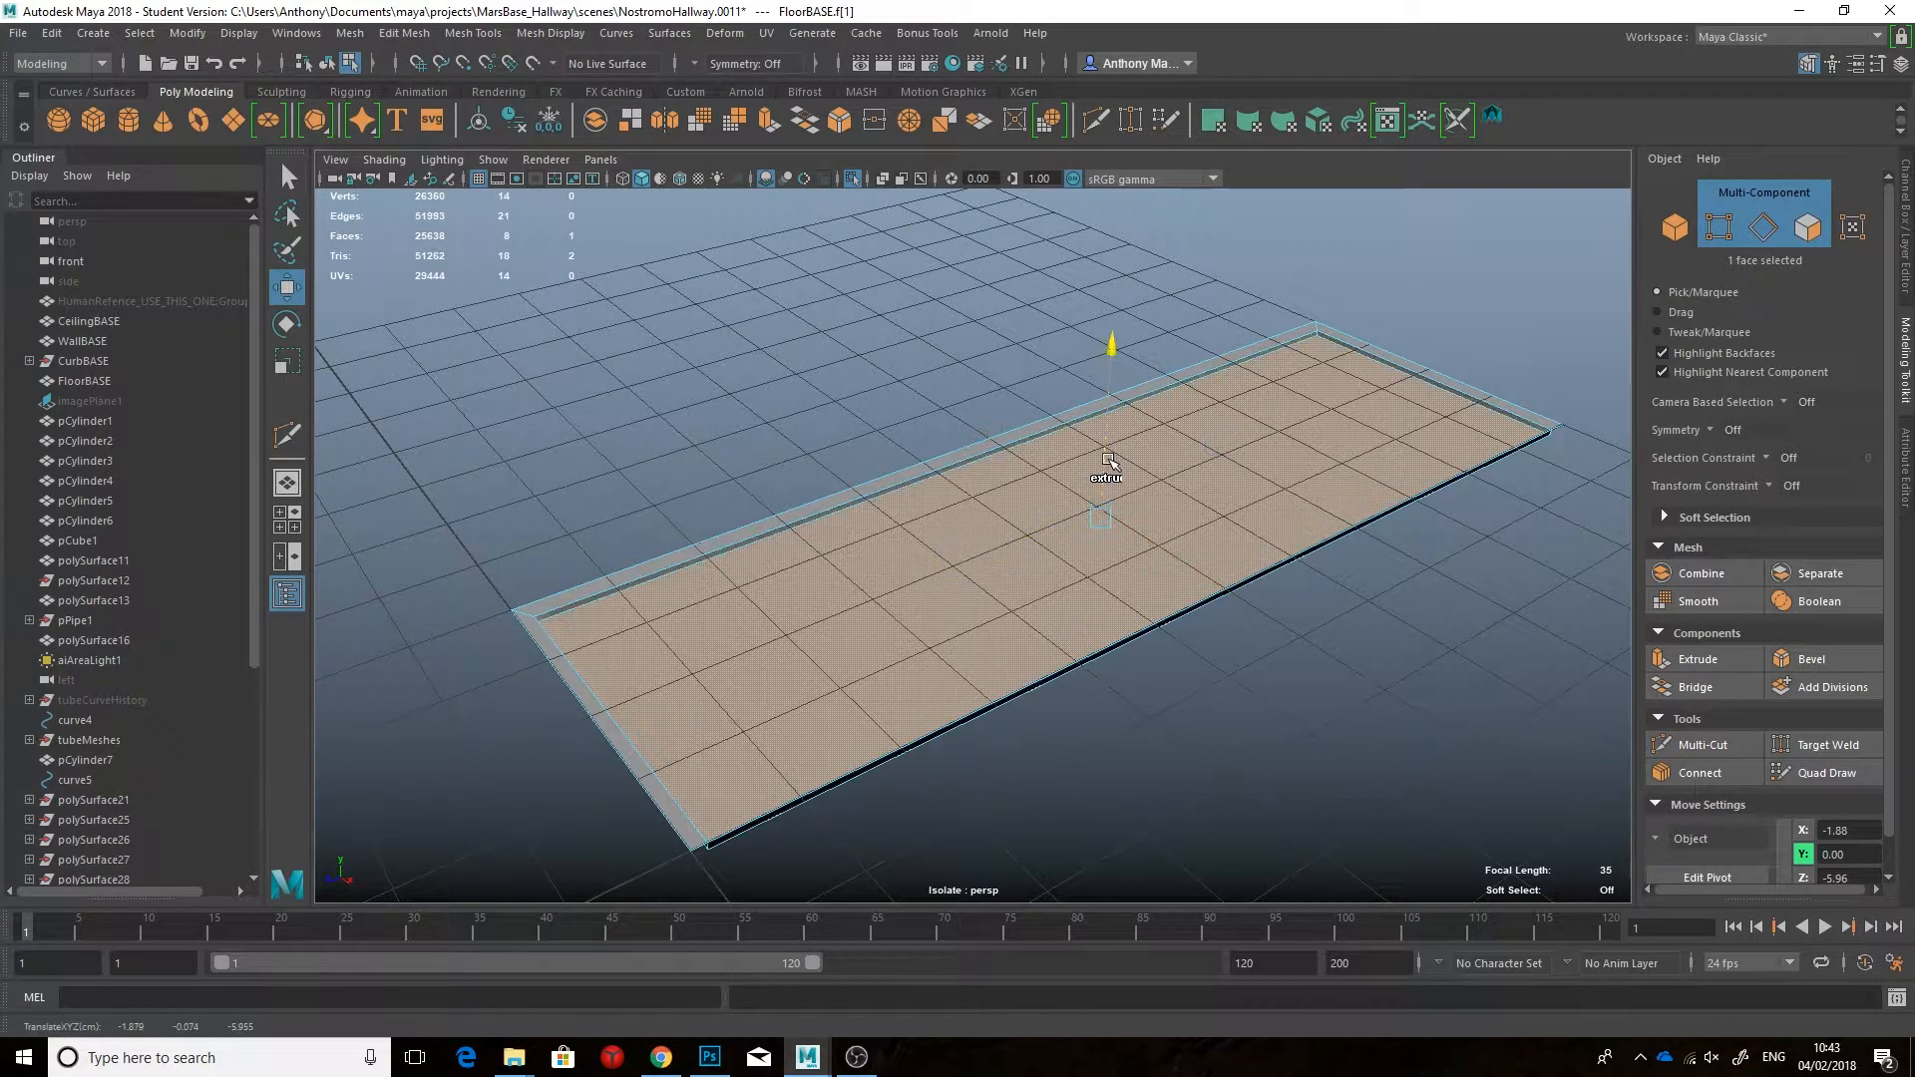
pyautogui.keyDown('alt'); pyautogui.moveTo(1037, 504); pyautogui.dragTo(1008, 442); pyautogui.keyUp('alt')
pyautogui.keyDown('alt'); pyautogui.moveTo(1008, 442); pyautogui.dragTo(1267, 489); pyautogui.keyUp('alt')
pyautogui.scroll(4, 1134, 515)
pyautogui.click(1134, 514)
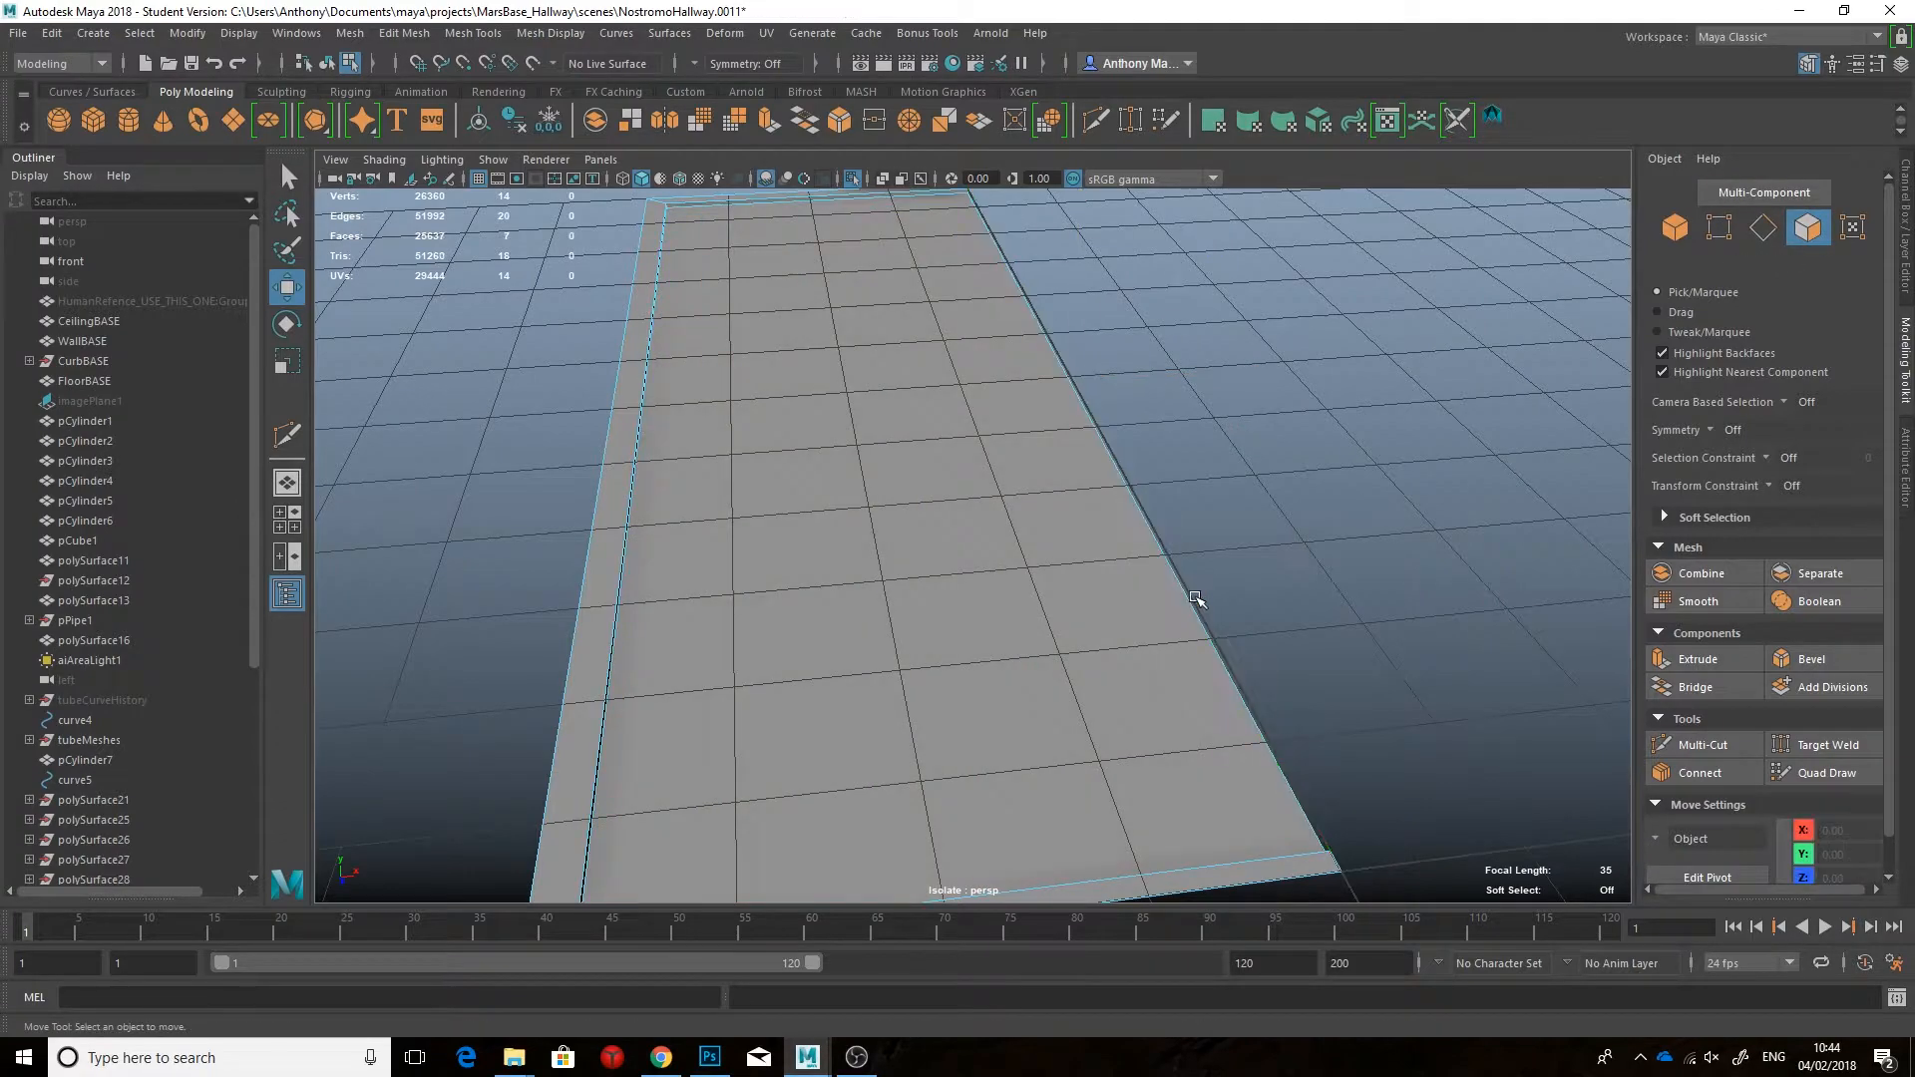
# Step: Hide the grid and bevel the edges around the floor recess's rim, setting the second bevel's fraction to 0.19
pyautogui.keyDown('alt'); pyautogui.moveTo(1195, 598); pyautogui.dragTo(988, 632); pyautogui.keyUp('alt')
pyautogui.click(478, 179)
pyautogui.keyDown('alt'); pyautogui.moveTo(698, 339); pyautogui.dragTo(599, 433); pyautogui.keyUp('alt')
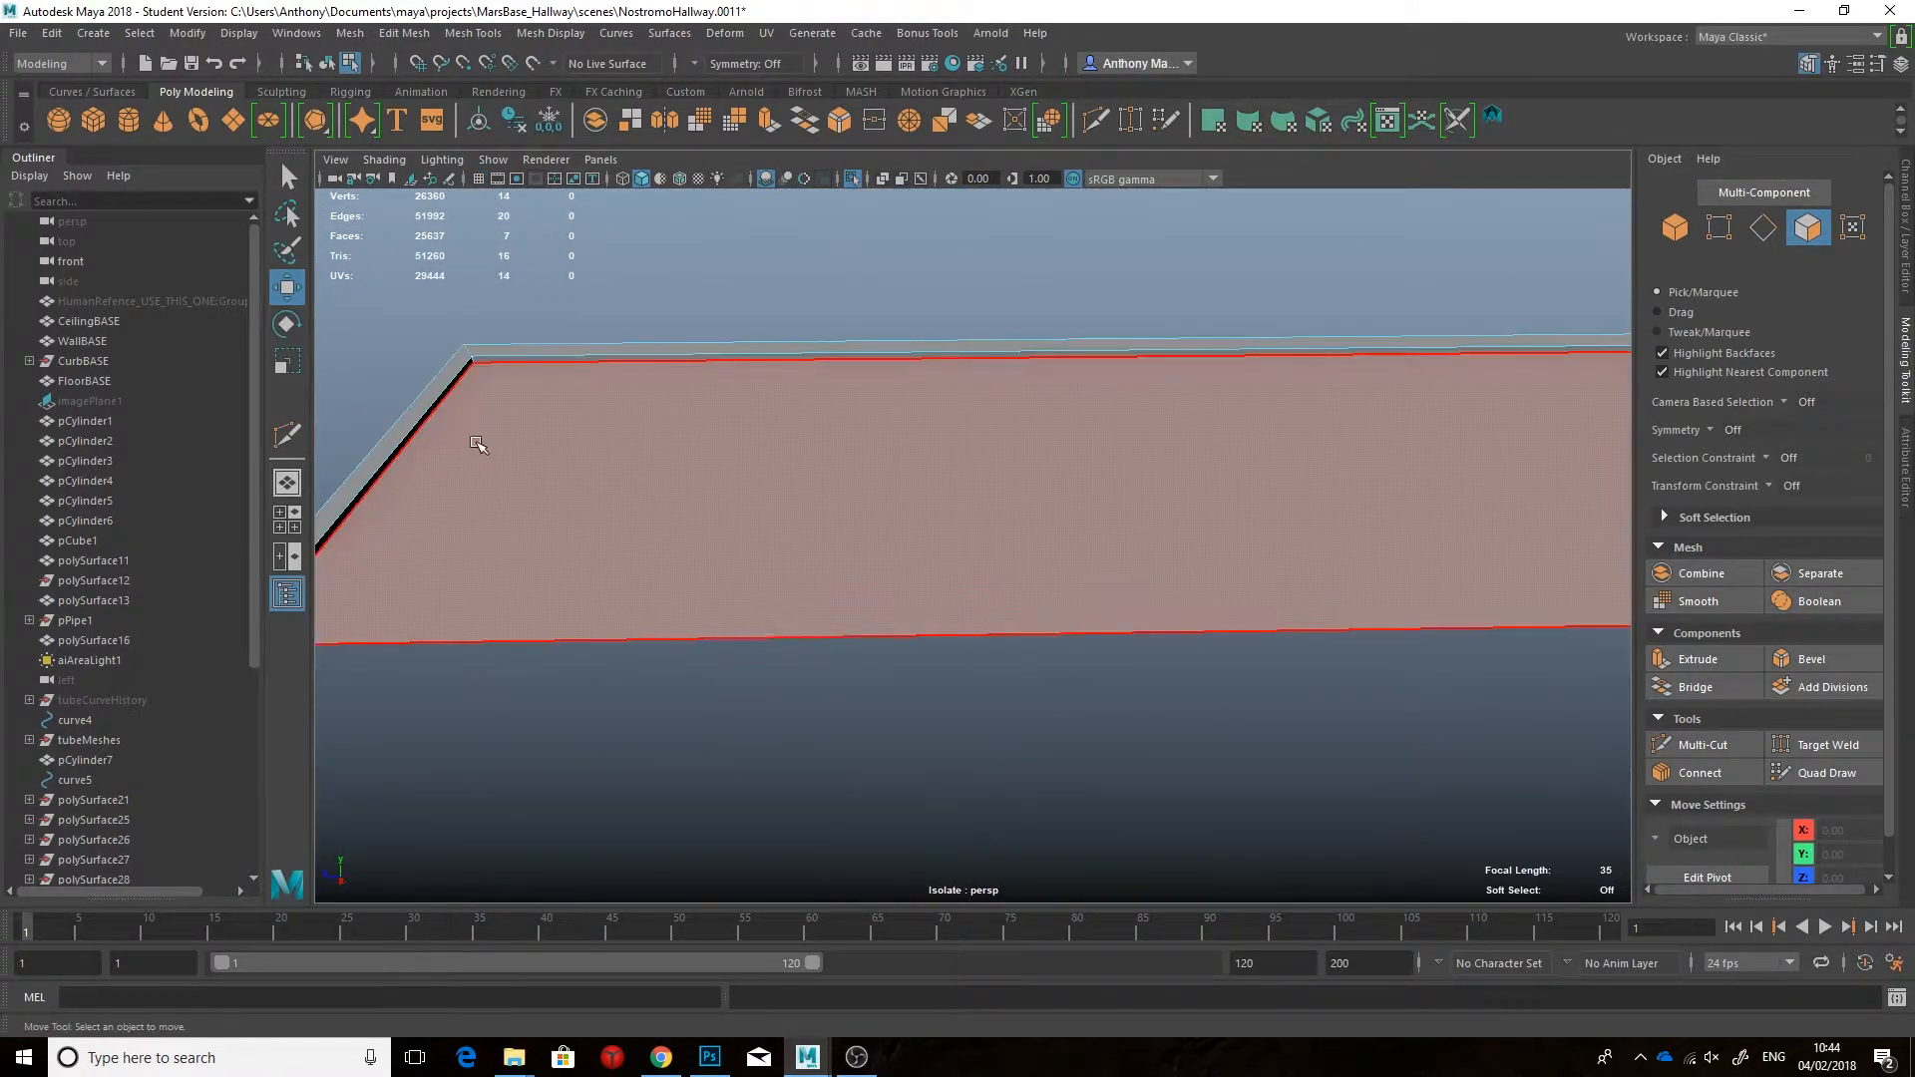
pyautogui.click(1762, 227)
pyautogui.keyDown('alt'); pyautogui.moveTo(913, 368); pyautogui.dragTo(1103, 368, button='middle'); pyautogui.keyUp('alt')
pyautogui.keyDown('alt'); pyautogui.moveTo(1103, 368); pyautogui.dragTo(1028, 344); pyautogui.keyUp('alt')
pyautogui.click(1807, 659)
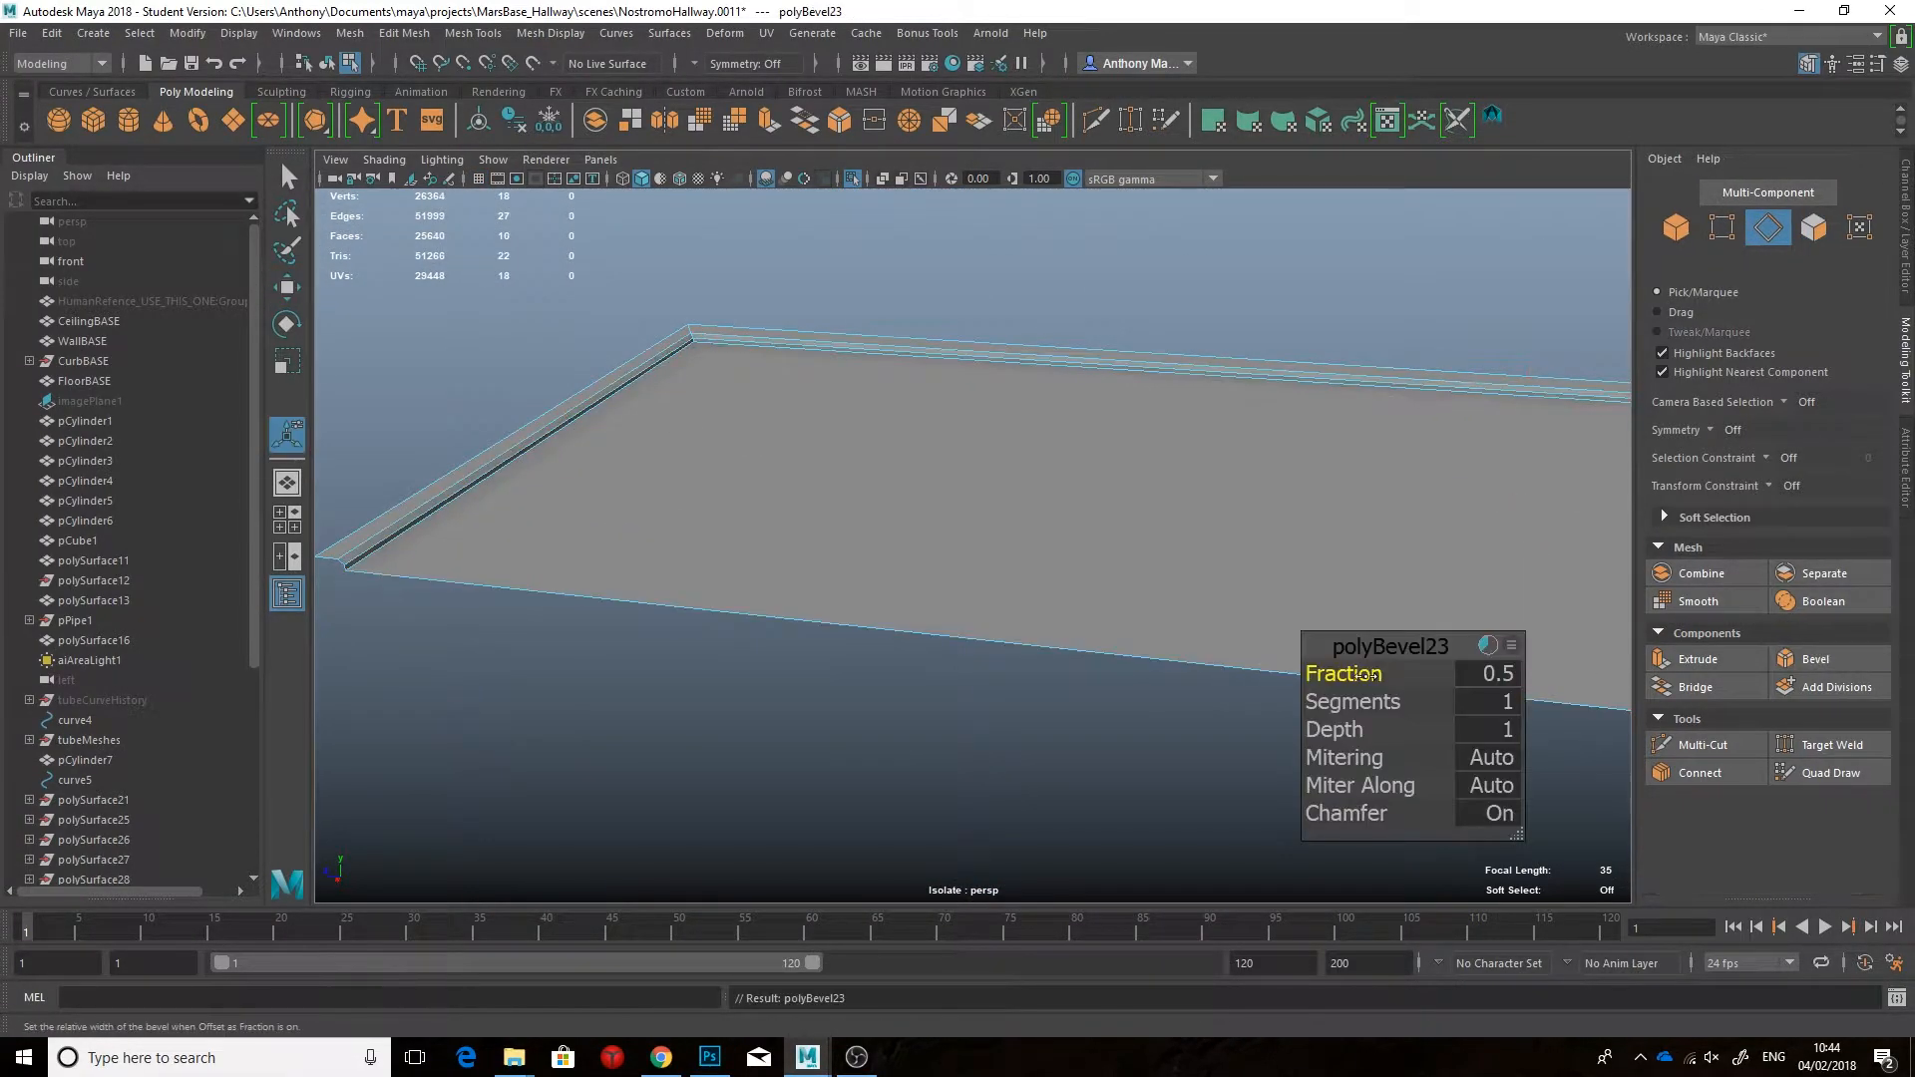
pyautogui.doubleClick(384, 528)
pyautogui.click(1810, 659)
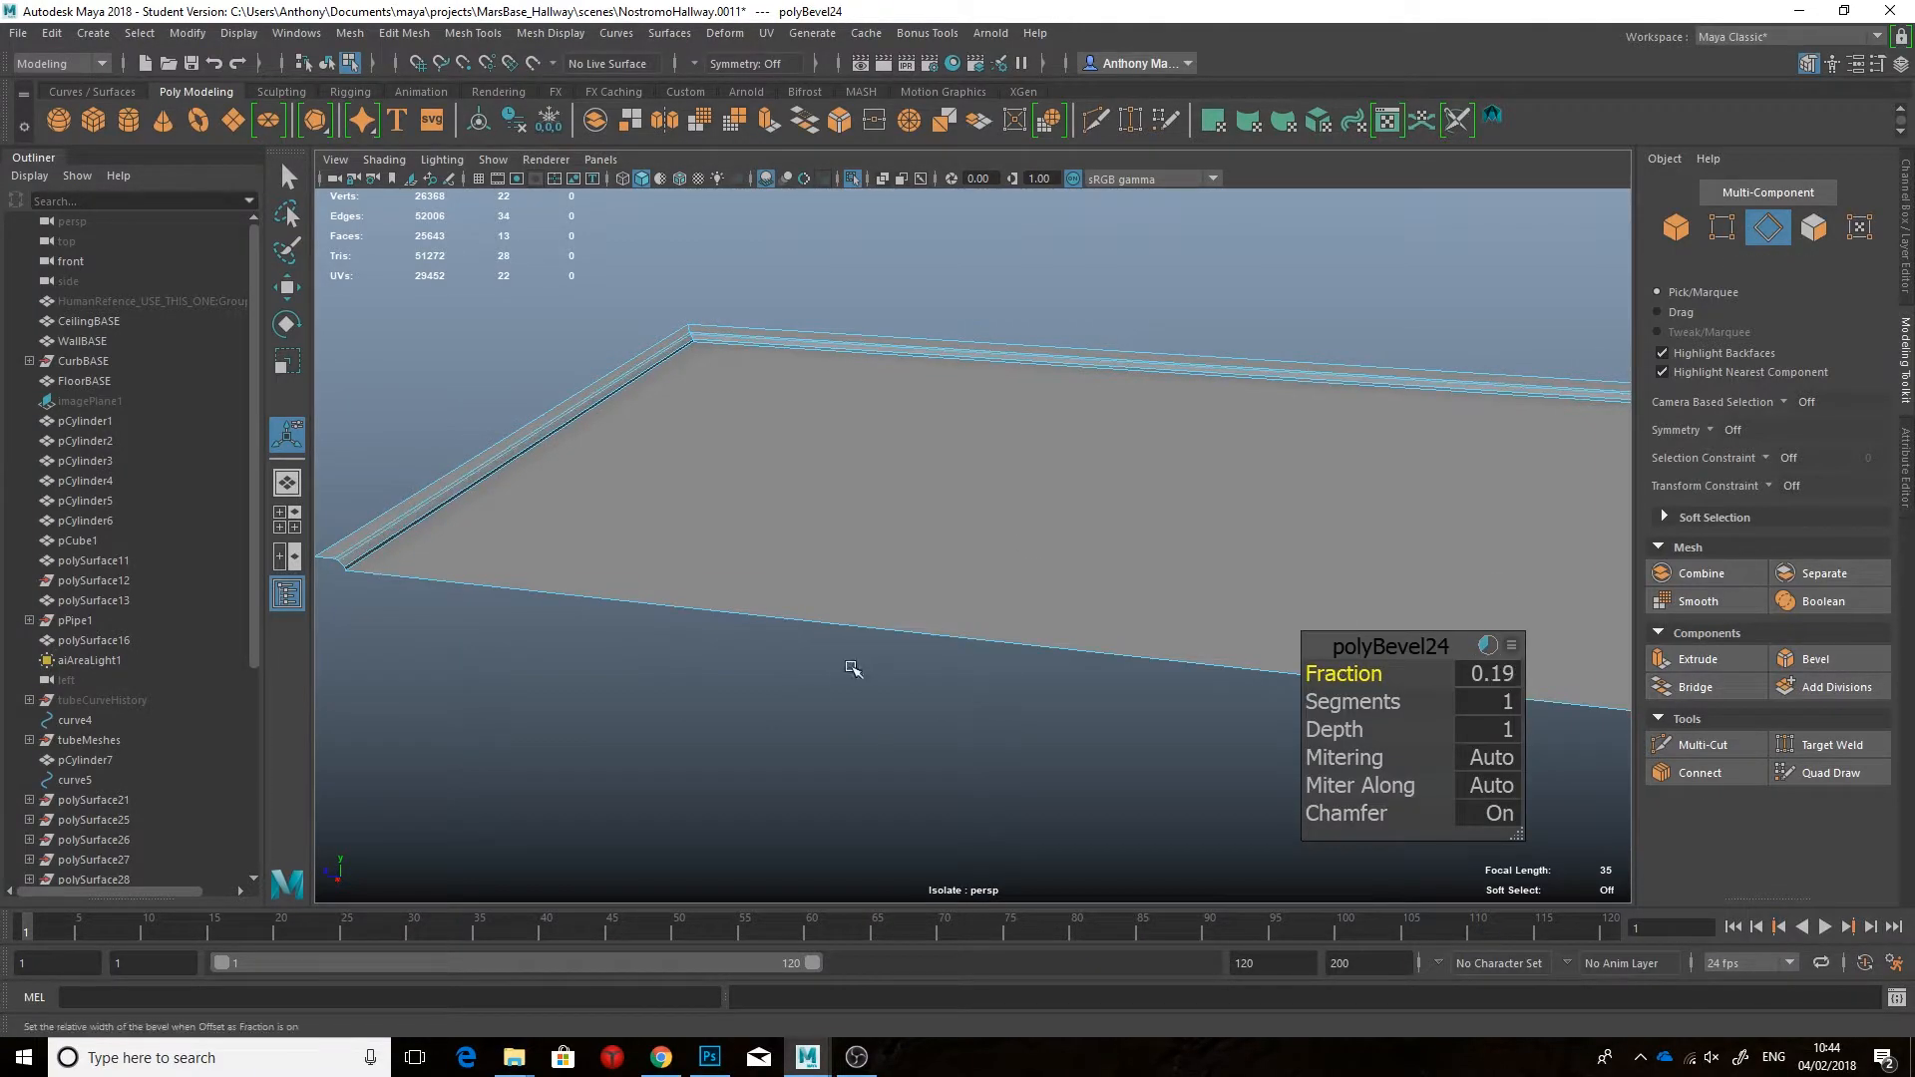
# Step: Bevel the three lower edges of the floor recess with a fraction of 0.25
pyautogui.click(362, 562)
pyautogui.keyDown('alt'); pyautogui.moveTo(856, 667); pyautogui.dragTo(878, 598); pyautogui.keyUp('alt')
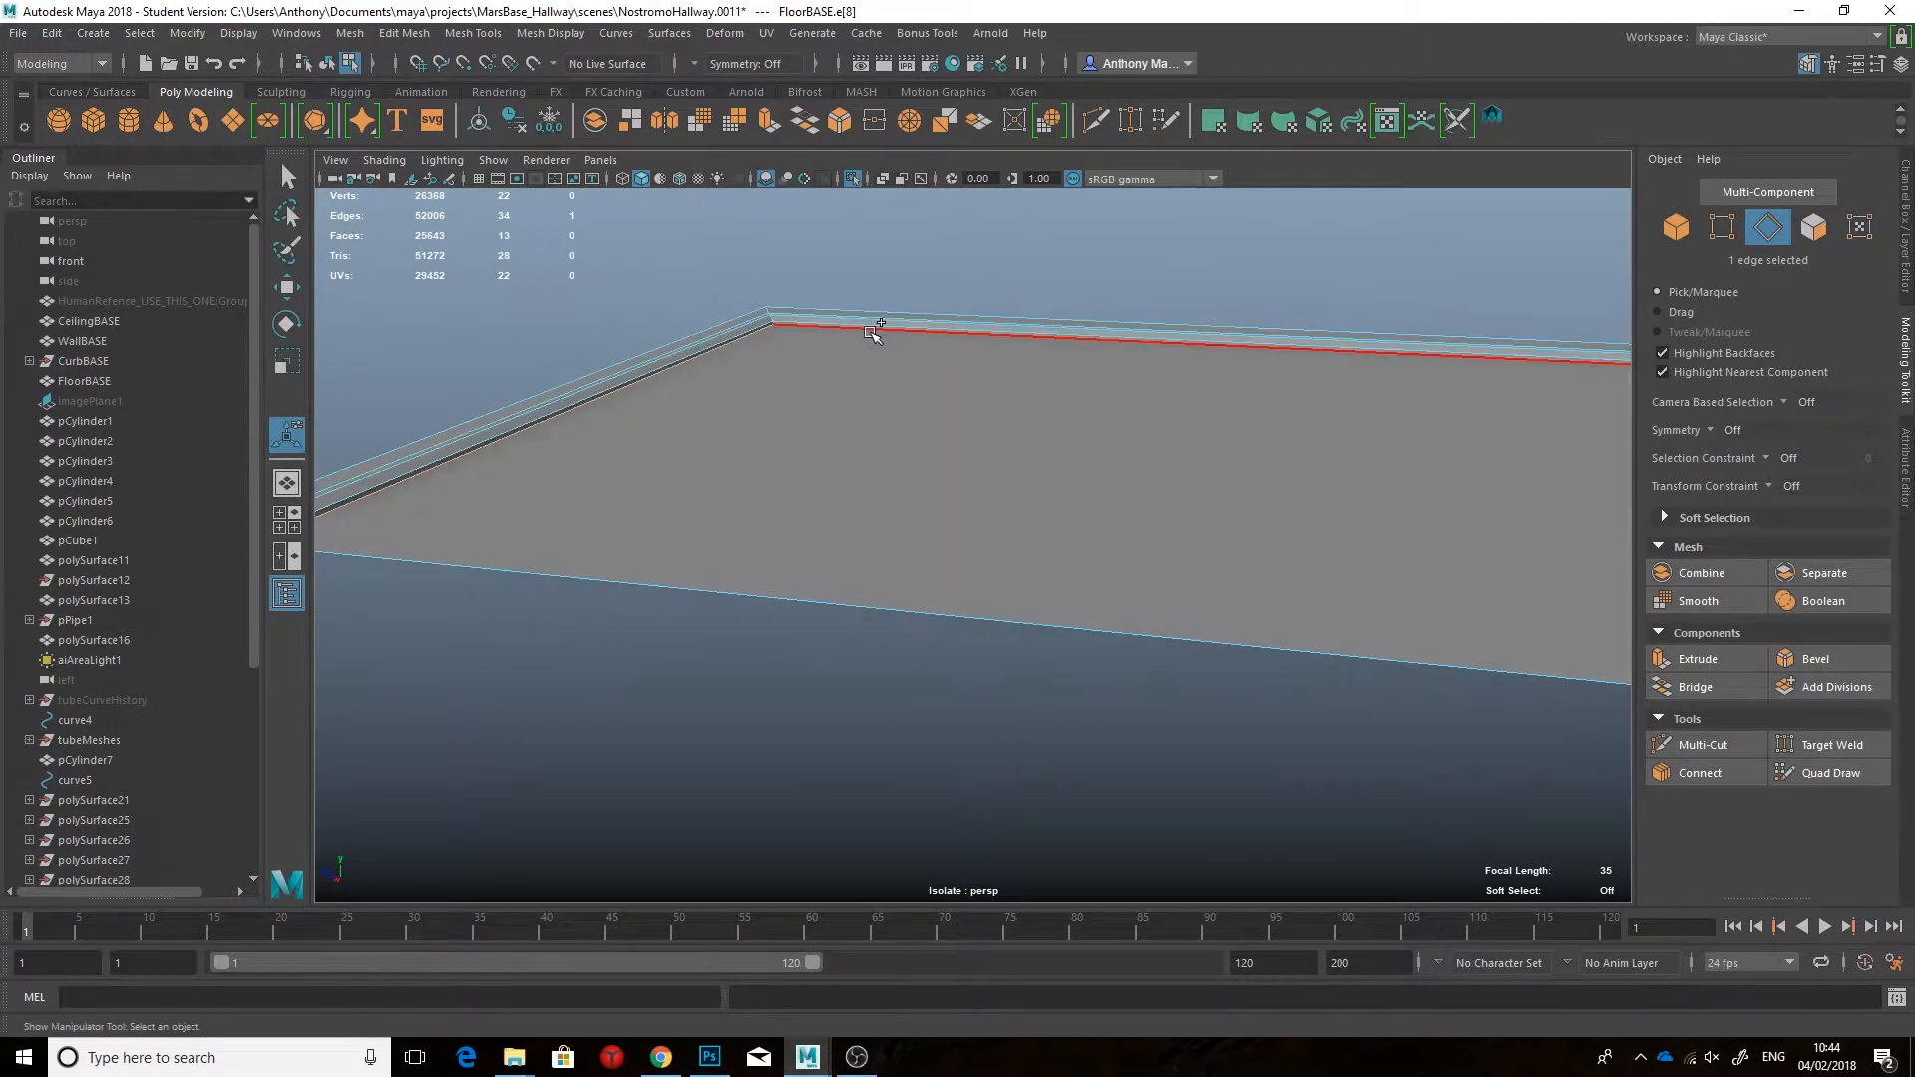
pyautogui.keyDown('alt'); pyautogui.moveTo(870, 332); pyautogui.dragTo(1097, 598); pyautogui.keyUp('alt')
pyautogui.keyDown('shift'); pyautogui.click(1444, 658); pyautogui.keyUp('shift')
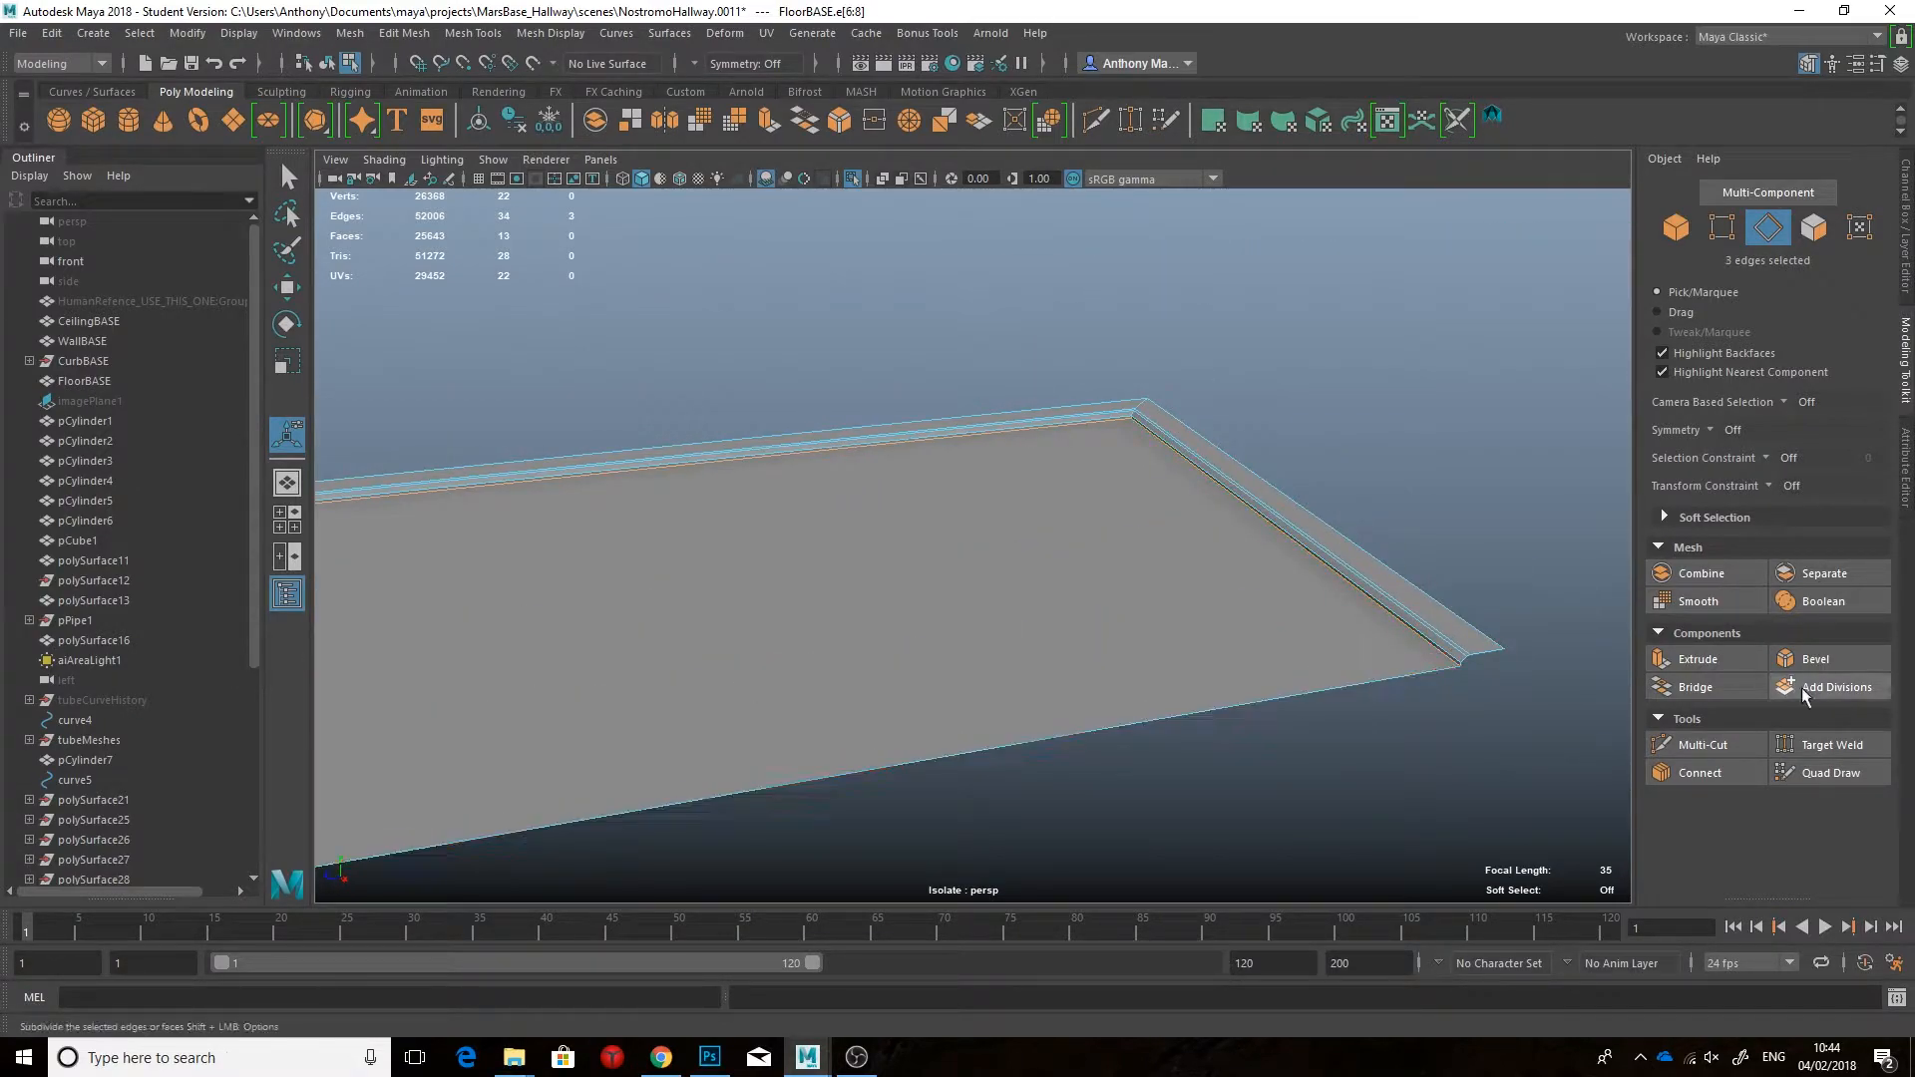
pyautogui.click(1810, 662)
pyautogui.keyDown('alt'); pyautogui.moveTo(1386, 649); pyautogui.dragTo(1436, 737); pyautogui.keyUp('alt')
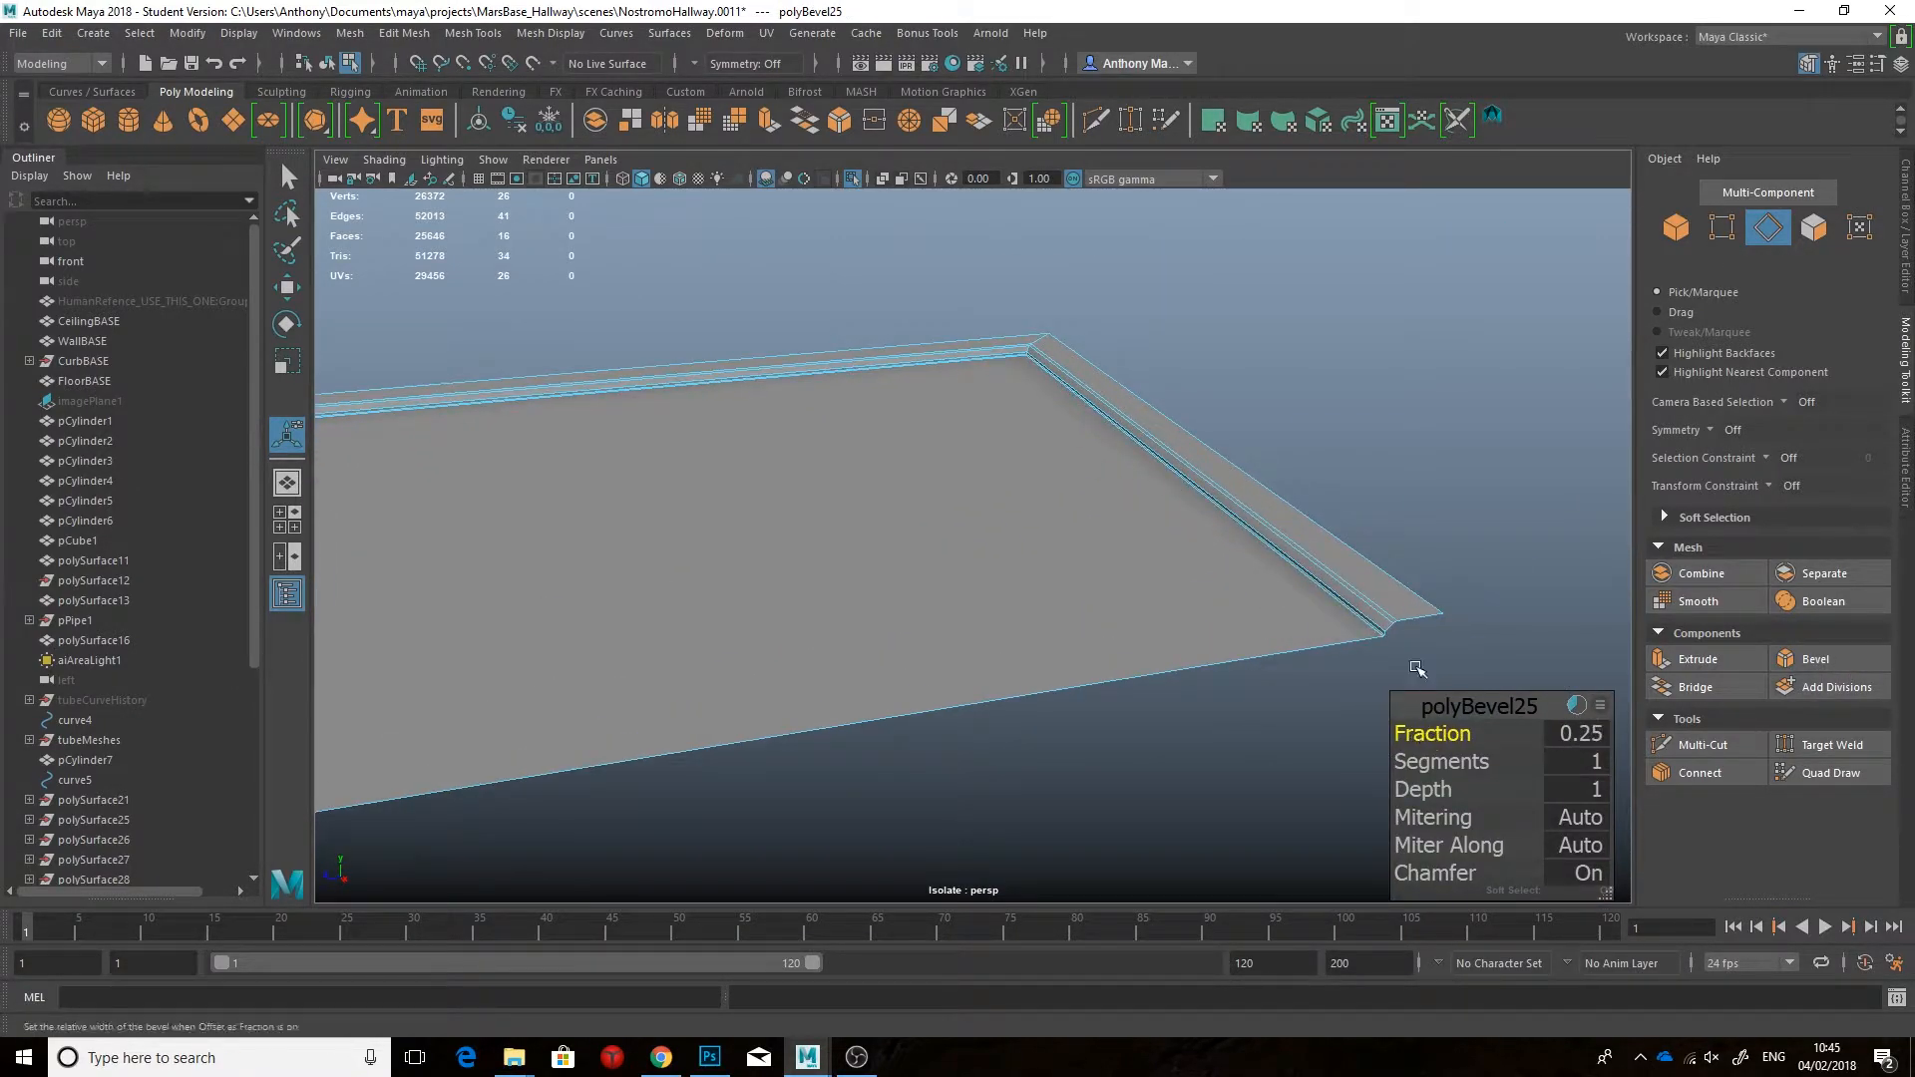
pyautogui.click(1347, 698)
# Step: Return the floor to object selection and bring the full hallway back from isolation
pyautogui.keyDown('alt'); pyautogui.moveTo(1296, 688); pyautogui.dragTo(967, 658, button='right'); pyautogui.keyUp('alt')
pyautogui.keyDown('alt'); pyautogui.moveTo(966, 658); pyautogui.dragTo(1157, 629, button='middle'); pyautogui.keyUp('alt')
pyautogui.moveTo(1089, 554); pyautogui.dragTo(1167, 498, button='right')
pyautogui.click(1111, 661)
pyautogui.keyDown('alt'); pyautogui.moveTo(1097, 703); pyautogui.dragTo(1212, 638); pyautogui.keyUp('alt')
pyautogui.click(1037, 653)
pyautogui.hotkey('ctrl', '1')
pyautogui.click(1107, 688)
# Step: Isolate the WallBASE mesh in the viewport
pyautogui.keyDown('alt'); pyautogui.moveTo(1211, 638); pyautogui.dragTo(1142, 653, button='right'); pyautogui.keyUp('alt')
pyautogui.keyDown('alt'); pyautogui.moveTo(1143, 653); pyautogui.dragTo(1143, 639, button='middle'); pyautogui.keyUp('alt')
pyautogui.click(609, 514)
pyautogui.keyDown('alt'); pyautogui.moveTo(638, 524); pyautogui.dragTo(791, 502); pyautogui.keyUp('alt')
pyautogui.hotkey('ctrl', '1')
# Step: Bevel the wall's upper and lower horizontal fold edges with a fraction of 0.04 and an increased segment count
pyautogui.moveTo(702, 439); pyautogui.dragTo(703, 385, button='right')
pyautogui.click(792, 659)
pyautogui.keyDown('alt'); pyautogui.moveTo(792, 618); pyautogui.dragTo(778, 559); pyautogui.keyUp('alt')
pyautogui.keyDown('shift'); pyautogui.click(758, 457); pyautogui.keyUp('shift')
pyautogui.click(1815, 658)
pyautogui.moveTo(1426, 735); pyautogui.dragTo(1375, 735)
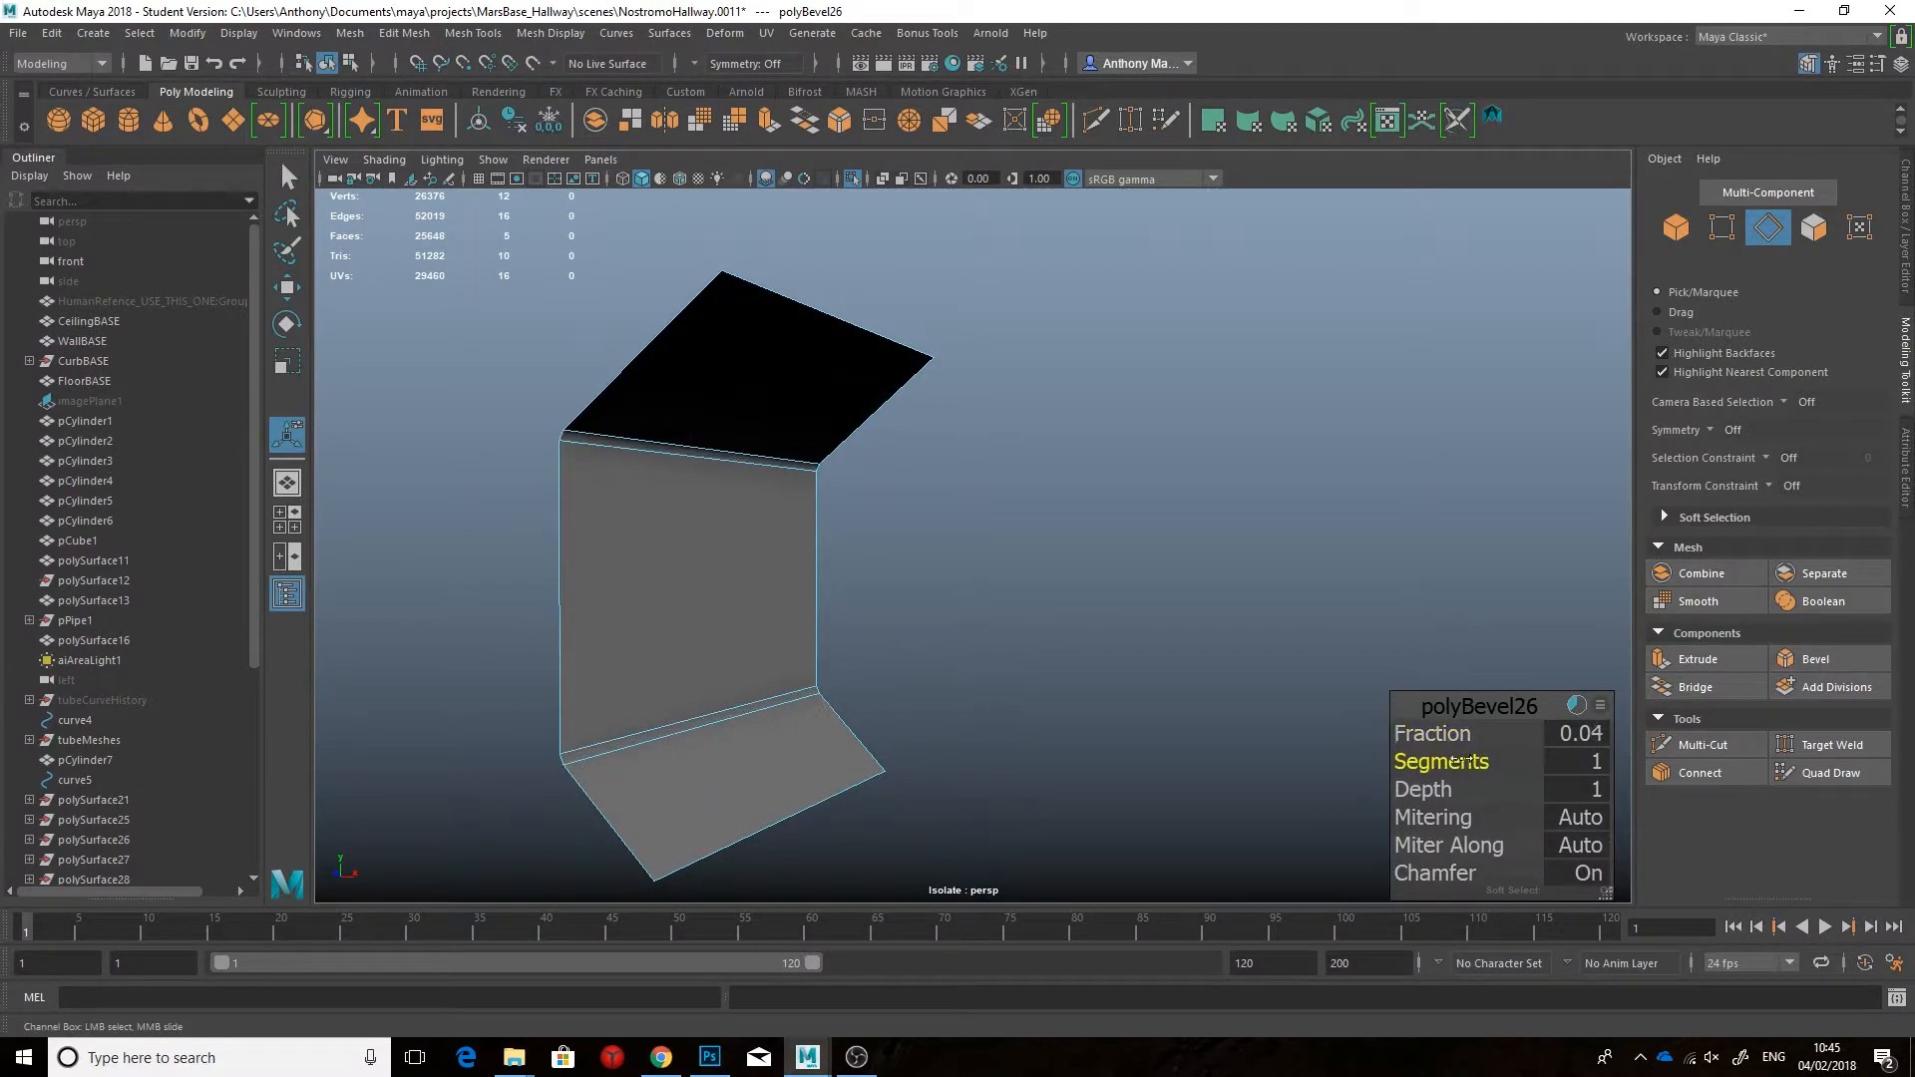
pyautogui.keyDown('alt'); pyautogui.moveTo(1032, 663); pyautogui.dragTo(979, 676); pyautogui.keyUp('alt')
# Step: Return the wall to object selection, leave isolation and deselect it
pyautogui.moveTo(840, 615); pyautogui.dragTo(953, 543, button='right')
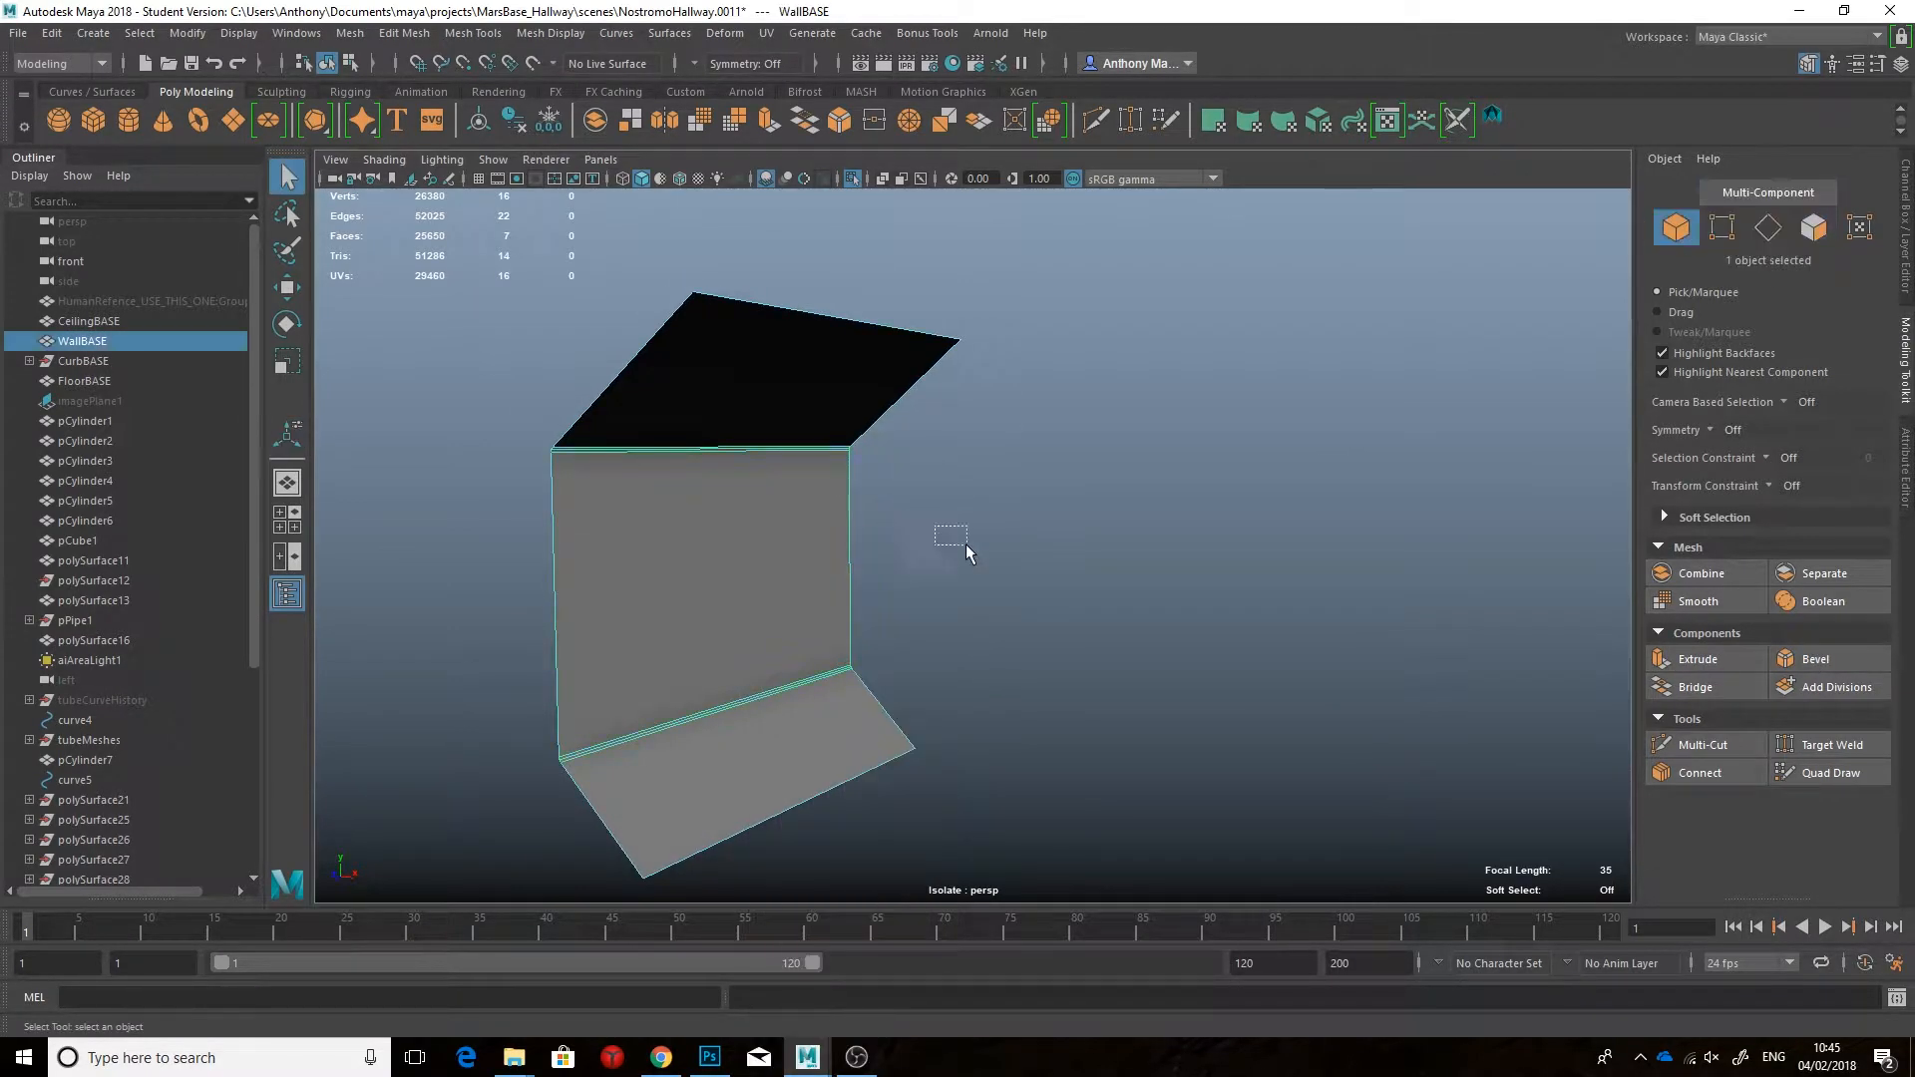
pyautogui.click(953, 543)
pyautogui.keyDown('alt'); pyautogui.moveTo(954, 543); pyautogui.dragTo(937, 504); pyautogui.keyUp('alt')
pyautogui.click(851, 581)
pyautogui.hotkey('ctrl', '1')
pyautogui.click(1027, 599)
# Step: Examine the hallway's ceiling and sloped upper beam and compare them with the Photoshop reference
pyautogui.moveTo(1027, 598)
pyautogui.keyDown('alt'); pyautogui.mouseDown()
pyautogui.moveTo(1066, 611)
pyautogui.moveTo(1014, 602)
pyautogui.moveTo(1054, 582)
pyautogui.mouseUp(); pyautogui.keyUp('alt')
pyautogui.click(1057, 376)
pyautogui.click(987, 321)
pyautogui.keyDown('alt'); pyautogui.moveTo(987, 321); pyautogui.dragTo(972, 280); pyautogui.keyUp('alt')
pyautogui.click(709, 1057)
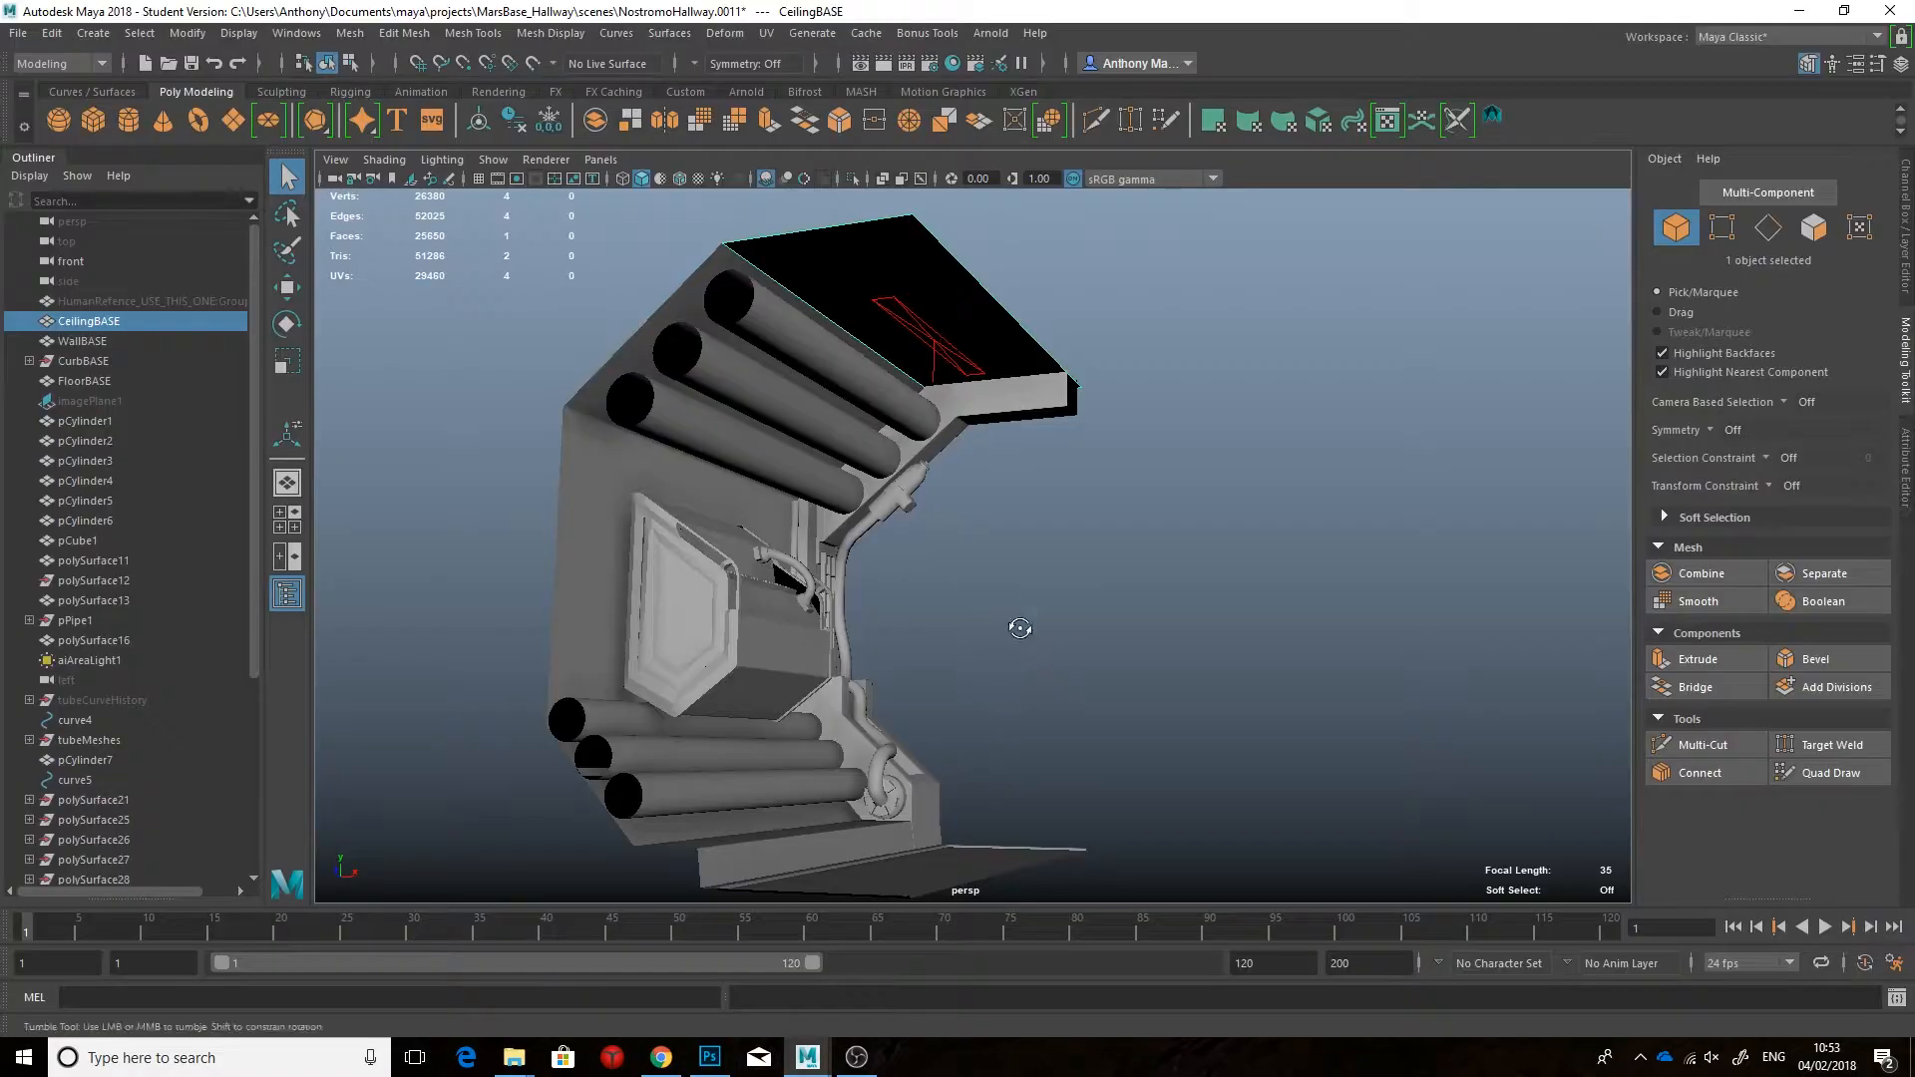
pyautogui.keyDown('alt'); pyautogui.moveTo(1017, 632); pyautogui.dragTo(992, 671); pyautogui.keyUp('alt')
pyautogui.click(1017, 517)
pyautogui.keyDown('alt'); pyautogui.moveTo(1018, 518); pyautogui.dragTo(947, 384); pyautogui.keyUp('alt')
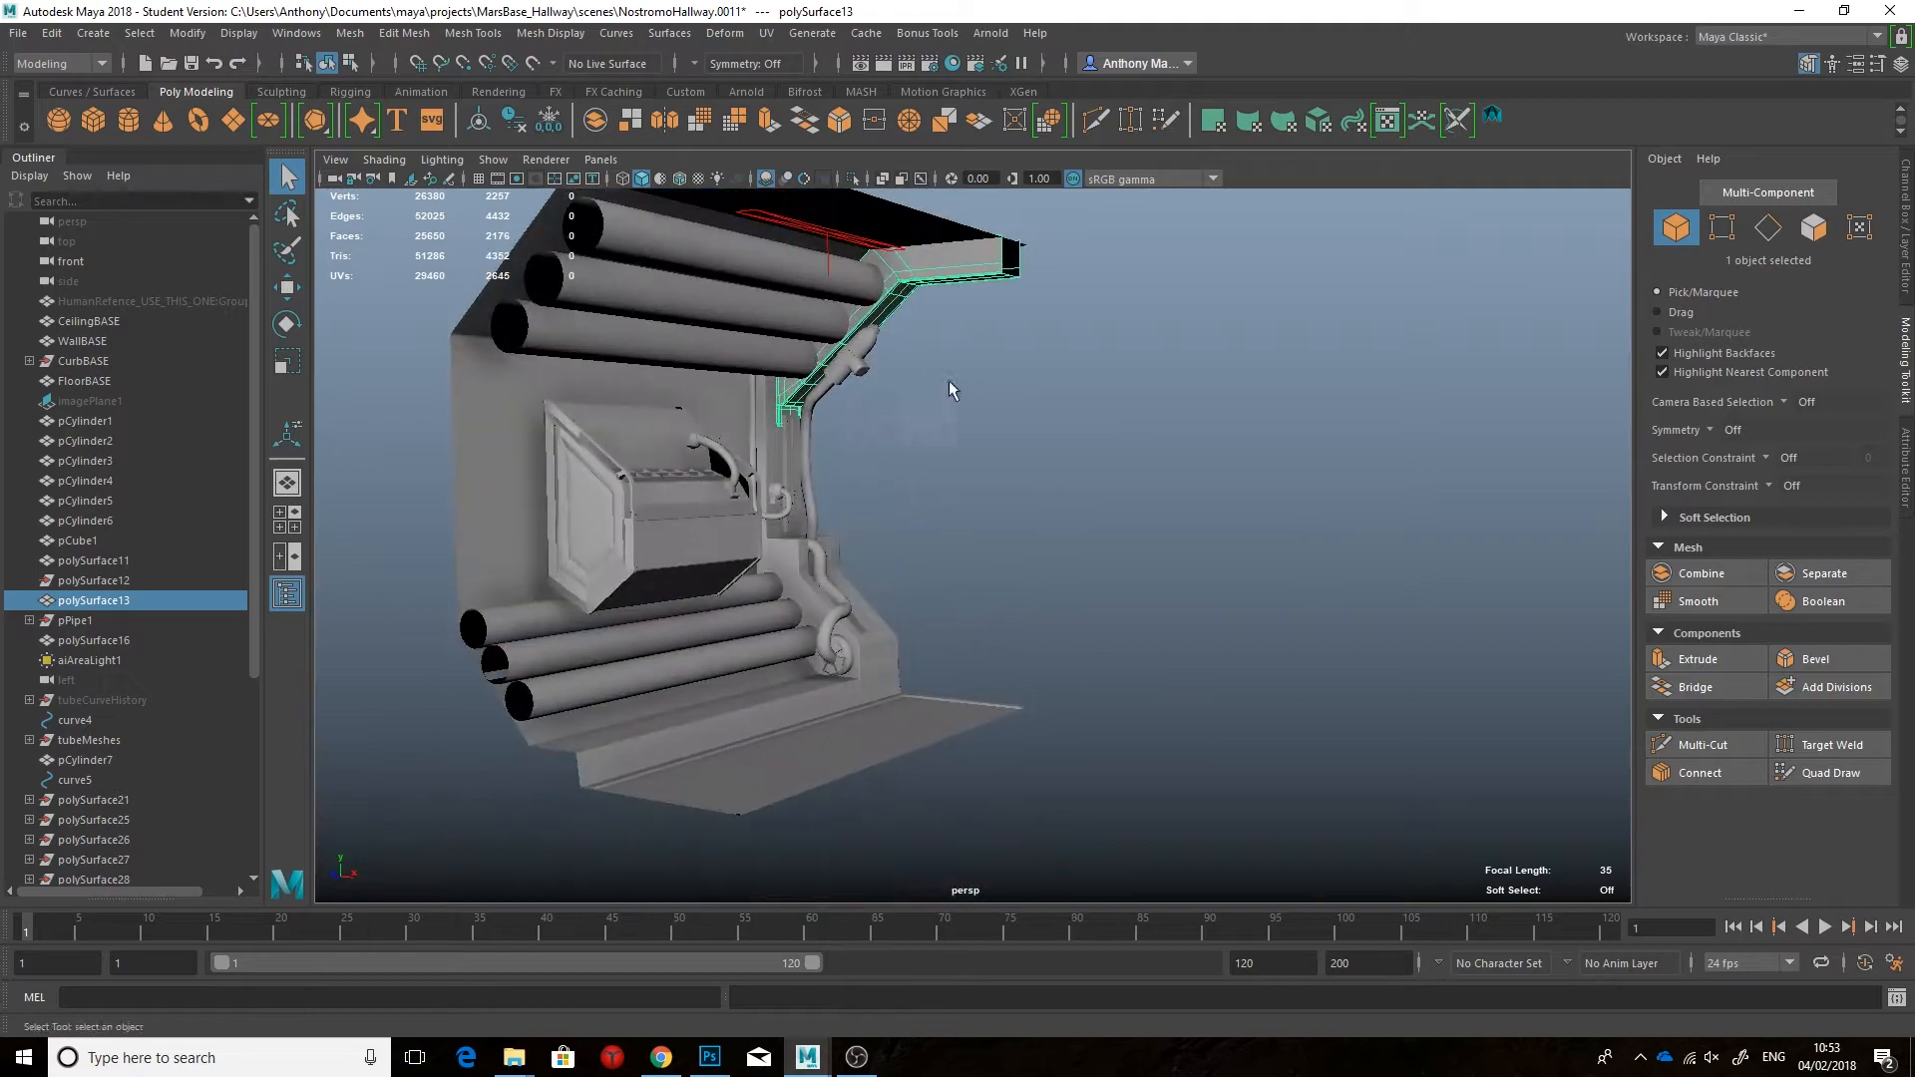
# Step: Create a long, narrow four-sided polygon snapped to the grid along the floor's outer edge
pyautogui.click(1001, 454)
pyautogui.keyDown('alt'); pyautogui.moveTo(1000, 454); pyautogui.dragTo(752, 499); pyautogui.keyUp('alt')
pyautogui.keyDown('shift'); pyautogui.moveTo(913, 544); pyautogui.dragTo(898, 507, button='right'); pyautogui.keyUp('shift')
pyautogui.press('x')
pyautogui.click(866, 677)
pyautogui.click(910, 684)
pyautogui.click(1037, 442)
pyautogui.click(1000, 437)
pyautogui.press('Return')
# Step: Extrude the strip's two long edges upward to form a U-shaped channel
pyautogui.keyDown('alt'); pyautogui.moveTo(1037, 498); pyautogui.dragTo(987, 494); pyautogui.keyUp('alt')
pyautogui.scroll(2, 972, 493)
pyautogui.moveTo(955, 484); pyautogui.dragTo(958, 428, button='right')
pyautogui.doubleClick(967, 568)
pyautogui.press('w')
pyautogui.keyDown('shift'); pyautogui.moveTo(975, 508); pyautogui.dragTo(975, 495); pyautogui.keyUp('shift')
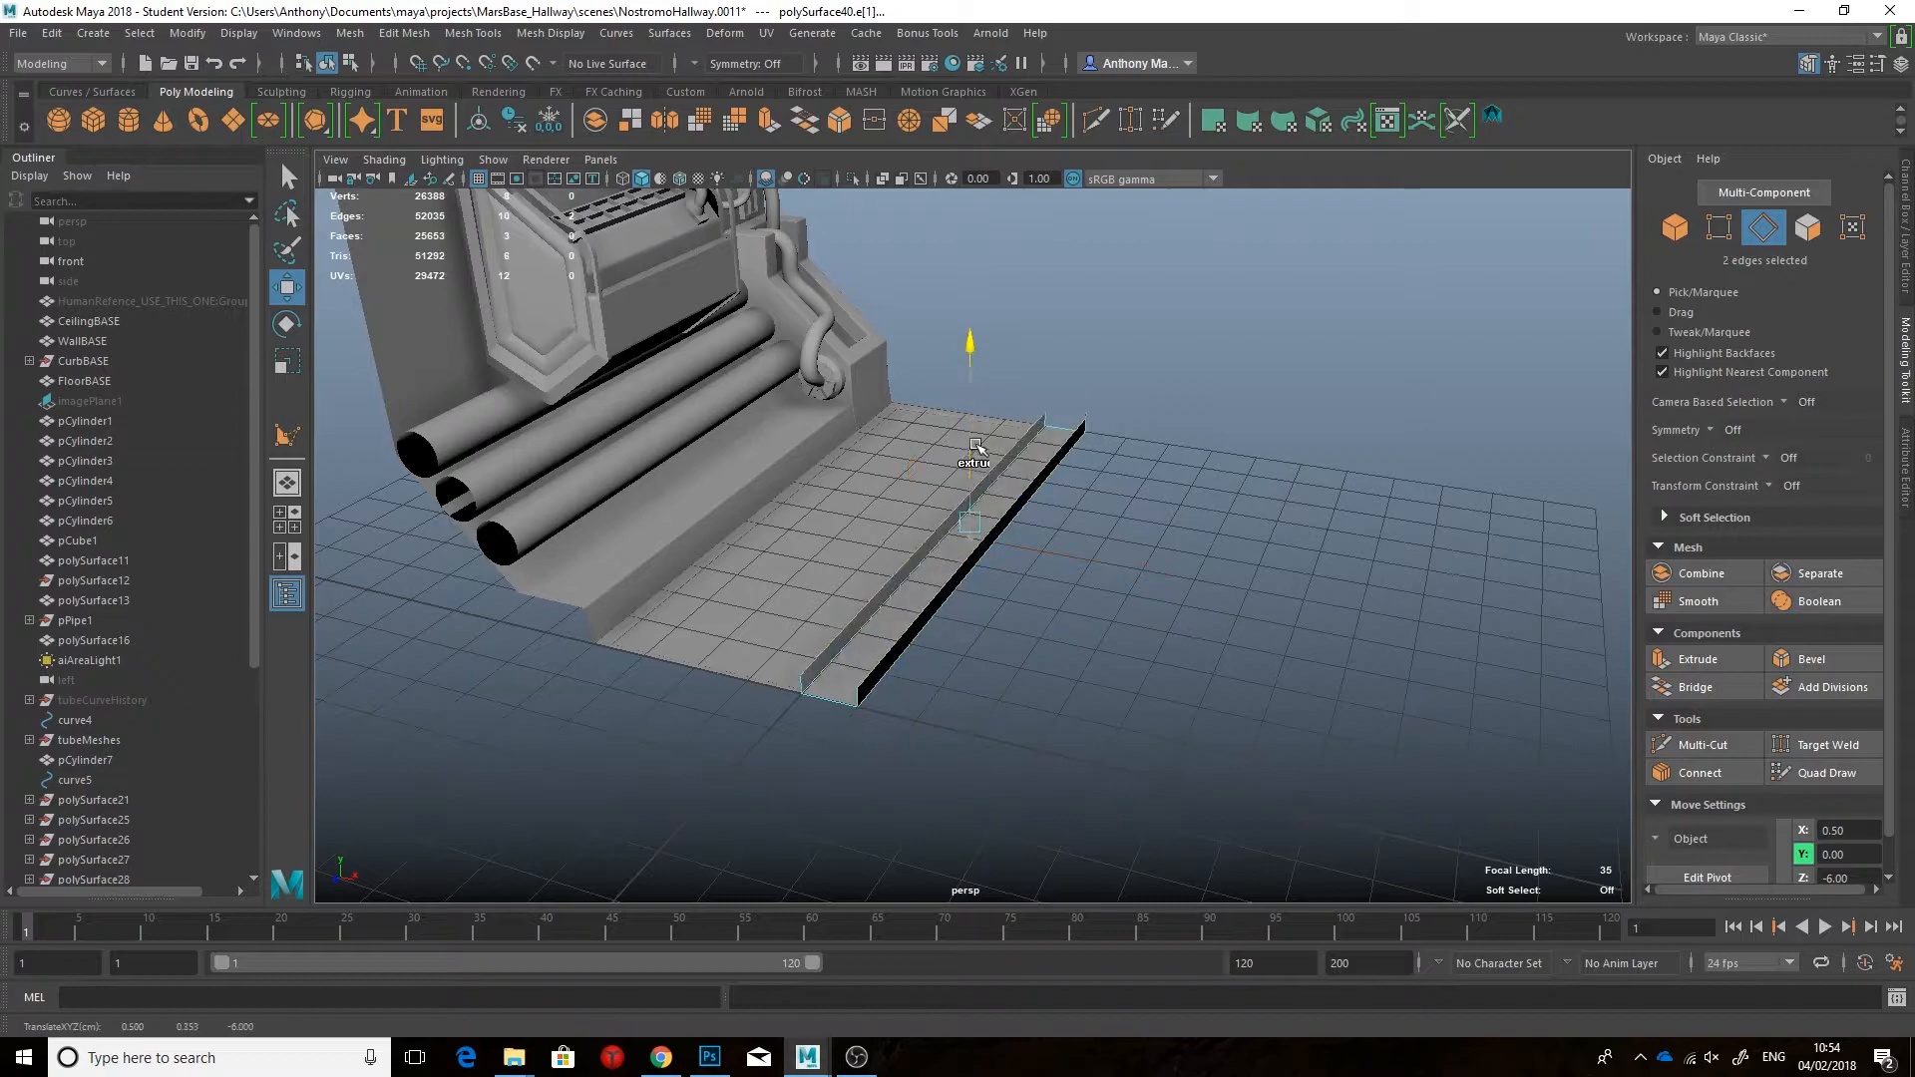
# Step: Return the channel to object selection and reverse its normals
pyautogui.keyDown('alt'); pyautogui.moveTo(1121, 442); pyautogui.dragTo(1109, 389); pyautogui.keyUp('alt')
pyautogui.moveTo(972, 531); pyautogui.dragTo(1037, 483, button='right')
pyautogui.click(548, 33)
pyautogui.click(549, 127)
pyautogui.press('F8')
# Step: Raise the channel from the floor to ceiling height and position it in front of the upper pipes
pyautogui.moveTo(1077, 465)
pyautogui.keyDown('alt'); pyautogui.mouseDown()
pyautogui.moveTo(1064, 423)
pyautogui.moveTo(1052, 459)
pyautogui.mouseUp(); pyautogui.keyUp('alt')
pyautogui.moveTo(760, 618); pyautogui.dragTo(759, 257)
pyautogui.keyDown('alt'); pyautogui.moveTo(760, 256); pyautogui.dragTo(764, 581, button='middle'); pyautogui.keyUp('alt')
pyautogui.moveTo(766, 568); pyautogui.dragTo(766, 242)
pyautogui.keyDown('alt'); pyautogui.moveTo(773, 250); pyautogui.dragTo(868, 247); pyautogui.keyUp('alt')
pyautogui.moveTo(1091, 368); pyautogui.dragTo(951, 368)
pyautogui.moveTo(804, 255); pyautogui.dragTo(804, 240)
# Step: Check the Photoshop reference, then cut an edge loop across the channel's middle and bevel it
pyautogui.keyDown('alt'); pyautogui.moveTo(988, 279); pyautogui.dragTo(544, 374); pyautogui.keyUp('alt')
pyautogui.keyDown('alt'); pyautogui.moveTo(1396, 358); pyautogui.dragTo(1197, 399); pyautogui.keyUp('alt')
pyautogui.click(709, 1057)
pyautogui.click(807, 1057)
pyautogui.click(915, 970)
pyautogui.keyDown('alt'); pyautogui.moveTo(958, 478); pyautogui.dragTo(824, 374); pyautogui.keyUp('alt')
pyautogui.click(1703, 744)
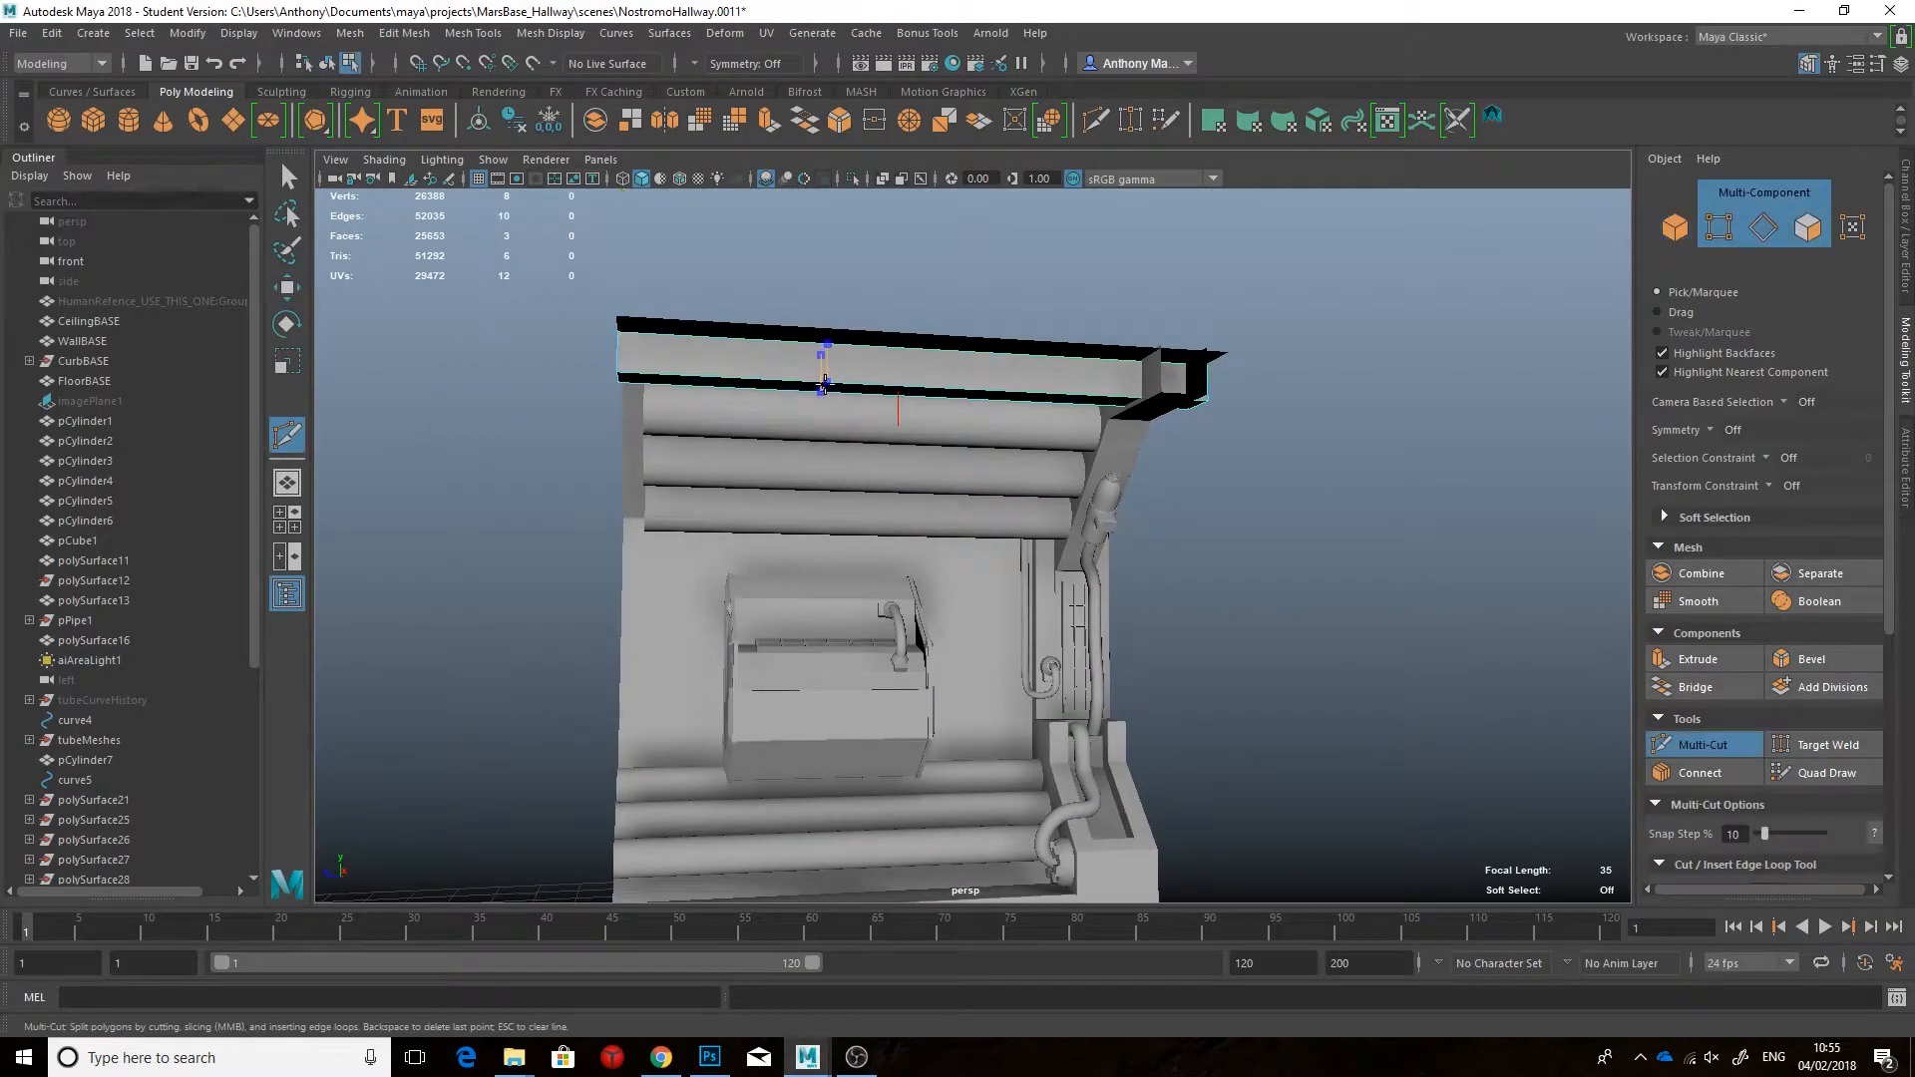
pyautogui.click(1812, 662)
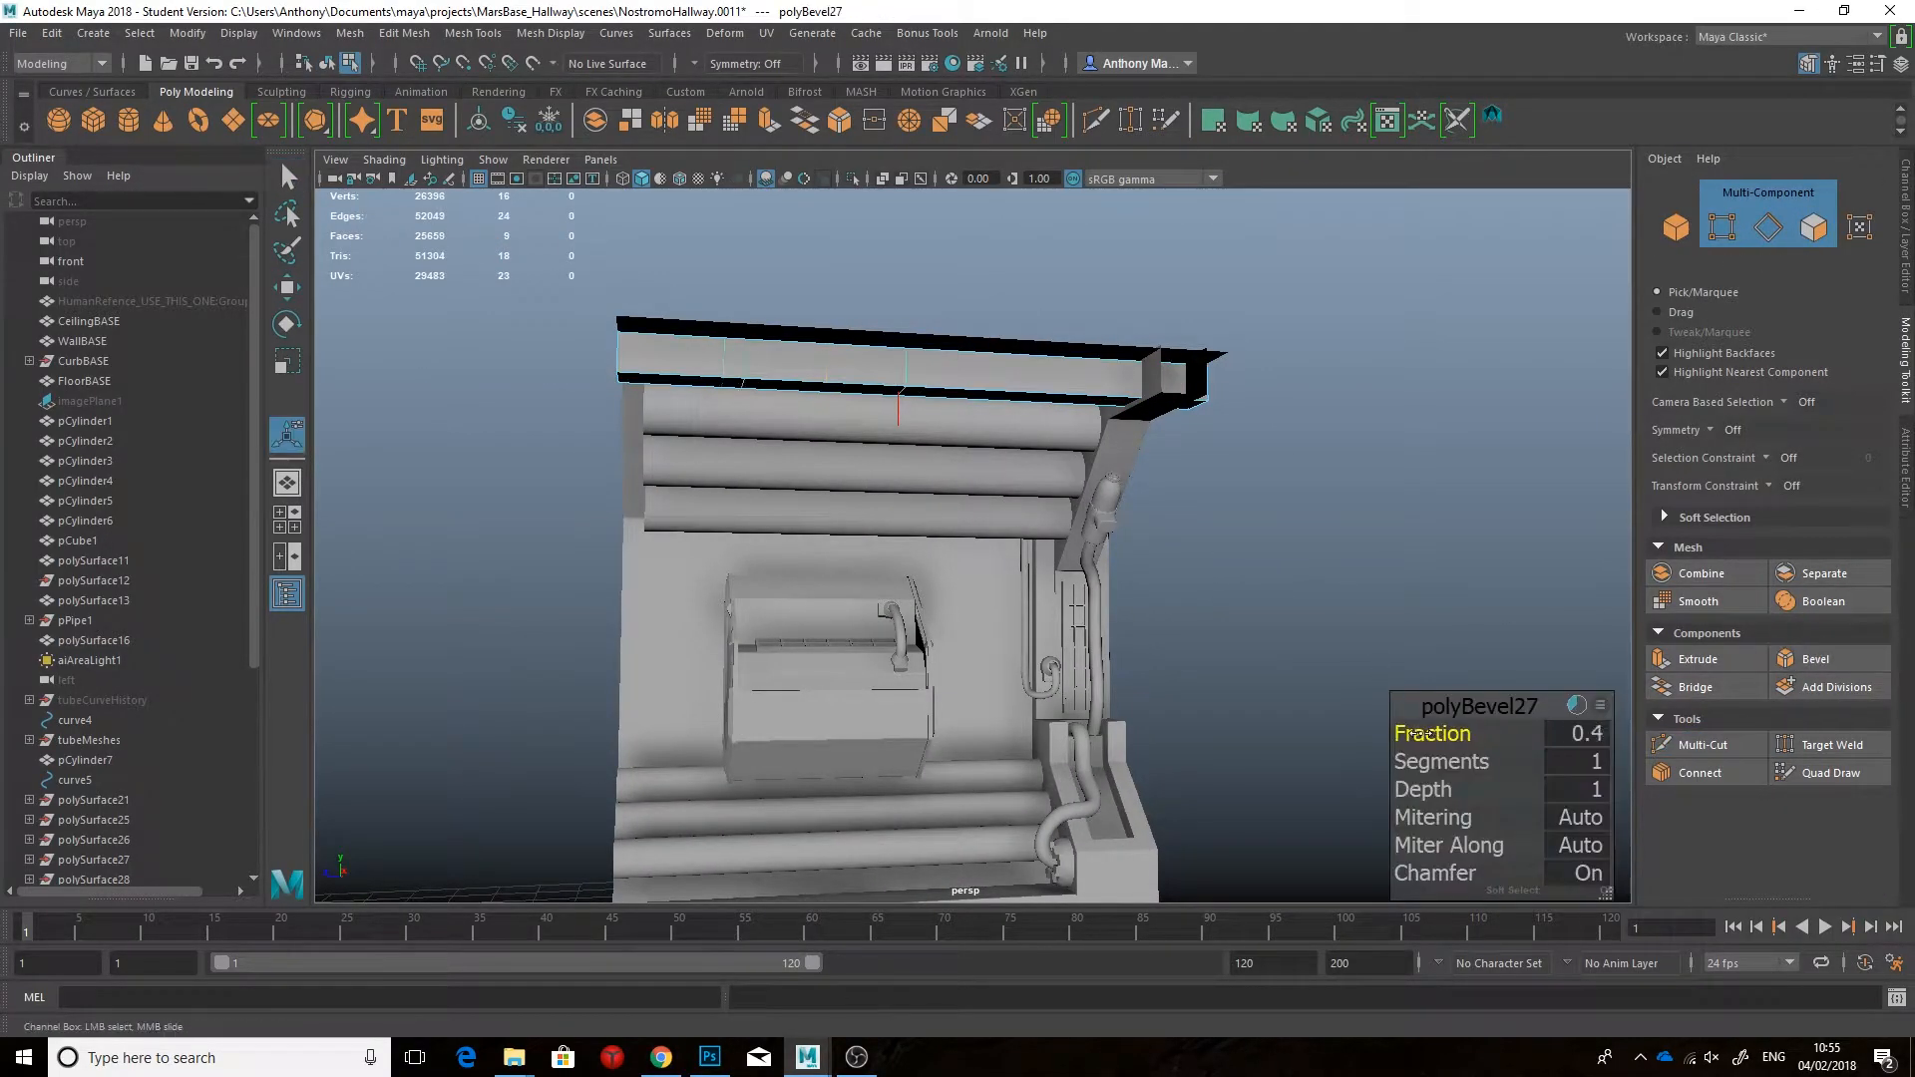
# Step: Isolate the channel in the viewport
pyautogui.keyDown('alt'); pyautogui.moveTo(778, 379); pyautogui.dragTo(919, 376); pyautogui.keyUp('alt')
pyautogui.hotkey('ctrl', '1')
pyautogui.hotkey('ctrl', '1')
pyautogui.moveTo(886, 404); pyautogui.dragTo(953, 364, button='right')
pyautogui.press('q')
pyautogui.hotkey('ctrl', '1')
pyautogui.keyDown('alt'); pyautogui.moveTo(937, 379); pyautogui.dragTo(994, 551); pyautogui.keyUp('alt')
# Step: Bevel the channel's long lower fold edges with a small fraction and an increased segment count
pyautogui.moveTo(936, 482); pyautogui.dragTo(956, 410, button='right')
pyautogui.click(866, 489)
pyautogui.keyDown('alt'); pyautogui.moveTo(988, 511); pyautogui.dragTo(1019, 530); pyautogui.keyUp('alt')
pyautogui.click(1815, 661)
pyautogui.moveTo(1466, 735)
pyautogui.mouseDown()
pyautogui.moveTo(1429, 735)
pyautogui.moveTo(1466, 761)
pyautogui.mouseUp()
pyautogui.moveTo(1458, 735); pyautogui.dragTo(1474, 736)
pyautogui.keyDown('alt'); pyautogui.moveTo(1231, 598); pyautogui.dragTo(1191, 592); pyautogui.keyUp('alt')
# Step: Extrude the narrow band of faces around the channel's middle outward into a raised rib
pyautogui.moveTo(914, 505); pyautogui.dragTo(914, 572, button='right')
pyautogui.press('q')
pyautogui.click(866, 470)
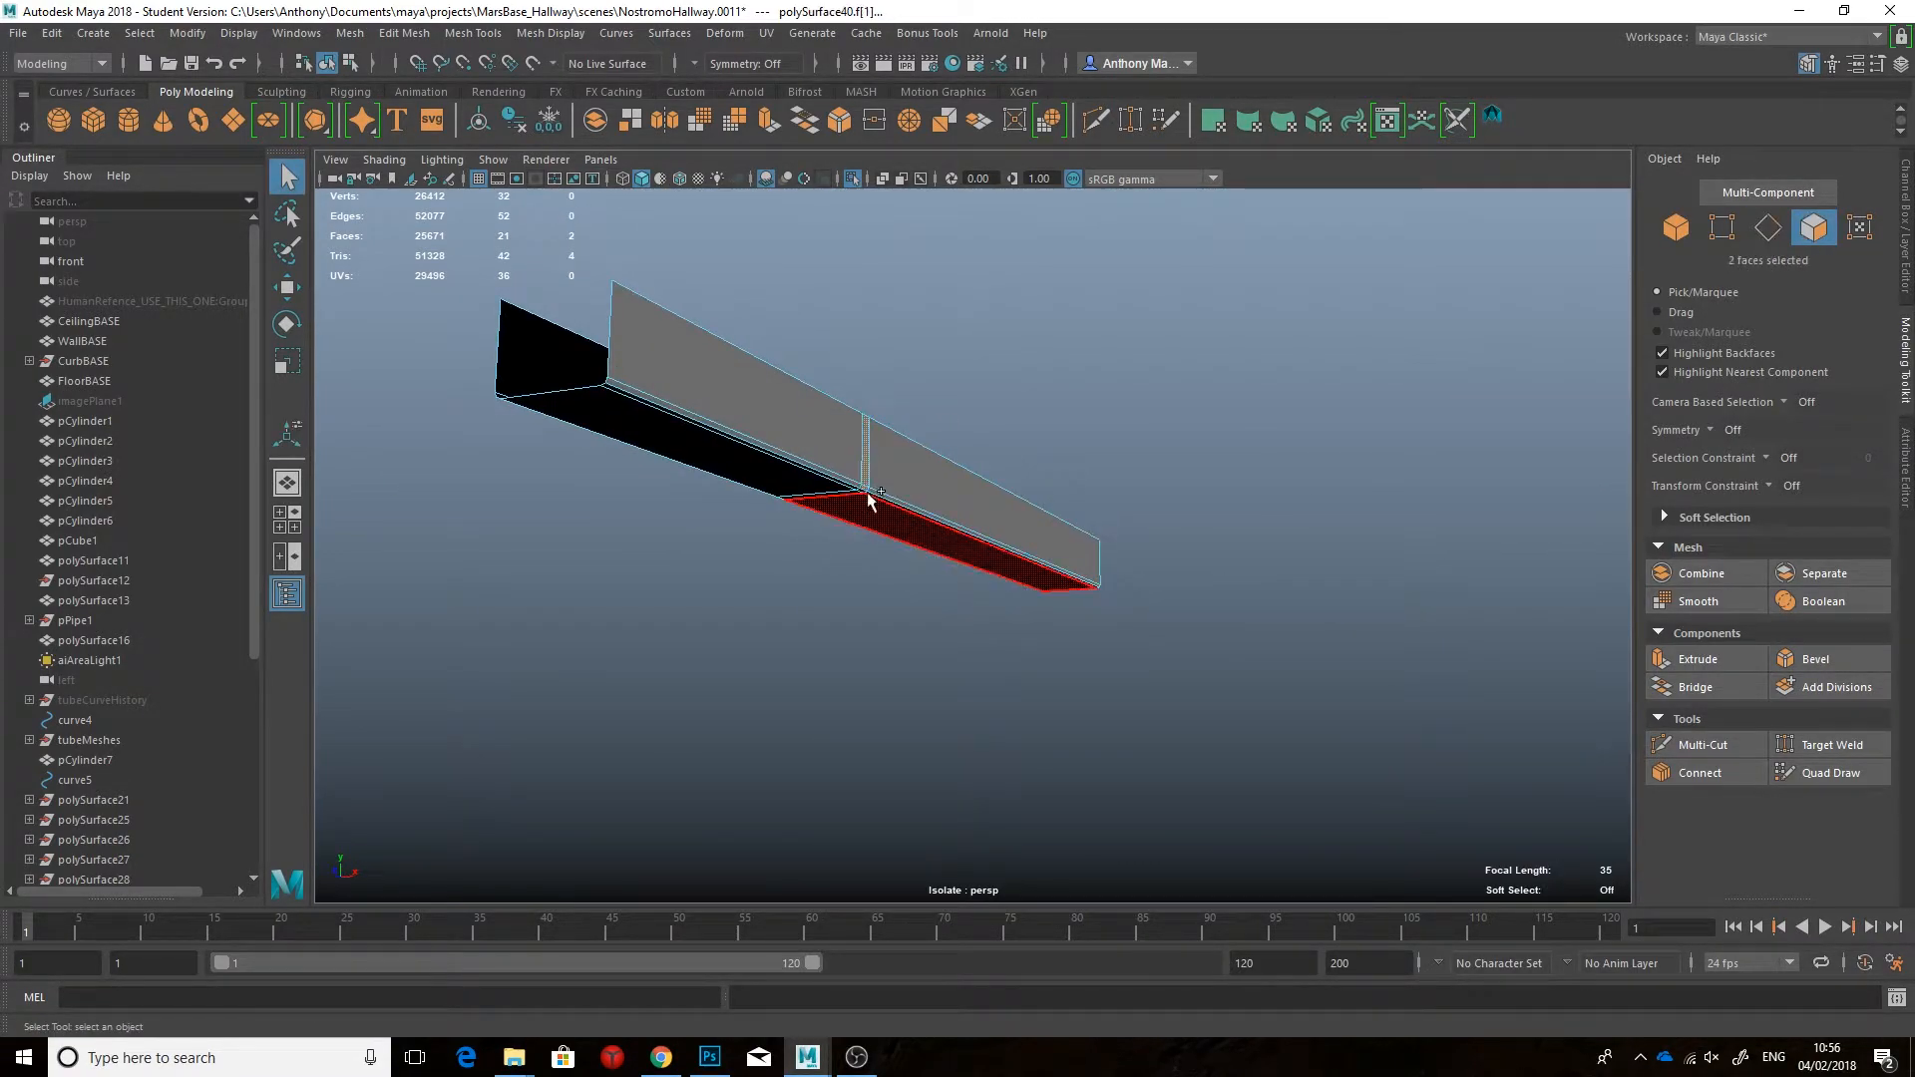
pyautogui.keyDown('alt'); pyautogui.moveTo(853, 494); pyautogui.dragTo(1172, 523); pyautogui.keyUp('alt')
pyautogui.press('f')
pyautogui.click(1706, 660)
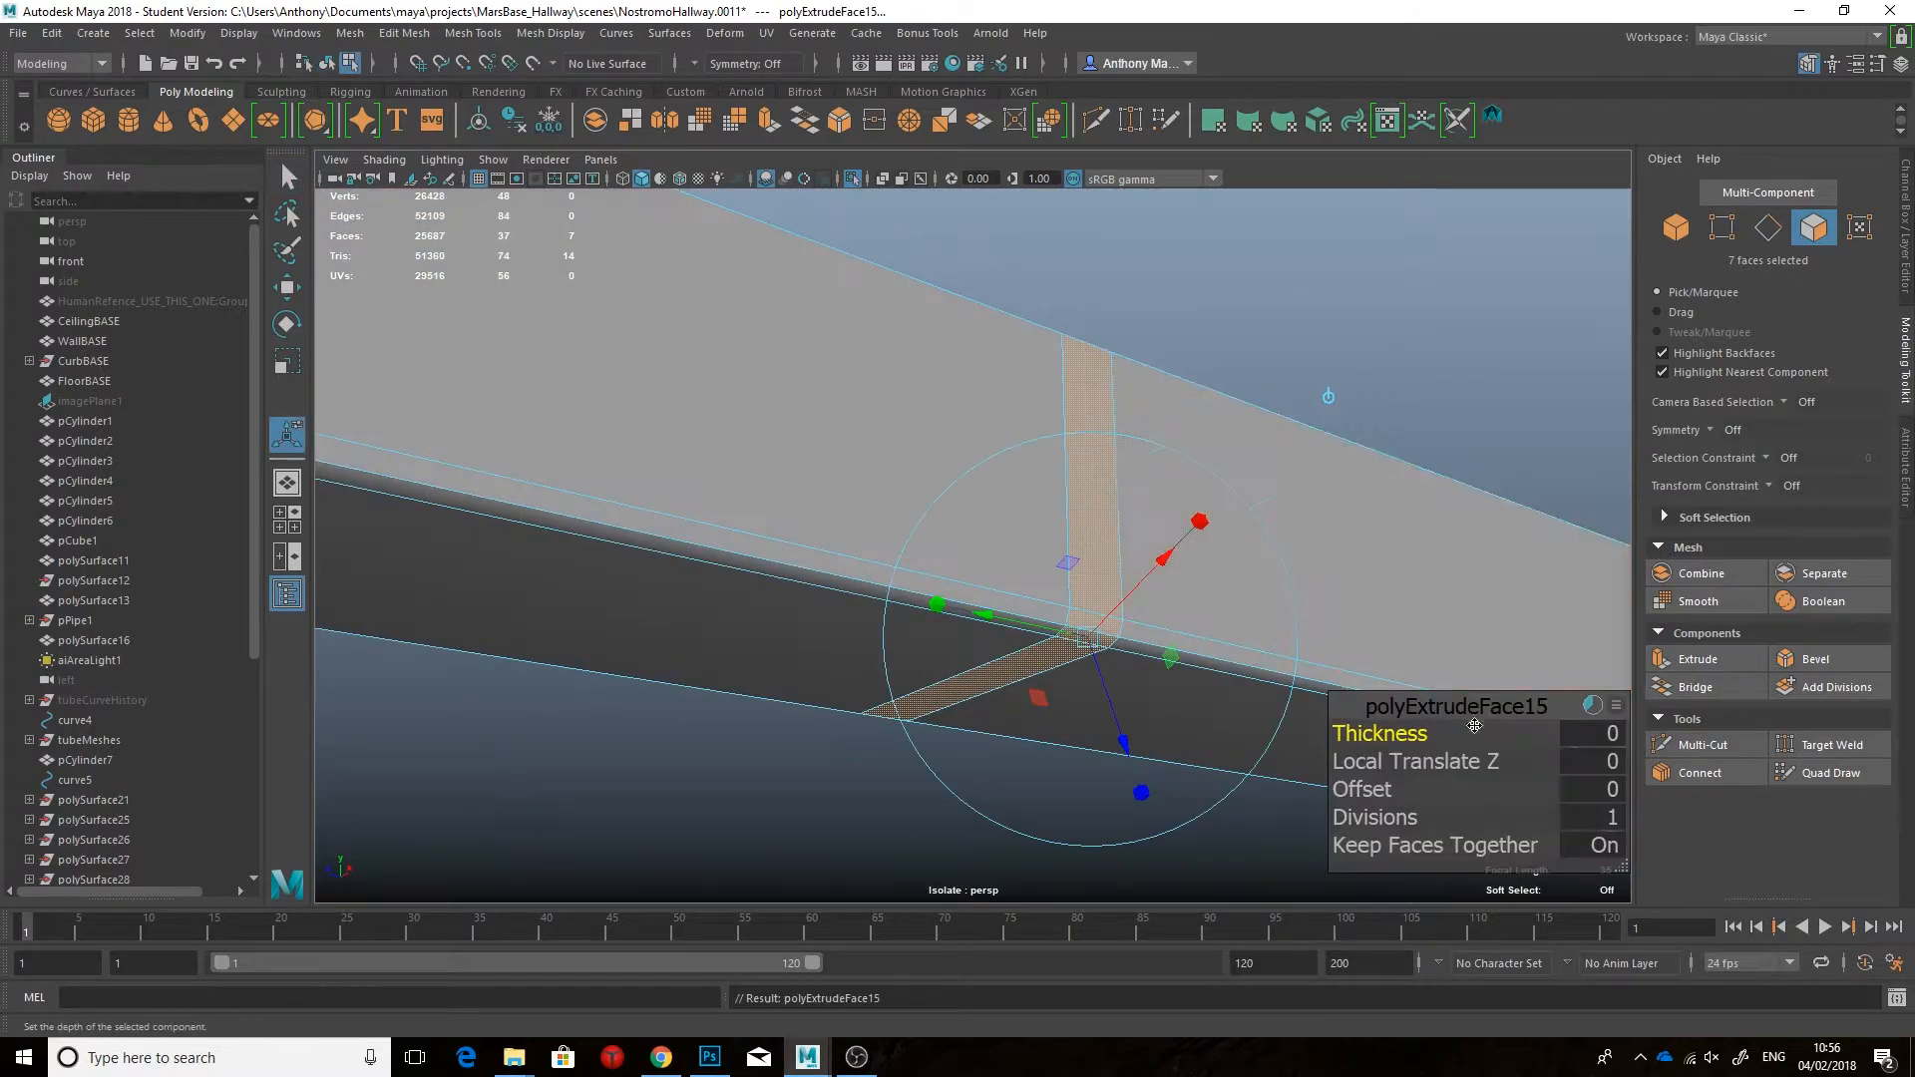
pyautogui.moveTo(1348, 589)
pyautogui.keyDown('alt'); pyautogui.mouseDown()
pyautogui.moveTo(1325, 543)
pyautogui.moveTo(1352, 554)
pyautogui.moveTo(1362, 599)
pyautogui.mouseUp(); pyautogui.keyUp('alt')
# Step: Insert supporting edge loops along the raised rib and return the channel to object selection
pyautogui.click(1693, 748)
pyautogui.keyDown('ctrl'); pyautogui.click(1086, 648); pyautogui.keyUp('ctrl')
pyautogui.keyDown('alt'); pyautogui.moveTo(1086, 648); pyautogui.dragTo(1154, 718); pyautogui.keyUp('alt')
pyautogui.keyDown('ctrl'); pyautogui.click(1008, 678); pyautogui.keyUp('ctrl')
pyautogui.click(1685, 742)
pyautogui.moveTo(1145, 479); pyautogui.dragTo(1239, 451, button='right')
pyautogui.keyDown('alt'); pyautogui.moveTo(1239, 451); pyautogui.dragTo(1035, 636); pyautogui.keyUp('alt')
# Step: Turn off the smooth preview and delete the small unwanted faces at the rib's ends
pyautogui.press('1')
pyautogui.moveTo(1018, 504); pyautogui.dragTo(1018, 588, button='right')
pyautogui.click(992, 605)
pyautogui.keyDown('shift'); pyautogui.click(957, 619); pyautogui.keyUp('shift')
pyautogui.press('Delete')
pyautogui.keyDown('alt'); pyautogui.moveTo(974, 620); pyautogui.dragTo(898, 646); pyautogui.keyUp('alt')
pyautogui.scroll(3, 898, 646)
pyautogui.click(814, 698)
pyautogui.keyDown('shift'); pyautogui.click(843, 726); pyautogui.keyUp('shift')
pyautogui.press('Delete')
# Step: Cut additional supporting edge loops beside the rib's edges and preview the channel smoothed
pyautogui.keyDown('alt'); pyautogui.moveTo(814, 693); pyautogui.dragTo(1031, 603); pyautogui.keyUp('alt')
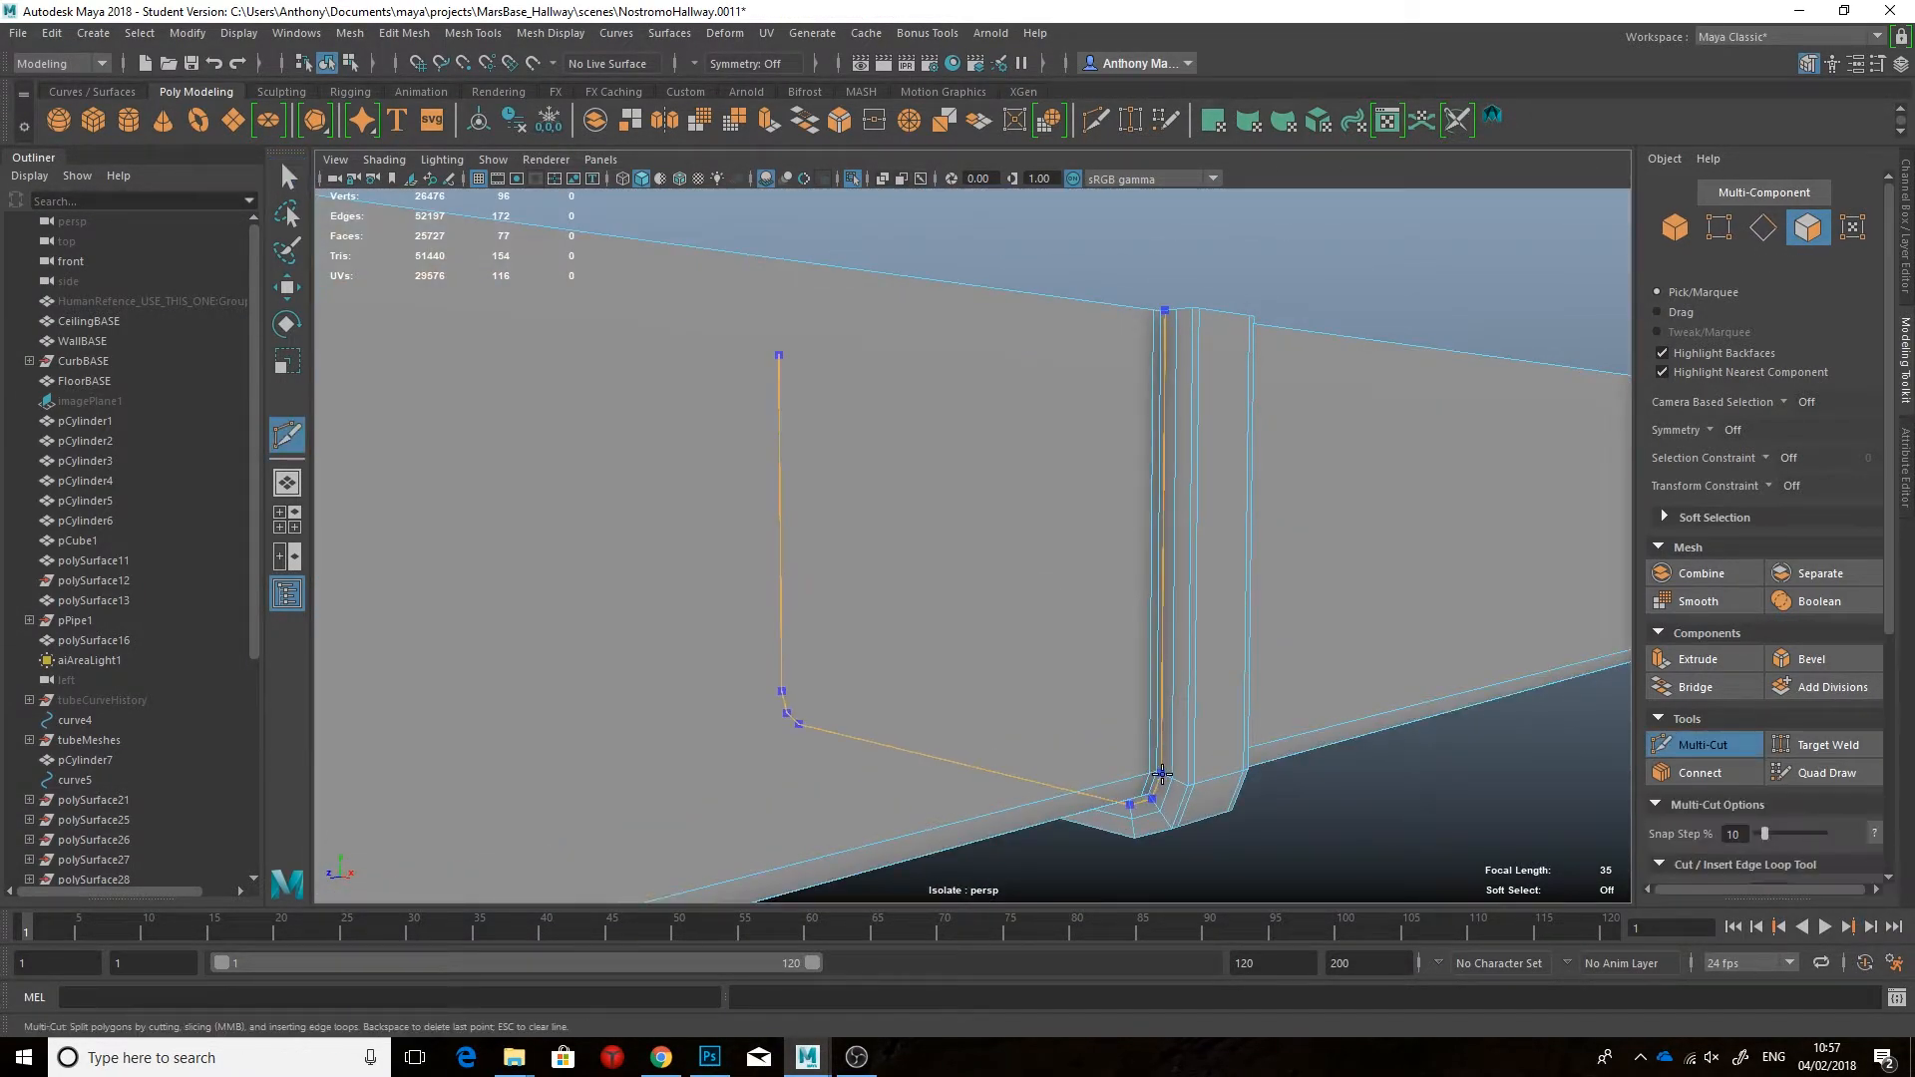
pyautogui.rightClick(1185, 785)
pyautogui.keyDown('alt'); pyautogui.moveTo(1185, 785); pyautogui.dragTo(1446, 778); pyautogui.keyUp('alt')
pyautogui.click(787, 767)
pyautogui.press('q')
pyautogui.keyDown('alt'); pyautogui.moveTo(754, 774); pyautogui.dragTo(1188, 698); pyautogui.keyUp('alt')
pyautogui.moveTo(1188, 483); pyautogui.dragTo(1255, 463, button='right')
pyautogui.press('3')
pyautogui.click(1047, 758)
pyautogui.keyDown('alt'); pyautogui.moveTo(1047, 758); pyautogui.dragTo(1107, 598); pyautogui.keyUp('alt')
# Step: Turn off the smooth preview, add another Multi-Cut edge loop to the channel, and preview it smoothed again
pyautogui.click(967, 598)
pyautogui.press('1')
pyautogui.click(1704, 745)
pyautogui.keyDown('ctrl'); pyautogui.click(911, 227); pyautogui.keyUp('ctrl')
pyautogui.keyDown('alt'); pyautogui.moveTo(910, 227); pyautogui.dragTo(1436, 489); pyautogui.keyUp('alt')
pyautogui.click(1703, 738)
pyautogui.keyDown('alt'); pyautogui.moveTo(1287, 629); pyautogui.dragTo(1222, 632); pyautogui.keyUp('alt')
pyautogui.moveTo(1222, 633); pyautogui.dragTo(1302, 584, button='right')
pyautogui.press('3')
pyautogui.click(1325, 509)
pyautogui.keyDown('alt'); pyautogui.moveTo(1327, 509); pyautogui.dragTo(1058, 560); pyautogui.keyUp('alt')
# Step: Divide the channel on both sides of the rib with multiple evenly spaced cross loops using Insert Edge Loop
pyautogui.hotkey('ctrl', '1')
pyautogui.hotkey('ctrl', '1')
pyautogui.keyDown('alt'); pyautogui.moveTo(931, 554); pyautogui.dragTo(838, 528); pyautogui.keyUp('alt')
pyautogui.click(472, 33)
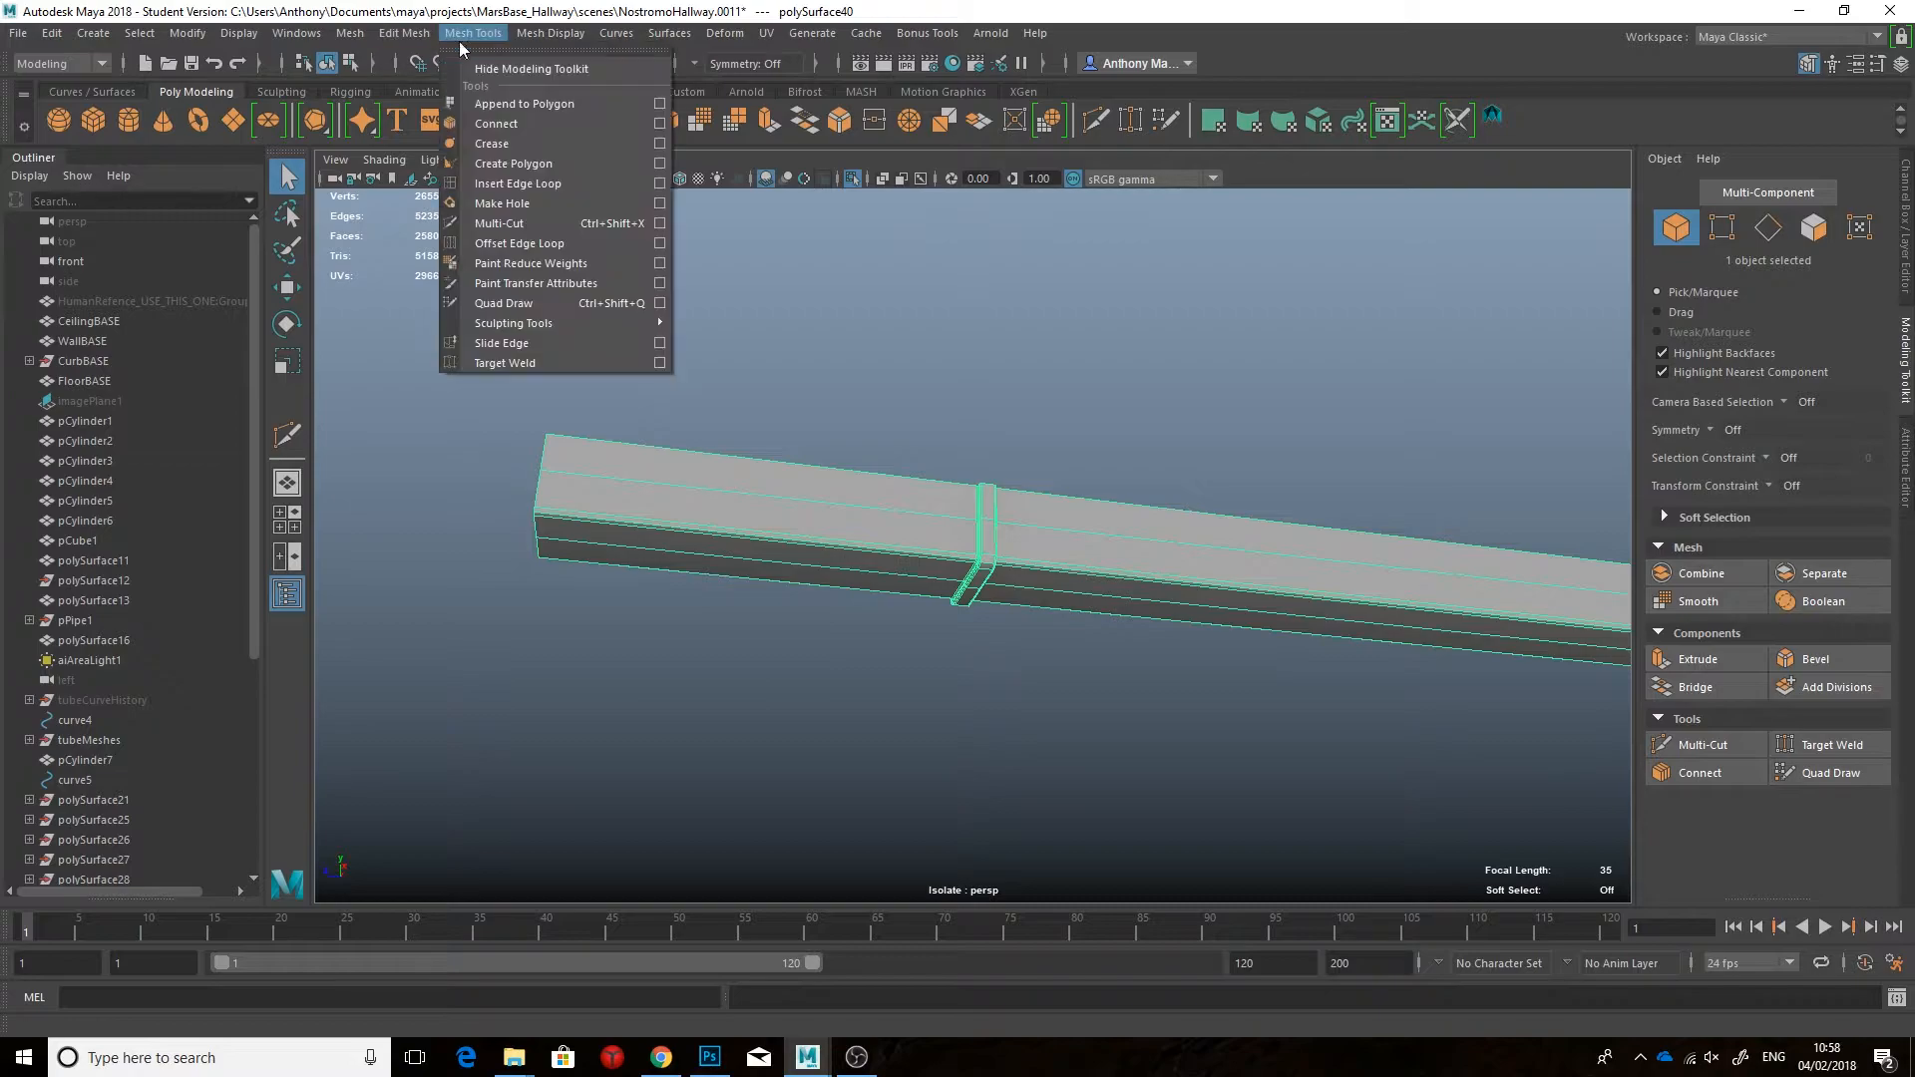
pyautogui.click(664, 184)
pyautogui.click(1081, 565)
pyautogui.keyDown('alt'); pyautogui.moveTo(1139, 498); pyautogui.dragTo(1406, 579); pyautogui.keyUp('alt')
pyautogui.moveTo(199, 430); pyautogui.dragTo(157, 435)
pyautogui.click(996, 487)
pyautogui.keyDown('alt'); pyautogui.moveTo(995, 488); pyautogui.dragTo(1030, 559); pyautogui.keyUp('alt')
pyautogui.click(471, 219)
pyautogui.press('q')
# Step: Select groups of vertices along the channel's lower surface and adjust them along the X axis
pyautogui.moveTo(1030, 560); pyautogui.dragTo(988, 554, button='right')
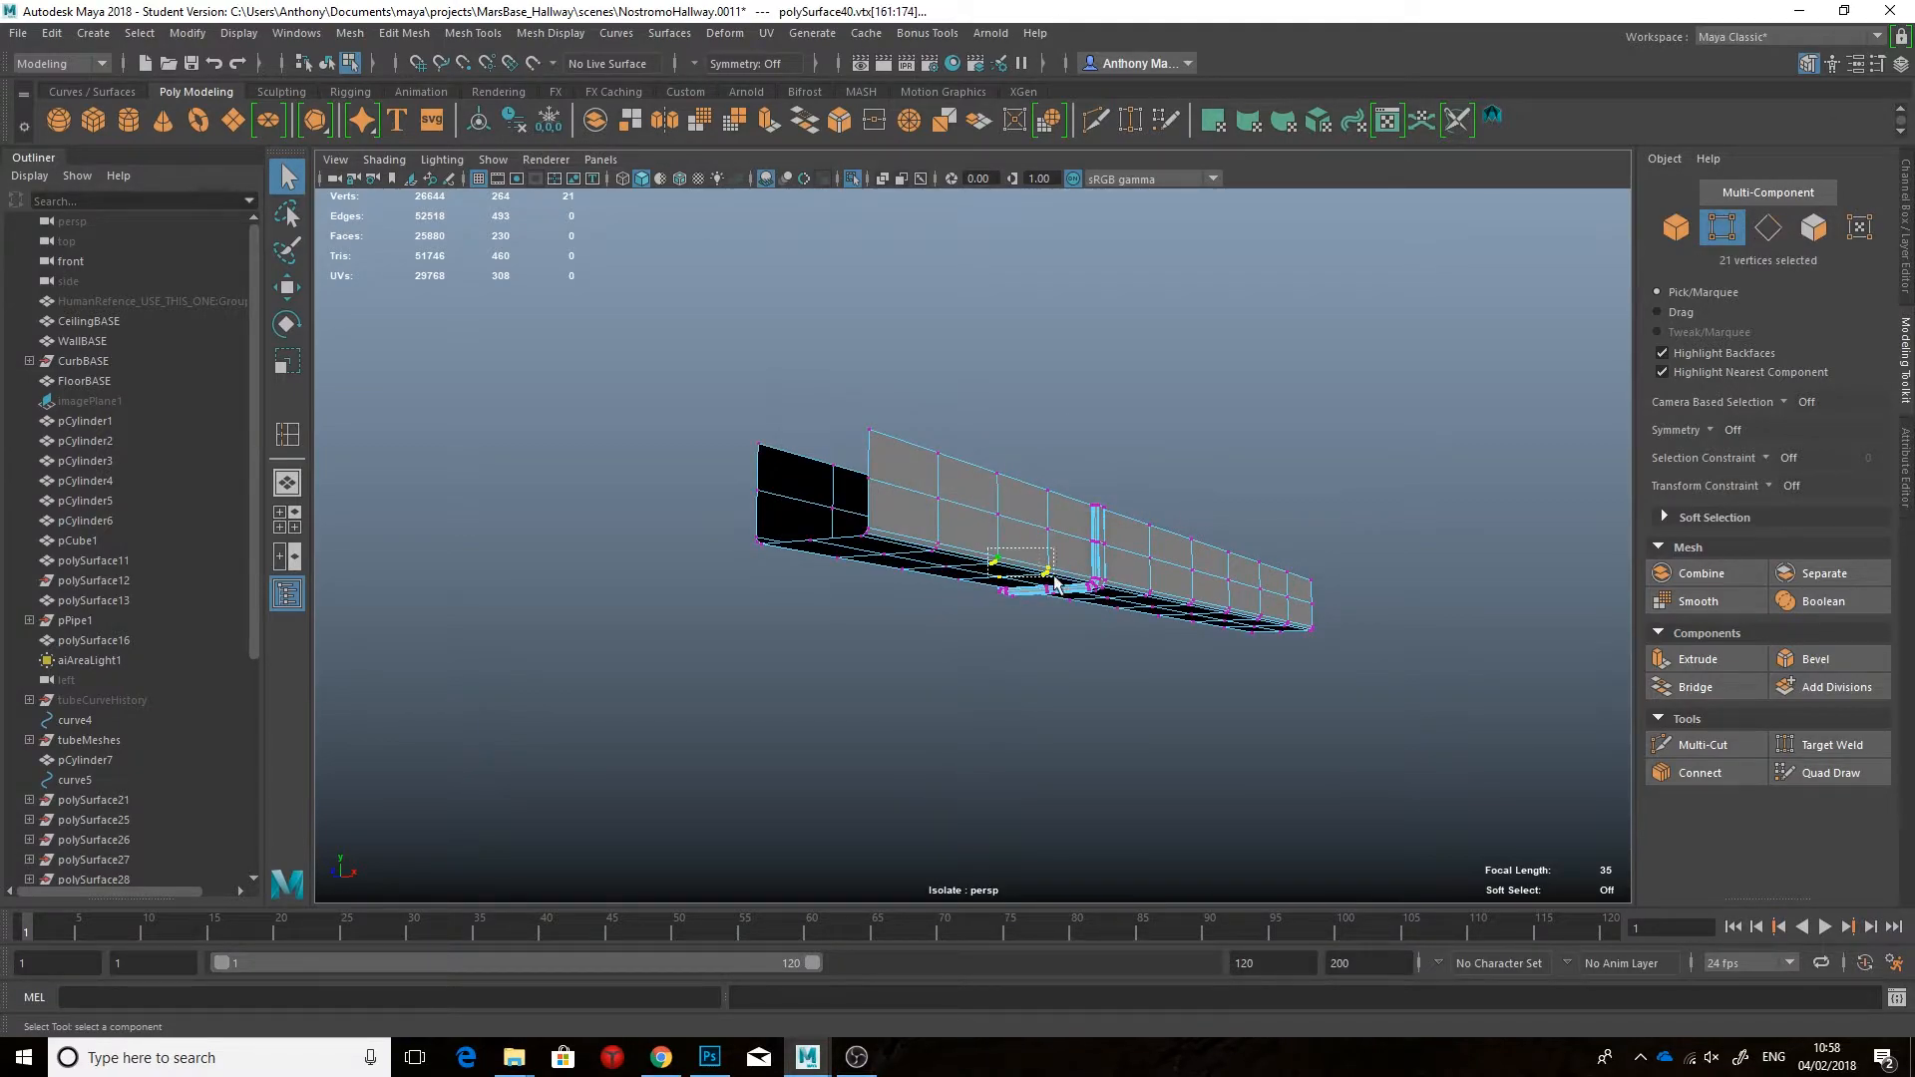
pyautogui.moveTo(1048, 578); pyautogui.dragTo(1048, 577)
pyautogui.keyDown('alt'); pyautogui.moveTo(1049, 577); pyautogui.dragTo(990, 509); pyautogui.keyUp('alt')
pyautogui.keyDown('alt'); pyautogui.moveTo(1107, 511); pyautogui.dragTo(1071, 572); pyautogui.keyUp('alt')
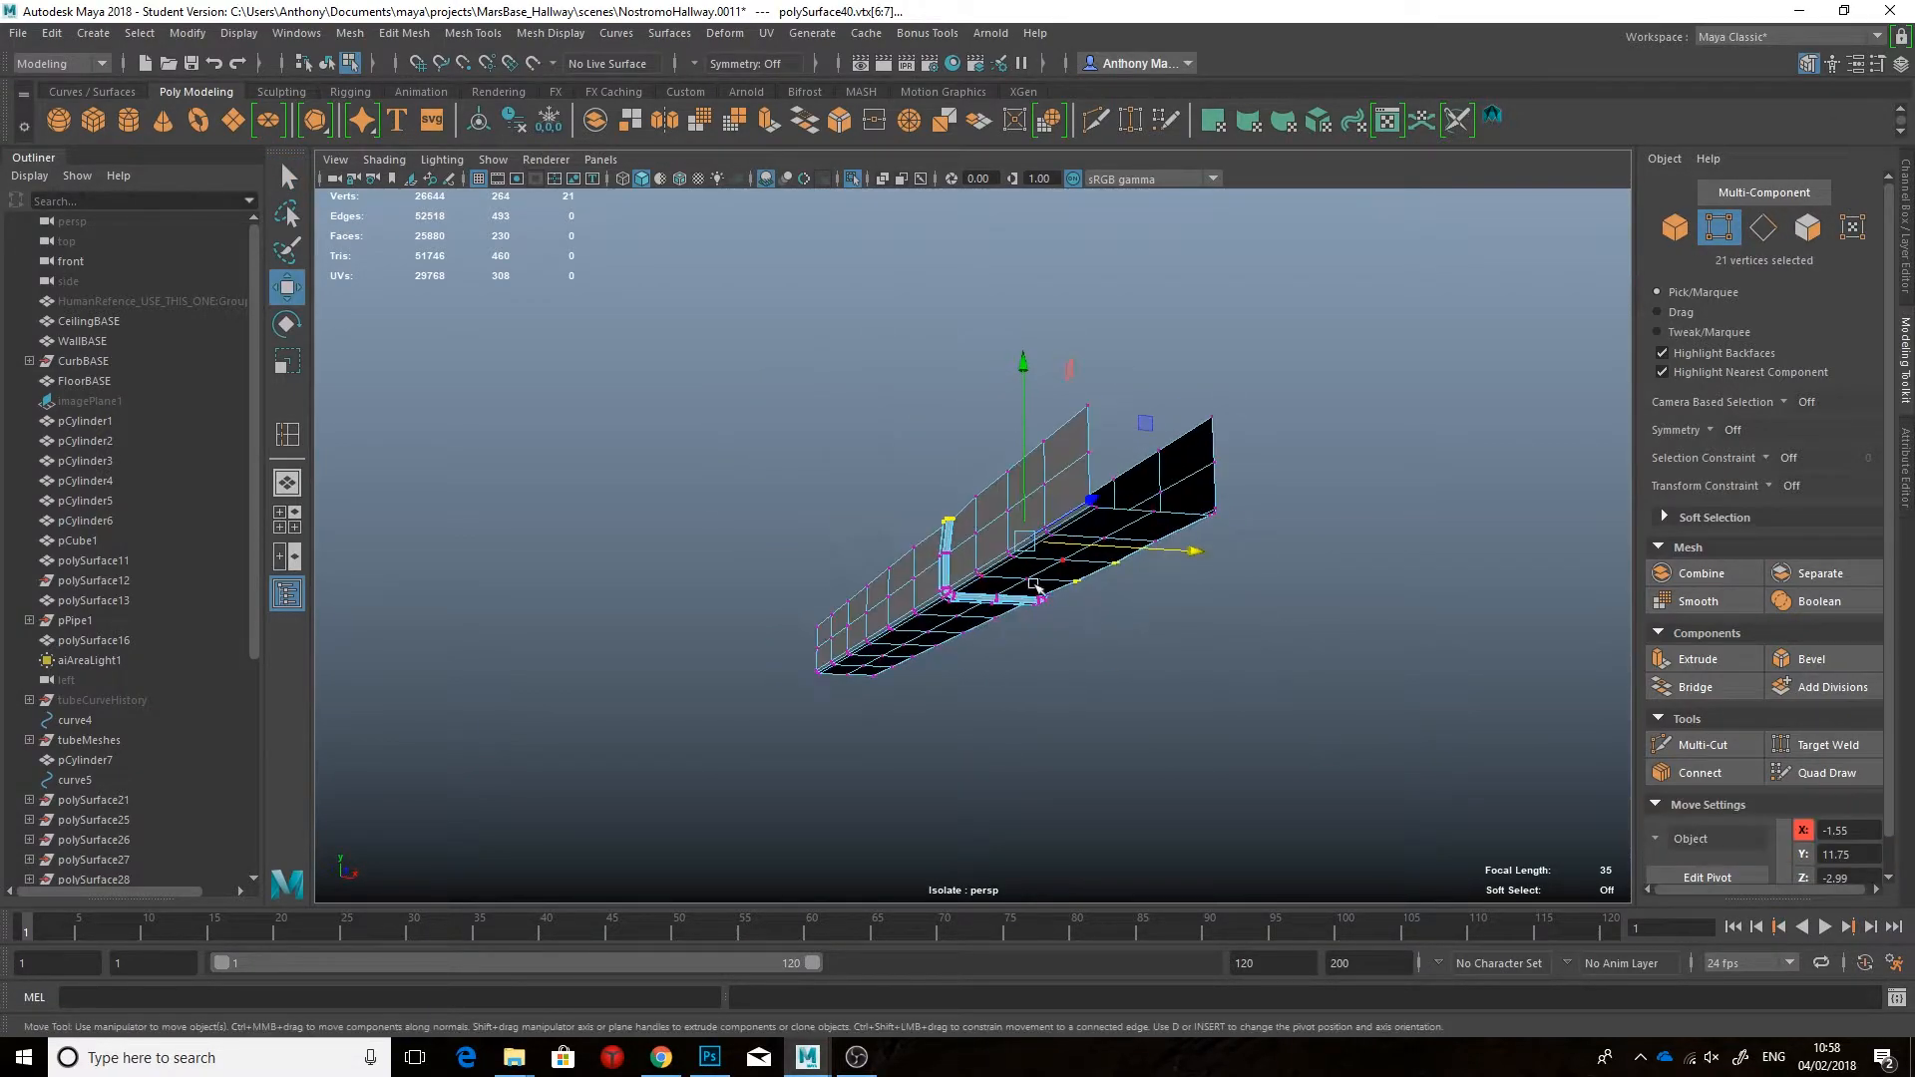
pyautogui.keyDown('alt'); pyautogui.moveTo(921, 639); pyautogui.dragTo(1184, 676); pyautogui.keyUp('alt')
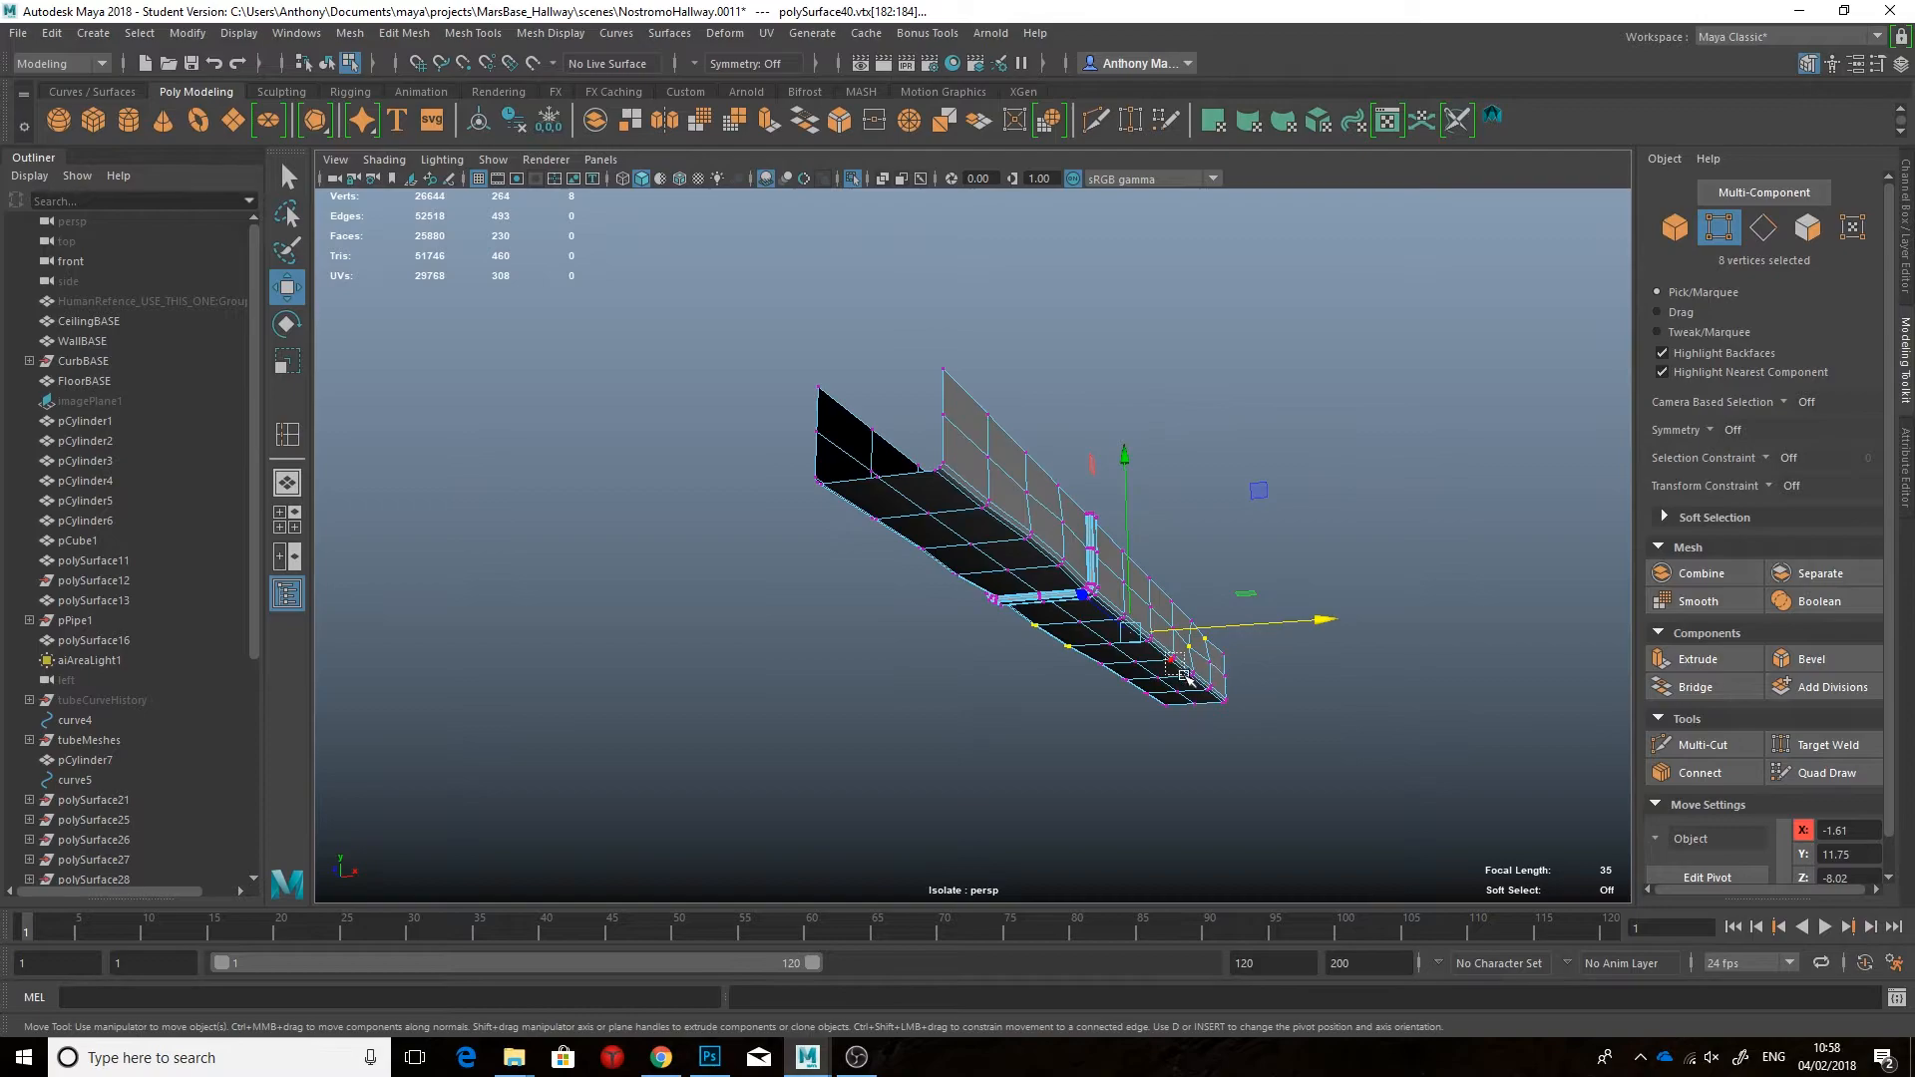
pyautogui.keyDown('alt'); pyautogui.moveTo(1051, 570); pyautogui.dragTo(1205, 558); pyautogui.keyUp('alt')
pyautogui.click(771, 678)
pyautogui.click(539, 658)
pyautogui.keyDown('alt'); pyautogui.moveTo(539, 658); pyautogui.dragTo(854, 650); pyautogui.keyUp('alt')
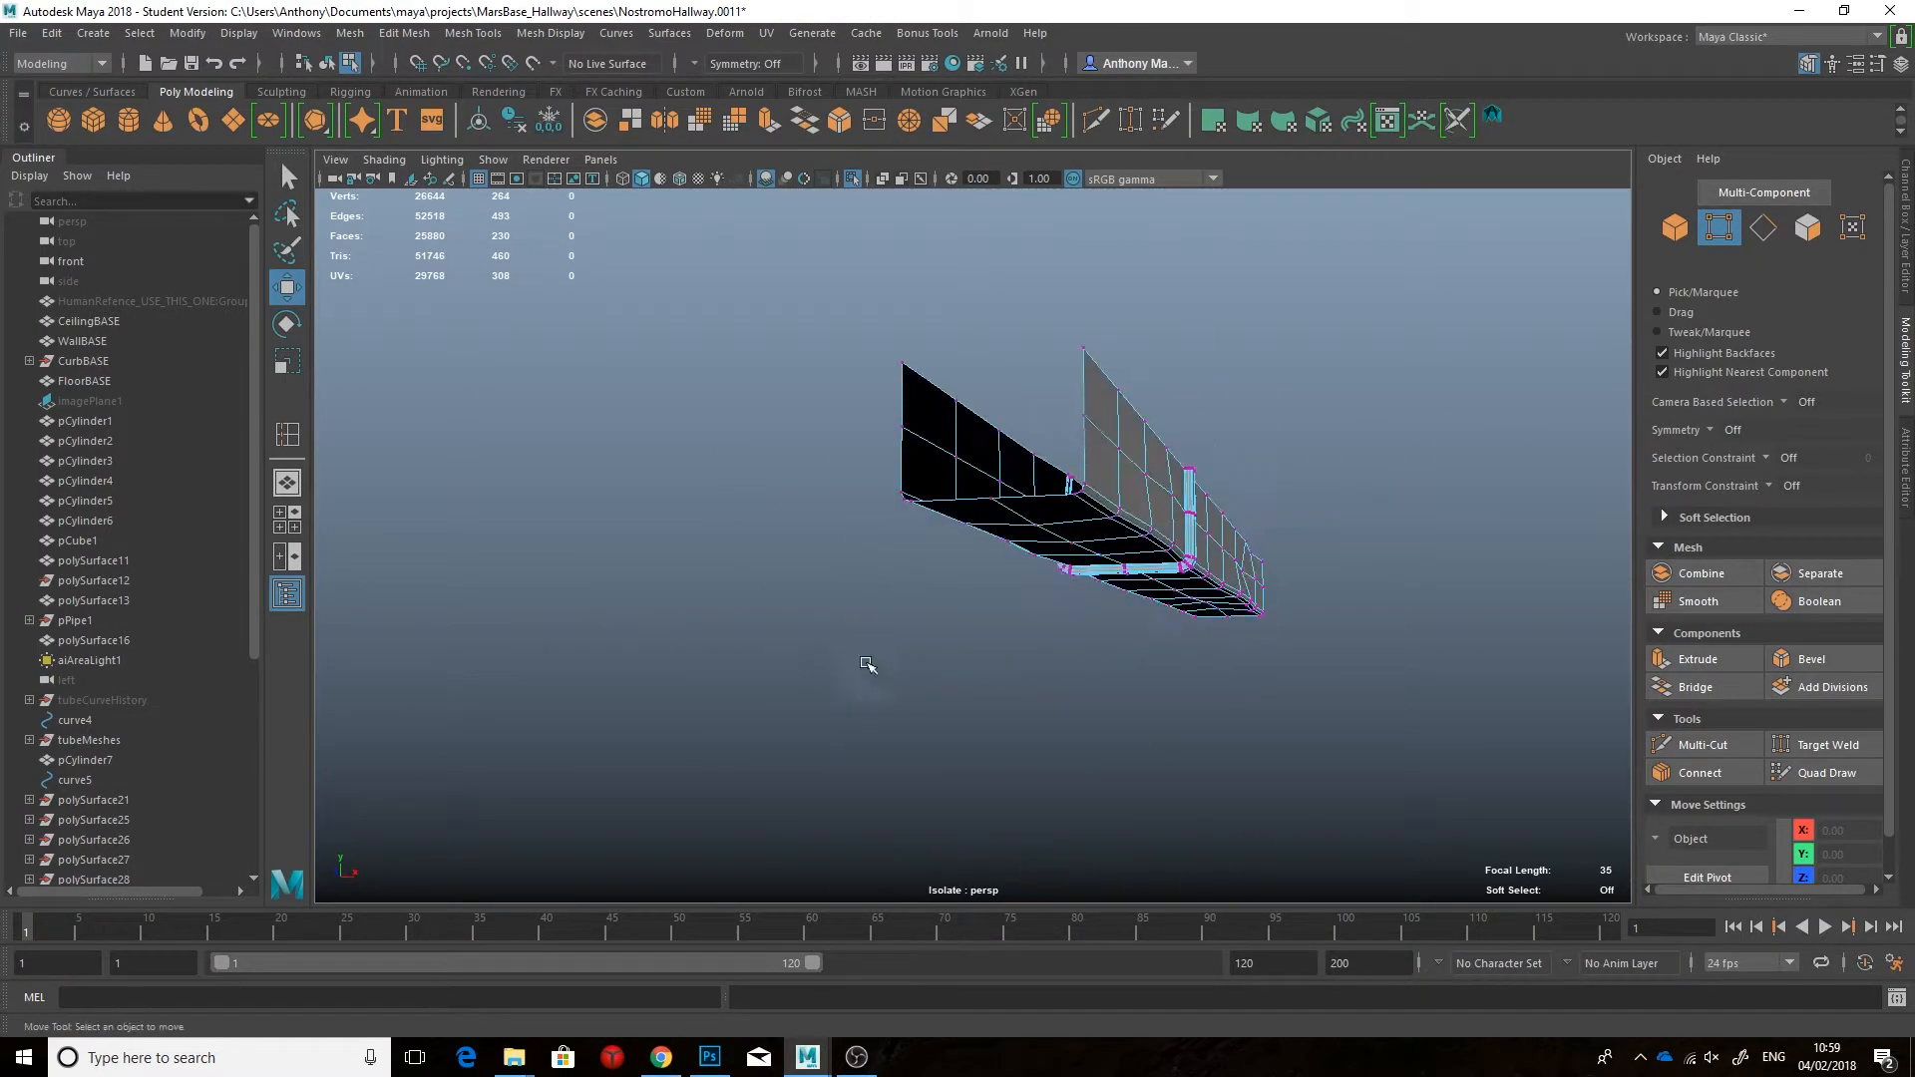
# Step: Return the channel to object selection, leave isolation and deselect it
pyautogui.moveTo(1027, 584); pyautogui.dragTo(1096, 561, button='right')
pyautogui.hotkey('ctrl', '1')
pyautogui.click(1239, 698)
pyautogui.keyDown('alt'); pyautogui.moveTo(1238, 697); pyautogui.dragTo(1197, 494); pyautogui.keyUp('alt')
# Step: Examine the channel's fit beneath the ceiling from several angles and compare it with the Photoshop reference
pyautogui.click(1054, 333)
pyautogui.keyDown('alt'); pyautogui.moveTo(1053, 333); pyautogui.dragTo(1127, 305); pyautogui.keyUp('alt')
pyautogui.press('r')
pyautogui.keyDown('alt'); pyautogui.moveTo(1126, 306); pyautogui.dragTo(1038, 329); pyautogui.keyUp('alt')
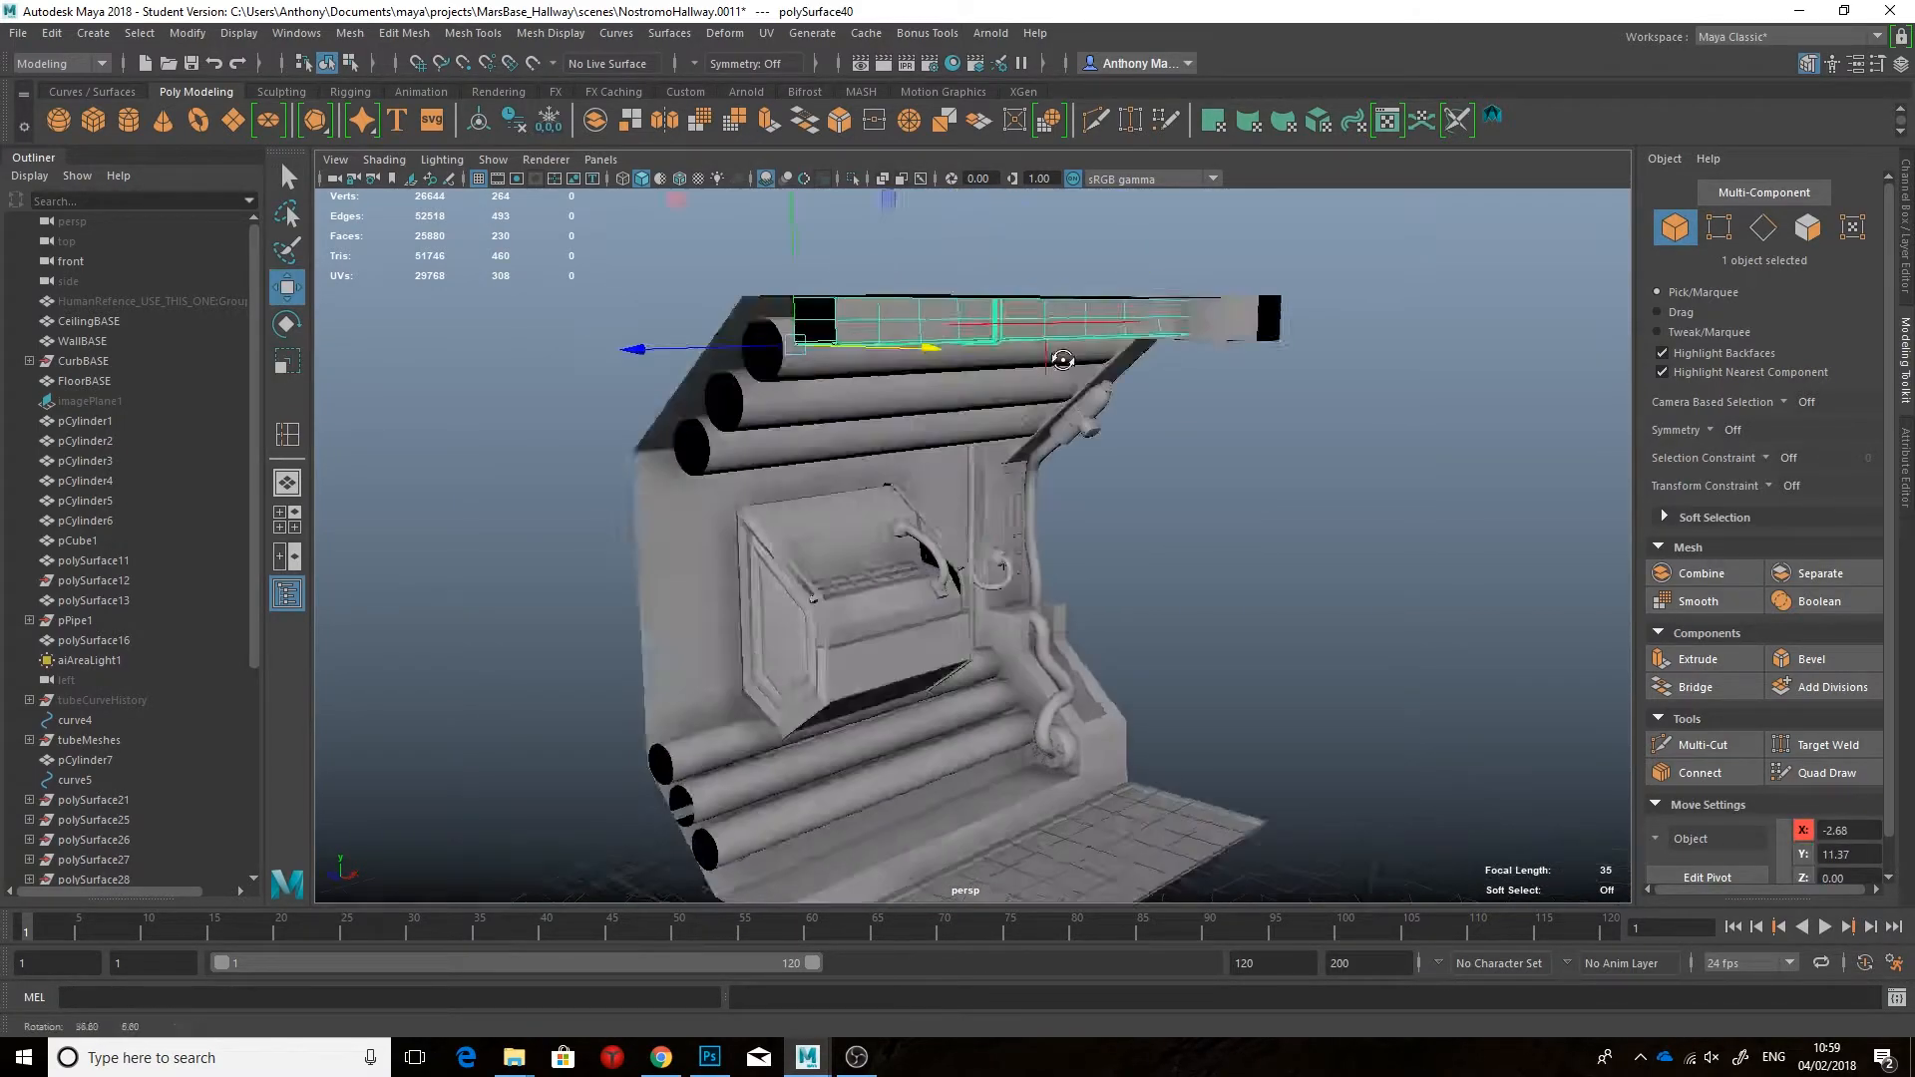
pyautogui.click(1236, 449)
pyautogui.keyDown('alt'); pyautogui.moveTo(1236, 449); pyautogui.dragTo(1207, 359); pyautogui.keyUp('alt')
pyautogui.click(709, 1060)
pyautogui.click(813, 1064)
# Step: Create a small rectangular polygon snapped to the grid at the near outer corner of the floor
pyautogui.keyDown('alt'); pyautogui.moveTo(848, 299); pyautogui.dragTo(937, 611); pyautogui.keyUp('alt')
pyautogui.click(863, 423)
pyautogui.hotkey('ctrl', '1')
pyautogui.hotkey('ctrl', '1')
pyautogui.keyDown('shift'); pyautogui.moveTo(938, 610); pyautogui.dragTo(940, 606, button='right'); pyautogui.keyUp('shift')
pyautogui.click(826, 621)
pyautogui.click(805, 650)
pyautogui.press('w')
pyautogui.scroll(3, 940, 637)
pyautogui.keyDown('alt'); pyautogui.moveTo(943, 637); pyautogui.dragTo(898, 626); pyautogui.keyUp('alt')
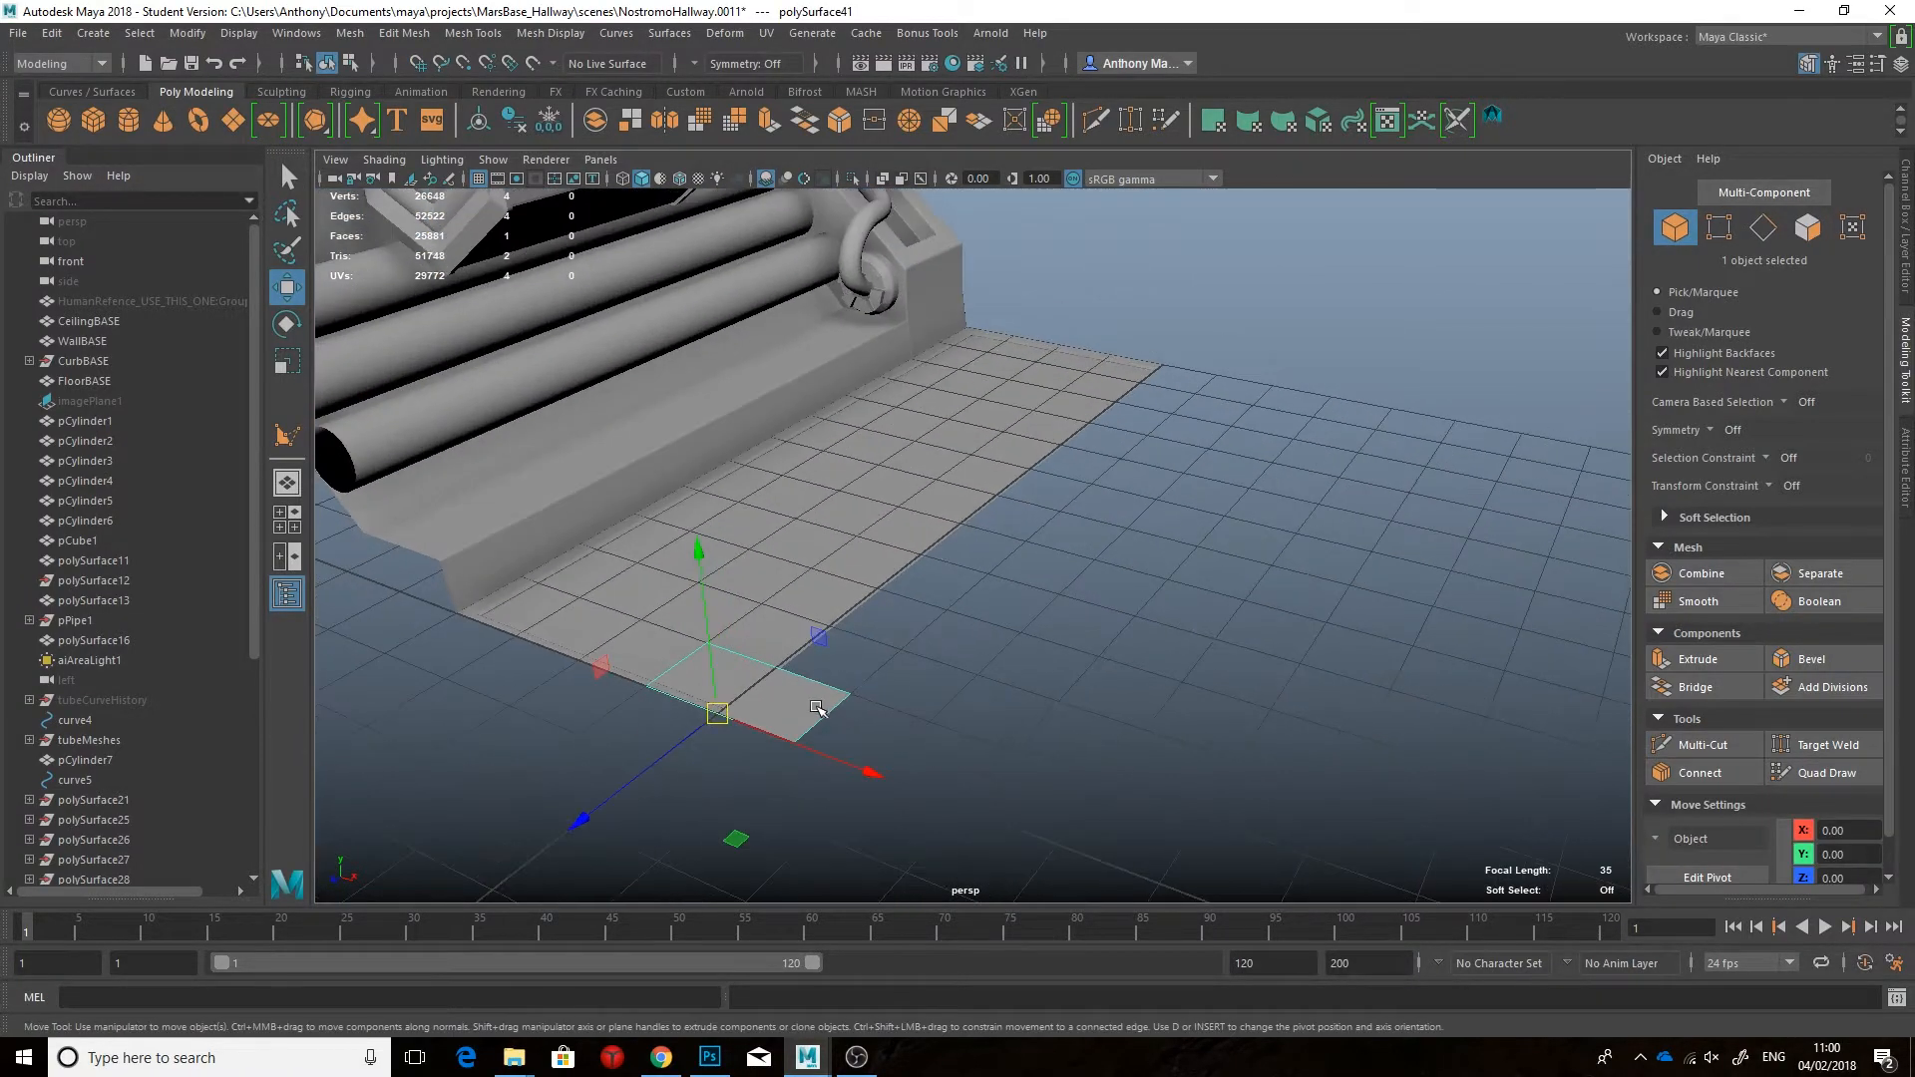
# Step: Reverse the small rectangle's normals and extrude its border edges upward by about 0.14 units
pyautogui.rightClick(814, 705)
pyautogui.click(568, 38)
pyautogui.click(566, 123)
pyautogui.keyDown('alt'); pyautogui.moveTo(689, 638); pyautogui.dragTo(713, 619); pyautogui.keyUp('alt')
pyautogui.moveTo(765, 483); pyautogui.dragTo(765, 423, button='right')
pyautogui.doubleClick(786, 658)
pyautogui.keyDown('shift'); pyautogui.moveTo(748, 633); pyautogui.dragTo(851, 655); pyautogui.keyUp('shift')
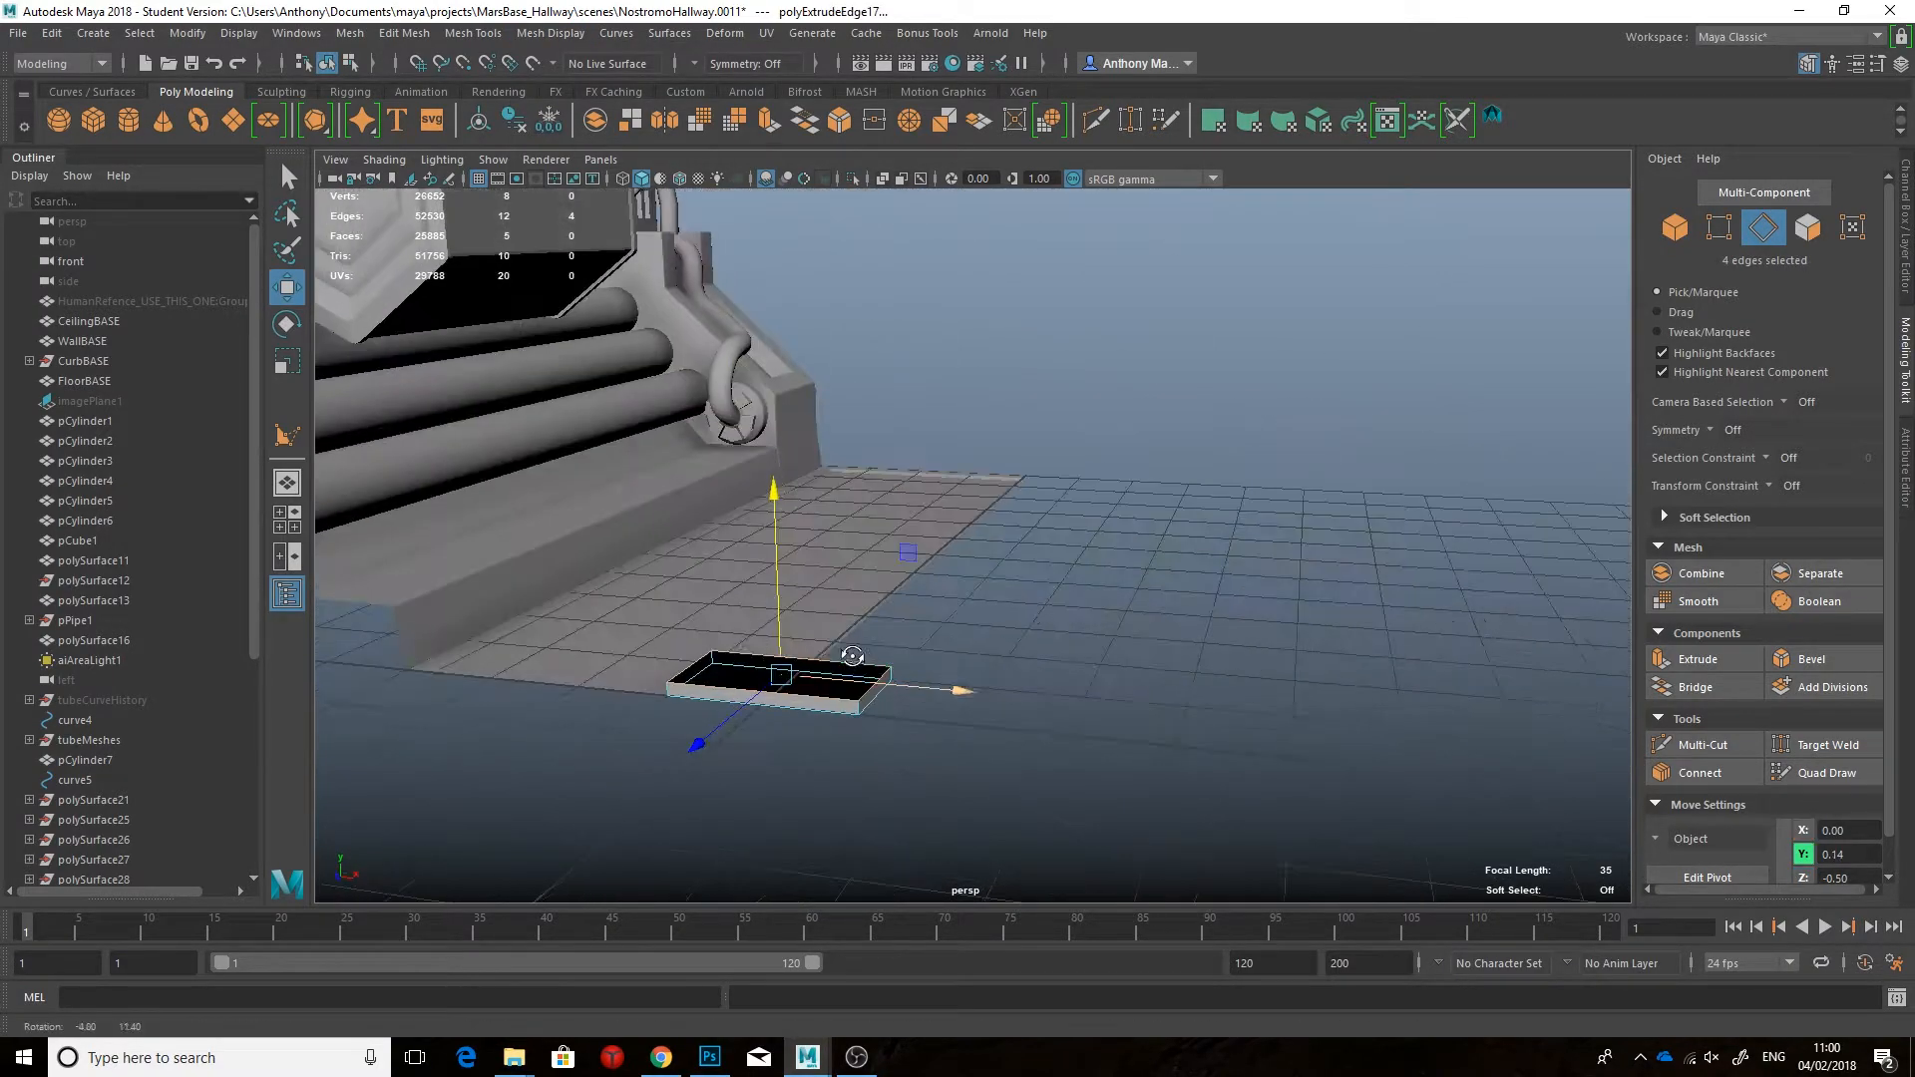
# Step: Isolate the small open box in the view and frame it from below
pyautogui.moveTo(838, 648); pyautogui.dragTo(874, 608, button='right')
pyautogui.hotkey('ctrl', '1')
pyautogui.press('f')
pyautogui.keyDown('alt'); pyautogui.moveTo(838, 713); pyautogui.dragTo(749, 598); pyautogui.keyUp('alt')
pyautogui.click(1701, 740)
# Step: Bevel the box's four corner edges and bottom edge loop, and leave isolation in object selection
pyautogui.press('q')
pyautogui.keyDown('shift'); pyautogui.click(1205, 590); pyautogui.keyUp('shift')
pyautogui.keyDown('shift'); pyautogui.click(798, 675); pyautogui.keyUp('shift')
pyautogui.keyDown('shift'); pyautogui.click(1488, 439); pyautogui.keyUp('shift')
pyautogui.keyDown('alt'); pyautogui.moveTo(1476, 438); pyautogui.dragTo(1127, 419); pyautogui.keyUp('alt')
pyautogui.keyDown('shift'); pyautogui.doubleClick(1053, 364); pyautogui.keyUp('shift')
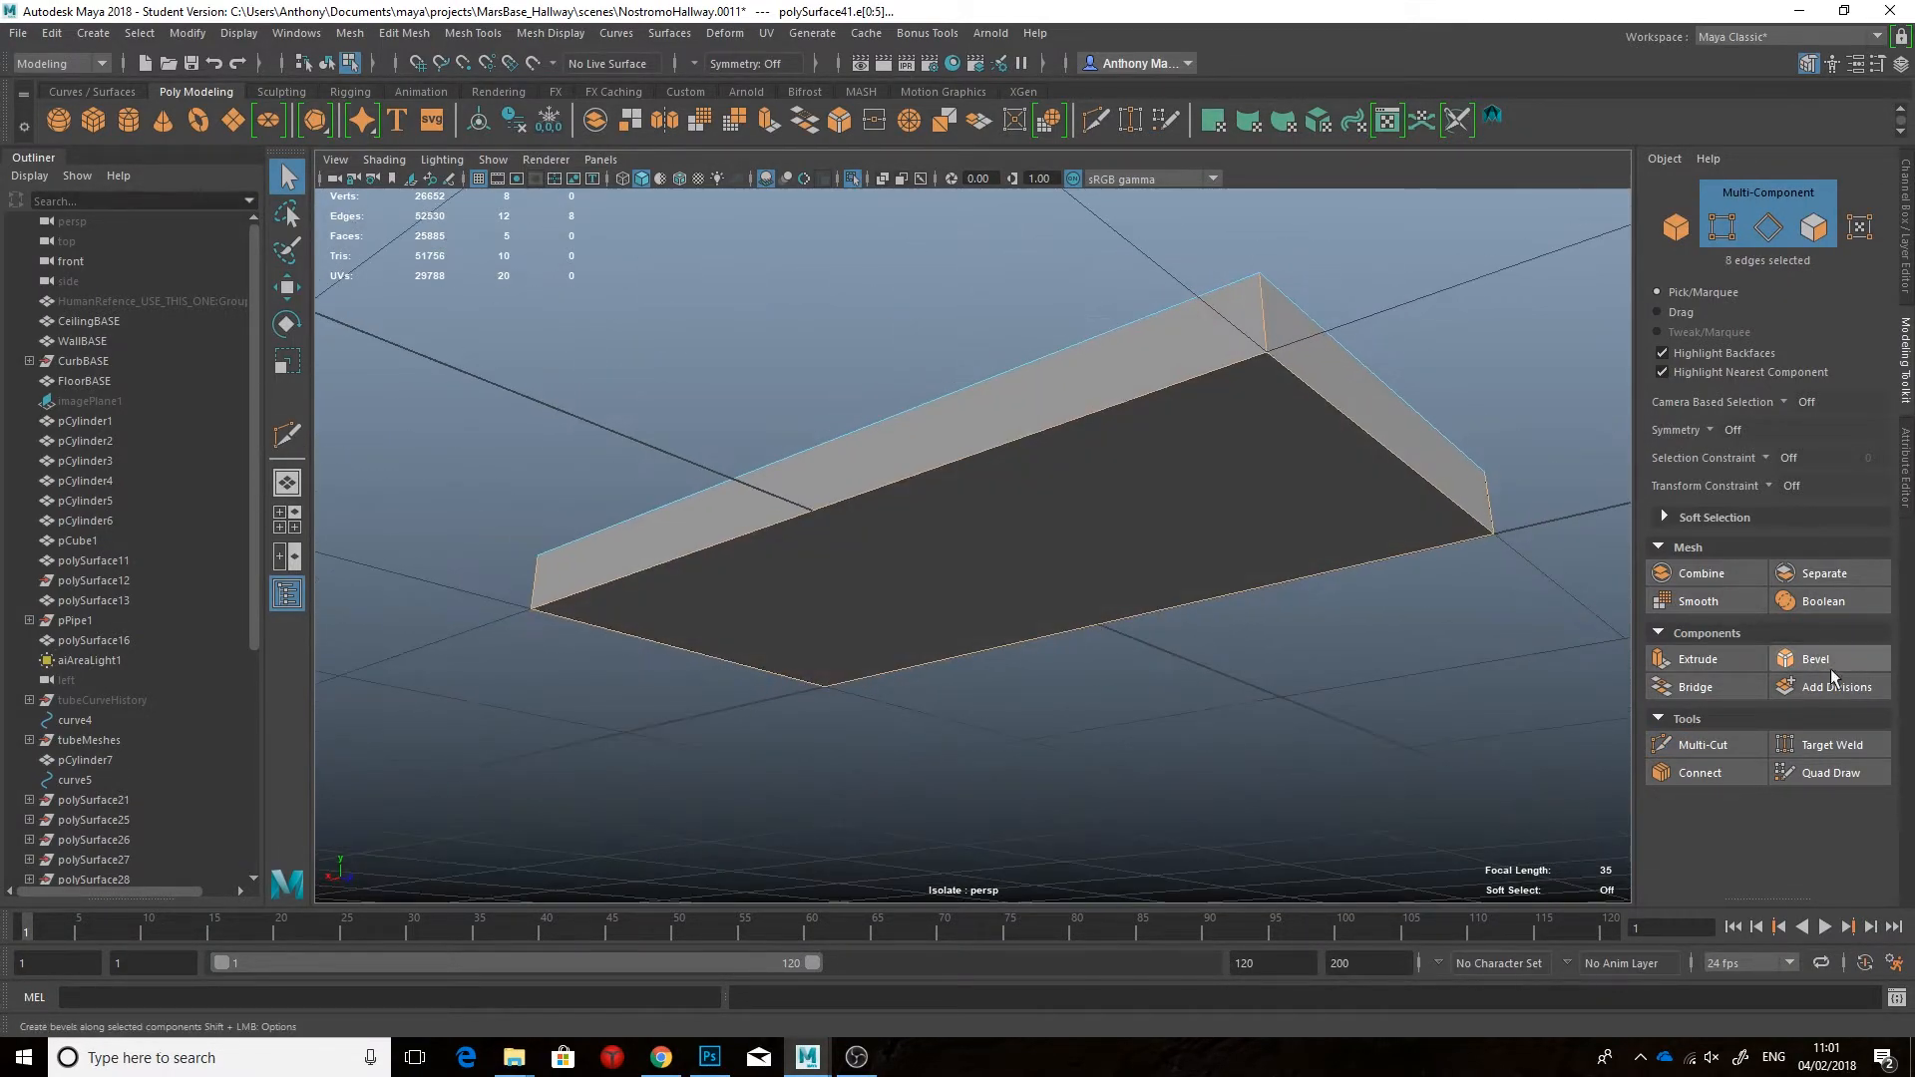
pyautogui.click(1801, 659)
pyautogui.moveTo(1456, 734)
pyautogui.mouseDown()
pyautogui.moveTo(1401, 734)
pyautogui.moveTo(1471, 761)
pyautogui.moveTo(1436, 736)
pyautogui.mouseUp()
pyautogui.scroll(-4, 1197, 586)
pyautogui.moveTo(1197, 586); pyautogui.dragTo(1227, 585, button='middle')
pyautogui.keyDown('alt'); pyautogui.moveTo(1197, 518); pyautogui.dragTo(1177, 598); pyautogui.keyUp('alt')
pyautogui.moveTo(1126, 482); pyautogui.dragTo(1202, 455, button='right')
pyautogui.hotkey('ctrl', '1')
# Step: Raise the bevelled box about 12.08 units vertically to the level of the ceiling channel
pyautogui.keyDown('alt'); pyautogui.moveTo(1128, 542); pyautogui.dragTo(1037, 689); pyautogui.keyUp('alt')
pyautogui.press('w')
pyautogui.moveTo(888, 639); pyautogui.dragTo(888, 419)
pyautogui.keyDown('alt'); pyautogui.moveTo(948, 638); pyautogui.dragTo(972, 559); pyautogui.keyUp('alt')
pyautogui.keyDown('alt'); pyautogui.moveTo(973, 558); pyautogui.dragTo(933, 538, button='right'); pyautogui.keyUp('alt')
pyautogui.moveTo(925, 459); pyautogui.dragTo(930, 261)
pyautogui.moveTo(987, 378)
pyautogui.keyDown('alt'); pyautogui.mouseDown()
pyautogui.moveTo(1047, 479)
pyautogui.moveTo(1007, 389)
pyautogui.mouseUp(); pyautogui.keyUp('alt')
pyautogui.keyDown('alt'); pyautogui.moveTo(1007, 388); pyautogui.dragTo(938, 619, button='middle'); pyautogui.keyUp('alt')
pyautogui.keyDown('alt'); pyautogui.moveTo(937, 618); pyautogui.dragTo(950, 701, button='right'); pyautogui.keyUp('alt')
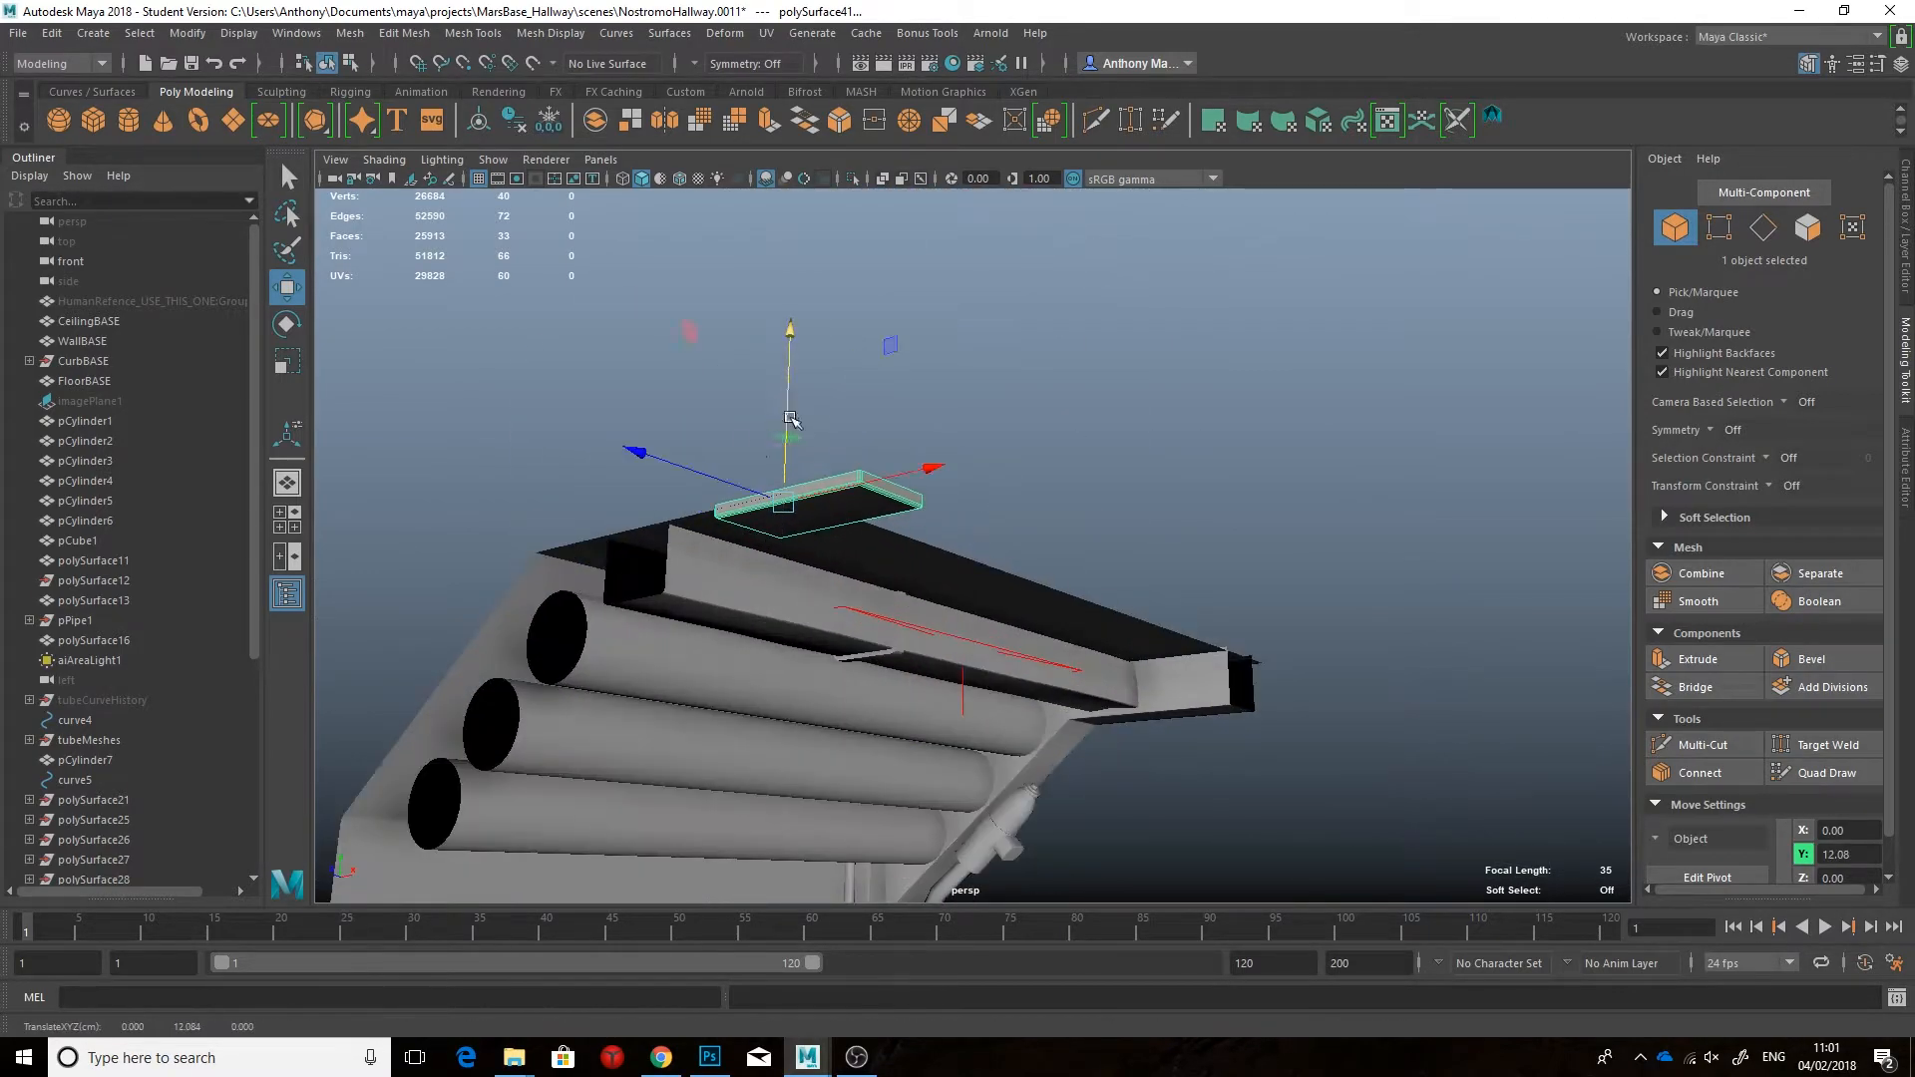
# Step: Position the box at the upper end of the channel's bracket strip and scale it to about 0.67 in Z
pyautogui.moveTo(839, 569); pyautogui.dragTo(853, 572)
pyautogui.moveTo(854, 572)
pyautogui.keyDown('alt'); pyautogui.mouseDown()
pyautogui.moveTo(965, 533)
pyautogui.moveTo(979, 573)
pyautogui.moveTo(883, 572)
pyautogui.mouseUp(); pyautogui.keyUp('alt')
pyautogui.keyDown('alt'); pyautogui.moveTo(883, 572); pyautogui.dragTo(758, 539); pyautogui.keyUp('alt')
pyautogui.keyDown('alt'); pyautogui.moveTo(758, 539); pyautogui.dragTo(1038, 616, button='right'); pyautogui.keyUp('alt')
pyautogui.keyDown('alt'); pyautogui.moveTo(1038, 616); pyautogui.dragTo(977, 628, button='middle'); pyautogui.keyUp('alt')
pyautogui.moveTo(677, 549); pyautogui.dragTo(775, 565)
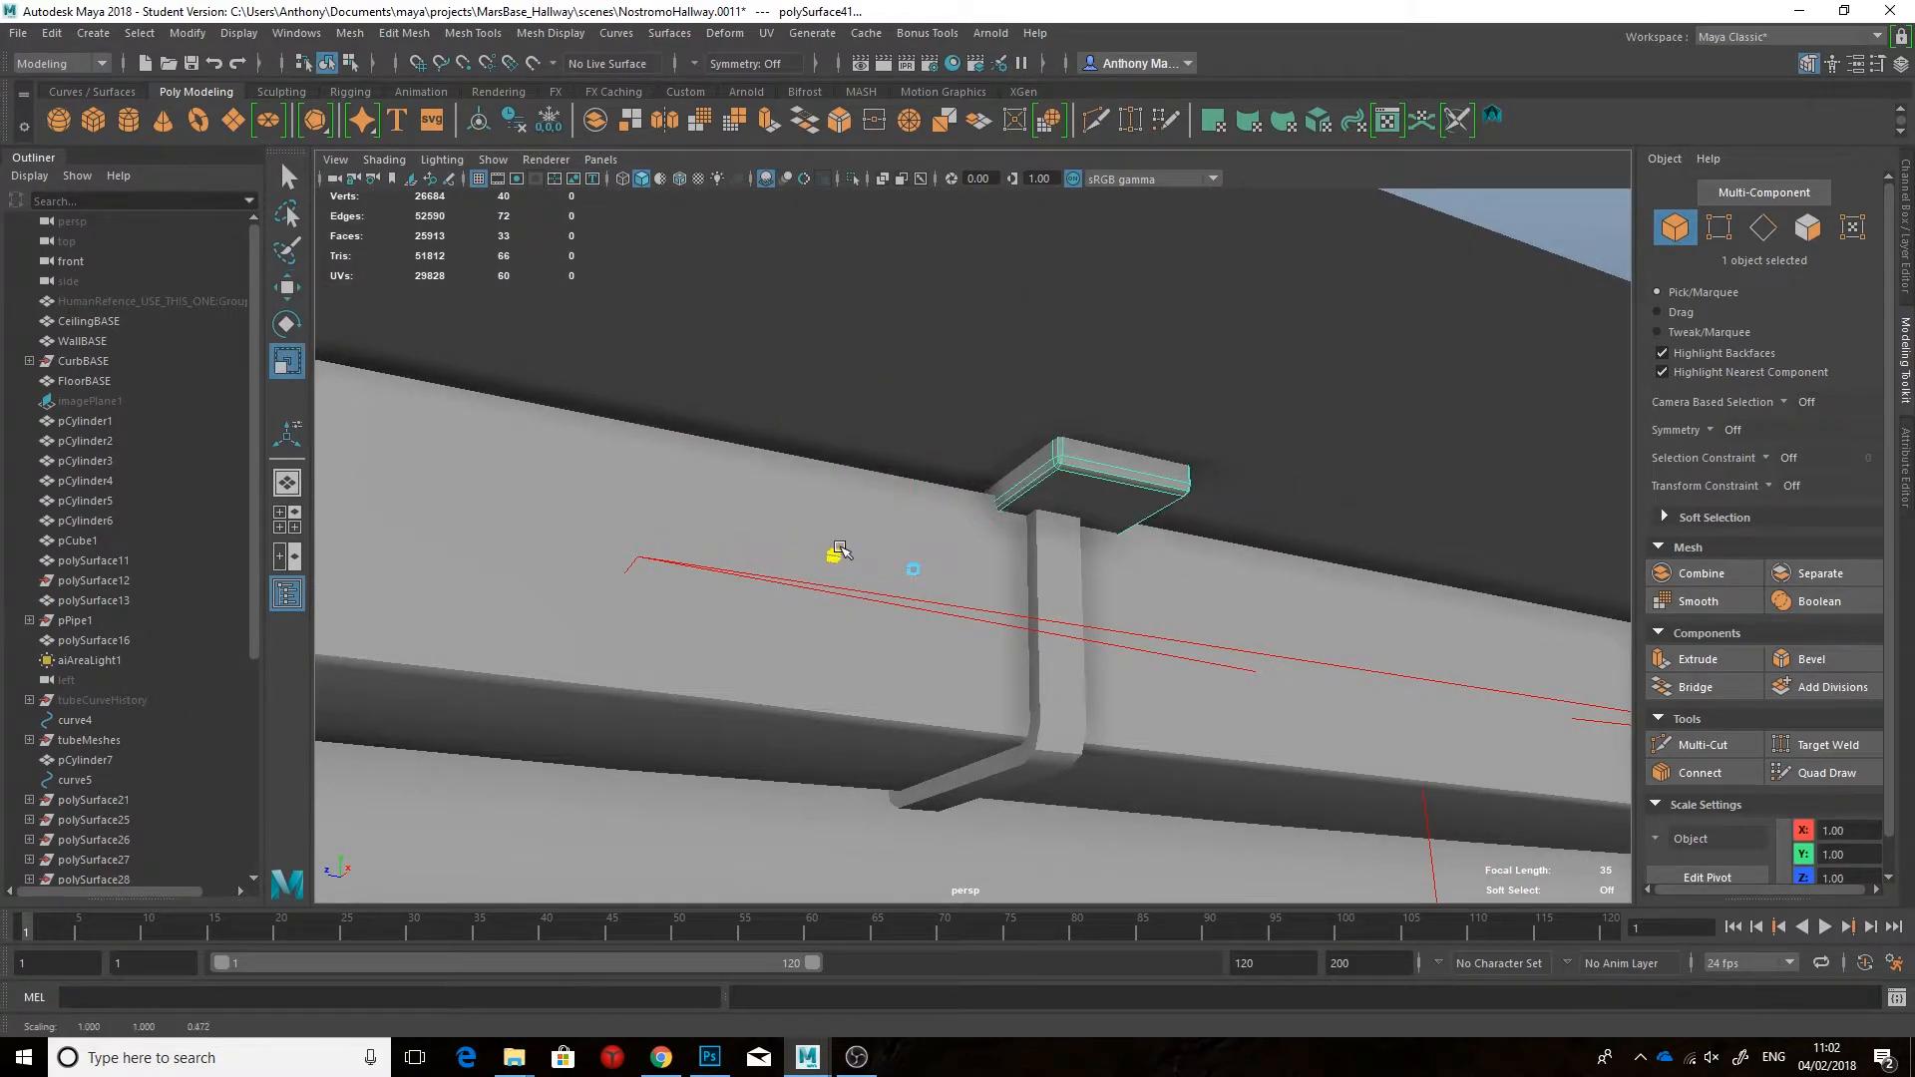
pyautogui.keyDown('alt'); pyautogui.moveTo(1017, 549); pyautogui.dragTo(942, 534); pyautogui.keyUp('alt')
pyautogui.moveTo(797, 580); pyautogui.dragTo(1145, 524)
pyautogui.keyDown('alt'); pyautogui.moveTo(1145, 524); pyautogui.dragTo(1207, 539); pyautogui.keyUp('alt')
# Step: Move the box's outer end vertices inward to shorten it against the channel, and return to object selection
pyautogui.moveTo(765, 530); pyautogui.dragTo(688, 528, button='right')
pyautogui.moveTo(682, 465); pyautogui.dragTo(754, 627)
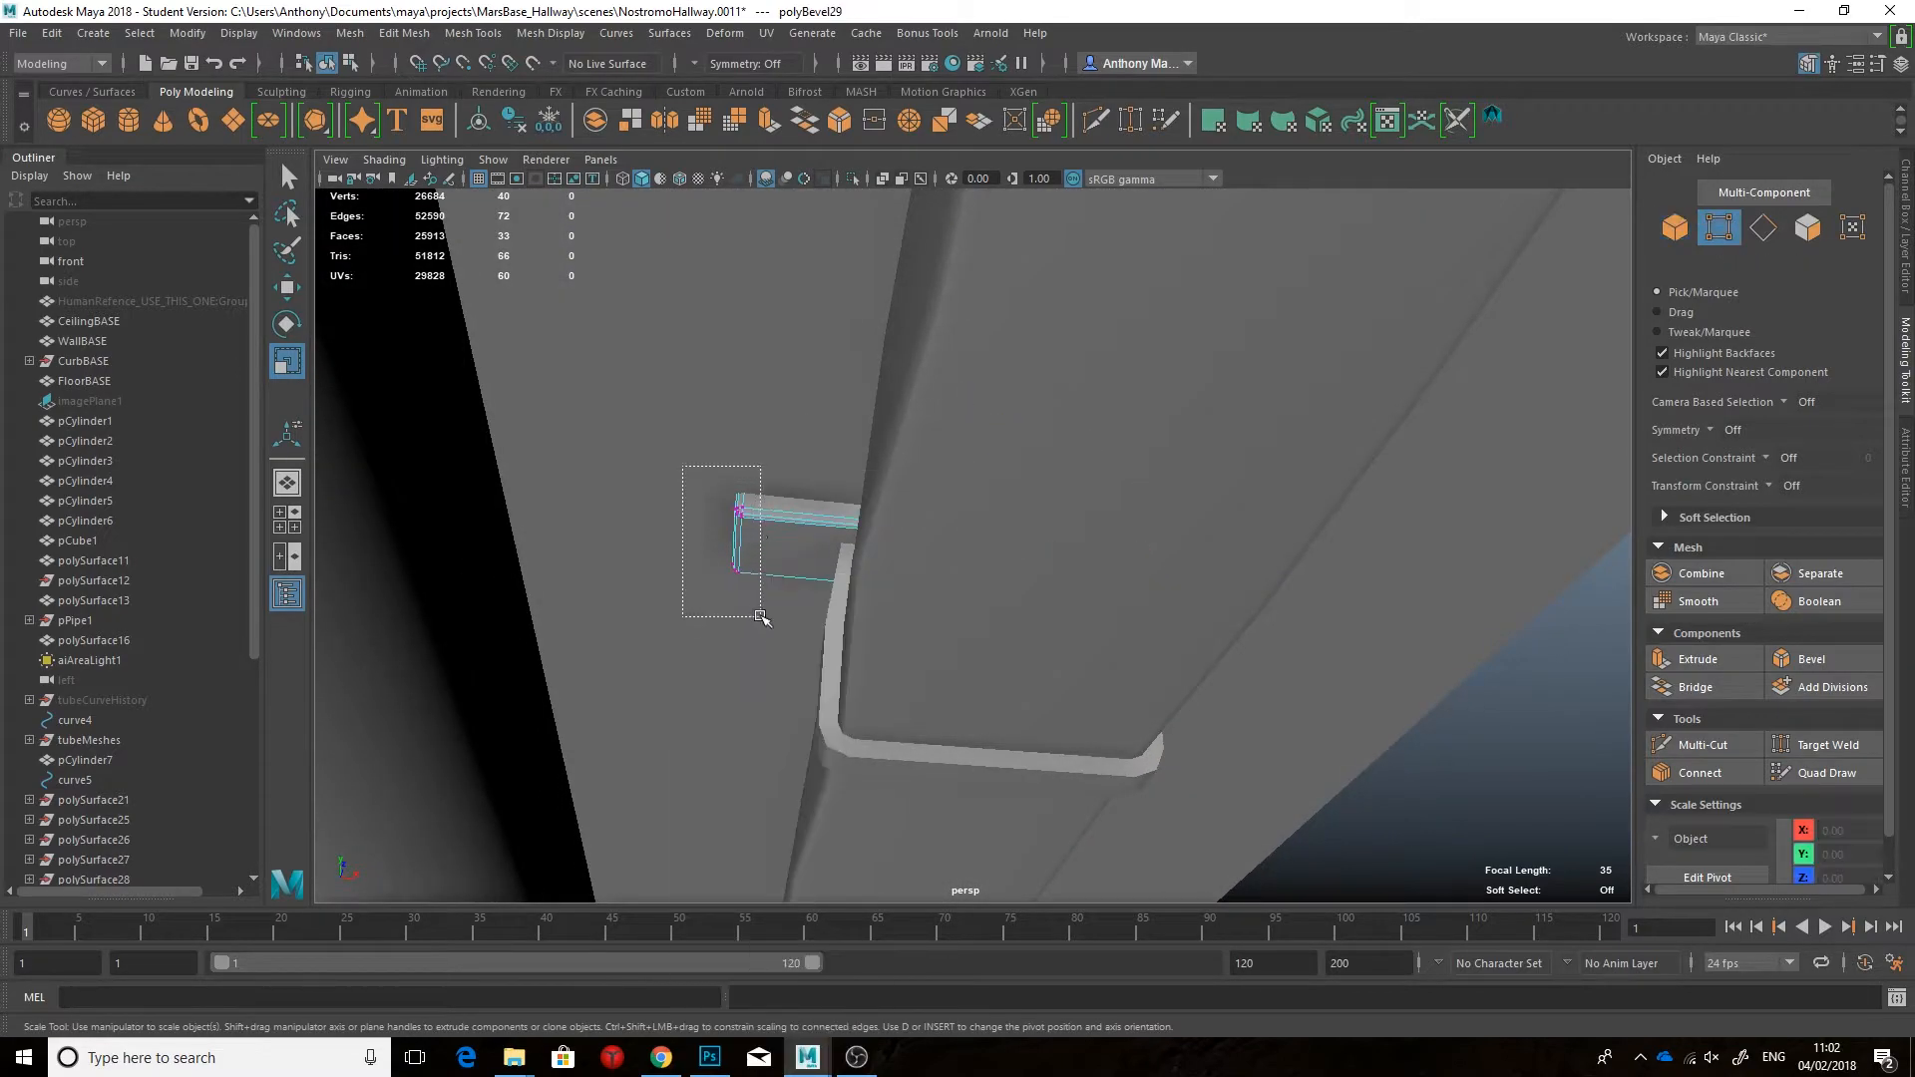
pyautogui.moveTo(910, 547); pyautogui.dragTo(957, 550)
pyautogui.keyDown('alt'); pyautogui.moveTo(957, 551); pyautogui.dragTo(928, 582); pyautogui.keyUp('alt')
pyautogui.moveTo(928, 582); pyautogui.dragTo(1003, 510, button='right')
# Step: Combine the ribbed ceiling channel and the small bevelled box into one mesh
pyautogui.scroll(-8, 1037, 548)
pyautogui.click(1147, 464)
pyautogui.moveTo(1146, 768)
pyautogui.keyDown('alt'); pyautogui.mouseDown()
pyautogui.moveTo(1262, 799)
pyautogui.moveTo(1117, 748)
pyautogui.mouseUp(); pyautogui.keyUp('alt')
pyautogui.scroll(6, 1107, 728)
pyautogui.click(1054, 616)
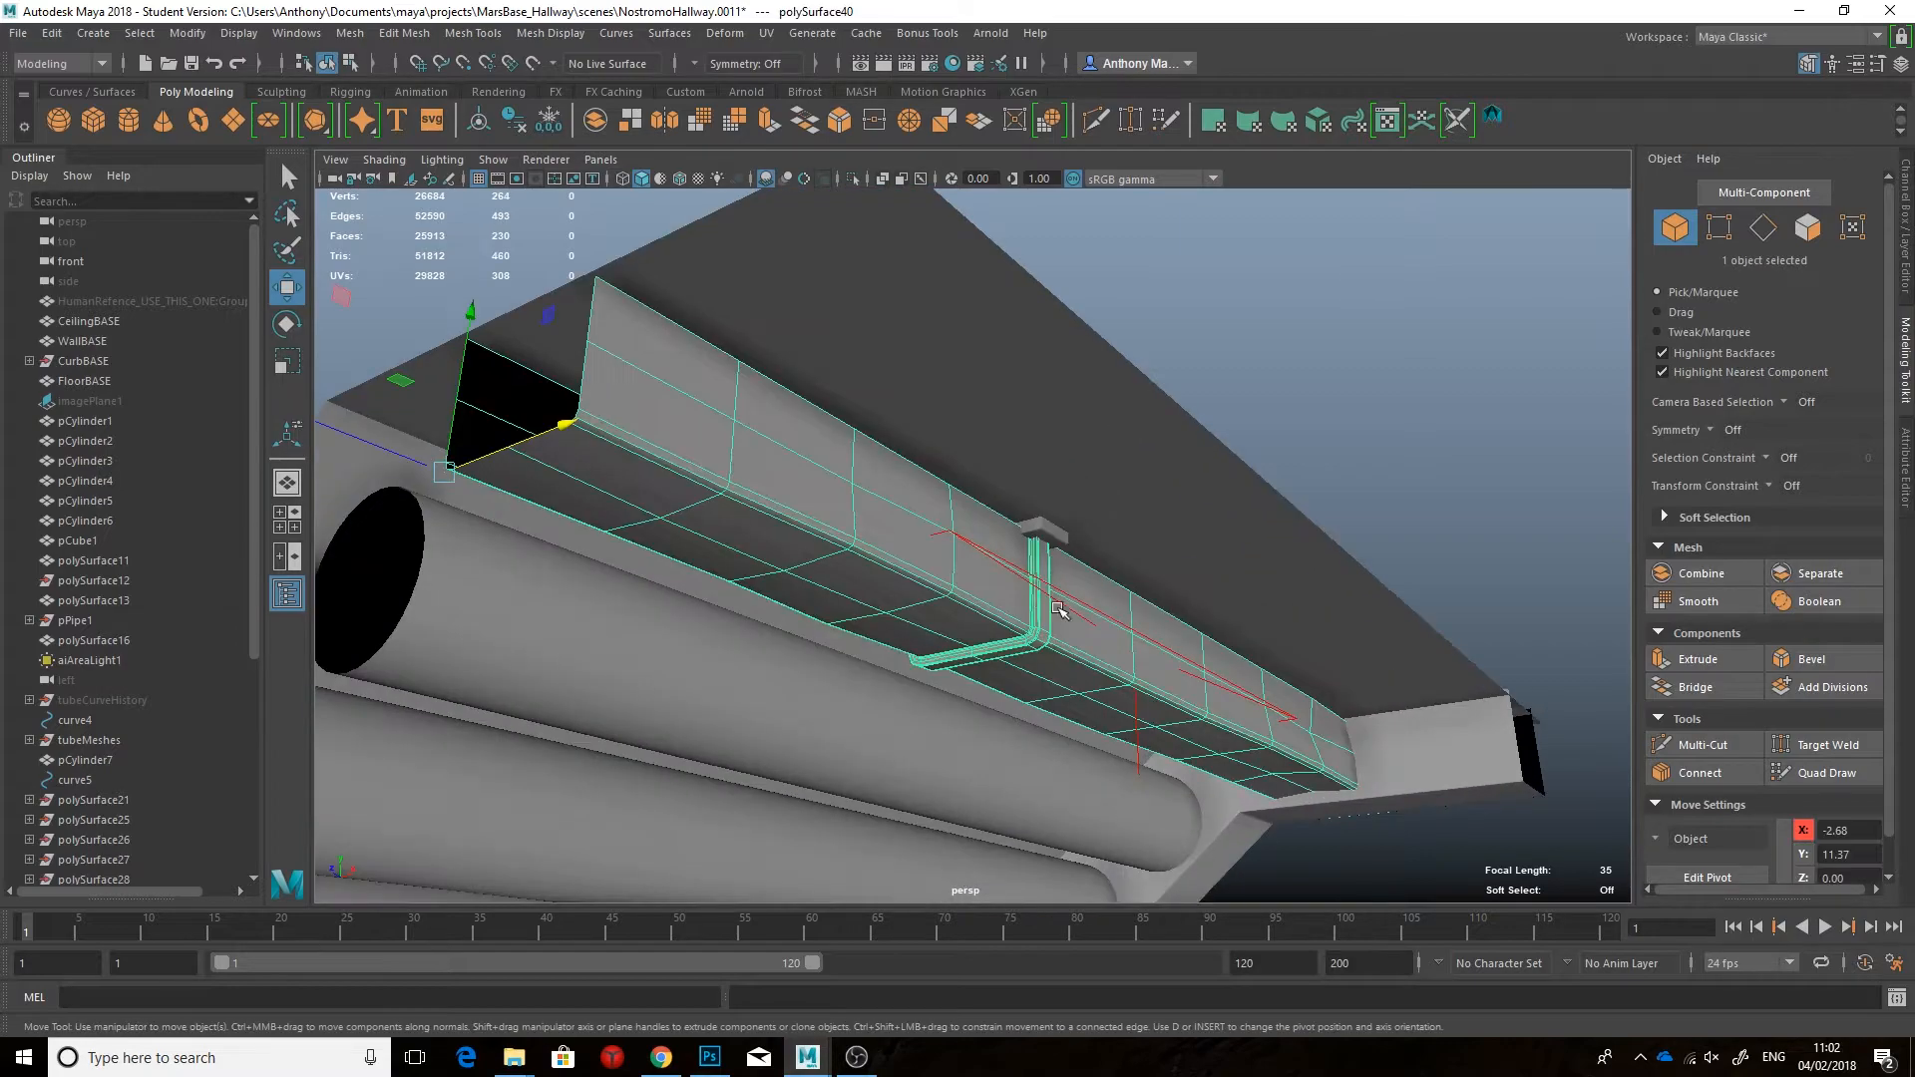
pyautogui.keyDown('shift'); pyautogui.click(1054, 531); pyautogui.keyUp('shift')
pyautogui.click(595, 120)
pyautogui.click(1181, 335)
pyautogui.keyDown('alt'); pyautogui.moveTo(1181, 335); pyautogui.dragTo(1182, 518); pyautogui.keyUp('alt')
pyautogui.scroll(-6, 1188, 448)
# Step: Check the Photoshop reference and create a polygon cylinder in Maya with 8 axis subdivisions
pyautogui.click(723, 1062)
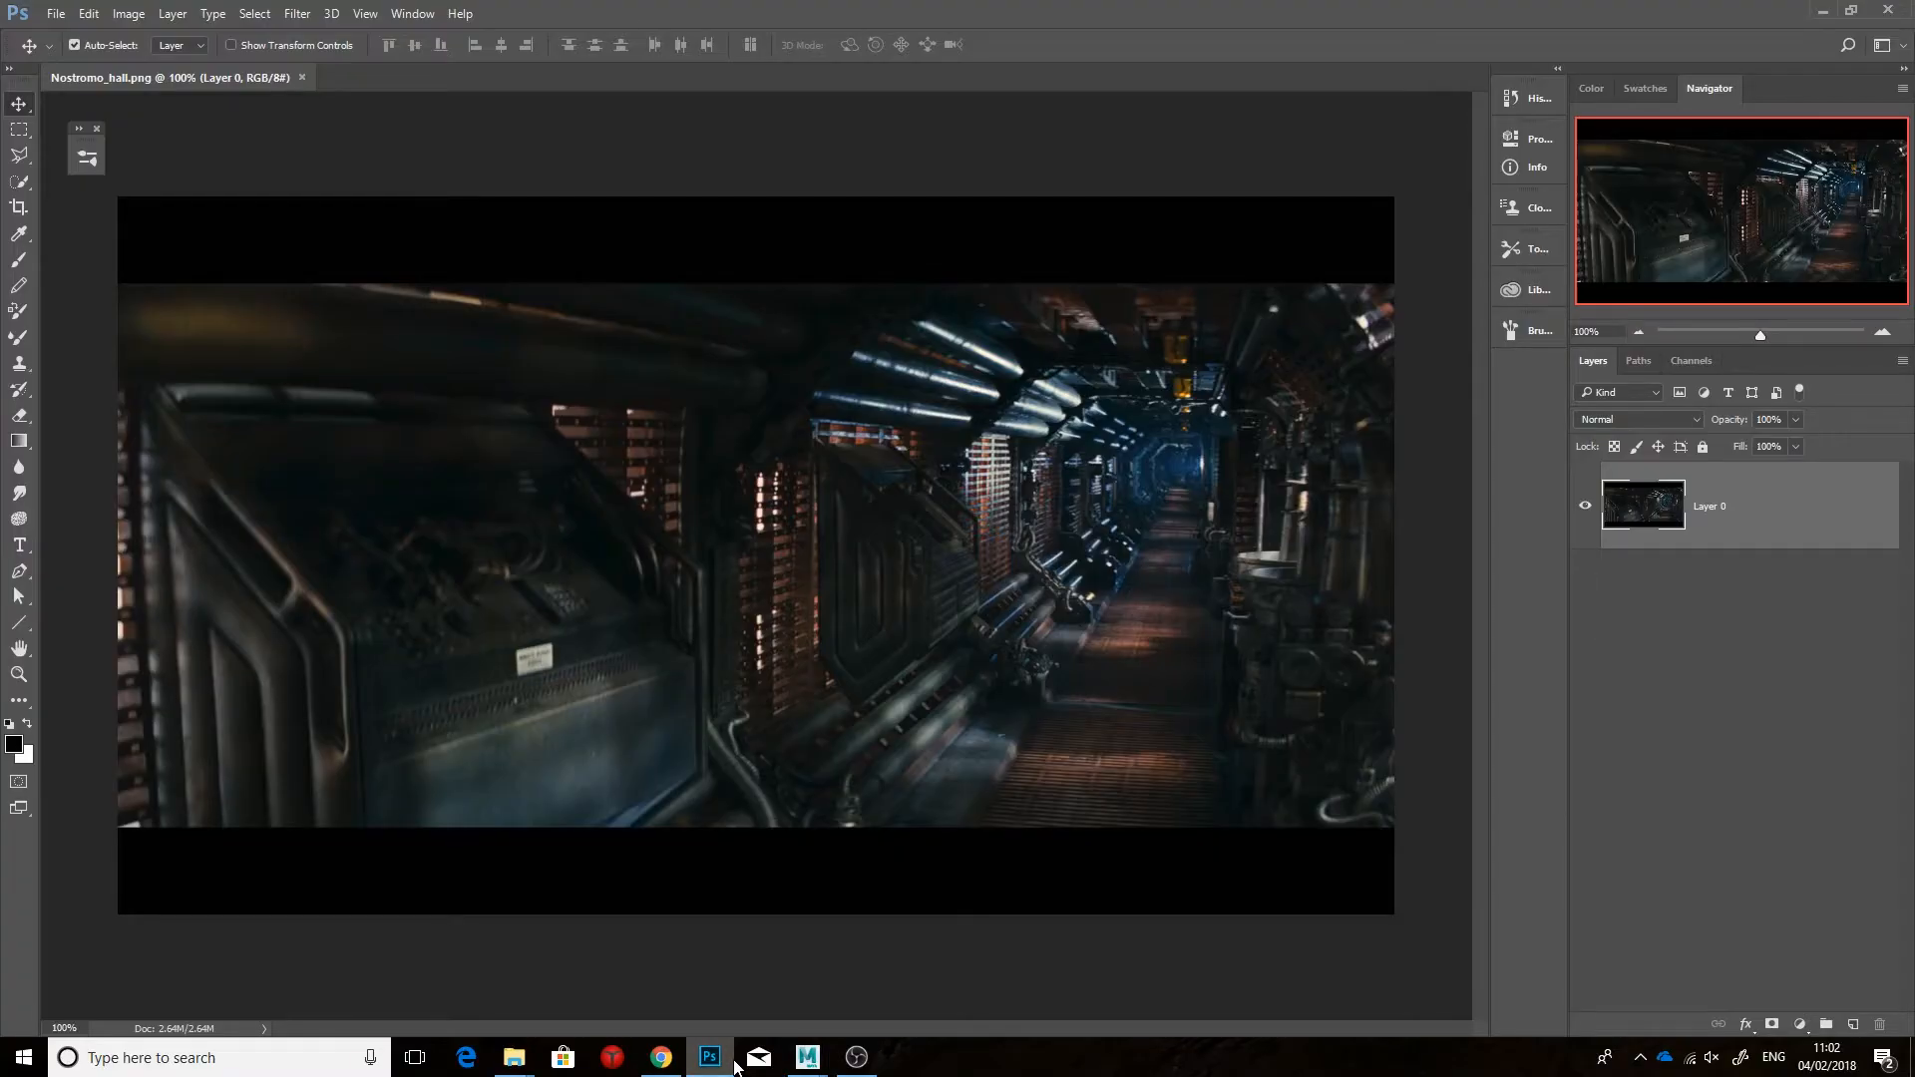
pyautogui.click(810, 1058)
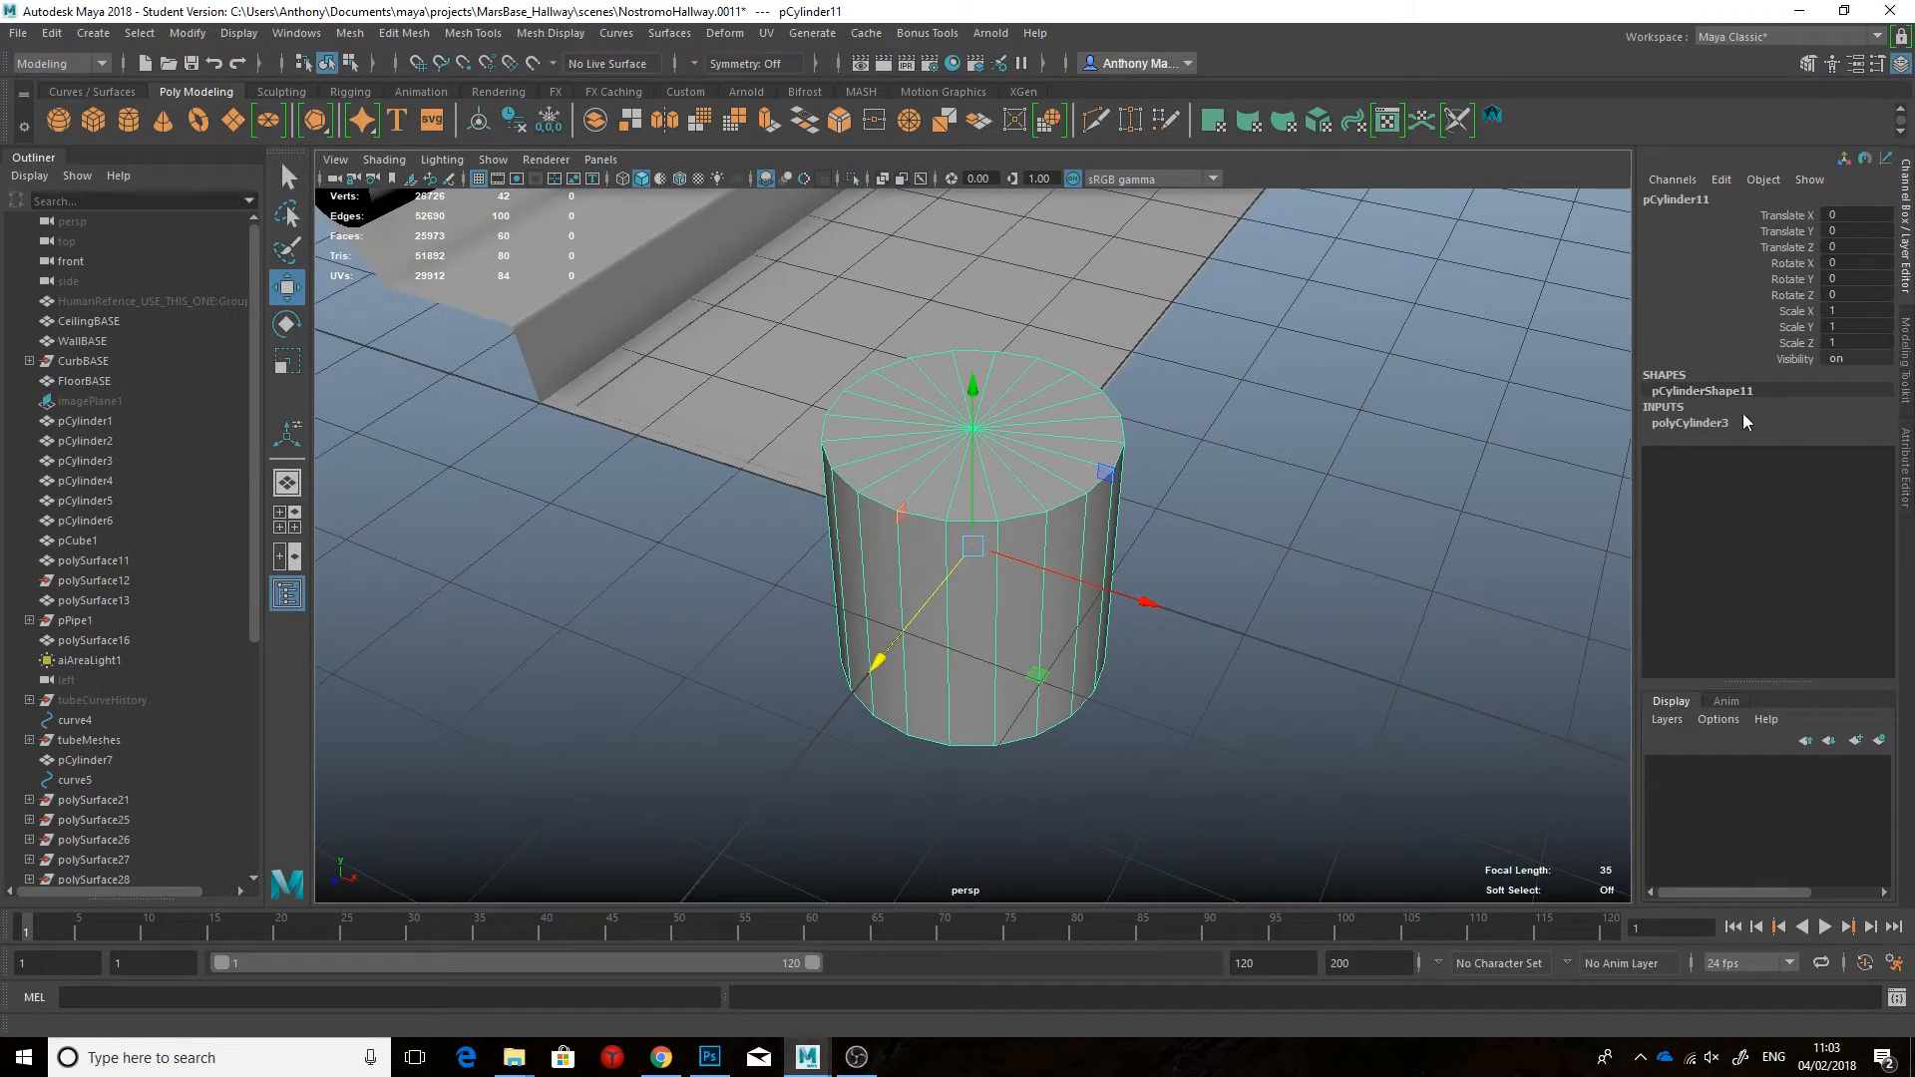
pyautogui.click(1688, 423)
pyautogui.doubleClick(1851, 471)
pyautogui.write('8')
pyautogui.press('Return')
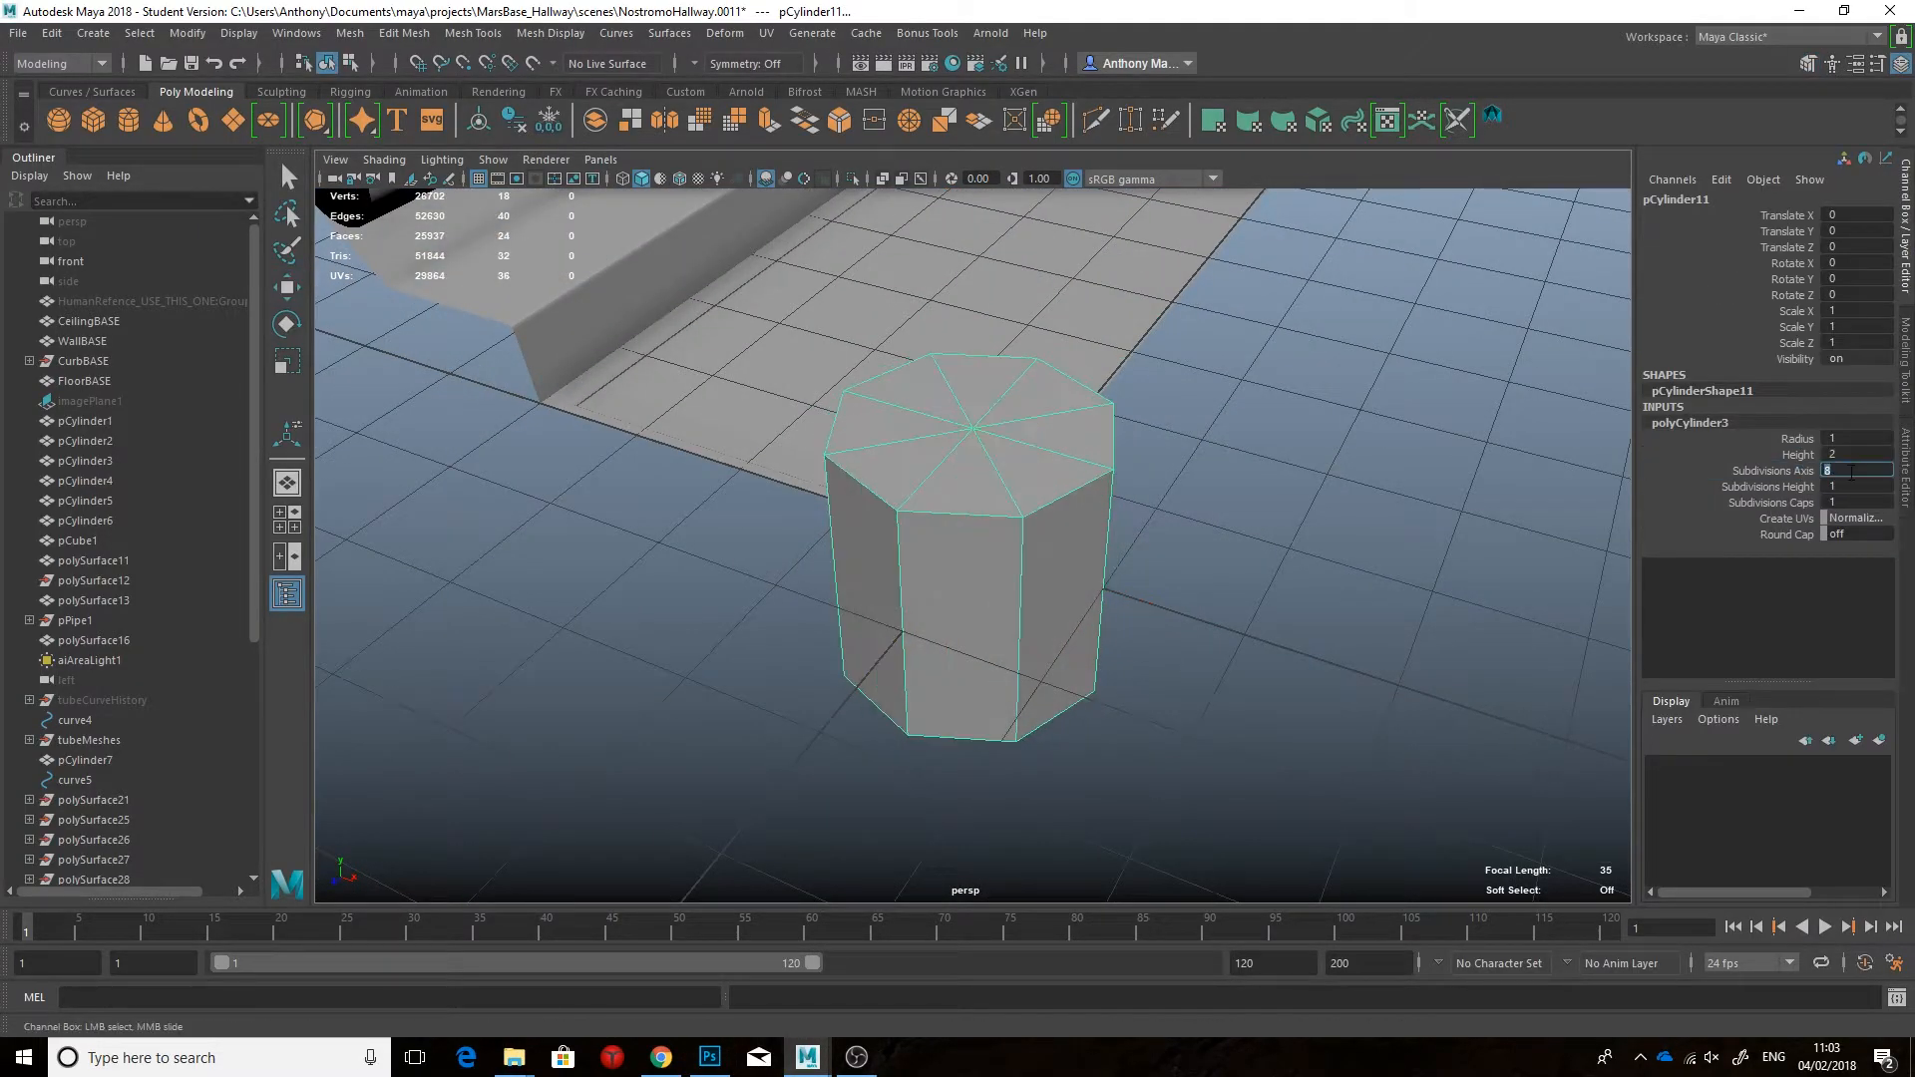
# Step: Cut the cylinder's cleared bottom cap into four faces with Multi-Cut, and remove the top cap
pyautogui.keyDown('alt'); pyautogui.moveTo(1235, 576); pyautogui.dragTo(1212, 349); pyautogui.keyUp('alt')
pyautogui.click(1905, 357)
pyautogui.click(1702, 745)
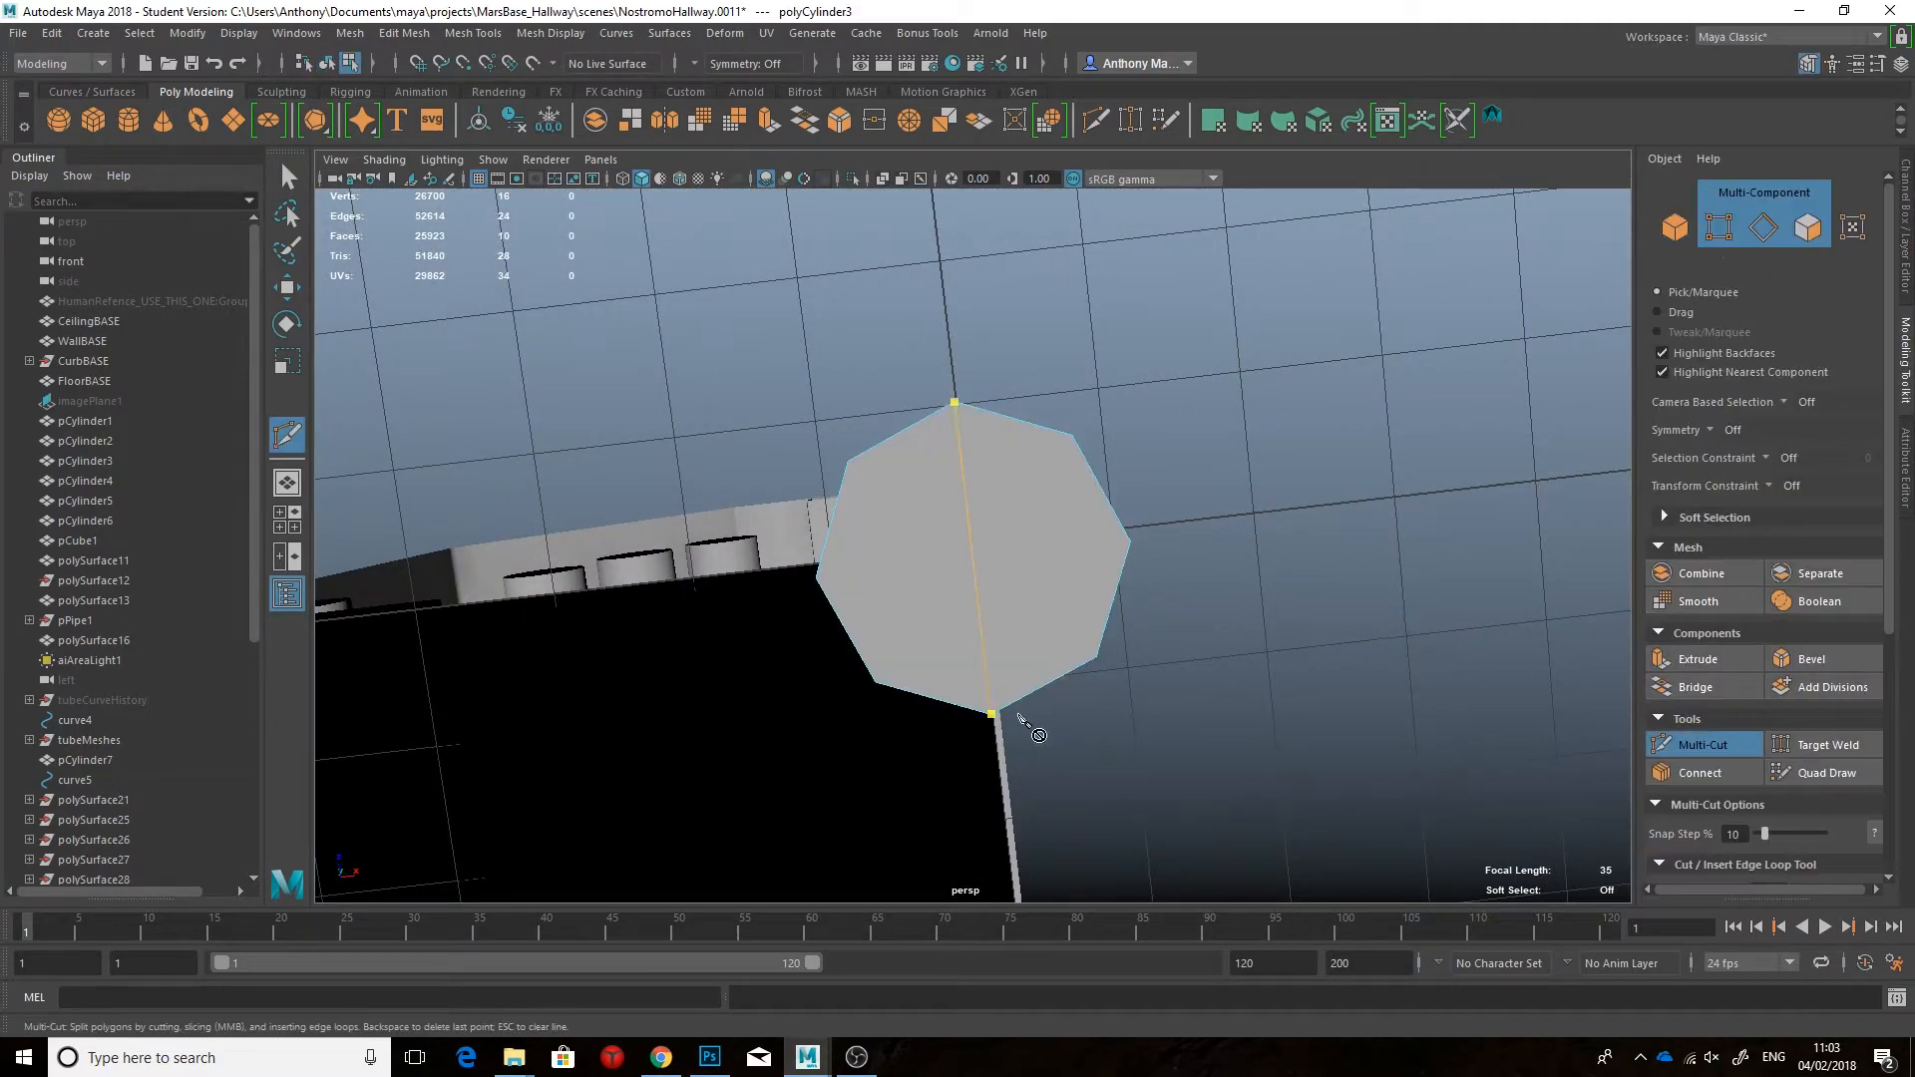
pyautogui.click(1702, 745)
pyautogui.keyDown('alt'); pyautogui.moveTo(1121, 449); pyautogui.dragTo(1060, 438); pyautogui.keyUp('alt')
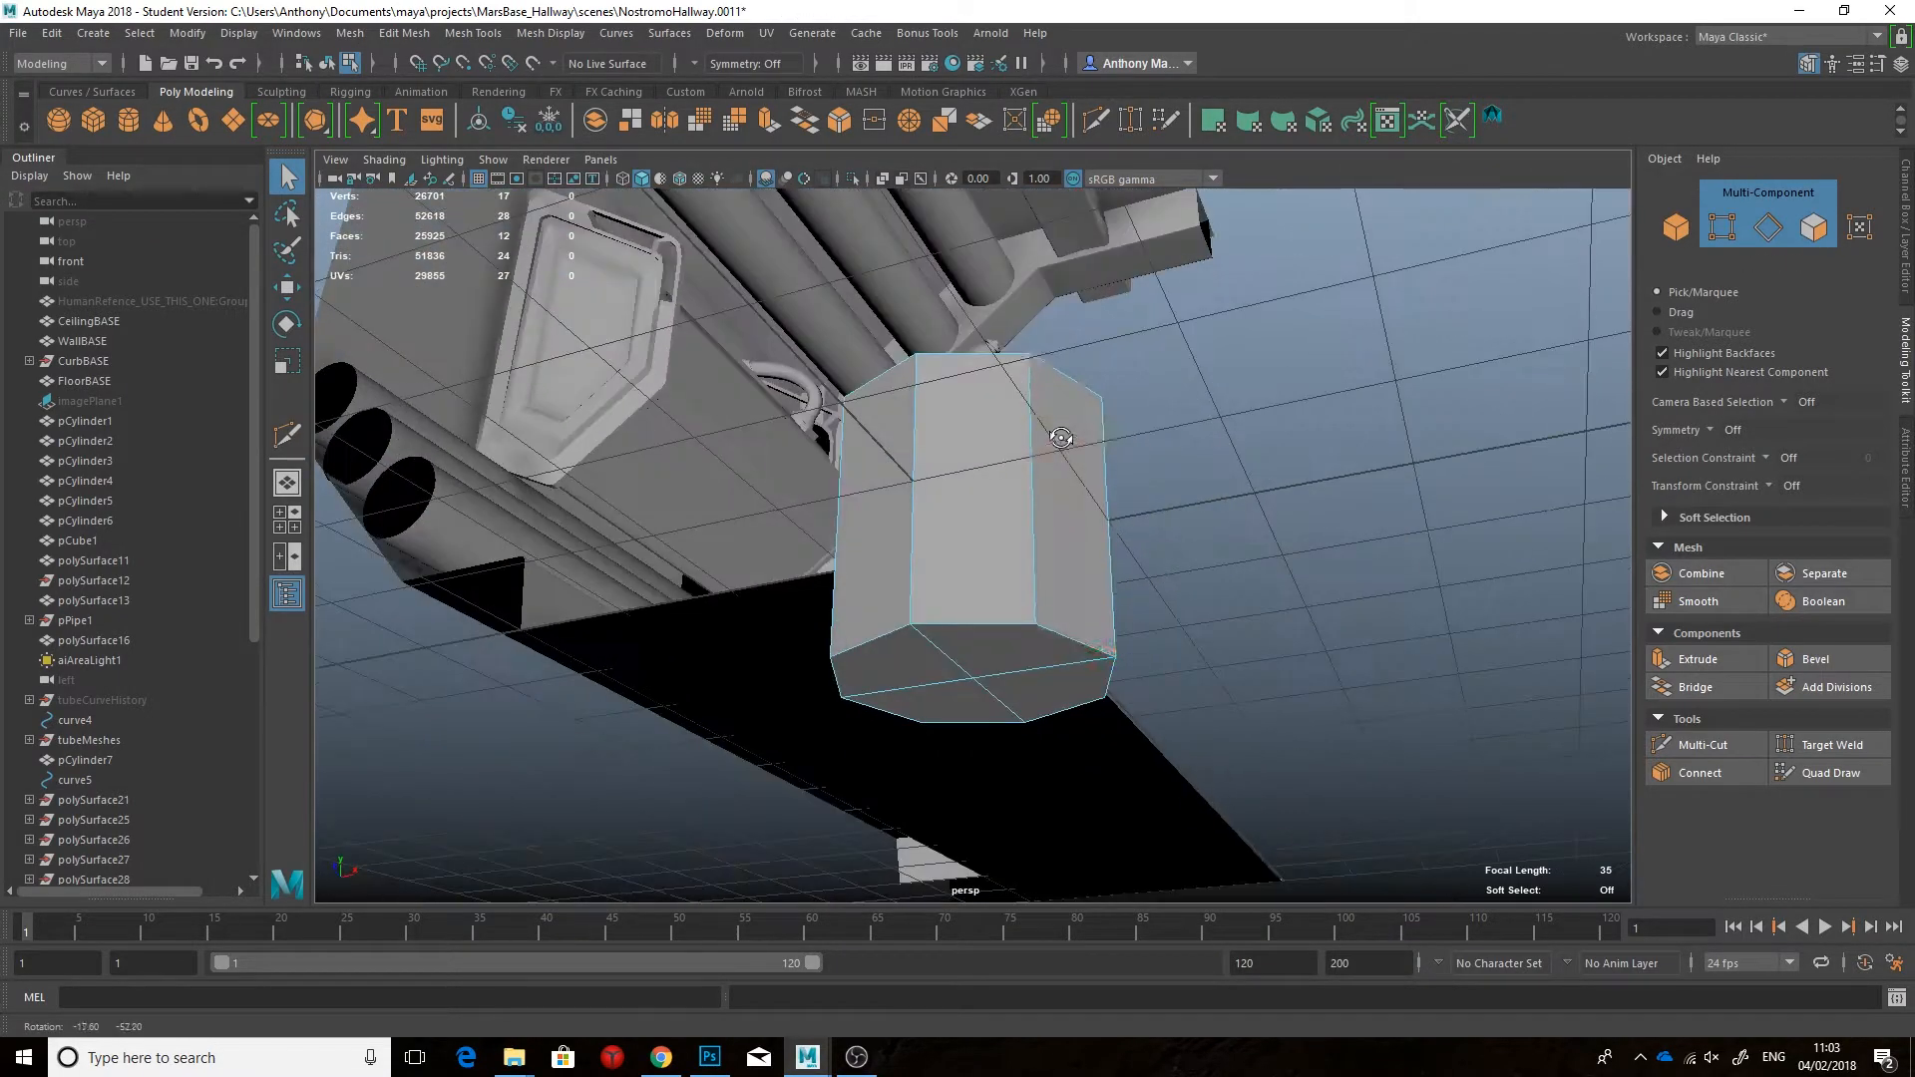
# Step: Bevel the cylinder's bottom edge loop with a fraction of 0.28, consulting the Photoshop reference
pyautogui.doubleClick(1002, 589)
pyautogui.keyDown('alt'); pyautogui.moveTo(1002, 589); pyautogui.dragTo(1045, 602); pyautogui.keyUp('alt')
pyautogui.keyDown('alt'); pyautogui.moveTo(911, 721); pyautogui.dragTo(1458, 490); pyautogui.keyUp('alt')
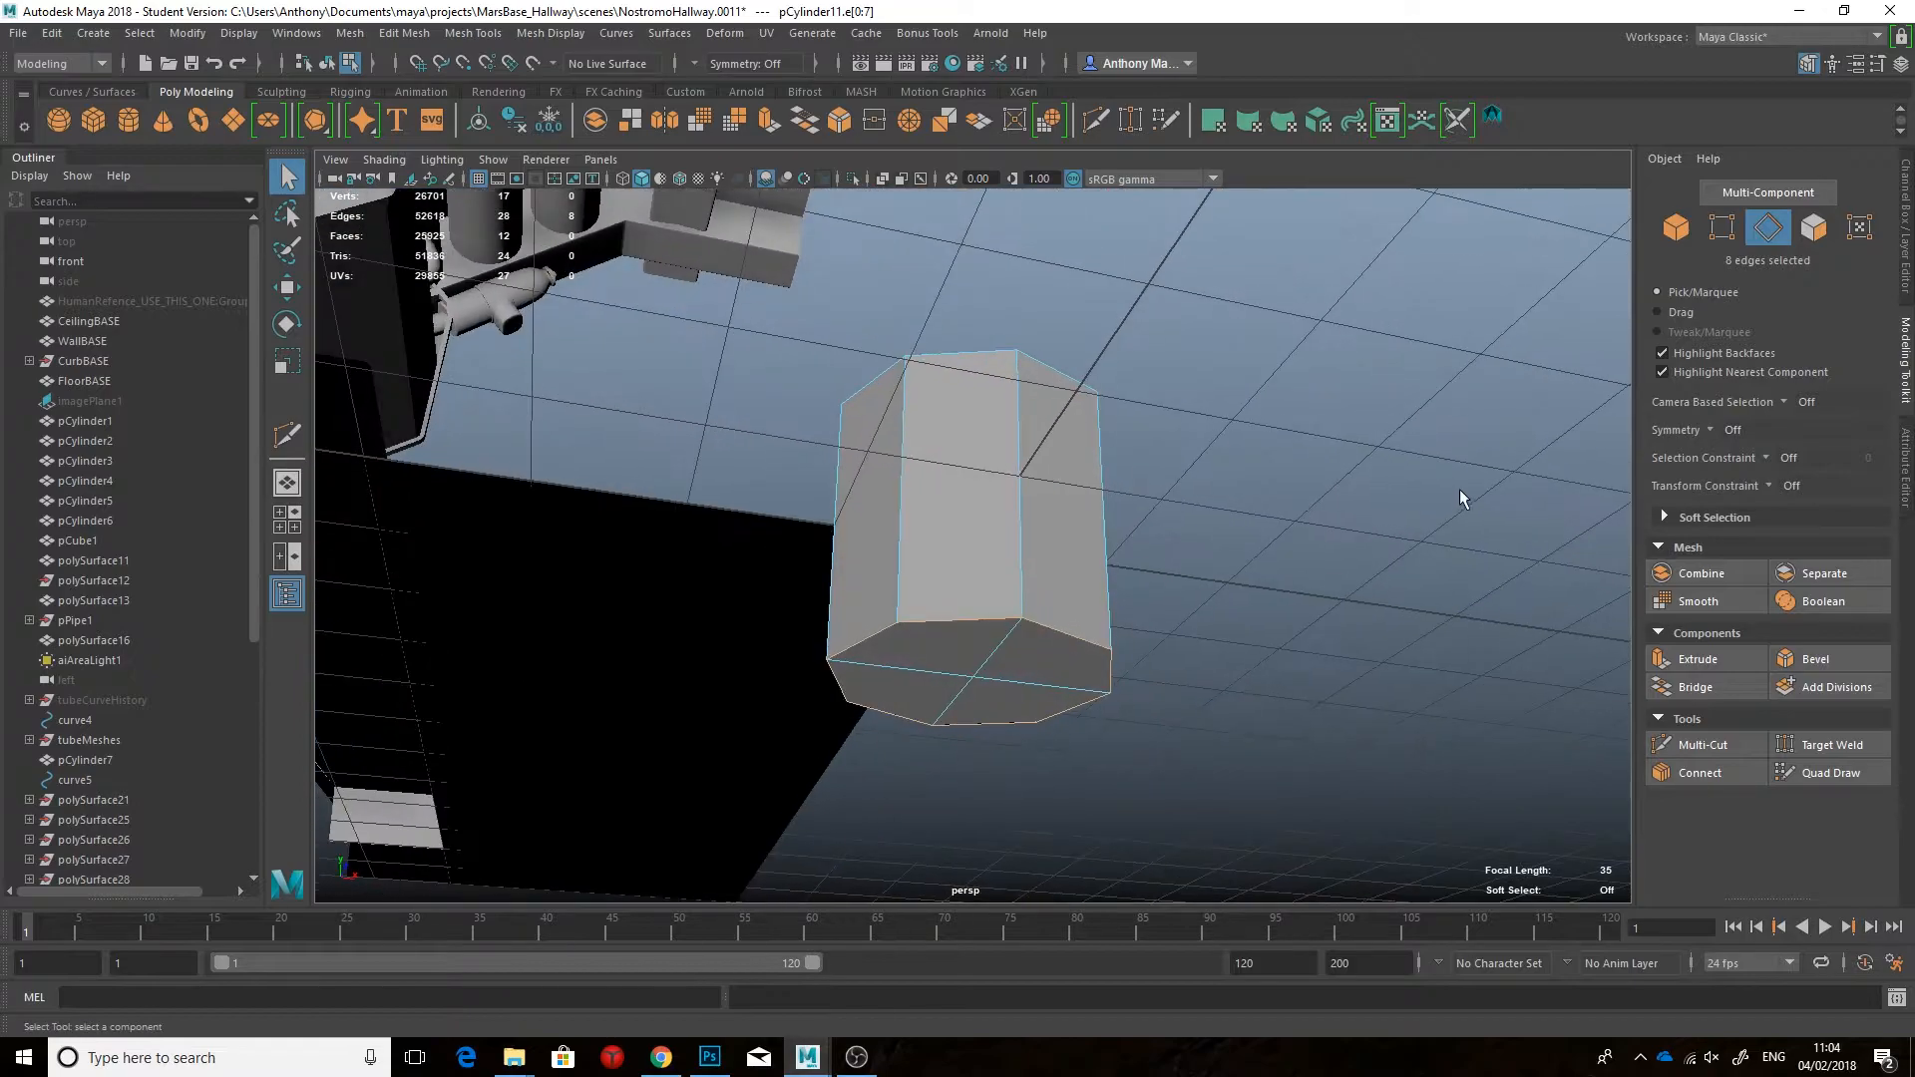
pyautogui.hotkey('ctrl', 'b')
pyautogui.click(710, 1057)
pyautogui.moveTo(806, 1058)
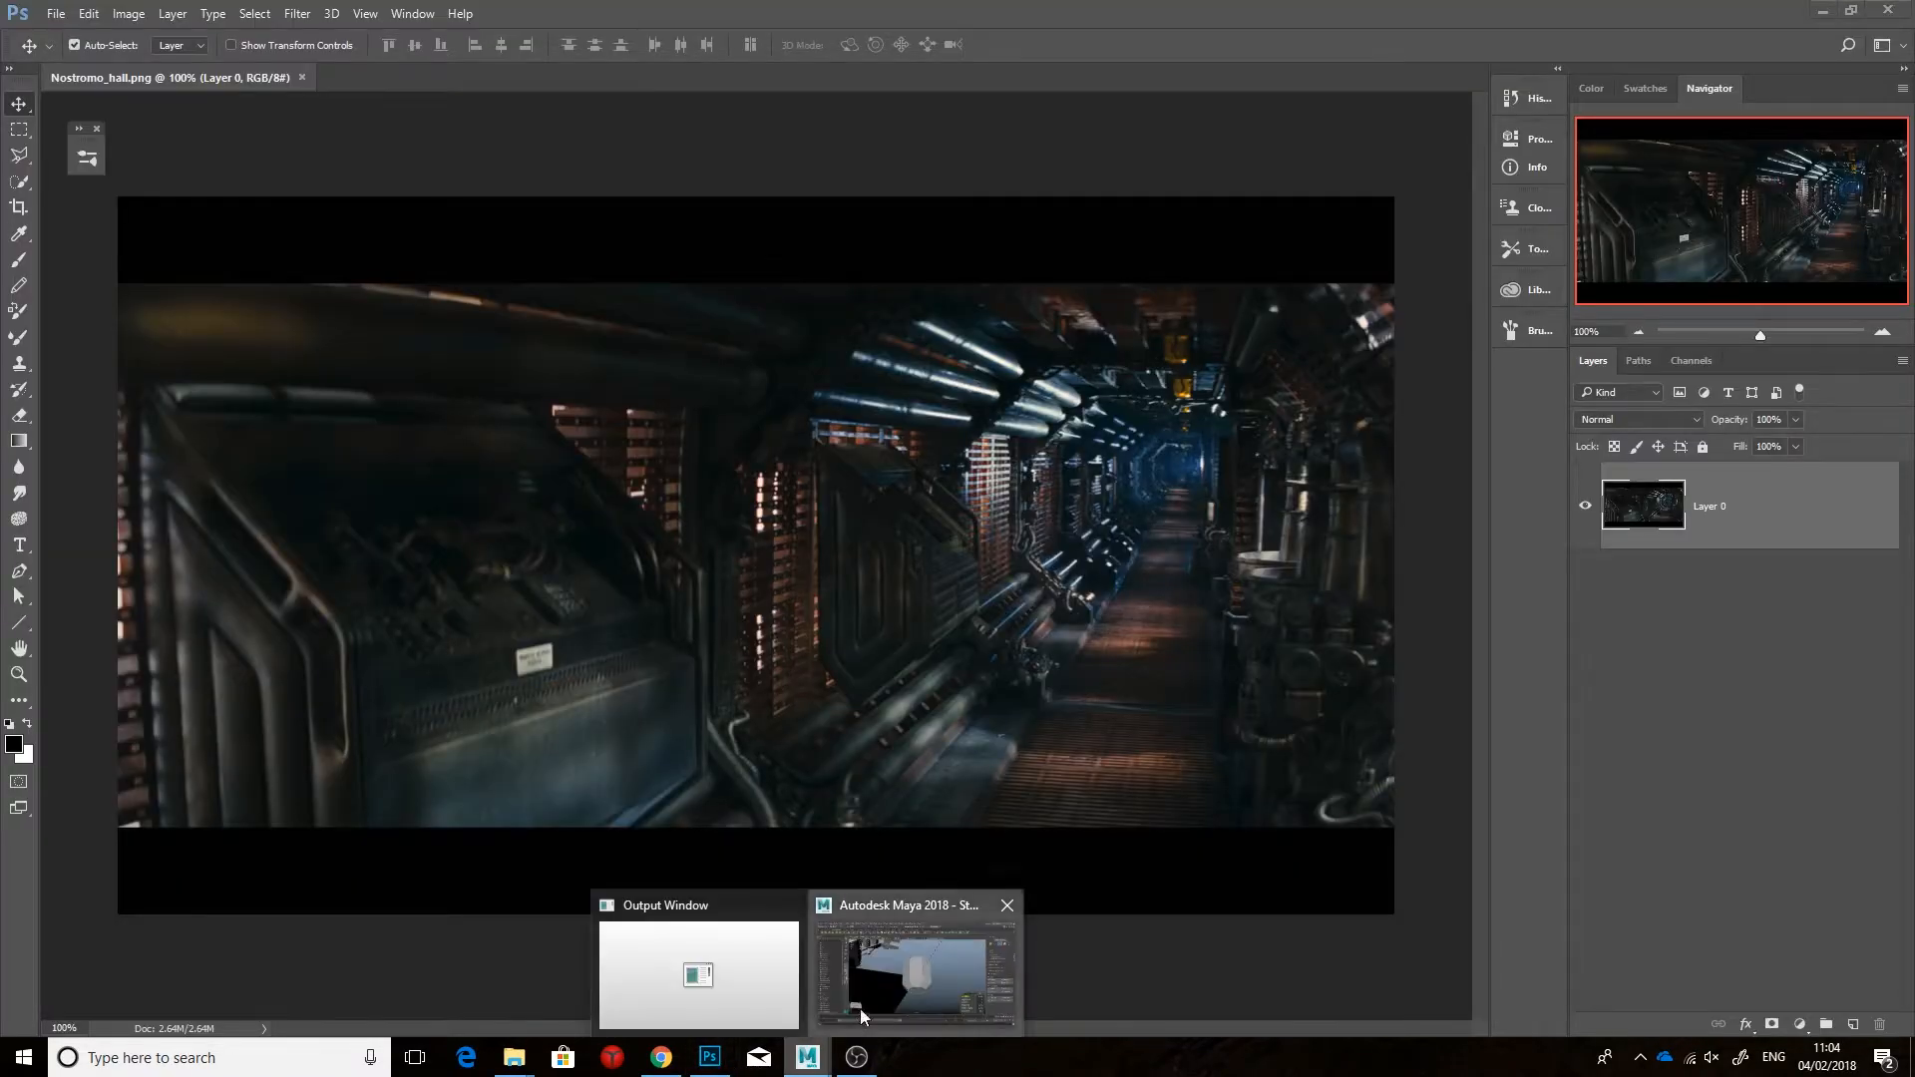
pyautogui.click(910, 966)
pyautogui.keyDown('alt'); pyautogui.moveTo(1446, 648); pyautogui.dragTo(1352, 710); pyautogui.keyUp('alt')
pyautogui.moveTo(1433, 729); pyautogui.dragTo(1422, 731, button='middle')
pyautogui.keyDown('alt'); pyautogui.moveTo(1272, 598); pyautogui.dragTo(1256, 662); pyautogui.keyUp('alt')
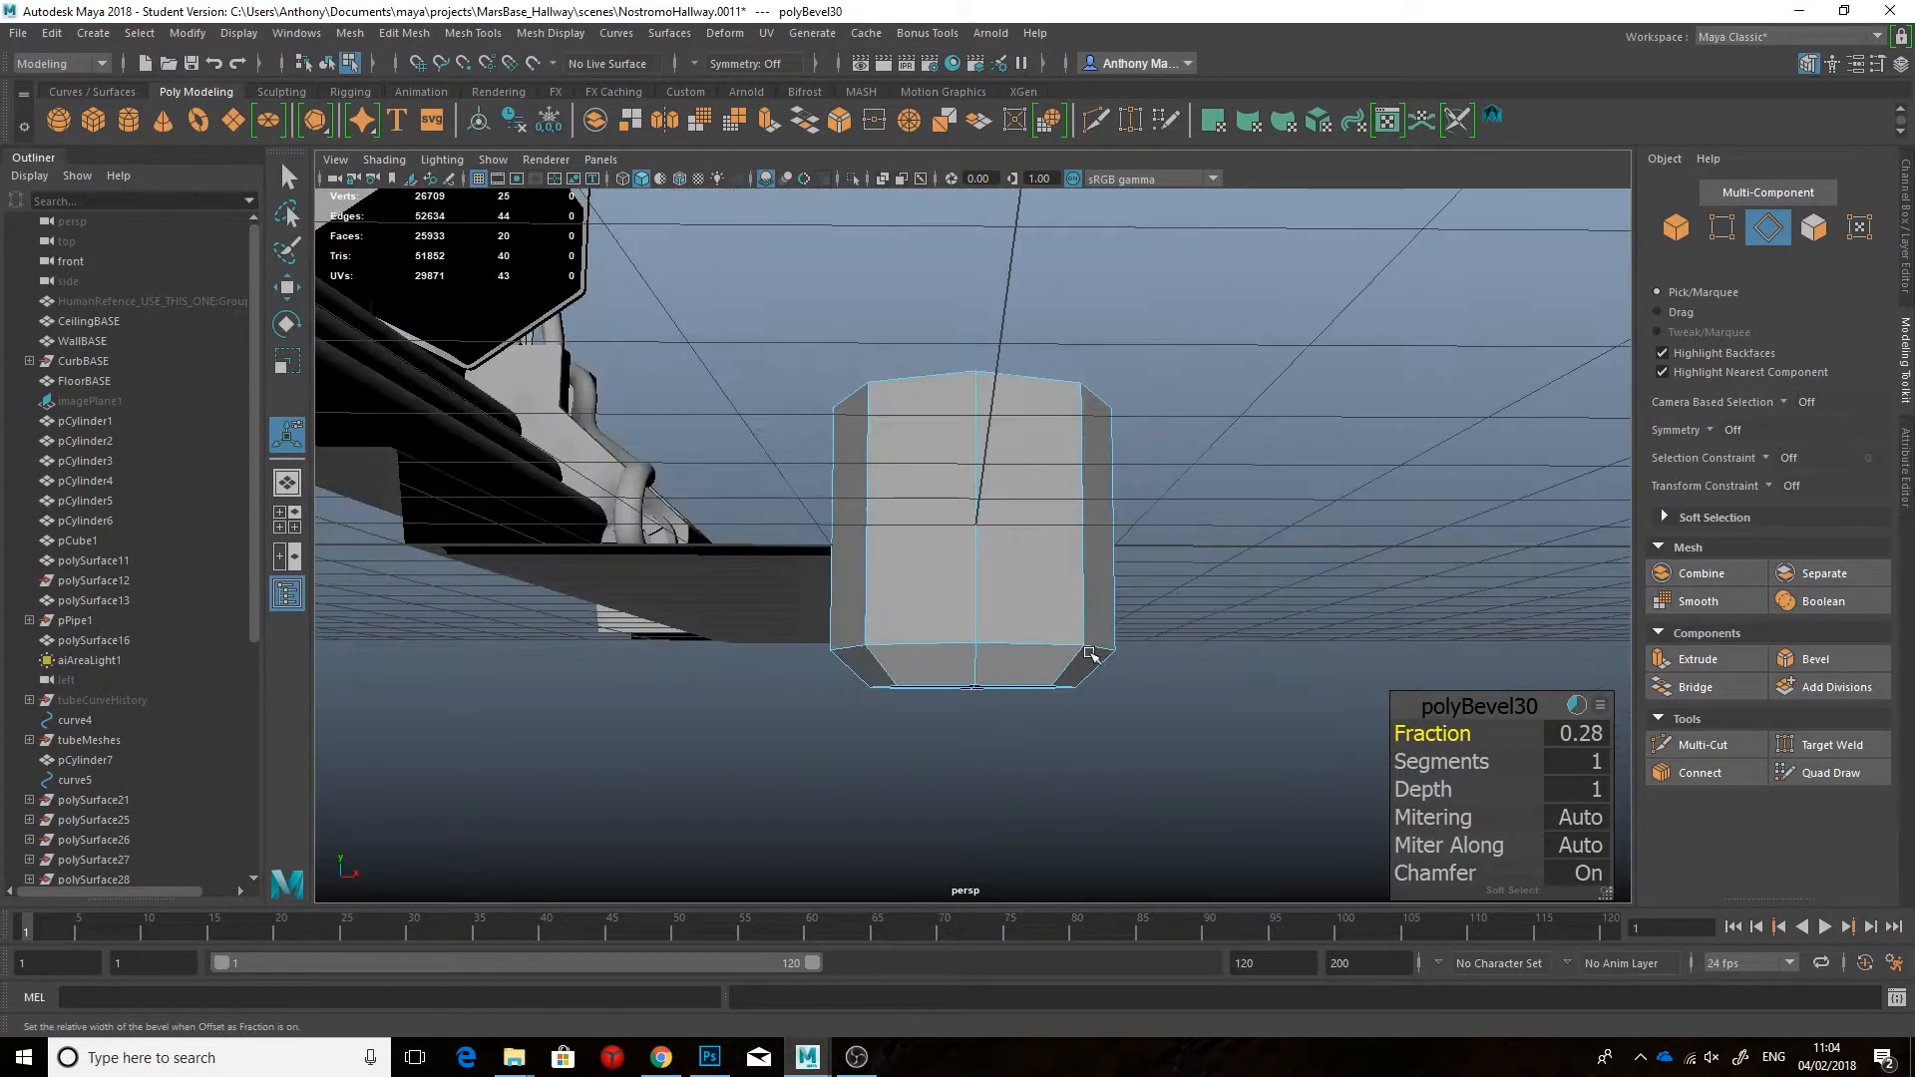
# Step: Bevel the edge loops around the cylinder's chamfered bottom to round it further
pyautogui.doubleClick(1047, 645)
pyautogui.keyDown('alt'); pyautogui.moveTo(1047, 645); pyautogui.dragTo(1127, 588); pyautogui.keyUp('alt')
pyautogui.click(1834, 662)
pyautogui.moveTo(1461, 735); pyautogui.dragTo(1424, 735, button='middle')
pyautogui.keyDown('alt'); pyautogui.moveTo(1176, 648); pyautogui.dragTo(1038, 588); pyautogui.keyUp('alt')
pyautogui.click(997, 622)
pyautogui.click(1799, 662)
pyautogui.keyDown('alt'); pyautogui.moveTo(1259, 529); pyautogui.dragTo(1222, 623); pyautogui.keyUp('alt')
# Step: Widen the cylinder's open top and extrude its border edges upward and outward into a stepped rim
pyautogui.moveTo(1005, 483); pyautogui.dragTo(1006, 429, button='right')
pyautogui.doubleClick(1006, 431)
pyautogui.moveTo(1006, 432)
pyautogui.keyDown('alt'); pyautogui.mouseDown()
pyautogui.moveTo(1051, 453)
pyautogui.moveTo(1014, 456)
pyautogui.mouseUp(); pyautogui.keyUp('alt')
pyautogui.press('r')
pyautogui.press('w')
pyautogui.keyDown('shift'); pyautogui.moveTo(978, 346); pyautogui.dragTo(979, 337); pyautogui.keyUp('shift')
pyautogui.keyDown('alt'); pyautogui.moveTo(1038, 399); pyautogui.dragTo(982, 361); pyautogui.keyUp('alt')
pyautogui.scroll(2, 978, 354)
pyautogui.press('r')
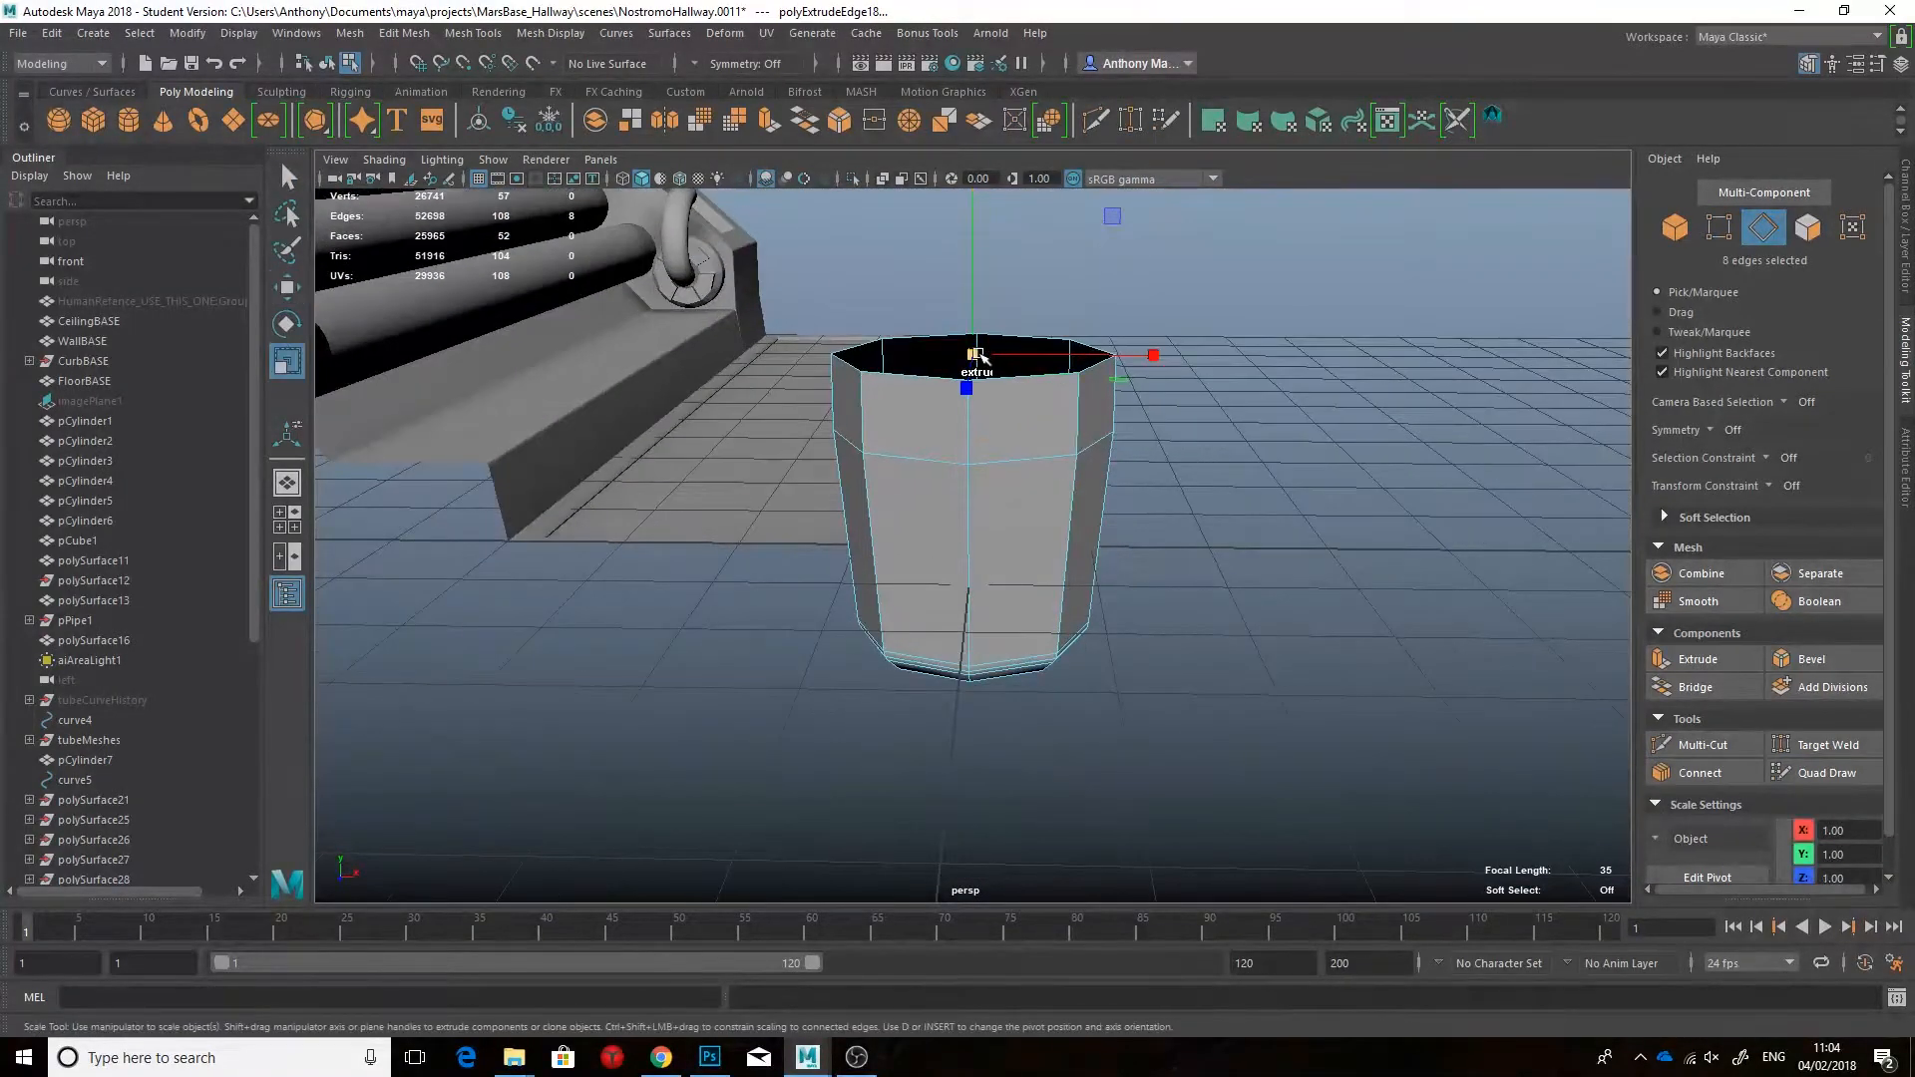
pyautogui.keyDown('alt'); pyautogui.moveTo(983, 260); pyautogui.dragTo(937, 359); pyautogui.keyUp('alt')
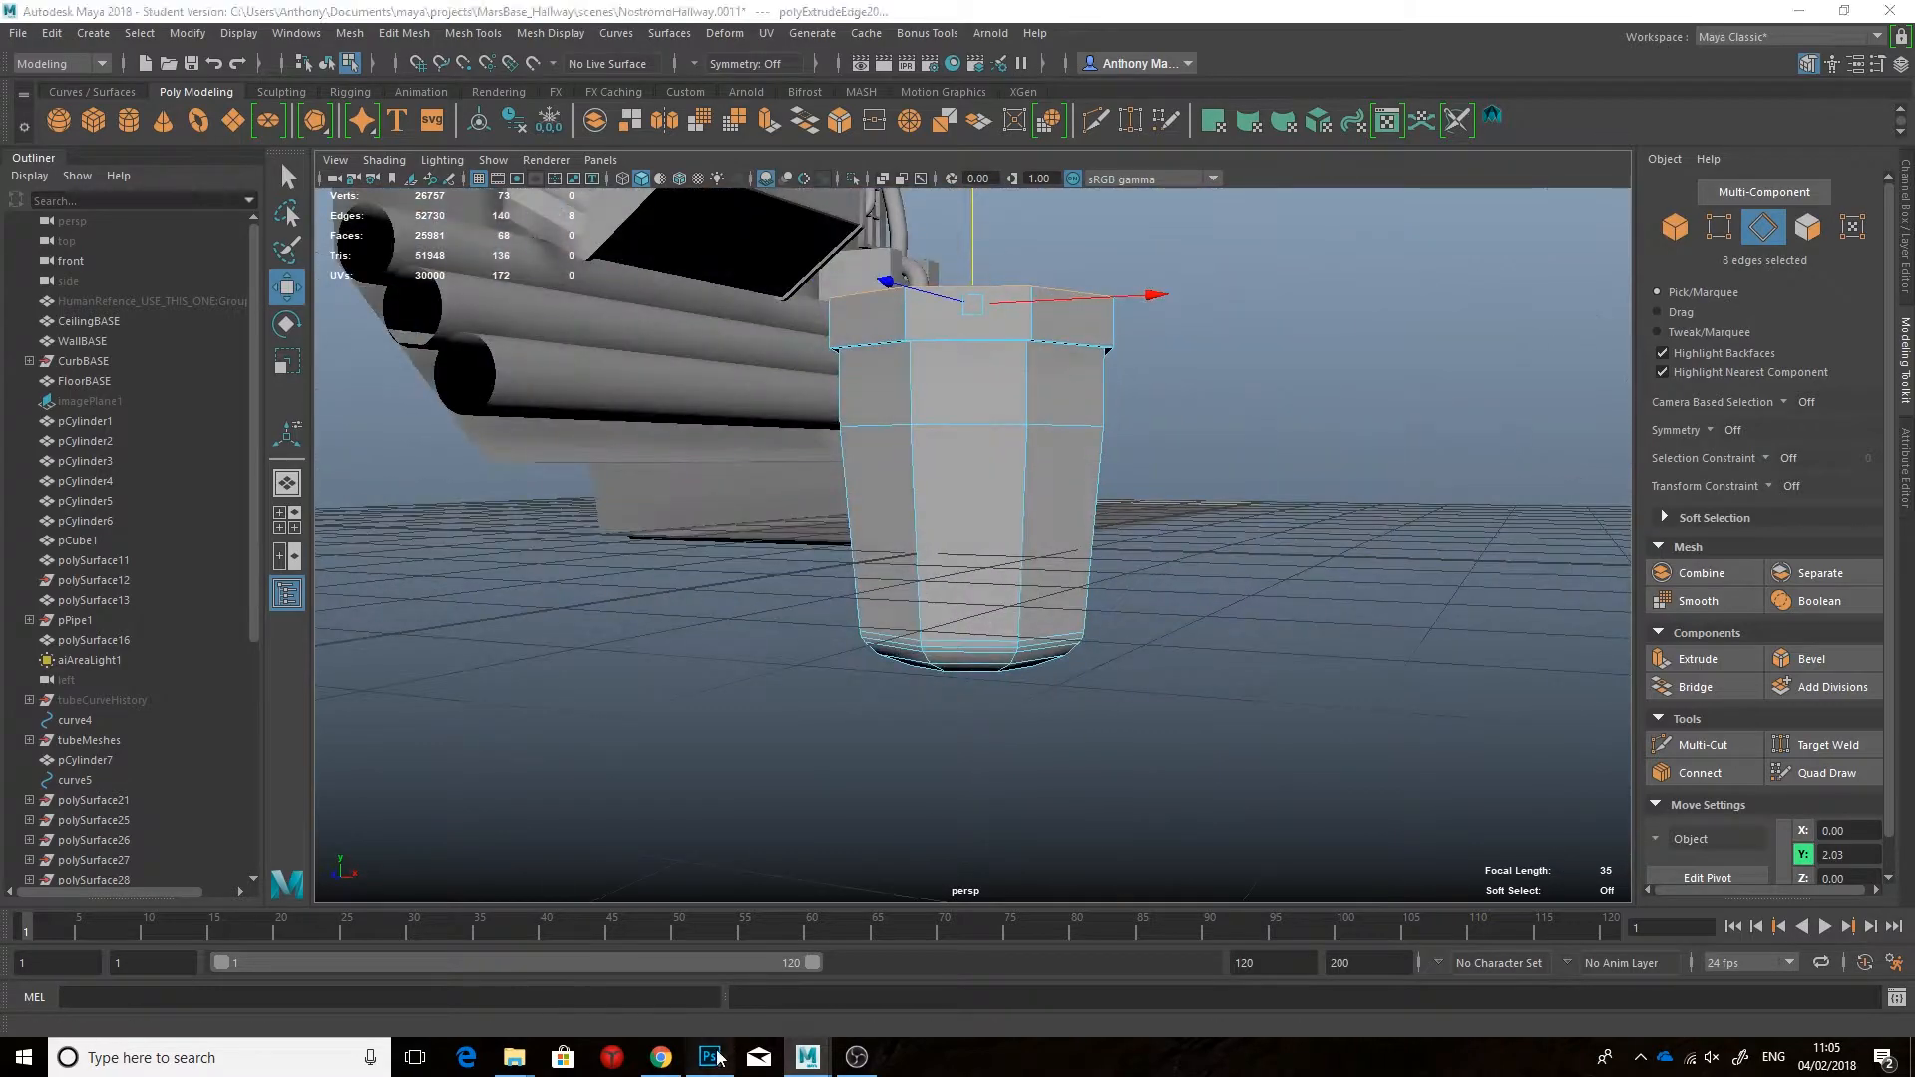
# Step: Check the cup shape against the Photoshop reference and bevel an edge loop of the rim with a fraction of 0.31
pyautogui.click(709, 1056)
pyautogui.click(807, 1056)
pyautogui.keyDown('alt'); pyautogui.moveTo(1001, 643); pyautogui.dragTo(992, 519); pyautogui.keyUp('alt')
pyautogui.scroll(3, 993, 520)
pyautogui.doubleClick(866, 292)
pyautogui.keyDown('alt'); pyautogui.moveTo(866, 291); pyautogui.dragTo(937, 294); pyautogui.keyUp('alt')
pyautogui.click(1810, 658)
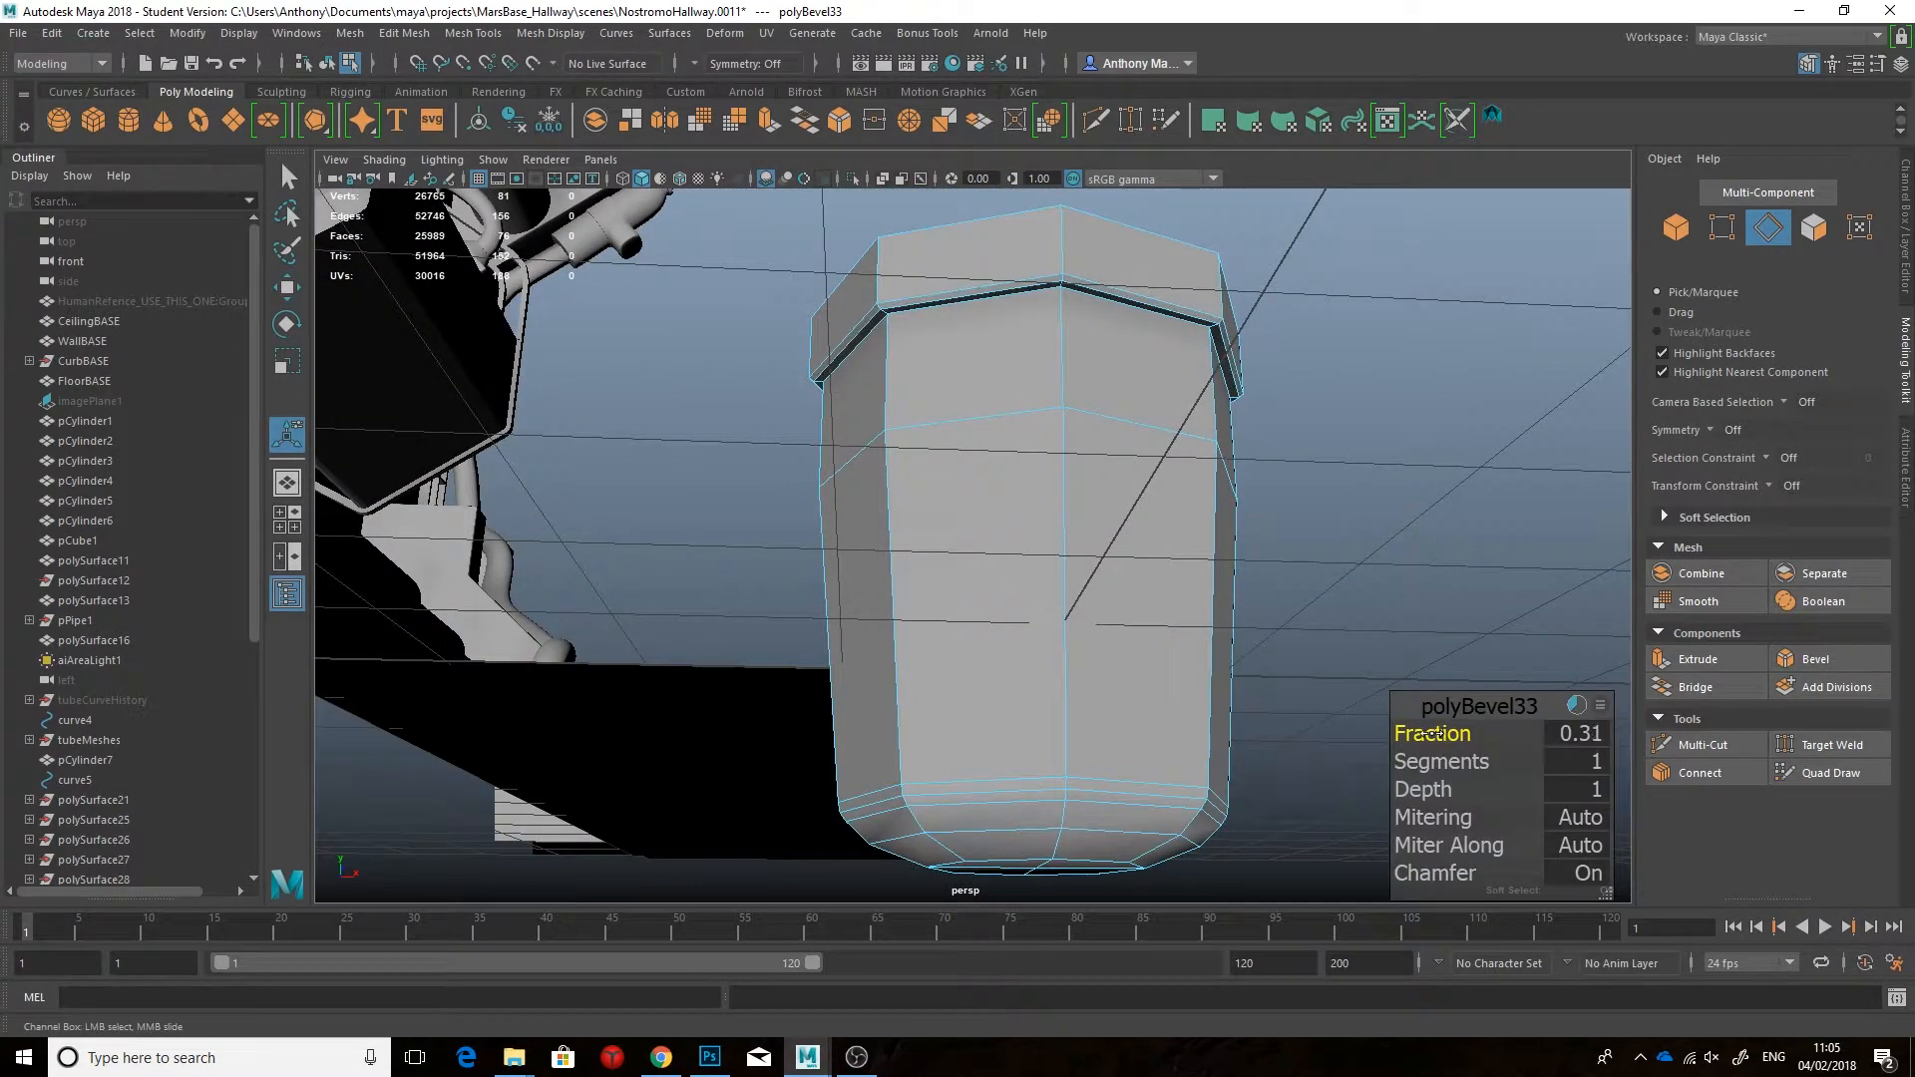
# Step: Bevel another edge loop of the cup's rim with a fraction of 0.24 and 2 segments
pyautogui.keyDown('alt'); pyautogui.moveTo(1337, 418); pyautogui.dragTo(1154, 380); pyautogui.keyUp('alt')
pyautogui.doubleClick(1100, 236)
pyautogui.click(1811, 658)
pyautogui.scroll(-4, 1180, 585)
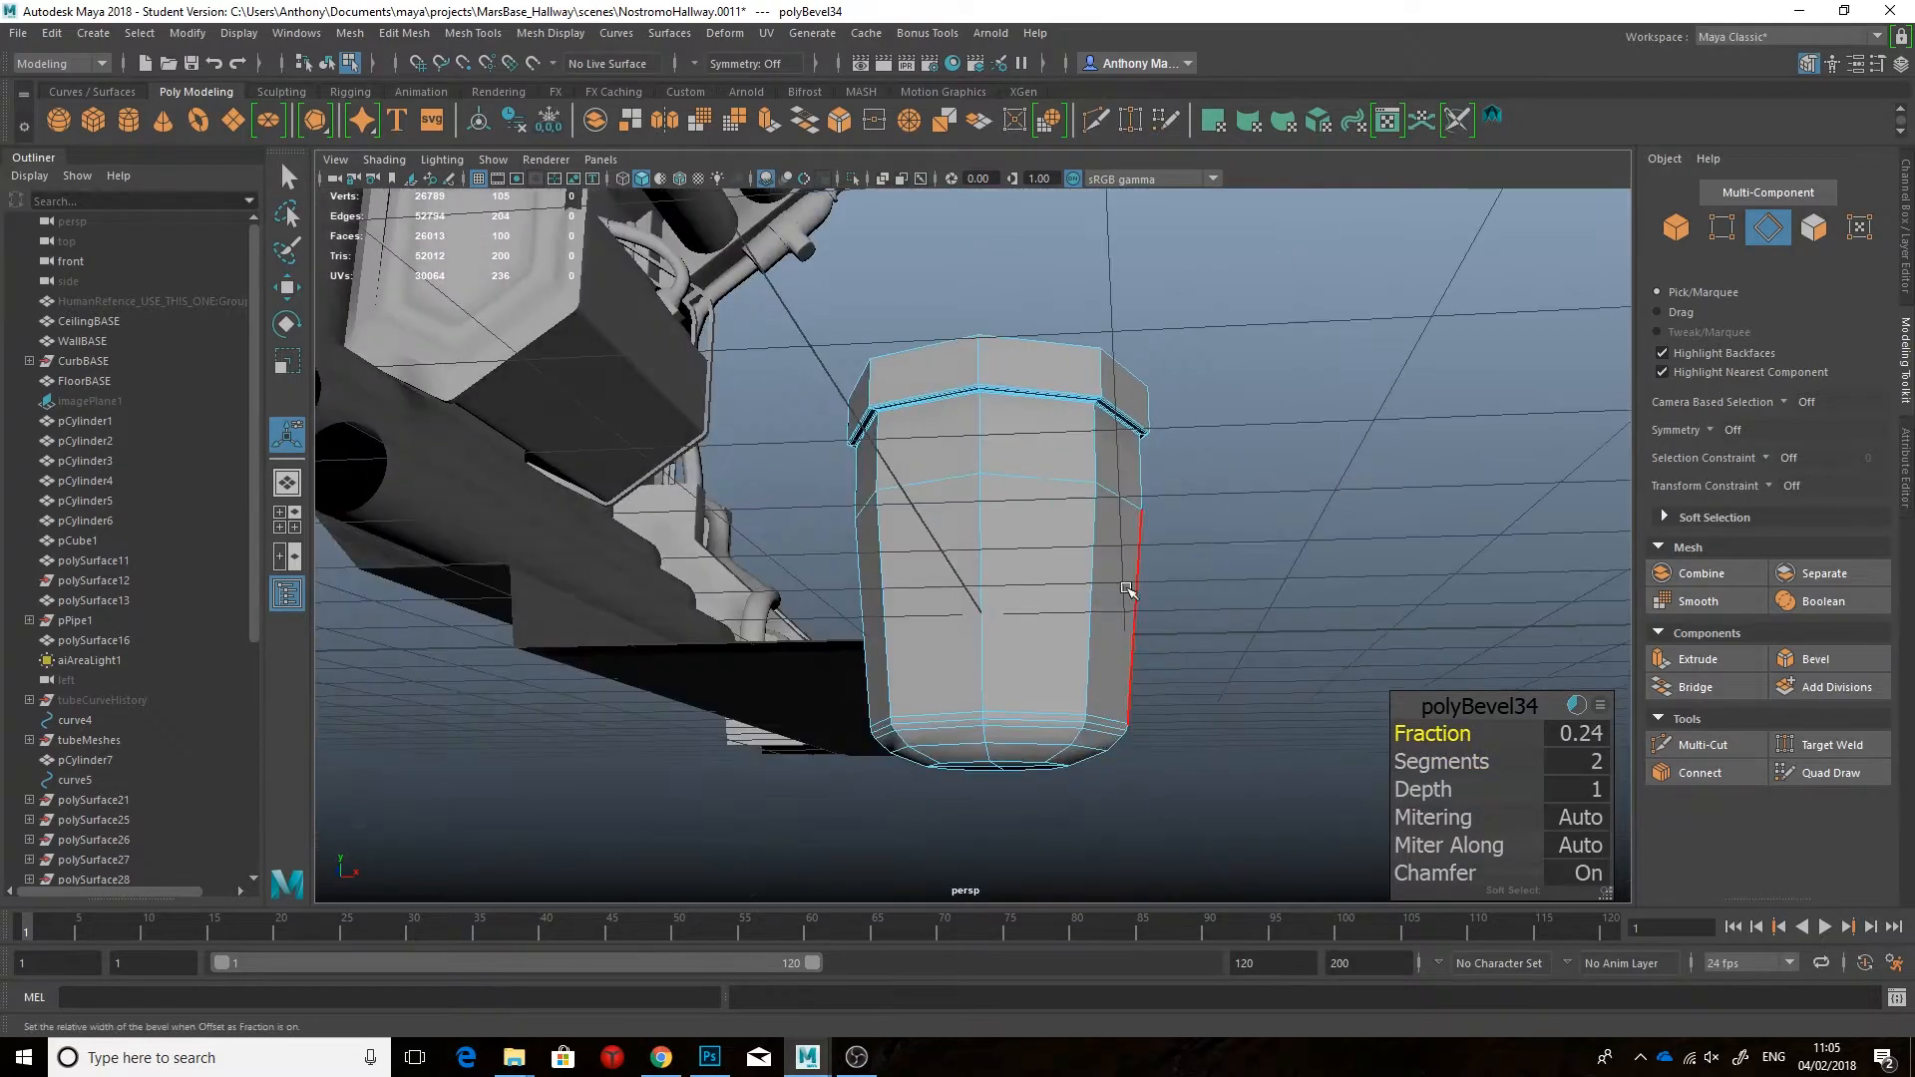
# Step: Preview the whole cup smoothed and return it to the unsmoothed display in object selection
pyautogui.moveTo(1067, 554); pyautogui.dragTo(1184, 508, button='right')
pyautogui.press('q')
pyautogui.press('3')
pyautogui.keyDown('alt'); pyautogui.moveTo(1184, 509); pyautogui.dragTo(1103, 548); pyautogui.keyUp('alt')
pyautogui.press('1')
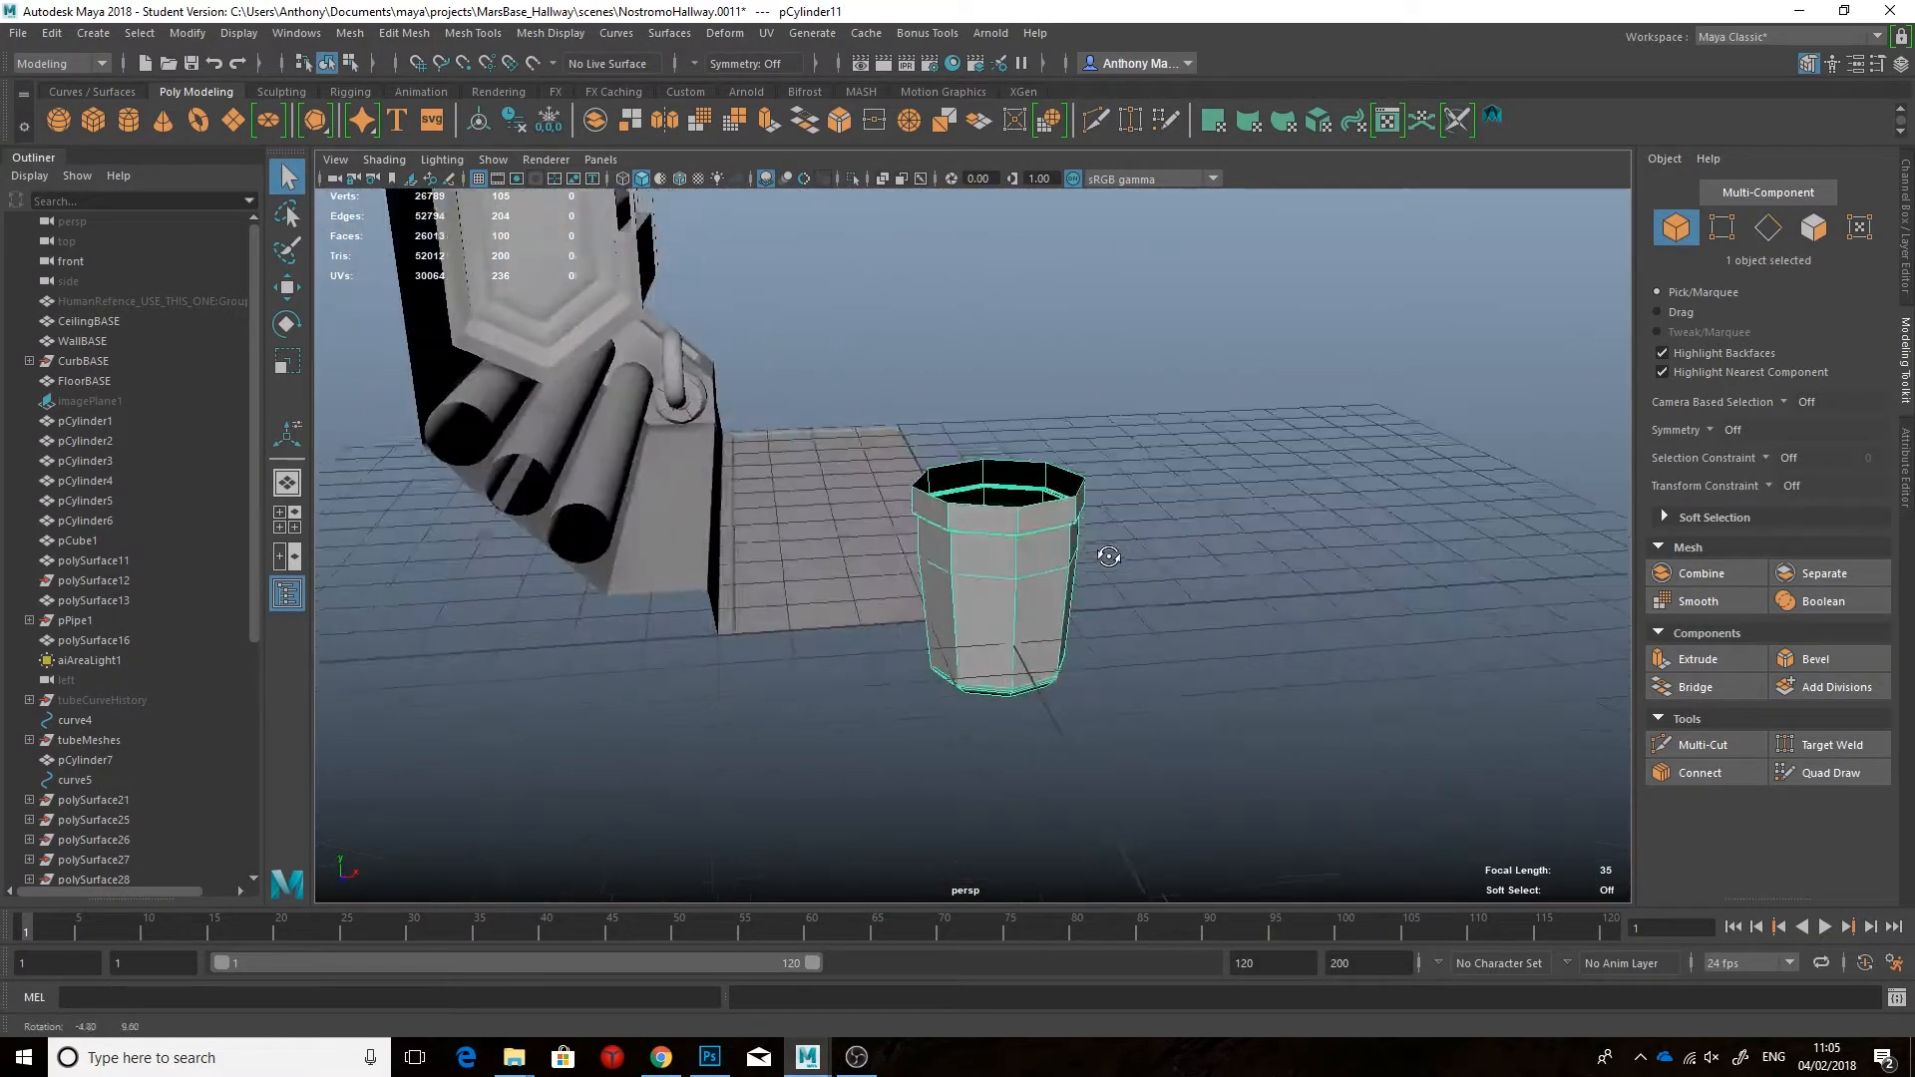
pyautogui.press('F10')
pyautogui.moveTo(1056, 504); pyautogui.dragTo(1117, 449, button='right')
pyautogui.keyDown('alt'); pyautogui.moveTo(1085, 445); pyautogui.dragTo(1127, 449); pyautogui.keyUp('alt')
# Step: Move the cup up to the far end of the ceiling at about X -0.65, Y 12.24, Z -8.32
pyautogui.press('w')
pyautogui.moveTo(1085, 559); pyautogui.dragTo(1085, 368, button='middle')
pyautogui.scroll(-4, 1085, 368)
pyautogui.keyDown('alt'); pyautogui.moveTo(1085, 368); pyautogui.dragTo(965, 409); pyautogui.keyUp('alt')
pyautogui.keyDown('alt'); pyautogui.moveTo(965, 409); pyautogui.dragTo(1033, 339); pyautogui.keyUp('alt')
pyautogui.keyDown('alt'); pyautogui.moveTo(1034, 339); pyautogui.dragTo(897, 558); pyautogui.keyUp('alt')
pyautogui.moveTo(787, 477); pyautogui.dragTo(915, 447)
pyautogui.moveTo(1097, 448); pyautogui.dragTo(1074, 447)
pyautogui.keyDown('alt'); pyautogui.moveTo(788, 538); pyautogui.dragTo(862, 449); pyautogui.keyUp('alt')
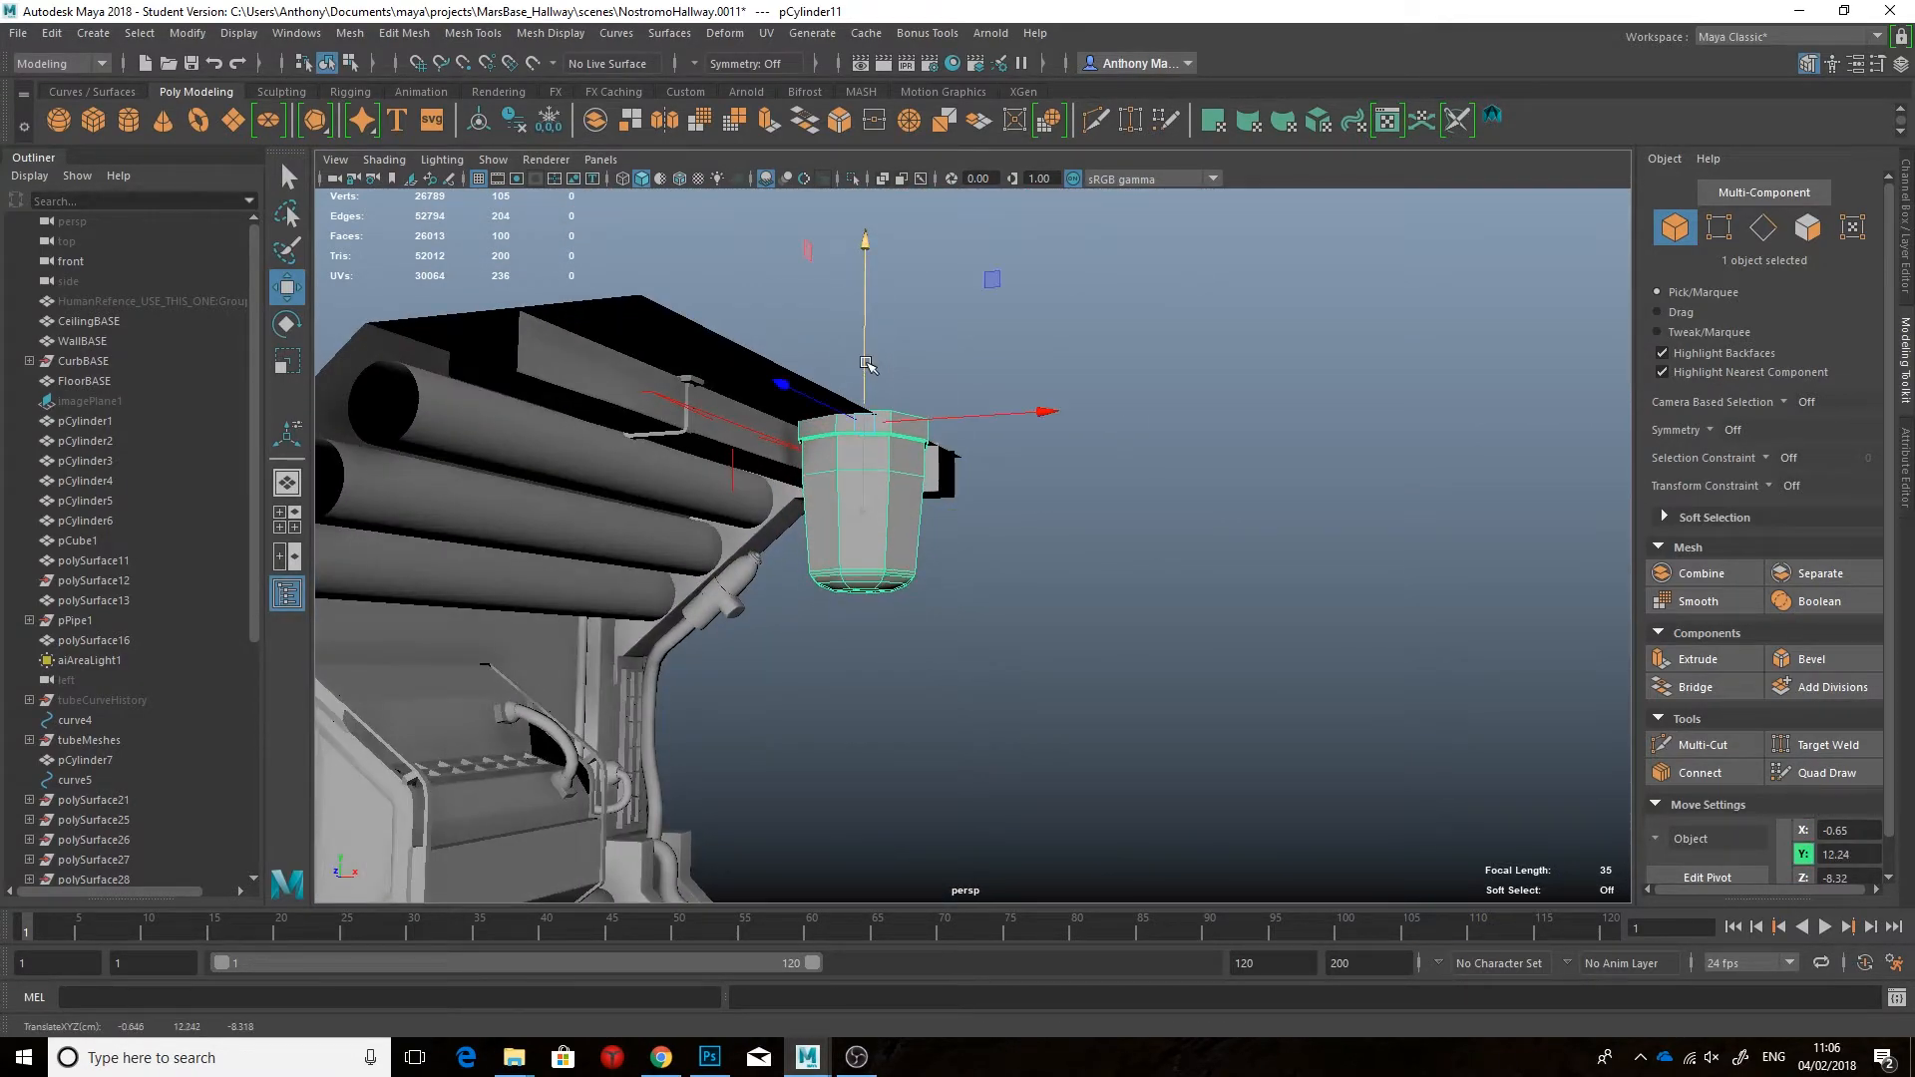
# Step: Scale the cup down uniformly against the Photoshop reference and shift it to about X -0.89 beside the ceiling channel
pyautogui.keyDown('alt'); pyautogui.moveTo(728, 474); pyautogui.dragTo(827, 503); pyautogui.keyUp('alt')
pyautogui.click(709, 1057)
pyautogui.moveTo(808, 1057)
pyautogui.click(859, 996)
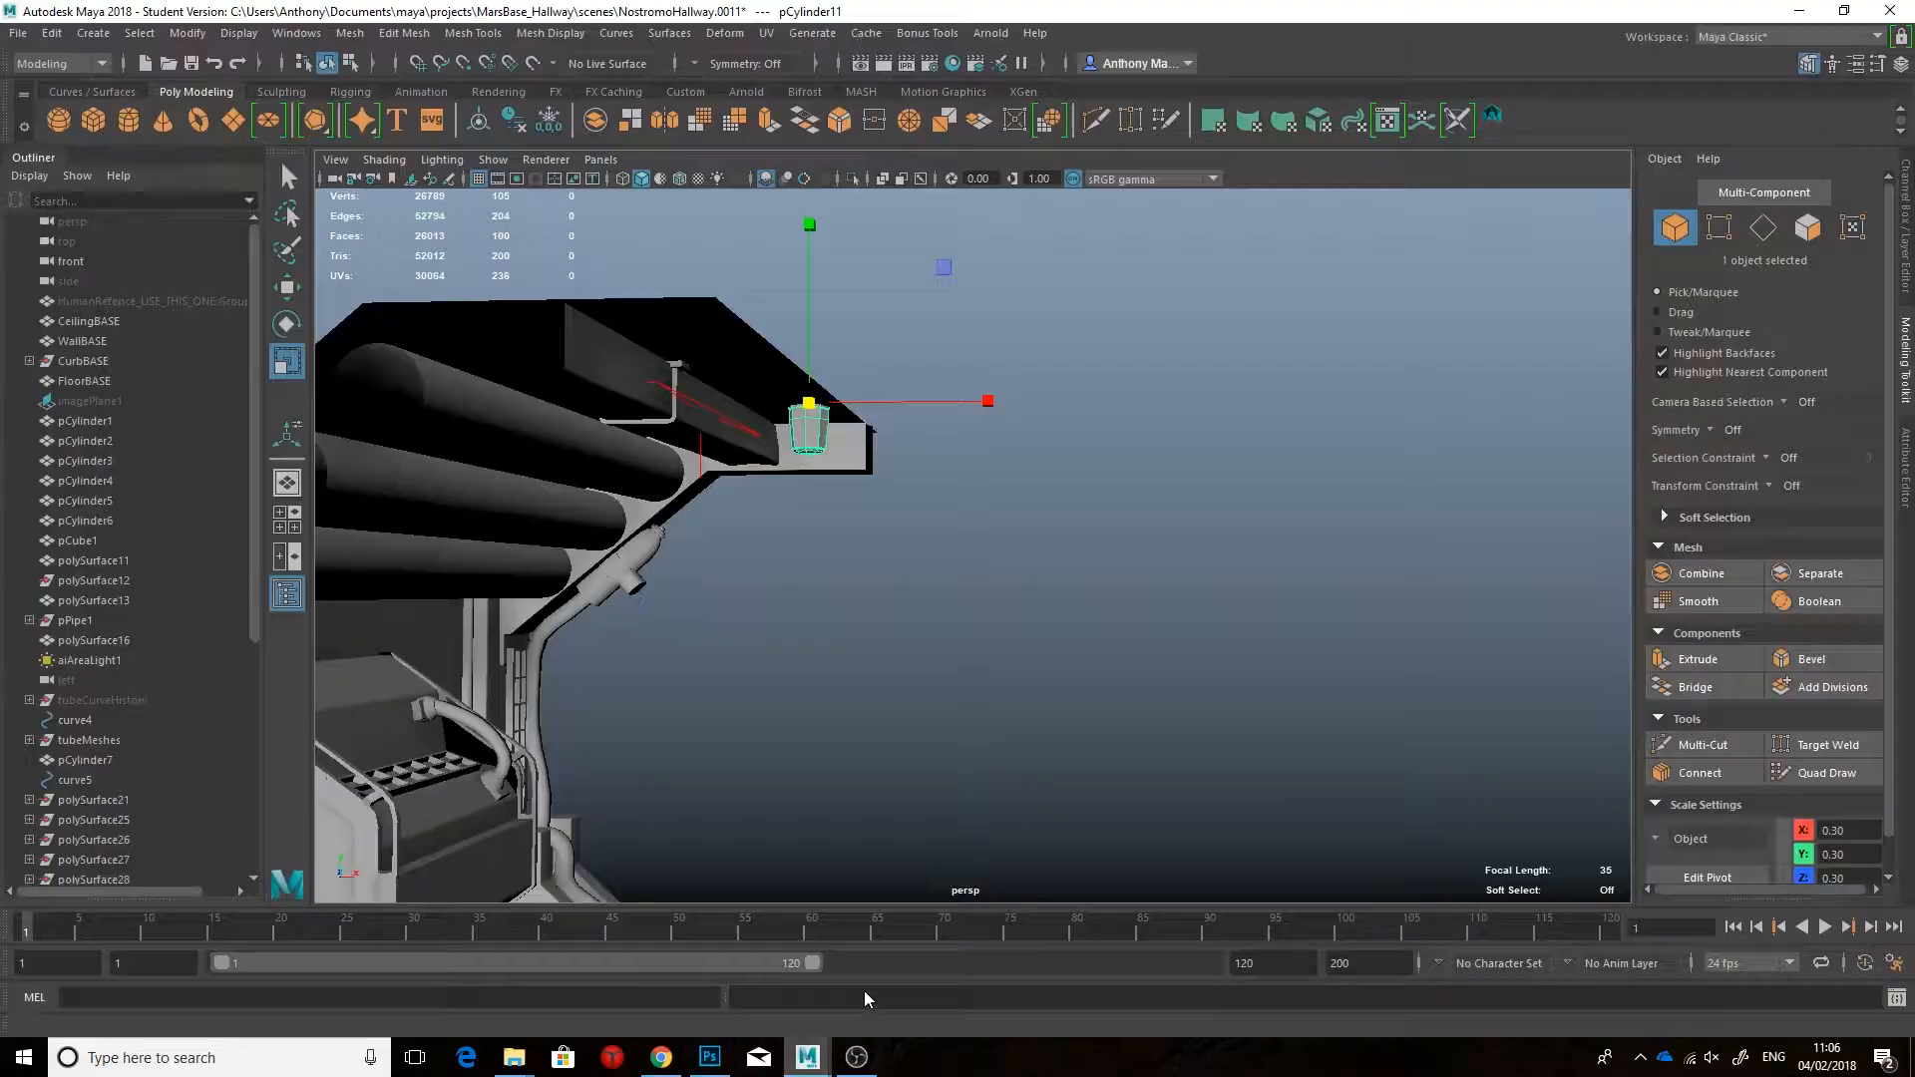
pyautogui.moveTo(846, 372); pyautogui.dragTo(883, 372)
pyautogui.keyDown('alt'); pyautogui.moveTo(868, 374); pyautogui.dragTo(903, 335); pyautogui.keyUp('alt')
pyautogui.press('w')
pyautogui.moveTo(908, 398); pyautogui.dragTo(811, 453)
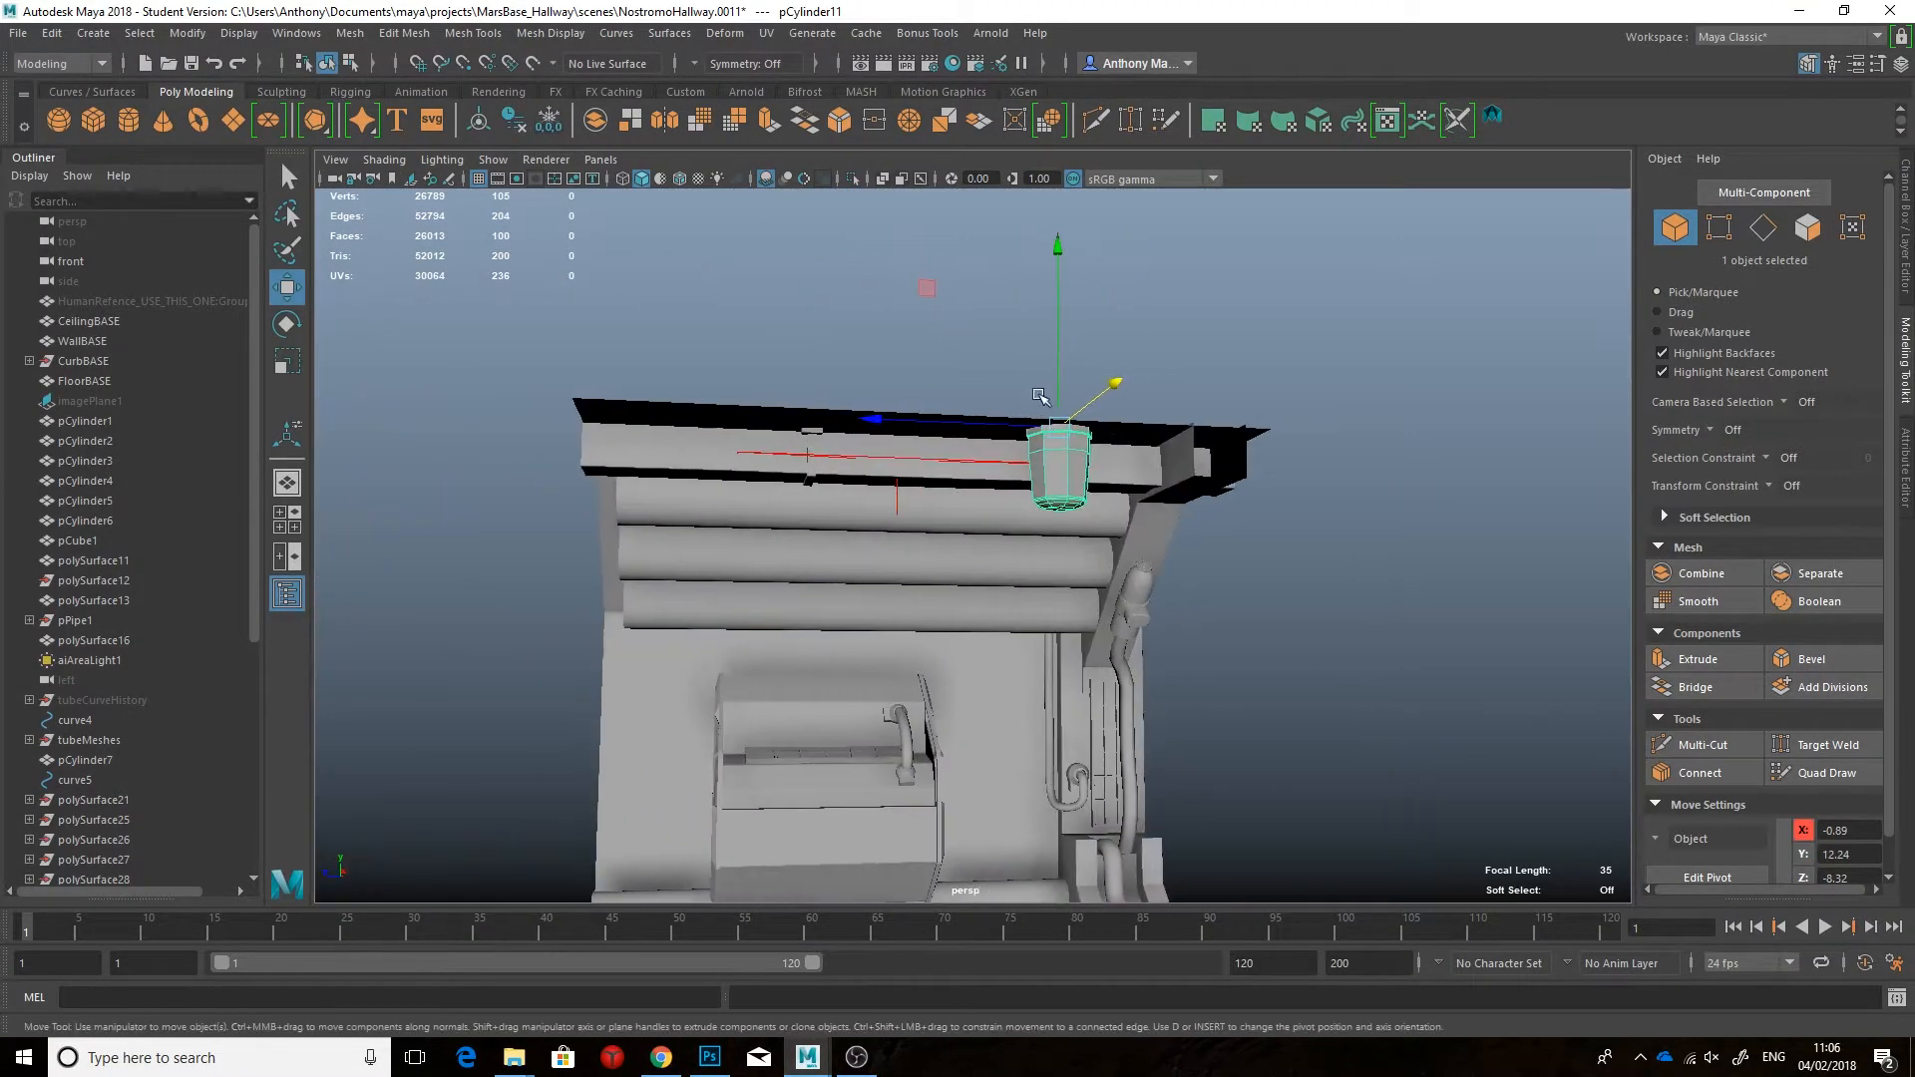
# Step: Recheck the Photoshop reference and adjust the cup's position along the length of the ceiling channel
pyautogui.click(712, 1056)
pyautogui.click(806, 1057)
pyautogui.click(864, 987)
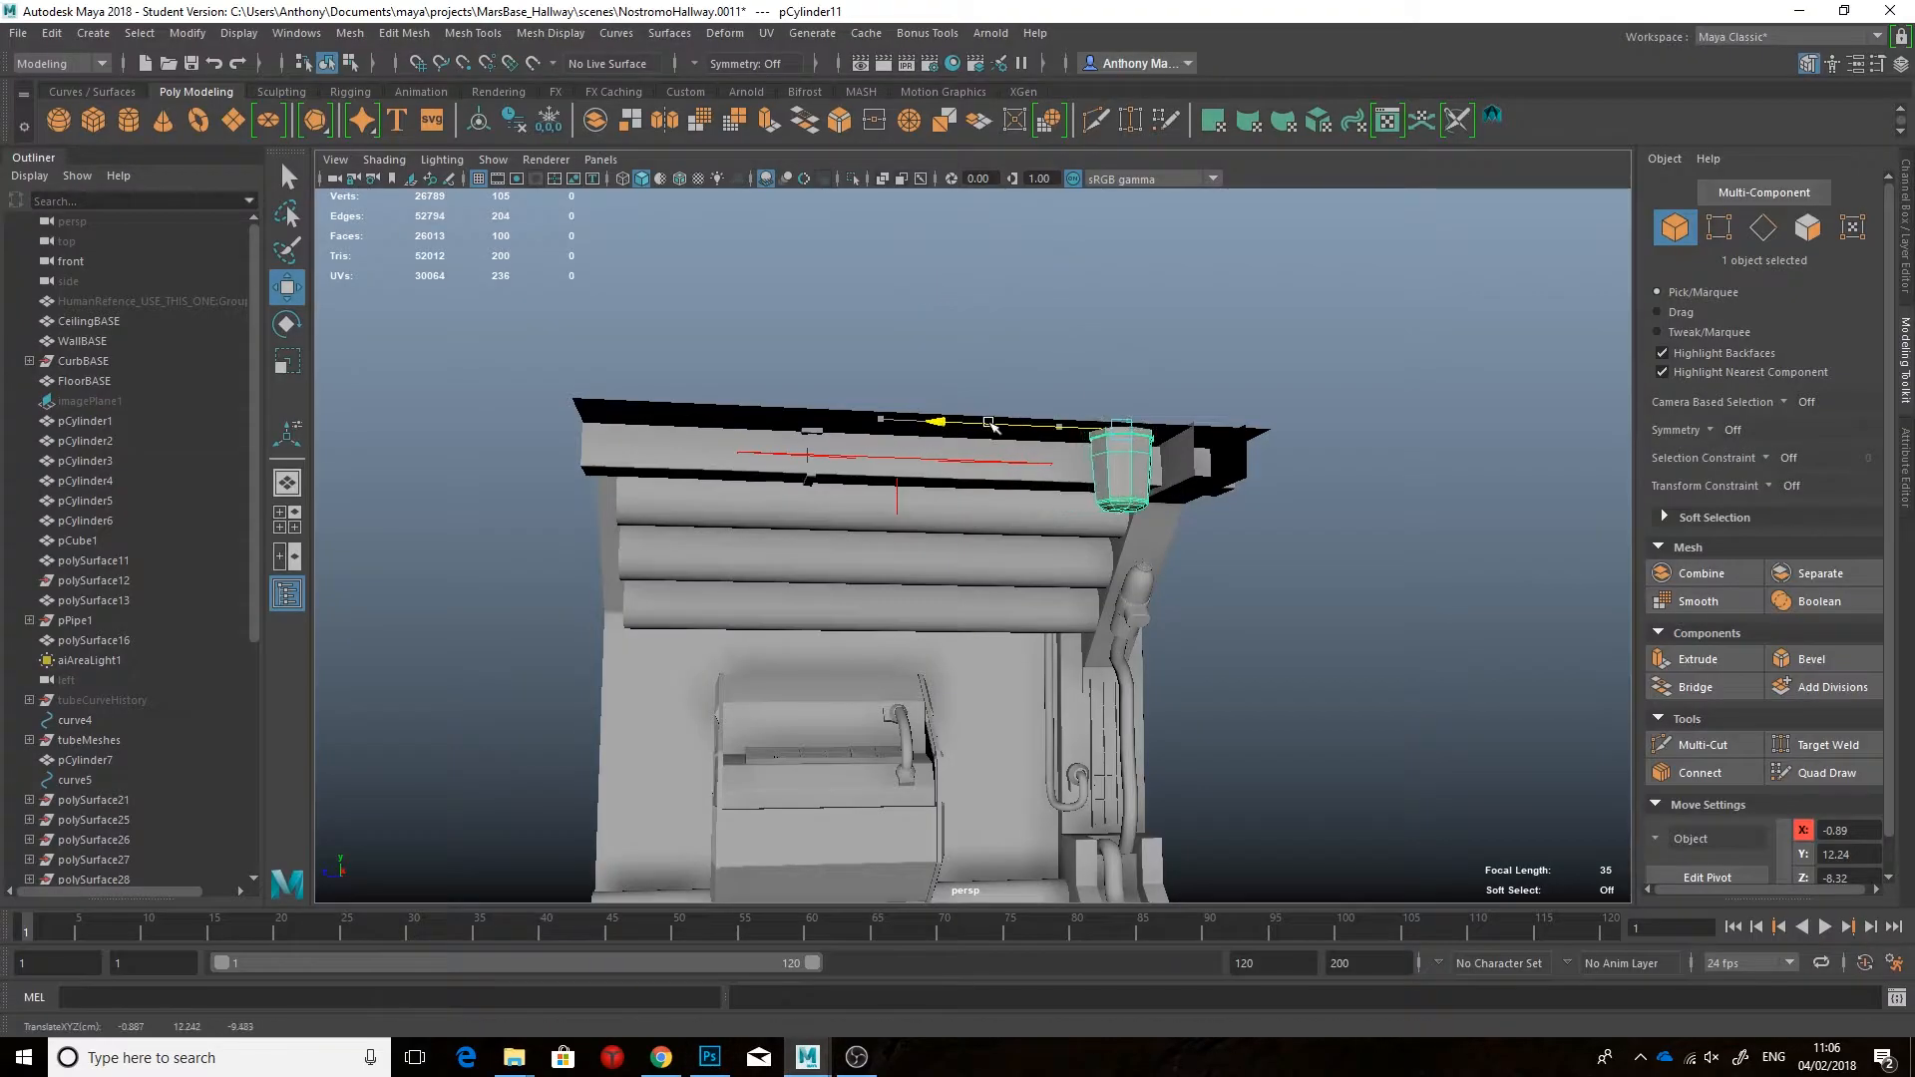
pyautogui.moveTo(988, 423); pyautogui.dragTo(957, 422)
# Step: Smooth the cup's mesh and clear the selection
pyautogui.keyDown('alt'); pyautogui.moveTo(957, 422); pyautogui.dragTo(1103, 428); pyautogui.keyUp('alt')
pyautogui.scroll(-4, 1103, 428)
pyautogui.click(954, 559)
pyautogui.hotkey('ctrl', 'z')
pyautogui.moveTo(954, 559)
pyautogui.keyDown('alt'); pyautogui.mouseDown()
pyautogui.moveTo(953, 535)
pyautogui.moveTo(956, 552)
pyautogui.mouseUp(); pyautogui.keyUp('alt')
pyautogui.click(953, 535)
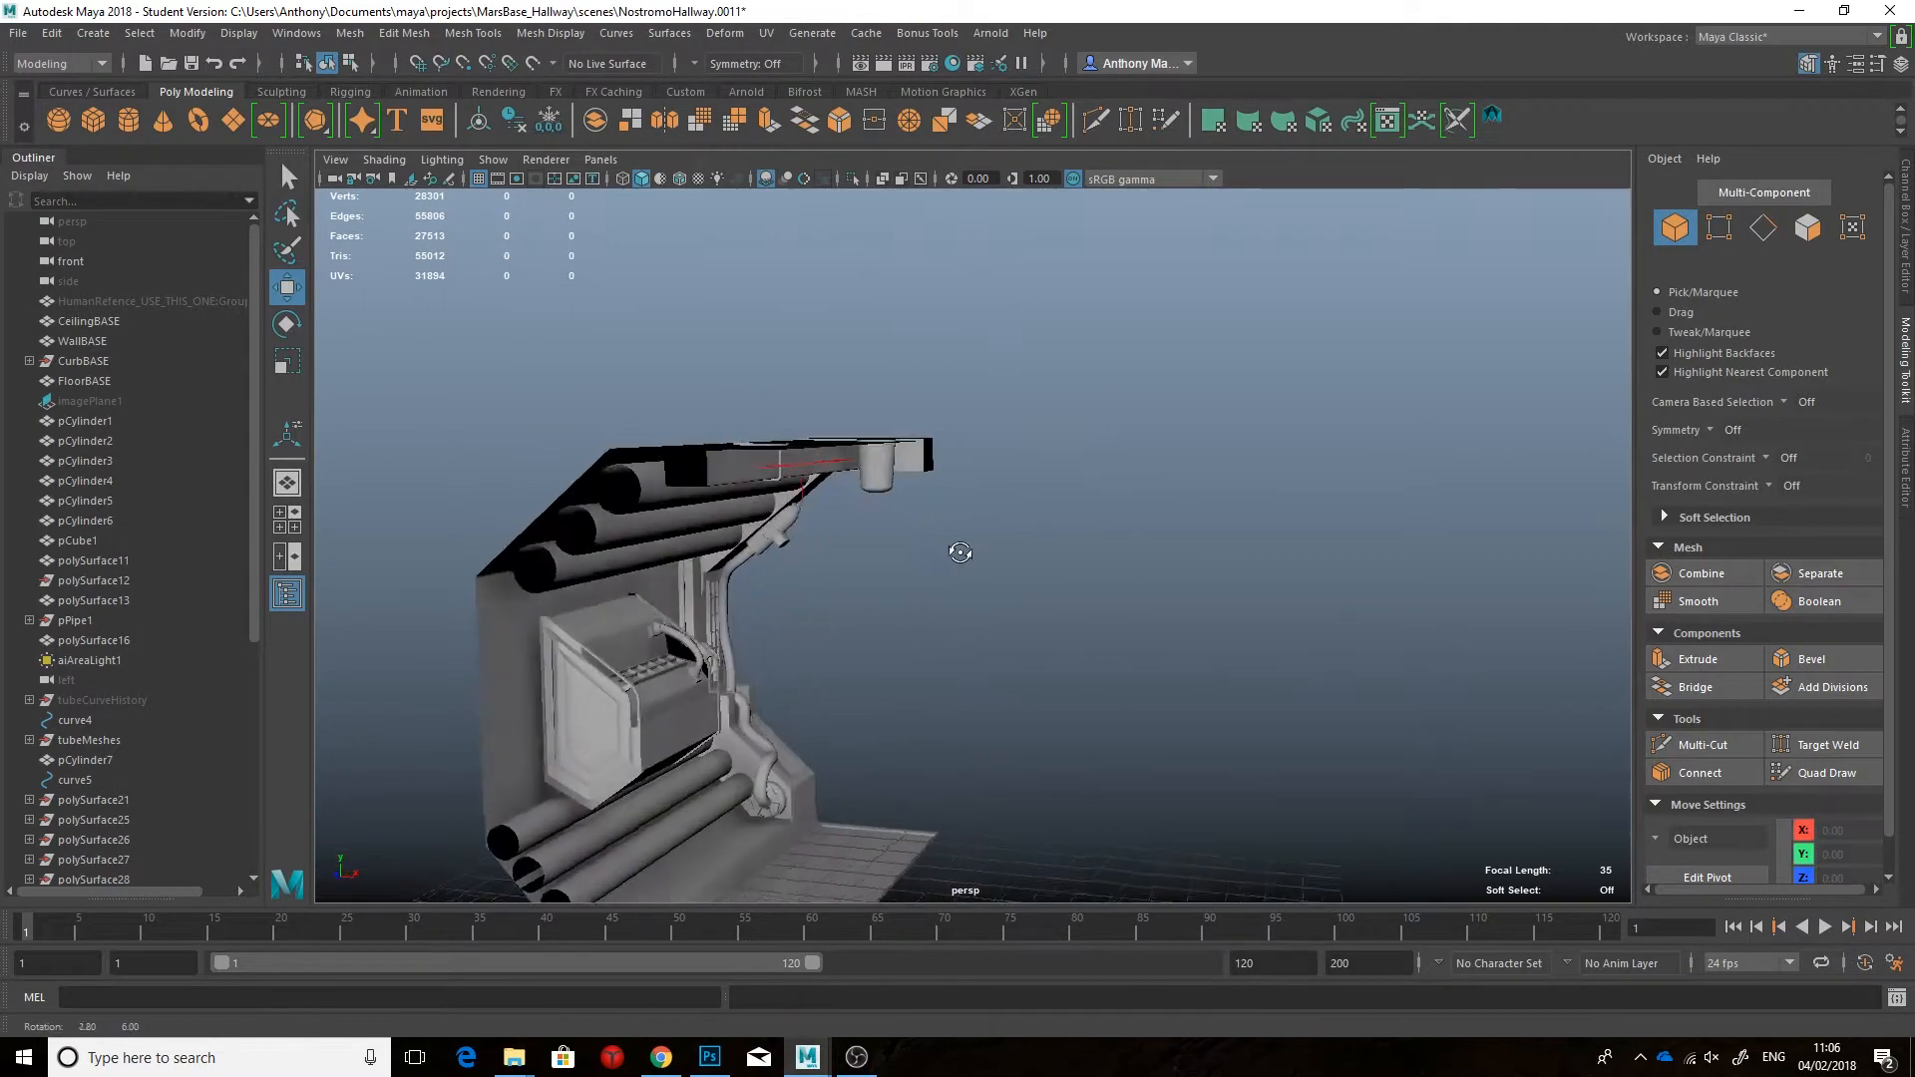
# Step: Deselect the cup and save the scene as the incremental version NostromoHallway.0012
pyautogui.click(884, 472)
pyautogui.scroll(3, 902, 507)
pyautogui.press('r')
pyautogui.click(934, 249)
pyautogui.moveTo(934, 379)
pyautogui.keyDown('alt'); pyautogui.mouseDown()
pyautogui.moveTo(858, 439)
pyautogui.moveTo(967, 368)
pyautogui.mouseUp(); pyautogui.keyUp('alt')
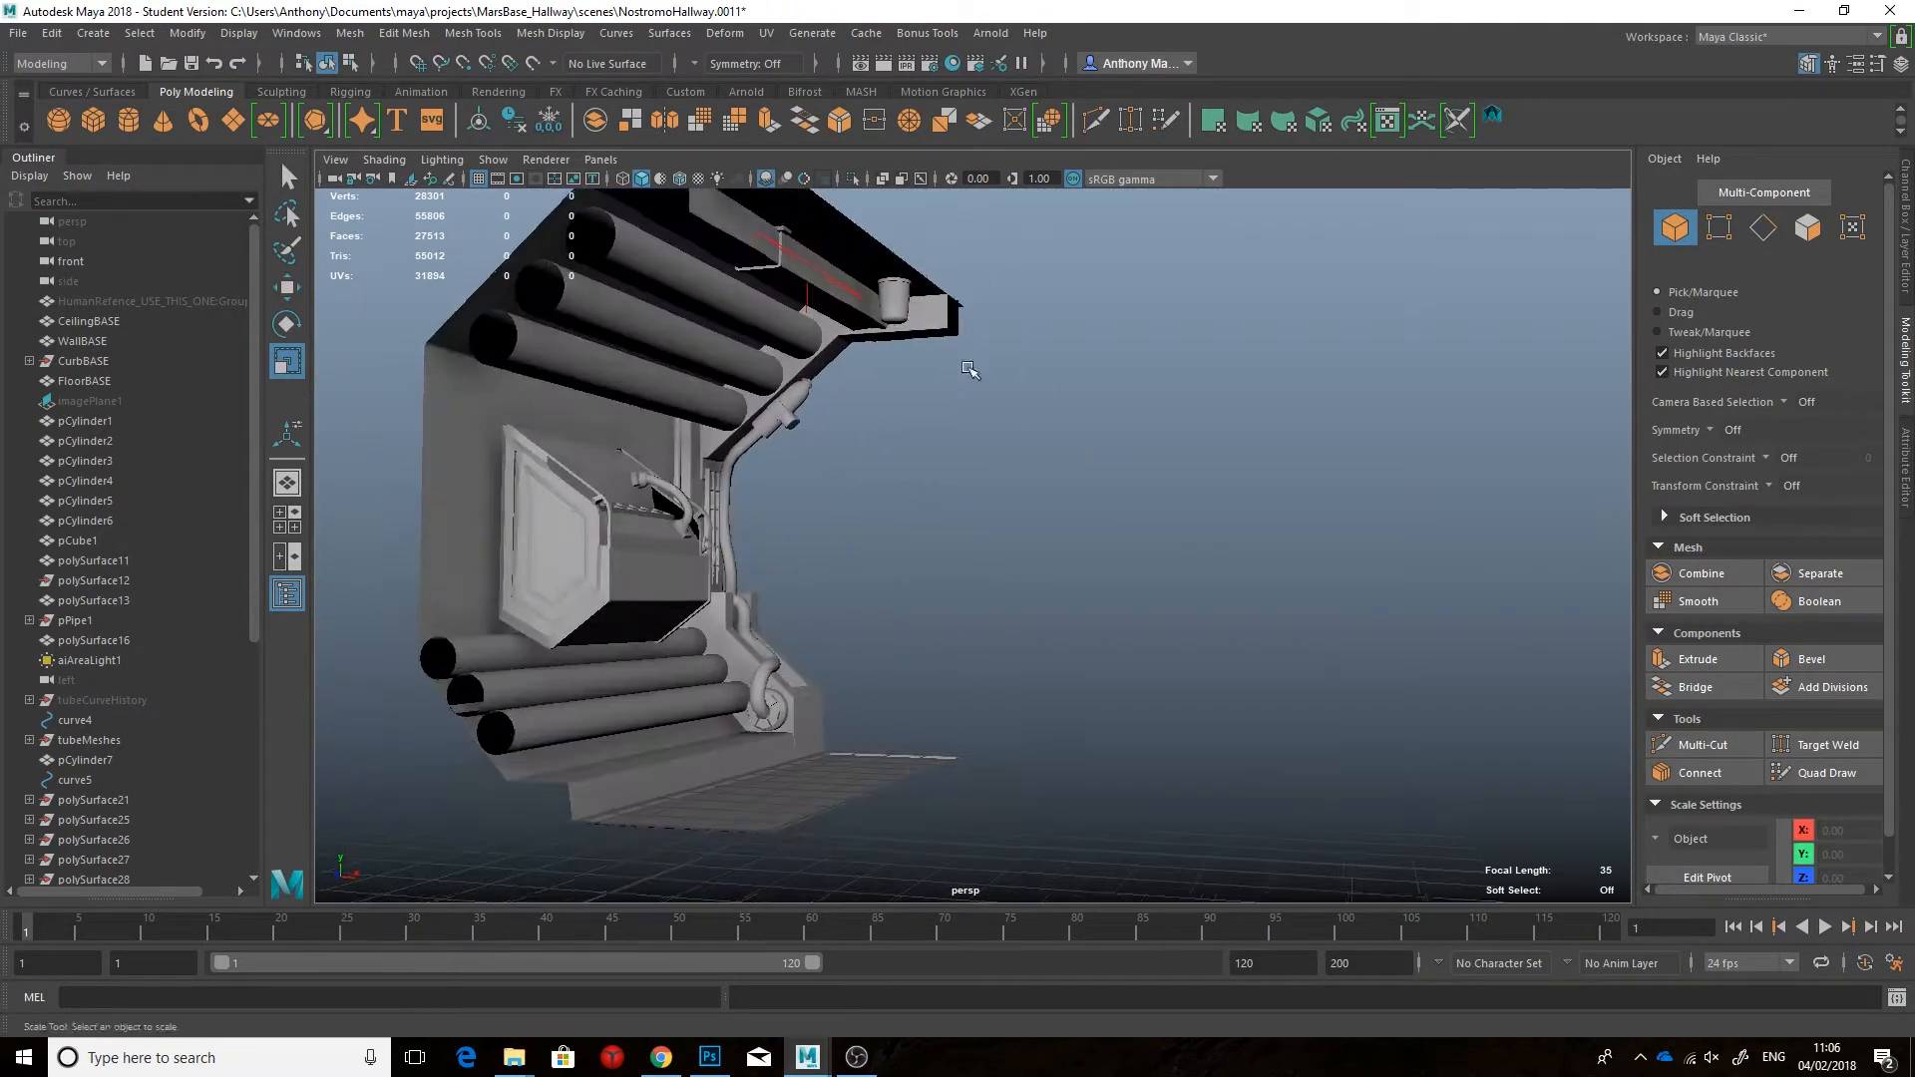
pyautogui.click(18, 33)
pyautogui.click(69, 138)
# Step: Group all the hallway section's objects and delete their construction history
pyautogui.keyDown('alt'); pyautogui.moveTo(928, 504); pyautogui.dragTo(1002, 484); pyautogui.keyUp('alt')
pyautogui.moveTo(1008, 308); pyautogui.dragTo(628, 758)
pyautogui.keyDown('alt'); pyautogui.moveTo(847, 638); pyautogui.dragTo(920, 573); pyautogui.keyUp('alt')
pyautogui.hotkey('ctrl', 'g')
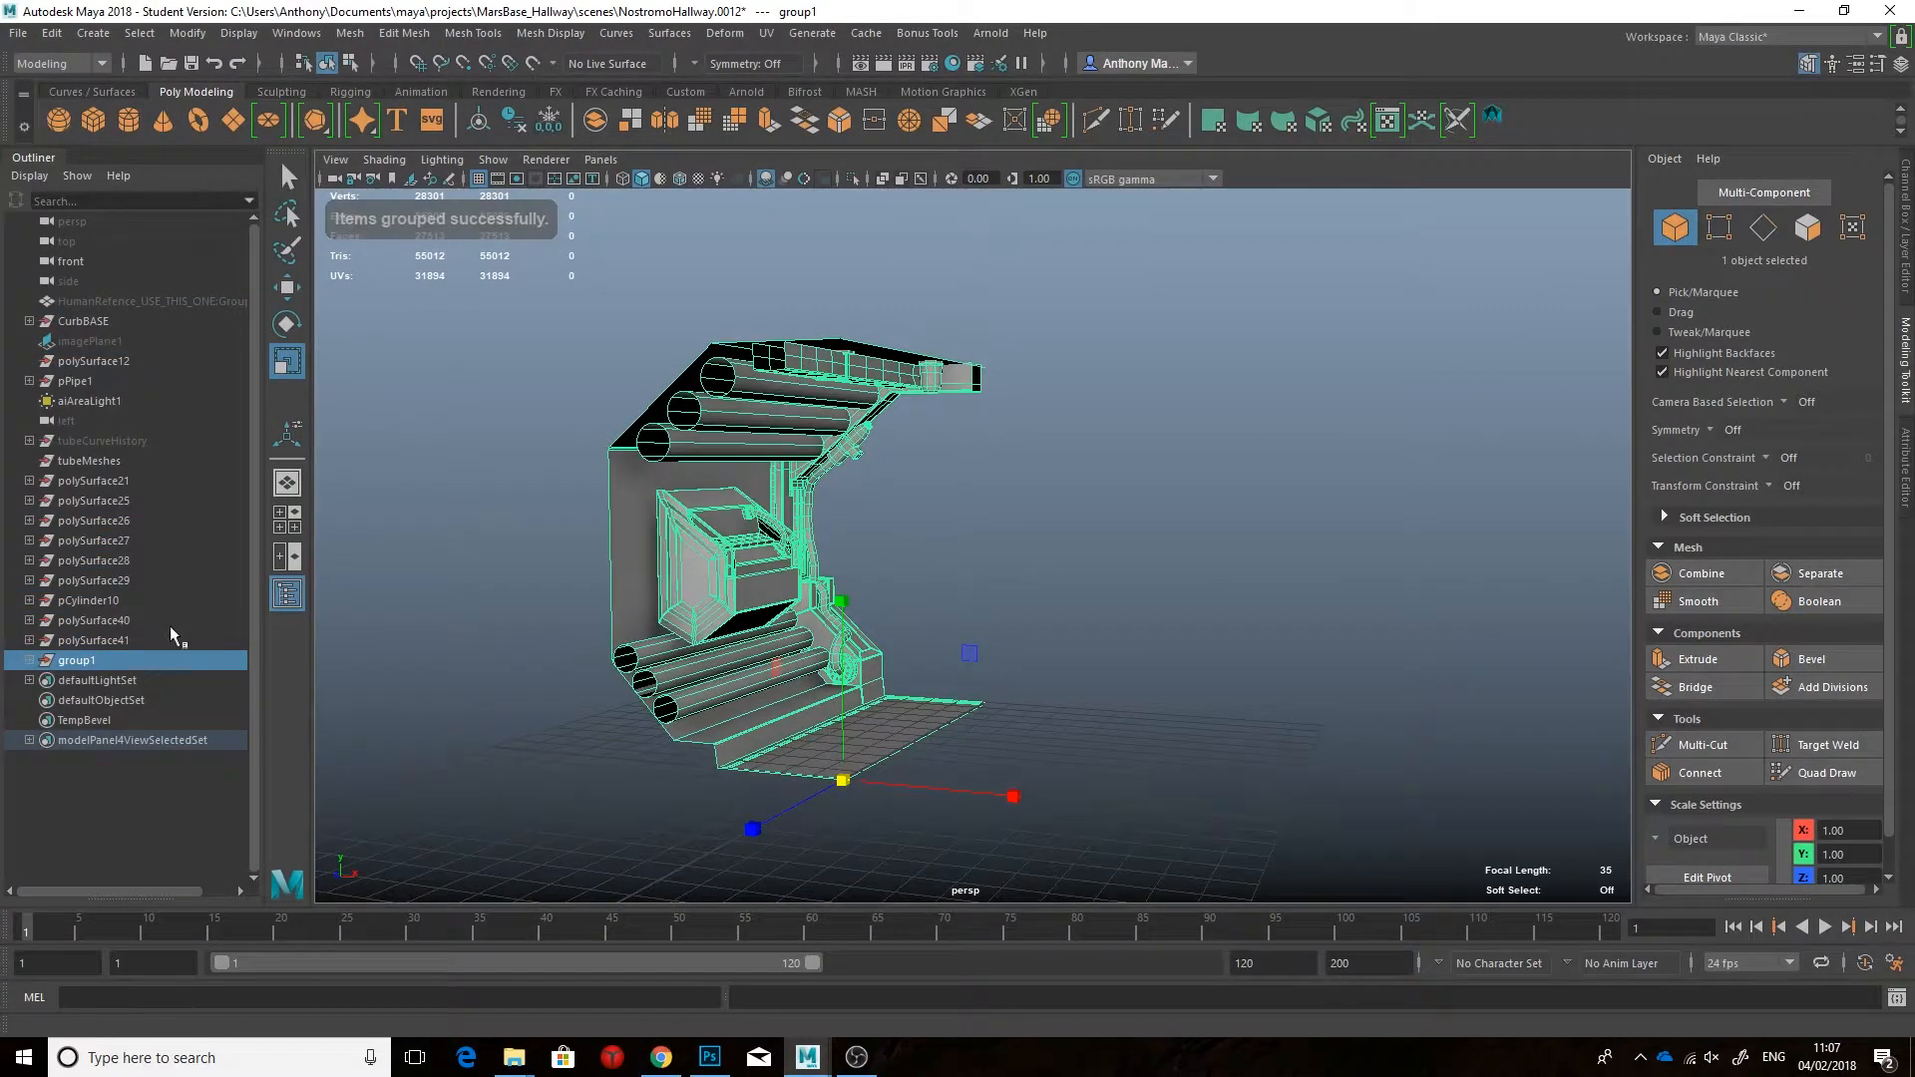
pyautogui.click(147, 36)
pyautogui.click(404, 309)
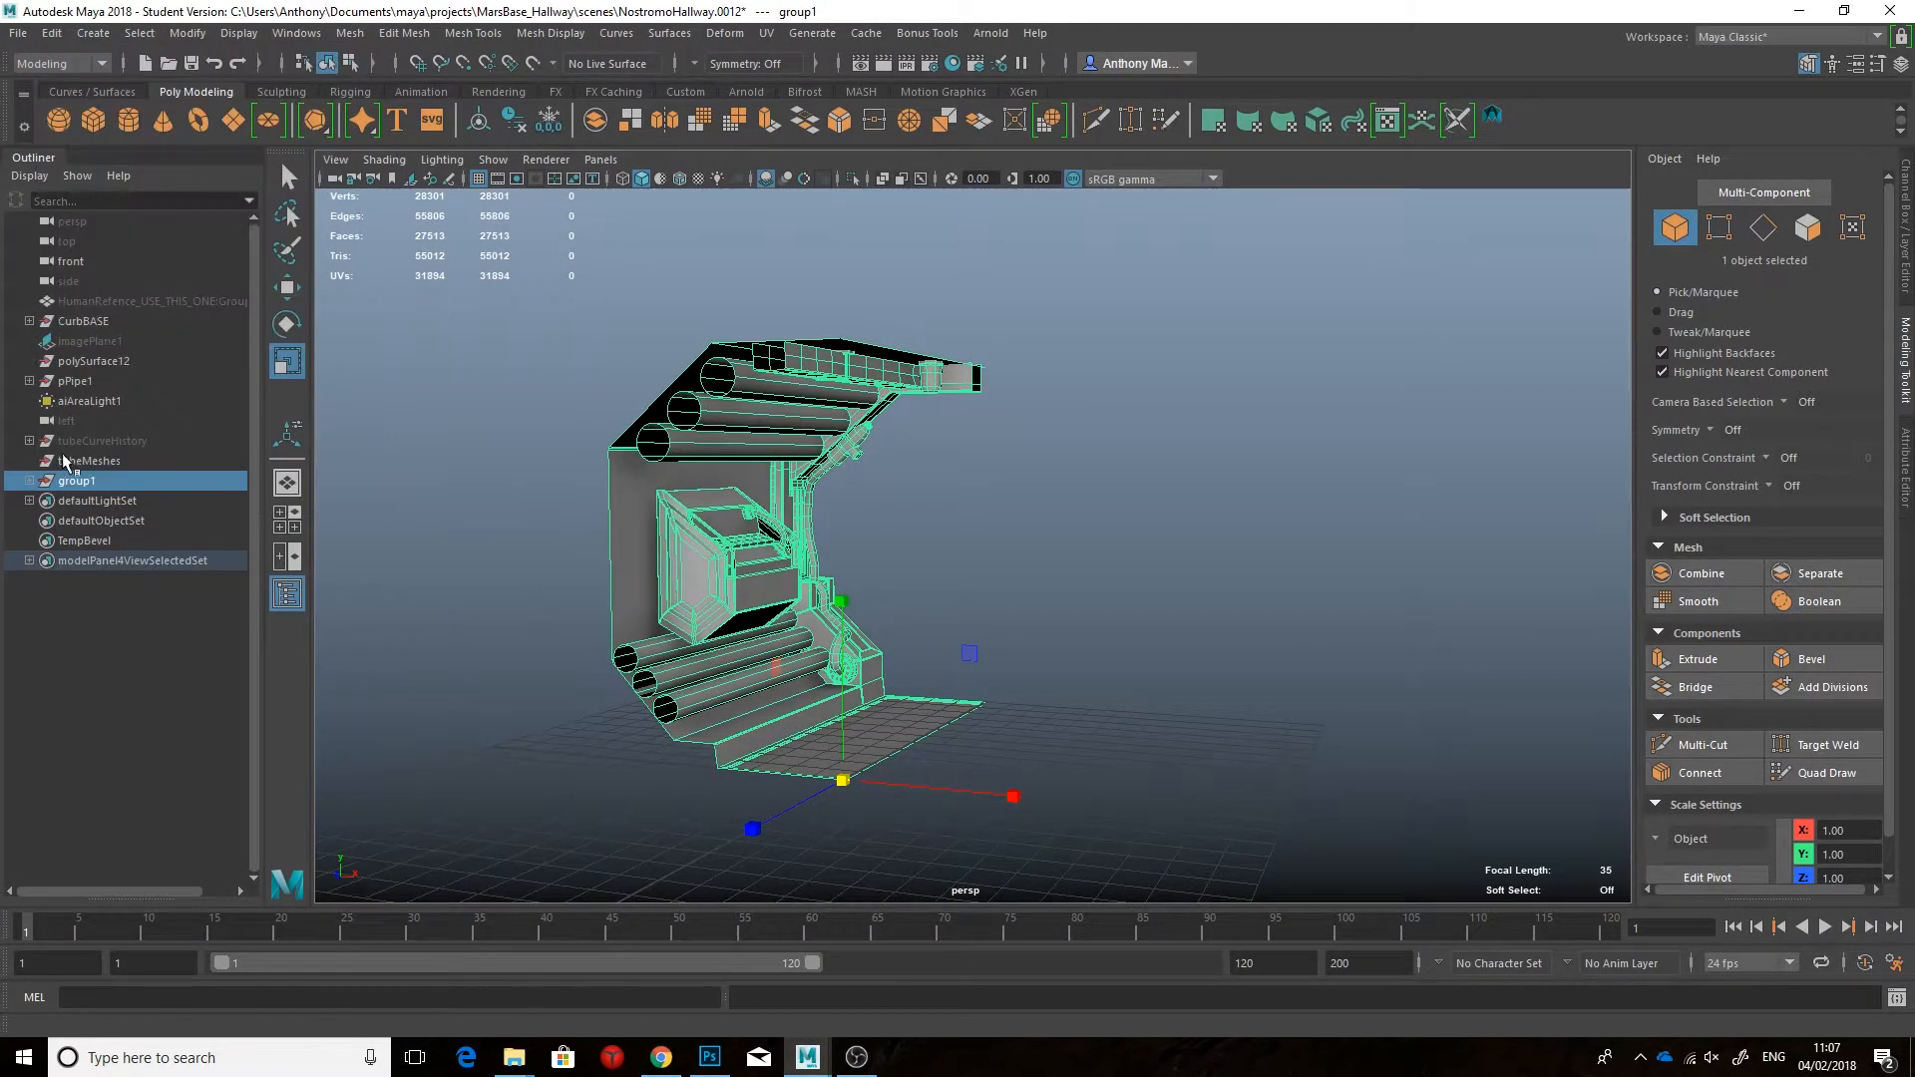
# Step: Select the four tube meshes in the group and run Cleanup Ribbon/Tube Mesh on them
pyautogui.click(30, 481)
pyautogui.click(813, 541)
pyautogui.scroll(3, 813, 542)
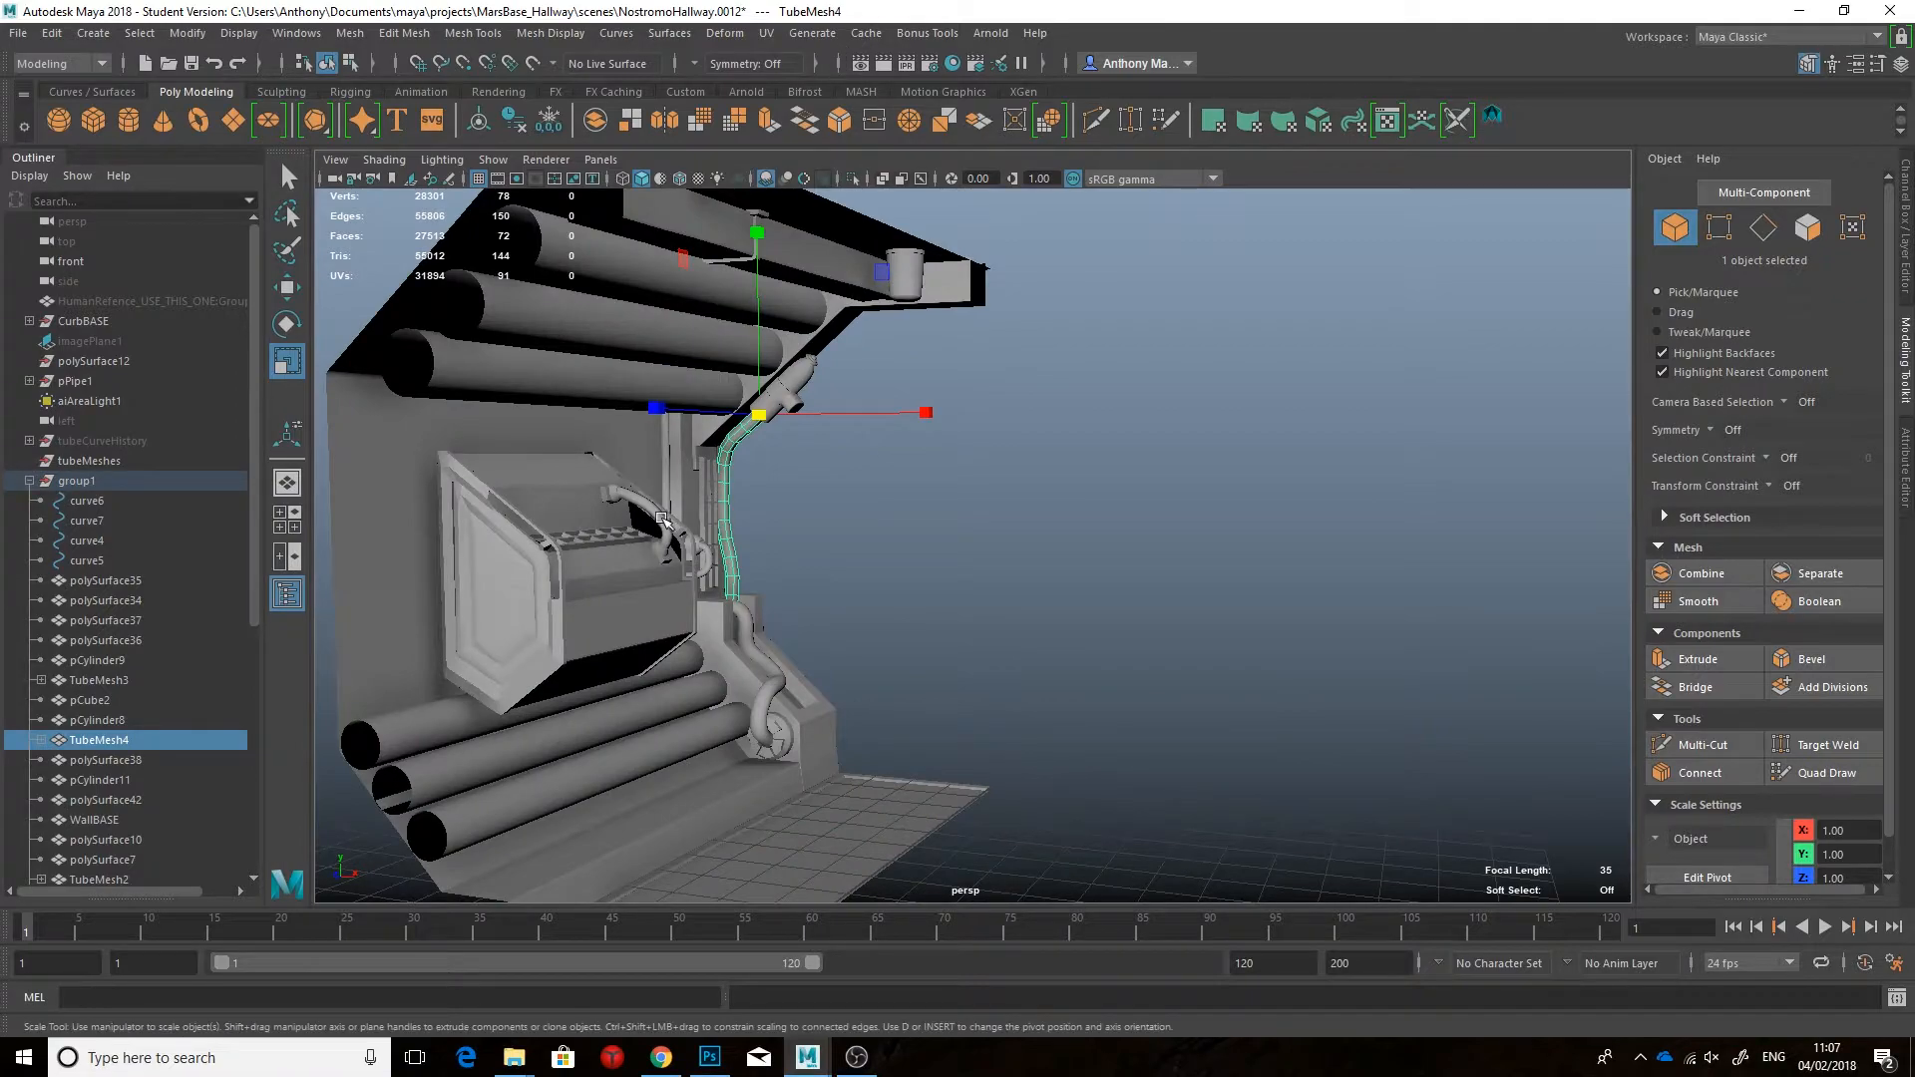
pyautogui.keyDown('shift'); pyautogui.click(753, 701); pyautogui.keyUp('shift')
pyautogui.click(913, 32)
pyautogui.moveTo(982, 172)
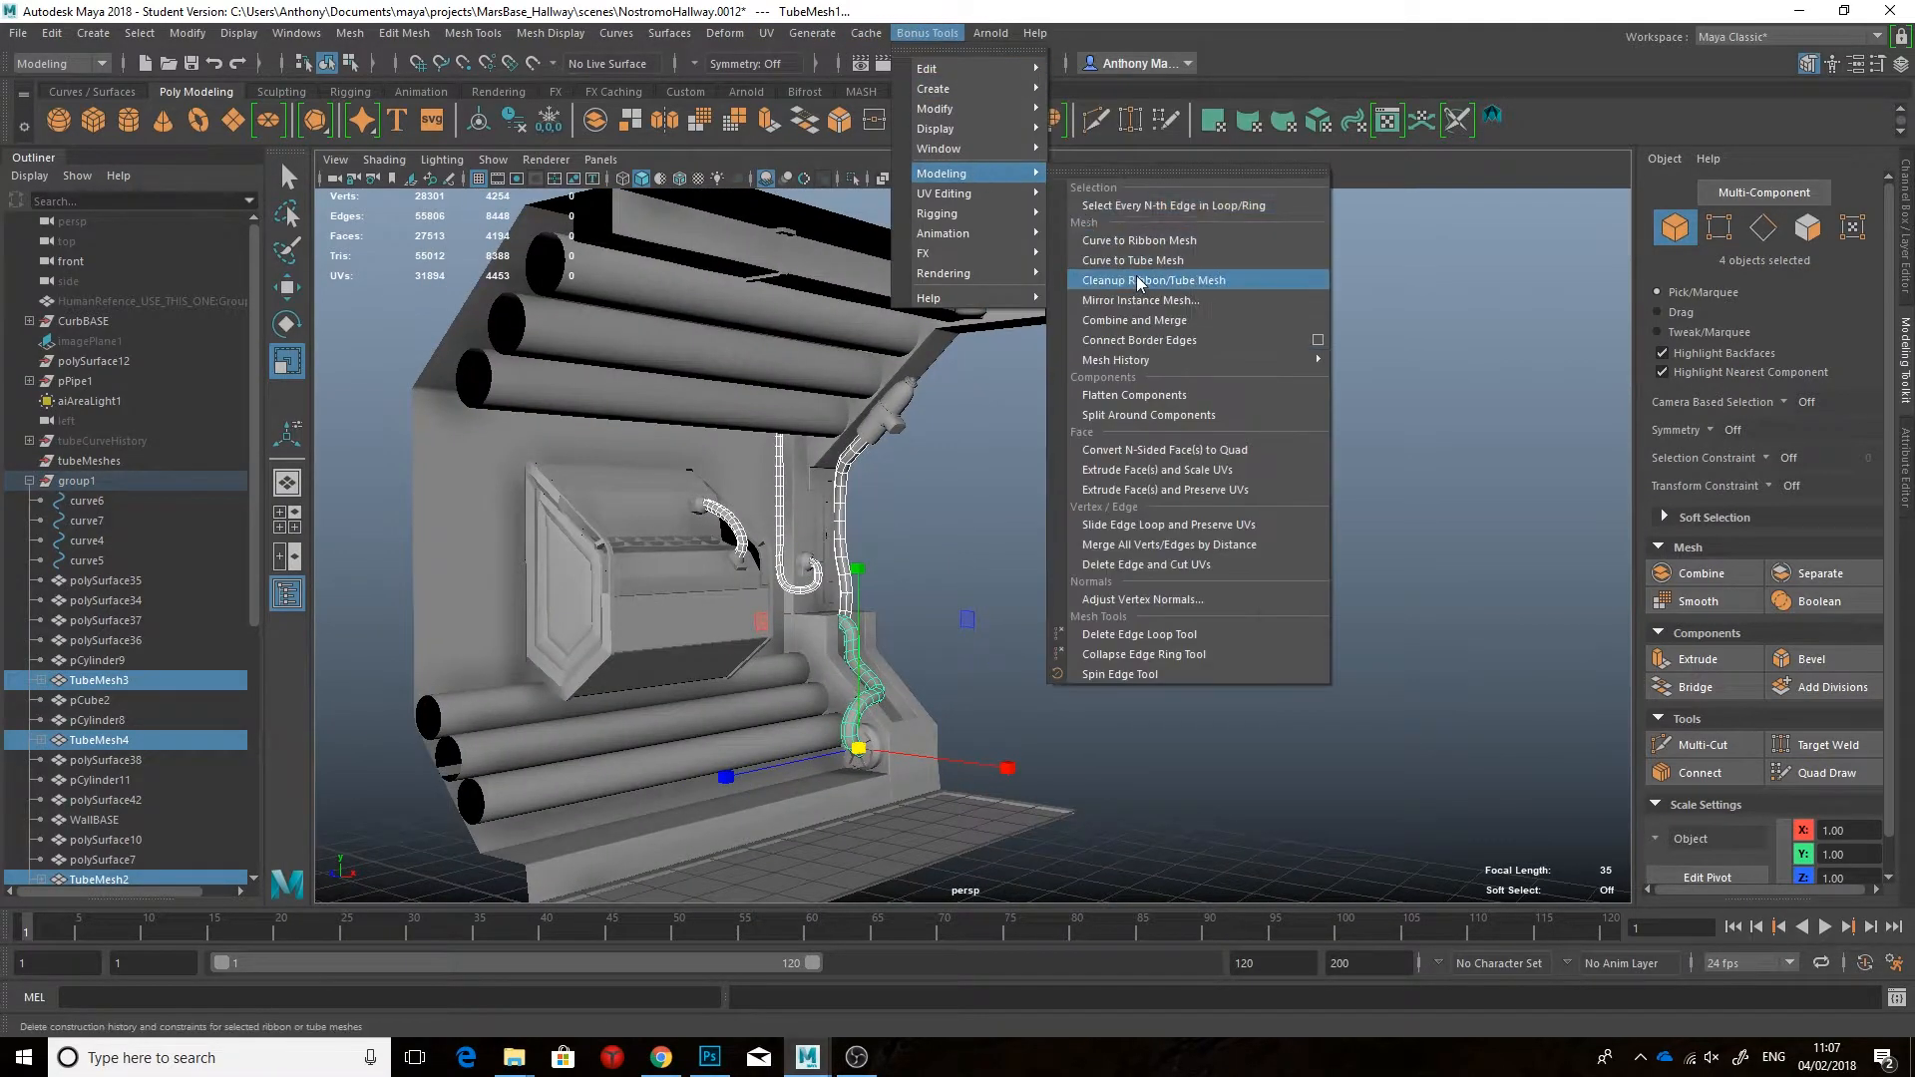
pyautogui.click(1139, 278)
# Step: Run Cleanup Ribbon/Tube Mesh on the vertical wall tube and delete the four leftover curves from the group
pyautogui.click(846, 491)
pyautogui.click(915, 35)
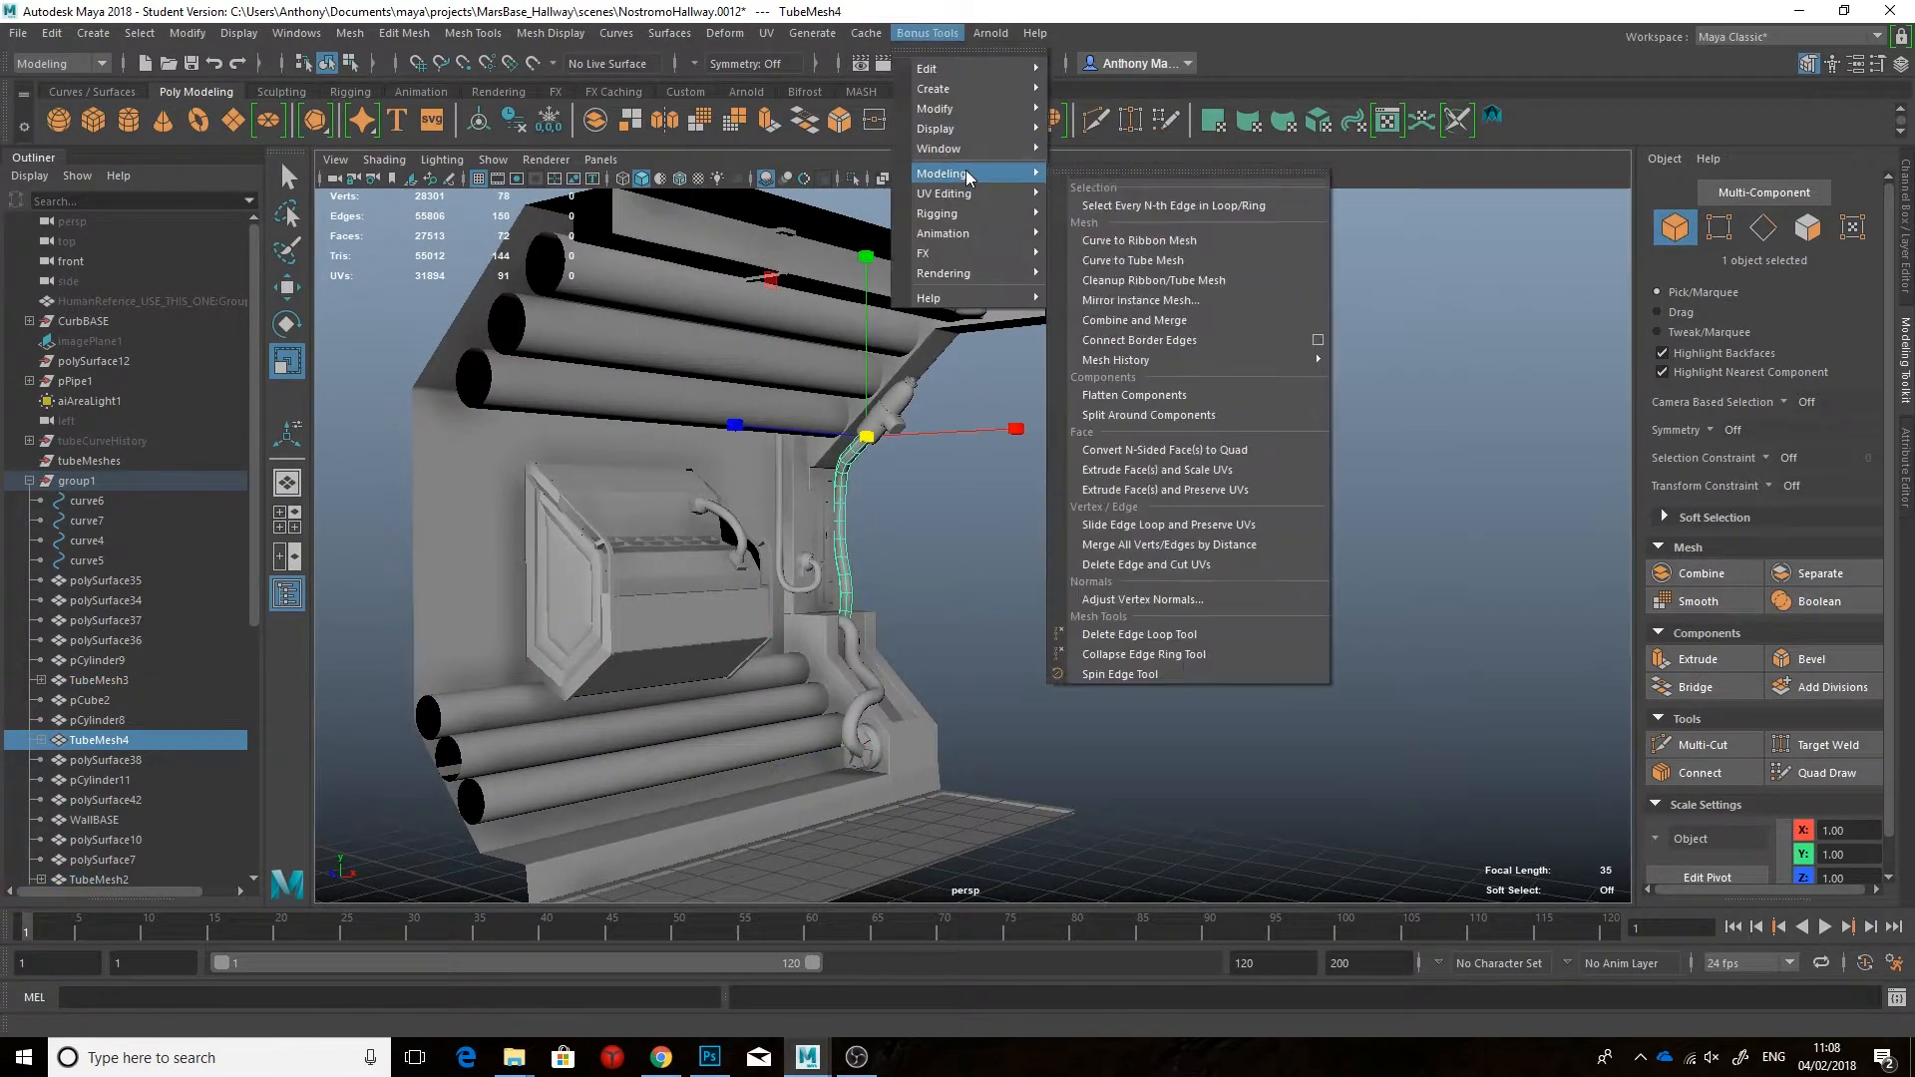
pyautogui.click(1125, 276)
pyautogui.click(87, 501)
pyautogui.keyDown('shift'); pyautogui.click(93, 561); pyautogui.keyUp('shift')
pyautogui.press('Delete')
# Step: Rename the hallway group HallwayGRPLEFT and duplicate it
pyautogui.click(81, 483)
pyautogui.keyDown('alt'); pyautogui.moveTo(678, 543); pyautogui.dragTo(782, 553); pyautogui.keyUp('alt')
pyautogui.scroll(-2, 782, 552)
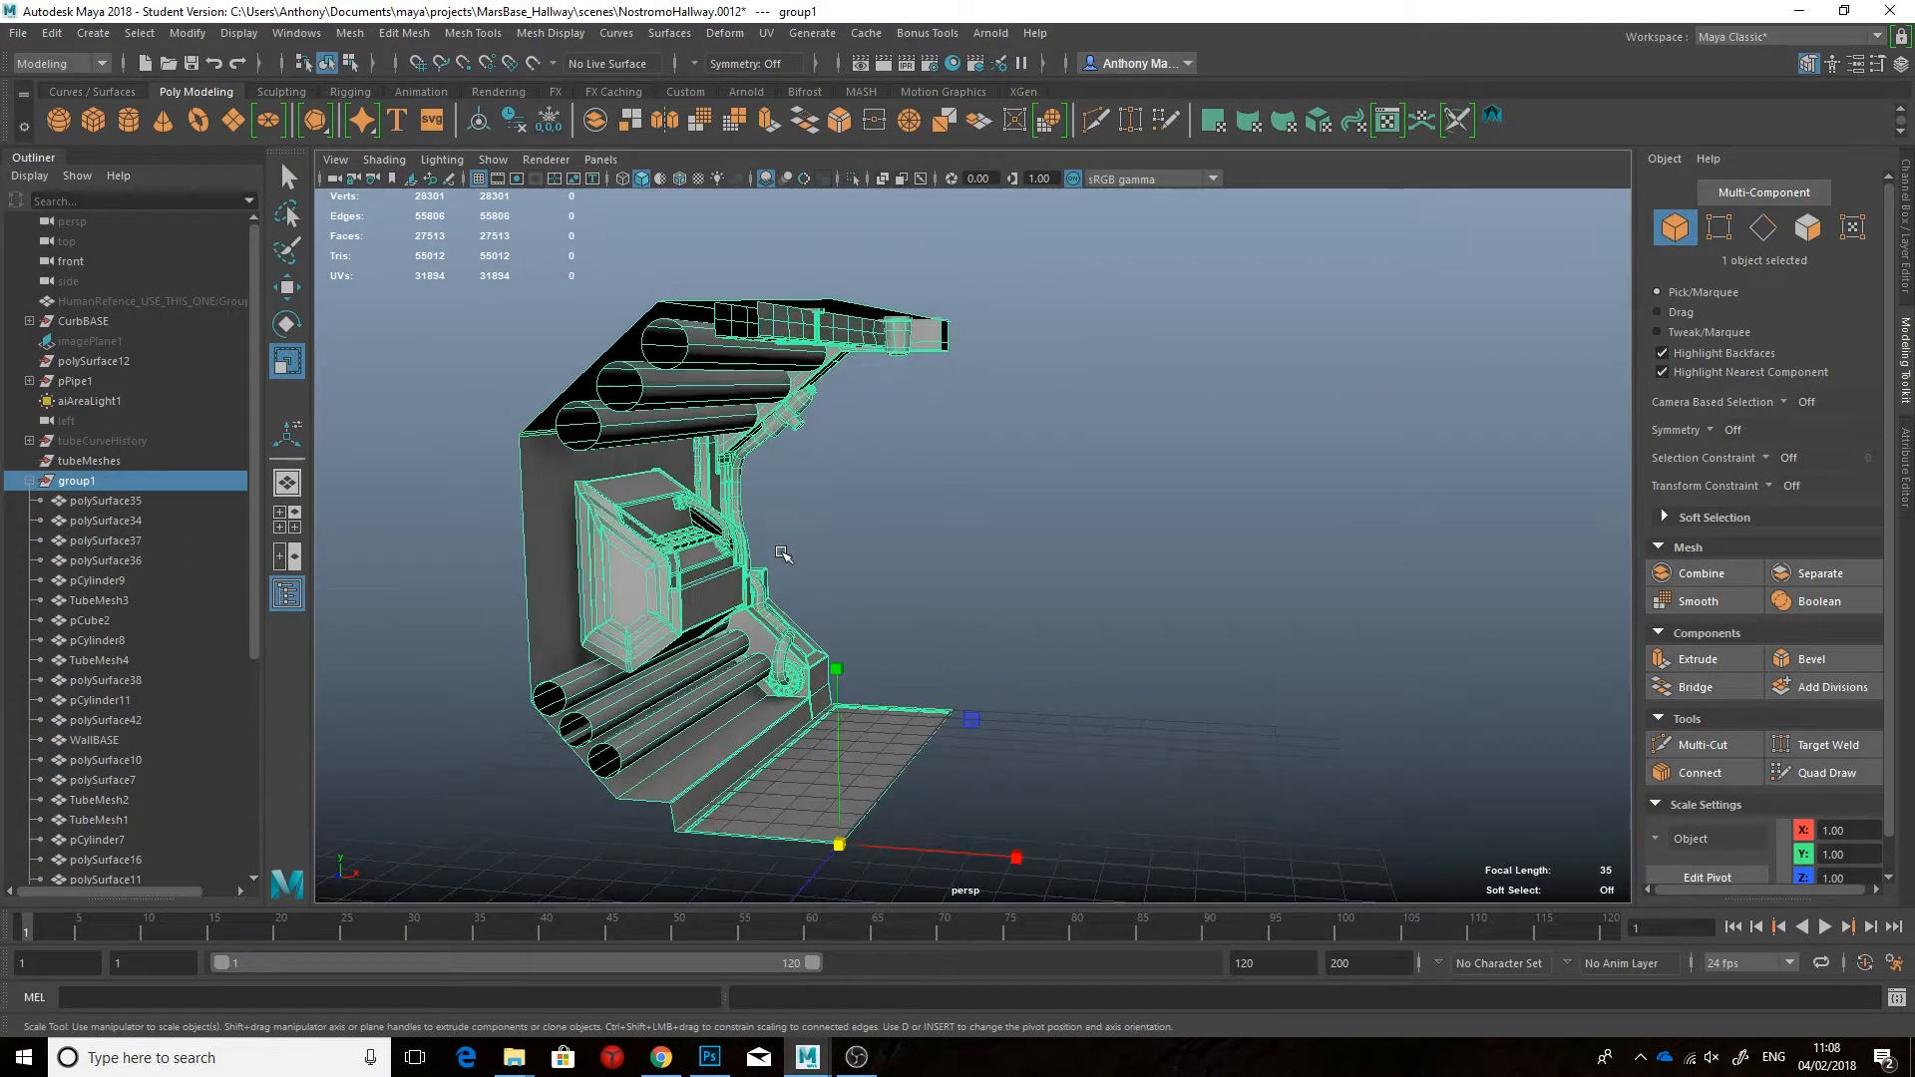
pyautogui.doubleClick(77, 482)
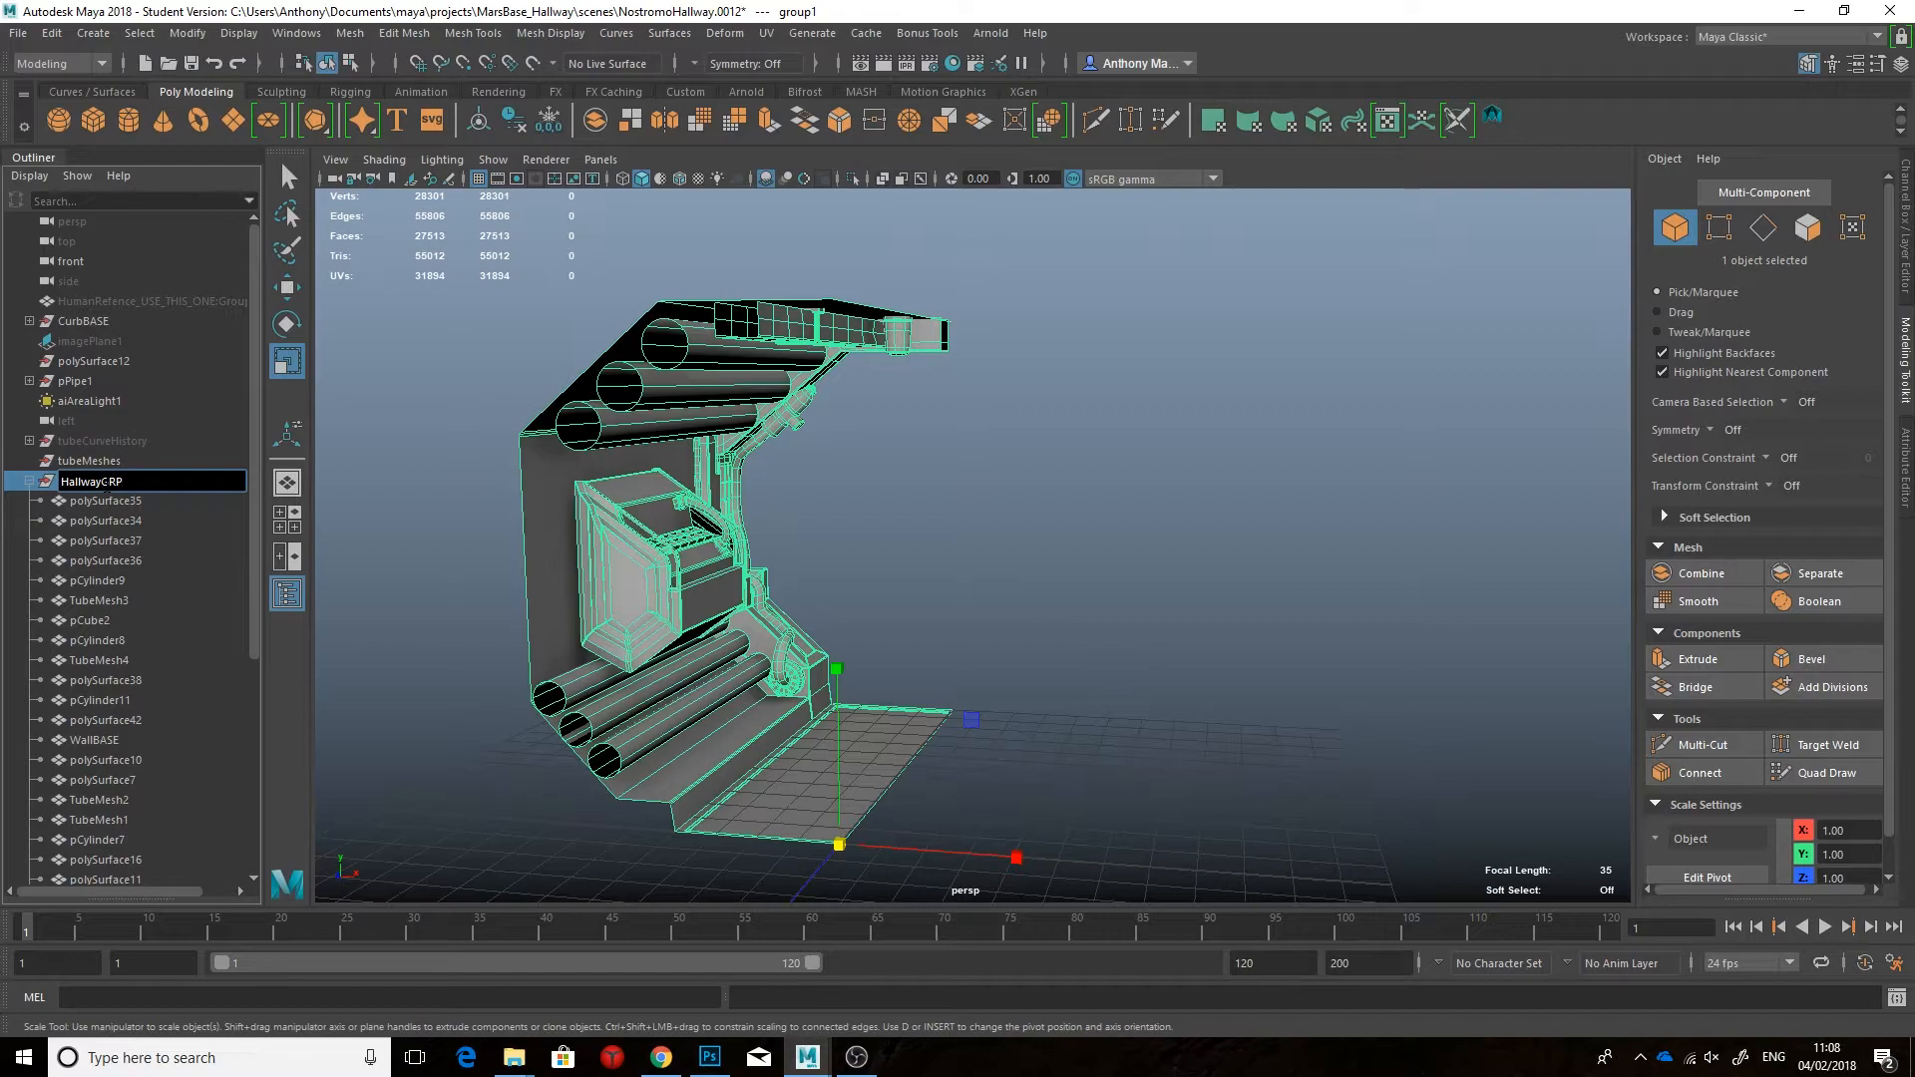
pyautogui.click(29, 481)
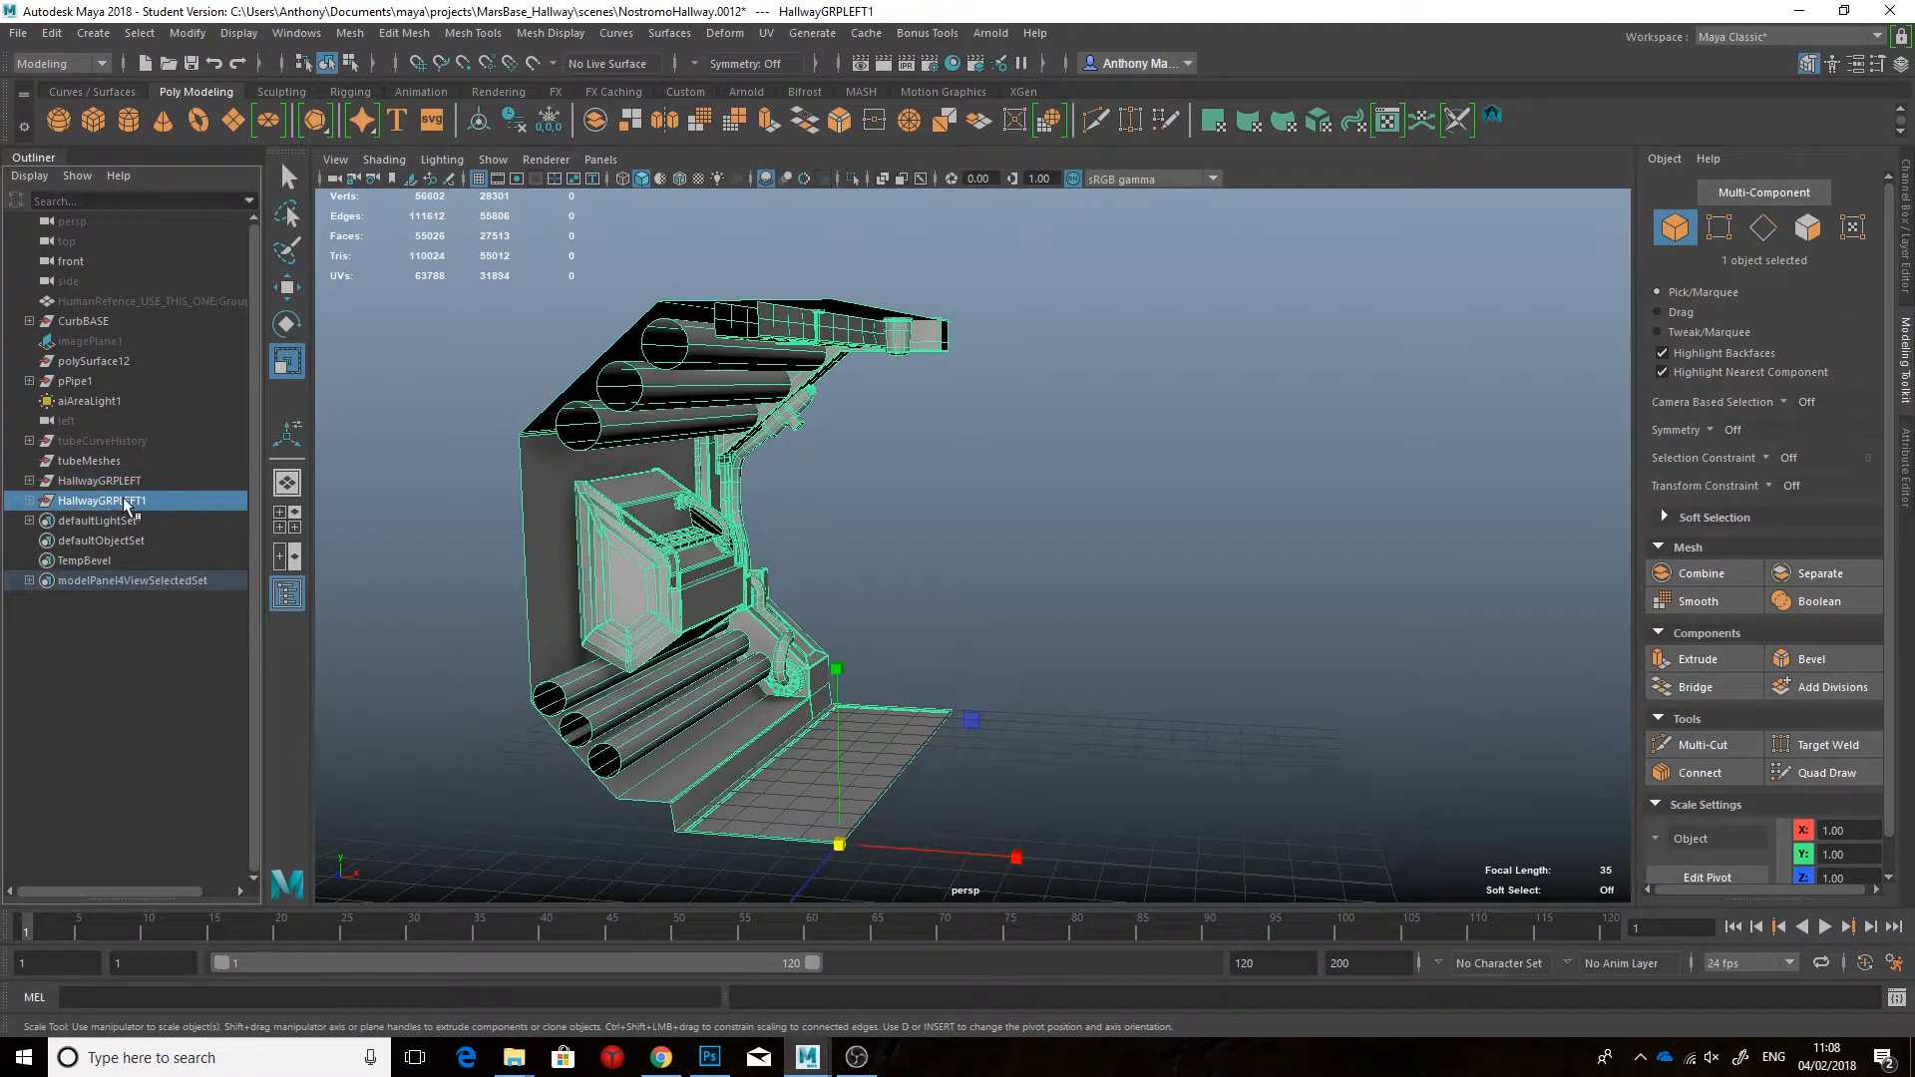
# Step: Mirror the duplicated group to the opposite side of the hallway and rename it HallwayGRPRIGHT
pyautogui.click(1906, 240)
pyautogui.press('Return')
pyautogui.click(1304, 449)
pyautogui.keyDown('alt'); pyautogui.moveTo(1303, 449); pyautogui.dragTo(1300, 493); pyautogui.keyUp('alt')
# Step: Switch to Photoshop to check the Nostromo_hall.png reference image, and return to Maya
pyautogui.click(712, 1060)
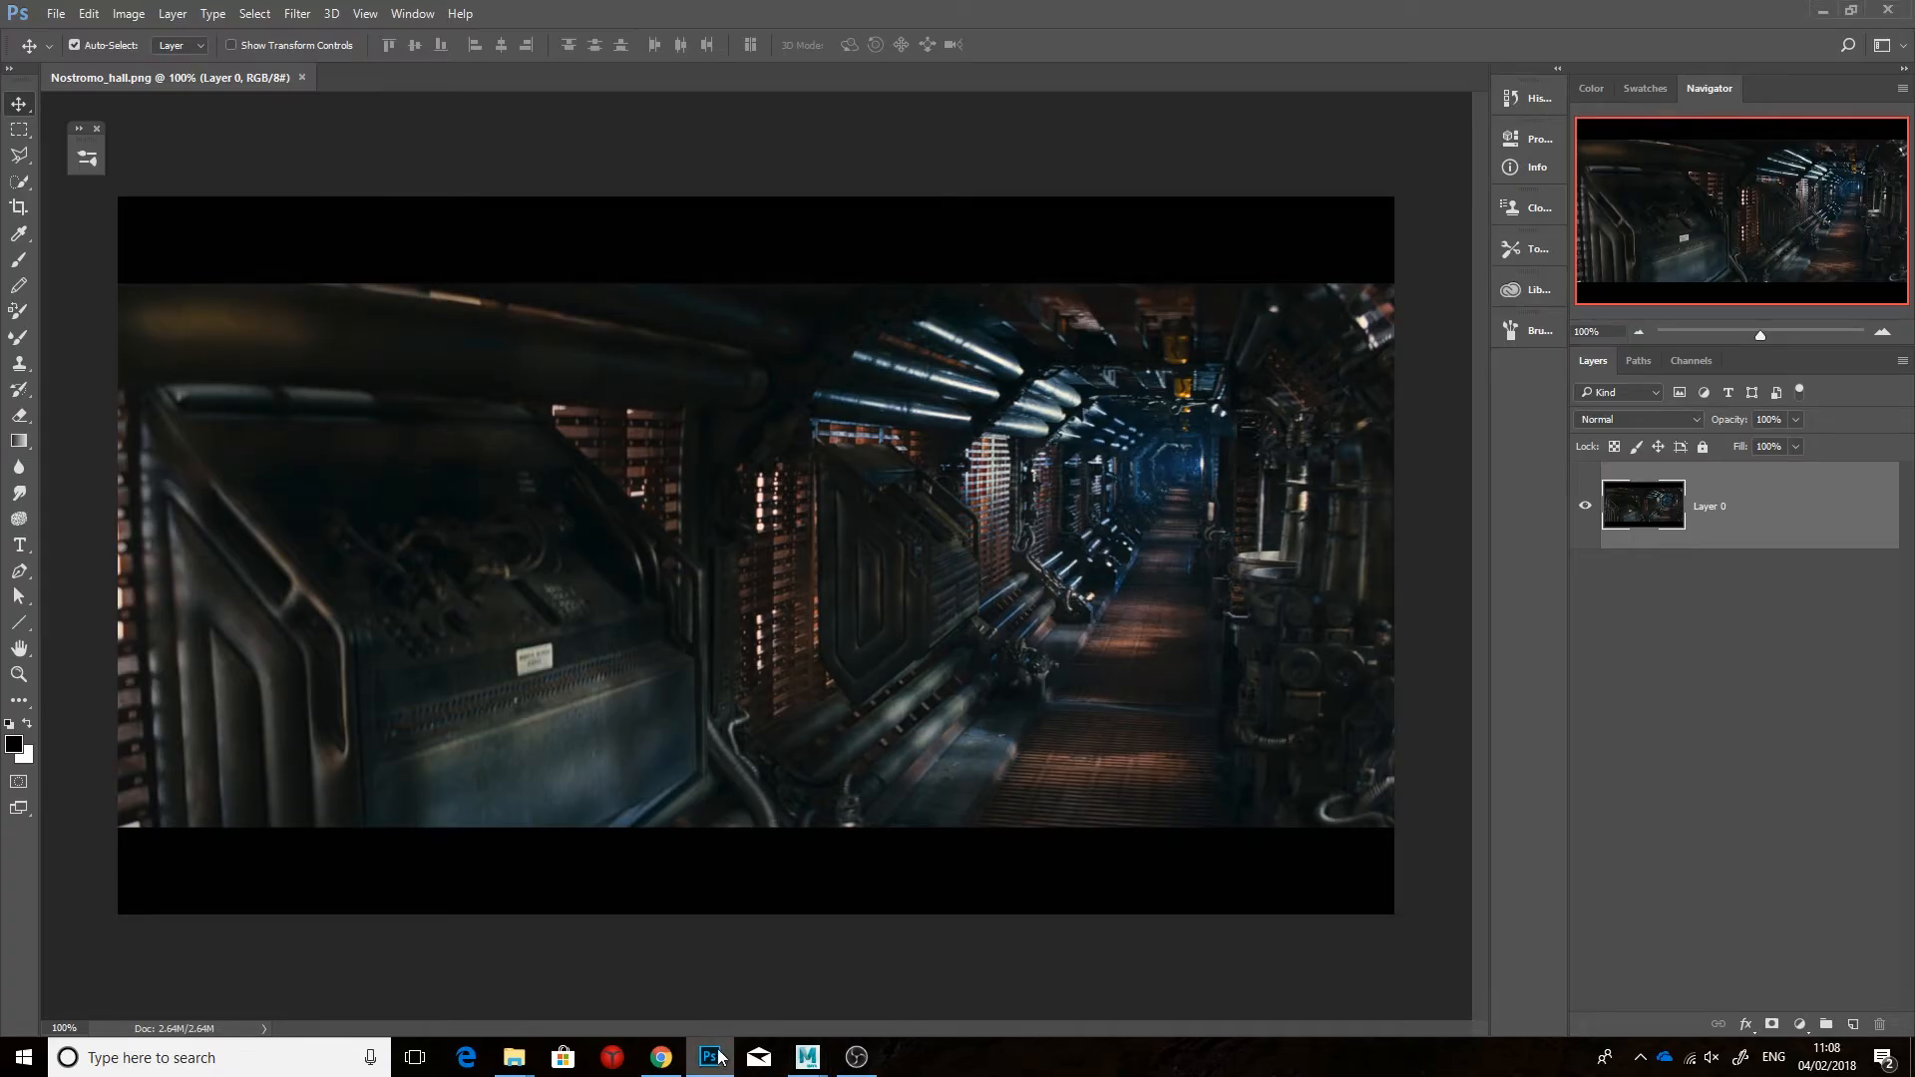
pyautogui.click(805, 1057)
pyautogui.click(917, 973)
# Step: Delete the mirrored cup fitting on the right half of the ceiling, keeping only the left one
pyautogui.keyDown('alt'); pyautogui.moveTo(957, 650); pyautogui.dragTo(938, 613); pyautogui.keyUp('alt')
pyautogui.click(810, 325)
pyautogui.scroll(3, 868, 350)
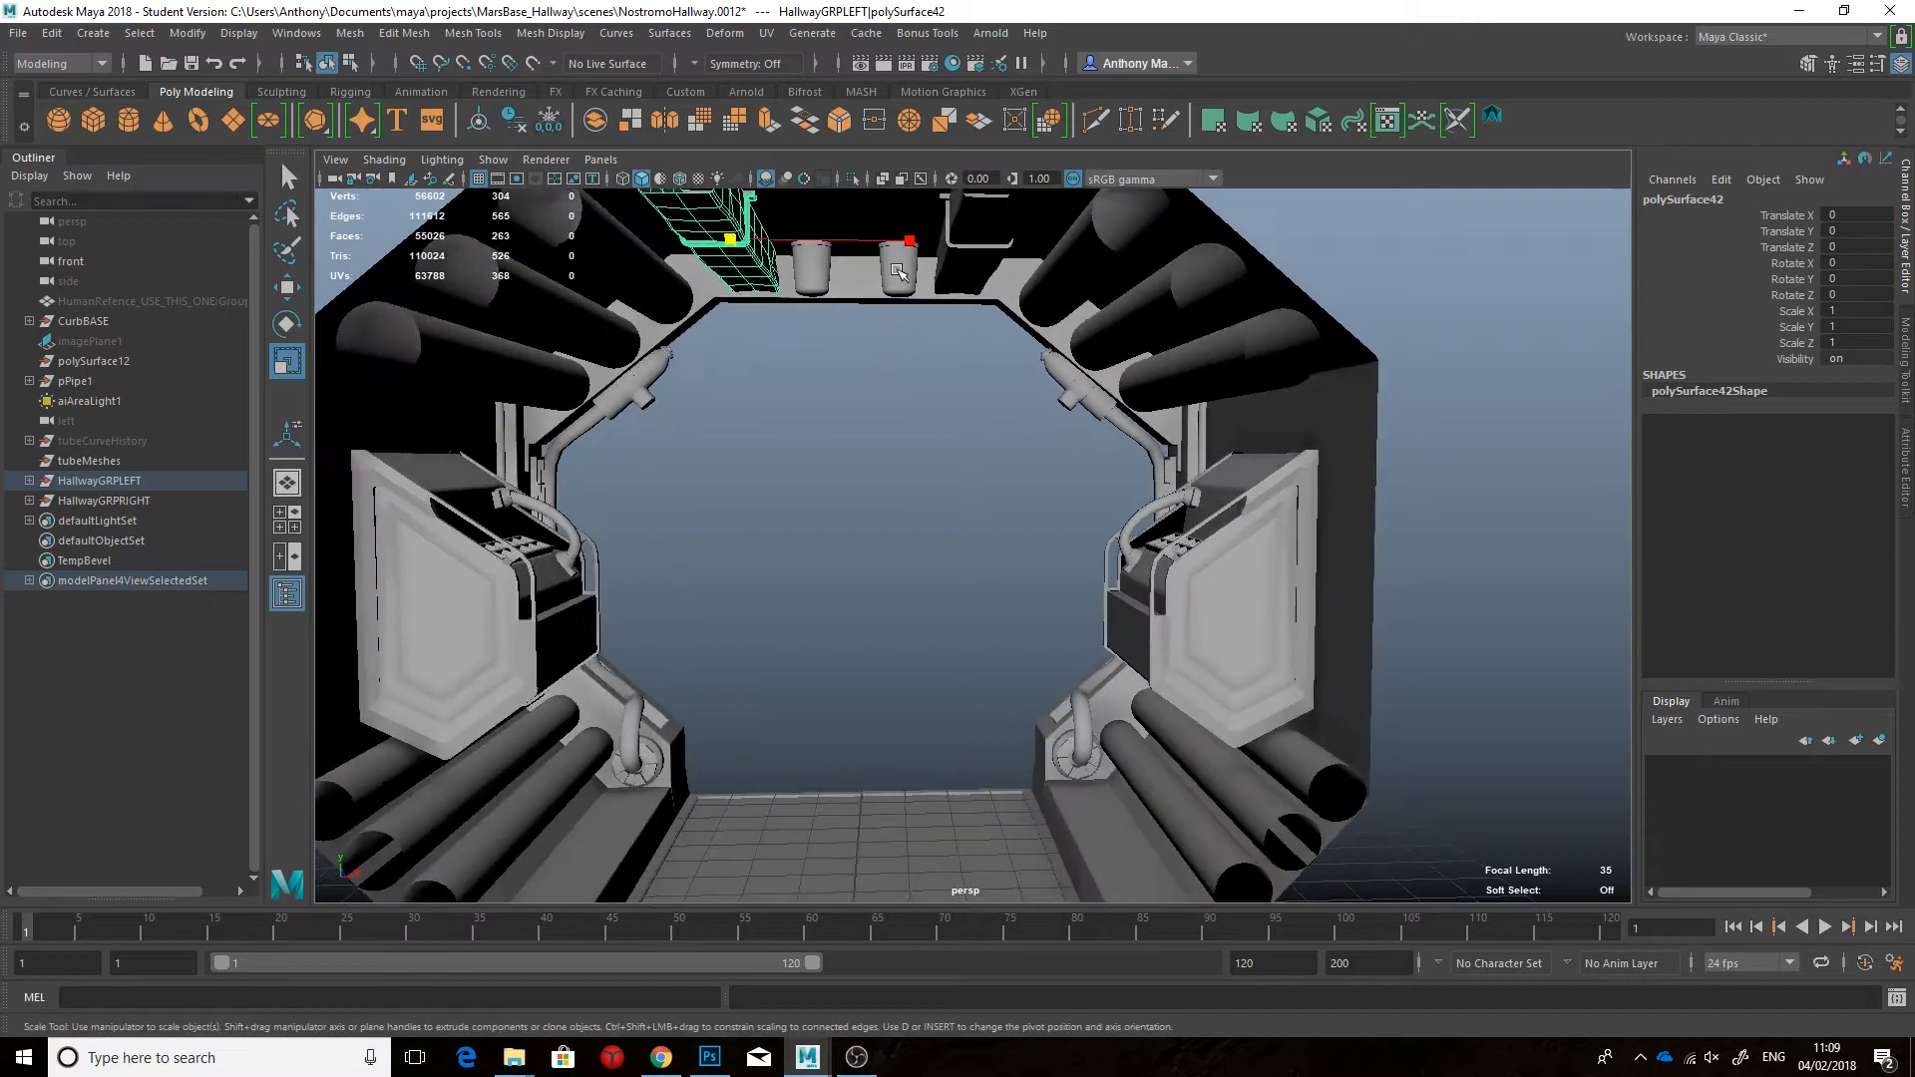
pyautogui.press('Delete')
pyautogui.keyDown('alt'); pyautogui.moveTo(911, 279); pyautogui.dragTo(880, 382); pyautogui.keyUp('alt')
pyautogui.click(758, 297)
pyautogui.scroll(-3, 868, 329)
pyautogui.click(1177, 325)
pyautogui.keyDown('alt'); pyautogui.moveTo(1176, 326); pyautogui.dragTo(1115, 339); pyautogui.keyUp('alt')
# Step: Merge the left and right floor halves into one mesh and delete its construction history
pyautogui.keyDown('alt'); pyautogui.moveTo(794, 380); pyautogui.dragTo(875, 692); pyautogui.keyUp('alt')
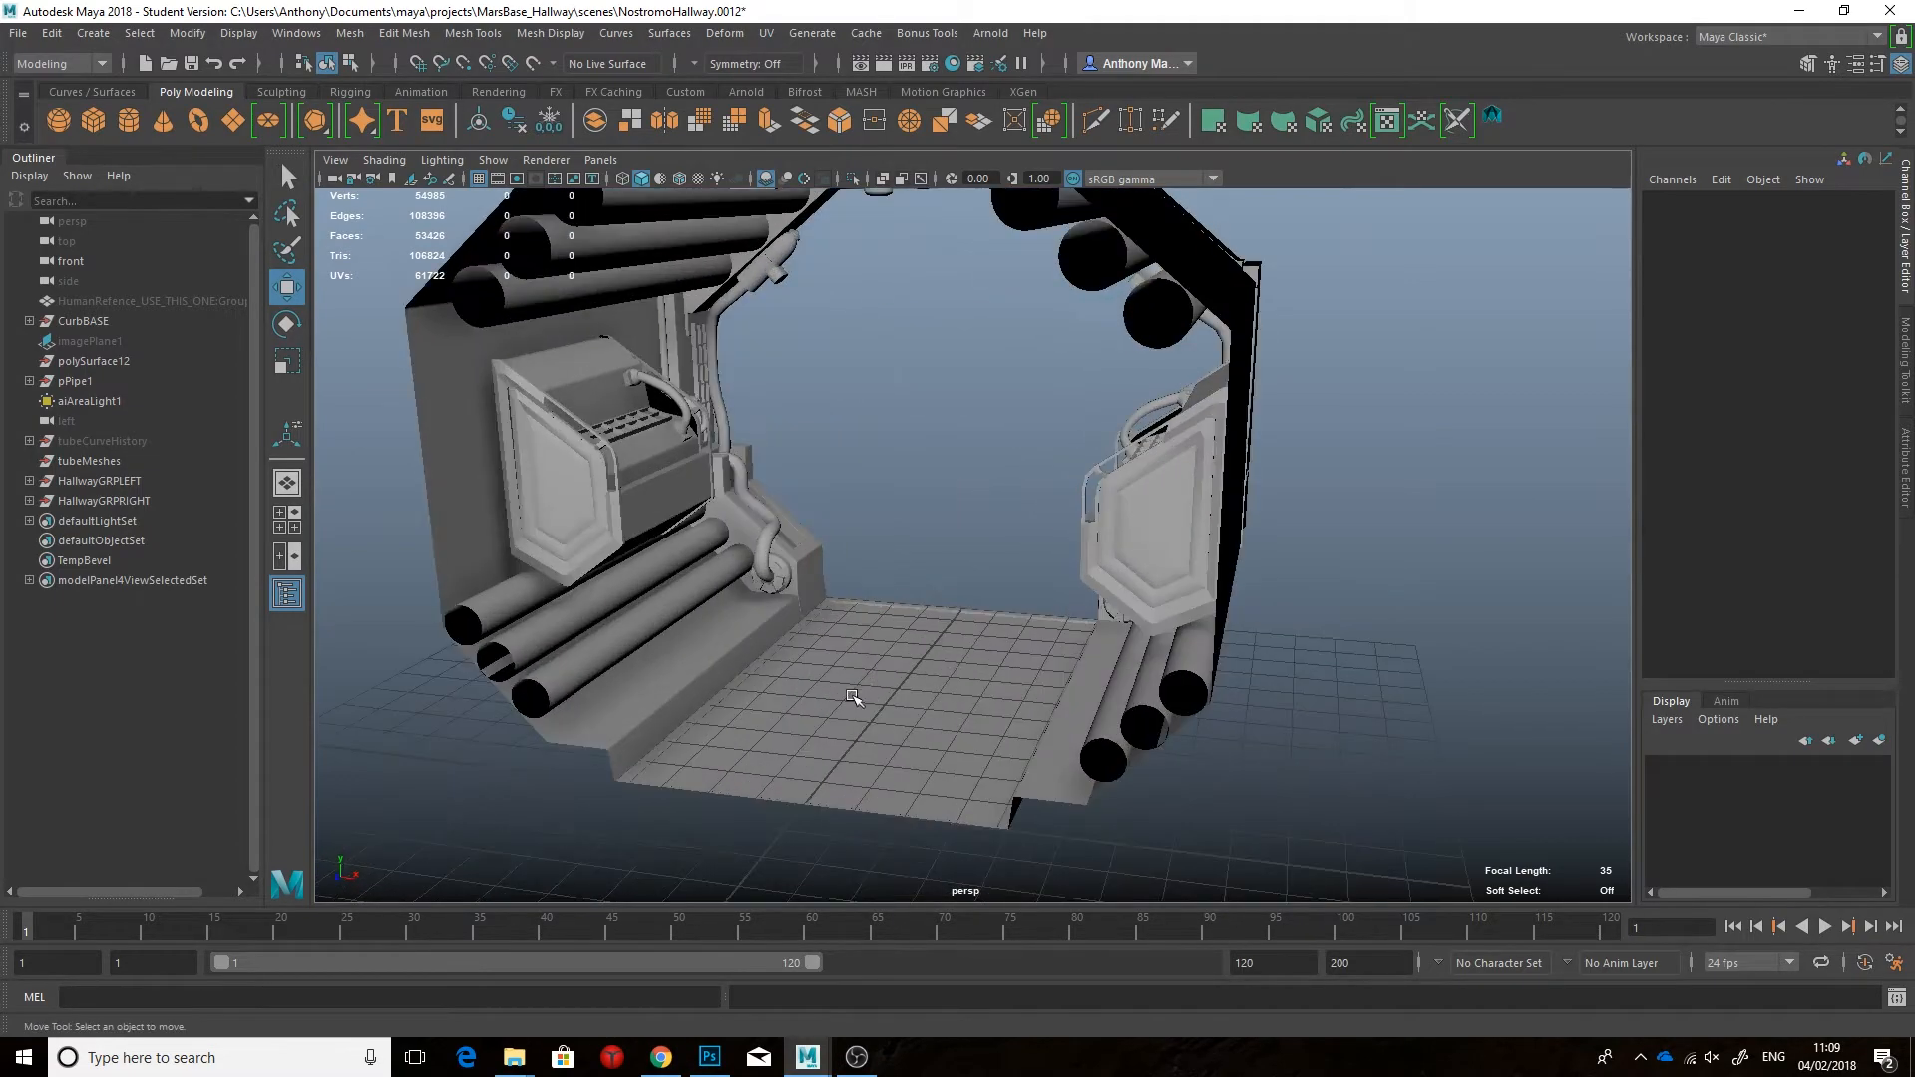
pyautogui.click(867, 698)
pyautogui.scroll(3, 905, 745)
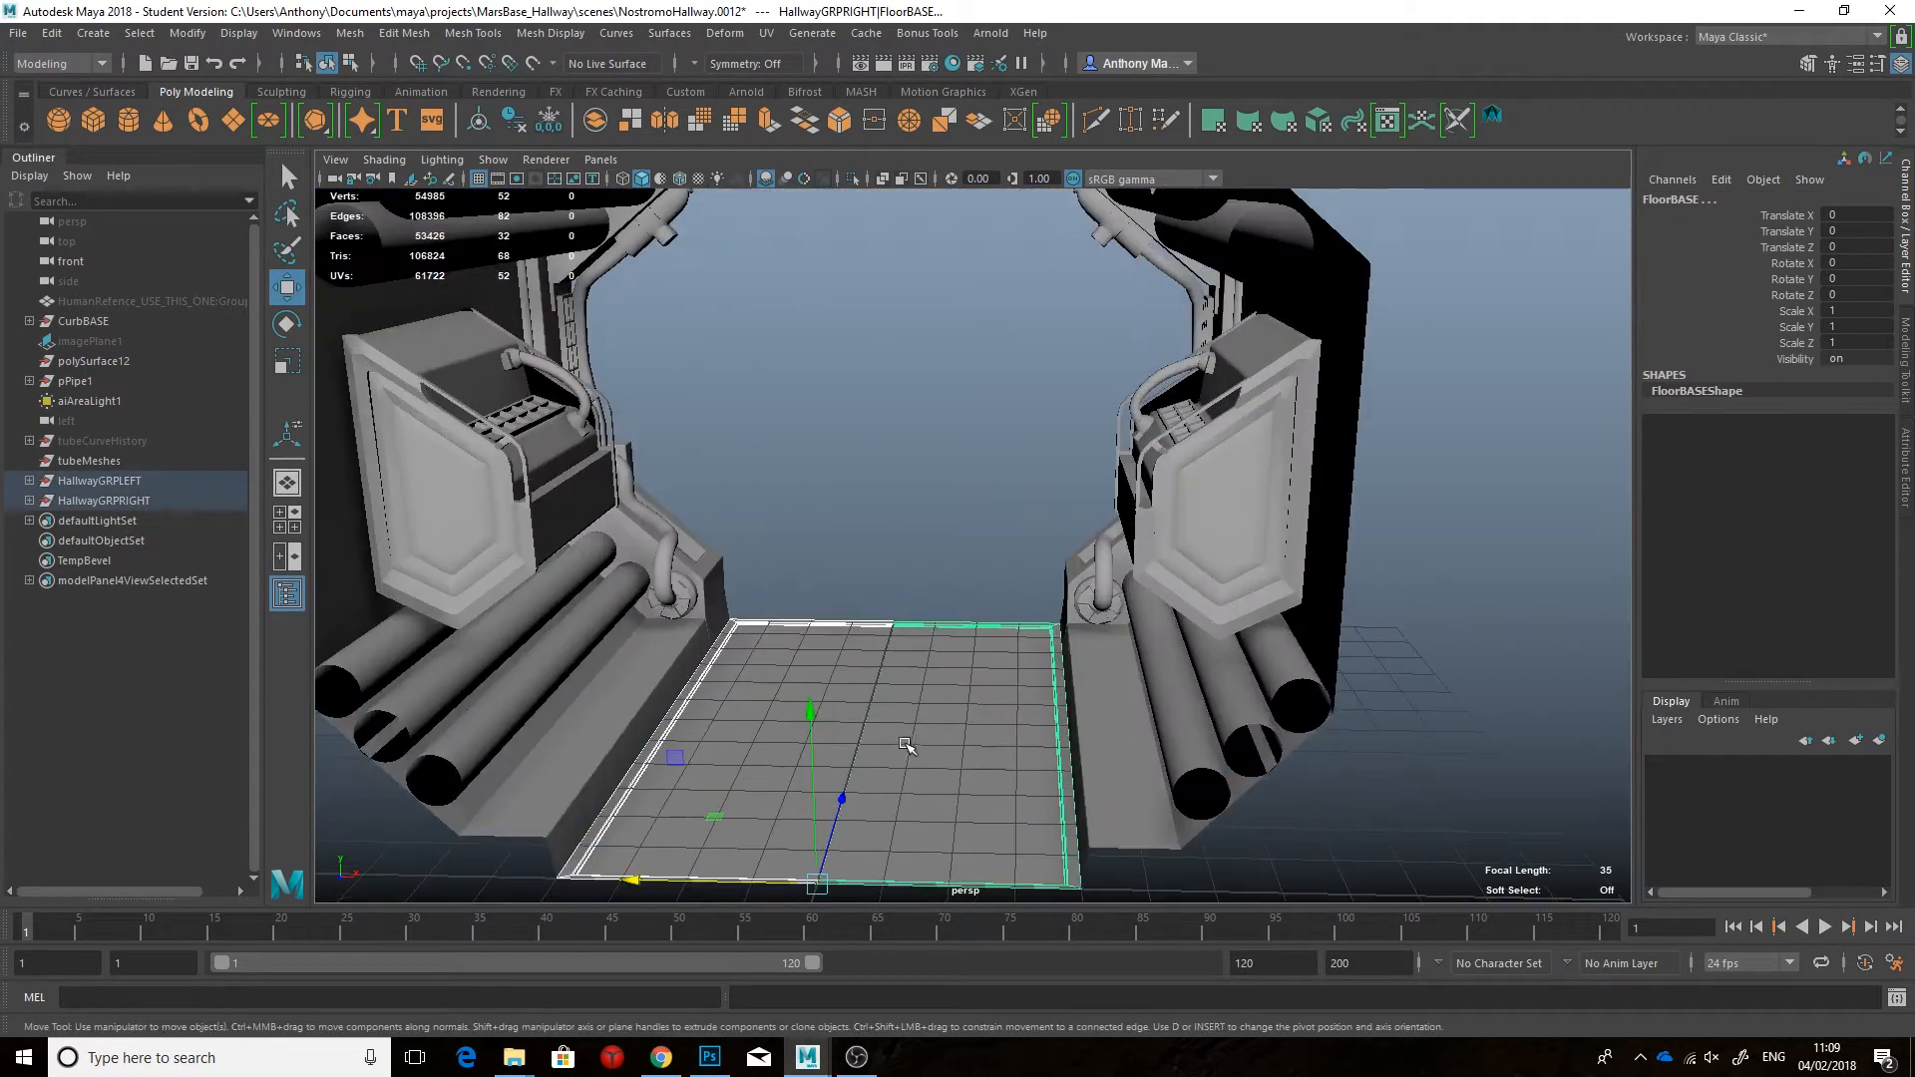
pyautogui.click(873, 120)
pyautogui.click(915, 449)
pyautogui.keyDown('alt'); pyautogui.moveTo(914, 449); pyautogui.dragTo(848, 458); pyautogui.keyUp('alt')
pyautogui.click(479, 179)
pyautogui.keyDown('alt'); pyautogui.moveTo(838, 683); pyautogui.dragTo(889, 686); pyautogui.keyUp('alt')
pyautogui.click(894, 689)
pyautogui.click(515, 121)
# Step: Hide the combined floor mesh and show it again
pyautogui.keyDown('alt'); pyautogui.moveTo(938, 598); pyautogui.dragTo(548, 535); pyautogui.keyUp('alt')
pyautogui.hotkey('ctrl', 'h')
pyautogui.click(182, 522)
pyautogui.hotkey('shift', 'h')
# Step: Group HallwayGRPLEFT and HallwayGRPRIGHT together and name the new group HallwaySEGMENT
pyautogui.scroll(-3, 874, 538)
pyautogui.click(100, 481)
pyautogui.keyDown('shift'); pyautogui.click(120, 500); pyautogui.keyUp('shift')
pyautogui.keyDown('alt'); pyautogui.moveTo(858, 580); pyautogui.dragTo(902, 580); pyautogui.keyUp('alt')
pyautogui.hotkey('ctrl', 'g')
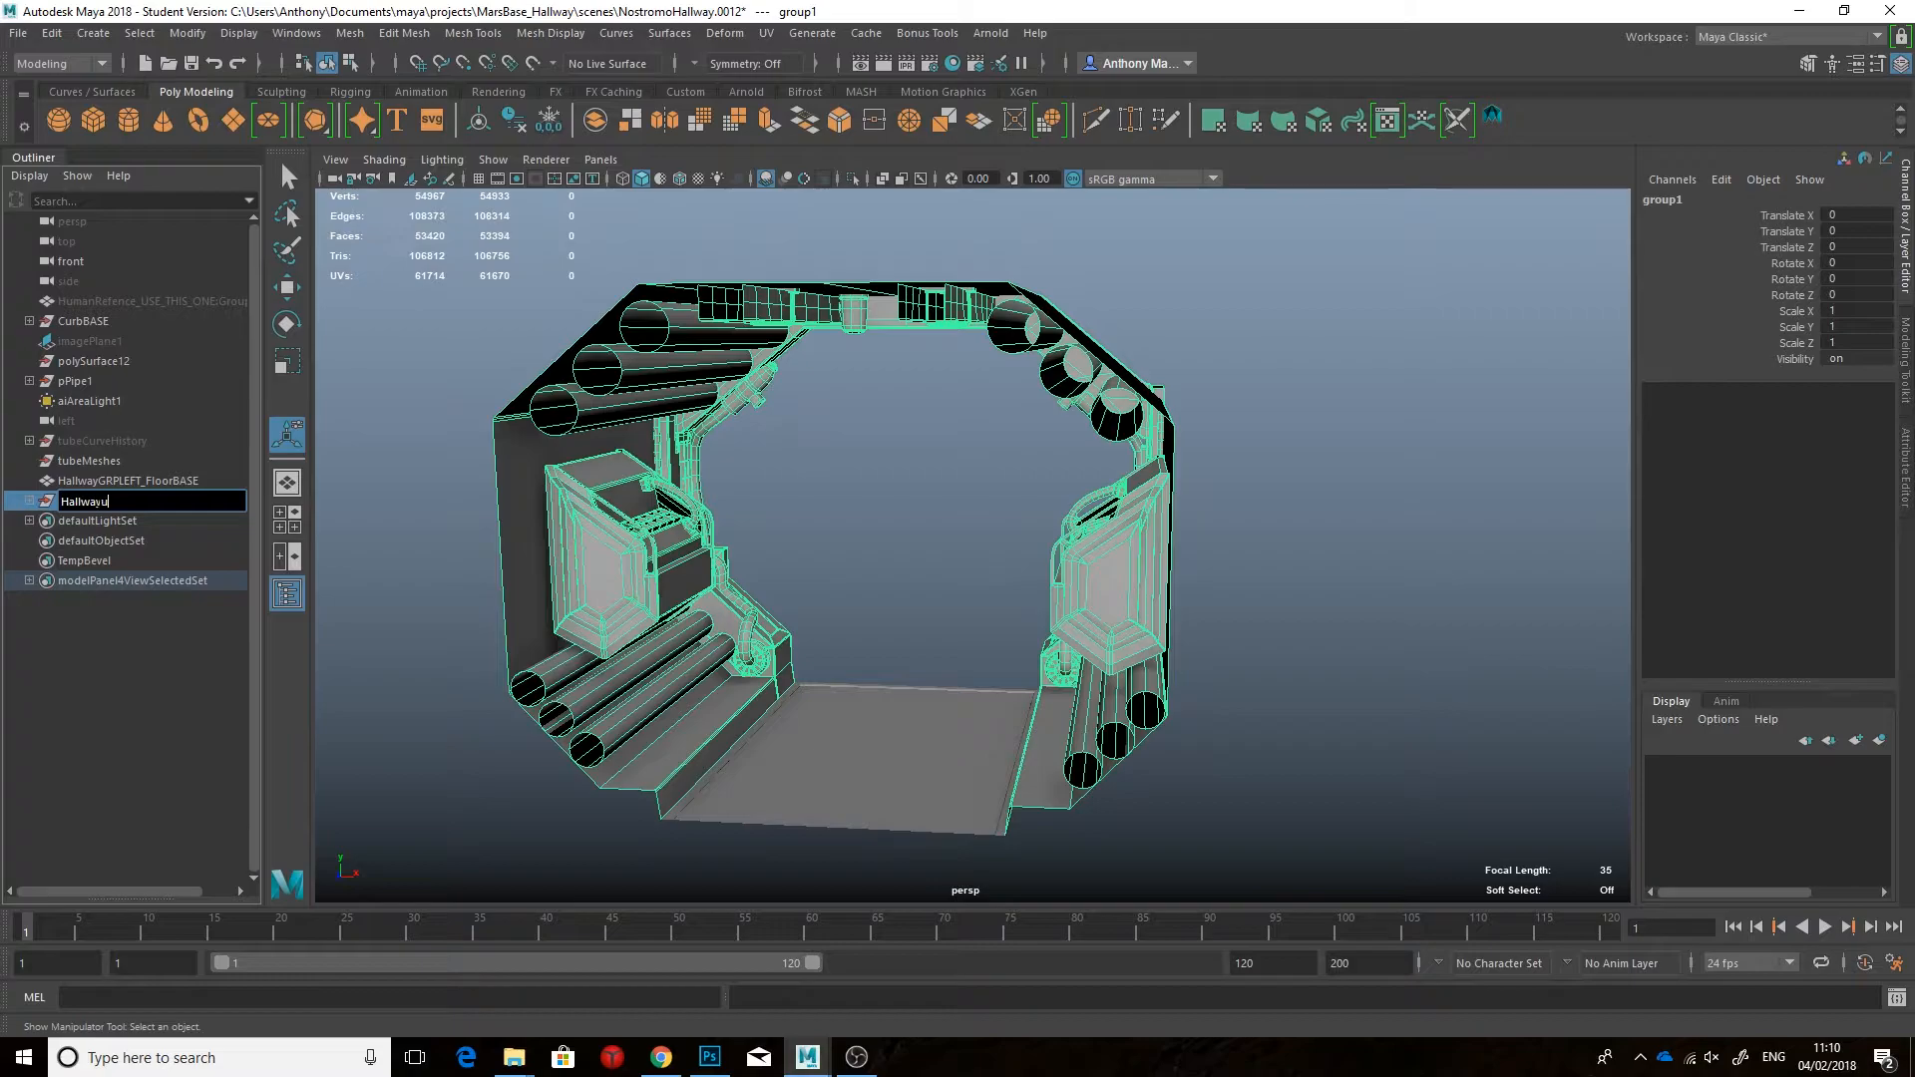
pyautogui.keyDown('alt'); pyautogui.moveTo(853, 740); pyautogui.dragTo(889, 689); pyautogui.keyUp('alt')
# Step: Duplicate the HallwaySEGMENT group and snap the copy directly behind the original at Translate Z -12
pyautogui.click(104, 500)
pyautogui.press('w')
pyautogui.keyDown('alt'); pyautogui.moveTo(868, 758); pyautogui.dragTo(937, 585); pyautogui.keyUp('alt')
pyautogui.press('space')
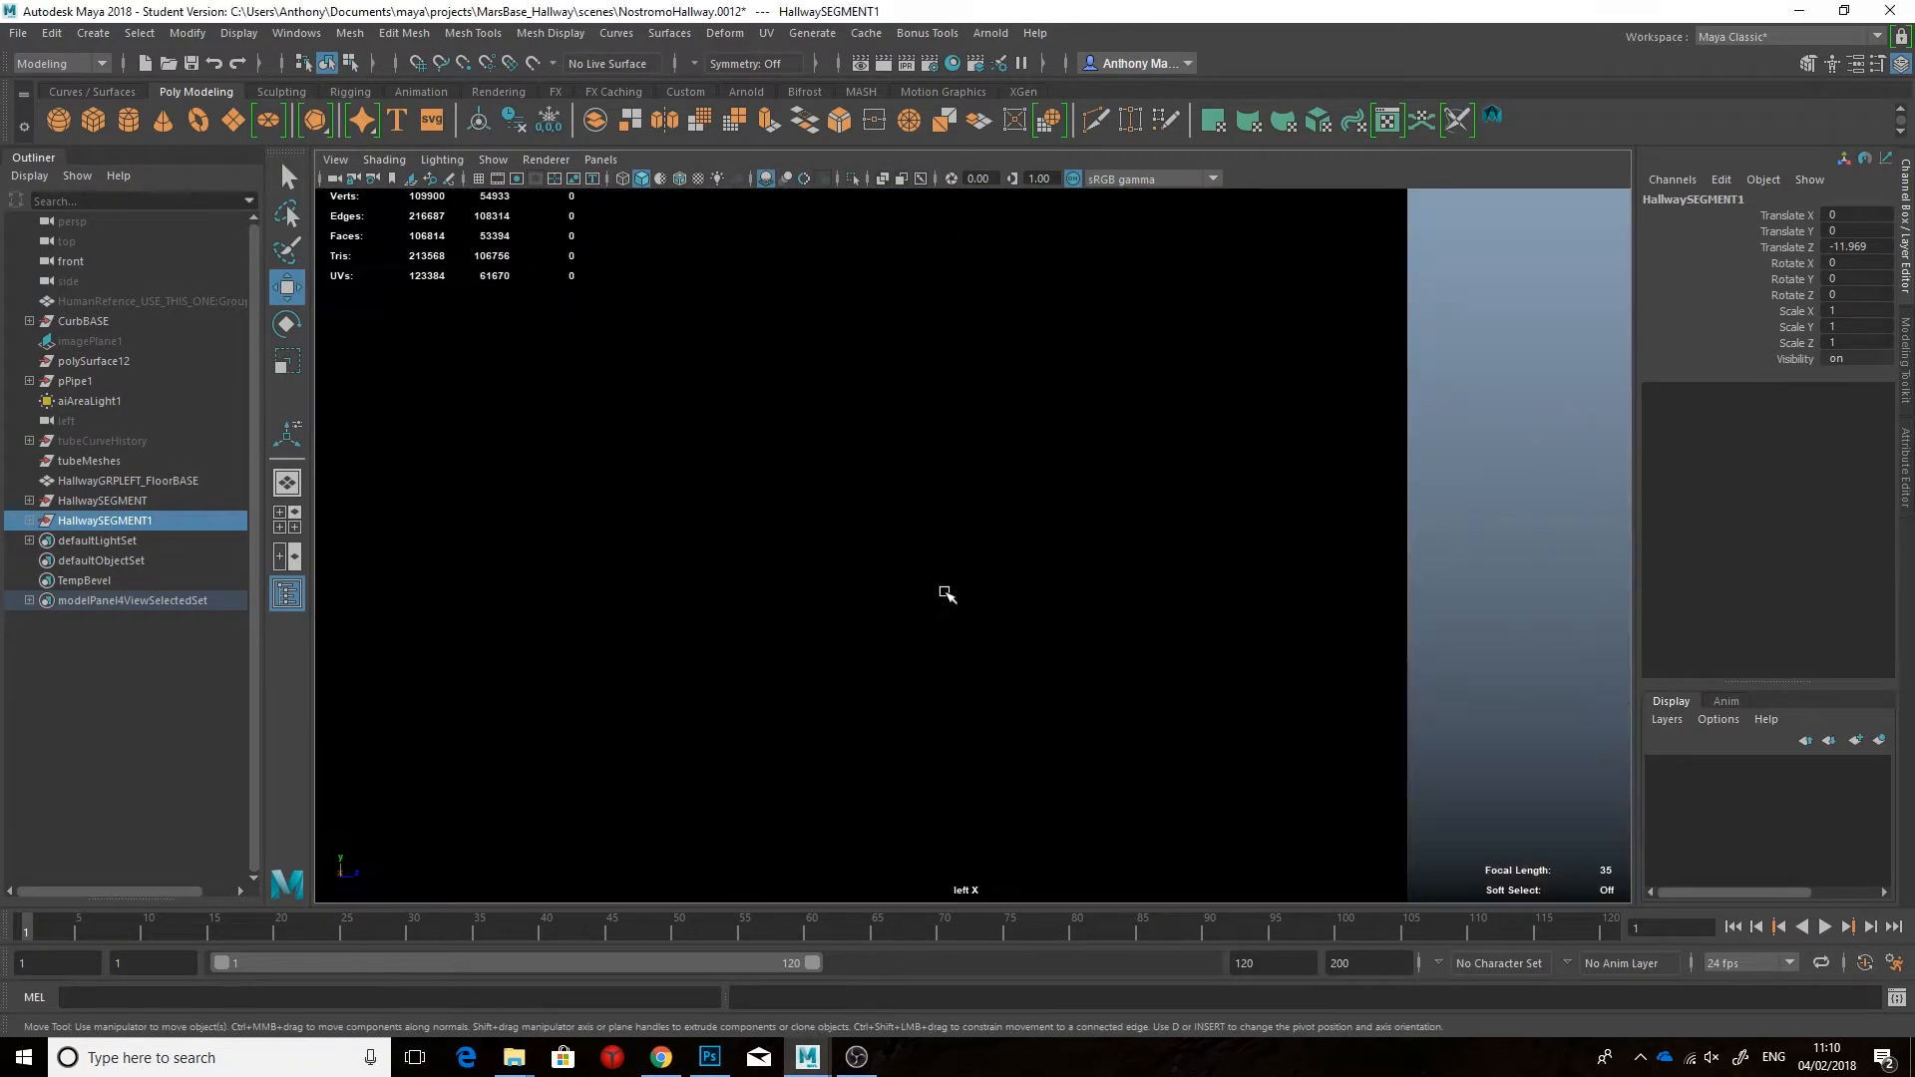
pyautogui.press('4')
pyautogui.keyDown('alt'); pyautogui.moveTo(937, 585); pyautogui.dragTo(705, 675, button='right'); pyautogui.keyUp('alt')
pyautogui.keyDown('alt'); pyautogui.moveTo(705, 675); pyautogui.dragTo(1000, 544, button='middle'); pyautogui.keyUp('alt')
pyautogui.scroll(5, 999, 545)
pyautogui.scroll(3, 1001, 544)
pyautogui.moveTo(934, 620); pyautogui.dragTo(922, 620)
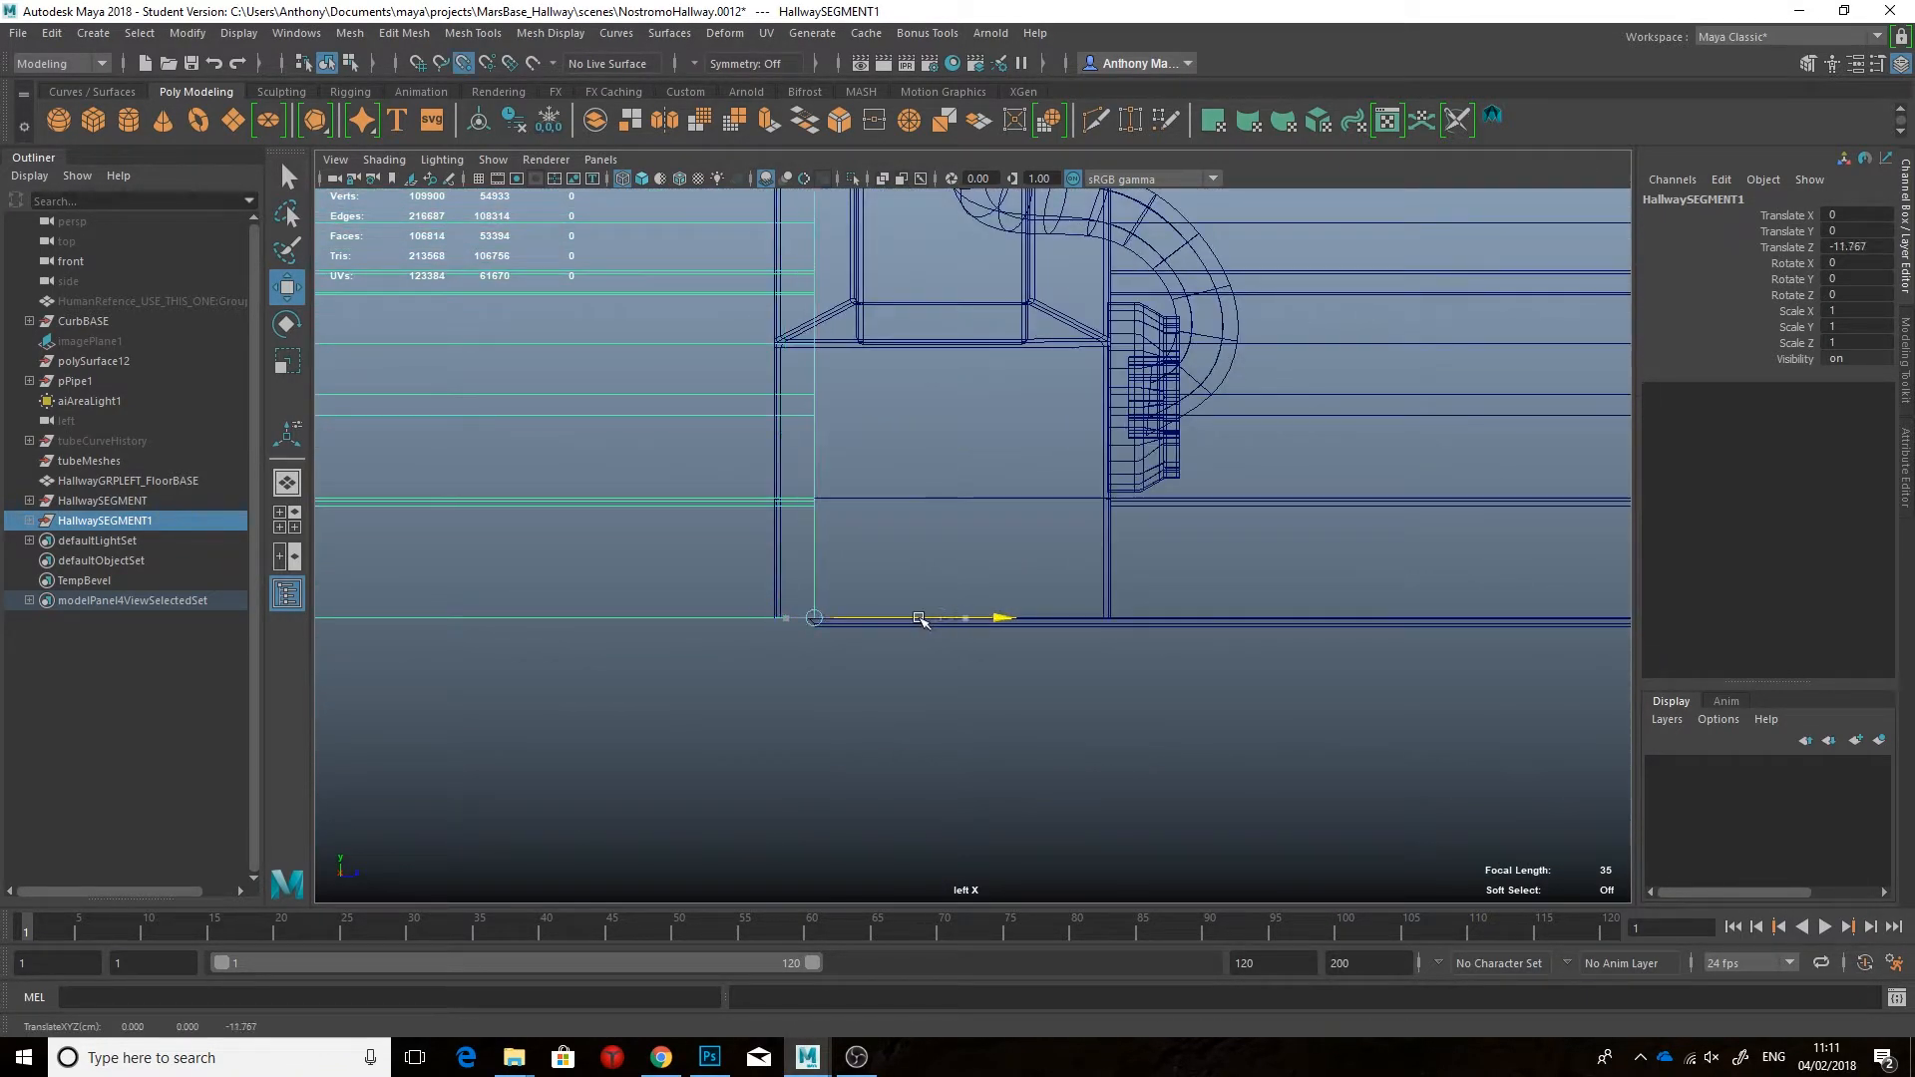
pyautogui.keyDown('alt'); pyautogui.moveTo(840, 536); pyautogui.dragTo(829, 662, button='middle'); pyautogui.keyUp('alt')
# Step: Make thirteen more copies of the hallway segment at the same 12-unit spacing down the corridor
pyautogui.press('space')
pyautogui.moveTo(829, 654); pyautogui.dragTo(829, 603)
pyautogui.keyDown('alt'); pyautogui.moveTo(847, 598); pyautogui.dragTo(996, 594); pyautogui.keyUp('alt')
pyautogui.press('5')
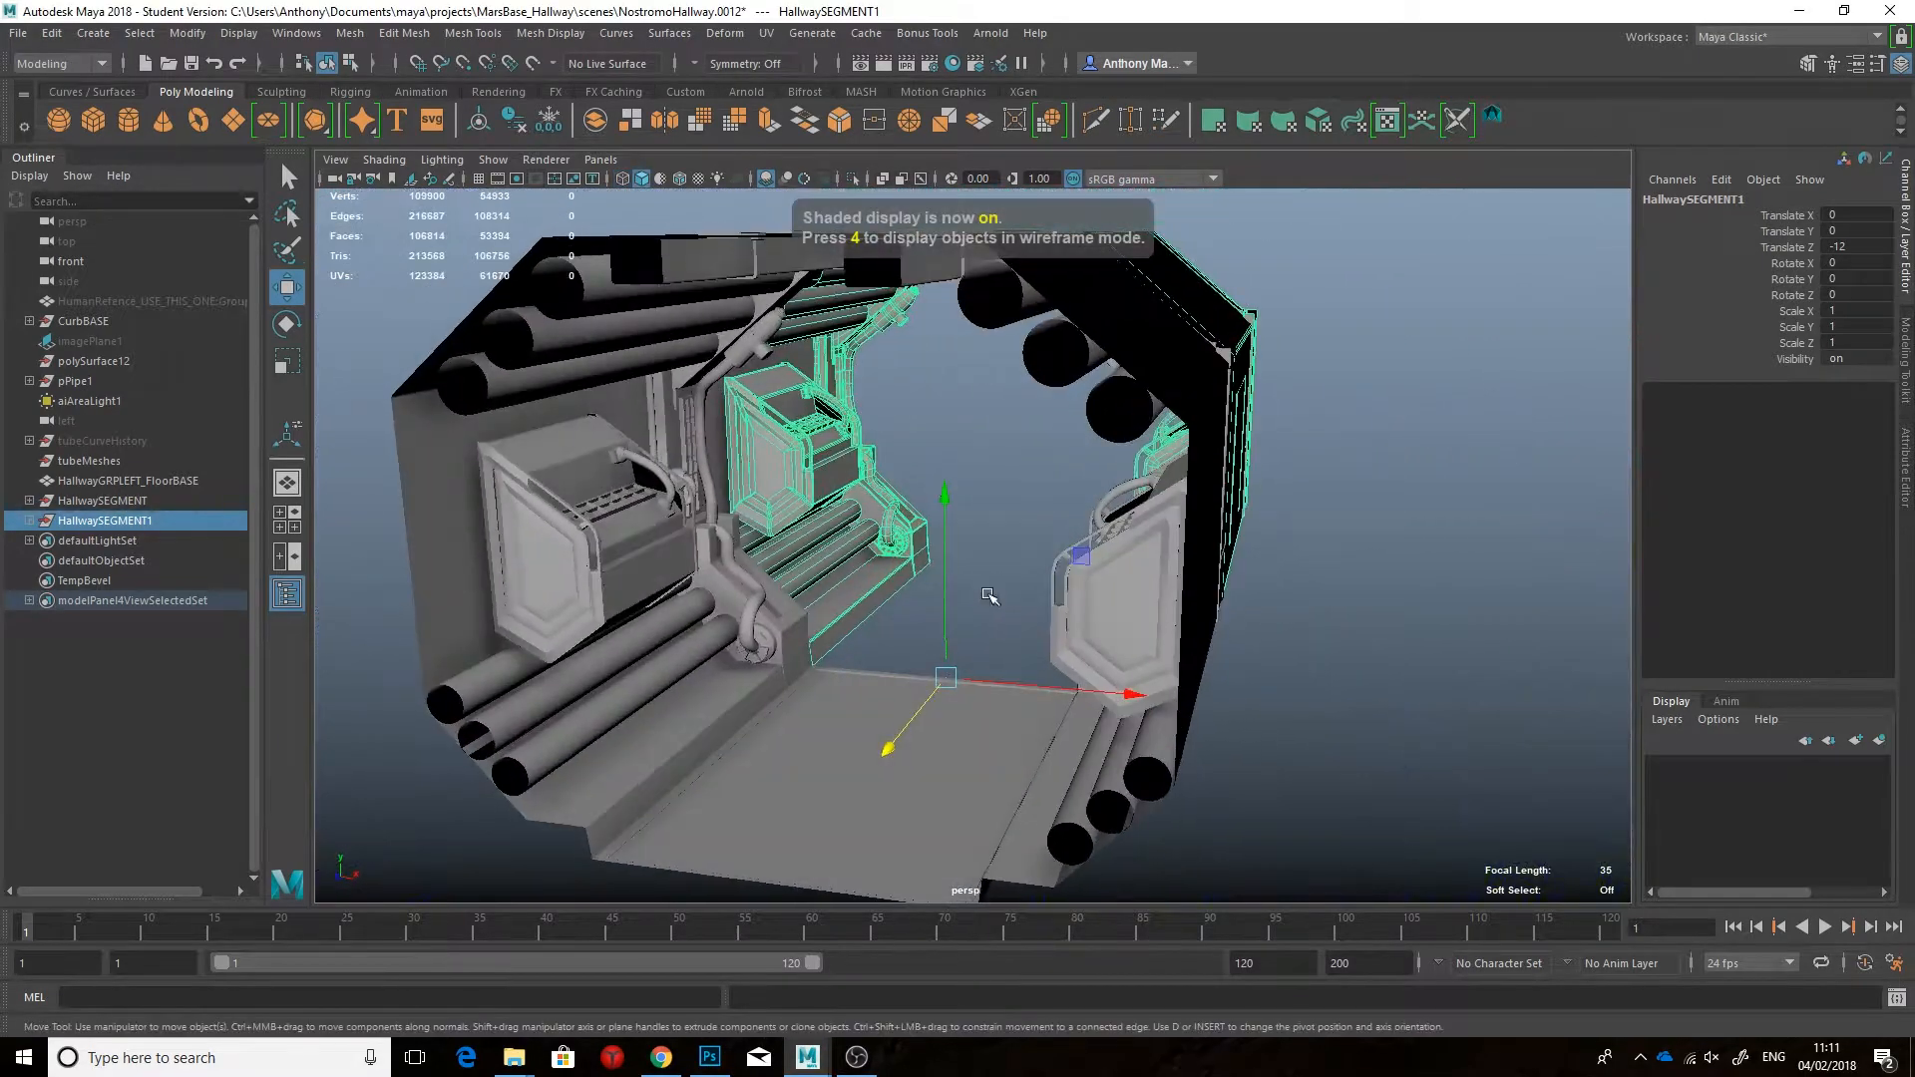
pyautogui.hotkey('ctrl', 'd')
pyautogui.hotkey('shift', 'd')
pyautogui.hotkey('shift', 'd')
pyautogui.hotkey('shift', 'd')
pyautogui.hotkey('shift', 'd')
pyautogui.hotkey('shift', 'd')
pyautogui.hotkey('shift', 'd')
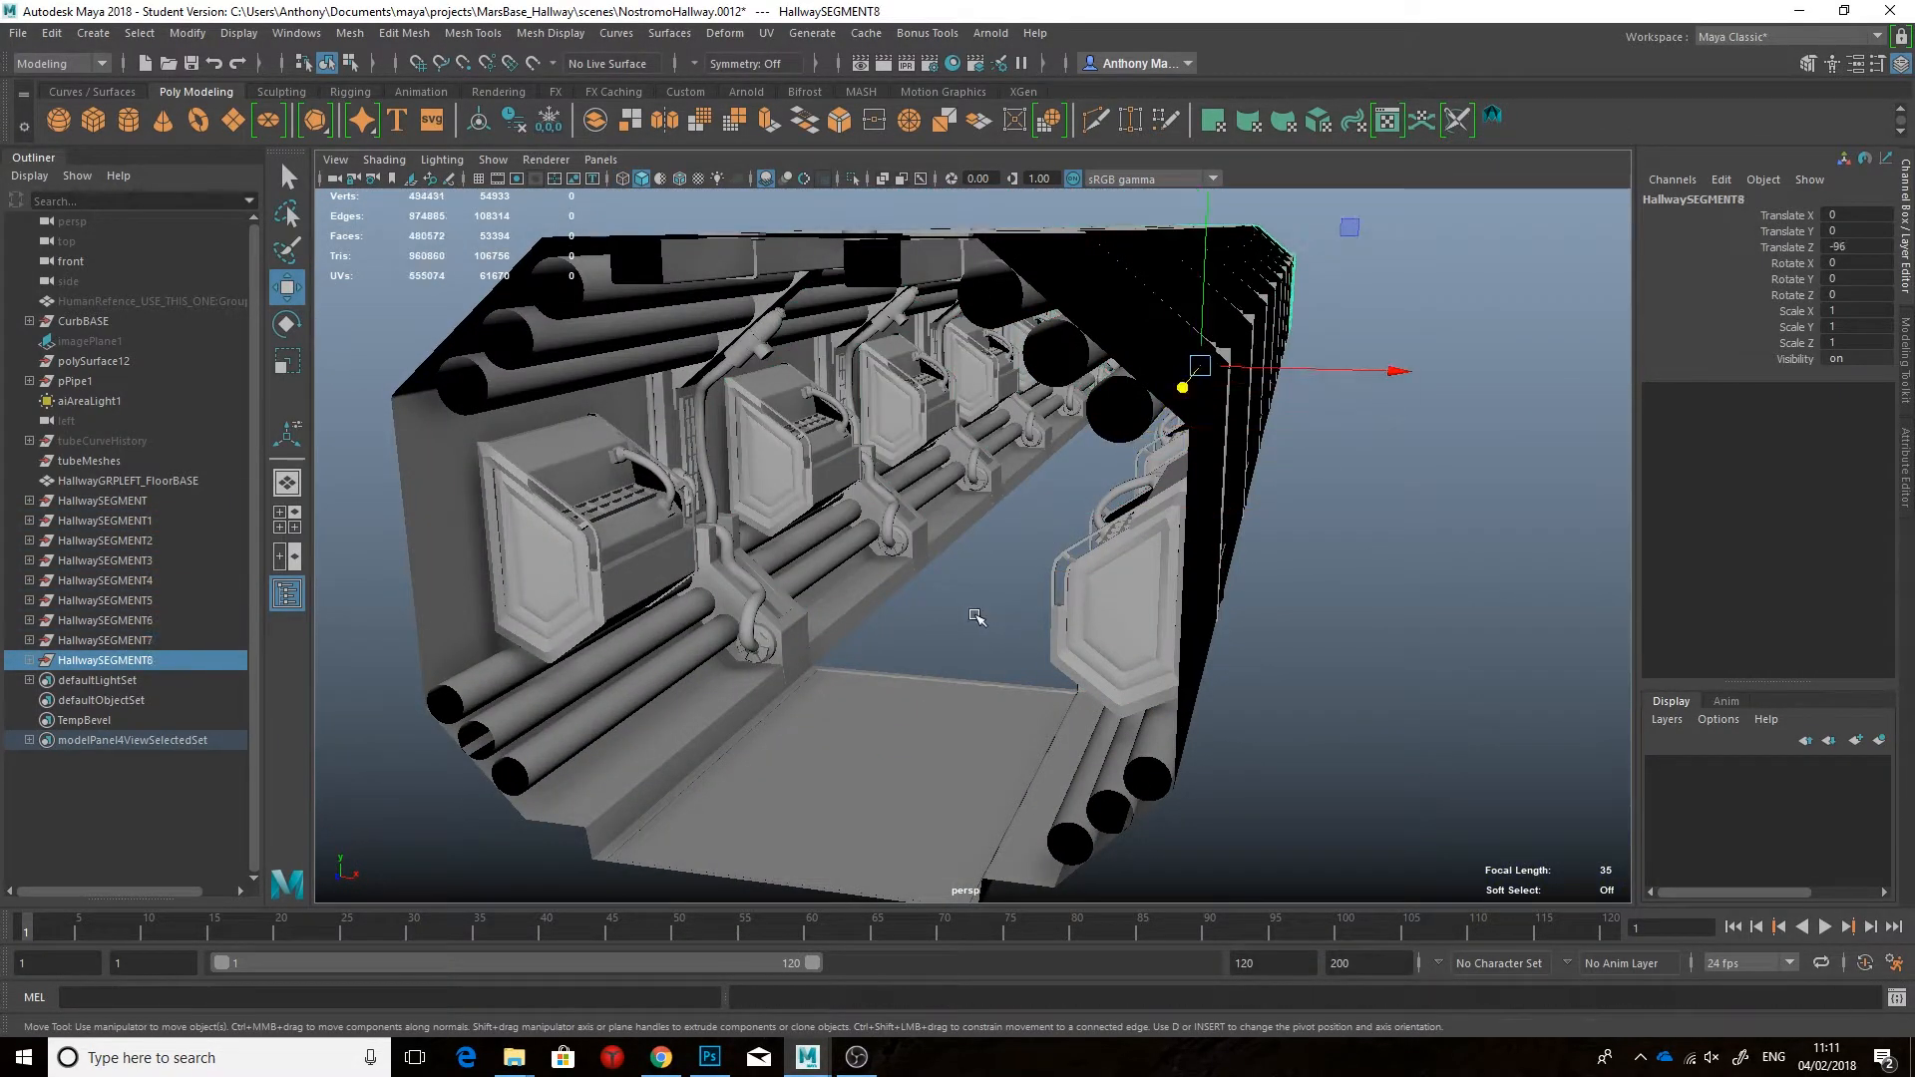
pyautogui.hotkey('shift', 'd')
pyautogui.hotkey('shift', 'd')
pyautogui.hotkey('shift', 'd')
pyautogui.hotkey('shift', 'd')
pyautogui.hotkey('shift', 'd')
pyautogui.hotkey('shift', 'd')
pyautogui.click(1342, 600)
pyautogui.moveTo(1341, 600)
pyautogui.keyDown('alt'); pyautogui.mouseDown()
pyautogui.moveTo(1379, 607)
pyautogui.moveTo(1344, 608)
pyautogui.mouseUp(); pyautogui.keyUp('alt')
# Step: Examine an edge of the floor mesh in component mode and return to object mode
pyautogui.click(884, 778)
pyautogui.keyDown('alt'); pyautogui.moveTo(884, 778); pyautogui.dragTo(778, 847); pyautogui.keyUp('alt')
pyautogui.keyDown('alt'); pyautogui.moveTo(778, 848); pyautogui.dragTo(676, 761, button='middle'); pyautogui.keyUp('alt')
pyautogui.scroll(3, 675, 761)
pyautogui.moveTo(675, 761); pyautogui.dragTo(610, 491, button='right')
pyautogui.click(672, 755)
pyautogui.moveTo(813, 467); pyautogui.dragTo(902, 446, button='right')
# Step: Duplicate the floor panel and snap the copy to the end of the original at Translate Z -12
pyautogui.press('space')
pyautogui.moveTo(792, 664); pyautogui.dragTo(725, 631)
pyautogui.press('4')
pyautogui.scroll(-5, 810, 652)
pyautogui.moveTo(1428, 613); pyautogui.dragTo(849, 616)
pyautogui.hotkey('ctrl', 'z')
pyautogui.hotkey('ctrl', 'd')
pyautogui.press('v')
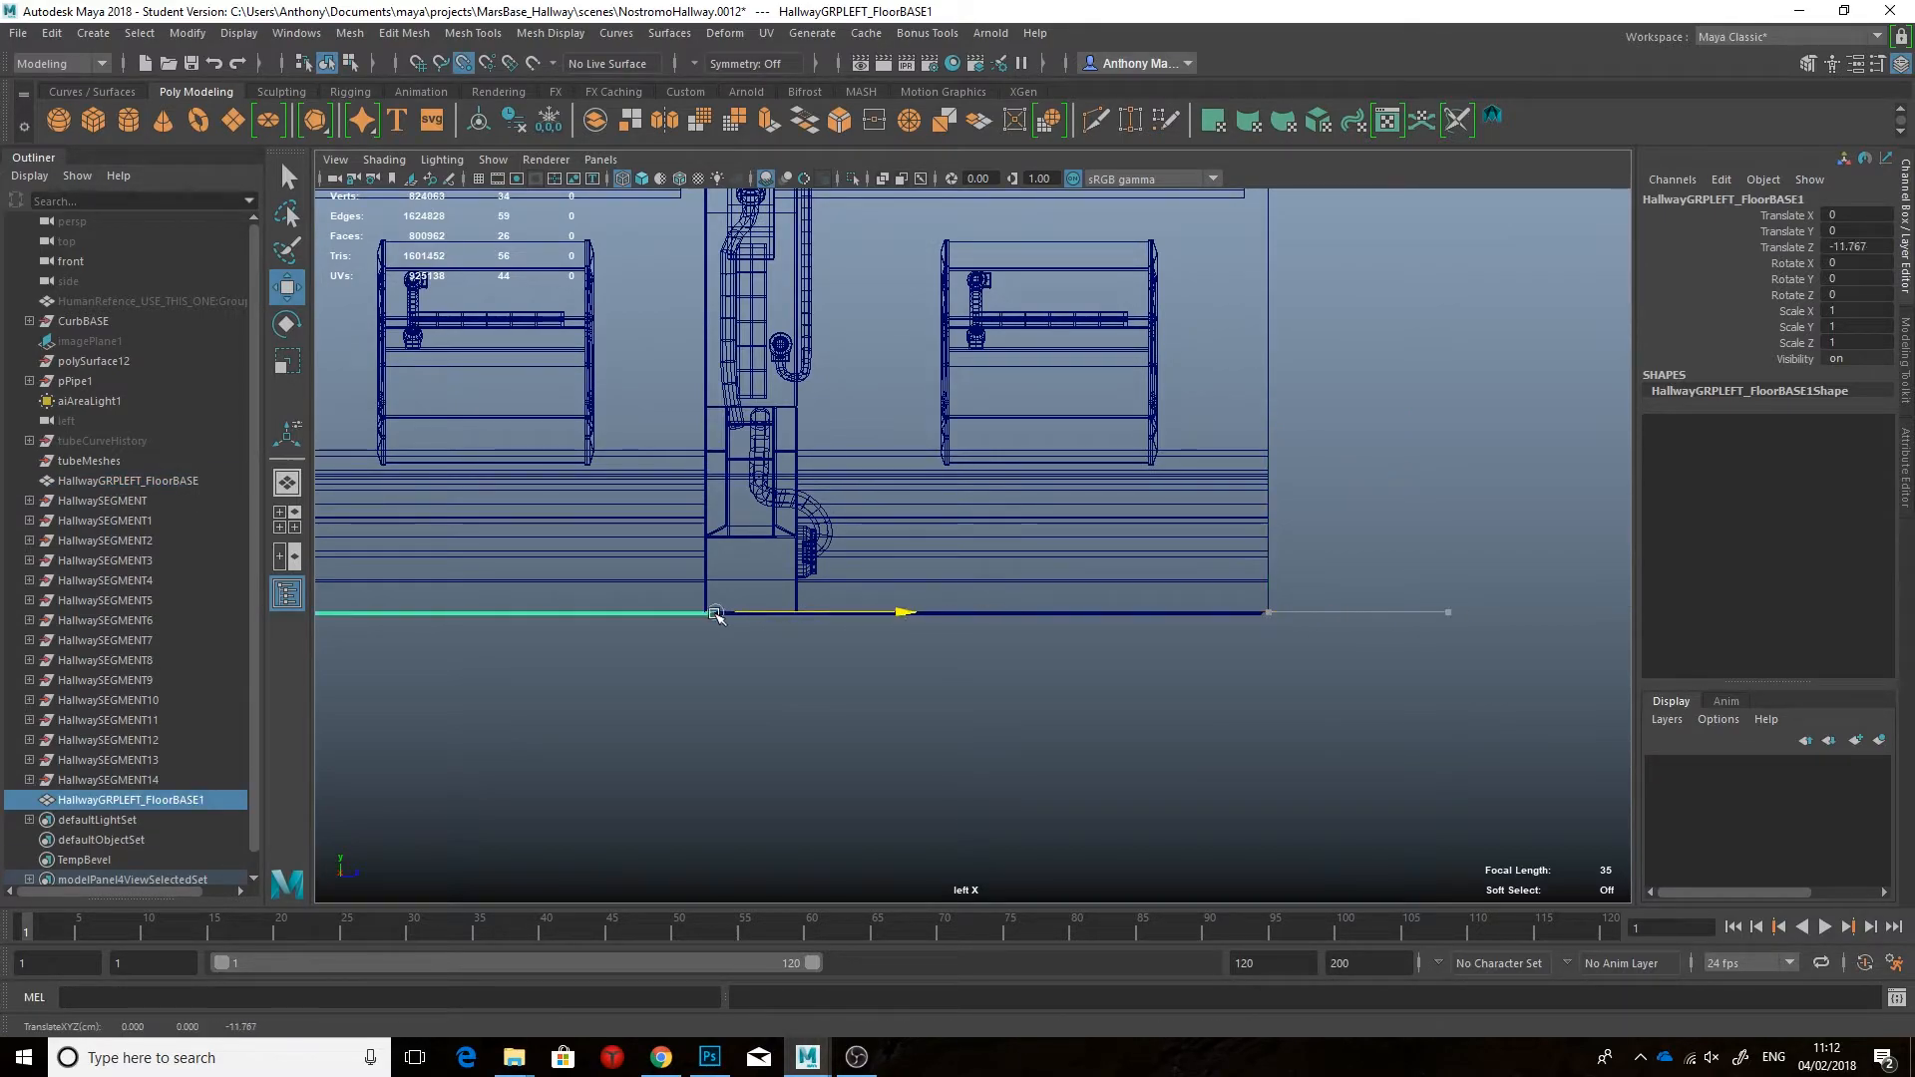
pyautogui.scroll(4, 897, 638)
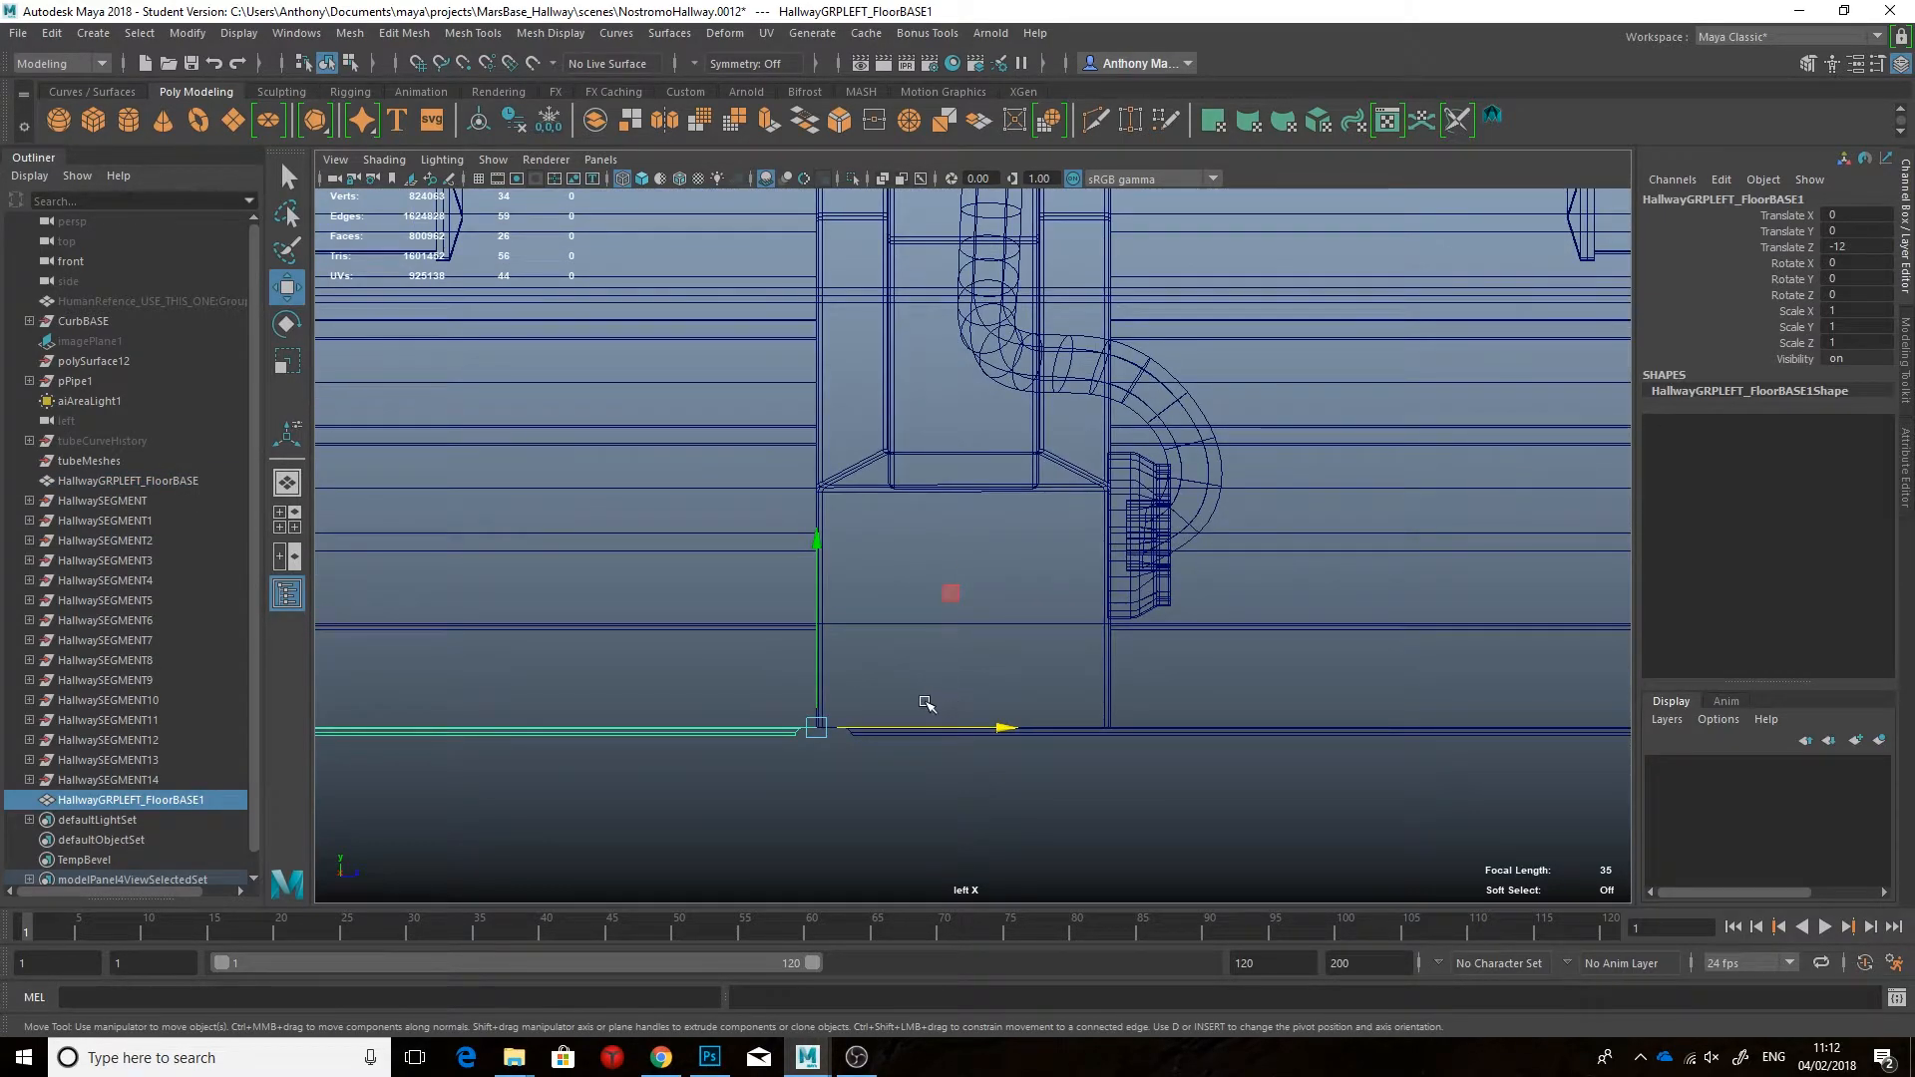
pyautogui.scroll(3, 923, 705)
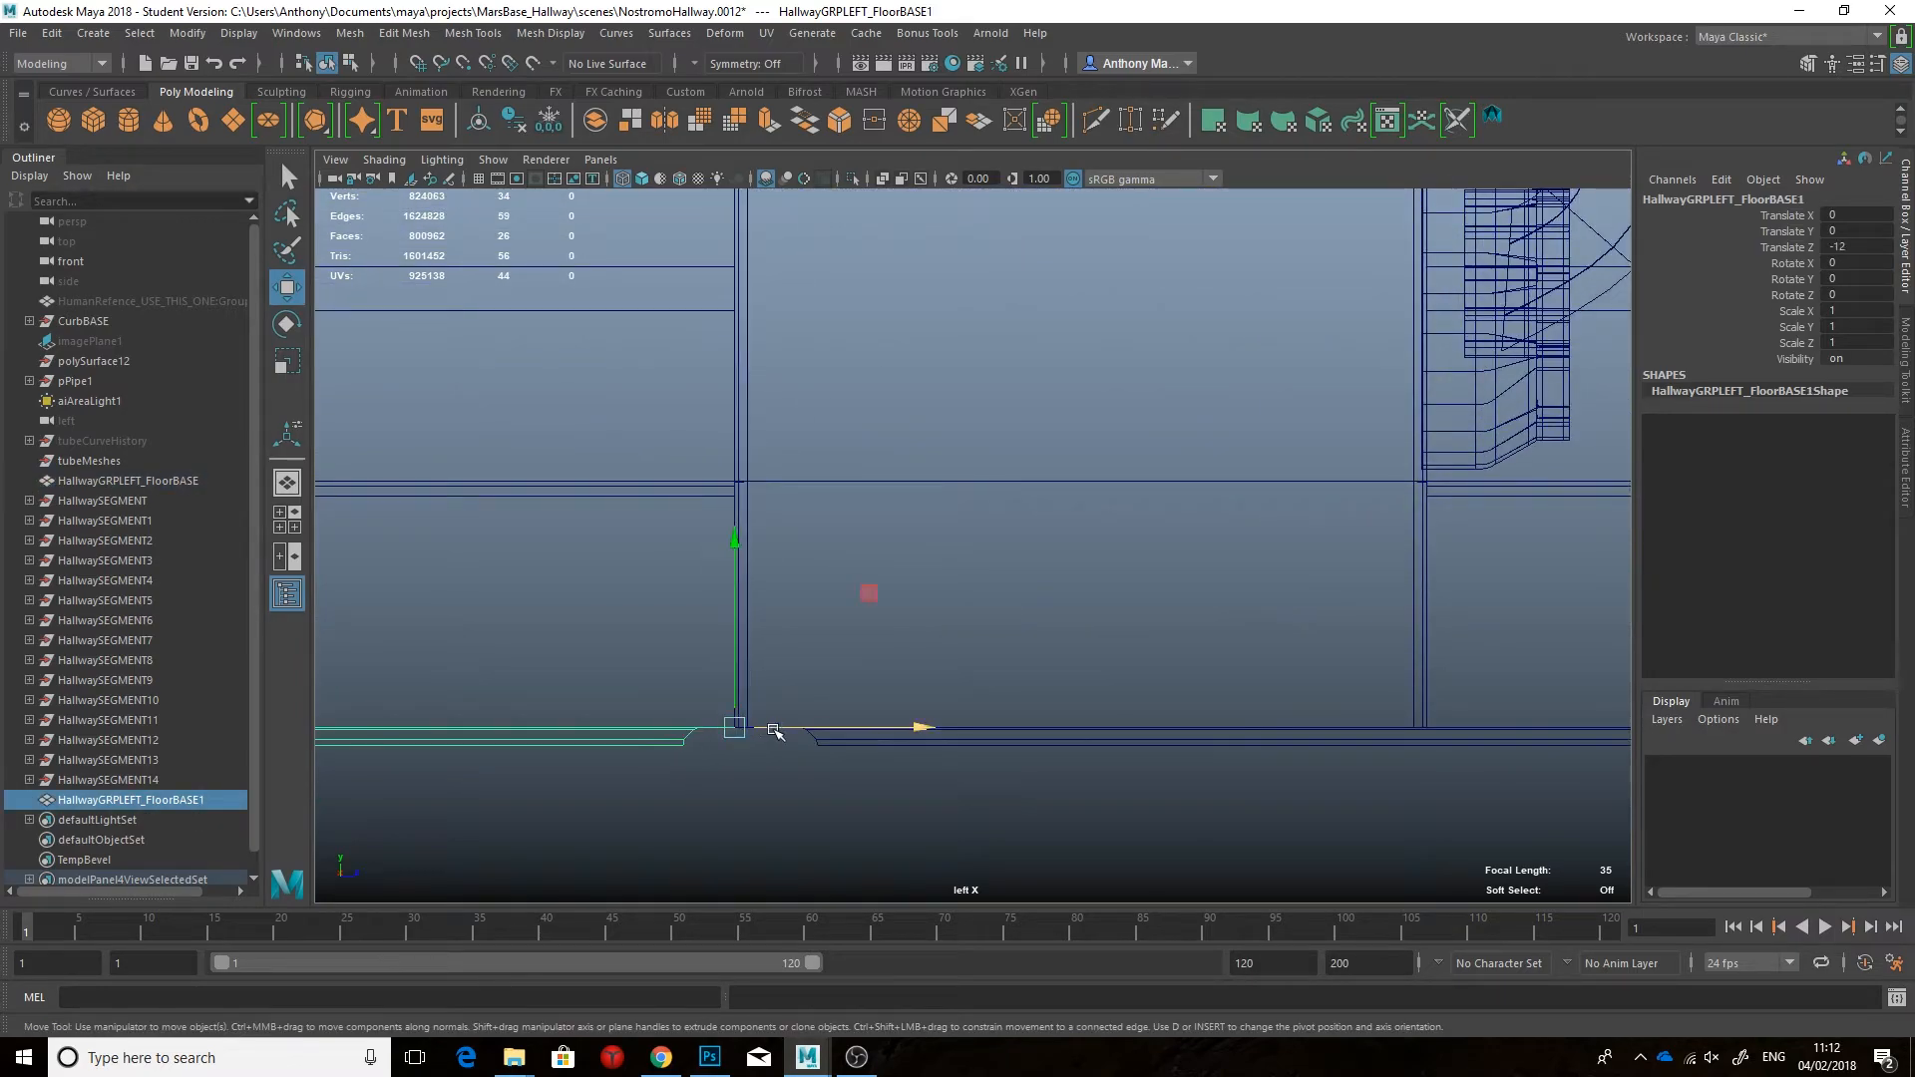
pyautogui.scroll(-4, 787, 698)
pyautogui.press('space')
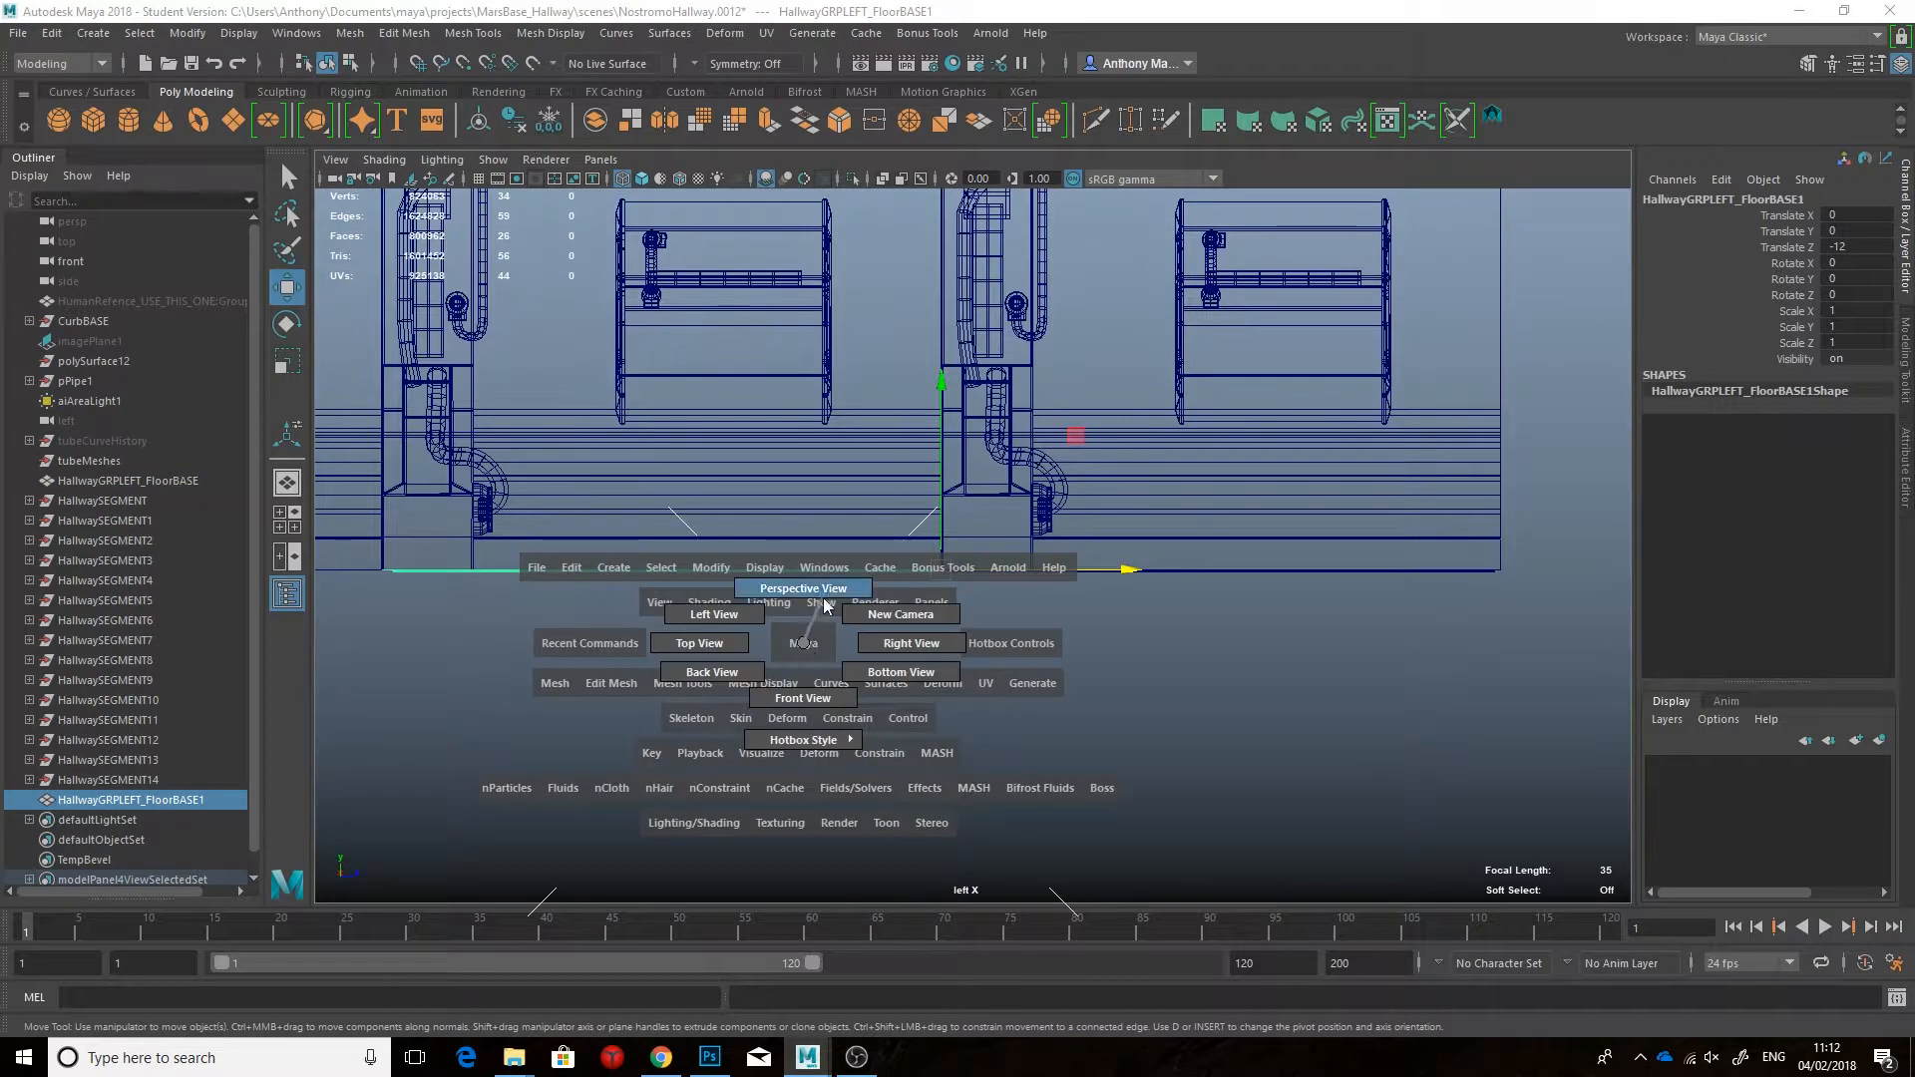
pyautogui.moveTo(824, 609); pyautogui.dragTo(824, 609)
pyautogui.hotkey('ctrl', 'd')
pyautogui.press('Delete')
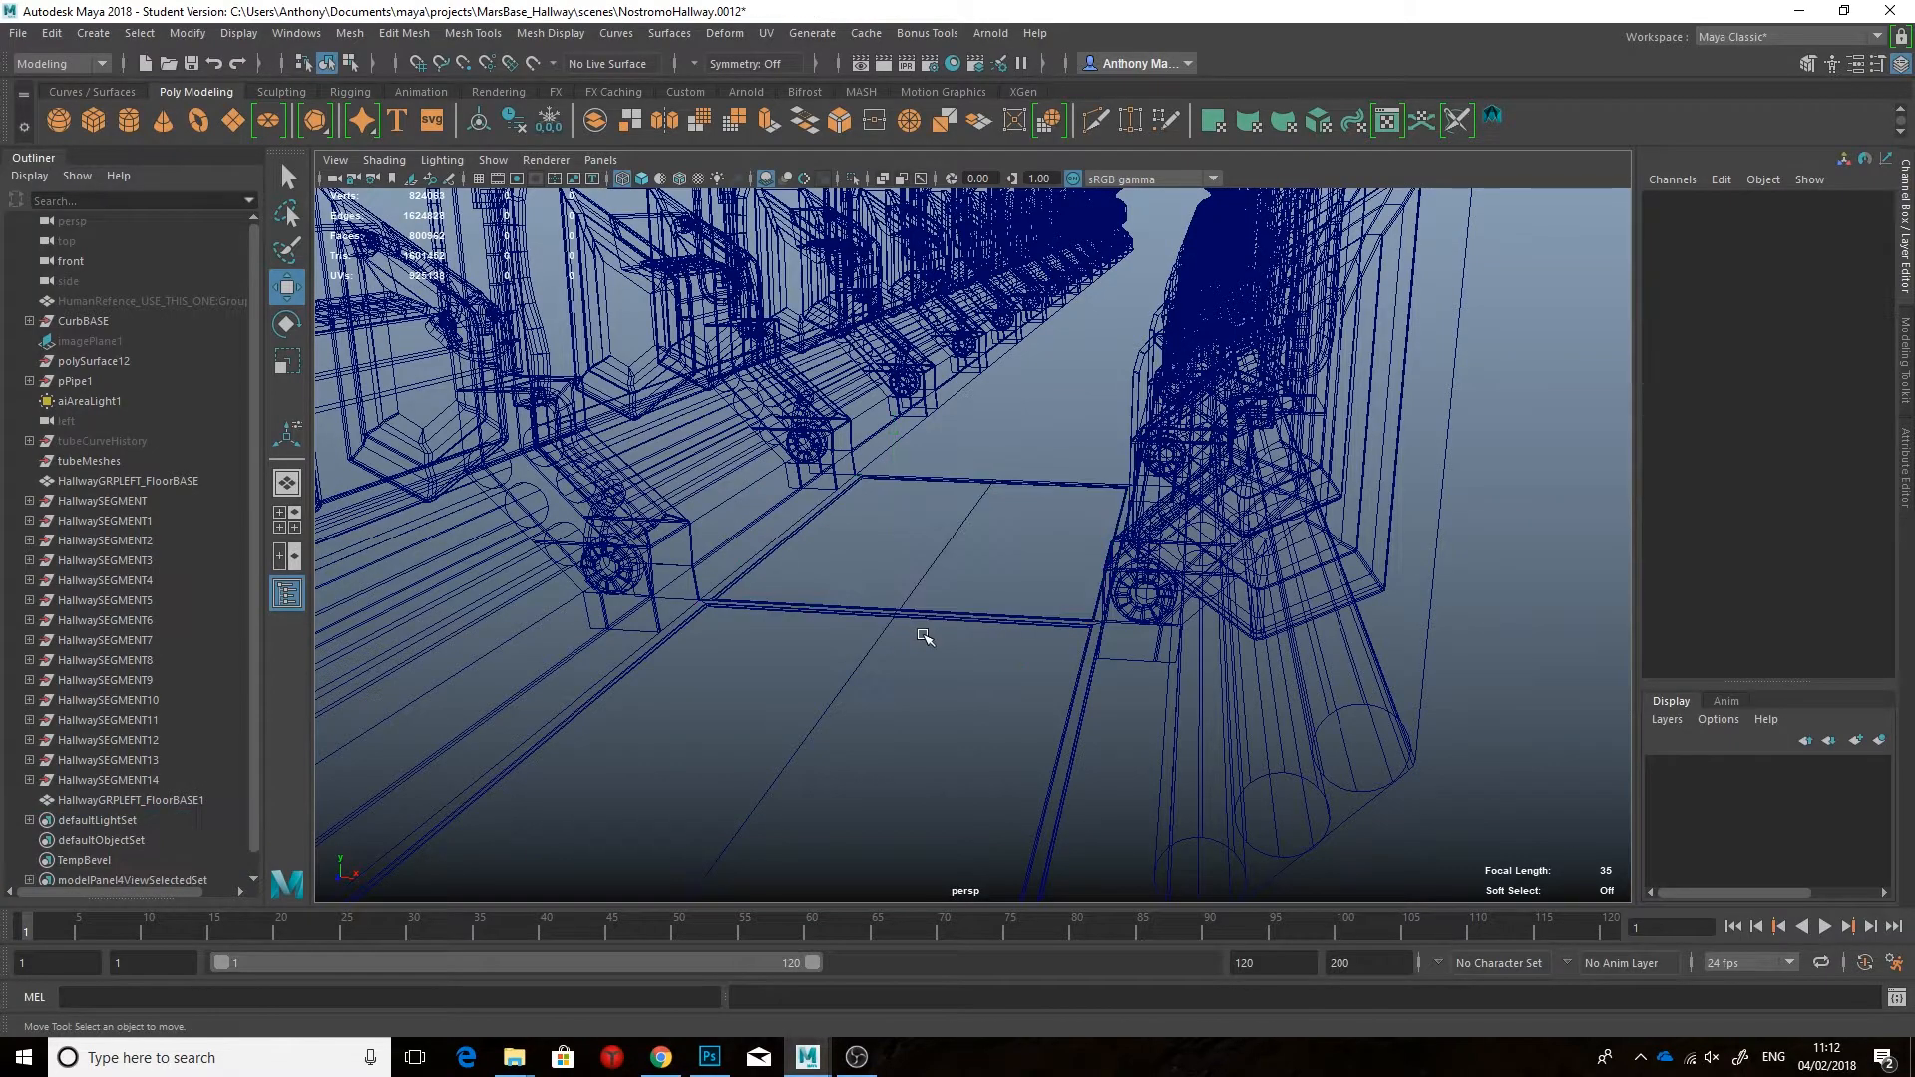
# Step: Duplicate the second floor panel and snap the copy to its far end in the side view
pyautogui.click(935, 561)
pyautogui.press('space')
pyautogui.moveTo(934, 561); pyautogui.dragTo(839, 536)
pyautogui.keyDown('alt'); pyautogui.moveTo(855, 555); pyautogui.dragTo(1183, 567, button='middle'); pyautogui.keyUp('alt')
pyautogui.hotkey('ctrl', 'd')
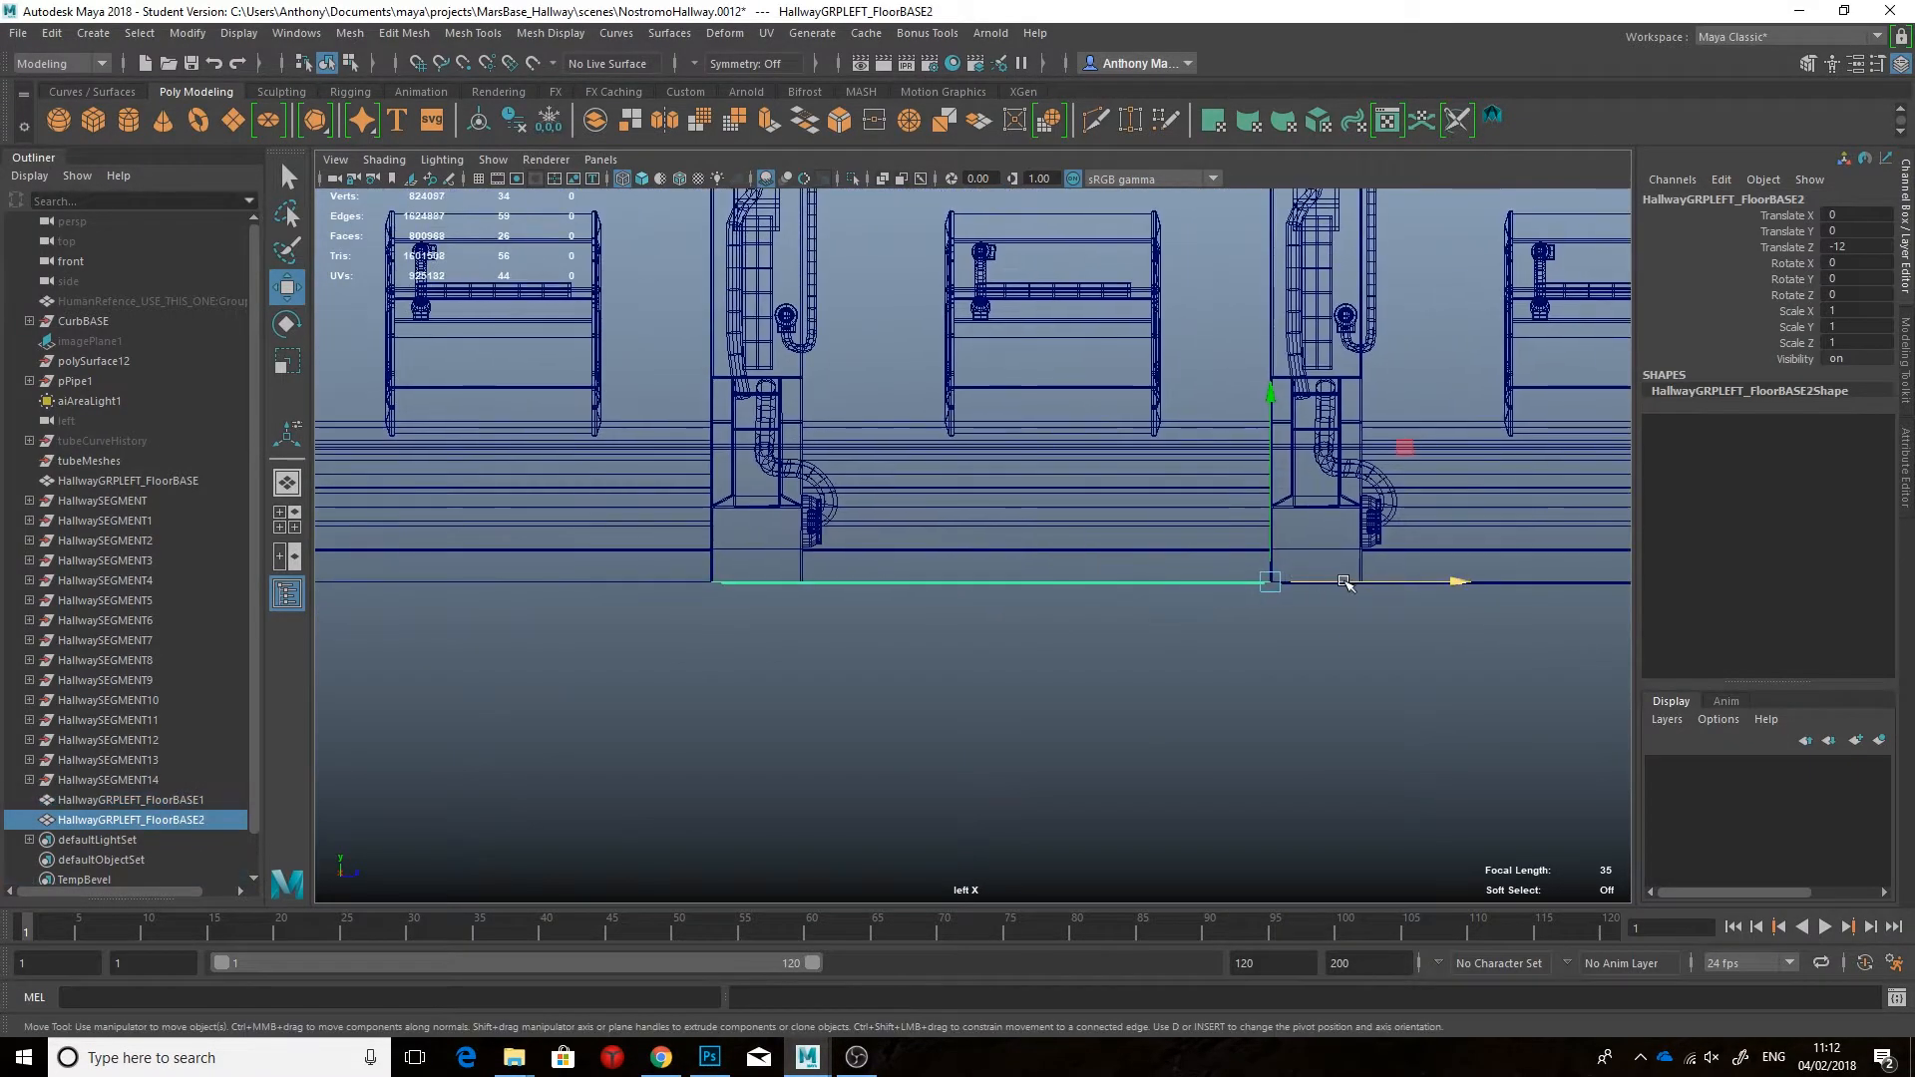
pyautogui.scroll(7, 1337, 589)
pyautogui.press('v')
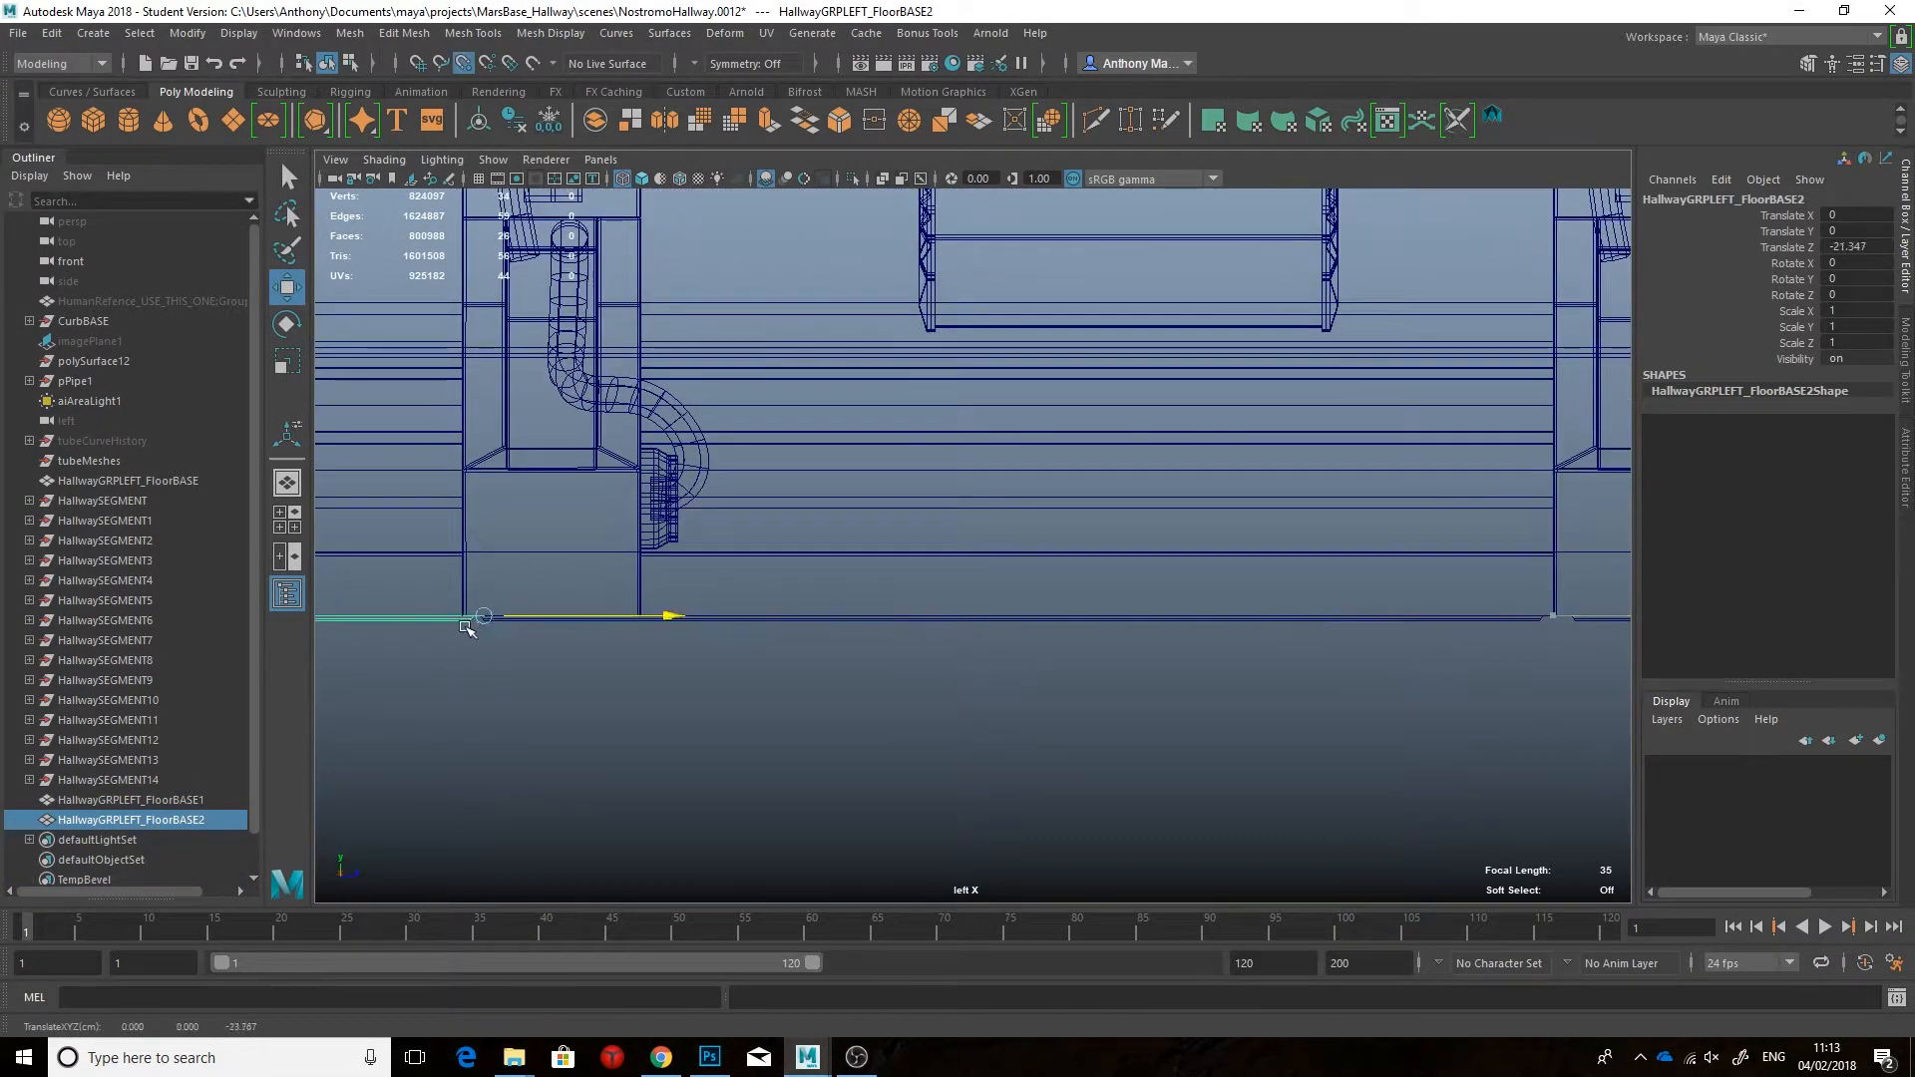
# Step: Repeat the floor panel duplication nine times at the same spacing, down to Translate Z -132
pyautogui.press('space')
pyautogui.moveTo(567, 632); pyautogui.dragTo(568, 589)
pyautogui.hotkey('shift', 'd')
pyautogui.hotkey('shift', 'd')
pyautogui.hotkey('shift', 'd')
pyautogui.hotkey('shift', 'd')
pyautogui.hotkey('shift', 'd')
pyautogui.hotkey('shift', 'd')
pyautogui.hotkey('shift', 'd')
pyautogui.hotkey('shift', 'd')
pyautogui.hotkey('shift', 'd')
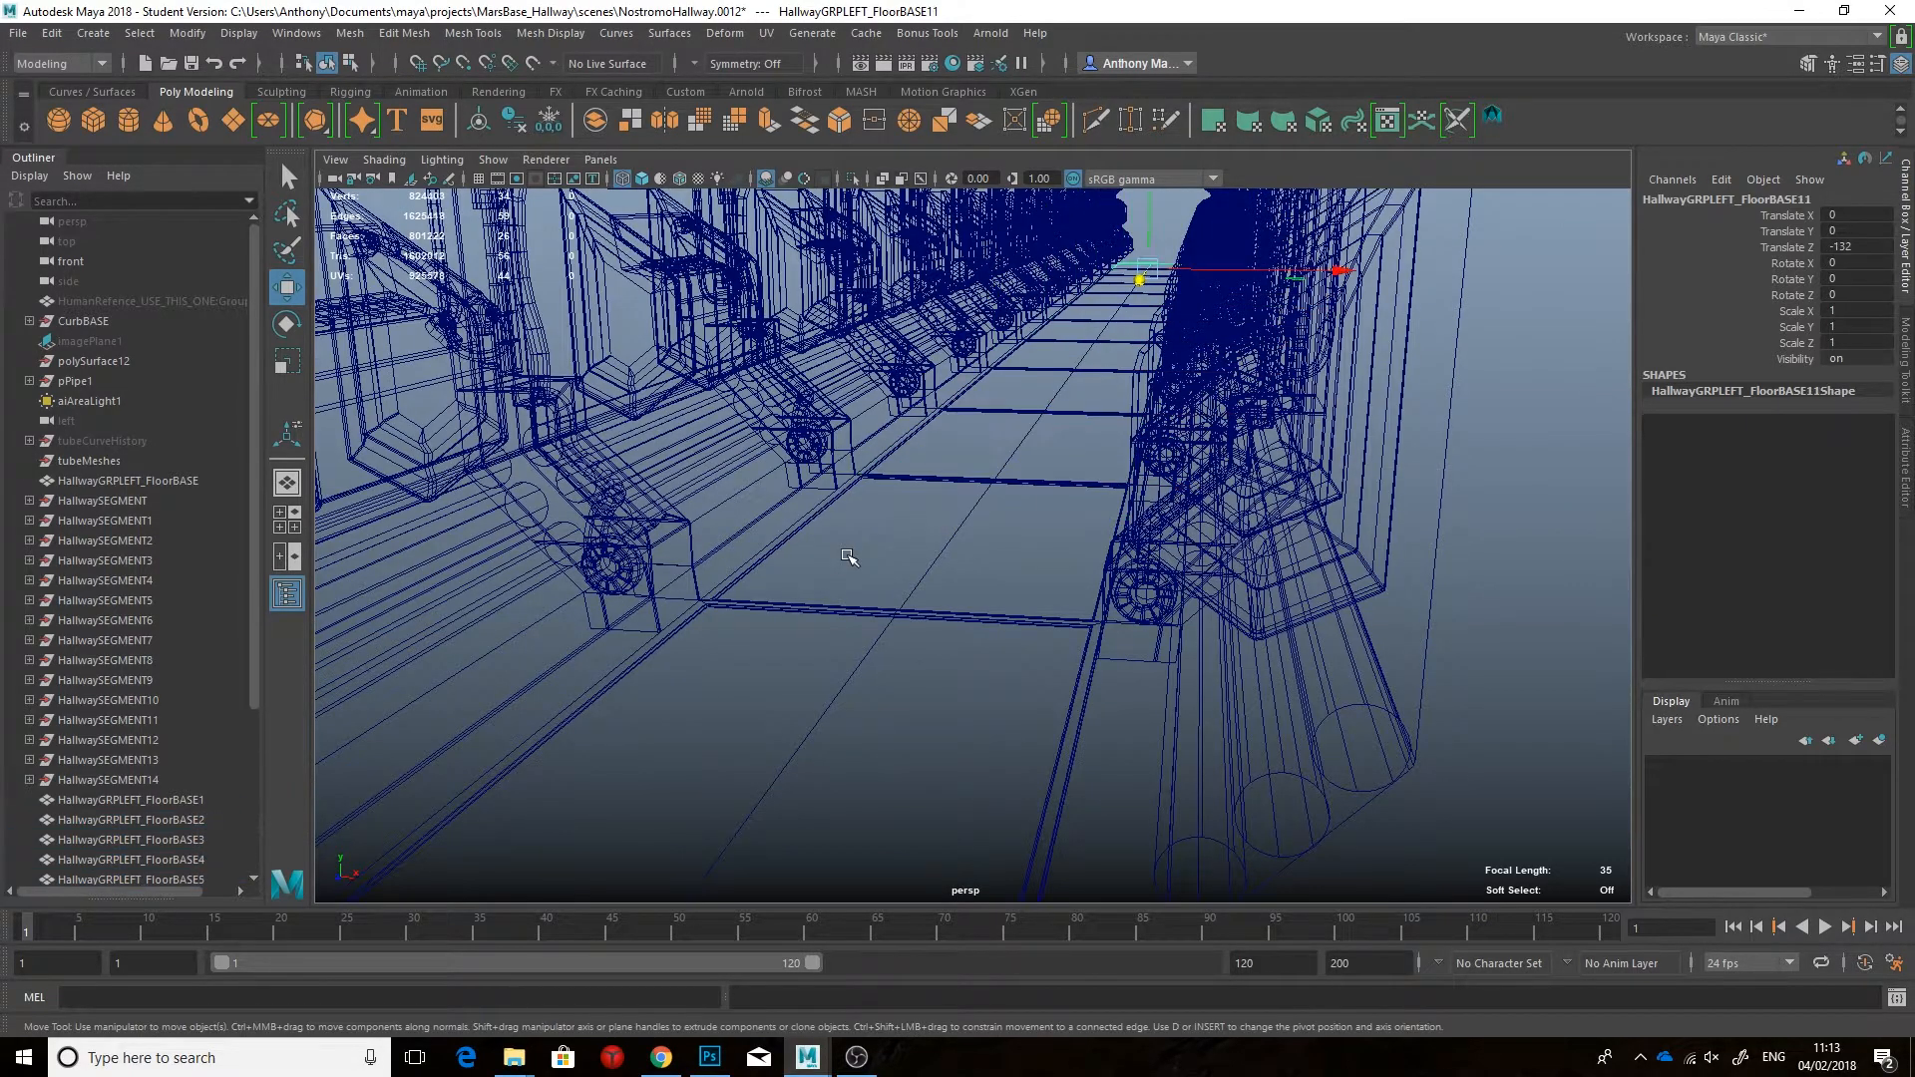
# Step: Duplicate the first segment's left ceiling channel and move the copy toward the ceiling's centre, to Translate X about 2.4
pyautogui.click(1138, 560)
pyautogui.moveTo(1138, 559)
pyautogui.keyDown('alt'); pyautogui.mouseDown()
pyautogui.moveTo(1214, 688)
pyautogui.moveTo(1042, 613)
pyautogui.moveTo(1017, 628)
pyautogui.mouseUp(); pyautogui.keyUp('alt')
pyautogui.press('5')
pyautogui.keyDown('alt'); pyautogui.moveTo(1017, 628); pyautogui.dragTo(1205, 634, button='right'); pyautogui.keyUp('alt')
pyautogui.keyDown('alt'); pyautogui.moveTo(1206, 634); pyautogui.dragTo(1212, 620); pyautogui.keyUp('alt')
pyautogui.click(910, 371)
pyautogui.click(856, 274)
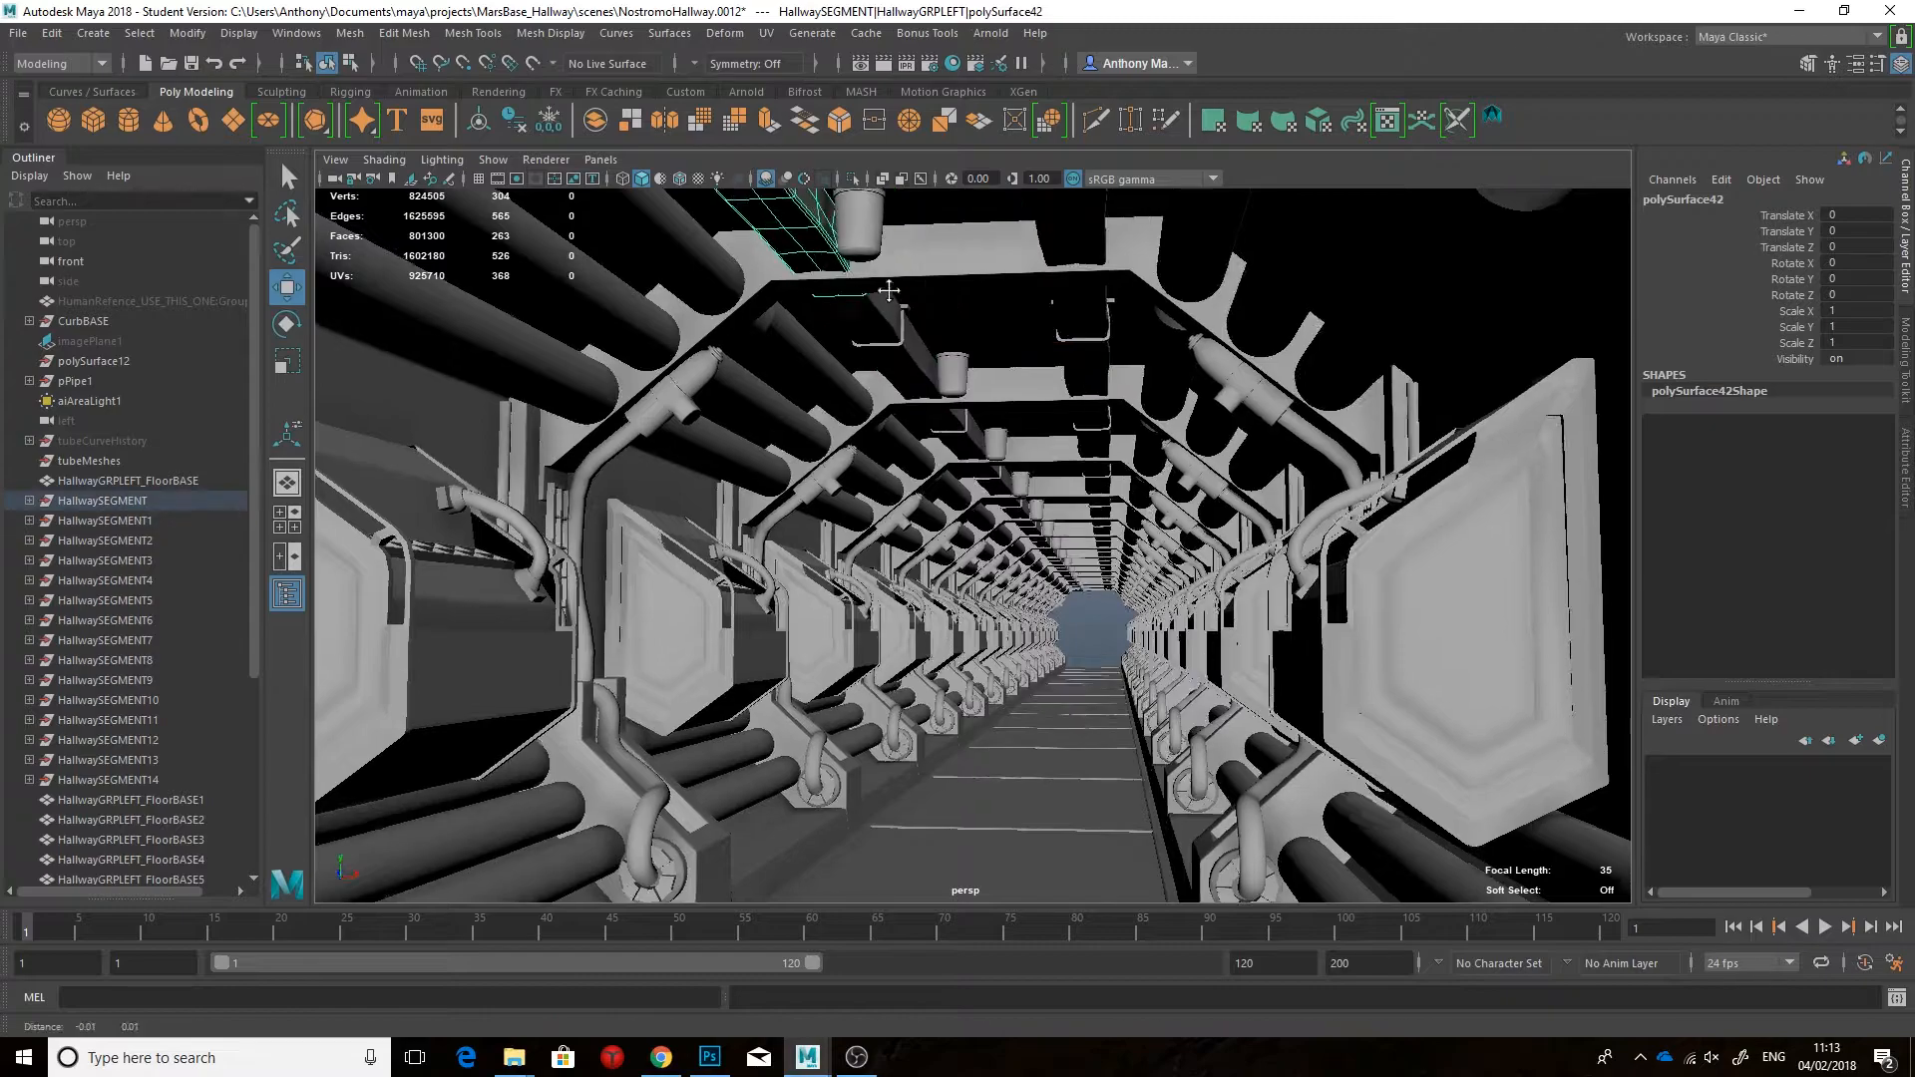
pyautogui.keyDown('alt'); pyautogui.moveTo(864, 269); pyautogui.dragTo(889, 336, button='middle'); pyautogui.keyUp('alt')
pyautogui.hotkey('ctrl', 'd')
pyautogui.moveTo(864, 244); pyautogui.dragTo(1015, 247)
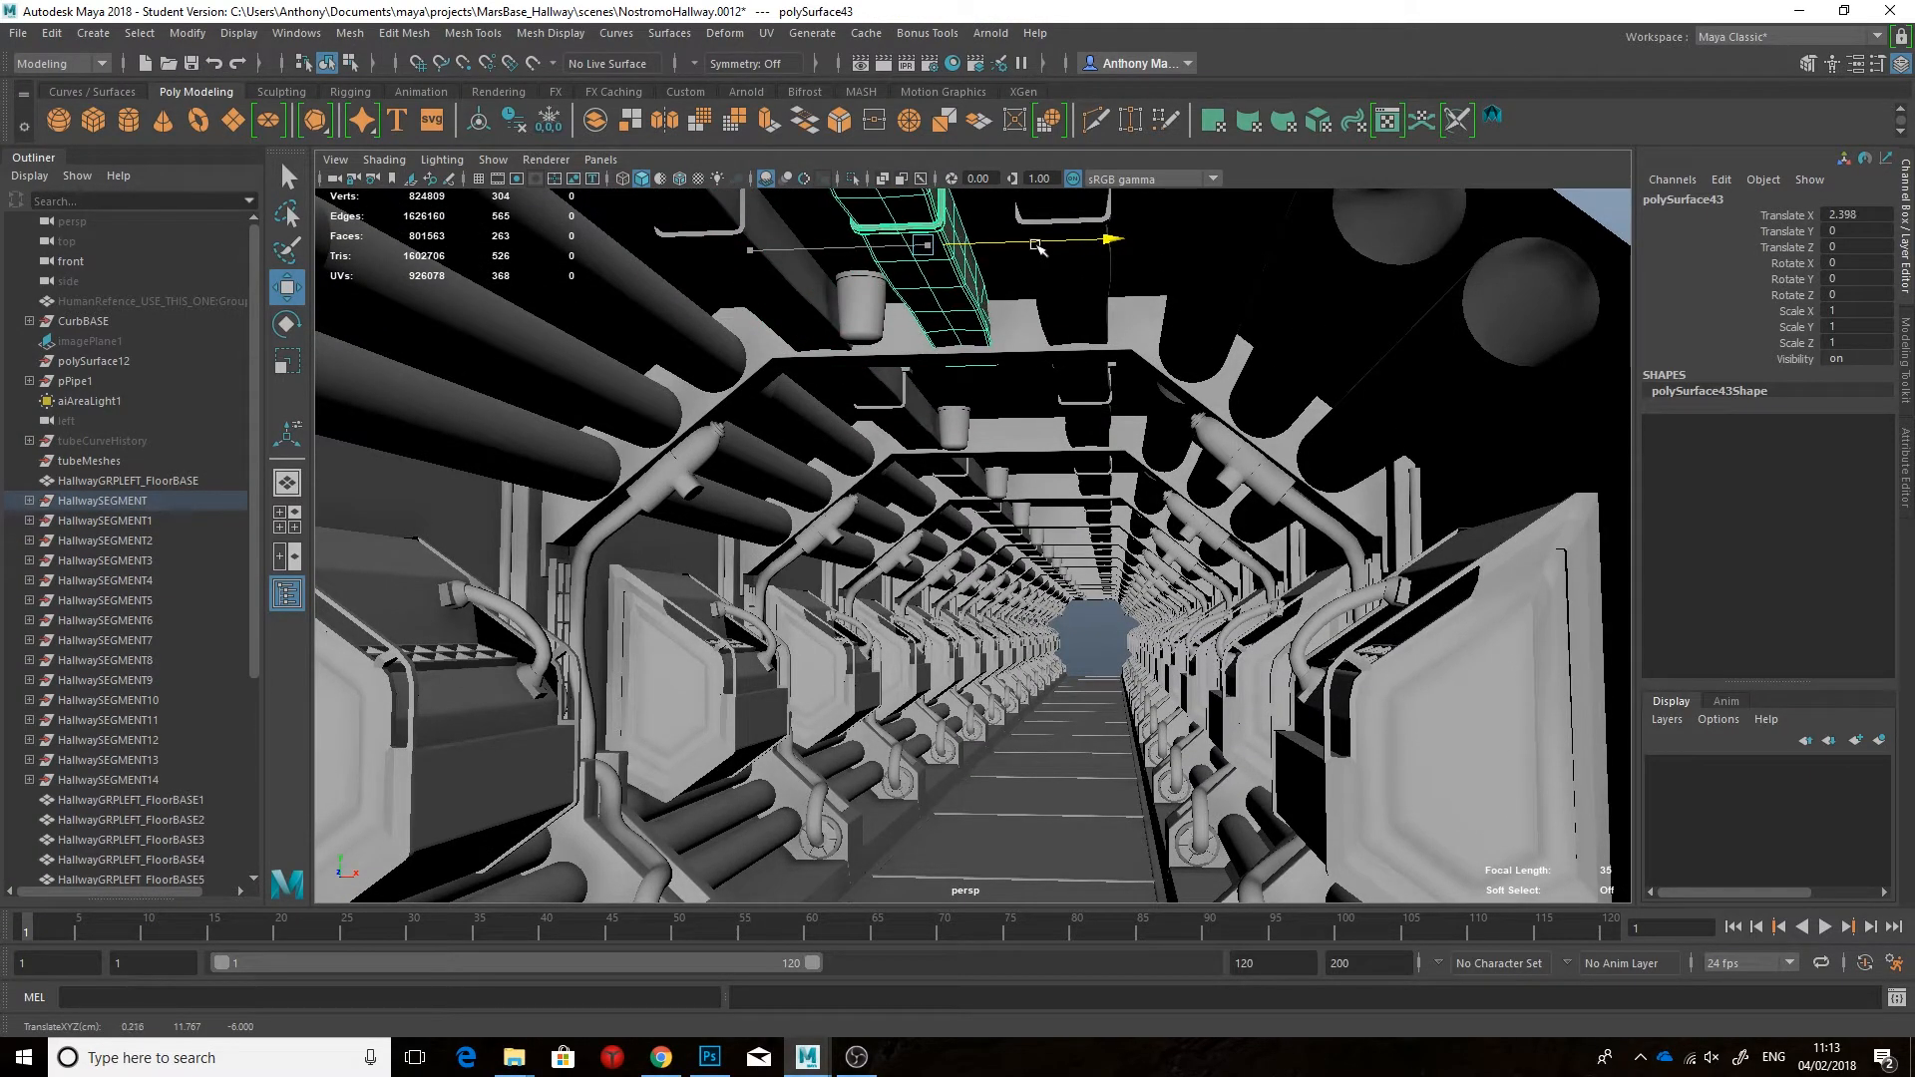
# Step: Try to slide the copied ceiling channel along the hallway's length in the side view
pyautogui.press('space')
pyautogui.moveTo(978, 342); pyautogui.dragTo(905, 320)
pyautogui.press('4')
pyautogui.scroll(-6, 825, 671)
pyautogui.scroll(3, 1004, 547)
pyautogui.keyDown('alt'); pyautogui.moveTo(1004, 547); pyautogui.dragTo(904, 691, button='middle'); pyautogui.keyUp('alt')
pyautogui.moveTo(1082, 461); pyautogui.dragTo(1103, 461)
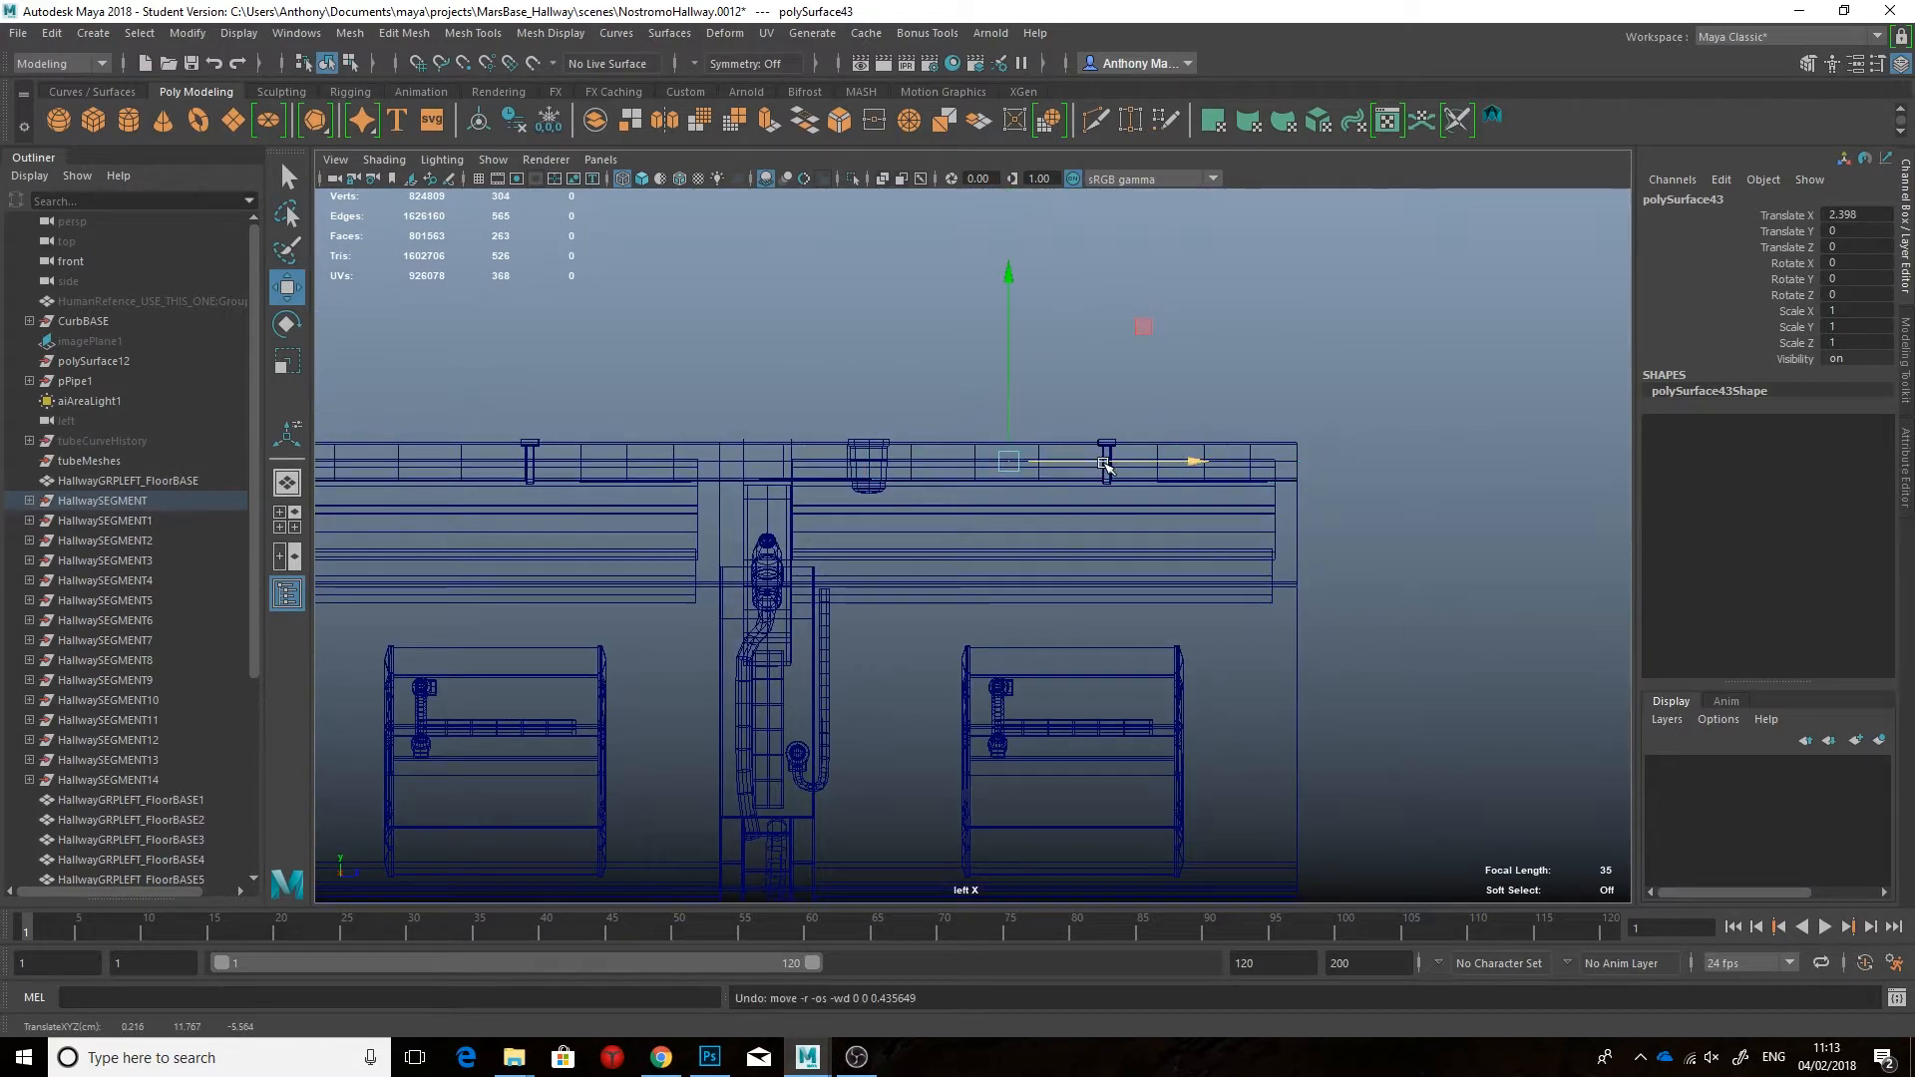
pyautogui.keyDown('alt'); pyautogui.moveTo(1103, 463); pyautogui.dragTo(1214, 467, button='middle'); pyautogui.keyUp('alt')
pyautogui.moveTo(1286, 466); pyautogui.dragTo(1292, 467)
pyautogui.hotkey('ctrl', 'z')
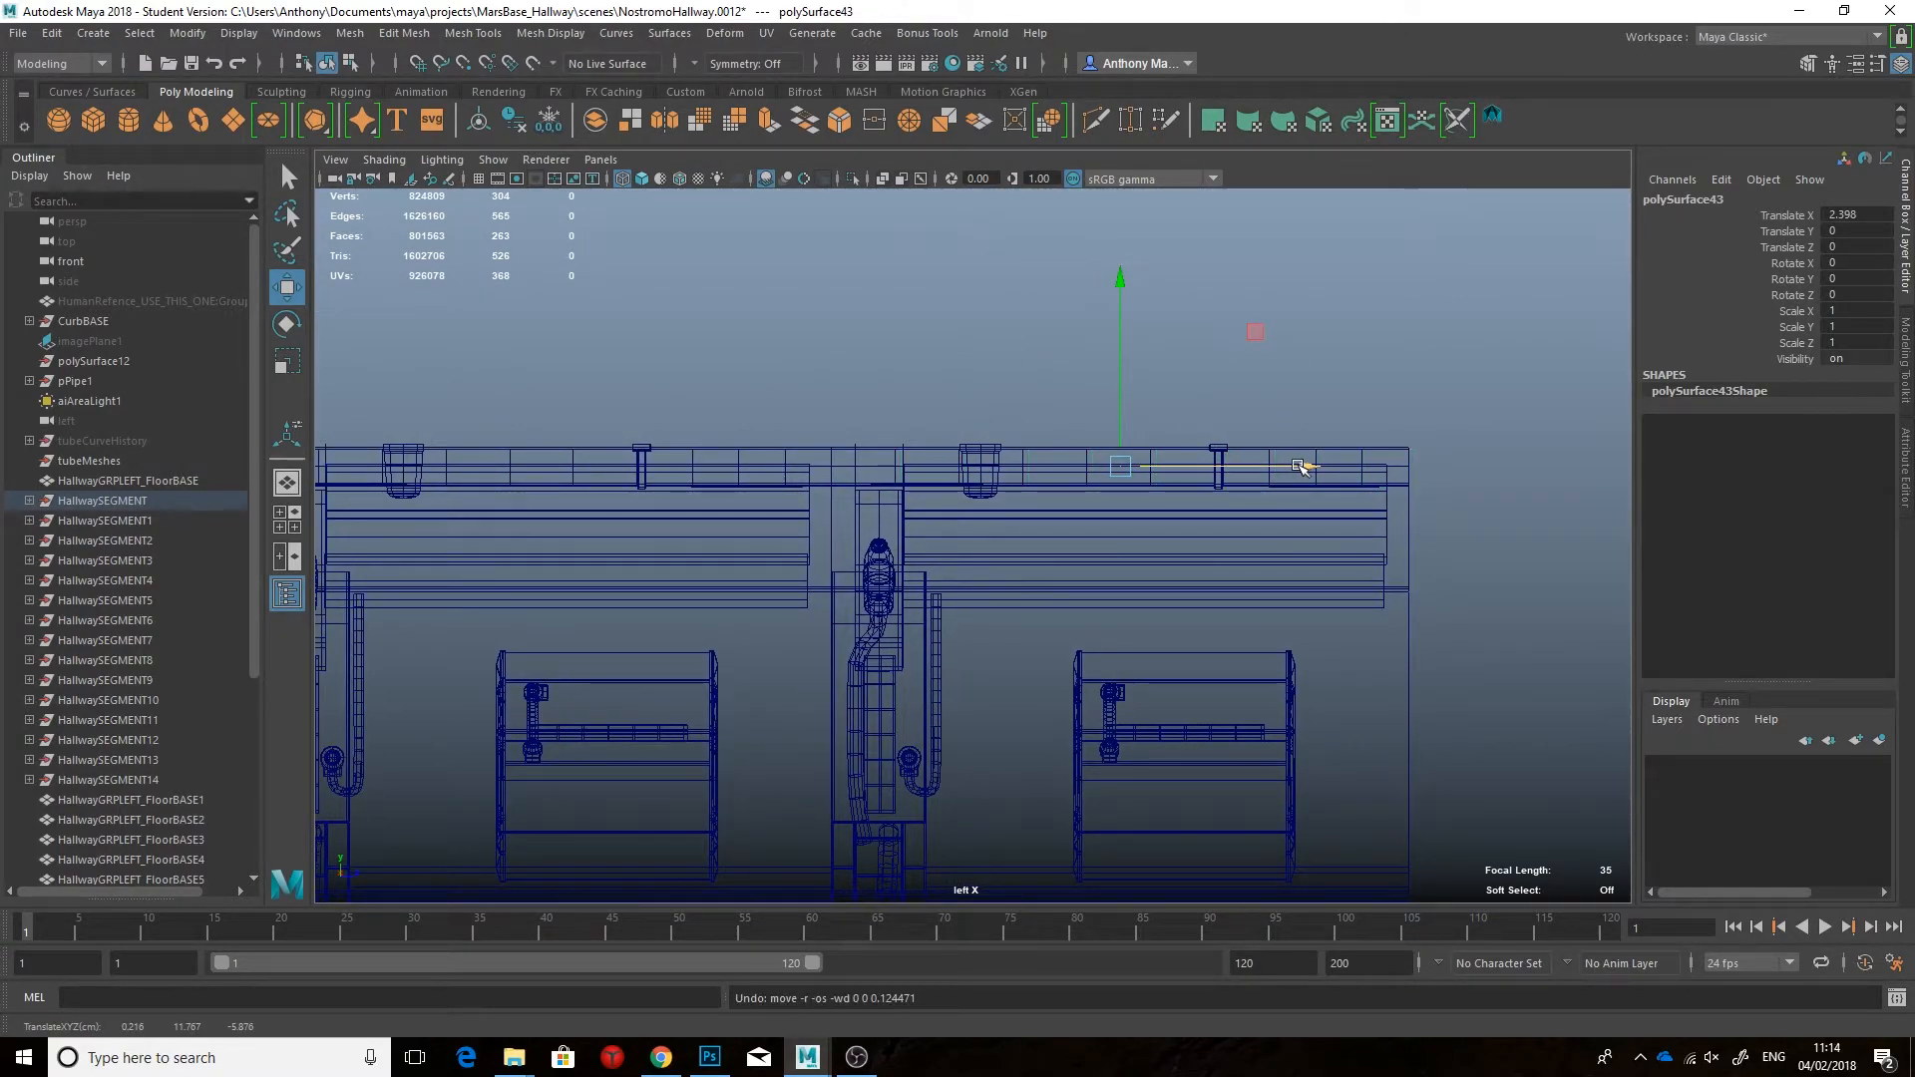
# Step: Isolate the copied ceiling channel and place its pivot at its front end vertices
pyautogui.hotkey('ctrl', '1')
pyautogui.moveTo(1371, 464); pyautogui.dragTo(1375, 409, button='right')
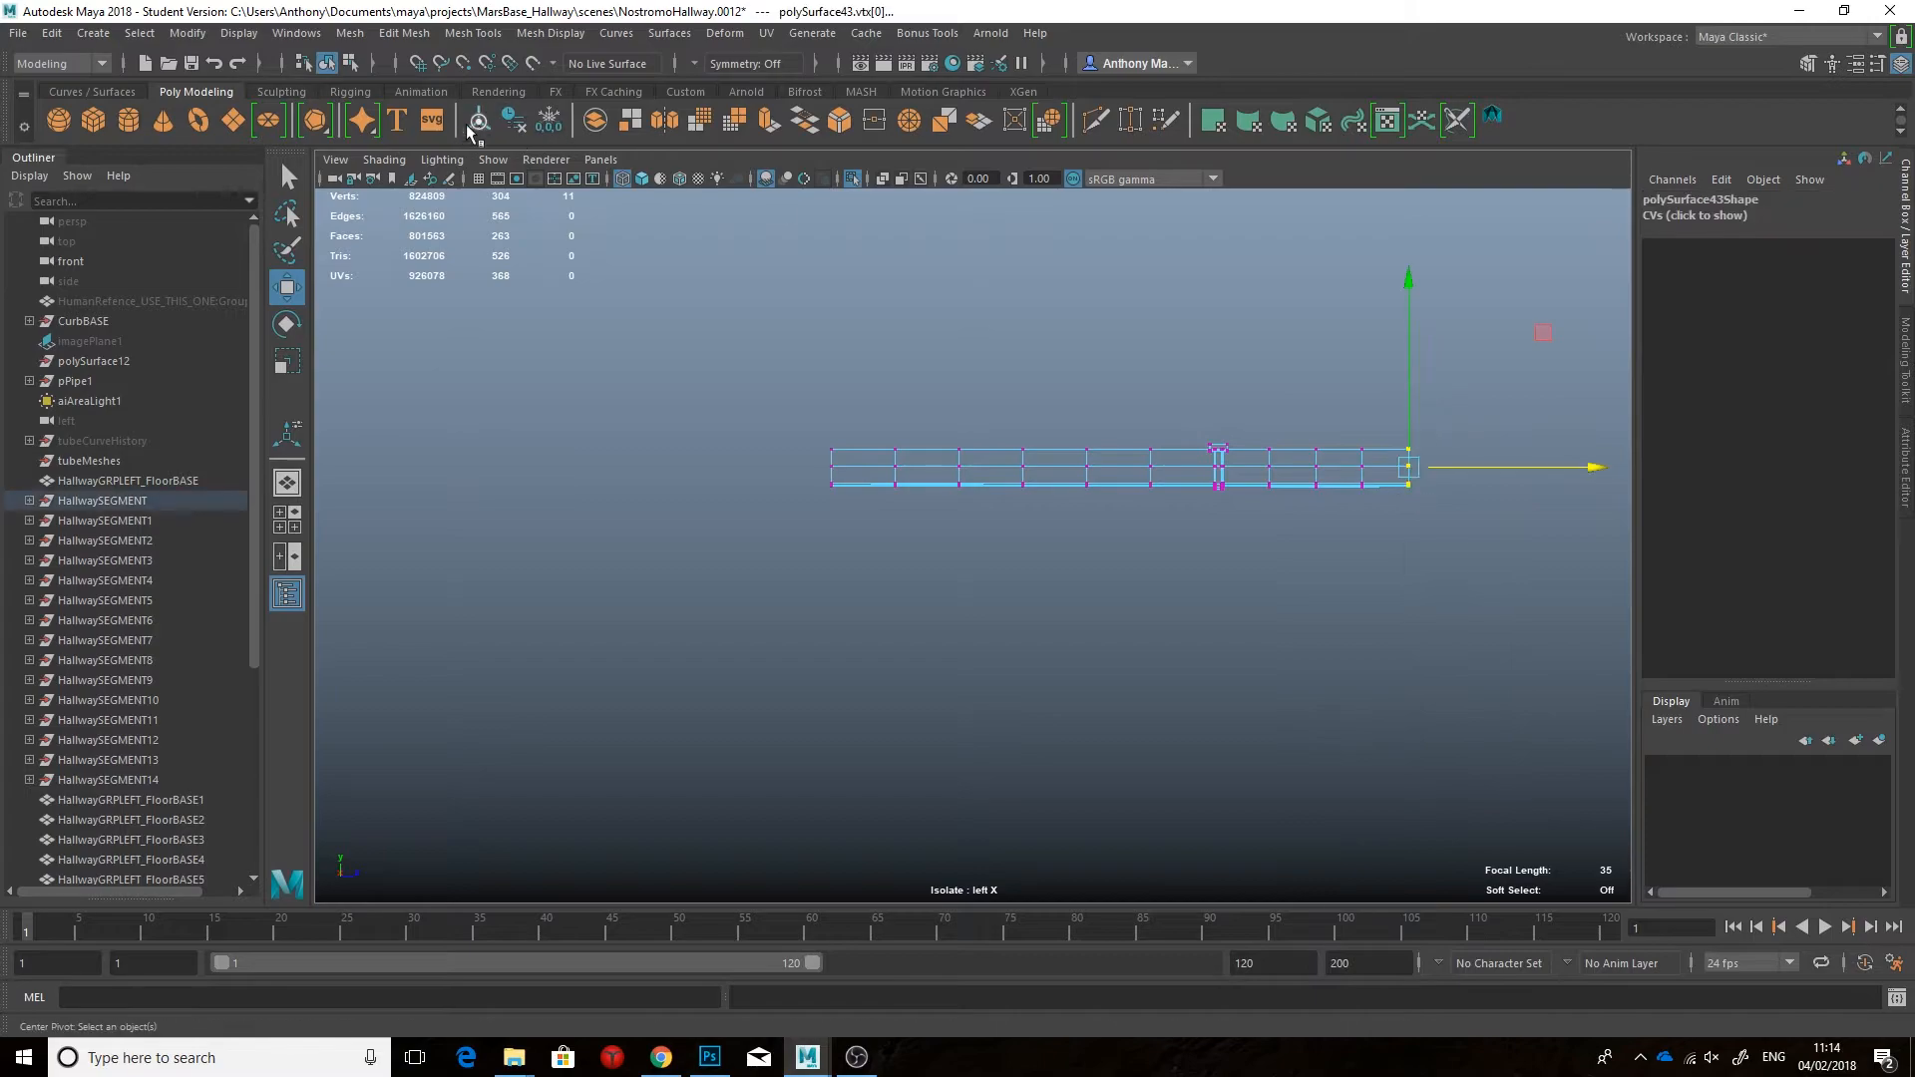
pyautogui.press('F8')
pyautogui.hotkey('ctrl', '1')
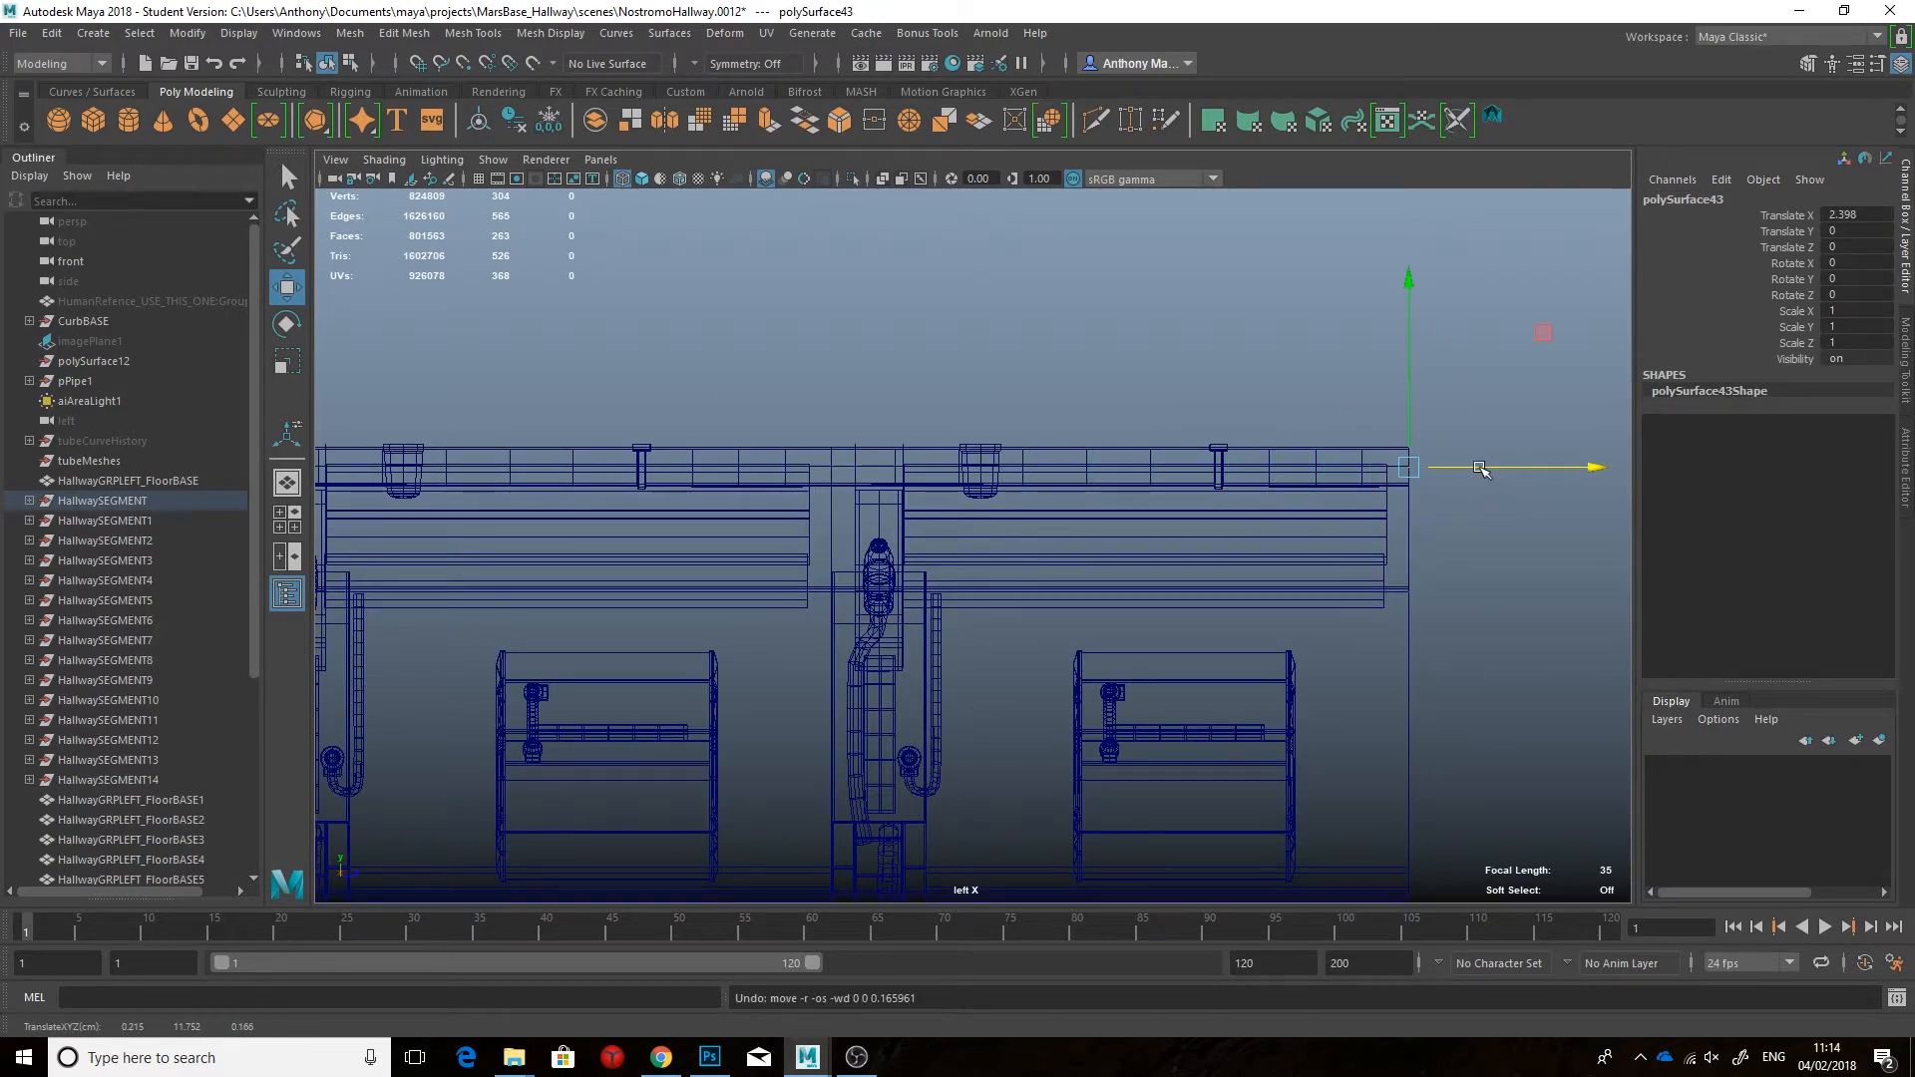
# Step: Duplicate the central ceiling channel and snap the copy directly behind it at Translate Z -12
pyautogui.hotkey('ctrl', 'd')
pyautogui.moveTo(1488, 471)
pyautogui.mouseDown()
pyautogui.moveTo(823, 481)
pyautogui.moveTo(966, 465)
pyautogui.mouseUp()
pyautogui.press('space')
pyautogui.press('5')
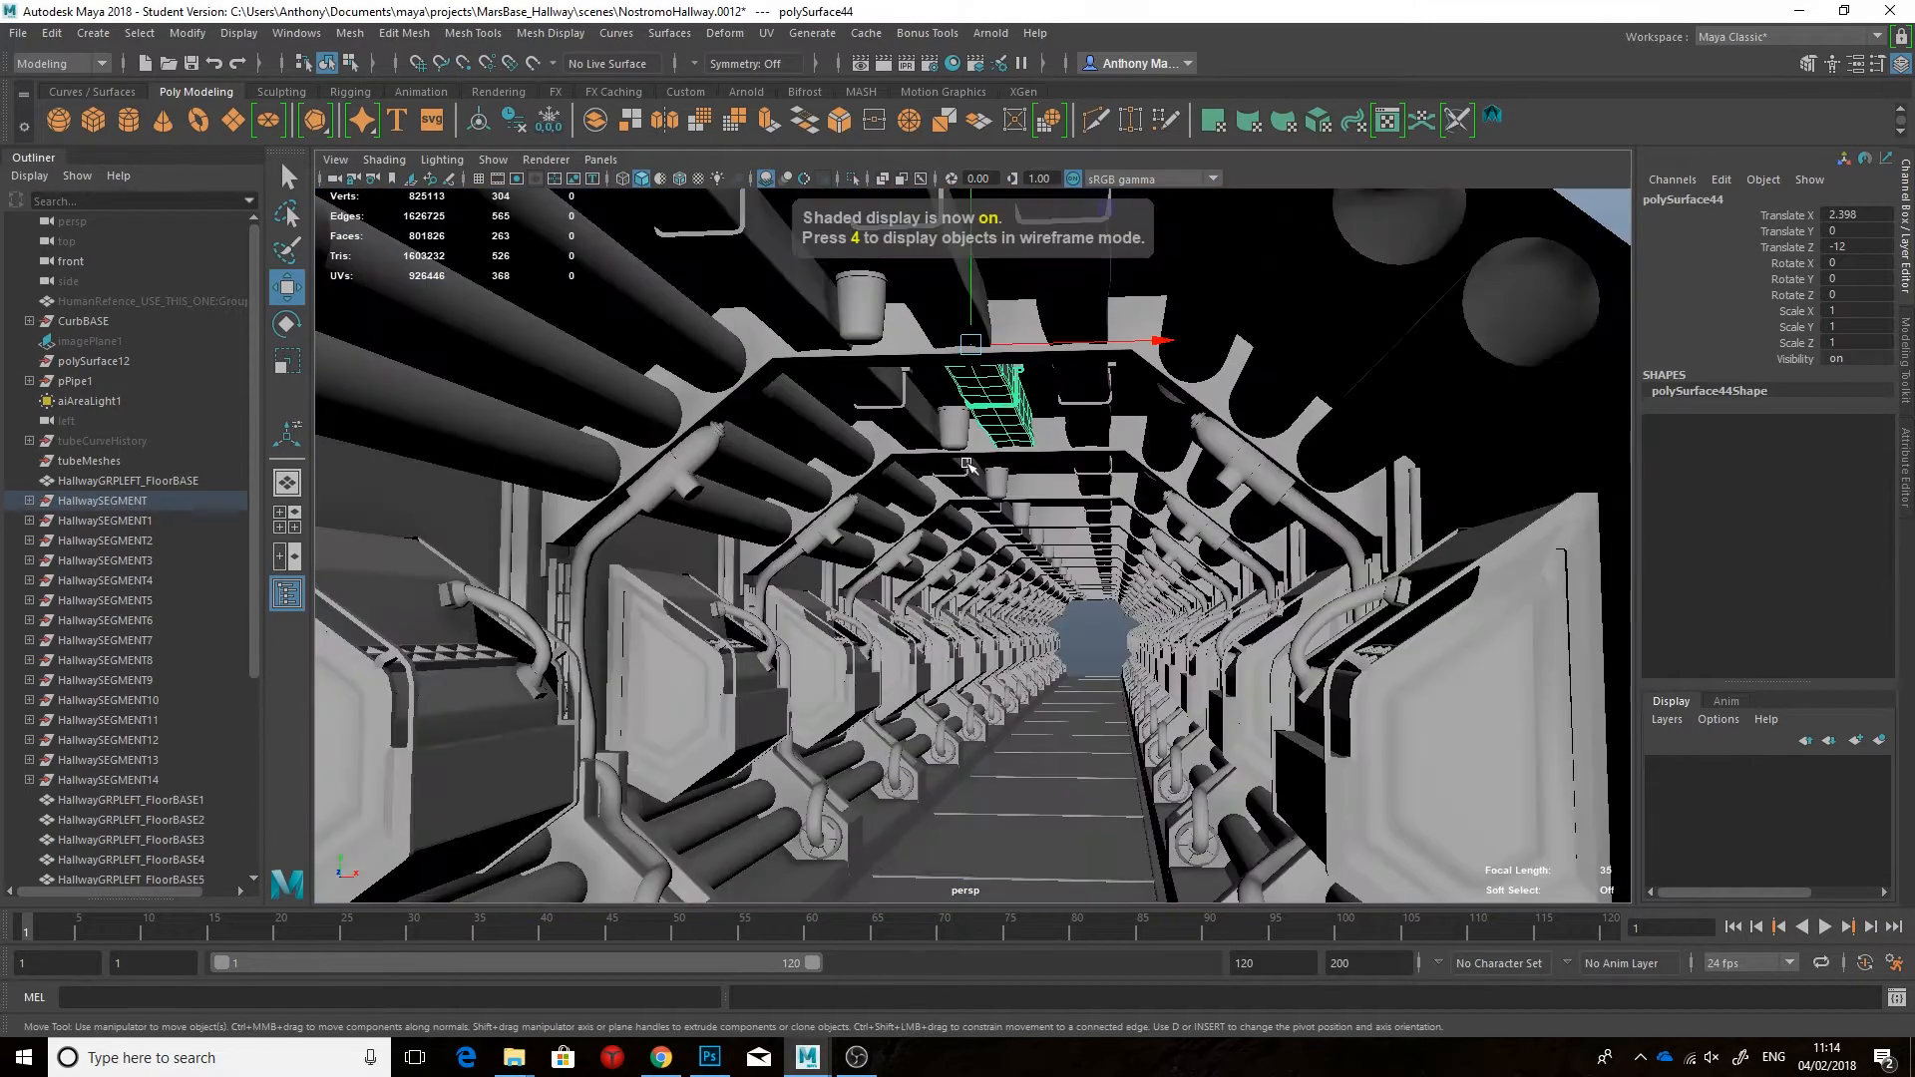
# Step: Repeat the offset duplication of the central ceiling channel to continue it down the hallway's length
pyautogui.hotkey('shift', 'd')
pyautogui.hotkey('shift', 'd')
pyautogui.hotkey('shift', 'd')
pyautogui.hotkey('shift', 'd')
pyautogui.hotkey('shift', 'd')
pyautogui.hotkey('shift', 'd')
pyautogui.hotkey('shift', 'd')
# Step: Clear unneeded parts inside the hallway and delete the complete right-hand wall box of HallwaySEGMENT1, including its grille and handle
pyautogui.click(1079, 639)
pyautogui.keyDown('alt'); pyautogui.moveTo(1079, 639); pyautogui.dragTo(1117, 539); pyautogui.keyUp('alt')
pyautogui.click(896, 691)
pyautogui.keyDown('shift'); pyautogui.click(1053, 626); pyautogui.keyUp('shift')
pyautogui.press('Delete')
pyautogui.click(1180, 618)
pyautogui.press('f')
pyautogui.keyDown('shift'); pyautogui.click(1072, 502); pyautogui.keyUp('shift')
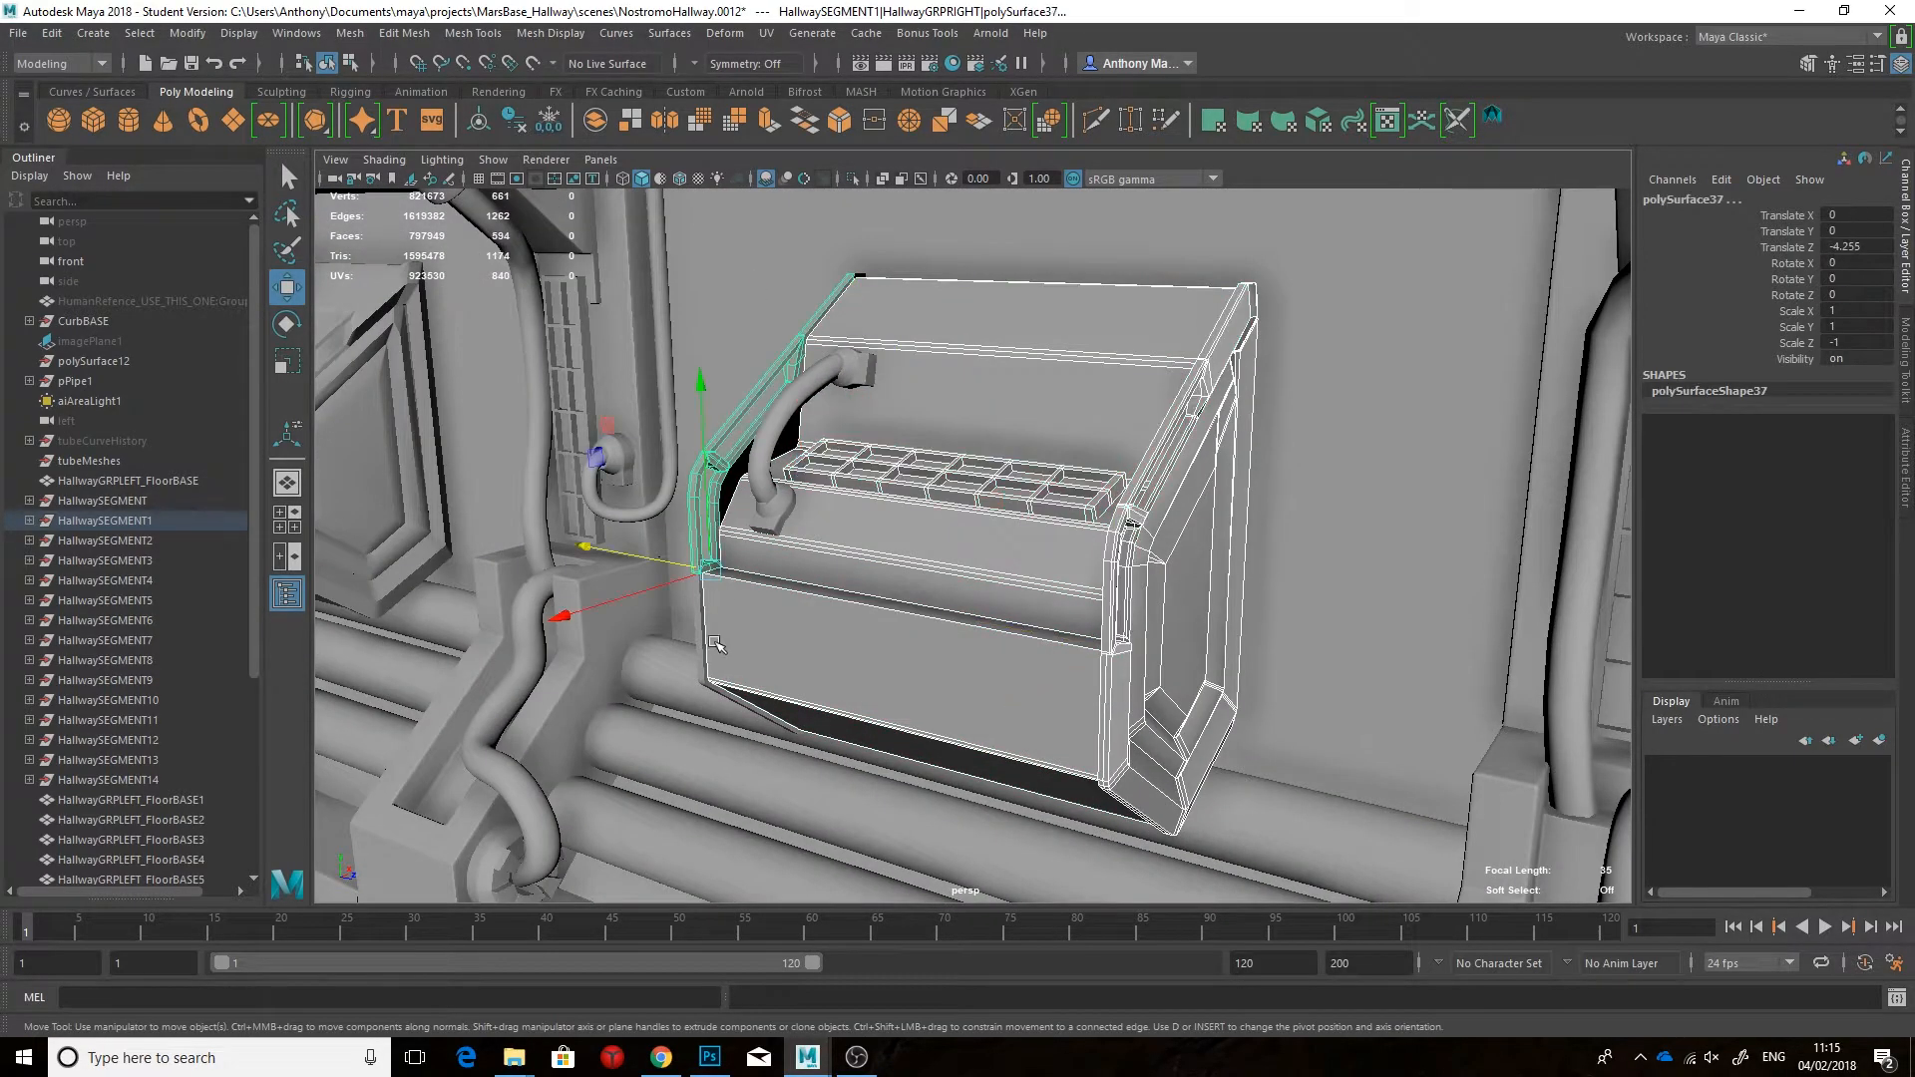
pyautogui.keyDown('shift'); pyautogui.click(803, 393); pyautogui.keyUp('shift')
pyautogui.keyDown('shift'); pyautogui.click(854, 370); pyautogui.keyUp('shift')
pyautogui.keyDown('shift'); pyautogui.click(770, 514); pyautogui.keyUp('shift')
pyautogui.keyDown('alt'); pyautogui.moveTo(1058, 489); pyautogui.dragTo(982, 474, button='right'); pyautogui.keyUp('alt')
pyautogui.keyDown('alt'); pyautogui.moveTo(982, 474); pyautogui.dragTo(1681, 541, button='middle'); pyautogui.keyUp('alt')
pyautogui.press('Delete')
# Step: Delete the complete right-hand wall box in the segment following HallwaySEGMENT1
pyautogui.keyDown('alt'); pyautogui.moveTo(1086, 524); pyautogui.dragTo(1177, 553); pyautogui.keyUp('alt')
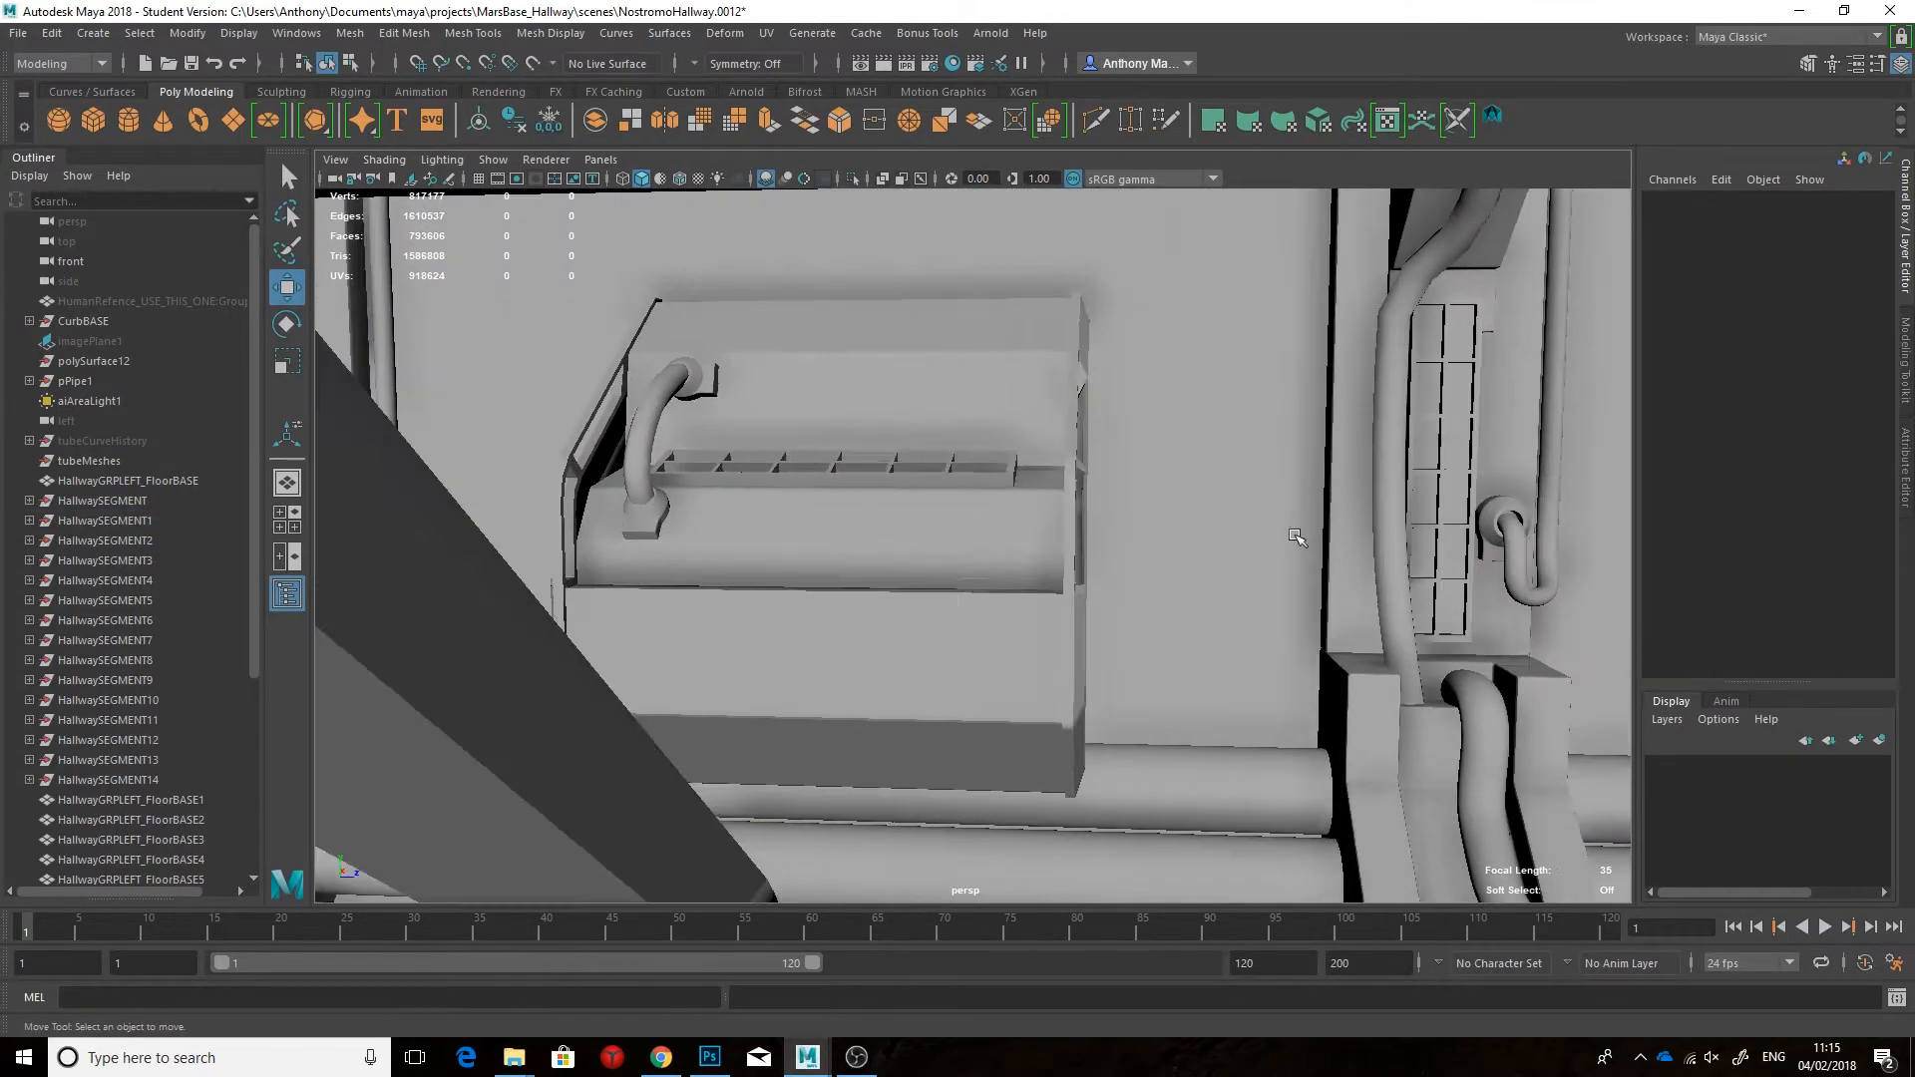
pyautogui.keyDown('alt'); pyautogui.moveTo(1067, 544); pyautogui.dragTo(1126, 545, button='right'); pyautogui.keyUp('alt')
pyautogui.press('4')
pyautogui.moveTo(1079, 427); pyautogui.dragTo(439, 613)
pyautogui.moveTo(928, 588)
pyautogui.keyDown('alt'); pyautogui.mouseDown()
pyautogui.moveTo(827, 596)
pyautogui.moveTo(997, 598)
pyautogui.moveTo(638, 599)
pyautogui.moveTo(671, 602)
pyautogui.mouseUp(); pyautogui.keyUp('alt')
pyautogui.press('5')
pyautogui.press('Delete')
# Step: Delete the next three right-hand wall boxes further along the hallway
pyautogui.keyDown('alt'); pyautogui.moveTo(671, 602); pyautogui.dragTo(884, 602, button='middle'); pyautogui.keyUp('alt')
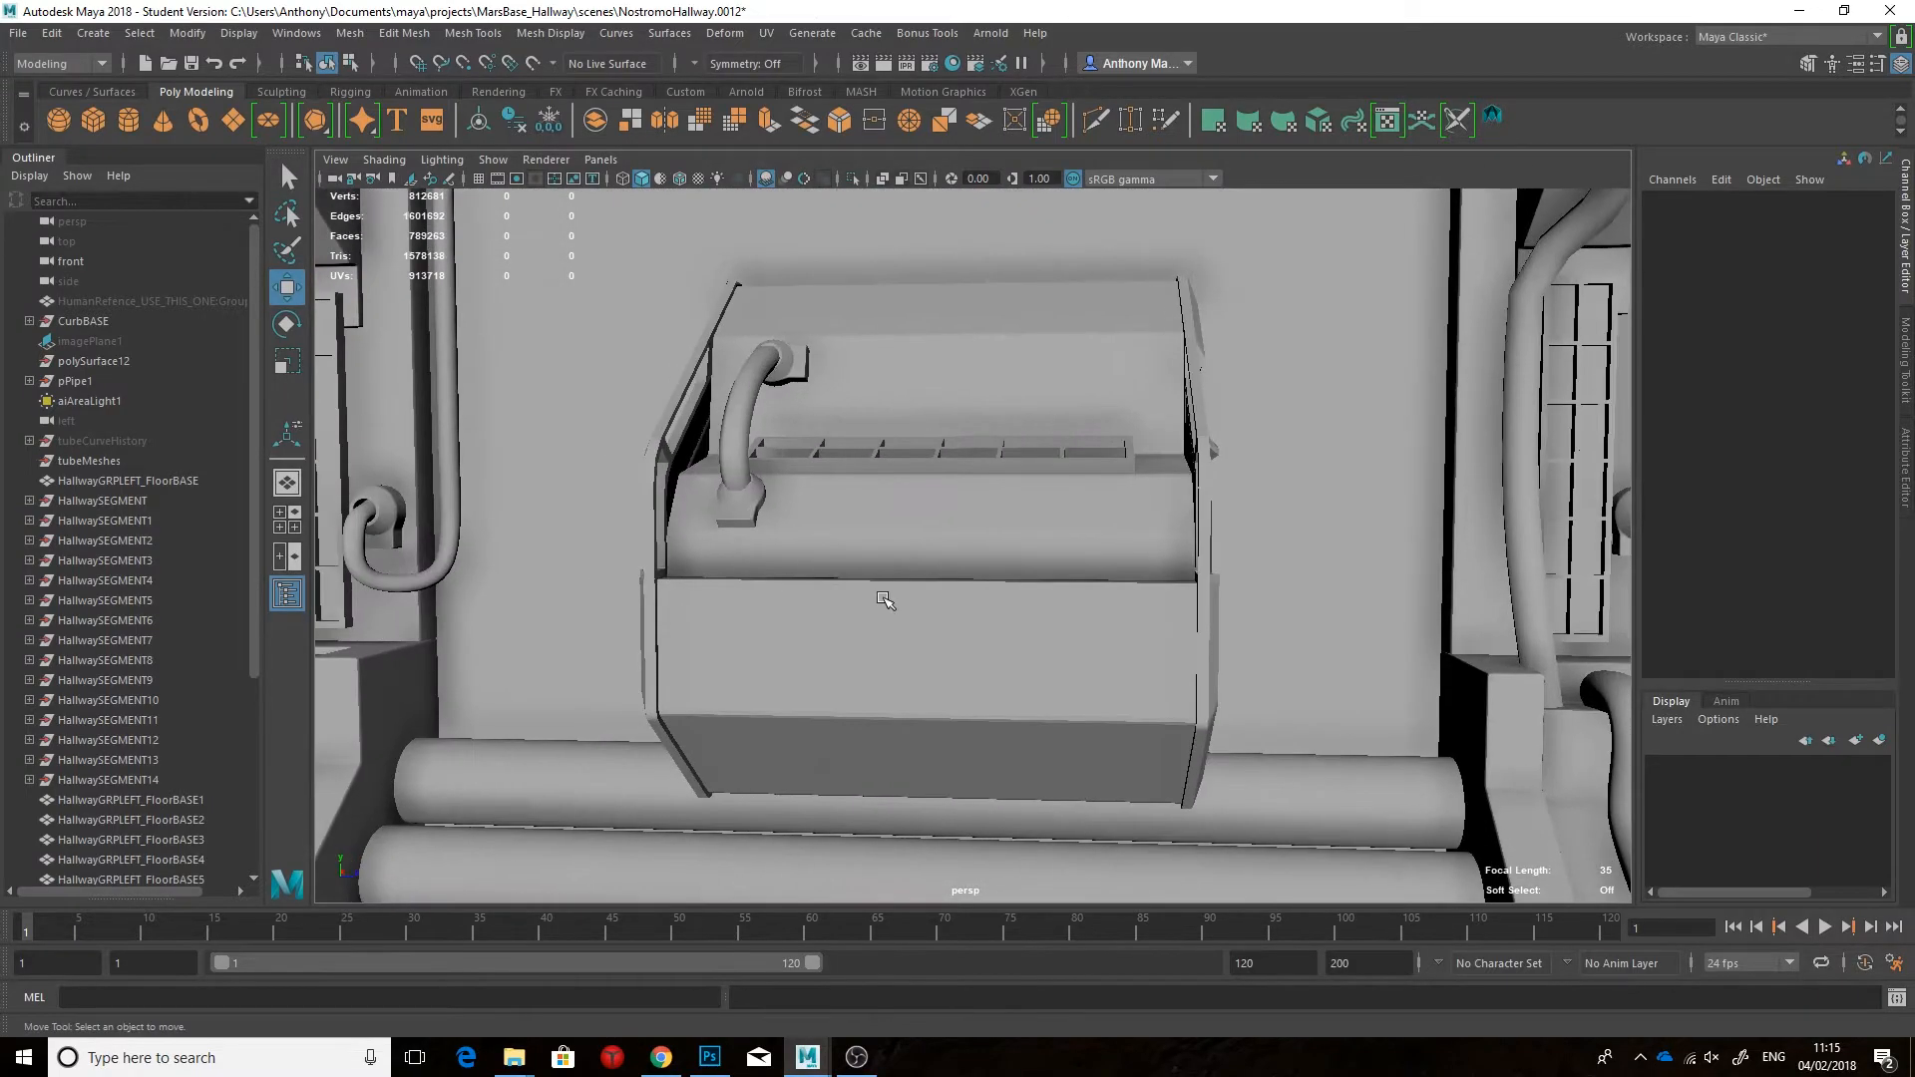
pyautogui.press('4')
pyautogui.moveTo(1079, 350); pyautogui.dragTo(640, 628)
pyautogui.press('Delete')
pyautogui.keyDown('alt'); pyautogui.moveTo(640, 627); pyautogui.dragTo(1894, 606, button='middle'); pyautogui.keyUp('alt')
pyautogui.moveTo(1206, 342); pyautogui.dragTo(616, 606)
pyautogui.press('Delete')
pyautogui.keyDown('alt'); pyautogui.moveTo(615, 606); pyautogui.dragTo(972, 589, button='middle'); pyautogui.keyUp('alt')
pyautogui.moveTo(1244, 290); pyautogui.dragTo(488, 681)
pyautogui.press('Delete')
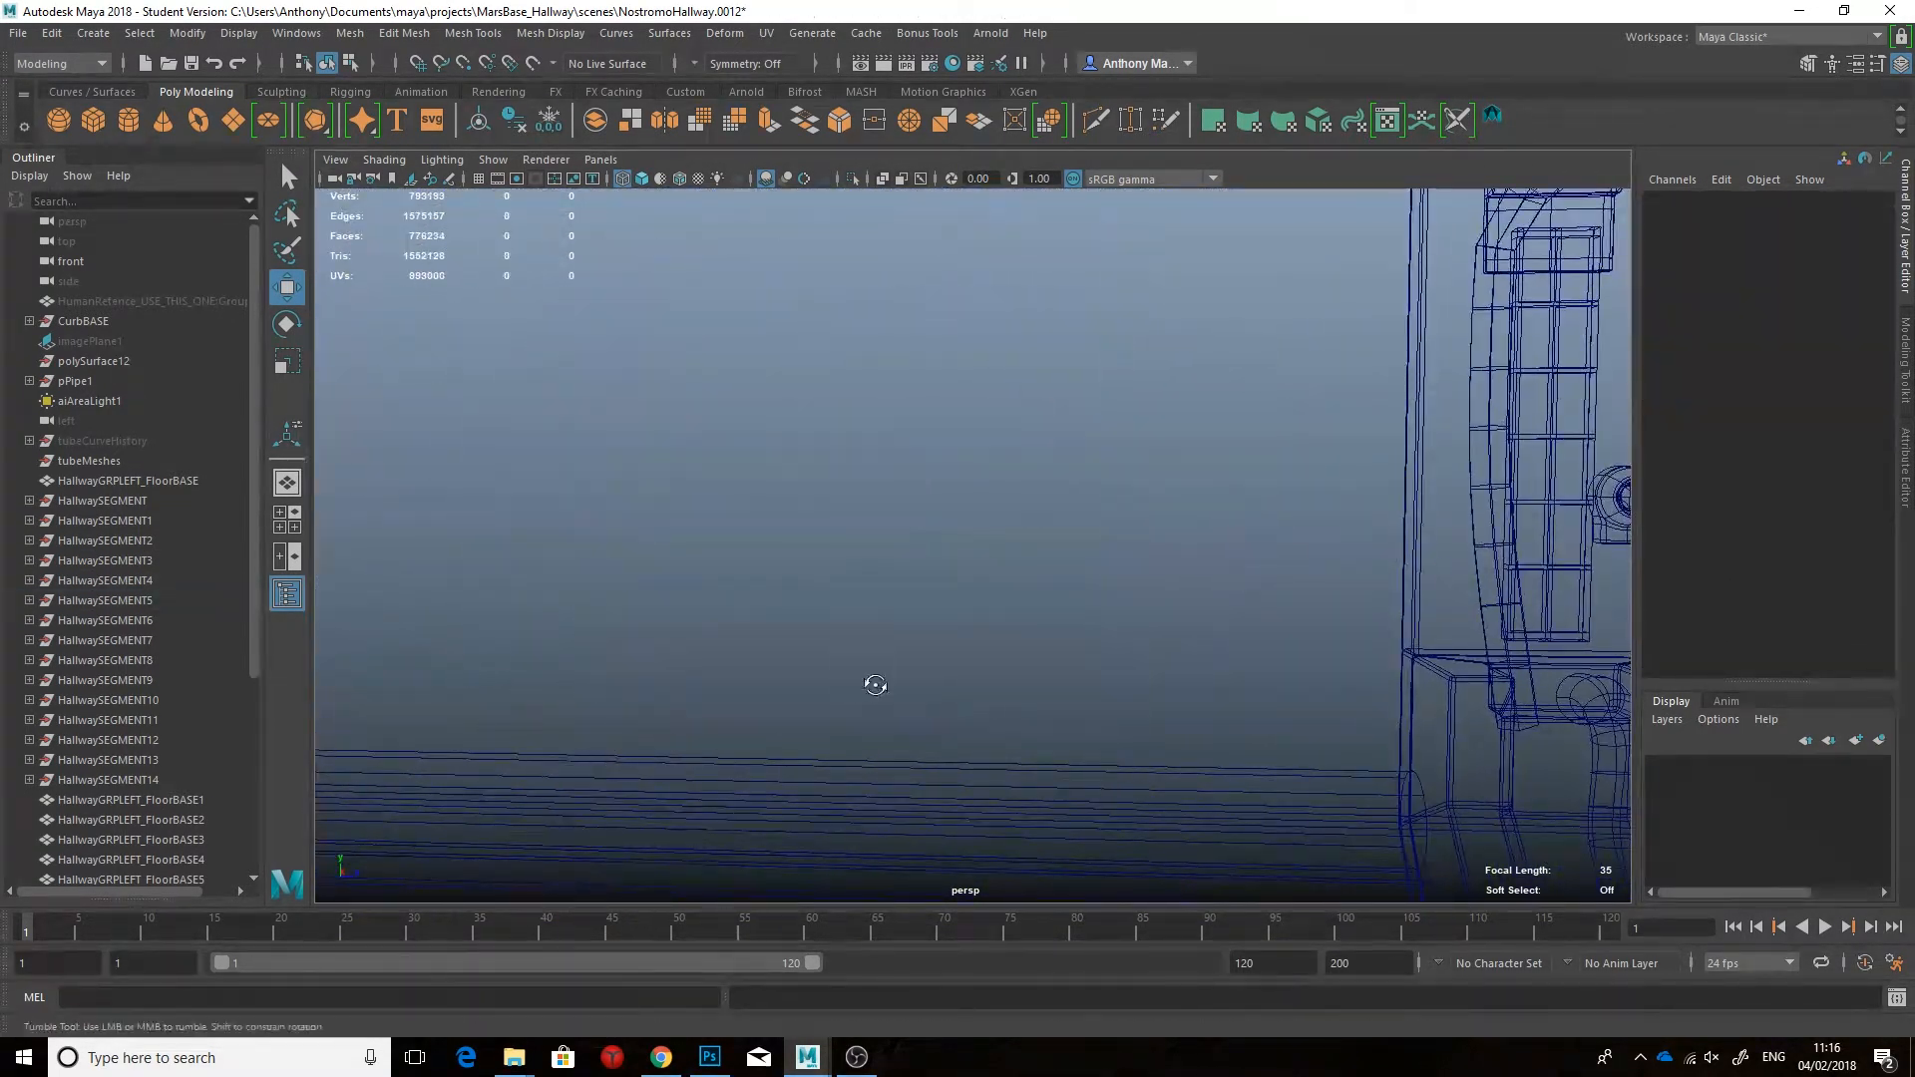
# Step: Delete the complete right-hand wall box of the first segment, HallwaySEGMENT
pyautogui.keyDown('alt'); pyautogui.moveTo(877, 689); pyautogui.dragTo(1101, 672); pyautogui.keyUp('alt')
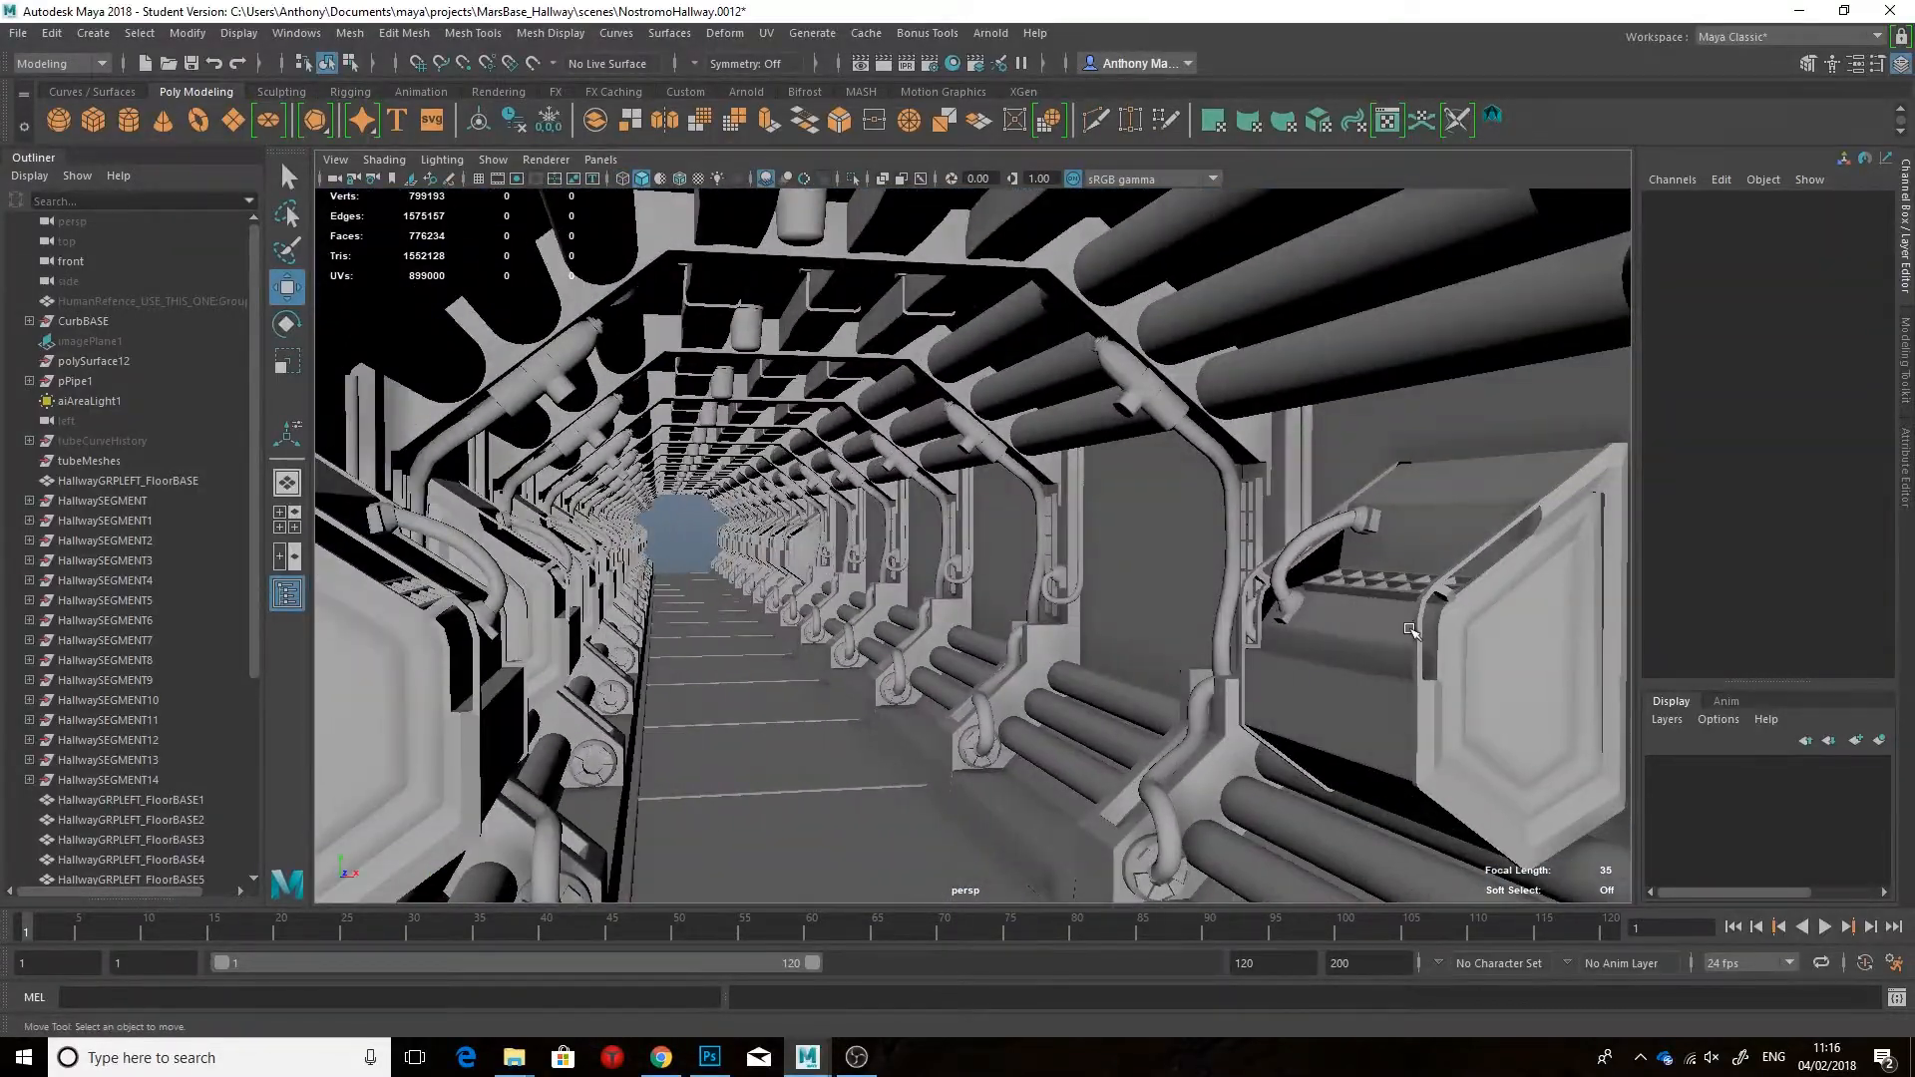
pyautogui.click(1409, 630)
pyautogui.press('f')
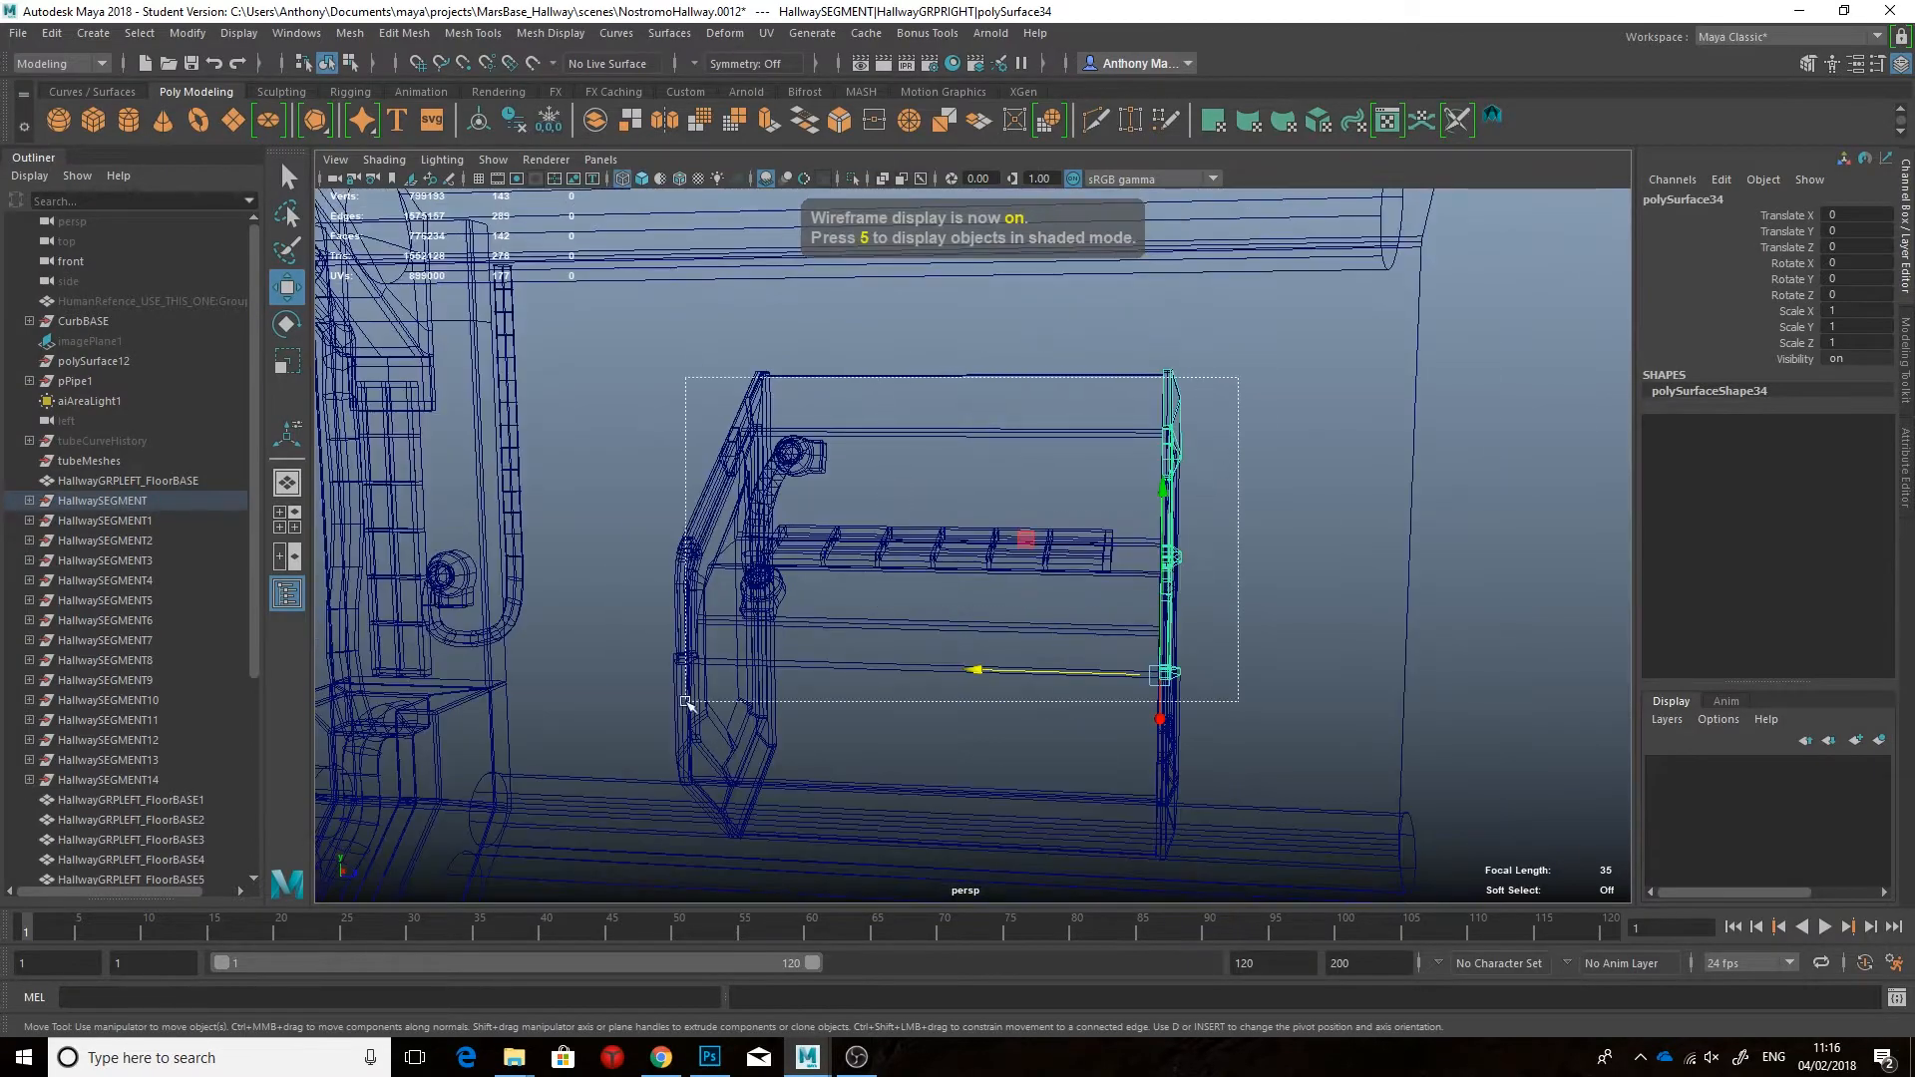
pyautogui.moveTo(697, 684); pyautogui.dragTo(695, 686)
pyautogui.press('Delete')
# Step: Check the Photoshop window, return to Maya and delete a complete wall box on the hallway's left side
pyautogui.keyDown('alt'); pyautogui.moveTo(1001, 731); pyautogui.dragTo(881, 662); pyautogui.keyUp('alt')
pyautogui.keyDown('alt'); pyautogui.moveTo(881, 662); pyautogui.dragTo(988, 662, button='middle'); pyautogui.keyUp('alt')
pyautogui.click(713, 1054)
pyautogui.click(803, 1060)
pyautogui.keyDown('alt'); pyautogui.moveTo(897, 652); pyautogui.dragTo(758, 728); pyautogui.keyUp('alt')
pyautogui.click(942, 622)
pyautogui.press('f')
pyautogui.keyDown('alt'); pyautogui.moveTo(942, 623); pyautogui.dragTo(887, 628); pyautogui.keyUp('alt')
pyautogui.moveTo(642, 671); pyautogui.dragTo(1227, 429)
pyautogui.press('Delete')
# Step: Delete the left-hand wall boxes of HallwaySEGMENT3, HallwaySEGMENT4 and the segment that follows
pyautogui.keyDown('alt'); pyautogui.moveTo(1097, 638); pyautogui.dragTo(787, 650, button='right'); pyautogui.keyUp('alt')
pyautogui.keyDown('alt'); pyautogui.moveTo(786, 649); pyautogui.dragTo(1207, 688, button='middle'); pyautogui.keyUp('alt')
pyautogui.click(945, 564)
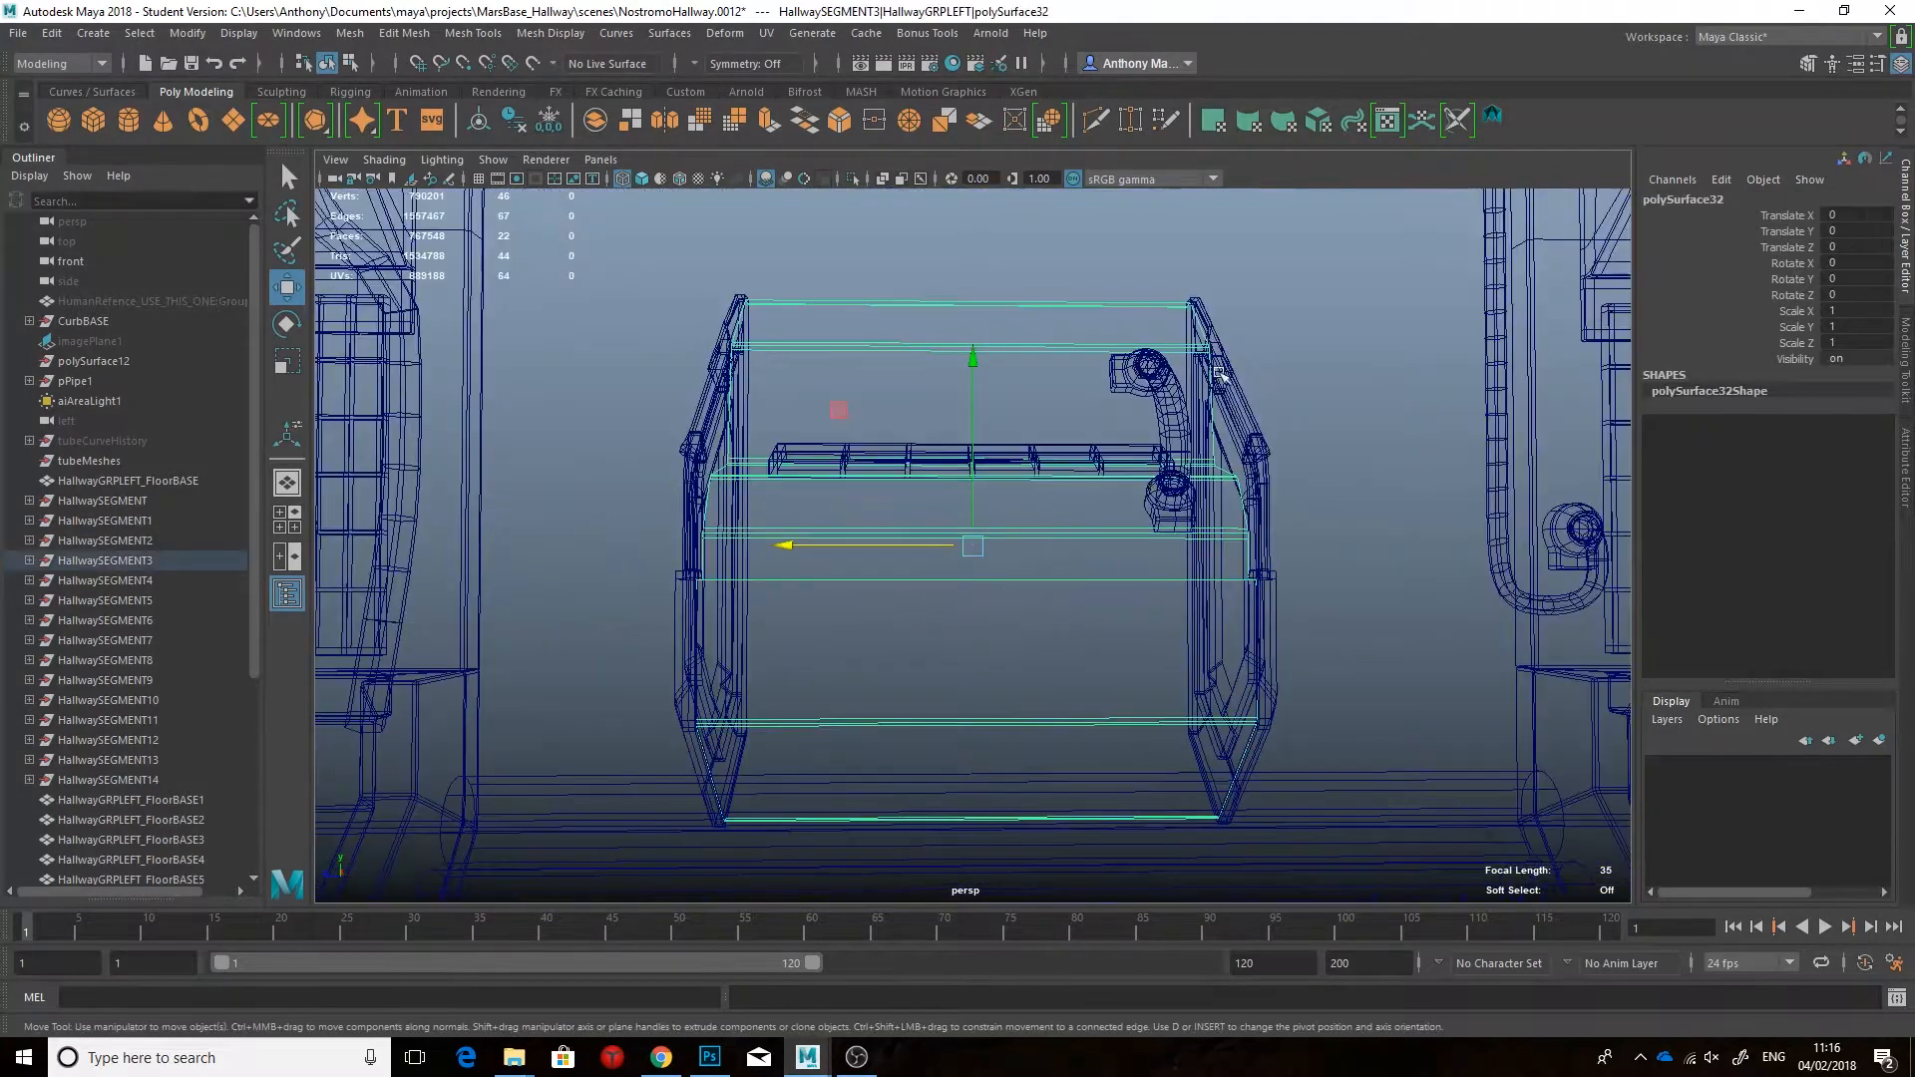
pyautogui.press('Delete')
pyautogui.click(990, 561)
pyautogui.press('f')
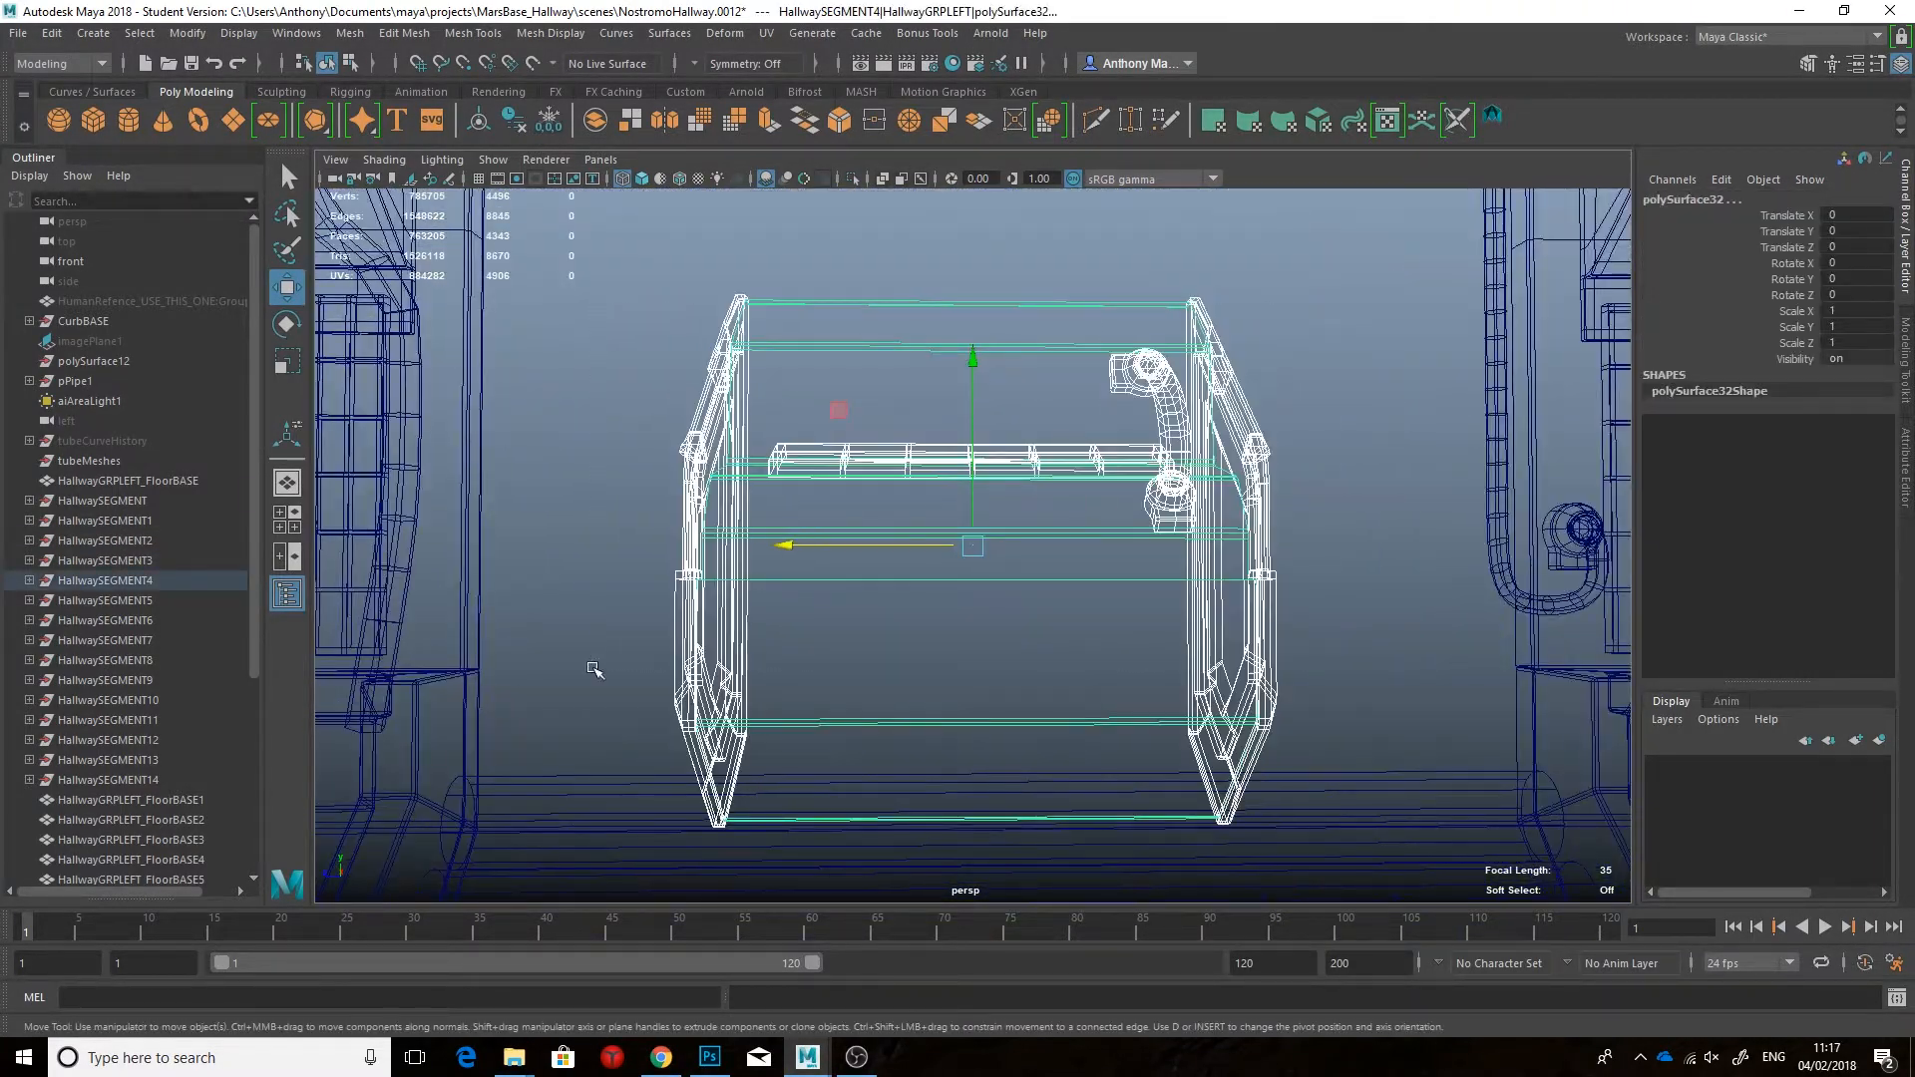
pyautogui.press('Delete')
pyautogui.click(928, 555)
pyautogui.moveTo(1193, 423); pyautogui.dragTo(729, 651)
pyautogui.press('Delete')
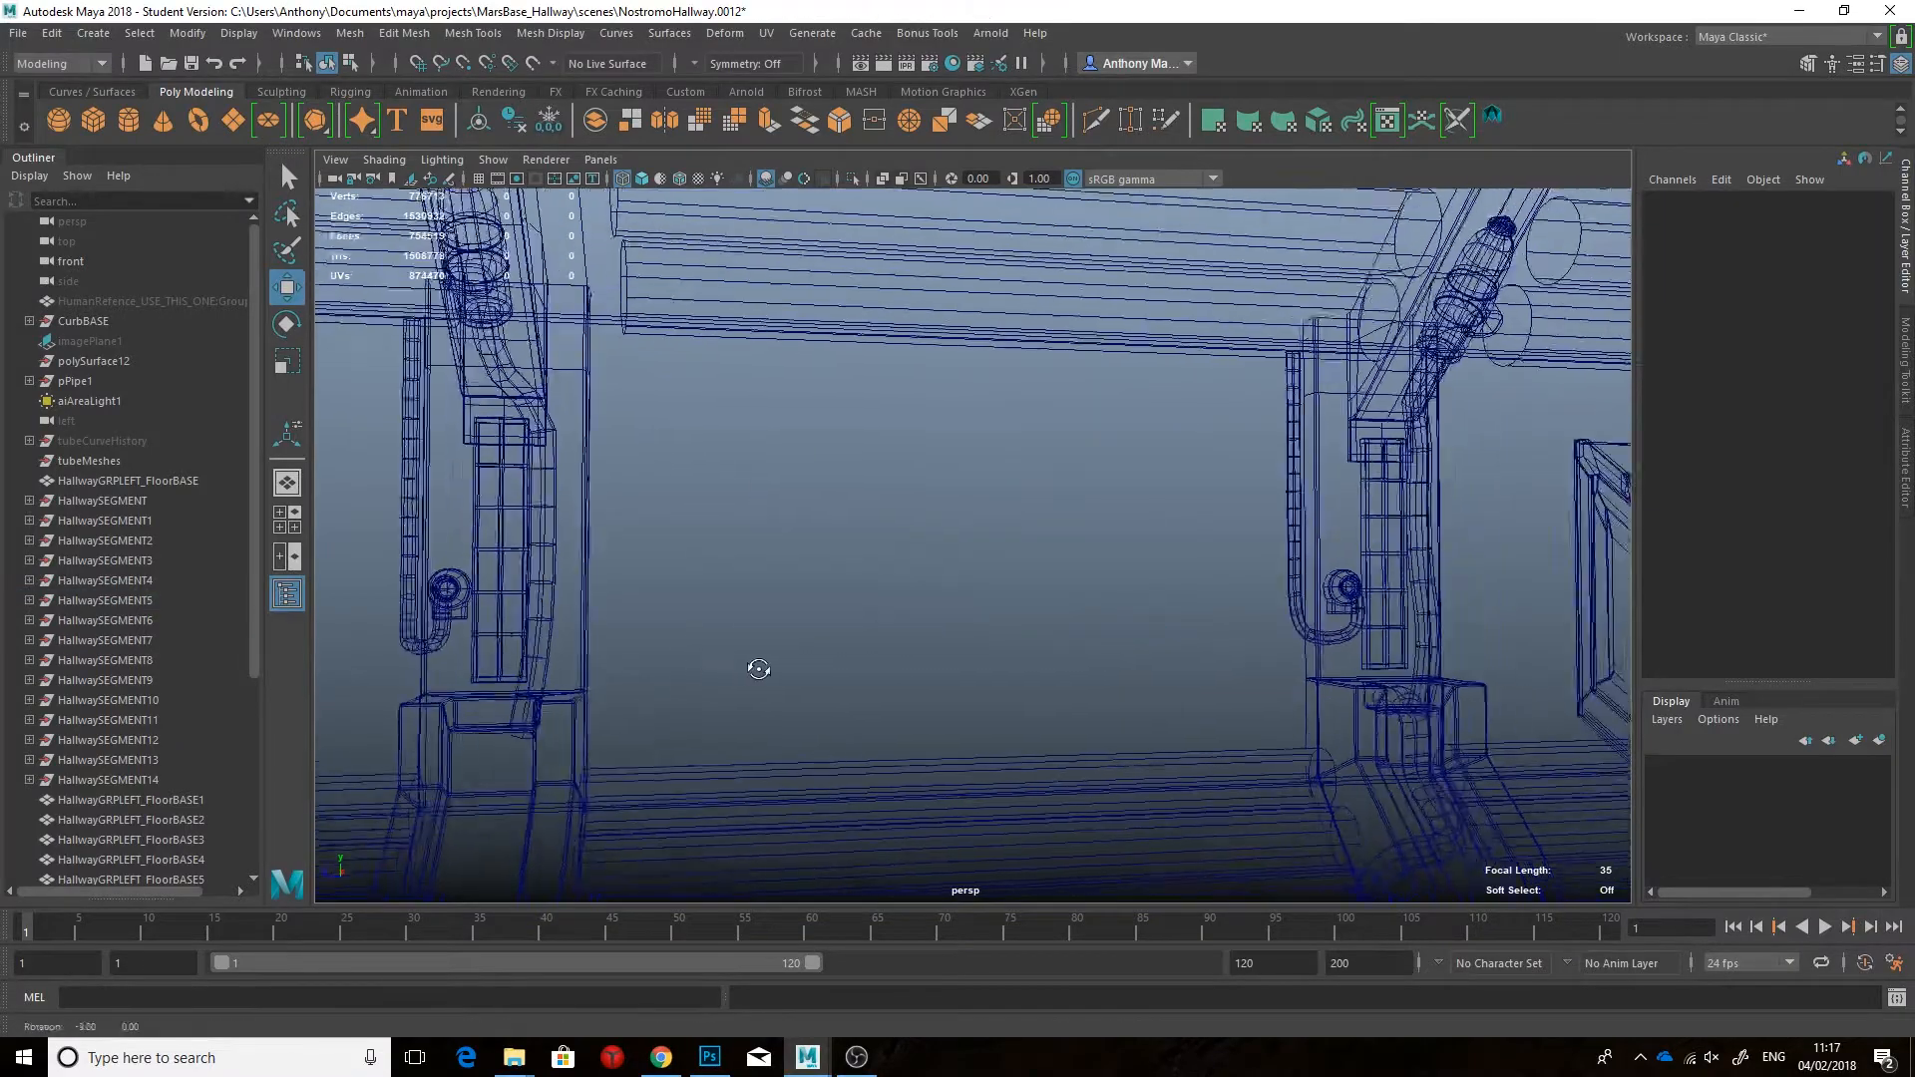
# Step: Delete the wall box in HallwaySEGMENT8 and the neighbouring wall box parts
pyautogui.keyDown('alt'); pyautogui.moveTo(757, 667); pyautogui.dragTo(834, 650, button='right'); pyautogui.keyUp('alt')
pyautogui.keyDown('alt'); pyautogui.moveTo(833, 649); pyautogui.dragTo(729, 638, button='middle'); pyautogui.keyUp('alt')
pyautogui.click(821, 631)
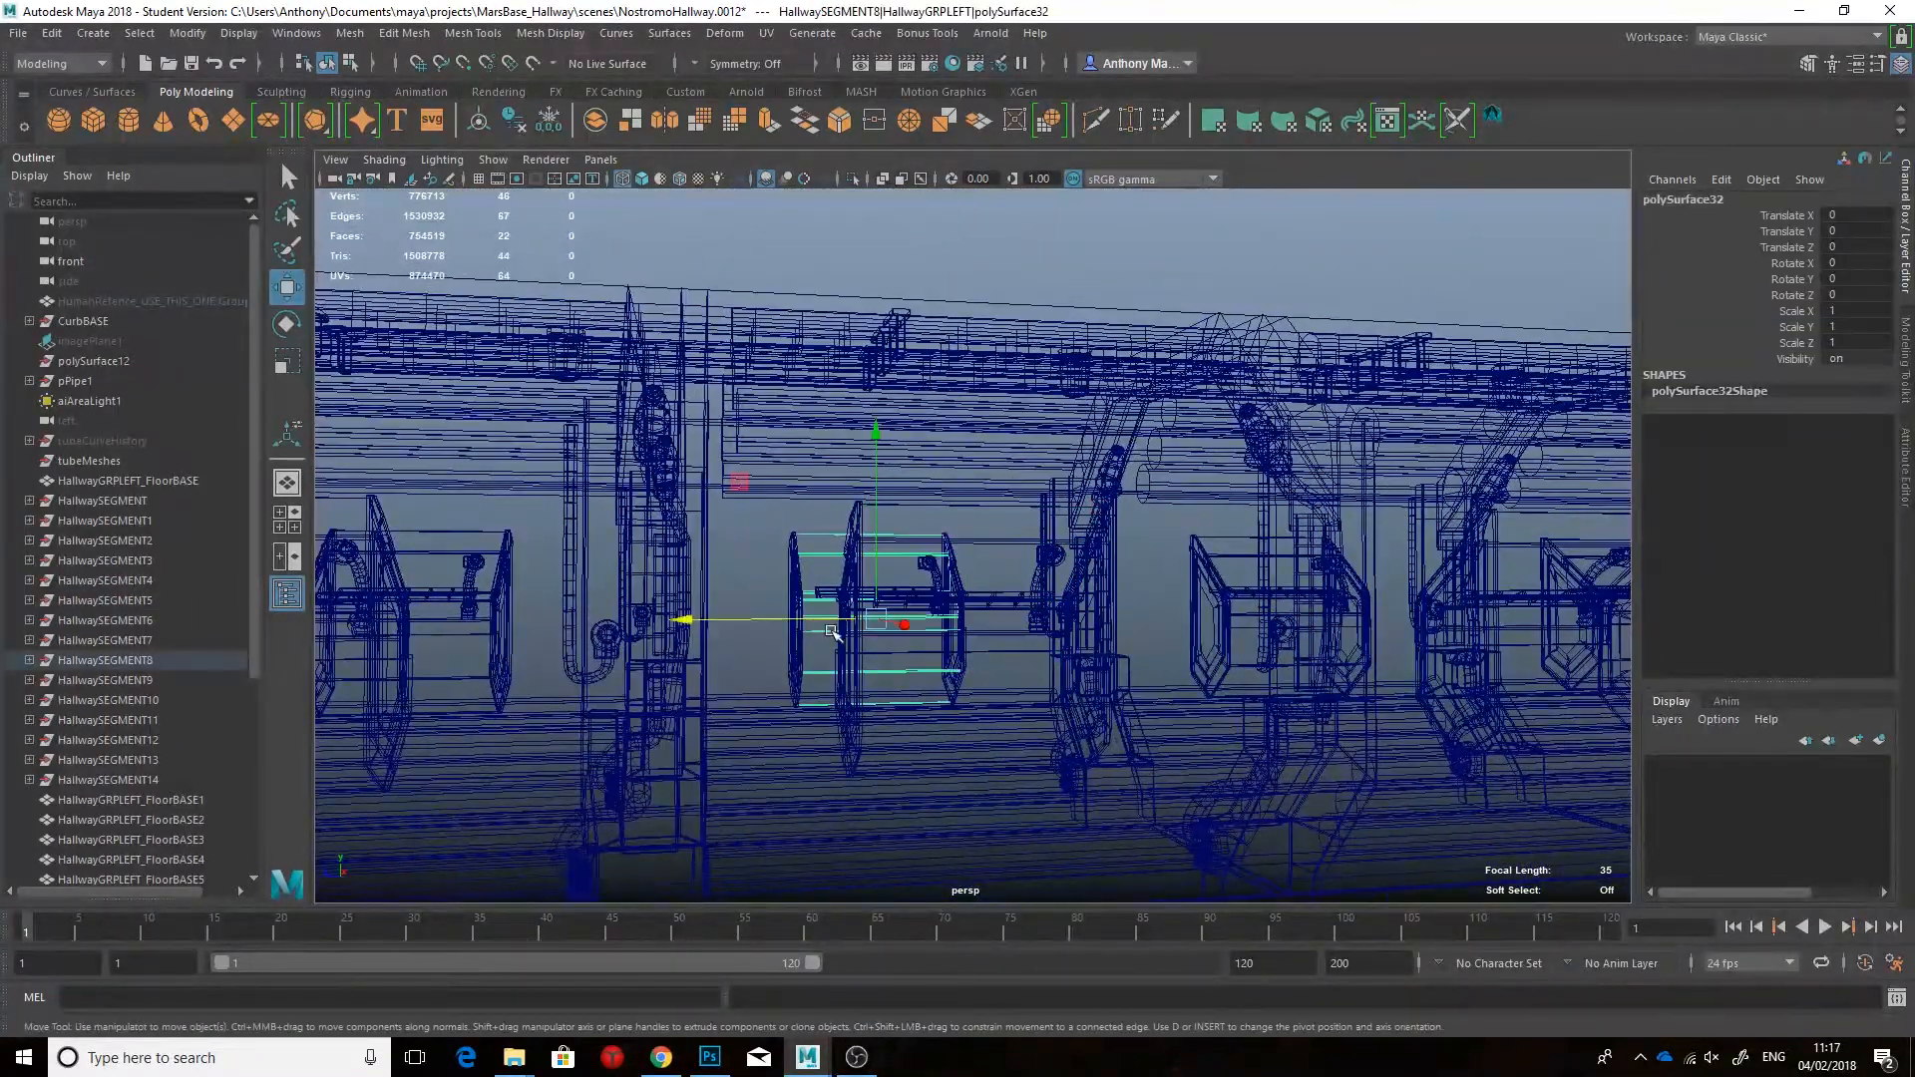
pyautogui.moveTo(937, 512); pyautogui.dragTo(936, 514)
pyautogui.press('Delete')
pyautogui.moveTo(1226, 423); pyautogui.dragTo(553, 634)
pyautogui.press('Delete')
pyautogui.click(1151, 320)
pyautogui.press('Delete')
# Step: Delete one more complete wall box further down the hallway
pyautogui.keyDown('alt'); pyautogui.moveTo(1150, 320); pyautogui.dragTo(880, 459, button='right'); pyautogui.keyUp('alt')
pyautogui.keyDown('alt'); pyautogui.moveTo(880, 459); pyautogui.dragTo(739, 491); pyautogui.keyUp('alt')
pyautogui.keyDown('alt'); pyautogui.moveTo(739, 492); pyautogui.dragTo(931, 488, button='right'); pyautogui.keyUp('alt')
pyautogui.keyDown('alt'); pyautogui.moveTo(932, 488); pyautogui.dragTo(997, 490); pyautogui.keyUp('alt')
pyautogui.click(1073, 489)
pyautogui.moveTo(1147, 419); pyautogui.dragTo(403, 686)
pyautogui.press('Delete')
# Step: Delete the following two wall boxes near the far part of the hallway
pyautogui.scroll(-10, 791, 619)
pyautogui.keyDown('alt'); pyautogui.moveTo(1186, 638); pyautogui.dragTo(758, 549, button='middle'); pyautogui.keyUp('alt')
pyautogui.scroll(10, 1008, 607)
pyautogui.click(758, 539)
pyautogui.moveTo(1244, 340); pyautogui.dragTo(558, 589)
pyautogui.press('Delete')
pyautogui.keyDown('alt'); pyautogui.moveTo(1115, 602); pyautogui.dragTo(735, 598, button='middle'); pyautogui.keyUp('alt')
pyautogui.click(735, 455)
pyautogui.moveTo(1147, 311); pyautogui.dragTo(344, 635)
pyautogui.press('Delete')
# Step: Frame the shaded hallway in perspective from its entrance floor tile and turn on the camera's resolution gate
pyautogui.keyDown('alt'); pyautogui.moveTo(1046, 602); pyautogui.dragTo(799, 602, button='middle'); pyautogui.keyUp('alt')
pyautogui.scroll(-8, 799, 603)
pyautogui.keyDown('alt'); pyautogui.moveTo(799, 602); pyautogui.dragTo(854, 638); pyautogui.keyUp('alt')
pyautogui.press('5')
pyautogui.moveTo(855, 639)
pyautogui.keyDown('alt'); pyautogui.mouseDown(button='middle')
pyautogui.moveTo(887, 643)
pyautogui.moveTo(846, 662)
pyautogui.mouseUp(button='middle'); pyautogui.keyUp('alt')
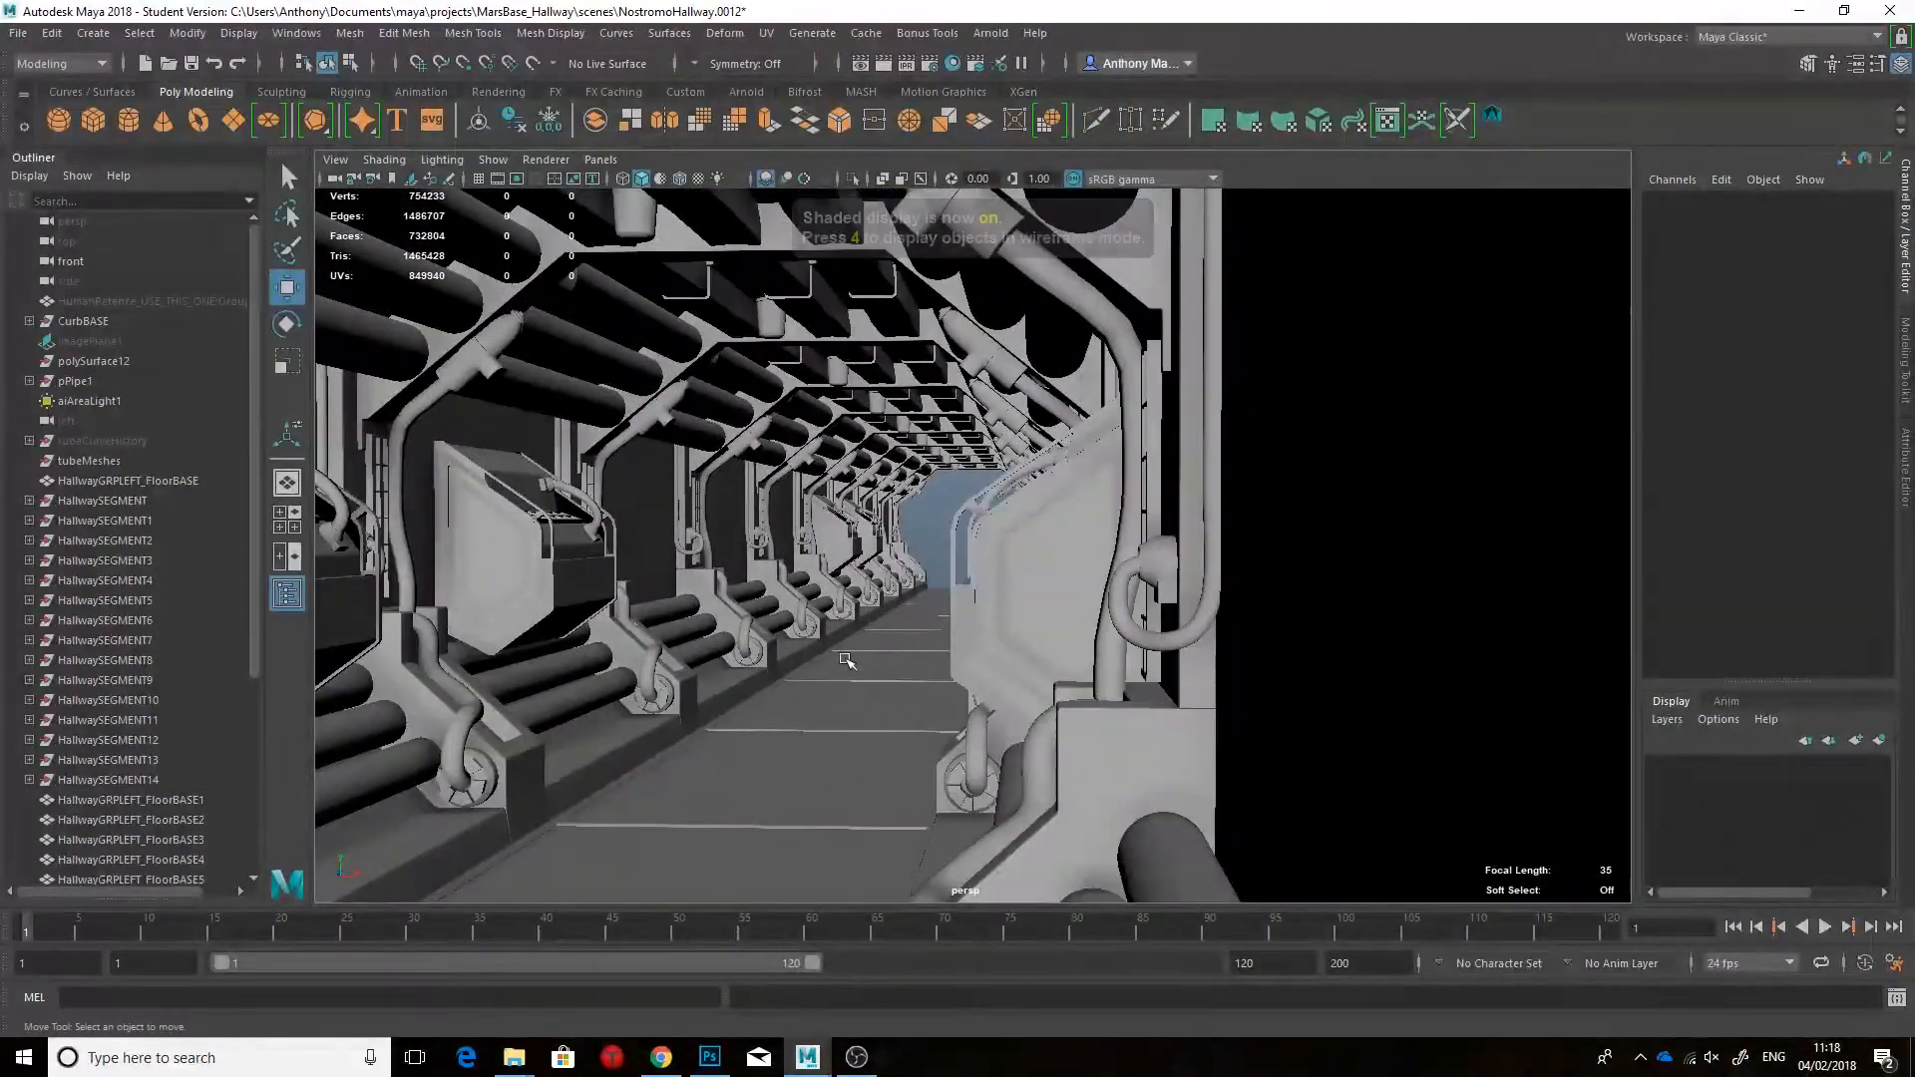
pyautogui.keyDown('alt'); pyautogui.moveTo(846, 663); pyautogui.dragTo(551, 714, button='right'); pyautogui.keyUp('alt')
pyautogui.keyDown('alt'); pyautogui.moveTo(551, 714); pyautogui.dragTo(639, 698, button='middle'); pyautogui.keyUp('alt')
pyautogui.scroll(-10, 971, 609)
pyautogui.click(930, 684)
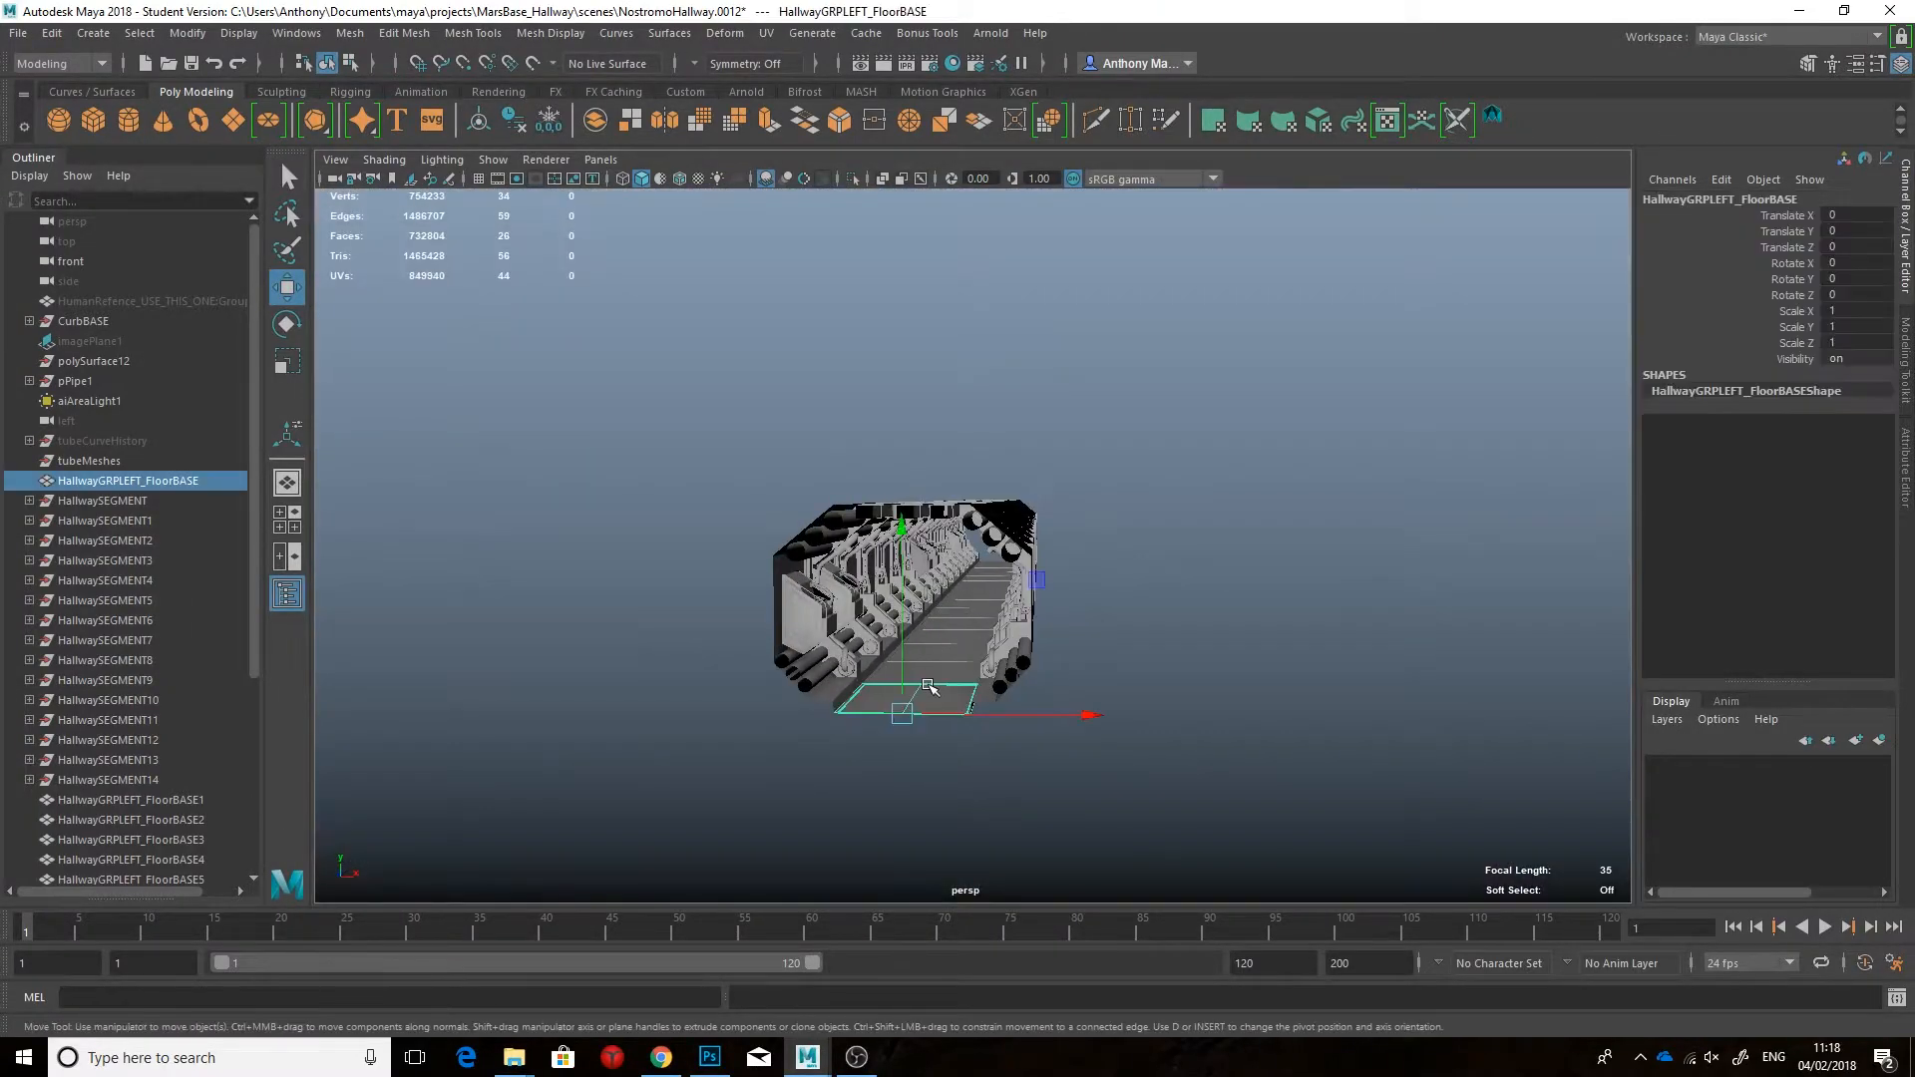
pyautogui.press('f')
pyautogui.keyDown('alt'); pyautogui.moveTo(1012, 418); pyautogui.dragTo(1018, 671, button='middle'); pyautogui.keyUp('alt')
pyautogui.keyDown('alt'); pyautogui.moveTo(1017, 671); pyautogui.dragTo(1037, 708); pyautogui.keyUp('alt')
pyautogui.click(498, 180)
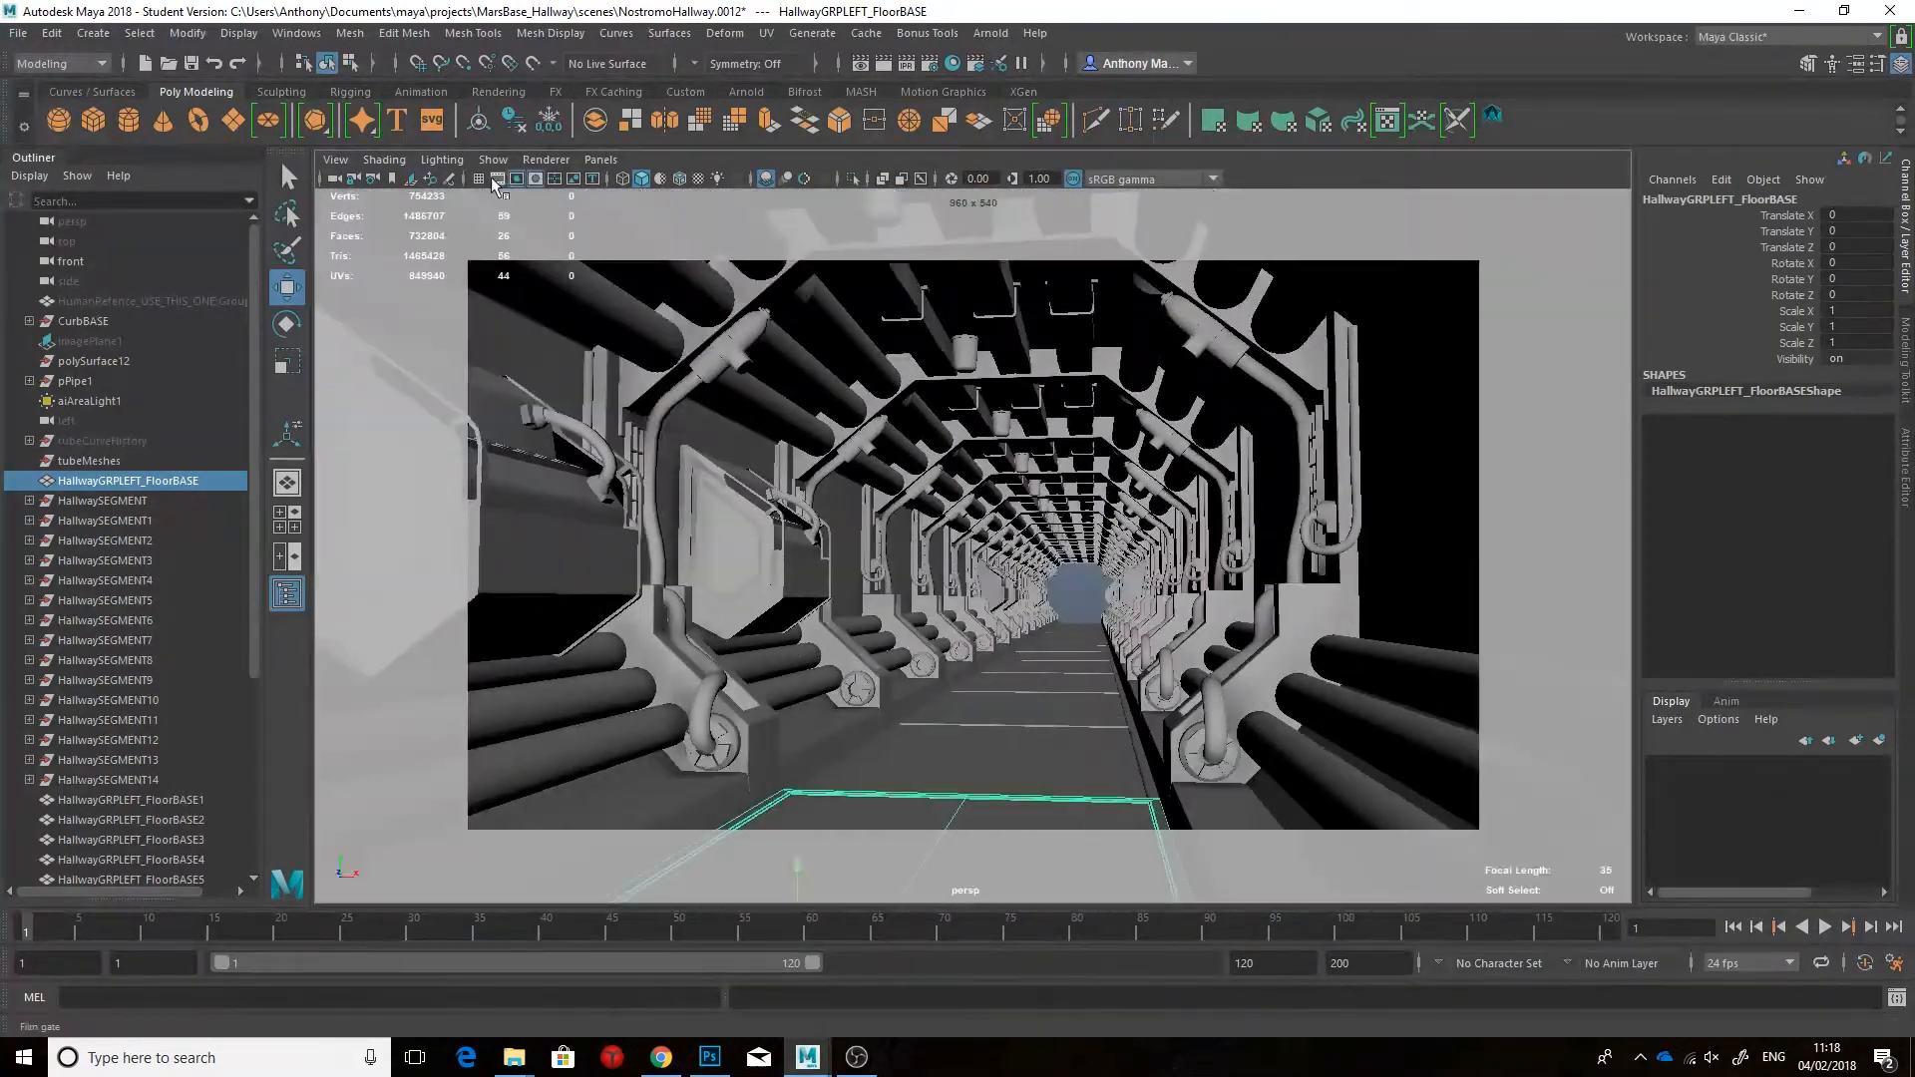
# Step: Set the render image size to 2350 by 1000 pixels and reframe the hallway inside the widescreen gate
pyautogui.click(933, 63)
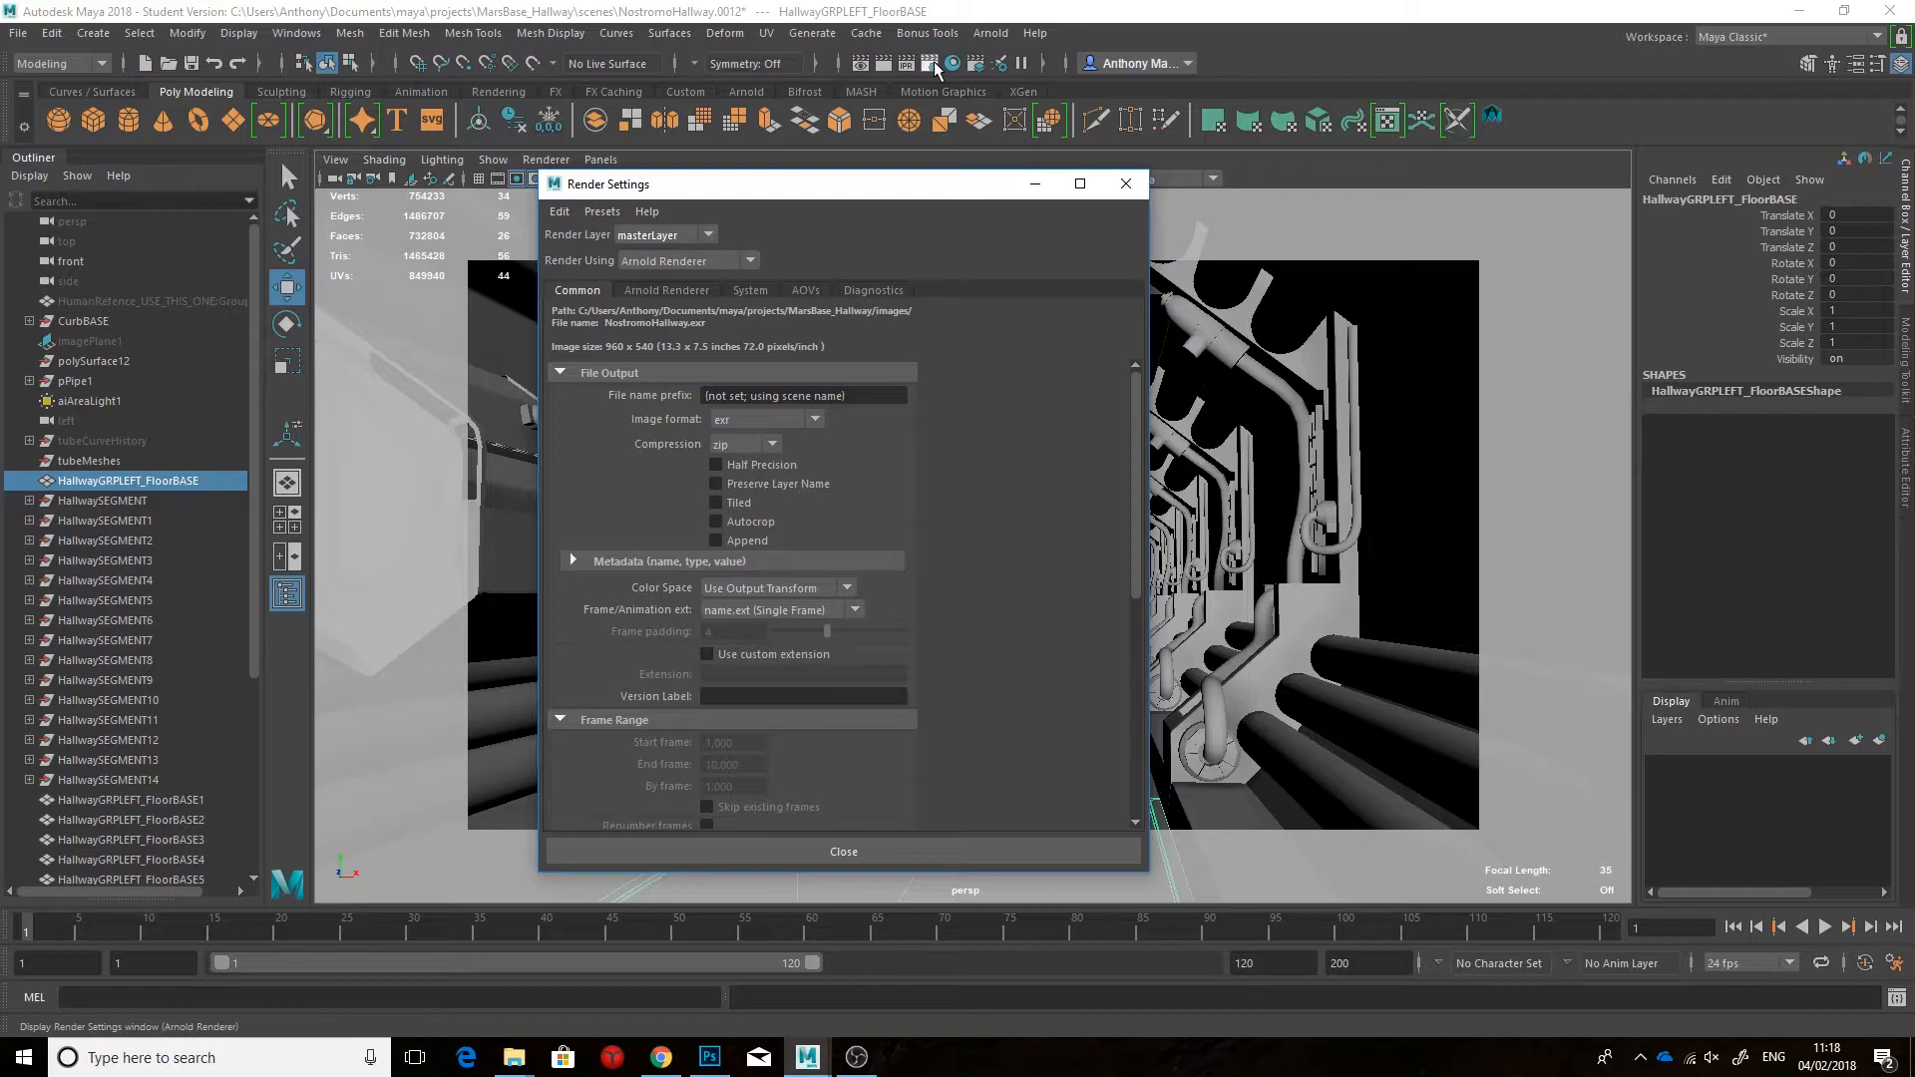
pyautogui.scroll(-5, 1015, 518)
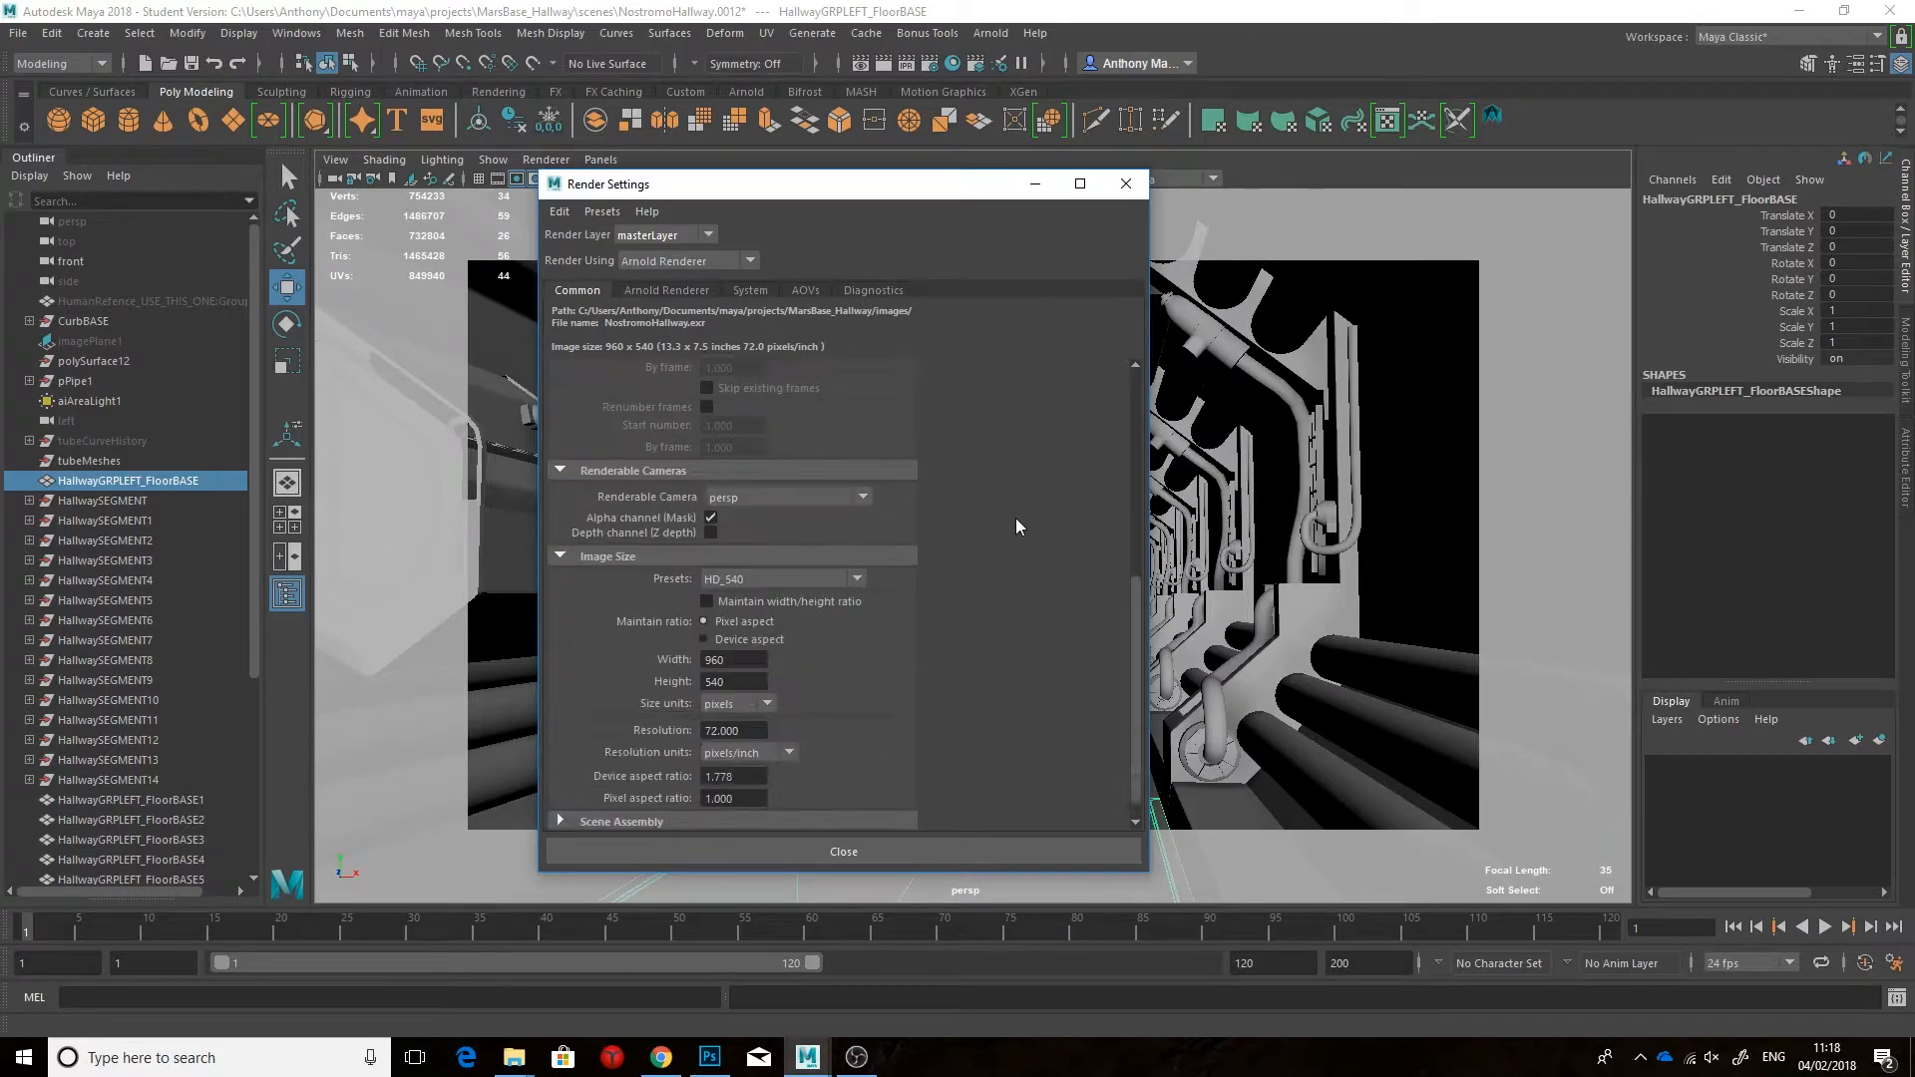
pyautogui.moveTo(736, 632); pyautogui.dragTo(670, 626)
pyautogui.write('2350')
pyautogui.press('Tab')
pyautogui.write('1000')
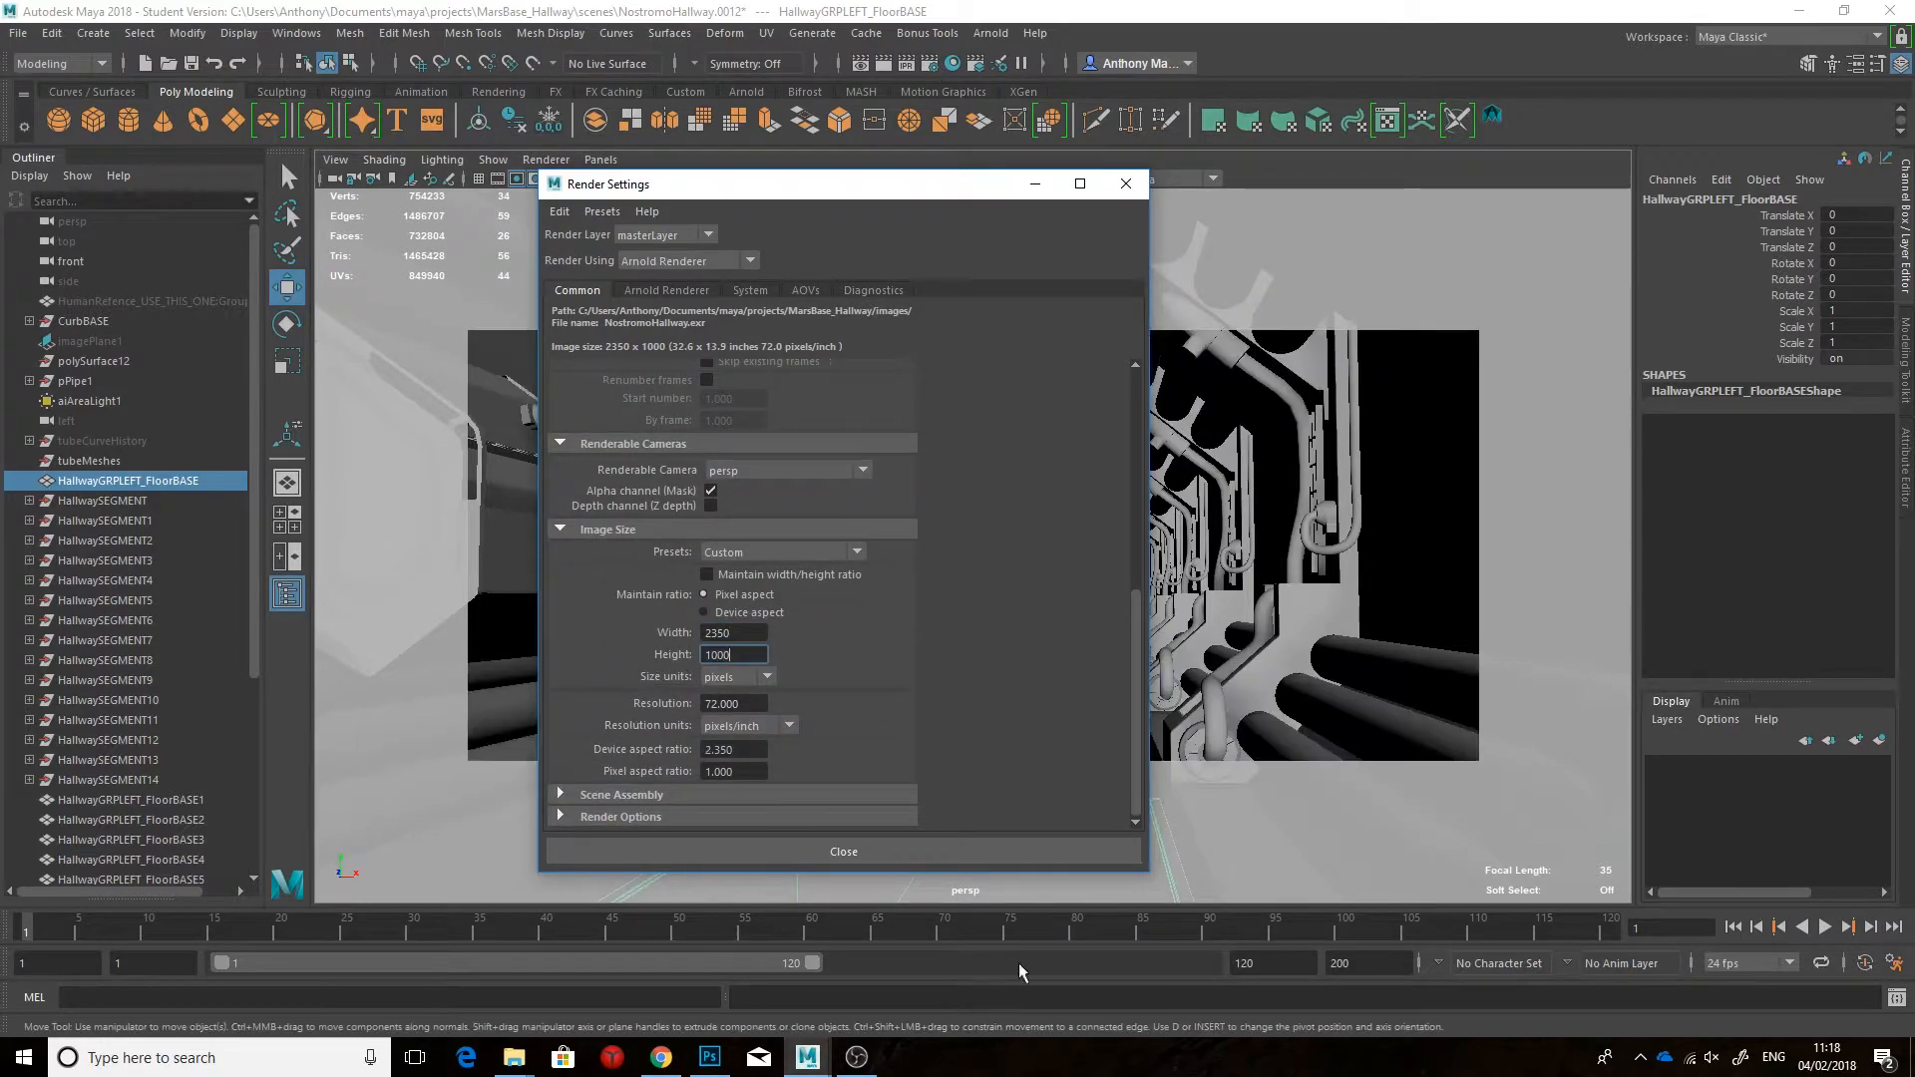
pyautogui.click(843, 850)
pyautogui.keyDown('alt'); pyautogui.moveTo(933, 581); pyautogui.dragTo(1007, 584, button='middle'); pyautogui.keyUp('alt')
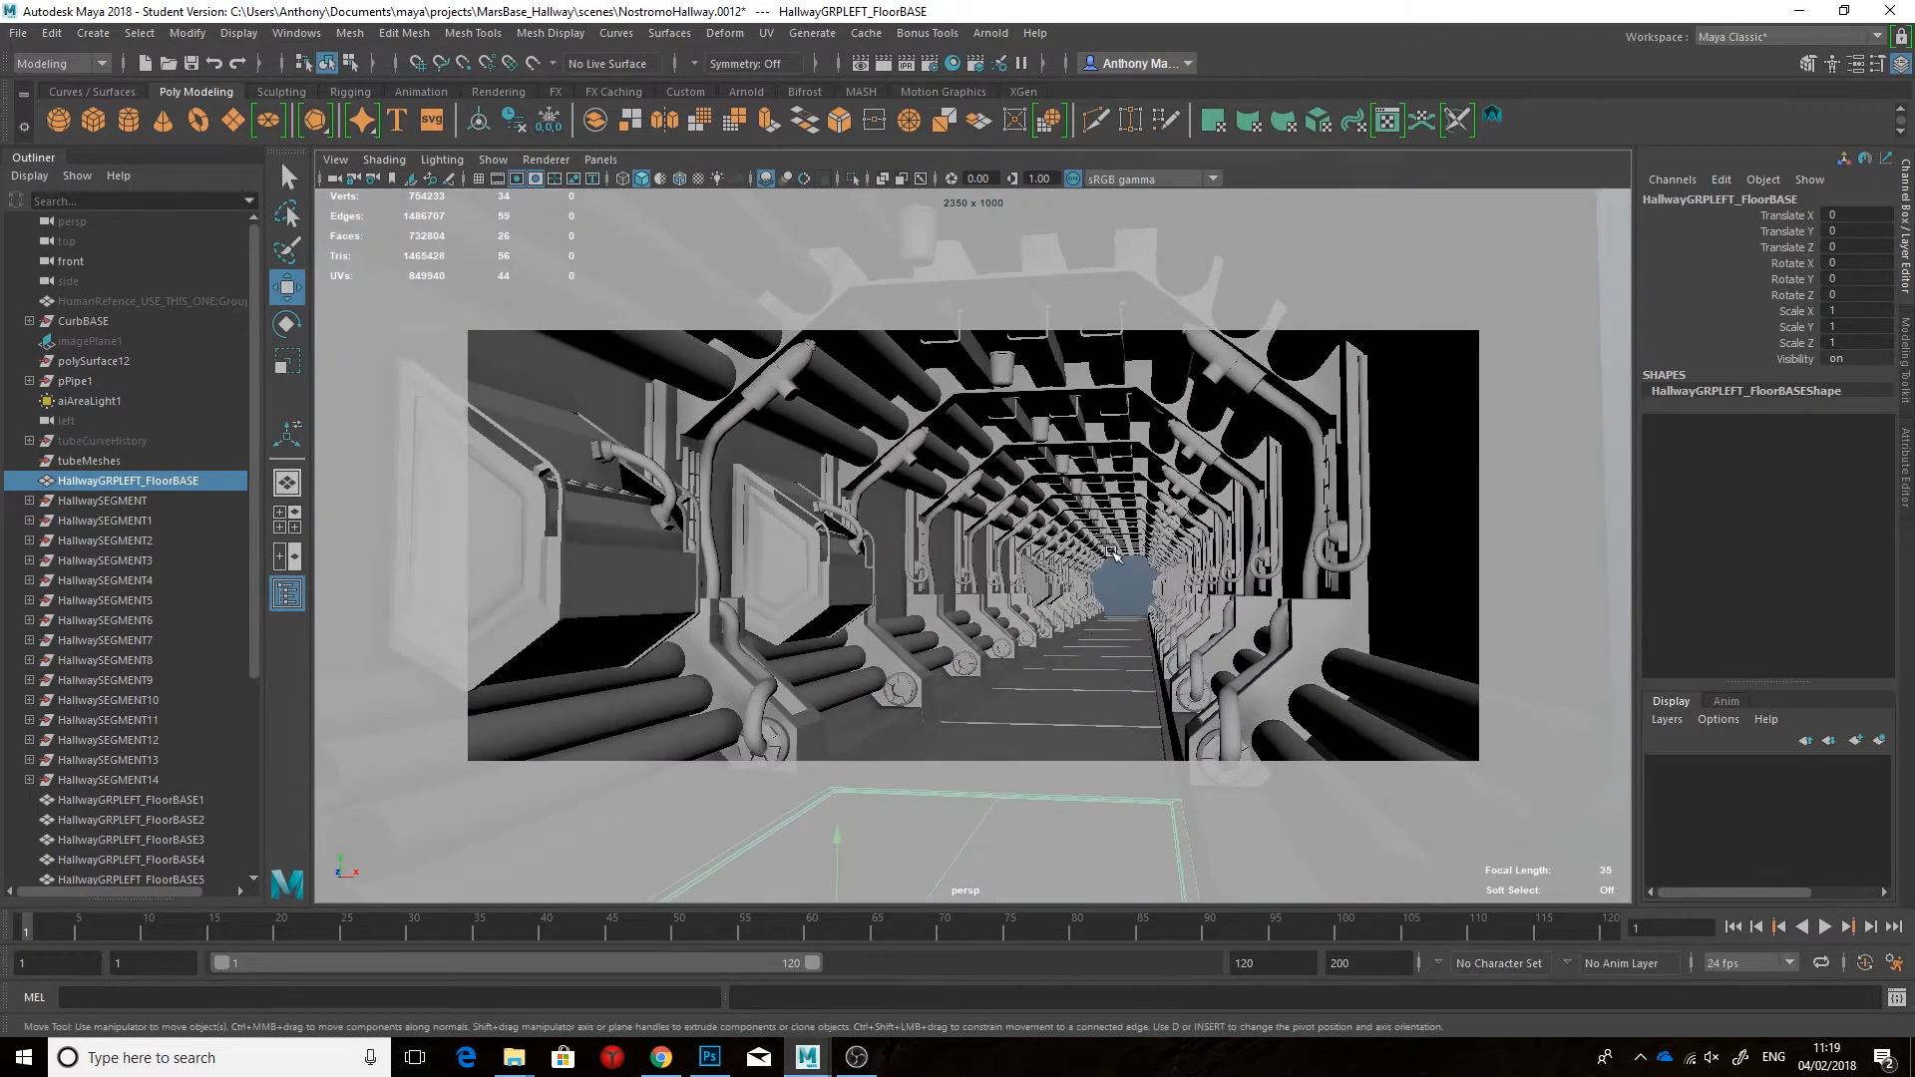
pyautogui.keyDown('alt'); pyautogui.moveTo(1137, 536); pyautogui.dragTo(957, 590); pyautogui.keyUp('alt')
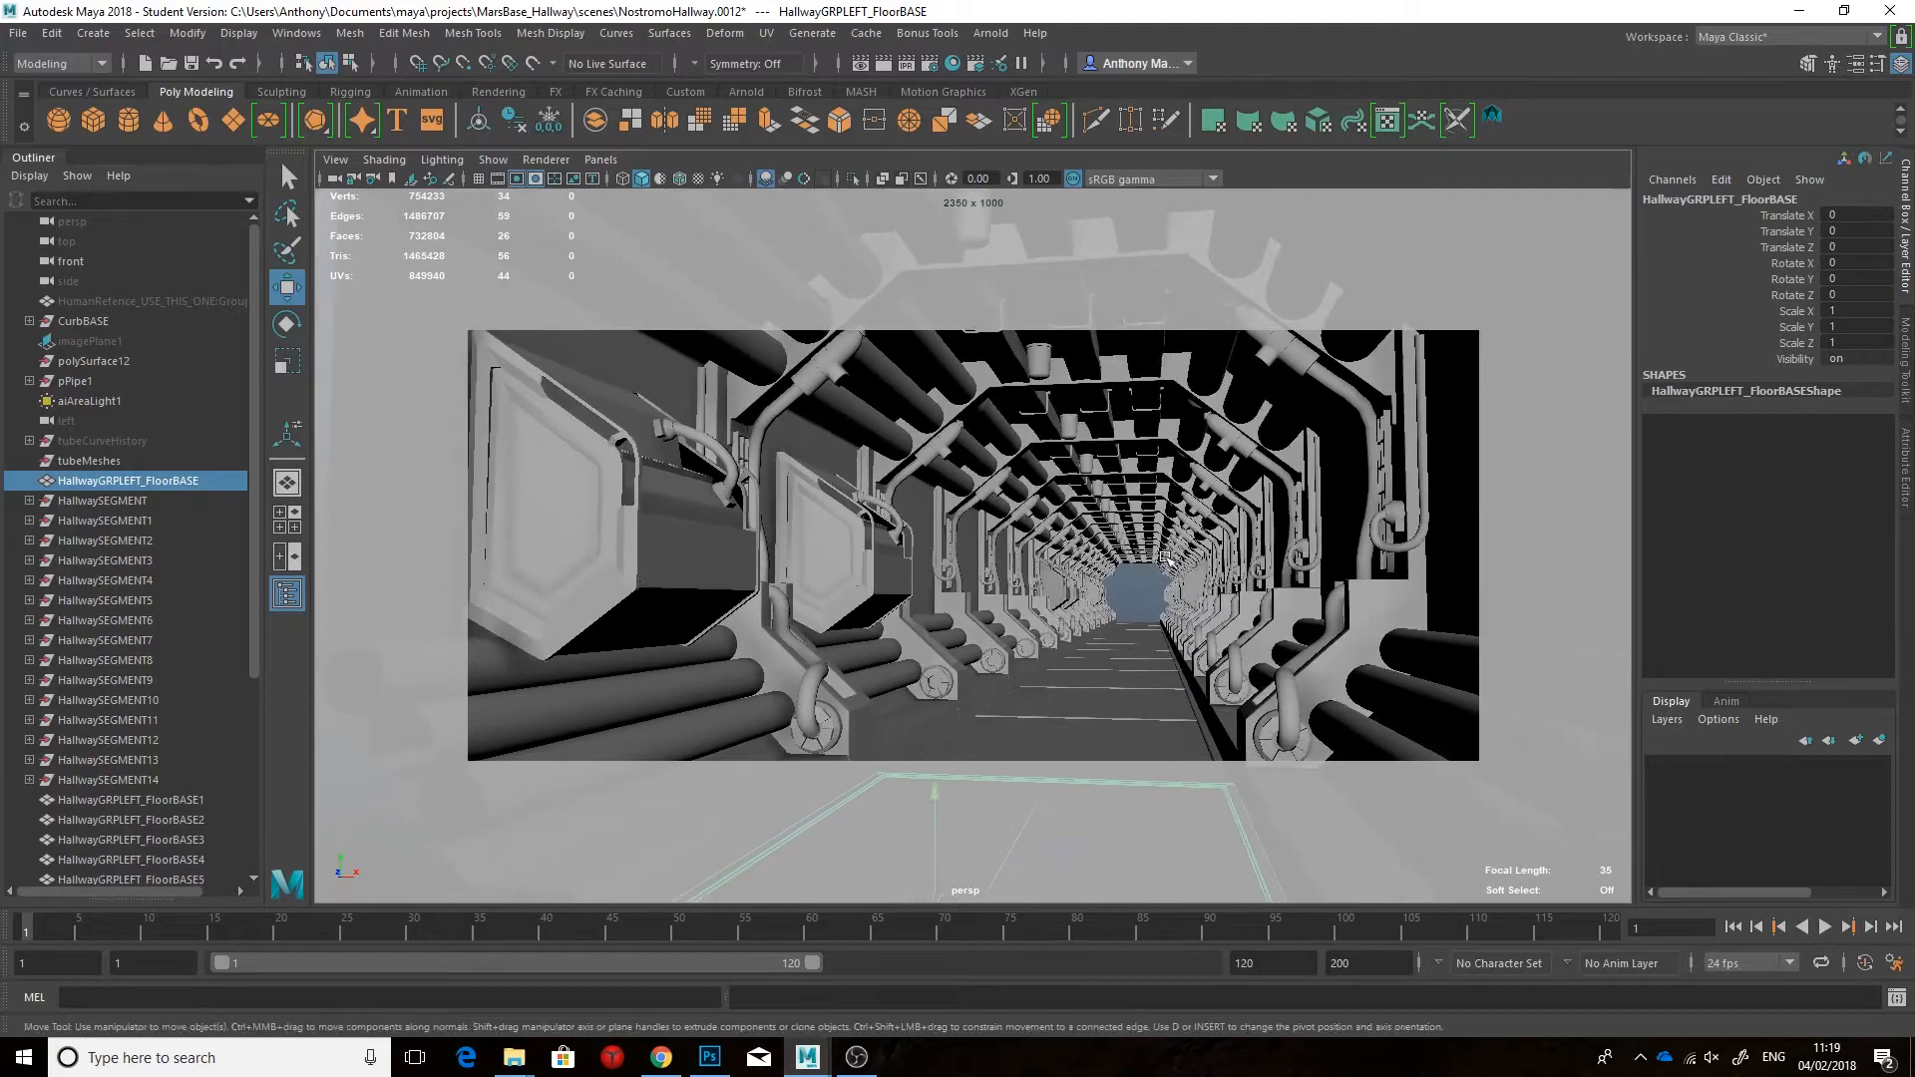
# Step: Set up a wireframe top view of the hallway with the grid shown, close on one of its segments
pyautogui.press('space')
pyautogui.press('4')
pyautogui.scroll(-6, 972, 592)
pyautogui.keyDown('alt'); pyautogui.moveTo(975, 594); pyautogui.dragTo(539, 898, button='middle'); pyautogui.keyUp('alt')
pyautogui.click(480, 180)
pyautogui.scroll(-8, 774, 521)
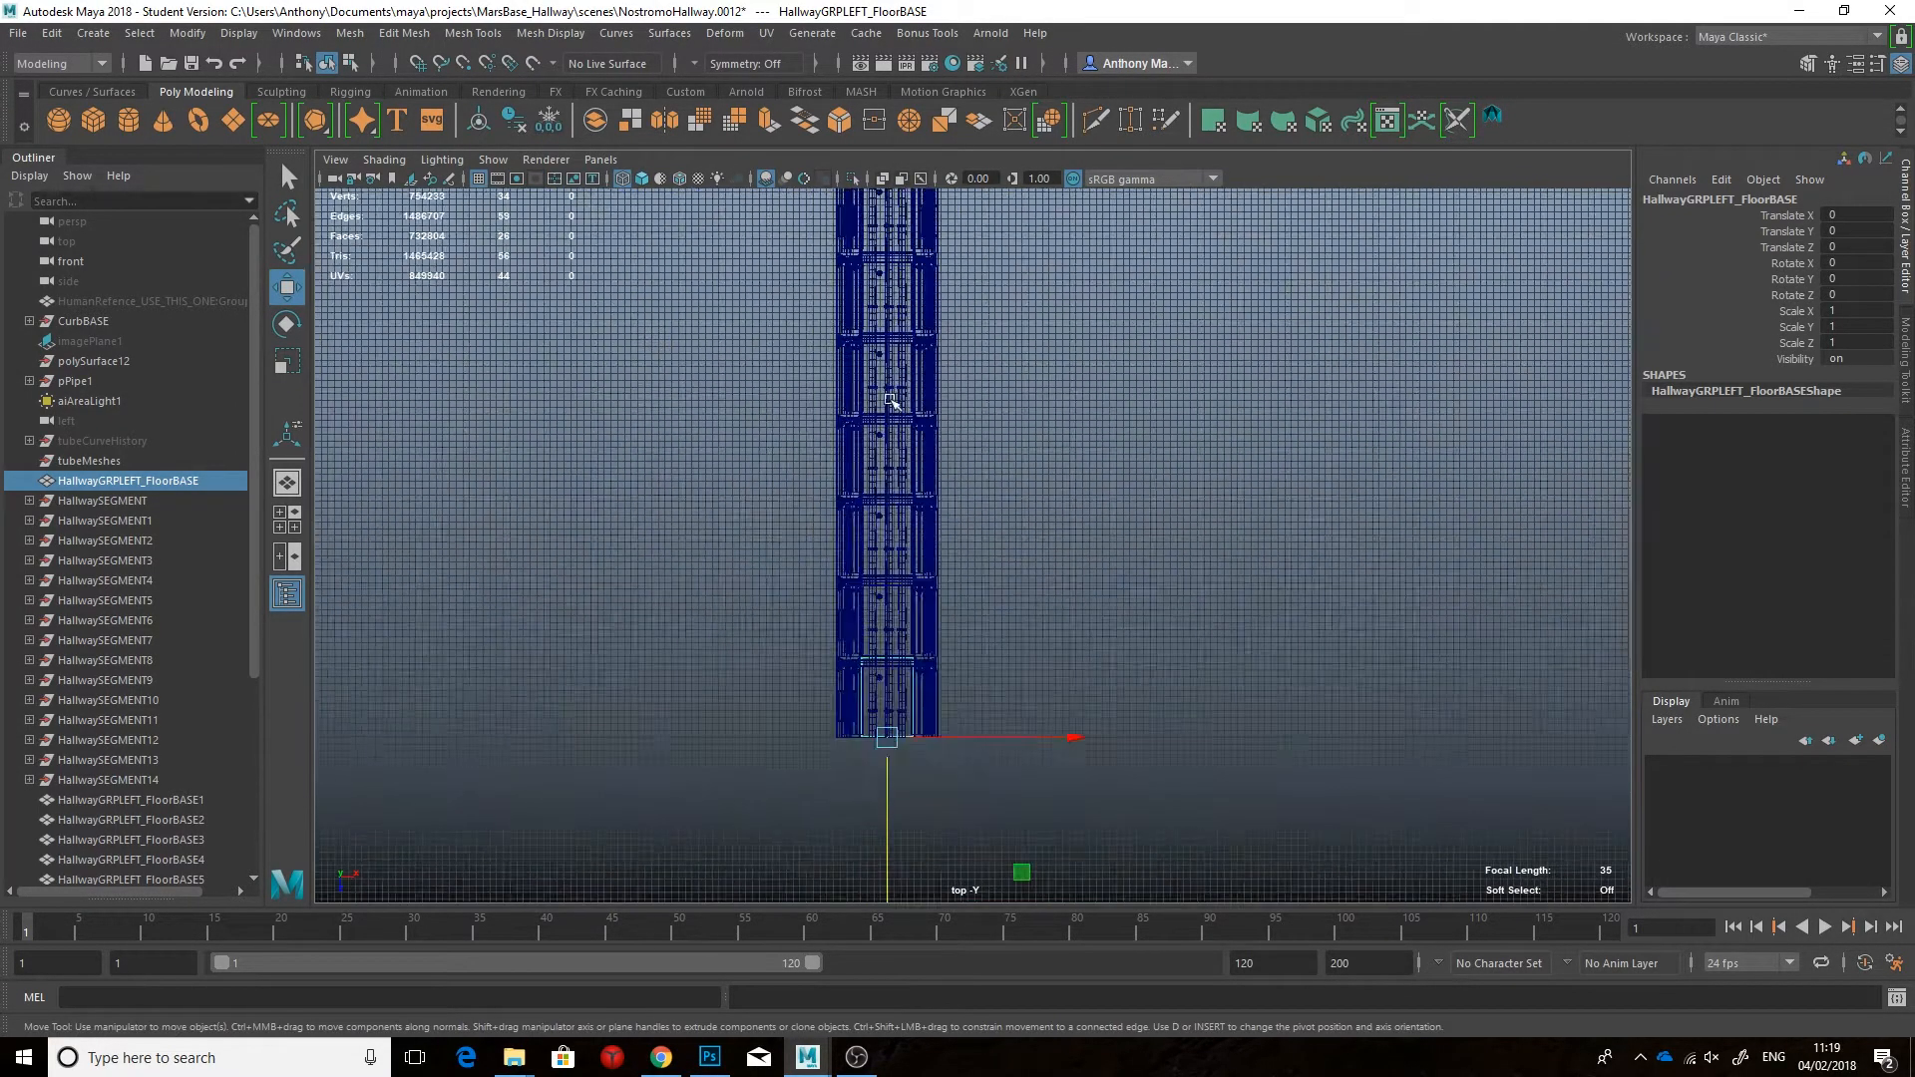
pyautogui.scroll(6, 931, 654)
pyautogui.keyDown('alt'); pyautogui.moveTo(931, 316); pyautogui.dragTo(973, 465, button='middle'); pyautogui.keyUp('alt')
pyautogui.scroll(5, 972, 467)
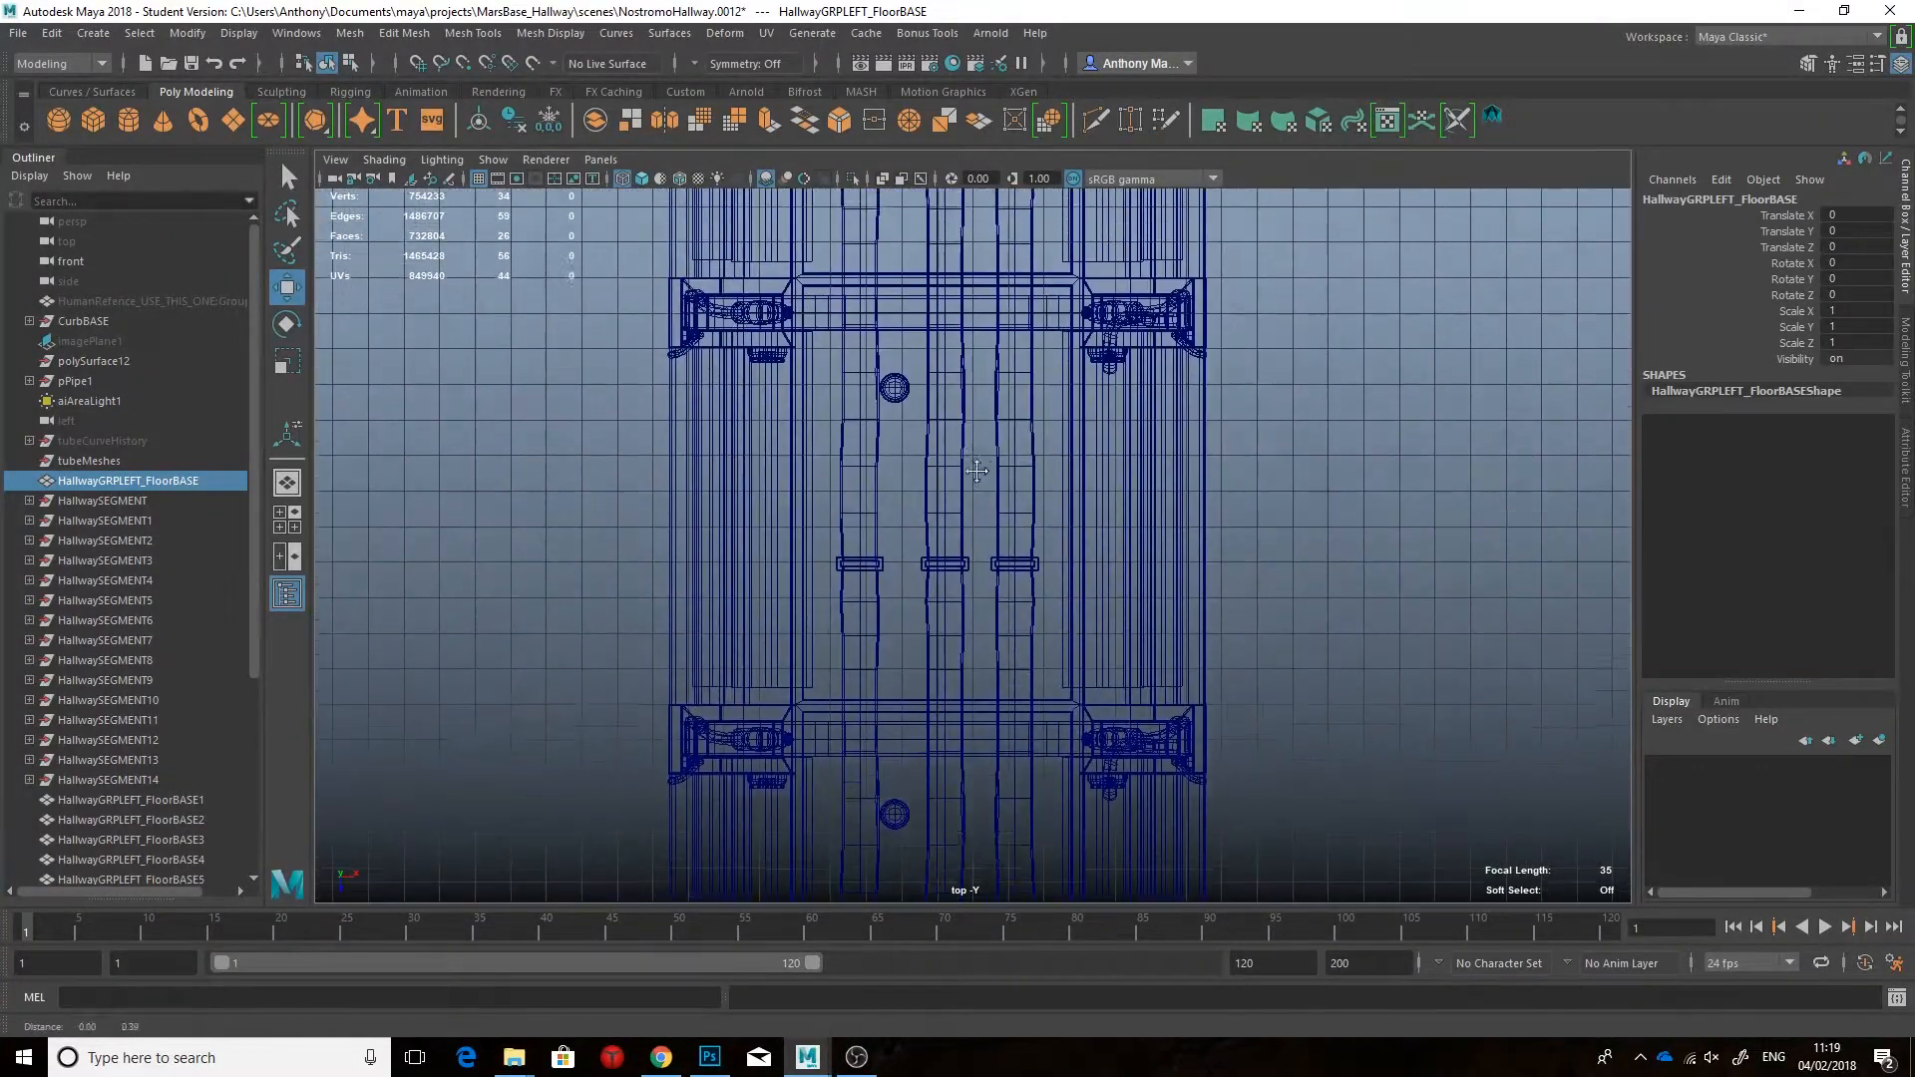
# Step: Draw a gently winding EP curve lengthwise through several segments beside the left ceiling channel, undoing the last misplaced point
pyautogui.click(973, 469)
pyautogui.click(91, 91)
pyautogui.click(127, 121)
pyautogui.click(785, 565)
pyautogui.click(812, 526)
pyautogui.click(833, 463)
pyautogui.click(832, 384)
pyautogui.keyDown('alt'); pyautogui.moveTo(832, 382); pyautogui.dragTo(815, 647, button='middle'); pyautogui.keyUp('alt')
pyautogui.click(811, 585)
pyautogui.click(787, 479)
pyautogui.click(803, 358)
pyautogui.click(819, 305)
pyautogui.click(820, 239)
pyautogui.keyDown('alt'); pyautogui.moveTo(820, 239); pyautogui.dragTo(797, 622, button='middle'); pyautogui.keyUp('alt')
pyautogui.click(797, 464)
pyautogui.click(796, 354)
pyautogui.keyDown('alt'); pyautogui.moveTo(796, 354); pyautogui.dragTo(783, 532, button='middle'); pyautogui.keyUp('alt')
pyautogui.click(782, 418)
pyautogui.click(782, 310)
pyautogui.keyDown('alt'); pyautogui.moveTo(782, 309); pyautogui.dragTo(779, 617, button='middle'); pyautogui.keyUp('alt')
pyautogui.click(782, 548)
pyautogui.click(771, 401)
pyautogui.click(763, 284)
pyautogui.keyDown('alt'); pyautogui.moveTo(763, 284); pyautogui.dragTo(758, 557, button='middle'); pyautogui.keyUp('alt')
pyautogui.click(763, 451)
pyautogui.hotkey('ctrl', 'z')
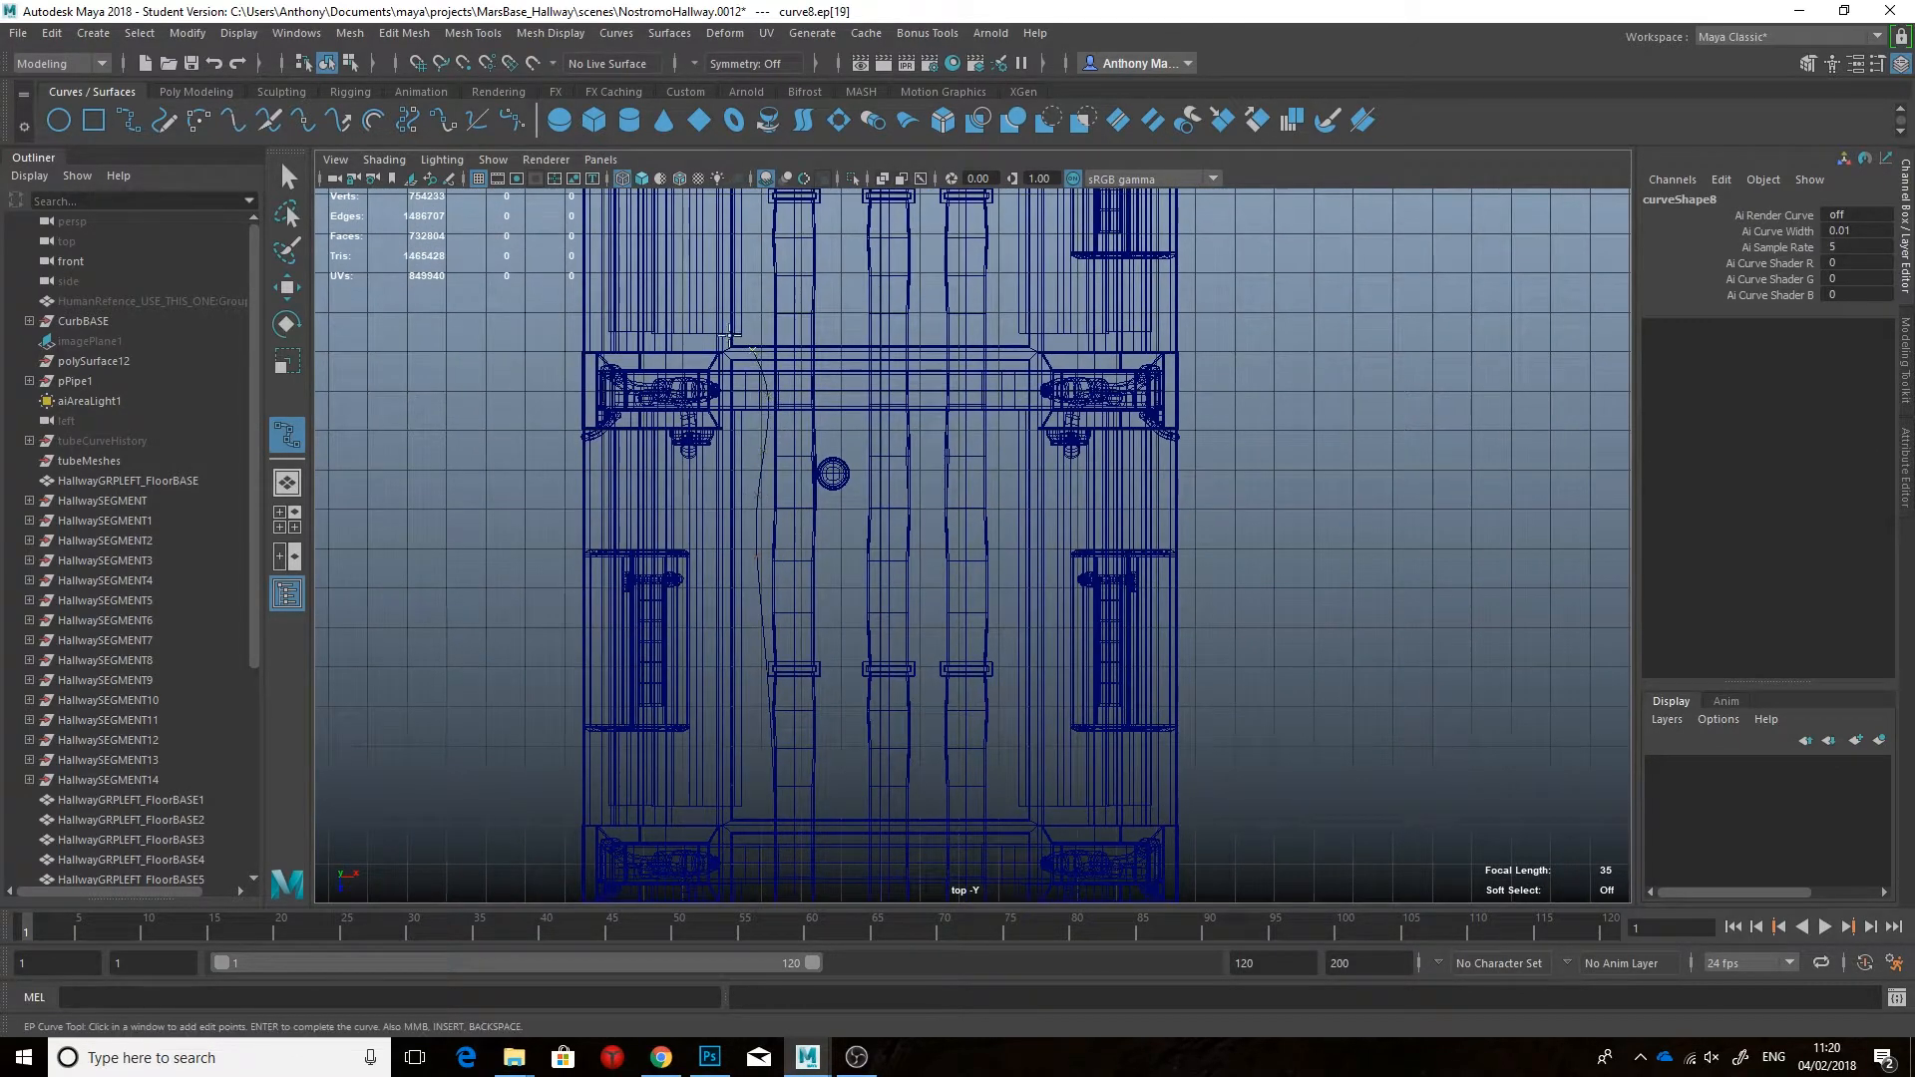
pyautogui.press('Return')
pyautogui.press('w')
# Step: Select the new curve's starting control vertex and return to the perspective view
pyautogui.scroll(-6, 938, 746)
pyautogui.scroll(8, 939, 746)
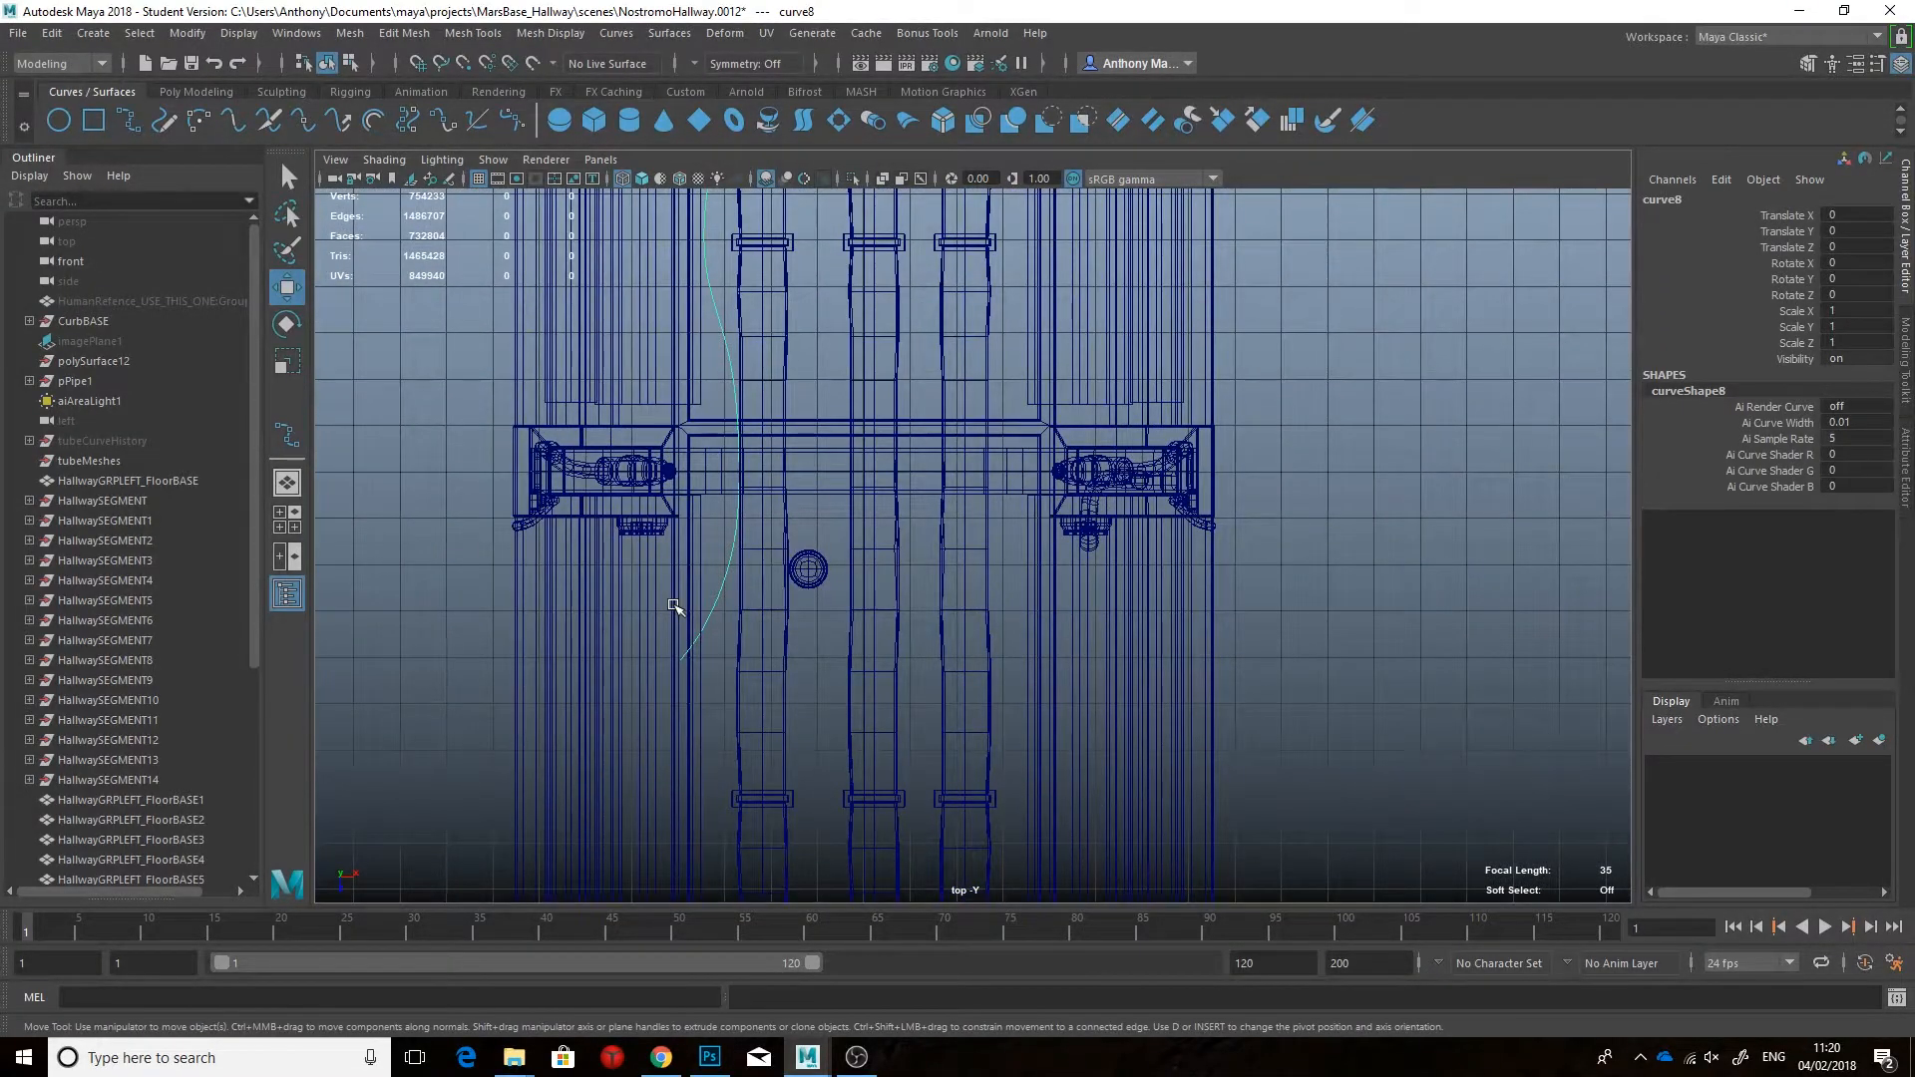
pyautogui.moveTo(727, 565); pyautogui.dragTo(658, 568, button='right')
pyautogui.click(680, 660)
pyautogui.click(196, 90)
pyautogui.click(85, 93)
pyautogui.press('space')
pyautogui.moveTo(876, 517); pyautogui.dragTo(875, 461)
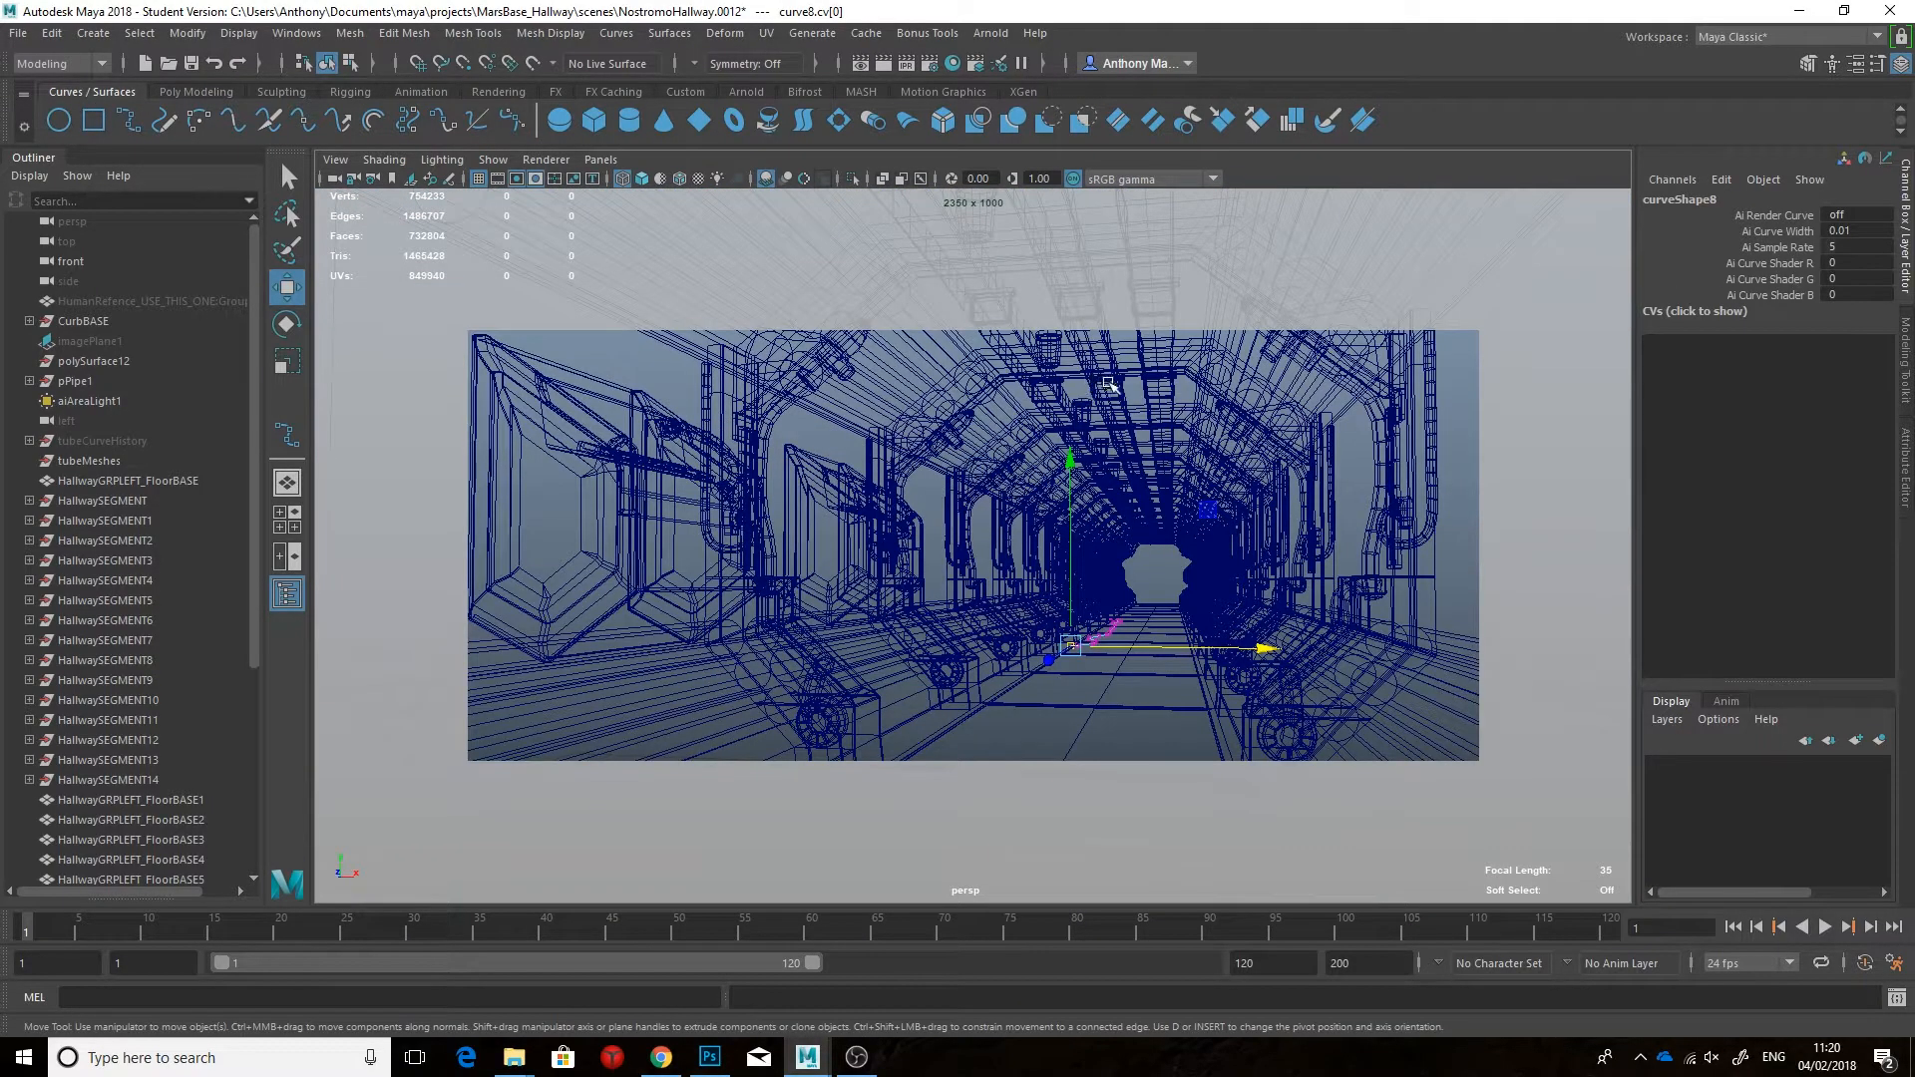
# Step: Convert the new winding curve into a tube mesh and reverse the mesh's normals in shaded display
pyautogui.moveTo(1077, 645); pyautogui.dragTo(1147, 533, button='right')
pyautogui.click(925, 33)
pyautogui.moveTo(966, 175)
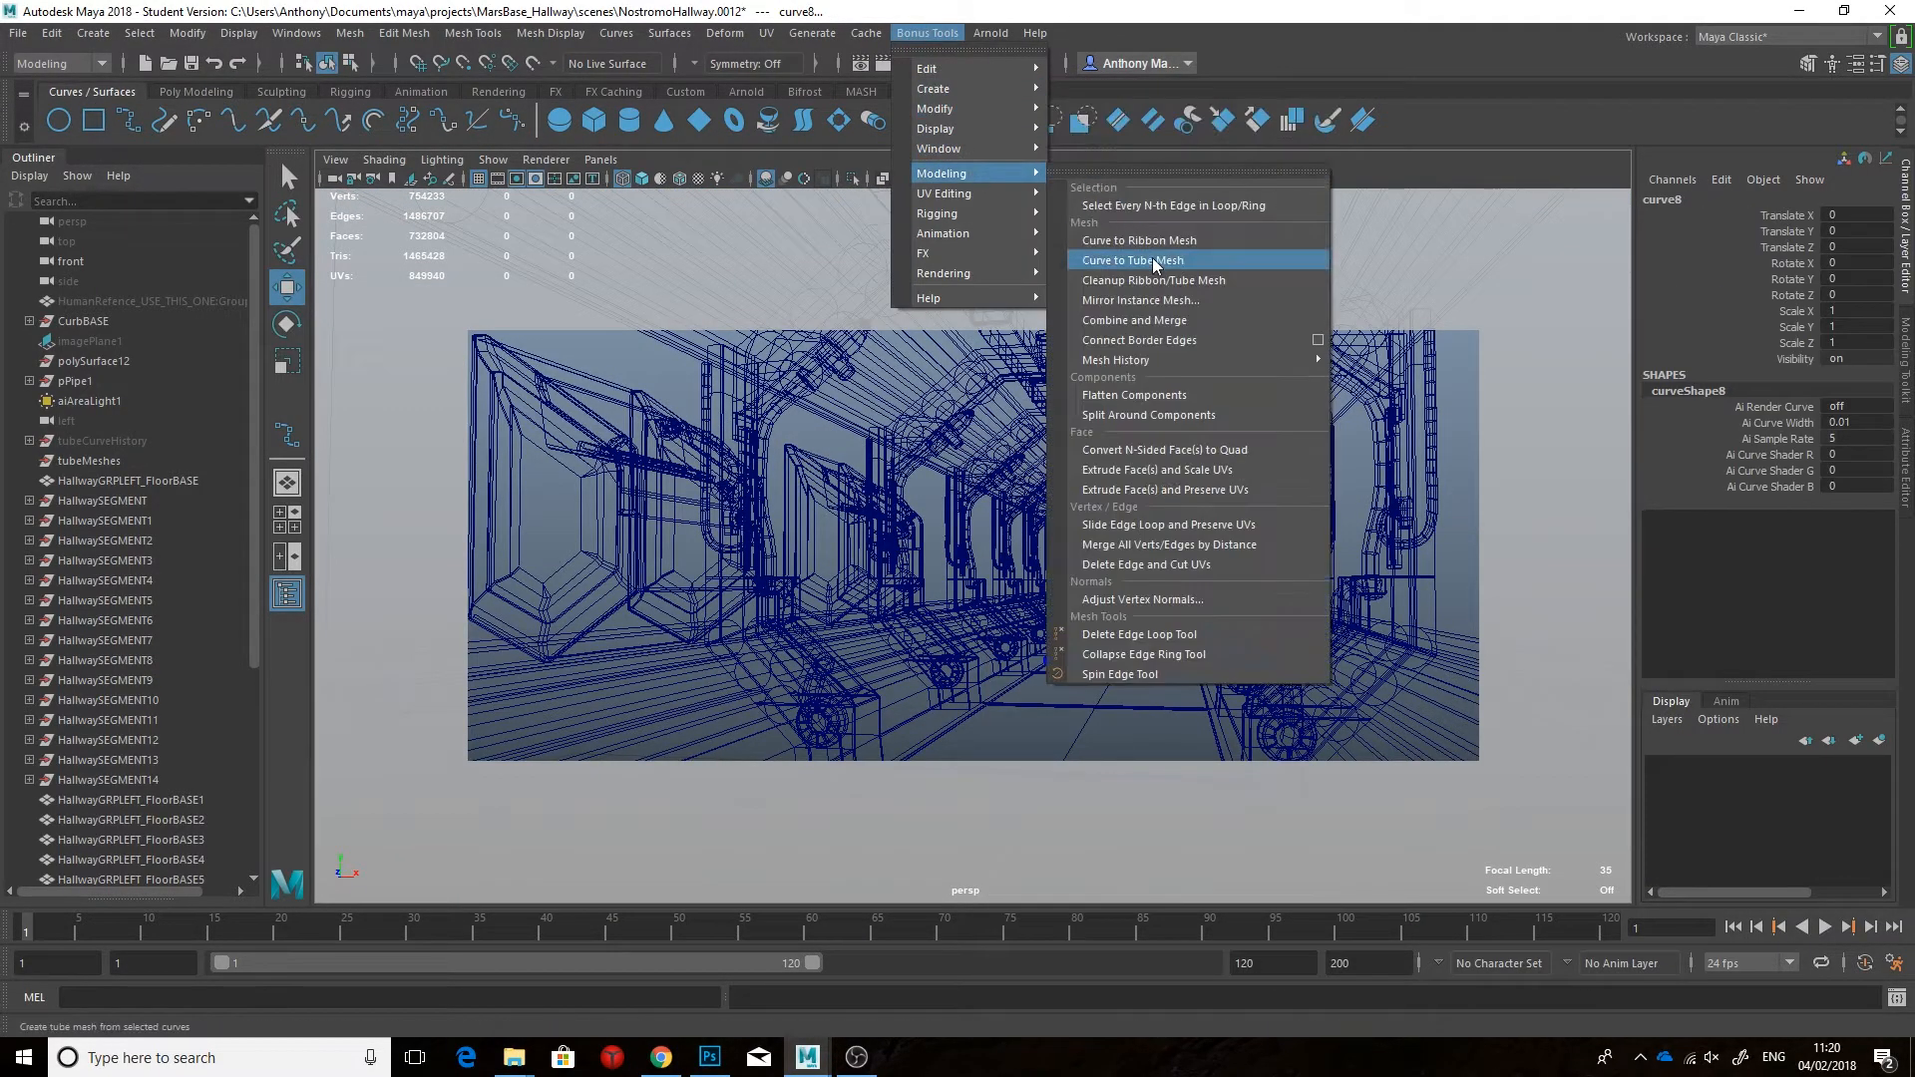
pyautogui.click(1150, 259)
pyautogui.press('5')
pyautogui.click(553, 33)
pyautogui.click(603, 123)
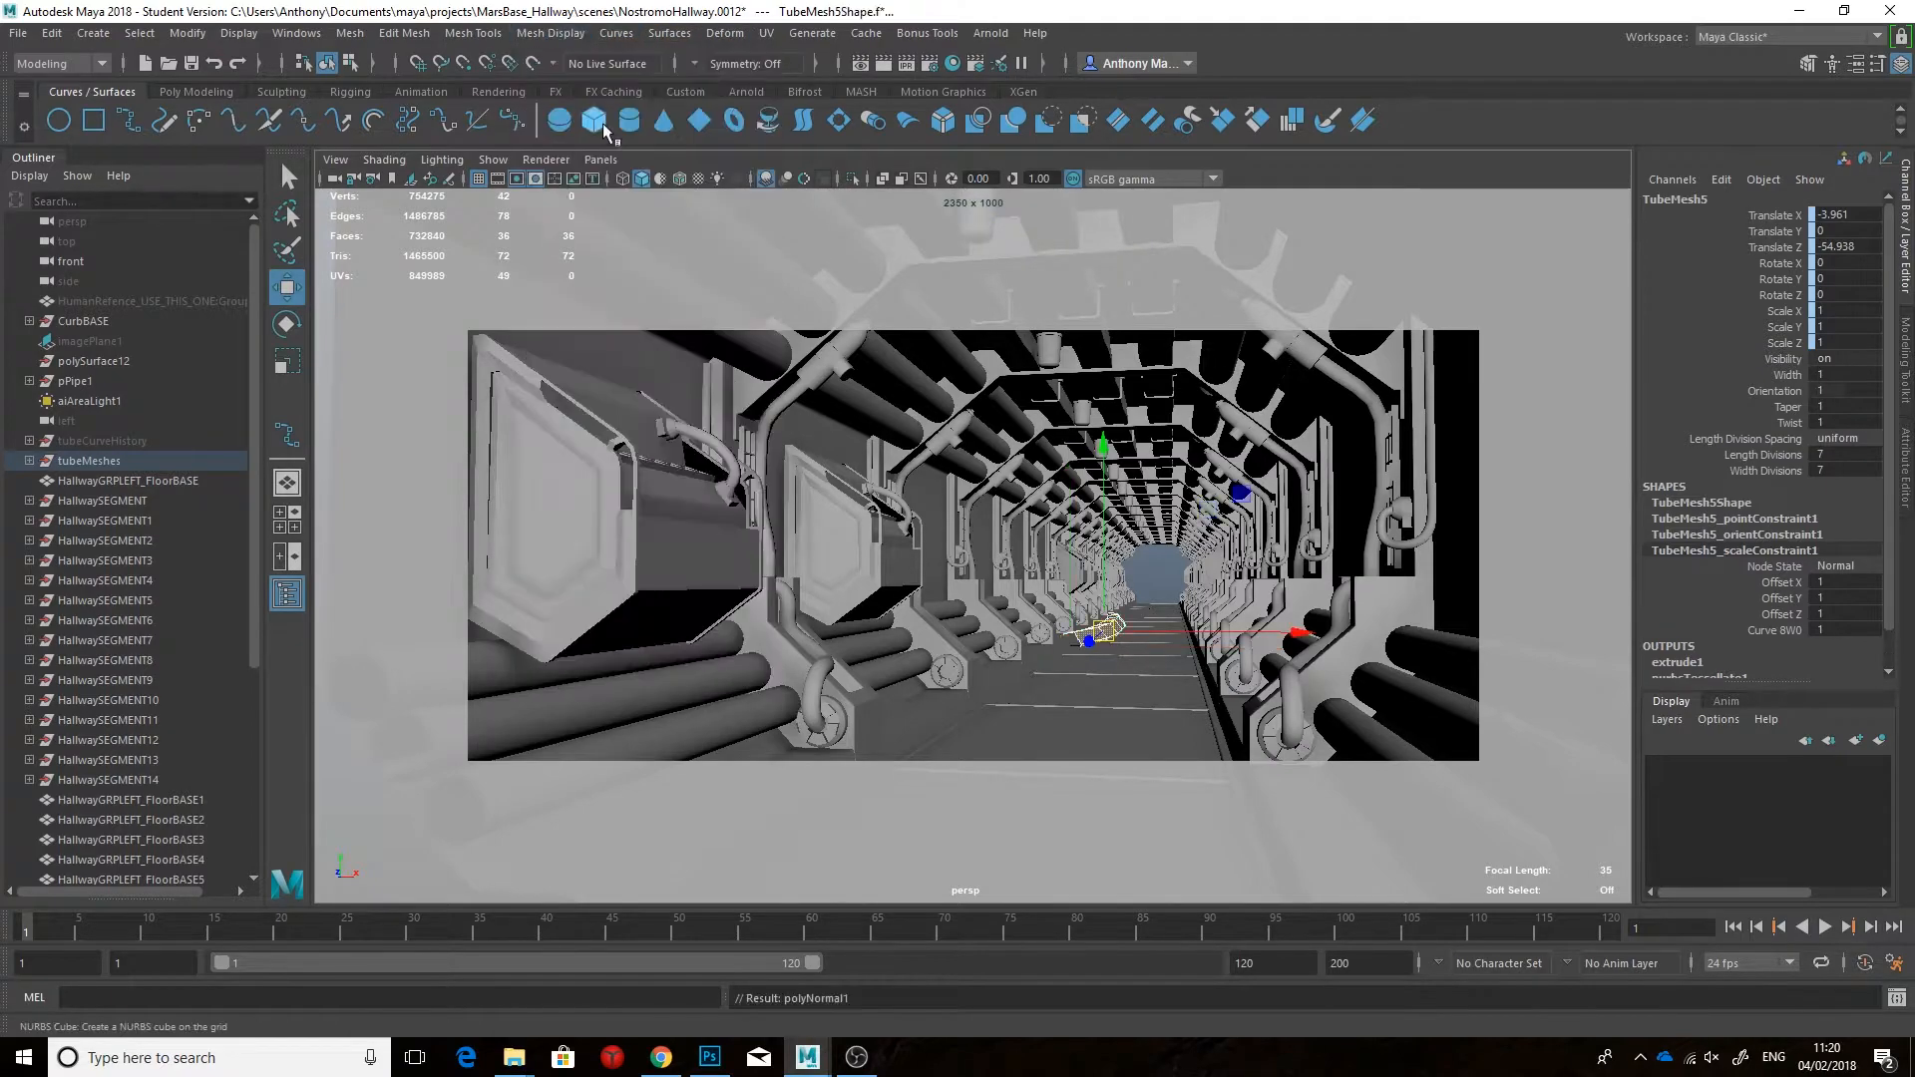
# Step: Set the new tube's width to 0.18 and its length divisions to 35, checking its bends from above
pyautogui.click(1785, 375)
pyautogui.moveTo(1556, 454); pyautogui.dragTo(1299, 460, button='middle')
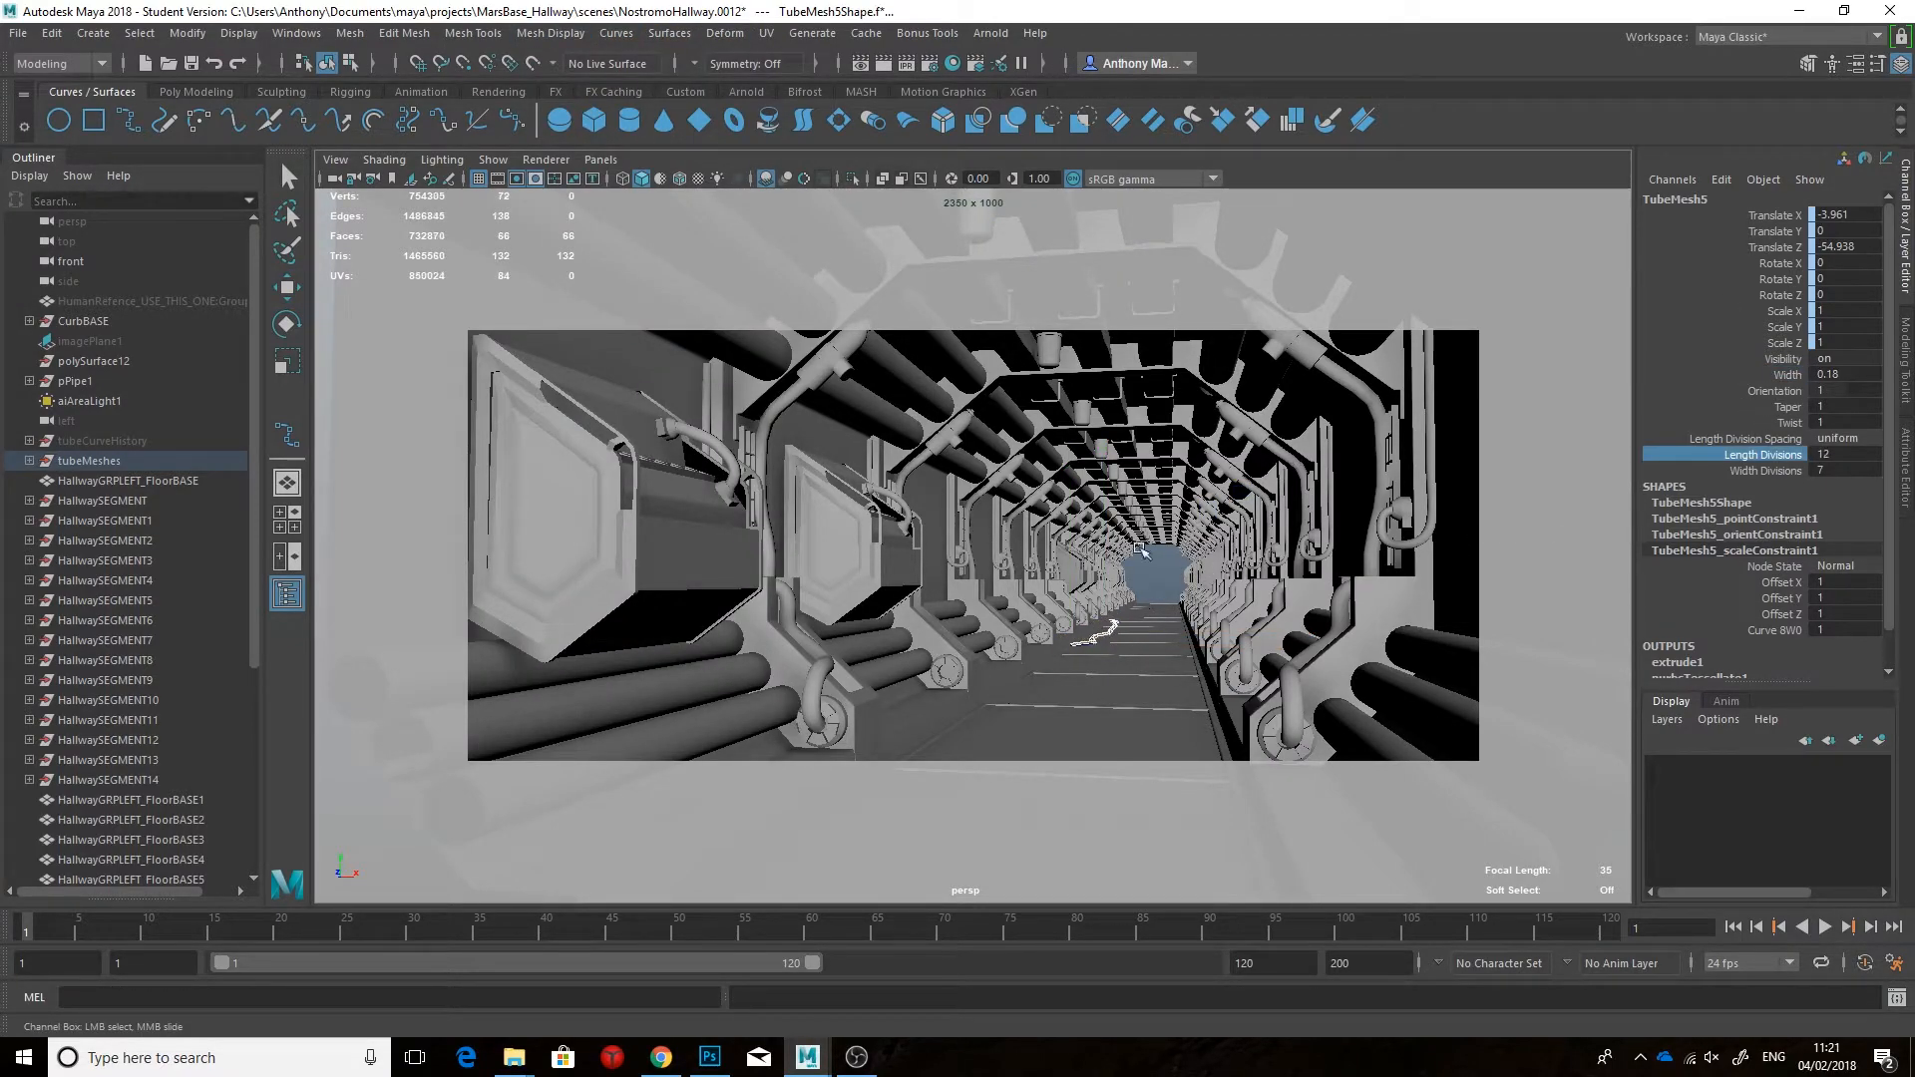
pyautogui.press('space')
pyautogui.moveTo(1067, 548); pyautogui.dragTo(1067, 469)
pyautogui.press('4')
pyautogui.keyDown('alt'); pyautogui.moveTo(997, 478); pyautogui.dragTo(1007, 581, button='middle'); pyautogui.keyUp('alt')
pyautogui.moveTo(1008, 581); pyautogui.dragTo(1386, 583, button='middle')
pyautogui.scroll(-4, 998, 588)
pyautogui.keyDown('alt'); pyautogui.moveTo(1120, 633); pyautogui.dragTo(1120, 727, button='middle'); pyautogui.keyUp('alt')
pyautogui.scroll(-1, 1120, 723)
pyautogui.press('space')
pyautogui.moveTo(1120, 716); pyautogui.dragTo(1122, 628)
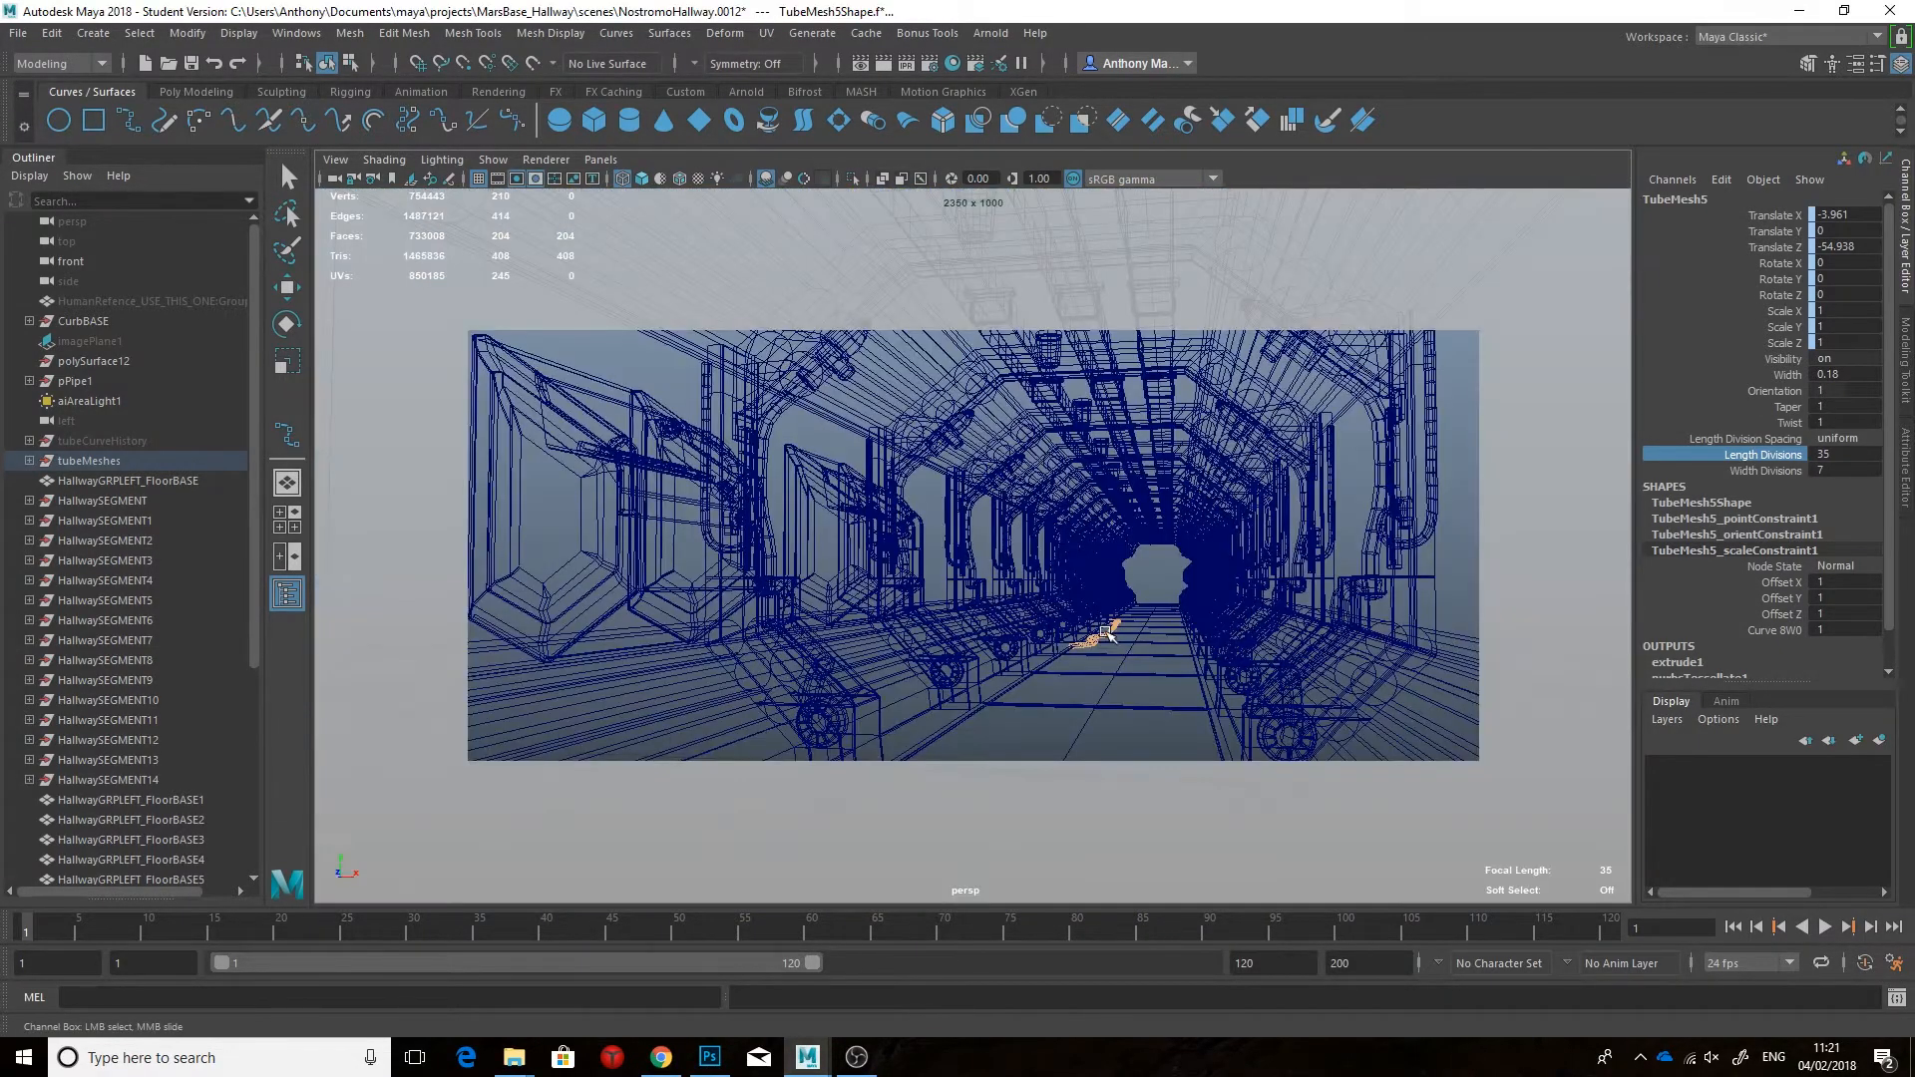
# Step: Aim the shaded perspective view at the tube and inspect its near end on the floor closely
pyautogui.press('5')
pyautogui.click(1166, 584)
pyautogui.click(1102, 648)
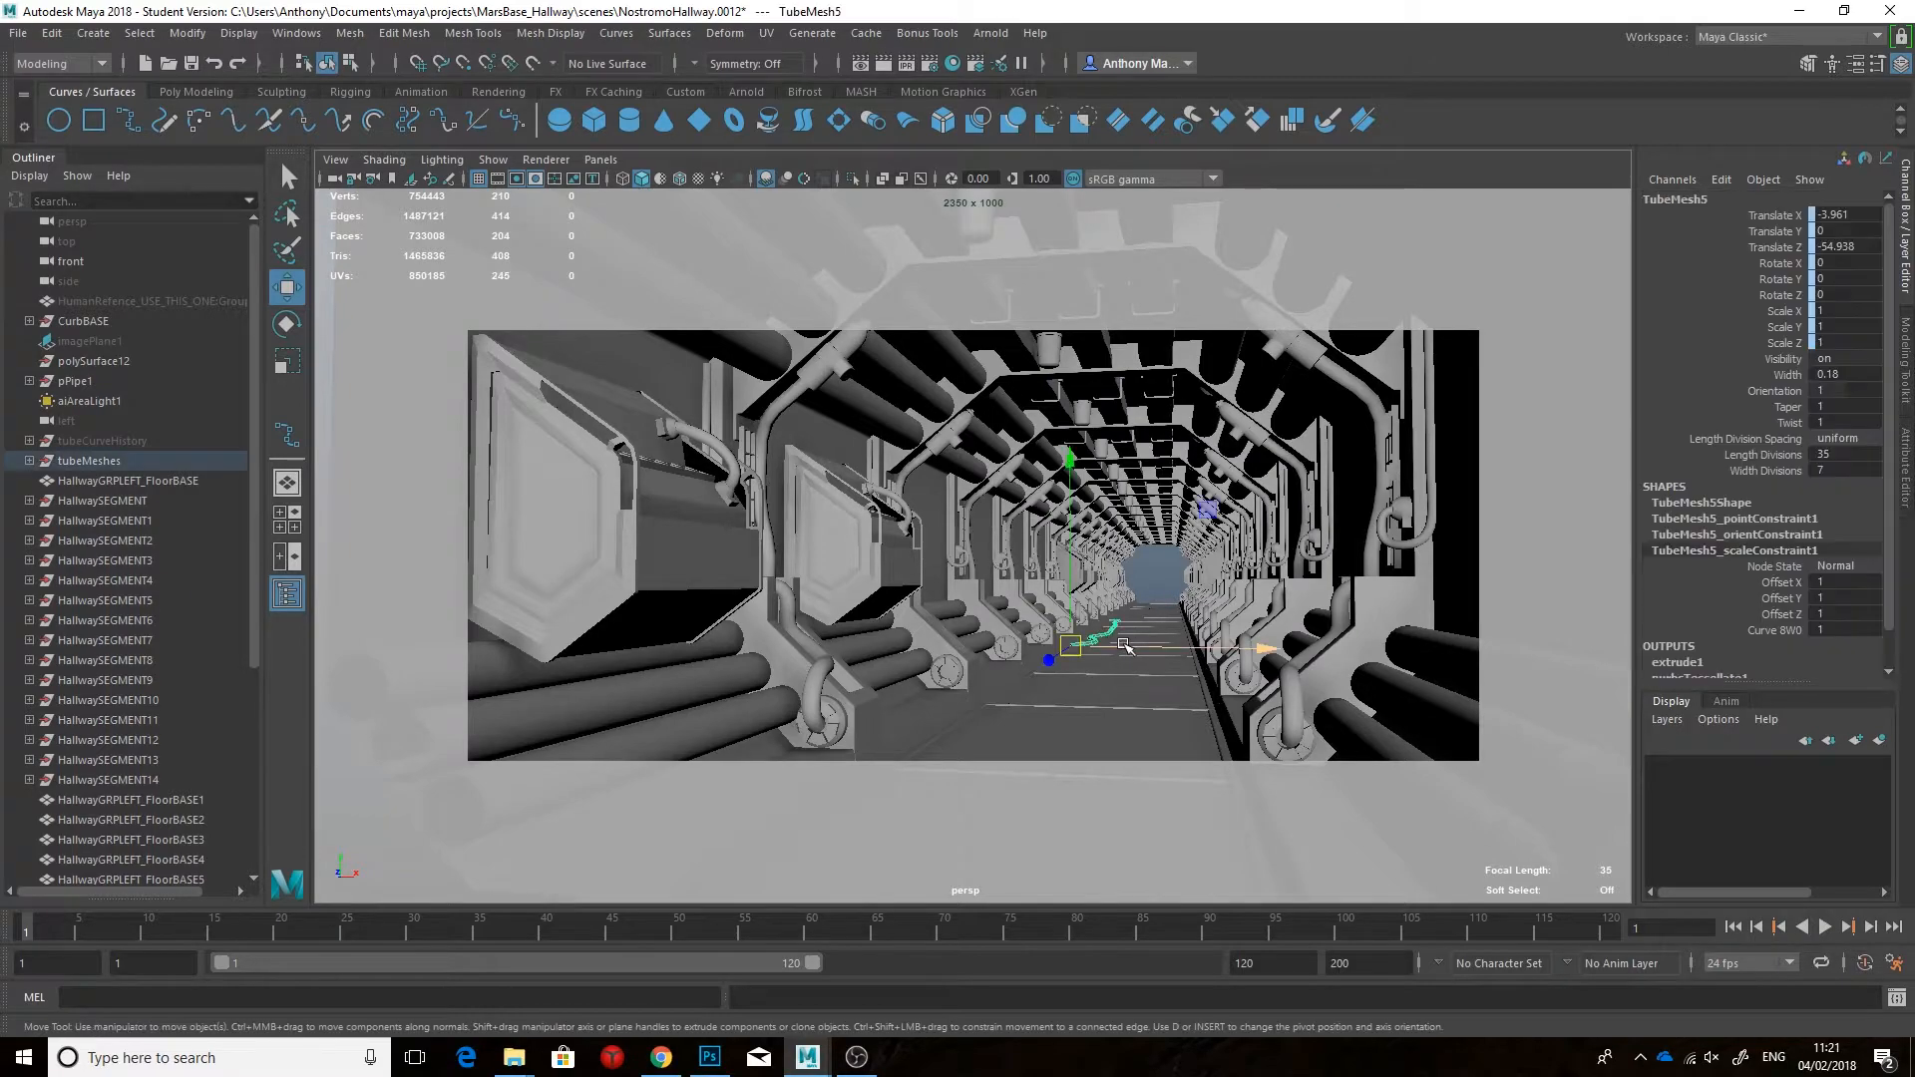
pyautogui.click(335, 160)
pyautogui.click(417, 389)
pyautogui.keyDown('alt'); pyautogui.moveTo(1074, 498); pyautogui.dragTo(1074, 570); pyautogui.keyUp('alt')
pyautogui.keyDown('alt'); pyautogui.moveTo(1073, 570); pyautogui.dragTo(1127, 439, button='middle'); pyautogui.keyUp('alt')
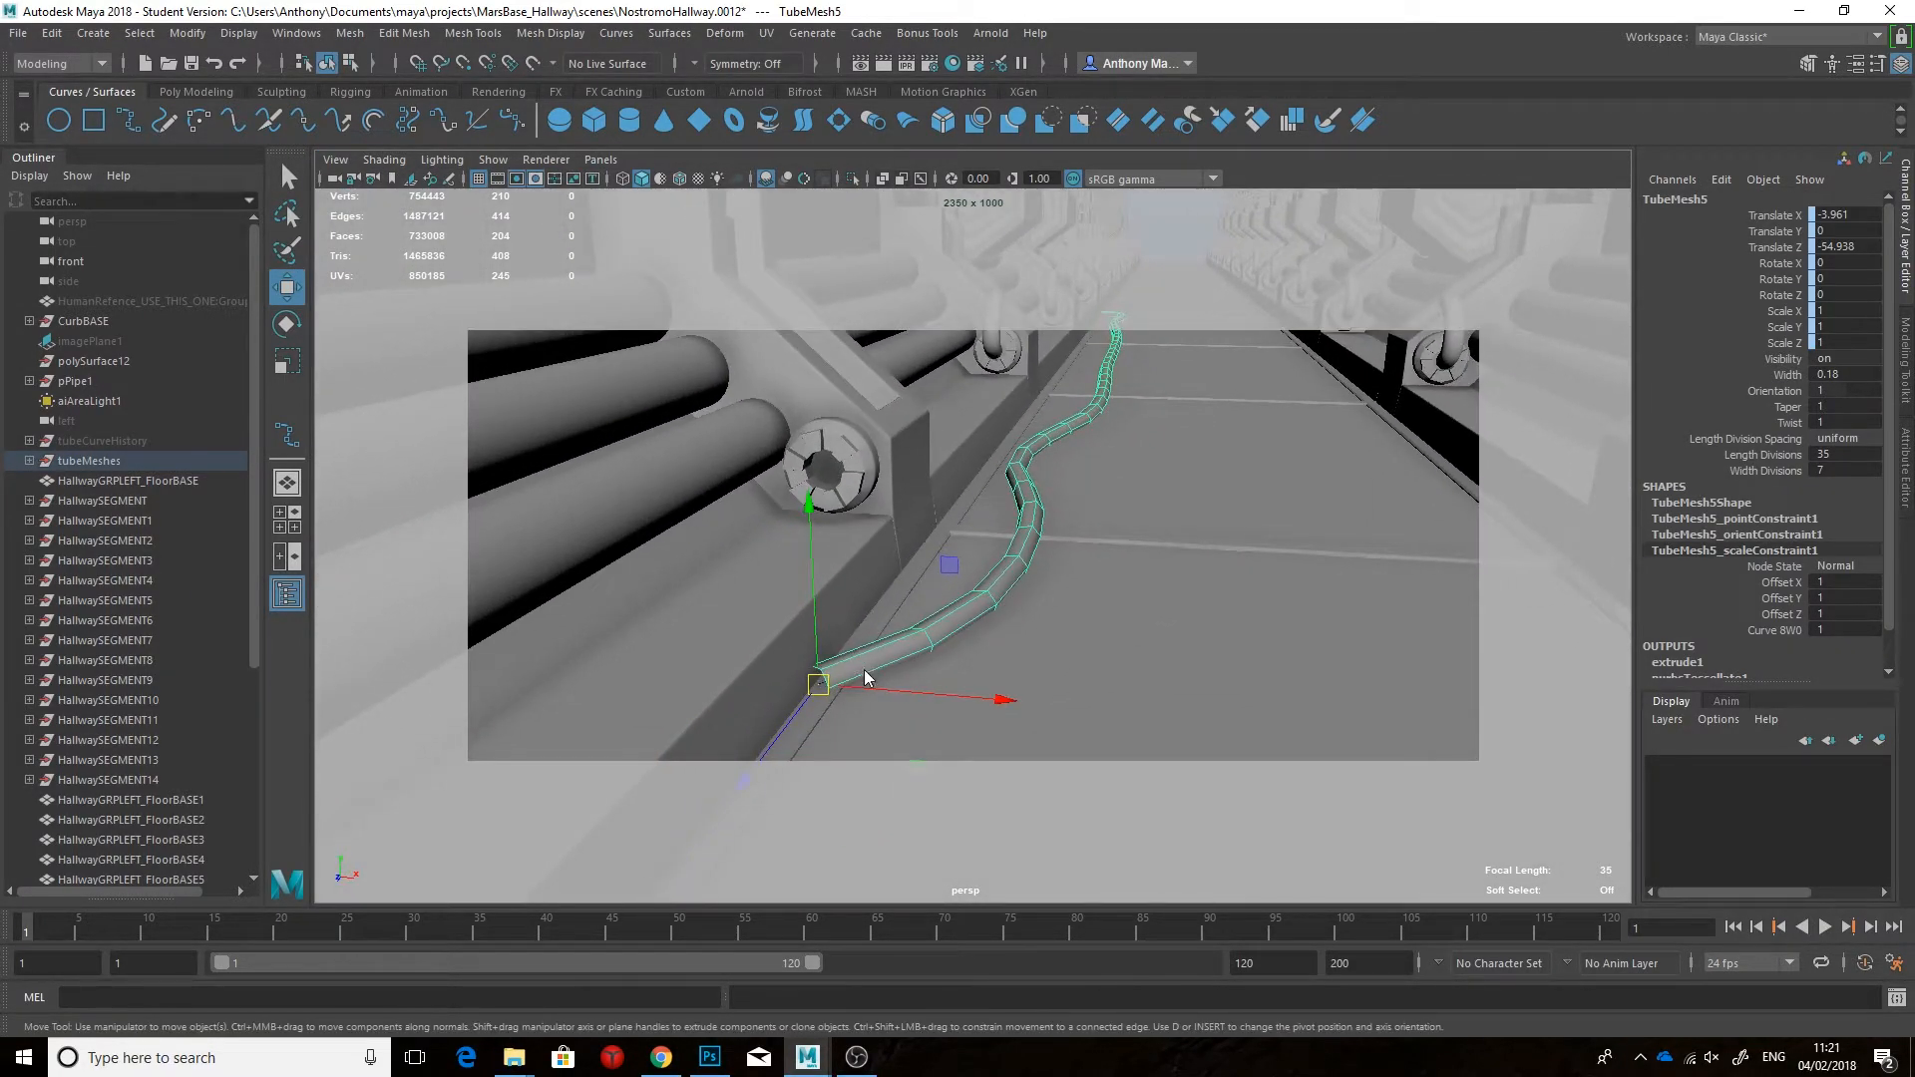
# Step: Try to move the curve's starting control vertex on its own, and undo the move
pyautogui.press('4')
pyautogui.click(902, 653)
pyautogui.click(876, 665)
pyautogui.click(865, 664)
pyautogui.moveTo(819, 684); pyautogui.dragTo(791, 662, button='right')
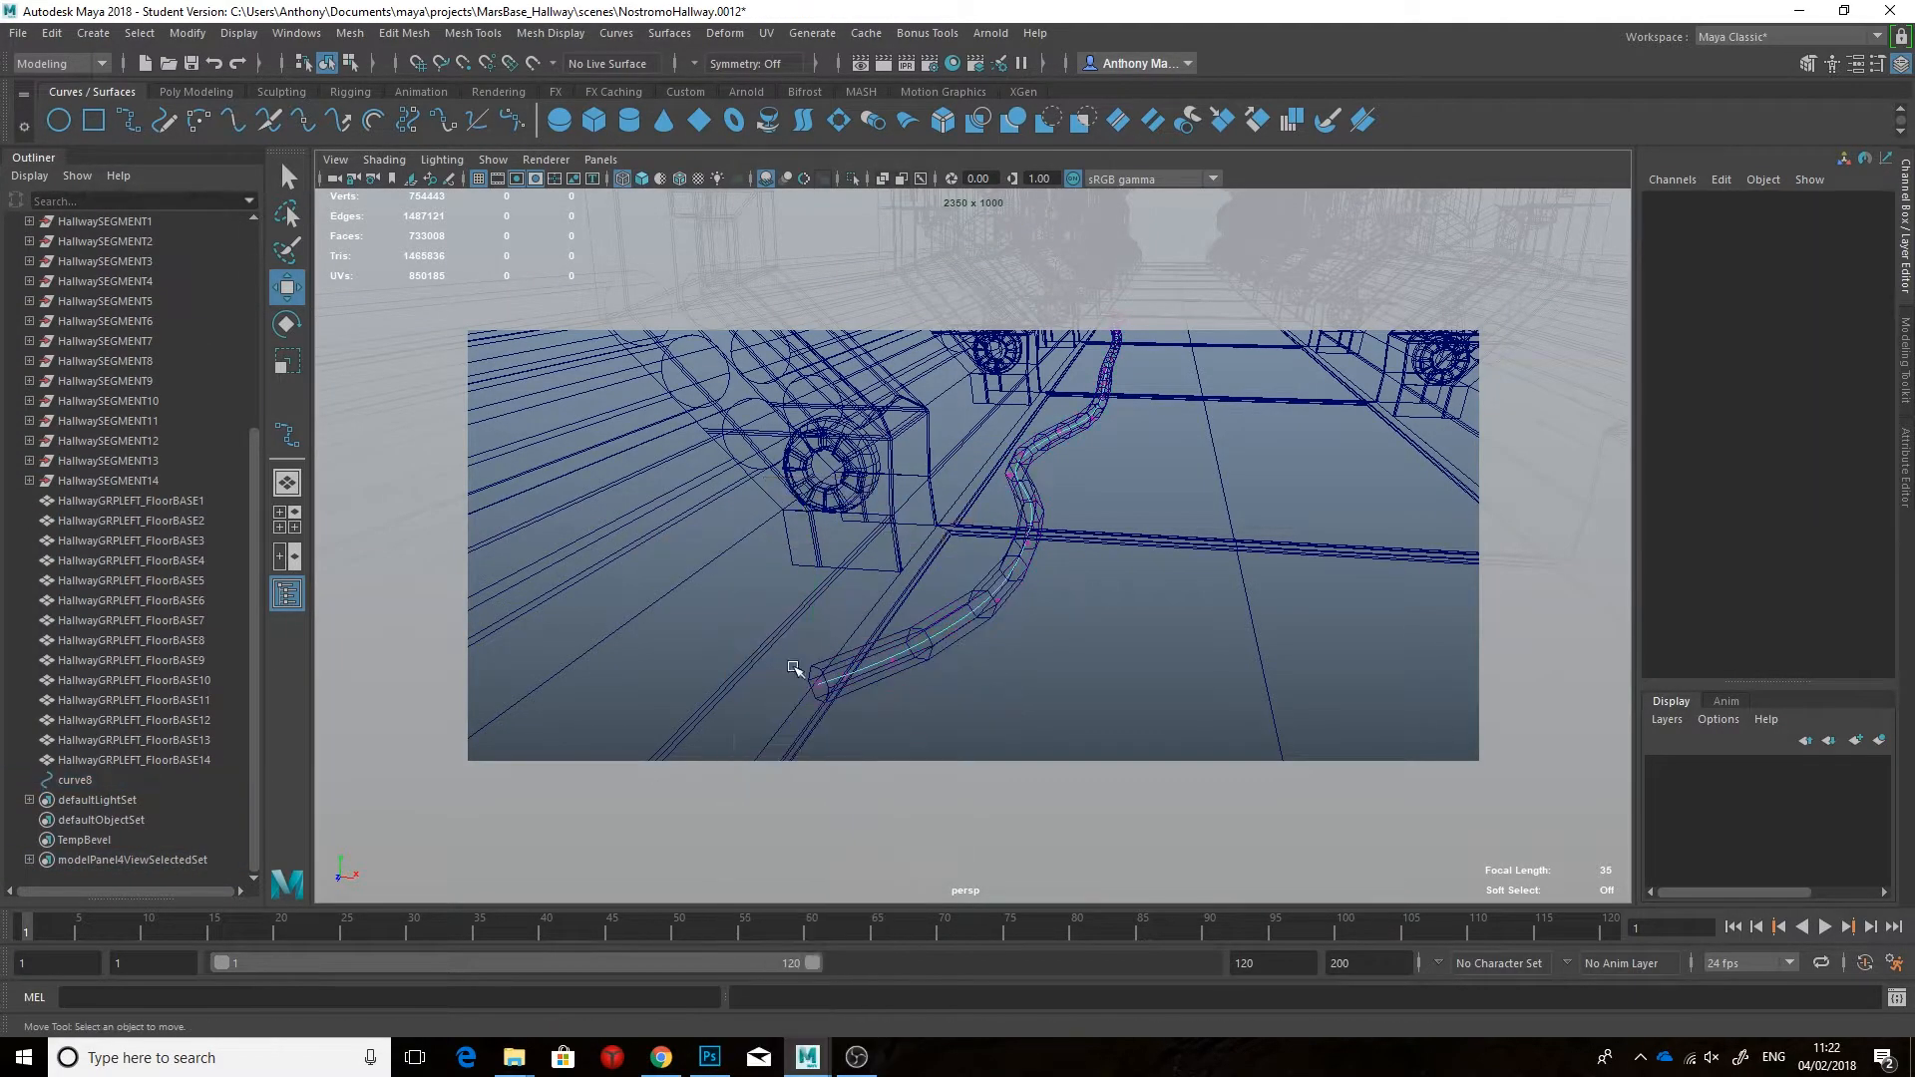
pyautogui.click(819, 684)
pyautogui.press('5')
pyautogui.moveTo(813, 577)
pyautogui.mouseDown()
pyautogui.moveTo(813, 616)
pyautogui.moveTo(810, 451)
pyautogui.moveTo(798, 628)
pyautogui.mouseUp()
pyautogui.hotkey('ctrl', 'z')
# Step: Move the whole curve8 so the tube's near end sits inside the round pipe fitting on the left wall
pyautogui.click(195, 784)
pyautogui.moveTo(785, 666); pyautogui.dragTo(964, 503)
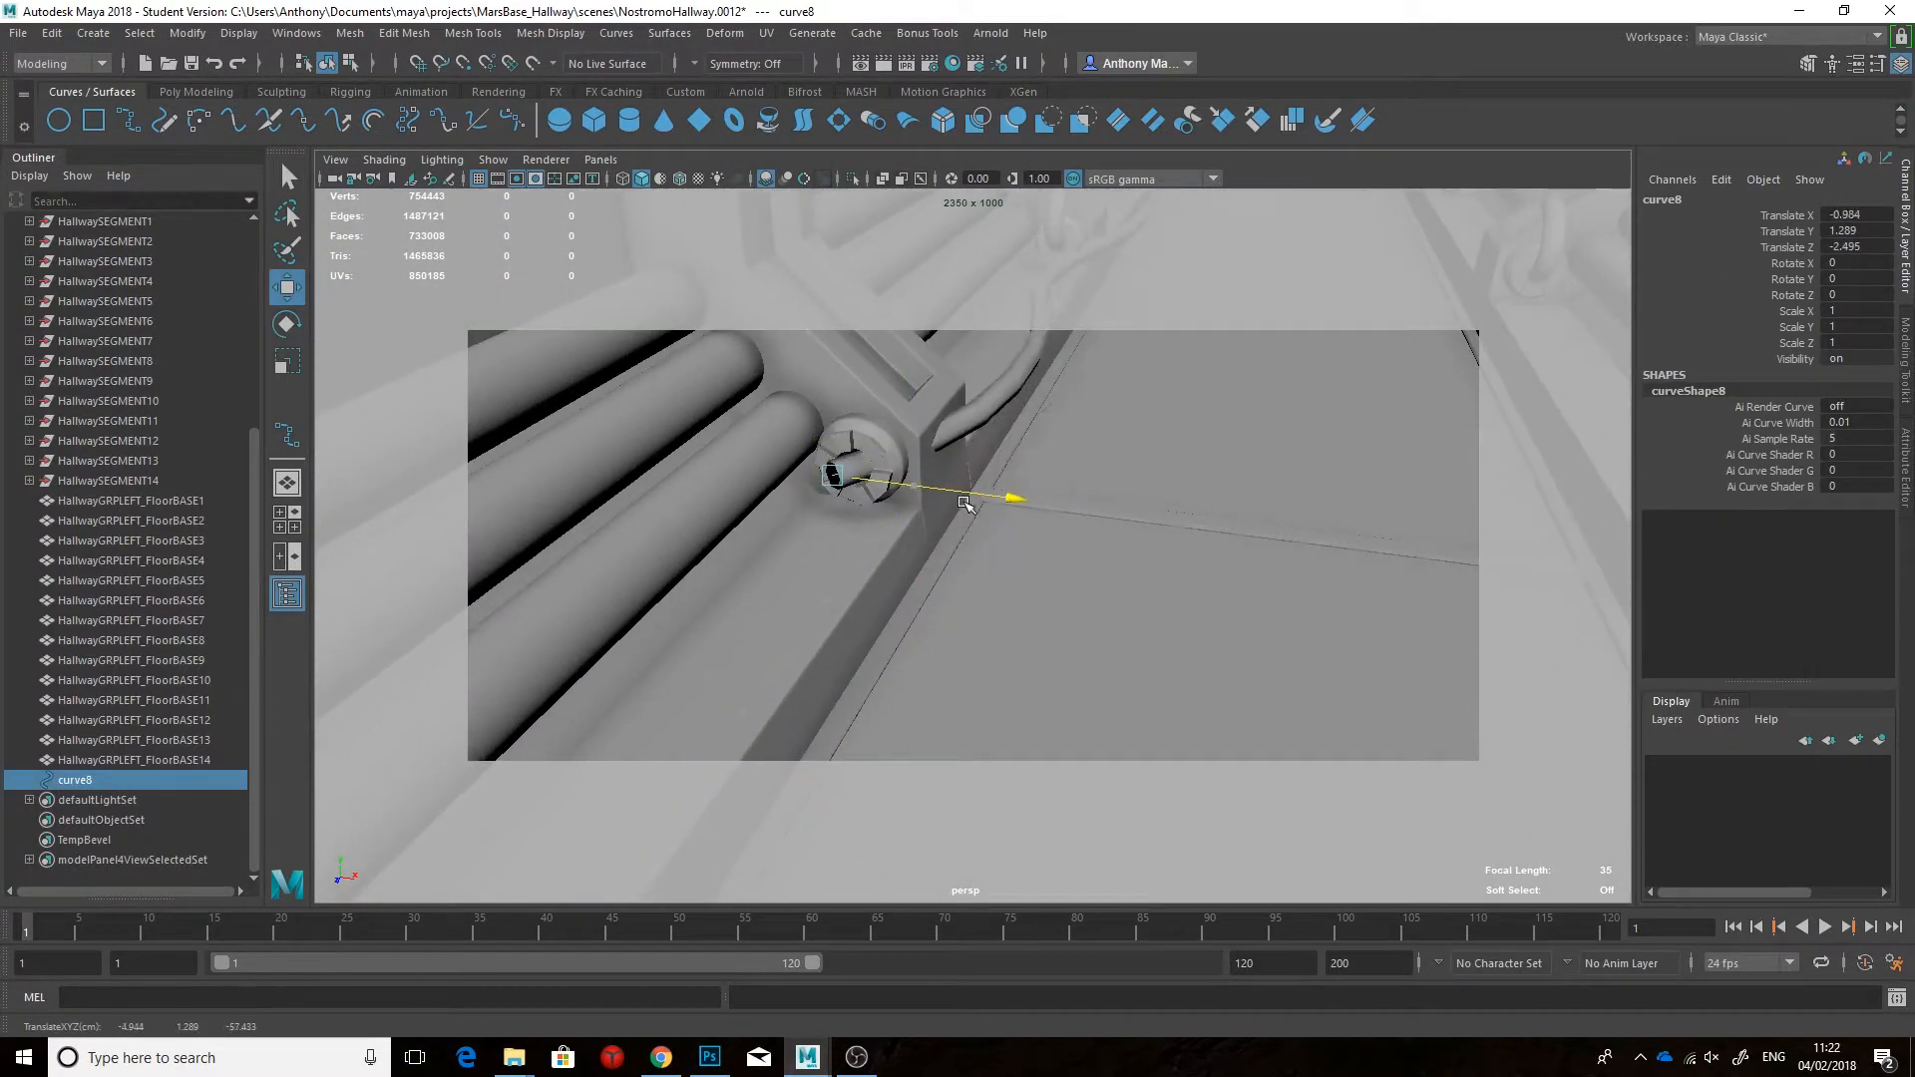
pyautogui.moveTo(828, 492); pyautogui.dragTo(846, 476)
# Step: Select curve8's control vertices 3 to 22 and lower them so the tube beyond its start lies on the floor
pyautogui.press('f')
pyautogui.keyDown('alt'); pyautogui.moveTo(864, 608); pyautogui.dragTo(898, 469, button='middle'); pyautogui.keyUp('alt')
pyautogui.press('4')
pyautogui.keyDown('alt'); pyautogui.moveTo(898, 468); pyautogui.dragTo(840, 503); pyautogui.keyUp('alt')
pyautogui.click(840, 504)
pyautogui.click(91, 783)
pyautogui.keyDown('alt'); pyautogui.moveTo(648, 509); pyautogui.dragTo(743, 469, button='middle'); pyautogui.keyUp('alt')
pyautogui.keyDown('alt'); pyautogui.moveTo(743, 469); pyautogui.dragTo(675, 423, button='right'); pyautogui.keyUp('alt')
pyautogui.scroll(-4, 798, 449)
pyautogui.moveTo(878, 503)
pyautogui.keyDown('alt'); pyautogui.mouseDown()
pyautogui.moveTo(914, 518)
pyautogui.moveTo(997, 428)
pyautogui.mouseUp(); pyautogui.keyUp('alt')
pyautogui.moveTo(1109, 361); pyautogui.dragTo(838, 600)
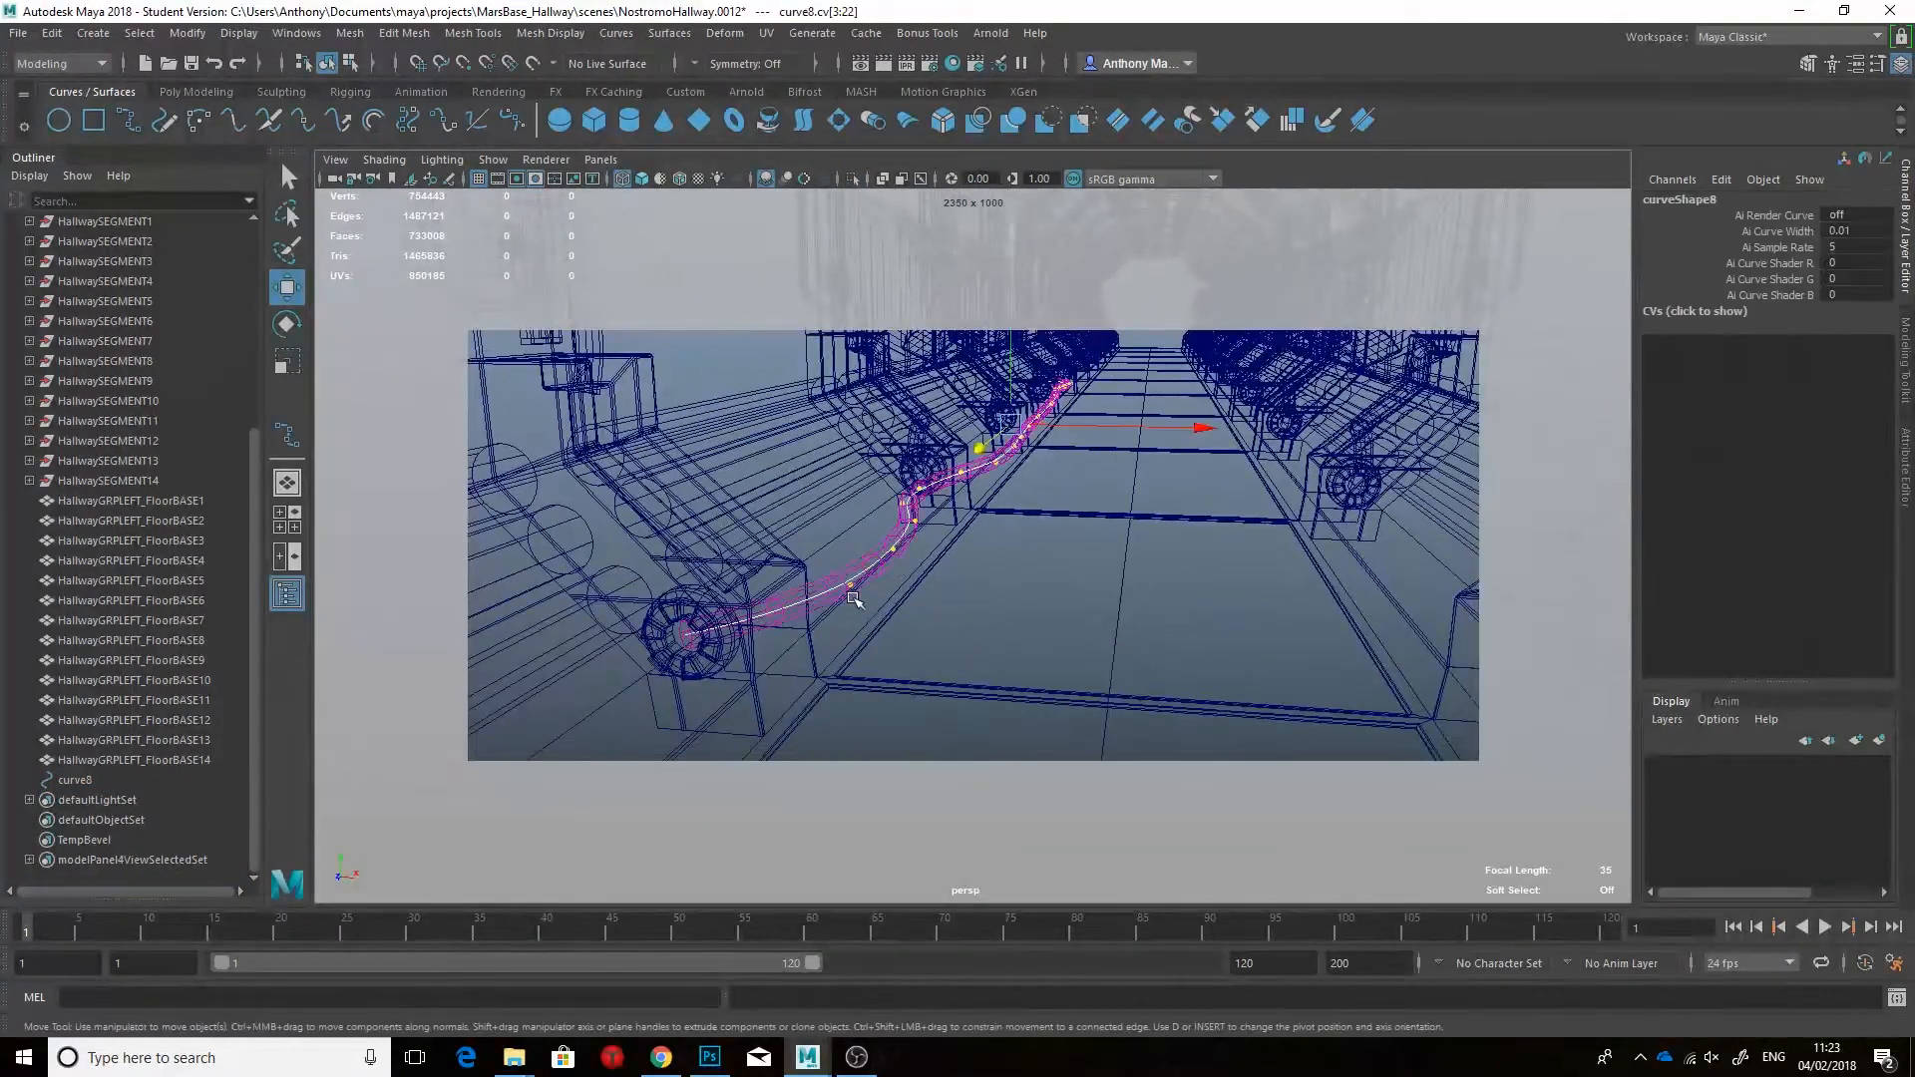
pyautogui.press('5')
pyautogui.moveTo(1060, 467); pyautogui.dragTo(1082, 467)
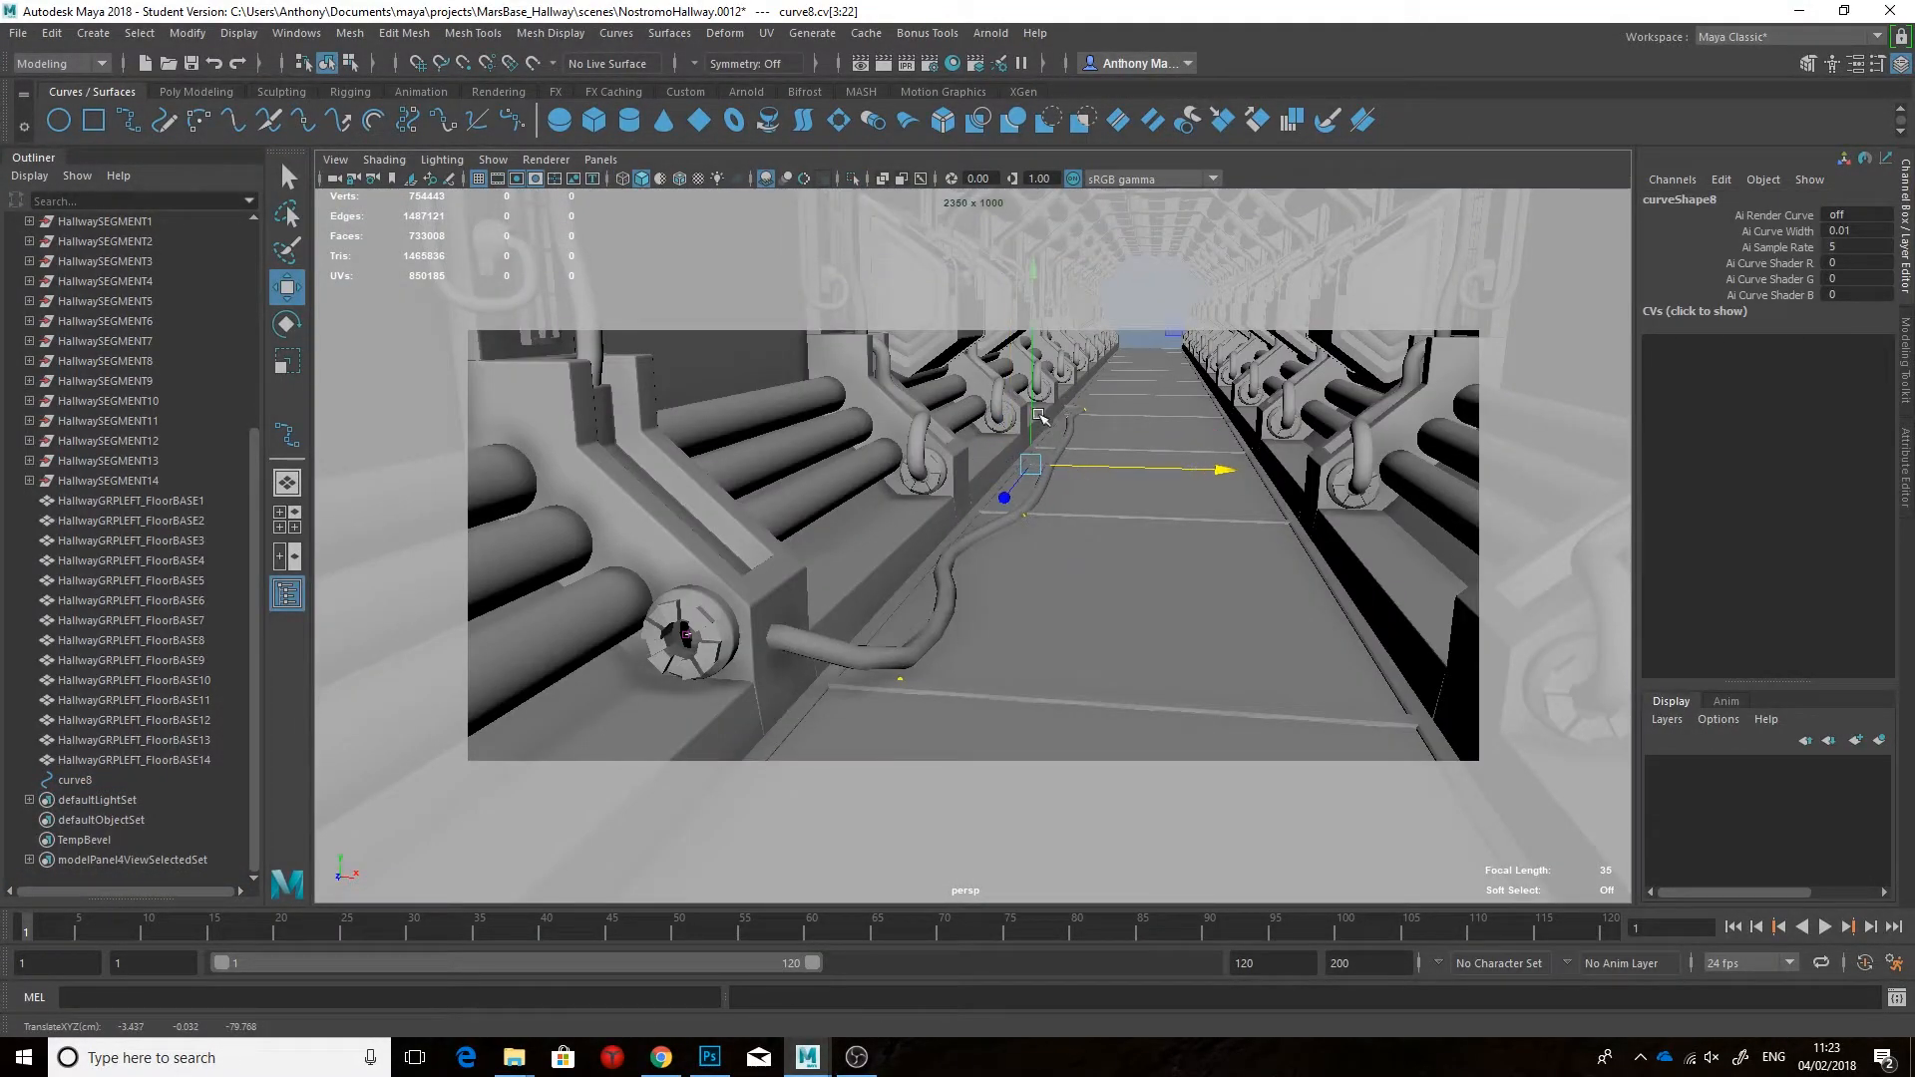
# Step: Reposition the individual control vertices near the curve's start so the cable drops from the fitting and bends onto the floor
pyautogui.press('4')
pyautogui.keyDown('alt'); pyautogui.moveTo(897, 515); pyautogui.dragTo(889, 522); pyautogui.keyUp('alt')
pyautogui.moveTo(787, 607); pyautogui.dragTo(582, 773)
pyautogui.press('5')
pyautogui.keyDown('alt'); pyautogui.moveTo(791, 727); pyautogui.dragTo(843, 742); pyautogui.keyUp('alt')
pyautogui.click(928, 620)
pyautogui.moveTo(1042, 716); pyautogui.dragTo(978, 782)
pyautogui.keyDown('alt'); pyautogui.moveTo(899, 650); pyautogui.dragTo(772, 611); pyautogui.keyUp('alt')
pyautogui.click(827, 611)
pyautogui.moveTo(929, 702); pyautogui.dragTo(937, 700)
pyautogui.click(954, 532)
pyautogui.moveTo(1079, 605); pyautogui.dragTo(1023, 698)
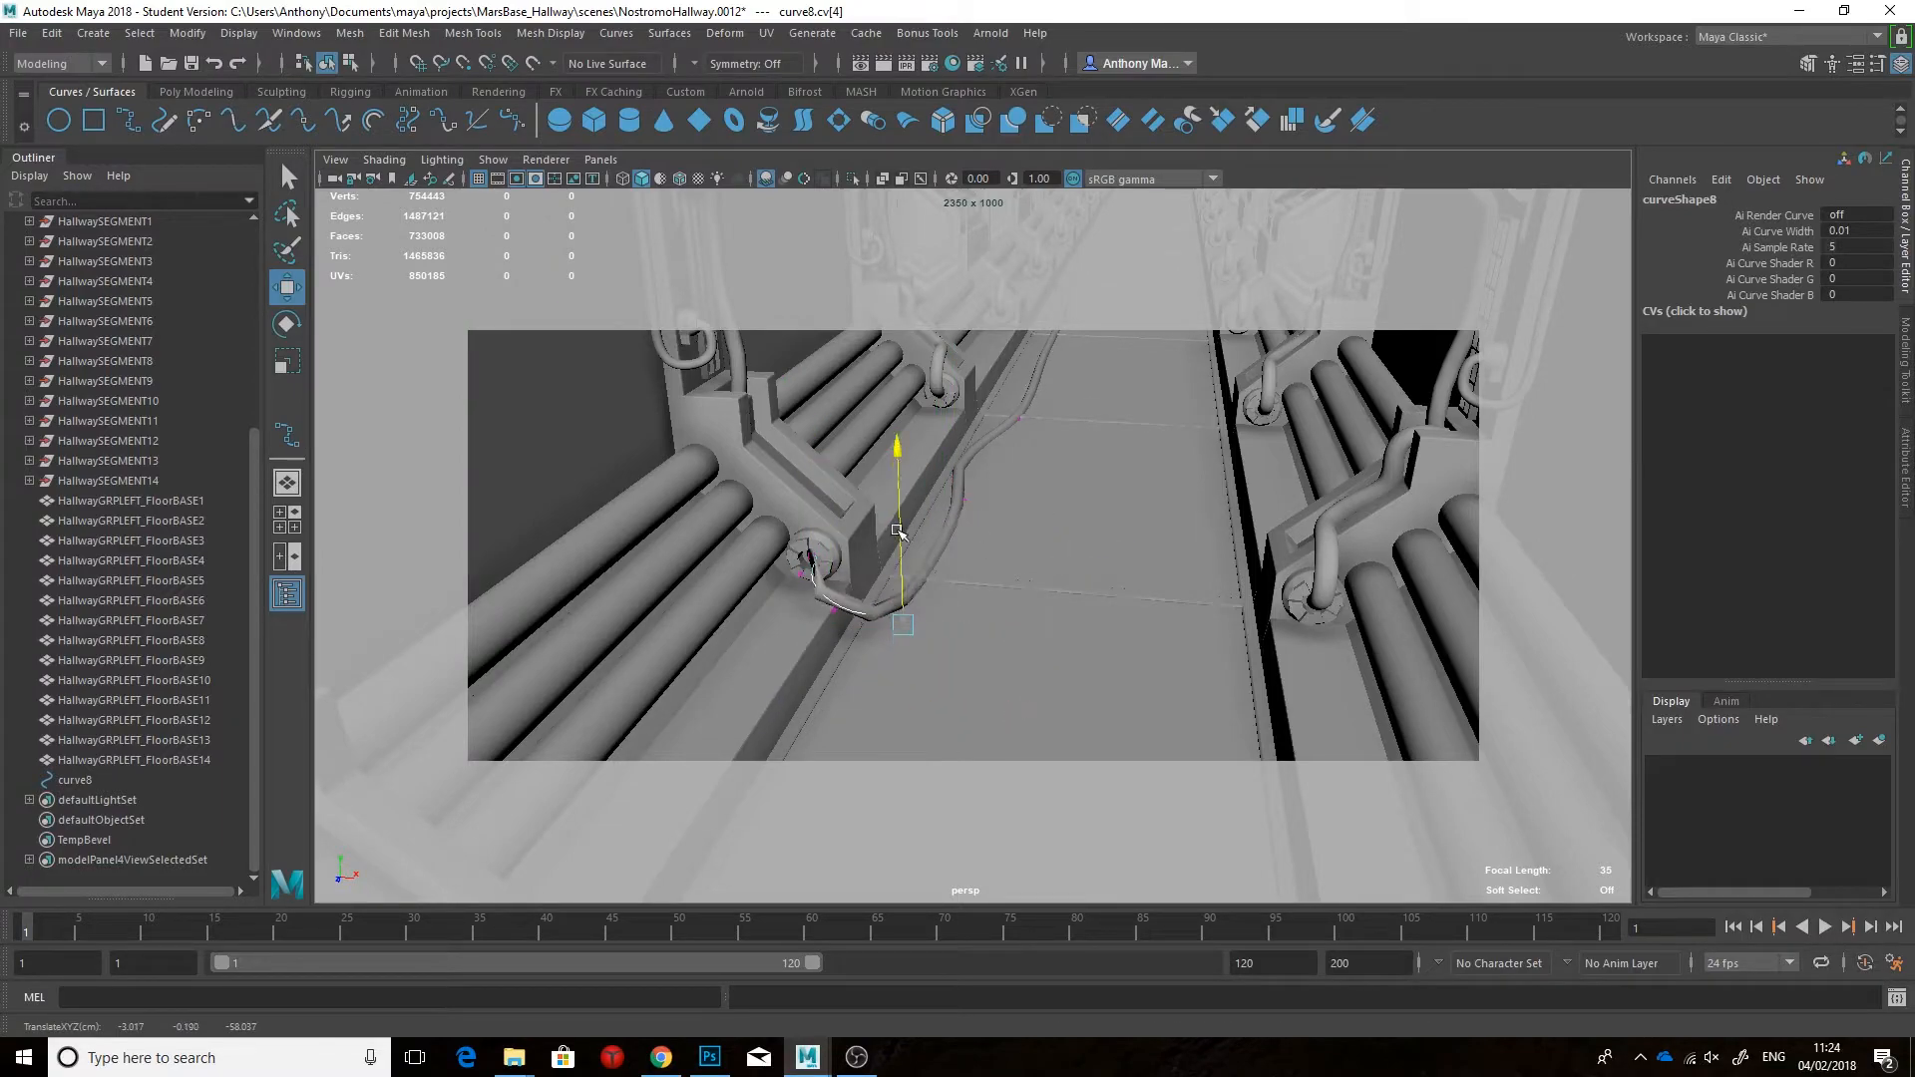
pyautogui.moveTo(896, 534); pyautogui.dragTo(895, 524)
# Step: Select the floor cable's tube mesh and raise its length divisions to 55
pyautogui.keyDown('alt'); pyautogui.moveTo(896, 524); pyautogui.dragTo(935, 499); pyautogui.keyUp('alt')
pyautogui.keyDown('alt'); pyautogui.moveTo(860, 504); pyautogui.dragTo(930, 530, button='middle'); pyautogui.keyUp('alt')
pyautogui.keyDown('alt'); pyautogui.moveTo(930, 529); pyautogui.dragTo(1085, 496, button='right'); pyautogui.keyUp('alt')
pyautogui.click(1040, 576)
pyautogui.click(1757, 455)
pyautogui.moveTo(1436, 495); pyautogui.dragTo(1458, 494, button='middle')
# Step: Adjust the control vertices closest to the wall fitting to refine the bend where the cable leaves it
pyautogui.keyDown('alt'); pyautogui.moveTo(1396, 499); pyautogui.dragTo(1206, 590); pyautogui.keyUp('alt')
pyautogui.press('4')
pyautogui.click(1050, 665)
pyautogui.moveTo(1051, 666); pyautogui.dragTo(935, 542, button='right')
pyautogui.click(1025, 537)
pyautogui.press('5')
pyautogui.moveTo(999, 576); pyautogui.dragTo(977, 607)
pyautogui.moveTo(1089, 583); pyautogui.dragTo(1089, 584)
pyautogui.scroll(-4, 1051, 578)
pyautogui.keyDown('alt'); pyautogui.moveTo(1112, 663); pyautogui.dragTo(1094, 625); pyautogui.keyUp('alt')
pyautogui.moveTo(956, 640)
pyautogui.keyDown('alt'); pyautogui.mouseDown()
pyautogui.moveTo(985, 628)
pyautogui.moveTo(956, 641)
pyautogui.mouseUp(); pyautogui.keyUp('alt')
# Step: Set the floor cable's length divisions to 69 and reverse its normals
pyautogui.moveTo(1030, 481); pyautogui.dragTo(1100, 458, button='right')
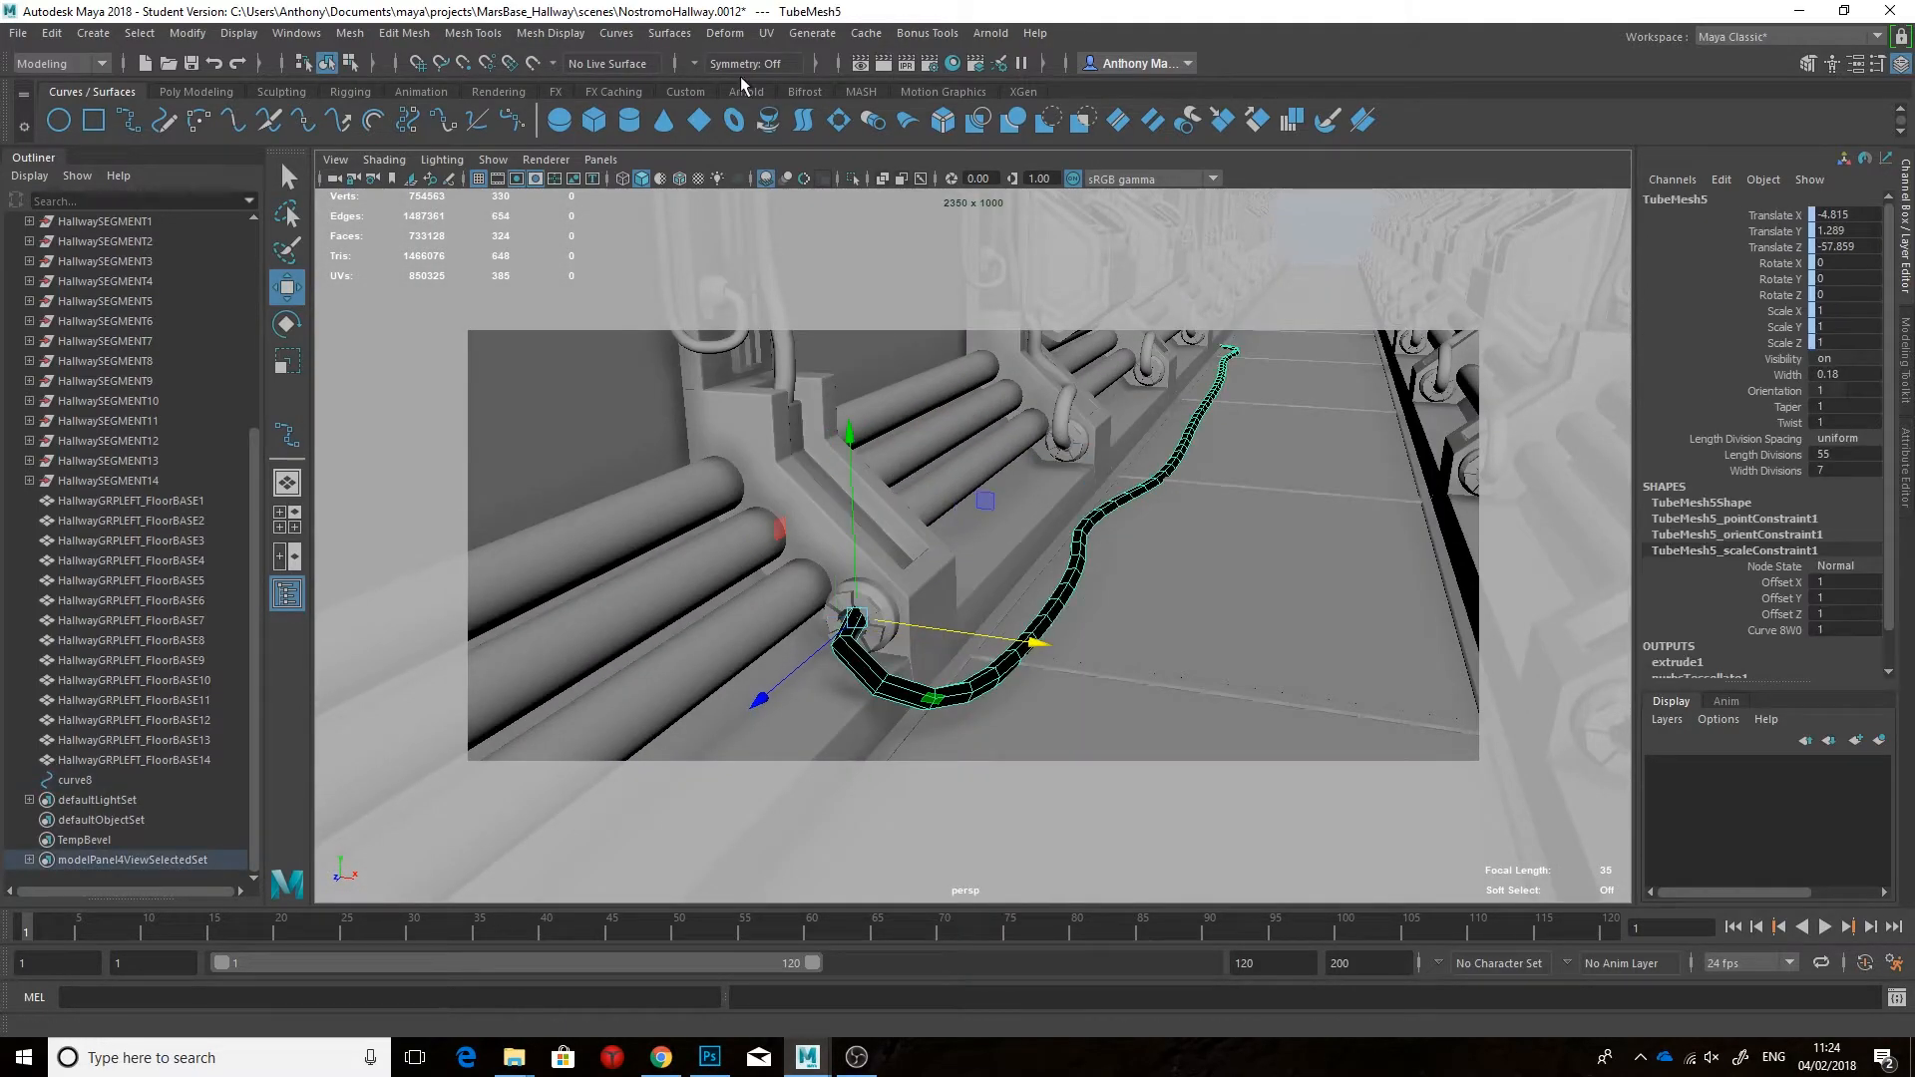
pyautogui.click(1785, 374)
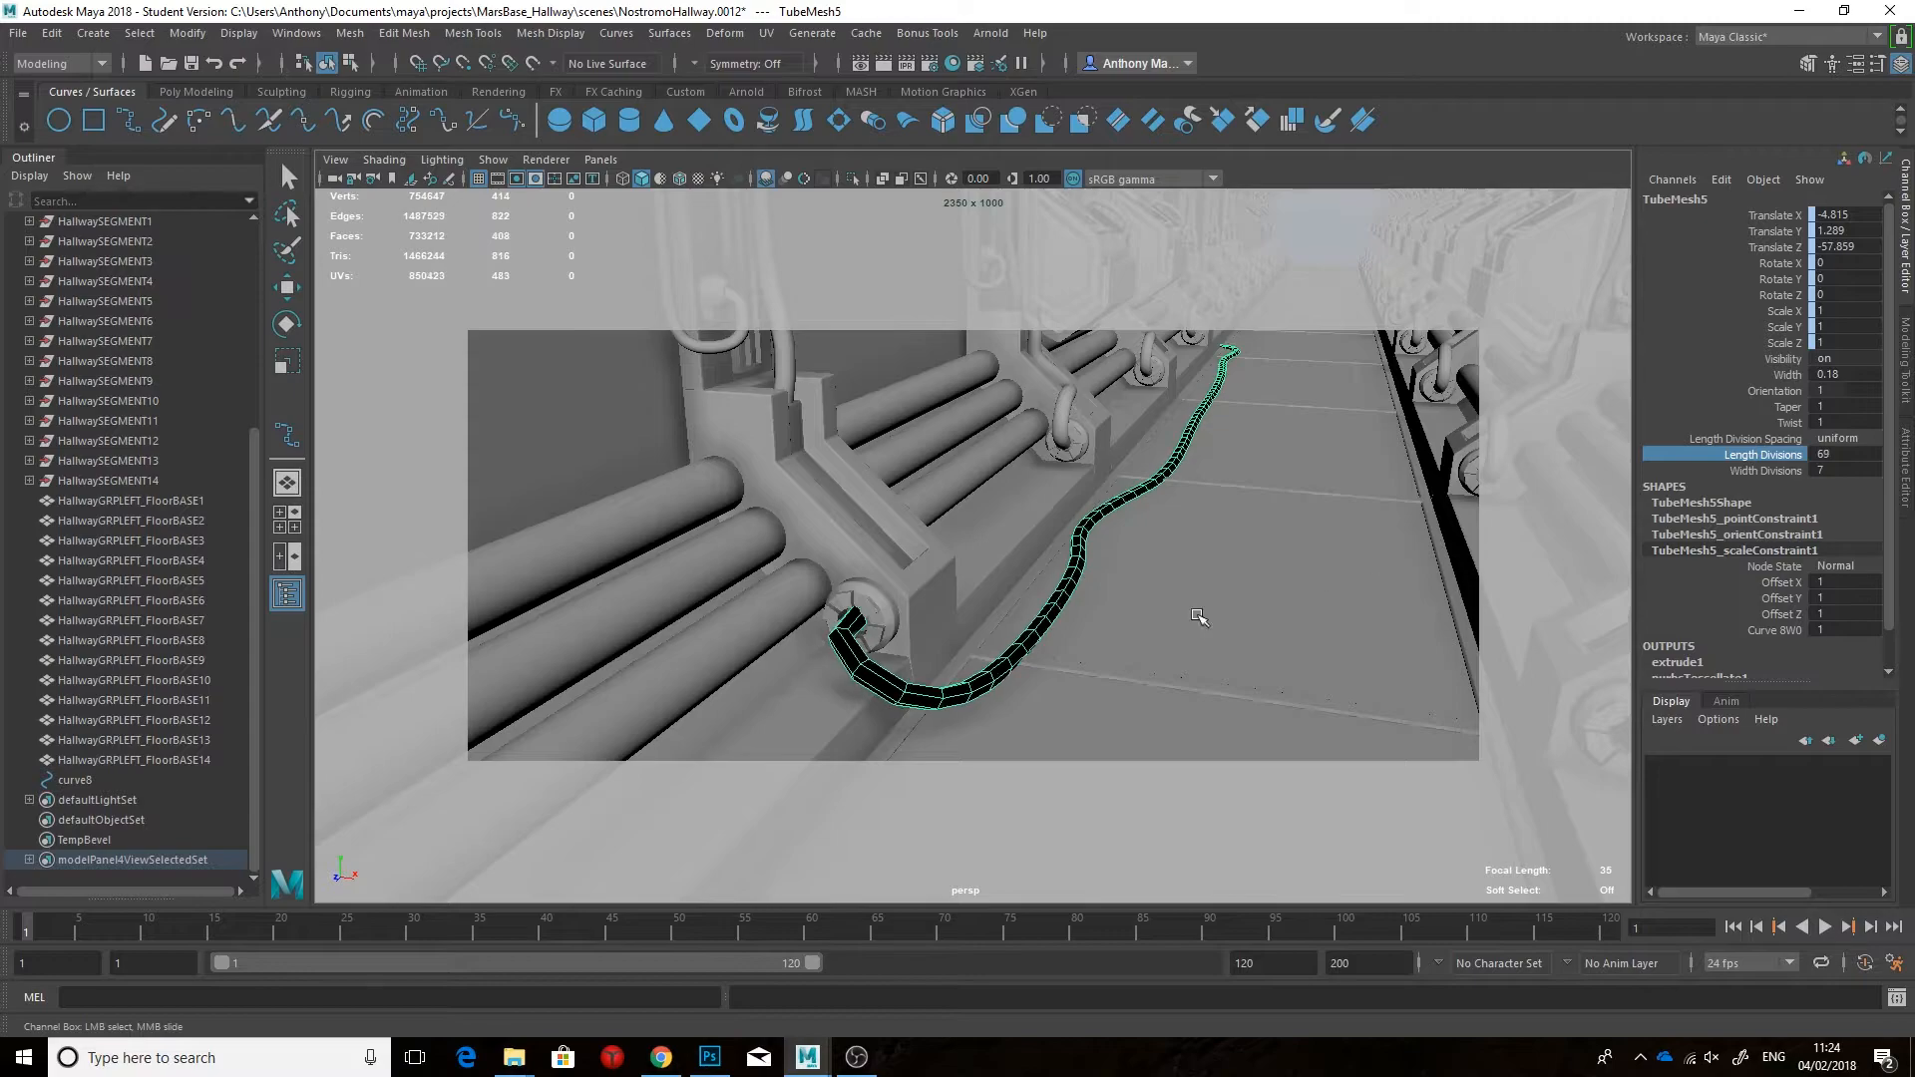
pyautogui.click(558, 35)
pyautogui.click(558, 129)
# Step: Deselect the floor cable and return the perspective view to the framed widescreen hallway shot
pyautogui.scroll(-5, 1146, 513)
pyautogui.click(1197, 393)
pyautogui.press('w')
pyautogui.moveTo(1146, 513)
pyautogui.keyDown('alt'); pyautogui.mouseDown()
pyautogui.moveTo(1197, 393)
pyautogui.moveTo(1164, 383)
pyautogui.mouseUp(); pyautogui.keyUp('alt')
pyautogui.click(335, 159)
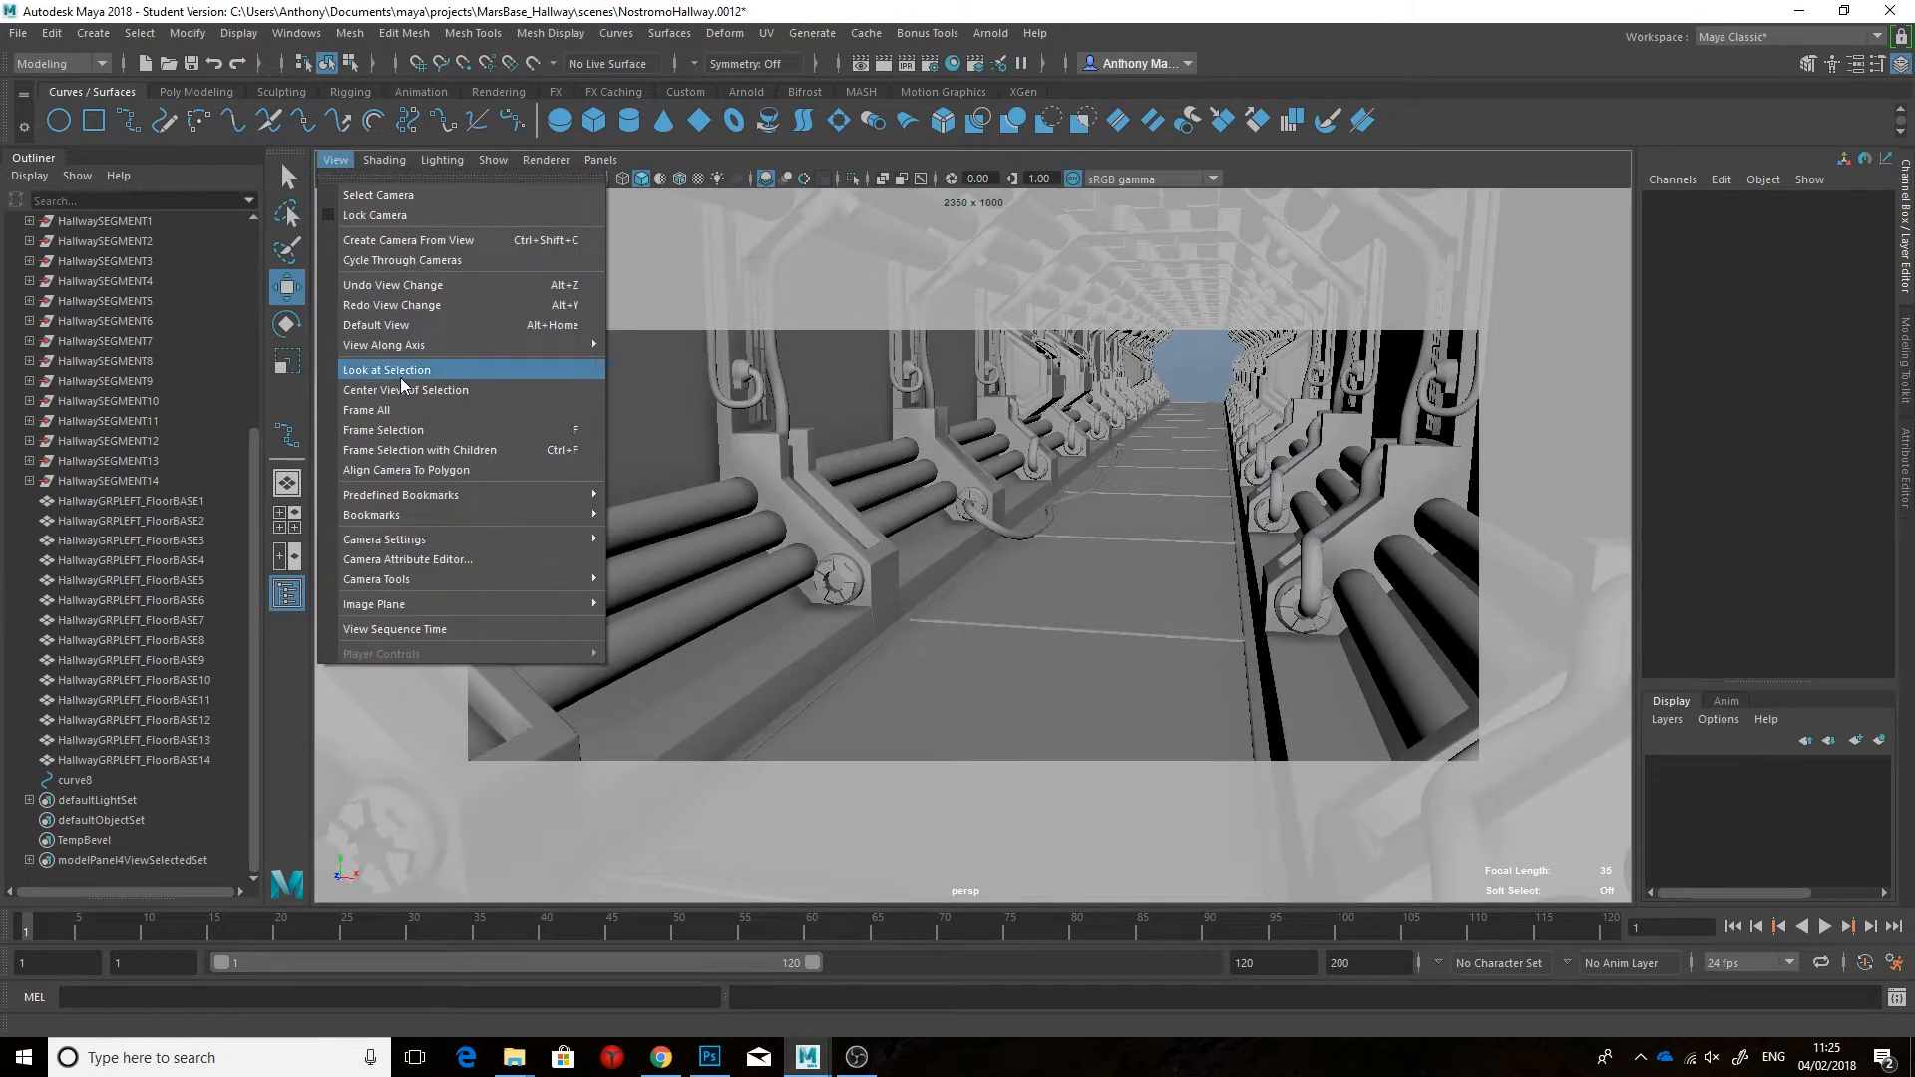
pyautogui.click(548, 342)
# Step: Start a second EP curve at the hallway's near end beside the left ceiling channel in a wireframe top view
pyautogui.press('space')
pyautogui.moveTo(1088, 561); pyautogui.dragTo(1009, 531)
pyautogui.press('4')
pyautogui.scroll(-4, 976, 585)
pyautogui.keyDown('alt'); pyautogui.moveTo(976, 584); pyautogui.dragTo(932, 572, button='middle'); pyautogui.keyUp('alt')
pyautogui.scroll(7, 945, 698)
pyautogui.keyDown('alt'); pyautogui.moveTo(946, 699); pyautogui.dragTo(854, 576, button='middle'); pyautogui.keyUp('alt')
pyautogui.click(128, 120)
pyautogui.scroll(3, 909, 594)
pyautogui.click(798, 761)
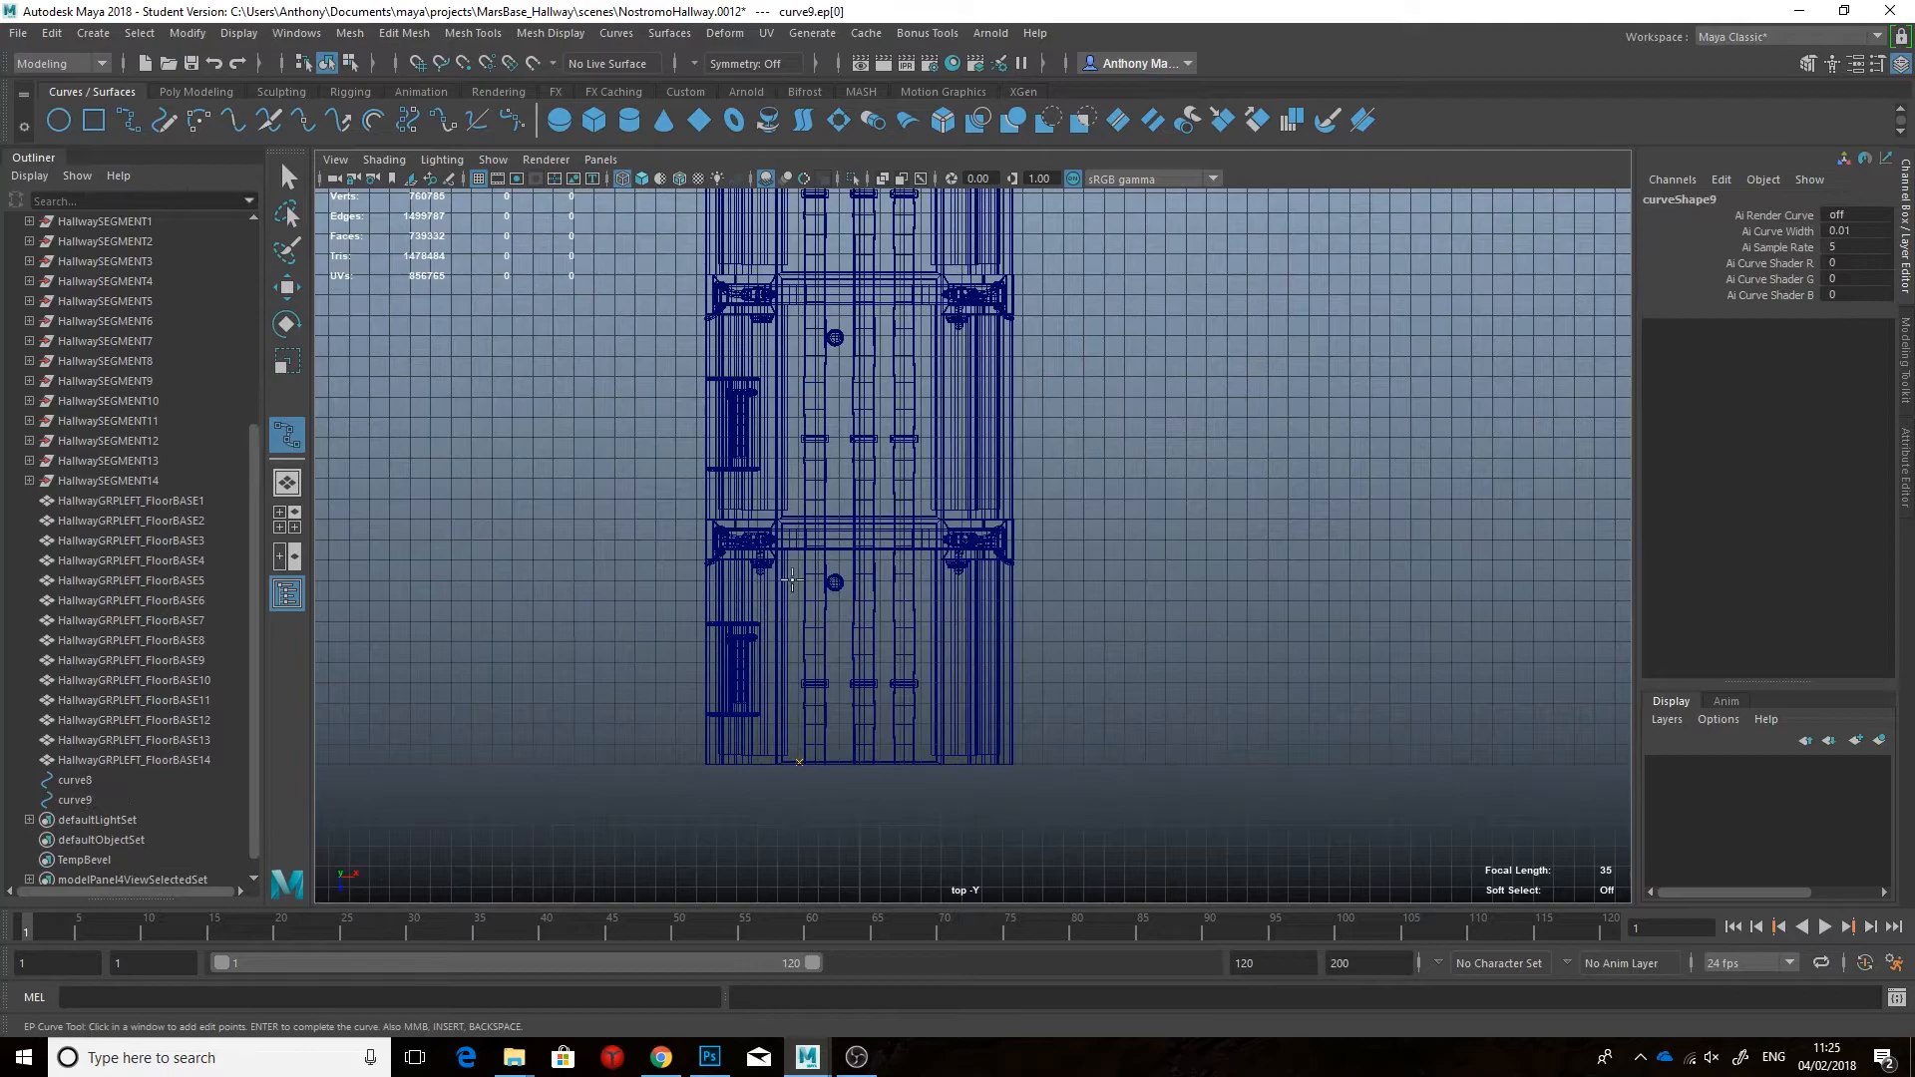
# Step: Continue the EP curve with slight bends through all segments to the hallway's far end and finish it
pyautogui.click(802, 371)
pyautogui.keyDown('alt'); pyautogui.moveTo(803, 371); pyautogui.dragTo(803, 603, button='middle'); pyautogui.keyUp('alt')
pyautogui.click(803, 308)
pyautogui.keyDown('alt'); pyautogui.moveTo(803, 308); pyautogui.dragTo(799, 655, button='middle'); pyautogui.keyUp('alt')
pyautogui.click(796, 428)
pyautogui.keyDown('alt'); pyautogui.moveTo(796, 427); pyautogui.dragTo(790, 704, button='middle'); pyautogui.keyUp('alt')
pyautogui.click(796, 530)
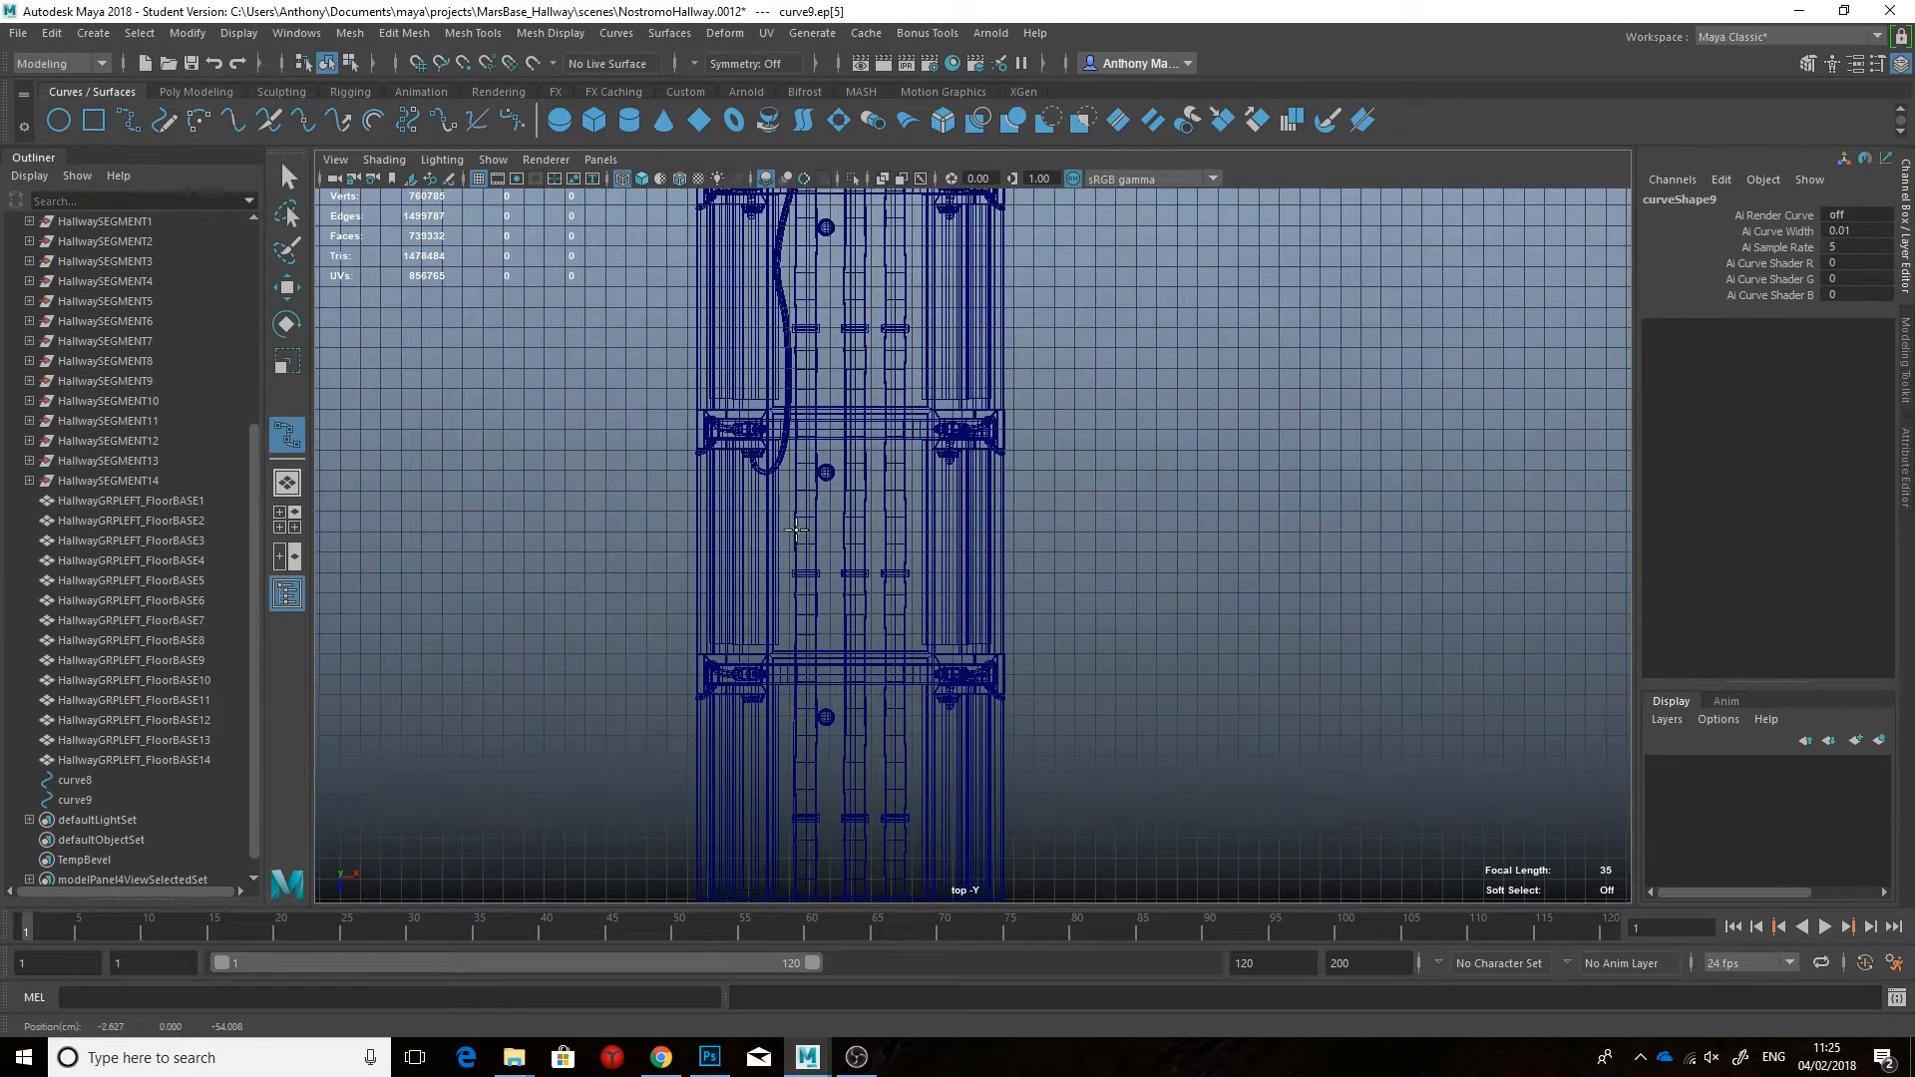
pyautogui.click(802, 365)
pyautogui.keyDown('alt'); pyautogui.moveTo(803, 390); pyautogui.dragTo(790, 756, button='middle'); pyautogui.keyUp('alt')
pyautogui.click(801, 522)
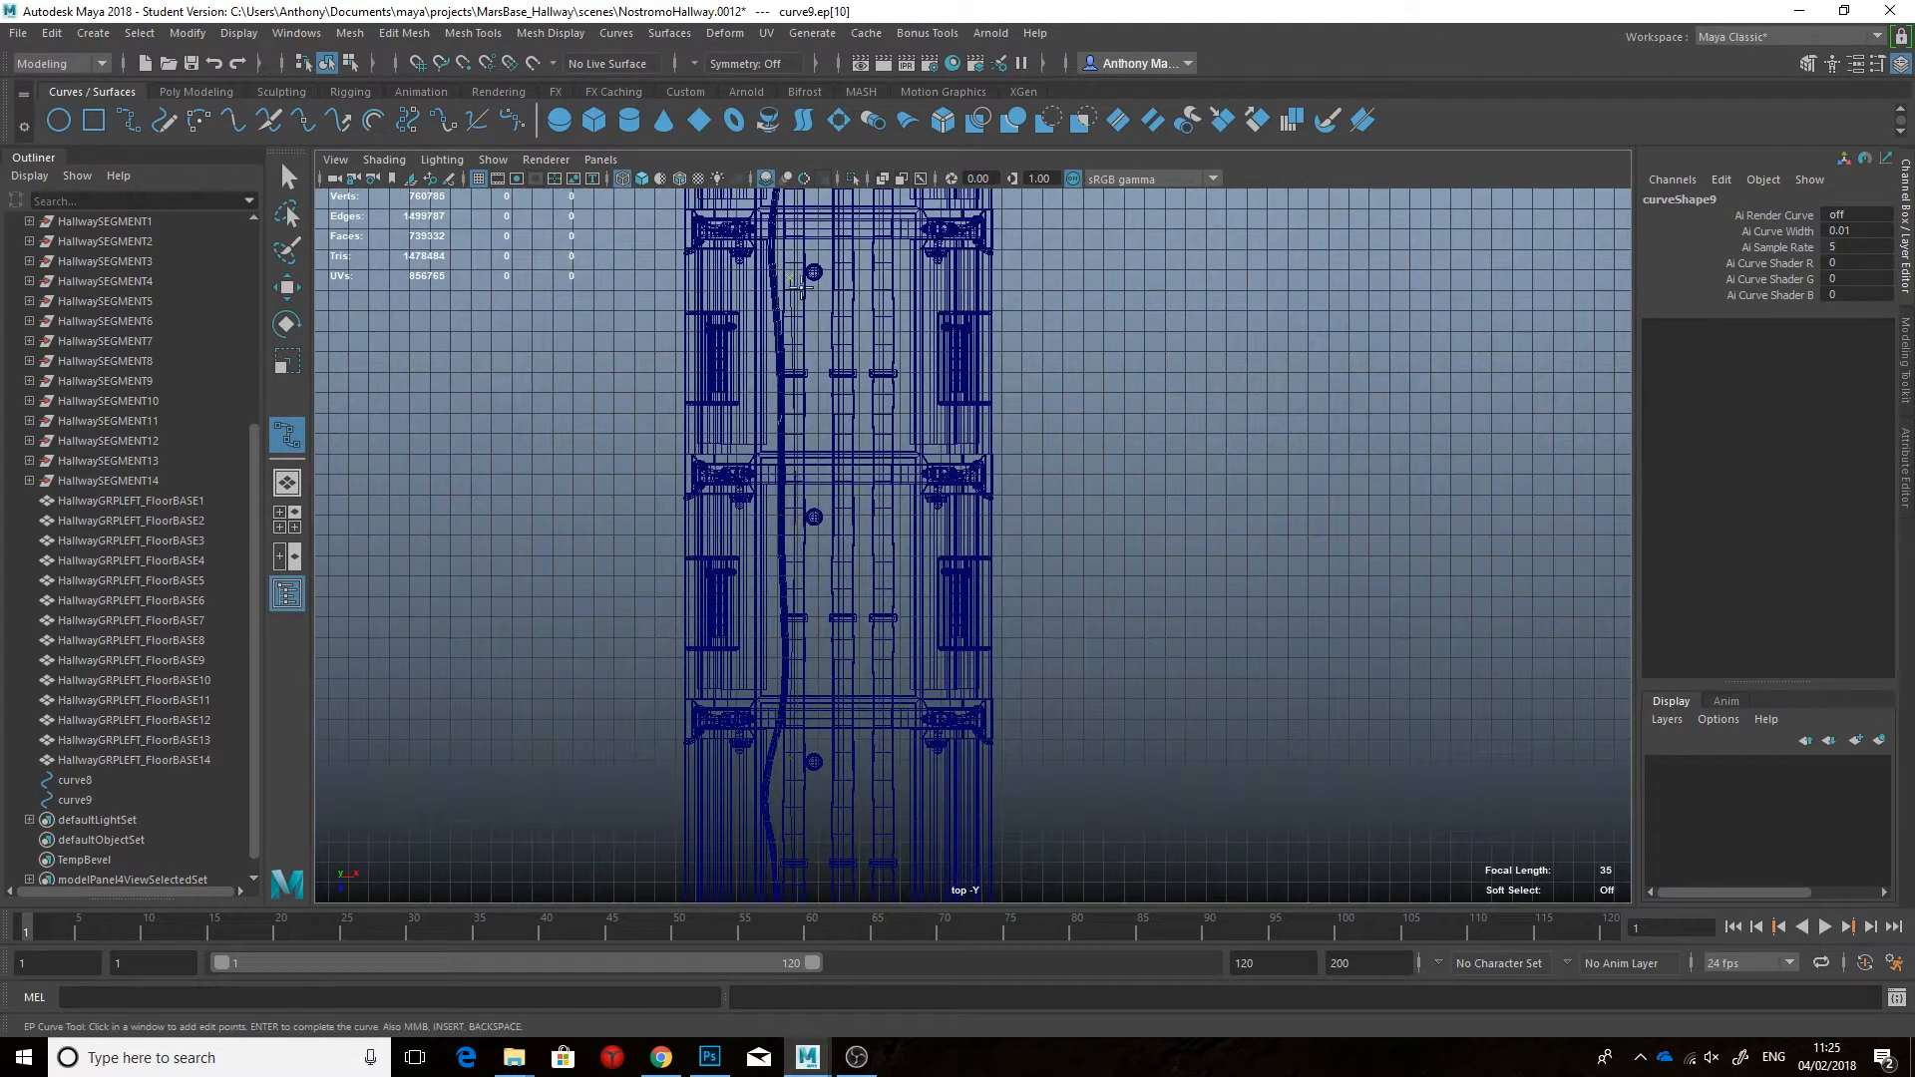
pyautogui.keyDown('alt'); pyautogui.moveTo(795, 284); pyautogui.dragTo(785, 658, button='middle'); pyautogui.keyUp('alt')
pyautogui.click(781, 424)
pyautogui.keyDown('alt'); pyautogui.moveTo(781, 424); pyautogui.dragTo(781, 659, button='middle'); pyautogui.keyUp('alt')
pyautogui.click(778, 499)
pyautogui.keyDown('alt'); pyautogui.moveTo(778, 498); pyautogui.dragTo(771, 892, button='middle'); pyautogui.keyUp('alt')
pyautogui.click(772, 731)
pyautogui.click(773, 354)
pyautogui.keyDown('alt'); pyautogui.moveTo(773, 354); pyautogui.dragTo(769, 805, button='middle'); pyautogui.keyUp('alt')
pyautogui.click(770, 457)
pyautogui.keyDown('alt'); pyautogui.moveTo(772, 330); pyautogui.dragTo(773, 550, button='middle'); pyautogui.keyUp('alt')
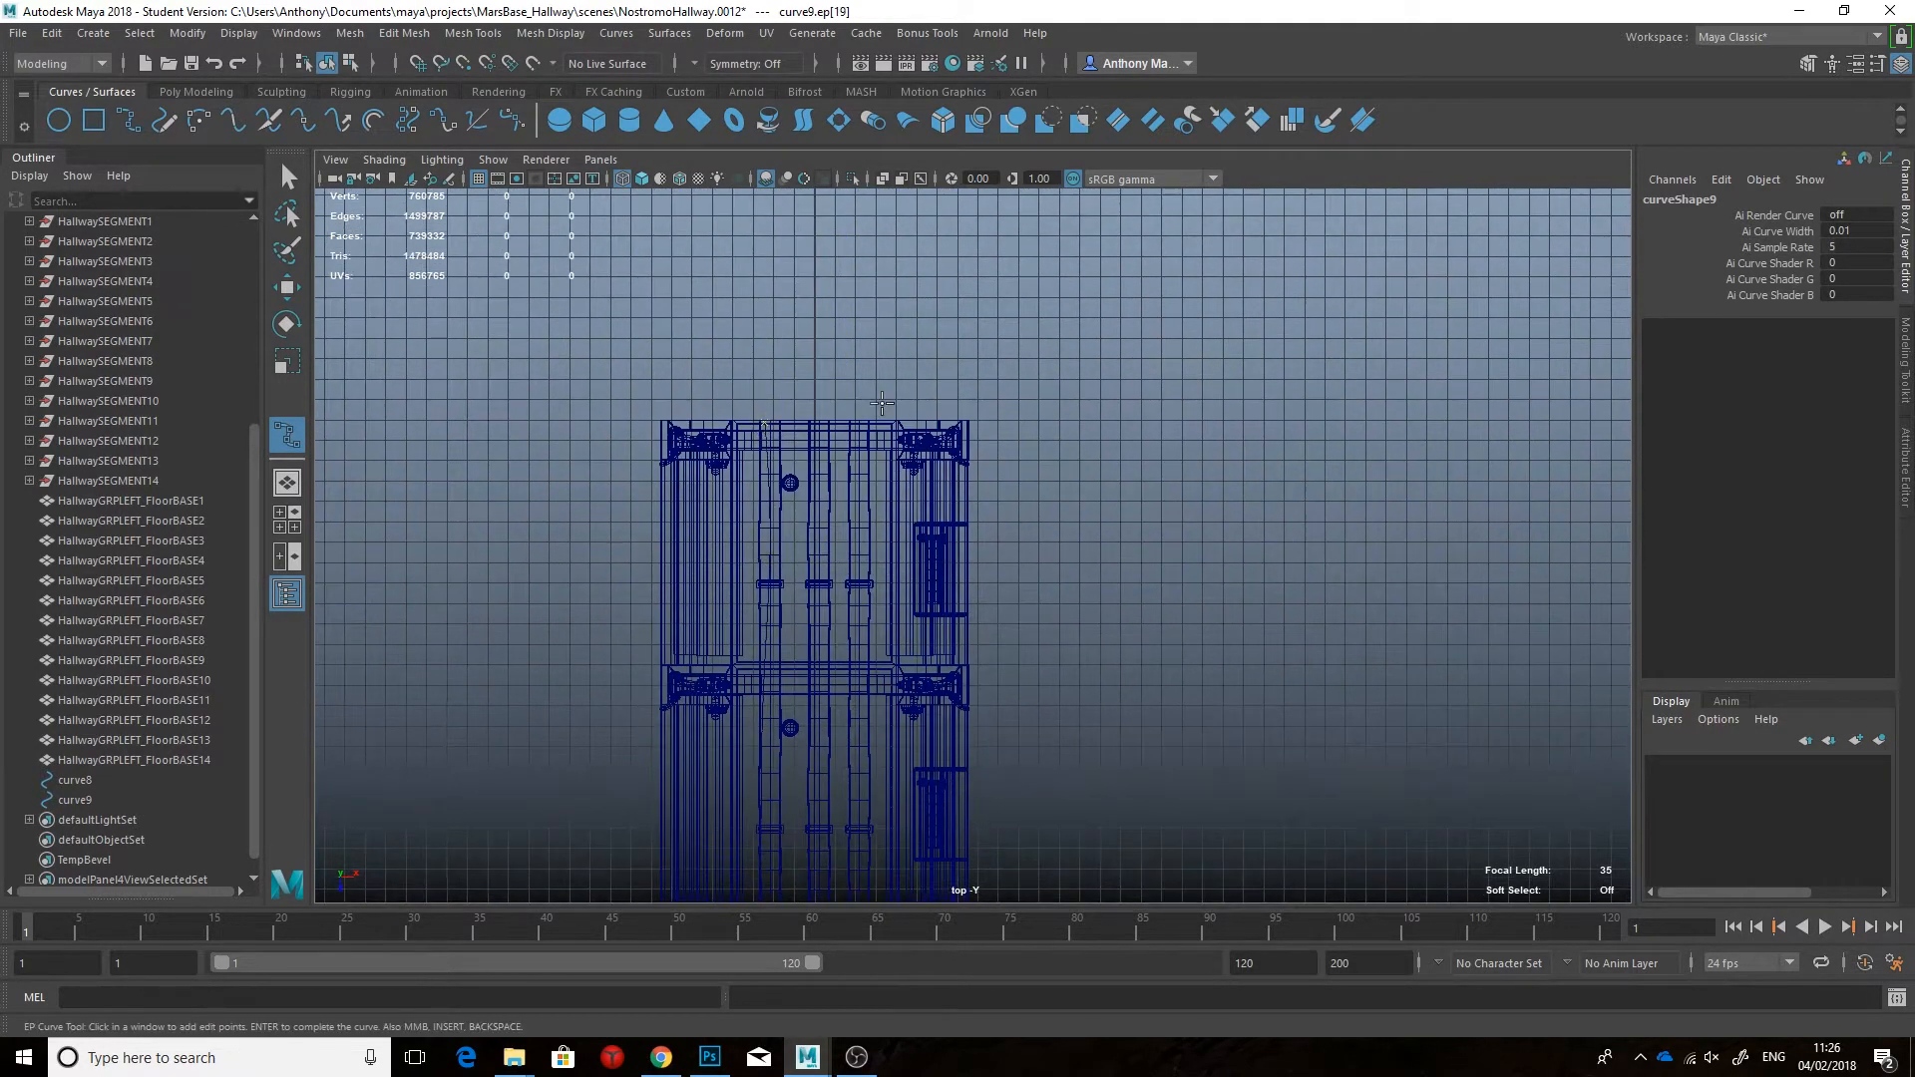
pyautogui.press('Return')
# Step: Convert the hallway-length curve into a tube mesh in the perspective view and reverse its normals
pyautogui.press('space')
pyautogui.moveTo(869, 518); pyautogui.dragTo(901, 582)
pyautogui.click(926, 33)
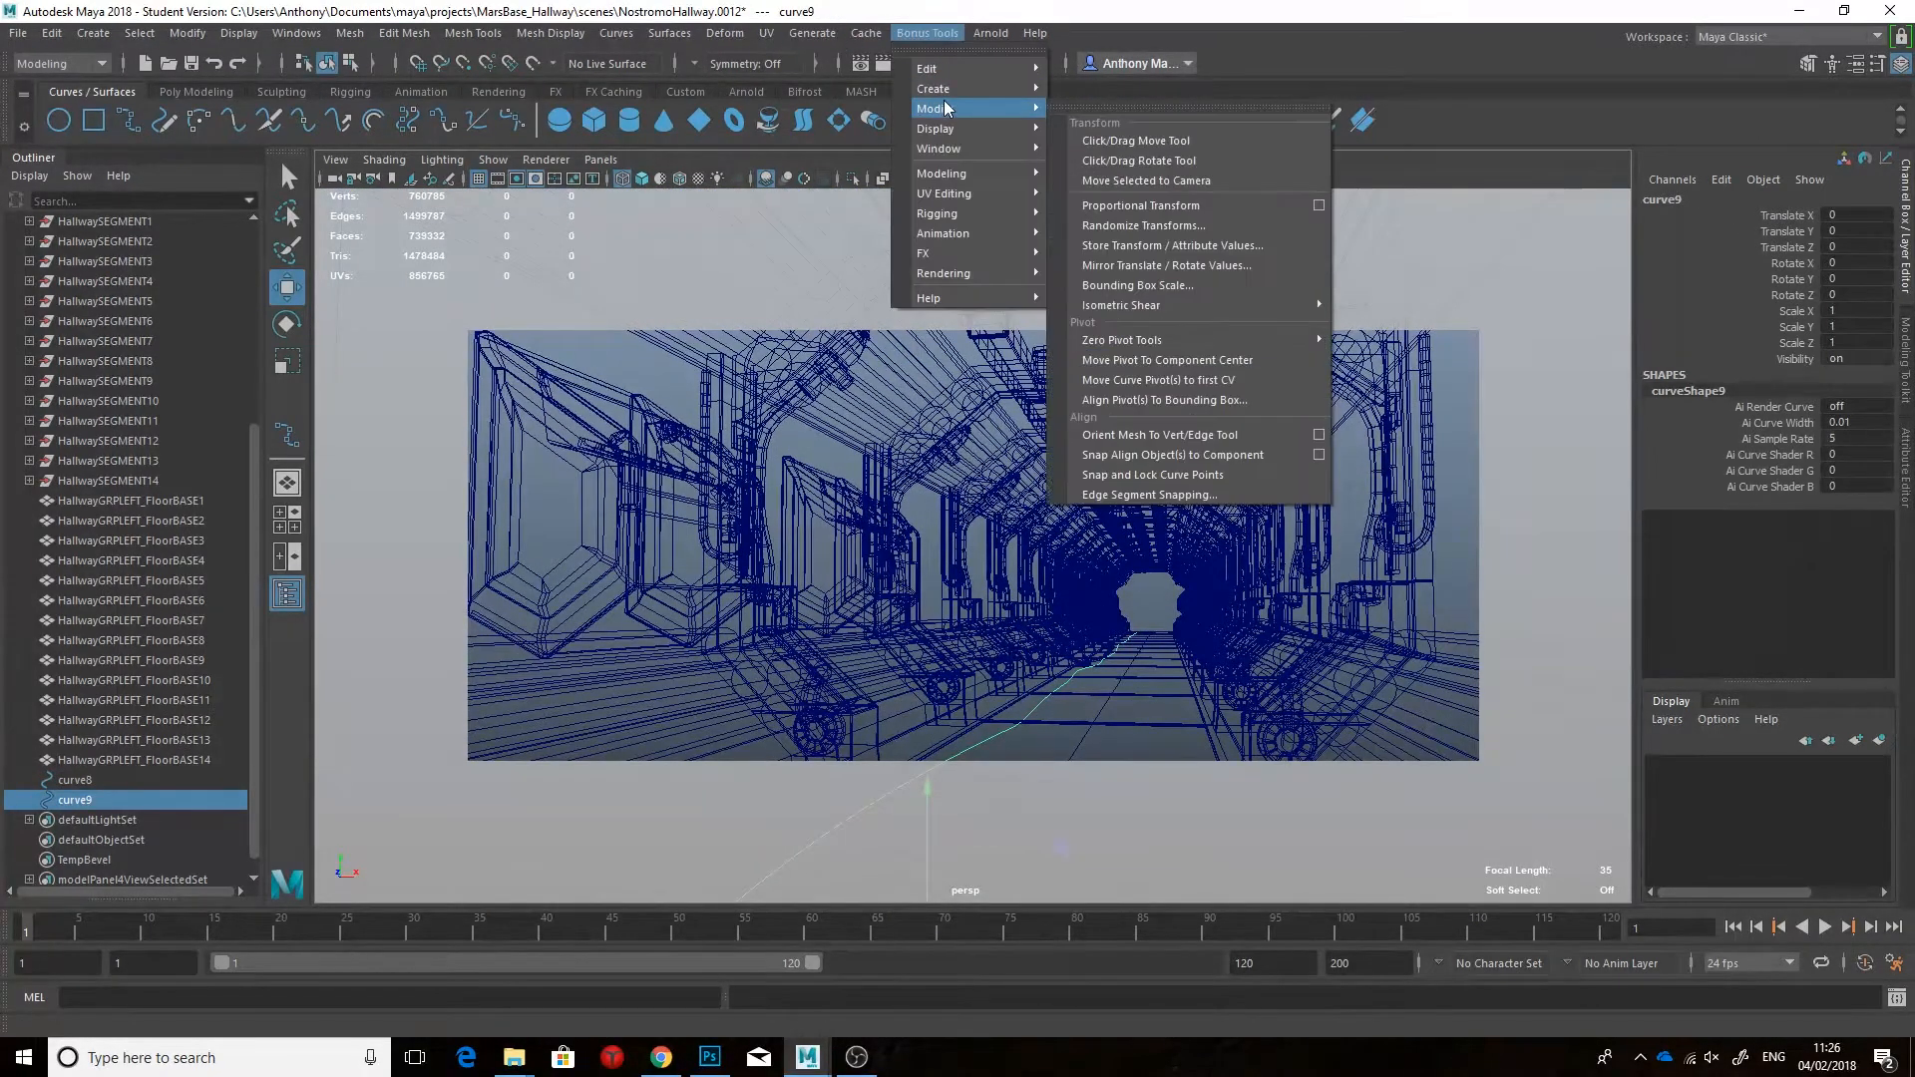
pyautogui.click(1137, 256)
pyautogui.press('5')
pyautogui.click(549, 33)
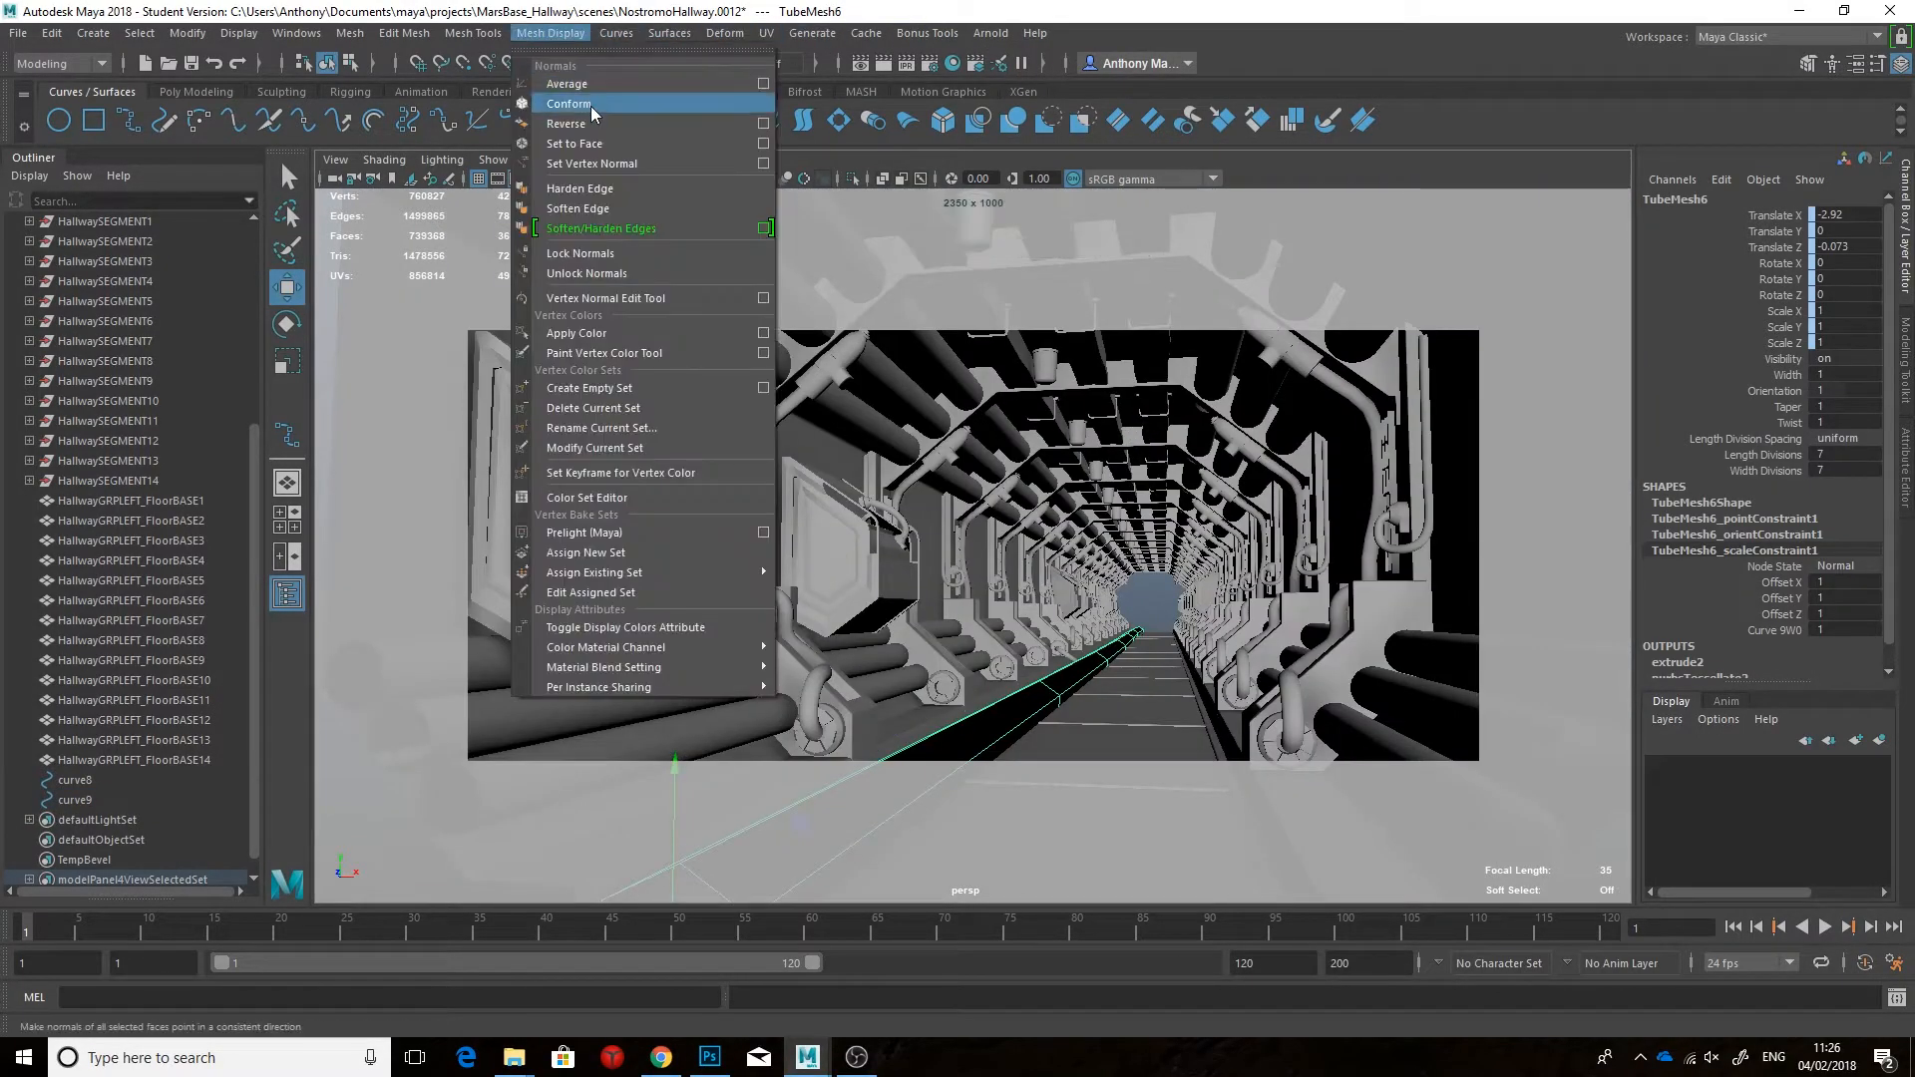
pyautogui.click(589, 123)
# Step: Set the hallway-length tube's width to 0.24, raise its length divisions, and preview it smoothed
pyautogui.click(1786, 375)
pyautogui.moveTo(1572, 445); pyautogui.dragTo(1073, 587, button='middle')
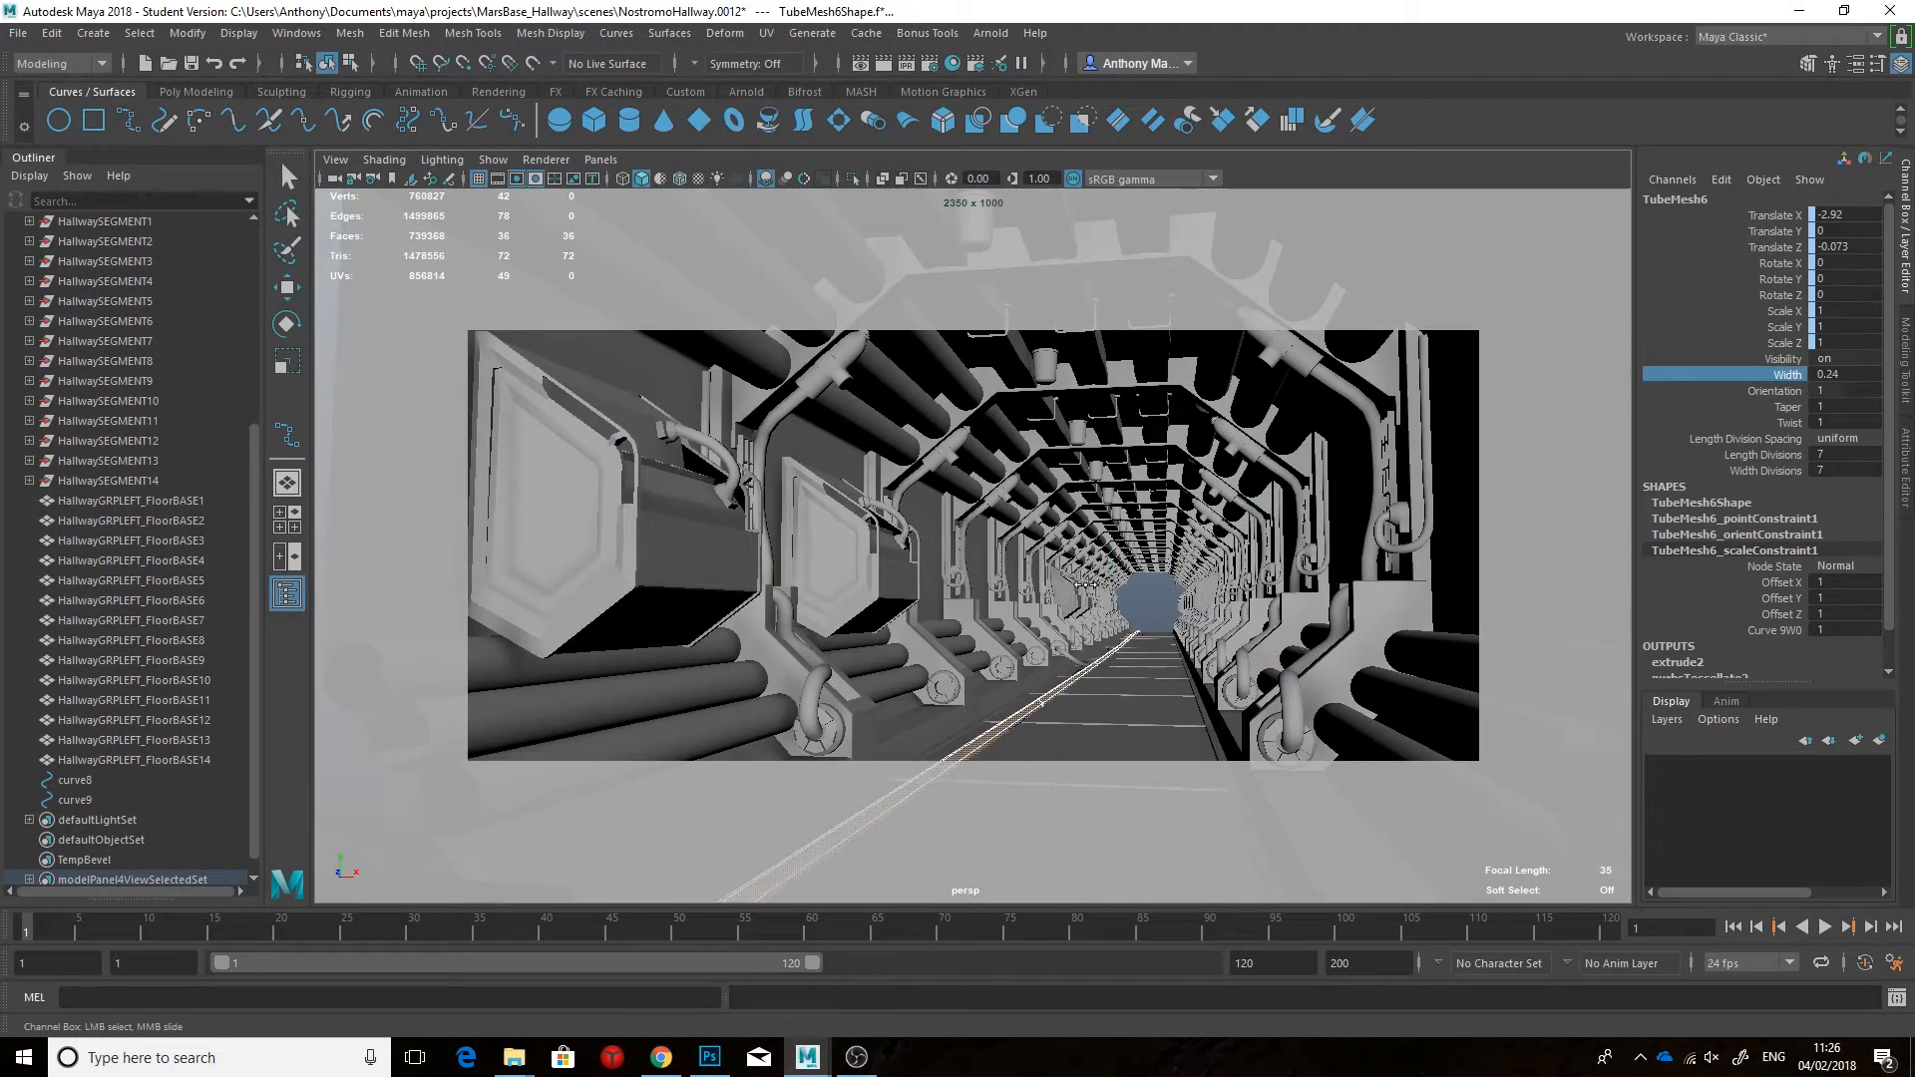
pyautogui.click(1760, 455)
pyautogui.moveTo(1387, 550); pyautogui.dragTo(1428, 550, button='middle')
pyautogui.click(1137, 598)
pyautogui.press('w')
pyautogui.click(1100, 676)
pyautogui.click(1008, 727)
pyautogui.press('3')
pyautogui.click(1159, 605)
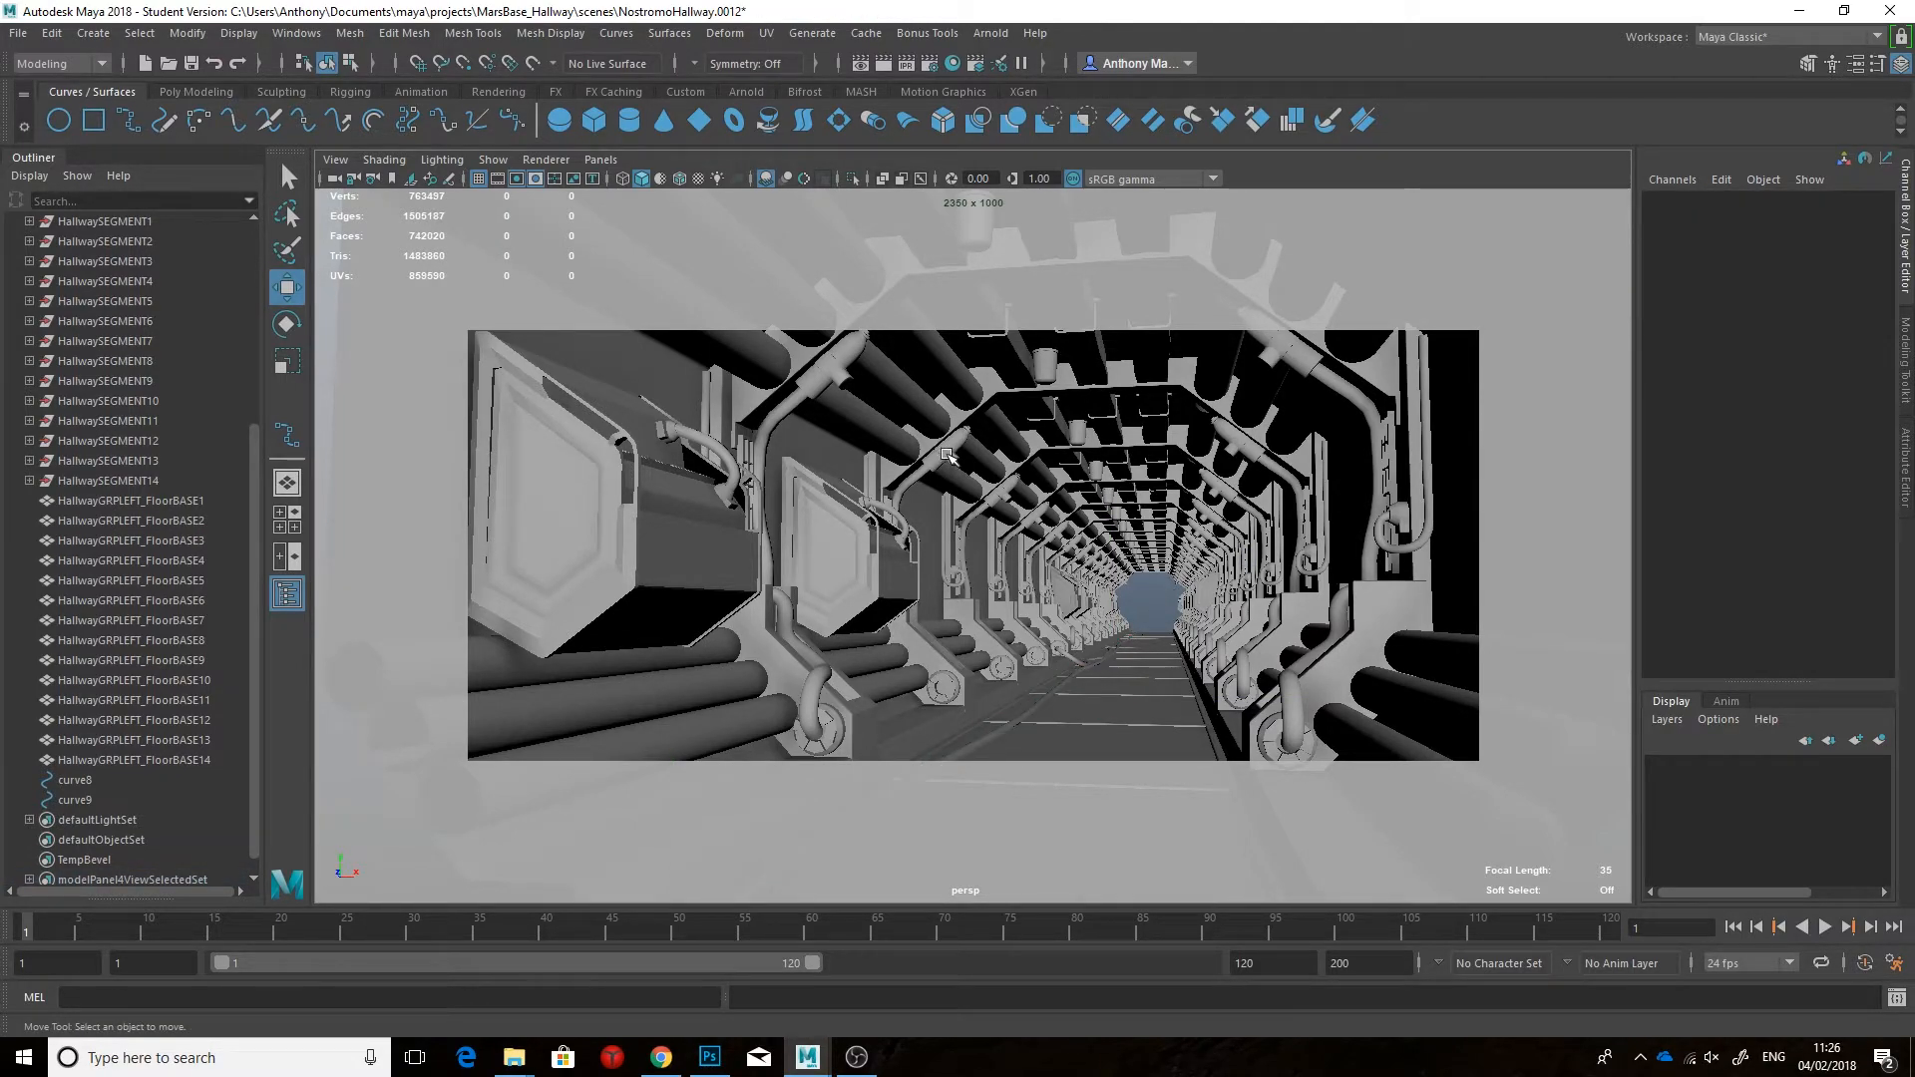
# Step: Check the Nostromo_hall.png reference in Photoshop and return to Maya
pyautogui.click(709, 1055)
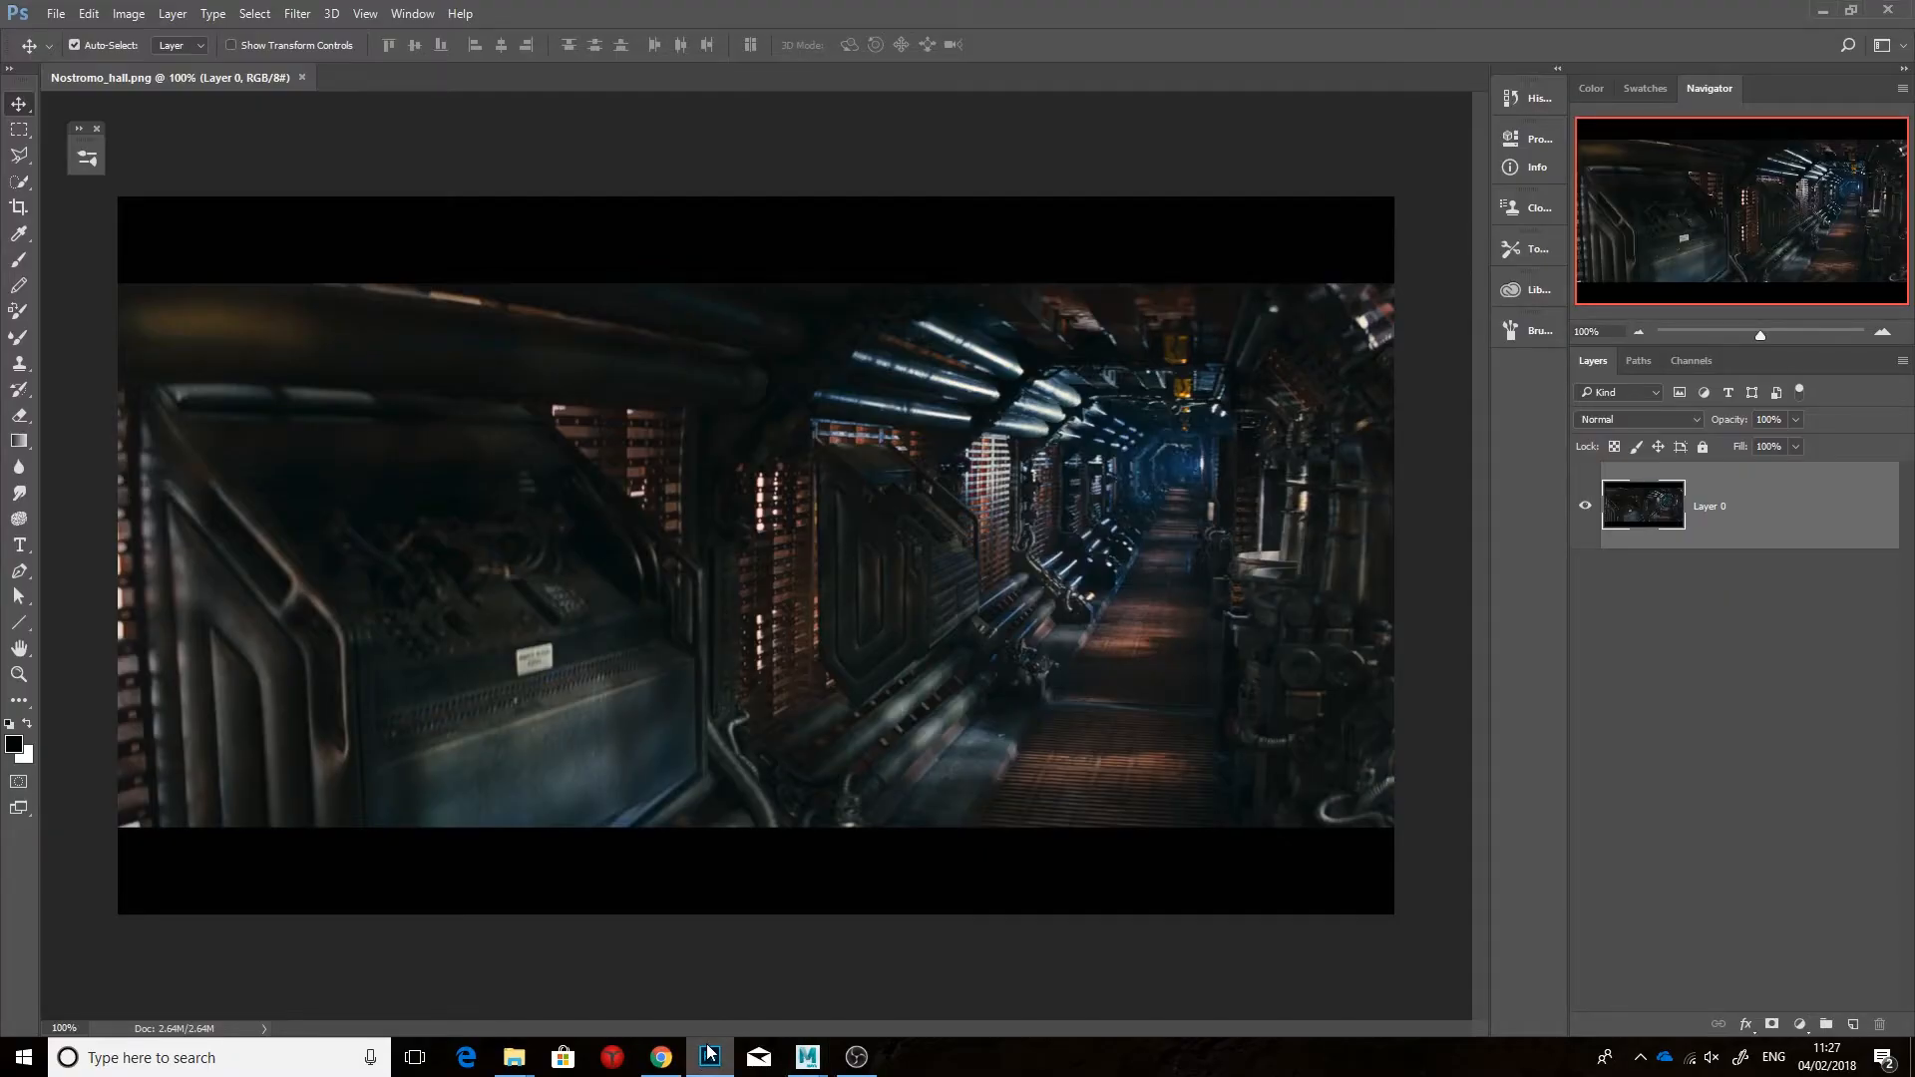
pyautogui.click(807, 1057)
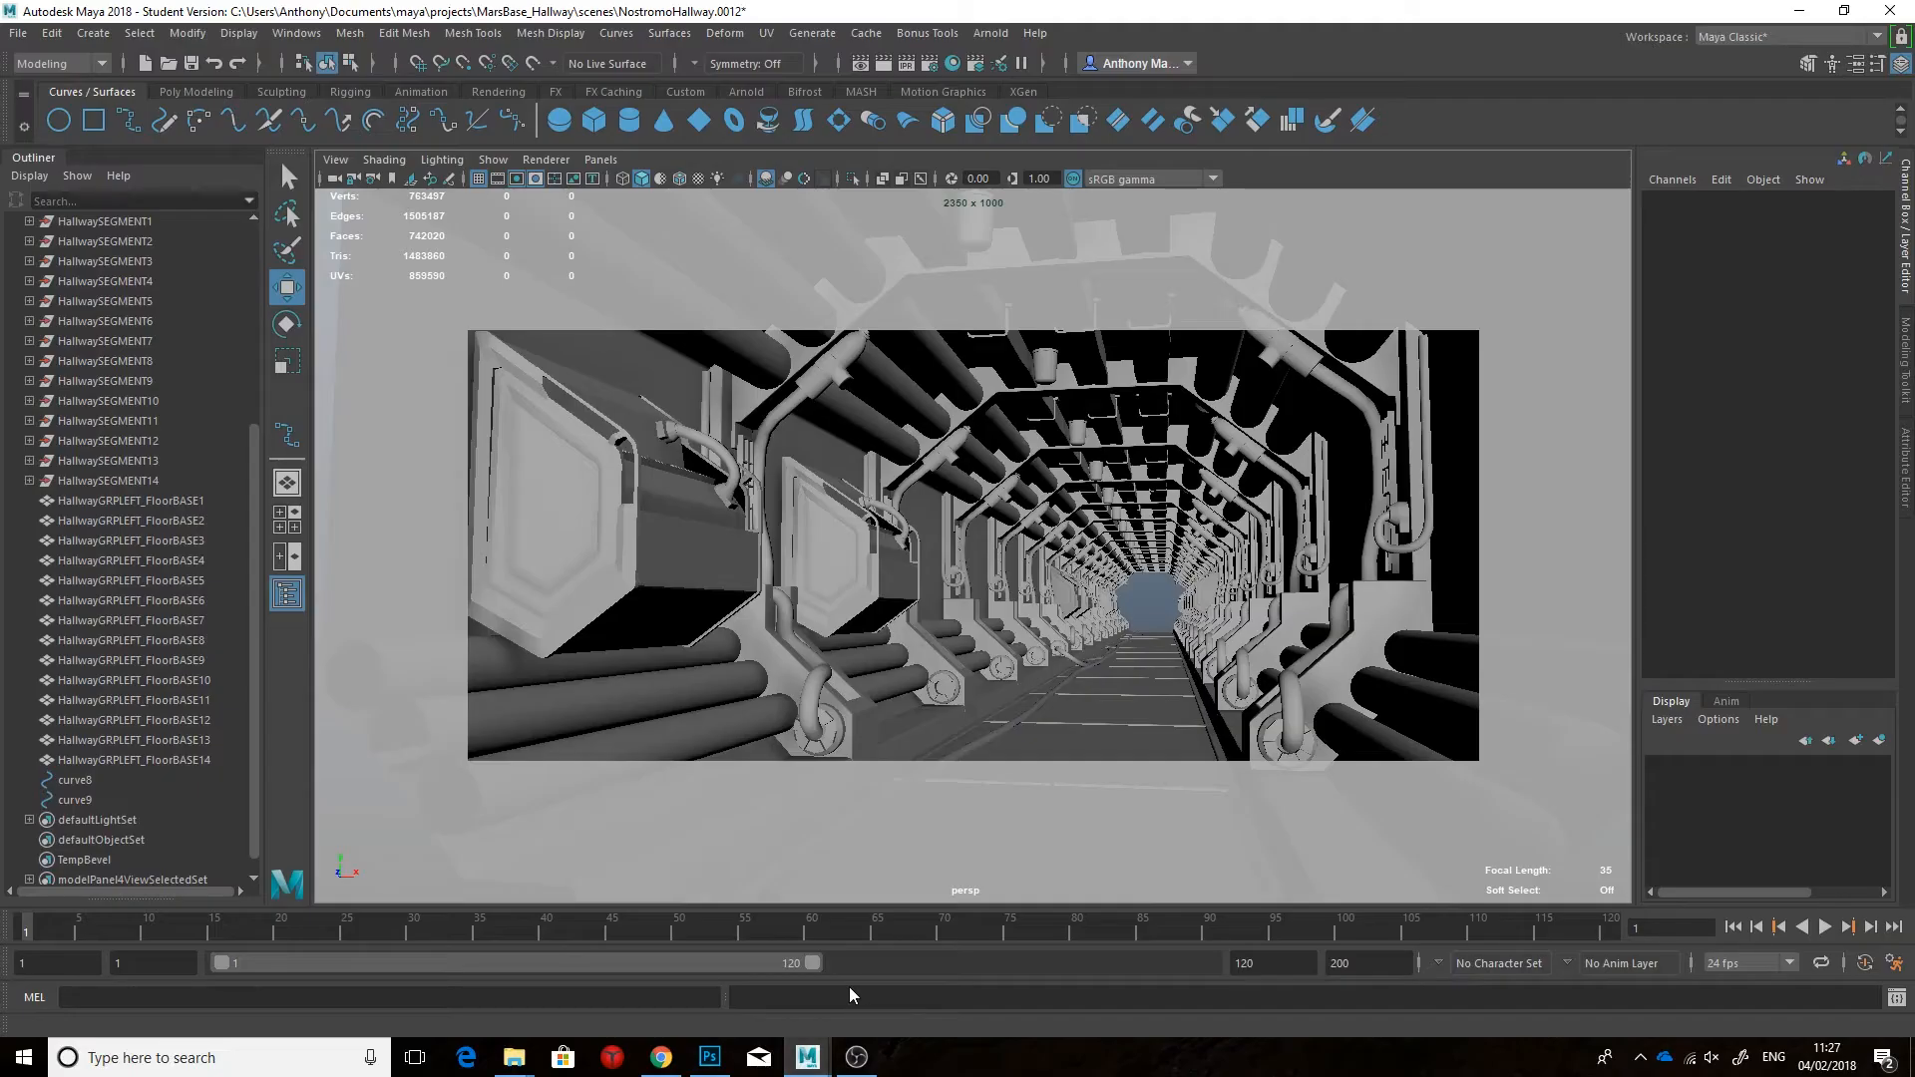
# Step: Delete the repeated pCylinder4 piece high on the right side from all hallway segments, working in the wireframe front view
pyautogui.click(1297, 427)
pyautogui.keyDown('shift'); pyautogui.click(1229, 515); pyautogui.keyUp('shift')
pyautogui.keyDown('shift'); pyautogui.click(1215, 529); pyautogui.keyUp('shift')
pyautogui.press('space')
pyautogui.moveTo(1183, 544); pyautogui.dragTo(1013, 565)
pyautogui.press('4')
pyautogui.press('f')
pyautogui.press('space')
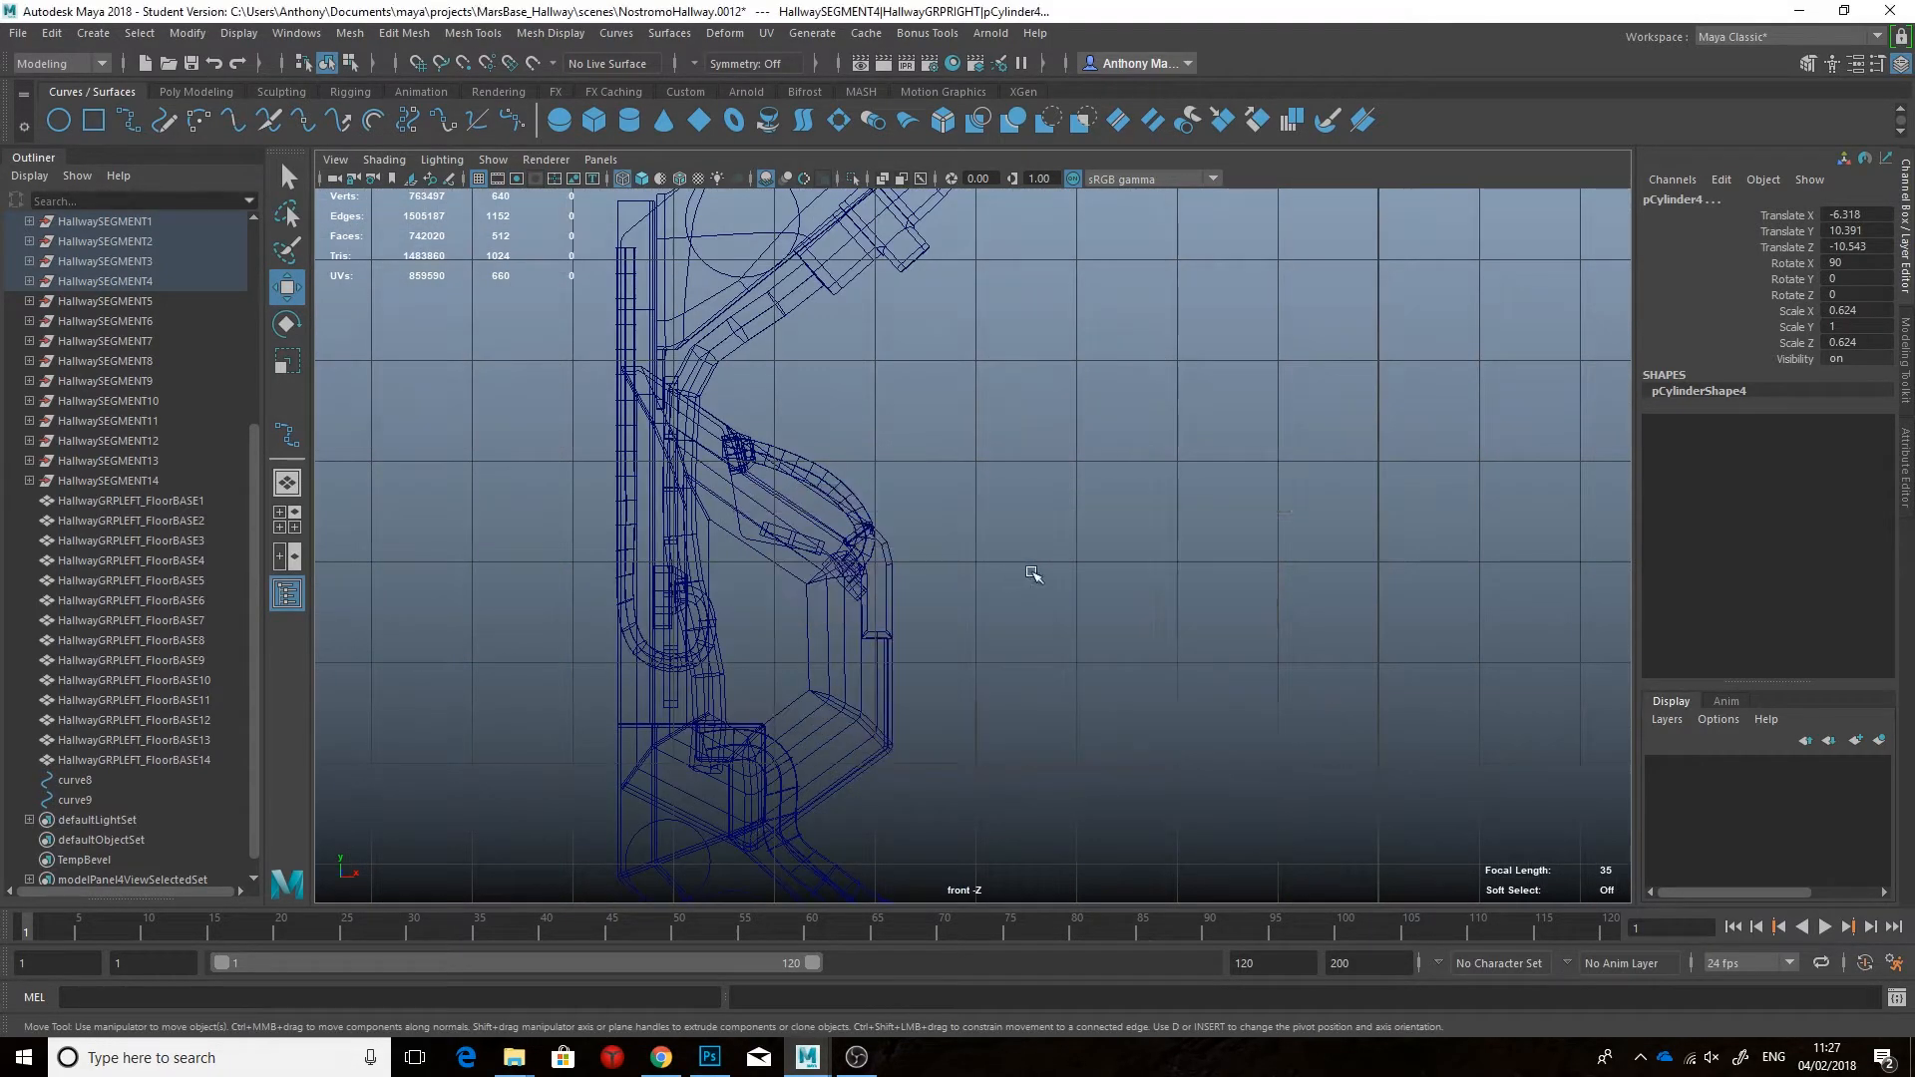
pyautogui.scroll(3, 972, 546)
pyautogui.press('Delete')
pyautogui.moveTo(930, 509); pyautogui.dragTo(941, 481)
pyautogui.press('Delete')
pyautogui.press('space')
pyautogui.press('5')
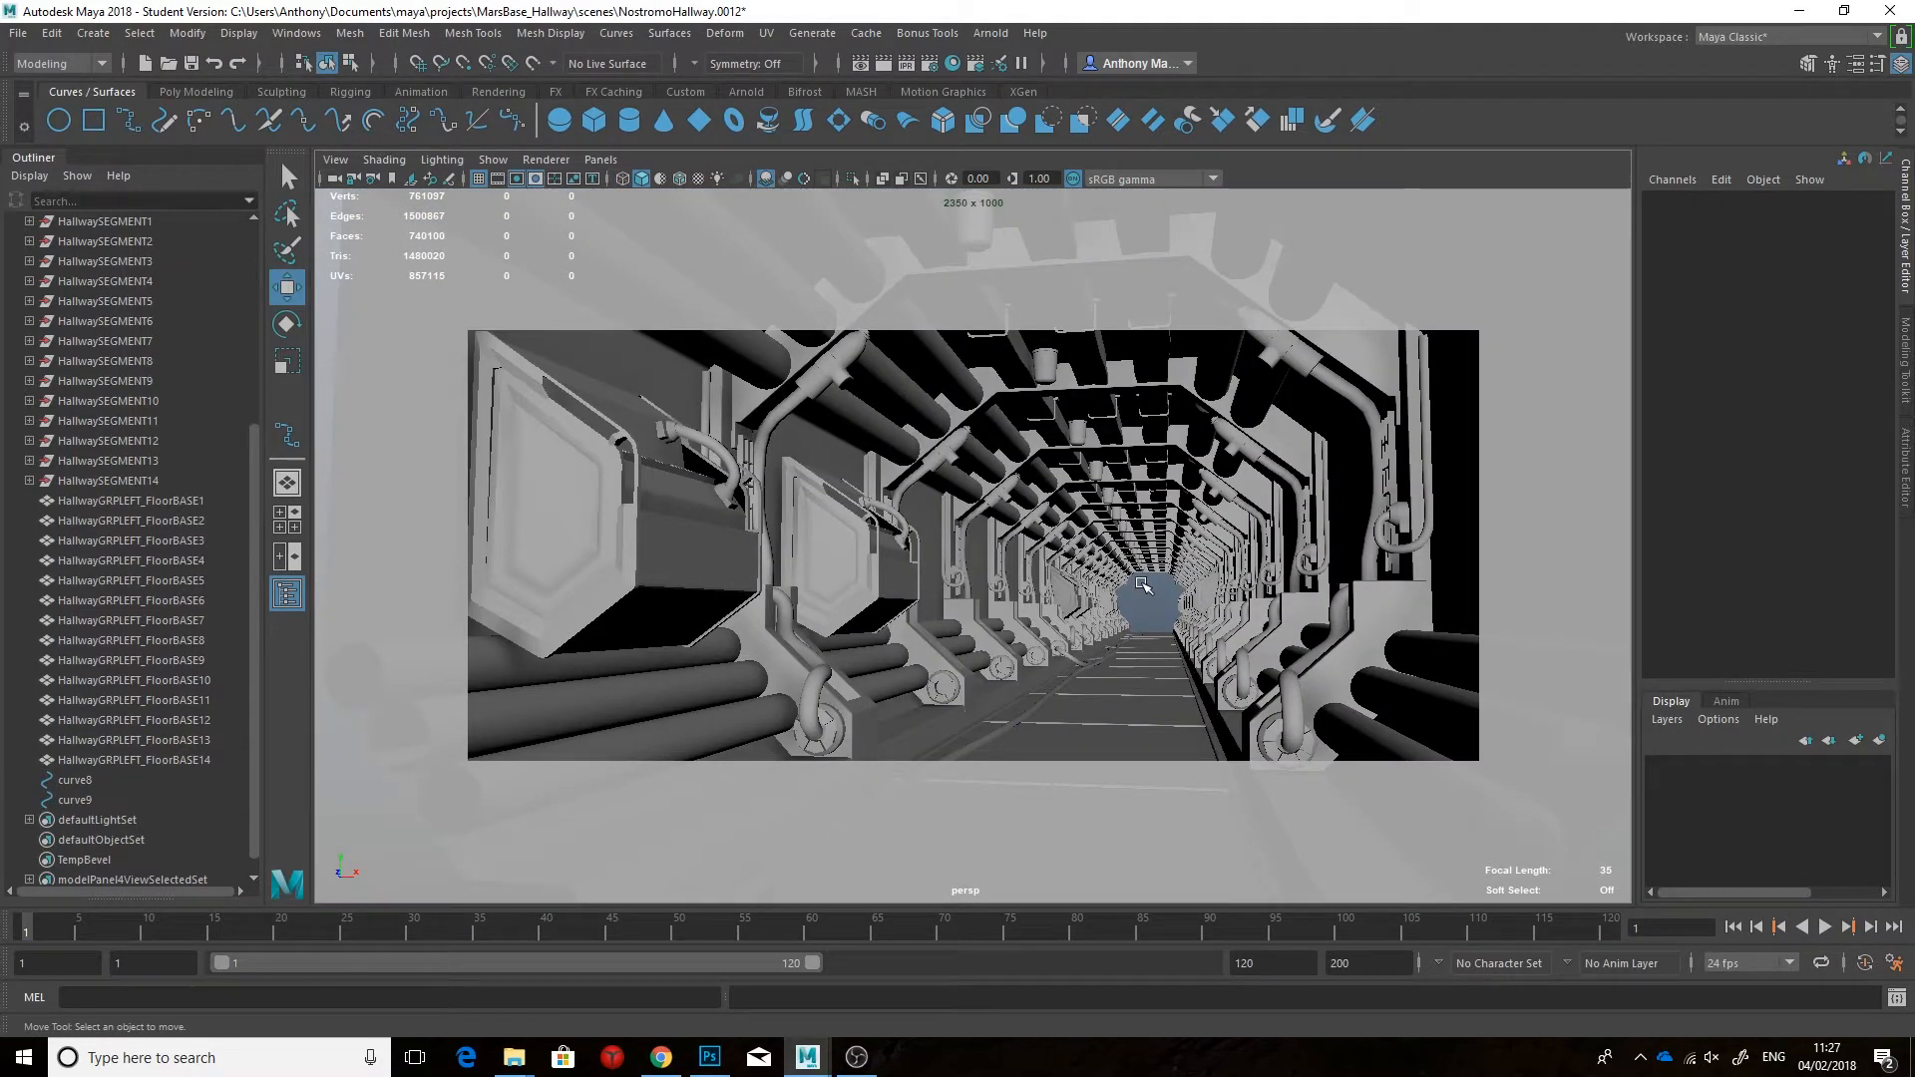
# Step: Draw an EP curve that sags in uneven loops along the ceiling across several hallway segments in the wireframe left view
pyautogui.click(1044, 365)
pyautogui.press('space')
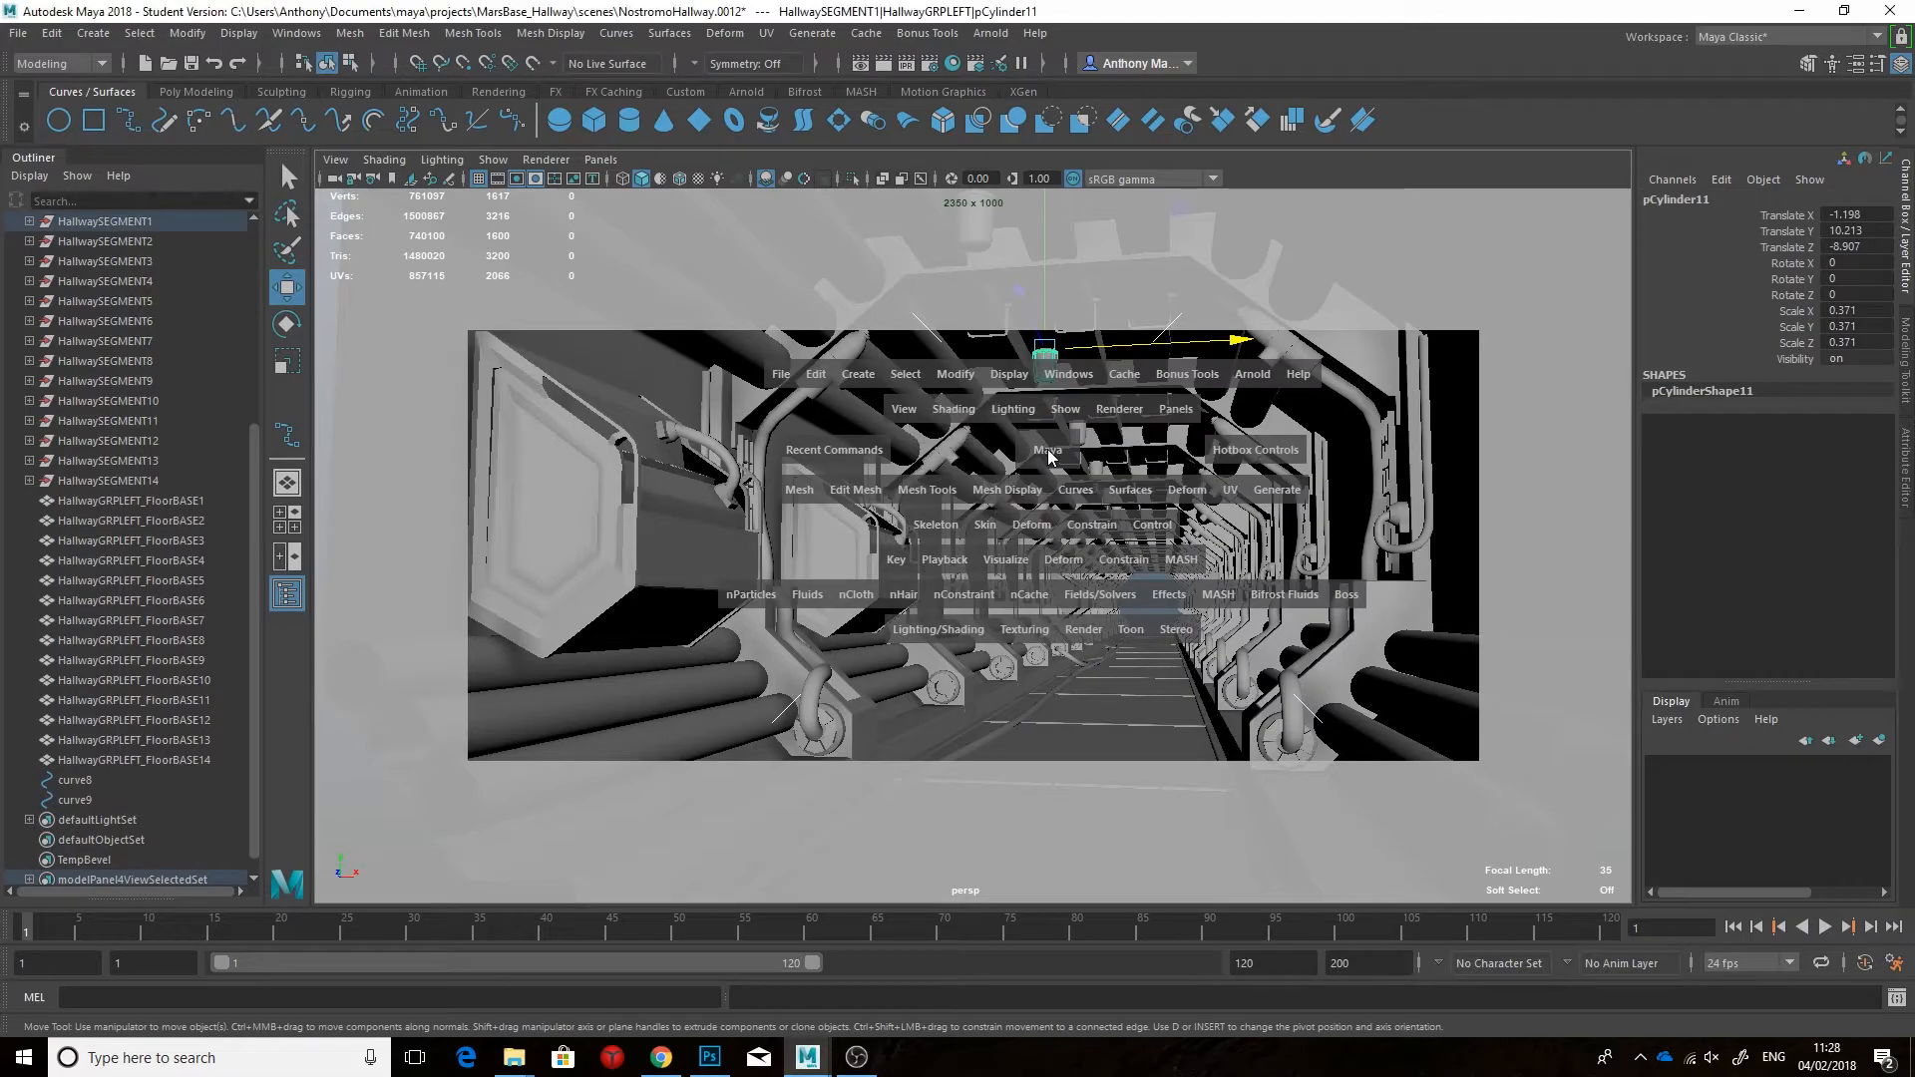
pyautogui.press('f')
pyautogui.keyDown('alt'); pyautogui.moveTo(1051, 442); pyautogui.dragTo(972, 498); pyautogui.keyUp('alt')
pyautogui.press('4')
pyautogui.press('space')
pyautogui.keyDown('alt'); pyautogui.moveTo(1013, 555); pyautogui.dragTo(698, 556, button='right'); pyautogui.keyUp('alt')
pyautogui.keyDown('alt'); pyautogui.moveTo(698, 556); pyautogui.dragTo(1138, 550, button='middle'); pyautogui.keyUp('alt')
pyautogui.keyDown('alt'); pyautogui.moveTo(1134, 550); pyautogui.dragTo(1047, 550, button='right'); pyautogui.keyUp('alt')
pyautogui.keyDown('alt'); pyautogui.moveTo(1047, 550); pyautogui.dragTo(1089, 551, button='middle'); pyautogui.keyUp('alt')
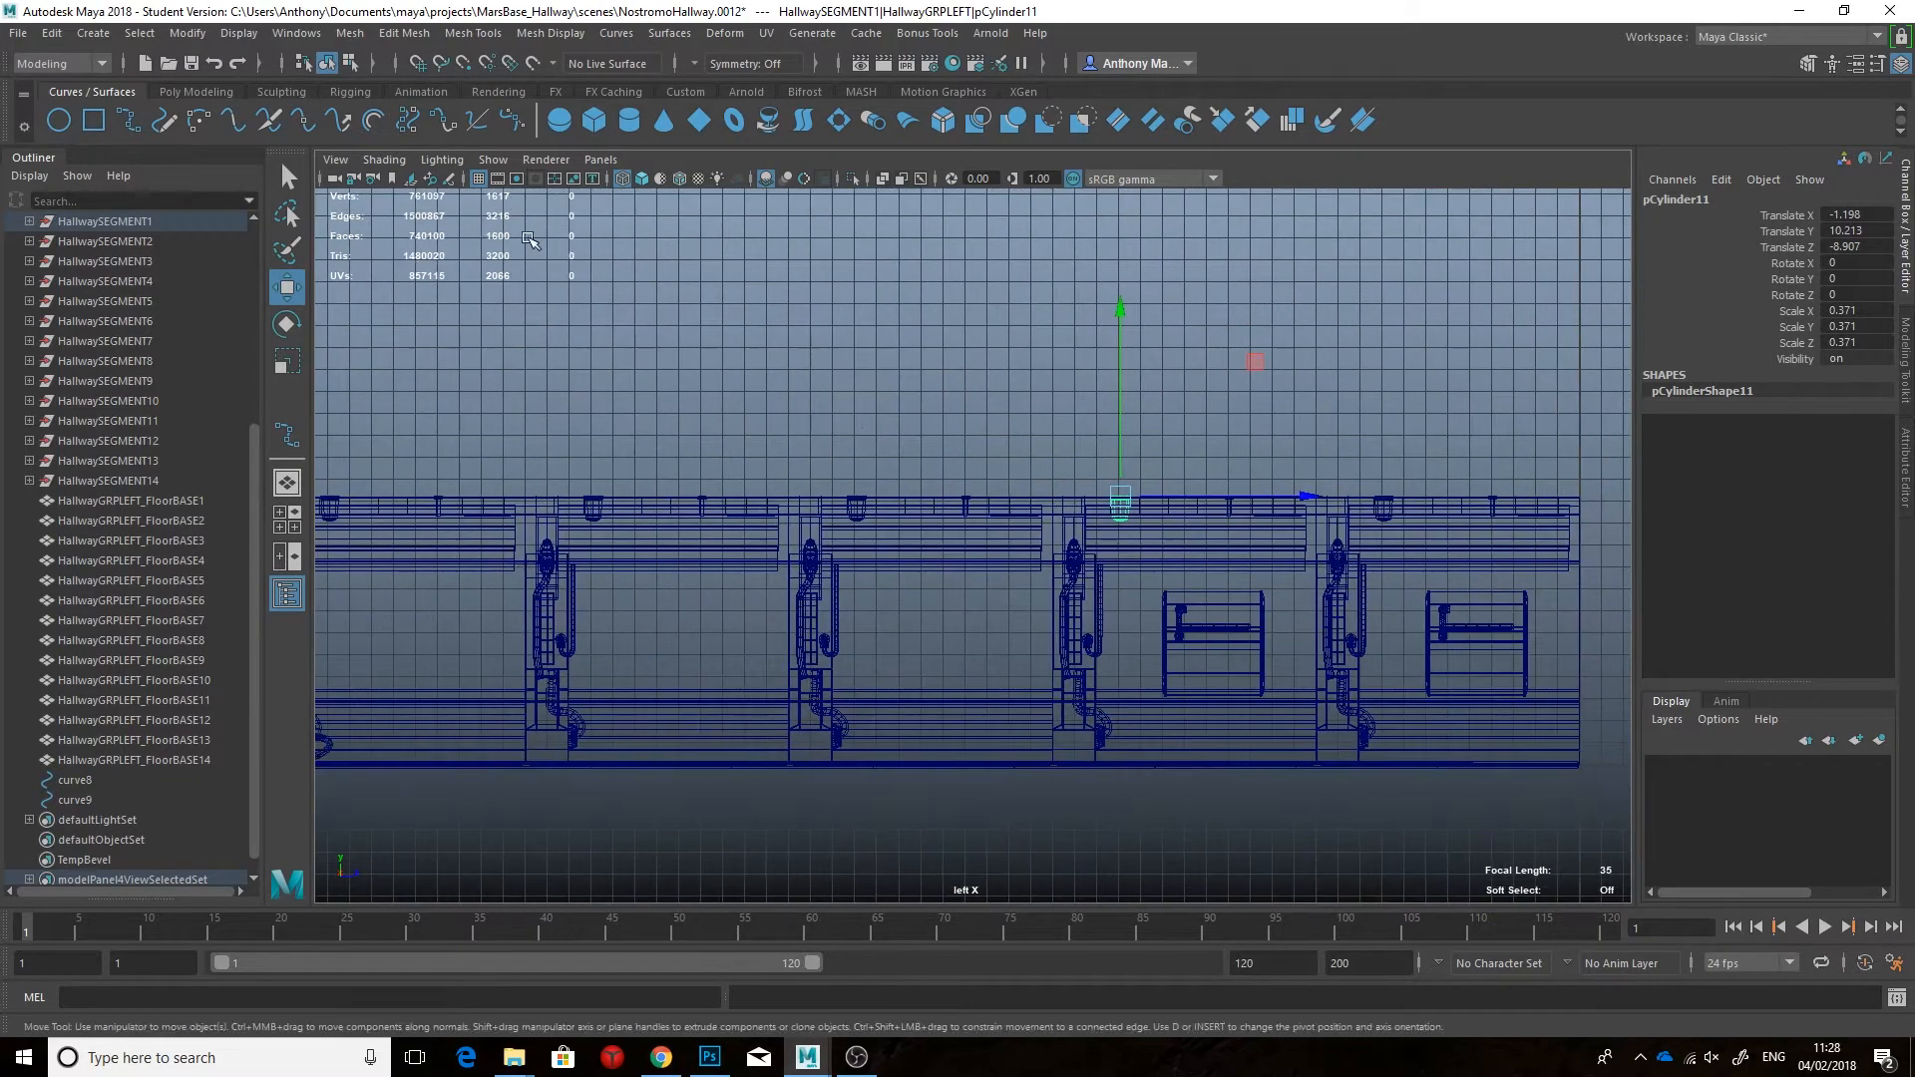
pyautogui.click(128, 119)
pyautogui.keyDown('alt'); pyautogui.moveTo(616, 499); pyautogui.dragTo(588, 501, button='middle'); pyautogui.keyUp('alt')
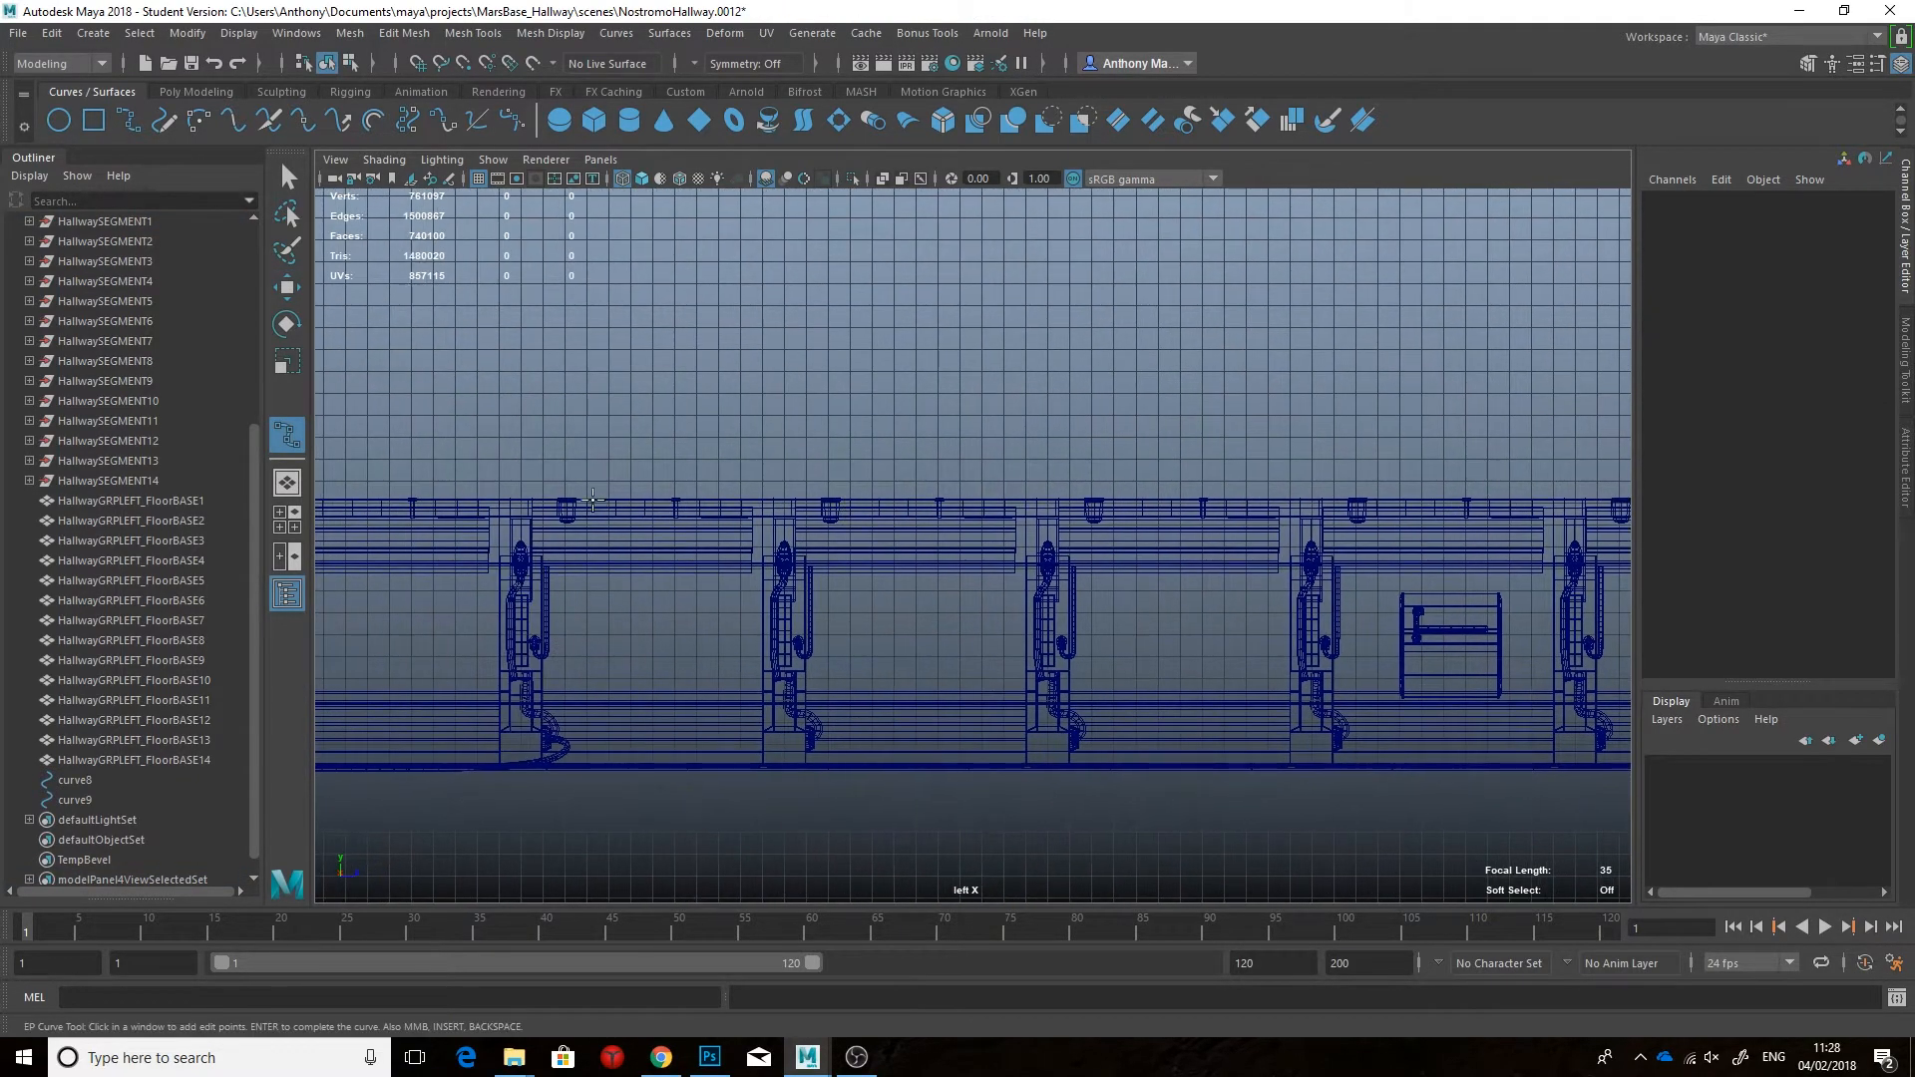
pyautogui.click(616, 519)
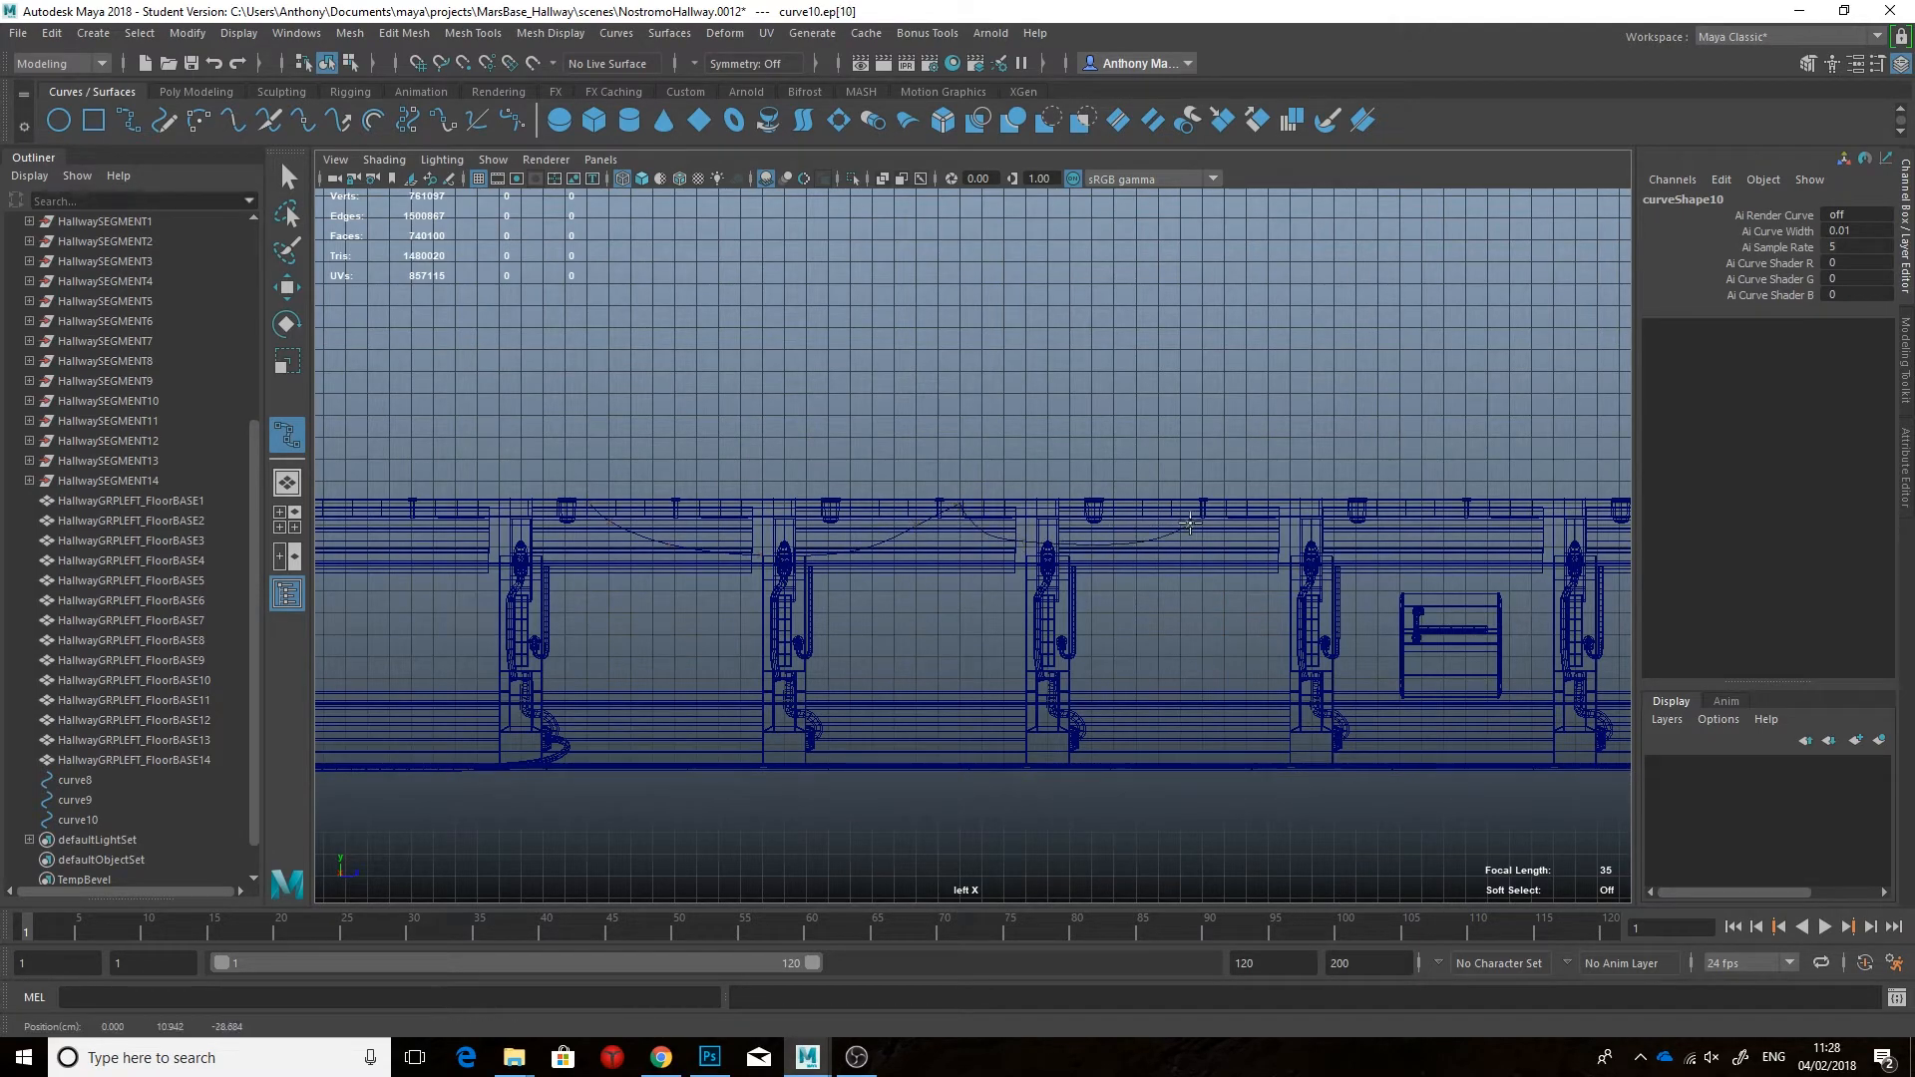
pyautogui.keyDown('alt'); pyautogui.moveTo(1240, 509); pyautogui.dragTo(1132, 511, button='middle'); pyautogui.keyUp('alt')
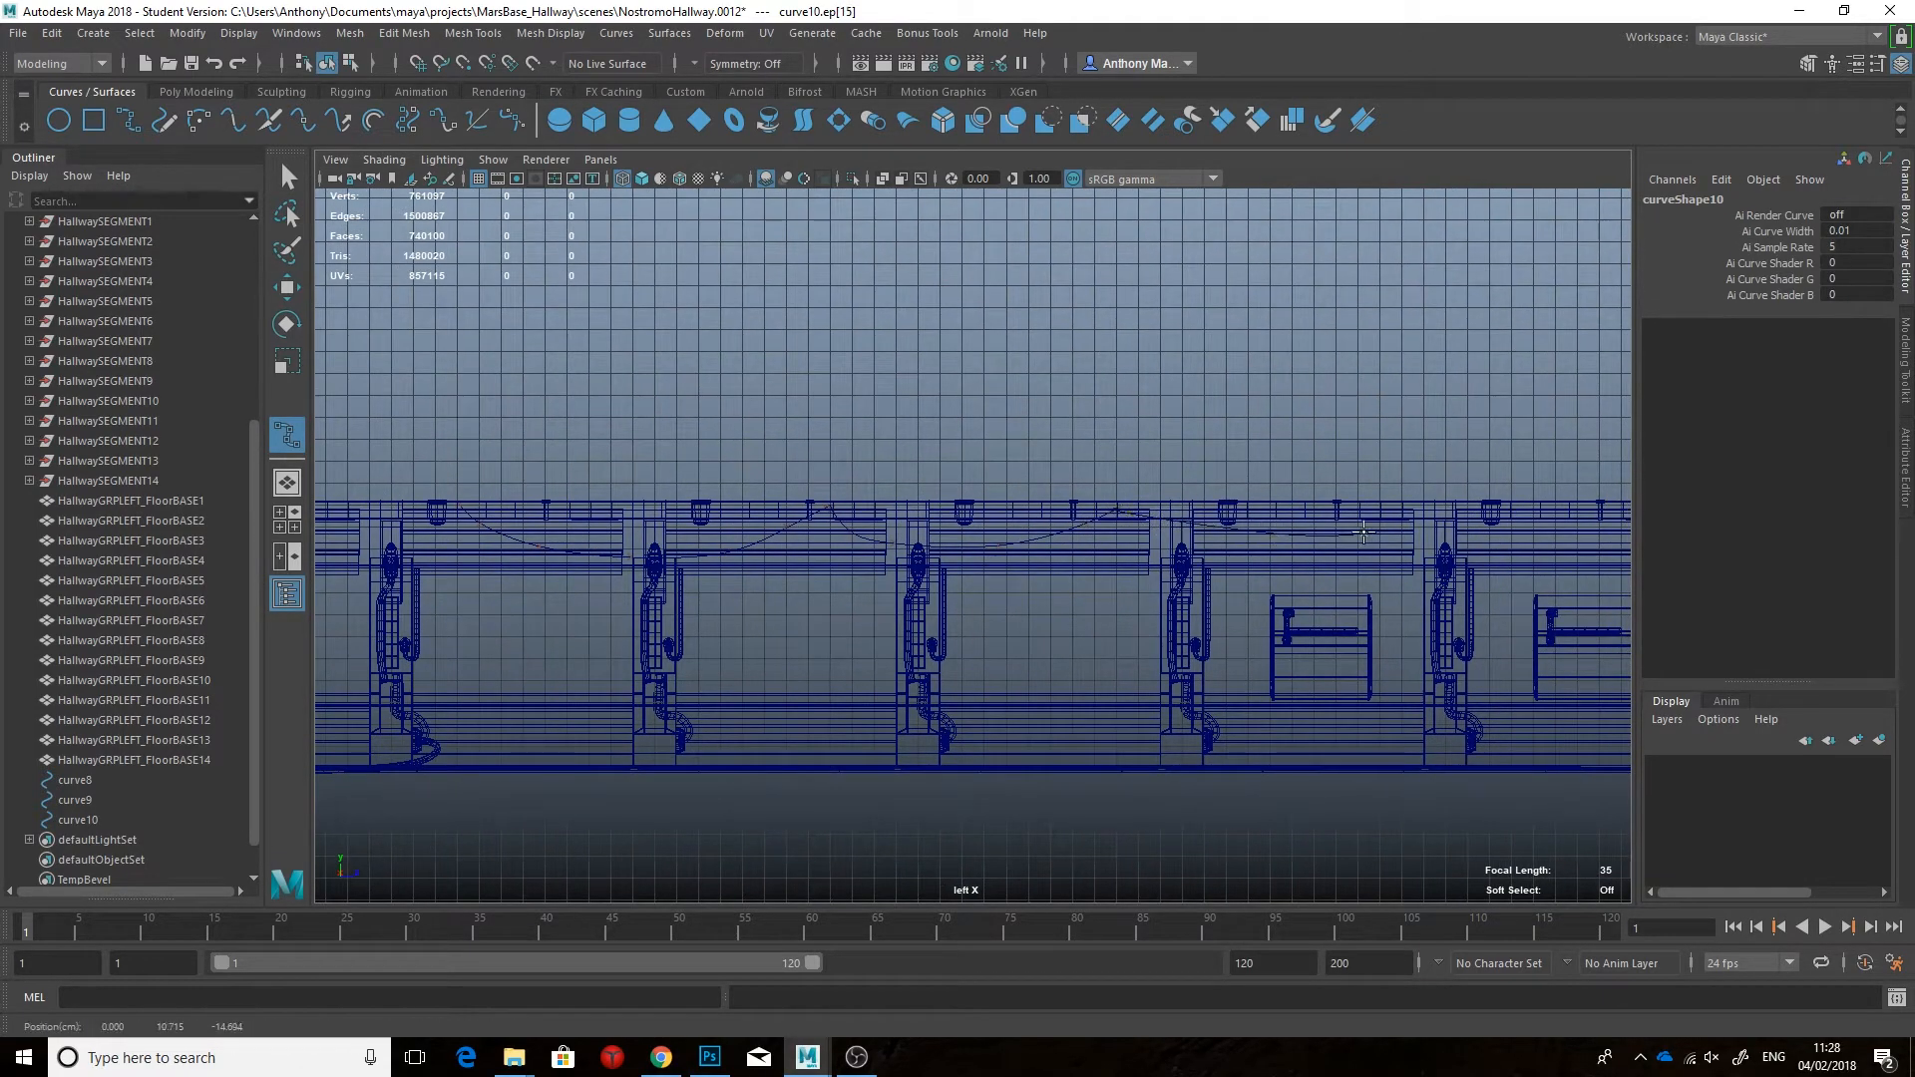
pyautogui.click(1360, 534)
pyautogui.keyDown('alt'); pyautogui.moveTo(1360, 534); pyautogui.dragTo(1002, 526, button='middle'); pyautogui.keyUp('alt')
pyautogui.press('Return')
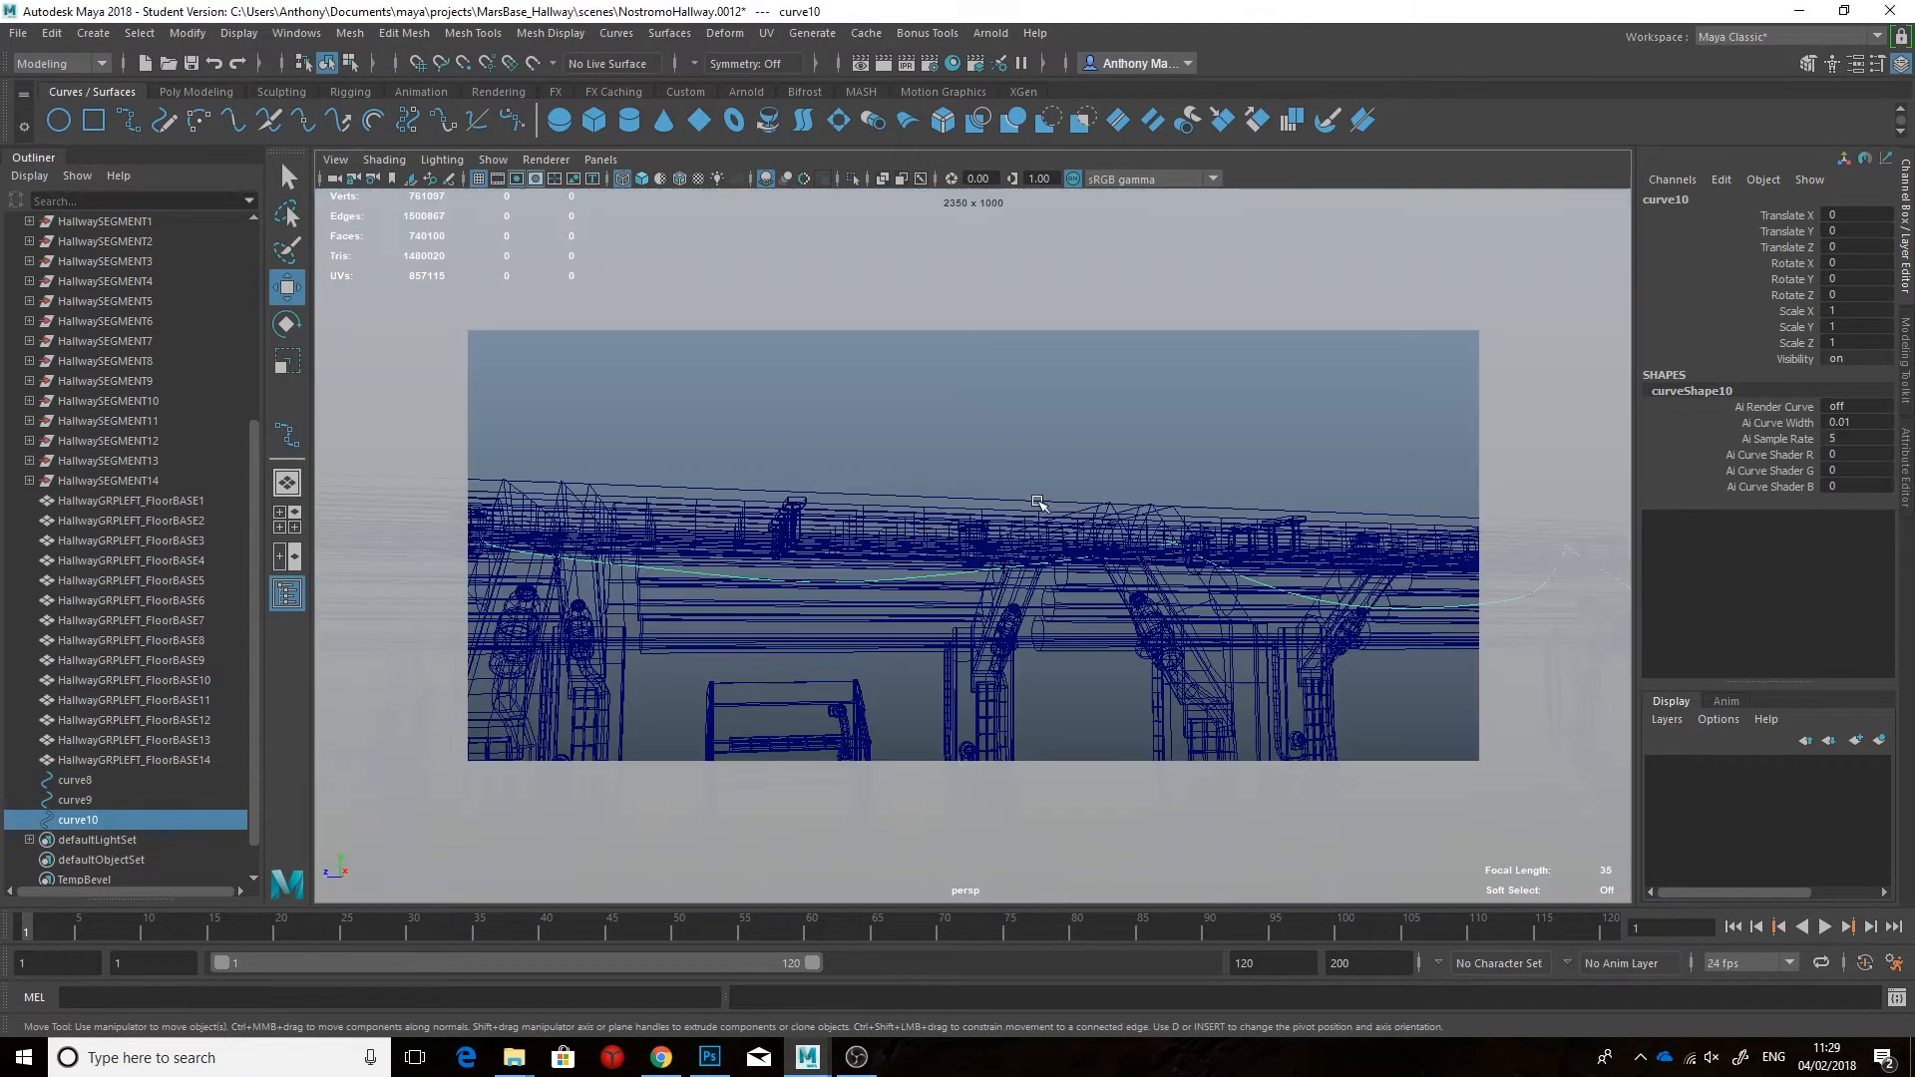
# Step: Move the hanging ceiling curve sideways to Translate X 2.93 in the front view
pyautogui.click(335, 160)
pyautogui.click(664, 515)
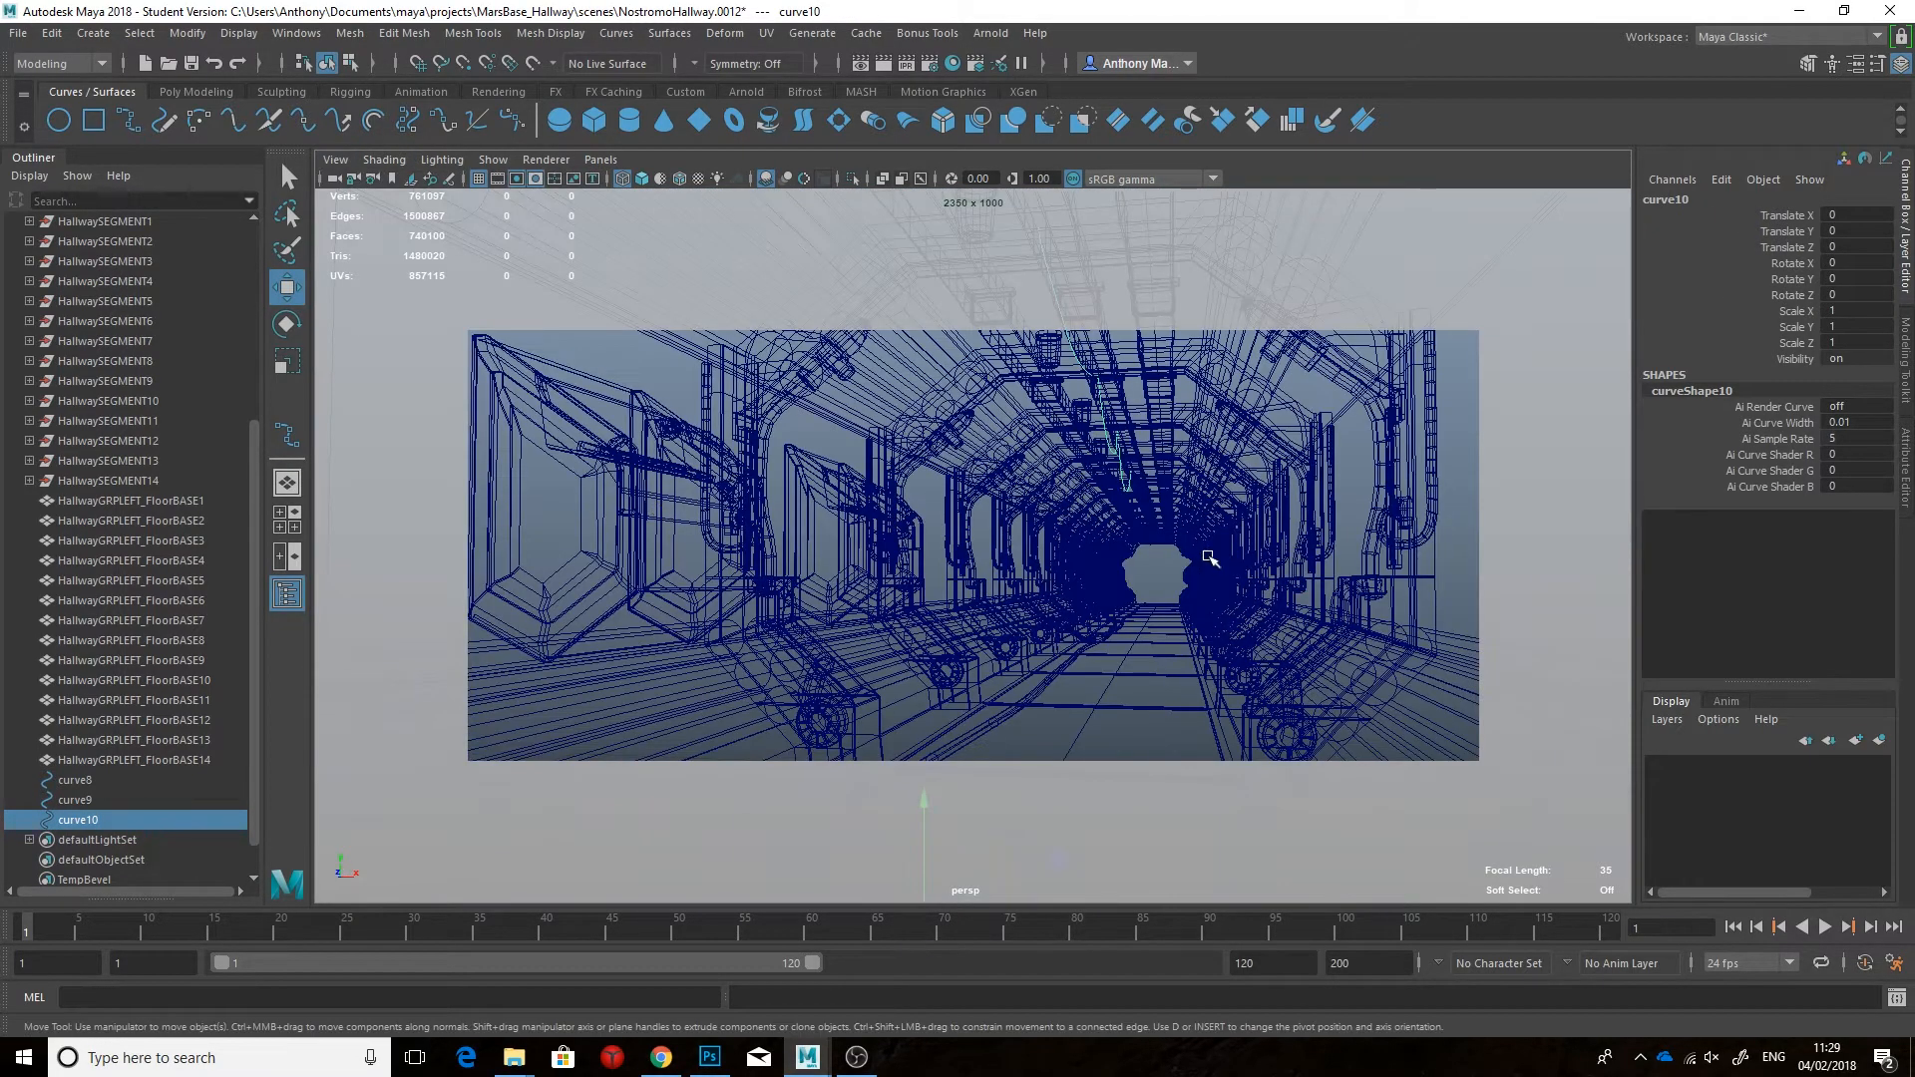
pyautogui.press('space')
pyautogui.moveTo(1205, 553); pyautogui.dragTo(1205, 606)
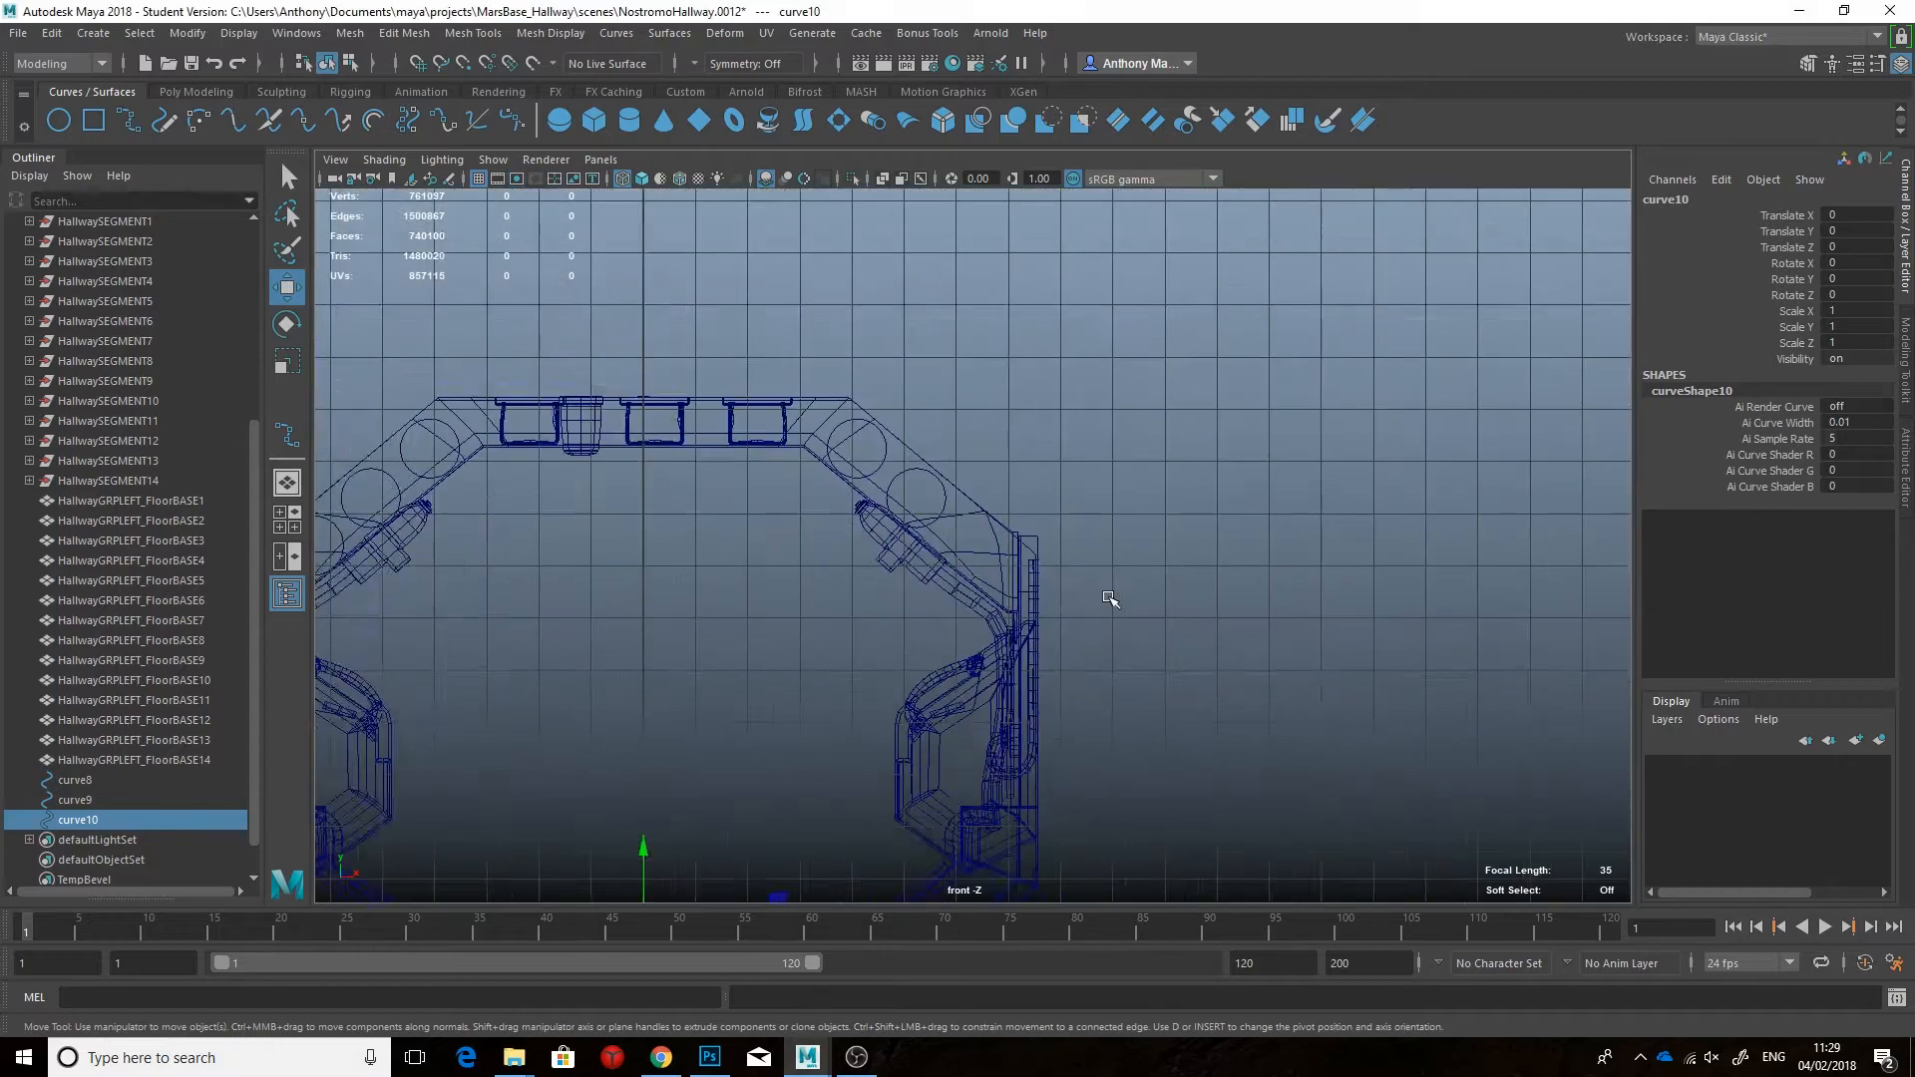
pyautogui.scroll(-2, 1111, 599)
pyautogui.keyDown('alt'); pyautogui.moveTo(997, 793); pyautogui.dragTo(1049, 556, button='middle'); pyautogui.keyUp('alt')
pyautogui.moveTo(966, 684); pyautogui.dragTo(1069, 577)
# Step: Lower a few control vertices of the hanging curve, return to the bookmarked camera view and reselect the curve
pyautogui.press('space')
pyautogui.press('space')
pyautogui.keyDown('alt'); pyautogui.moveTo(1081, 543); pyautogui.dragTo(933, 468, button='right'); pyautogui.keyUp('alt')
pyautogui.keyDown('alt'); pyautogui.moveTo(933, 469); pyautogui.dragTo(991, 479); pyautogui.keyUp('alt')
pyautogui.moveTo(991, 478); pyautogui.dragTo(958, 471, button='right')
pyautogui.moveTo(959, 469); pyautogui.dragTo(1112, 520)
pyautogui.moveTo(1059, 379)
pyautogui.mouseDown()
pyautogui.moveTo(1105, 424)
pyautogui.moveTo(1047, 414)
pyautogui.mouseUp()
pyautogui.click(336, 159)
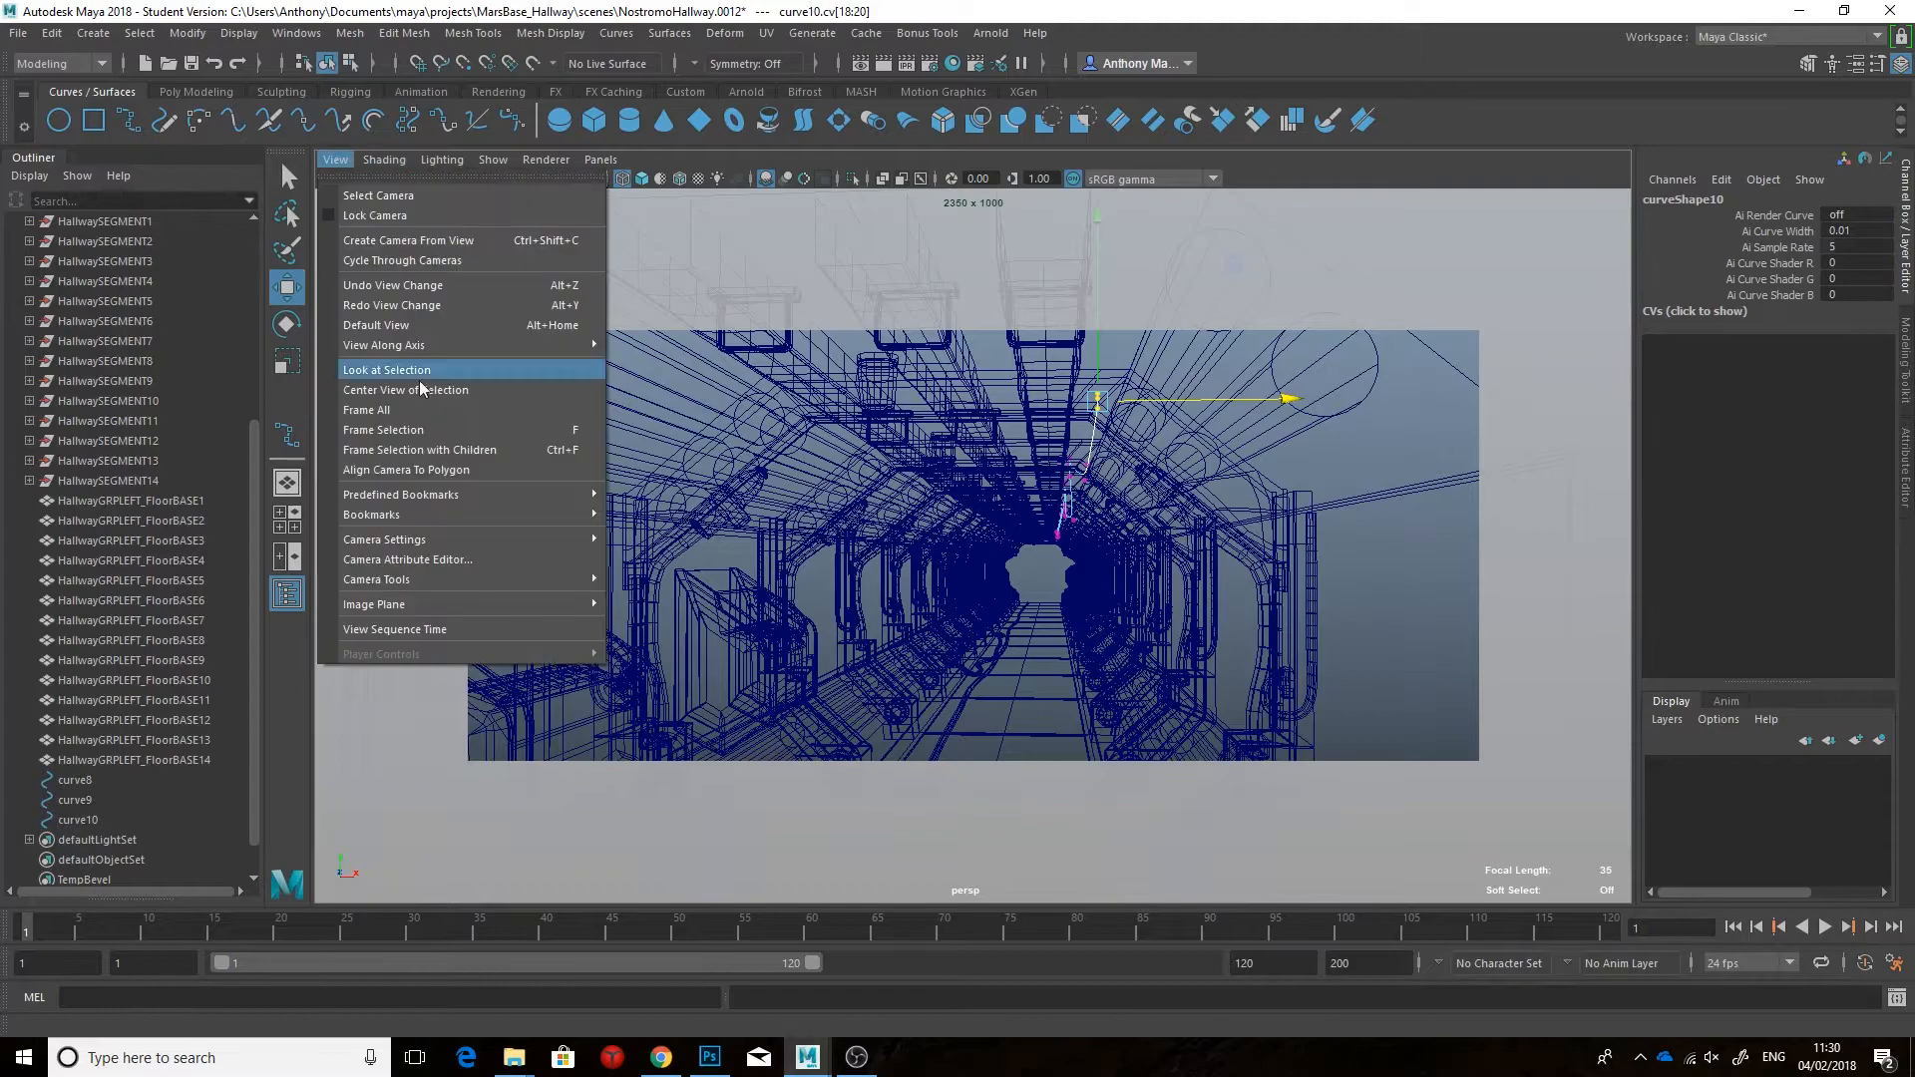
pyautogui.moveTo(418, 514)
pyautogui.click(643, 515)
pyautogui.click(1153, 570)
pyautogui.click(1183, 399)
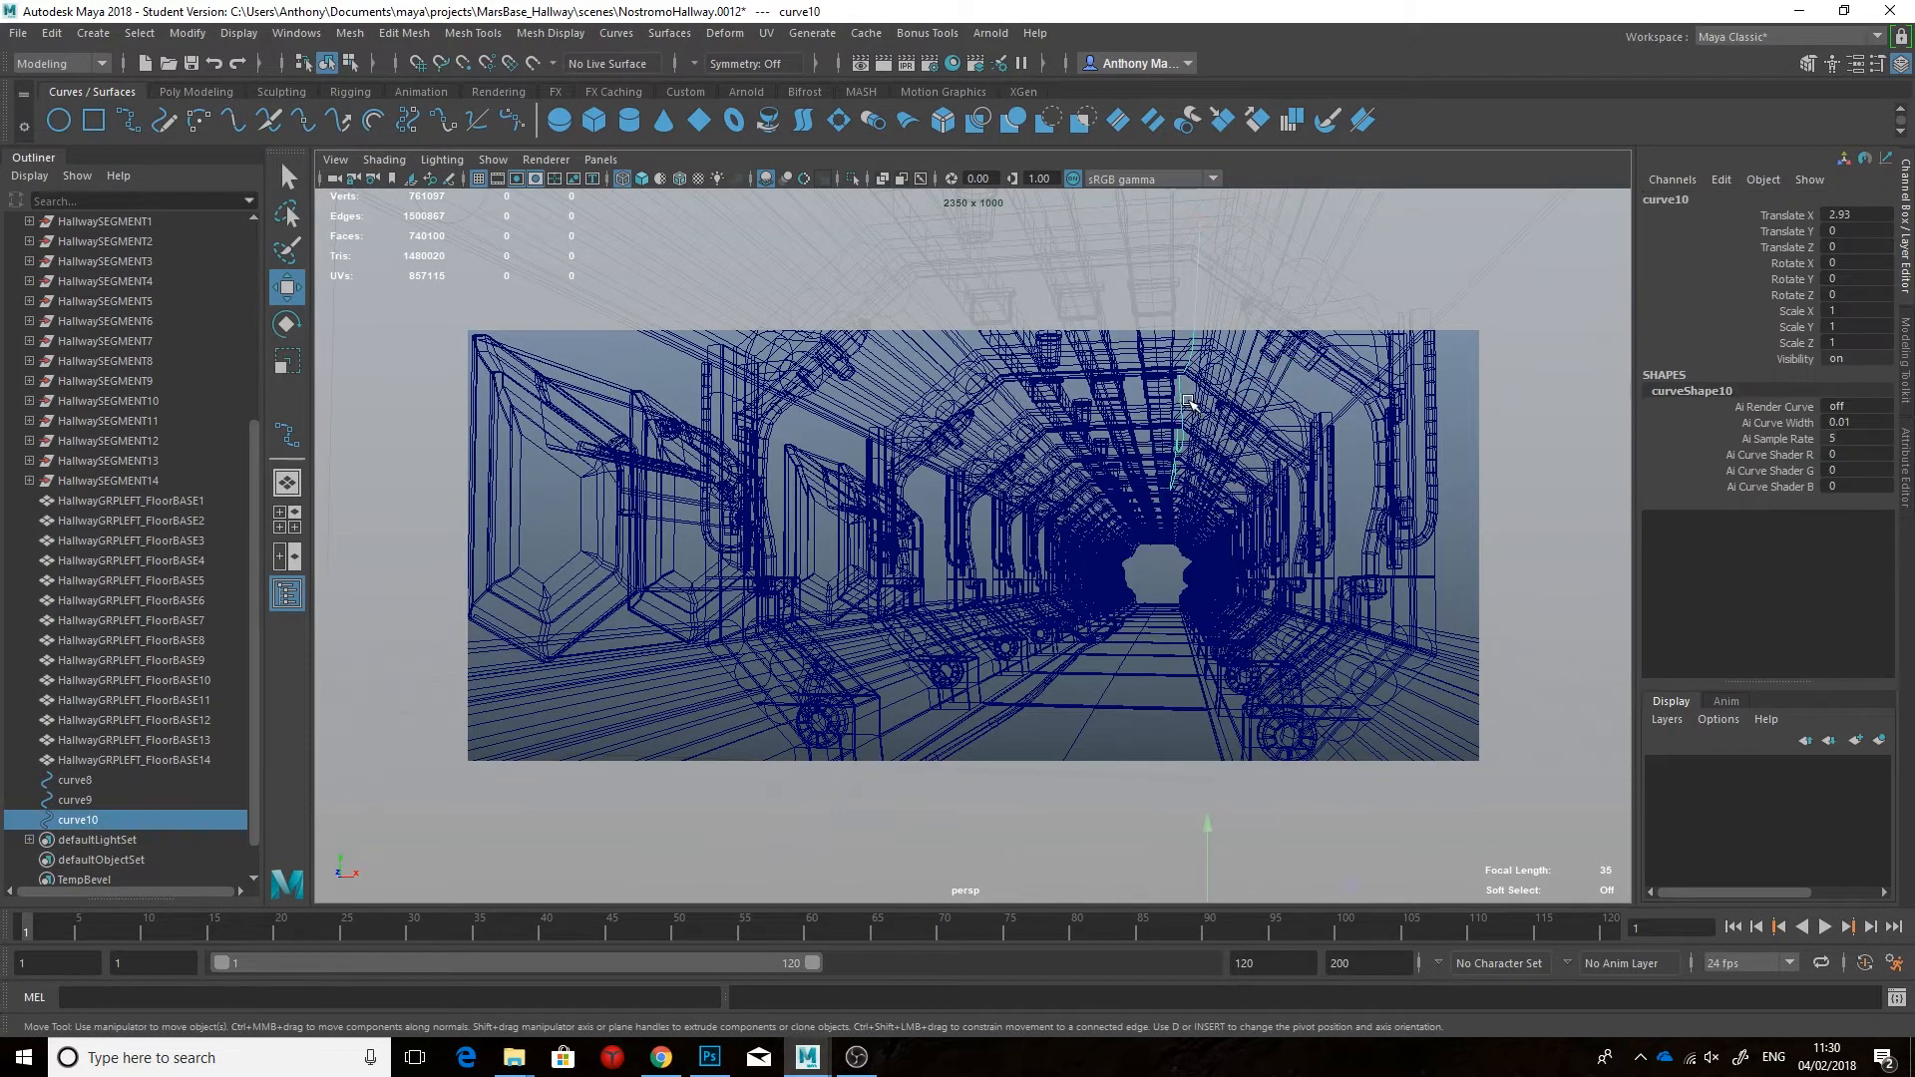
# Step: Convert the hanging curve to a tube mesh with width 0.24 and 22 length divisions in shaded view
pyautogui.press('5')
pyautogui.click(927, 33)
pyautogui.moveTo(942, 171)
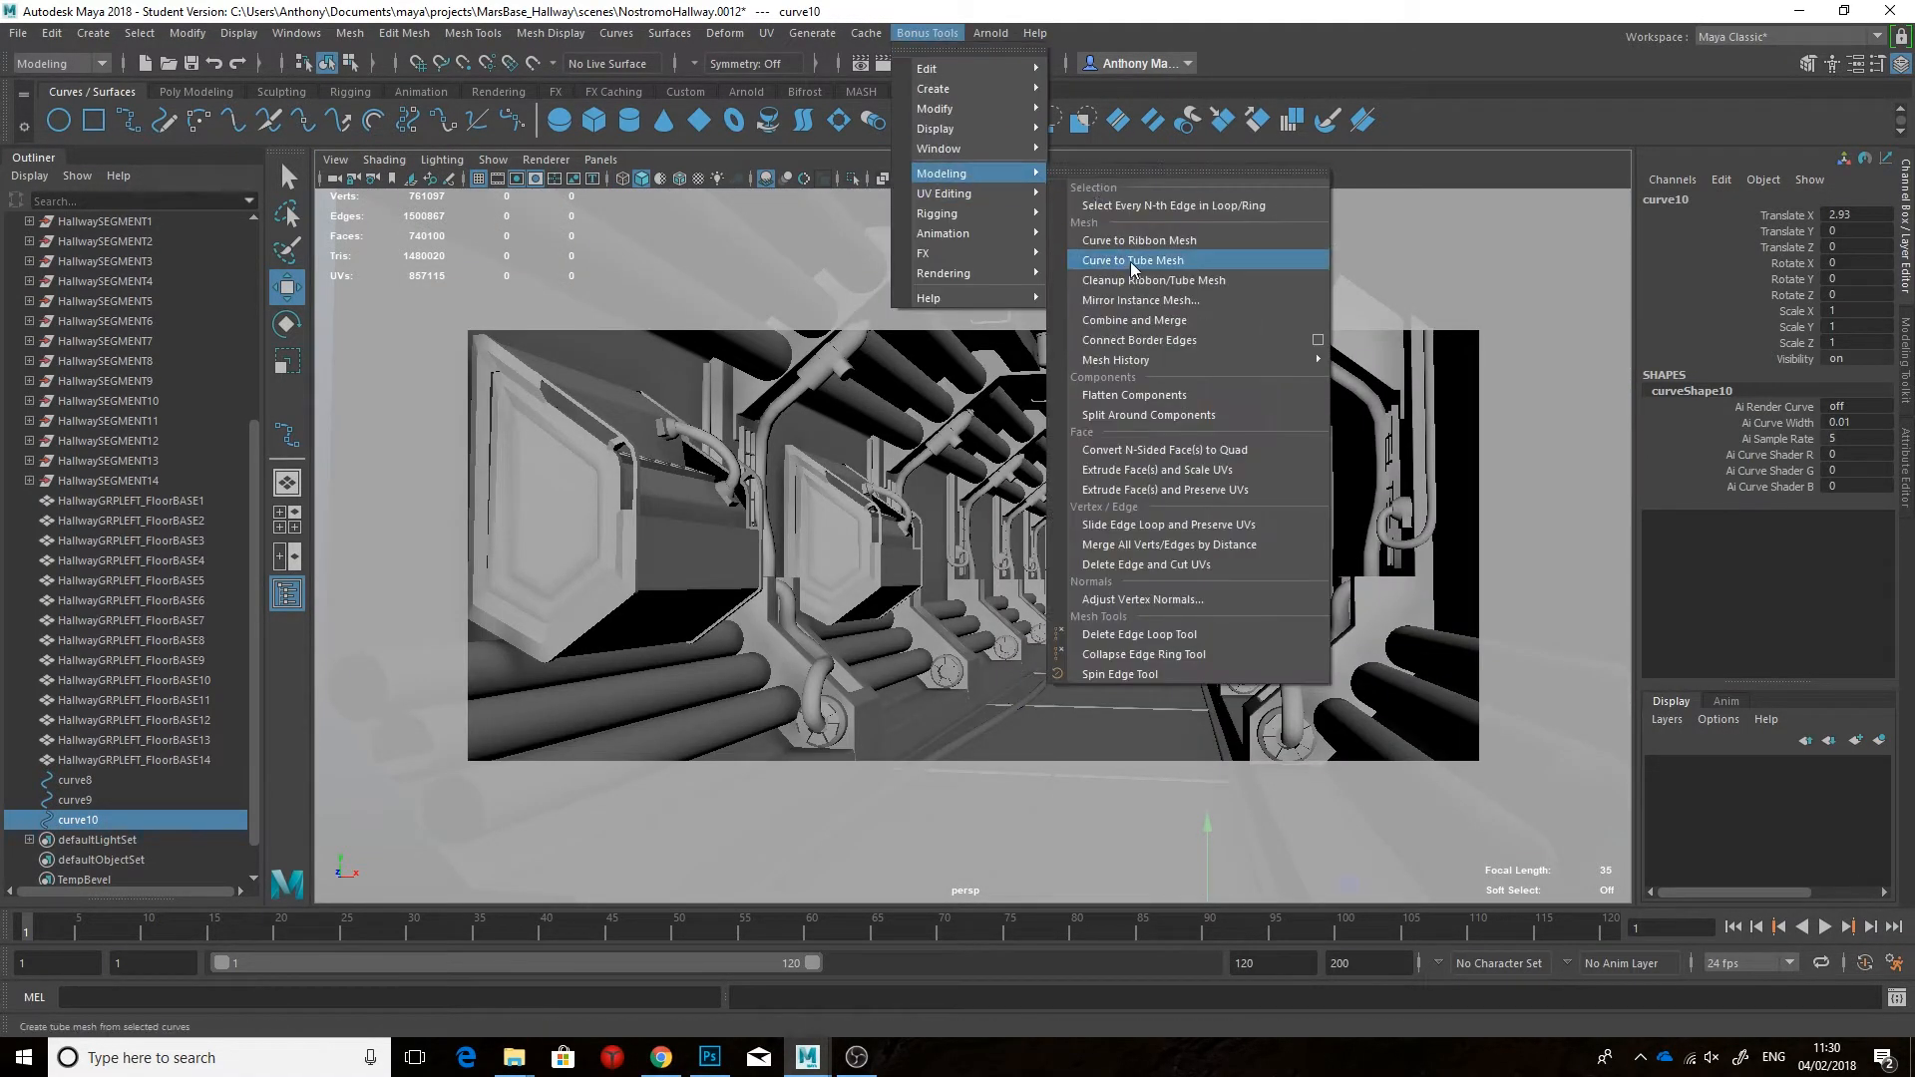
pyautogui.click(1147, 261)
pyautogui.click(1784, 374)
pyautogui.moveTo(1143, 536); pyautogui.dragTo(1076, 536, button='middle')
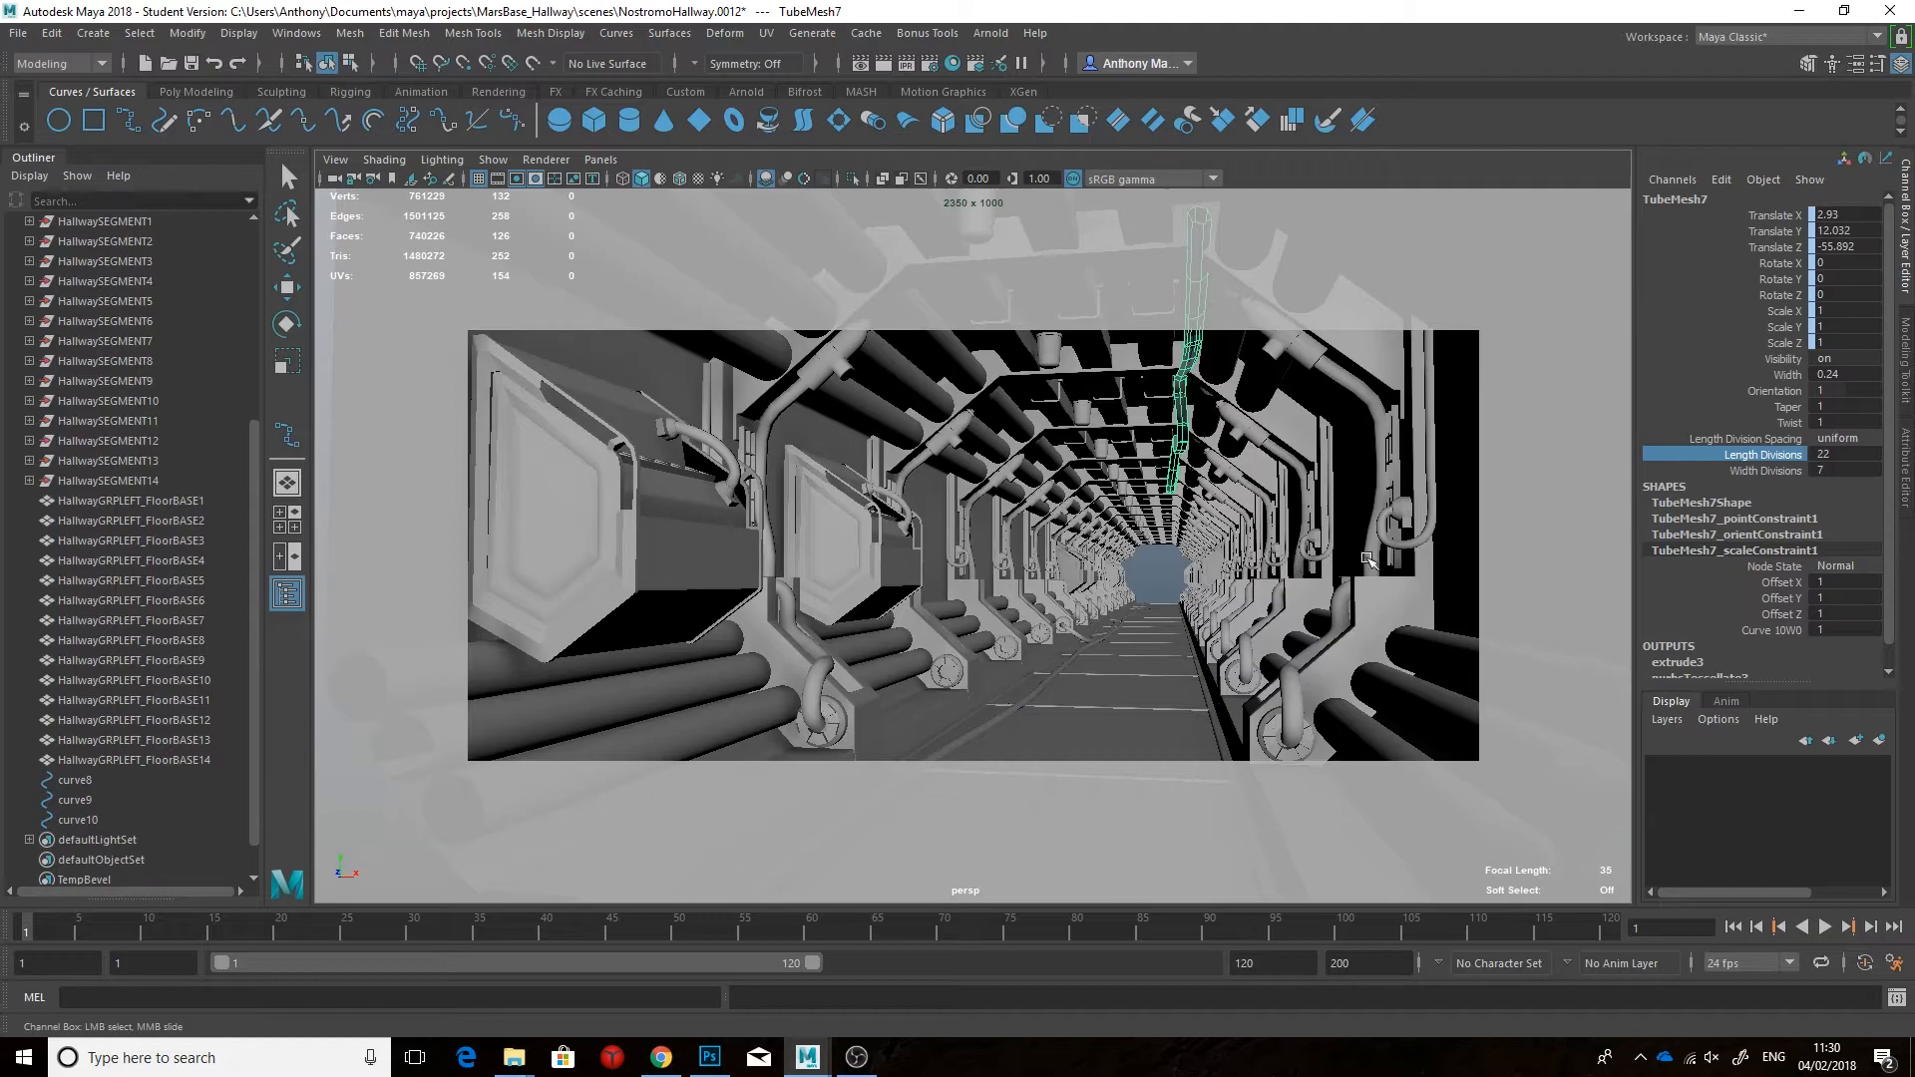
# Step: Delete the ceiling tube mesh, isolate its curve and show the curve's control vertices
pyautogui.press('Delete')
pyautogui.click(1189, 355)
pyautogui.keyDown('alt'); pyautogui.moveTo(1189, 355); pyautogui.dragTo(1137, 612); pyautogui.keyUp('alt')
pyautogui.keyDown('alt'); pyautogui.moveTo(1137, 612); pyautogui.dragTo(1033, 546, button='middle'); pyautogui.keyUp('alt')
pyautogui.hotkey('ctrl', '1')
pyautogui.keyDown('alt'); pyautogui.moveTo(1033, 546); pyautogui.dragTo(1009, 561); pyautogui.keyUp('alt')
pyautogui.keyDown('alt'); pyautogui.moveTo(1010, 560); pyautogui.dragTo(1163, 568, button='right'); pyautogui.keyUp('alt')
pyautogui.keyDown('alt'); pyautogui.moveTo(1162, 568); pyautogui.dragTo(1116, 543); pyautogui.keyUp('alt')
pyautogui.moveTo(1116, 542); pyautogui.dragTo(1002, 545, button='right')
# Step: Reshape the isolated curve by moving control vertices around its sharp peaks to smooth the hang
pyautogui.click(1066, 571)
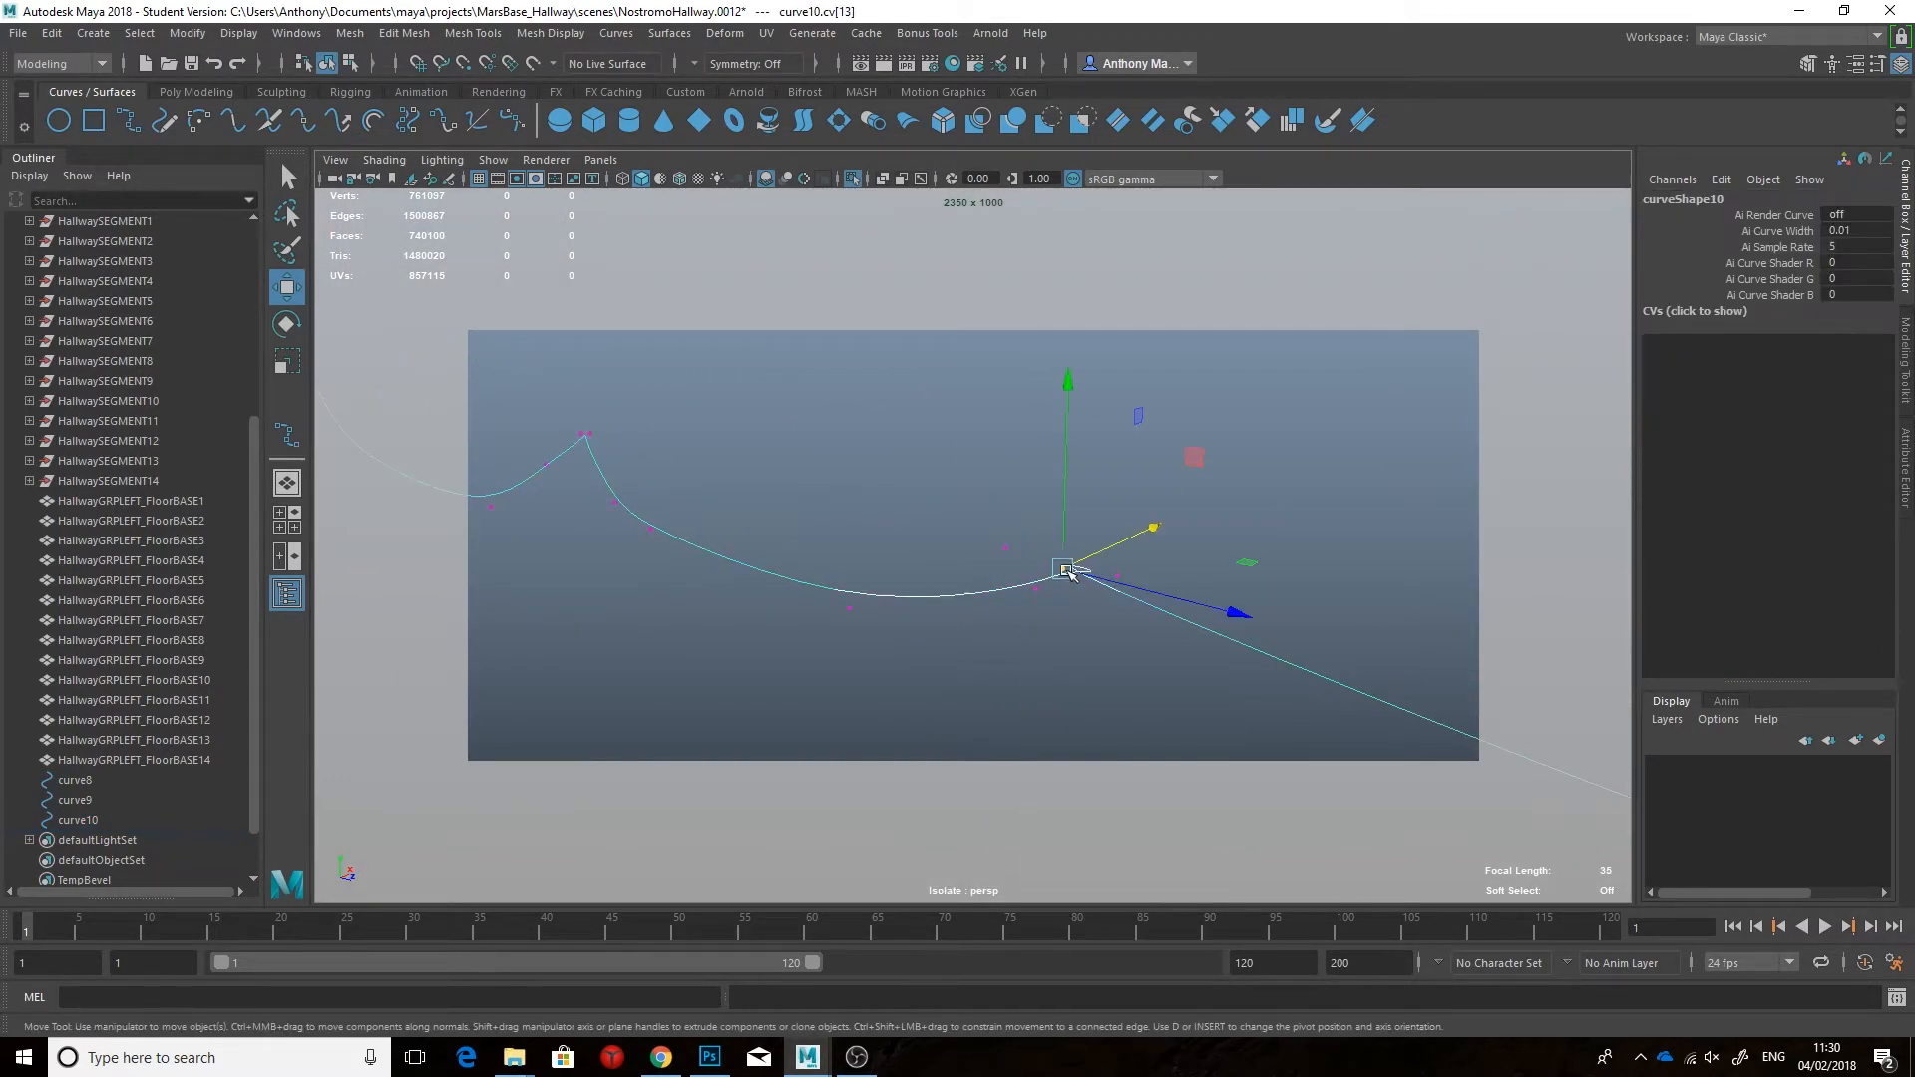
pyautogui.click(1117, 576)
pyautogui.click(1005, 547)
pyautogui.moveTo(1031, 554); pyautogui.dragTo(1160, 588)
pyautogui.keyDown('alt'); pyautogui.moveTo(1161, 596); pyautogui.dragTo(814, 471); pyautogui.keyUp('alt')
pyautogui.moveTo(954, 325); pyautogui.dragTo(902, 349)
# Step: Return the reshaped curve to object mode and convert it to a tube mesh
pyautogui.keyDown('alt'); pyautogui.moveTo(913, 573); pyautogui.dragTo(972, 539); pyautogui.keyUp('alt')
pyautogui.moveTo(972, 538); pyautogui.dragTo(1024, 496, button='right')
pyautogui.click(925, 33)
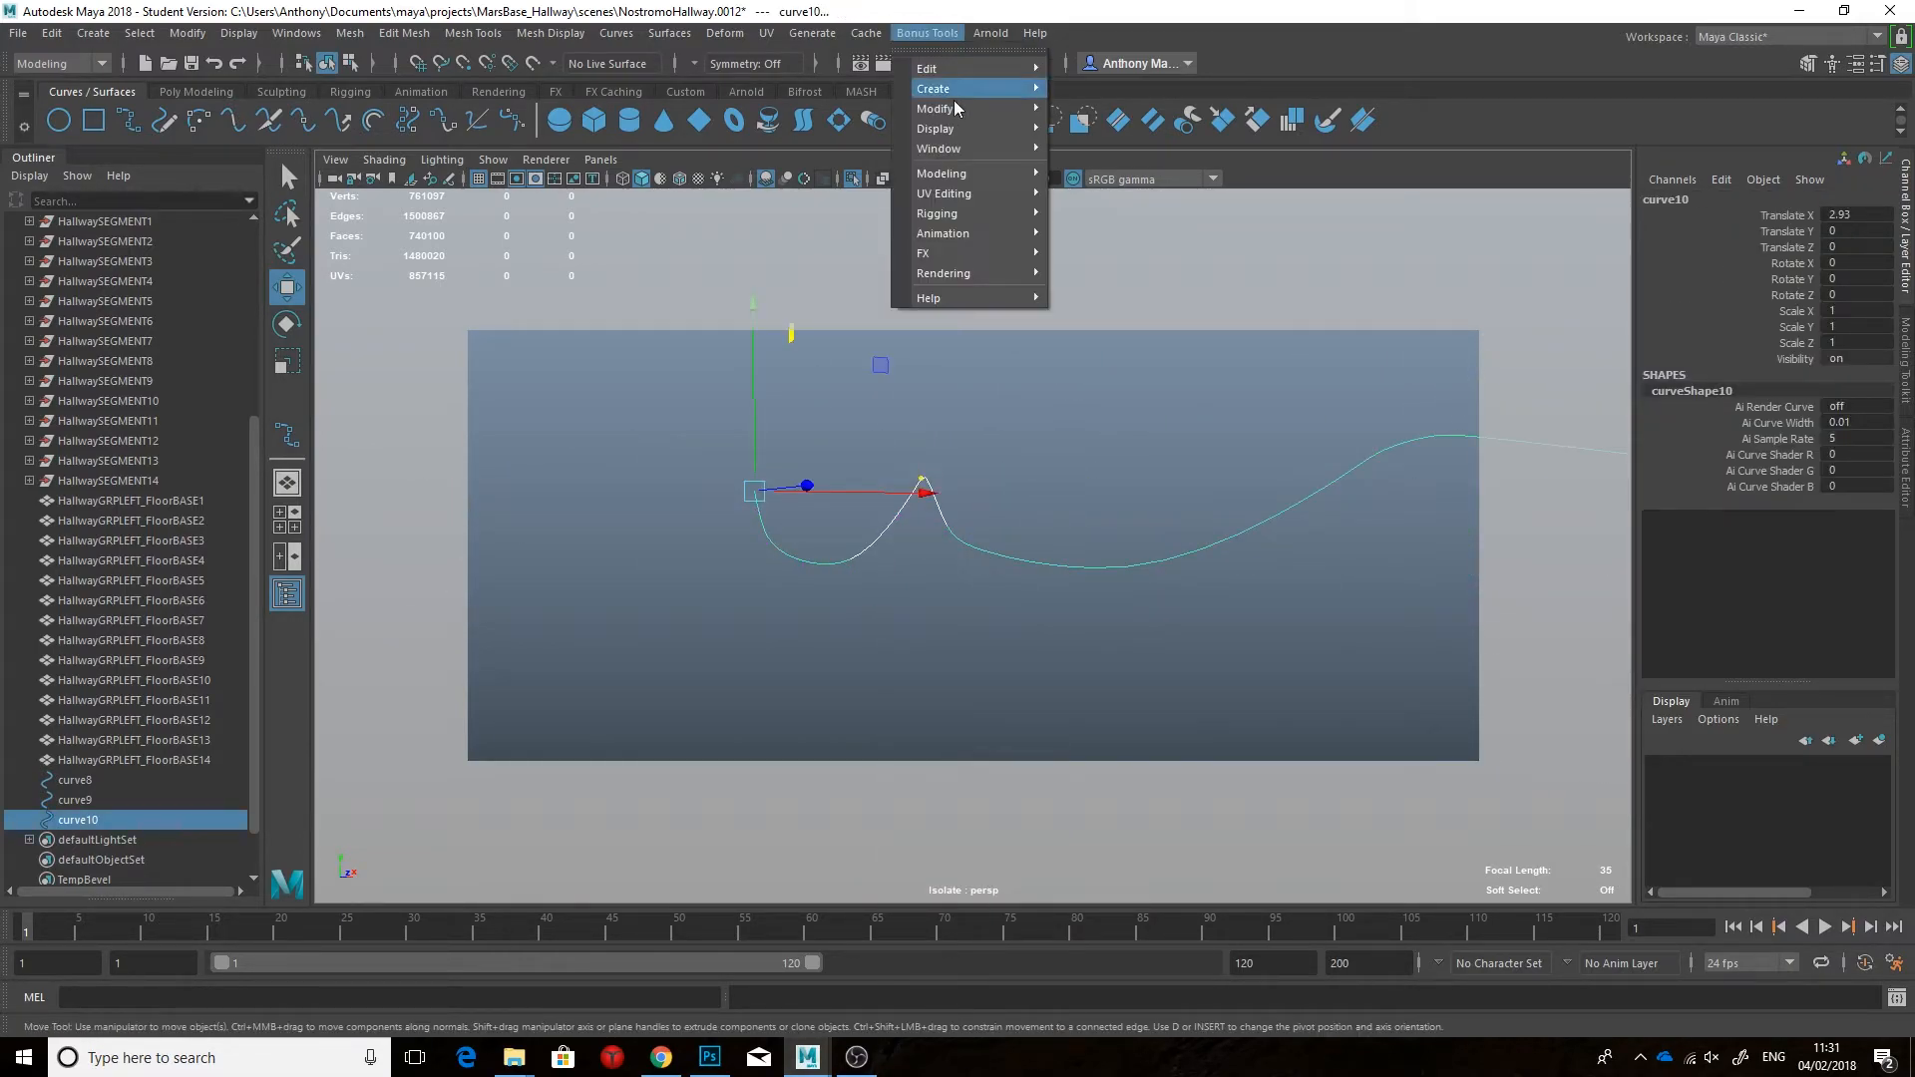
pyautogui.moveTo(949, 171)
pyautogui.click(1137, 265)
# Step: Inspect the isolated tube in wireframe, select the tube mesh and restore the bookmarked camera view
pyautogui.keyDown('alt'); pyautogui.moveTo(1088, 419); pyautogui.dragTo(827, 439); pyautogui.keyUp('alt')
pyautogui.press('4')
pyautogui.click(1171, 499)
pyautogui.moveTo(1171, 499); pyautogui.dragTo(1171, 513, button='right')
pyautogui.click(1167, 503)
pyautogui.keyDown('alt'); pyautogui.moveTo(1167, 504); pyautogui.dragTo(1206, 629); pyautogui.keyUp('alt')
pyautogui.click(1126, 669)
pyautogui.click(1135, 687)
pyautogui.click(1148, 681)
pyautogui.click(1126, 655)
pyautogui.click(339, 159)
pyautogui.click(652, 513)
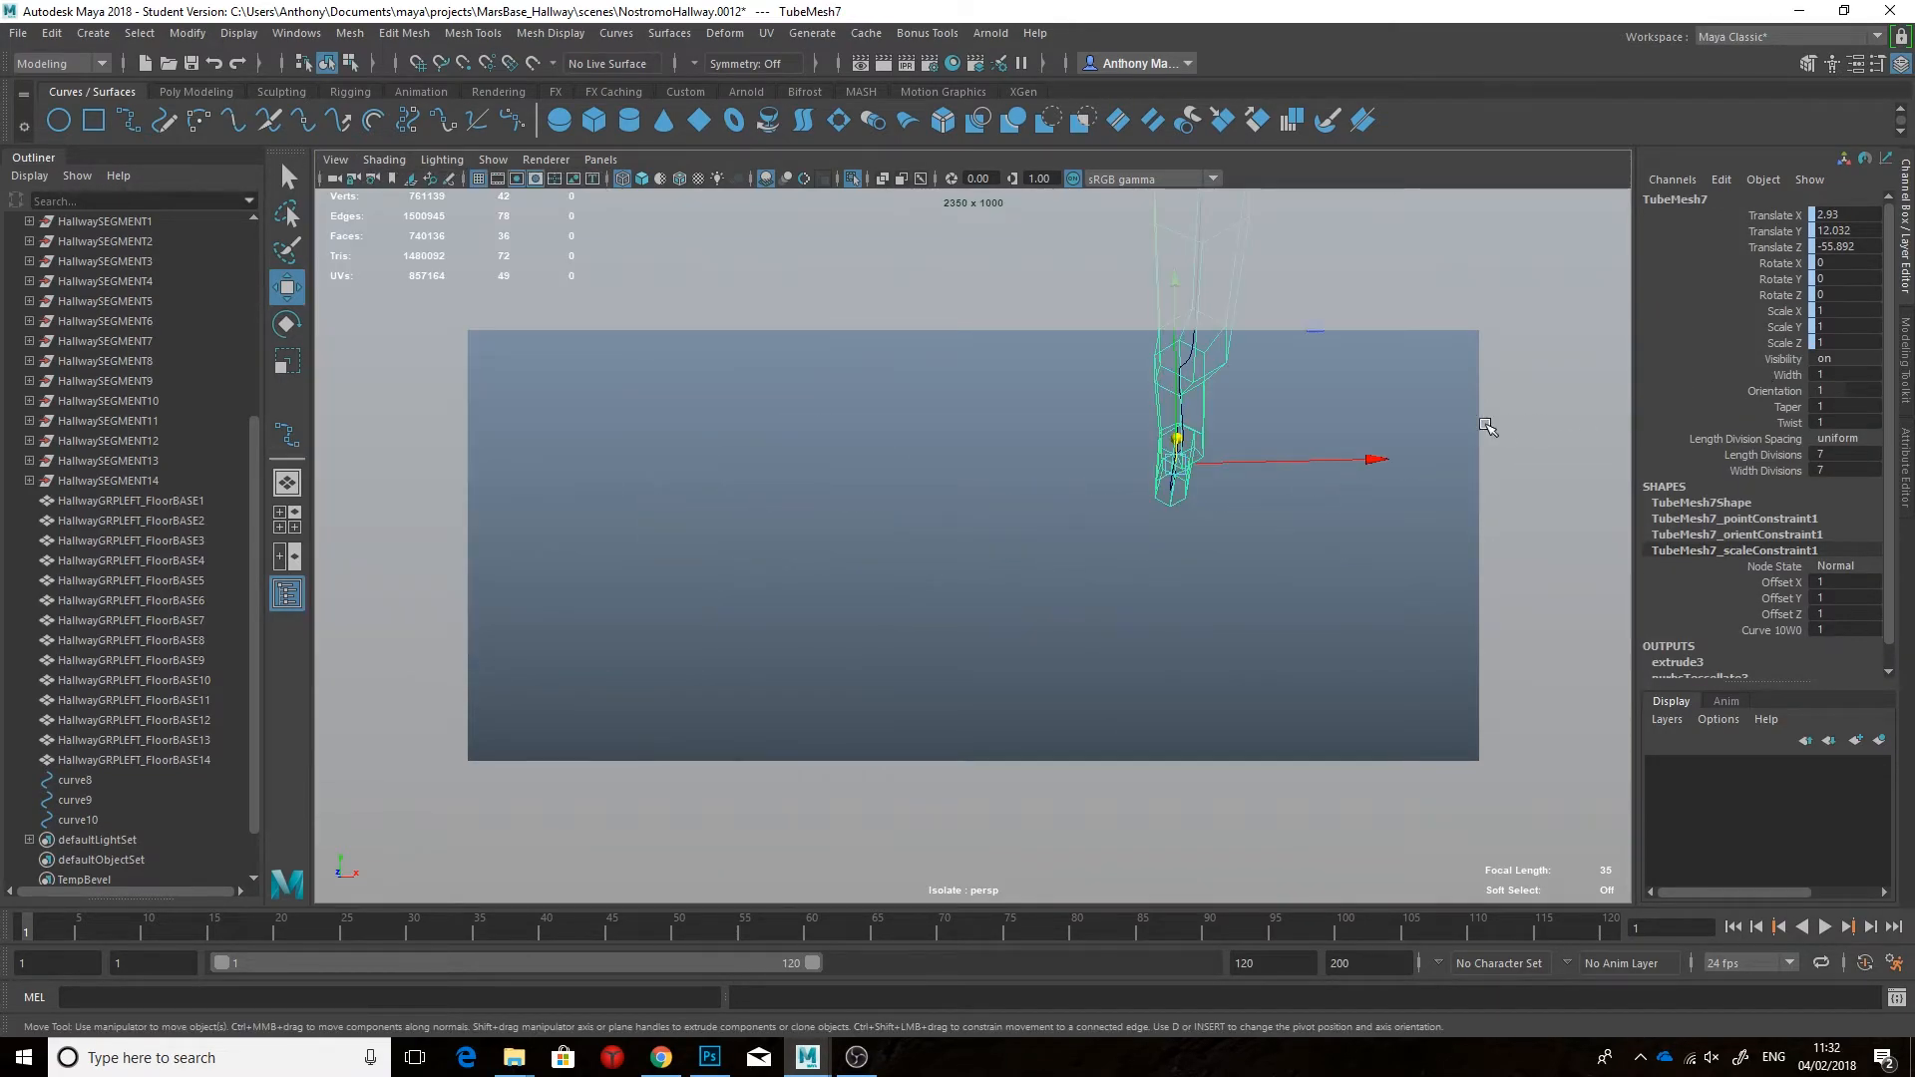
# Step: Set the ceiling tube's width to 0.38 and length divisions to 19, showing the whole hallway again
pyautogui.press('5')
pyautogui.click(1759, 375)
pyautogui.moveTo(1367, 500); pyautogui.dragTo(1039, 466, button='middle')
pyautogui.hotkey('ctrl', '1')
pyautogui.click(1735, 454)
pyautogui.moveTo(1436, 470); pyautogui.dragTo(1503, 469, button='middle')
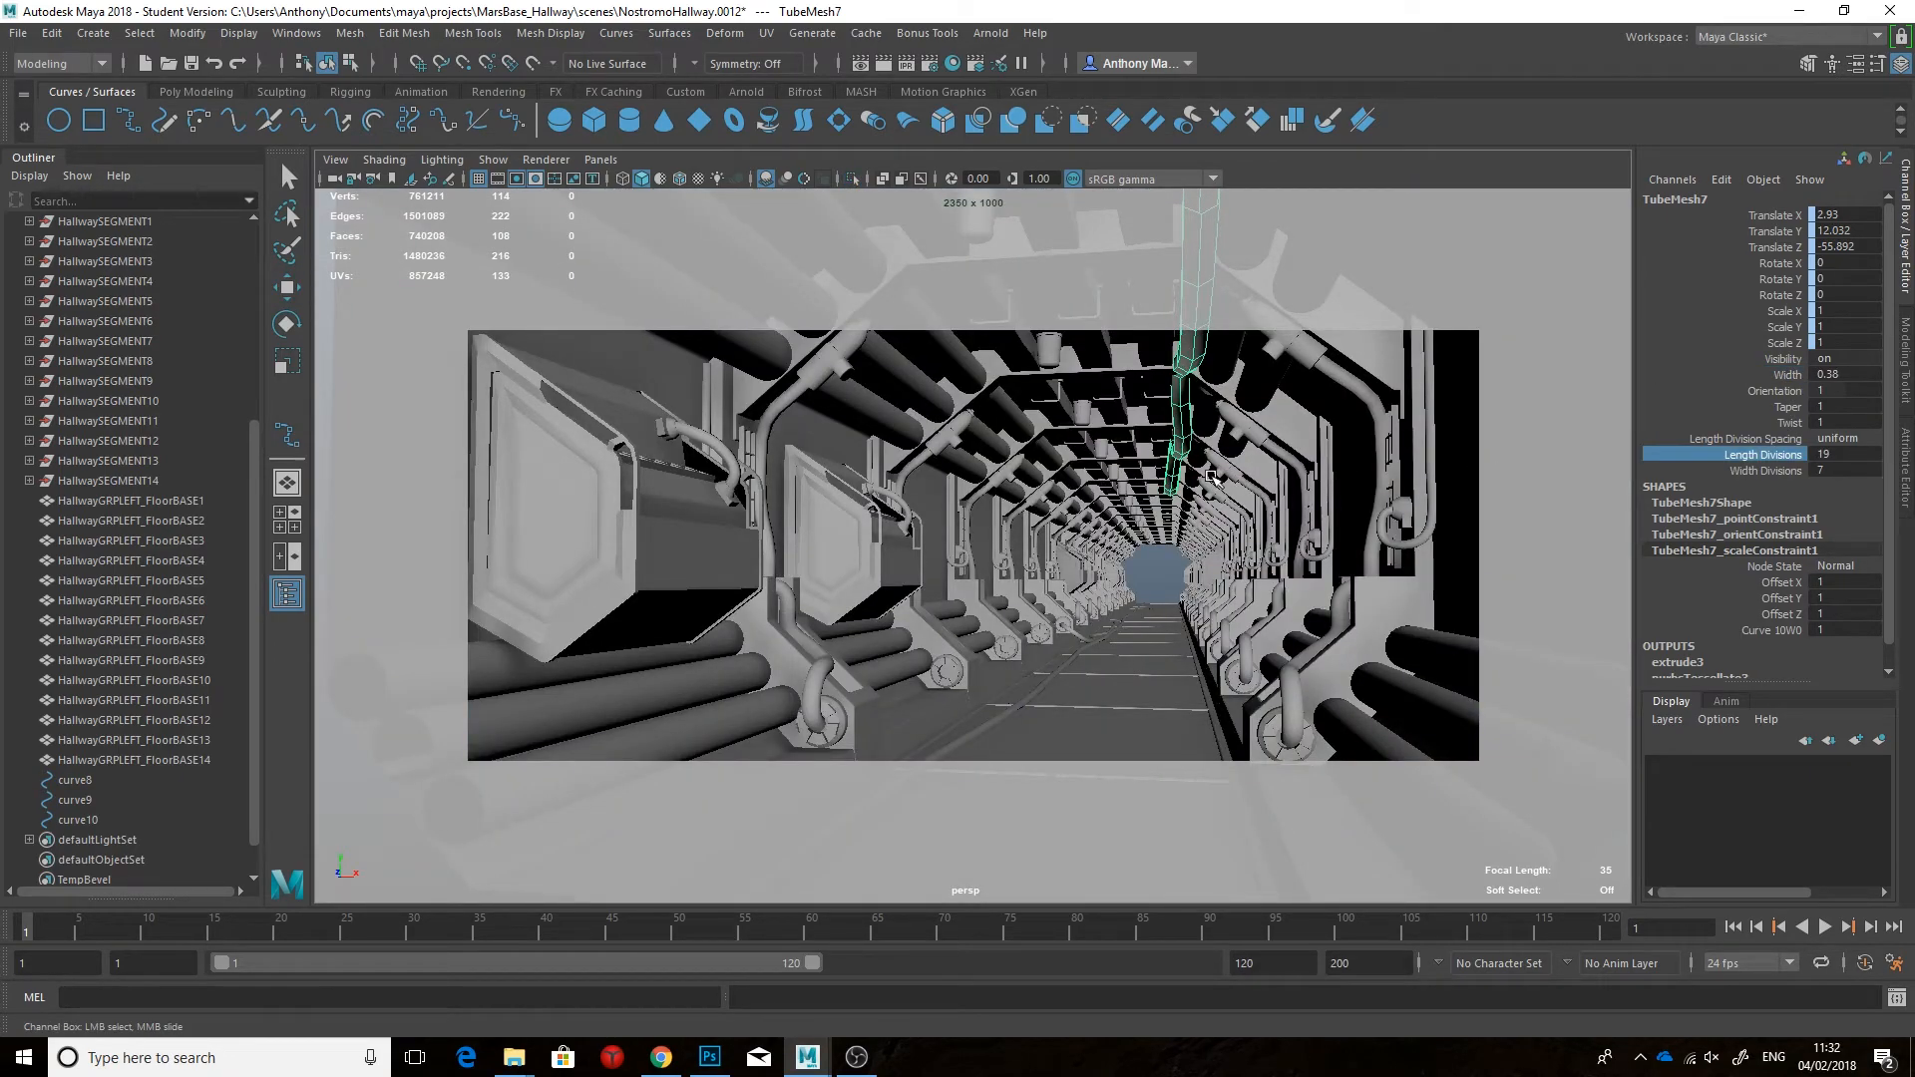
# Step: Preview the ceiling tube smoothed in the shot, then delete the tube and its curve
pyautogui.press('w')
pyautogui.moveTo(1299, 462); pyautogui.dragTo(1310, 461)
pyautogui.click(1165, 567)
pyautogui.click(1205, 391)
pyautogui.press('3')
pyautogui.click(1169, 573)
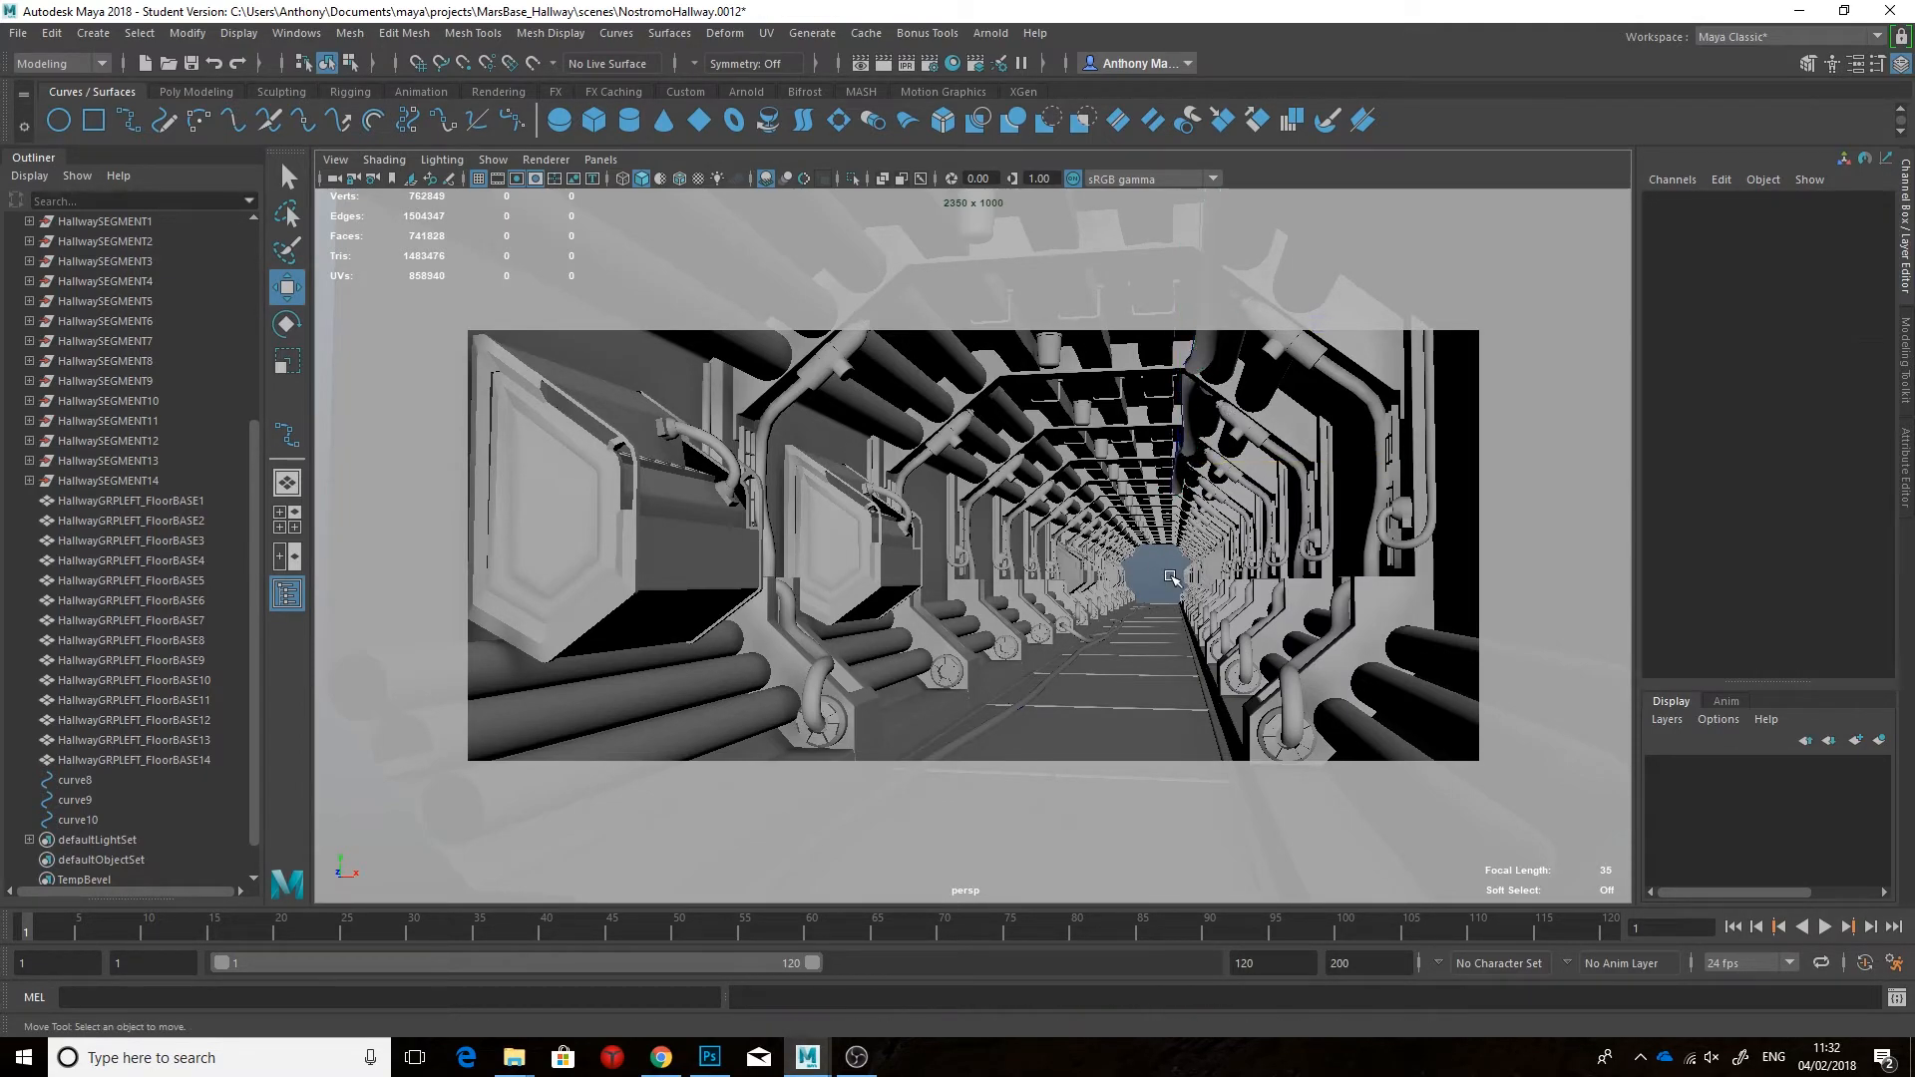
pyautogui.click(1189, 442)
pyautogui.press('Delete')
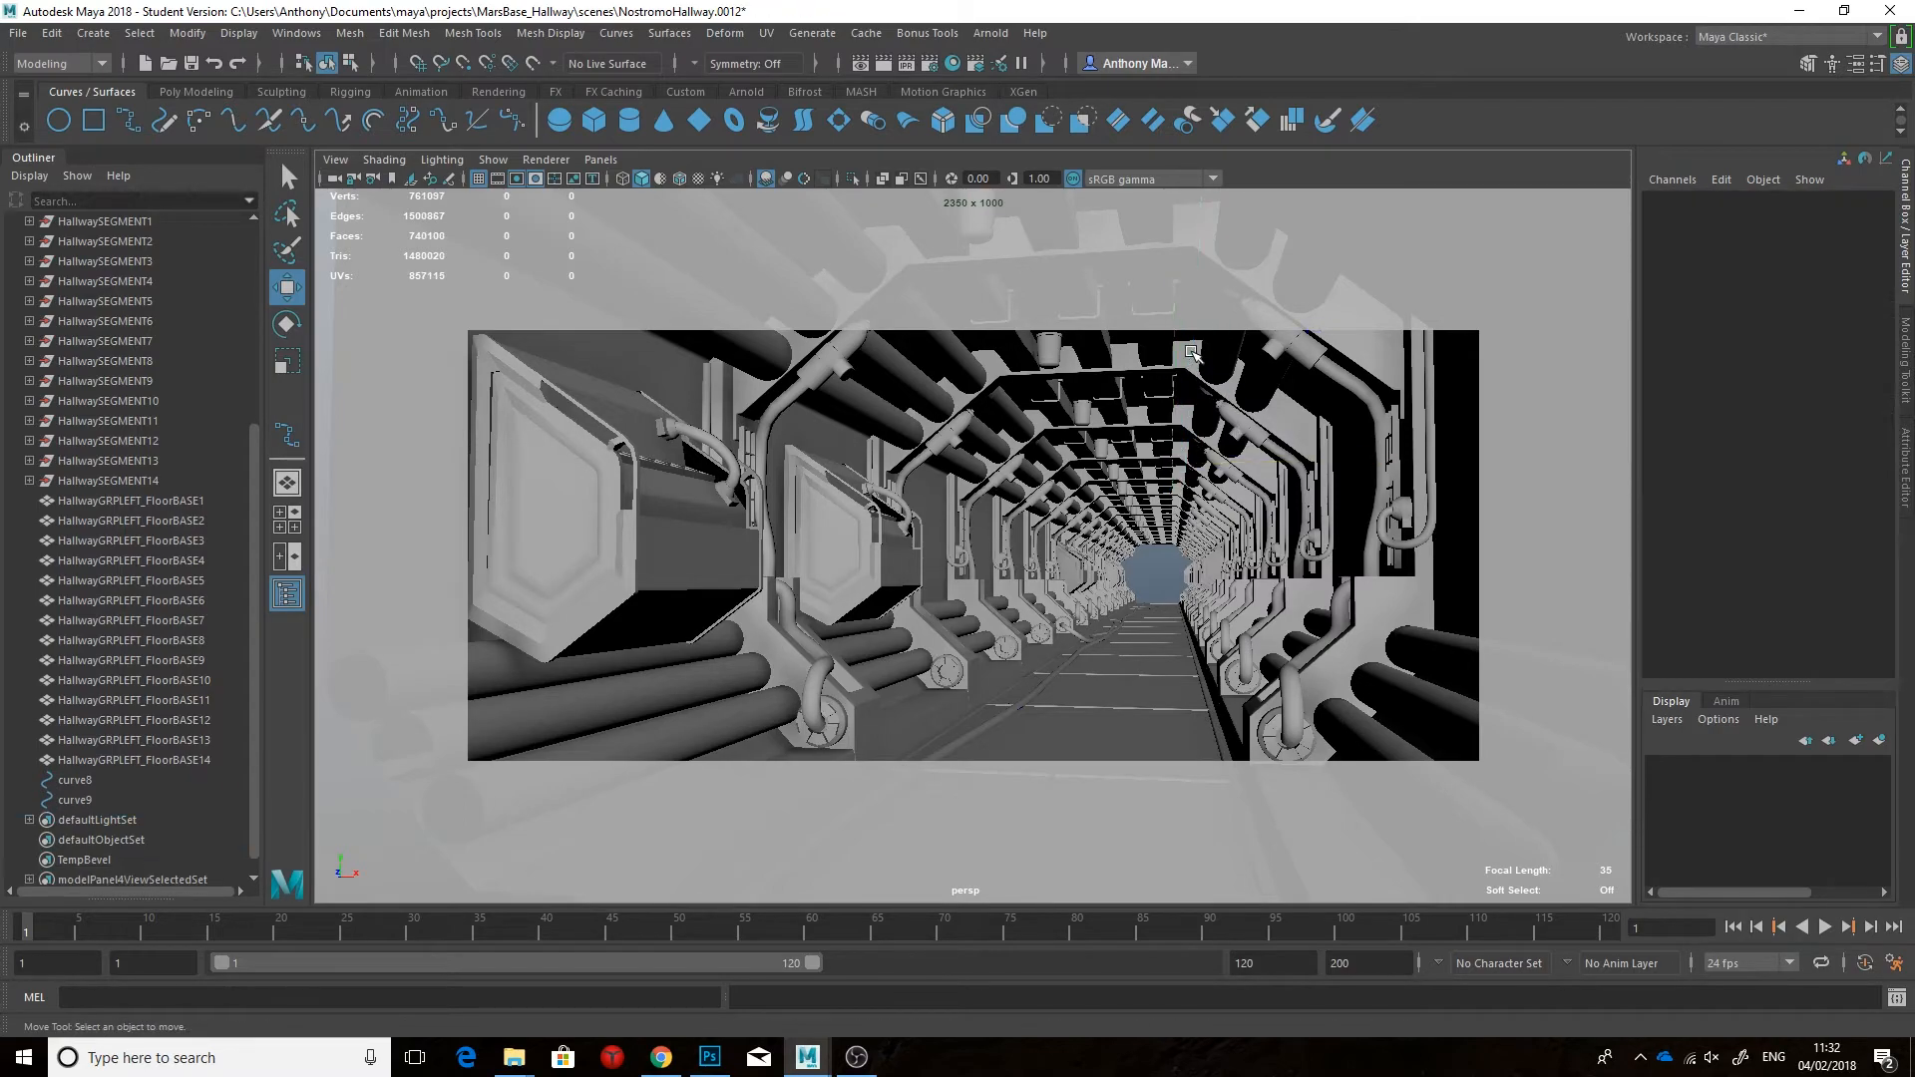
# Step: Save the scene as the new version NostromoHallway.0013
pyautogui.click(17, 33)
pyautogui.click(92, 155)
pyautogui.click(906, 547)
# Step: Light the viewport with all scene lights and delete all construction history in the scene
pyautogui.click(716, 179)
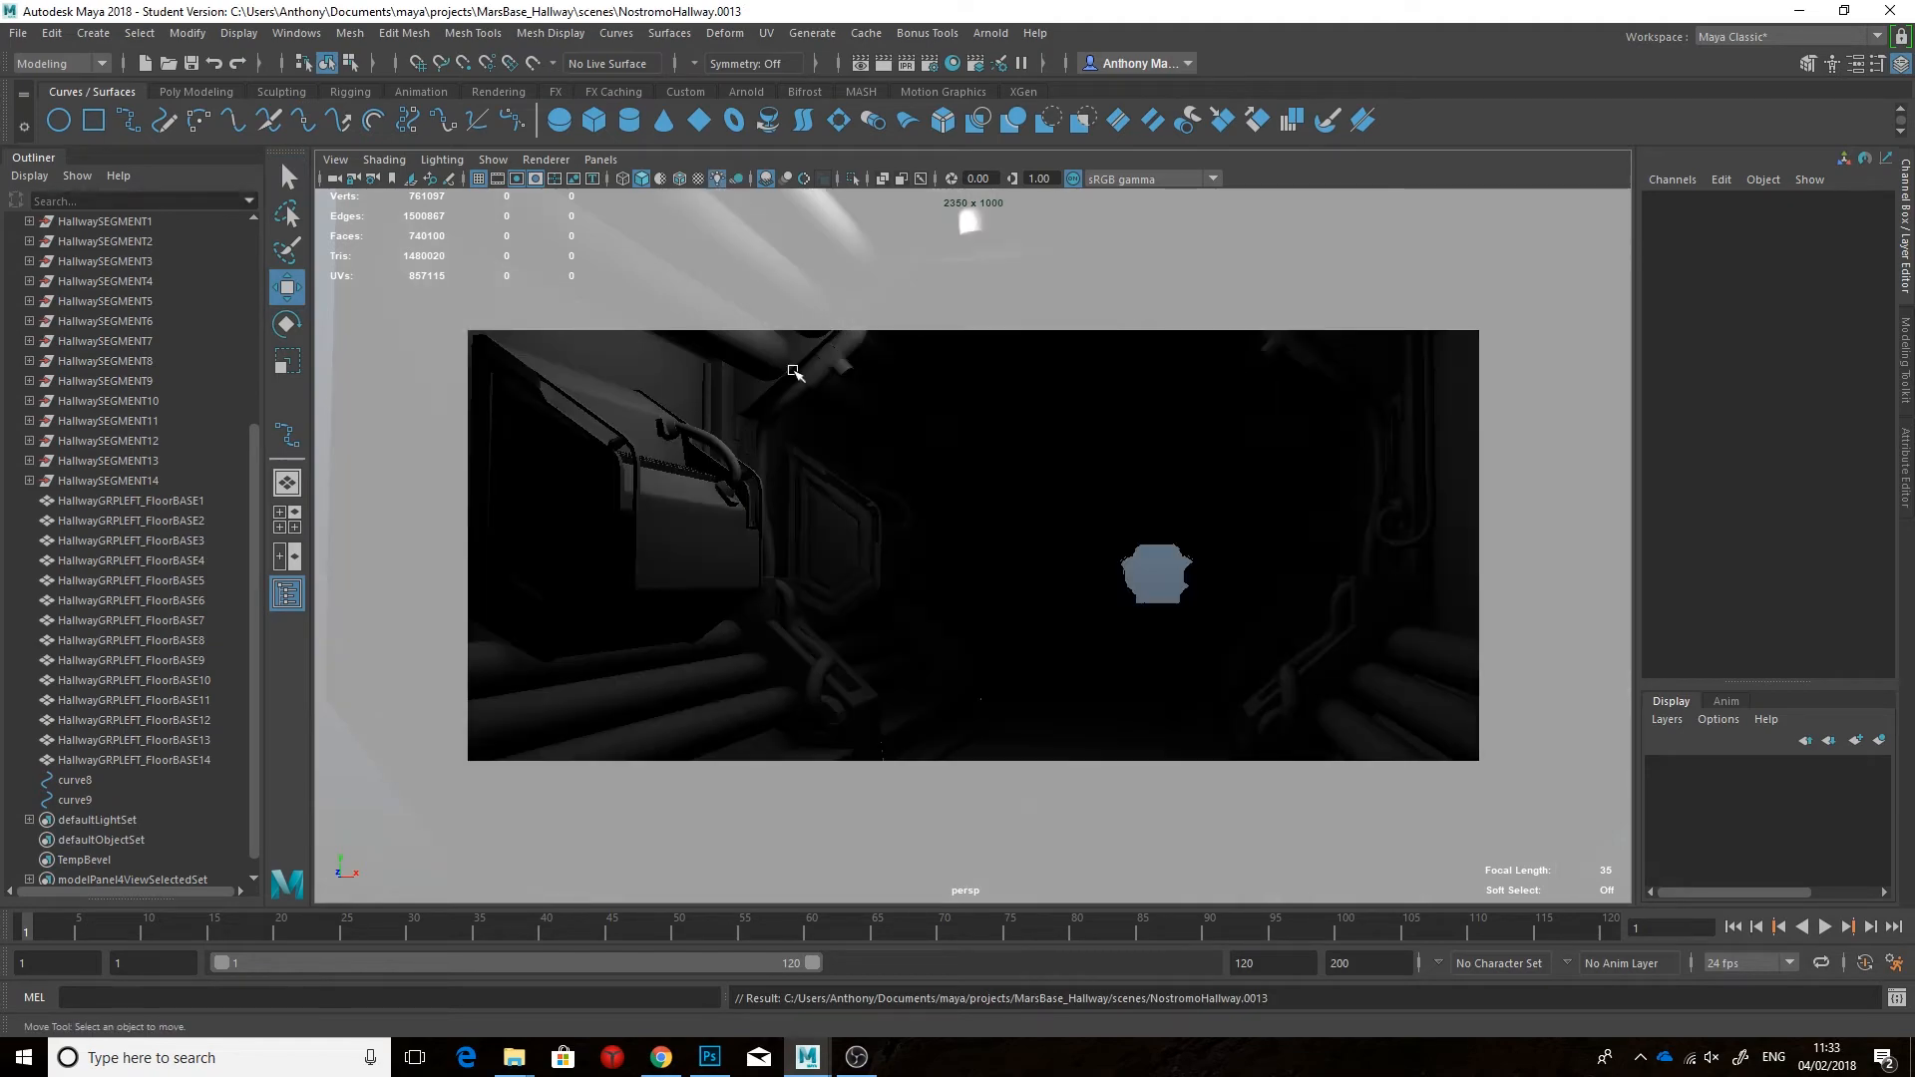
pyautogui.click(51, 32)
pyautogui.moveTo(149, 286)
pyautogui.click(379, 299)
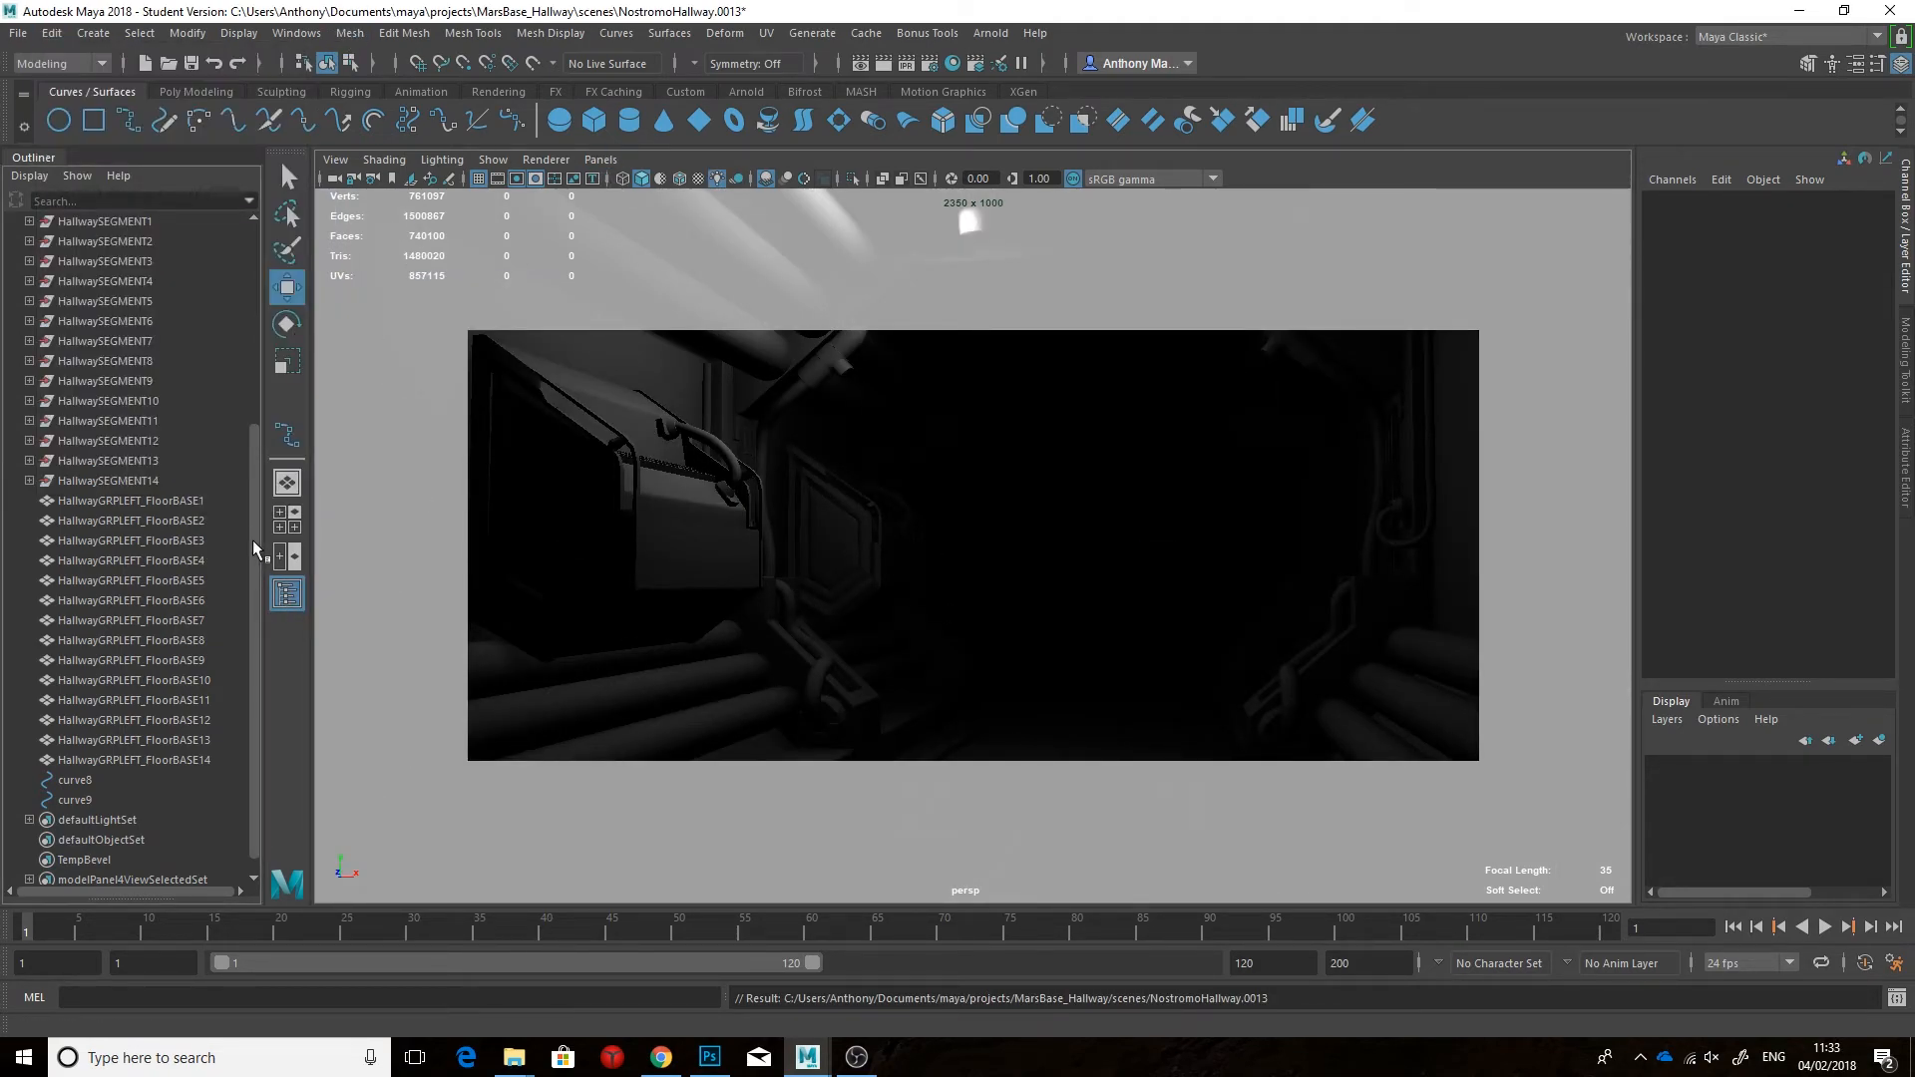
# Step: Set the persp camera's focal length to 19.45 and reframe the view down the hallway
pyautogui.moveTo(253, 542); pyautogui.dragTo(254, 342)
pyautogui.click(72, 221)
pyautogui.click(1783, 439)
pyautogui.moveTo(1239, 535); pyautogui.dragTo(1160, 509, button='middle')
pyautogui.keyDown('alt'); pyautogui.moveTo(1161, 509); pyautogui.dragTo(1237, 469, button='right'); pyautogui.keyUp('alt')
pyautogui.keyDown('alt'); pyautogui.moveTo(1237, 469); pyautogui.dragTo(1242, 529, button='middle'); pyautogui.keyUp('alt')
pyautogui.keyDown('alt'); pyautogui.moveTo(1241, 529); pyautogui.dragTo(1218, 515); pyautogui.keyUp('alt')
# Step: Switch to a two-pane layout, create a new camera from the perspective view and show the Outliner
pyautogui.click(335, 160)
pyautogui.click(390, 177)
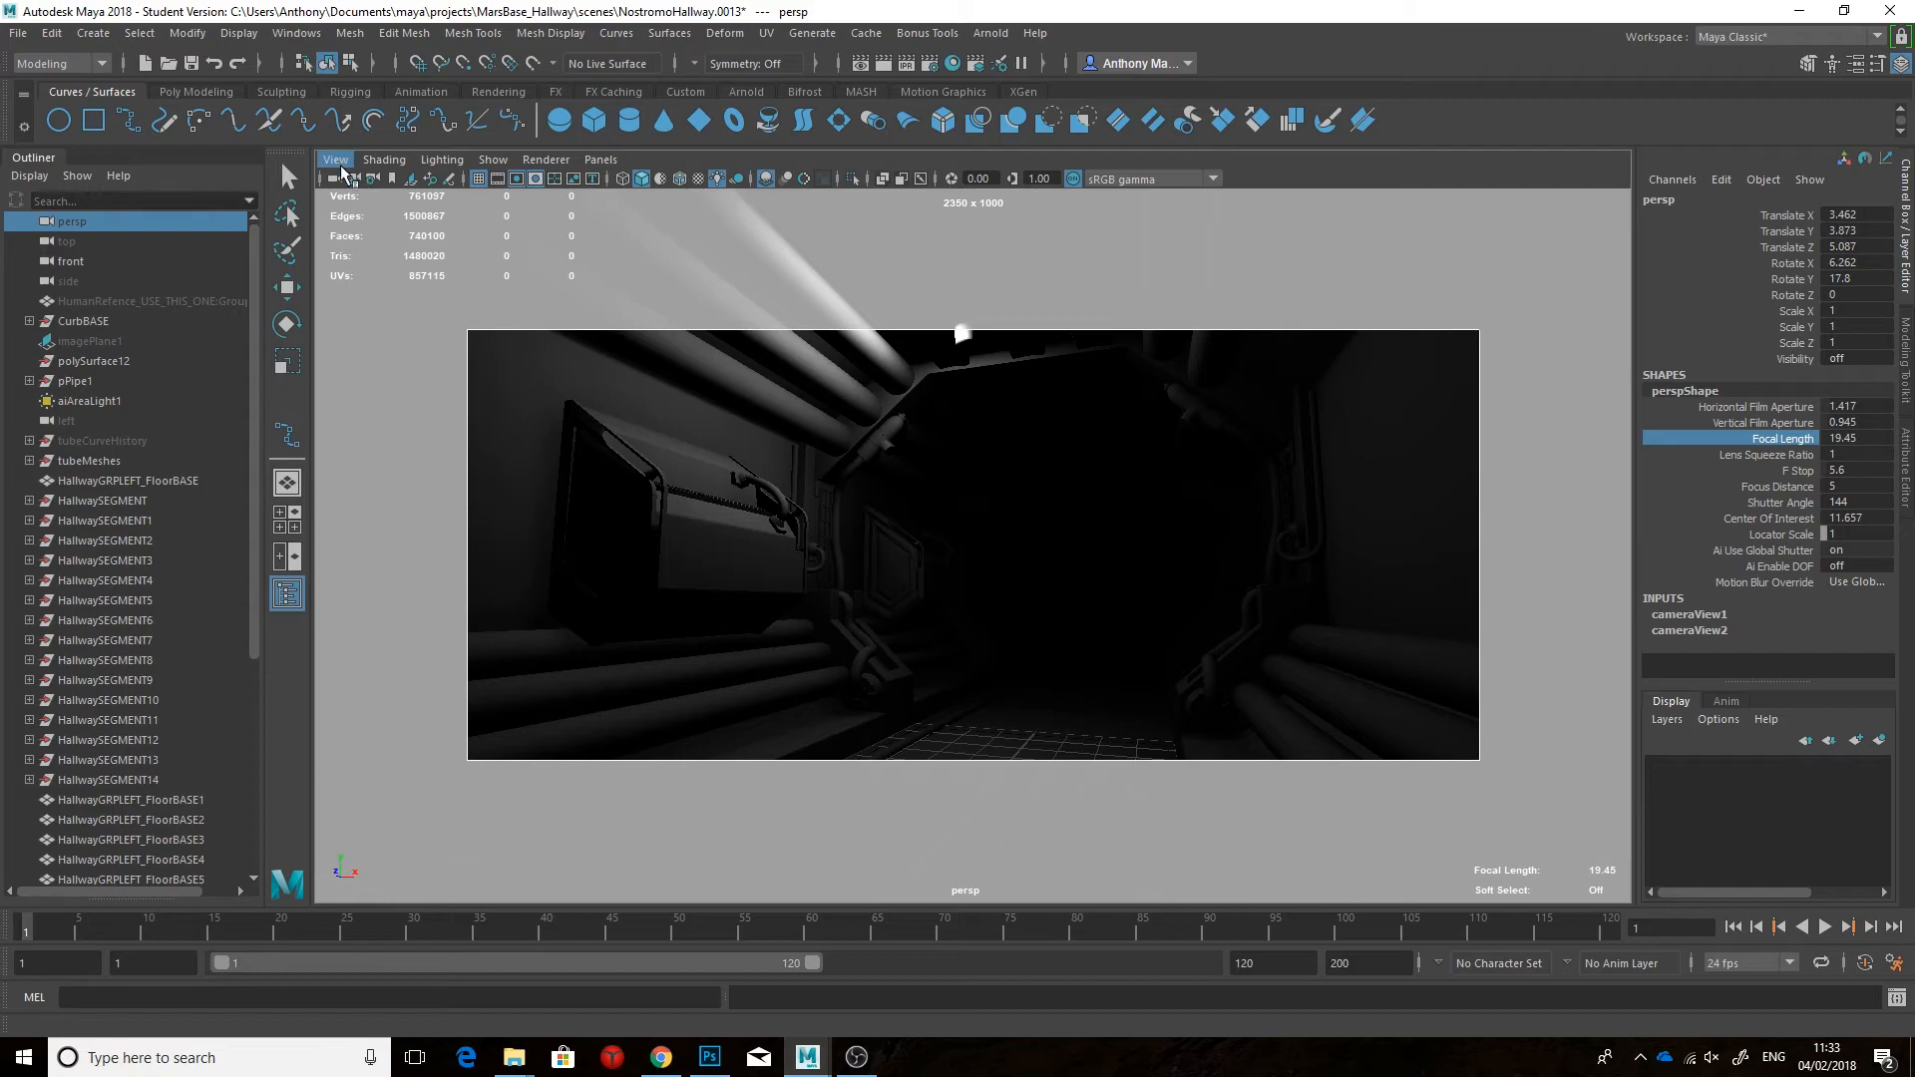
pyautogui.click(294, 593)
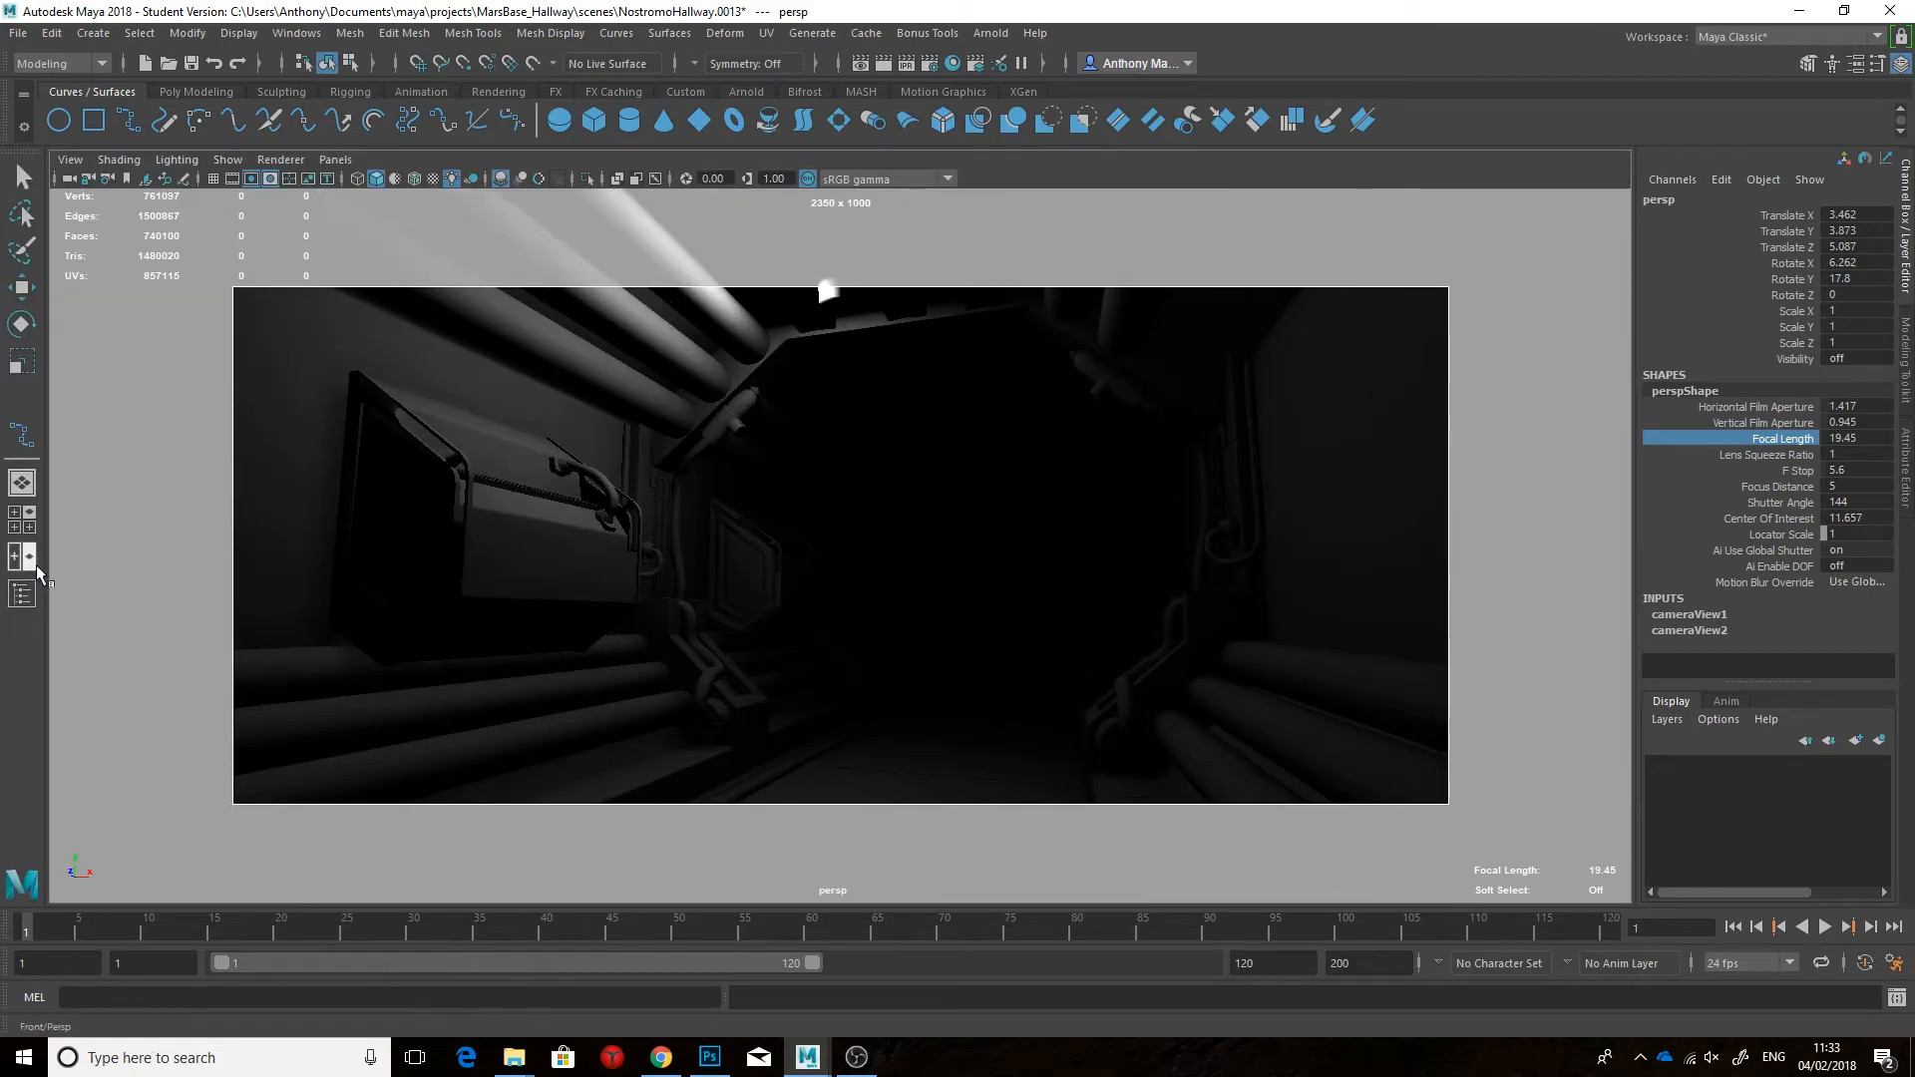
pyautogui.click(28, 558)
pyautogui.click(864, 159)
pyautogui.click(941, 241)
pyautogui.click(22, 595)
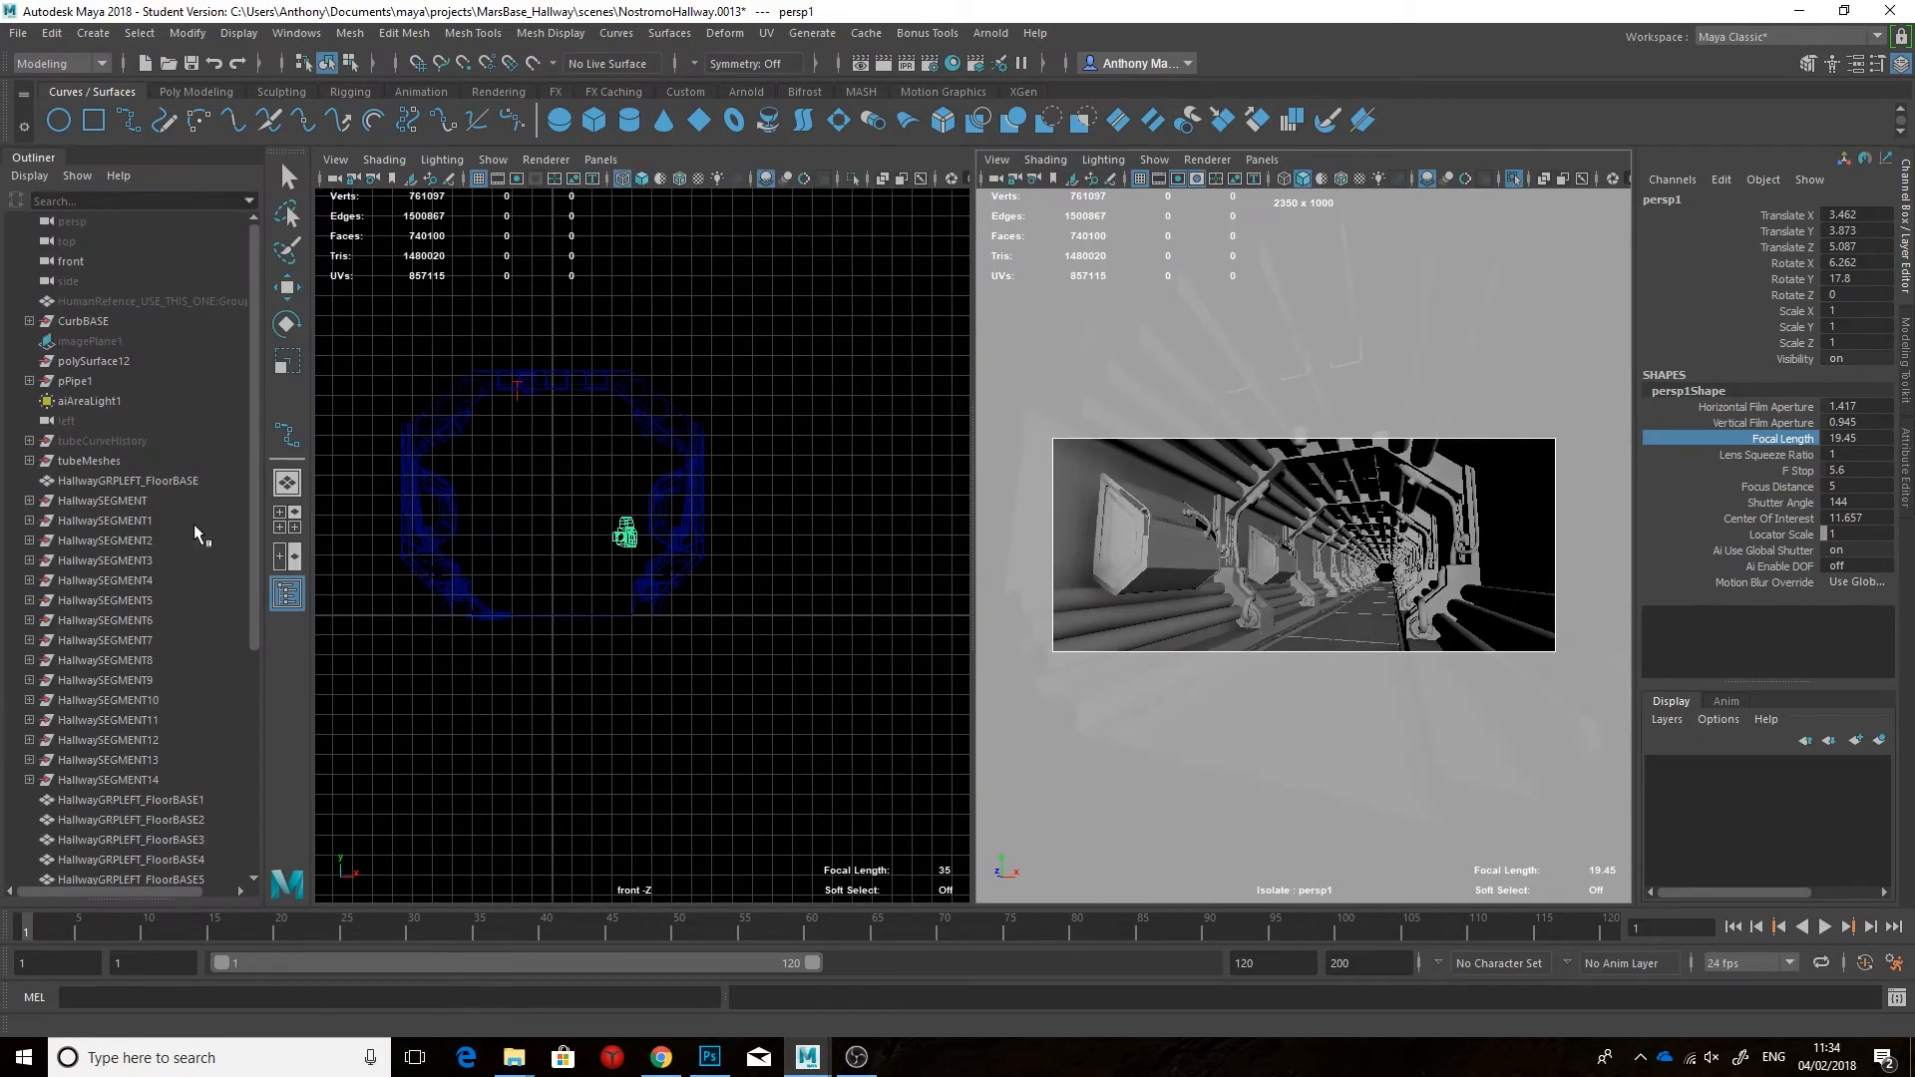
# Step: Rename the new camera as SHOT_CAM
pyautogui.scroll(-5, 89, 788)
pyautogui.click(120, 773)
pyautogui.write('SHOT_CAM')
pyautogui.press('Return')
# Step: Switch the front-view pane to the perspective camera and orbit it to look into the hallway
pyautogui.click(601, 159)
pyautogui.moveTo(688, 176)
pyautogui.click(824, 183)
pyautogui.keyDown('alt'); pyautogui.moveTo(834, 415); pyautogui.dragTo(779, 469); pyautogui.keyUp('alt')
pyautogui.click(558, 419)
pyautogui.keyDown('alt'); pyautogui.moveTo(565, 420); pyautogui.dragTo(629, 473); pyautogui.keyUp('alt')
# Step: Duplicate aiAreaLight1 with scene lighting shown in both panes and move the copy down the hallway to about Z -20.2
pyautogui.scroll(6, 250, 518)
pyautogui.click(89, 400)
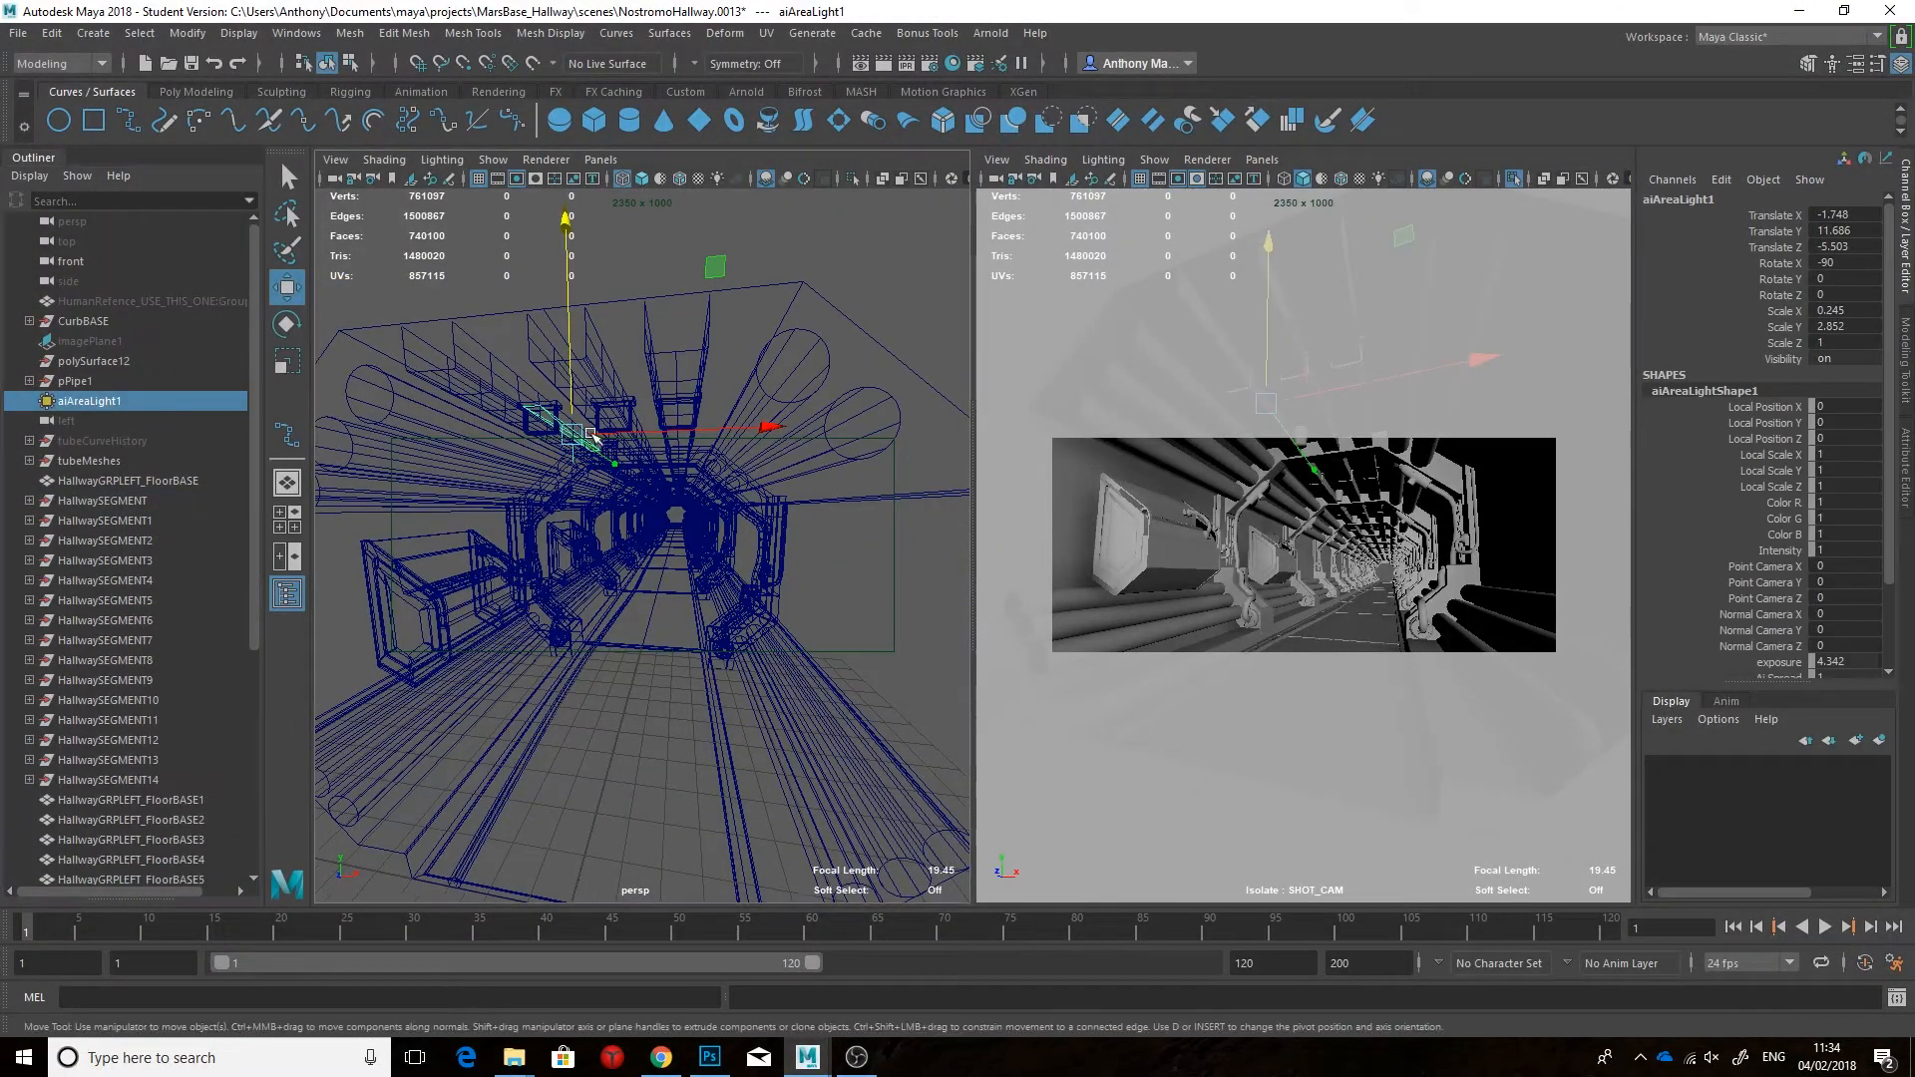
pyautogui.click(1379, 179)
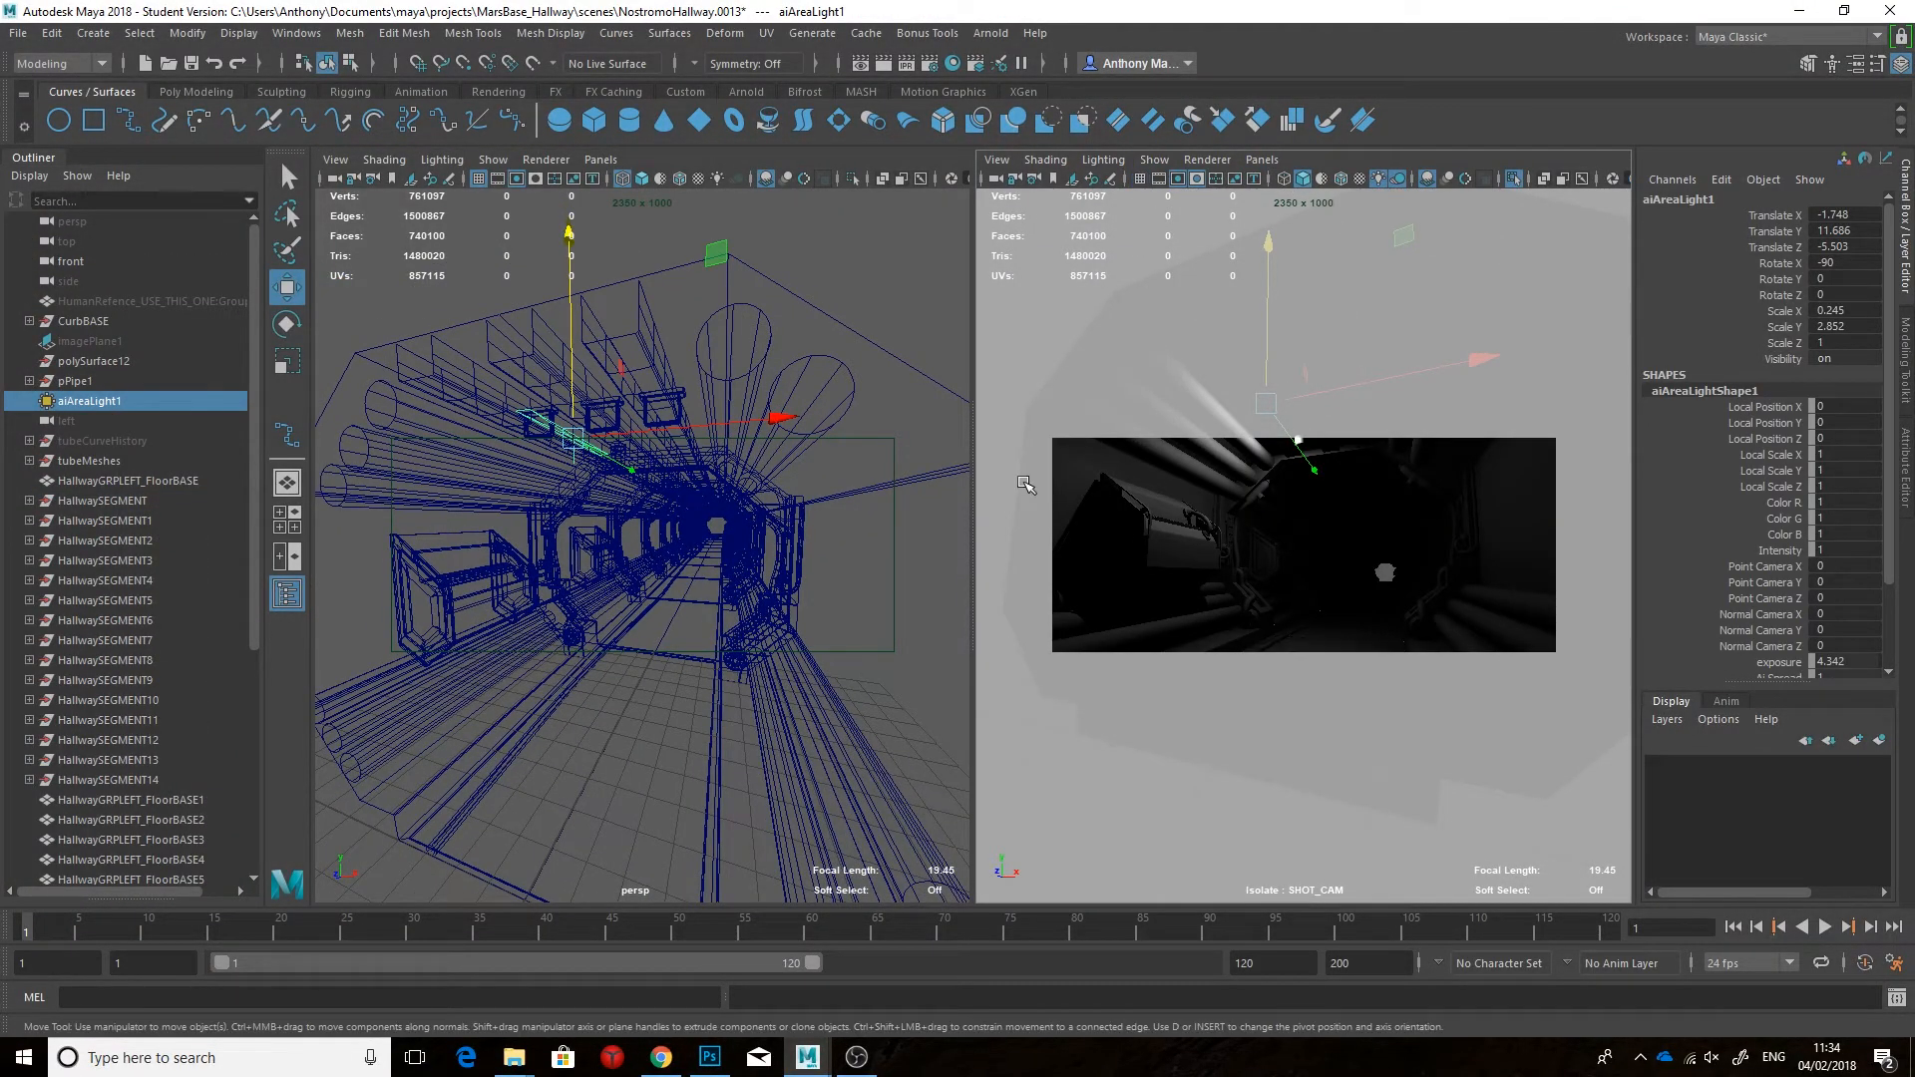
pyautogui.press('7')
pyautogui.keyDown('alt'); pyautogui.moveTo(599, 419); pyautogui.dragTo(634, 386); pyautogui.keyUp('alt')
pyautogui.hotkey('ctrl', 'd')
pyautogui.moveTo(726, 467); pyautogui.dragTo(931, 472)
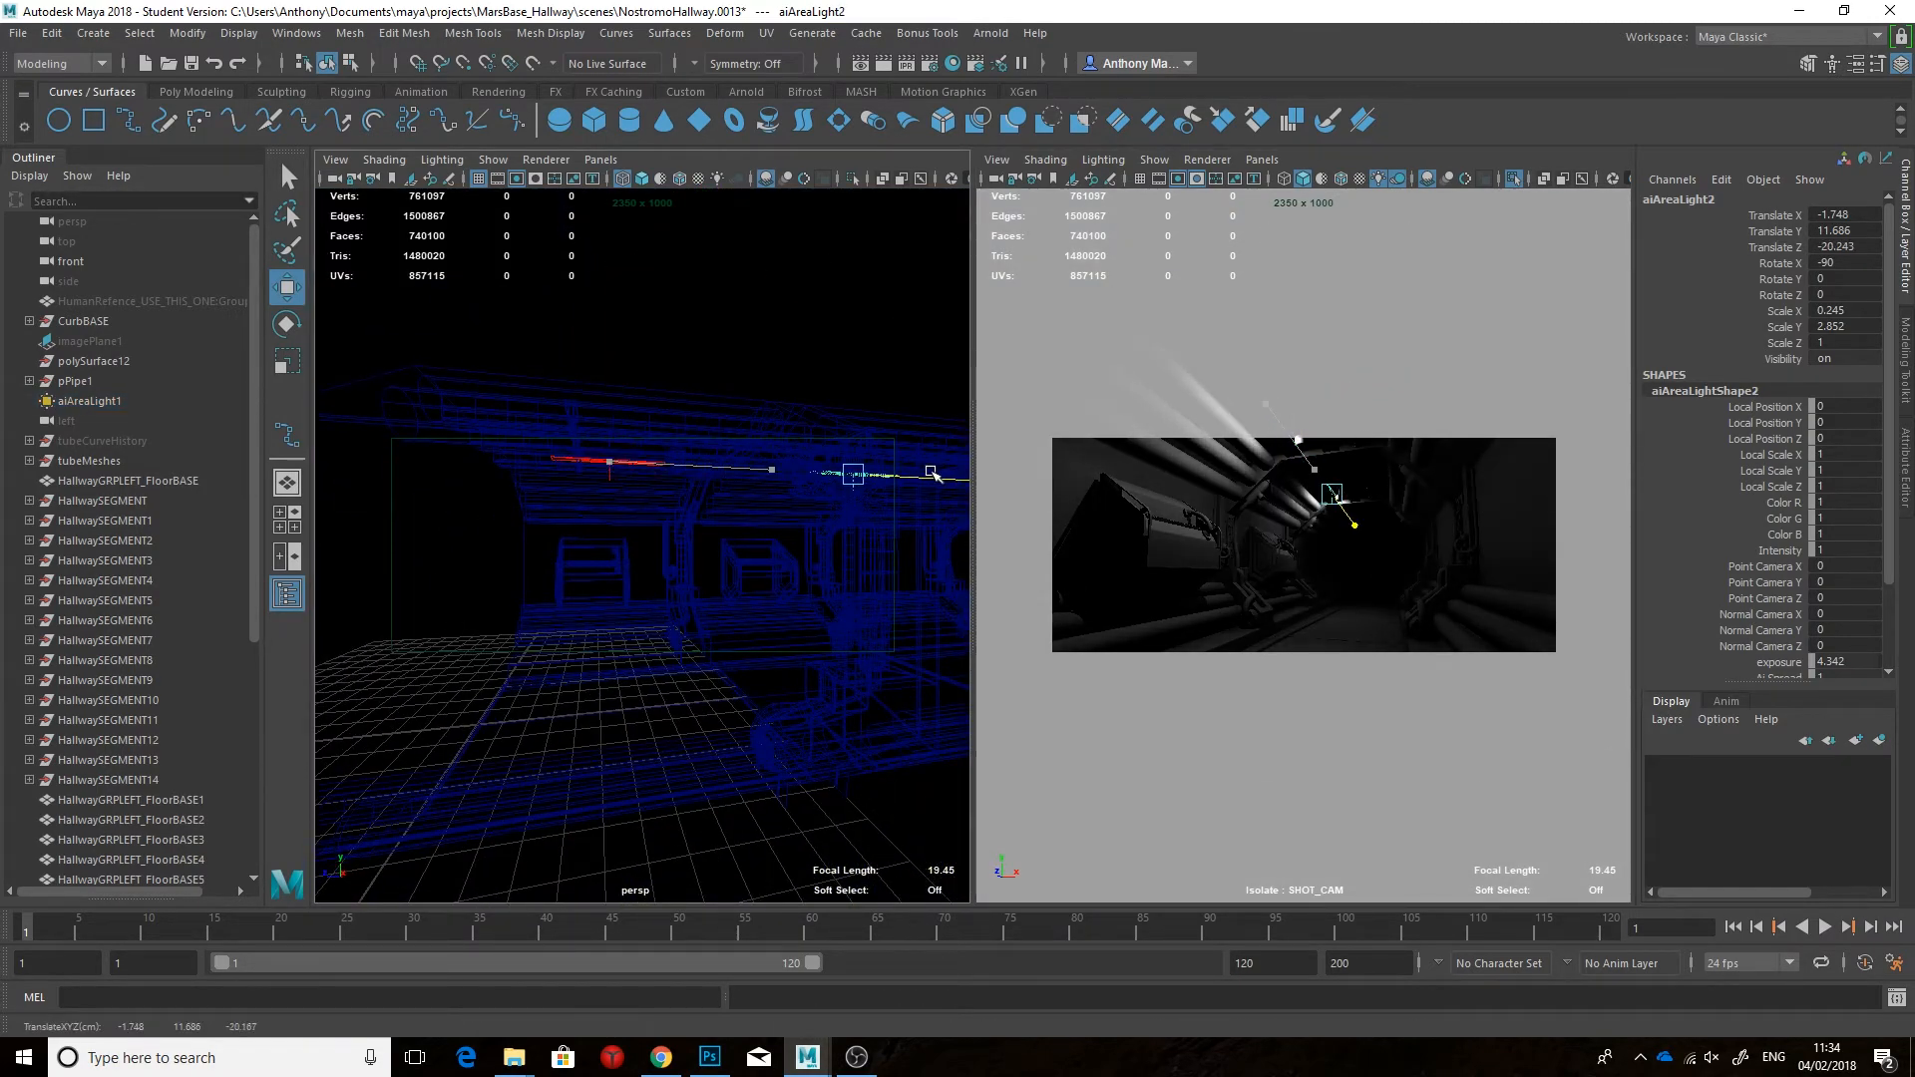
# Step: Duplicate the second area light, move the copy farther down the hallway to Translate Z -54.633, and maximize the SHOT_CAM view
pyautogui.keyDown('alt'); pyautogui.moveTo(879, 494); pyautogui.dragTo(763, 521, button='middle'); pyautogui.keyUp('alt')
pyautogui.keyDown('alt'); pyautogui.moveTo(765, 521); pyautogui.dragTo(894, 590); pyautogui.keyUp('alt')
pyautogui.hotkey('ctrl', 'd')
pyautogui.keyDown('alt'); pyautogui.moveTo(894, 590); pyautogui.dragTo(568, 608, button='middle'); pyautogui.keyUp('alt')
pyautogui.moveTo(569, 608); pyautogui.dragTo(902, 579)
pyautogui.press('space')
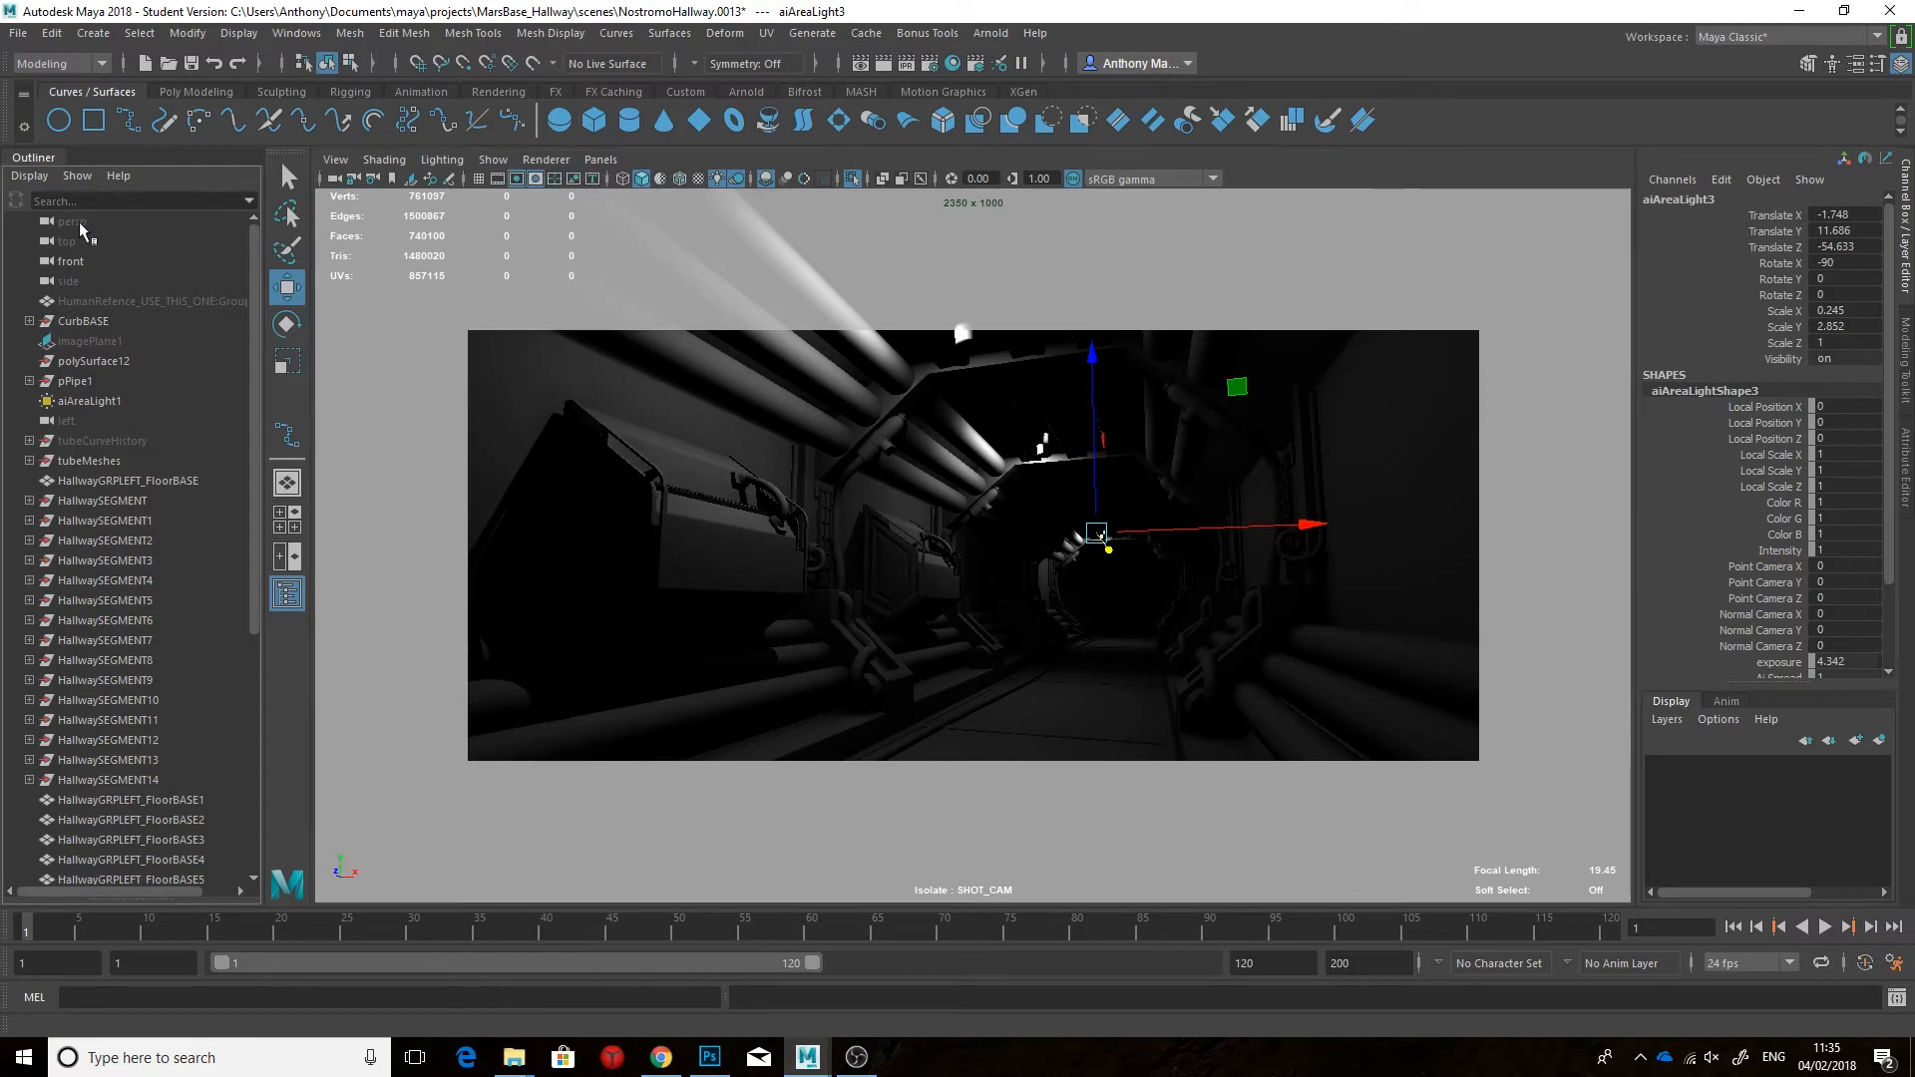
pyautogui.click(80, 222)
pyautogui.click(137, 32)
pyautogui.click(185, 30)
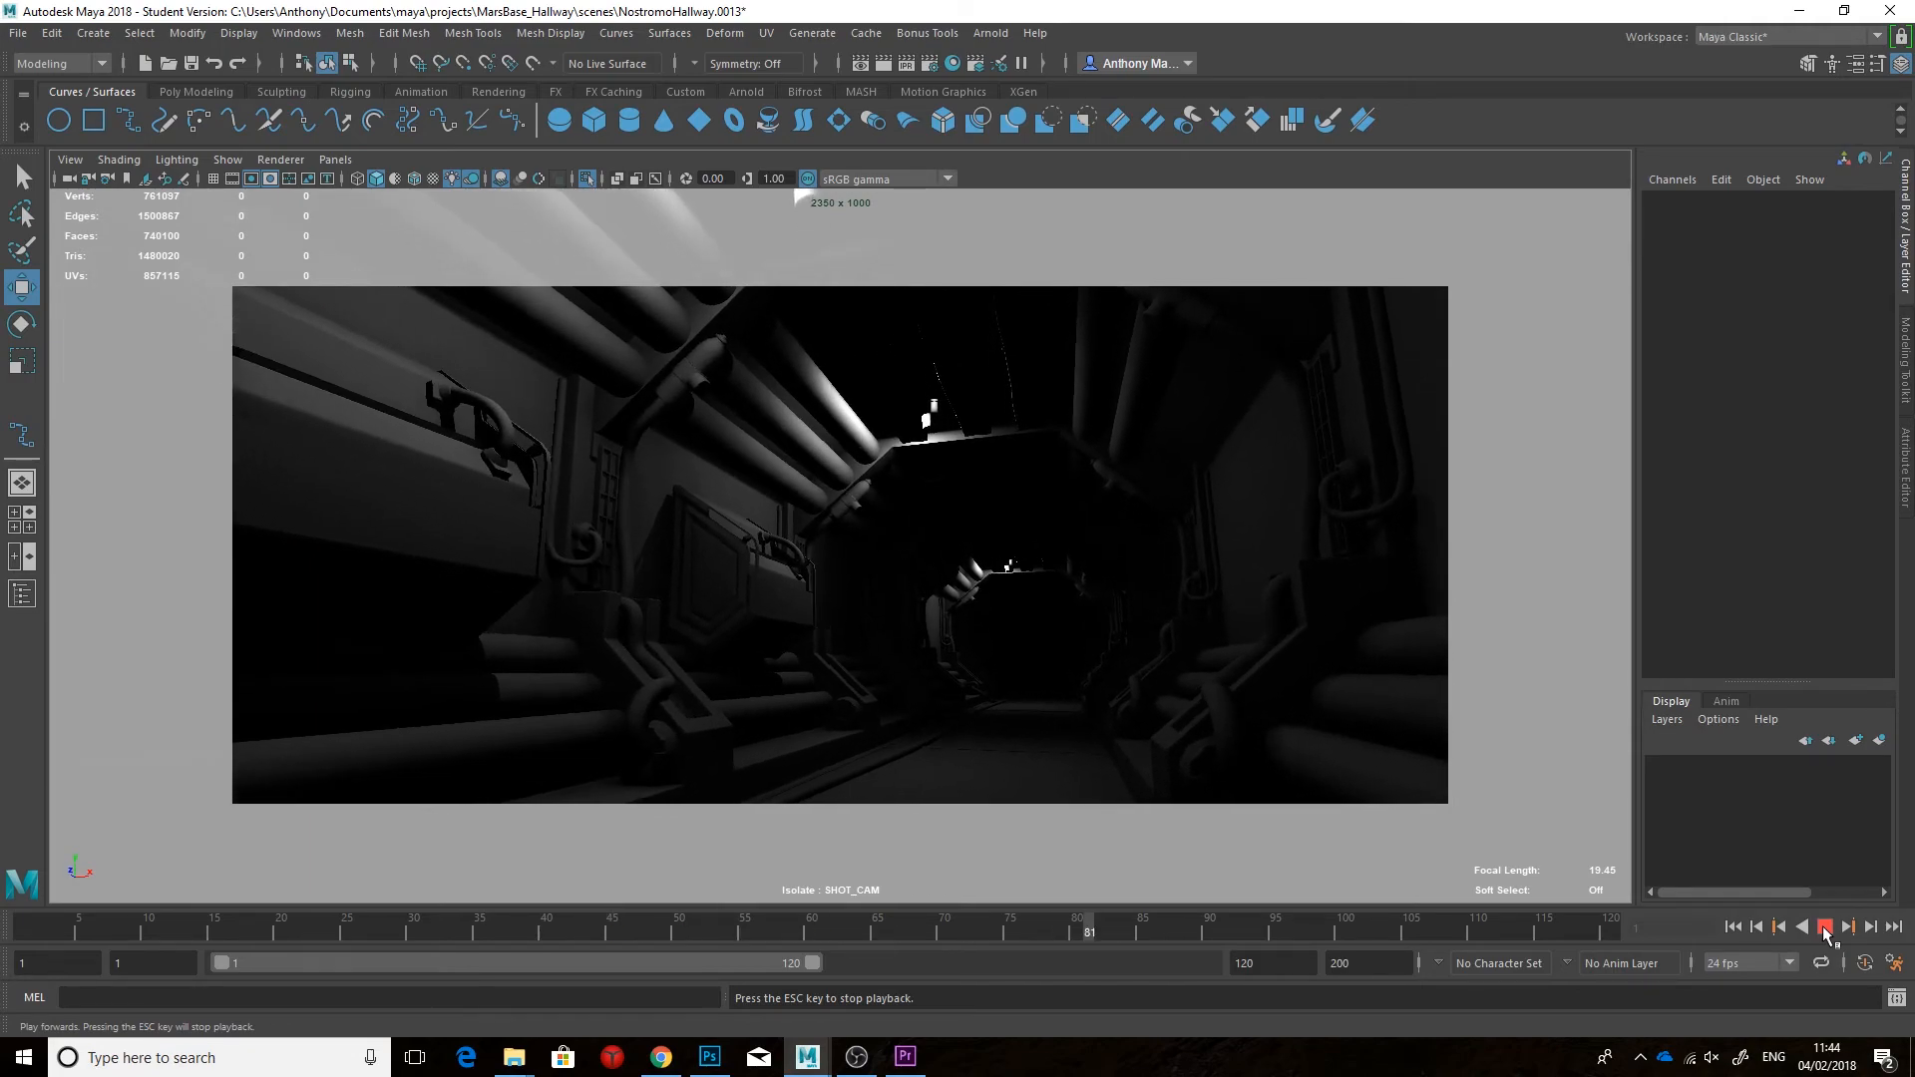
# Step: Stop the SHOT_CAM playback, overlay wireframe on the shaded hallway and collapse the Channel Box to enlarge the view
pyautogui.click(1825, 927)
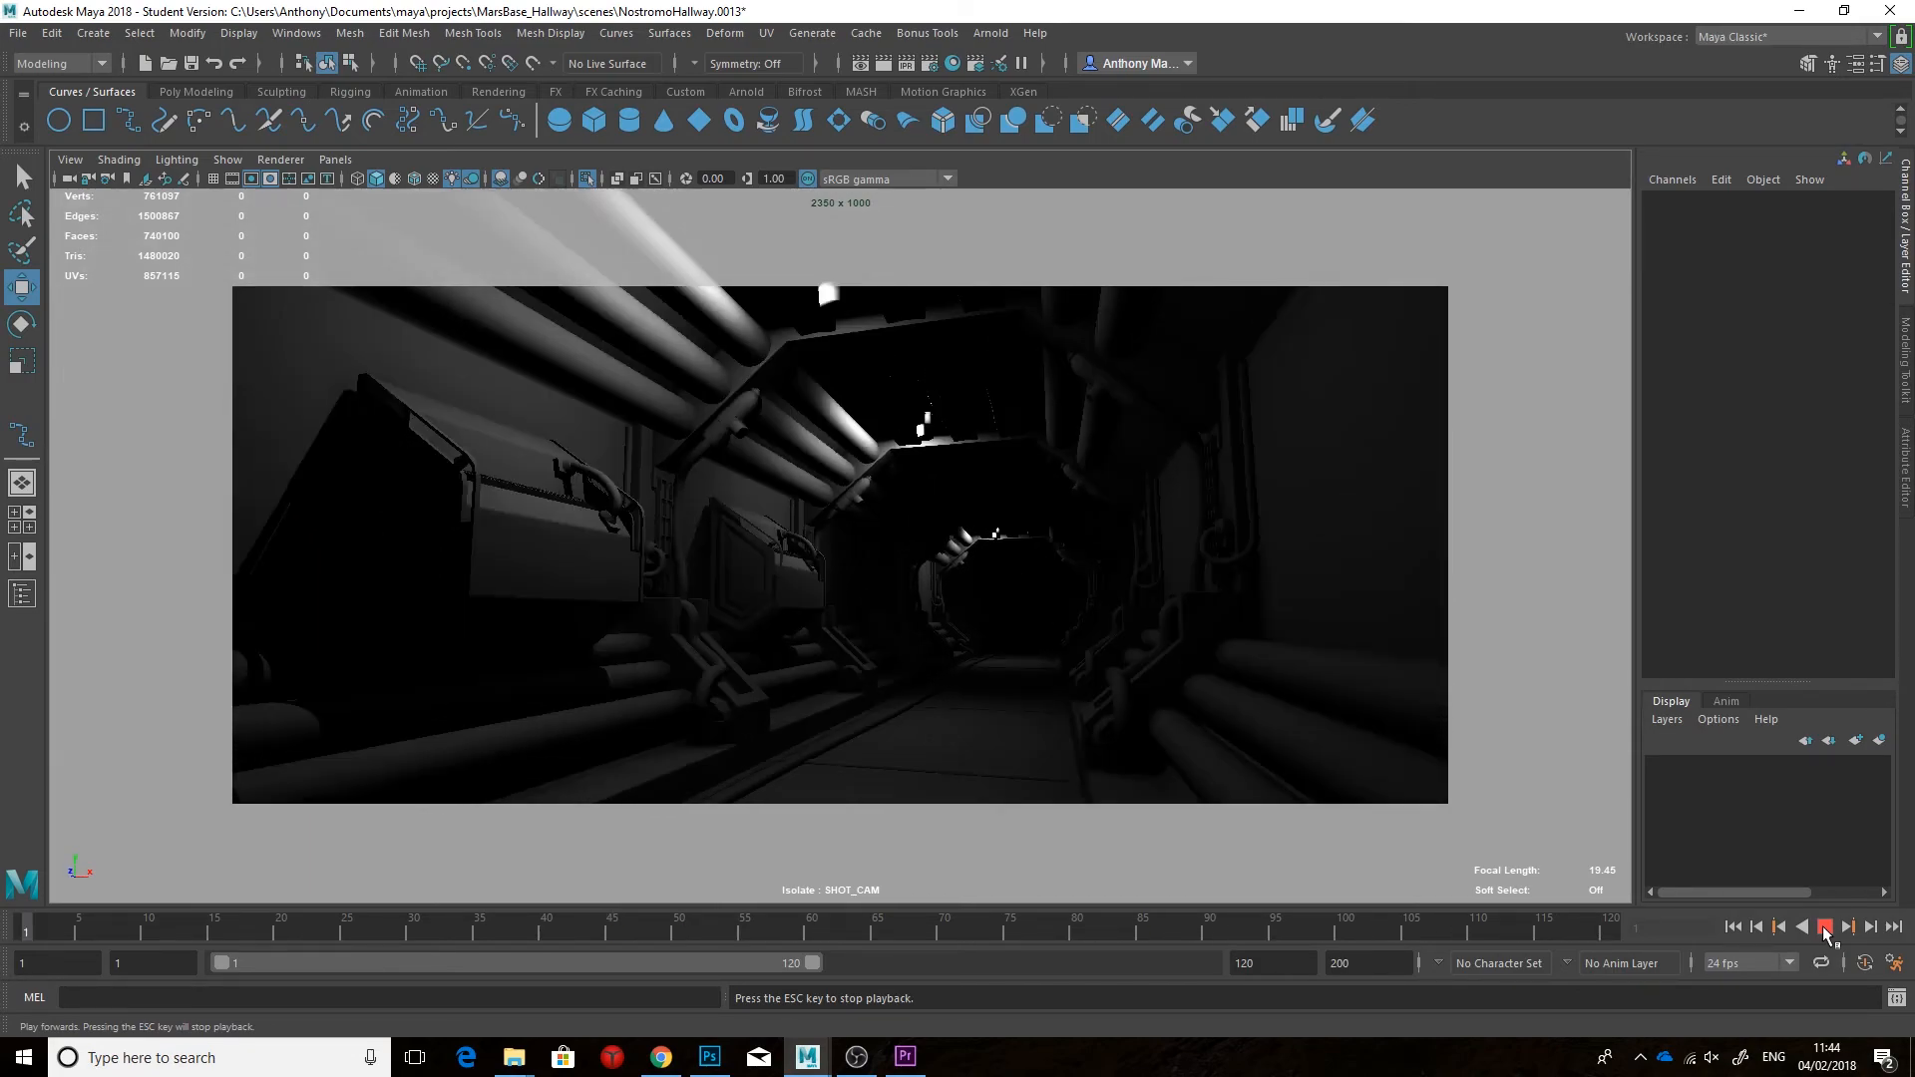
pyautogui.click(415, 179)
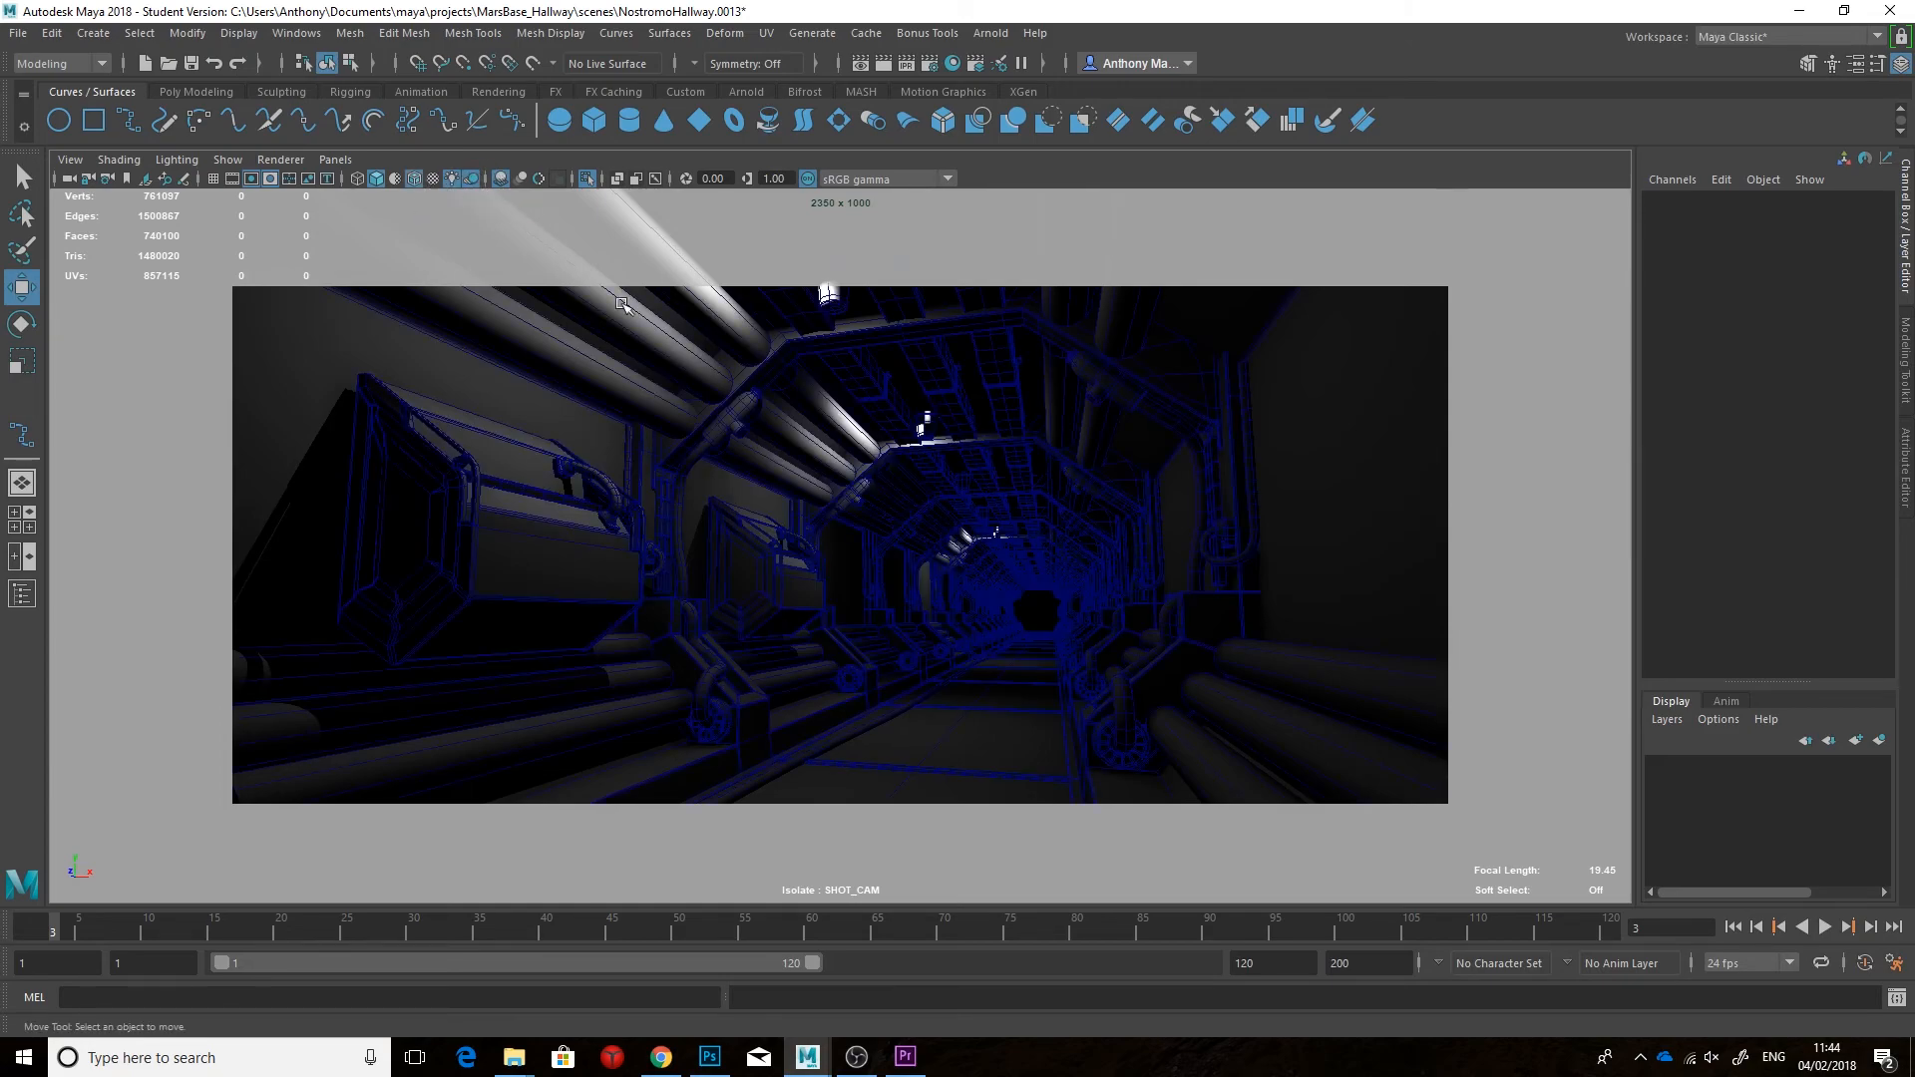
pyautogui.click(1907, 294)
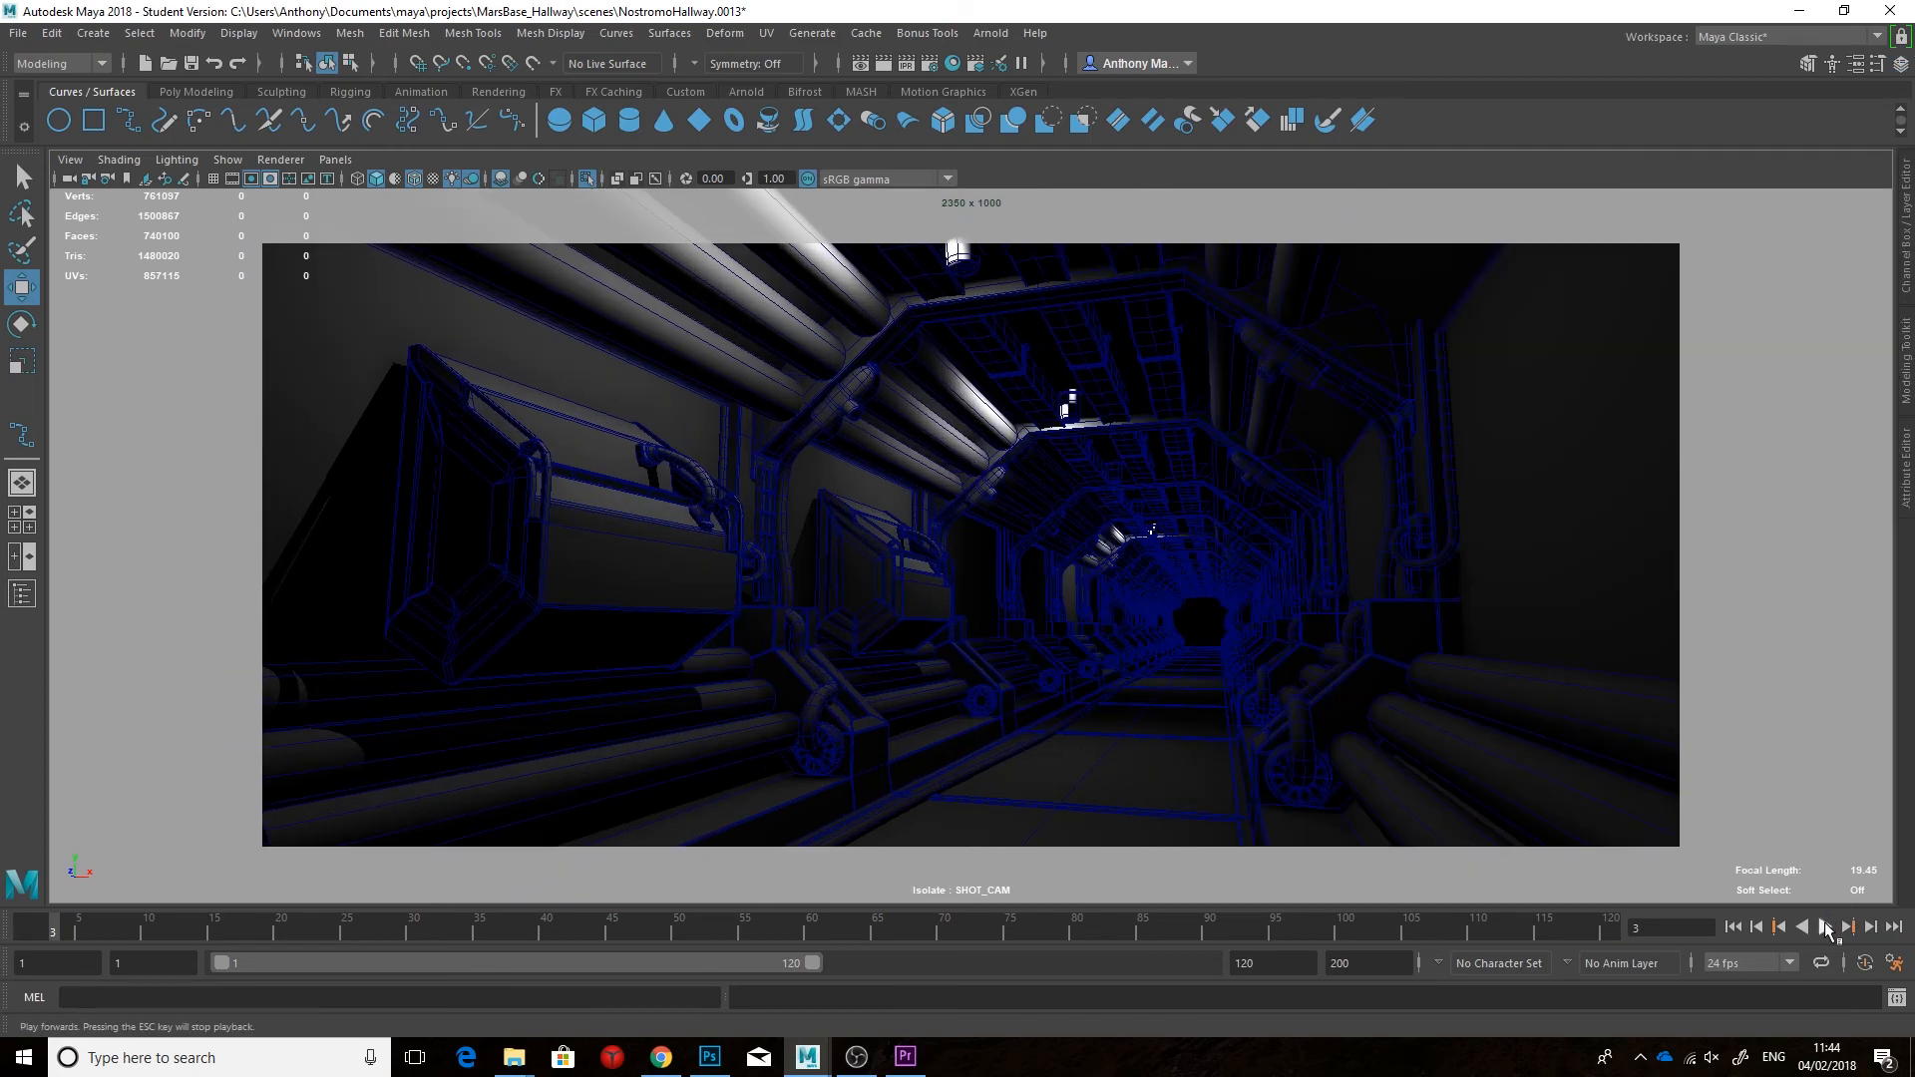